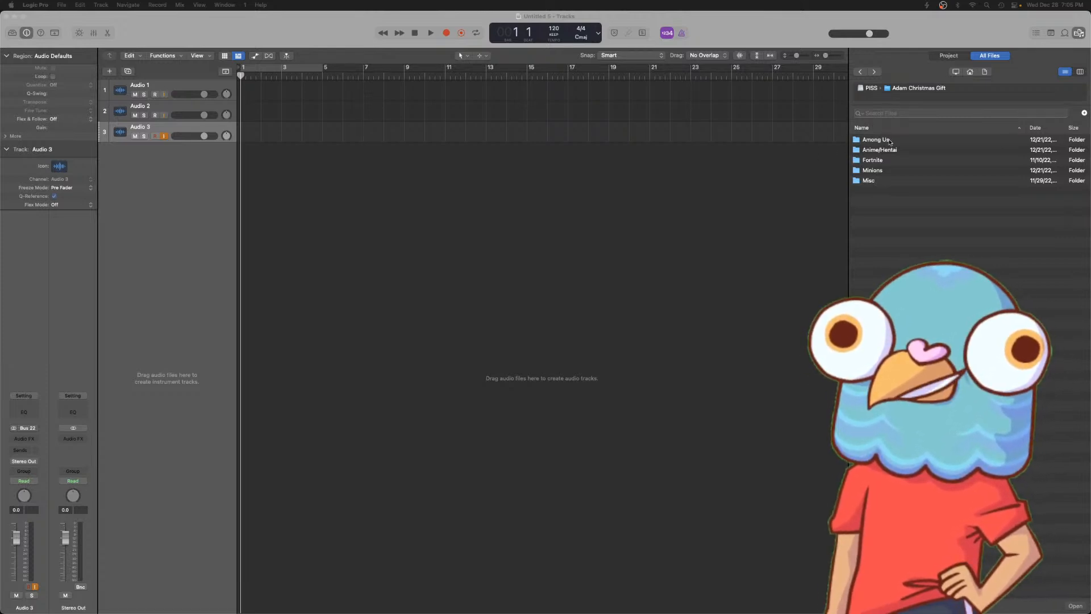
- Look over the available sample folders: Among Us, Anime/Hentai, Fortnite, Minions and Misc
left_click(896, 142)
left_click(891, 144)
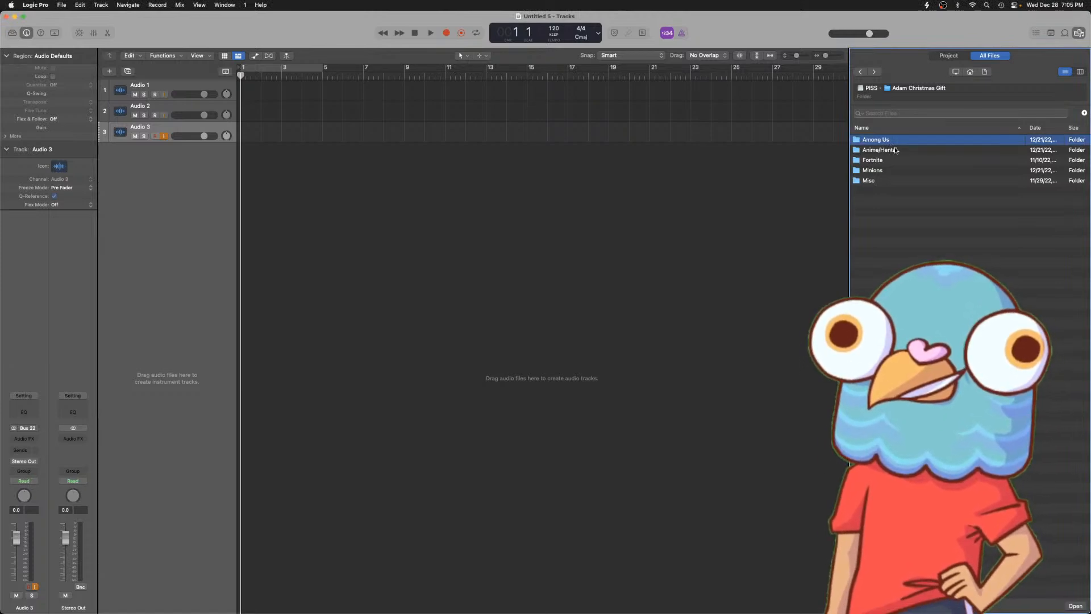
left_click(896, 152)
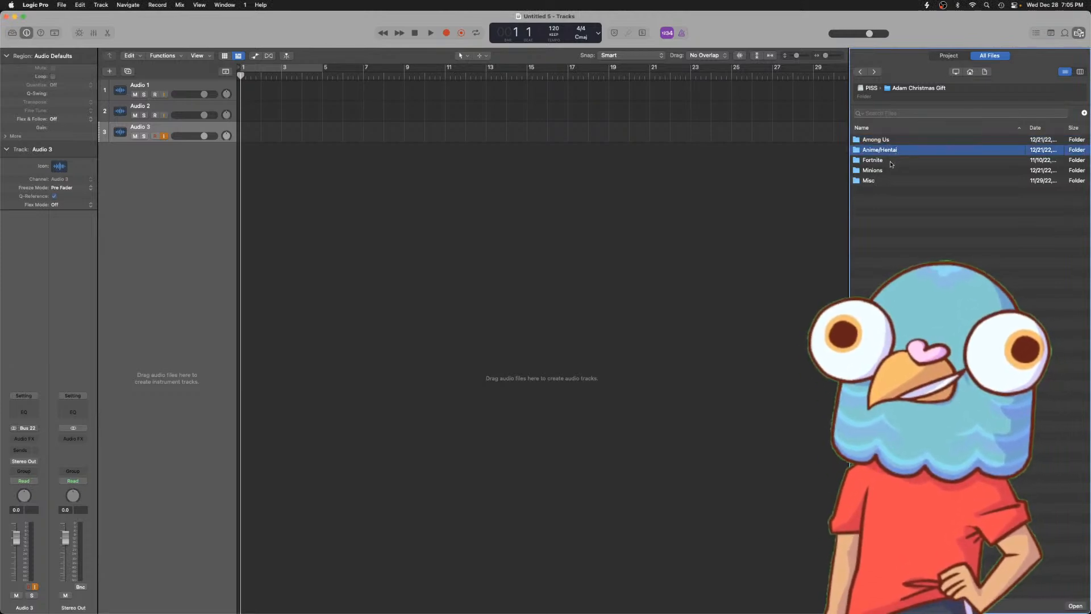
left_click(892, 162)
left_click(887, 172)
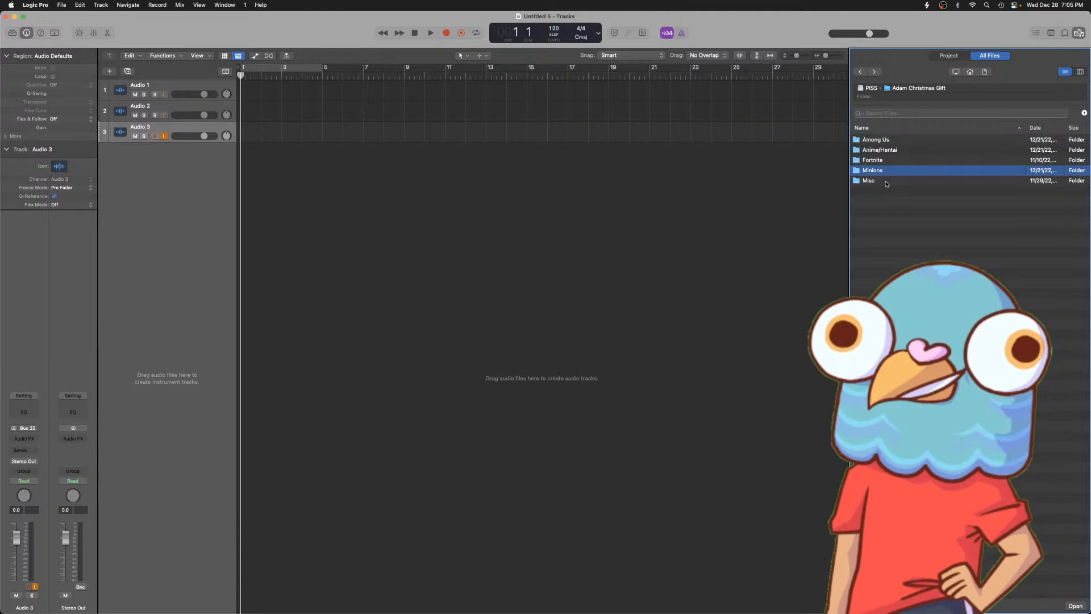
left_click(887, 181)
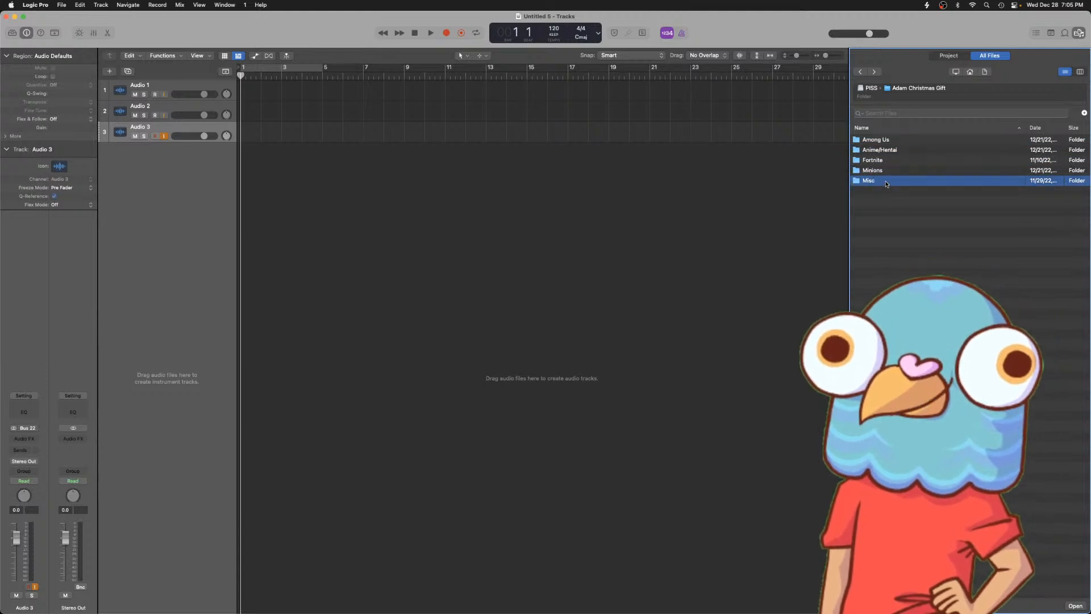
- Open the Among Us folder and audition "Among Us role reveal (start round).mp3"
left_click(961, 141)
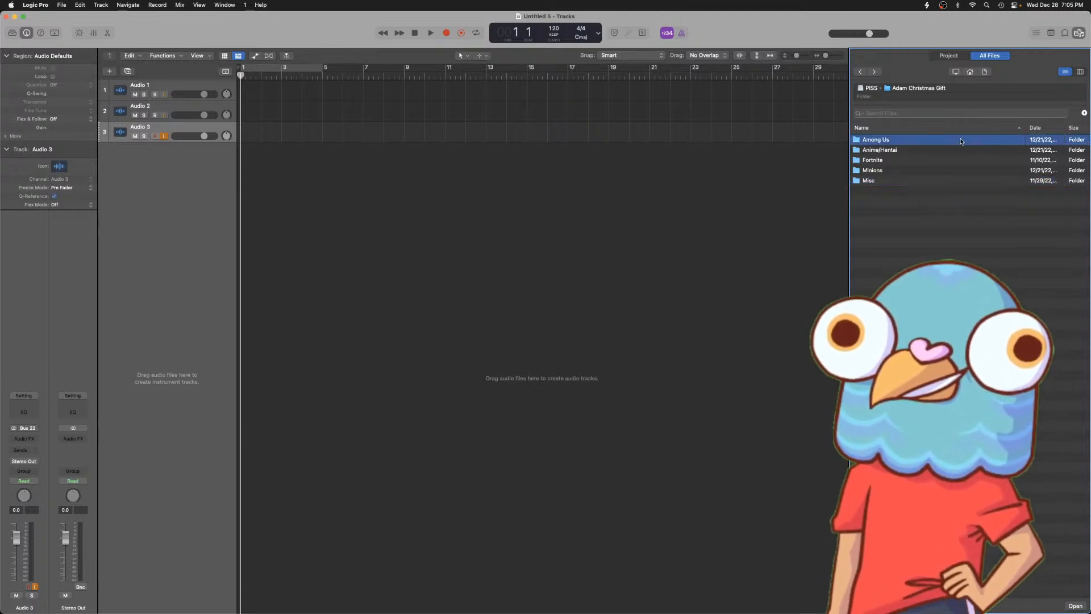
double_click(889, 142)
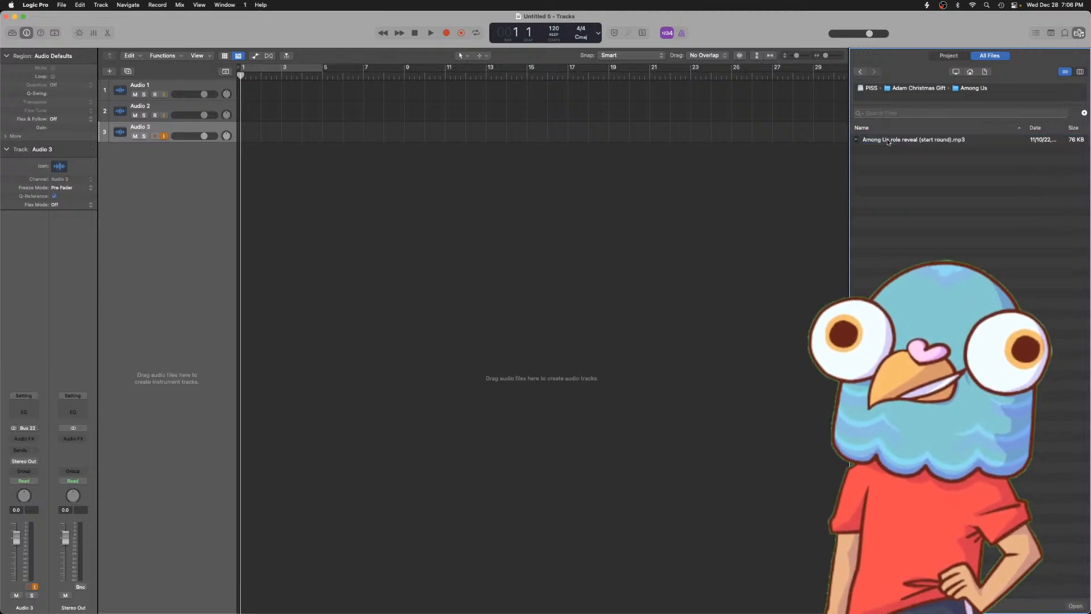
left_click(910, 144)
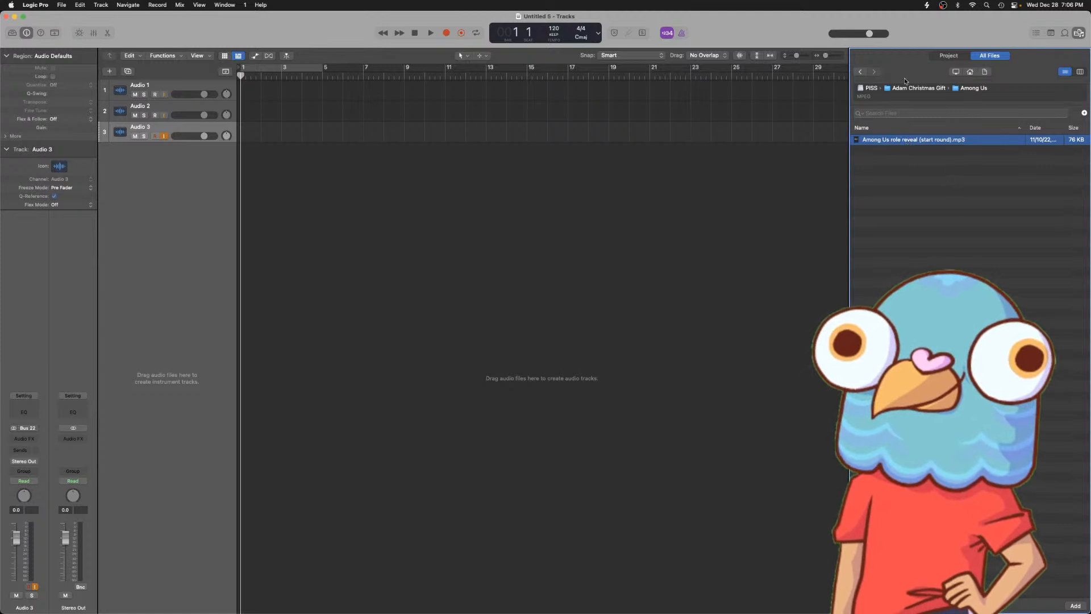
- Audition the first samples in the Anime/Hentai folder and place ababababa.mp3 on a new audio track just after bar 1
left_click(861, 72)
double_click(889, 151)
left_click(901, 141)
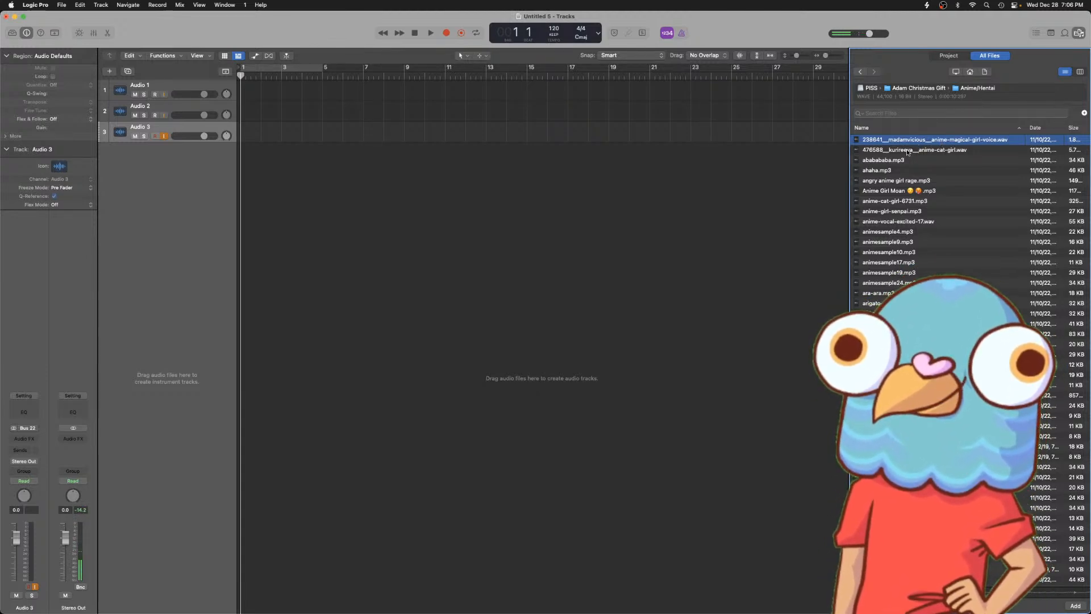
left_click(909, 151)
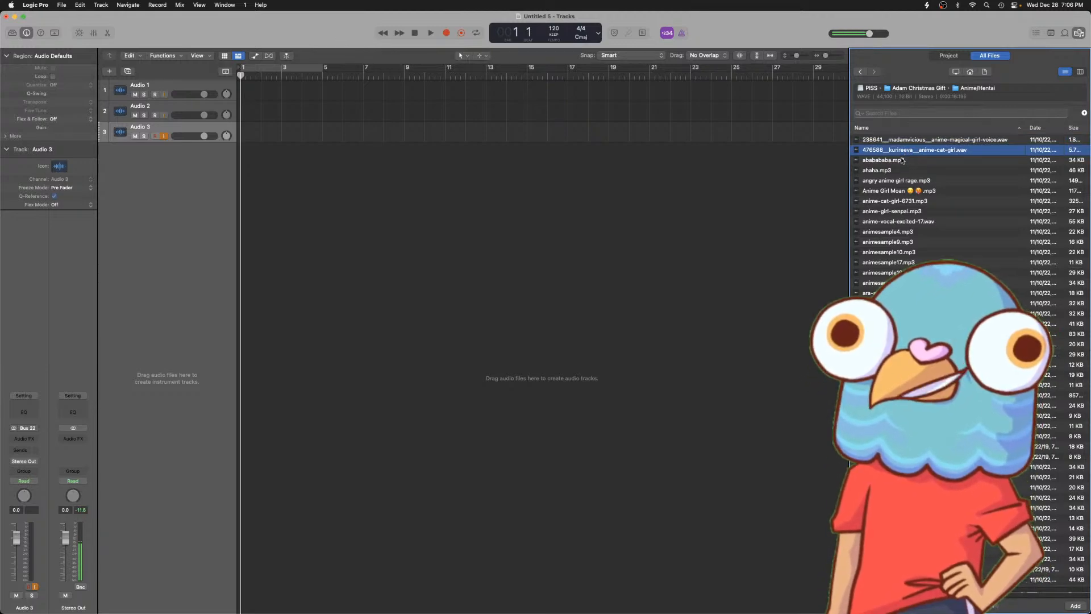
left_click(903, 161)
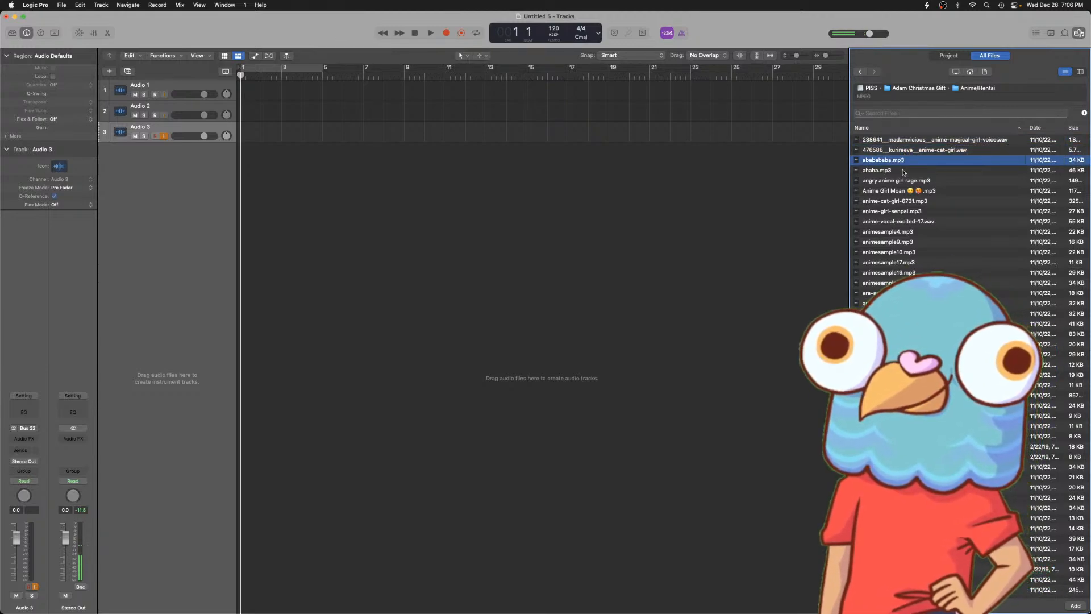
left_click_drag(900, 163, 254, 169)
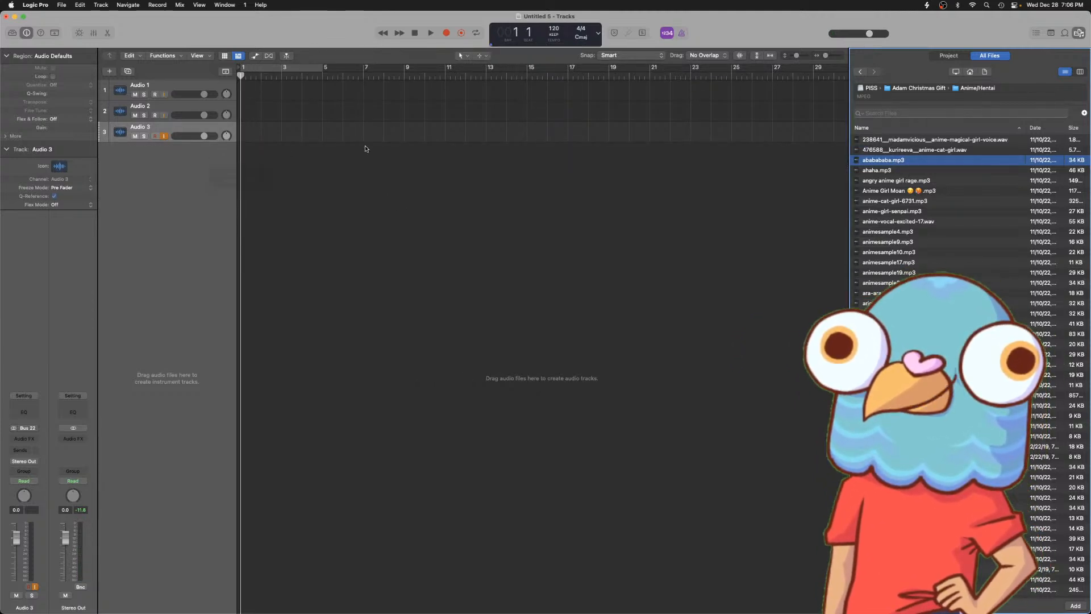
- Audition the following samples and load the Anime Girl Moan MP3 into Quick Sampler on a new instrument track
left_click(877, 171)
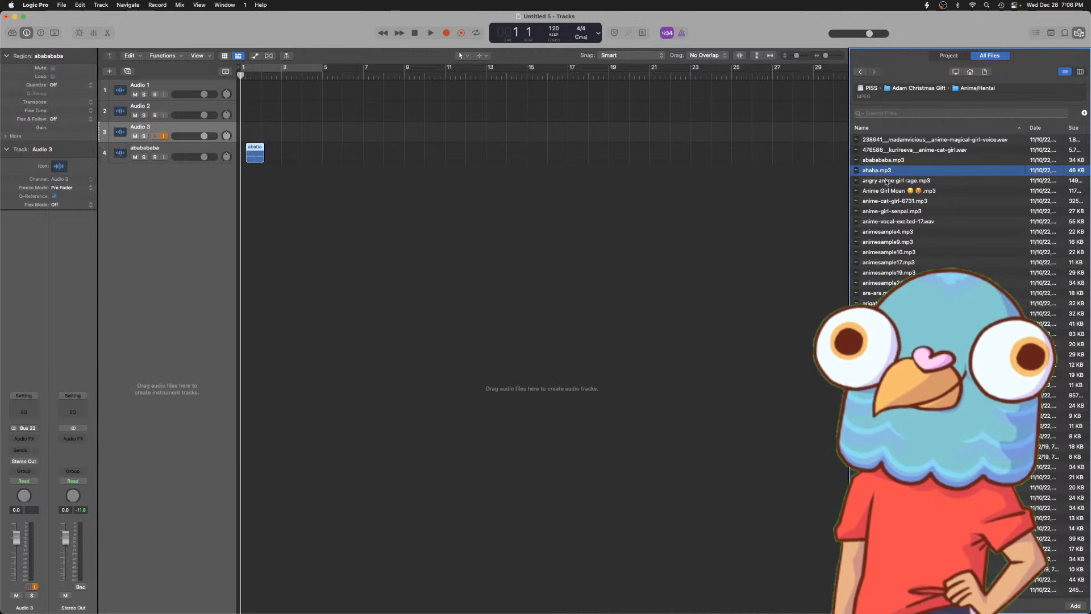
left_click(887, 182)
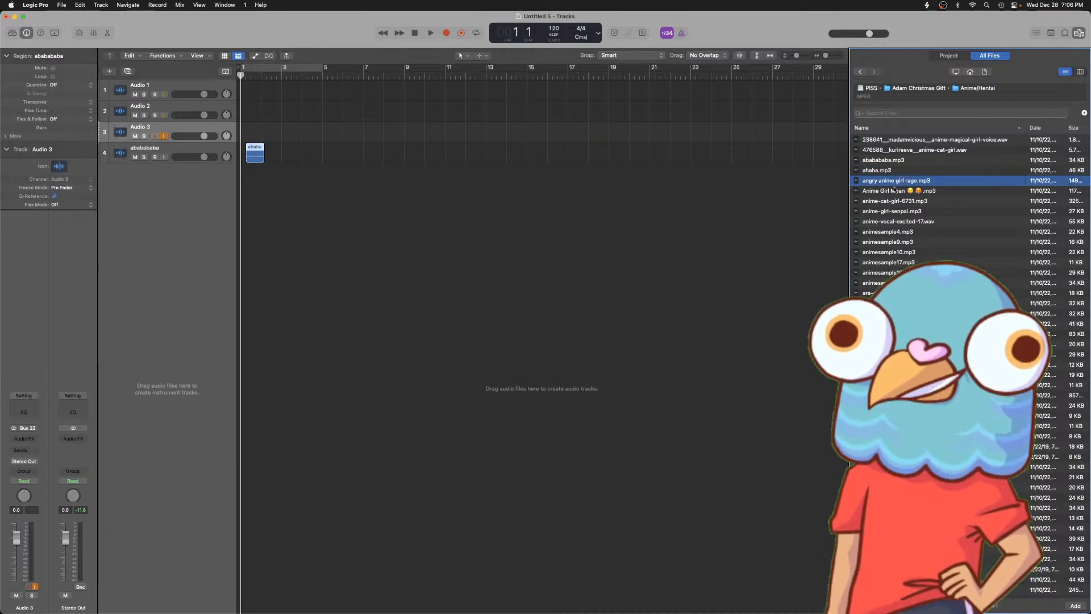
left_click(894, 192)
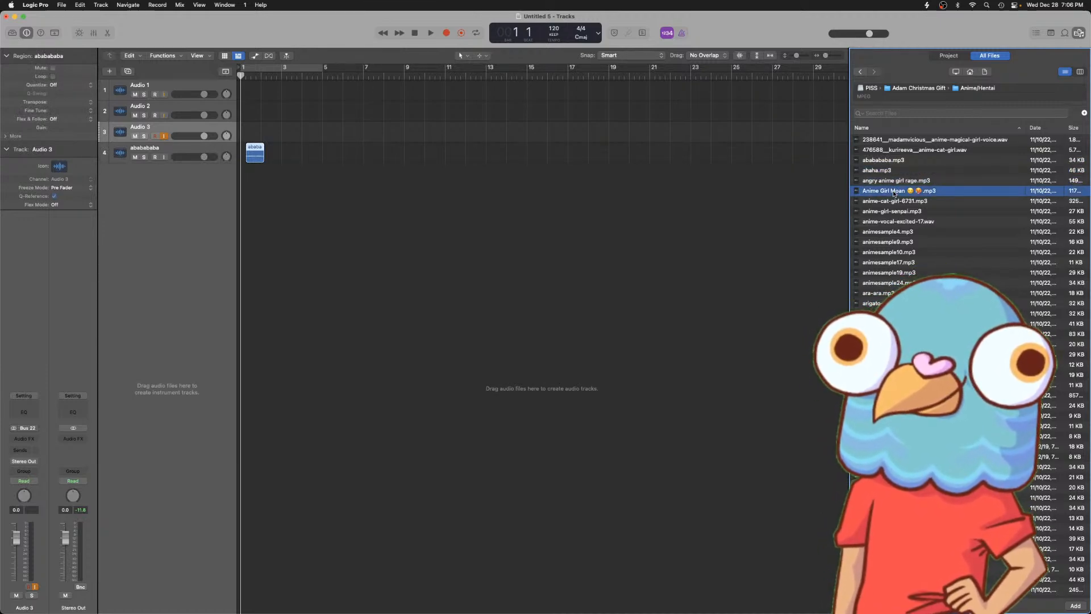
left_click(894, 202)
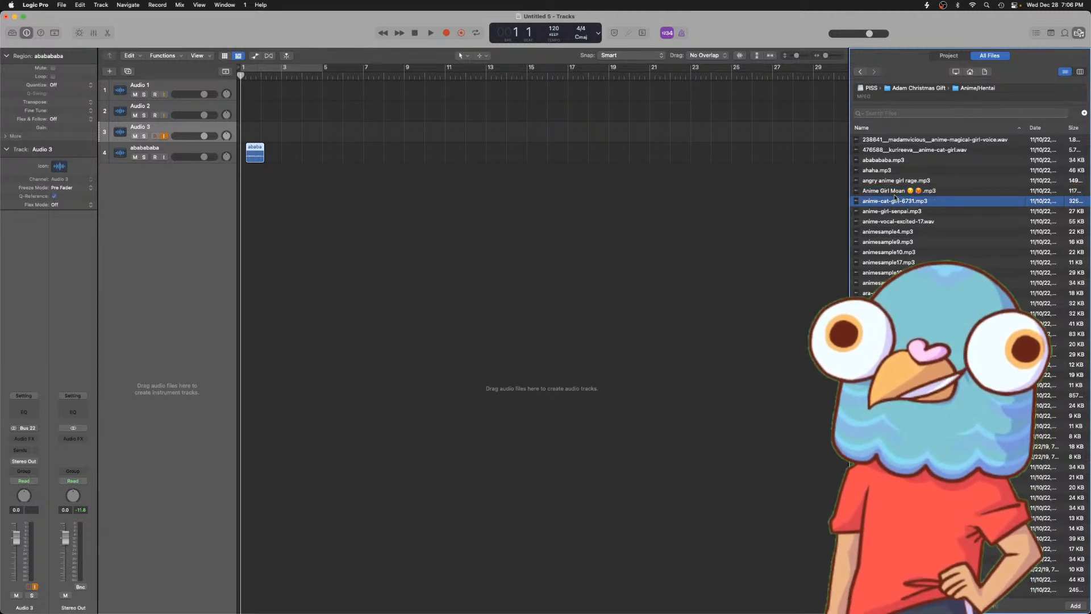
left_click(900, 192)
left_click_drag(916, 193, 665, 288)
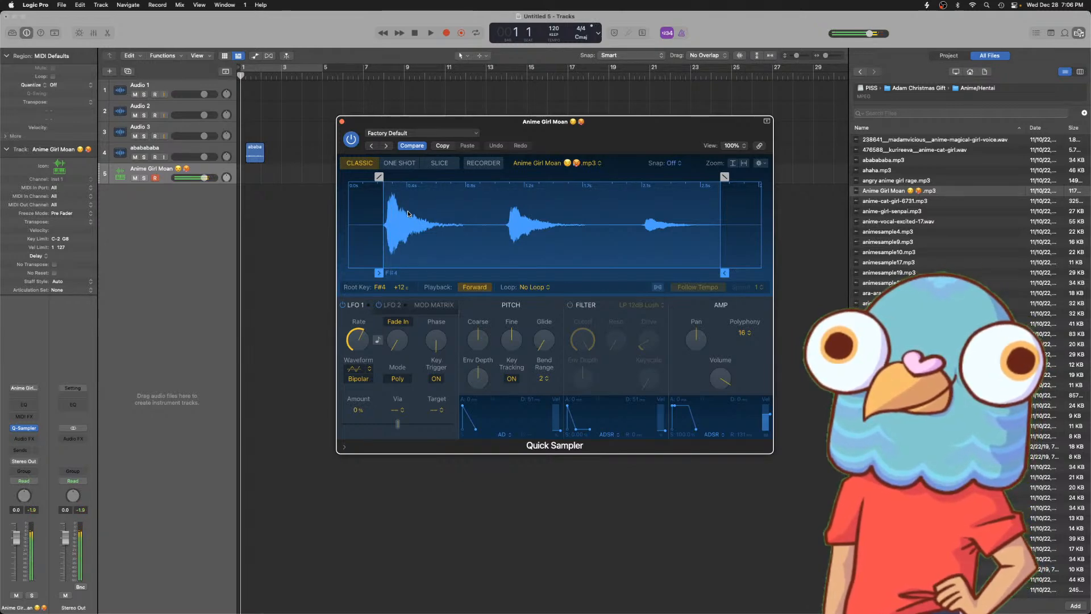
left_click(342, 123)
- Audition the samples from anime-cat-girl-6731.mp3 down to ara-ara.mp3, and place ara-ara.mp3 on a new audio track near bar 3
left_click(908, 203)
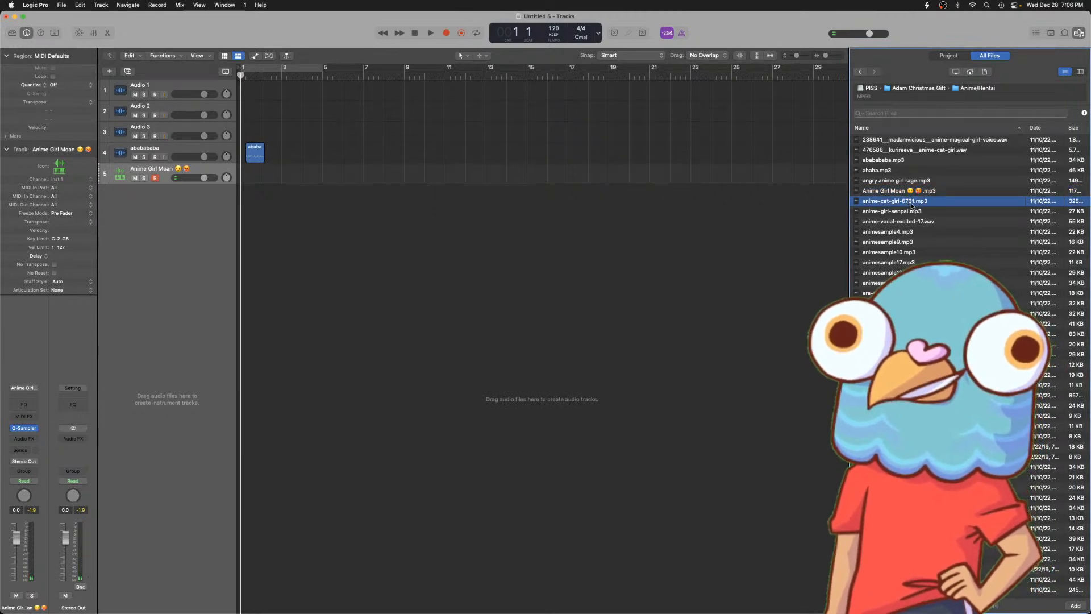
key("space")
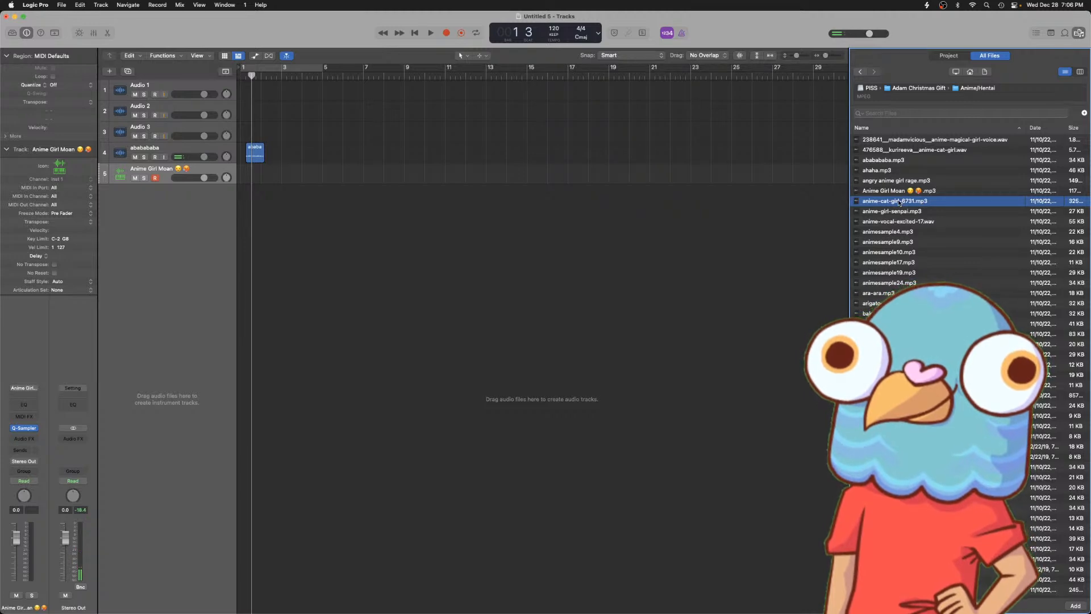
left_click(896, 211)
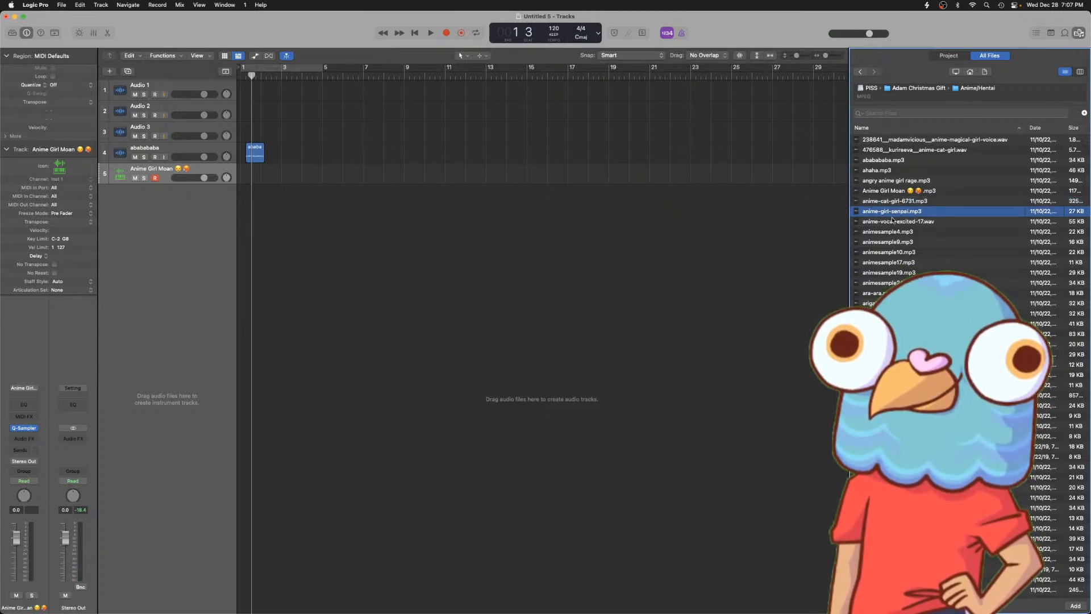
left_click(893, 221)
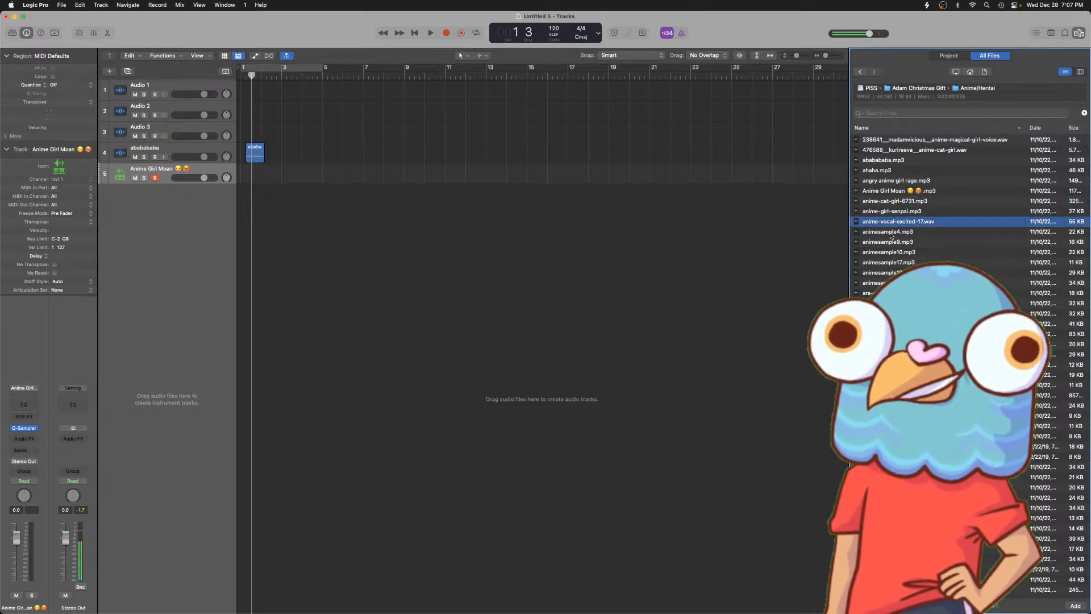
left_click(892, 233)
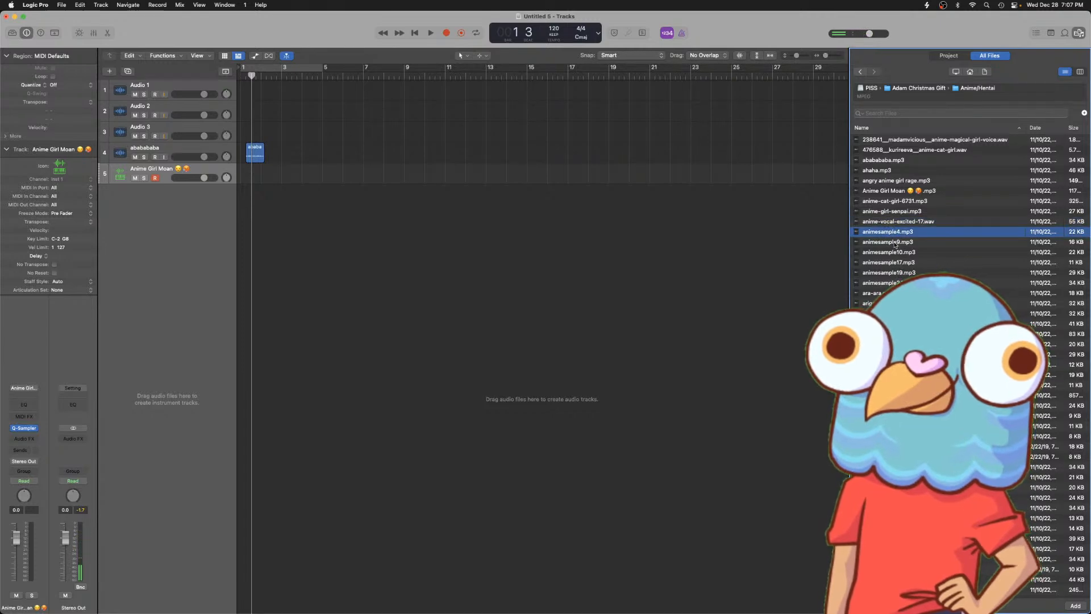
left_click(895, 243)
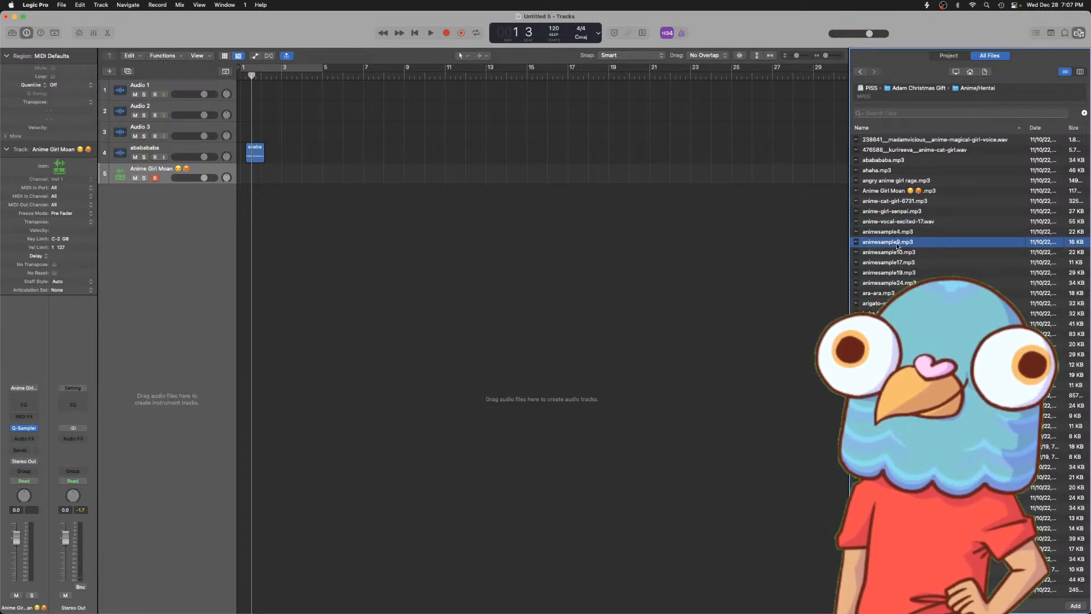
left_click(899, 253)
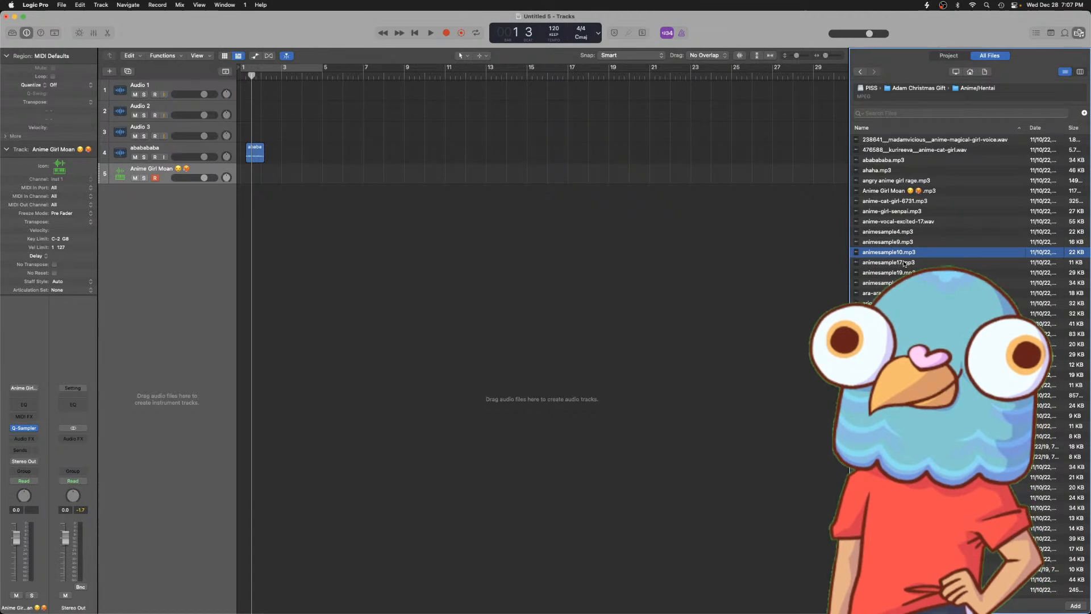
left_click(905, 263)
left_click(903, 273)
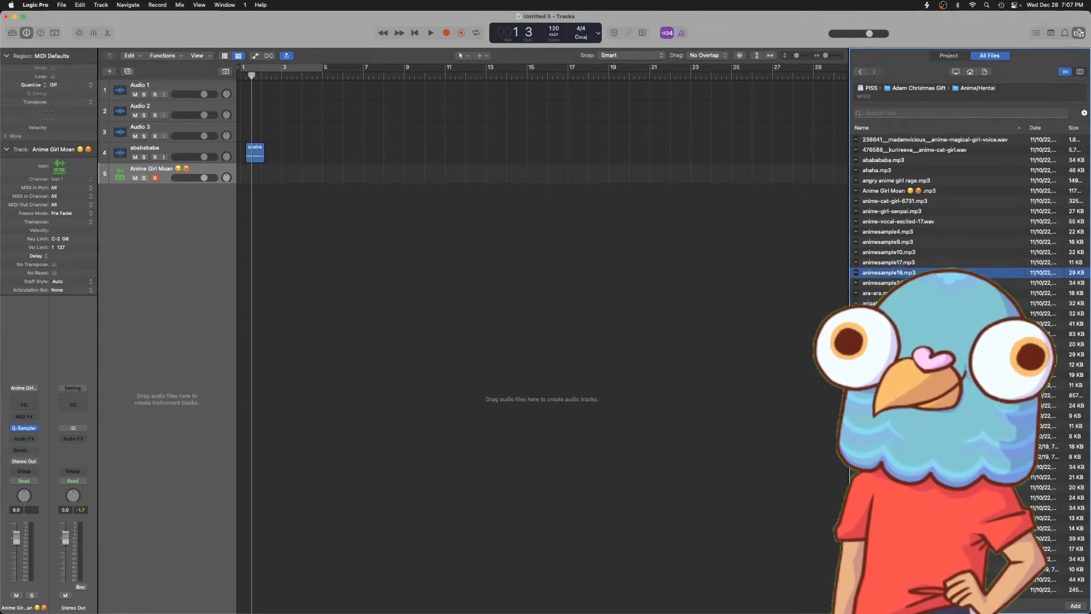
left_click(903, 293)
left_click_drag(903, 294, 282, 204)
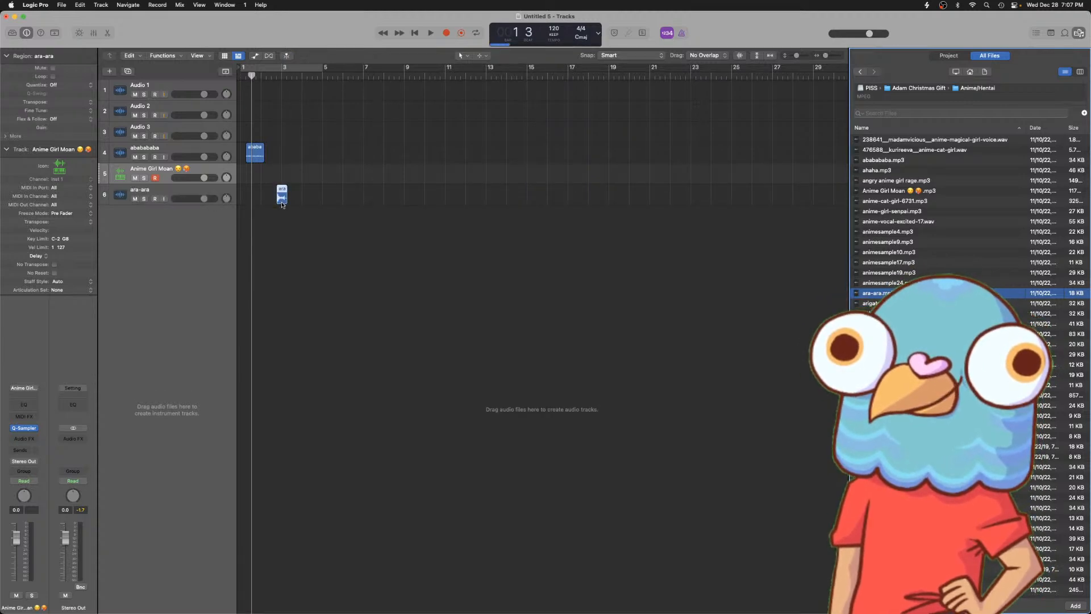
- Audition the samples further down the folder and place goku-instant-transmission on a new audio track near bar 4
left_click(903, 304)
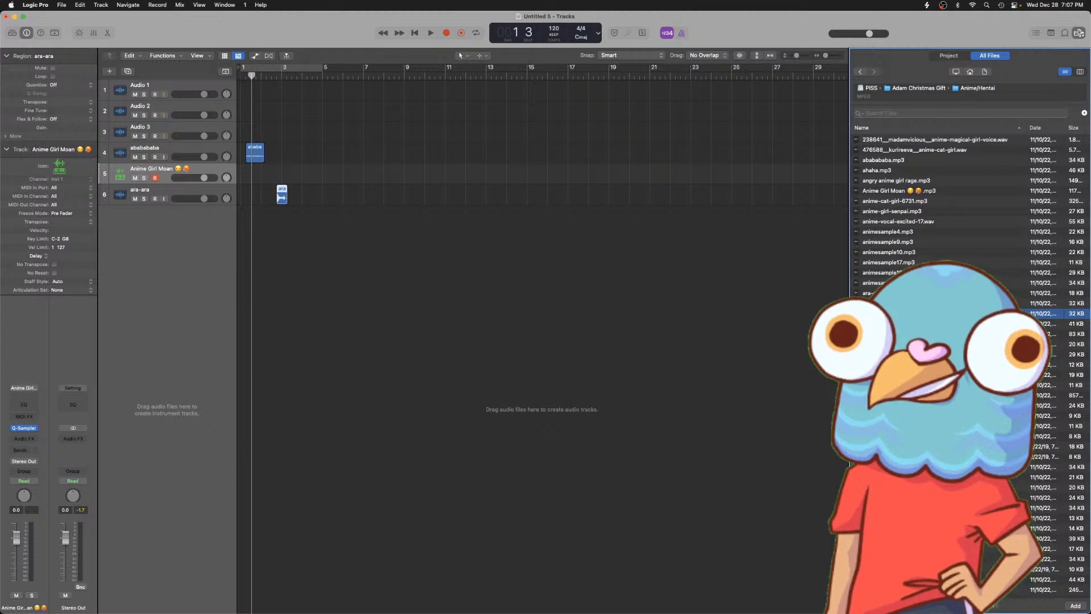
left_click(903, 324)
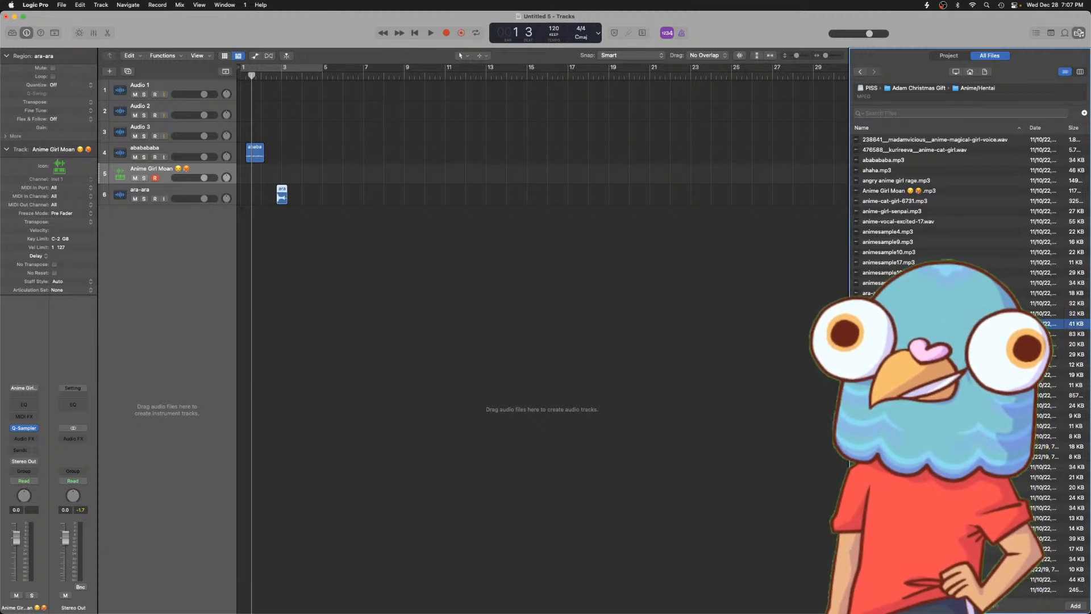
left_click(903, 334)
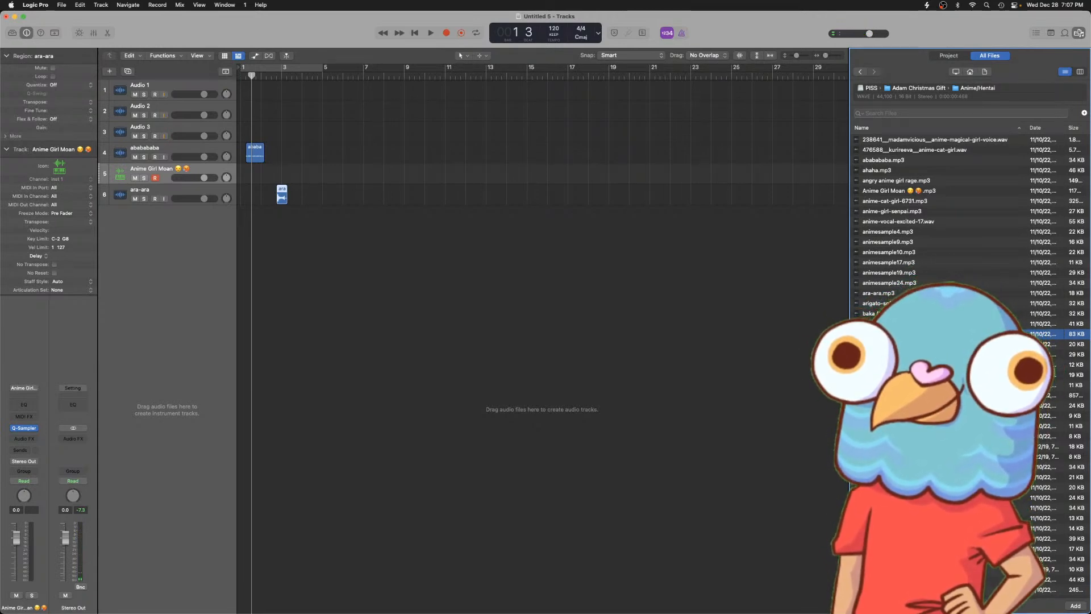
left_click(902, 354)
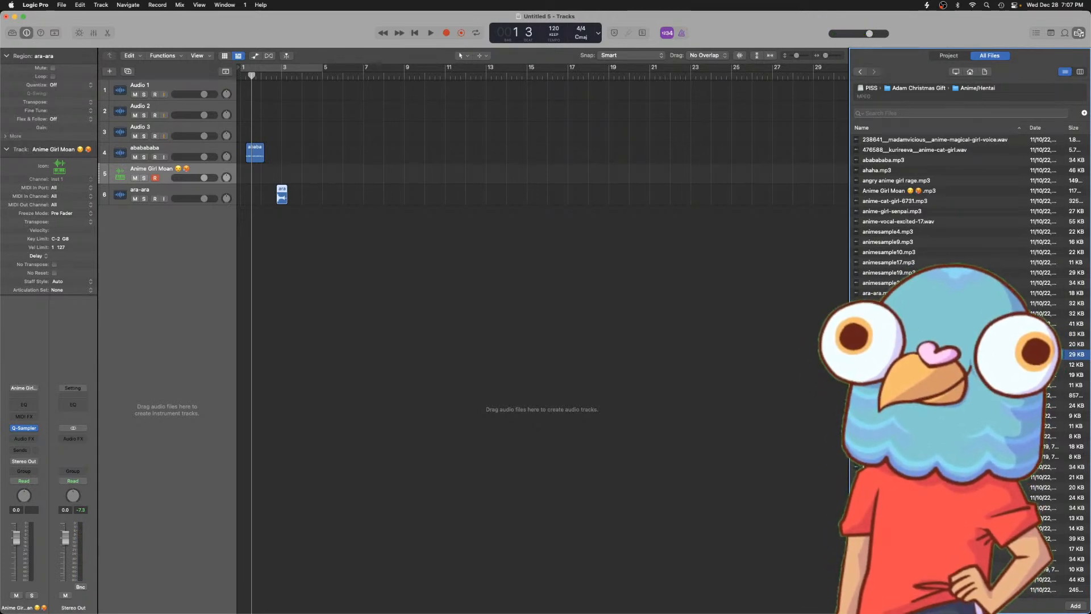
left_click_drag(903, 354, 303, 226)
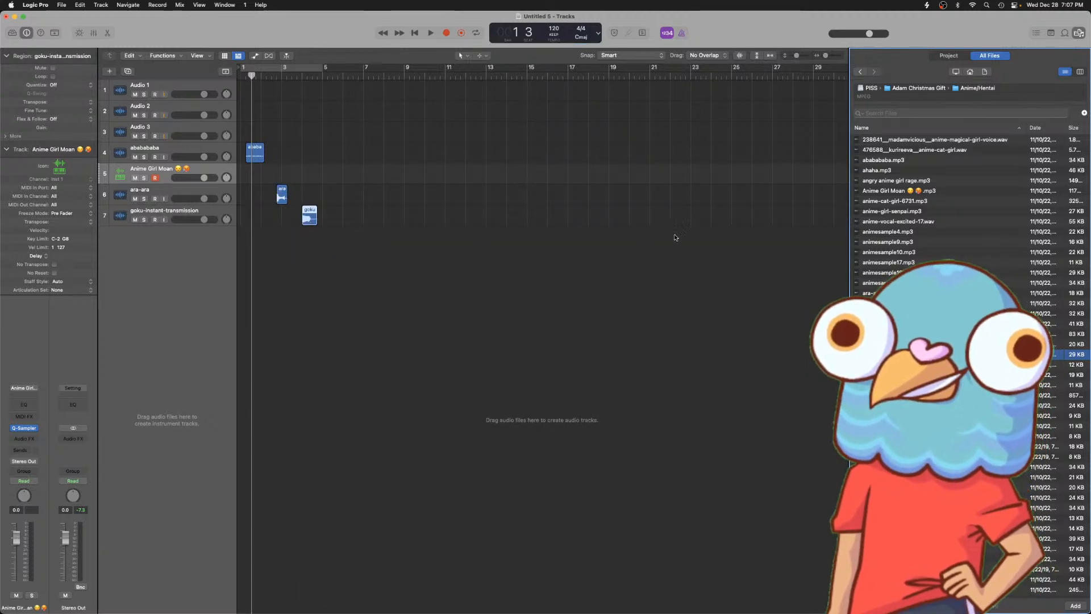
- Audition the samples after the goku sound and place Hentai Animesample3 on a new audio track near bar 5
left_click(903, 365)
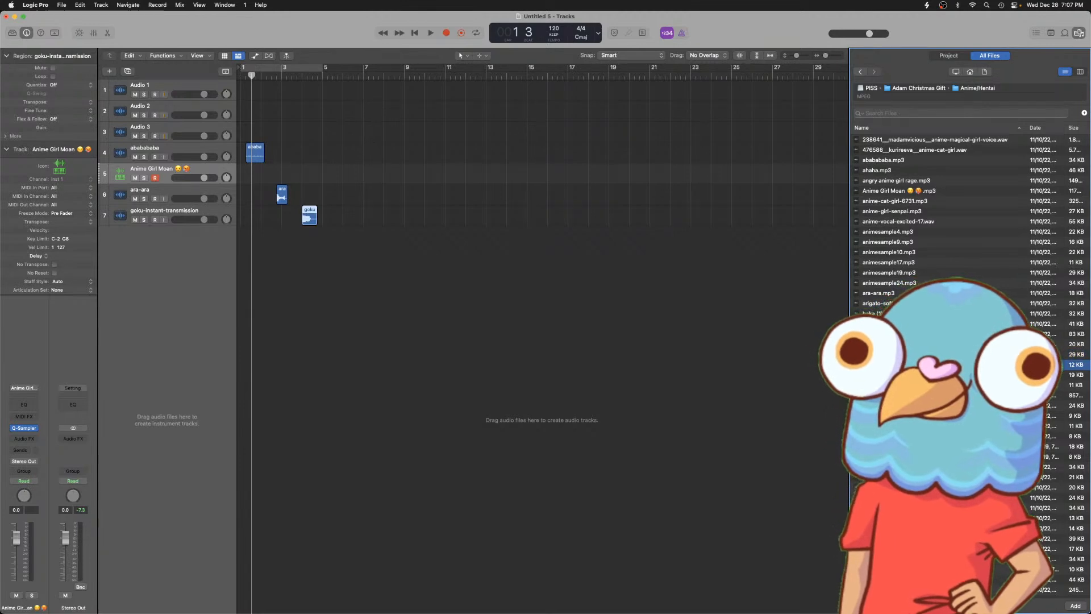
key("Down")
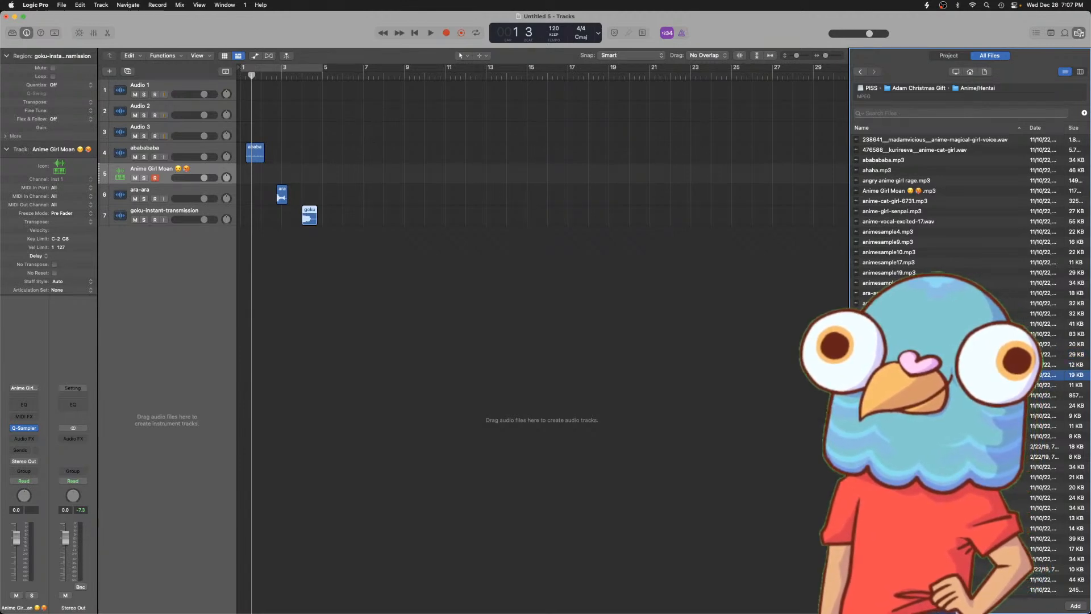
key("Up")
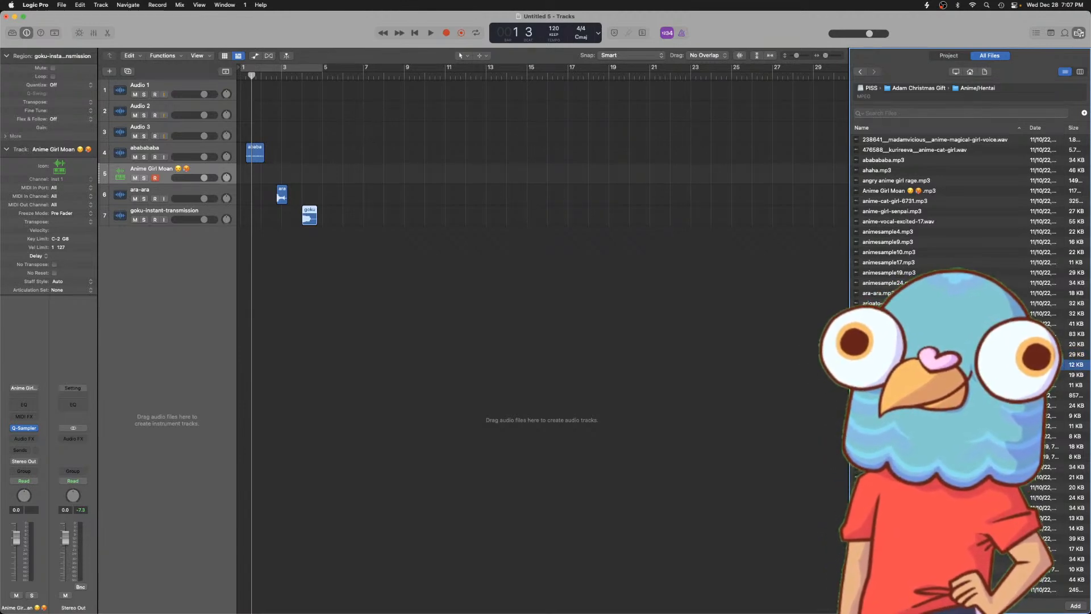
left_click_drag(902, 365, 322, 248)
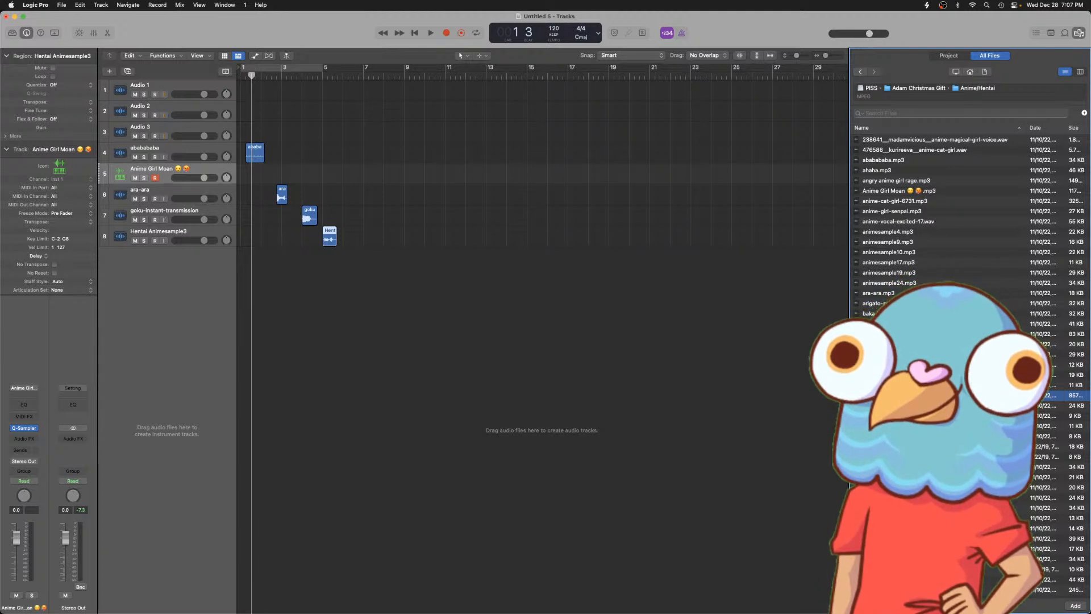
- Audition the remaining samples in the folder and place pomf 1 at bar 6 and spoken-subawu_B_major at bar 7 on new audio tracks
key("Up")
key("Down")
key("Down")
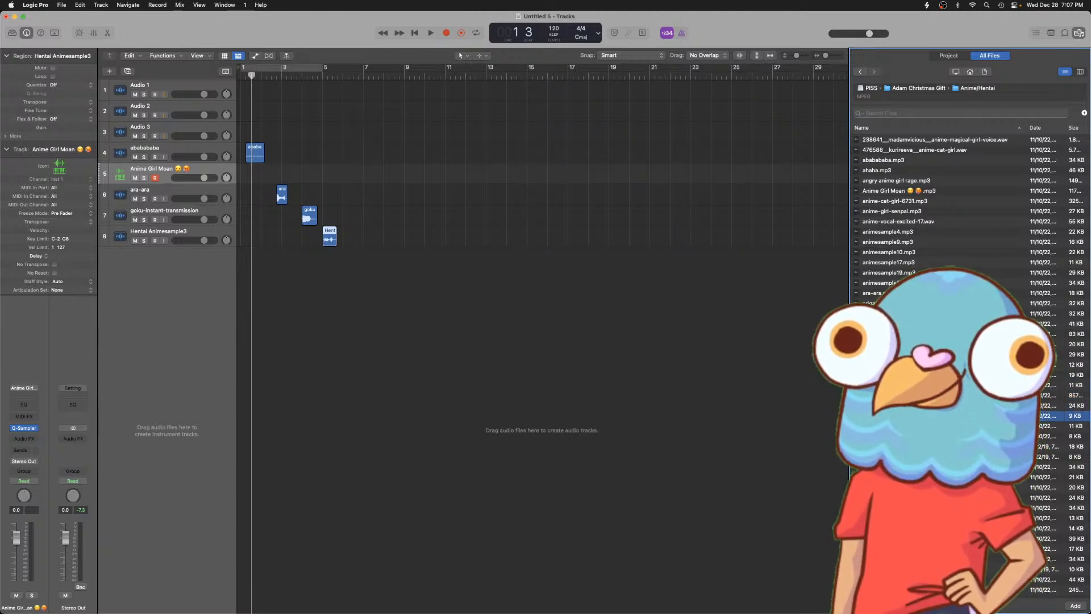
key("Down")
key("Down")
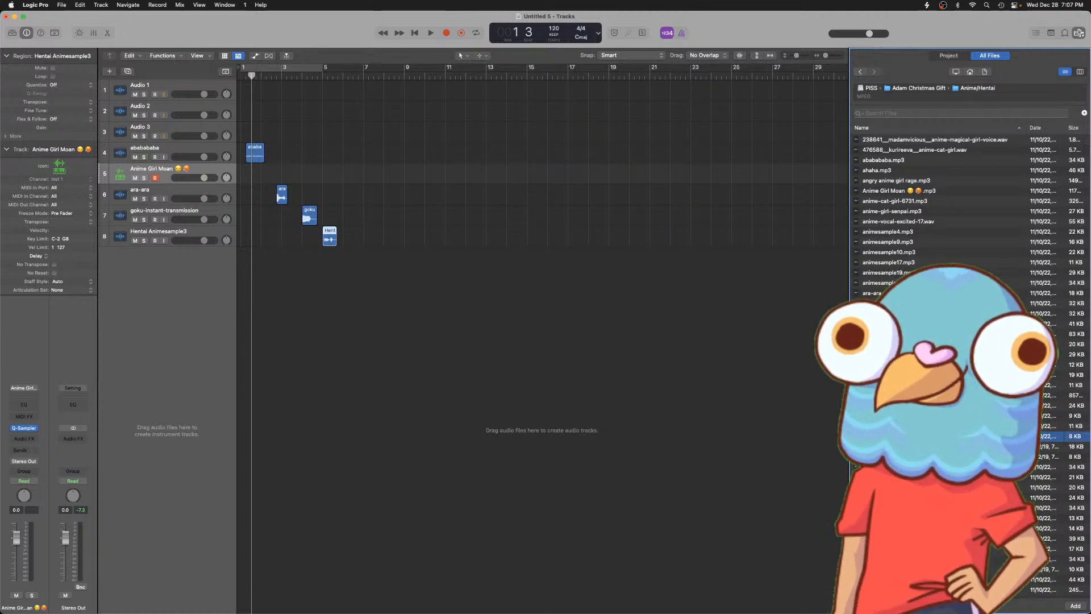
key("Down")
key("Down")
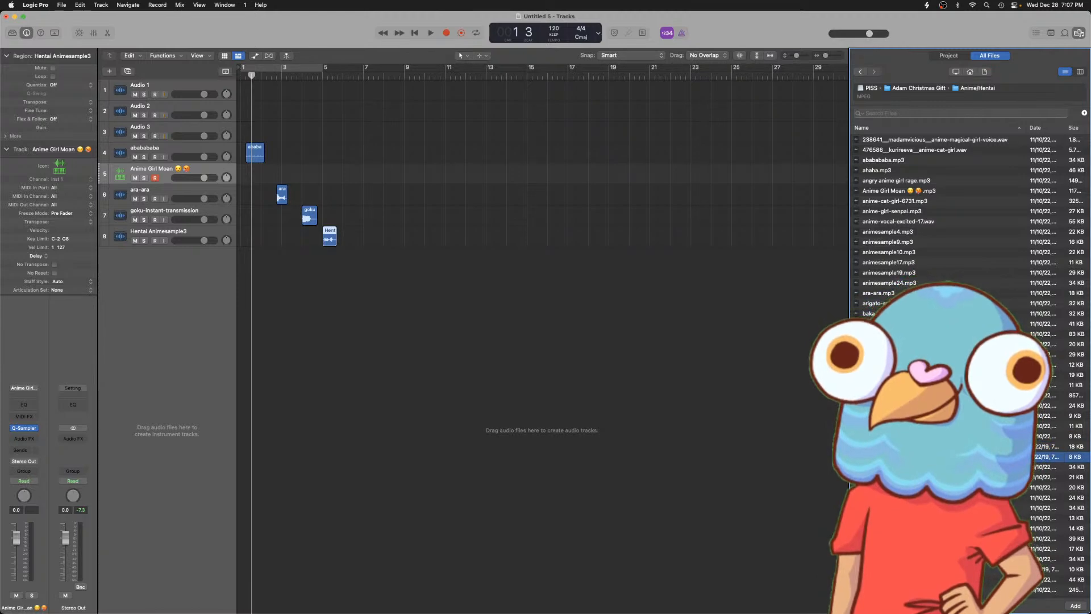
key("Down")
key("Down")
key("Down")
key("Down")
key("Down")
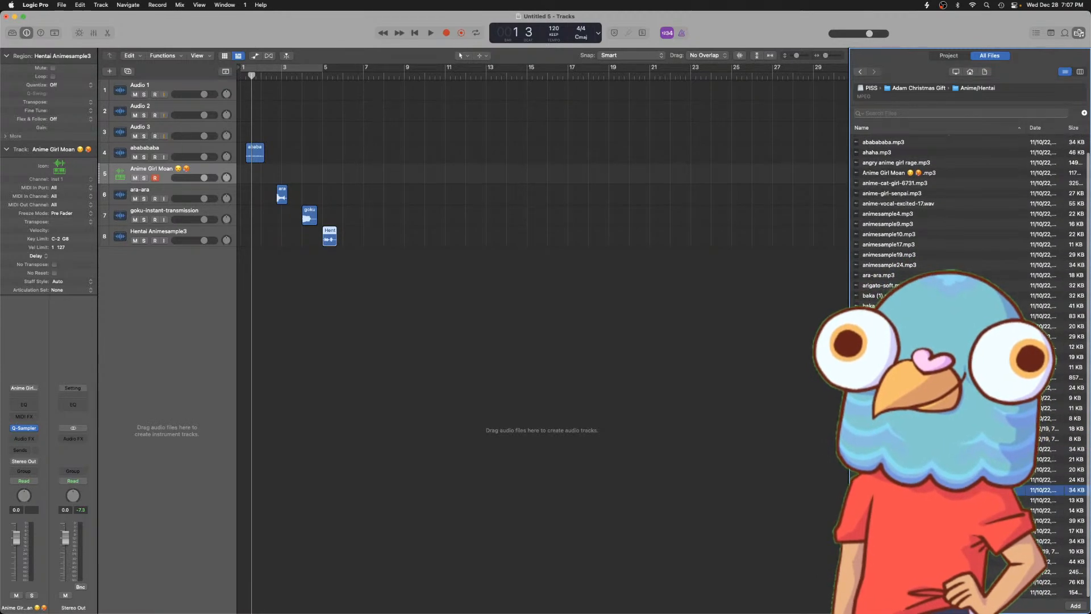
key("Down")
key("Down")
key("Down")
key("Down")
key("Down")
key("Down")
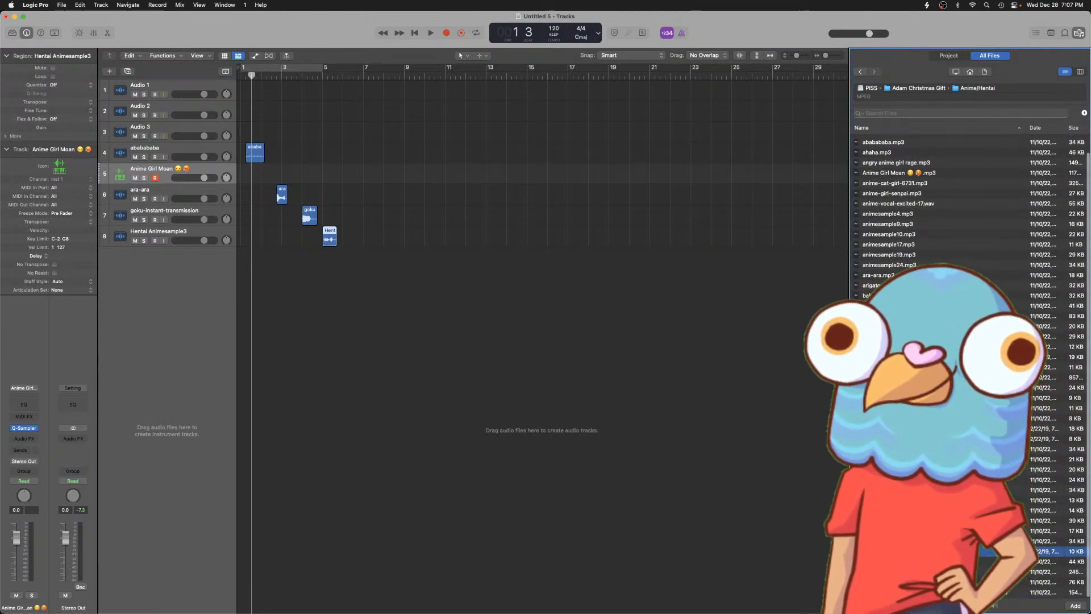
key("Up")
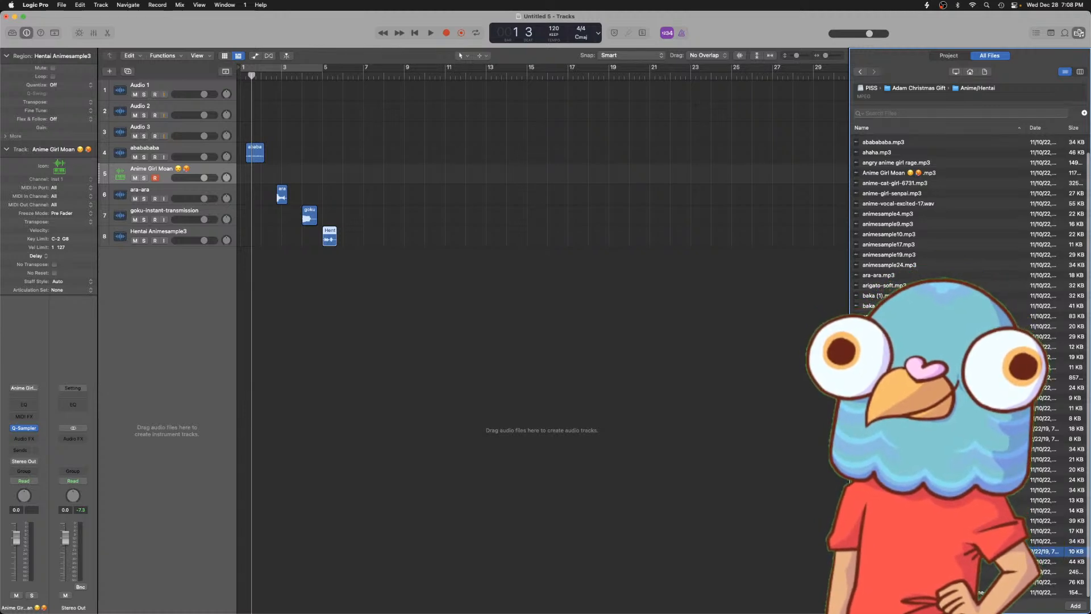
left_click_drag(1045, 551, 346, 280)
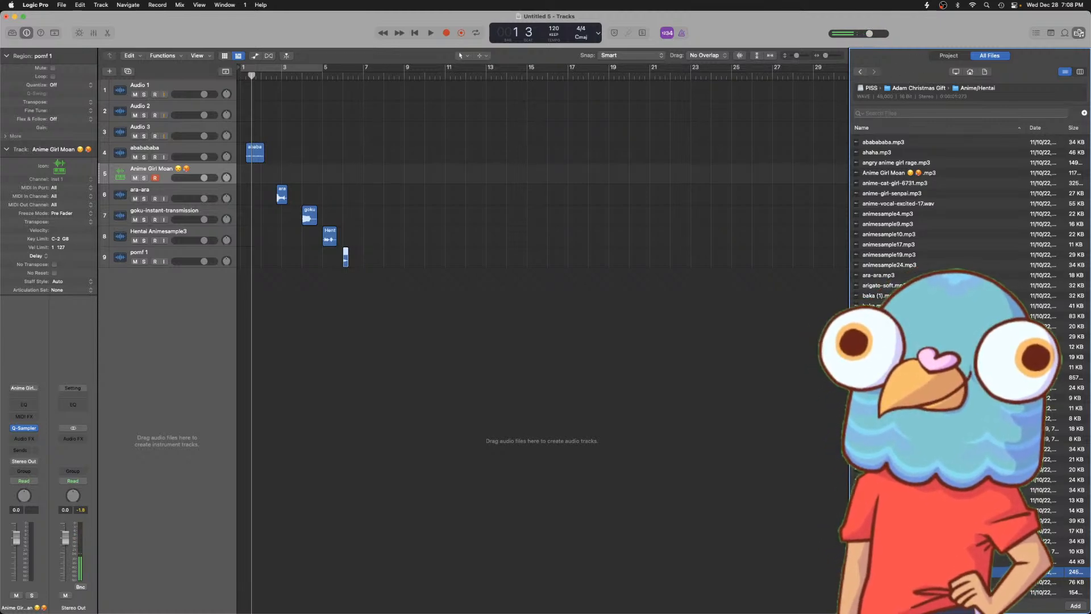
left_click_drag(1069, 571, 364, 282)
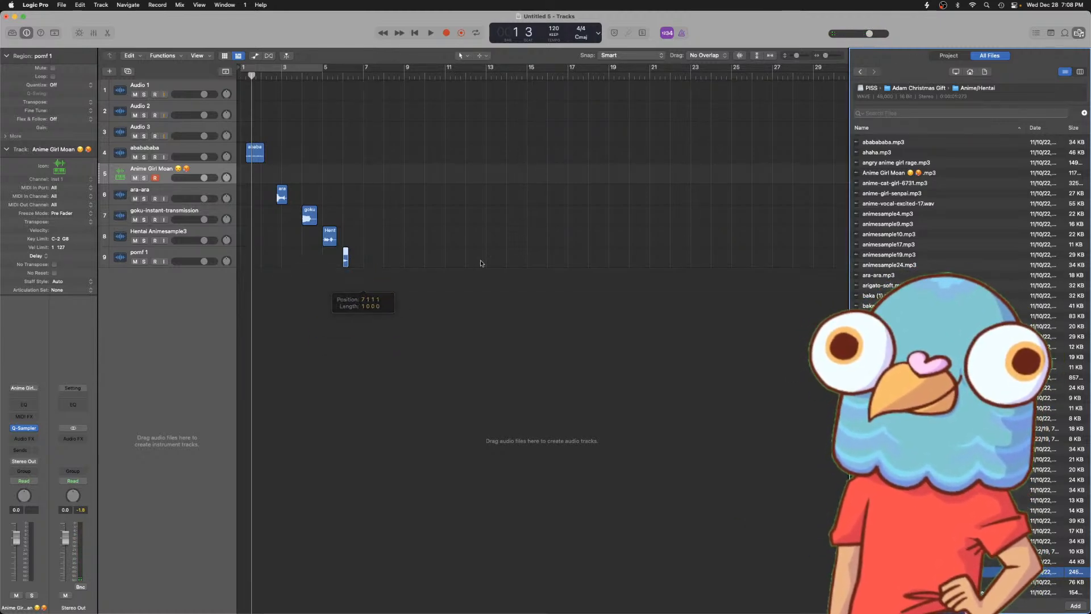
- Audition the three samples in the Fortnite folder and place Fortnite Dance Moves Emote v2 on a new audio track at bar 8
left_click(857, 72)
double_click(892, 156)
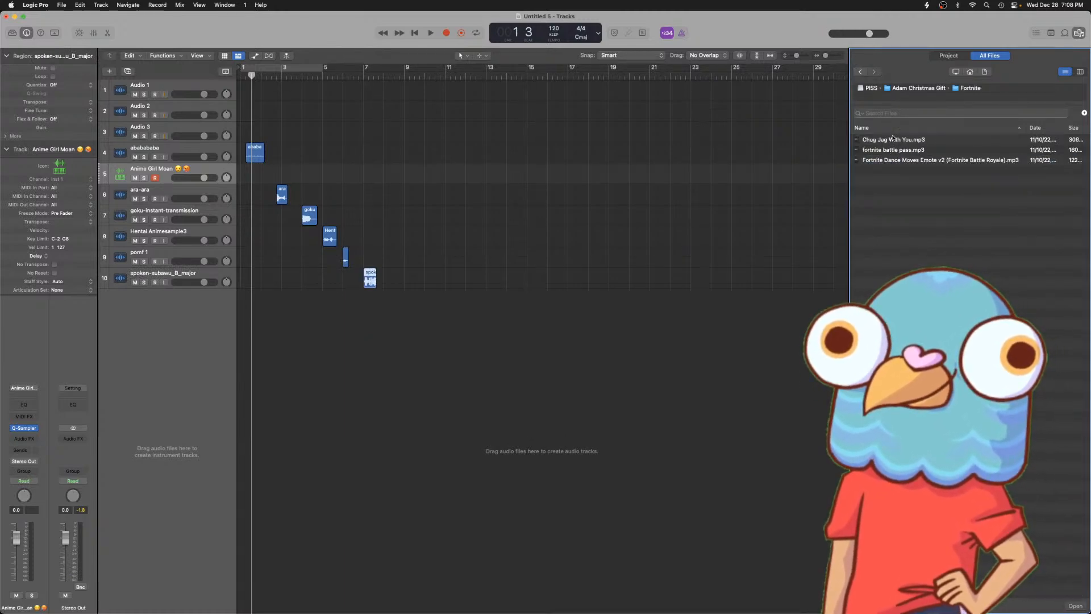
left_click(897, 140)
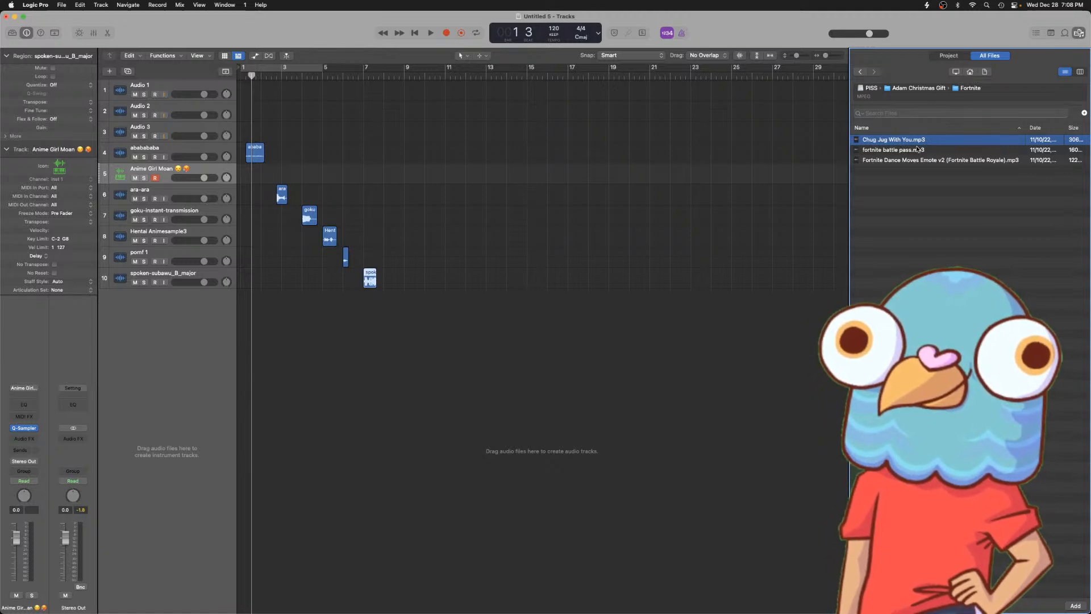
left_click(913, 151)
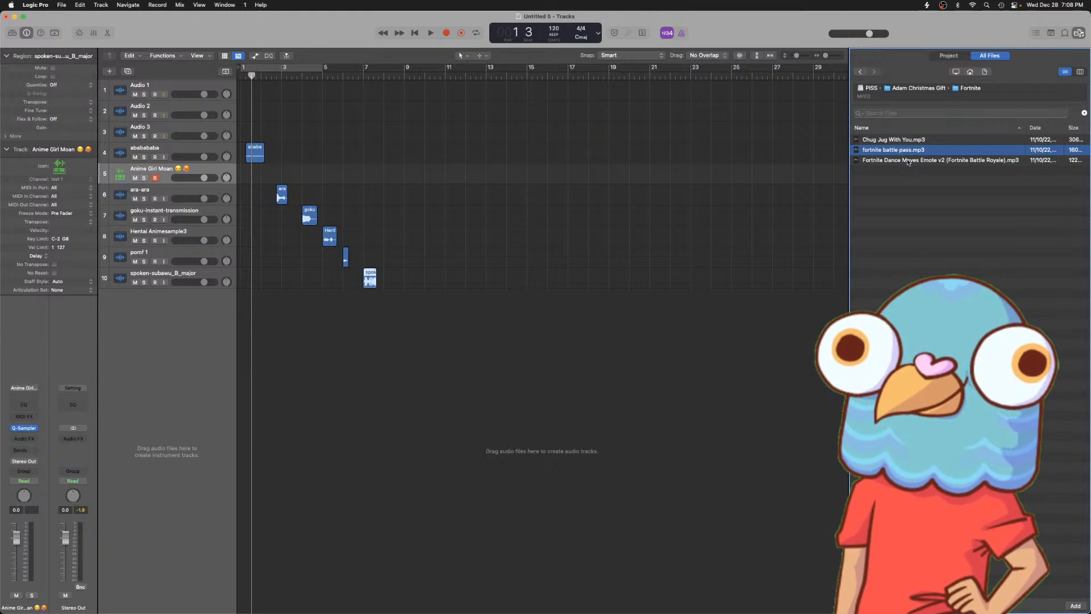
left_click(909, 162)
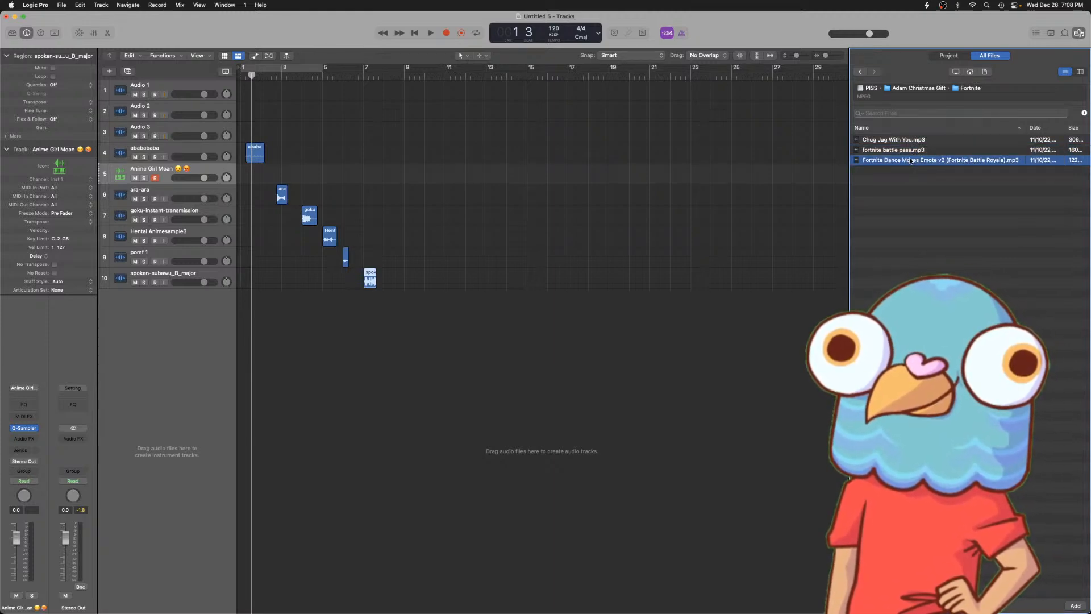
left_click_drag(910, 162, 386, 334)
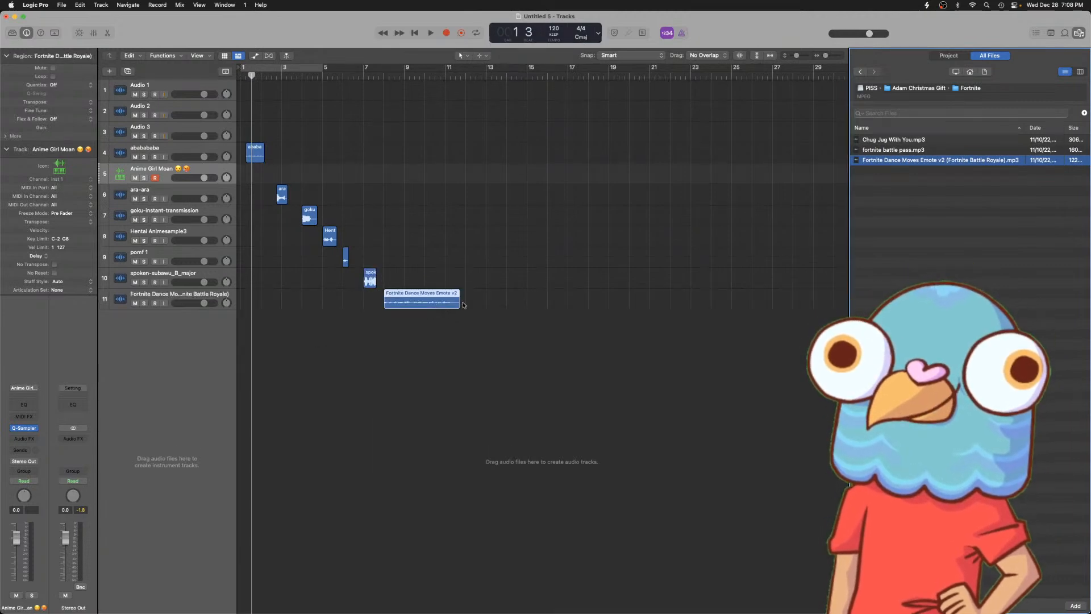
- Audition the first samples in the Minions folder and place Banana 2 at bar 12 and Hello9 at bar 13 on new audio tracks
left_click(861, 72)
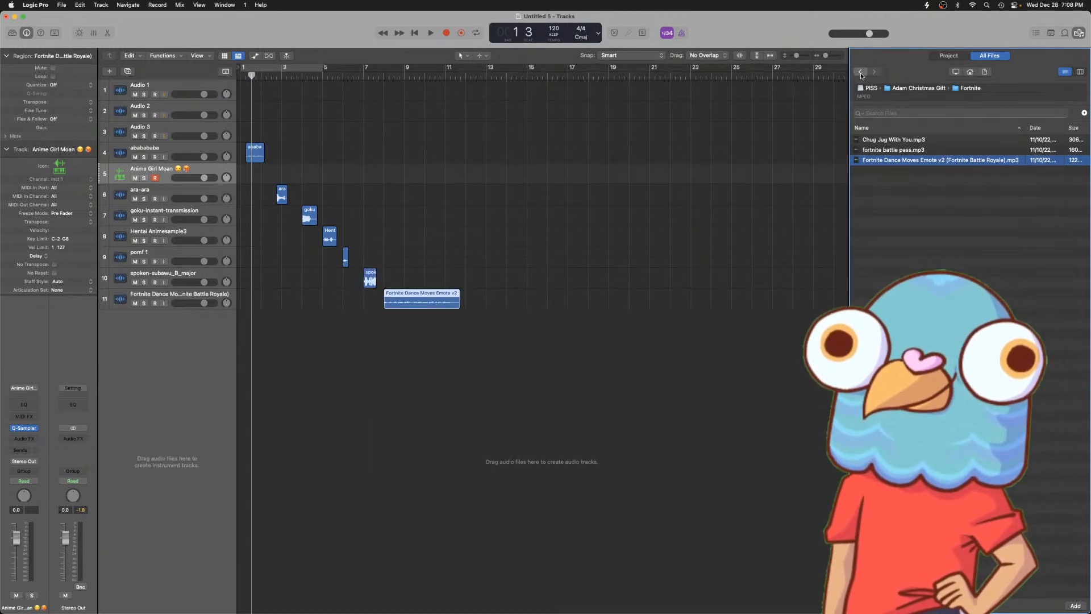
double_click(891, 171)
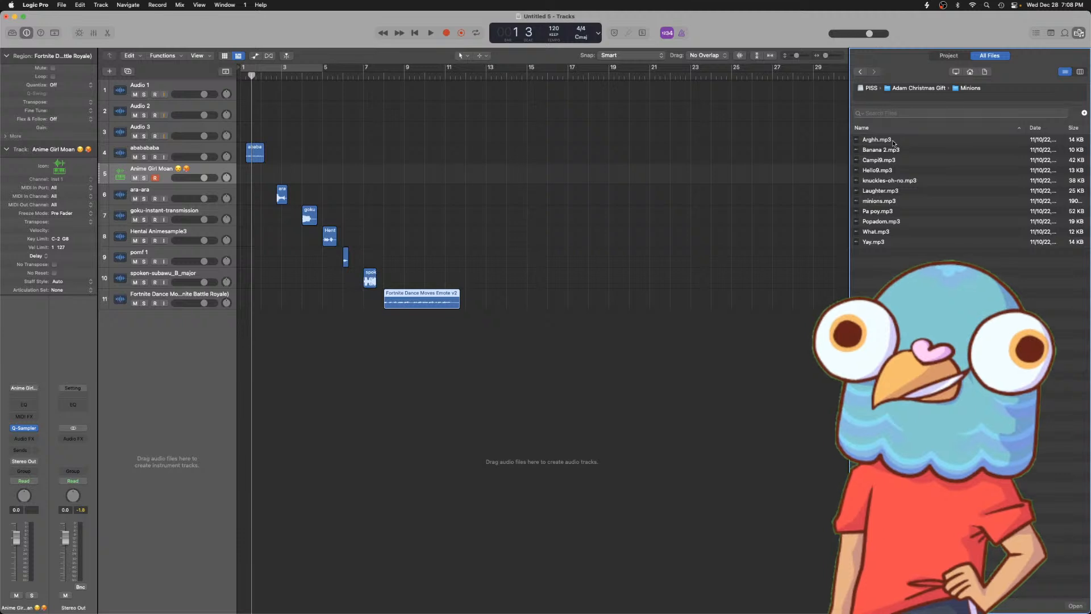
left_click(895, 143)
left_click(898, 151)
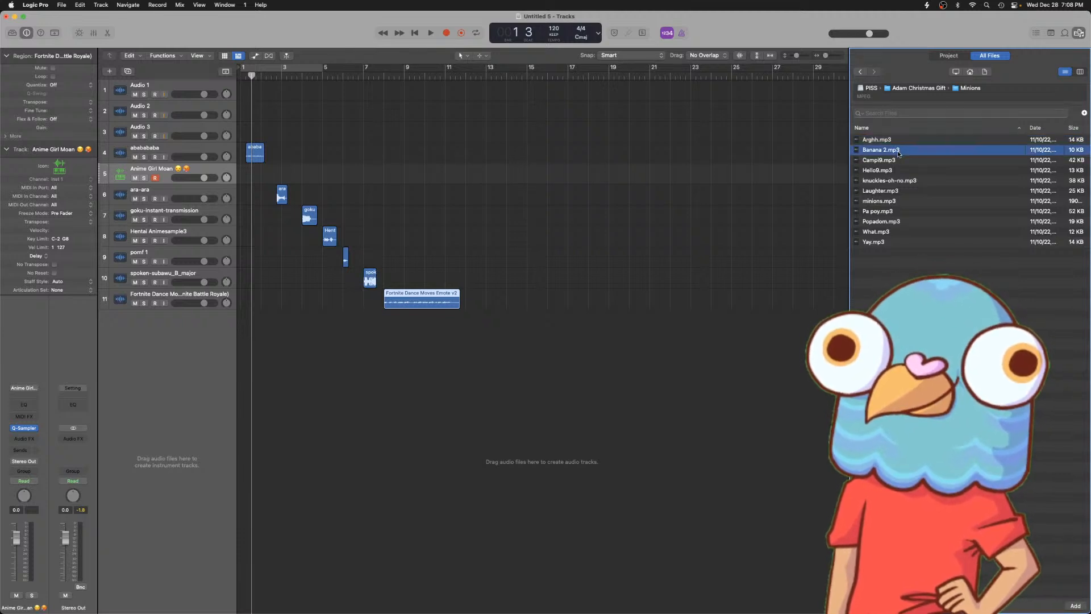
left_click(897, 165)
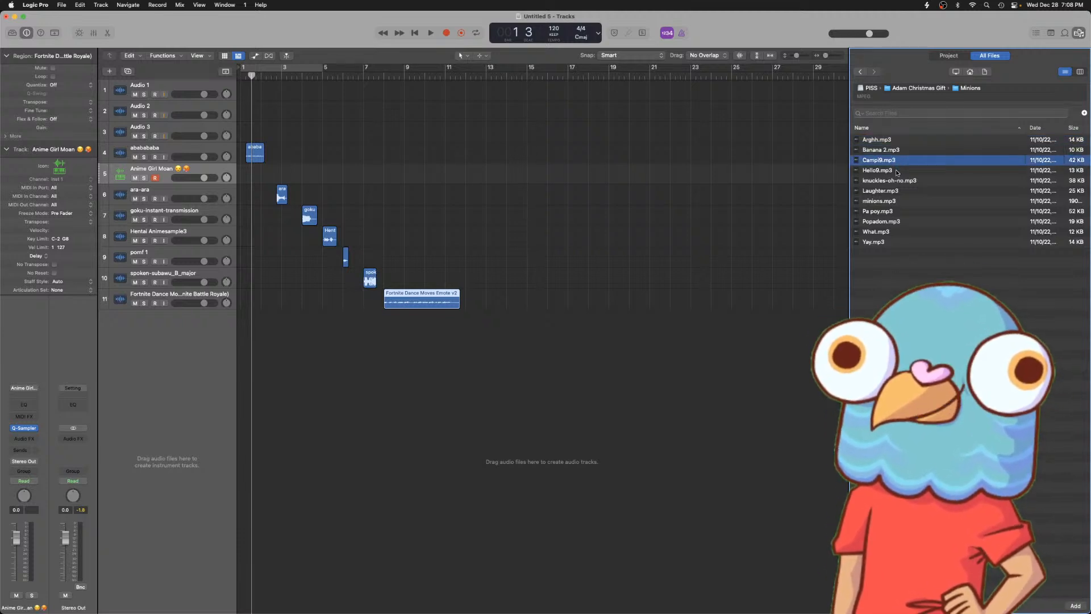
left_click_drag(897, 150, 469, 355)
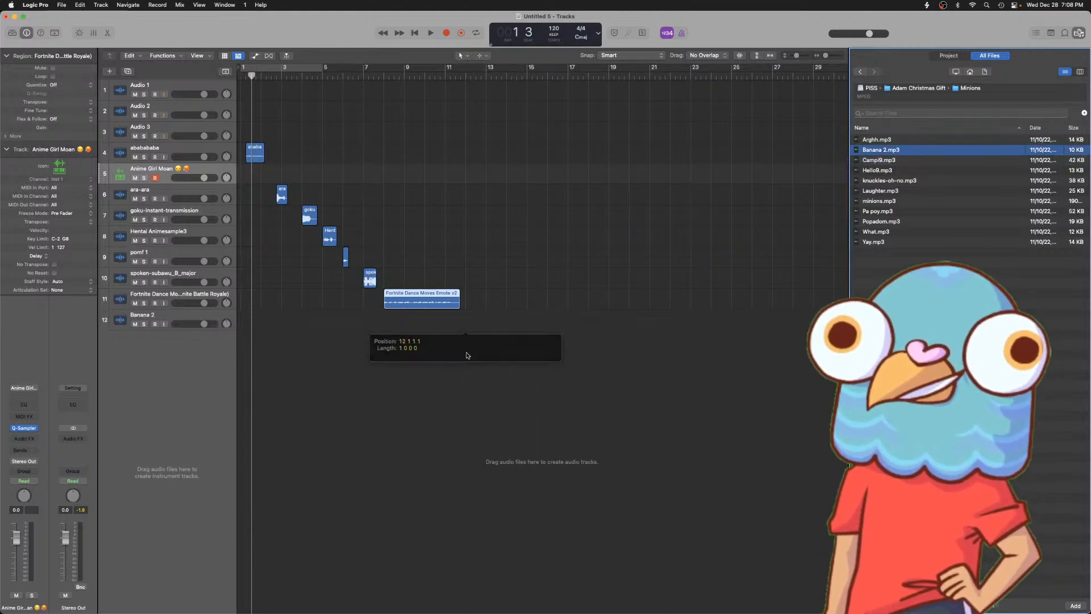
left_click(911, 172)
left_click_drag(903, 175, 489, 357)
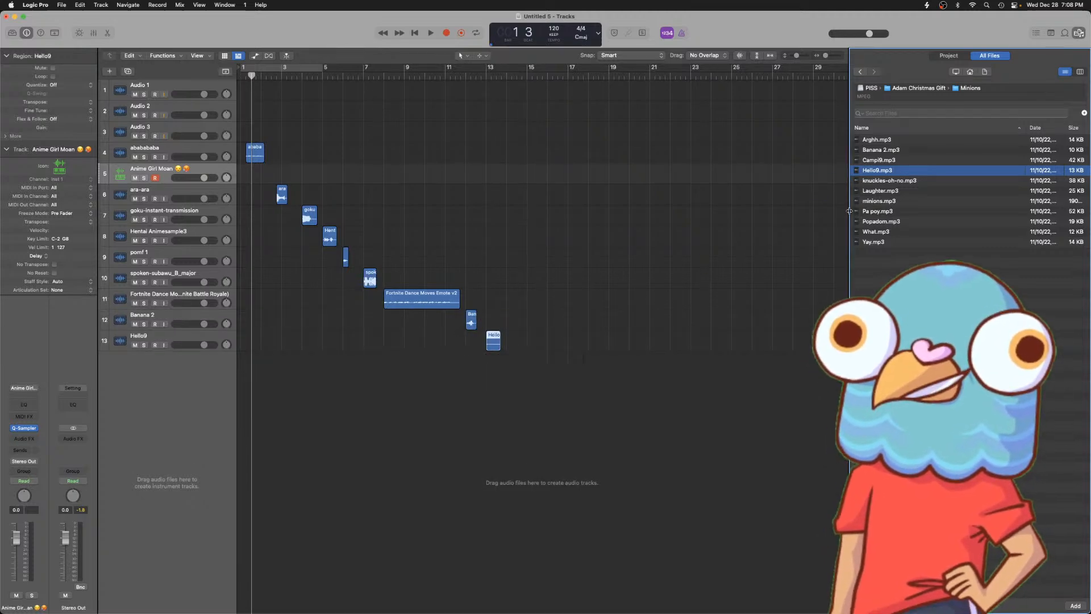
- Audition the Minions samples from knuckles-oh-no.mp3 onward and place What at bar 14 and Yay at bar 15 on new audio tracks
left_click(894, 182)
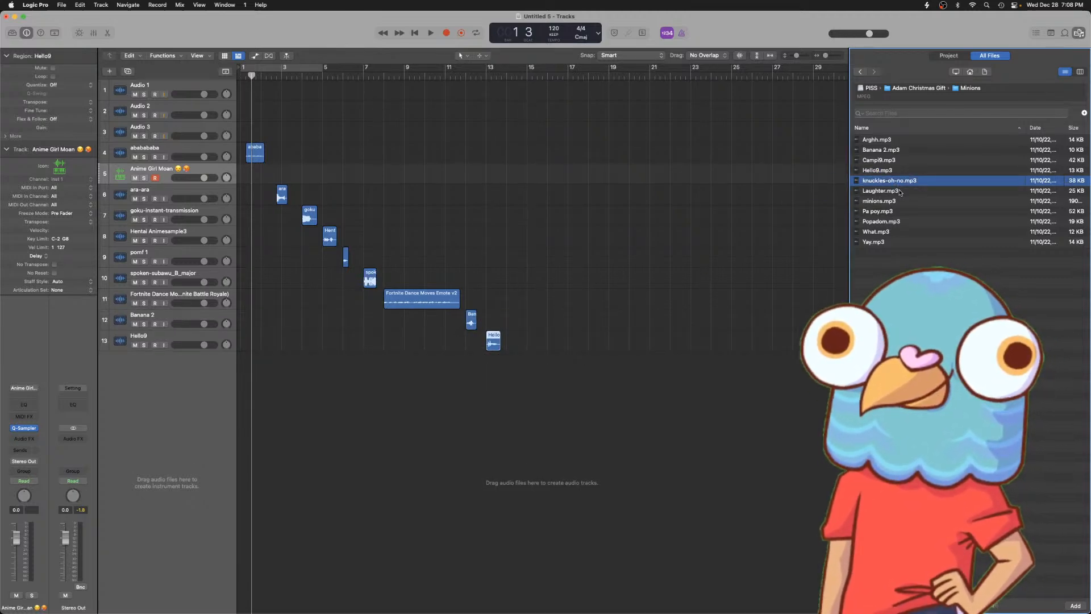
left_click(900, 191)
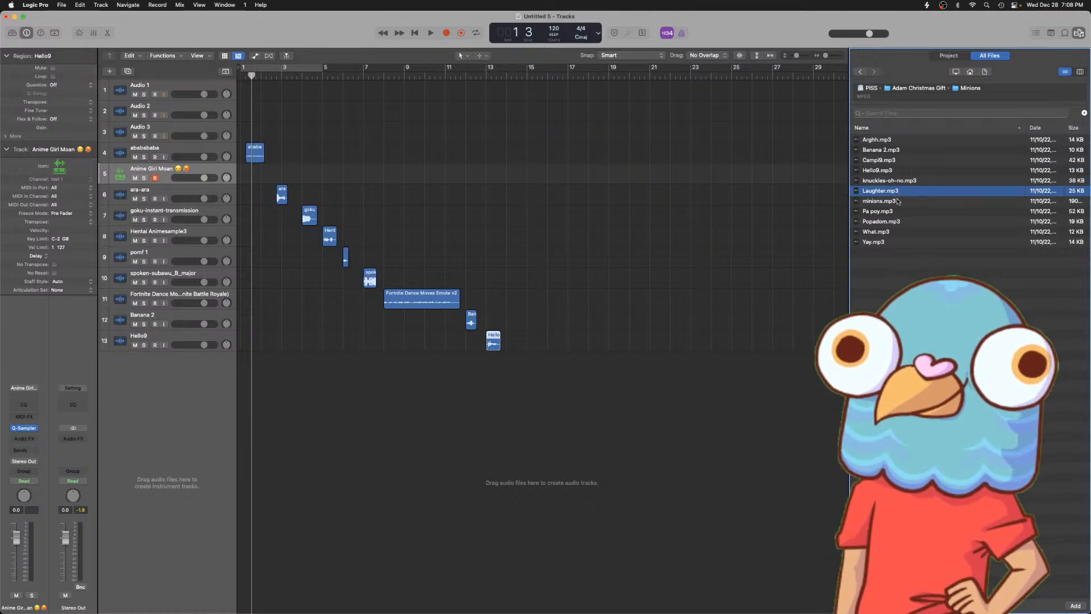
left_click(898, 201)
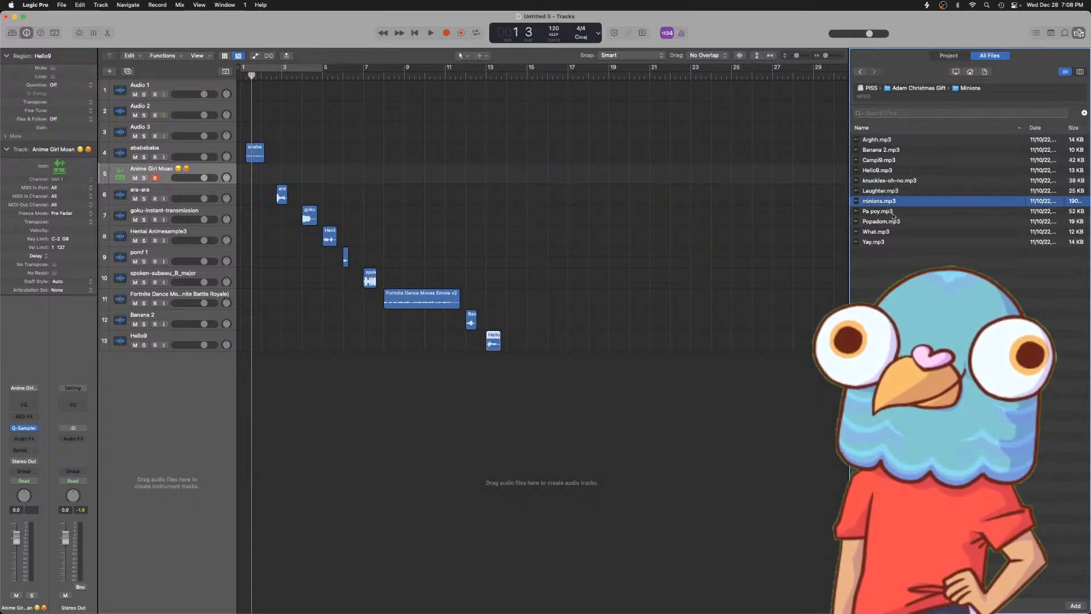
left_click(893, 213)
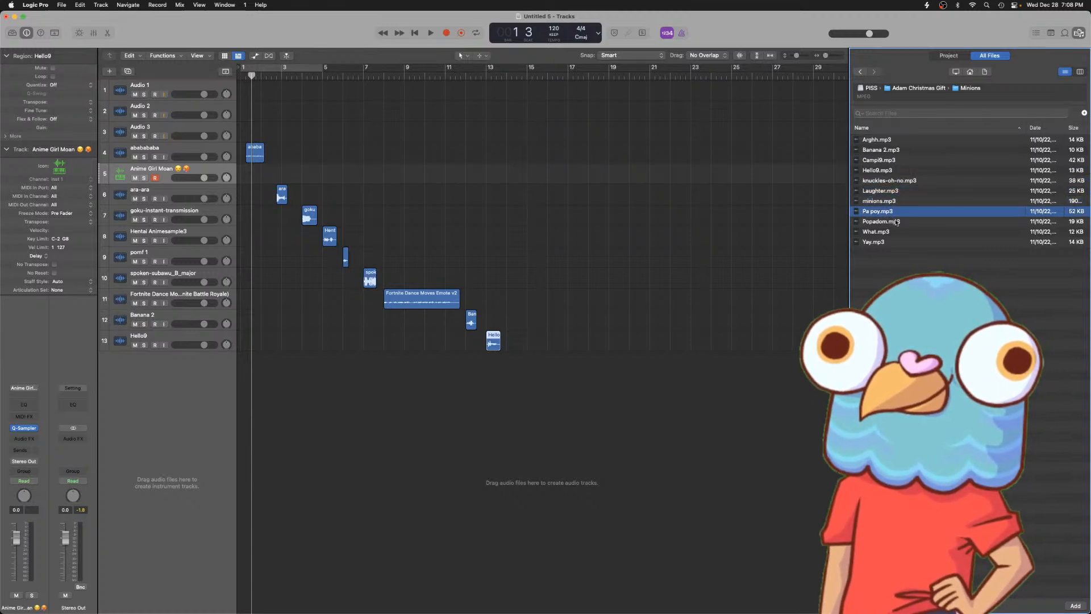
left_click(893, 221)
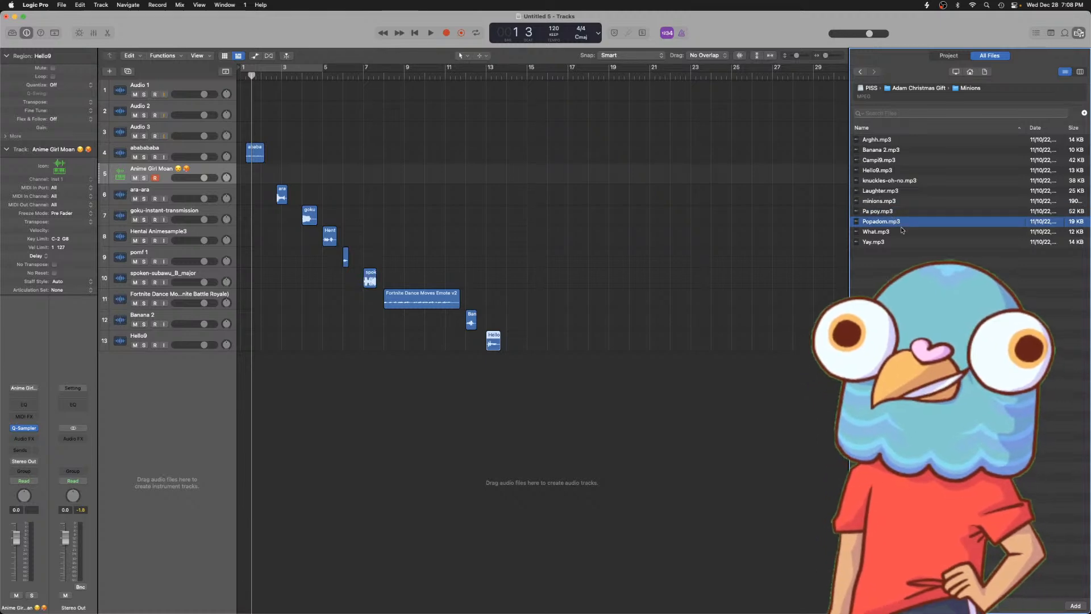
left_click(897, 233)
left_click_drag(898, 236, 507, 410)
left_click(890, 243)
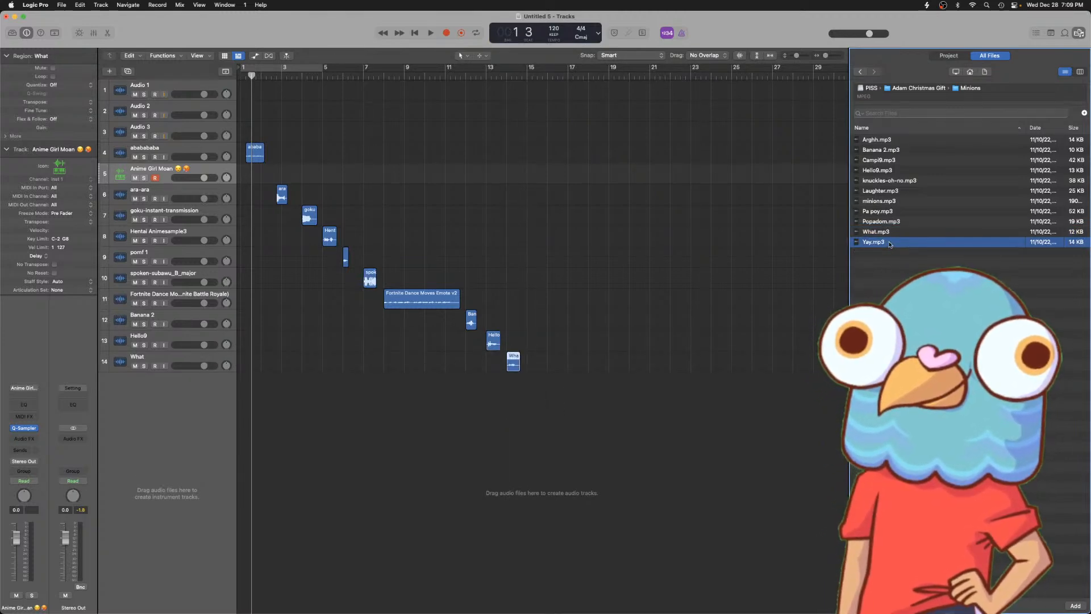
left_click_drag(890, 244, 532, 405)
- Load the 252794 choir WAV from the Misc folder into Quick Sampler on a new instrument track and move its start point past the initial attack
left_click(860, 72)
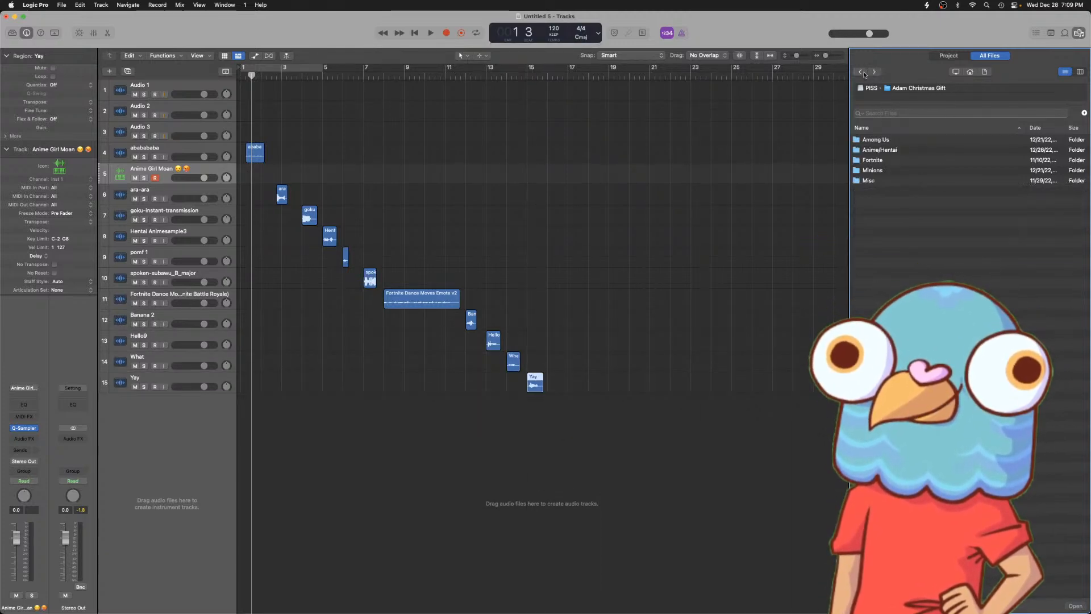
double_click(894, 171)
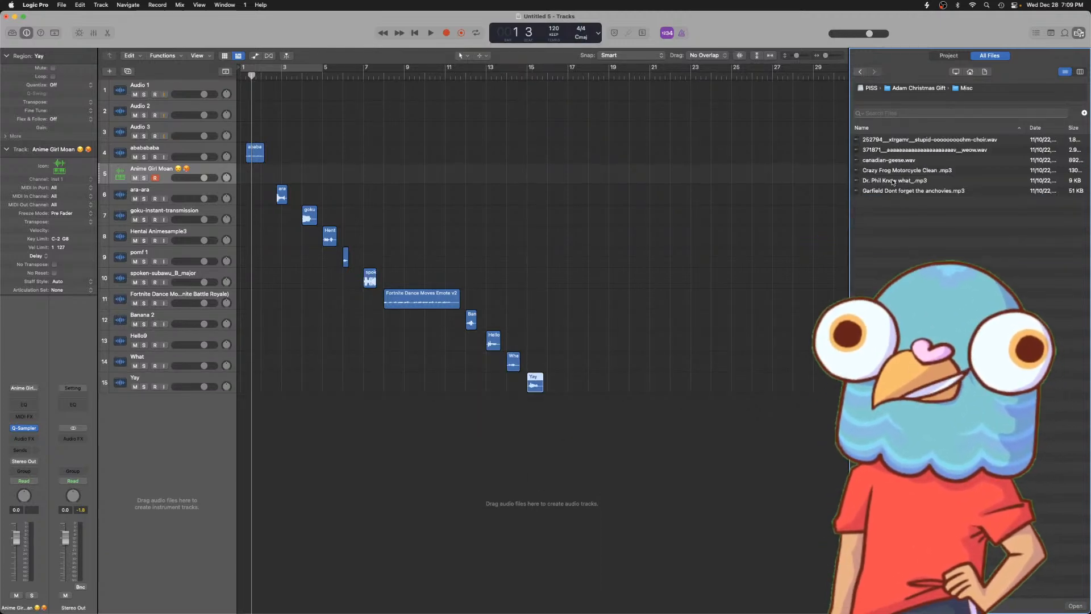
left_click(914, 140)
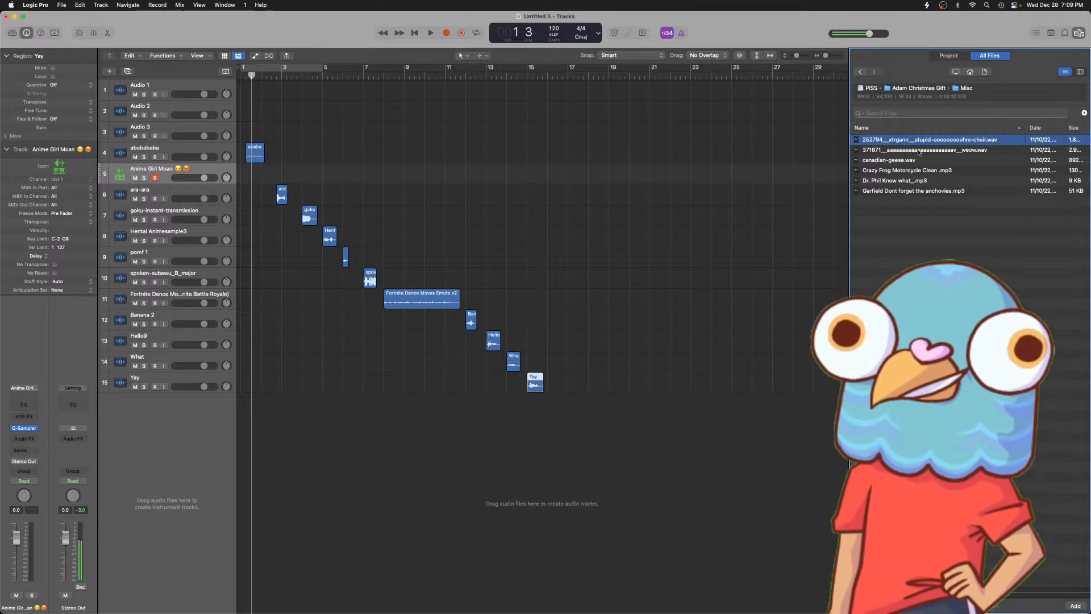
left_click_drag(909, 141, 153, 425)
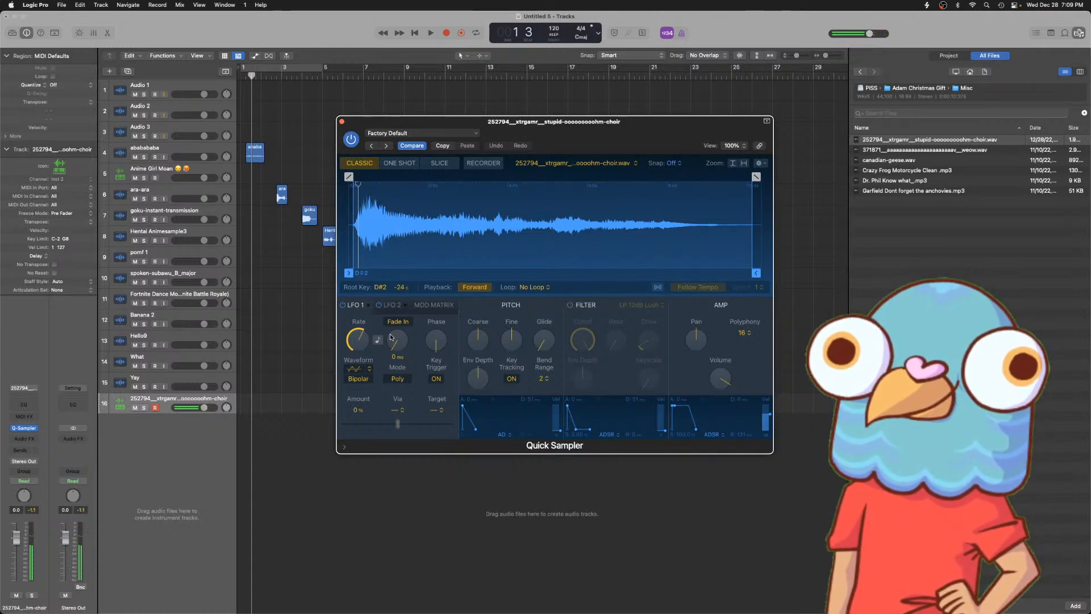
mouse_move(350, 177)
left_mouse_down()
mouse_move(363, 202)
mouse_move(385, 208)
left_mouse_up()
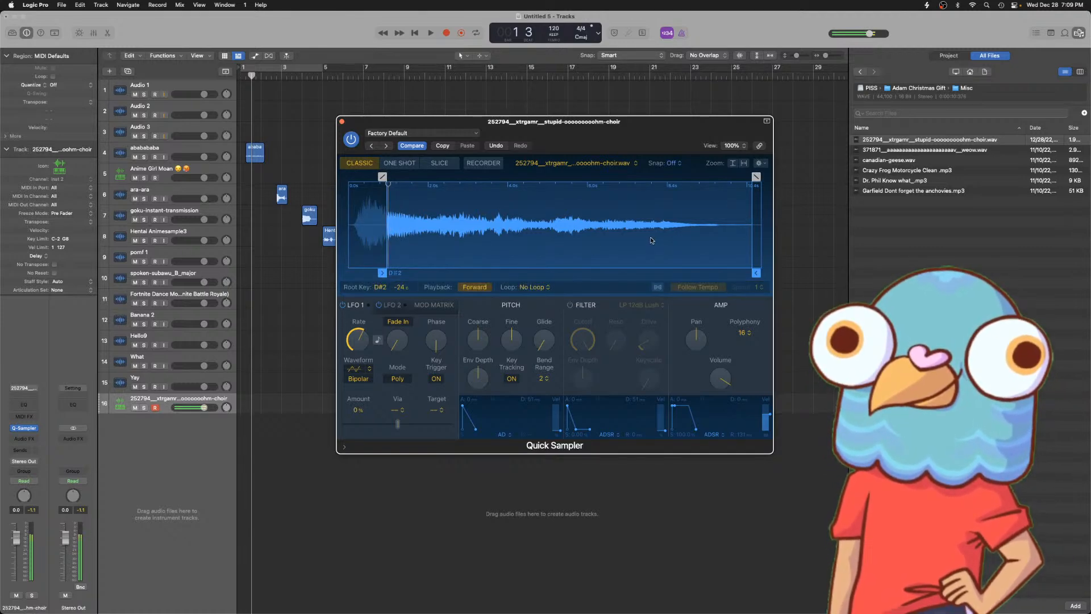
left_click(342, 121)
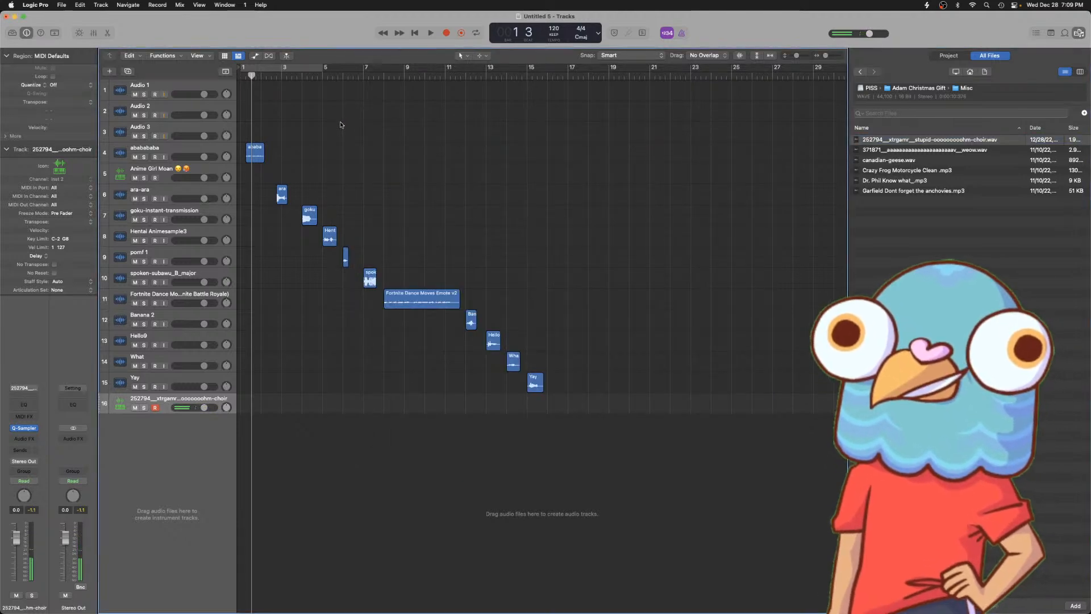
- Add a new software instrument track and replace its default electric piano with a stereo Phase Plant
double_click(189, 444)
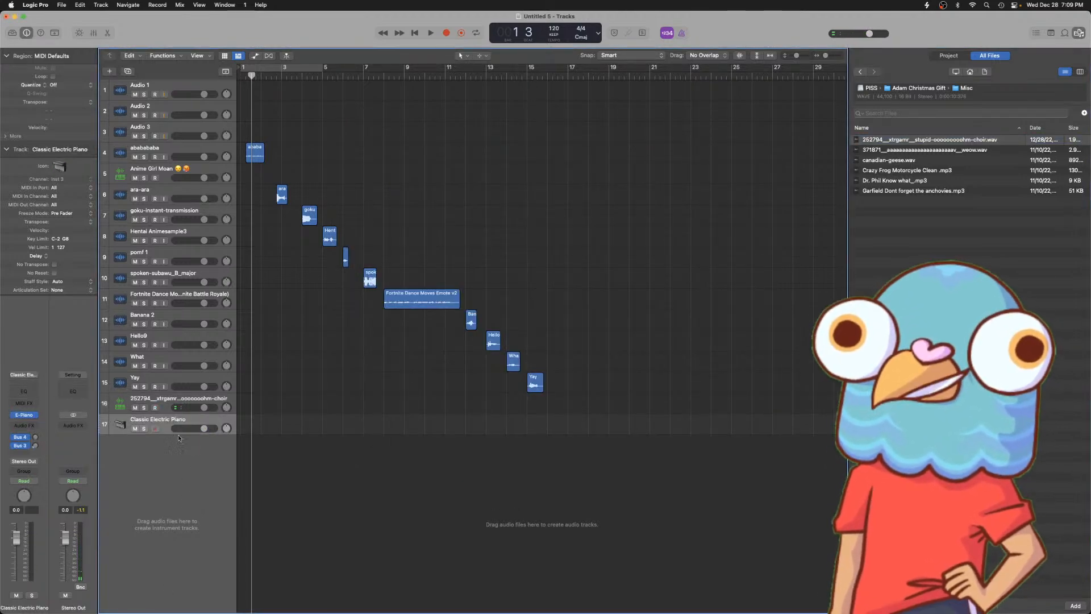
left_click(32, 415)
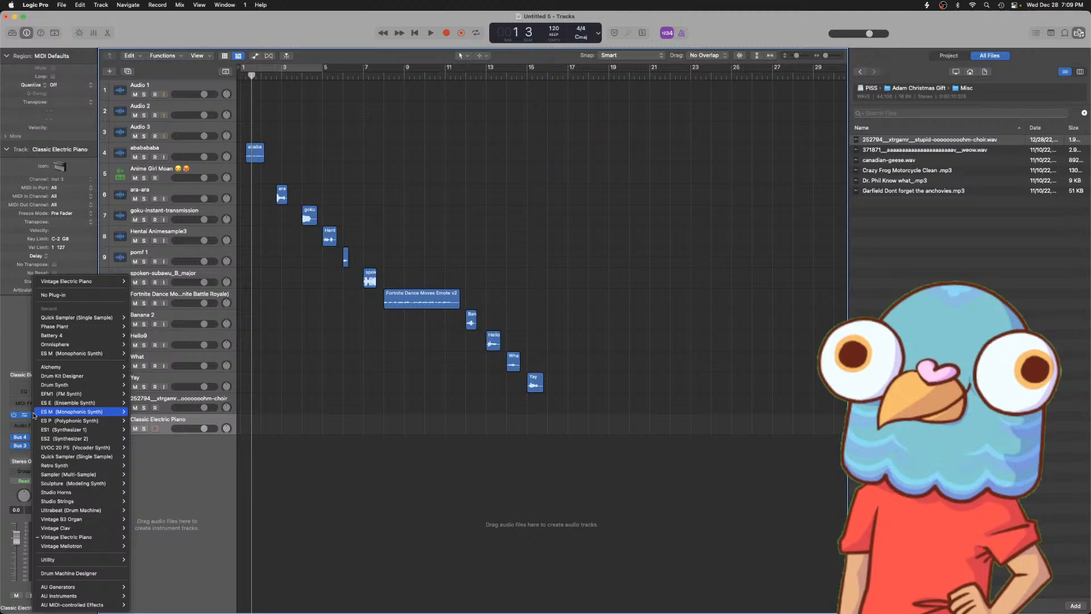
mouse_move(82, 335)
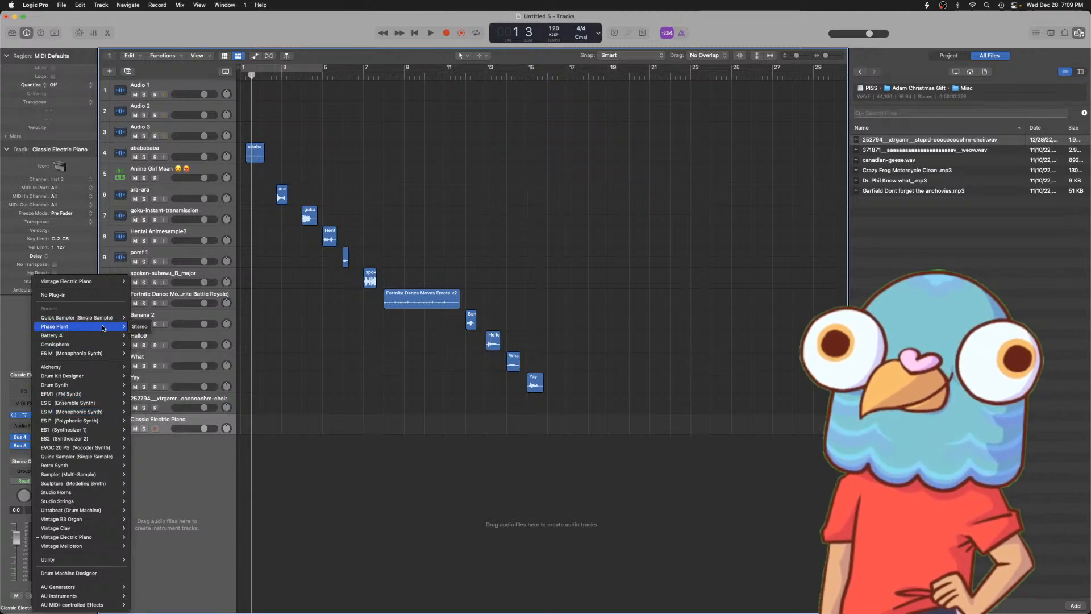
left_click(138, 327)
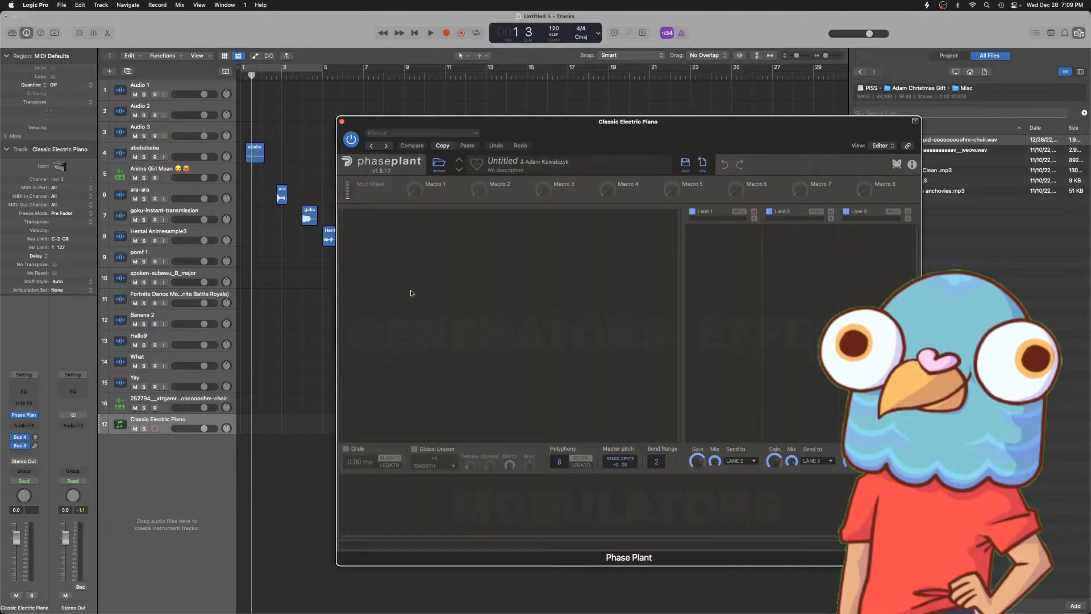
- Add a Sampler generator loaded with the 252794 choir WAV in Phase Plant and move its start point past the initial attack
left_click(387, 222)
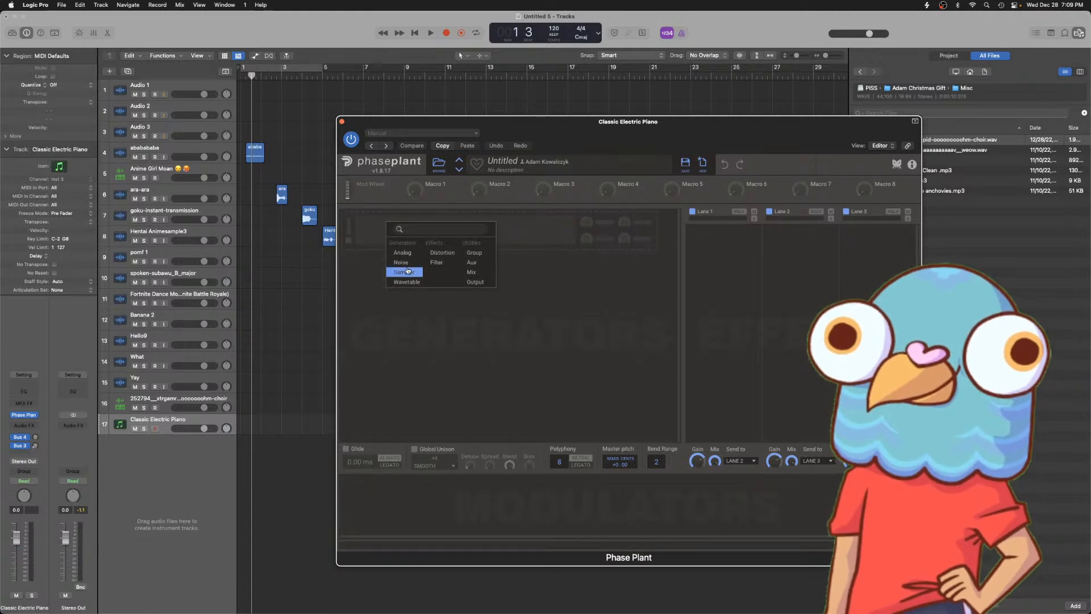
left_click(404, 263)
left_click_drag(972, 142, 566, 243)
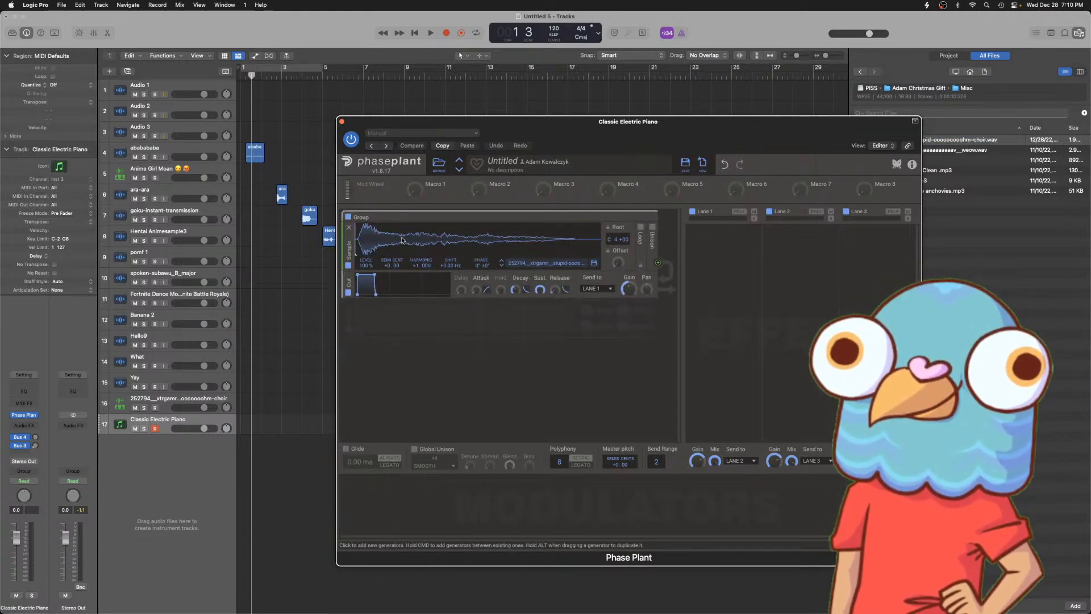
left_click_drag(357, 245, 369, 245)
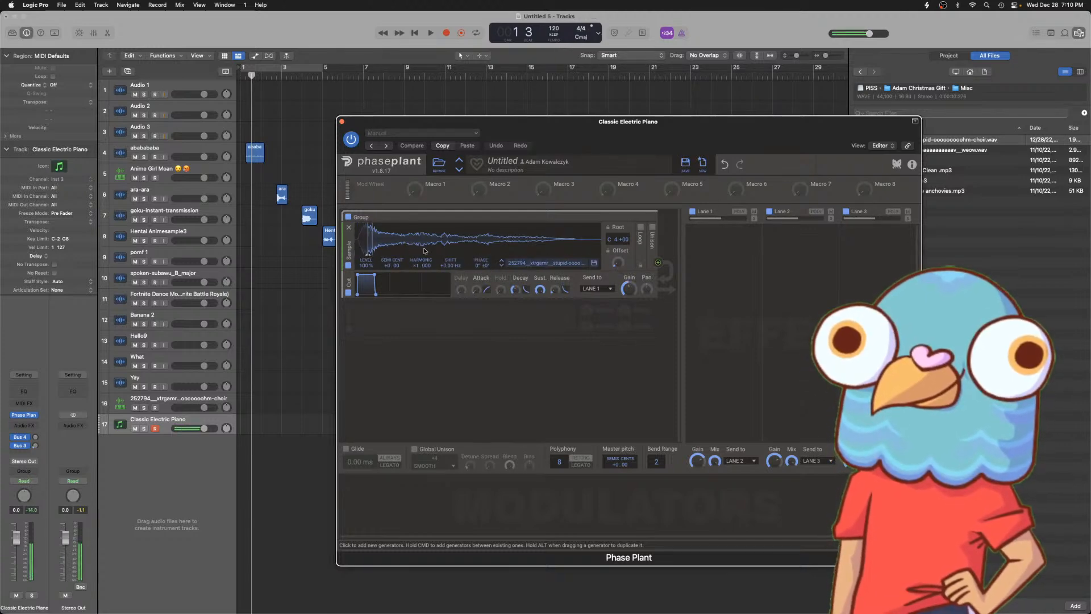
- Add an Analog saw oscillator to the same group at 16% level as a pitch reference and set the choir sample's root to D#3
left_click(397, 356)
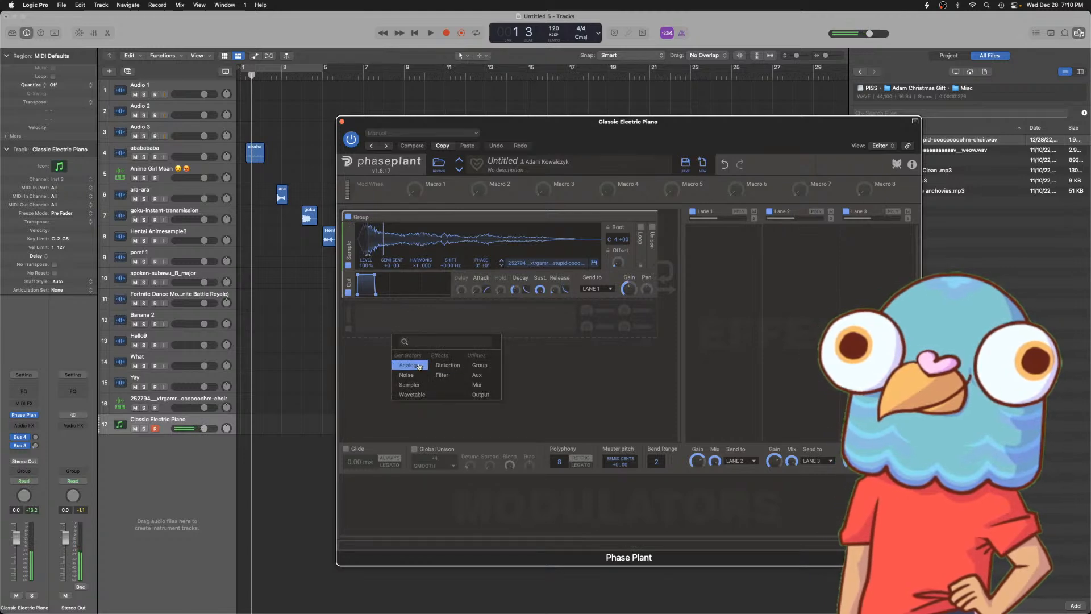
left_click(406, 366)
left_click_drag(350, 331, 353, 299)
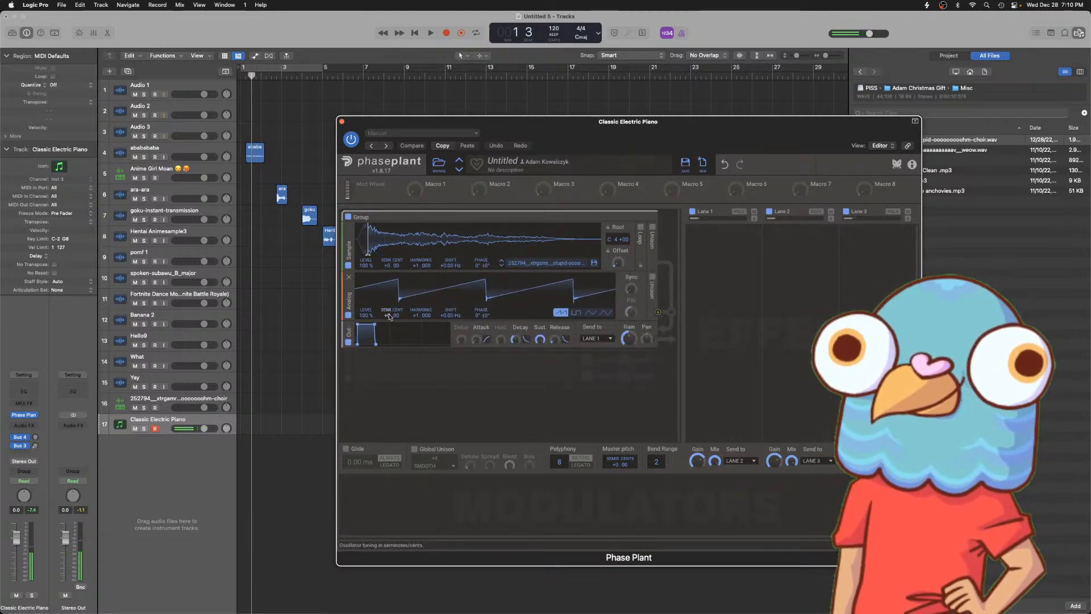
left_click_drag(367, 317, 366, 347)
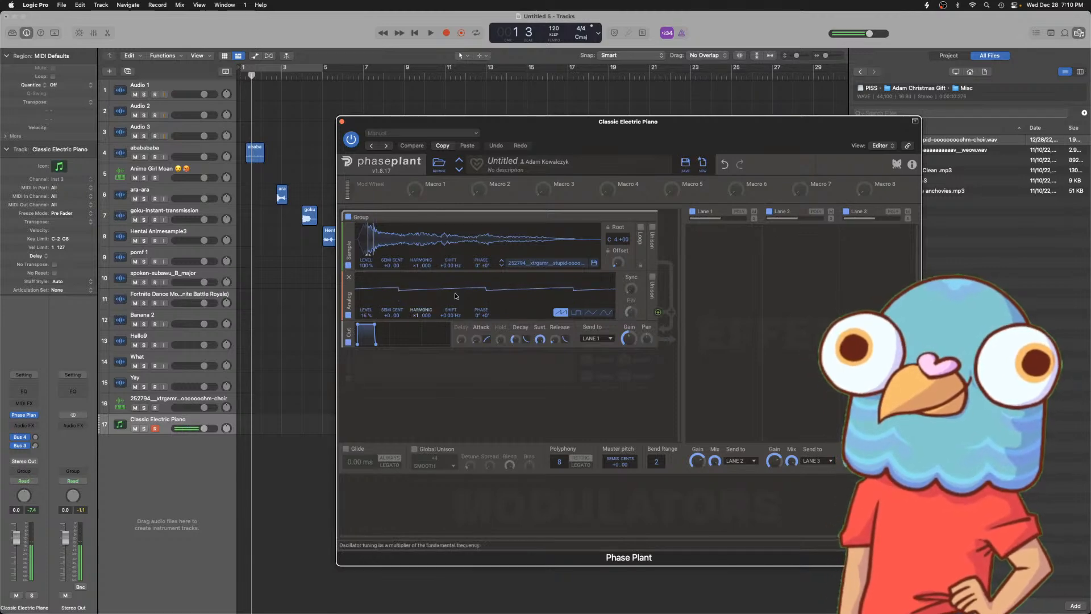
left_click_drag(611, 239, 611, 271)
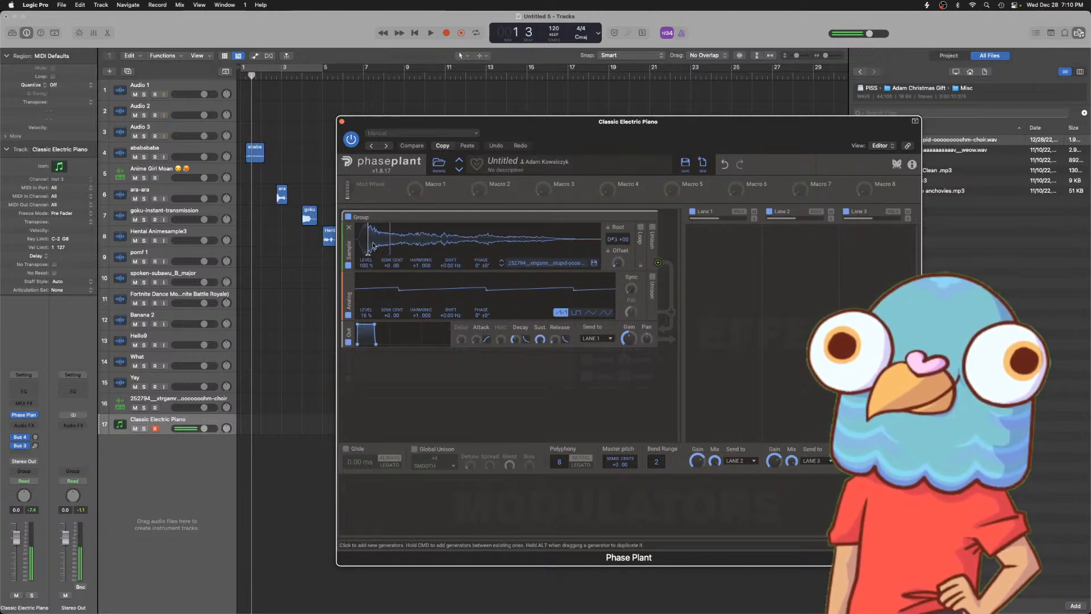
- Move the choir sample's start point further in and loop a very short section there infinitely, with the sampler level at 200%
left_click_drag(369, 241, 404, 241)
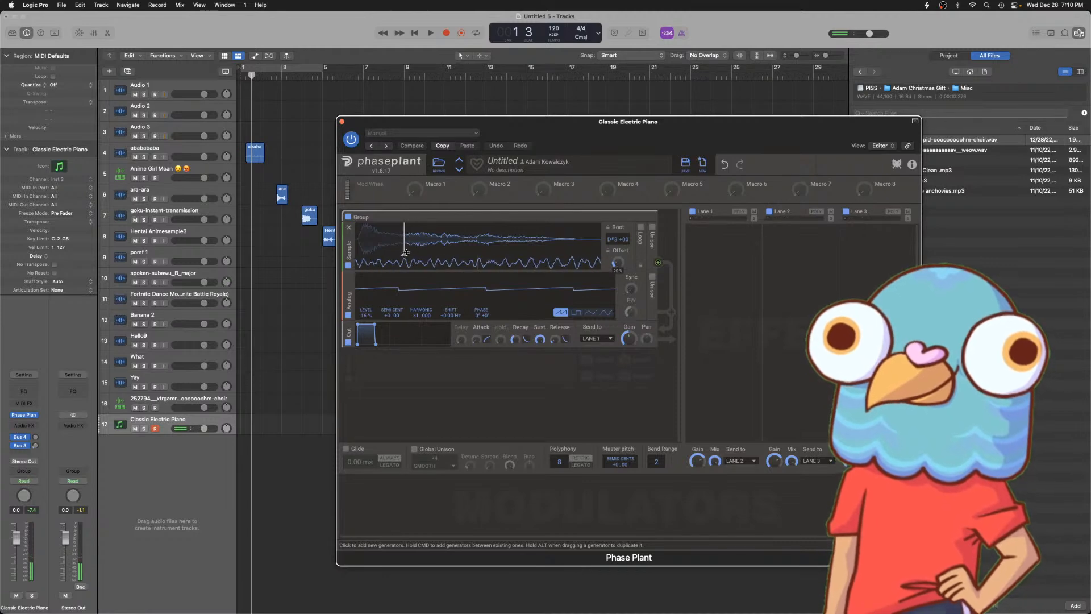
left_click(641, 228)
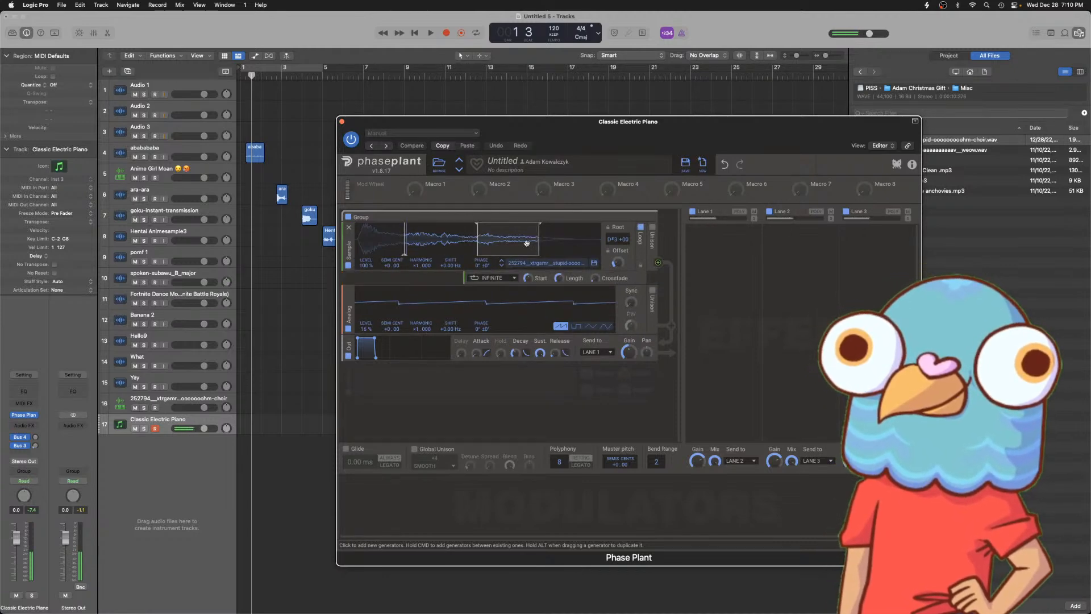
left_click_drag(526, 243, 406, 241)
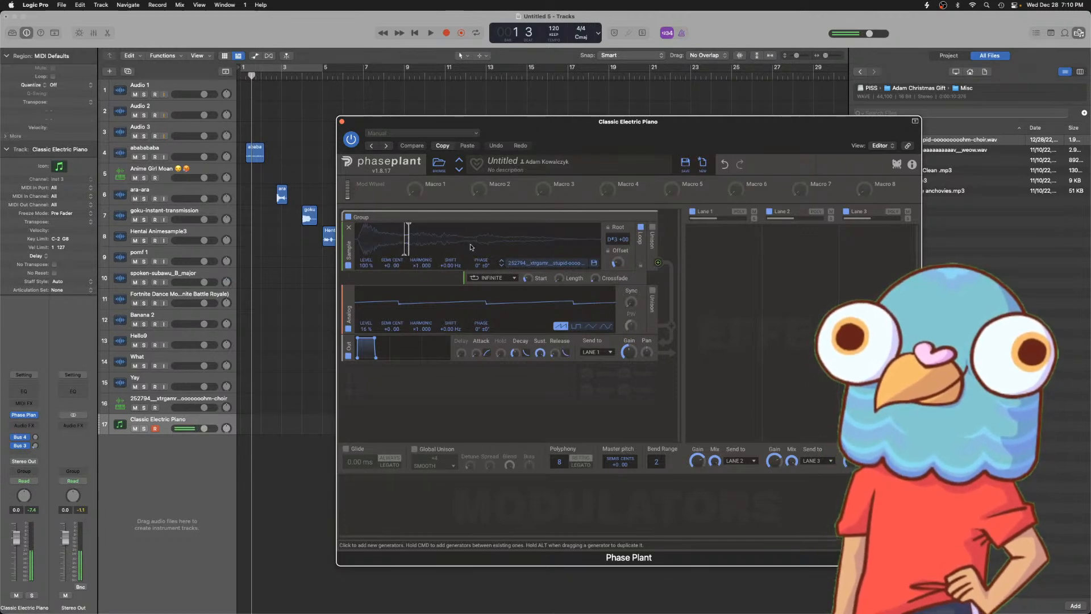
left_click_drag(365, 328, 365, 334)
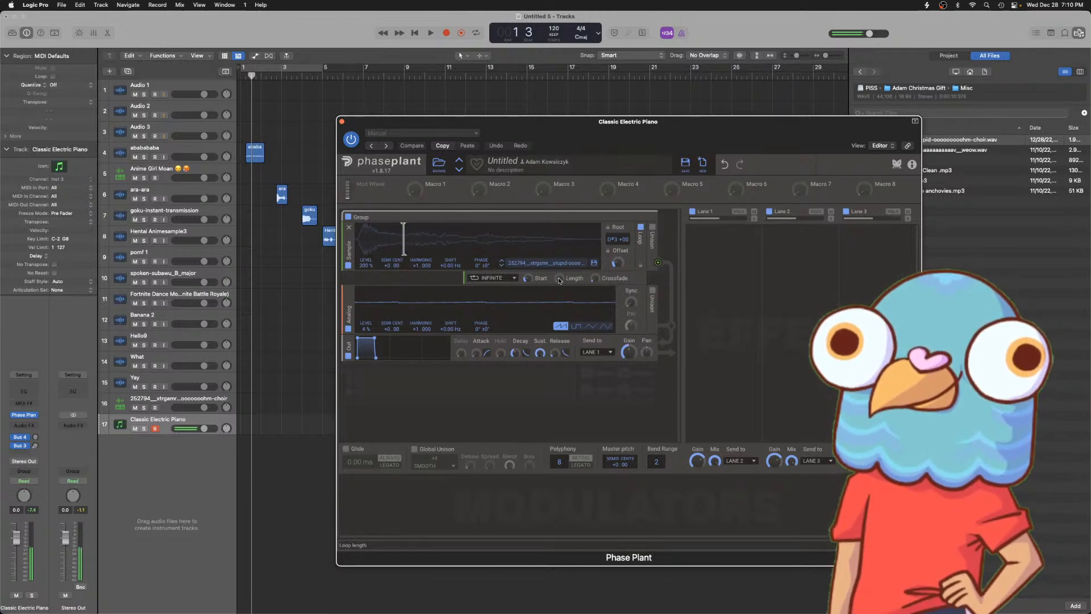
left_click_drag(559, 279, 559, 283)
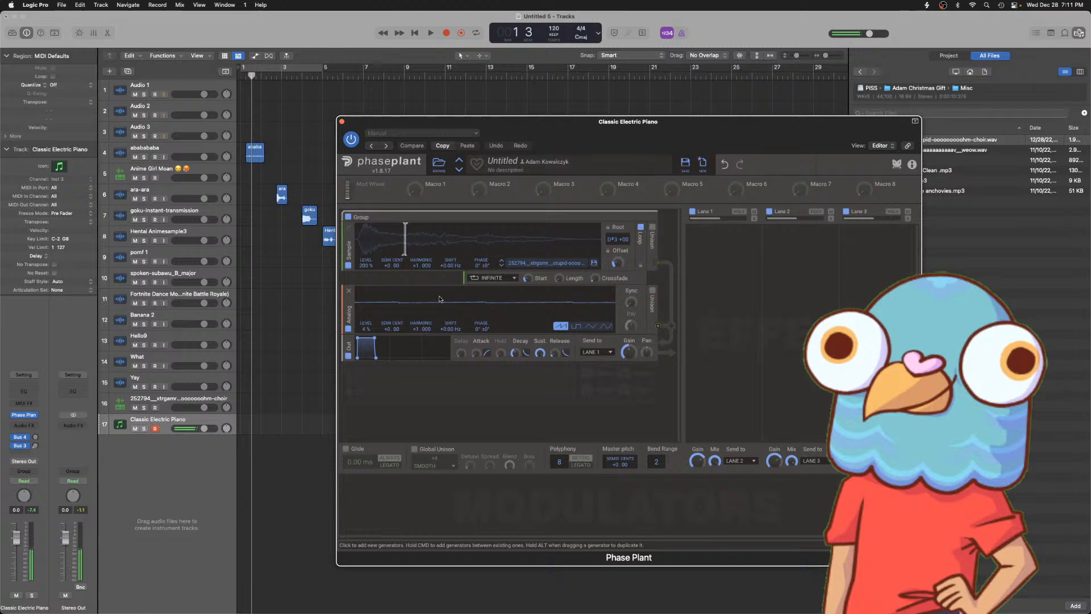
- Raise the Analog oscillator's level to about 15%, switch the oscillator off and close the Phase Plant window
left_click_drag(368, 328, 368, 307)
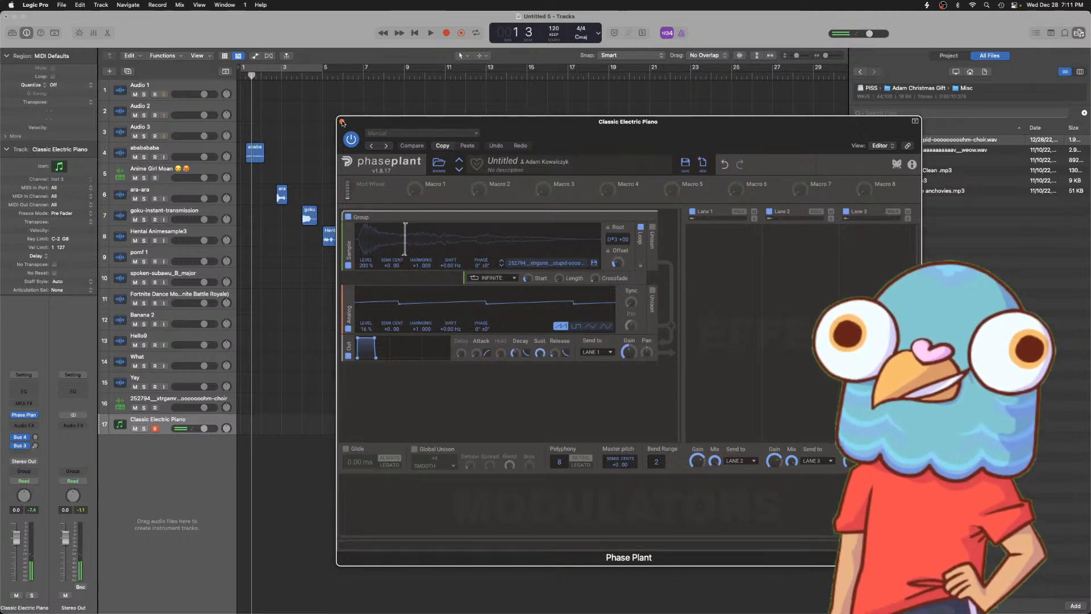
left_click(348, 329)
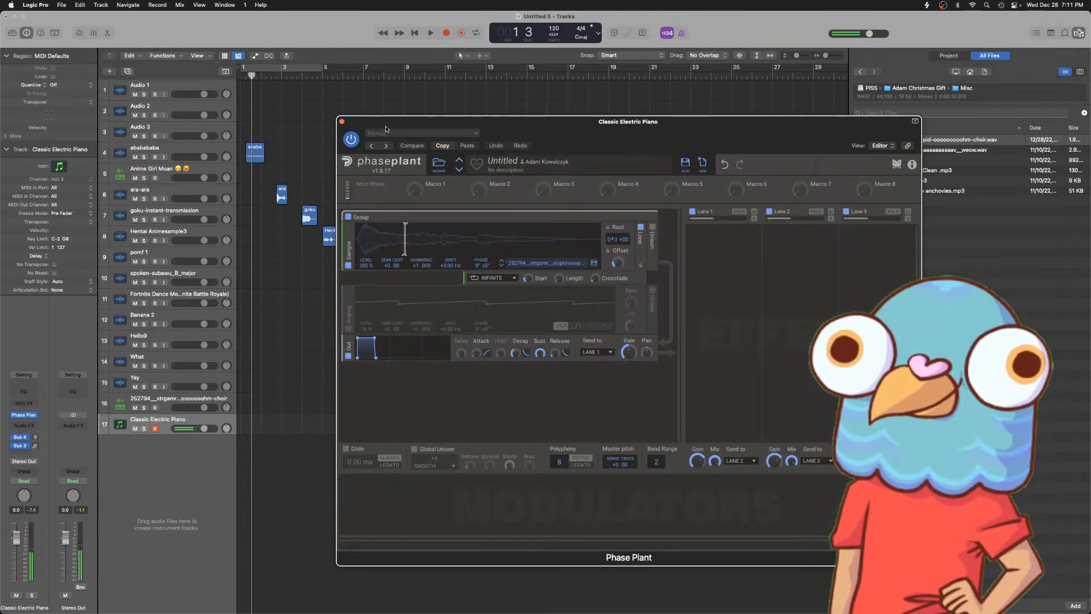
left_click(342, 123)
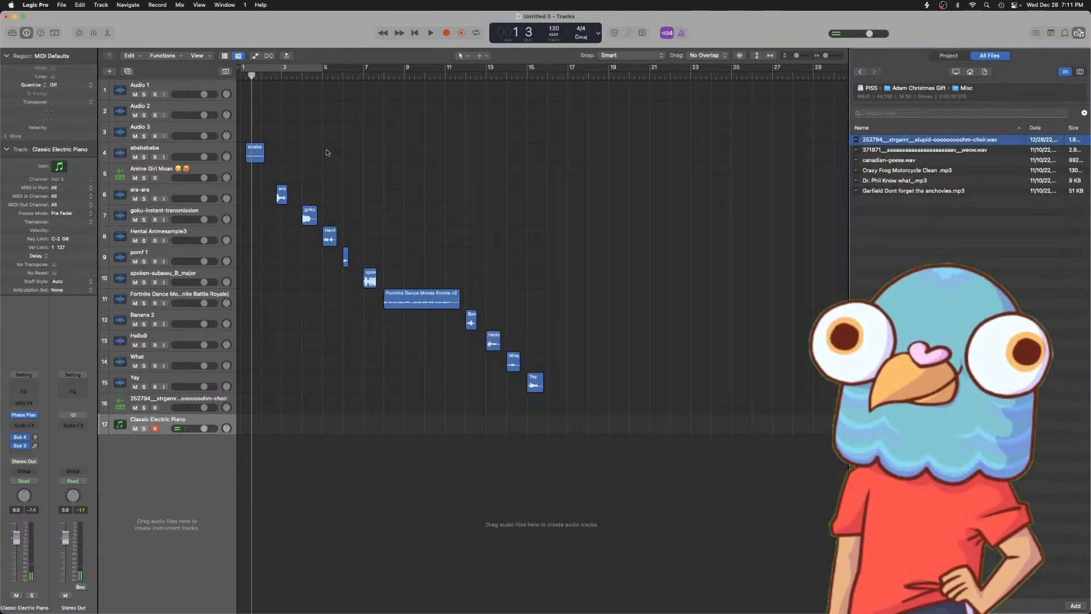
- Audition the Misc samples from the 371871 WAV onward and place Crazy Frog Motorcycle Clean at bar 16 on a new audio track
left_click(977, 152)
key("space")
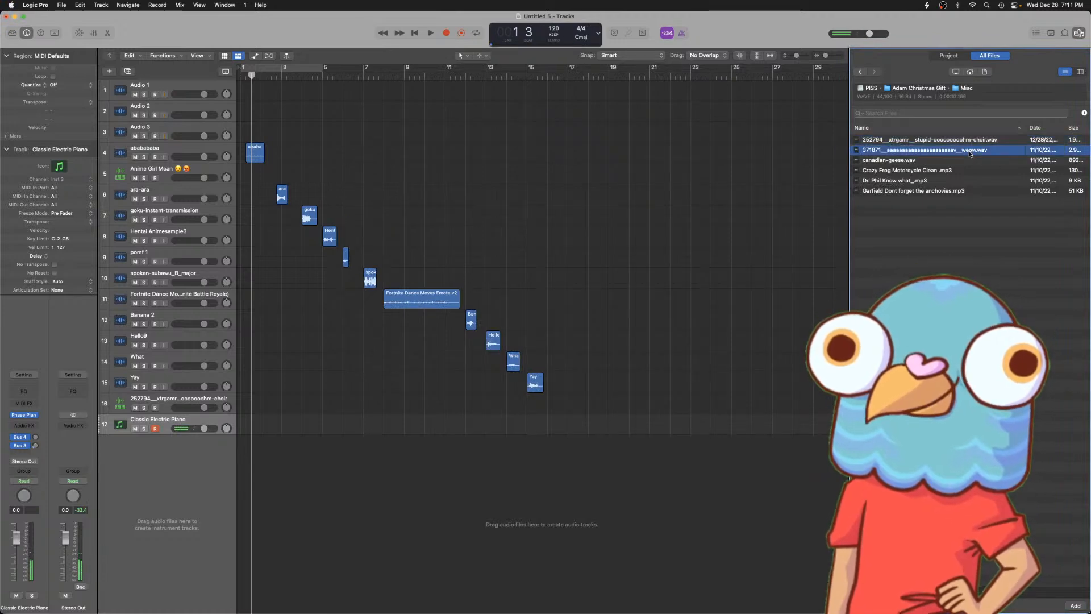
key("space")
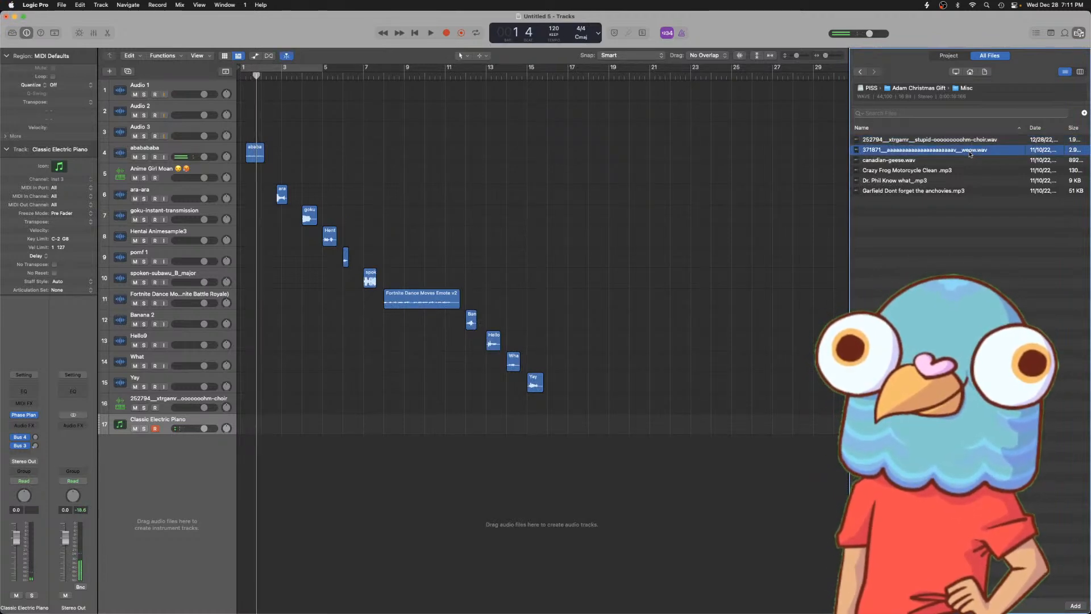
left_click(860, 606)
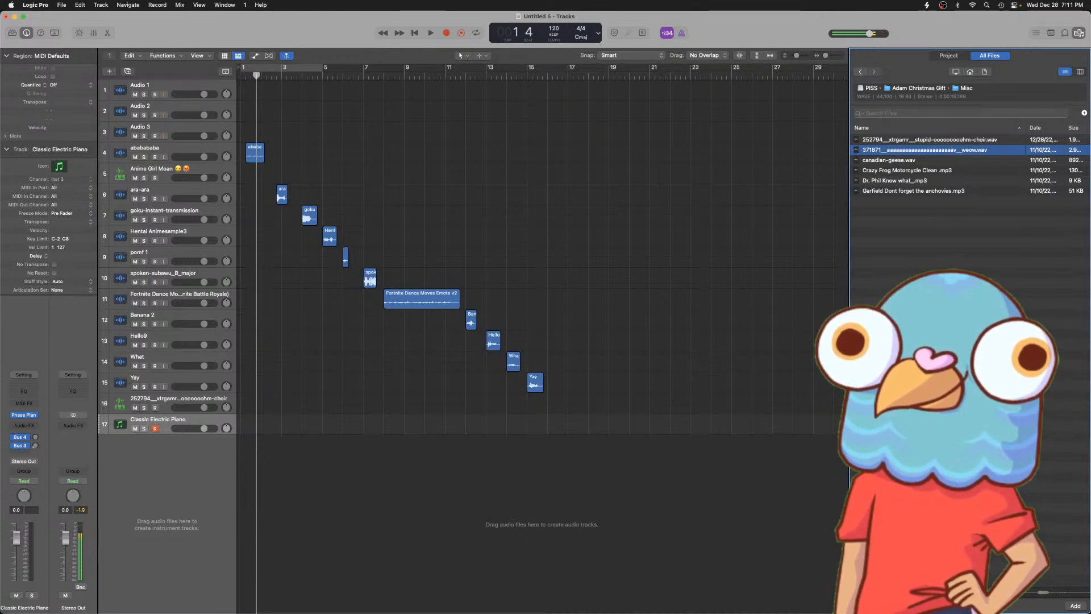
left_click(894, 161)
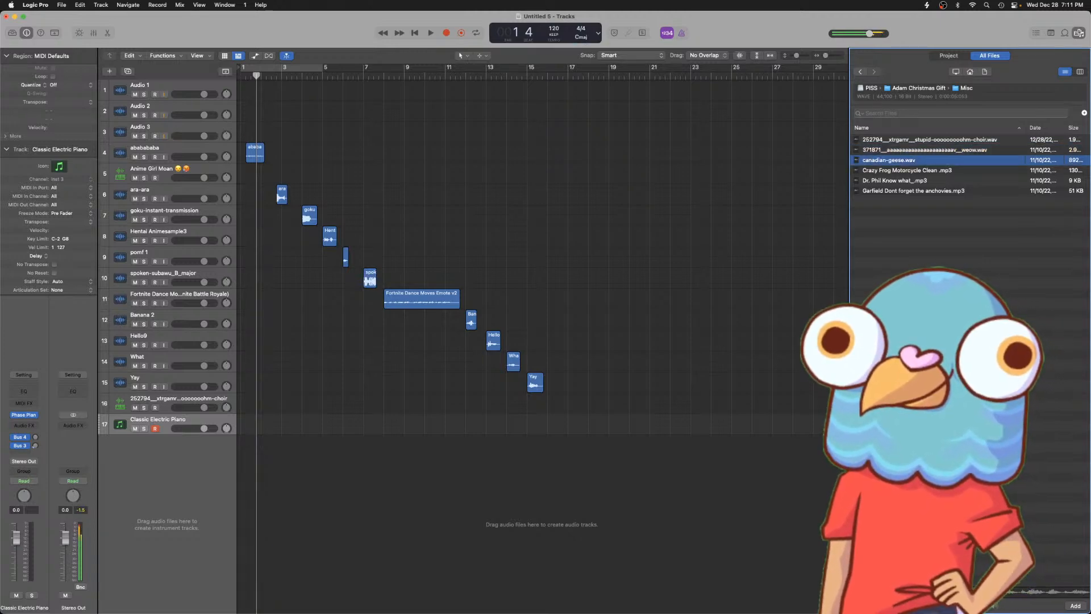
left_click(893, 172)
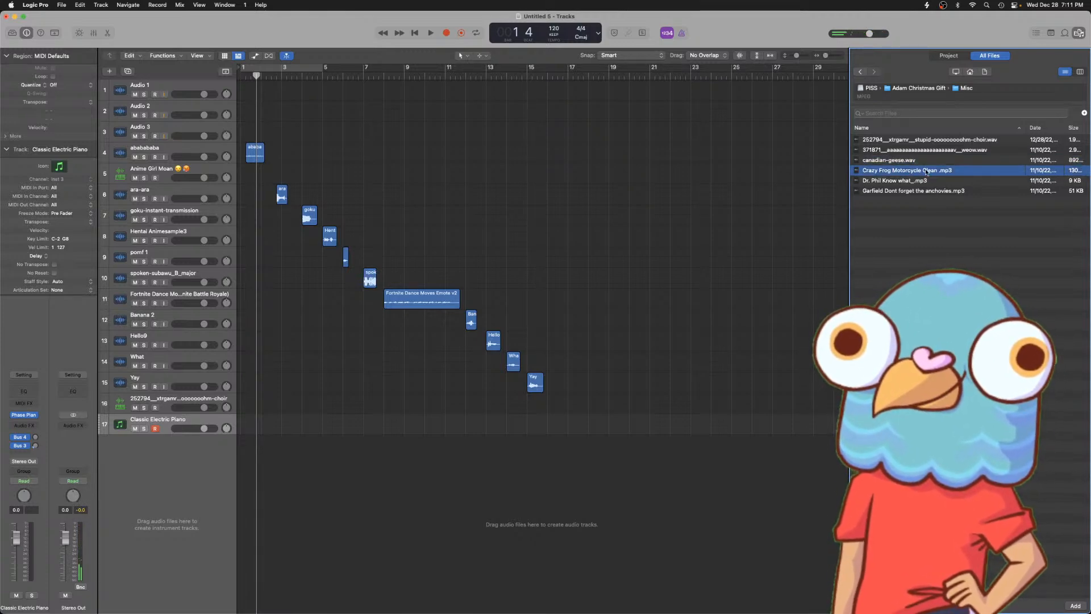
left_click_drag(927, 171, 547, 446)
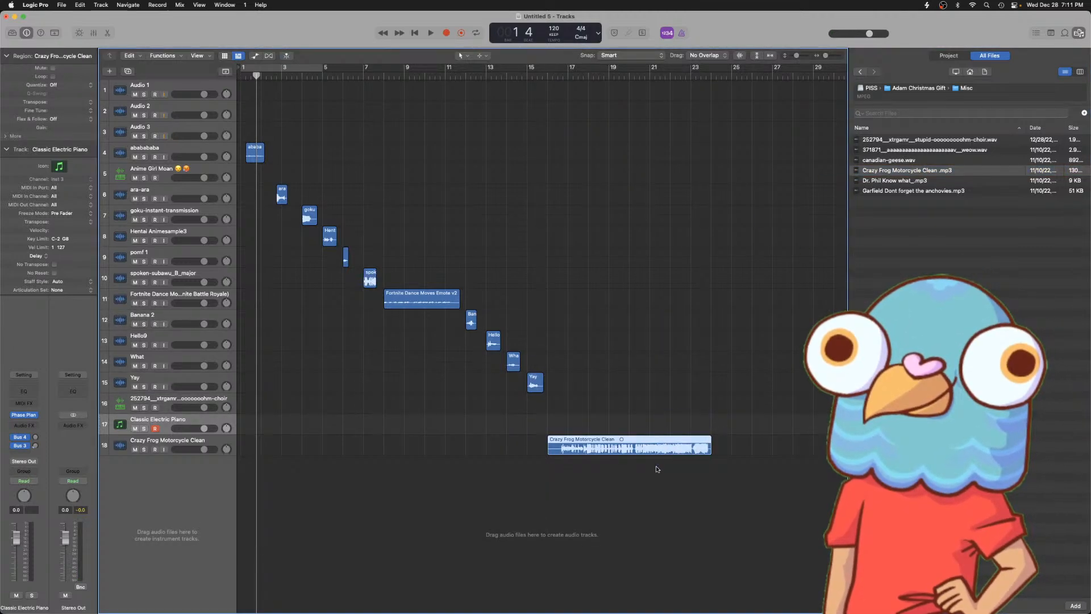
- Audition the Dr. Phil and Garfield samples and place Garfield Dont forget the anchovies just before bar 25 on a new audio track
left_click(930, 181)
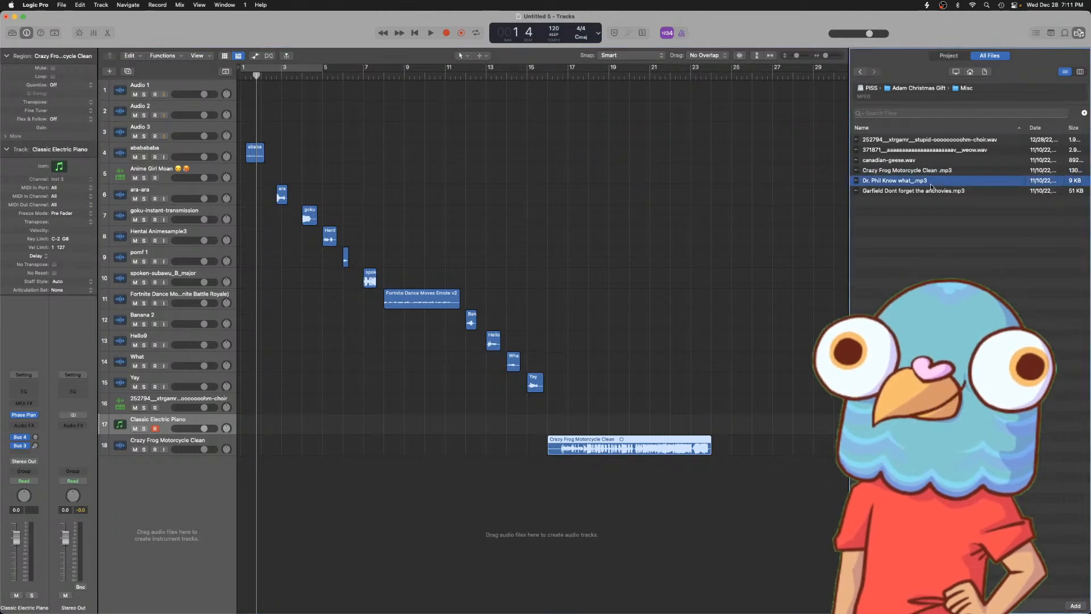
left_click(916, 191)
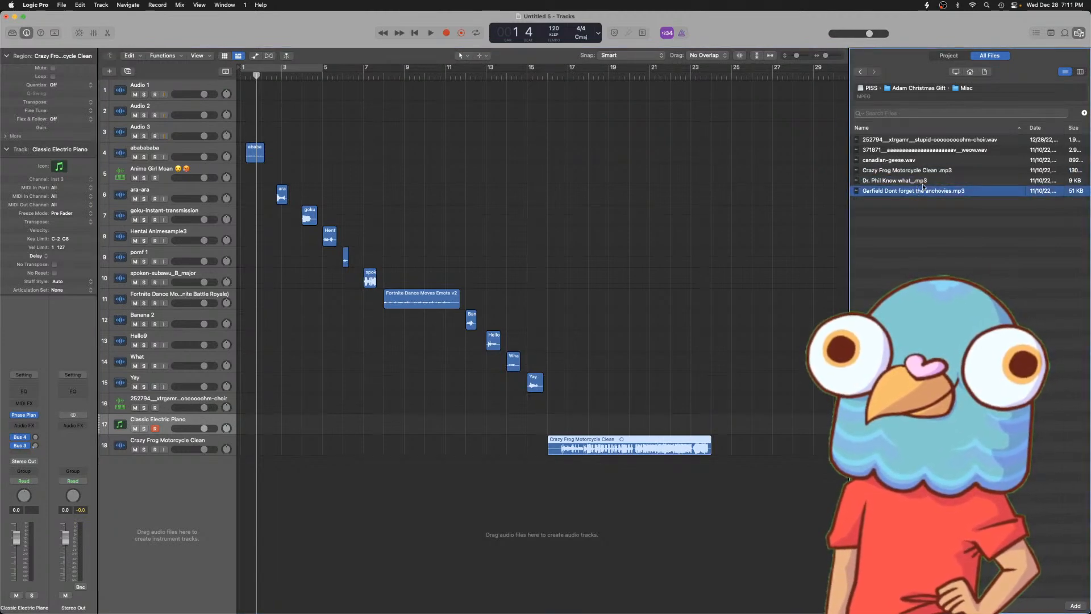
left_click_drag(931, 192, 734, 469)
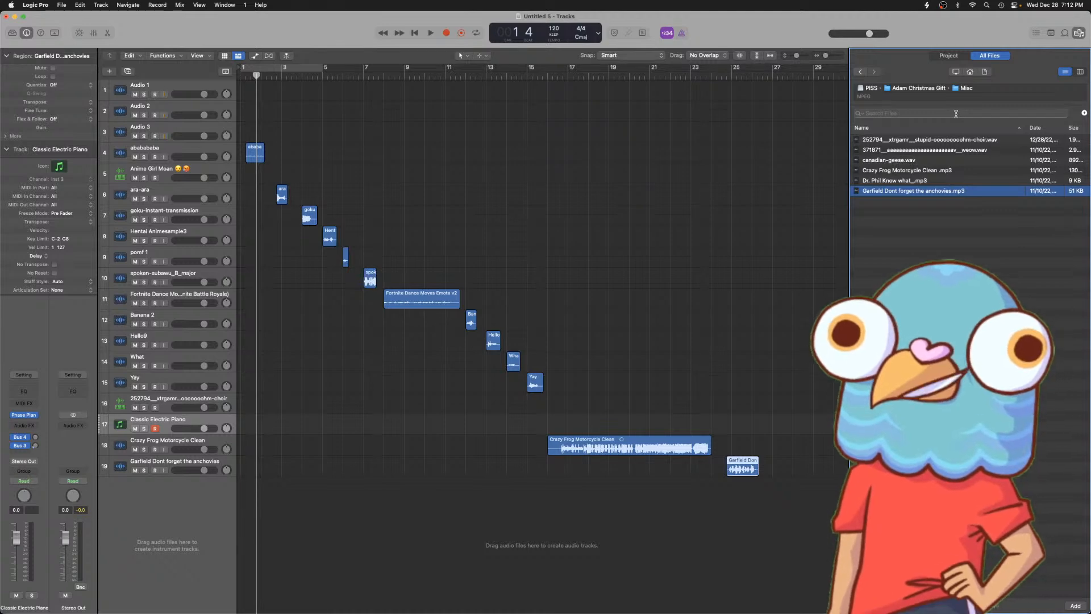
- Return the playhead to the project start and try out the Anime Girl Moan sampler track
left_click(566, 230)
key("super+Right")
key("super+Right")
key("Return")
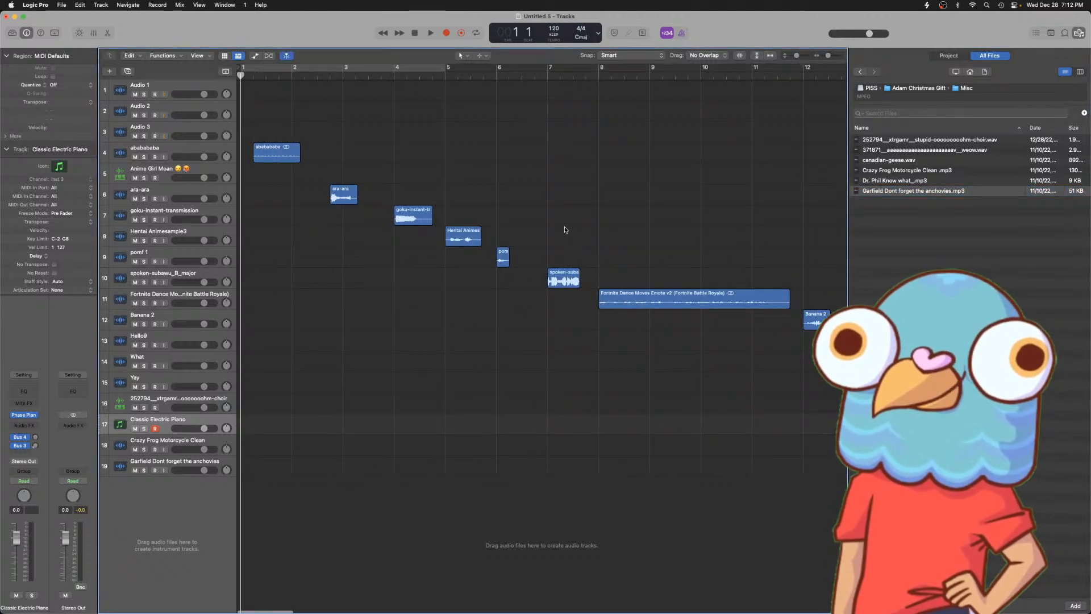
left_click(174, 172)
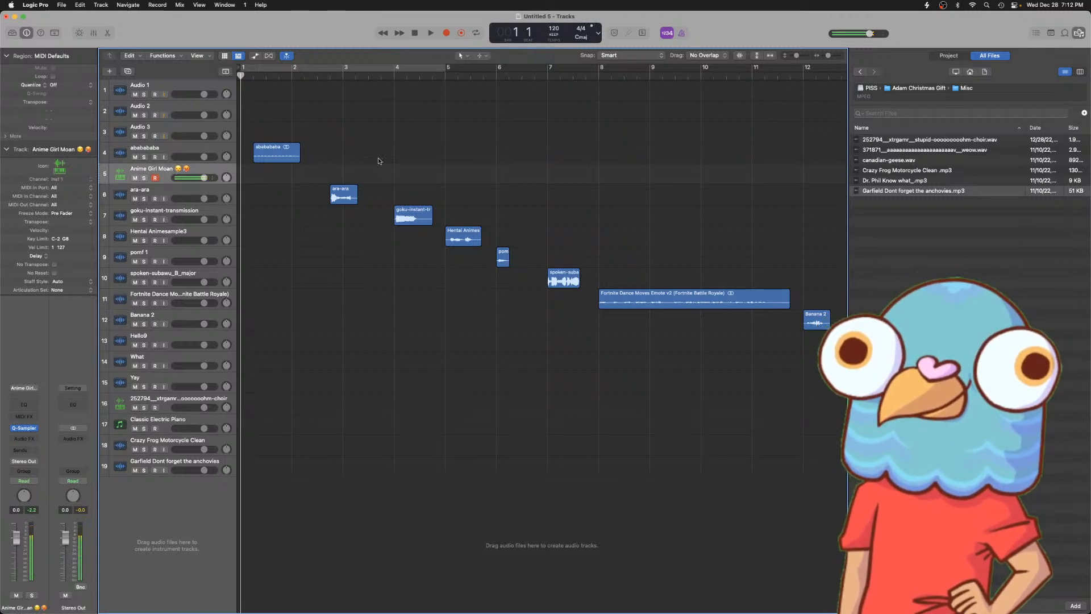
key("super+Left")
key("super+Left")
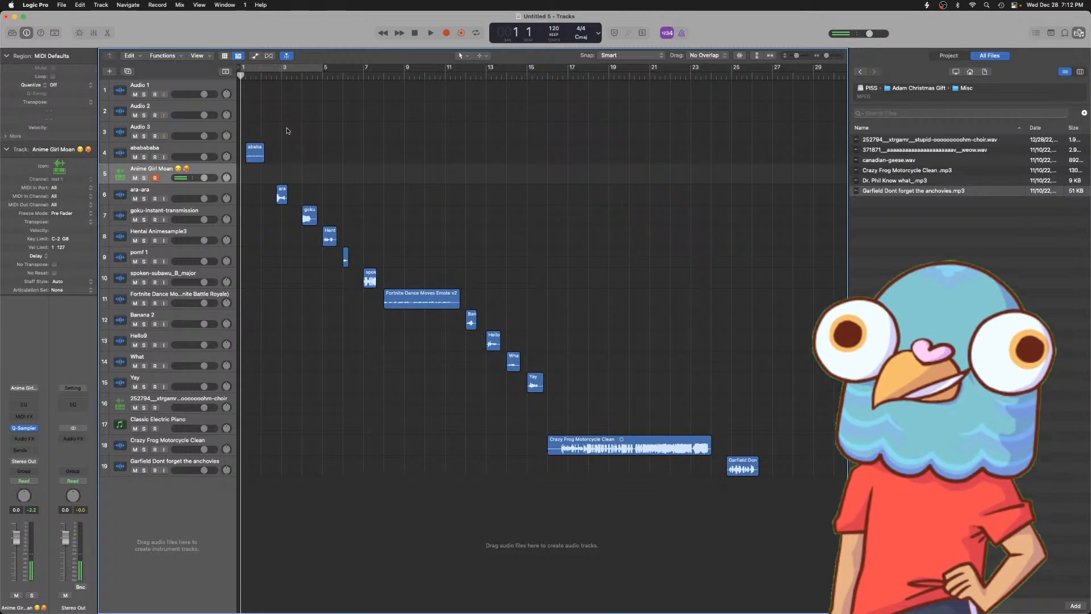
- Play back the placed regions from ara-ara through Hentai Animesample3 to check where each sound begins
key("super+Right")
key("super+Right")
key("super+Right")
key("super+Right")
key("super+Right")
left_click(424, 76)
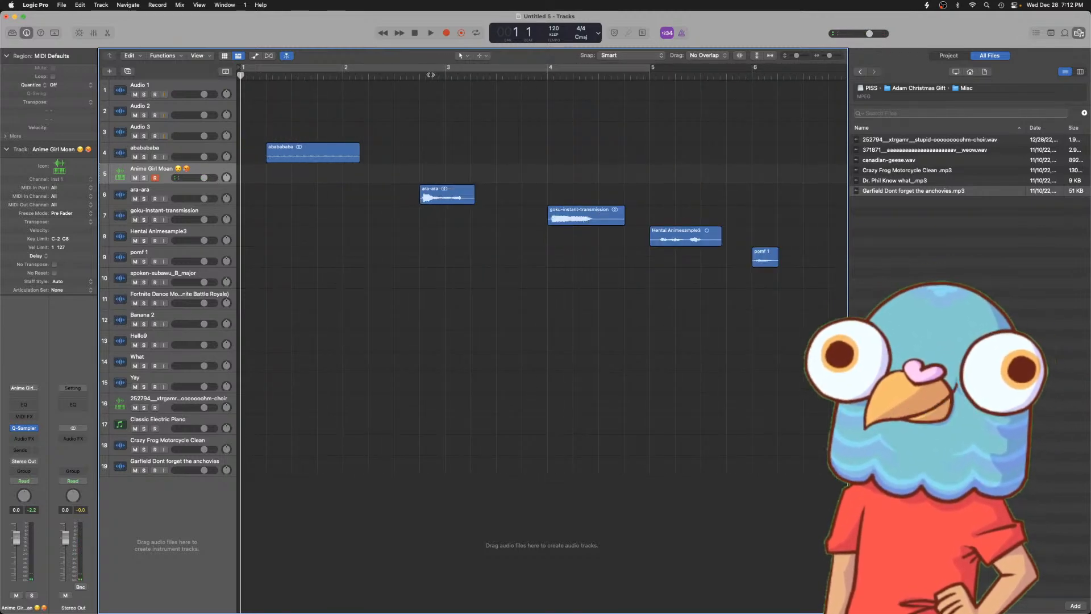
key("space")
key("space")
left_click(421, 76)
scroll(514, 116, "right", 3)
scroll(516, 113, "right", 2)
left_click(530, 76)
key("space")
key("space")
scroll(559, 88, "right", 2)
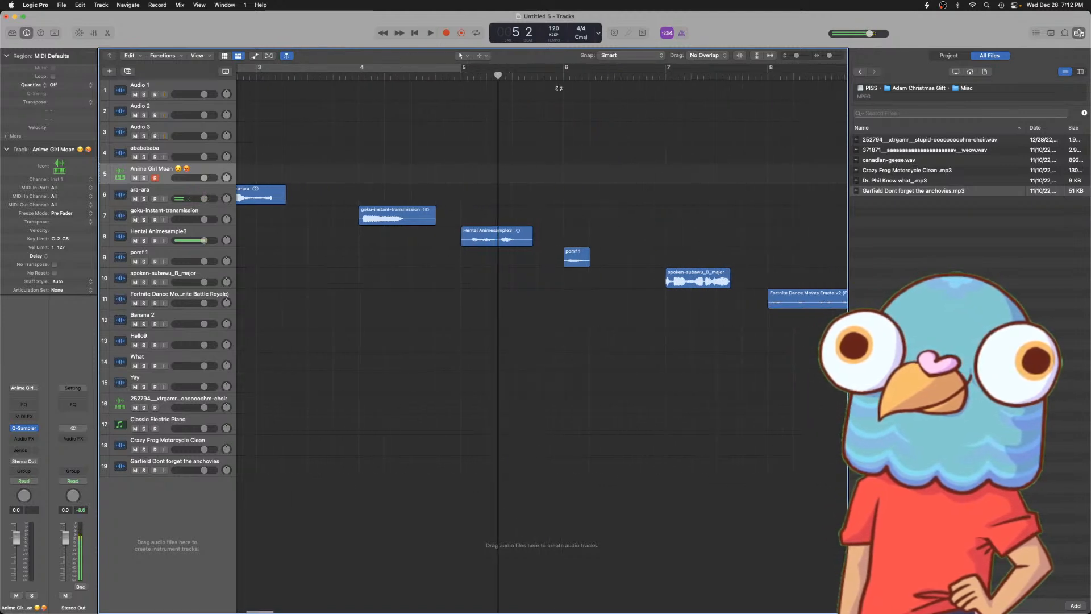
- Trim the silence at the start of the pomf 1 region by splitting it where the sound begins and deleting the front piece
scroll(559, 88, "right", 2)
left_click(521, 76)
key("space")
key("space")
left_click(521, 77)
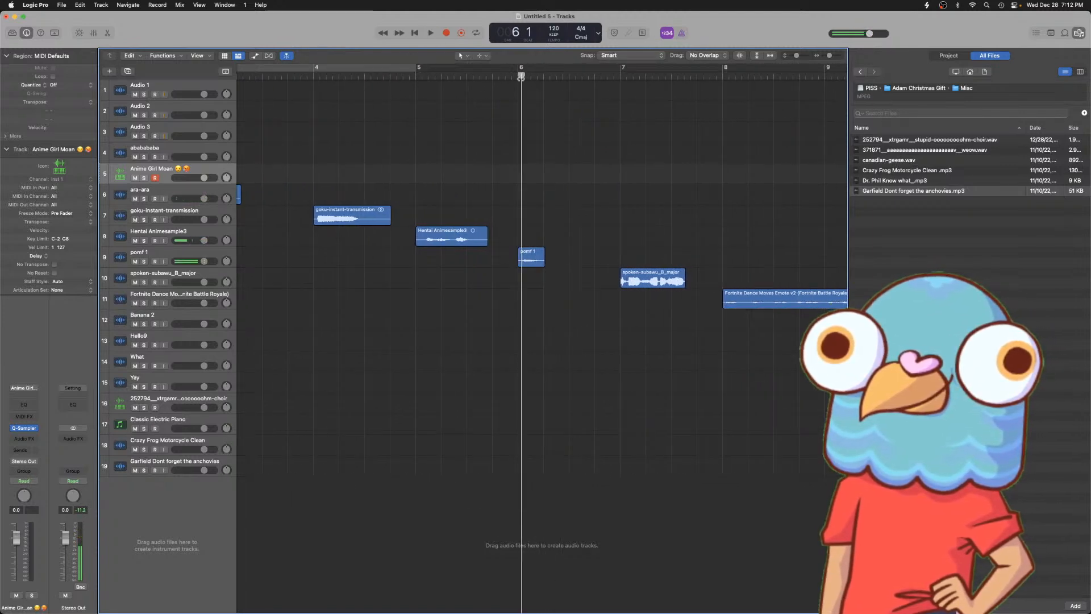
key("super+Right")
key("super+Right")
key("super+Right")
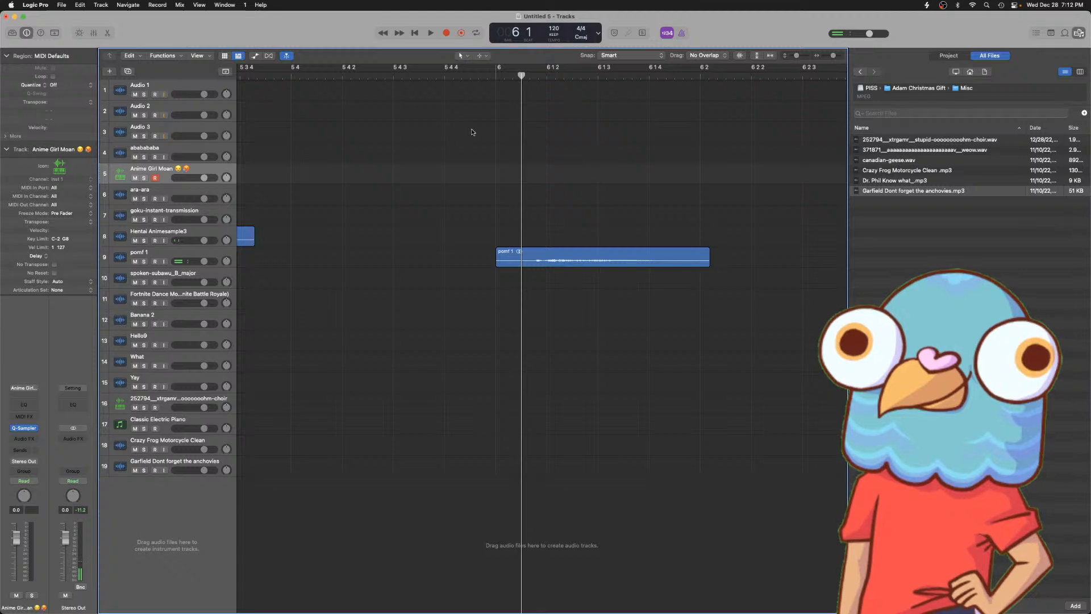
left_click(536, 75)
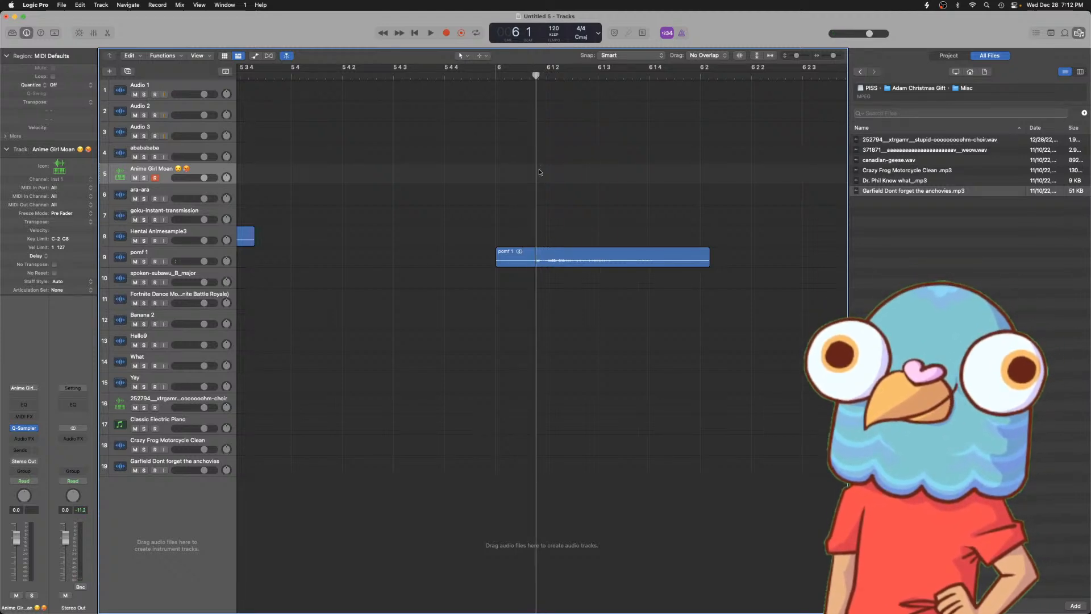
left_click(539, 265)
key("super+t")
key("Delete")
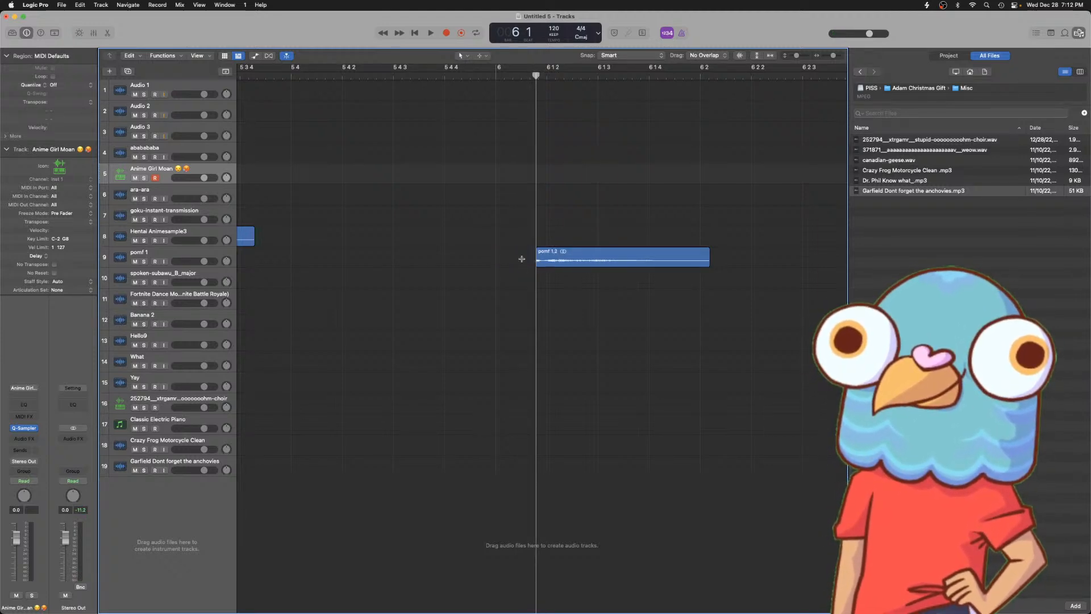
- Play back the trimmed pomf region and inspect its edges up close
key("super+Left")
key("super+Left")
key("super+Left")
key("space")
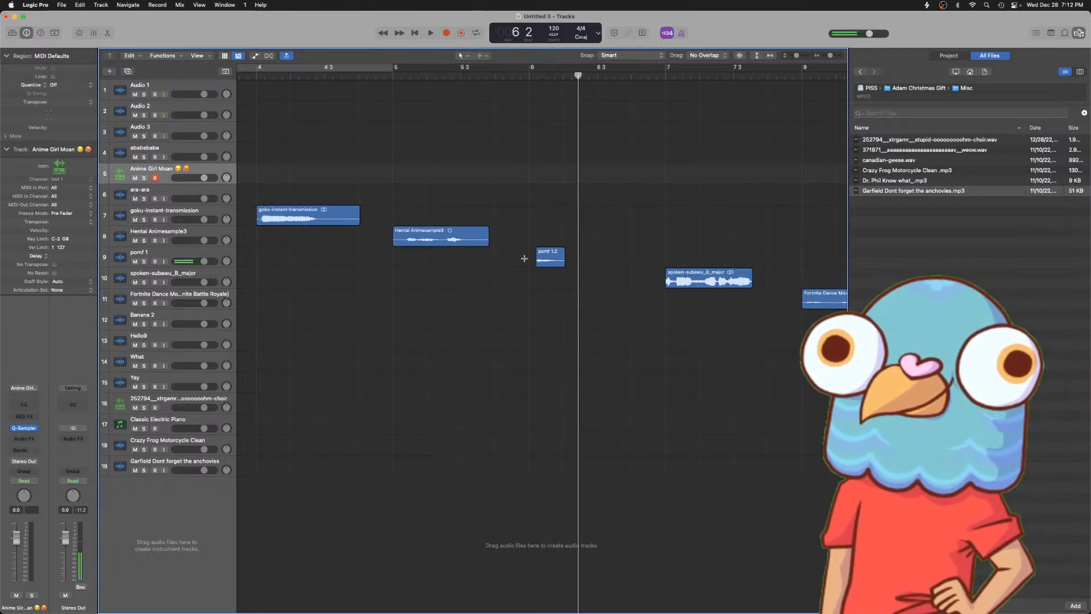
key("super+Right")
key("super+Right")
key("super+Right")
scroll(529, 261, "left", 2)
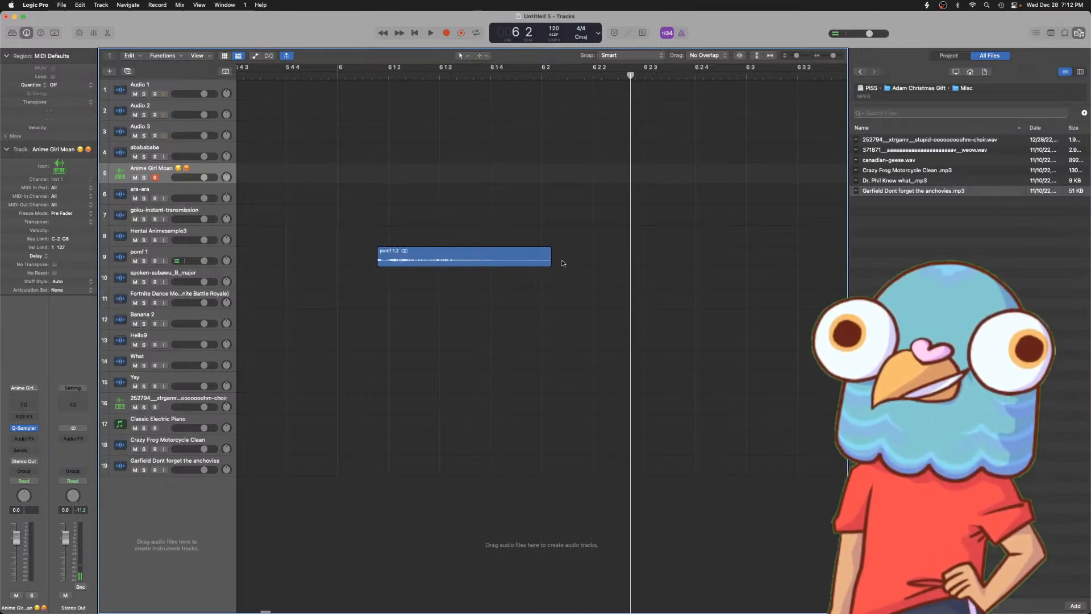
- Shorten the pomf 1.2 region from its end and try to create a new sampler track from it
left_click_drag(549, 263, 506, 262)
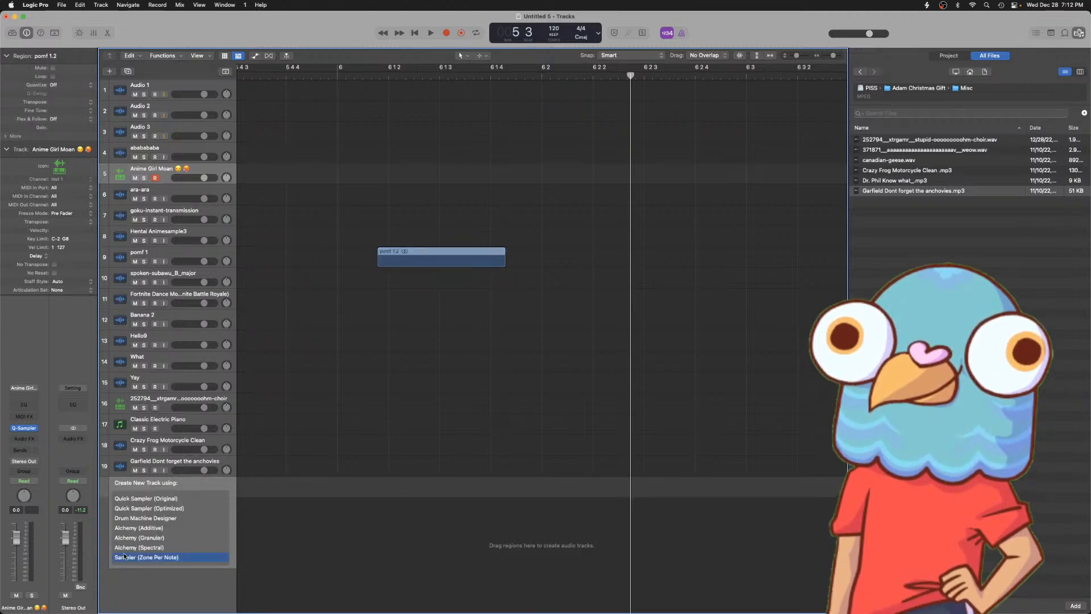
mouse_move(401, 256)
left_mouse_down()
mouse_move(429, 256)
mouse_move(402, 256)
left_mouse_up()
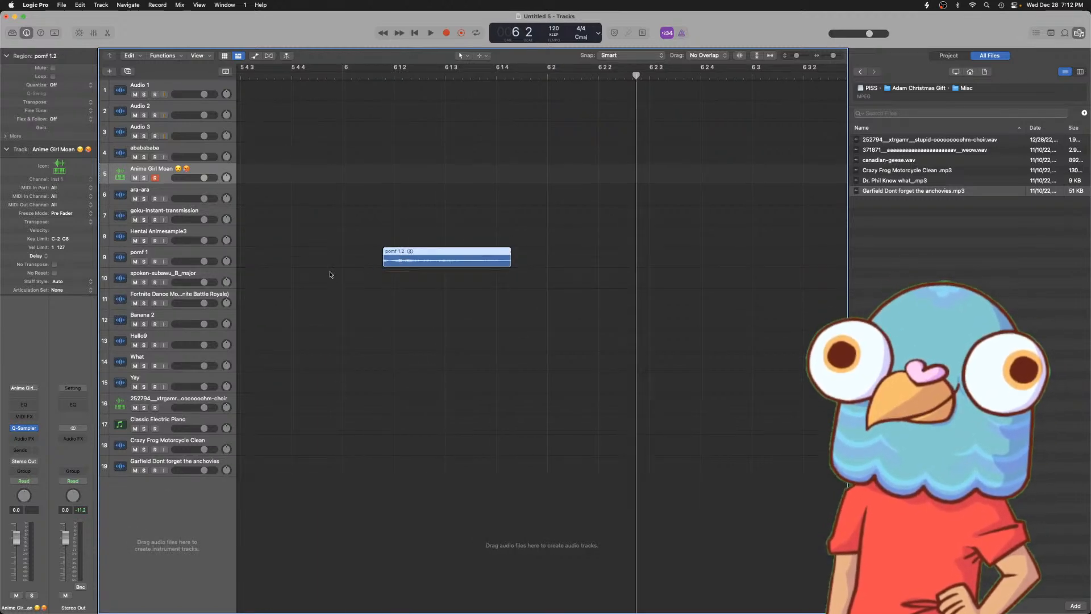
- Add a software instrument track below the stupid-ooohm-choir track and load Phase Plant as its instrument
left_click(159, 399)
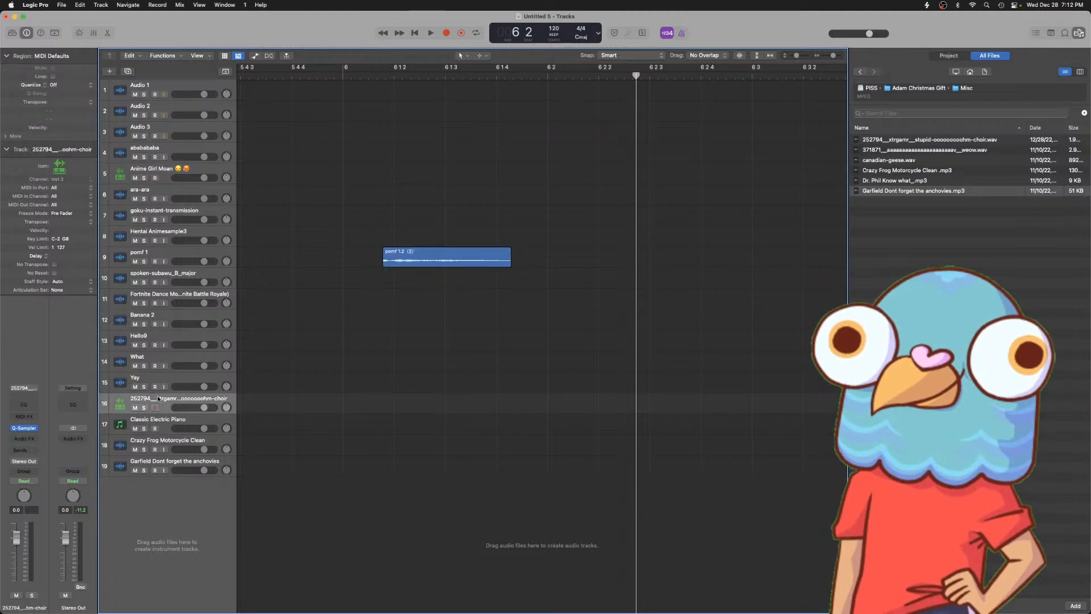
key("alt+super+s")
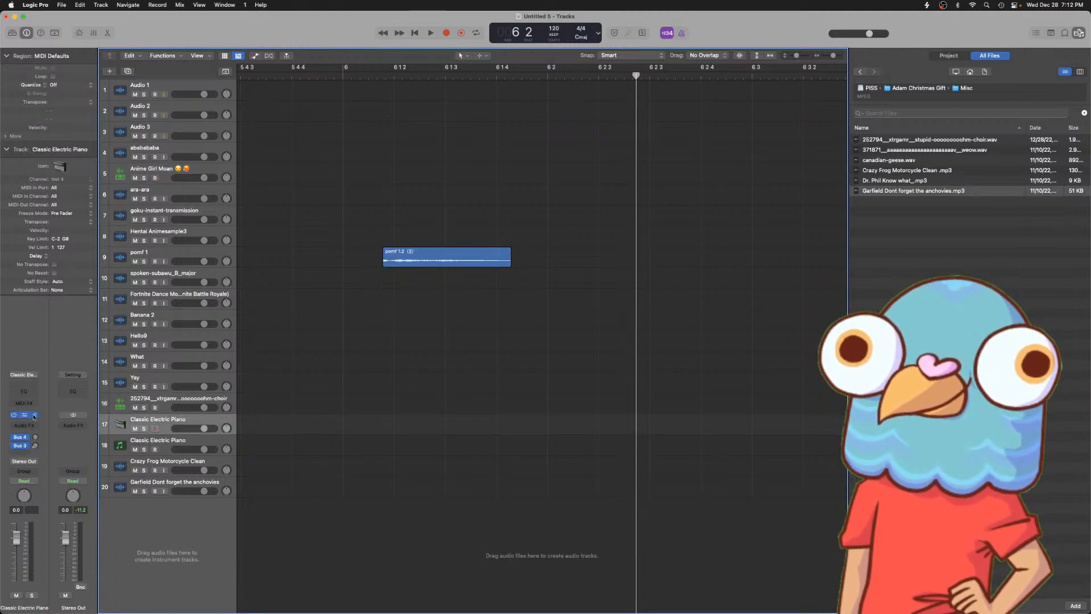
left_click(32, 413)
left_click(140, 317)
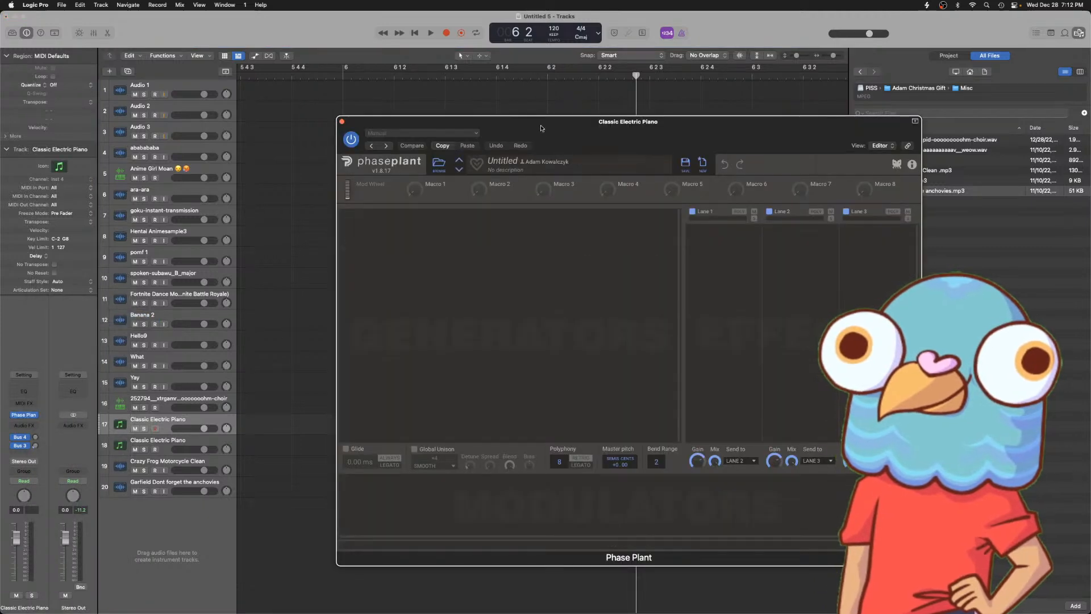
left_click_drag(538, 124, 701, 113)
- Select the pomf 1.2 region and add a Sampler generator to the empty Phase Plant patch
left_click(437, 257)
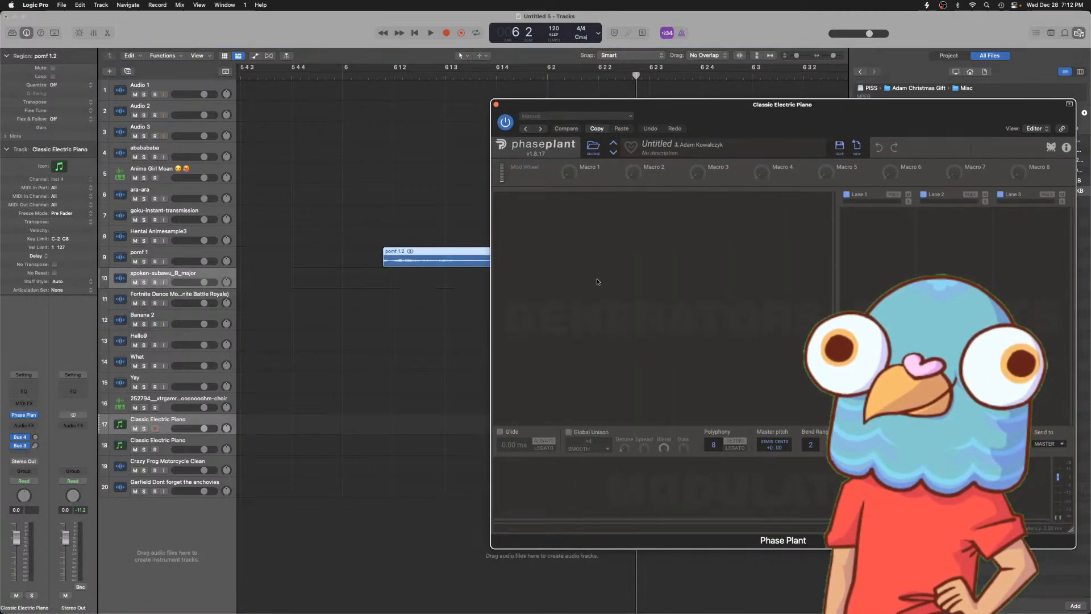
left_click(570, 226)
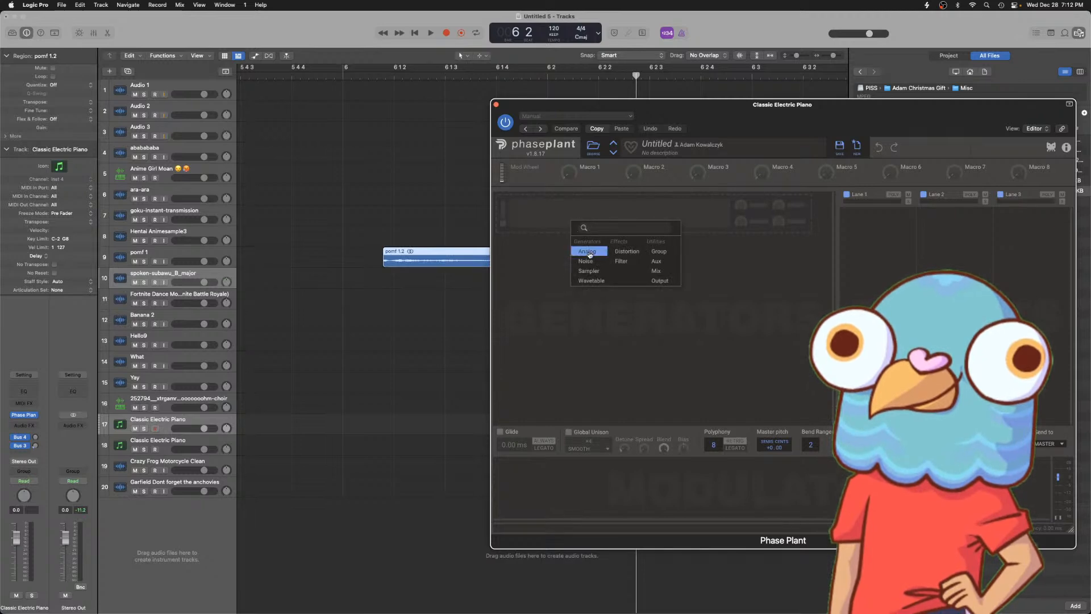
left_click(589, 271)
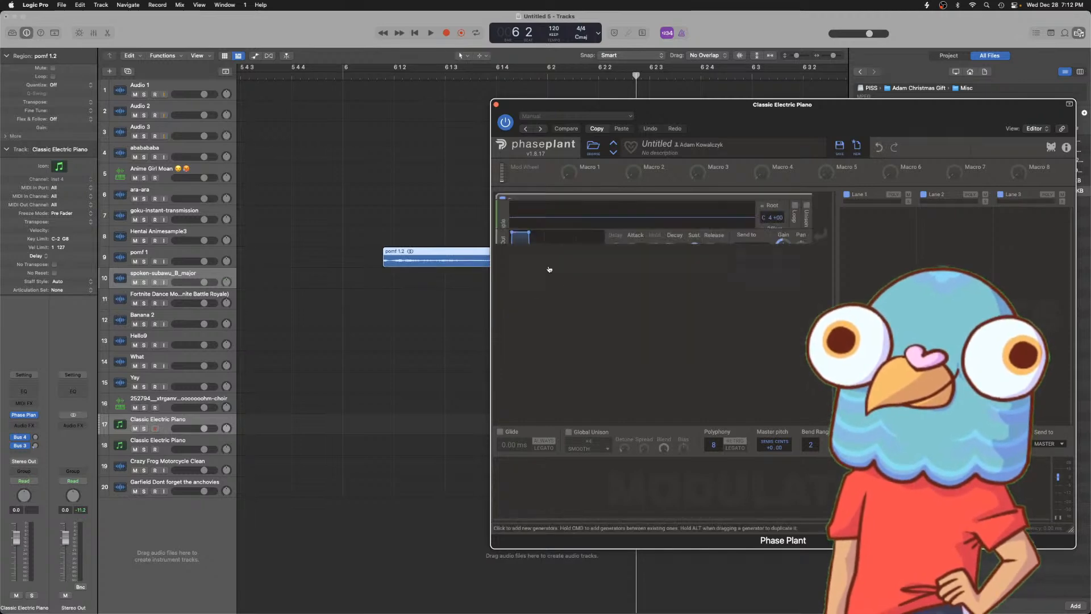
mouse_move(546, 218)
left_mouse_down()
mouse_move(531, 233)
mouse_move(541, 233)
left_mouse_up()
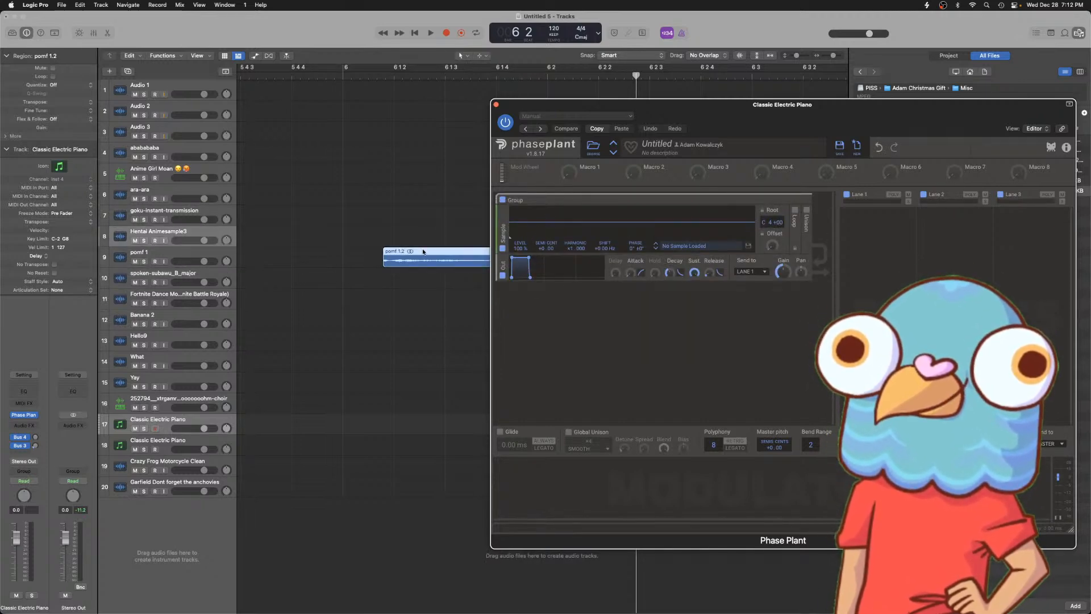
- Move the Phase Plant window clear of the file browser and open the Anime/Hentai sample folder there
left_click(927, 40)
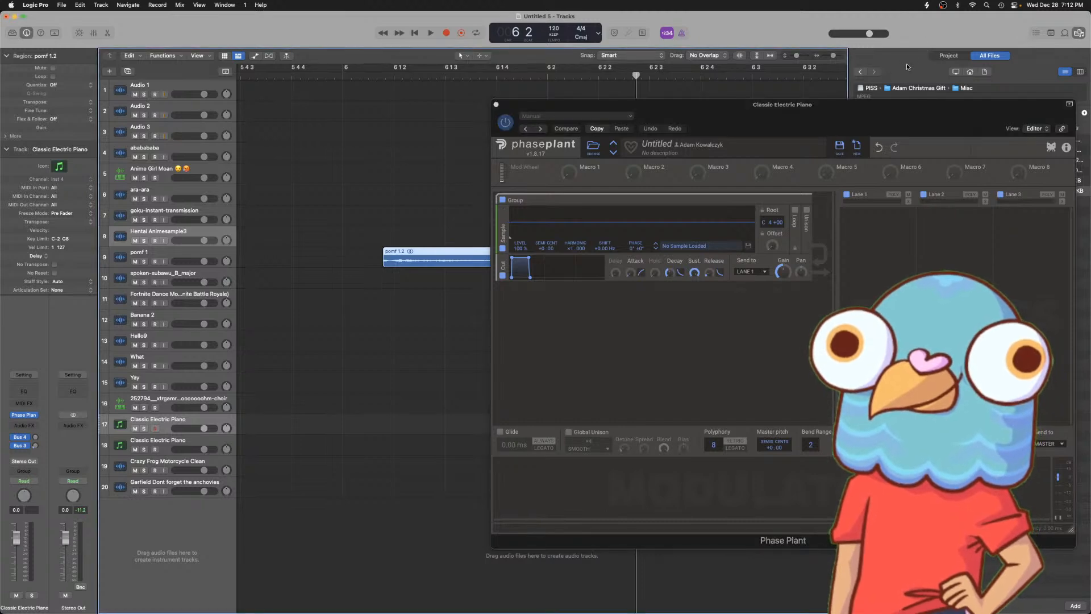
left_click_drag(891, 113, 540, 119)
left_click(860, 81)
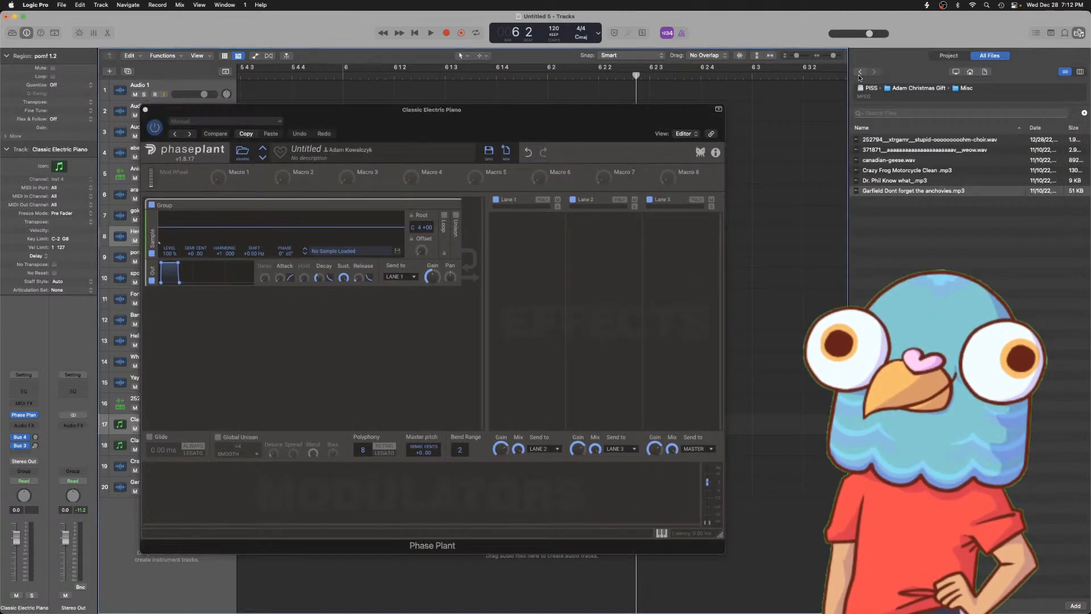
left_click(861, 72)
double_click(879, 149)
- Try to load pomf 1.mp3 into the Phase Plant sampler from the file browser, also checking Phase Plant's own sample browser
left_click_drag(884, 551, 245, 241)
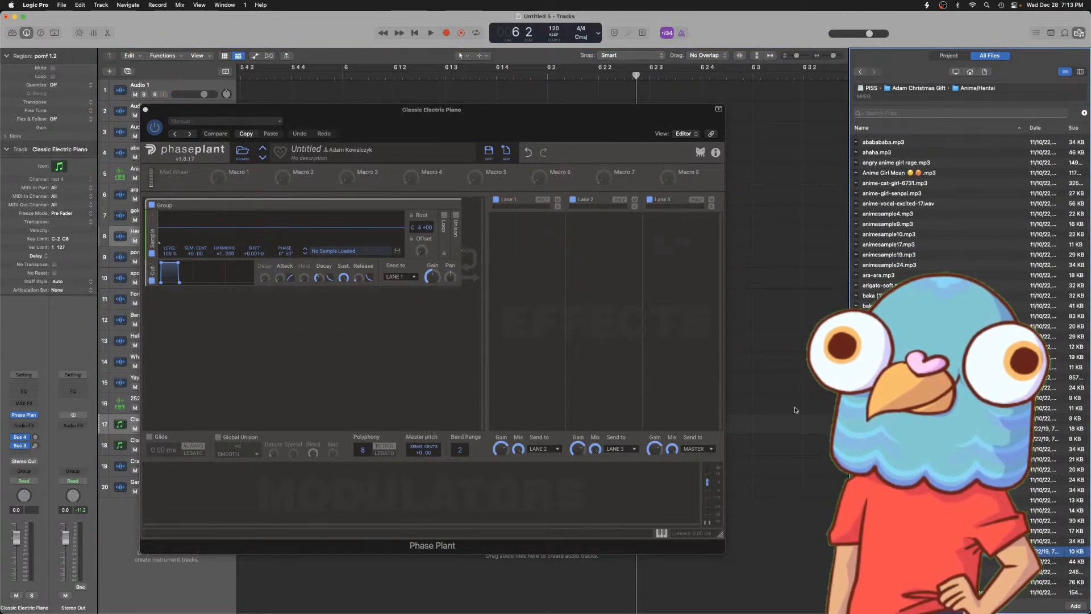
left_click_drag(875, 552, 165, 223)
left_click(342, 244)
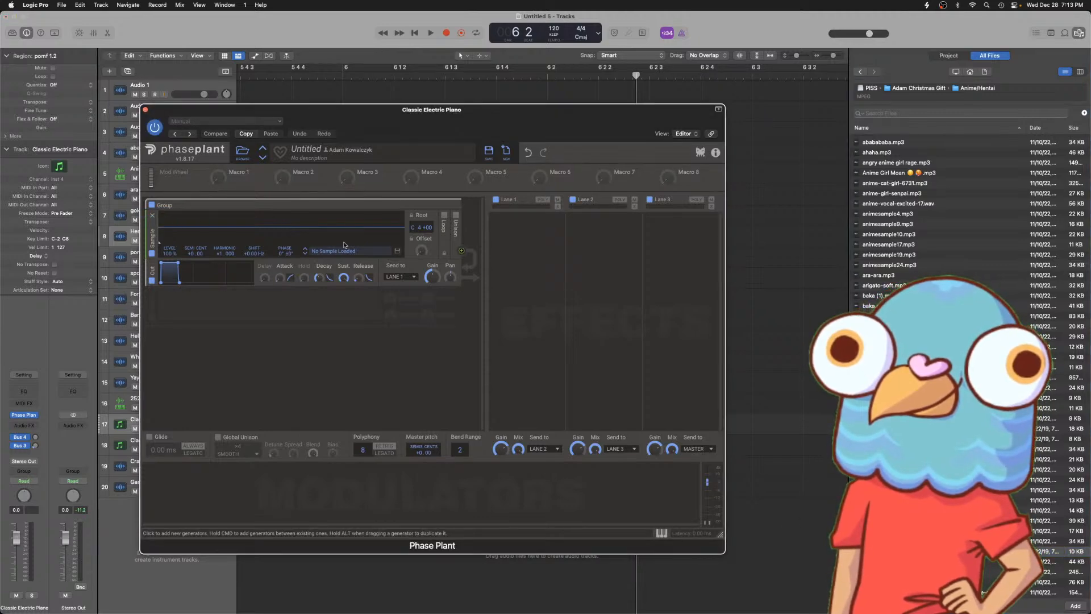
left_click_drag(327, 111, 508, 116)
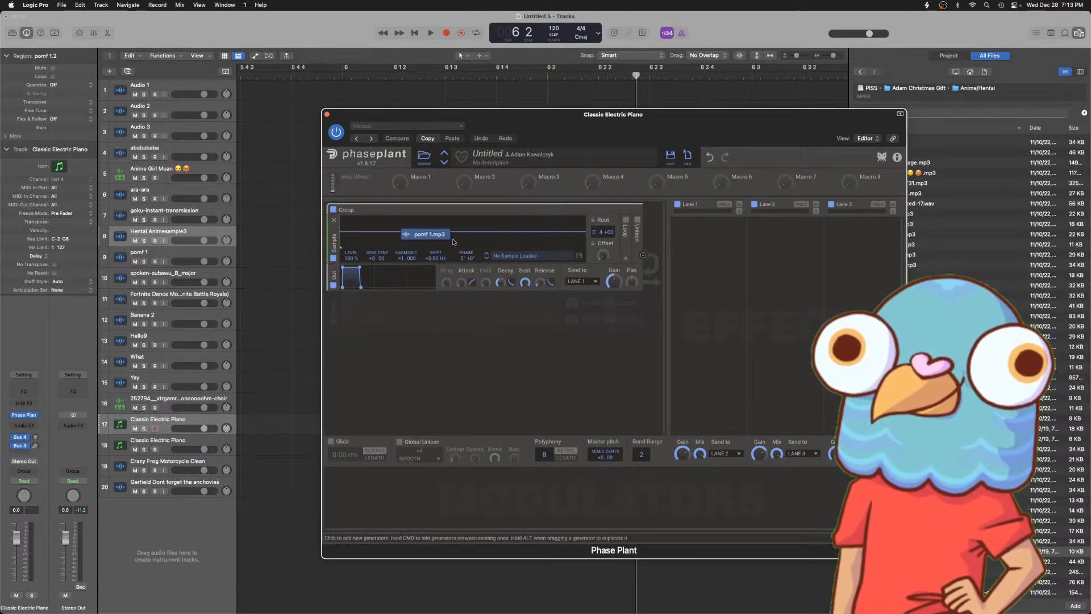
left_click(535, 257)
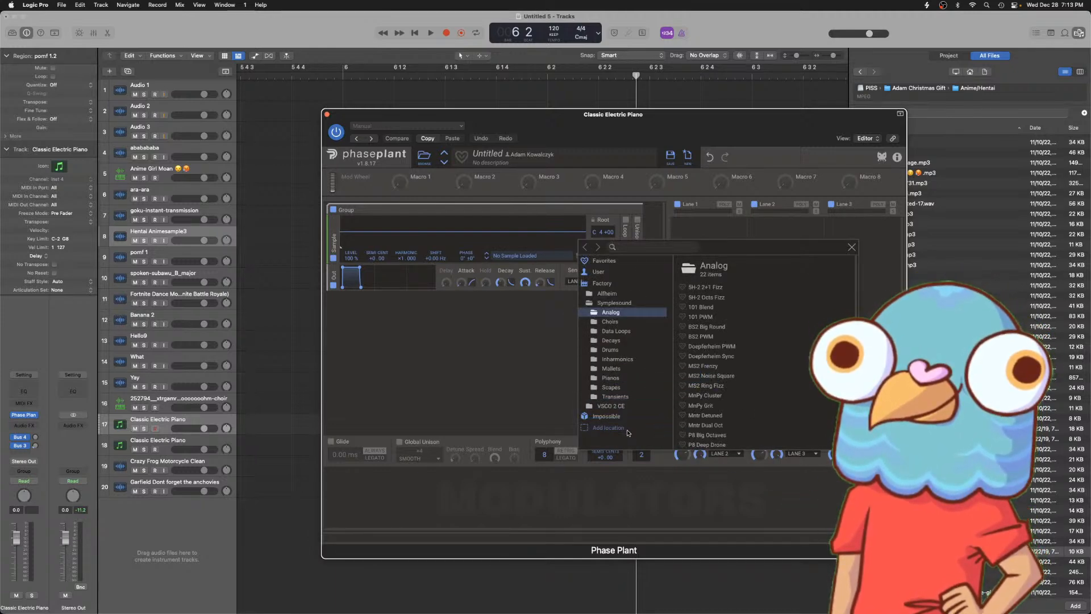
left_click(853, 249)
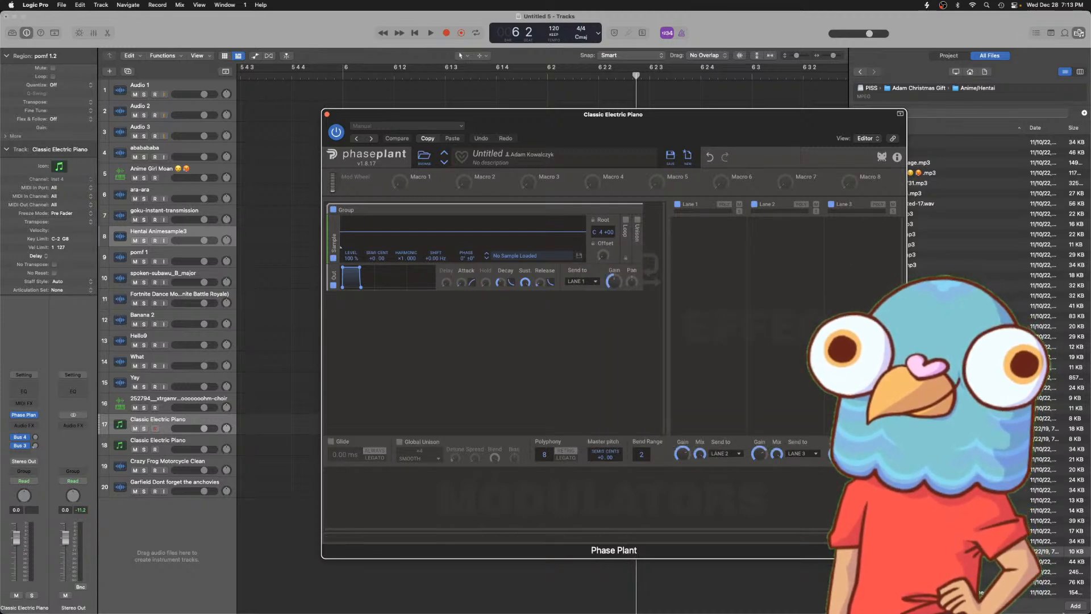
left_click_drag(914, 553, 516, 257)
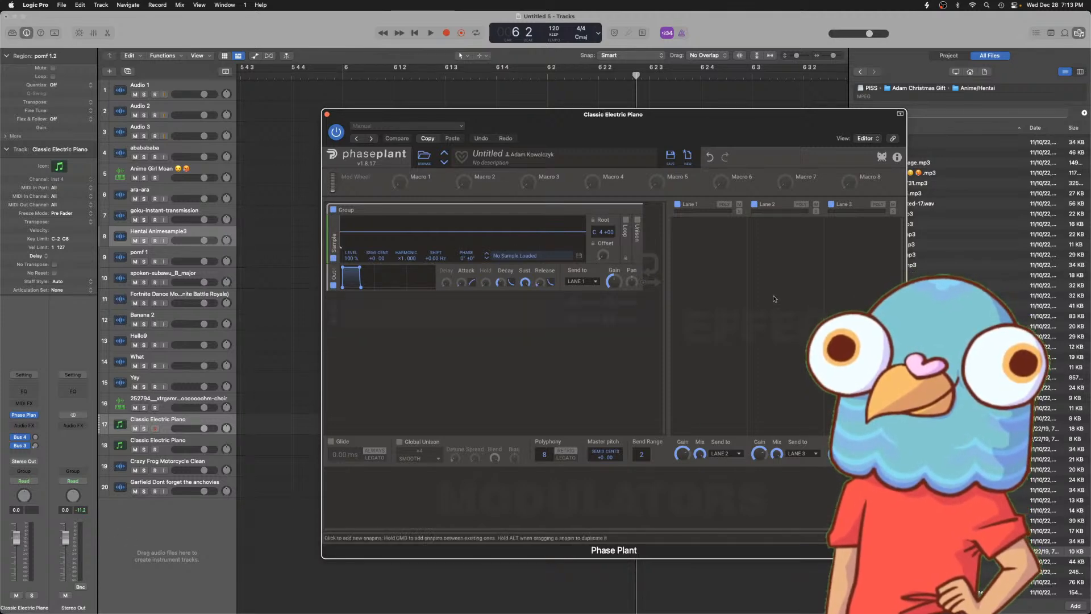
- Create a Sampler (Zone Per Note) track from pomf 1.mp3, try out its sound and close the Sampler window
left_click_drag(914, 553, 144, 579)
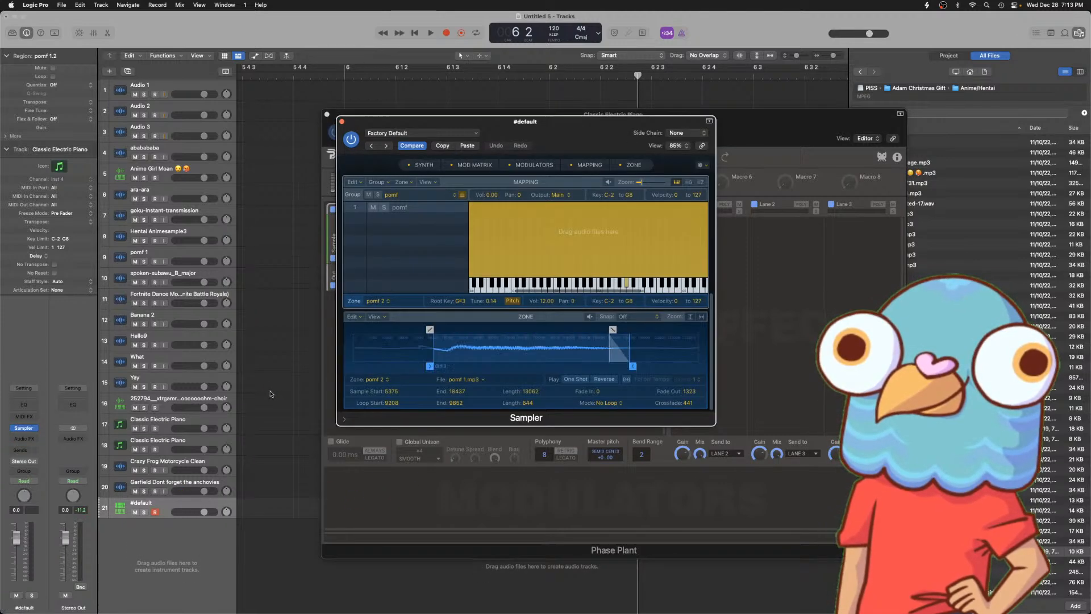
scroll(523, 295, "down", 2)
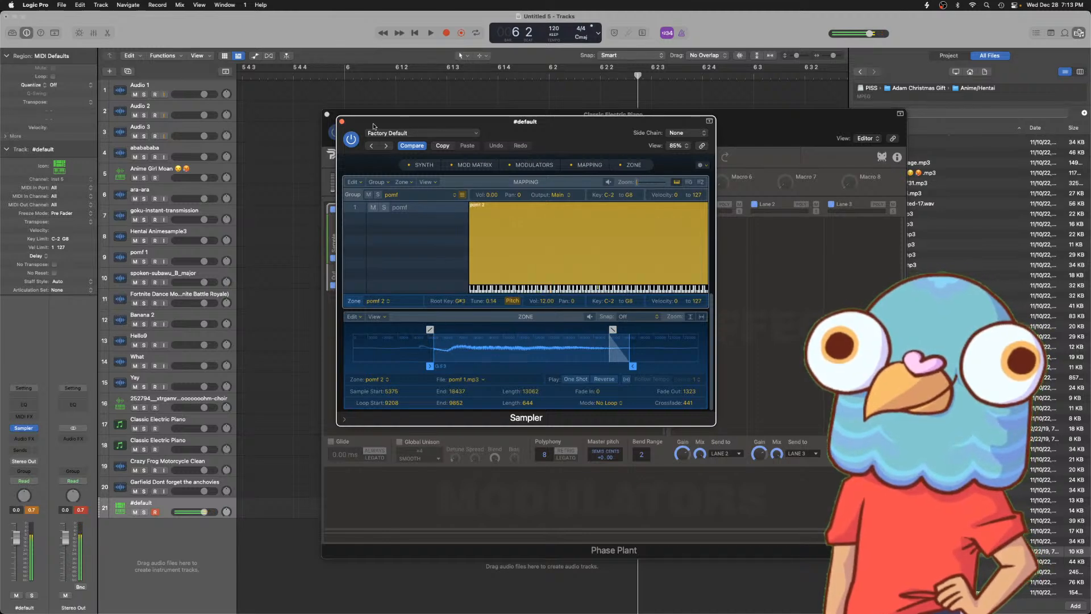
left_click(342, 122)
- Create a Quick Sampler (Optimized) track from pomf 1.mp3 and close the Phase Plant window
left_click_drag(932, 551, 161, 554)
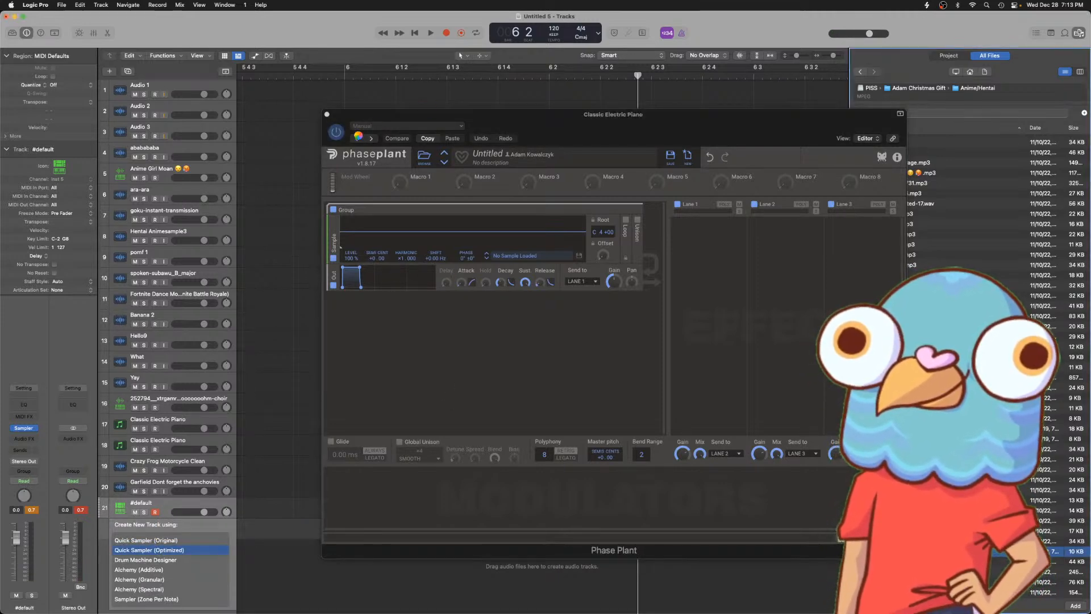
left_click(328, 115)
left_click(327, 114)
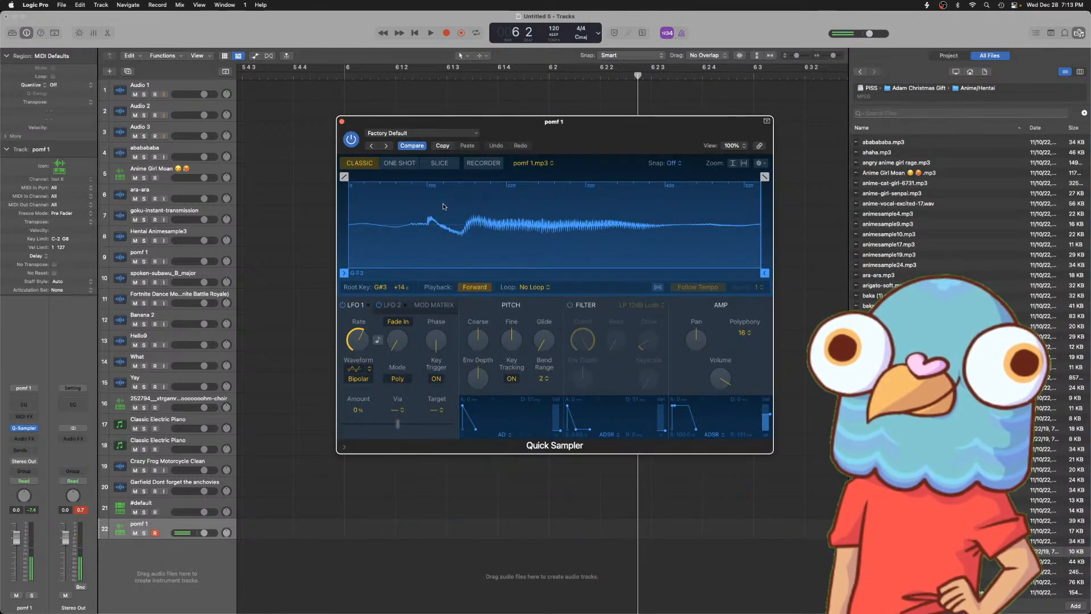
- Set the pomf sample's start to 0.099 s and lower the amp envelope's decay and sustain
left_click_drag(349, 197, 426, 193)
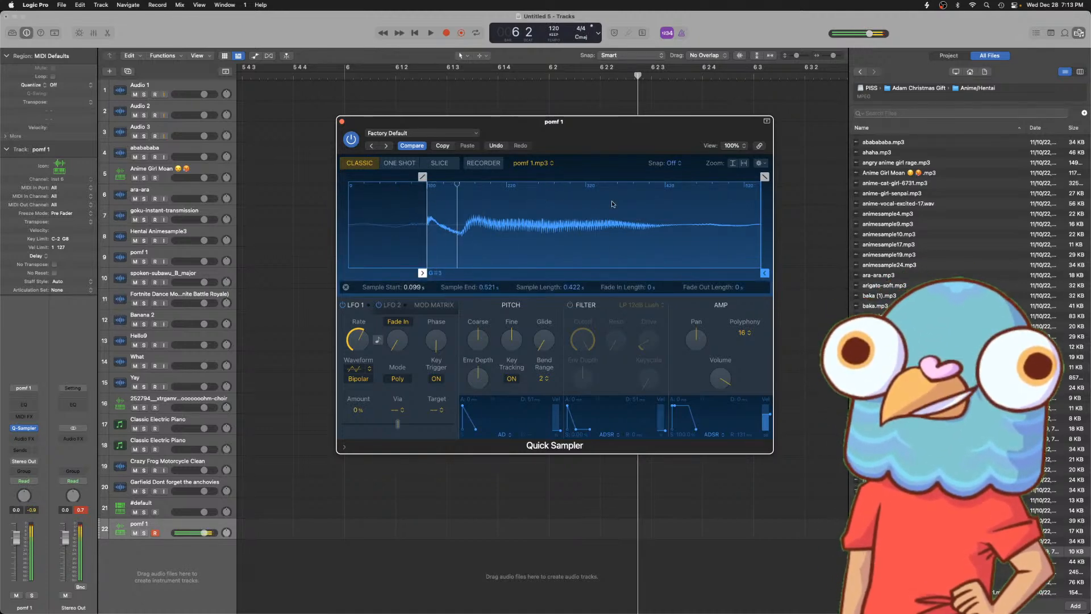
mouse_move(675, 406)
left_mouse_down()
mouse_move(682, 427)
mouse_move(687, 419)
mouse_move(701, 432)
mouse_move(687, 419)
left_mouse_up()
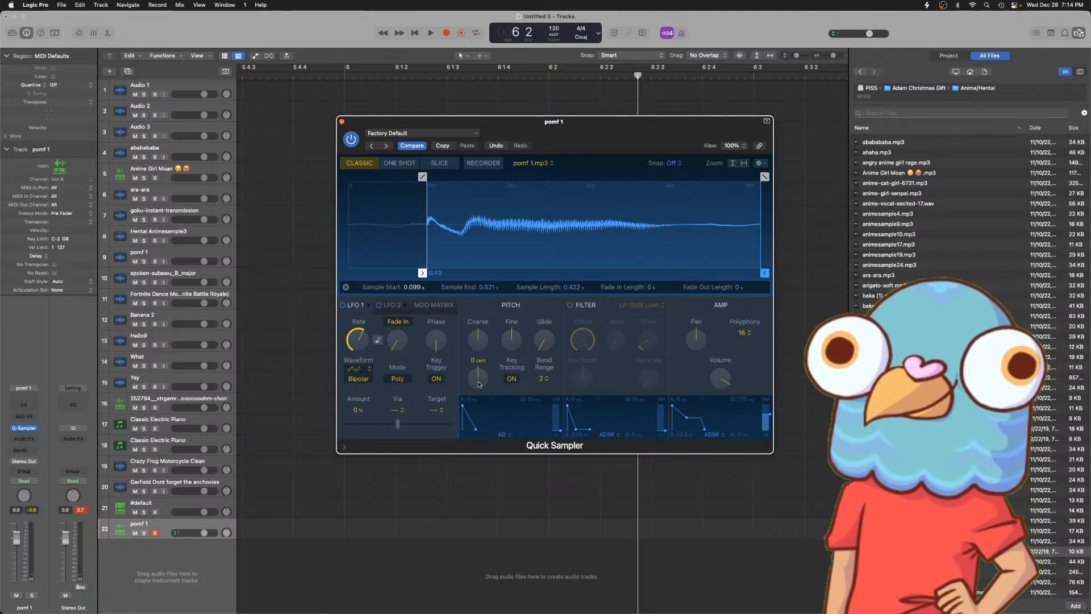
- Lower Quick Sampler's coarse pitch to -9 with a pitch envelope depth of 1200 cents, and try to widen the bend range
mouse_move(478, 348)
left_mouse_down()
mouse_move(478, 318)
mouse_move(476, 333)
left_mouse_up()
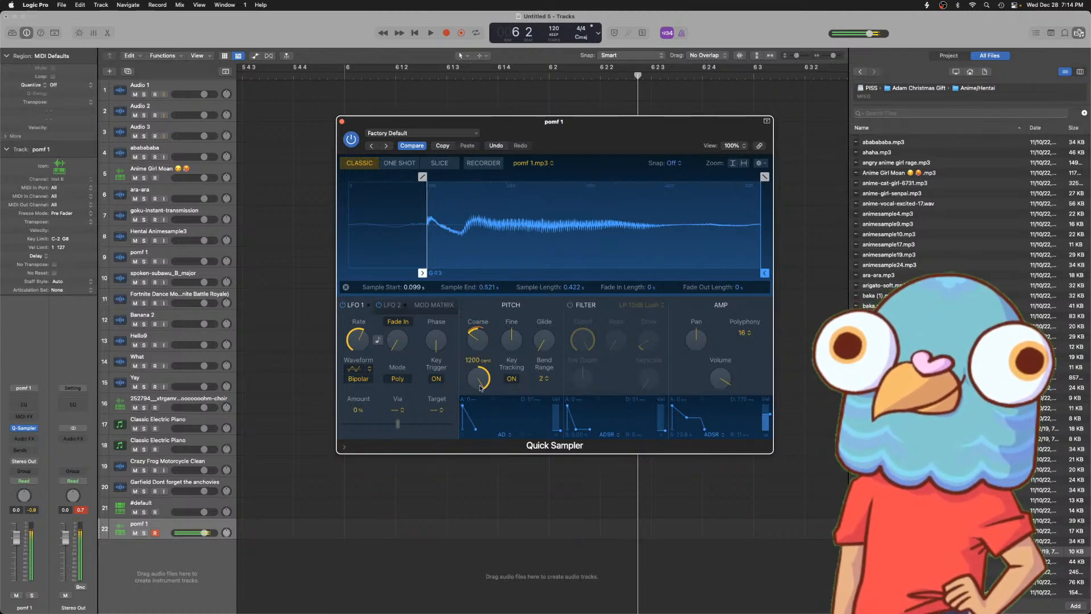
left_click(541, 378)
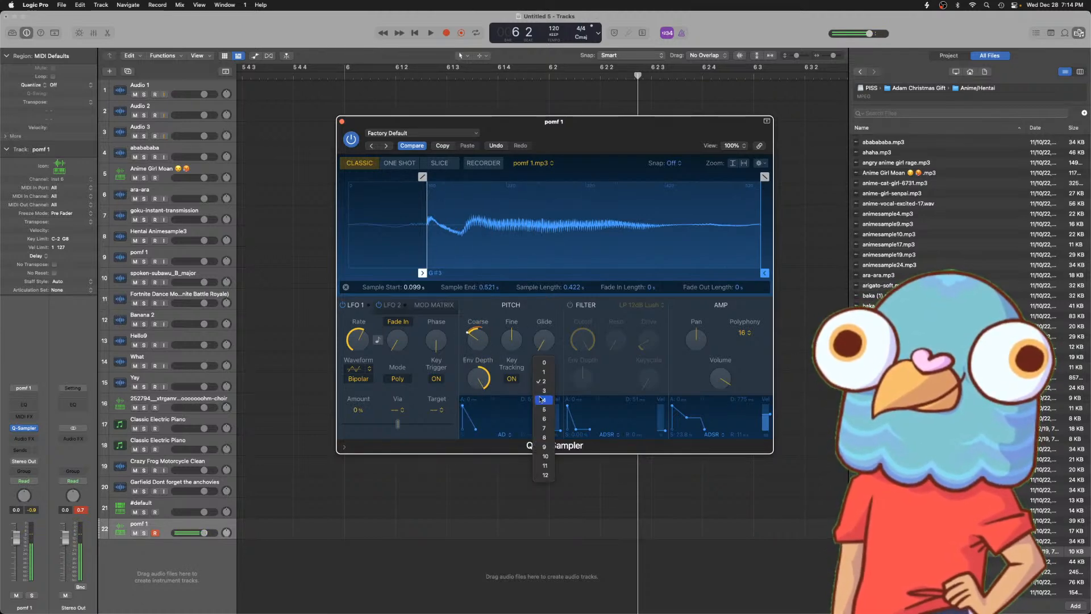
left_click(543, 479)
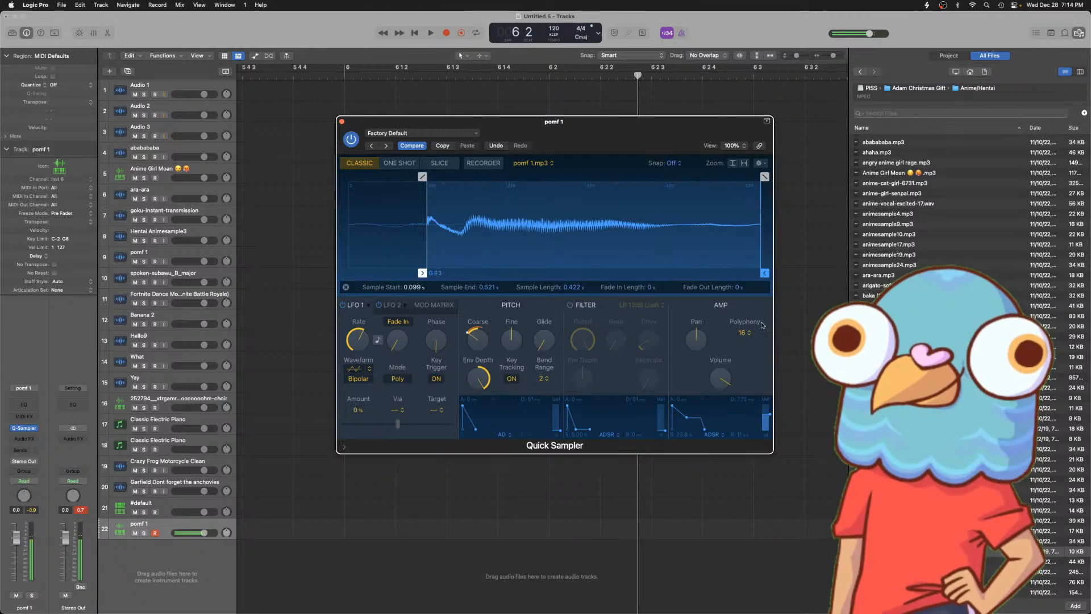
- Set the polyphony to Mono and enable the LP 12dB Lush filter with a resonance of 52.1%
left_click(743, 335)
left_click(739, 259)
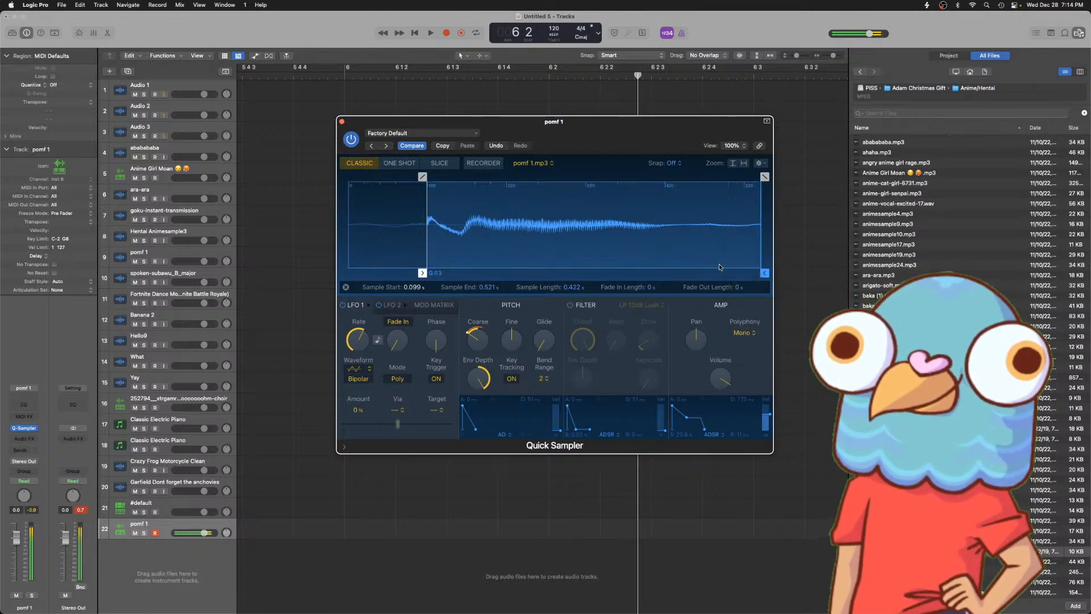
left_click(570, 305)
left_click_drag(607, 348, 608, 307)
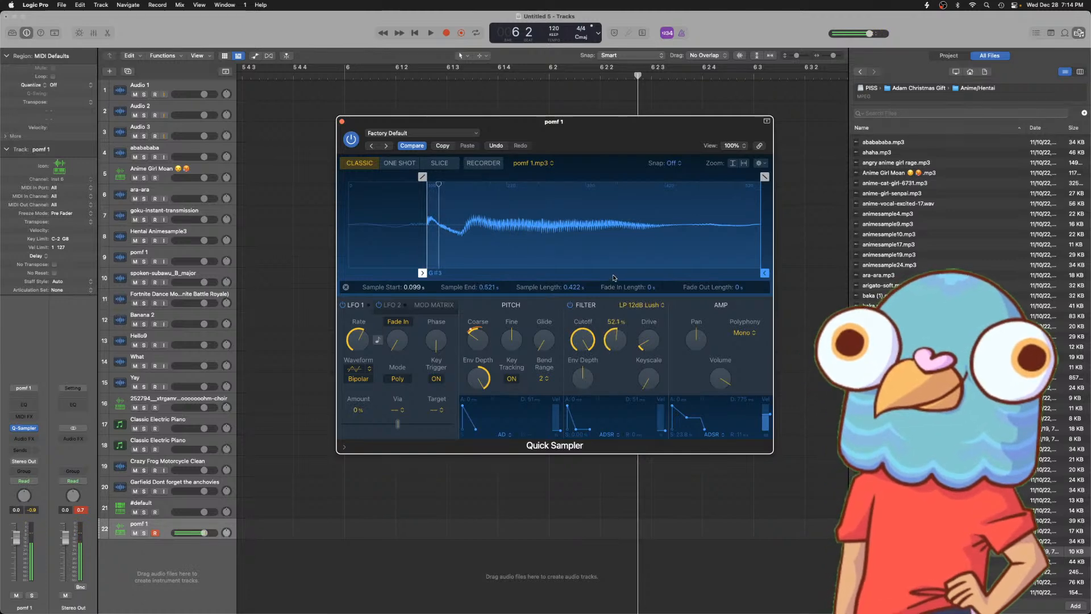
- Adjust the pitch envelope's decay and raise the coarse pitch above zero
mouse_move(476, 429)
left_mouse_down()
mouse_move(493, 429)
mouse_move(474, 430)
left_mouse_up()
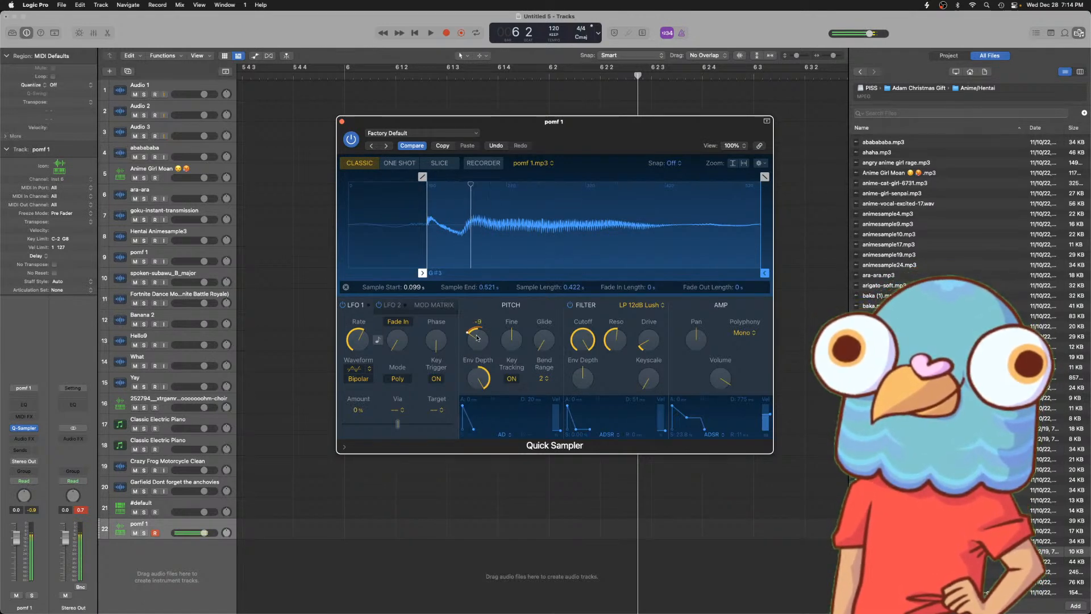
left_click_drag(533, 401, 532, 389)
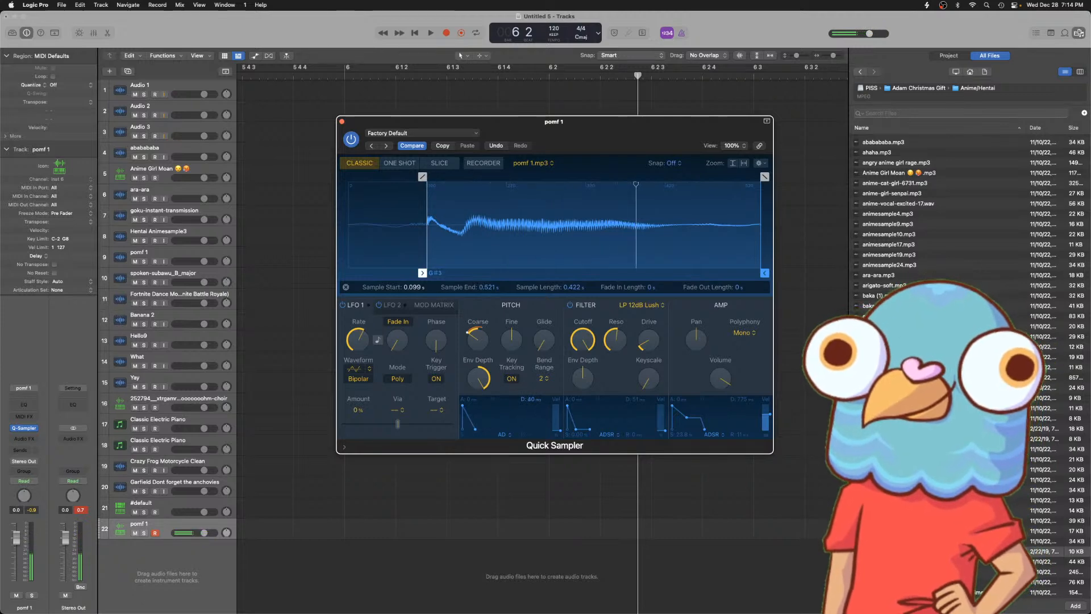
left_click_drag(481, 339, 484, 316)
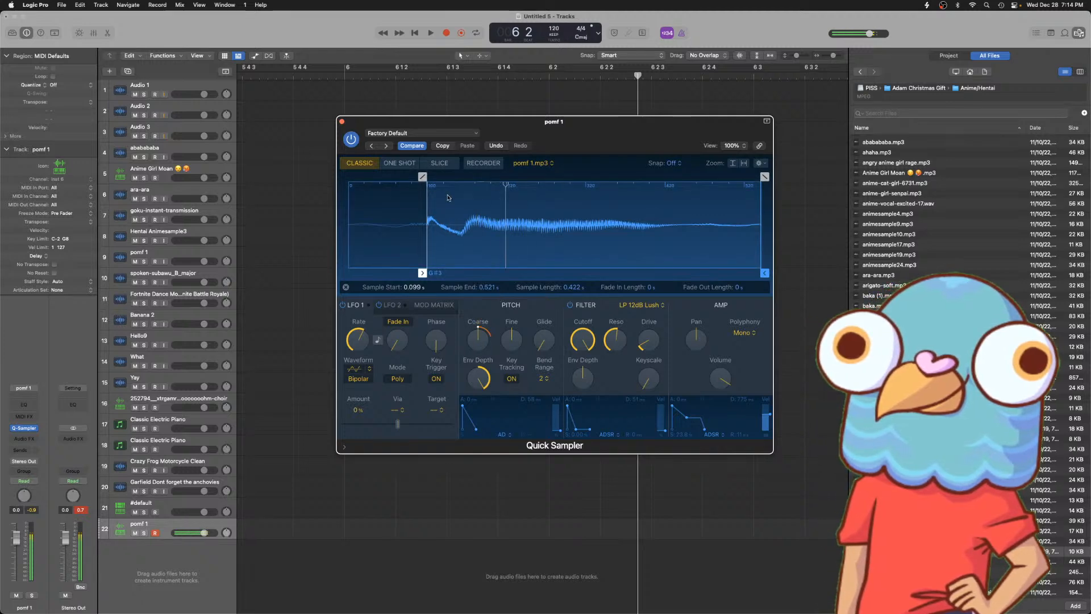
- Narrow the played part of the pomf sample to start at 0.138 s and end at 0.21 s
left_click_drag(427, 186, 458, 186)
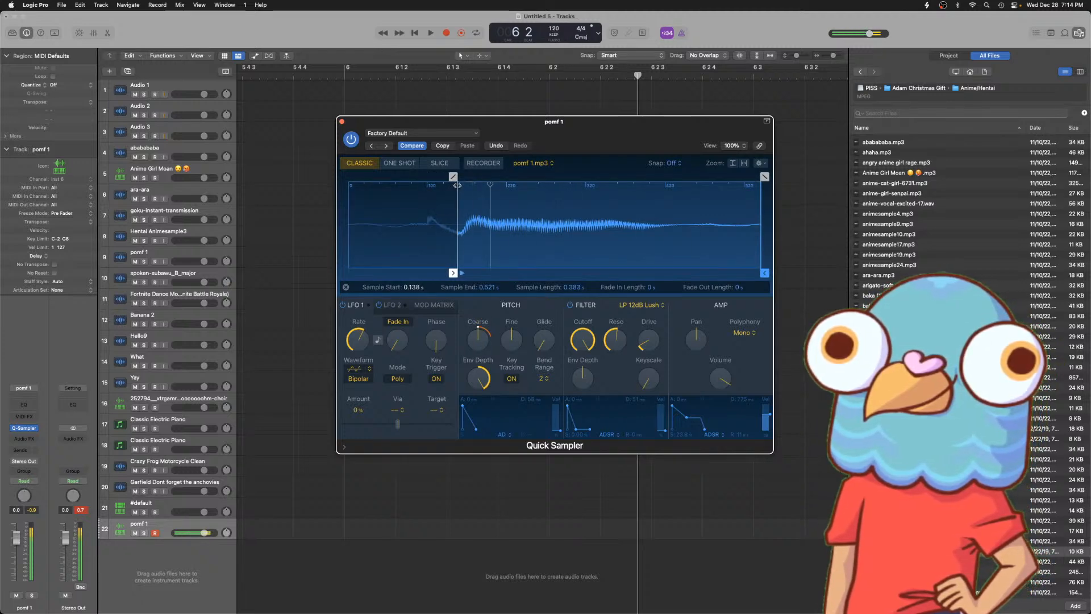
left_click_drag(764, 272, 514, 257)
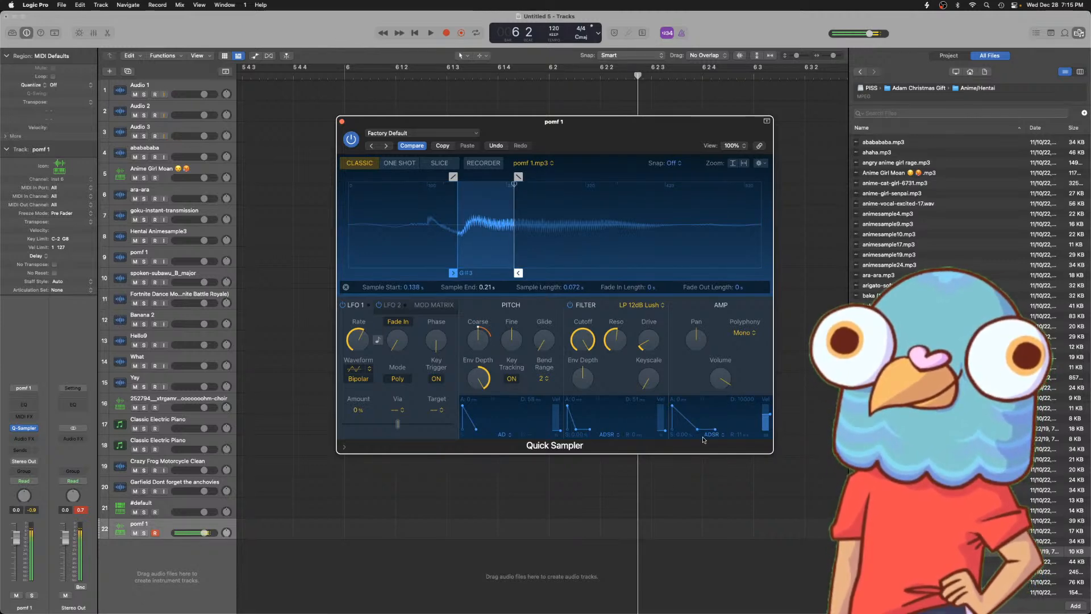
- Shorten the amp envelope's decay and sweep the filter cutoff down to a low setting
left_click_drag(701, 435, 689, 431)
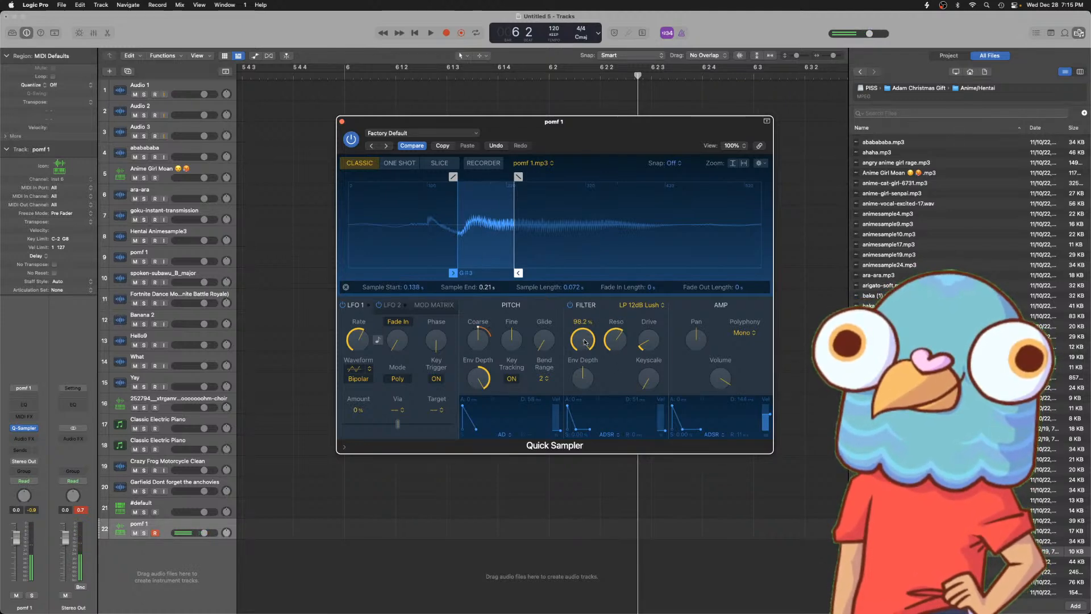
left_click_drag(585, 342, 587, 448)
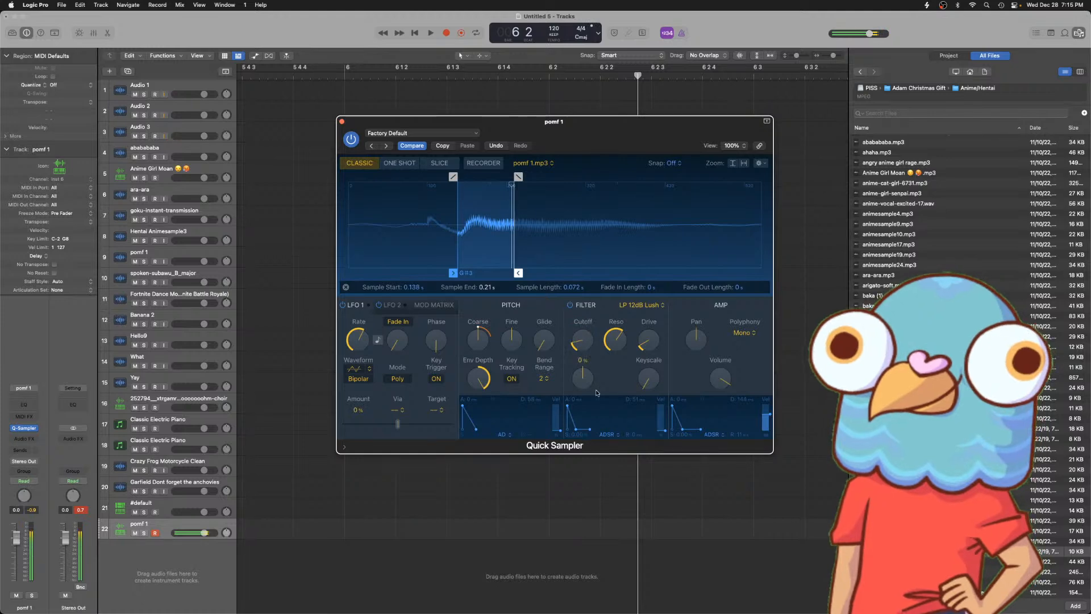
- Set the filter drive to 58.4% and raise the filter's envelope depth above zero, then close Quick Sampler
left_click_drag(648, 340, 644, 288)
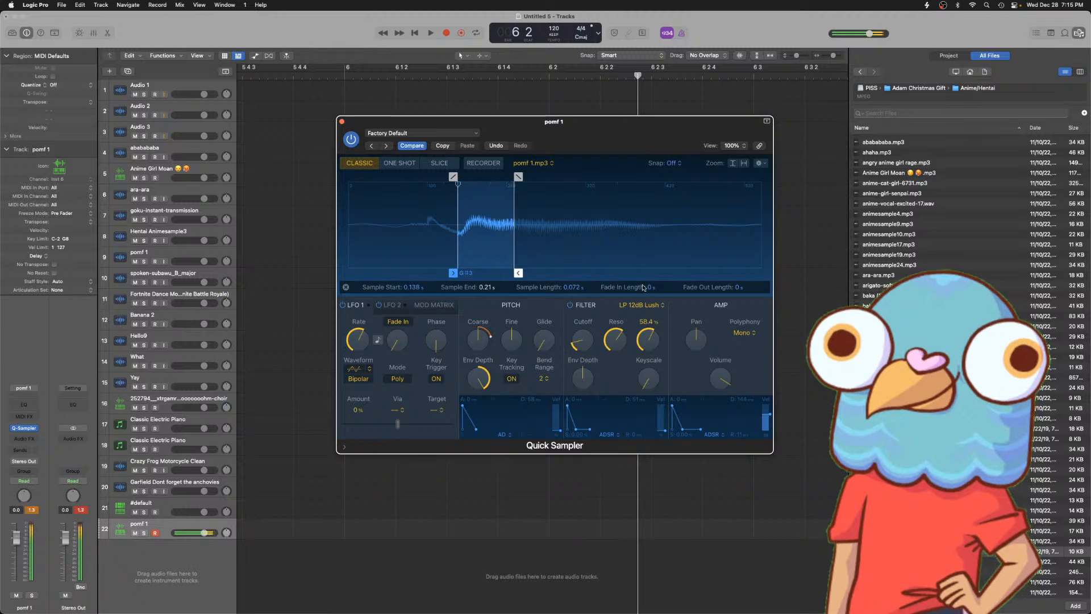
left_click_drag(583, 382, 581, 370)
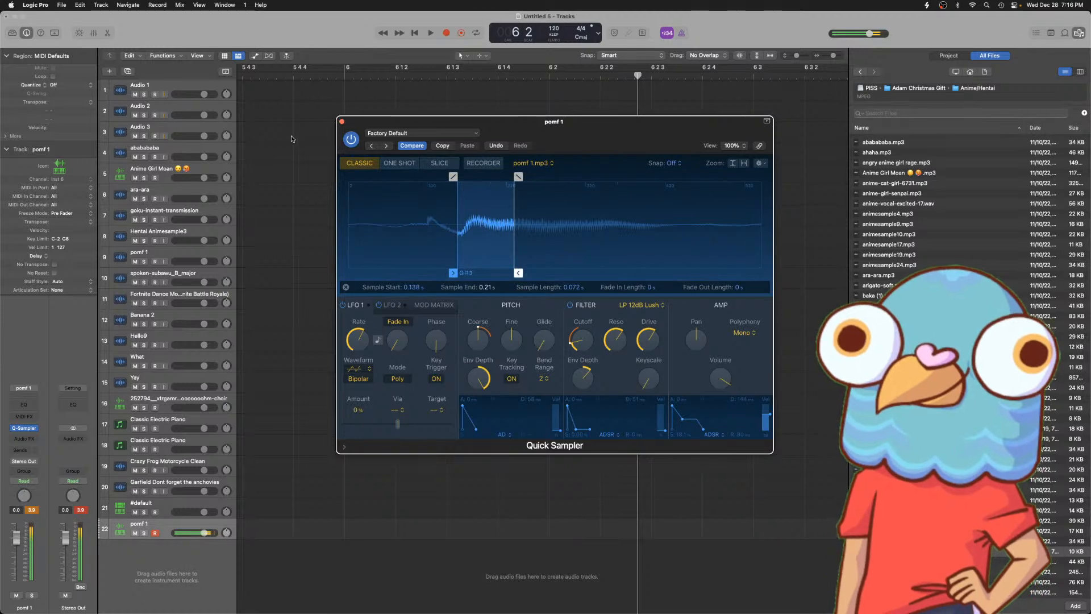
key("super+w")
- Move the pomf 1 sampler track to the head of the track list and rename it Kick
scroll(322, 227, "left", 4)
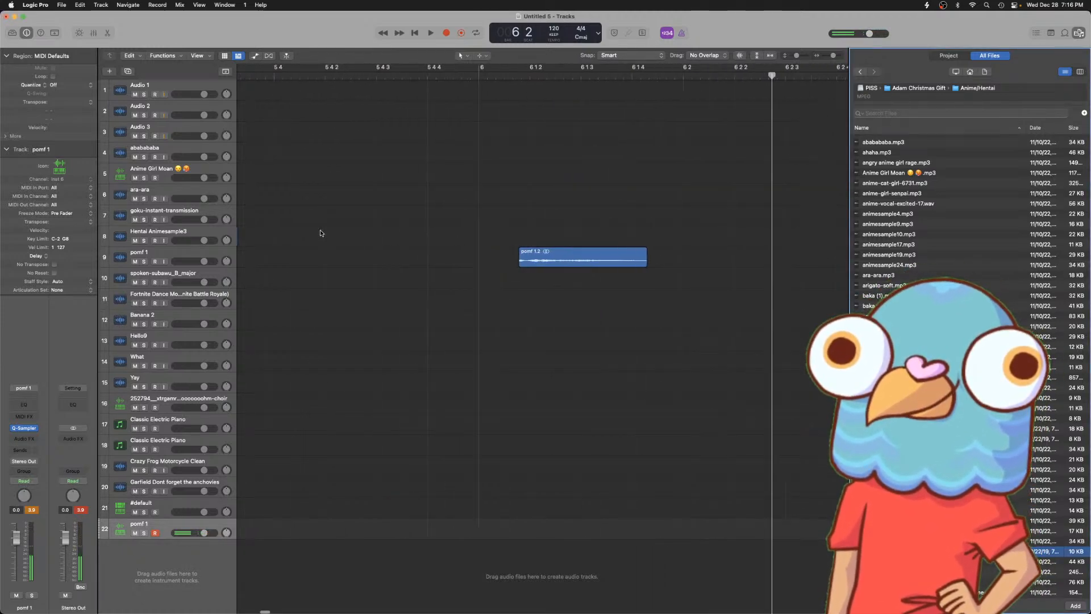
key("Return")
left_click_drag(140, 526, 152, 57)
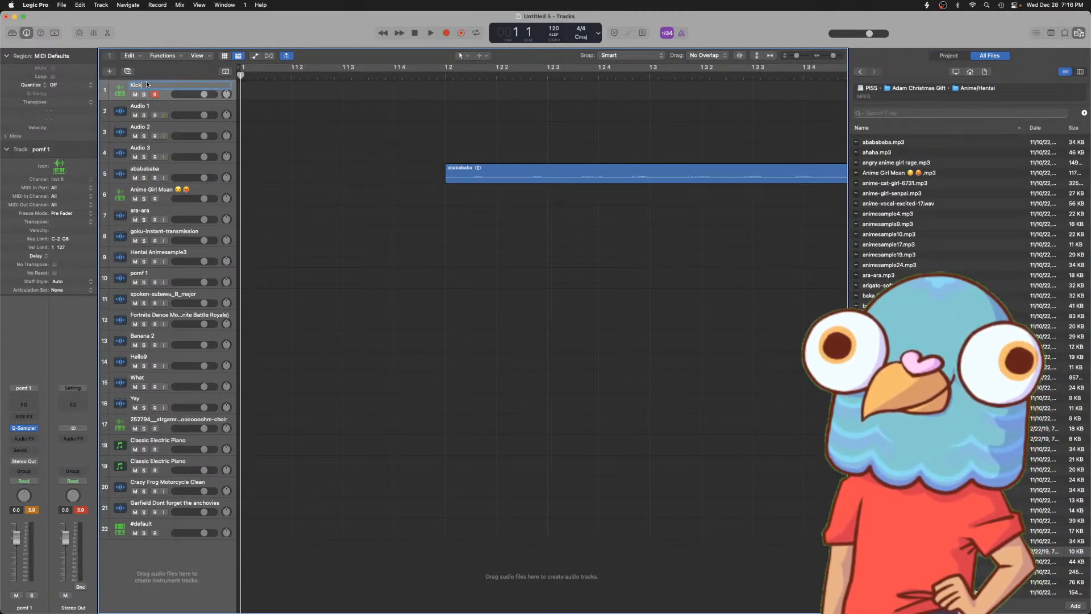
key("space")
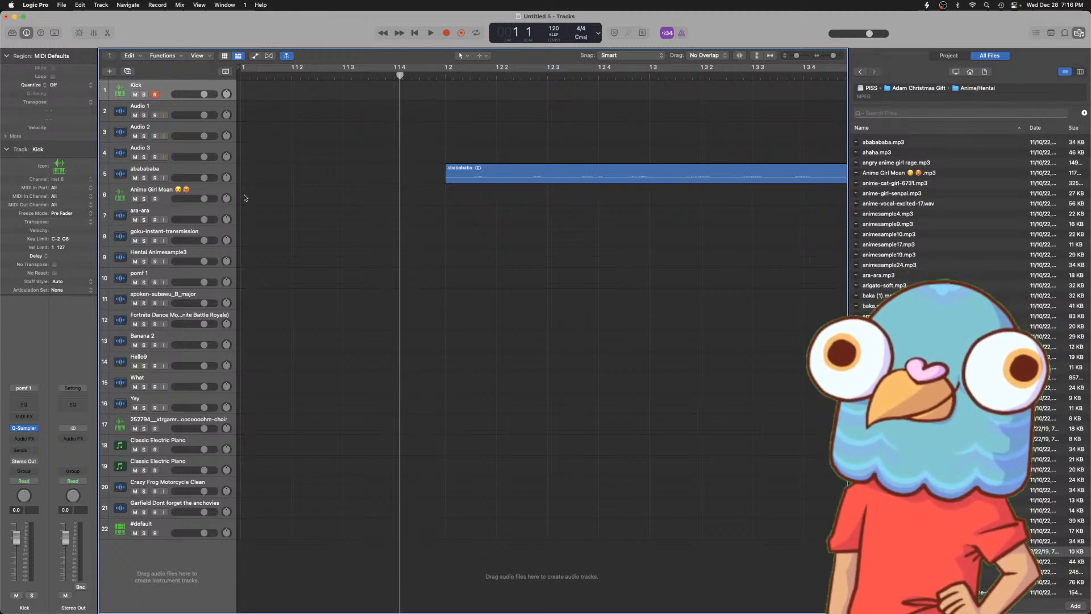
- Create one short C1 note at the start of bar 1 in the Kick track's Piano Roll and play it back
key("super+k")
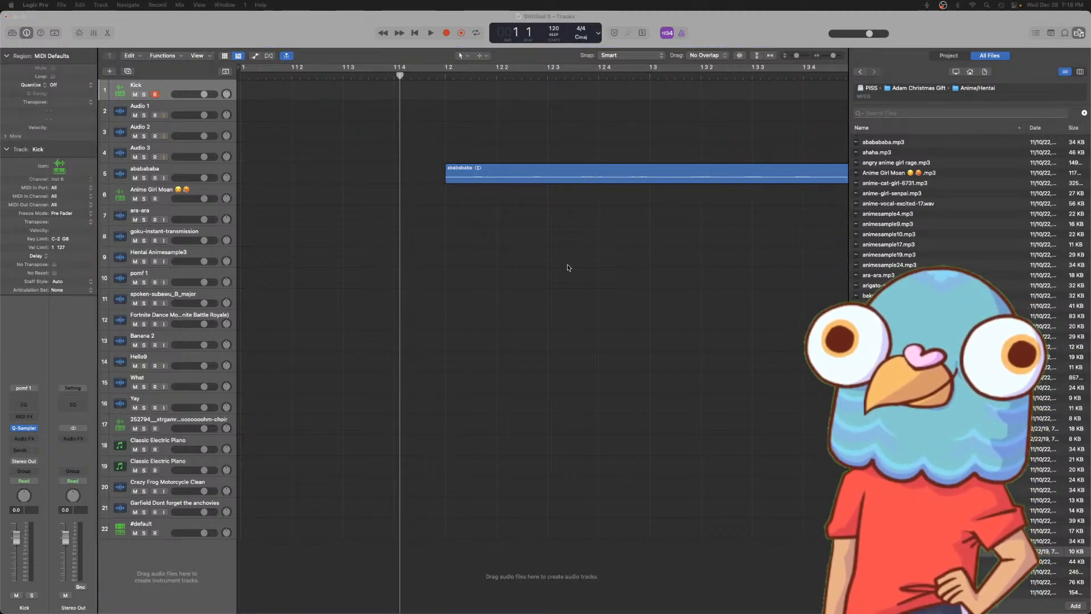
left_click_drag(1090, 184, 477, 158)
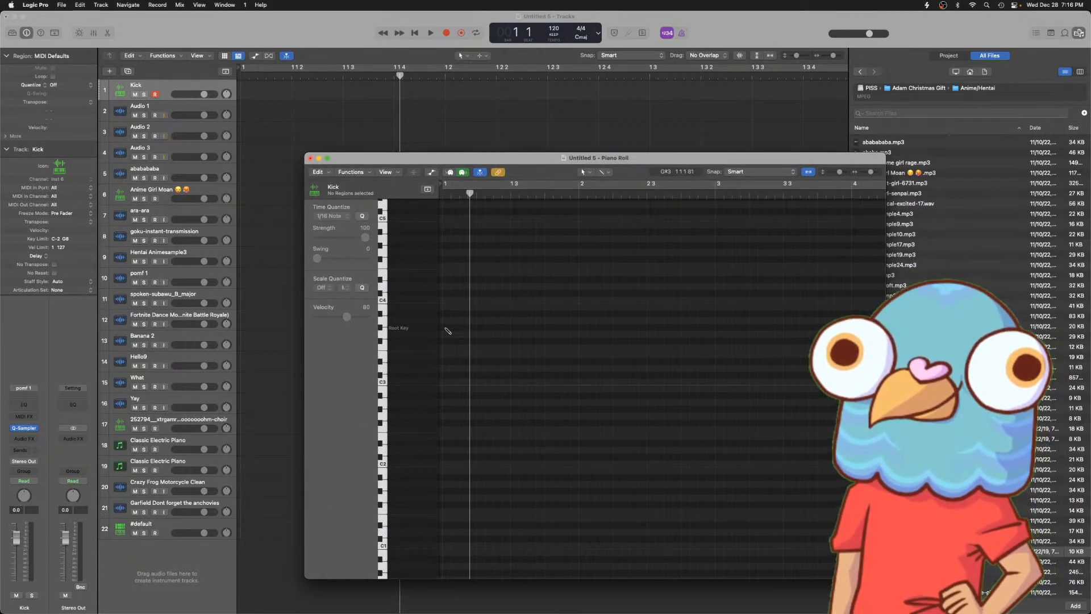
left_click(448, 383)
left_click_drag(449, 387, 454, 548)
left_click_drag(553, 546, 464, 546)
key("space")
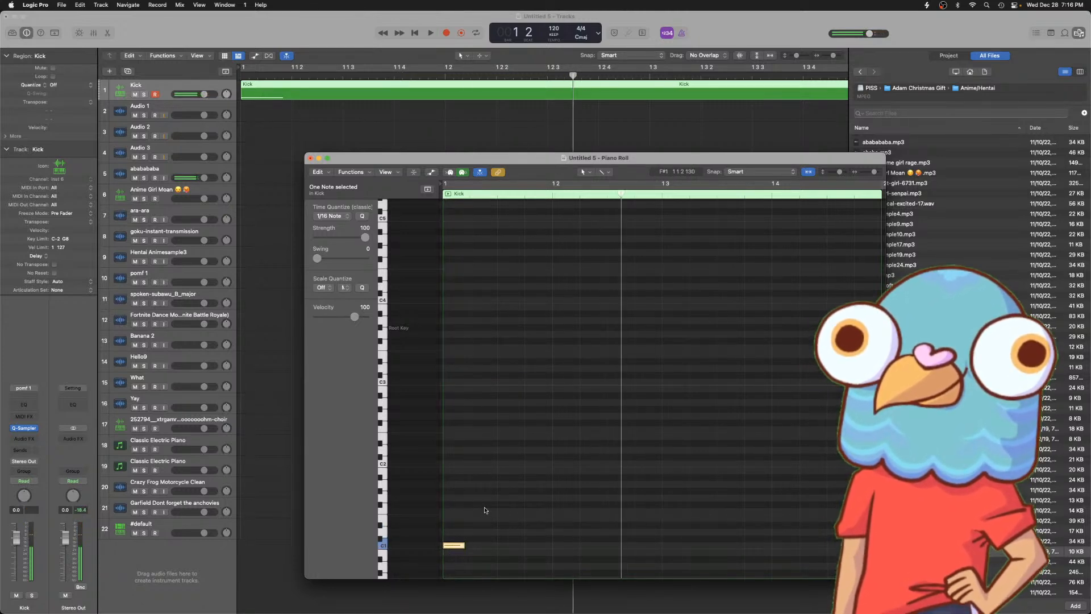
- Enable cycling over bar 1, solo the Kick track, and swap the floating Piano Roll for the docked one
key("c")
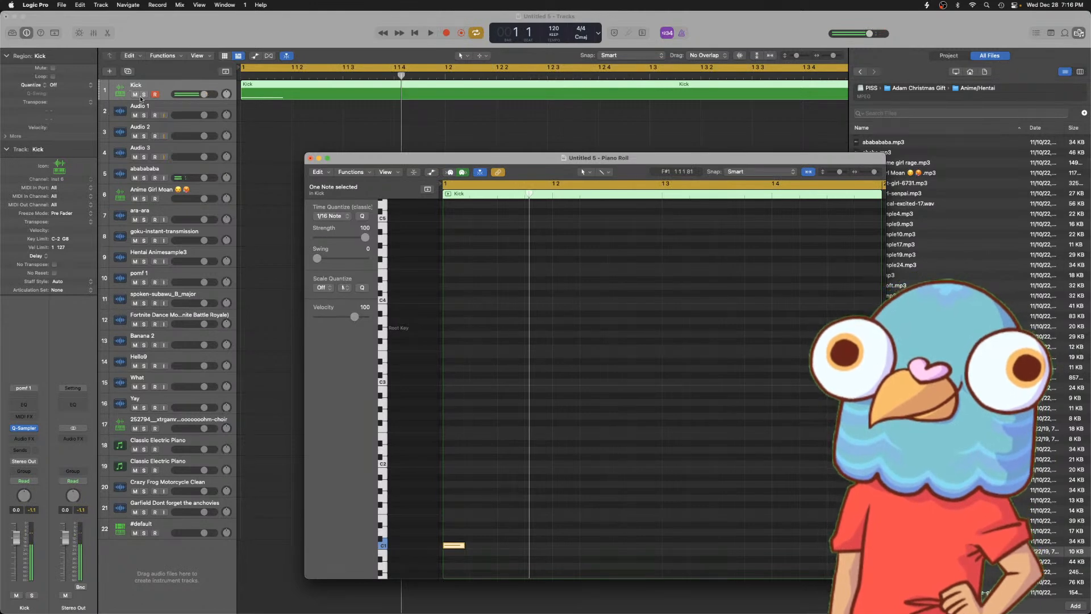
left_click(143, 94)
key("cmd+w")
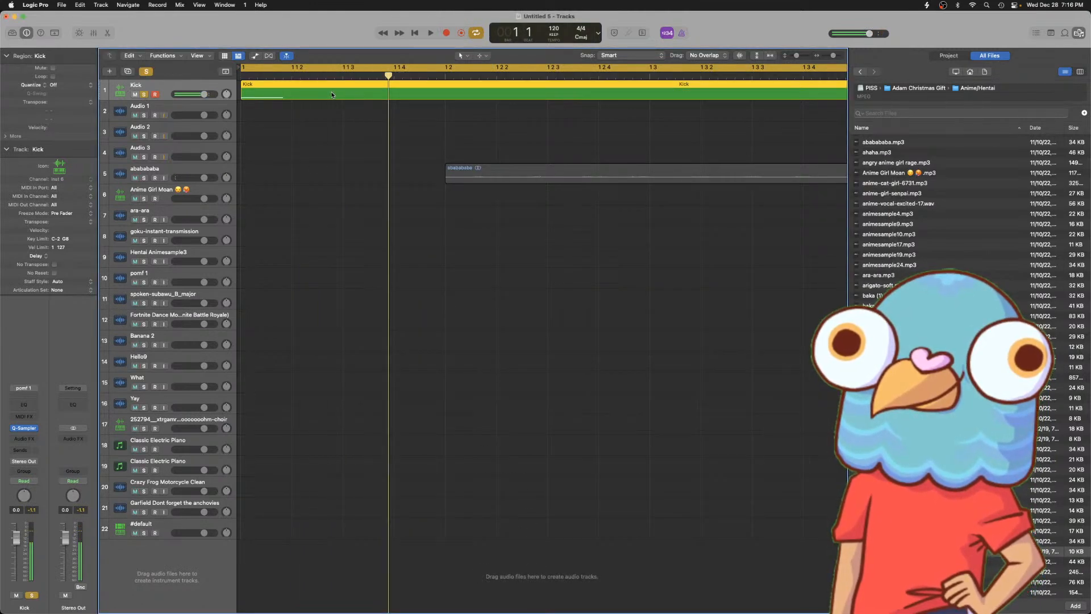
key("p")
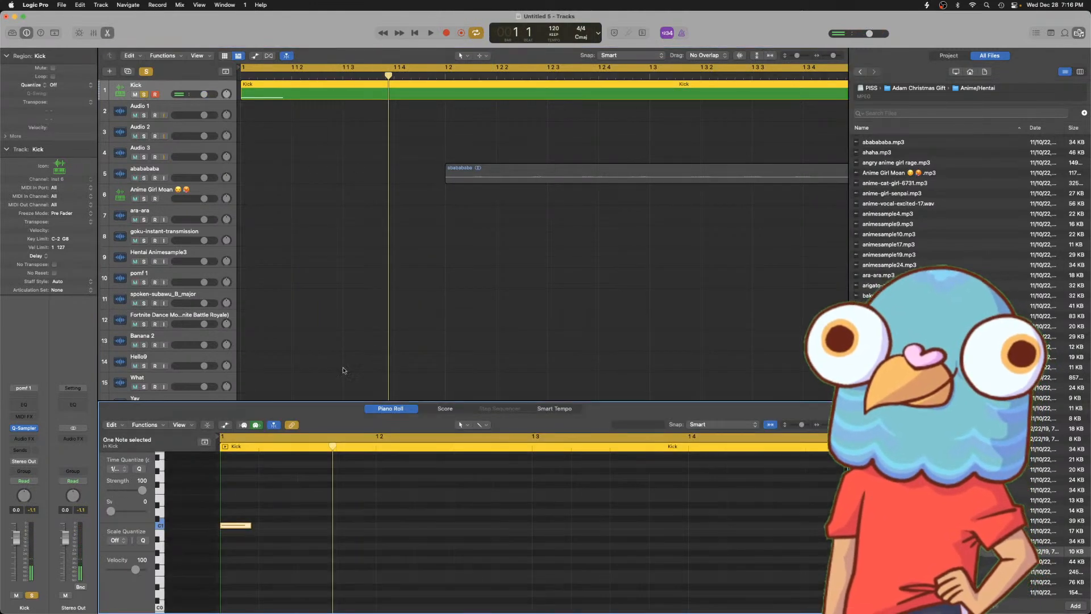
- Set the kick note's velocity to 127, repeat it on all four beats of bar 1, and audition the pattern
left_click(236, 524)
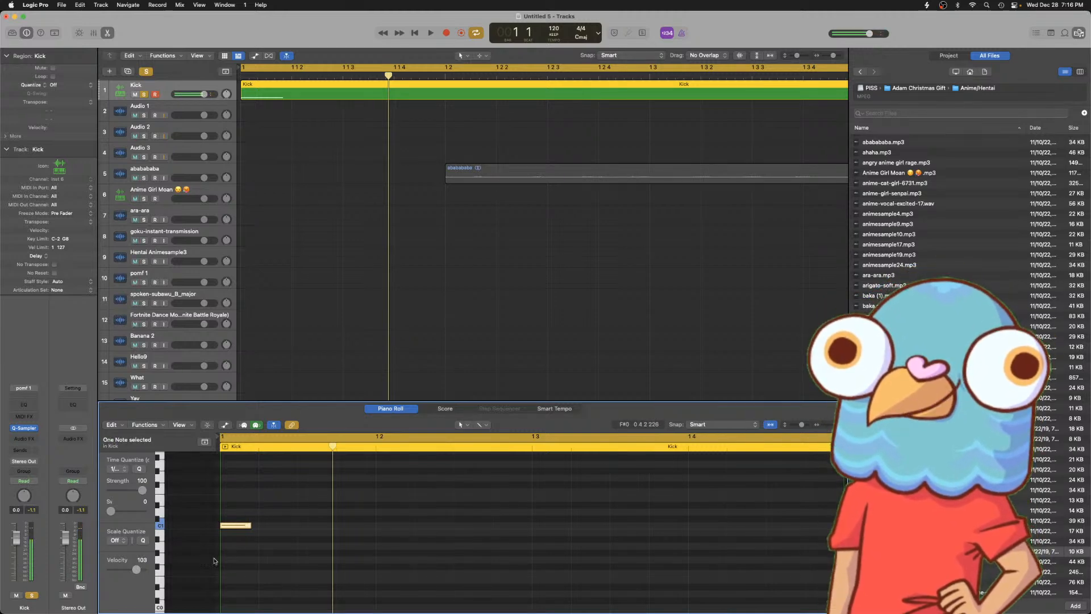
left_click_drag(179, 567, 248, 554)
left_click(243, 549)
key("super+Left")
key("super+Left")
key("super+Left")
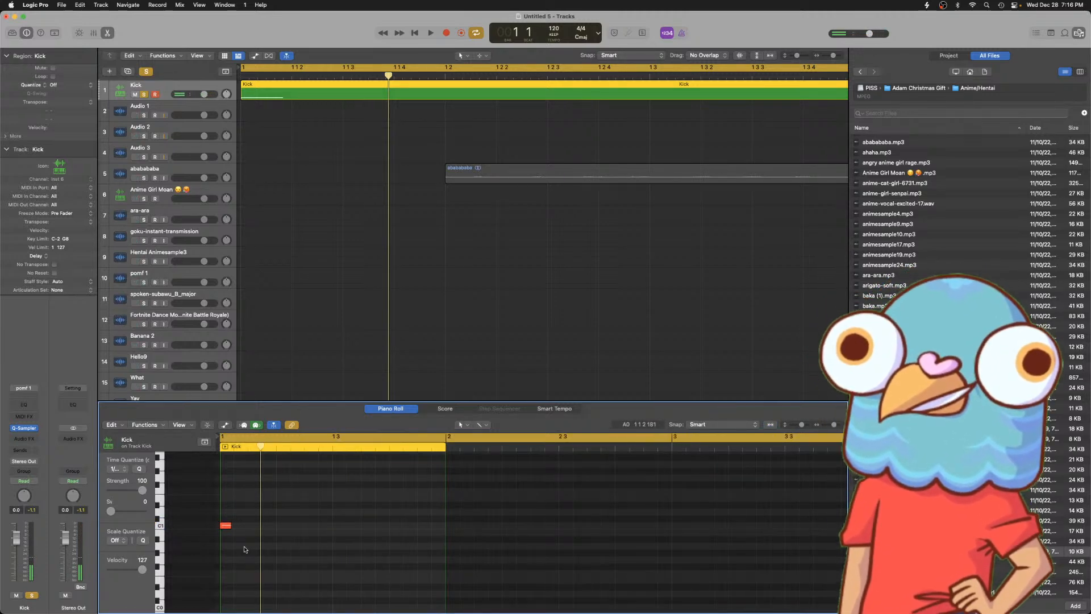
left_click(230, 525)
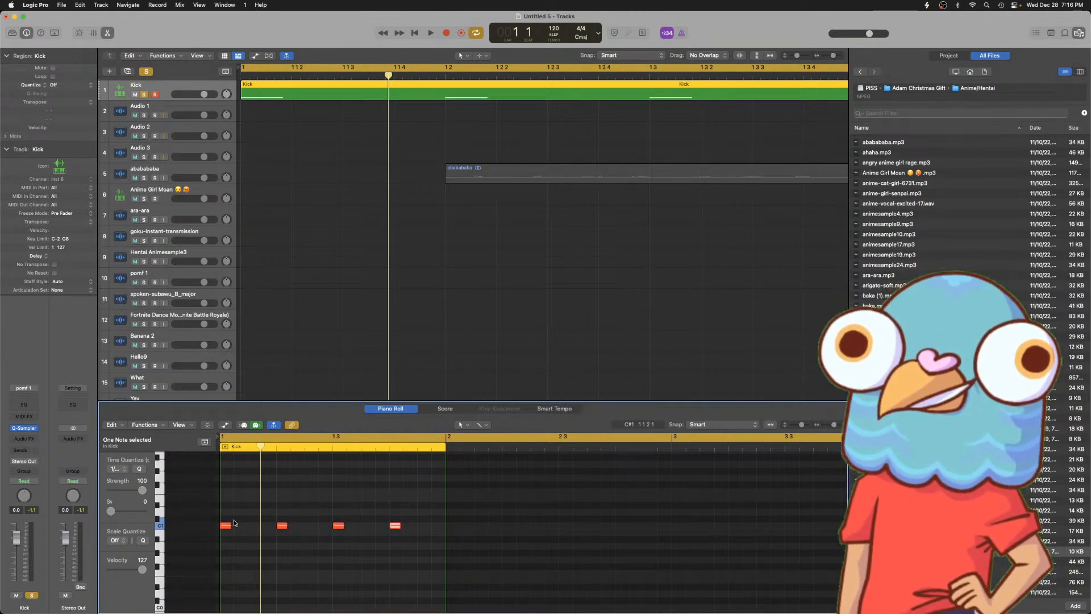
key("space")
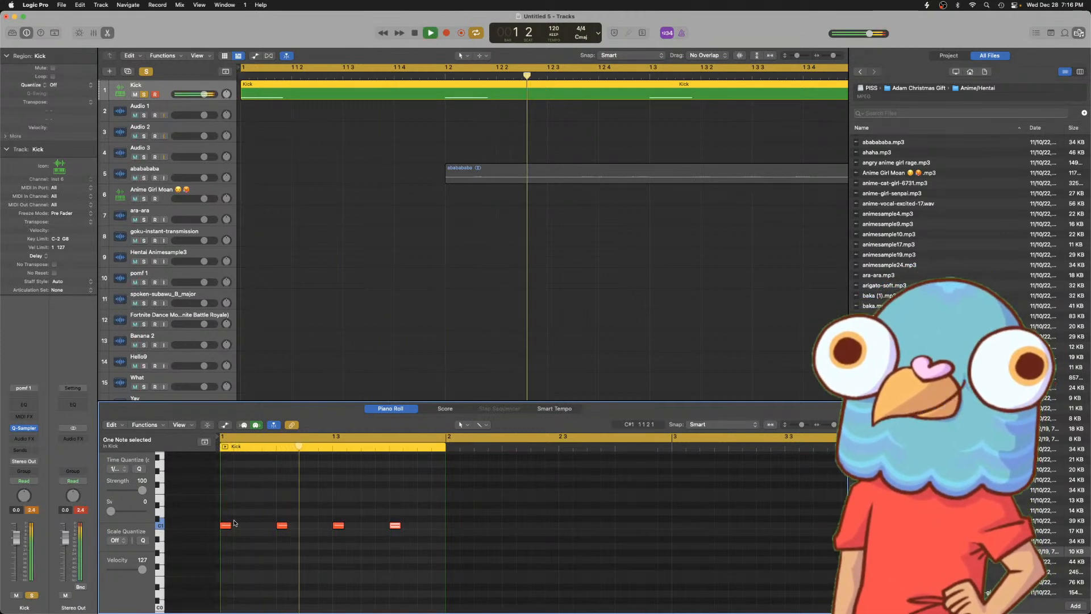
key("space")
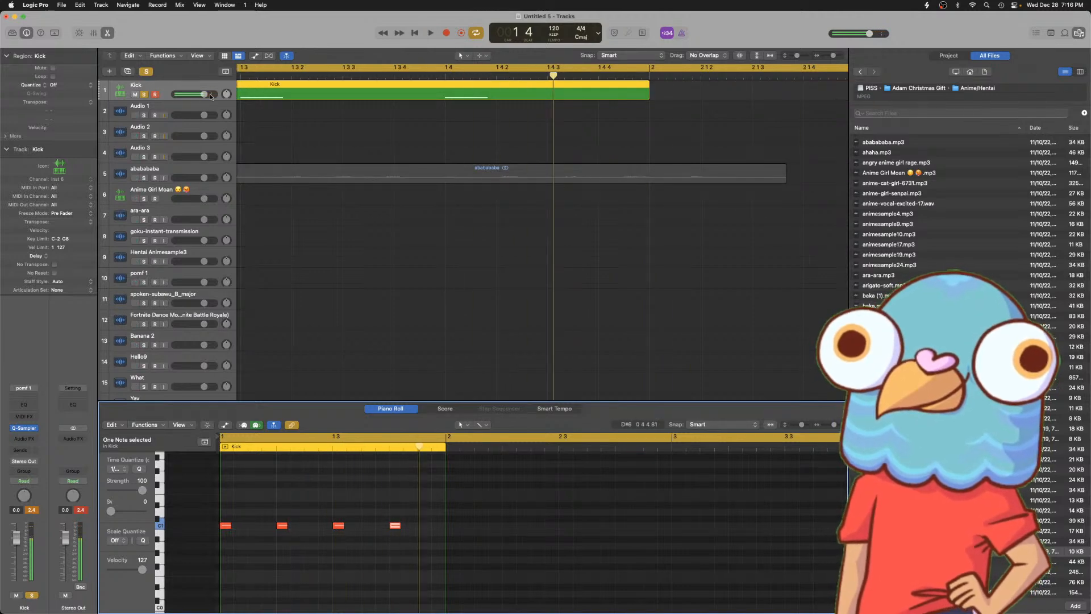
- Lower the Kick track's volume to about -3.8 dB and transpose all four kick notes down to G0
left_click_drag(204, 94, 197, 94)
left_click(285, 582)
key("super+a")
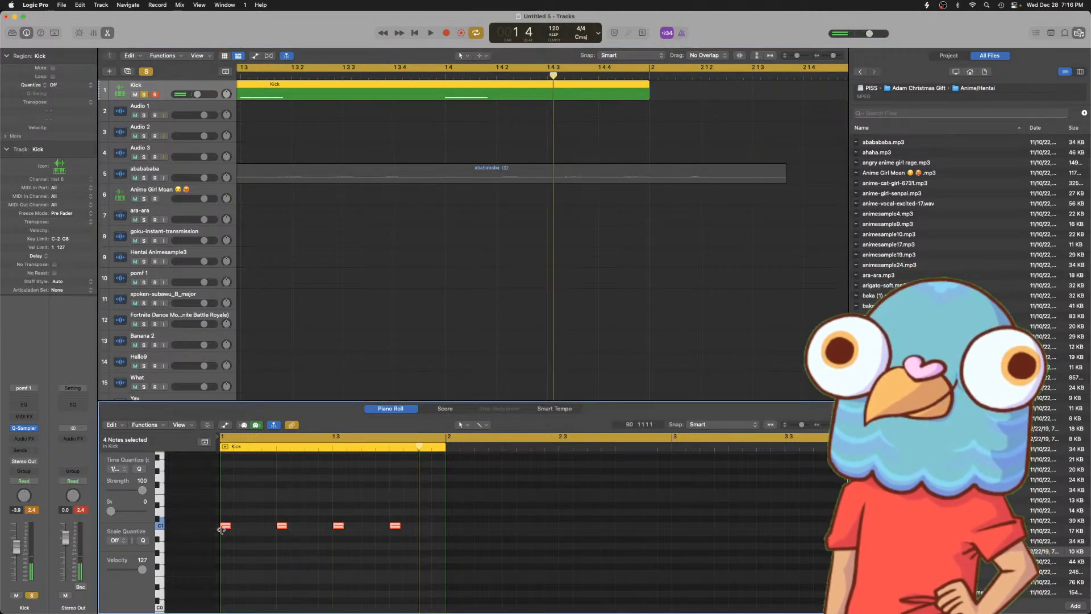
left_click_drag(225, 528, 223, 560)
key("space")
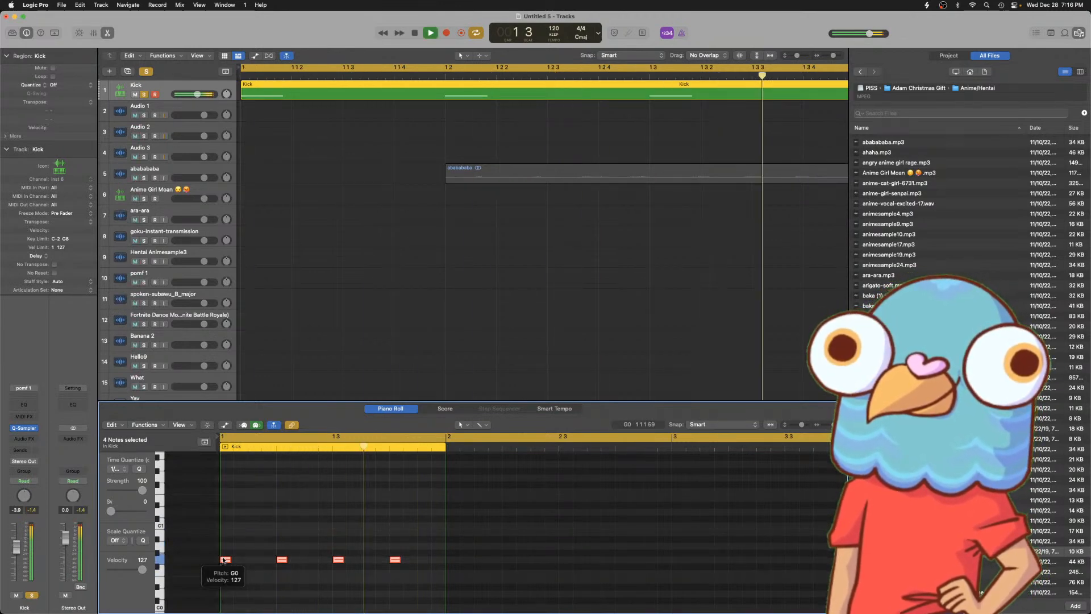
key("space")
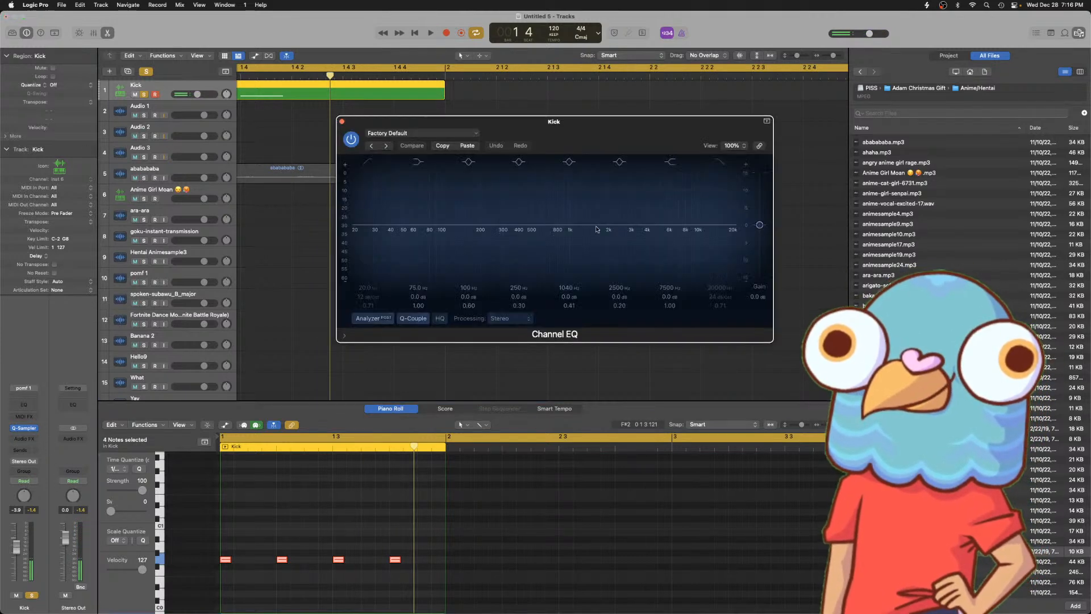
- Enable the low-cut band in the Kick track's Channel EQ at about 28 Hz with a 48 dB/Oct slope
key("space")
key("space")
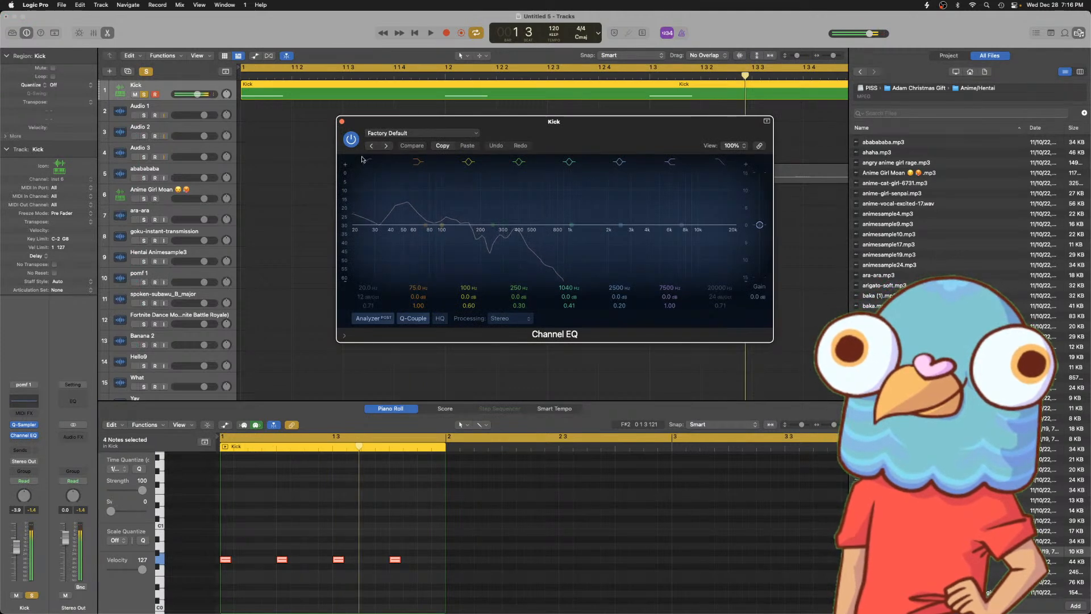
left_click(353, 236)
left_click_drag(353, 237, 362, 239)
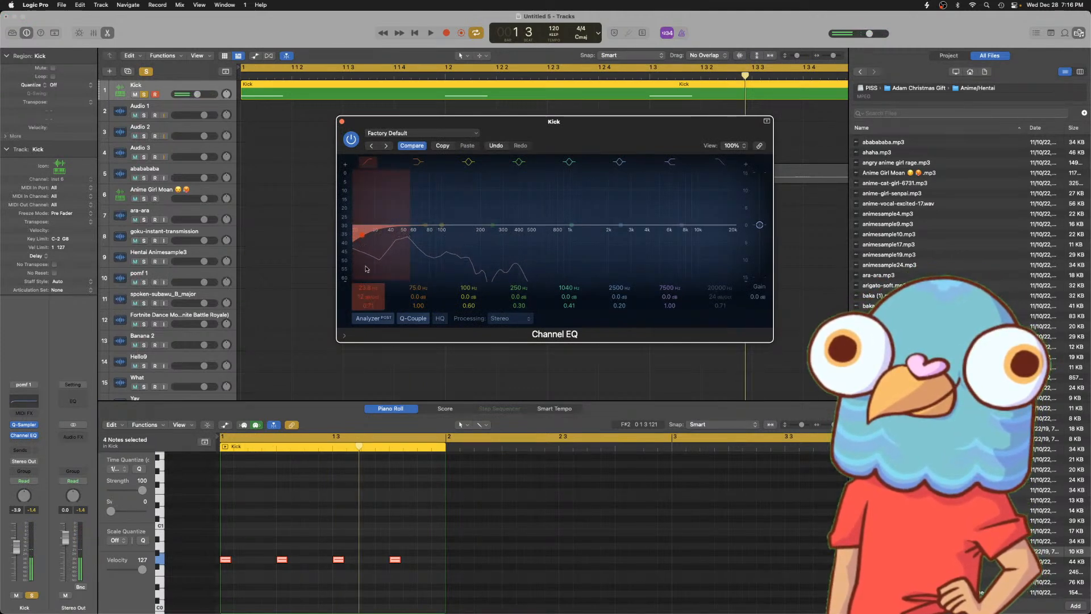
left_click_drag(368, 297, 367, 287)
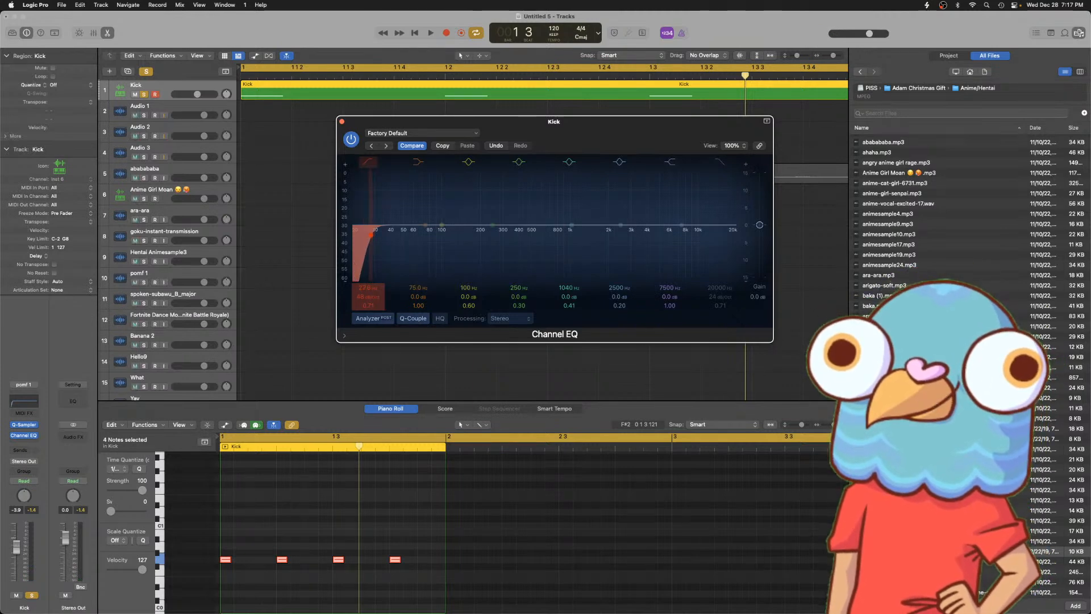
- Boost the Channel EQ's low shelf by 6.2 dB at 102 Hz and cut 8.1 dB at 146 Hz with a Q of 0.75
key("space")
left_click_drag(418, 225, 460, 255)
key("space")
key("space")
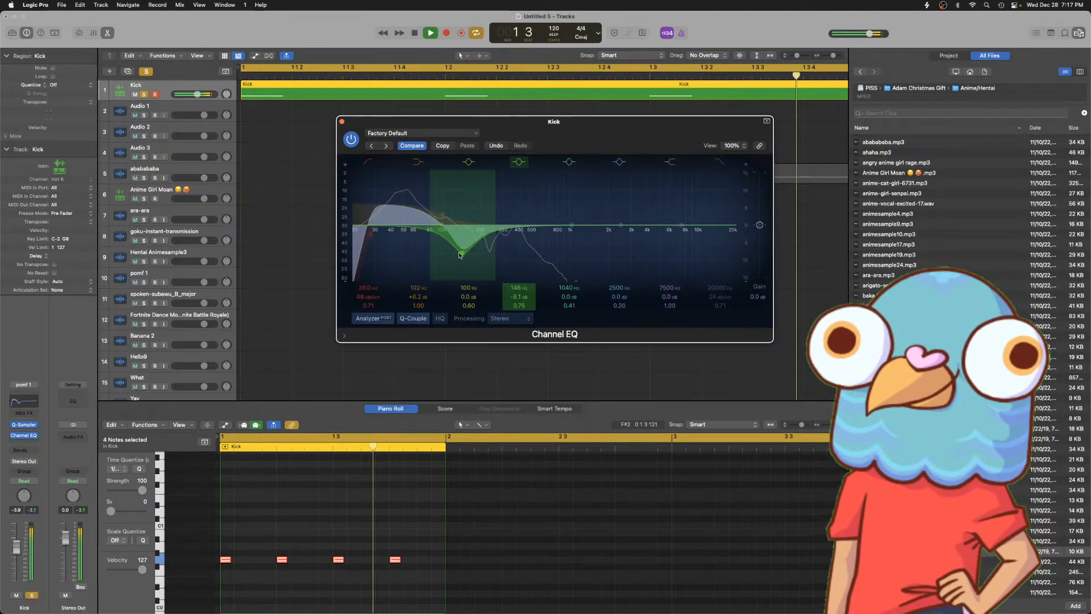
- Tune the 1040 Hz bell to 456 Hz with a Q of 1.20, raise the high shelf to +24.0 dB at 1650 Hz, and close the EQ
left_click_drag(569, 225, 533, 211)
key("space")
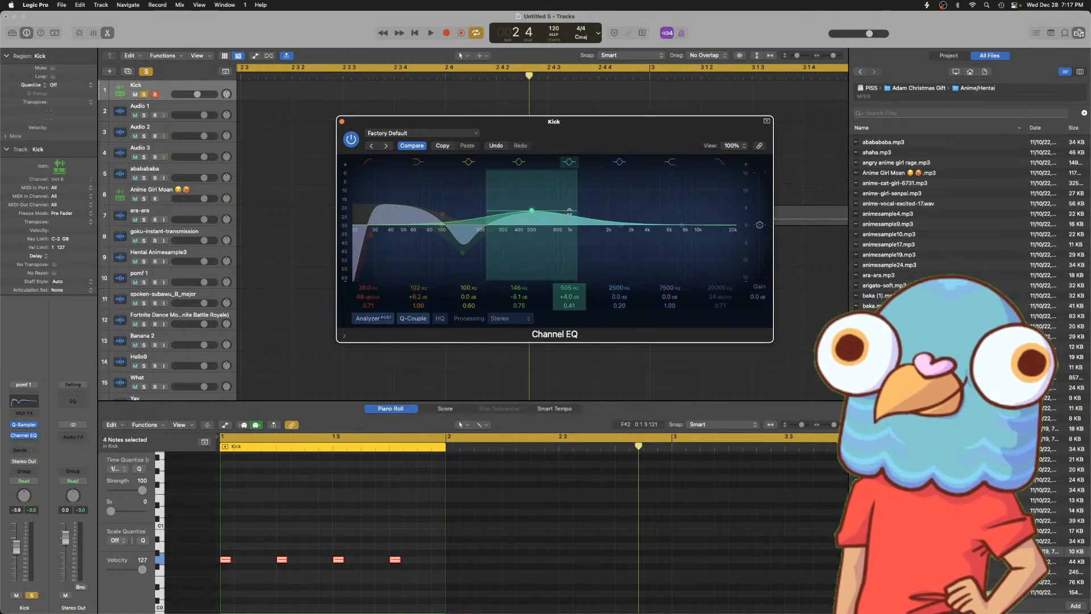
left_click_drag(576, 212, 569, 212)
key("space")
left_click_drag(682, 226, 571, 126)
key("space")
left_click_drag(524, 228, 518, 239)
key("space")
key("space")
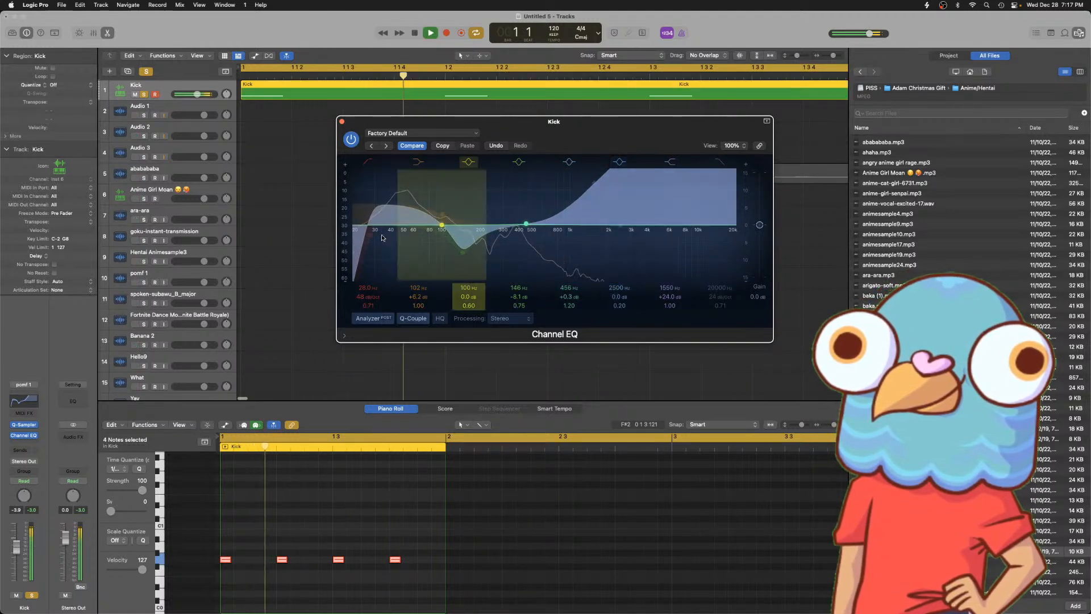
key("space")
left_click(342, 121)
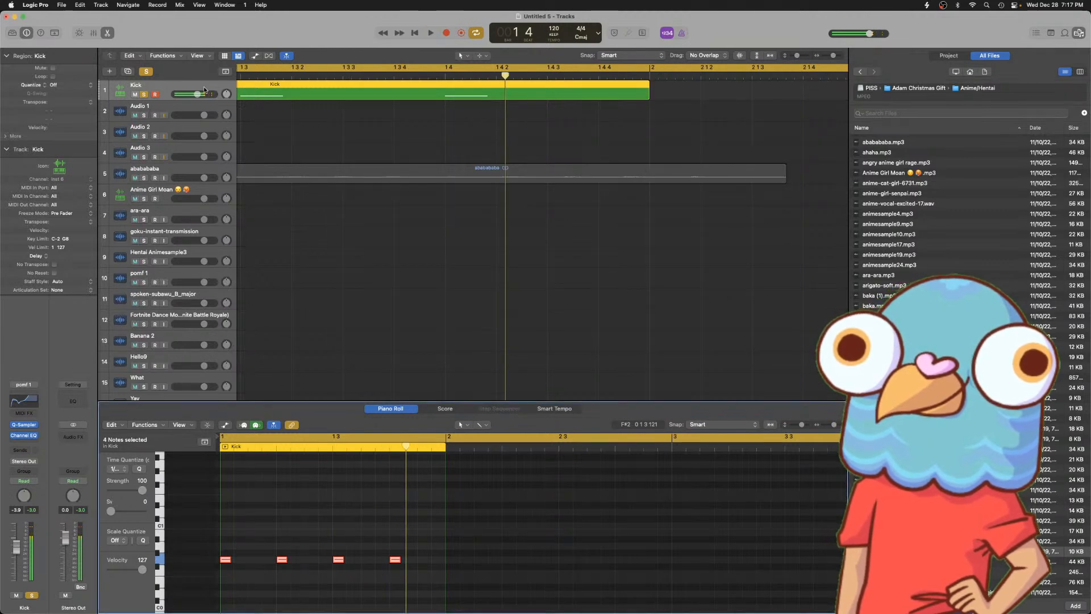
- Add a Compressor after the Channel EQ on the Kick channel and switch it to the Vintage FET model
left_click(30, 443)
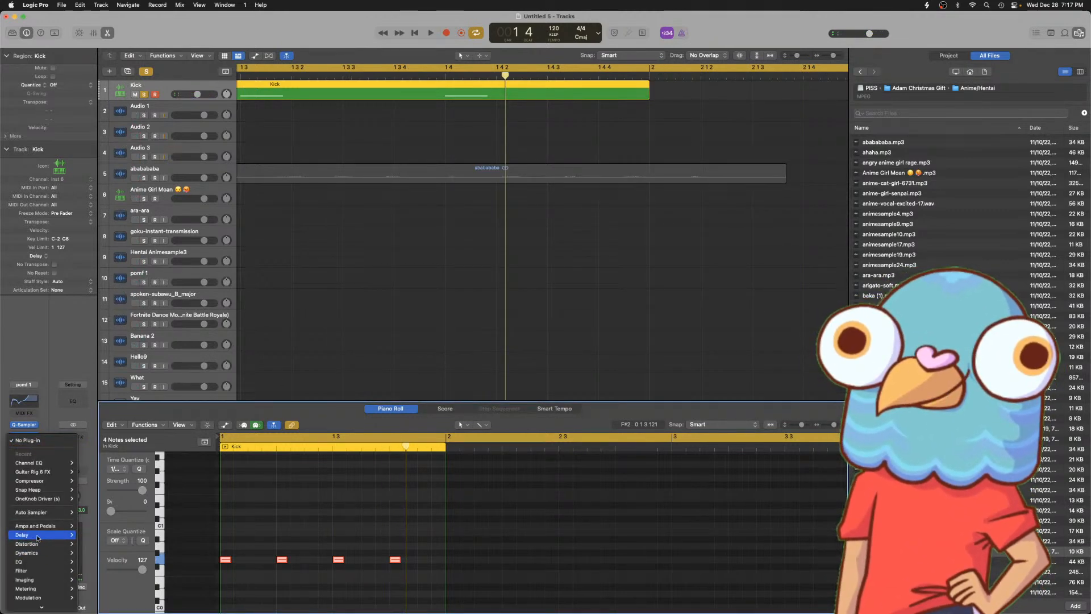
left_click(30, 462)
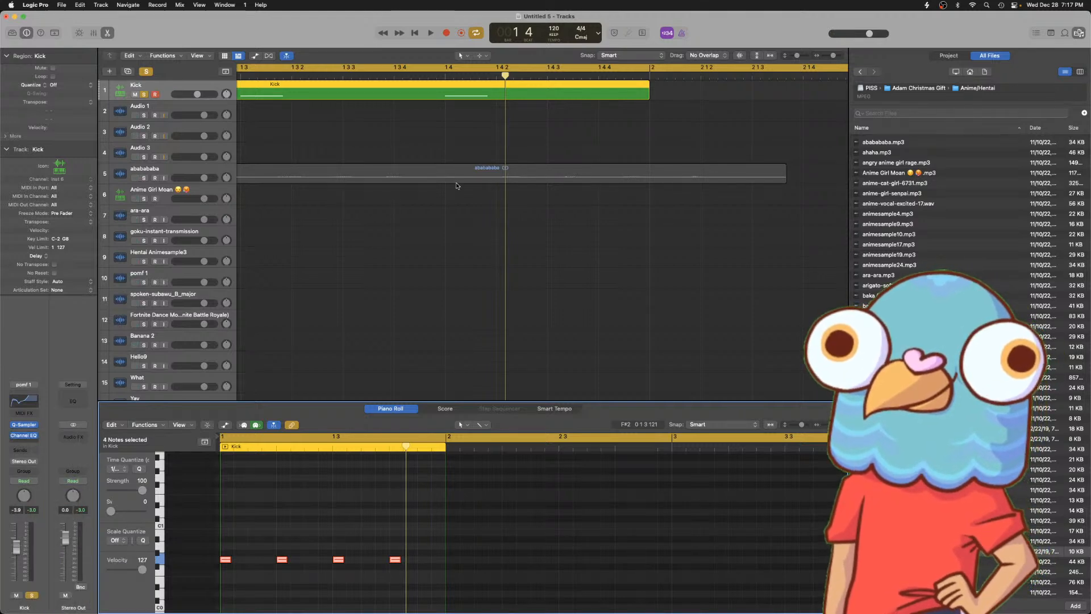
key("space")
left_click(583, 173)
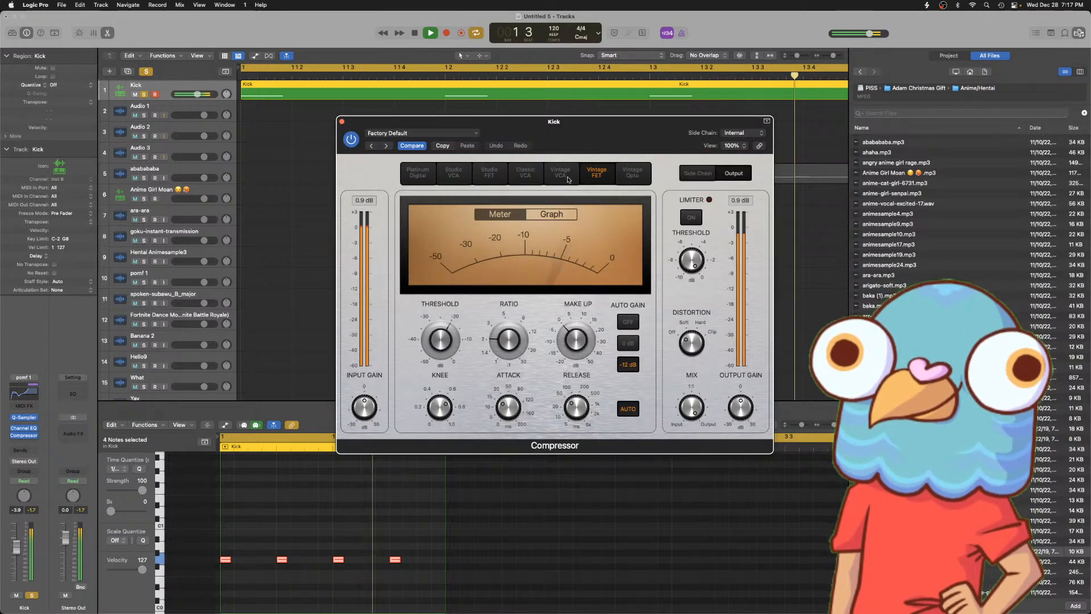
key("space")
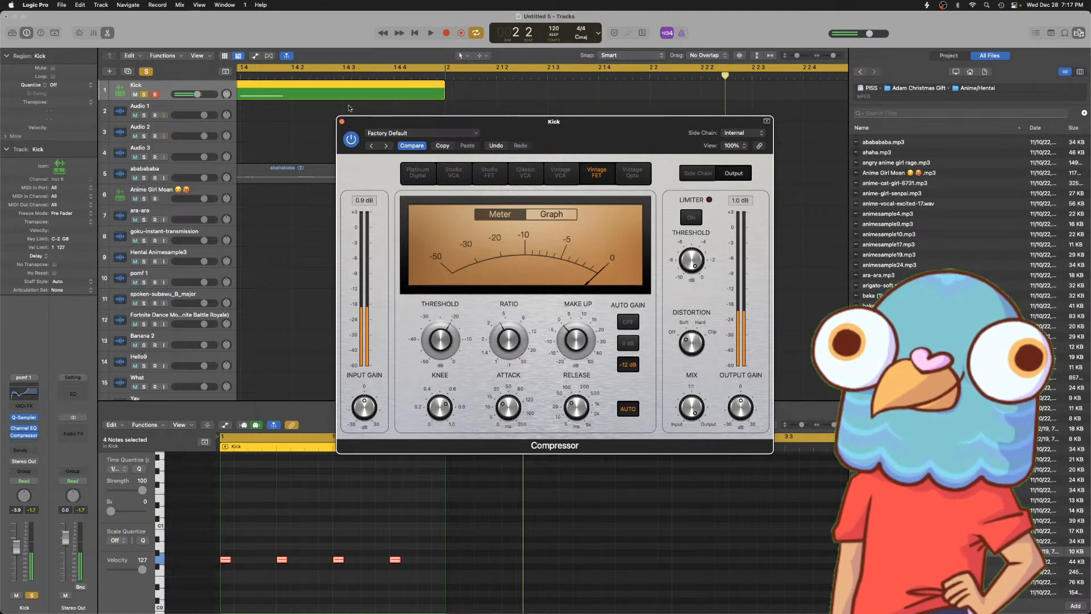
- Set the compressor's threshold to -22.0 dB and make-up gain to -1.5 dB, increase its distortion, and audition the kick
key("space")
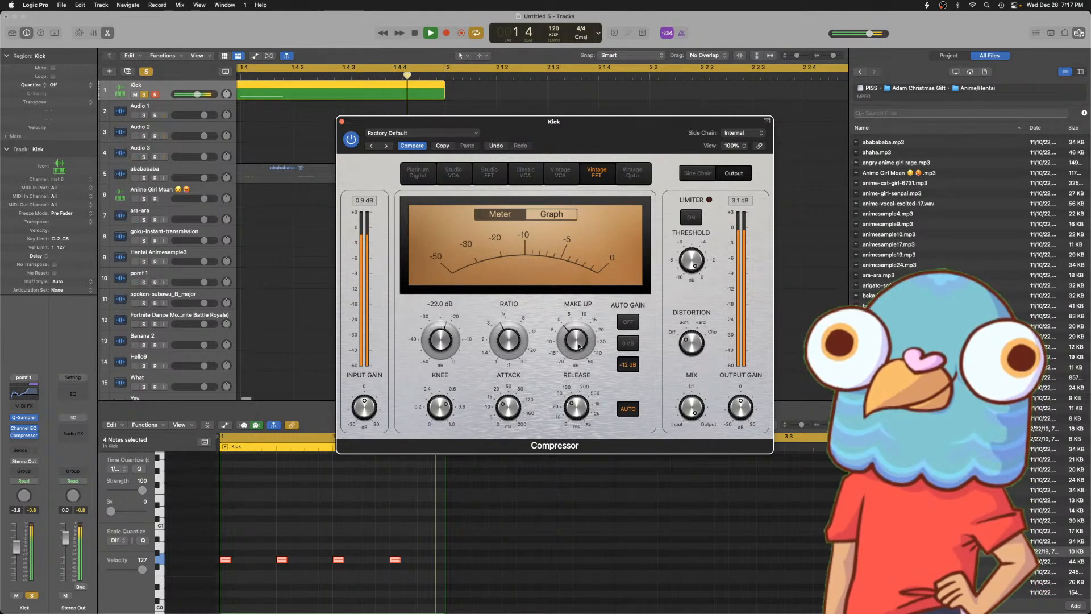
left_click_drag(688, 344, 689, 339)
left_click_drag(569, 340, 568, 343)
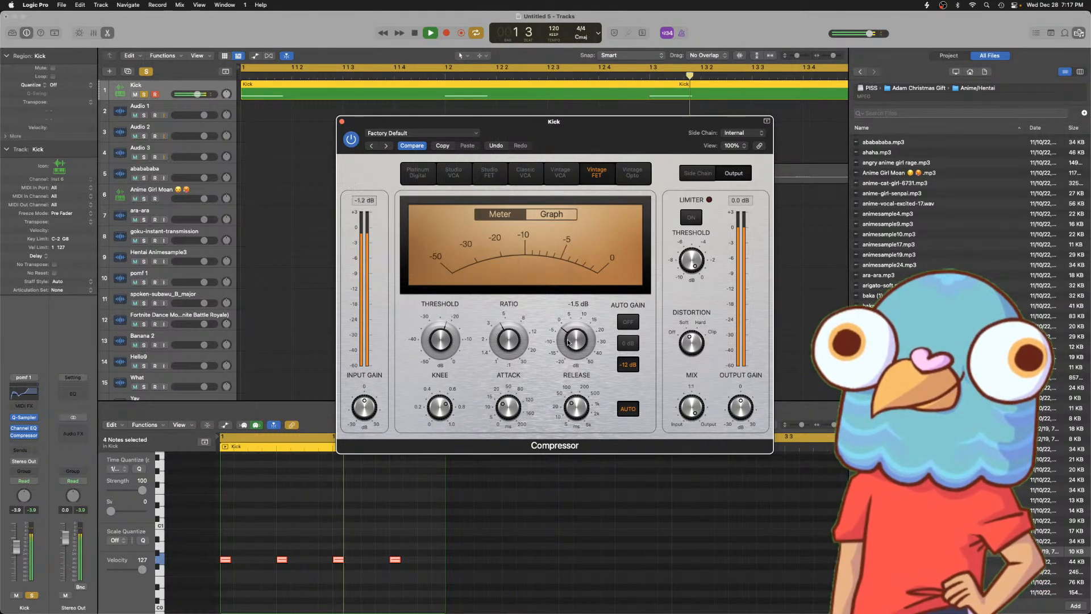
key("space")
left_click(341, 122)
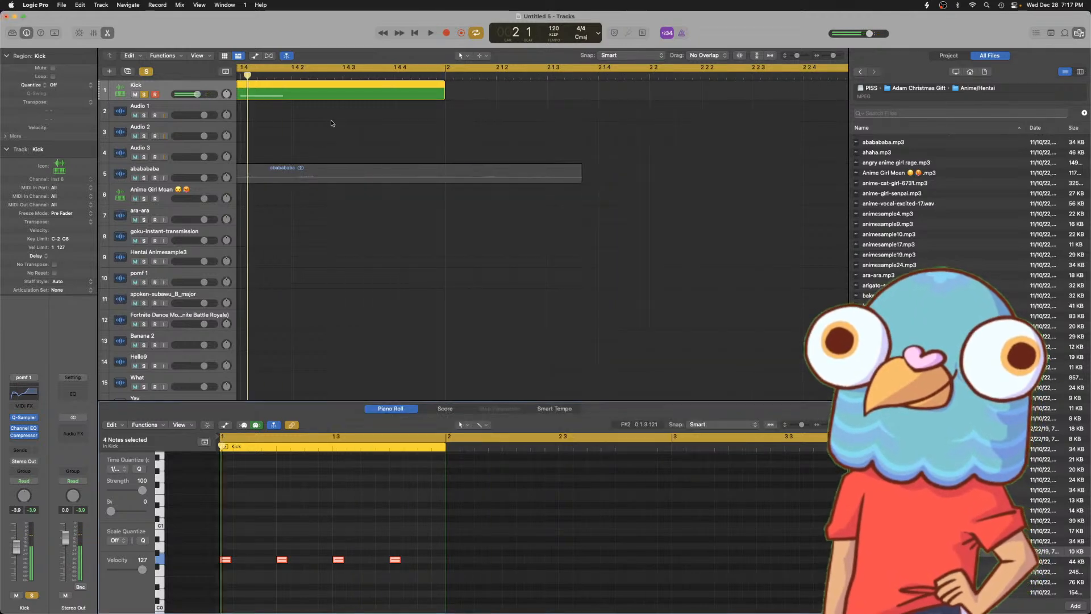
key("space")
key("space")
left_click(332, 121)
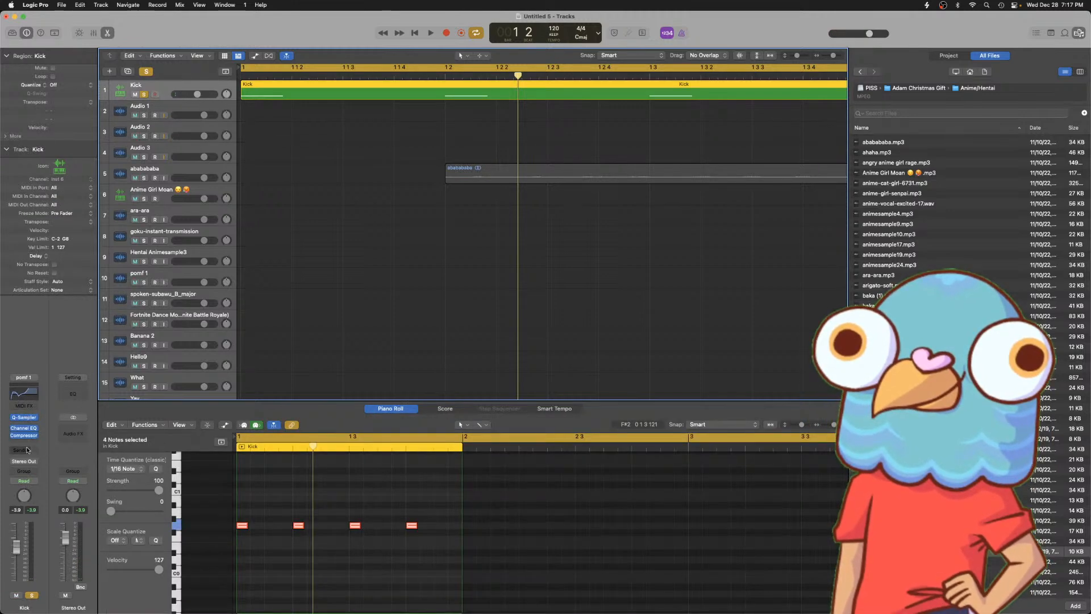
- Insert the SoundSpot Kickbox plug-in after the Compressor on the Kick channel
left_click(31, 435)
left_click(26, 443)
left_click(23, 443)
scroll(41, 503, "down", 3)
mouse_move(50, 606)
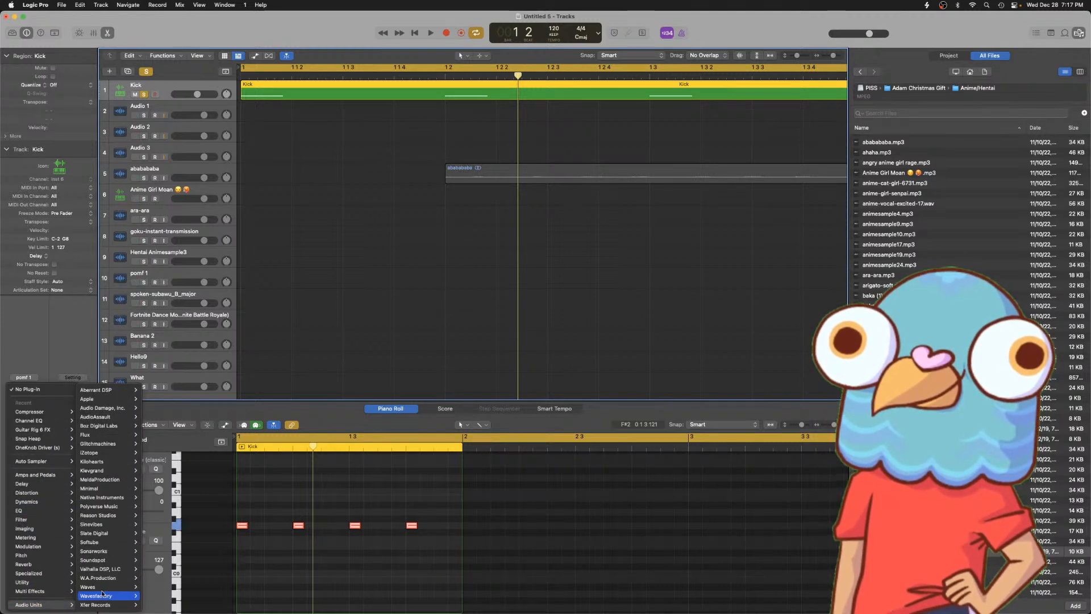
mouse_move(113, 556)
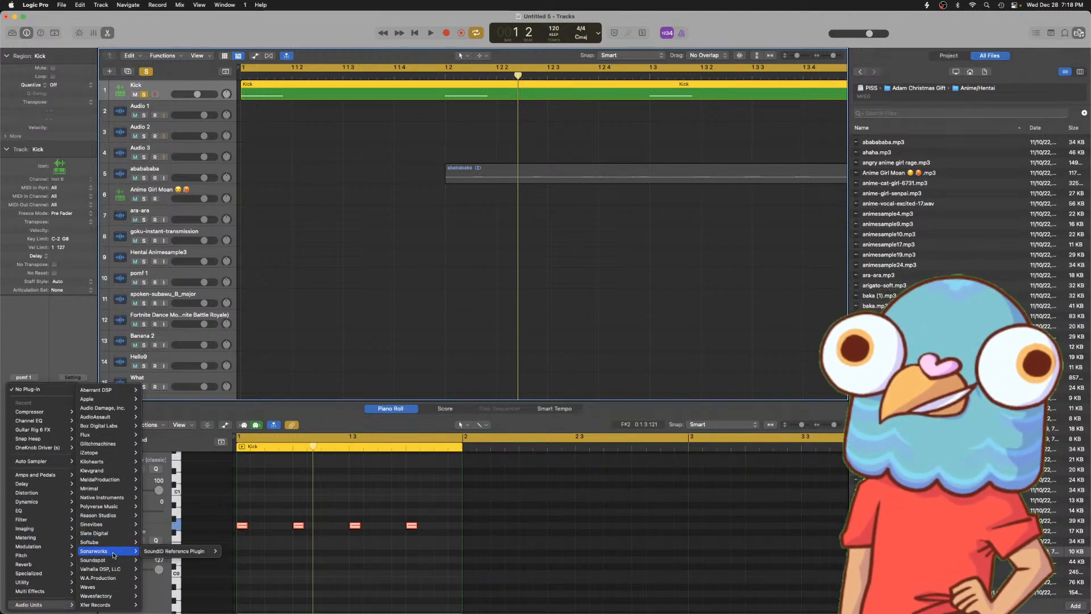
mouse_move(169, 563)
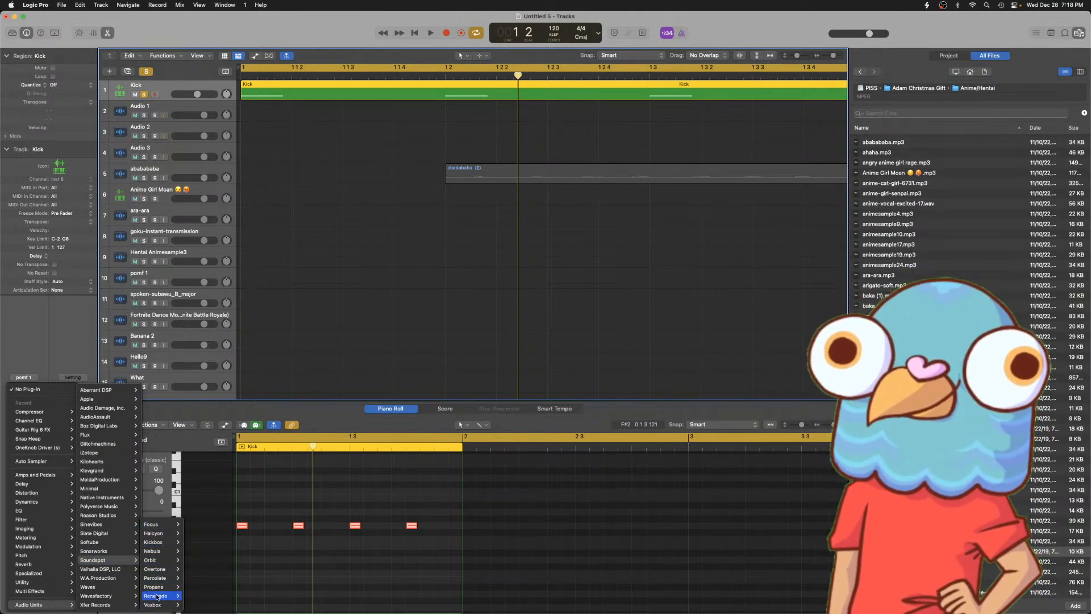
mouse_move(162, 542)
left_click(197, 543)
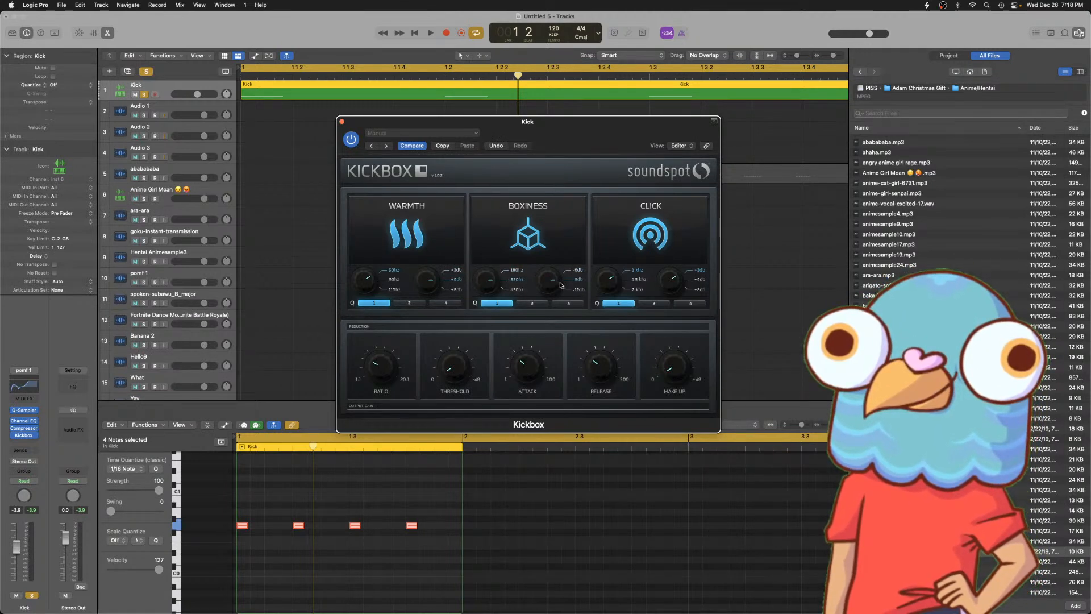
- Set the Q of Kickbox's Click section to 2 and audition the kick
left_click(655, 303)
key("space")
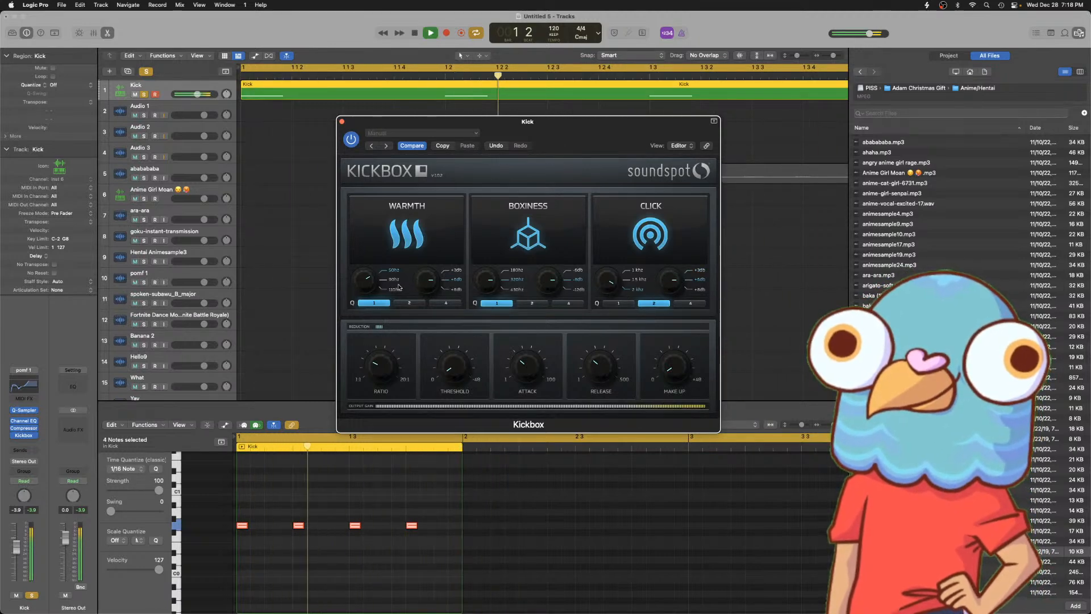
key("space")
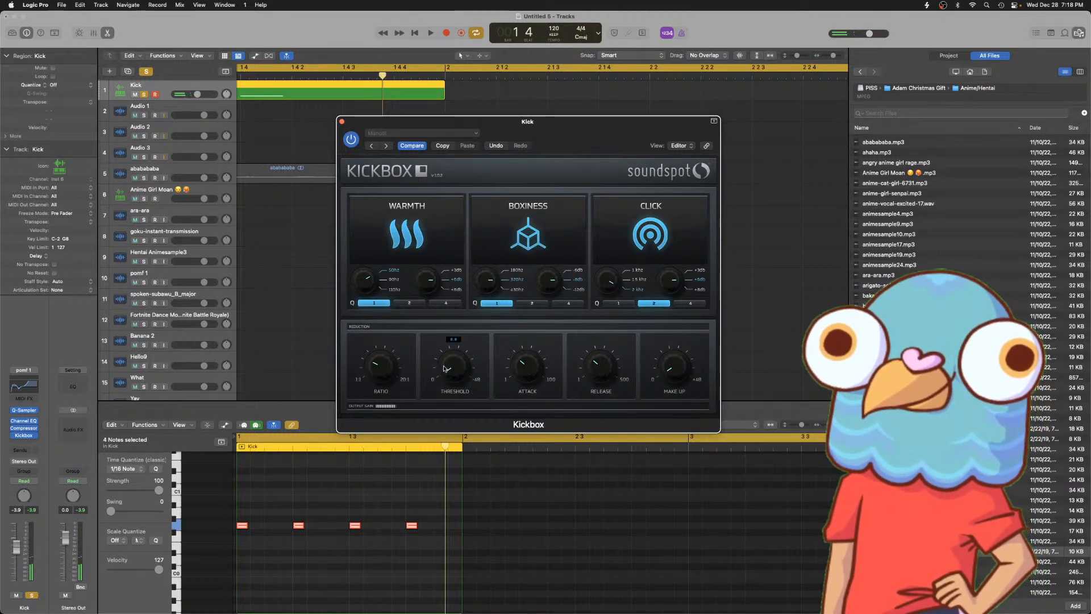
key("space")
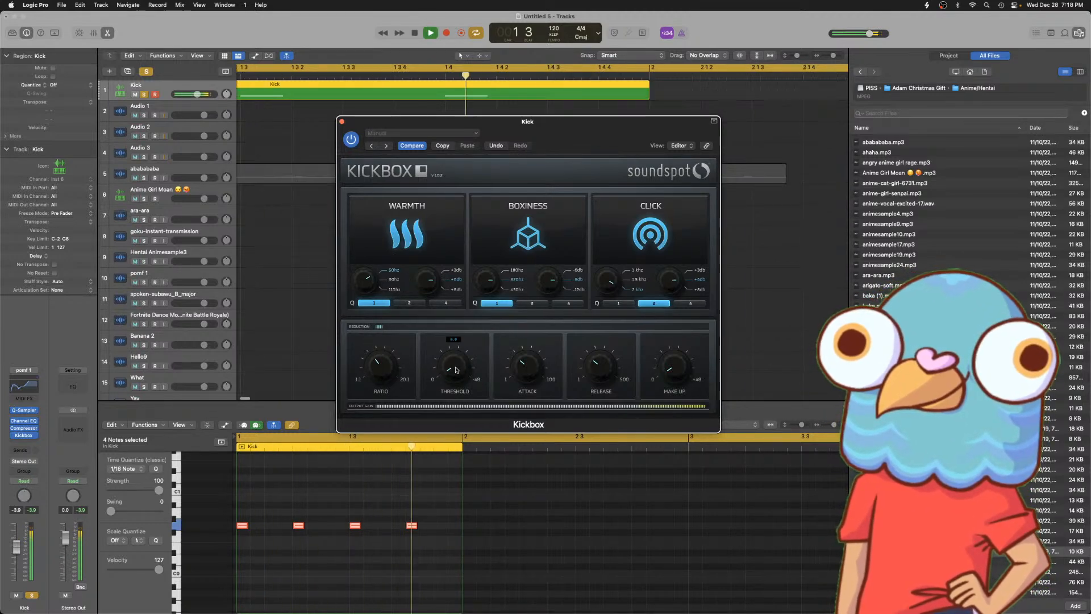
- Try Kickbox's threshold and make-up gain during playback, bring both back to zero, and lower the ratio to its minimum
left_click_drag(455, 338, 453, 446)
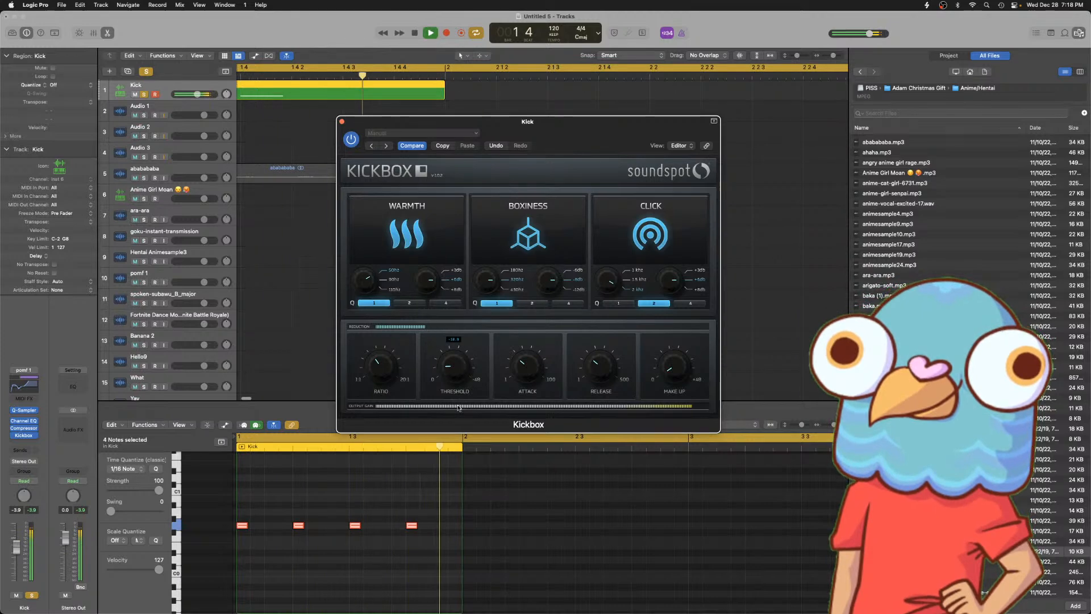
left_click_drag(673, 368, 669, 323)
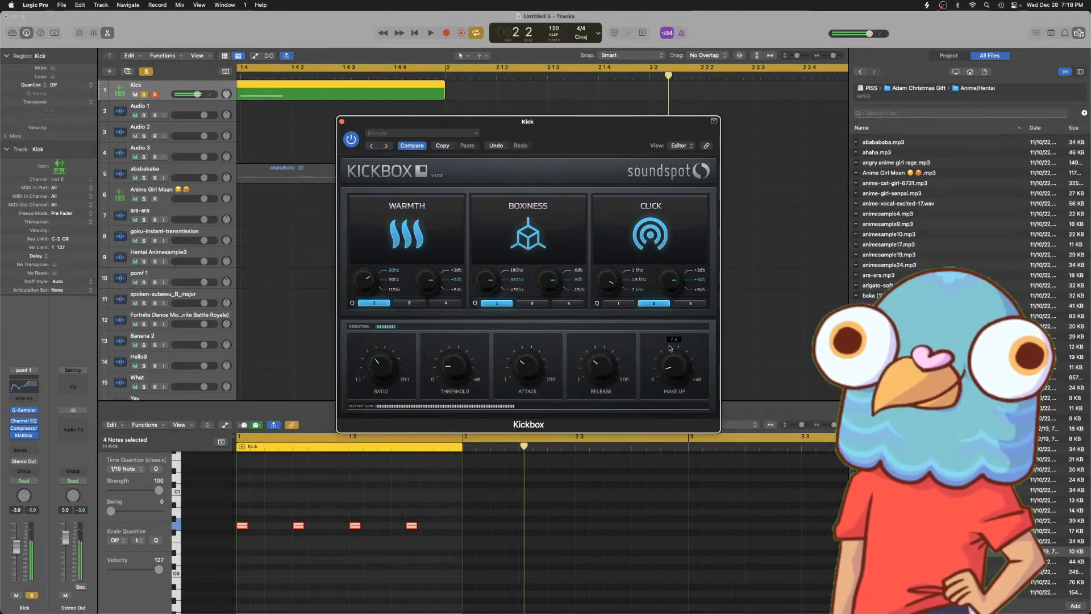
left_click(370, 367)
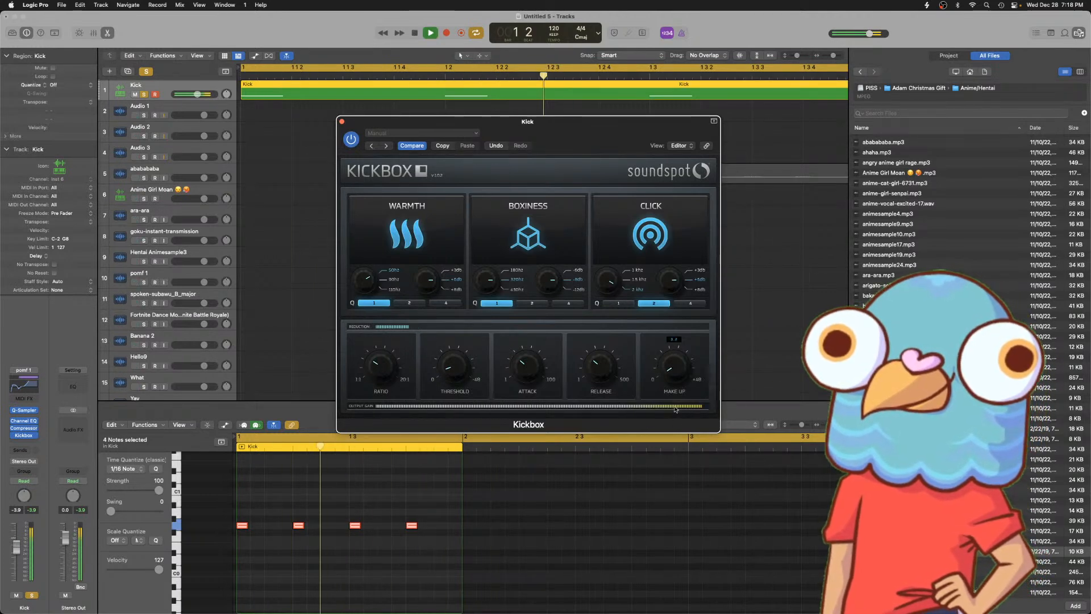
key("space")
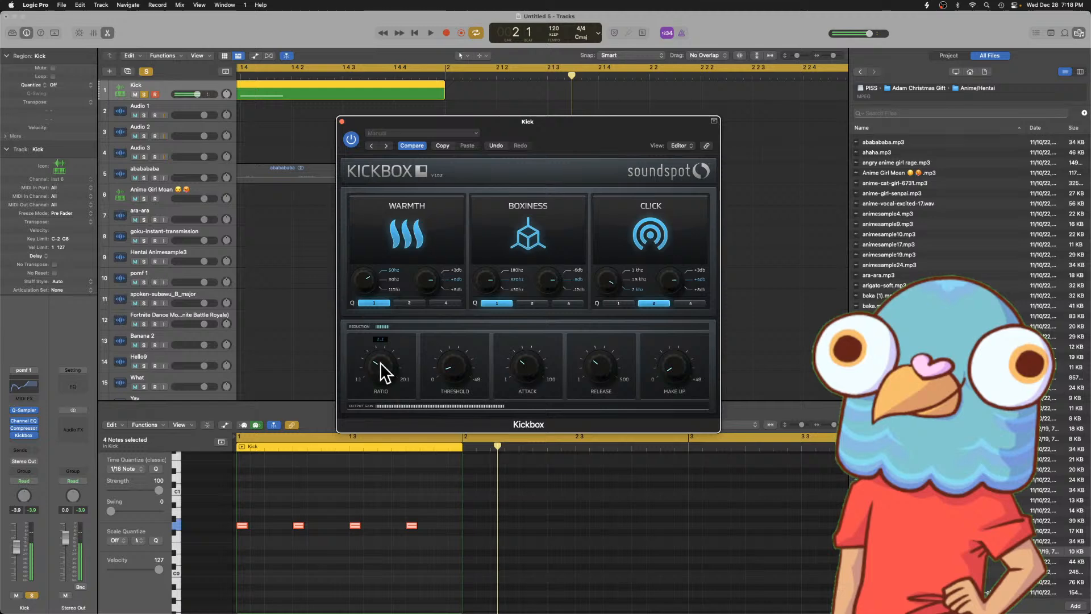
key("space")
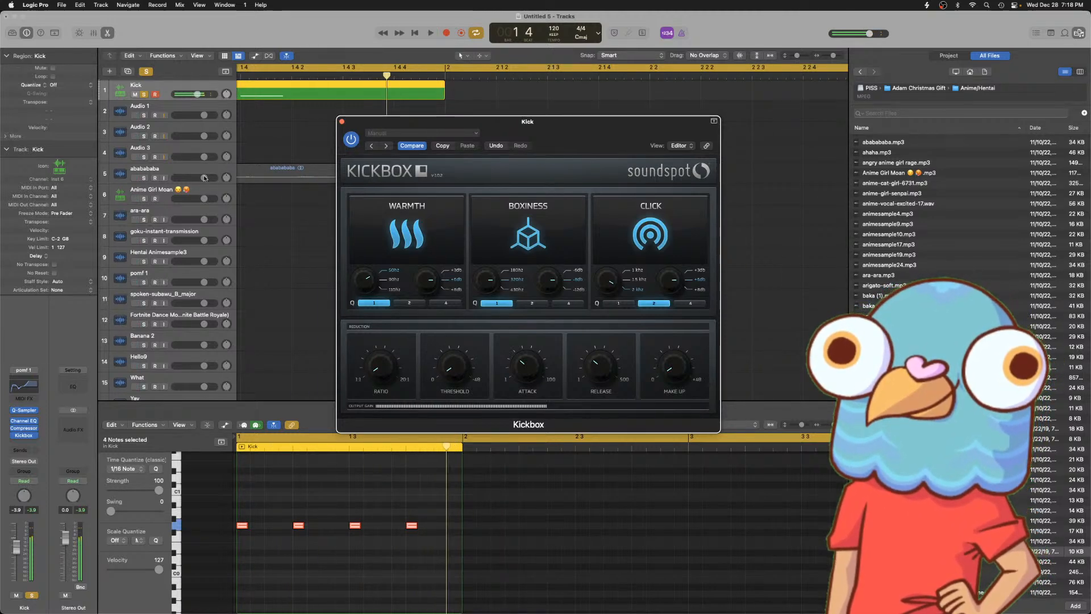
- Open the Kick's Quick Sampler and fine-tune the amp envelope's decay point during playback
left_click(21, 410)
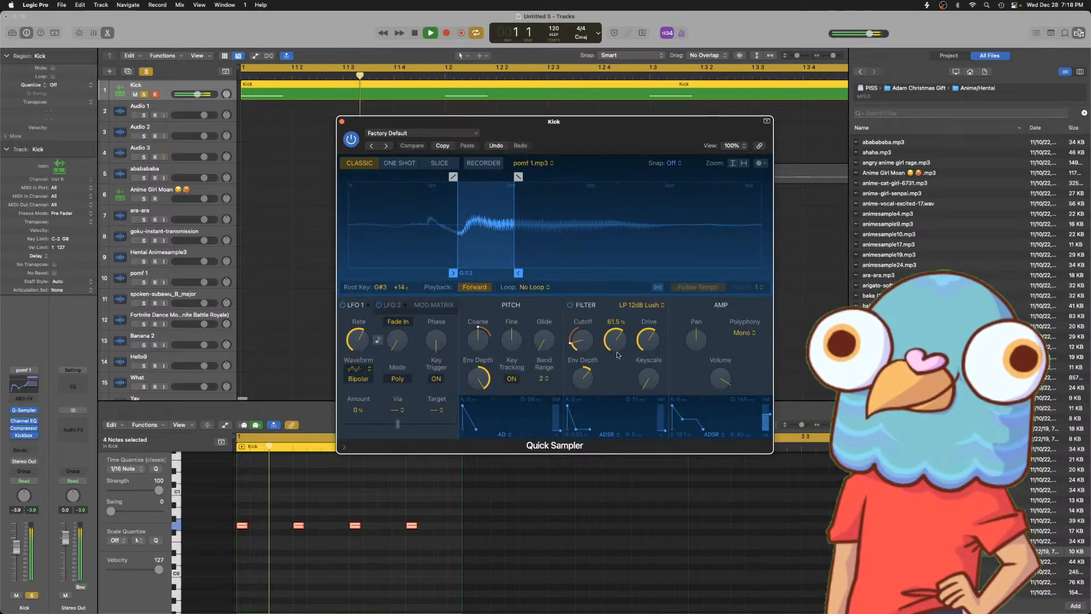
left_click(710, 104)
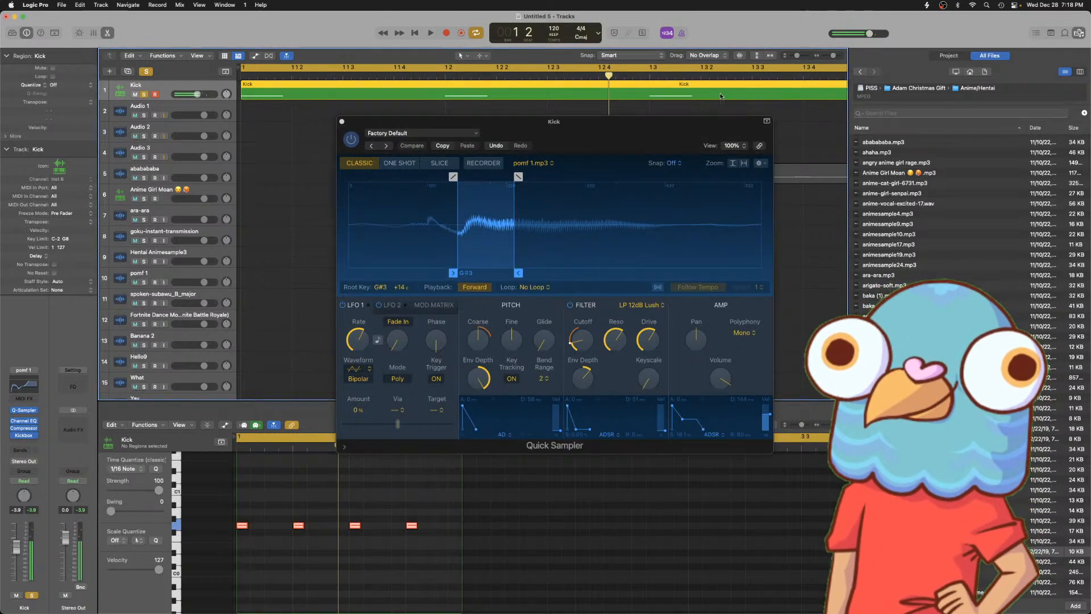
key("space")
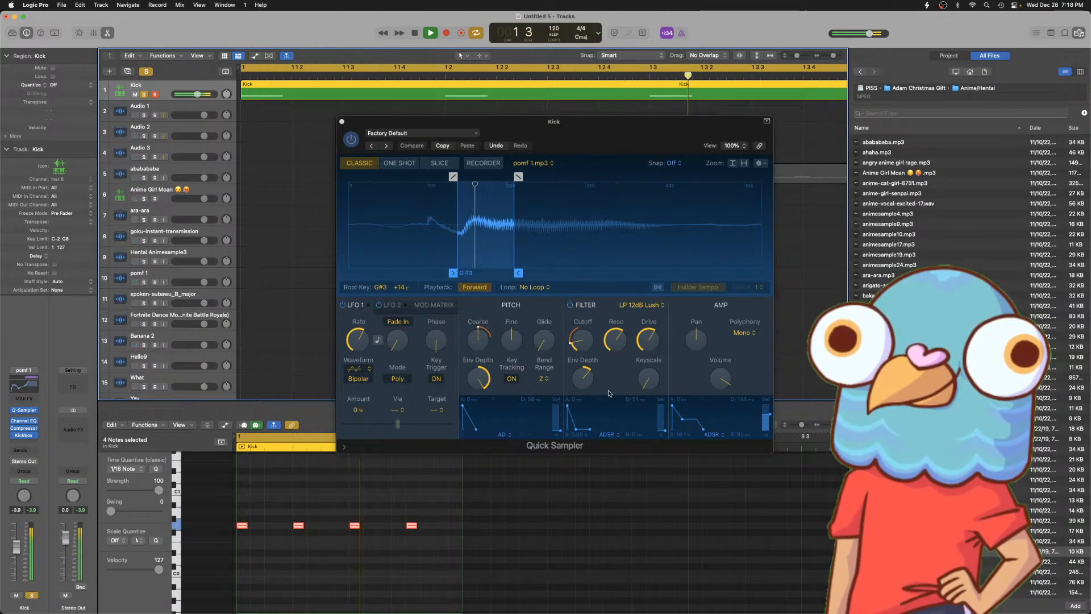
mouse_move(684, 423)
left_mouse_down()
mouse_move(697, 430)
mouse_move(681, 421)
left_mouse_up()
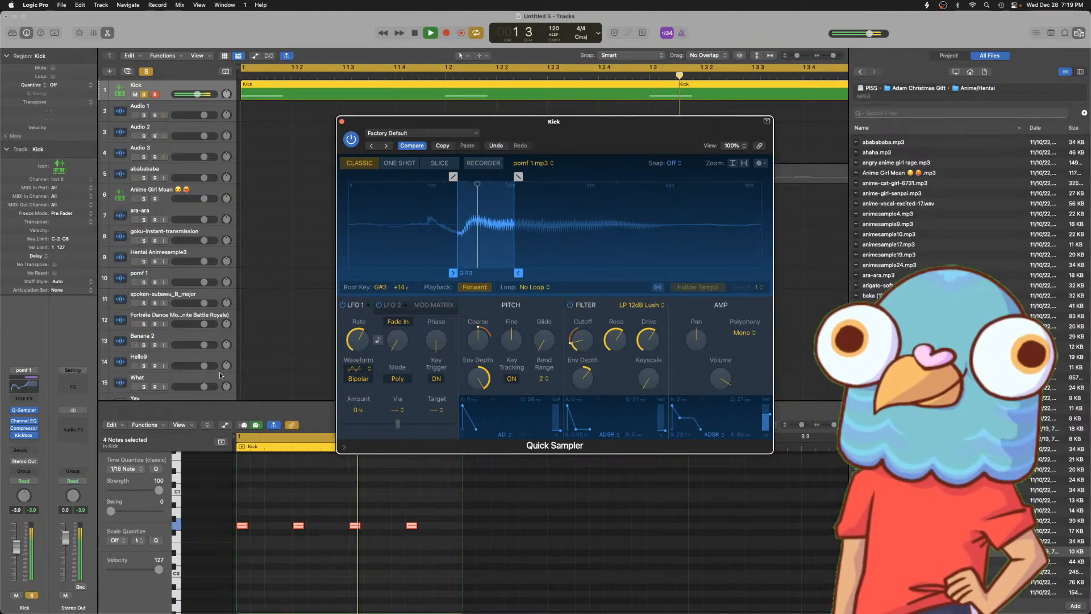
- Reopen Kickbox on the Kick channel to check its settings, and close it
left_click(21, 435)
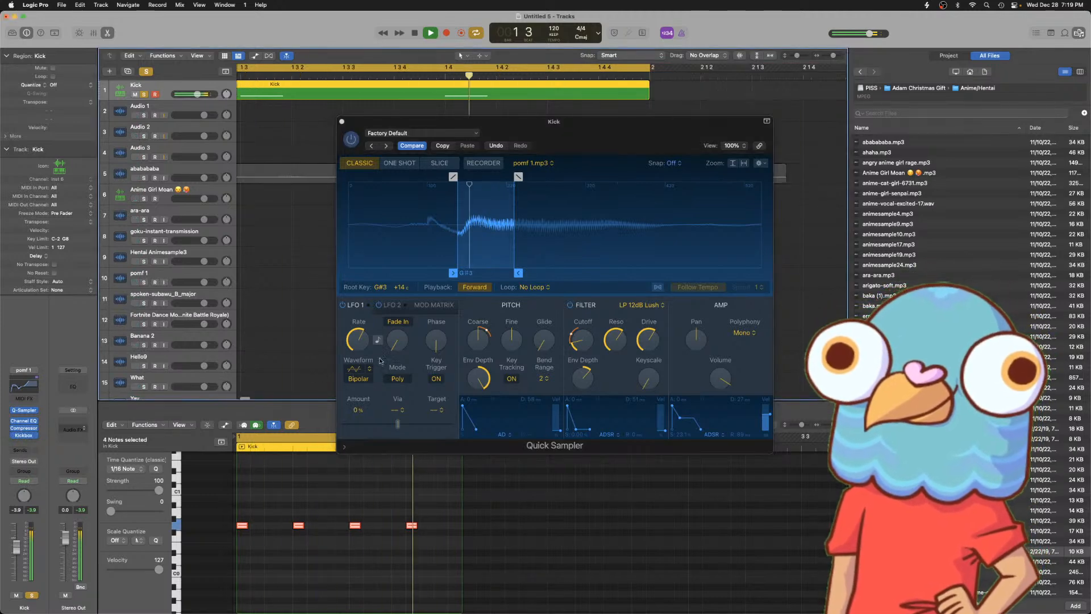
left_click(22, 435)
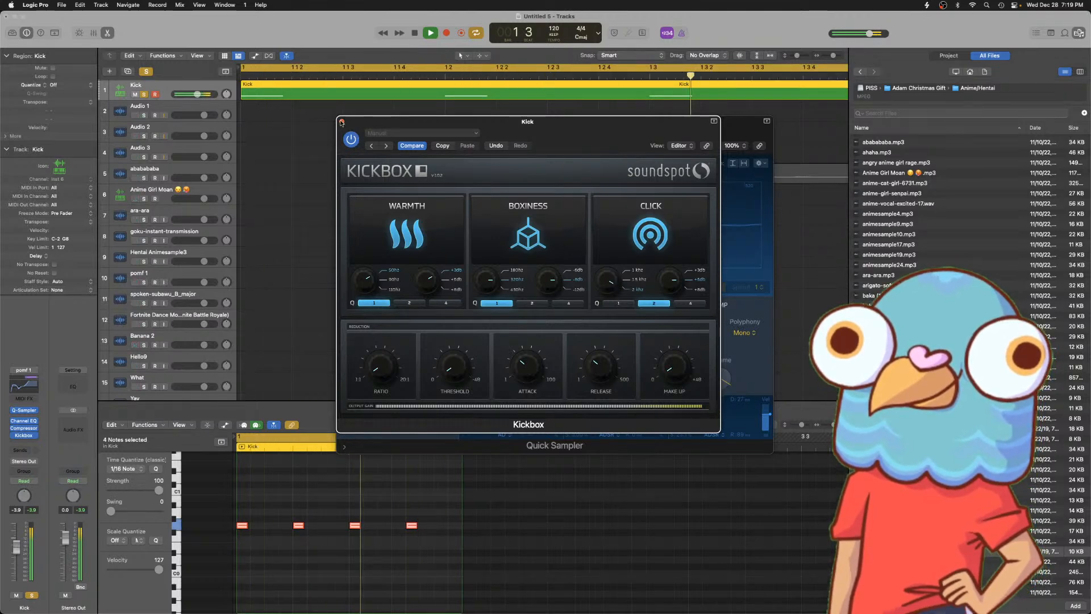
left_click(341, 121)
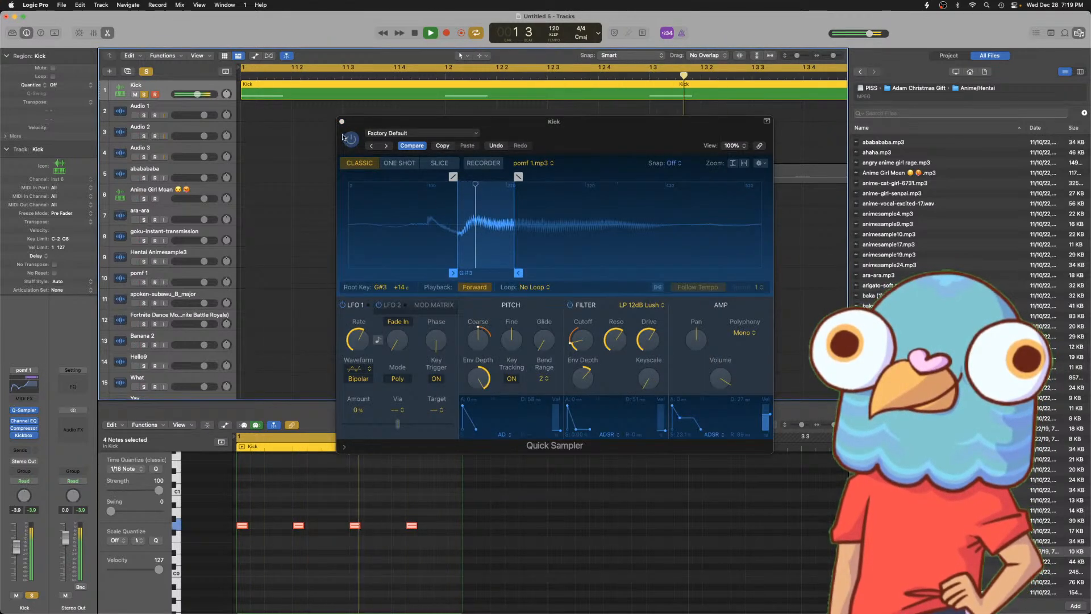
- Fine-tune the Quick Sampler's filter envelope decay and reshape the amp envelope, with its release at 51 ms
left_click(679, 424)
left_click_drag(680, 422, 682, 422)
mouse_move(574, 429)
left_mouse_down()
mouse_move(577, 417)
mouse_move(575, 431)
left_mouse_up()
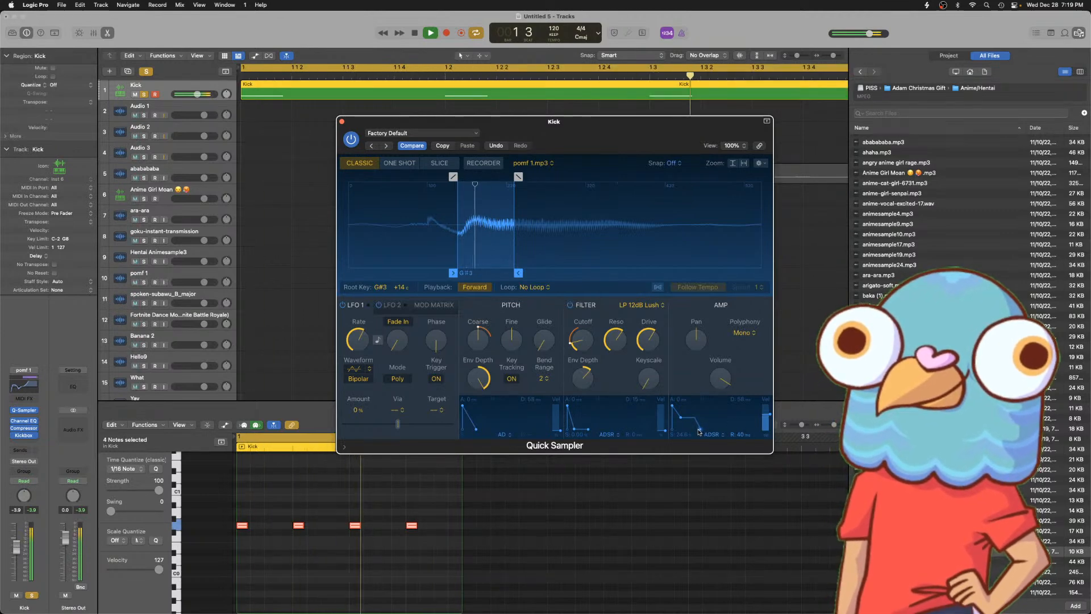
left_click_drag(700, 432, 682, 428)
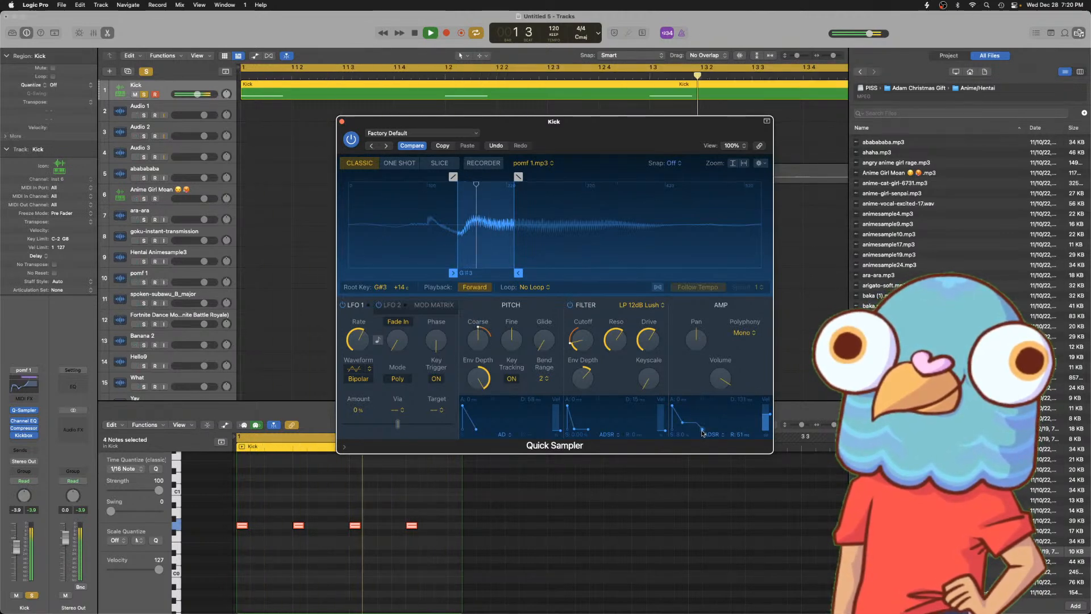
- Add a second Channel EQ after Kickbox, cut 3.9 dB at 4320 Hz and 4.0 dB with the 2940 Hz high shelf, and close it
key("space")
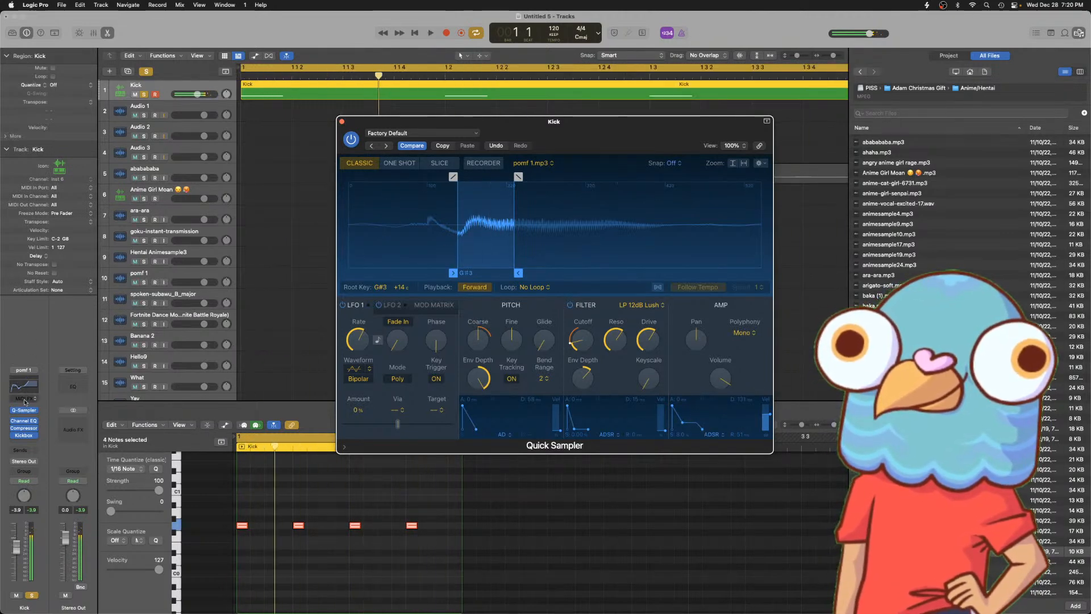
left_click(29, 444)
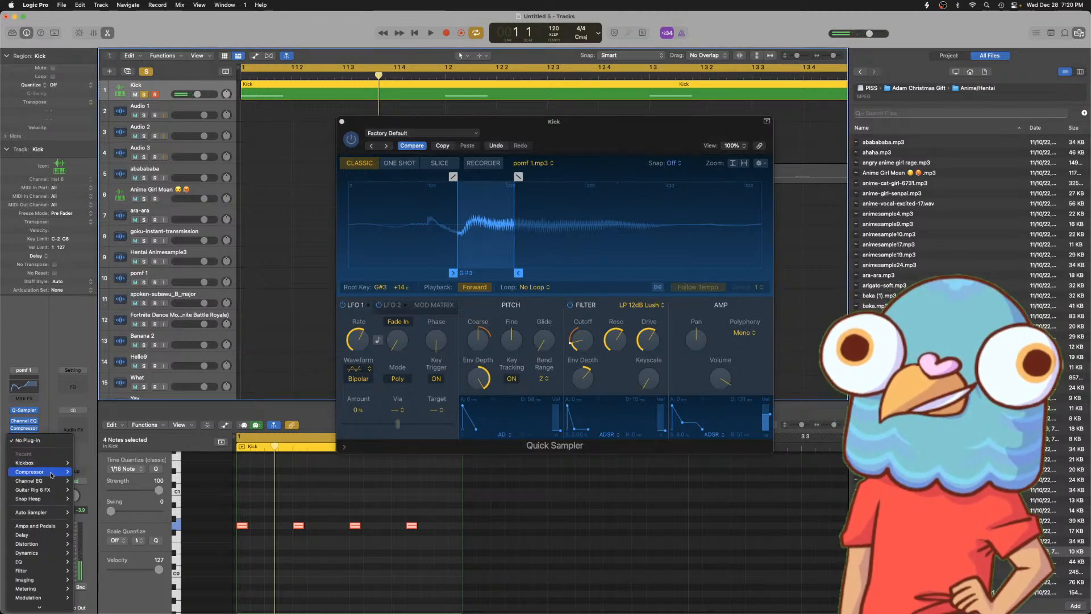
left_click(78, 483)
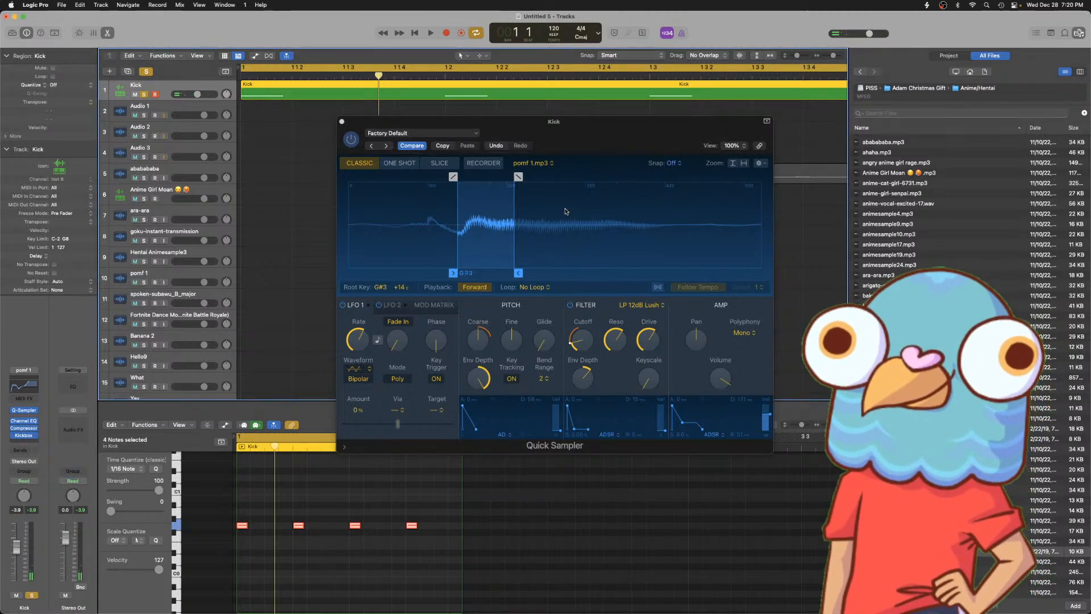
key("space")
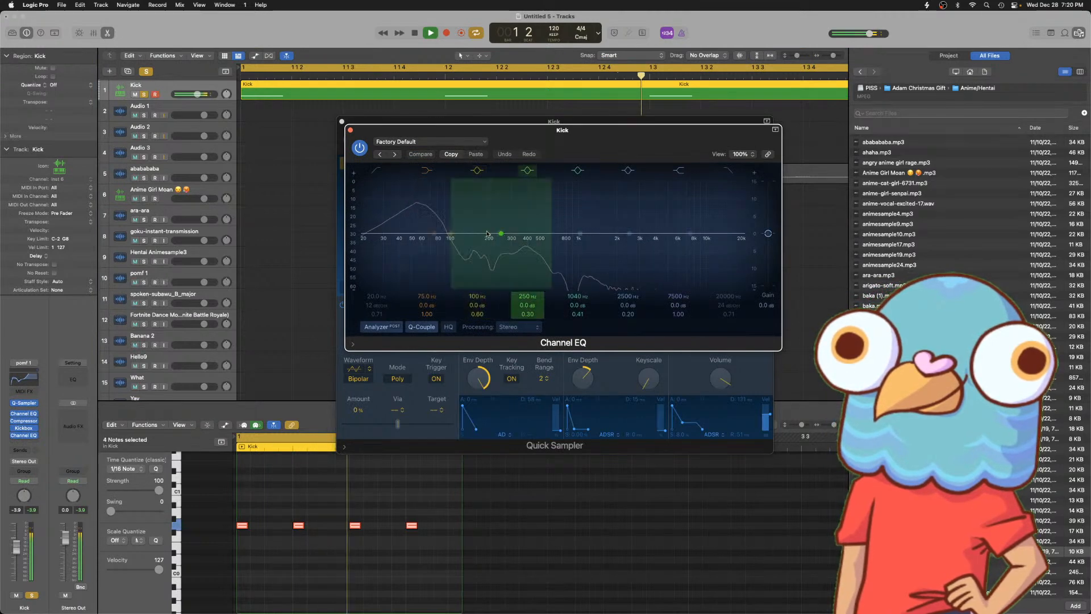
left_click_drag(503, 235, 666, 252)
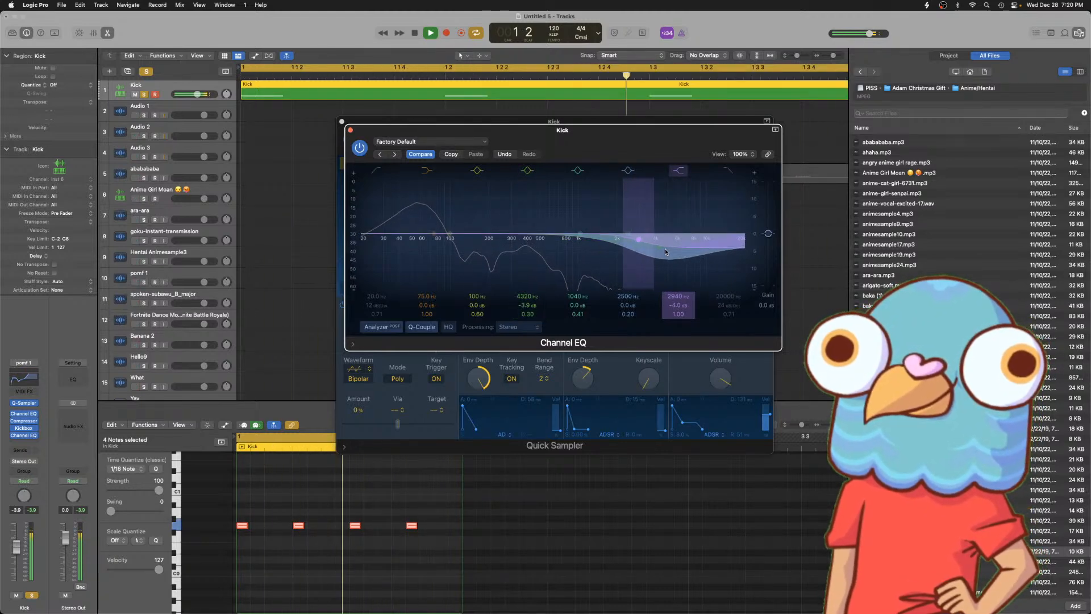
key("space")
left_click(350, 130)
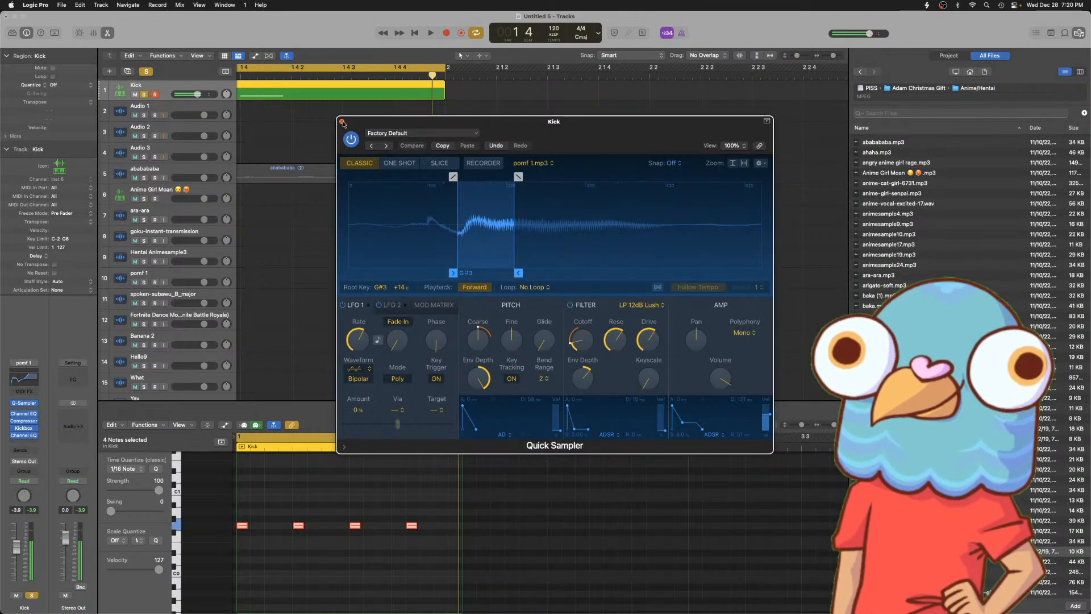
- Close the Quick Sampler, turn off cycle playback, and show the whole sample arrangement
left_click(342, 121)
key("super+Left")
key("super+Left")
key("super+Left")
key("space")
key("space")
key("c")
left_click(538, 147)
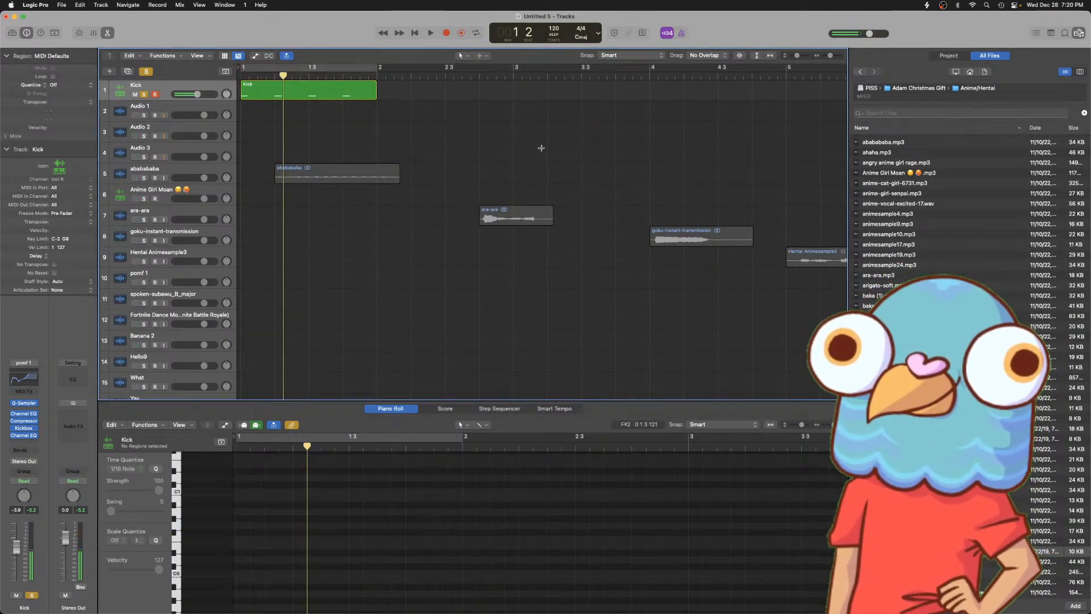
key("super+Left")
key("super+Left")
key("super+Left")
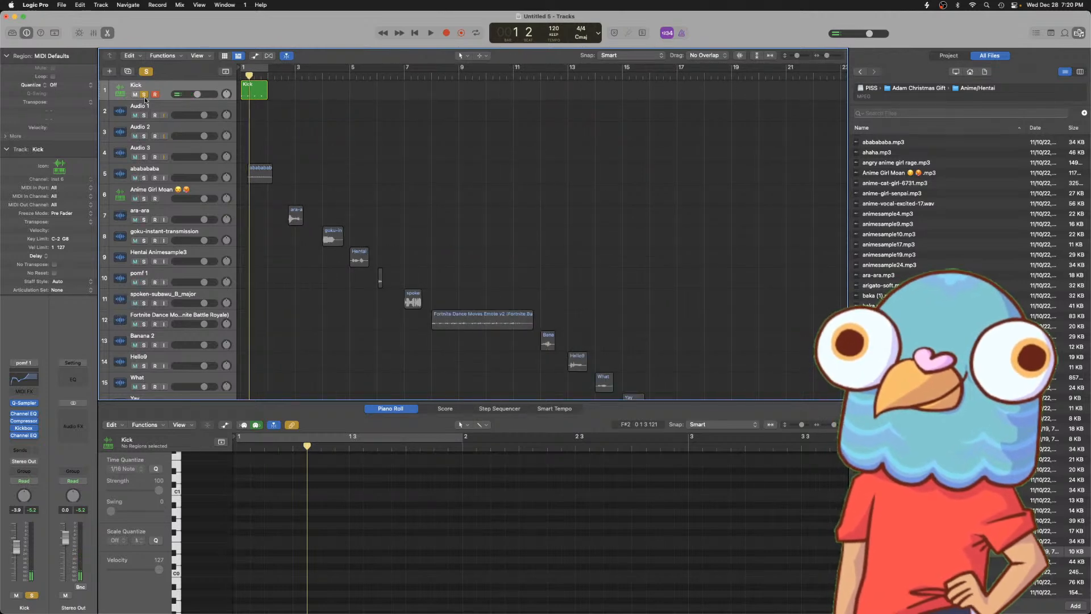
- Compare the original pomf 1 sample, with the Kick track unsoloed, against the soloed Kick played from the project start
left_click(144, 95)
left_click(370, 77)
key("space")
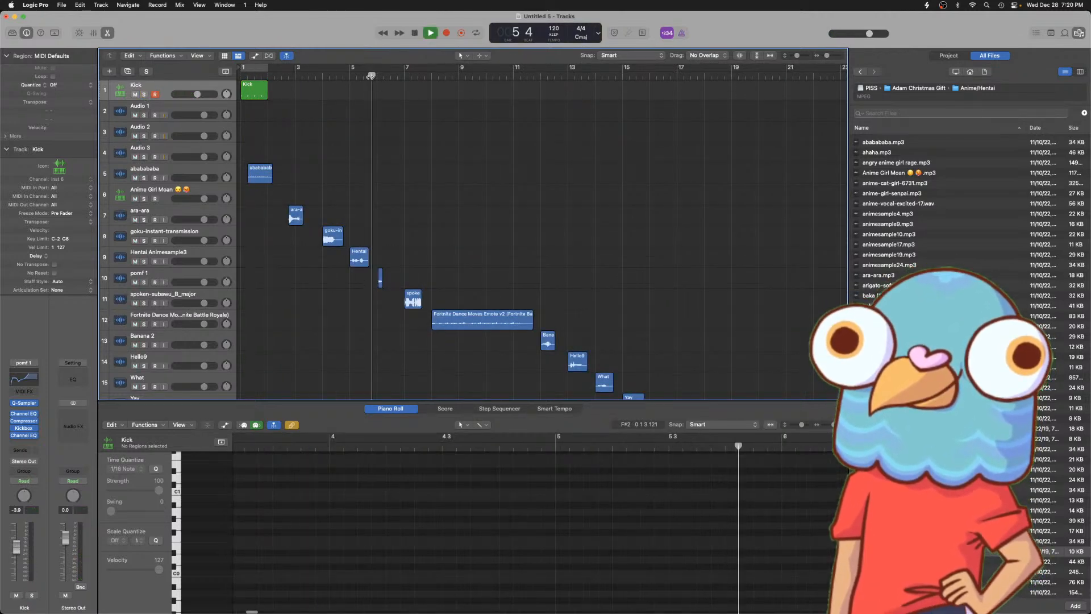
key("Return")
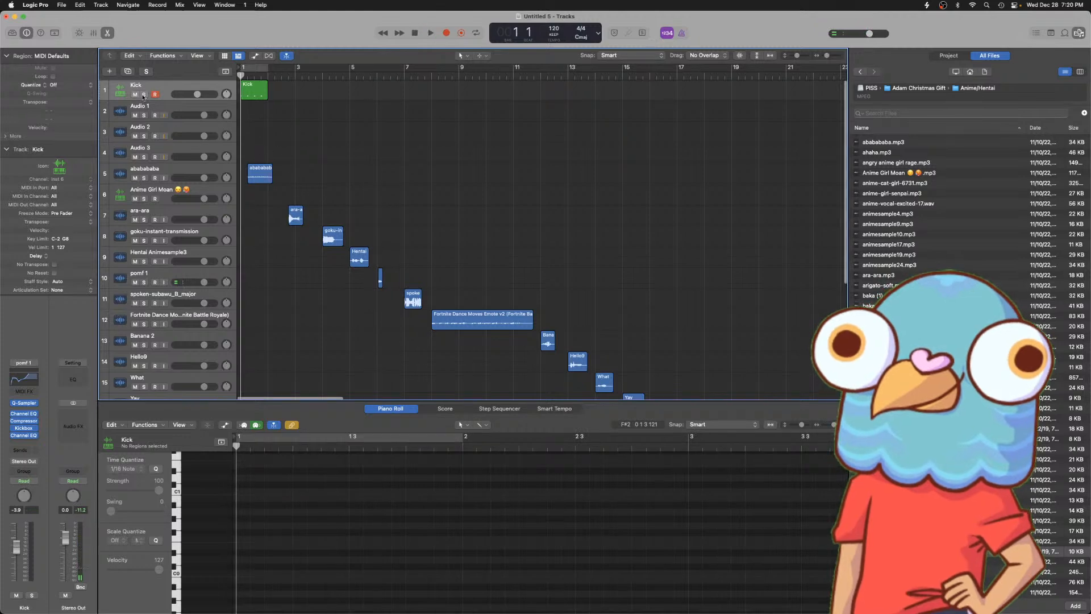
left_click(143, 94)
key("space")
key("Return")
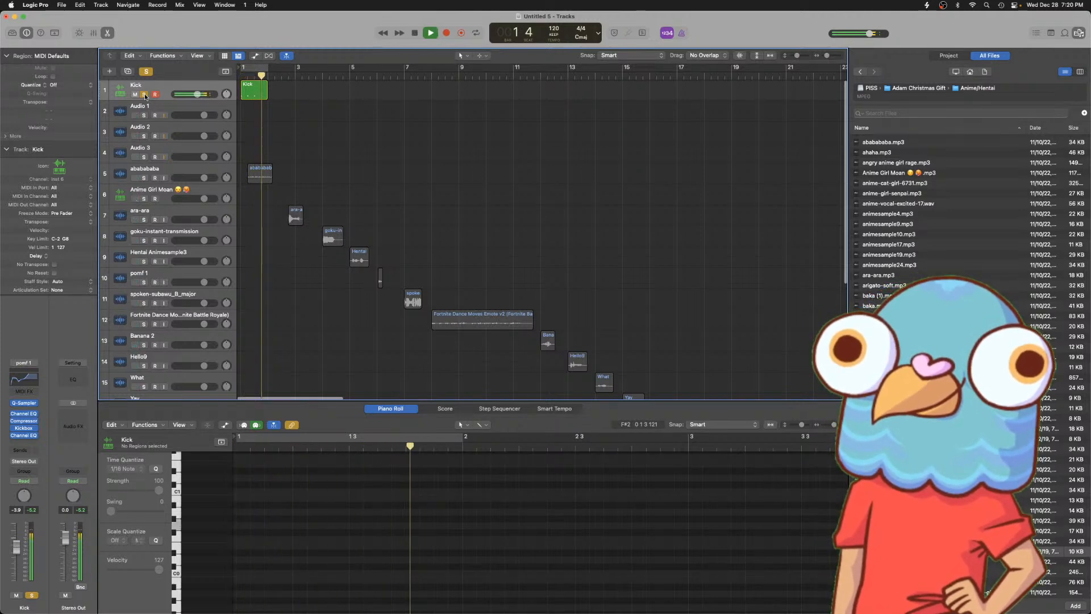
- Repeat the one-bar Kick region three times and join all four regions into a single four-bar region
left_click(259, 90)
key("super+r")
key("super+r")
key("super+r")
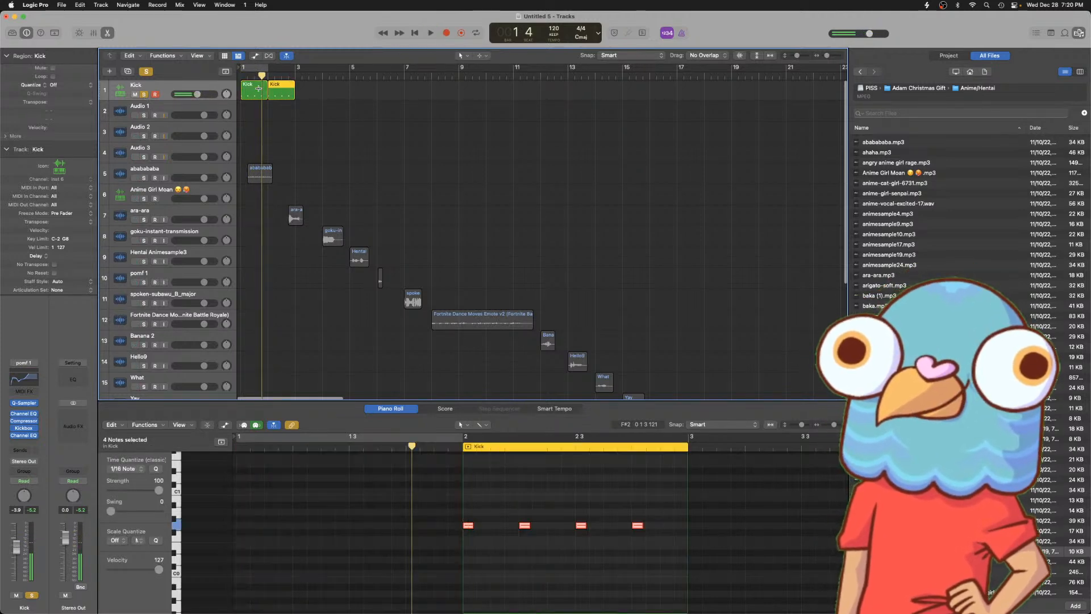
left_click_drag(389, 116, 249, 98)
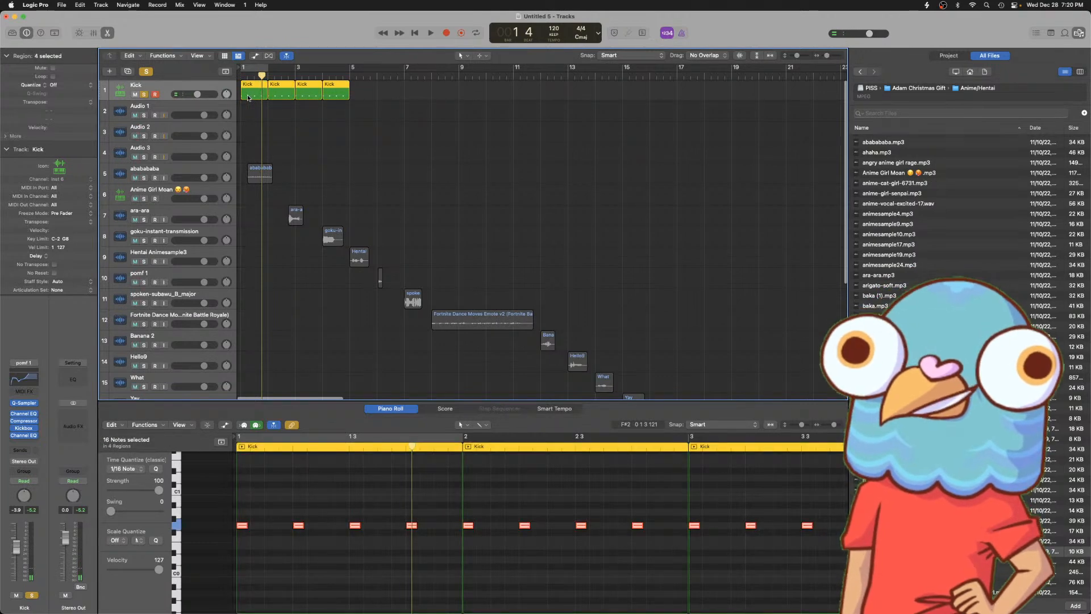
key("super+j")
scroll(665, 527, "right", 6)
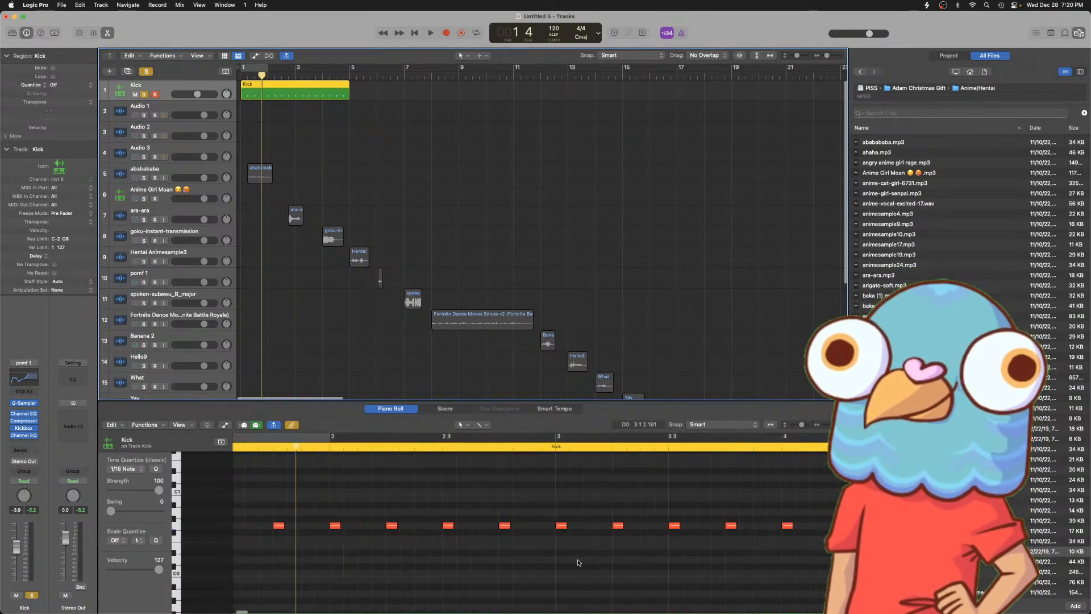
- Add an extra kick note half a beat before bar 3 and move the last kick note of bar 4 a sixteenth later
scroll(472, 527, "left", 2)
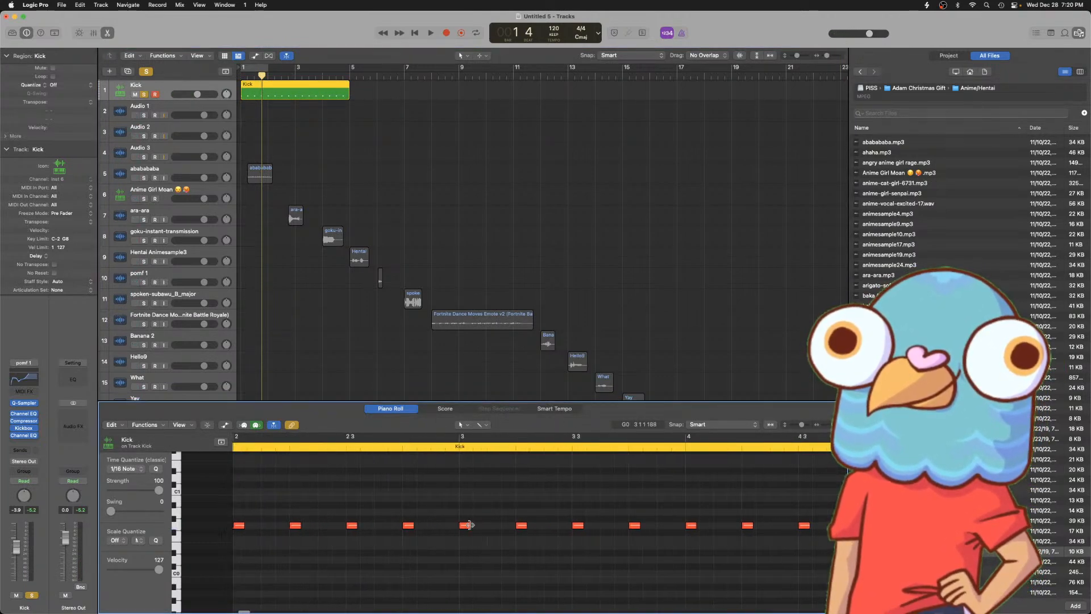
left_click(436, 525)
scroll(545, 528, "right", 6)
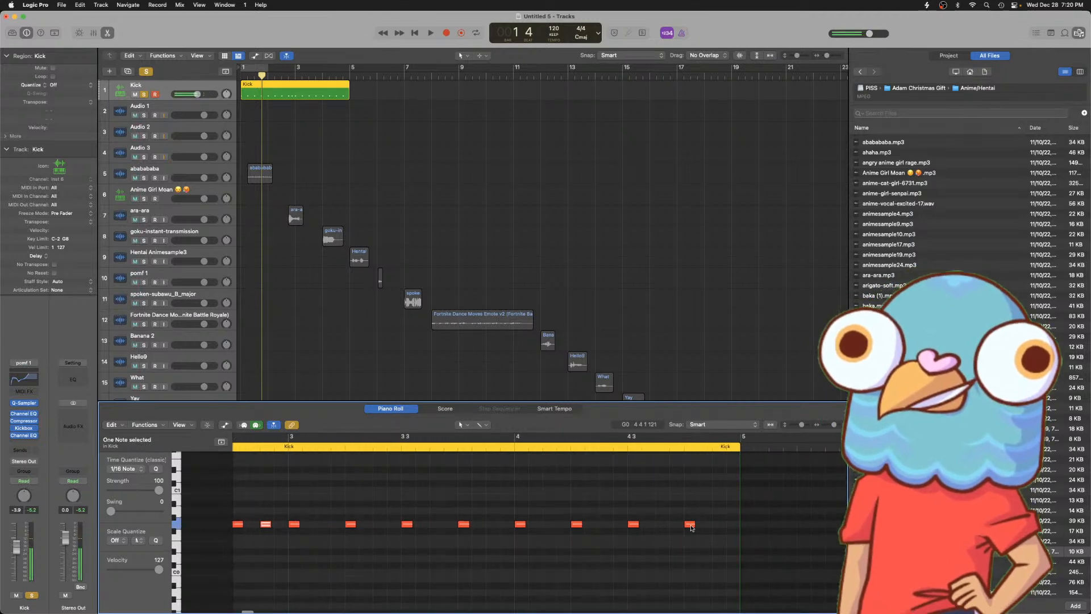
left_click_drag(690, 525, 705, 528)
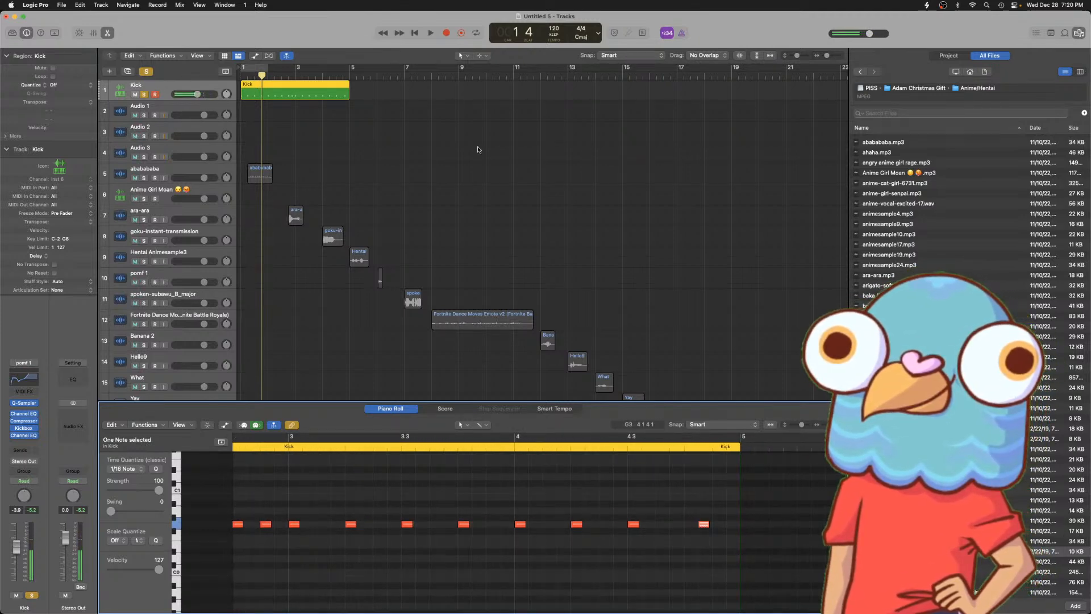
left_click_drag(373, 154, 318, 90)
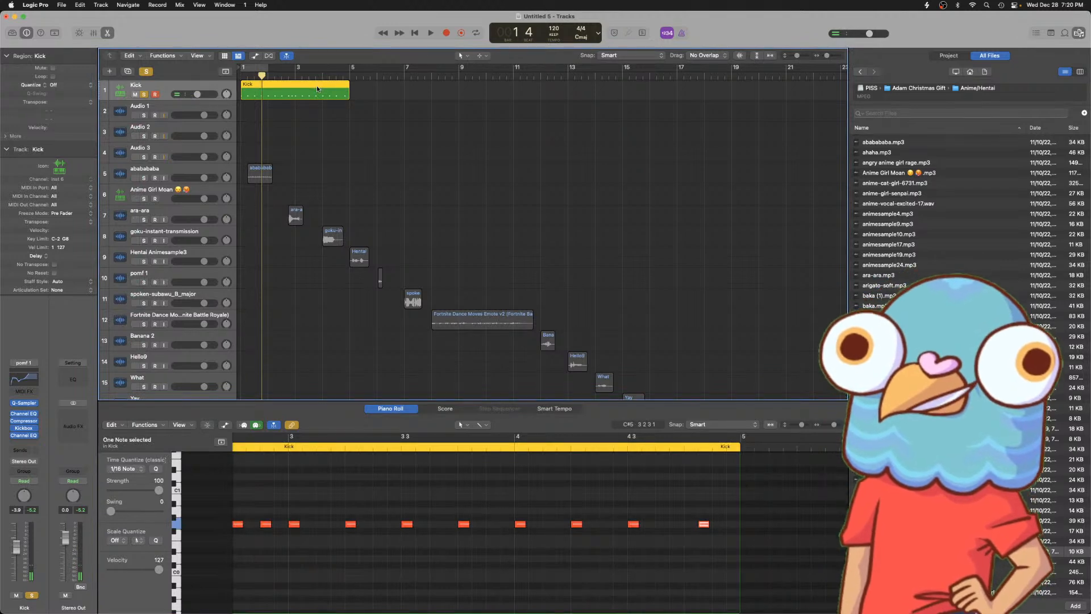
- Set the cycle range to the four-bar Kick region and play it in a loop
key("c")
key("space")
key("space")
key("u")
key("space")
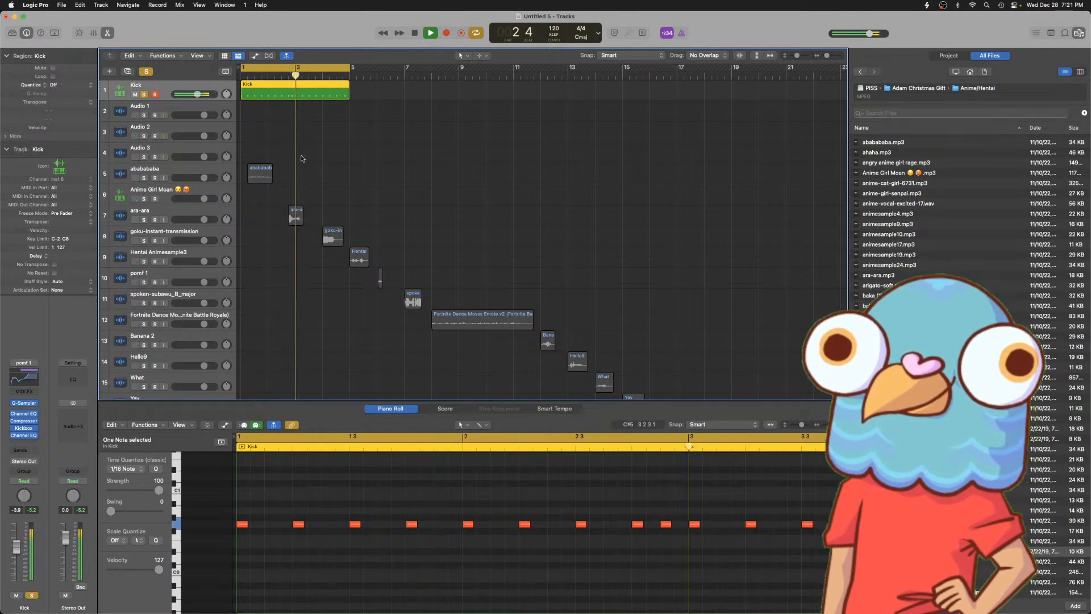
- Move all the sample regions below the Kick track eight bars later to clear the start of the arrangement
left_click_drag(258, 156, 846, 398)
scroll(652, 274, "right", 7)
key("super+Left")
scroll(768, 245, "left", 8)
scroll(348, 166, "up", 5)
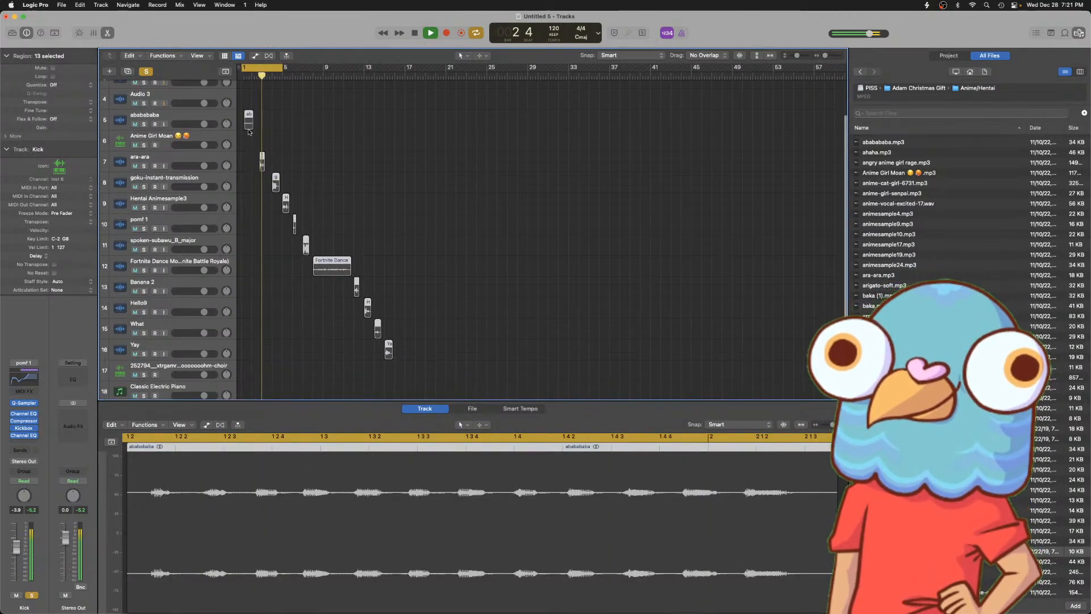
left_click_drag(249, 123, 328, 125)
key("space")
key("super+Right")
key("super+Right")
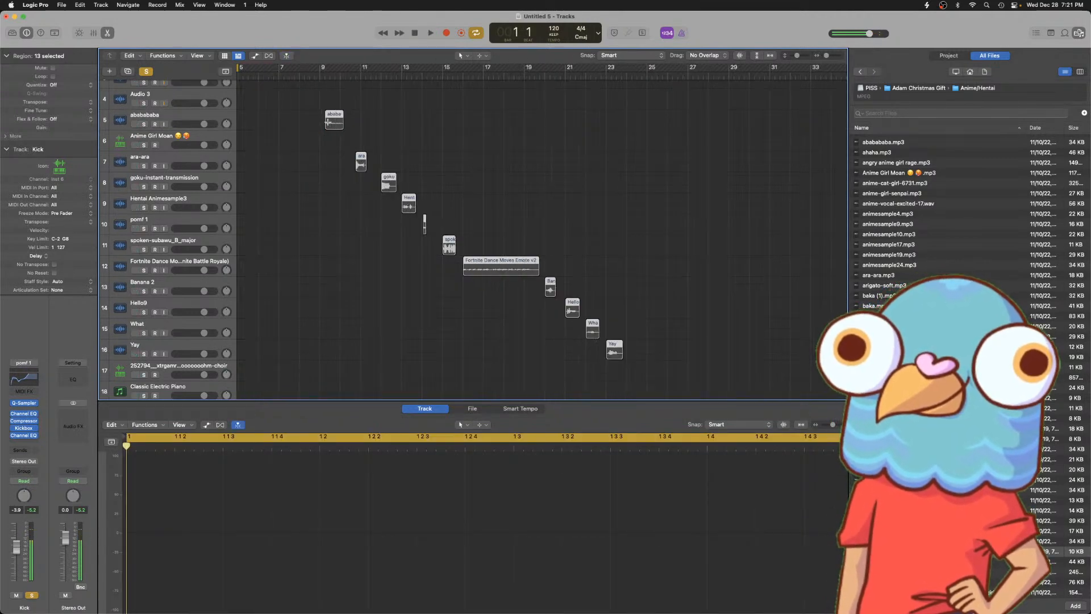
scroll(318, 128, "left", 5)
left_click(310, 131)
scroll(309, 132, "up", 3)
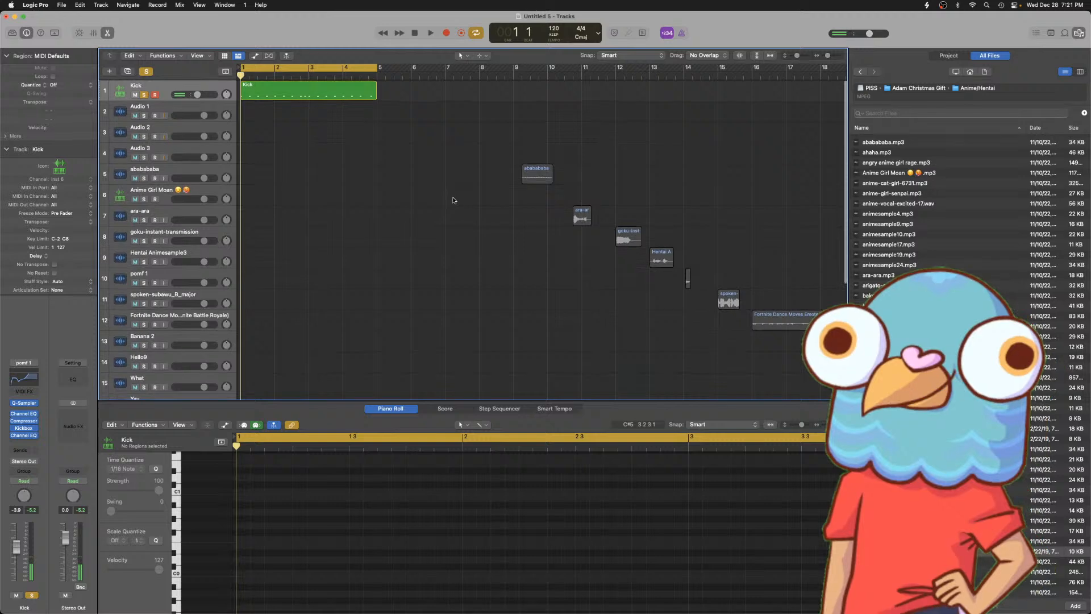
- Turn off cycle playback, unsolo the Kick track, and audition the sample regions from bar 11 onward
key("c")
key("c")
key("c")
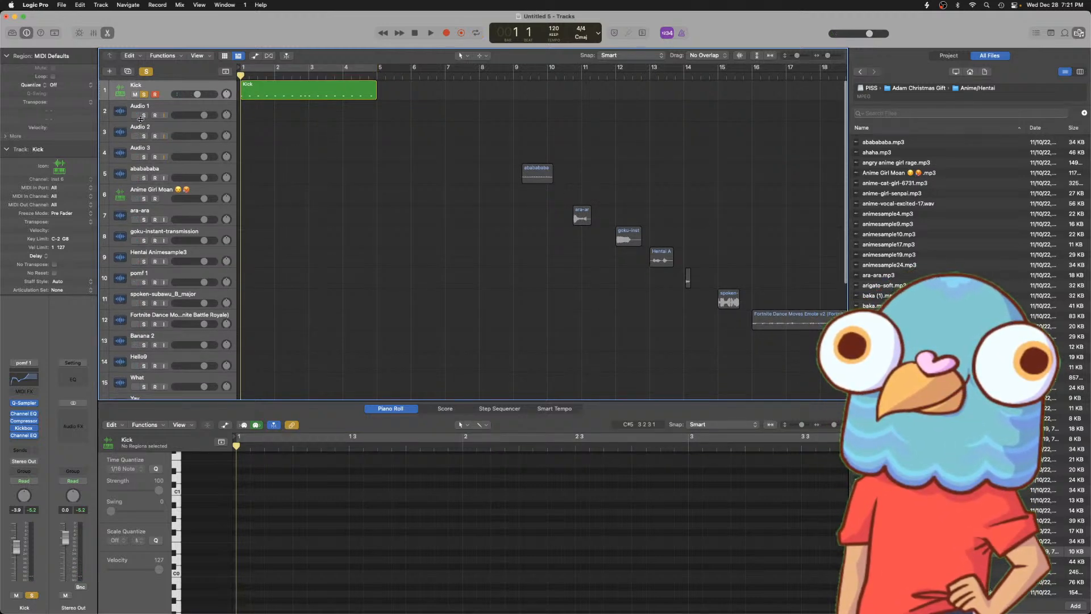
left_click(144, 95)
left_click(606, 74)
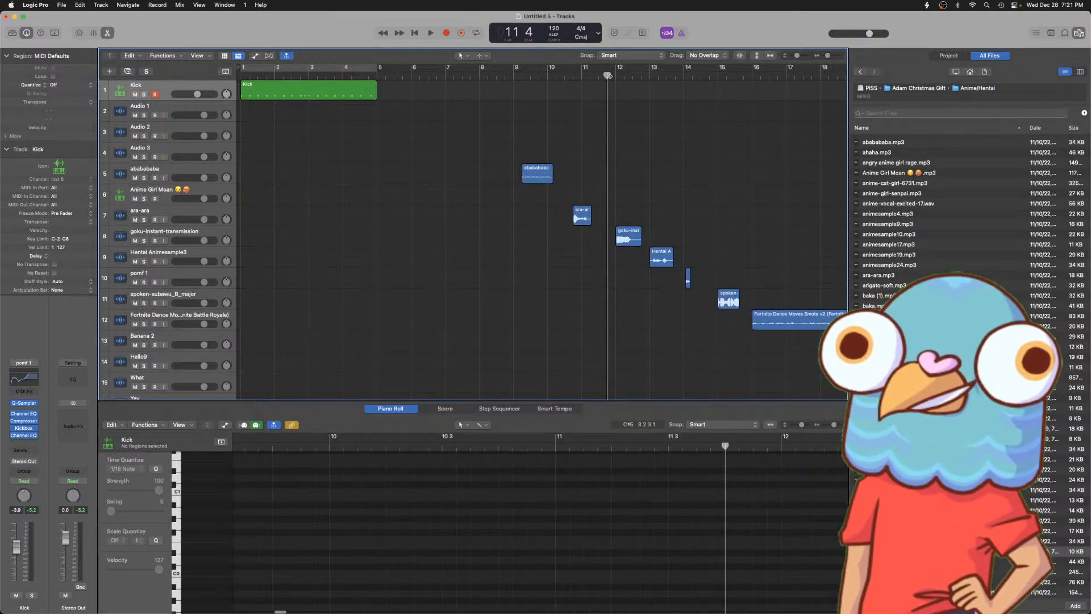
key("space")
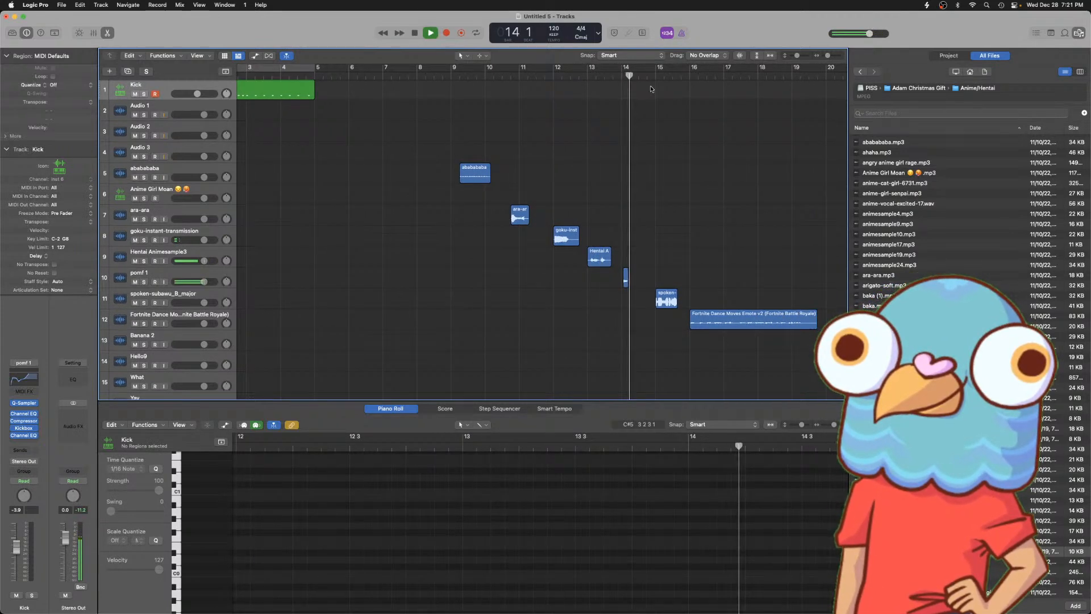
left_click(656, 80)
scroll(676, 104, "right", 3)
left_click(688, 79)
scroll(703, 134, "right", 3)
key("space")
- Play short passages of the Fortnite Dance Moves region in bar 18 to locate the start of a usable hit near 18 2 3
left_click(645, 79)
key("super+Right")
key("super+Right")
scroll(503, 111, "left", 1)
left_click(404, 76)
key("space")
key("space")
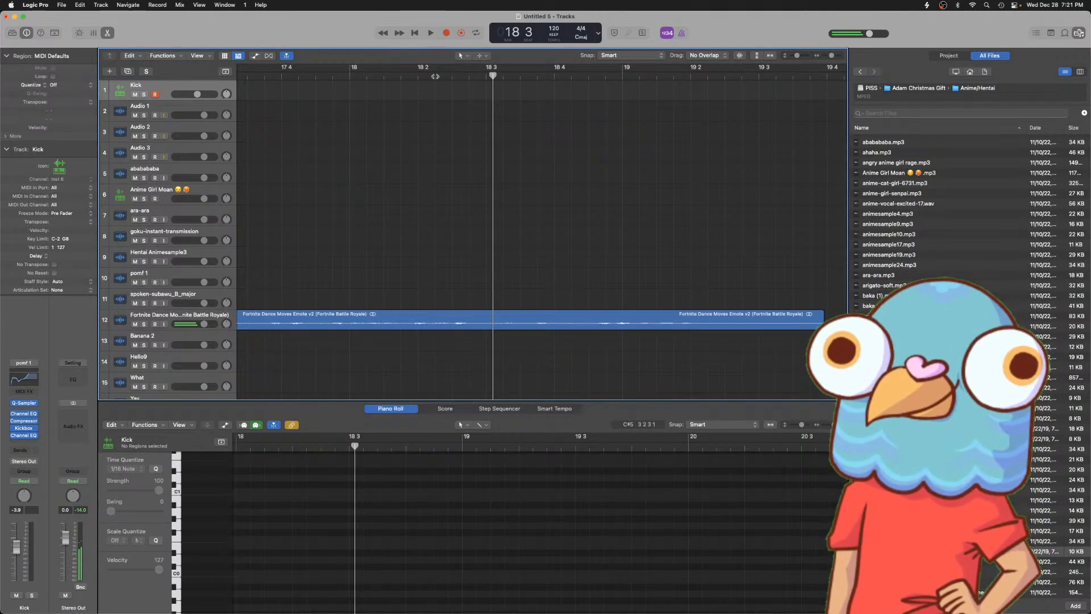
left_click(463, 77)
key("space")
key("space")
left_click(451, 77)
key("space")
key("space")
left_click(451, 77)
key("super+Right")
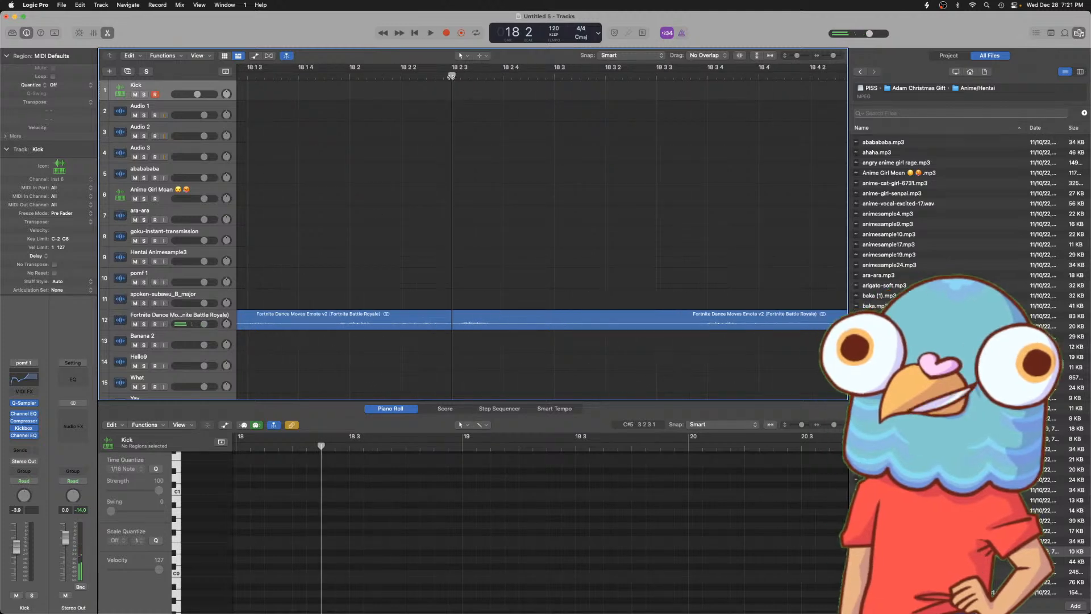
key("space")
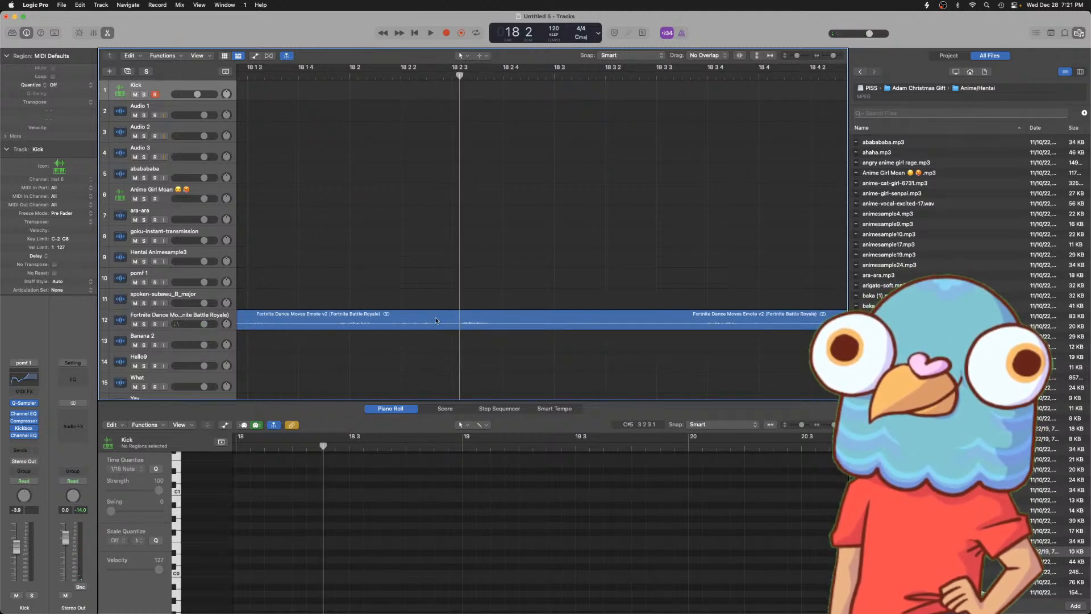
- Split the Fortnite Dance Moves region near 18 2 3 and 18 2 4, deleting everything outside the short hit between the cuts
left_click(458, 319)
key("super+t")
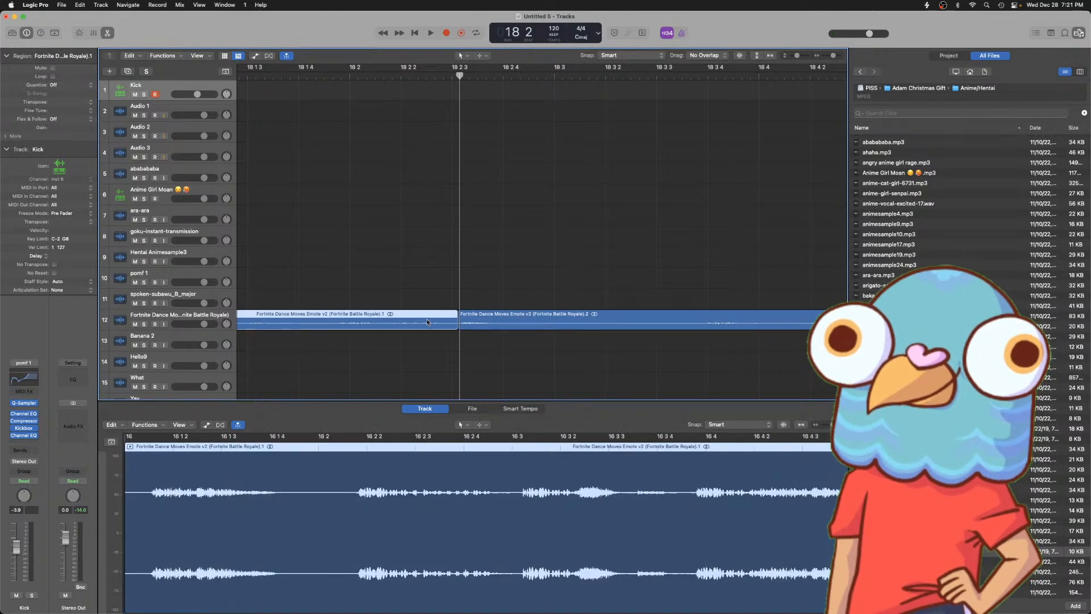
key("Delete")
left_click(387, 81)
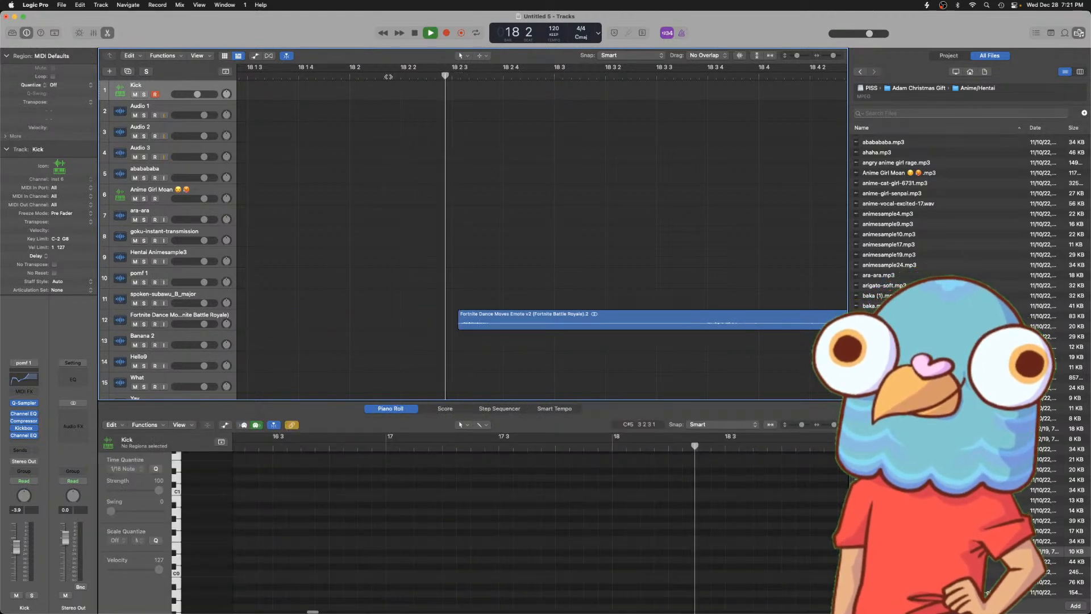
left_click(503, 77)
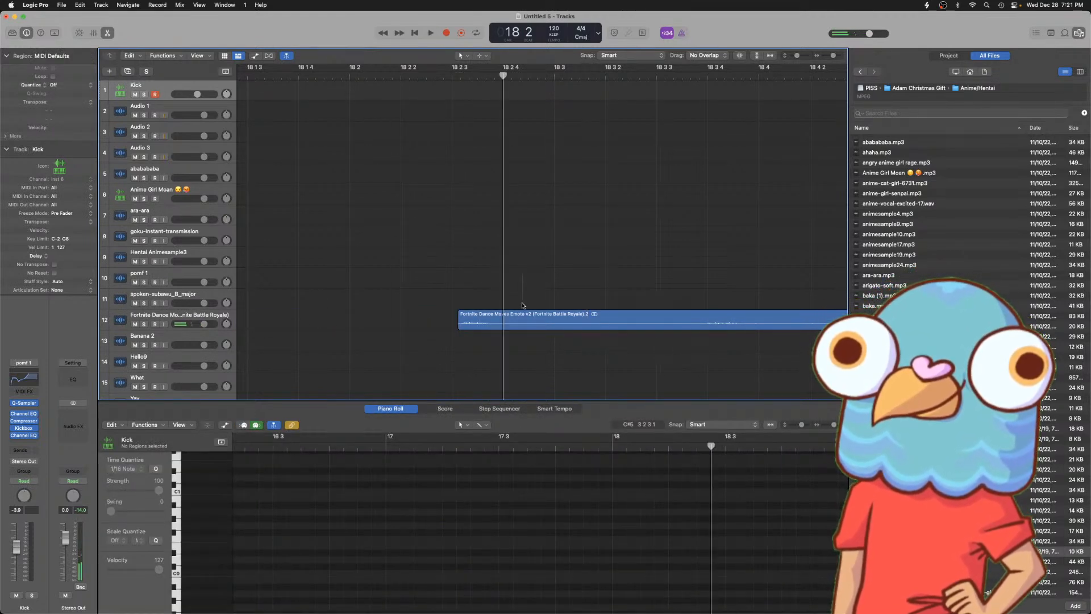
left_click(519, 328)
key("super+t")
key("Delete")
- Fade out the end of the trimmed Fortnite hit with the Fade Tool and play it back
left_click_drag(507, 313, 491, 306)
left_click(481, 56)
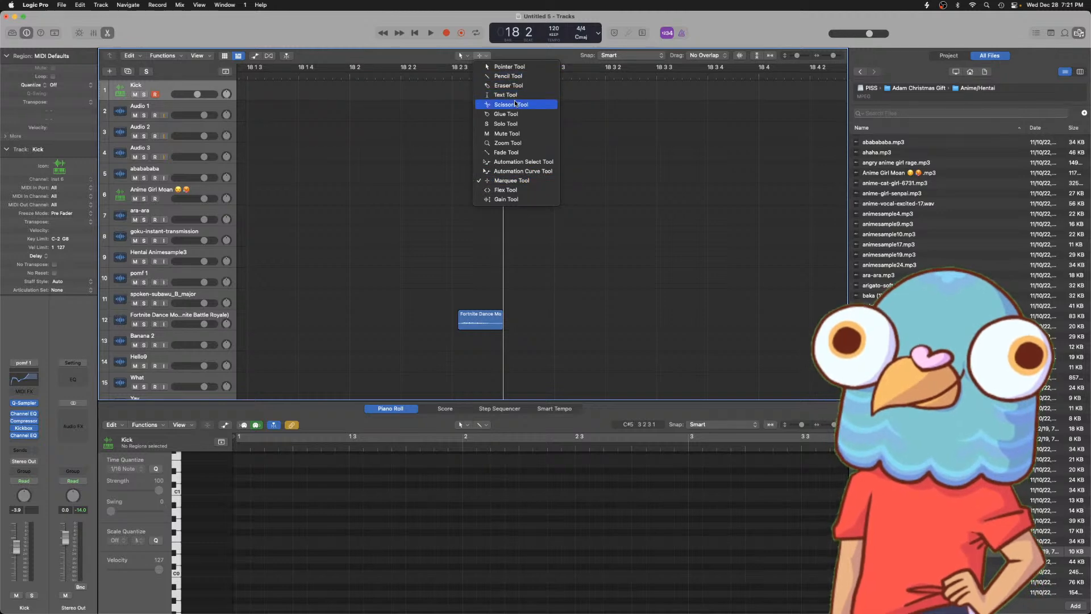
left_click(513, 152)
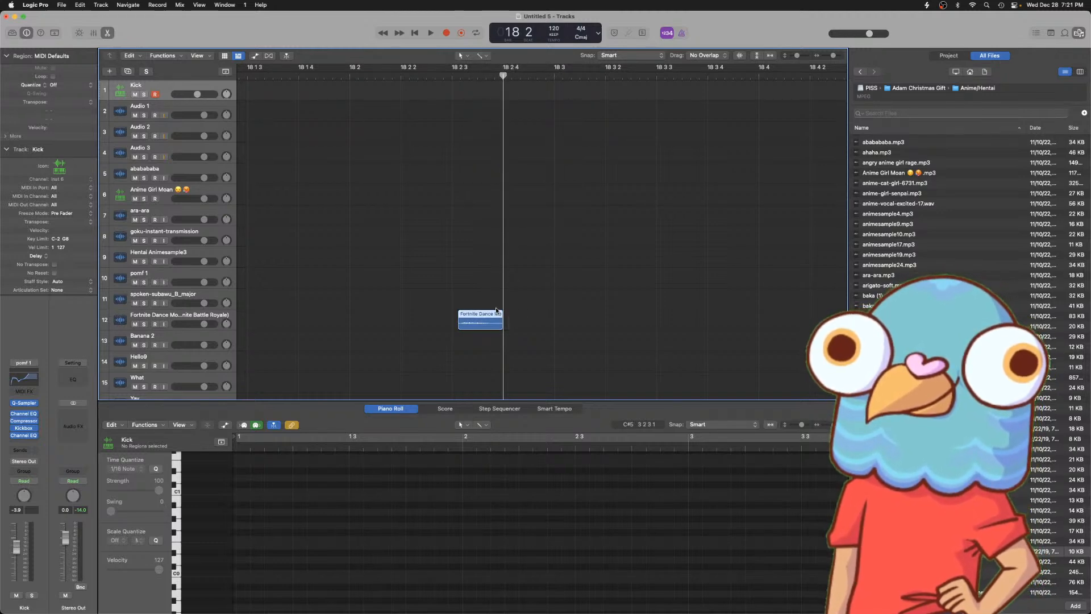
left_click(431, 78)
key("space")
key("space")
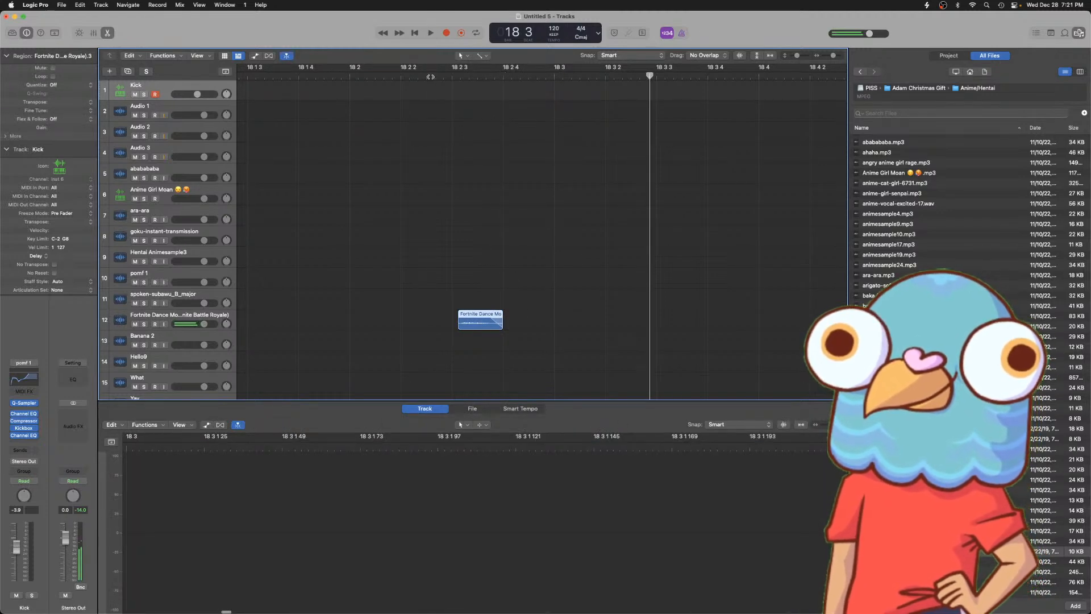
- Raise the trimmed Fortnite hit's region gain to +6.4 dB and listen to it
key("super+Left")
key("super+Left")
key("super+Left")
left_click_drag(286, 243, 505, 327)
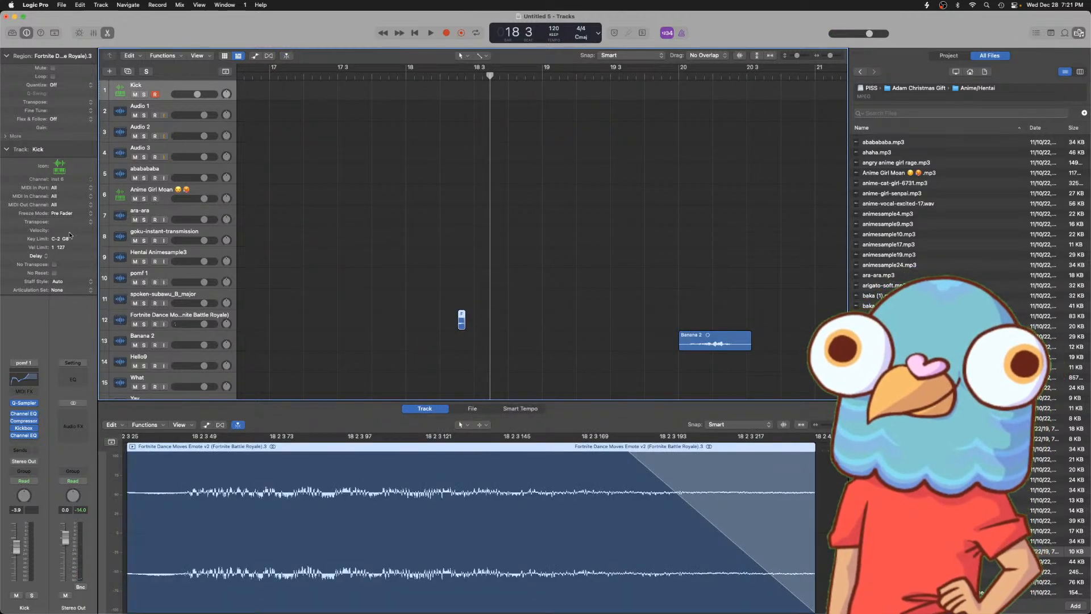
left_click_drag(54, 108, 55, 44)
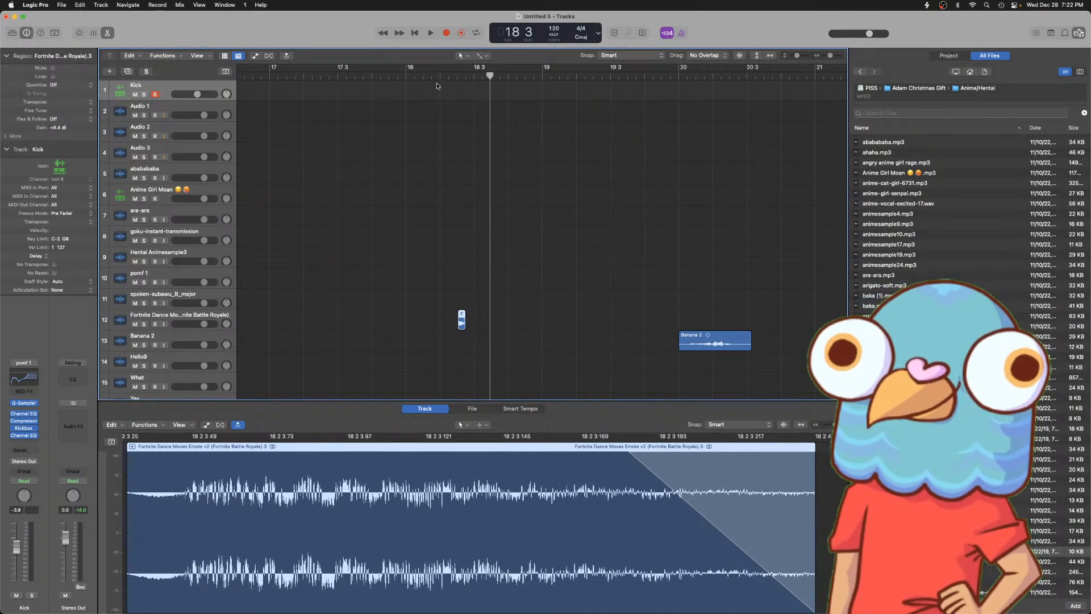
left_click(438, 73)
key("space")
- Cut the trimmed Fortnite hit and paste it onto the Audio 1 track at beat 2 of bar 1
key("super+Right")
key("super+Left")
key("super+Left")
key("super+Left")
key("super+Left")
key("super+Left")
key("super+Left")
scroll(387, 276, "left", 1)
scroll(387, 276, "left", 5)
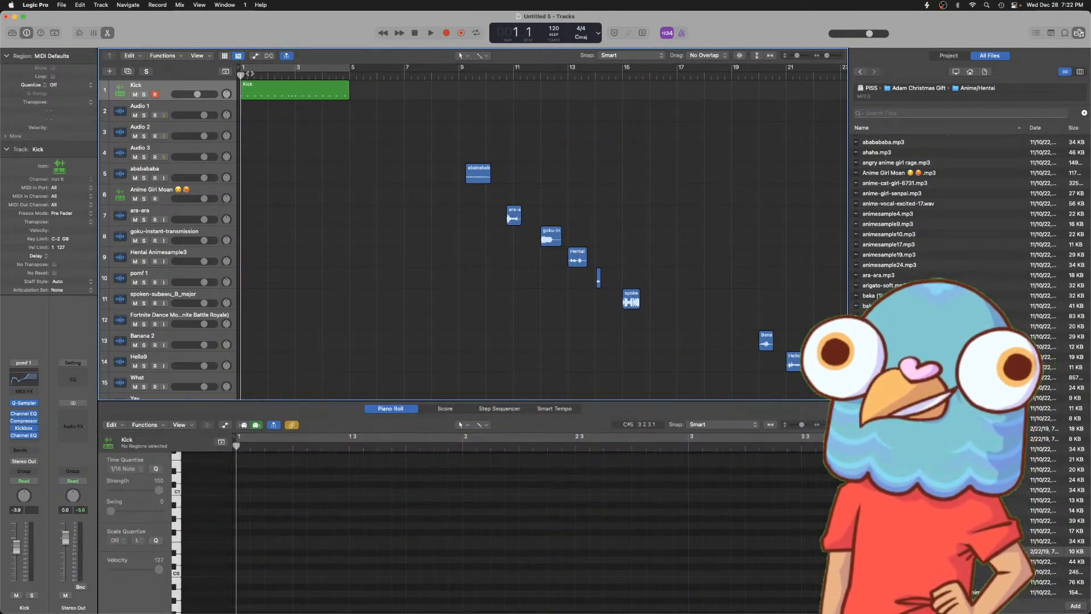
left_click(245, 75)
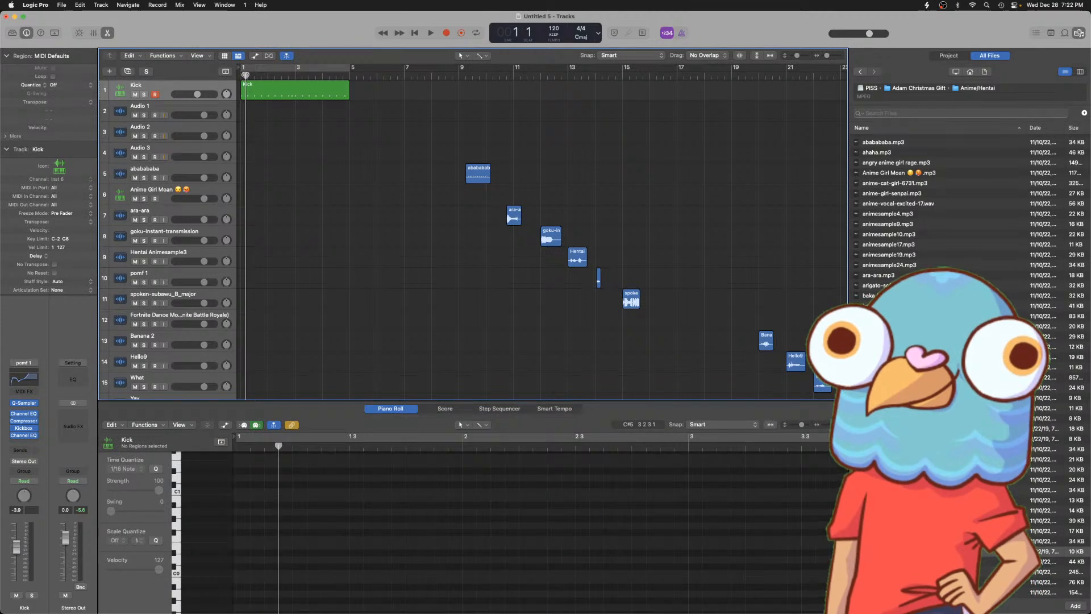
key("super+Right")
left_click(253, 75)
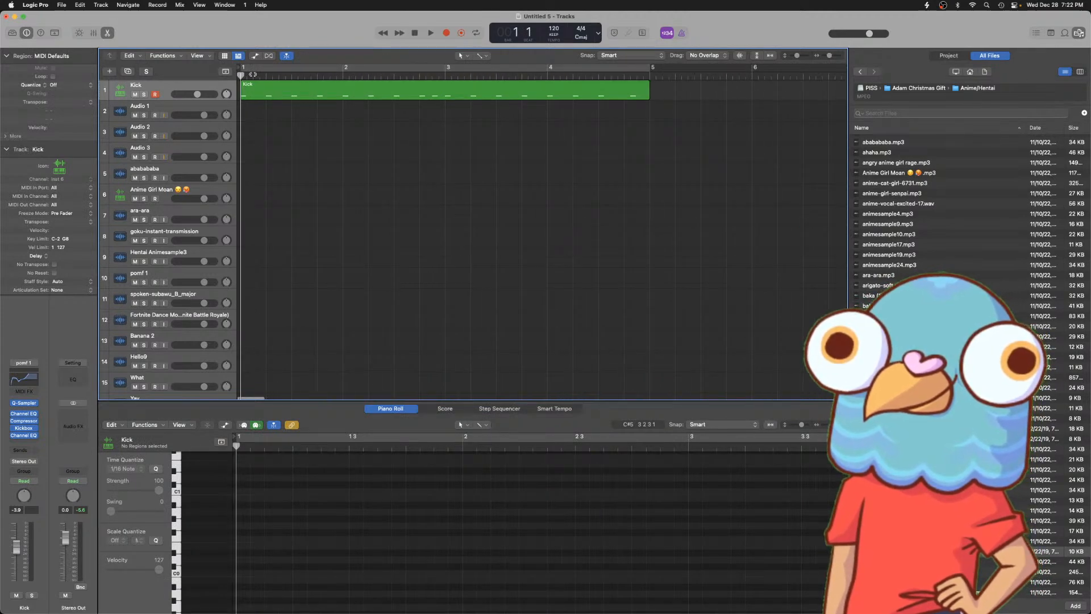
left_click(266, 76)
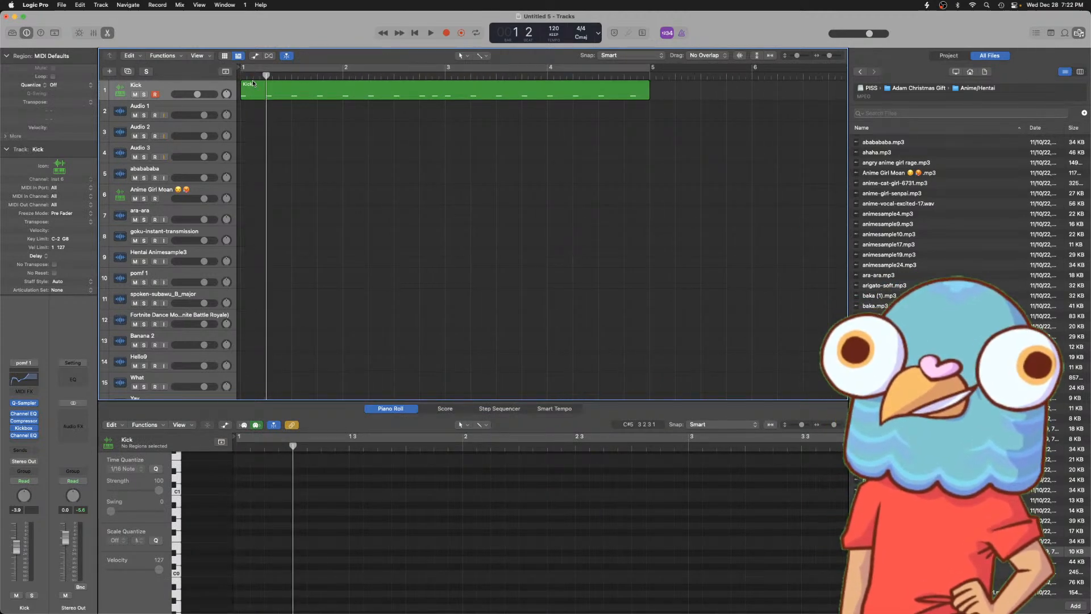
key("super+v")
key("super+z")
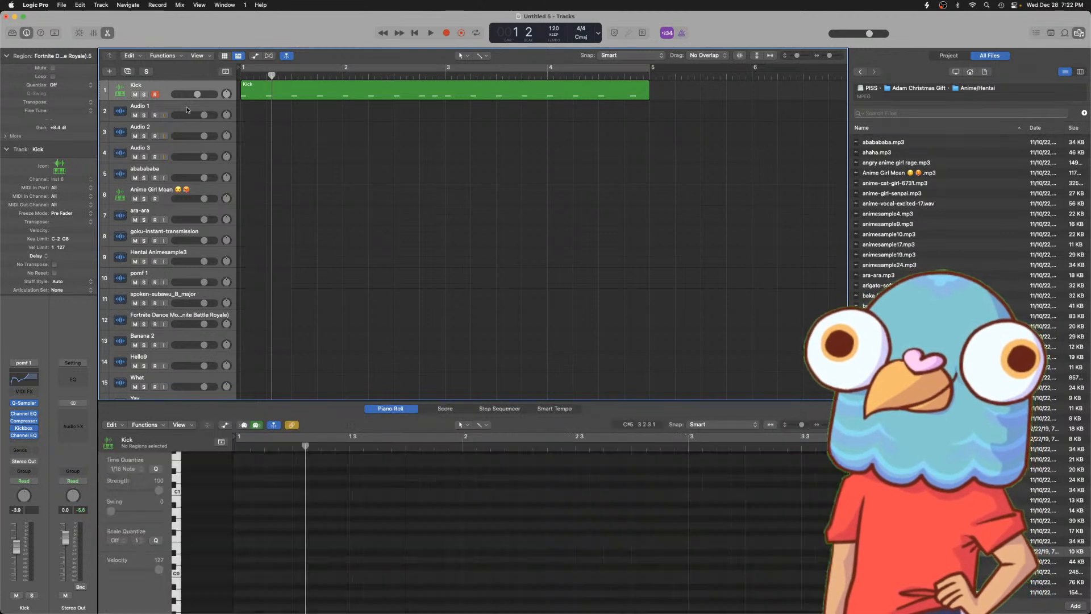
left_click(187, 109)
key("super+v")
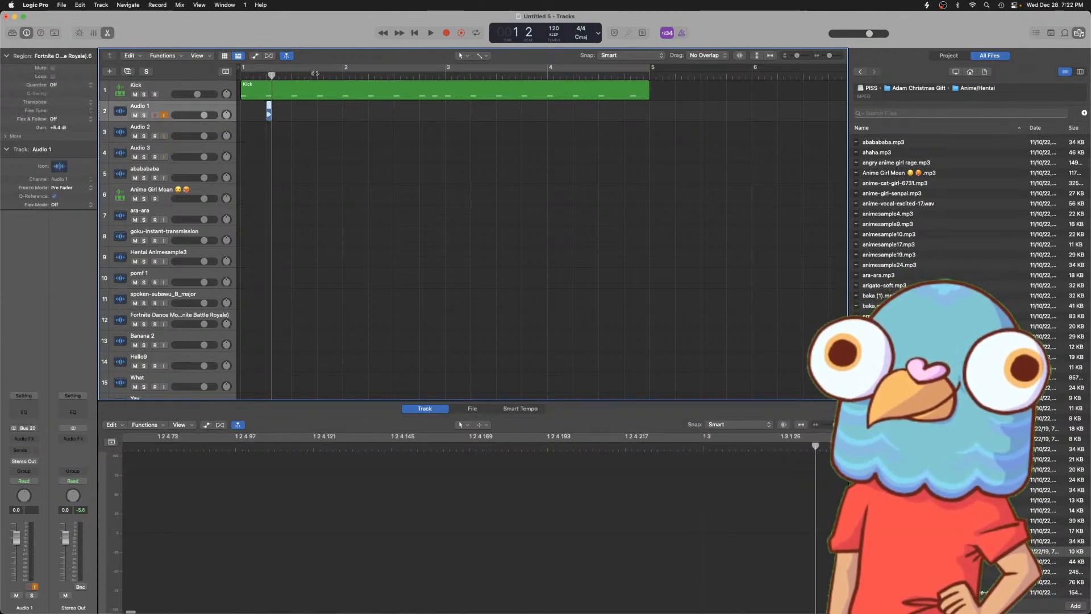
- Paste the Fortnite hit on every remaining beat 2 and 4 of the Audio 1 track through bar 4
left_click(322, 76)
key("super+v")
left_click(373, 73)
key("super+v")
left_click(424, 73)
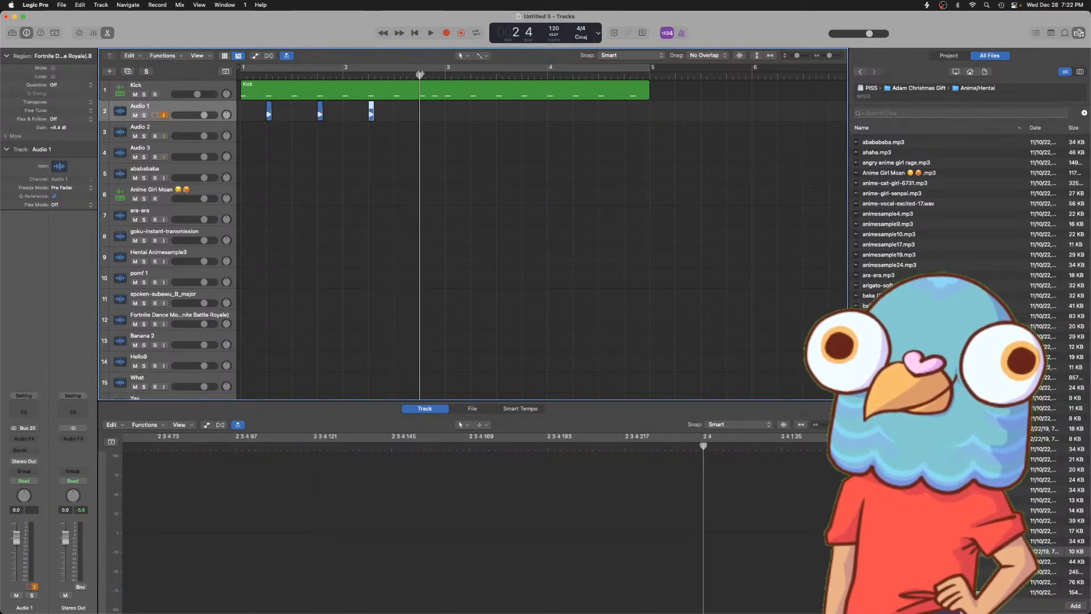
key("super+v")
left_click(472, 74)
key("super+v")
left_click(527, 72)
key("super+v")
left_click(576, 74)
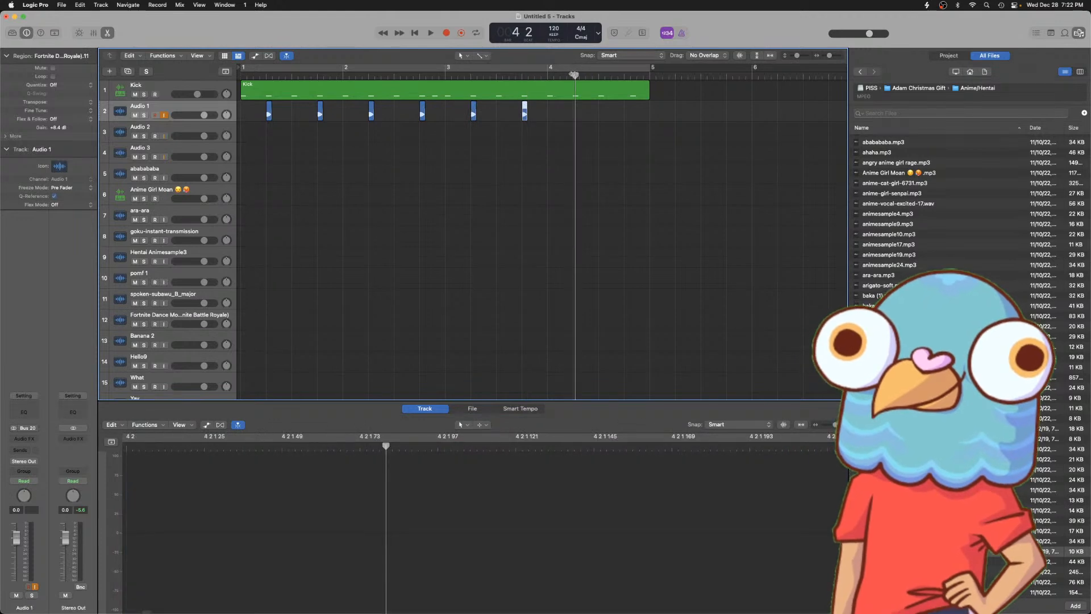
key("super+v")
left_click(624, 74)
key("super+v")
- Play the beat from the project start and lower the Audio 1 track volume to -1.4 dB
key("Return")
key("space")
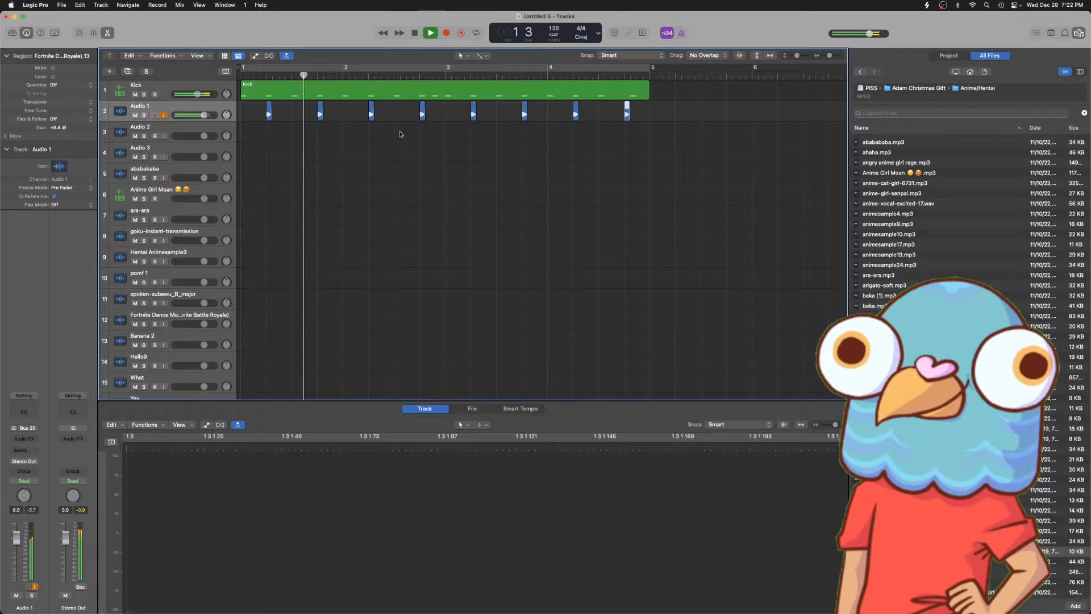
left_click_drag(205, 115, 202, 115)
left_click(191, 106)
key("space")
- Add extra copies of the Fortnite hit after beat 2 of bar 3 and at the end of bar 4, then loop the four bars
left_click(440, 108)
left_click_drag(424, 113, 639, 114)
key("c")
key("space")
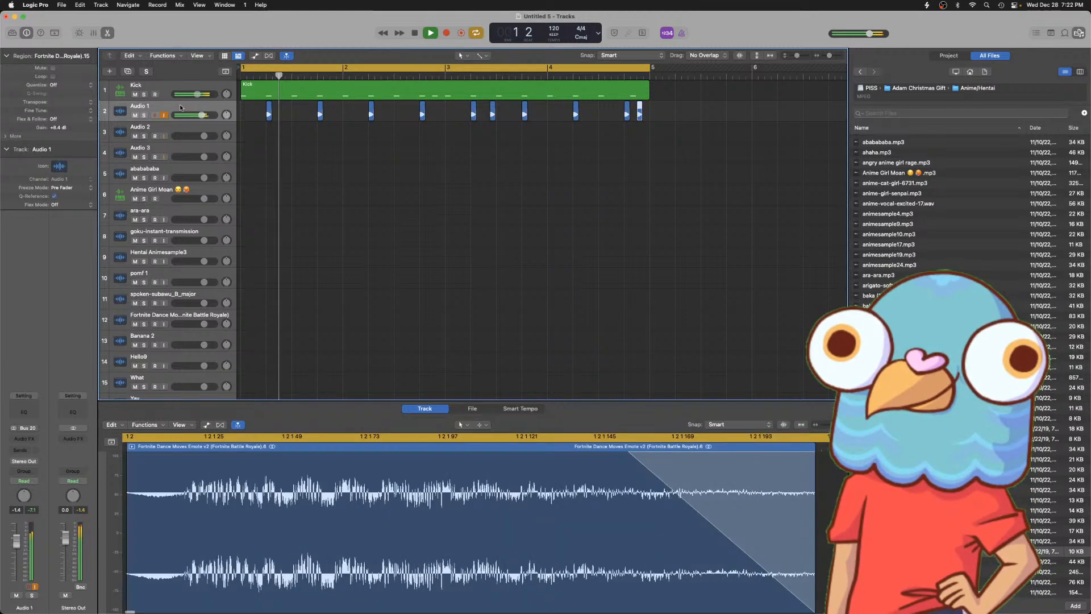
- Select all the hits on the Audio 1 track, set their Fade-Out to 60, and play the loop
left_click(150, 111)
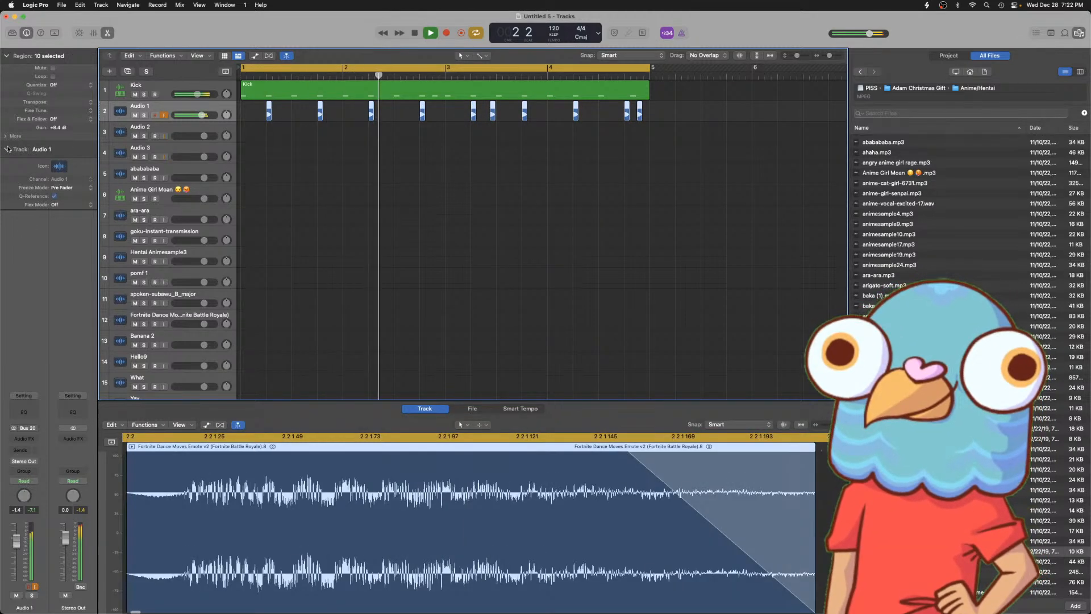
left_click(316, 135)
key("space")
left_click_drag(681, 109, 257, 119)
scroll(255, 118, "up", 5)
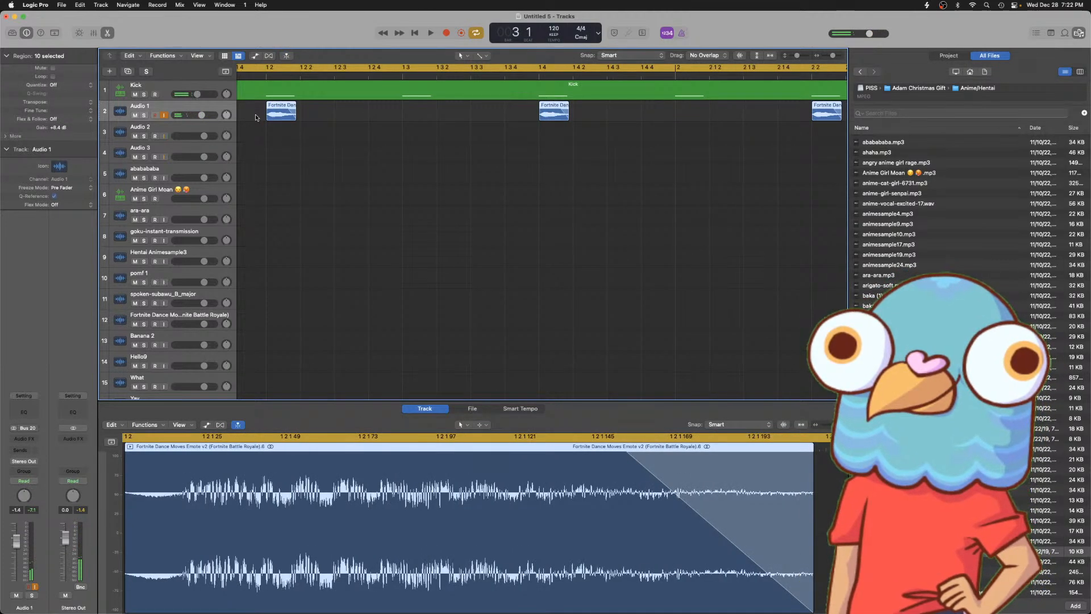
left_click(6, 137)
left_click_drag(59, 173, 58, 138)
key("space")
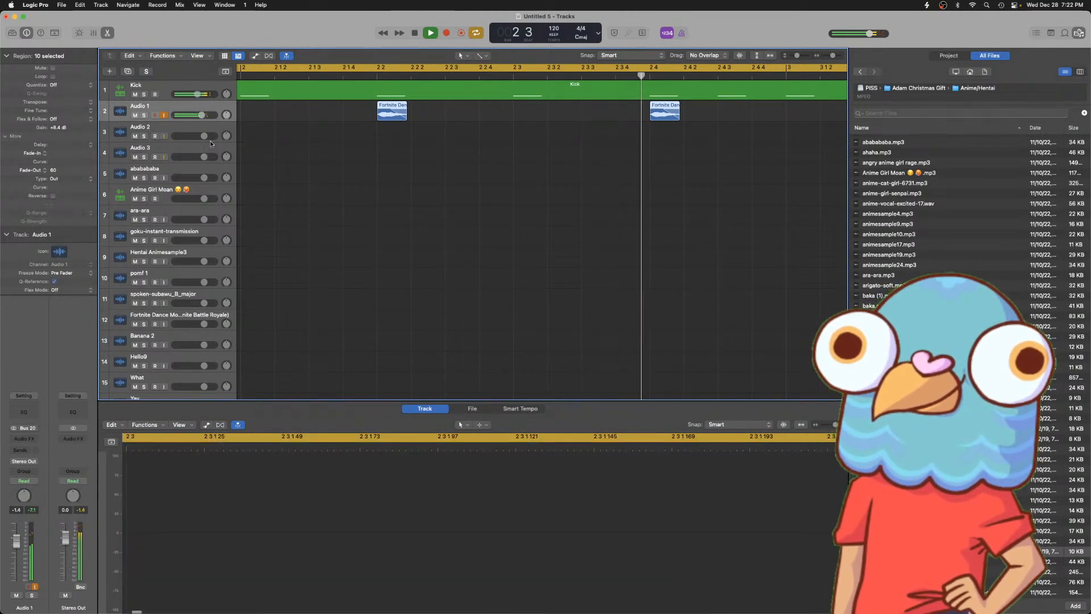
- Try to trim the start of the selected Fortnite hits slightly, at the hit on beat 4 of bar 2
key("space")
key("super+Right")
key("super+Right")
key("super+Right")
key("super+Right")
key("super+Right")
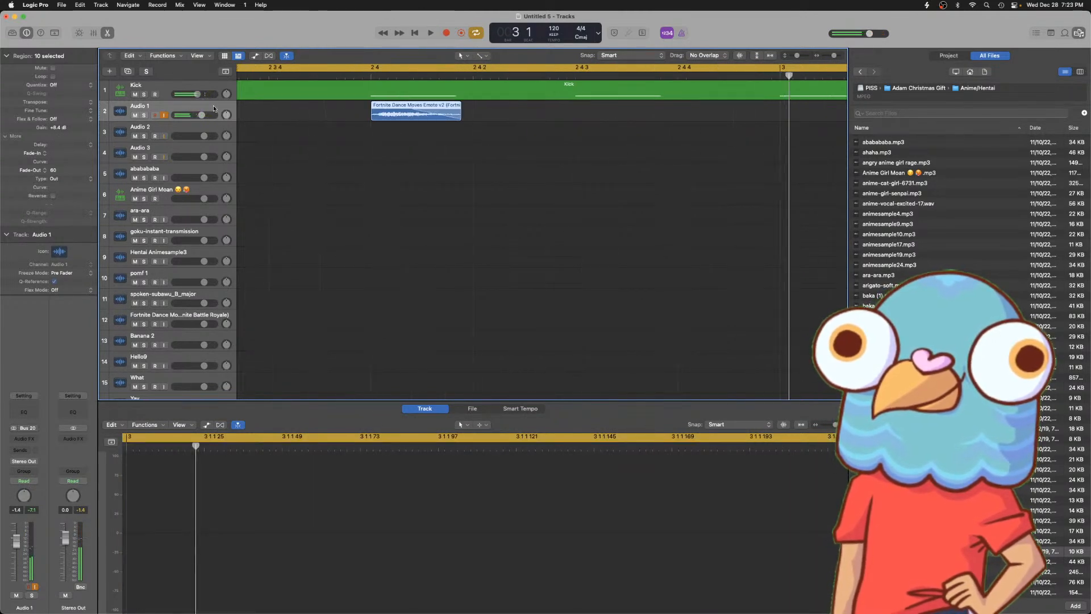
scroll(462, 142, "left", 5)
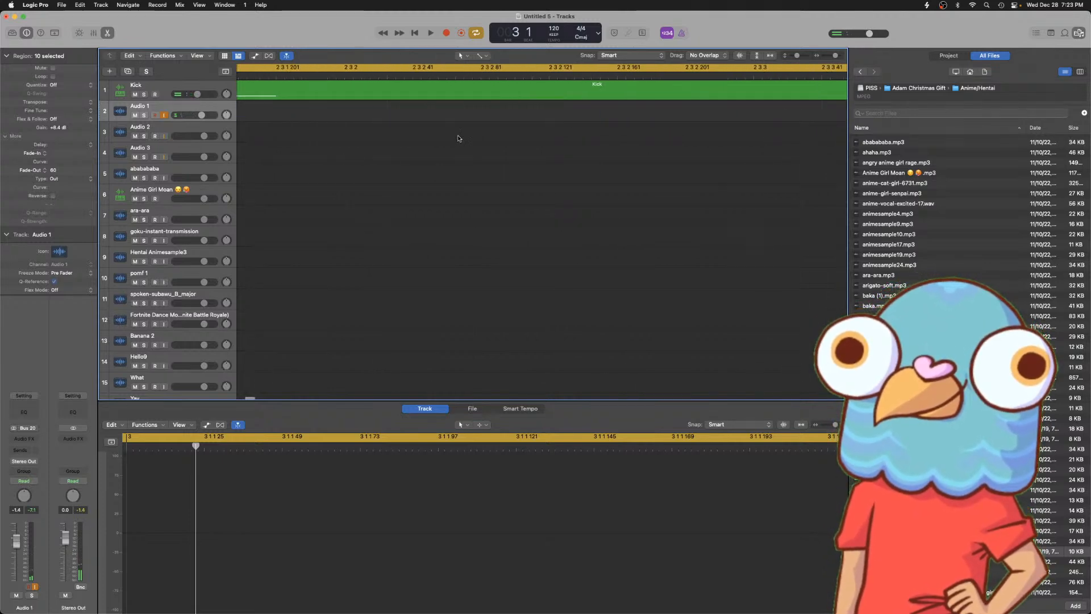
scroll(459, 138, "right", 3)
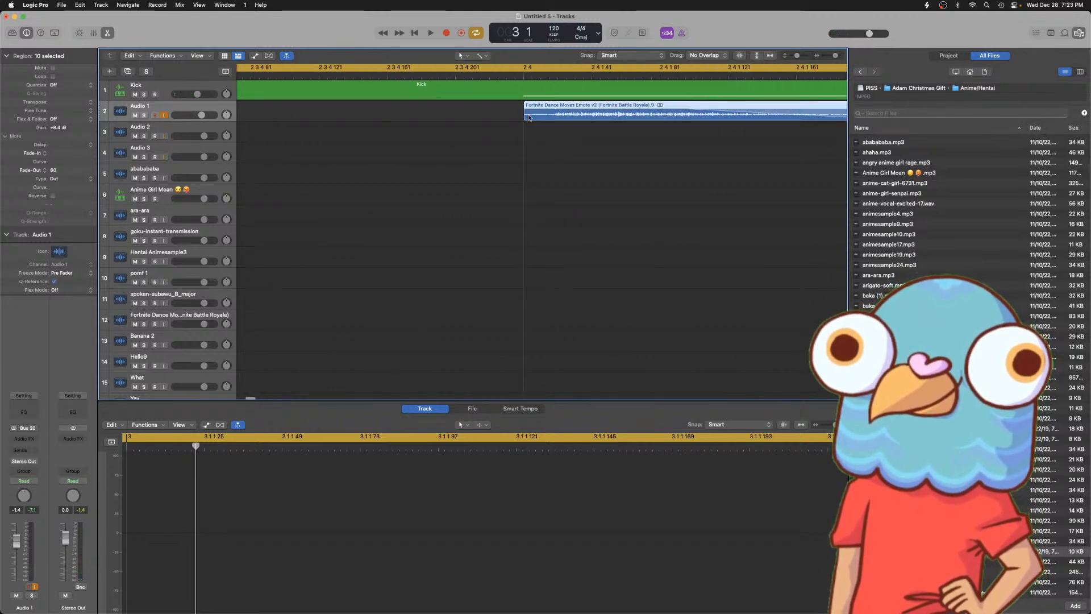
left_click_drag(526, 116, 567, 117)
- Play the beat from the project start with all four bars in view, stopping in bar 3
key("Return")
key("space")
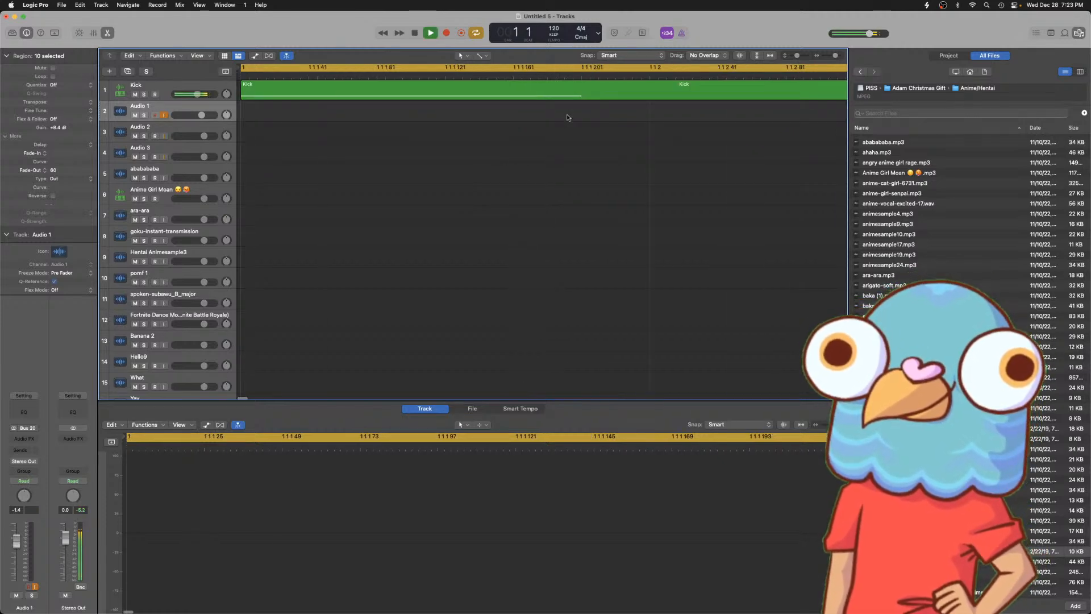
key("super+Left")
key("super+Left")
key("super+Left")
key("super+Left")
key("super+Left")
key("super+Left")
key("super+Left")
key("super+Left")
key("super+Left")
key("super+Left")
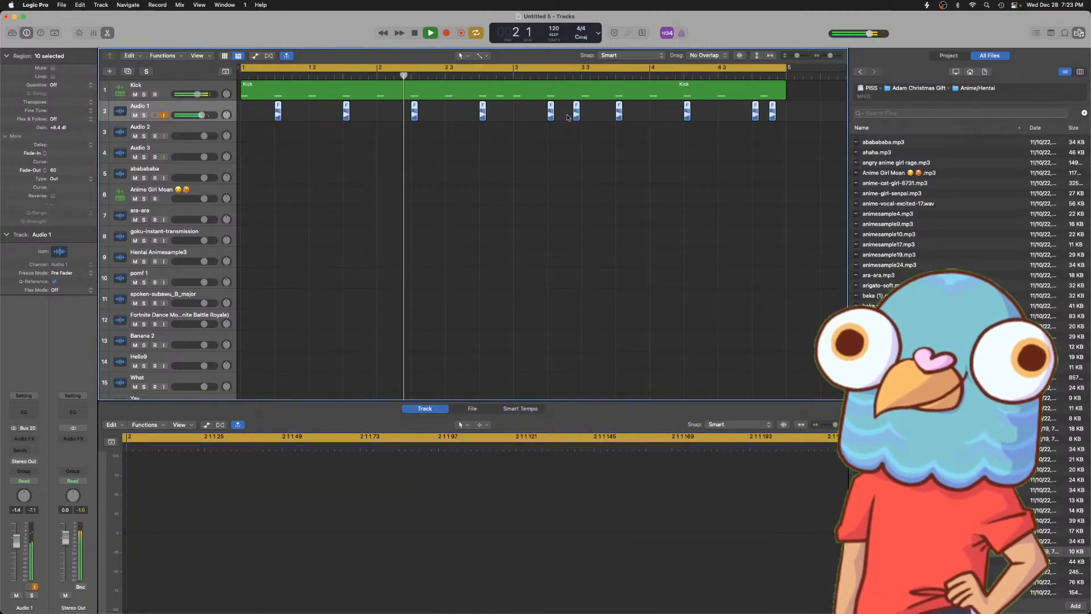
key("space")
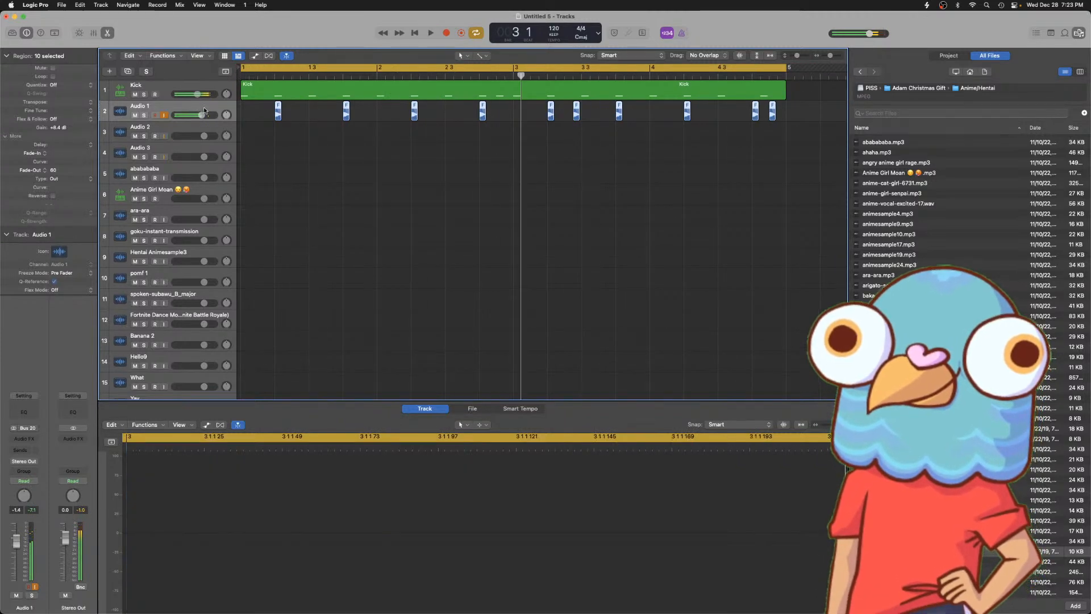
- Lengthen the selected Fortnite hits slightly from the end of the first hit, and play the loop again
key("super+Right")
key("super+Right")
key("super+Right")
key("super+Right")
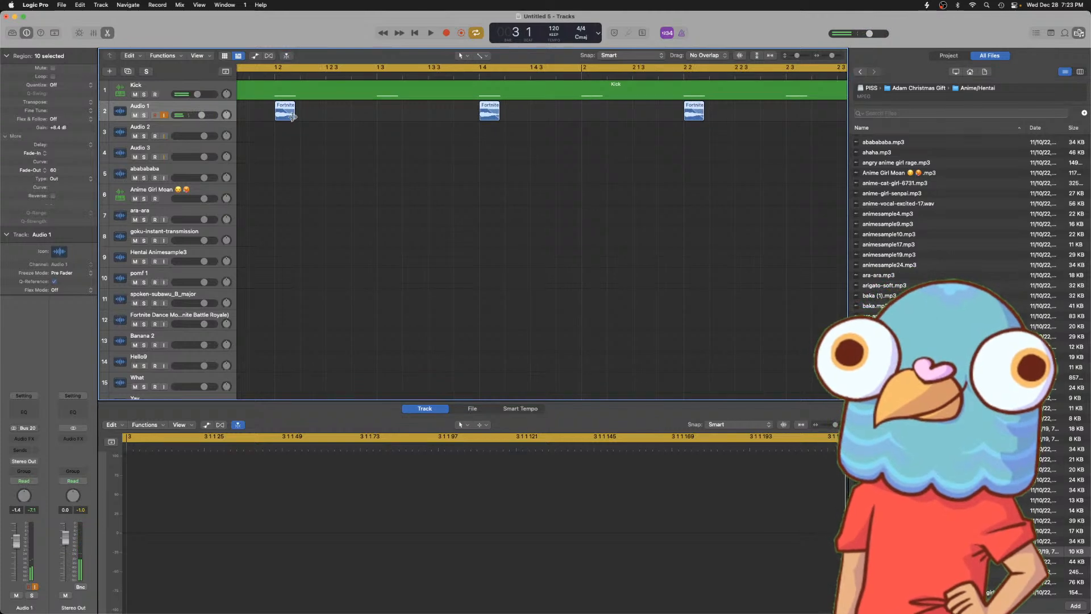
left_click(292, 116)
key("space")
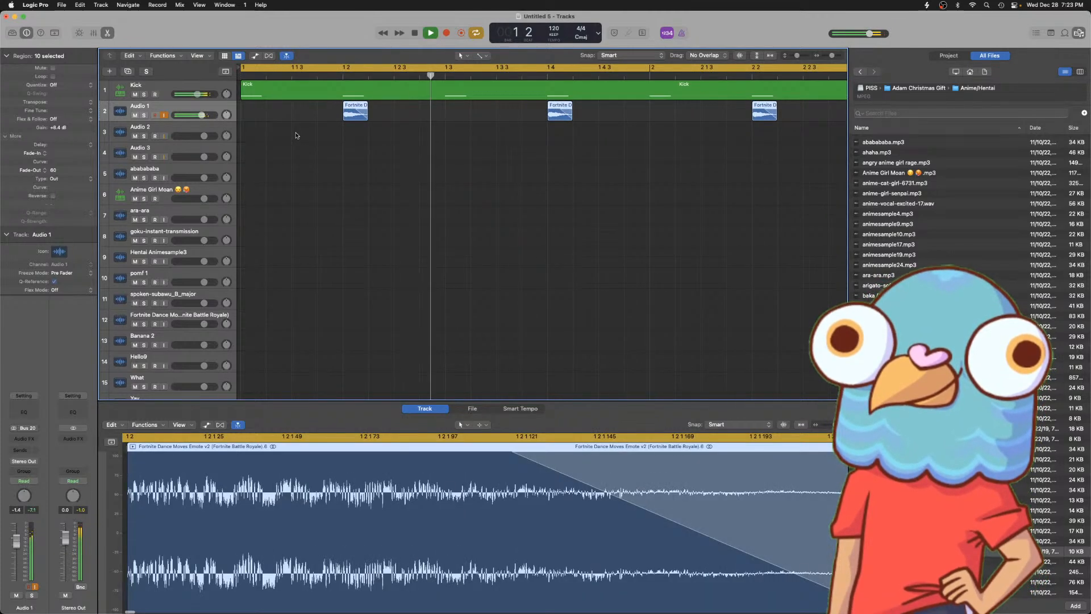
key("super+Left")
key("super+Left")
key("super+Left")
key("super+Left")
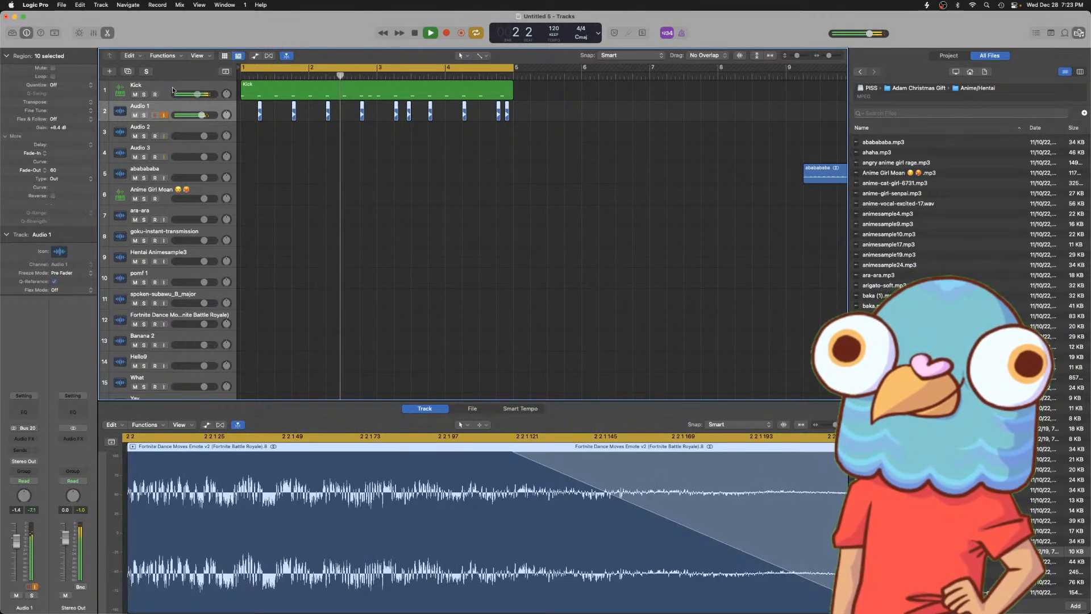
- Select the Kick track, collapse its region parameters, and move the last Fortnite hit of bar 4 slightly later
left_click(173, 90)
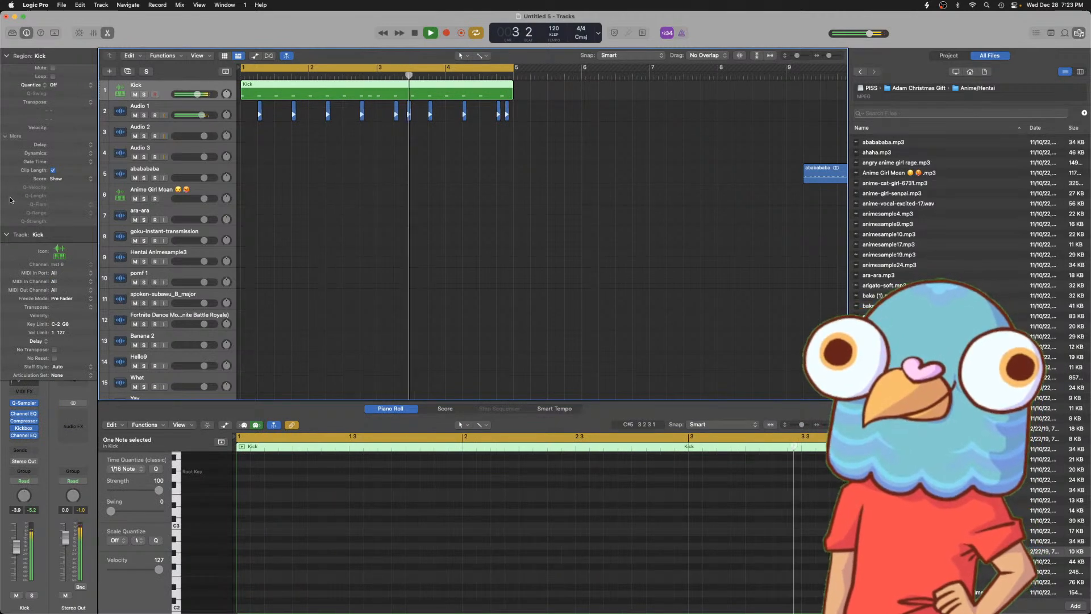
left_click(5, 56)
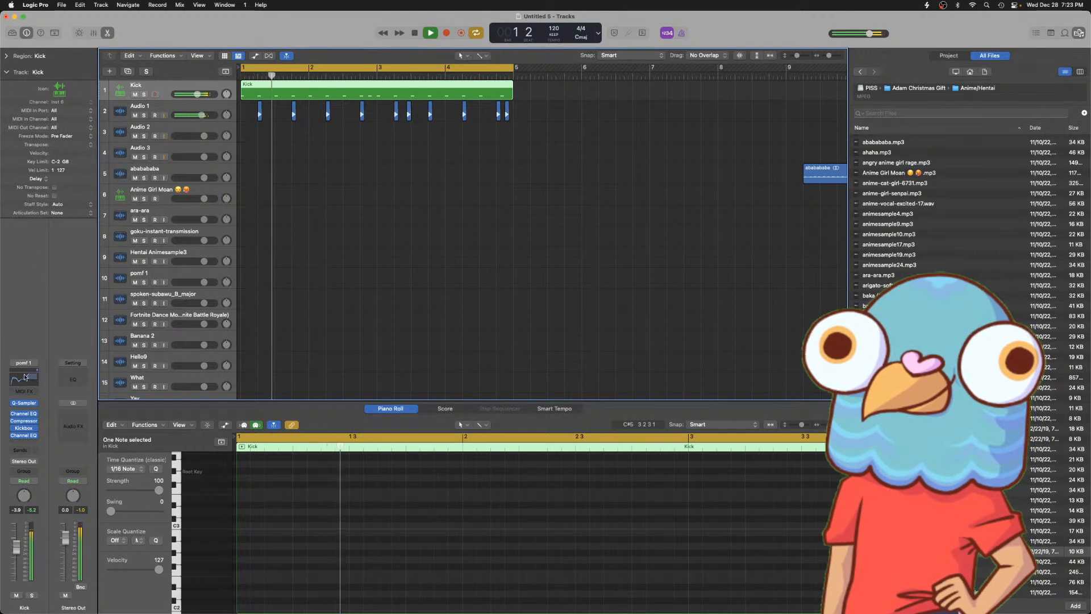
left_click(507, 114)
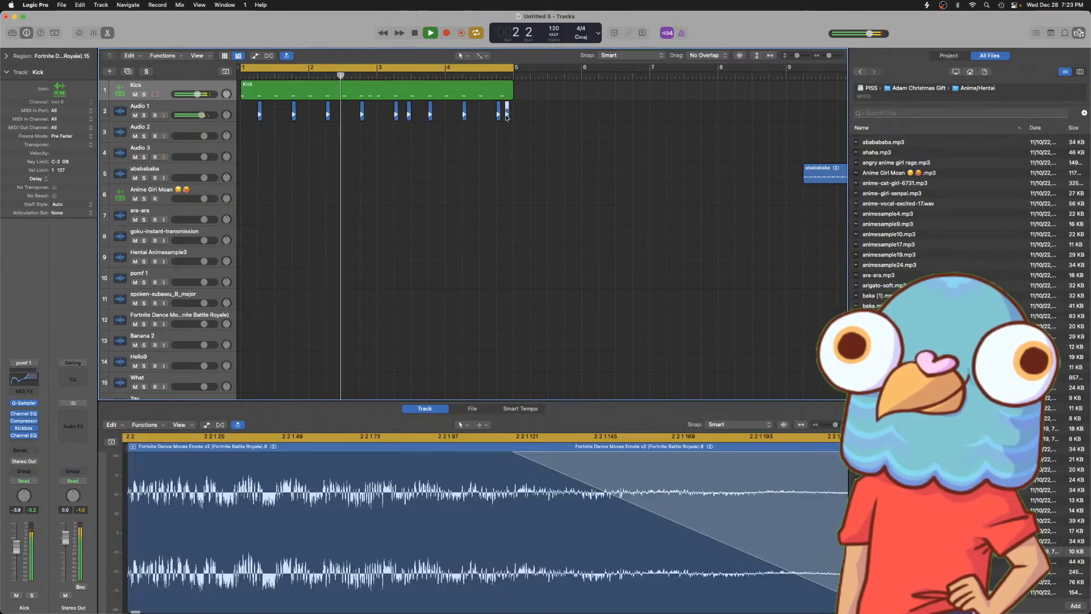
left_click_drag(509, 116, 510, 118)
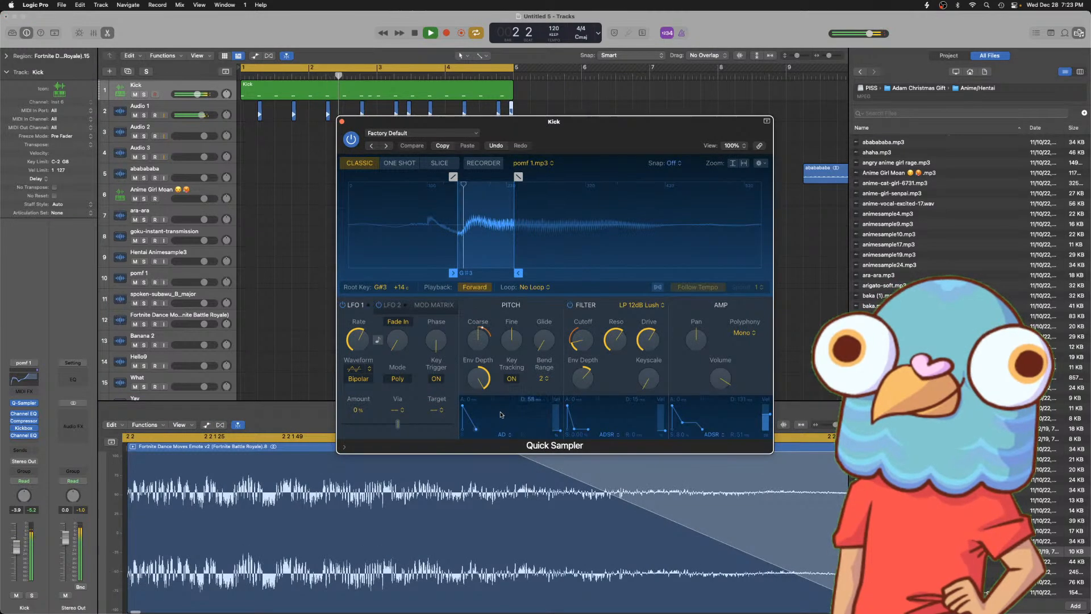
- Shorten the decay of the pitch envelope in the kick's Quick Sampler, close the plug-in and stop playback
left_click_drag(477, 431, 471, 434)
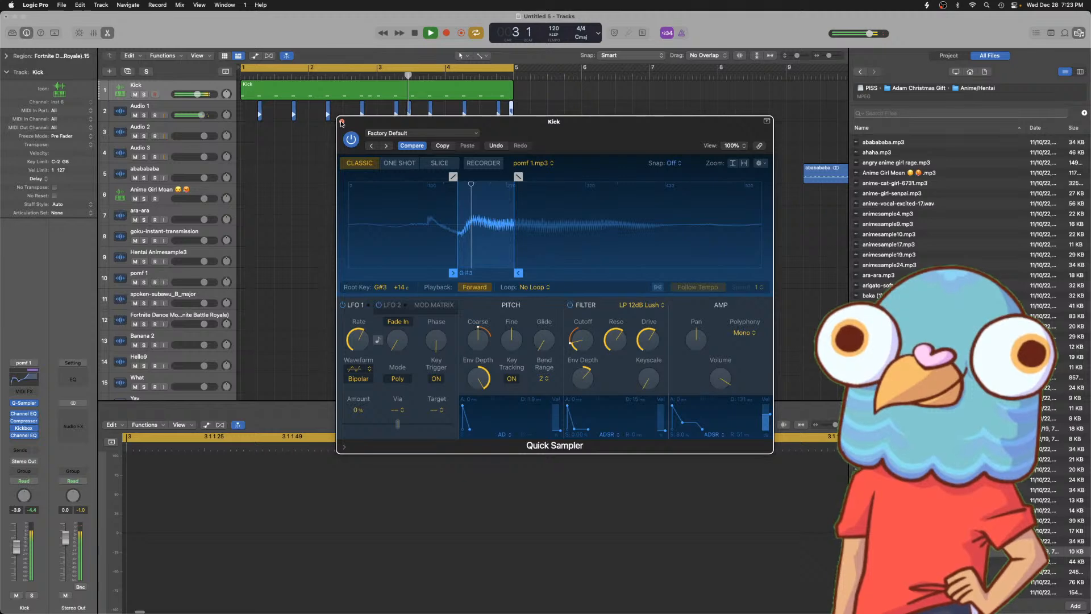
left_click(342, 123)
key("space")
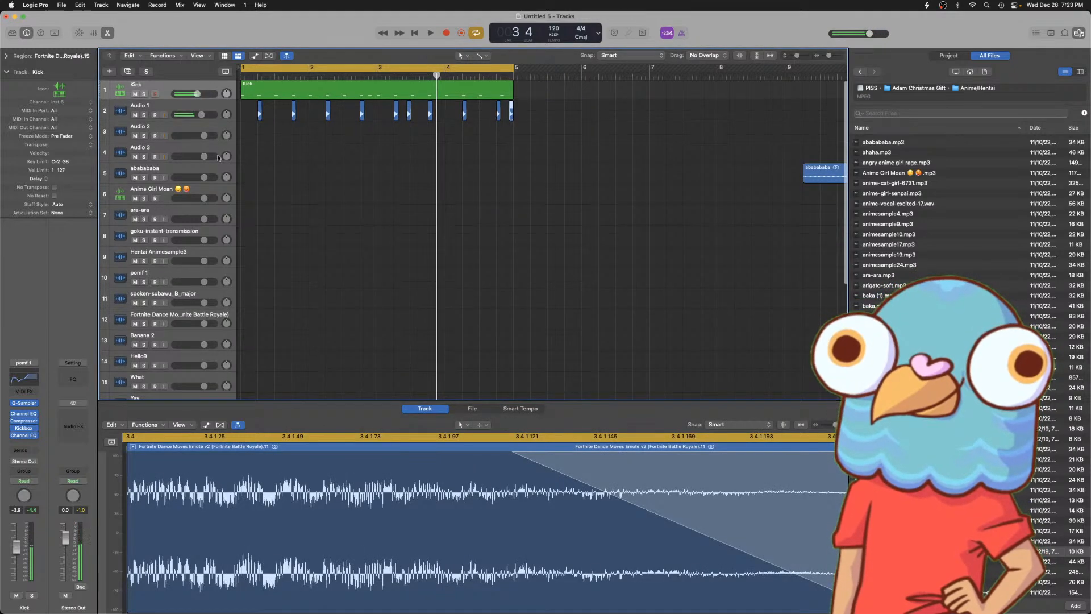
- Move the second Classic Electric Piano track, number 19, up to directly below the Audio 1 track
scroll(221, 159, "down", 5)
scroll(358, 229, "down", 5)
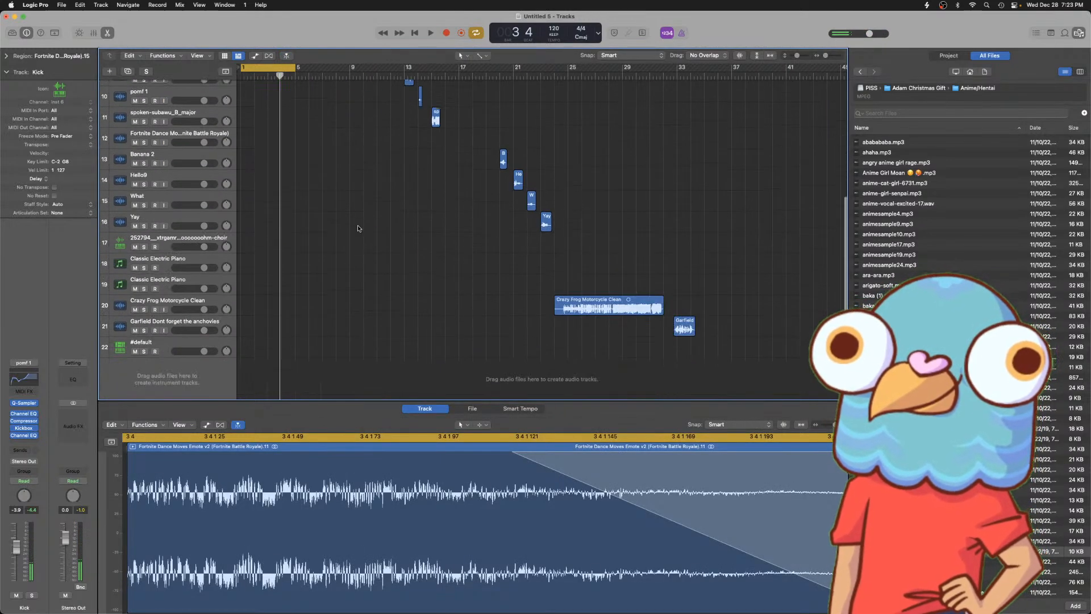
left_click(164, 346)
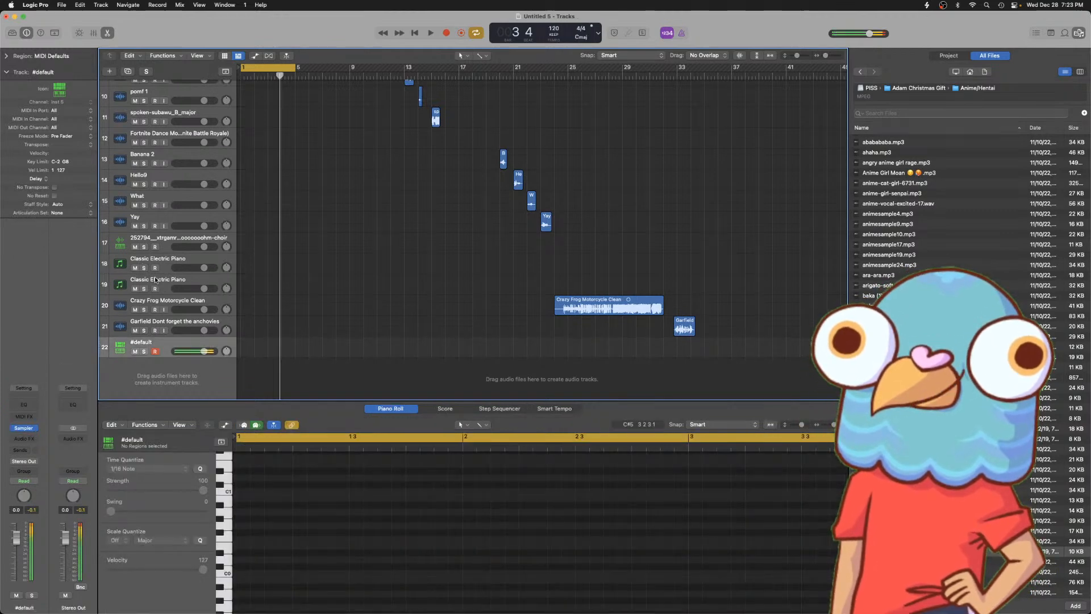
left_click(155, 280)
left_click_drag(156, 280, 172, 118)
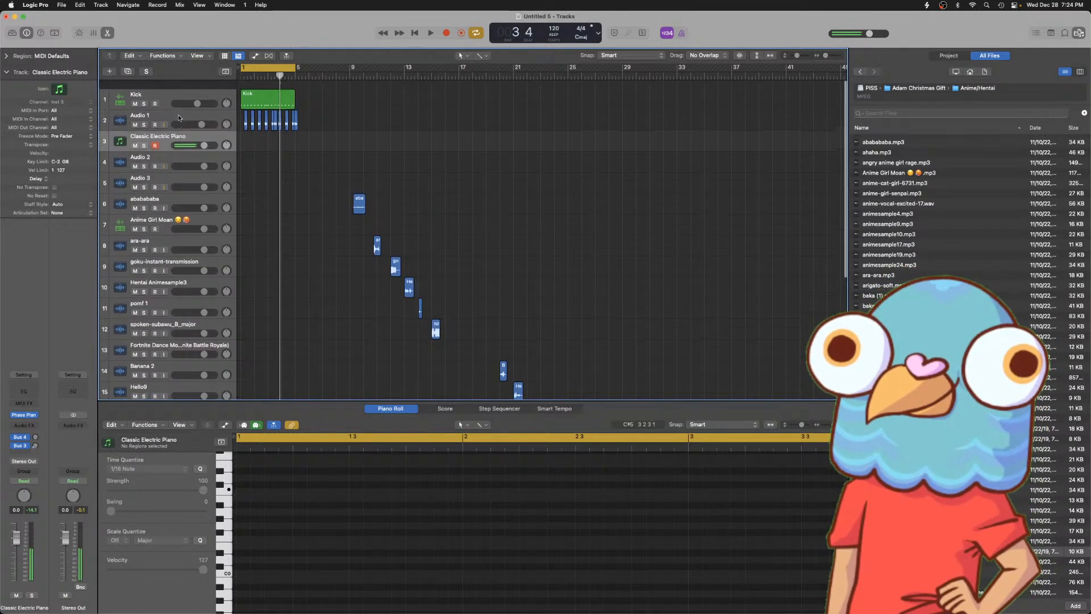
- Rename the Audio 1 track as Snare (fortnite) and the Classic Electric Piano track below it as Bass Ooooonm
double_click(152, 105)
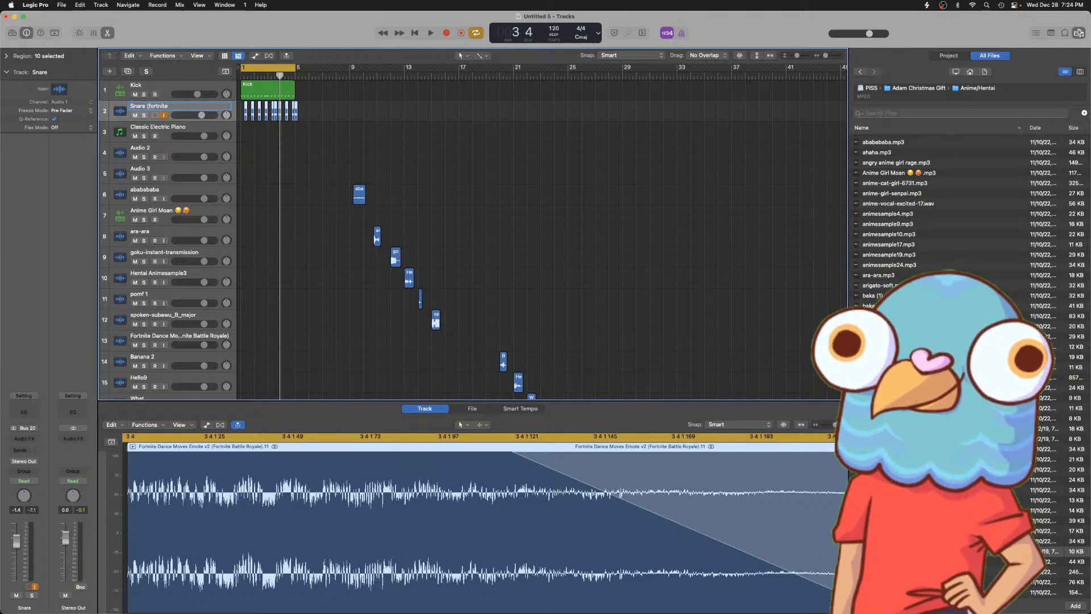
key("space")
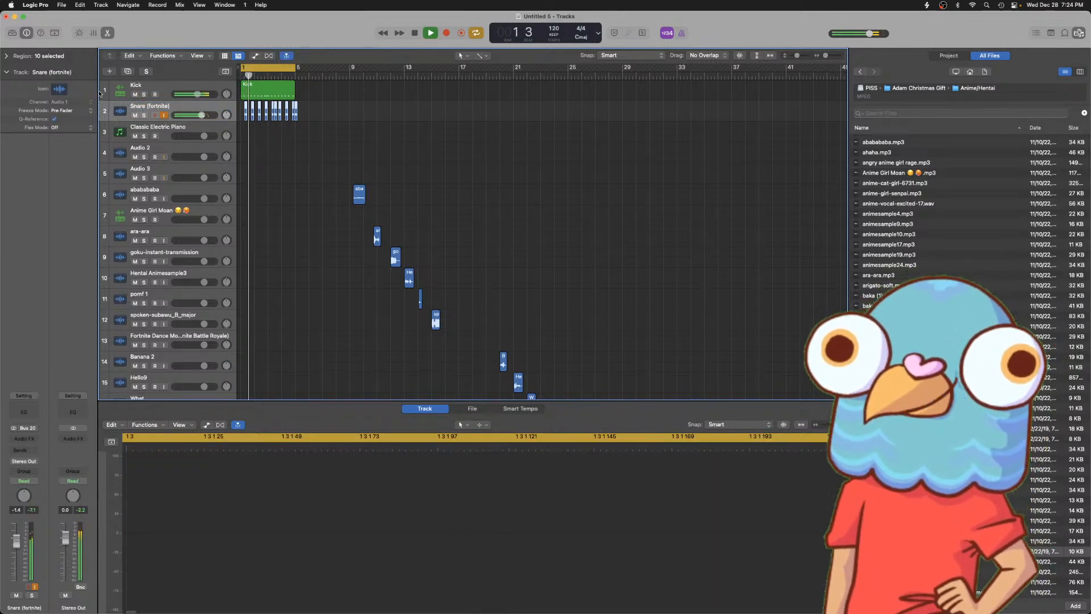
key("space")
left_click(153, 129)
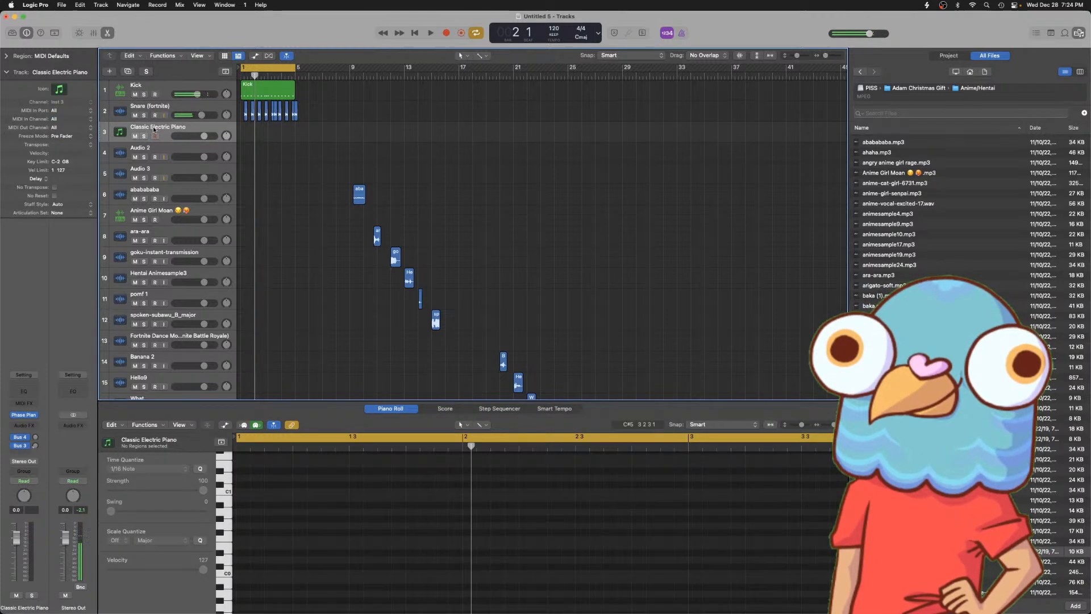
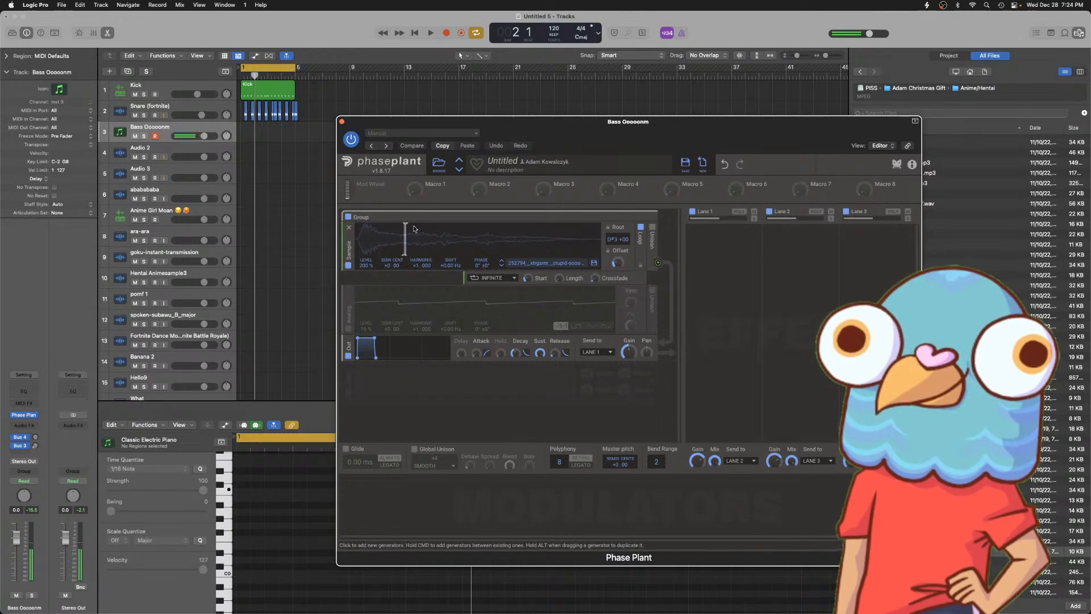
left_click(341, 121)
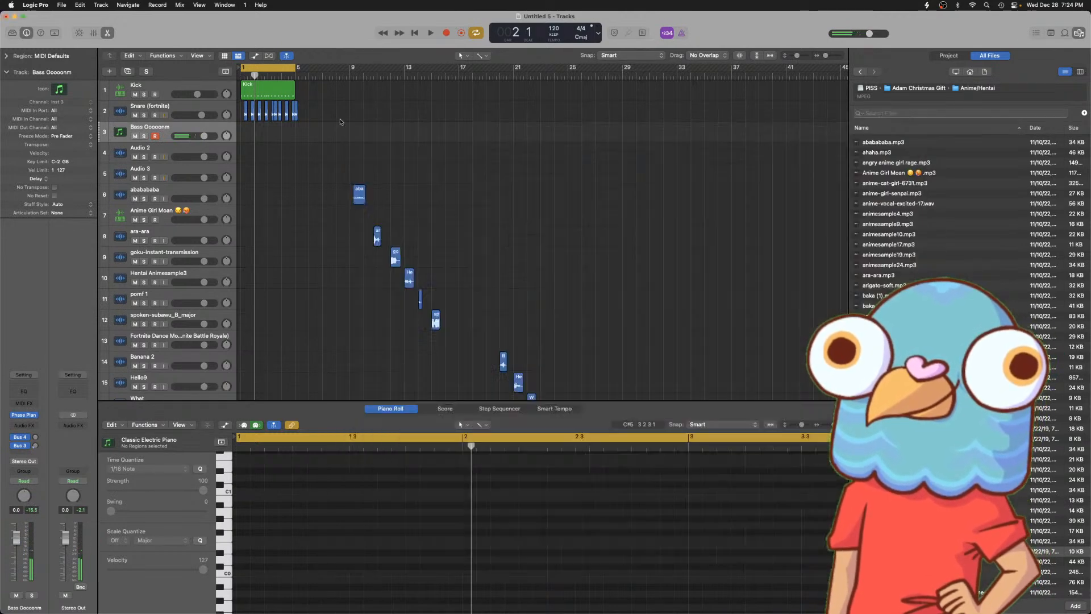
- Draw a one-bar chord of C2, D2, D#2, G2 and A#2 in bar 1 of the Bass Ooooonm track
key("super+4")
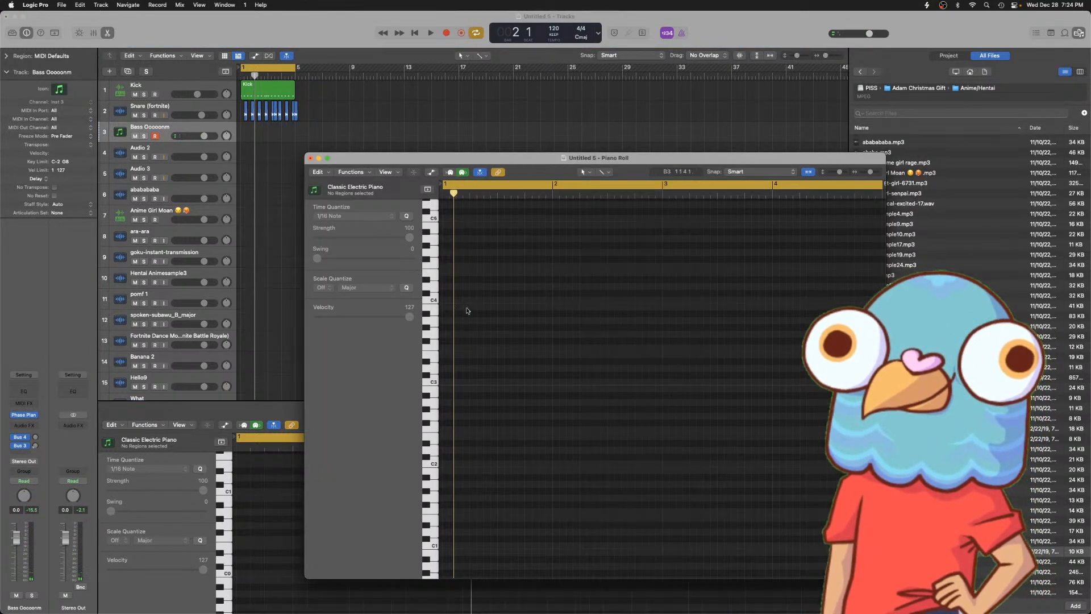
scroll(448, 392, "down", 2)
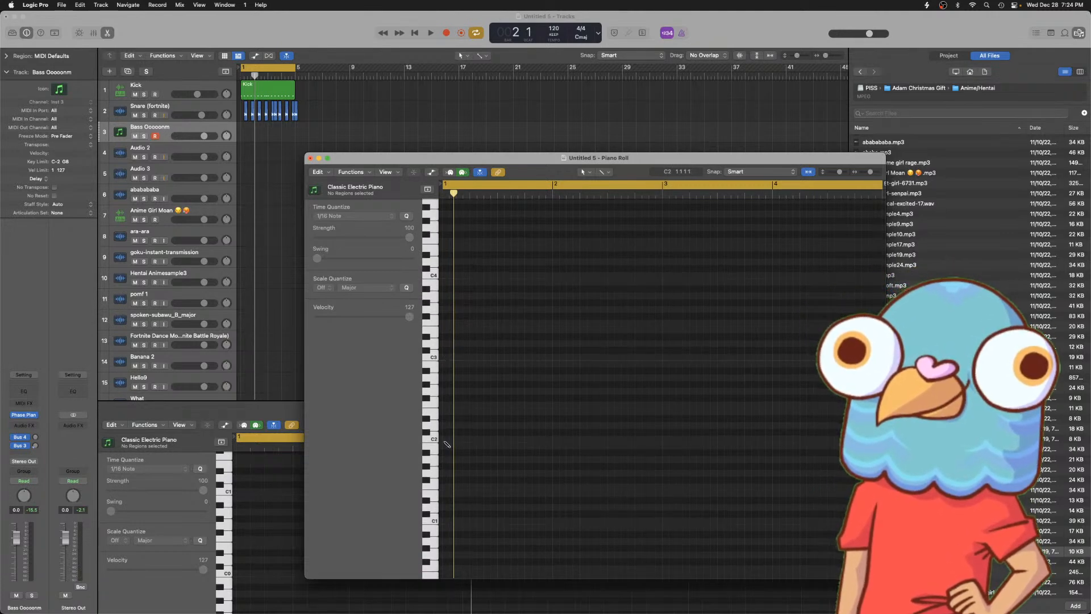
left_click(445, 440)
left_click(447, 413)
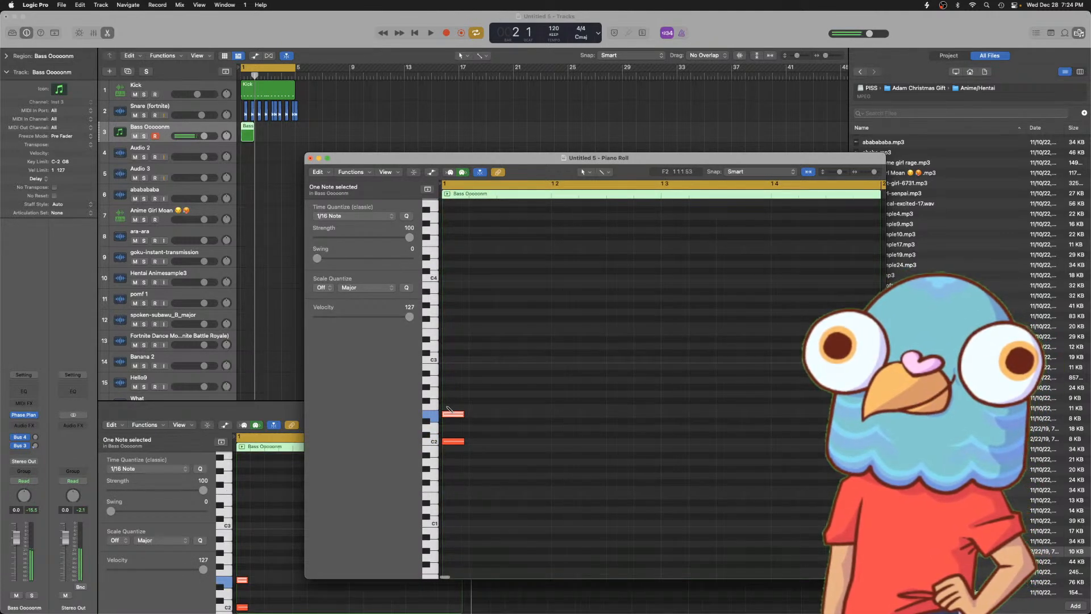
left_click(448, 396)
left_click_drag(449, 419, 450, 426)
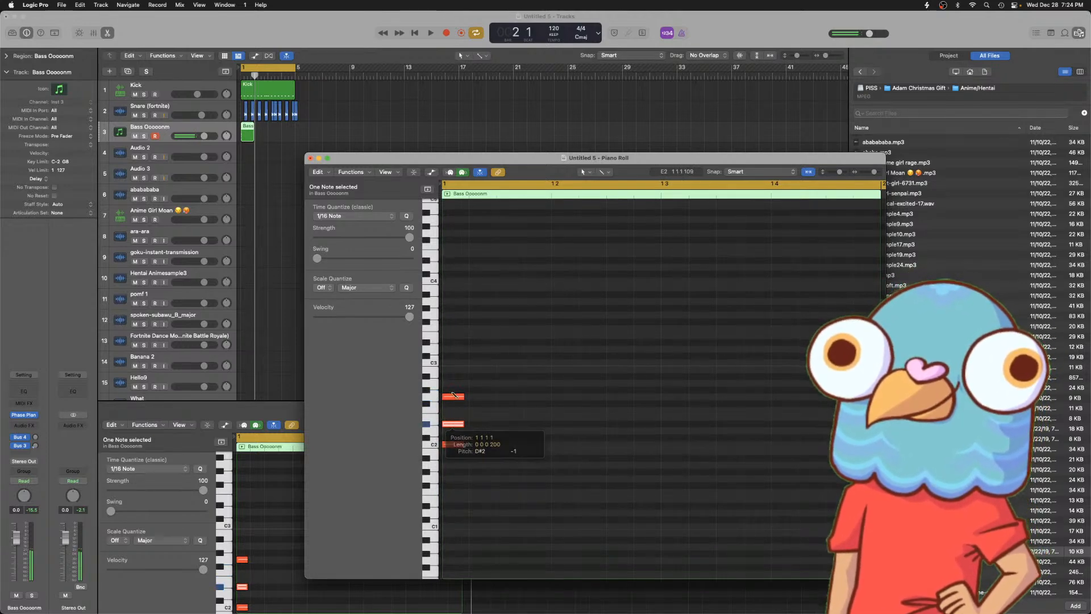
left_click(449, 431, "super")
left_click_drag(462, 465, 452, 361)
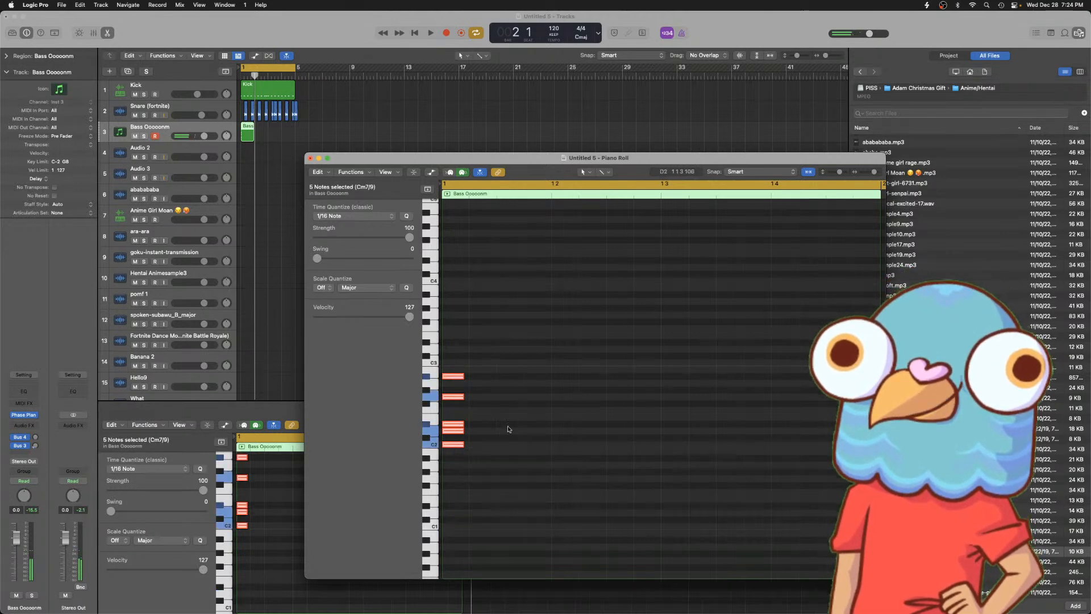
left_click_drag(463, 376, 875, 376)
left_click(311, 158)
- Repeat the bass chord region three times to fill bars 1 to 4, and select all four regions
left_click_drag(288, 129, 242, 133)
key("super+r")
key("super+r")
key("super+r")
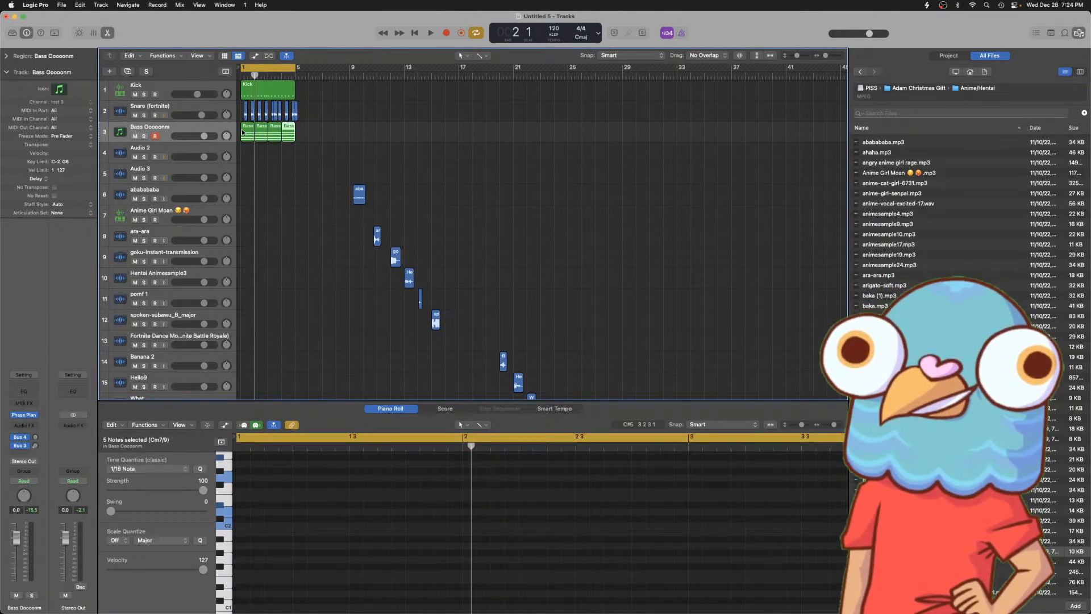
left_click_drag(310, 135, 243, 139)
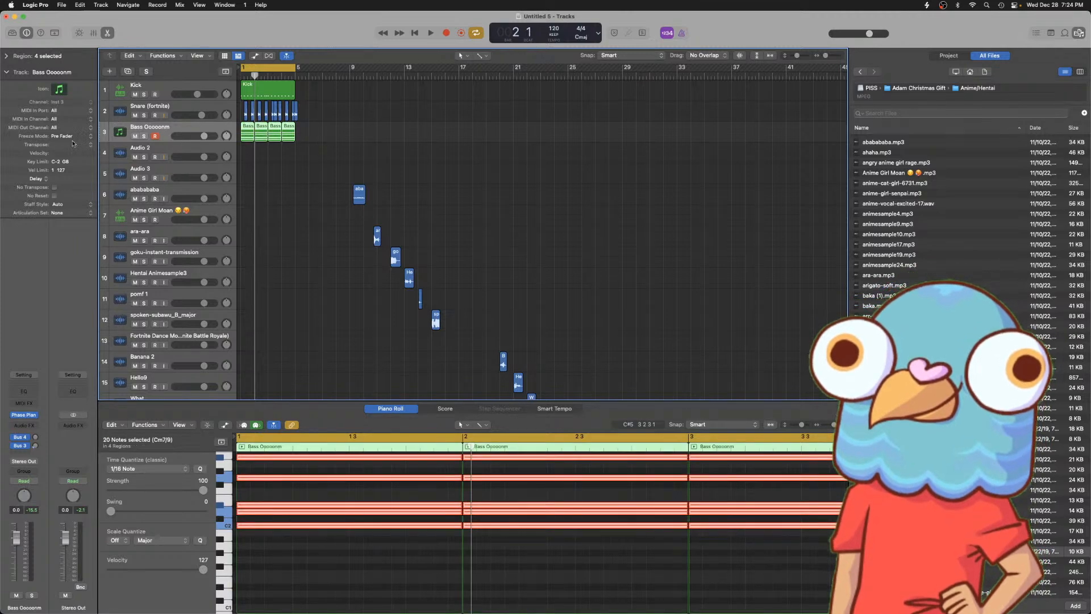
- Add an Arpeggiator MIDI effect to the Bass Ooooonm track and set a Grid pattern with steps 1, 3, 4 and 7 active
left_click(33, 404)
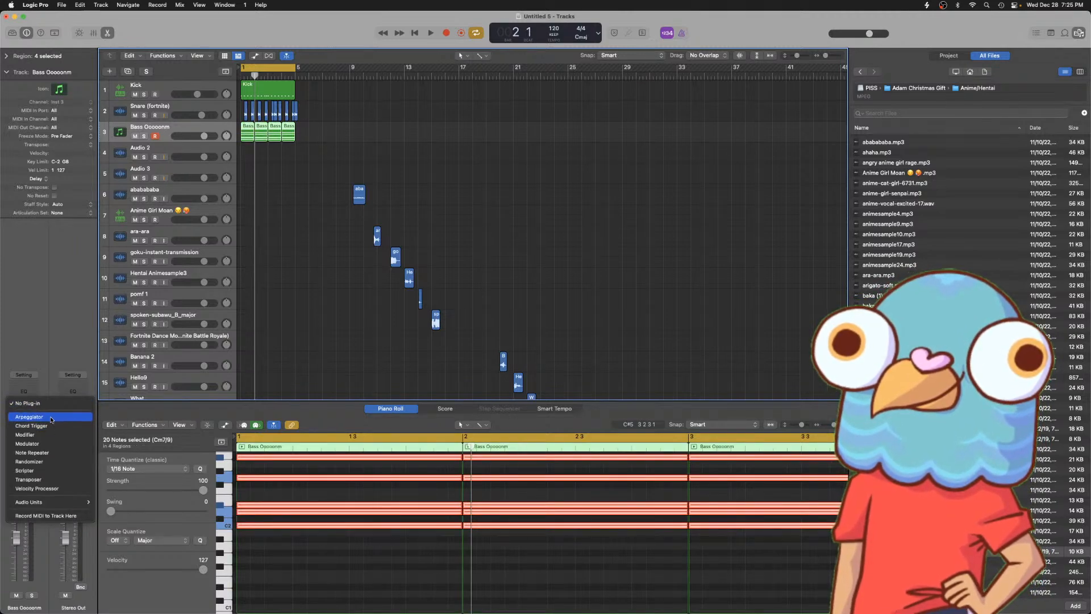
left_click(74, 411)
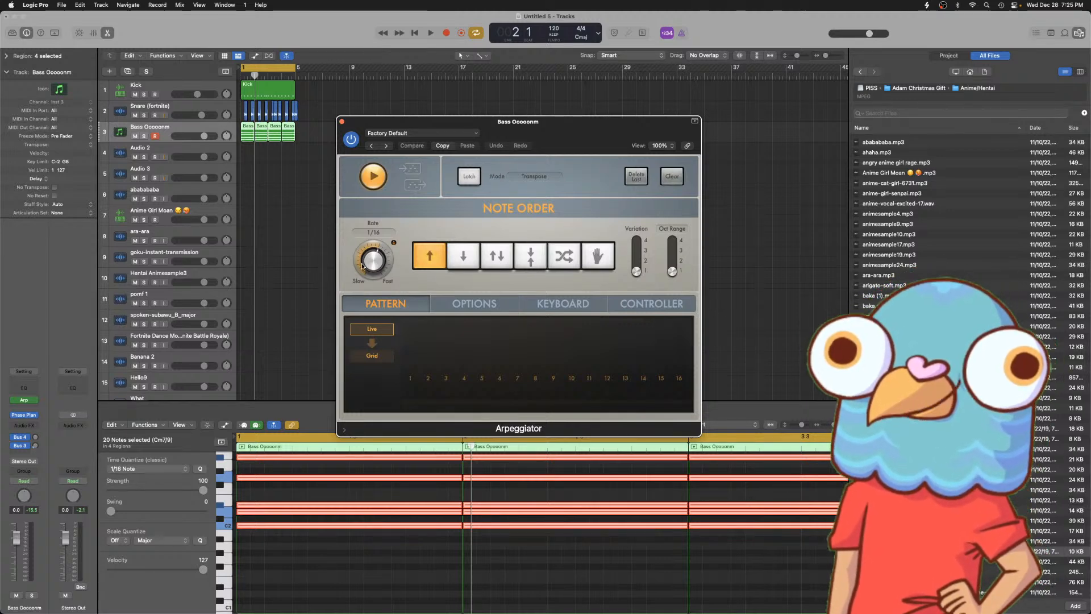
key("space")
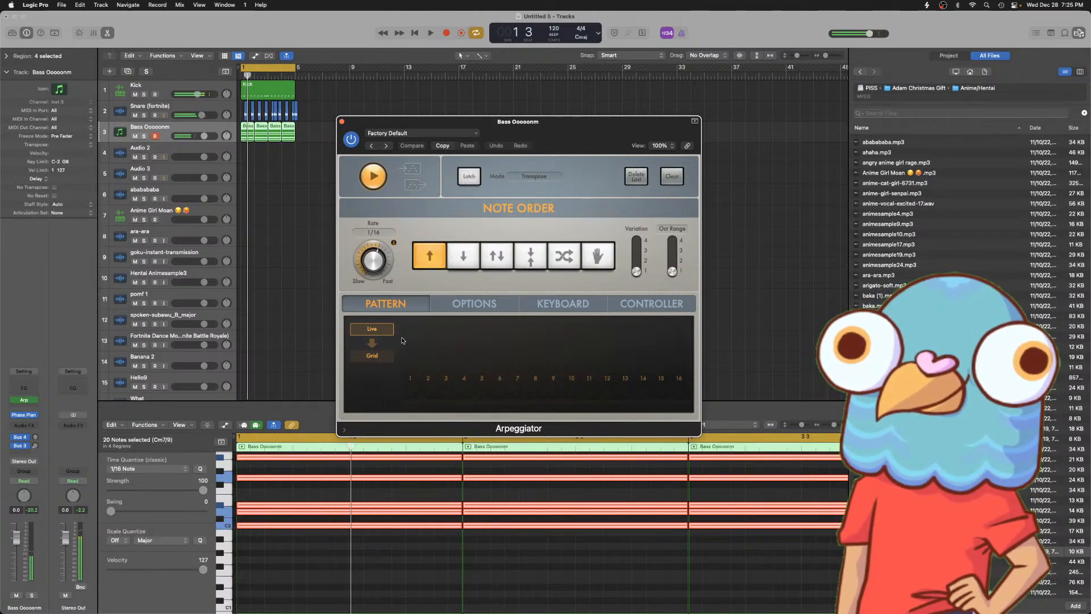
left_click(379, 360)
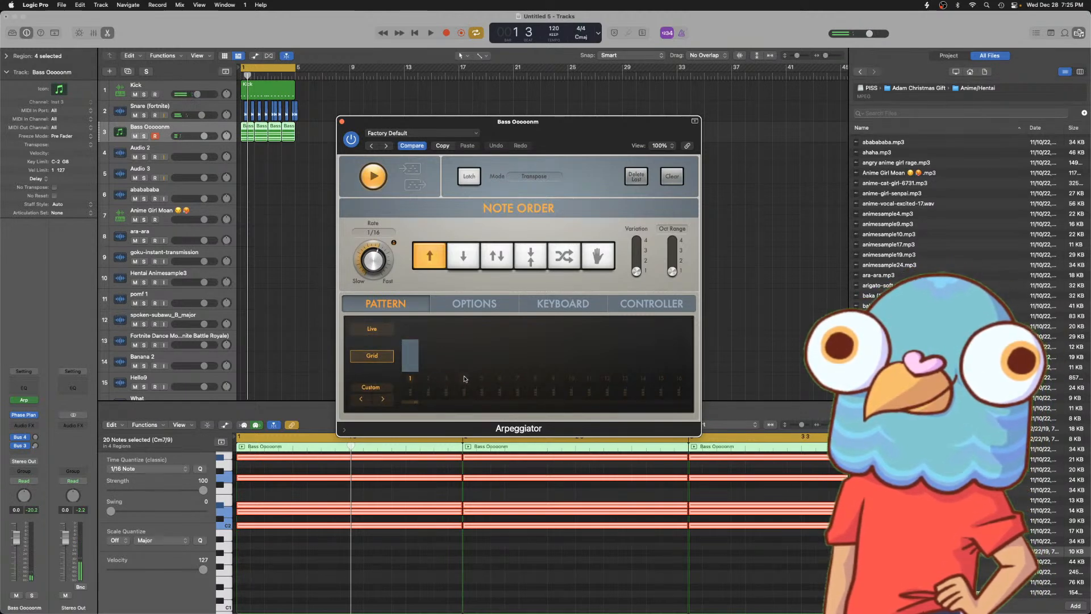
left_click(519, 380)
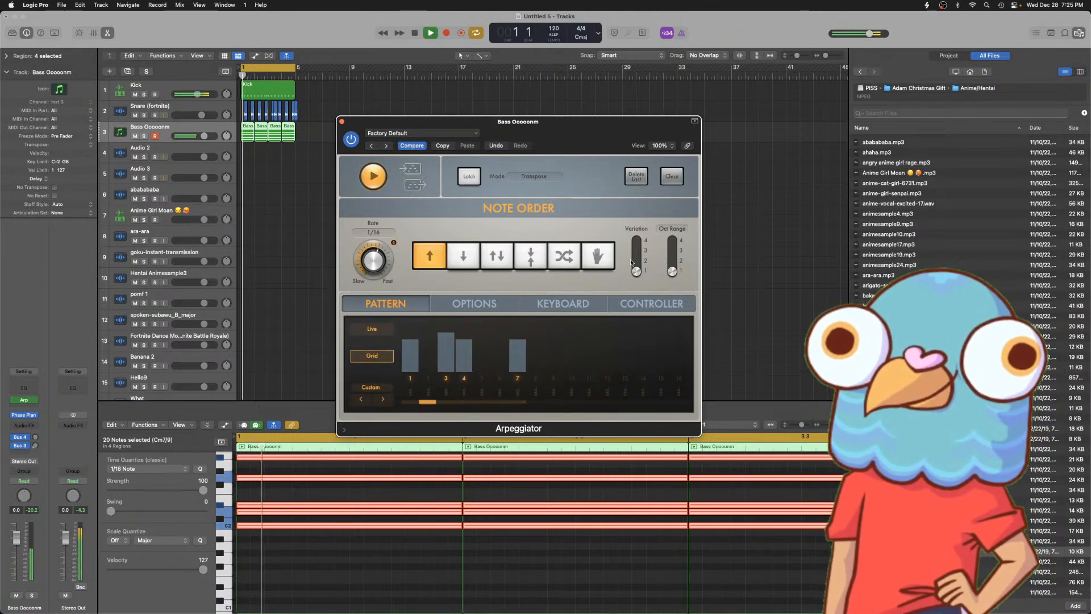
- Try the arpeggiator's Up/Down and Down note orders, settle on Up with variation 4, and close the arpeggiator
left_click(494, 260)
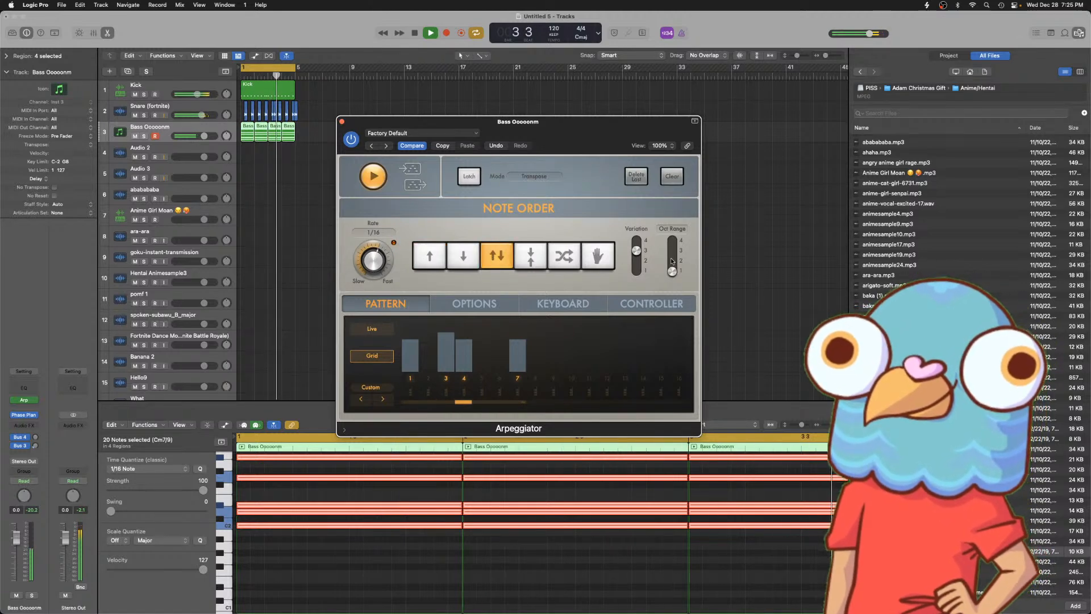
left_click(470, 256)
left_click(436, 257)
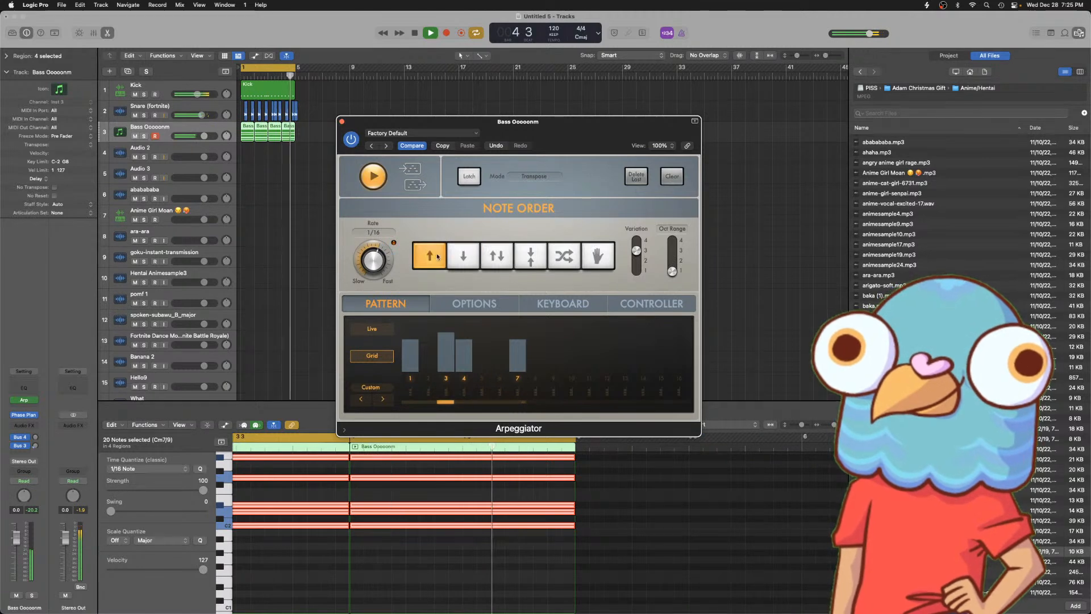
left_click_drag(634, 256, 636, 242)
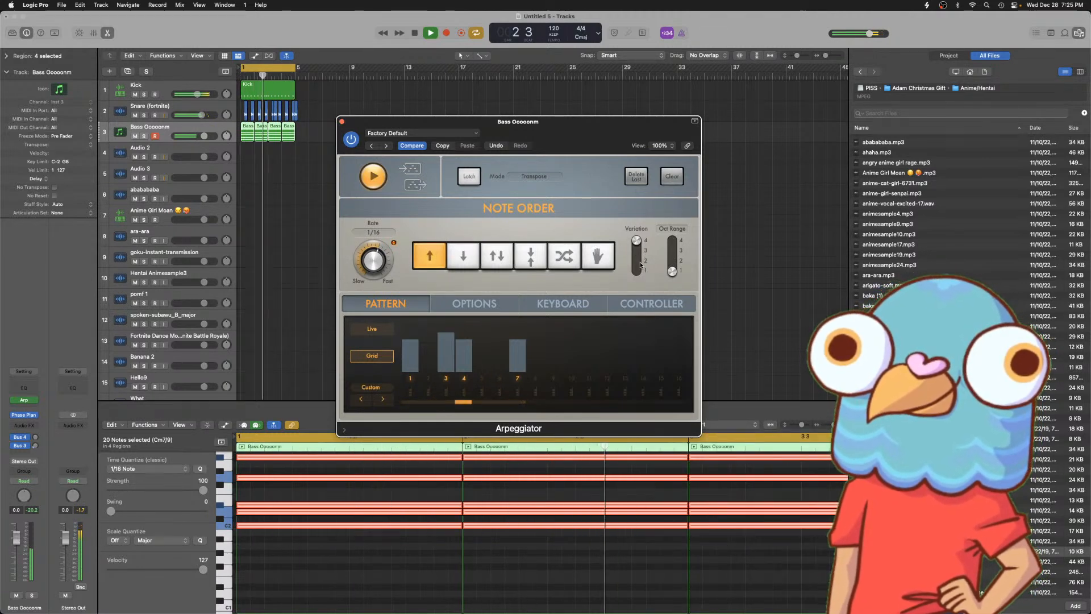
key("space")
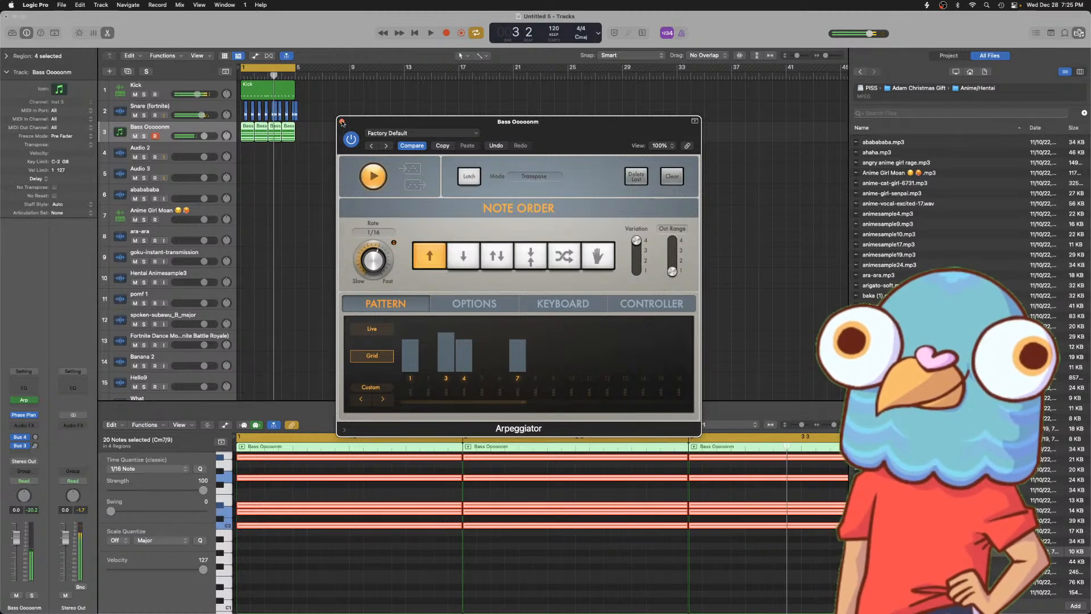
left_click(342, 121)
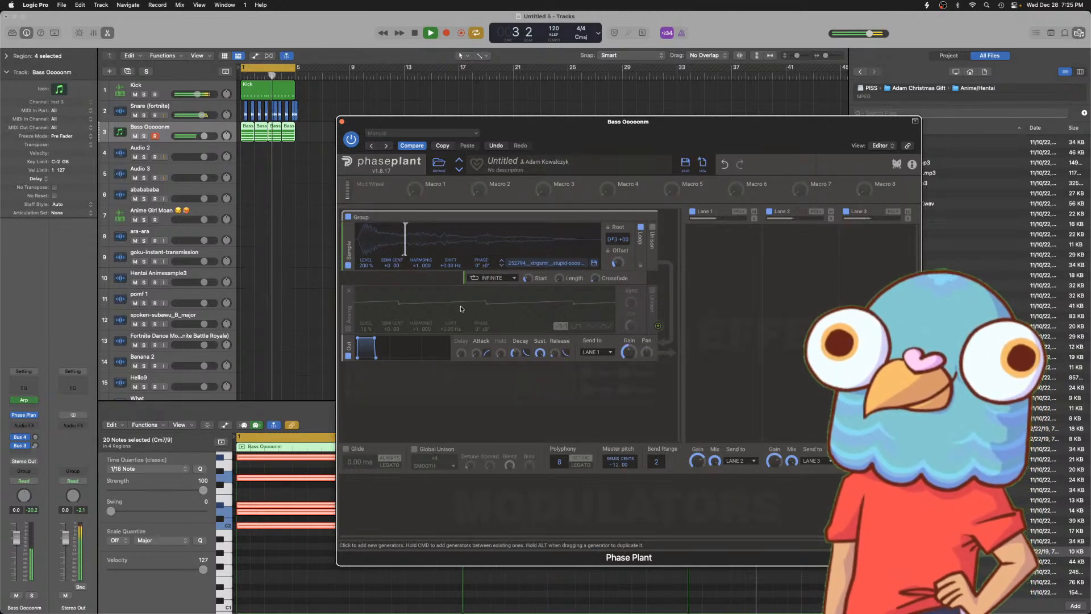
- Add a Distortion effect directly after the sampler in the bass patch and raise its drive during playback
key("space")
left_click(399, 387)
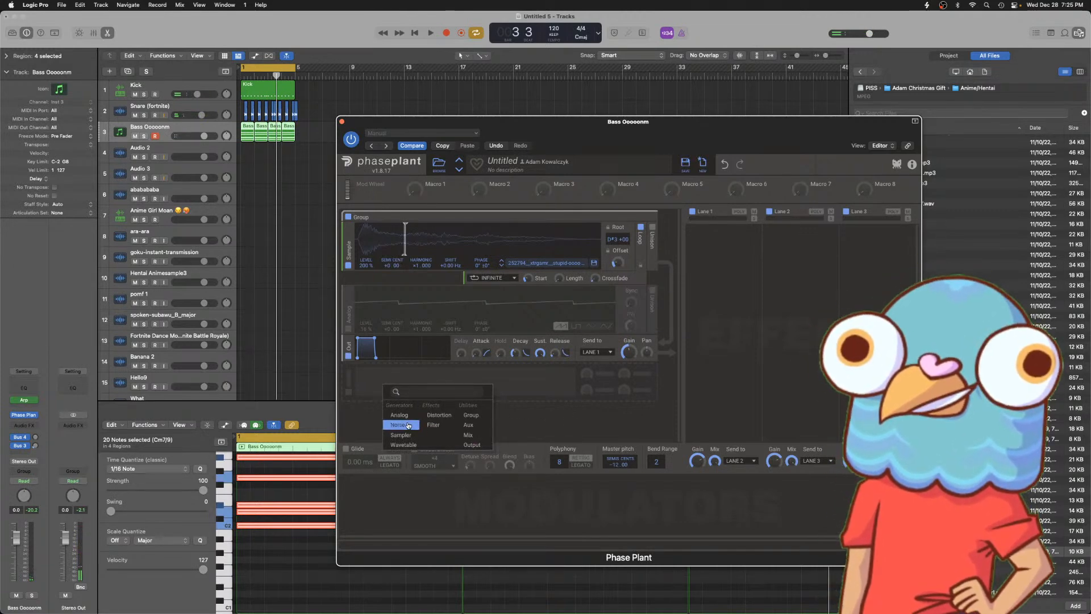
left_click(437, 419)
left_click_drag(347, 381, 346, 305)
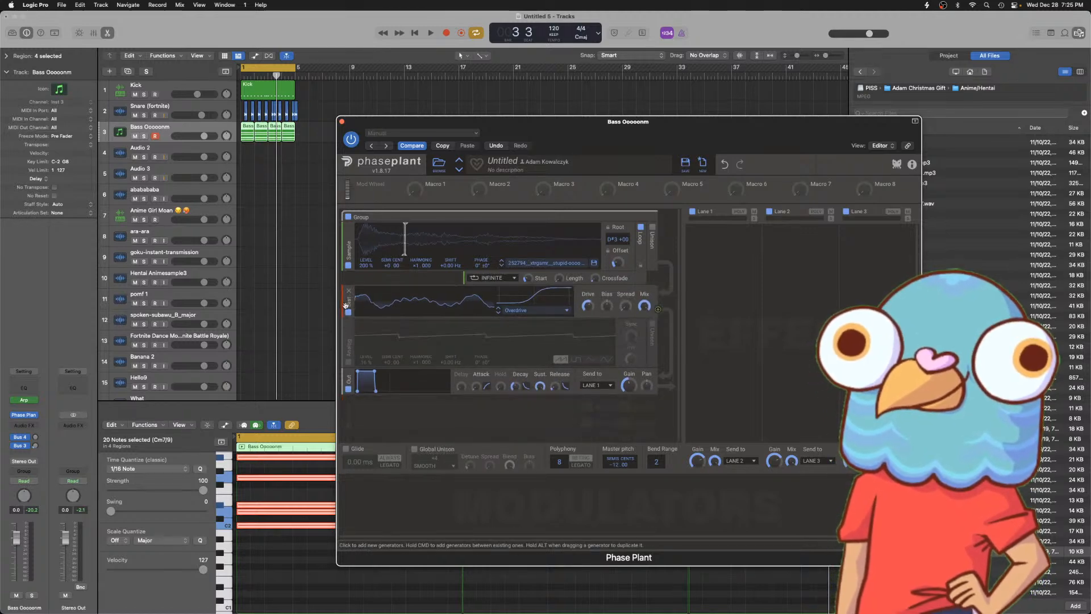
key("space")
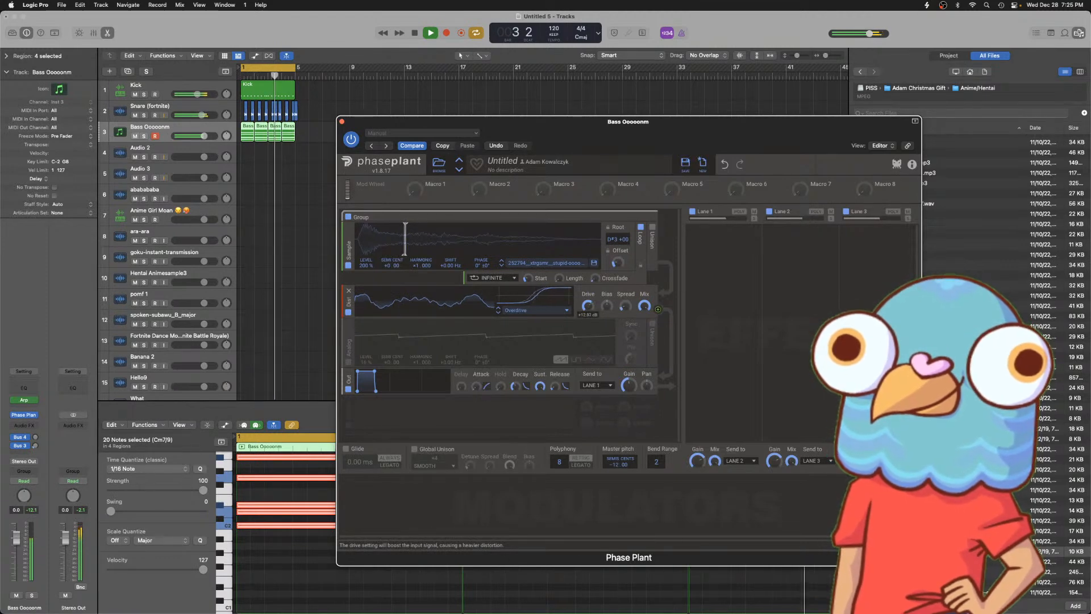
- Audition the Sine and Hard clip distortion types and settle on Saturate
left_click(526, 311)
left_click(529, 339)
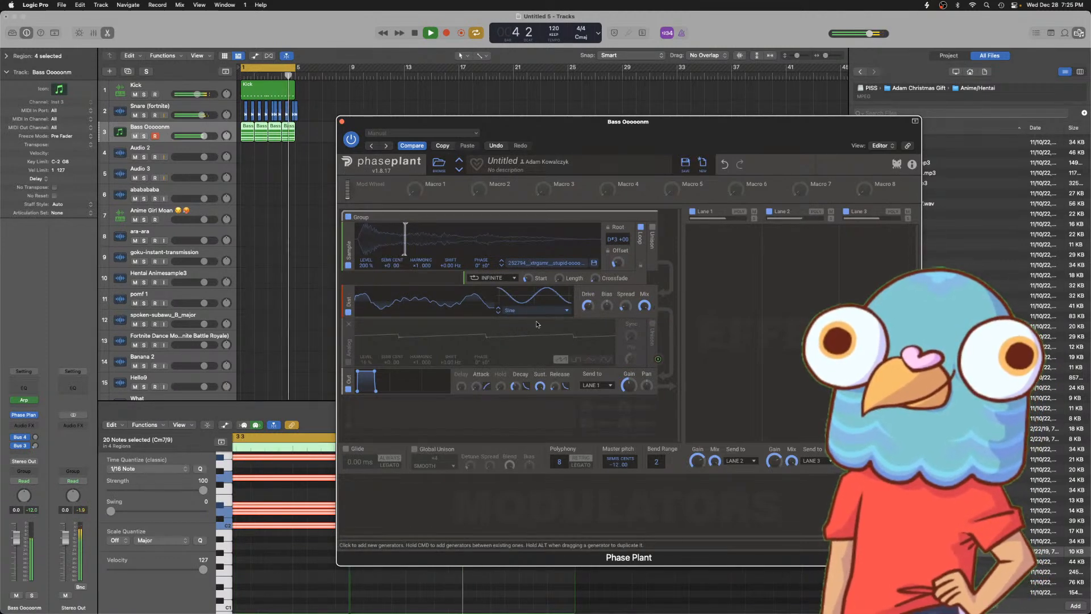
left_click(553, 311)
left_click(540, 348)
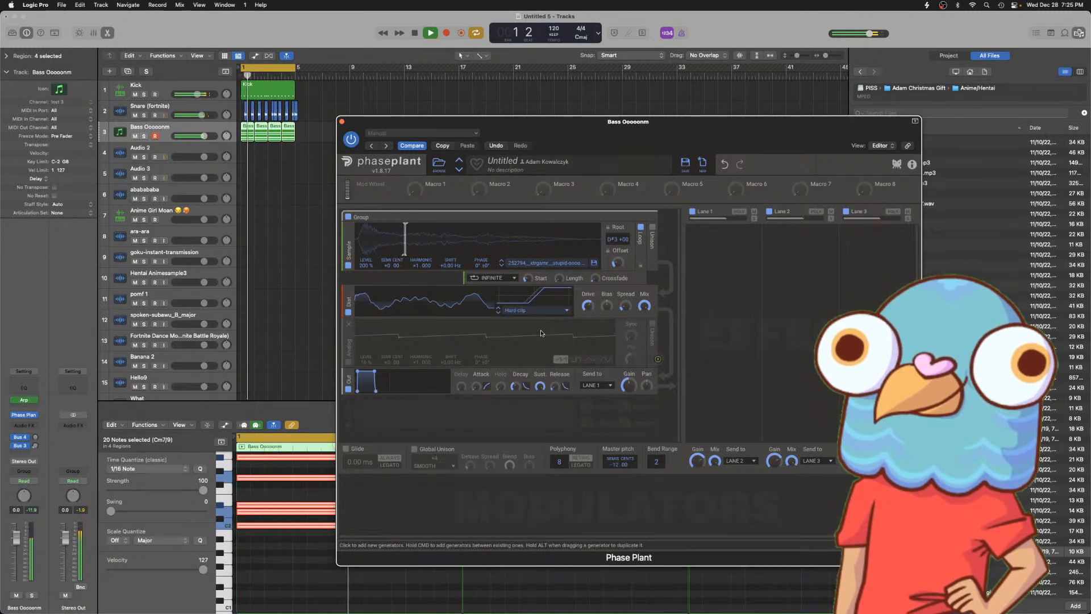
left_click(551, 311)
left_click(535, 324)
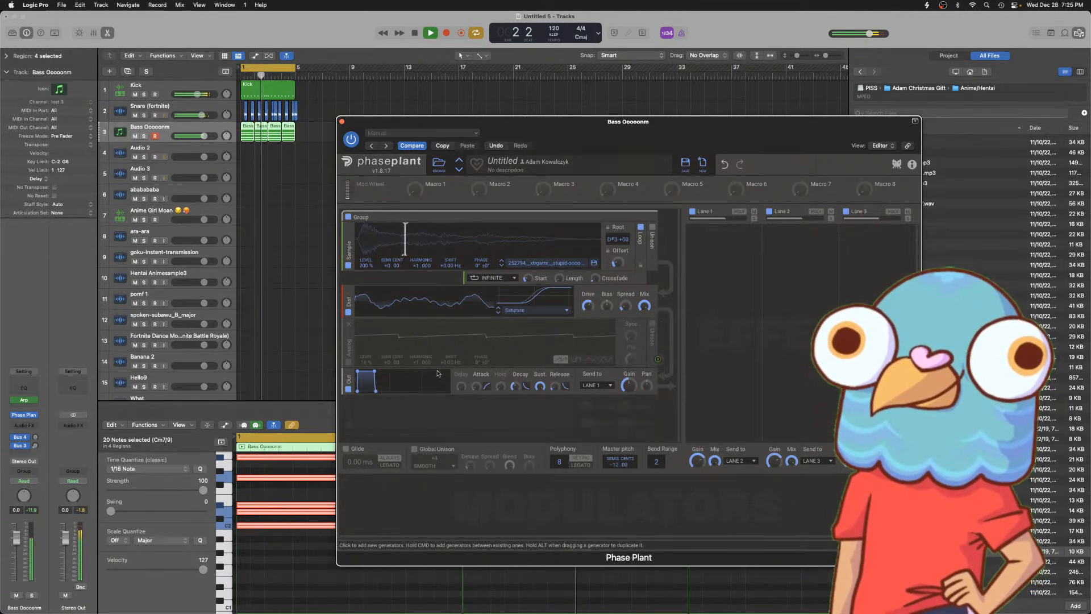
- Add a Filter after the distortion, set it to the notch type and adjust its Q
left_click(357, 412)
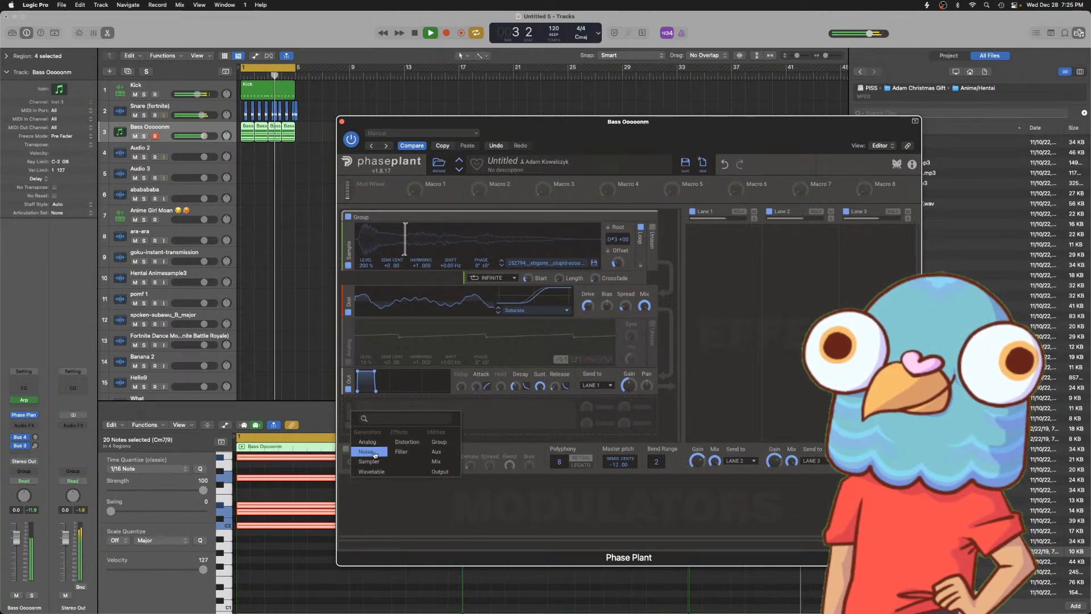
left_click(397, 454)
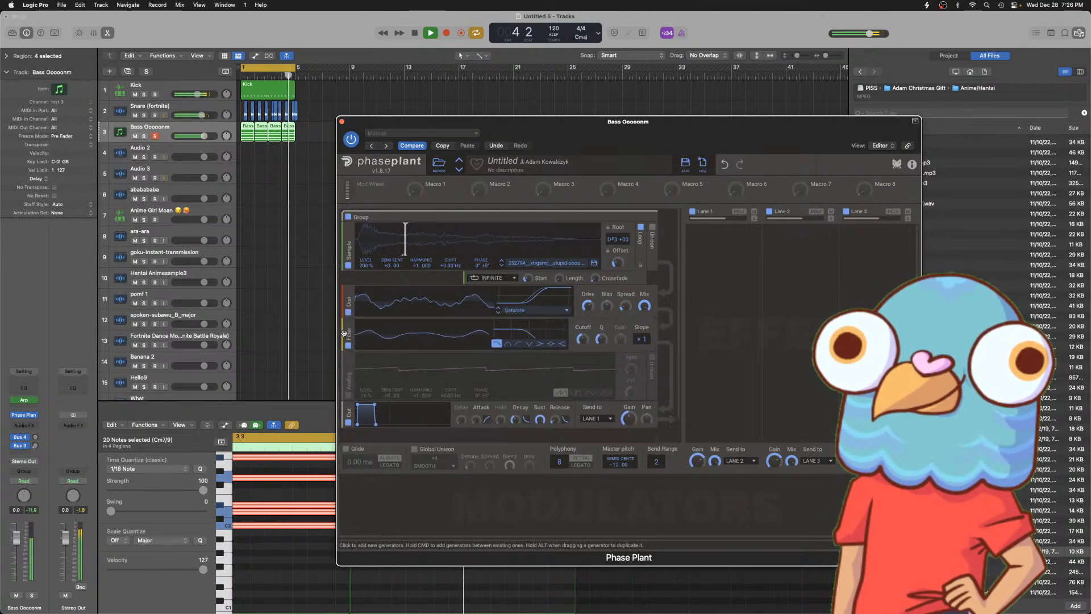
left_click(529, 343)
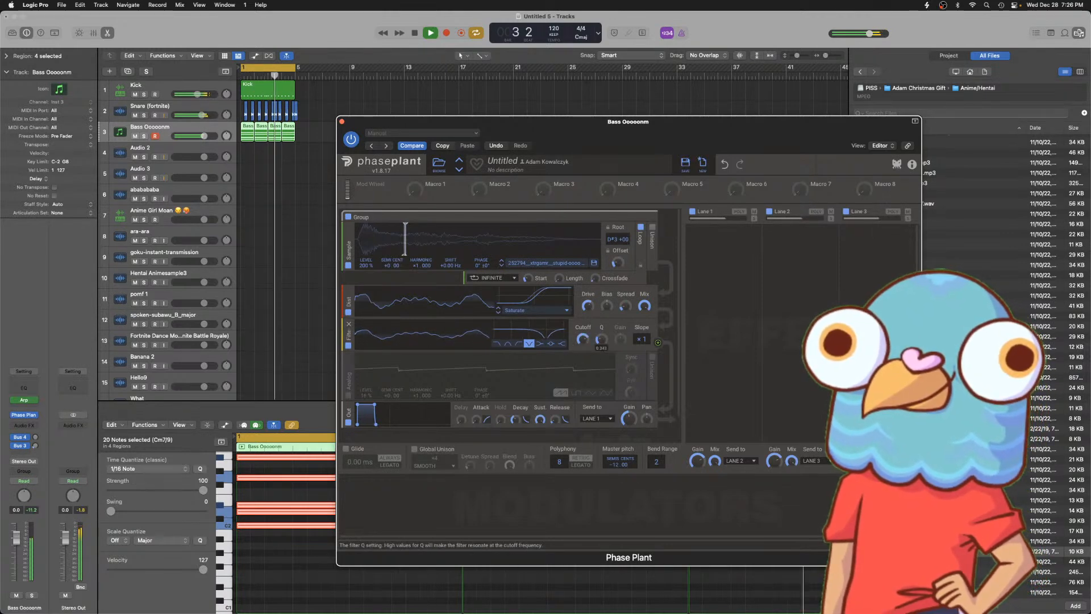
key("space")
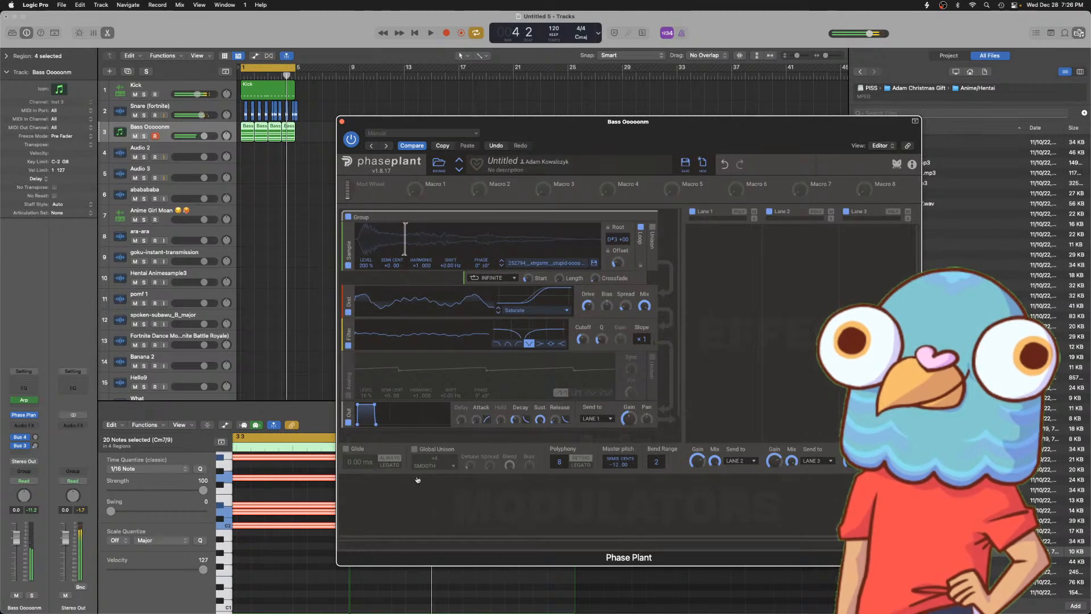
- Add a Random modulator to the filter cutoff, raise its smoothing and sync its rate at 4/16
left_click(366, 510)
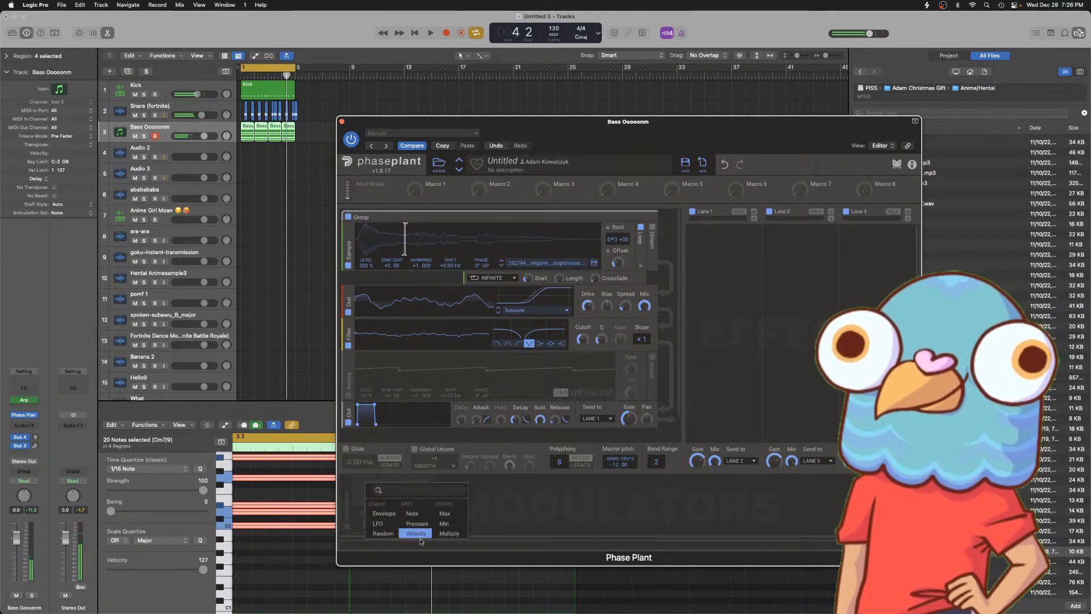
left_click(384, 532)
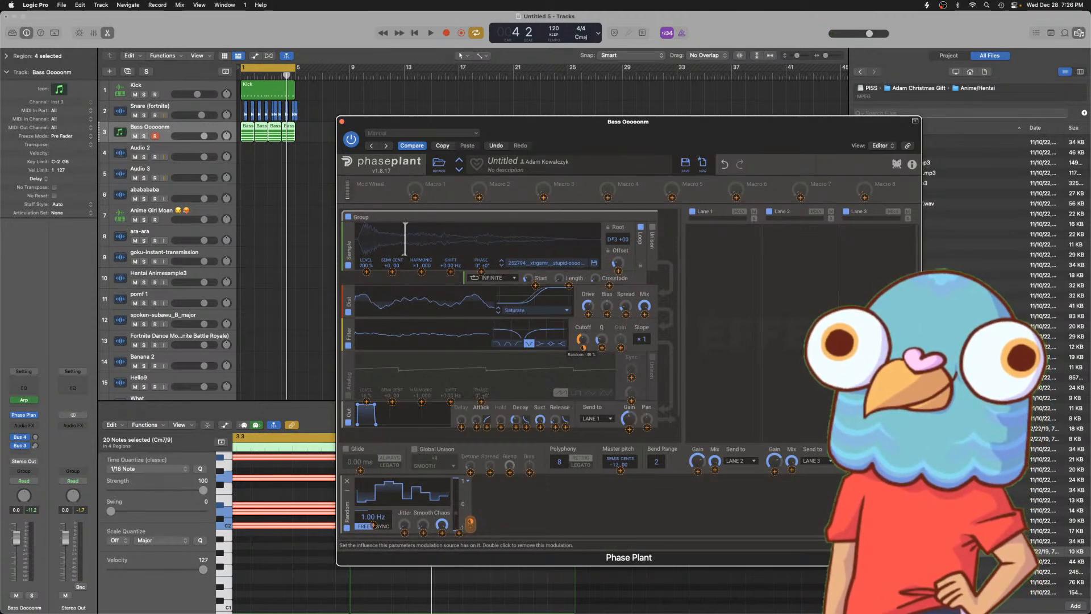
key("space")
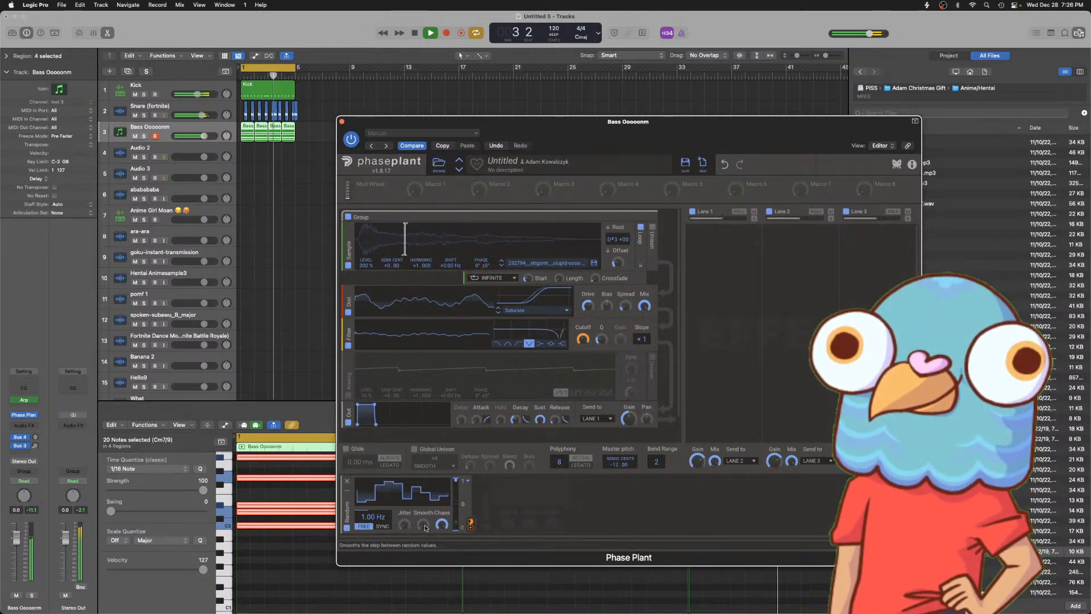
left_click_drag(423, 524, 423, 523)
left_click(382, 527)
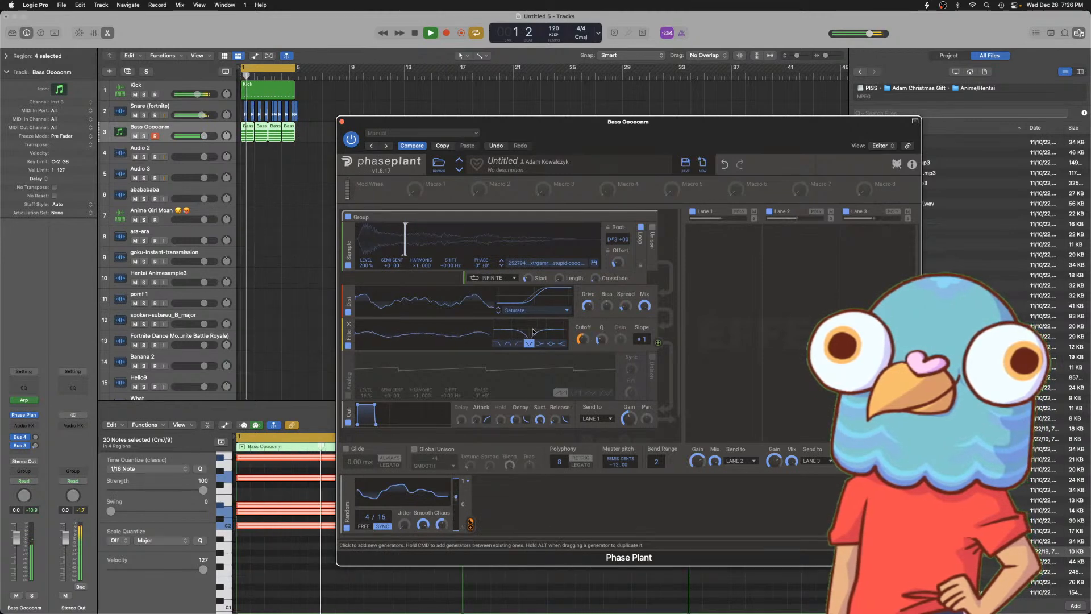
- Remove the unused Analog generator between the filter and the output
scroll(534, 328, "down", 2)
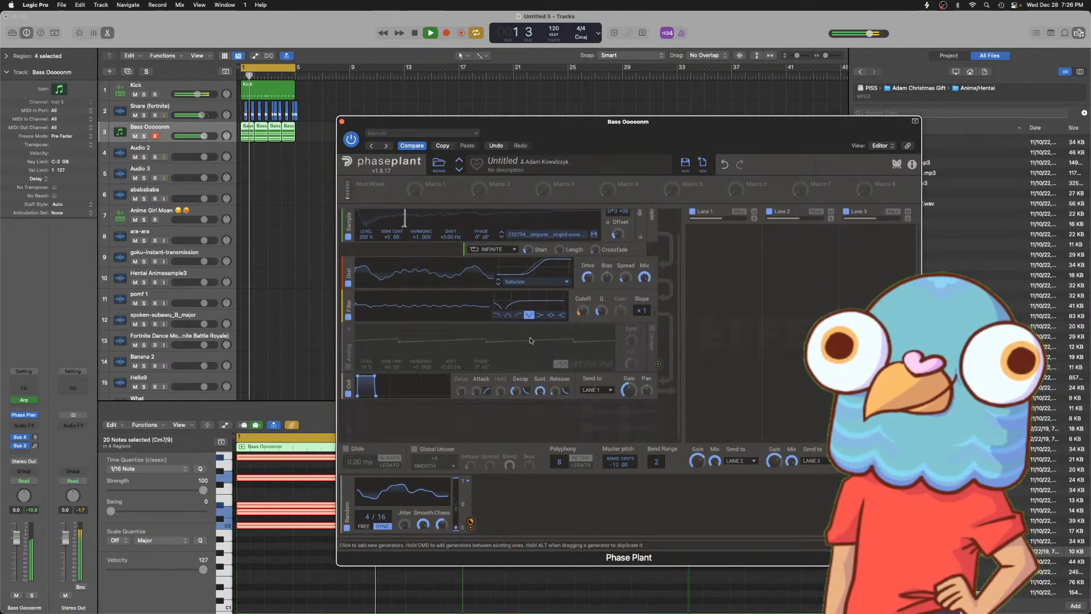
left_click(349, 368)
left_click_drag(349, 351, 344, 432)
key("space")
left_click(349, 357)
- Add a second generator group below the sample group and give it its own Output
left_click(363, 405)
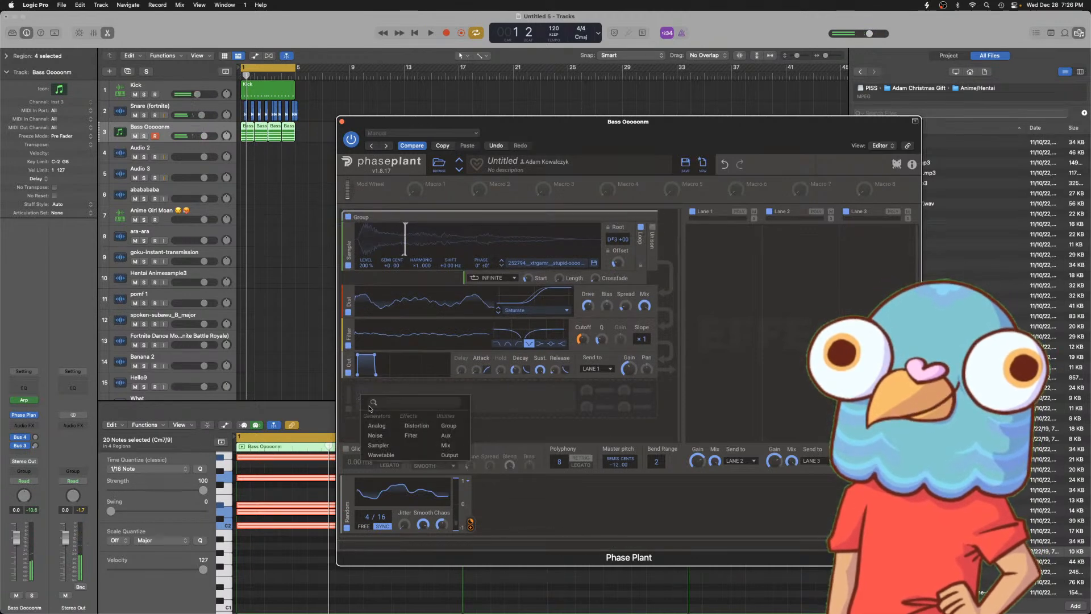
left_click(445, 436)
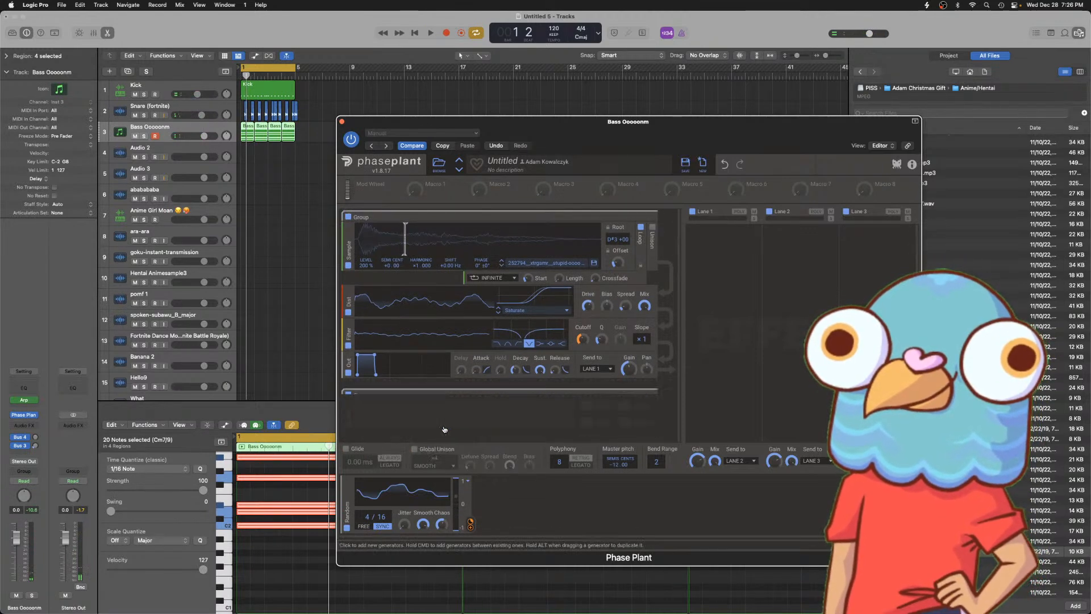
left_click(357, 424)
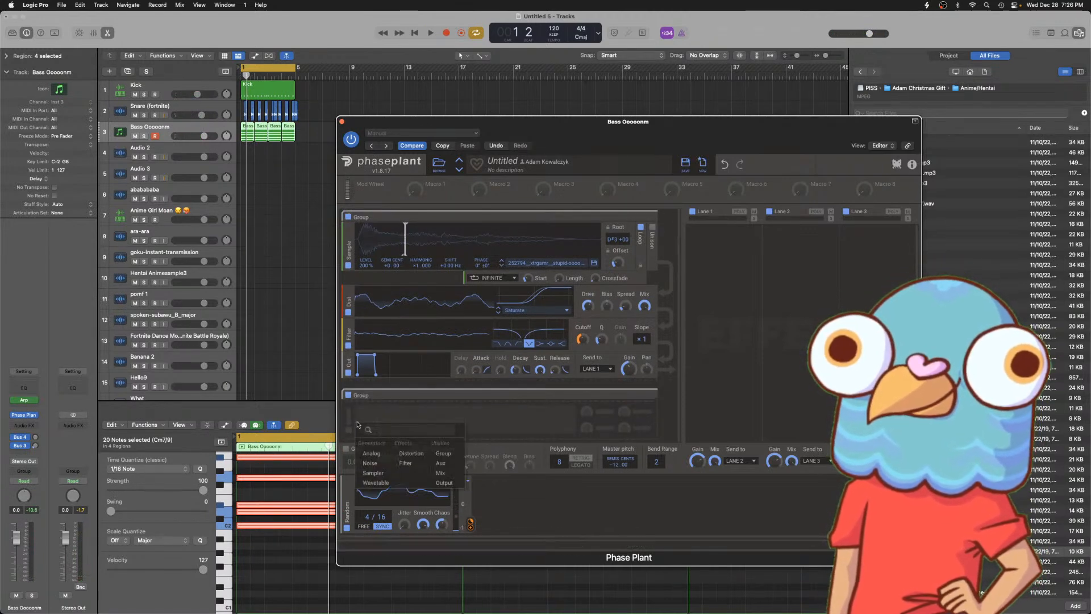
left_click(442, 484)
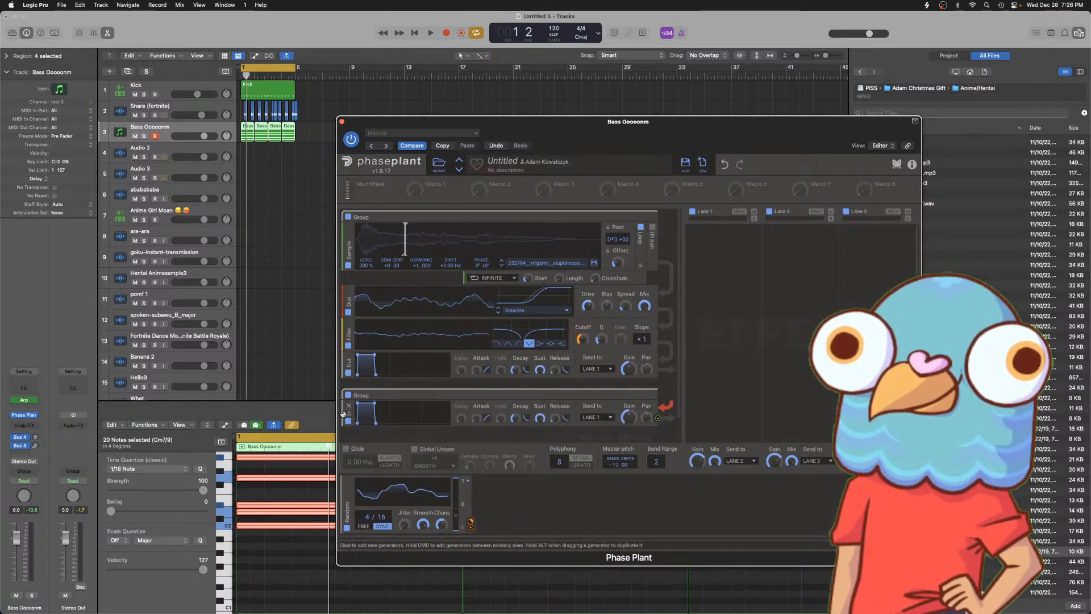
- Add an Analog generator ahead of the second group's output, set it to a triangle wave and play it back
left_click(350, 437)
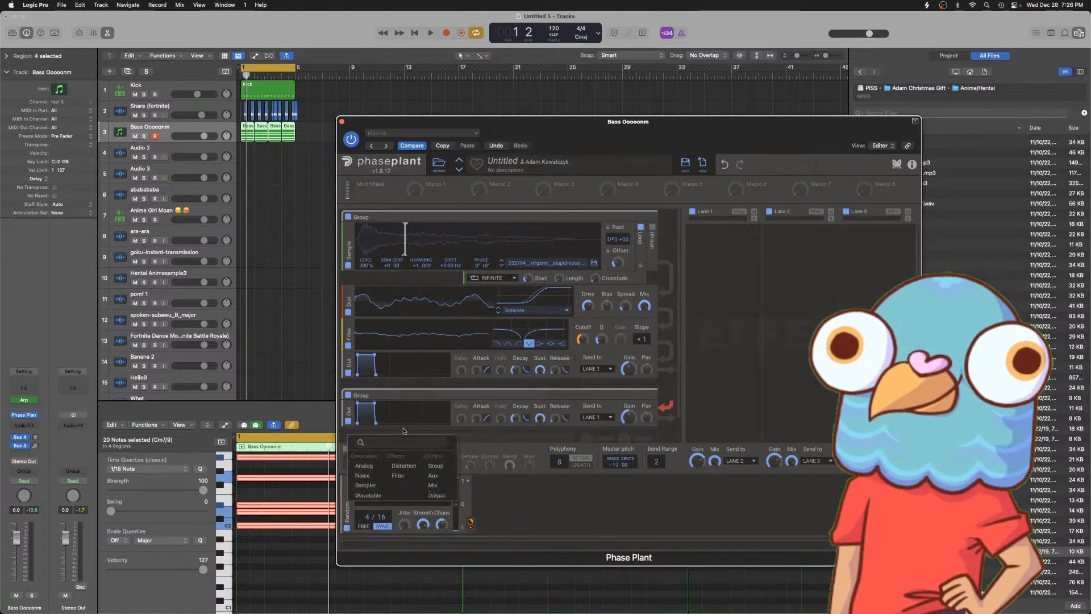
left_click(379, 467)
scroll(357, 432, "down", 3)
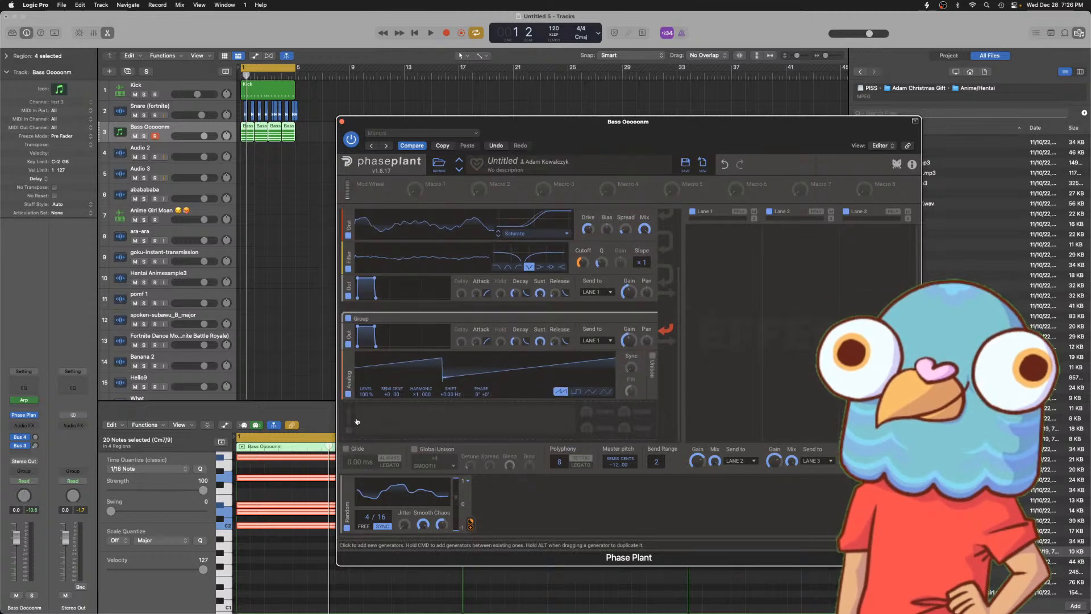
left_click_drag(349, 374, 350, 339)
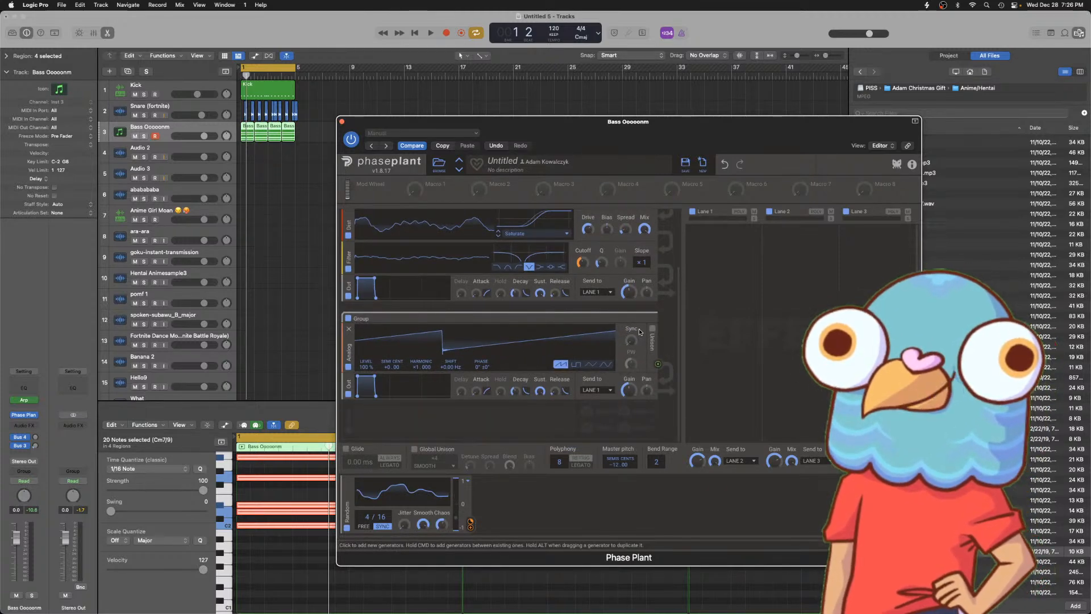
left_click(592, 367)
key("space")
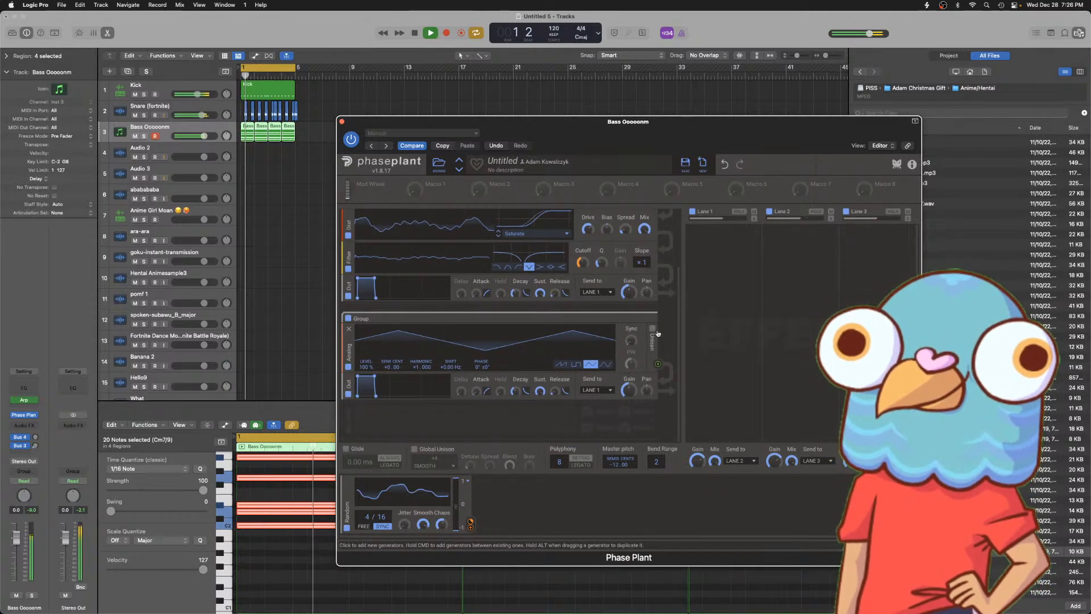
- Insert an Overdrive distortion between the triangle oscillator and the second group's output and adjust its drive
left_click(418, 412)
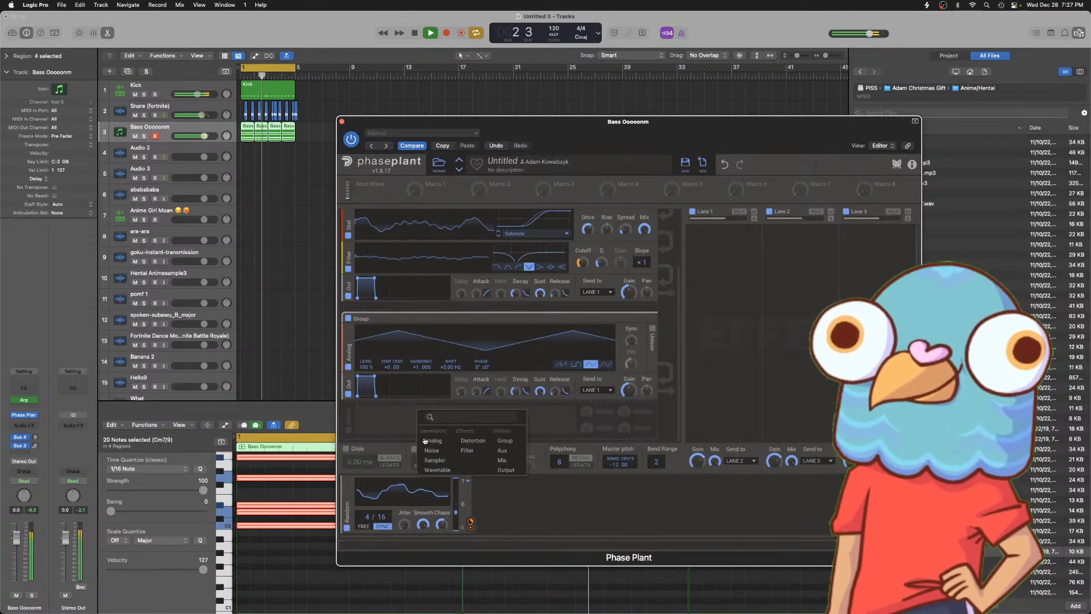
left_click(473, 441)
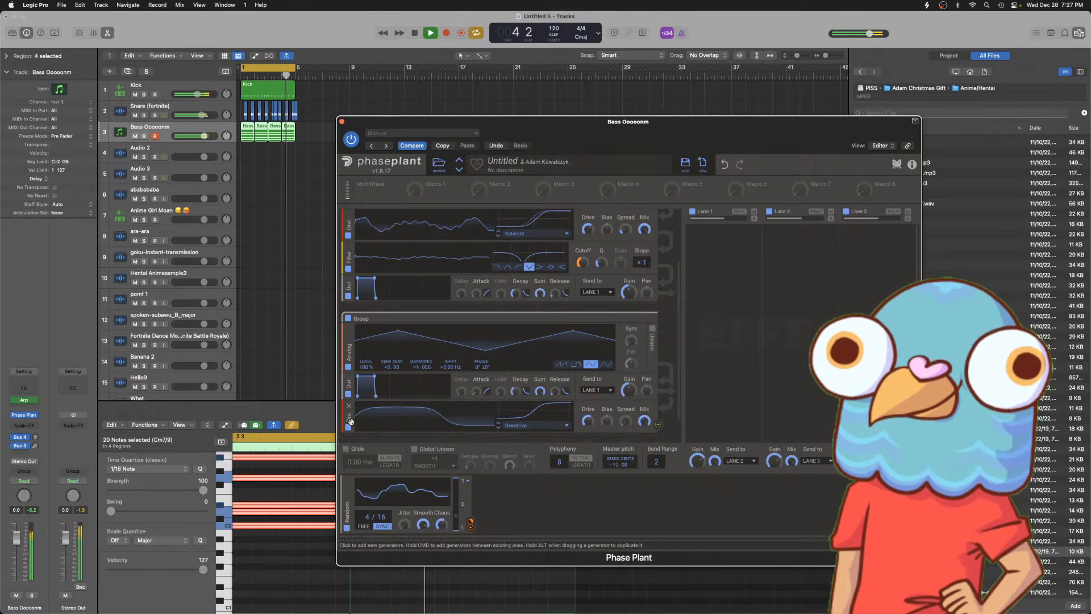
left_click_drag(350, 421, 350, 391)
left_click_drag(588, 397, 588, 392)
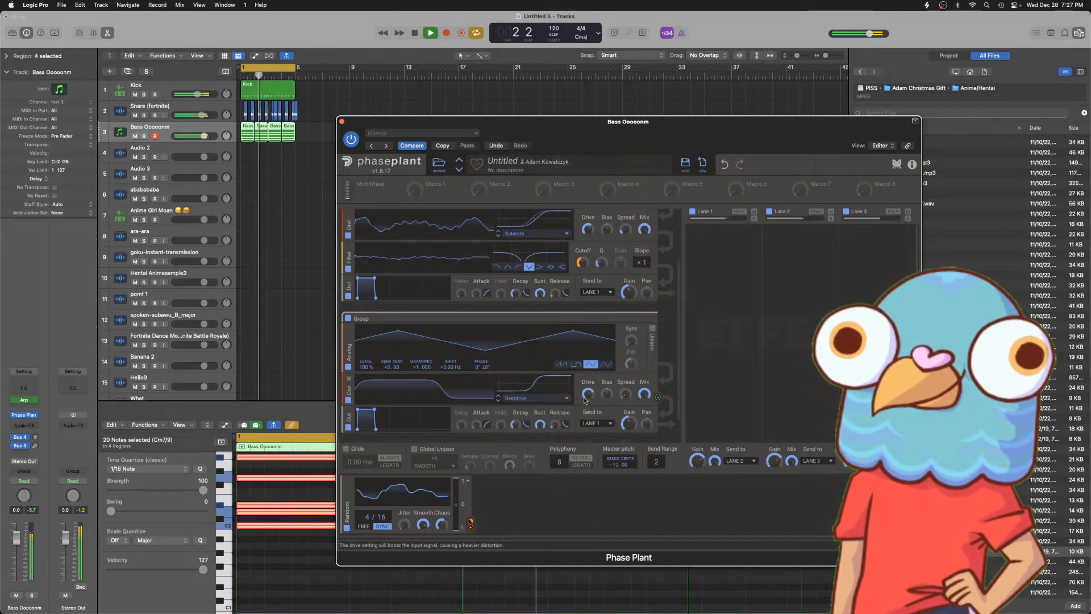
- Route the sample group's output to Lane 2
left_click(609, 423)
left_click(599, 292)
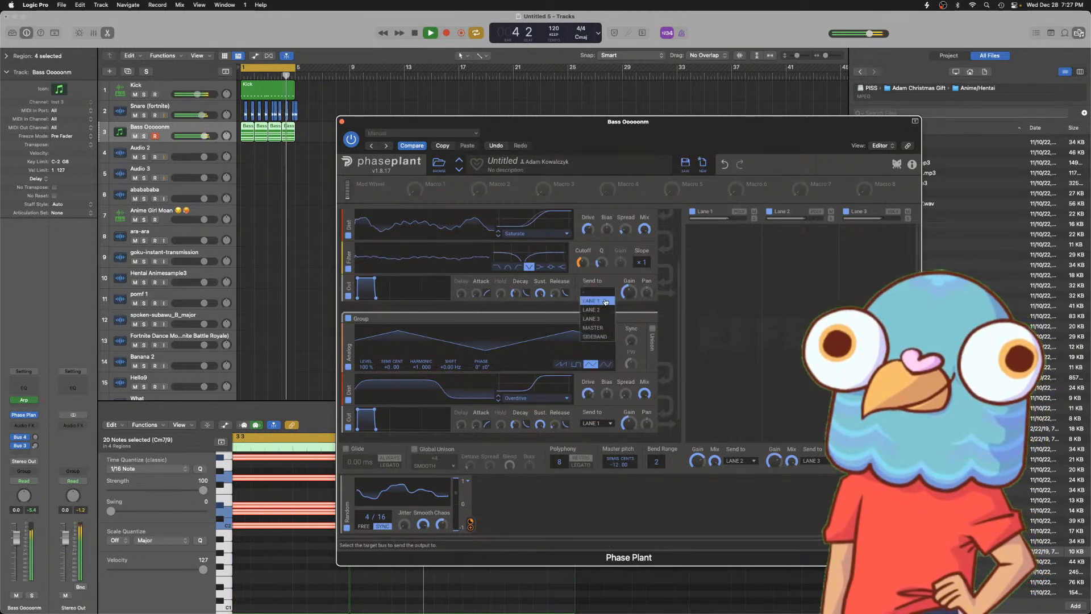
left_click(602, 309)
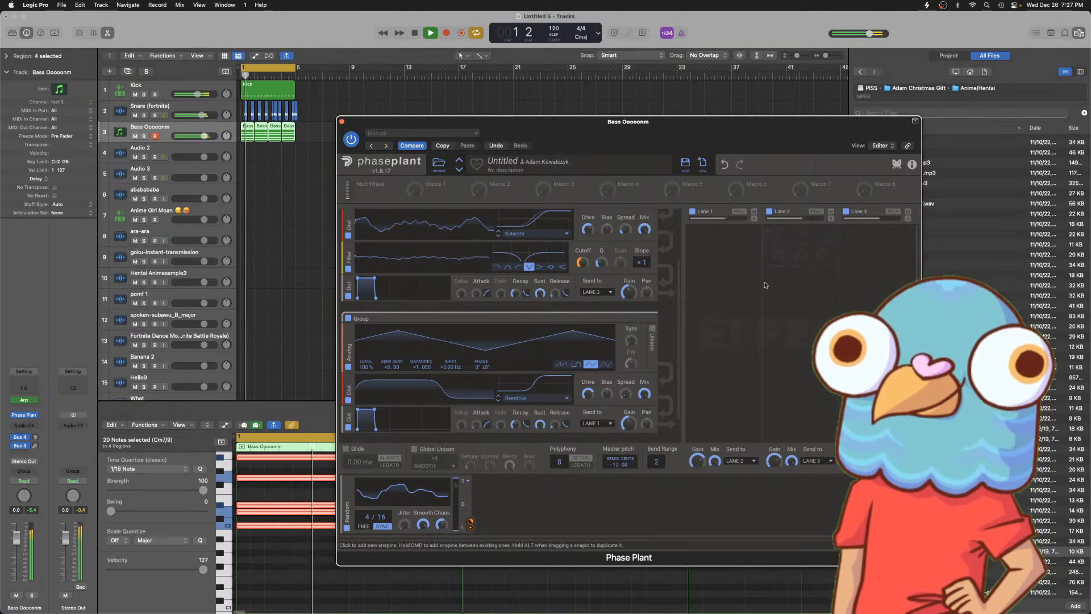
scroll(599, 297, "up", 3)
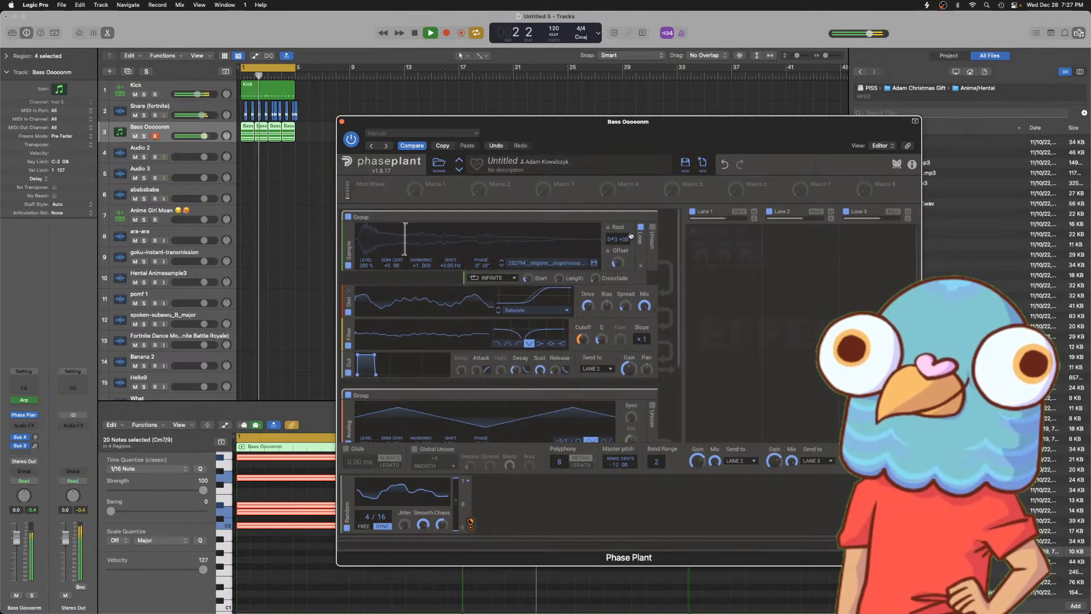
scroll(390, 305, "down", 3)
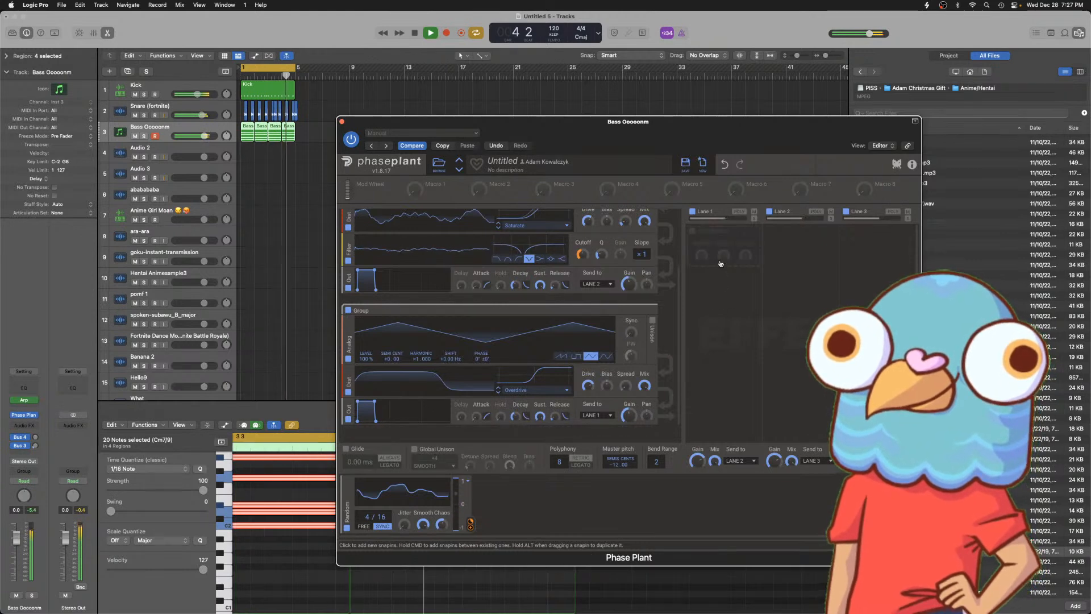
- Set the pitch bend range to 12 semitones and play back the loop
key("space")
left_click(721, 241)
left_click(627, 469)
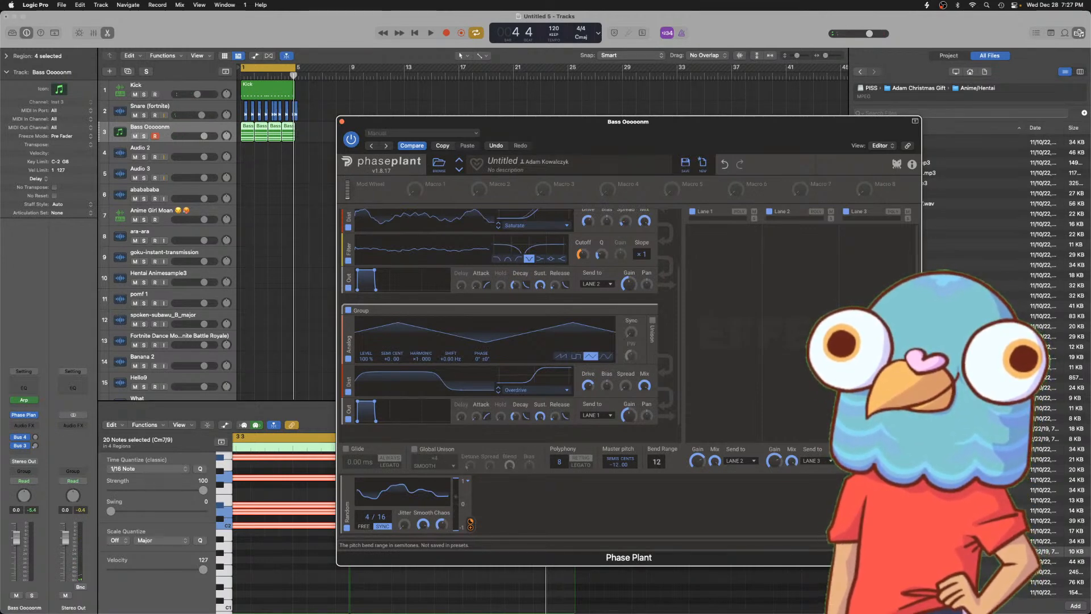
key("space")
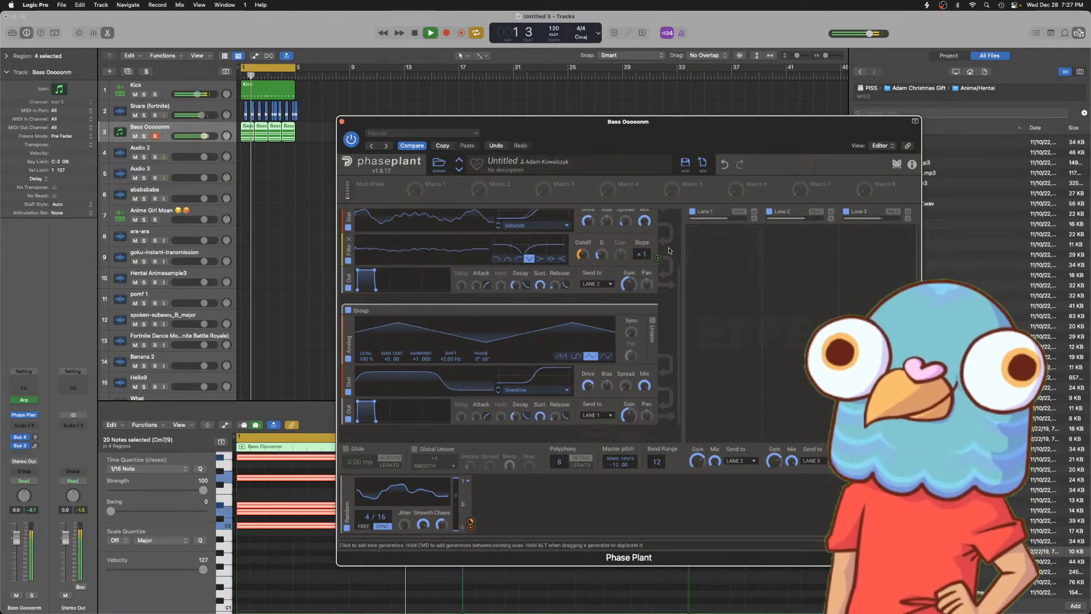
scroll(633, 260, "up", 3)
key("space")
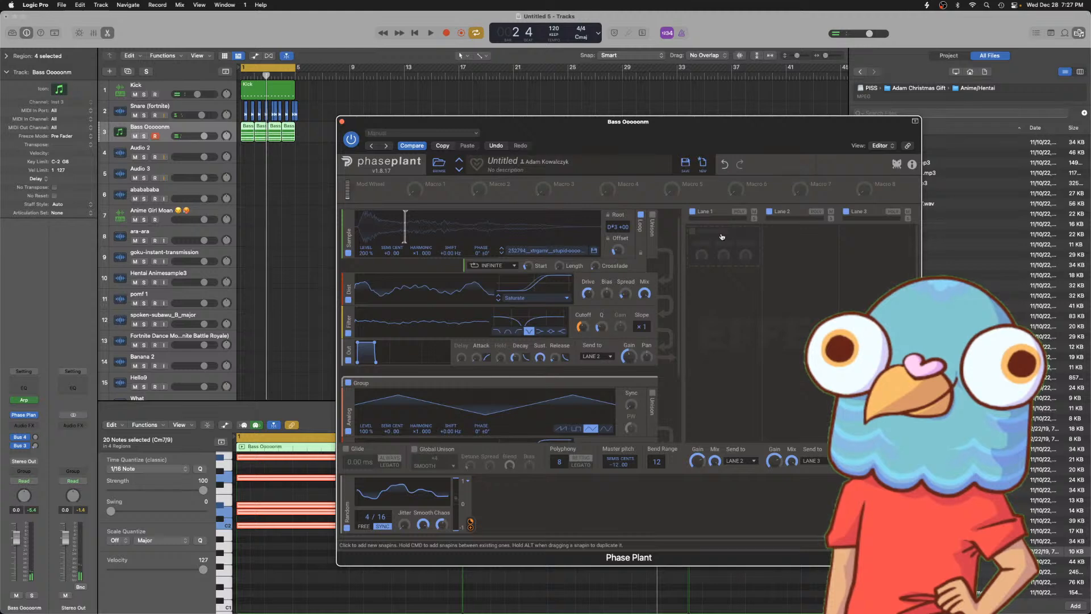
- Add a Compressor to Lane 1 and play back the loop
left_click(722, 236)
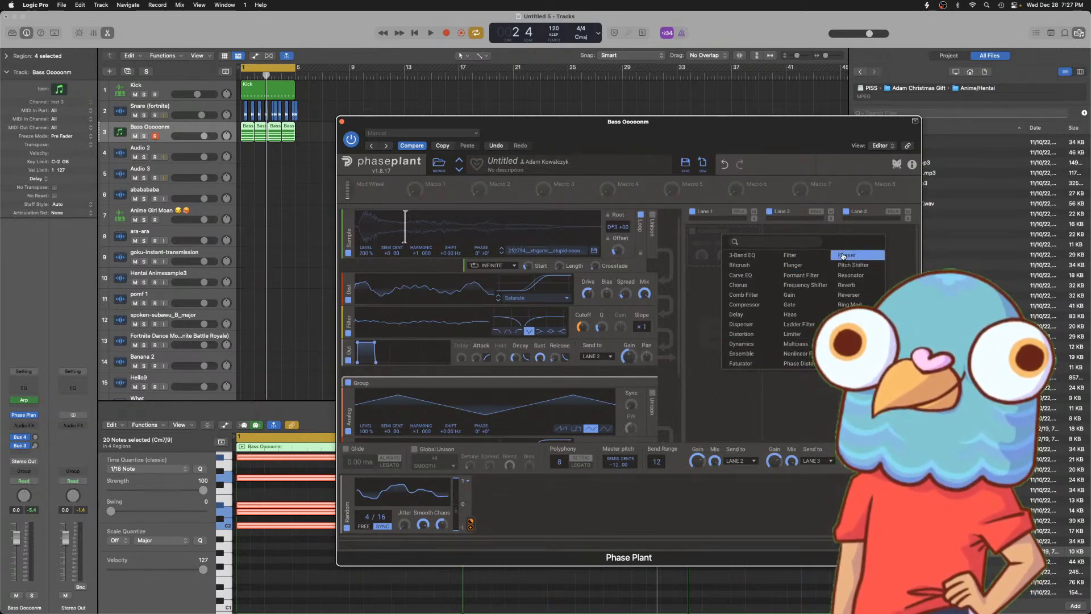
left_click(750, 303)
key("space")
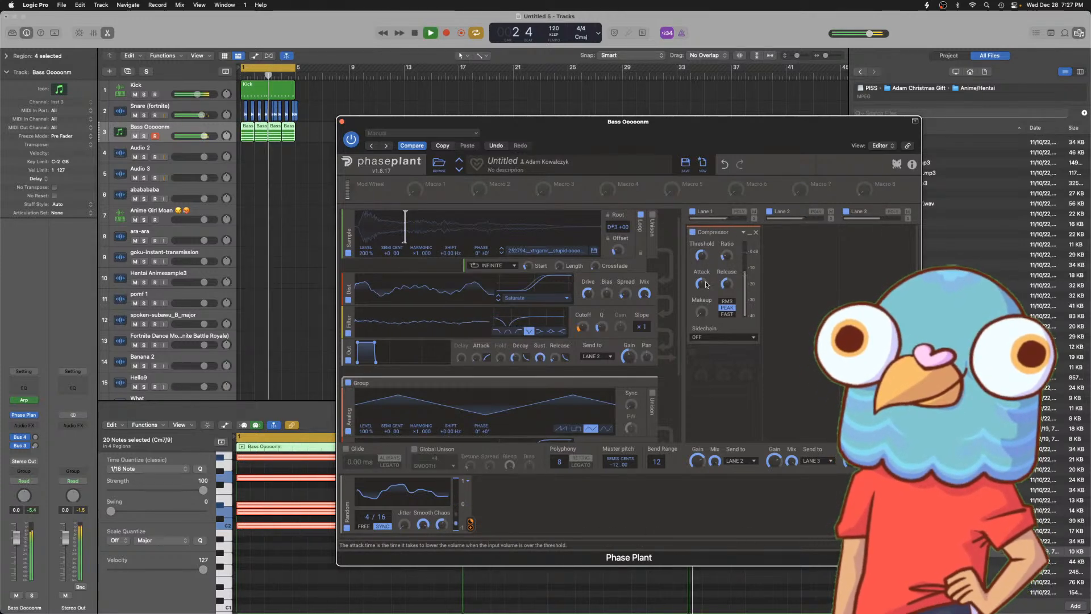
left_click(820, 236)
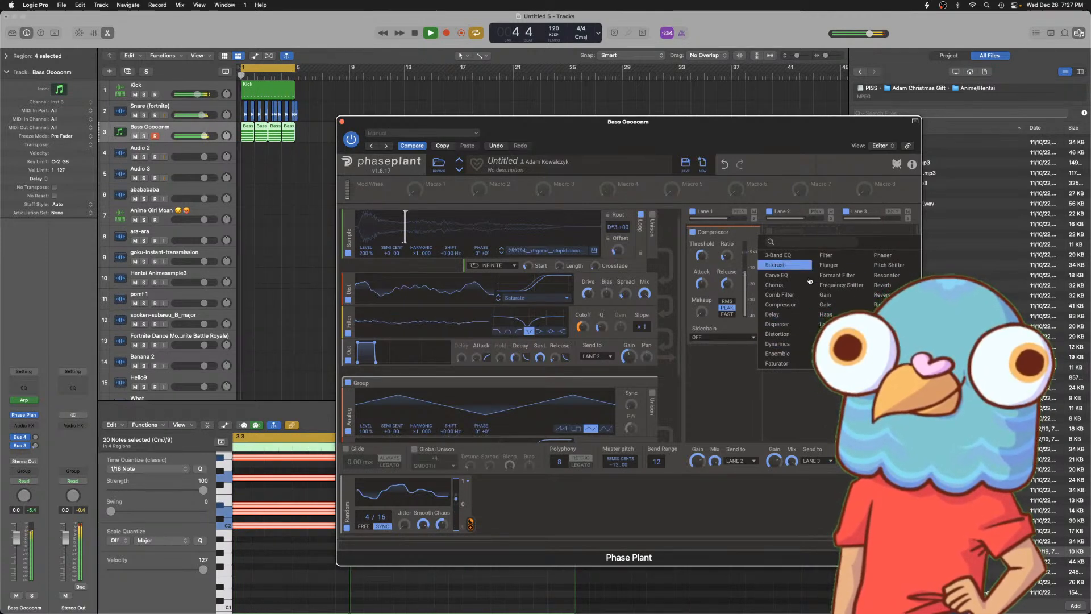
left_click(826, 256)
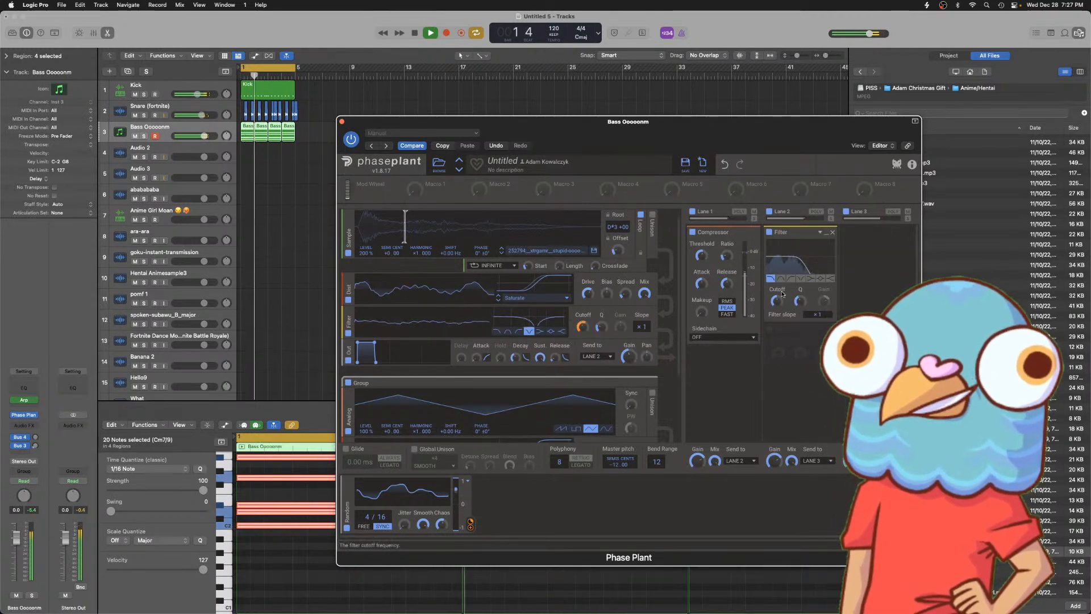
left_click(781, 278)
mouse_move(777, 301)
left_mouse_down()
mouse_move(776, 319)
mouse_move(777, 301)
left_mouse_up()
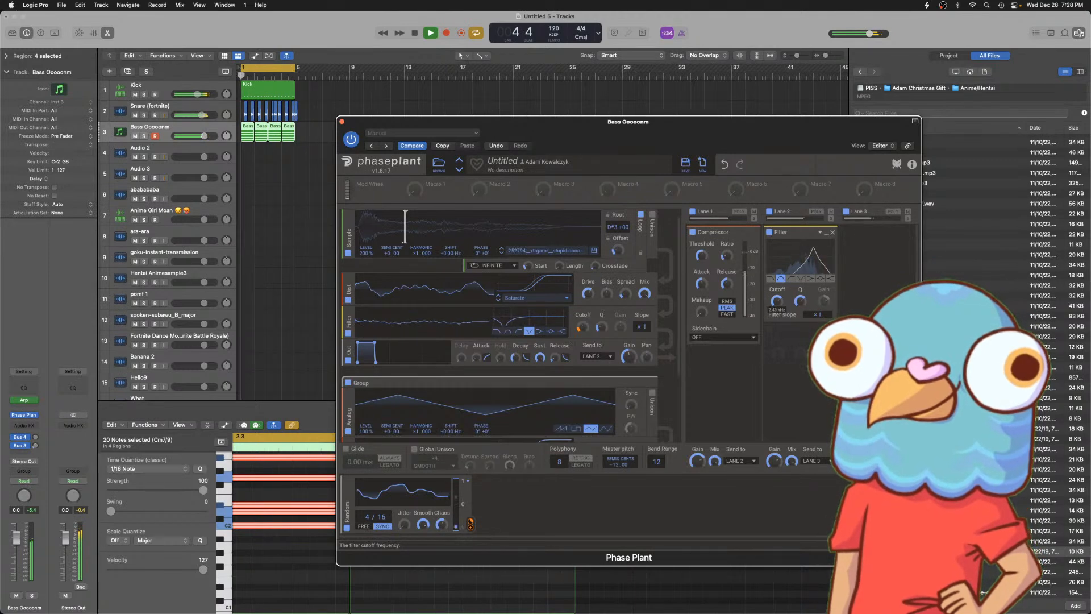
left_click(470, 527)
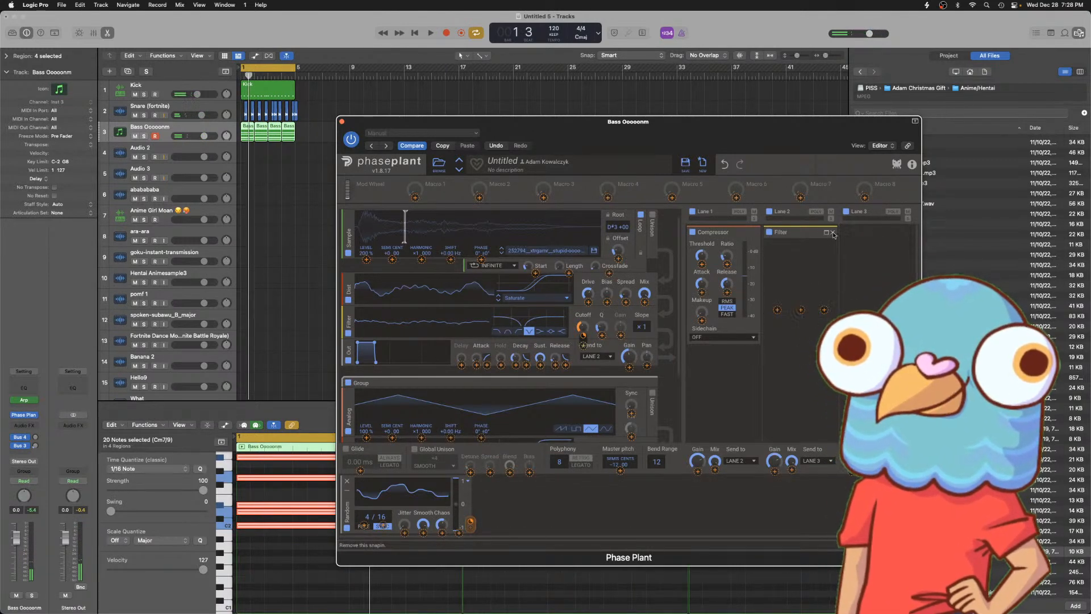
left_click(743, 261)
left_click(832, 233)
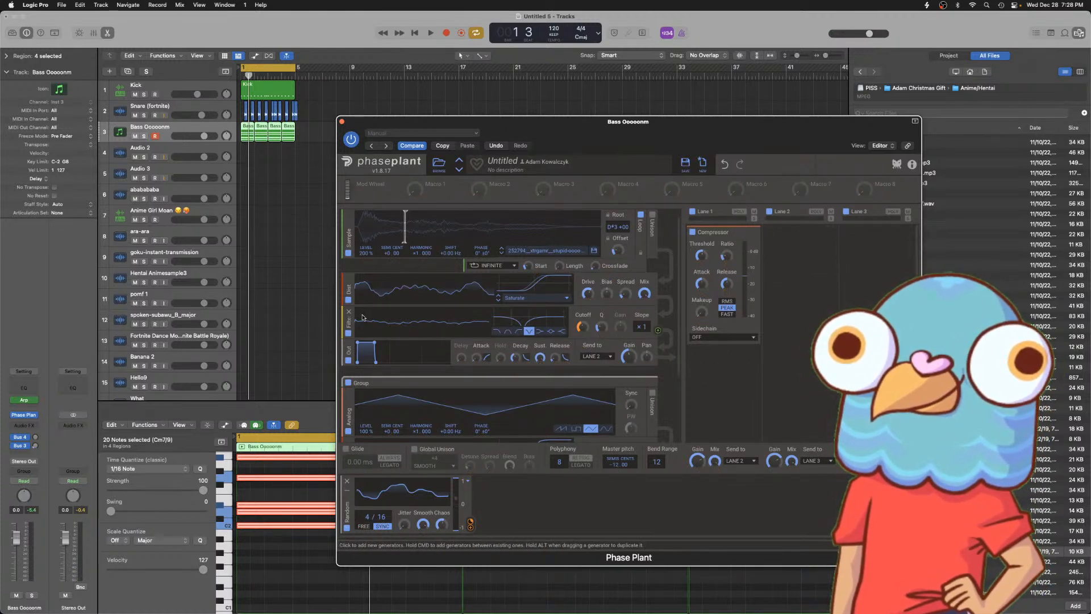
- Remove the Filter module from the sample group, leaving its Saturate distortion feeding the output
left_click_drag(346, 320, 795, 257)
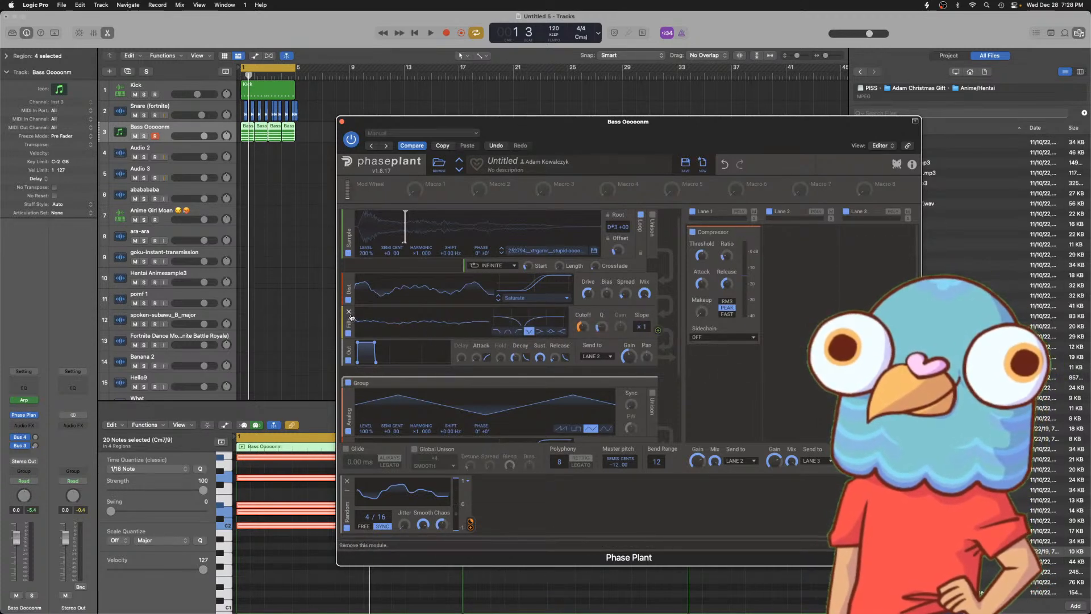
left_click(349, 312)
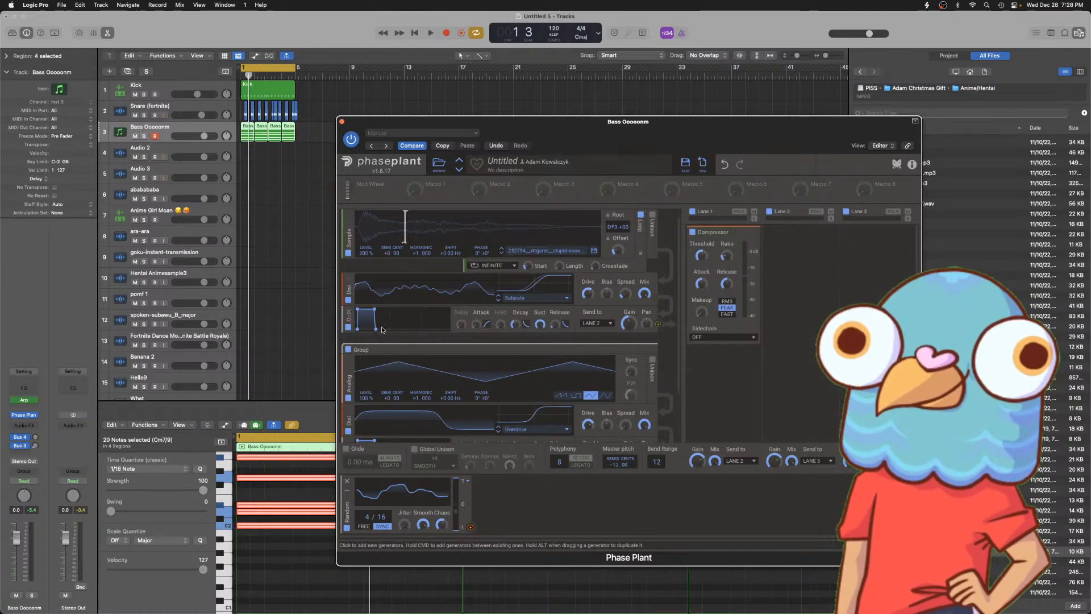
scroll(393, 323, "down", 3)
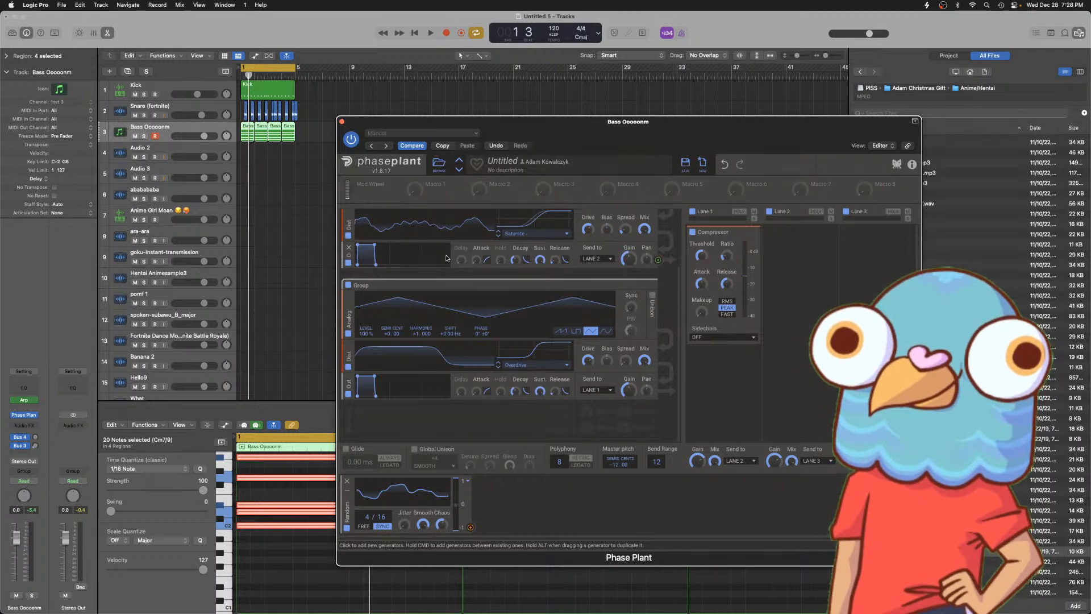
scroll(454, 254, "up", 3)
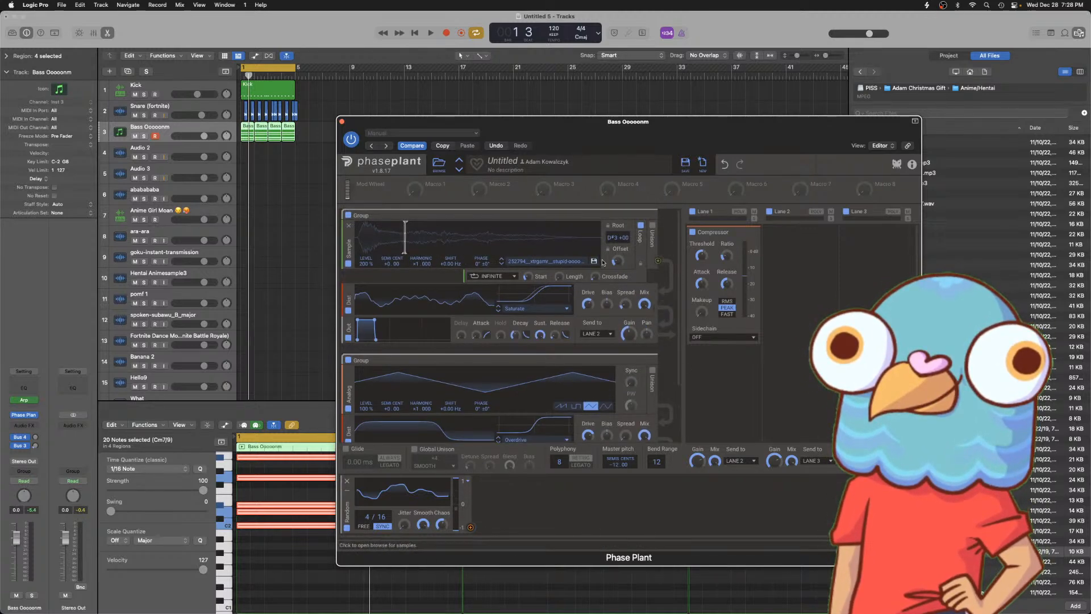
- Duplicate the sample group's output module and send the copy to Lane 3
left_click_drag(344, 334, 346, 323)
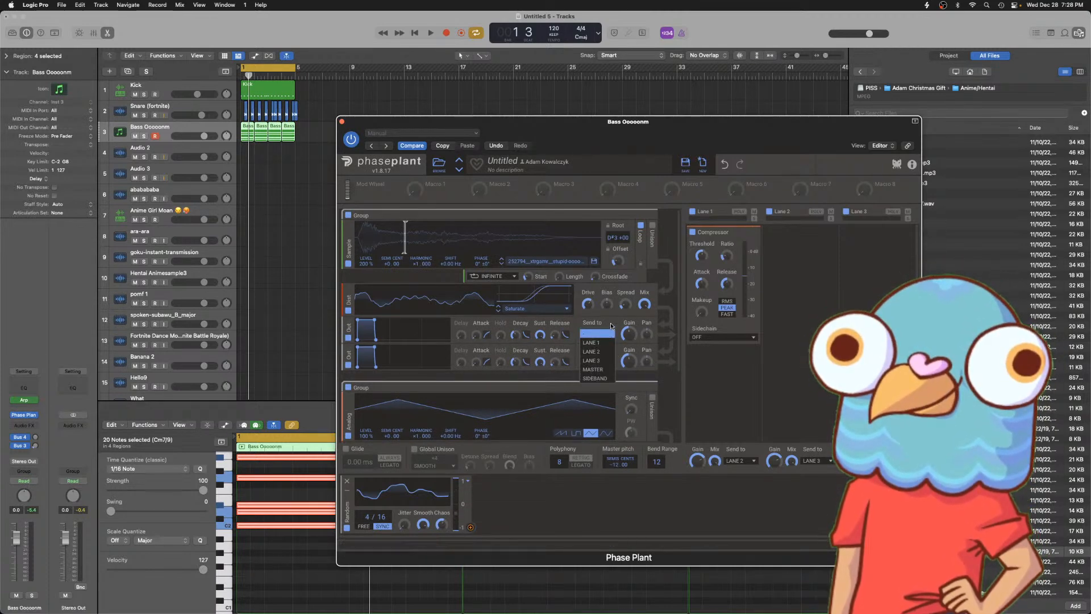
left_click(602, 381)
left_click(602, 362)
left_click(605, 388)
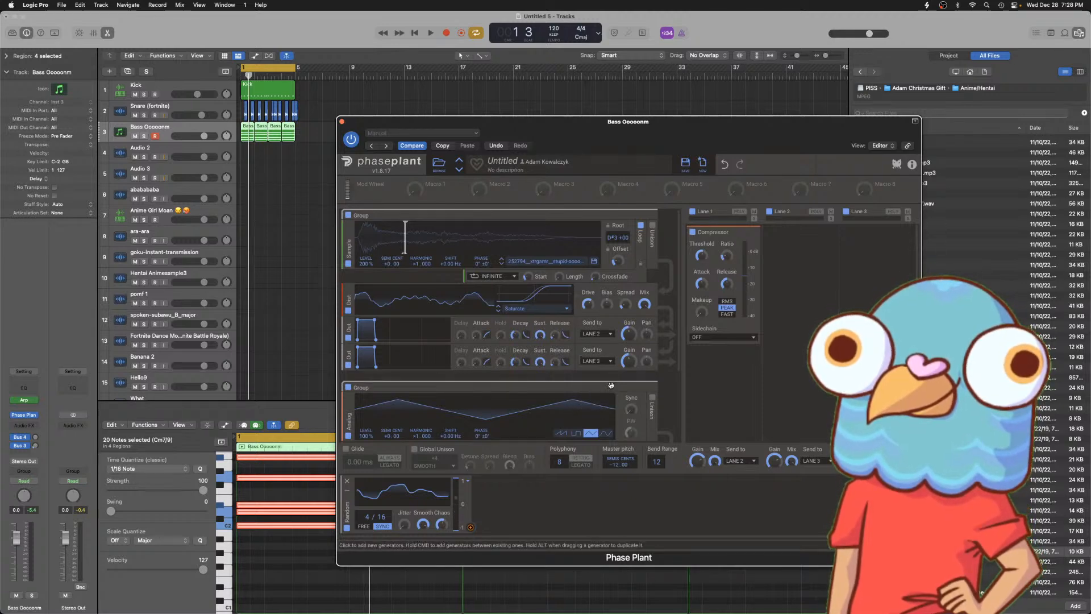
- Add a Filter to Lane 2, set it to band pass and adjust its Q during playback
left_click(795, 244)
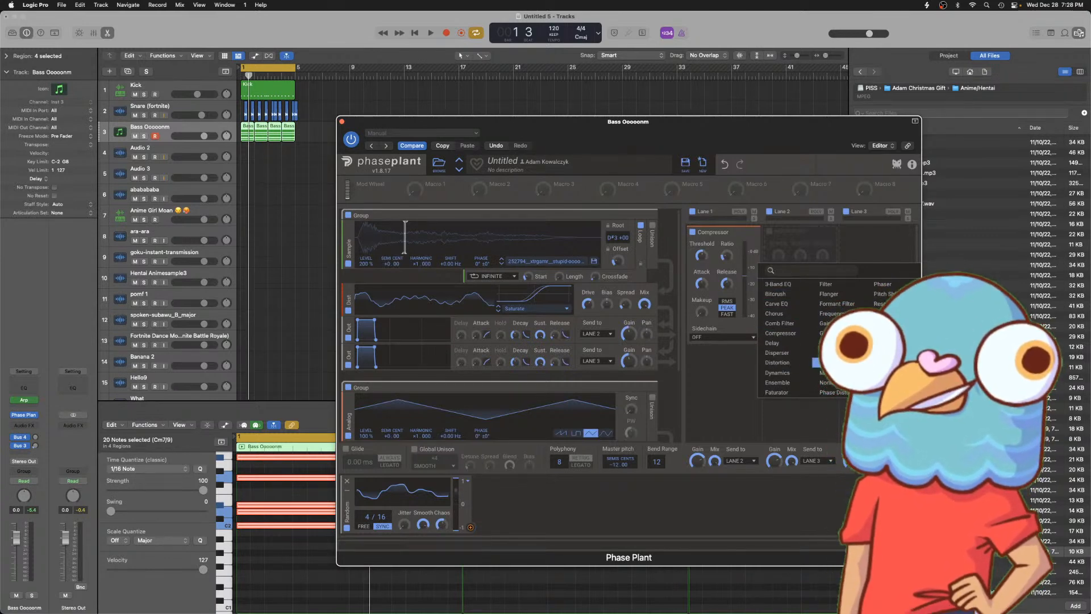
left_click(827, 284)
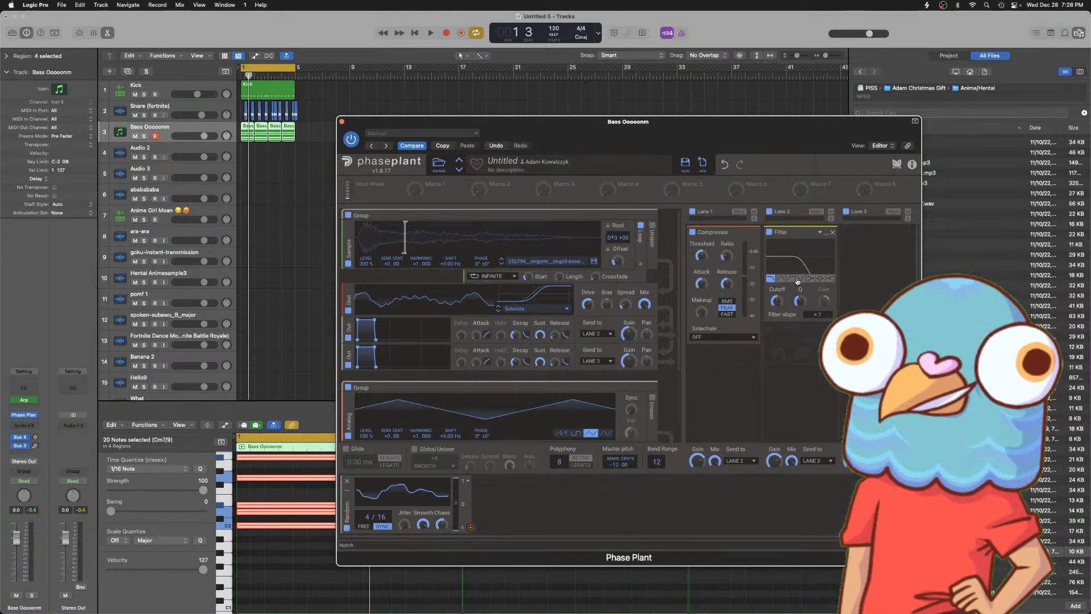
left_click(781, 278)
key("space")
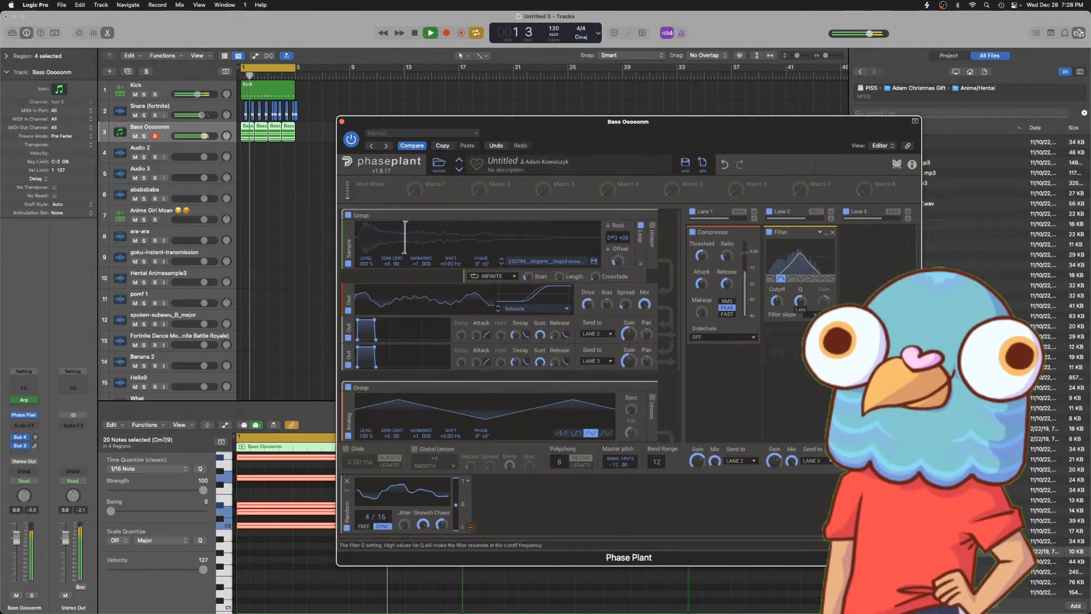
- Assign the Random modulator to the cutoff and Q of Lane 2's band-pass filter and play it back
key("space")
left_click_drag(472, 528, 777, 287)
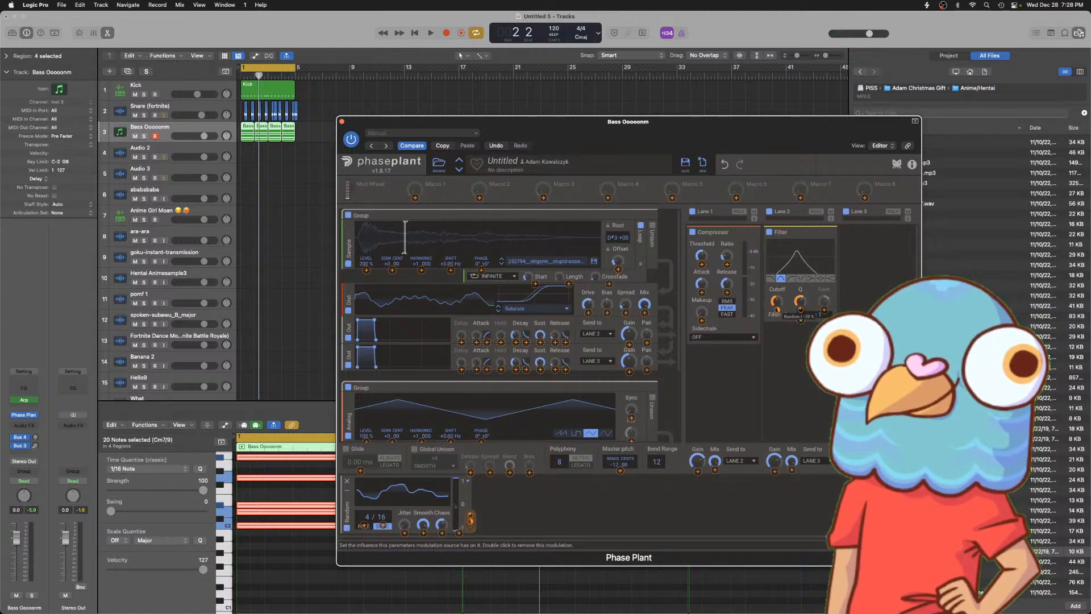
key("space")
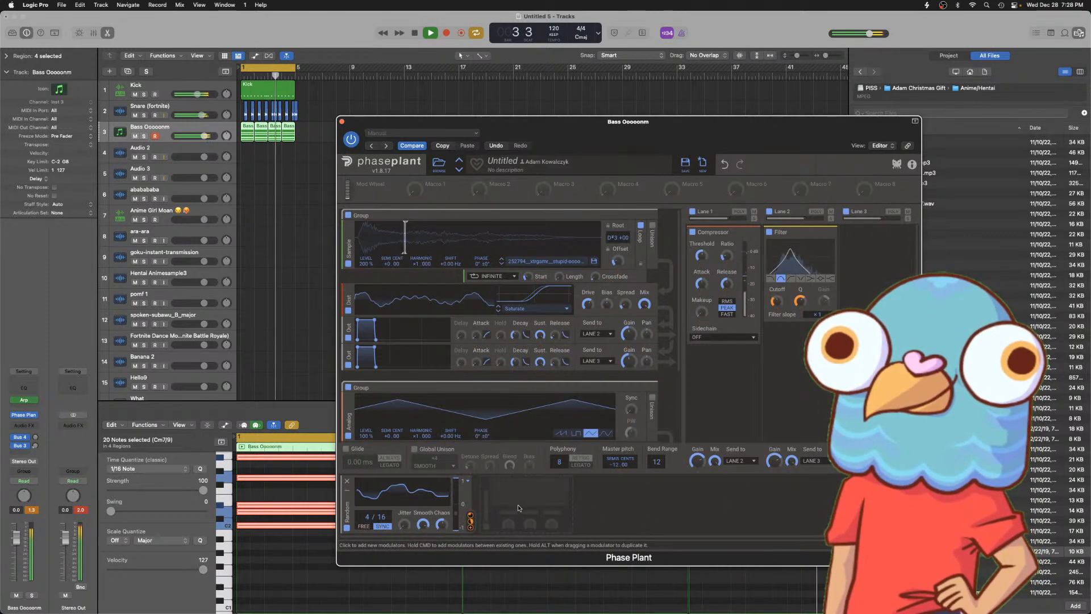
- Add a second Filter below it in Lane 2, set to high pass with slope 6, and adjust its cutoff
left_click(790, 337)
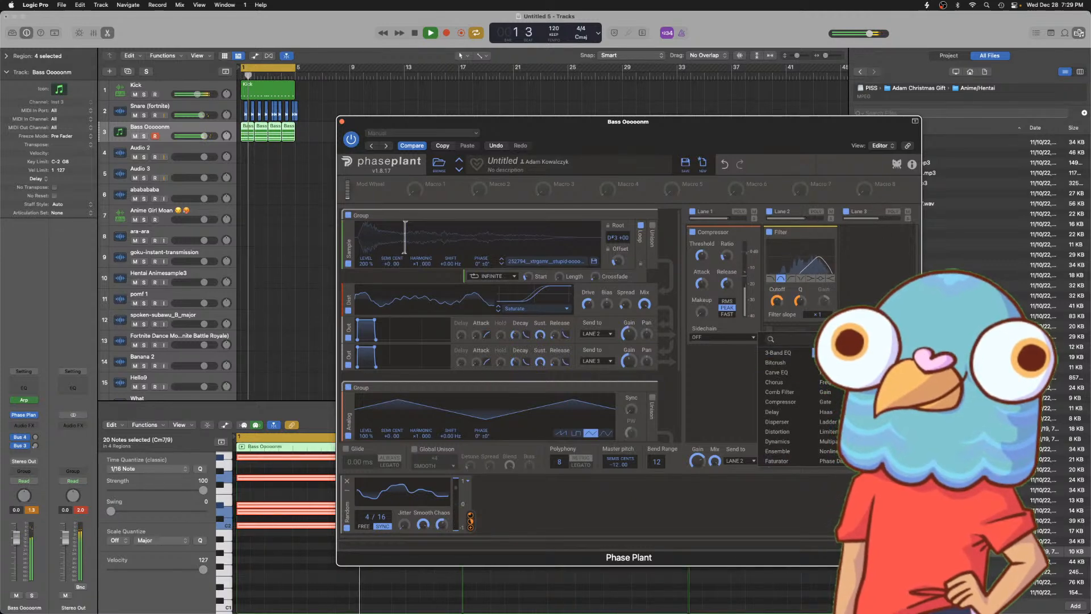
left_click(829, 352)
left_click(791, 376)
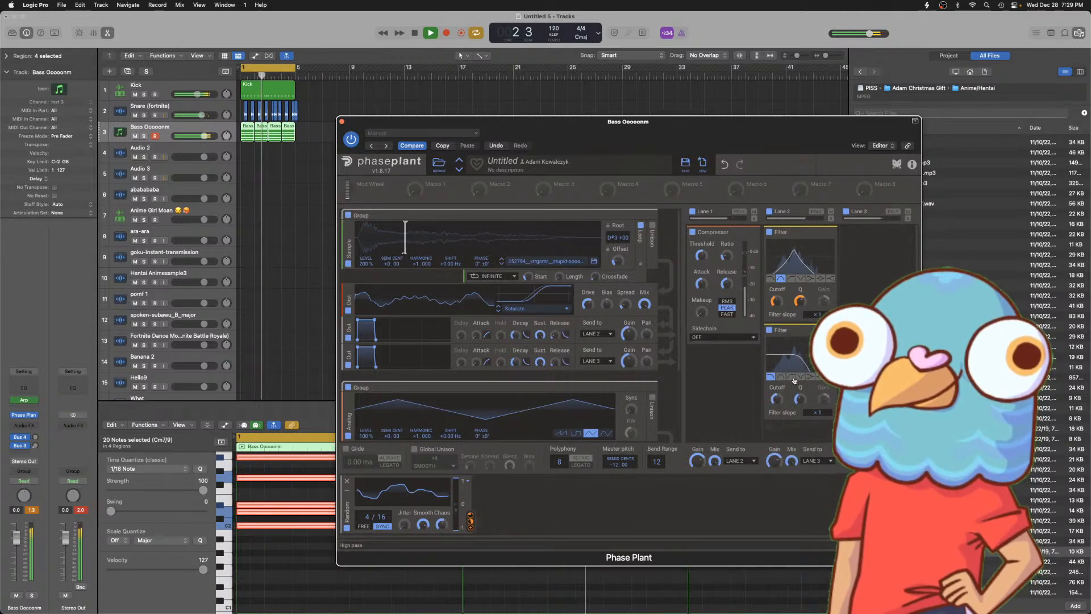
left_click_drag(818, 412, 776, 408)
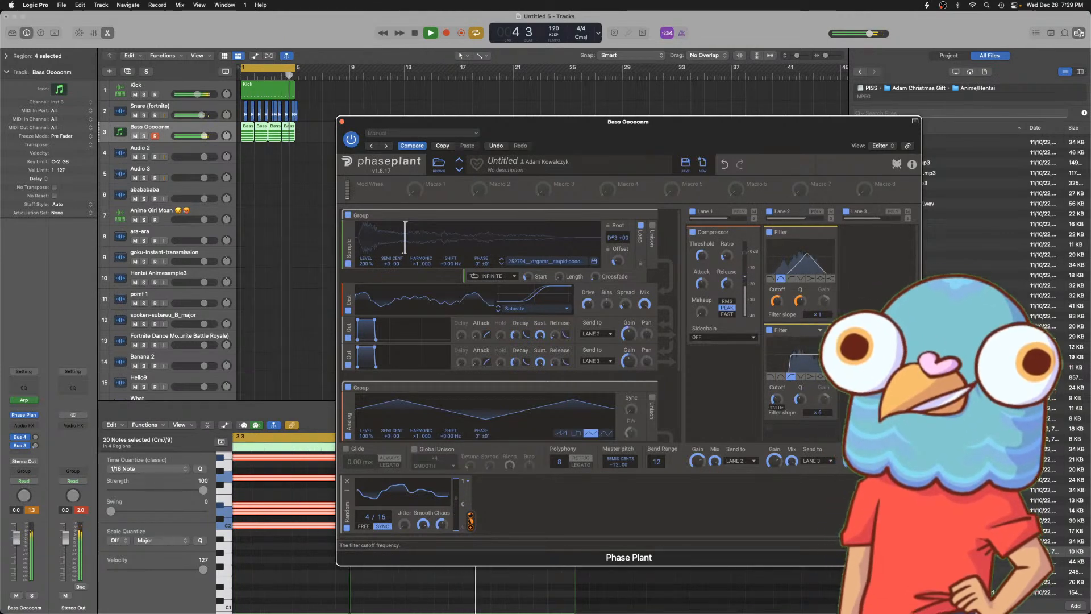
- Route Lane 1's output to Master and fine-tune the cutoff of Lane 2's high-pass filter during playback
key("space")
left_click(736, 479)
key("space")
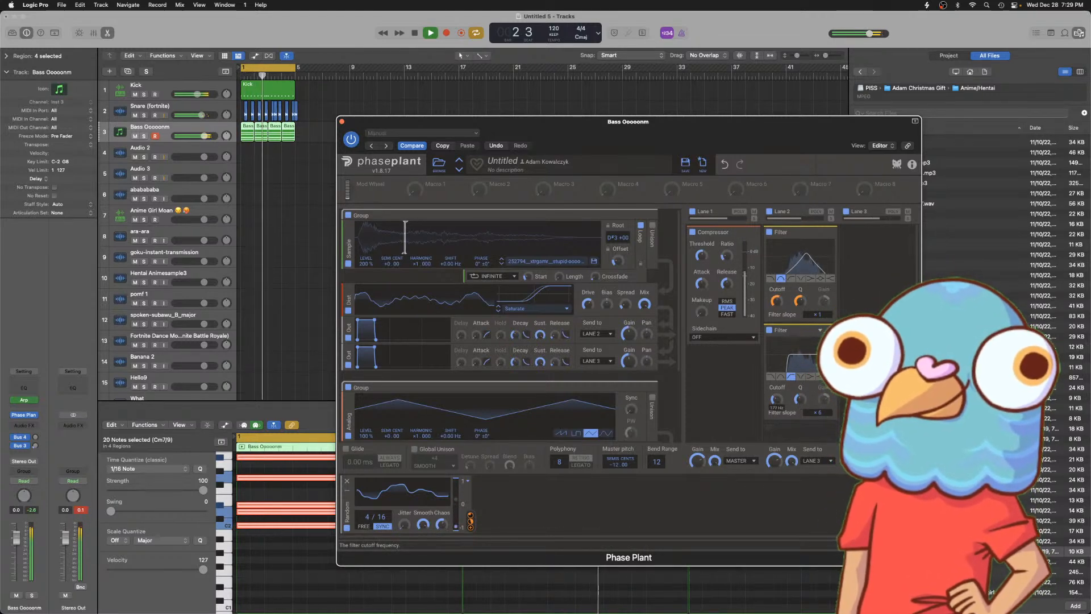
key("space")
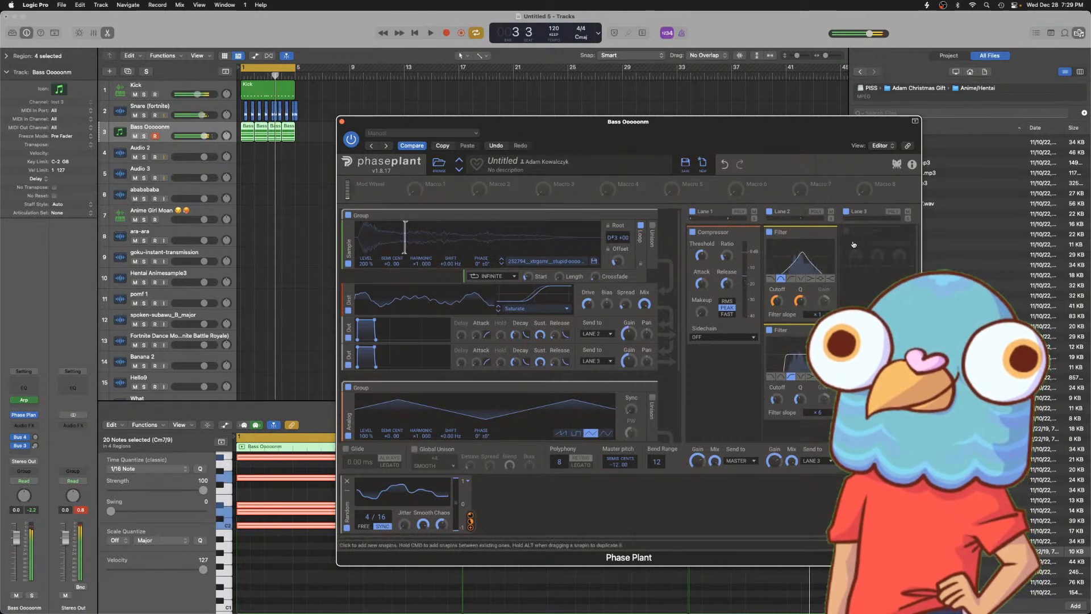
- Duplicate both Lane 2 filters into Lane 3, set the first copy to notch and play it back
left_click(862, 232)
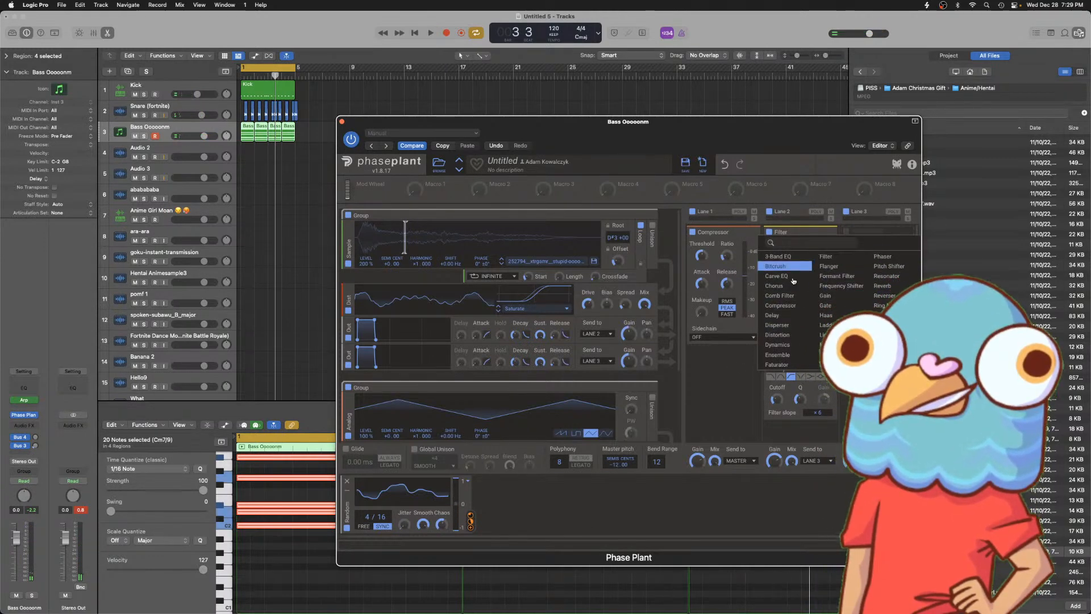
left_click_drag(811, 232, 850, 233)
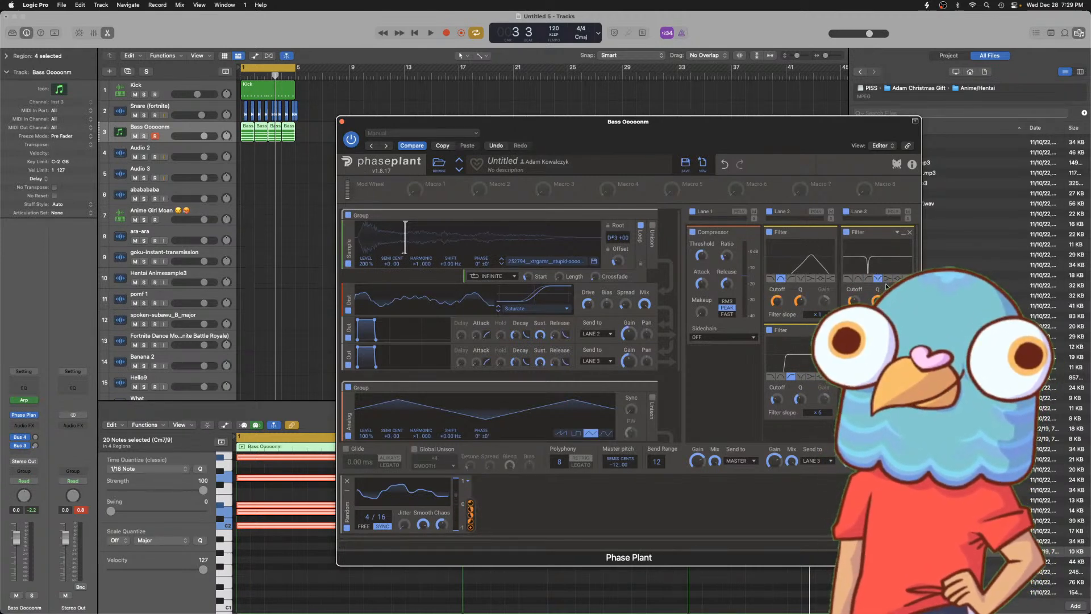
key("space")
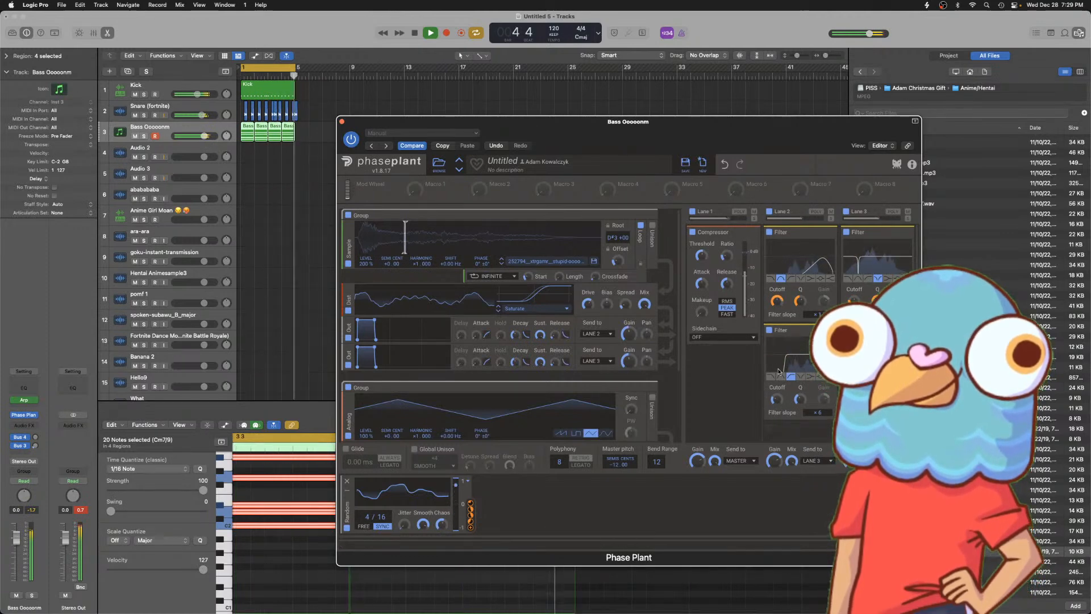
scroll(720, 276, "down", 2)
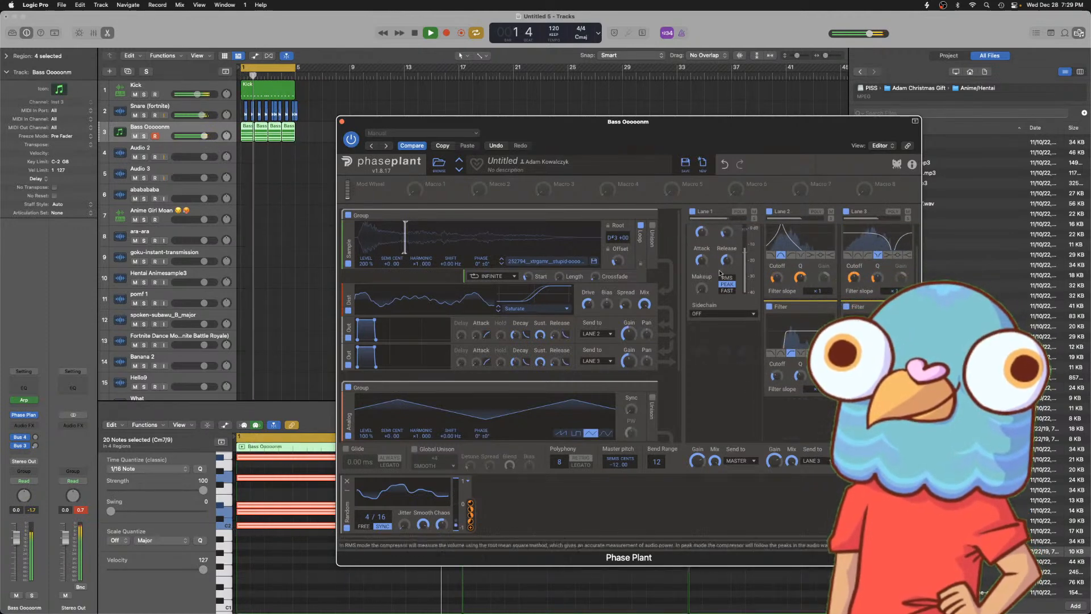
scroll(720, 276, "up", 2)
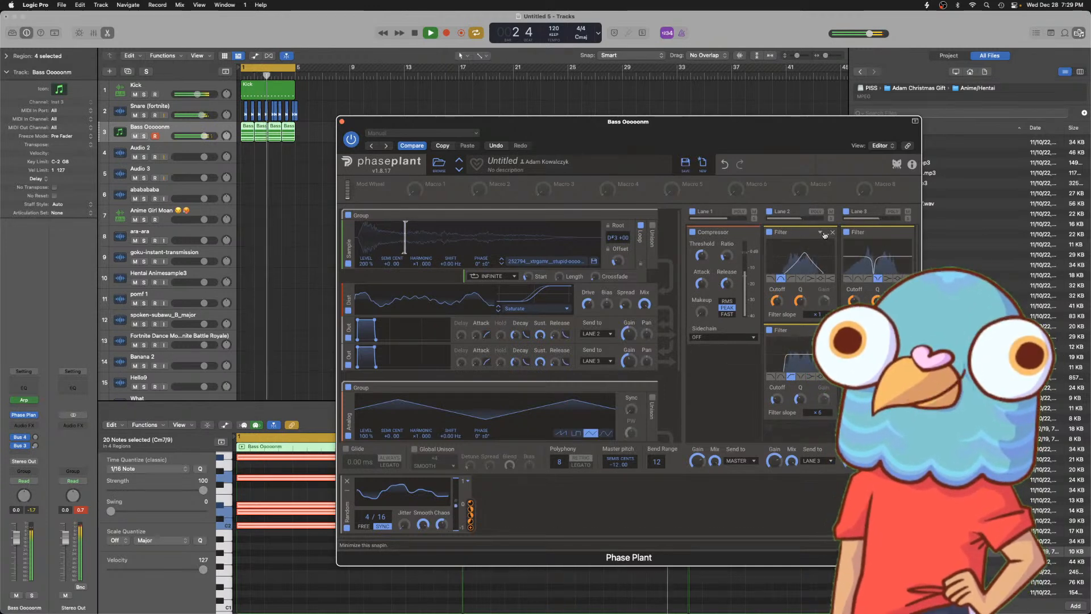
- Minimize the first filter in Lanes 2 and 3 and copy Lane 1's Compressor to the end of both lanes
left_click(903, 233)
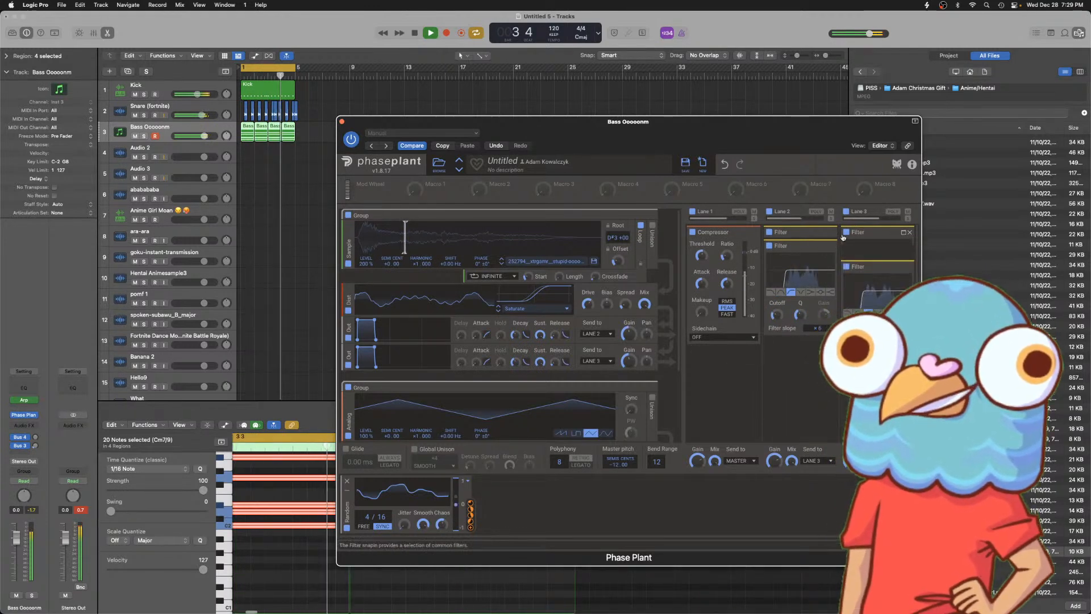
left_click_drag(732, 235, 793, 347)
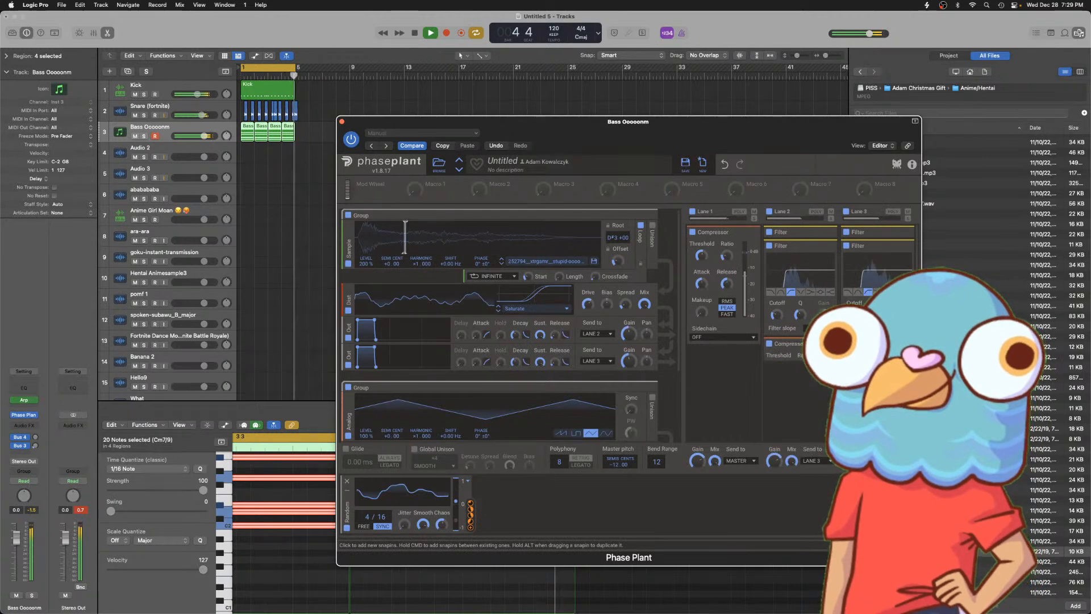
scroll(801, 273, "down", 2)
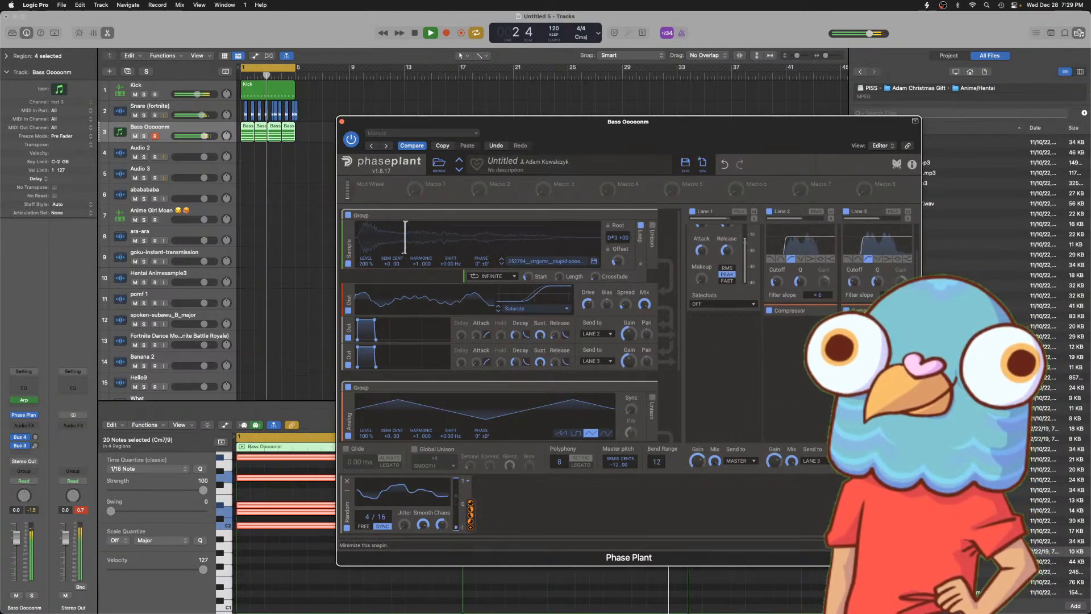
scroll(817, 307, "up", 2)
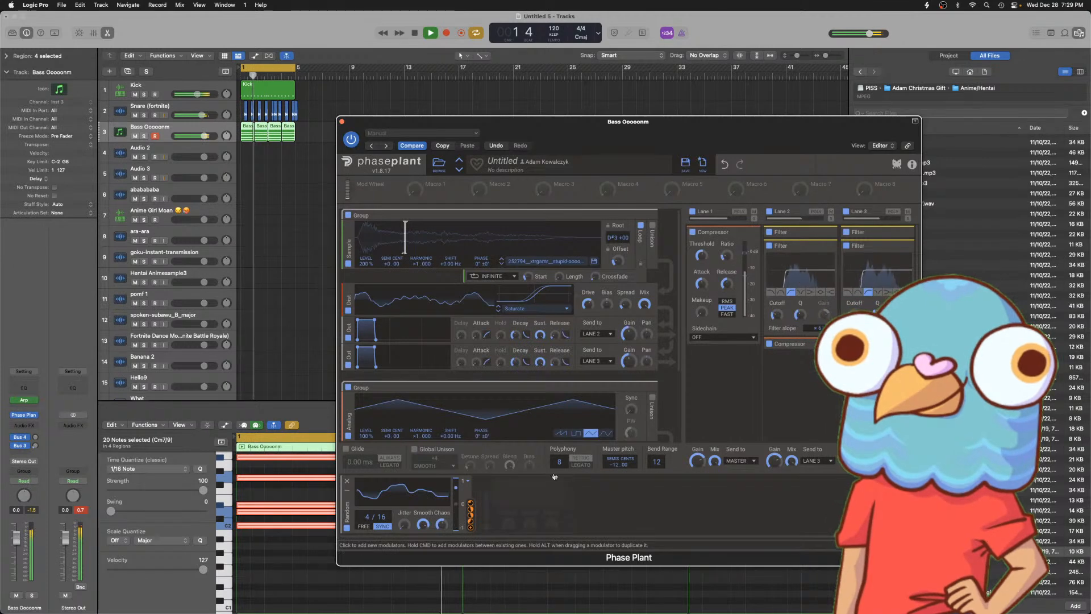
- Lower the volume of the Bass Ooooom track slightly during playback
left_click(204, 136)
left_click_drag(204, 135, 203, 135)
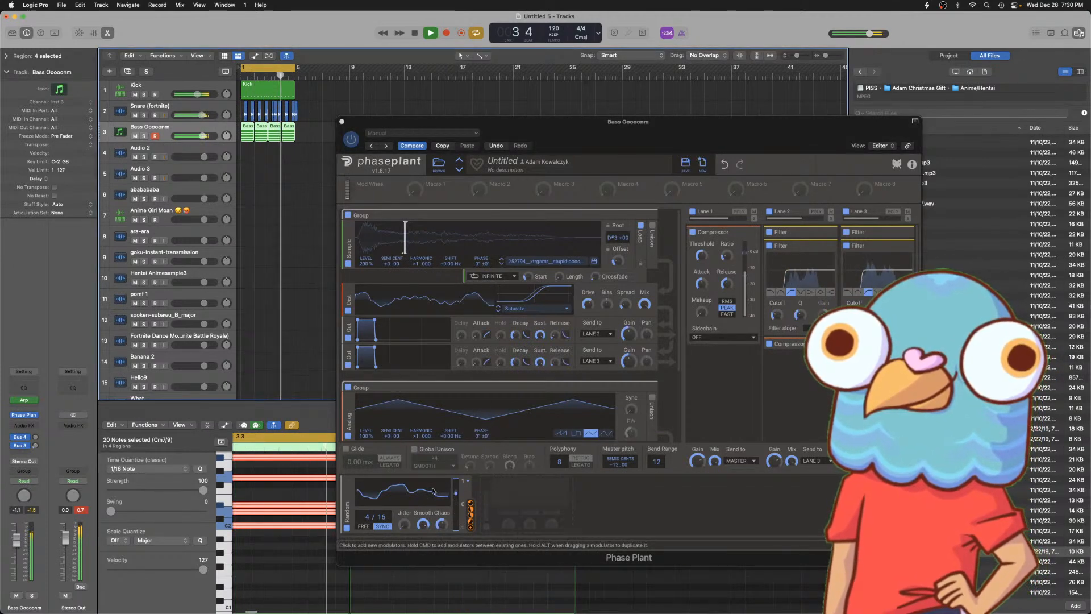
left_click(499, 492)
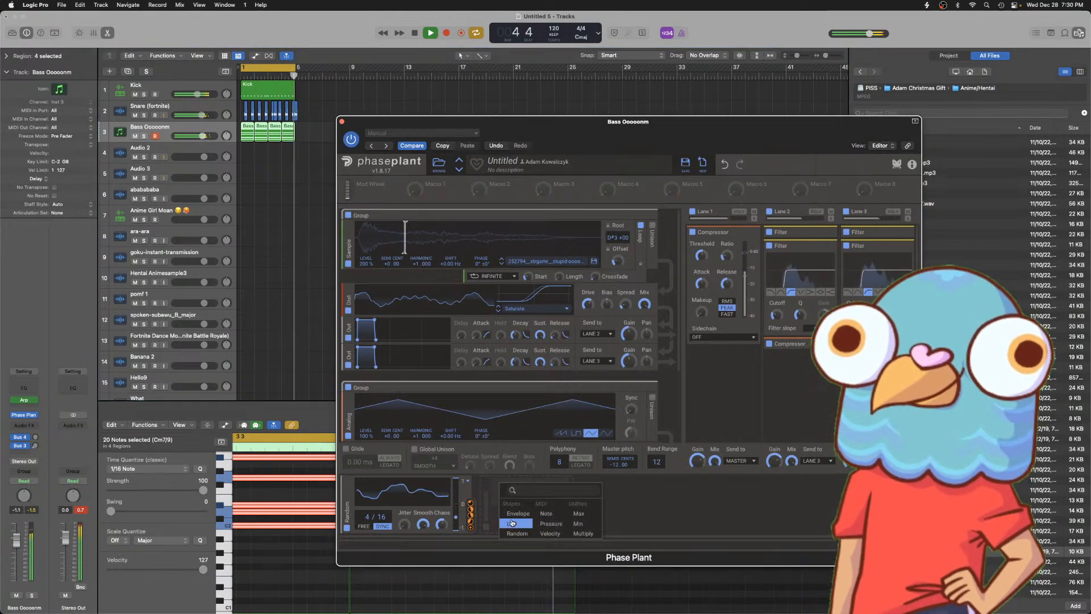
left_click(663, 514)
left_click(485, 514)
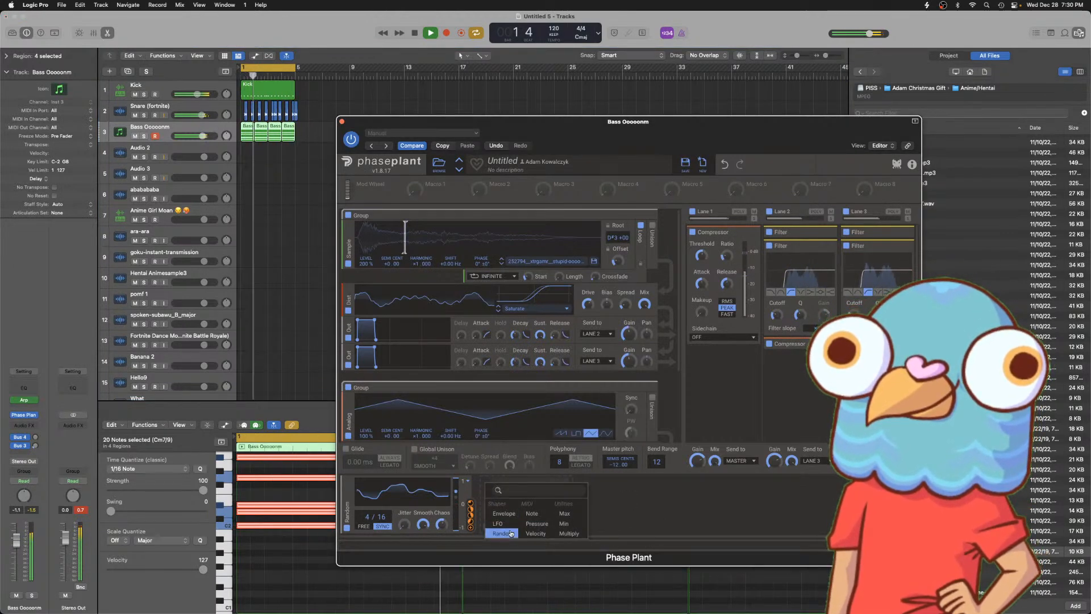
left_click(633, 505)
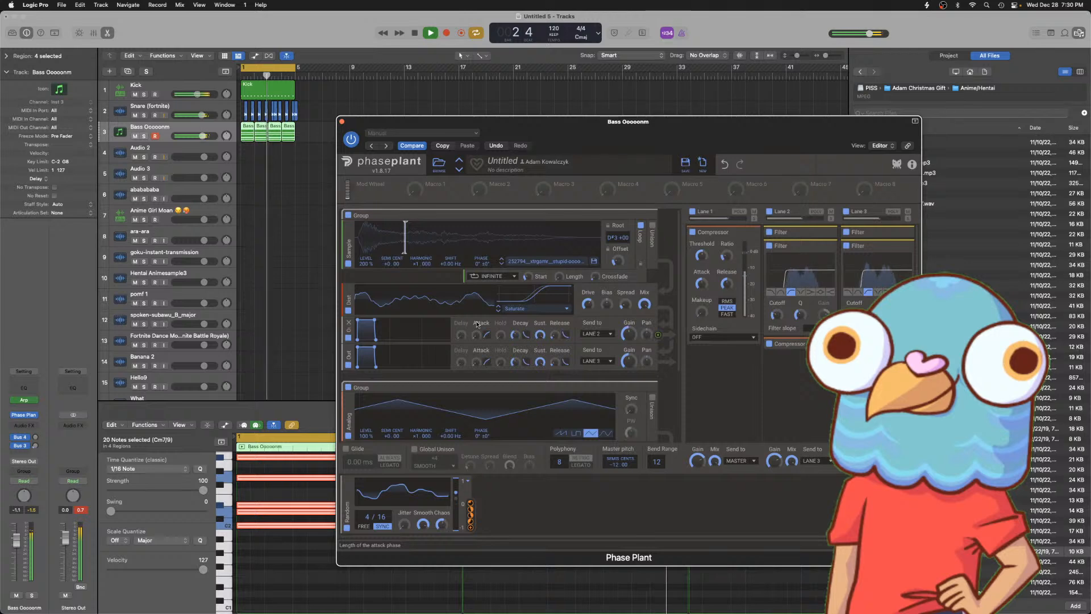
- Add a Filter generator and move it into the sample group between the Saturate distortion and the Lane 2 output, restarting playback
scroll(471, 301, "down", 3)
key("space")
scroll(391, 257, "up", 2)
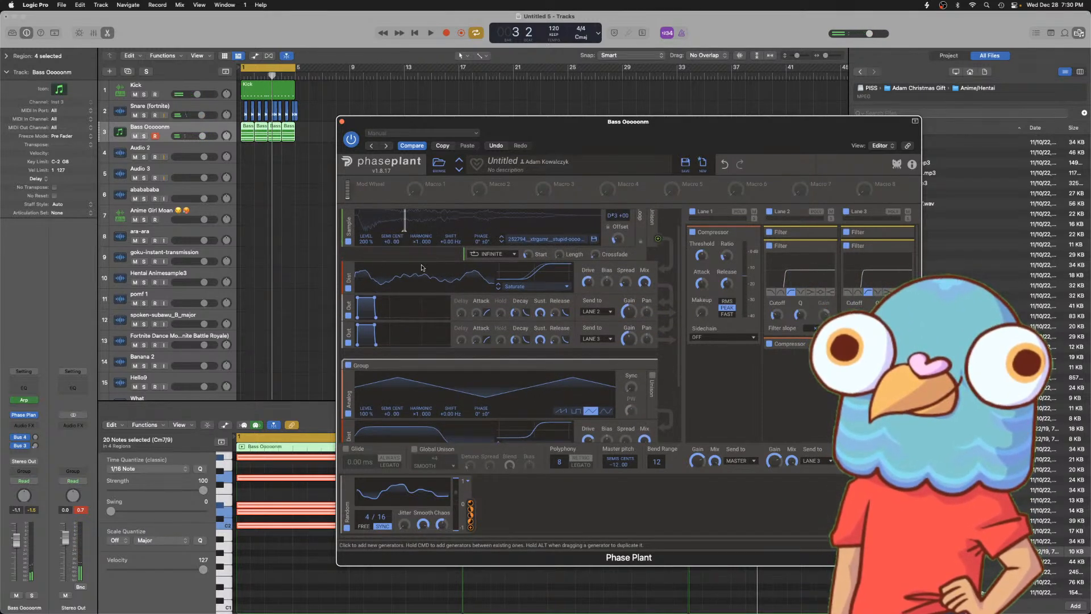
scroll(550, 358, "down", 3)
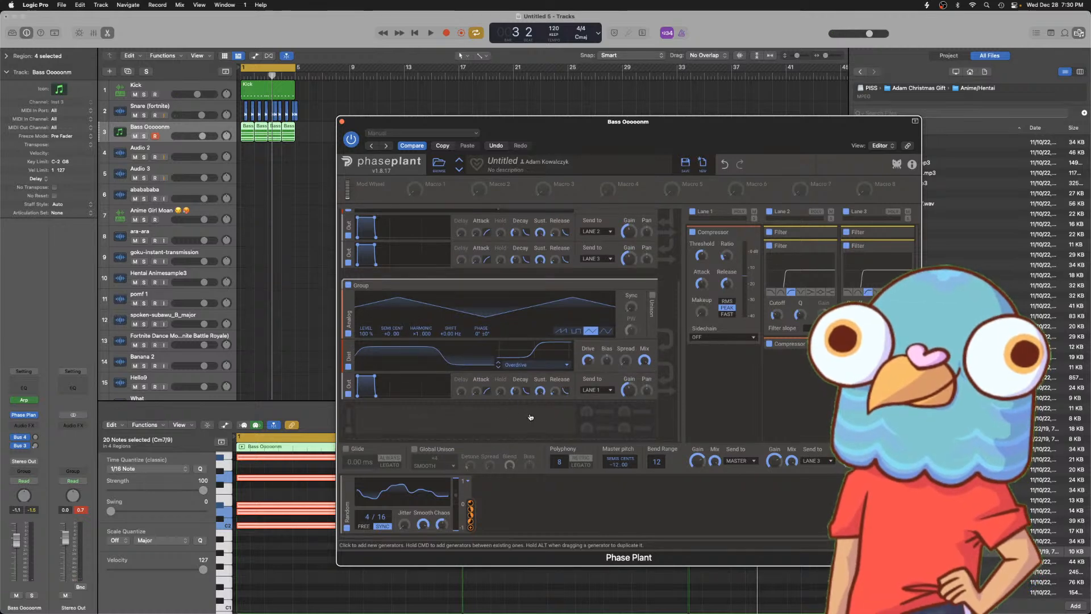
left_click(480, 425)
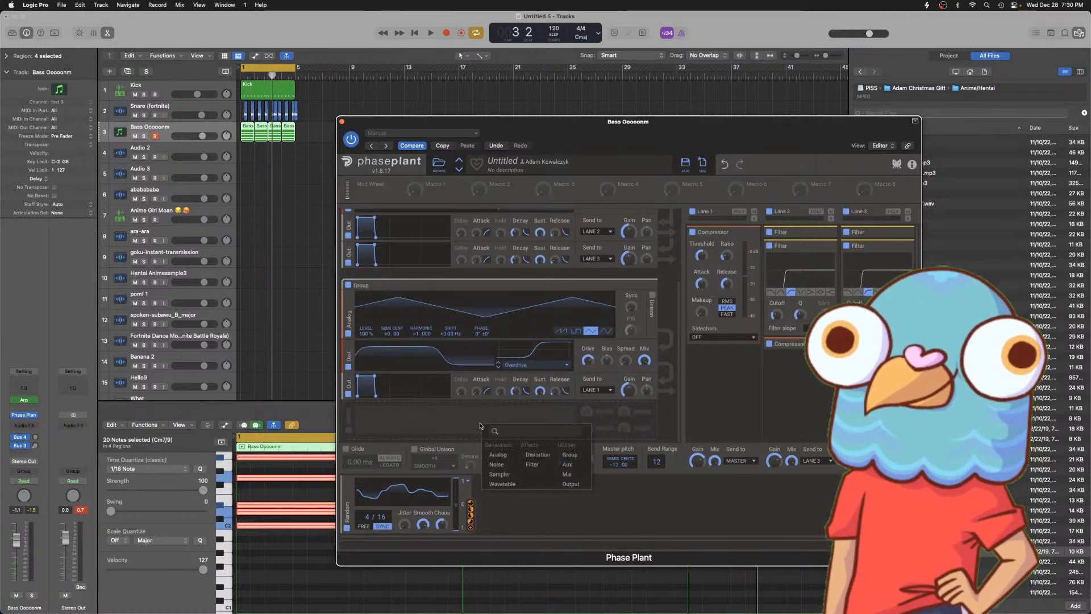
left_click(533, 464)
left_click_drag(350, 421, 358, 234)
key("space")
scroll(576, 243, "up", 3)
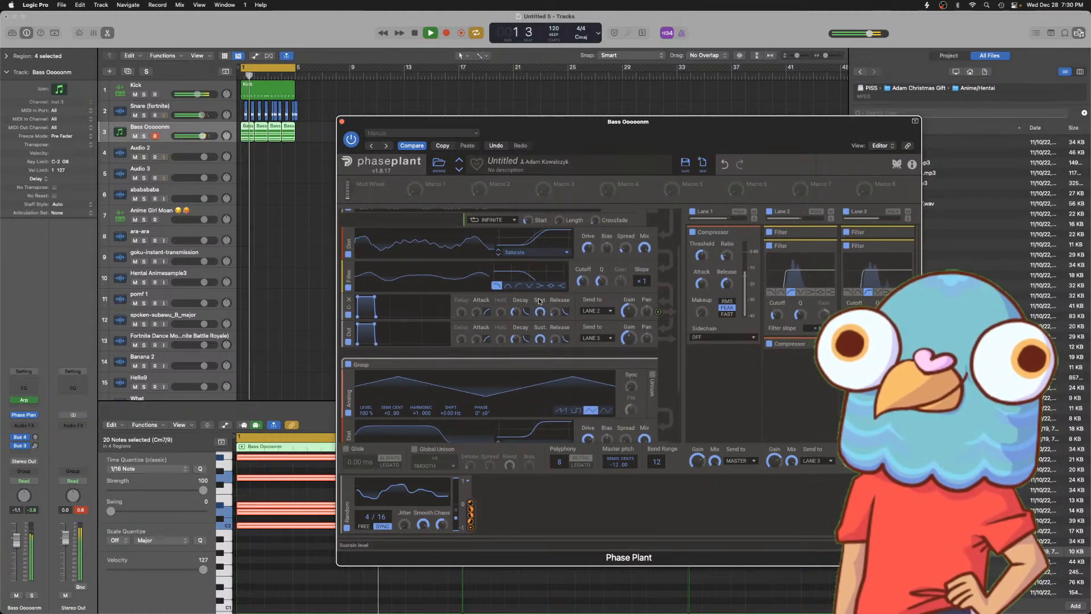
- Add an Envelope modulator and assign it to modulate the cutoff of the Filter below the distortion
mouse_move(602, 281)
left_mouse_down()
mouse_move(601, 271)
mouse_move(583, 273)
left_mouse_up()
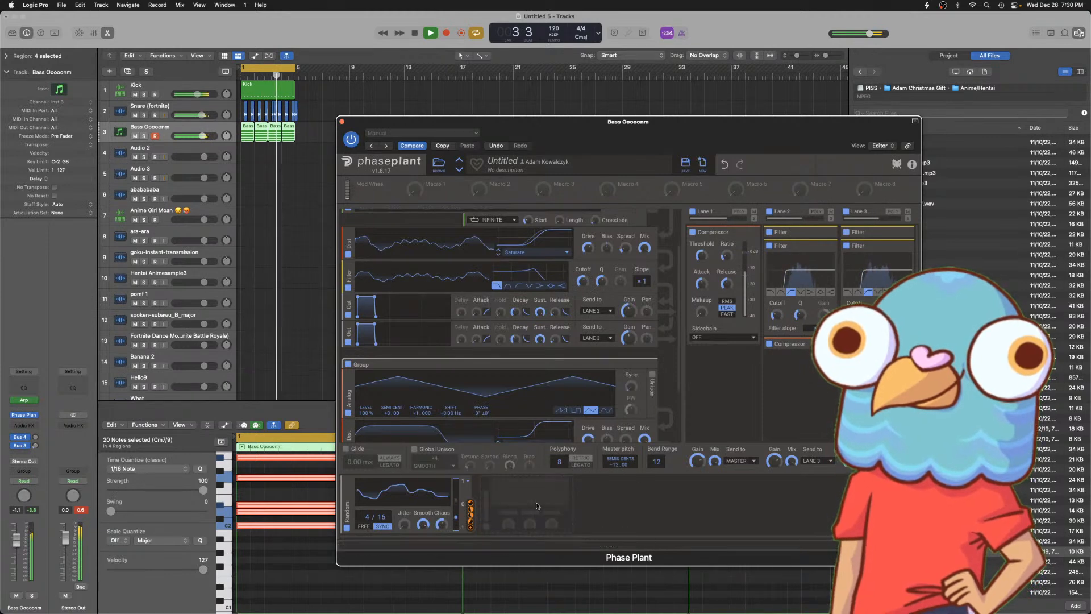
left_click(550, 522)
left_click(556, 514)
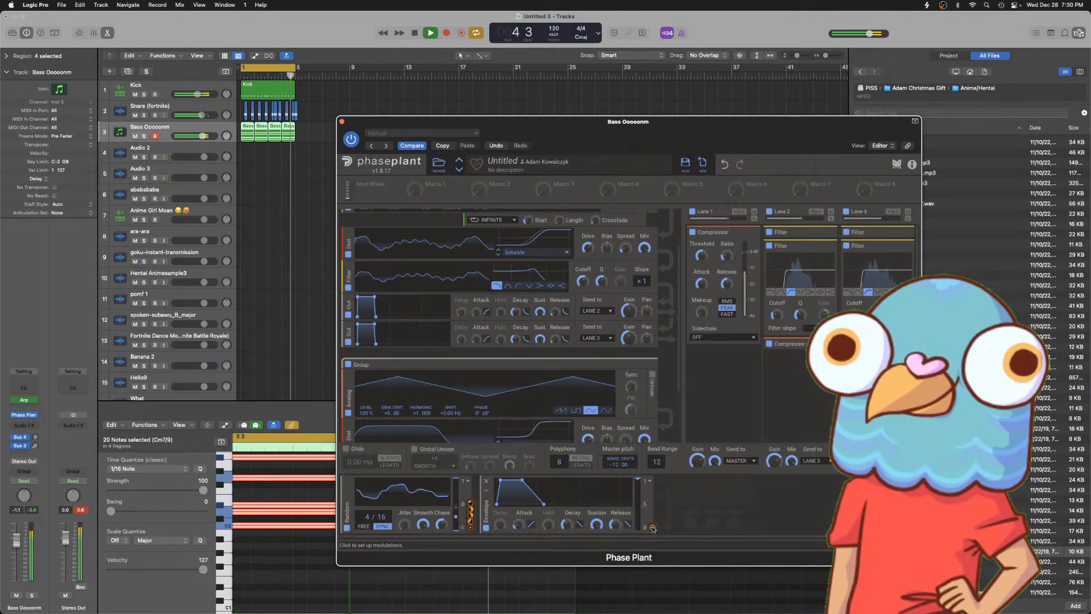
left_click(582, 289)
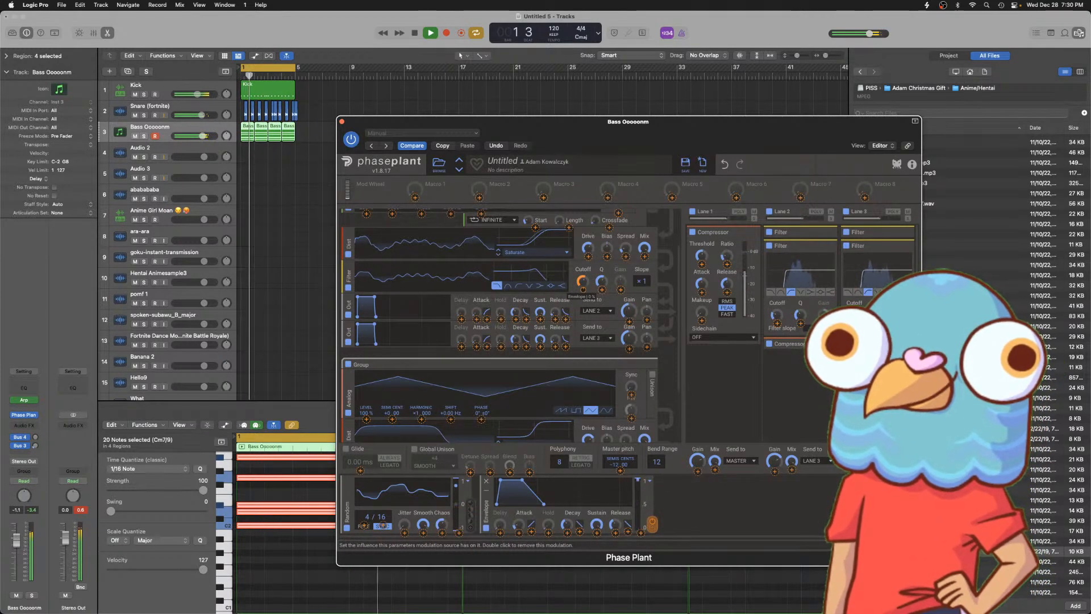
left_click_drag(583, 289, 583, 281)
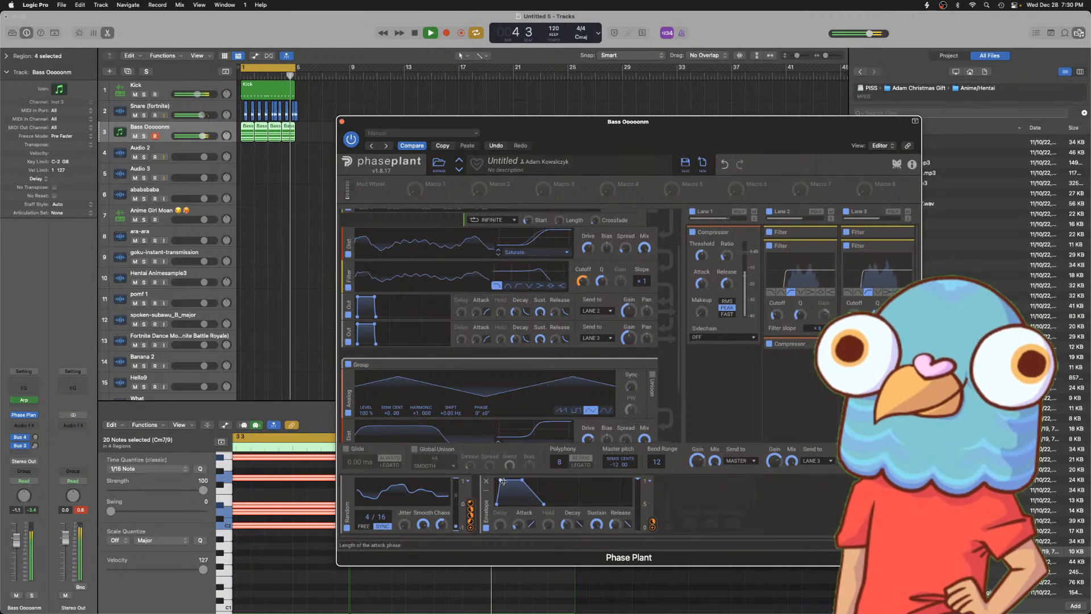
- Shape the Envelope modulator with a faster attack and lower sustain, and close the synth window
left_click_drag(526, 486, 525, 490)
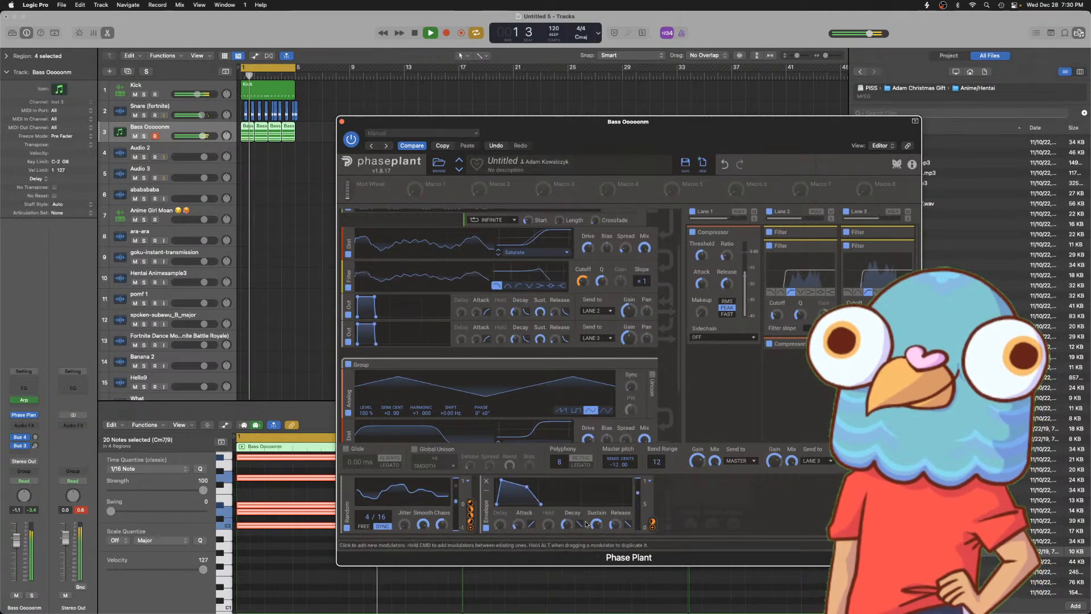
left_click_drag(566, 525, 567, 521)
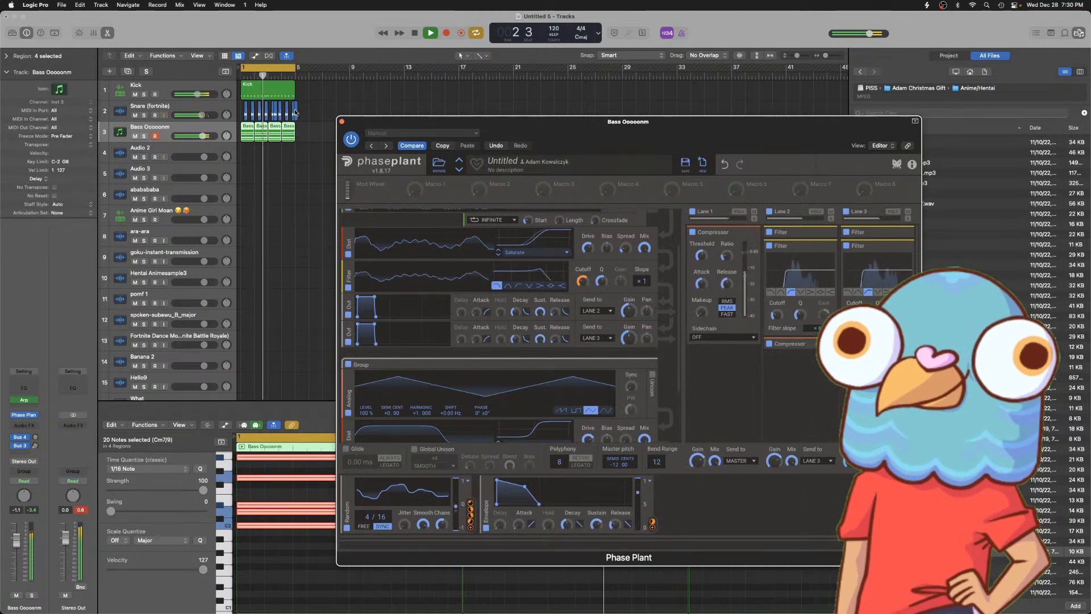
key("super+w")
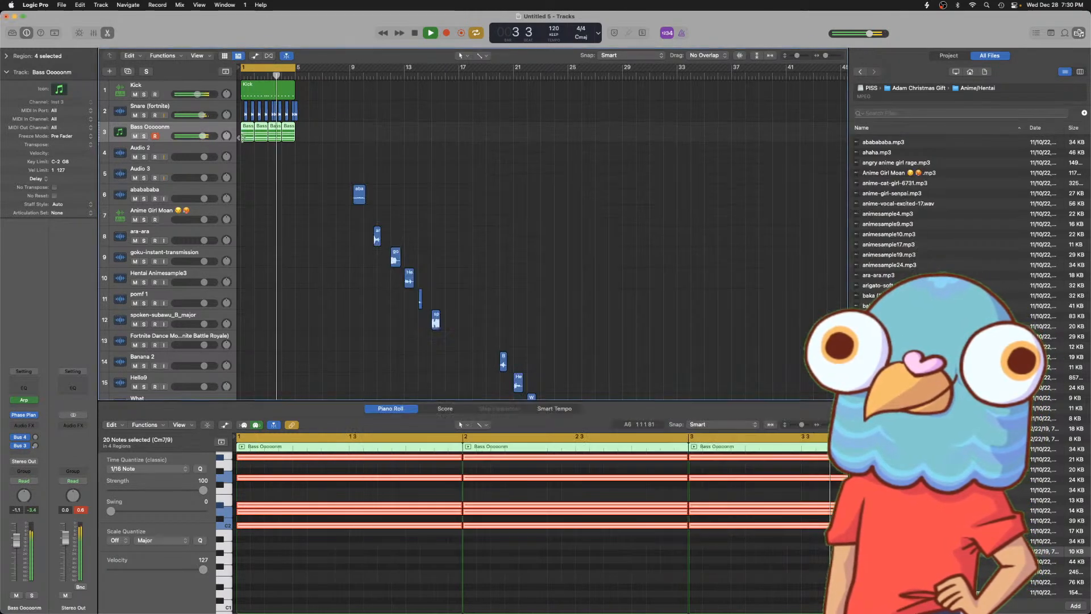
- Lower the Bass track's volume to -6.2 dB and stop playback
left_click_drag(202, 137, 194, 137)
key("space")
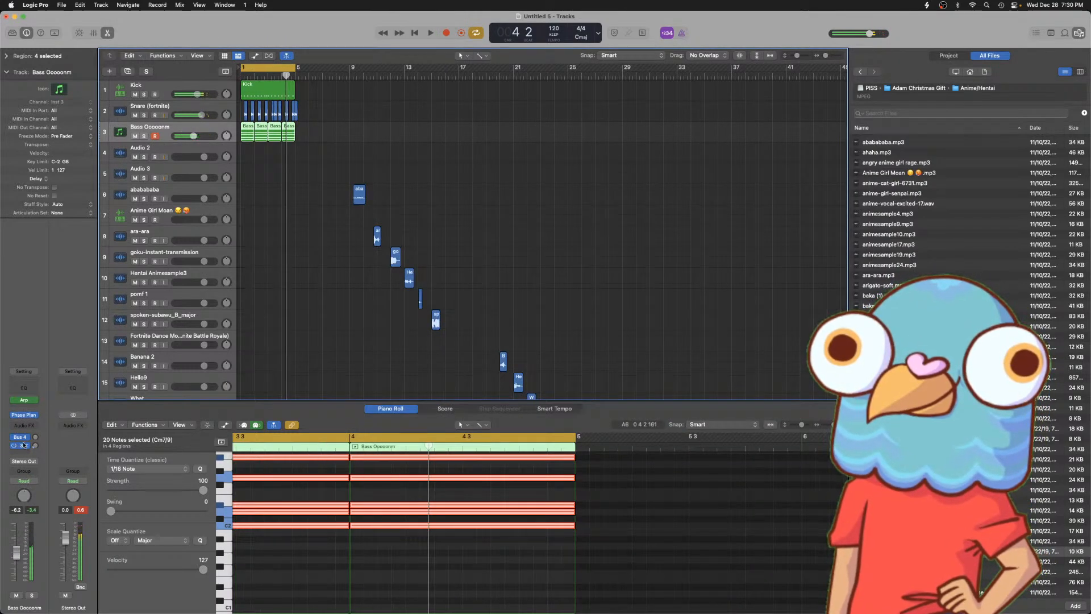
- Insert a Noise Gate after the synth on the Bass track's channel strip
left_click(29, 426)
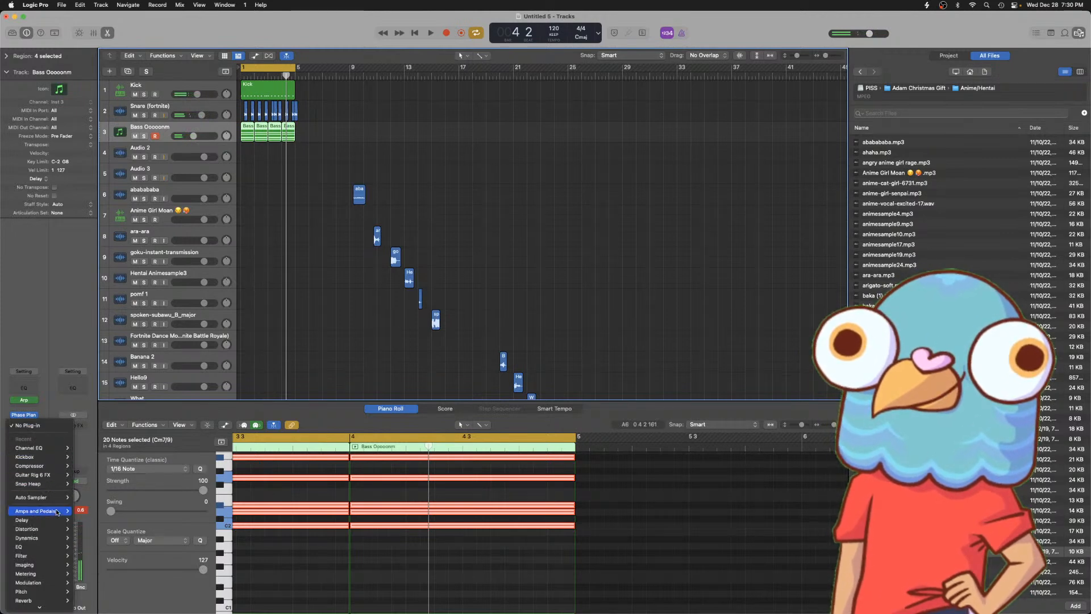
mouse_move(53, 539)
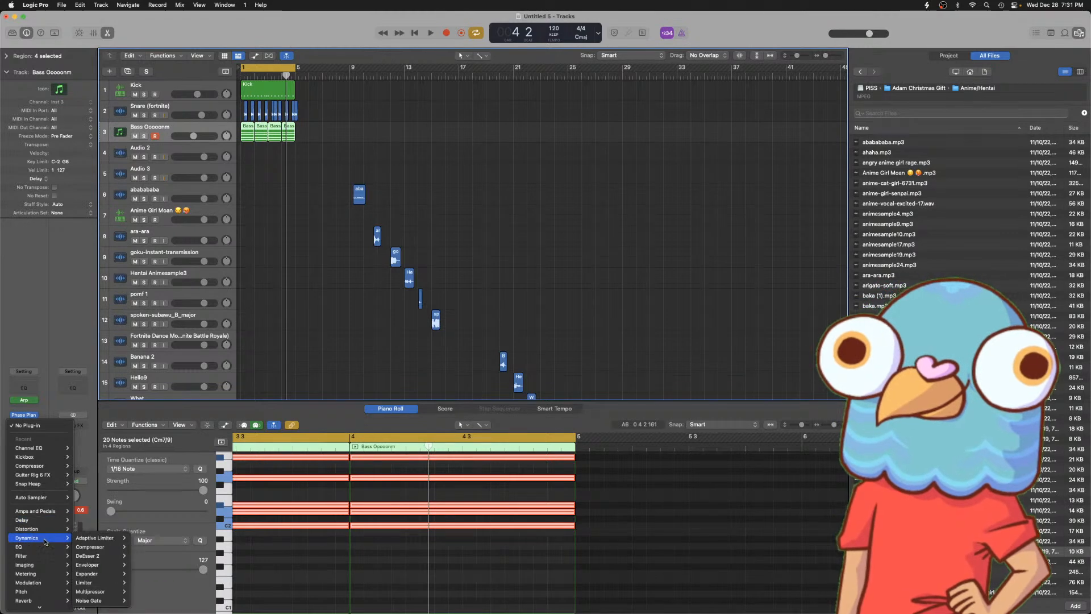
left_click(325, 284)
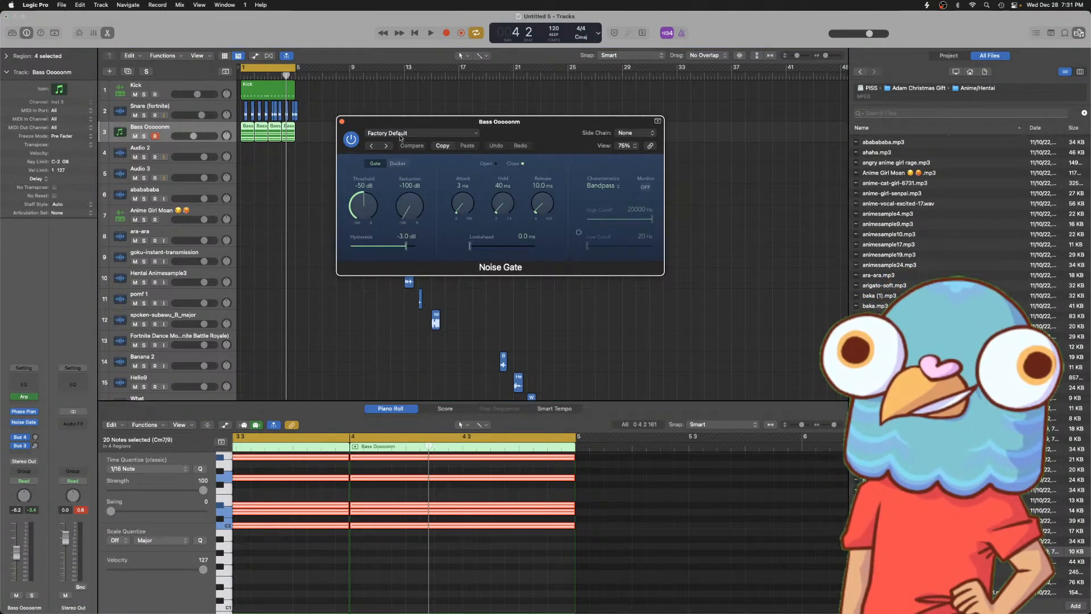
left_click(424, 133)
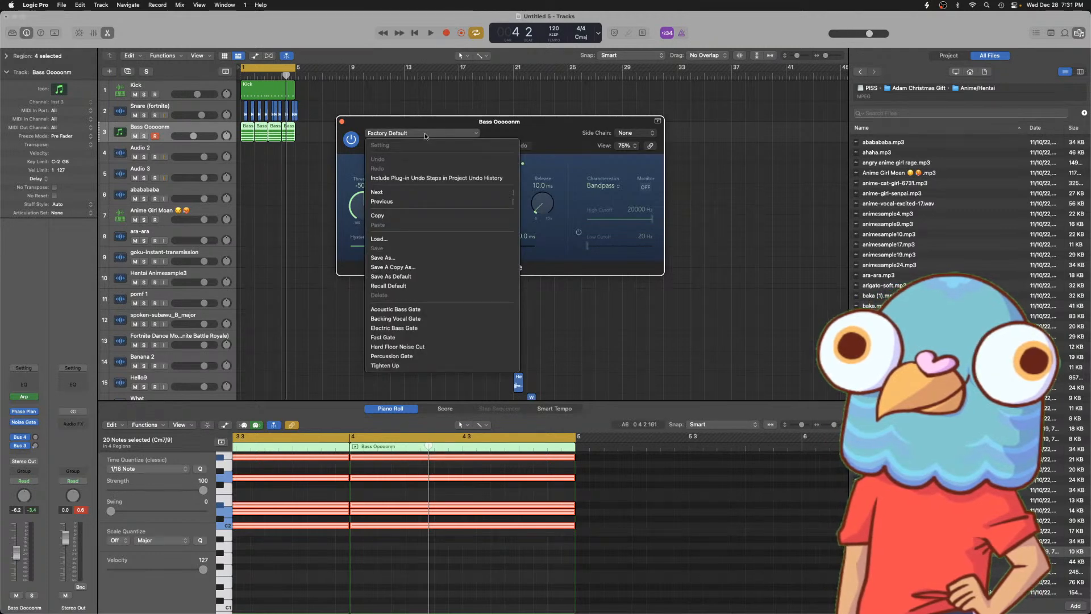
left_click(336, 210)
left_click(637, 135)
left_click(283, 276)
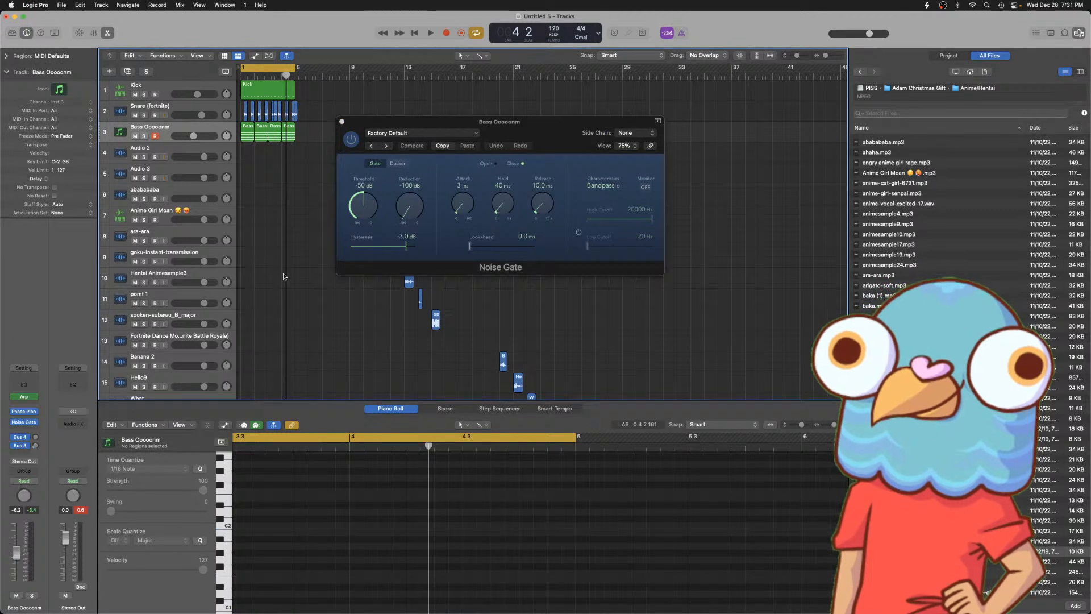
- Show the mixer and add a send from the Kick channel to Bus 1 at 0.0 dB
key("p")
key("x")
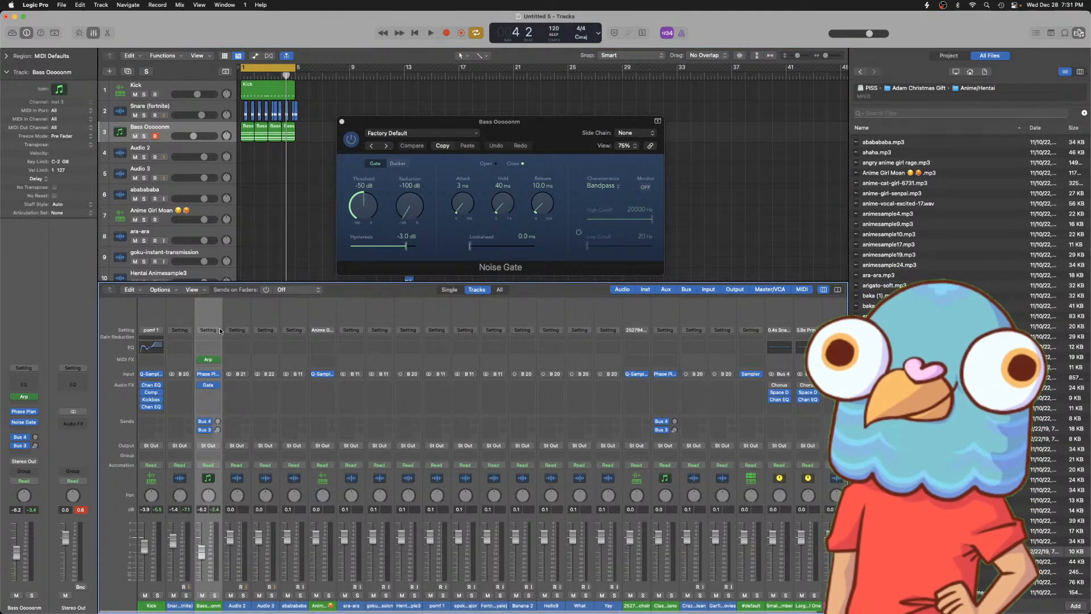
scroll(176, 367, "right", 2)
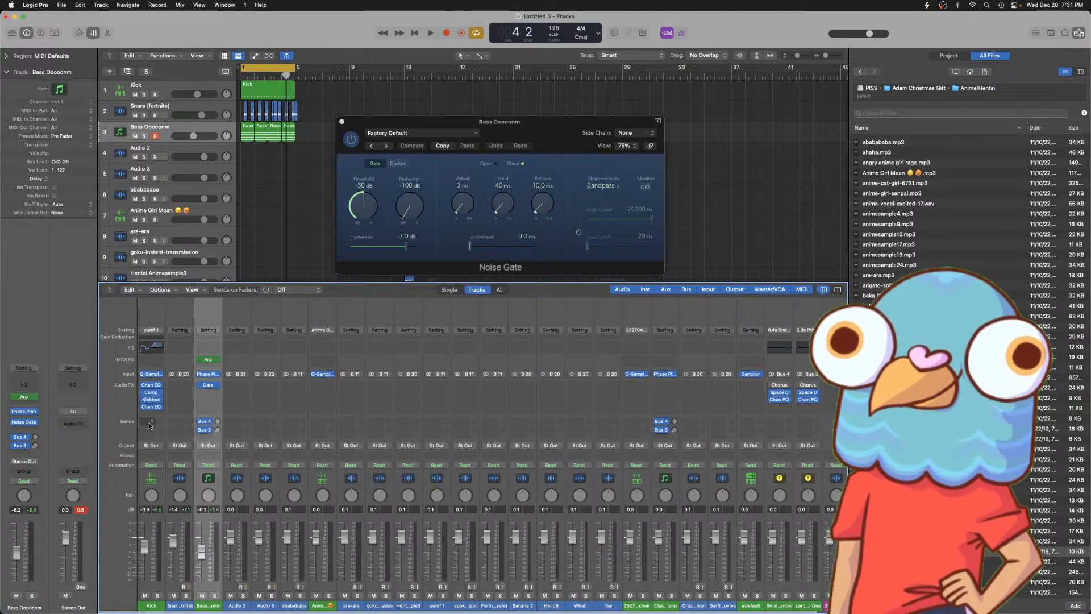
left_click(151, 421)
mouse_move(170, 435)
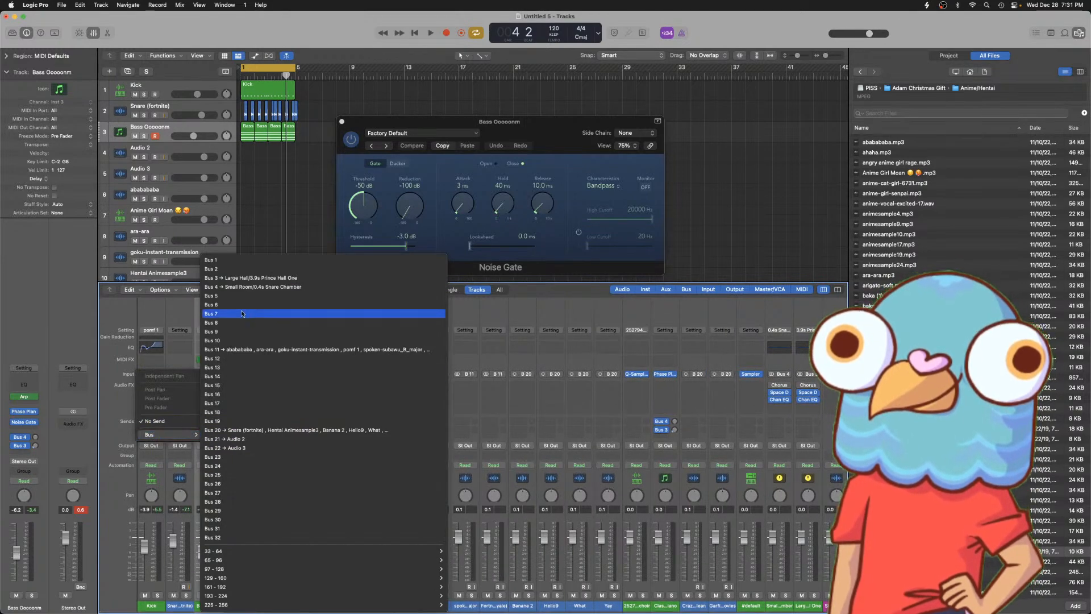
left_click(240, 263)
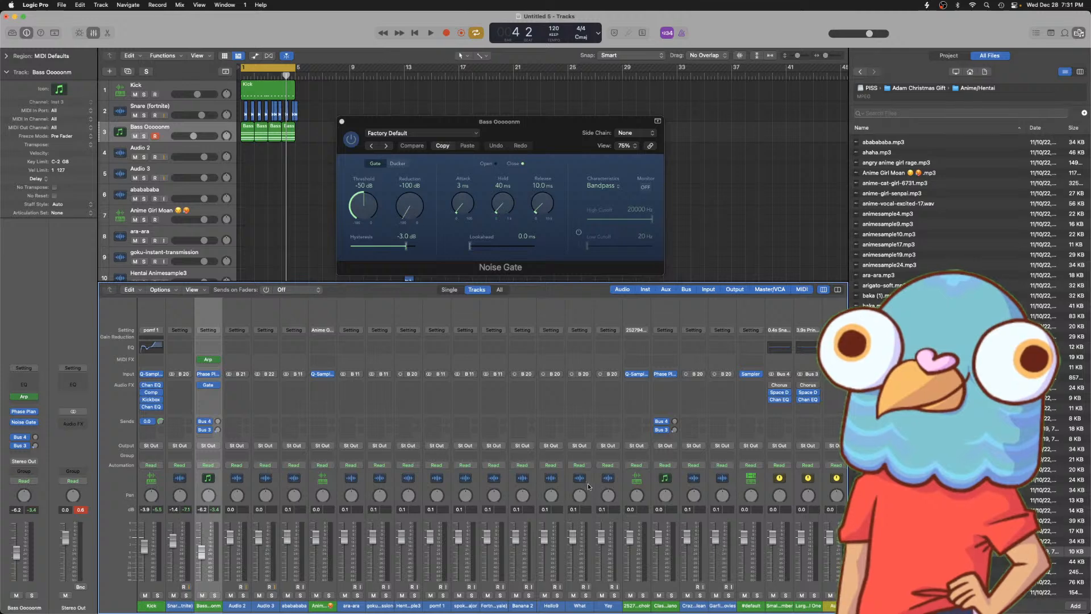
- Delete the new aux channel fed by Bus 1 while keeping the Kick's send, and briefly play the loop
scroll(588, 486, "right", 2)
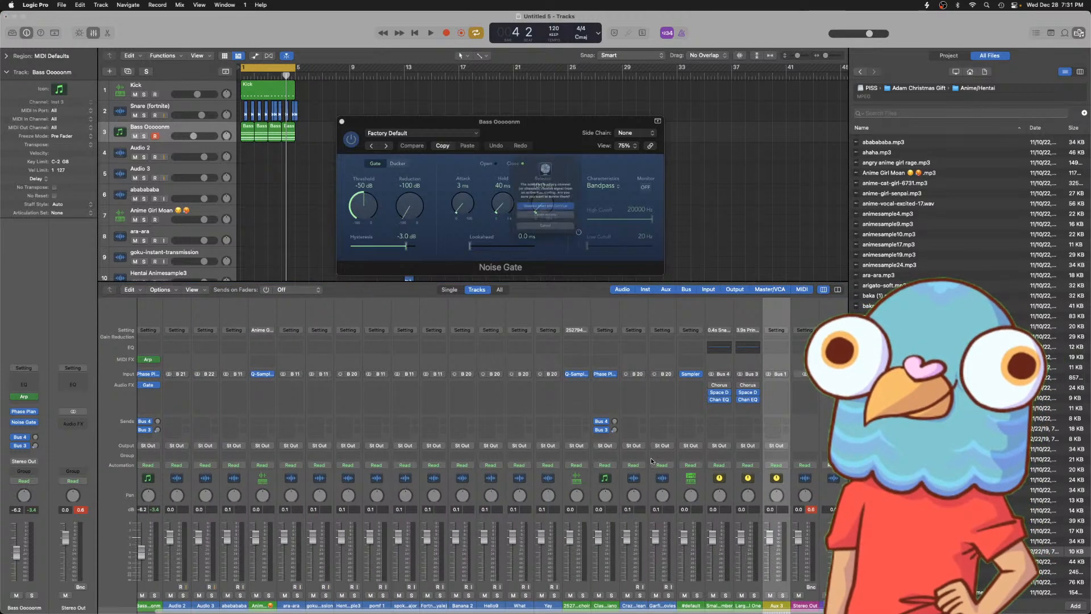
left_click(548, 228)
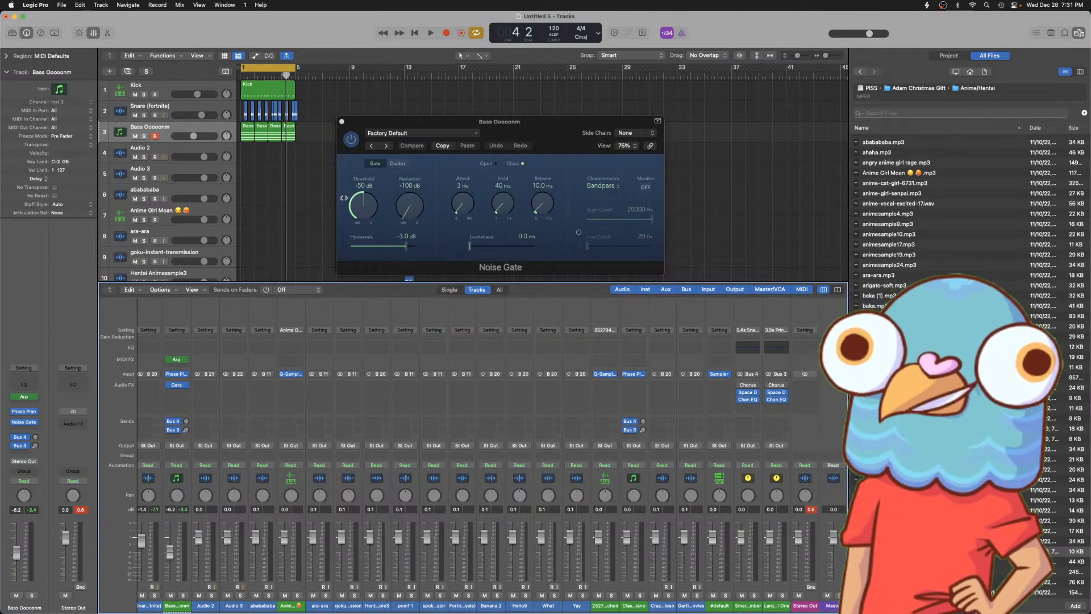
key("space")
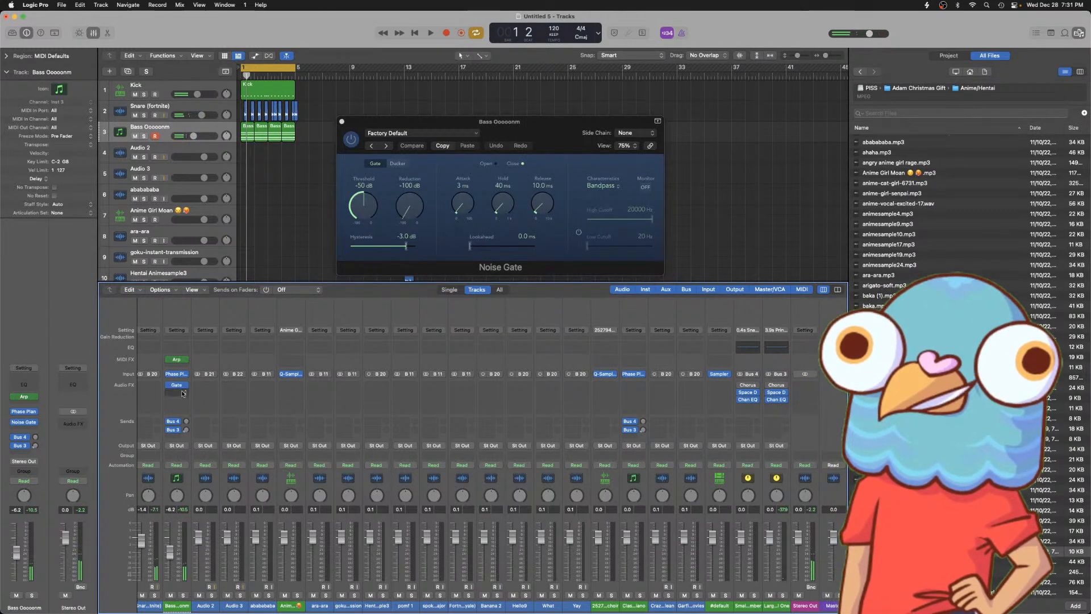
- Set the side chain of the Bass channel's Noise Gate to Bus 1 from the Kick
scroll(183, 394, "left", 3)
left_click(208, 386)
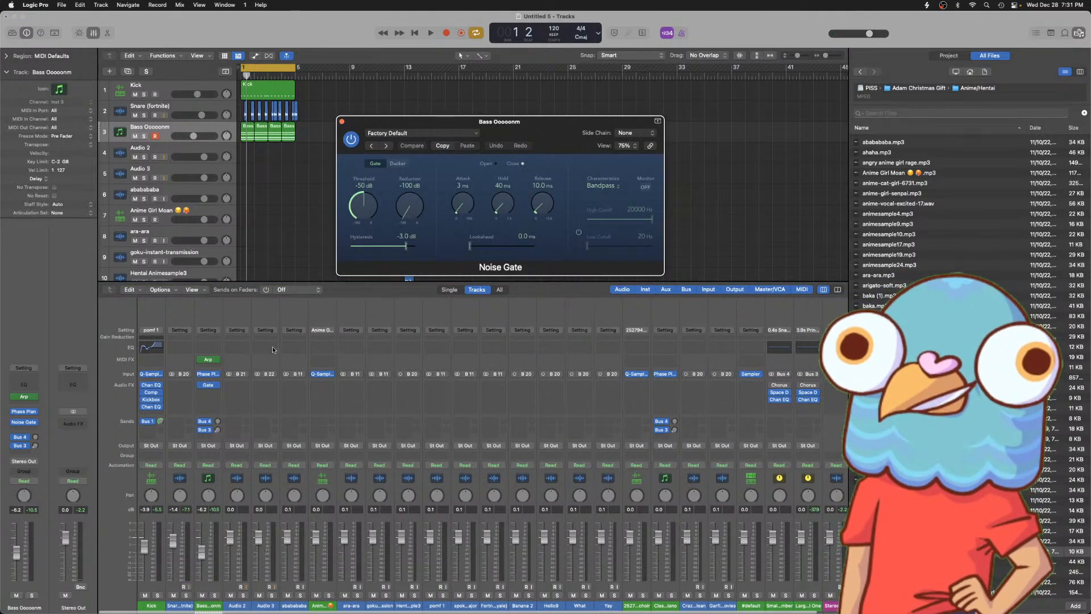
left_click(652, 133)
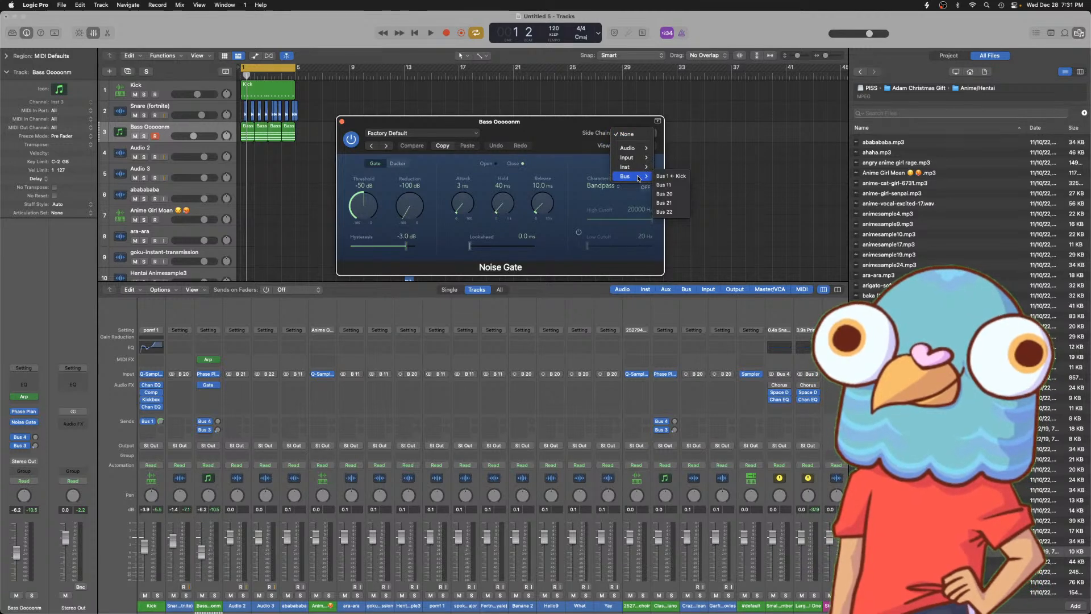
left_click(680, 177)
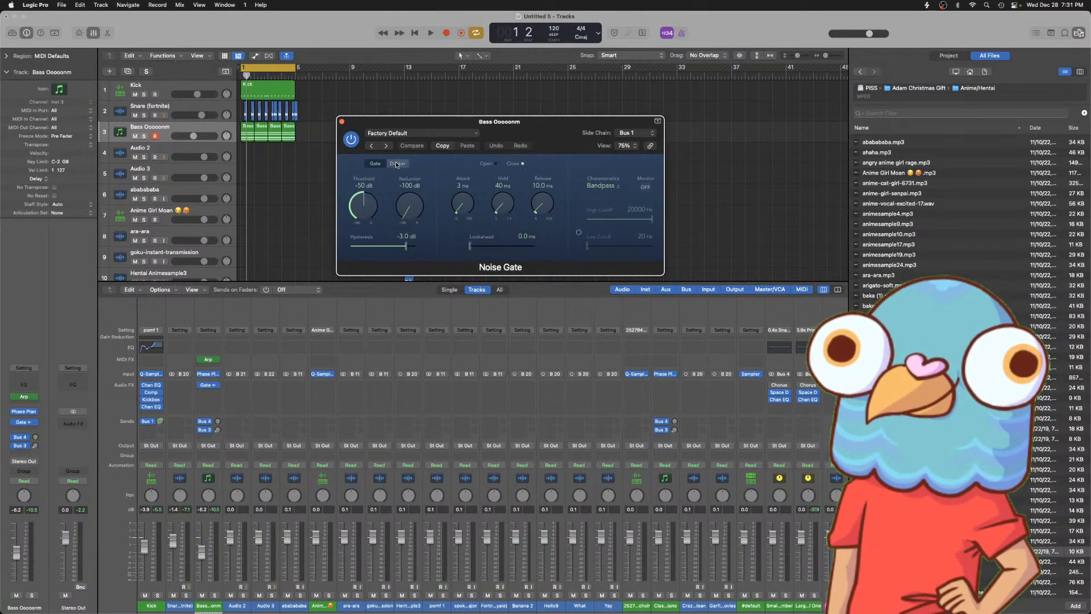
- Switch the Noise Gate to Ducker with threshold -8 dB, ducking -38 dB, hold 20 ms, release 80.9 ms and lookahead 4.2 ms, and close it
key("space")
left_click_drag(369, 211, 391, 165)
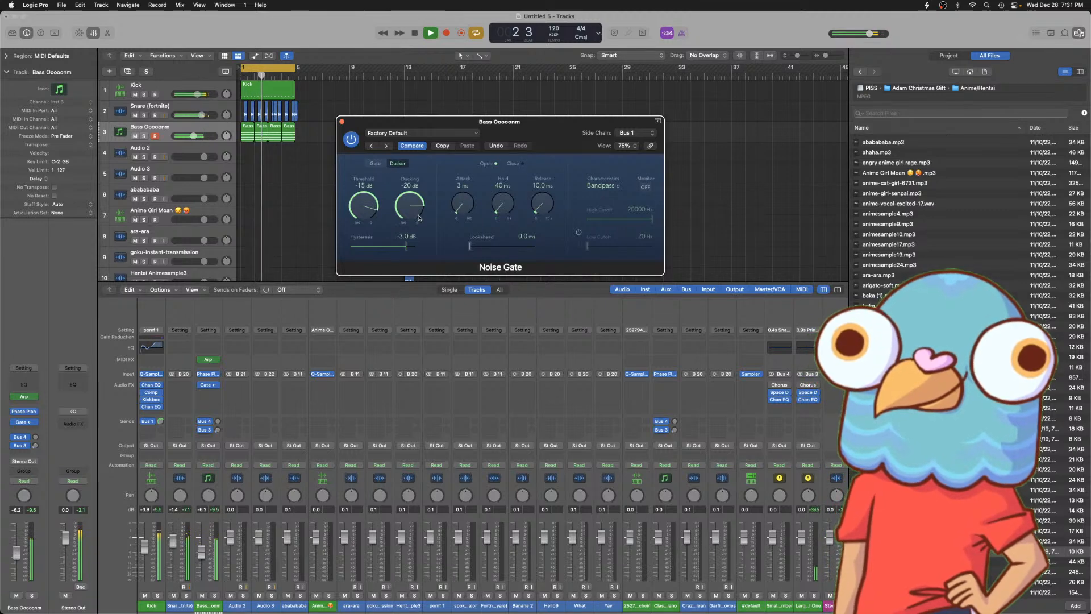
left_click_drag(419, 221, 419, 228)
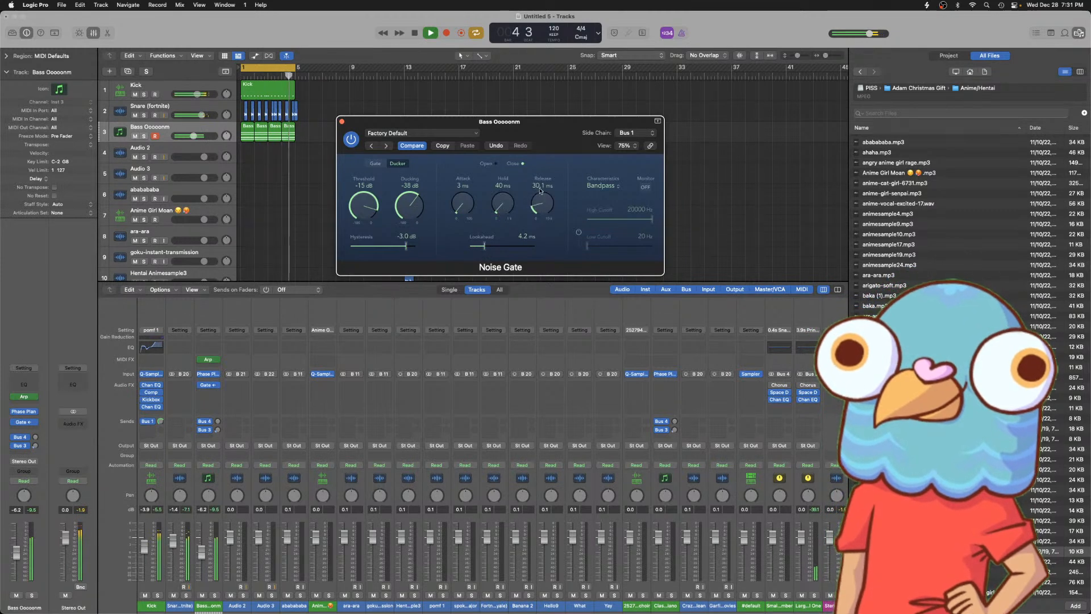
left_click_drag(540, 181, 537, 170)
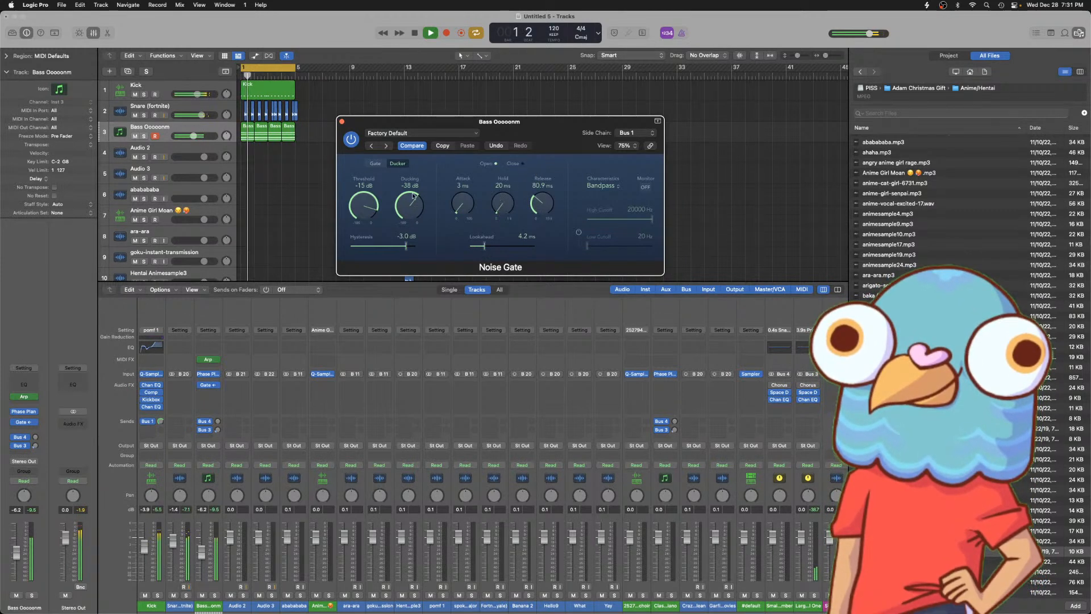
left_click_drag(364, 197, 365, 195)
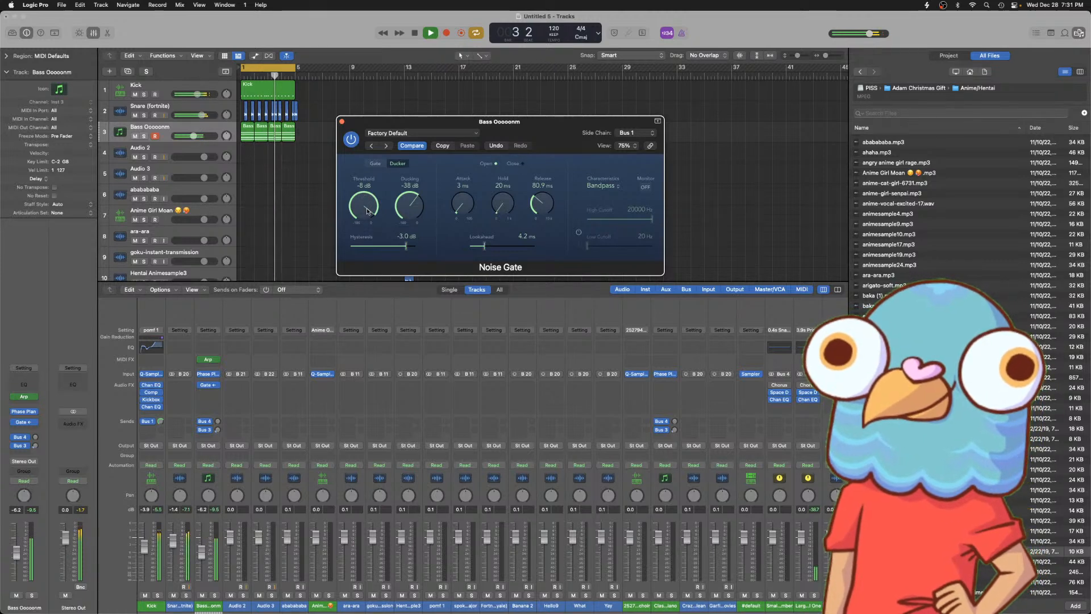
left_click(341, 121)
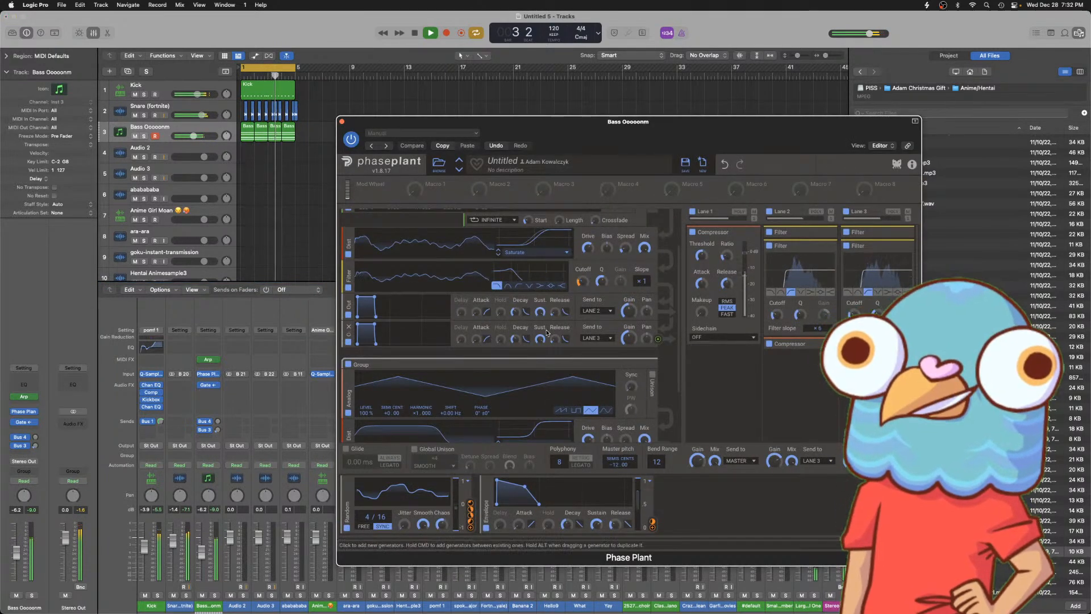
- Lengthen the release of the Lane 3, Lane 2 and Lane 1 output envelopes in the bass synth to about 113 ms
left_click_drag(556, 343, 556, 335)
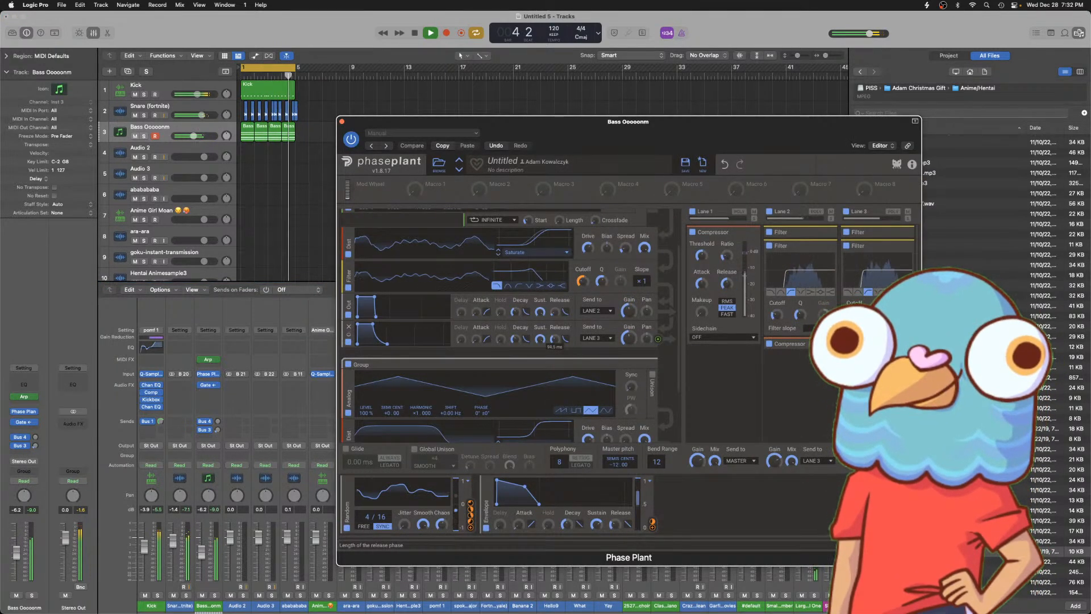
left_click_drag(556, 312, 555, 301)
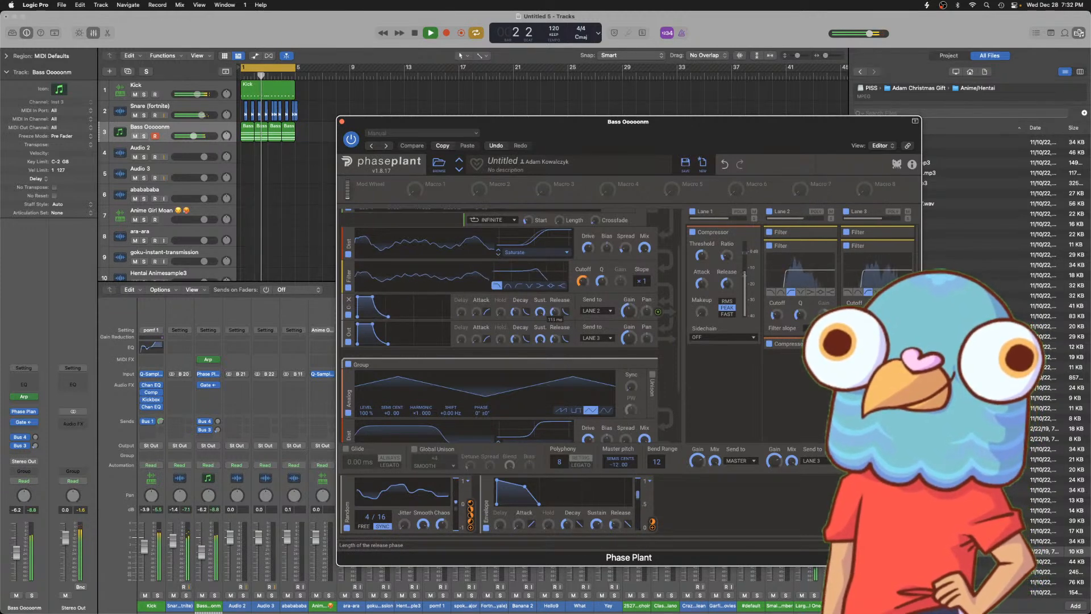
scroll(510, 400, "down", 3)
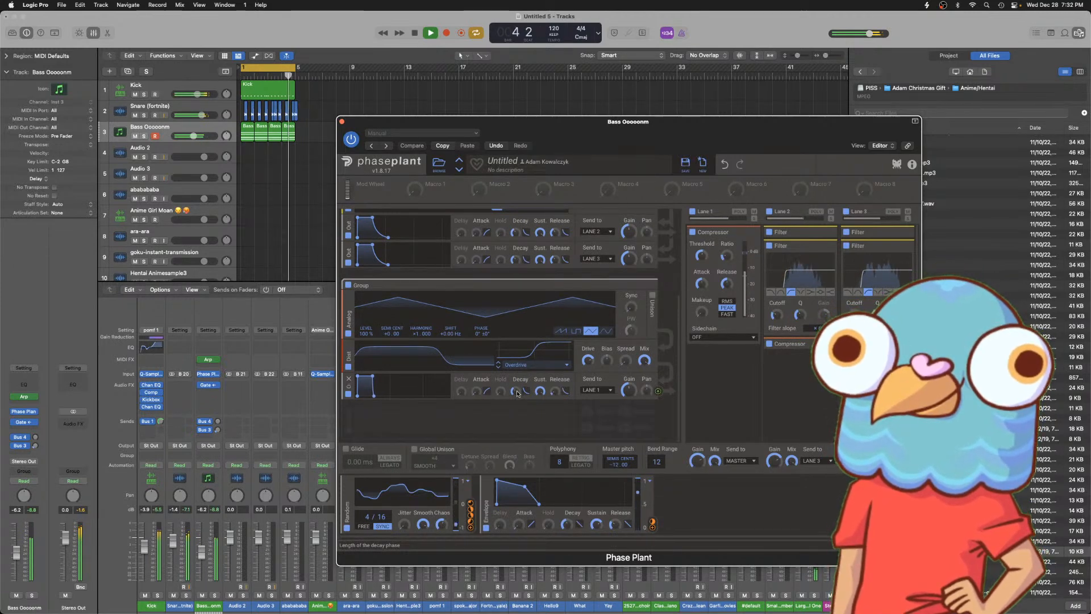
left_click_drag(552, 392, 555, 391)
- Make the bass synth monophonic with polyphony 1, enable a 22.4 ms glide set to ALWAYS, and close the synth window
key("space")
left_click_drag(559, 462, 559, 478)
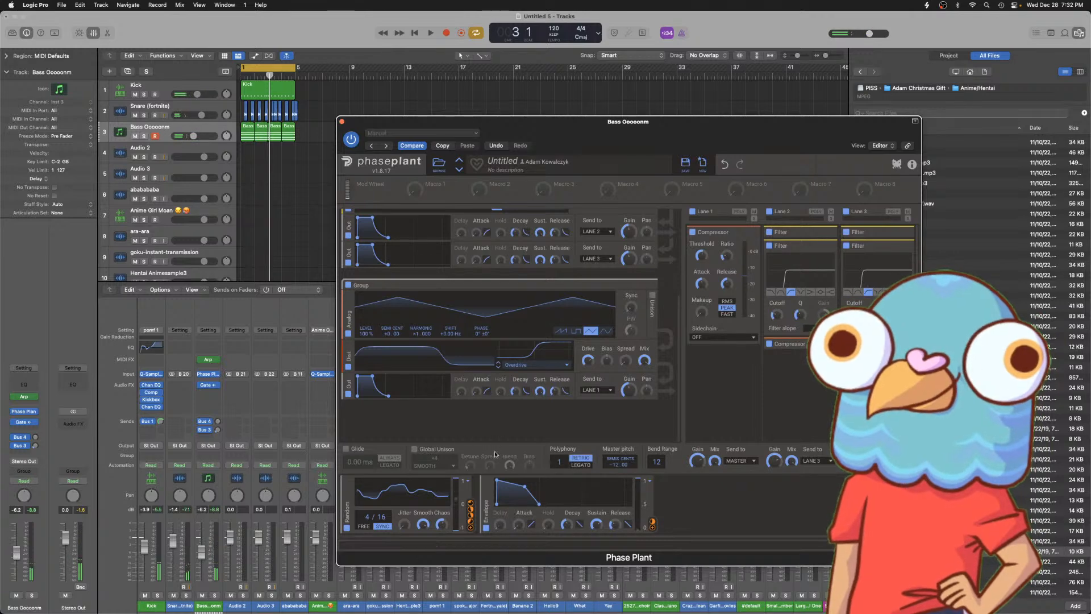
key("space")
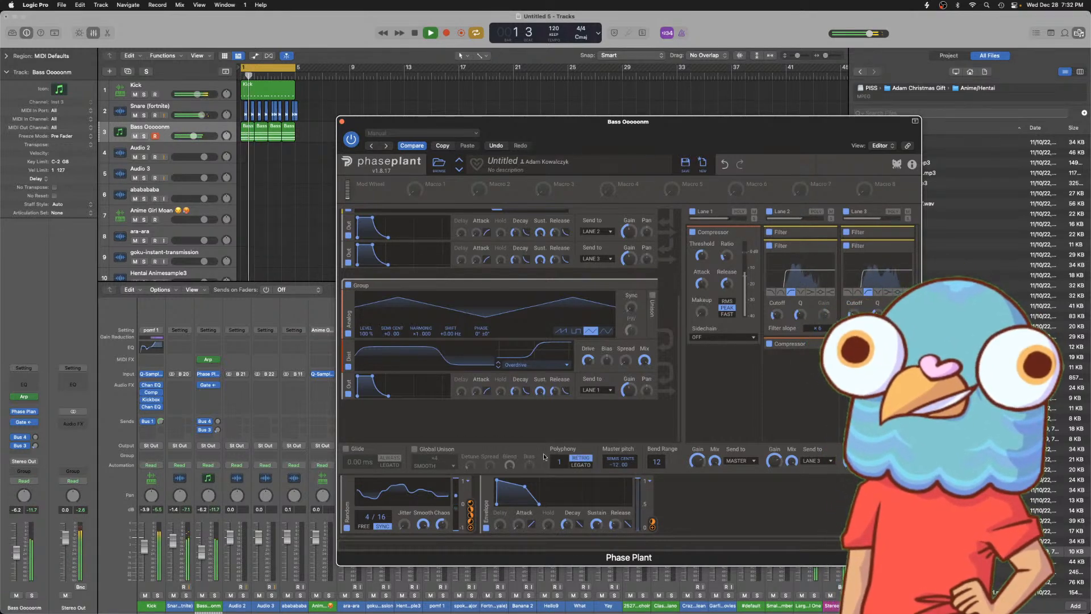
left_click(392, 458)
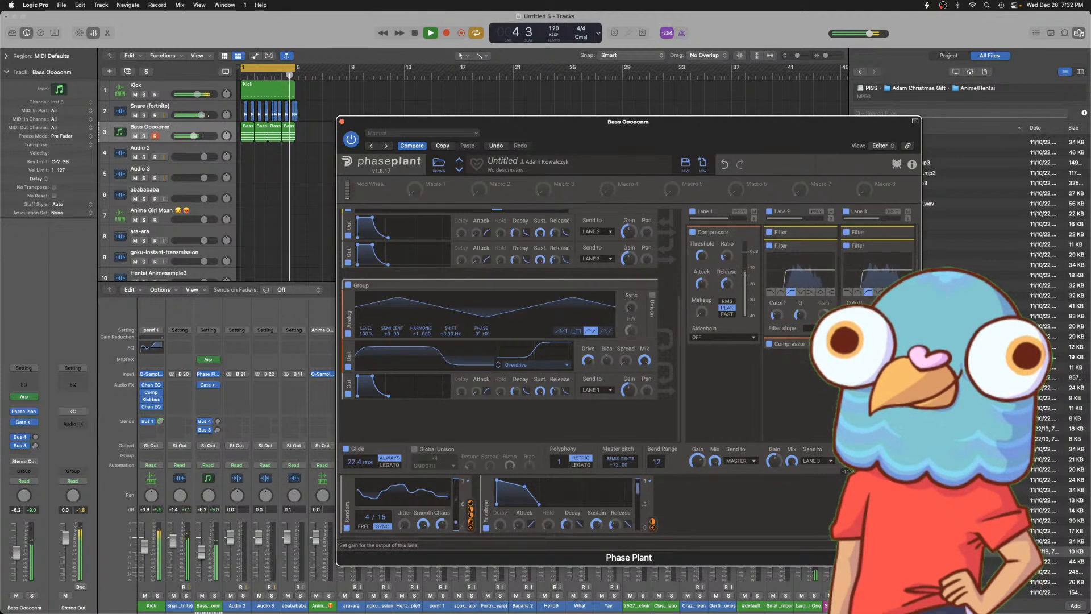
left_click(341, 121)
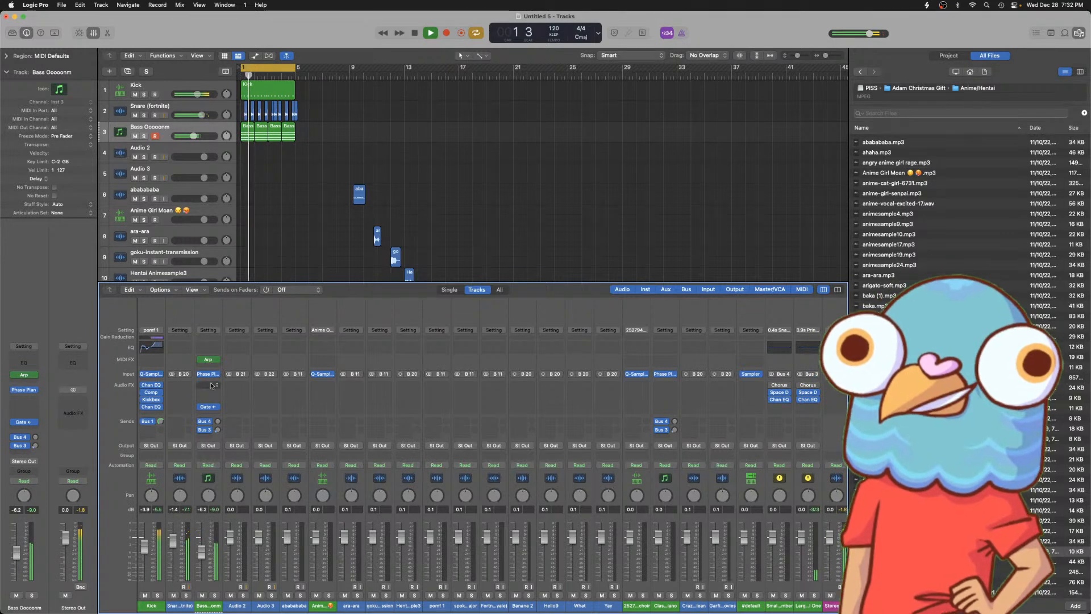
- Insert Xfer's OTT compressor above the Noise Gate on the Bass channel and close its window
left_click(214, 386)
mouse_move(216, 600)
mouse_move(278, 605)
mouse_move(358, 605)
left_click(402, 596)
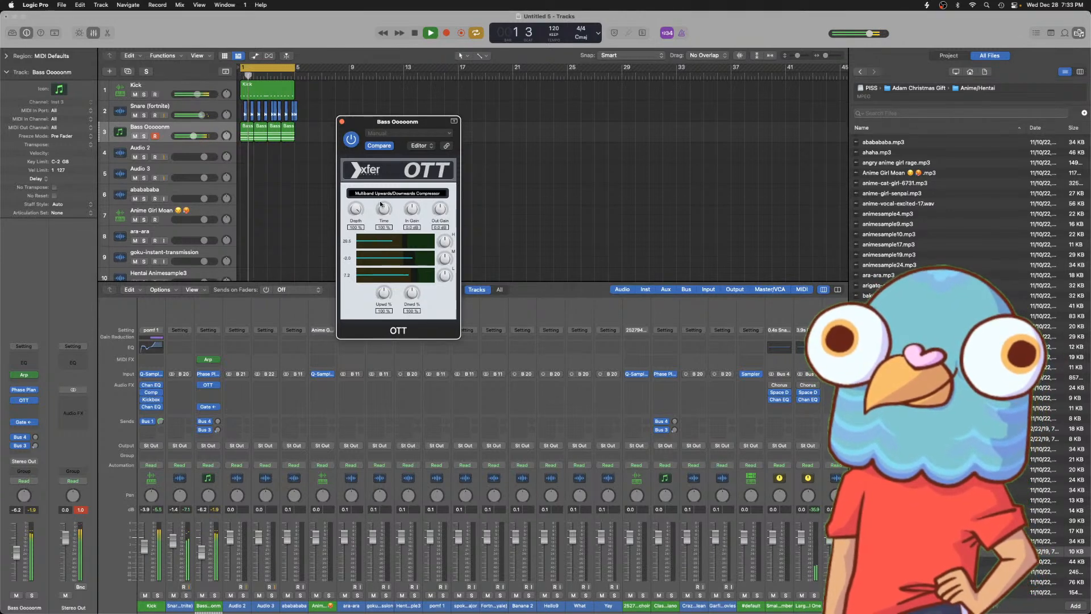
left_click(342, 121)
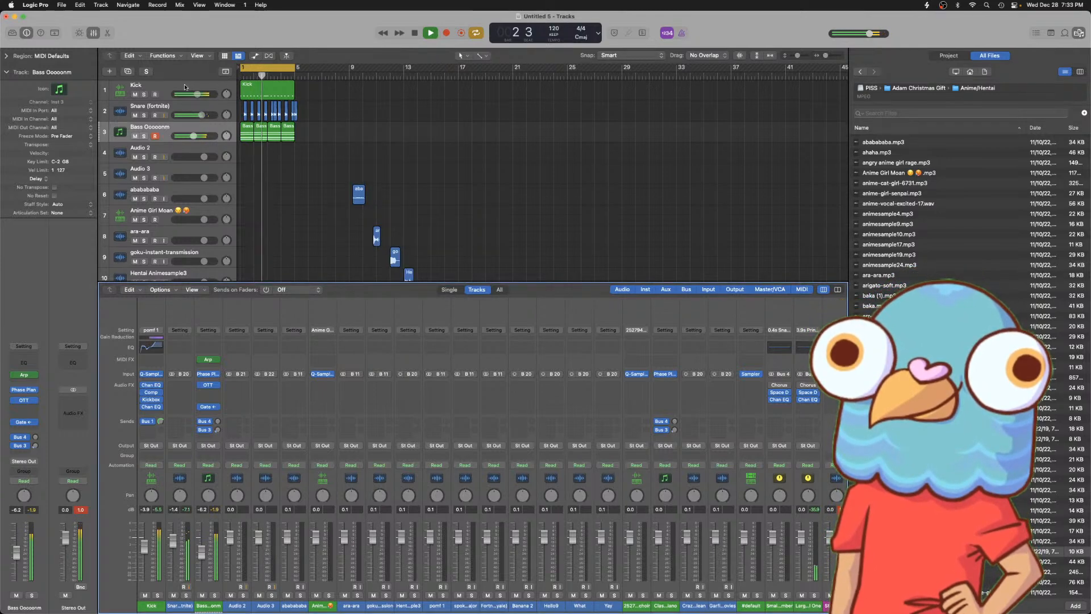
- Add Flux's BitterSweetV3-64 at the end of the Kick channel's effects, close its window and audition the beat
left_click(146, 413)
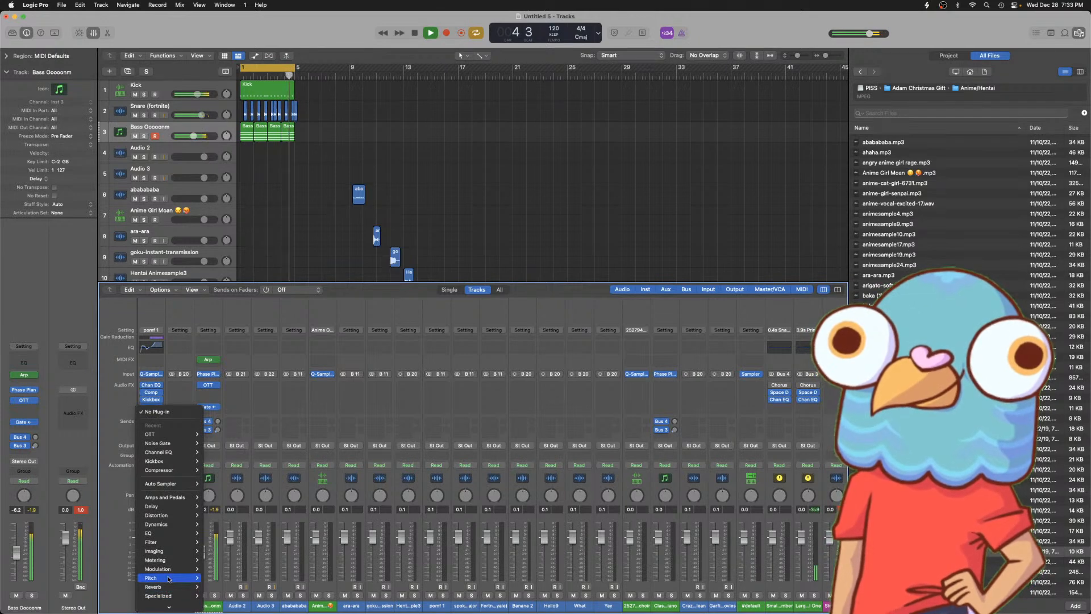
mouse_move(181, 606)
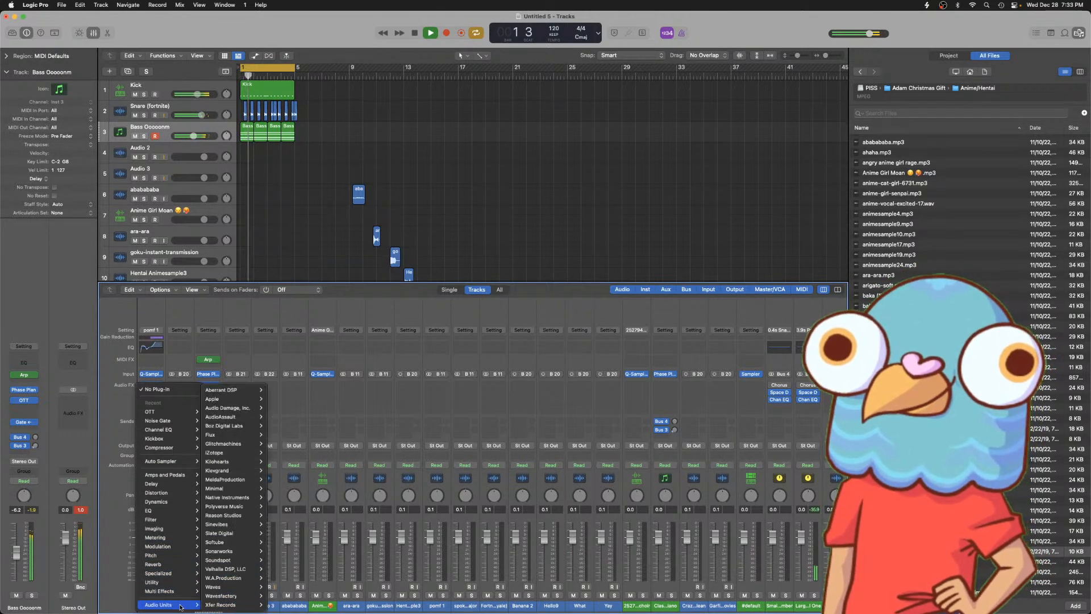
mouse_move(239, 426)
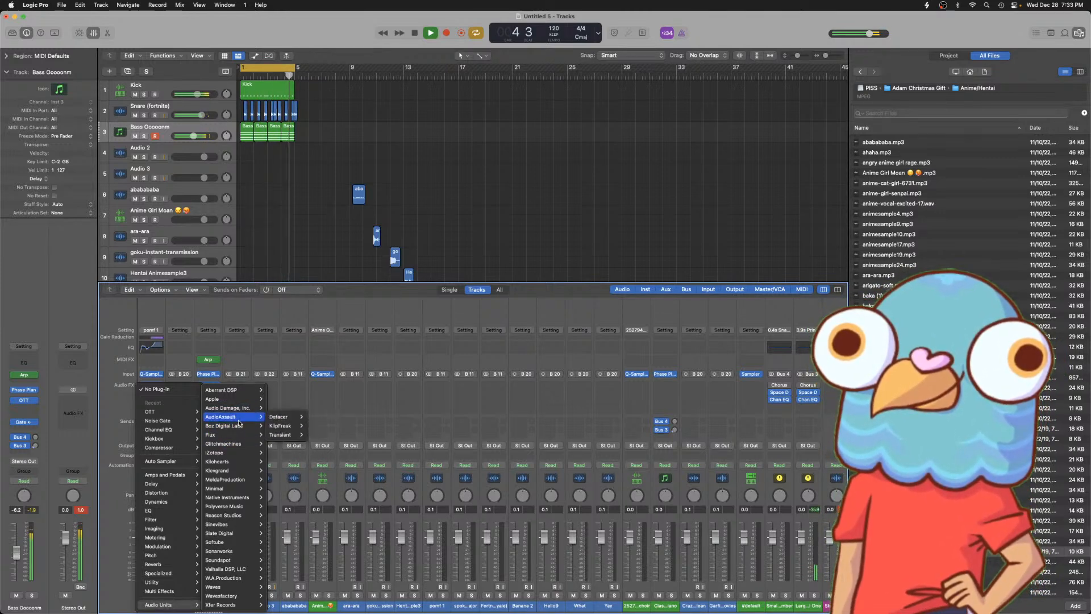
left_click(273, 435)
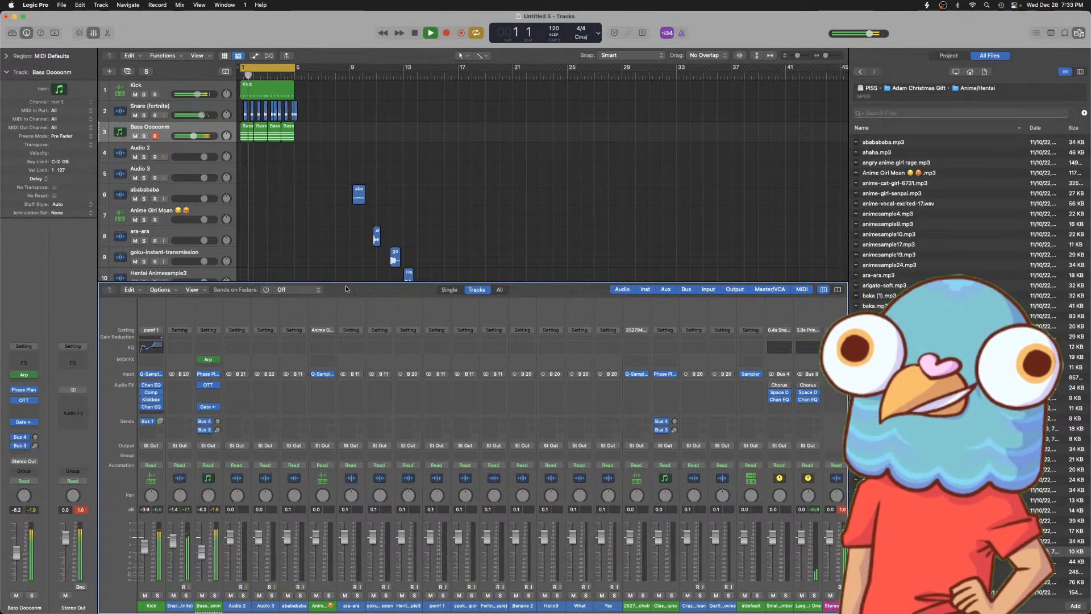
left_click_drag(428, 232, 418, 133)
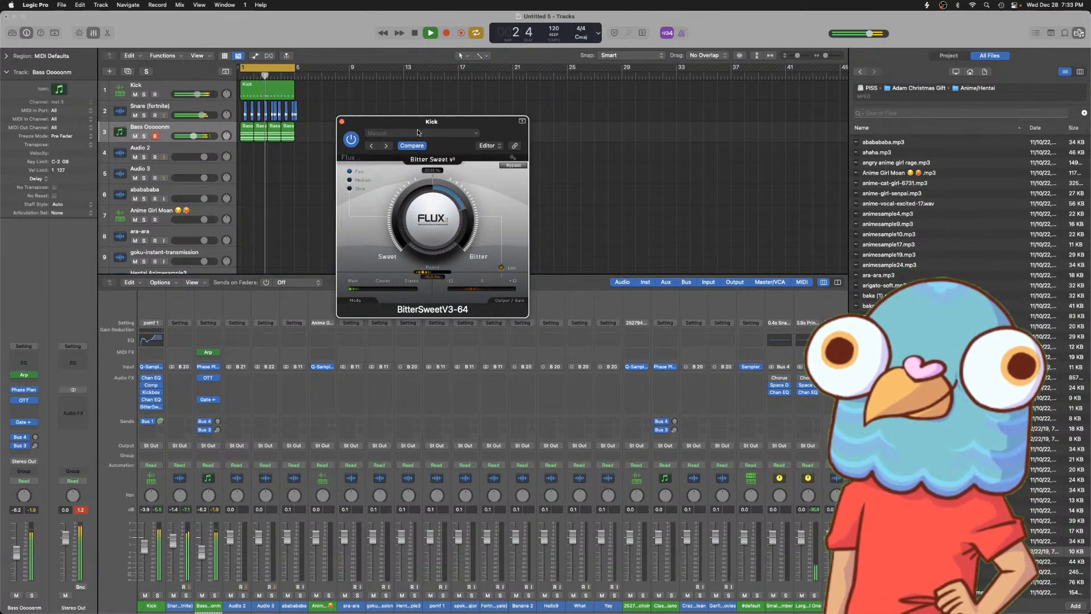
left_click(342, 121)
key("space")
key("space")
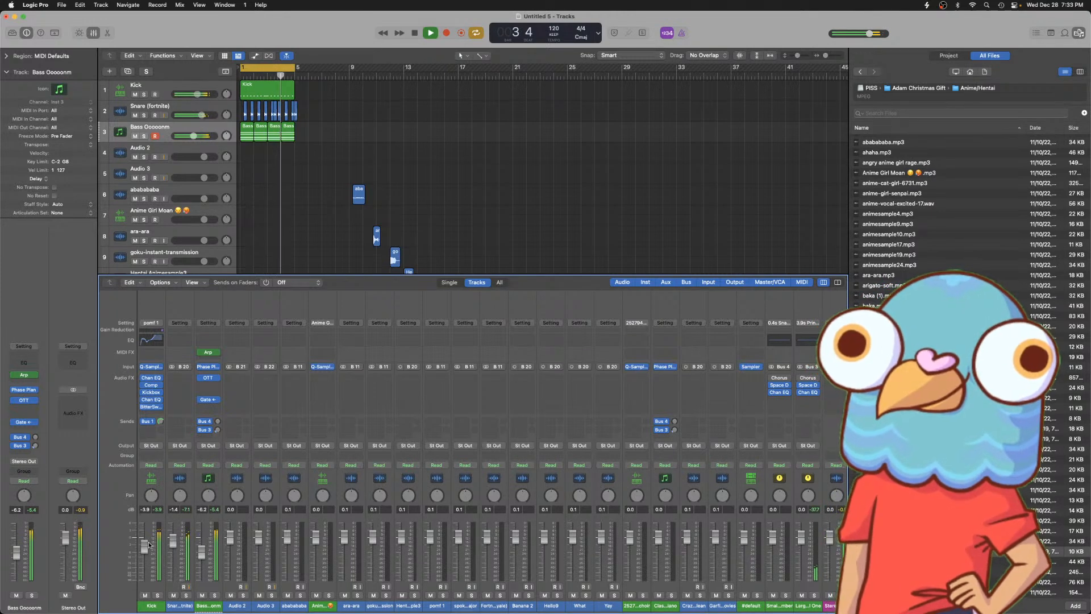
key("space")
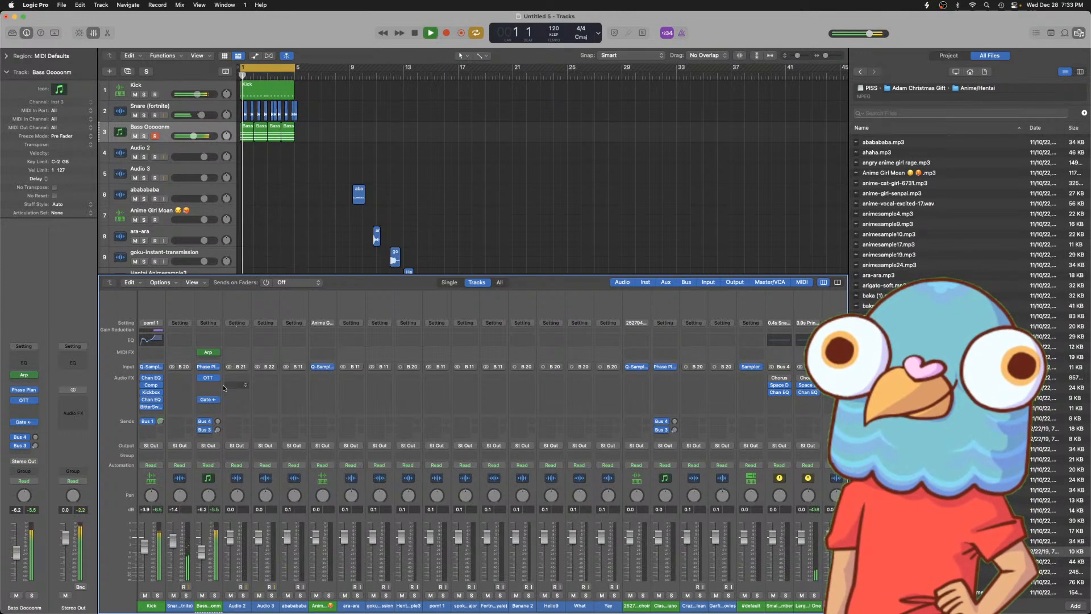
- Set the Bass channel's Noise Gate to threshold -4 dB, release 60.7 ms and ducking -34 dB, and close it
left_click(209, 352)
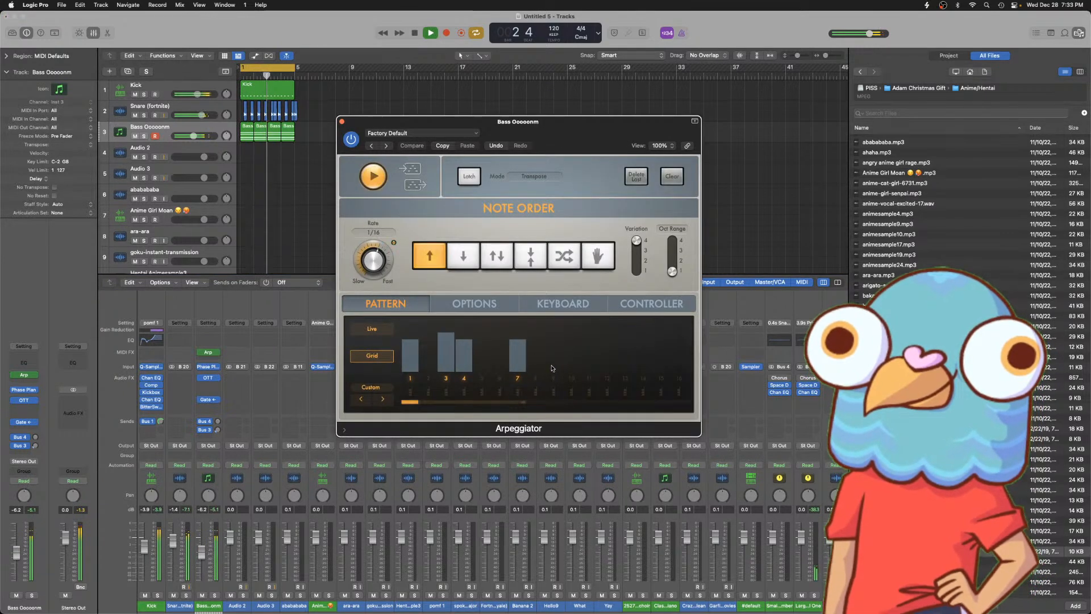
left_click(209, 400)
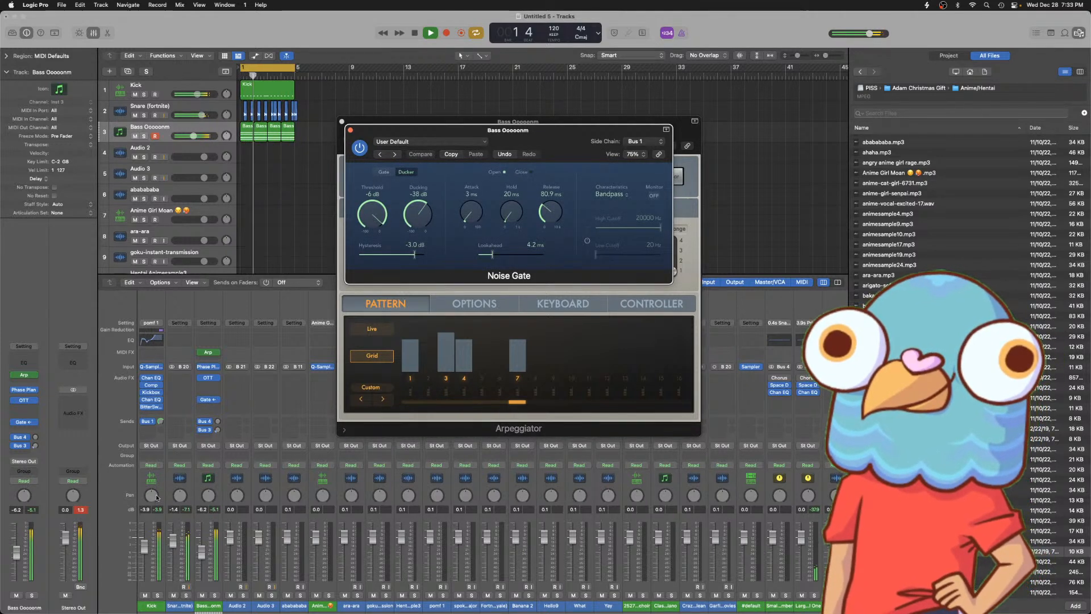
left_click(316, 302)
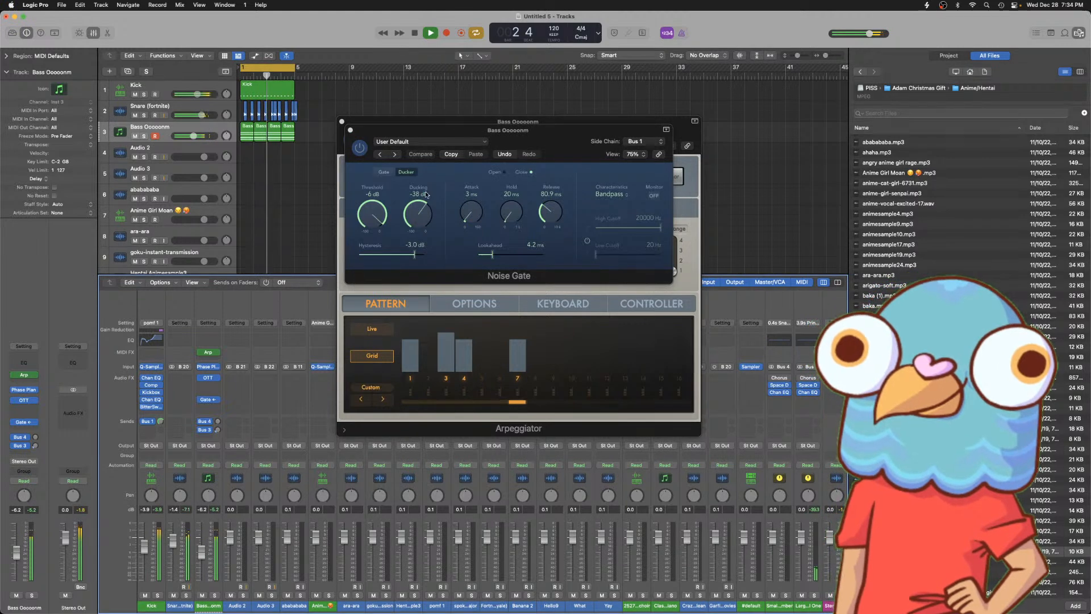
left_click_drag(384, 212, 387, 206)
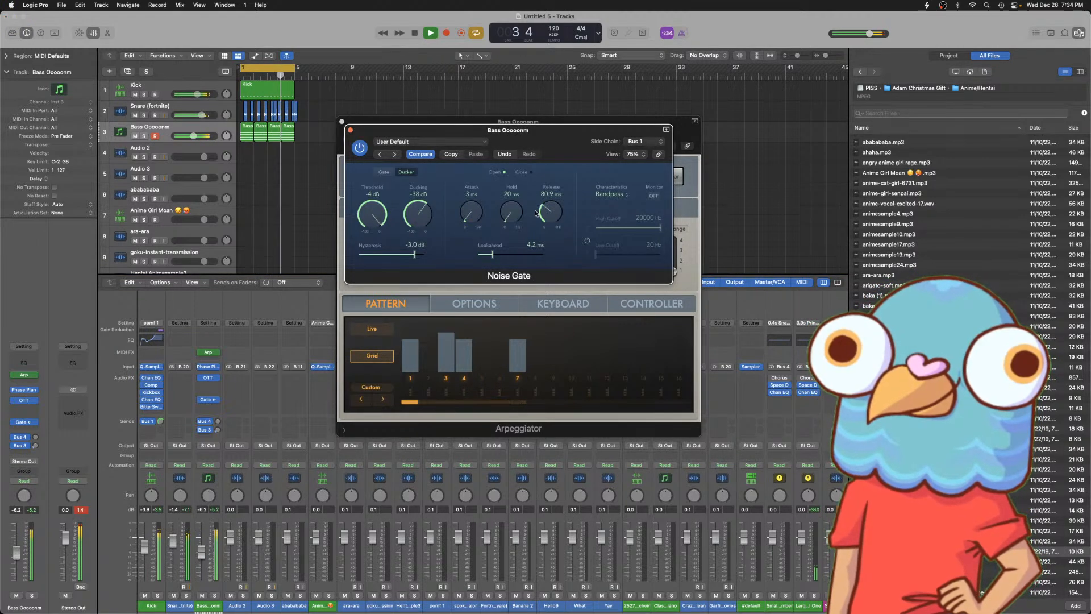
left_click_drag(546, 213, 546, 218)
left_click_drag(431, 220, 430, 209)
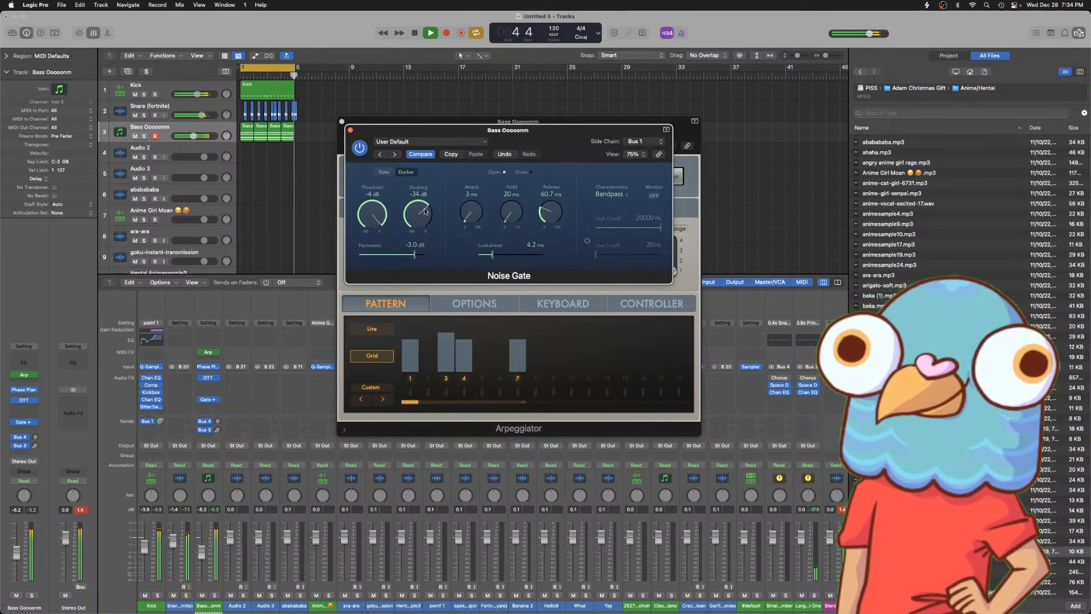
left_click(350, 129)
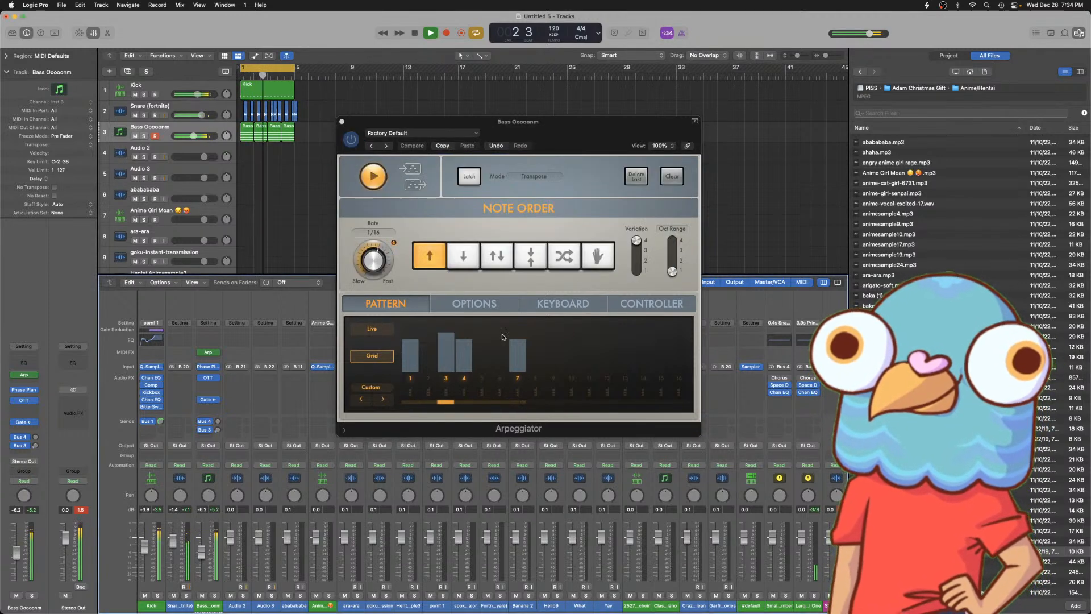
- Stop playback, raise the first step of the bass Arpeggiator's grid pattern slightly and close the Arpeggiator
left_click(483, 304)
left_click(412, 307)
key("space")
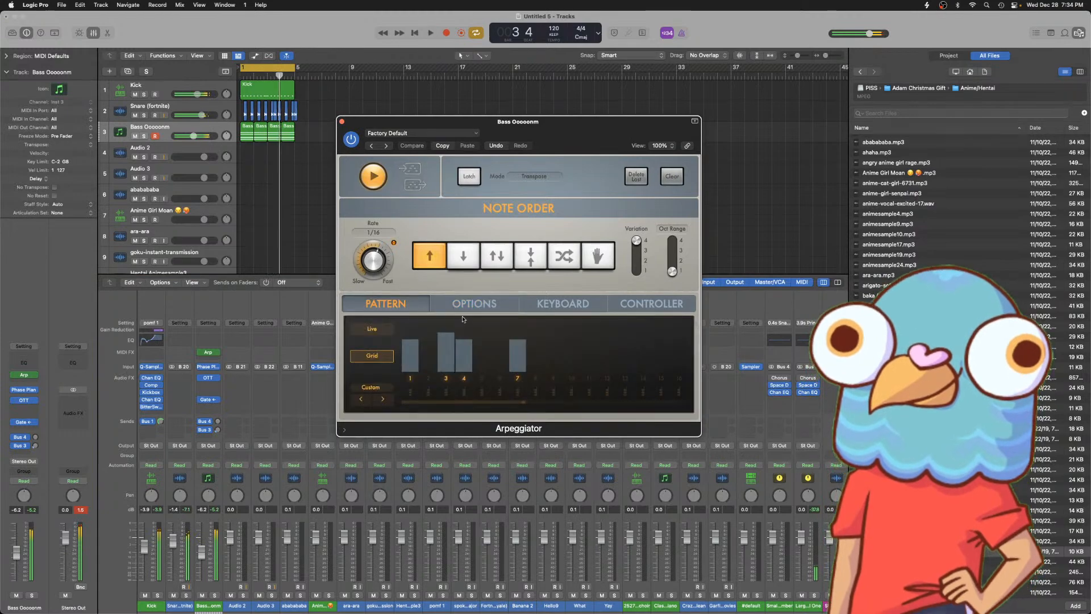
left_click_drag(405, 356, 406, 351)
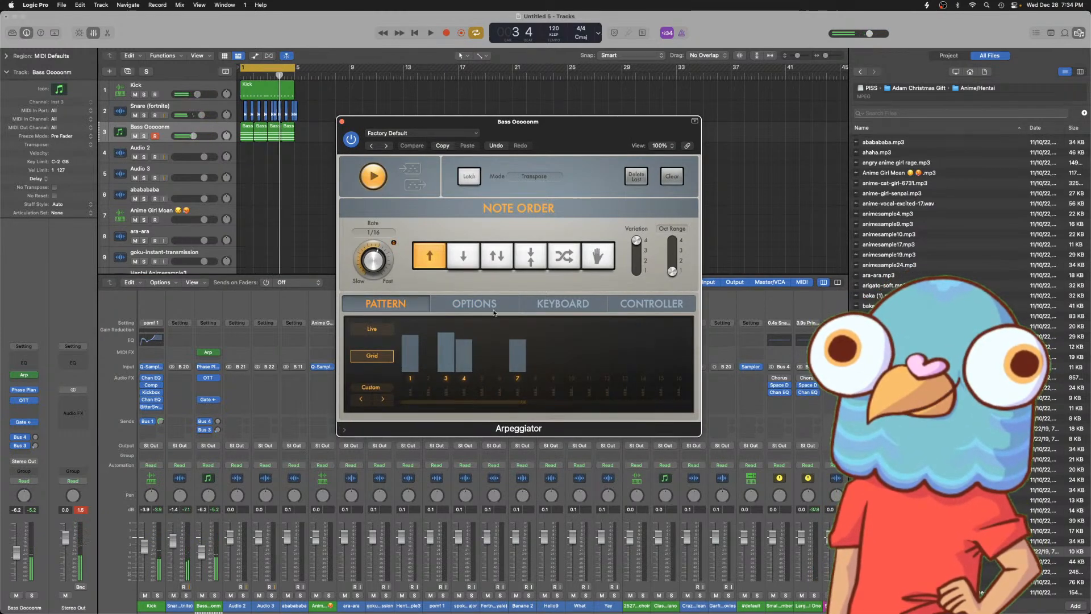
left_click(341, 121)
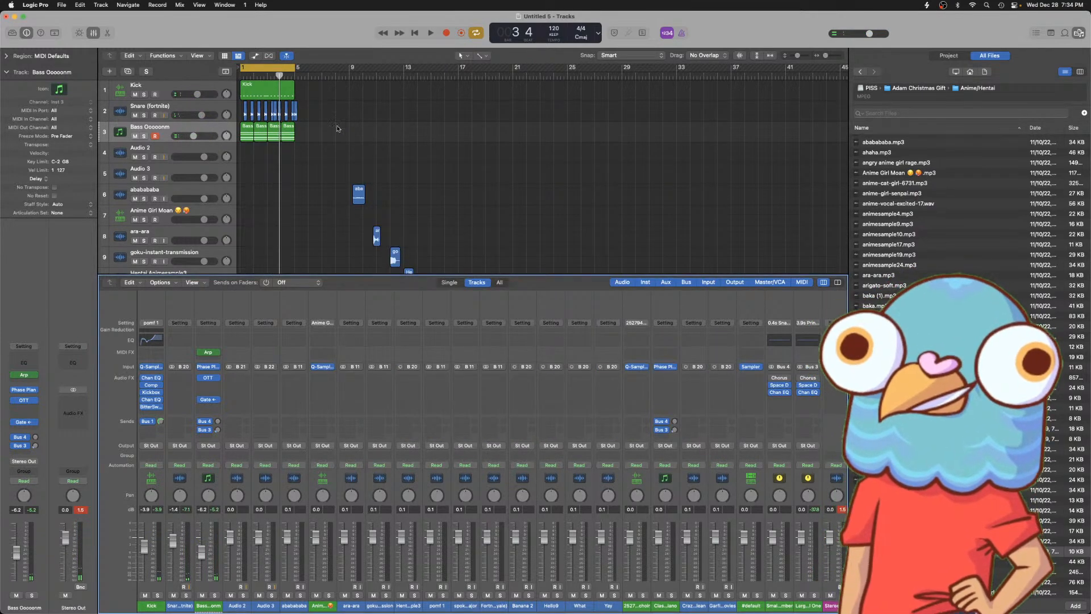
- Delete the three repeated Bass regions and lengthen the remaining one to fill the four-bar loop
left_click_drag(316, 136, 267, 142)
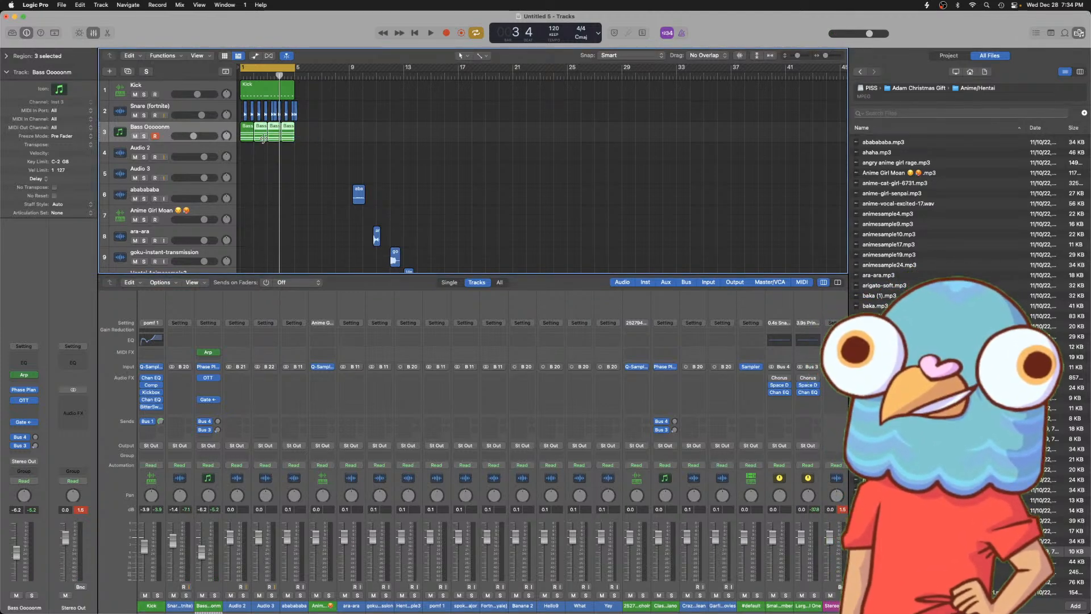
key("Delete")
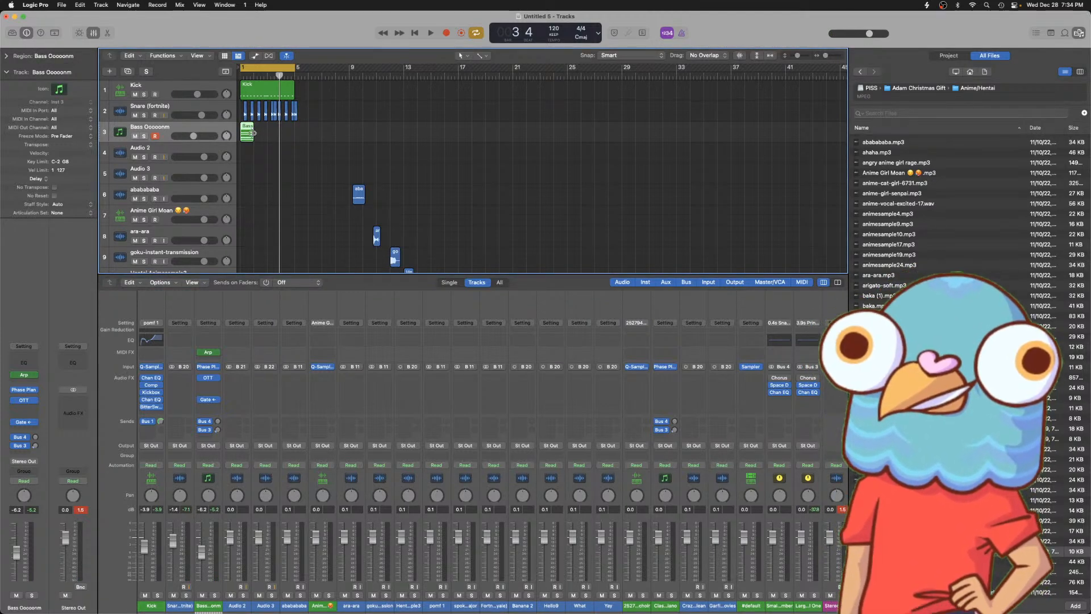
left_click_drag(248, 136, 292, 137)
key("space")
- Open the Bass region's notes and delete the four upper notes of the chord, keeping only the C2
key("e")
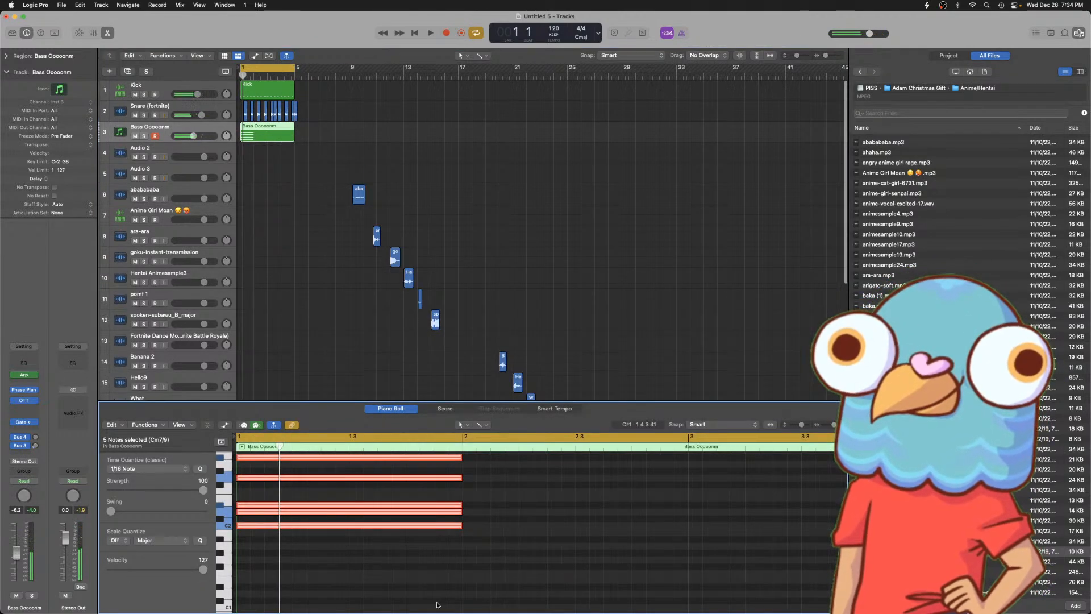
scroll(438, 604, "up", 3)
left_click_drag(473, 560, 447, 488)
key("Delete")
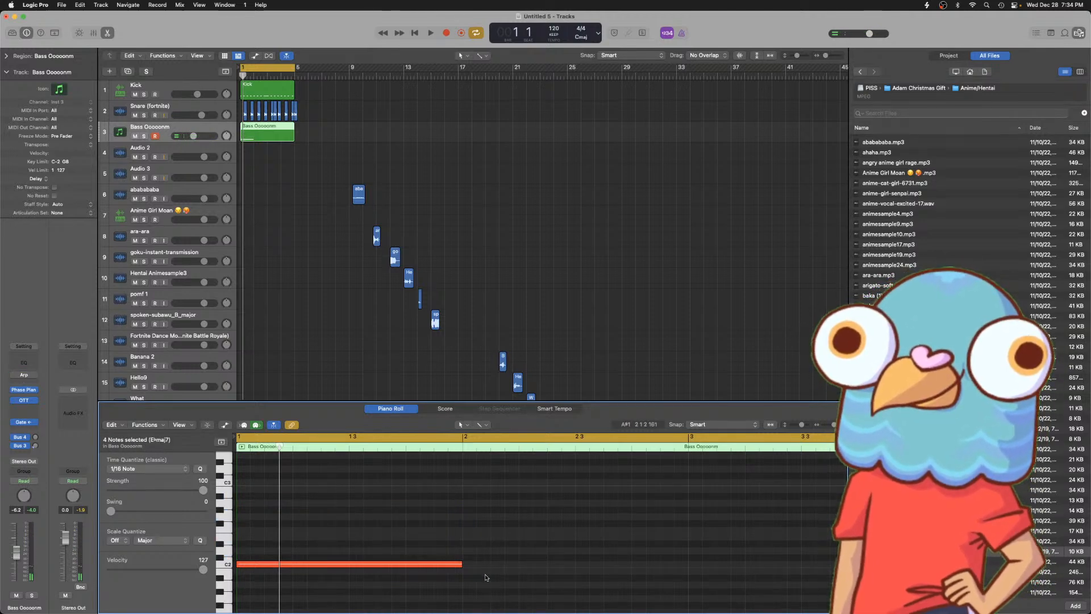
- Turn the C2 note into a sixteenth-long G1 and add G1 notes on the third and fourth sixteenths of the bar
left_click_drag(461, 565, 264, 564)
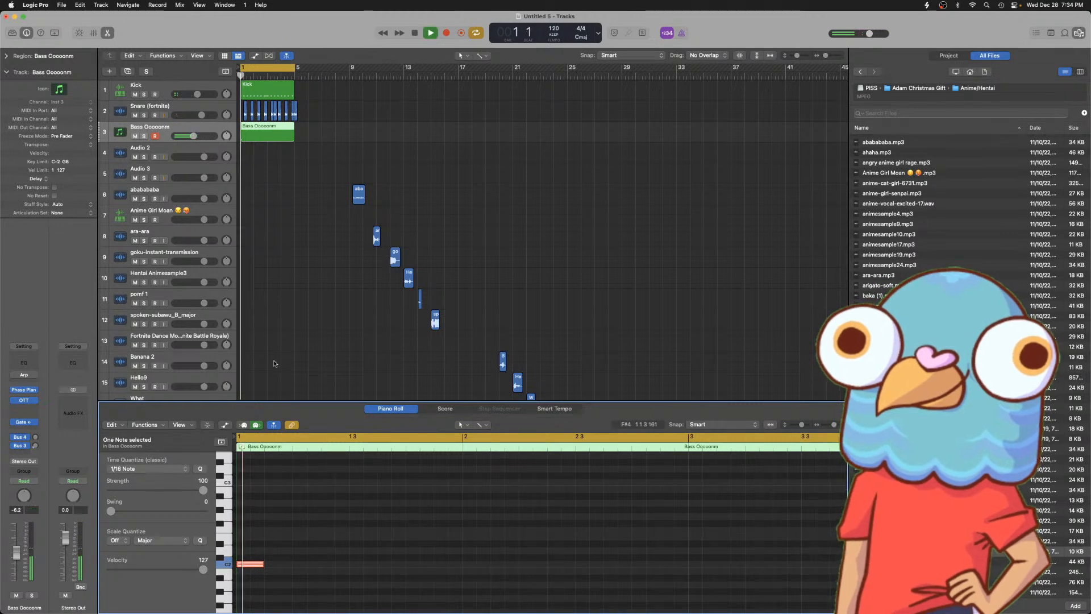
mouse_move(257, 565)
left_mouse_down()
mouse_move(256, 596)
mouse_move(246, 558)
left_mouse_up()
scroll(279, 570, "down", 3)
left_click(271, 556)
left_click(285, 556)
key("space")
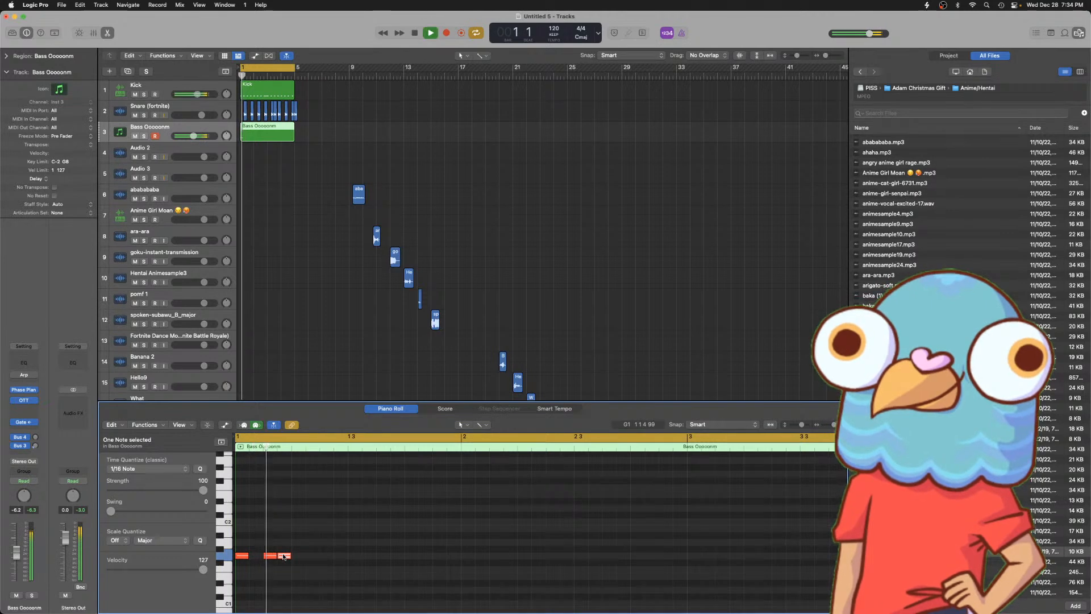
- Add an F1 note on the fifth sixteenth and a G1 note on the seventh sixteenth of the bass line
key("space")
left_click(295, 569)
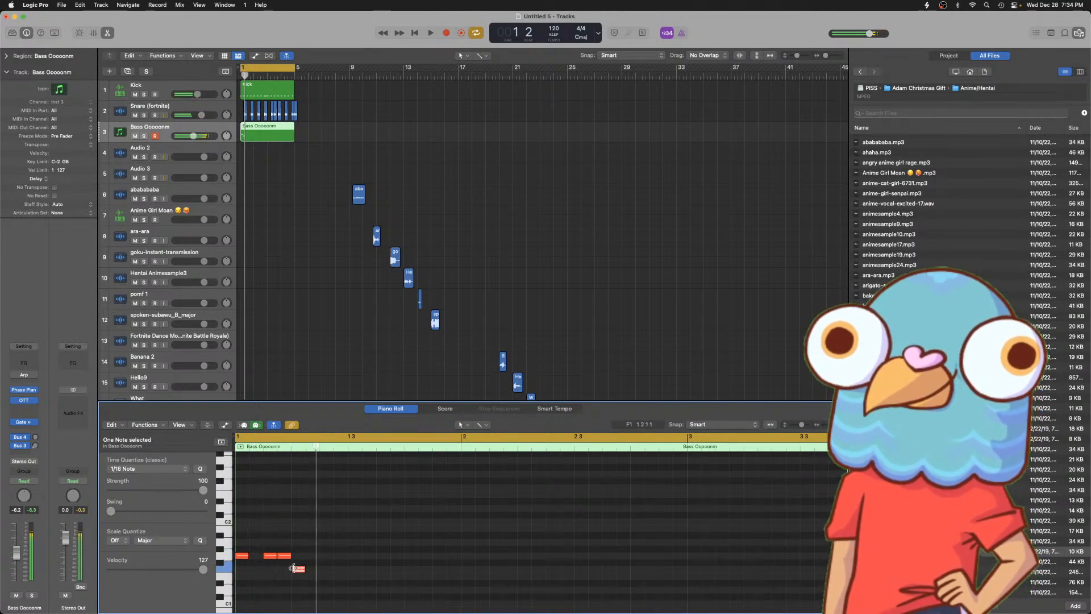
left_click(327, 555)
key("space")
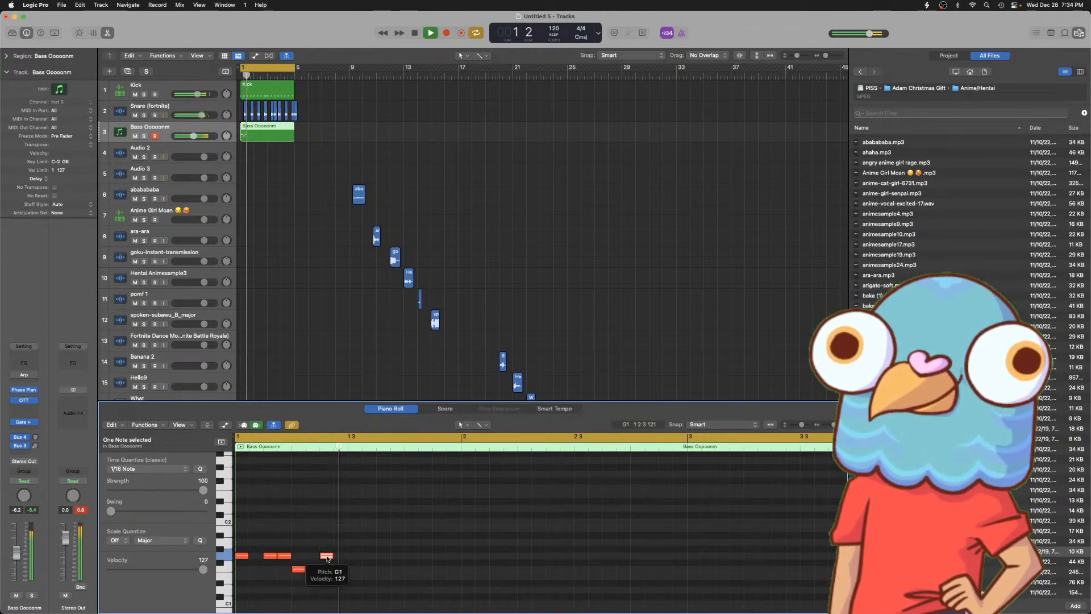
- Delete all the remaining notes from the Bass region
left_click_drag(355, 534, 229, 584)
key("Delete")
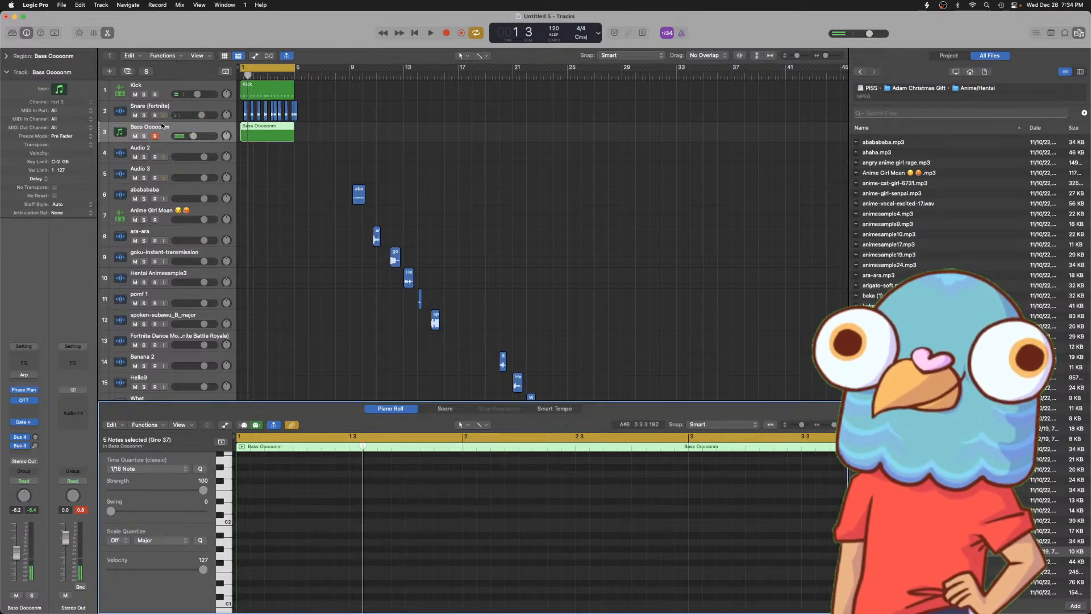
- Create a new Classic Electric Piano instrument track and insert the Chord Trigger MIDI effect on it
key("alt+super+s")
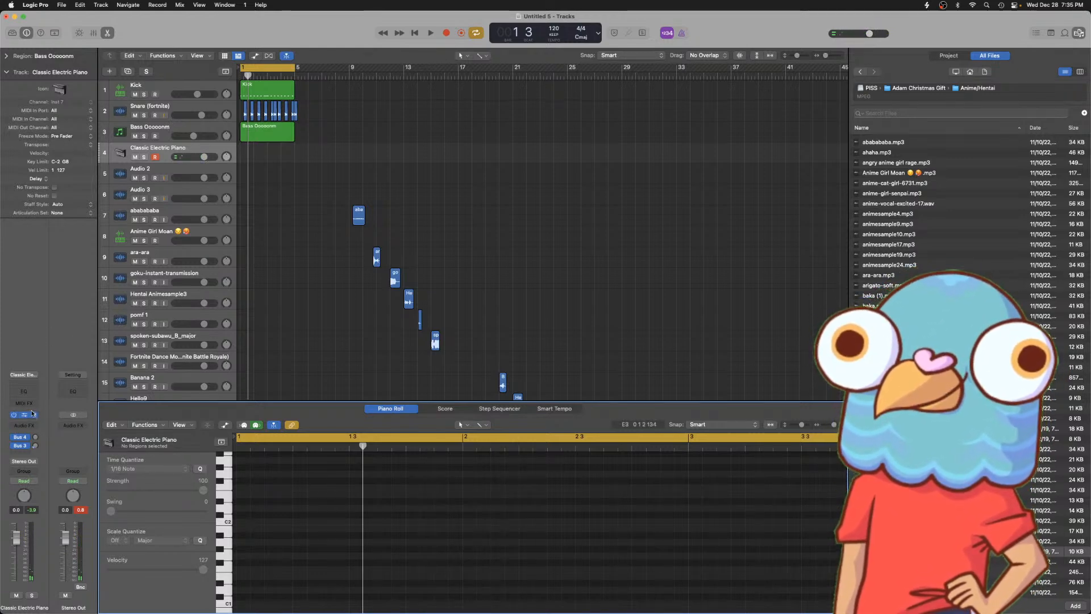
left_click(33, 406)
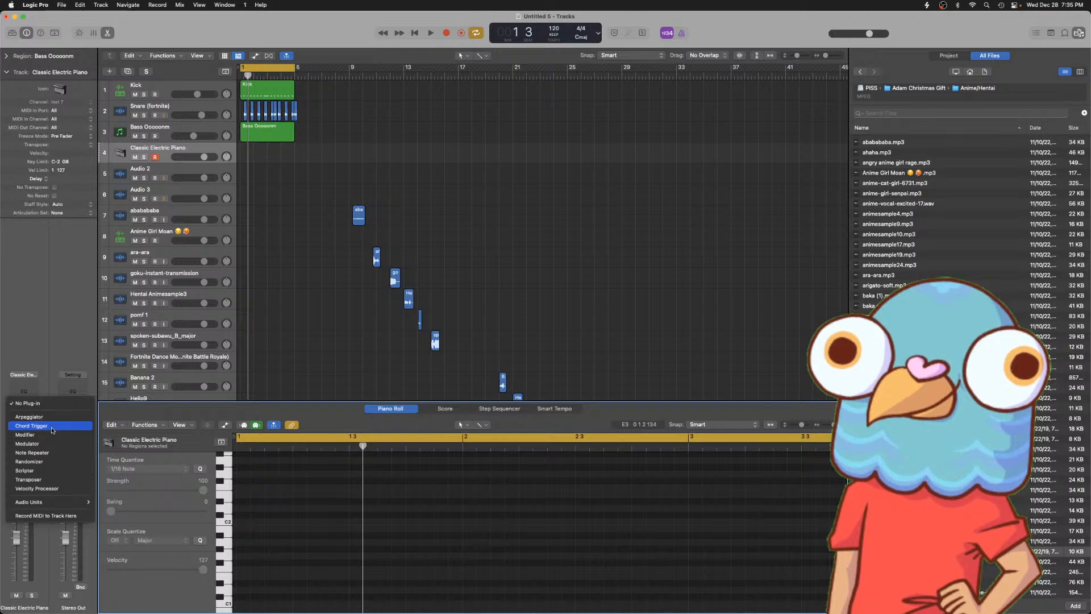
left_click(44, 426)
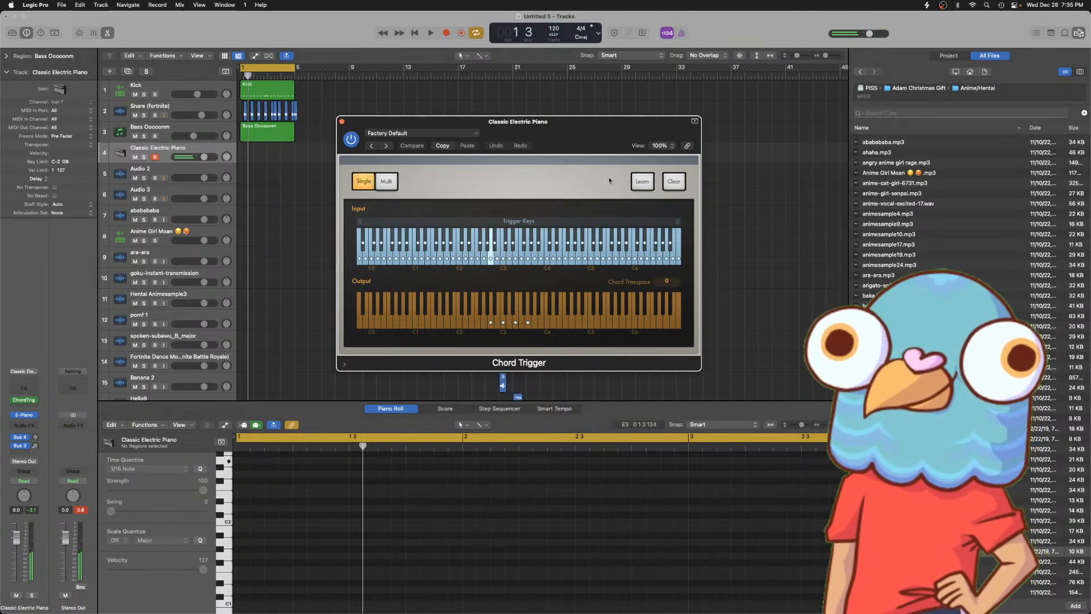
- Load the "Major 7th, 9" extended-harmony single-chord preset into the Chord Trigger
left_click(426, 133)
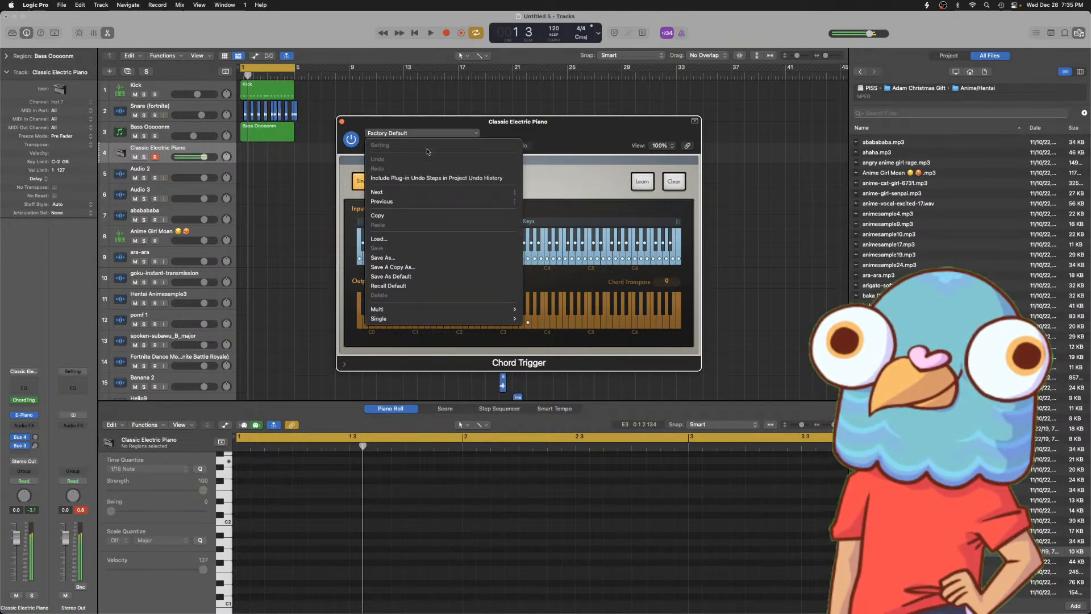
mouse_move(397, 324)
mouse_move(542, 333)
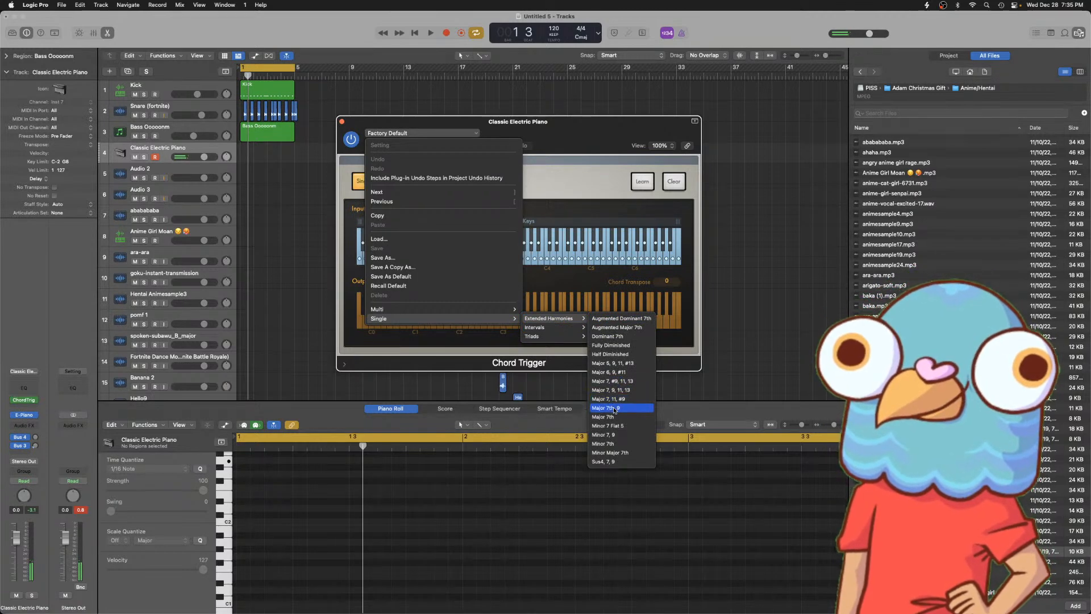
left_click(627, 409)
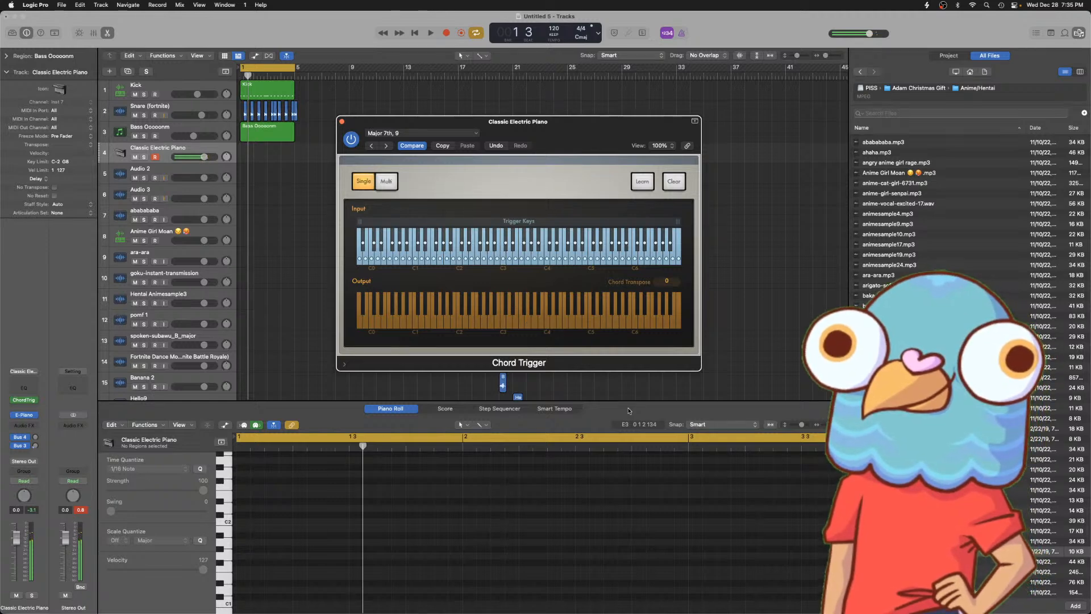
- Draw a G2 note about six sixteenths long at the start of the Classic Electric Piano track and move the playhead into it
left_click_drag(238, 473, 310, 476)
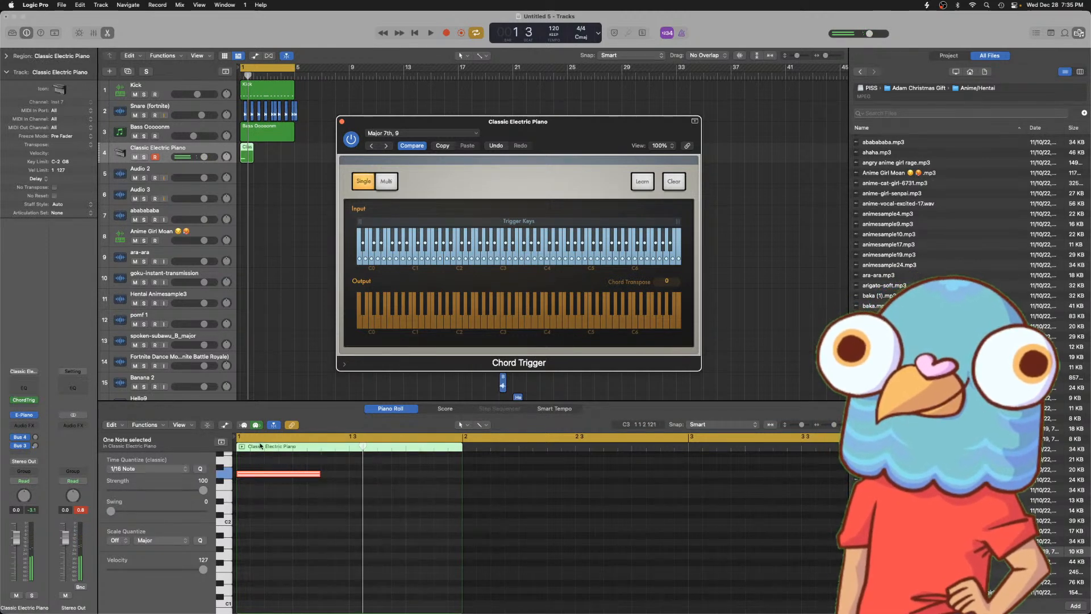
left_click(280, 449)
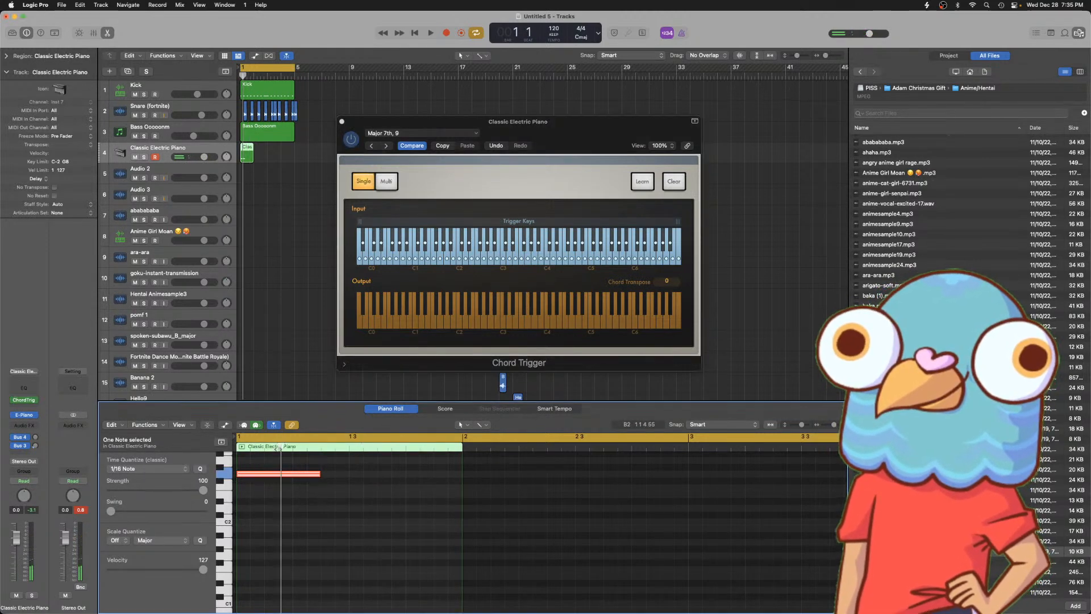
- Split the G2 note at the playhead and add a C3 note from 1 2 3 to the end of bar 1
scroll(314, 465, "up", 2)
left_click(323, 467)
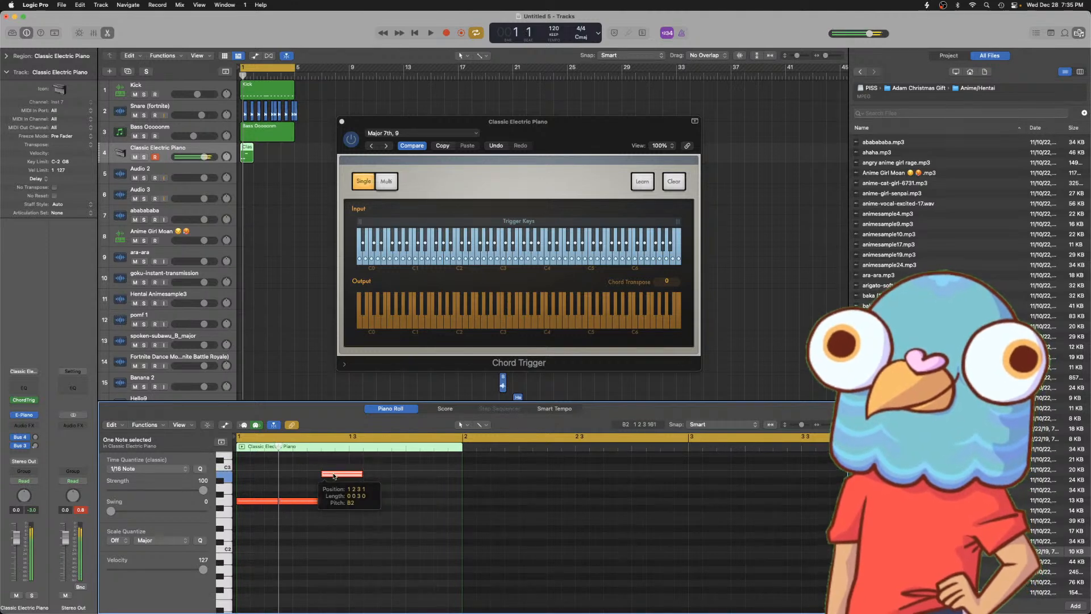
left_click_drag(364, 467, 463, 468)
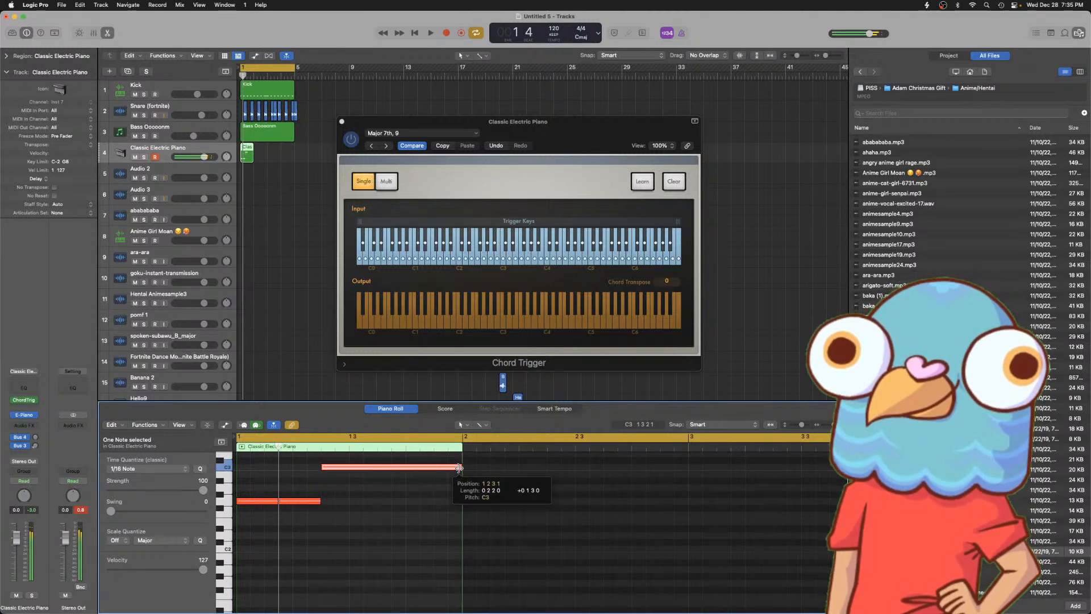
key("space")
left_click(295, 522)
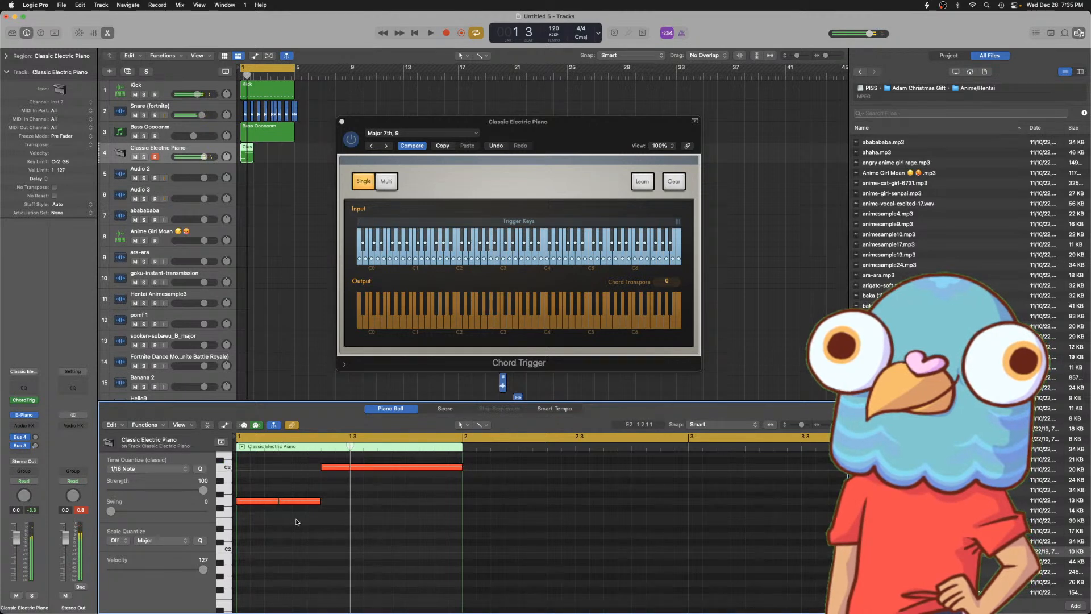
- Set the velocity of all notes in the Classic Electric Piano region to 85 and play them back
key("super+a")
left_click_drag(175, 568, 170, 568)
key("space")
key("space")
- Split the long C3 note at 1 4 3 and move its last part down to A2
left_click(437, 457)
left_click(446, 467)
key("super+t")
left_click_drag(447, 468, 449, 489)
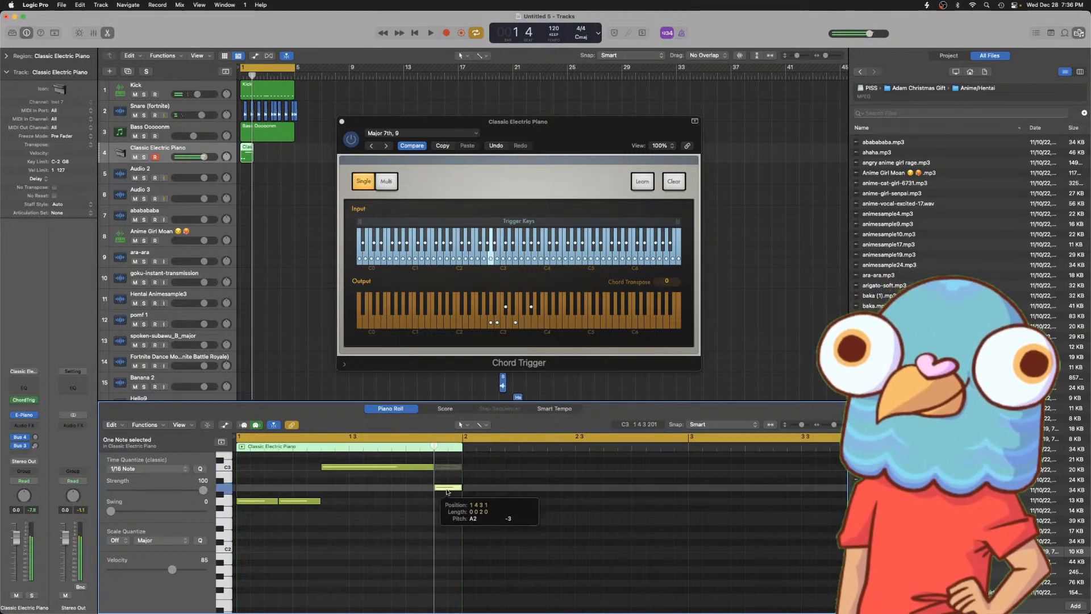
- Add two short D#2 notes, a longer F2 note and a short B2 note in bar 2, and play the part
left_click(470, 521, "super")
mouse_move(478, 526)
left_mouse_down()
mouse_move(671, 511)
mouse_move(669, 477)
left_mouse_up()
left_click(657, 450)
key("space")
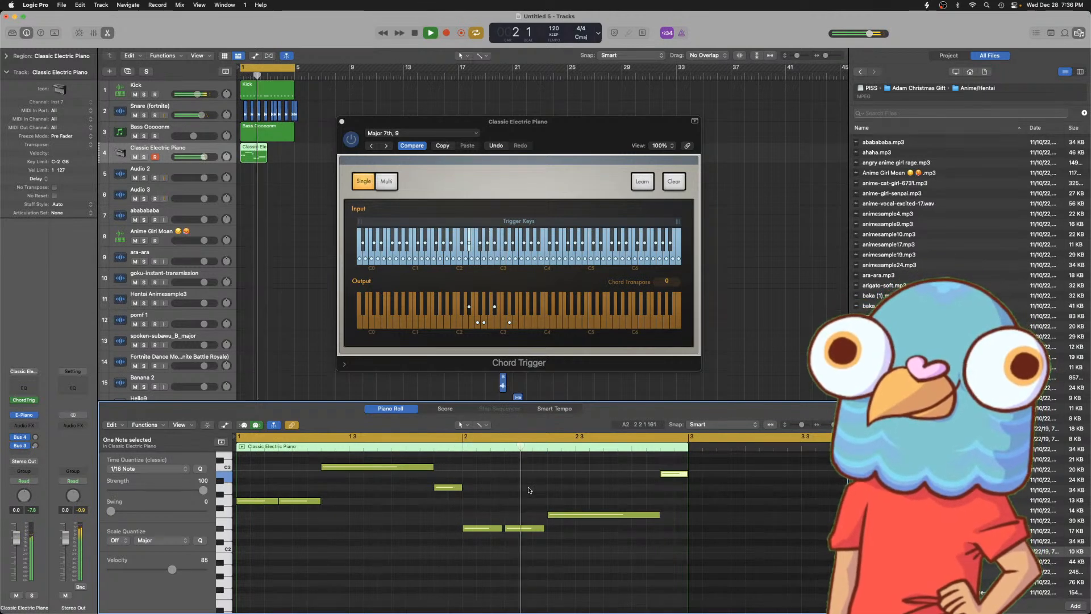
- Delete the short A2 note at the end of bar 1 and extend the C3 note to the end of the bar
left_click(458, 487)
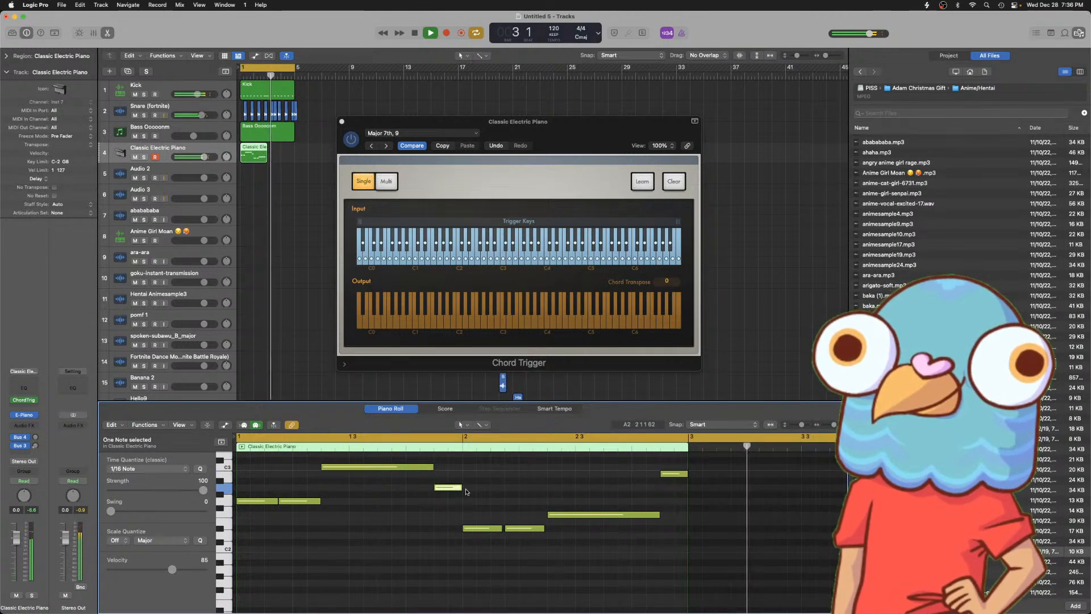
key("Delete")
key("space")
key("space")
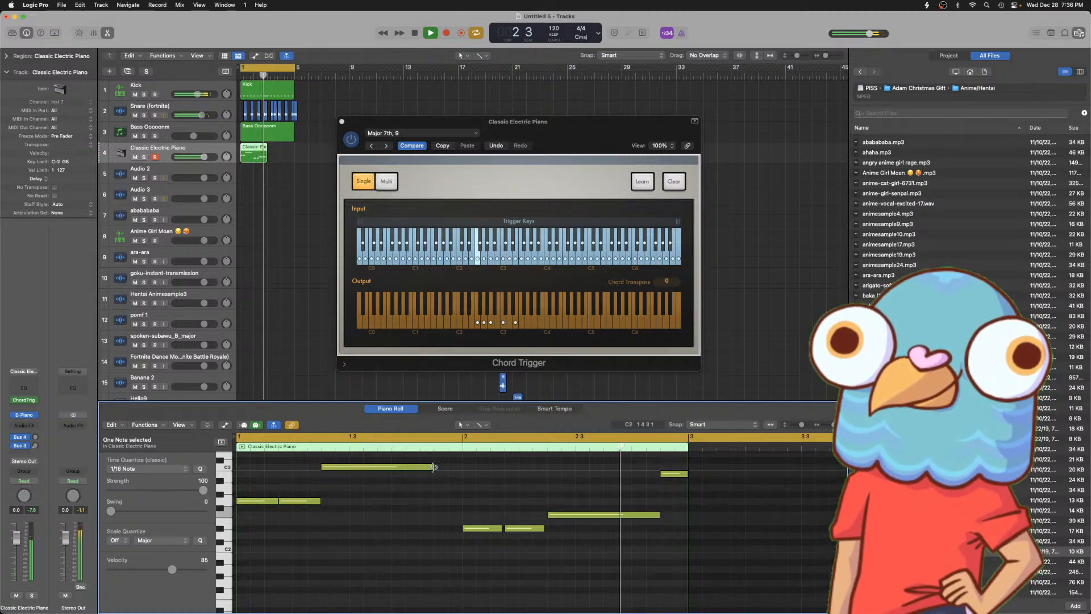
key("space")
left_click_drag(435, 470, 460, 469)
- Lower the last note of bar 2 to A#2 and play back the chord part
left_click_drag(674, 473, 675, 483)
key("space")
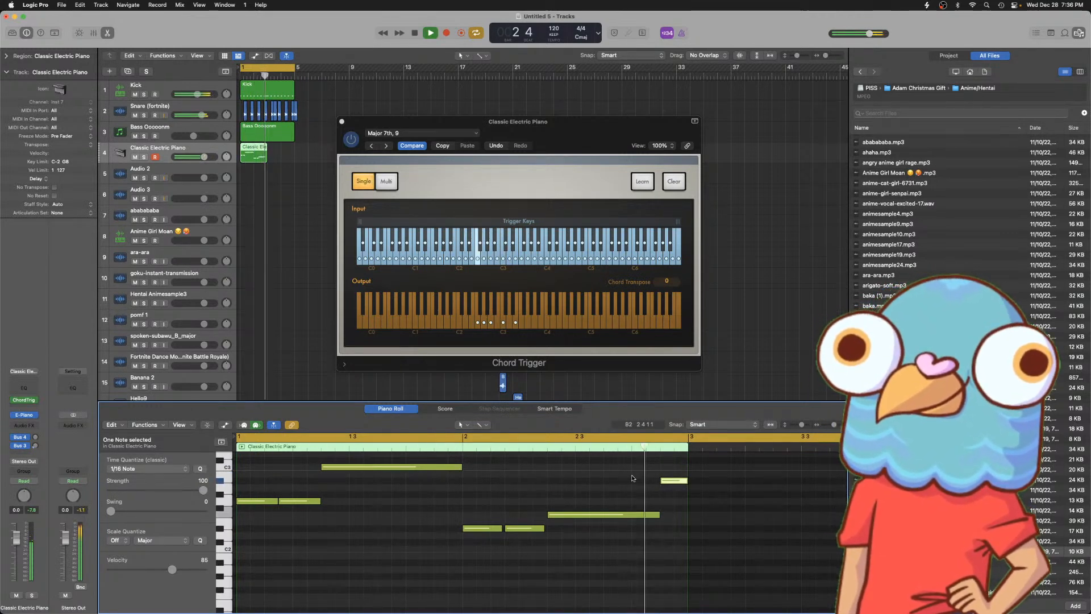
key("space")
left_click(580, 564)
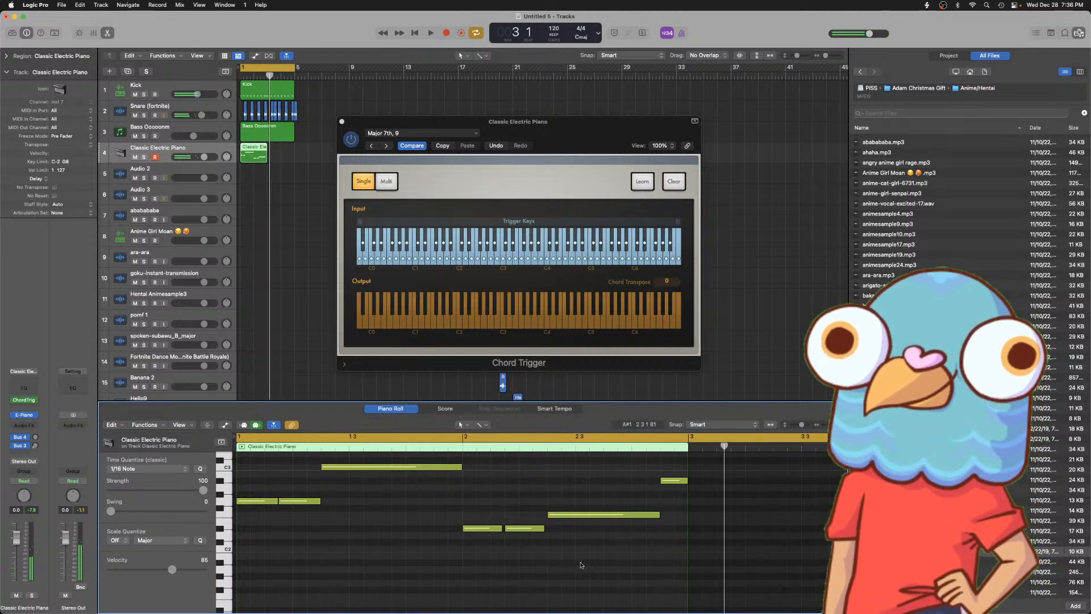
key("super+a")
key("super+r")
key("space")
key("space")
key("super+z")
- Repeat the seven notes of bars 1 and 2 in bars 3 and 4 and listen to the result
scroll(539, 510, "down", 5)
scroll(538, 511, "up", 2)
left_click_drag(481, 475, 233, 573)
key("super+r")
key("space")
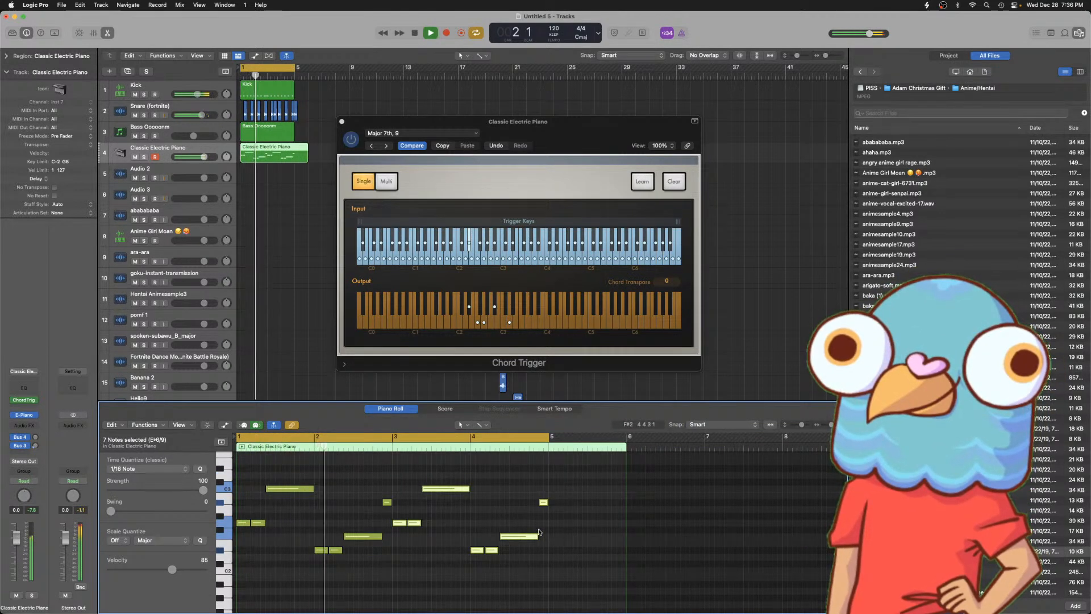
scroll(540, 533, "up", 3)
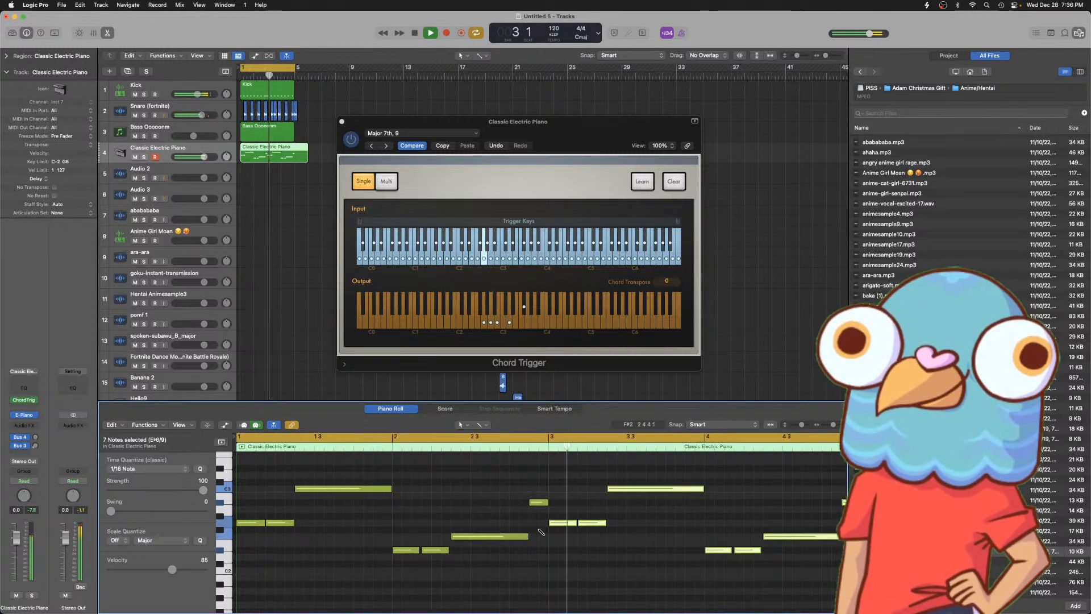
scroll(541, 533, "down", 2)
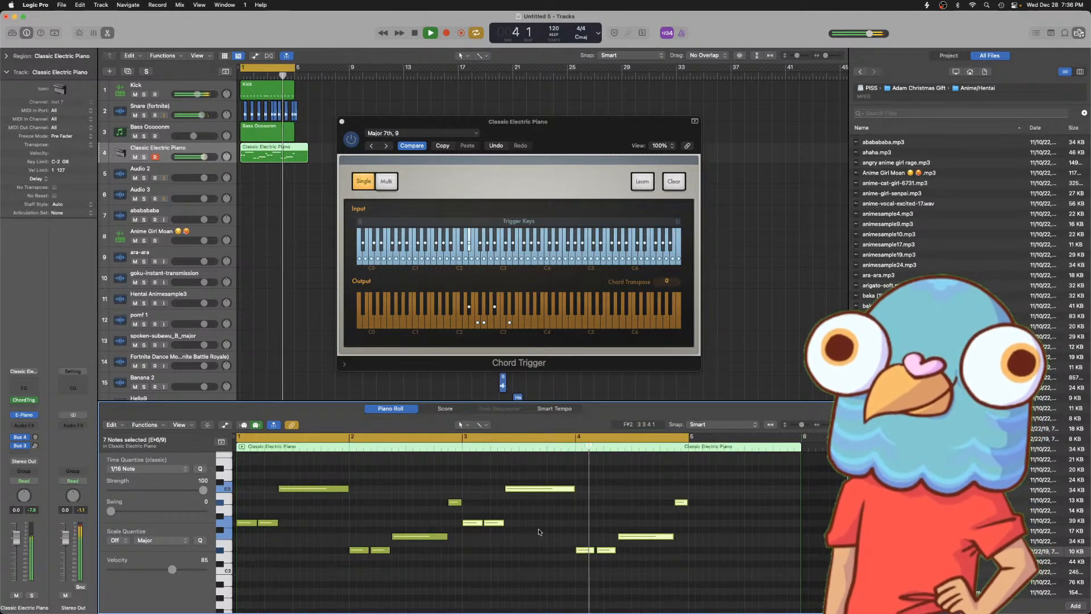
- Split the long F2 note in bar 4 at 4 3 3 and audition the change from the start of the bar
key("space")
left_click(648, 449)
left_click(656, 537)
key("super+t")
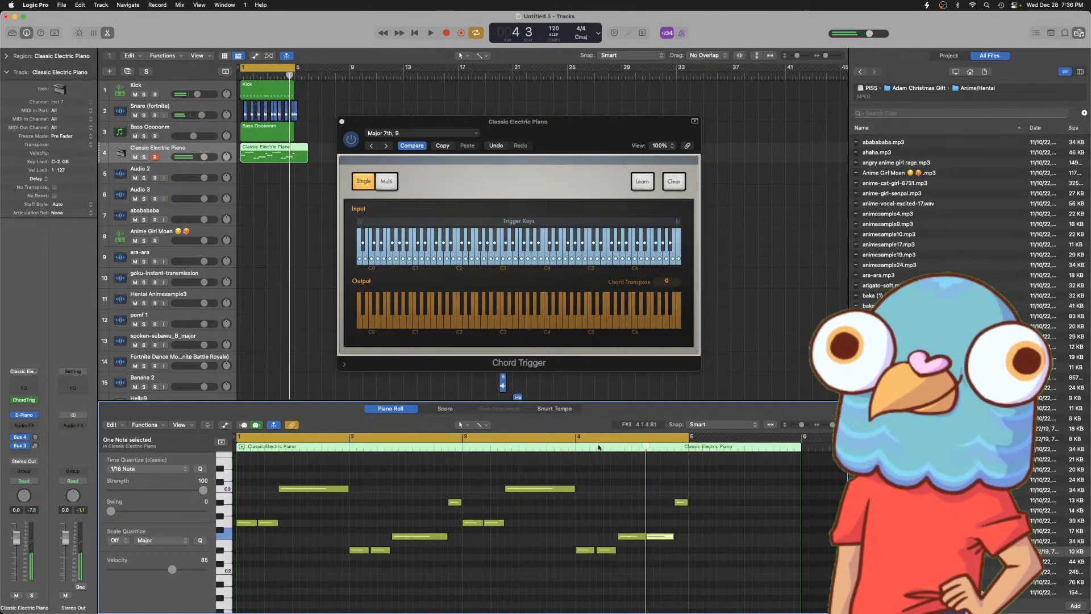
left_click(576, 447)
key("space")
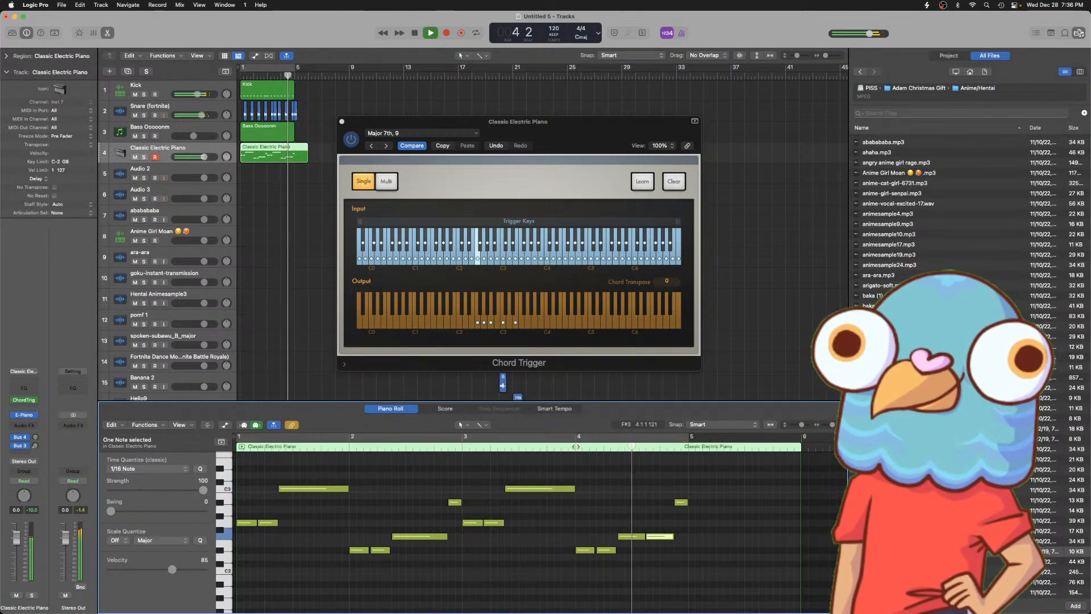
key("space")
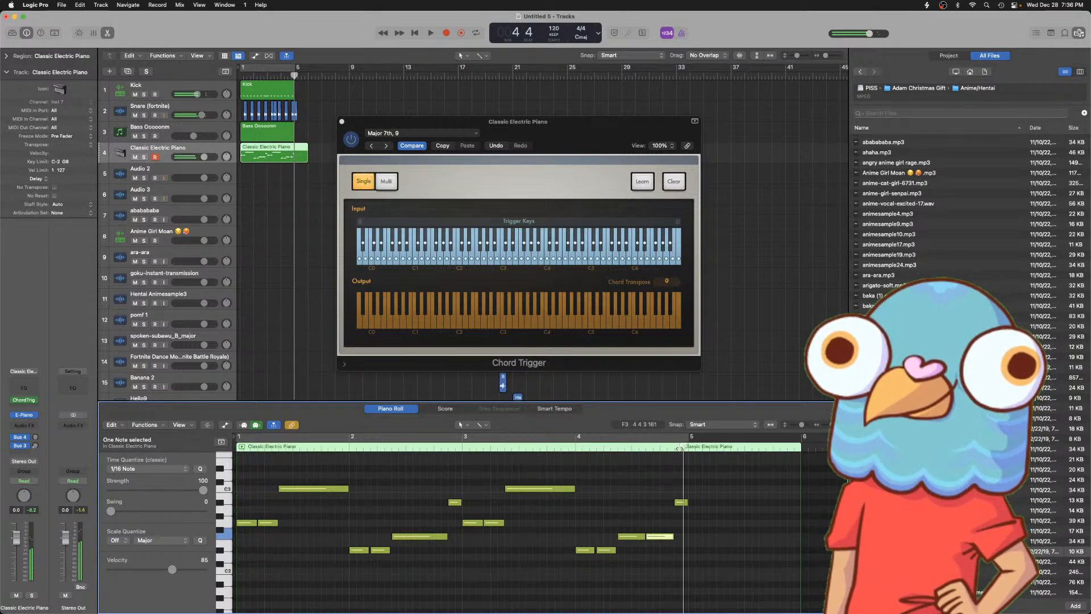
- Split the second half of the bar 4 F2 note near its end at 4 4 2 and audition the bar again
left_click(668, 448)
left_click(668, 536)
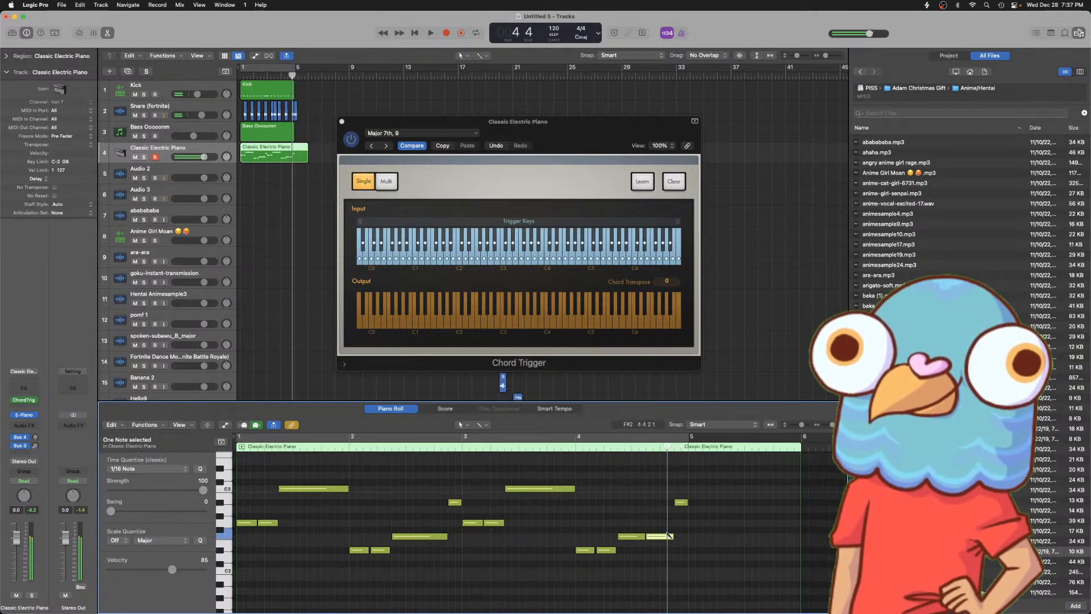
left_click(576, 449)
key("space")
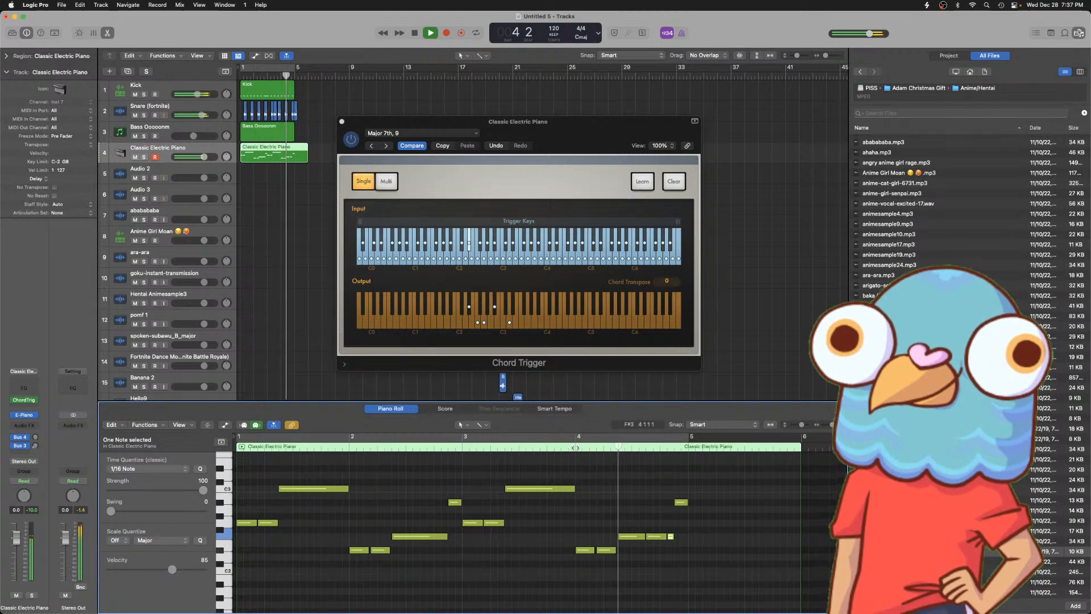
key("space")
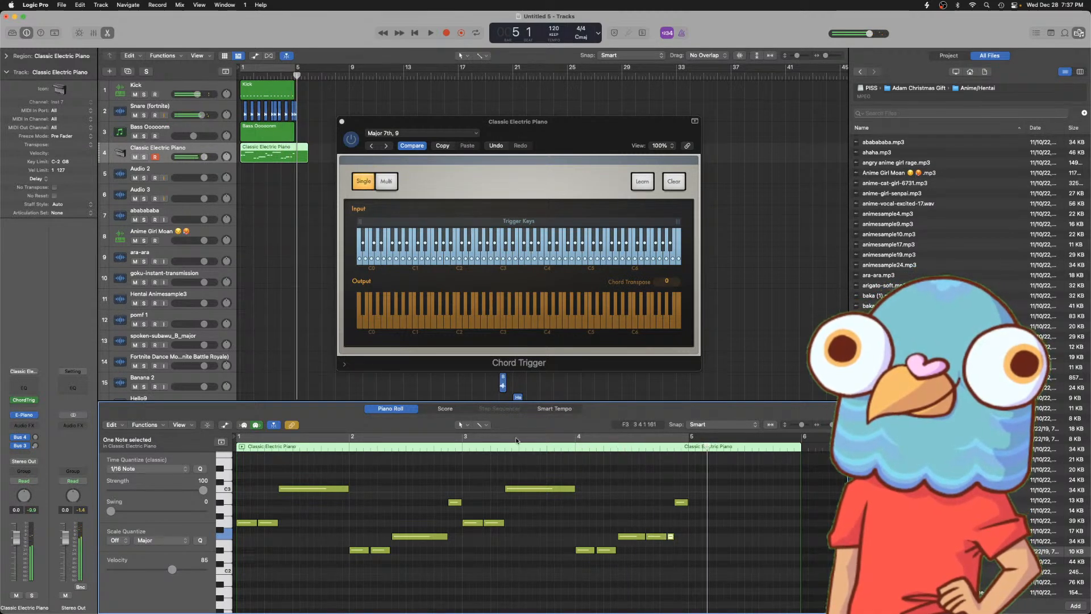
- Lower the Classic Electric Piano track volume to -2.9 dB during cycled playback, with the Chord Trigger window closed
key("c")
key("space")
left_click(342, 121)
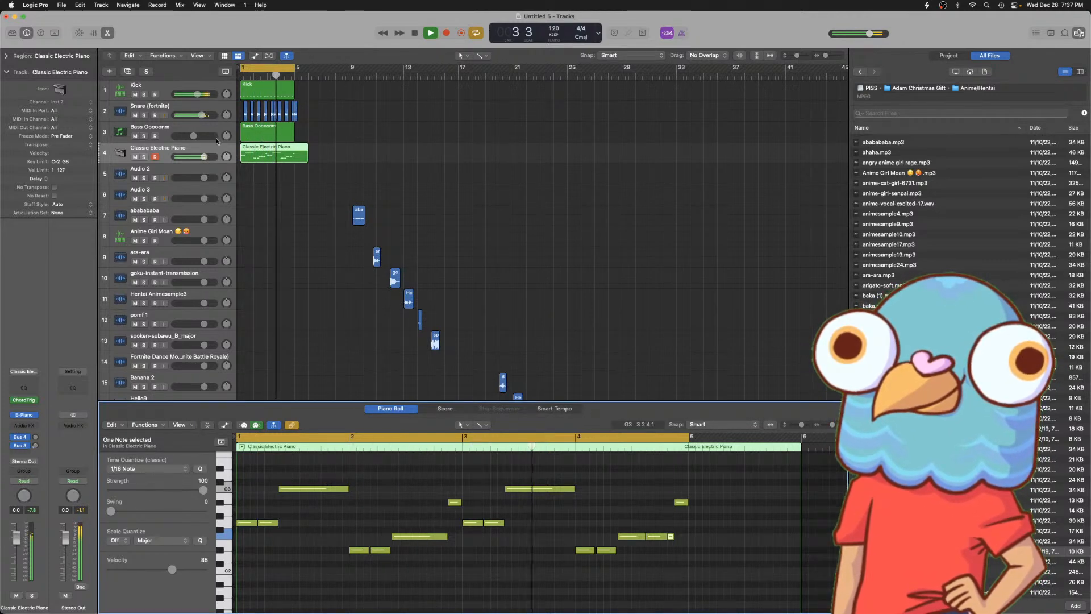
left_click_drag(205, 159, 199, 159)
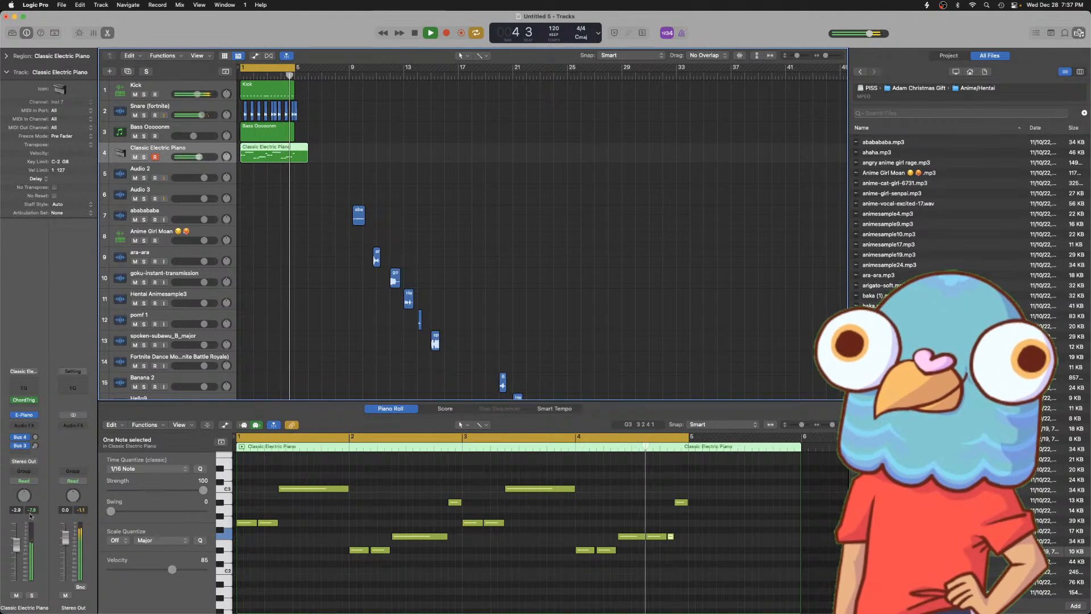
- Copy the bass track's ducking Noise Gate to the Classic Electric Piano track and set its Ducking to -10 dB and Release to 74.5 ms
key("x")
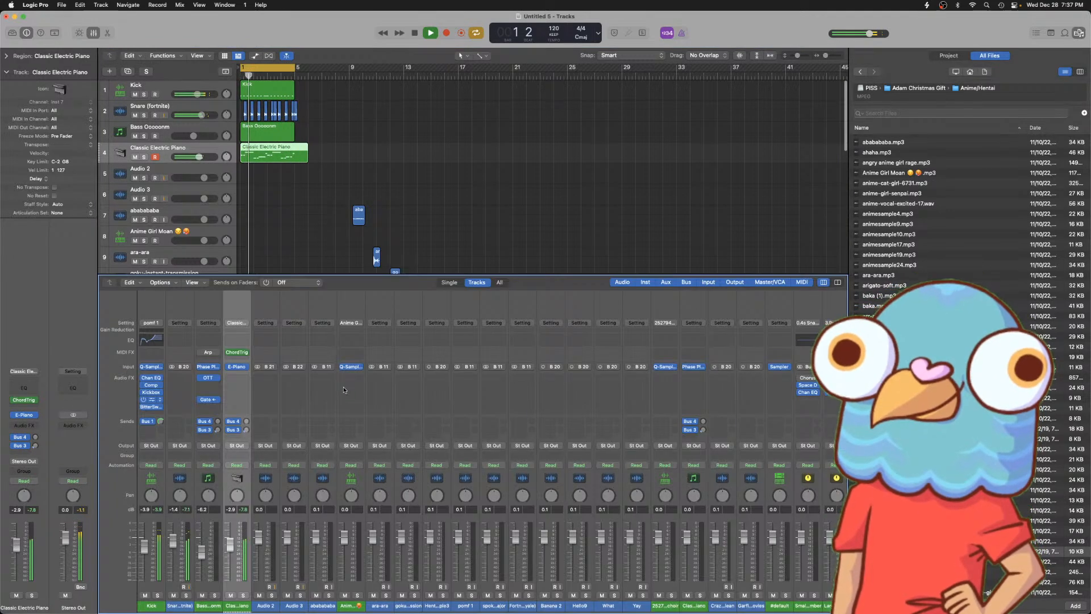
left_click_drag(222, 400, 237, 402)
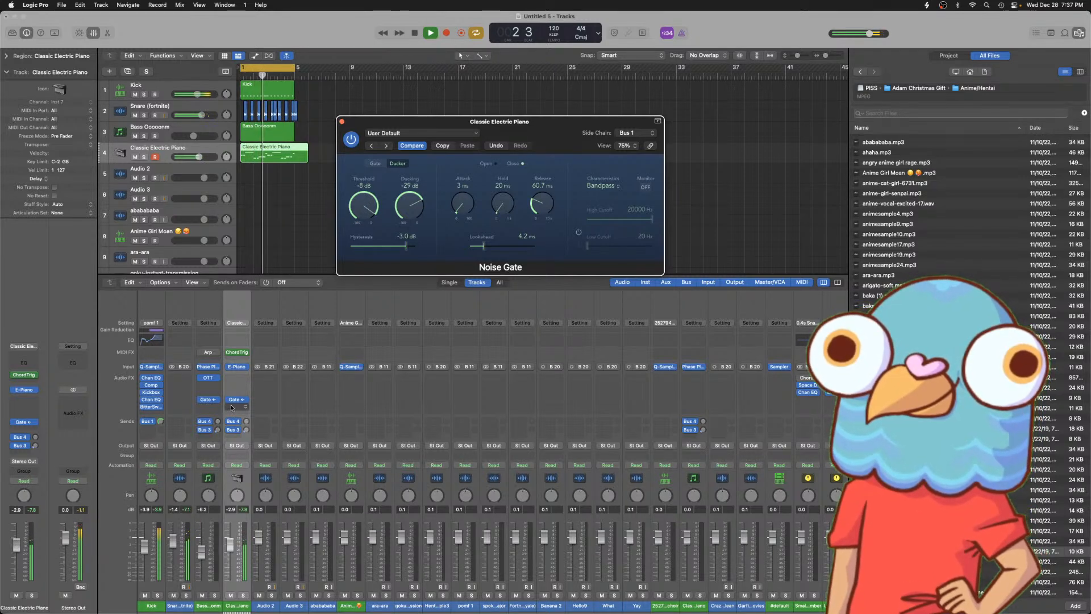
left_click_drag(221, 401, 220, 401)
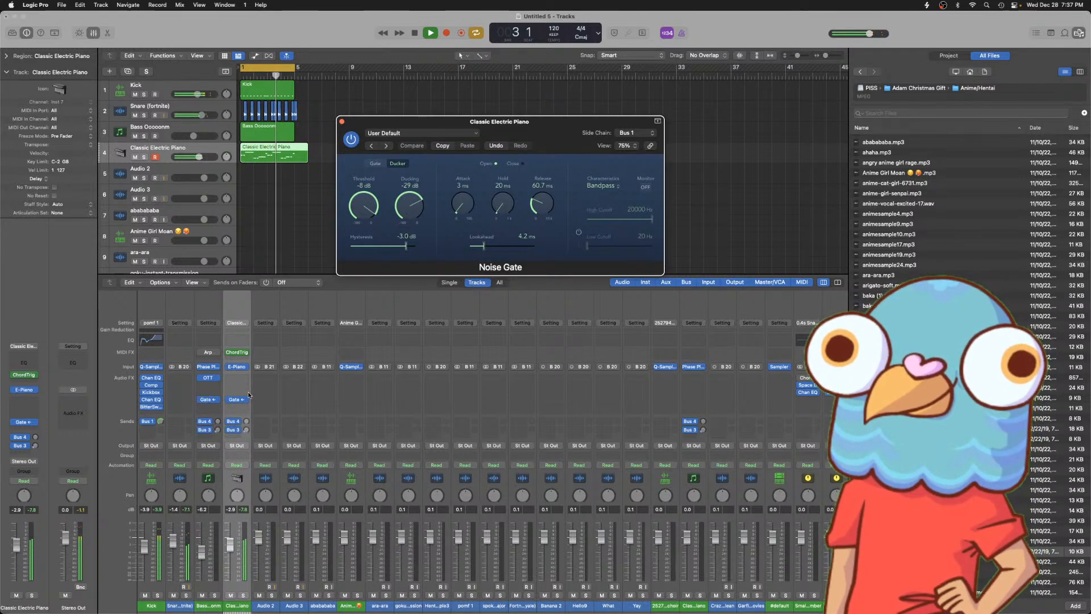
left_click_drag(539, 200, 537, 195)
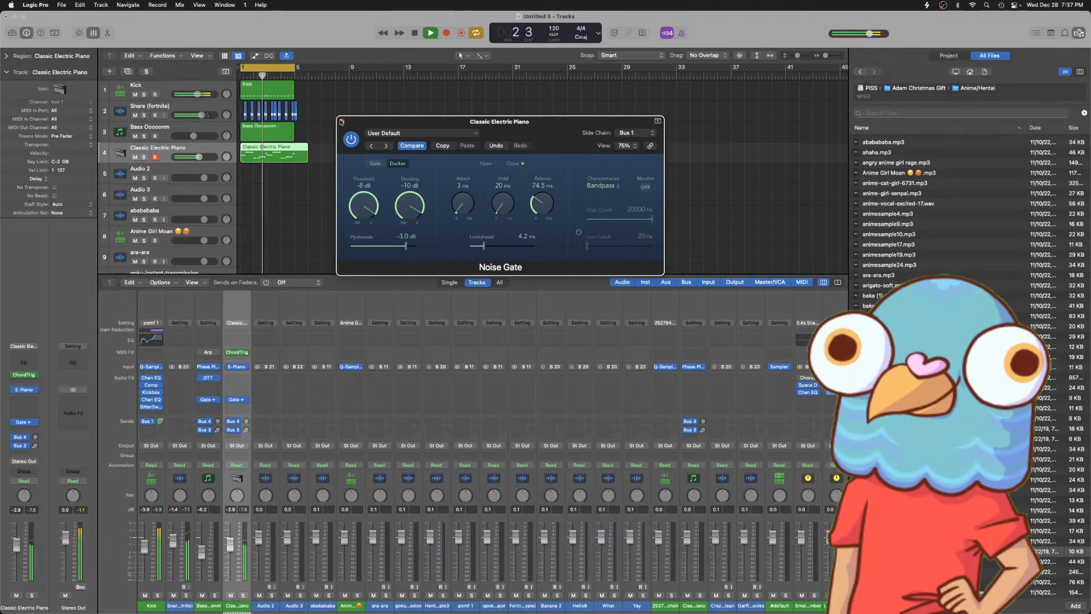
left_click(341, 121)
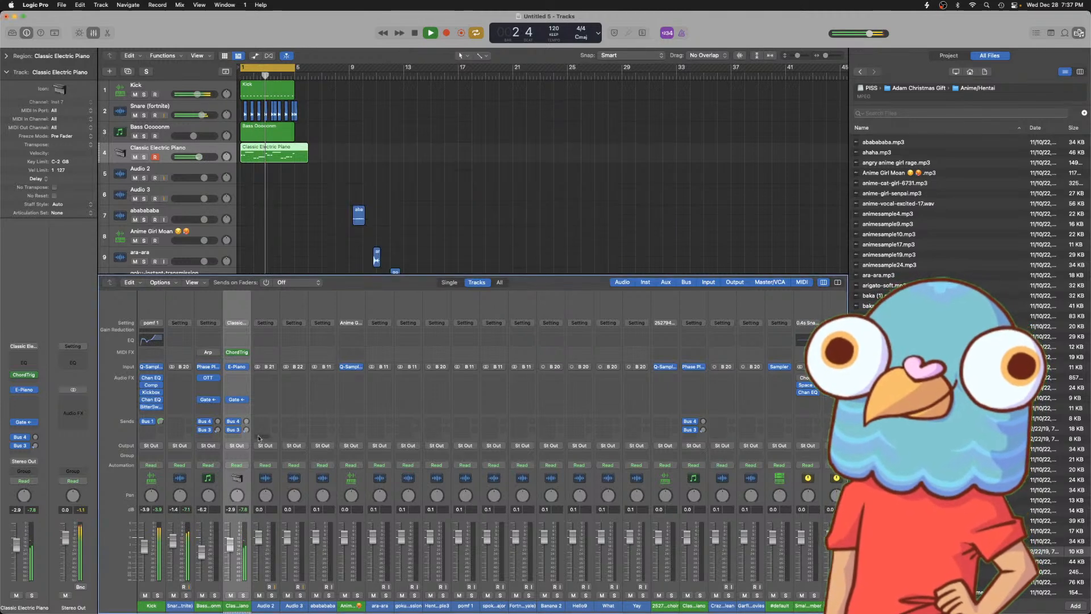
- Insert an Arpeggiator after the Chord Trigger on the Classic Electric Piano track and activate step 3 in its Grid pattern
left_click(238, 358)
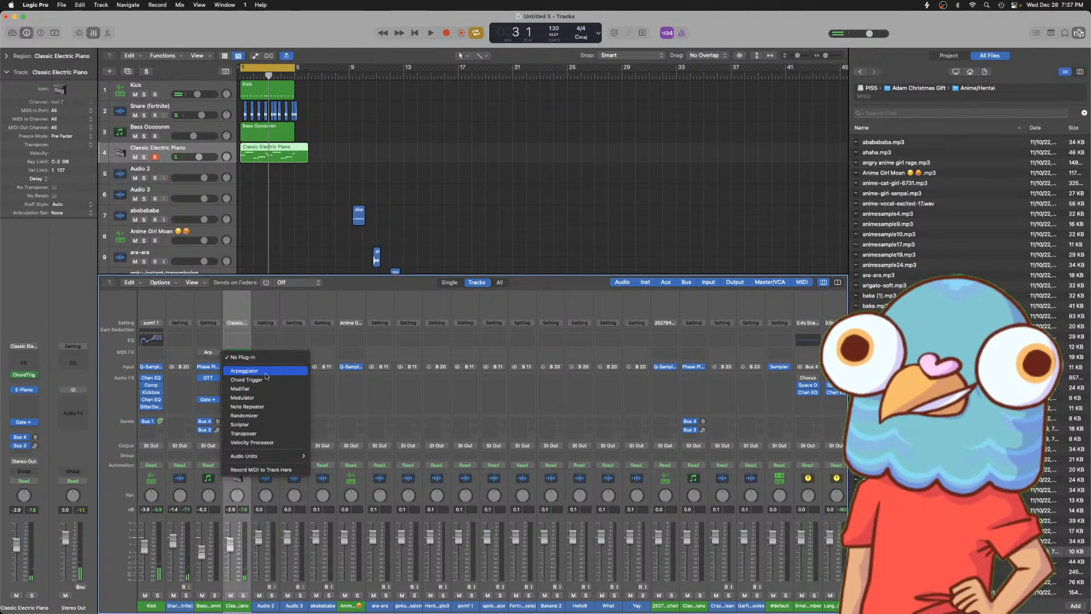
left_click(258, 370)
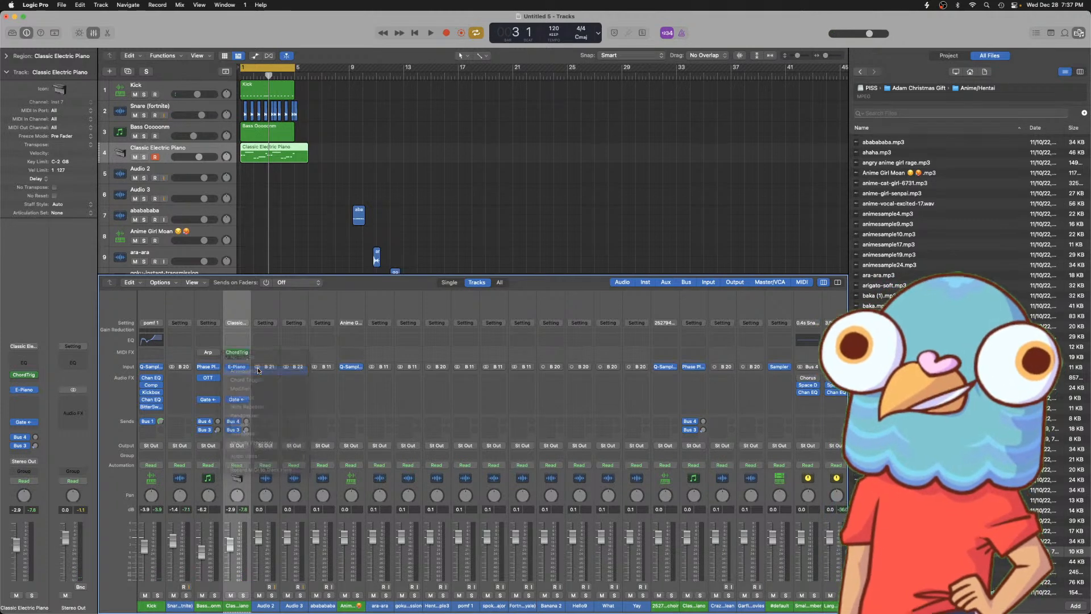
left_click(391, 372)
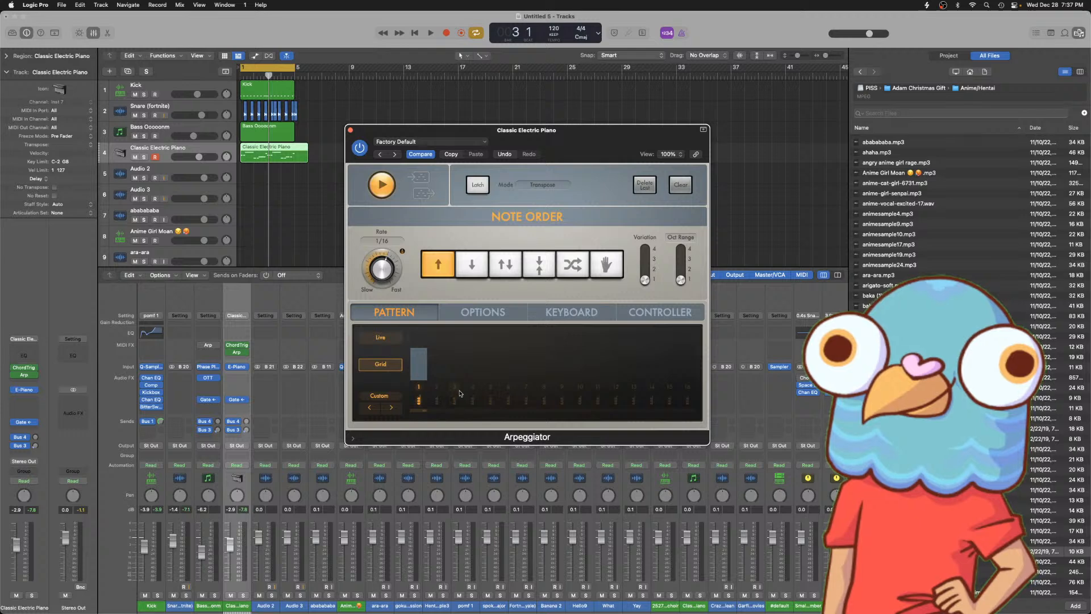
left_click(455, 367)
key("space")
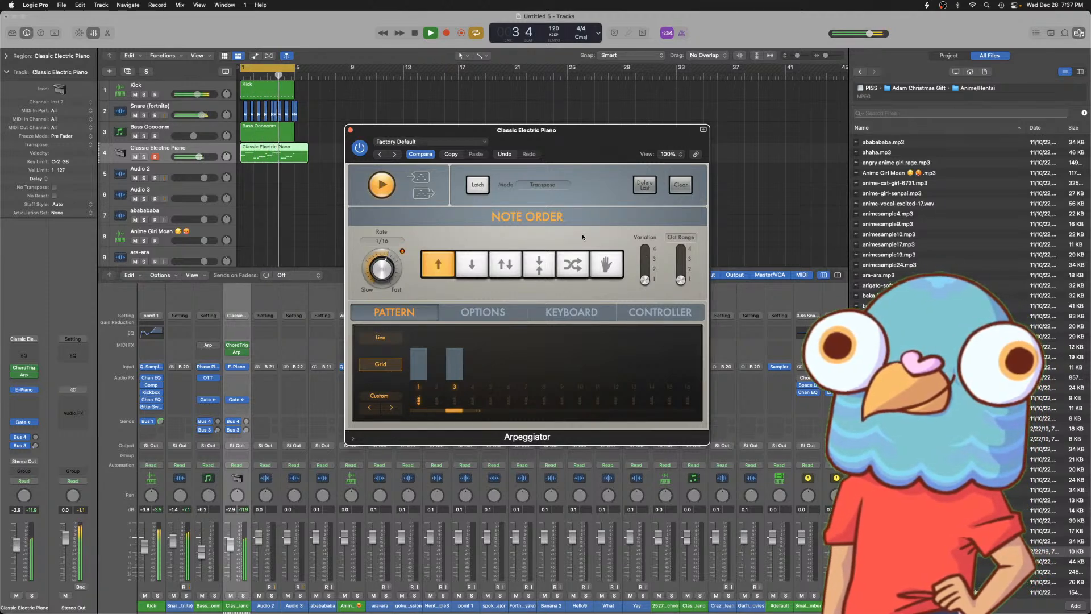
- Set the Arpeggiator's note length Random option to 18% and close the plug-in
left_click(505, 319)
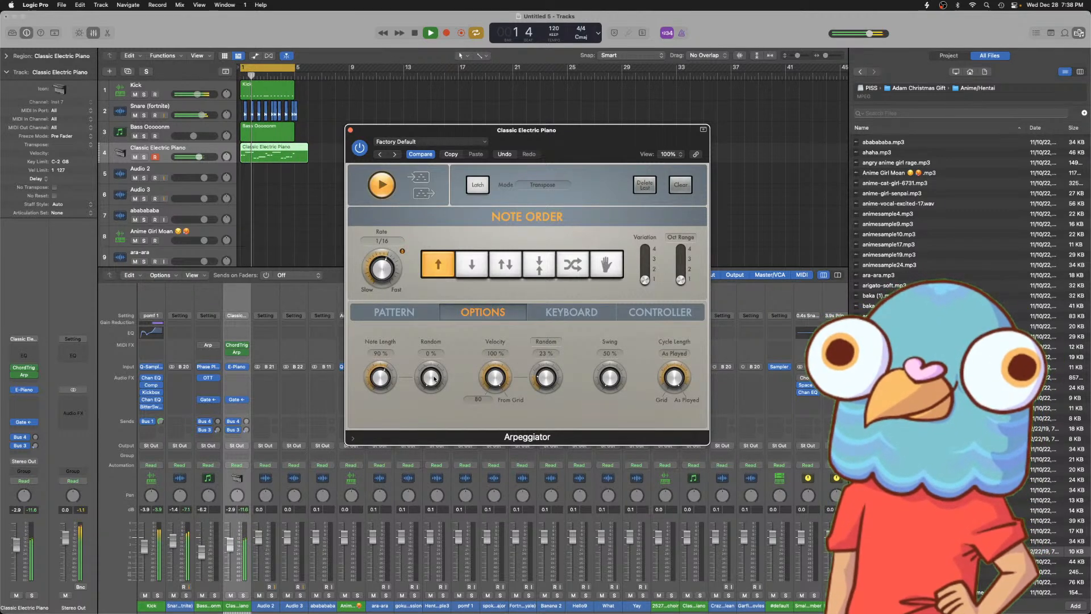
left_click_drag(430, 367, 430, 365)
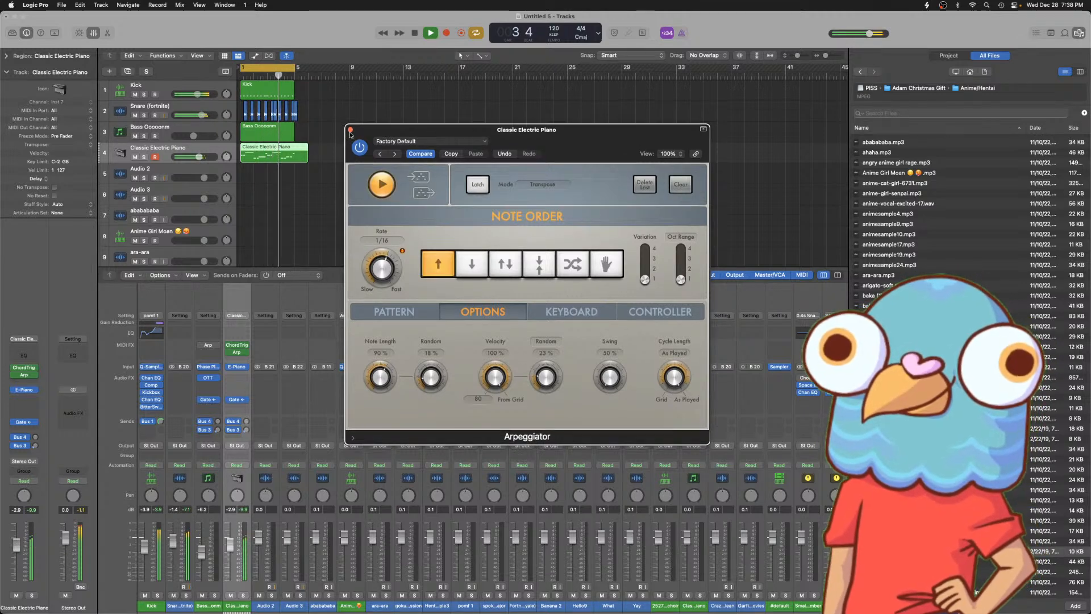
left_click(350, 130)
key("space")
- Replace the Classic Electric Piano track's instrument with the stereo version of Sculpture (Modeling Synth)
left_click(245, 369)
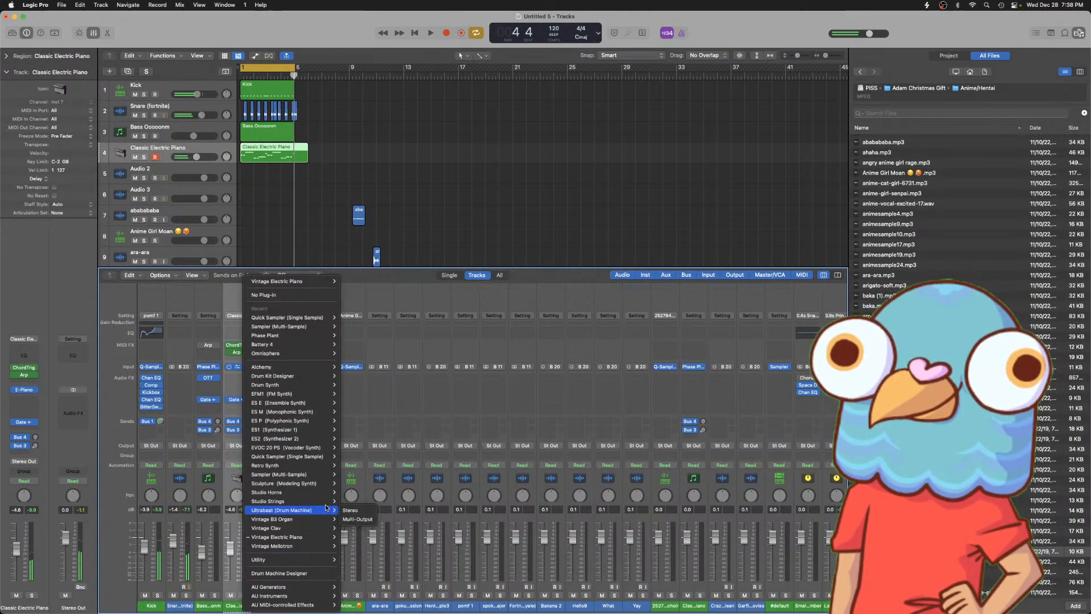
mouse_move(295, 595)
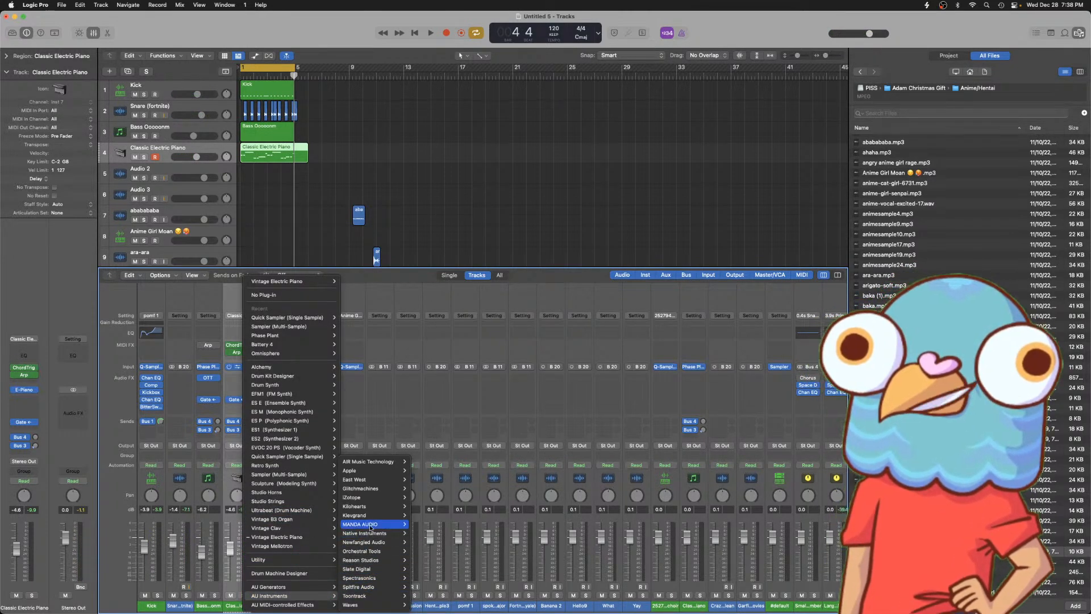
mouse_move(283, 484)
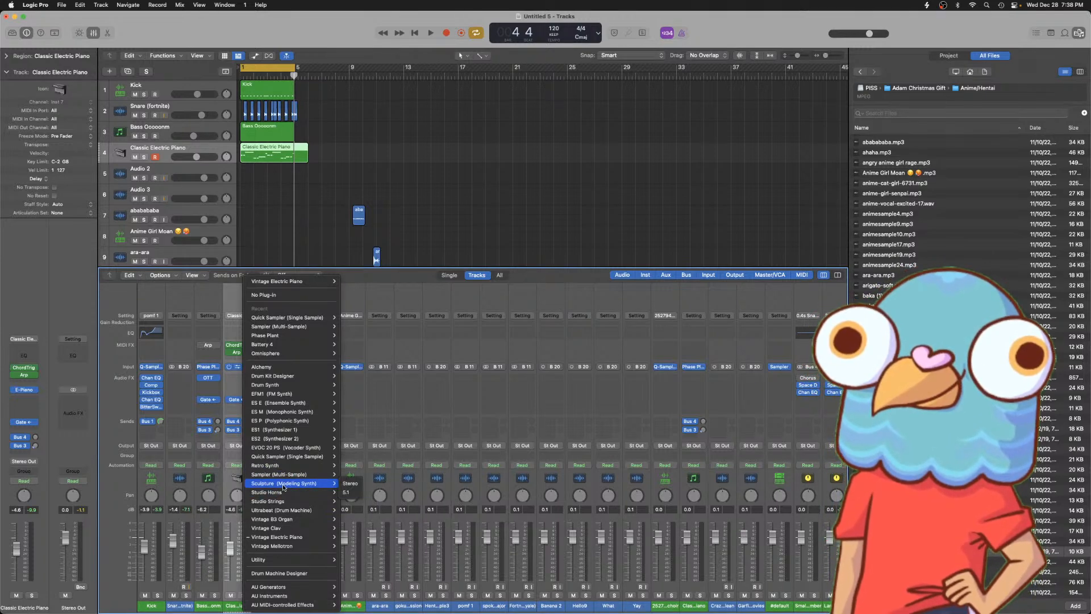
left_click(356, 487)
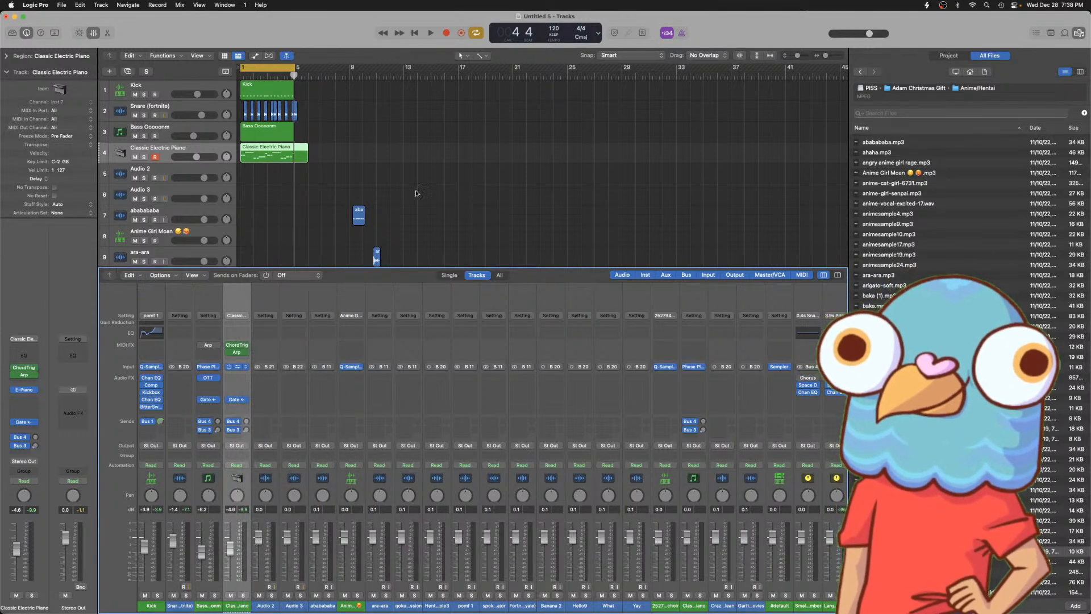
- Load the Grankin It preset from Shidi Presets in Sculpture, audition it and close the instrument window
left_click(456, 142)
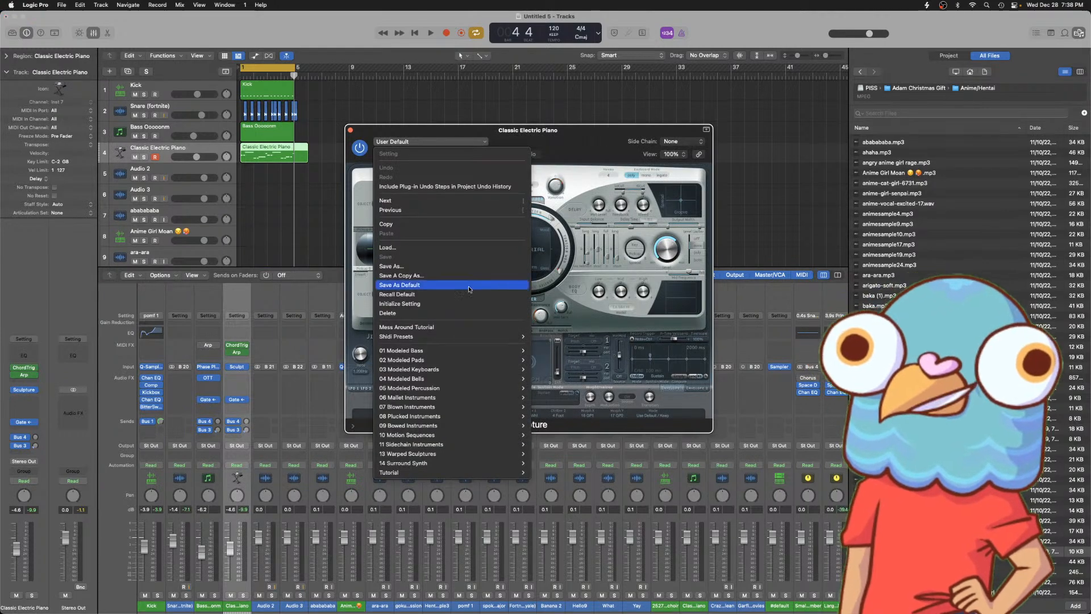
mouse_move(451, 339)
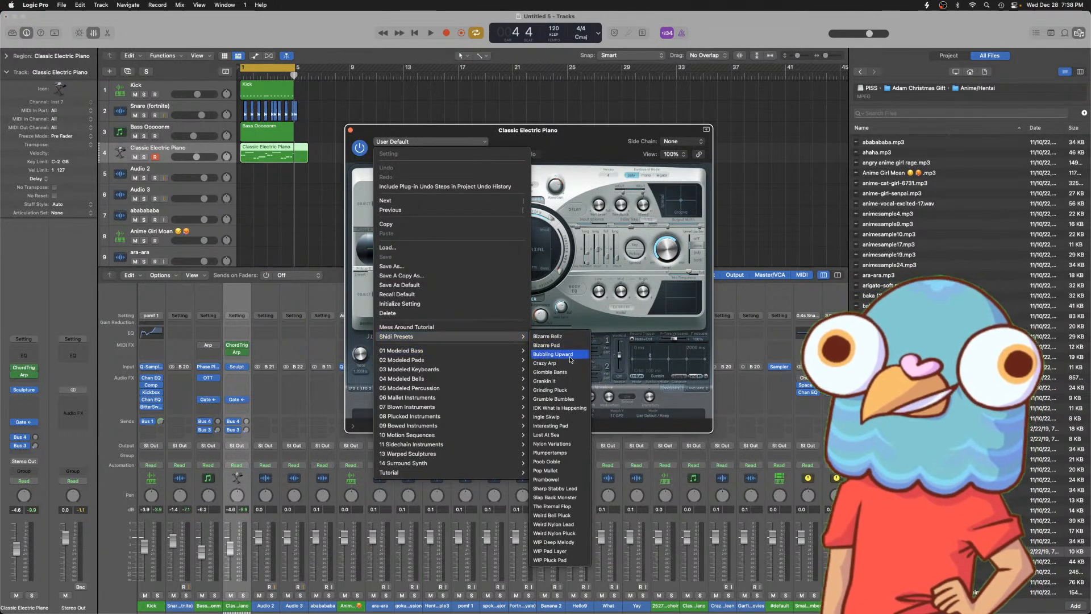
left_click(551, 381)
key("space")
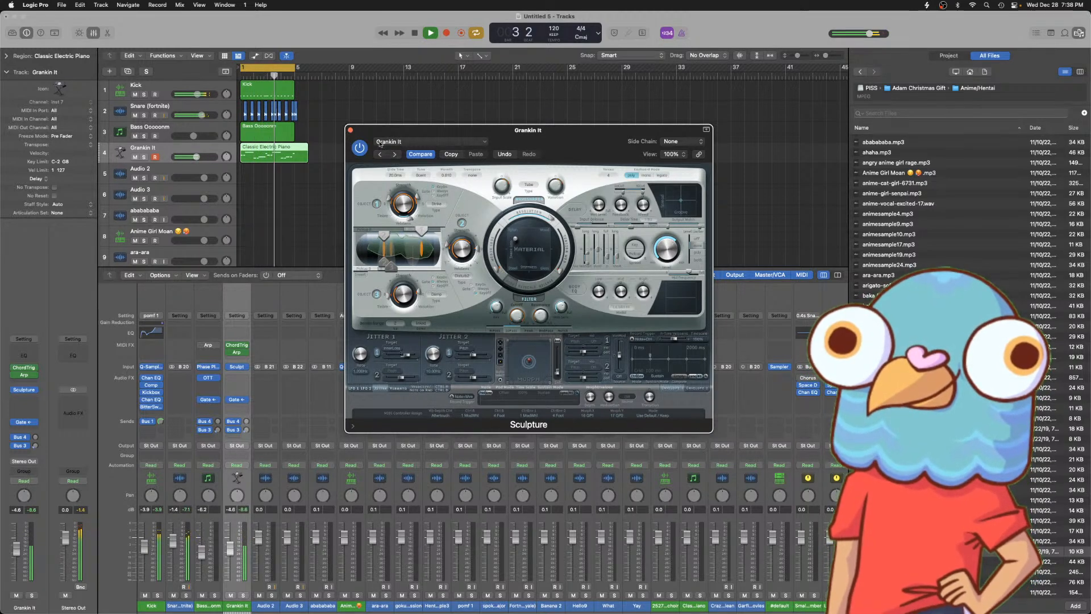
left_click(351, 130)
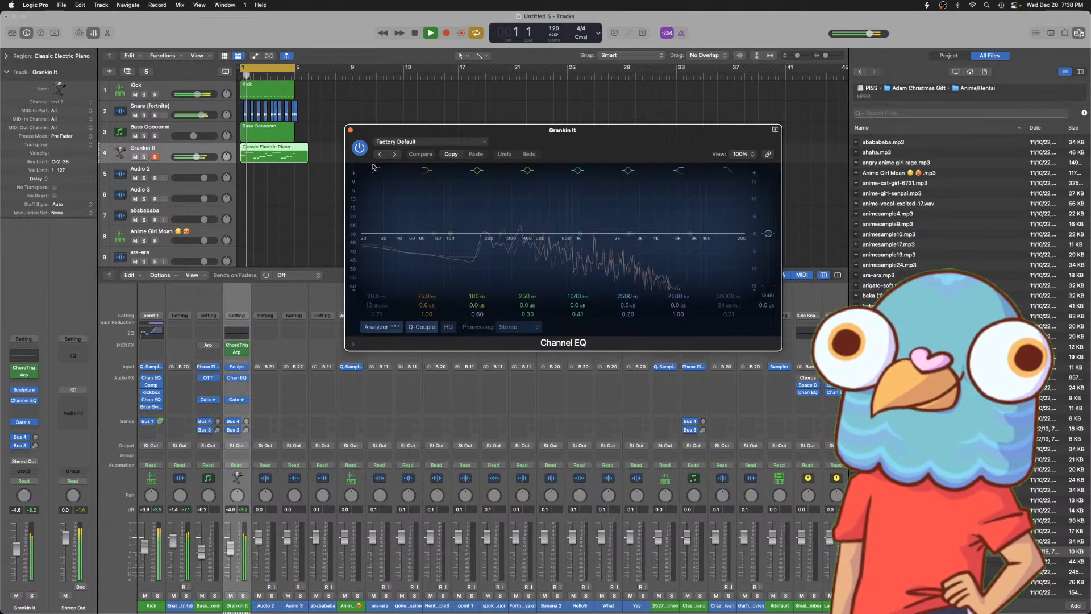
- In the Grankin It track's new Channel EQ, set a 48 dB/Oct low cut at about 181 Hz and a high cut at about 6900 Hz
left_click(375, 170)
left_click_drag(372, 243, 483, 220)
left_click_drag(739, 225, 686, 224)
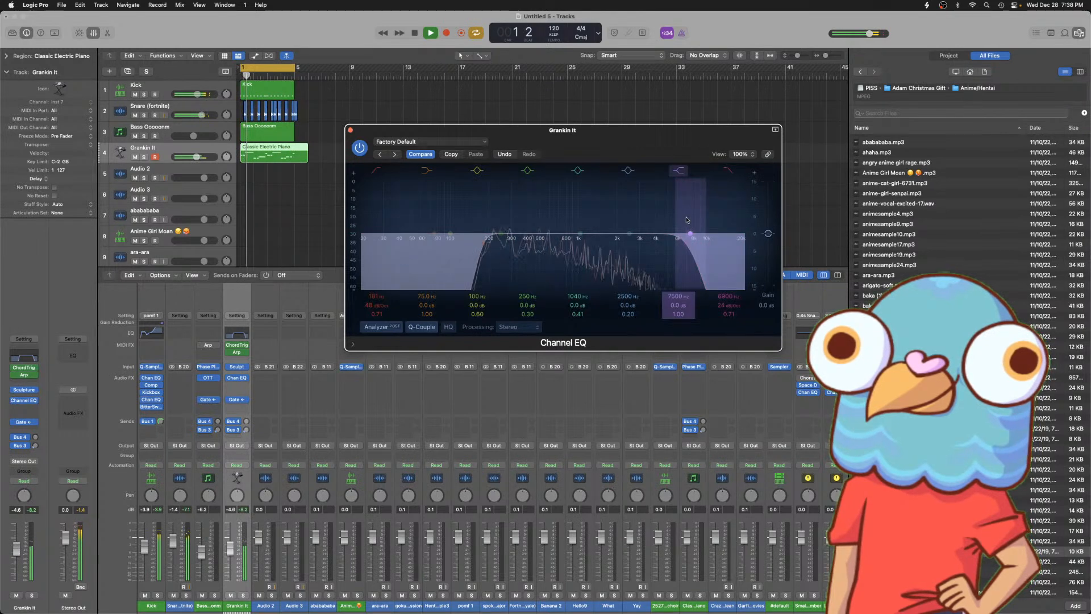
left_click(350, 130)
- Insert Waves MV2 after the Channel EQ on the Grankin It track, raising its Low Level and lowering its High Level
left_click(243, 386)
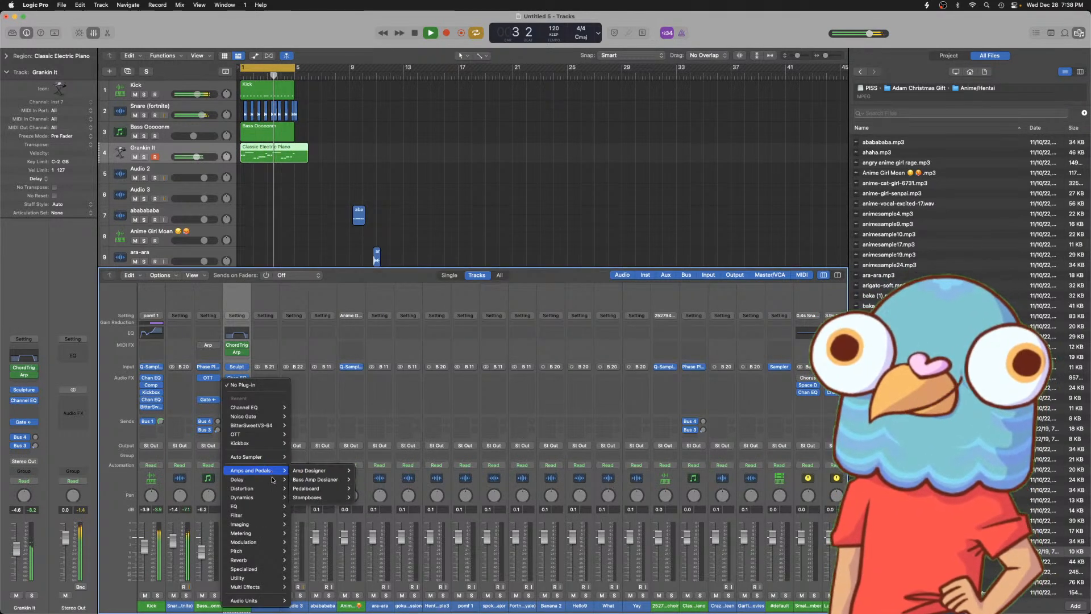
mouse_move(286, 601)
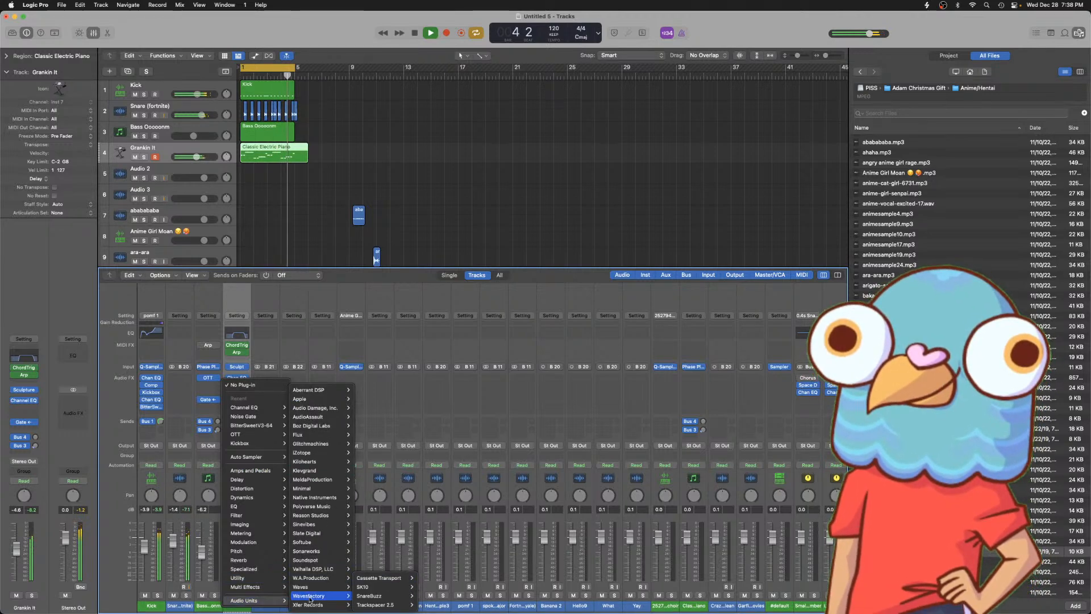
left_click(394, 579)
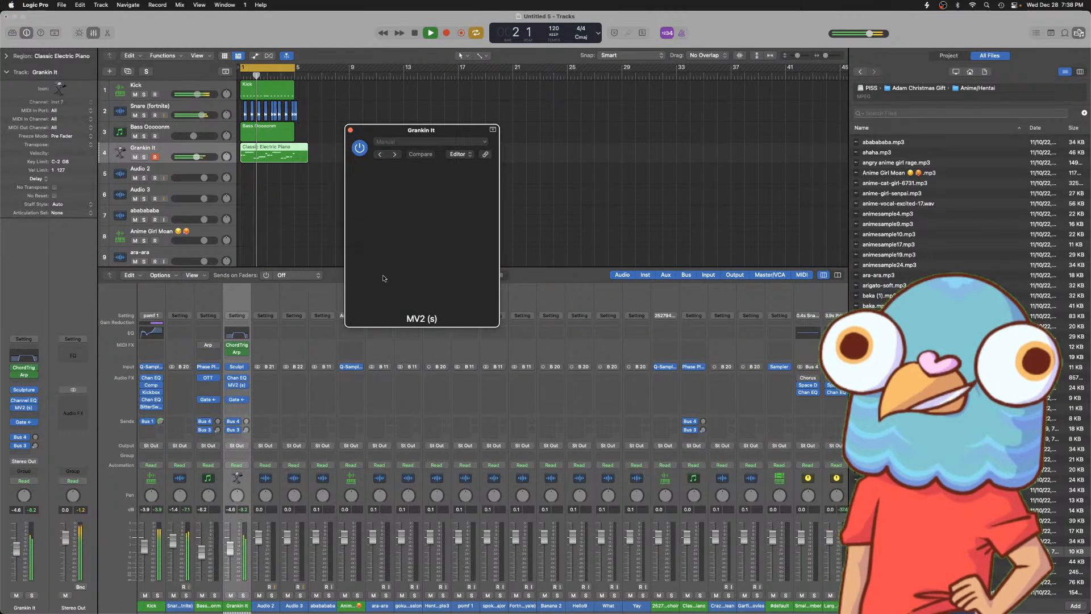
left_click_drag(369, 270, 369, 242)
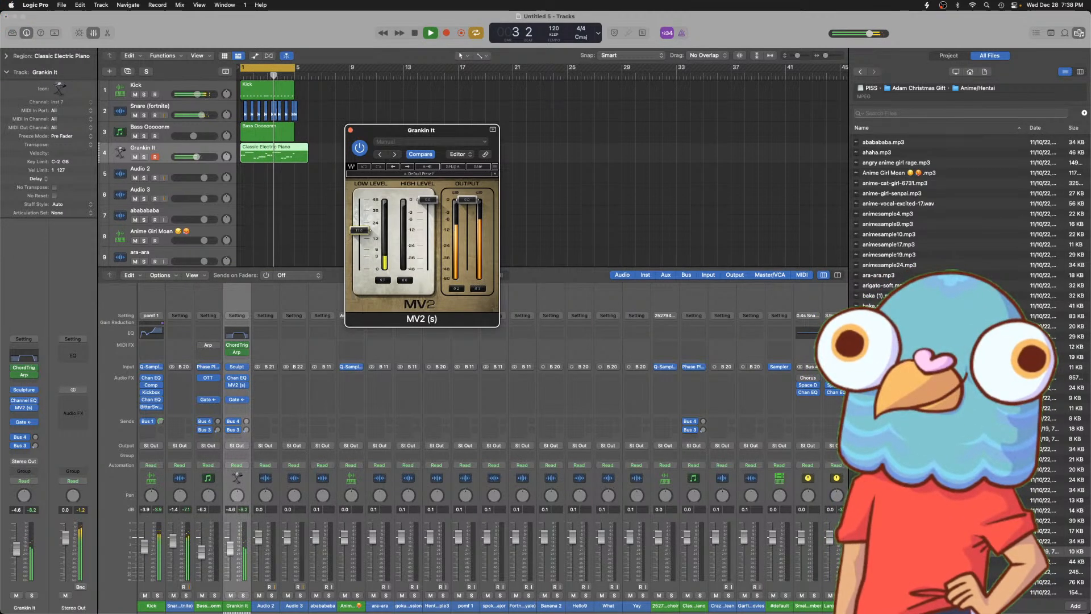
left_click_drag(434, 205, 434, 228)
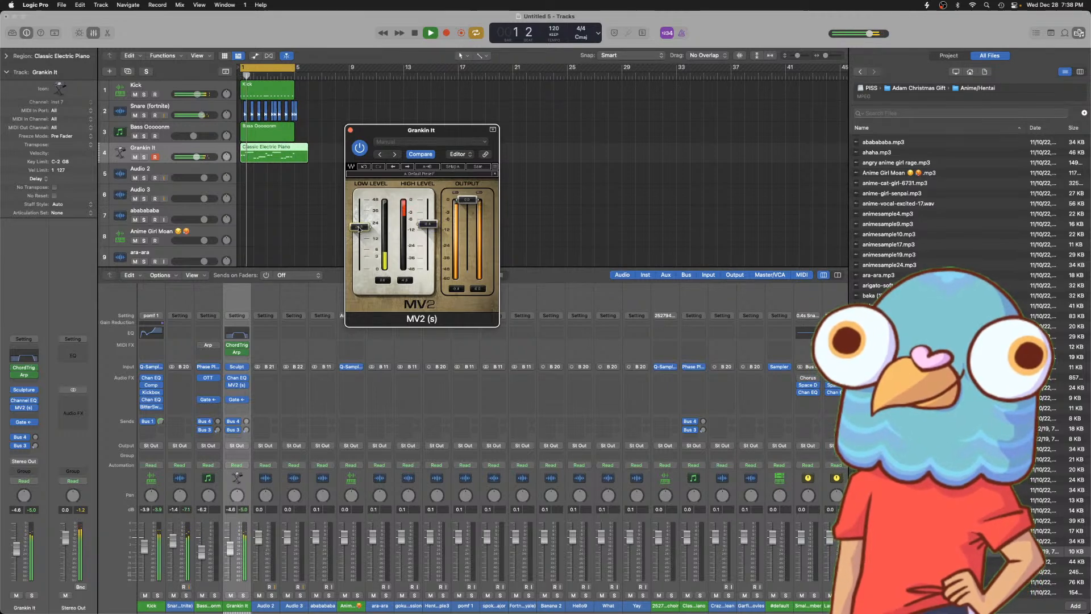
left_click(352, 130)
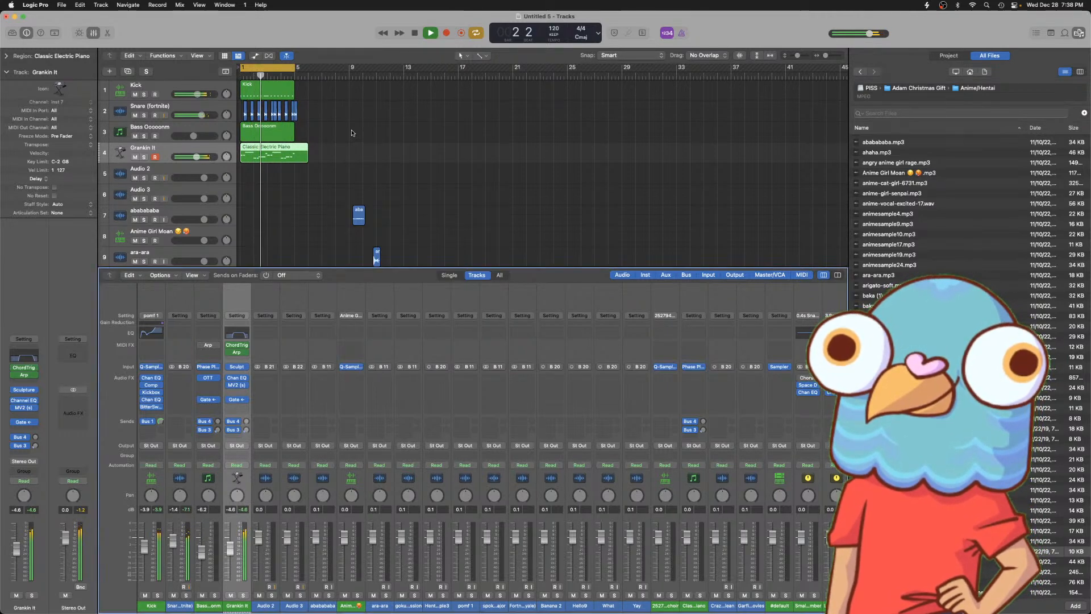
- Add a second Channel EQ with a 160 Hz low cut and a -5.3 dB dip at 262 Hz, and lower Grankin It's volume to -9.6 dB
left_click(242, 392)
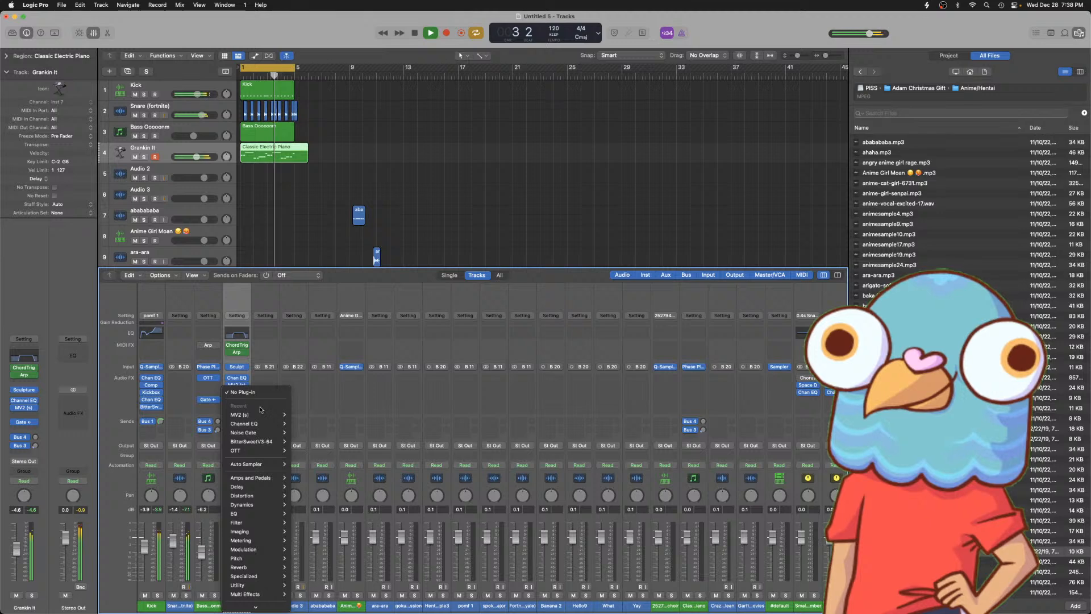
left_click(298, 423)
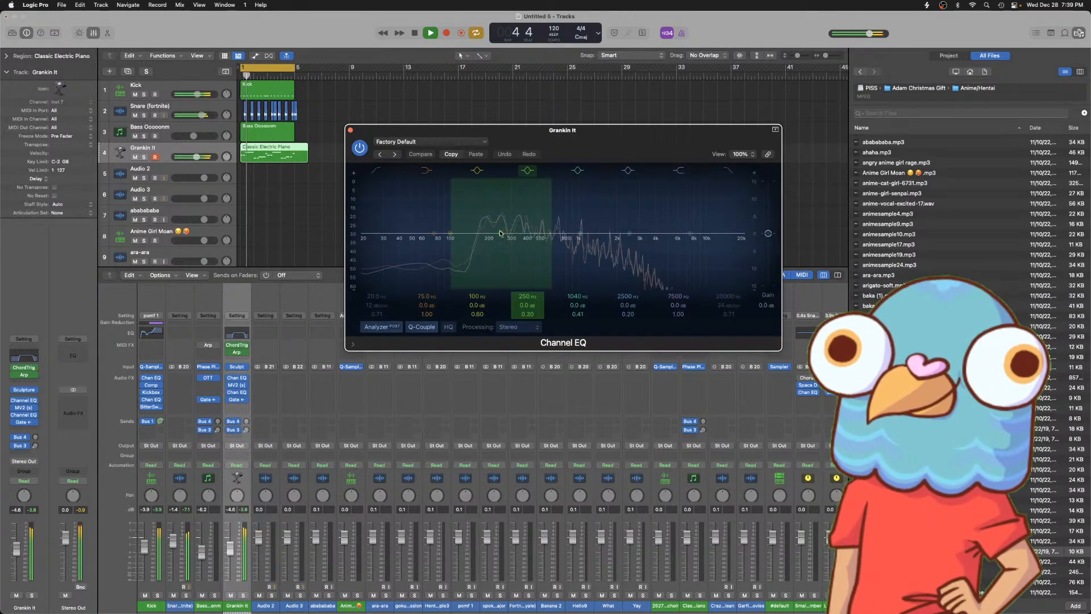
left_click(374, 215)
mouse_move(374, 215)
left_mouse_down()
mouse_move(443, 243)
mouse_move(536, 242)
mouse_move(528, 248)
left_mouse_up()
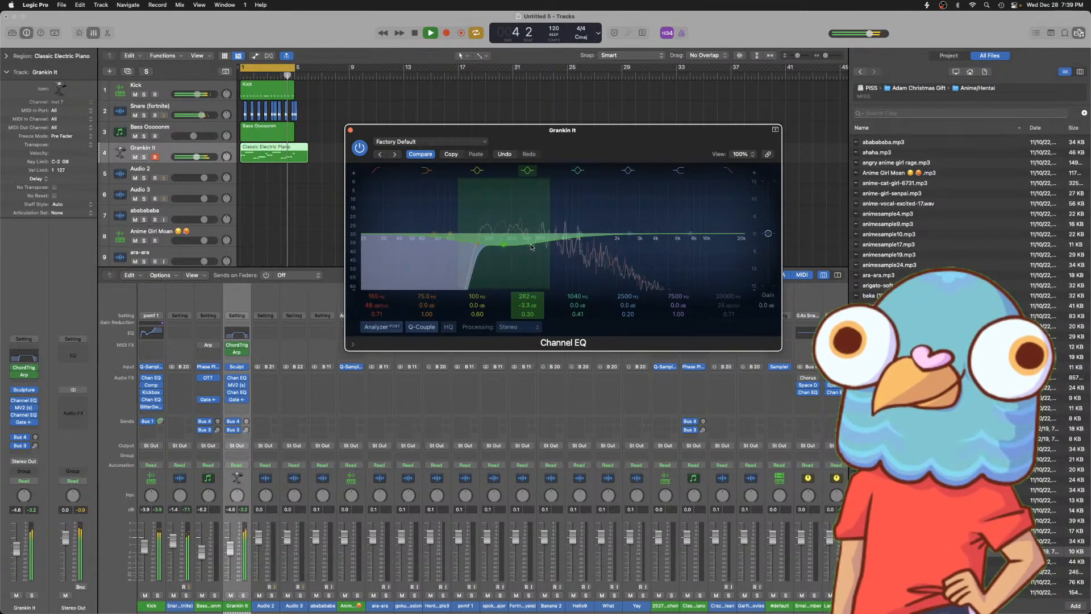
left_click(351, 130)
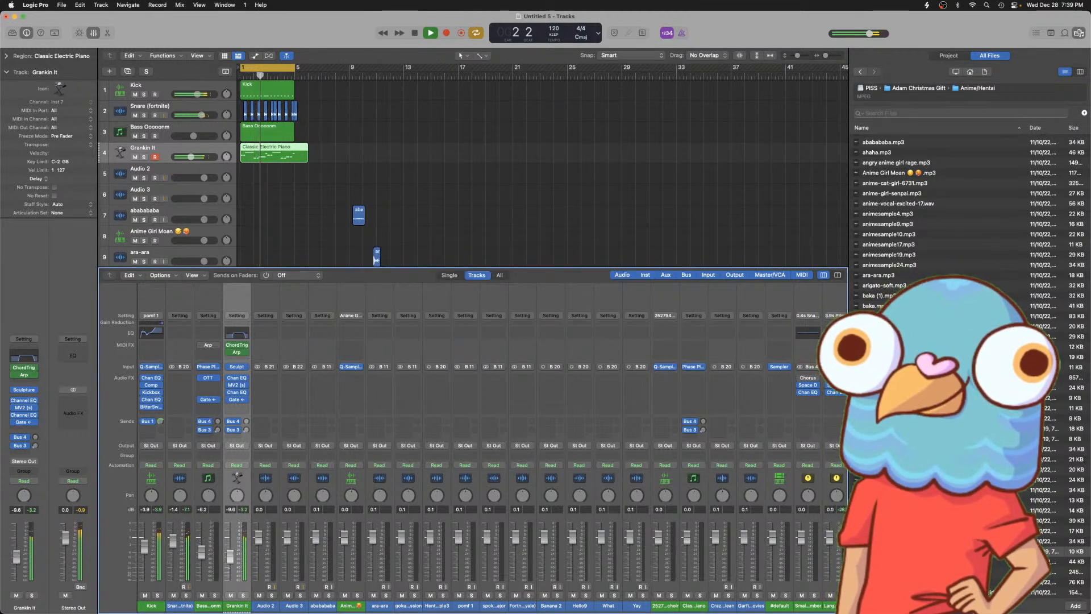
left_click(256, 220)
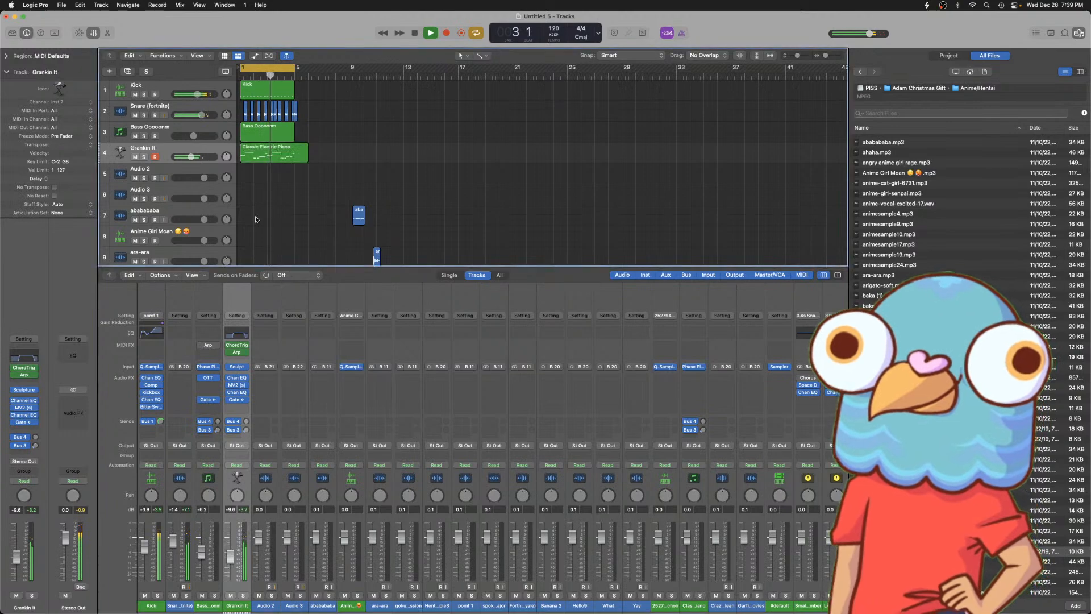
- Replace the Bass Oooonm track's region with a copy of the Classic Electric Piano region, with the Piano Roll open
left_click(168, 129)
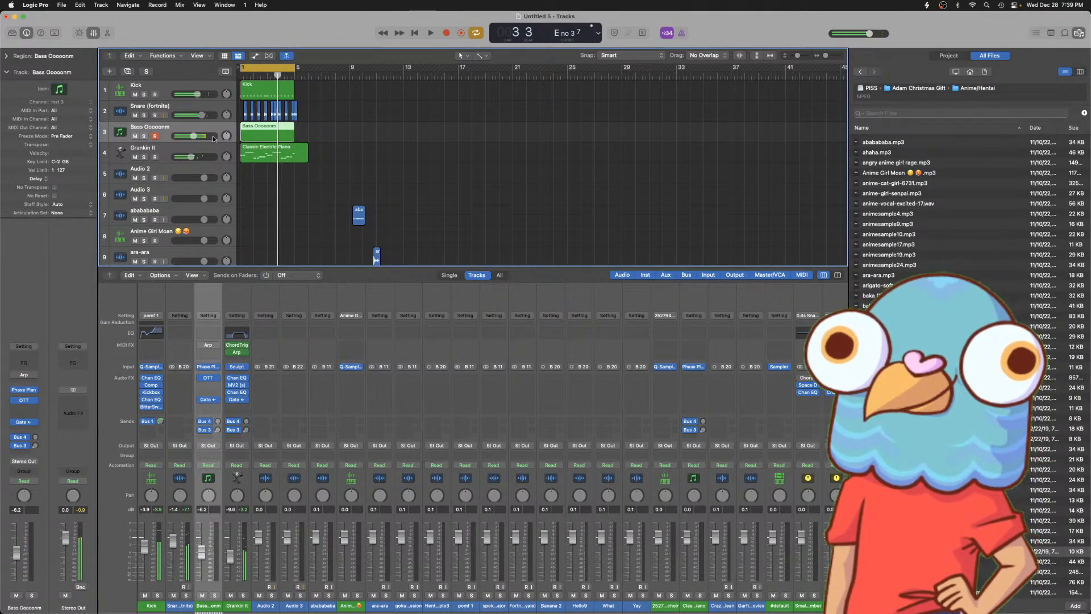
key("3")
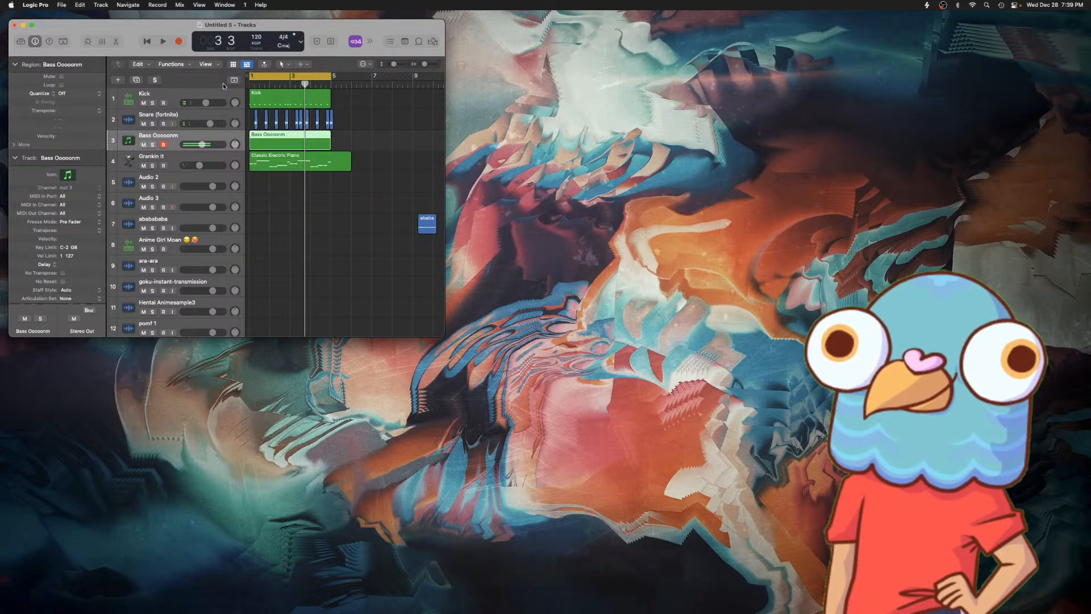
key("1")
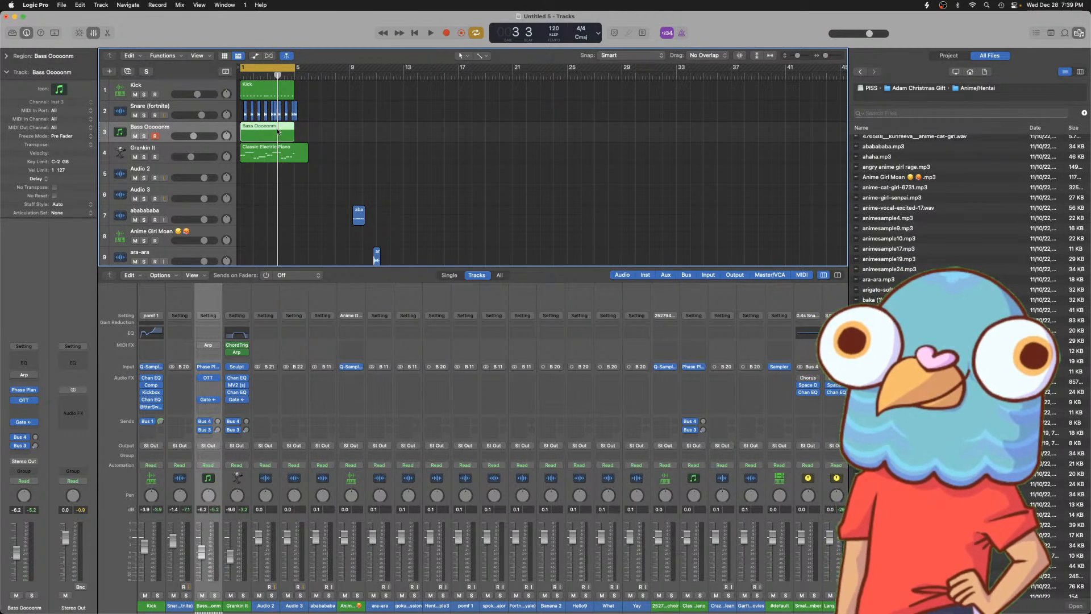
key("p")
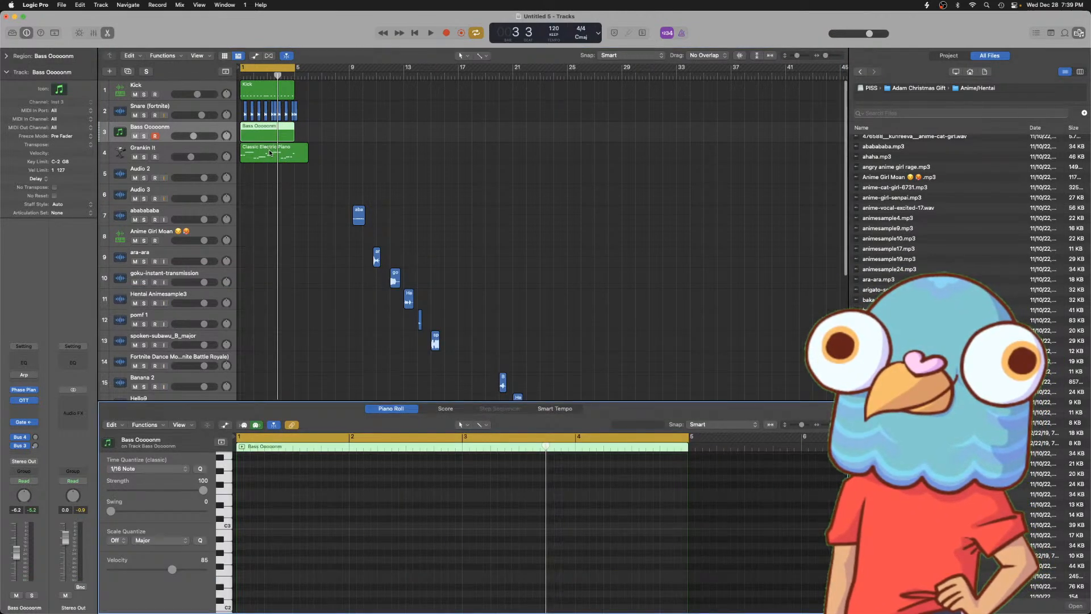
left_click(269, 153)
left_click_drag(262, 152, 260, 131)
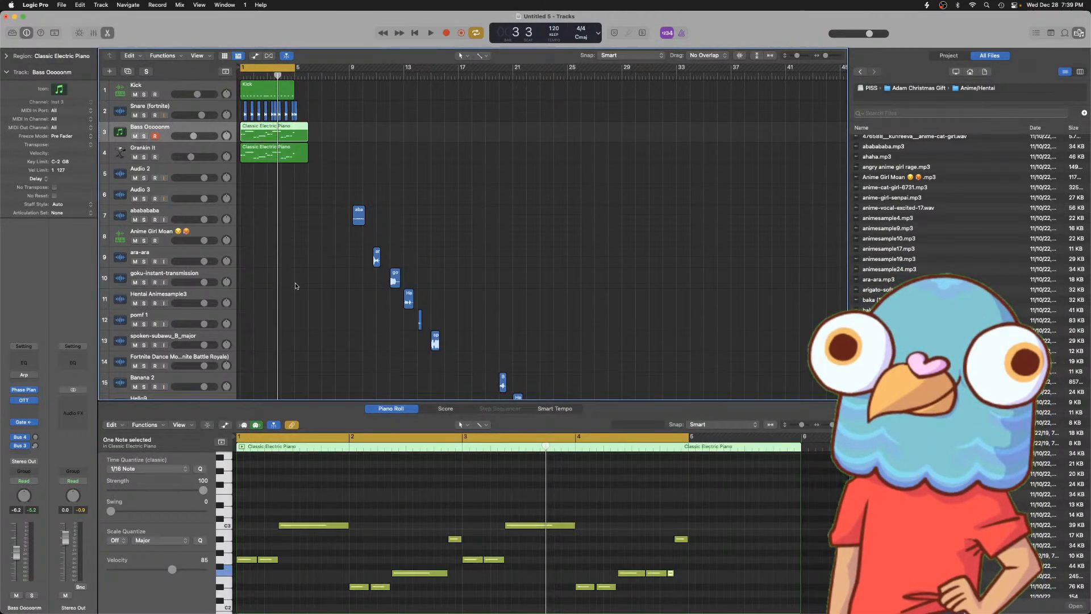
- Set the velocity of all notes in the copied bass region to 127 and play it back
key("super+a")
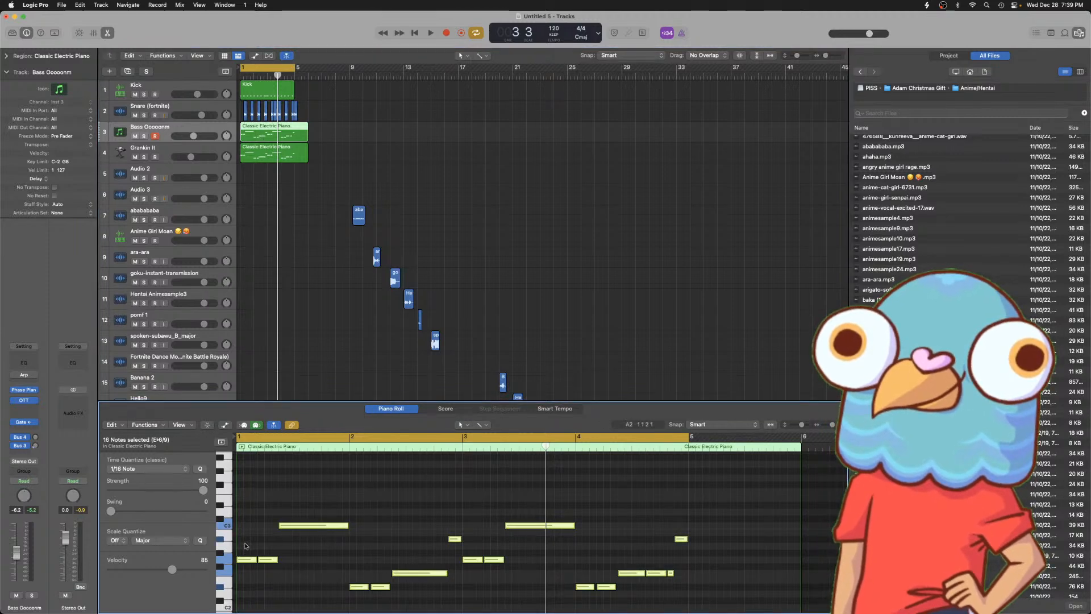
left_click_drag(172, 569, 205, 569)
key("space")
left_click(298, 554)
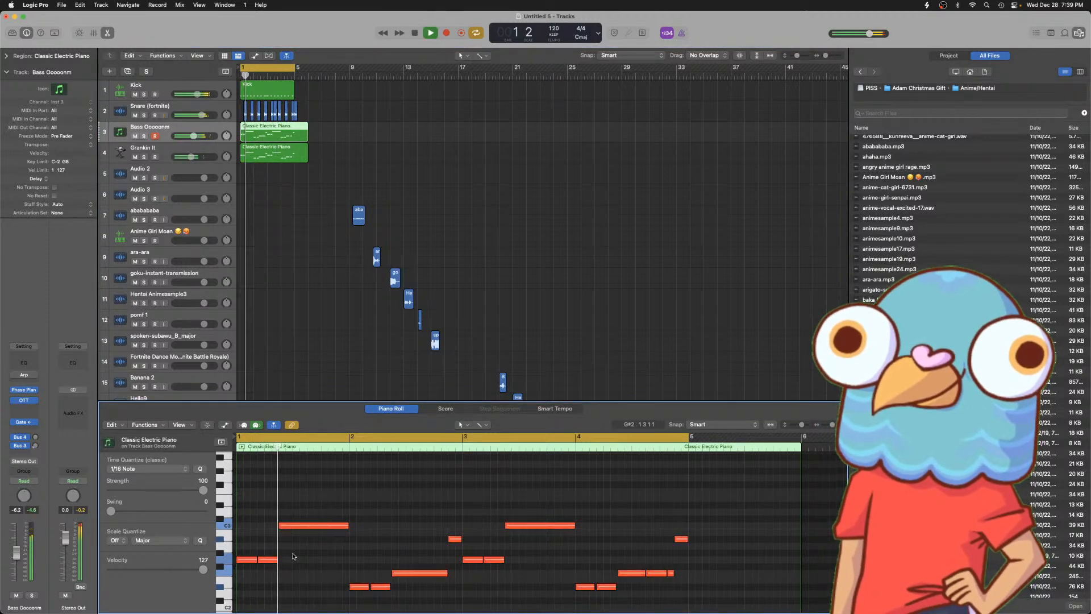
- Transpose all the bass region's notes down one octave and listen to the result
key("space")
key("super+a")
scroll(278, 551, "down", 3)
left_click_drag(246, 500, 243, 580)
key("space")
left_click(304, 557)
scroll(305, 558, "down", 4)
scroll(304, 528, "up", 1)
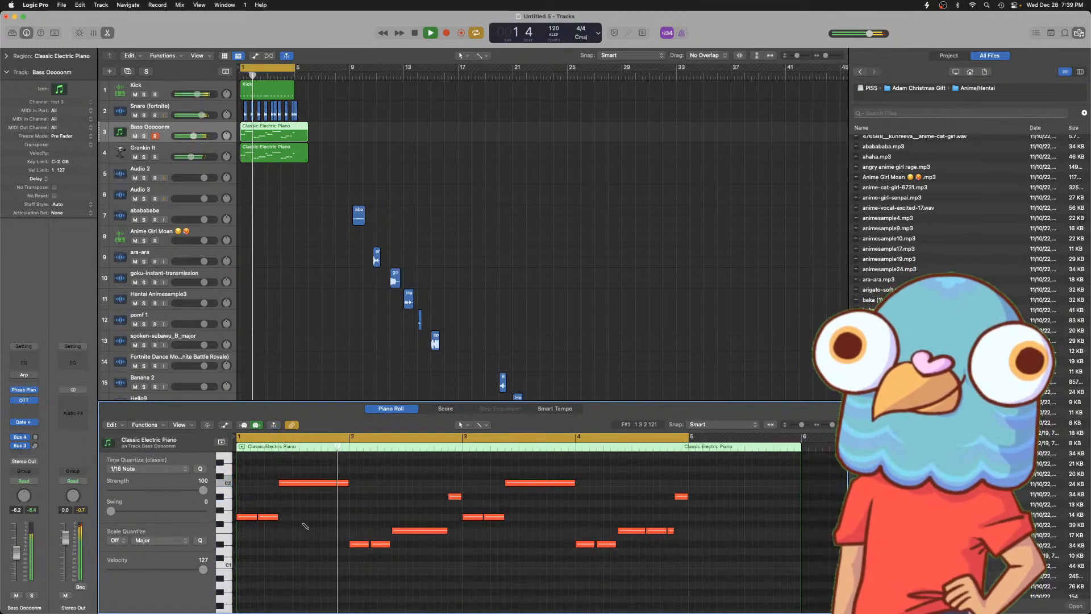
key("space")
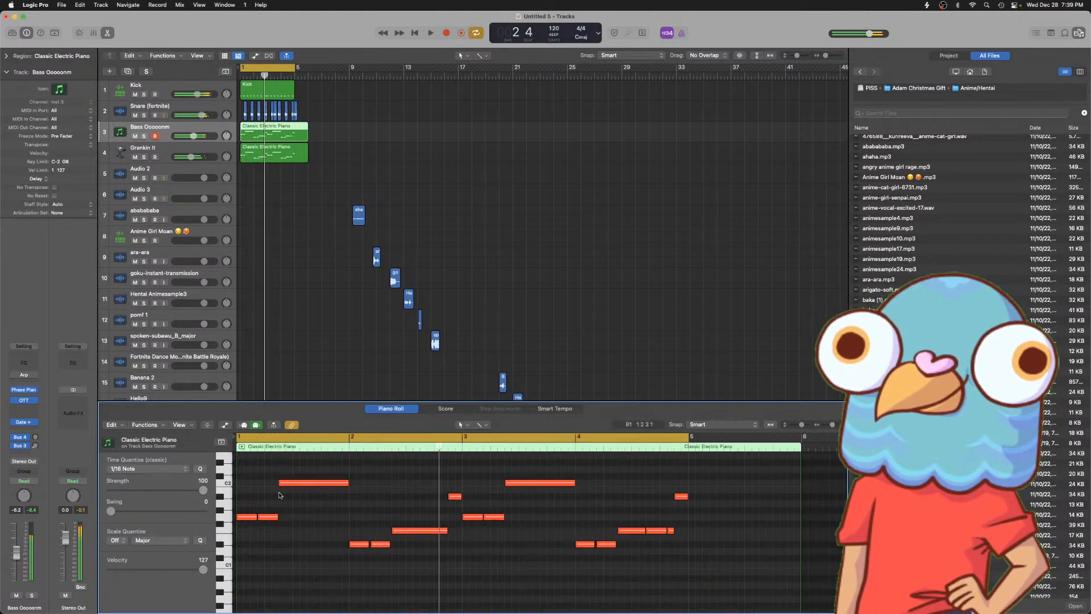
- Shorten the first two G1 bass notes in bar 1 to lengths of 0 0 2 0 and 0 0 1 80, and play them
left_click_drag(256, 518, 242, 520)
key("space")
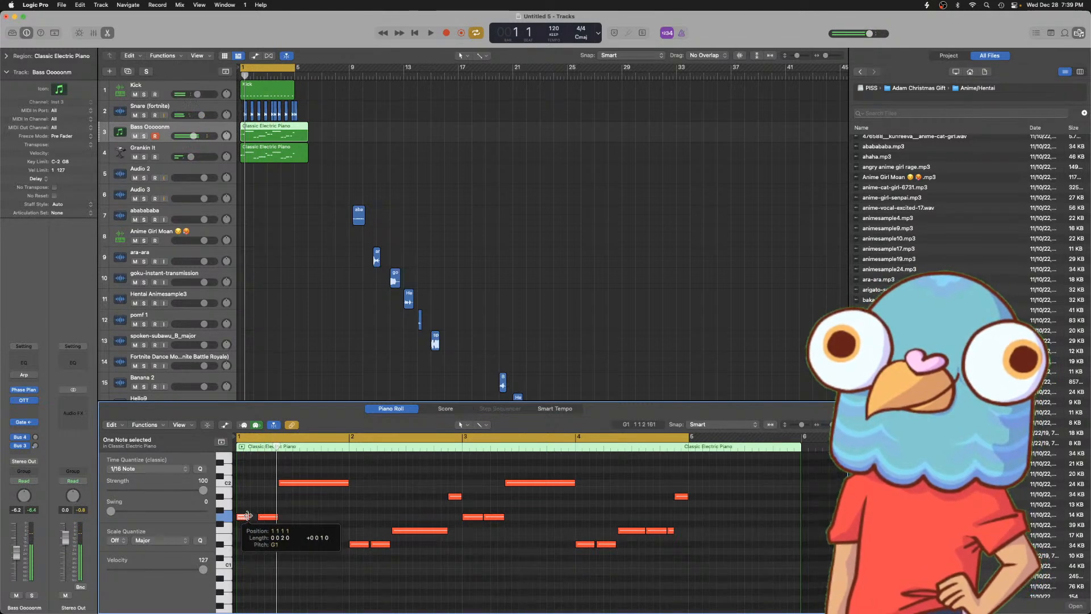
left_click_drag(247, 516, 247, 516)
key("space")
left_click(267, 450)
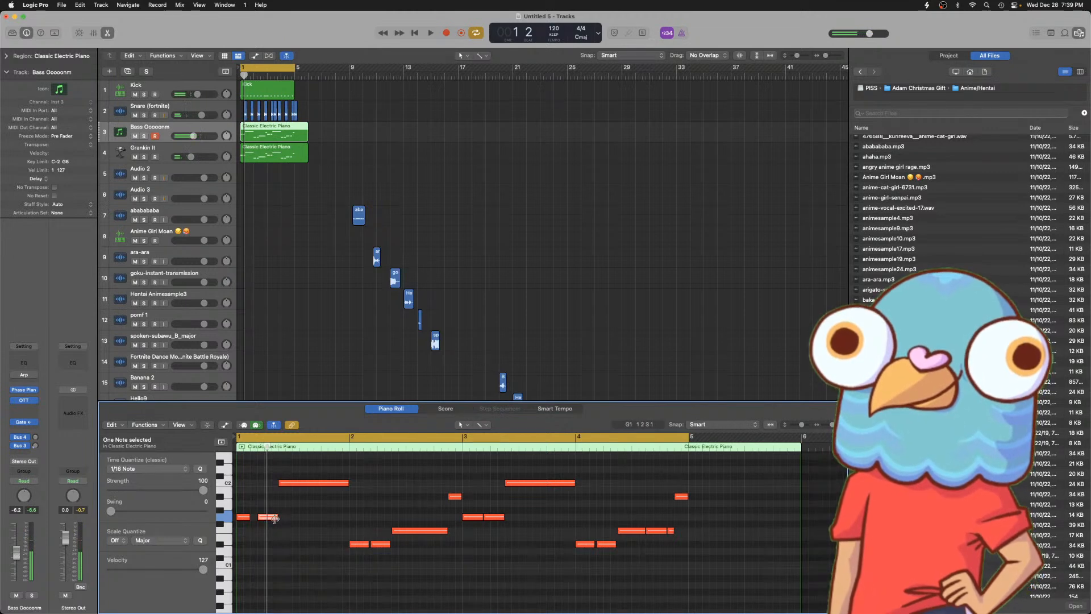
scroll(275, 520, "right", 4)
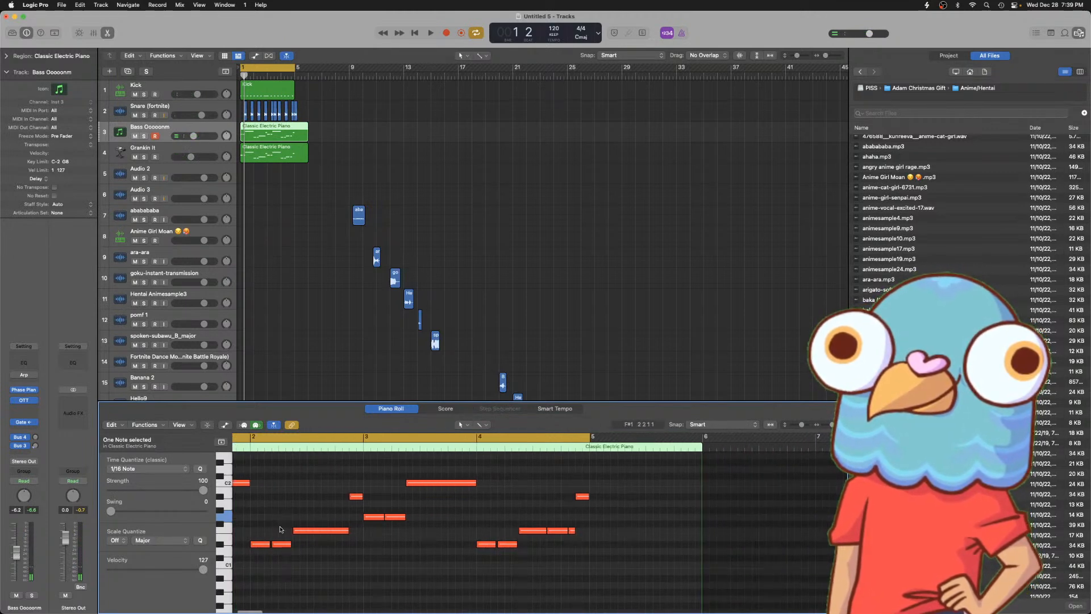
scroll(279, 526, "left", 4)
left_click_drag(277, 517, 265, 517)
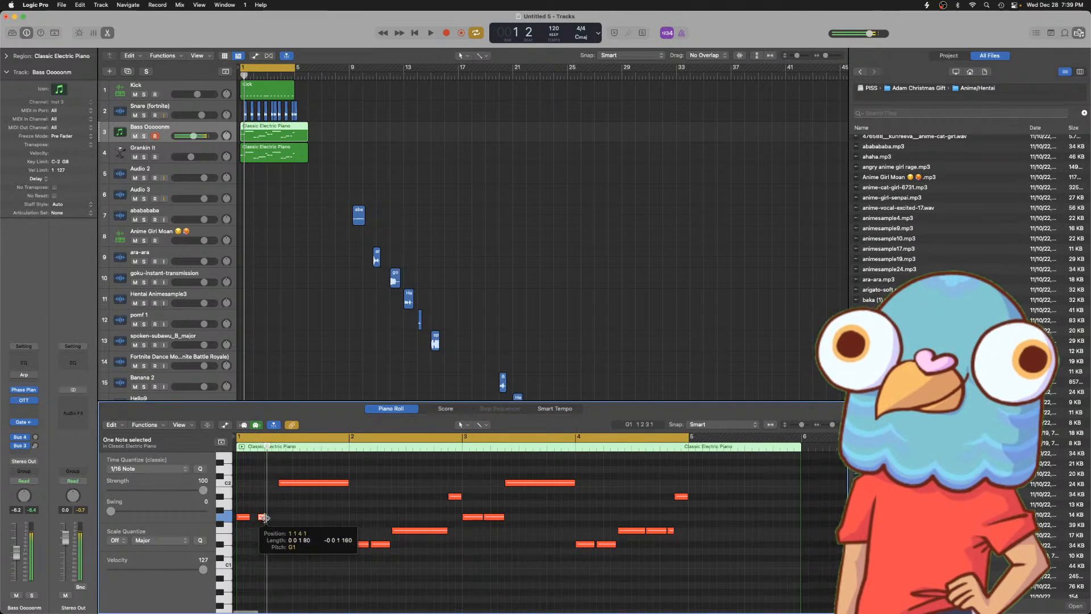
key("space")
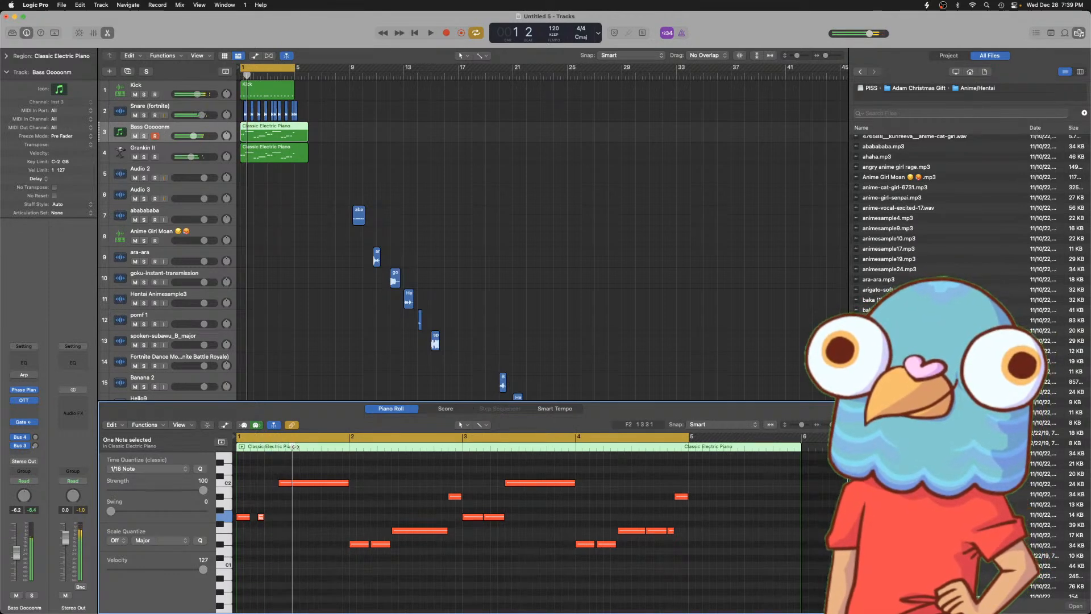
left_click(283, 449)
key("space")
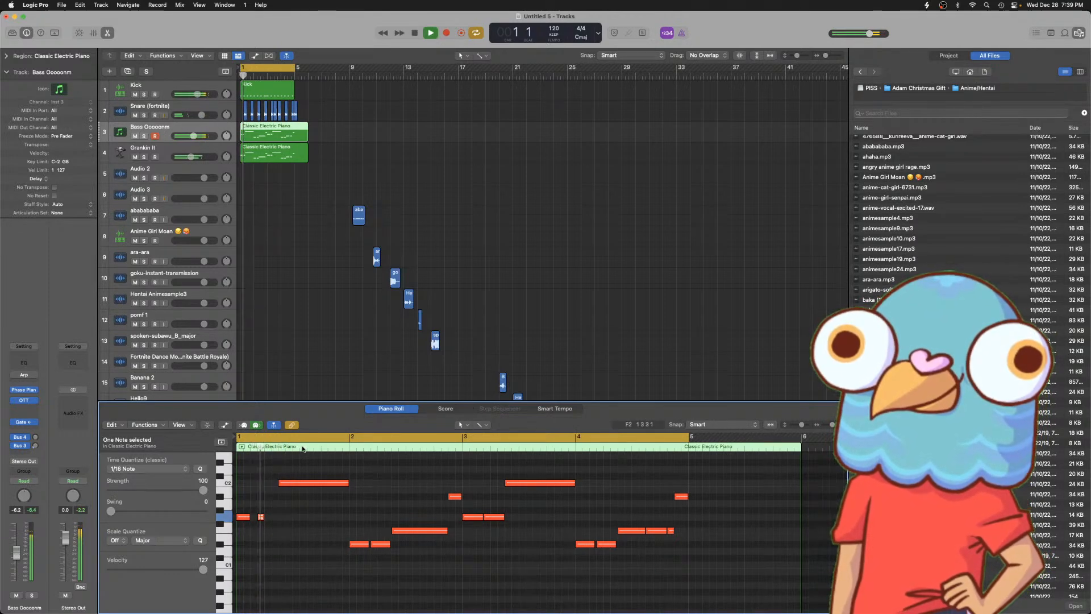
- Split the long C2 bass note in bar 1 at beat 4 and move its second half down to G1
left_click(320, 447)
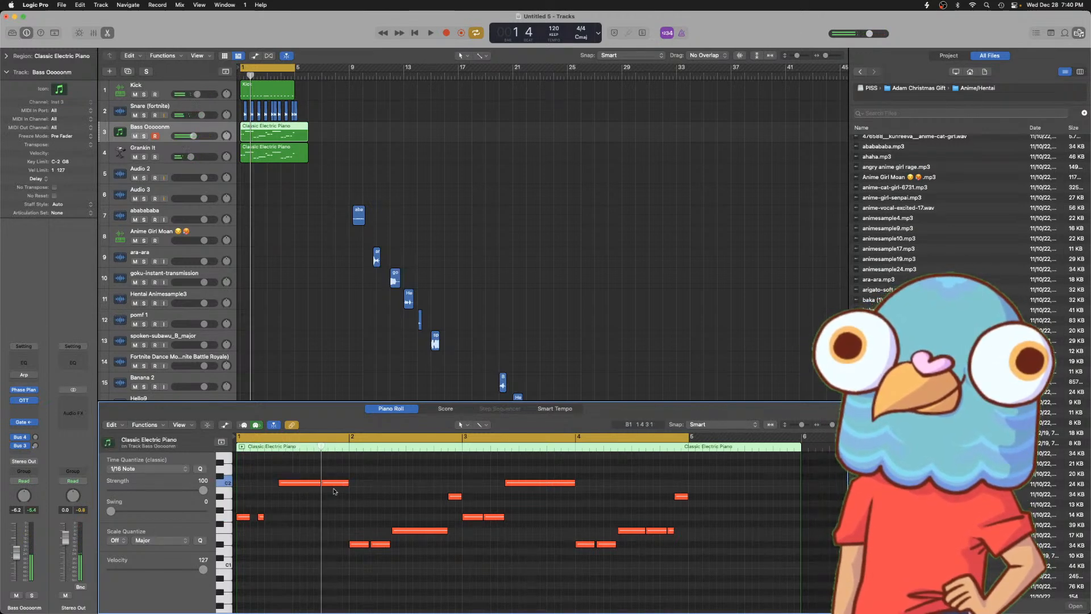
left_click_drag(336, 486, 337, 518)
key("space")
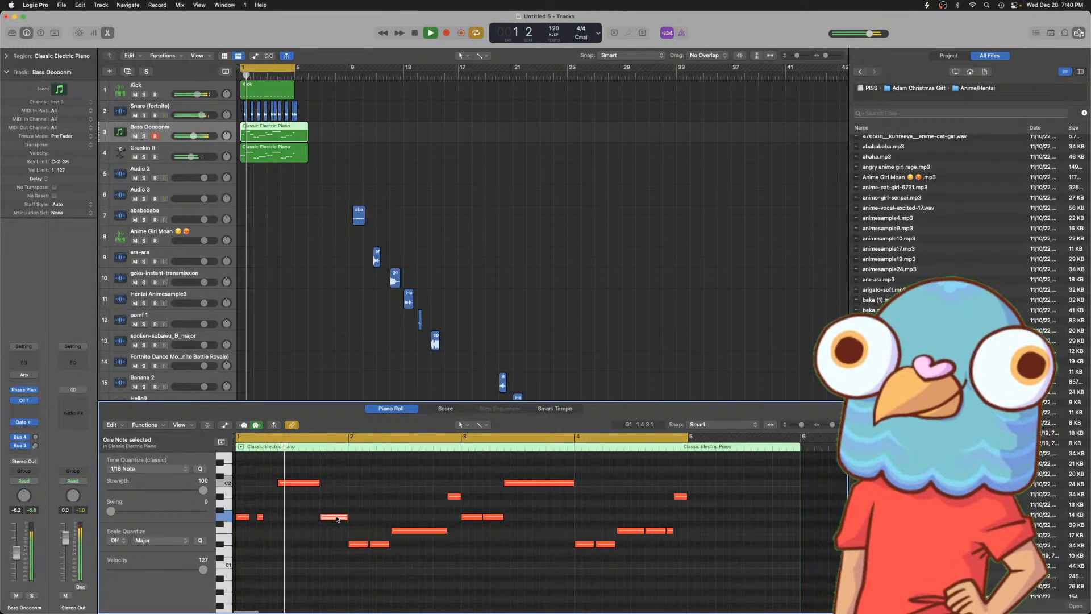
scroll(336, 519, "up", 3)
key("space")
- Shorten the C2 note and the G1 note on beat 4 in bar 1 of the bass region
scroll(336, 529, "down", 3)
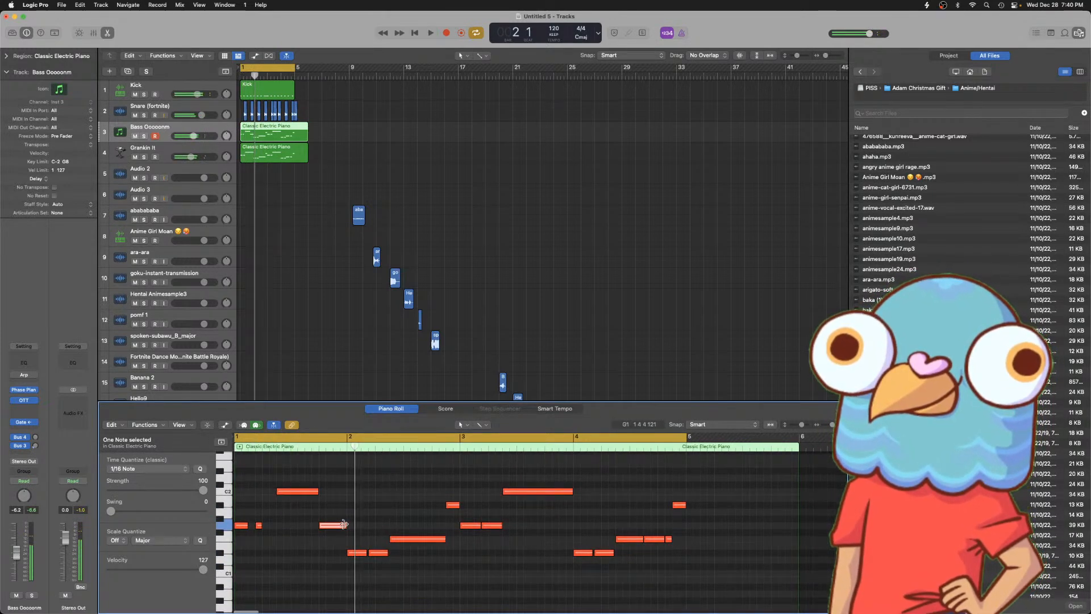
left_click_drag(317, 490, 311, 491)
left_click_drag(345, 526, 326, 528)
scroll(329, 474, "up", 2)
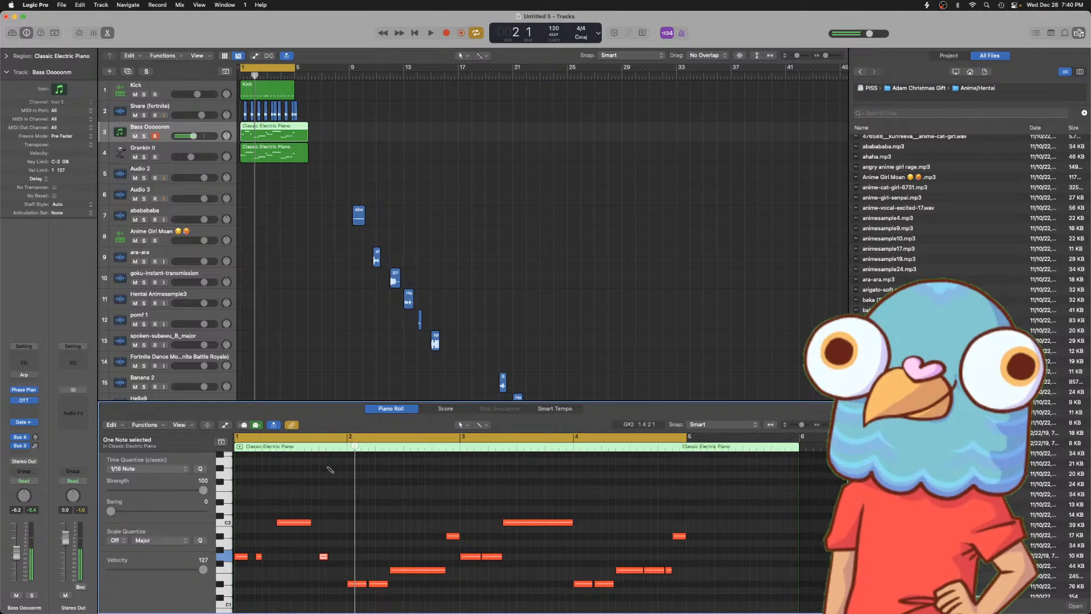
- Add two short G2 notes near the end of bar 1 in the bass region and play them
left_click_drag(330, 469, 330, 495)
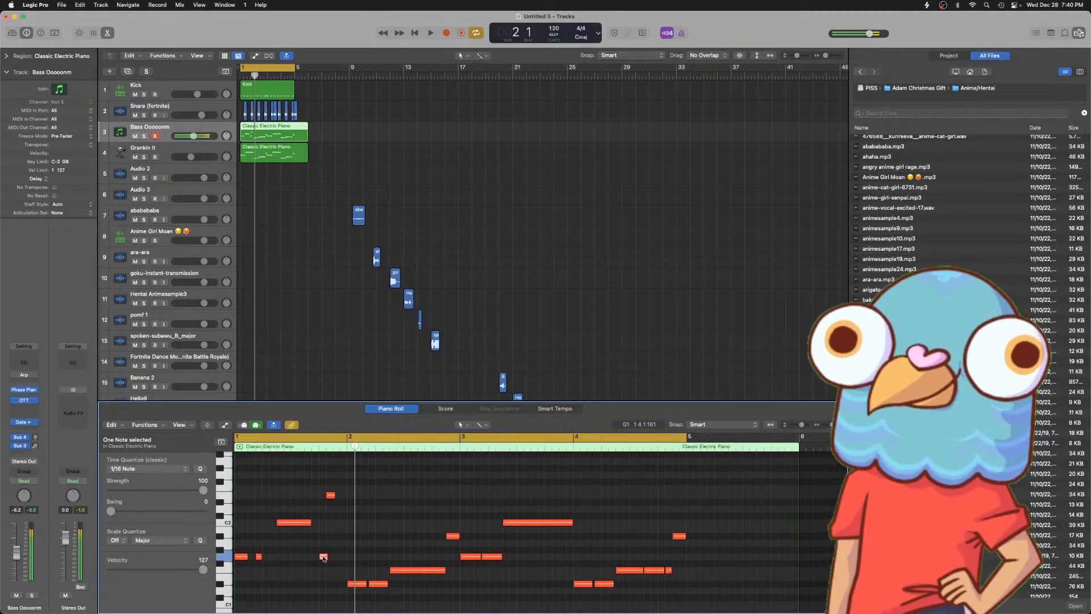
left_click_drag(324, 559, 324, 559)
left_click_drag(330, 483, 346, 476)
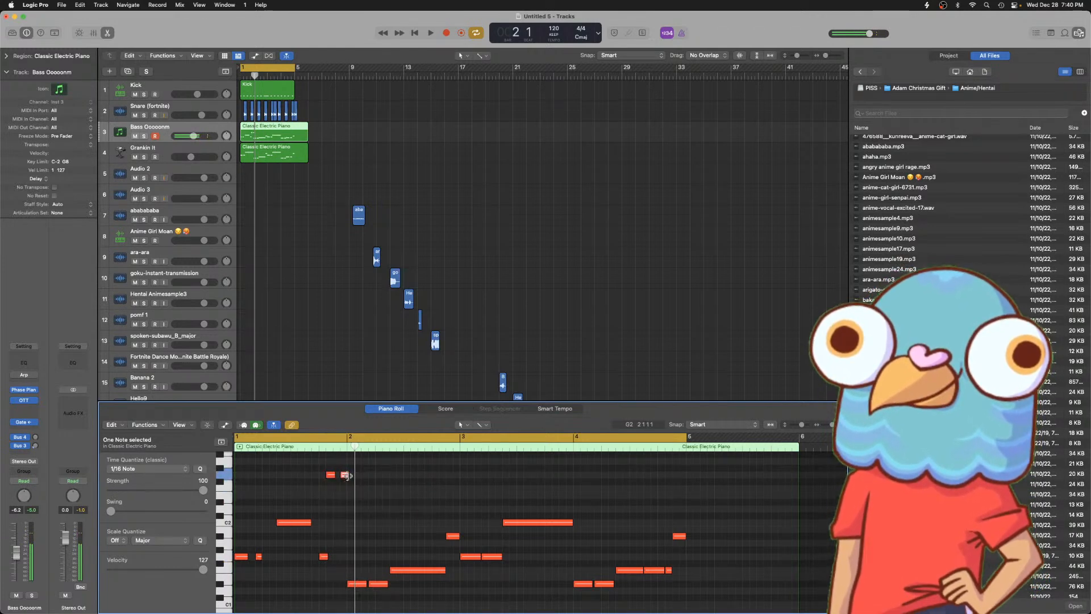
key("space")
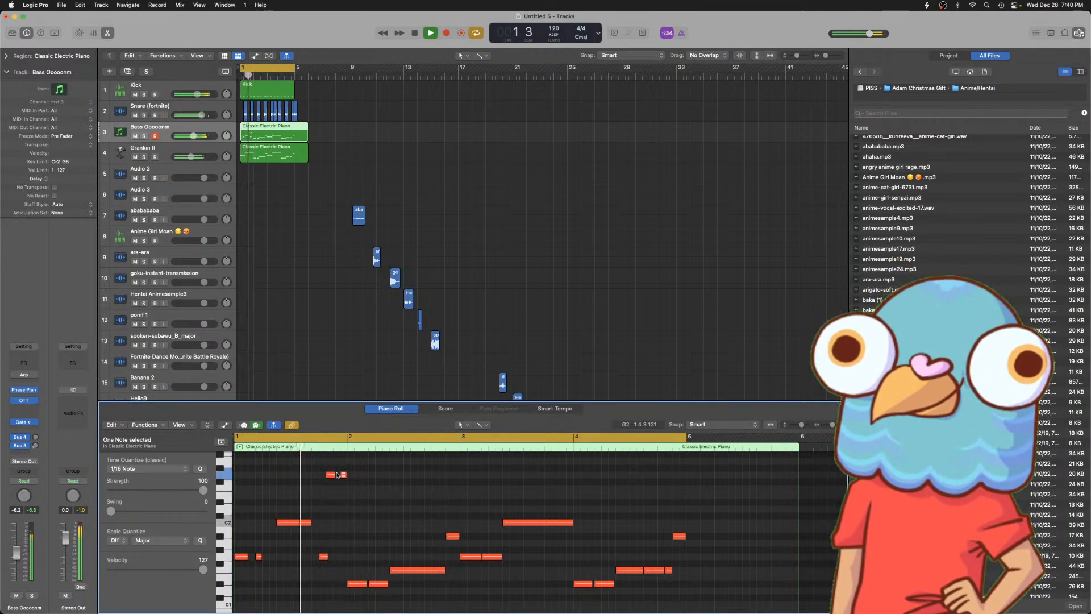
key("space")
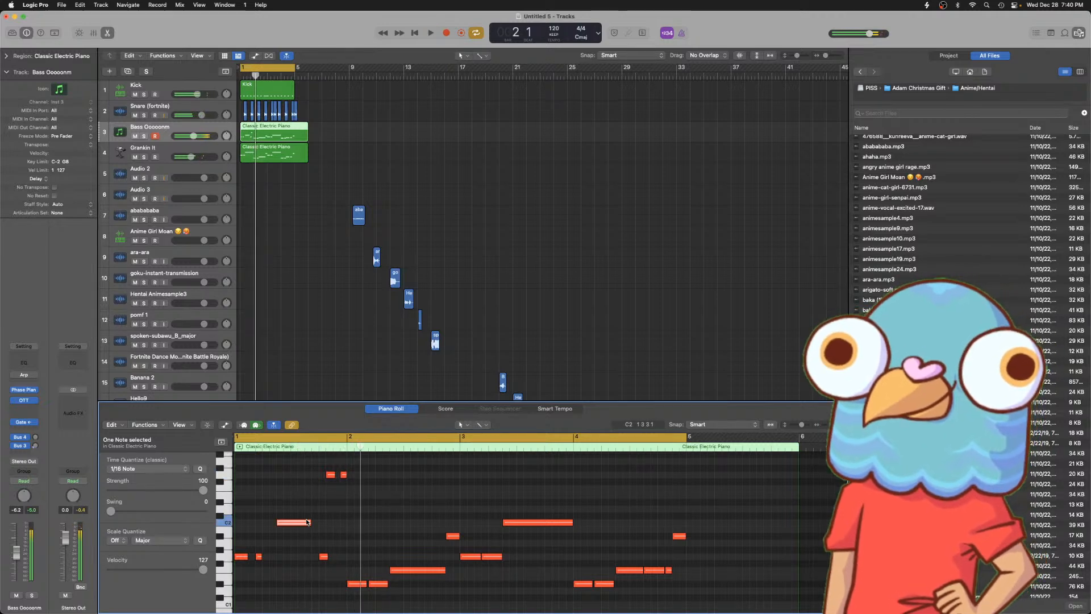
- Raise the two high notes at the end of bar 1 to C3 and play the loop
scroll(330, 501, "up", 3)
left_click_drag(322, 525, 333, 479)
key("space")
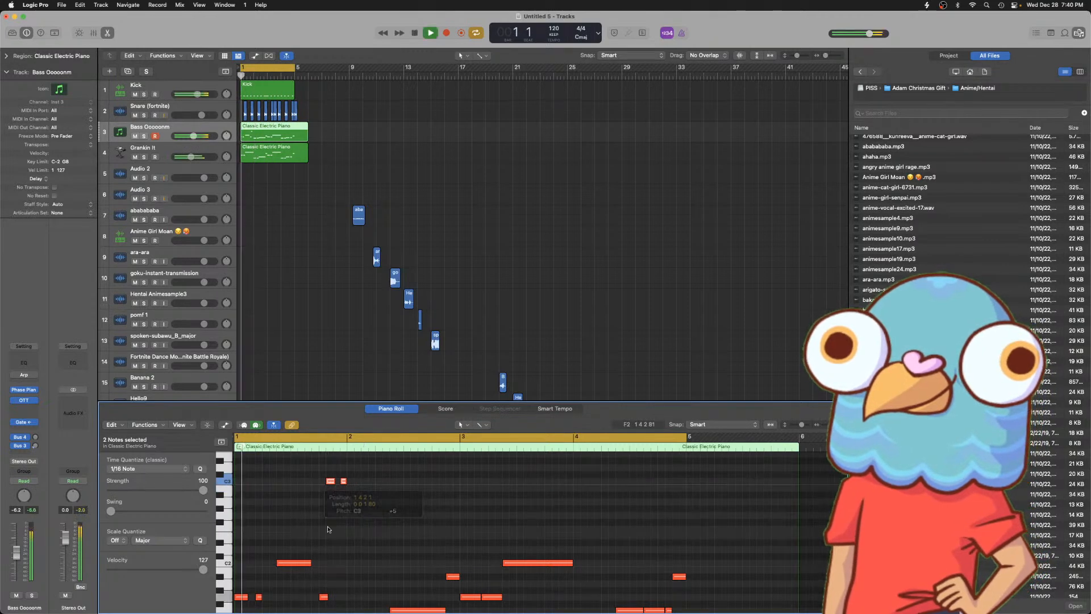
- Raise the short G1 note on beat 4 of bar 1 to C2 and listen to the change
left_click(324, 597)
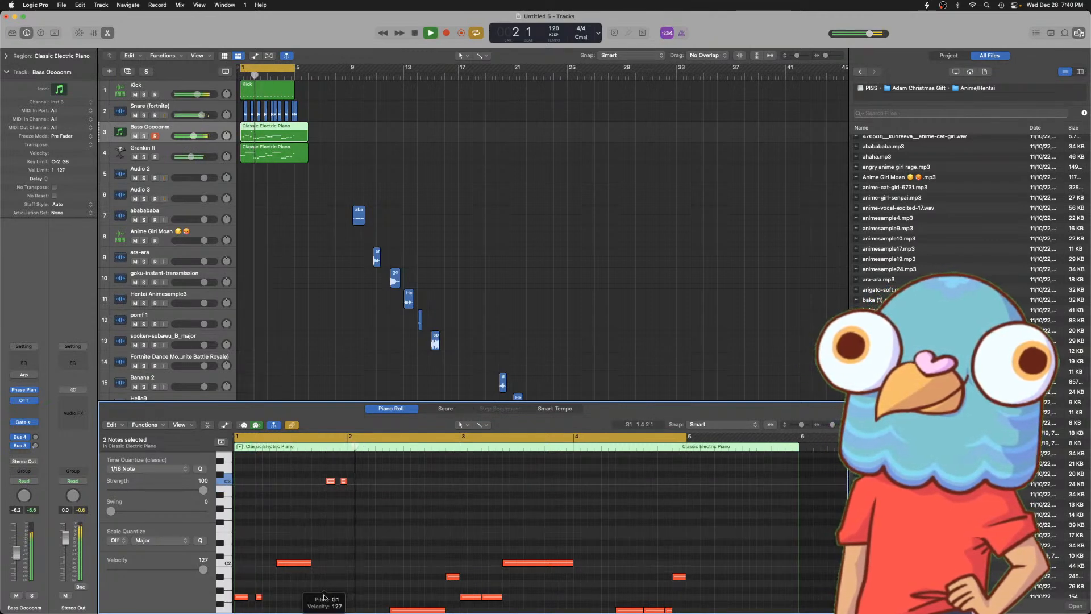
key("space")
left_click_drag(324, 597, 323, 564)
key("space")
scroll(333, 570, "down", 4)
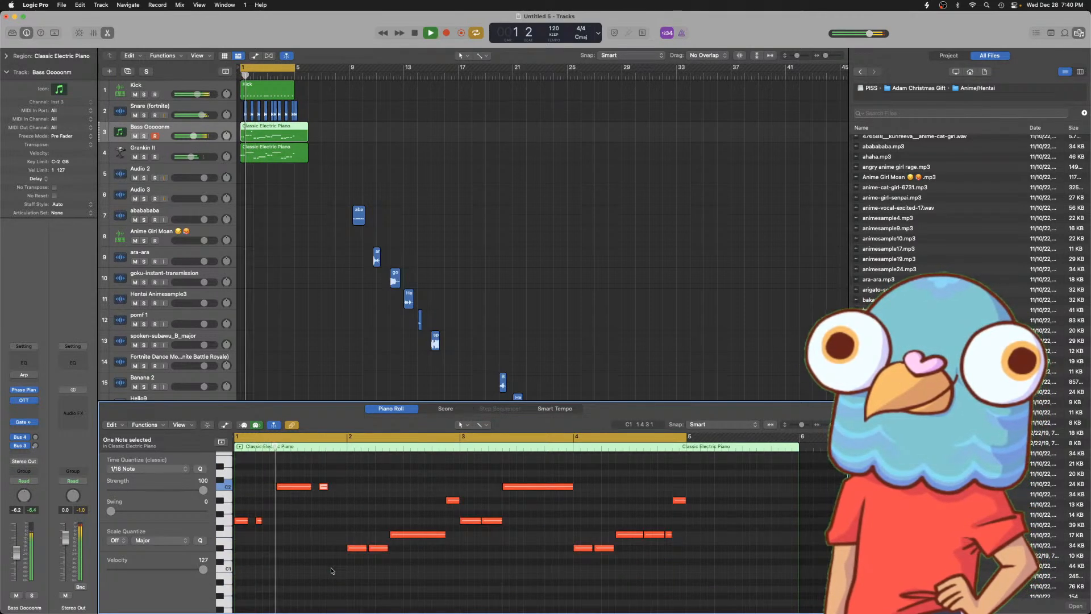
scroll(332, 572, "up", 2)
scroll(341, 557, "down", 3)
key("space")
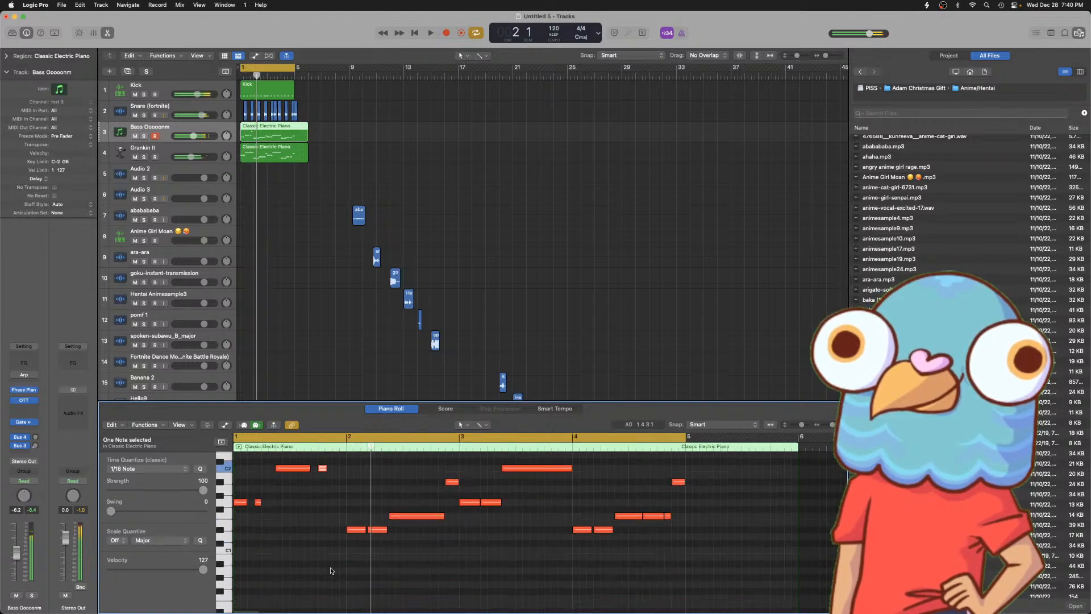
- Break the D♯1 and F1 notes in bar 2 of the bass region into shorter repeated notes
scroll(365, 536, "up", 2)
mouse_move(364, 562)
left_mouse_down()
mouse_move(384, 561)
mouse_move(373, 563)
left_mouse_up()
left_click_drag(441, 546, 400, 548)
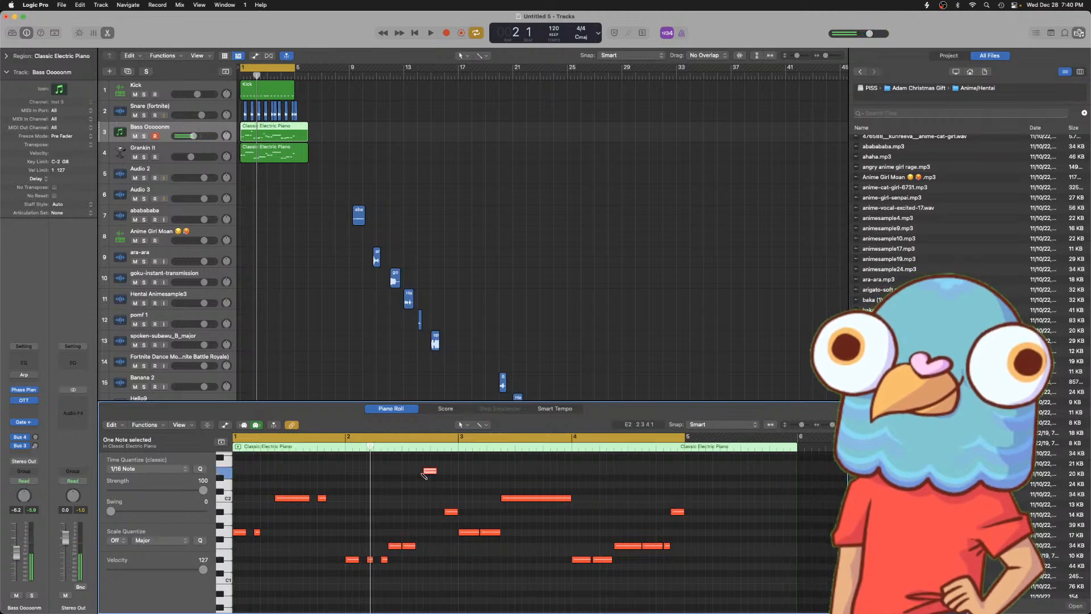
- Fill the end of bar 2 with three F2 notes and a short F1 note, replacing the A♯1 note, and play the result
left_click_drag(430, 475, 423, 465)
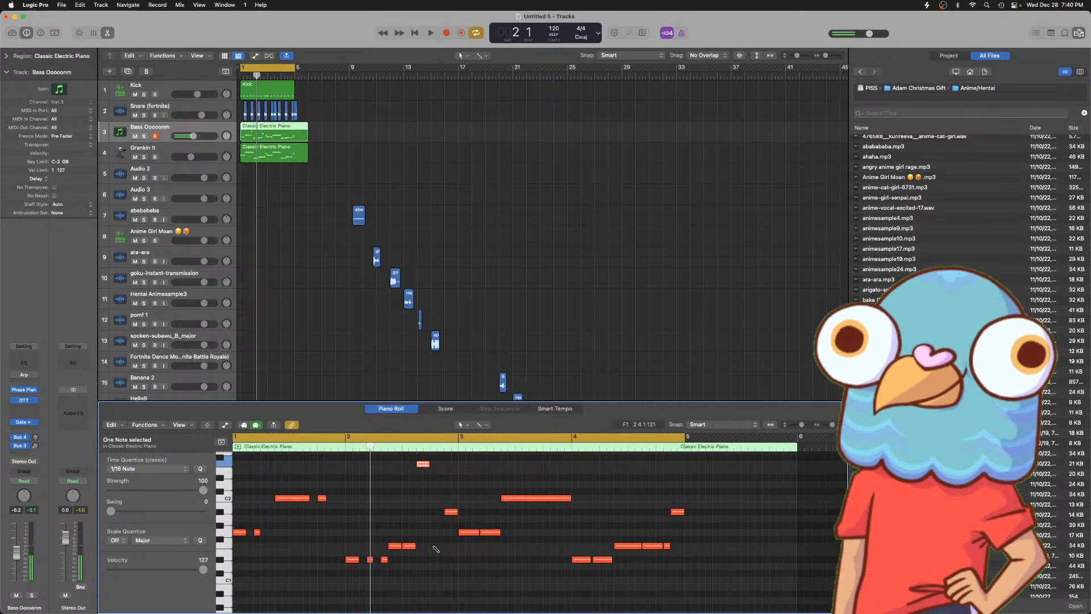
left_click_drag(441, 546, 438, 546)
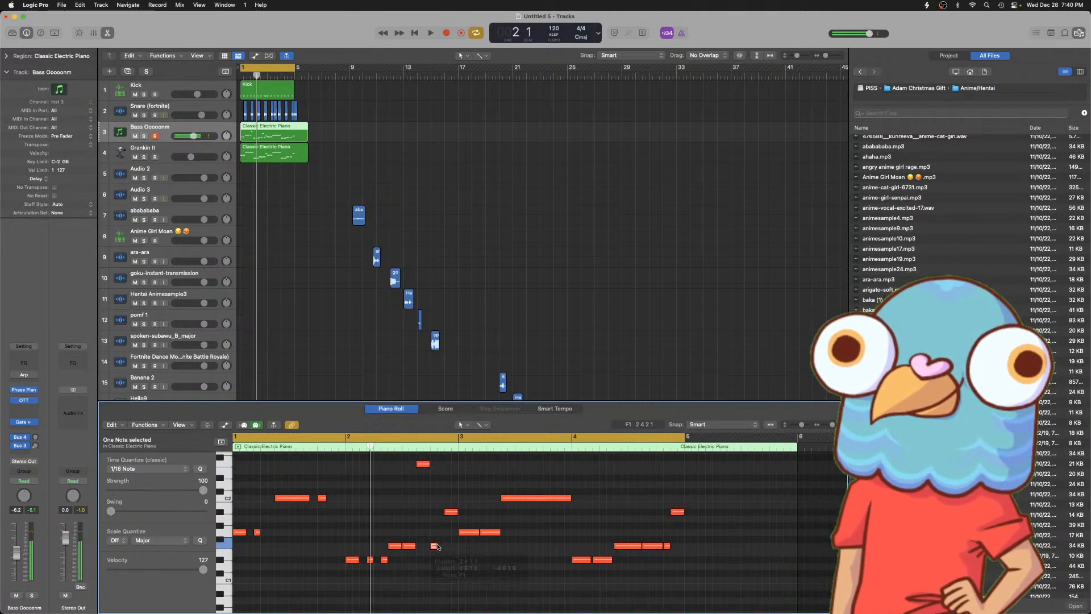
left_click(455, 464)
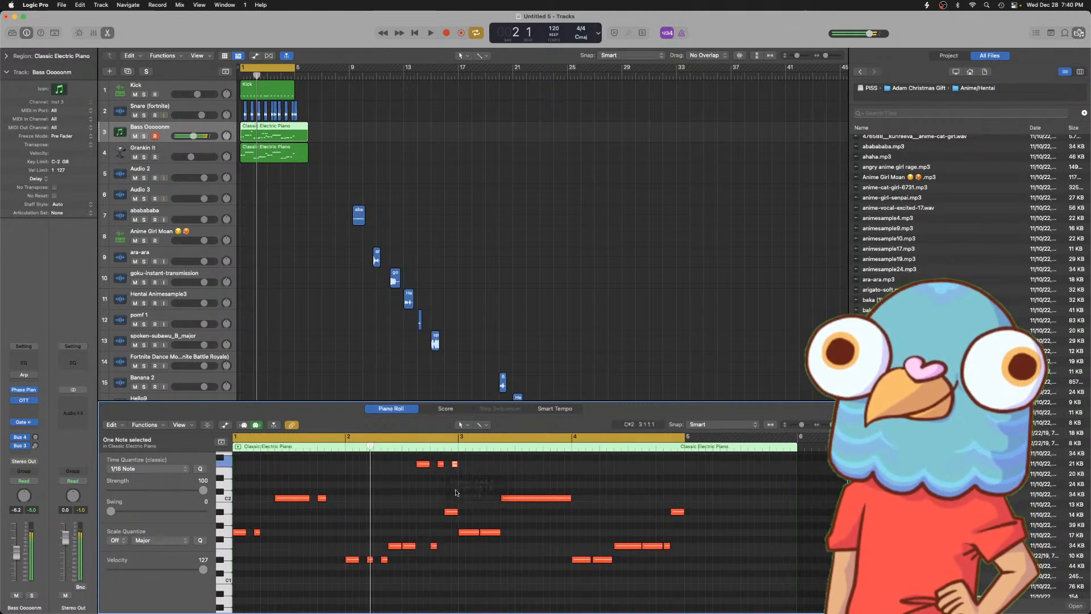
key("space")
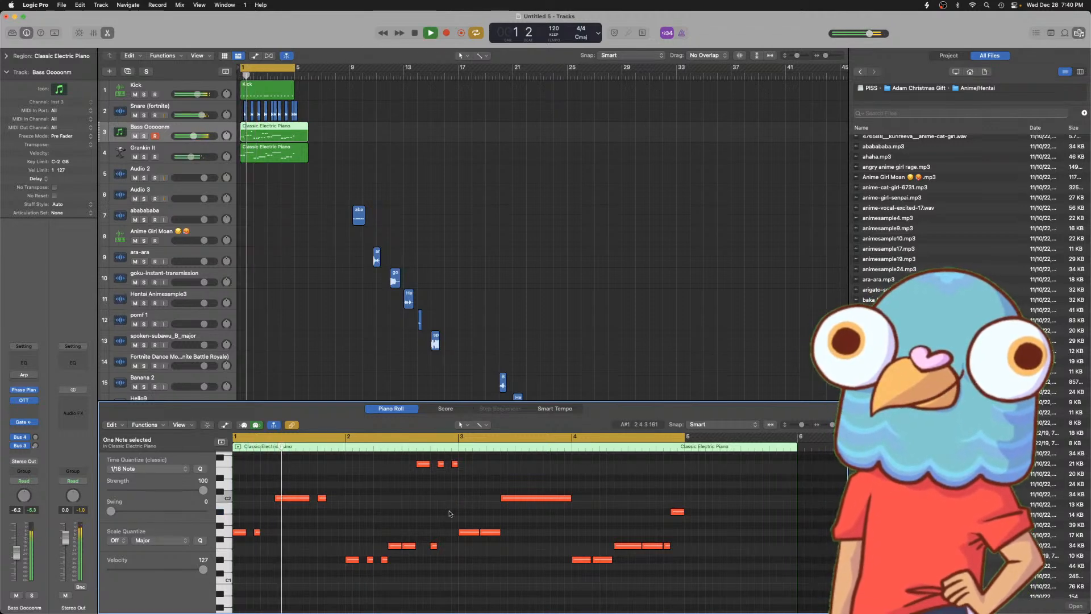
scroll(452, 515, "up", 3)
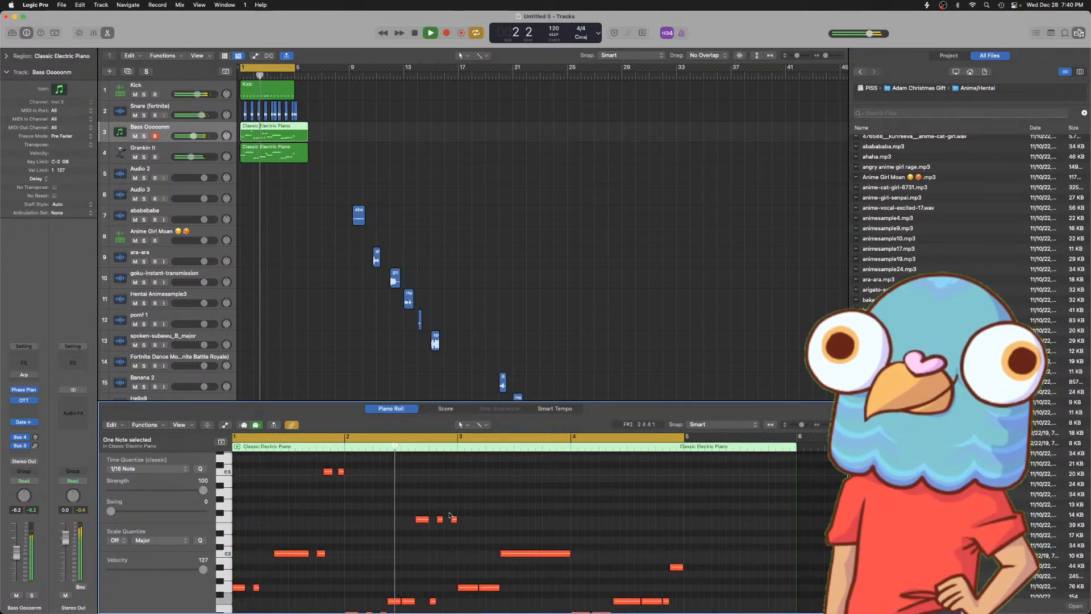
key("space")
- Lower the last C3 note of bar 1 to G2, lengthen it, and play the loop
scroll(370, 500, "right", 1)
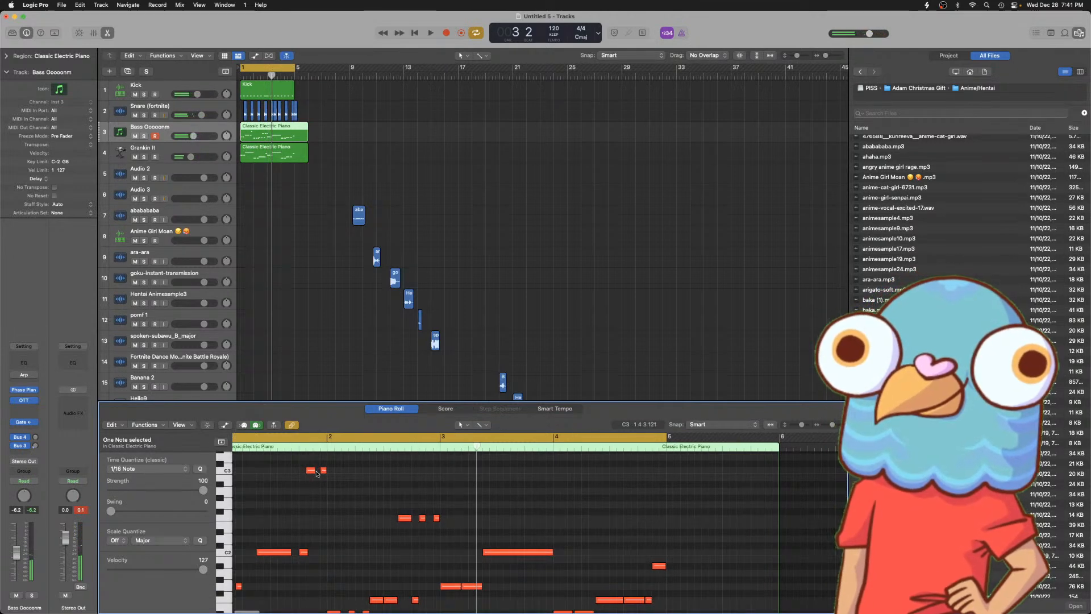
left_click_drag(325, 474, 317, 505)
key("space")
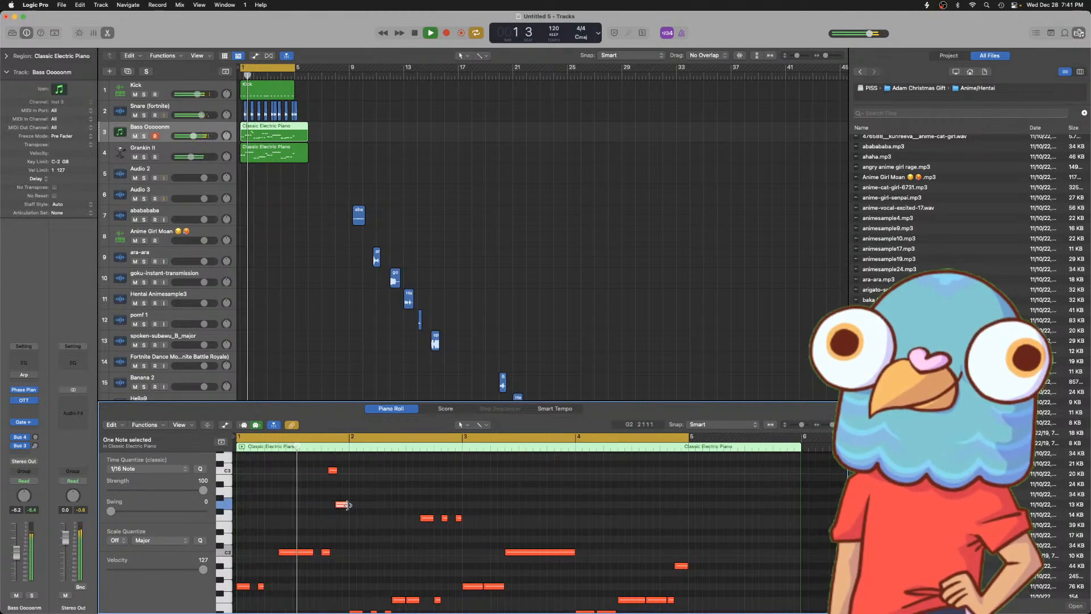
key("space")
scroll(340, 465, "down", 1)
key("space")
- Add a third short G1 note after the first two in bar 1 and play the loop
scroll(419, 533, "down", 8)
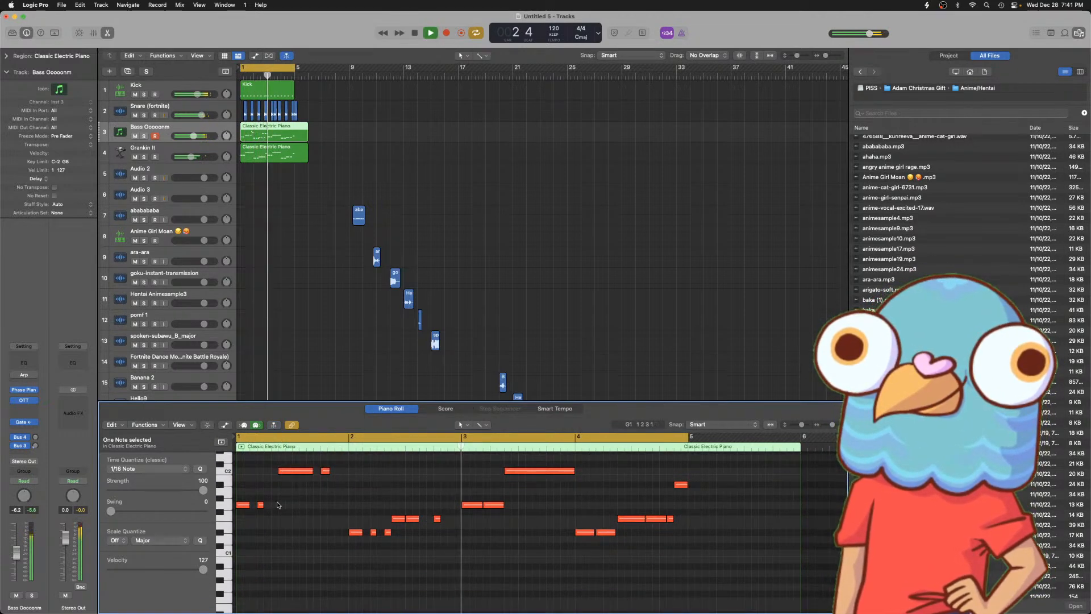
left_click_drag(261, 505, 275, 506)
key("space")
key("space")
- Replace all bass notes from bar 3 onward with a copy of the notes in bars 1 and 2
scroll(475, 576, "up", 4)
left_click_drag(462, 580, 765, 469)
key("Delete")
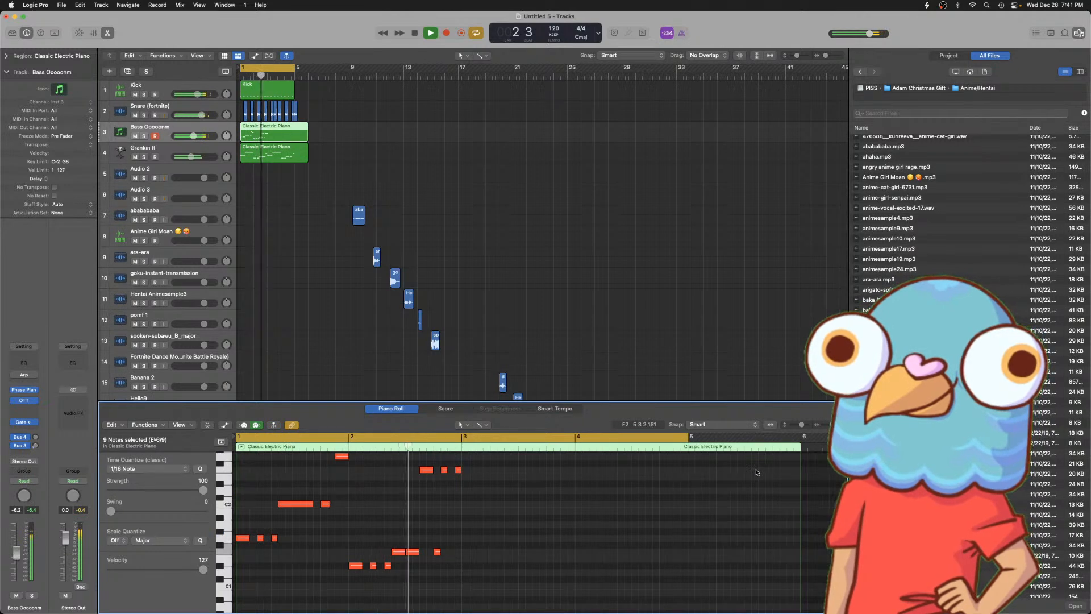
left_click_drag(516, 581, 245, 419)
scroll(344, 476, "down", 10)
scroll(343, 477, "down", 10)
key("space")
- Rework beat 4 of bar 4 with a G1 note of length 0 0 2 0 and a G2 note, removing the short F2 notes, and play
left_click(596, 554)
mouse_move(595, 556)
left_mouse_down()
mouse_move(596, 444)
mouse_move(602, 544)
left_mouse_up()
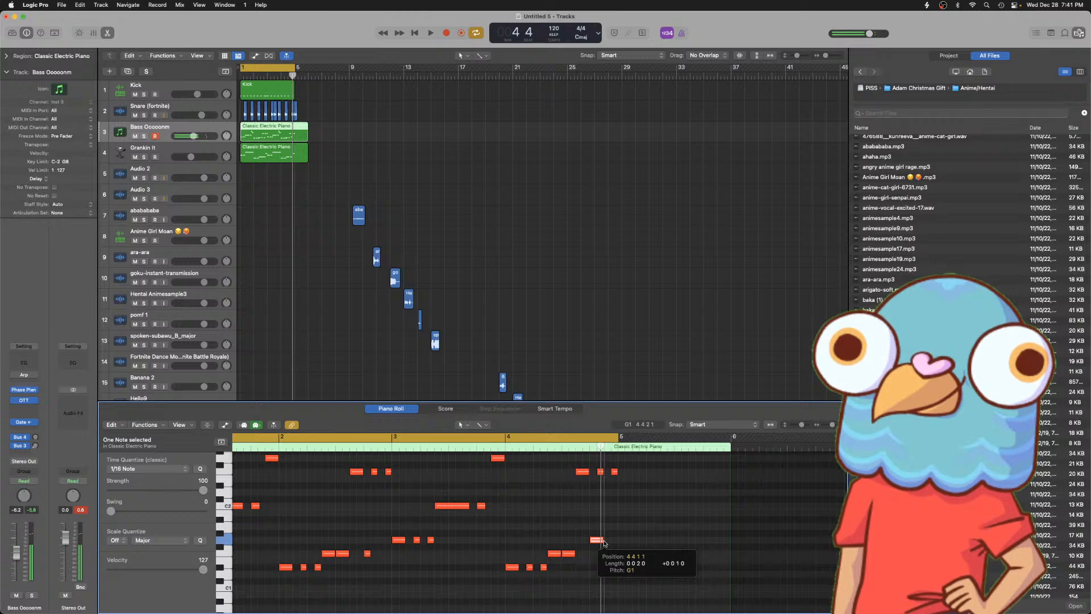
left_click(606, 488)
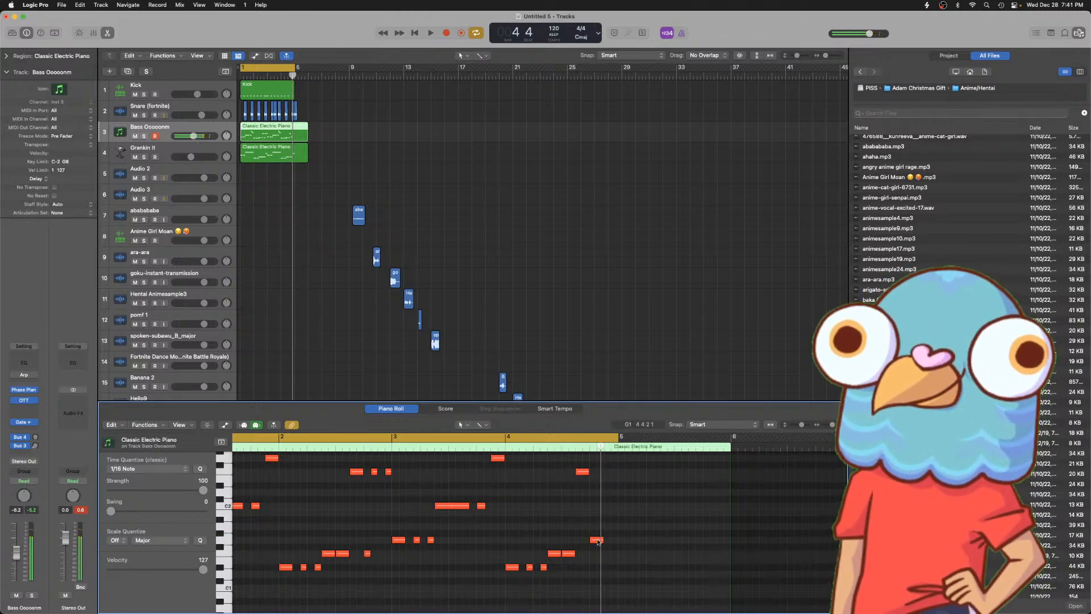
left_click_drag(596, 543, 609, 458)
key("space")
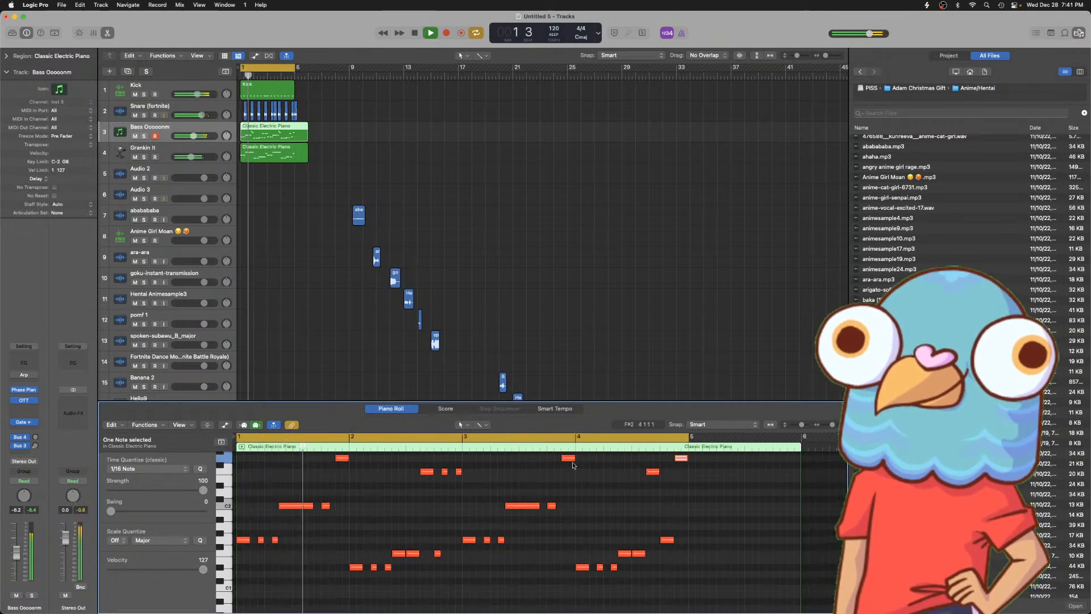
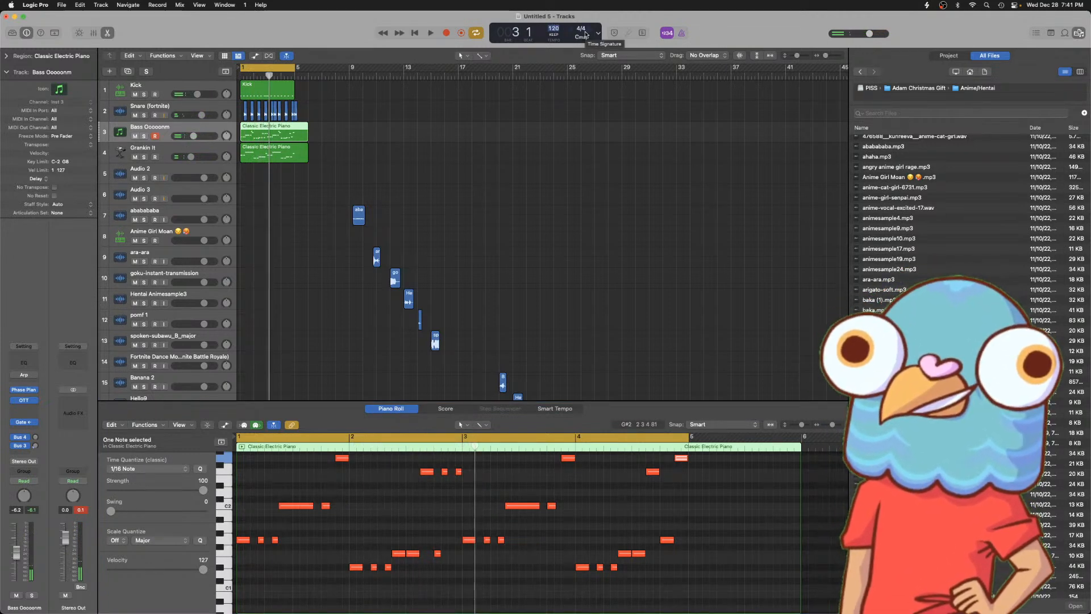
- Try a project tempo of 135 and play the loop
key("space")
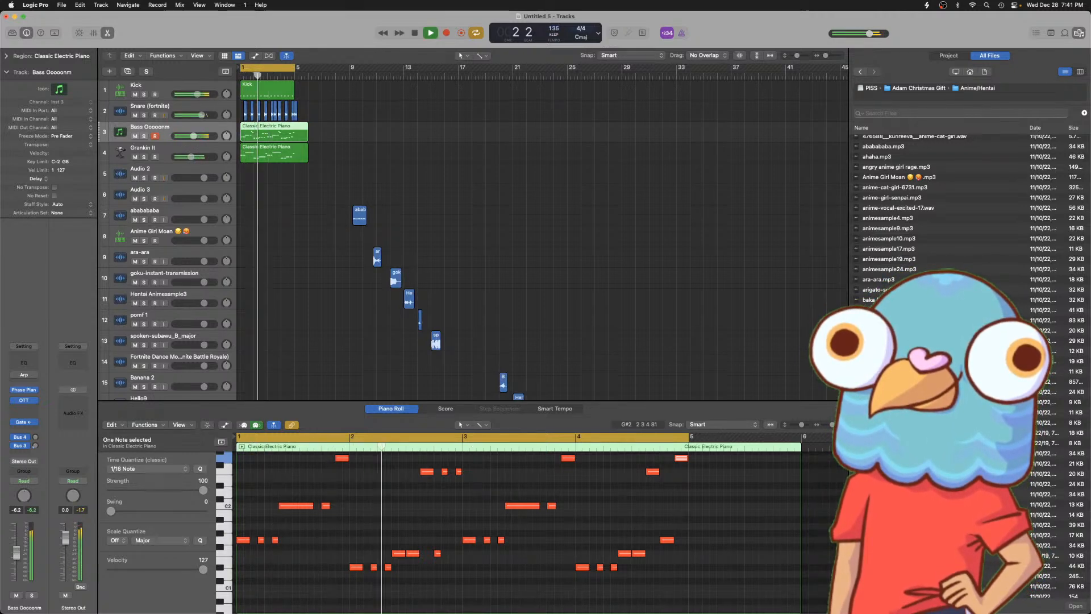
left_click(412, 117)
scroll(415, 116, "up", 10)
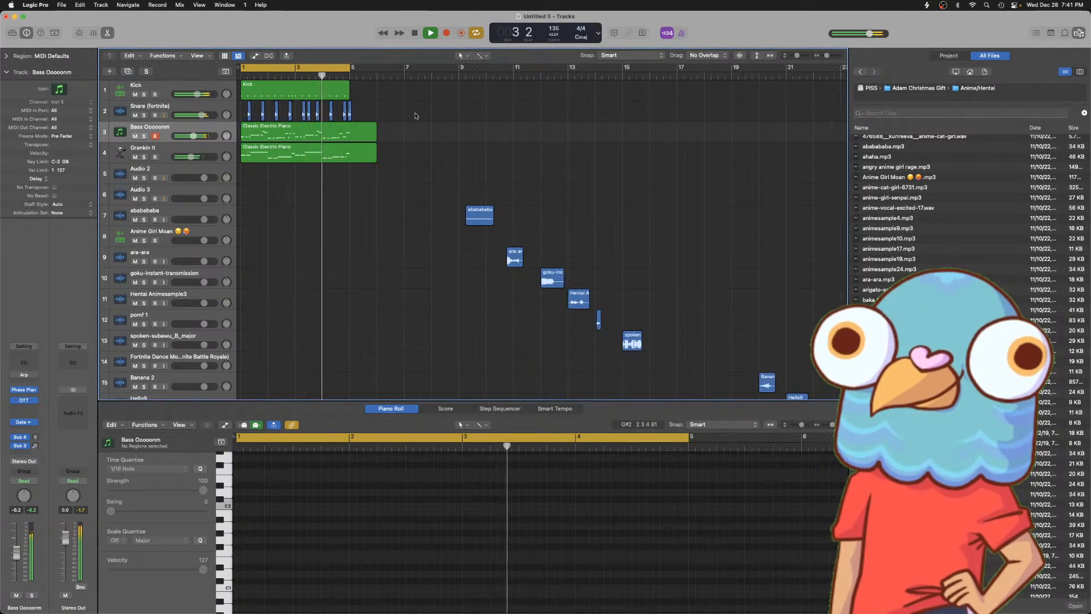
scroll(416, 116, "down", 10)
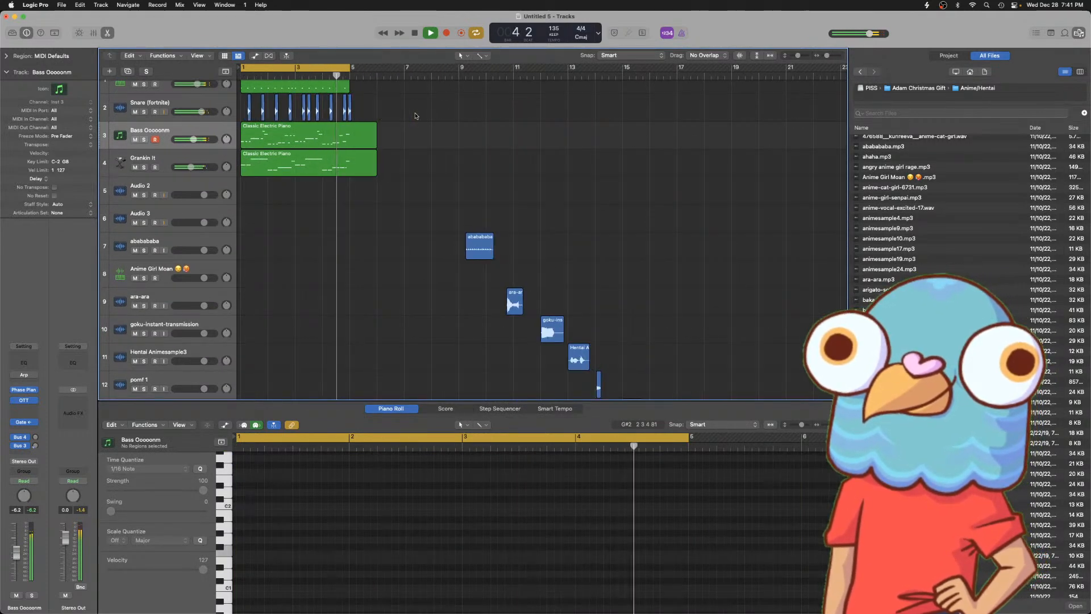
key("space")
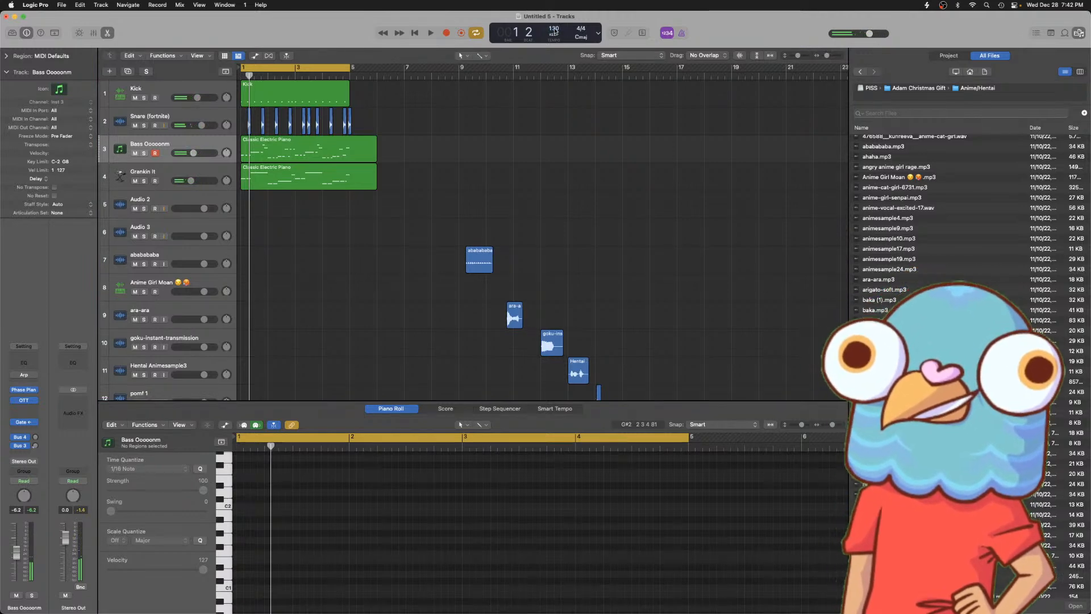
- Set the project tempo to 130 and listen to the loop
key("space")
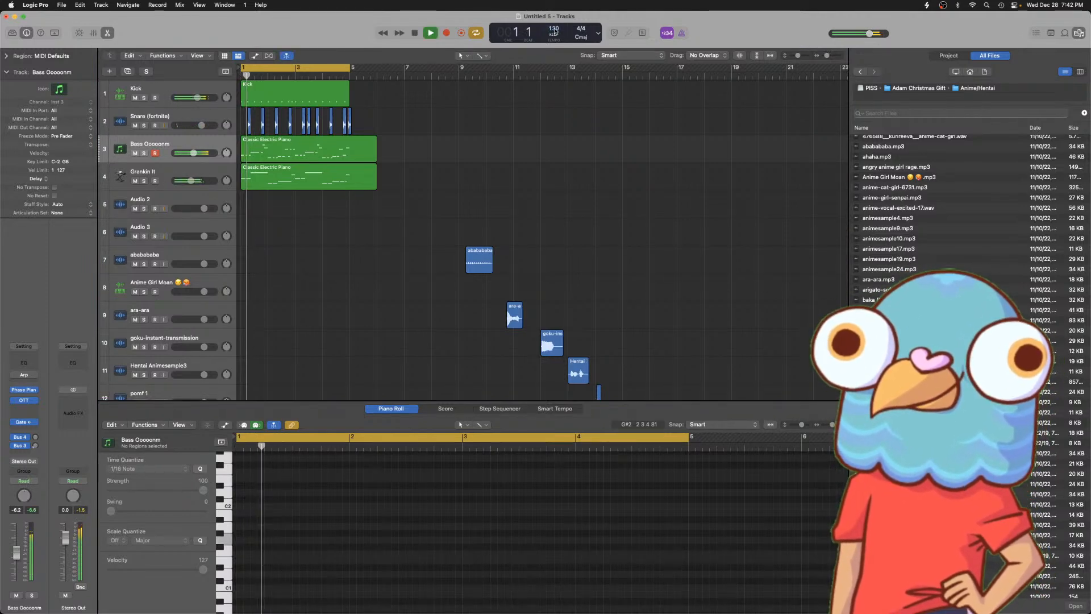
left_click(403, 107)
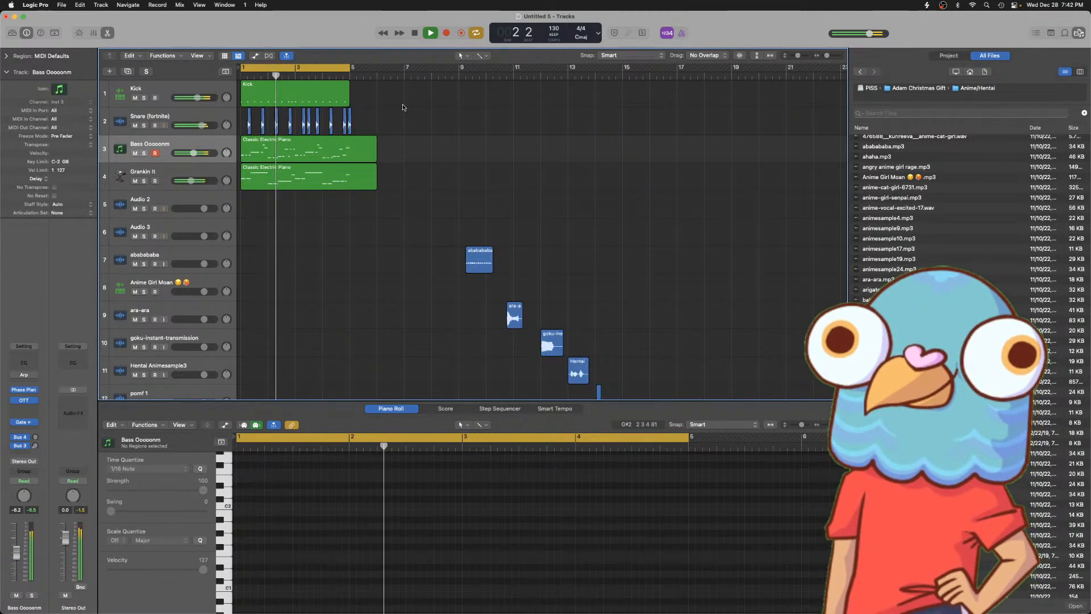
key("super+Left")
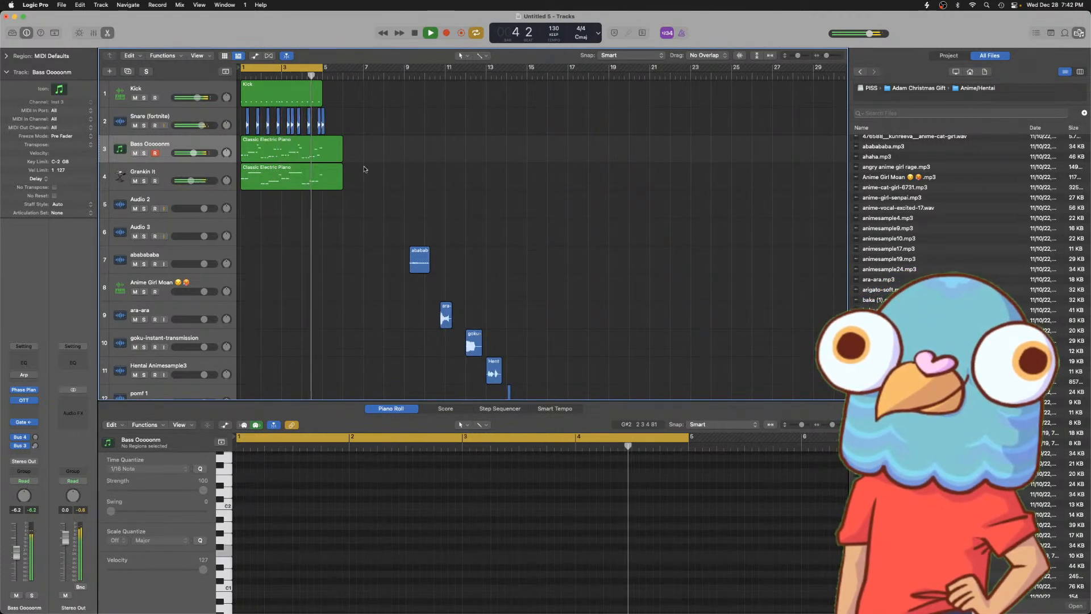
- Add a new software instrument track and move it directly above the Bass Ooooonm track
left_click(163, 172)
key("super+d")
left_click_drag(157, 200, 161, 139)
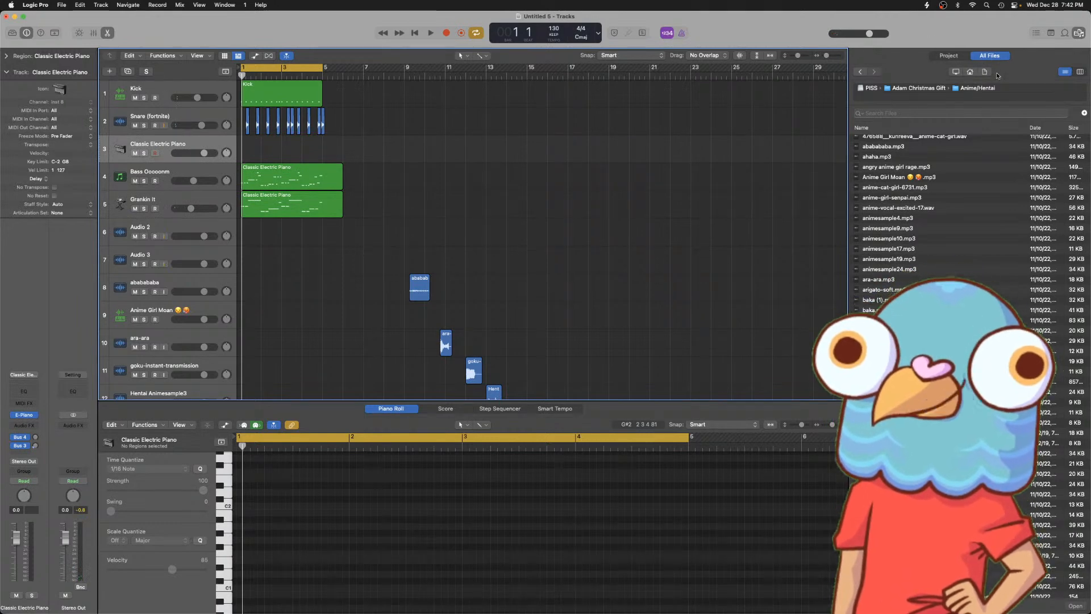
- Open the Personal folder inside Sample Library on the Library HD drive in the file browser
left_click(957, 71)
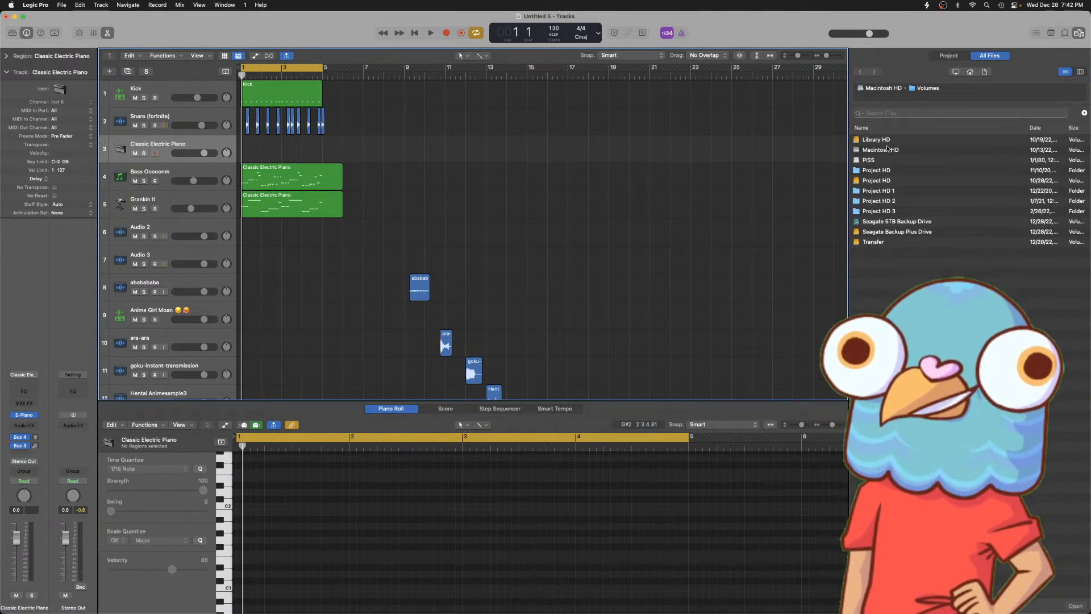
double_click(879, 142)
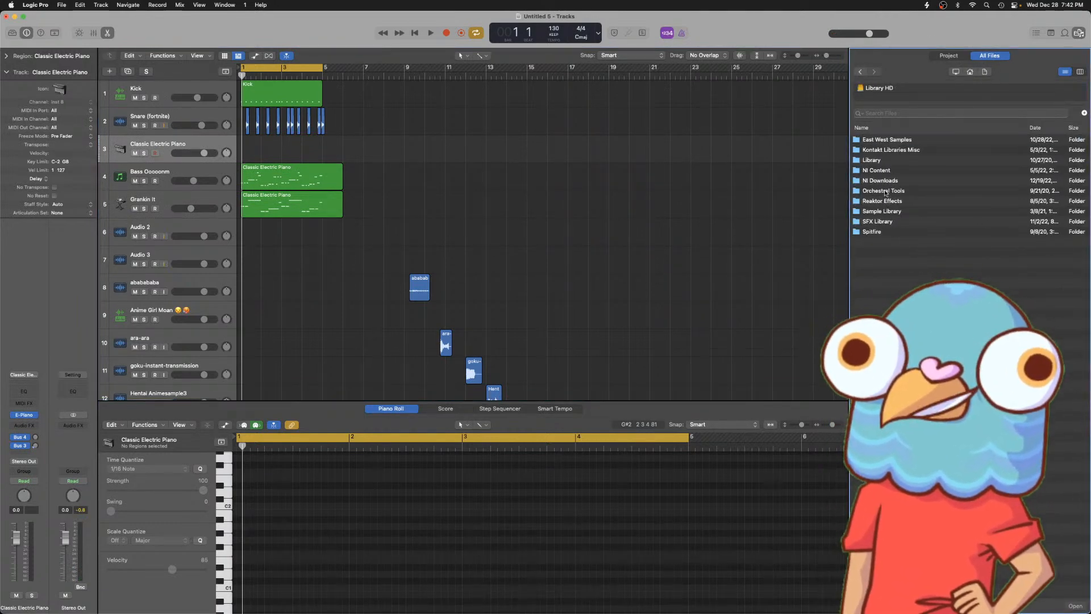
left_click(887, 213)
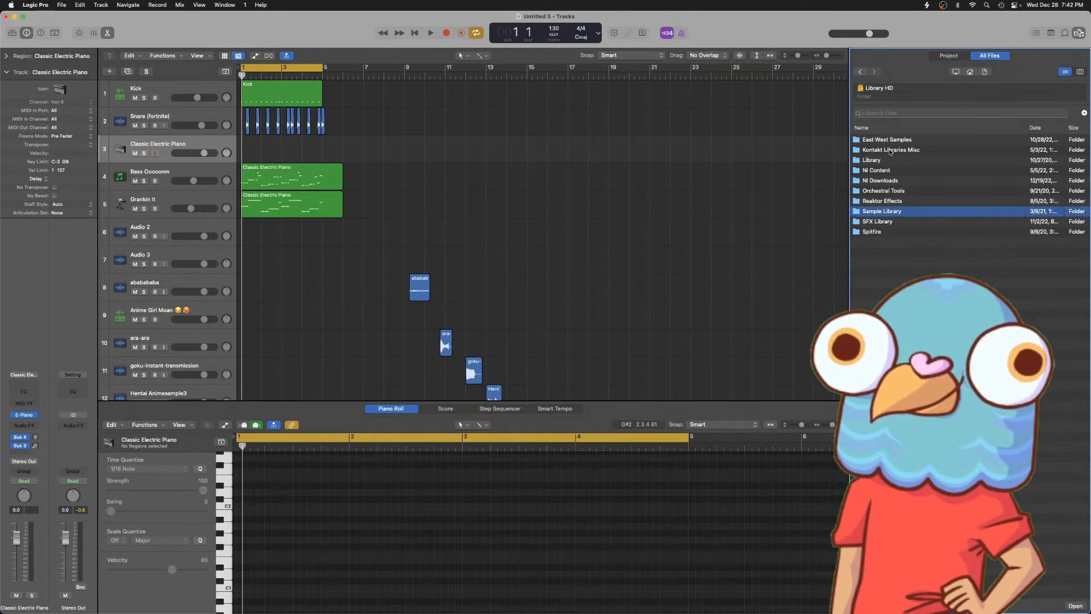
double_click(892, 212)
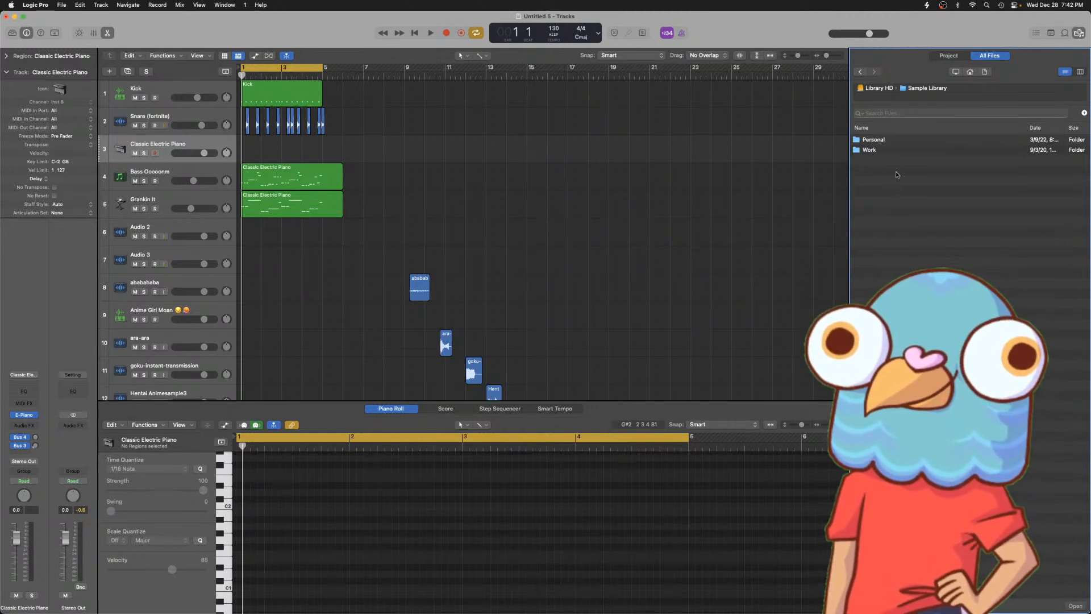
double_click(884, 141)
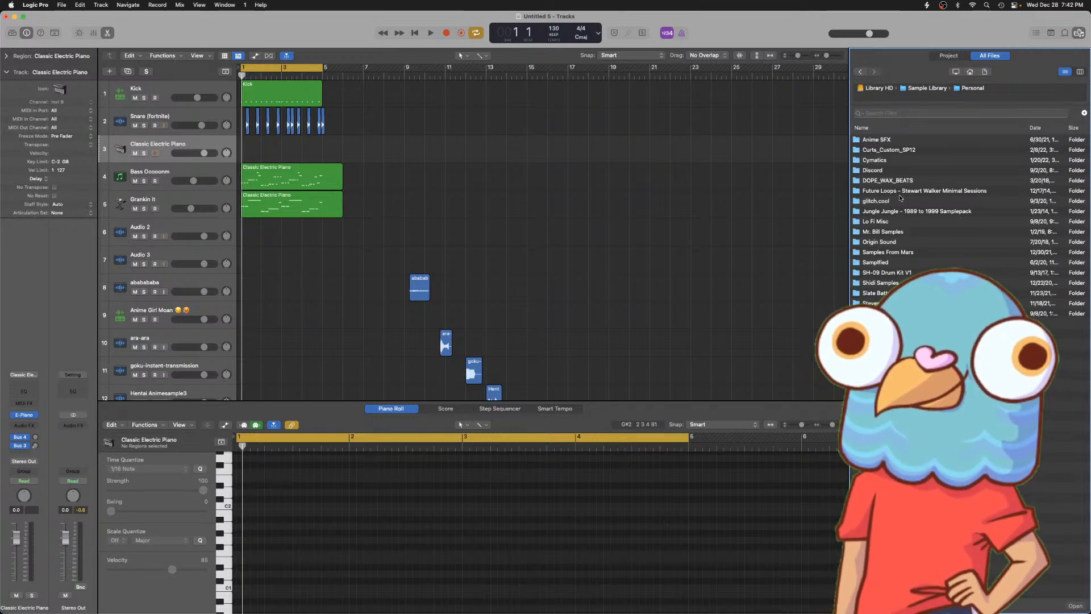
- Open the Breaks folder of the Jungle Jungle - 1989 to 1999 Samplepack
double_click(896, 192)
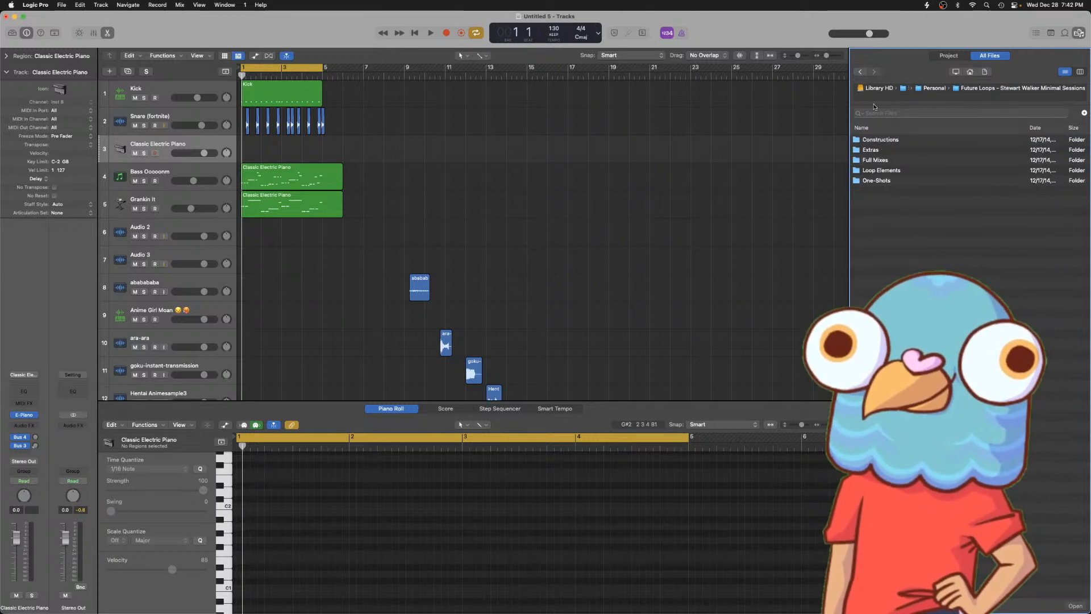
left_click(861, 73)
double_click(904, 211)
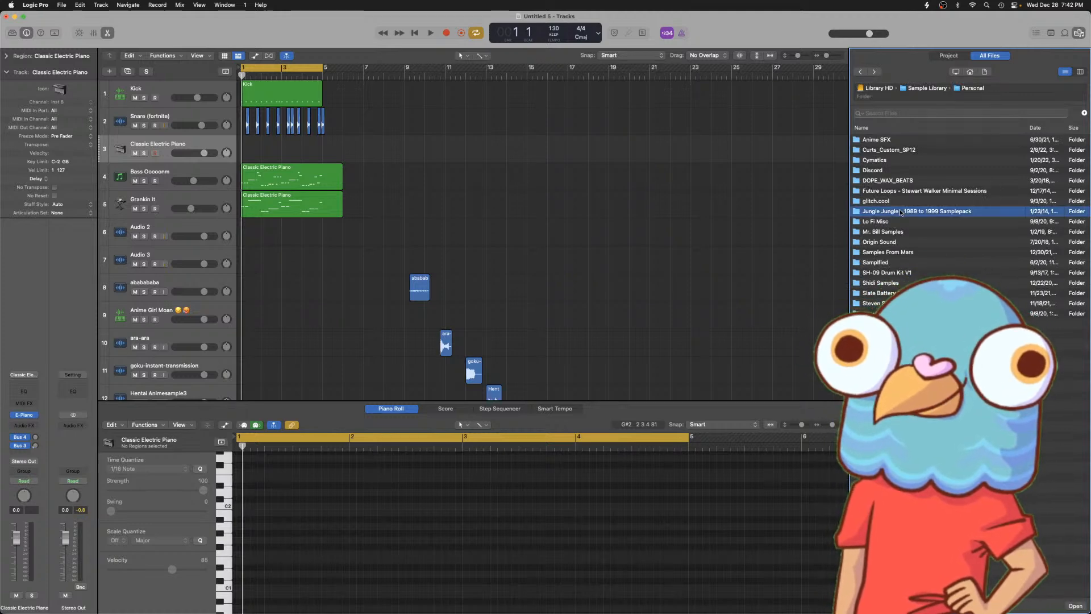
double_click(877, 149)
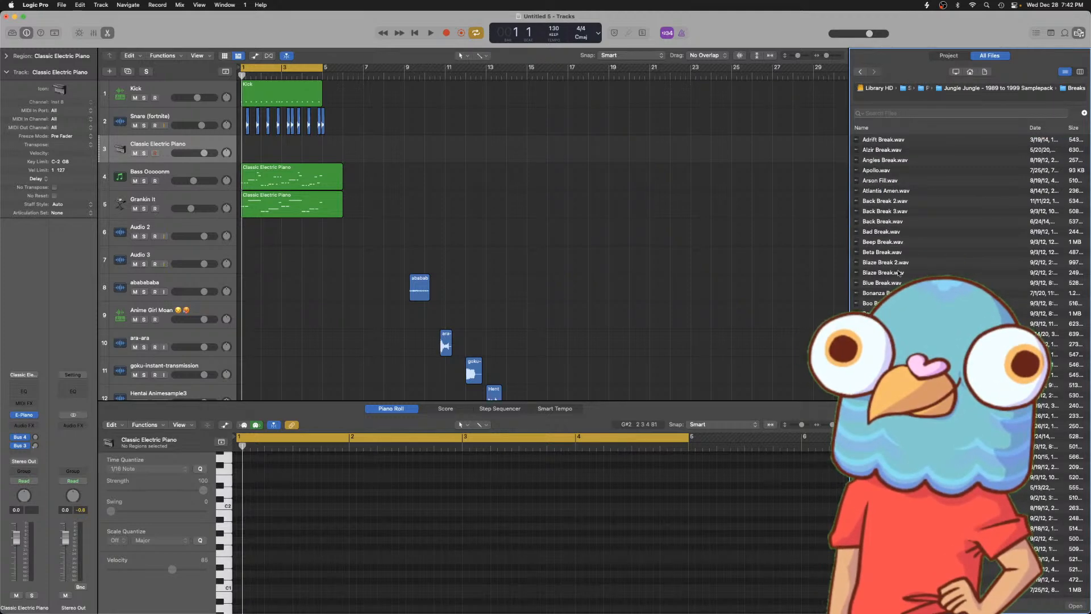
- Audition several drum breaks in the folder, ending with Brut Force Fuller Break.wav
left_click(896, 280)
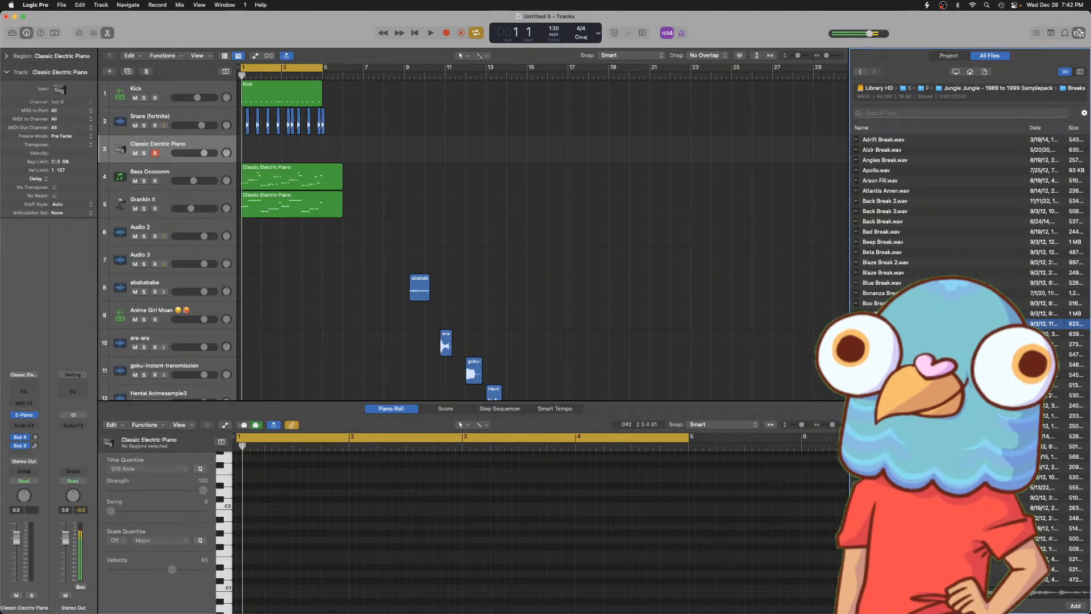
scroll(897, 280, "down", 3)
left_click(887, 285)
scroll(886, 286, "down", 3)
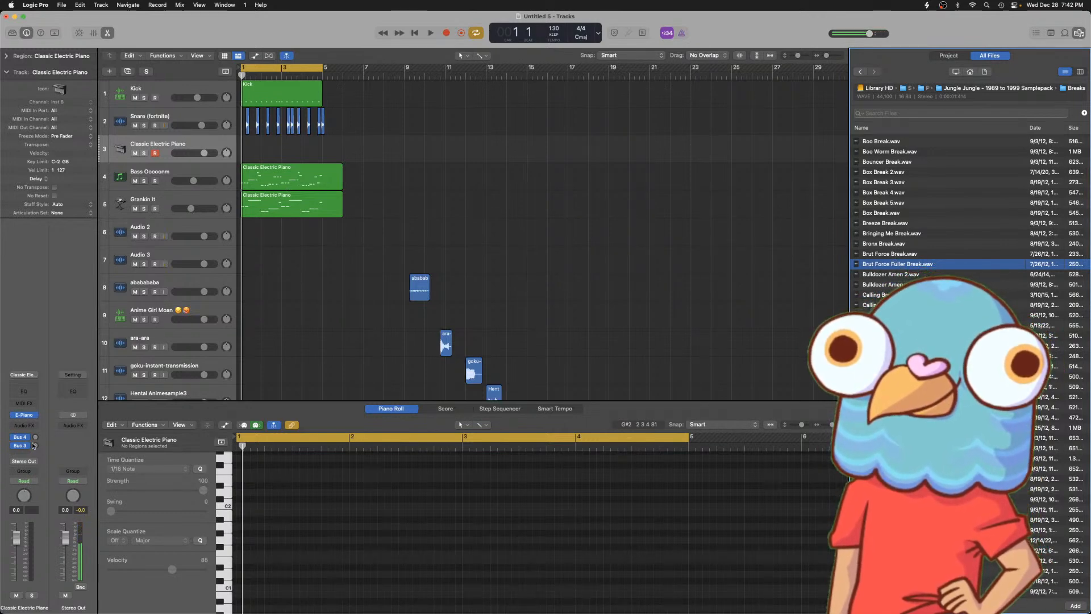
- Load Brut Force Fuller Break.wav into a new Quick Sampler track directly below the snare and delete the empty Classic Electric Piano track there
scroll(392, 269, "down", 12)
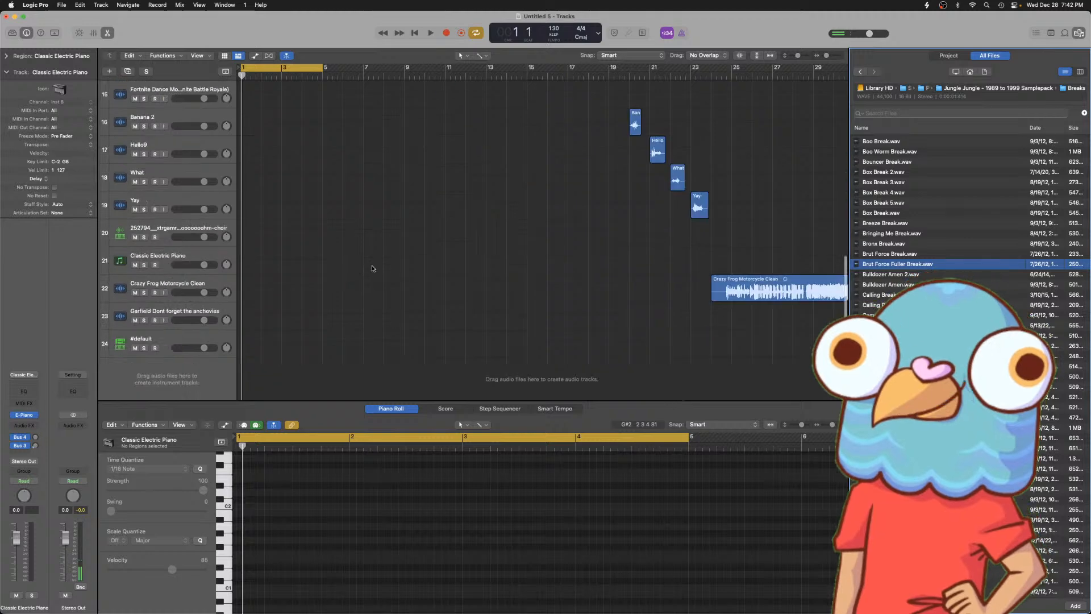
left_click_drag(856, 265, 159, 347)
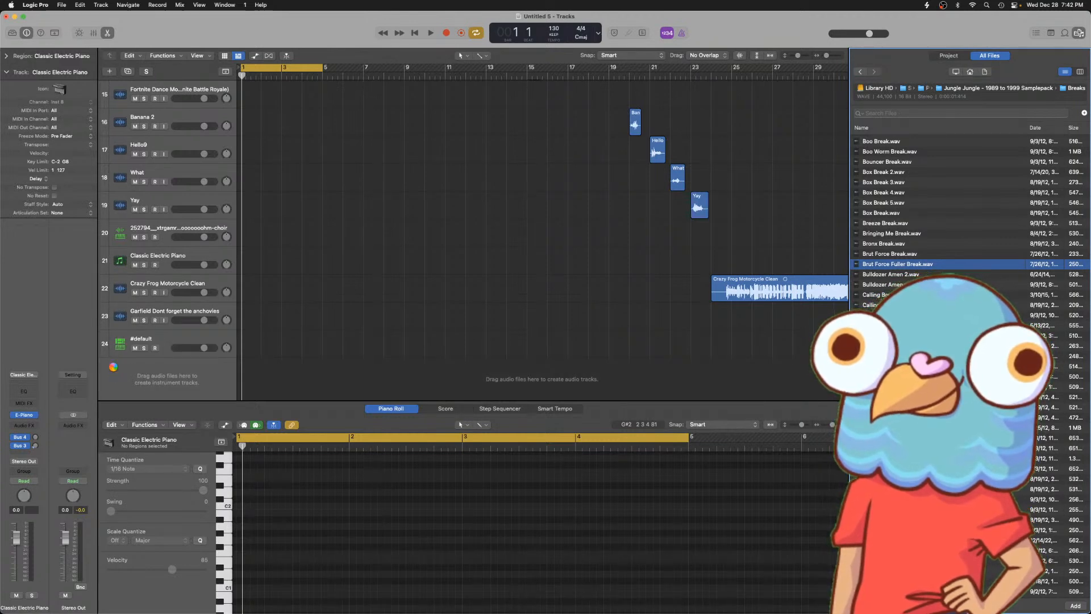
left_click_drag(112, 373, 161, 167)
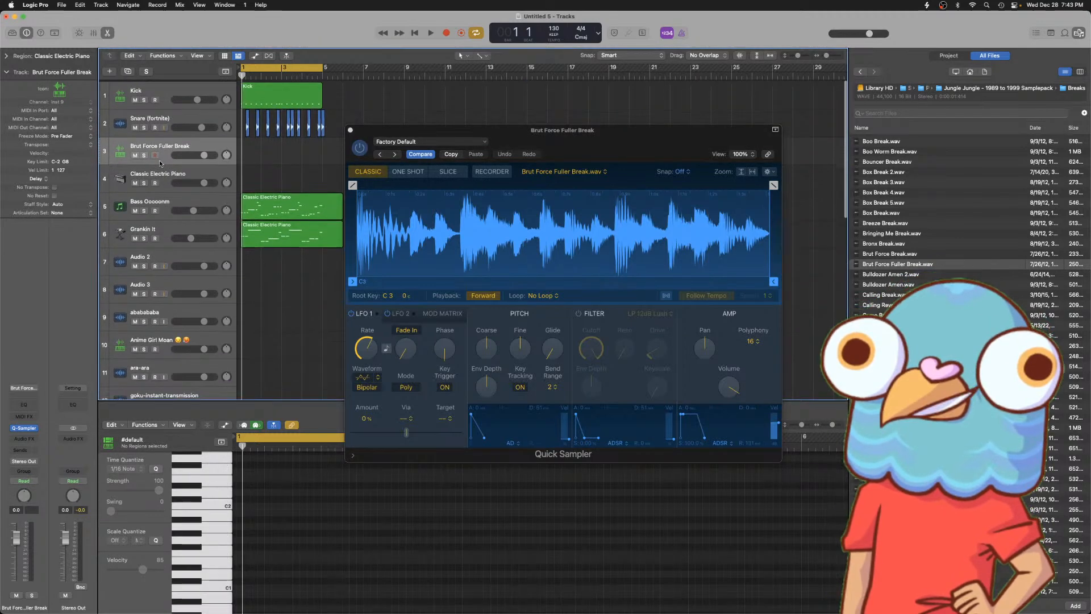
left_click(165, 180)
key("super+BackSpace")
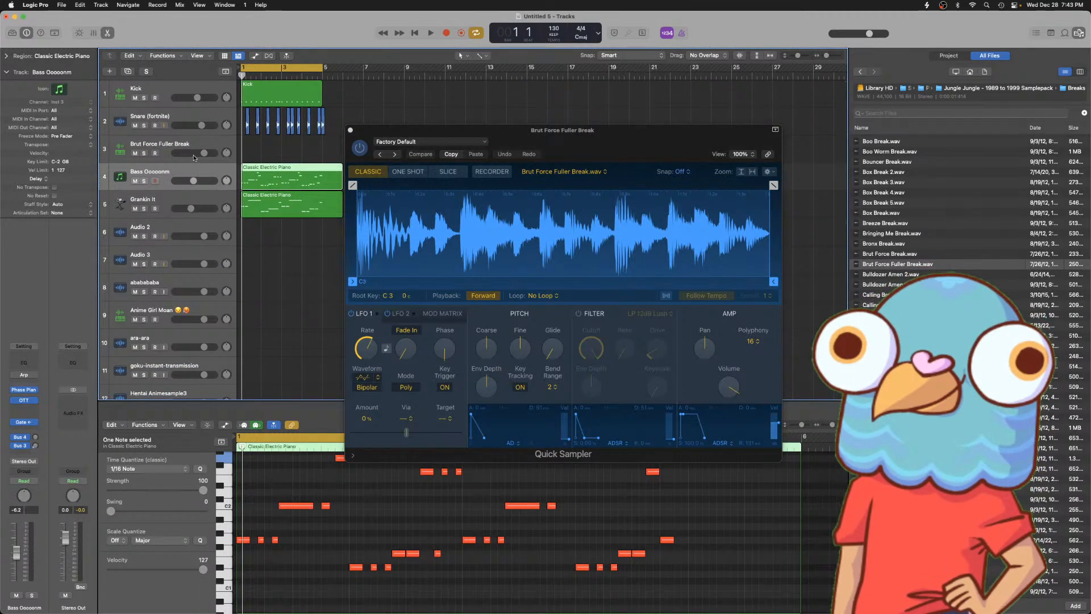
- Switch the break's Quick Sampler to Slice mode and add a missing slice marker at about 0.446 s
left_click(183, 143)
left_click(448, 171)
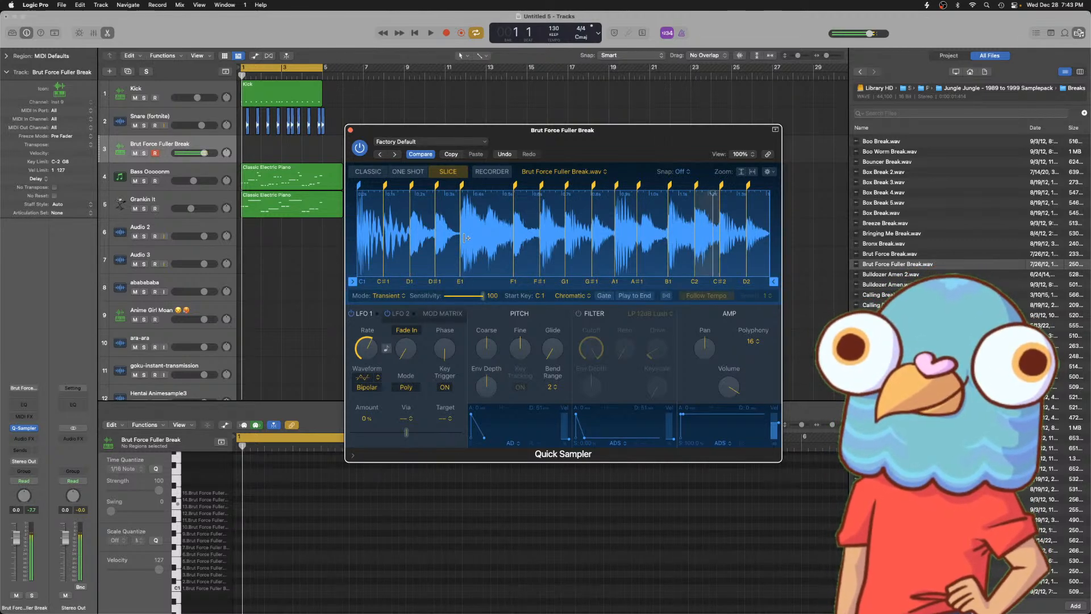
left_click(489, 197)
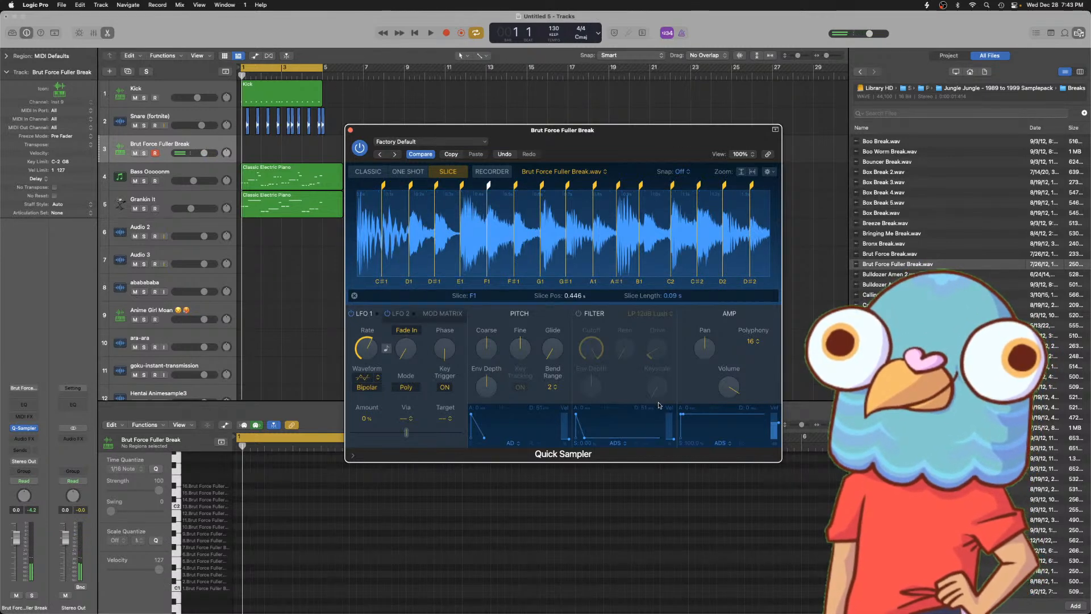
- Set the sampler's polyphony to Mono and lengthen the amp envelope's decay to 10000 ms
left_click(753, 341)
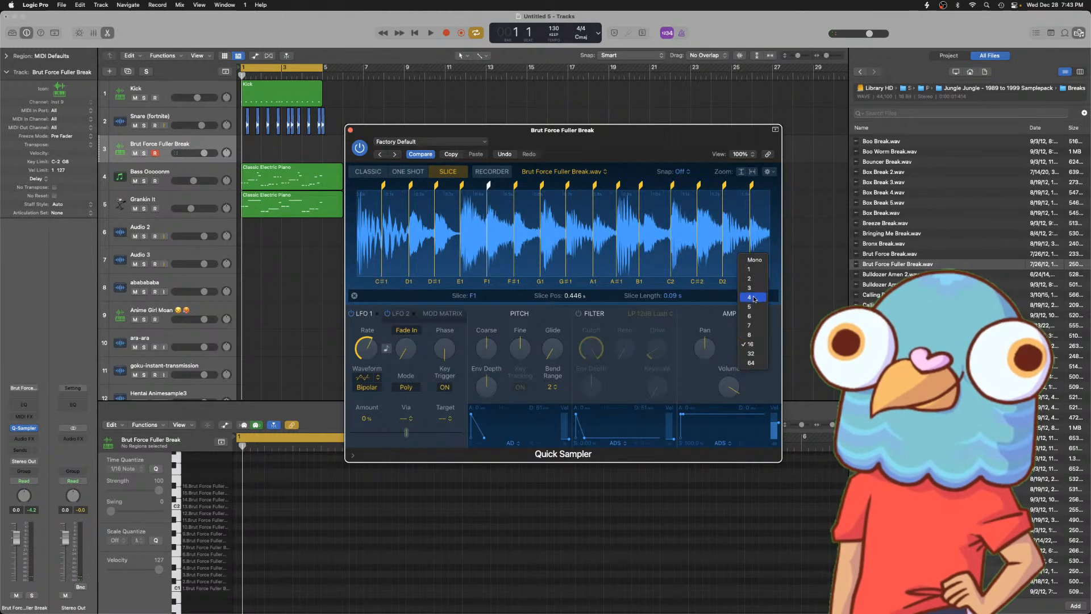
left_click(754, 259)
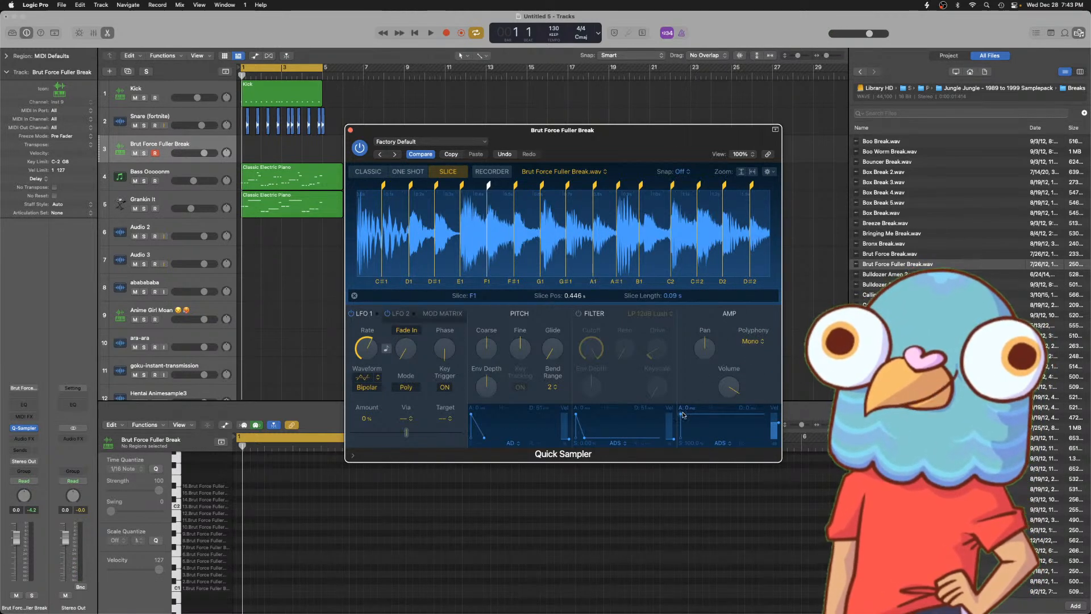
mouse_move(710, 421)
left_mouse_down()
mouse_move(720, 439)
mouse_move(710, 423)
mouse_move(729, 415)
left_mouse_up()
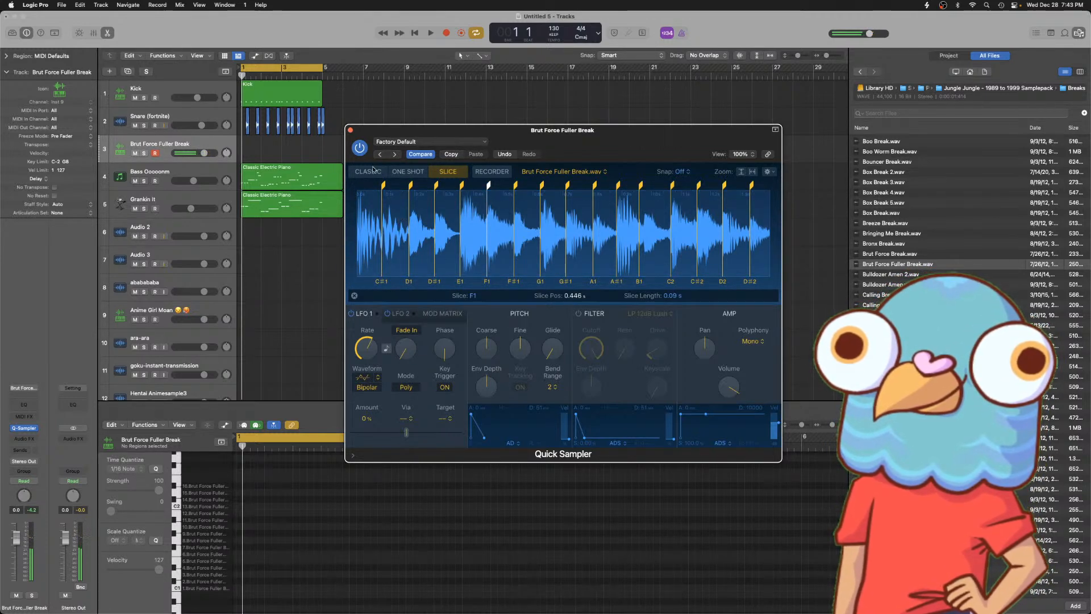
left_click(351, 131)
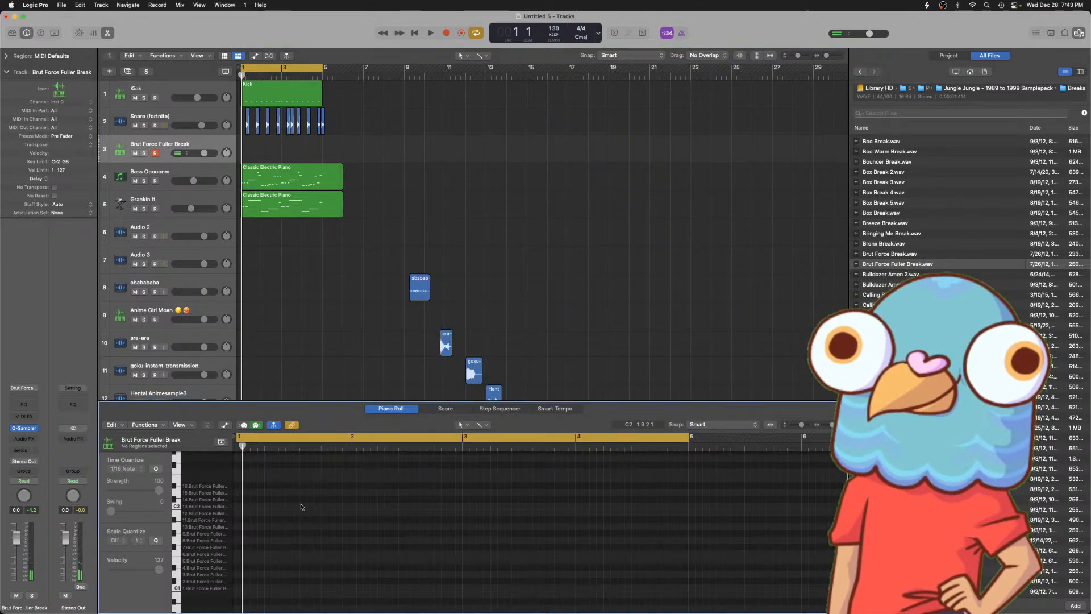
- Start the break pattern in bar 1 with sixteenth notes on slices 1, 3, 4 and 5
key("space")
key("space")
mouse_move(244, 589)
left_mouse_down()
mouse_move(262, 589)
mouse_move(251, 589)
left_mouse_up()
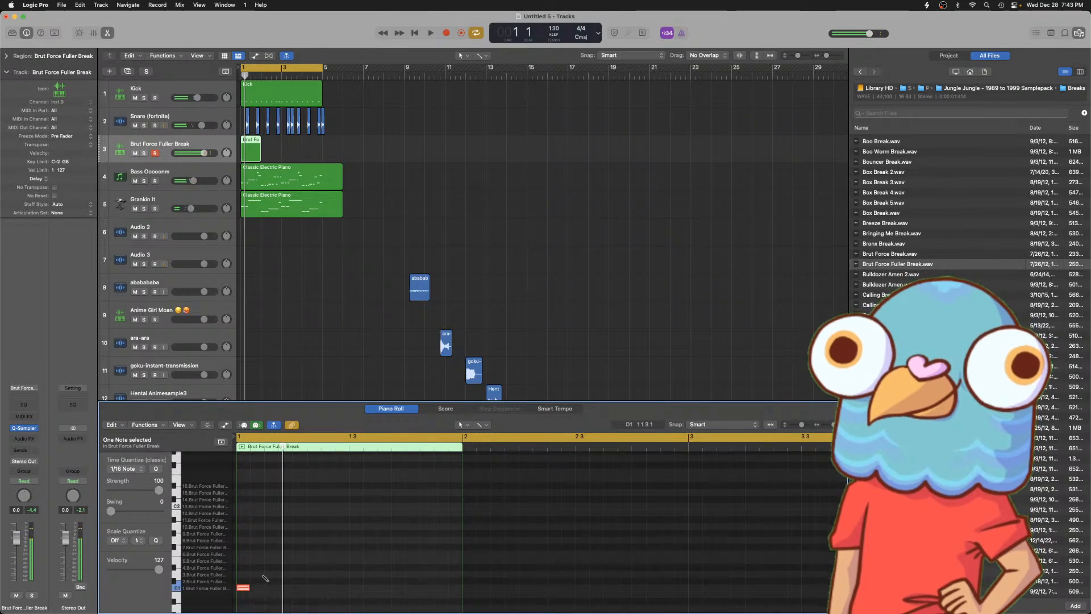
left_click(296, 560)
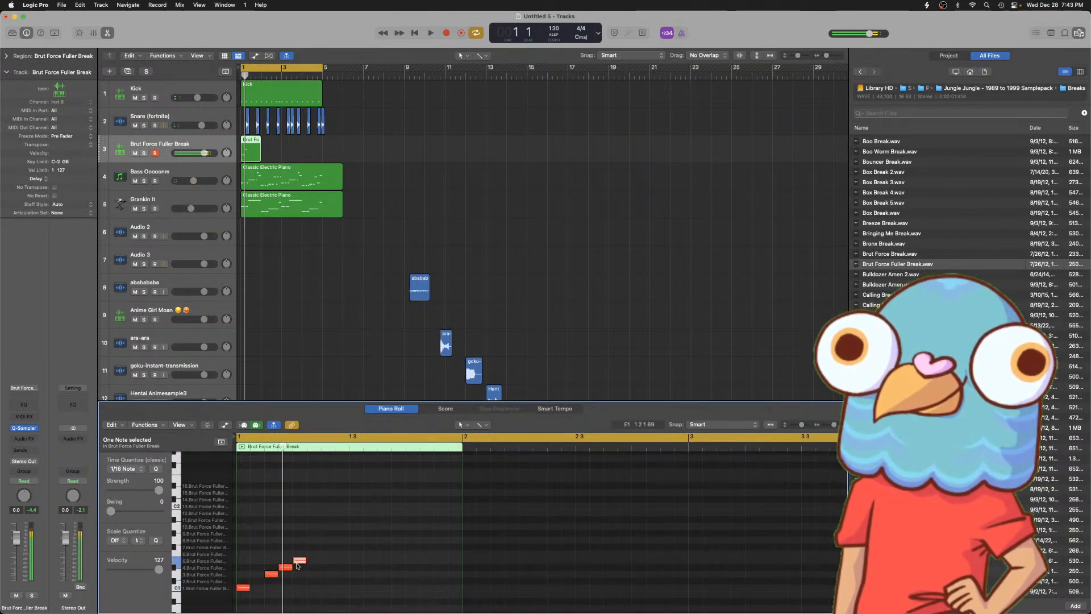
- Lower the Brut Force Fuller Break track's volume to -8.0 dB while the loop plays
key("space")
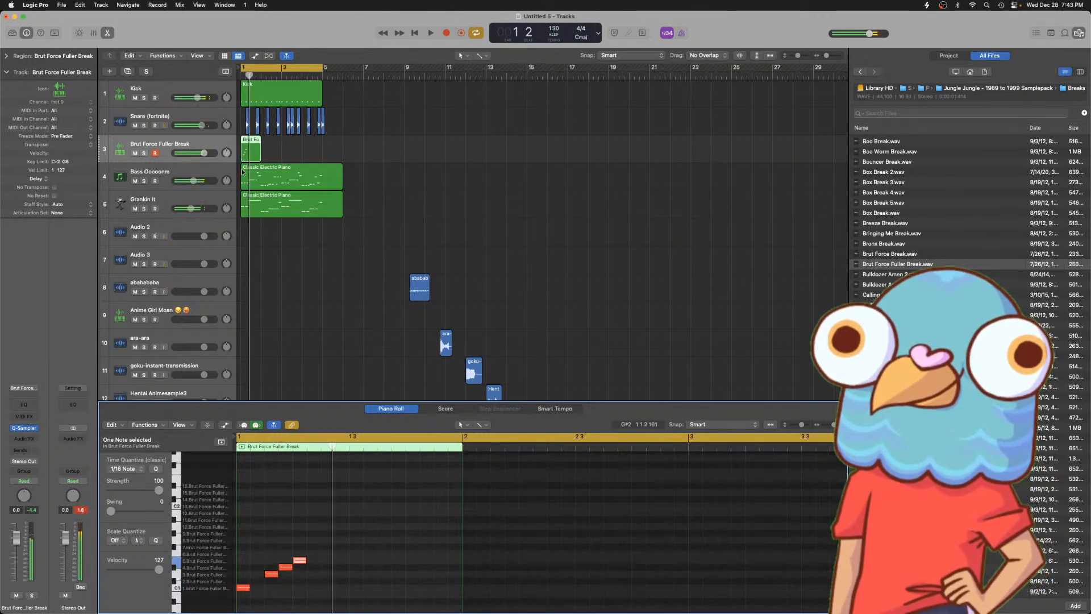
left_click_drag(208, 155, 196, 156)
key("space")
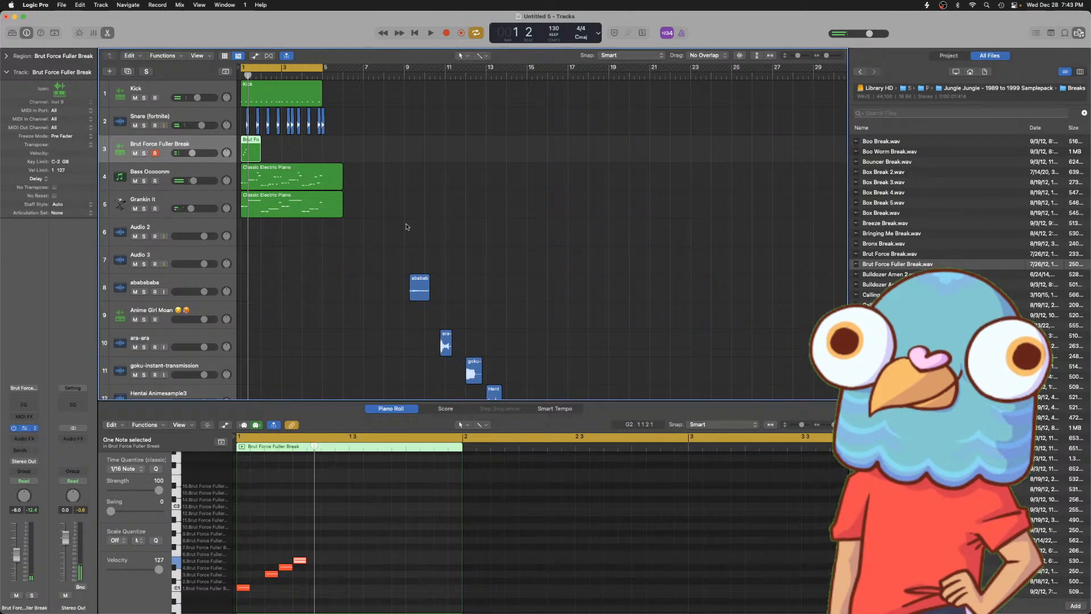
- Set Quick Sampler's coarse pitch to -4 for the break and listen to it with the loop
left_click(28, 430)
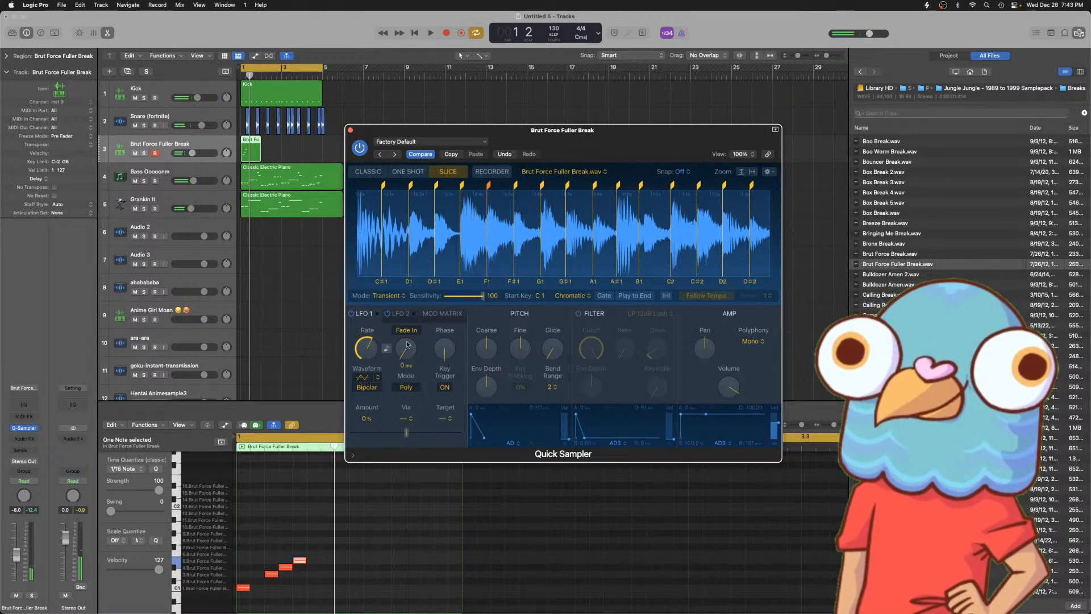
left_click_drag(487, 360, 487, 355)
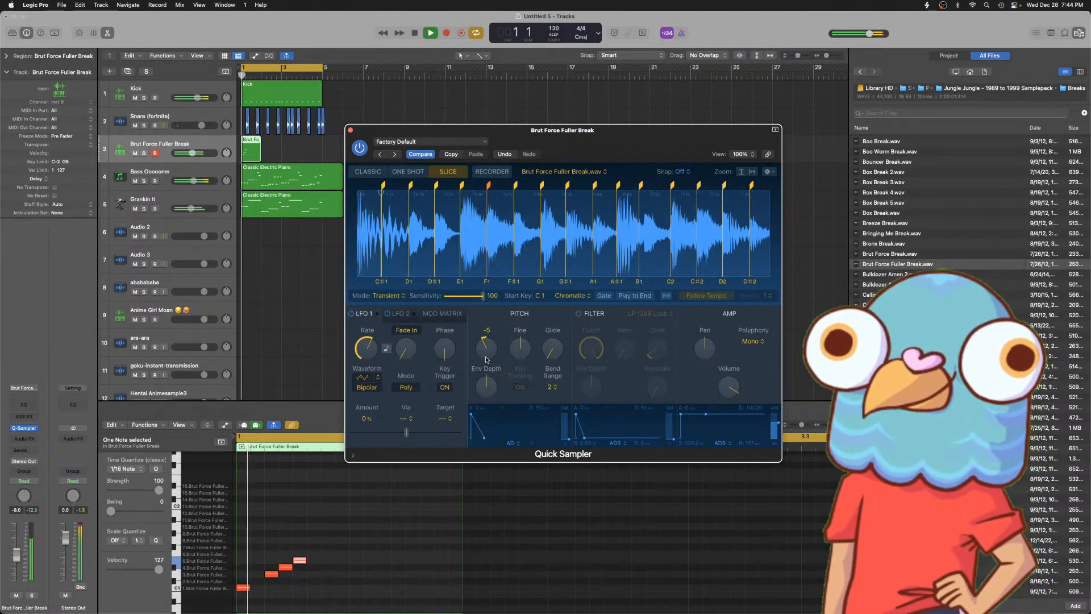
key("space")
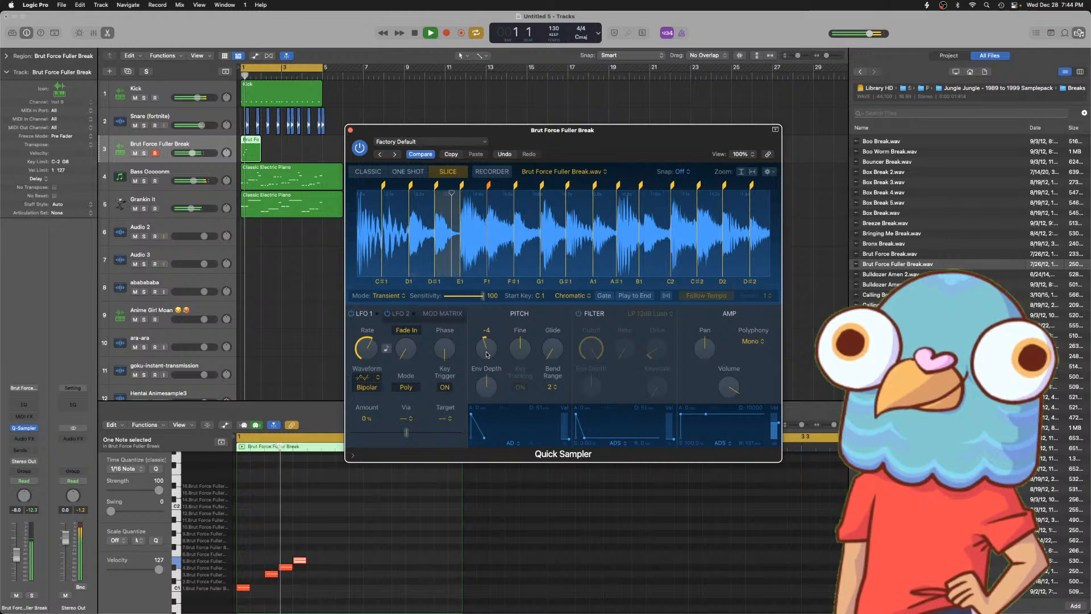
key("space")
key("space")
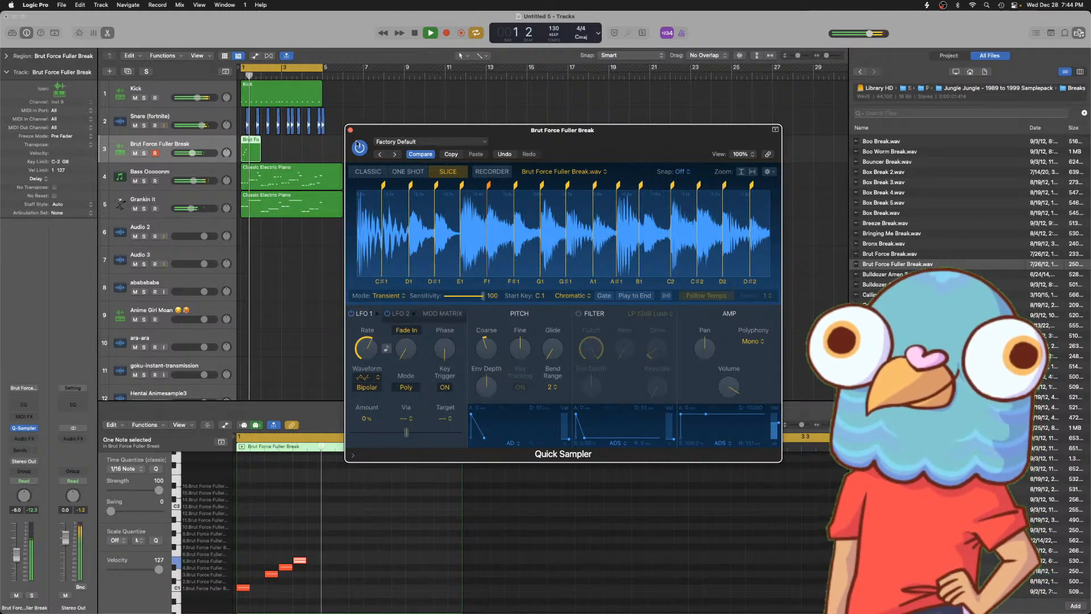
key("space")
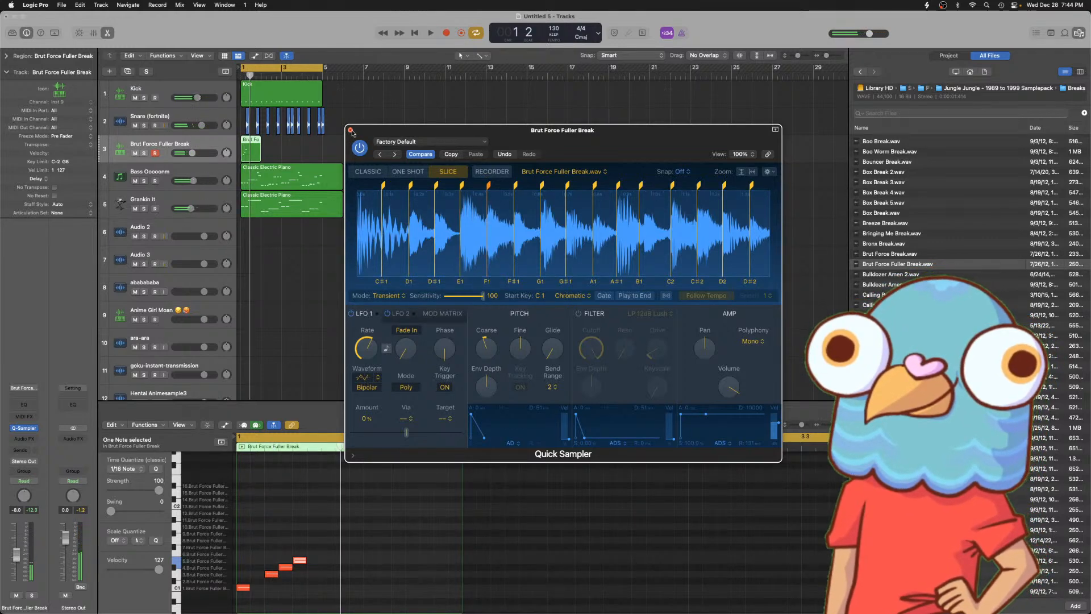
left_click(351, 130)
- Add four rising sixteenth notes on slices 8 to 11, starting one sixteenth before beat 3 of bar 1
left_click(328, 561)
left_click(328, 553)
left_click_drag(330, 555, 341, 546)
scroll(328, 547, "down", 1)
scroll(341, 546, "up", 1)
left_click(354, 538)
left_click(368, 531)
scroll(369, 531, "left", 1)
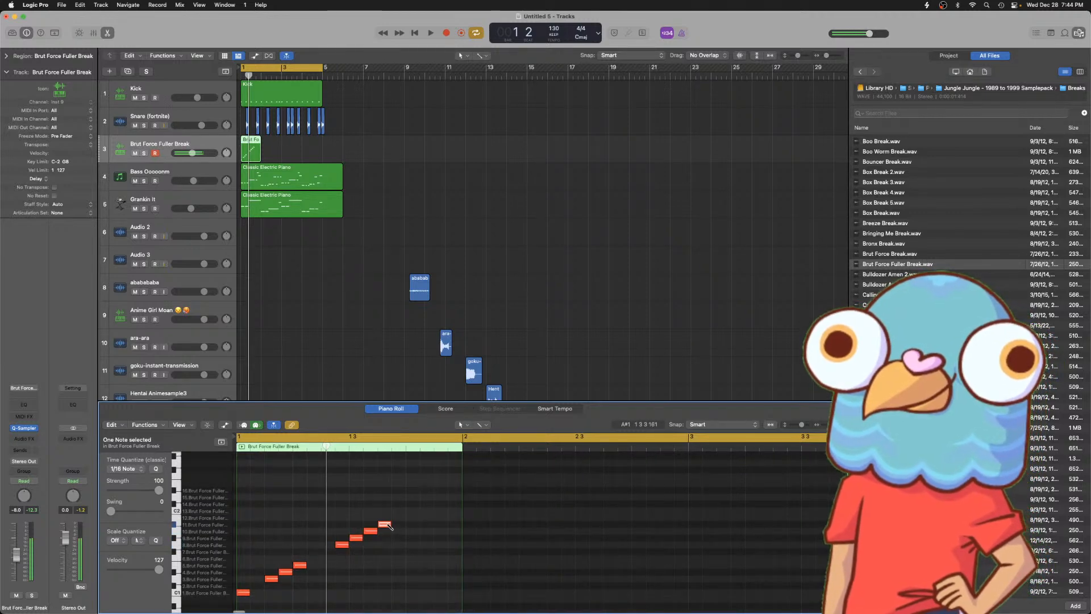
- Move the last note of beat 3's run to slice 15 and fill beat 4 with notes on slices 11, 13, 14 and 16
left_click_drag(387, 526, 412, 530)
left_click(409, 517, "super")
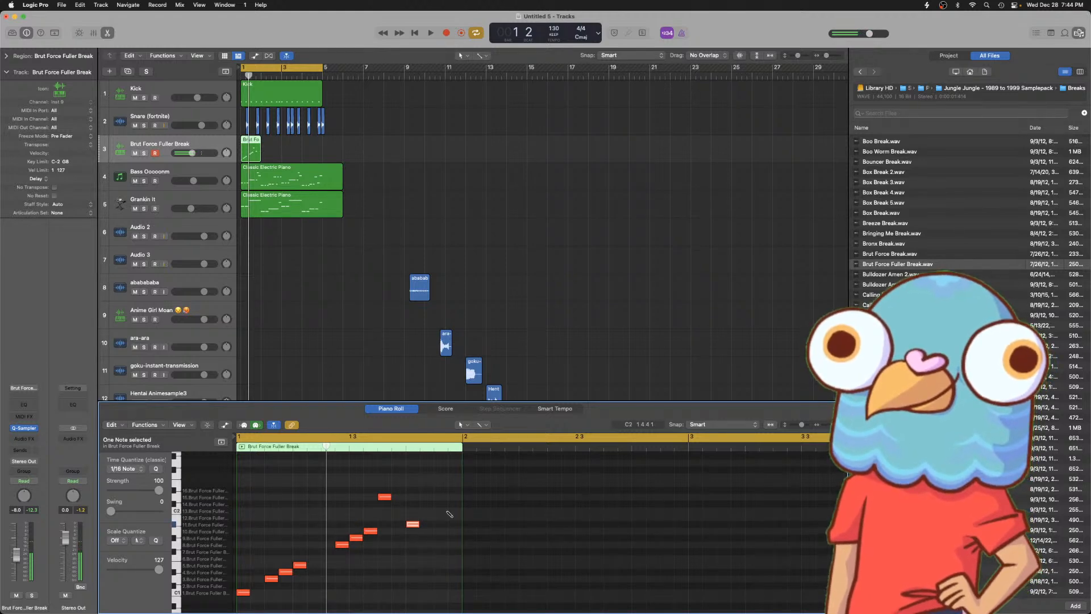
left_click(429, 512, "super")
left_click(440, 504, "super")
left_click(453, 510)
left_click_drag(454, 511, 455, 494)
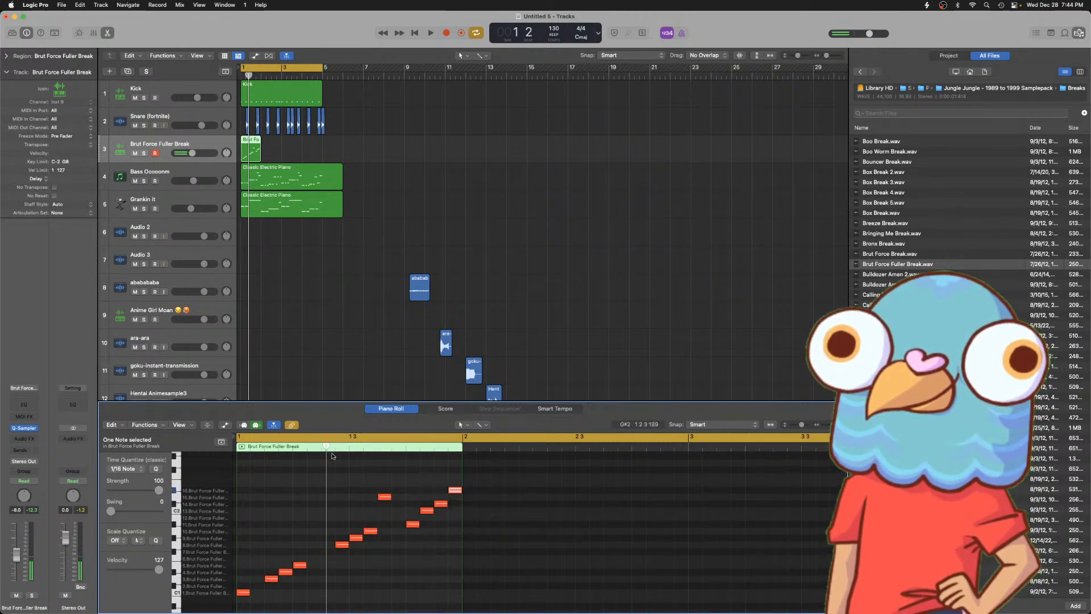
- Raise the three notes on slices 8 to 10 to slices 11 to 13 and listen to the pattern
key("space")
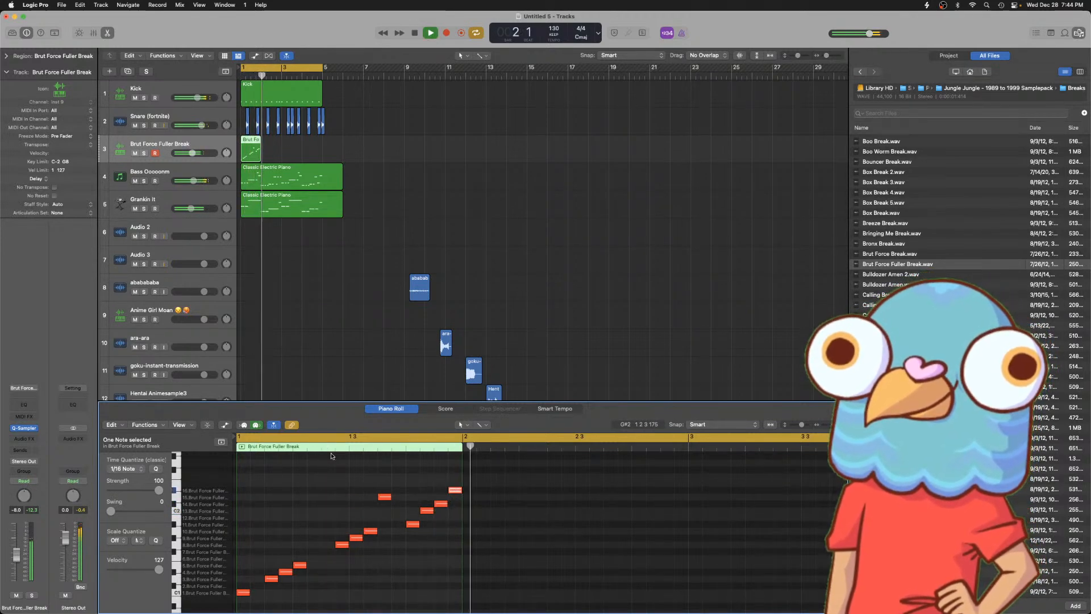
scroll(364, 550, "down", 4)
key("space")
scroll(342, 513, "up", 2)
left_click(343, 515)
left_click(371, 502)
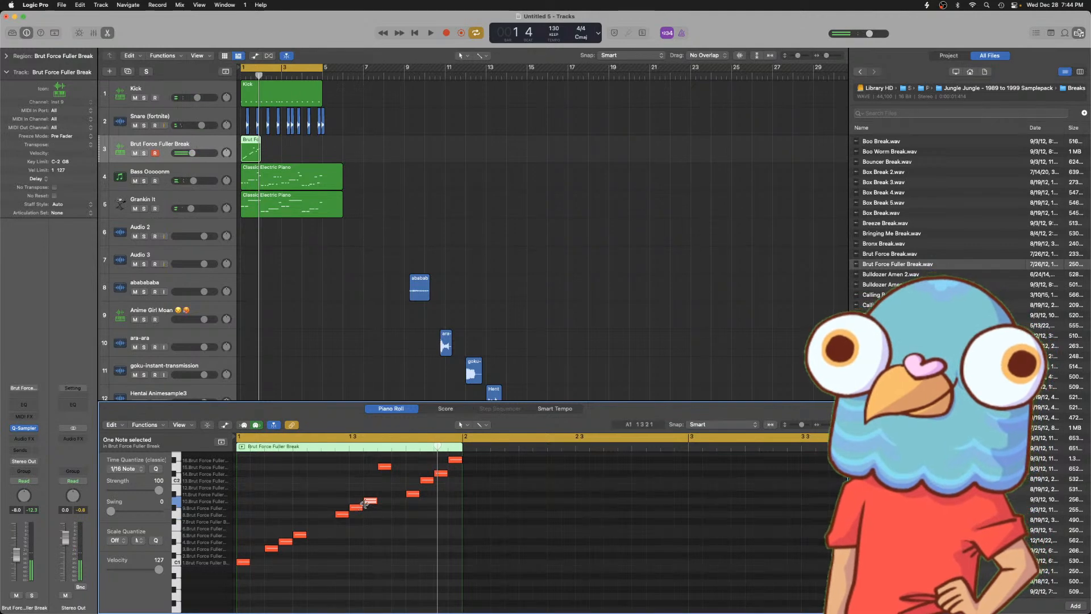
mouse_move(369, 503)
left_mouse_down()
mouse_move(341, 504)
mouse_move(370, 480)
mouse_move(339, 520)
left_mouse_up()
left_click(356, 489, "super")
left_click(356, 488, "super")
left_click(371, 487, "super")
key("Delete")
key("space")
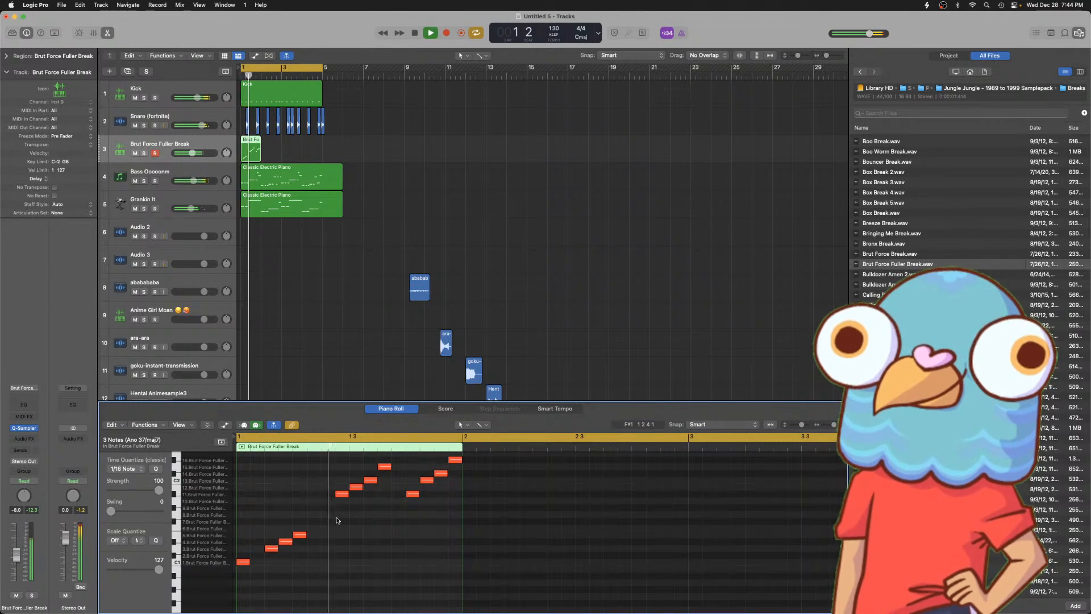
key("space")
- Lower the bar's final note to C2 and play the pattern
scroll(445, 534, "up", 2)
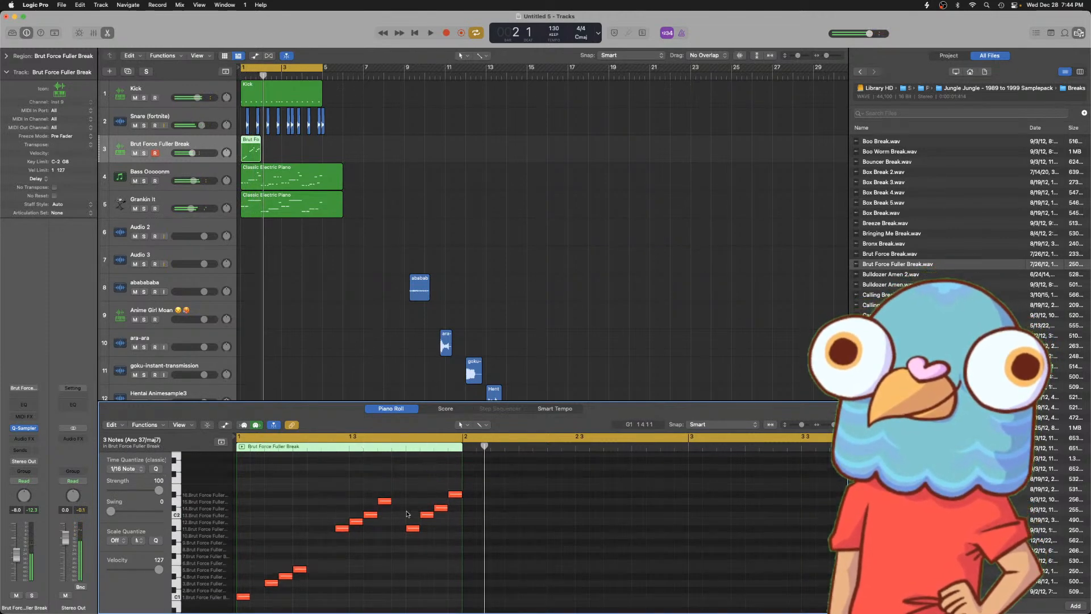
mouse_move(453, 496)
left_mouse_down()
mouse_move(452, 528)
mouse_move(453, 516)
left_mouse_up()
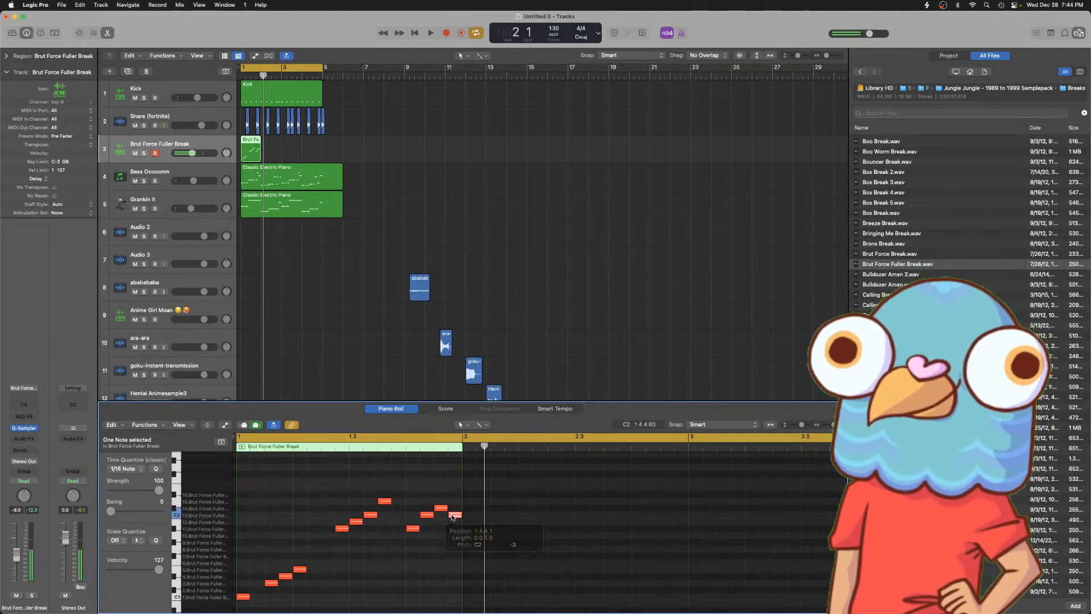
key("space")
scroll(407, 523, "down", 1)
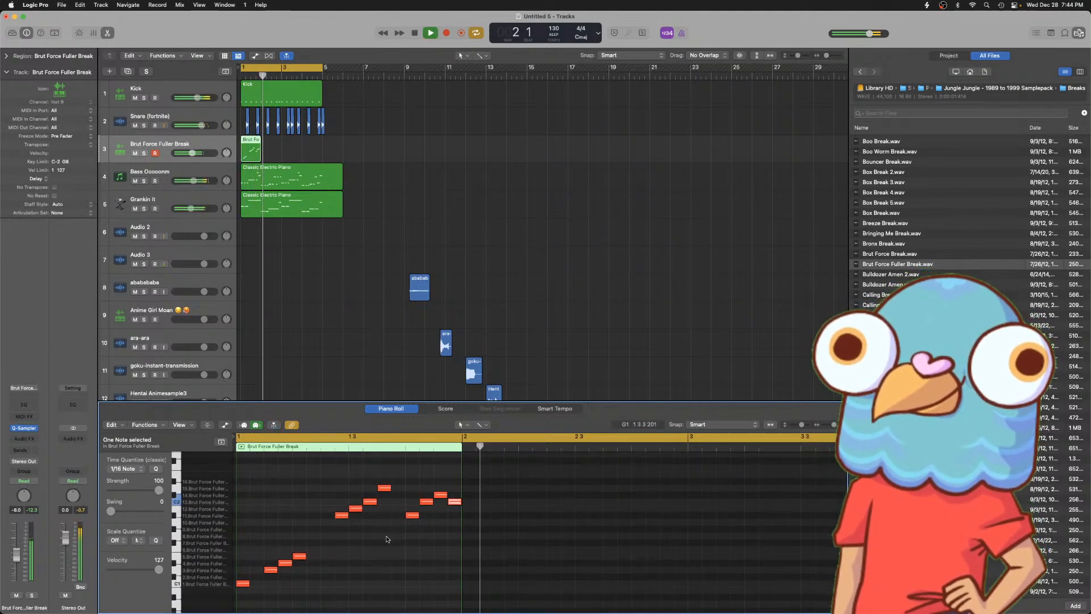
key("space")
- Repeat the whole one-bar break pattern three times so that it fills four bars
left_click_drag(494, 474, 233, 580)
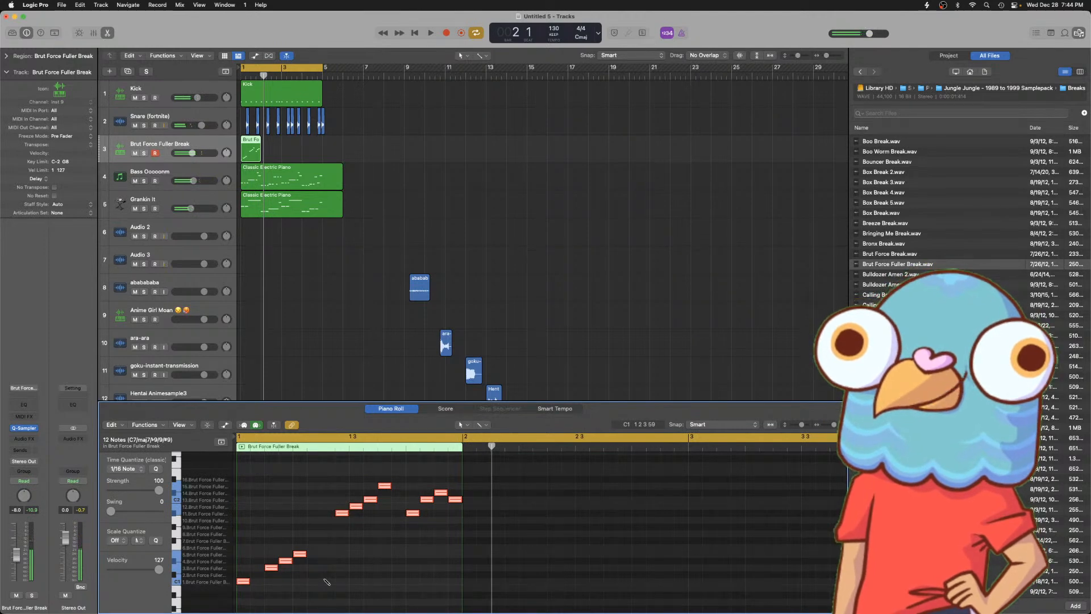
key("super+r")
key("super+r")
key("super+r")
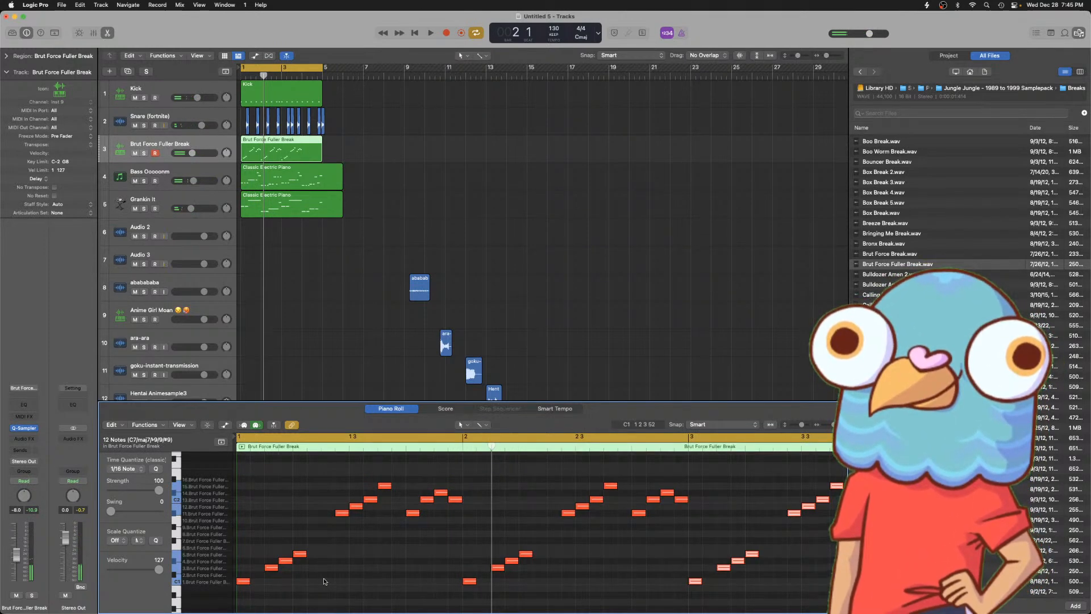
- Repeat the selected one-bar break pattern once more to fill bar 4 and play through the four bars
key("super+r")
key("space")
scroll(324, 581, "down", 5)
scroll(433, 590, "up", 3)
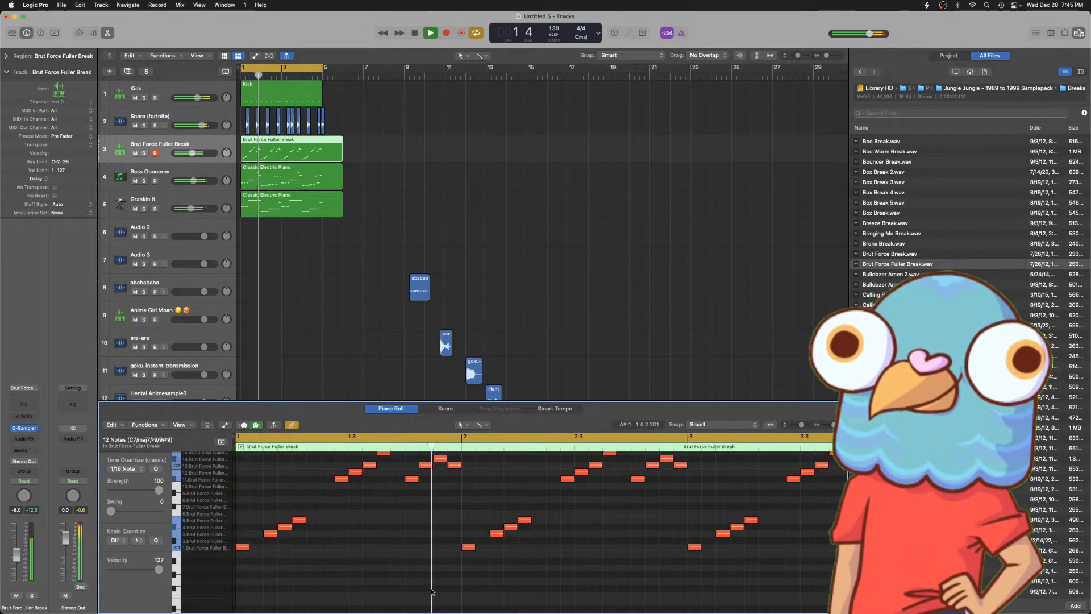
scroll(432, 592, "right", 3)
scroll(433, 591, "up", 1)
scroll(433, 590, "right", 3)
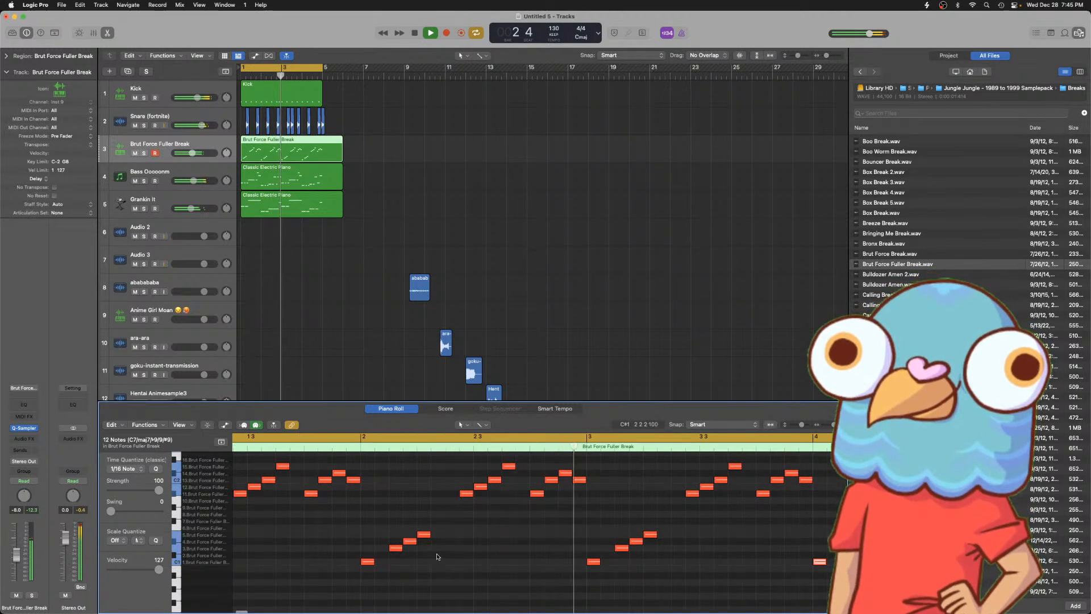
scroll(438, 557, "right", 4)
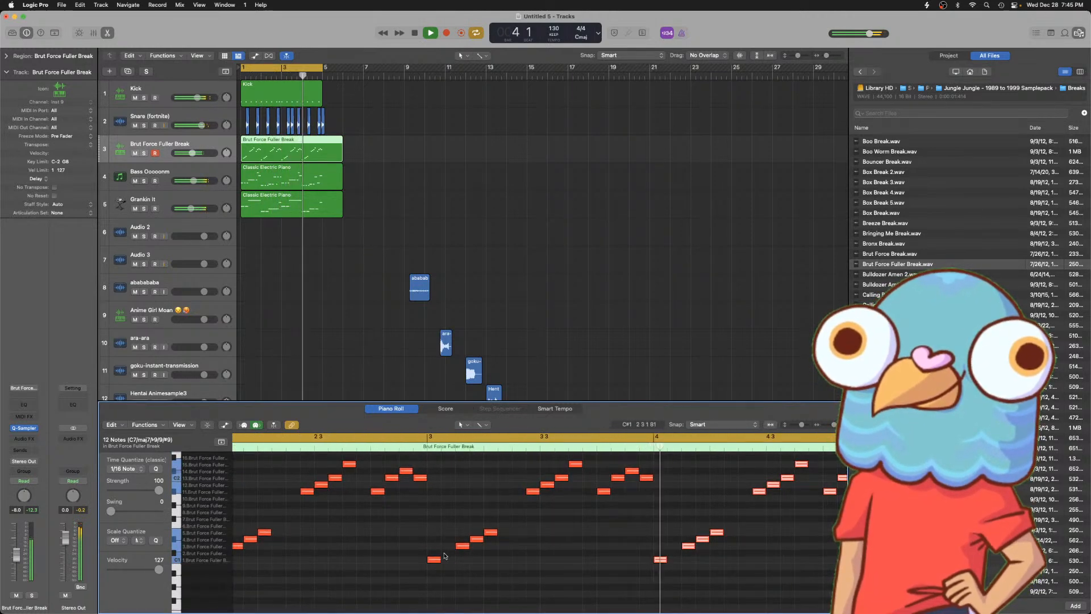
scroll(445, 556, "right", 2)
scroll(445, 555, "up", 1)
key("space")
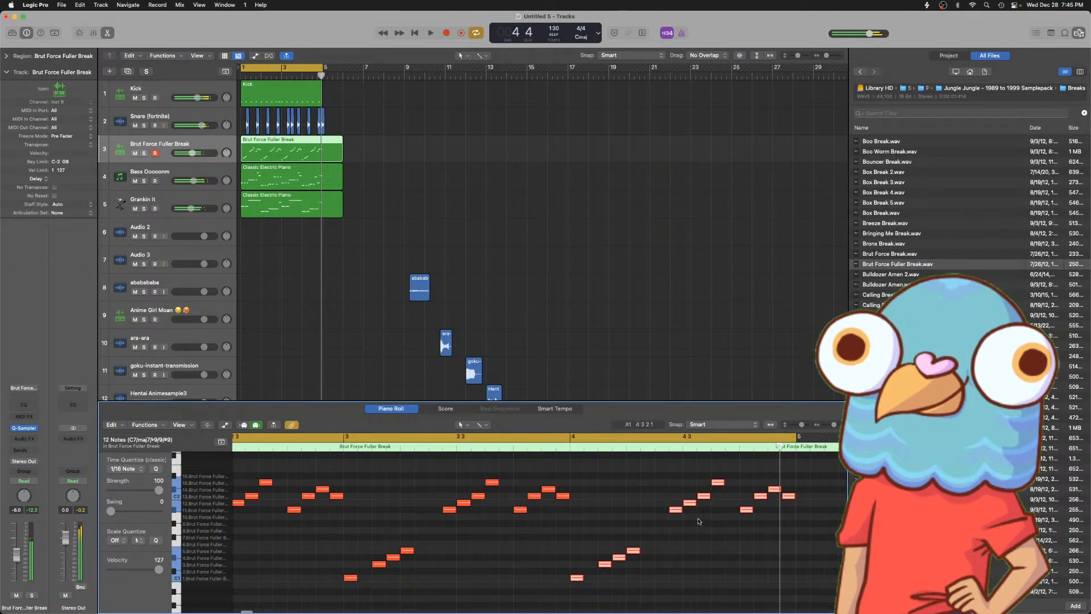
- Clear the higher slice notes from bar 4, copy its opening four-note run to position 4 2 3, and play it
scroll(699, 520, "right", 2)
left_click_drag(679, 528, 768, 480)
mouse_move(666, 477)
left_mouse_down()
mouse_move(601, 517)
mouse_move(670, 467)
left_mouse_up()
left_click_drag(614, 520, 603, 578)
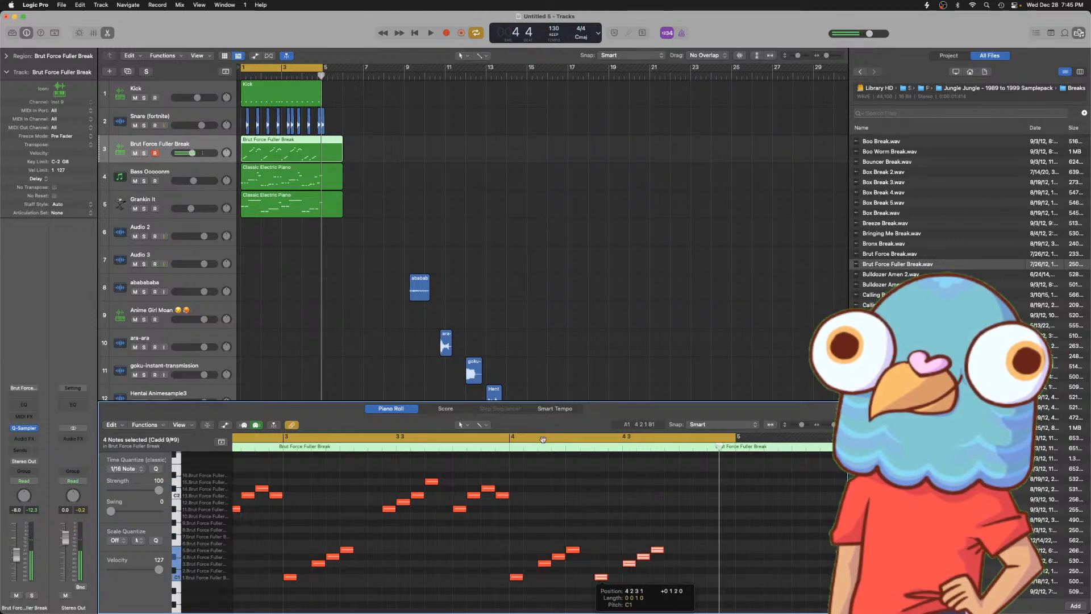
left_click(546, 440)
key("space")
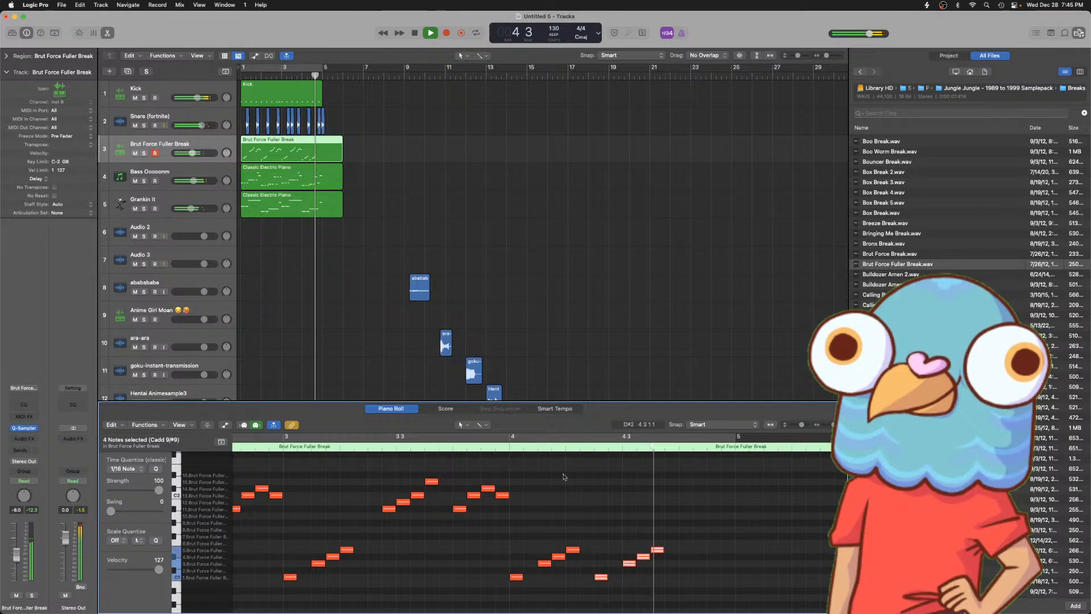
- Delete the copied run's C1 note, shift its other three notes two sixteenths earlier, and play bar 4
key("space")
left_click(608, 583)
left_click(601, 576)
key("Delete")
left_click_drag(620, 575, 599, 566)
left_click(506, 450)
key("space")
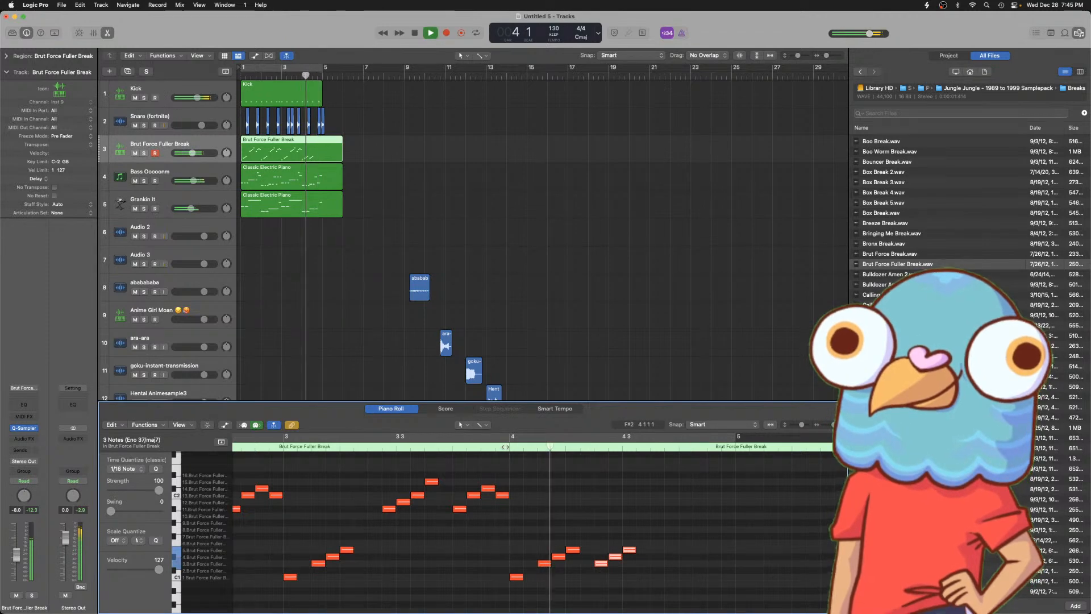
- Move the three notes one sixteenth later behind a new C1 note, and copy that four-note run to beat 4 of bar 4
key("space")
mouse_move(636, 536)
left_mouse_down()
mouse_move(602, 574)
mouse_move(654, 551)
left_mouse_up()
left_click(510, 449)
key("space")
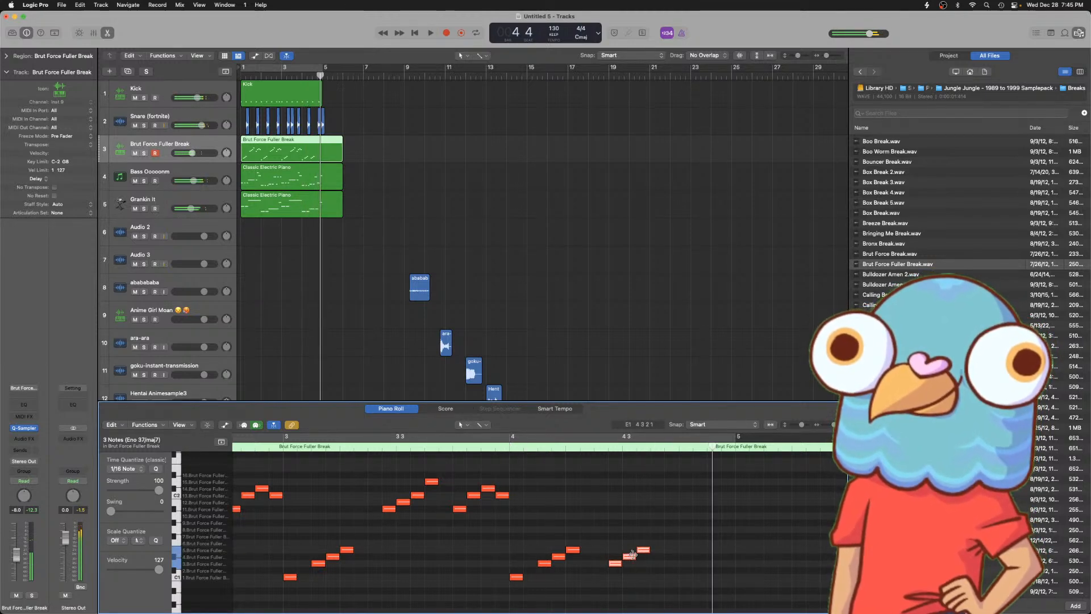
left_click_drag(601, 585, 686, 580)
key("space")
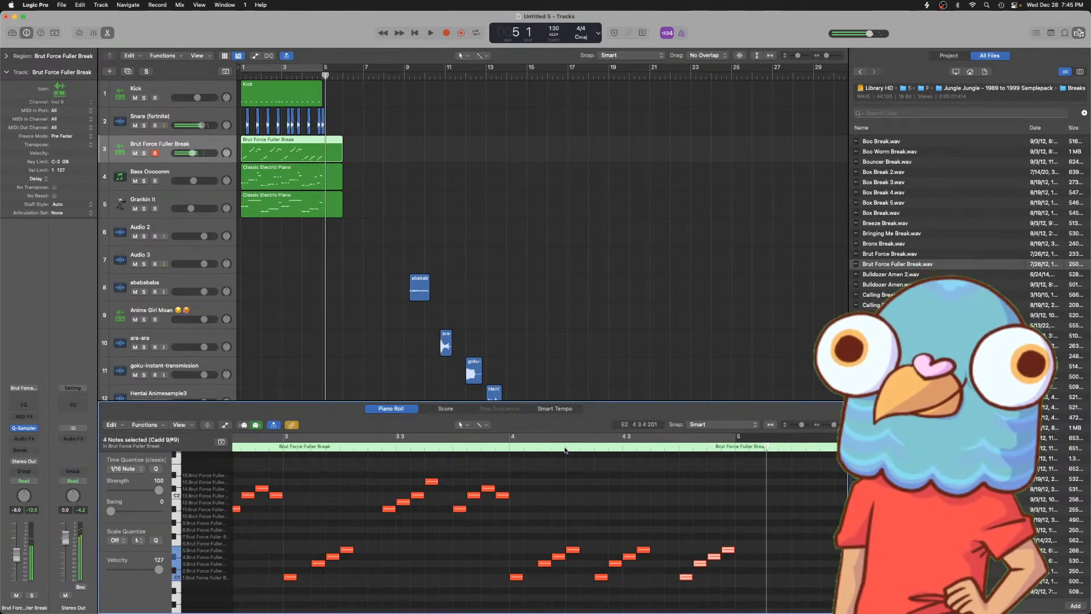
- Turn cycle playback back on and lower the break track's volume to -11 dB while the loop plays
double_click(509, 446)
key("c")
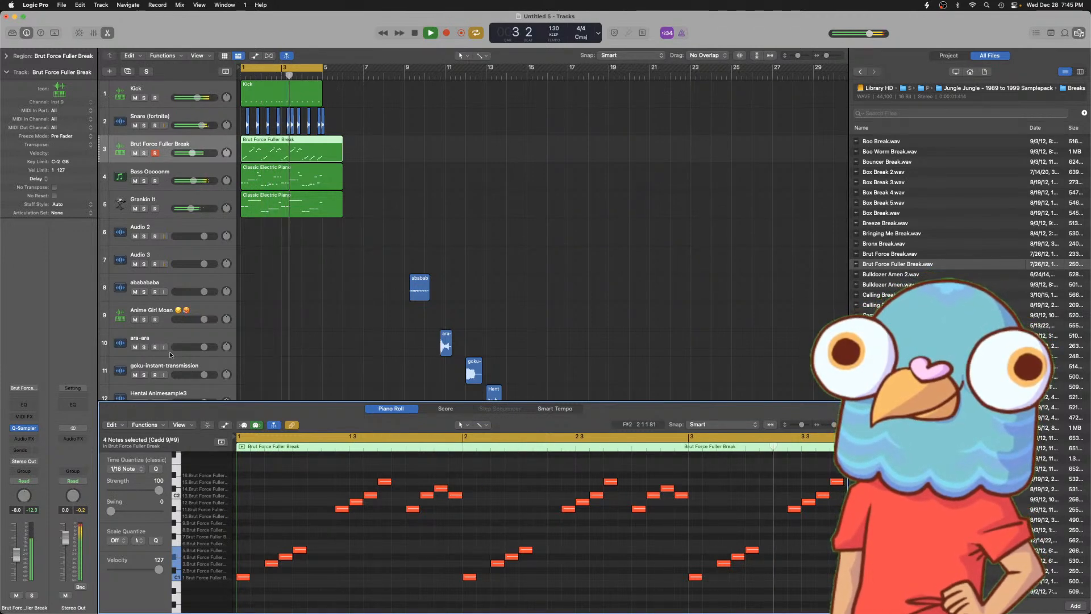
left_click_drag(192, 154, 188, 155)
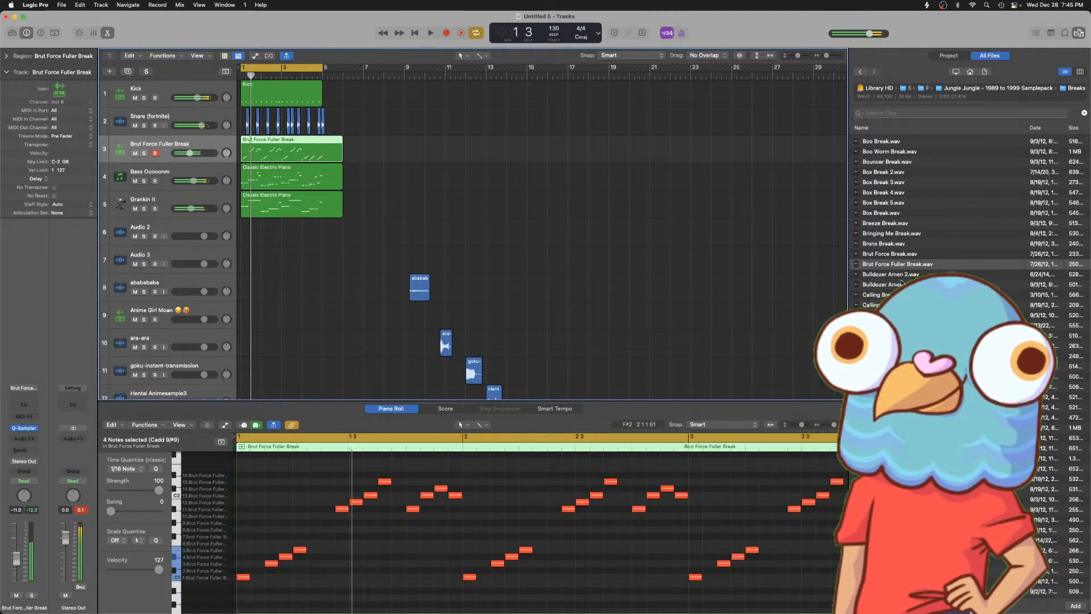
- Replace the break track's Quick Sampler sample with Bulldozer Amen.wav and listen to the pattern
left_click(902, 282)
key("space")
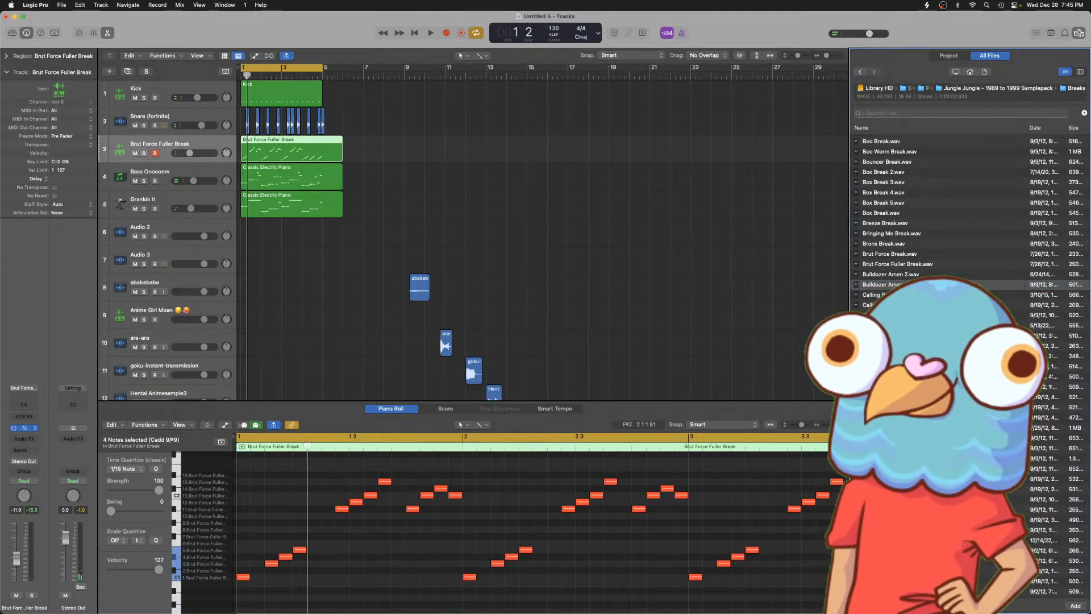
left_click(23, 428)
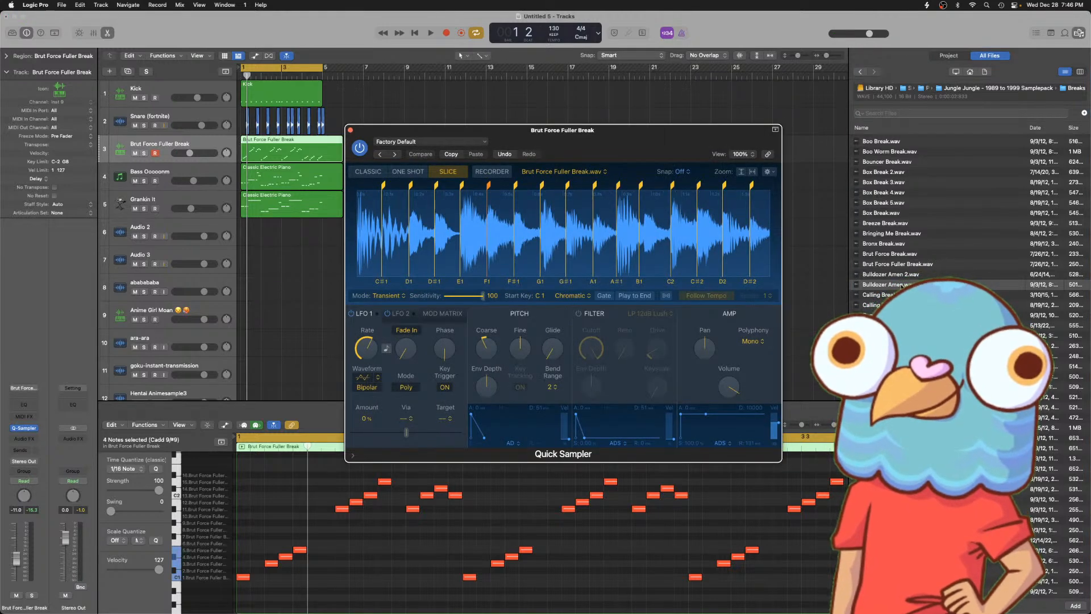
left_click_drag(919, 285, 593, 236)
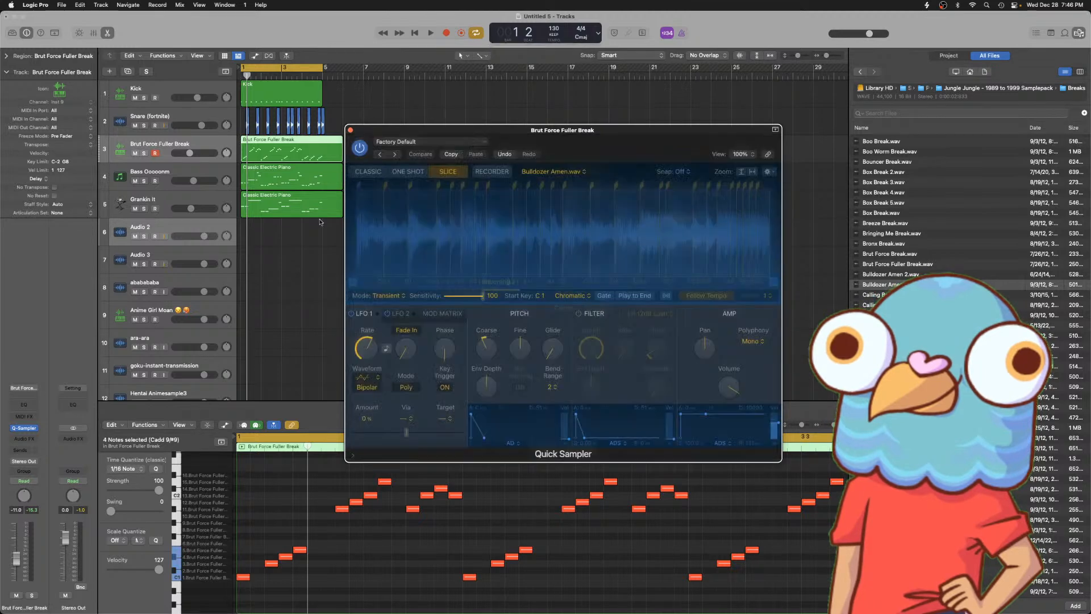
key("space")
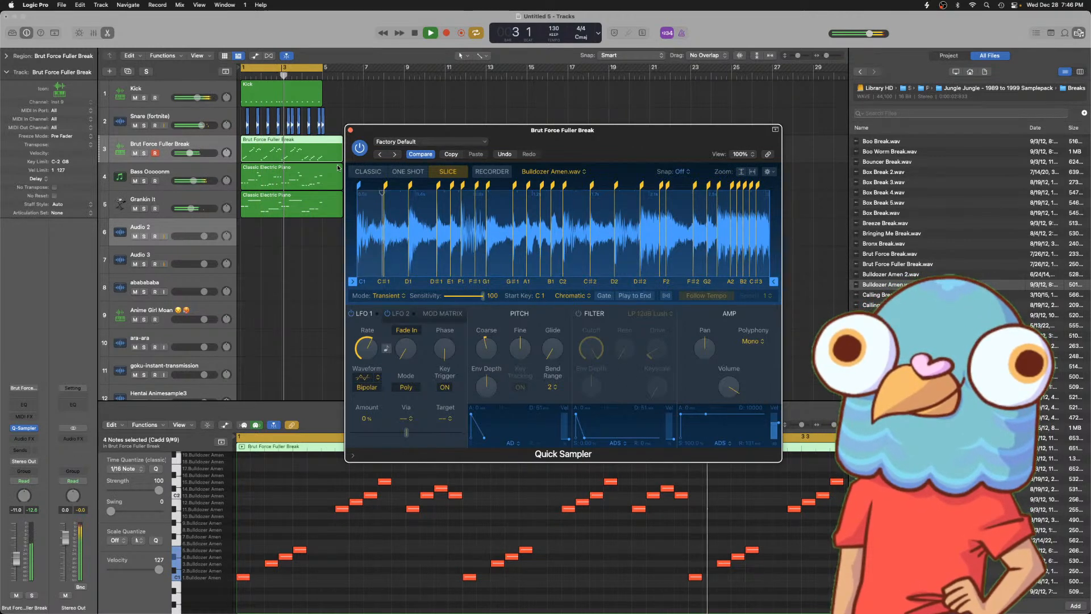
key("space")
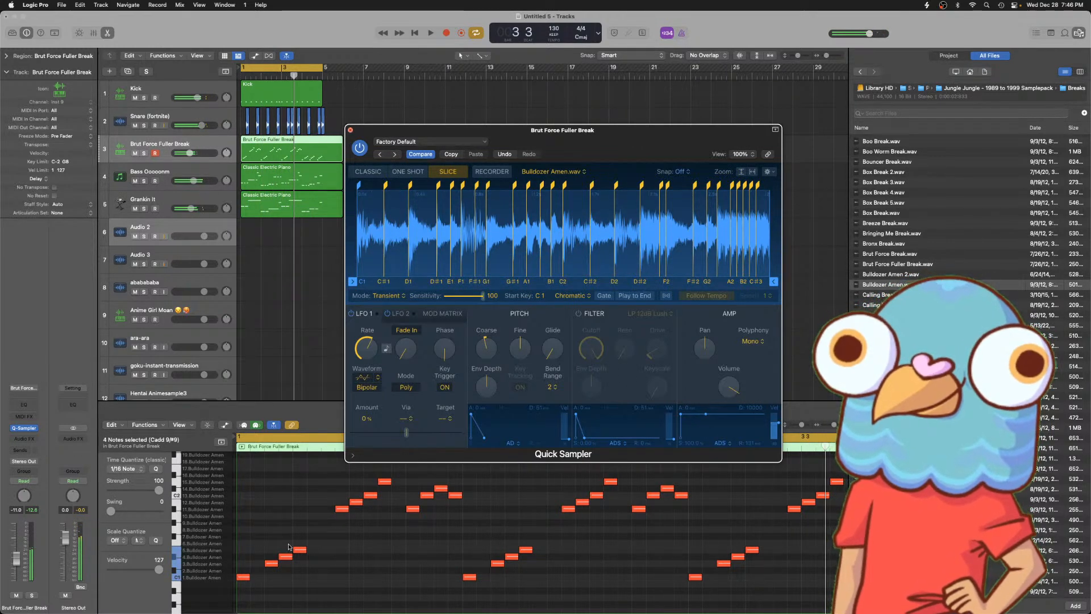
- Close the sampler, raise all notes on slice 5 of the break pattern to slice 8, and play it
key("super+w")
left_click(216, 550)
left_click_drag(301, 554, 302, 529)
key("space")
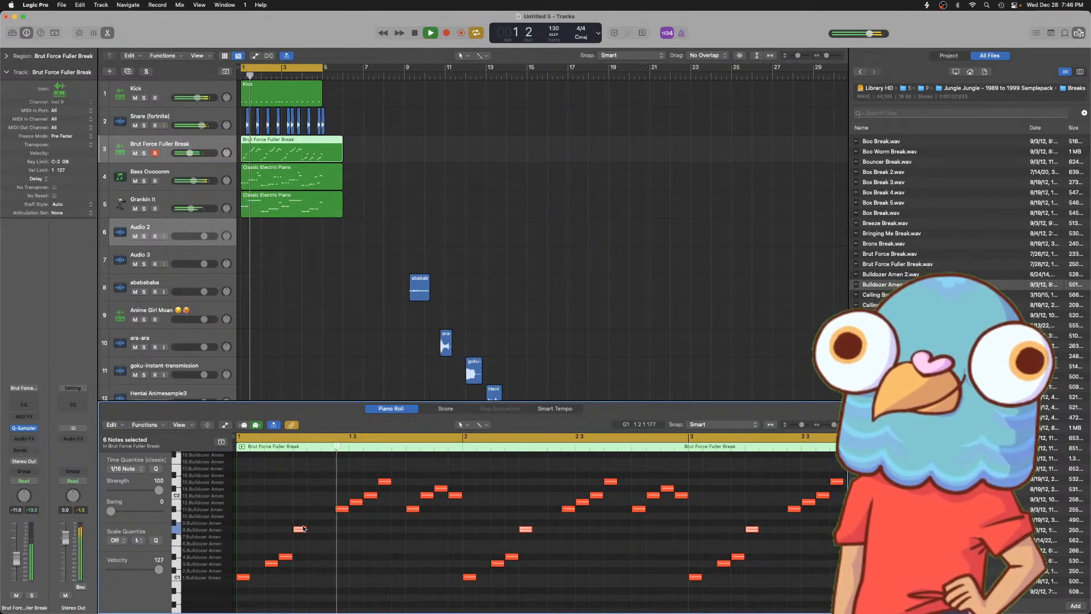
key("space")
key("space")
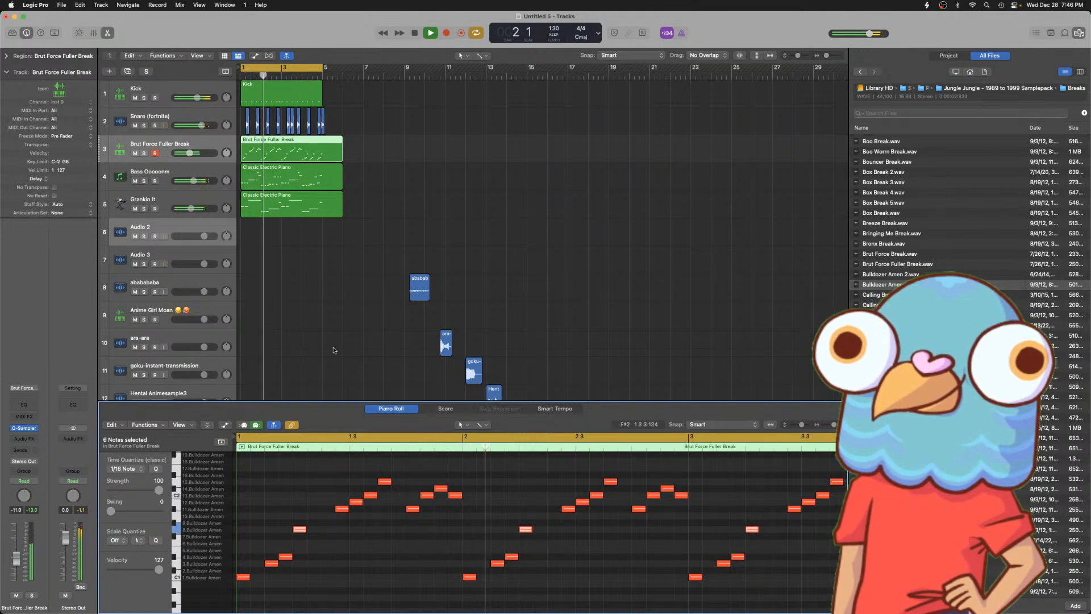
- Set the break track to -9 dB and add a Channel EQ low cut at 174 Hz with a 48 dB/oct slope
left_click_drag(189, 153, 193, 153)
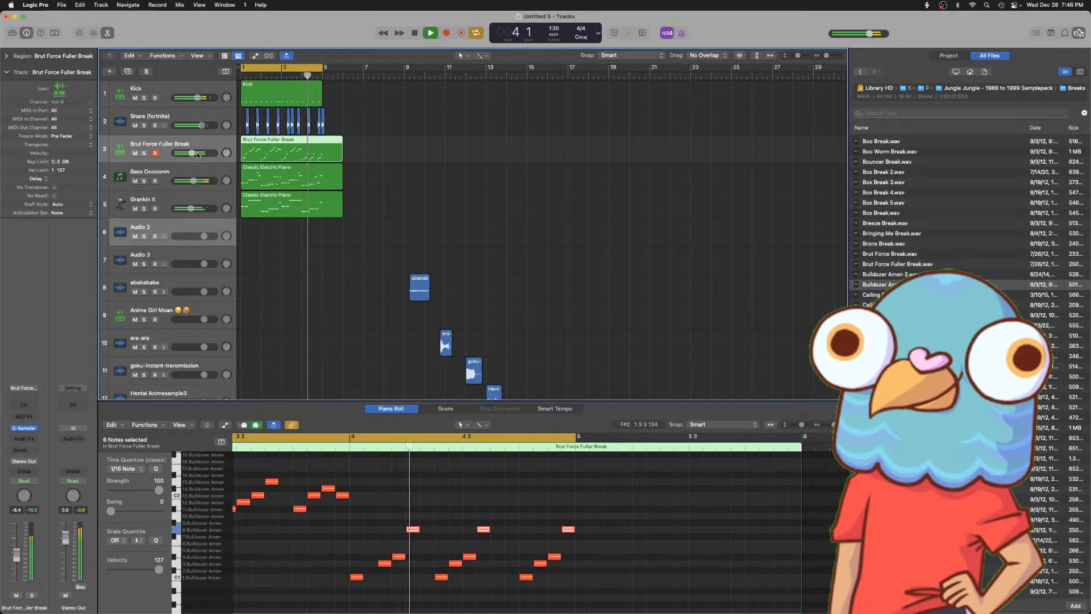
left_click_drag(194, 152, 190, 152)
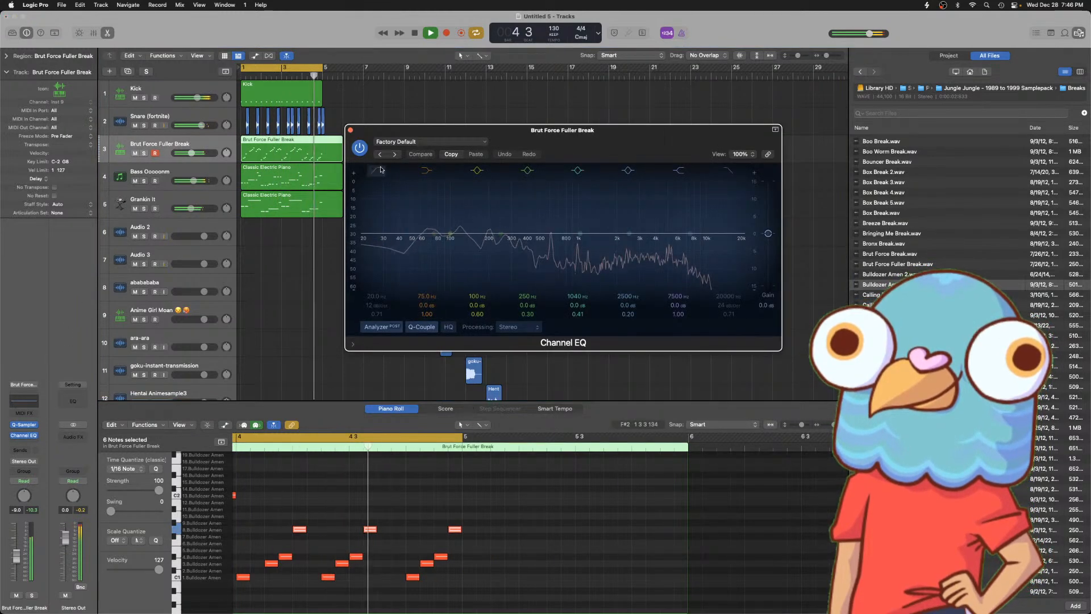
left_click_drag(446, 198, 472, 197)
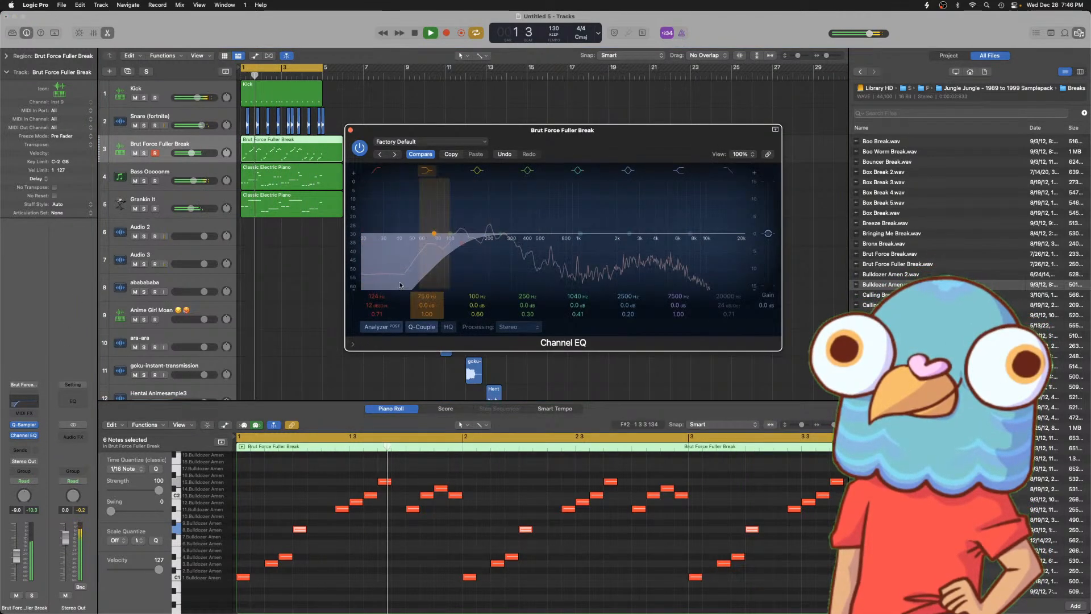
left_click_drag(377, 306, 376, 284)
left_click_drag(462, 243, 482, 243)
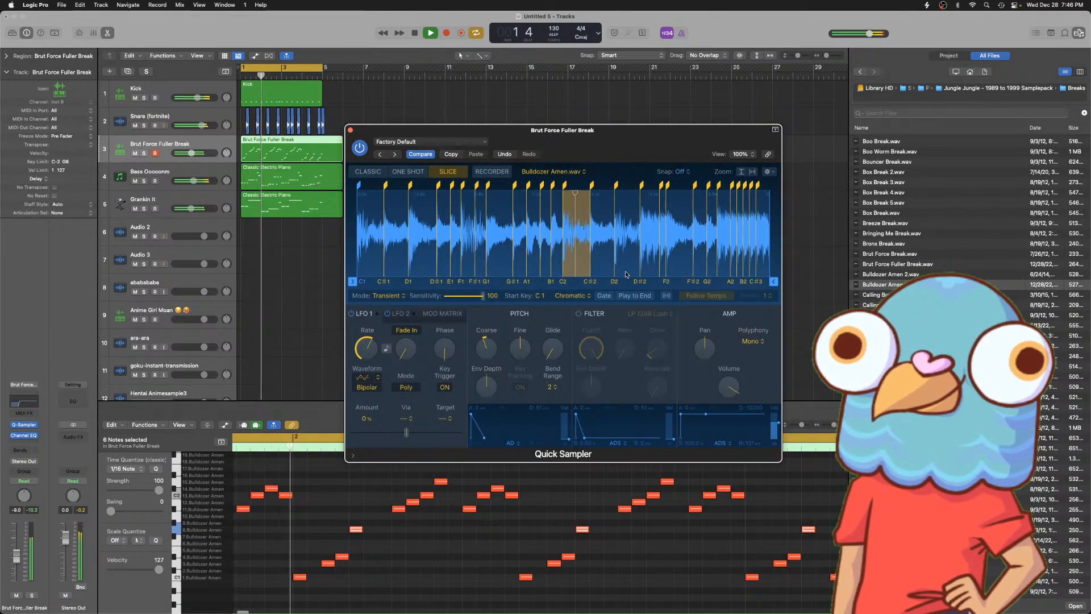
- Give the sampler's amp envelope a short decay with zero sustain, and close the sampler and EQ windows
key("space")
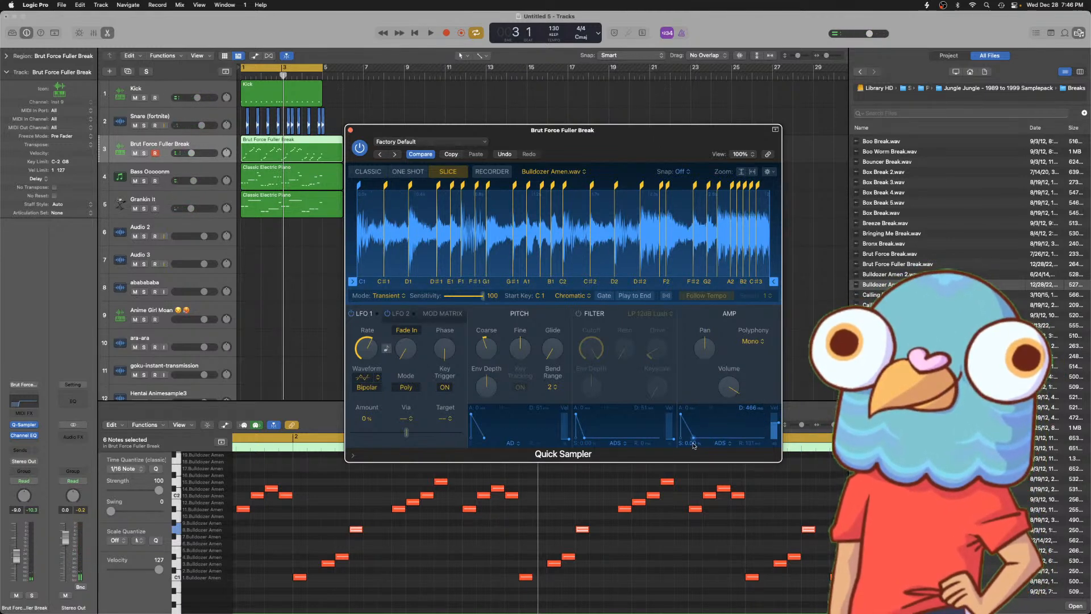
key("space")
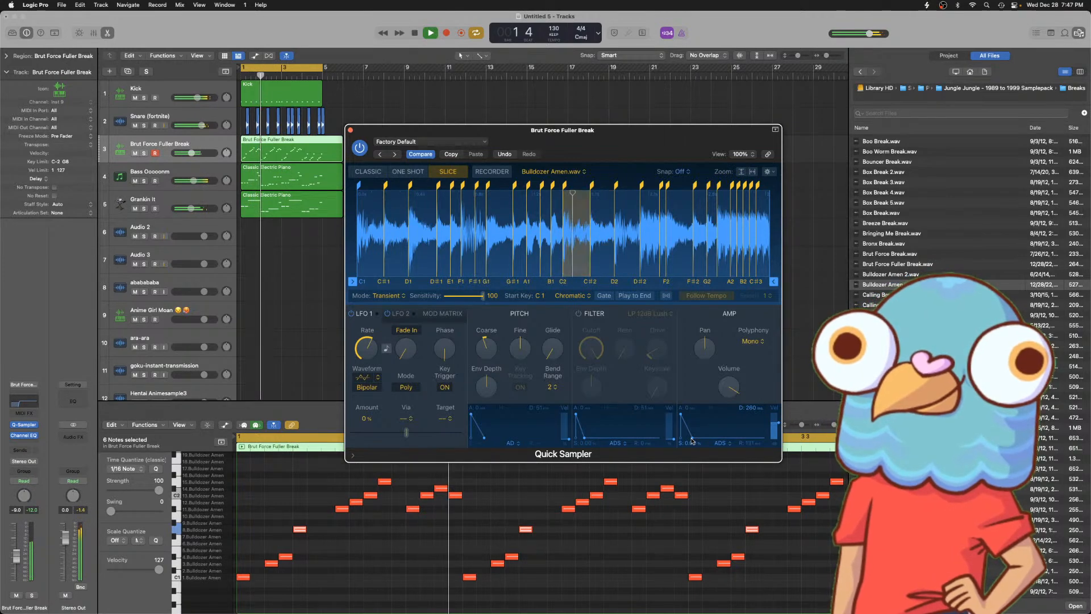
key("ctrl+Up")
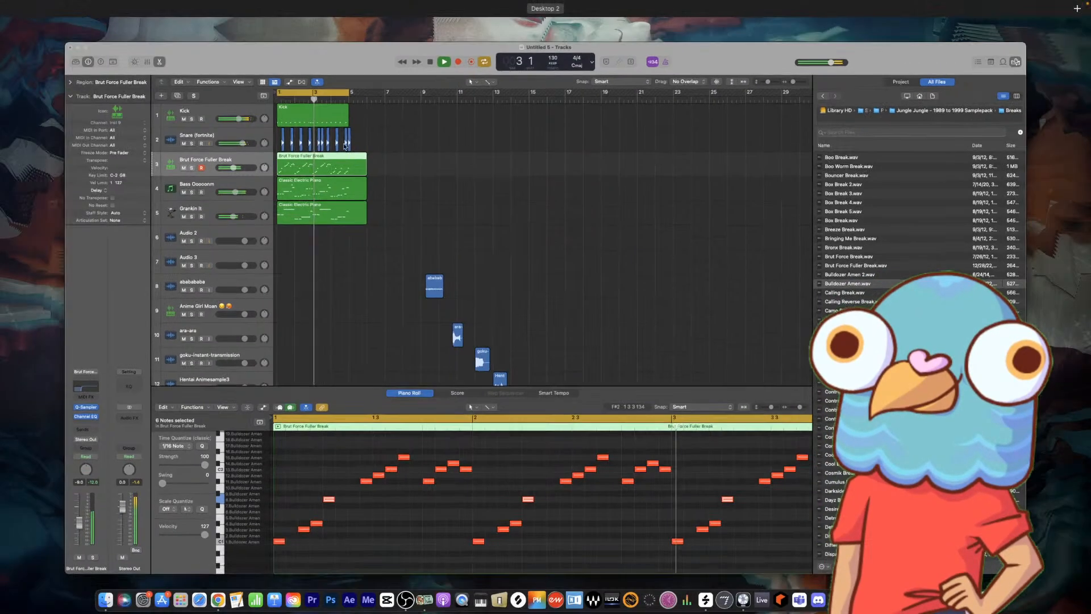
left_click(446, 210)
left_click(351, 132)
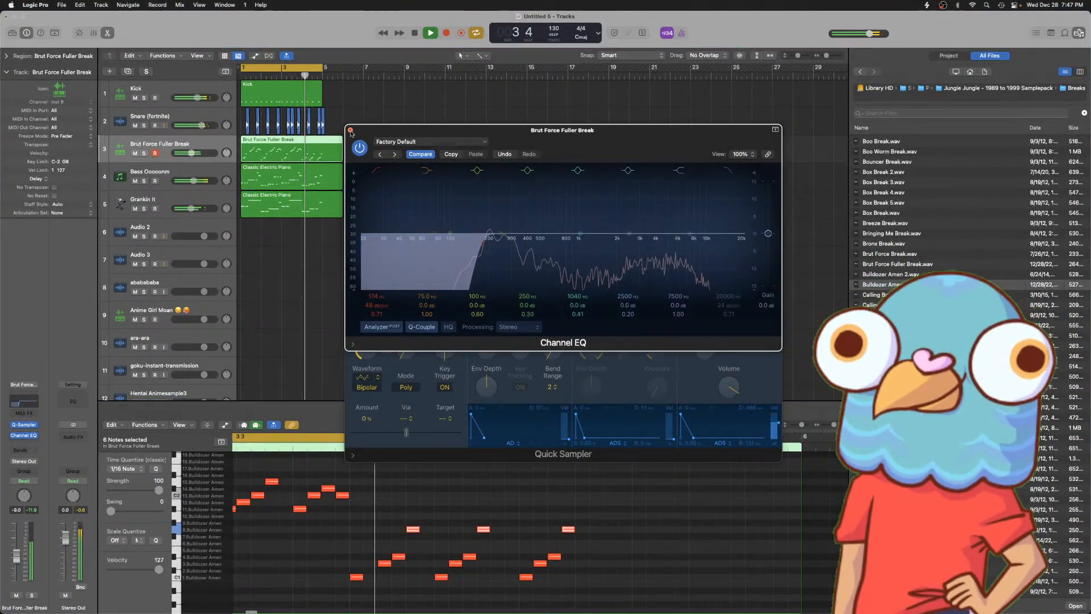
left_click(351, 130)
key("space")
left_click(350, 130)
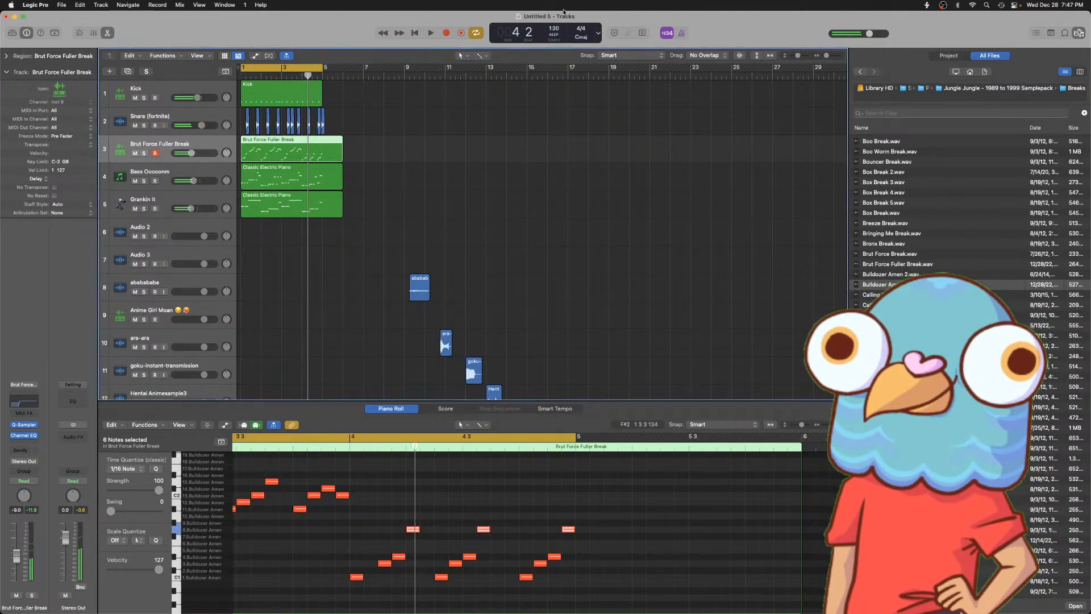
- Try the loop at 140 BPM and set the project tempo to 160 BPM
double_click(556, 29)
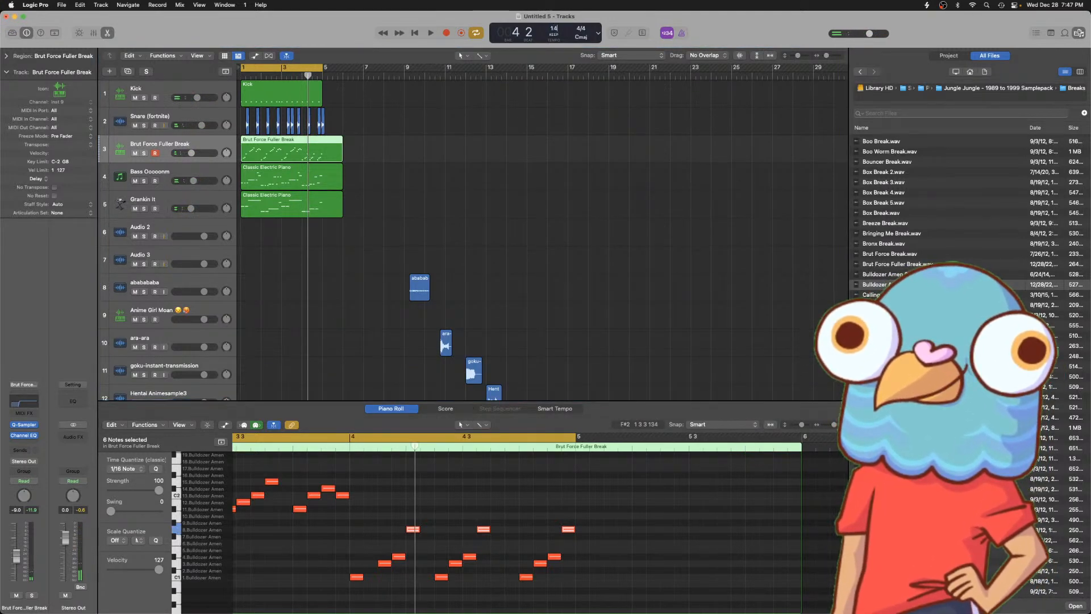
key("space")
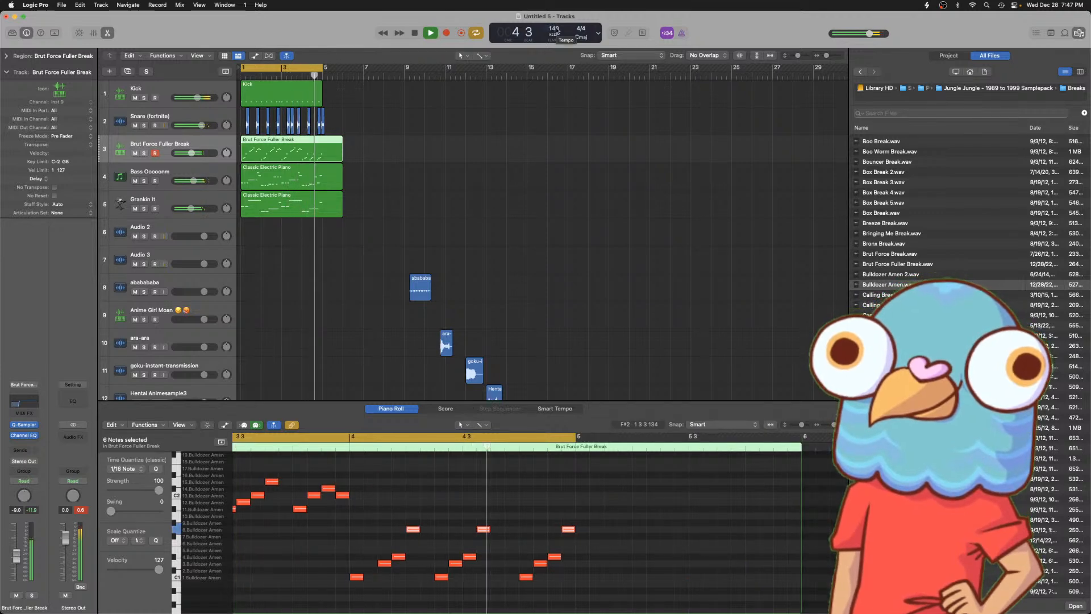
key("space")
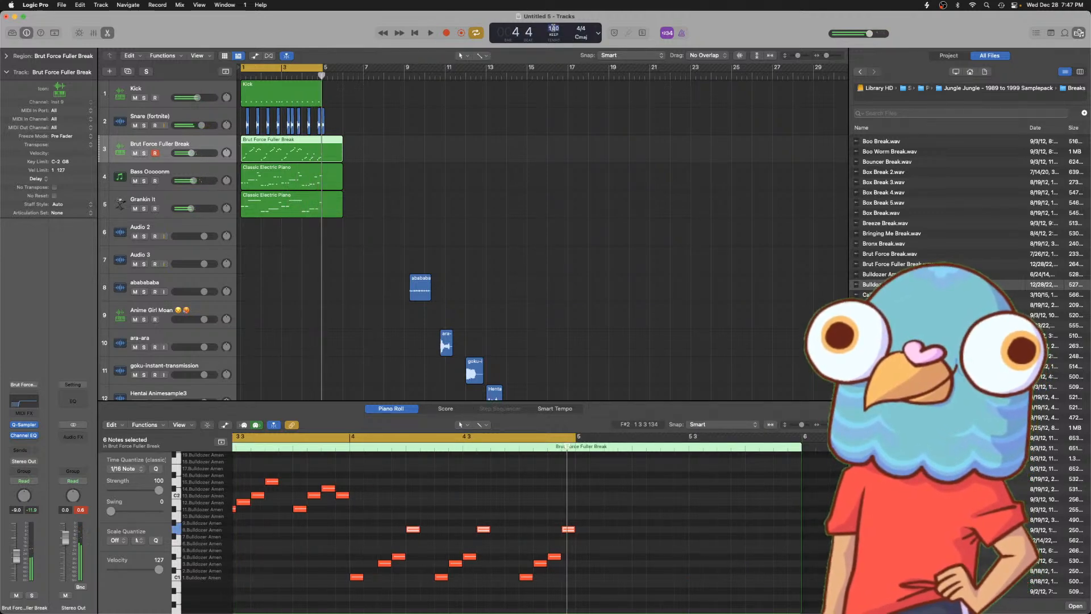
key("space")
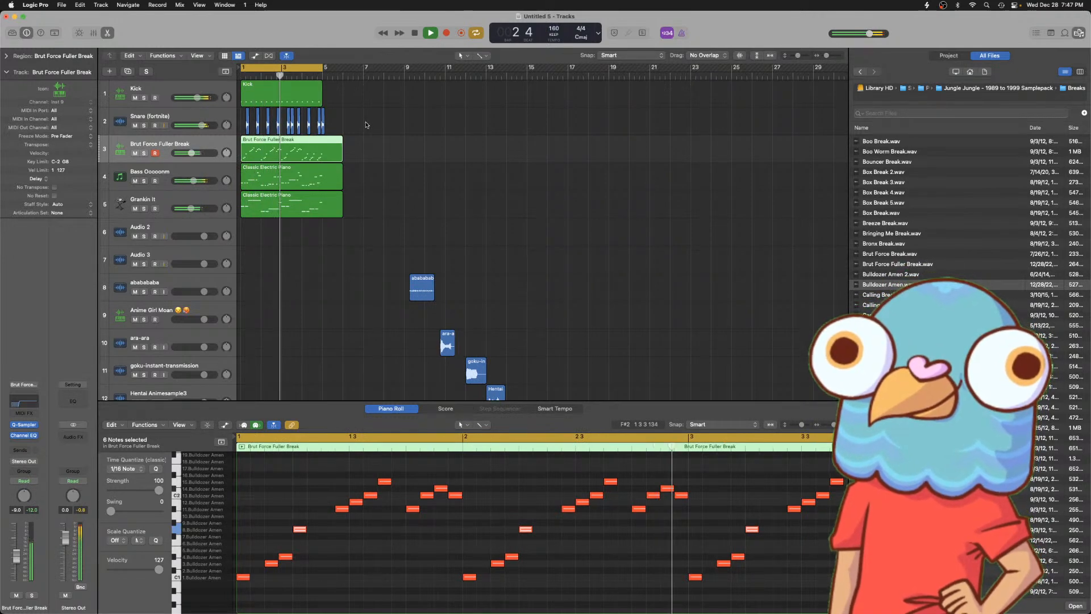
- Split the two Classic Electric Piano regions at bar 5 and delete the leftover tails
left_click(362, 175)
left_click(311, 177)
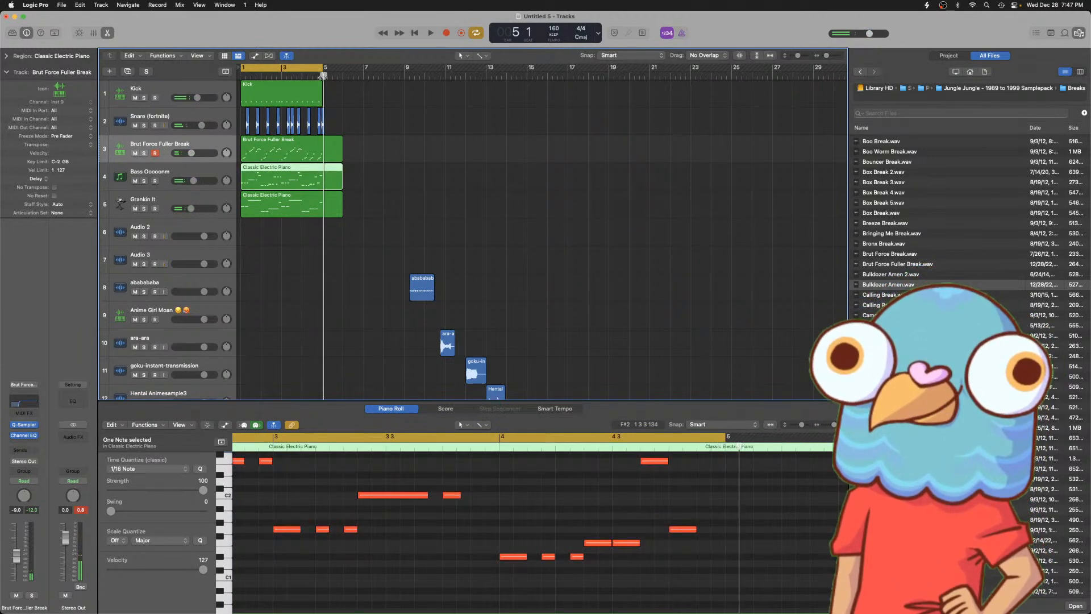
key("super+t")
left_click_drag(352, 189, 335, 220)
key("super+t")
key("Delete")
- Time-stretch both Classic Electric Piano regions from four to eight bars and set the cycle range to their length
left_click_drag(353, 169, 402, 208)
left_click(419, 178)
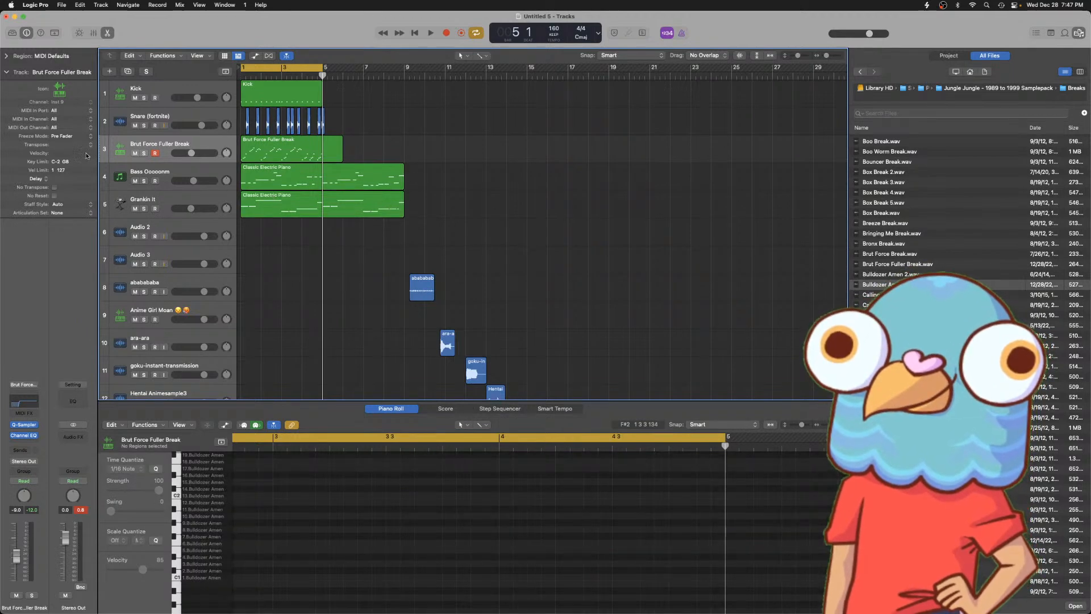
left_click(290, 196)
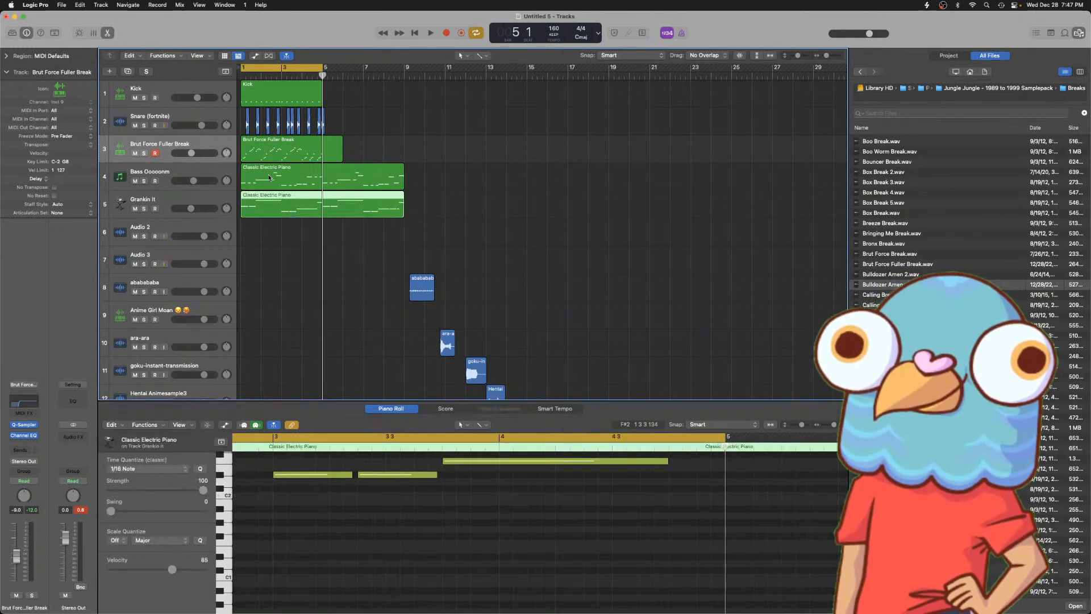
left_click(267, 177)
key("super+u")
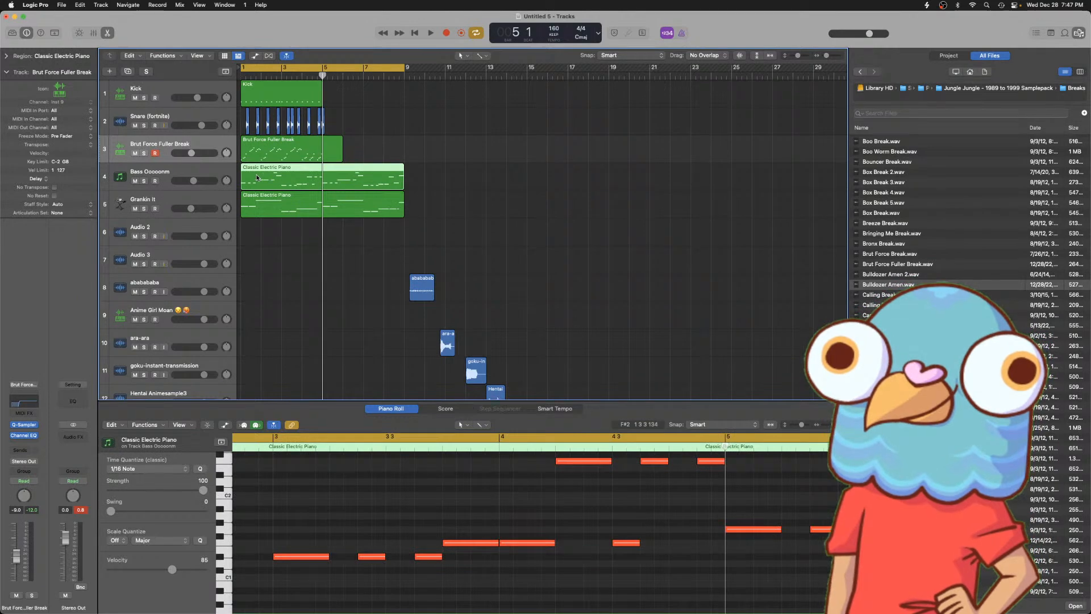
- Trim the Brut Force Fuller Break region to end at bar 5, repeat it up to bar 9, and play the loop
mouse_move(341, 156)
left_mouse_down()
mouse_move(320, 159)
mouse_move(333, 153)
left_mouse_up()
key("super+r")
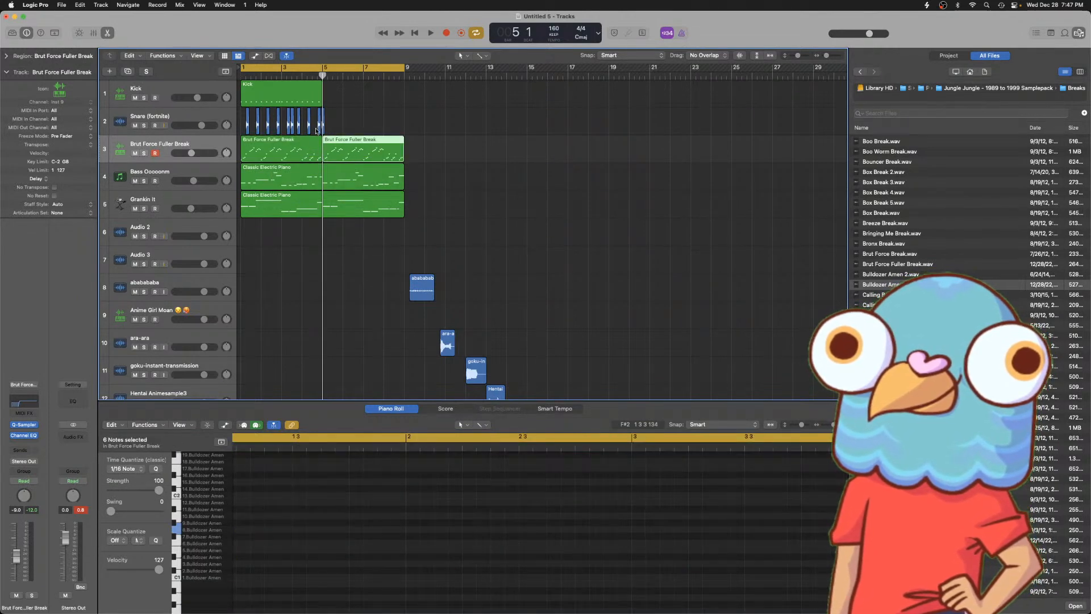
key("space")
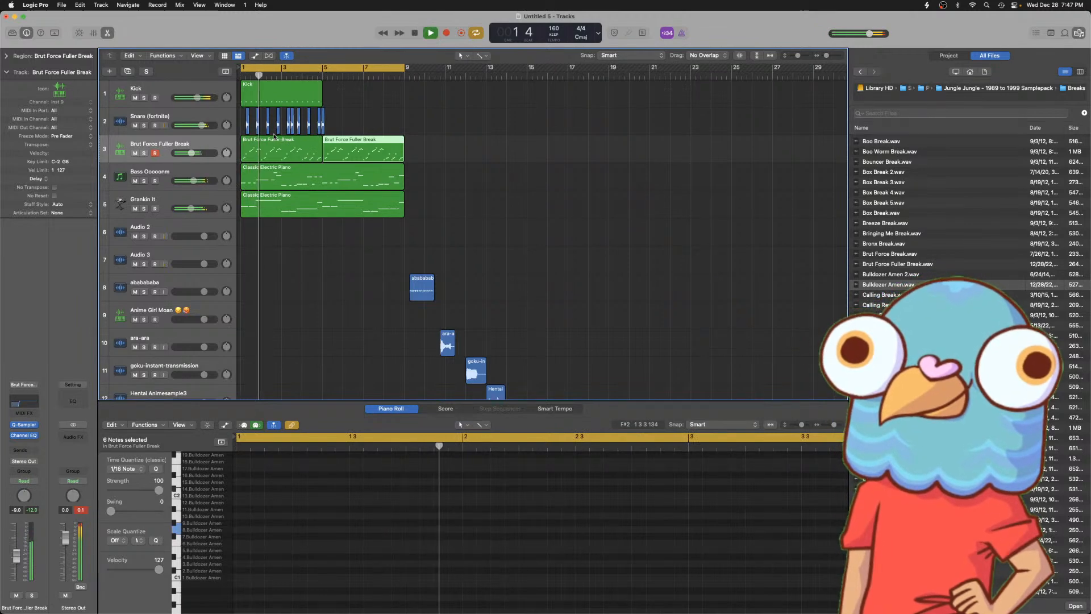
key("space")
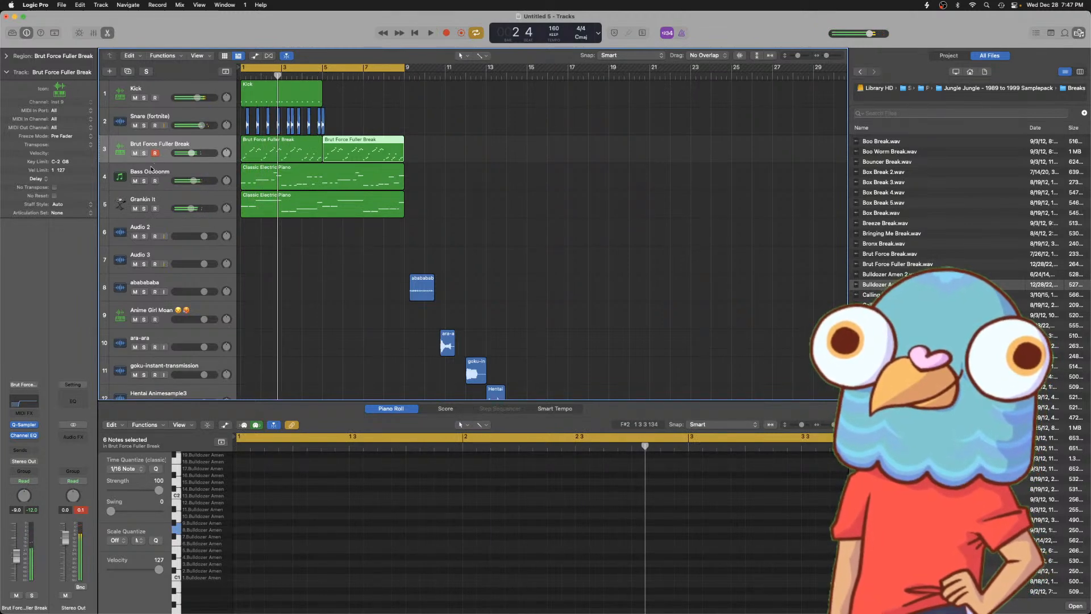
- Check the Bass Oooomm and Grankin It channels' effects and inspect Grankin It's Arpeggiator settings, closing its window again
left_click(178, 173)
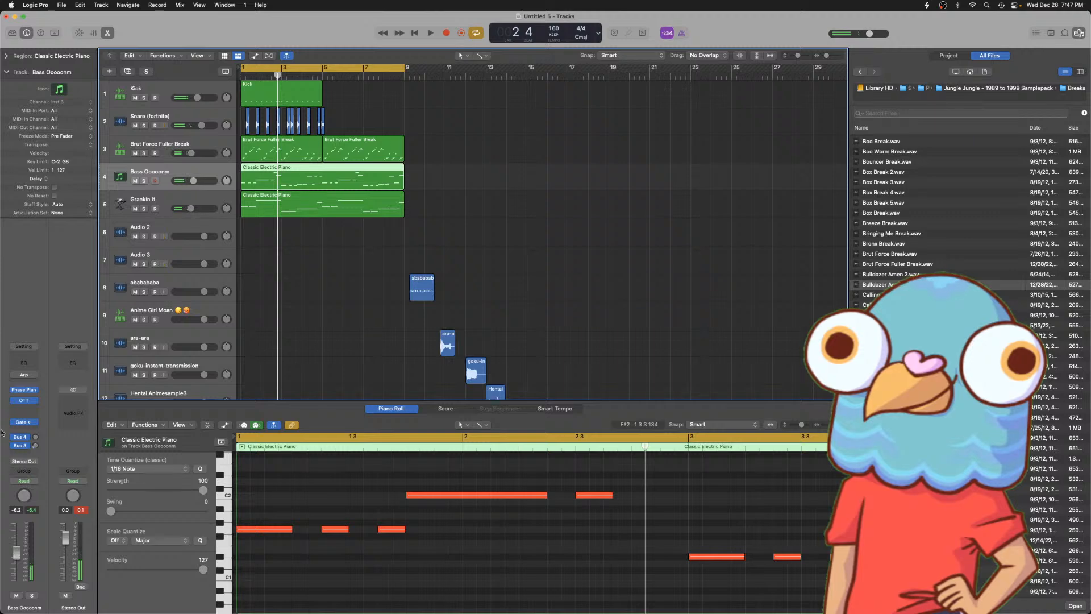
left_click(176, 200)
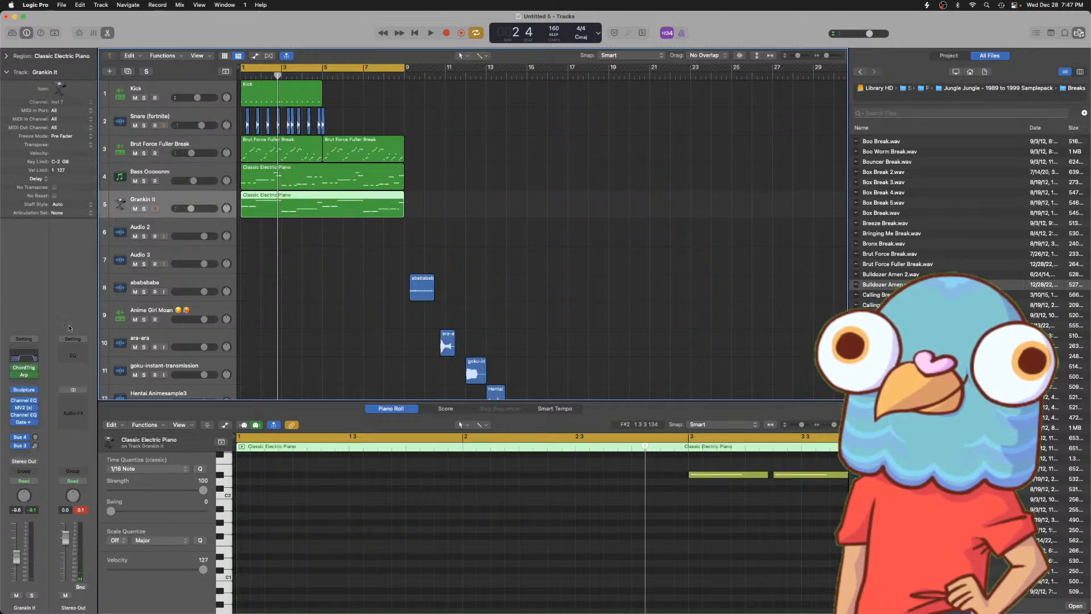
left_click(24, 375)
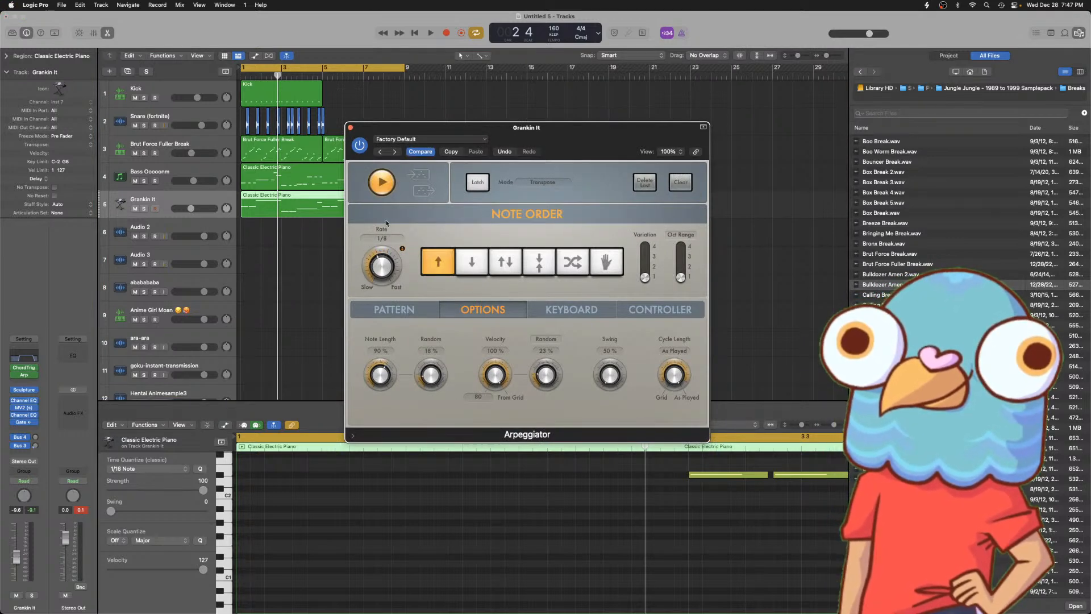
left_click(351, 129)
- Set the project tempo to 170 BPM with the loop playing
key("space")
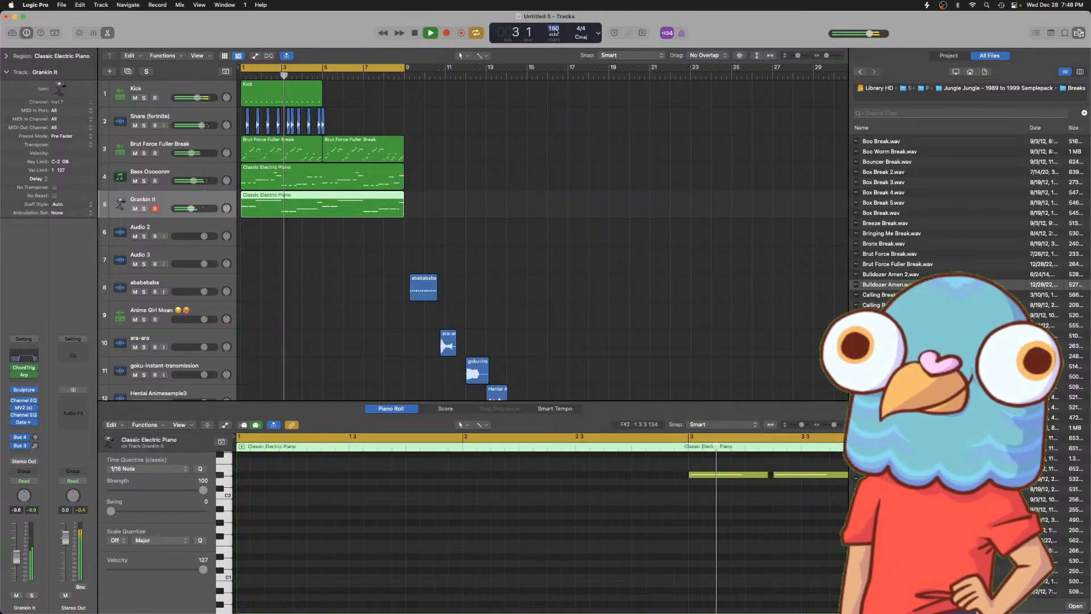
type("170")
key("Return")
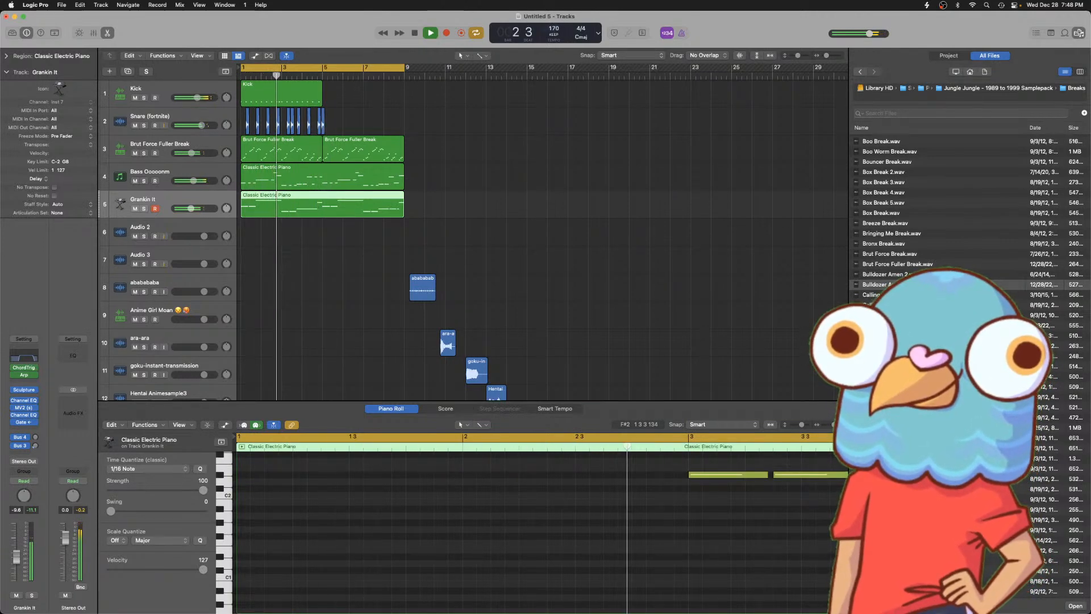
- Lower the Snare (fortnite) track's volume slightly, enlarge the eight-bar loop in the arrangement, and stop playback
left_click(269, 114)
left_click_drag(202, 125, 197, 124)
key("super+Right")
key("super+Right")
key("super+Right")
key("space")
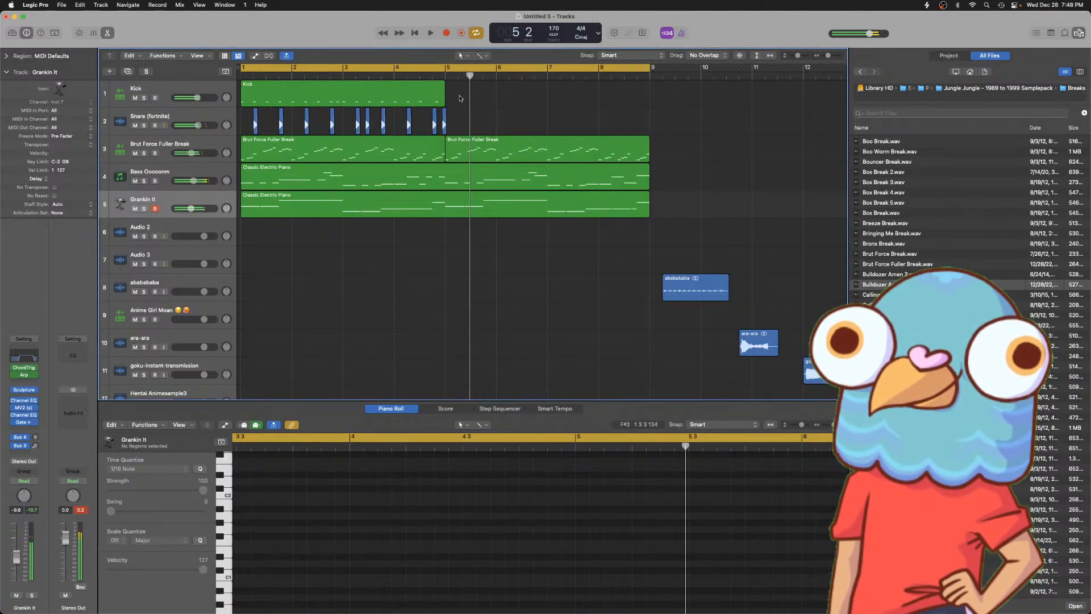
- Clear the Kick region's existing pattern except its first note, and add a kick an eighth note after it
left_click(411, 91)
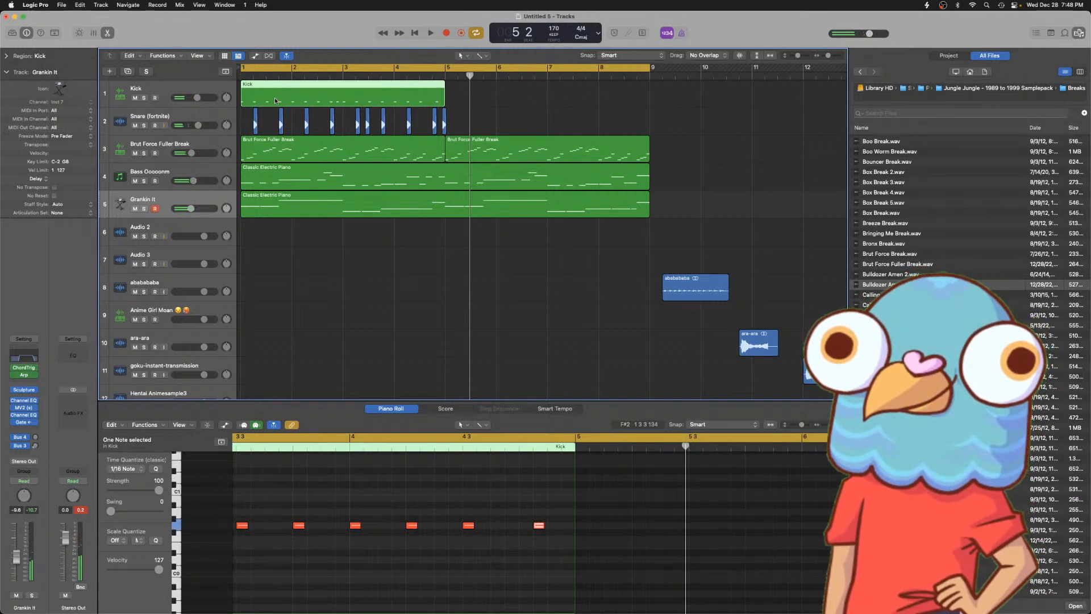
scroll(287, 470, "left", 15)
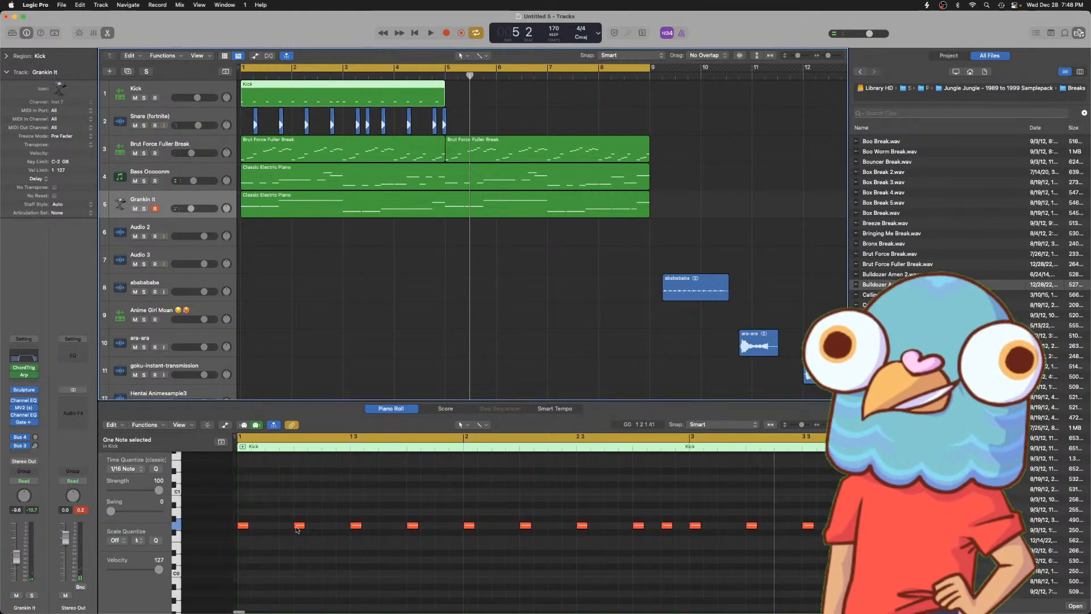
left_click(272, 525)
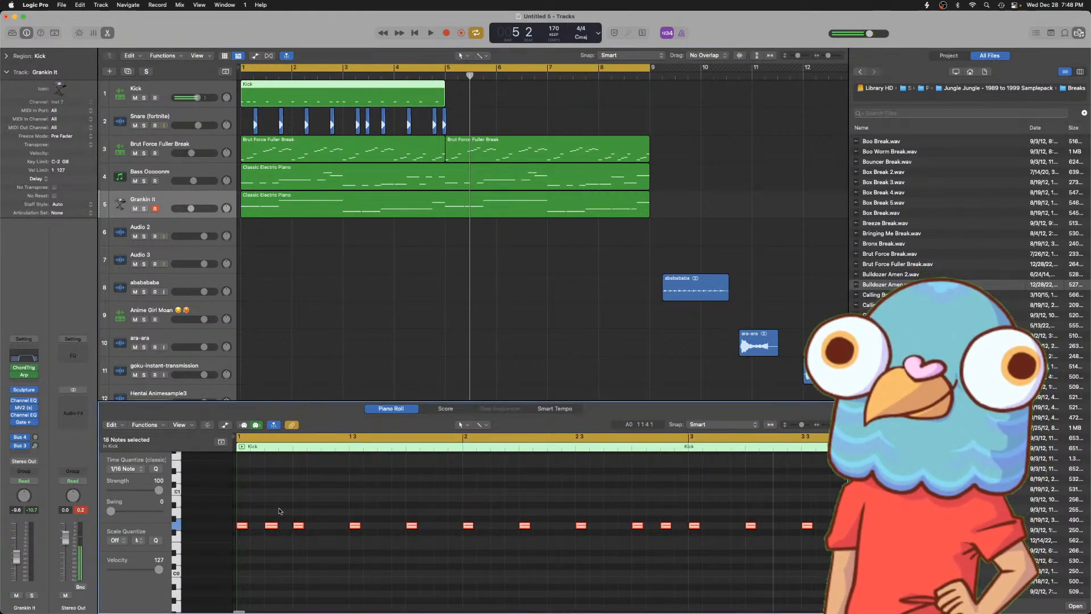
key("space")
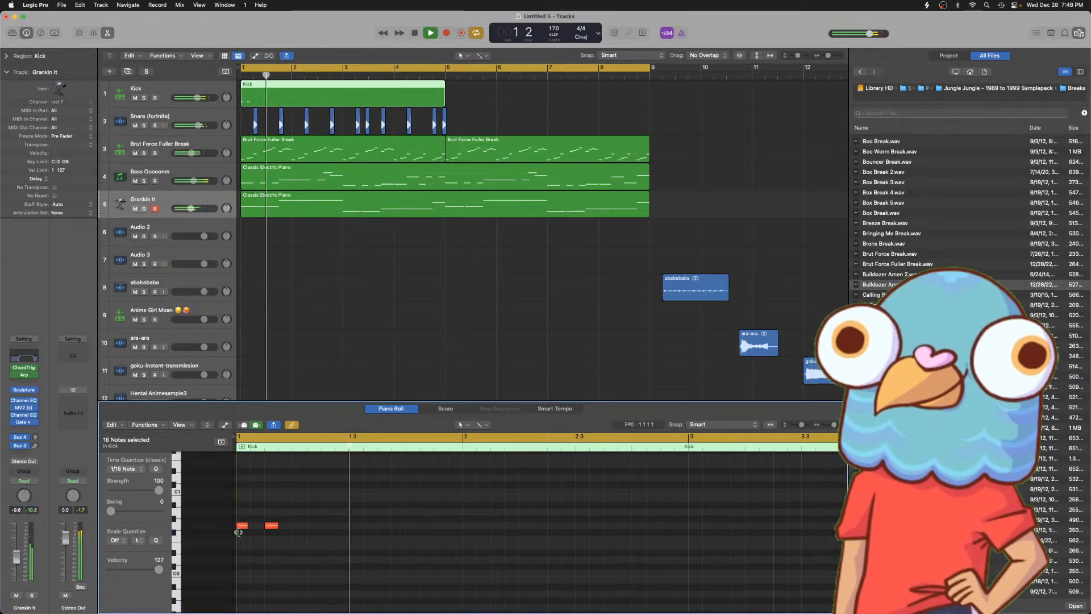
- Add kicks on the off-beat of beat 3 in bar 1 and on beat 1 and its off-beat in bar 2, and delete the second kick
key("space")
left_click(385, 525)
key("space")
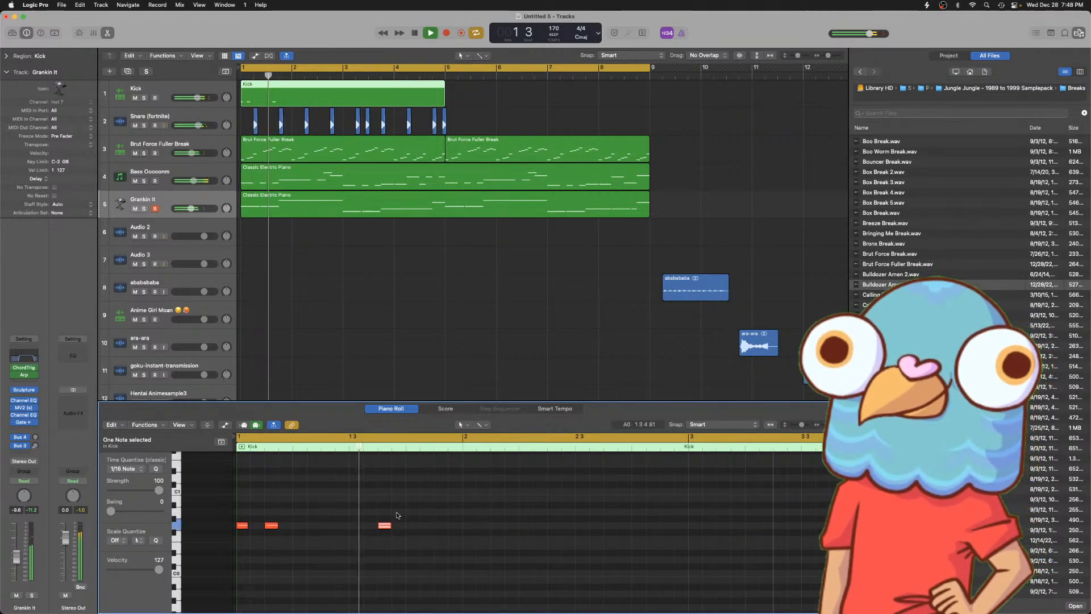
key("space")
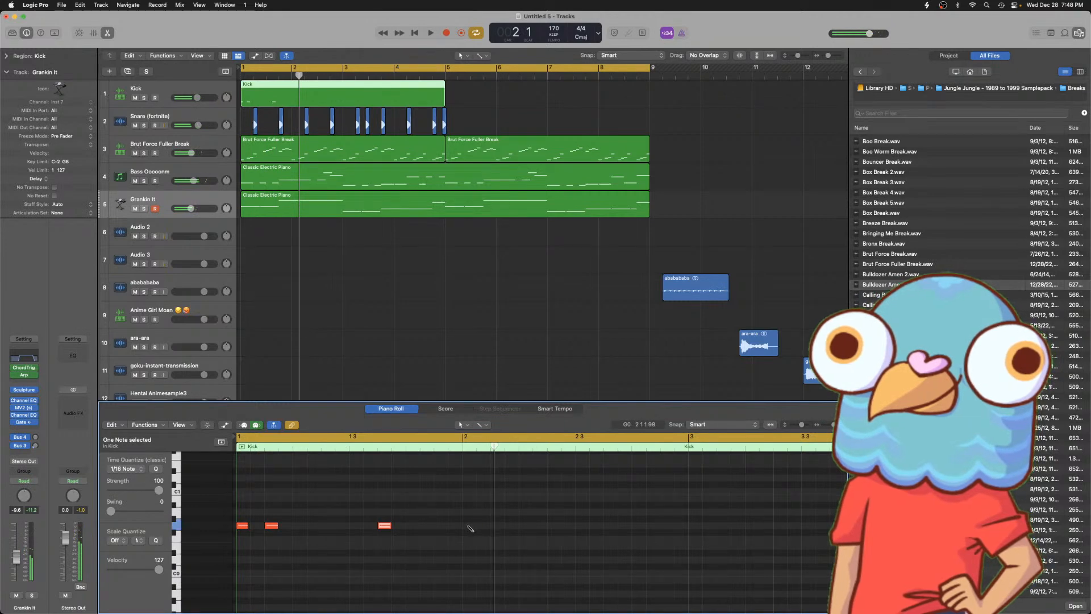
key("Delete")
key("space")
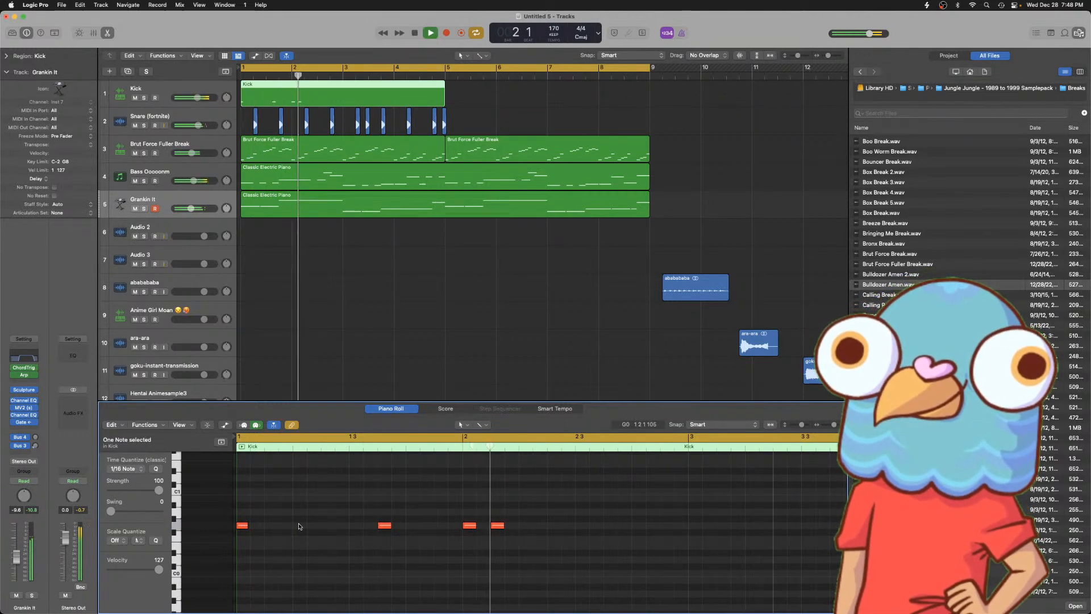
key("space")
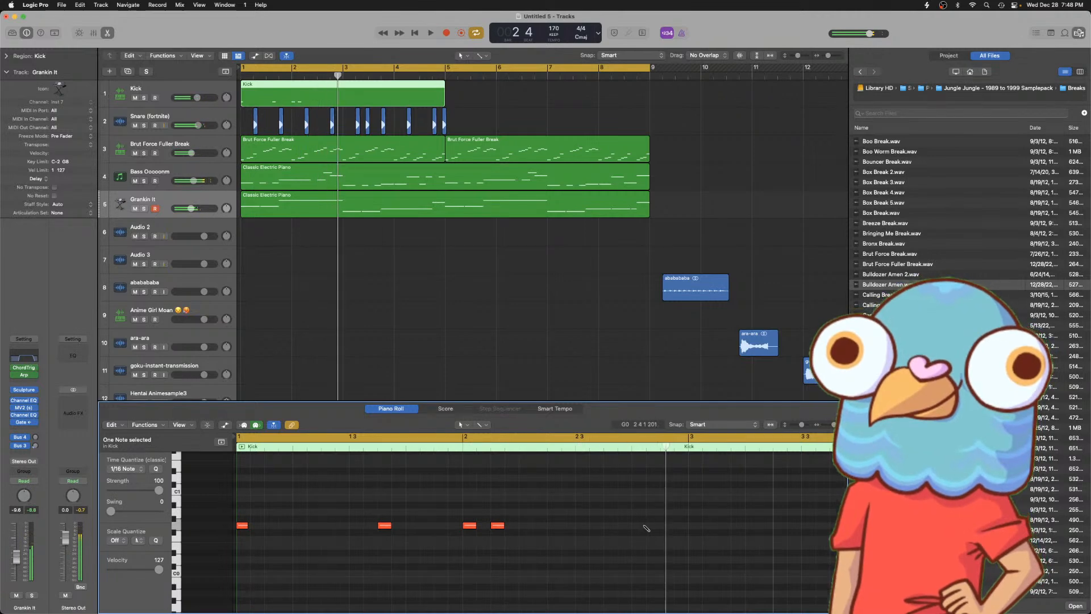
- Add a kick on bar 2's last off-beat and move it one beat earlier, checking it against the loop
key("space")
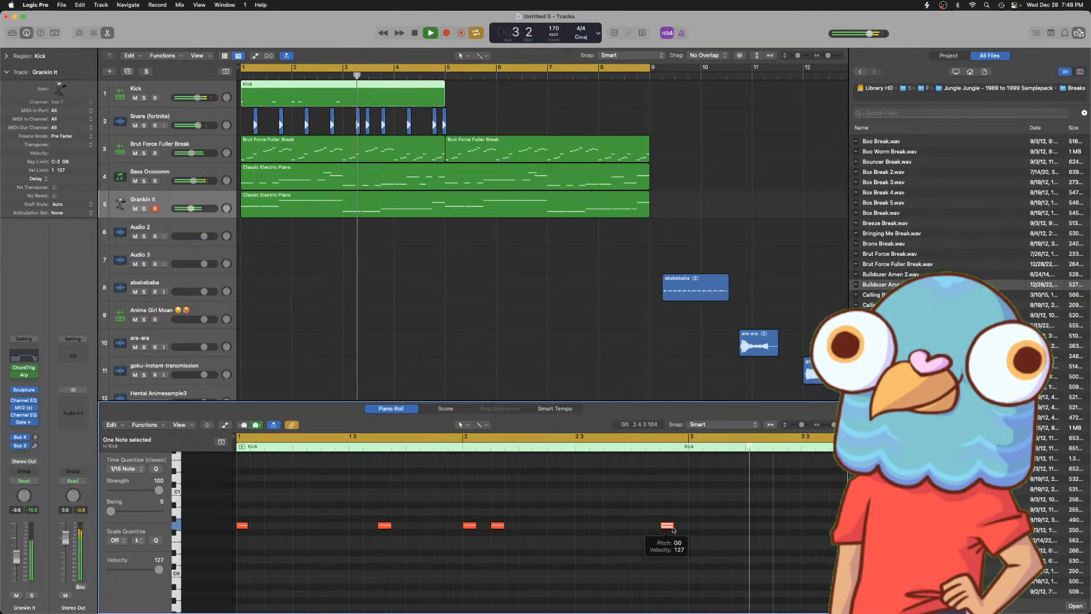
key("space")
left_click_drag(668, 527, 609, 528)
key("space")
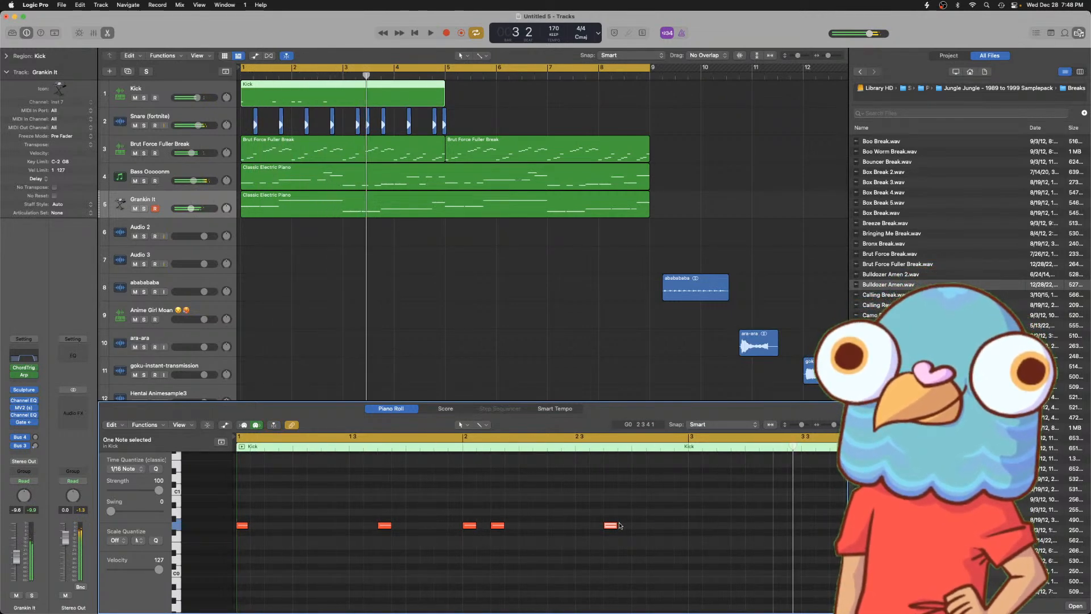
- Lower the snare track's volume and raise the break track's slightly as the loop plays
left_click(248, 117)
key("space")
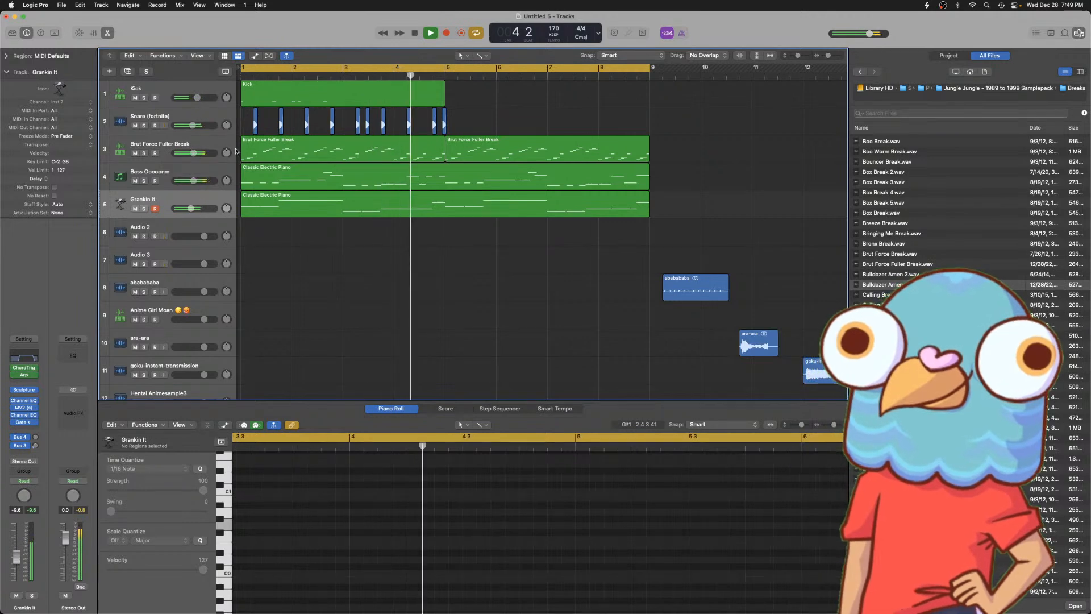
key("space")
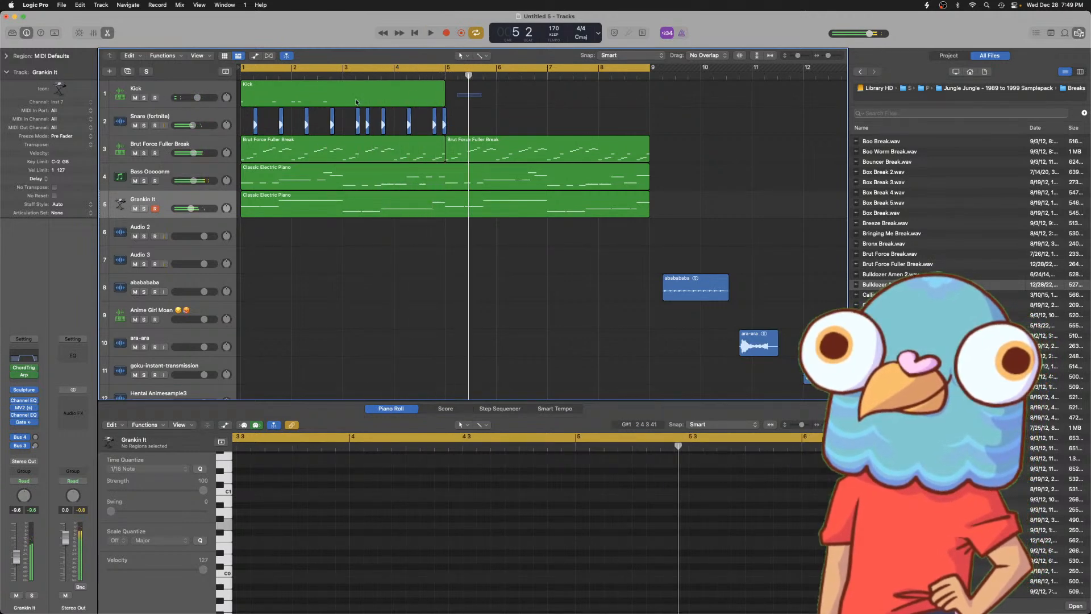
- Split the Kick region at bar 3, delete its empty second half, and repeat the first half up to bar 5
left_click(356, 82)
left_click(342, 75)
key("super+t")
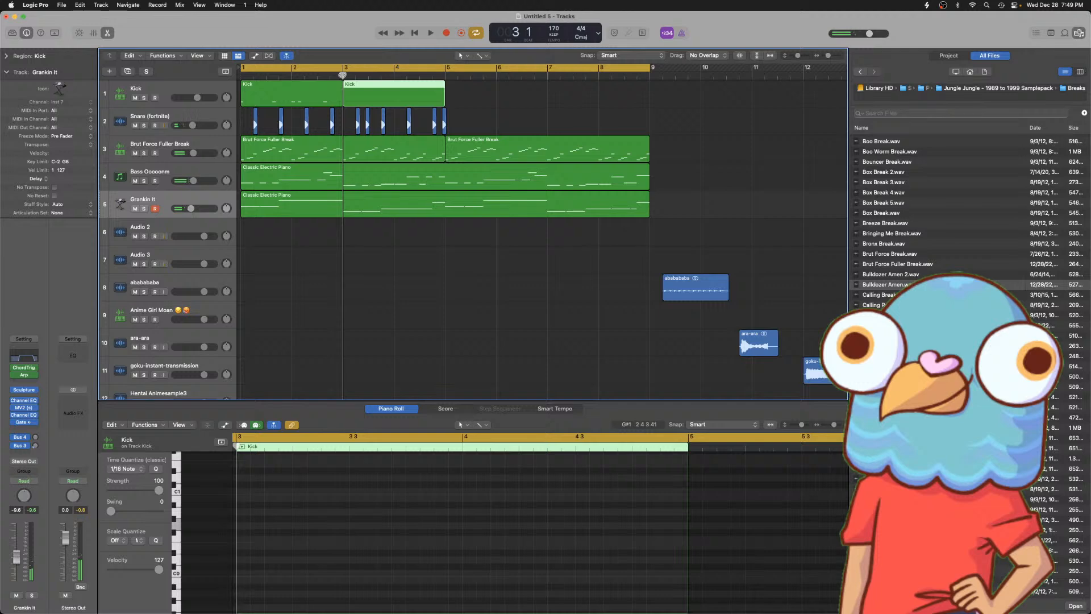
key("Delete")
left_click_drag(398, 89, 270, 94)
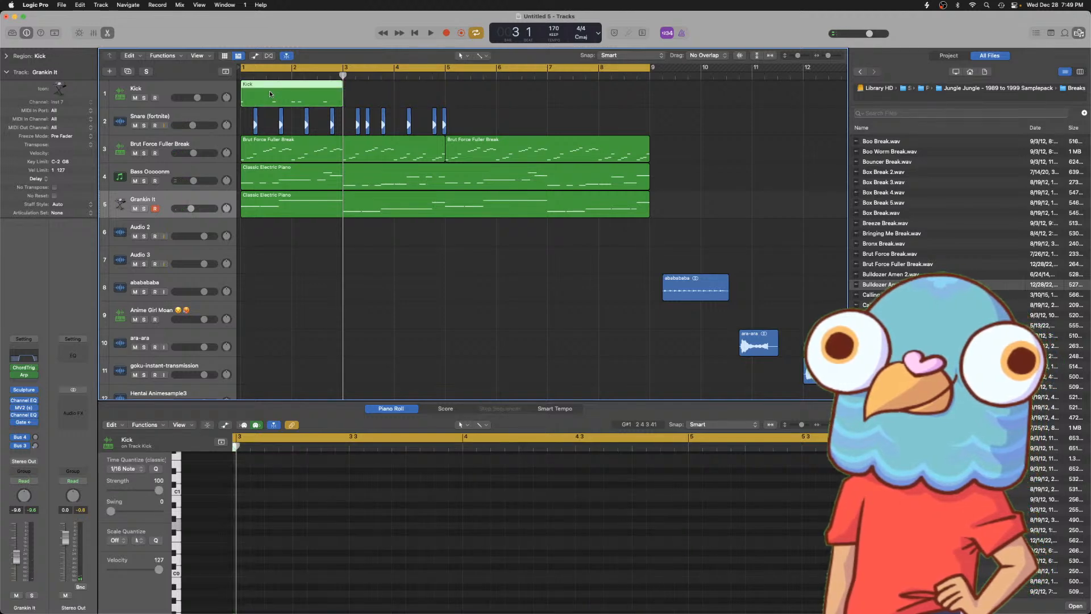
key("super+r")
- Raise the Grankin It track's volume to -5.7 dB, lower the bass track slightly, and audition the balance
key("space")
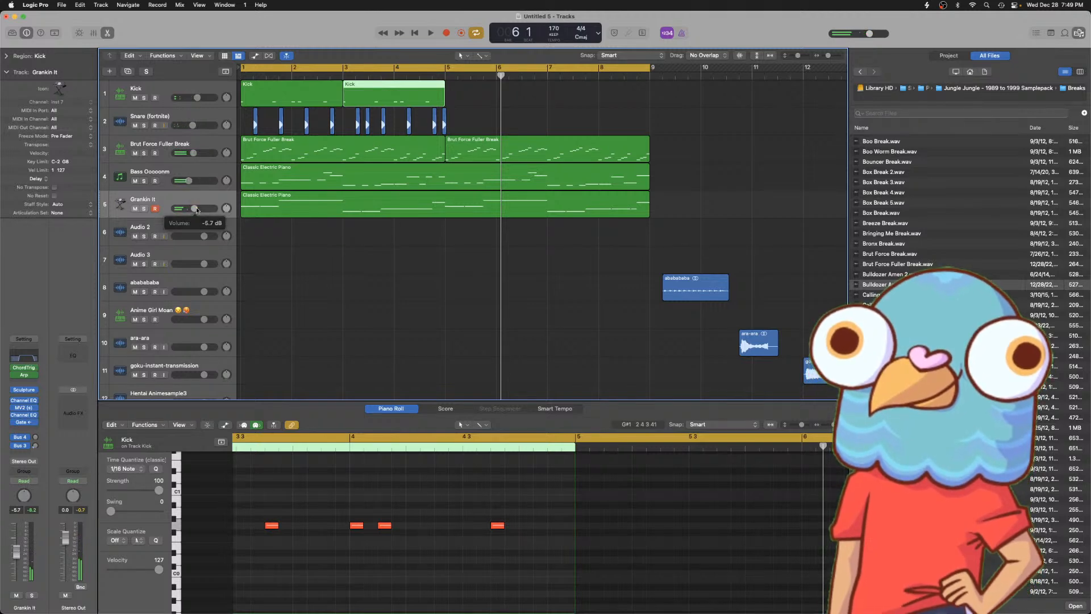
key("space")
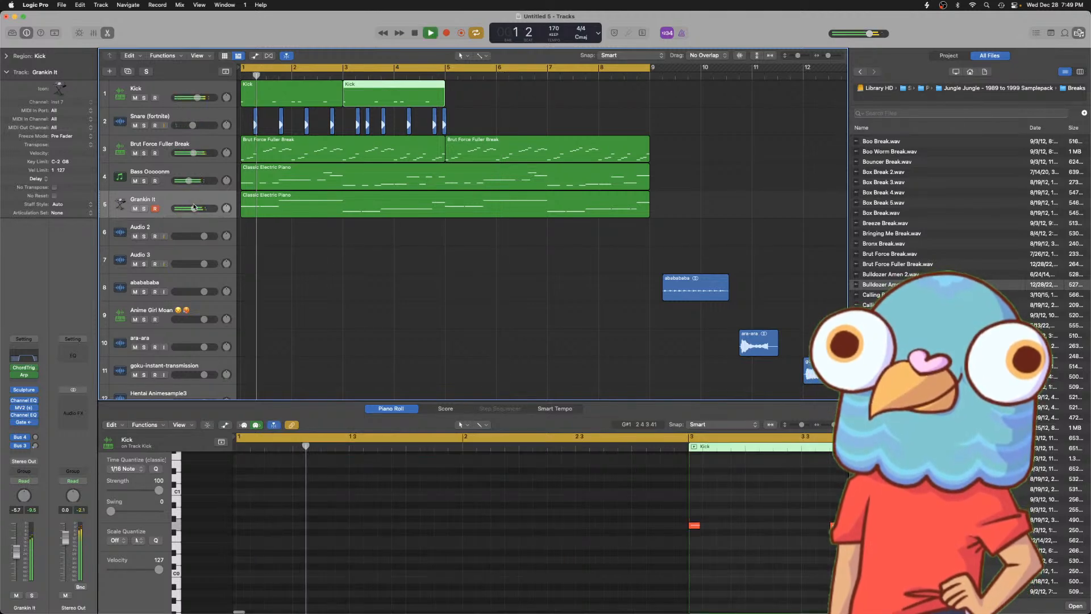
left_click(134, 209)
key("space")
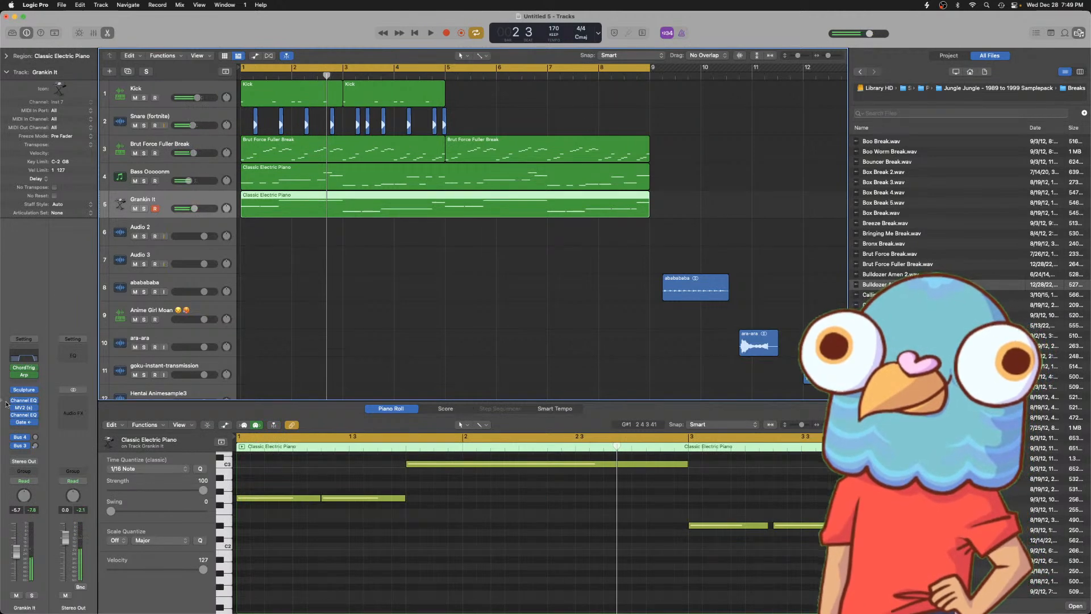
- Create a Classic Electric Piano track below Grankin It, copy the Grankin It region onto it, and mute Grankin It
mouse_move(265, 214)
left_mouse_down()
mouse_move(267, 230)
mouse_move(261, 204)
left_mouse_up()
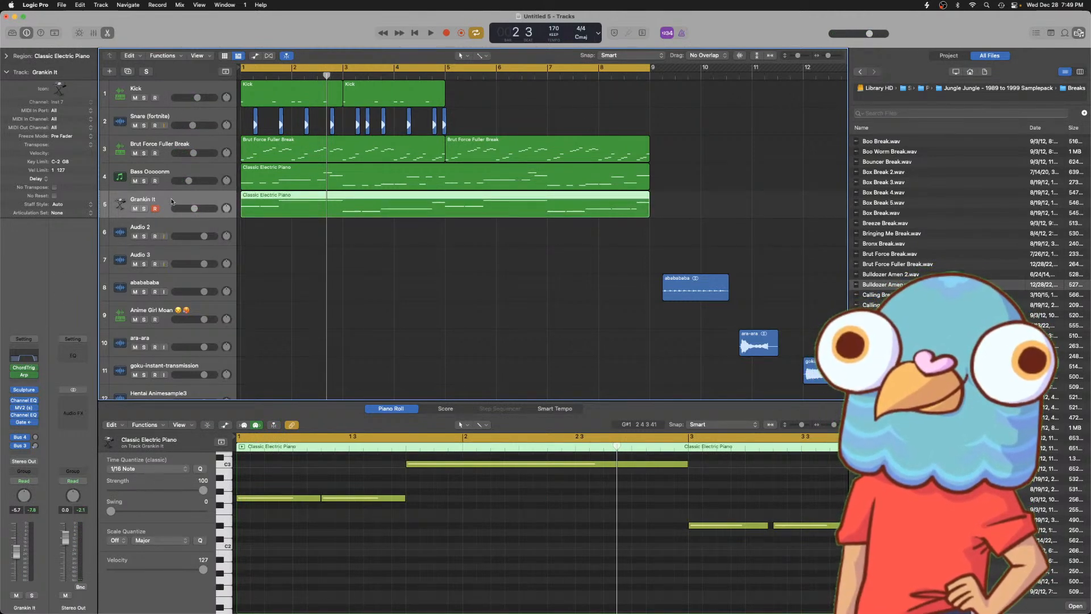
key("alt+super+s")
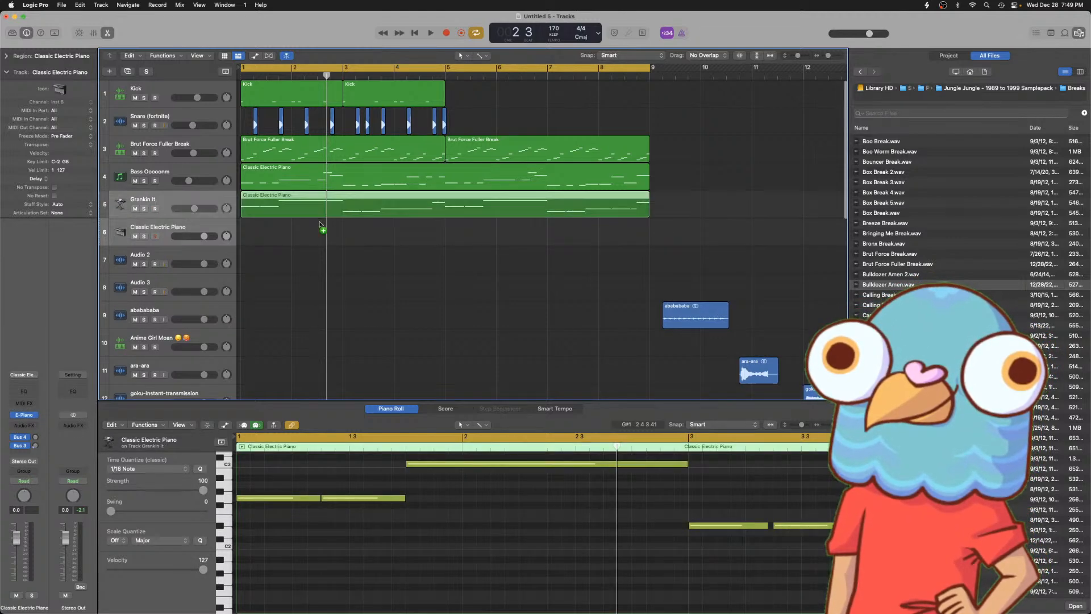
left_click_drag(321, 214, 321, 242)
key("space")
left_click(134, 209)
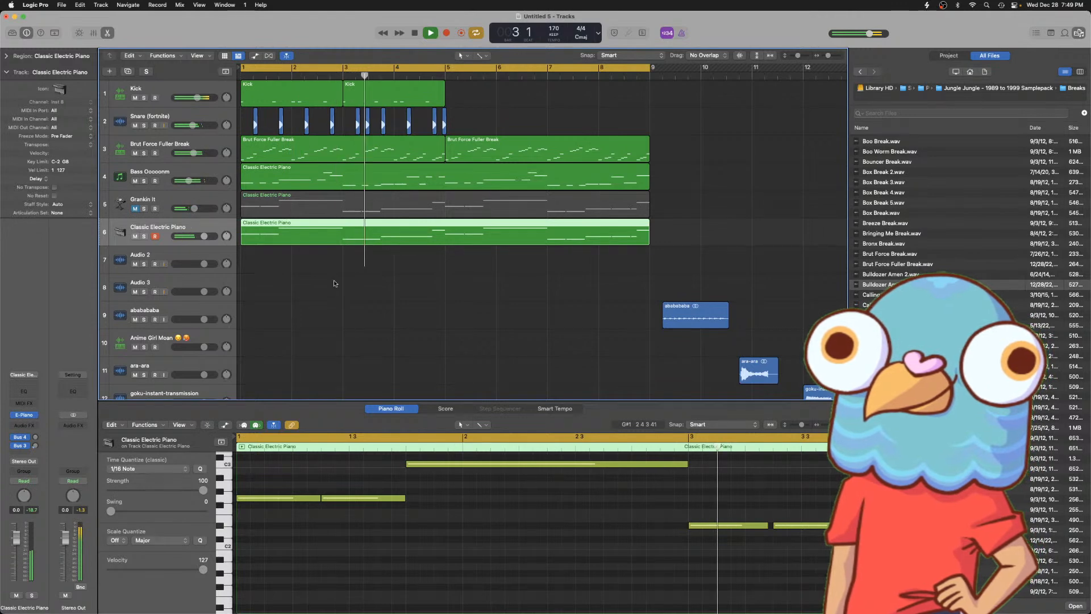
- Copy the Chord Trigger effect from the Grankin It channel to the Classic Electric Piano channel and lower the piano to -5.9 dB
key("x")
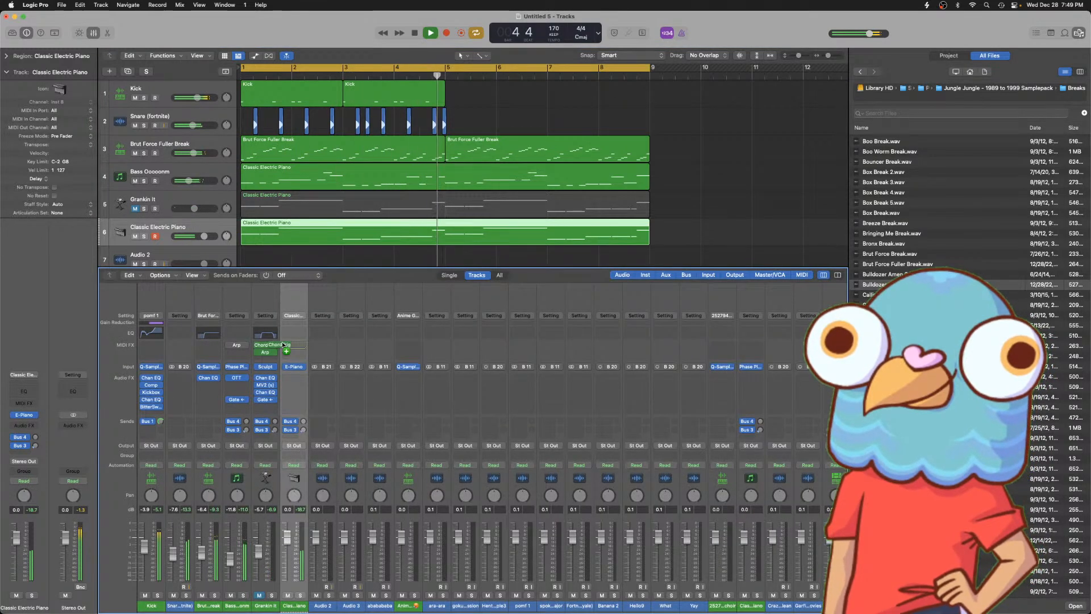
left_click_drag(283, 341, 294, 346)
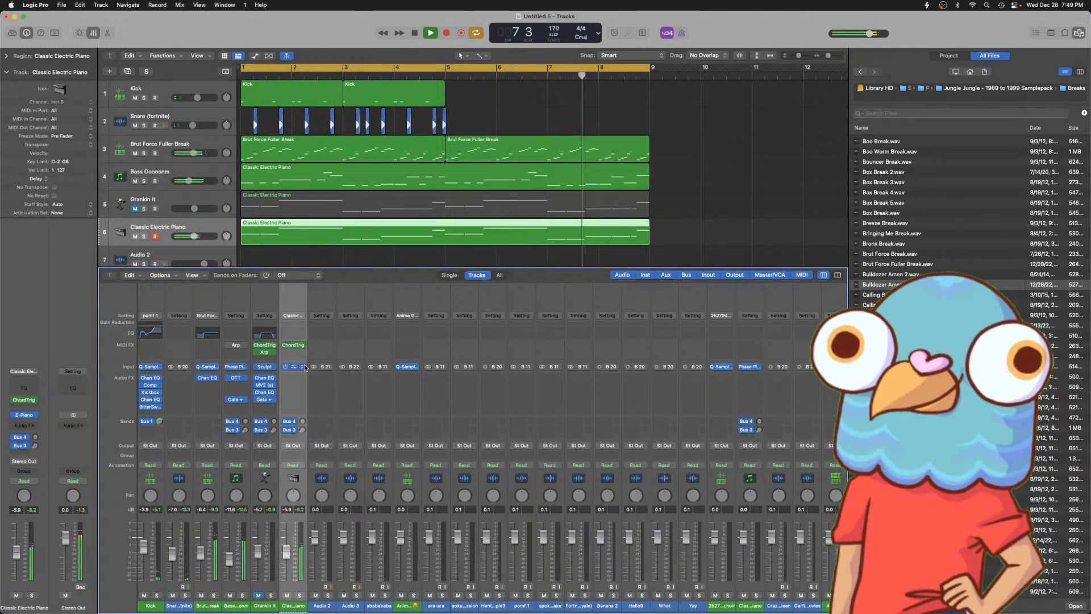
- Repeat the kick and snare regions so both parts run through to bar 9
left_click_drag(481, 91, 456, 99)
key("space")
- In the first break region, move bar 1's second note down to slice 2 and delete the slice 4 note after it
left_click(275, 154)
key("e")
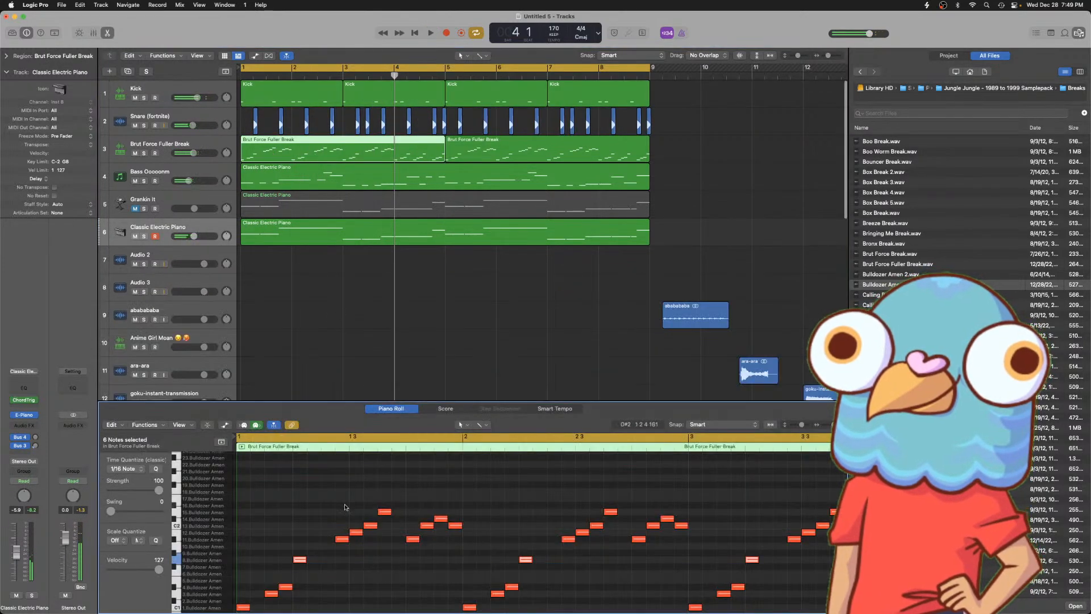
scroll(312, 553, "down", 3)
left_click_drag(248, 576, 269, 561)
left_click(298, 556, "super")
scroll(297, 555, "up", 1)
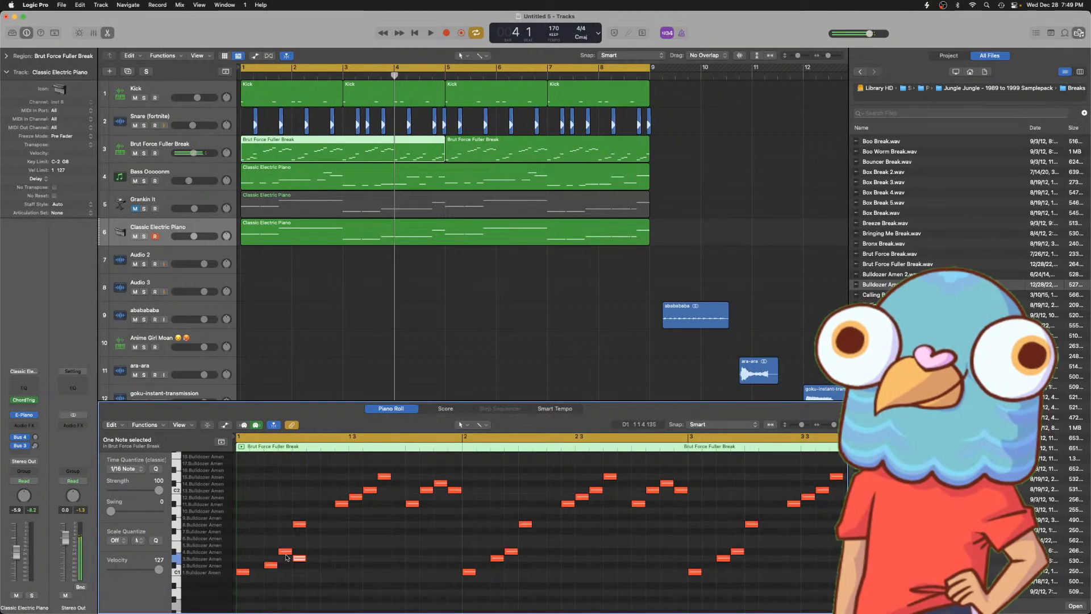
left_click(285, 552)
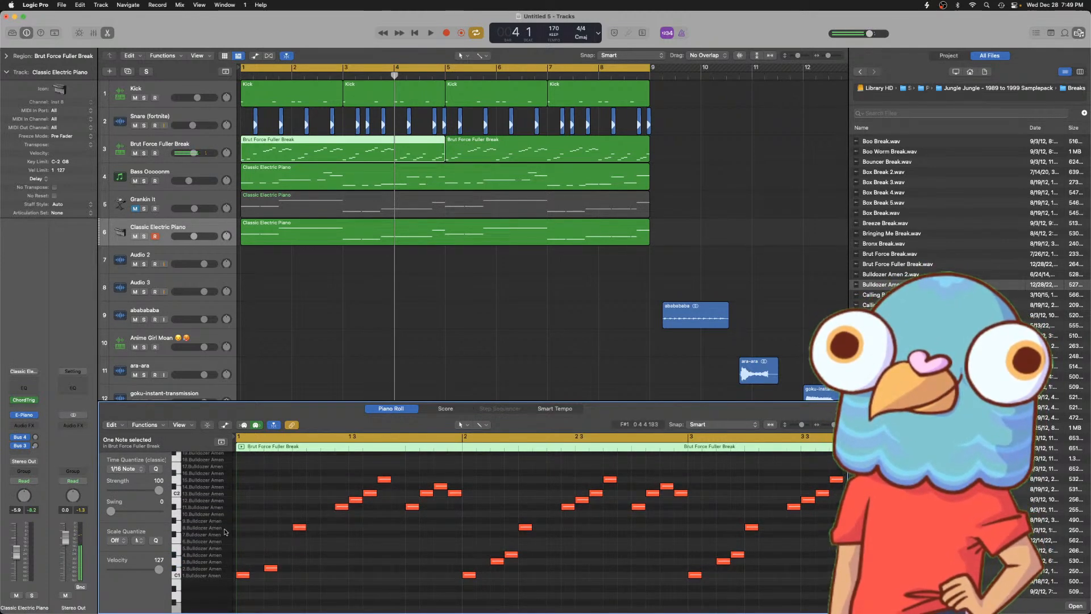
- Move the first break region's slice 8 notes down to slice 3 (D1) and audition the change
left_click_drag(301, 532, 300, 566)
key("space")
key("space")
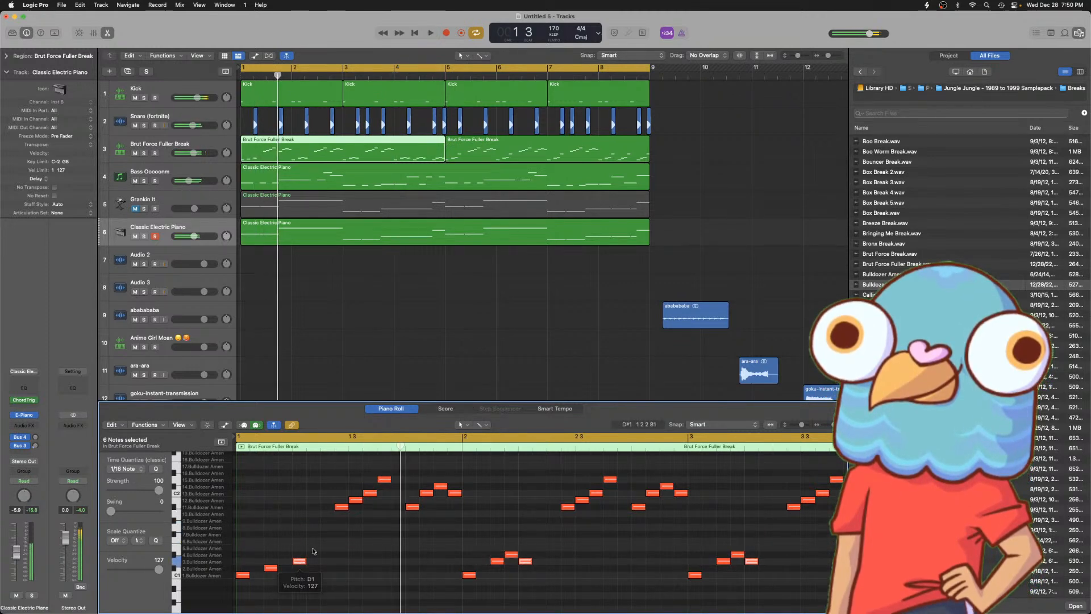
- Add a slice 6 (F1) note at 1 2 3 in the first break region and audition it
left_click(327, 541, "super")
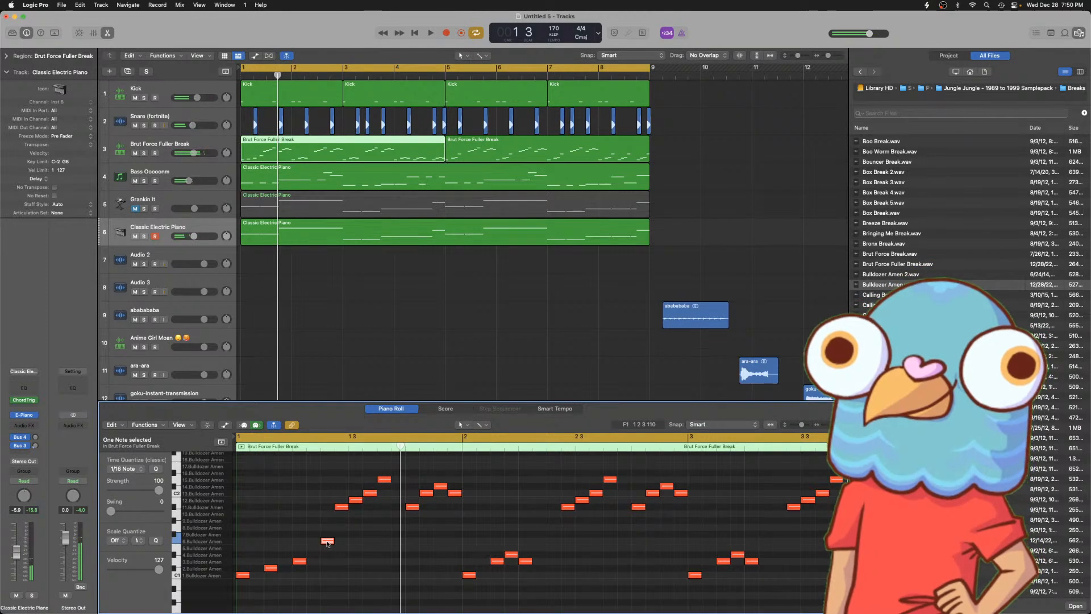
key("space")
key("space")
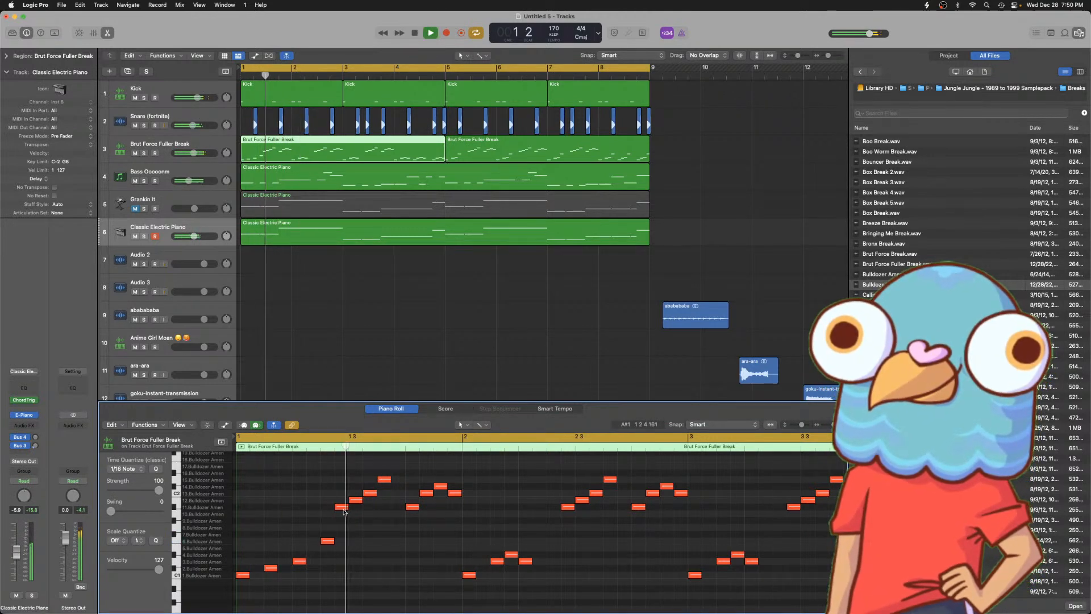
- Move bar 1's rising slice 11, 12 and 13 notes down to slices 8, 9 and 10, and audition the break
left_click_drag(342, 507, 370, 515)
left_click(387, 481)
key("space")
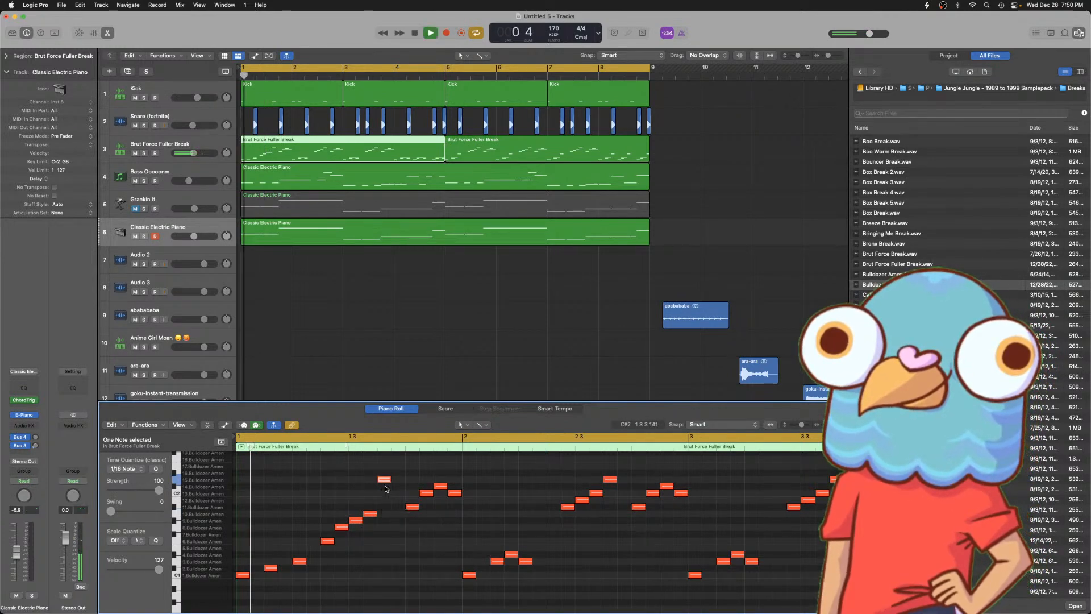
key("space")
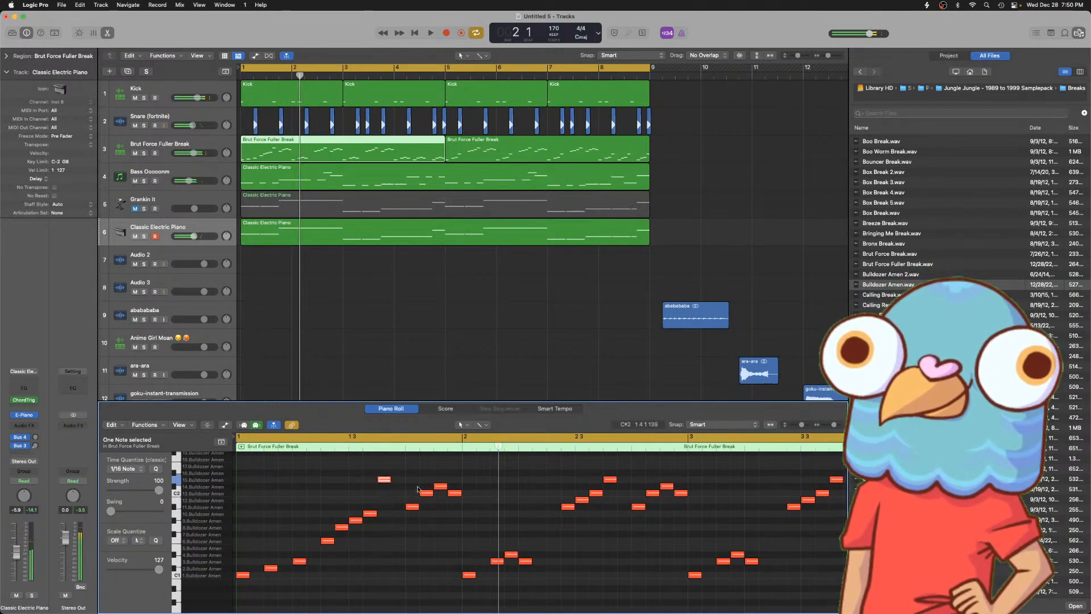
- Delete all notes after bar 1 in the first break region
key("super+Left")
key("super+Left")
key("super+Left")
left_click_drag(600, 467, 319, 591)
key("Delete")
key("space")
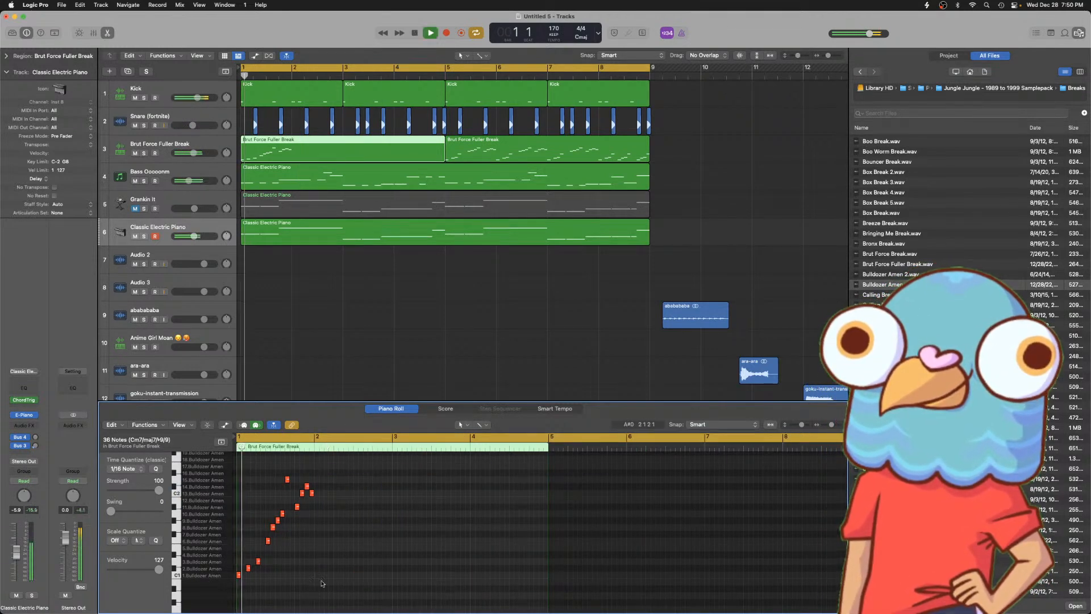
- Audition the remaining one-bar break pattern several times against the other tracks
key("super+Right")
key("super+Right")
key("space")
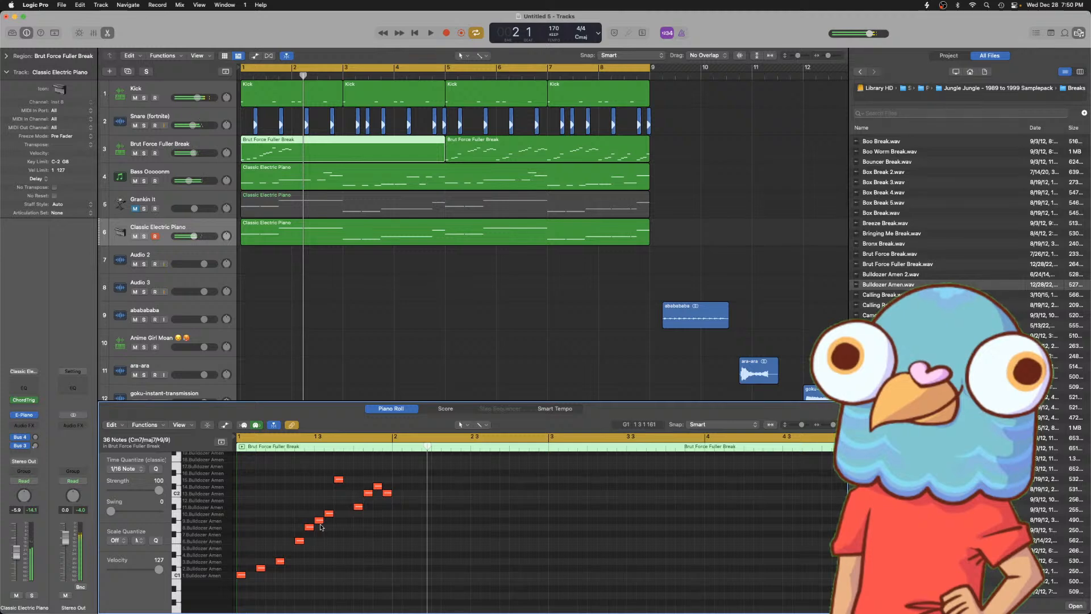
key("super+Right")
key("space")
key("space")
scroll(350, 529, "down", 4)
scroll(349, 529, "up", 2)
key("space")
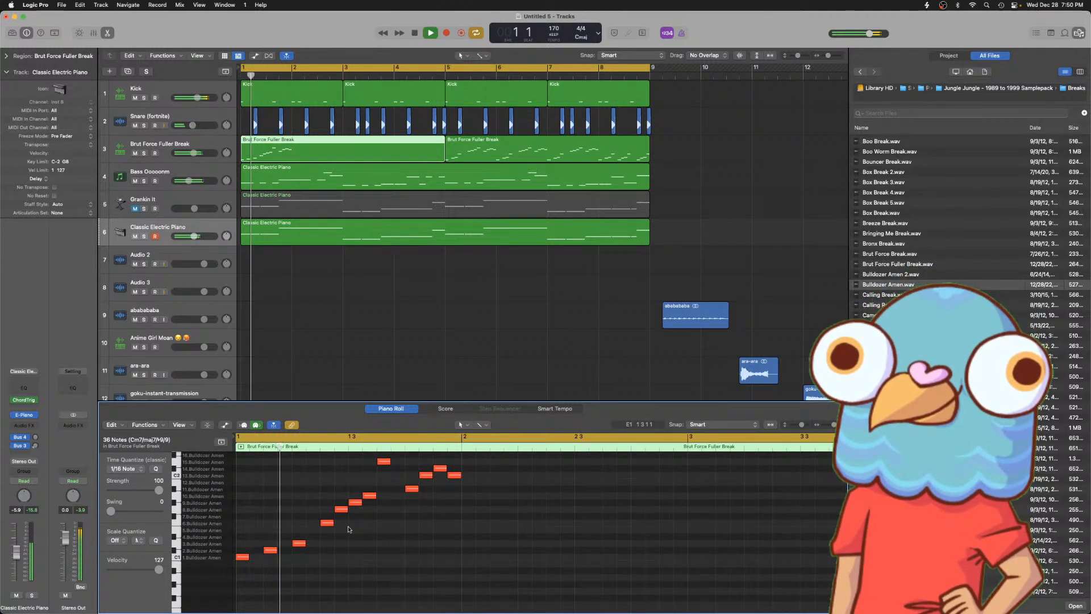
key("space")
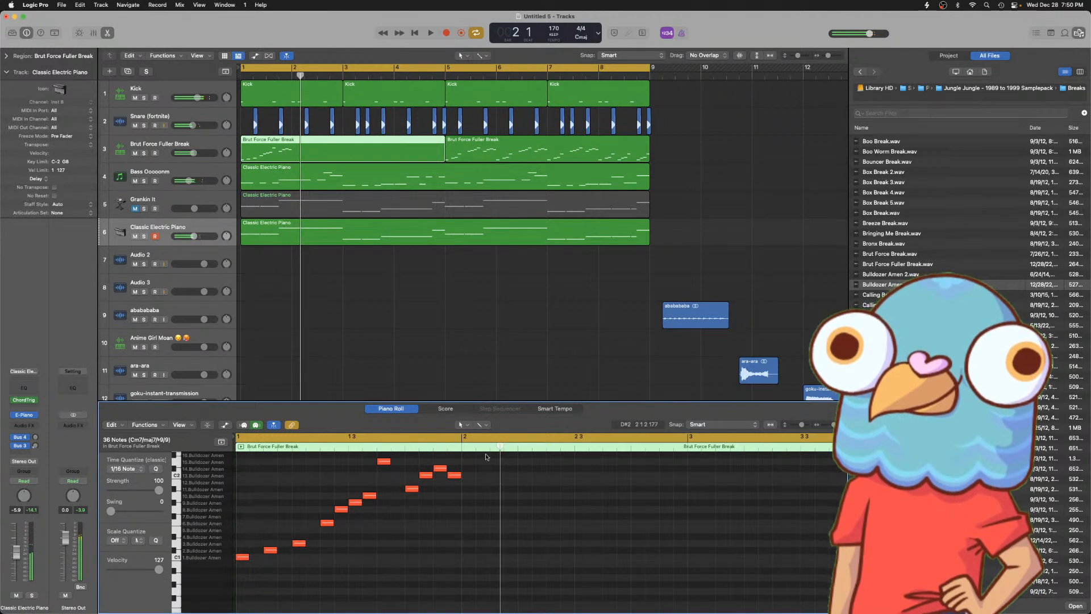
- Repeat bar 1's break notes through bars 2 to 4 and play the result
scroll(486, 455, "up", 1)
left_click_drag(489, 467, 210, 589)
key("super+r")
key("super+r")
scroll(484, 572, "right", 2)
key("space")
scroll(495, 567, "right", 5)
scroll(492, 565, "right", 2)
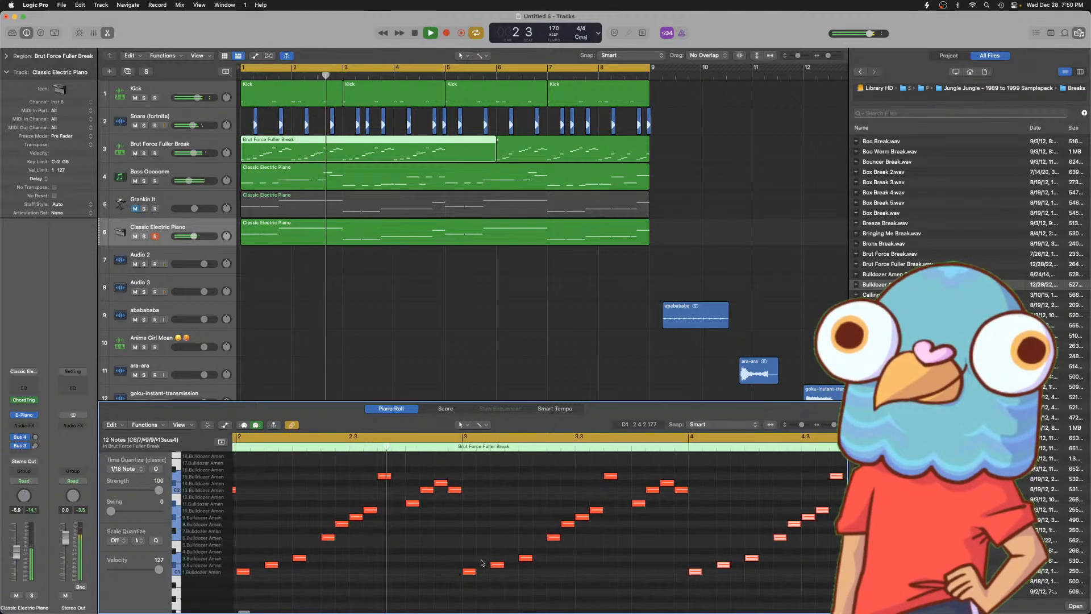
scroll(487, 562, "right", 2)
key("space")
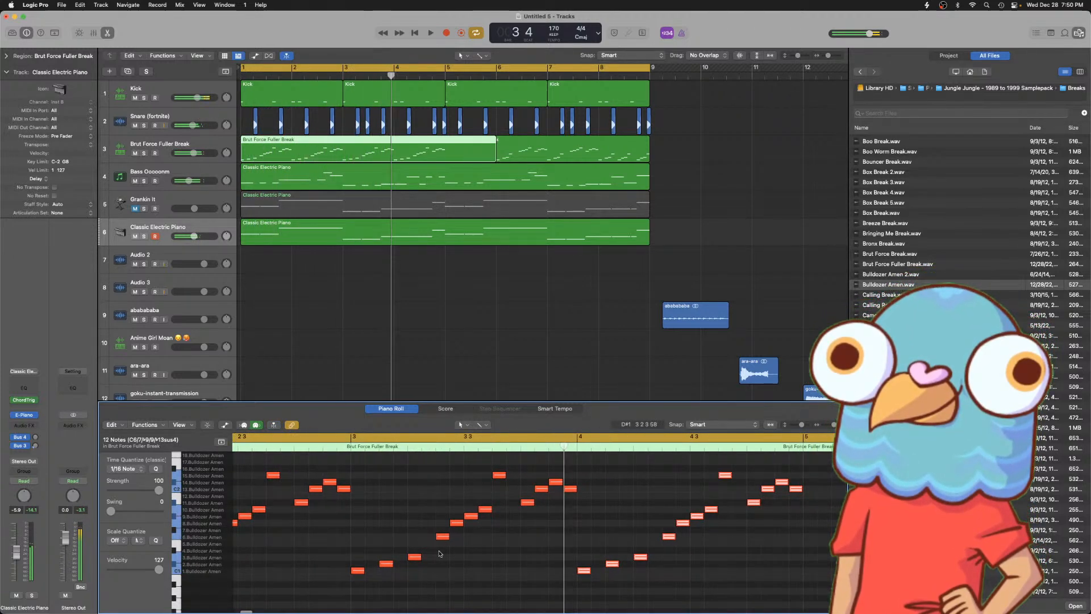
- Replace the rest of break bar 3 after its first three notes with a copy of the slice 1, 2, 3 pattern and audition it
left_click_drag(430, 563, 583, 455)
left_click_drag(431, 539, 441, 573)
key("space")
key("space")
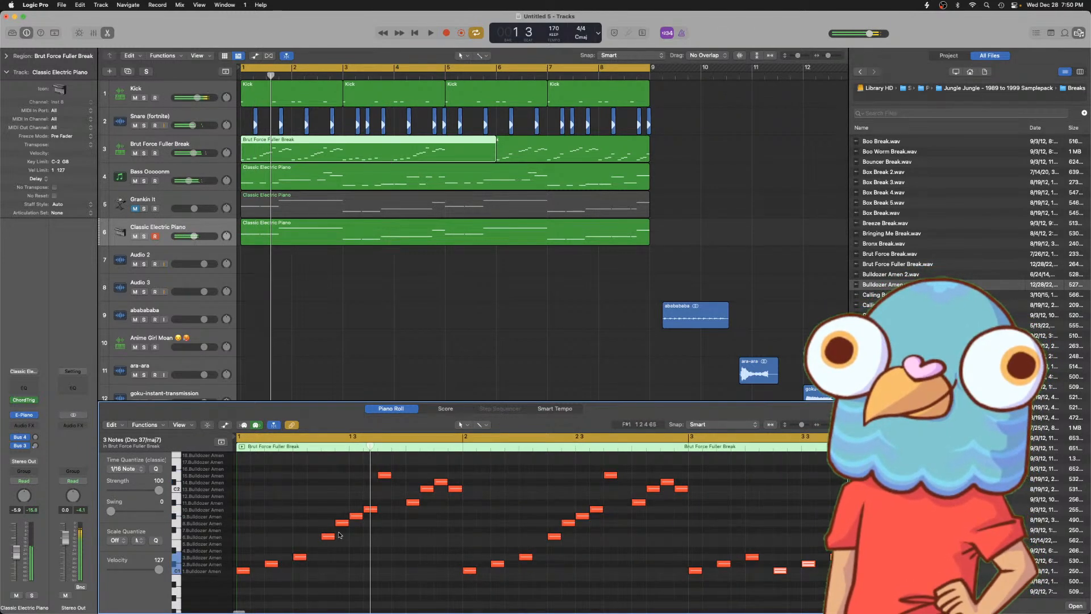
- In break bar 1, shift the slice 6, 8, 9 and 10 notes to beat 4, replacing the four notes there
left_click_drag(326, 556, 452, 476)
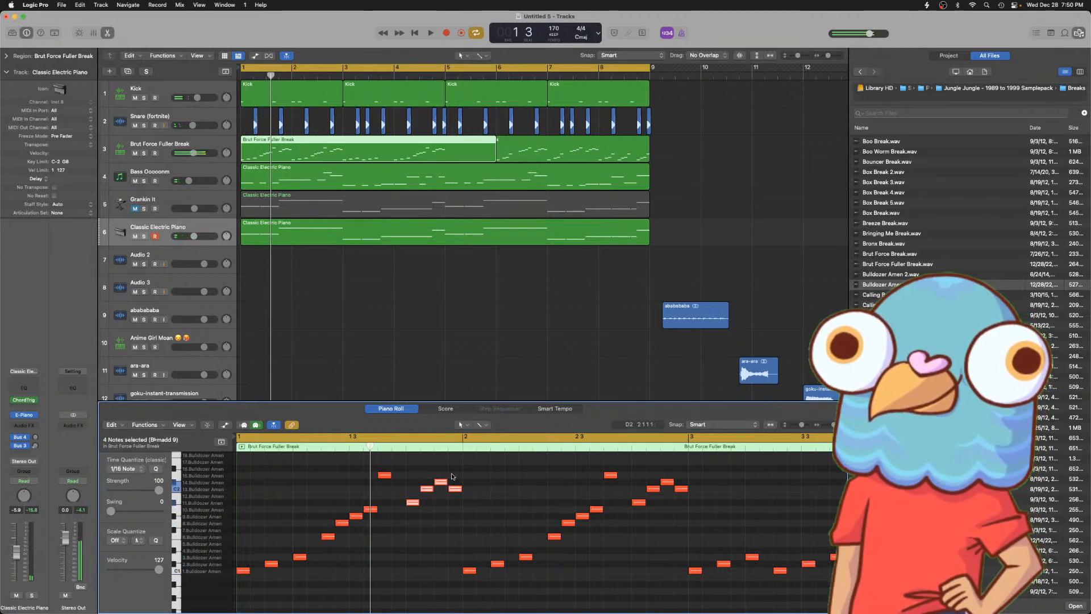
left_click_drag(351, 527, 414, 537)
left_click(389, 506)
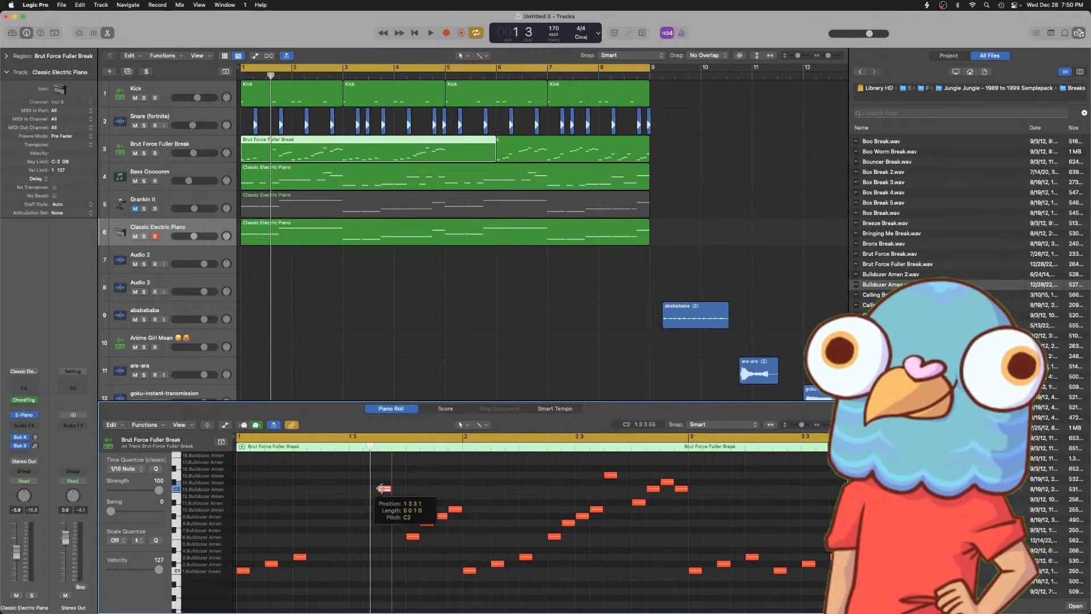
left_click(383, 489)
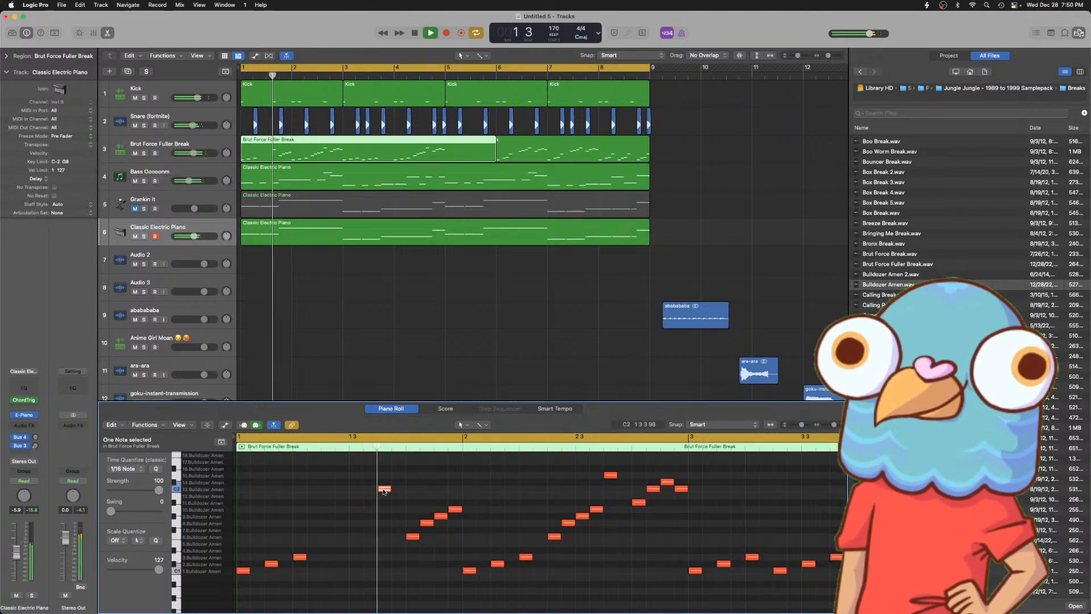
- Copy bar 1's slice 1, 2, 3 notes to start at 1 2 3, remove the slice 13 note, and audition the bar
left_click_drag(325, 547, 335, 575)
left_click_drag(391, 540, 312, 578)
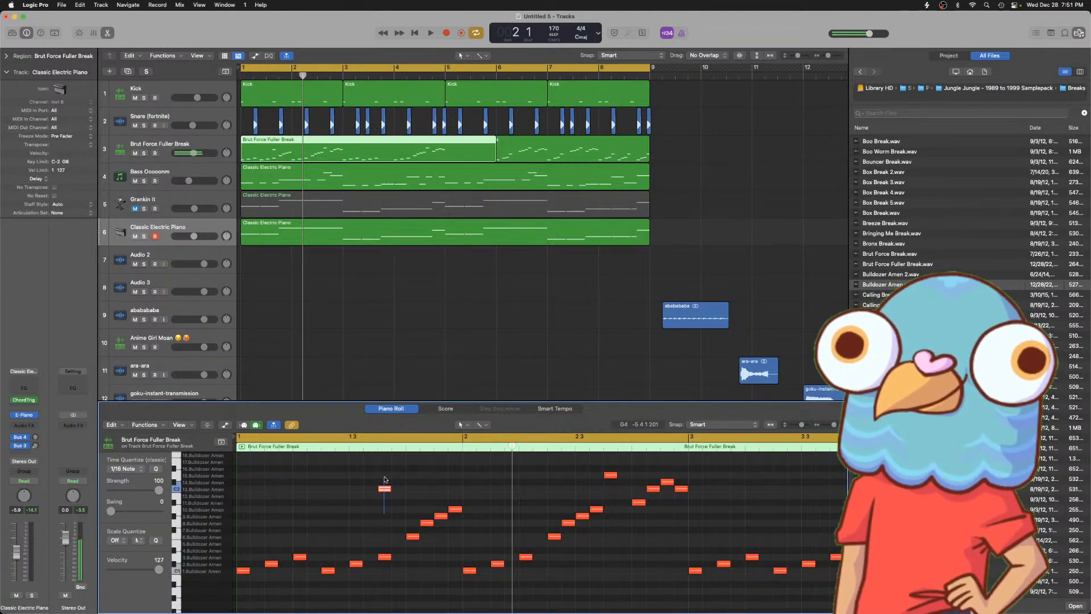
key("space")
key("space")
key("space")
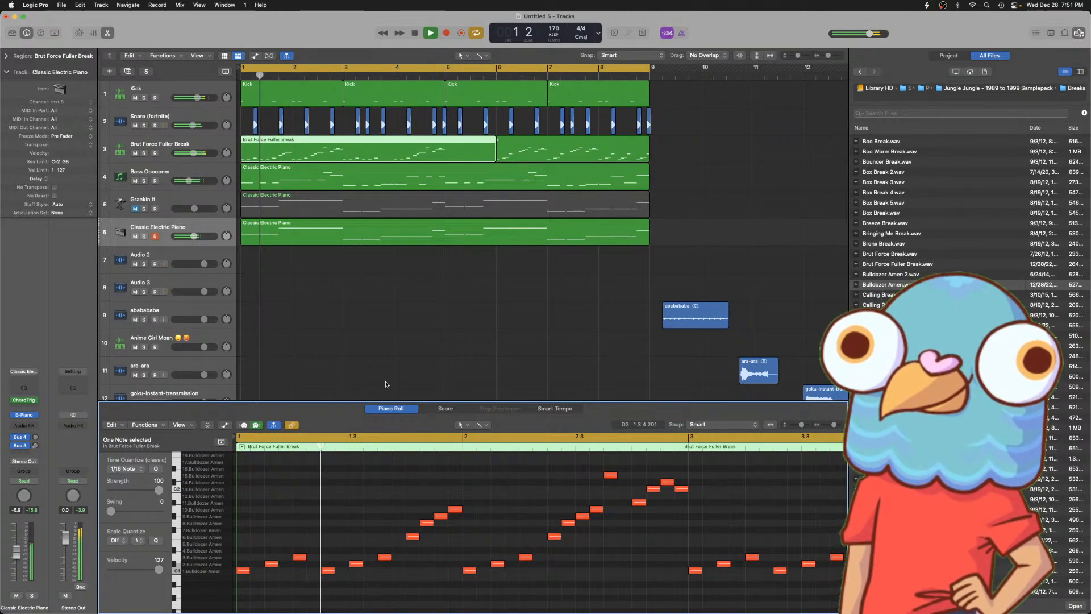
- Delete the break notes in bars 3 and 4 and repeat bars 1 and 2 in their place
key("super+Left")
key("super+Left")
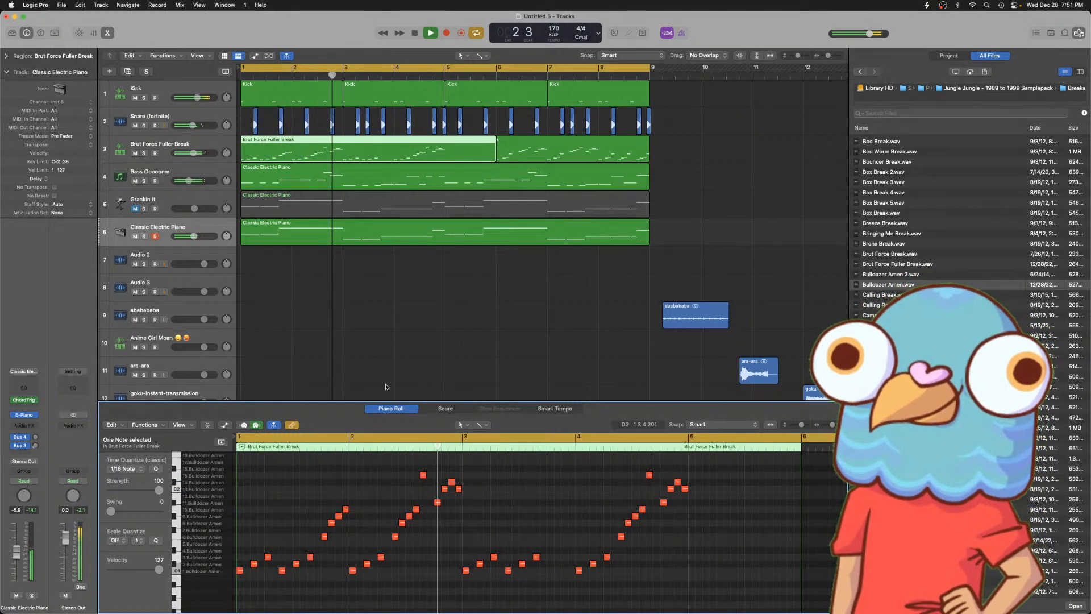
key("space")
left_click_drag(460, 590, 697, 467)
key("Delete")
left_click_drag(571, 467, 235, 568)
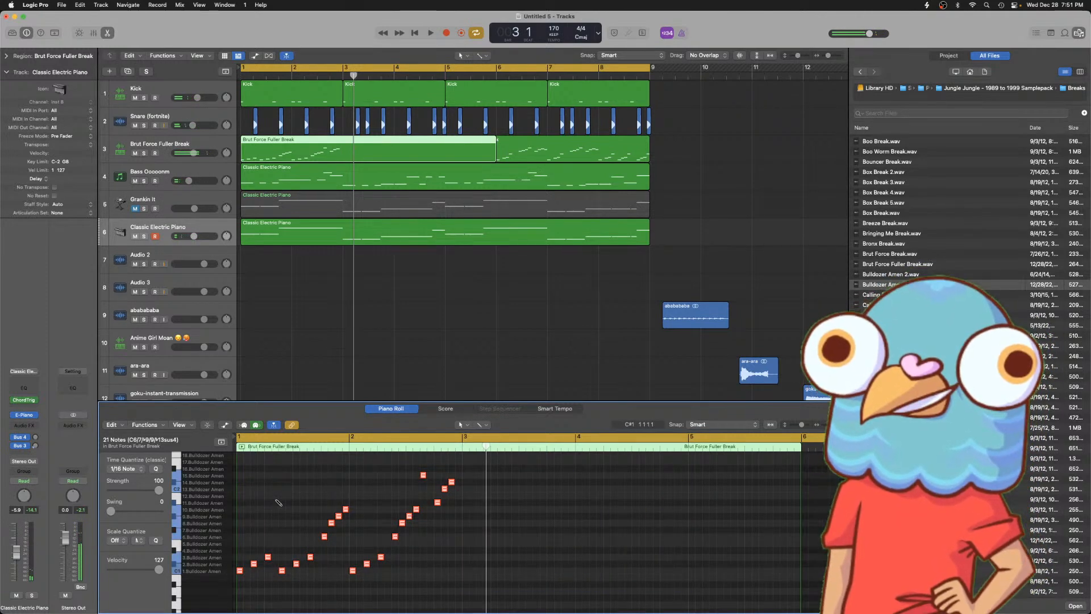
key("super+r")
key("space")
- In the first kick region, move the second kick note one beat earlier and audition it with the break
left_click(264, 94)
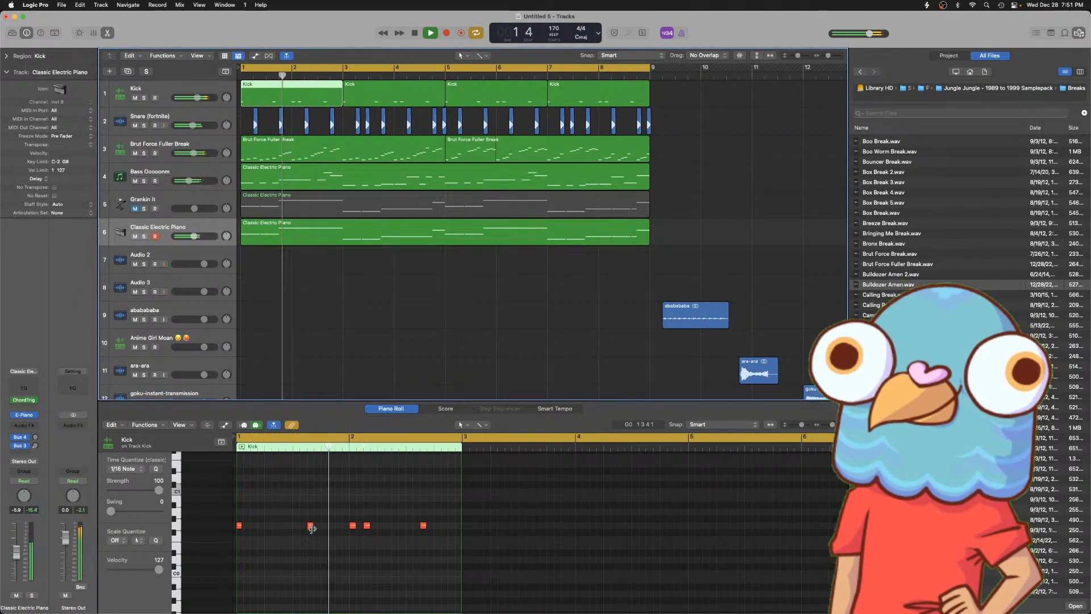
left_click_drag(311, 528, 282, 528)
key("space")
key("space")
key("space")
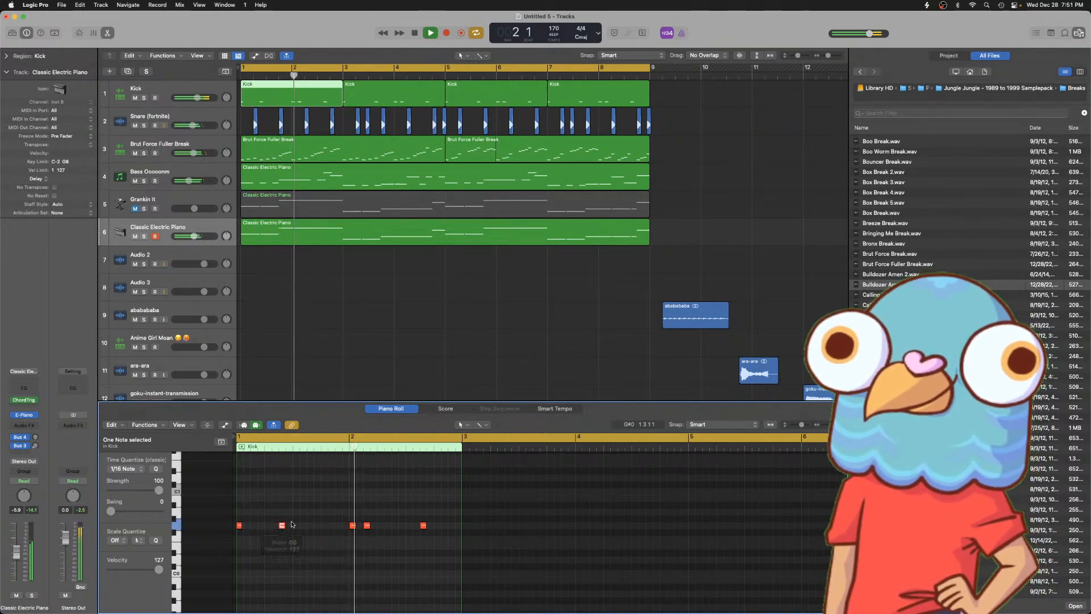
key("space")
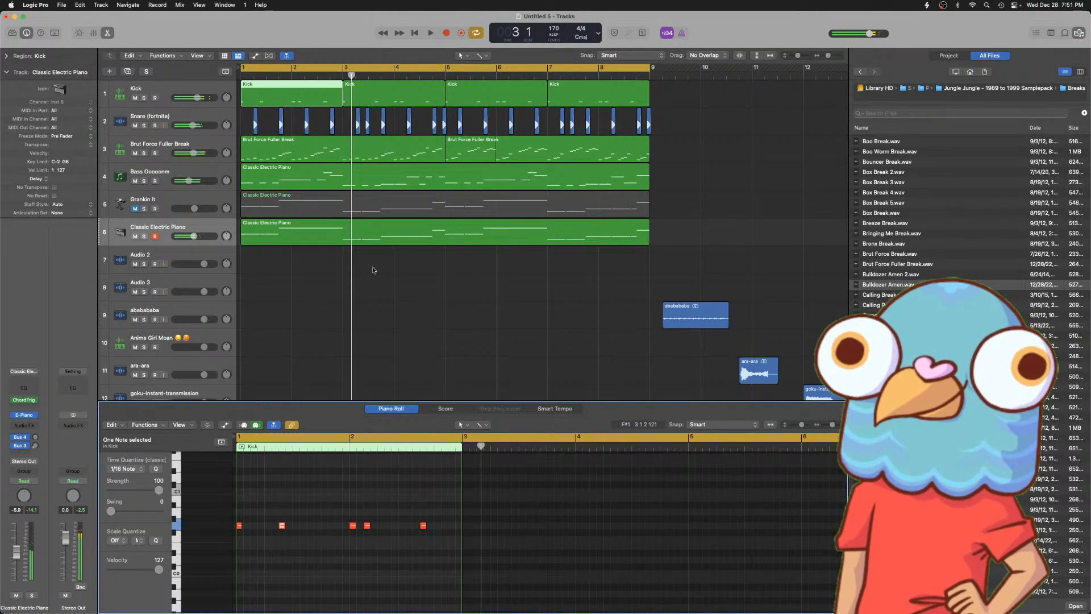
- Step through the four kick regions and back while playing the arrangement from the start
left_click(304, 87)
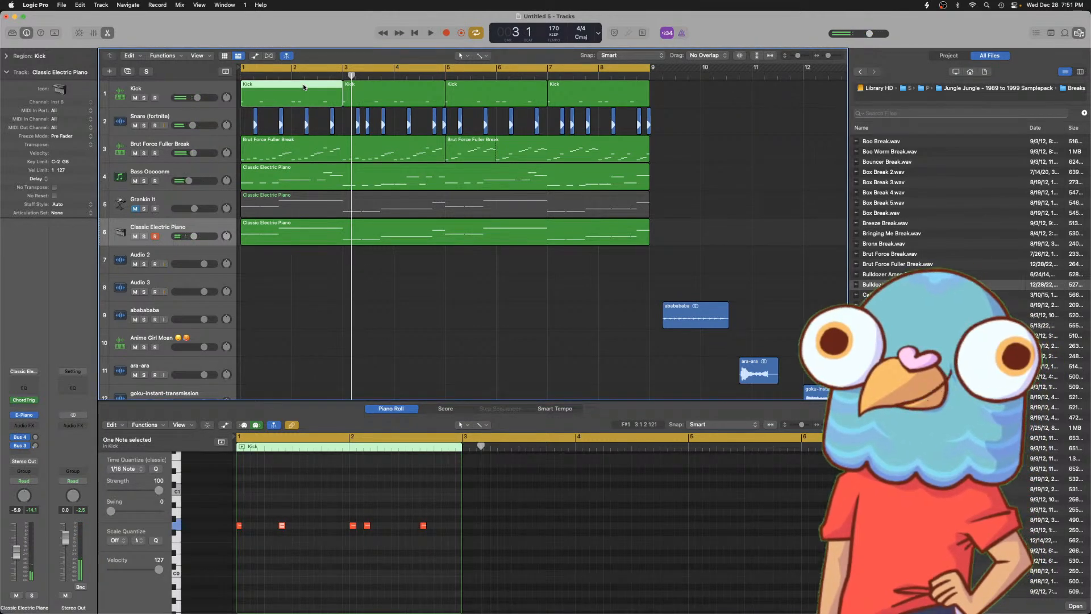
key("Right")
key("Right")
key("Right")
key("space")
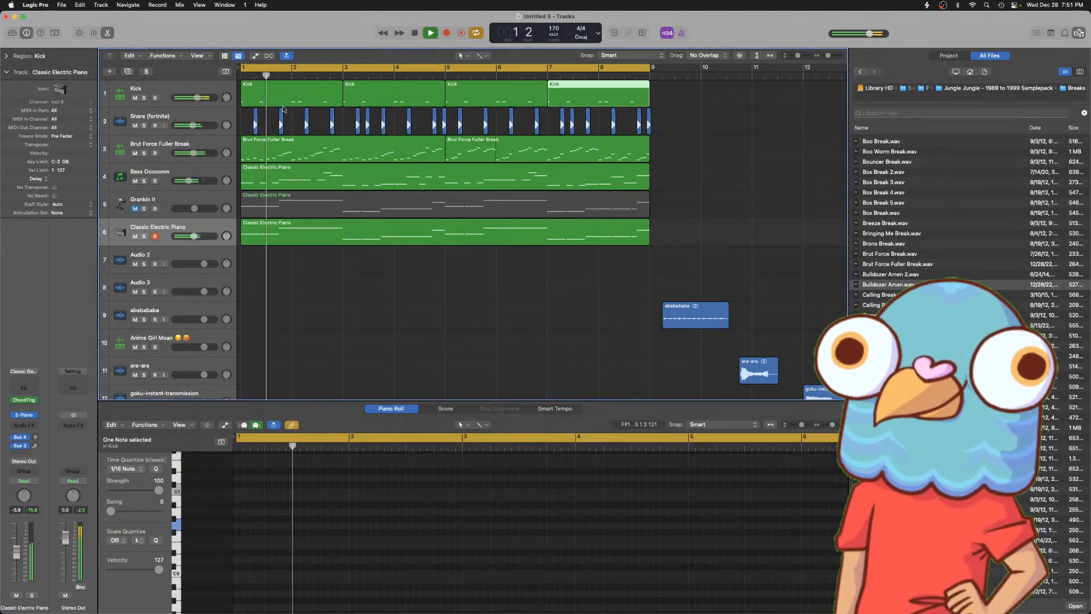
key("Left")
key("Left")
key("Left")
key("space")
key("space")
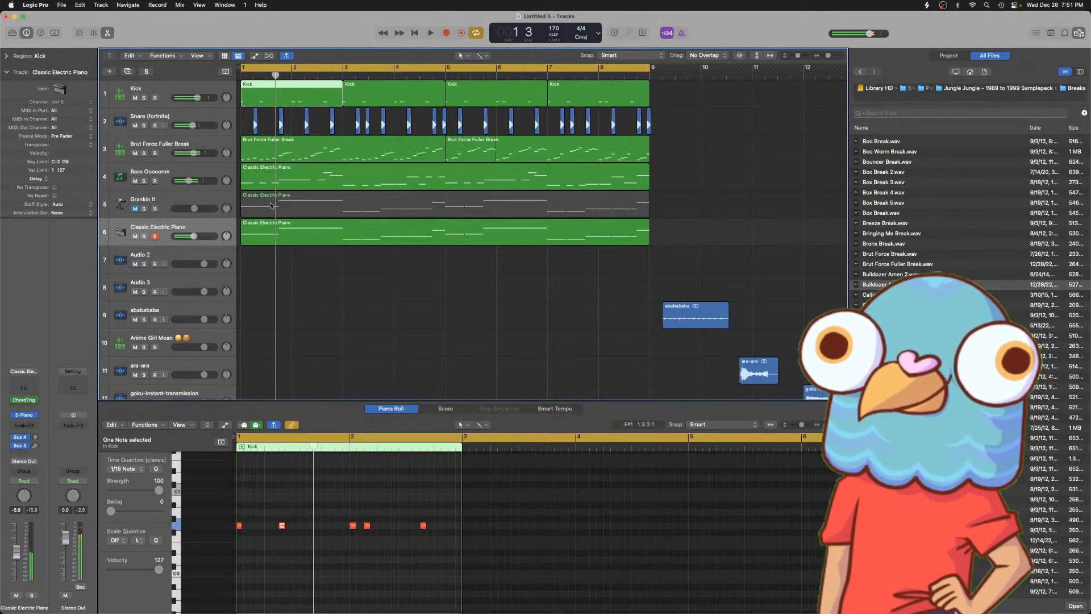
- Move bar 1's second snare hit an eighth note earlier and audition the first two bars
left_click_drag(279, 132, 273, 131)
key("space")
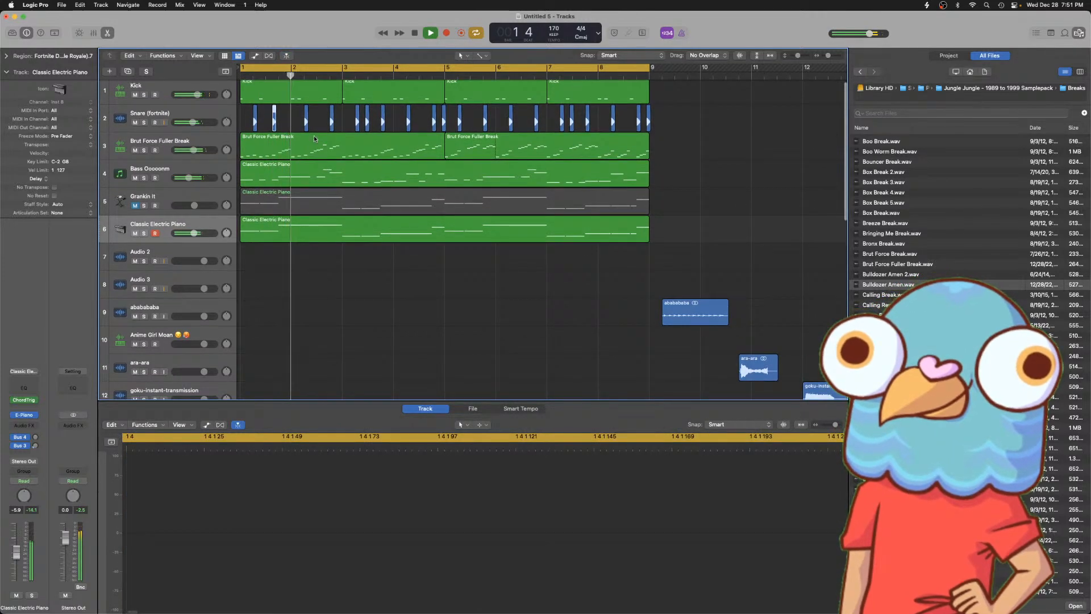
key("space")
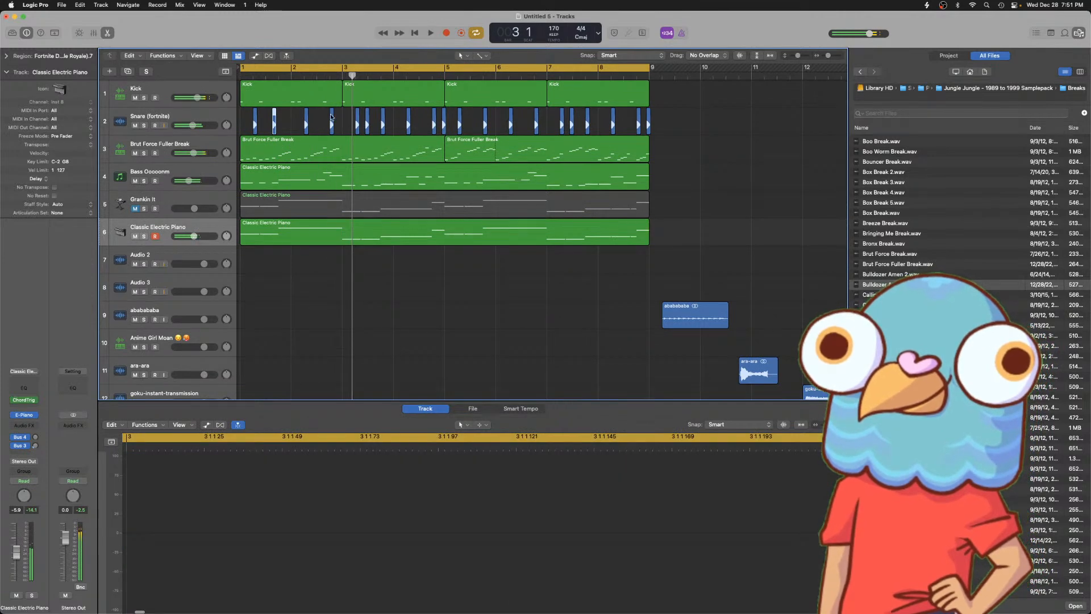
- Turn off cycle mode, play the arrangement from bar 2, and check the last snare hit of bar 2
key("c")
left_click(294, 76)
key("space")
key("super+Right")
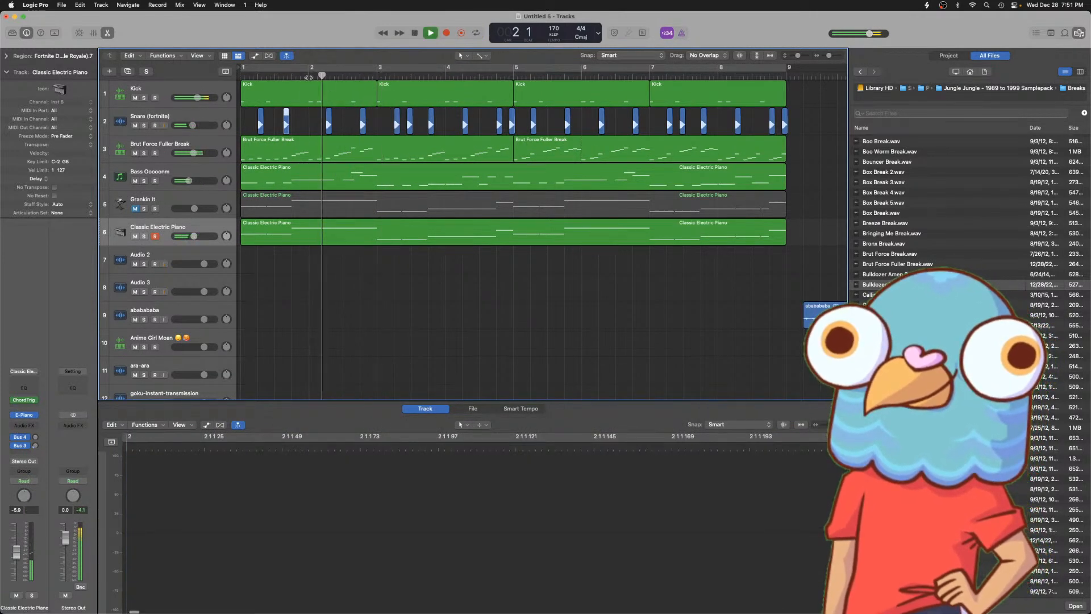
key("space")
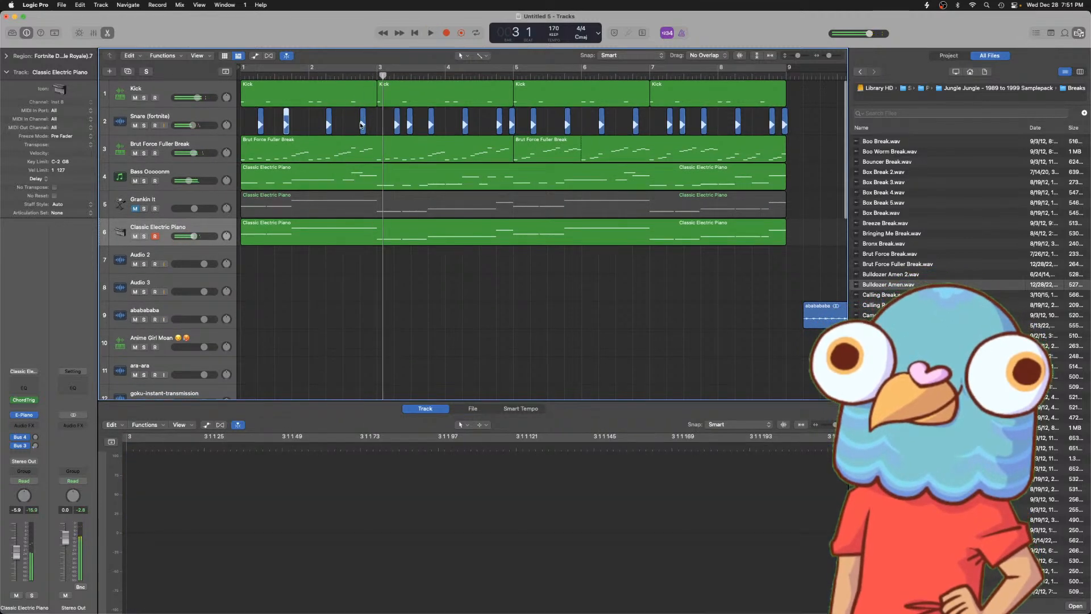
left_click(360, 124)
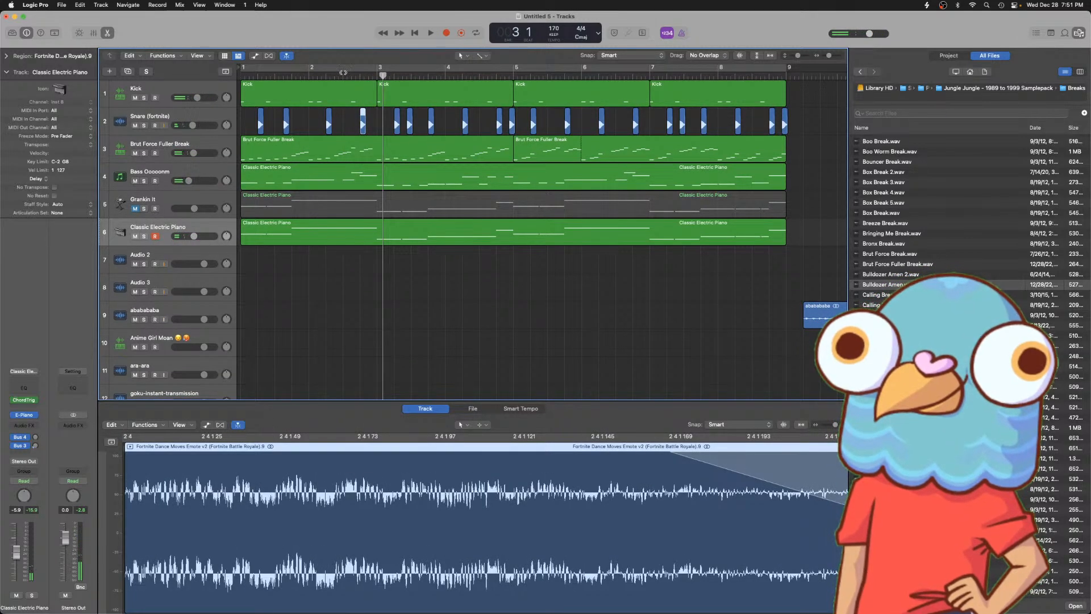
key("space")
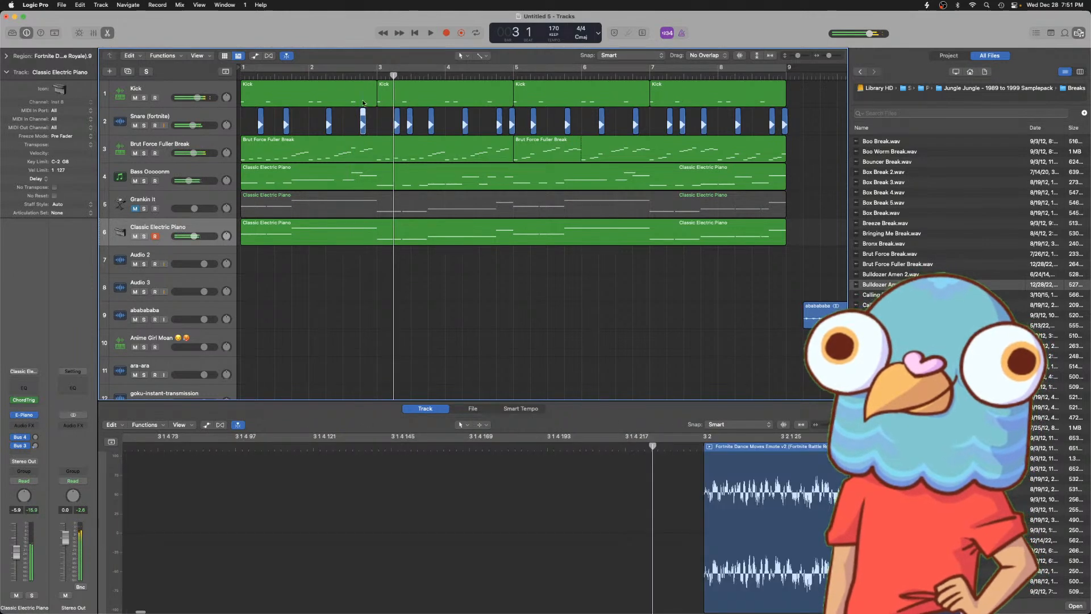
- Delete the snares from bar 3 on and fill the space up to bar 9 with copies of the two-bar snare pattern
left_click_drag(840, 116, 384, 115)
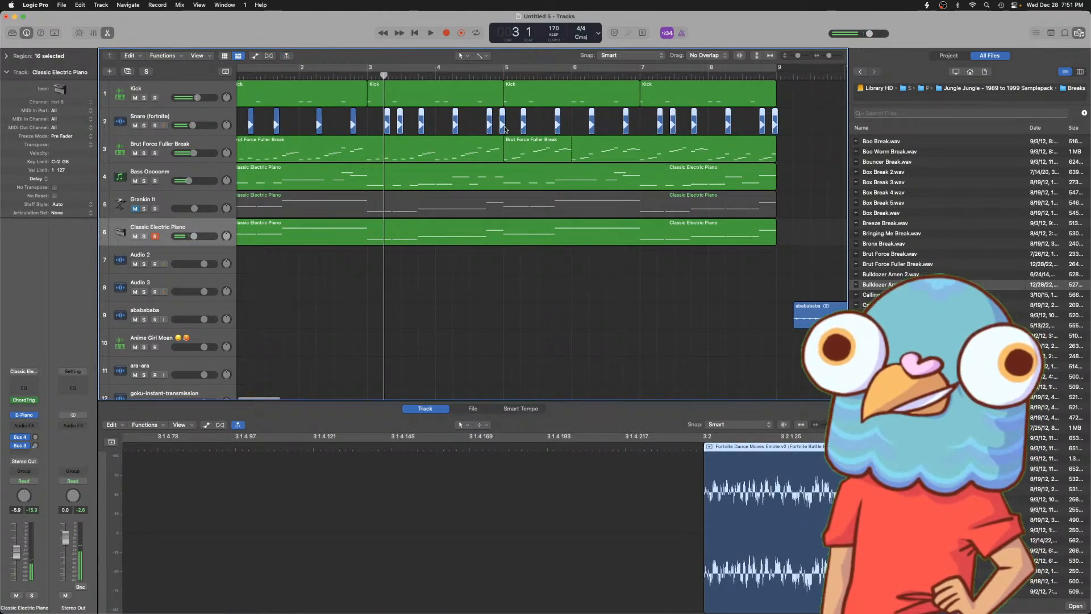
key("Delete")
scroll(484, 120, "left", 1)
left_click_drag(484, 120, 396, 121)
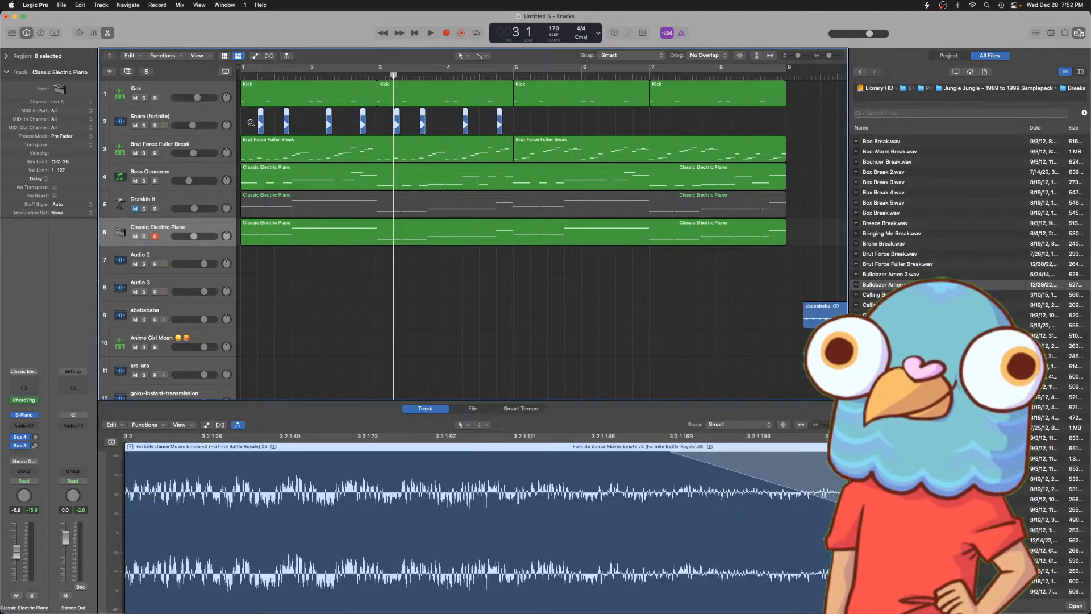
left_click_drag(259, 124, 530, 121)
- Play the full arrangement, select the bass track, and turn cycle mode back on over bars 1 to 8
left_click(468, 257)
key("space")
key("super+Left")
key("super+Left")
key("super+Left")
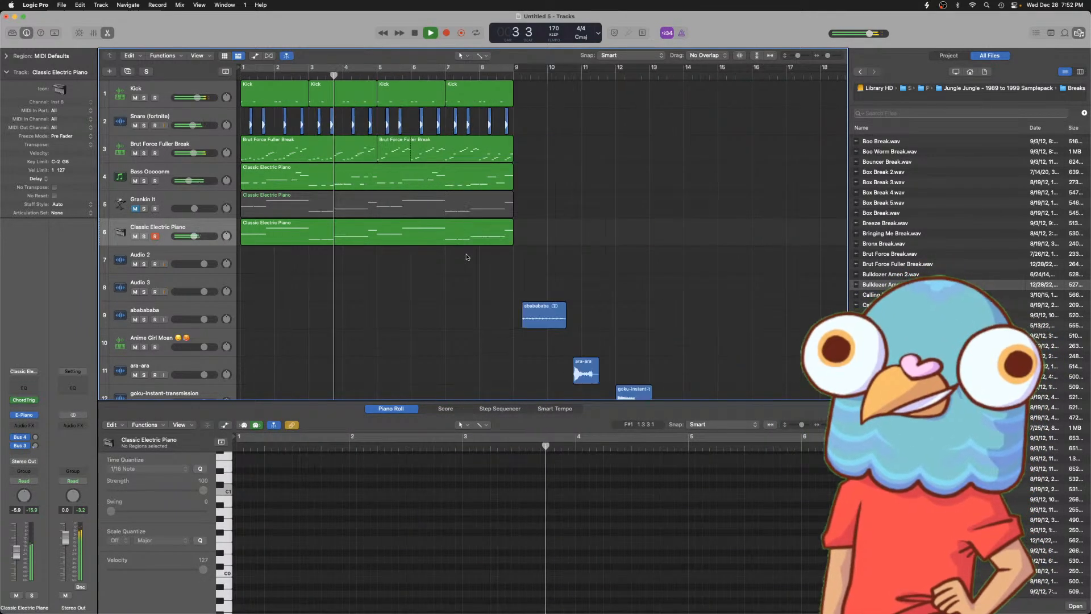
left_click(190, 180)
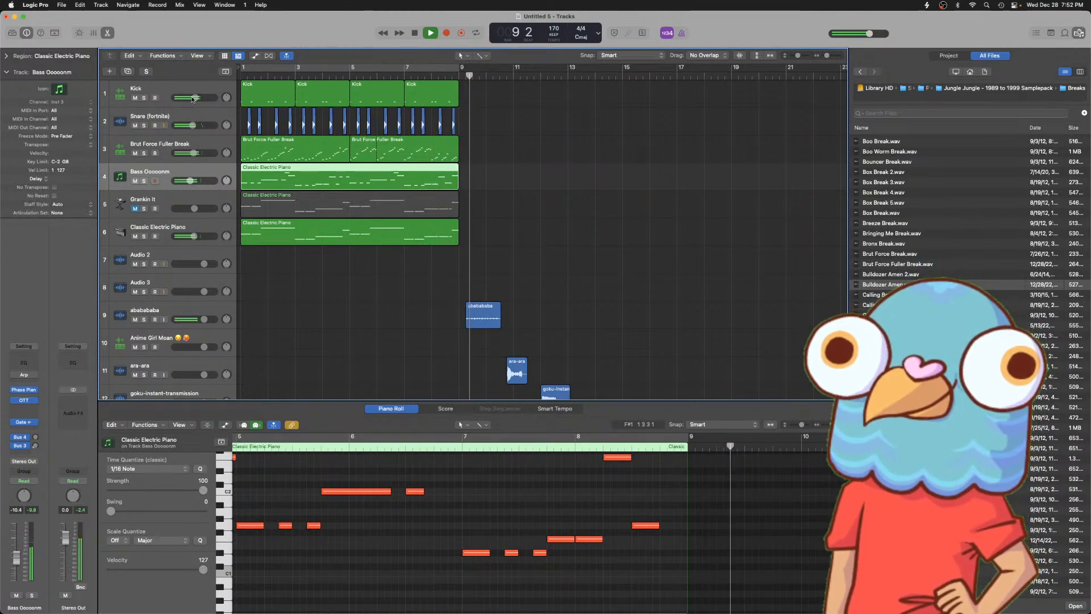
key("space")
key("c")
key("space")
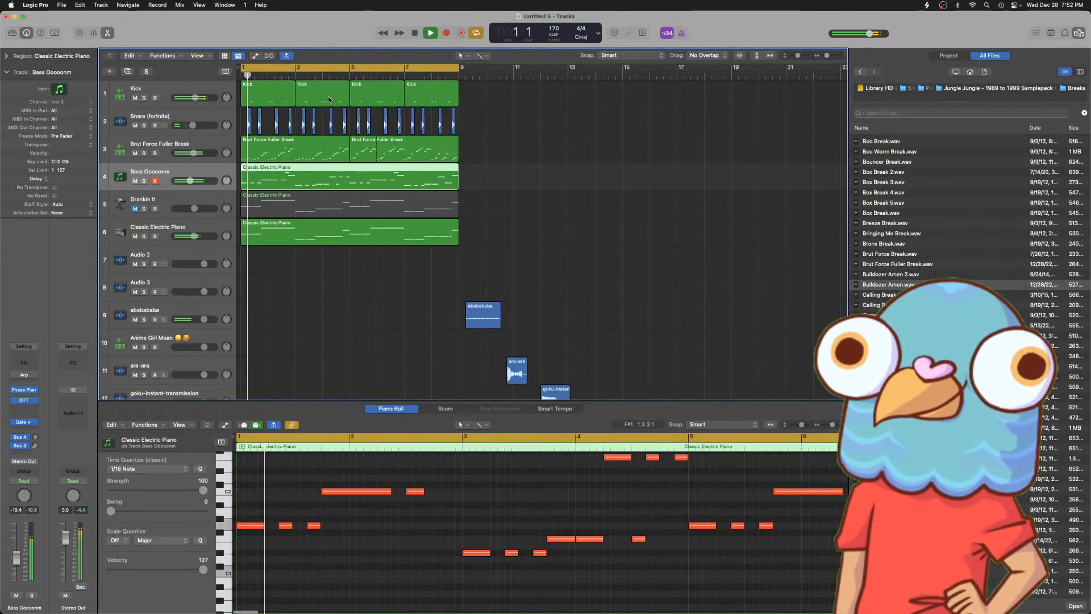
- Insert a stereo Phase Distortion effect after OTT on the bass track
key("super+Right")
key("super+Left")
key("super+Left")
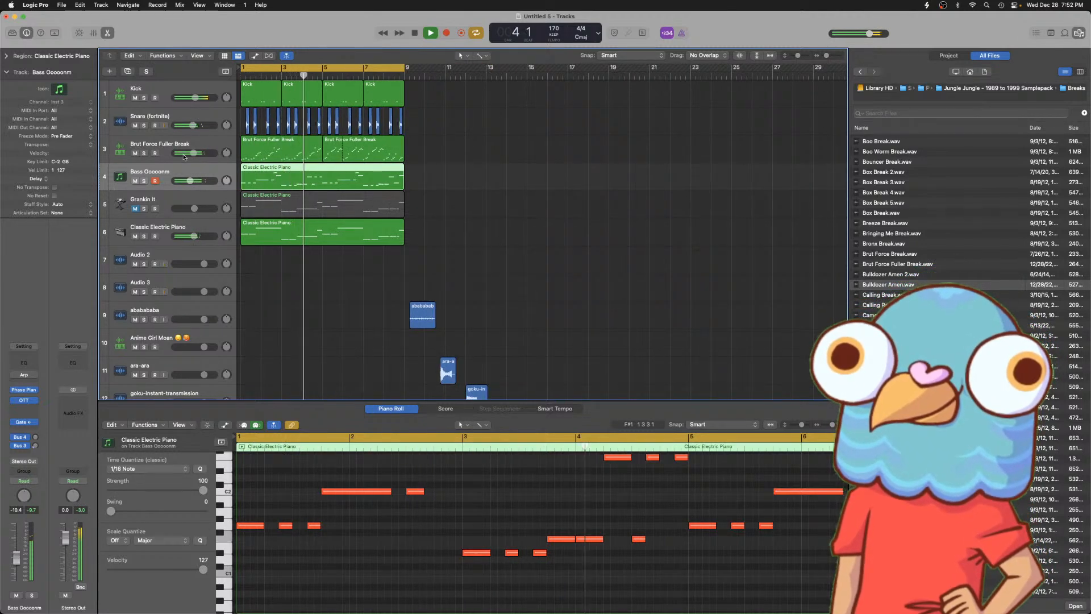
left_click(36, 410)
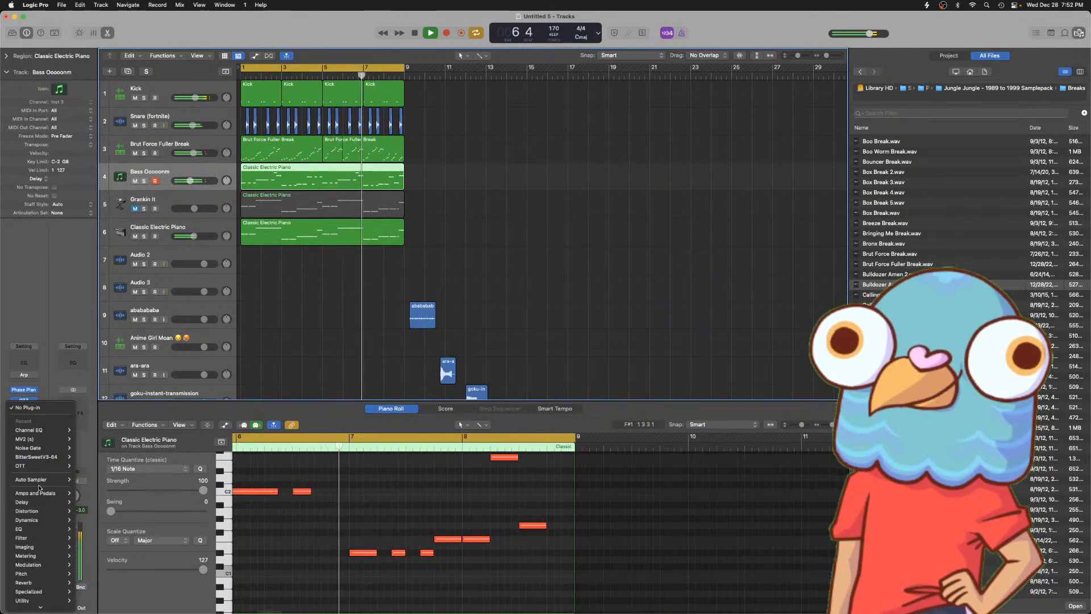
mouse_move(40, 513)
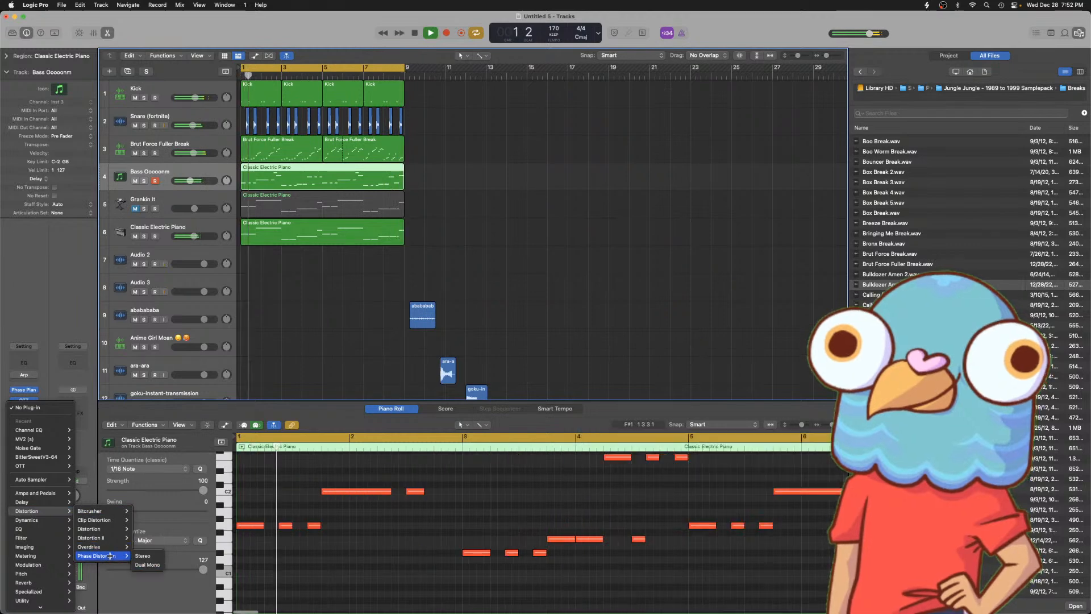
left_click(143, 556)
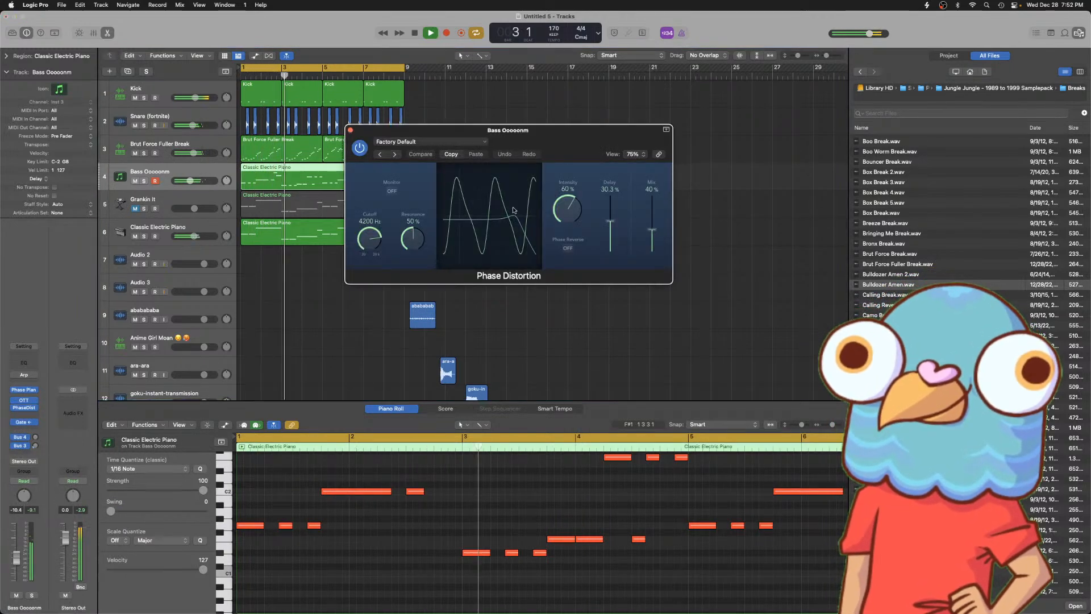
- Try the Phase Distortion presets on the bass, settle on Lead Sound, and reduce its mix to 76%
left_click_drag(375, 241, 370, 270)
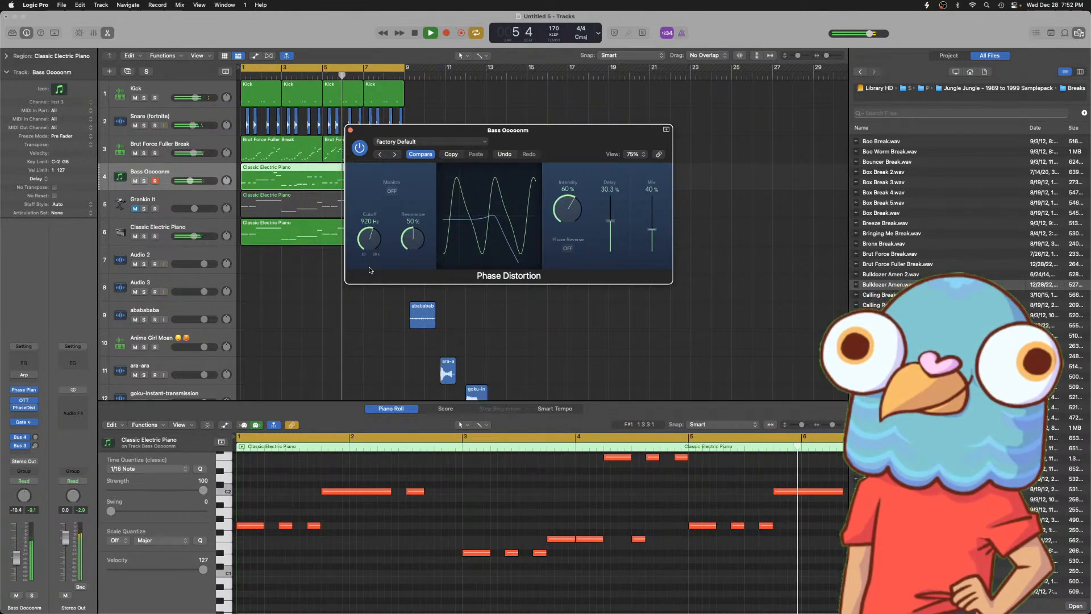
left_click(395, 155)
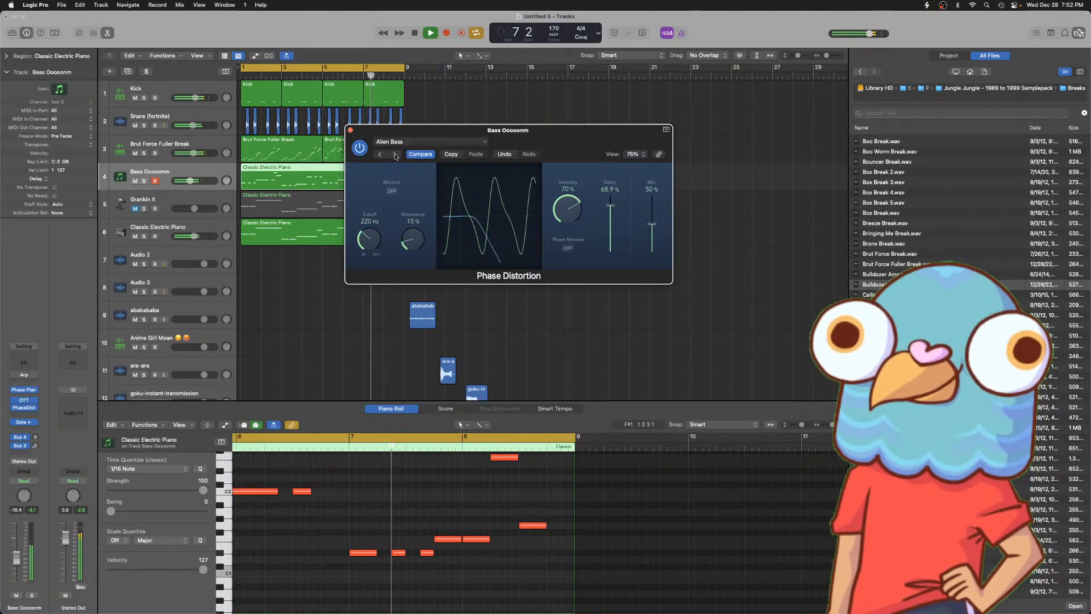
left_click(395, 154)
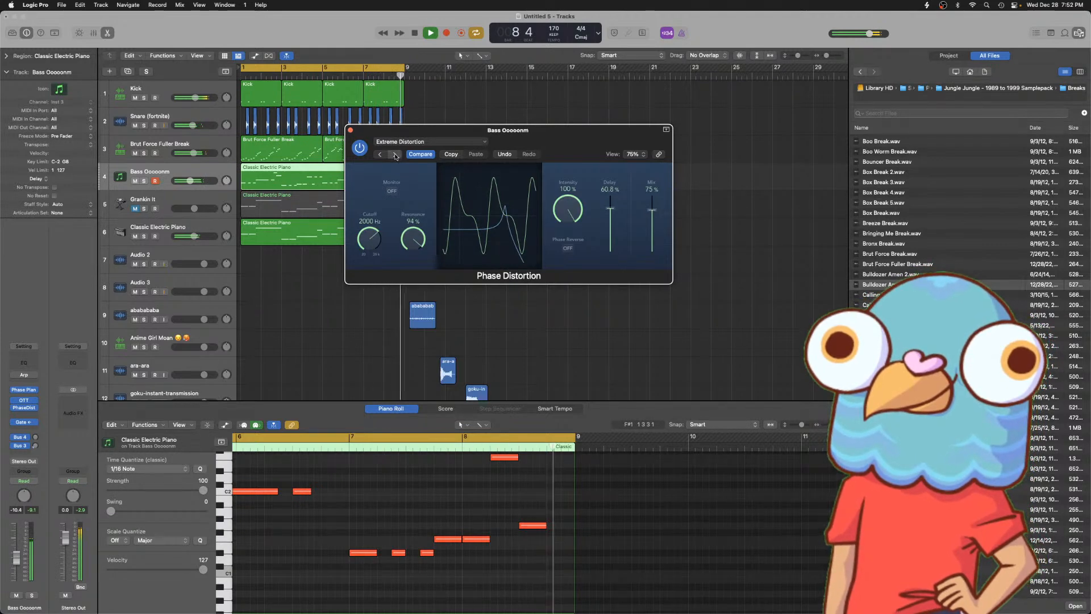
left_click(395, 155)
left_click(395, 155)
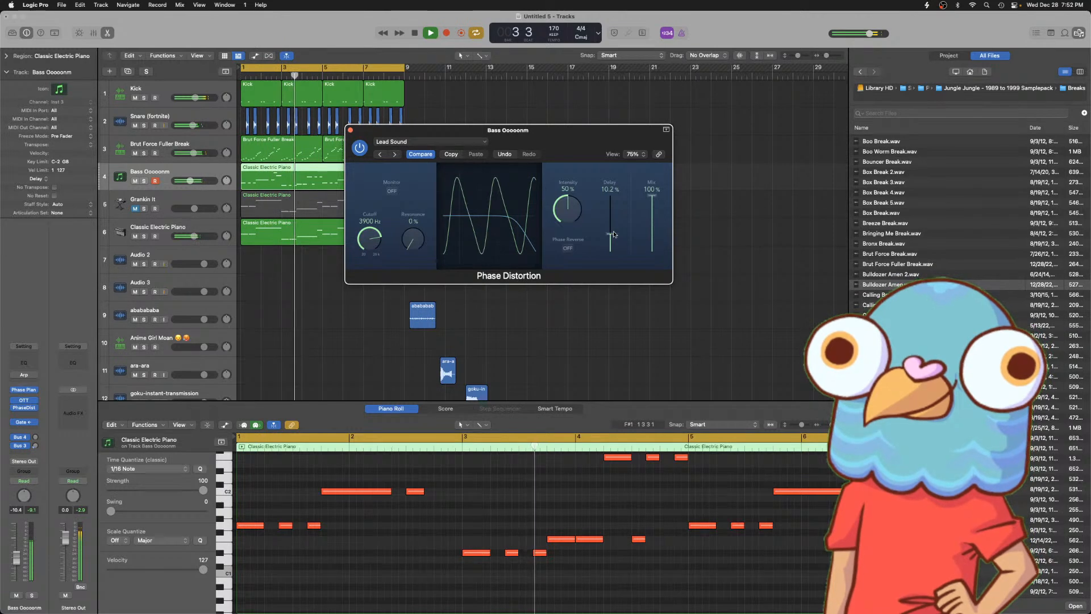
scroll(655, 197, "down", 5)
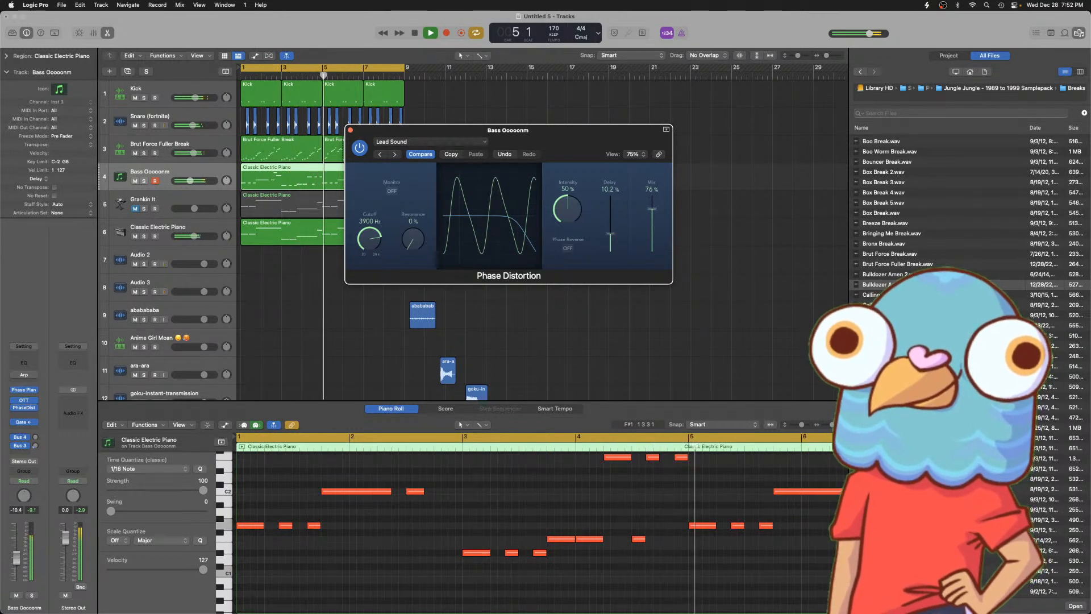
left_click(350, 130)
- Add a stereo Waves OneKnob Phatter to the bass, set slightly above 5, and lower the bass track's volume to -13.8 dB
left_click(24, 415)
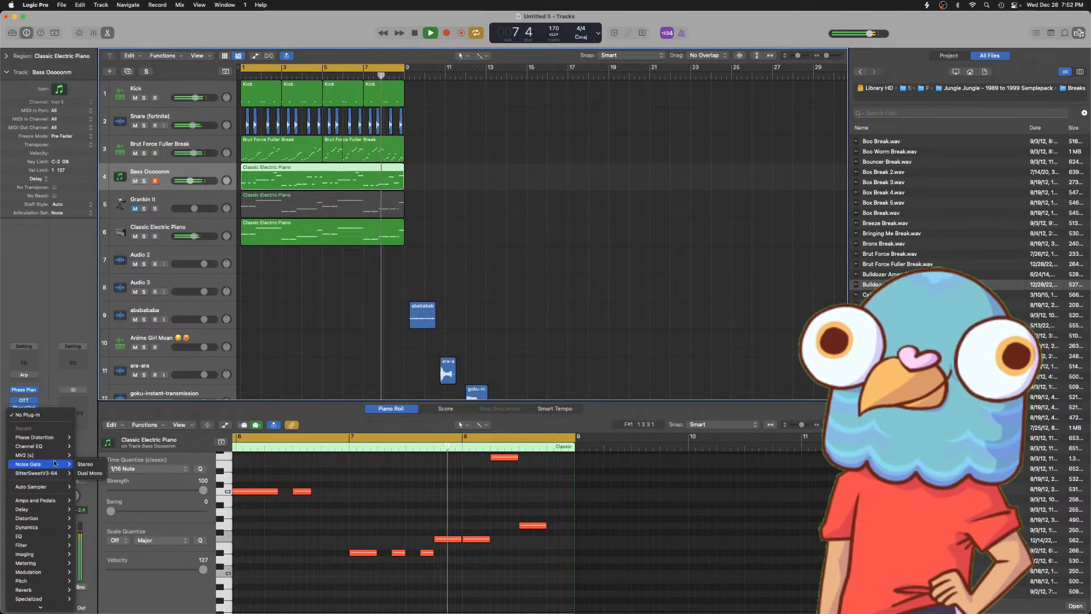
mouse_move(43, 605)
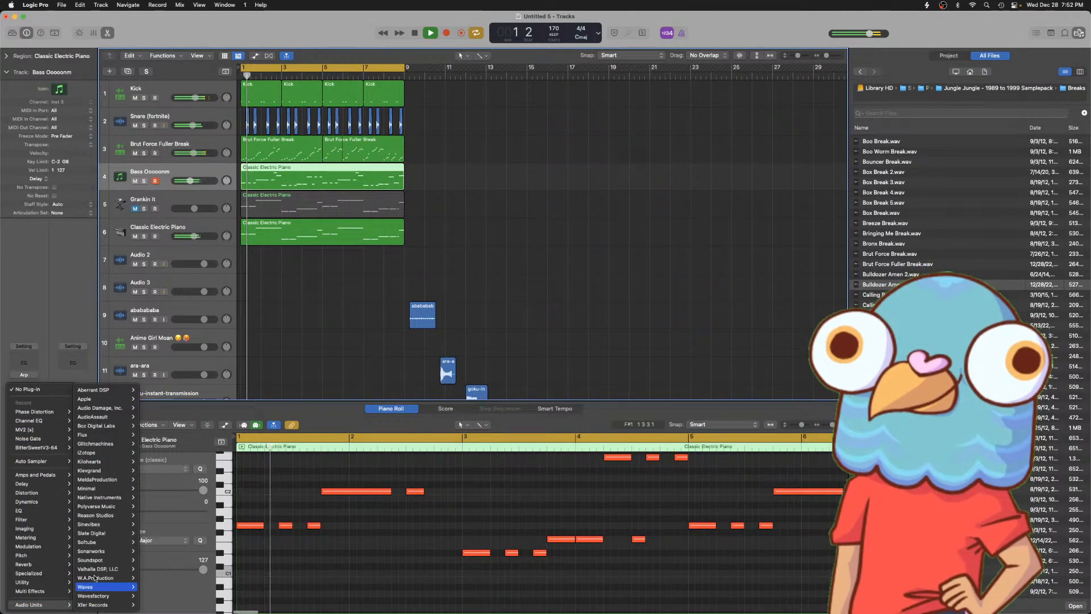
mouse_move(91, 588)
scroll(193, 565, "down", 5)
mouse_move(185, 511)
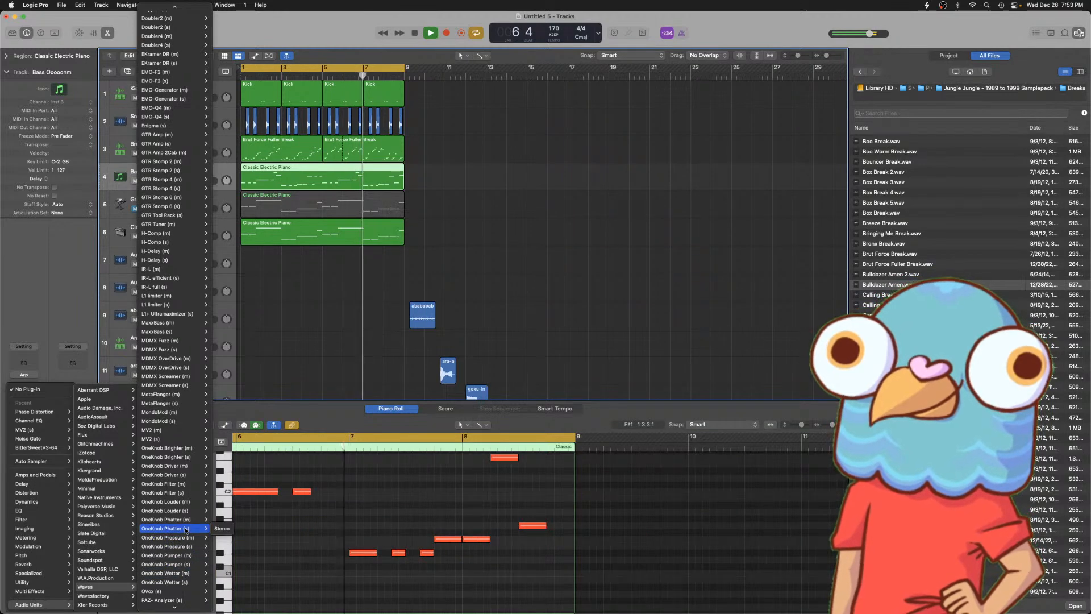
left_click(222, 528)
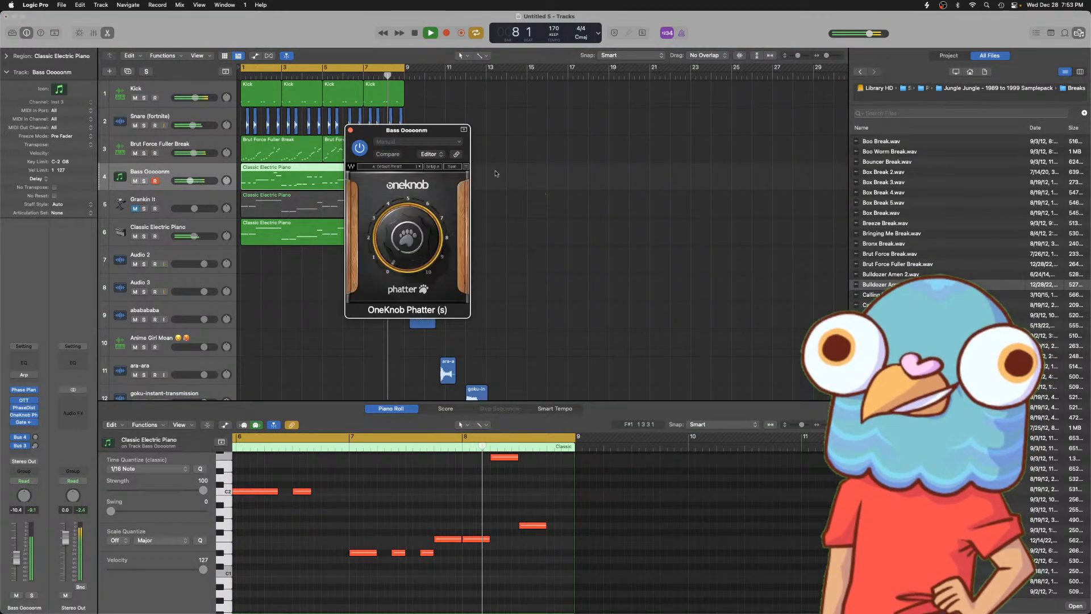
left_click_drag(407, 237, 407, 226)
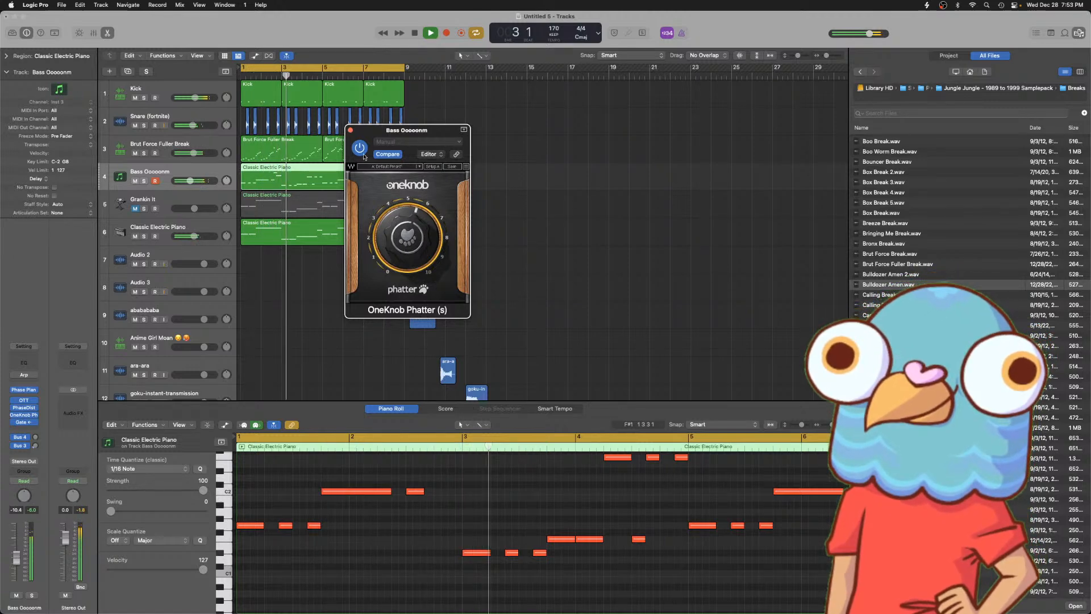
left_click(350, 130)
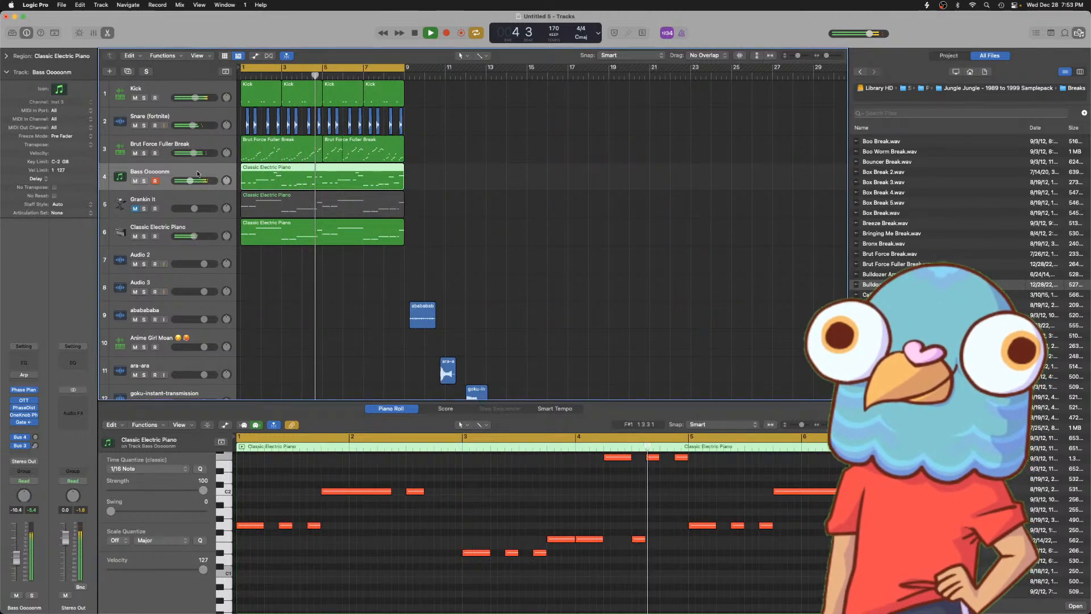
left_click_drag(190, 181, 185, 182)
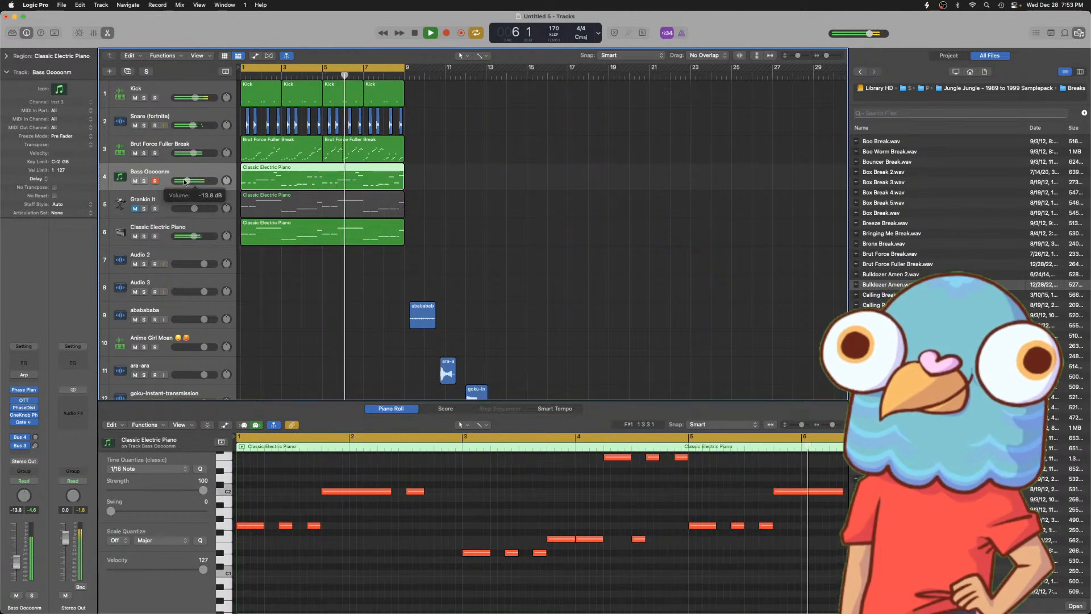
- Delete the second break region, shorten the first to four bars, and repeat it to fill bars 5 to 8
left_click(30, 418)
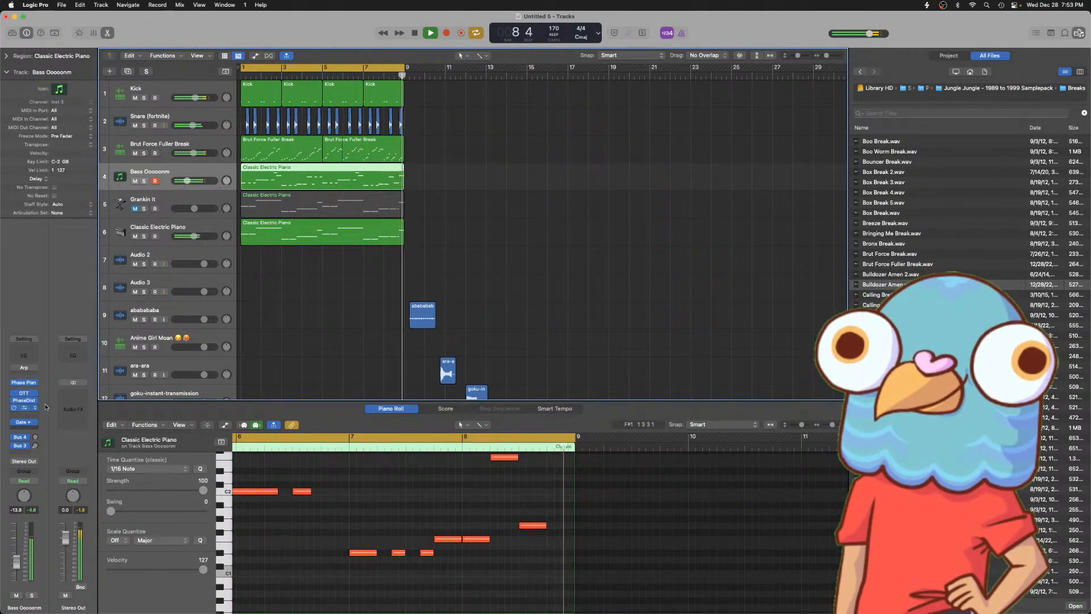
left_click(379, 155)
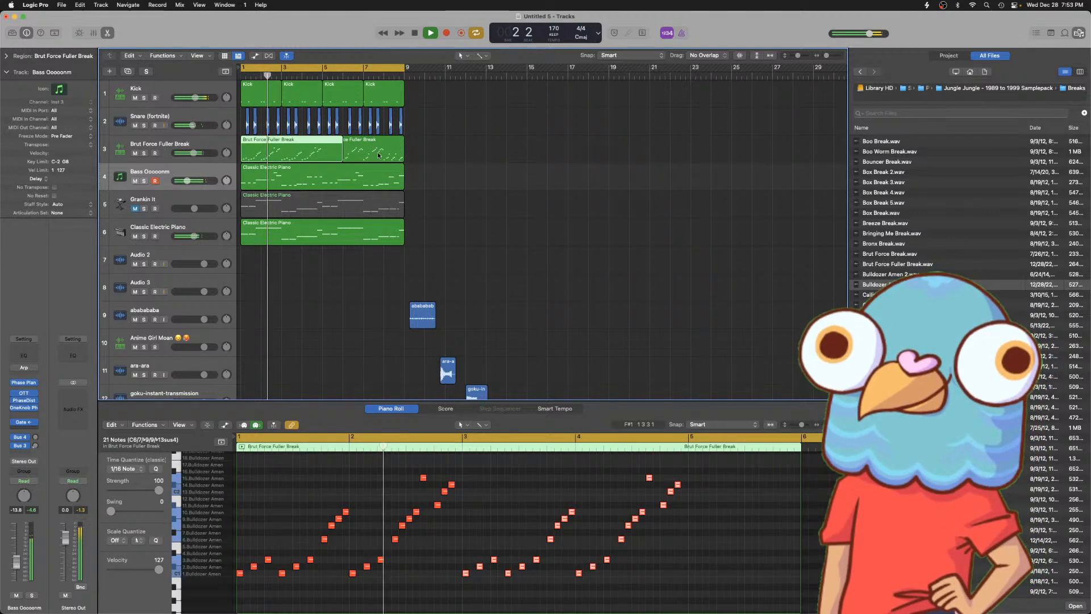
left_click(378, 155)
key("Delete")
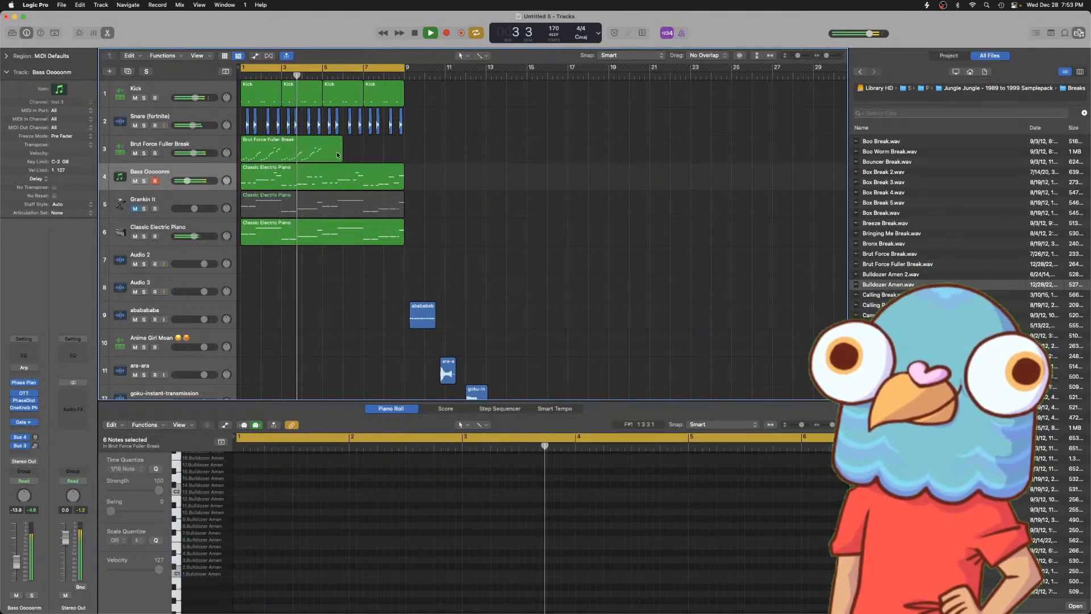
left_click_drag(337, 155, 323, 155)
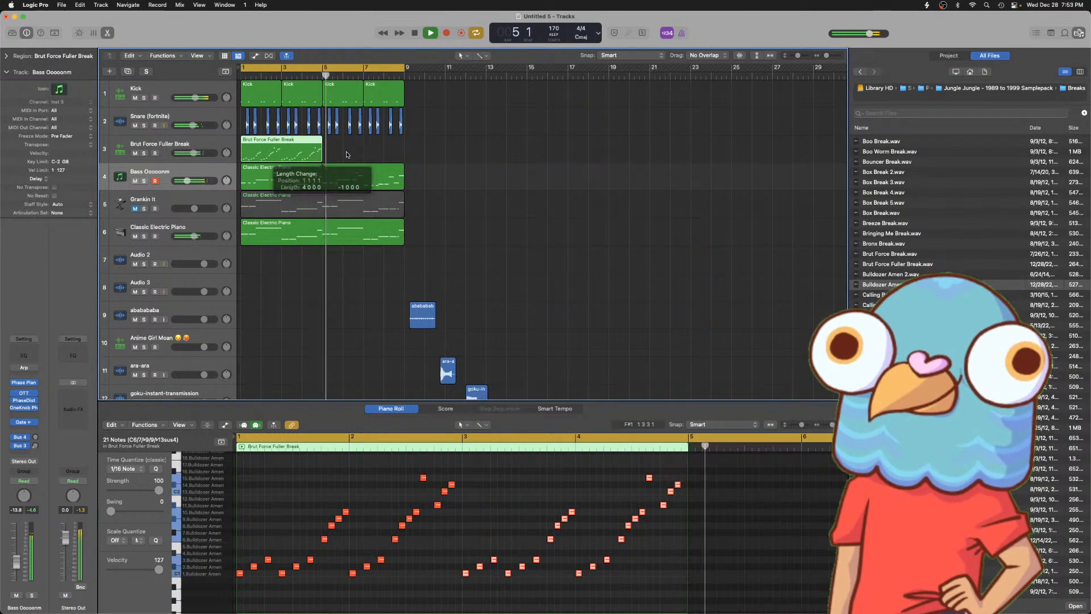
left_click(347, 155)
left_click(288, 154)
key("super+r")
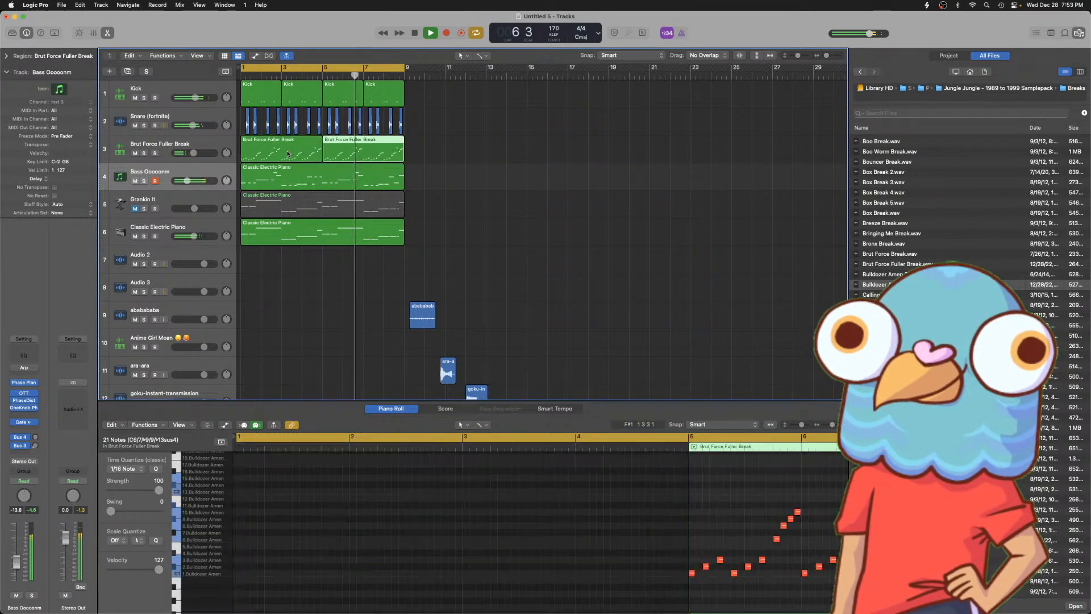
left_click(320, 260)
key("z")
key("space")
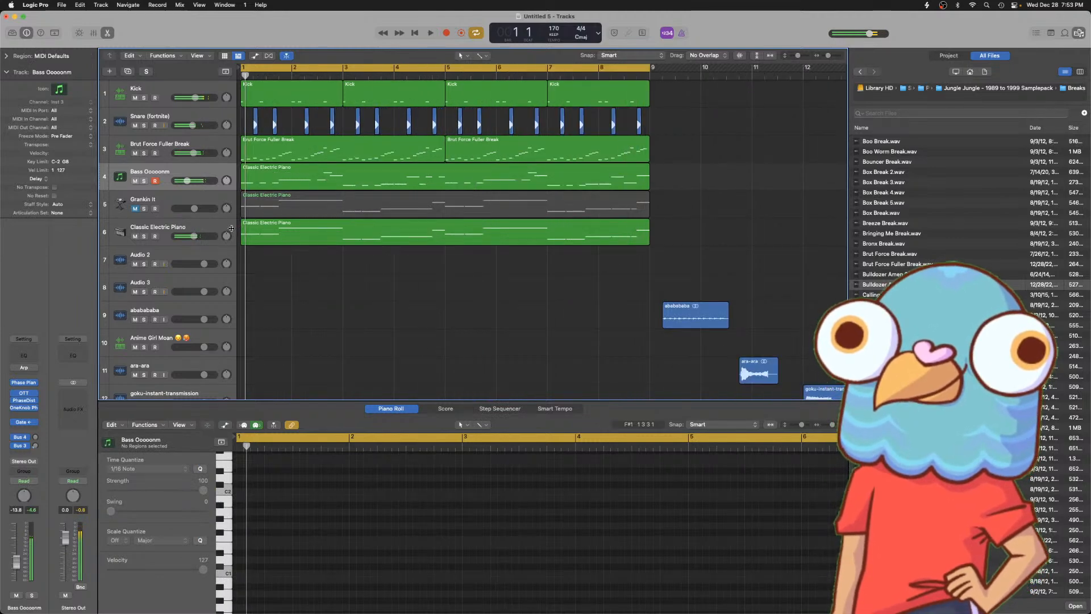
- Replace the Classic Electric Piano track's instrument with a stereo Phase Plant
left_click(166, 234)
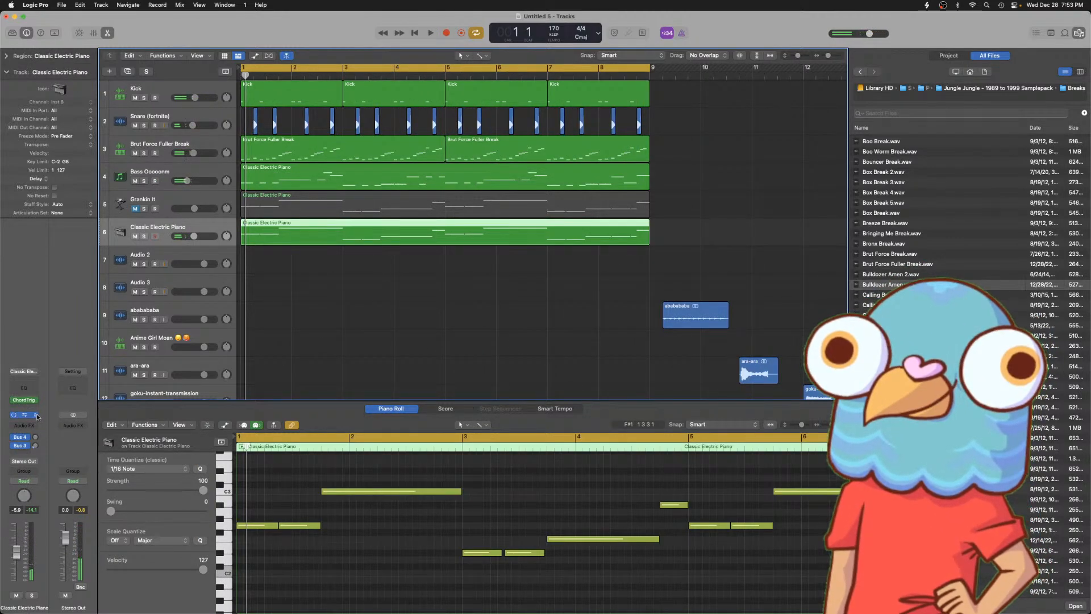
left_click(37, 417)
mouse_move(85, 336)
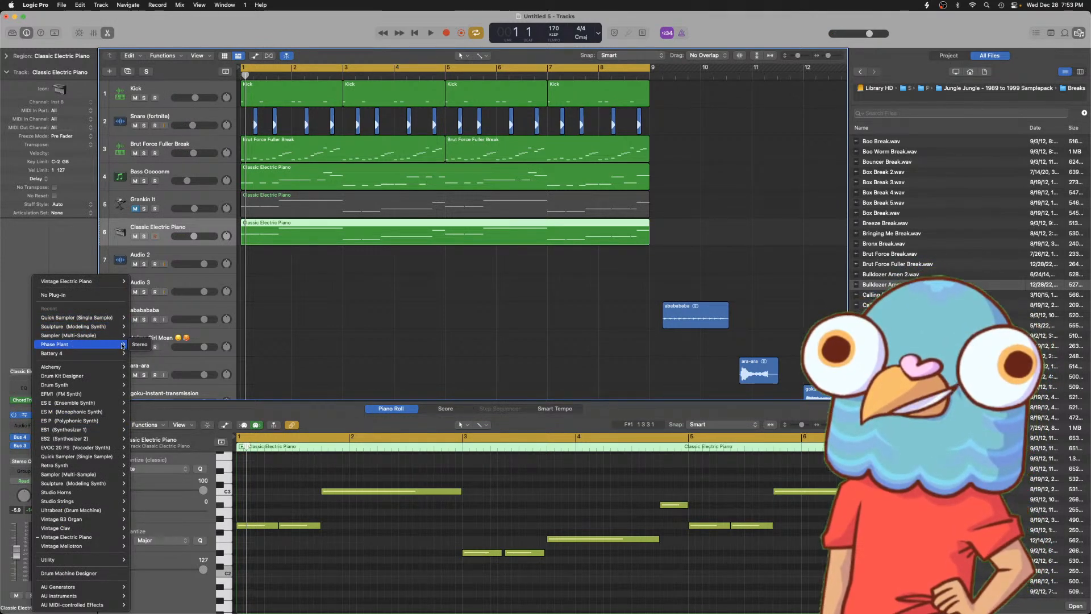
left_click(132, 344)
- Add an Analog oscillator in Phase Plant, audition it, and lower the electric piano track's volume to -14.2 dB
left_click(402, 246)
left_click(423, 272)
key("space")
left_click_drag(197, 237, 186, 237)
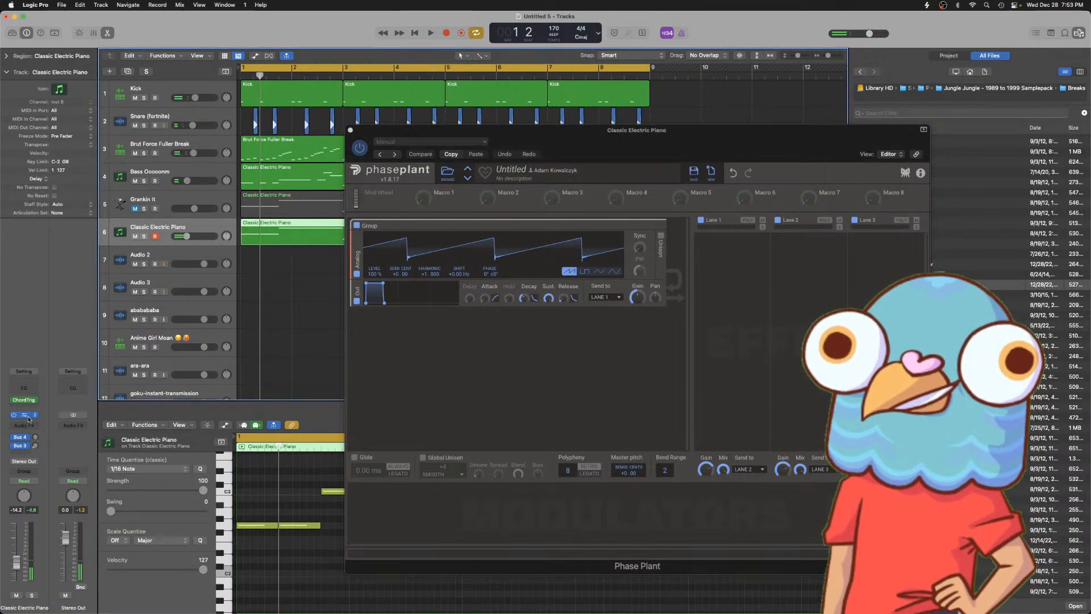
- Shorten all notes in the electric piano region with the Fixed Note Length MIDI transform, using a length of 0 0 1 0
left_click(278, 514)
key("super+a")
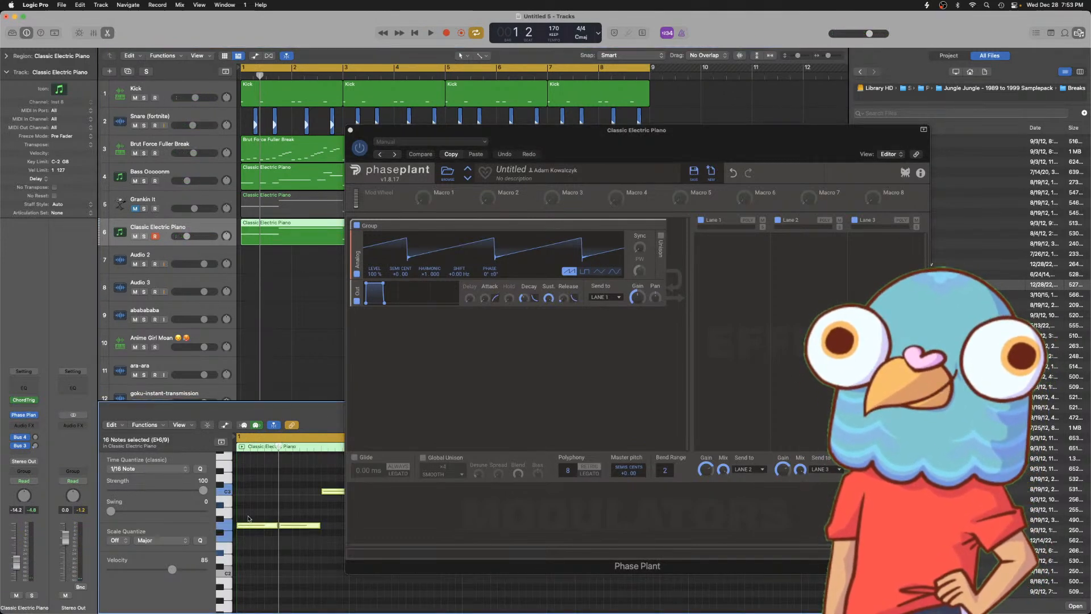
left_click(145, 425)
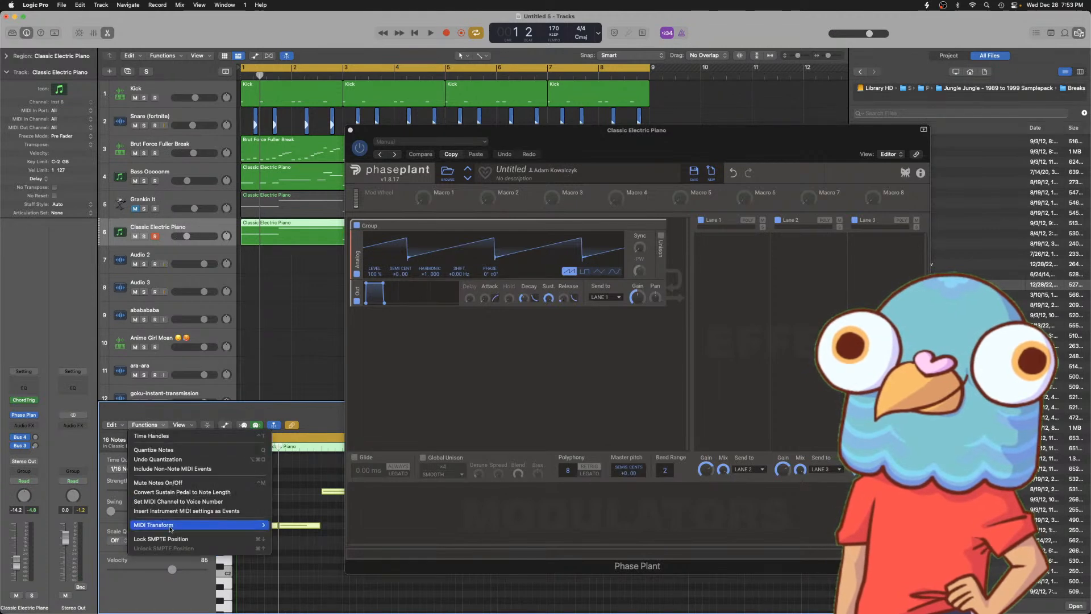
mouse_move(171, 526)
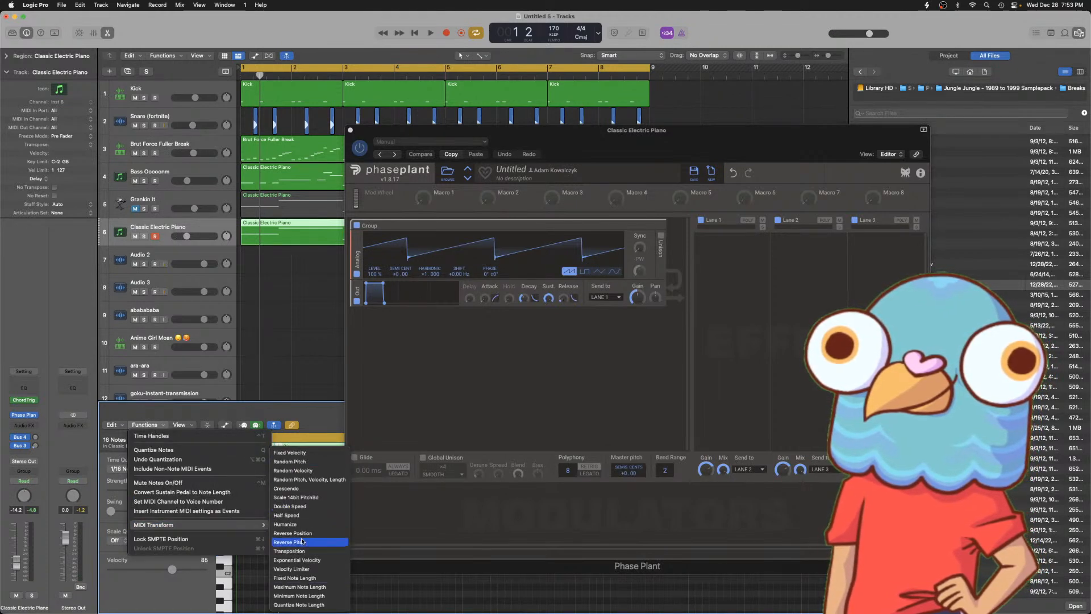
left_click(306, 578)
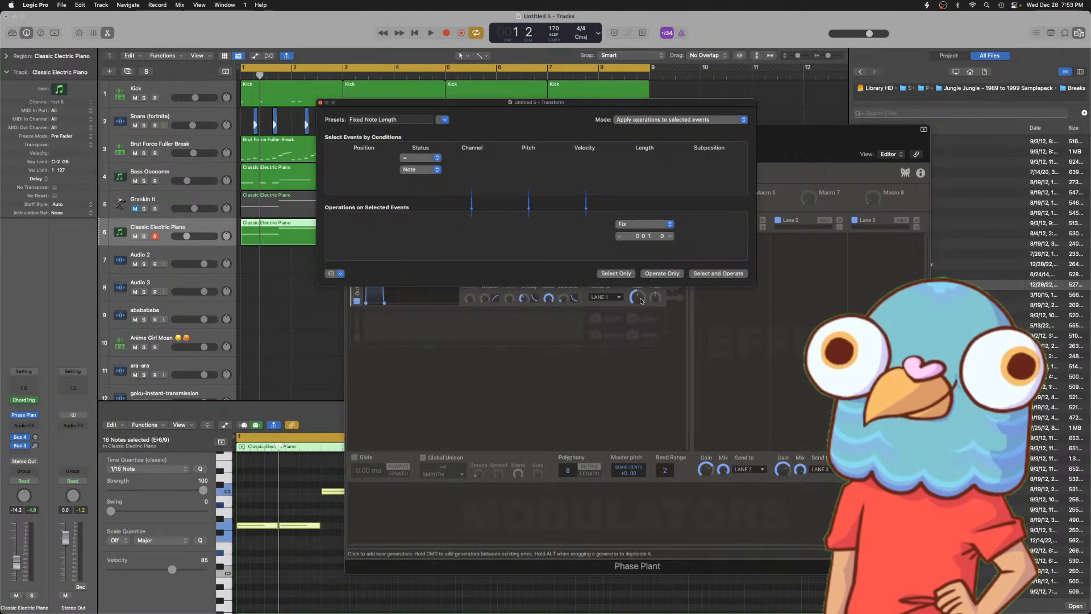
left_click(320, 103)
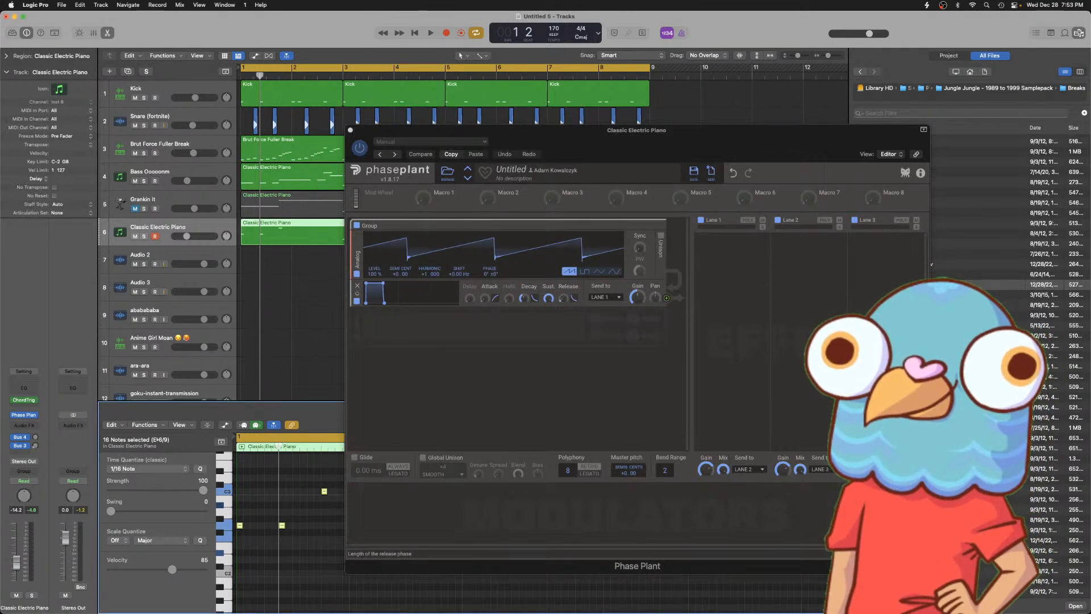
- Lengthen the output envelope's release and set the polyphony to 5 in Phase Plant, adjusting the release during playback
left_click_drag(563, 300, 563, 294)
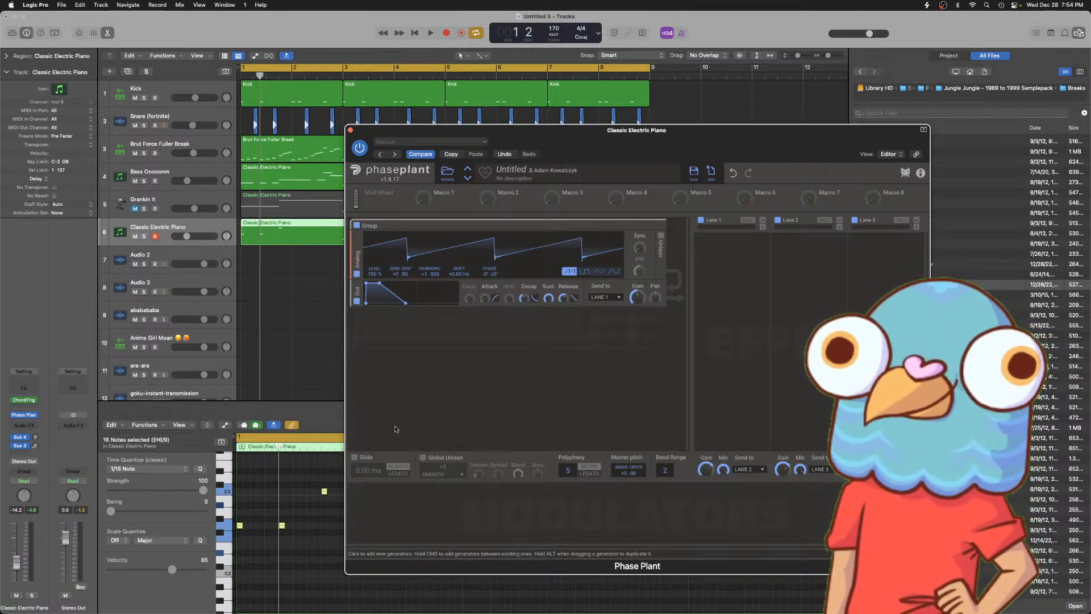
key("space")
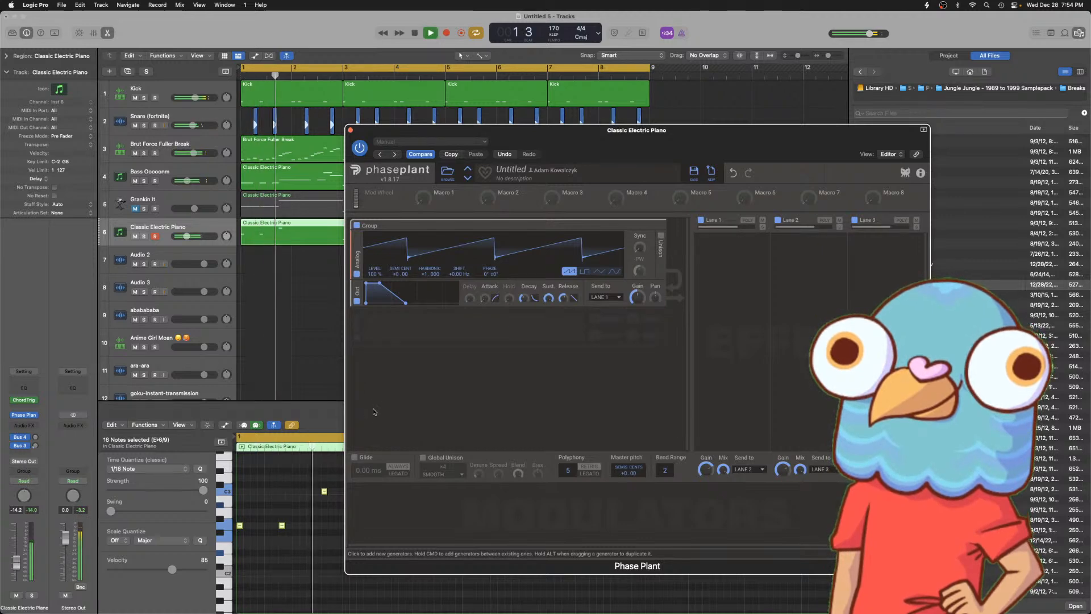
left_click_drag(563, 298, 563, 296)
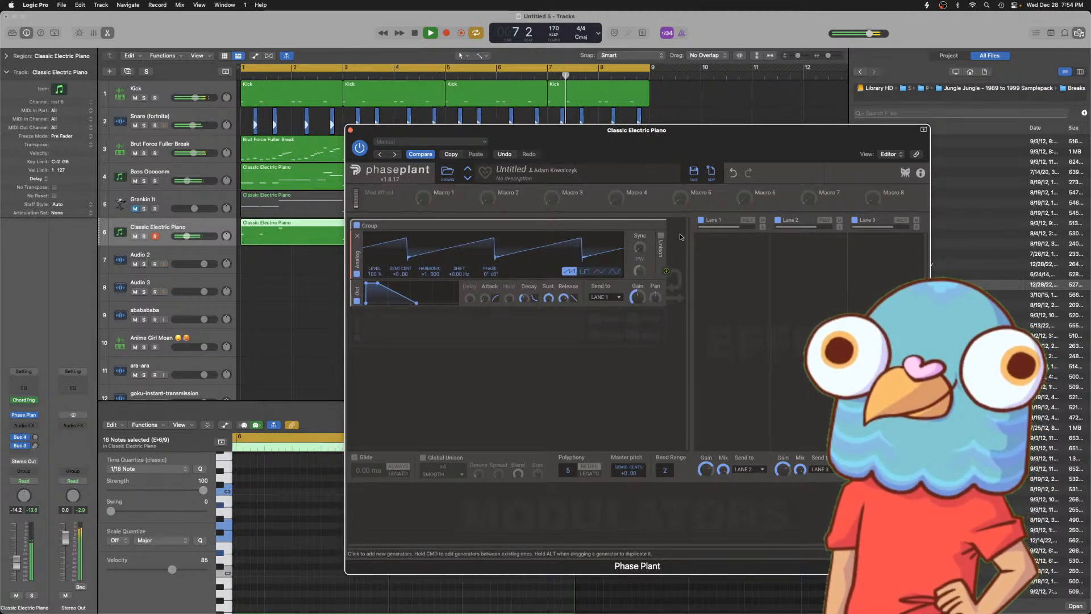
- Enable unison on the Analog oscillator, and add a Noise generator before the output with its level lowered to a few percent
left_click(660, 236)
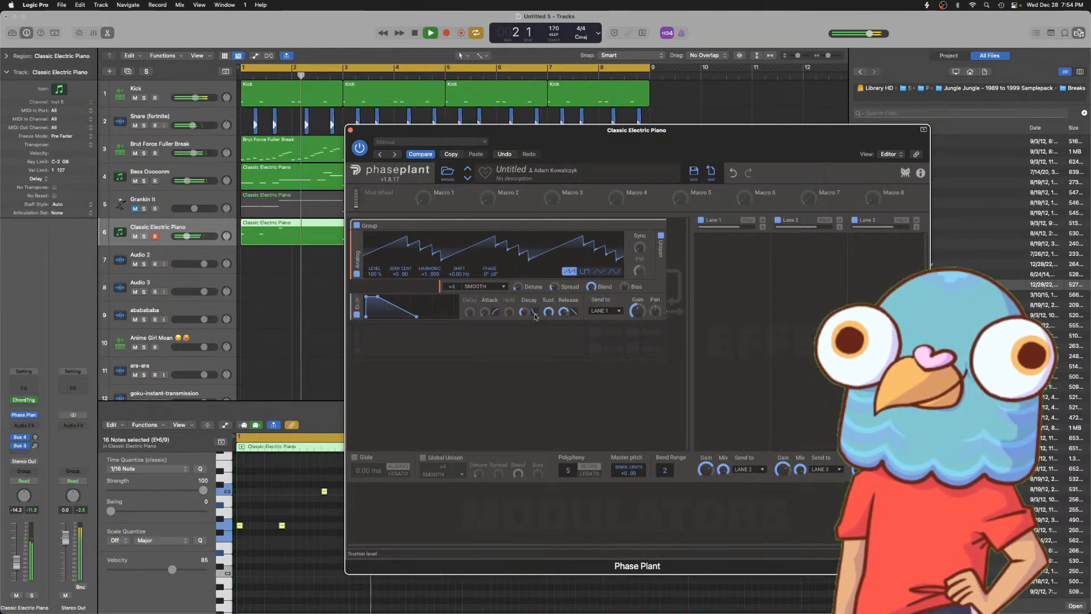
left_click(463, 360)
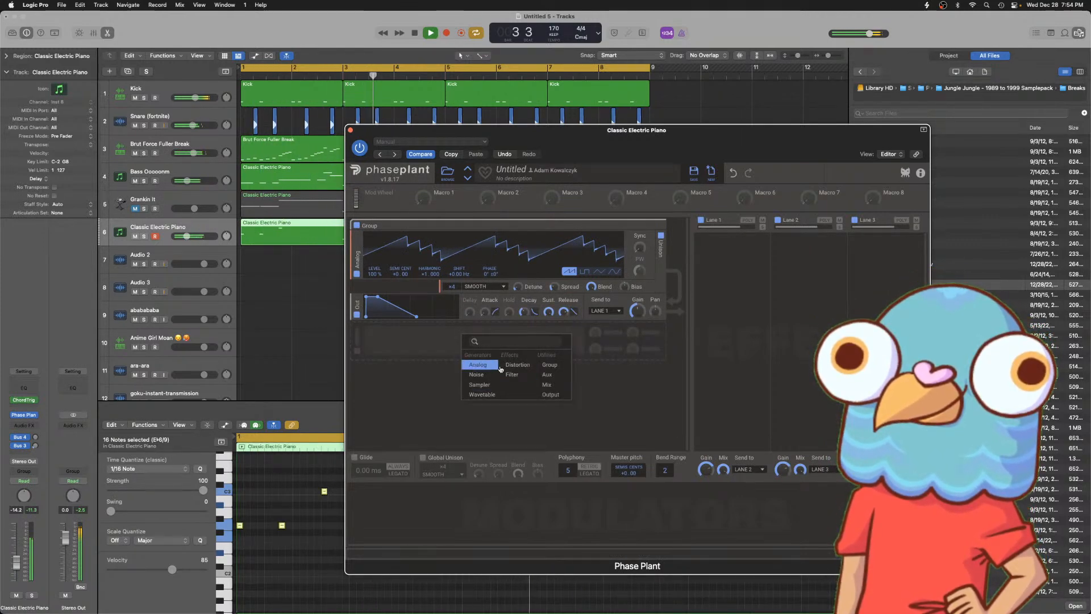
left_click(484, 376)
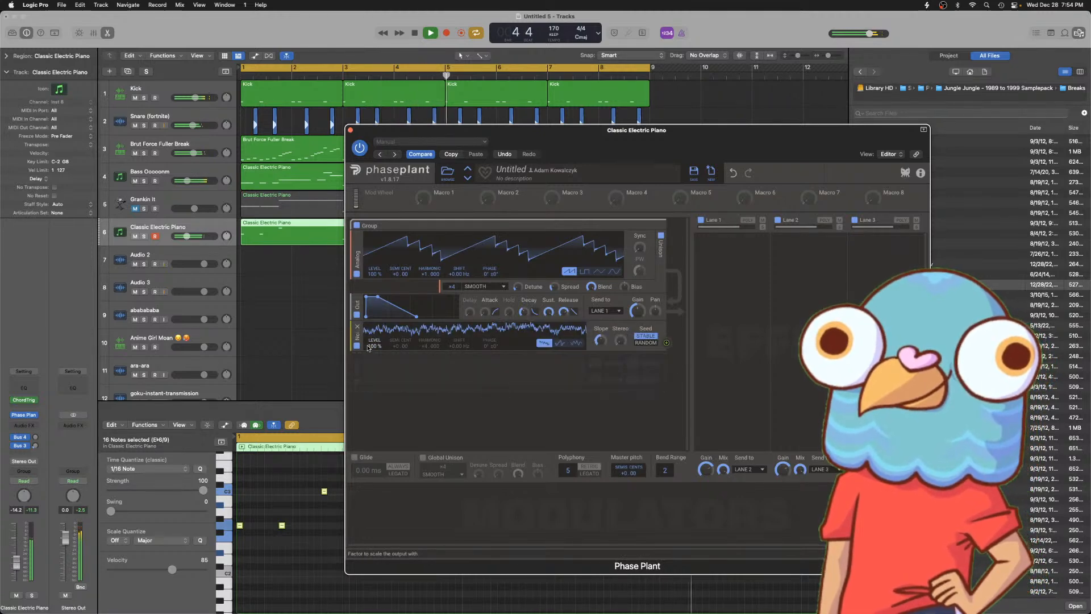
left_click_drag(357, 339, 372, 319)
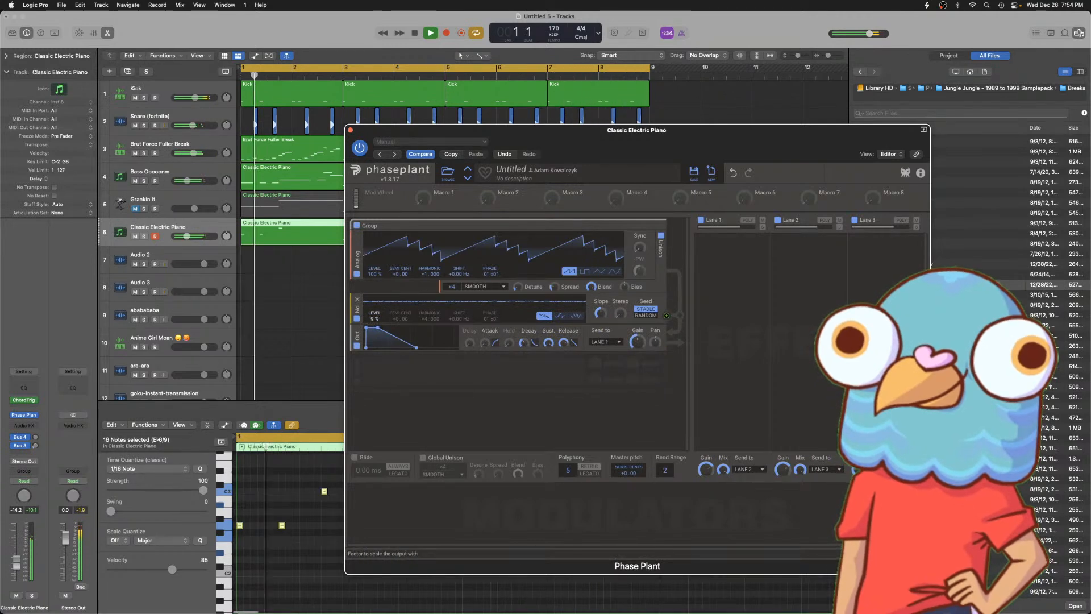
- Add a Filter between the Noise generator and the output, switch it to the notch type, and adjust its cutoff during playback
left_click(362, 374)
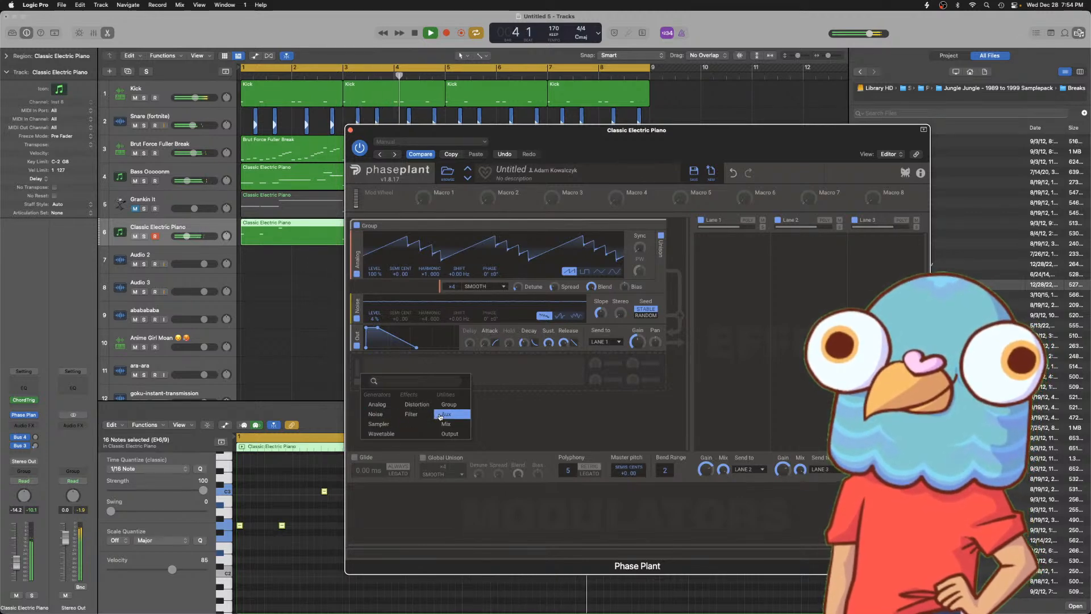
left_click(407, 414)
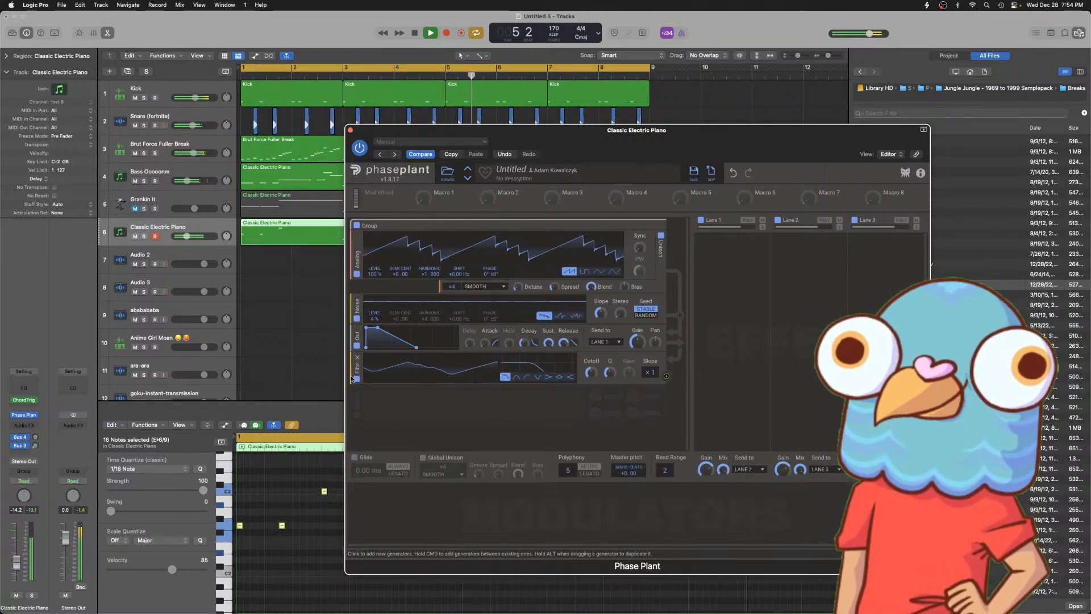
left_click_drag(357, 368, 367, 336)
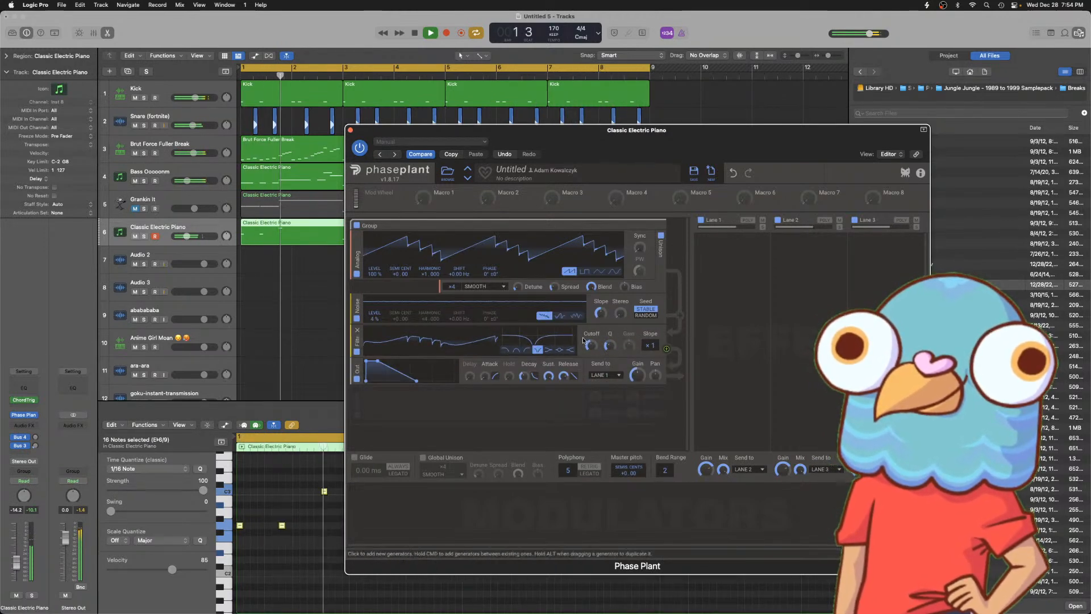
mouse_move(592, 345)
left_mouse_down()
mouse_move(592, 320)
mouse_move(591, 352)
left_mouse_up()
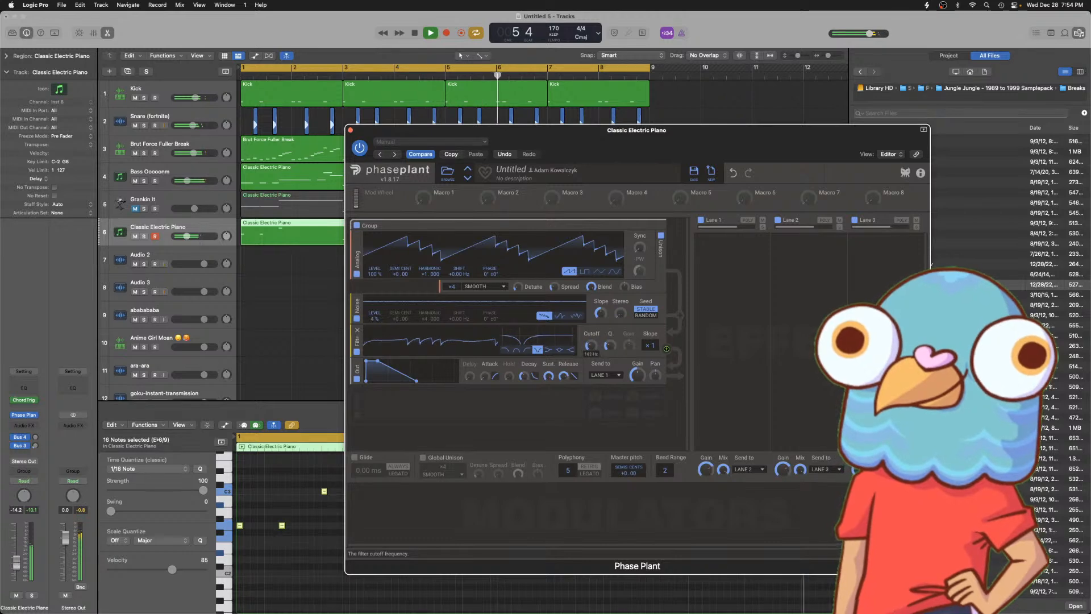
left_click_drag(592, 345, 592, 333)
- Stop playback and add a Random modulator in Phase Plant
key("space")
left_click(385, 518)
left_click(410, 543)
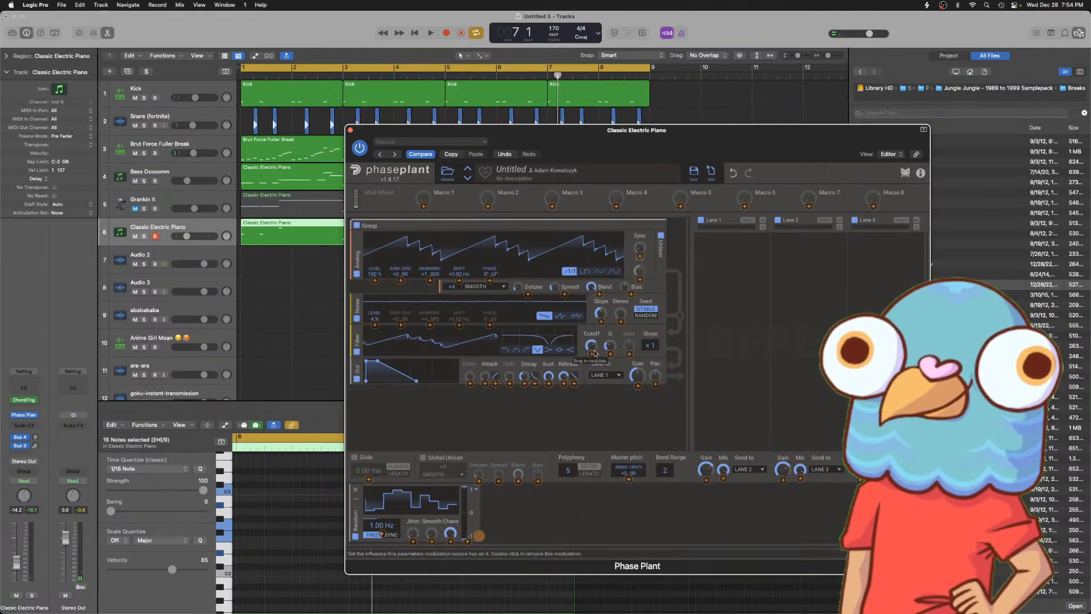
- Modulate the notch filter's cutoff with the Random modulator, using full smoothing and a tempo-synced rate of 4/16
left_click_drag(592, 350, 592, 354)
key("space")
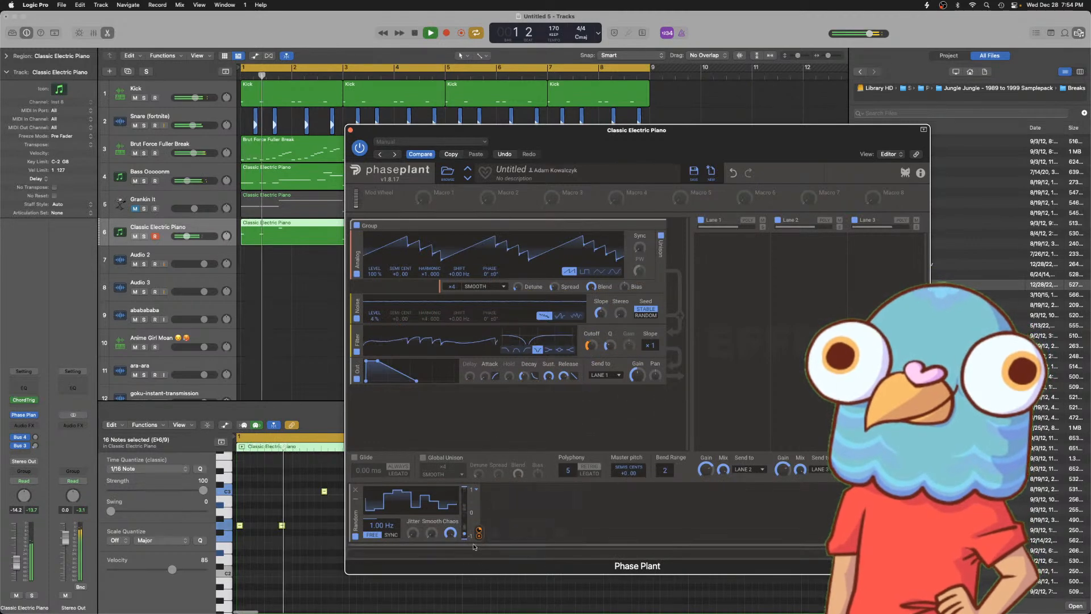
left_click_drag(435, 535, 435, 500)
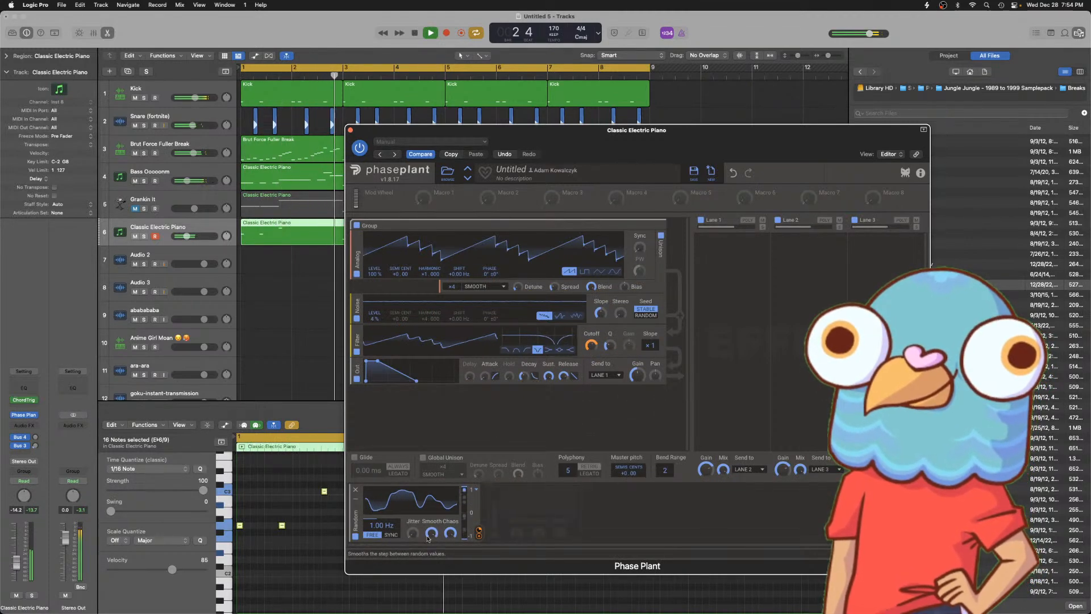
left_click(391, 535)
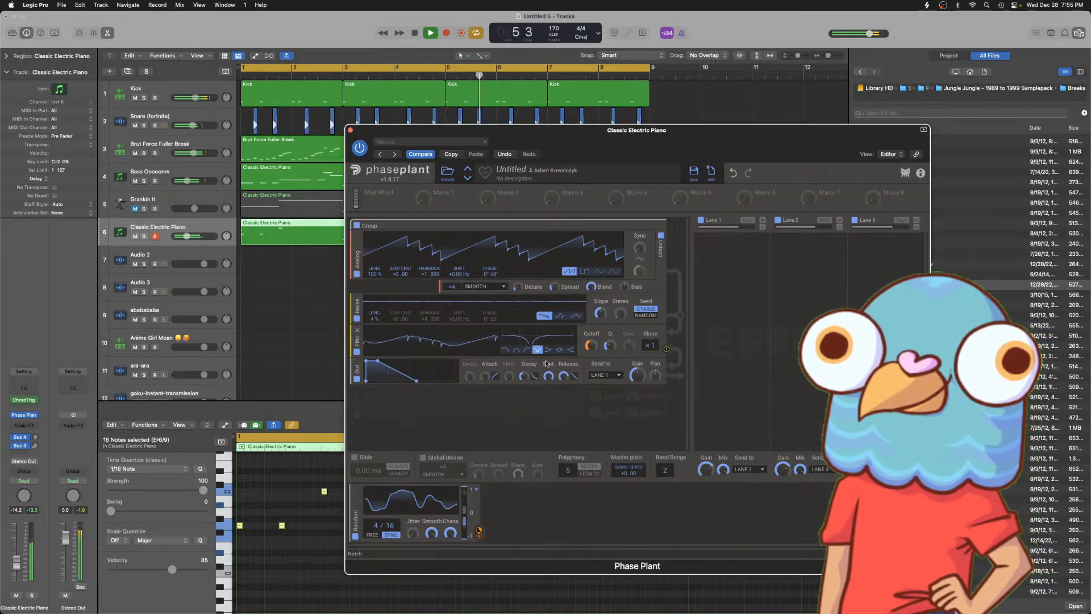
- Add a high-pass filter with a slope of ×6 between the notch filter and the output envelope
left_click(732, 250)
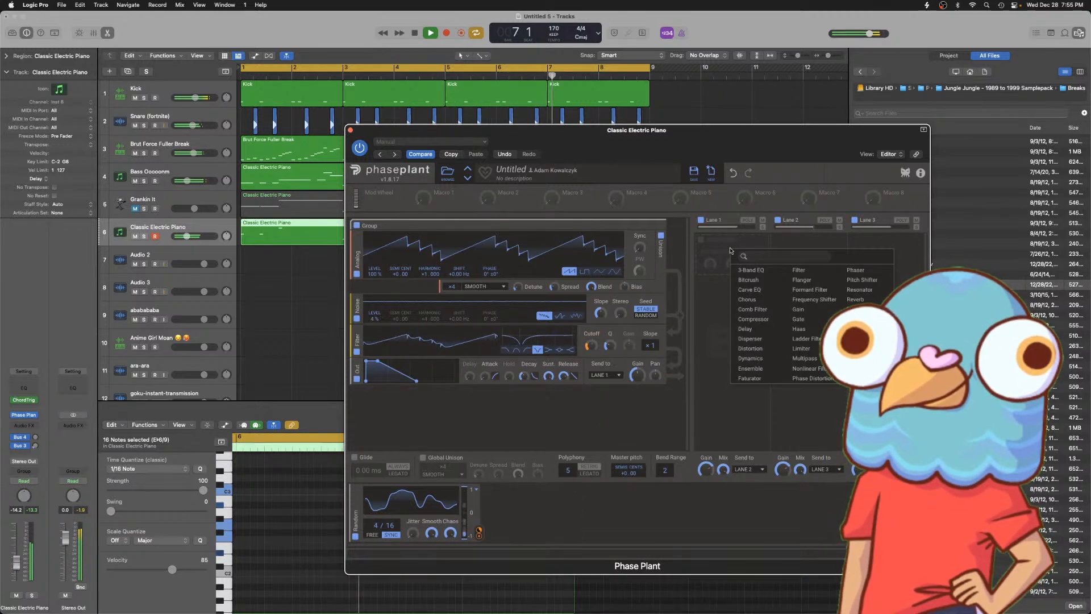
left_click(364, 387)
left_click(359, 402)
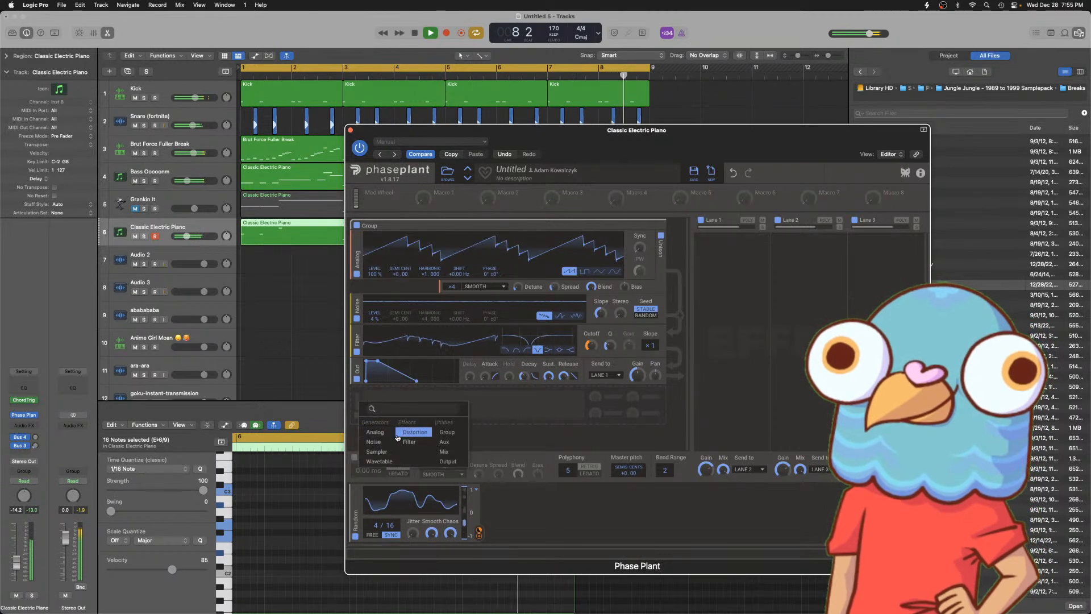
left_click(411, 442)
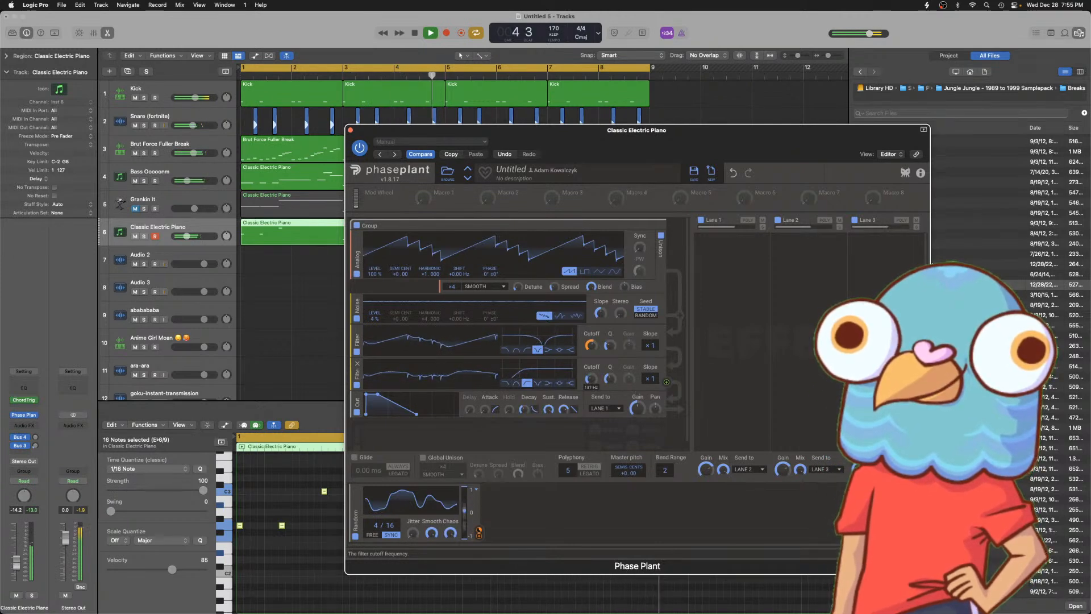
left_click(650, 378)
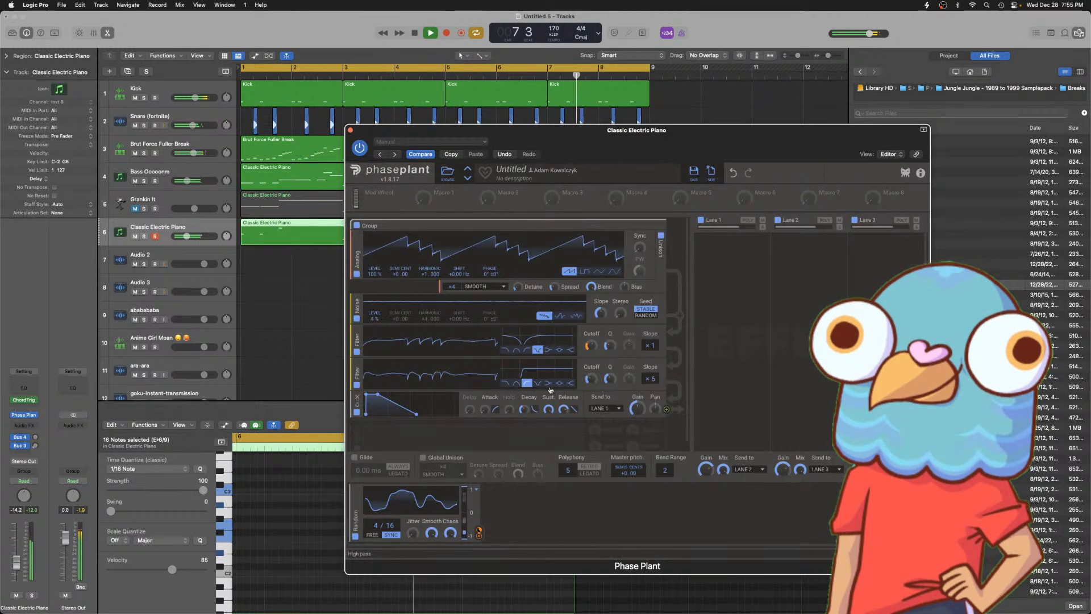
- Set the Classic Electric Piano track's volume to -13.8 dB and play the loop
key("space")
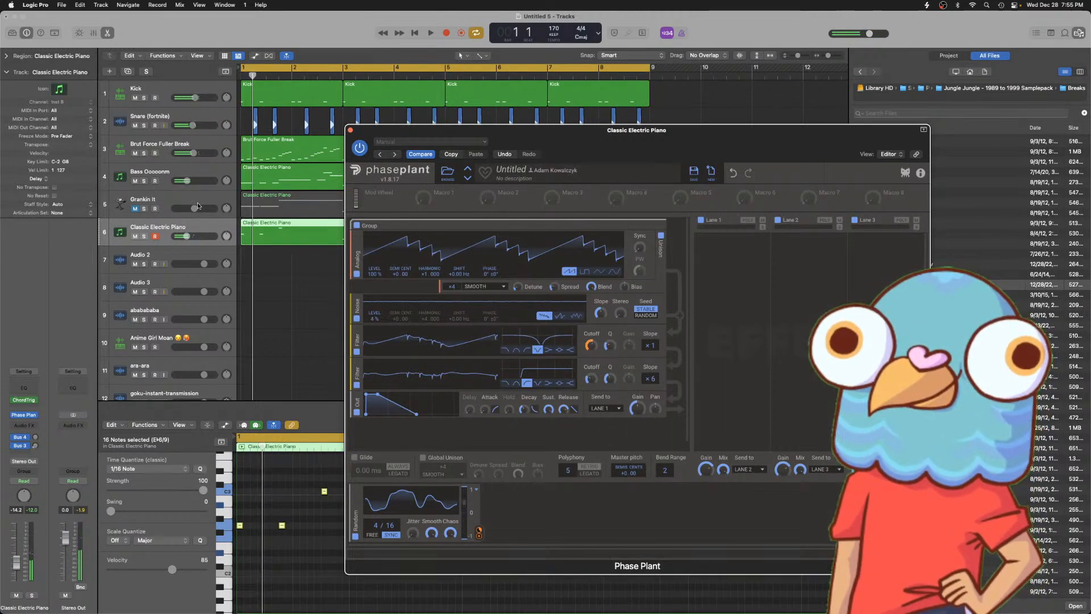
left_click(187, 238)
key("space")
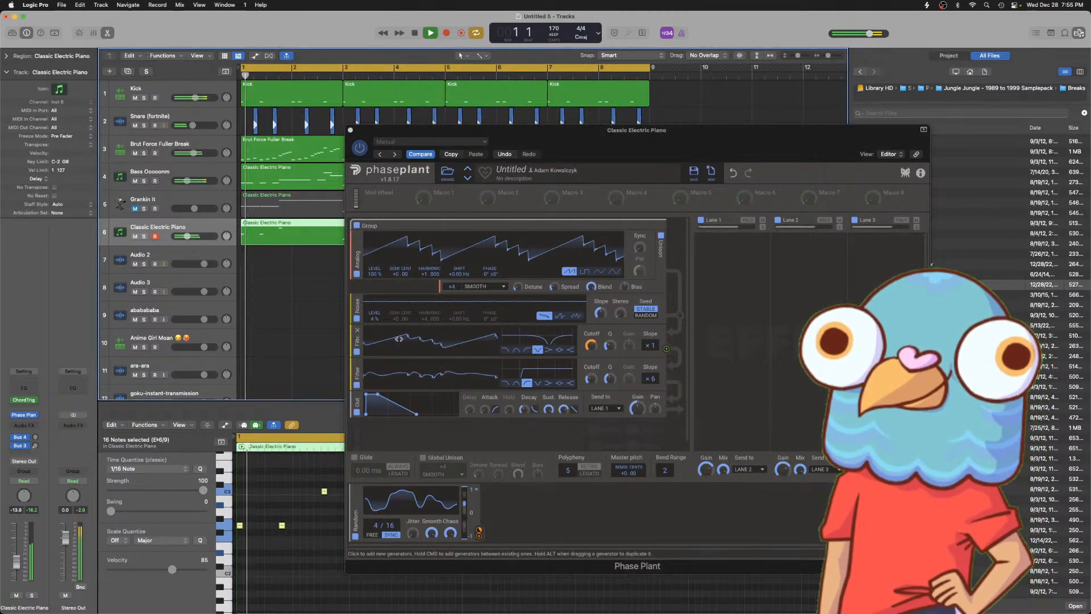
- Add a low-pass filter after the high-pass filter, modulate its cutoff with a new Envelope modulator, and audition the loop
left_click(440, 435)
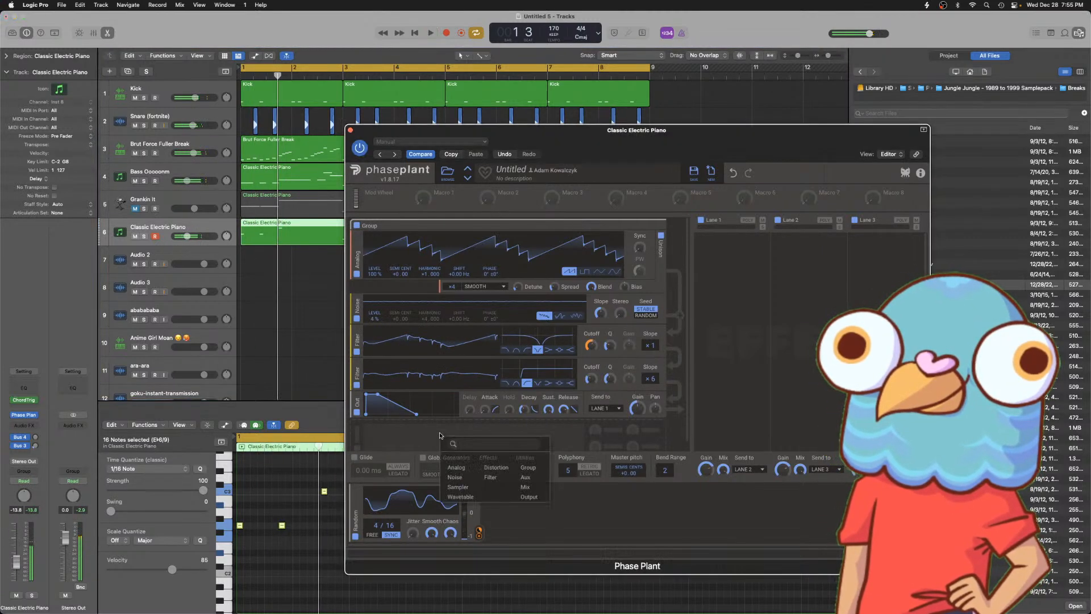
left_click(492, 477)
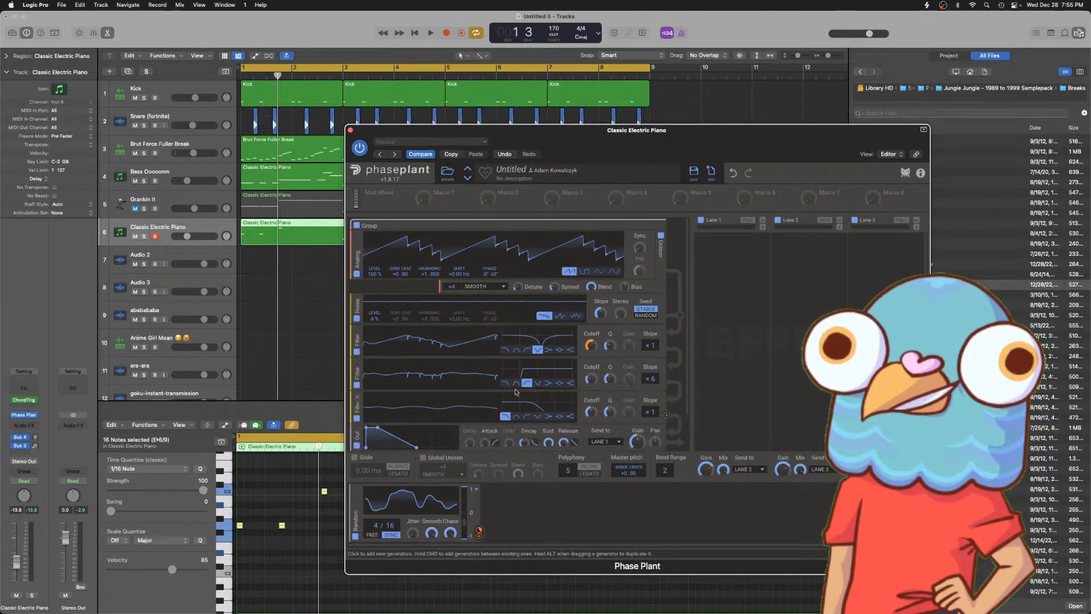
left_click(545, 495)
left_click(565, 523)
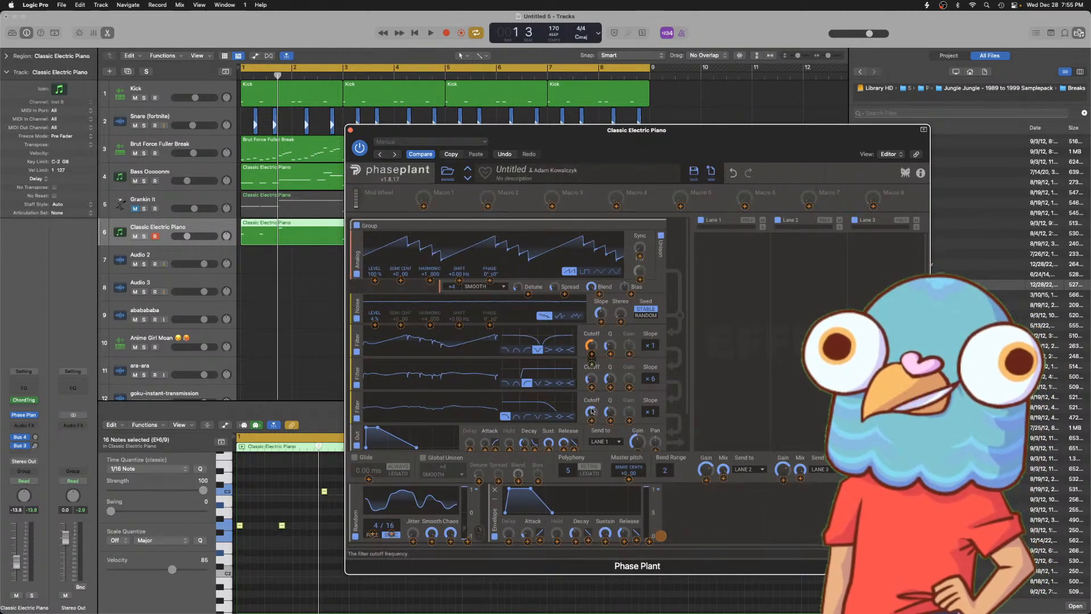
left_click(591, 419)
key("space")
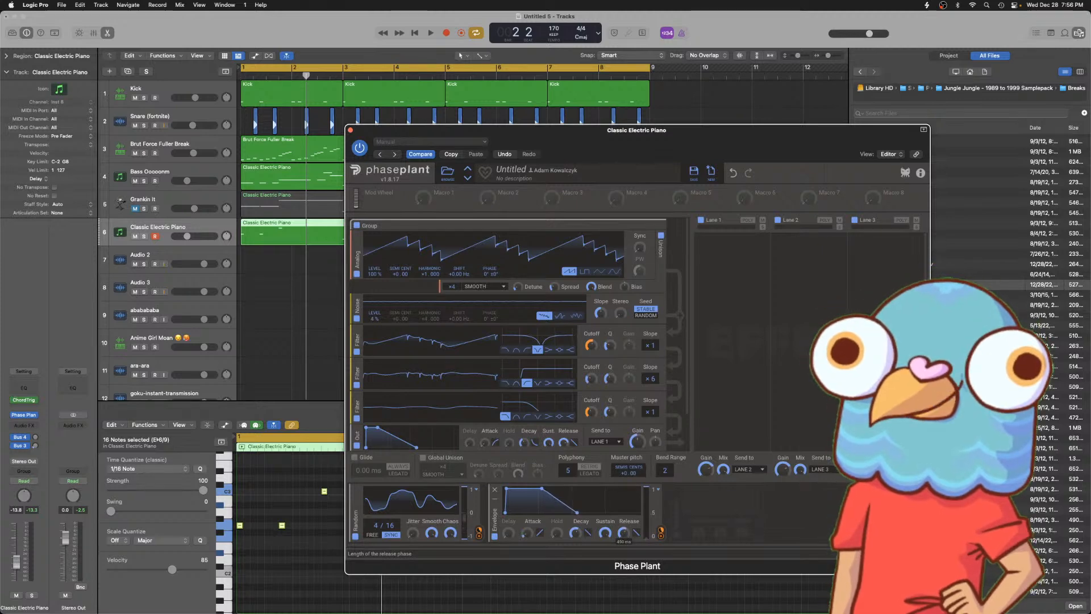
key("space")
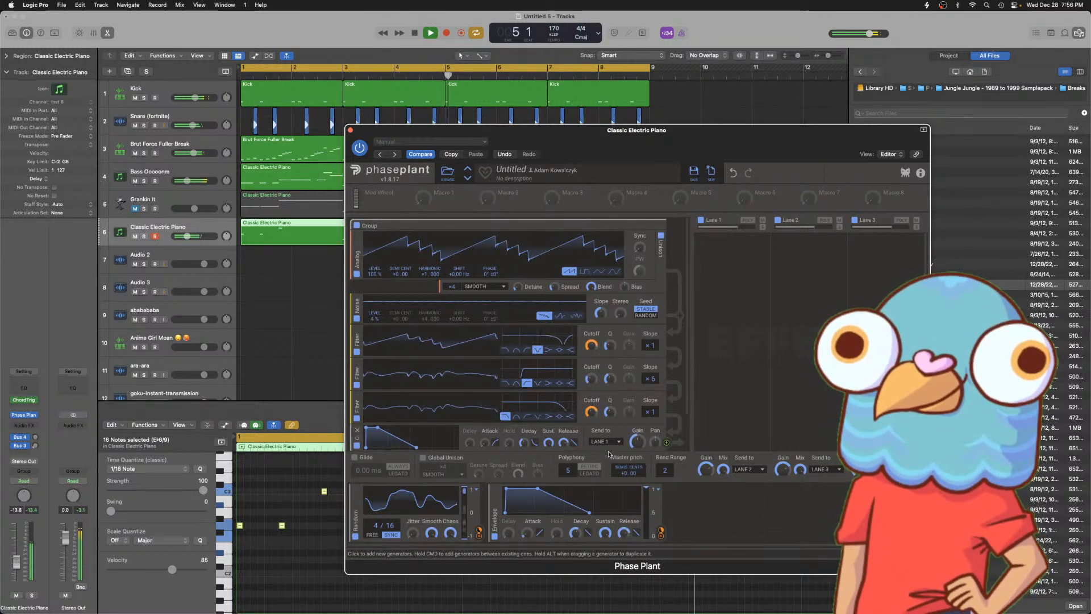
- Add a Chorus effect to Lane 1, load its Madness preset, and collapse the effect
left_click(747, 258)
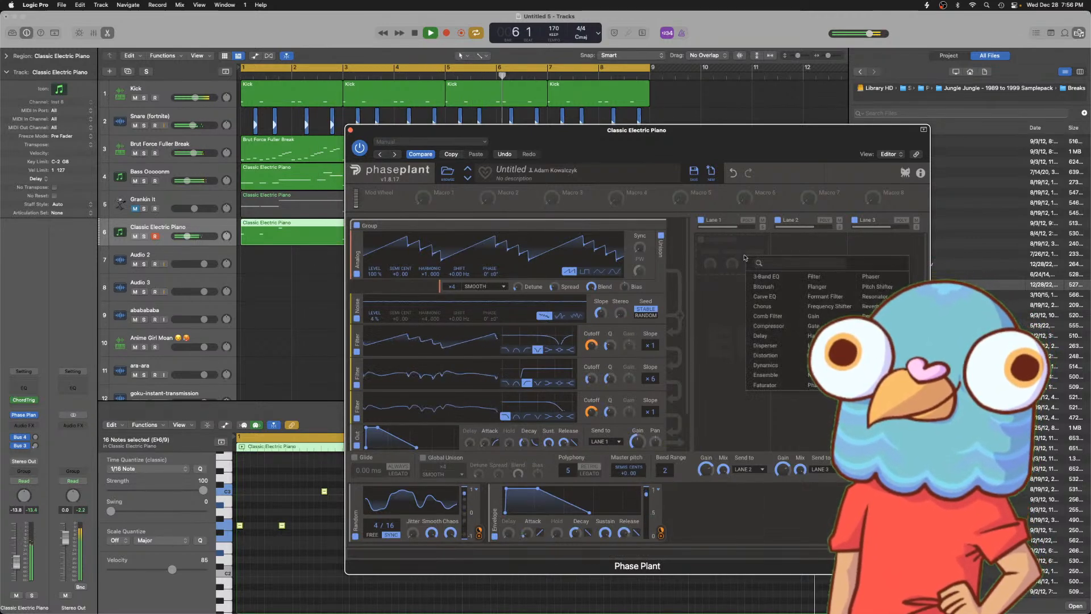
left_click(762, 307)
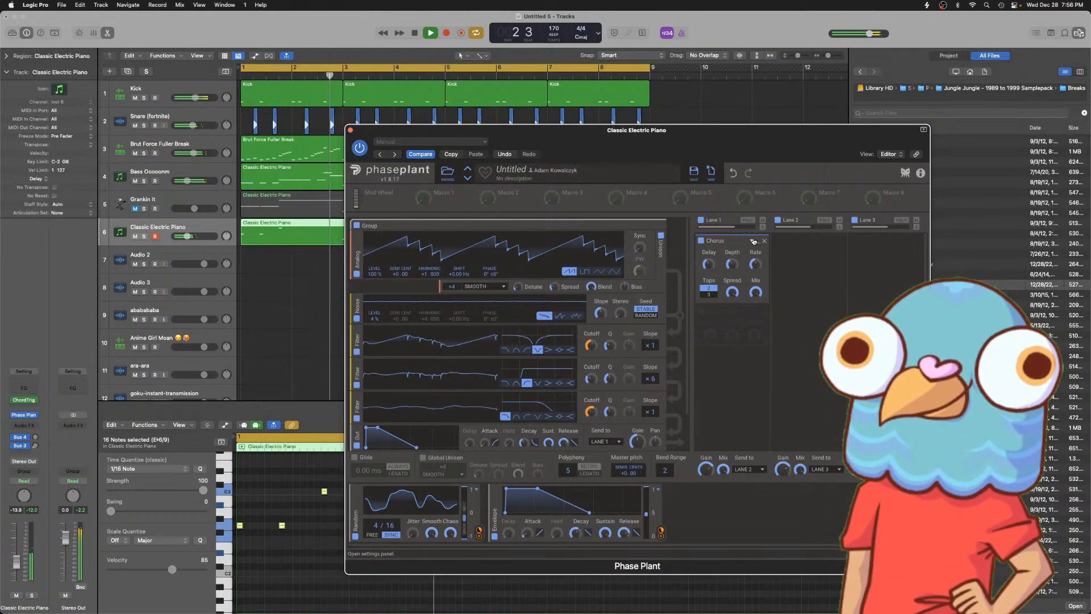
left_click(753, 240)
left_click(710, 255)
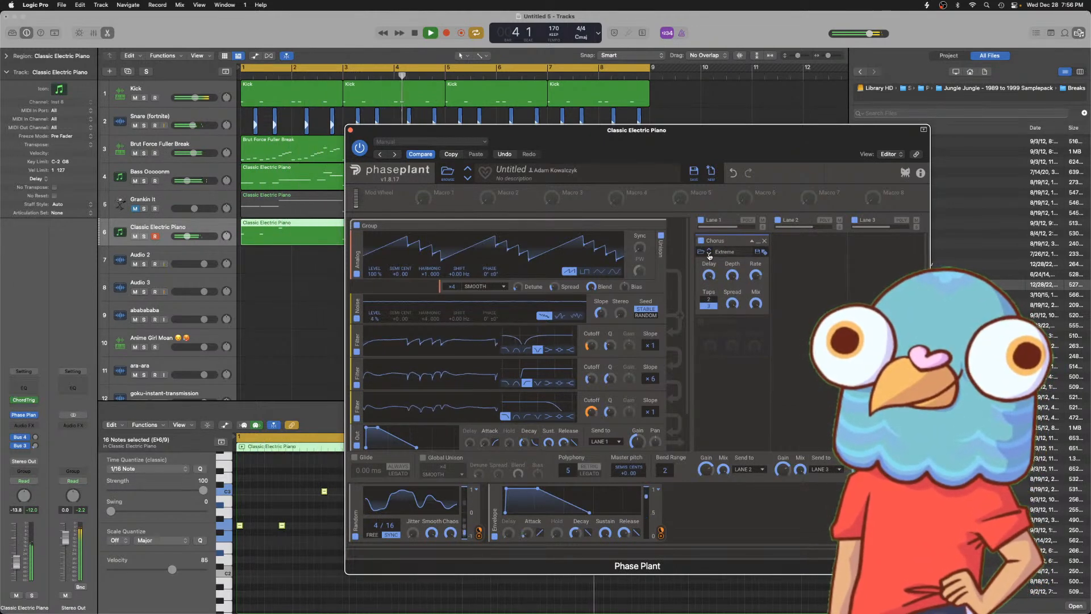
left_click(710, 255)
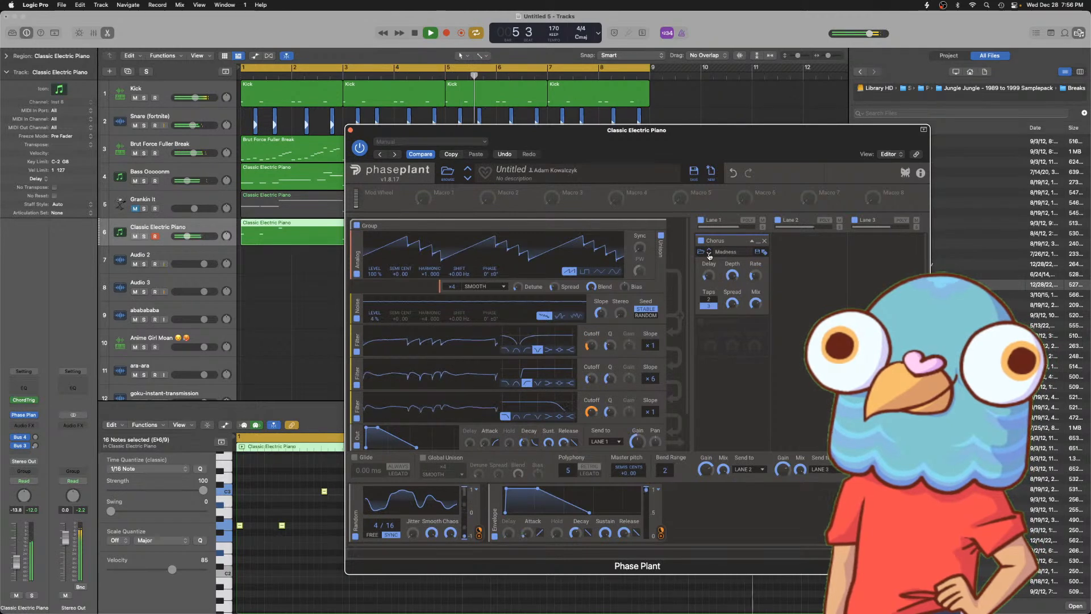
left_click(757, 243)
- Add a Gain effect below the Chorus in Lane 1 and set it to +6.95 dB while auditioning the loop
left_click(740, 260)
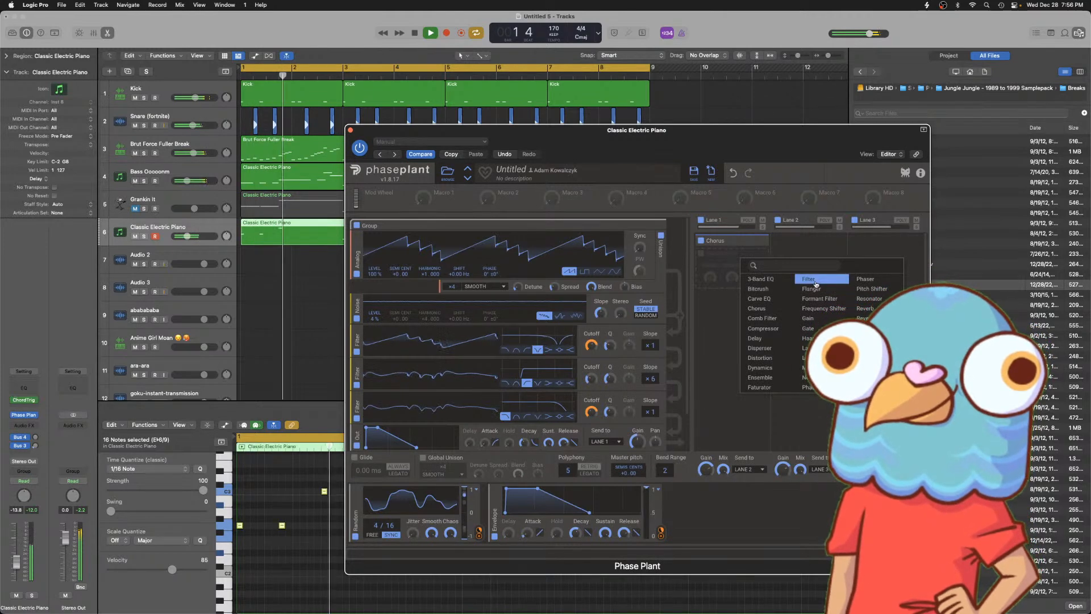
left_click(811, 319)
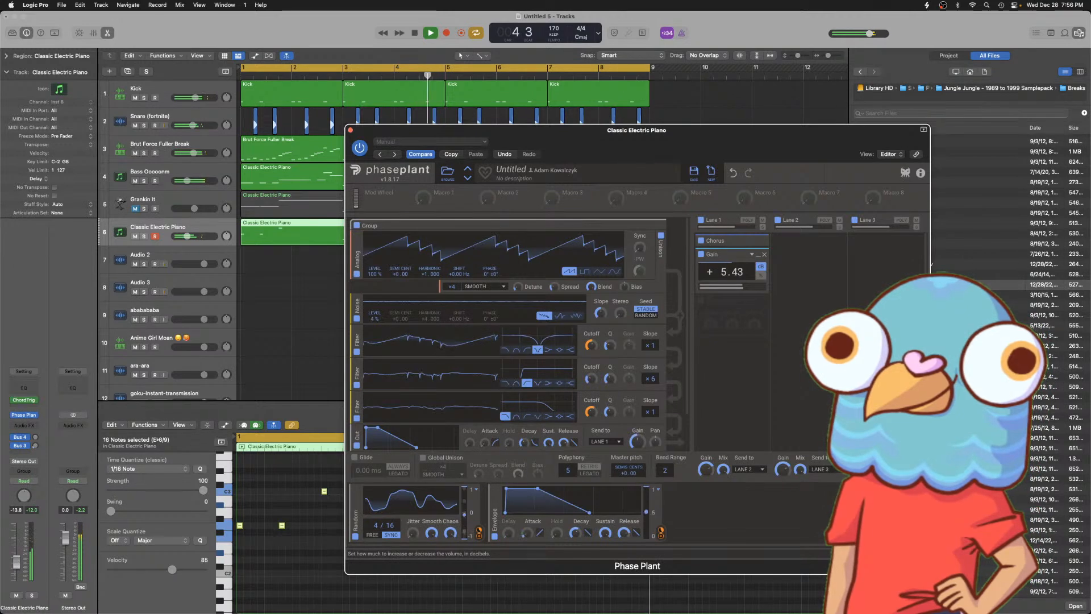
key("space")
scroll(592, 371, "down", 3)
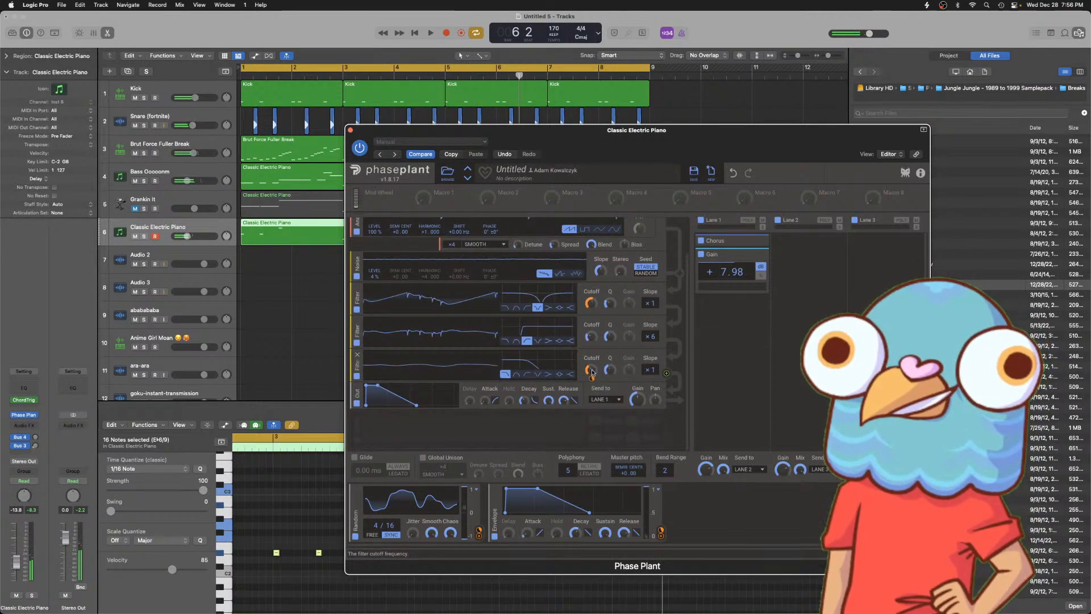
key("space")
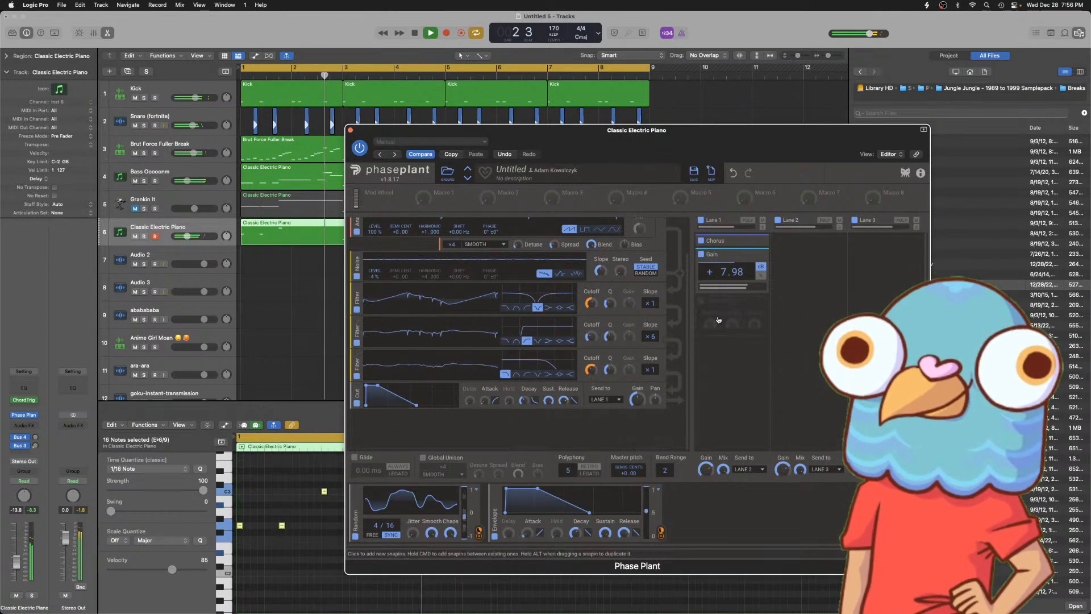
left_click(729, 310)
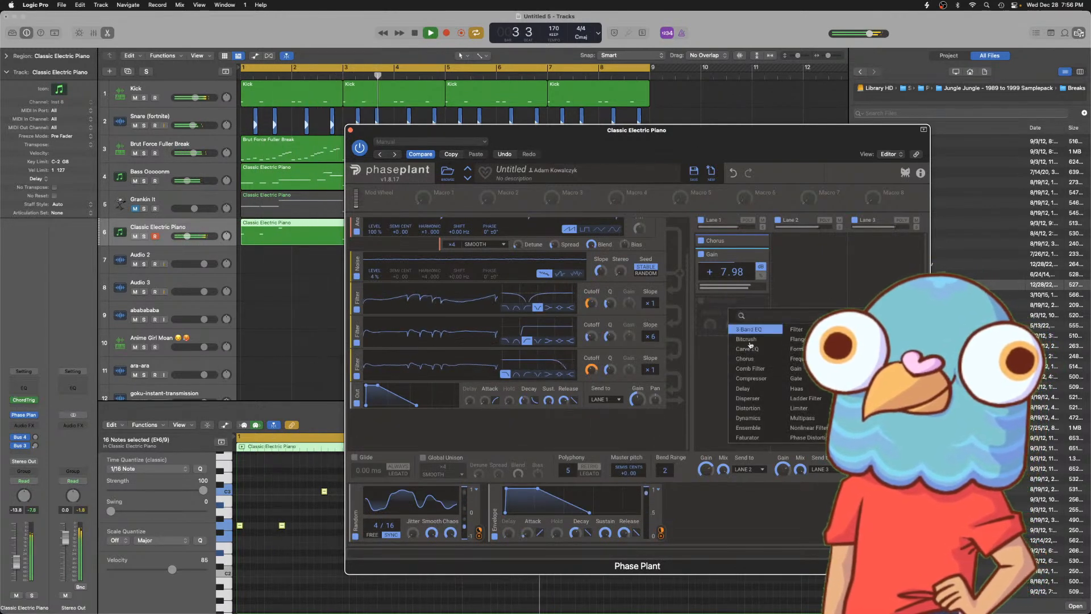
left_click(715, 327)
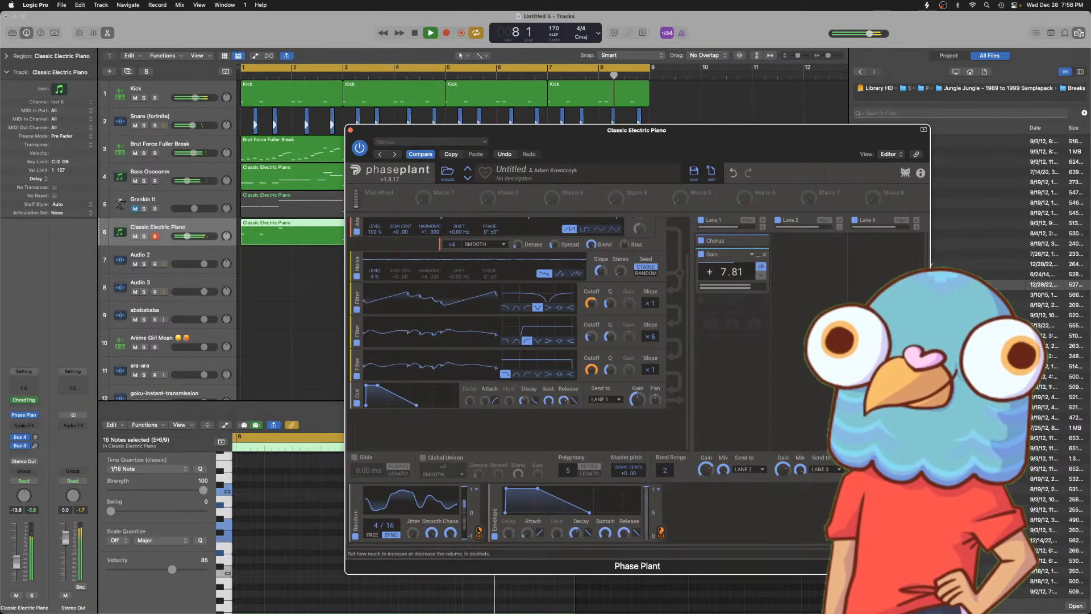
left_click_drag(724, 272, 724, 281)
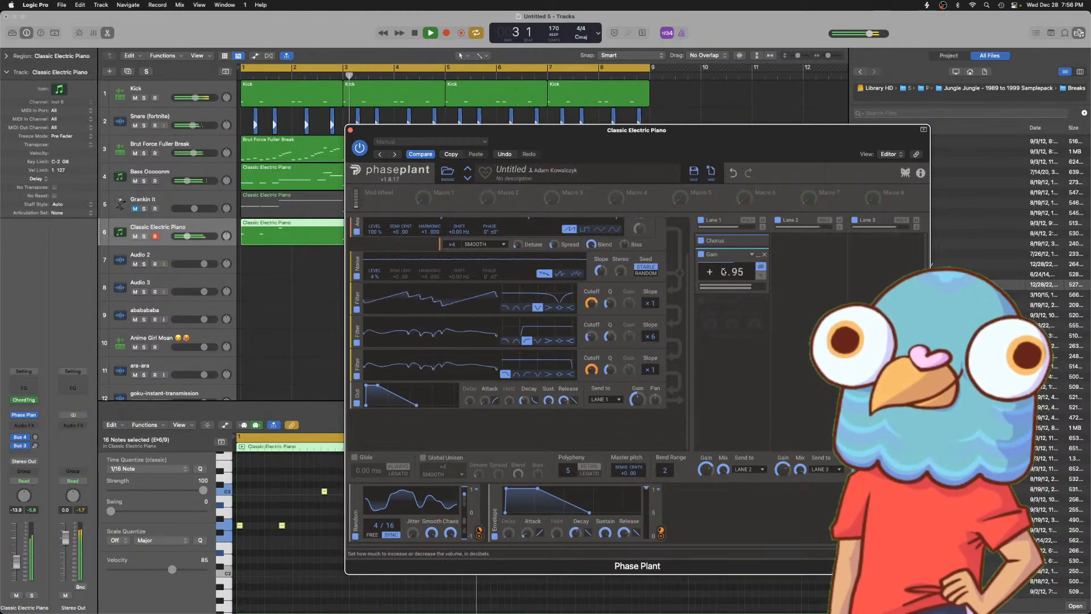
- Add a Filter below the Gain in Lane 1, set to high pass with a slope of ×6, and adjust its low cutoff
left_click(749, 315)
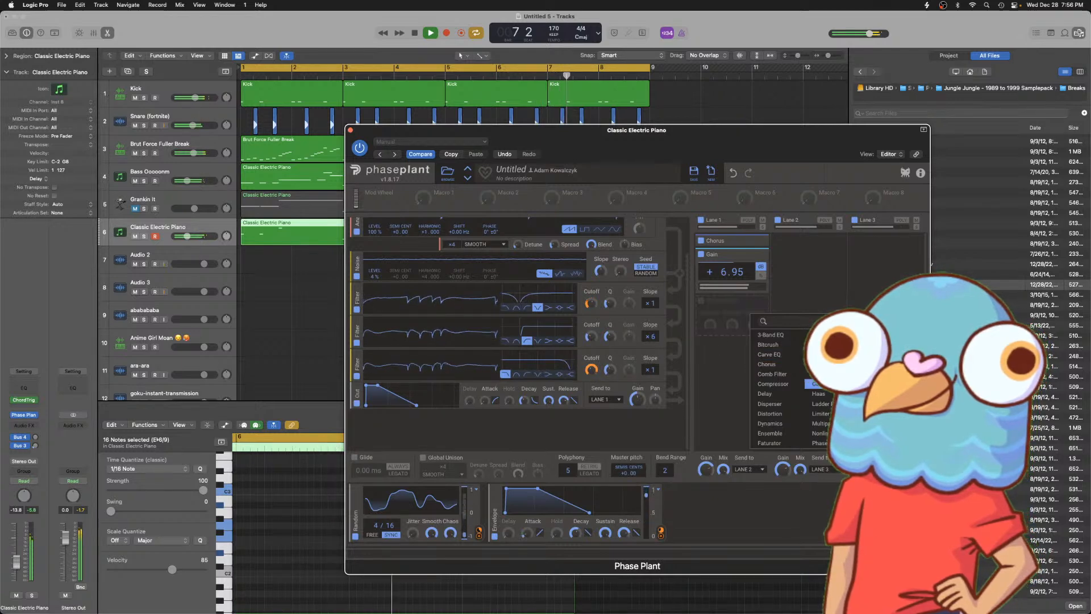
left_click(818, 334)
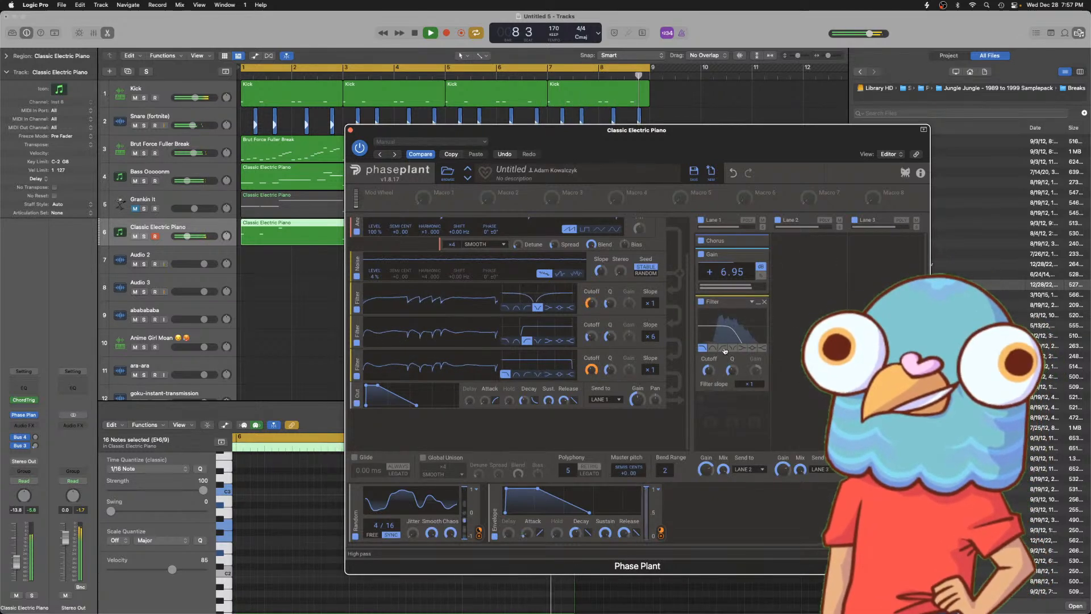
left_click(725, 349)
left_click_drag(750, 386, 751, 355)
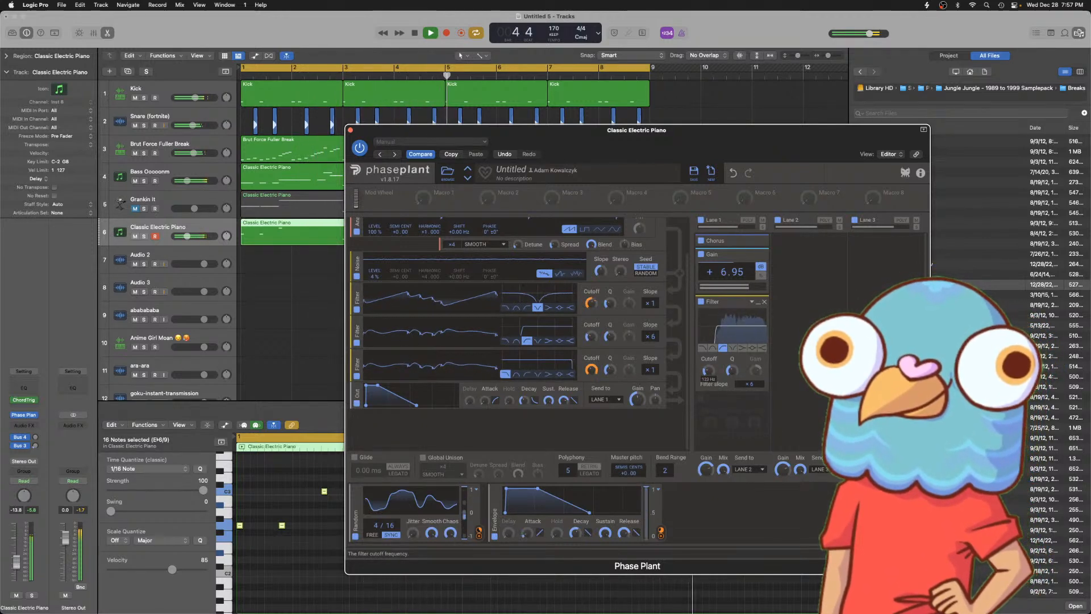
left_click(719, 408)
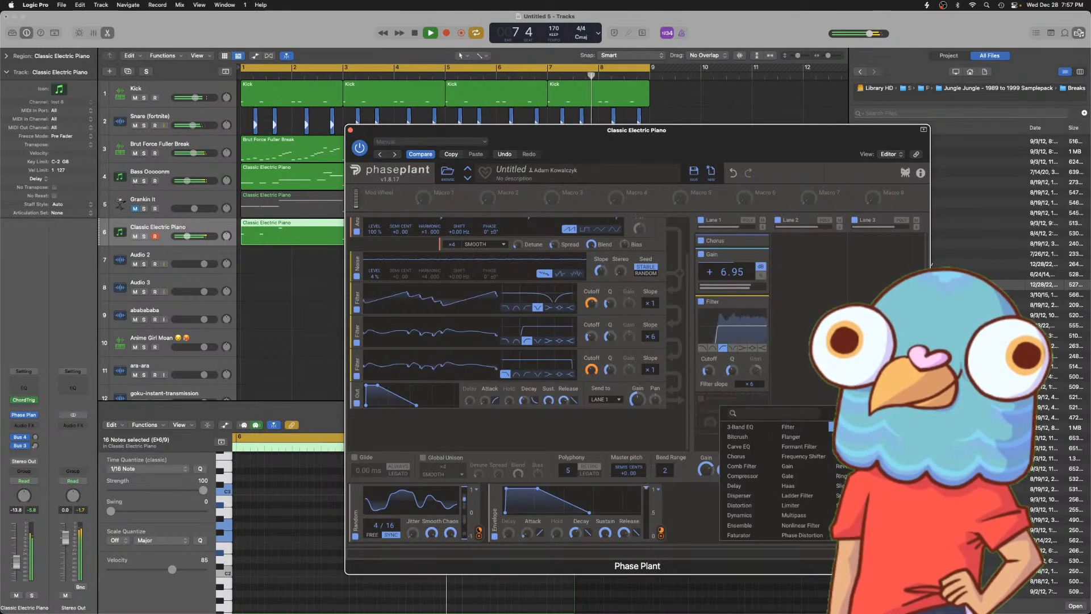
left_click(807, 376)
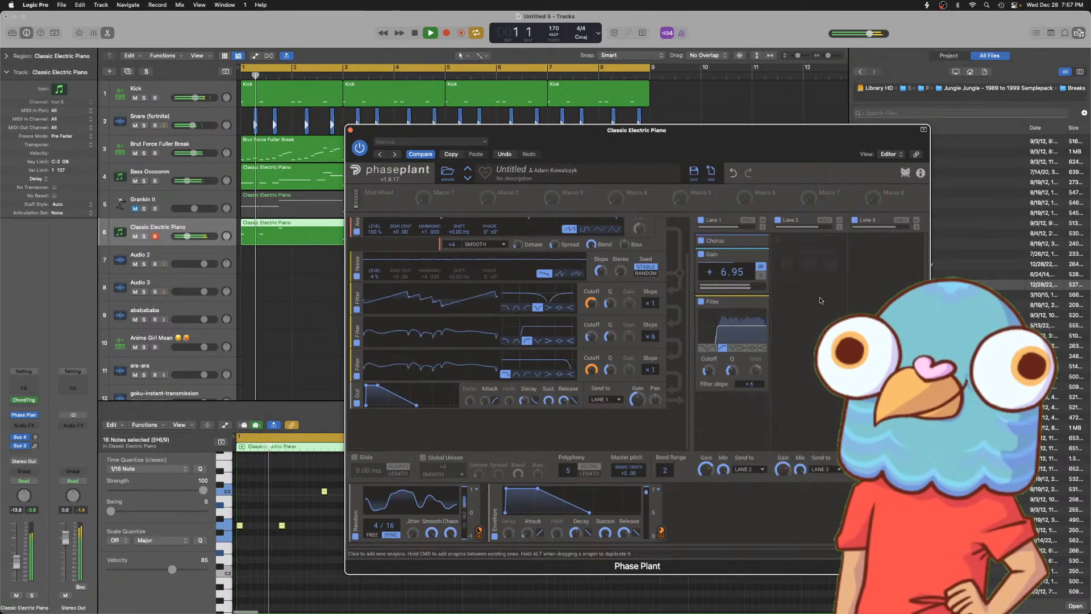
- Add a Reverb to Lane 2, increase its stereo width, and audition the loop before returning to the start
left_click(807, 260)
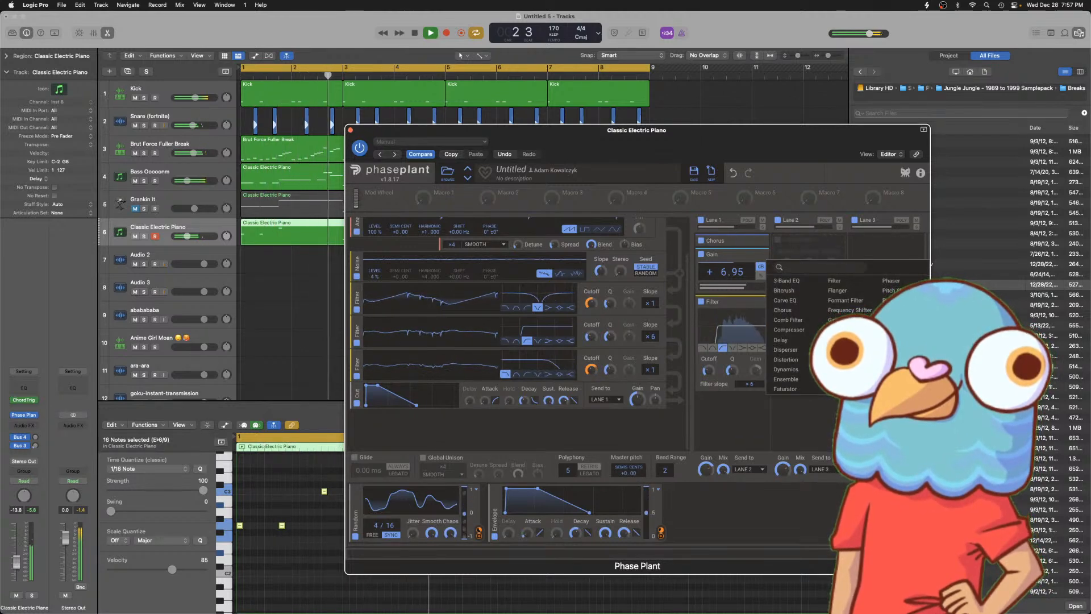
left_click(891, 311)
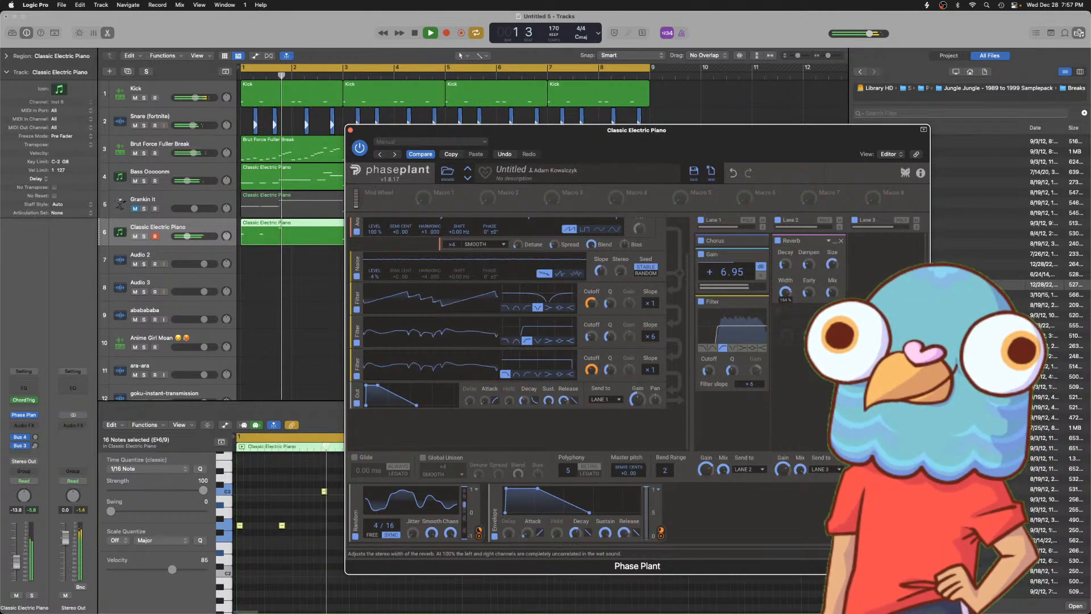
key("space")
key("space")
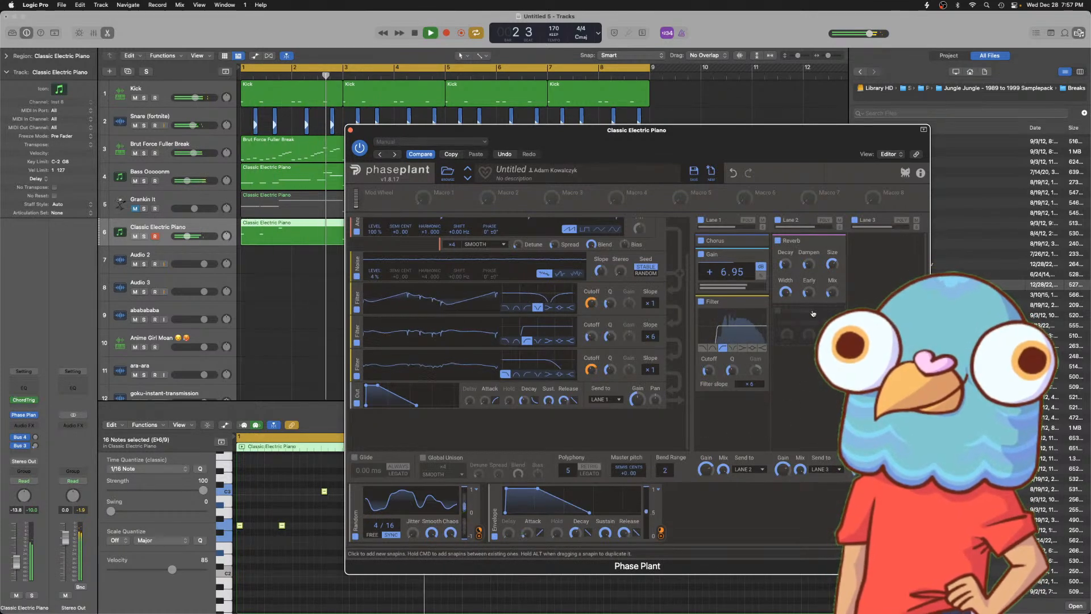
key("space")
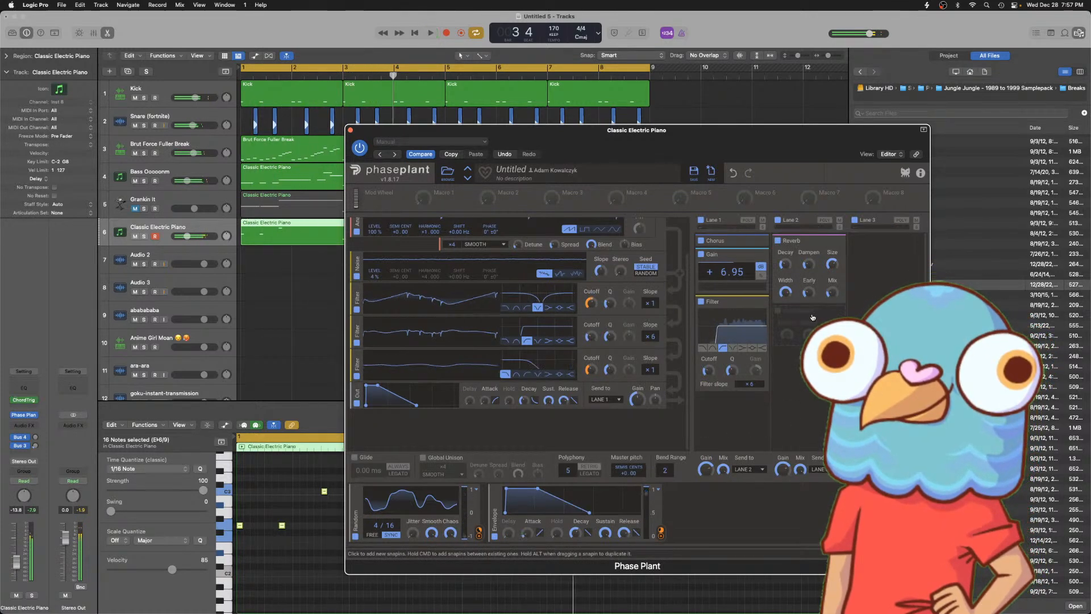
key("Return")
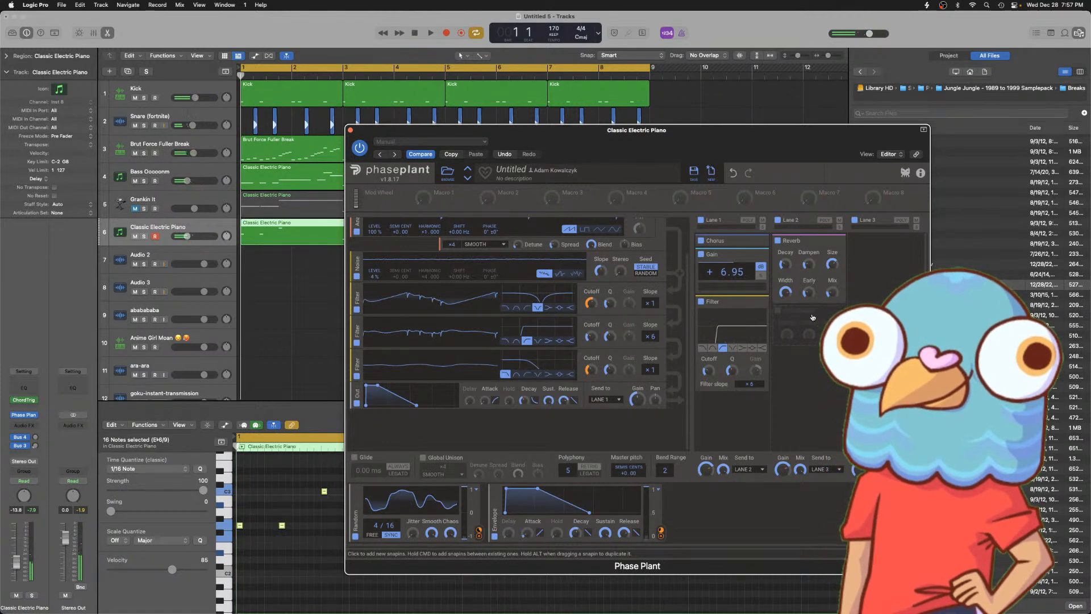
- Solo the Classic Electric Piano track and adjust the release of the output envelope while auditioning the loop
left_click(144, 236)
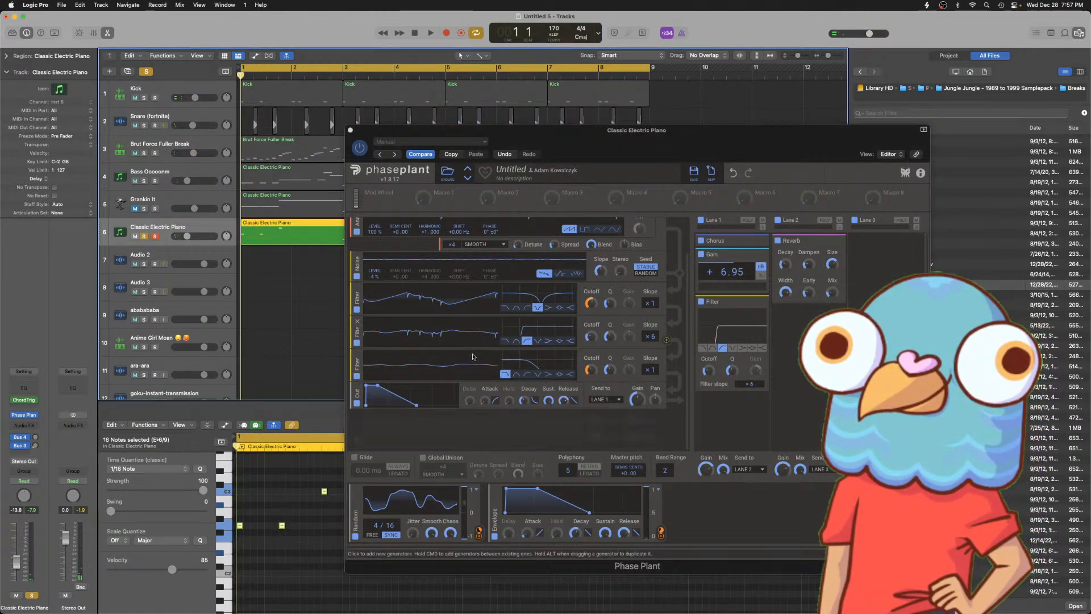
key("space")
left_click(563, 408)
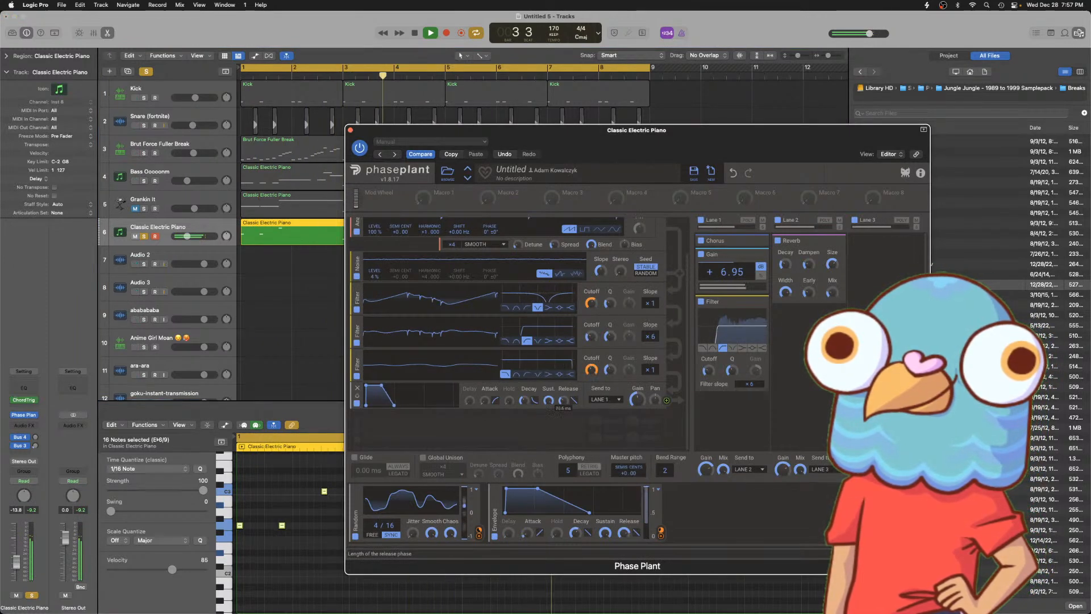
left_click_drag(564, 401, 564, 395)
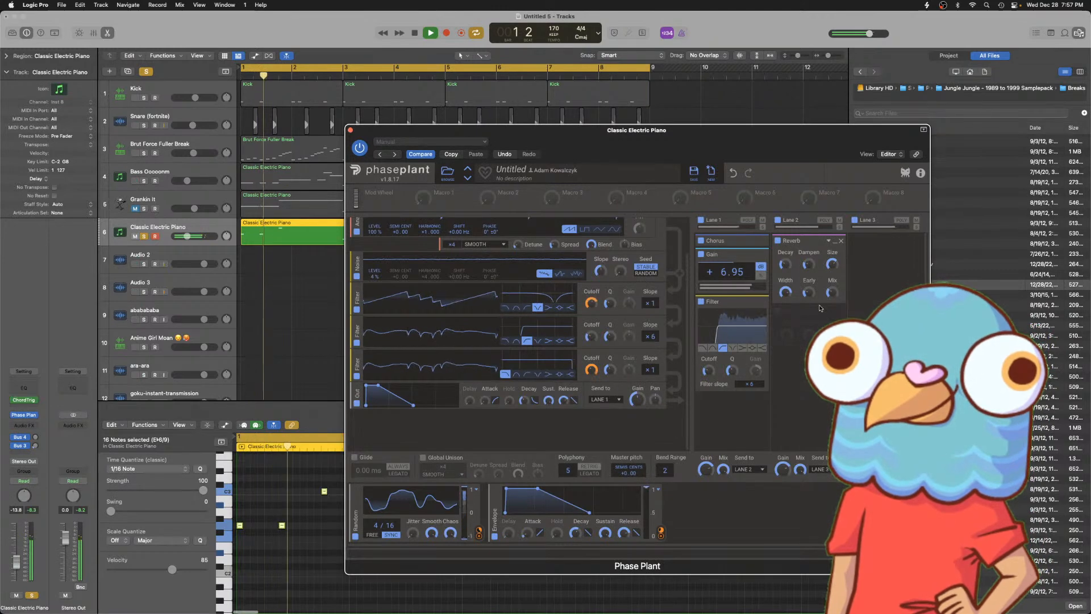
- Add an Ensemble effect to Lane 2 and move it above the Reverb
left_click(790, 322)
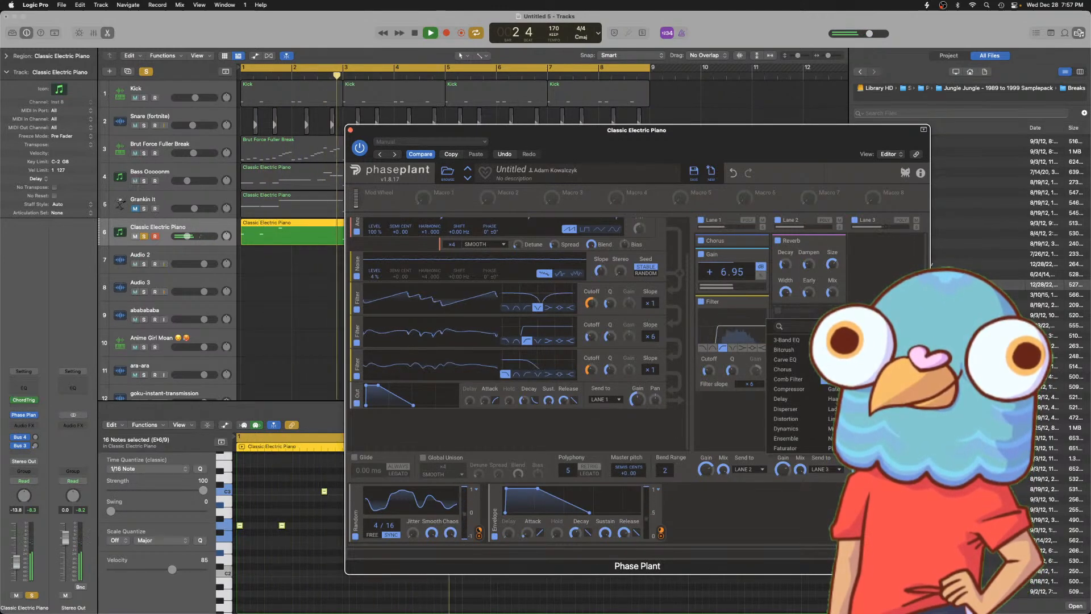
left_click(786, 438)
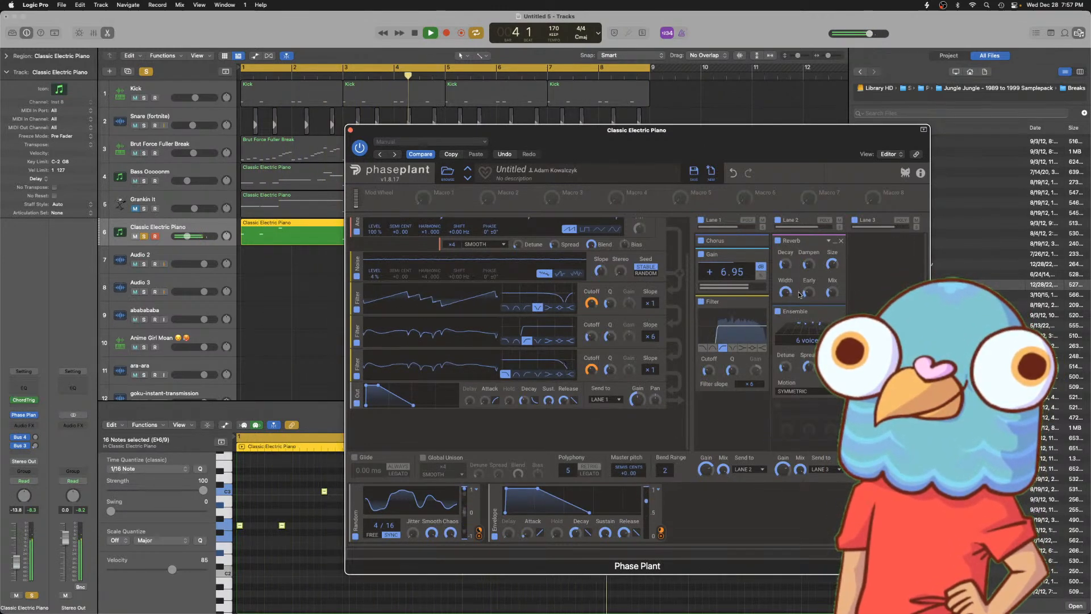
left_click_drag(817, 312, 821, 252)
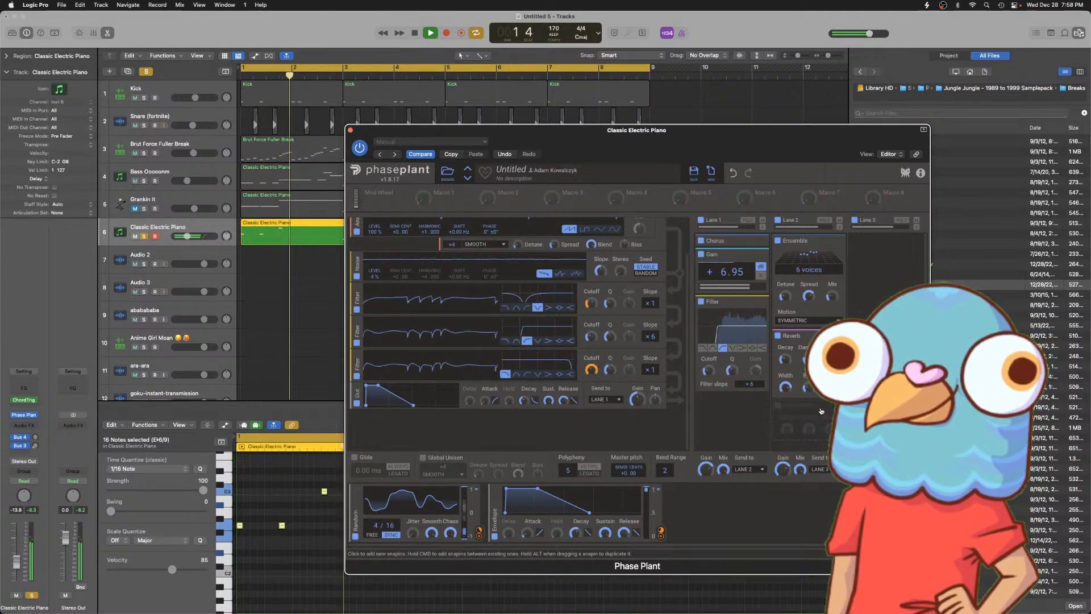
- Add a Filter below the Reverb in Lane 2 and adjust its cutoff while auditioning the loop
left_click(831, 406)
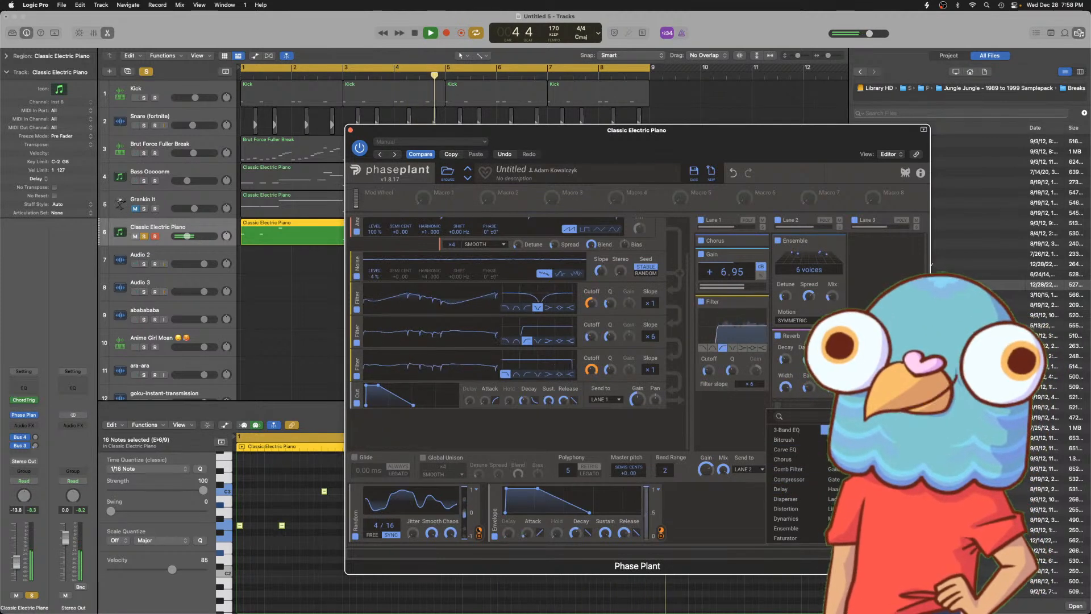
left_click(834, 430)
scroll(783, 390, "down", 3)
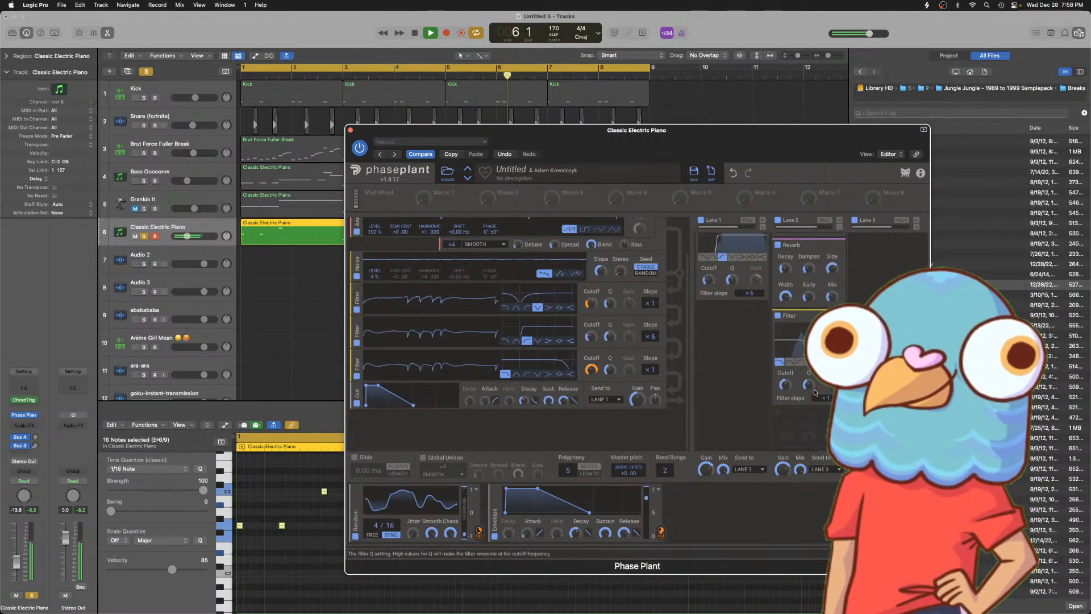
mouse_move(784, 386)
left_mouse_down()
mouse_move(784, 358)
mouse_move(786, 379)
left_mouse_up()
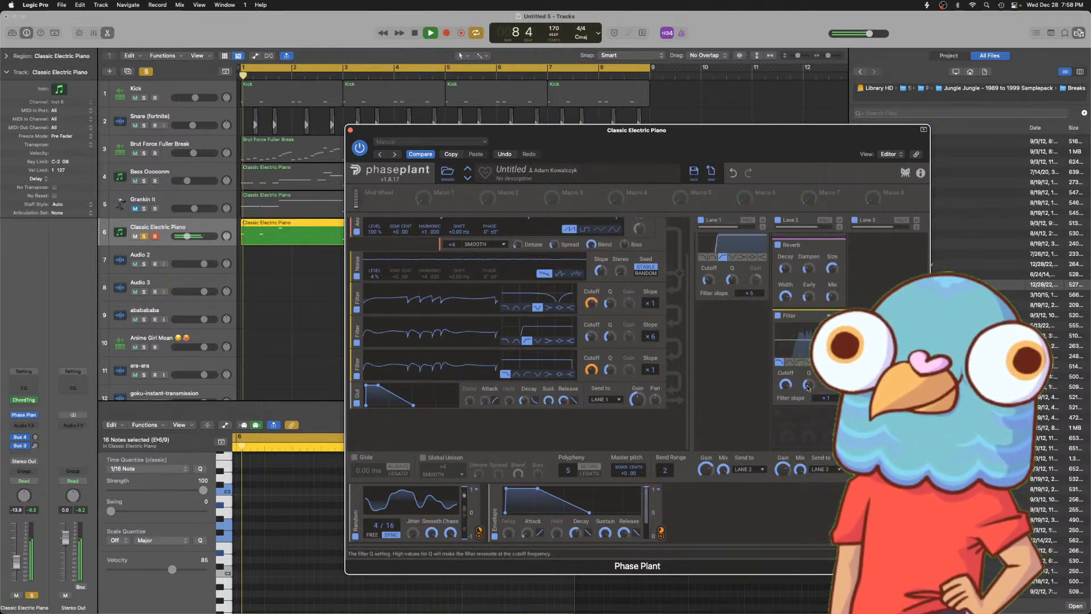
mouse_move(802, 388)
left_mouse_down()
mouse_move(803, 398)
mouse_move(786, 380)
left_mouse_up()
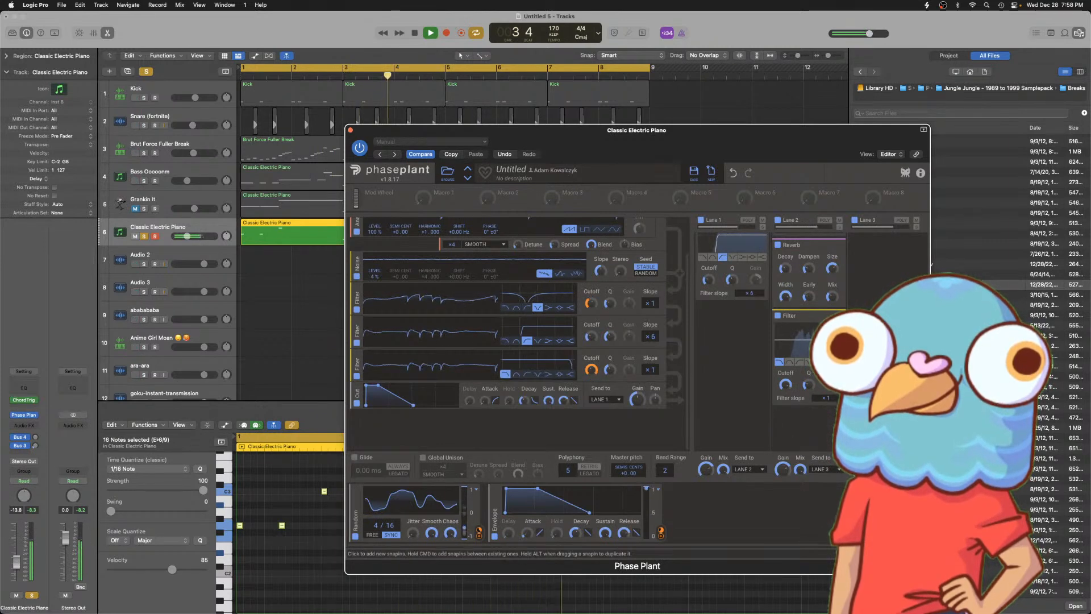
scroll(771, 342, "up", 3)
- Add a Compressor to Lane 3, audition the patch, then close the synth and stop playback
left_click(870, 254)
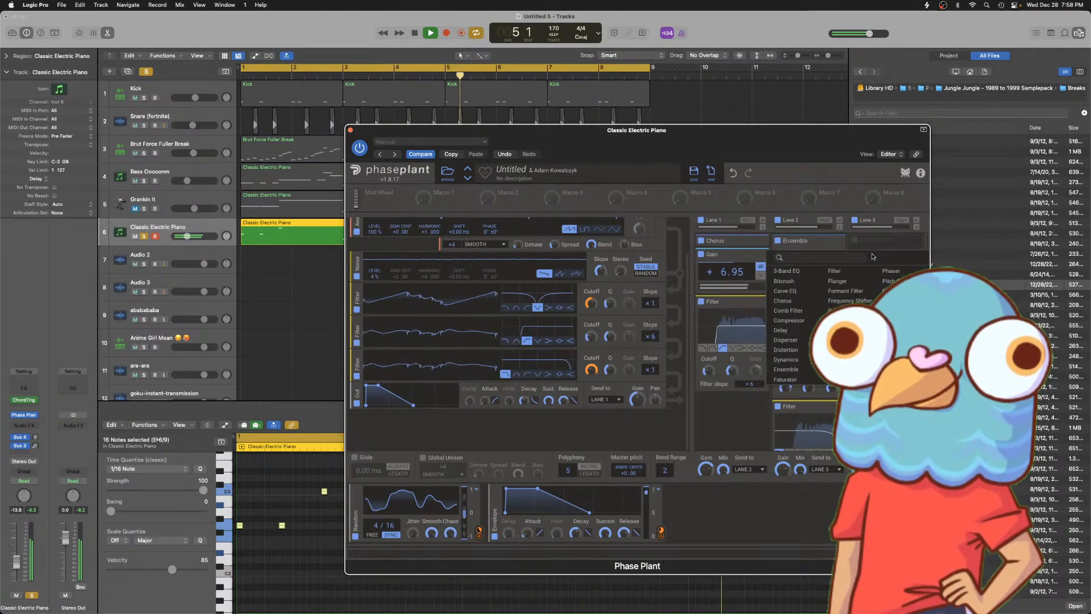
left_click(789, 320)
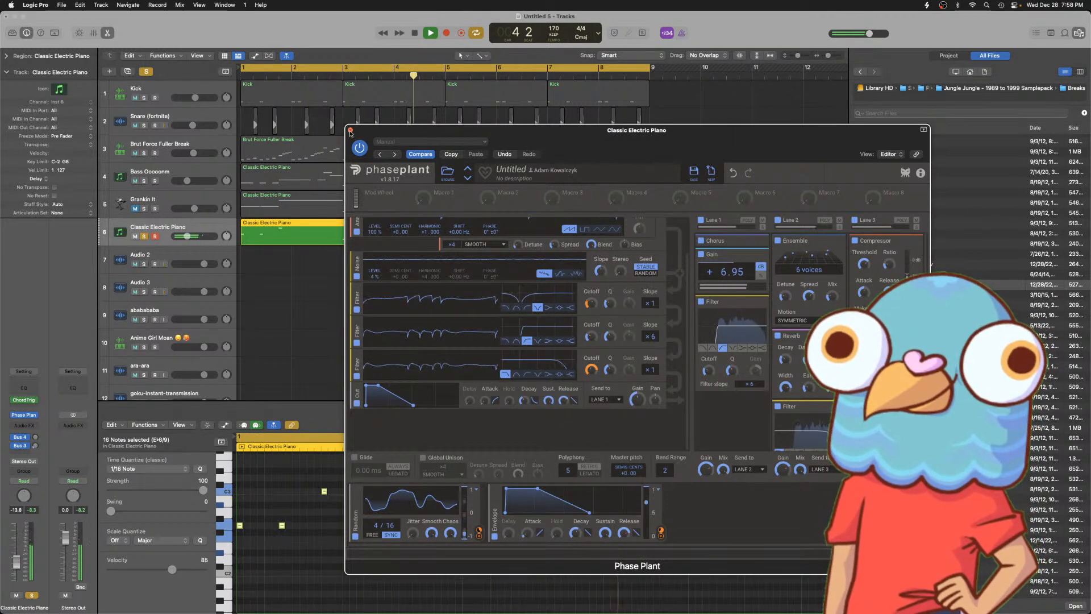
left_click(351, 130)
key("space")
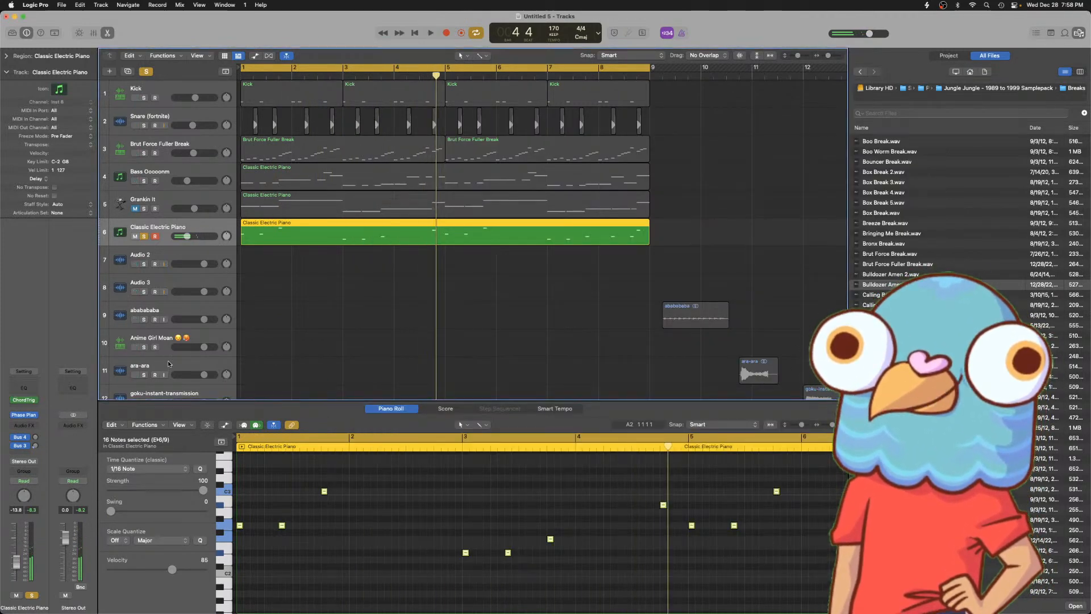
- Move the Noise Gate from the Grankin It channel to Classic Electric Piano in the mixer and audition its ducking with the Kick soloed too
key("x")
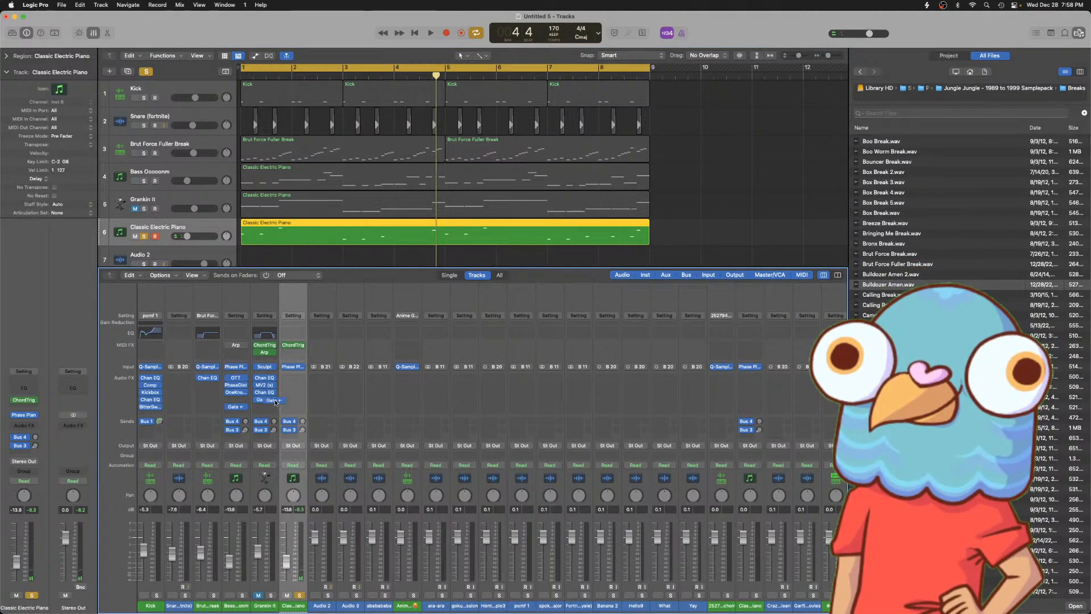
left_click_drag(283, 404, 284, 405)
key("Return")
key("space")
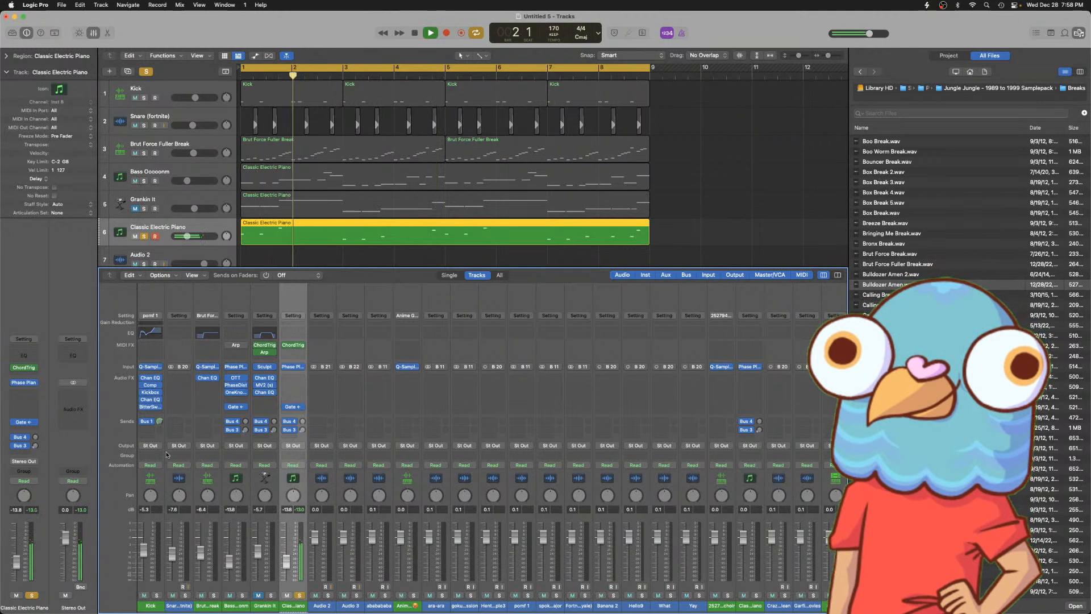
left_click(159, 595)
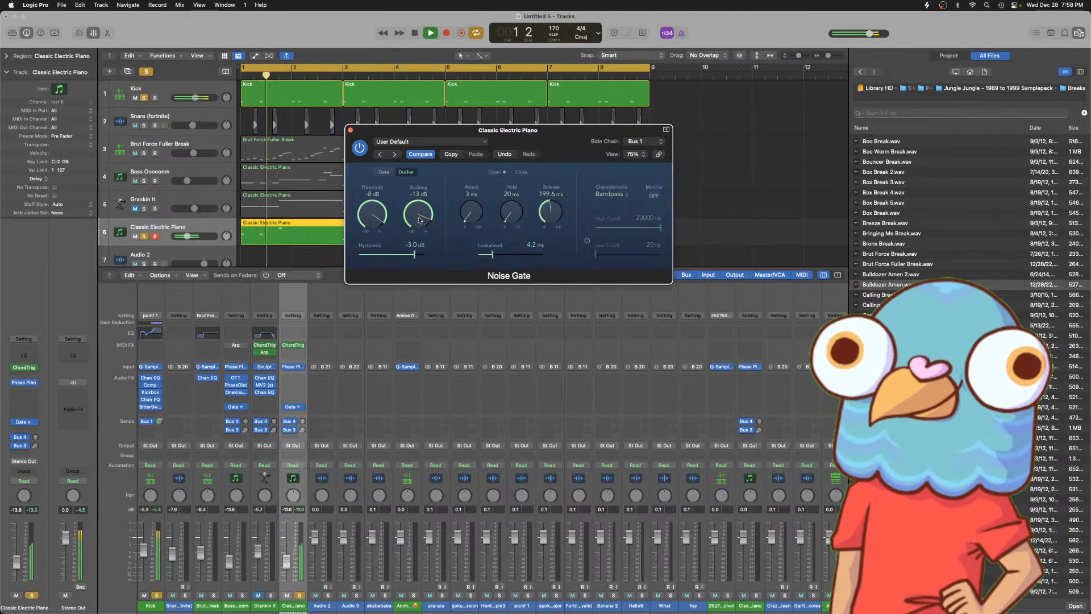
left_click(351, 130)
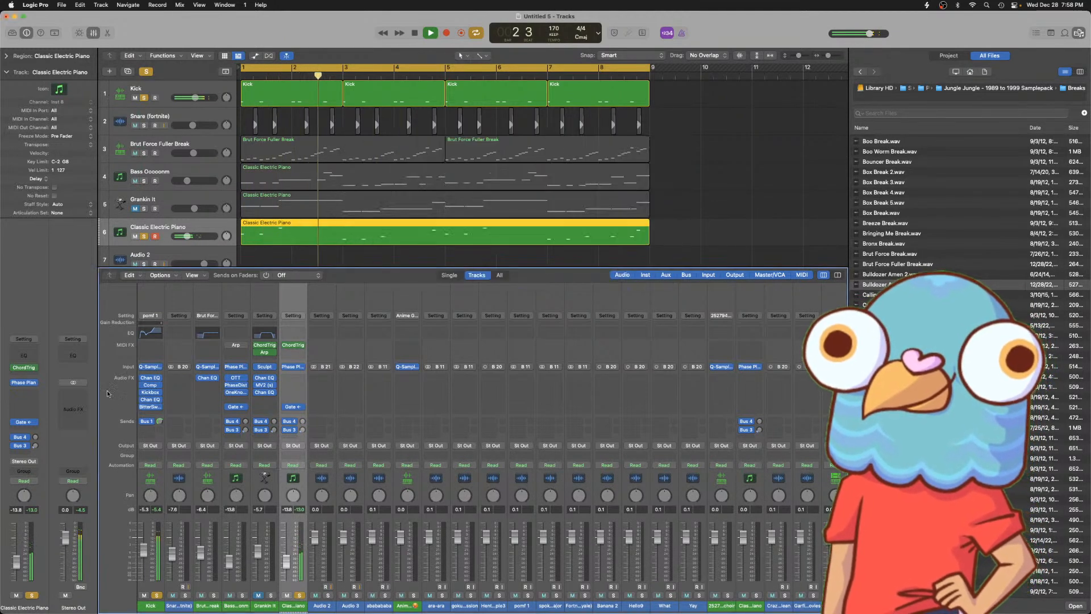
- Insert the Boz Digital Labs plug-in Bark Of Dog 2 in stereo at the end of the Kick channel's effects chain
left_click(150, 413)
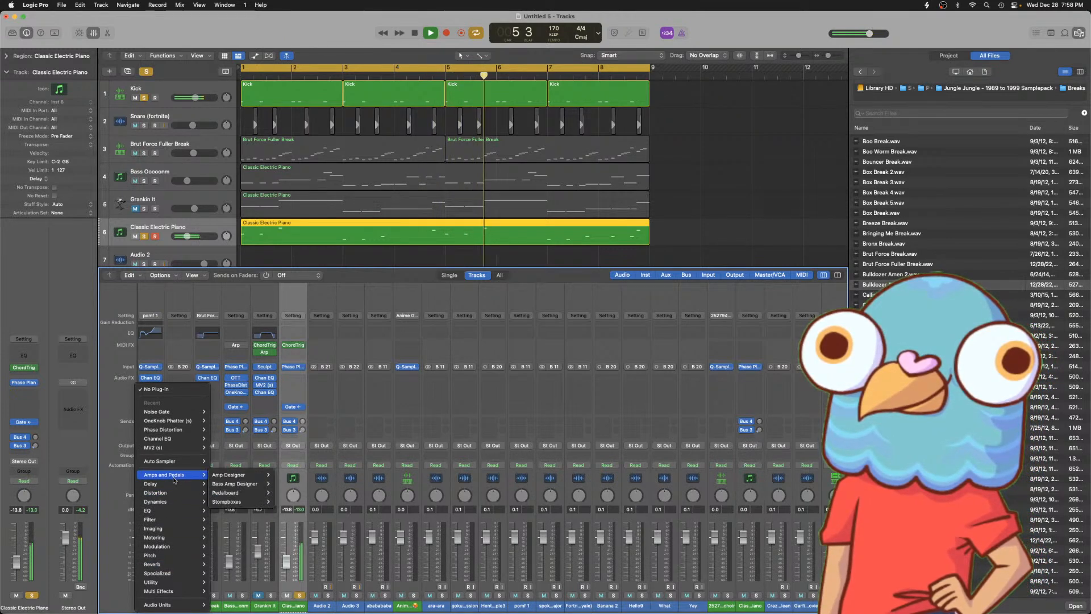
mouse_move(170, 502)
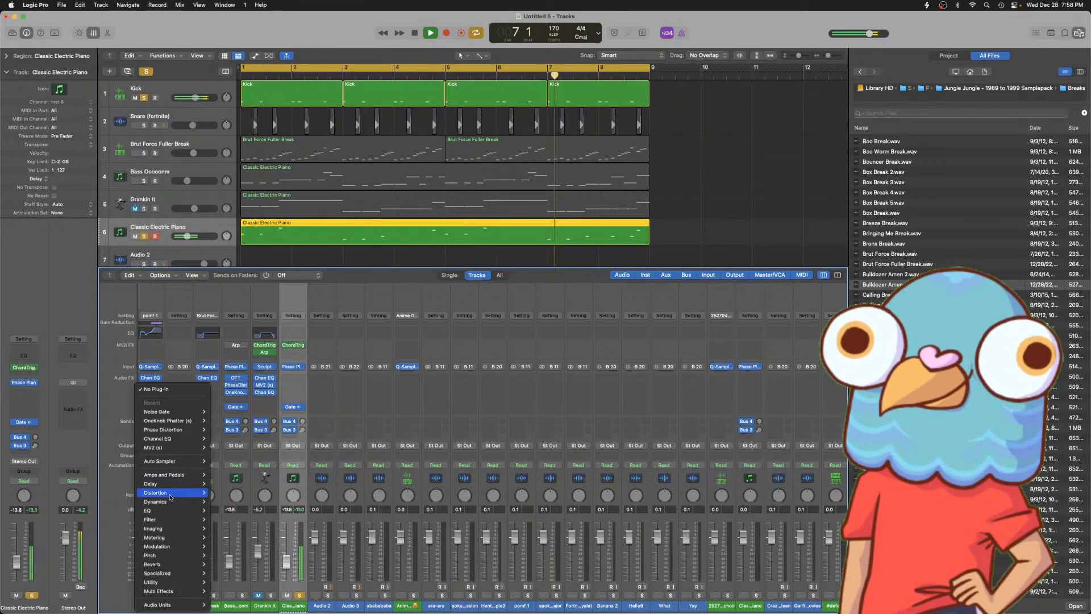
mouse_move(170, 604)
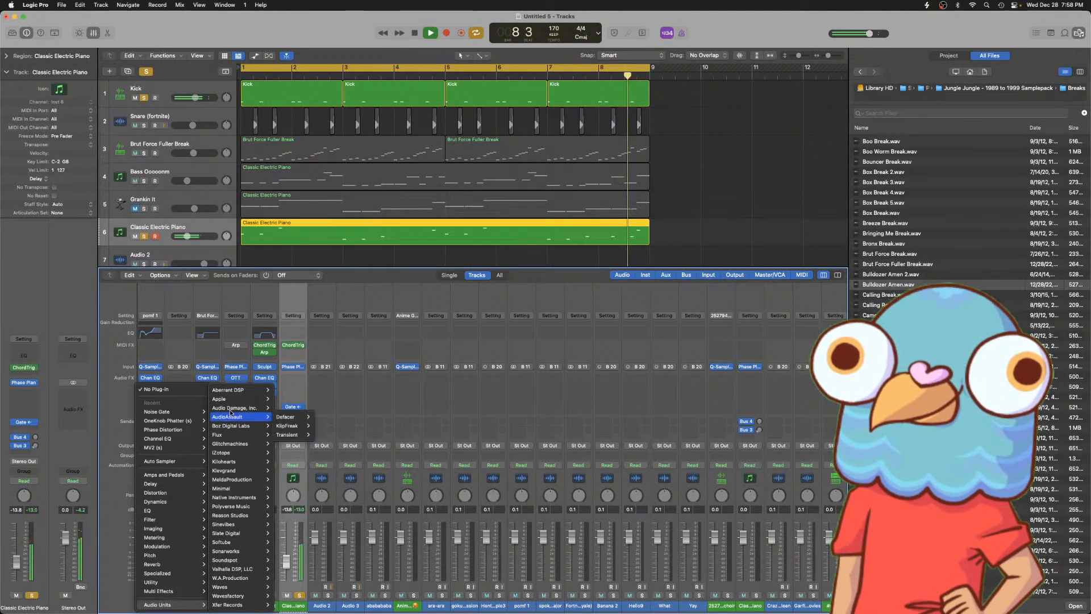
mouse_move(242, 426)
mouse_move(301, 426)
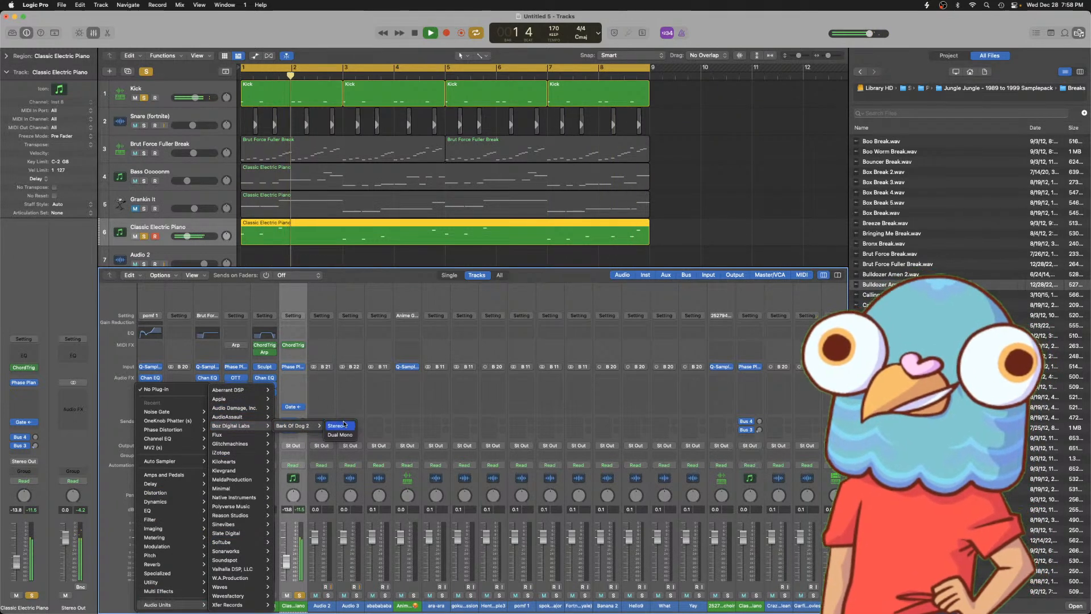
left_click(344, 425)
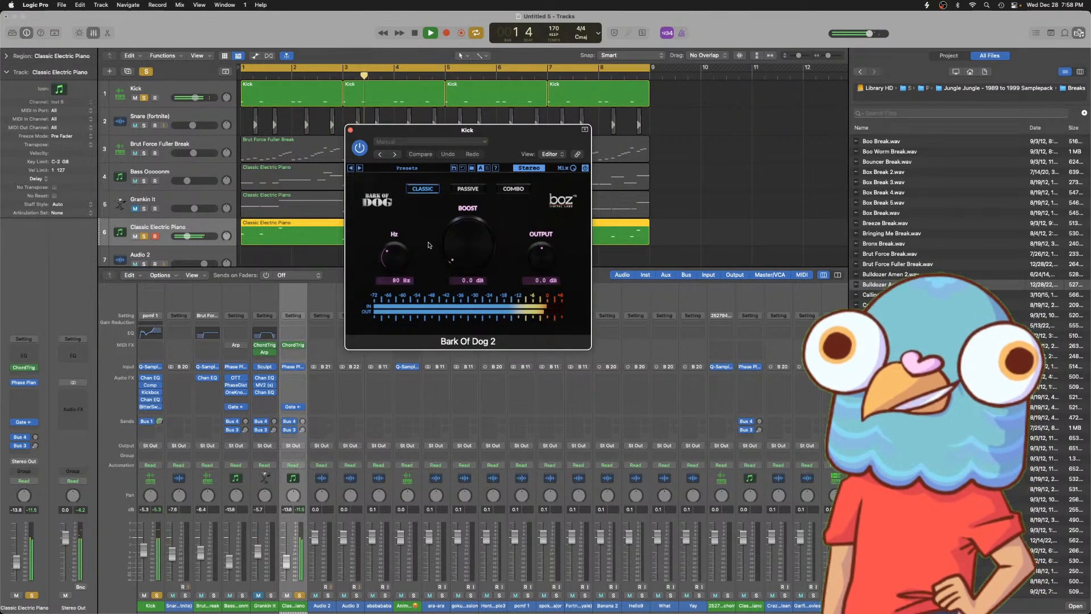
- Set Bark Of Dog 2 on the Kick to 59 Hz with a boost of 8.3 dB and close it
left_click_drag(467, 245, 465, 226)
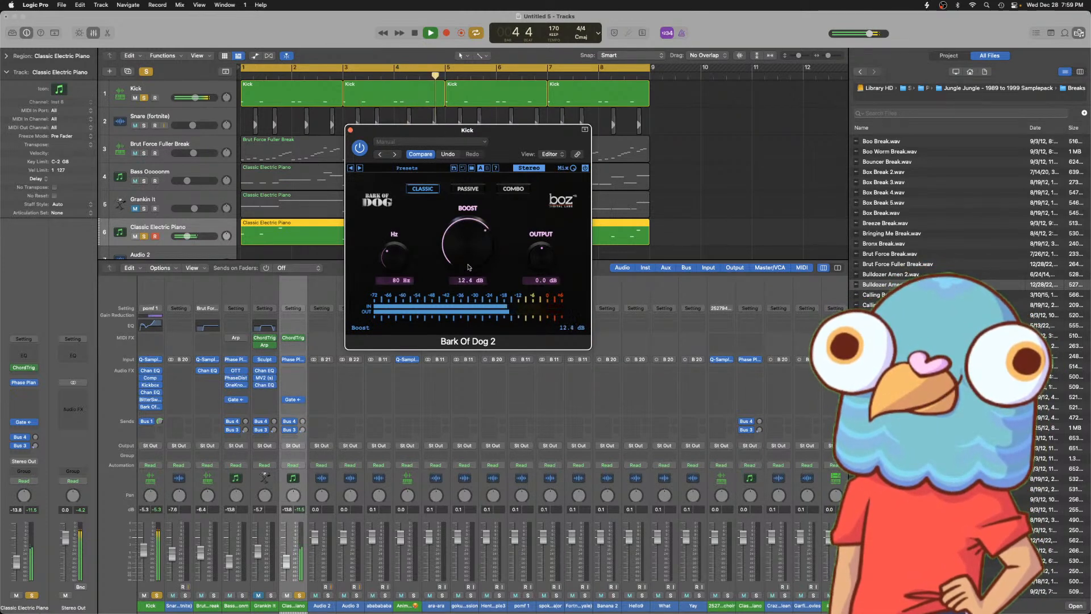
mouse_move(388, 258)
left_mouse_down()
mouse_move(391, 269)
mouse_move(393, 253)
left_mouse_up()
mouse_move(468, 254)
left_mouse_down()
mouse_move(468, 311)
mouse_move(470, 254)
left_mouse_up()
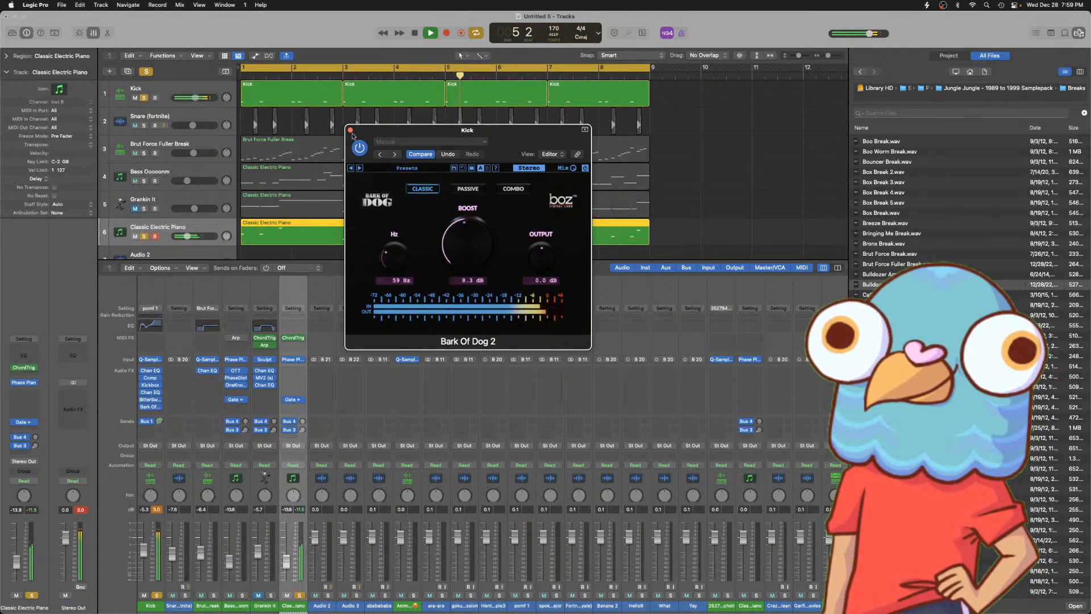
left_click(350, 130)
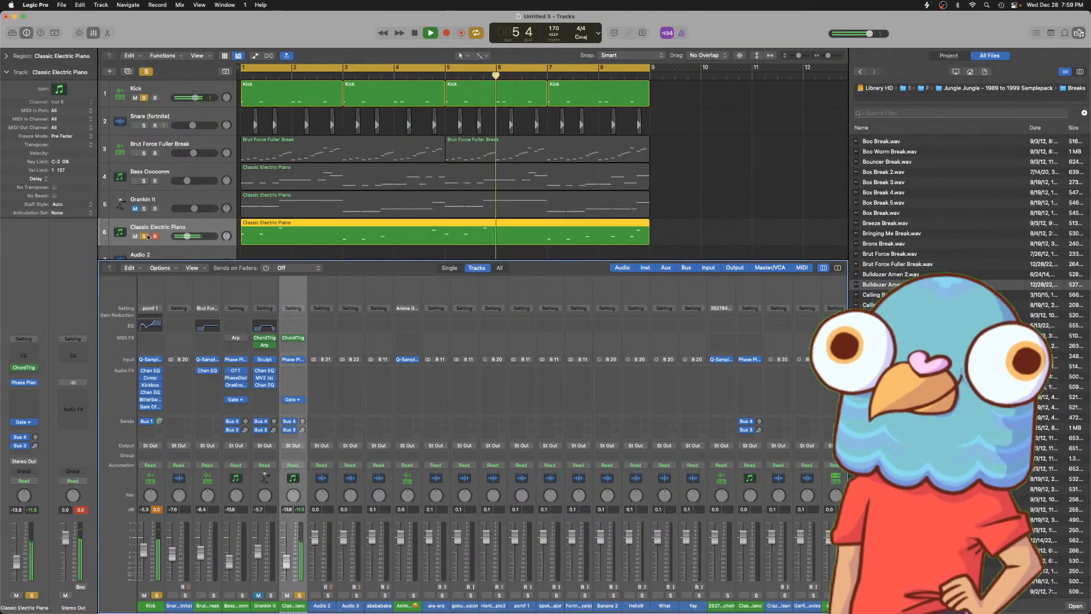
- Add a Channel EQ after Bark Of Dog 2 on the Kick, cutting 1.2 dB at 394 Hz and 2.5 dB at 2360 Hz
left_click(159, 414)
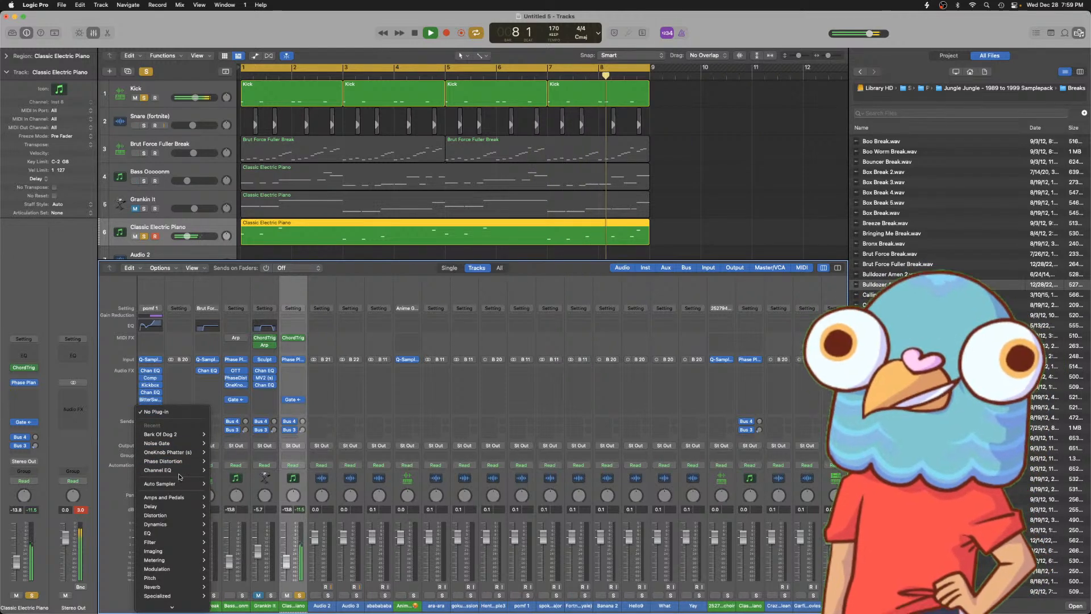
left_click(383, 379)
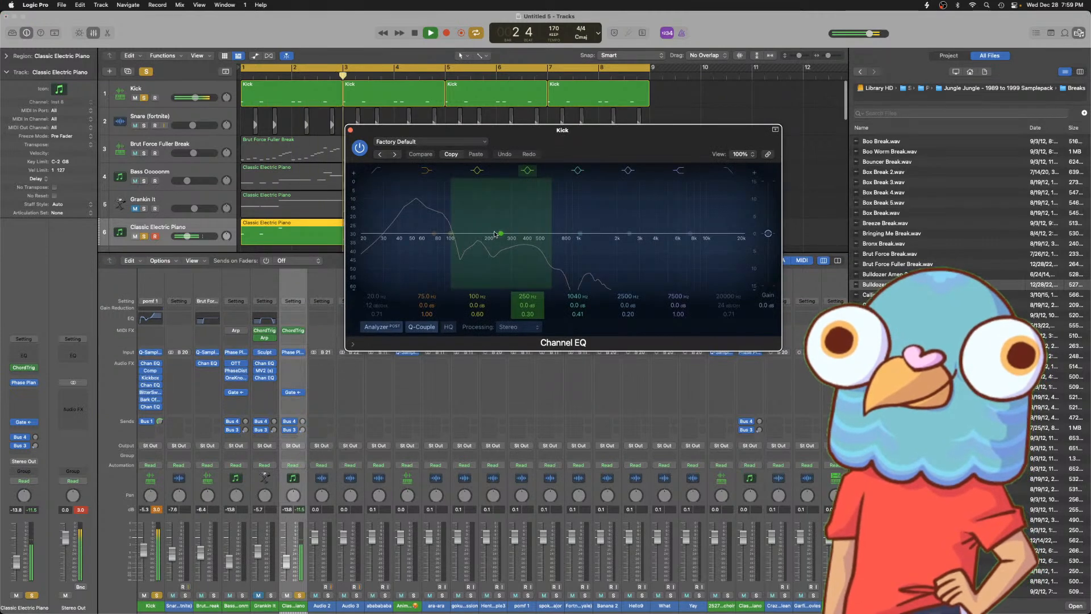
left_click_drag(495, 233, 518, 242)
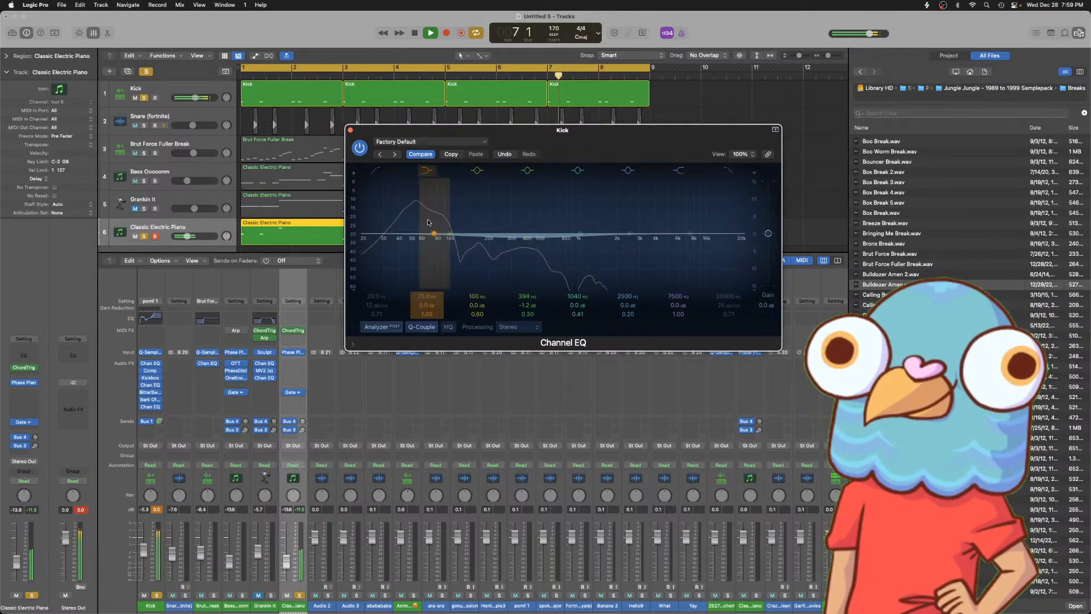
left_click_drag(630, 234, 627, 242)
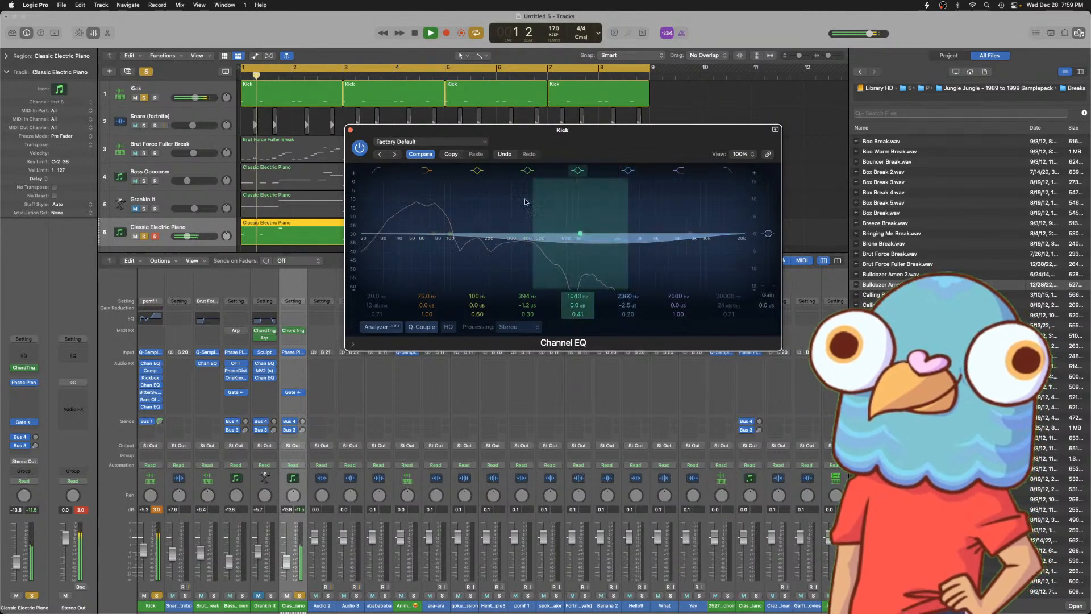
left_click(350, 130)
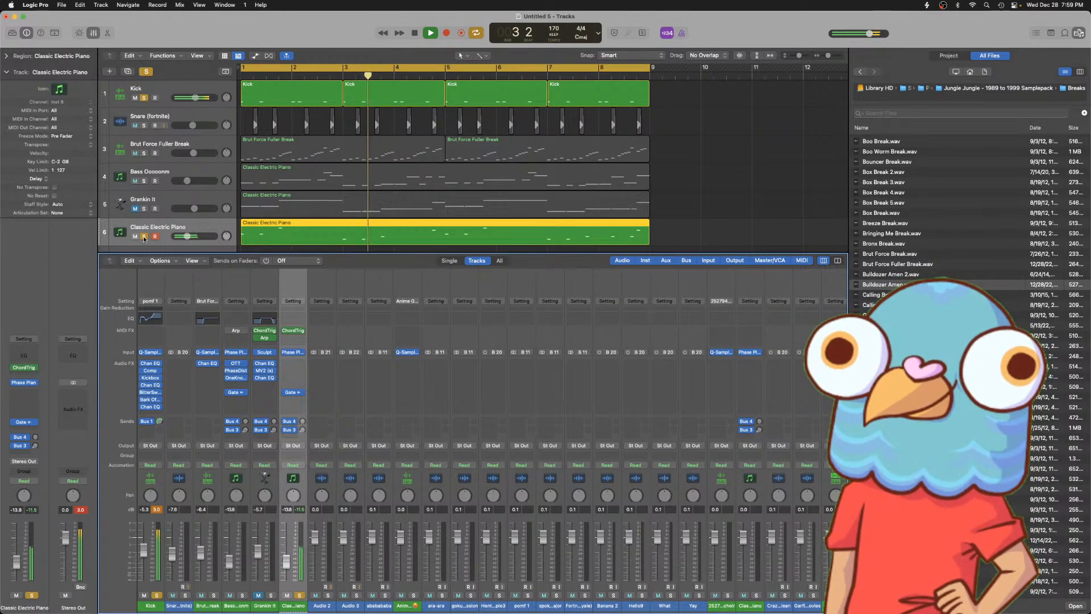
- Clear all track solos and audition the full mix before stopping playback
left_click(146, 72)
scroll(534, 187, "down", 5)
scroll(539, 193, "up", 5)
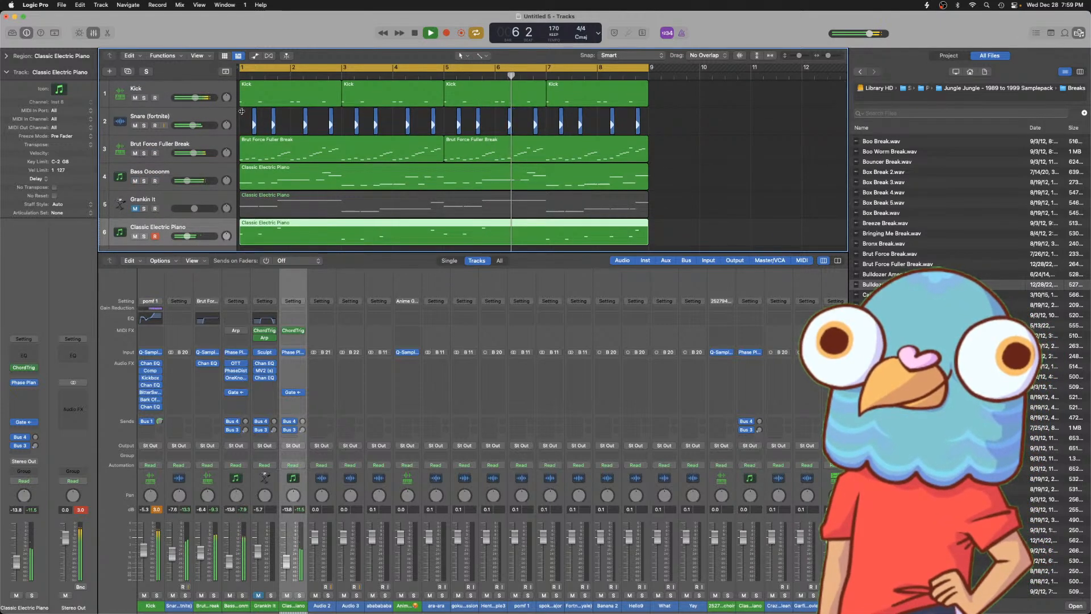
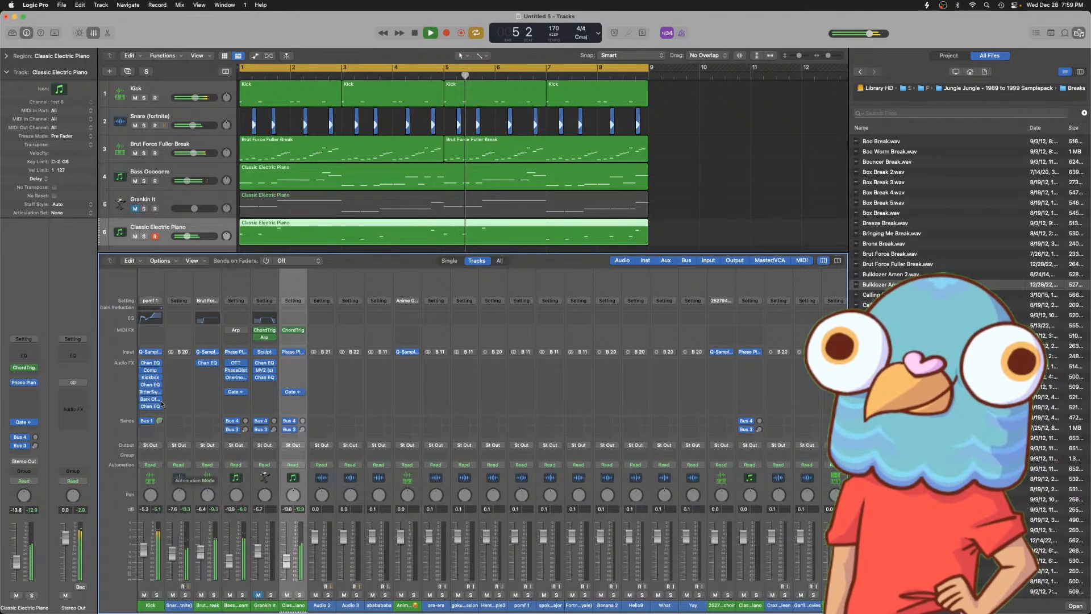
key("space")
- Solo and unsolo Brut Force Fuller Break, replay the full loop from the start, and deselect the Classic Electric Piano region
left_click(214, 596)
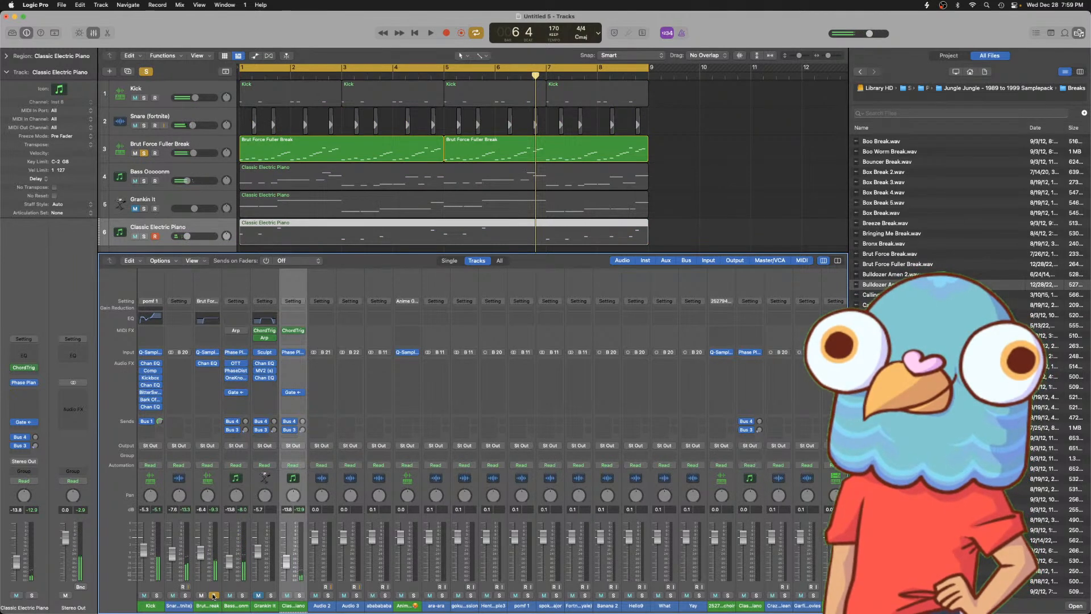
left_click(214, 596)
key("Return")
key("space")
scroll(196, 105, "down", 1)
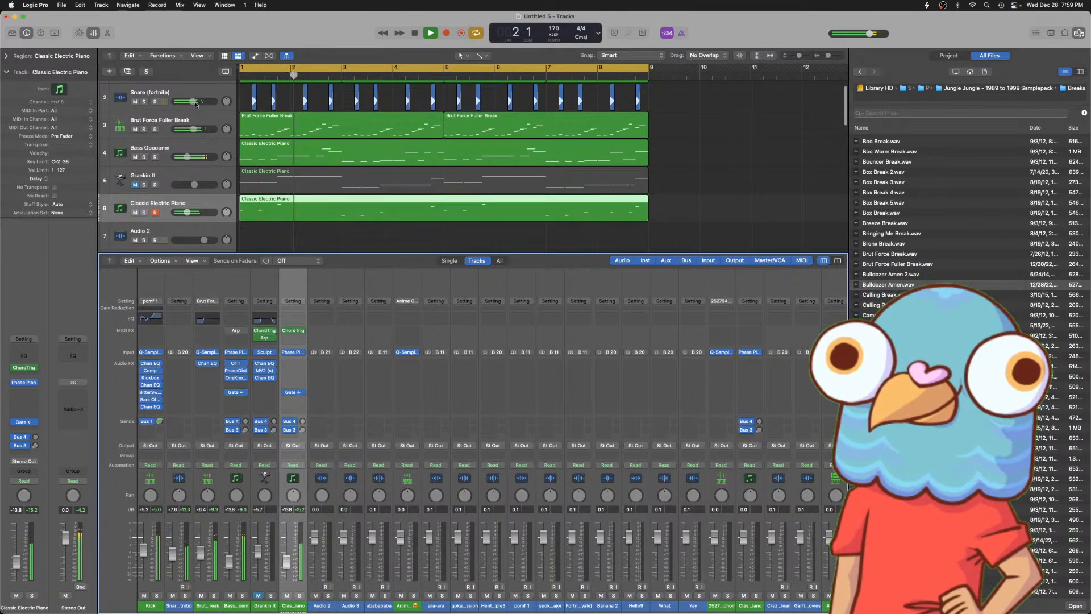
scroll(179, 203, "down", 3)
left_click(291, 176)
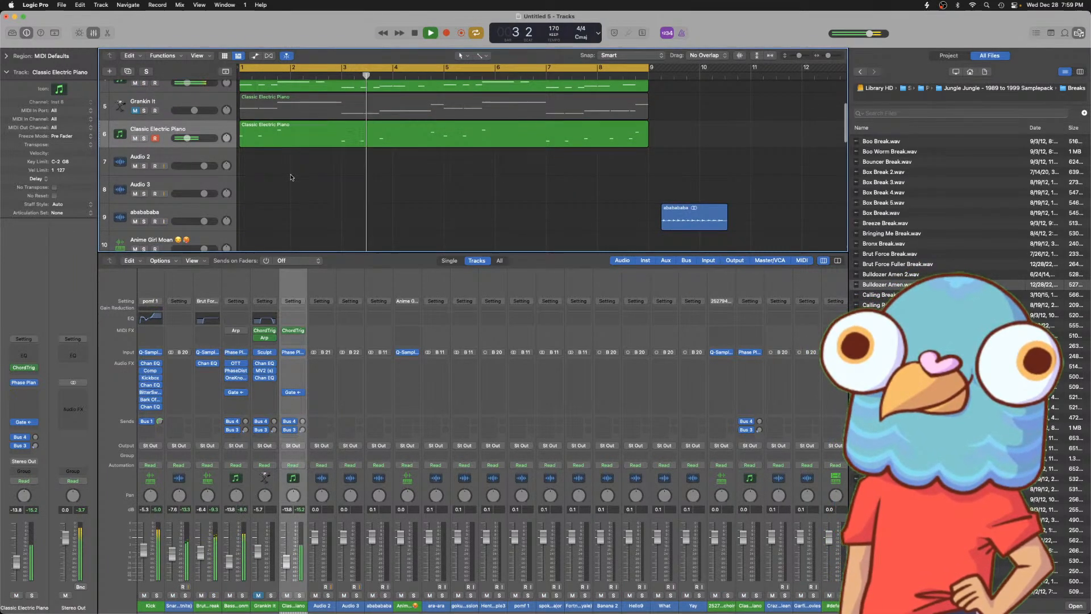
- Lower the Brut Force Fuller Break track to -9.2 dB and set the Classic Electric Piano track to -12.8 dB
key("super+Left")
key("super+Left")
key("super+Left")
key("super+Left")
scroll(290, 176, "up", 4)
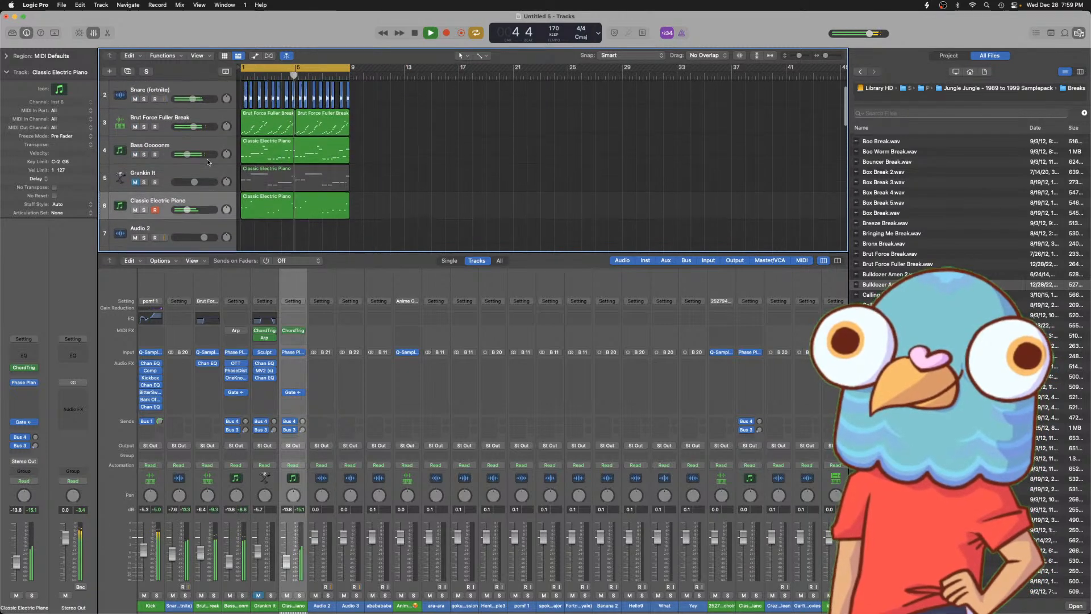
left_click_drag(200, 147, 191, 142)
left_click(190, 148)
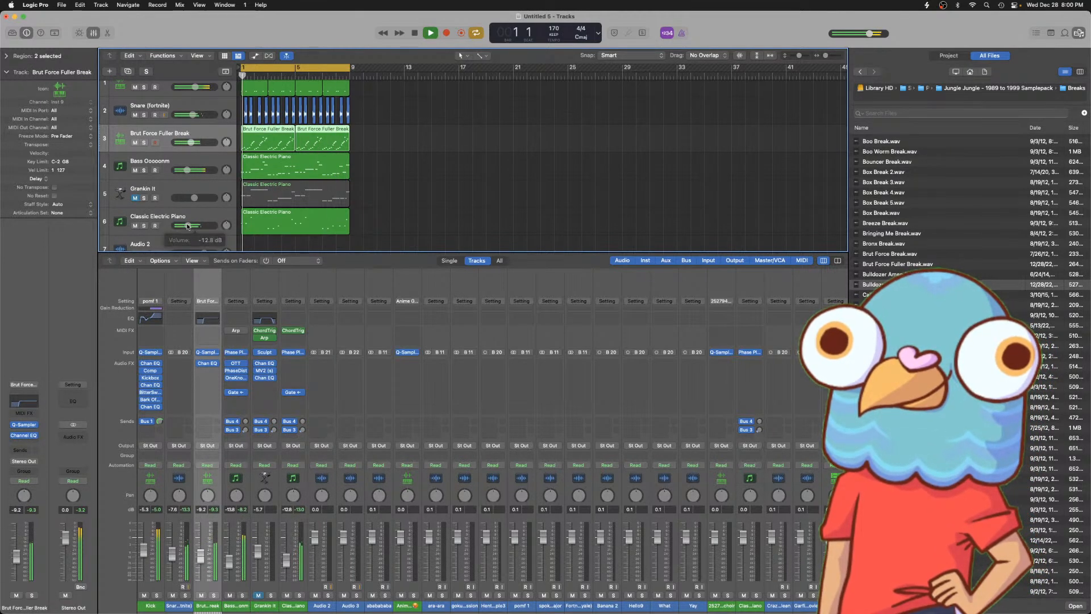
- Move the goku-instant-transmission region to the start of bar 1 and audition it with the mix from the start
scroll(335, 180, "down", 4)
scroll(336, 179, "down", 3)
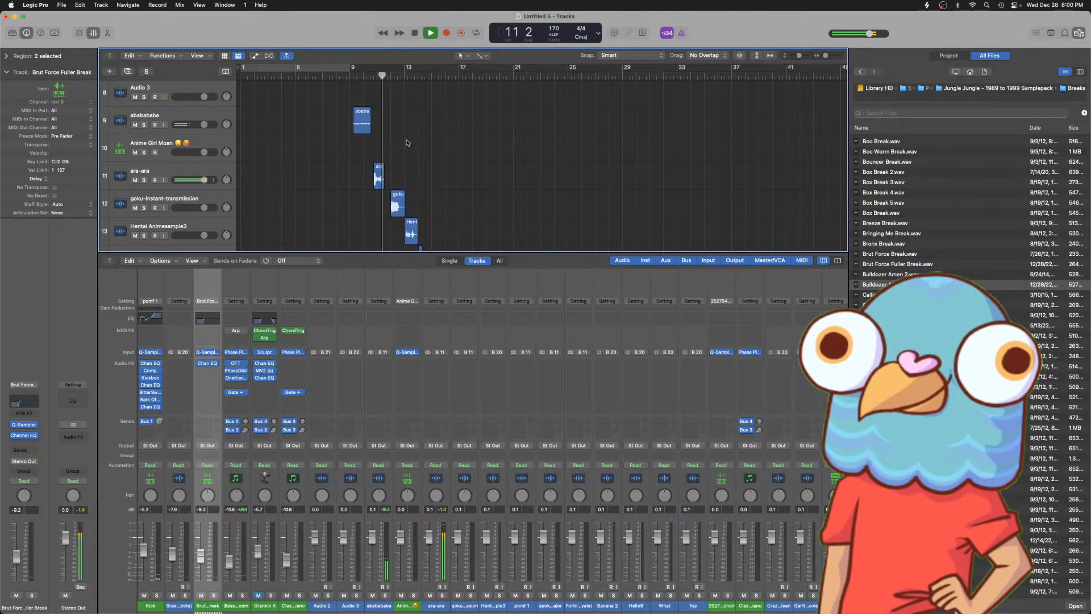
key("space")
left_click_drag(277, 194, 248, 198)
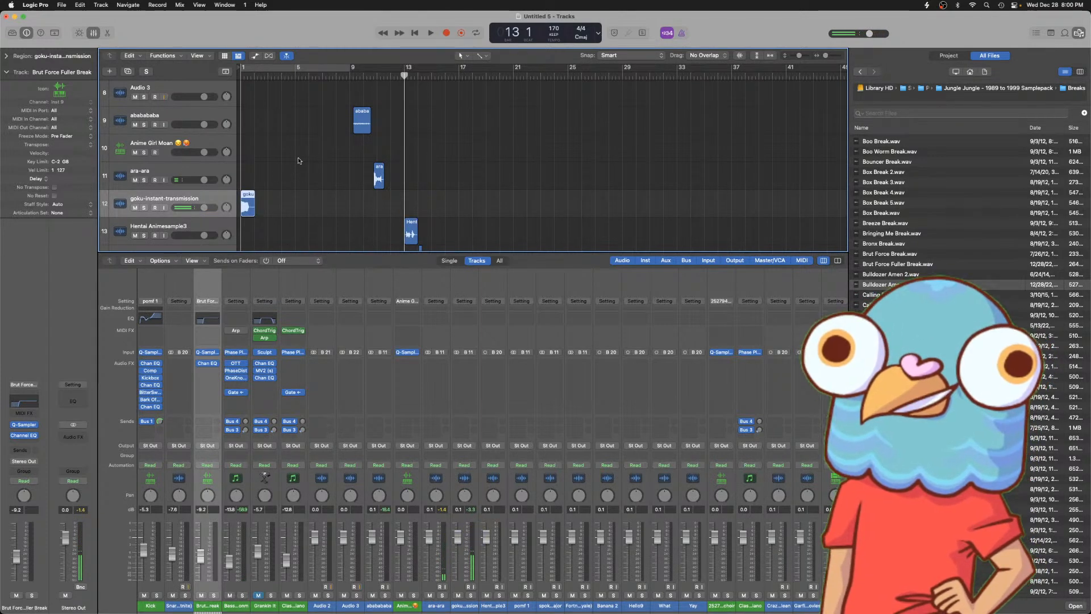
key("Return")
key("space")
key("space")
- Lengthen the goku-instant-transmission region so it spans two bars, from bar 1 to bar 3
left_click(223, 198)
key("super+Right")
key("super+Right")
key("super+Right")
key("super+Right")
key("super+Right")
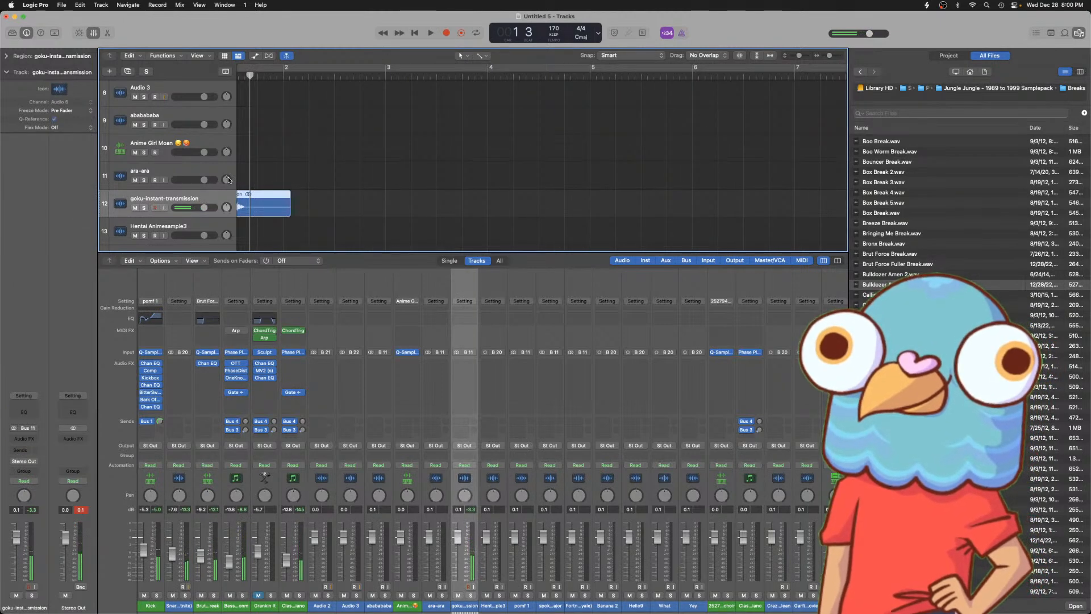
scroll(298, 191, "left", 3)
mouse_move(247, 215)
left_mouse_down()
mouse_move(272, 208)
mouse_move(243, 209)
left_mouse_up()
key("super+Left")
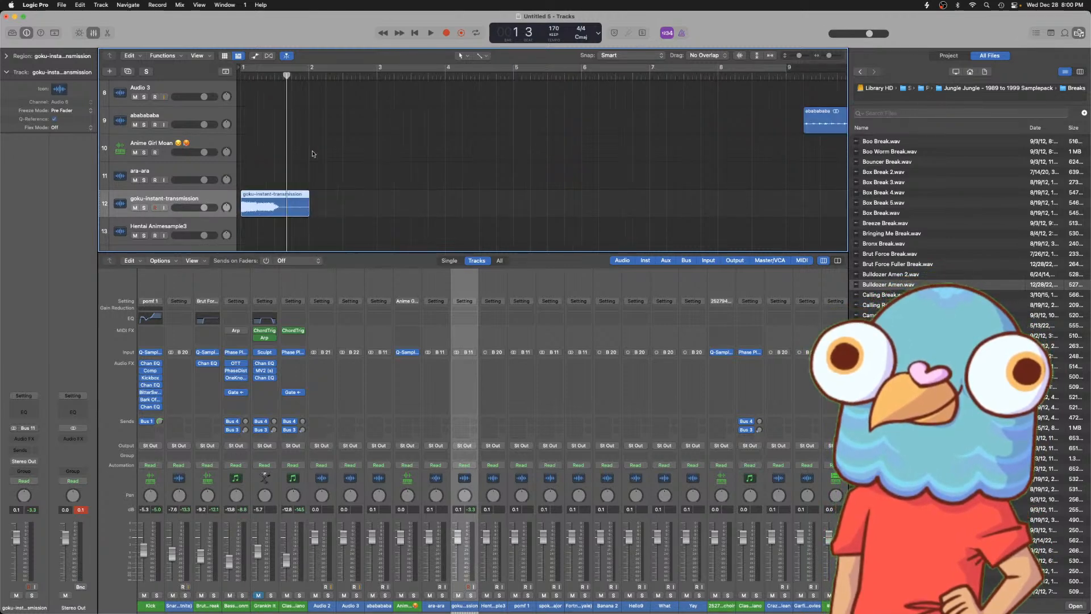
key("super+Left")
key("Return")
key("space")
key("space")
left_click_drag(265, 209, 364, 210)
- Audition the lengthened goku-instant-transmission region within the mix, then deselect it and stop playback
key("Return")
key("space")
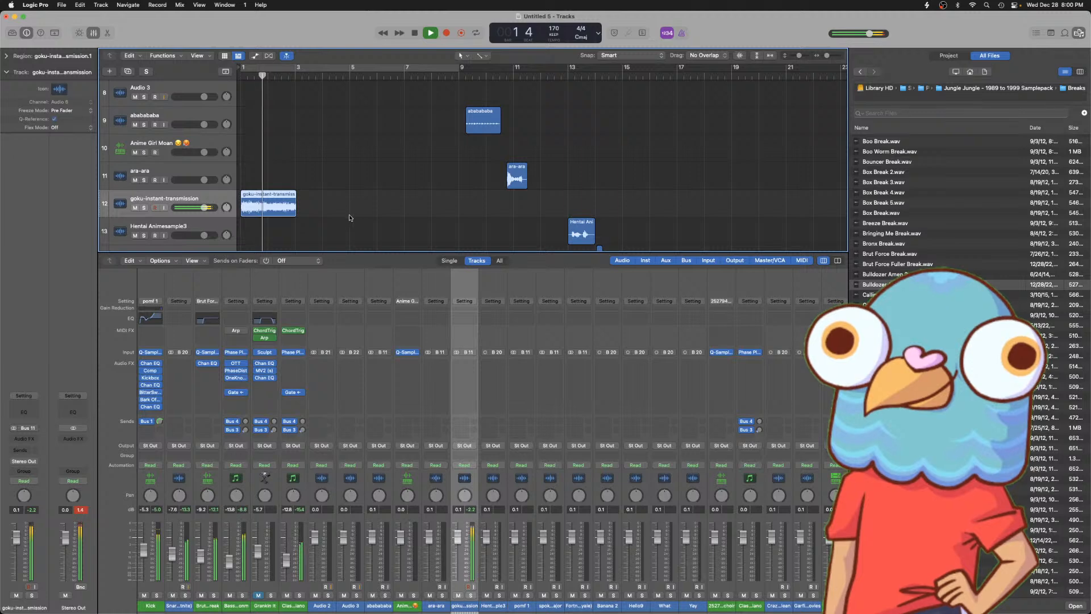
left_click(319, 200)
key("space")
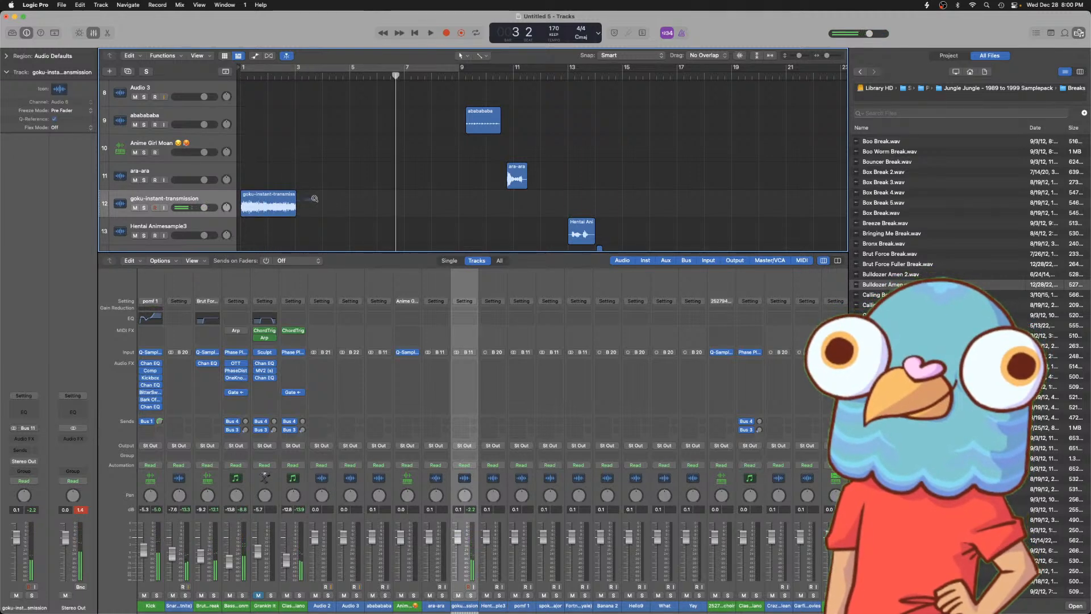
- Hide the mixer and reduce the track heights until all 25 tracks fit in the arrangement view
left_click_drag(305, 200, 316, 200)
scroll(292, 190, "down", 5)
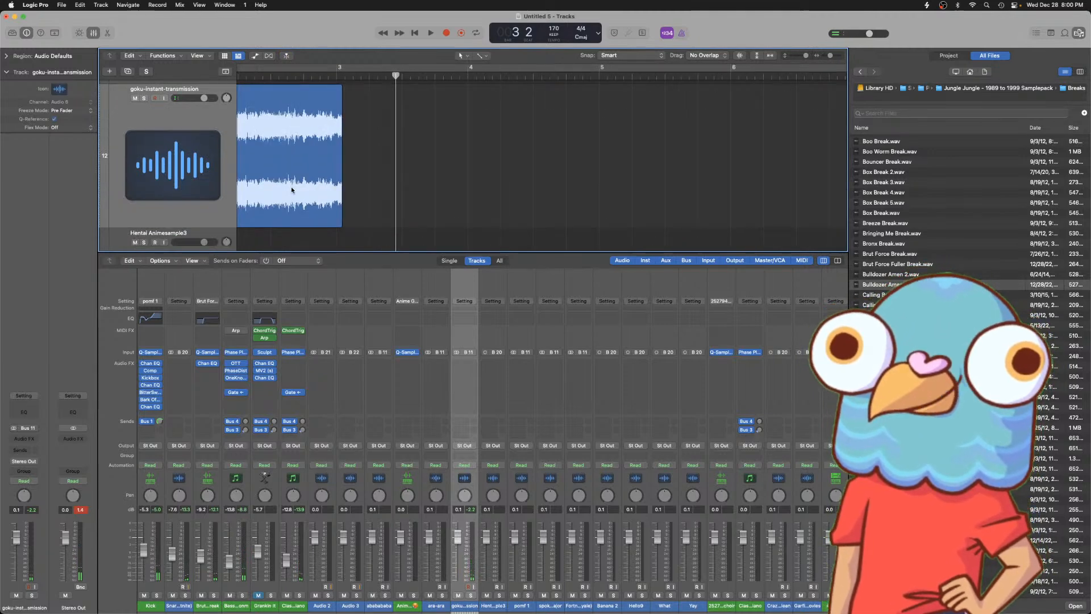
key("x")
scroll(292, 190, "down", 3)
scroll(292, 190, "down", 5)
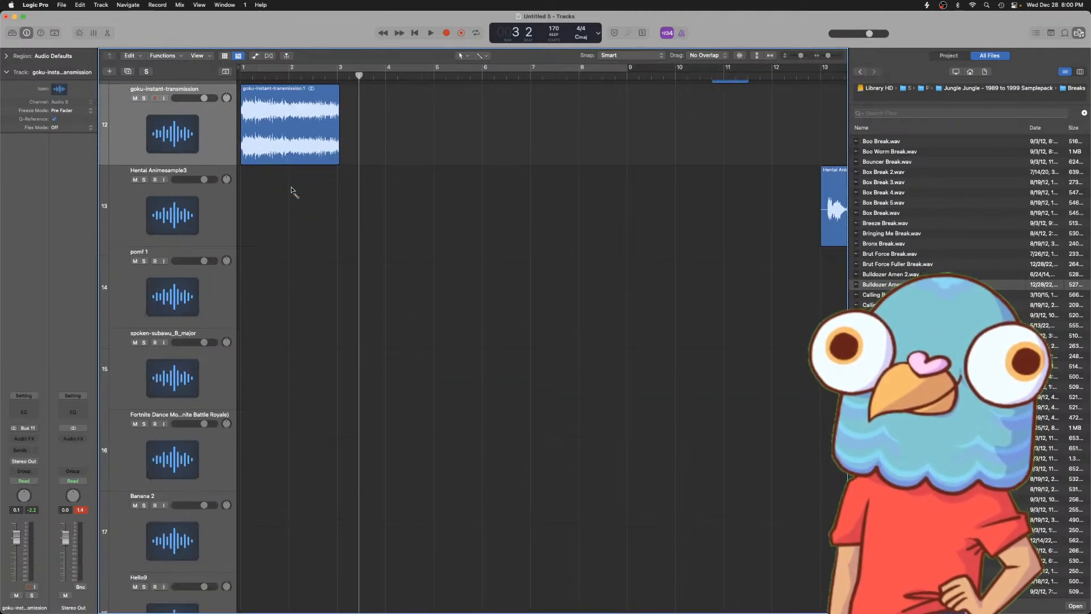
scroll(292, 190, "down", 3)
scroll(293, 189, "down", 5)
scroll(291, 189, "up", 4)
scroll(266, 188, "down", 5)
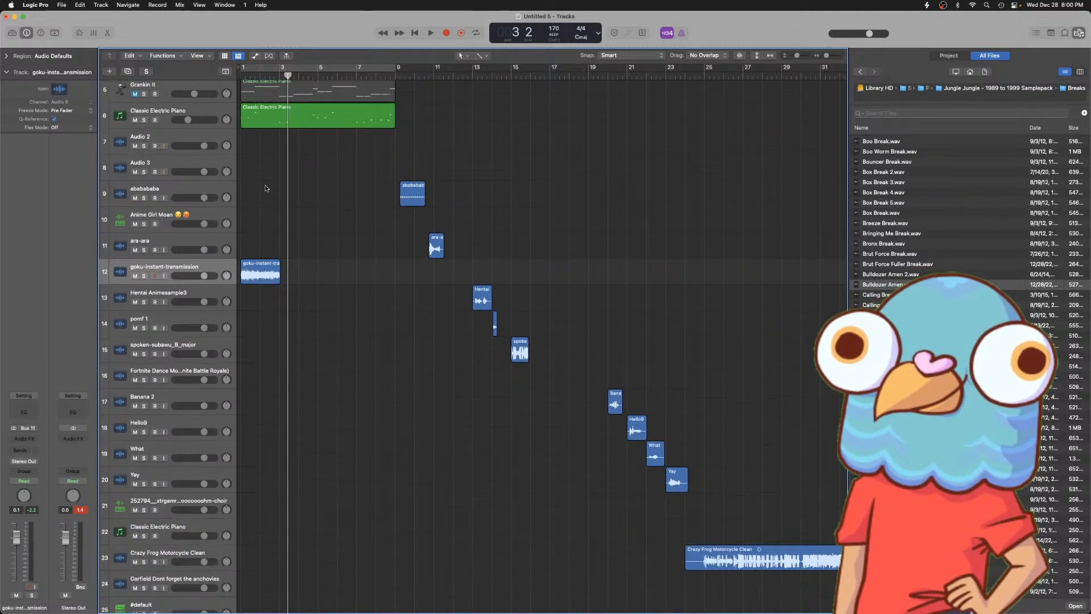
key("super+Up")
key("super+Up")
key("super+Up")
- Select the goku-instant-transmission region and replay the arrangement from bar 1 to bar 3
key("Return")
key("super+Right")
key("super+Right")
key("super+Right")
scroll(266, 188, "right", 1)
left_click(271, 283)
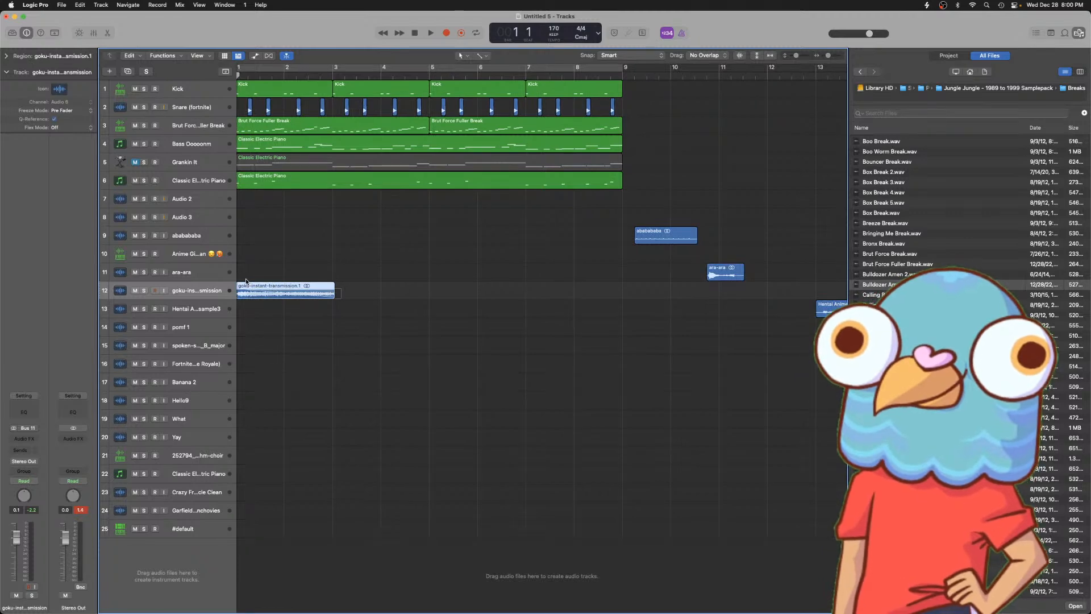
key("space")
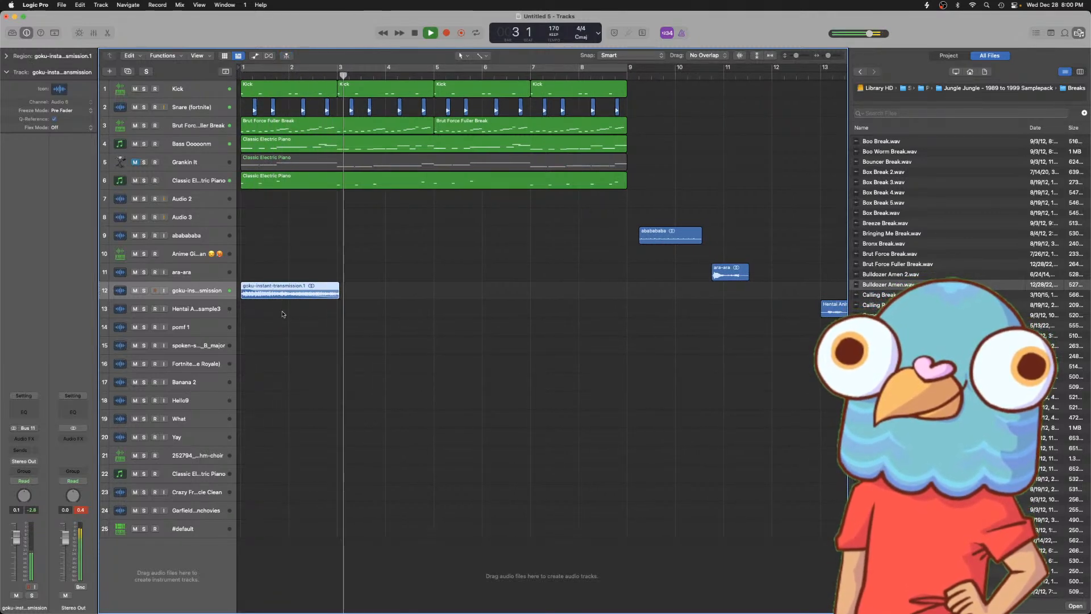
key("space")
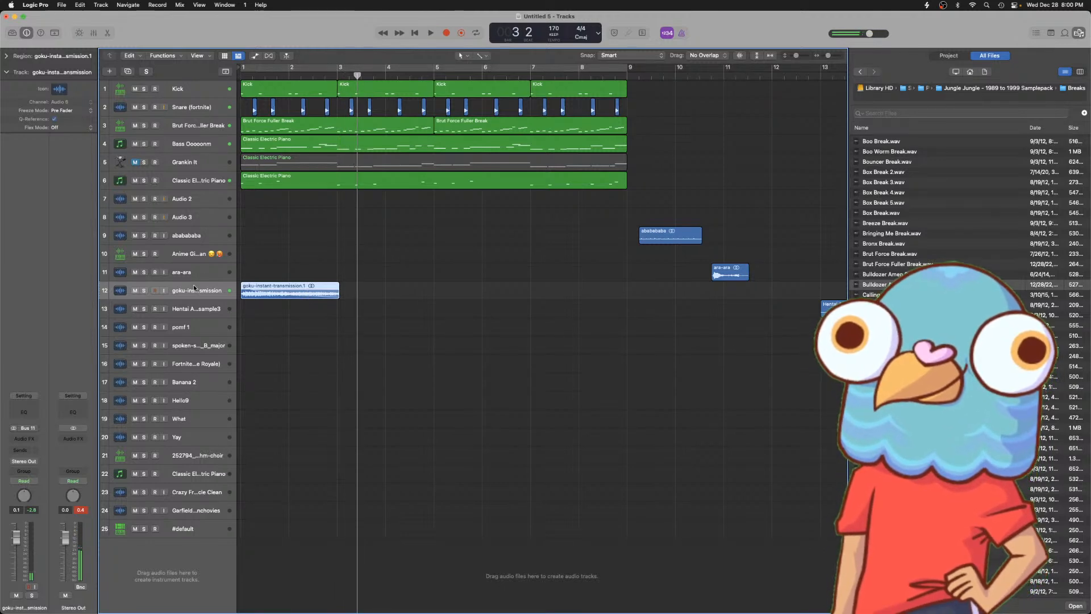
- Reopen the mixer, insert a stereo Stereo Delay on the goku-instant-transmission track, and loop the song from the start with cycle on
key("x")
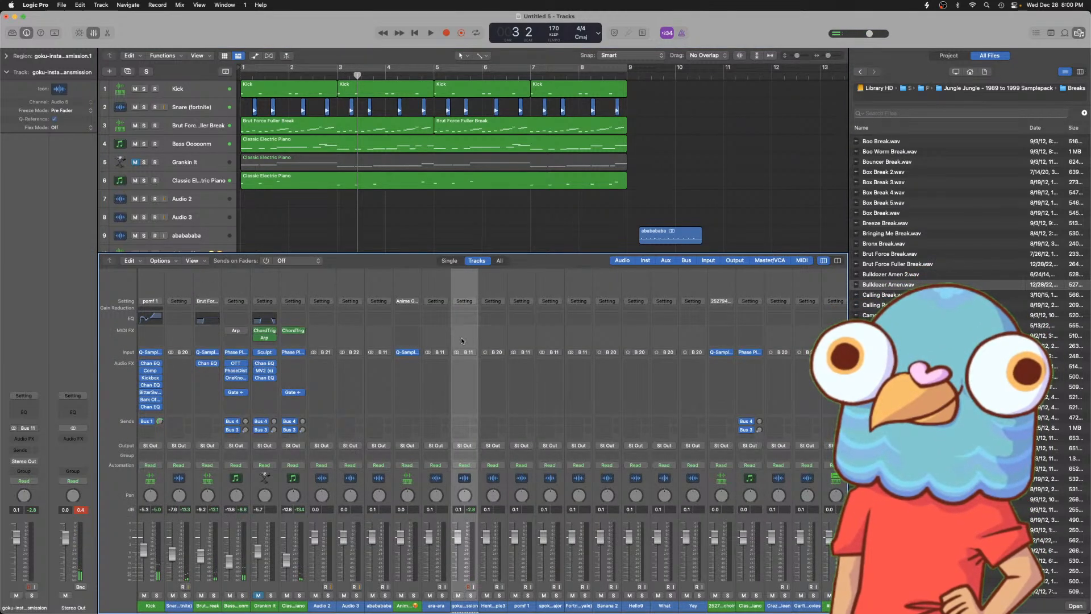
left_click(465, 363)
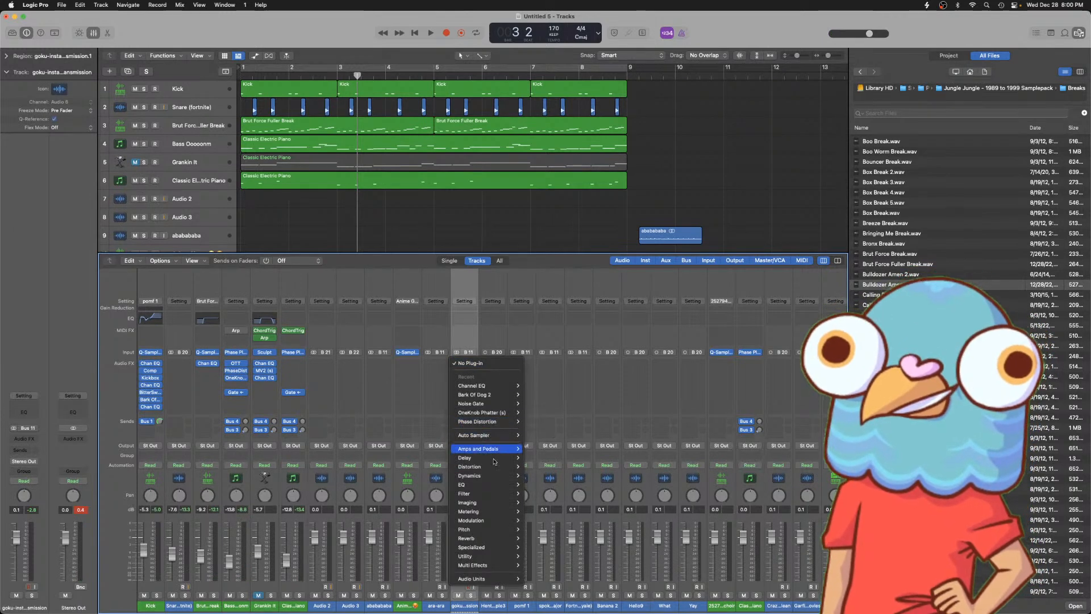
mouse_move(489, 458)
mouse_move(551, 476)
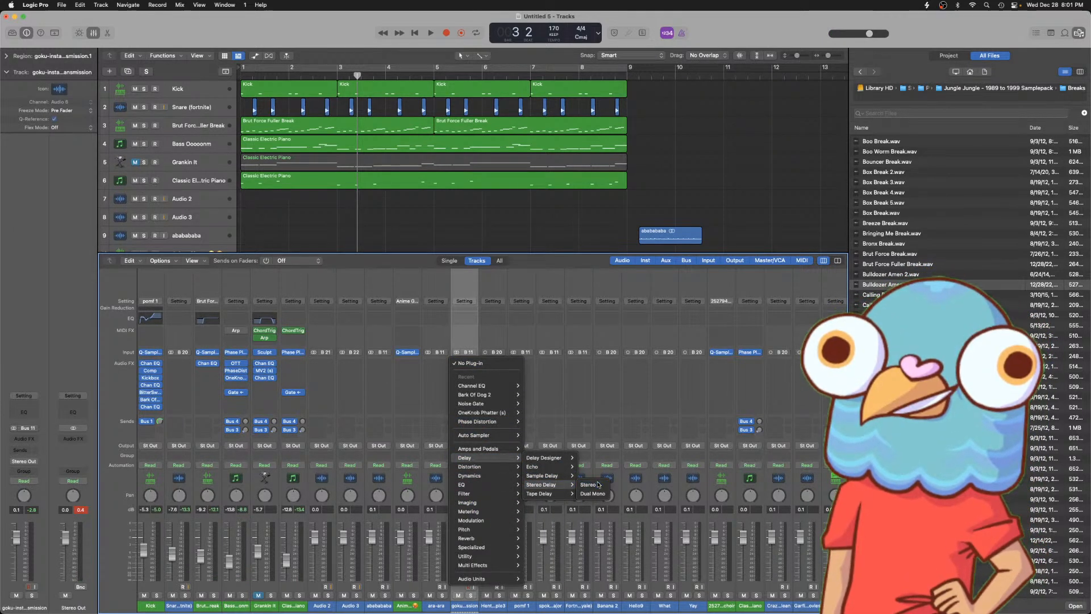
left_click(588, 475)
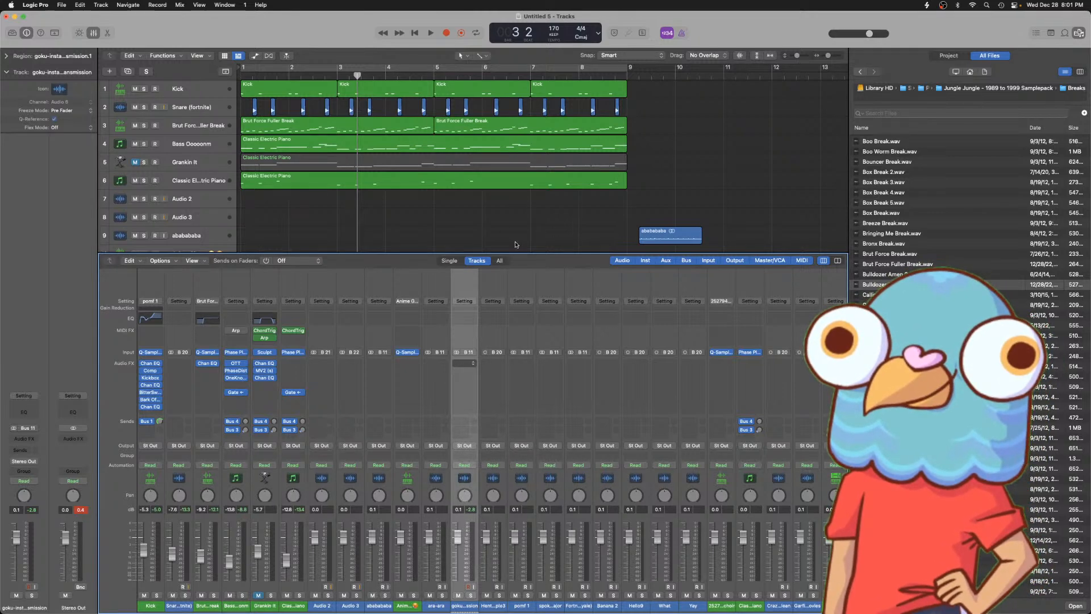
key("space")
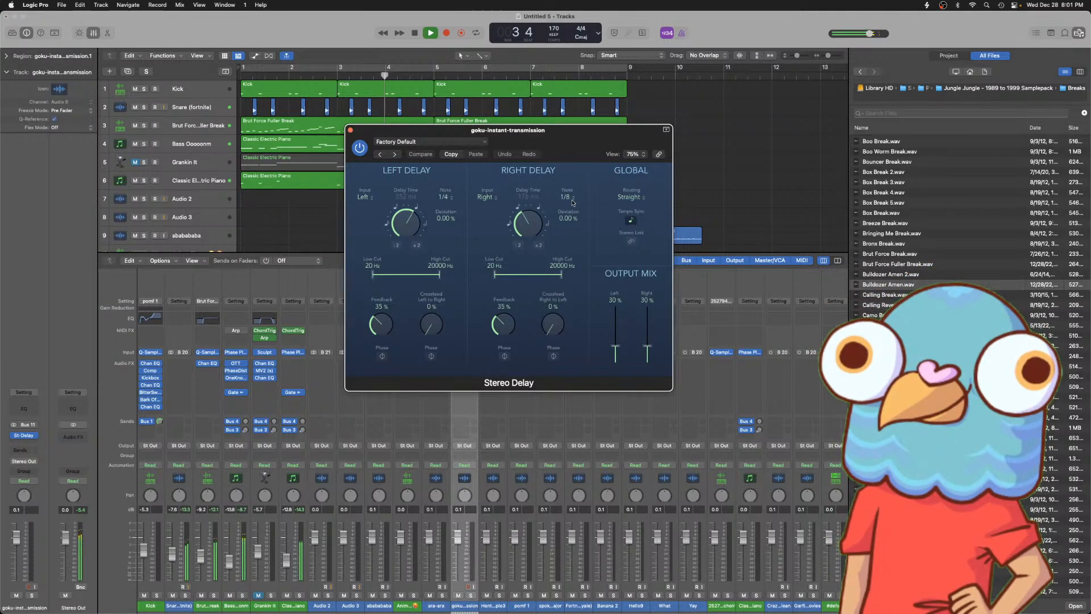
key("c")
key("Return")
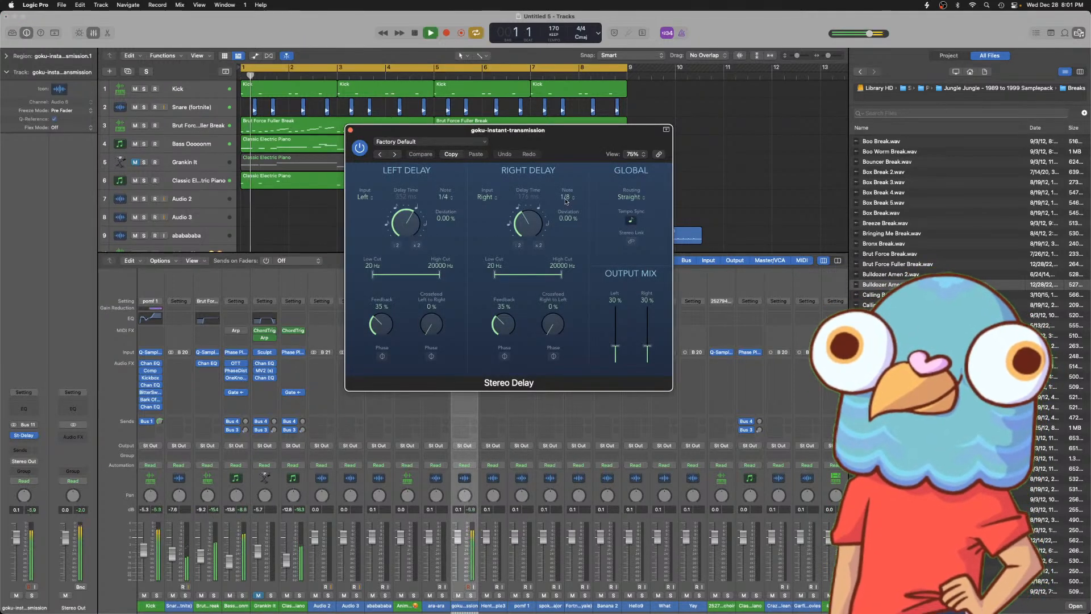
- Turn on Stereo Link in the Stereo Delay, set both output mix levels to 45%, and audition the result
left_click(631, 242)
key("space")
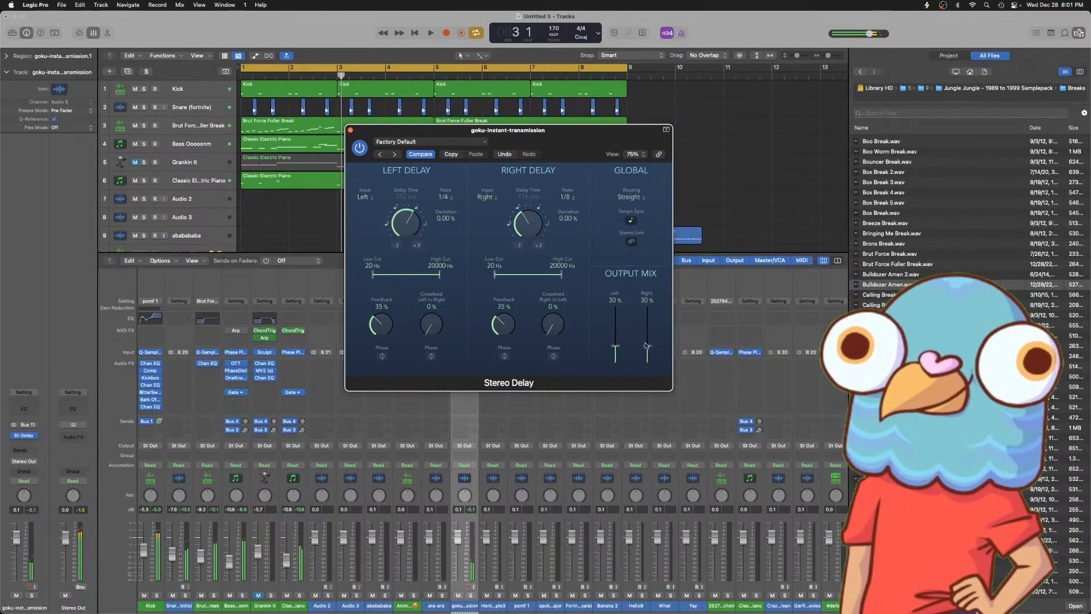
left_click_drag(646, 339, 646, 336)
key("Return")
key("space")
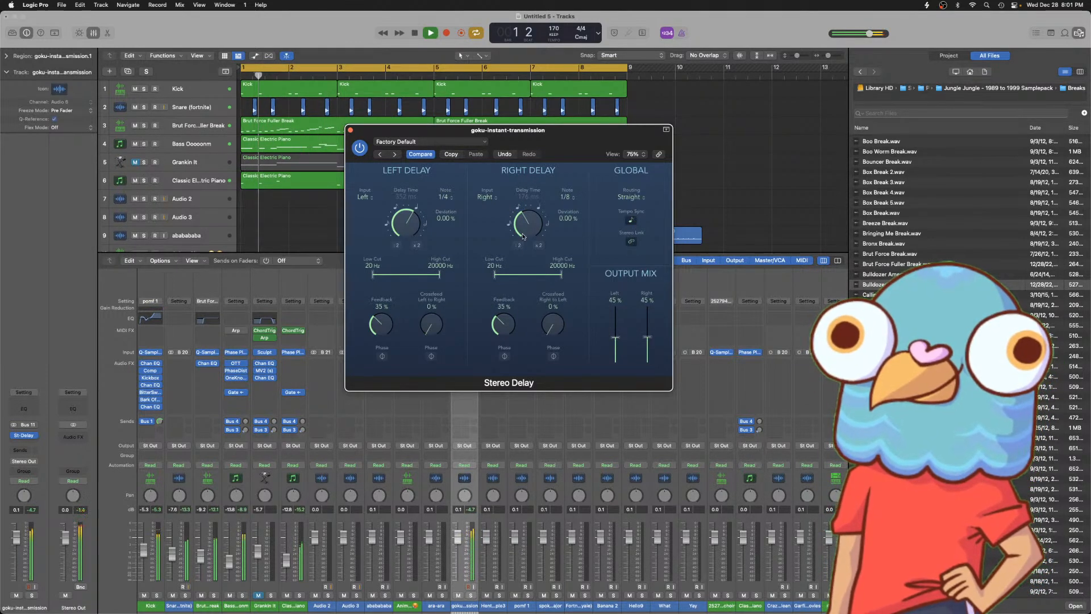
key("space")
- Set the left delay's note value to 1/2 in the linked Stereo Delay and play the loop
left_click(445, 197)
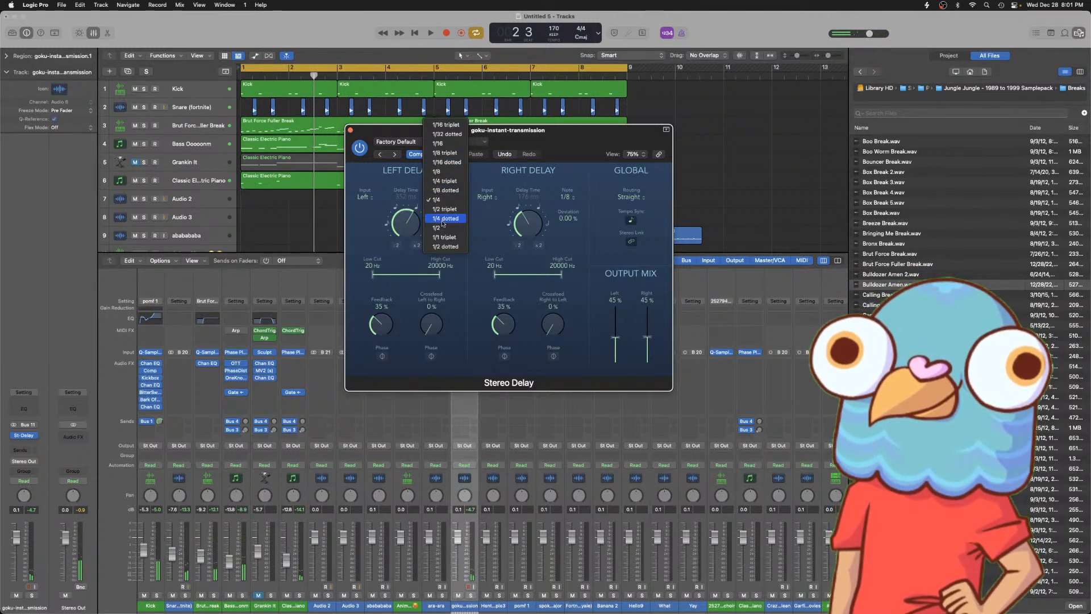
left_click(441, 228)
key("space")
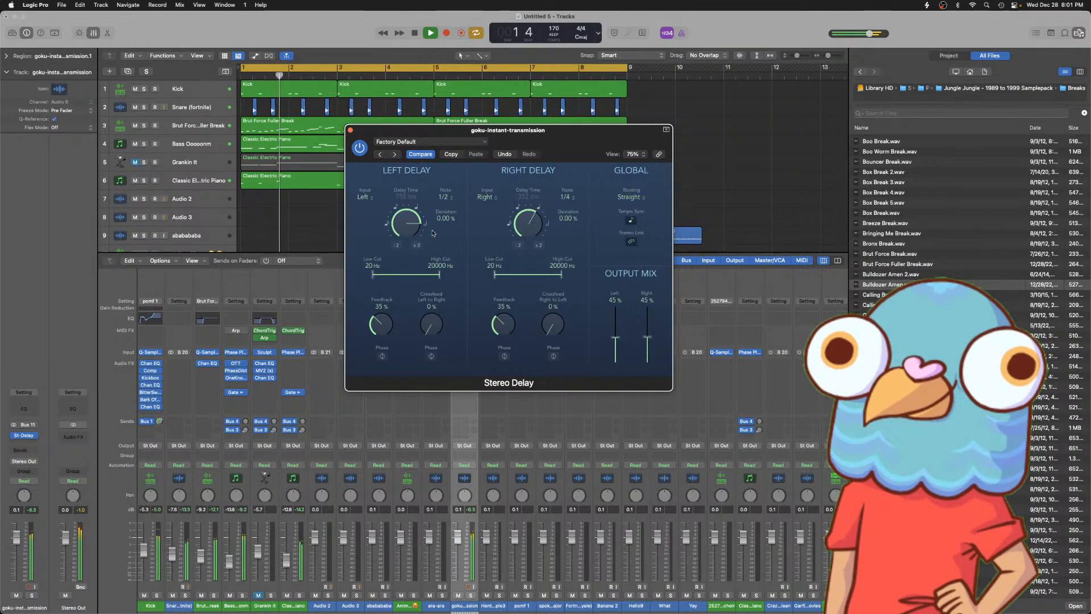
- Set the Stereo Delay's high cut to 8400 Hz and low cut to 190 Hz on both sides, then close it
left_click_drag(439, 274, 406, 273)
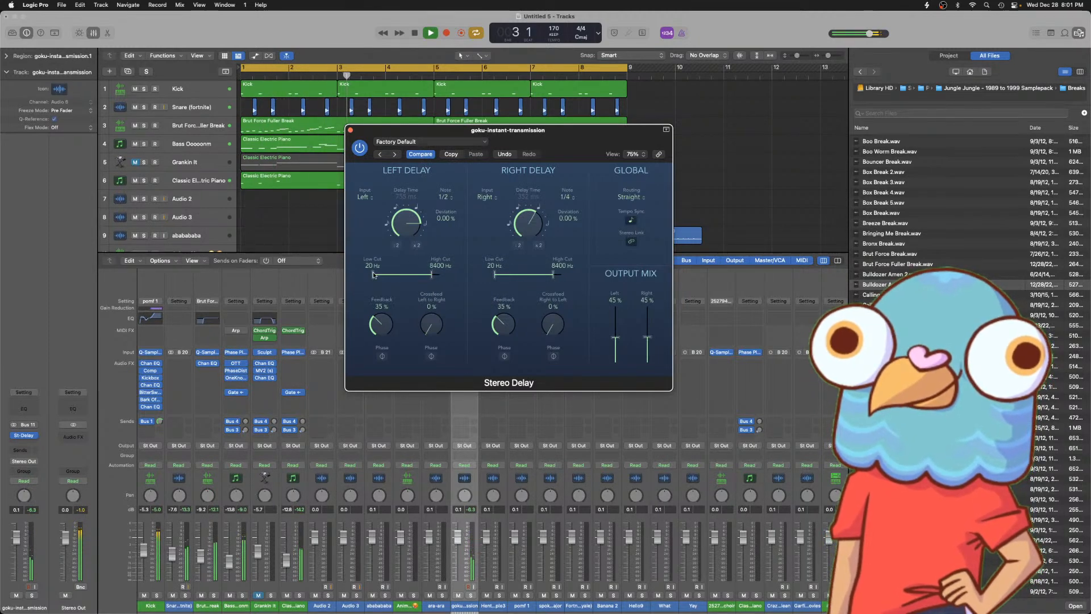
left_click_drag(396, 277, 398, 276)
key("space")
key("space")
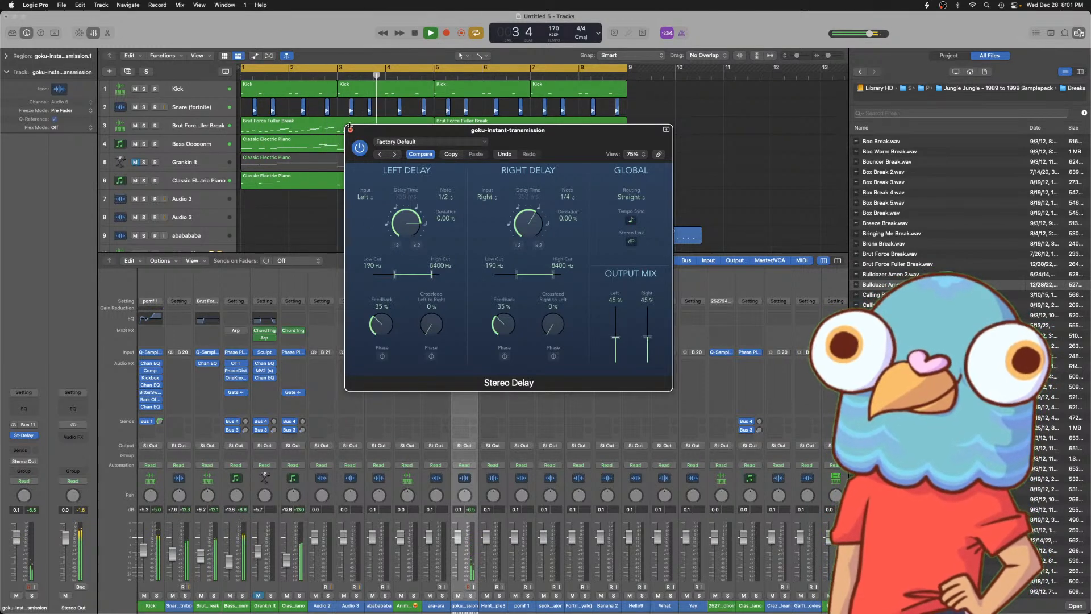
left_click(350, 129)
key("space")
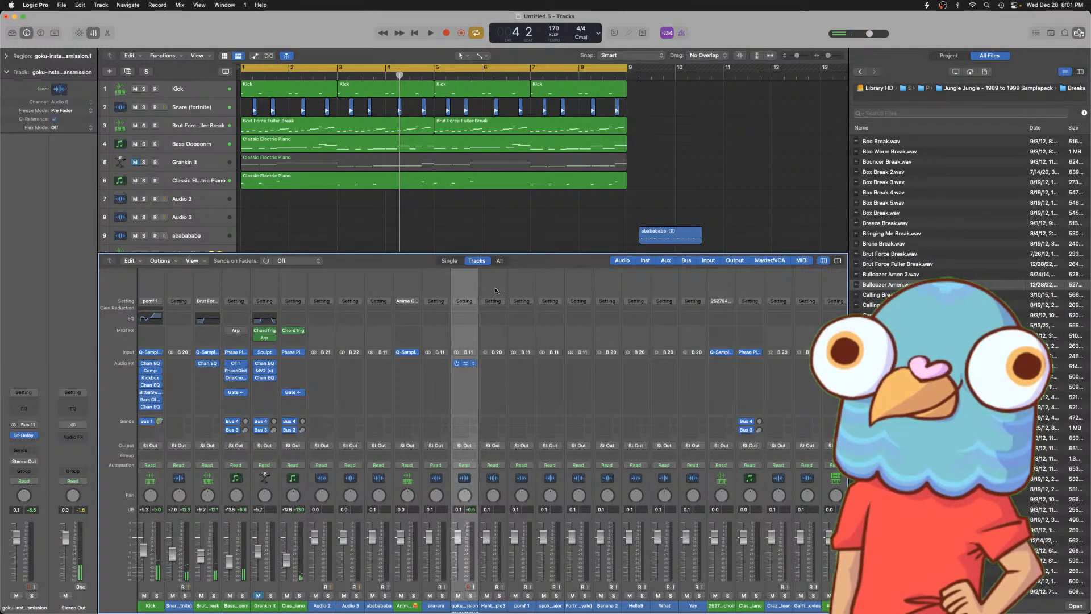
- Reopen the Stereo Delay, raise its feedback to 46% and its output mix to 51% on both sides, and close it
left_click(465, 364)
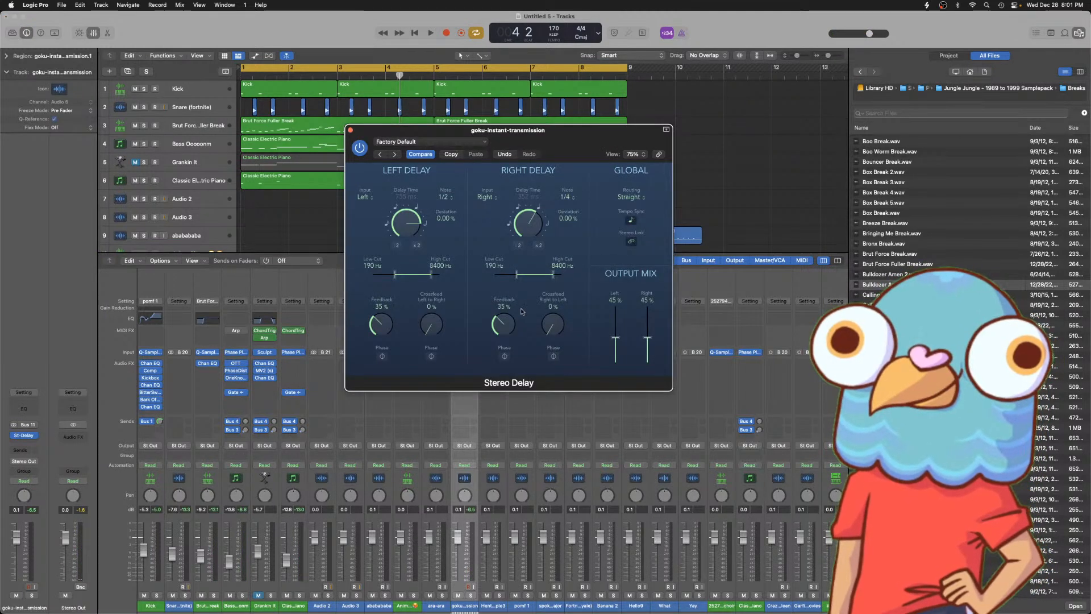
key("space")
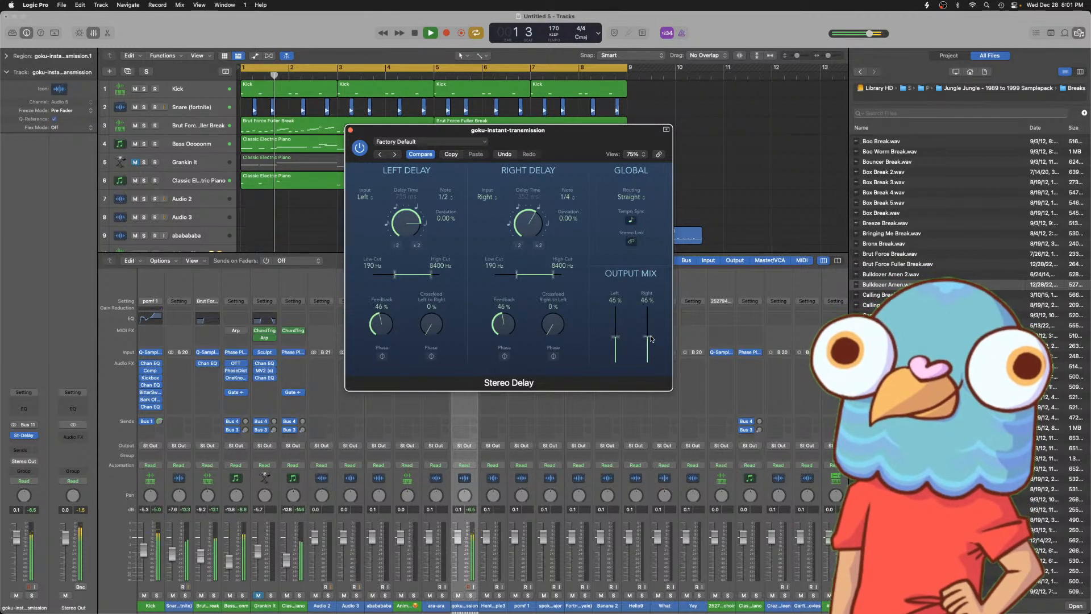
left_click_drag(651, 338, 650, 334)
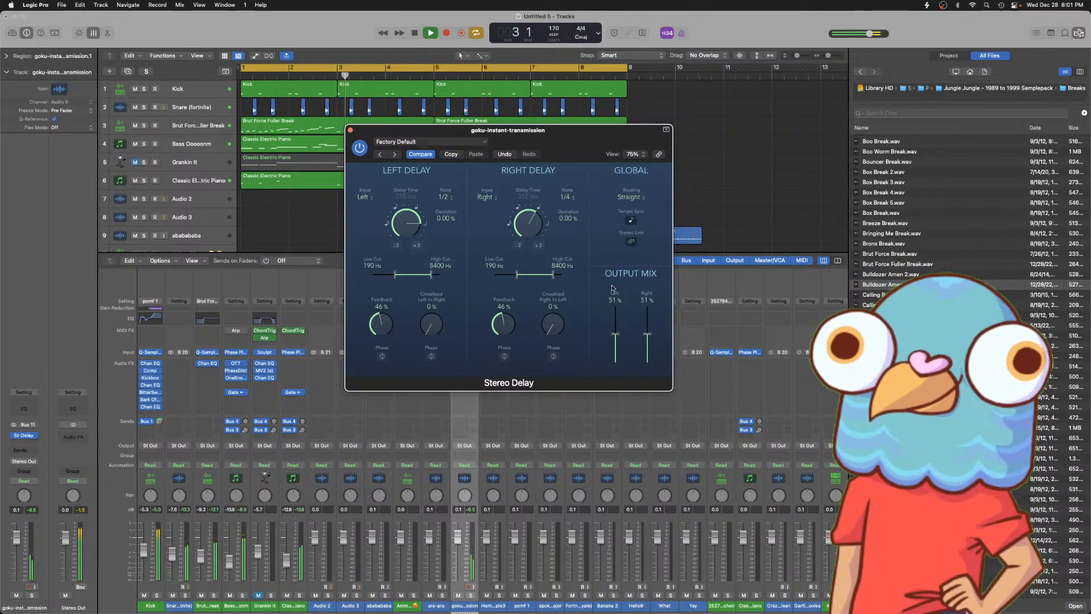
left_click(350, 131)
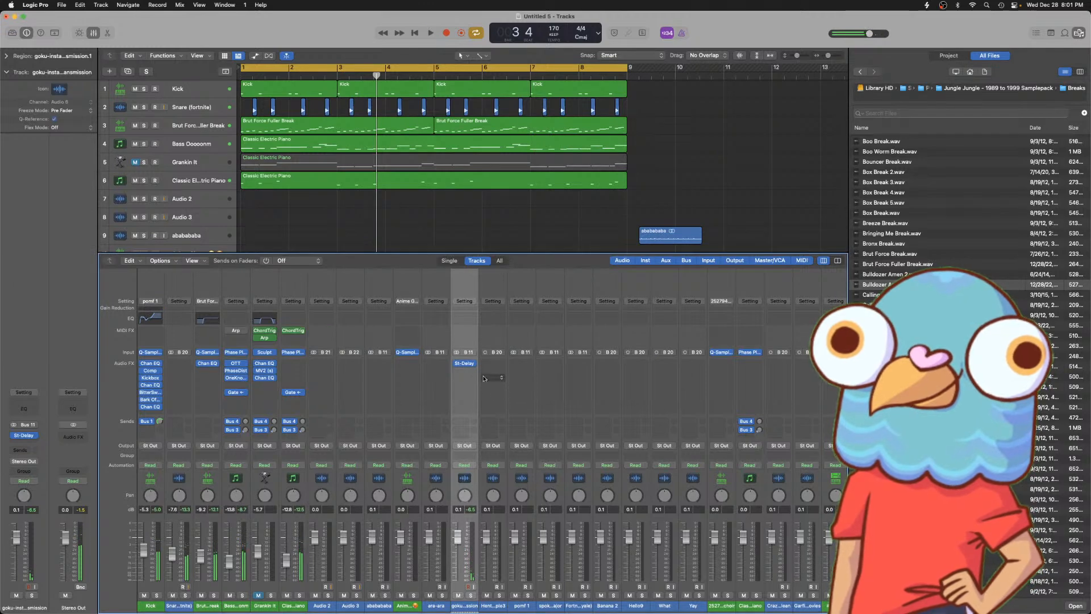
- Insert a stereo ValhallaVintageVerb after the Stereo Delay on the goku-instant-transmission track
left_click(465, 372)
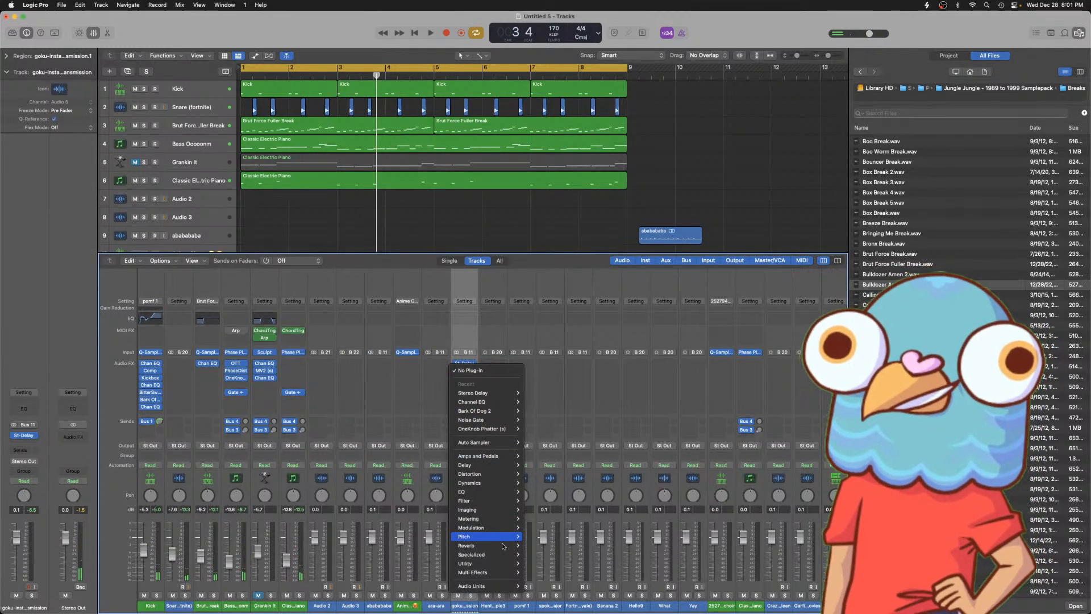
mouse_move(503, 587)
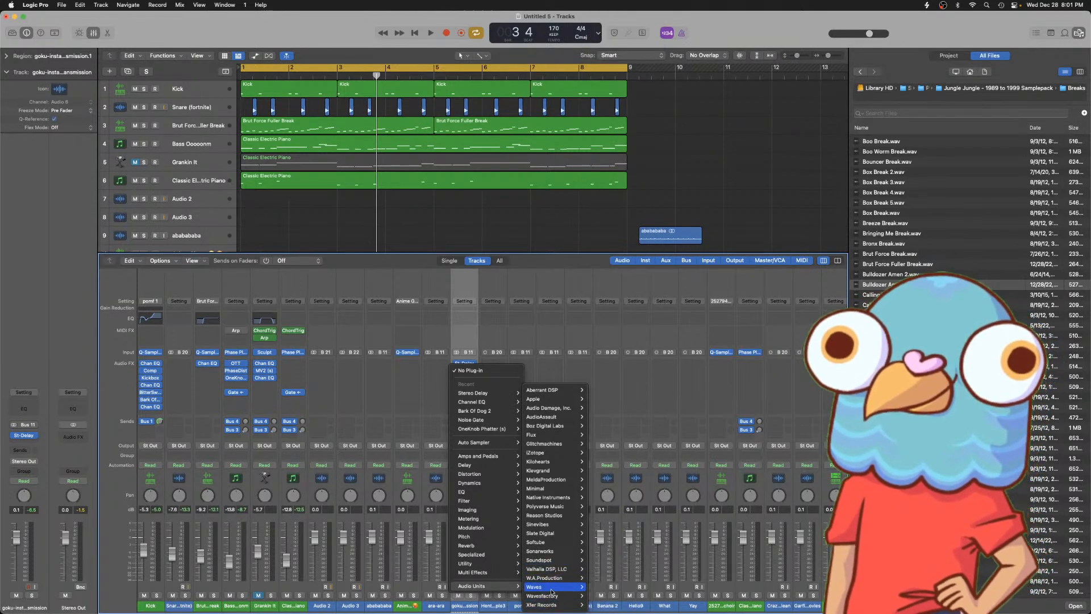
mouse_move(545, 569)
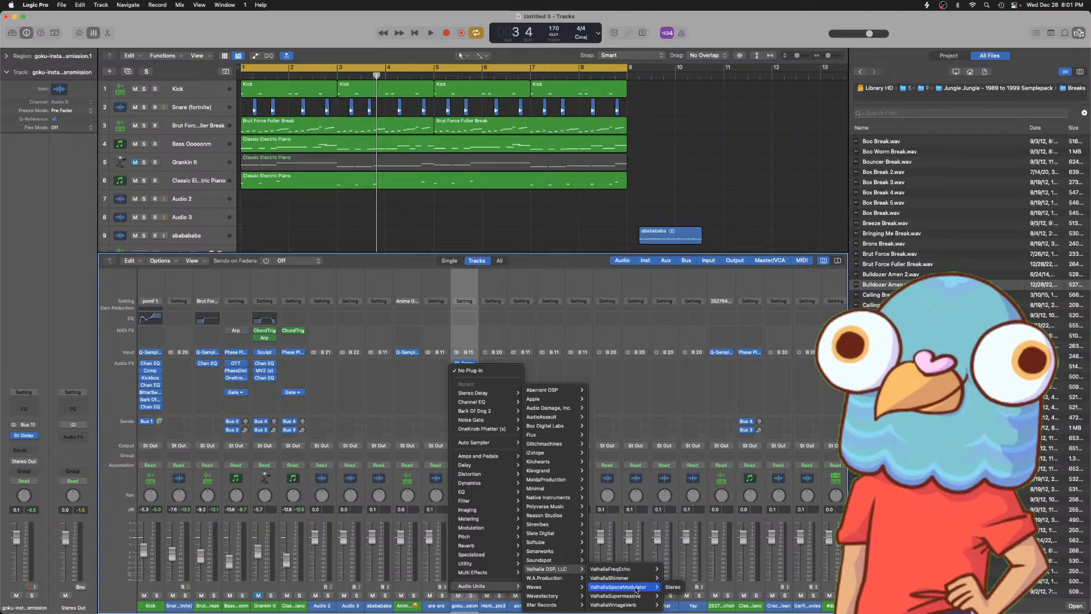
left_click(673, 605)
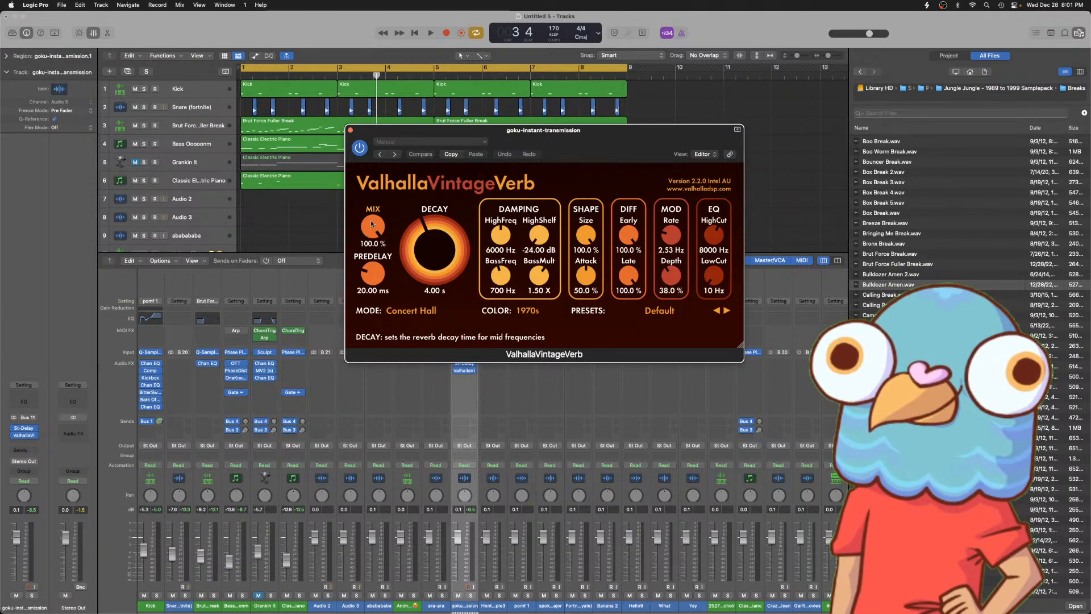
- Set the reverb's mix to 26.3%, low cut to 140 Hz and decay to 6.21 s during playback, and close the plug-in
key("space")
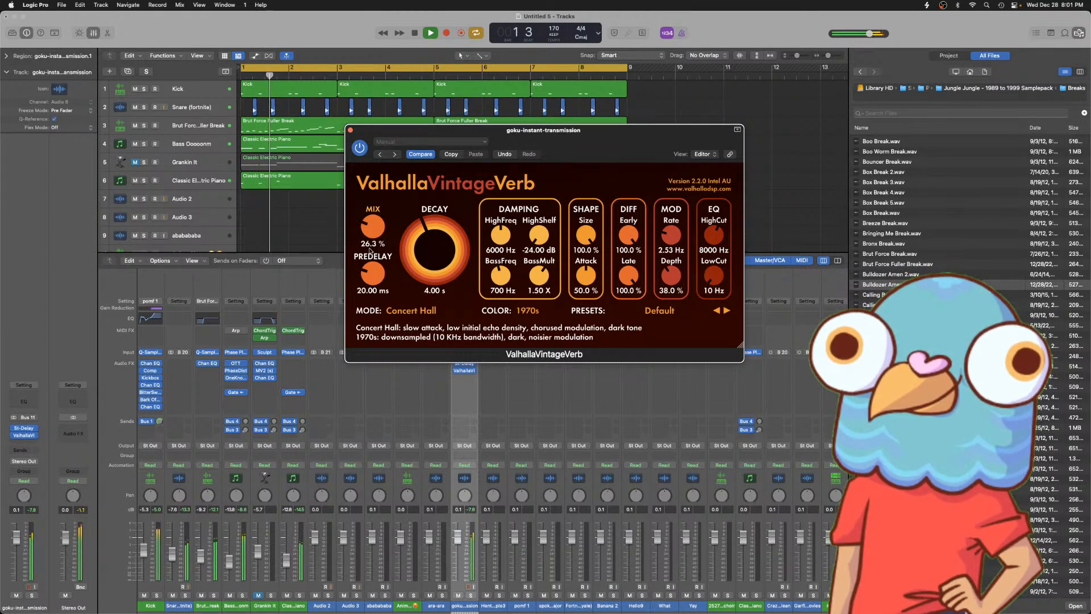
left_click_drag(373, 228, 373, 230)
left_click_drag(717, 283, 718, 273)
key("space")
left_click_drag(448, 257, 442, 249)
key("space")
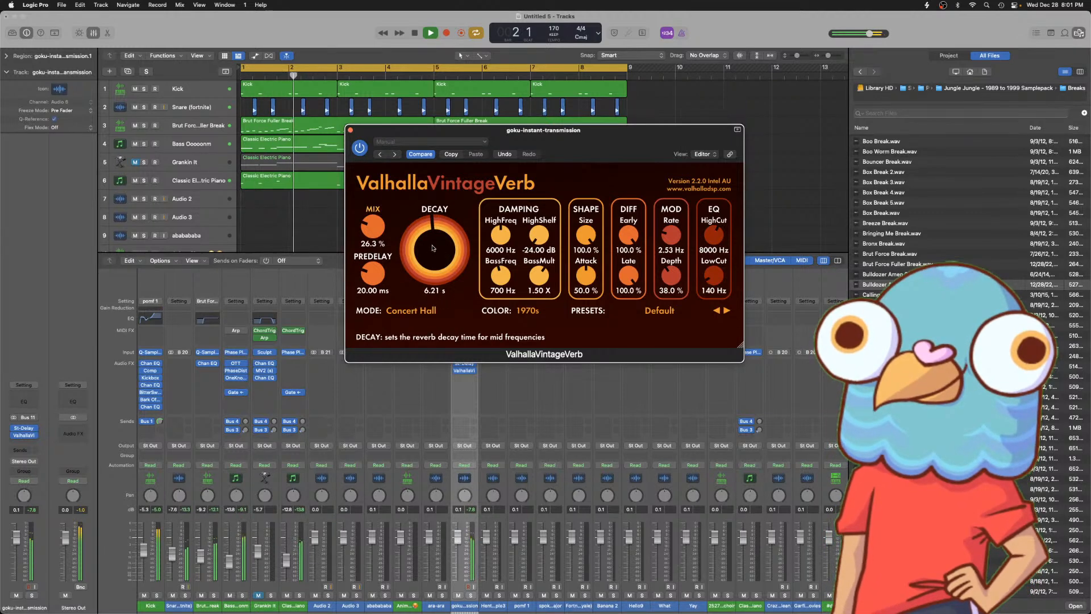
left_click(350, 131)
- Lower the goku-instant-transmission track's volume to -7.8 dB and hide the mixer
key("space")
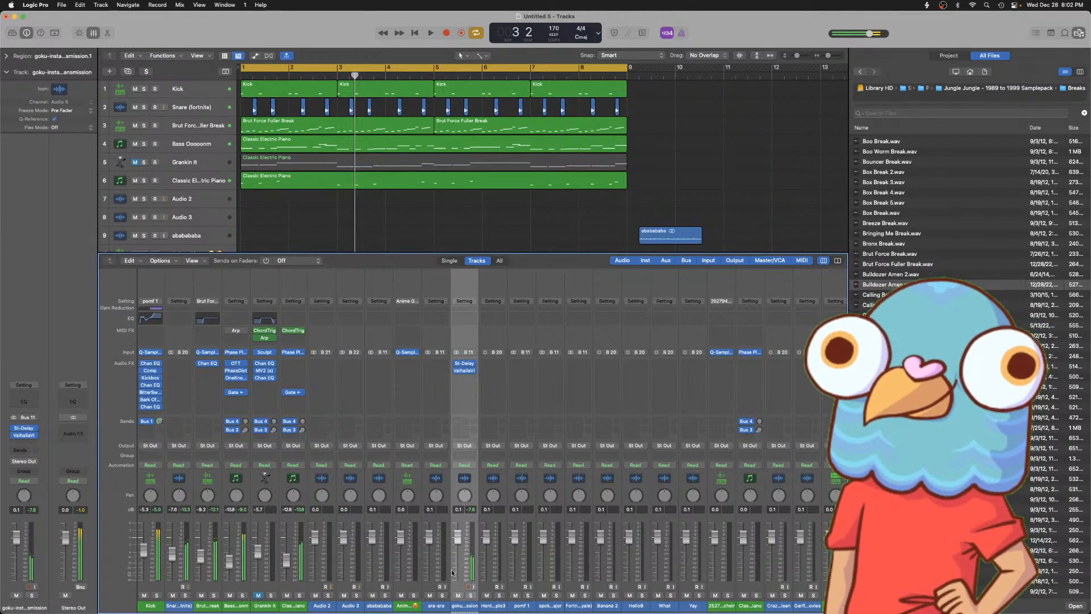
key("space")
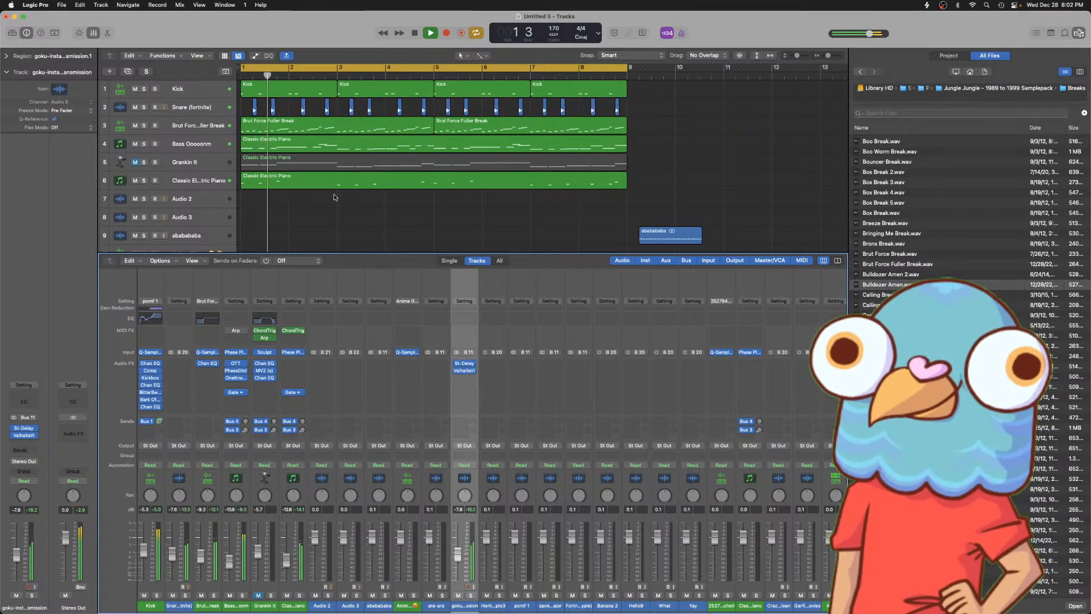
key("x")
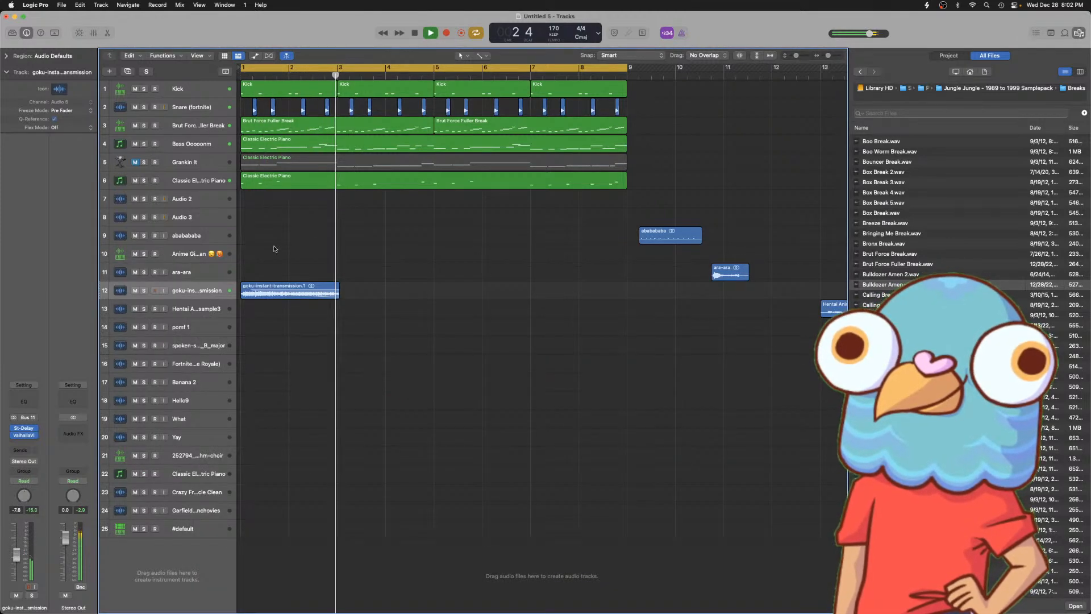
key("space")
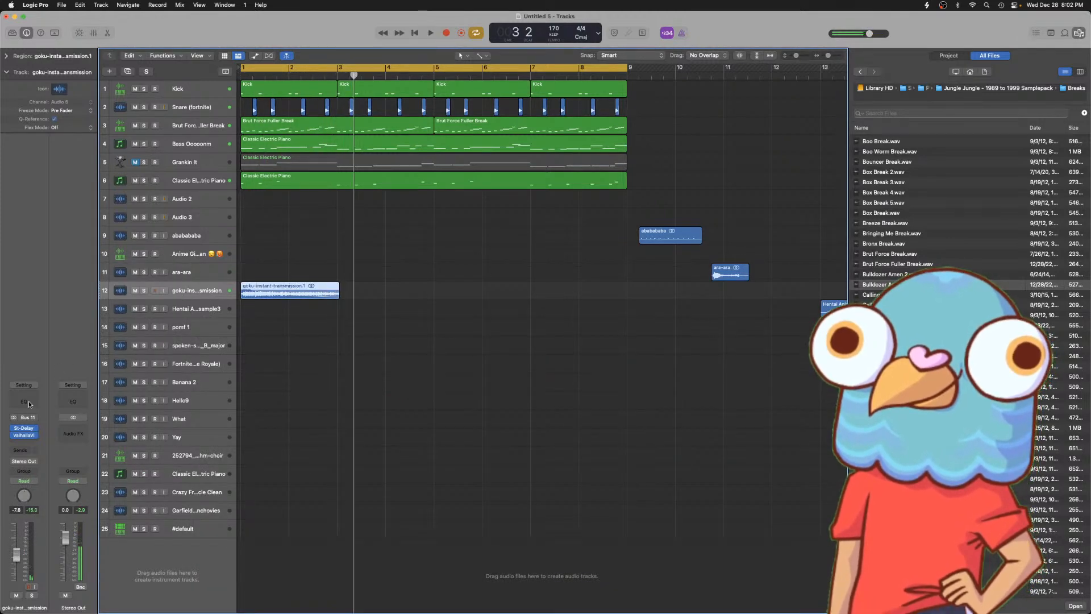
- Add a Channel EQ to the goku-instant-transmission track with a steeper low cut at 252 Hz, and close it
key("ctrl+e")
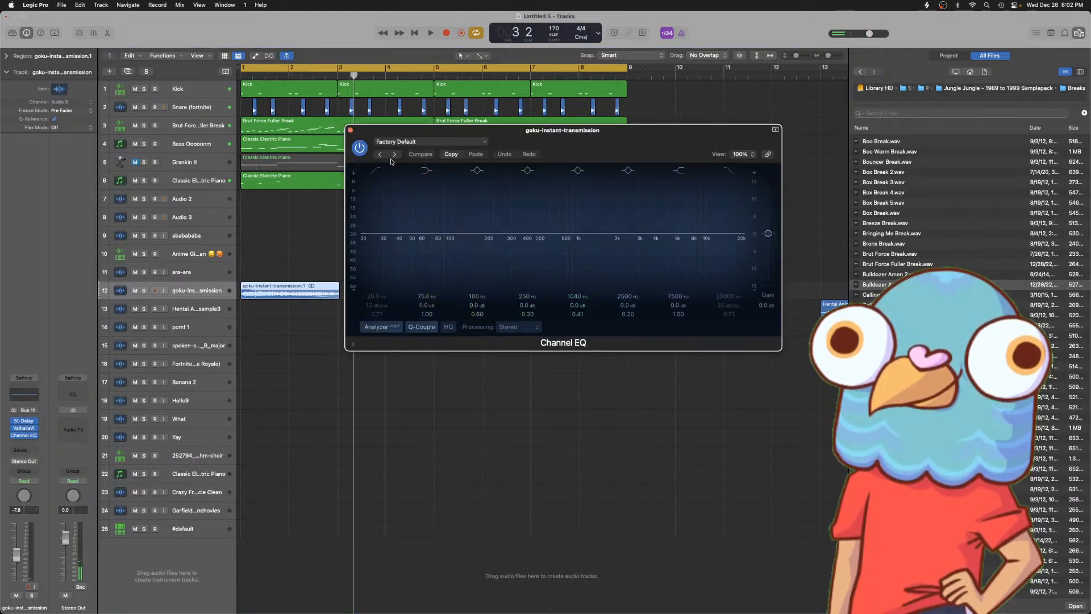
key("space")
left_click(377, 170)
left_click_drag(376, 195, 483, 181)
left_click_drag(374, 306, 374, 299)
left_click_drag(499, 242, 503, 242)
key("space")
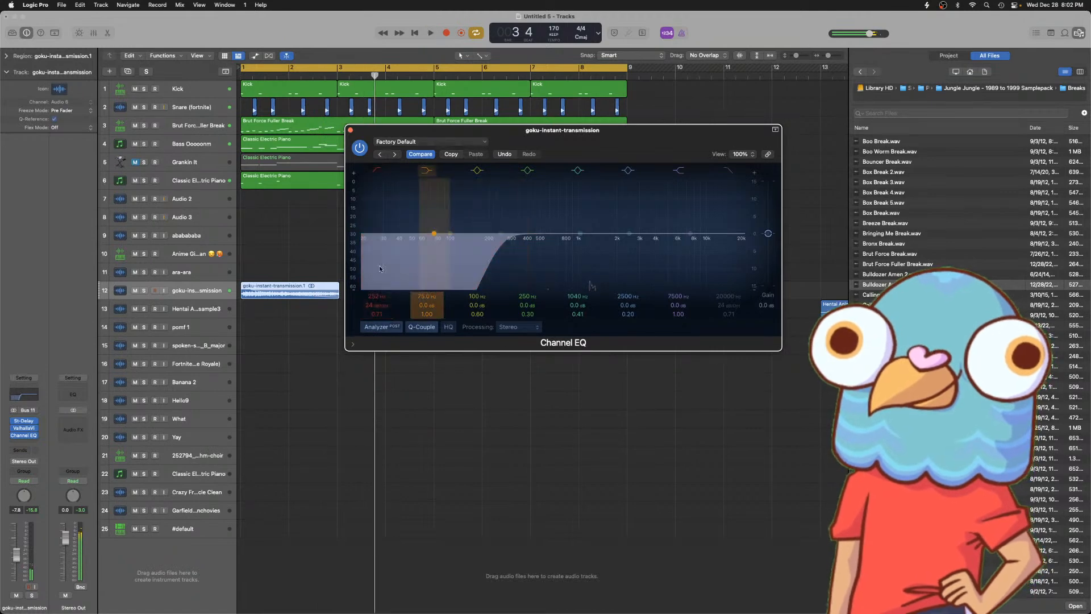
key("space")
left_click(350, 131)
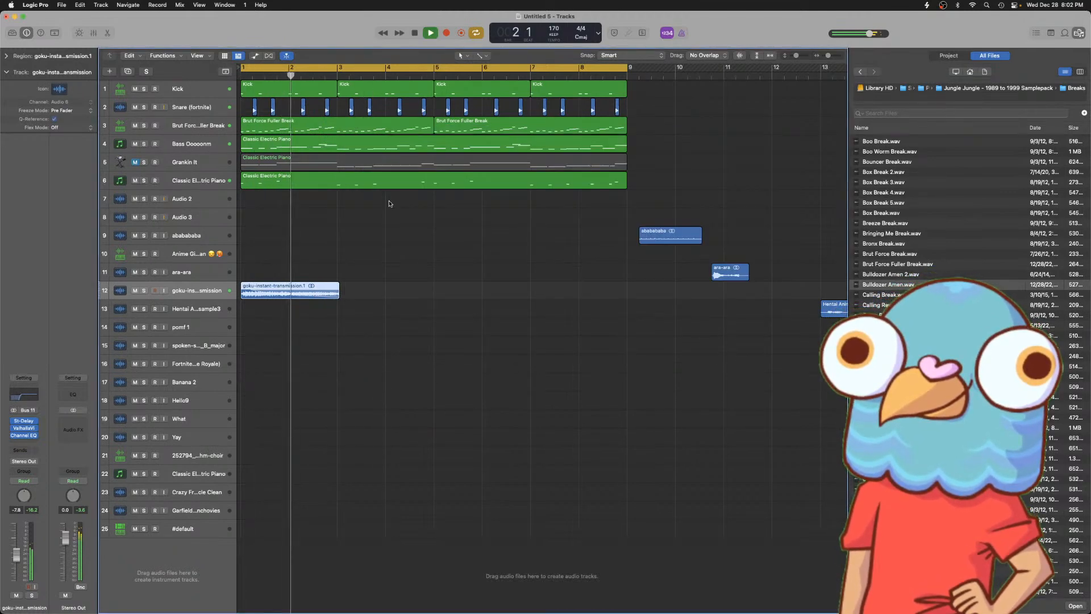
- Turn off cycle playback and move all the loop regions on tracks 1 to 6 to start at bar 9
left_click(385, 215)
scroll(385, 216, "down", 5)
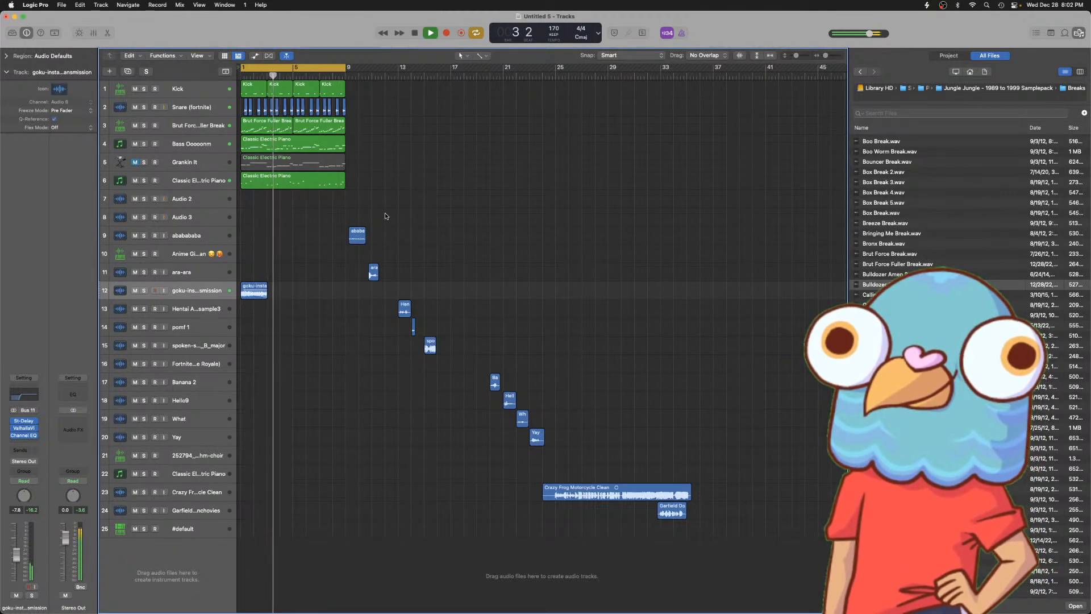
key("c")
left_click(427, 76)
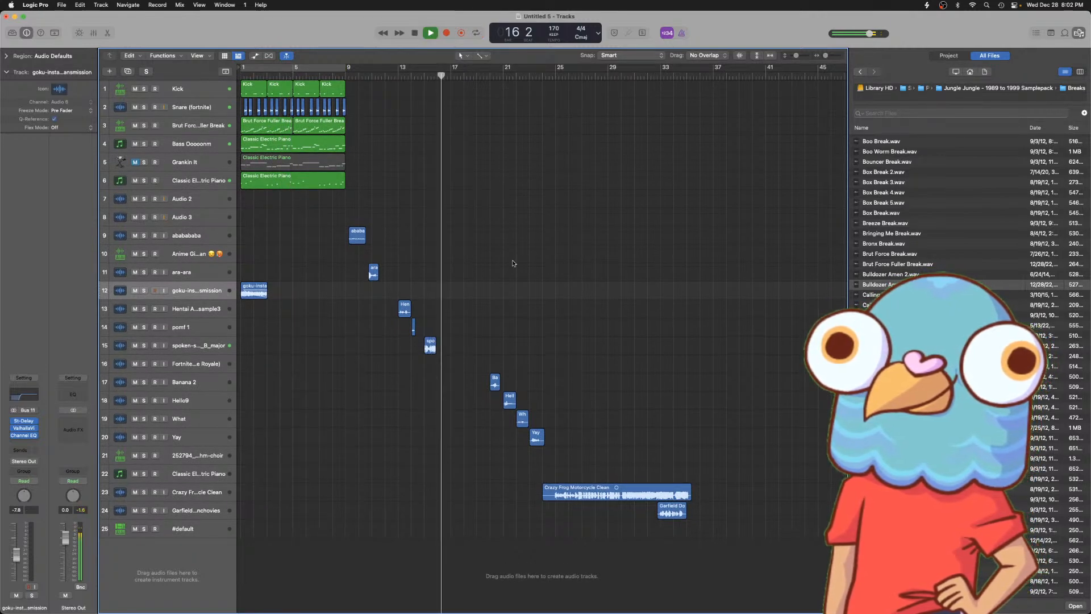
key("space")
left_click_drag(363, 109, 348, 183)
- Move the Crazy Frog Motorcycle Clean region to bar 1, trim about one bar off its start, and realign it to bar 1
left_click_drag(607, 495, 298, 470)
key("super+Right")
key("super+Right")
key("Return")
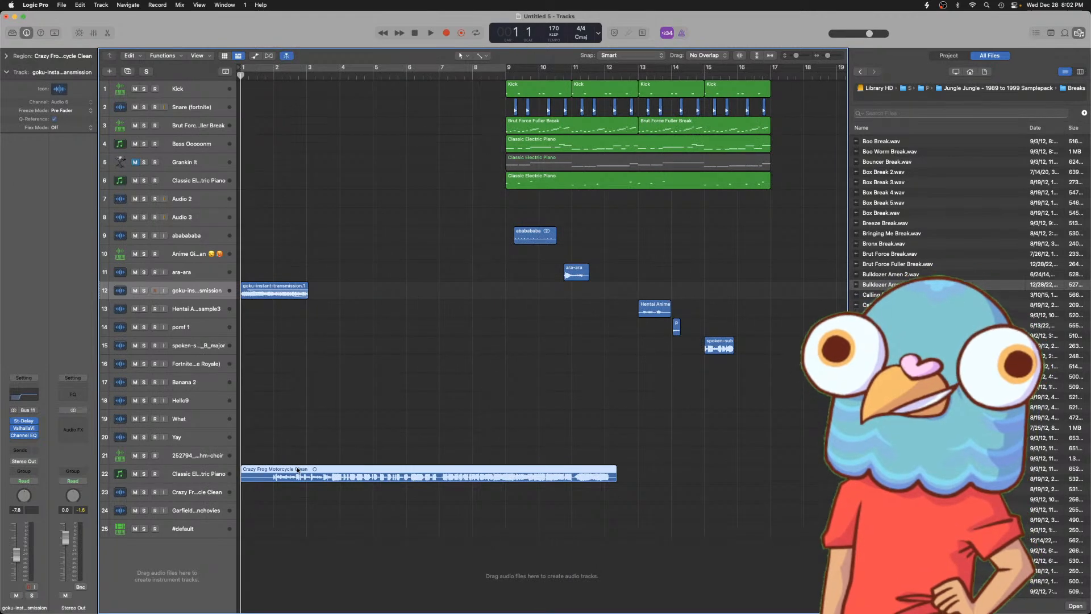
left_click_drag(252, 485, 274, 485)
key("super+Right")
key("super+Right")
key("space")
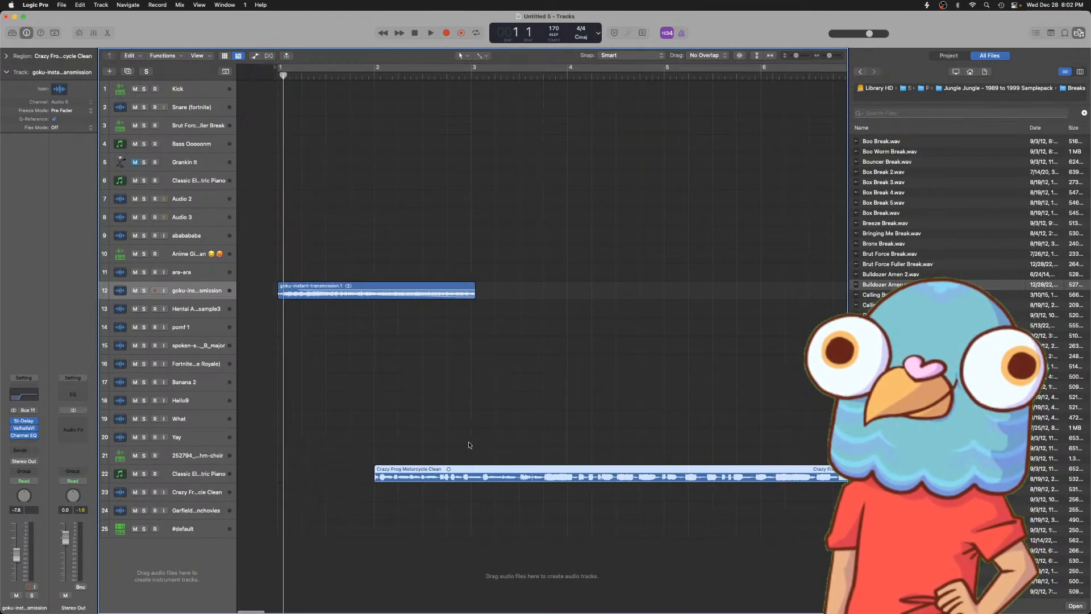
left_click_drag(456, 480, 359, 482)
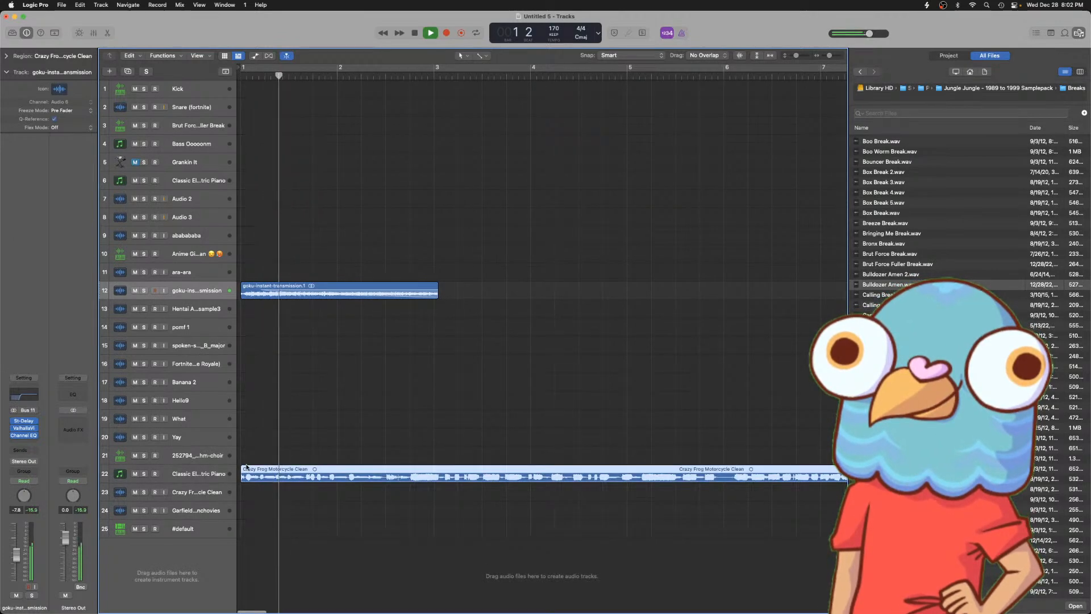
- Move the Crazy Frog Motorcycle Clean region and its track directly below the Classic Electric Piano track, and play from the start
key("super+Left")
key("super+Left")
key("space")
left_click_drag(263, 474, 198, 194)
key("Return")
key("space")
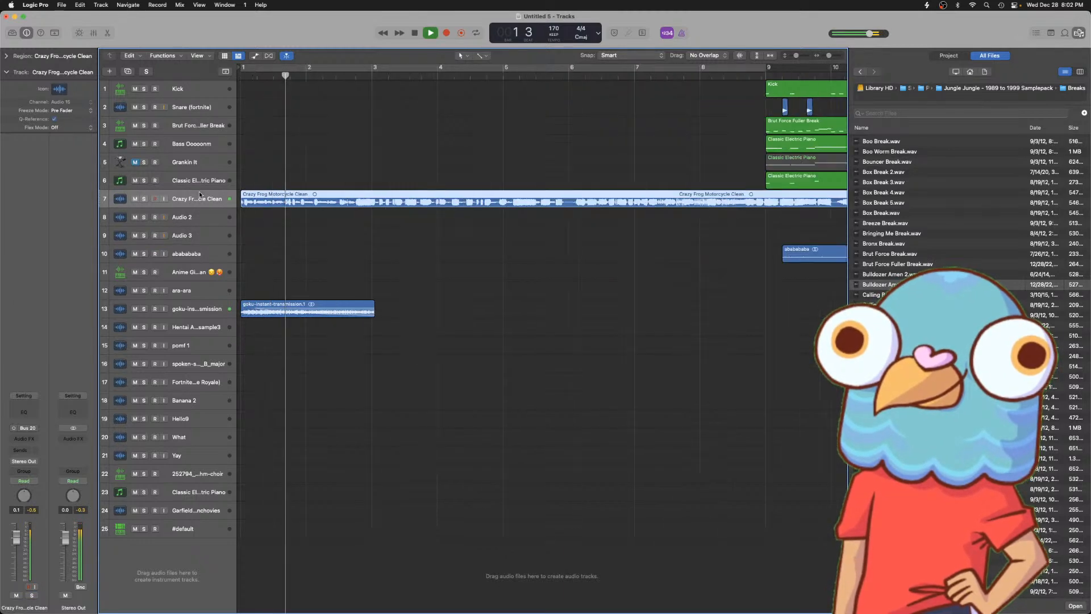
- Time-stretch the Crazy Frog Motorcycle Clean region shorter so it ends just past bar 10, and play it from the start
key("space")
left_click_drag(510, 205, 481, 208)
key("Return")
key("space")
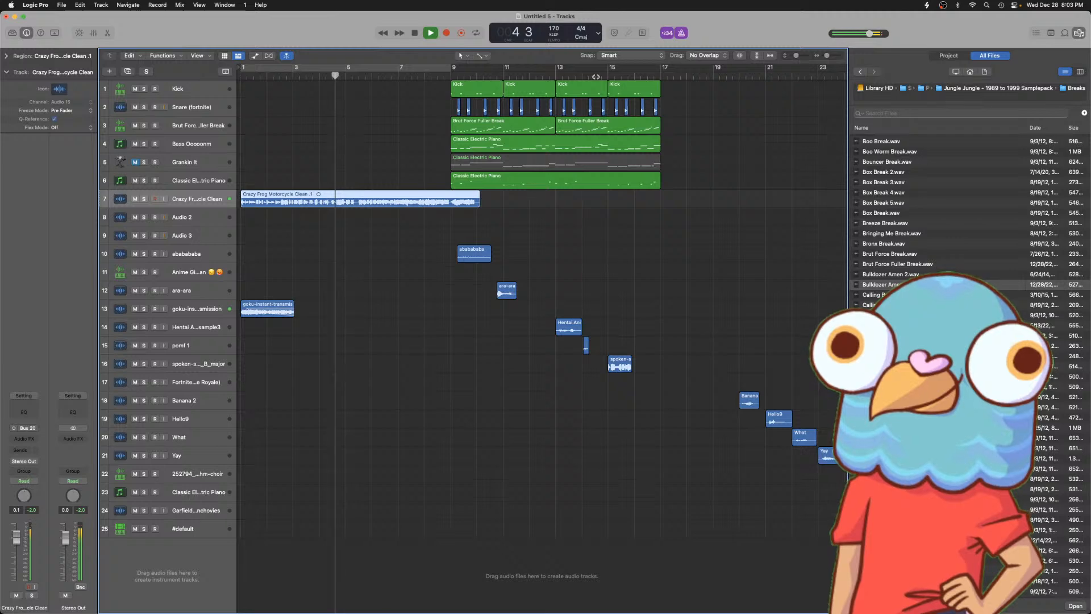
key("space")
- Enable Flex for the Crazy Frog Motorcycle Clean region and set its mode to Flex Time - Polyphonic
double_click(355, 203)
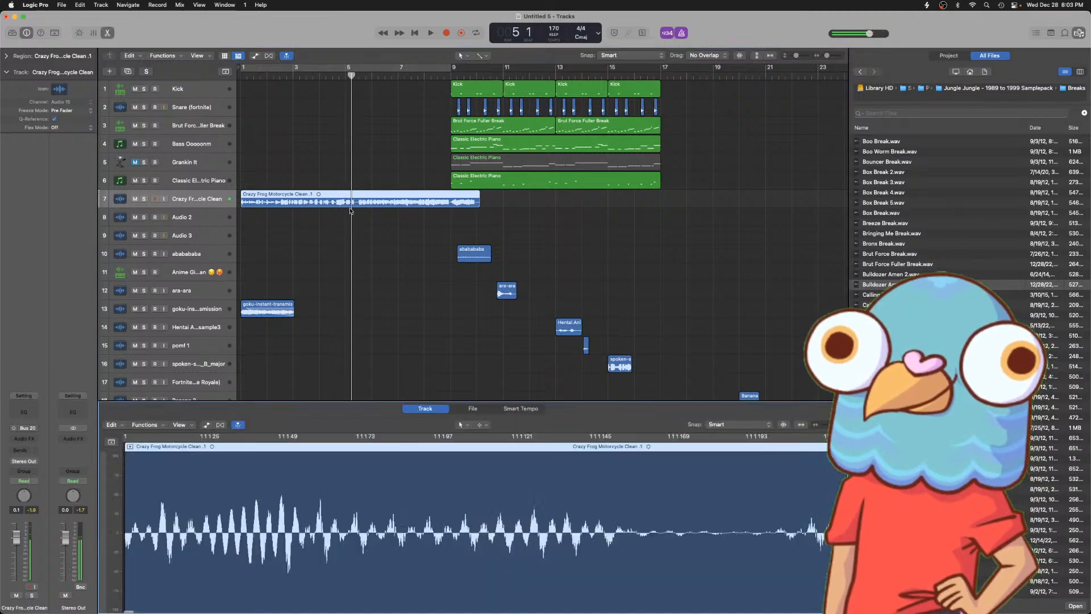
left_click(221, 425)
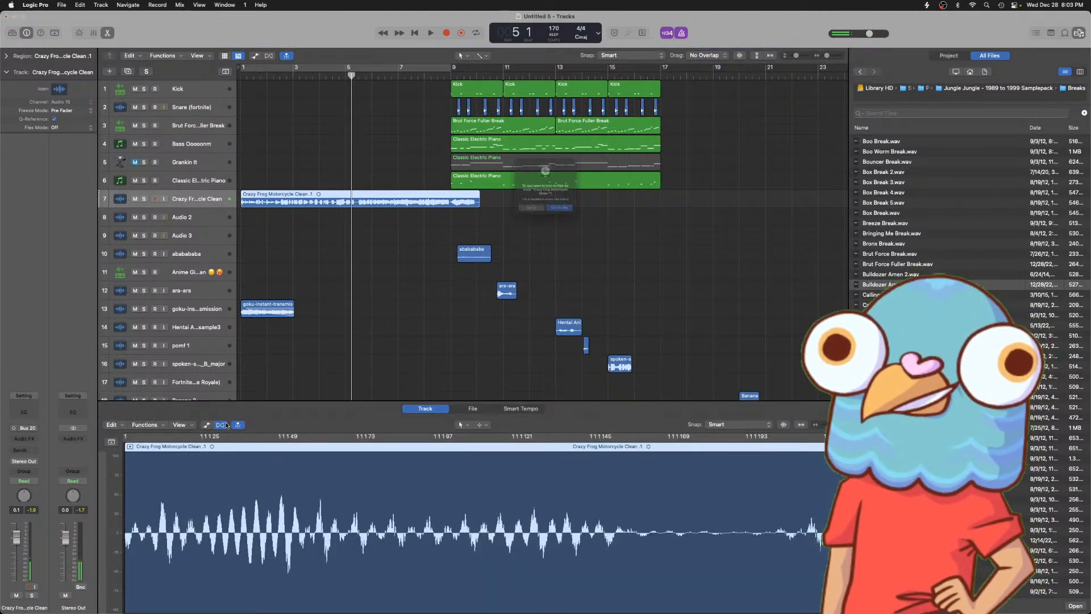
left_click(580, 227)
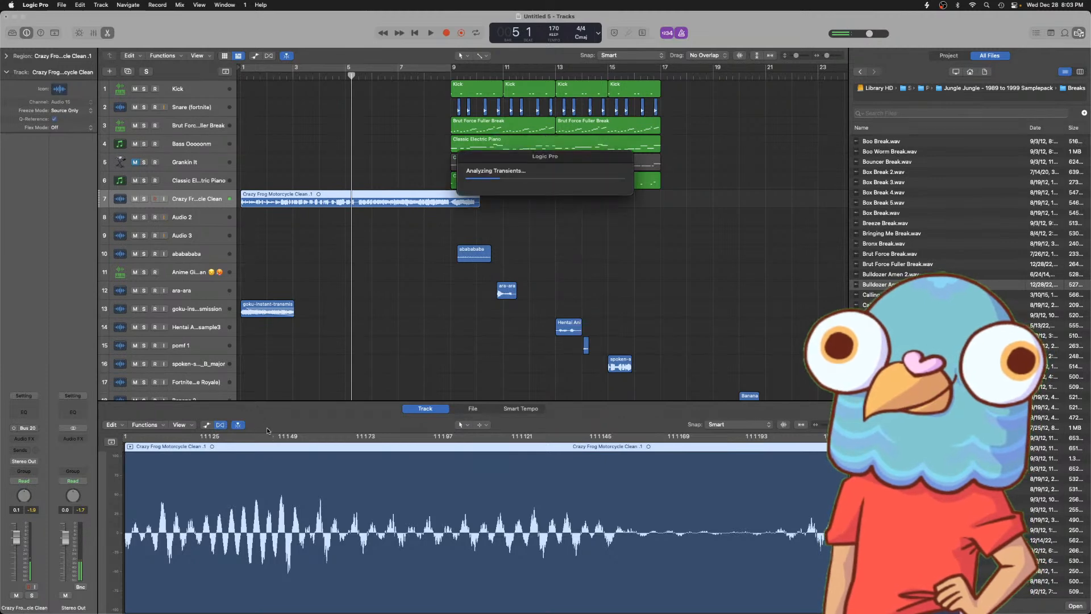
left_click(284, 425)
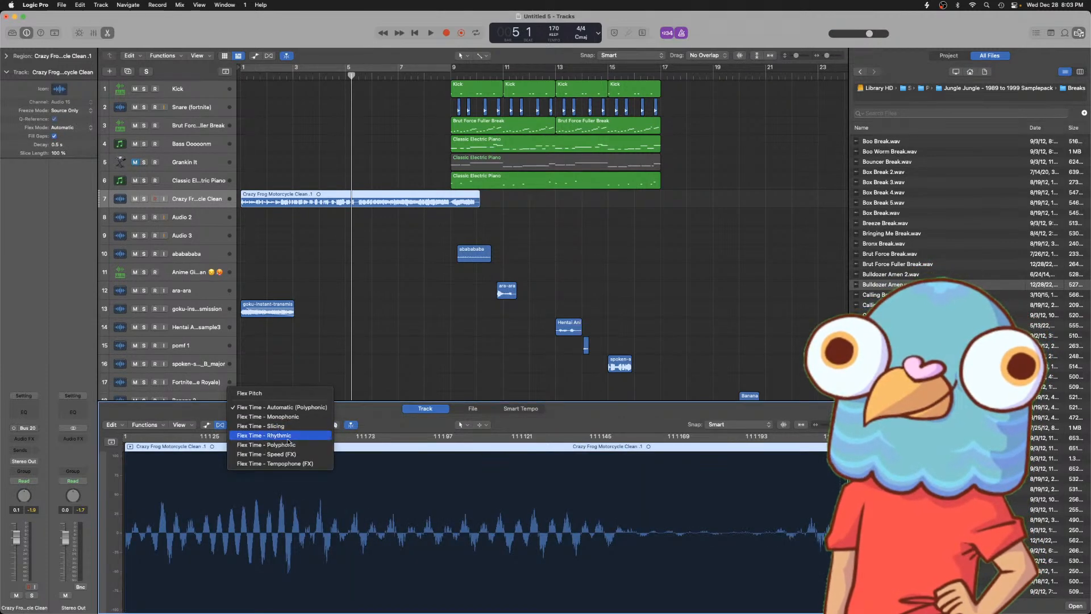
left_click(287, 445)
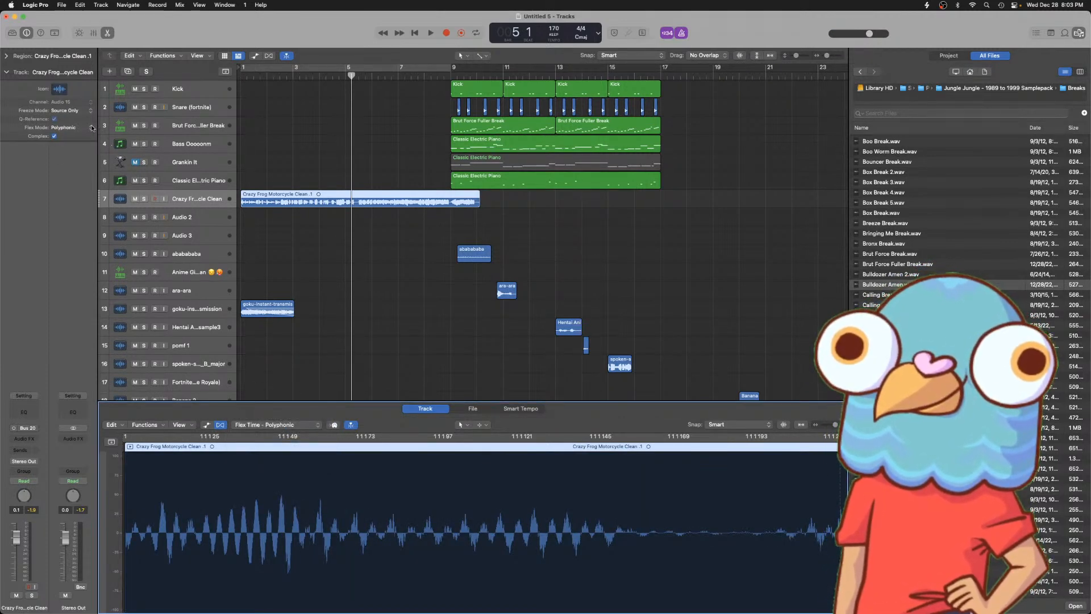
- Set the Crazy Frog Motorcycle Clean region's quantize to 1/8 Note
left_click(272, 208)
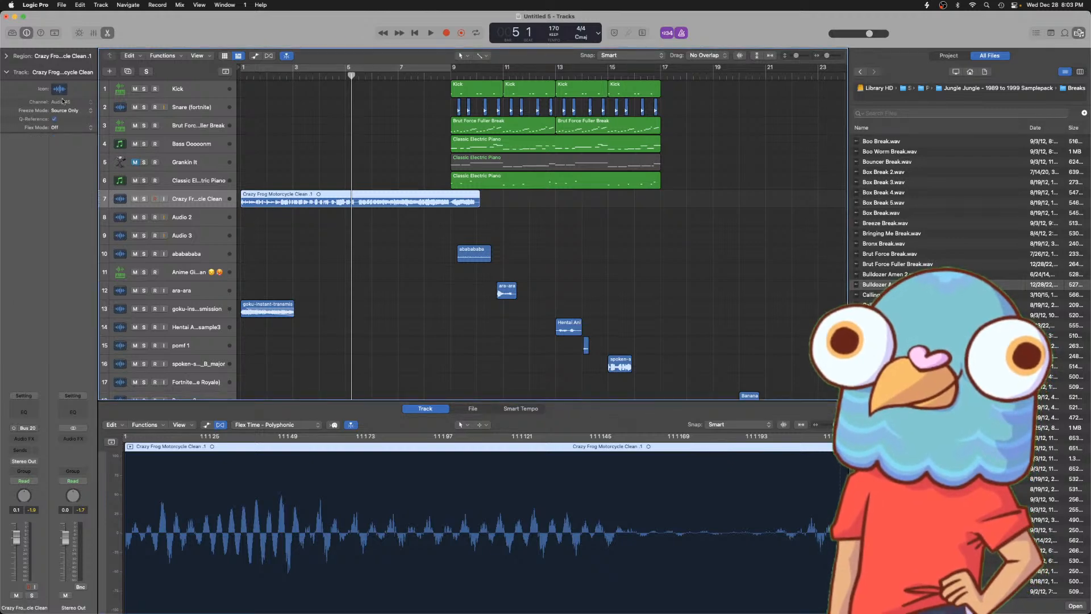
left_click(16, 53)
left_click(59, 85)
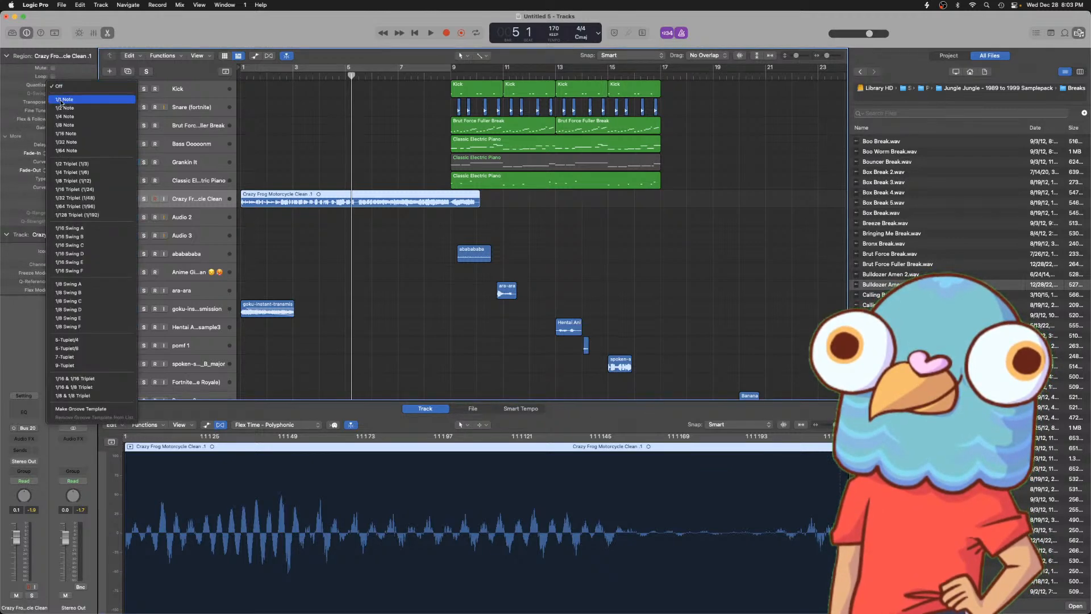
left_click(72, 125)
- Play from the start, enlarge the Crazy Frog Motorcycle Clean track's height, and lower its volume to -6.8 dB
key("Return")
key("space")
mouse_move(181, 208)
left_mouse_down()
mouse_move(182, 228)
mouse_move(192, 214)
left_mouse_up()
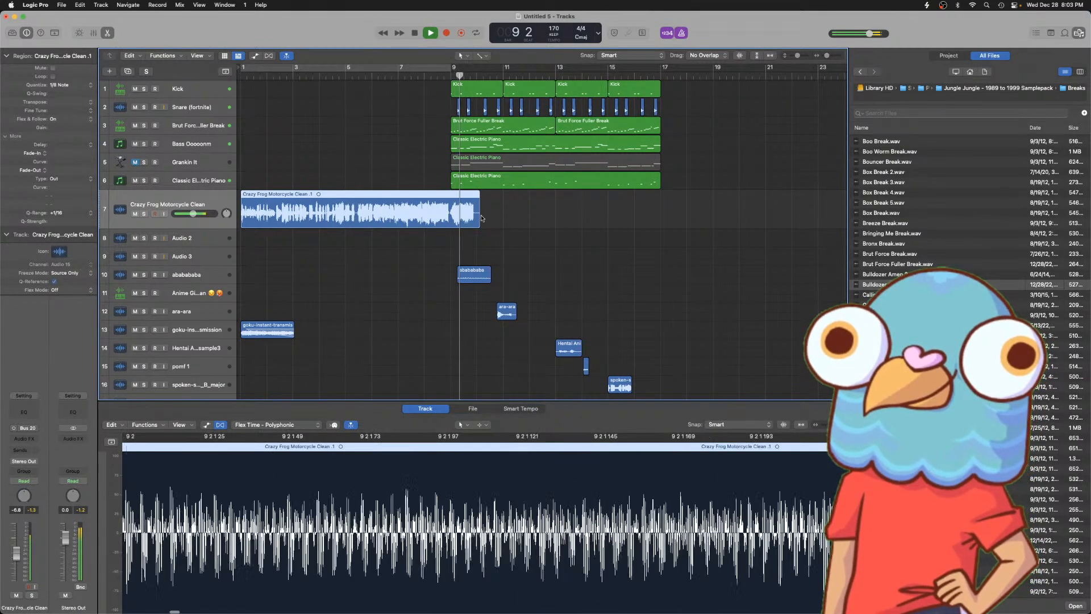
- Split the Crazy Frog Motorcycle Clean region at bar 9 and delete the leftover tail
left_click(477, 246)
key("super+Left")
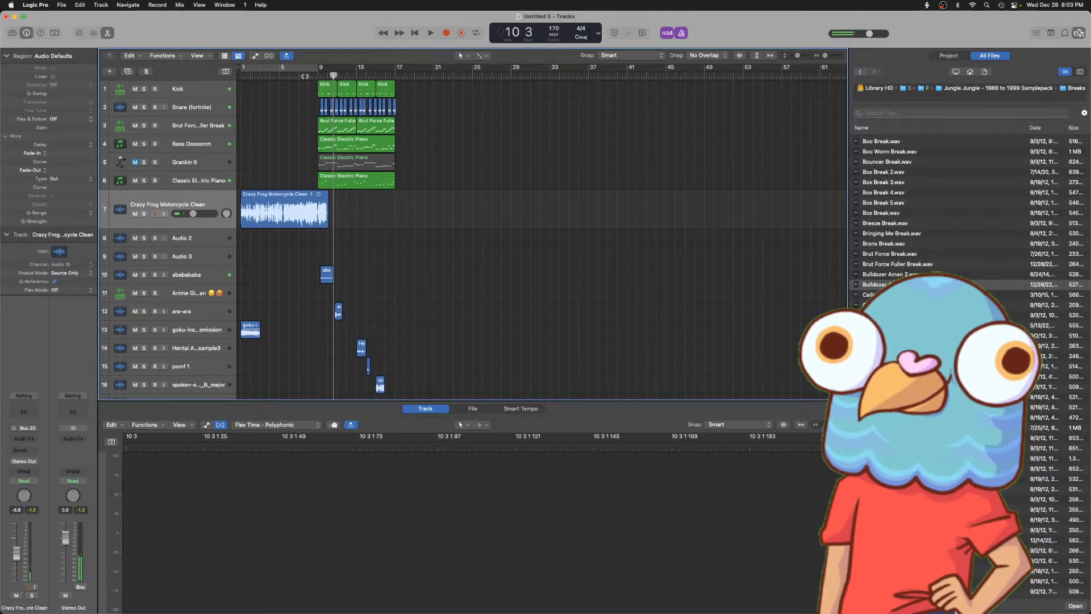
left_click(318, 77)
left_click(321, 225)
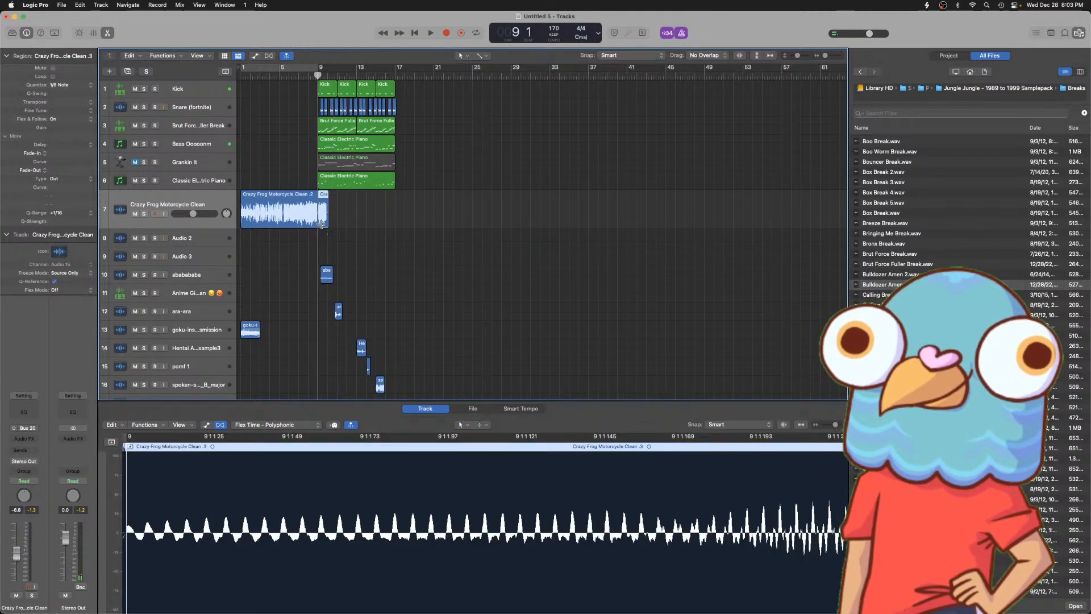
key("super+Right")
left_click(321, 226)
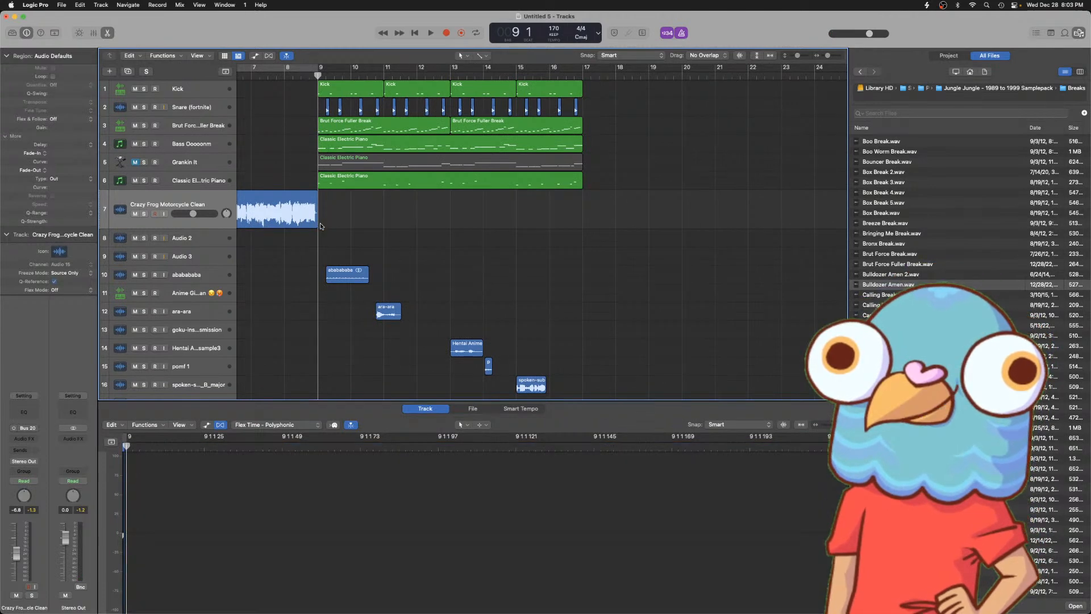
- Move the unused vocal sample regions, except goku-instant-transmission, far later in the timeline beyond bar 61
key("super+Left")
left_click_drag(278, 275, 491, 507)
left_click_drag(397, 331, 784, 295)
left_click(394, 171)
- Play the arrangement from the start and move the goku-instant-transmission region to bar 9, where the loop begins
key("space")
key("super+Right")
key("super+Right")
key("super+Right")
key("super+Right")
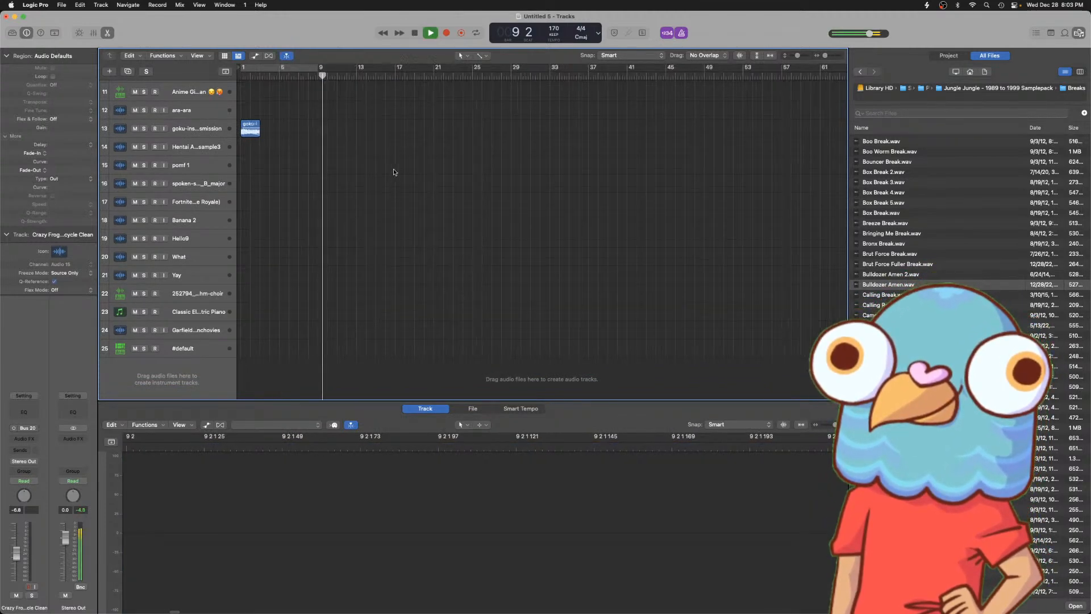
key("Return")
scroll(394, 172, "up", 8)
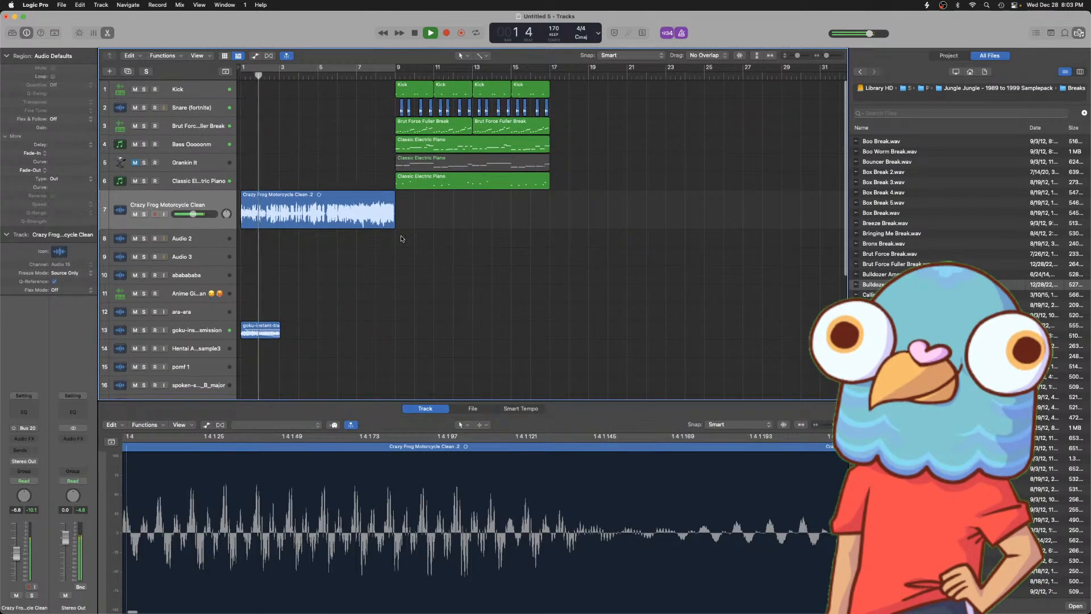
left_click(383, 214)
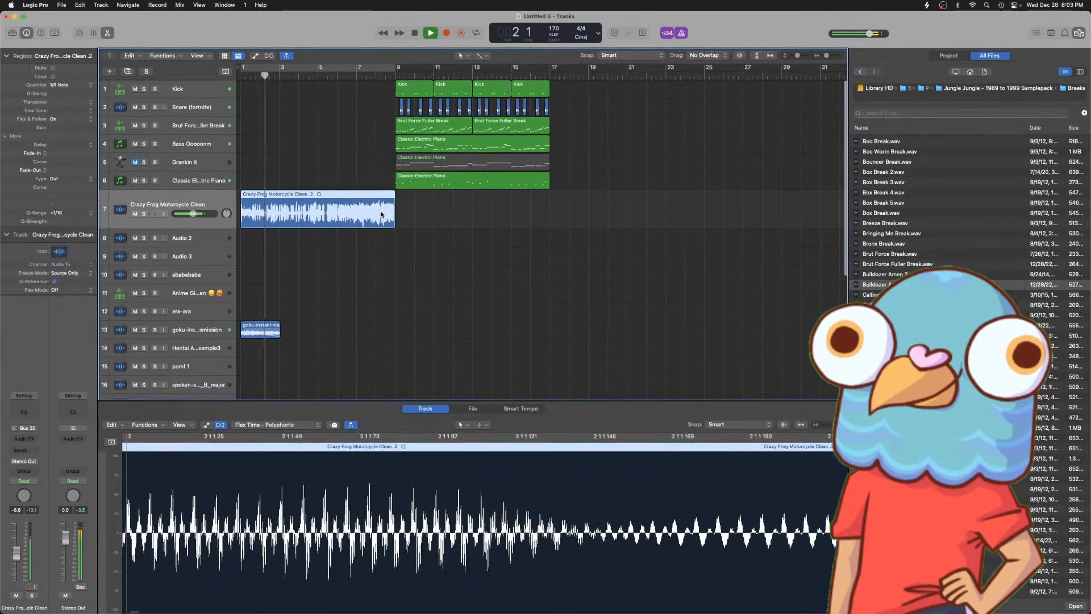
left_click(405, 143)
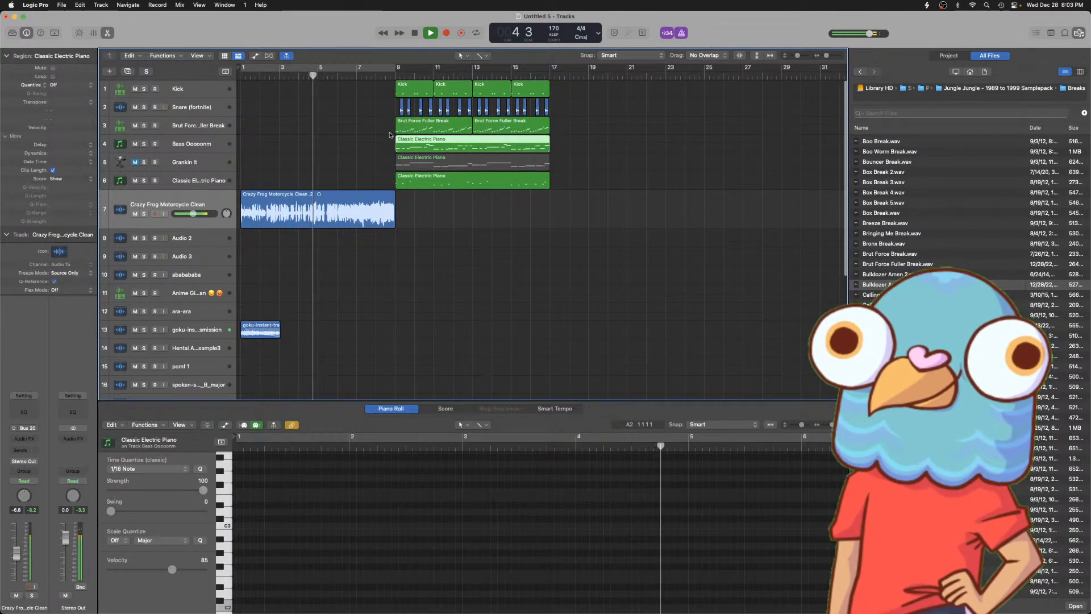
left_click_drag(246, 326, 401, 327)
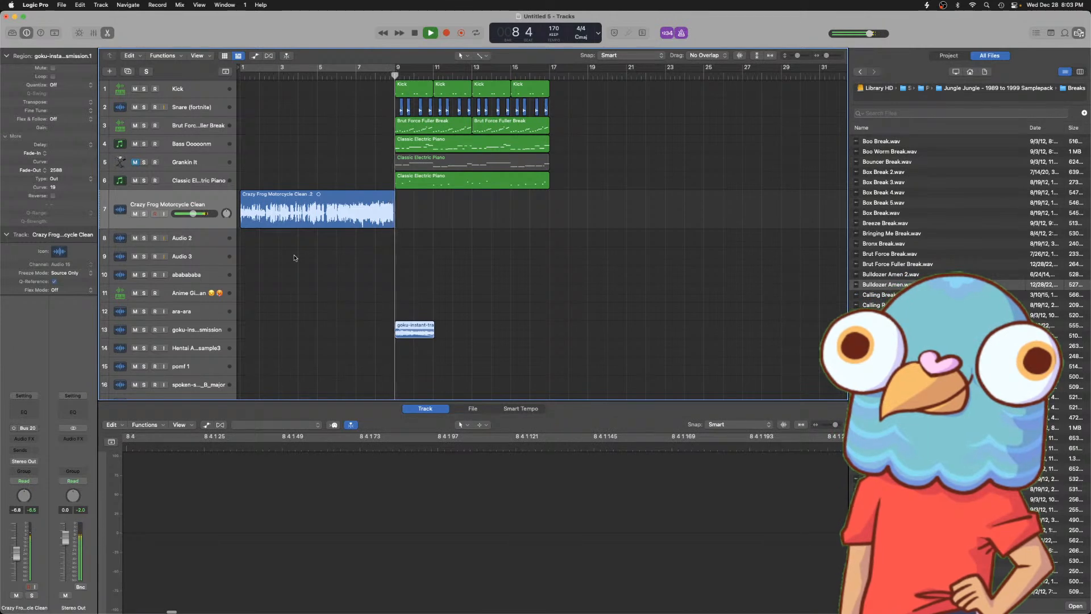
key("space")
- Extend the end of the Crazy Frog Motorcycle Clean region past bar 9 to about bar 10, and play from bar 8
left_click_drag(396, 231, 417, 226)
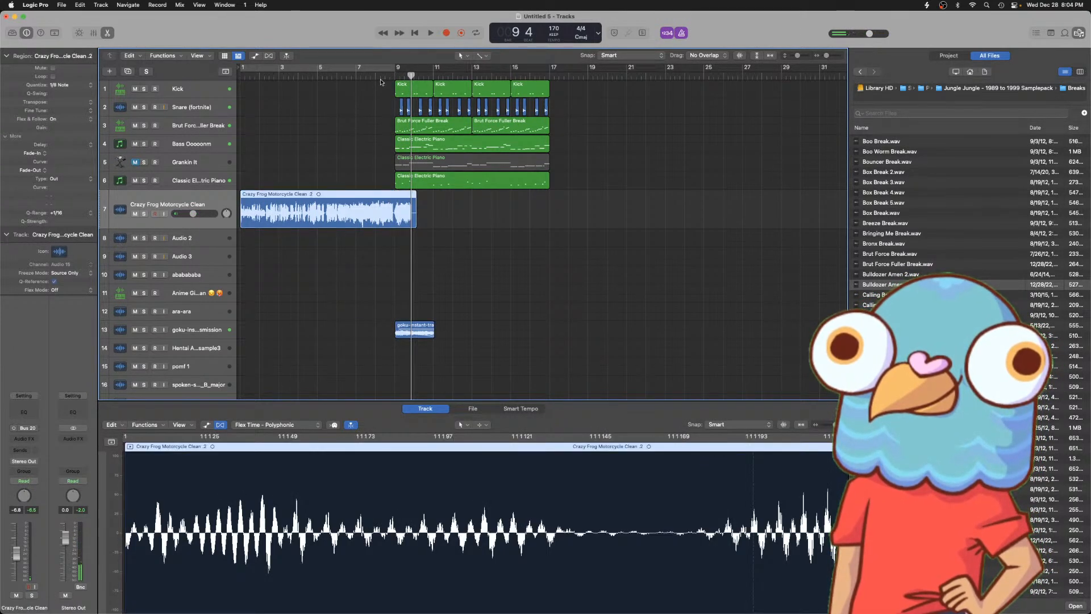
left_click(381, 83)
left_click(380, 75)
key("space")
key("super+Right")
key("super+Right")
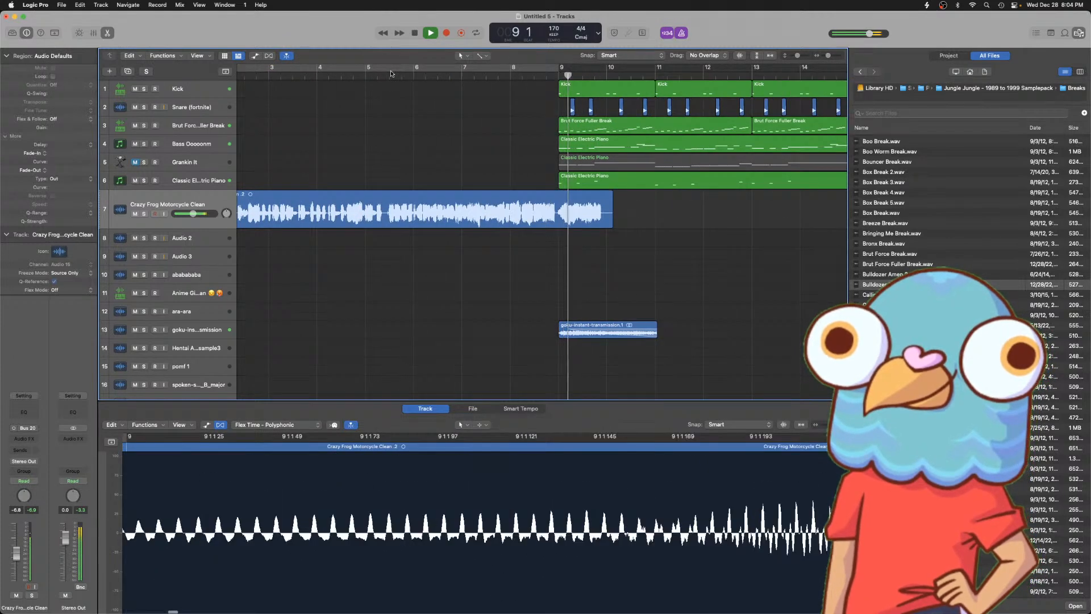
- Try time-stretching the Crazy Frog region to end just past bar 9, play it from the start, and undo the stretch
left_click_drag(611, 220, 569, 222)
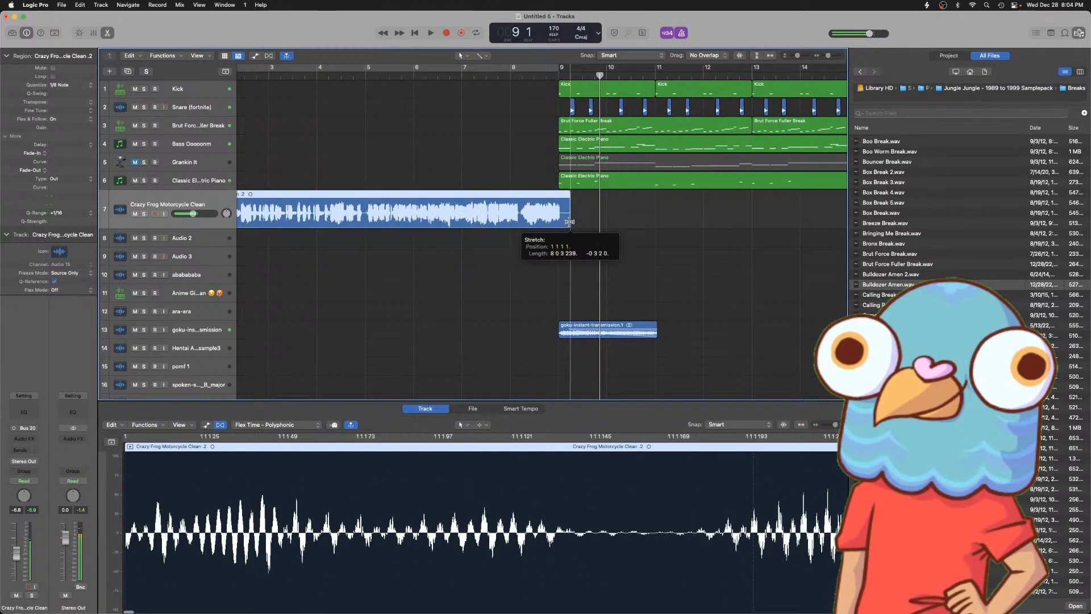
key("Return")
key("space")
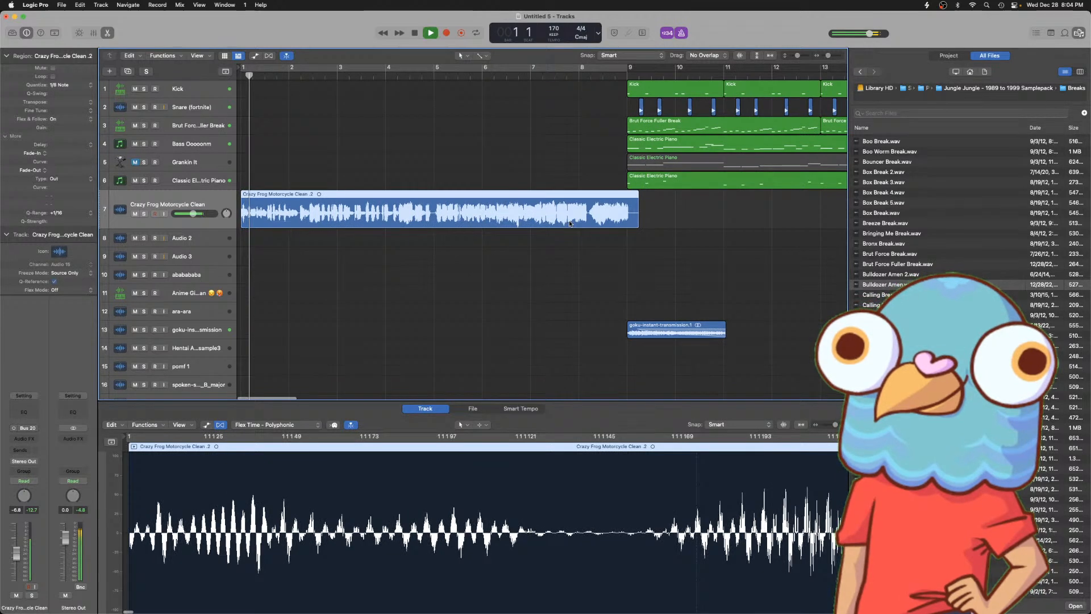
key("e")
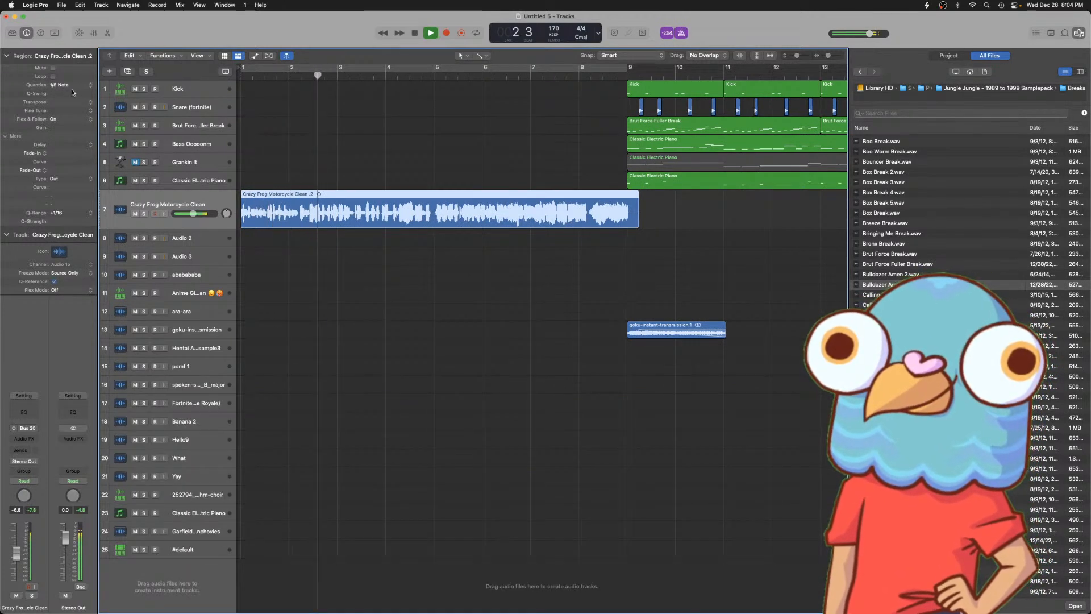
left_click(67, 86)
left_click(68, 86)
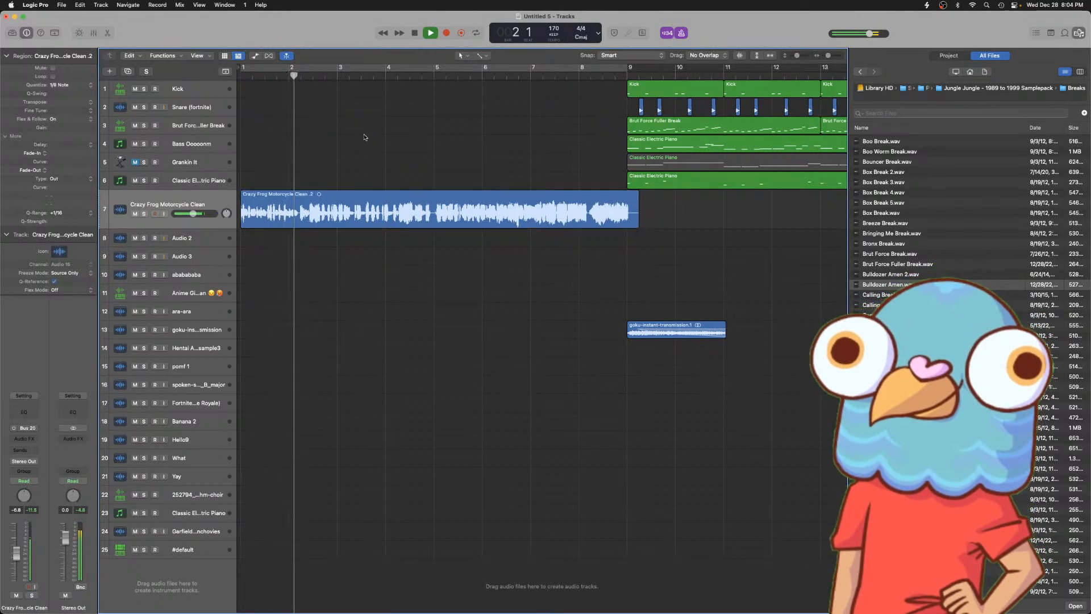
double_click(379, 226)
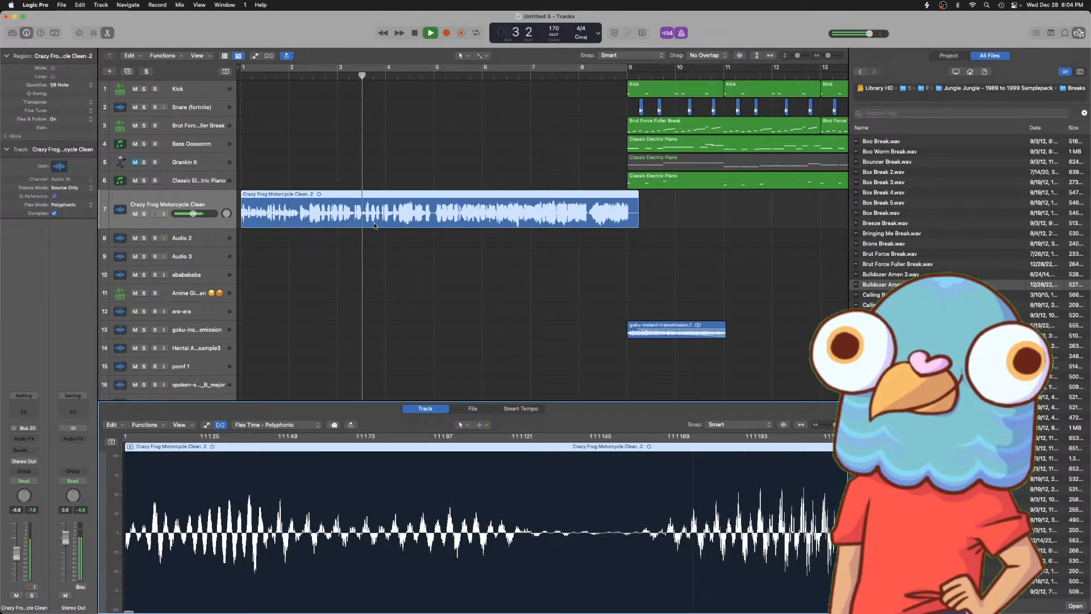
key("super+z")
key("space")
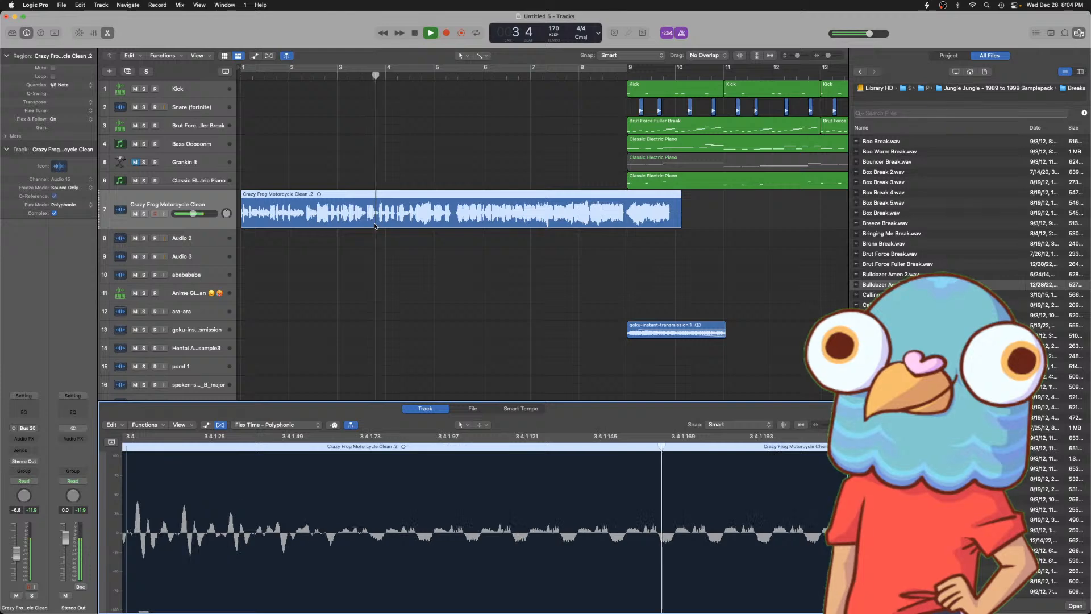
- Play from the start and trim the end of the Crazy Frog region back to bar 9
key("Return")
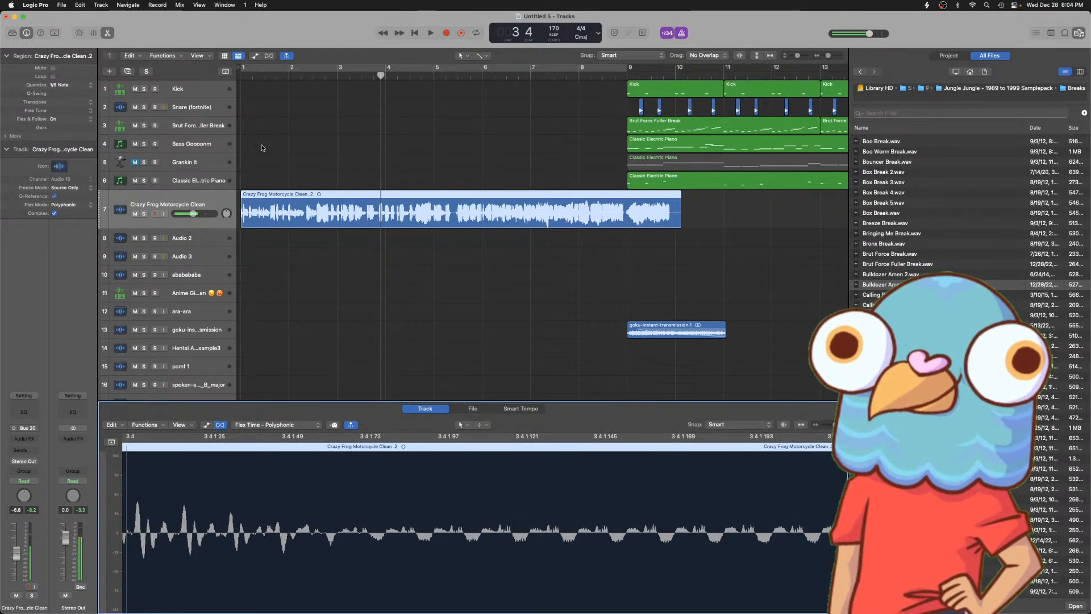
key("space")
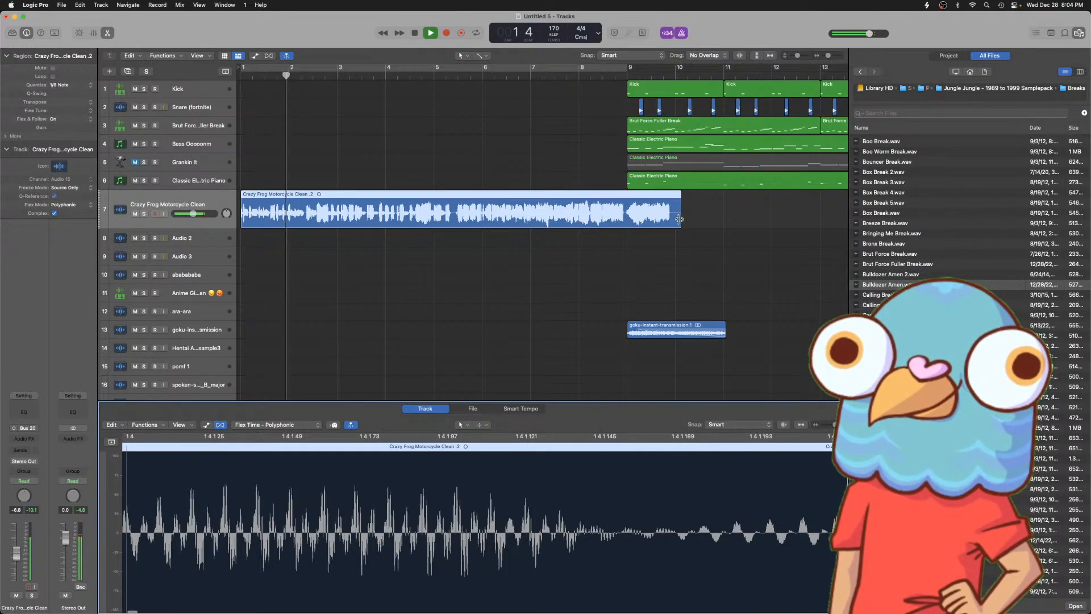
left_click_drag(651, 223, 624, 218)
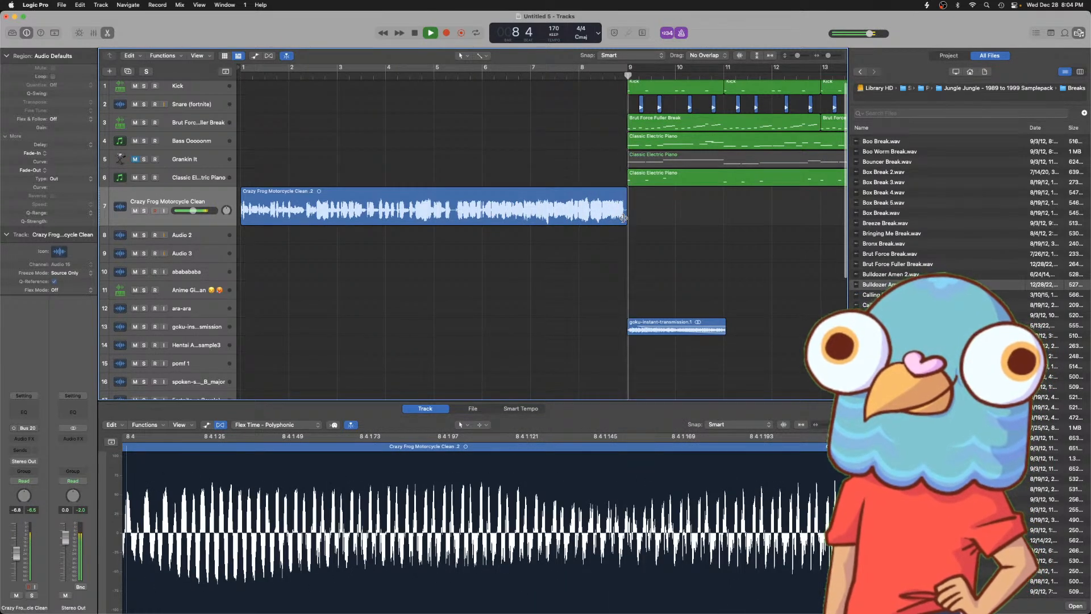
key("space")
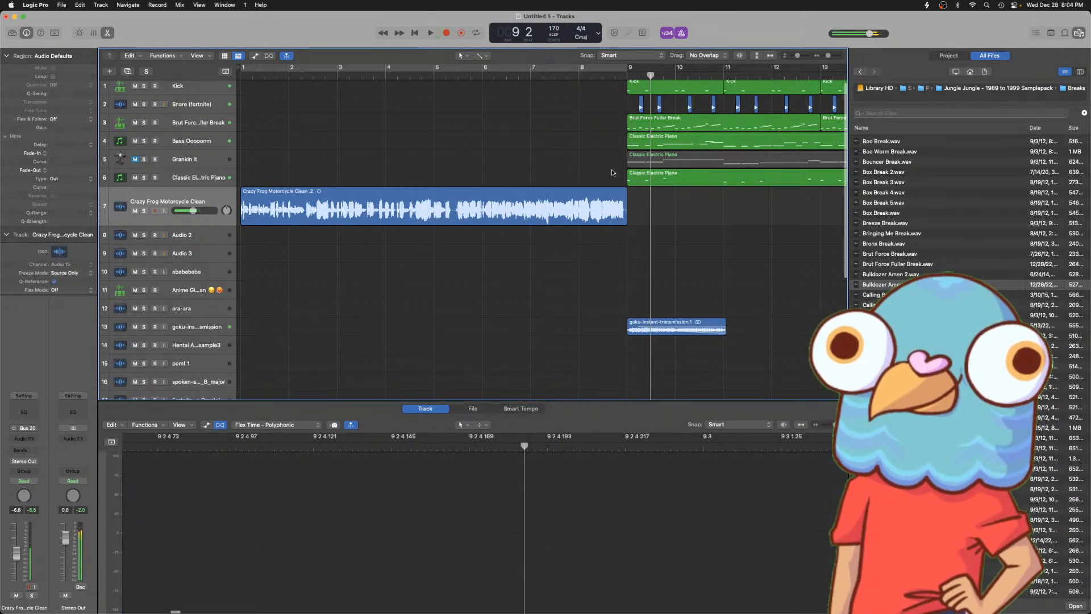
- Split the Crazy Frog region at bar 8
left_click(580, 76)
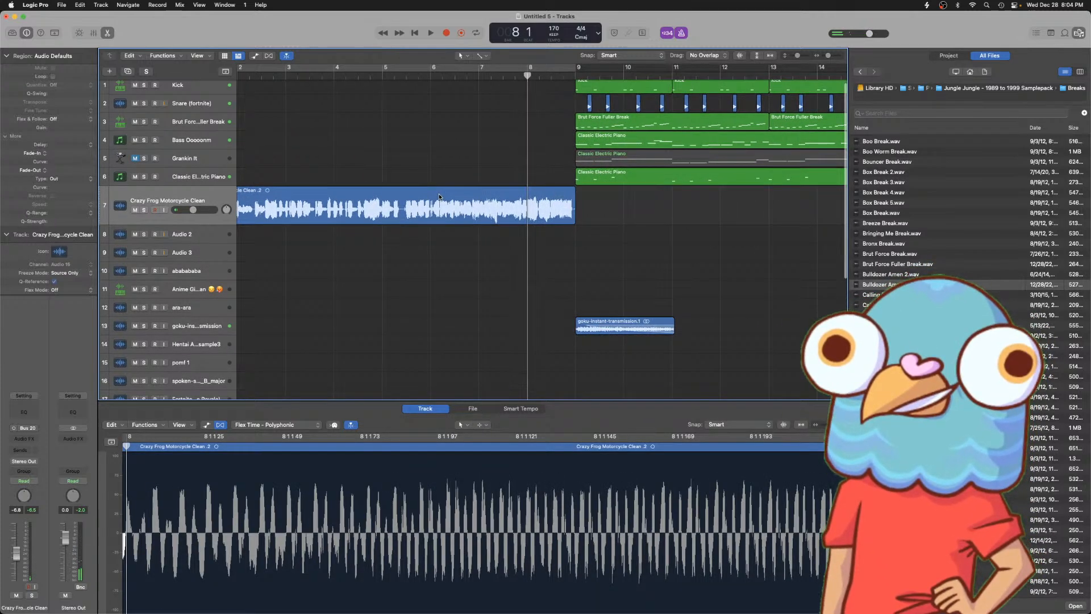
scroll(598, 206, "right", 1)
left_click(598, 206)
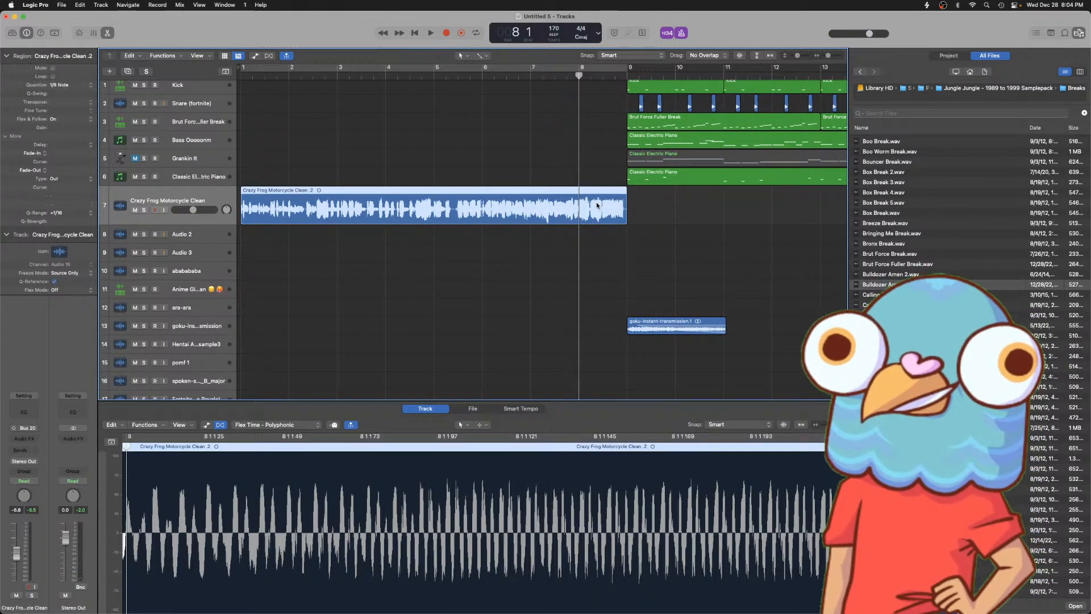
key("super+t")
- Copy the last one-bar Crazy Frog piece to bar 9, transpose the copy by 2, and audition it
left_click_drag(616, 217, 639, 215)
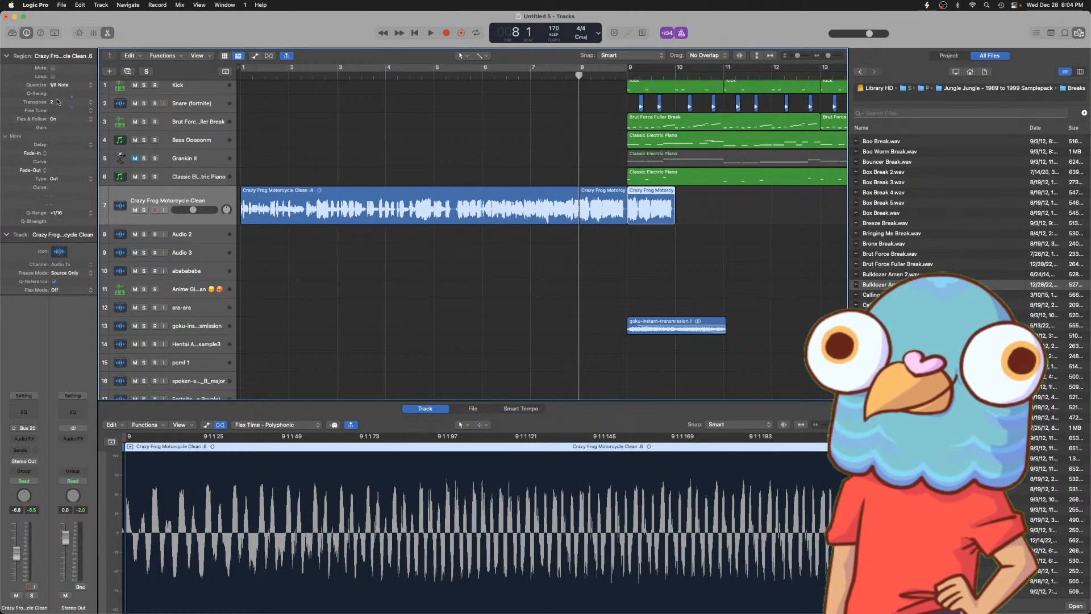
key("space")
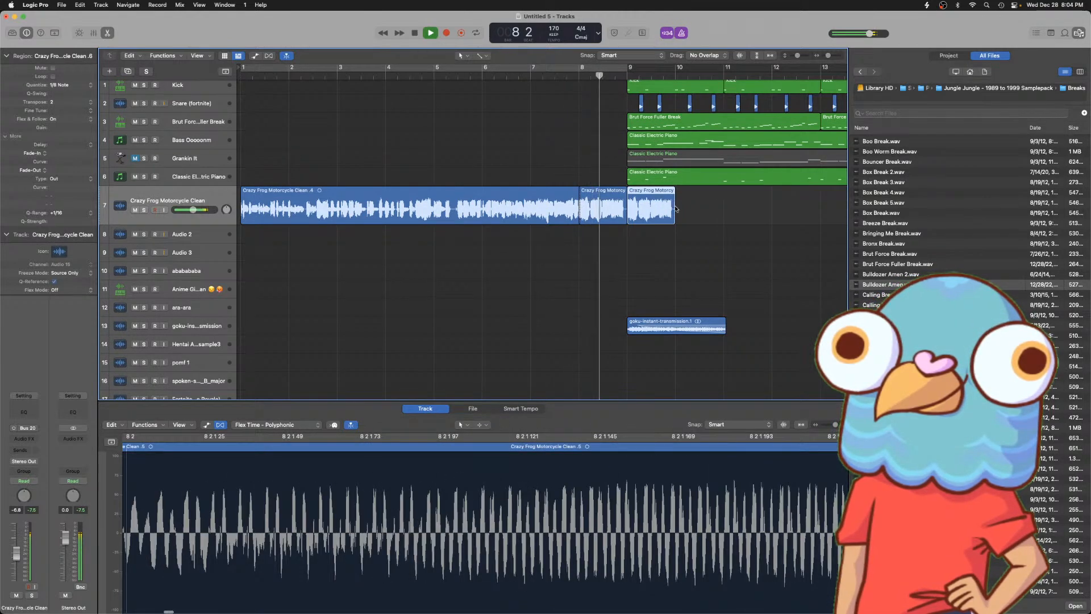
key("space")
- Split the long Crazy Frog region at bar 2 and delete its opening bar
left_click_drag(694, 202, 386, 204)
left_click(261, 224)
left_click(289, 76)
left_click(276, 220)
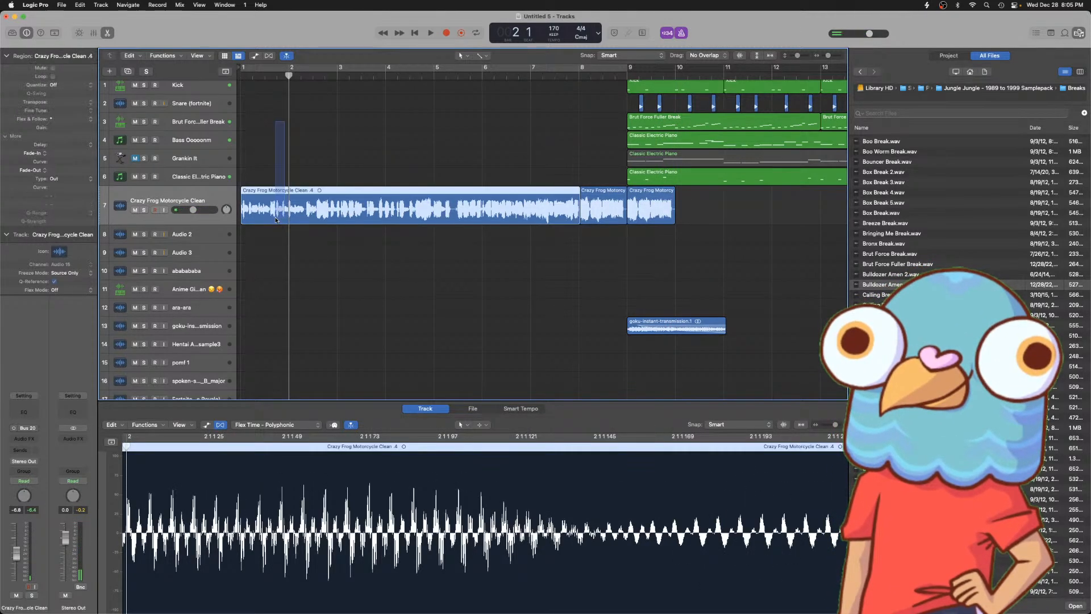
key("Delete")
- Move the three Crazy Frog regions one bar earlier so they start at bar 1, and play them
left_click_drag(284, 288, 582, 225)
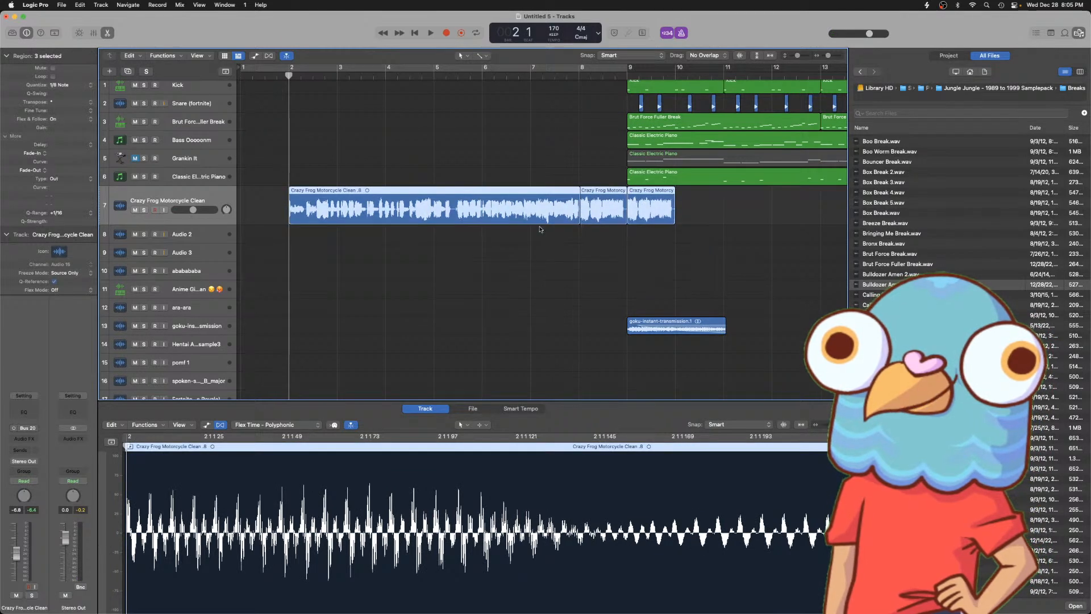
left_click_drag(512, 222, 405, 223)
key("space")
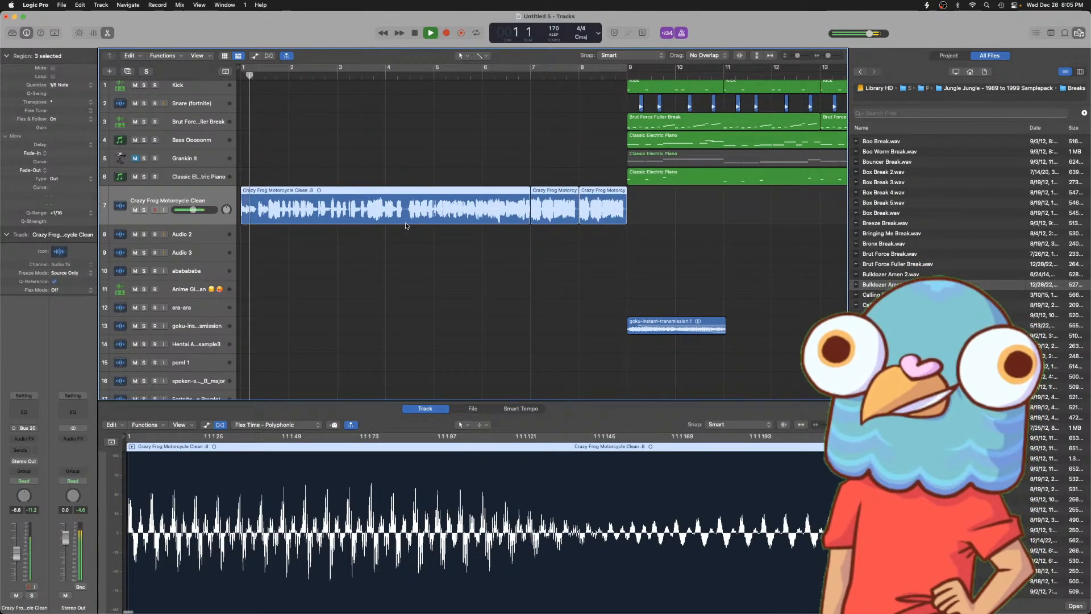
- Copy the Classic Electric Piano region on track 6 from bar 9 to bar 1, alongside the Crazy Frog intro
key("super+Left")
key("super+Left")
mouse_move(396, 178)
left_mouse_down()
mouse_move(233, 183)
mouse_move(407, 180)
left_mouse_up()
left_click(452, 199)
left_click(471, 177)
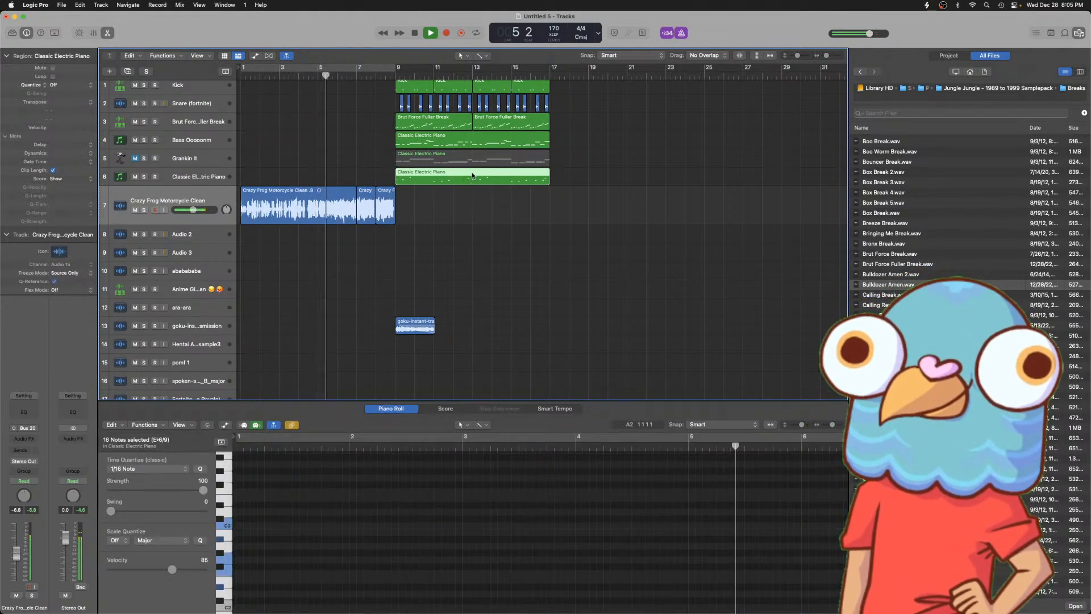
left_click_drag(472, 173, 317, 175)
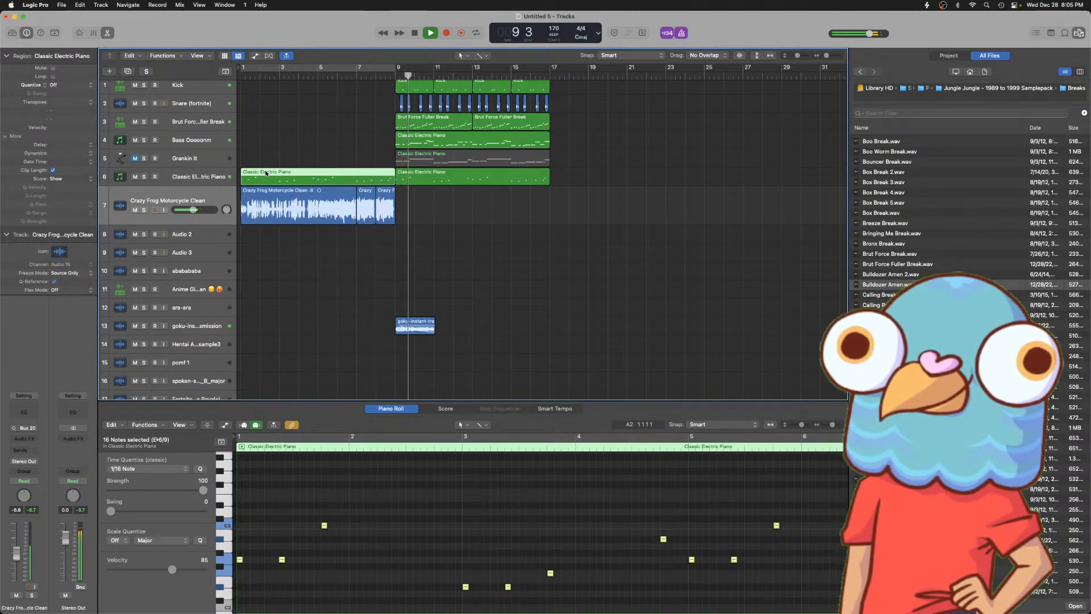
- Move all regions from bar 9 onward two bars later to bar 11, and play the arrangement from the start
key("super+Right")
key("super+Right")
key("super+Right")
key("super+Left")
key("super+Left")
key("super+Left")
key("super+Left")
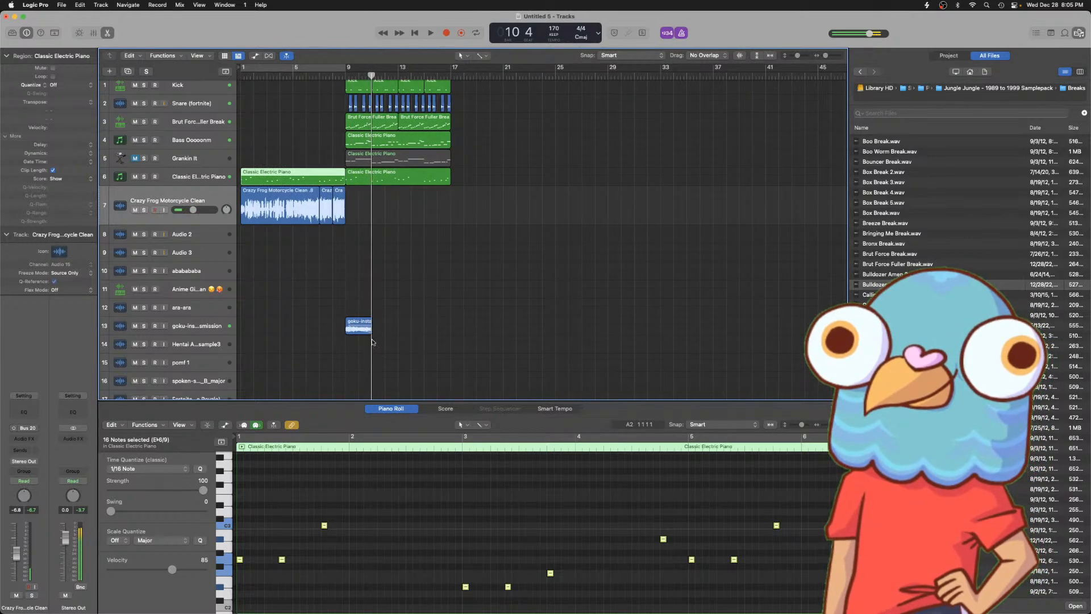
left_click(375, 334)
key("super+a")
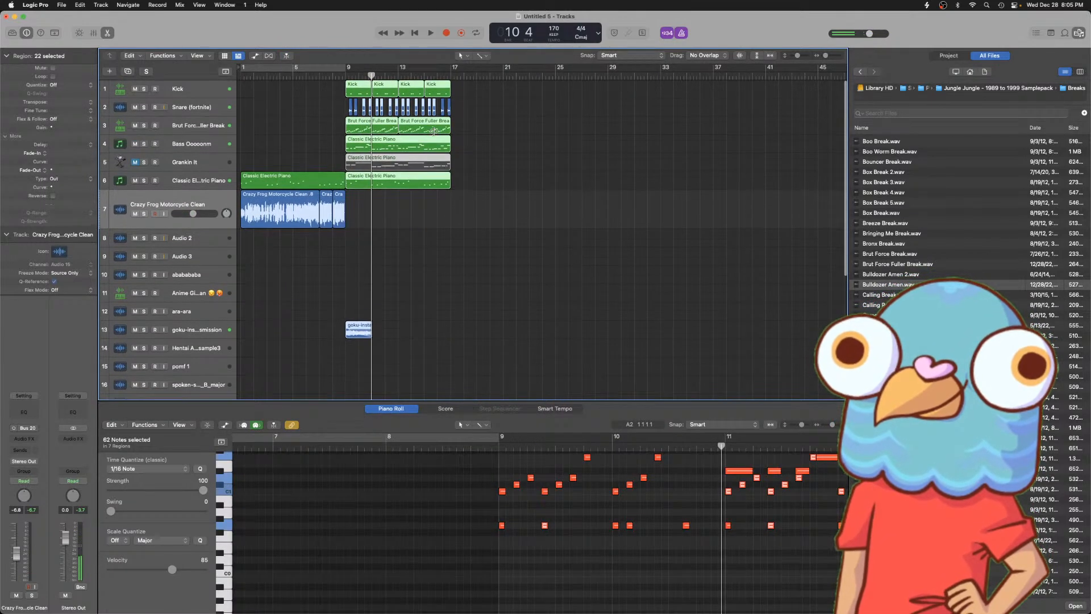
key("super+a")
left_click_drag(342, 152, 238, 275)
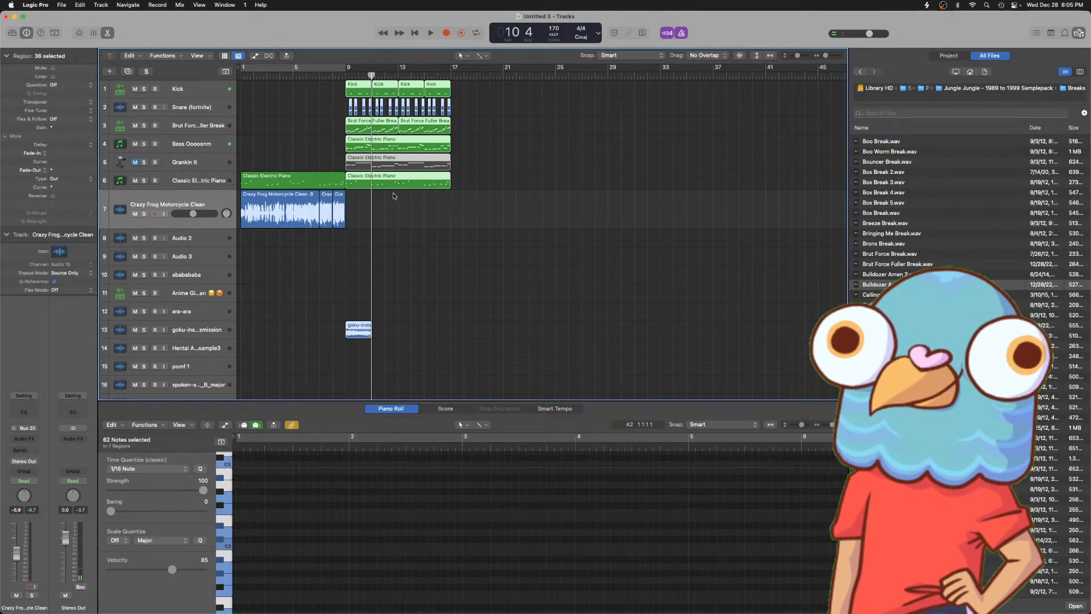
left_click_drag(358, 176, 386, 180)
key("Return")
key("space")
key("super+Right")
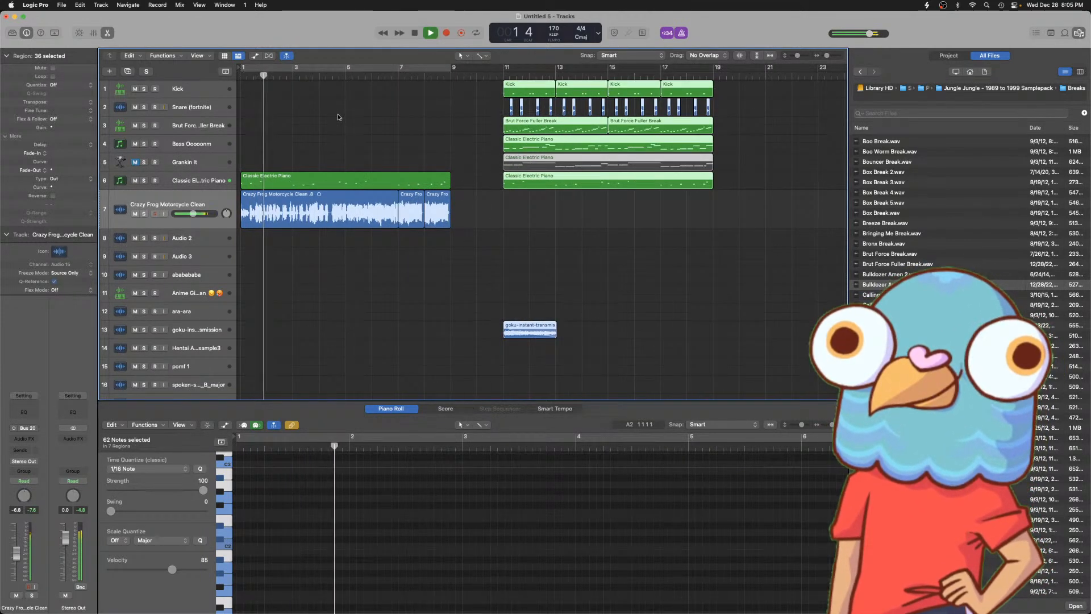
key("super+Left")
left_click(333, 135)
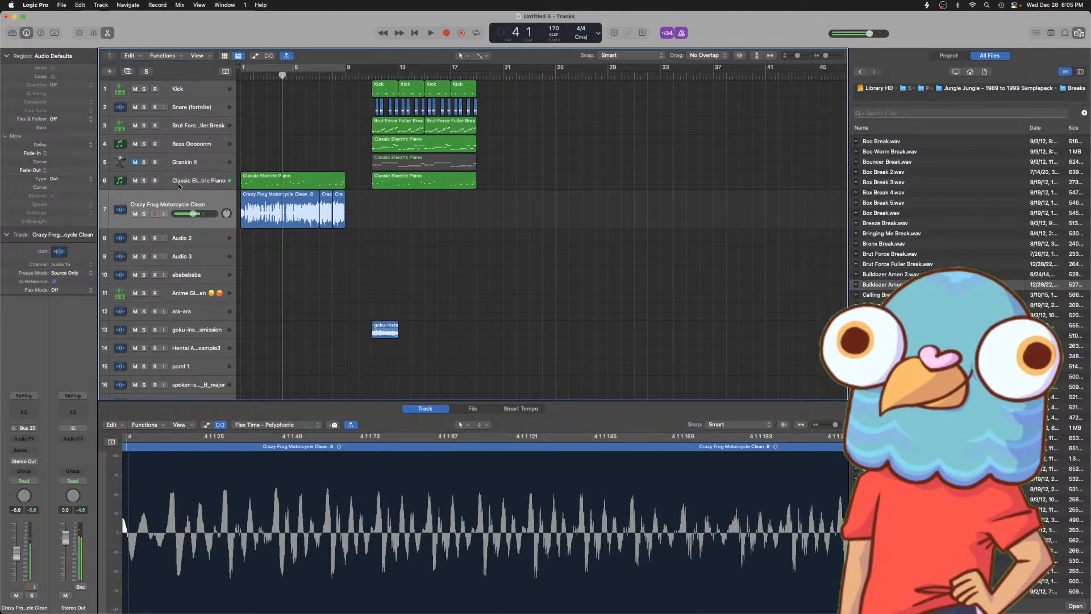
- Add a new software instrument track below Grankin It and load Battery 4 in stereo on it
left_click(170, 162)
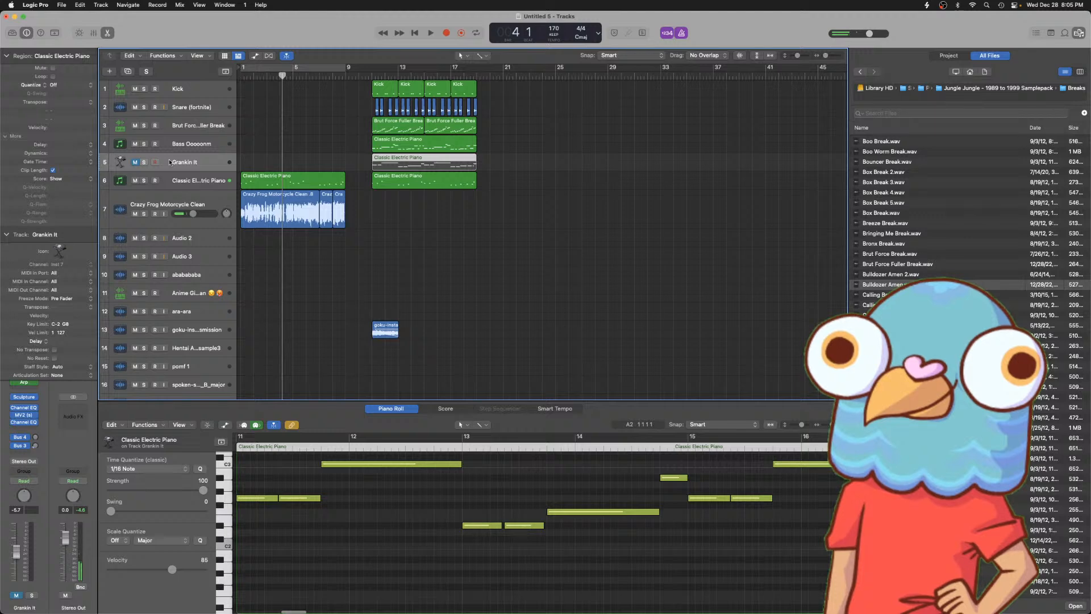
key("alt+super+s")
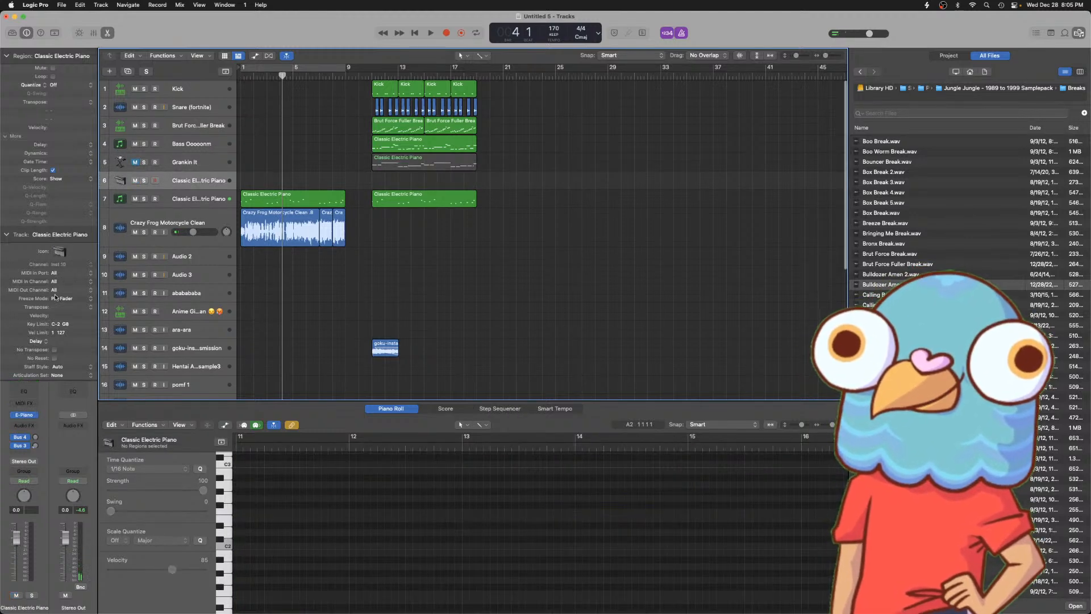
left_click(33, 419)
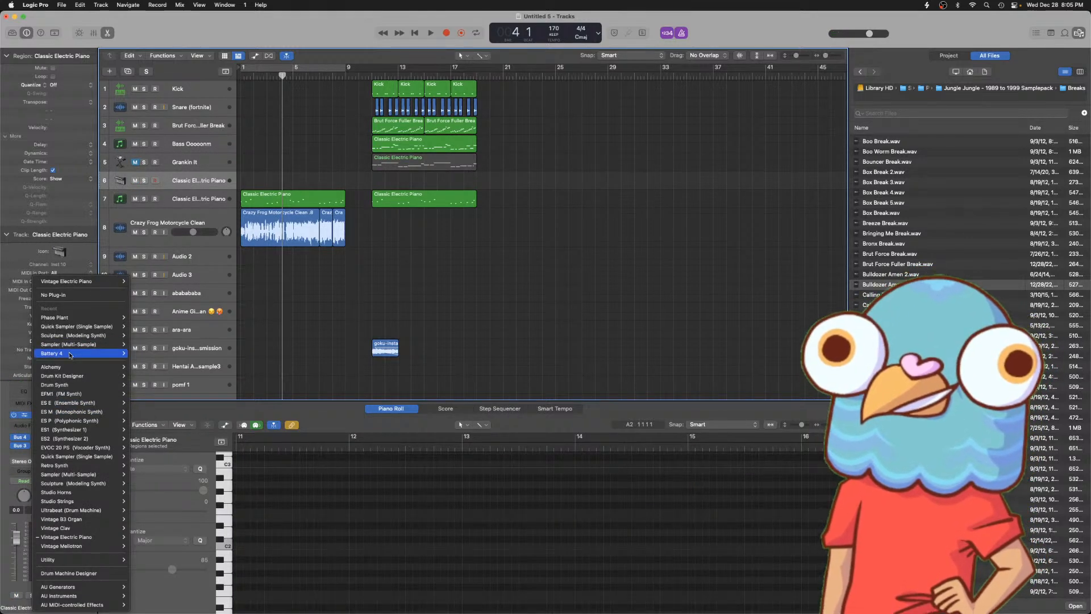
mouse_move(74, 353)
left_click(149, 363)
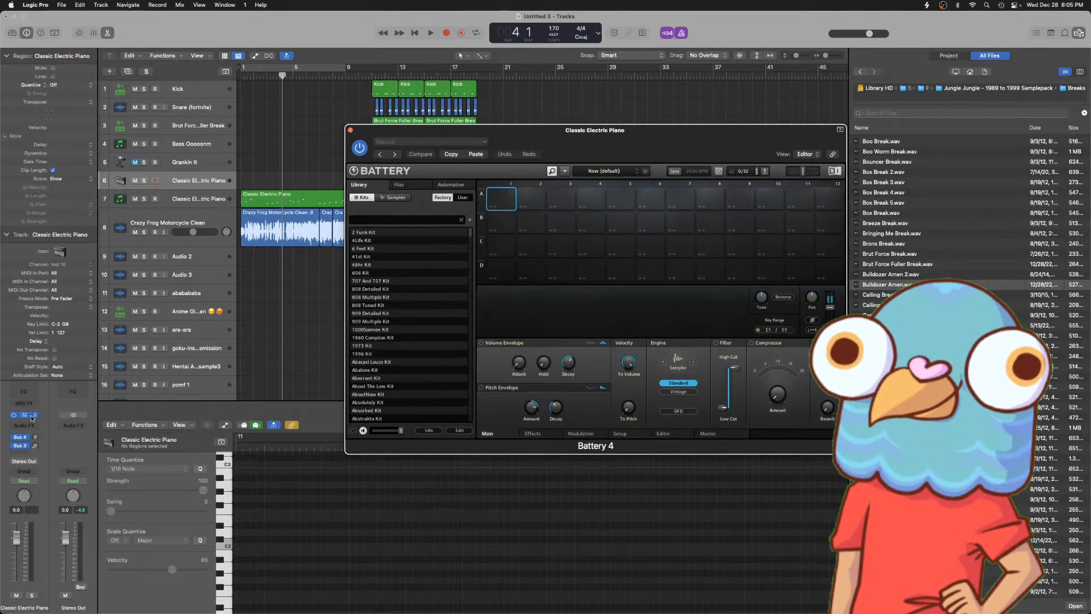
- Replace the stereo Battery 4 instance with the Multi-Output (16xStereo) version
left_click(34, 417)
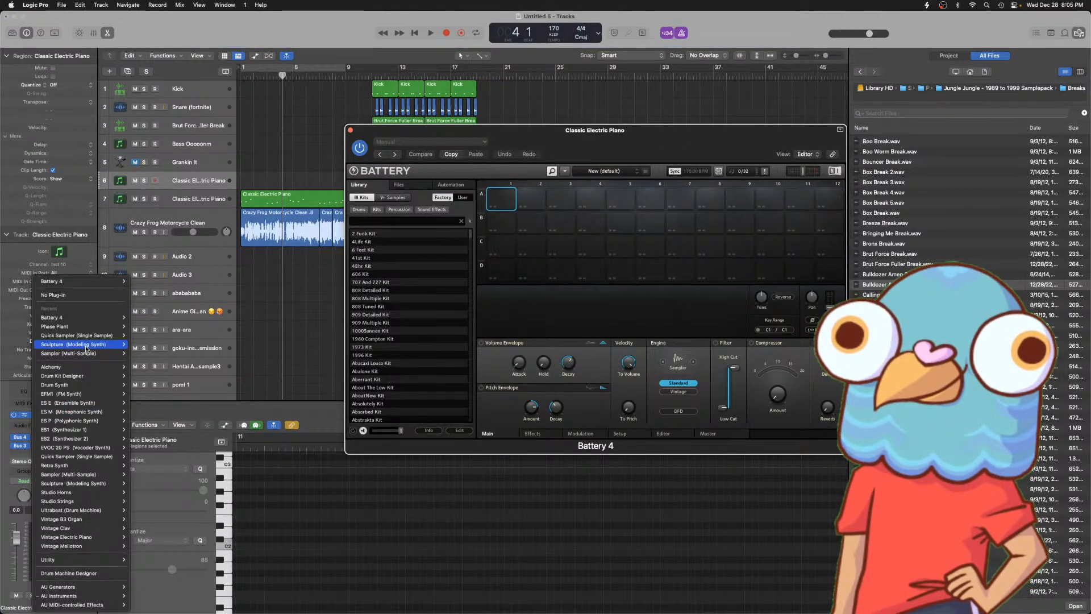
mouse_move(128, 318)
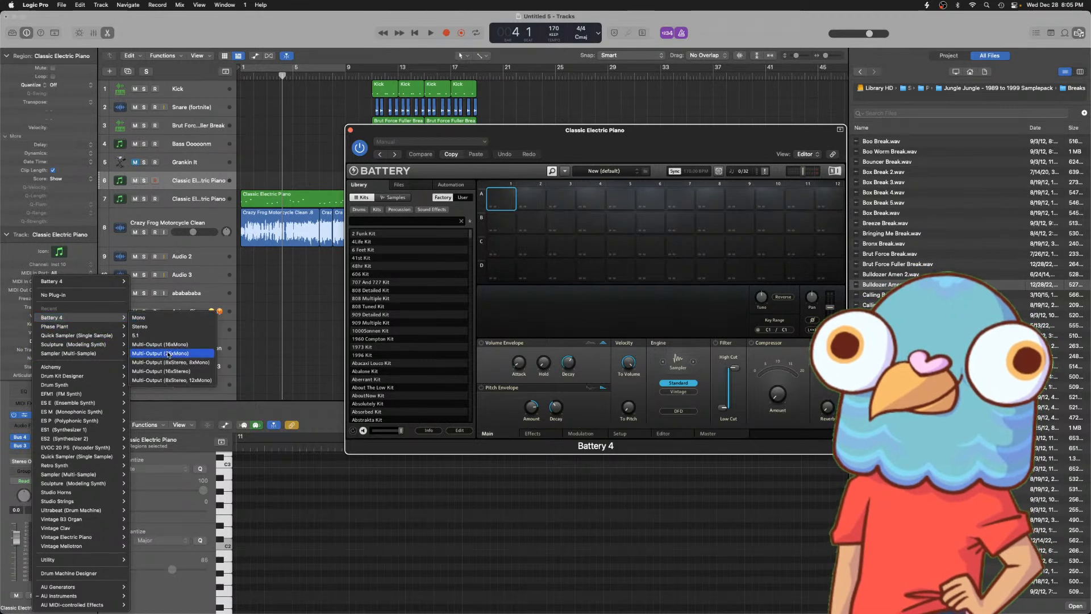
left_click(172, 370)
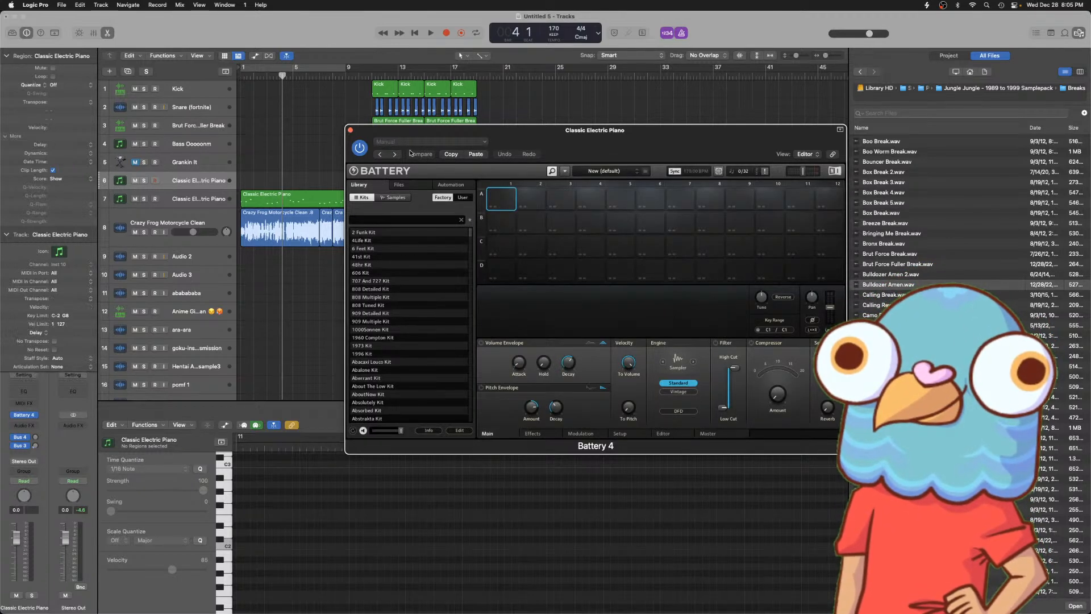
- Load the Crunchy Jungle kit from Battery's user library, close the plug-in window, and show the mixer
left_click(463, 197)
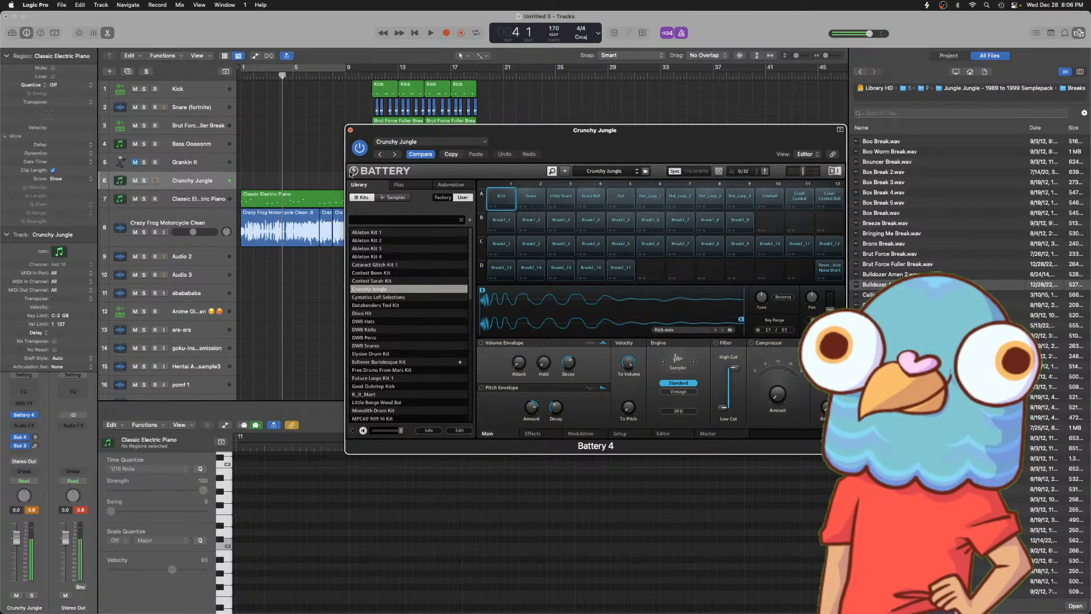
key("super+w")
key("x")
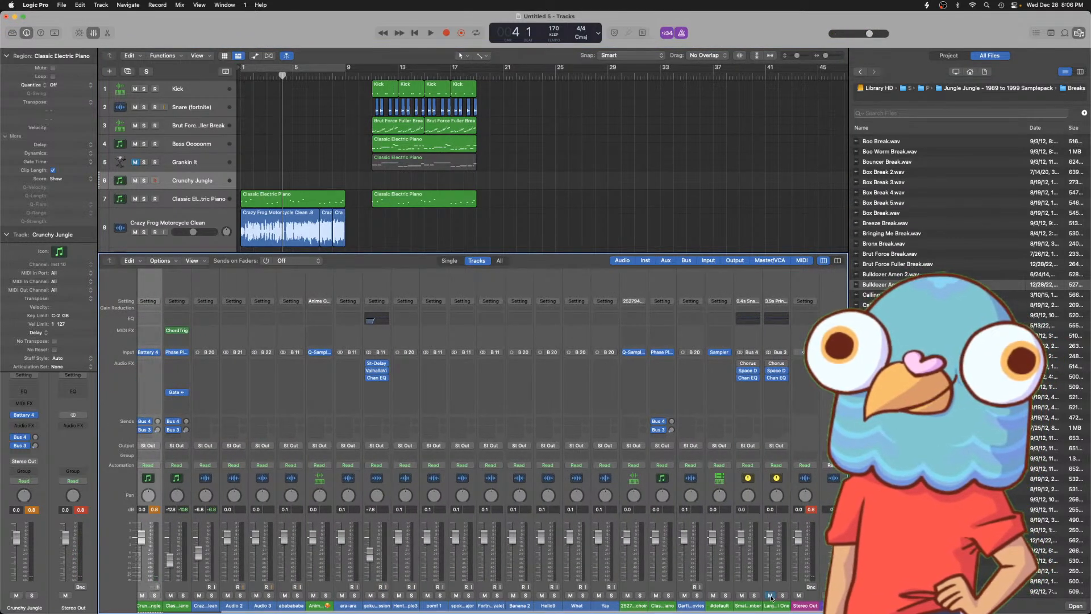
- Mute the small and large reverb aux channels, lower both faders to about -35 dB, and close the mixer after playing the intro
left_click(744, 595)
left_click_drag(750, 585, 772, 566)
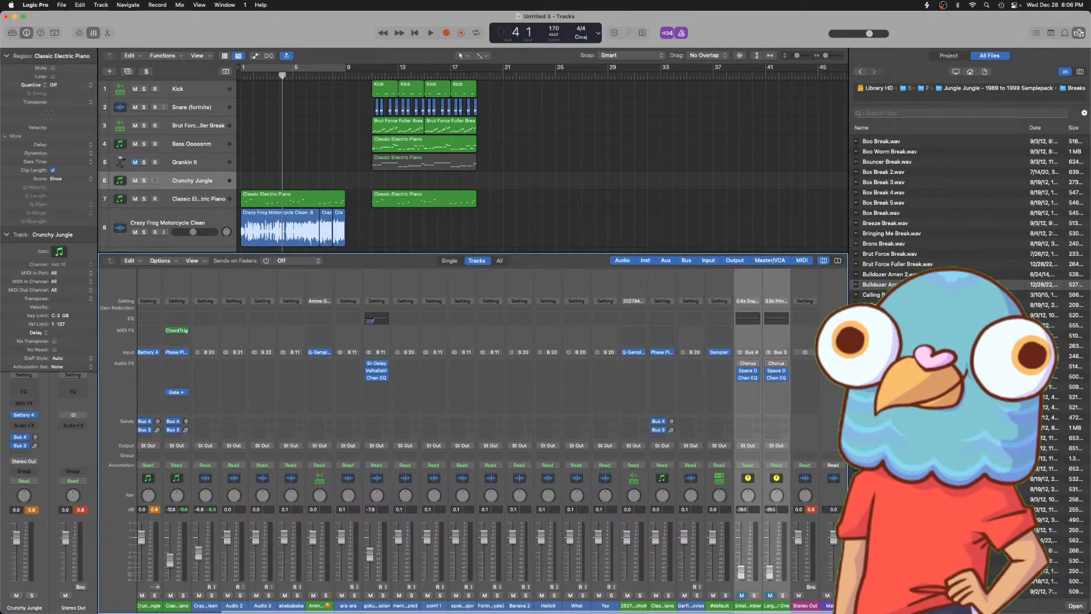
key("Return")
key("space")
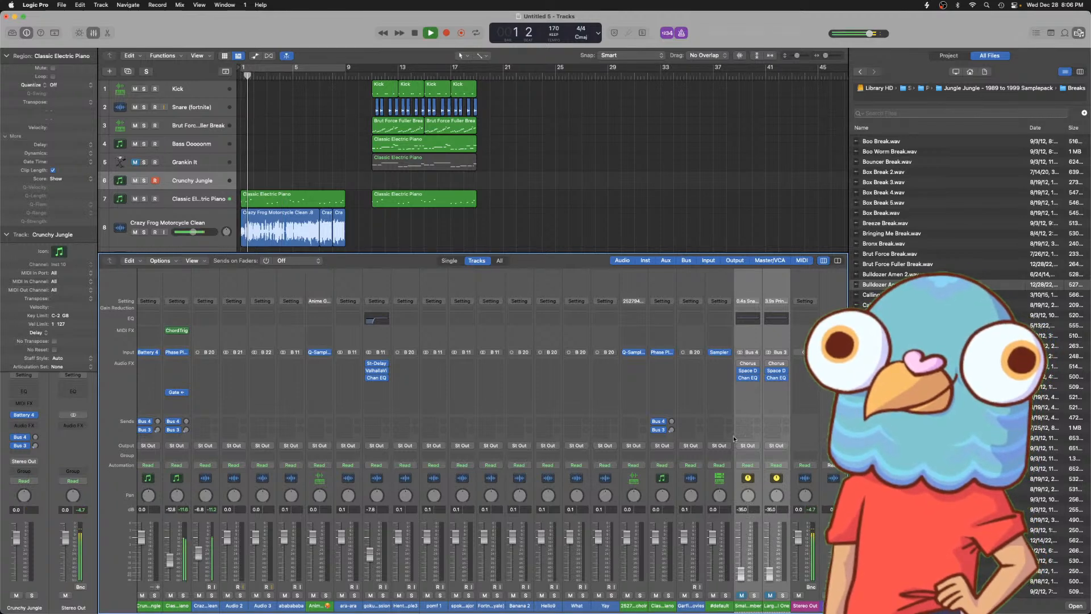
key("x")
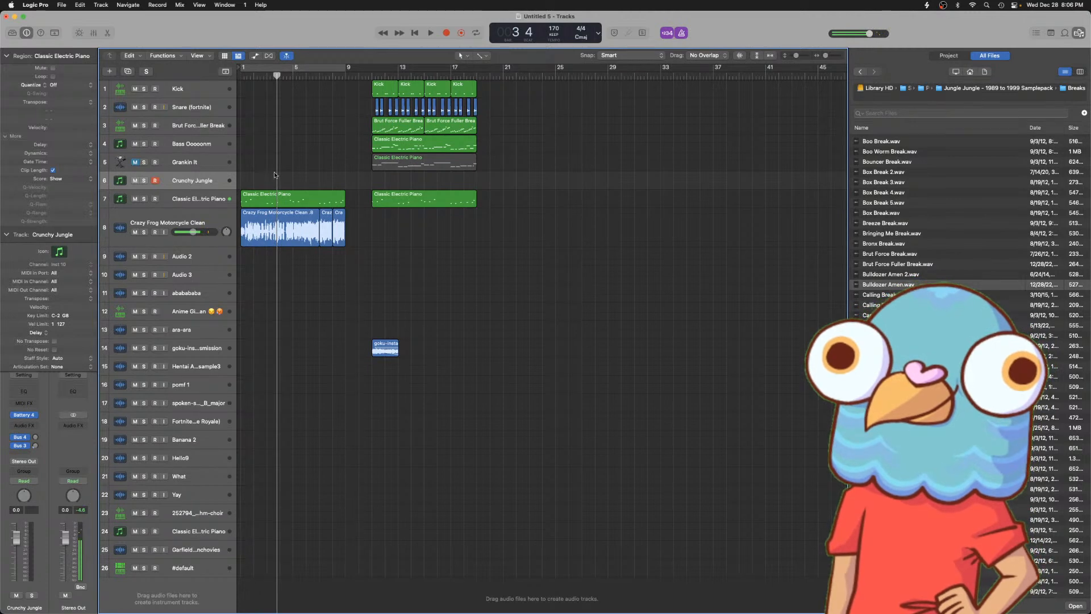
- Open the Crunchy Jungle track's Piano Roll at bar 1 and draw alternating F1 and F#1 drum notes through the first two beats
key("Return")
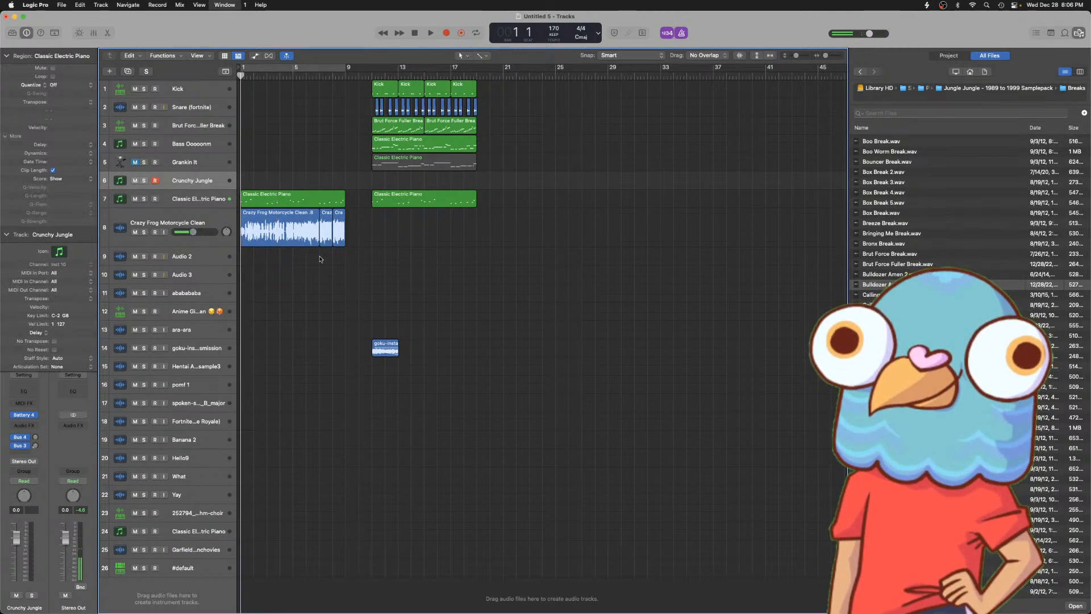
key("super+4")
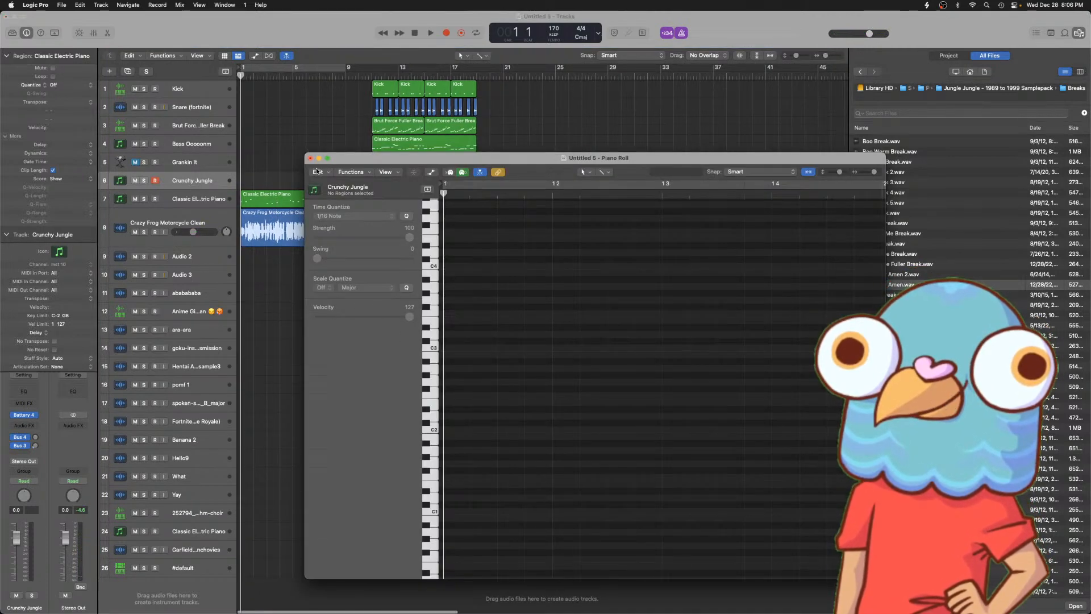
left_click(458, 464, "super")
left_click_drag(456, 466, 455, 478)
left_click(500, 470, "super")
left_click(528, 470, "super")
left_click(555, 477, "super")
left_click(613, 470, "super")
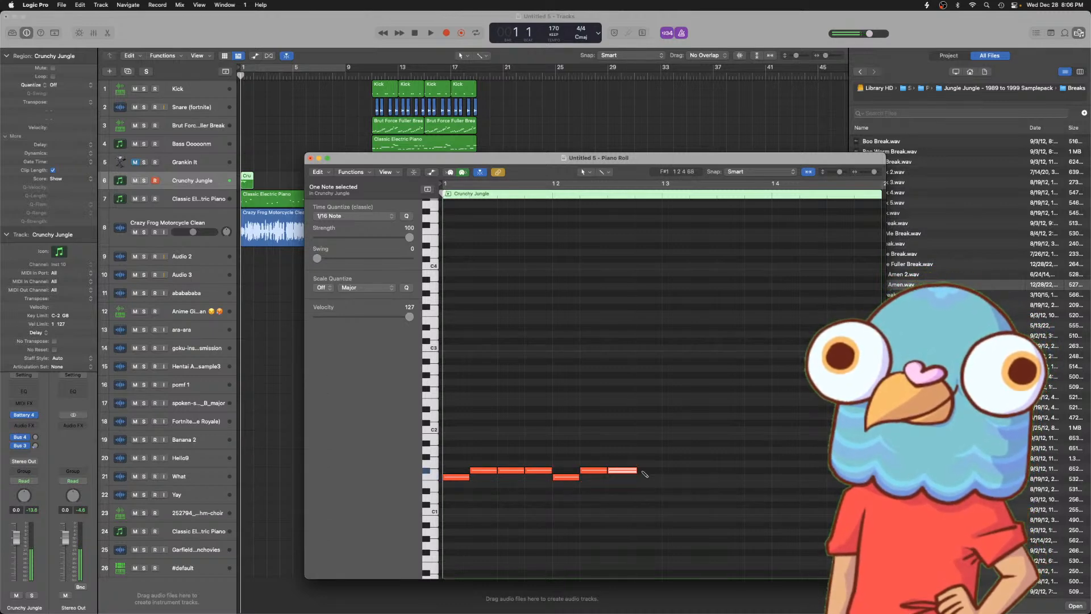
- Continue the Crunchy Jungle drum pattern through beats 3 and 4 of bar 1 with further F#1 and F1 notes
left_click_drag(630, 474, 660, 473)
left_click(612, 470, "super")
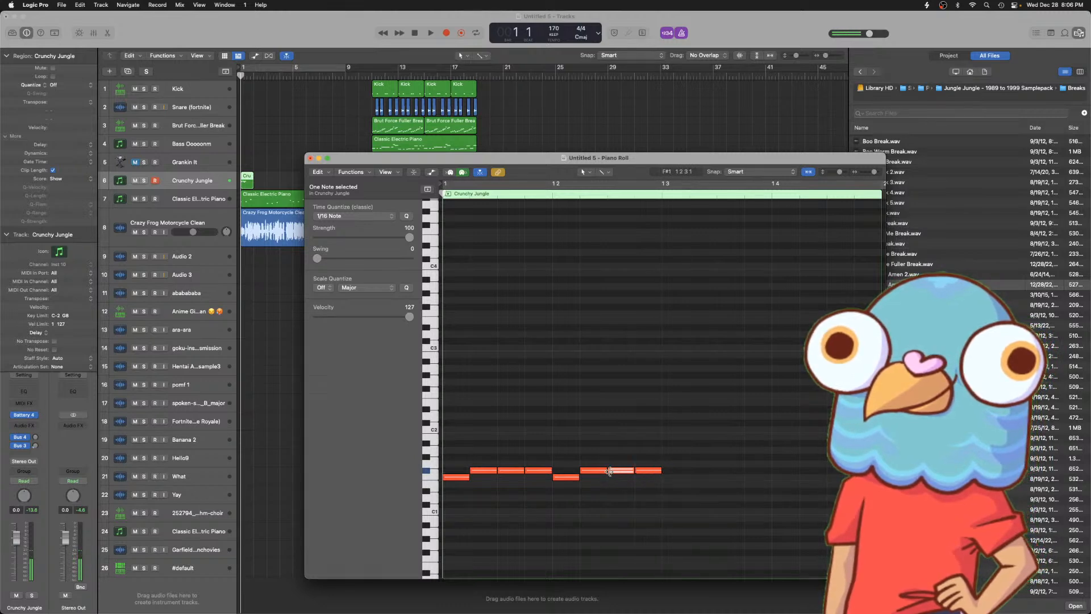
left_click(695, 477, "super")
left_click(754, 483, "super")
left_click_drag(764, 487, 797, 481)
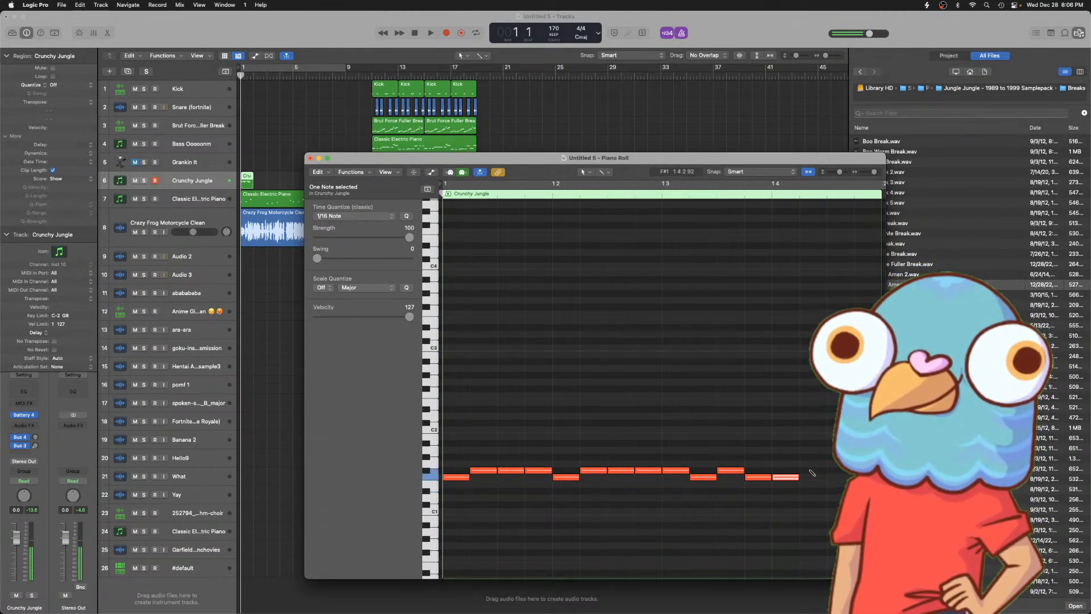
- Turn on the cycle over bars 1 to 9, play the pattern, and repeat the bar 1 drum notes into bar 2
left_click(630, 392)
key("c")
scroll(631, 391, "right", 10)
key("space")
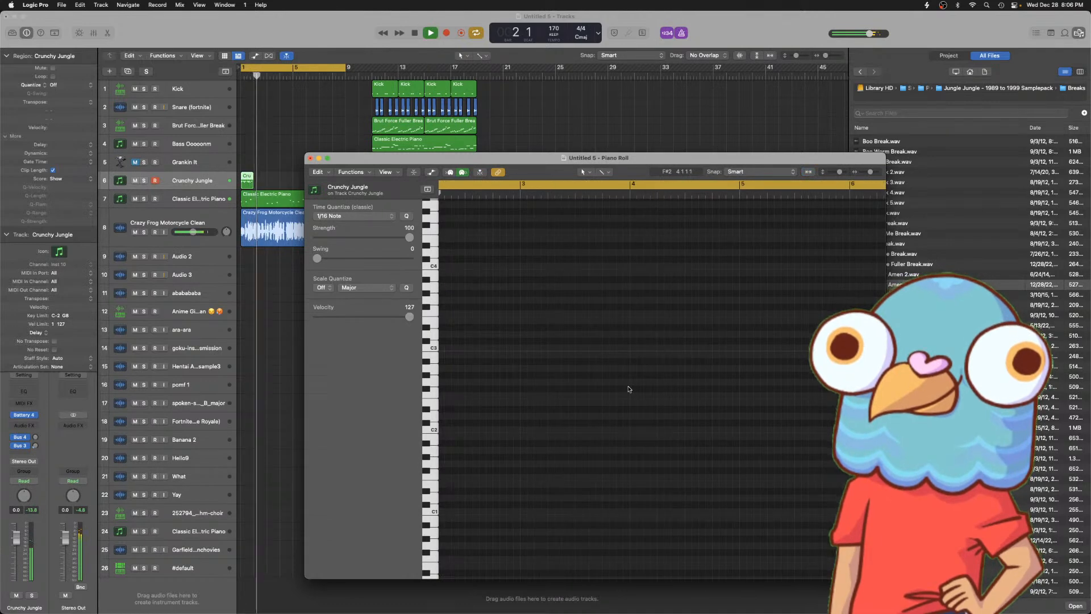
key("space")
scroll(597, 384, "left", 10)
left_click_drag(448, 496, 563, 439)
key("super+r")
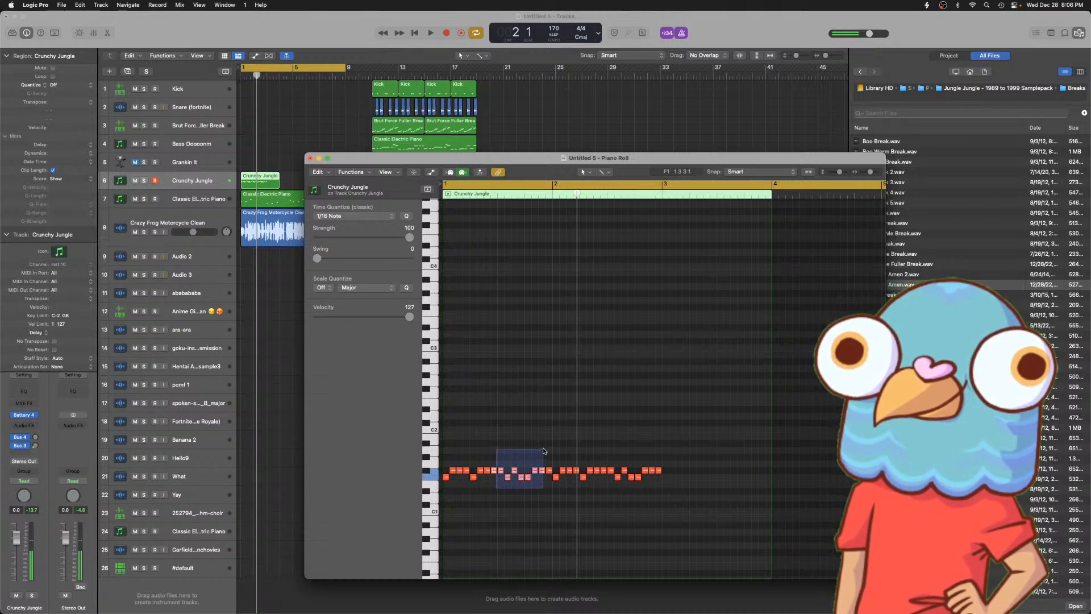
- Replace the notes in the second half of bar 1 with a copy of the first half's pattern, and play it back
key("Delete")
left_click_drag(546, 450, 425, 487)
left_click(493, 472, "super")
key("space")
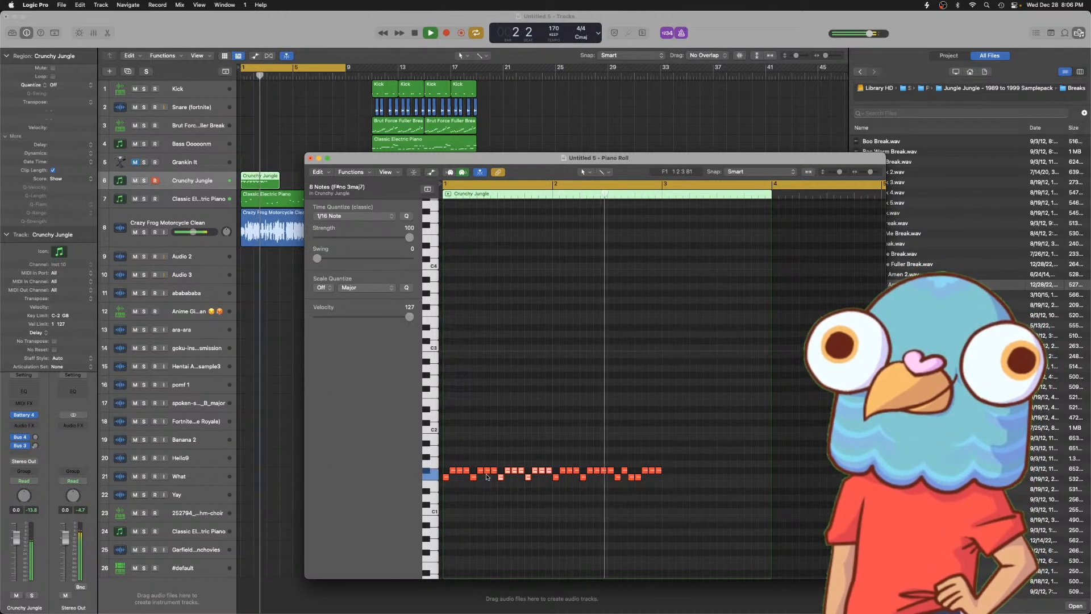
key("space")
- Lower one drum note near the end of bar 2 to F1 and play the pattern
left_click_drag(703, 433, 491, 488)
left_click(657, 476)
key("space")
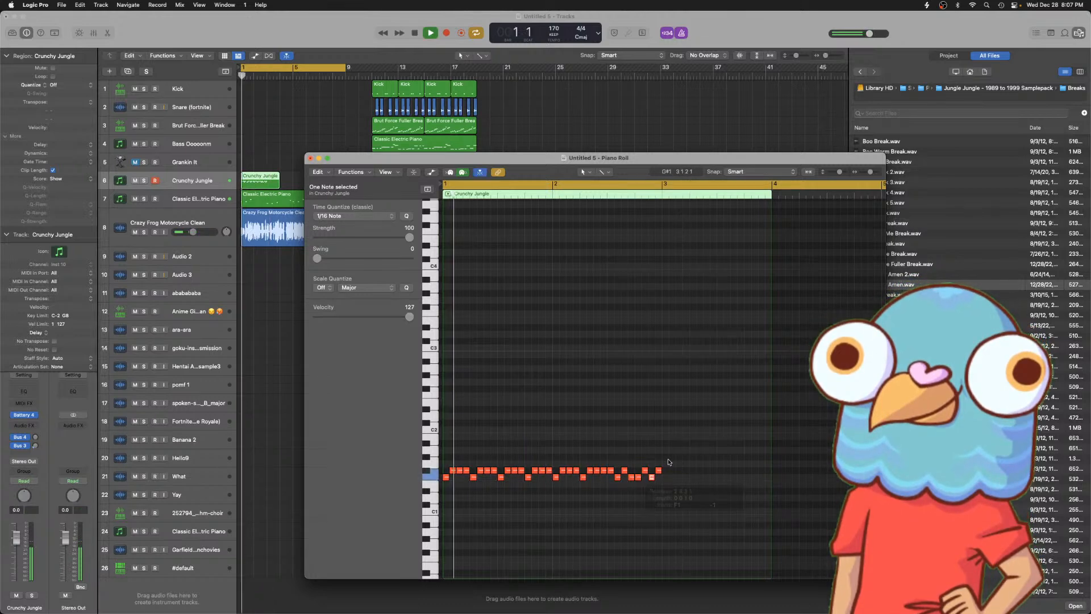
- Repeat the complete two-bar drum pattern until it fills the intro up to bar 9, and close the Piano Roll
left_click_drag(690, 460, 434, 483)
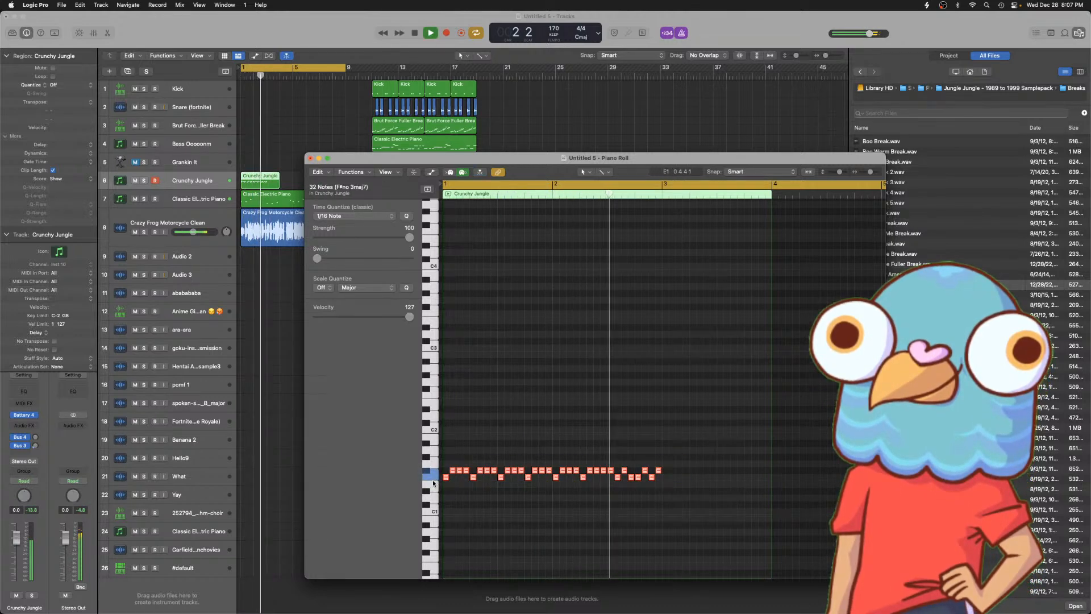
key("super+Left")
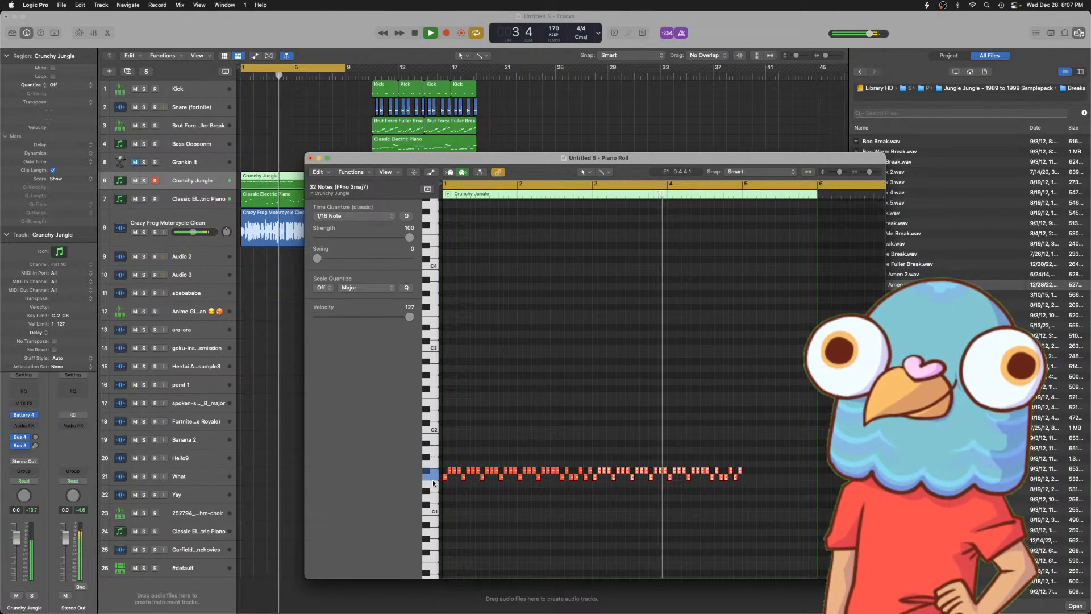
key("super+r")
key("super+Left")
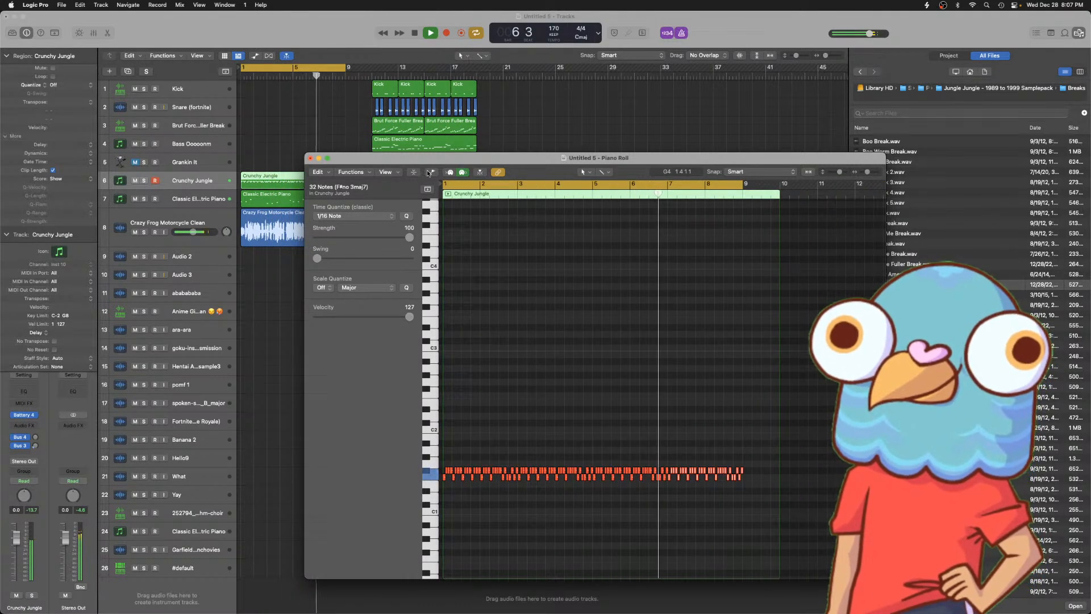
left_click(309, 158)
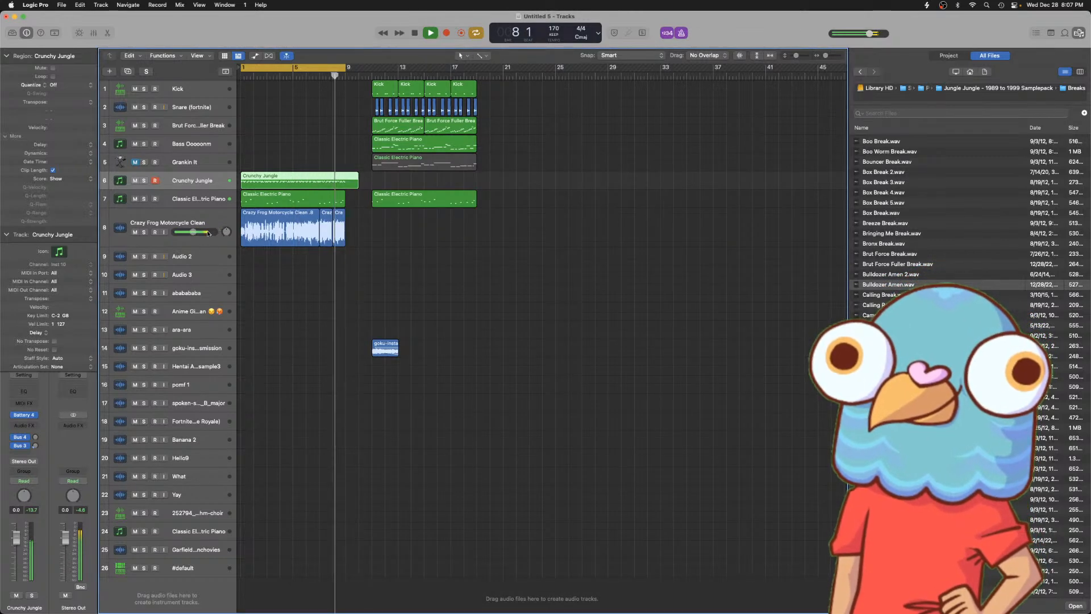
- Stop playback, trim the Crunchy Jungle region to end at bar 9, and return the playhead to the start
key("space")
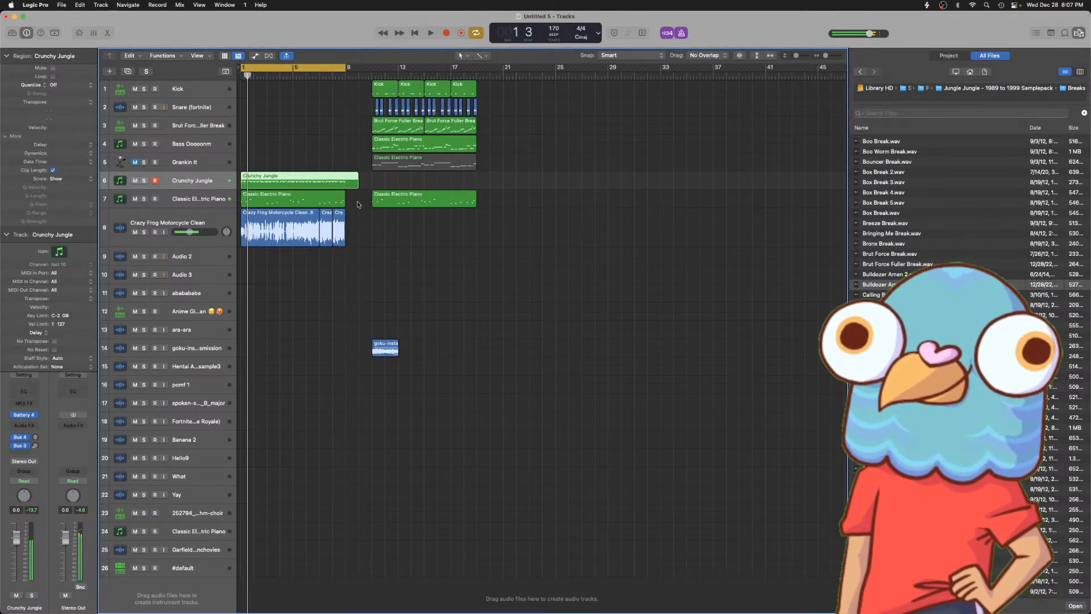
left_click_drag(356, 184, 338, 190)
key("Return")
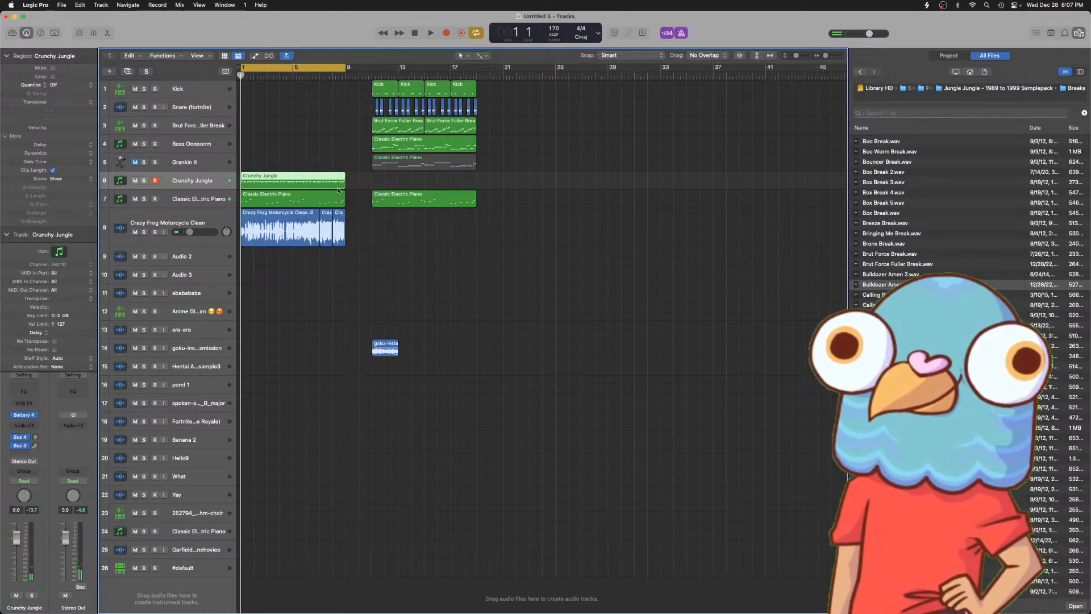
- Add a Channel EQ to the Crazy Frog track with a 48 dB/Oct low cut at 178 Hz, and lower its volume to -14.0 dB
left_click(198, 219)
left_click(27, 439)
left_click(35, 414)
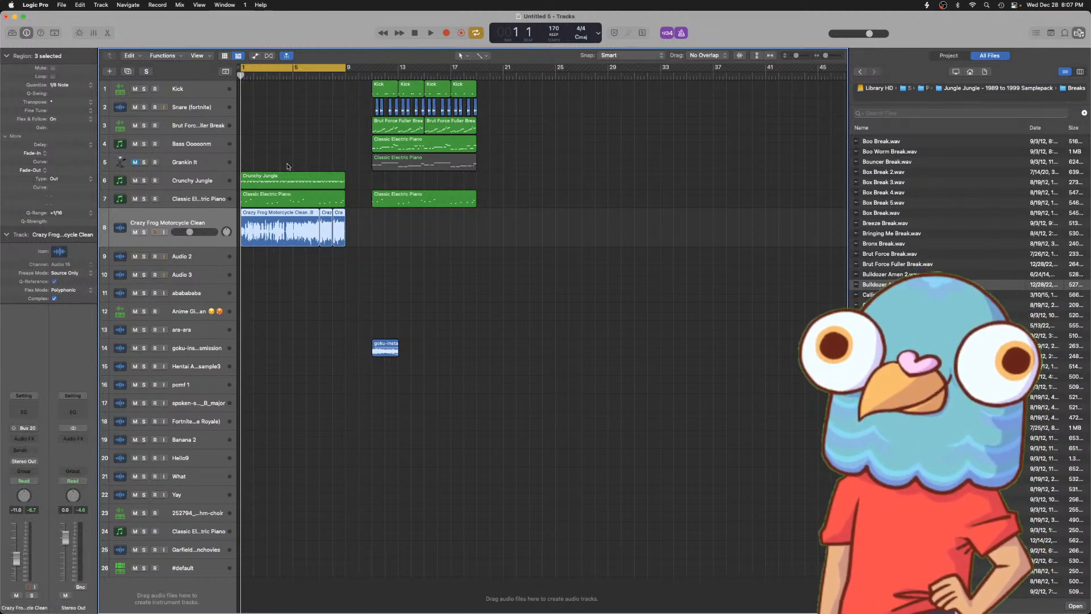
key("space")
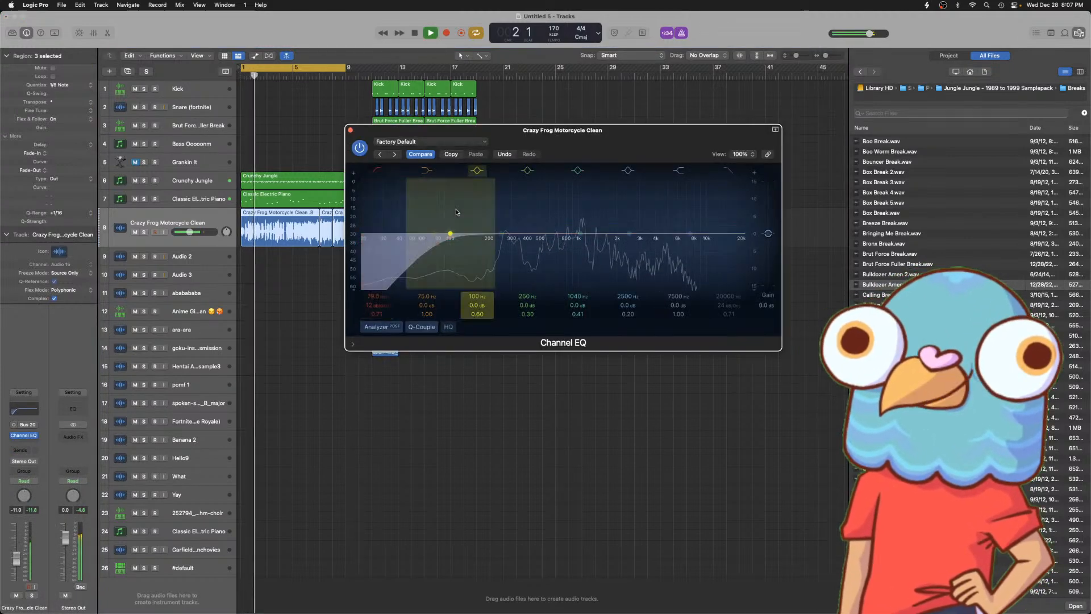
left_click_drag(377, 306, 377, 273)
key("space")
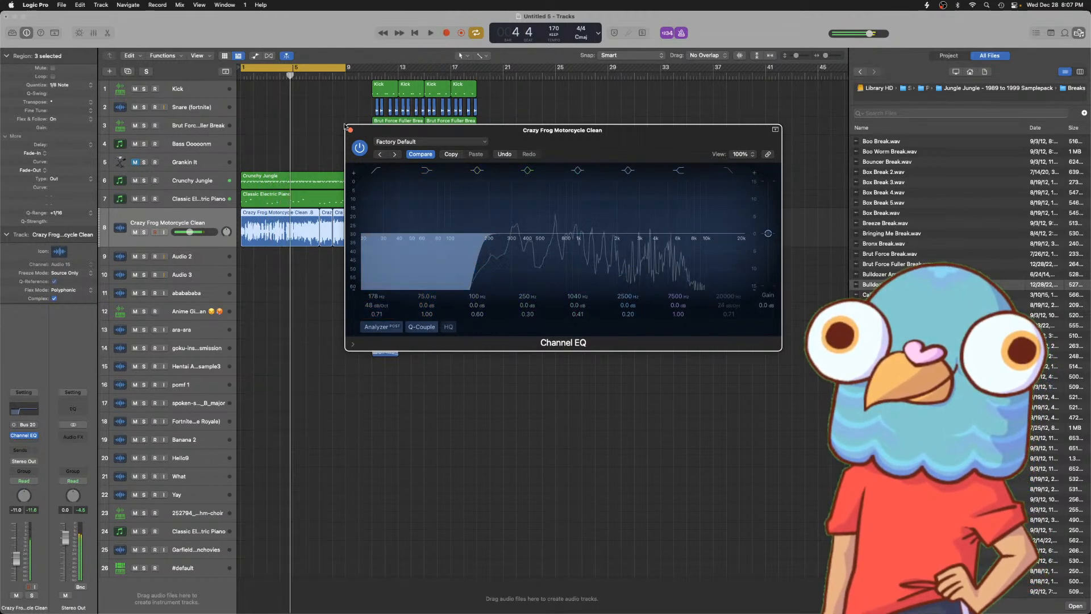
left_click(350, 130)
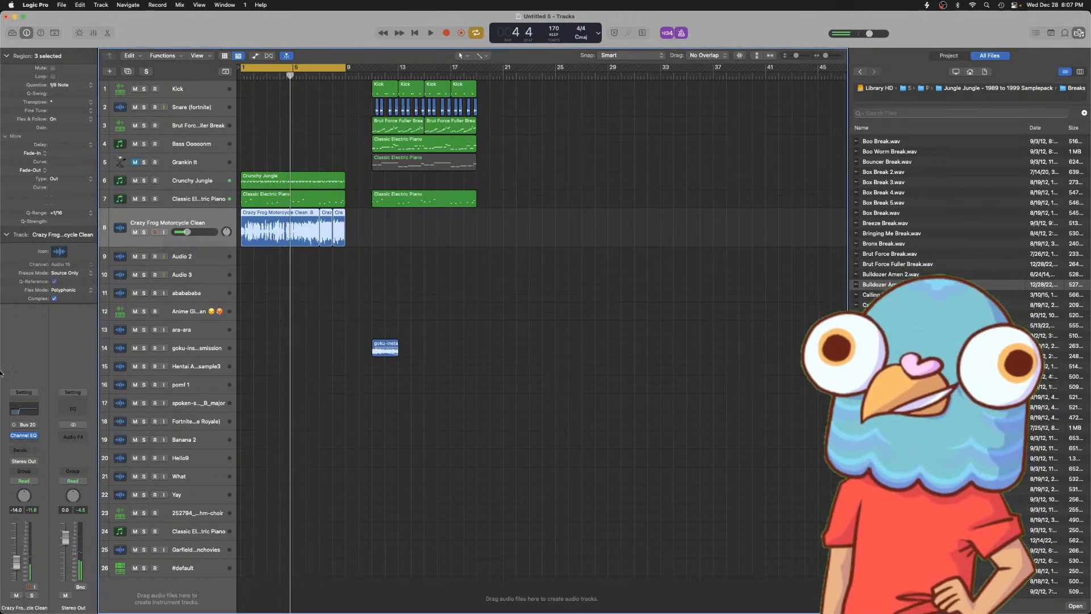
- Insert ValhallaVintageVerb after the Channel EQ on the Crazy Frog track, with a 2.41 s decay and the mix at 0%
left_click(29, 445)
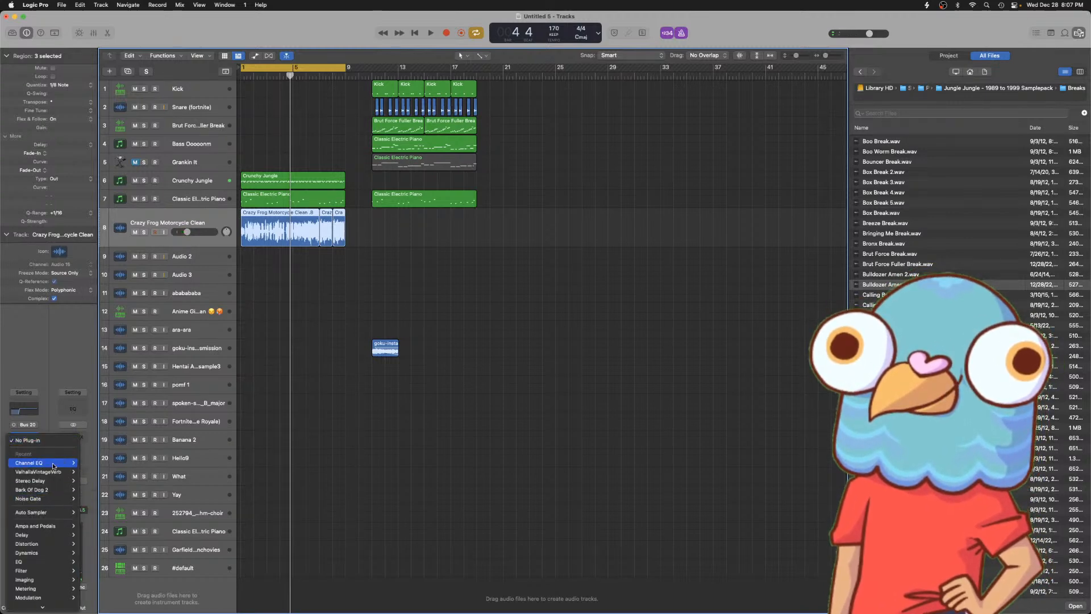
left_click(86, 476)
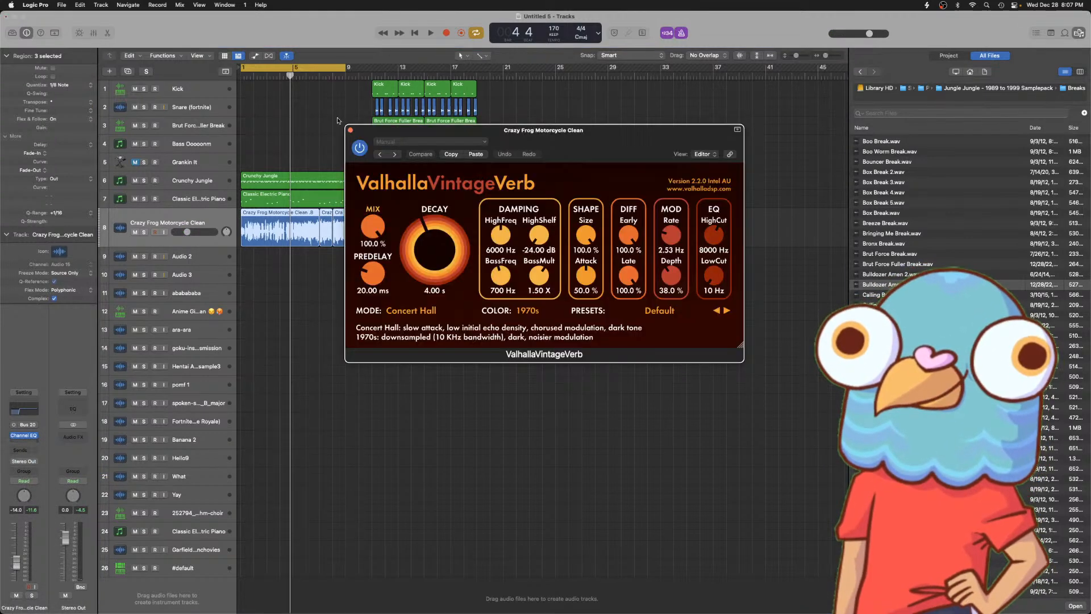
key("space")
left_click_drag(375, 230, 378, 304)
left_click_drag(375, 230, 368, 313)
key("space")
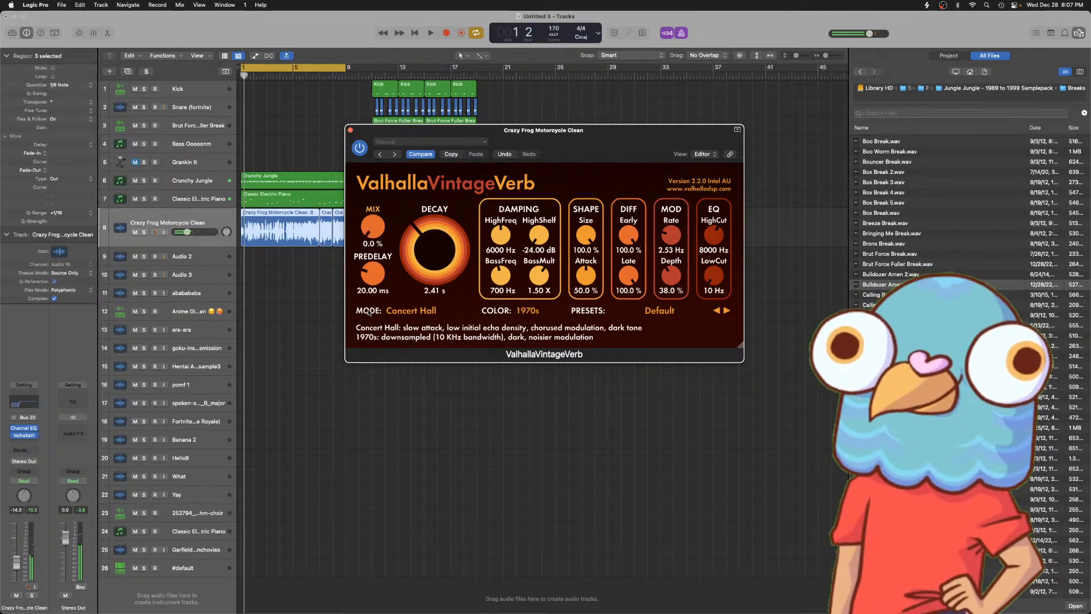
- Automate the ValhallaVintageVerb Mix on the Crazy Frog track, ramping from 0 at bar 1 to about 0.55 just before bar 9
left_click(222, 220)
key("a")
left_click(174, 234)
mouse_move(250, 320)
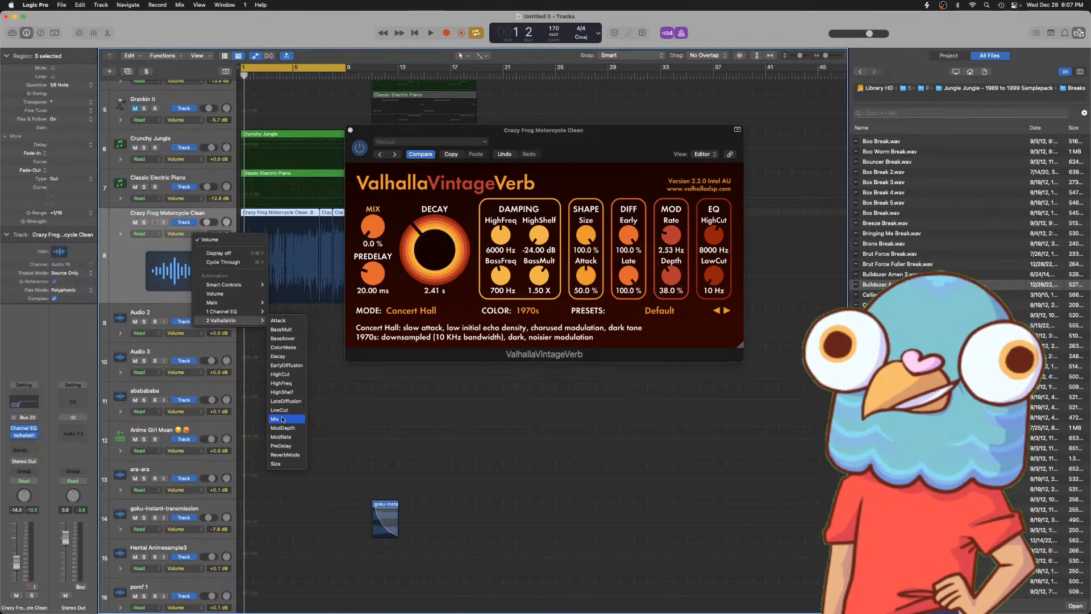
left_click(287, 420)
left_click(350, 130)
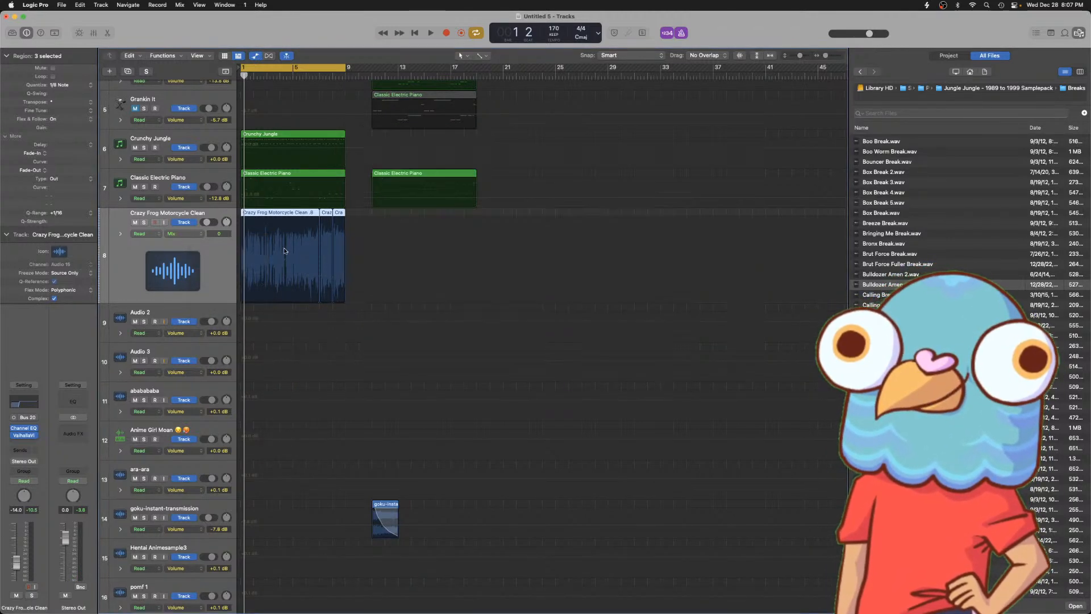
left_click(249, 278)
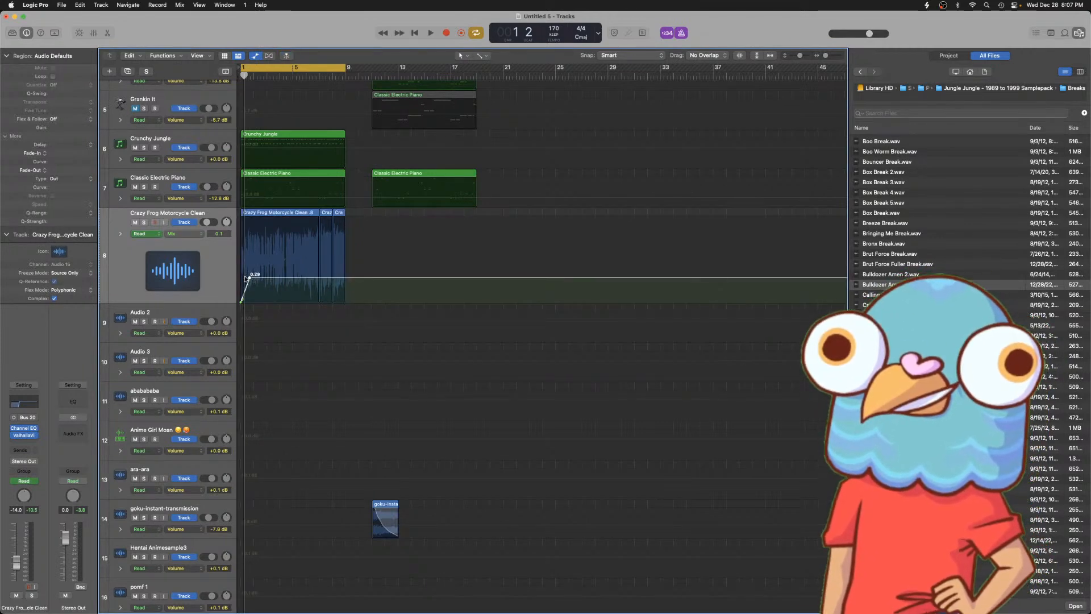
left_click_drag(249, 278, 344, 256)
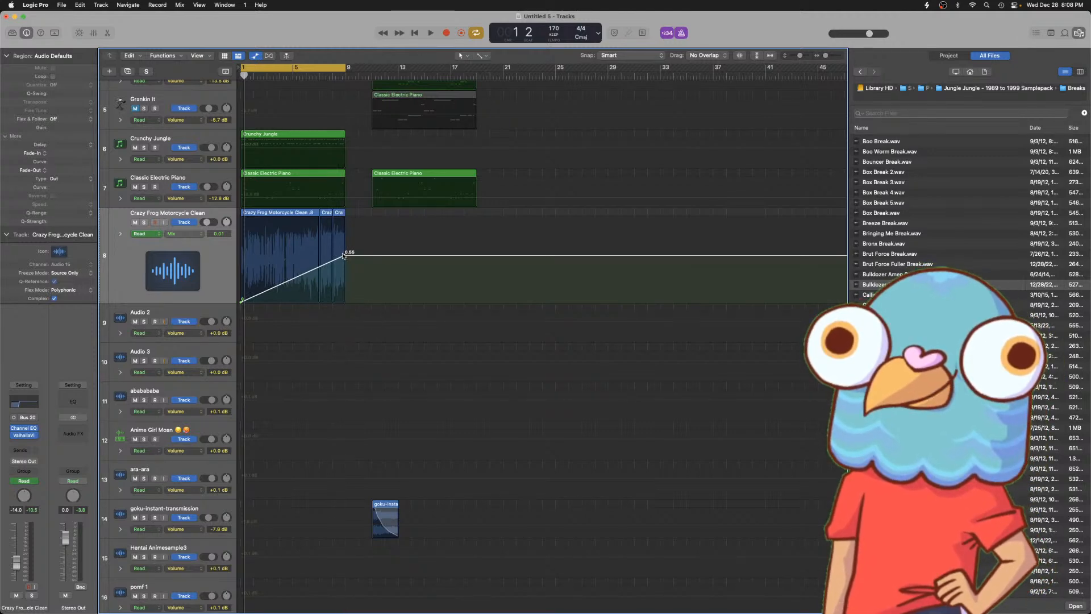
- Play the intro with the cycle turned off, and hide the track automation
key("space")
key("c")
key("super+Right")
key("super+Right")
key("super+Right")
key("super+Right")
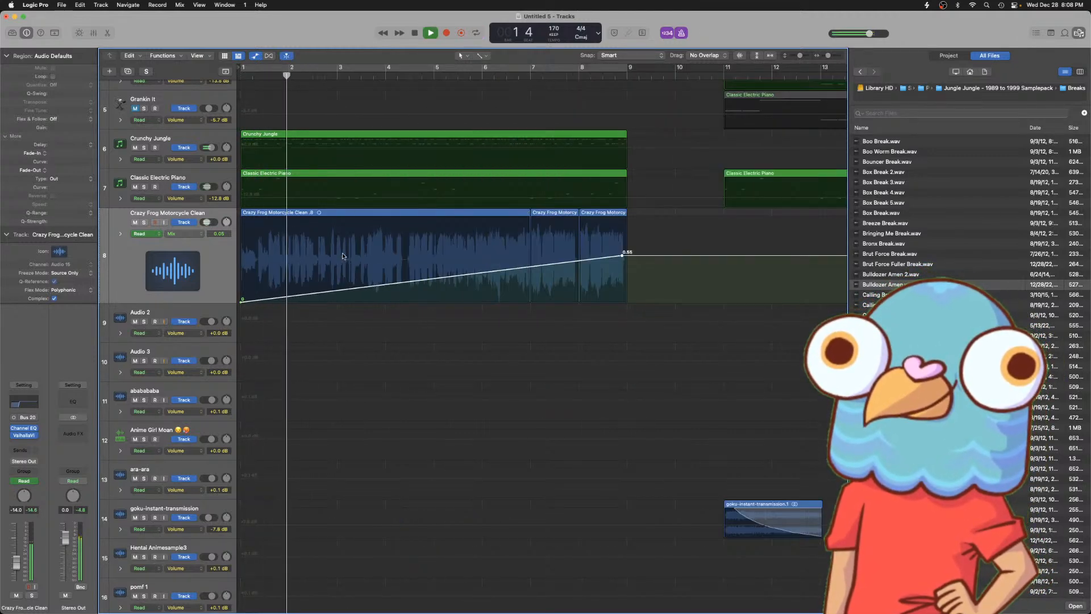
key("a")
left_click(421, 246)
key("super+Left")
key("super+Left")
key("super+Left")
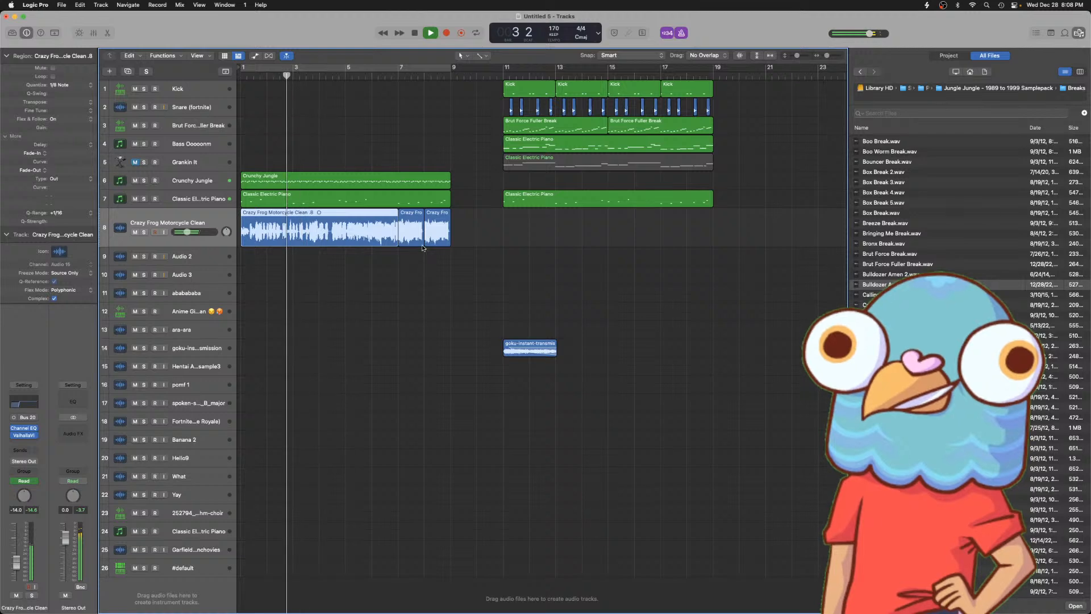
- Lower the Crunchy Jungle track's volume to -7.8 dB and toggle the metronome during playback
left_click(194, 178)
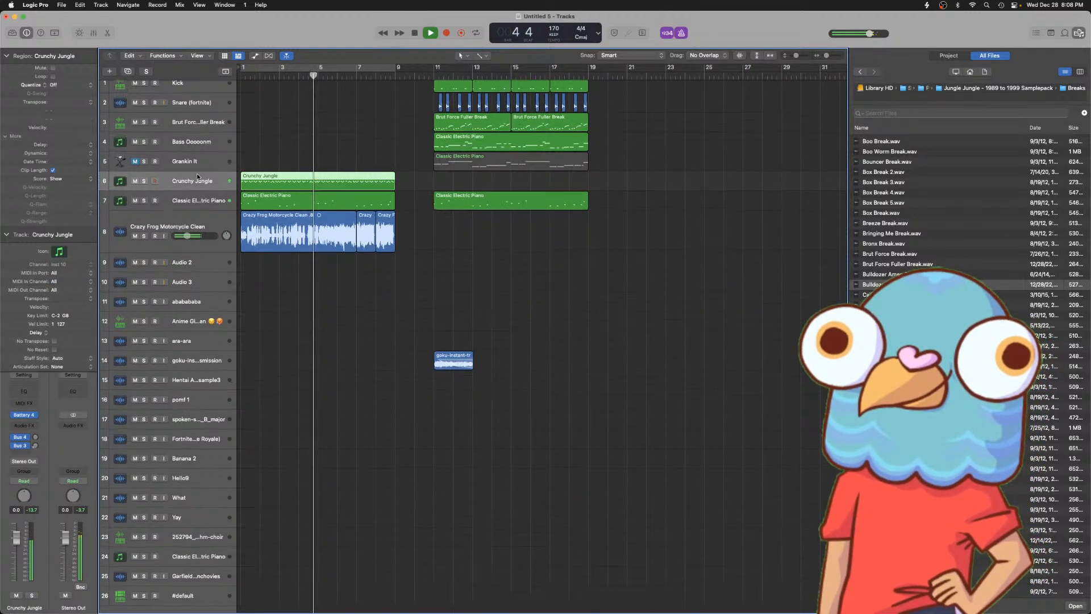
key("super+Down")
left_click_drag(190, 188, 176, 189)
key("k")
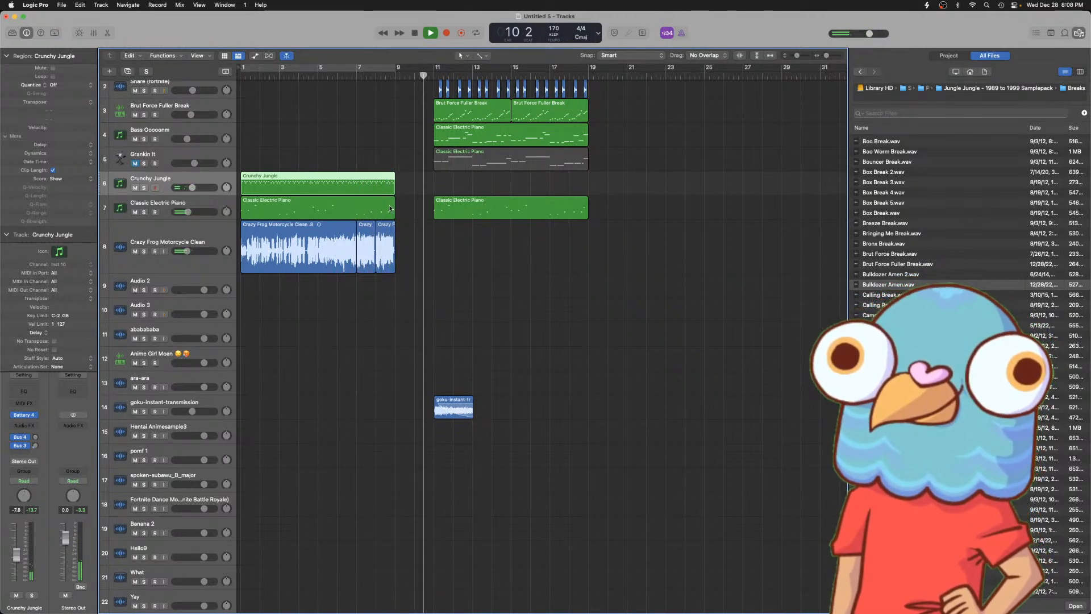
- Deselect the regions and listen to the transition from the intro into the main loop at bar 11
left_click(455, 174)
scroll(455, 205, "up", 2)
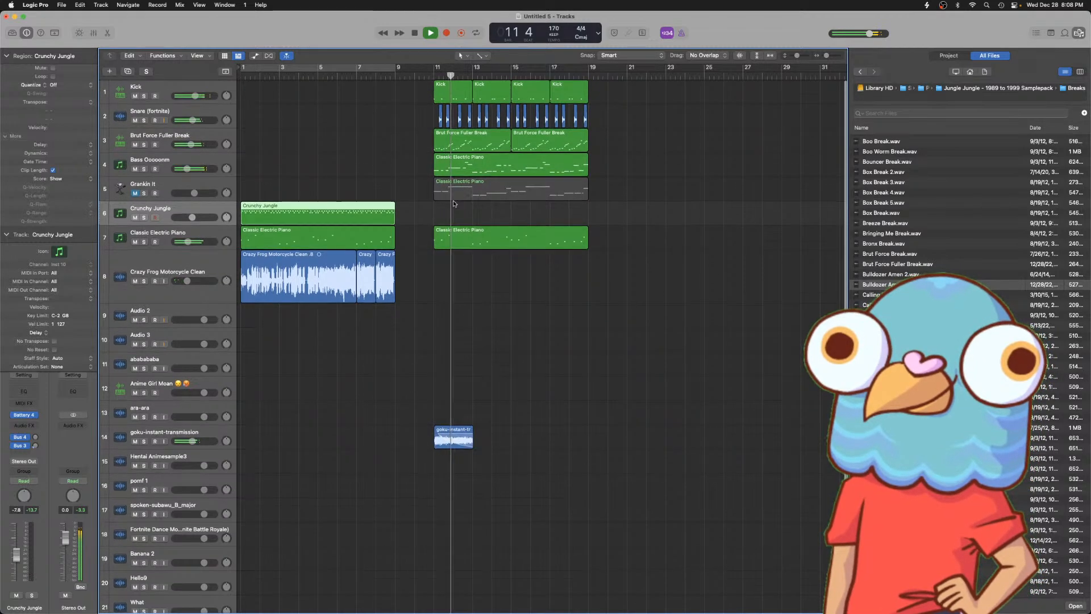
key("super+Left")
key("super+Left")
key("super+Left")
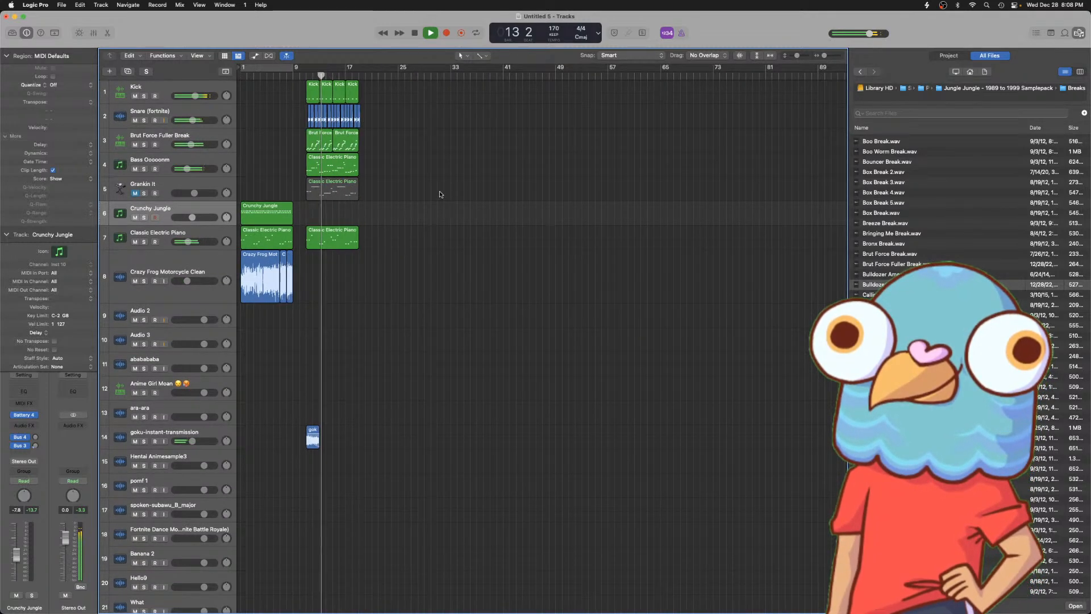
- Play the arrangement again from bar 1 with the intro and main loop in view
key("super+Right")
key("super+Right")
key("super+Right")
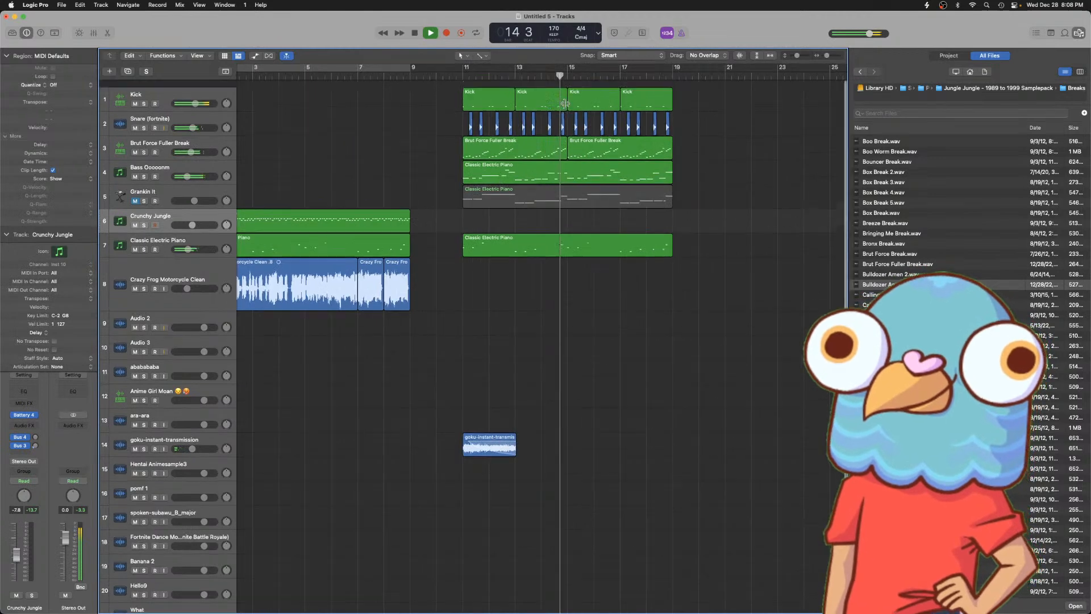
key("Return")
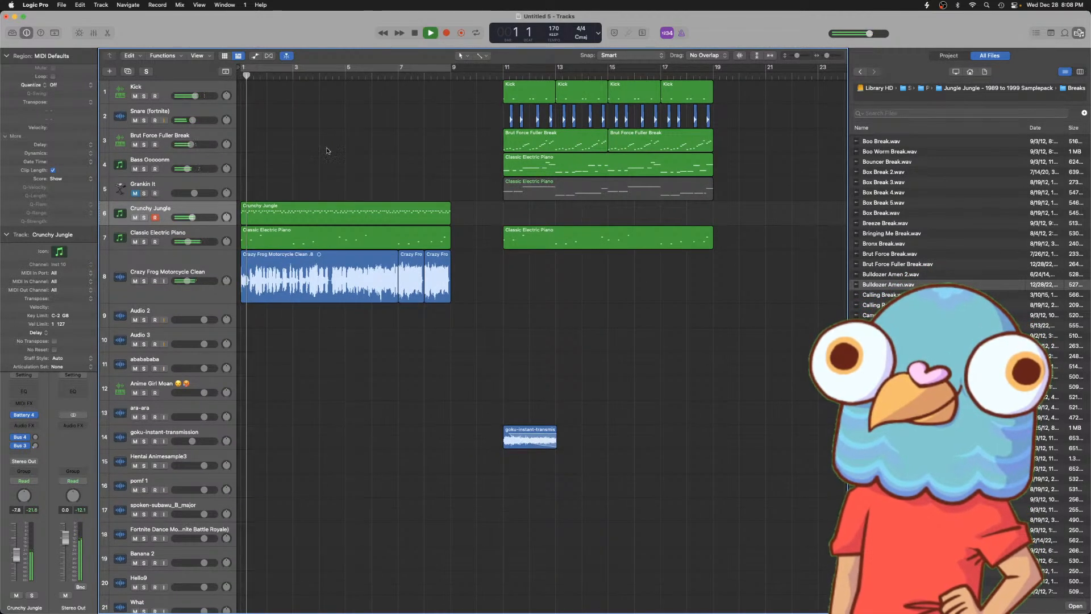
scroll(316, 206, "right", 2)
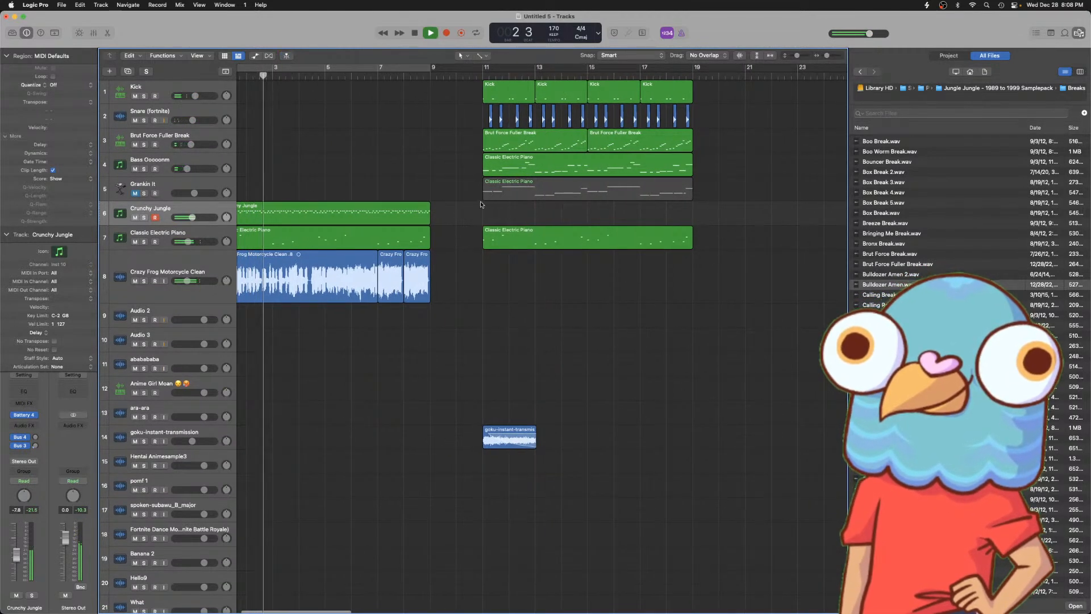
- On the Brut Force Fuller Break track's Channel EQ, boost the high shelf 5.8 dB at 1360 Hz and cut 3.8 dB at 216 Hz
left_click(164, 159)
left_click(165, 148)
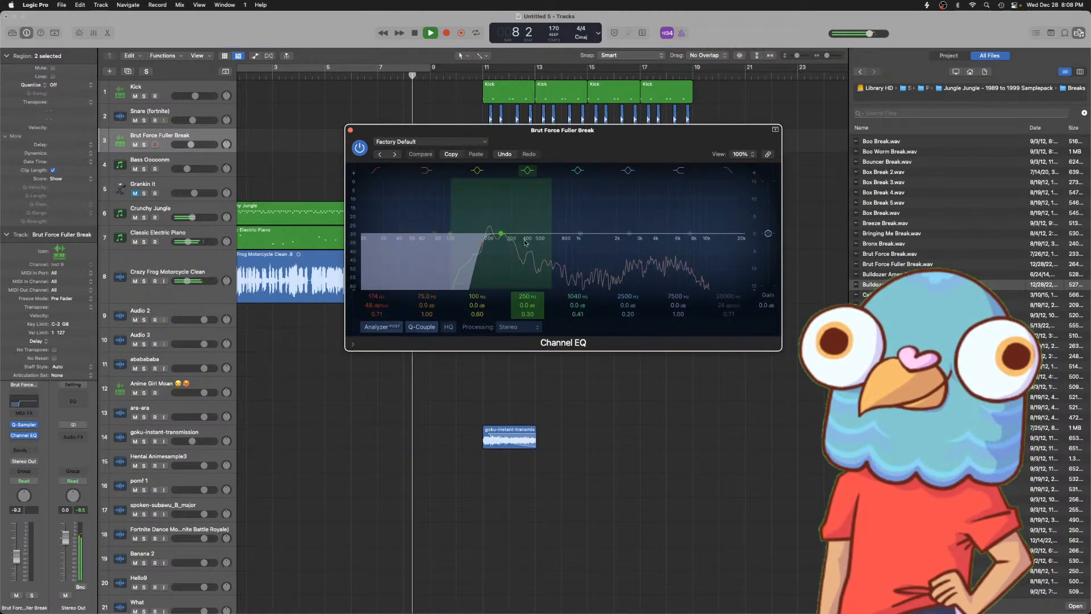
left_click_drag(691, 237, 488, 257)
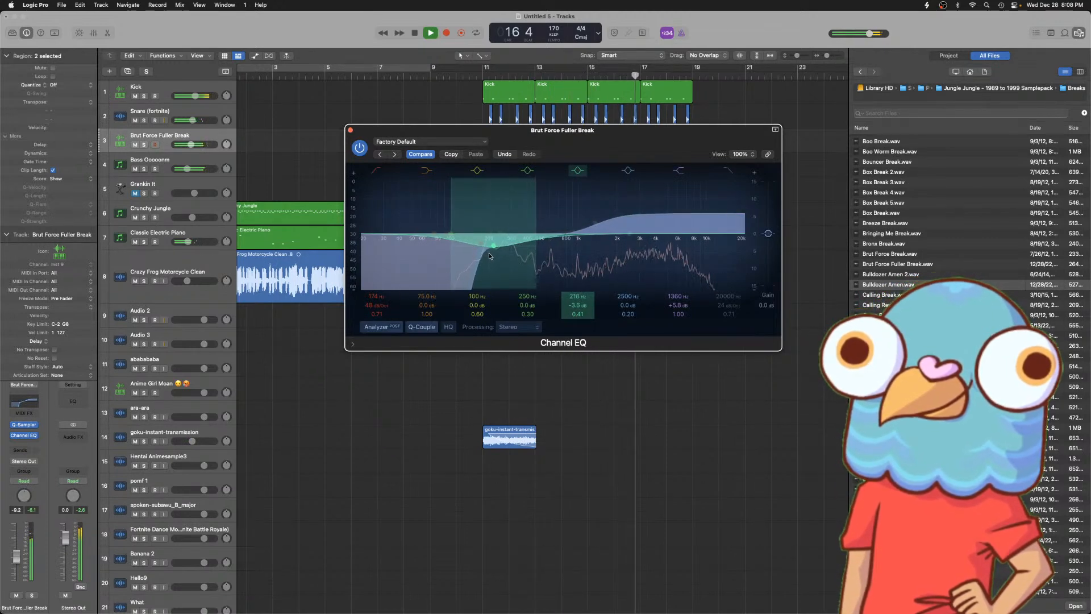
left_click(350, 130)
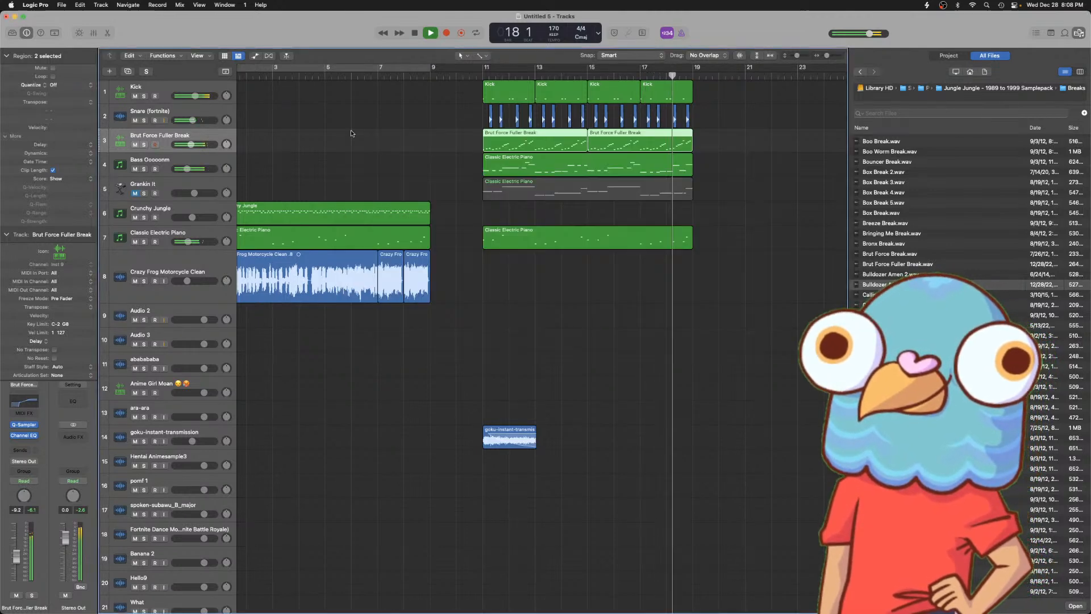
key("space")
- With bars 11 to 19 cycling, set the Kick's Channel EQ to +1.9 dB at 2300 Hz and its track volume to -8.4 dB
scroll(318, 97, "left", 2)
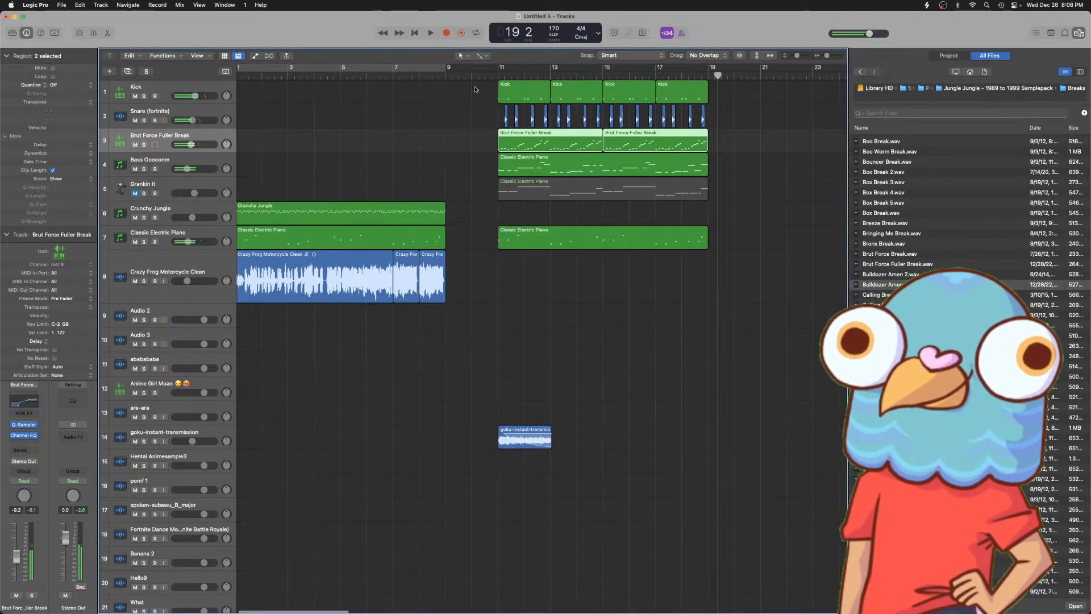
left_click(167, 91)
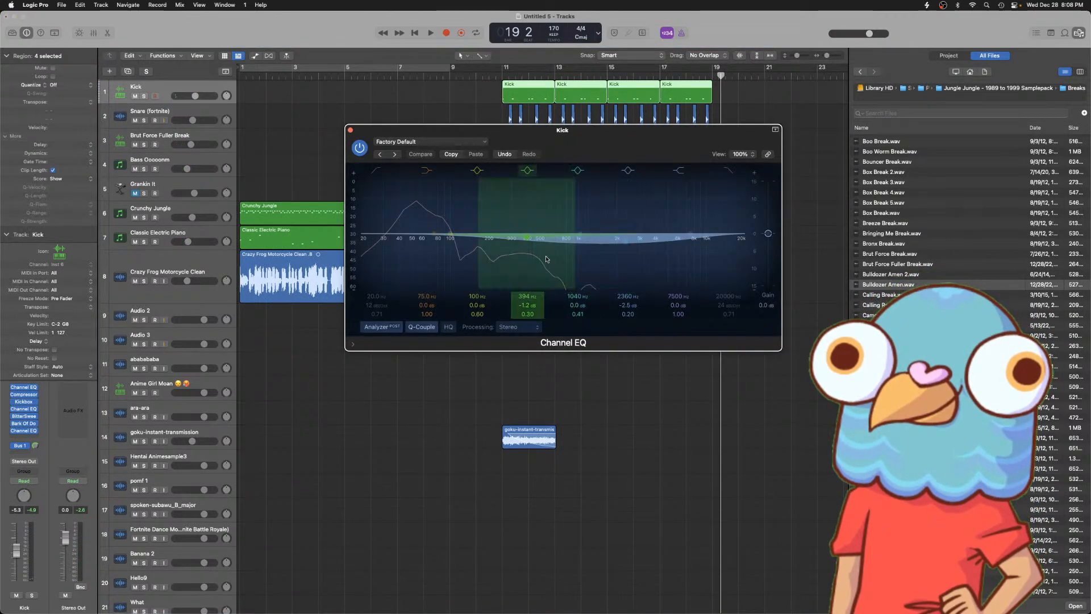
key("space")
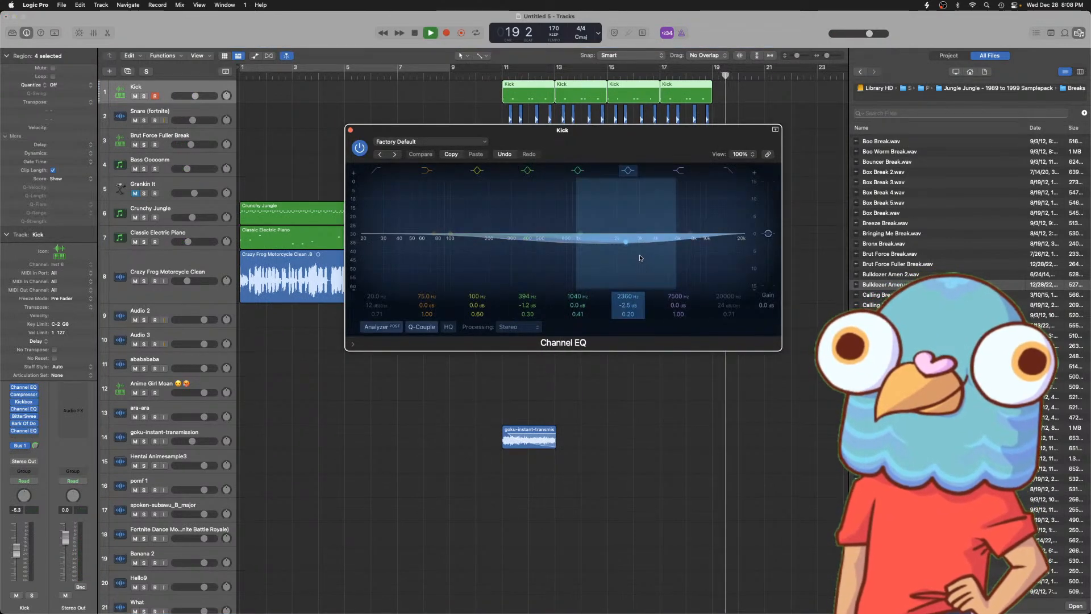
left_click_drag(632, 241, 633, 233)
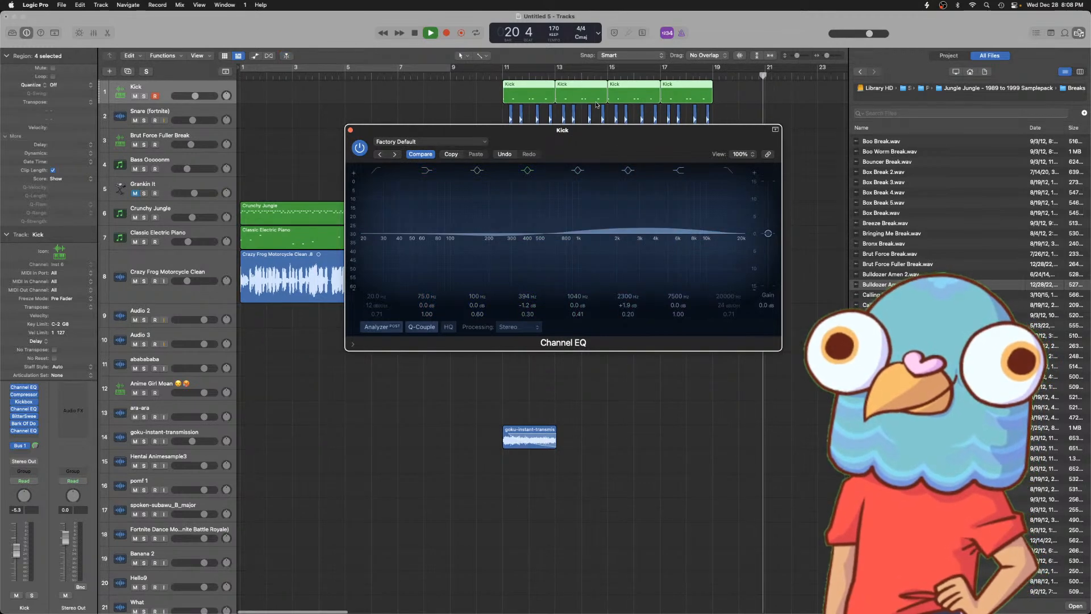
key("u")
key("space")
key("space")
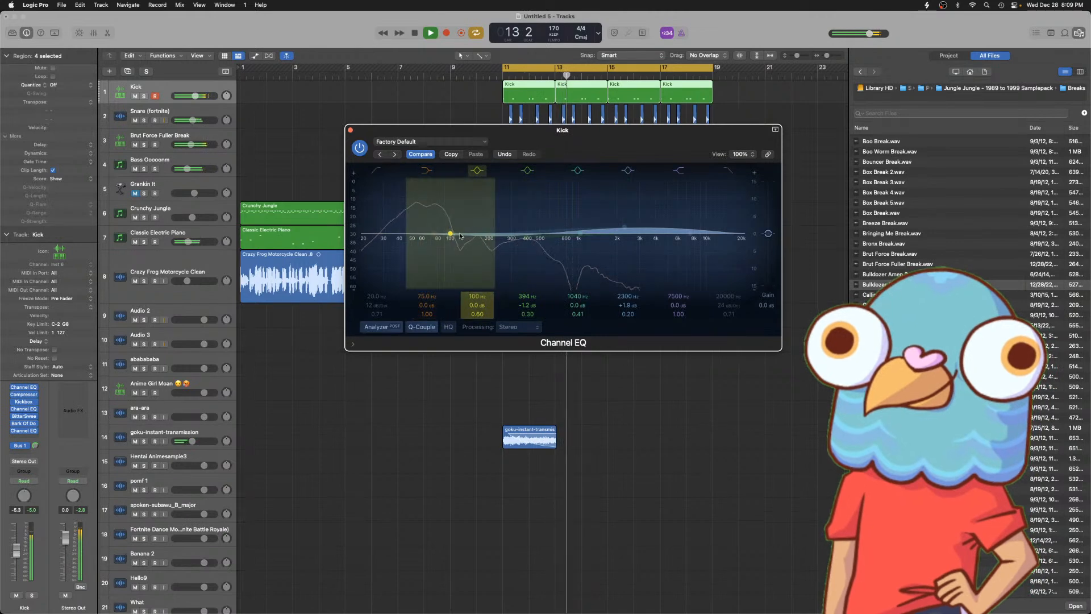
left_click(350, 130)
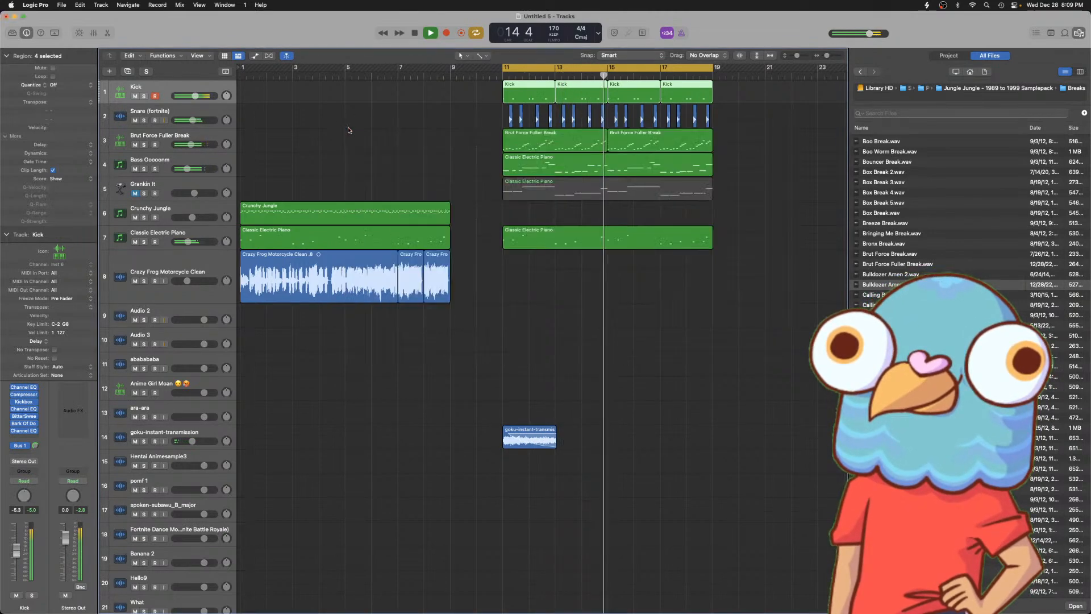
left_click_drag(195, 95, 192, 96)
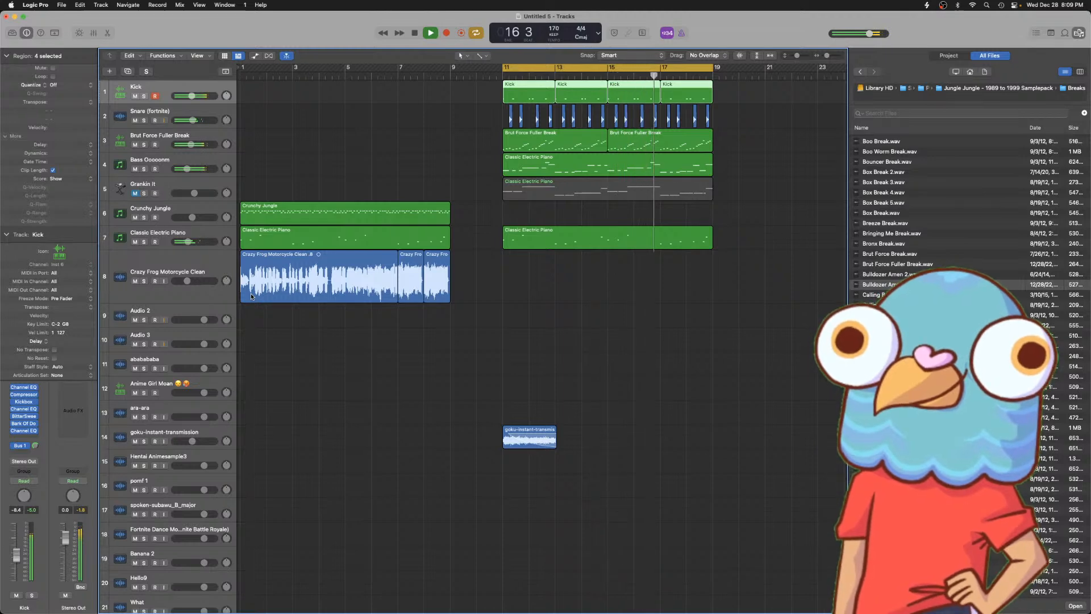
- Show the mixer and slightly adjust the threshold of the bass track's Noise Gate
key("x")
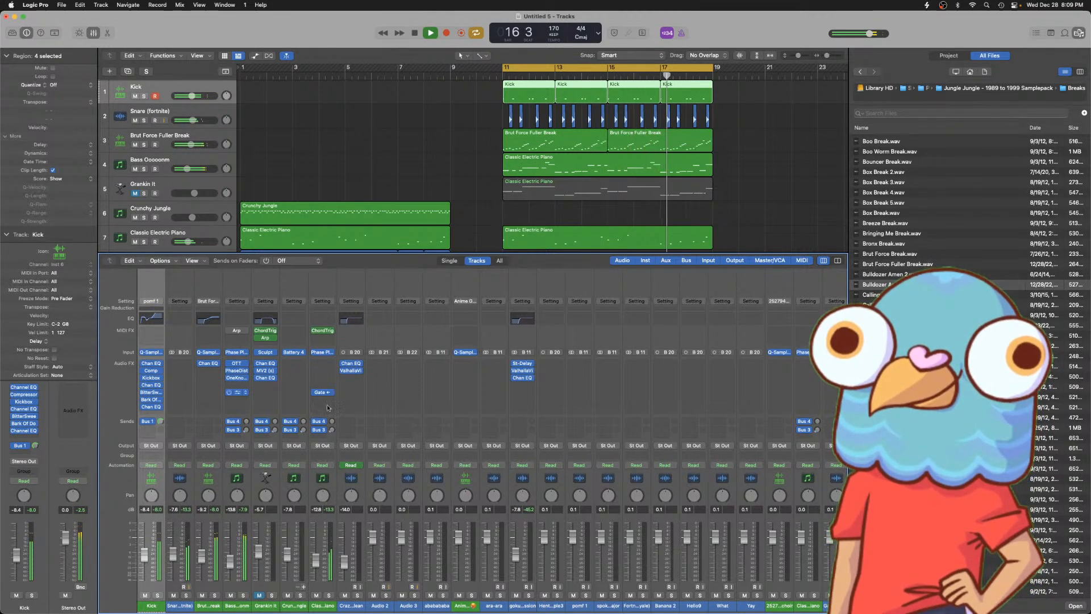
left_click_drag(370, 218, 371, 220)
left_click(350, 130)
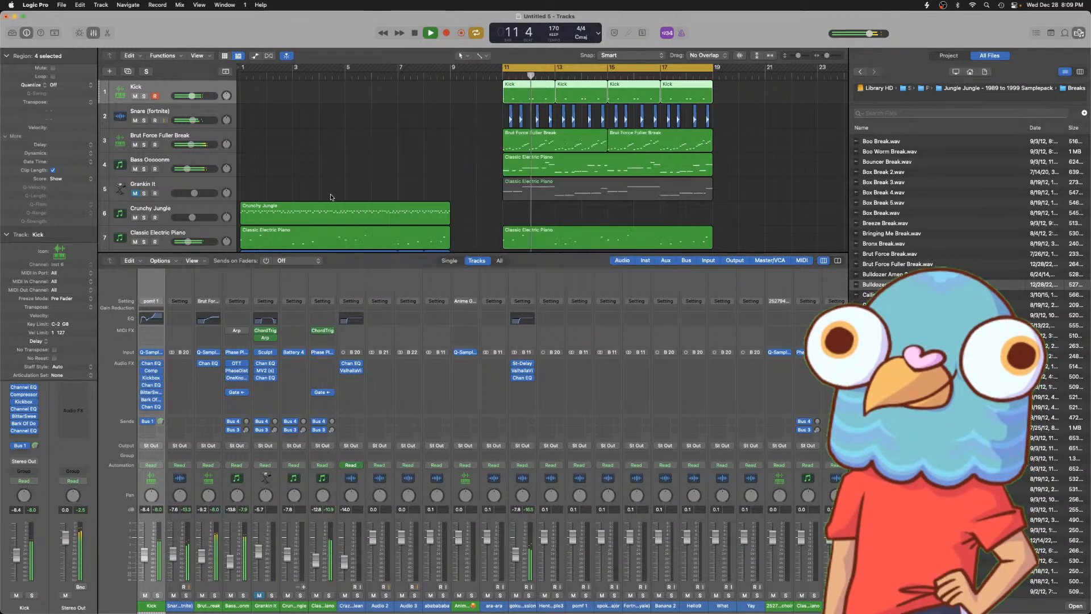
- Set the Classic Electric Piano's Noise Gate to a -10 dB threshold, -9 dB ducking and 68.9 ms release
left_click(321, 391)
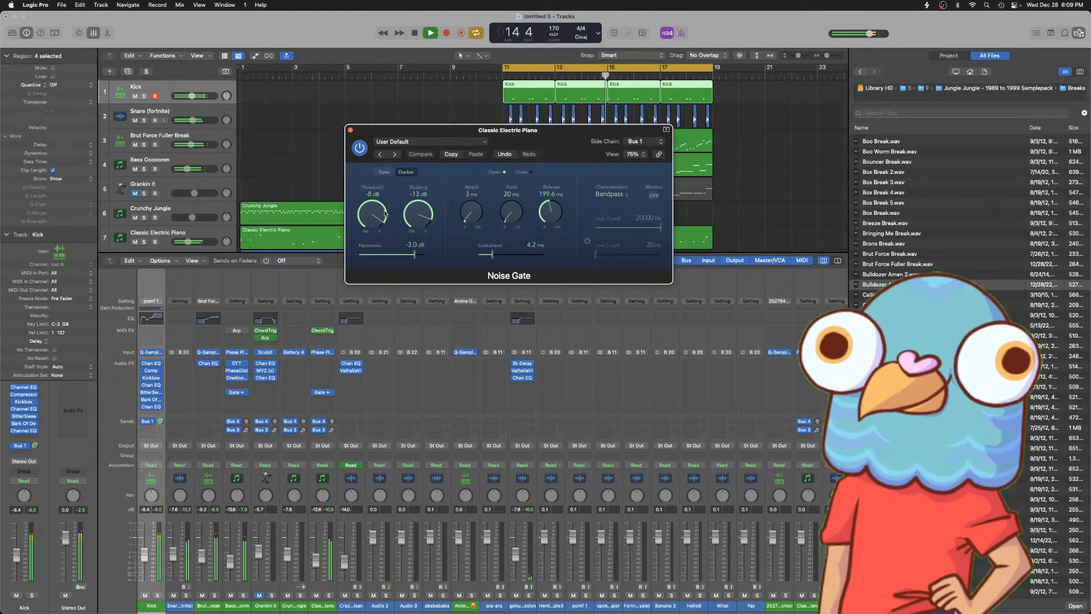
left_click_drag(382, 213, 384, 216)
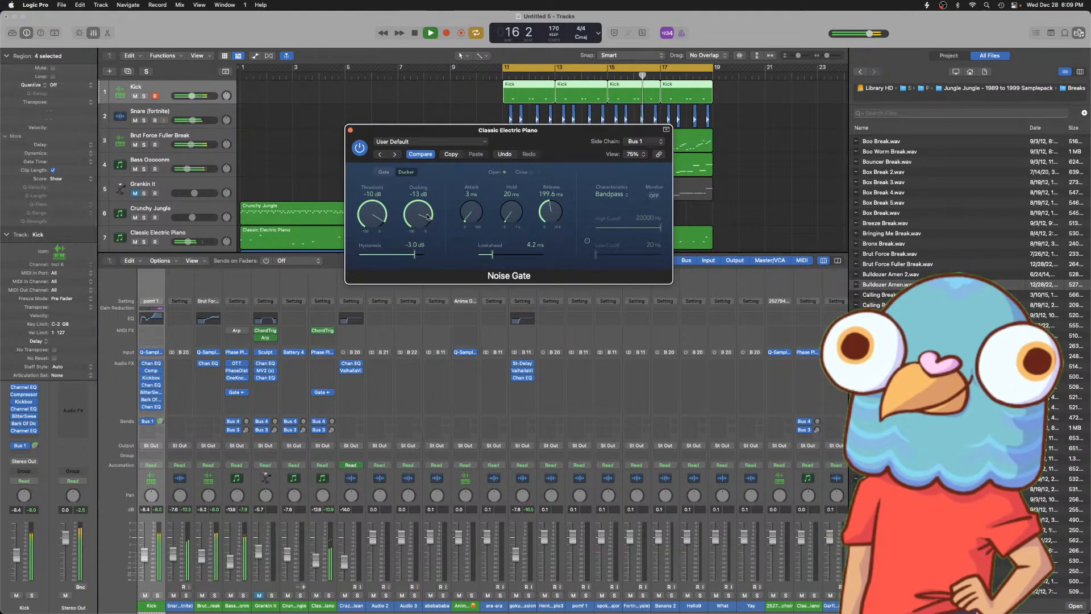
left_click_drag(548, 209, 550, 221)
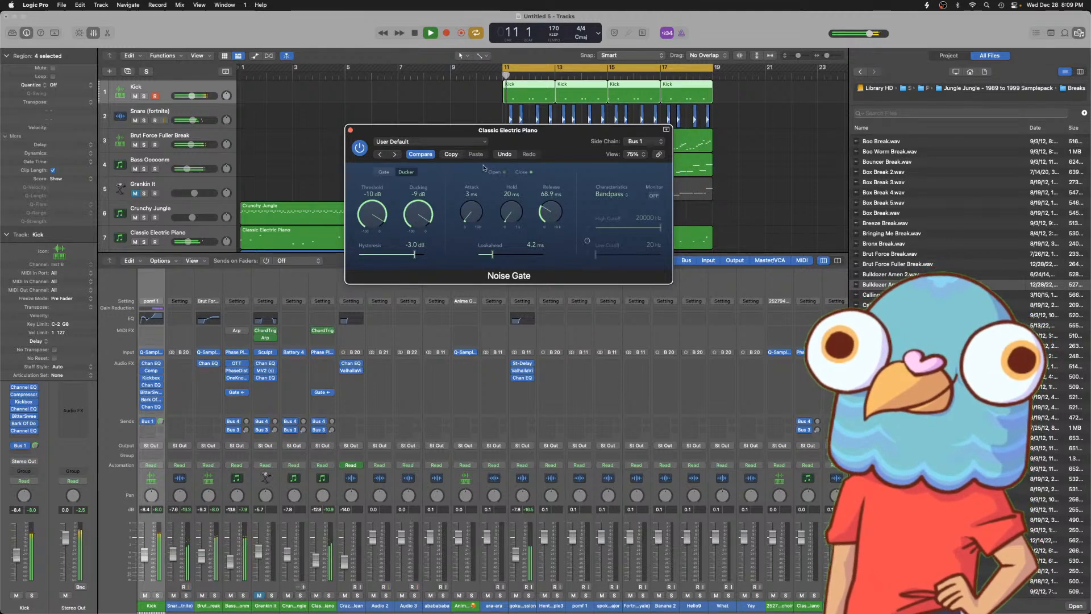
left_click(350, 131)
- Turn off the cycle and play the arrangement from bar 1
scroll(432, 170, "down", 5)
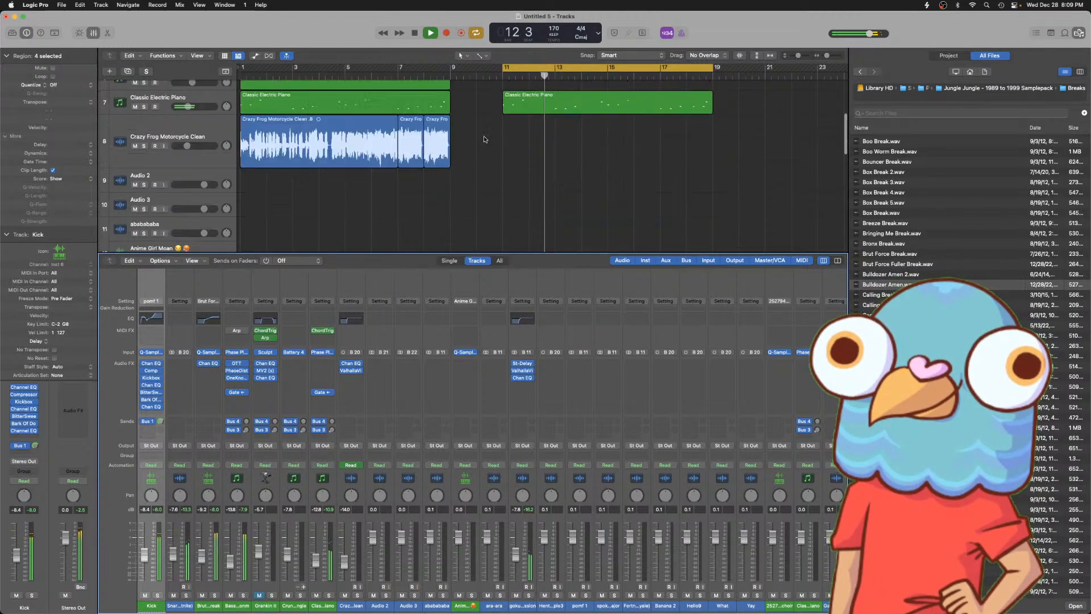
key("super+Left")
key("c")
key("Return")
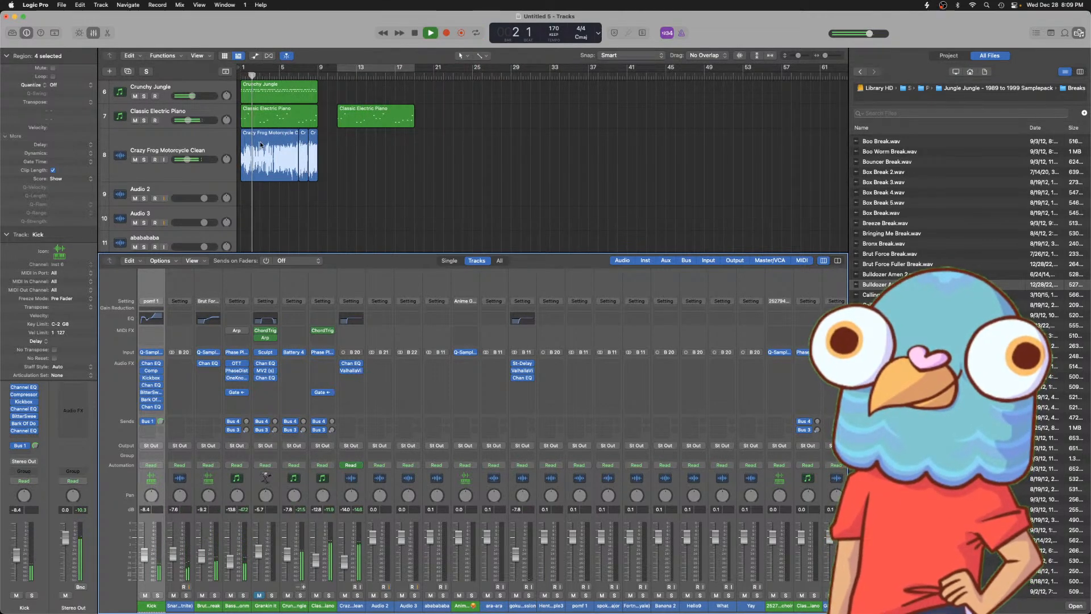
- Insert OneKnob Louder (s) on the Stereo Out channel, turn its knob up slightly, and stop playback
scroll(748, 383, "right", 5)
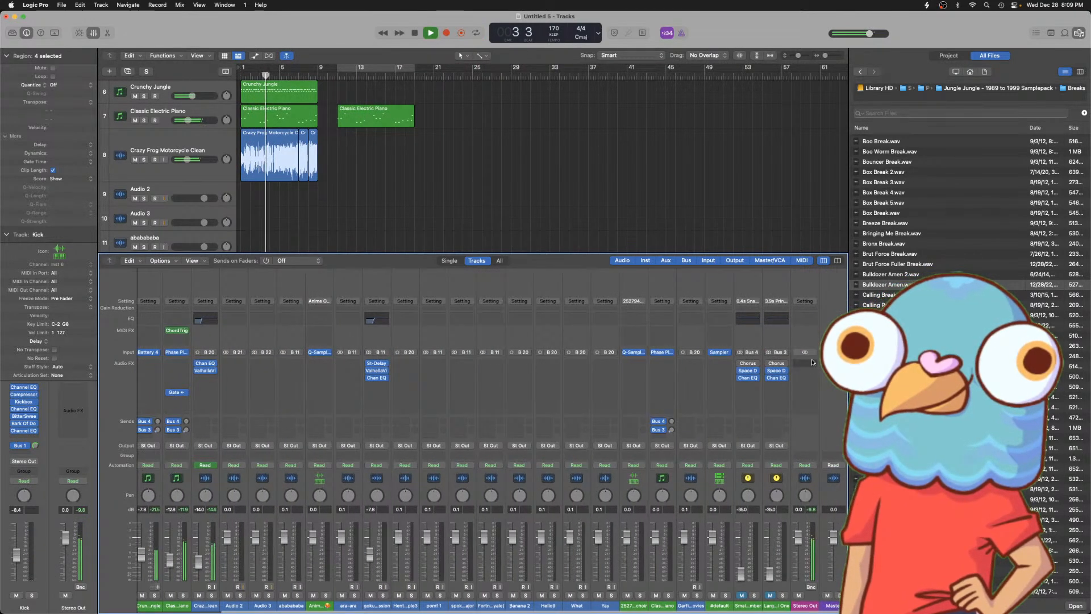
left_click(804, 363)
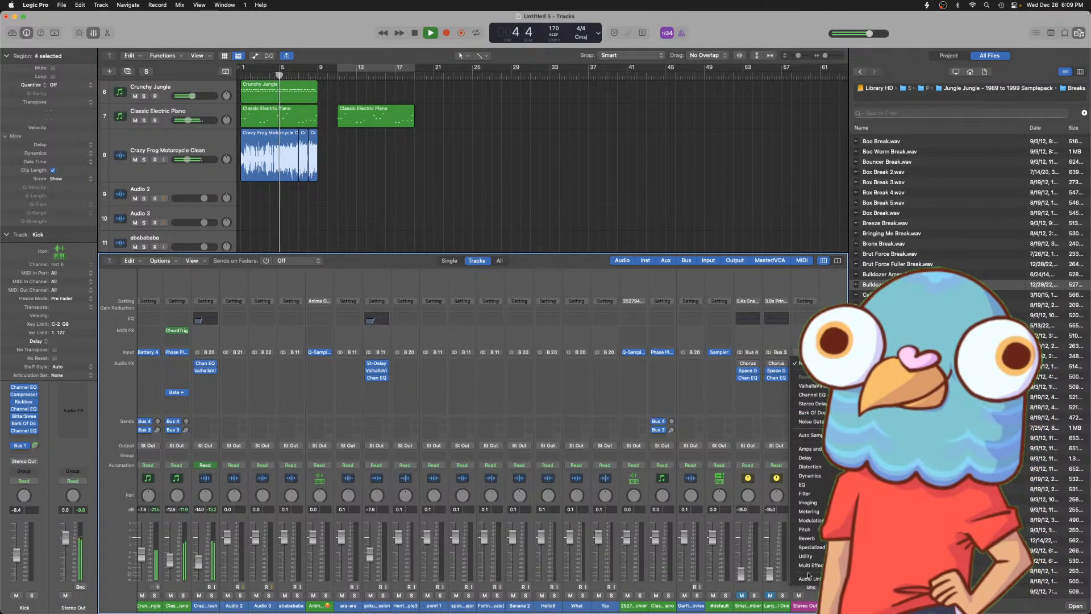
mouse_move(812, 579)
scroll(962, 443, "down", 5)
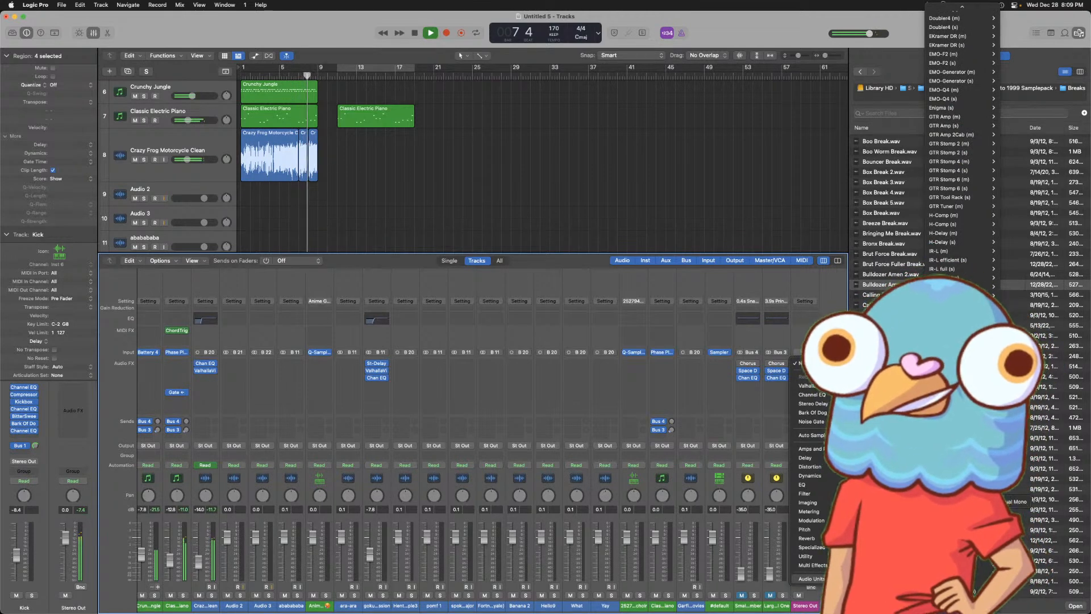
left_click(962, 511)
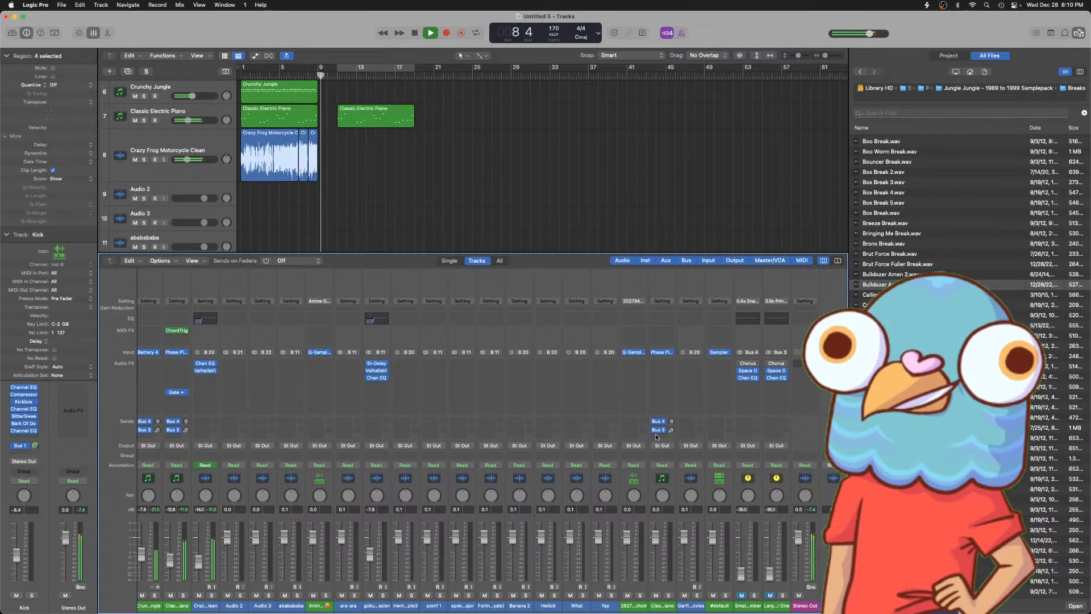
mouse_move(391, 254)
left_mouse_down()
mouse_move(392, 230)
mouse_move(391, 246)
left_mouse_up()
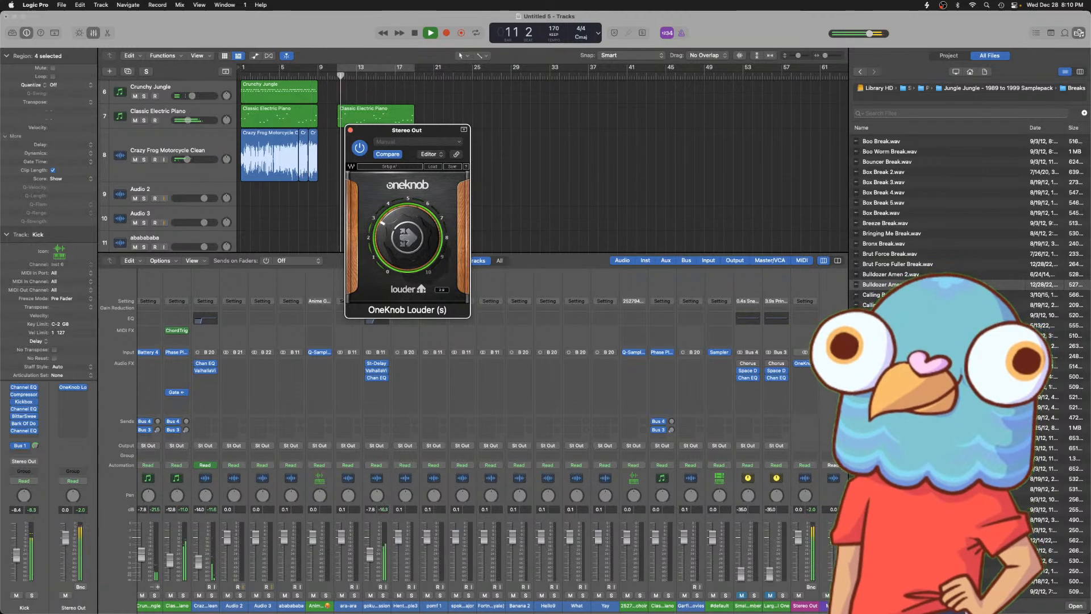
left_click(351, 130)
key("space")
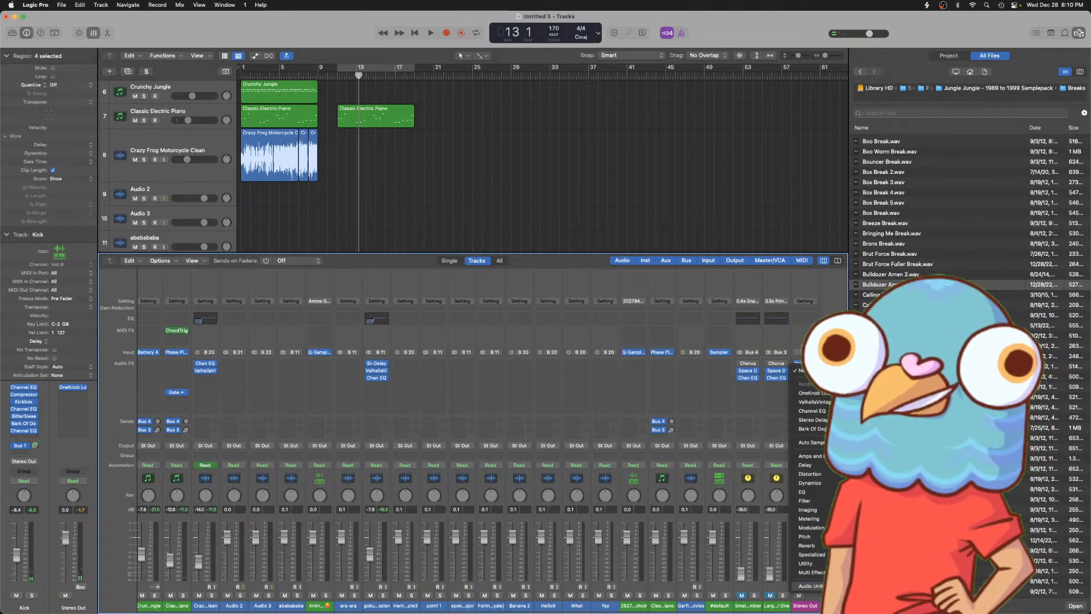
- Add a stereo Ozone 9 after OneKnob Louder on Stereo Out and turn the cycle back on
mouse_move(884, 473)
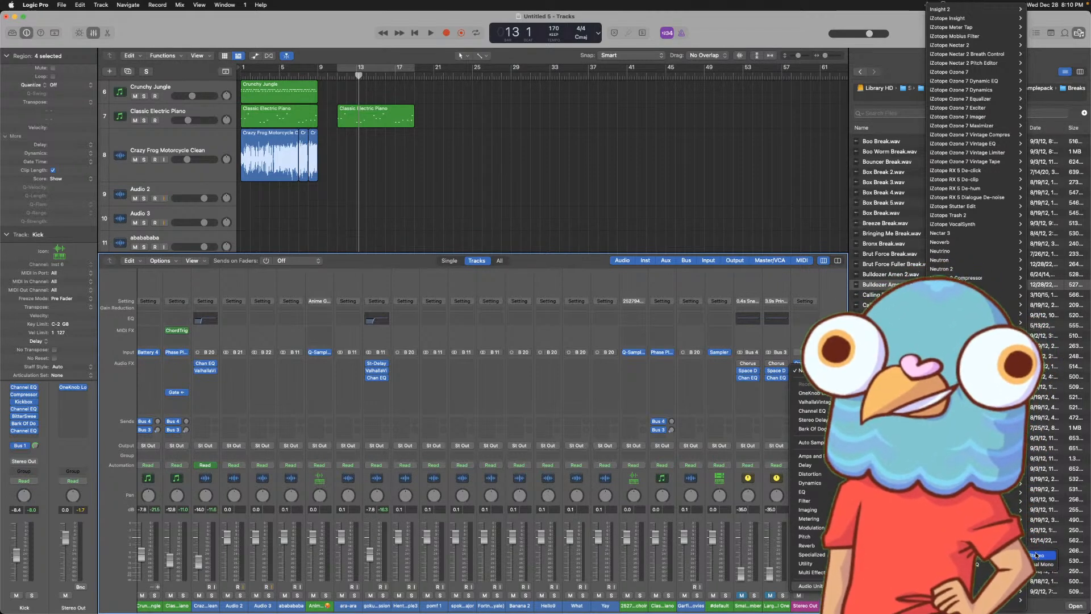
left_click(1036, 555)
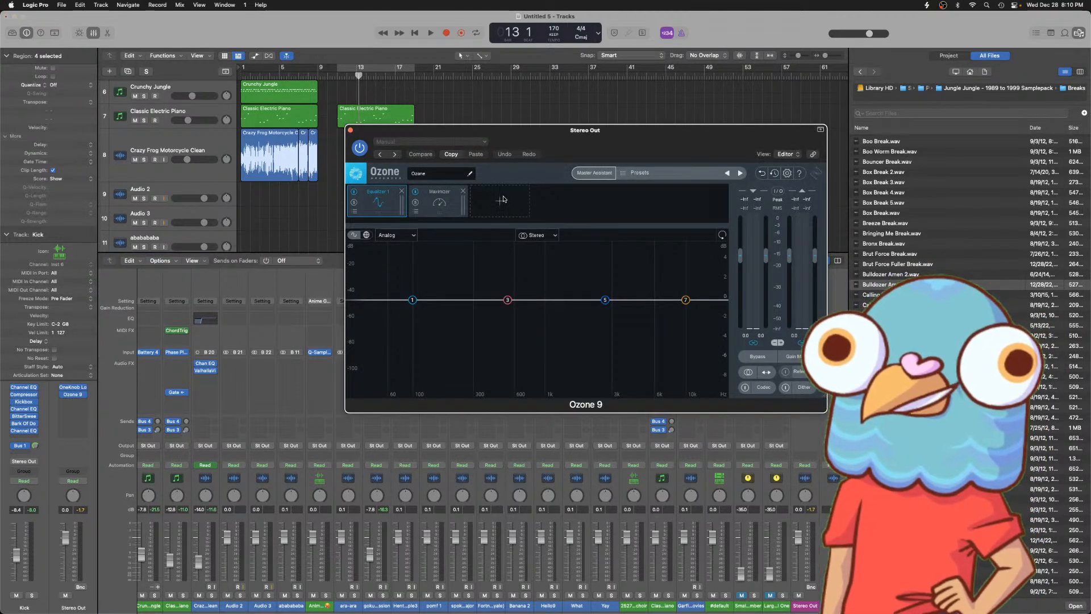
key("c")
- Run Ozone's Master Assistant for the CD destination over the playing main loop with the Master level lowered, and accept its settings
left_click(610, 172)
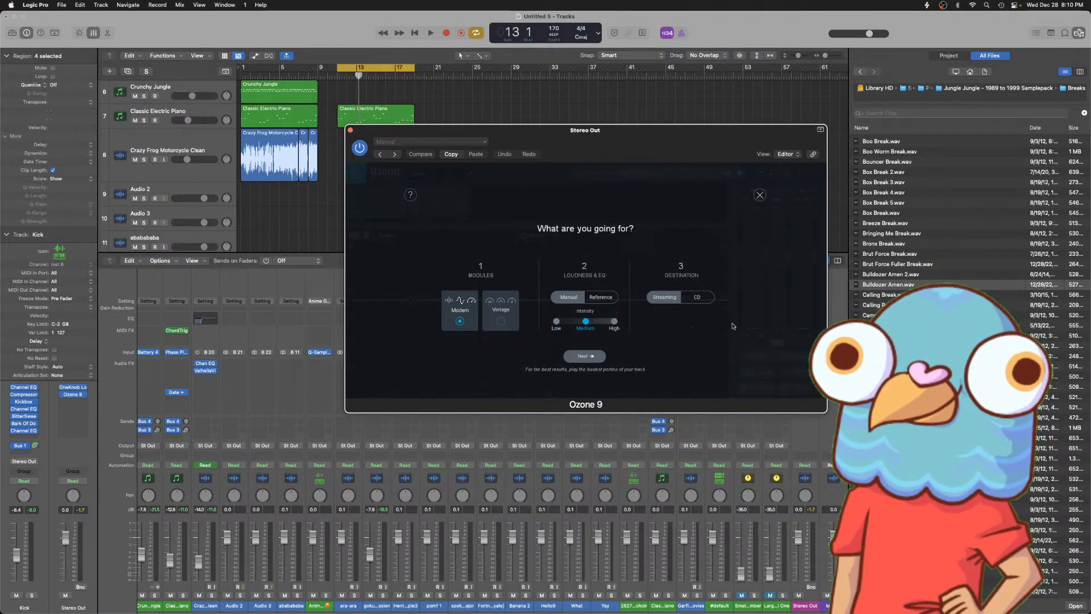
left_click(703, 301)
left_click(585, 356)
key("space")
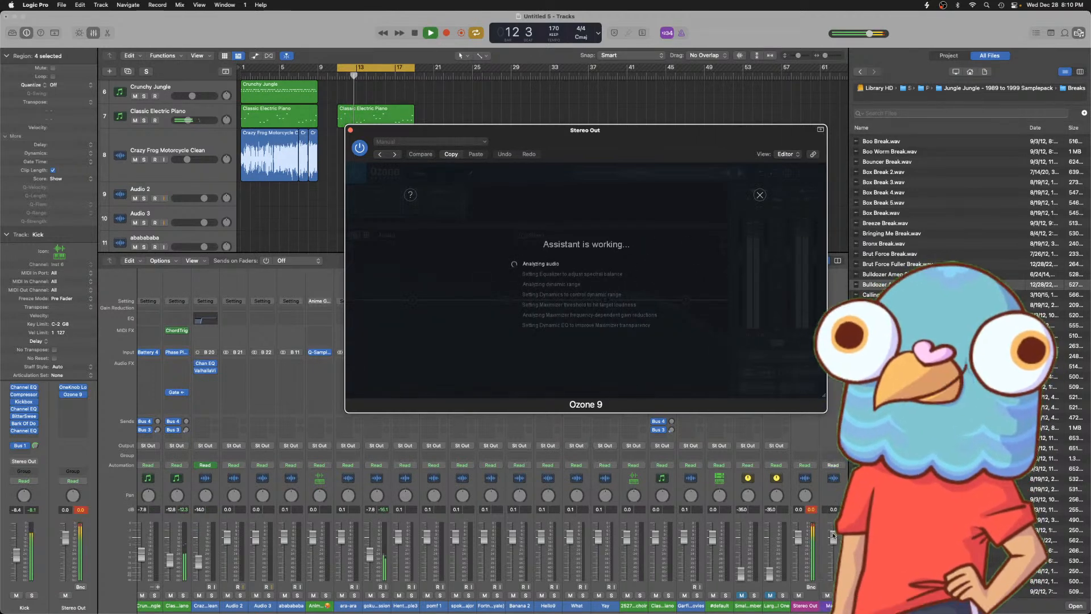
left_click(832, 564)
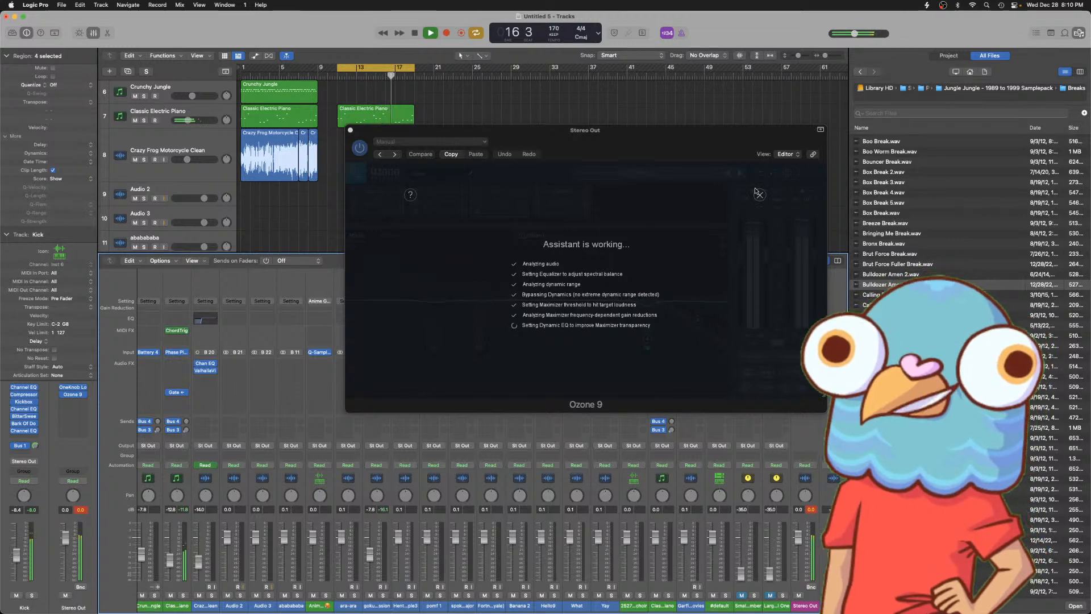
left_click(588, 349)
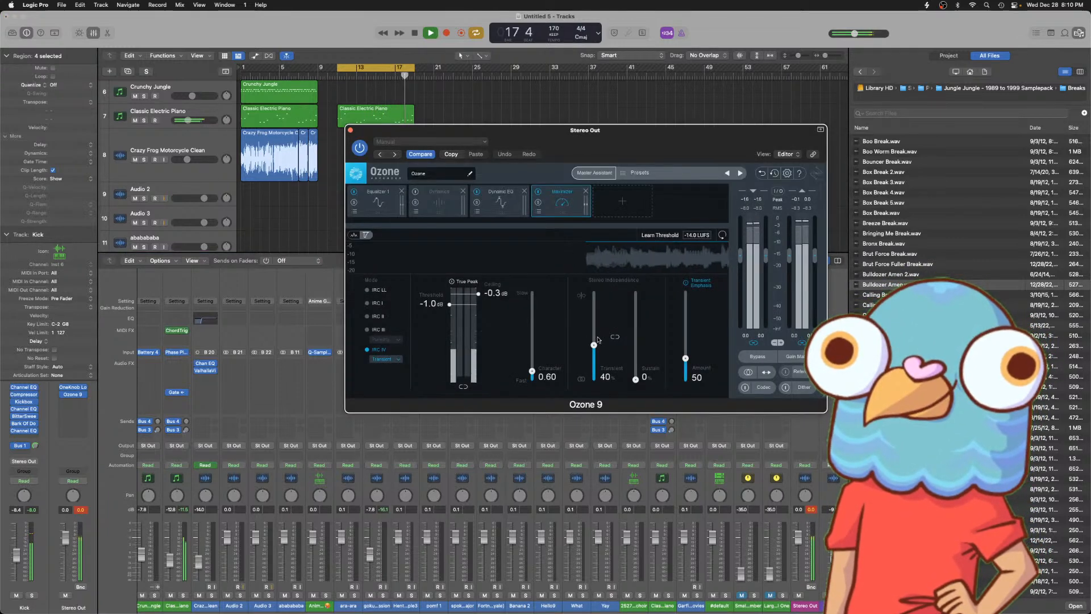
- Stop playback, show Ozone's Dynamics module, and move the plug-in window clear of the Stereo Out channel
key("space")
left_click(439, 206)
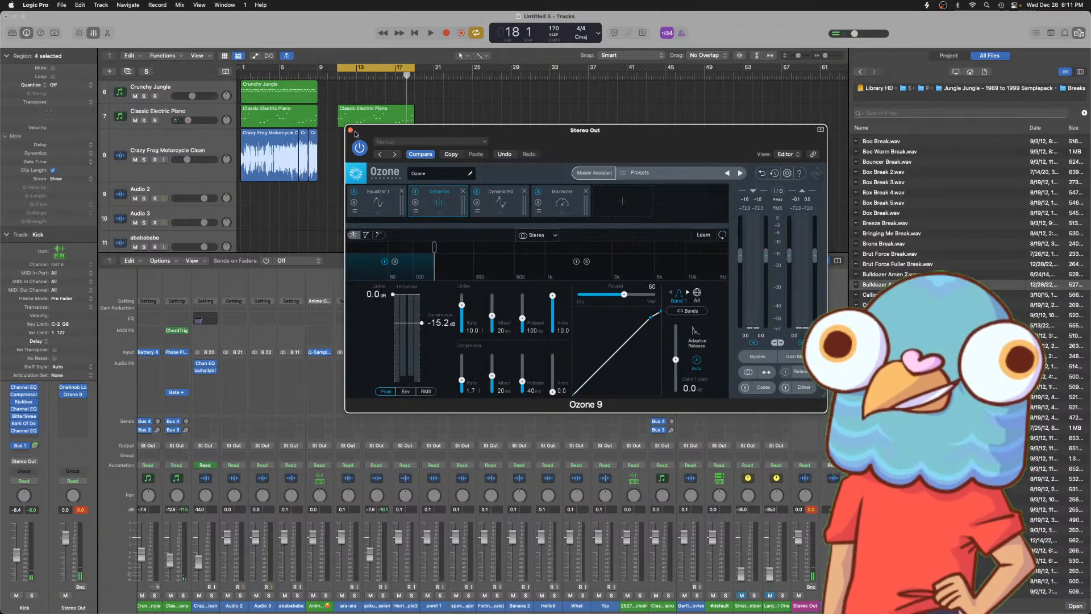
left_click_drag(733, 148, 579, 153)
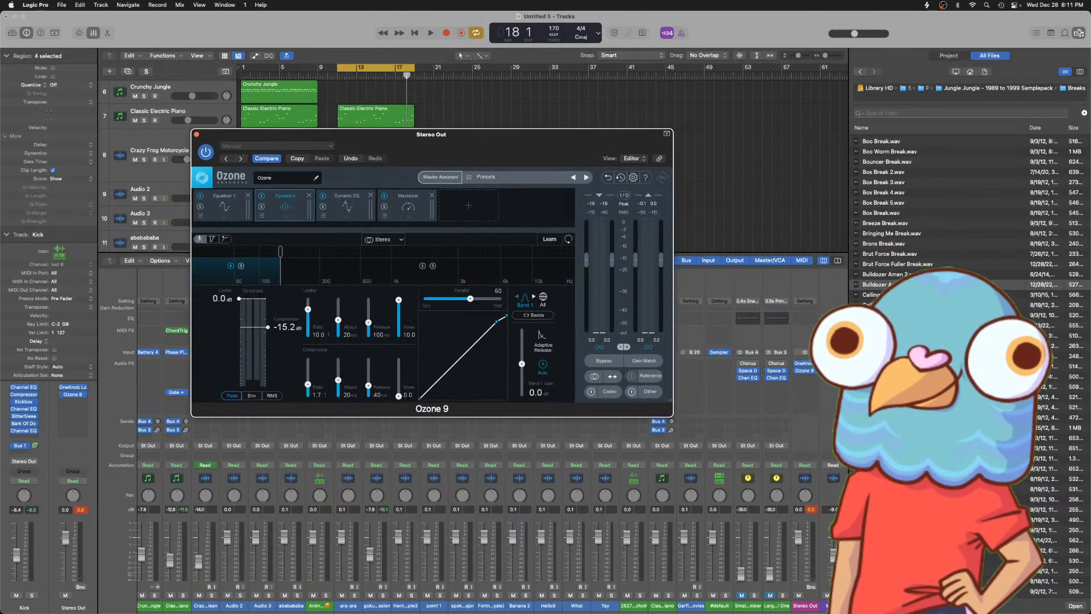
- Insert a stereo Tonal Balance Control after Ozone 9 on the Stereo Out channel
left_click(811, 400)
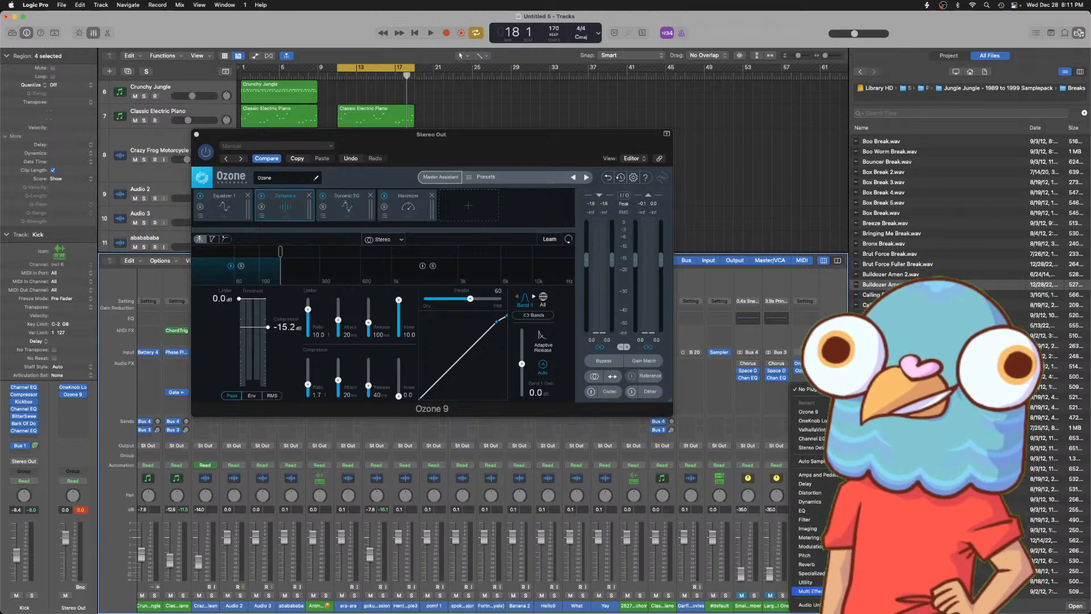
mouse_move(881, 587)
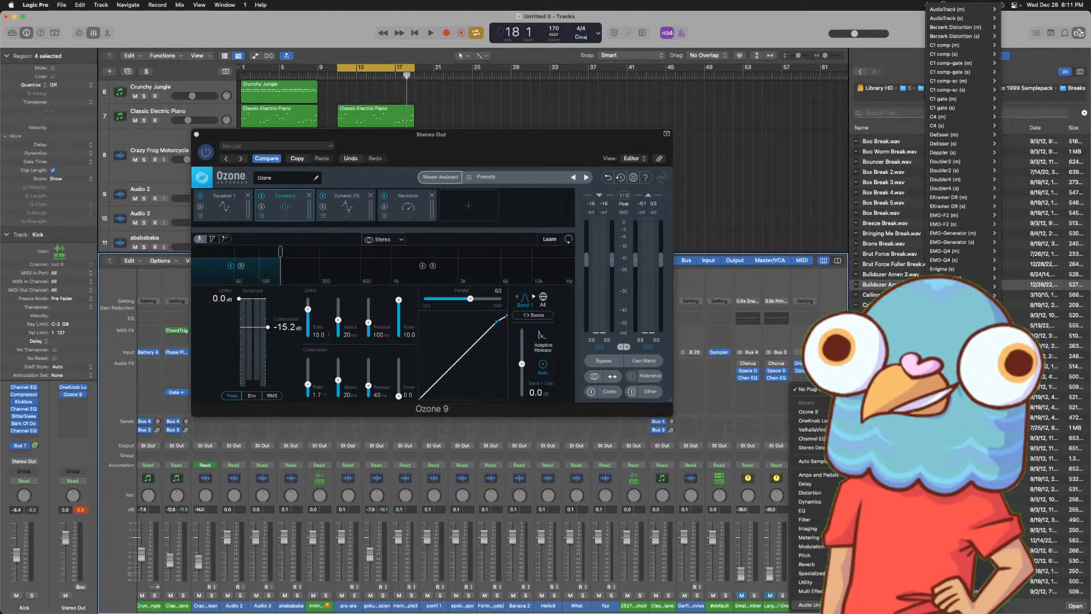
mouse_move(881, 484)
scroll(976, 493, "down", 12)
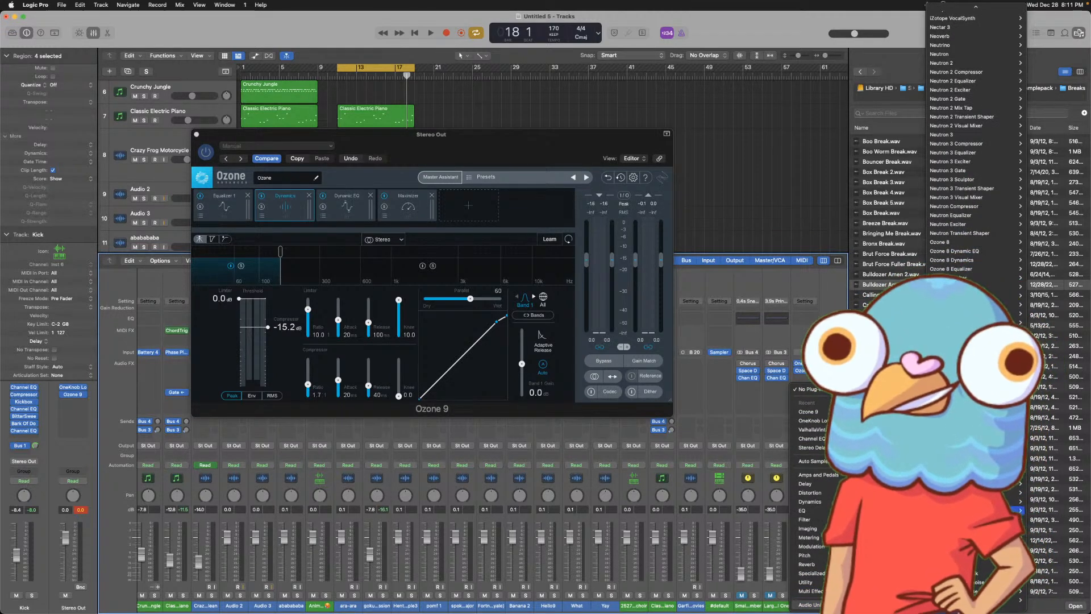
scroll(975, 492, "down", 3)
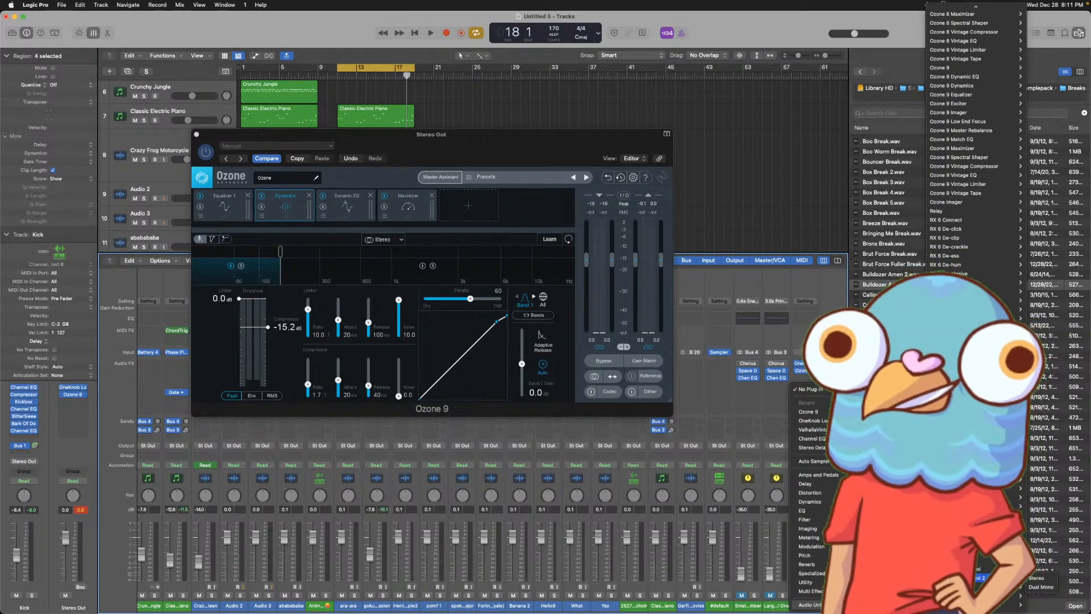
left_click(1049, 579)
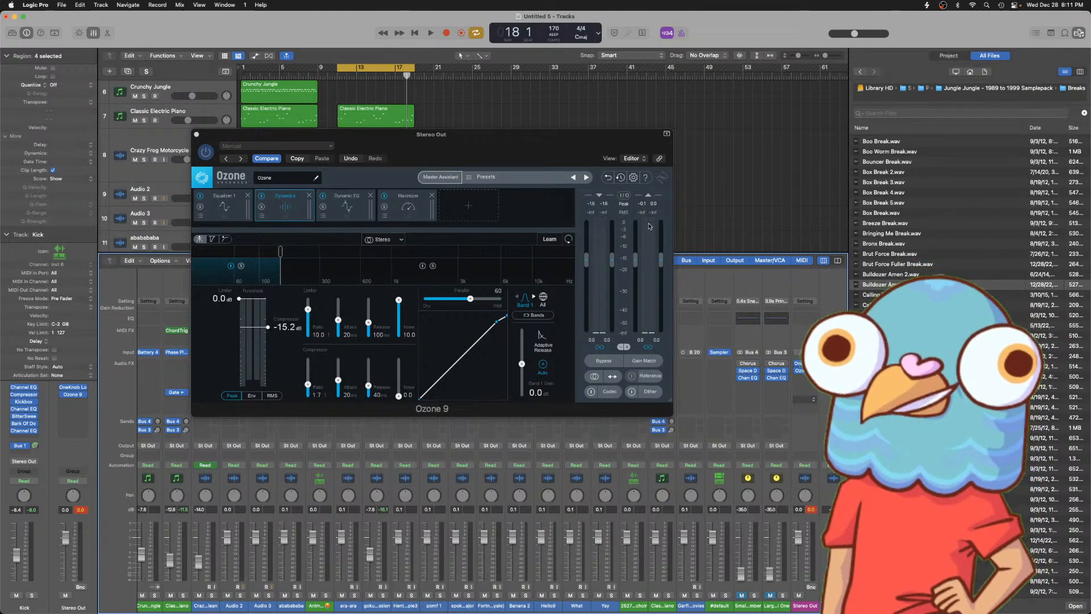
- Place Tonal Balance Control beside Ozone, set its target curve to Modern, and play the loop briefly to check the balance
left_click_drag(544, 136, 892, 146)
left_click(925, 181)
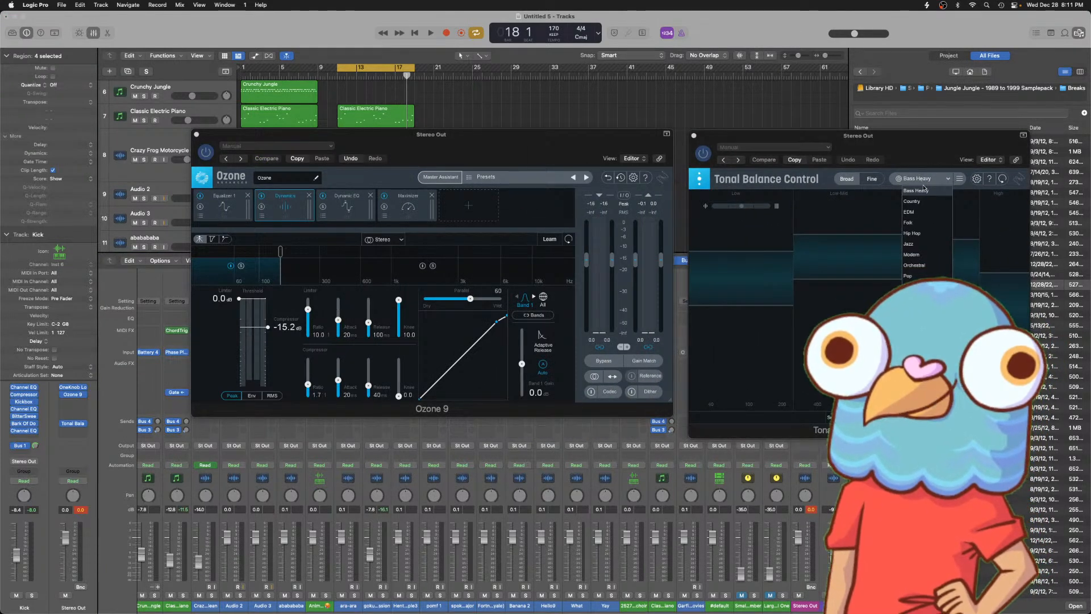
left_click(922, 255)
key("space")
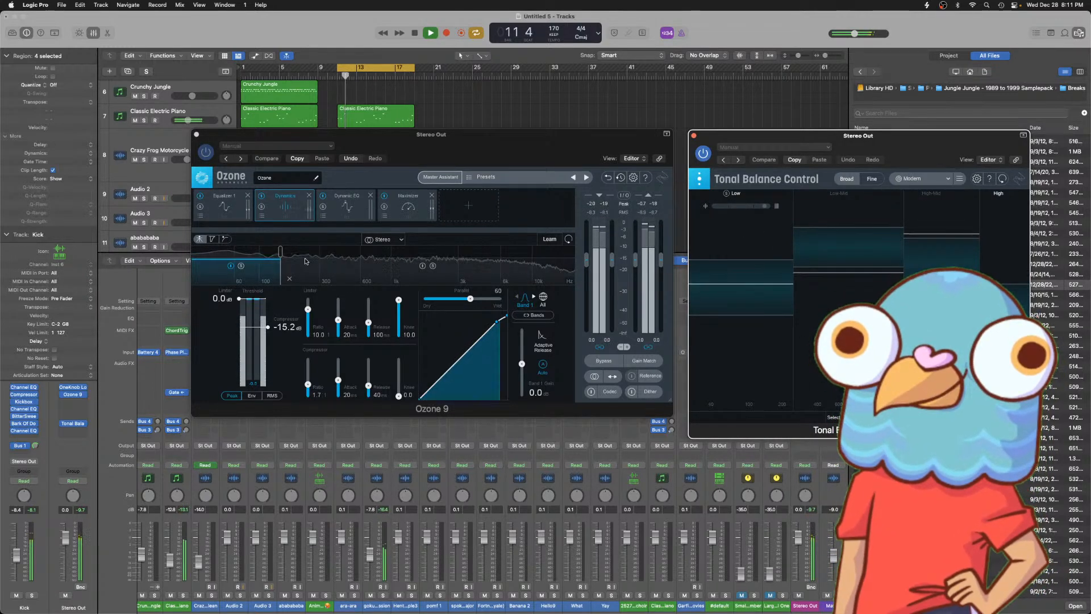
key("space")
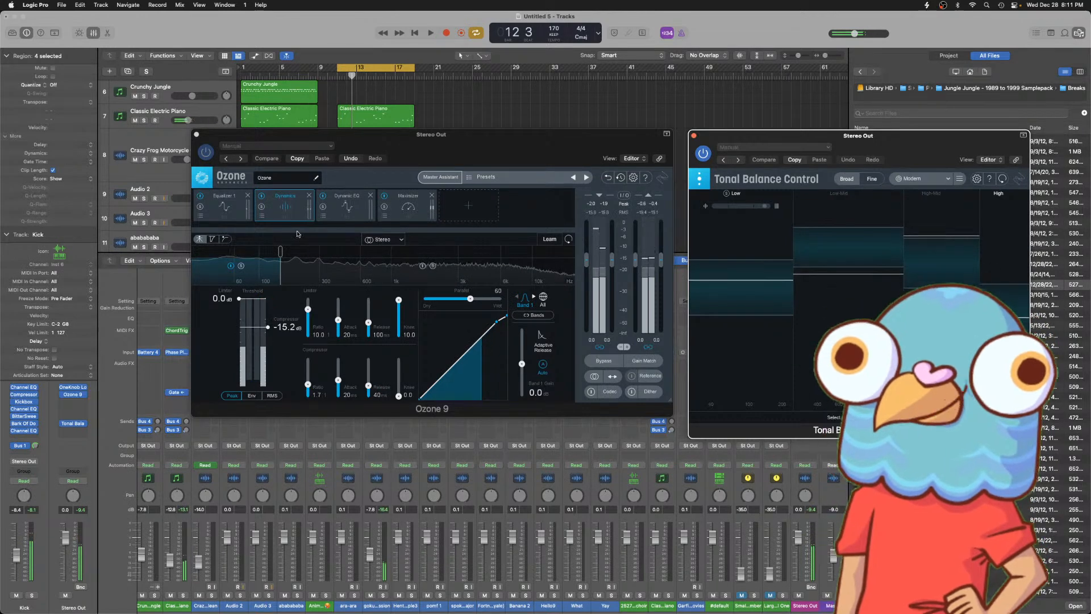
- Move the Dynamics low crossover to about 196 Hz and add crossovers near 2 kHz and just below 10 kHz for four bands
left_click(280, 252)
left_click_drag(281, 252, 290, 254)
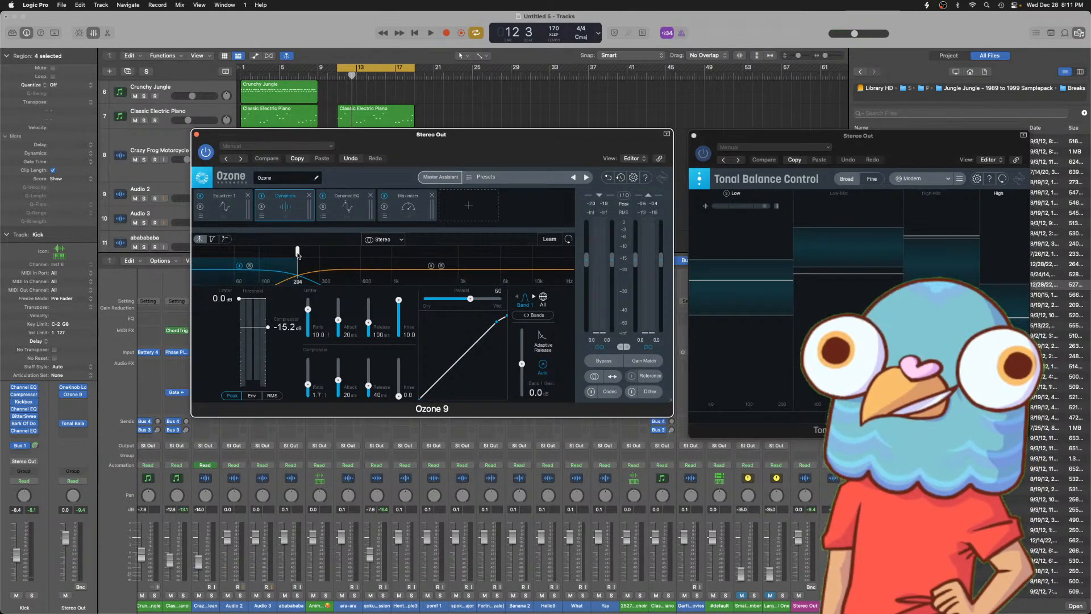
left_click_drag(295, 251, 295, 256)
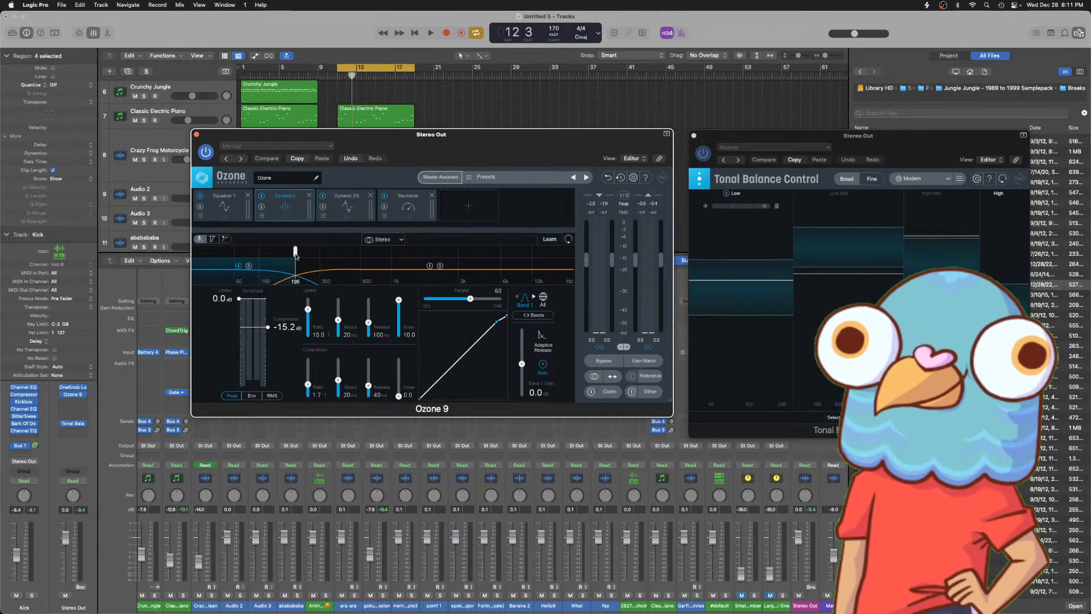
left_click(450, 252)
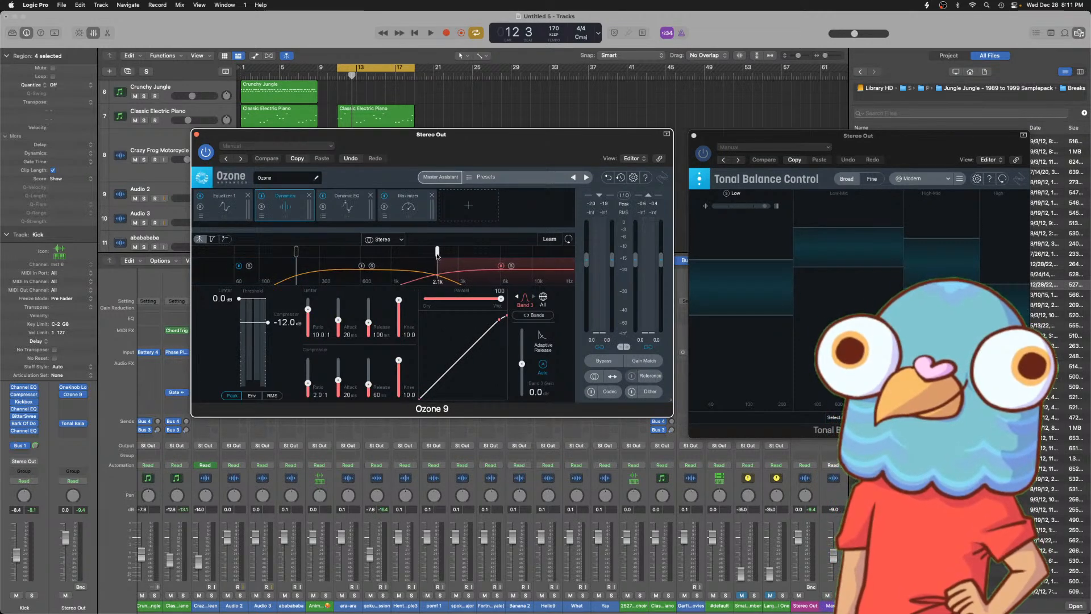
left_click(532, 255)
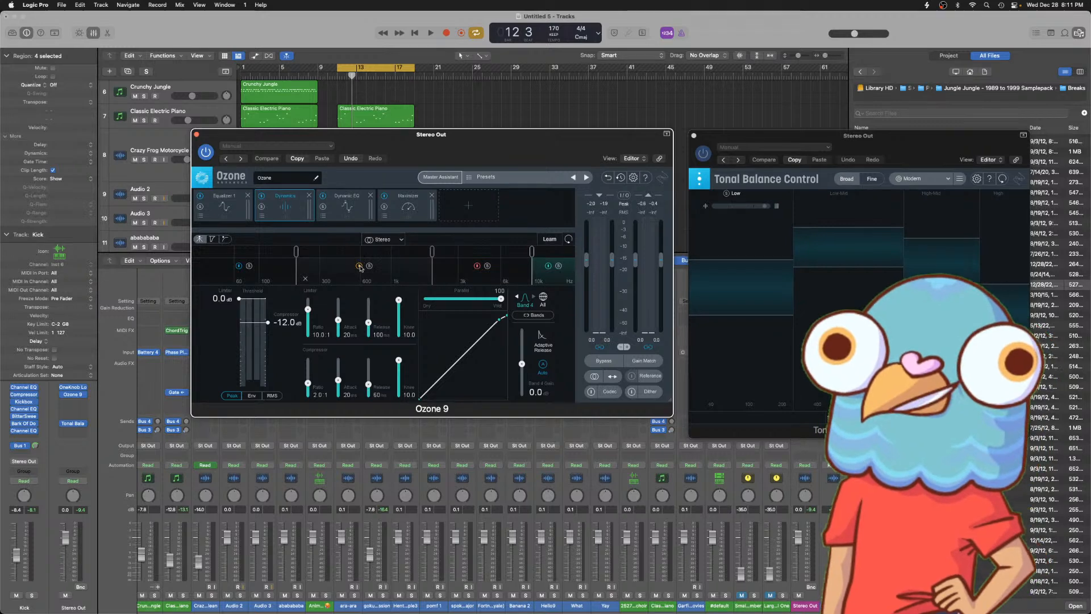
- Play the loop and examine the compression on Dynamics bands 2 and 3
key("space")
left_click(392, 267)
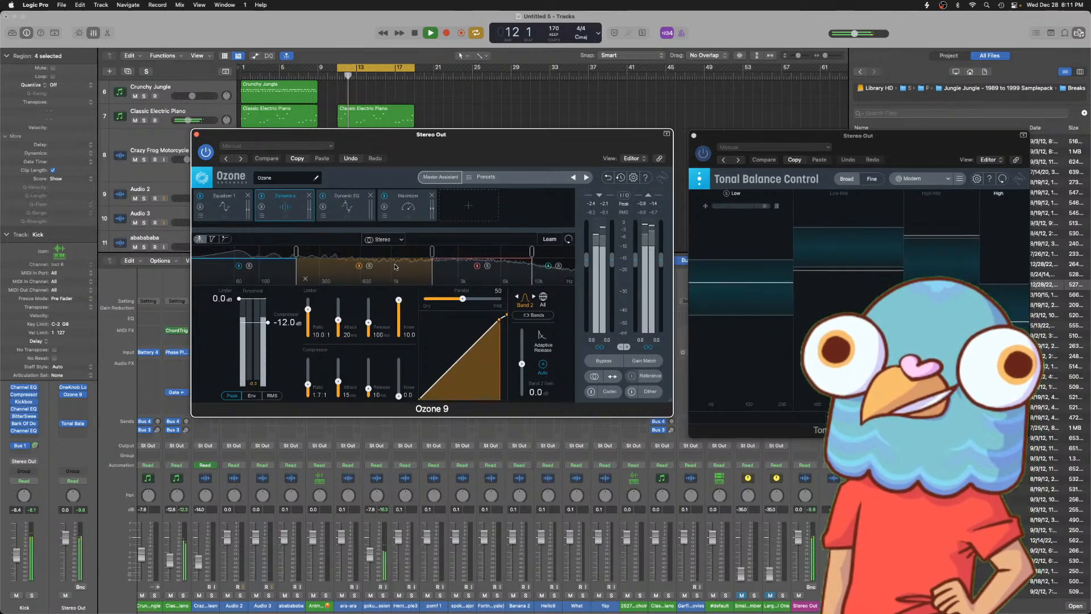
left_click(499, 274)
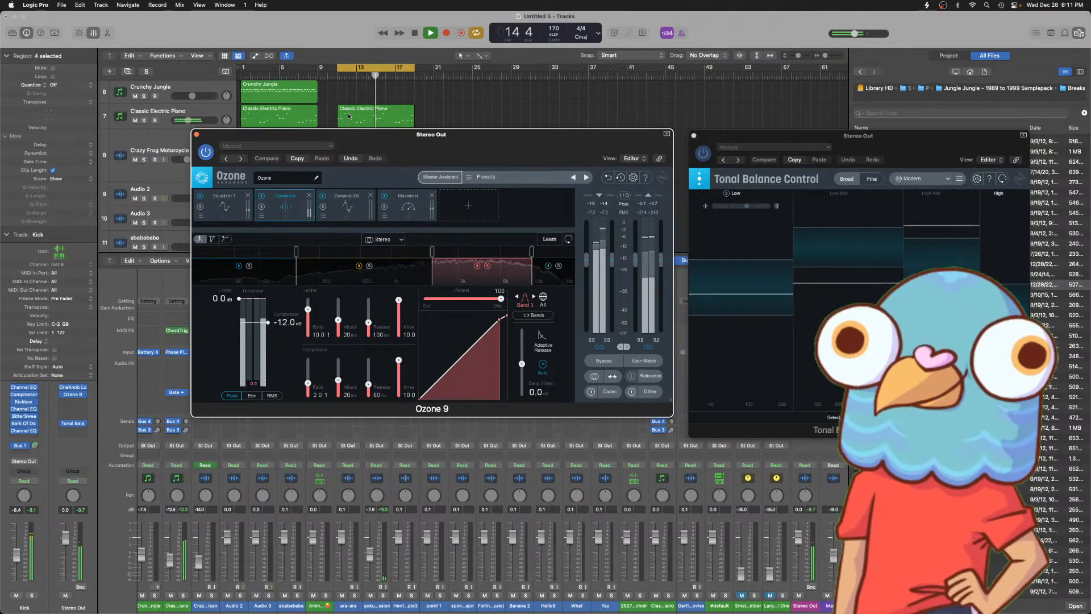
- Reduce the high shelf in Brut Force Fuller Break's Channel EQ to +1.0 dB at 1420 Hz, and close the EQ
left_click_drag(355, 149, 524, 132)
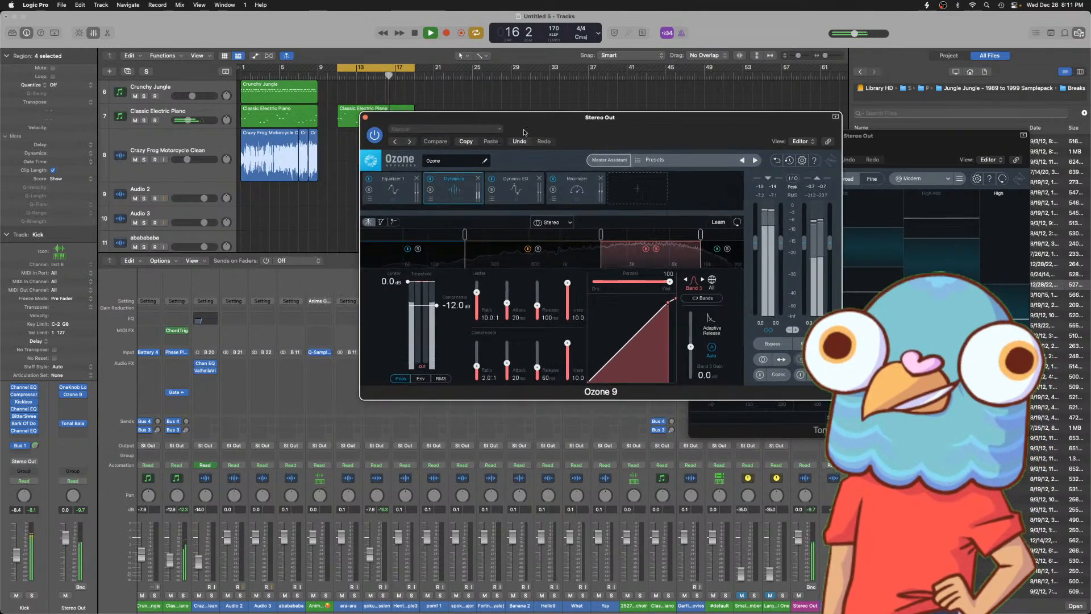
scroll(204, 421, "left", 5)
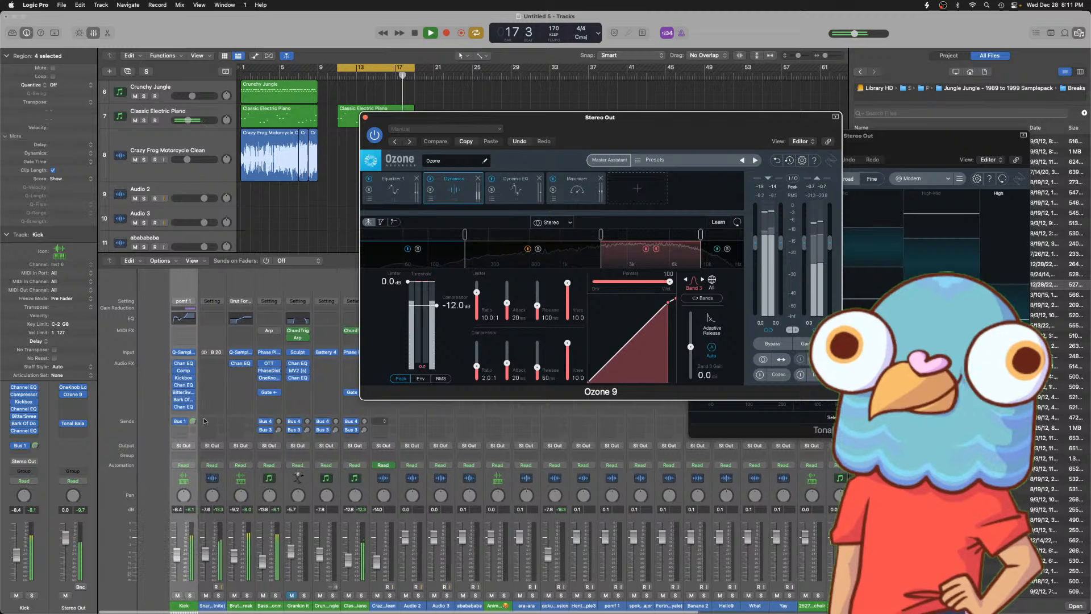
scroll(203, 421, "right", 1)
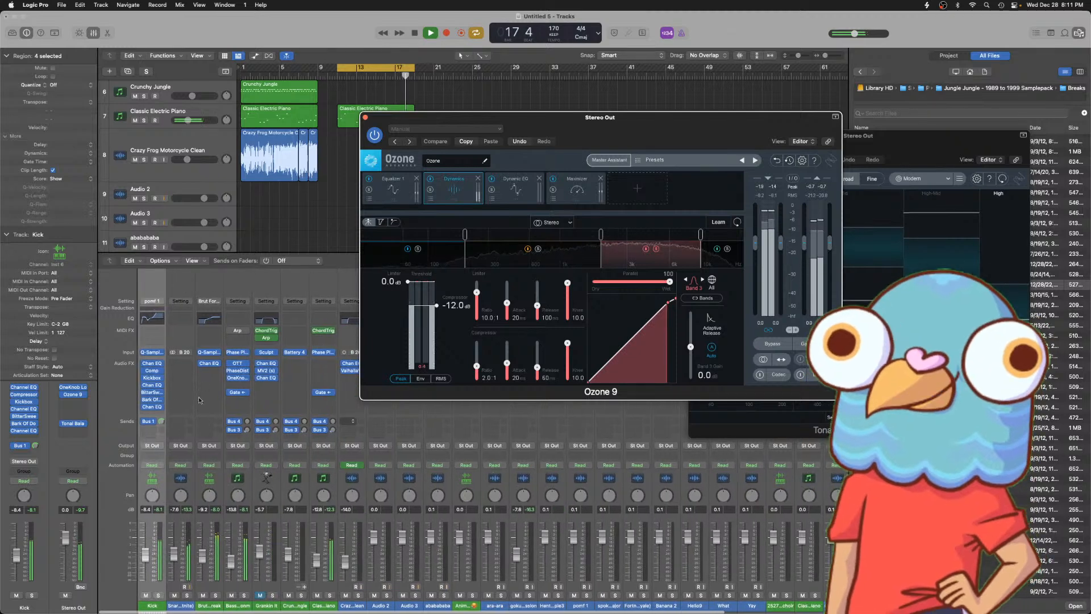
left_click(210, 363)
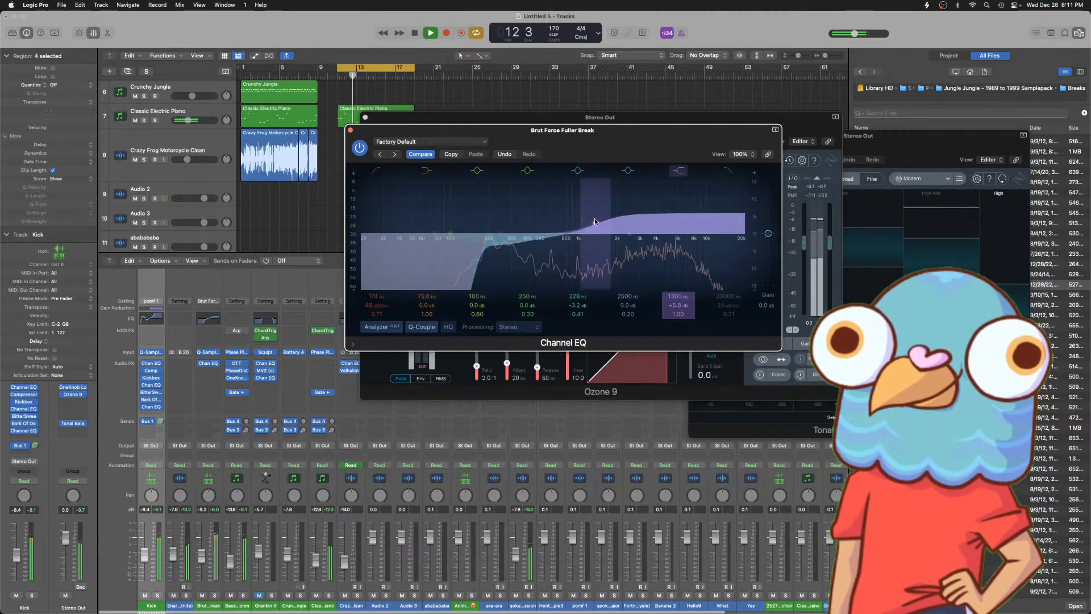
left_click_drag(594, 222, 598, 231)
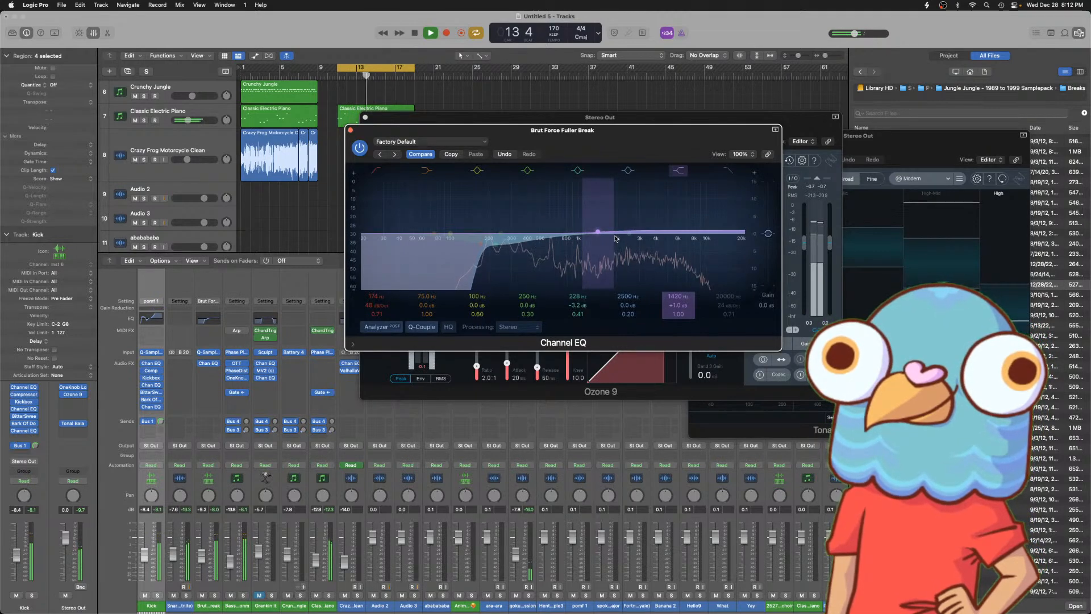
left_click(350, 131)
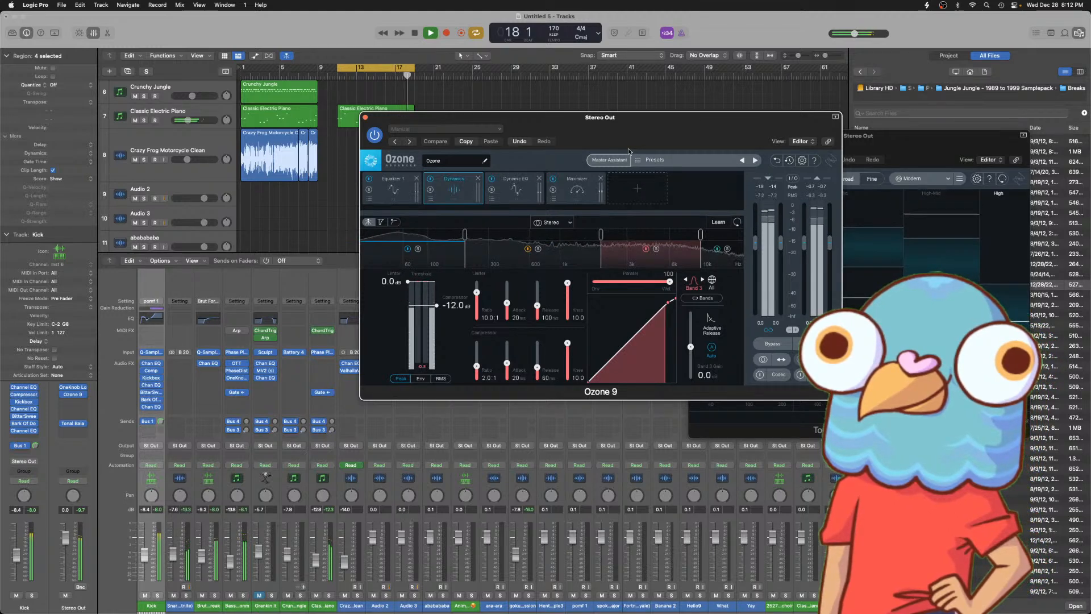
- Bring Ozone back beside Tonal Balance Control and raise the Dynamics band 2 gain to 1.9 dB
left_click_drag(660, 138, 494, 132)
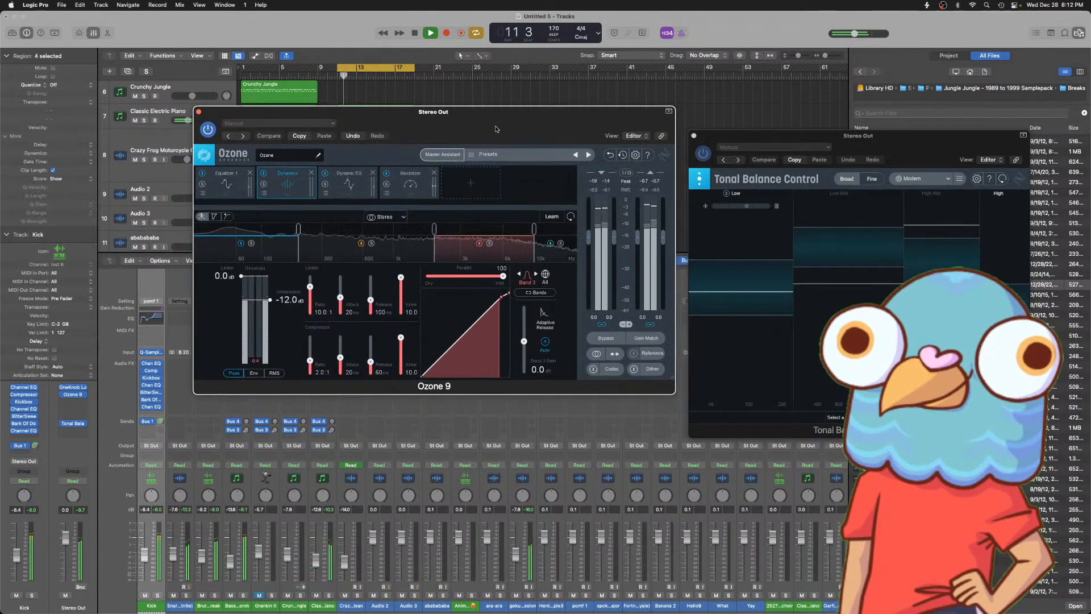
left_click(282, 243)
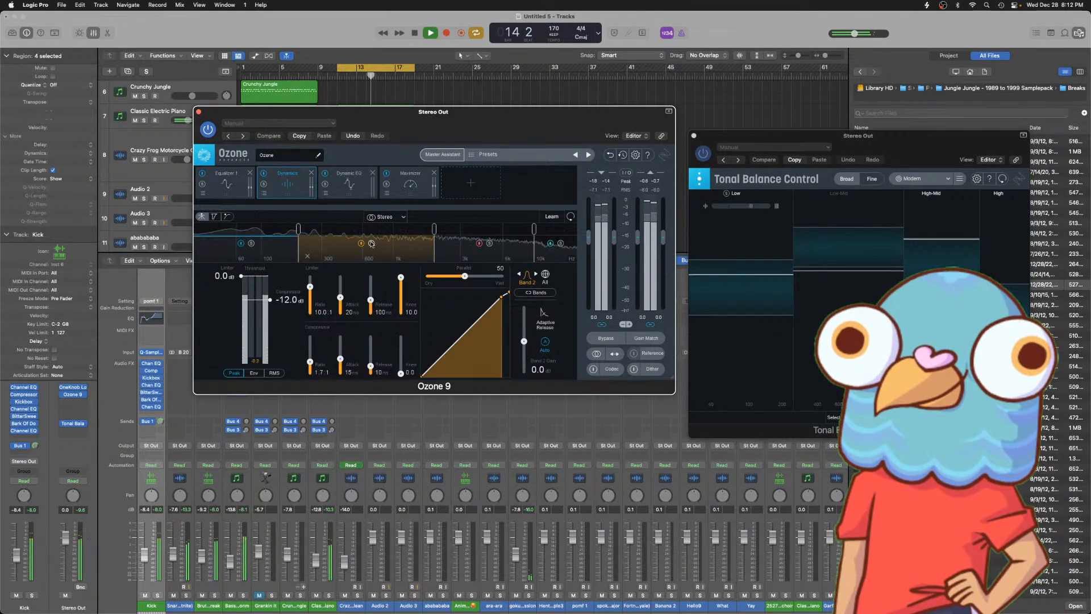
left_click_drag(526, 342, 525, 339)
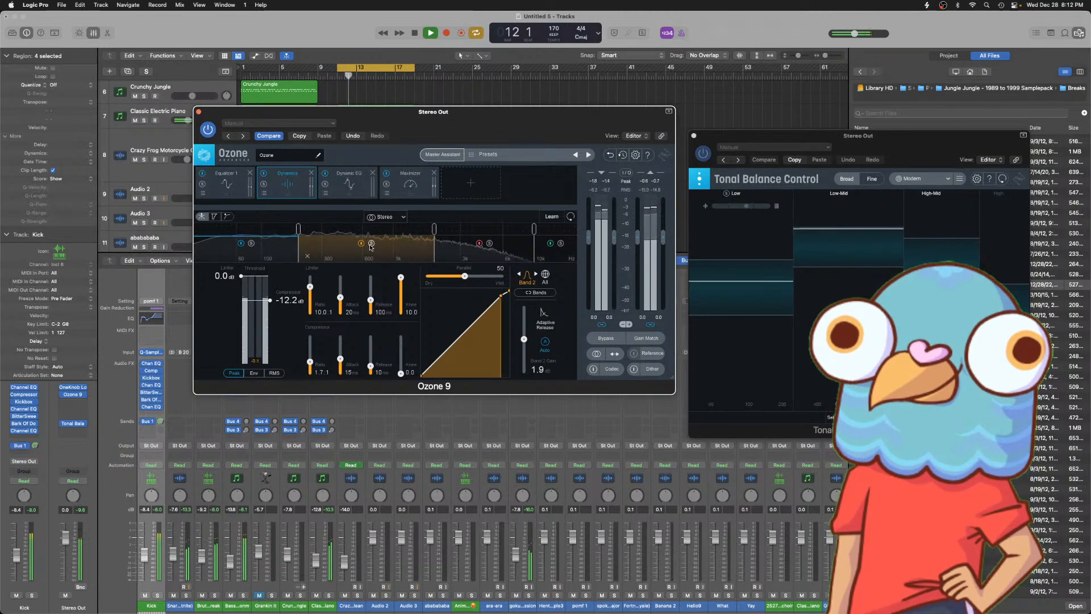
- Lower the Dynamics band 4 compressor threshold to -17.1 dB, stop playback, and close Ozone
left_click(567, 250)
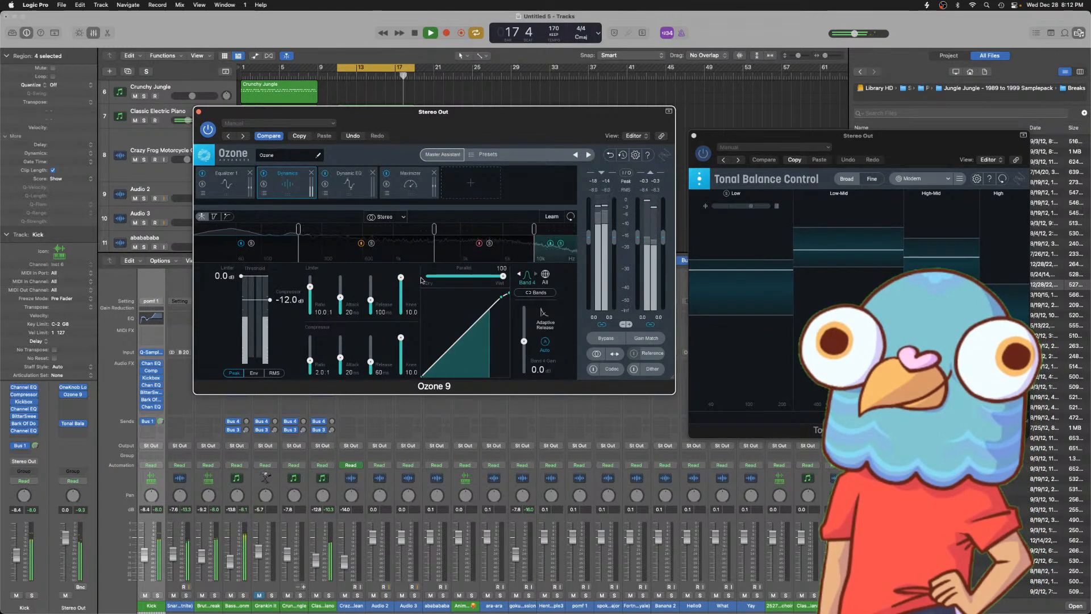
left_click_drag(270, 300, 270, 307)
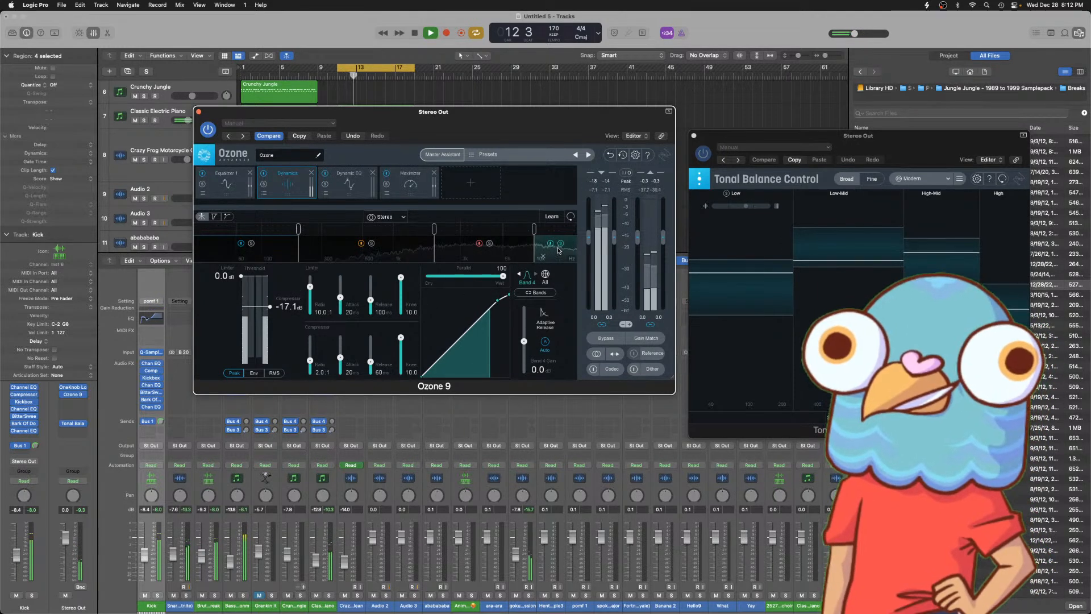
key("space")
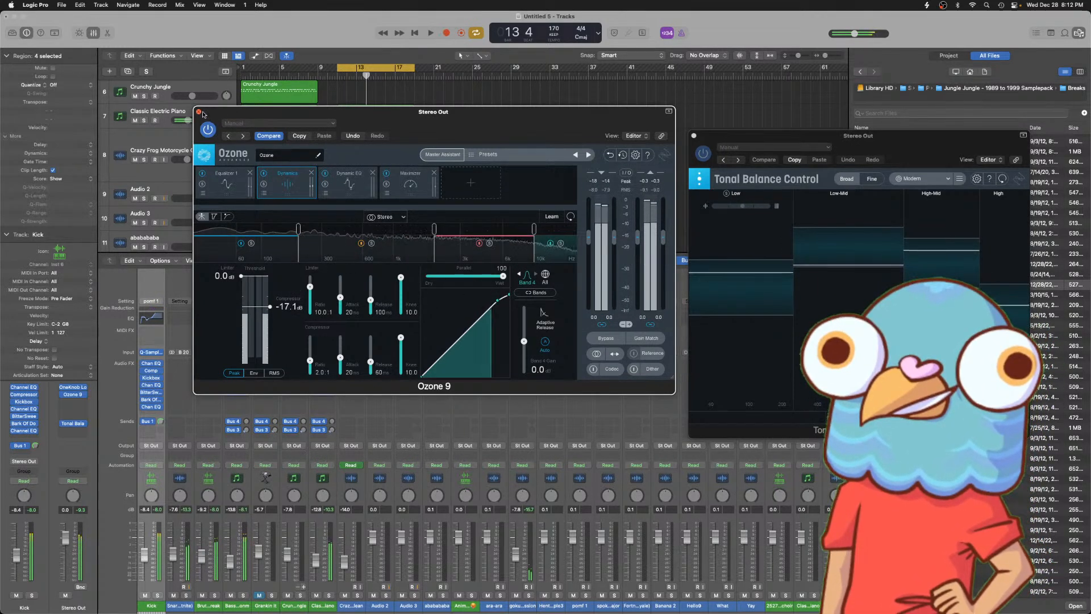
left_click(200, 114)
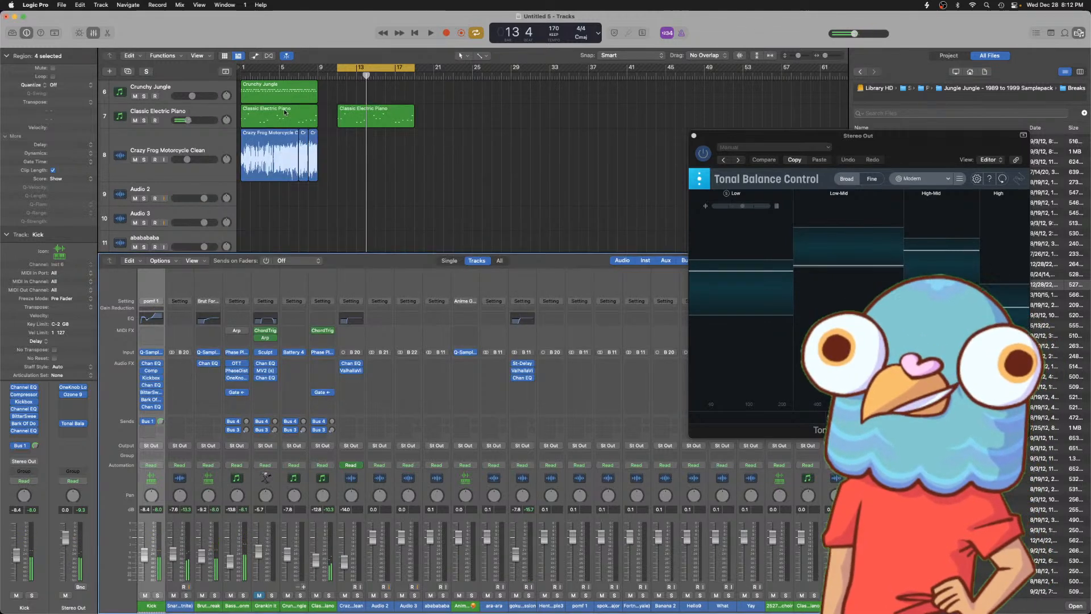
- Copy the Crunchy Jungle region to the start of the main loop and lower its track volume to -10.8 dB during playback
scroll(246, 216, "up", 5)
left_click(246, 216)
left_click_drag(247, 216, 344, 217)
key("space")
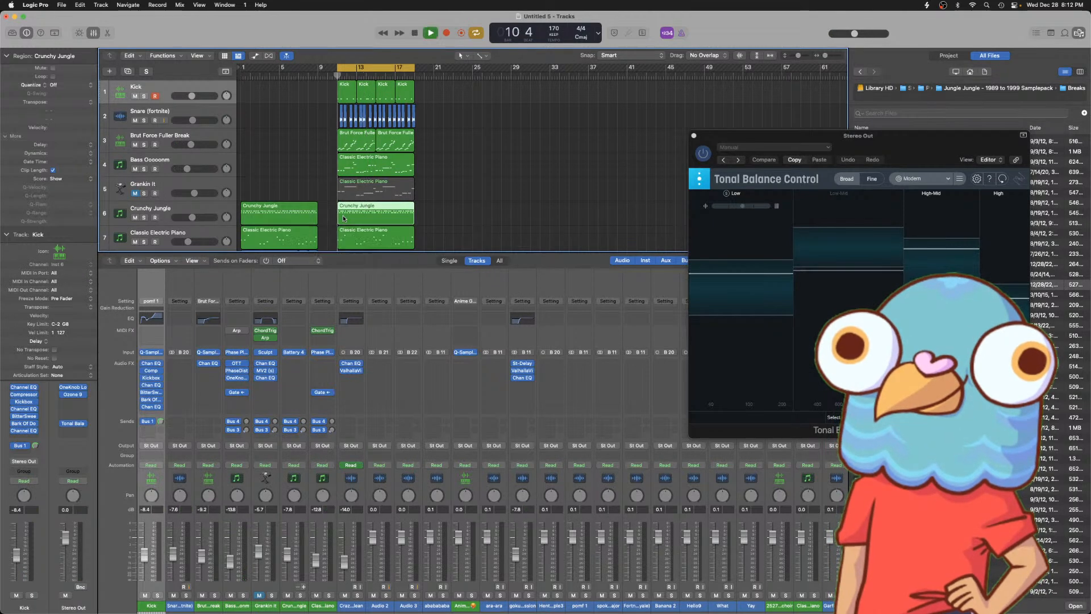
left_click_drag(192, 218, 189, 217)
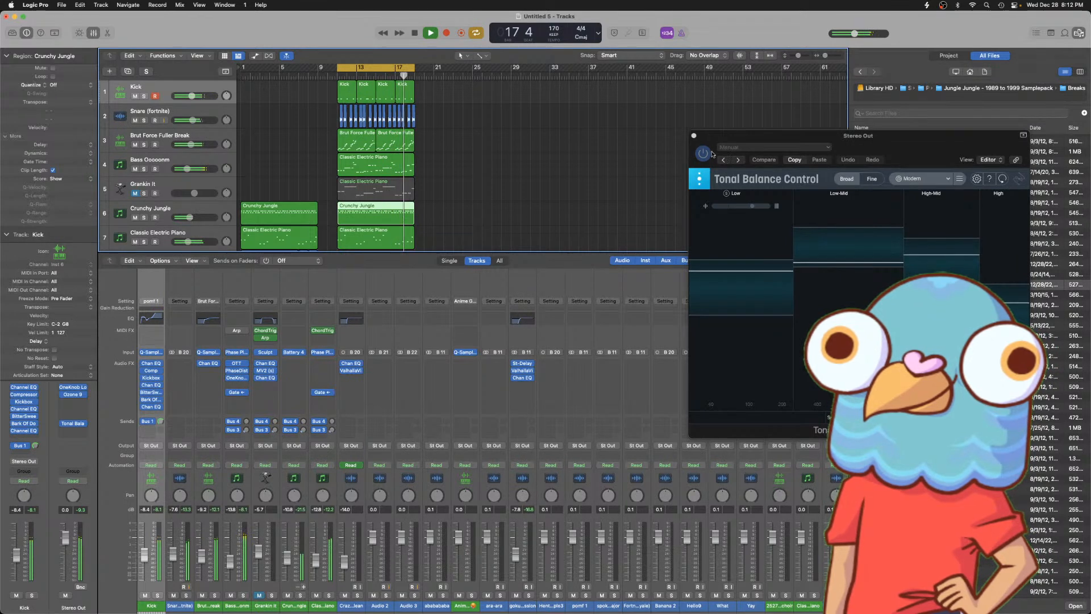
- Close Tonal Balance Control and replay the loop while checking the channel levels across the mixer
left_click(694, 136)
key("space")
scroll(244, 598, "right", 5)
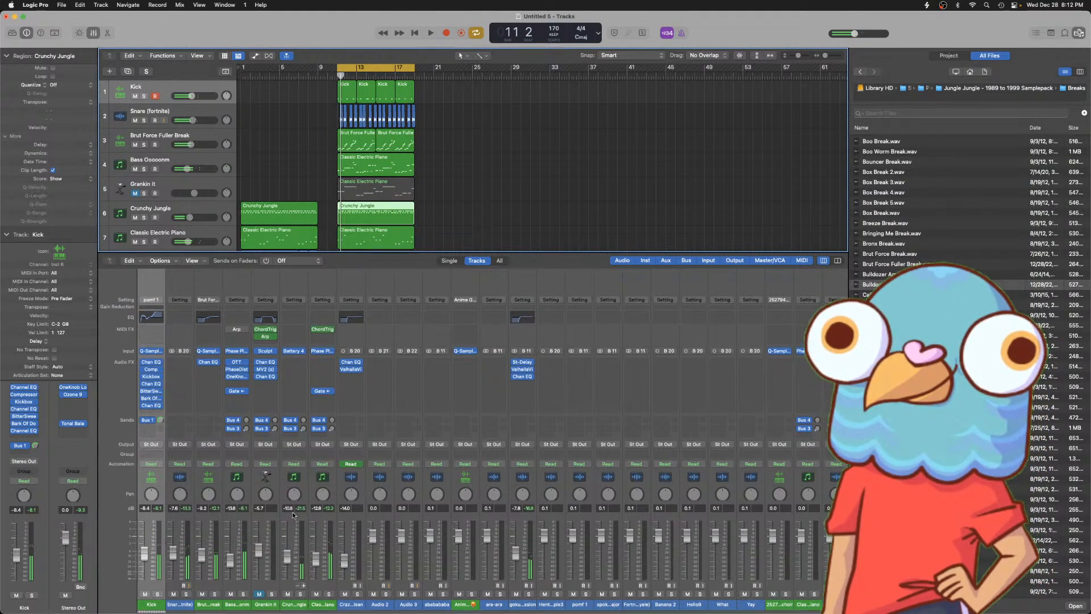
key("space")
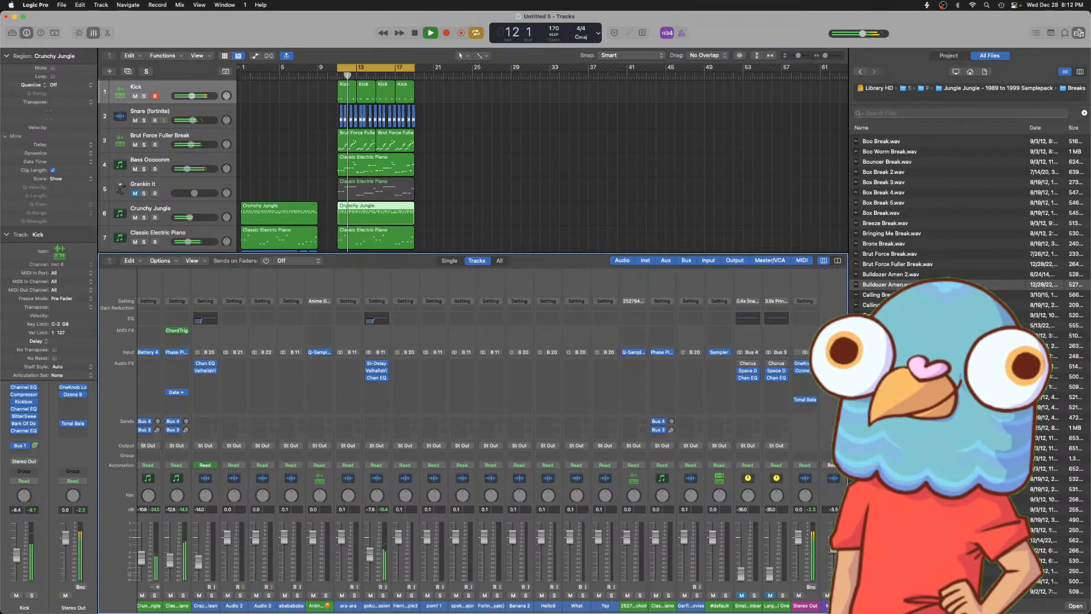
scroll(629, 484, "left", 5)
scroll(630, 484, "right", 5)
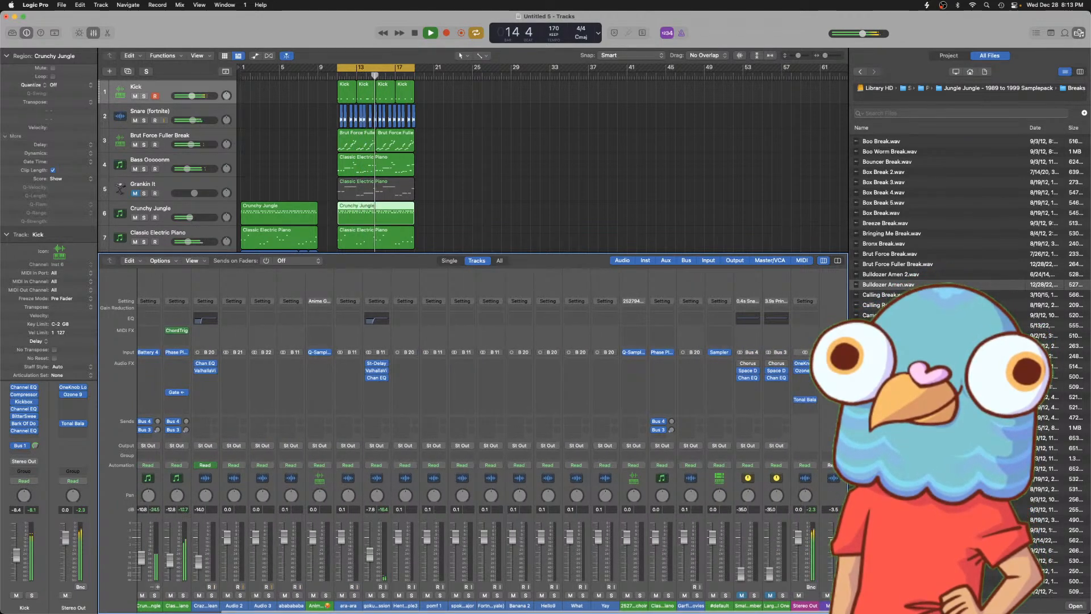
scroll(415, 509, "left", 5)
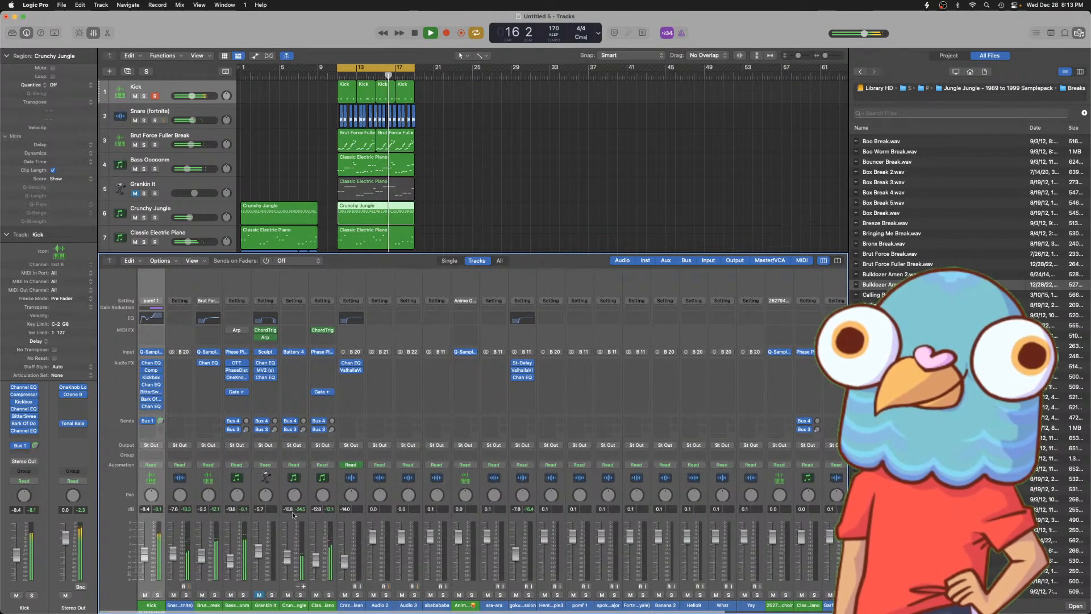
- Copy the bass channel's Noise Gate to the Brut Force Fuller Break channel and audition it in the loop
key("space")
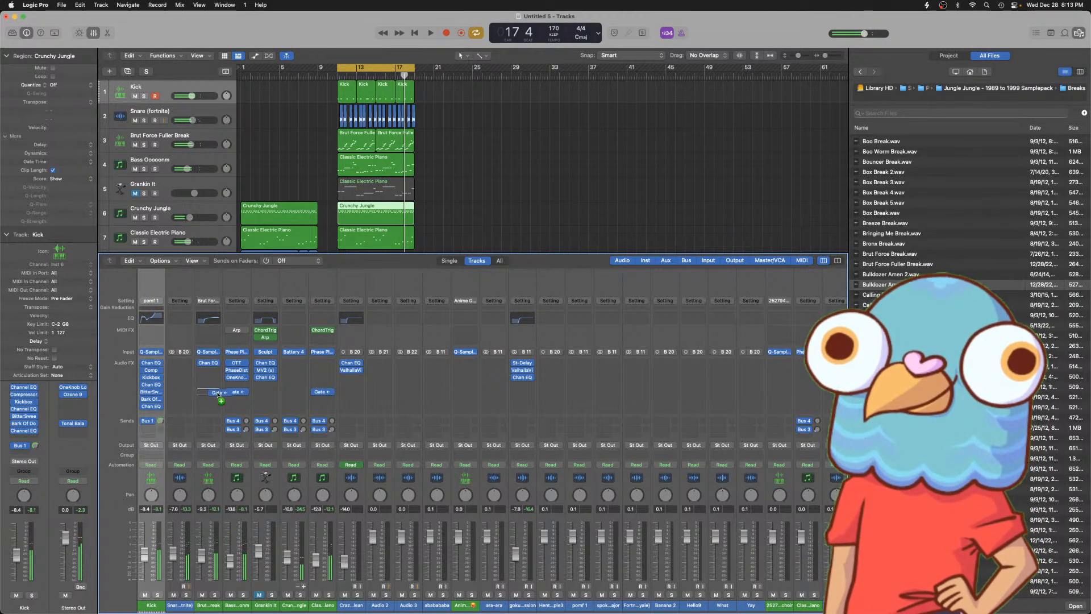
left_click_drag(215, 393, 213, 392)
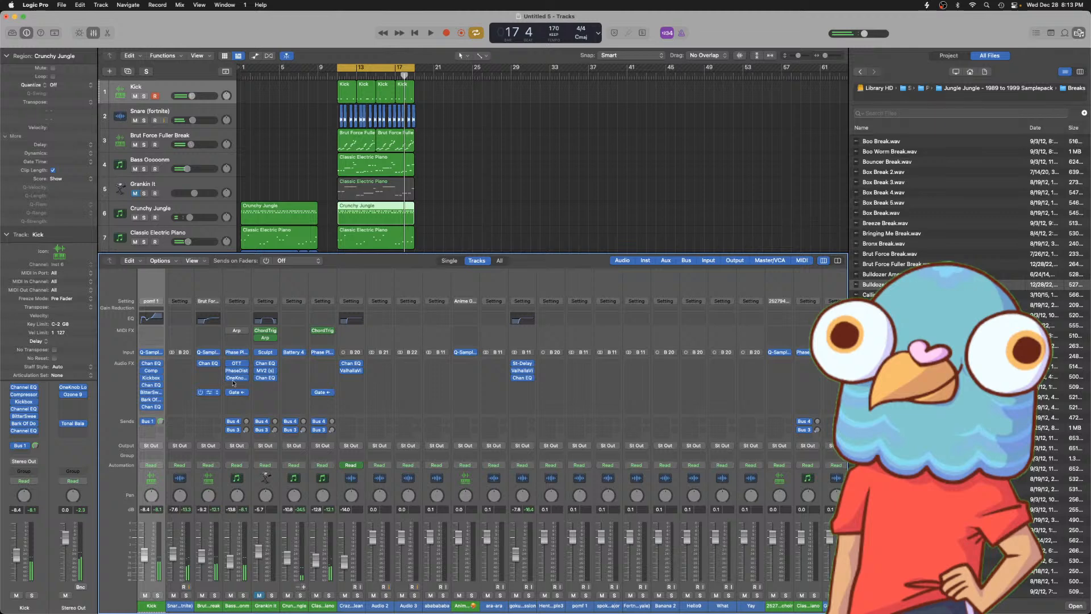
key("space")
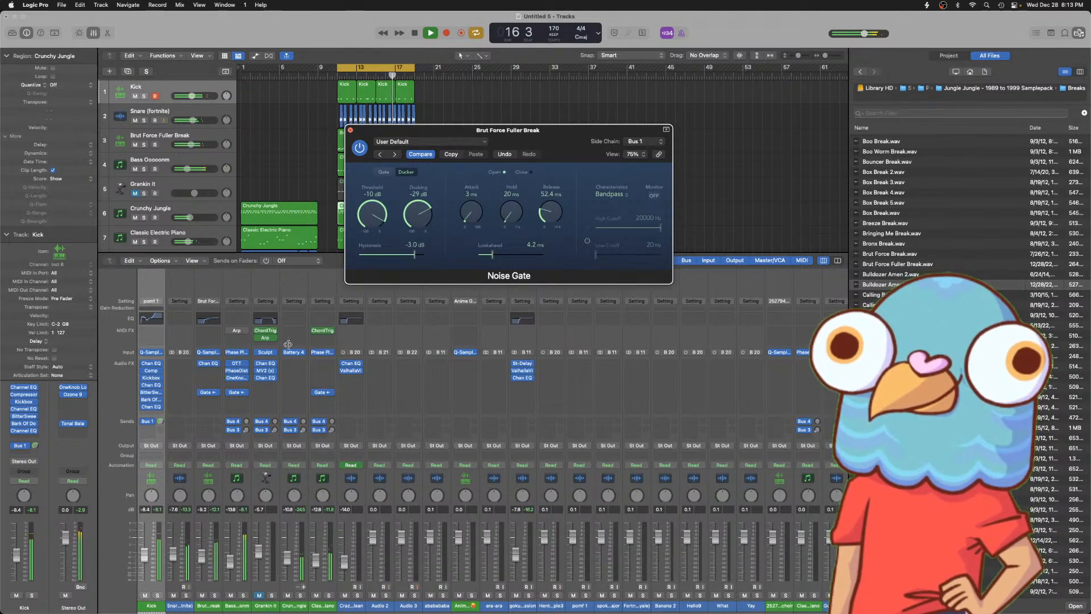
left_click(350, 130)
key("space")
- Solo the Snare (fortnite) channel and insert a stereo Wavesfactory SnareBuzz effect on it during playback
left_click(186, 595)
key("space")
left_click(180, 363)
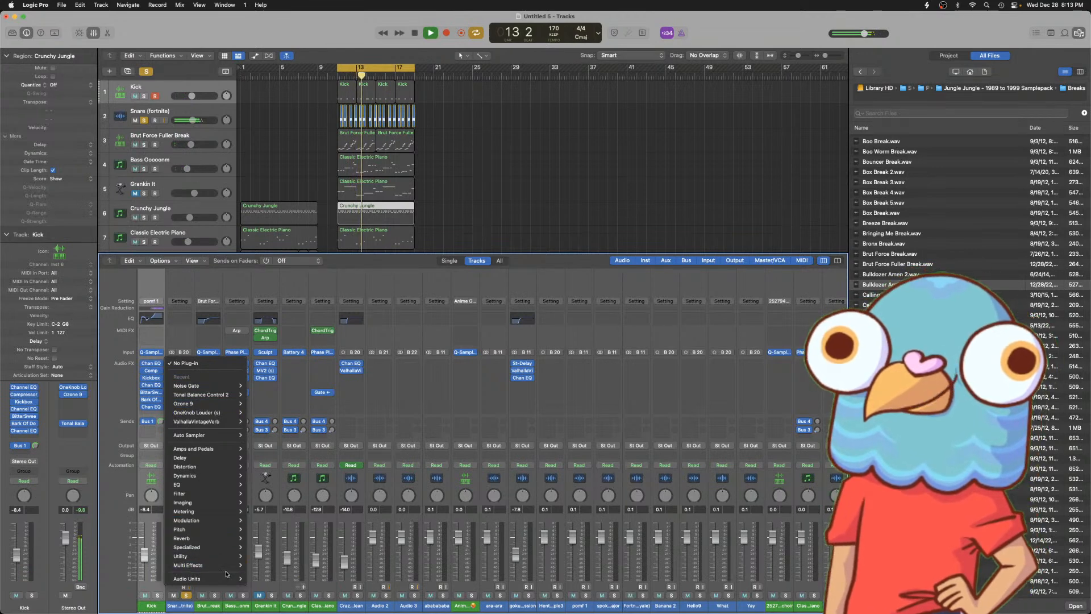
mouse_move(227, 578)
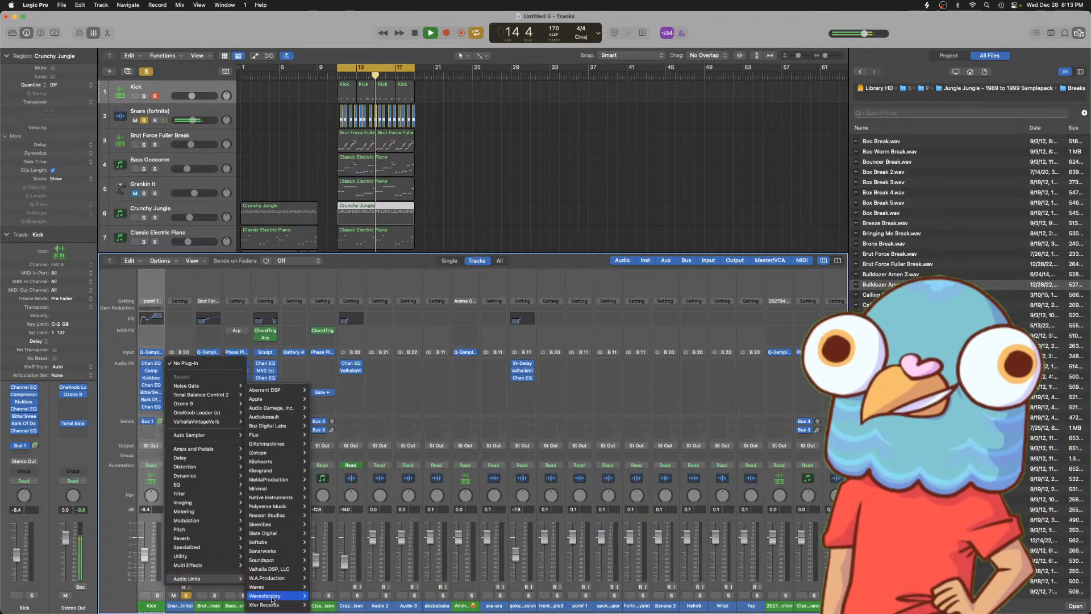
mouse_move(272, 598)
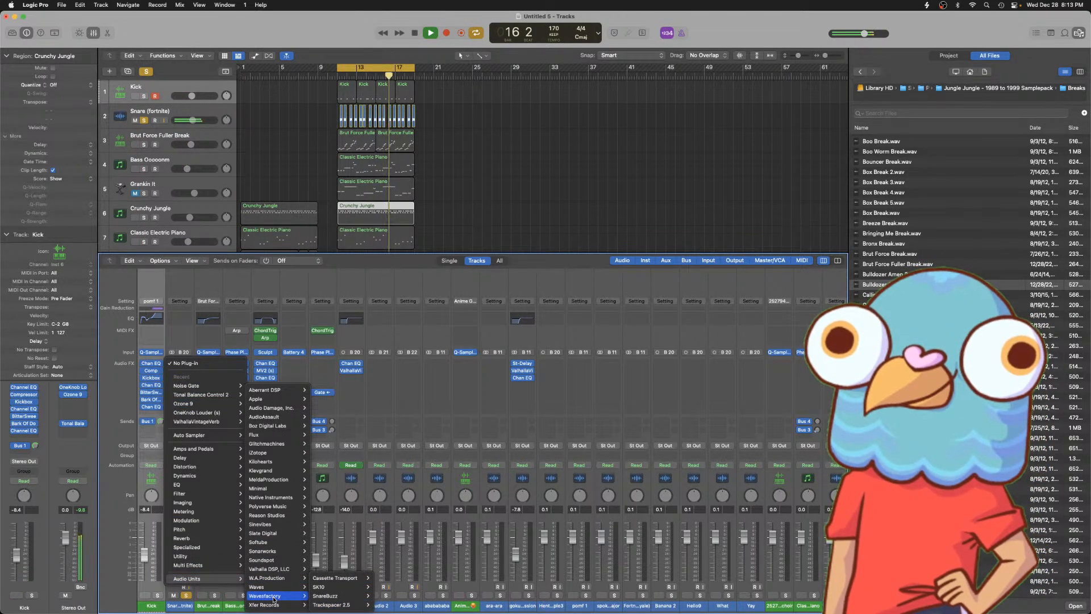
mouse_move(341, 596)
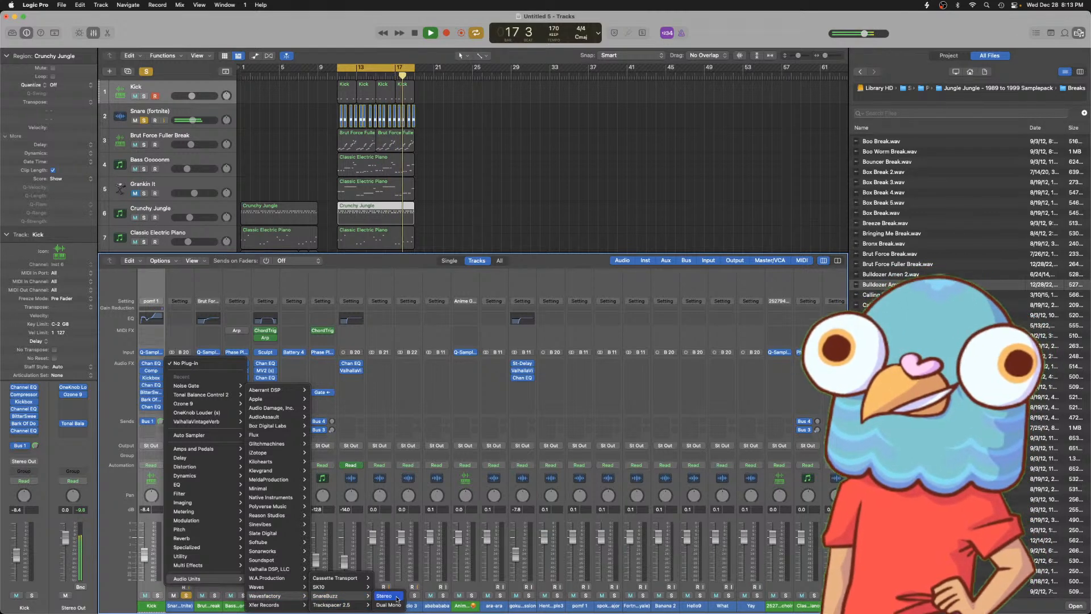
left_click(396, 597)
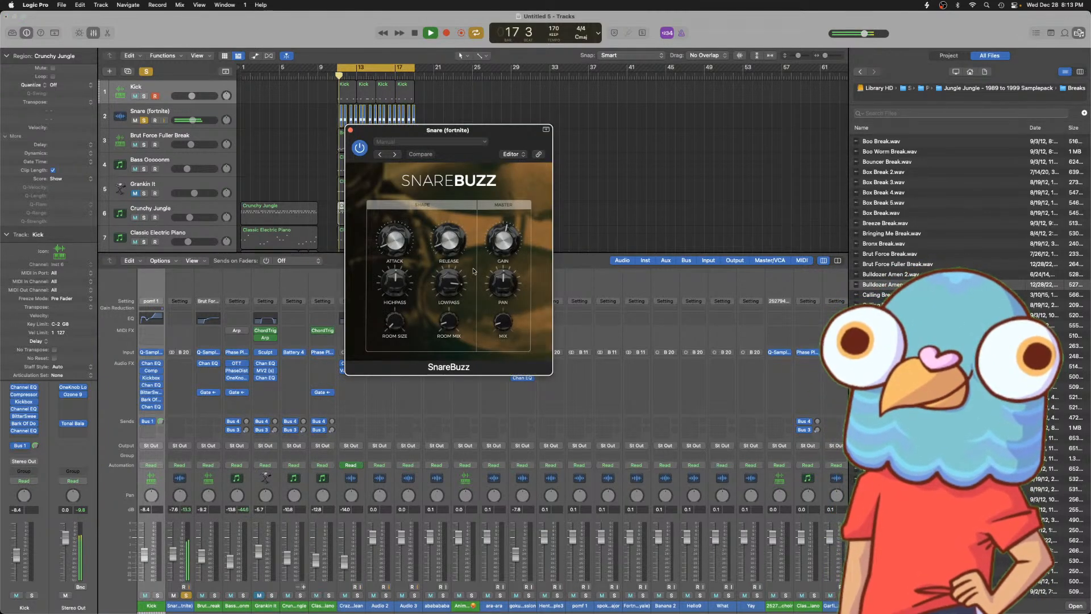
- Set SnareBuzz's release to about 160 ms, raise its gain, and set the mix to about 0.70 %
left_click_drag(443, 239, 443, 227)
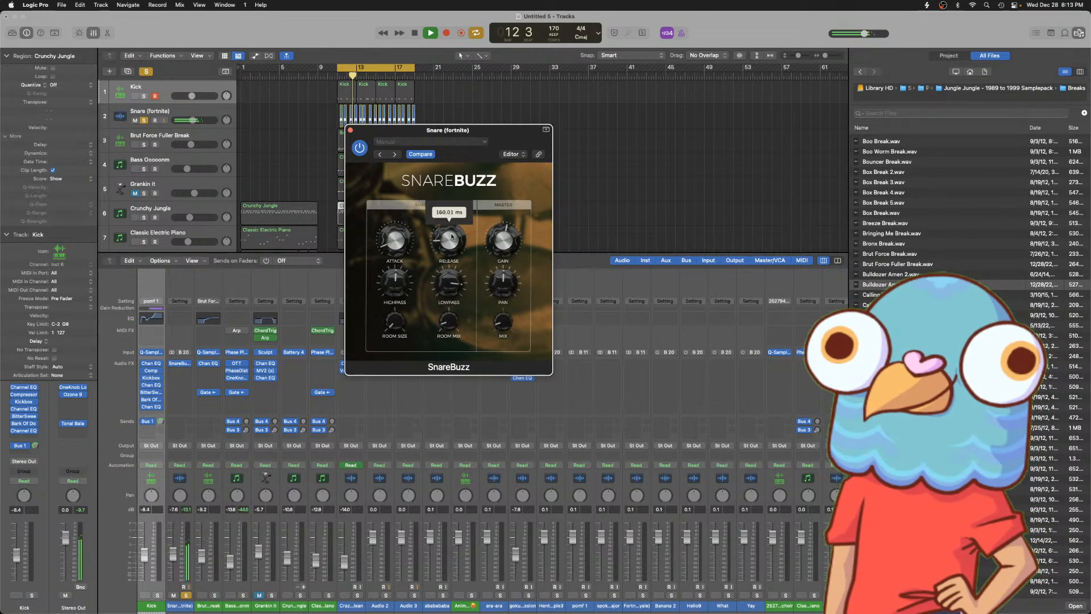
left_click_drag(504, 321, 502, 283)
key("space")
key("space")
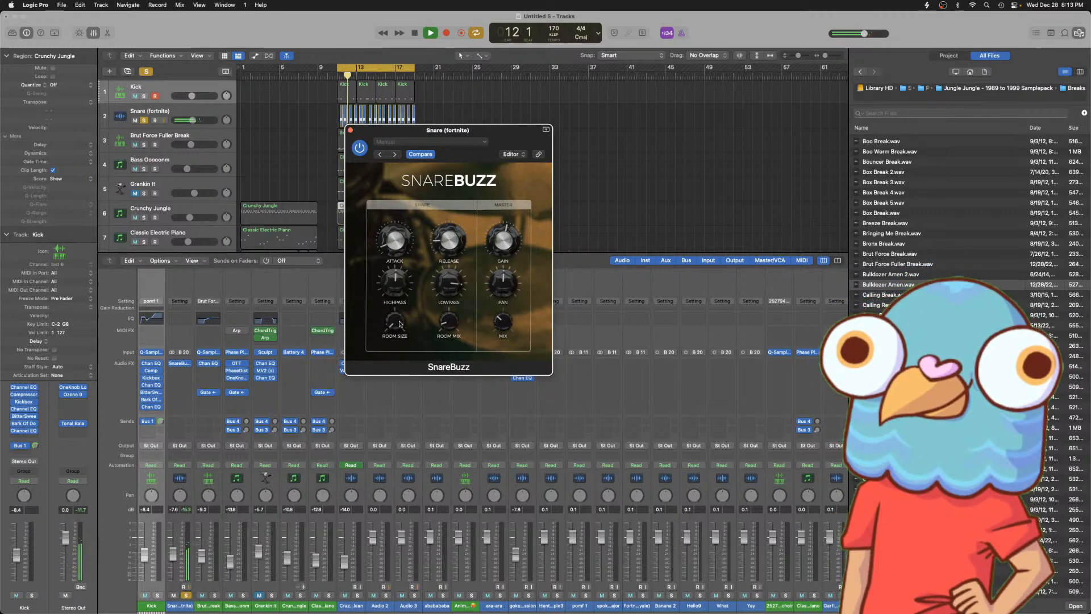
left_click_drag(503, 241, 507, 191)
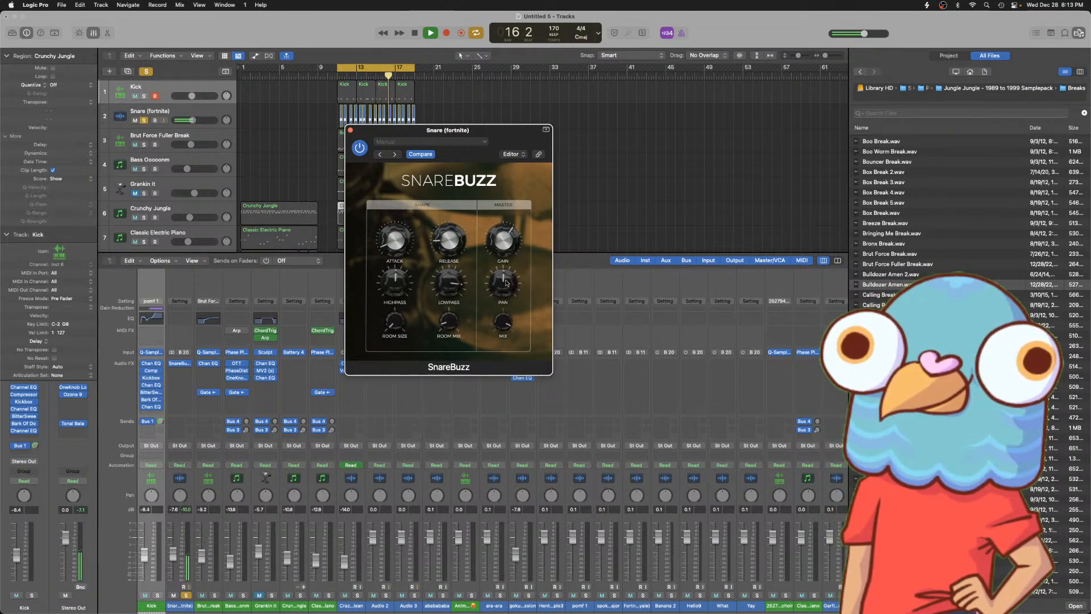
left_click_drag(503, 328, 501, 346)
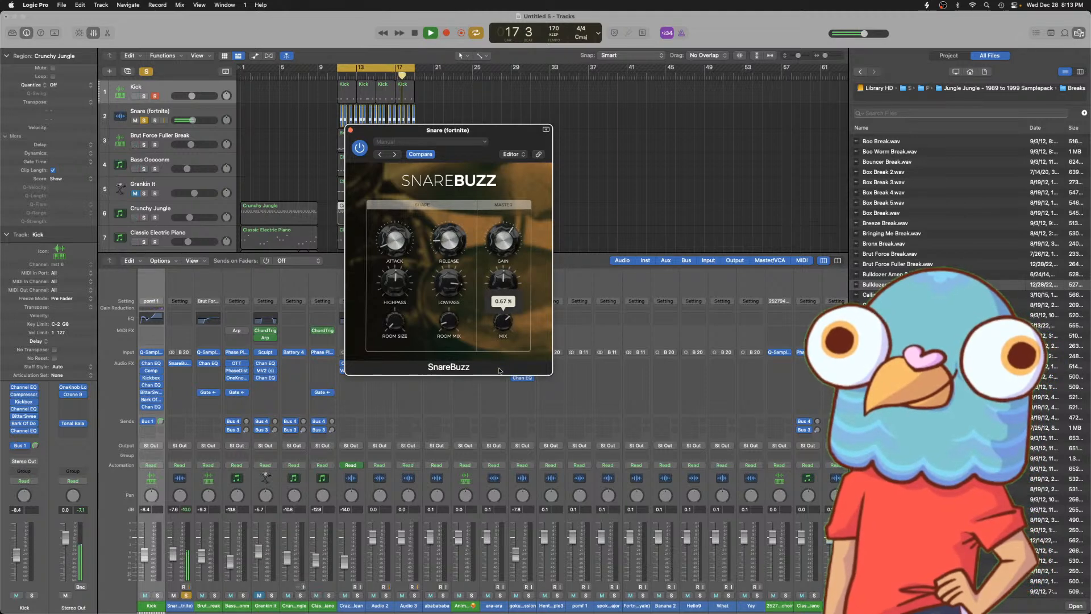
left_click_drag(495, 396, 495, 384)
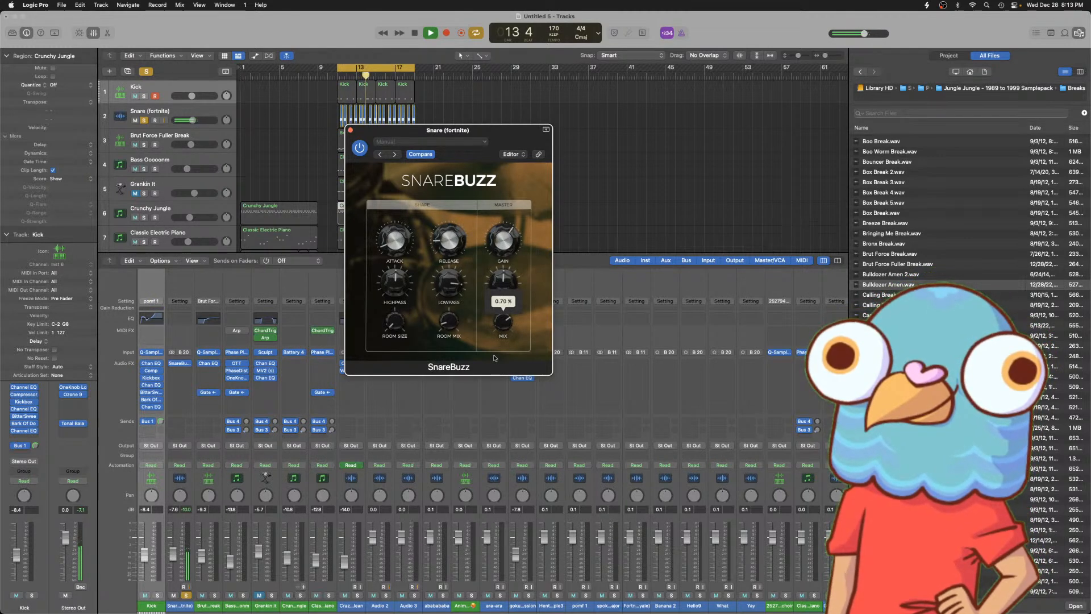
left_click_drag(494, 358, 494, 354)
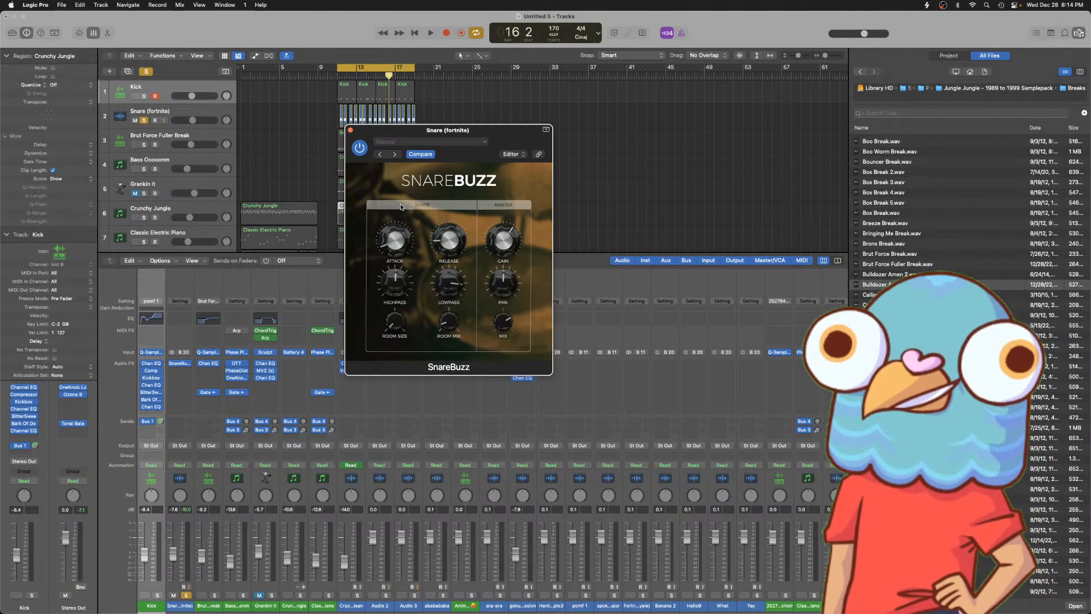
- Close SnareBuzz, unsolo the snare, and raise its volume to -1.4 dB while the full loop plays
key("space")
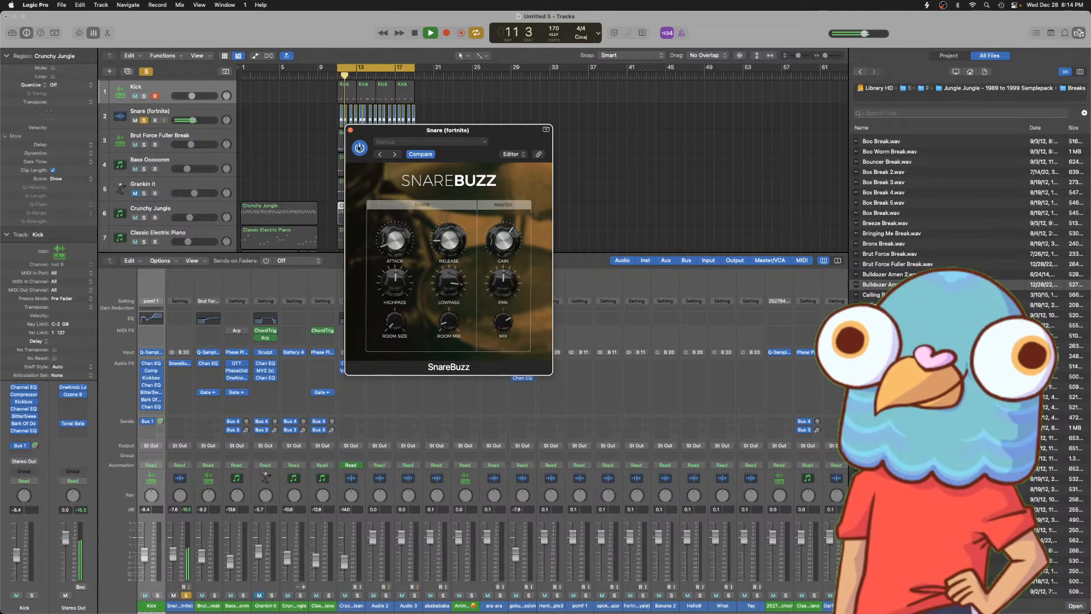
left_click(350, 130)
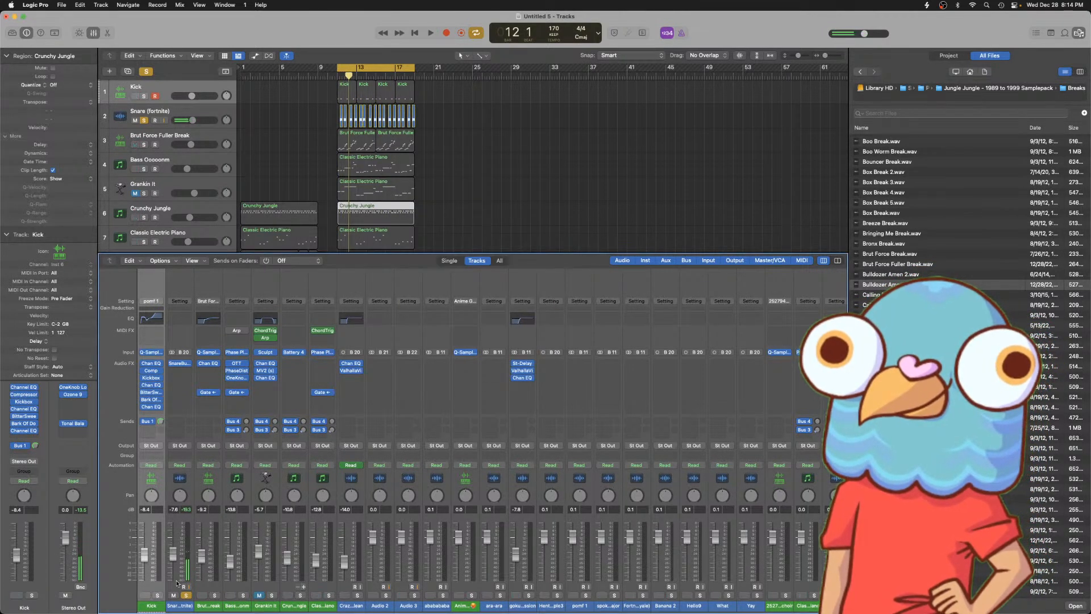
left_click(186, 595)
key("space")
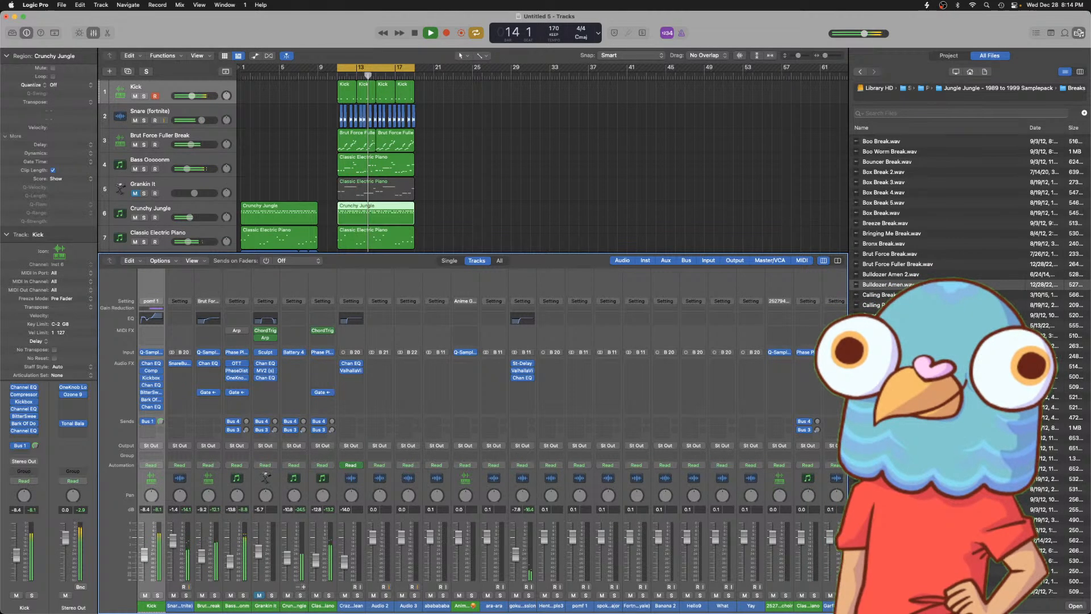
- Add a Channel EQ to the soloed snare with a 150 Hz, 48 dB/oct low cut and a -7.4 dB dip at 172 Hz
left_click(186, 595)
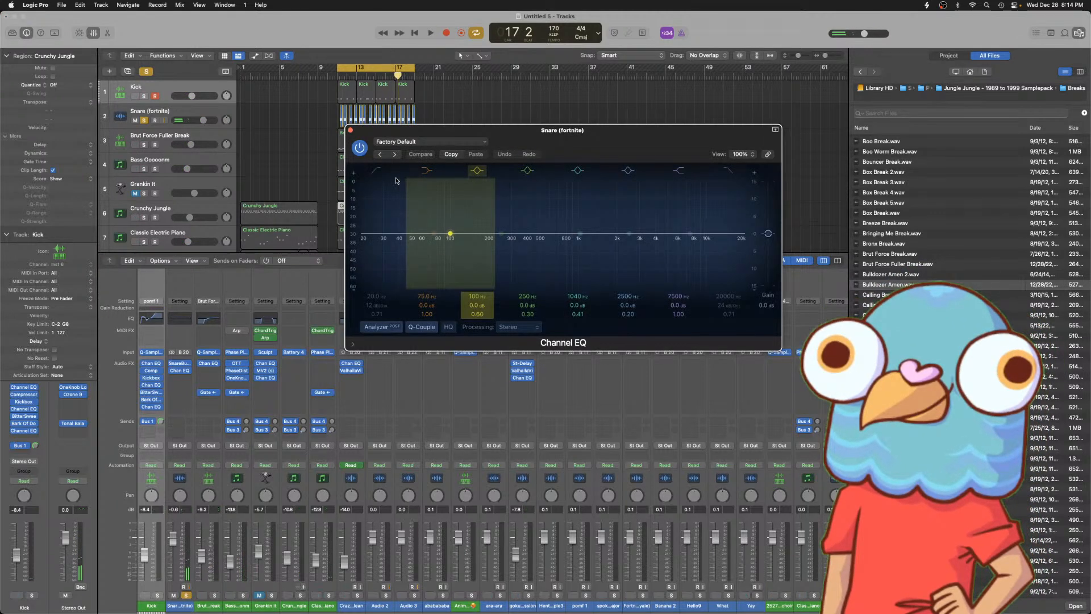
key("space")
left_click_drag(393, 182, 377, 292)
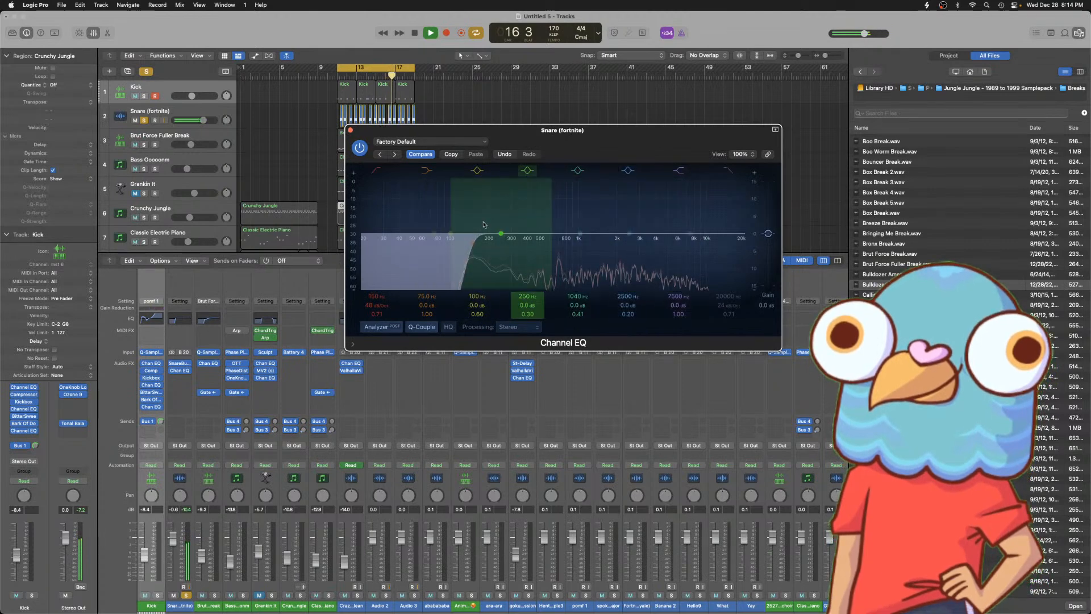
left_click_drag(459, 234, 481, 257)
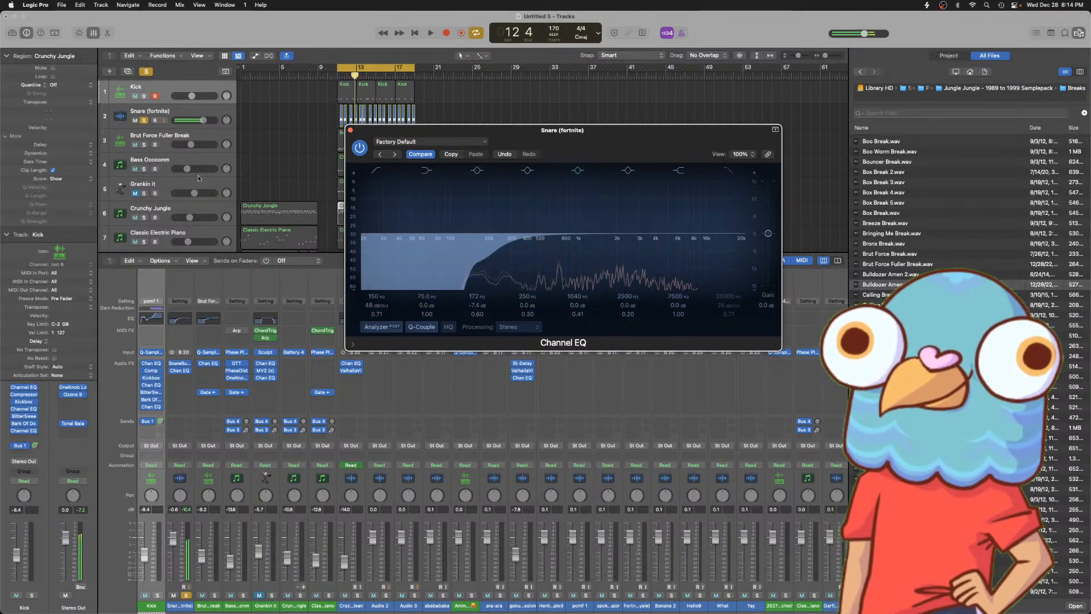
- Select all Snare (fortnite) regions and transpose them by 3 semitones while listening
left_click(169, 115)
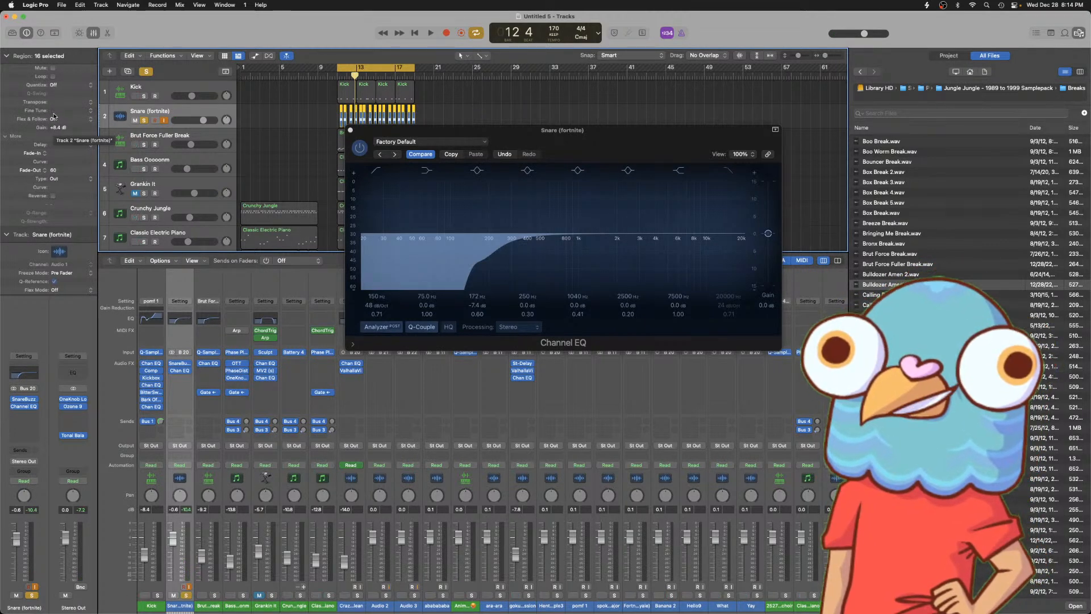
left_click_drag(54, 103, 54, 99)
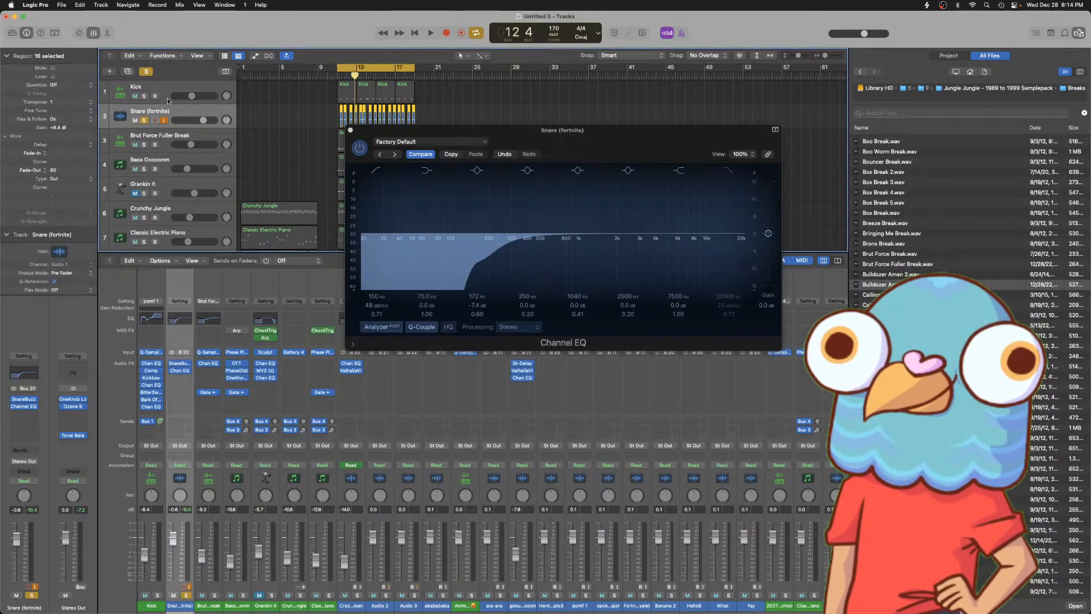
key("space")
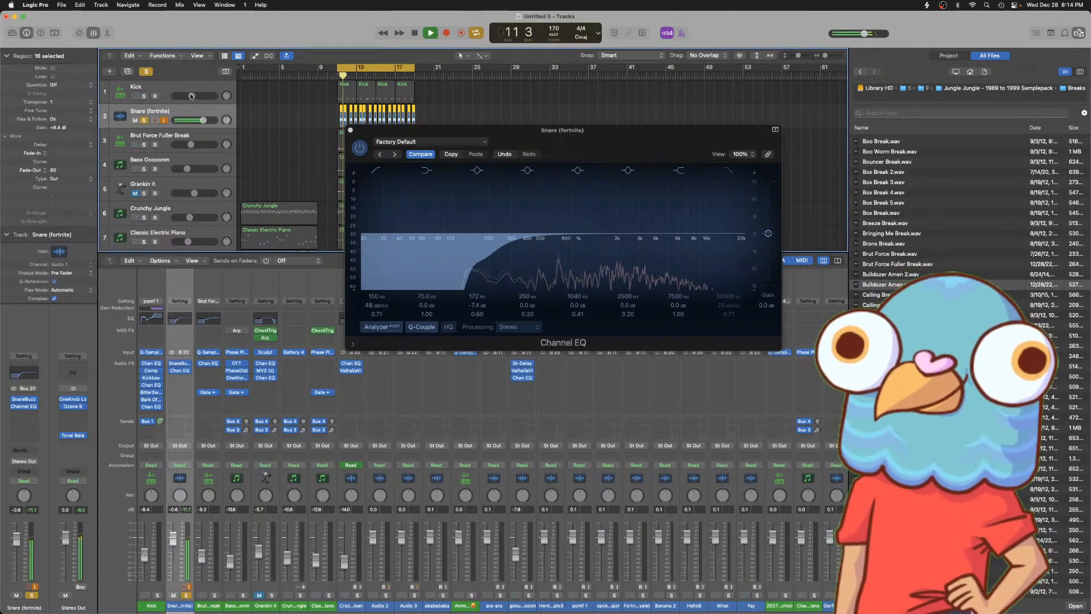
double_click(58, 102)
type("3")
key("Return")
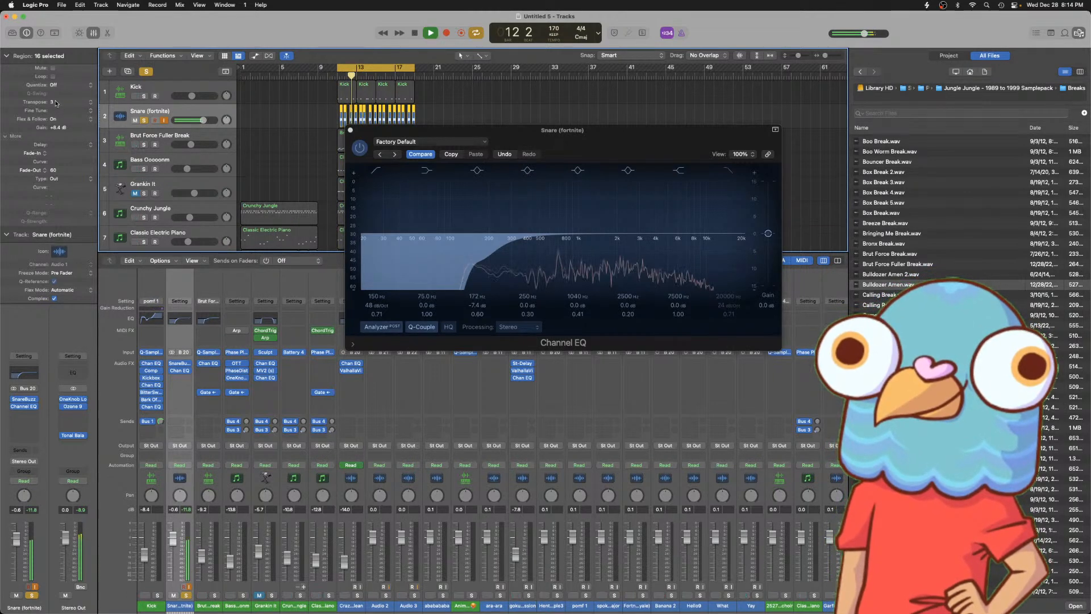
- Close the snare's Channel EQ, unsolo the snare, and replay the loop with all tracks
left_click(350, 130)
key("space")
left_click(187, 596)
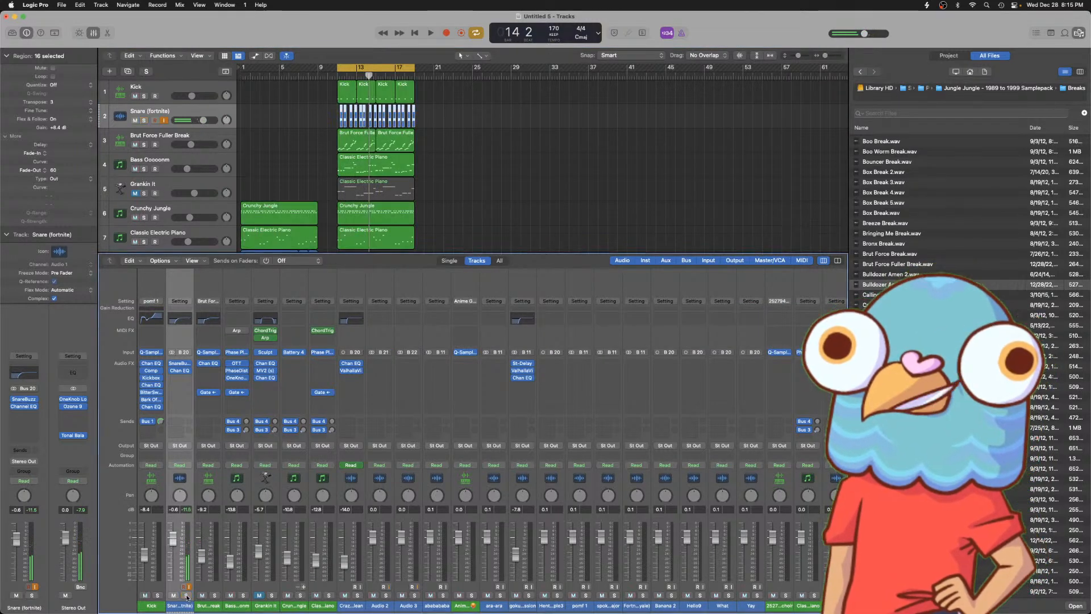
key("space")
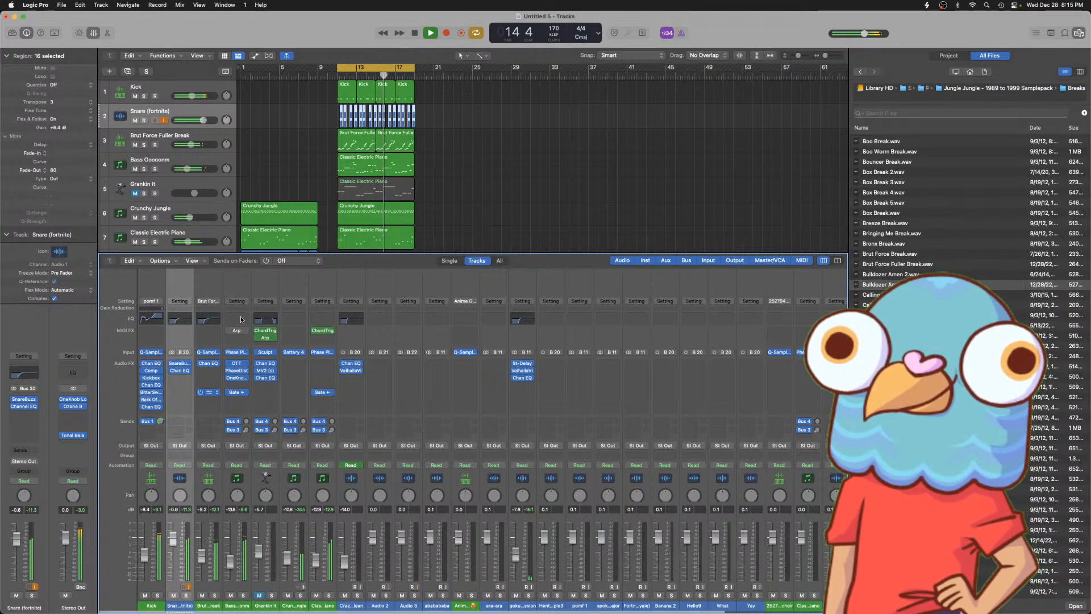
- Set the Brut Force Fuller Break gate's ducking reduction to -9 dB and its release to 47.5 ms, then close it
left_click(208, 392)
left_click_drag(409, 223, 409, 203)
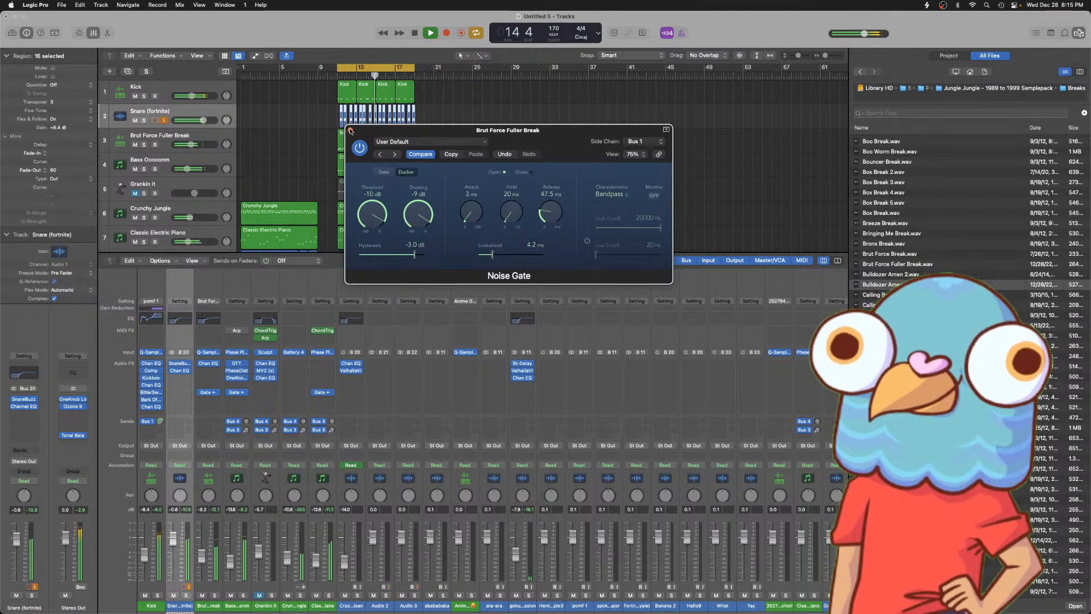
left_click(350, 132)
- Turn off cycle playback, play the arrangement from the beginning, and hide the mixer
scroll(334, 200, "down", 5)
key("c")
key("Return")
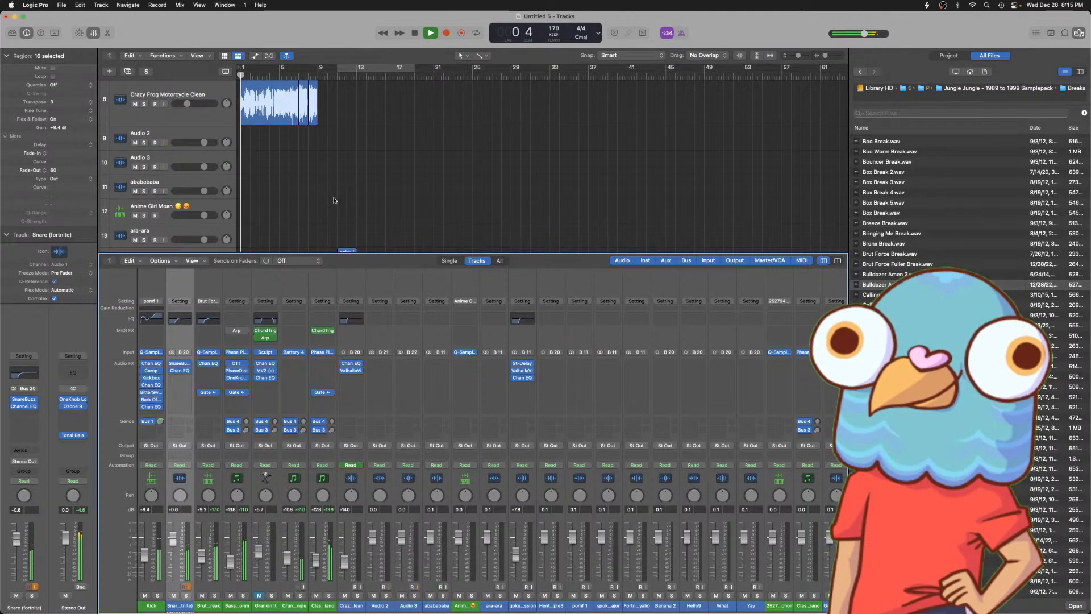
left_click(329, 200)
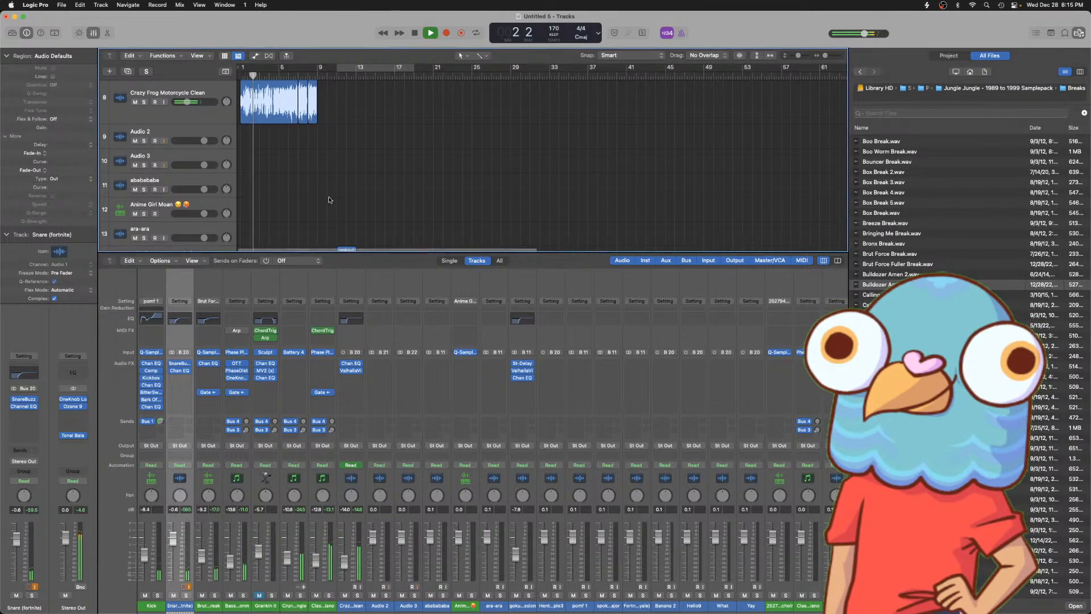
key("x")
scroll(201, 222, "up", 5)
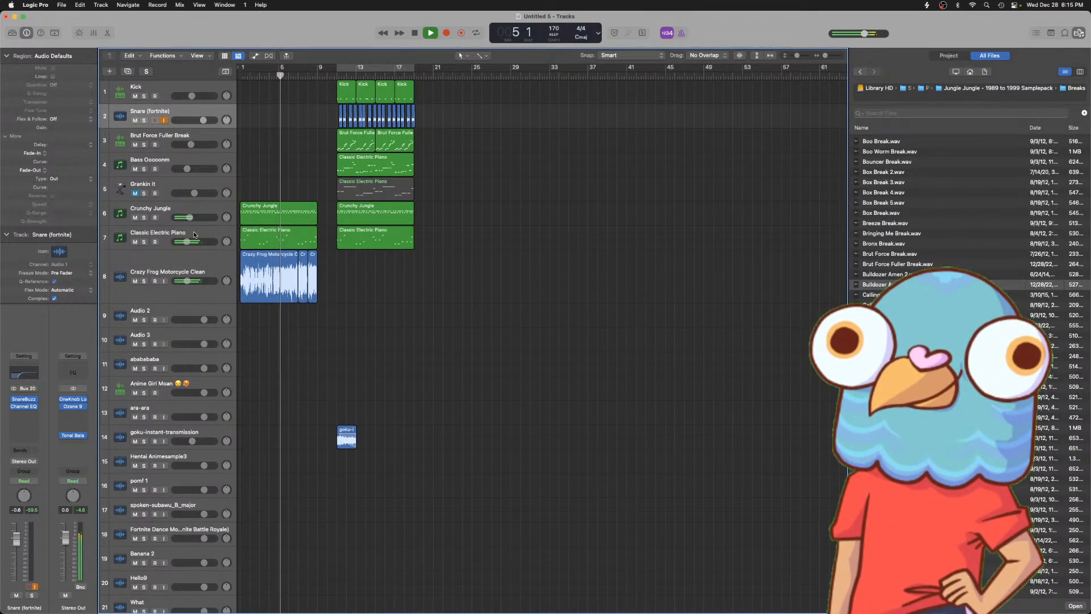
- Lower the Classic Electric Piano track's volume to -15.2 dB during playback
left_click(193, 234)
left_click(15, 416)
left_click_drag(187, 242, 185, 242)
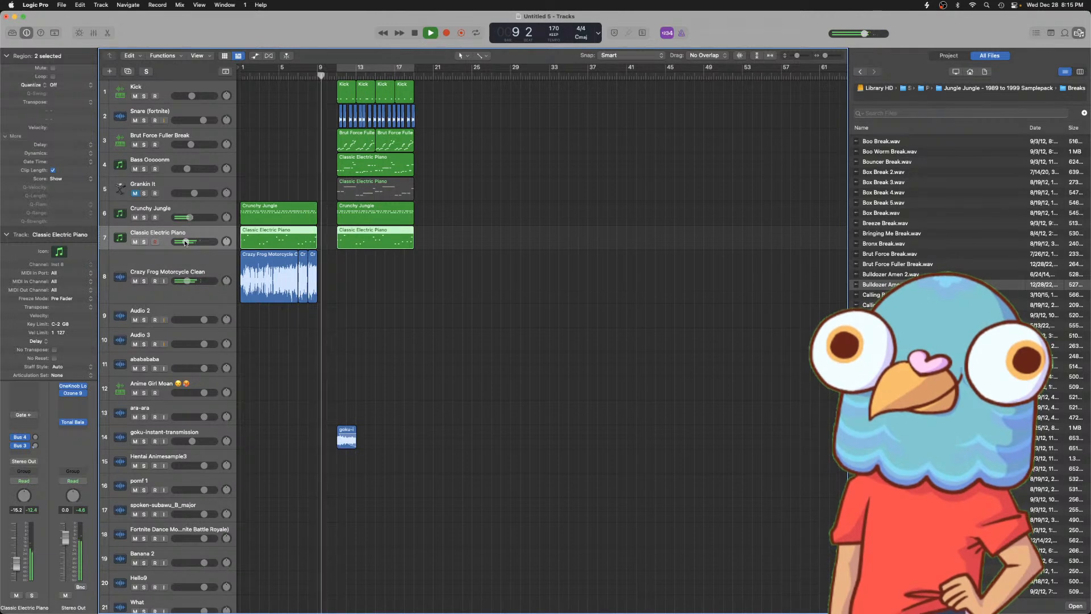
- Loop the intro's Classic Electric Piano region out to 9 2 1 1 and place the playhead at bar 9
key("super+Right")
key("super+Right")
key("super+Right")
key("super+Right")
key("super+Right")
key("super+Right")
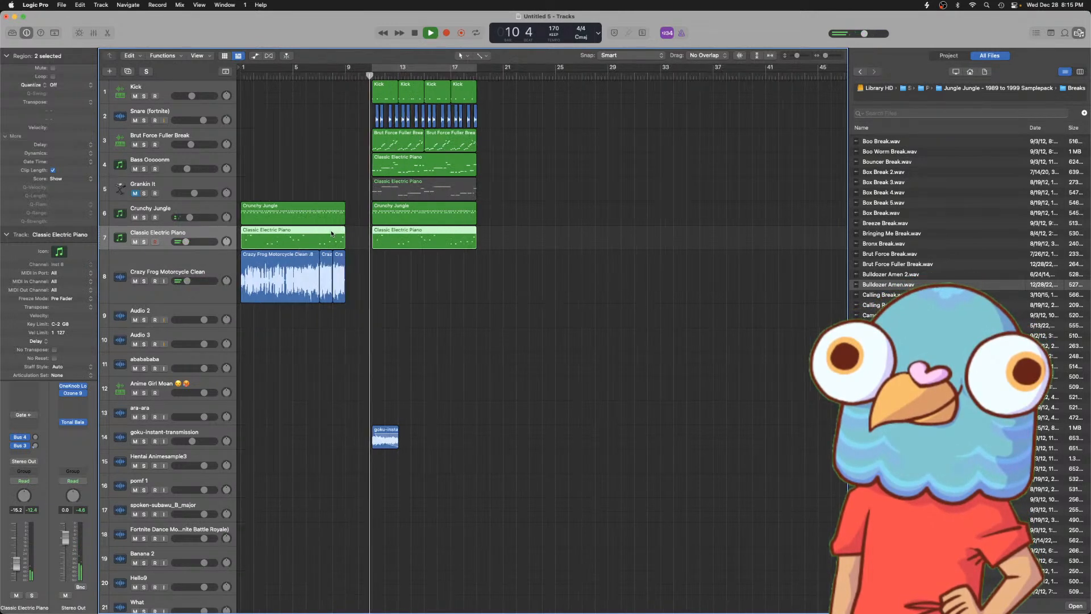
key("super+Left")
key("super+Left")
key("super+Left")
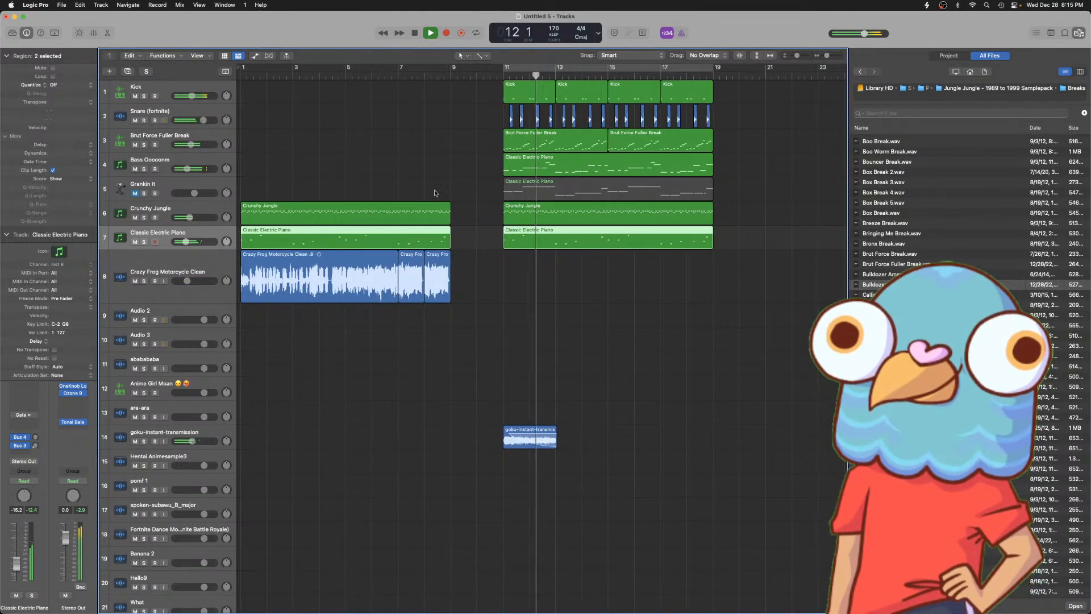
key("space")
left_click(444, 241)
left_click_drag(450, 235, 459, 231)
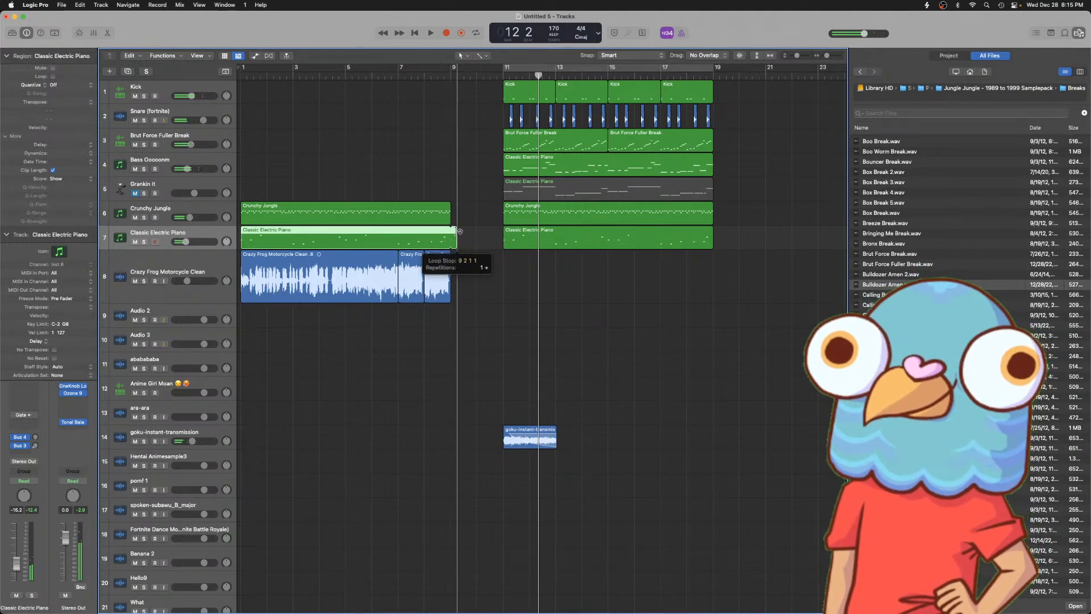
left_click_drag(449, 75, 450, 74)
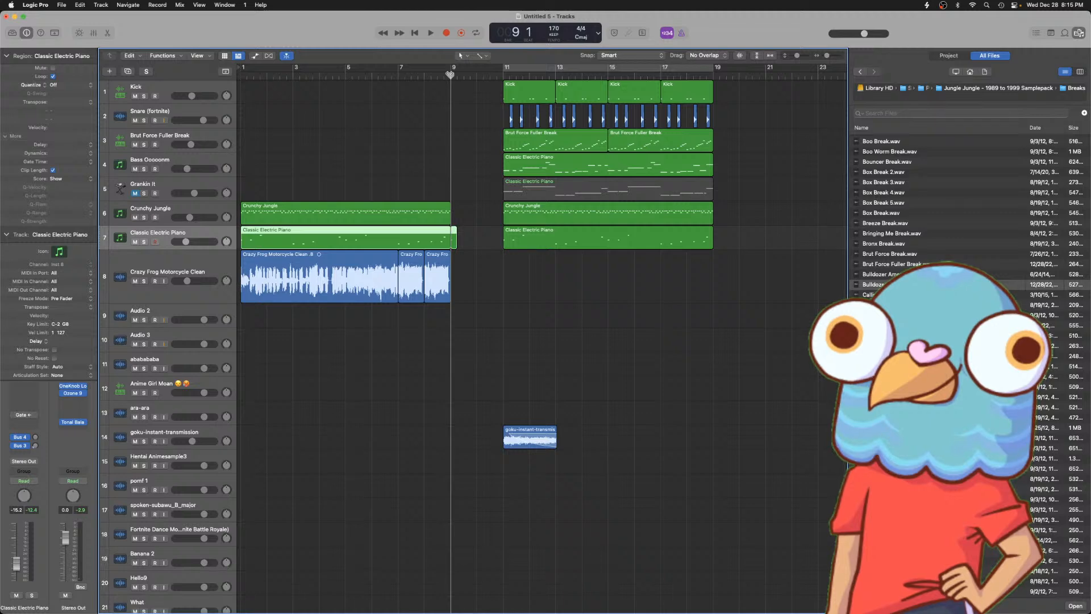
- Play the transition into the main loop, restart playback from the beginning, and stop it in the intro
key("shift+d")
left_click(428, 79)
key("space")
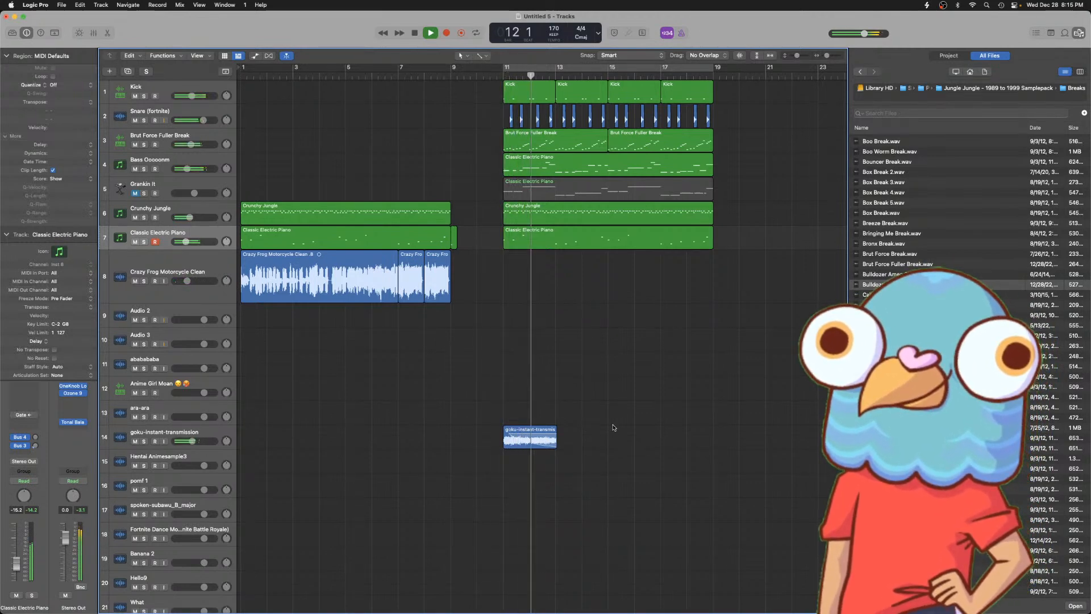
key("super+Left")
key("super+Left")
key("super+Left")
scroll(613, 428, "down", 8)
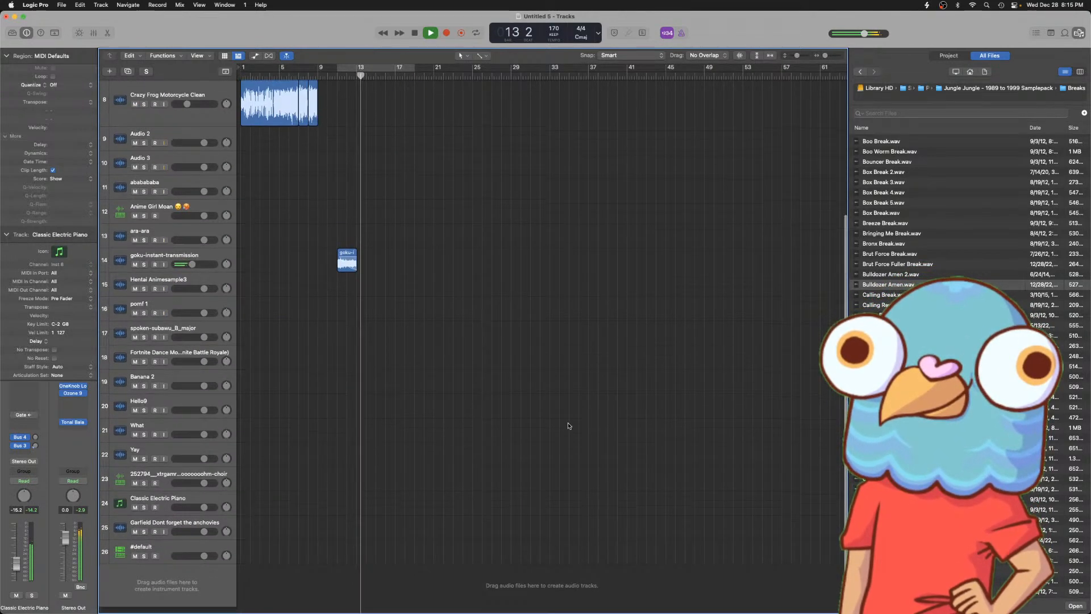
scroll(571, 425, "up", 7)
key("Return")
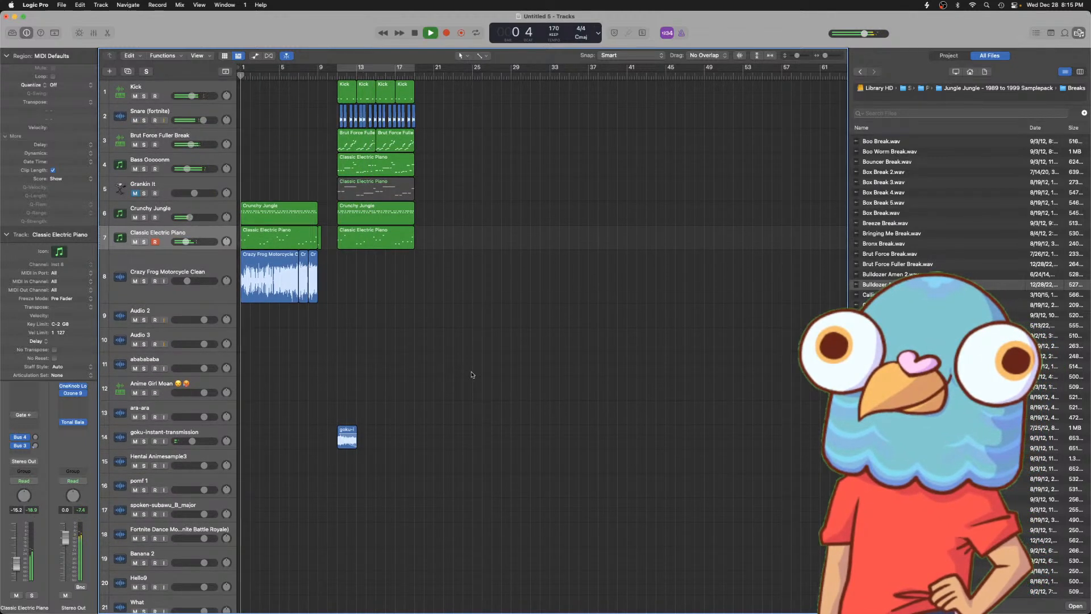
key("super+Right")
key("super+Right")
key("space")
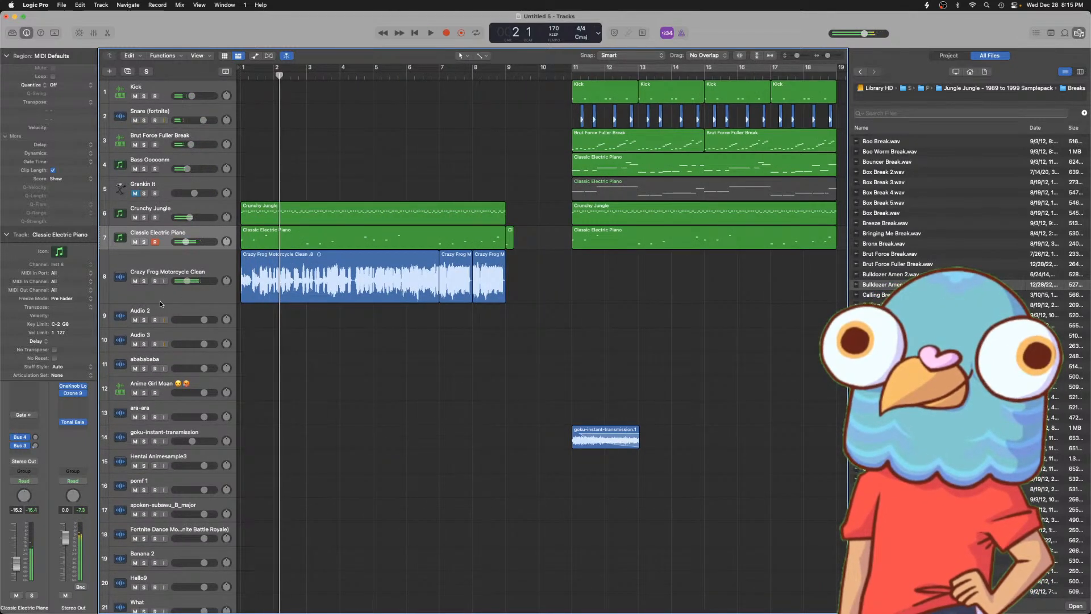
- Add a software instrument track below Crazy Frog Motorcycle Clean, place the playhead at bar 5, and open the Piano Roll in its own window
left_click(161, 289)
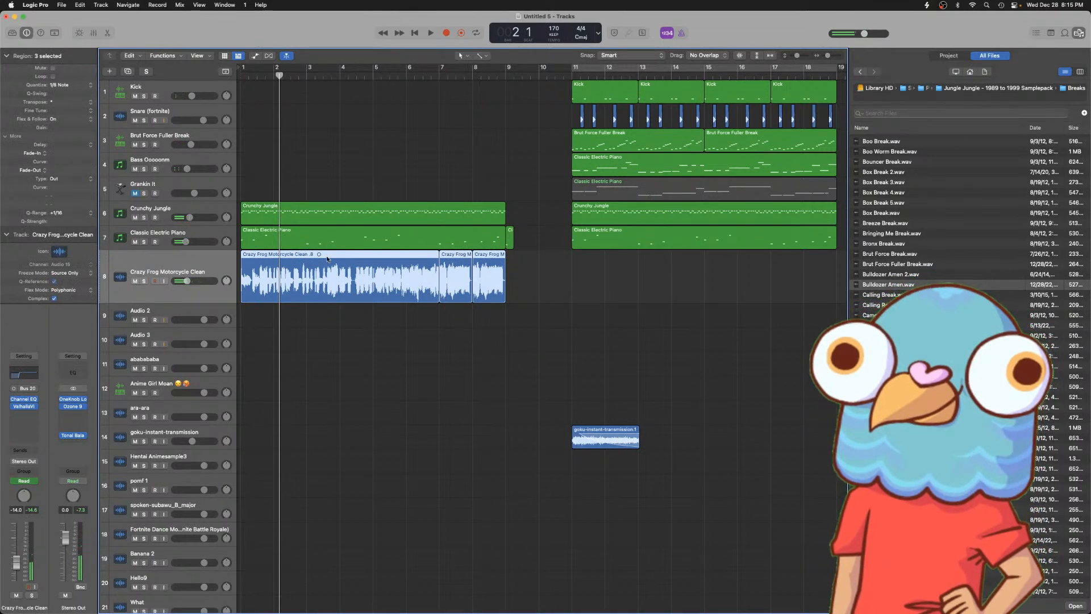
key("alt+super+s")
left_click(373, 74)
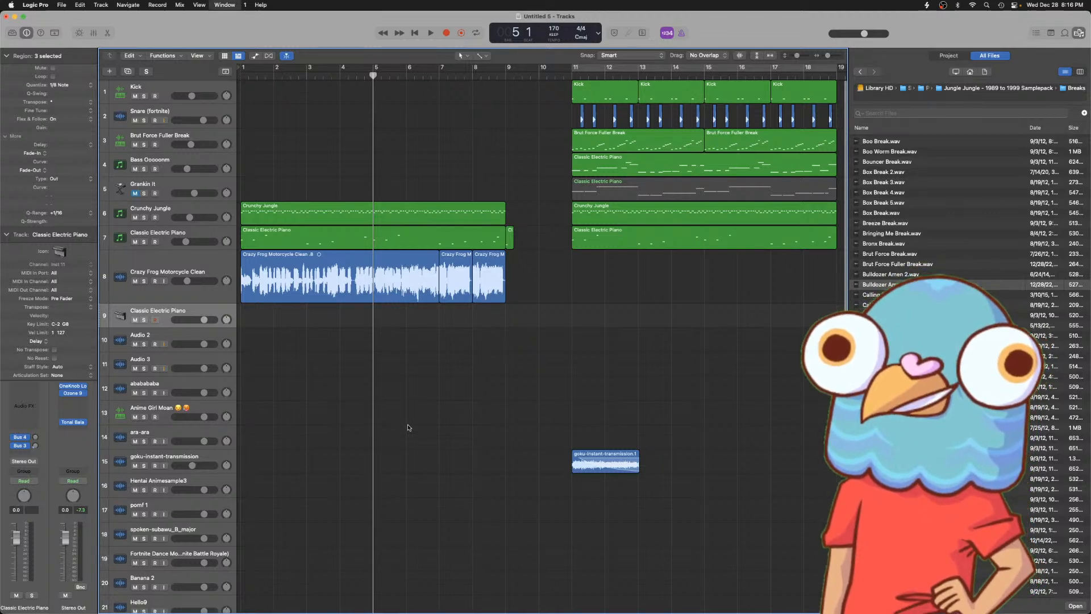
key("super+4")
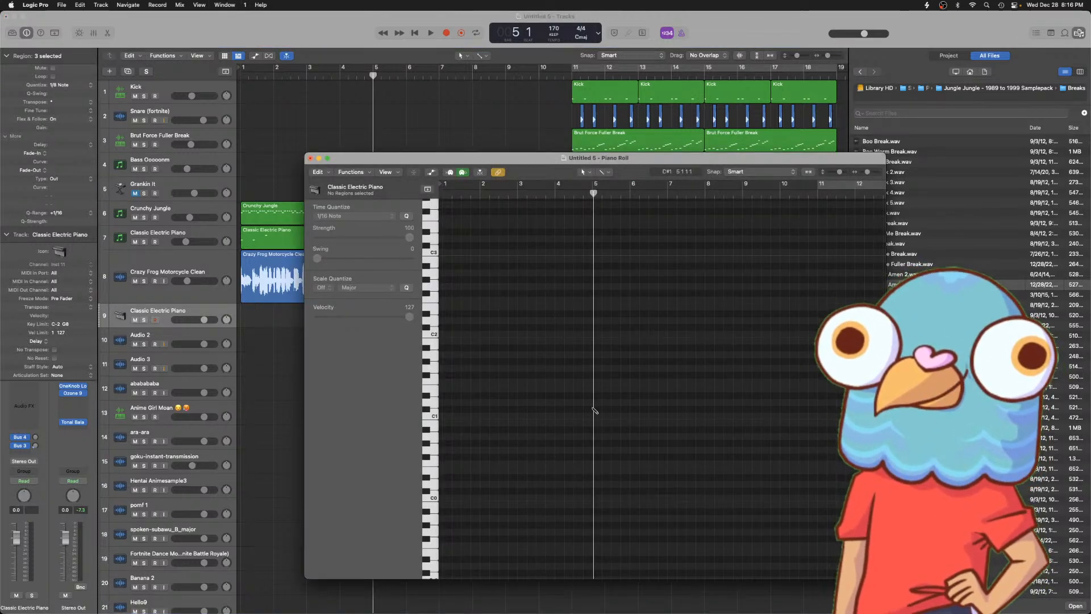
scroll(606, 281, "up", 3)
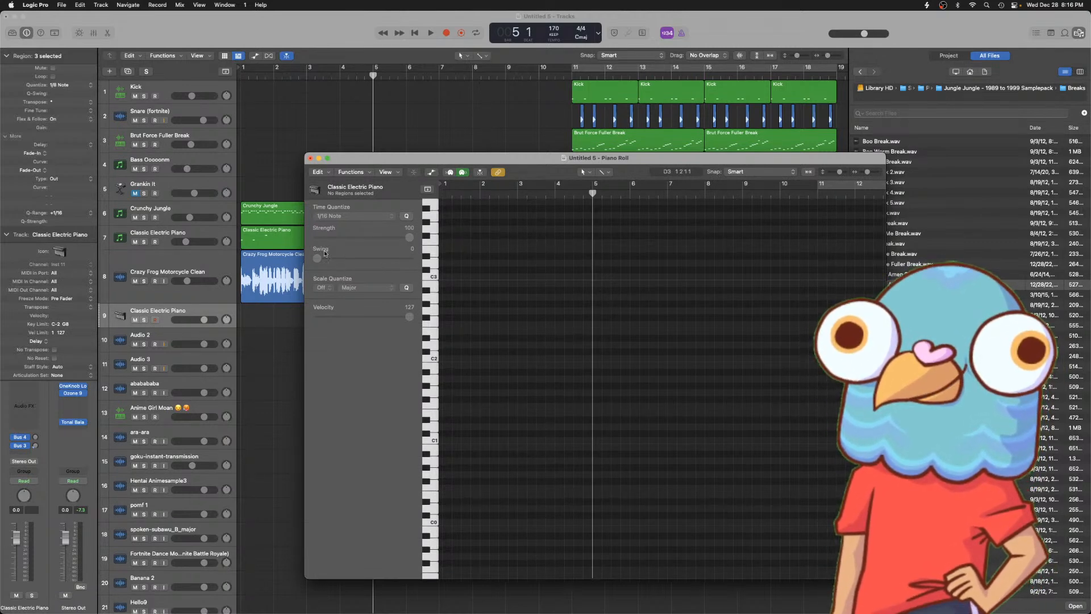
- Draw a G#2 note starting at 5 1 1 1 on the new track and extend it to four bars
left_click(590, 304)
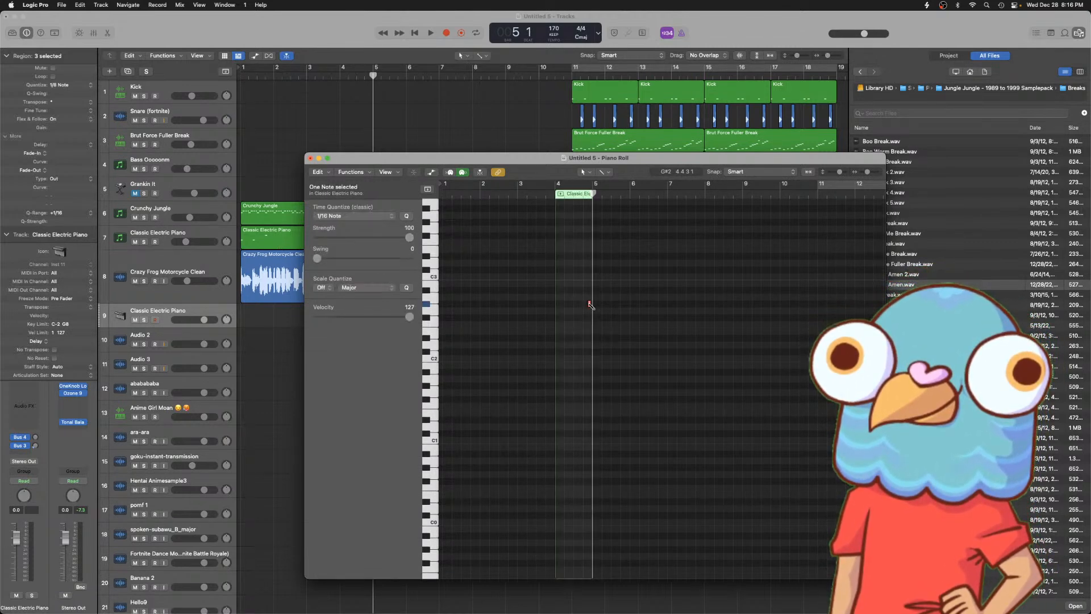
left_click_drag(592, 304, 569, 307)
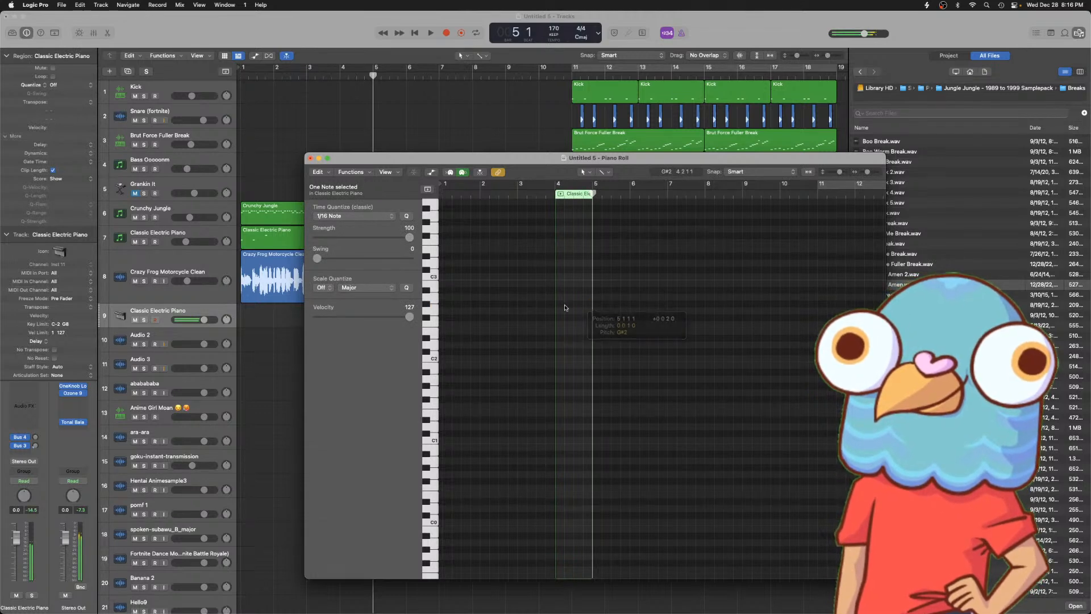
left_click_drag(574, 198, 607, 200)
left_click_drag(631, 260, 744, 255)
left_click_drag(631, 304, 743, 300)
left_click(710, 304)
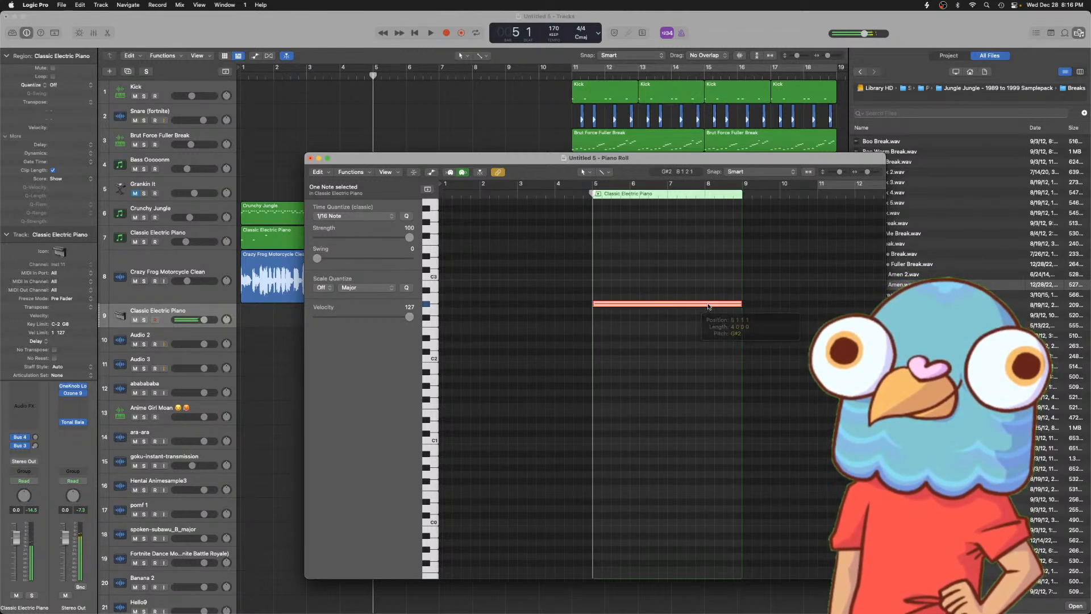
- Display the region's Pitch Bend automation below the note and set the starting point at 5 1 1 1 to -64
key("super+Right")
key("super+Right")
key("super+Right")
key("super+Right")
key("super+Right")
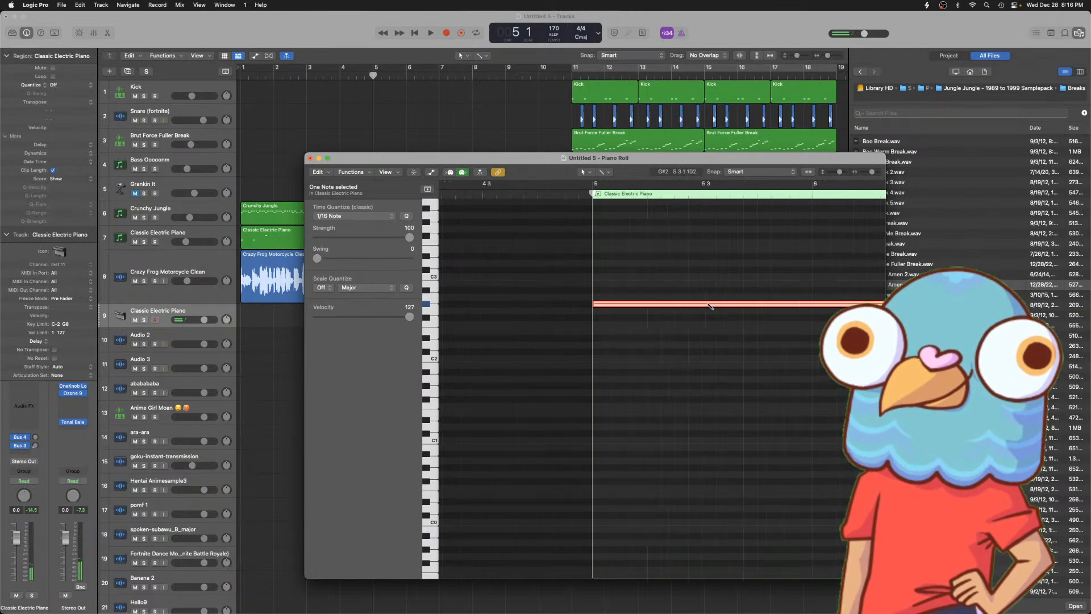
key("super+Left")
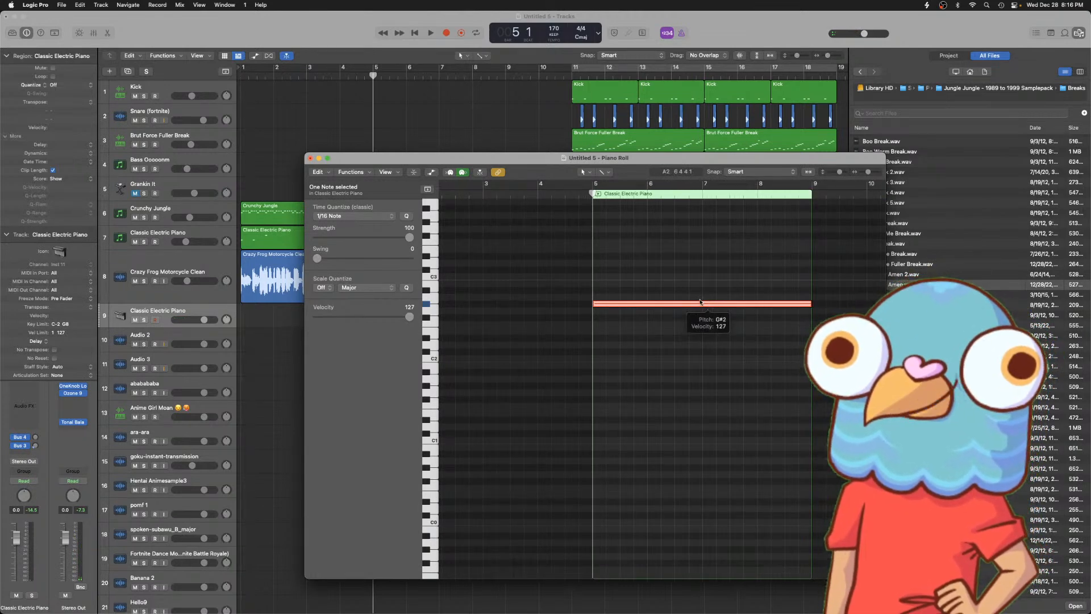
key("a")
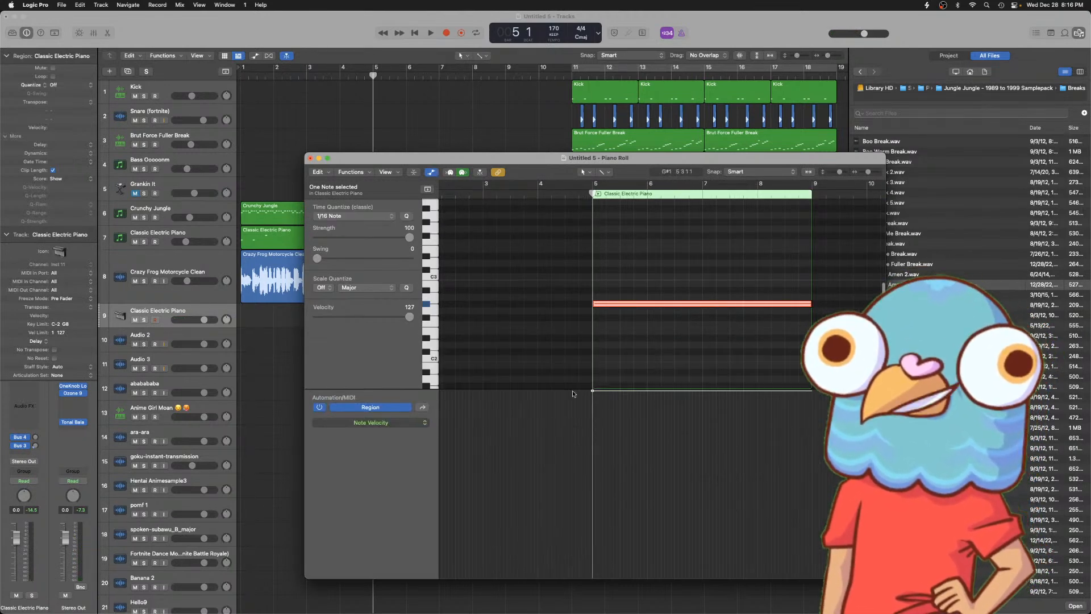
left_click(407, 424)
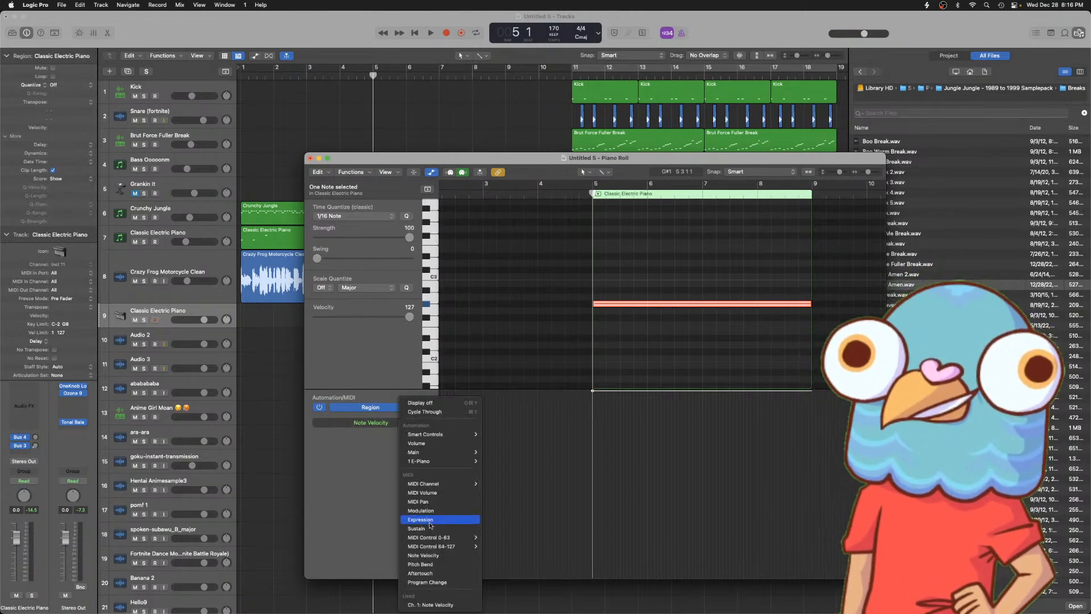
key("Return")
left_click(597, 477)
left_click_drag(596, 478, 557, 613)
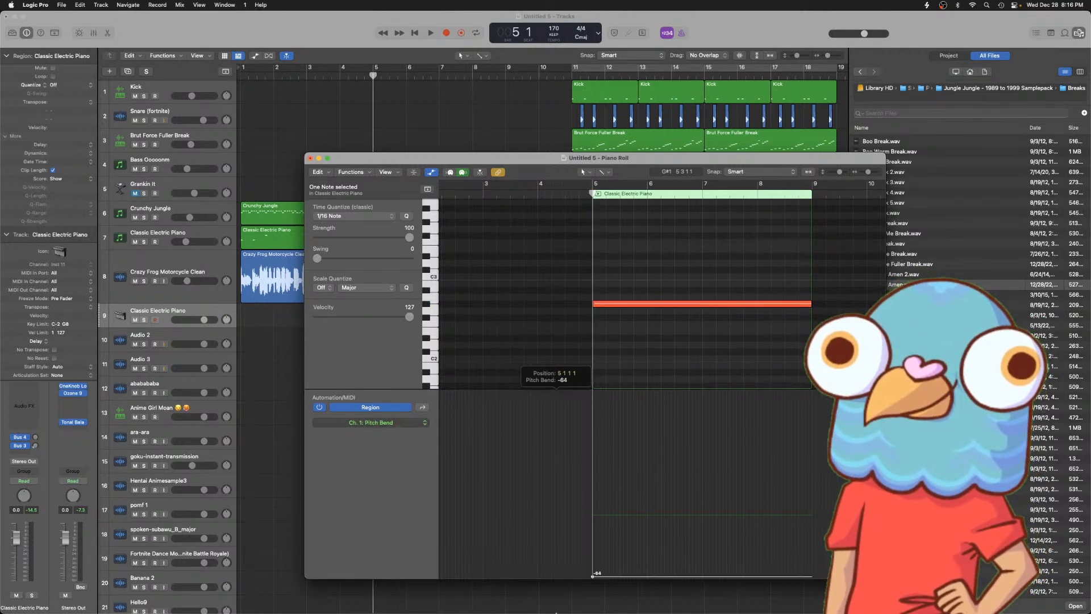
- Ramp the pitch bend up to its maximum at the note's end at bar 9, and close the Piano Roll window
left_click(739, 418)
left_click_drag(734, 421, 693, 389)
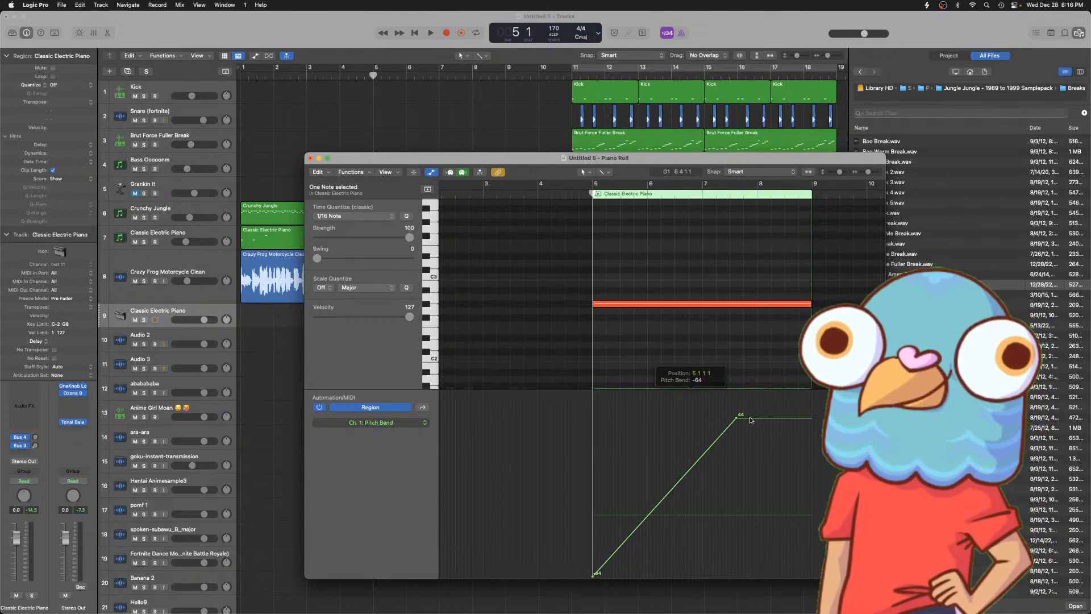
left_click_drag(737, 419, 812, 390)
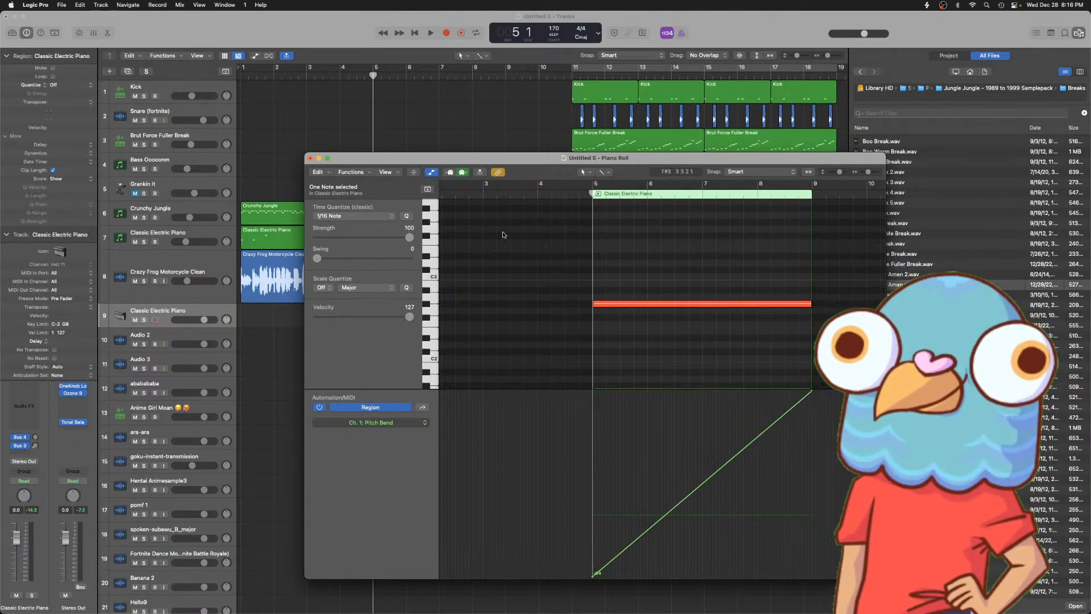
left_click(308, 158)
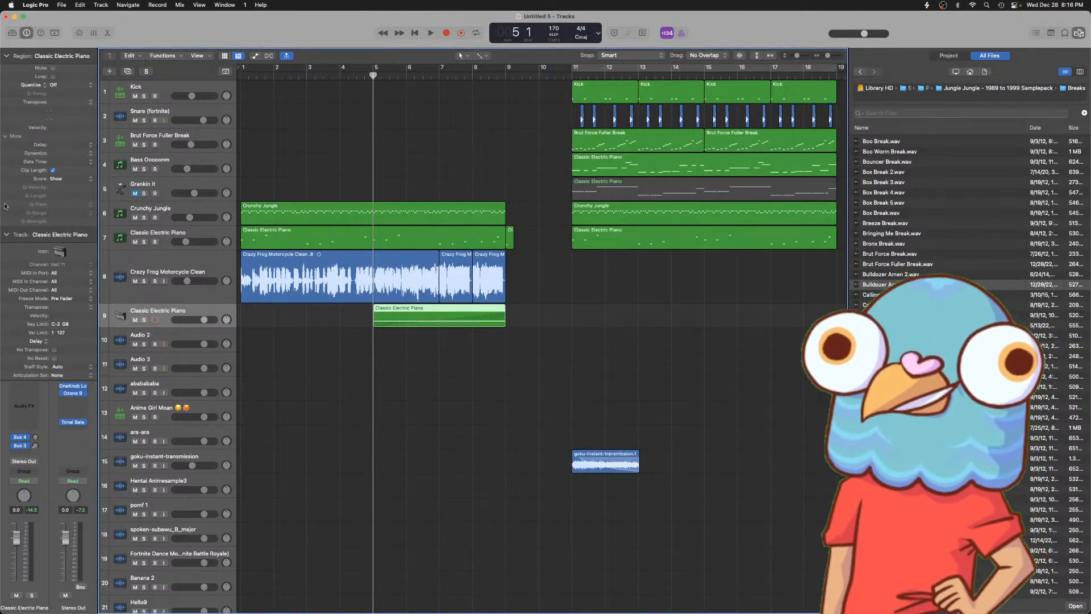
- Replace the new track's Vintage Electric Piano instrument with the ES E synthesizer
left_click(11, 236)
left_click(36, 376)
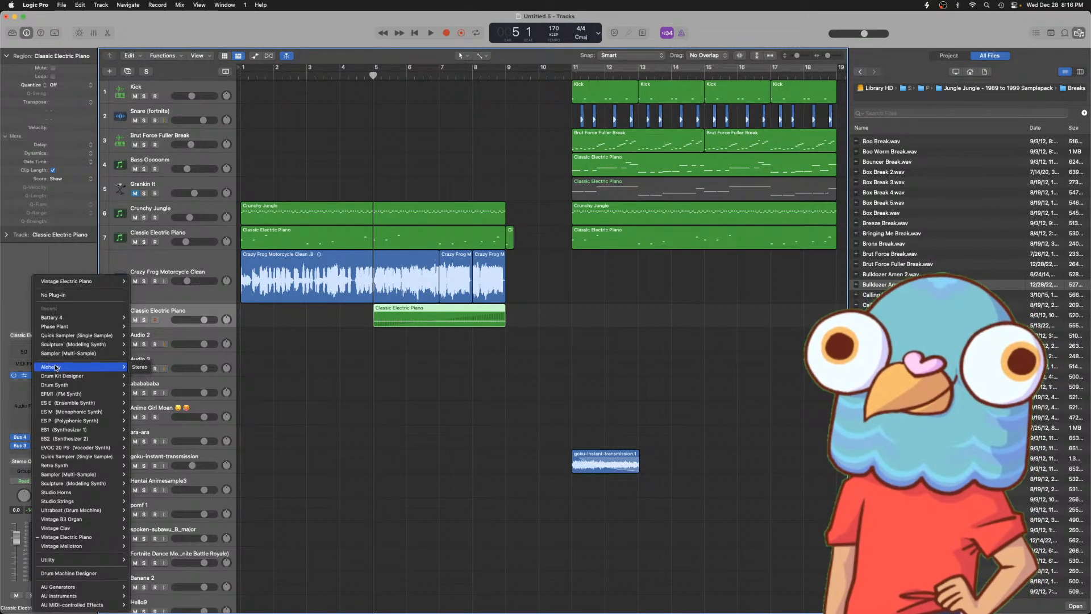
mouse_move(74, 405)
left_click(138, 403)
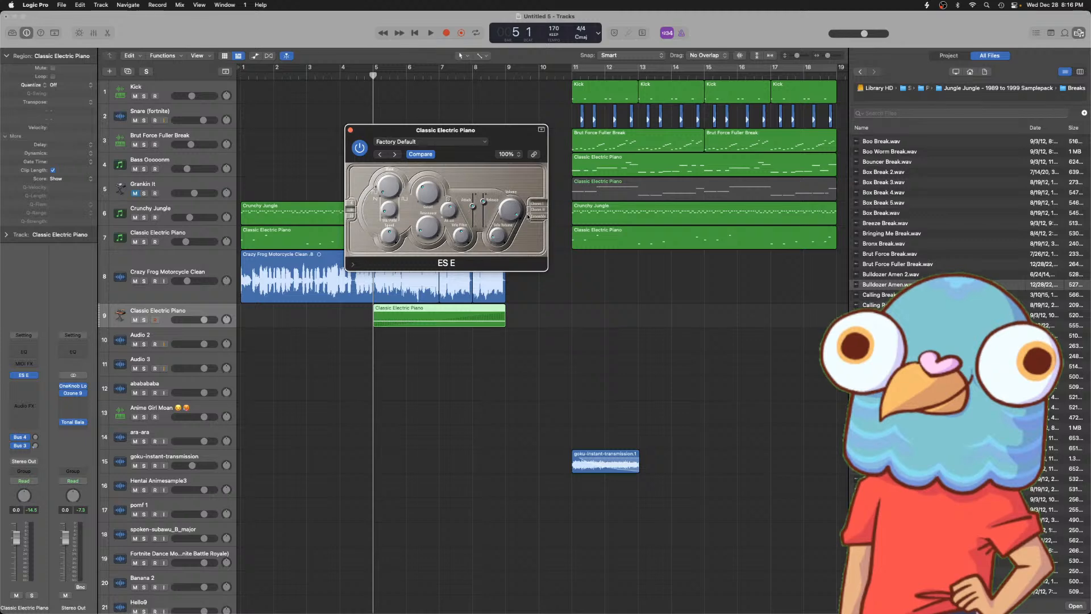
- Set the ES E track's volume to -5.8 dB during playback, inspect the synth's bender range parameters, and close its window
key("space")
left_click_drag(198, 321, 195, 320)
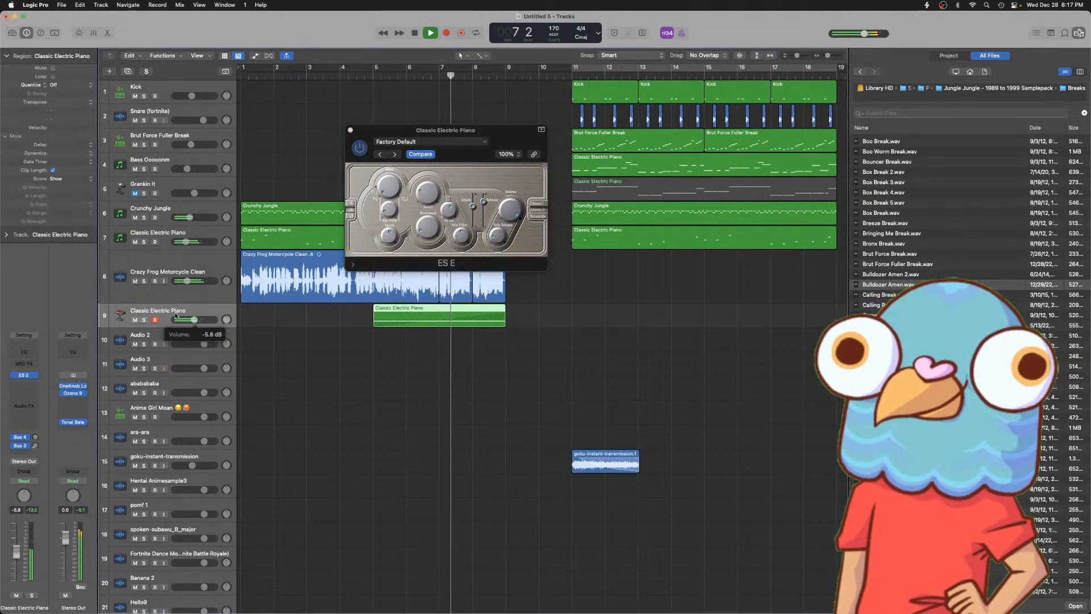
left_click(352, 266)
left_click(352, 265)
key("space")
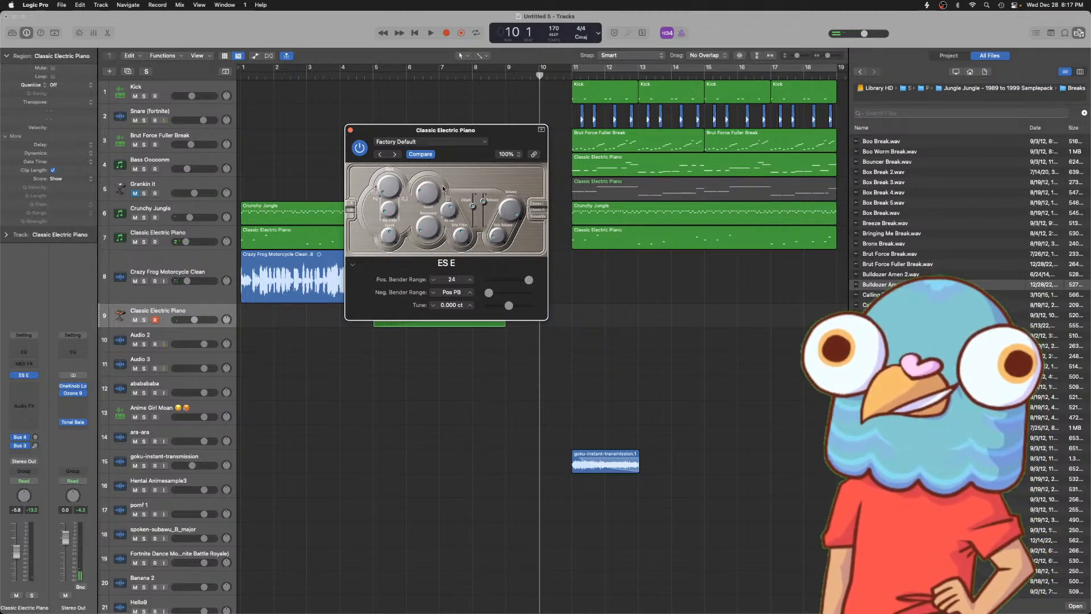
left_click(351, 131)
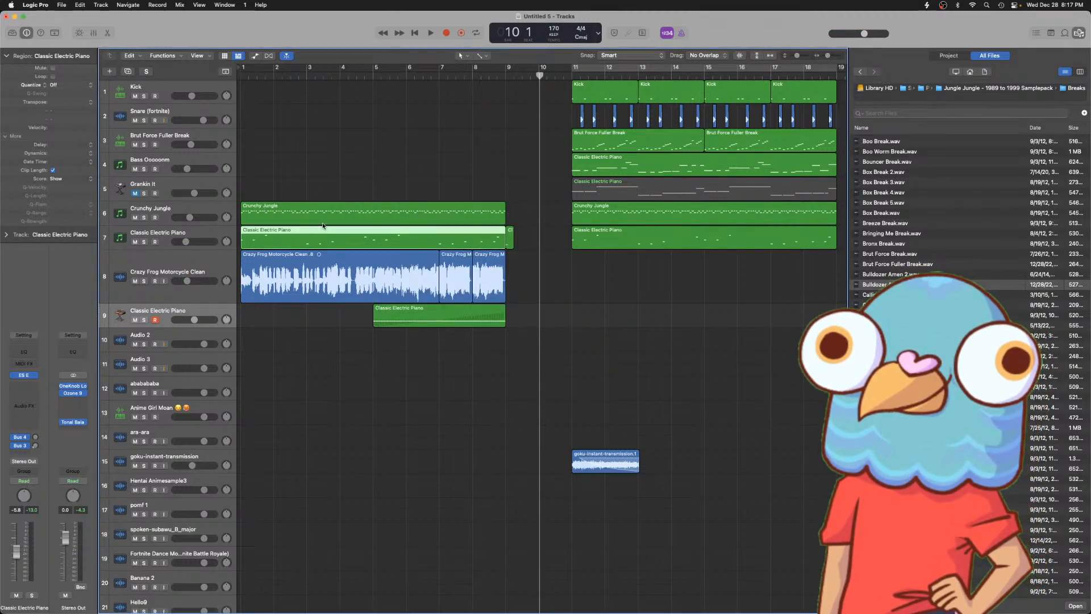
- Compare the first note of the intro's Classic Electric Piano region with the ES E riser note in the Piano Roll
left_click(326, 220)
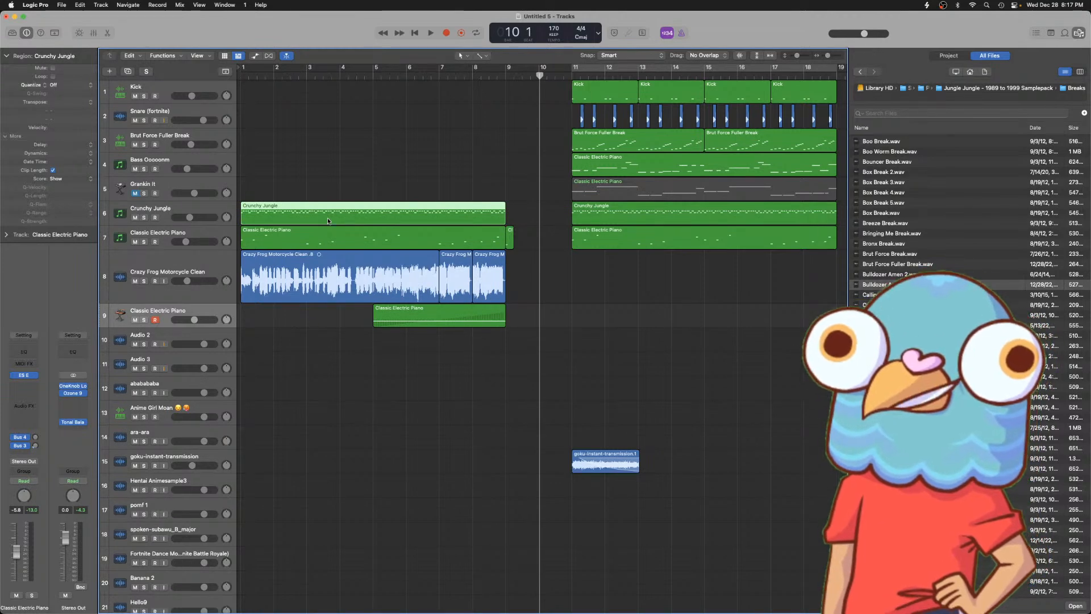
double_click(326, 231)
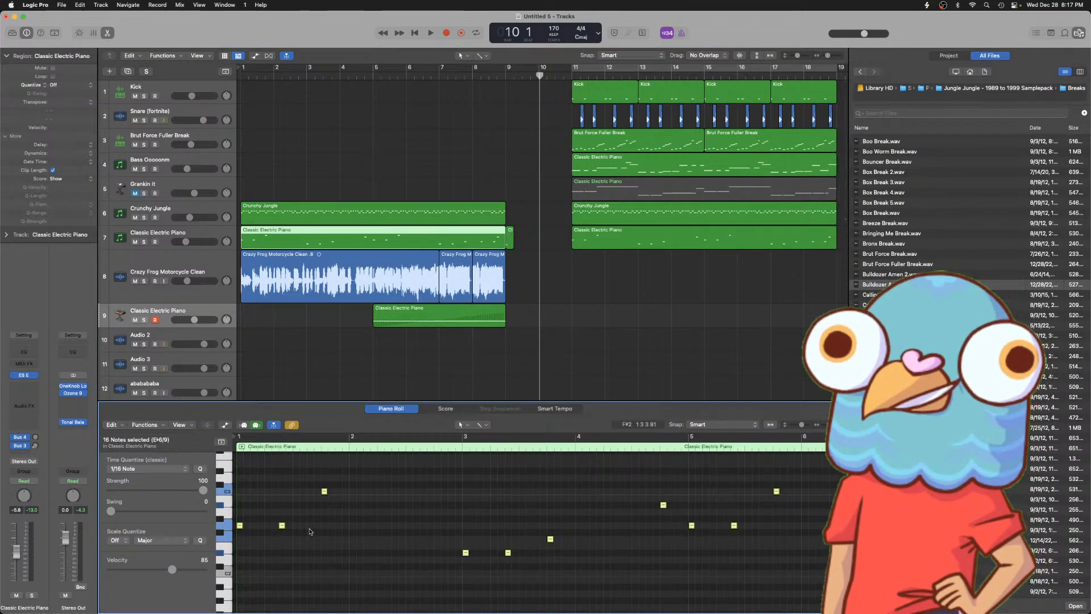
left_click(240, 525)
scroll(244, 520, "down", 1)
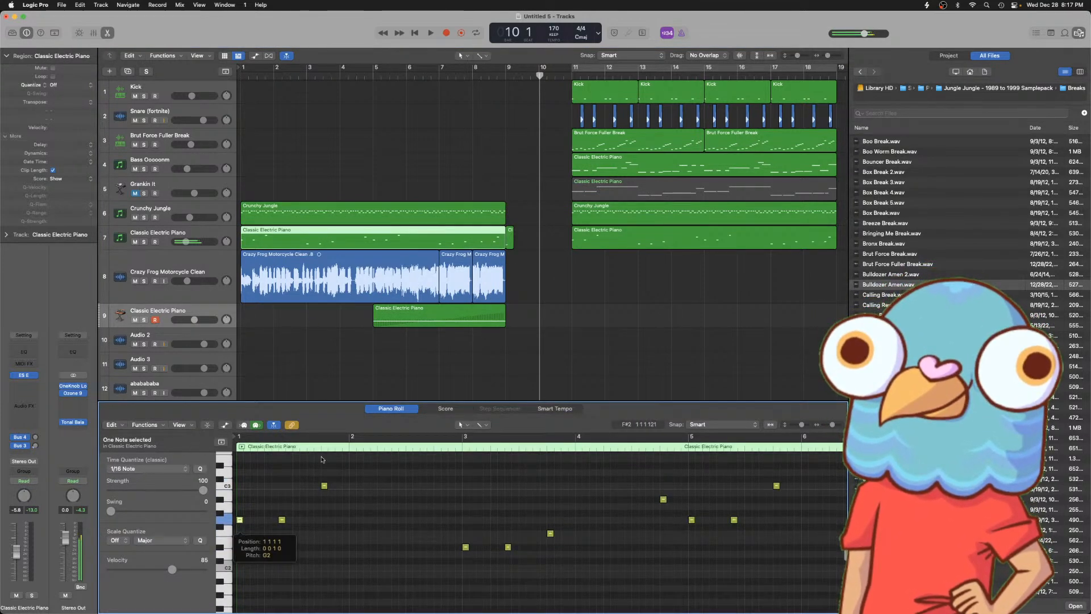
left_click(439, 324)
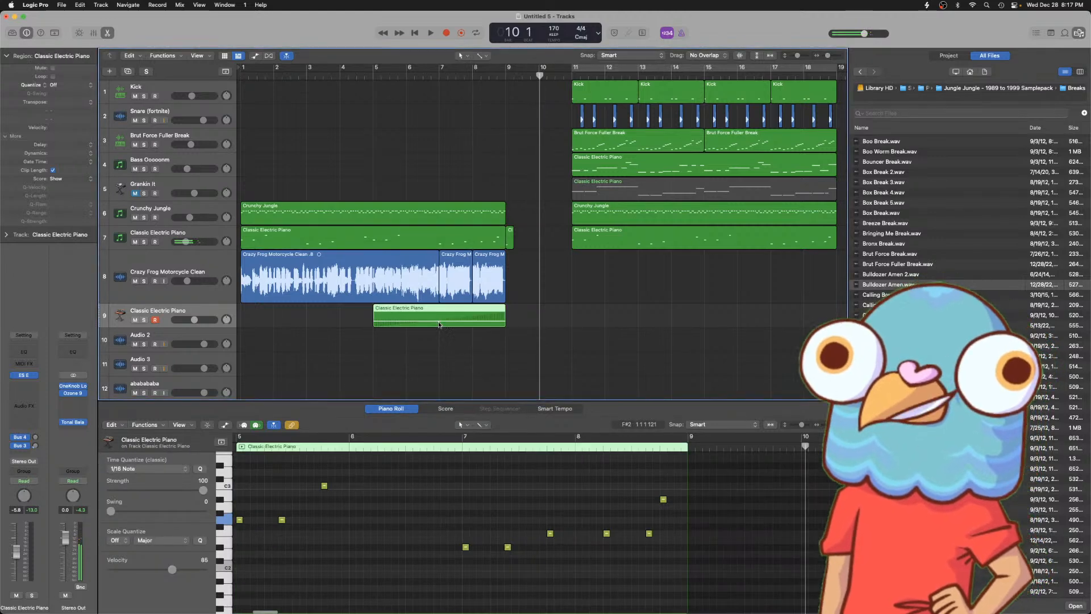
double_click(407, 316)
double_click(408, 312)
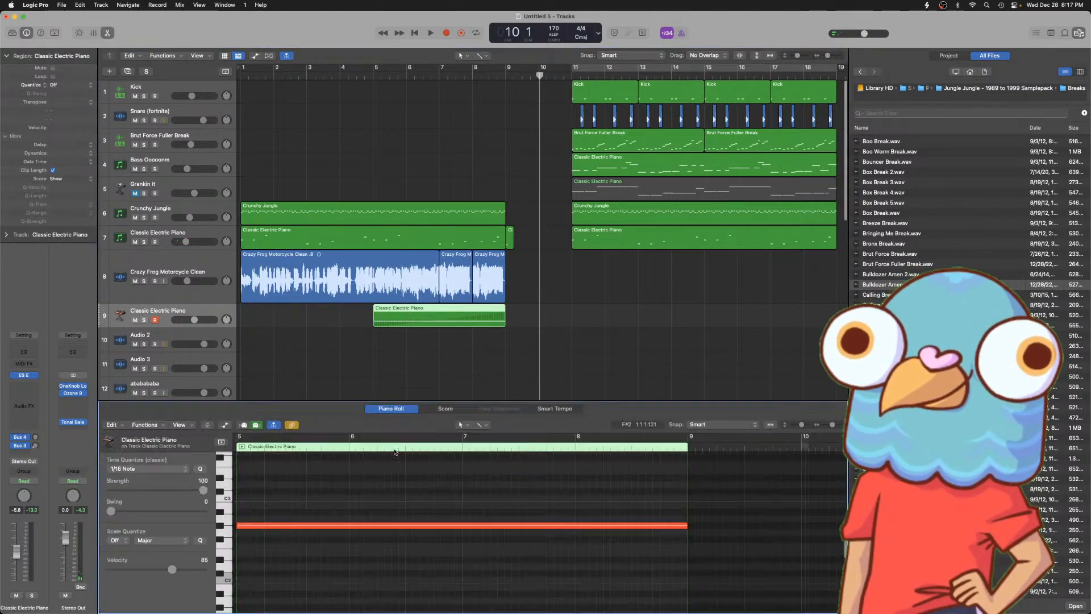
left_click_drag(292, 525, 292, 525)
- Play the arrangement from the beginning to hear the pitch riser lead into the main loop
key("Return")
key("space")
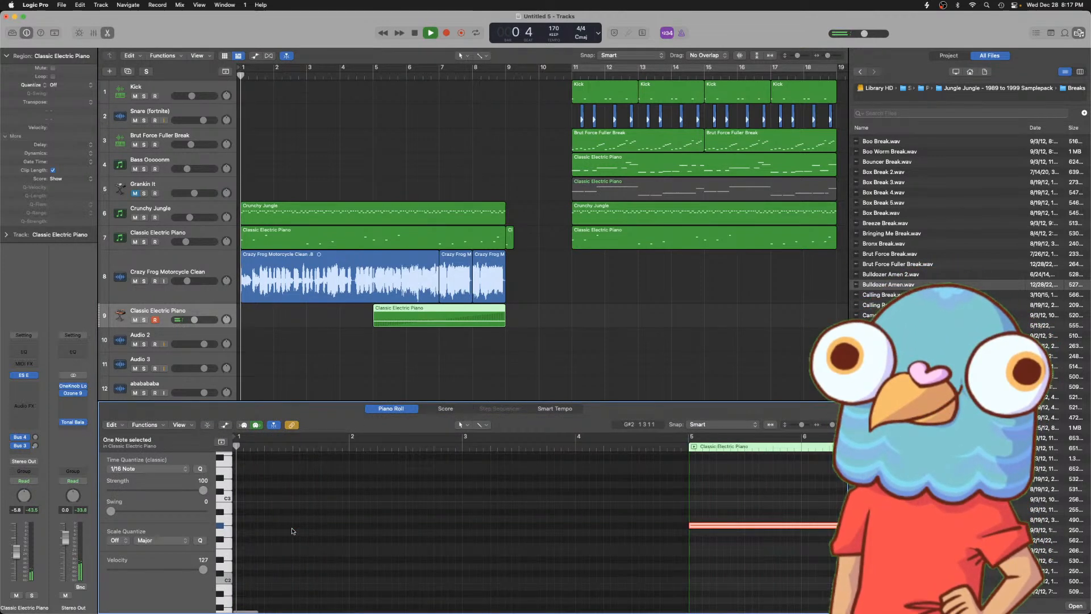
left_click(274, 308)
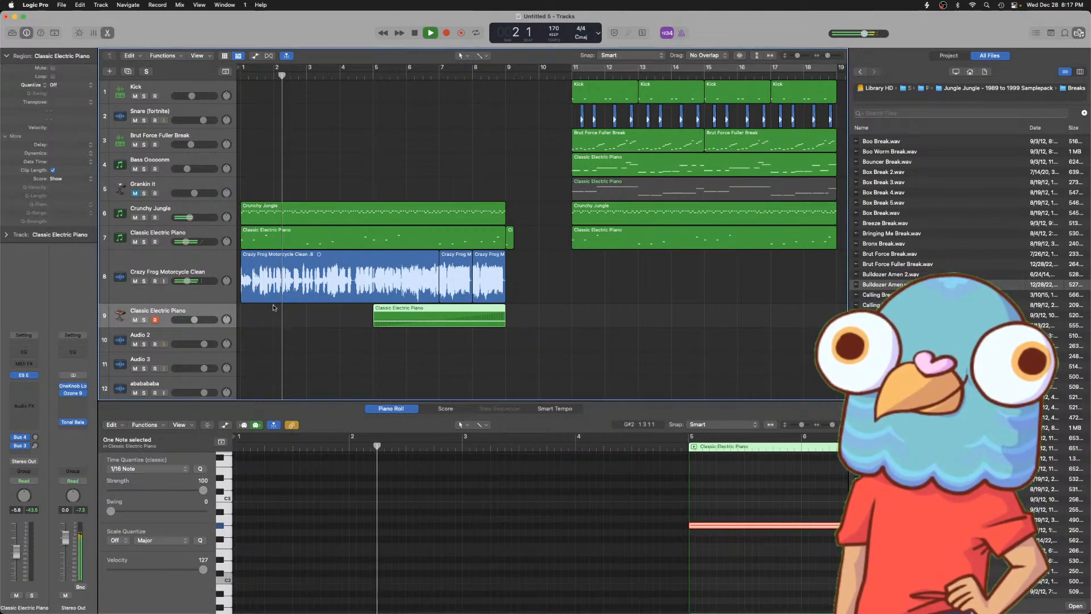
key("super+Left")
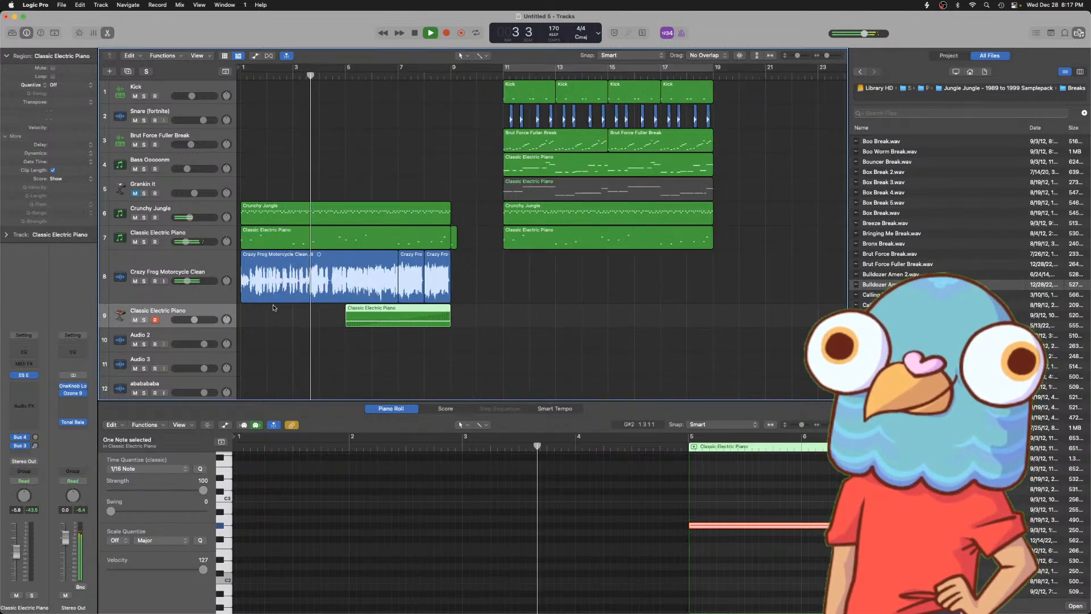
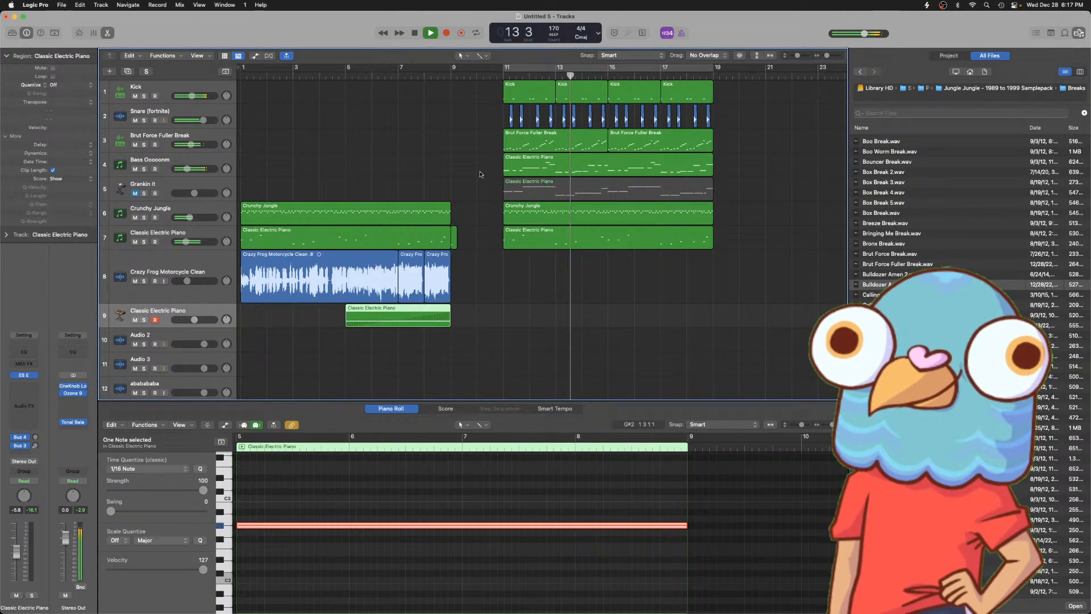
- Stop playback and duplicate the main loop's regions on tracks 1 to 7 from bars 11–19 to bar 19
key("super+Left")
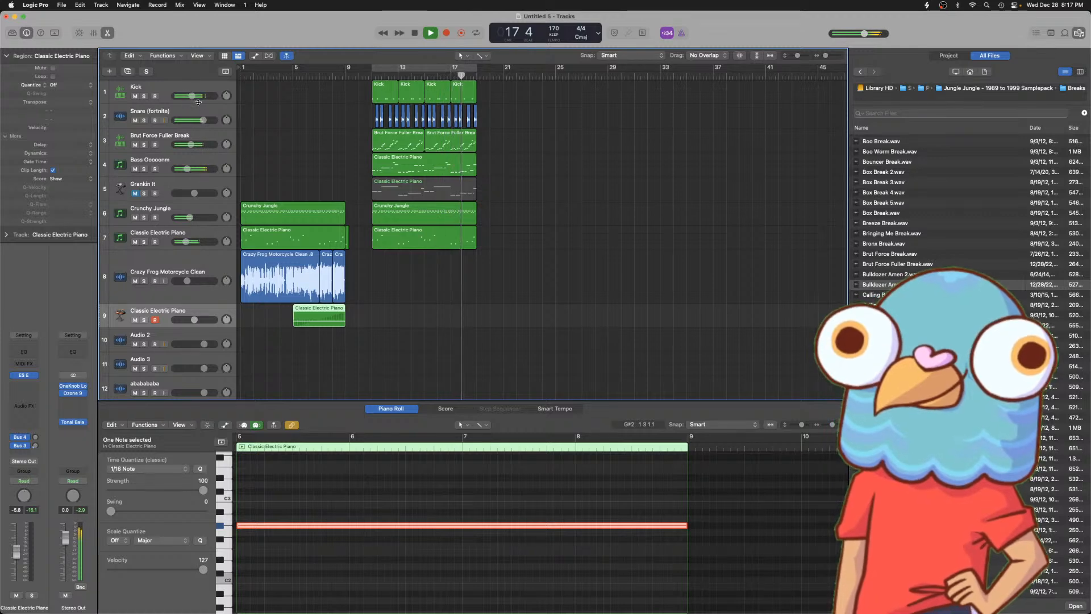
key("space")
left_click_drag(518, 82, 489, 237)
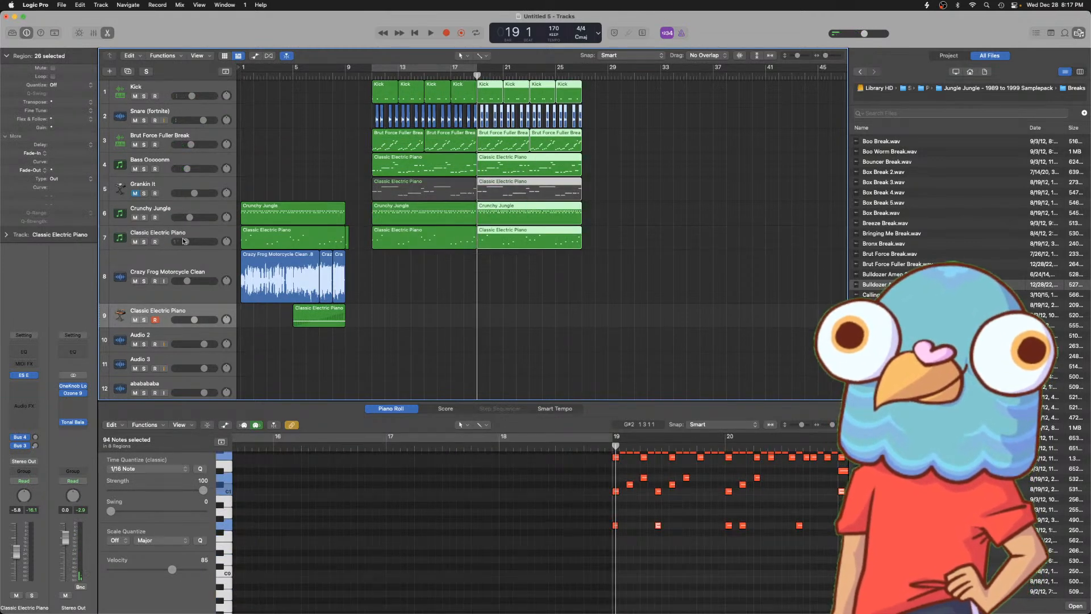
- Play the transition from the end of the intro into the main loop, and replay it from about bar 5
left_click(336, 75)
key("space")
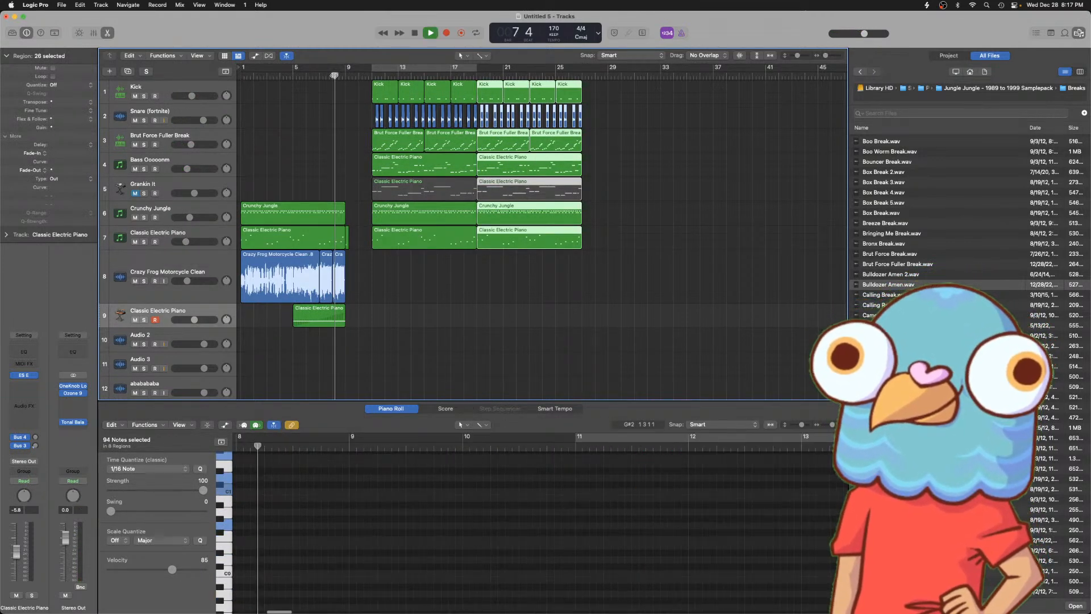
scroll(348, 201, "down", 4)
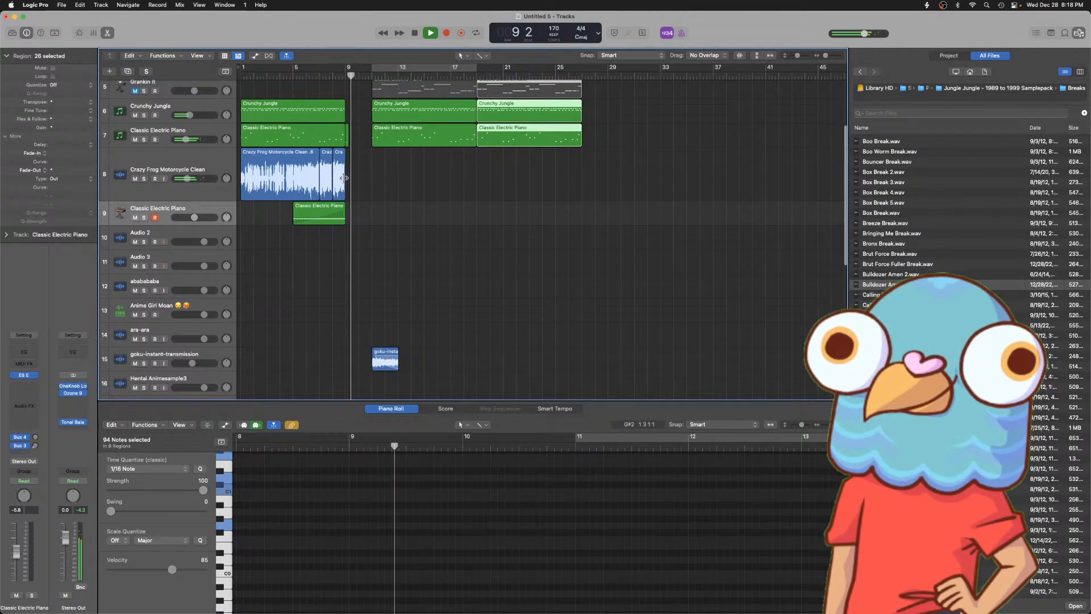
left_click(287, 76)
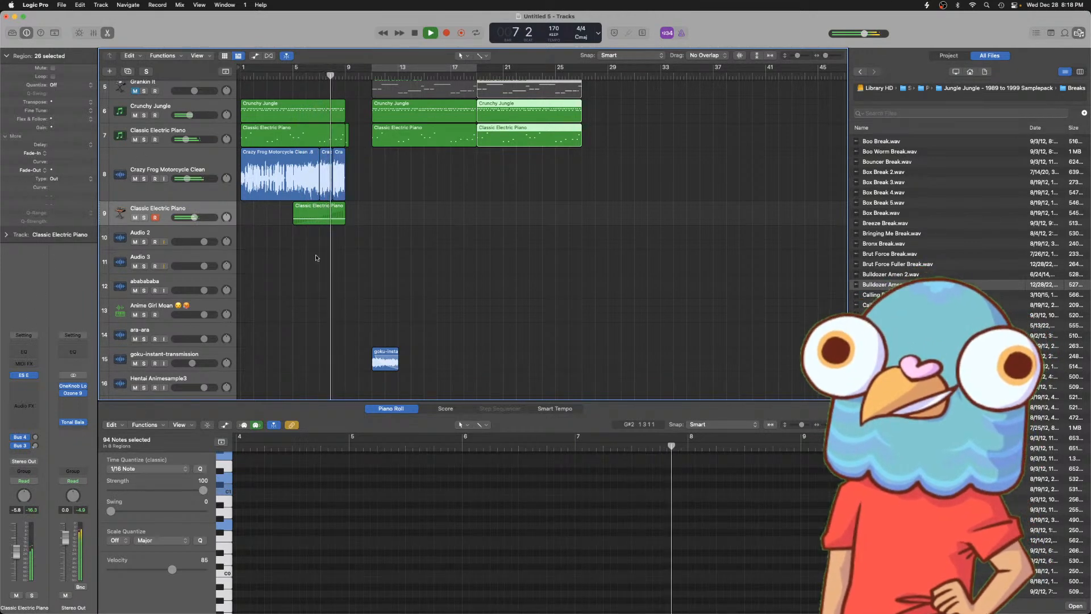
- Add a Channel EQ to the riser track with a low cut at 292 Hz, audition it from the start, and close its window
left_click(29, 354)
left_click(390, 179)
left_click_drag(382, 216, 532, 215)
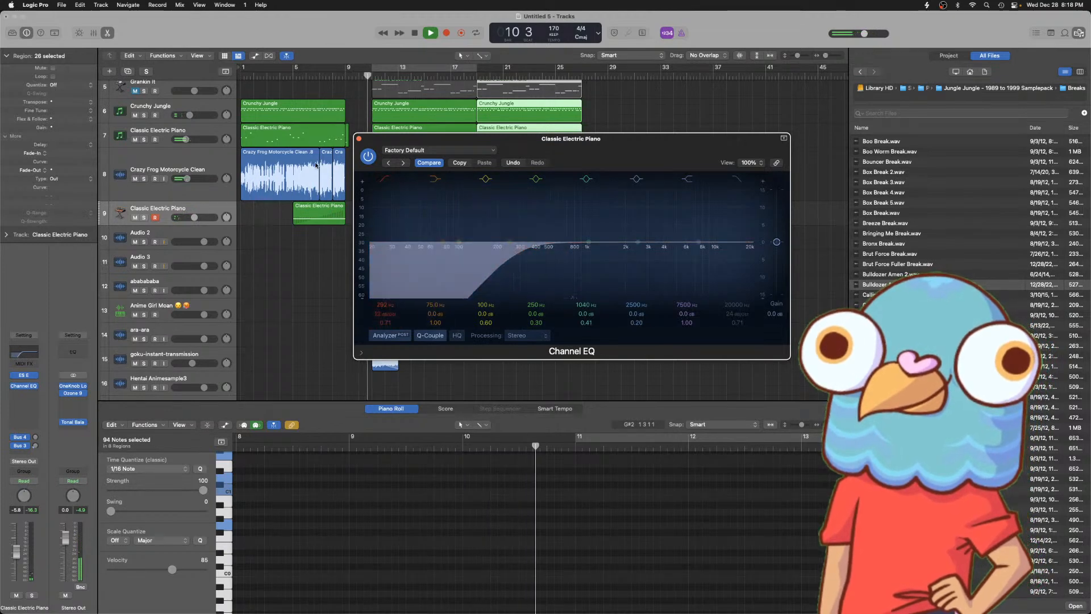
key("Return")
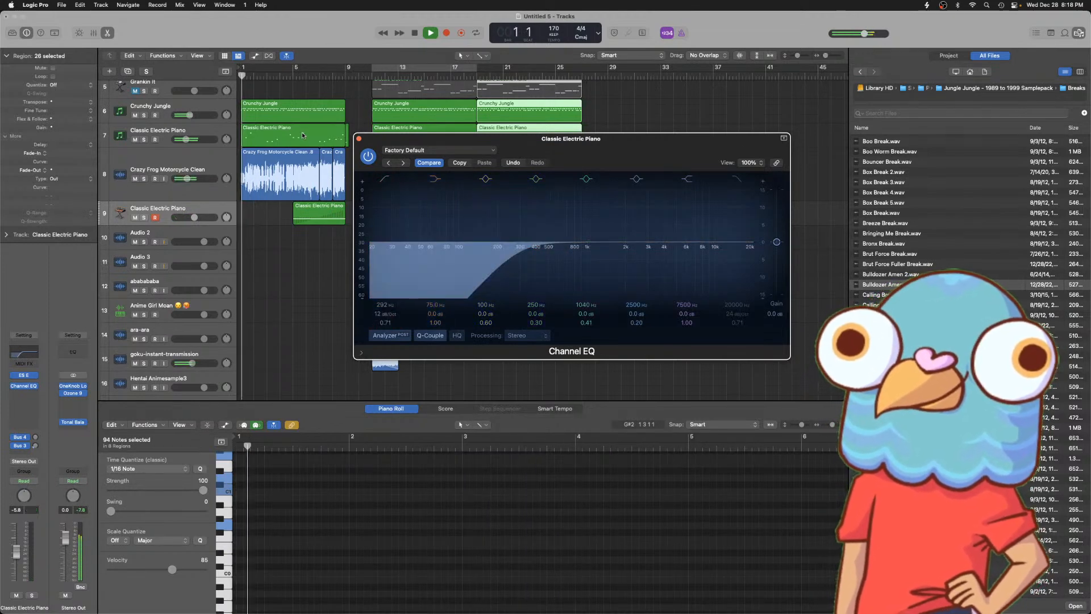
left_click(359, 138)
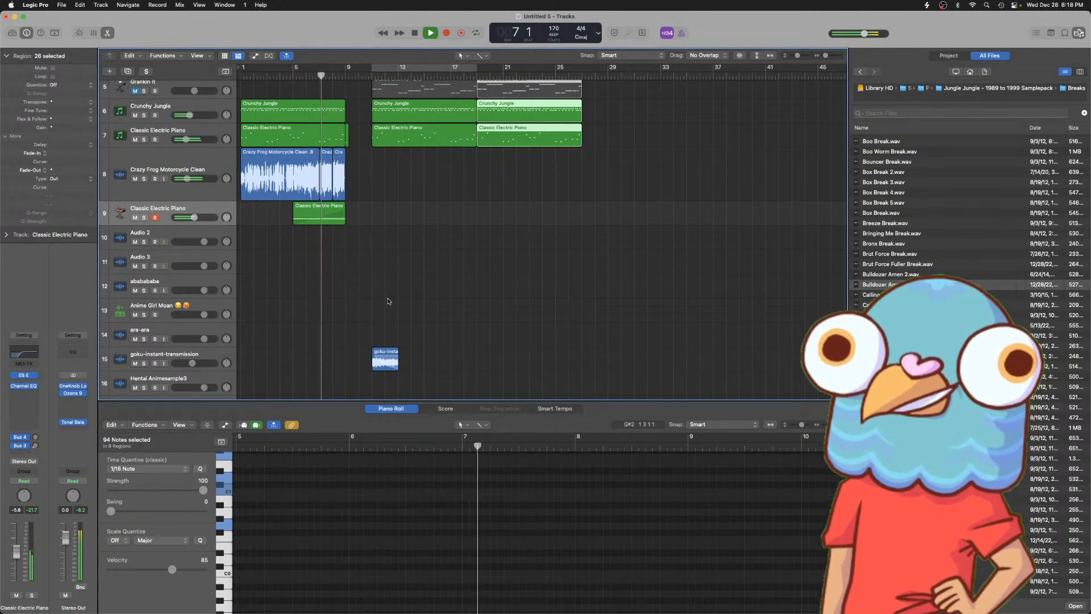
- Examine the gap between the intro and the main loop, and the leftover samples placed after bar 91, during playback
left_click(385, 252)
key("super+Right")
key("super+Right")
key("super+Right")
key("super+Right")
key("super+Right")
key("super+Right")
key("super+Right")
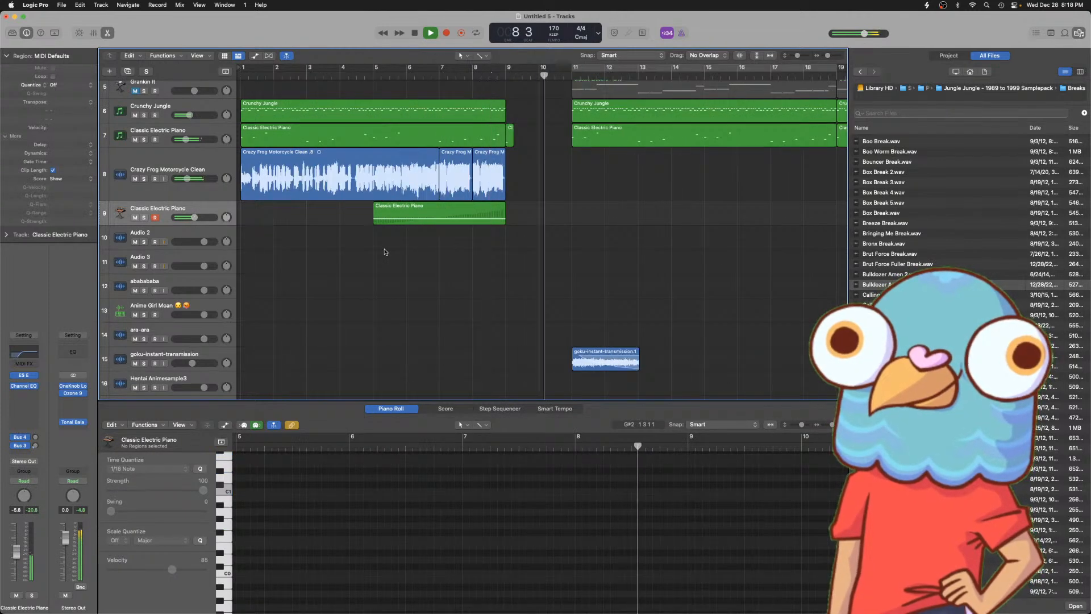
key("super+Left")
key("super+Left")
key("super+Left")
key("super+Left")
key("super+Left")
key("super+Left")
key("super+Left")
key("super+Left")
key("super+Left")
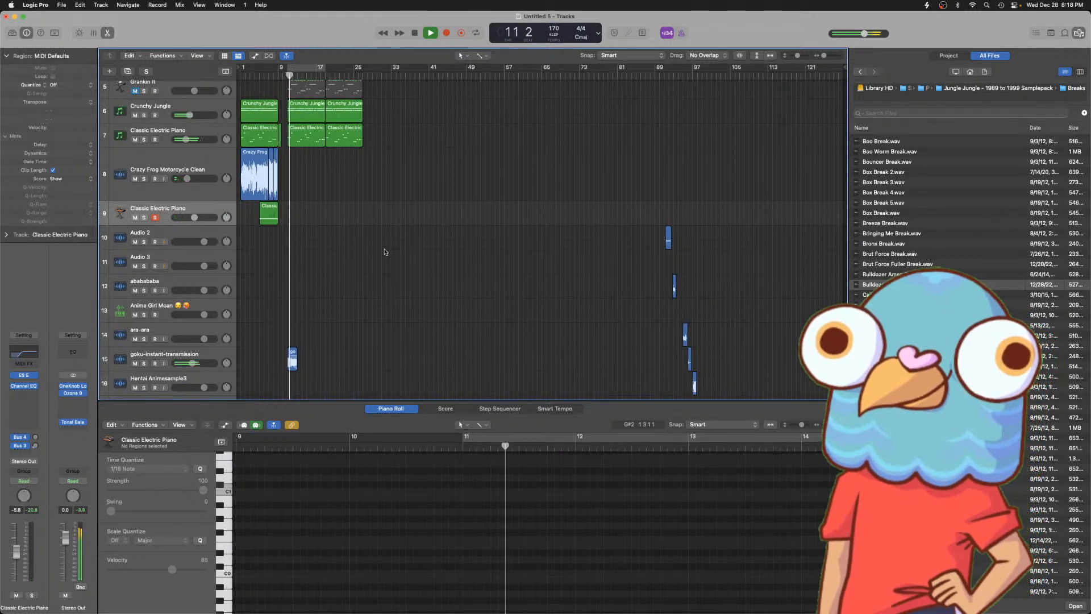
key("super+Right")
key("super+Right")
key("super+Right")
key("super+Right")
key("super+Right")
key("super+Right")
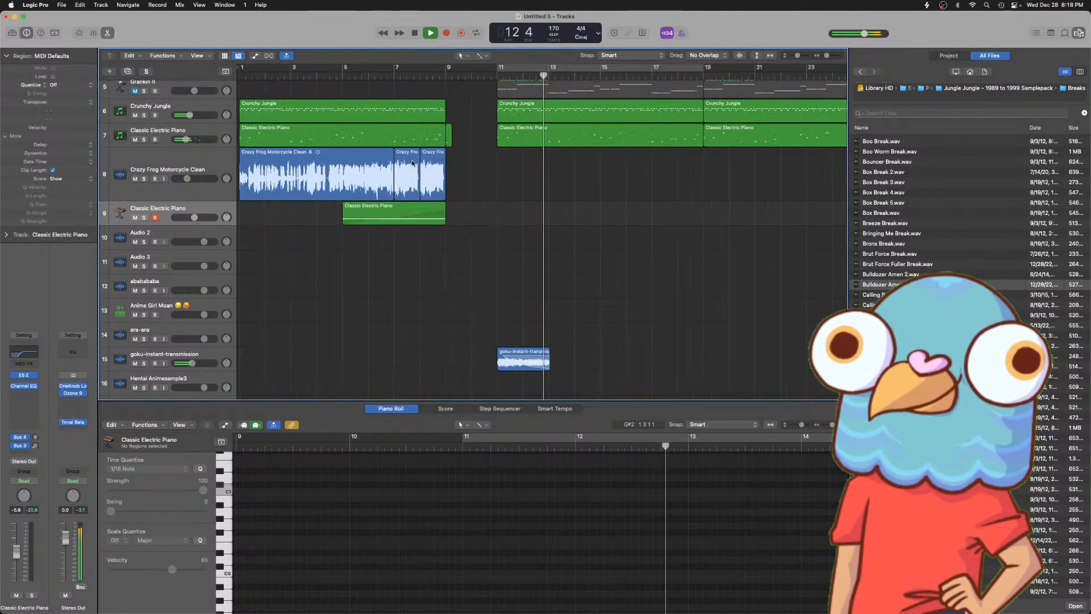
- Play the lead-in to bar 11 and extend the first Kick region's start back about one and a half beats
scroll(499, 170, "up", 5)
key("space")
left_click(483, 78)
key("space")
left_click(489, 98)
left_click_drag(512, 99, 488, 98)
key("space")
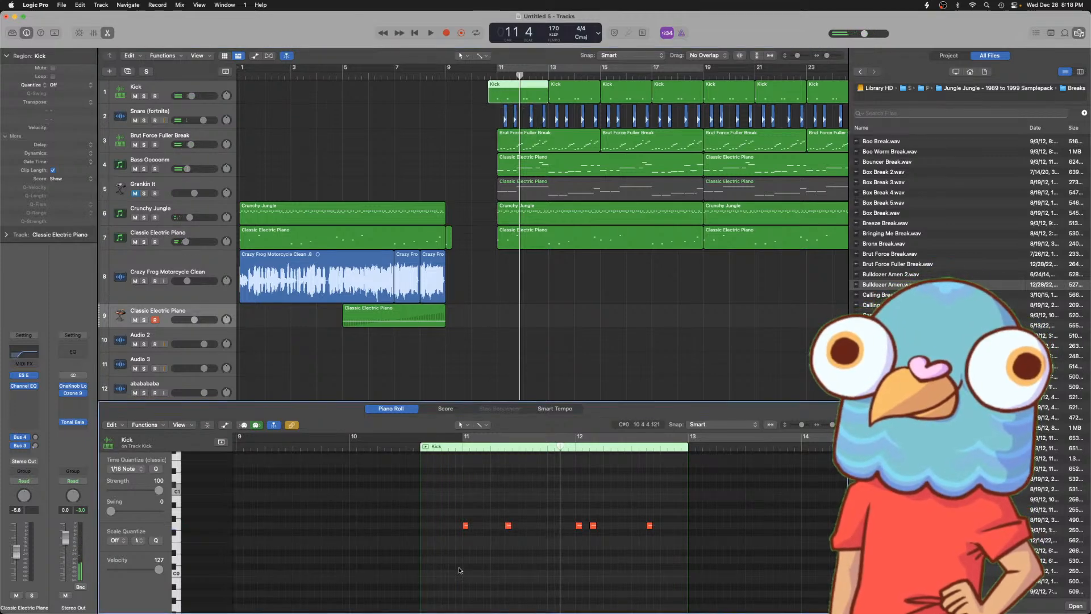
- Add a fill of six short kick notes just before bar 11 in the Kick region, and play it back
key("super+Right")
scroll(459, 571, "left", 5)
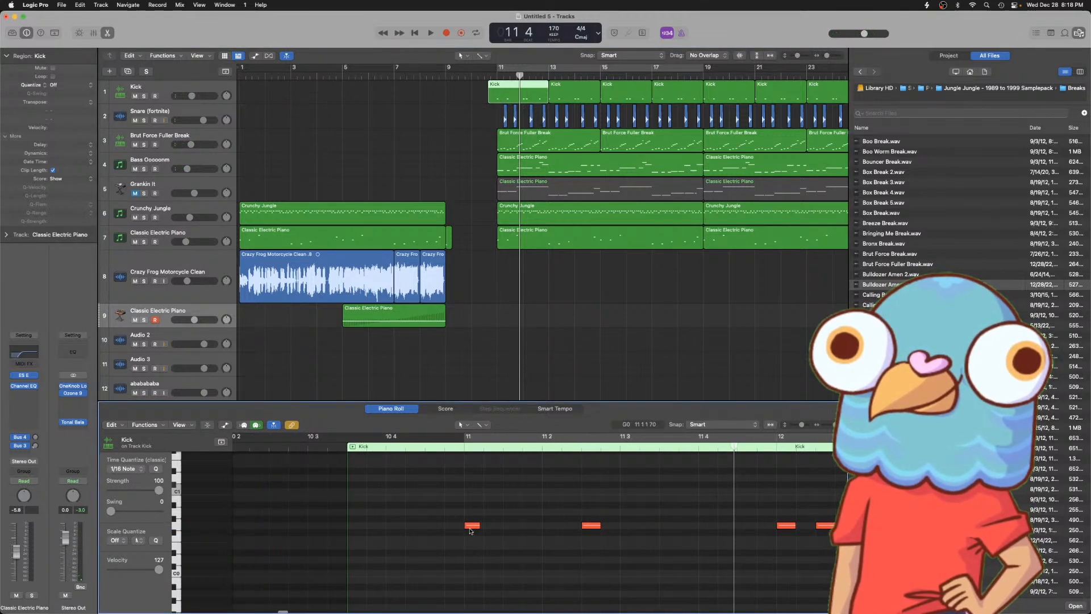
left_click_drag(448, 527, 453, 527)
left_click_drag(454, 514, 433, 527)
left_click(428, 527, "shift")
left_click_drag(426, 529, 443, 526)
left_click(338, 446)
key("space")
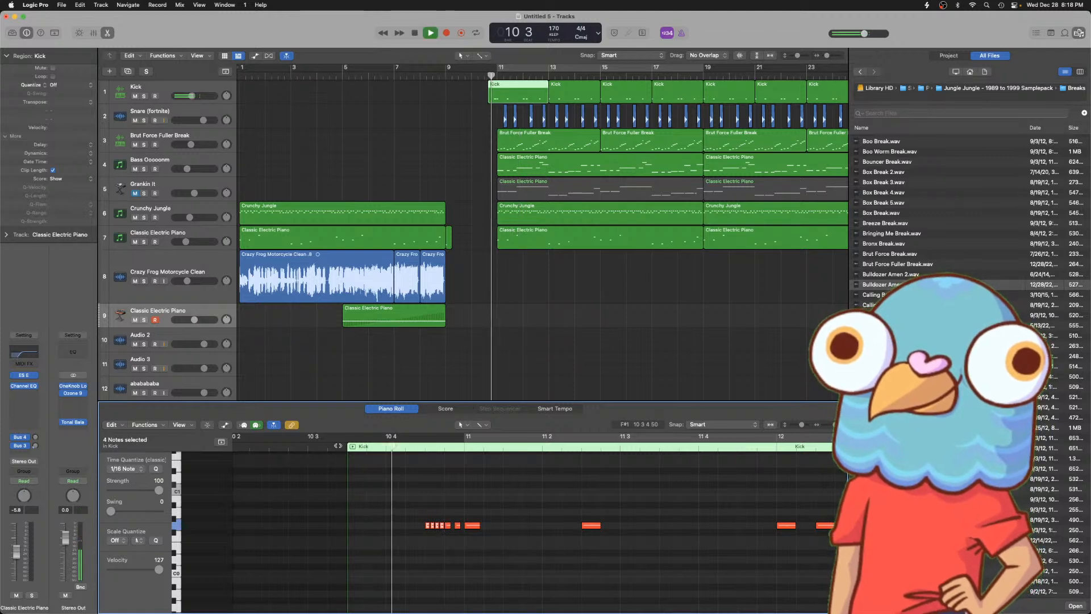
- Extend the G0 kick roll with three copied short notes leading up to bar 11, and play it back
key("space")
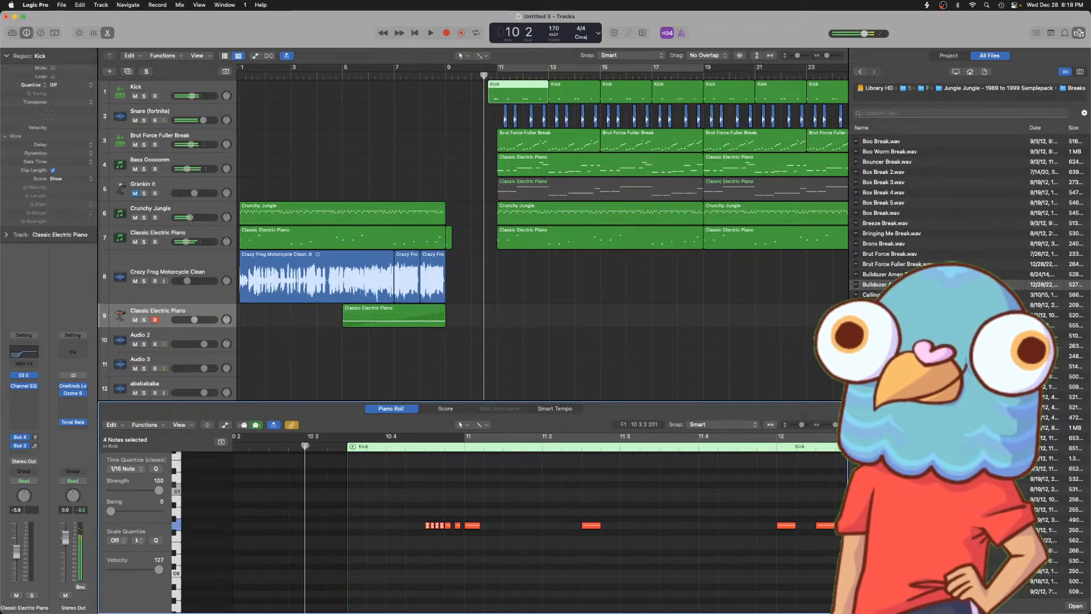
key("space")
key("space")
left_click_drag(488, 515, 536, 528)
left_click(510, 527)
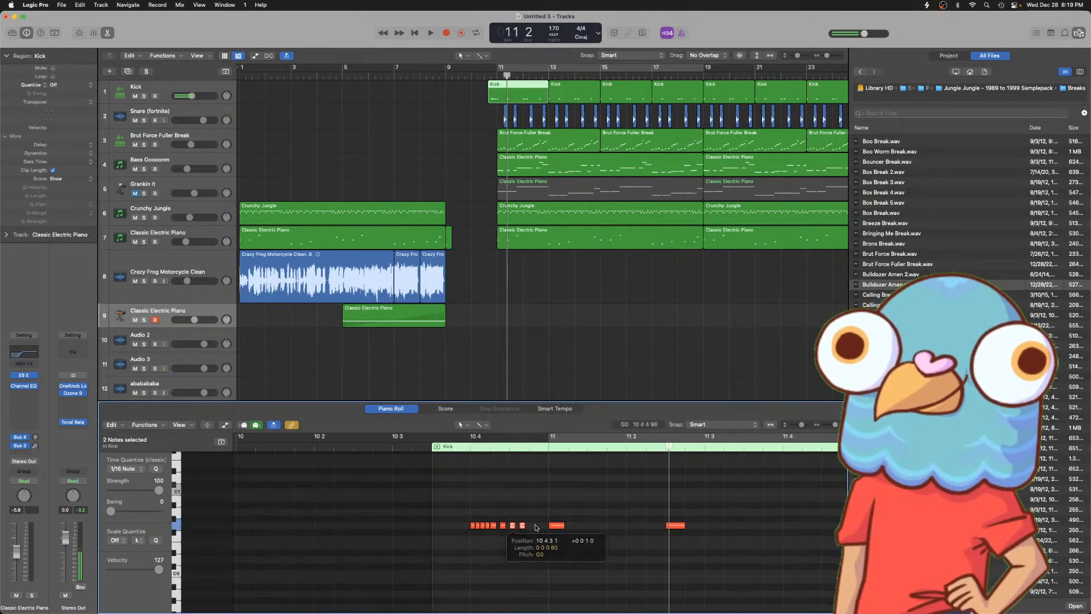
left_click(536, 528, "super")
left_click(415, 449)
key("space")
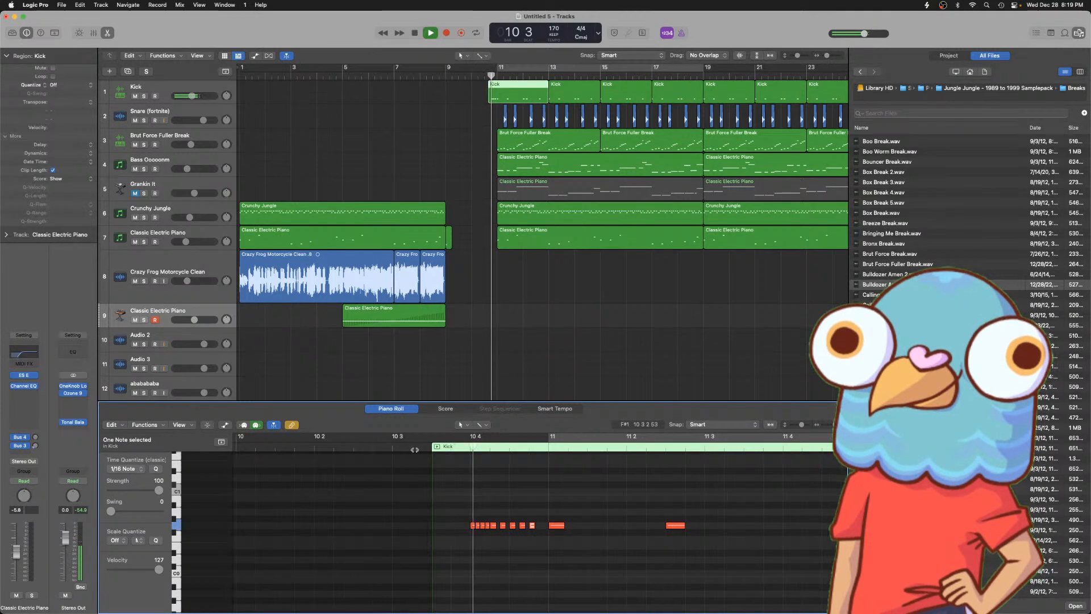
key("space")
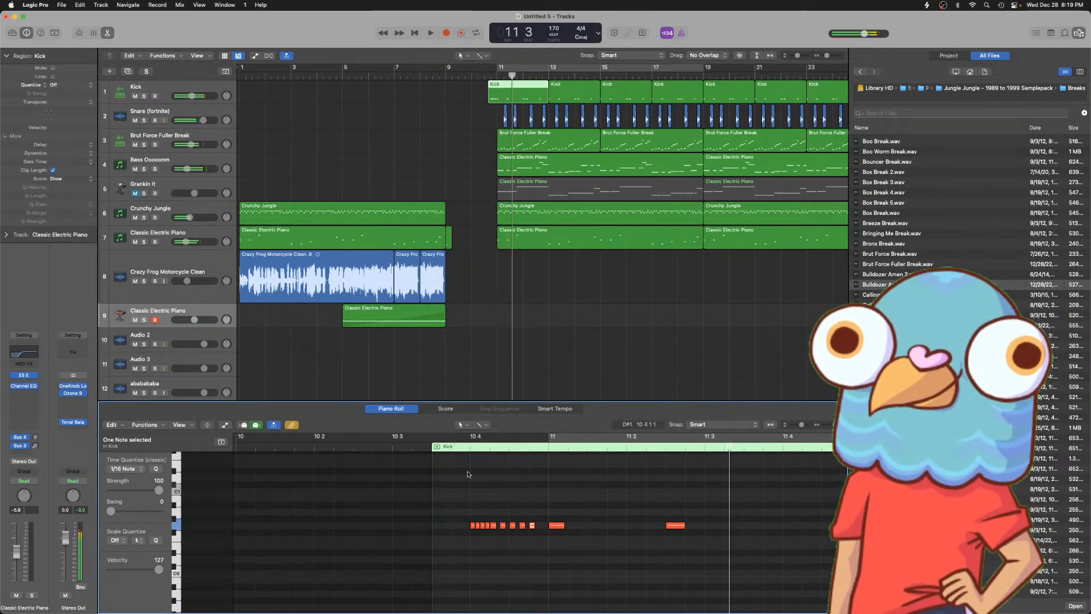
- Raise the first kick roll note to E1, set the second to D1 and the third to C1
mouse_move(460, 468)
left_mouse_down()
mouse_move(536, 537)
mouse_move(472, 465)
left_mouse_up()
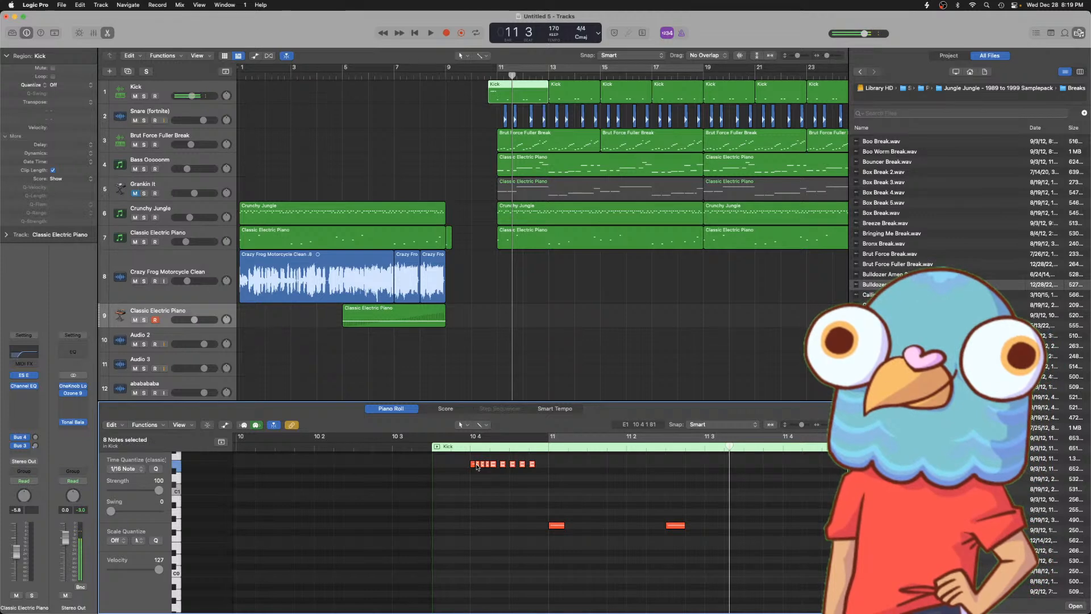
key("alt+Down")
key("alt+Down")
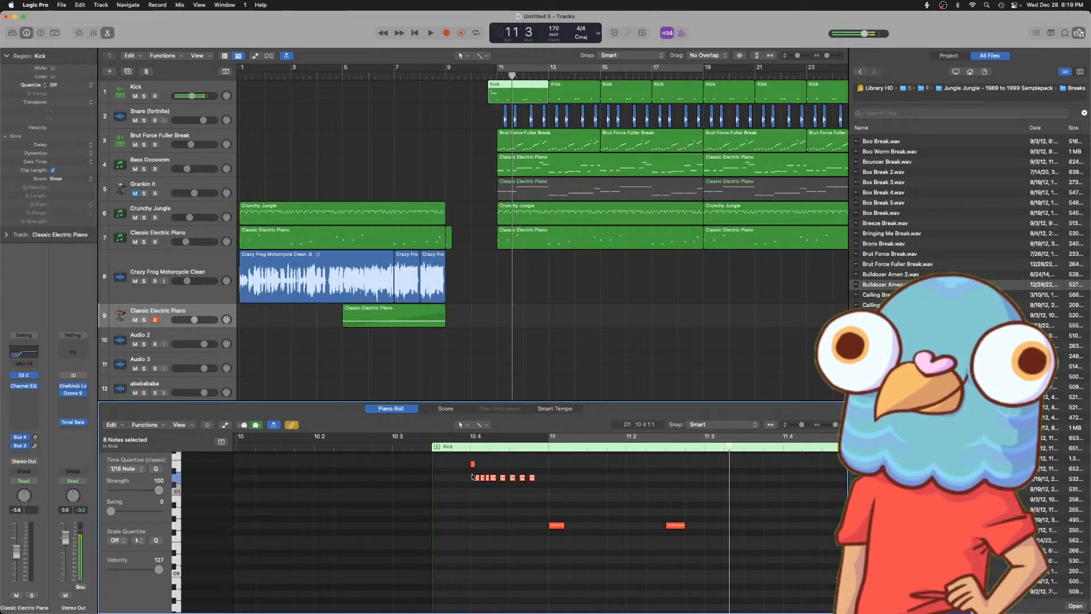
key("super+Right")
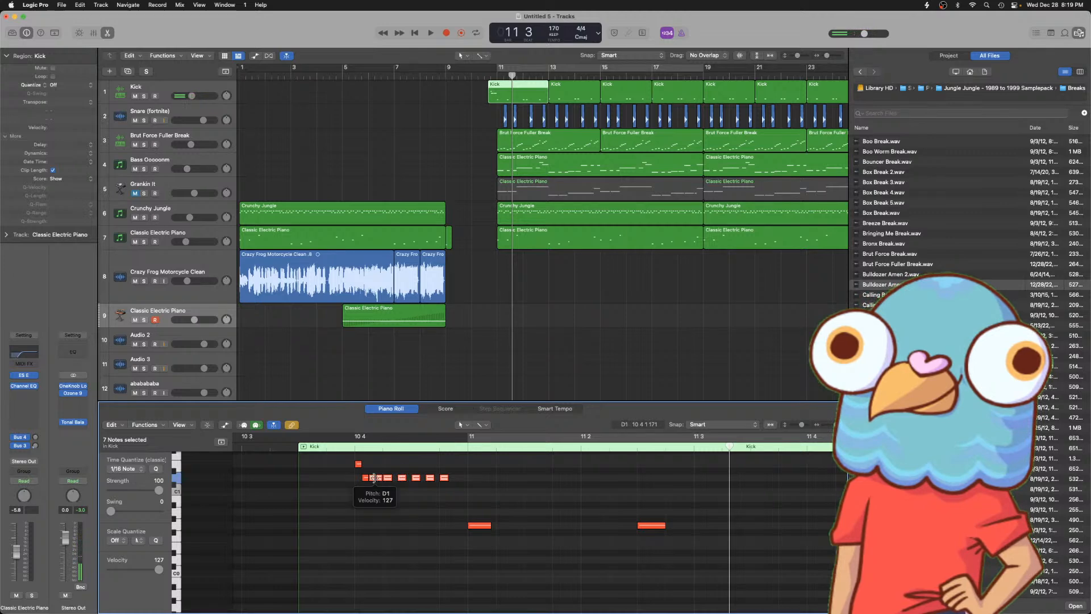
key("alt+Down")
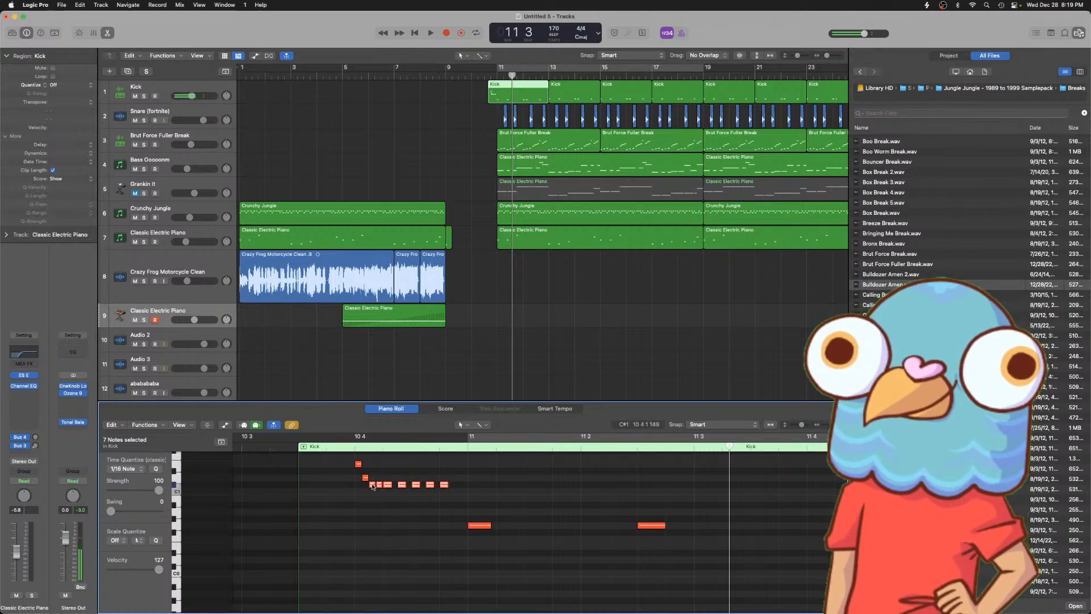
left_click_drag(380, 487, 384, 505)
key("super+z")
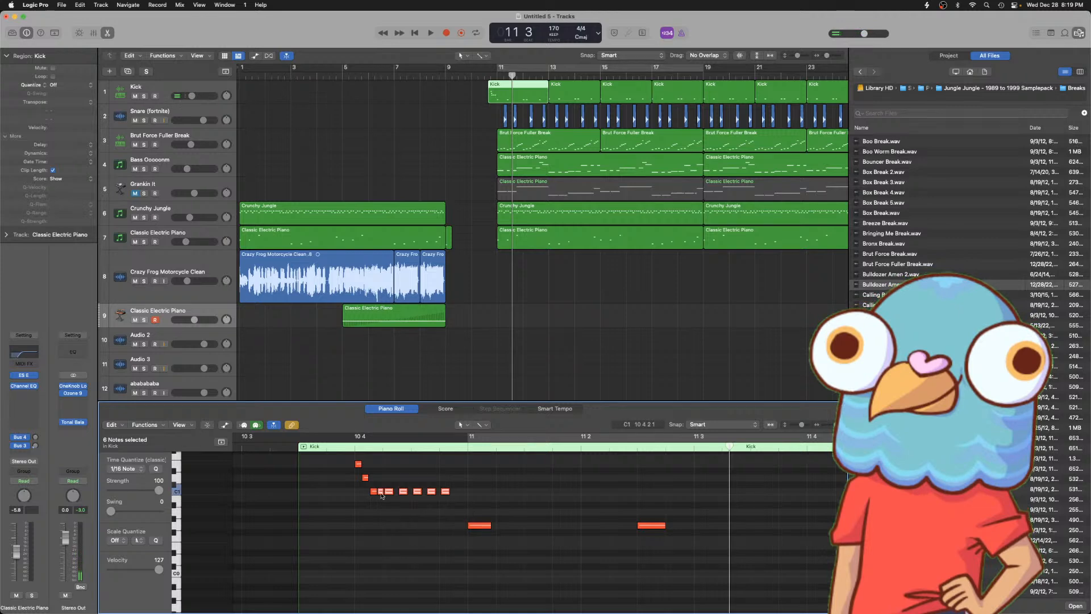
- Lower the remaining kick roll notes stepwise to A#0, A0, G#0, G0, F#0 and F0, and play back the descending roll
key("alt+Down")
key("alt+Down")
key("alt+Down")
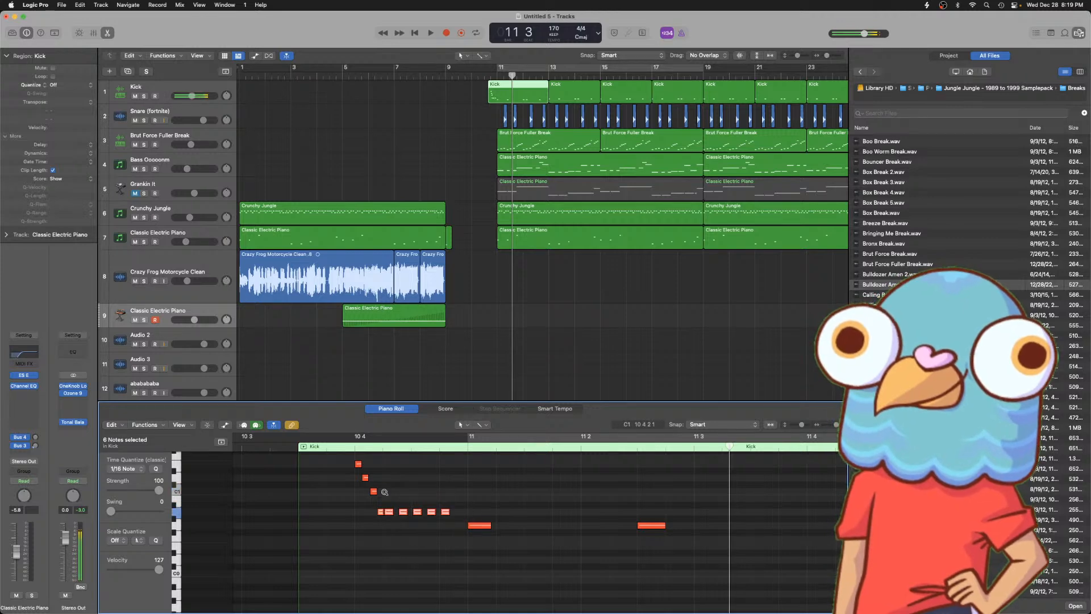
key("alt+Up")
left_click_drag(386, 491, 421, 527)
key("alt+Down")
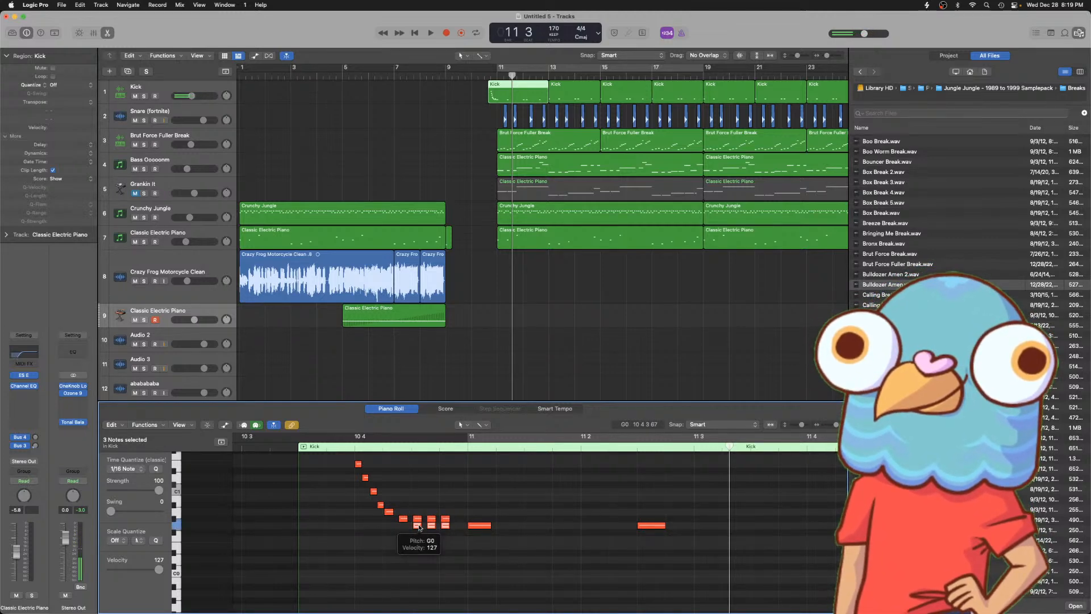
key("super+z")
key("super+shift+z")
left_click_drag(424, 516, 458, 528)
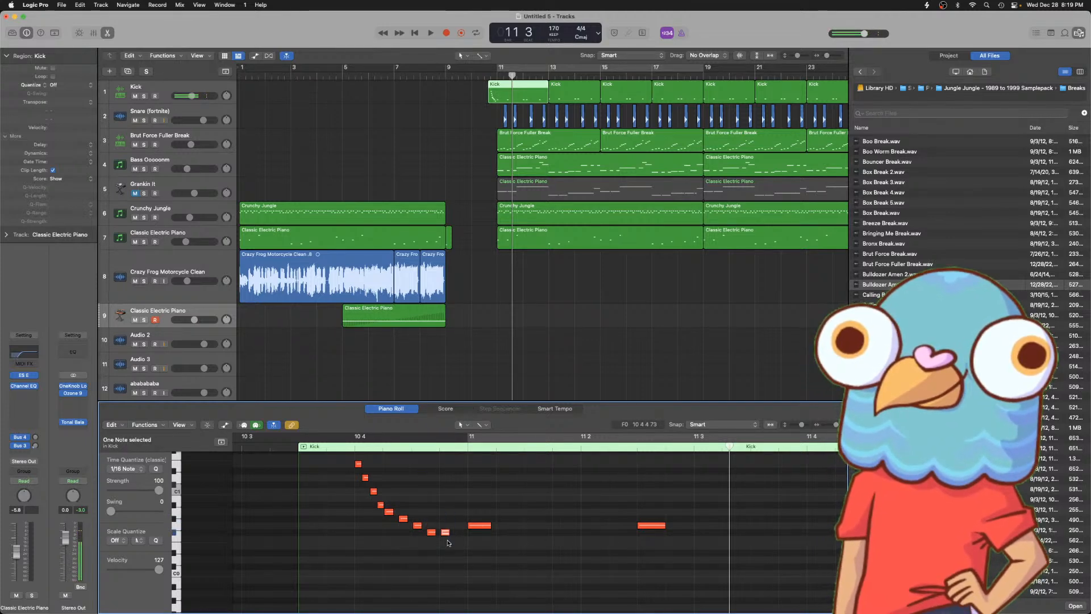
left_click(320, 441)
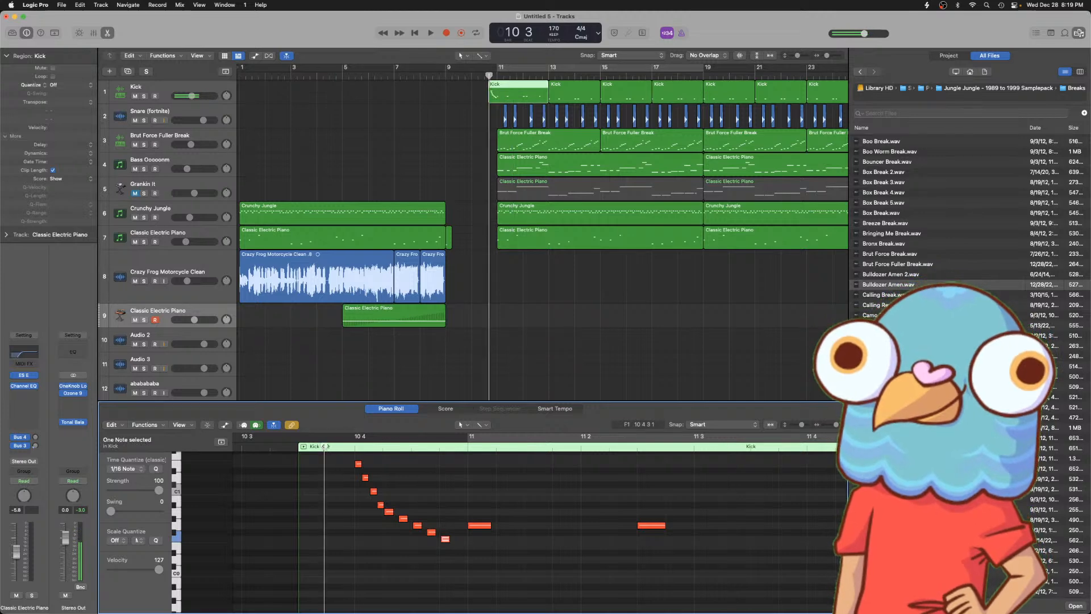
key("space")
key("space")
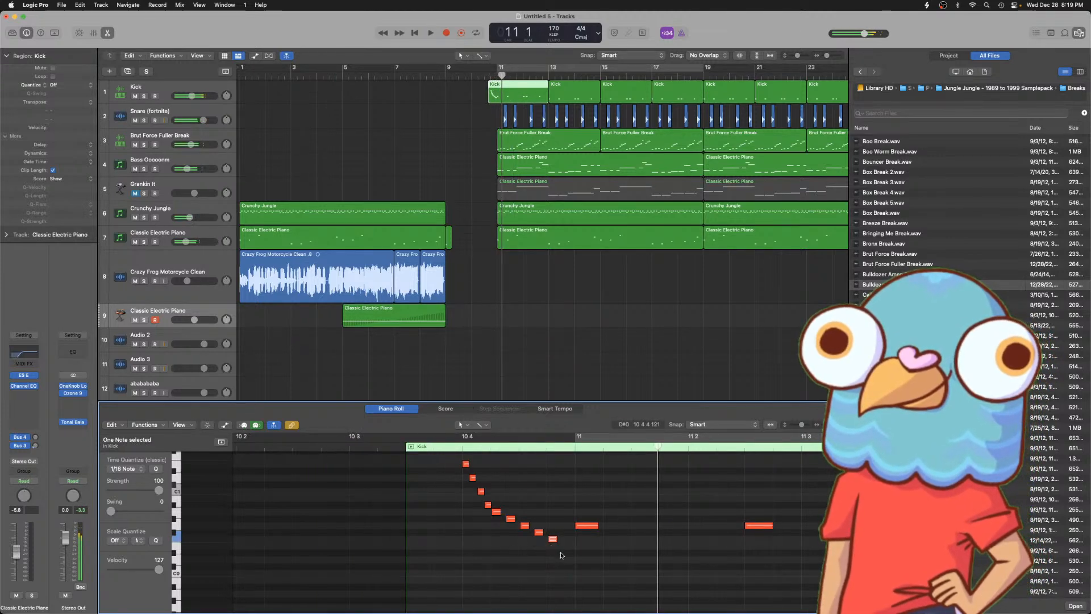
- Shift the descending kick roll half a beat earlier and four semitones up, add a closing G#0 note, and audition it
left_click_drag(560, 555, 462, 454)
scroll(543, 598, "up", 2)
left_click_drag(550, 595, 407, 474)
left_click(498, 559)
left_click(522, 564)
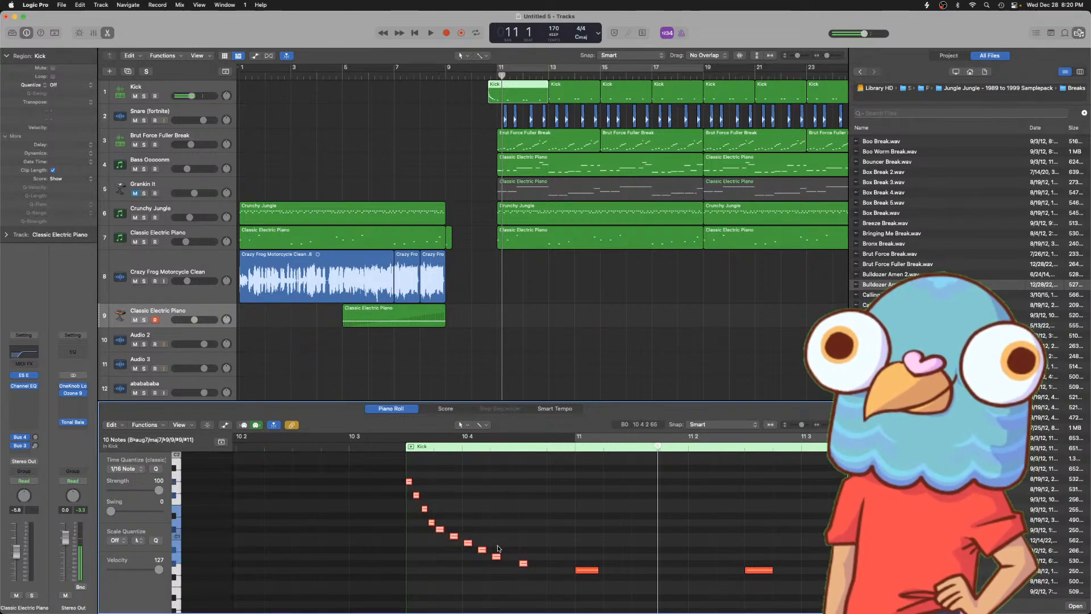
key("space")
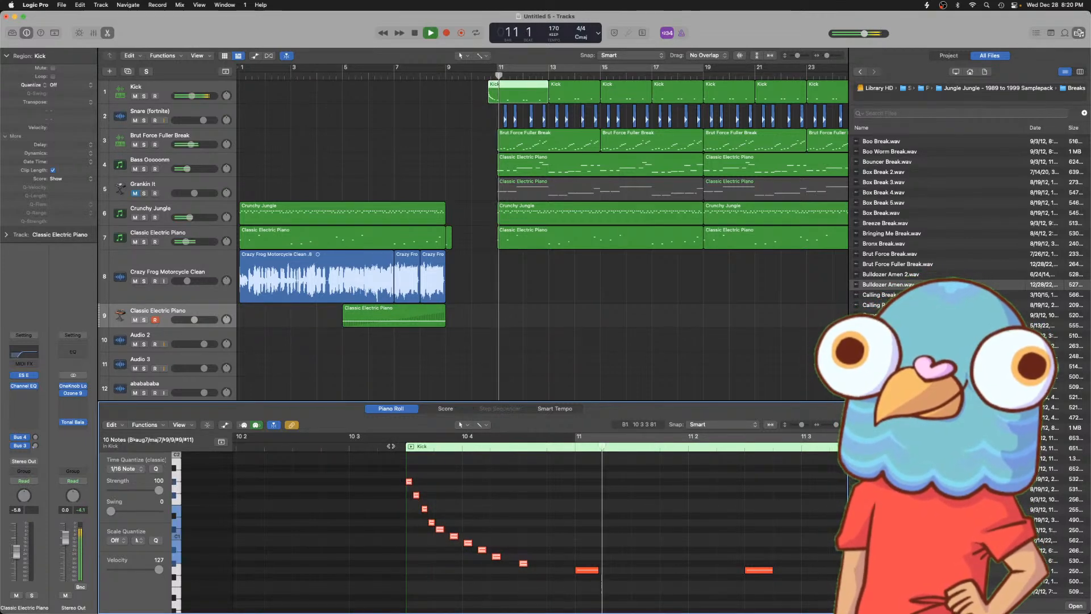
key("space")
left_click(499, 547)
scroll(472, 546, "left", 10)
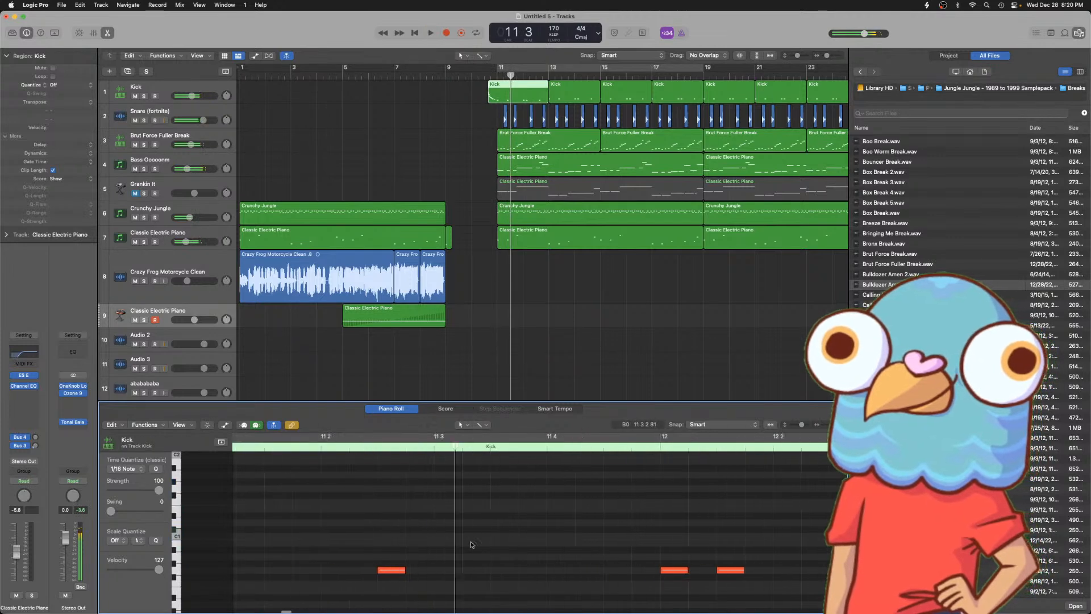
left_click(387, 563)
- Play the arrangement from about bar 7 into the drum section to check the transition
left_click(415, 76)
key("space")
key("space")
key("super+Right")
key("space")
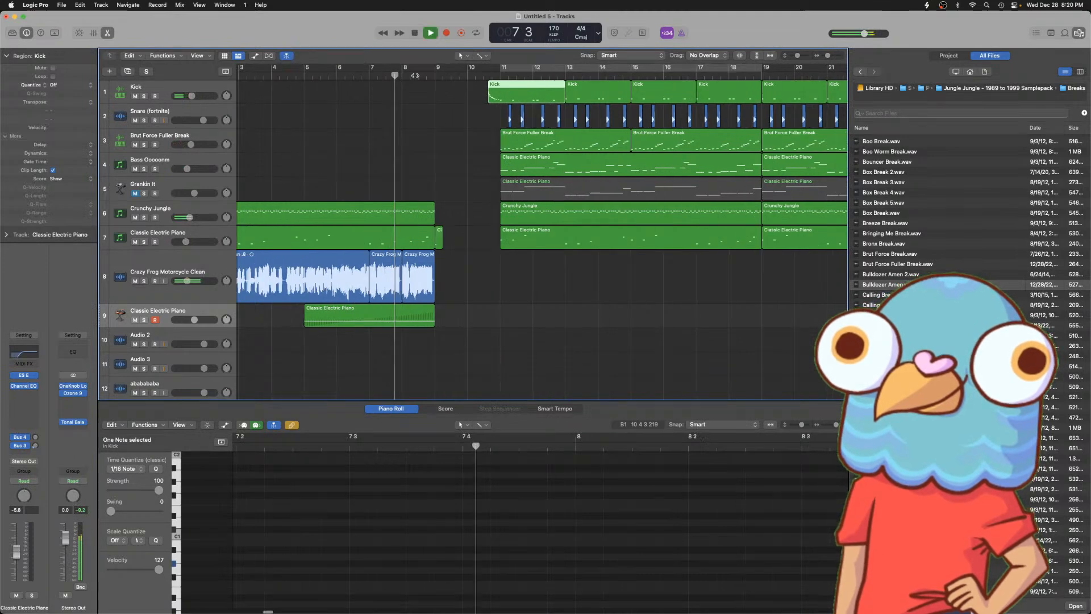
key("super+Right")
key("super+Right")
key("super+Right")
key("super+Right")
key("super+Right")
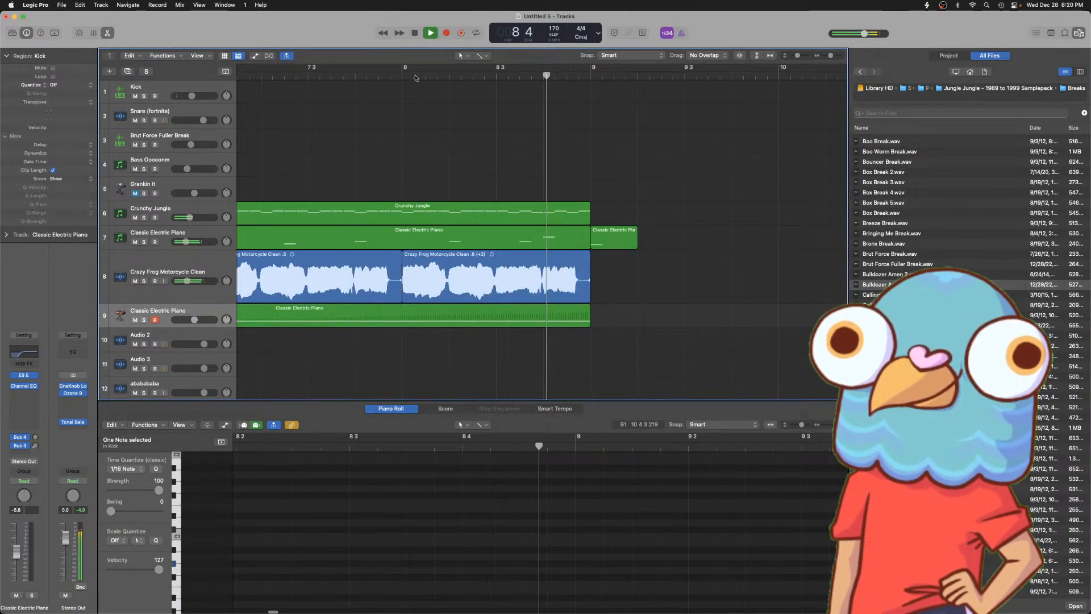
key("super+Left")
key("super+Left")
key("super+Left")
key("super+Left")
key("super+Left")
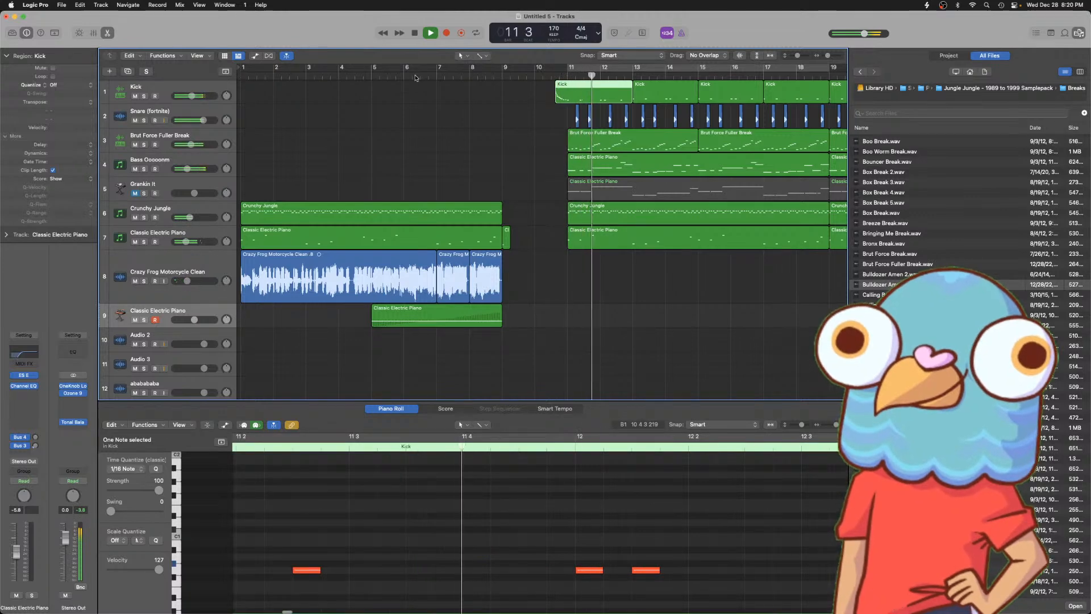
key("super+Left")
key("super+Left")
key("super+Left")
key("super+Left")
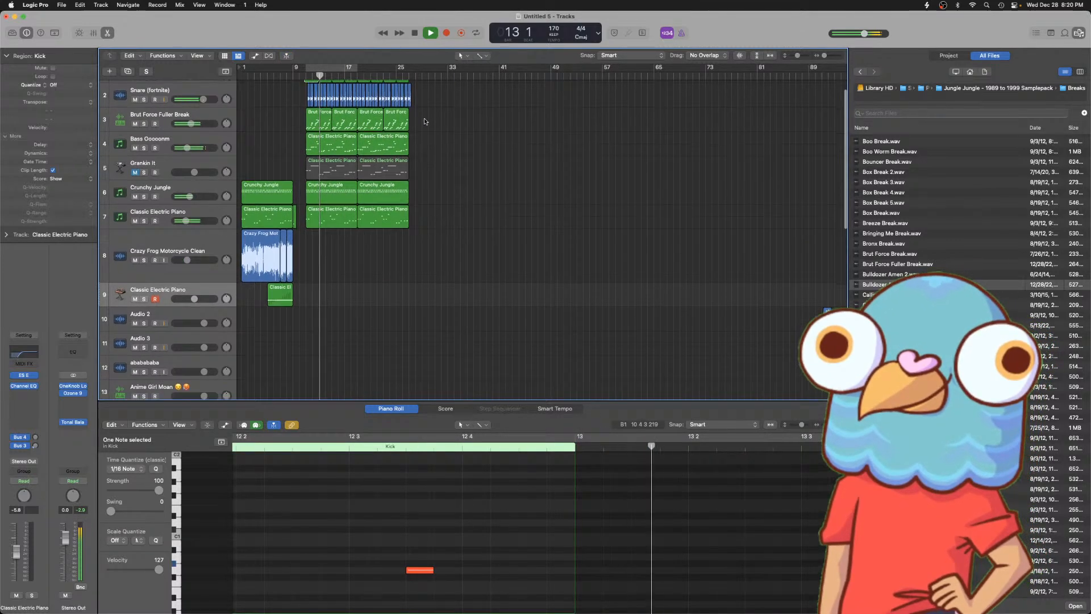
scroll(424, 122, "up", 2)
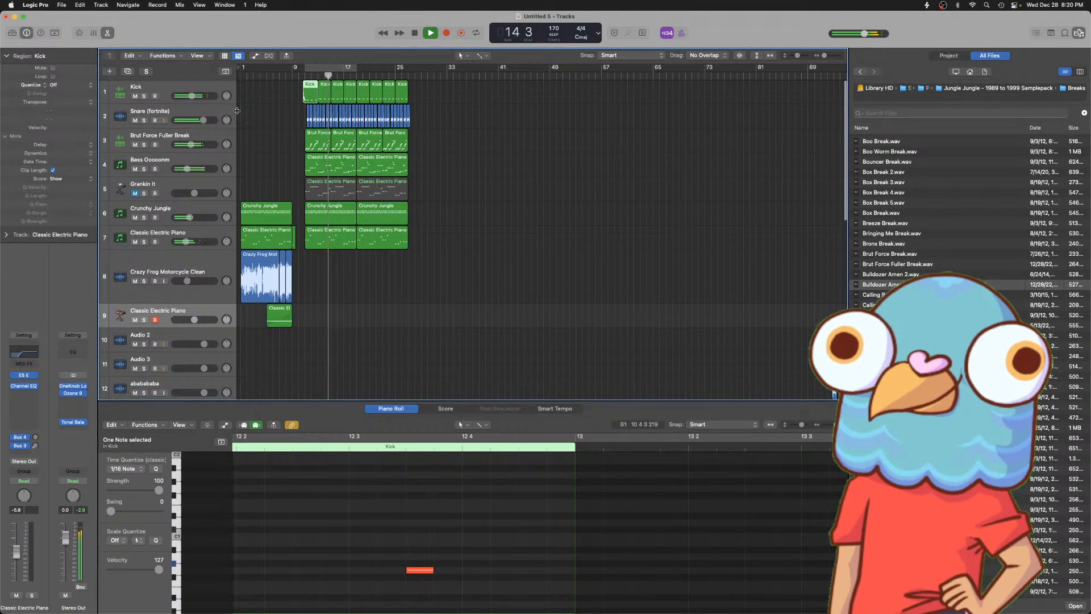
key("super+Right")
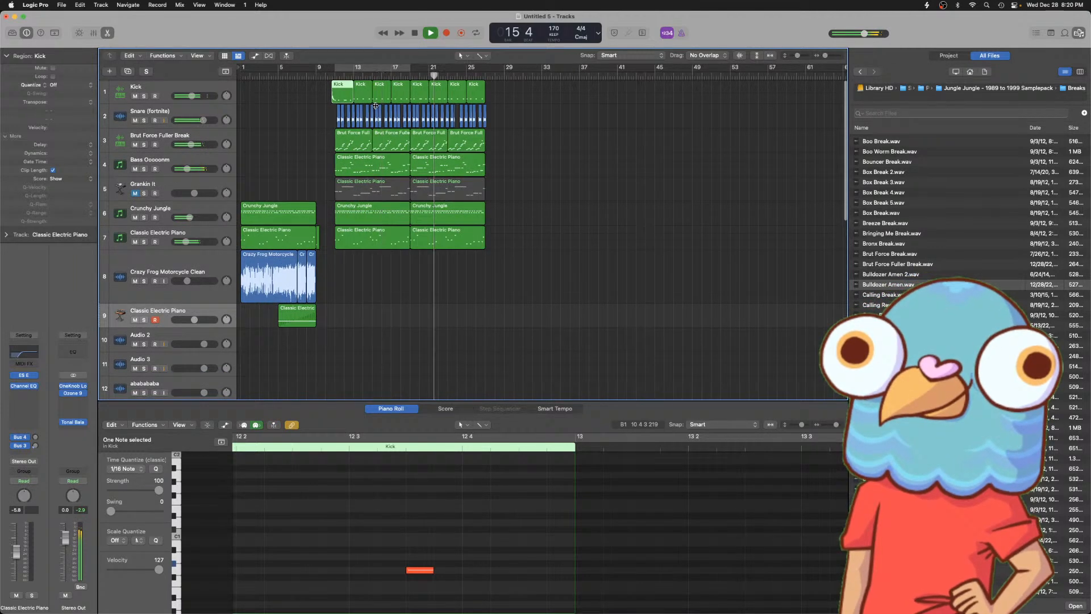
key("super+Right")
key("super+Right")
key("super+Right")
key("super+Left")
key("super+Left")
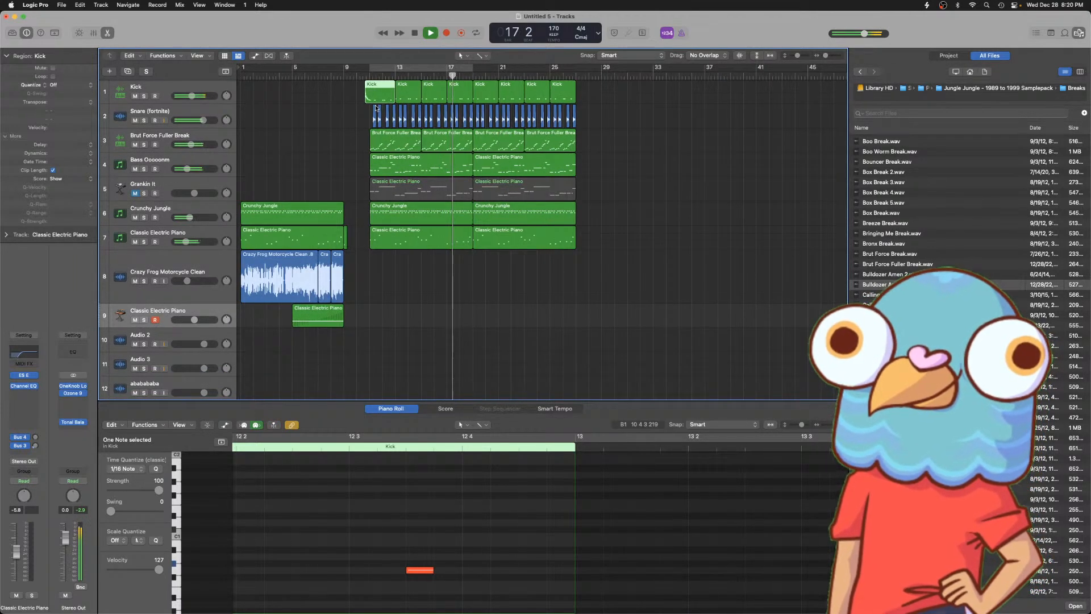
key("super+Left")
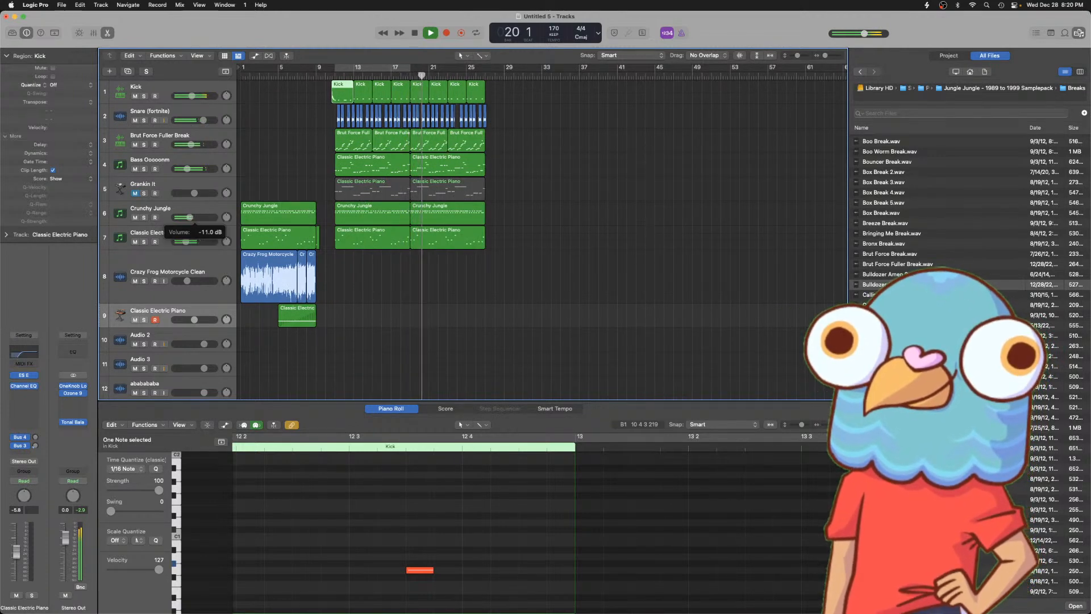
scroll(636, 238, "down", 5)
scroll(568, 204, "up", 1)
key("space")
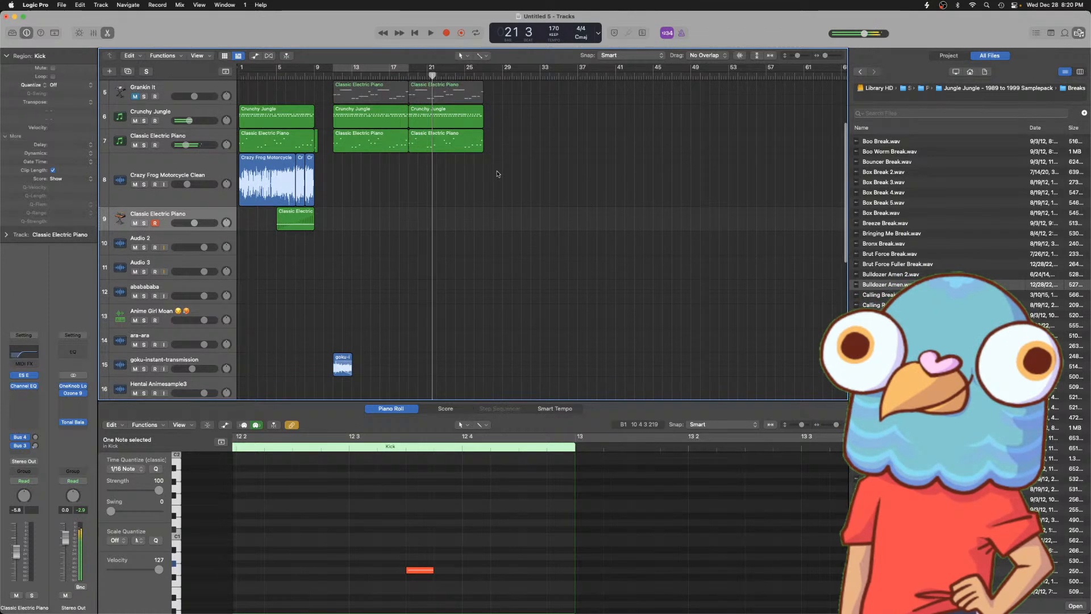
- Audition the unused vocal samples parked between bars 91 and 102
key("super+Left")
scroll(711, 220, "down", 4)
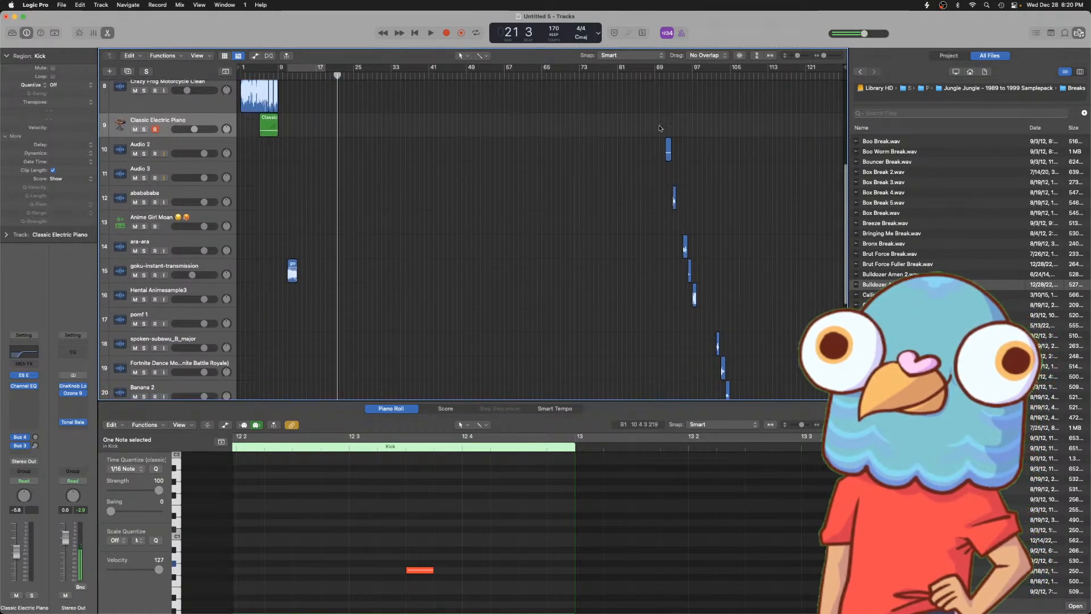
left_click(663, 77)
key("super+Right")
key("super+Right")
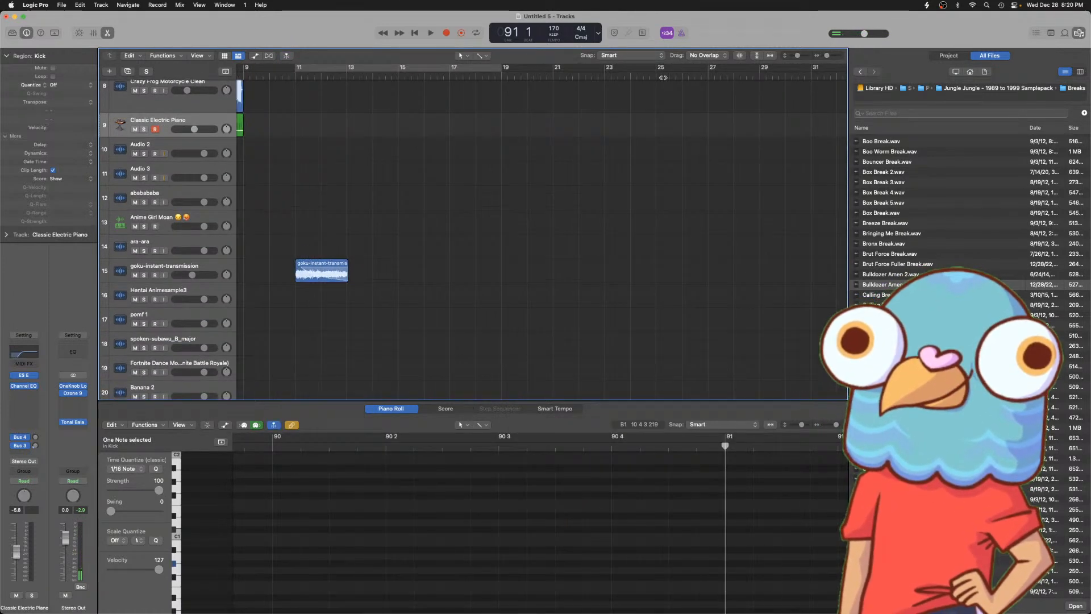
scroll(341, 166, "right", 15)
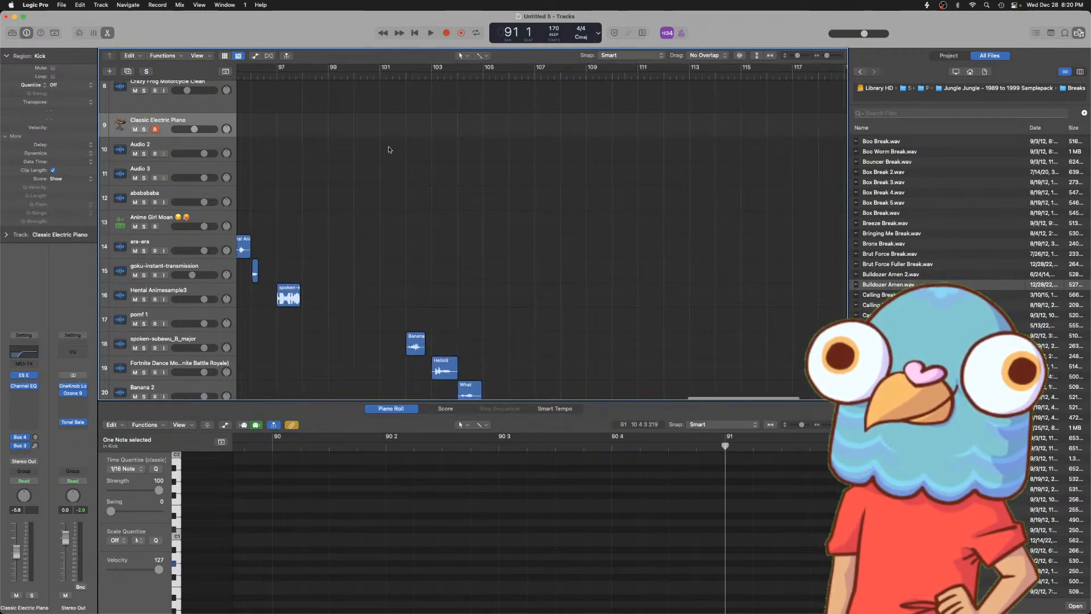
key("space")
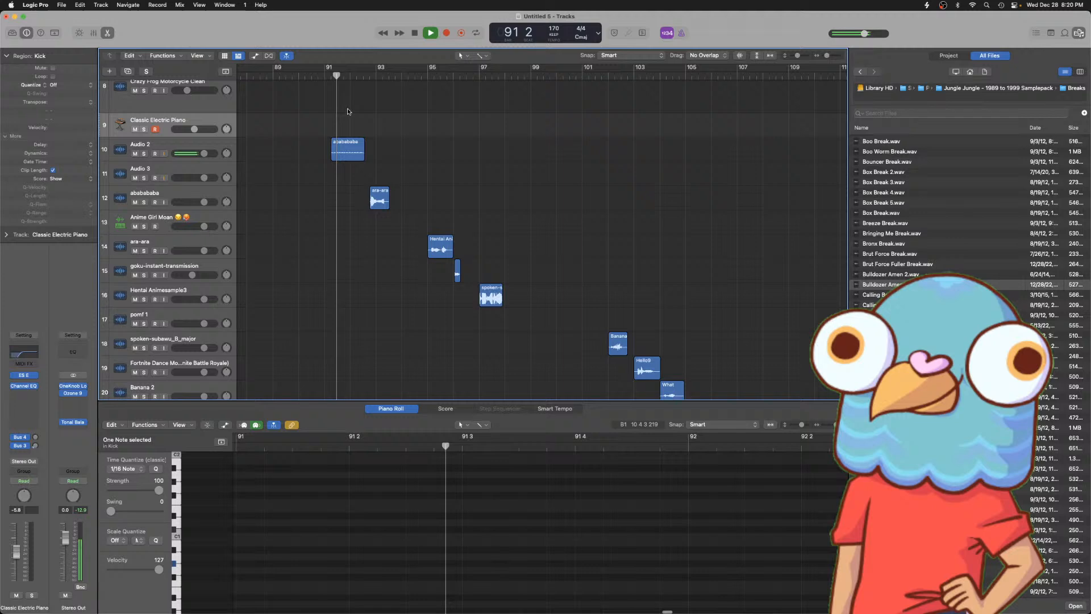
left_click(424, 77)
left_click(455, 76)
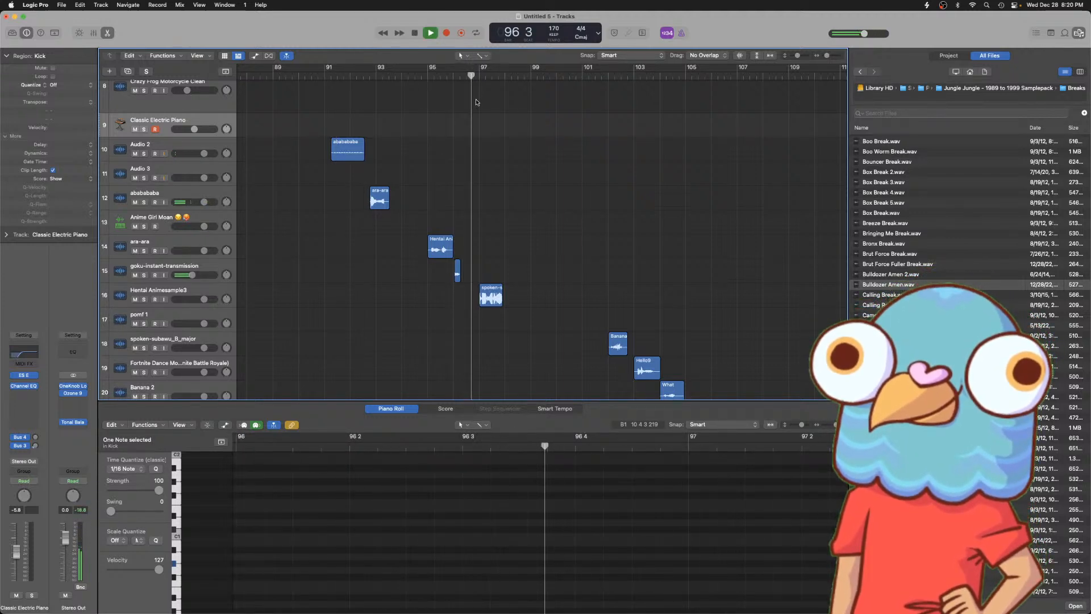
left_click(540, 78)
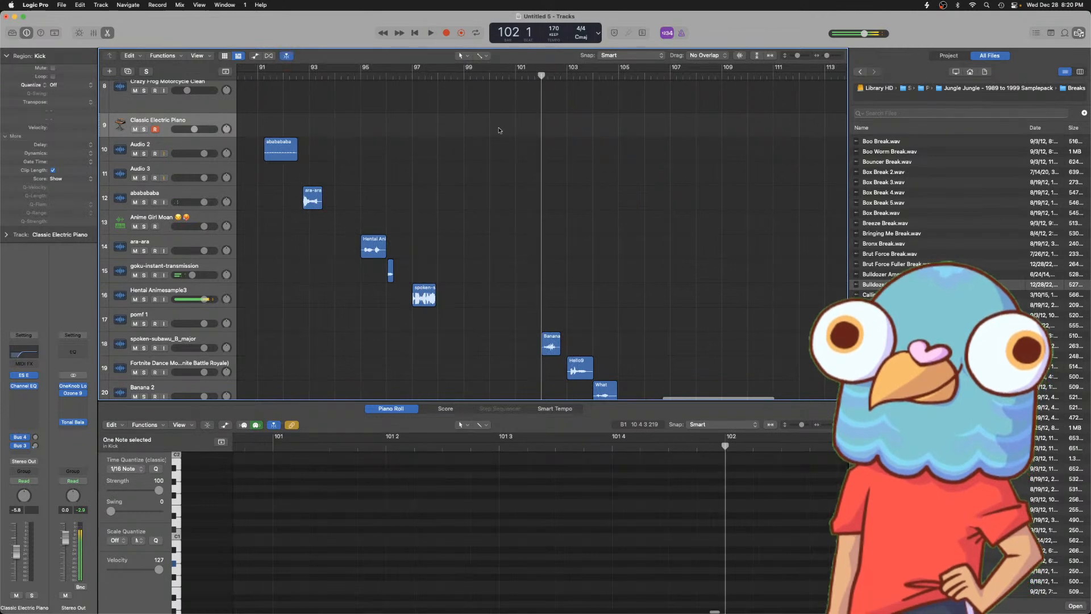
- Lower the volume of the track holding the spoken-subawu_B_major region to -17.0 dB
left_click(424, 295)
left_click_drag(203, 299, 193, 299)
- Move the spoken-subawu_B_major region to bar 9 and place its track directly below the second Classic Electric Piano track
key("super+Left")
key("super+Left")
key("super+Left")
key("super+Left")
key("super+Left")
key("super+Left")
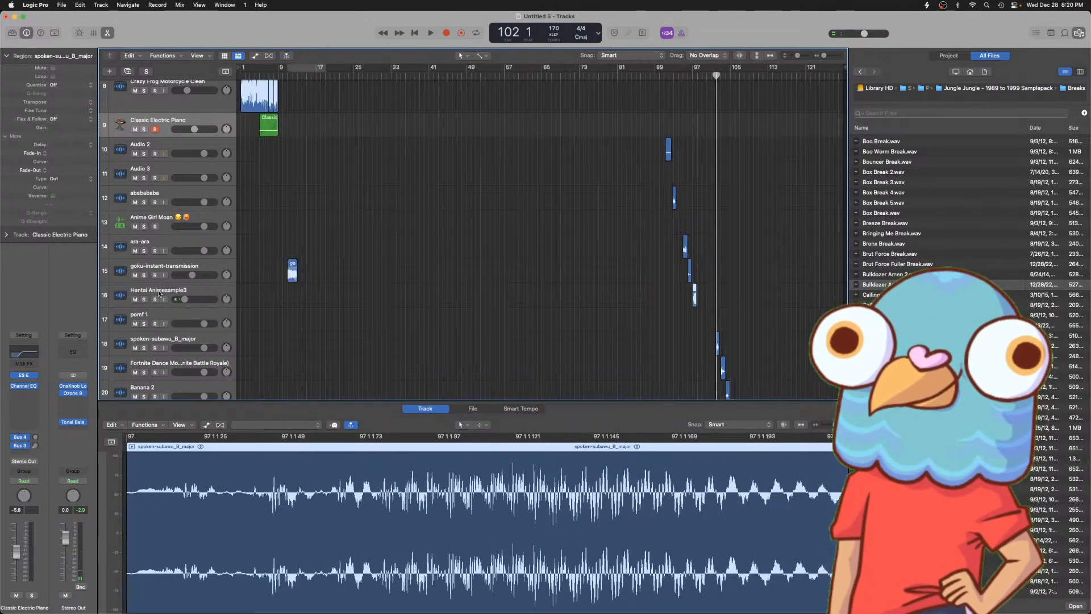
left_click_drag(694, 293, 189, 146)
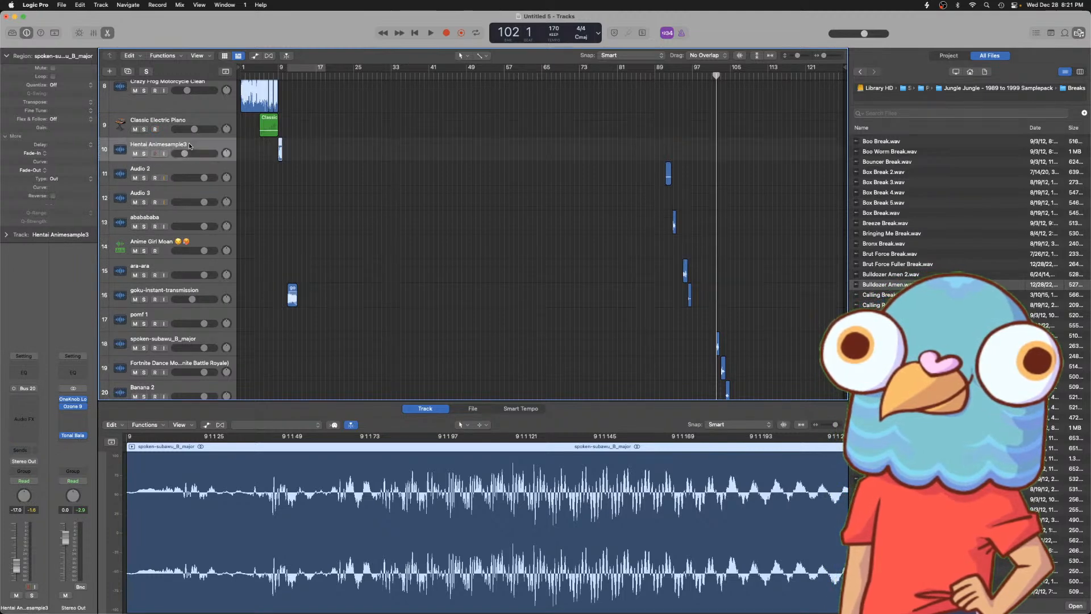
- Move the spoken-subawu_B_major region to bar 10 beat 2, just ahead of the drum section
key("super+Right")
key("super+Right")
key("super+Right")
key("super+Right")
key("super+Right")
left_click_drag(287, 145, 322, 145)
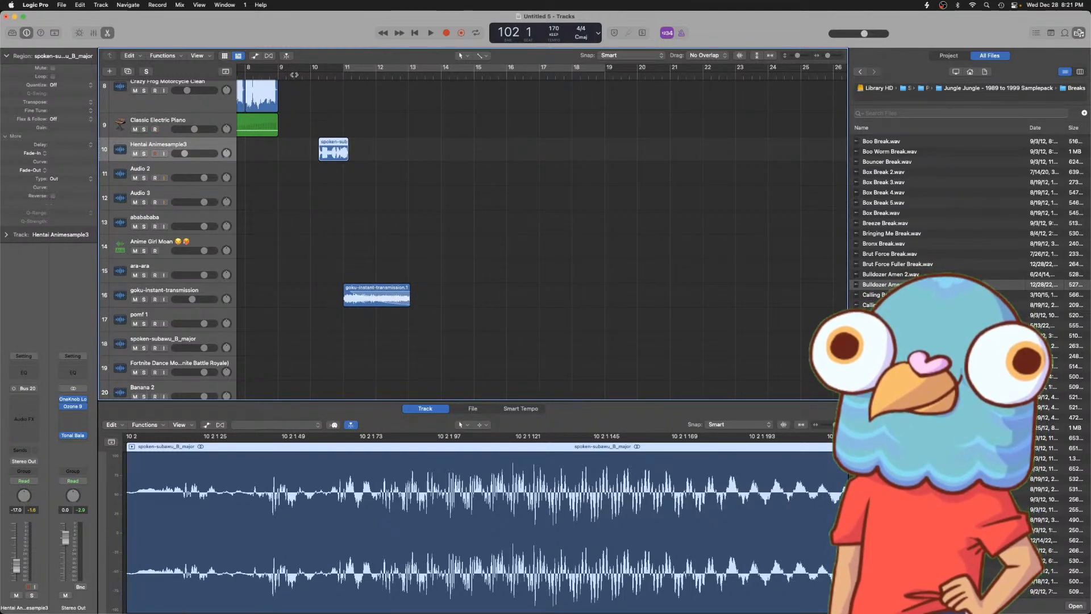
- Play the lead-in to the drum section and move the spoken-subawu_B_major region to the start of bar 10
left_click(295, 74)
key("space")
key("super+Right")
key("super+Right")
key("super+Right")
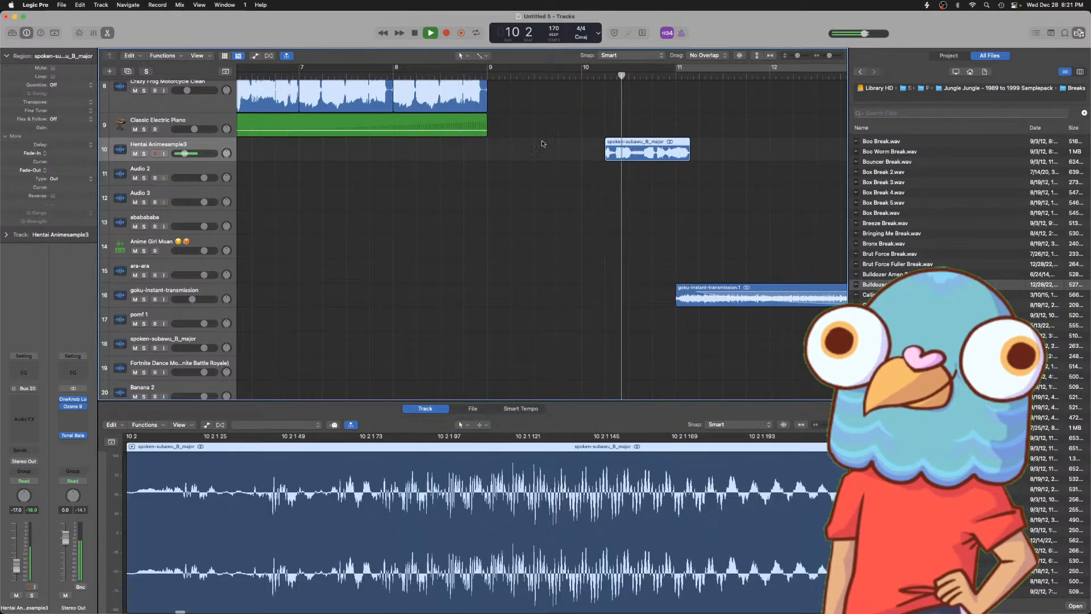
key("space")
left_click_drag(636, 157, 606, 149)
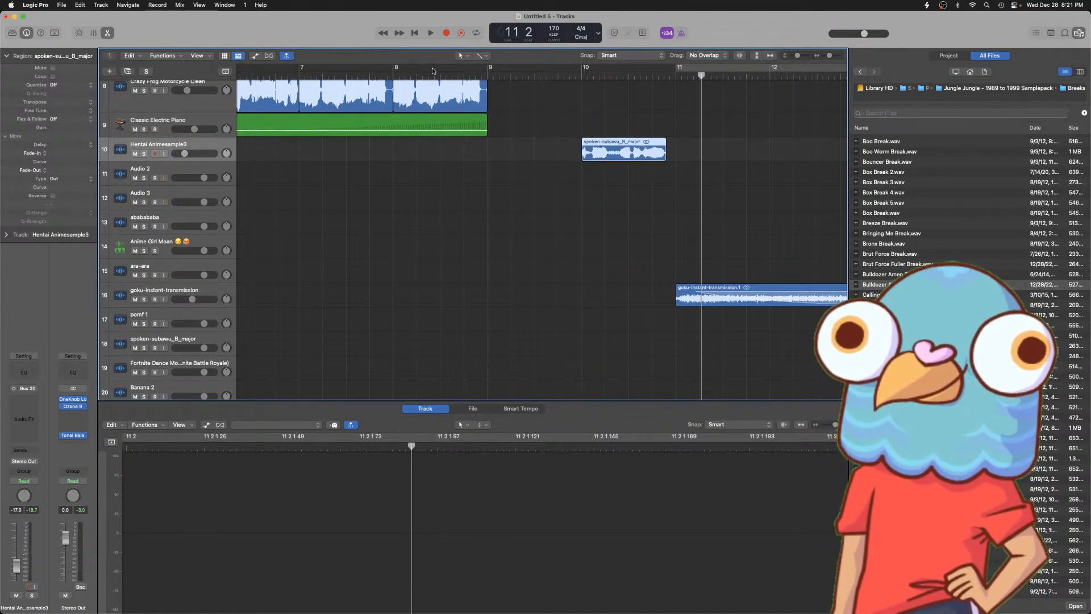
- Play from the middle of bar 8 into bar 11 to check the vocal's placement in the transition
left_click(434, 73)
key("space")
scroll(446, 93, "up", 5)
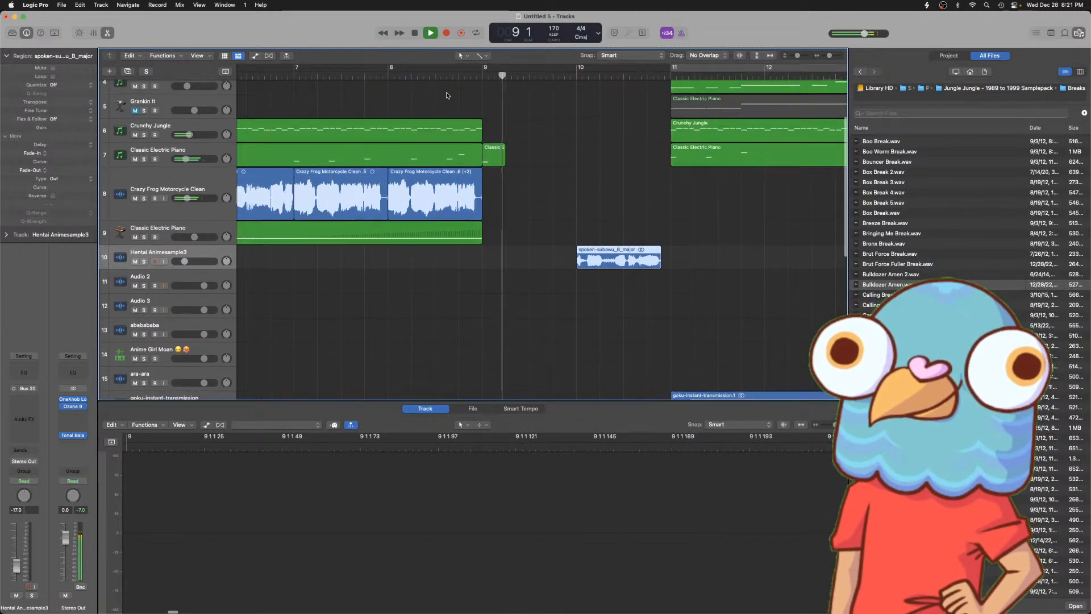
scroll(447, 96, "up", 1)
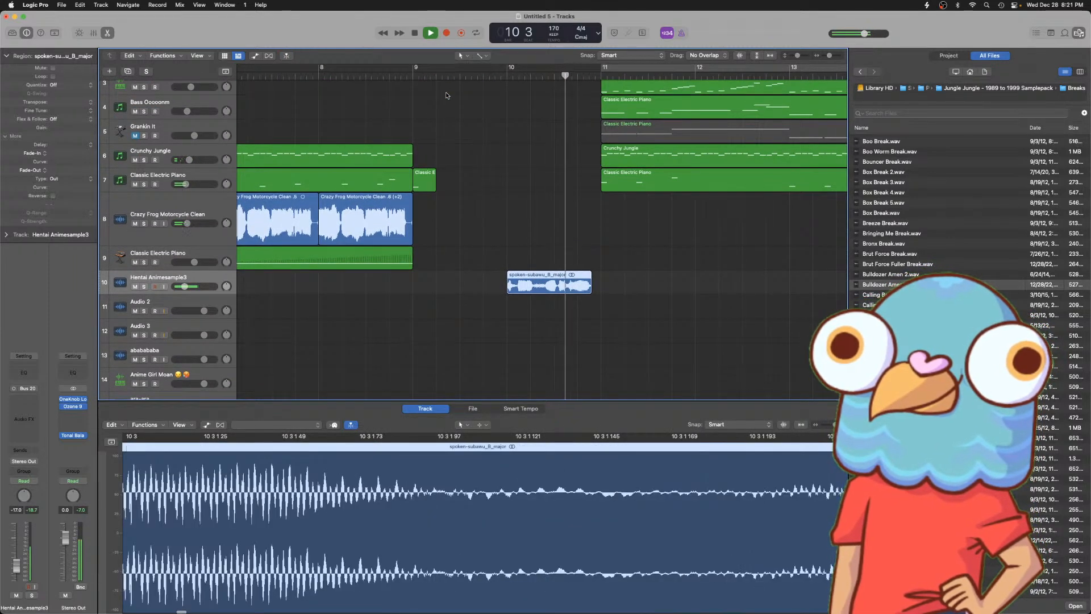
key("space")
- Trim a short piece off the end of the spoken-subawu_B_major region so it ends earlier before bar 11
left_click(599, 294)
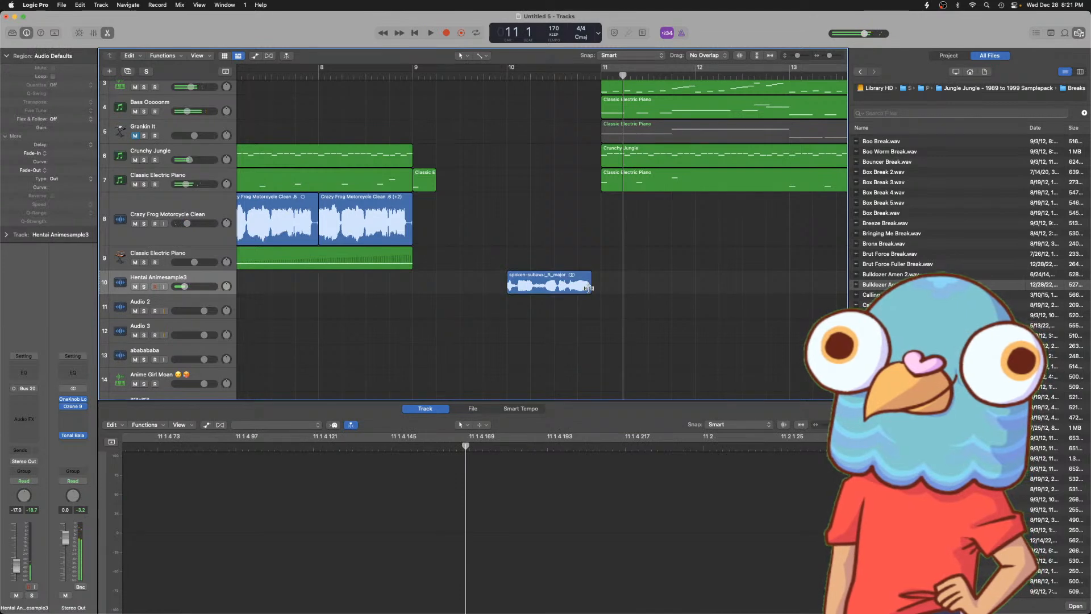
left_click_drag(589, 287, 286, 236)
key("e")
key("super+z")
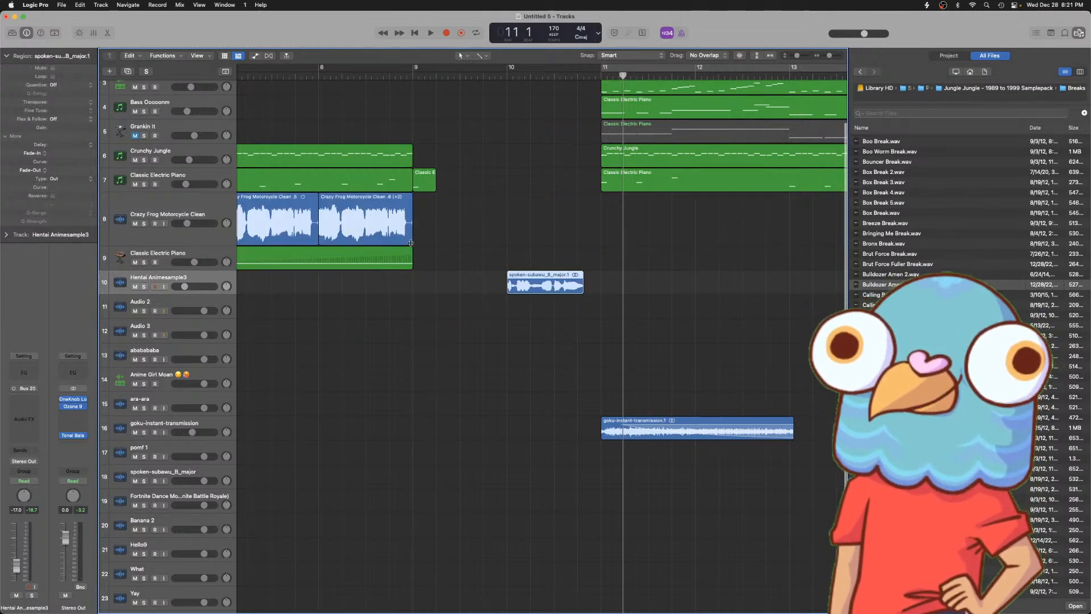
key("e")
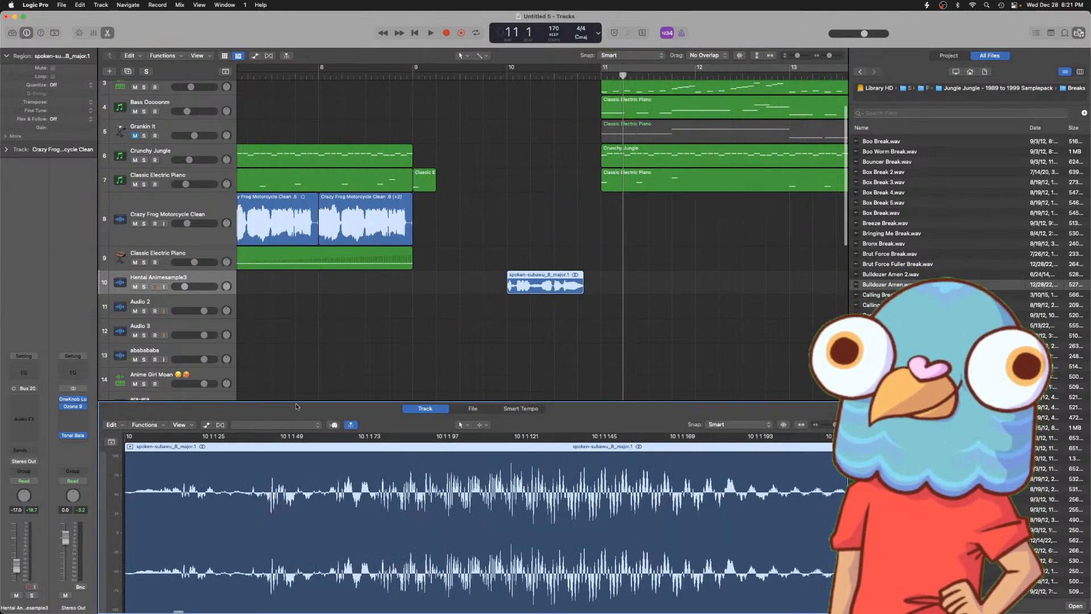
- Turn on Flex for the vocal track in Flex Time - Polyphonic mode and quantize its region to 1/8 Note
left_click(269, 430)
left_click(222, 426)
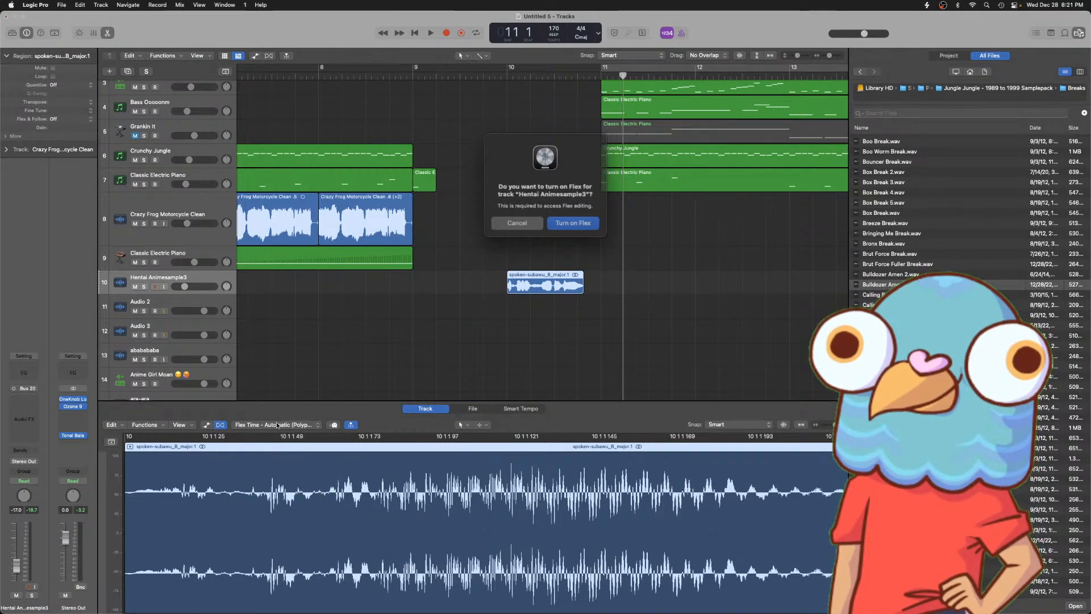
key("Return")
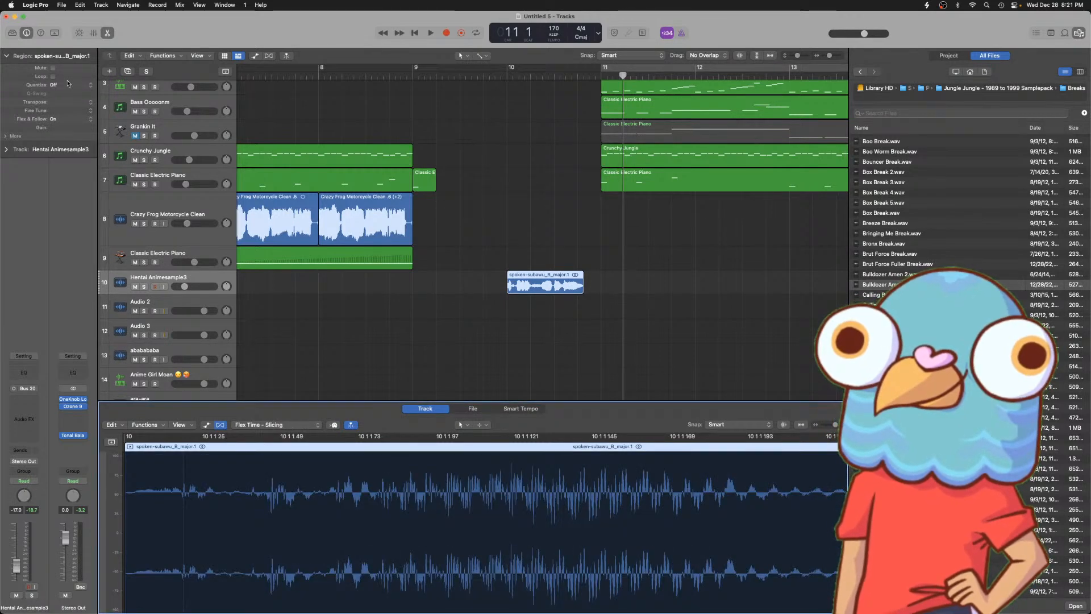
left_click(67, 83)
left_click(65, 118)
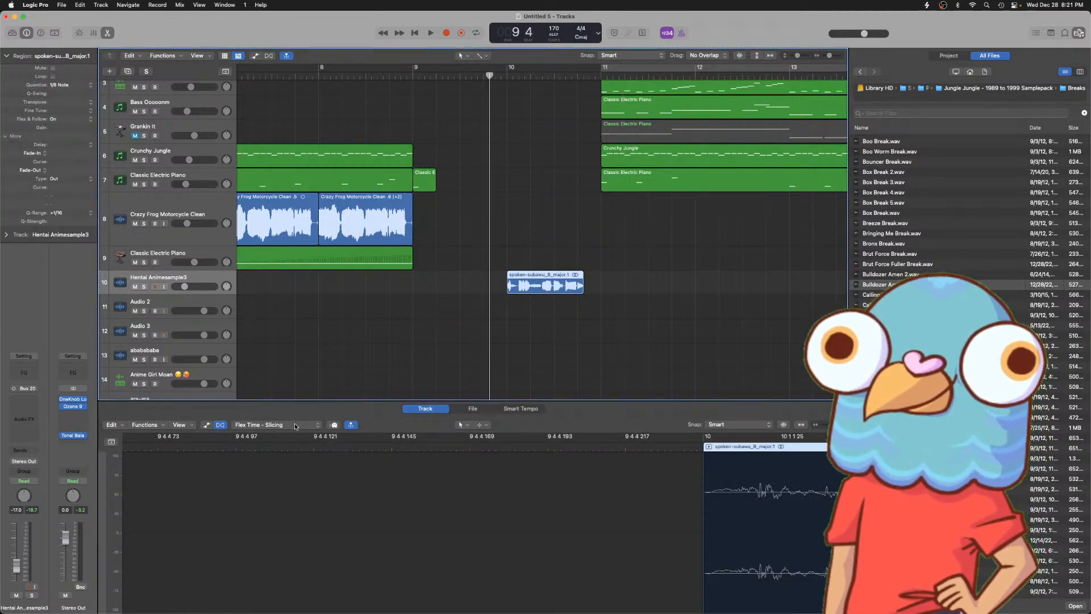
left_click(295, 425)
left_click(265, 445)
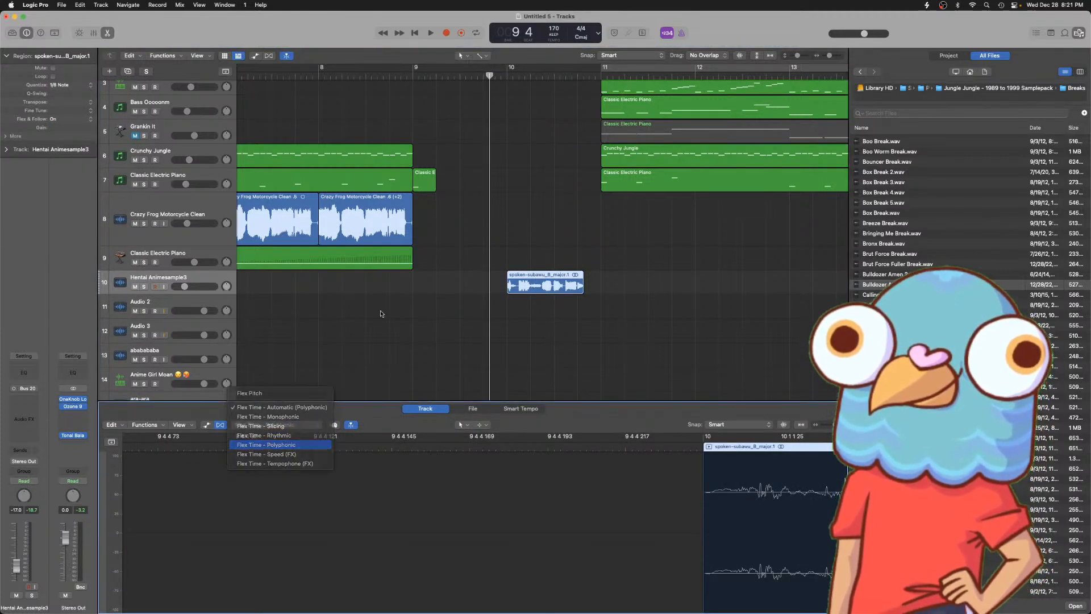
- Audition the quantized spoken-subawu_B_major.1 region in bar 10 up to the drum section
left_click(414, 314)
key("space")
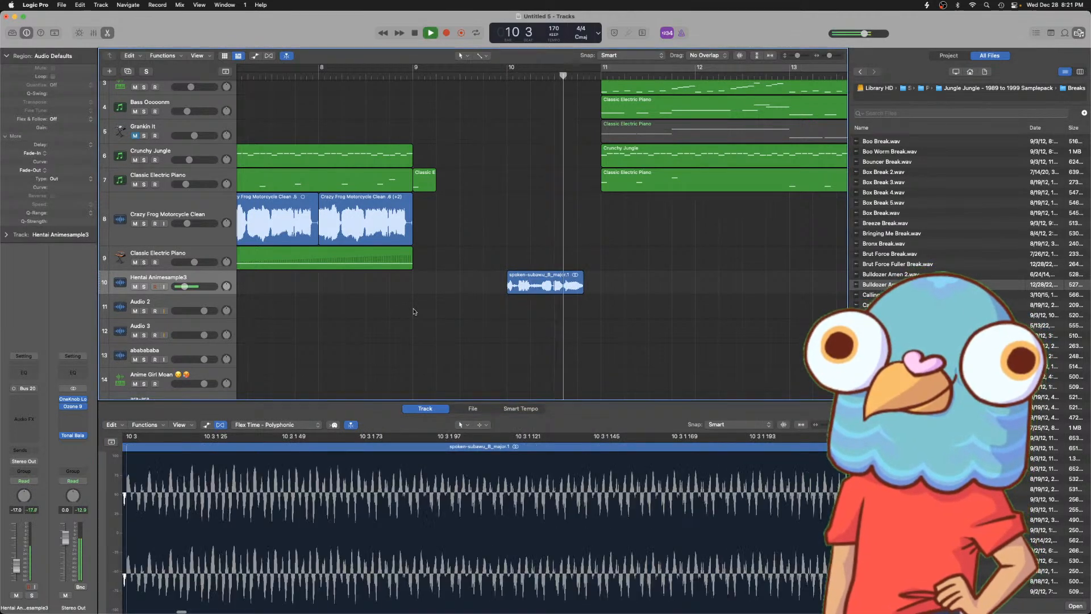
key("space")
left_click(543, 279)
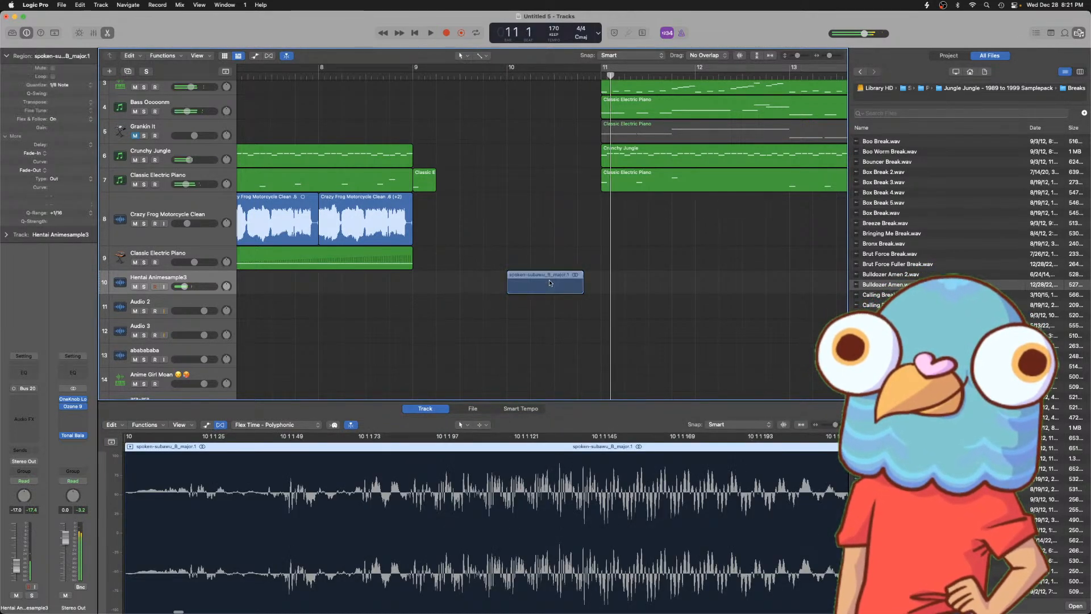
left_click_drag(543, 278, 540, 283)
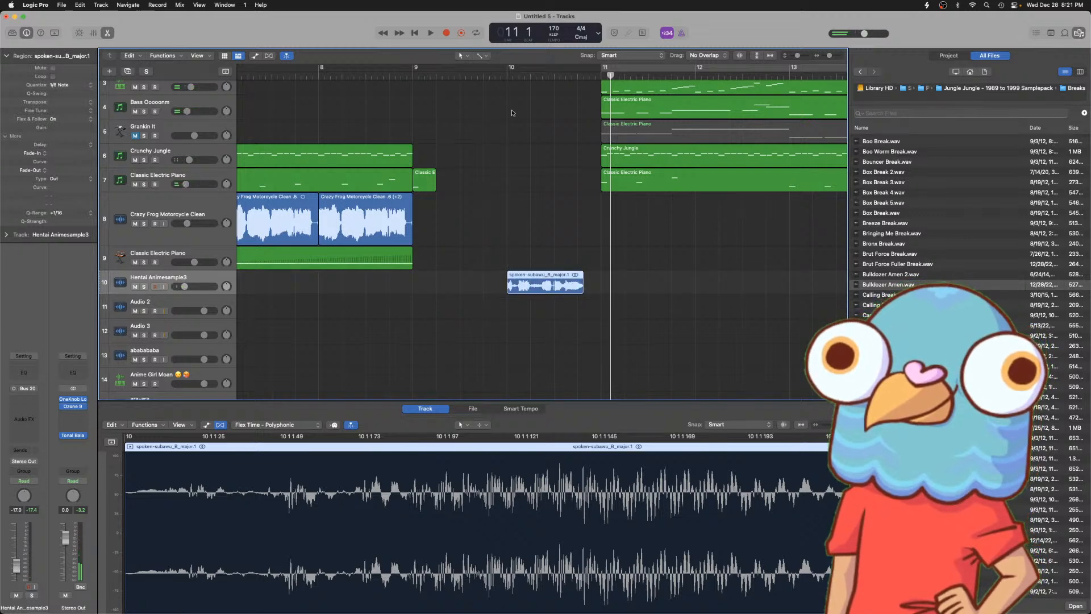
left_click(528, 117)
key("space")
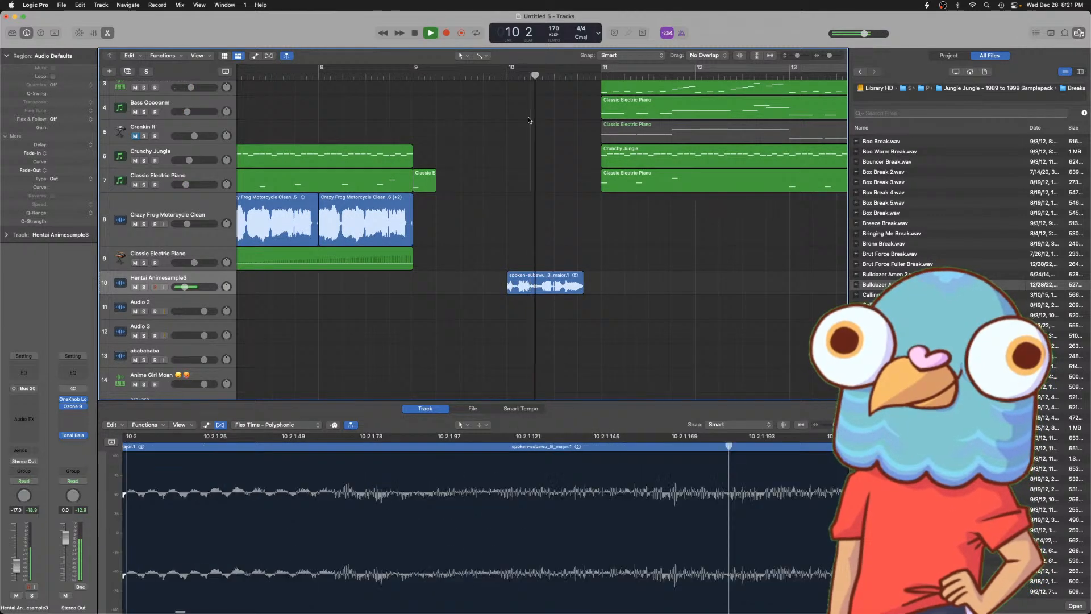
key("space")
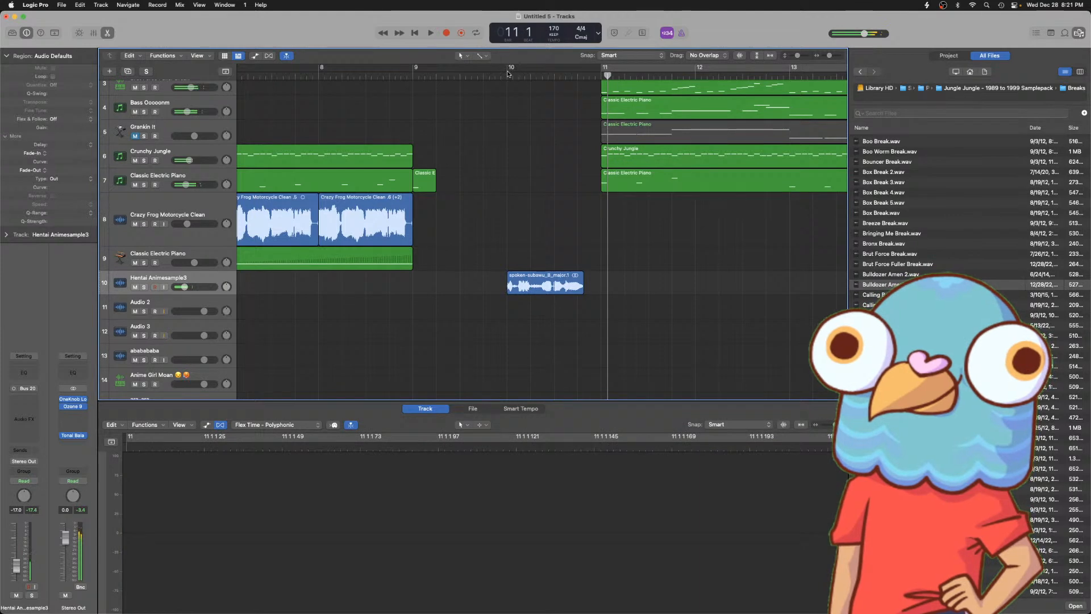
- Shift the spoken-subawu_B_major.1 region about an eighth note past the start of bar 10 and play the lead-in
left_click_drag(551, 281, 571, 281)
left_click(506, 74)
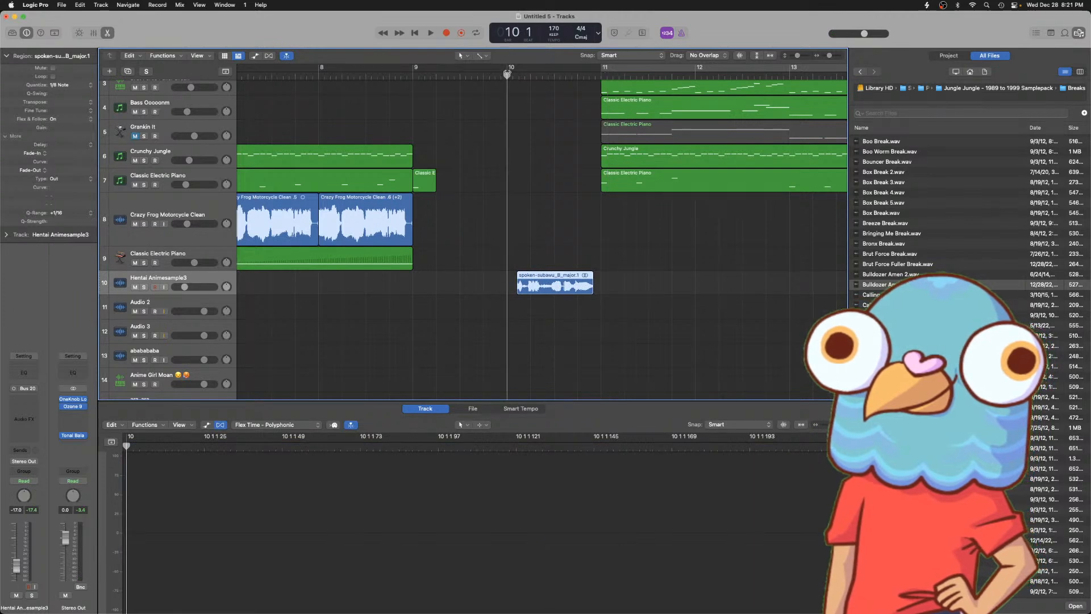
key("space")
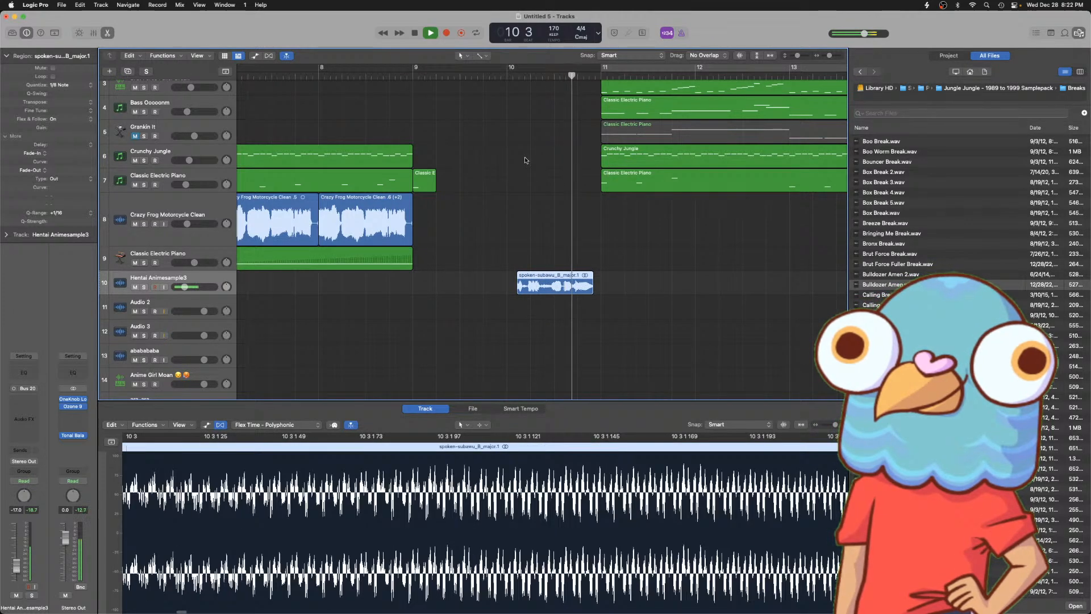
key("space")
mouse_move(557, 284)
left_mouse_down()
mouse_move(563, 294)
mouse_move(545, 292)
mouse_move(566, 292)
left_mouse_up()
scroll(551, 288, "left", 1)
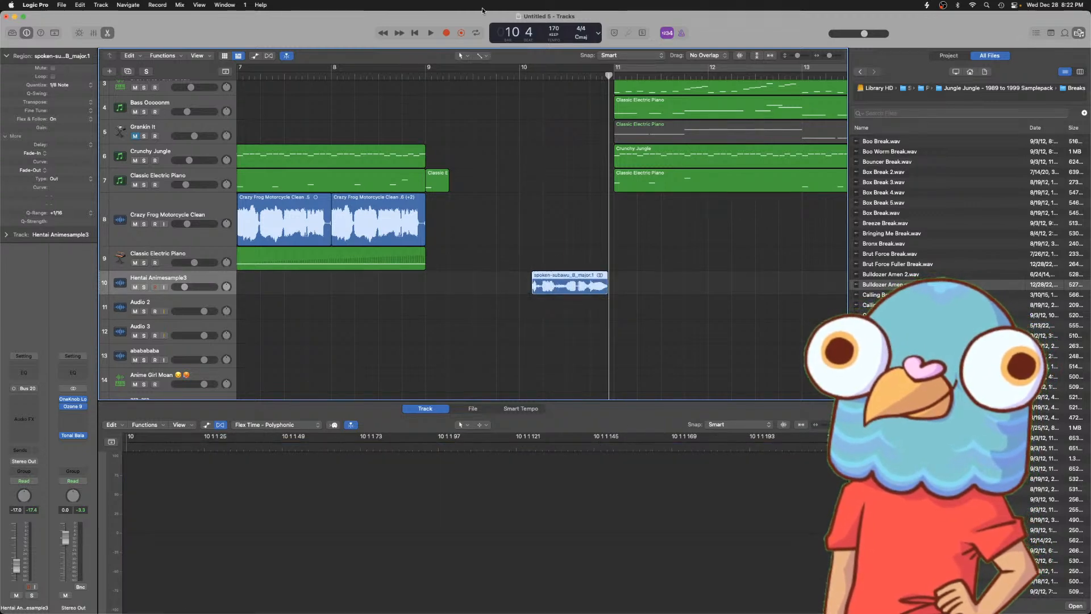
left_click(496, 85)
left_click(495, 76)
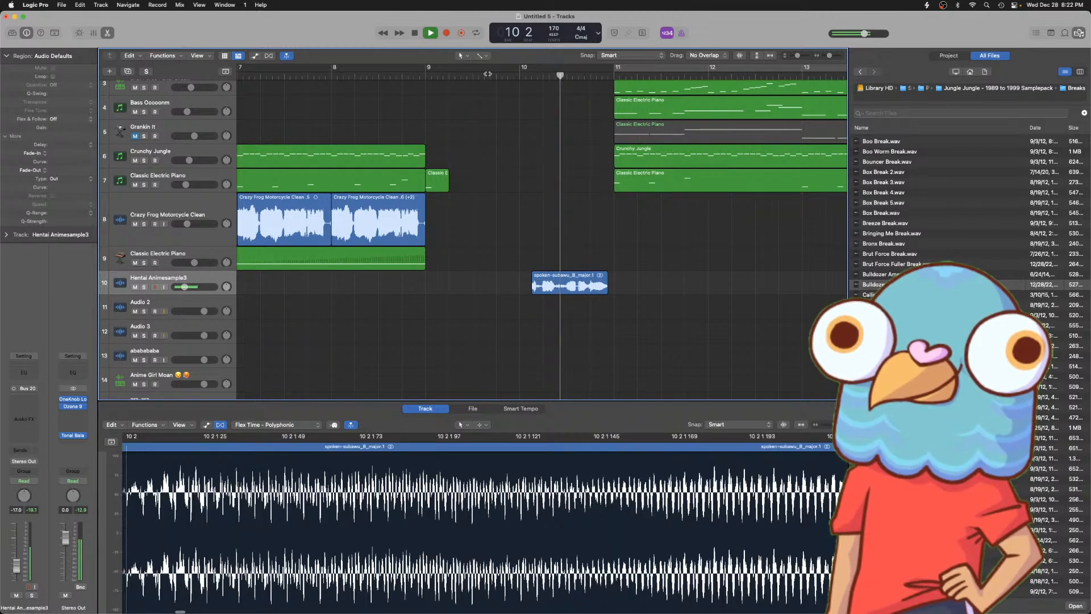
key("space")
- Split the Brut Force Fuller Break region at bar 11 beat 4 and again at the start of bar 12
scroll(568, 199, "up", 3)
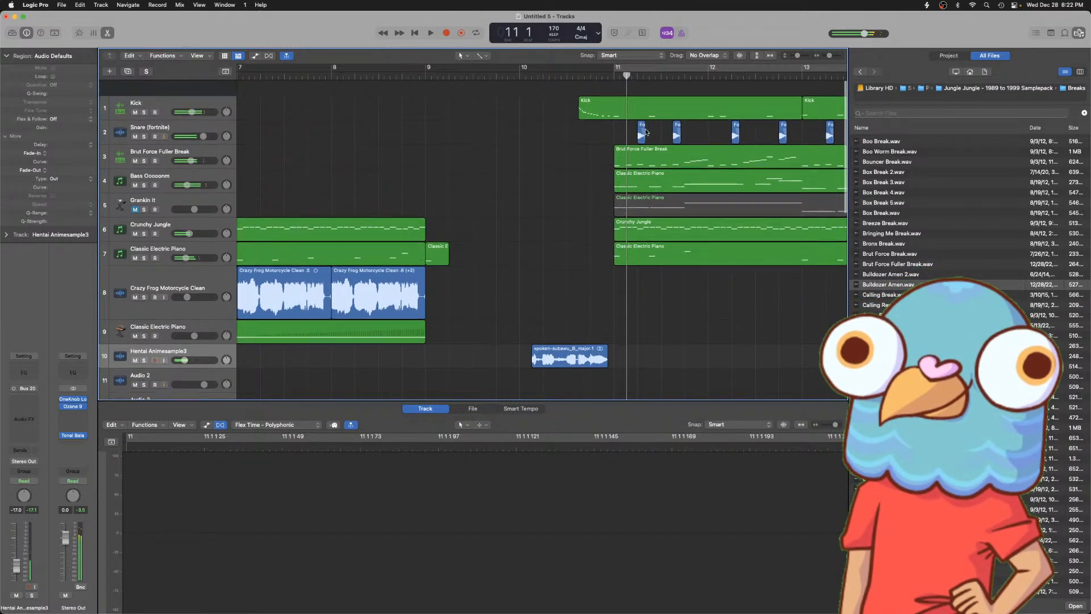
left_click(641, 117)
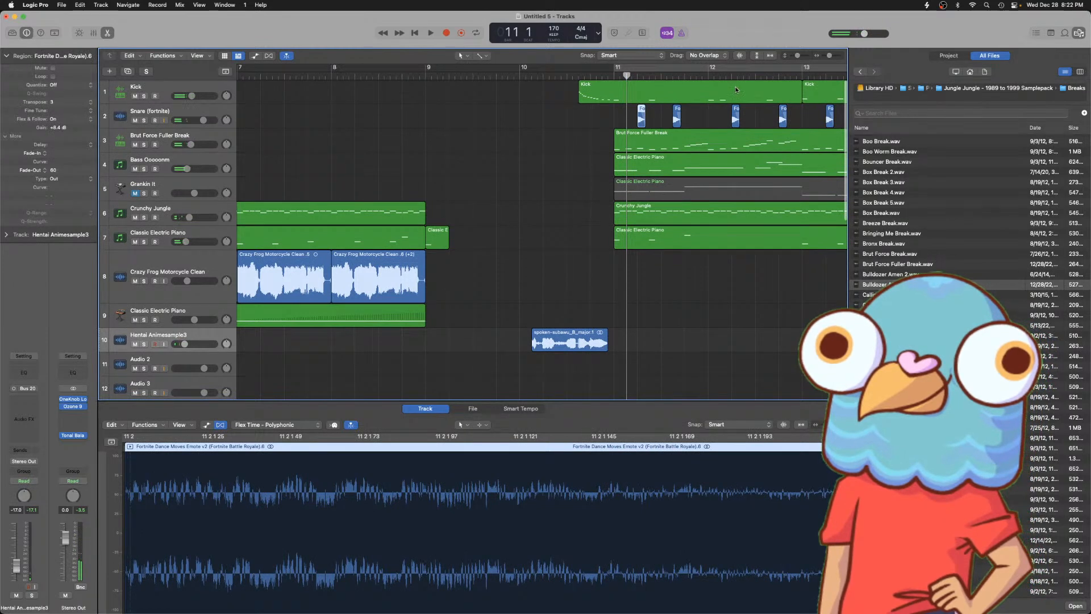
left_click(779, 75)
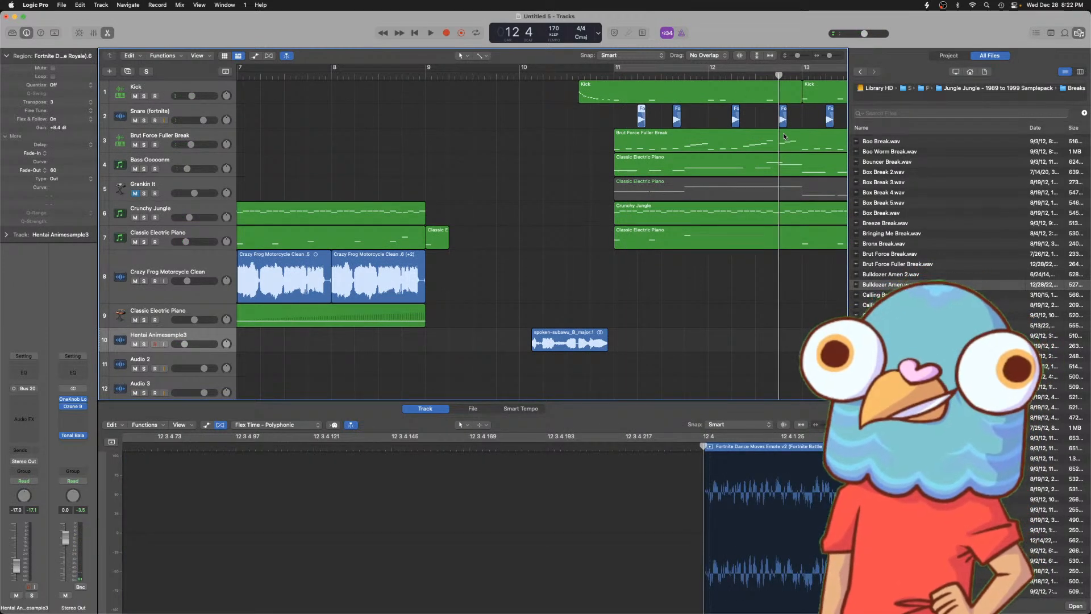
left_click(785, 136)
key("comma")
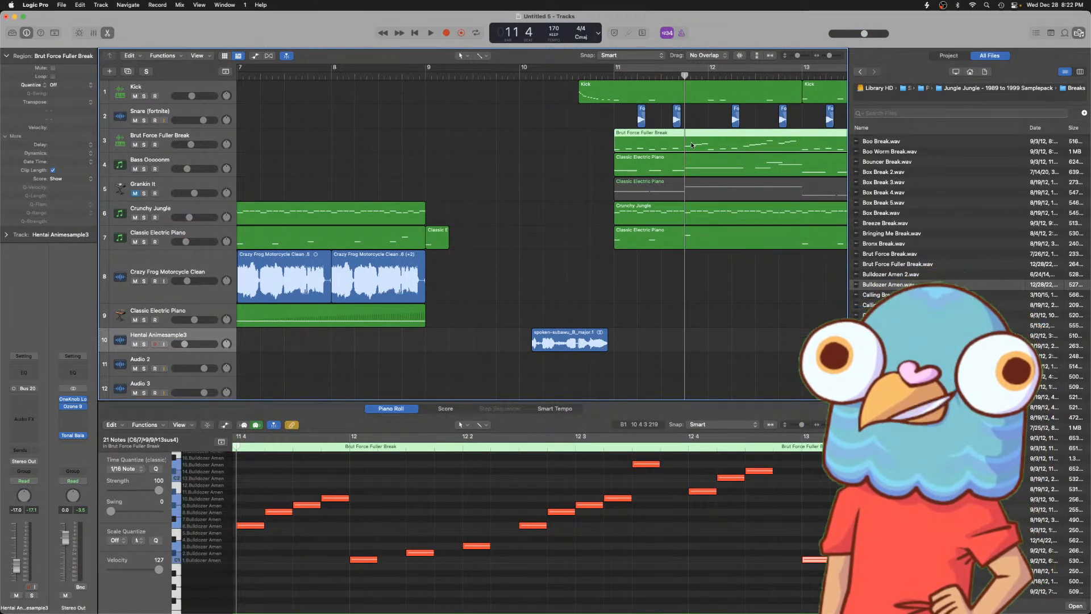
key("super+t")
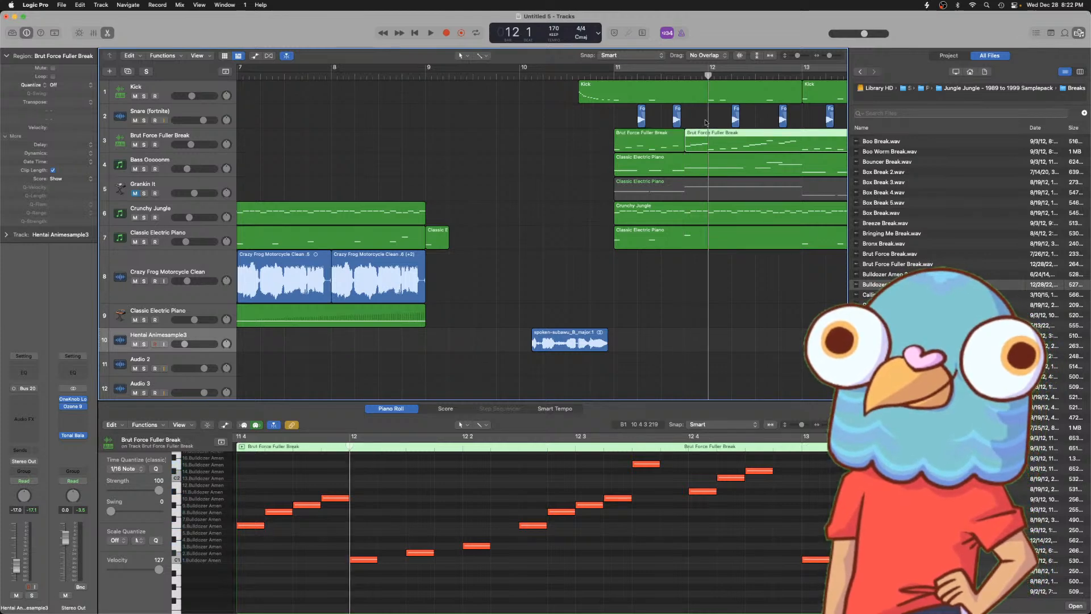
key("super+t")
- Copy the one-beat break slice to bar 10 beat 4 and move the second snare hit to the same position
left_click_drag(698, 146, 605, 147, "alt")
left_click_drag(676, 117, 595, 119, "alt")
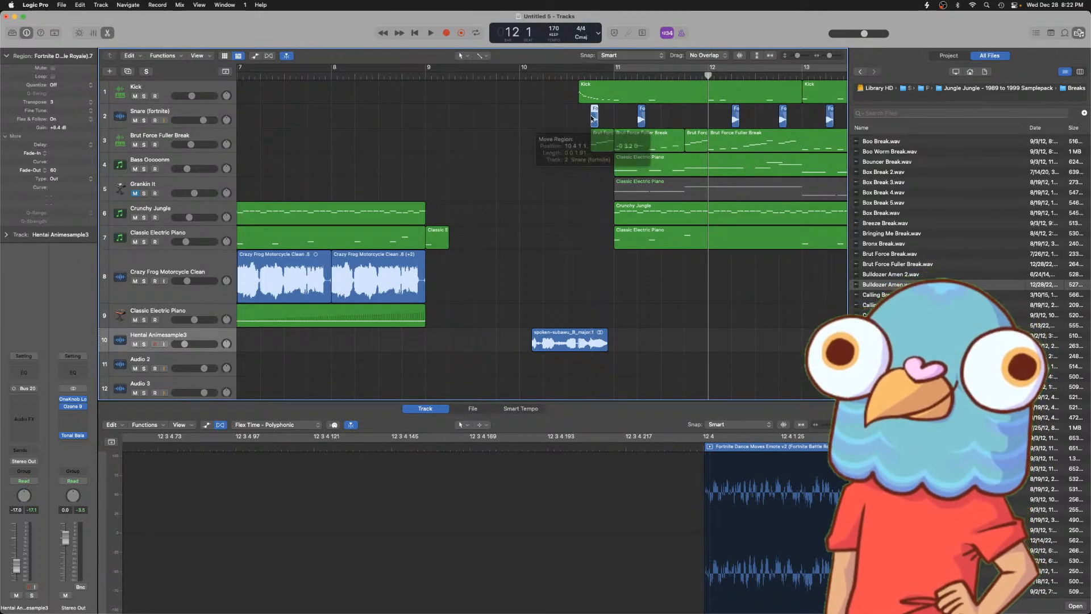
left_click(514, 78)
key("space")
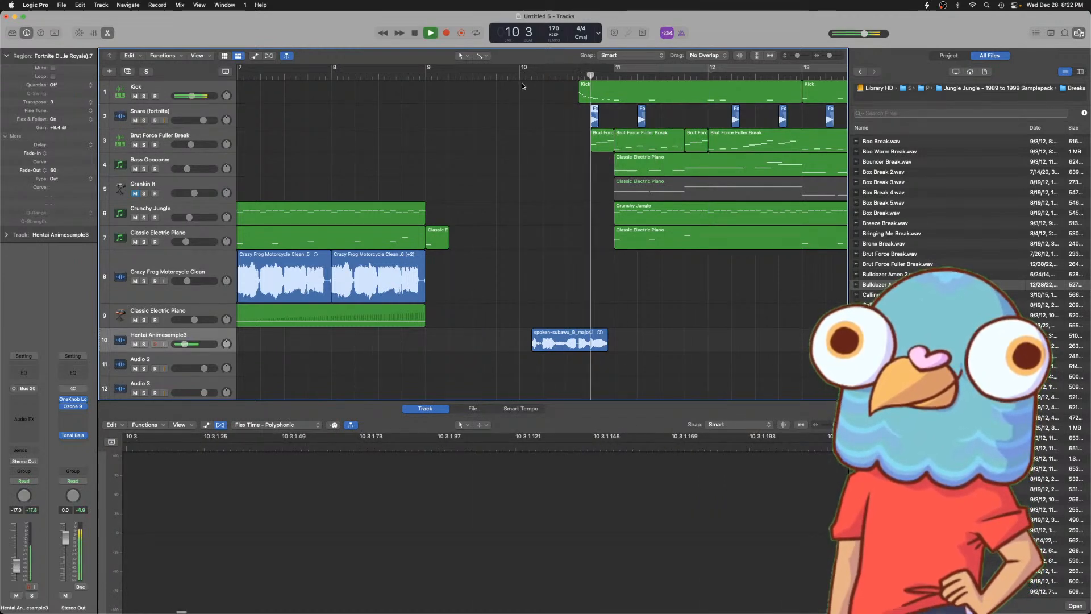
key("space")
- Trim the start of the first Kick region to bar 11, cutting off the kick roll, and play the transition
left_click_drag(578, 96, 616, 103)
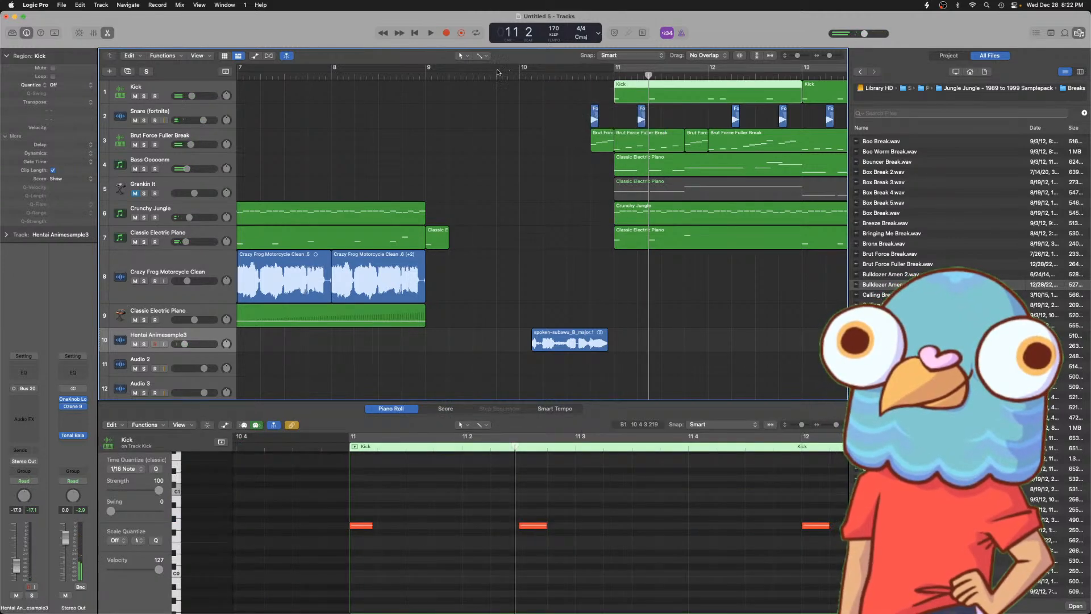
left_click(465, 76)
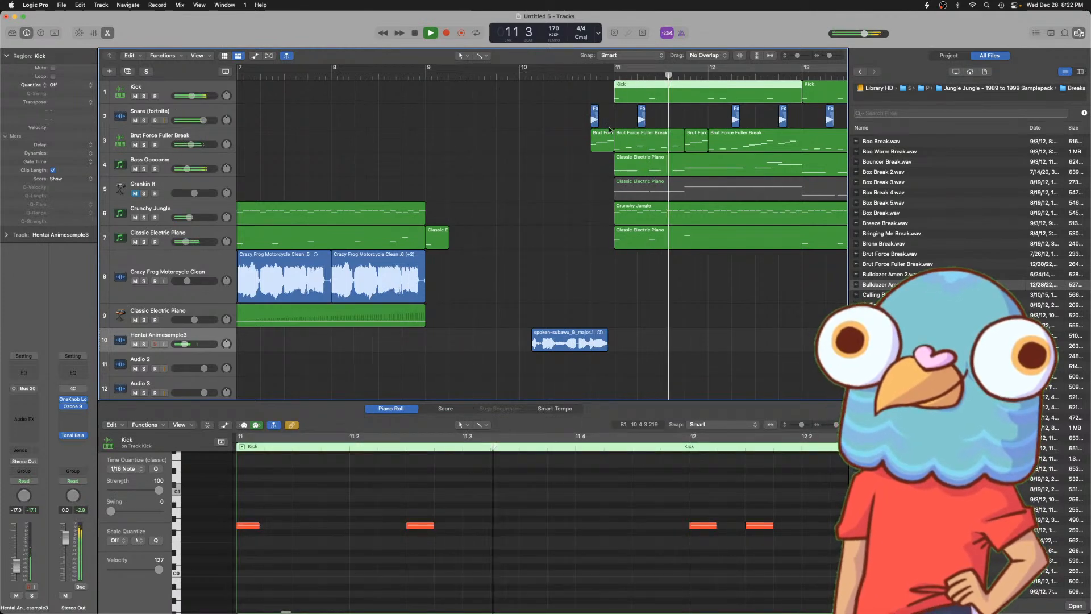
key("super+Left")
key("super+Left")
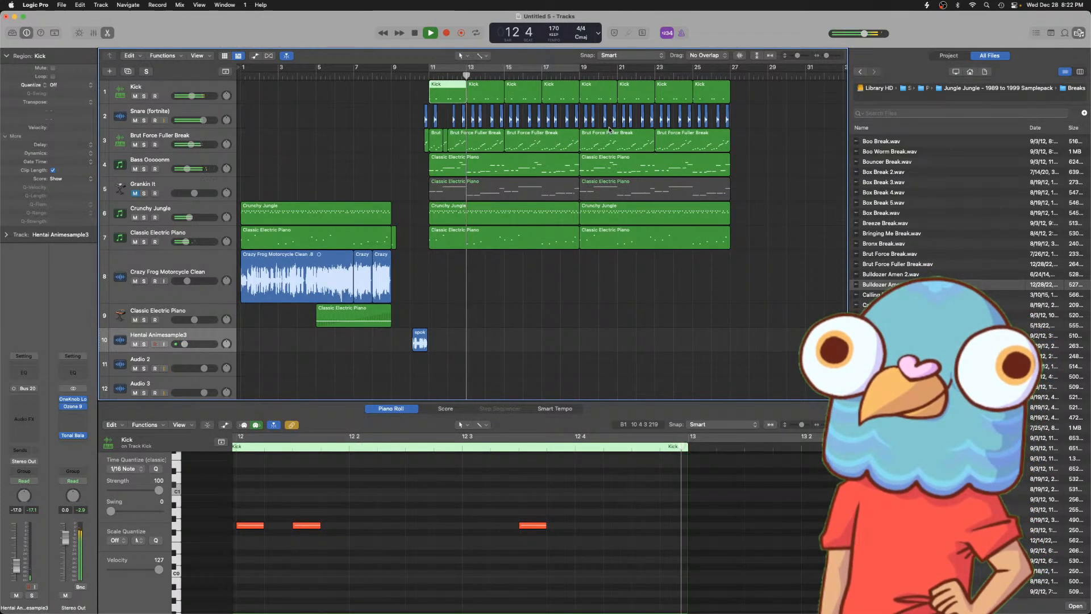
- Play the arrangement from the beginning to review the intro, the transition and the start of the drum section
key("space")
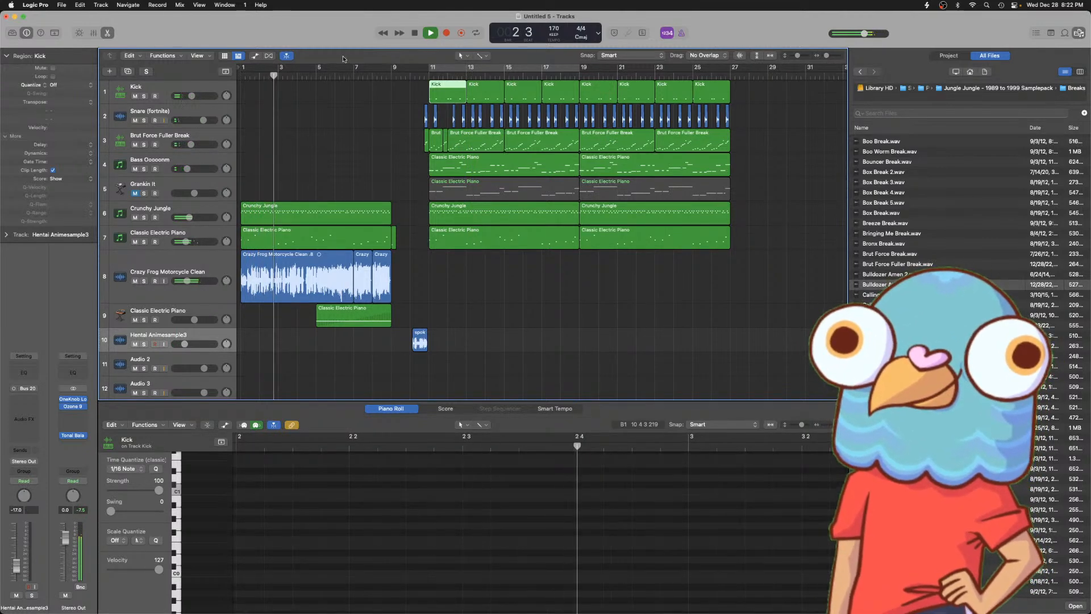
left_click(165, 137)
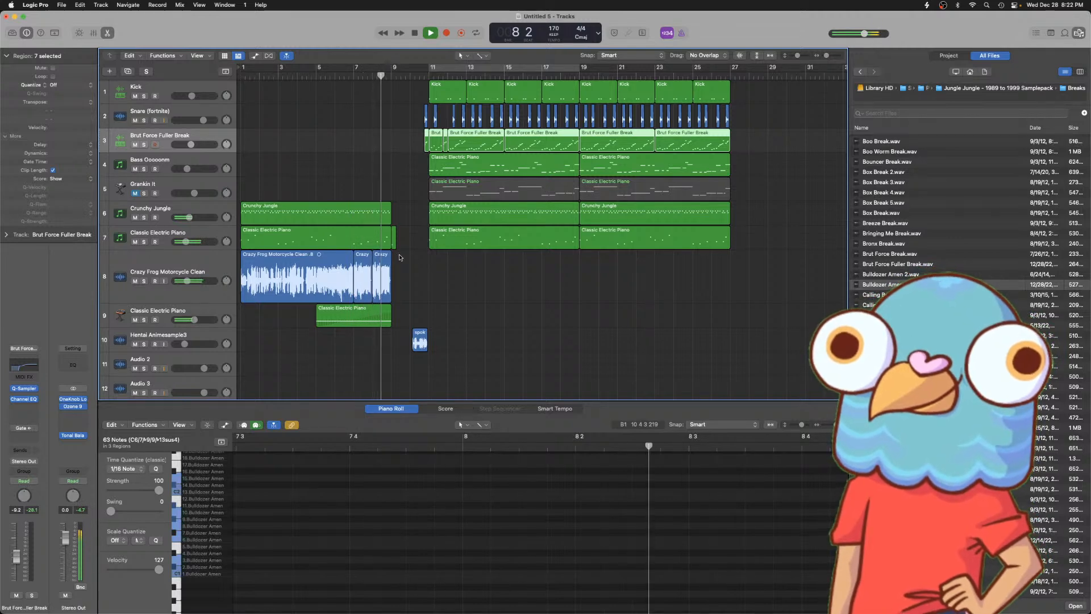
left_click(415, 246)
key("super+Right")
key("super+Right")
key("super+Right")
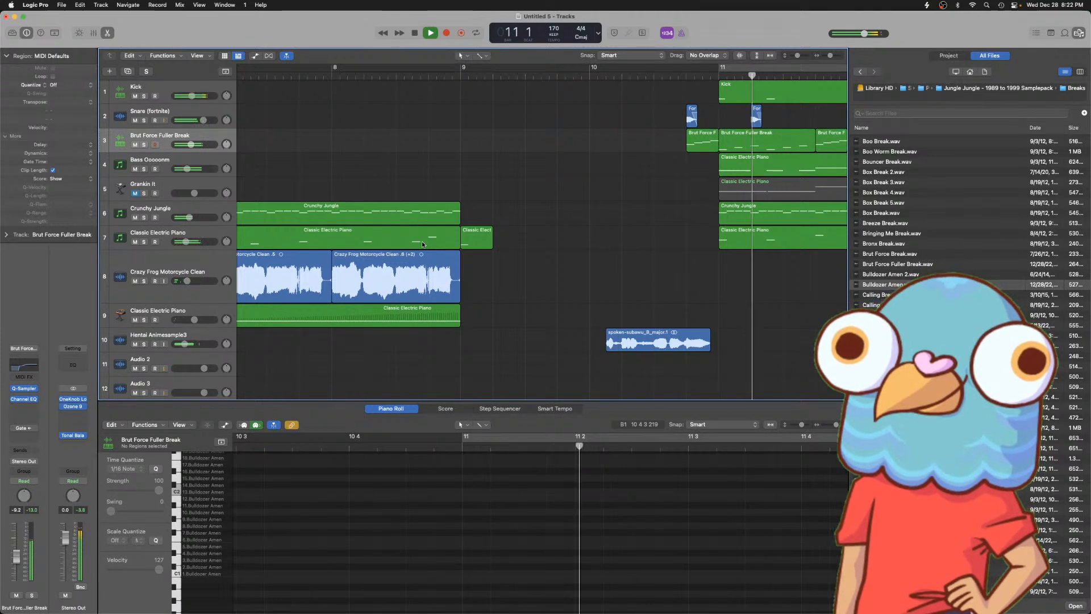
key("super+Left")
key("super+Left")
key("super+Left")
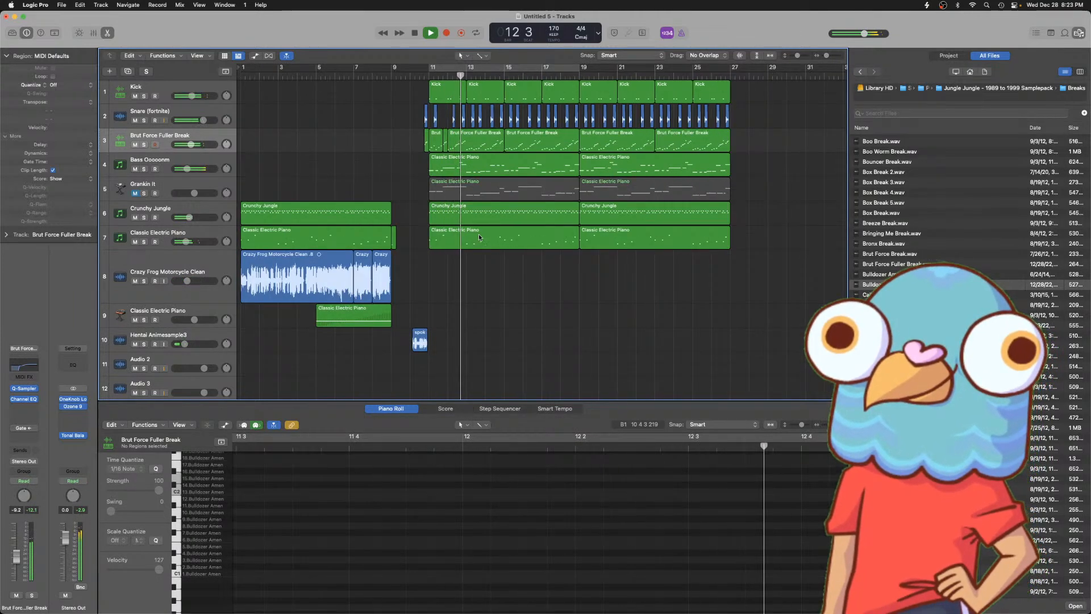
scroll(494, 267, "down", 8)
scroll(494, 268, "up", 8)
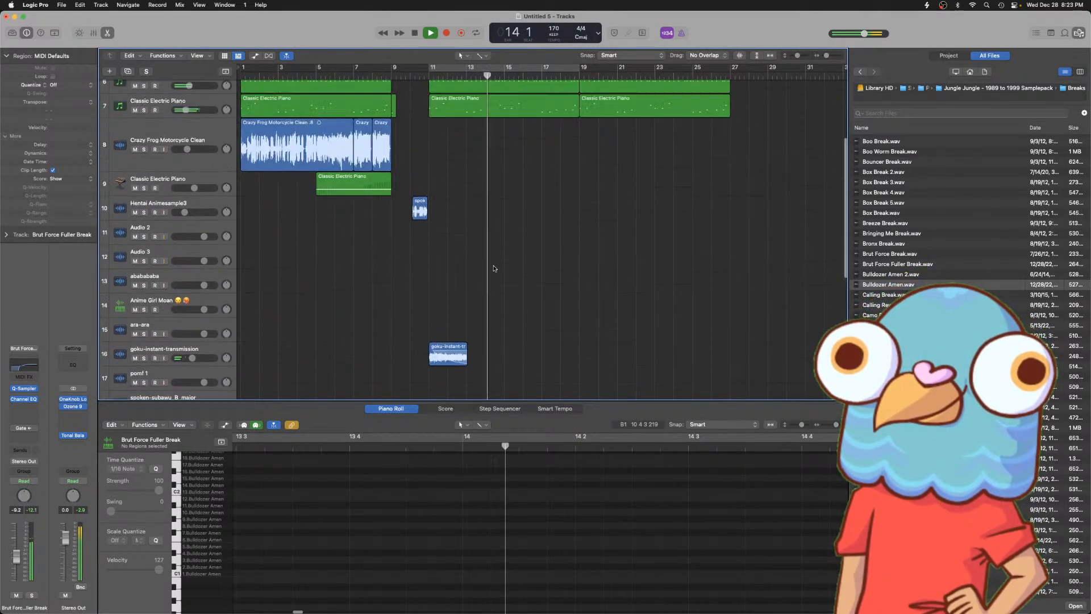
- Audition the unused vocal samples parked from bar 91 onward
key("super+Left")
key("super+Left")
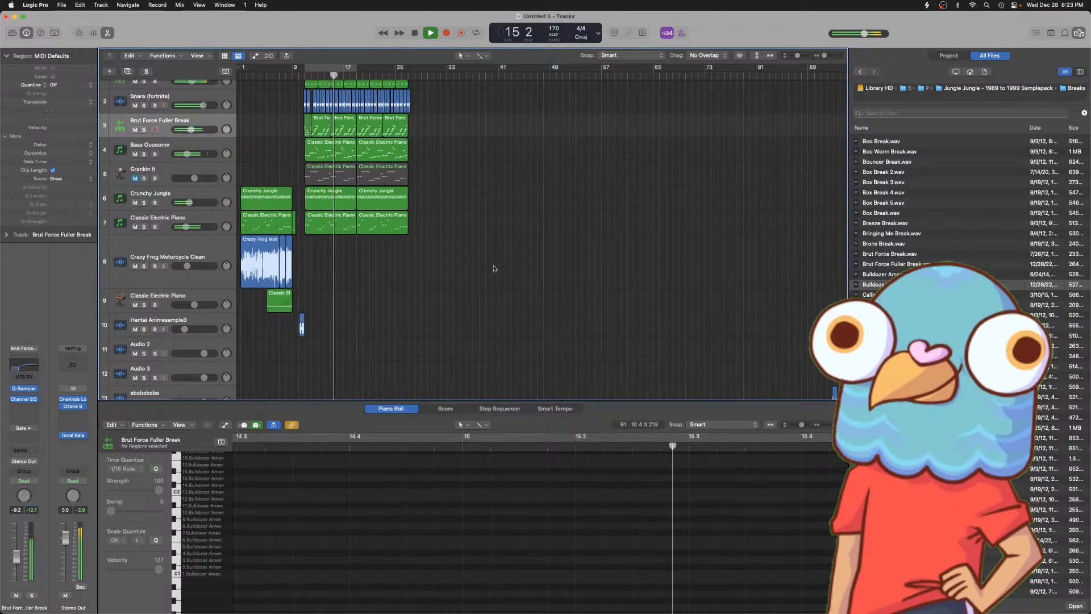
scroll(494, 270, "down", 3)
key("super+Right")
key("space")
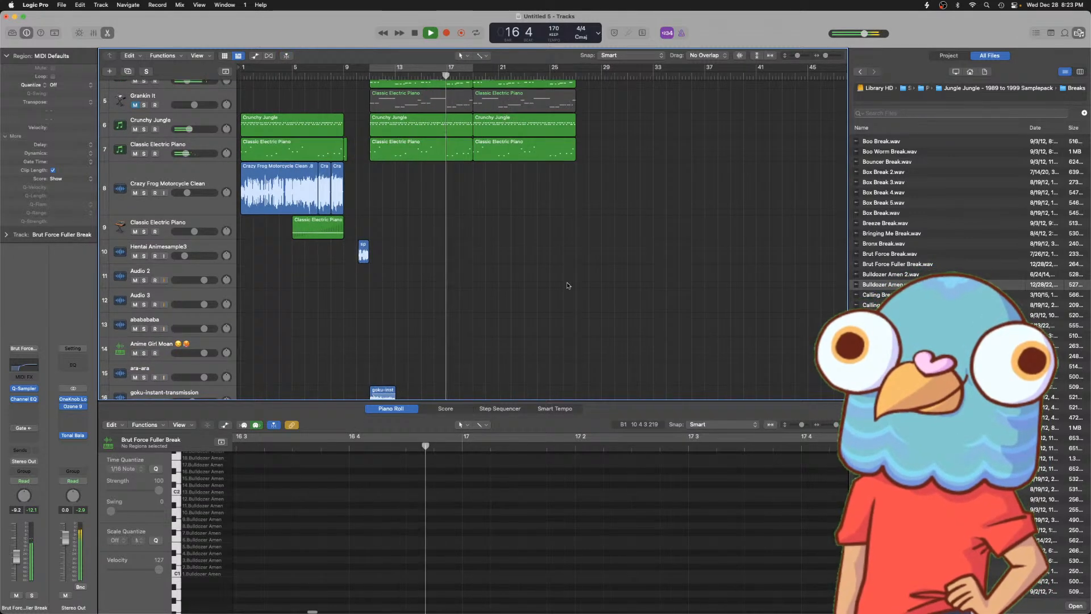
scroll(567, 287, "right", 10)
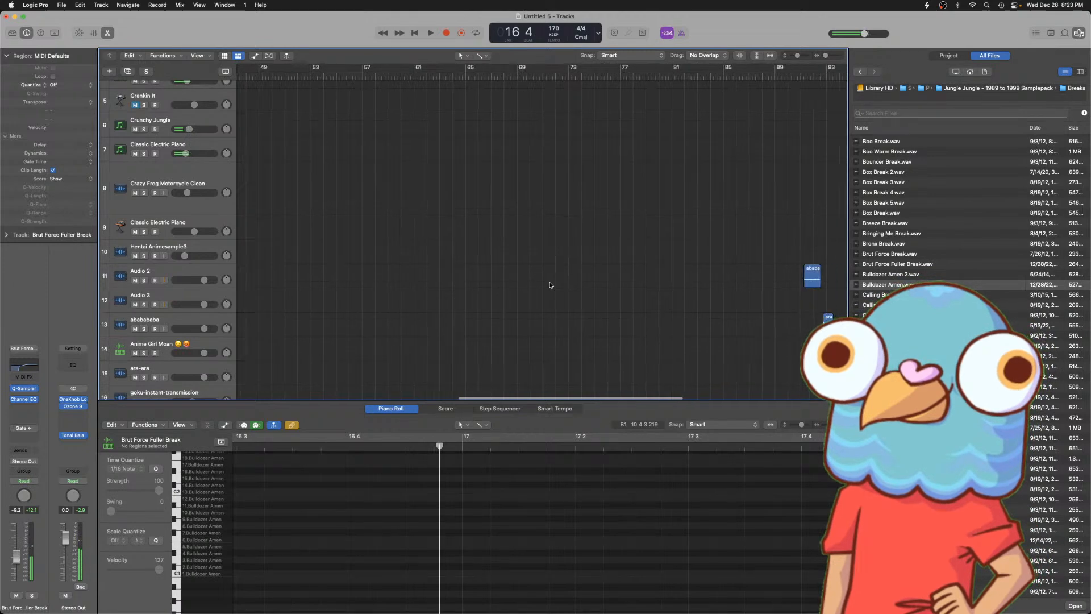
scroll(550, 284, "right", 5)
left_click(618, 81)
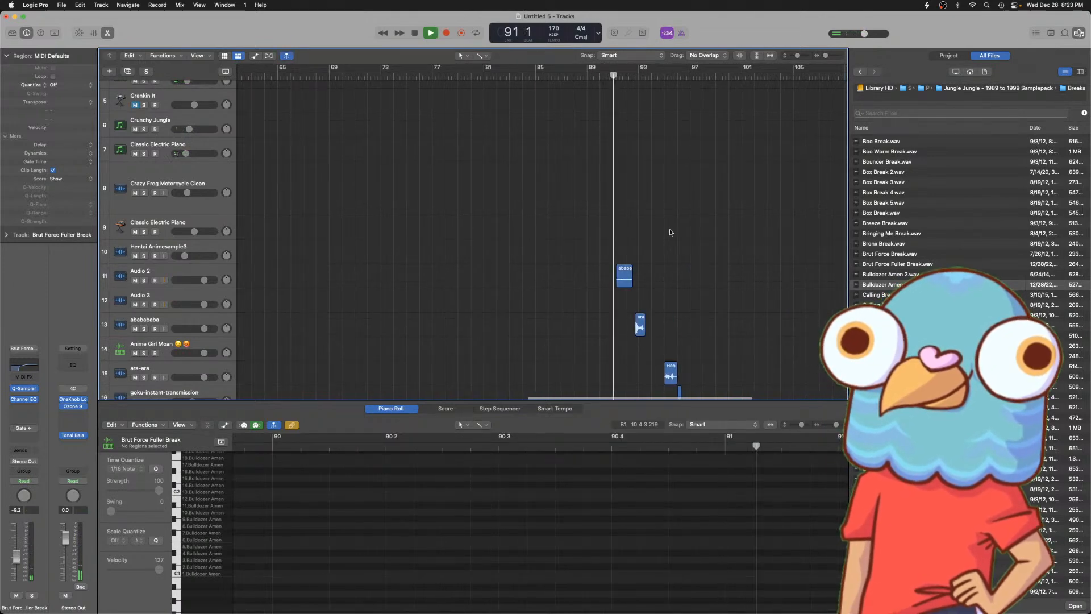
key("super+Right")
key("super+Right")
key("super+Right")
key("super+Right")
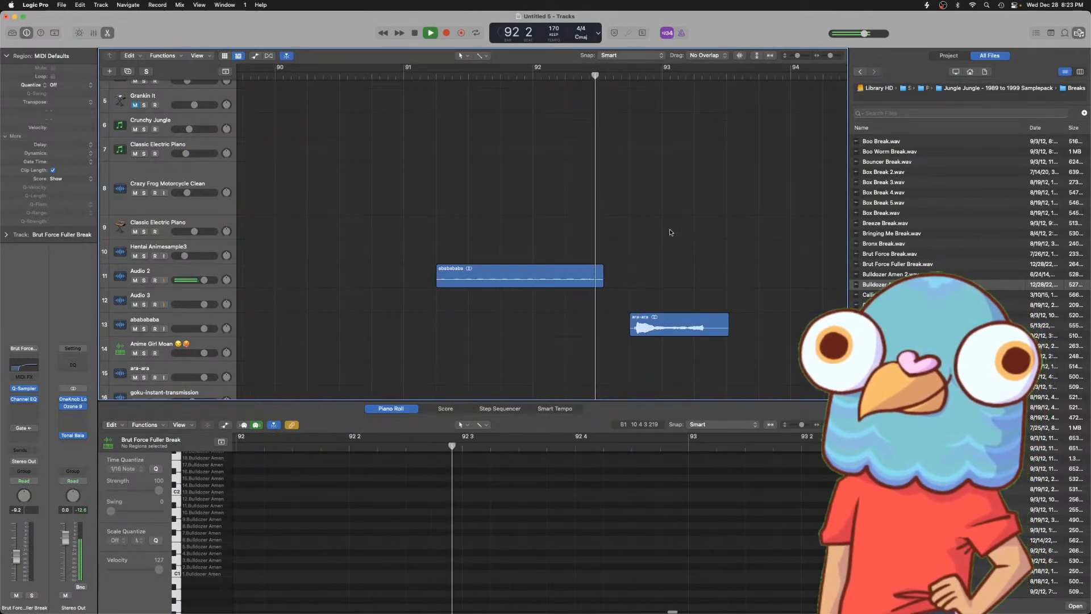
key("space")
- Bring the ara-ara vocal sample from around bar 93 to bar 18 on track 13
left_click(671, 321)
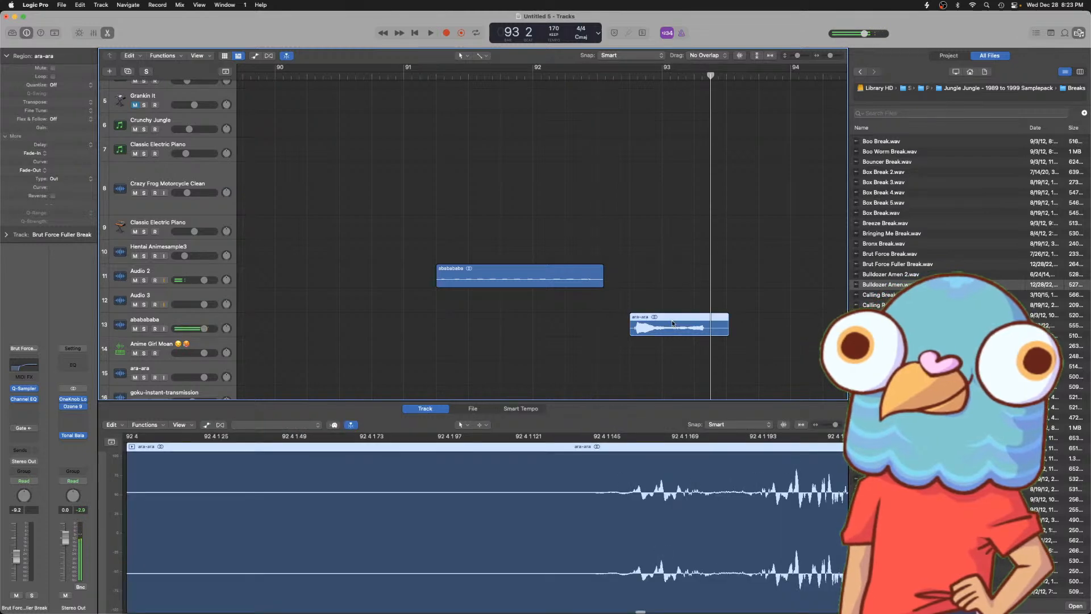
key("BackSpace")
key("Return")
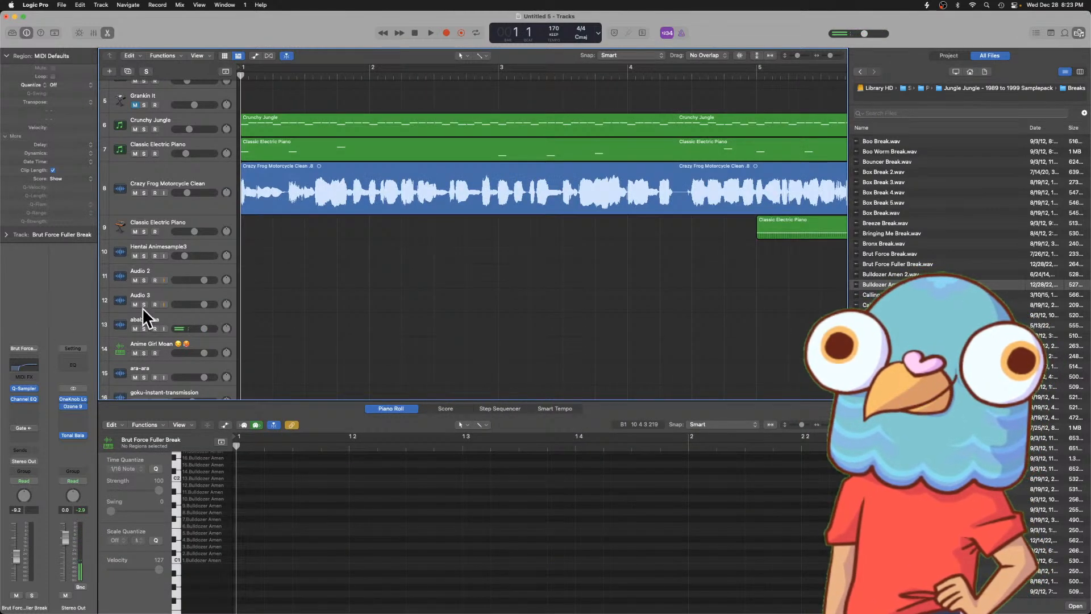
left_click(162, 322)
key("super+v")
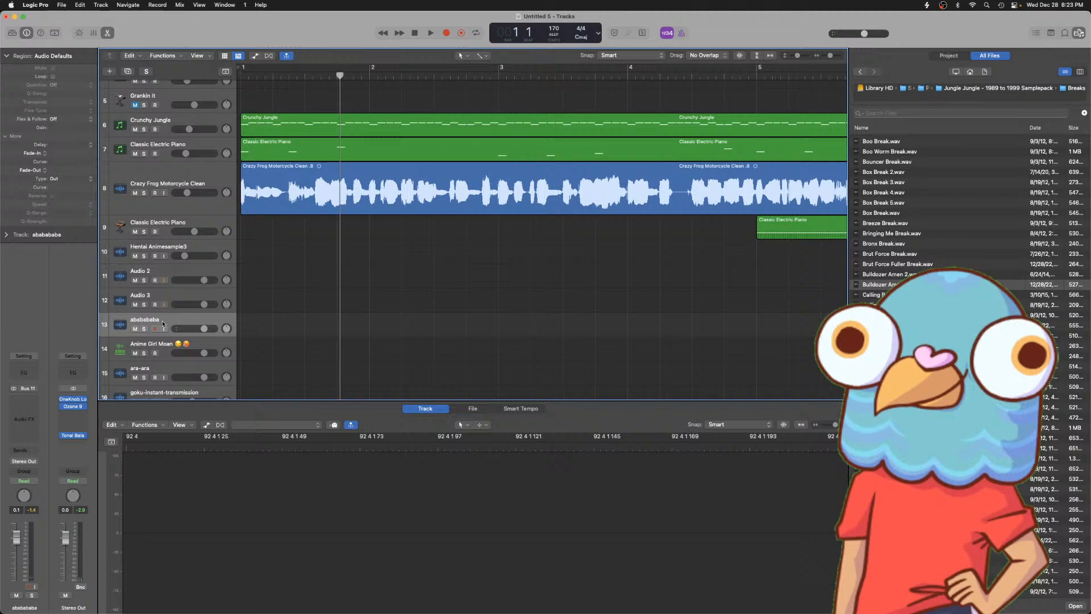
key("super+Left")
key("super+Left")
key("super+Left")
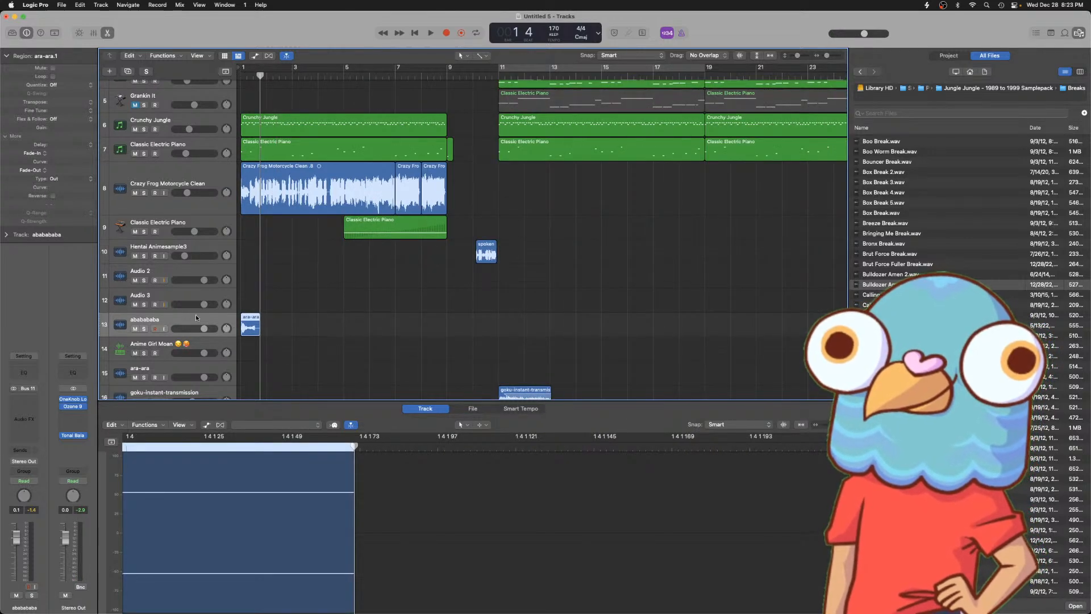
left_click_drag(253, 325, 689, 324)
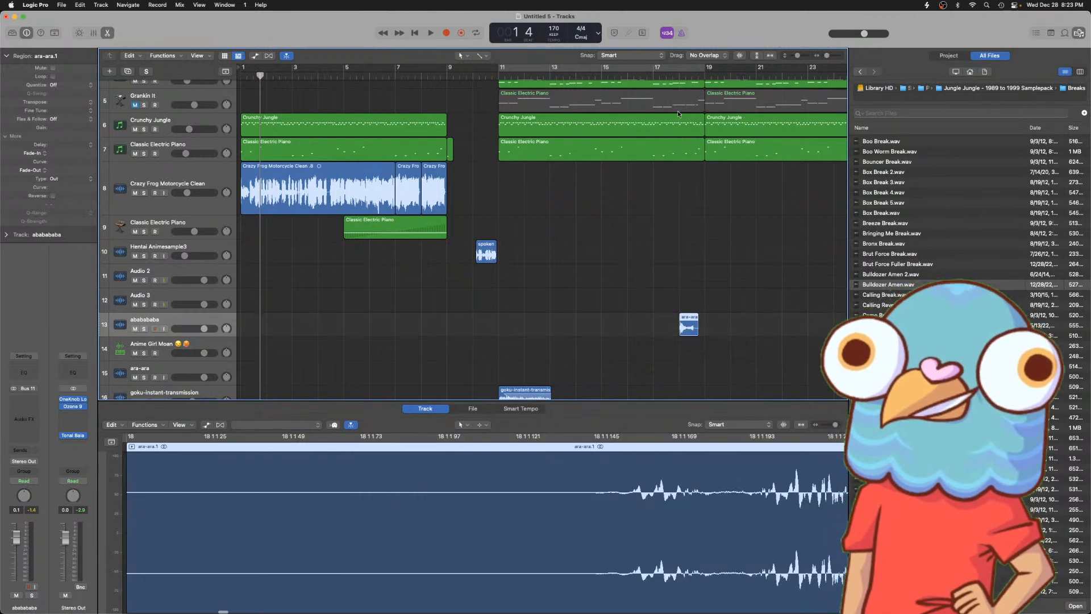
- Play the music around bar 18 and shift the ara-ara region to start just before bar 18 beat 3
double_click(658, 76)
key("super+Right")
key("super+Right")
key("super+Right")
key("super+Right")
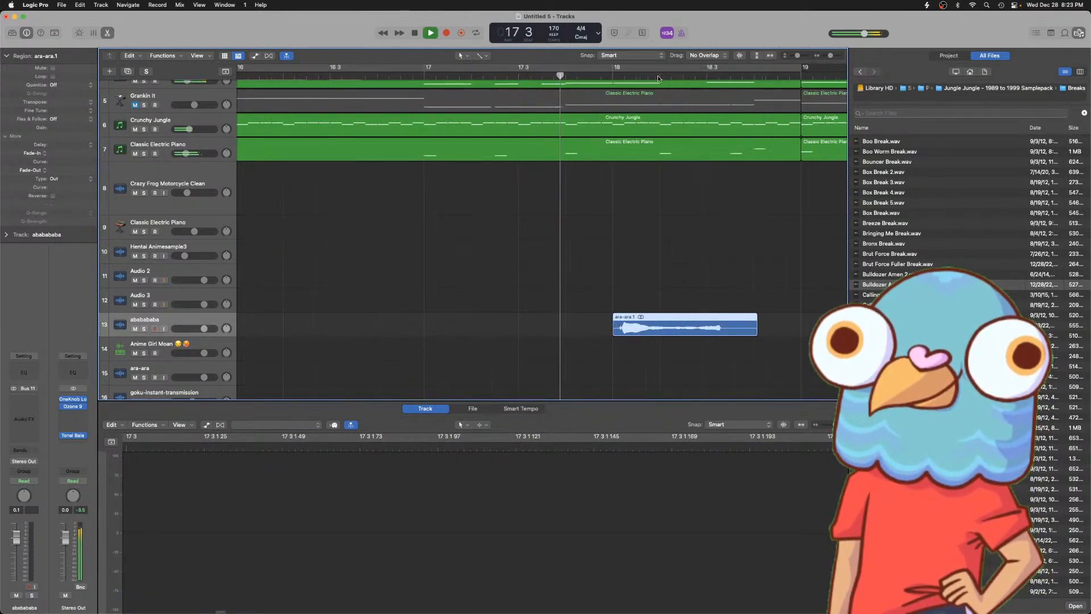
key("space")
mouse_move(661, 332)
left_mouse_down()
mouse_move(753, 332)
mouse_move(654, 329)
left_mouse_up()
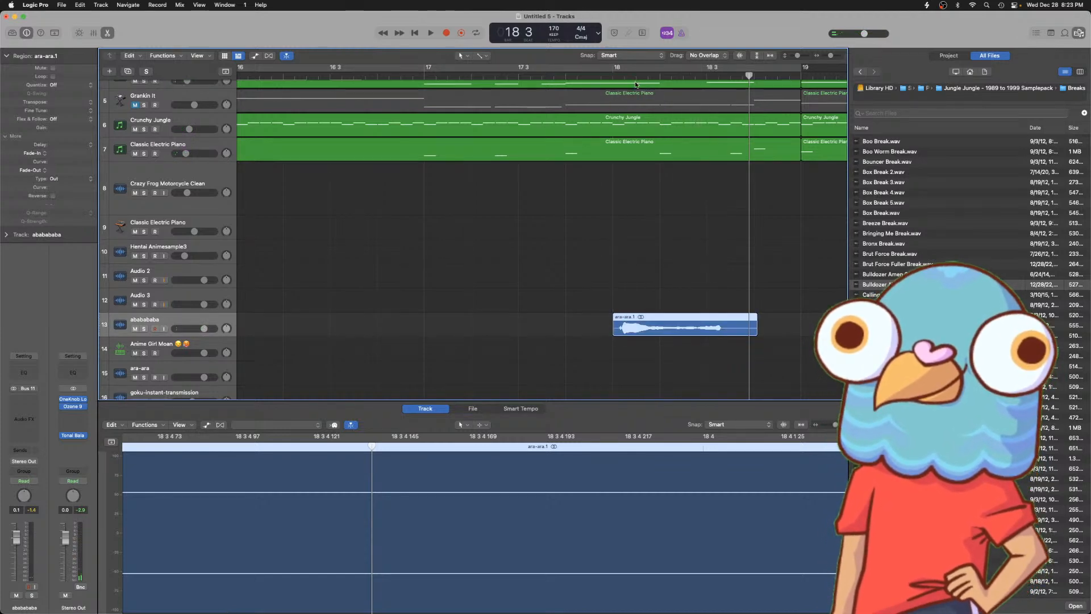
key("space")
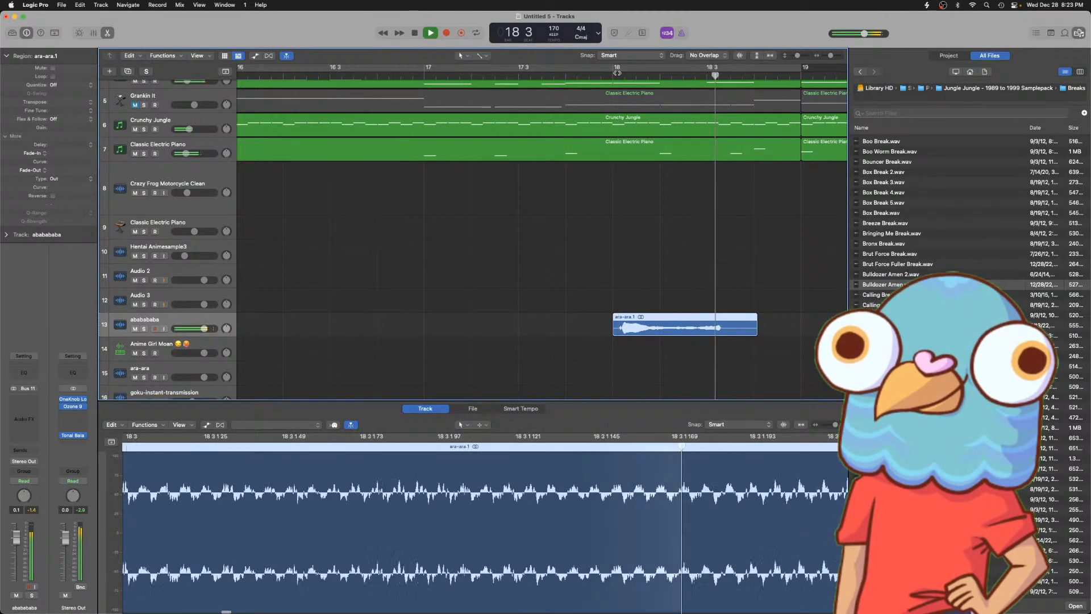
scroll(727, 255, "right", 2)
left_click_drag(682, 329, 789, 330)
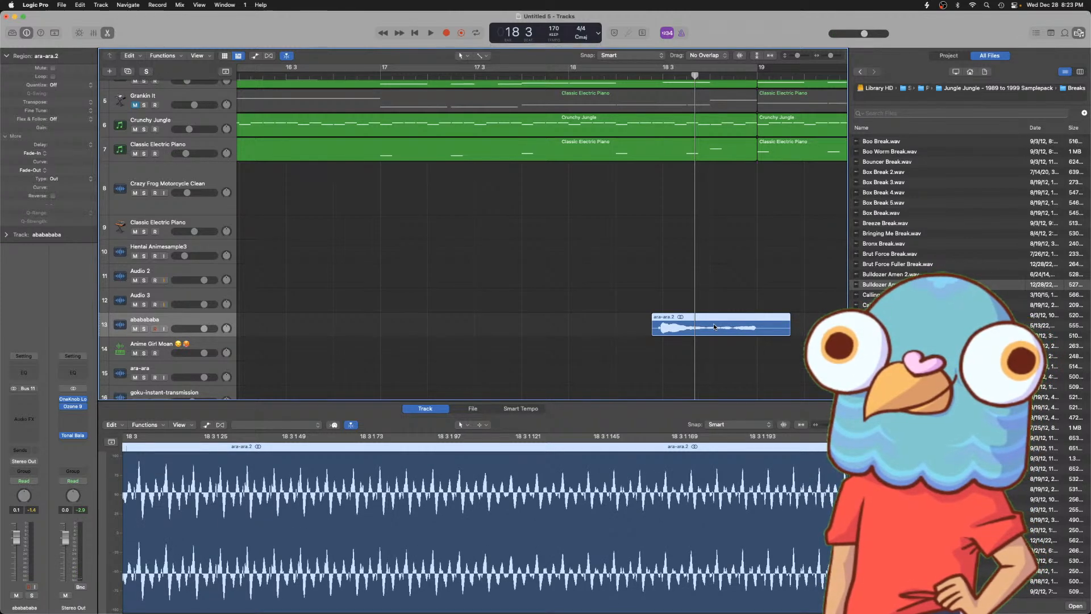
- Enable Flex Time - Polyphonic on the ara-ara track and quantize the ara-ara region to 1/8 Note
key("e")
key("e")
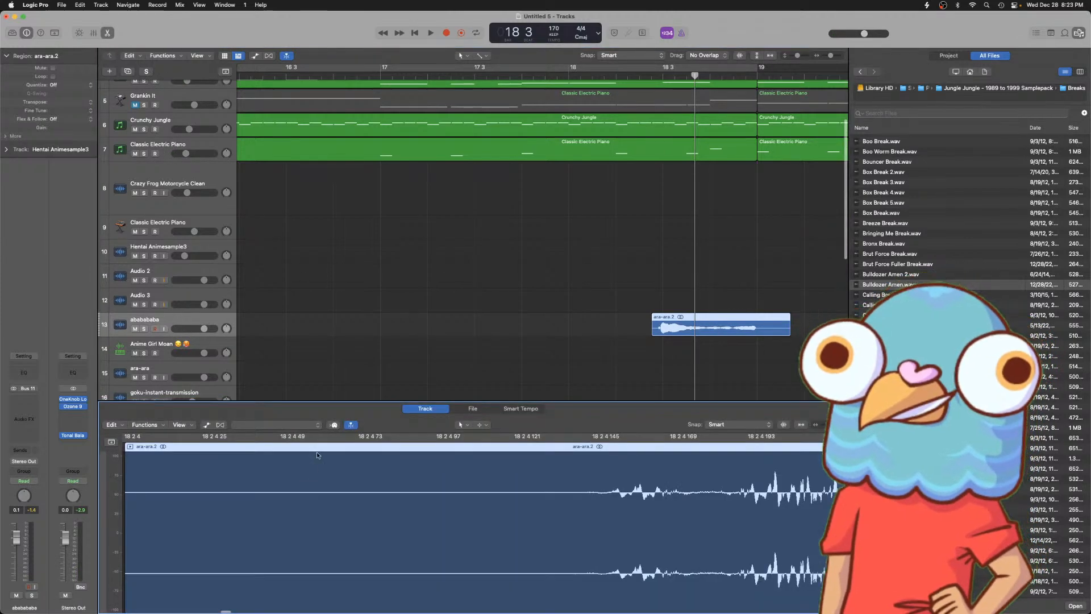
left_click(305, 423)
left_click(240, 427)
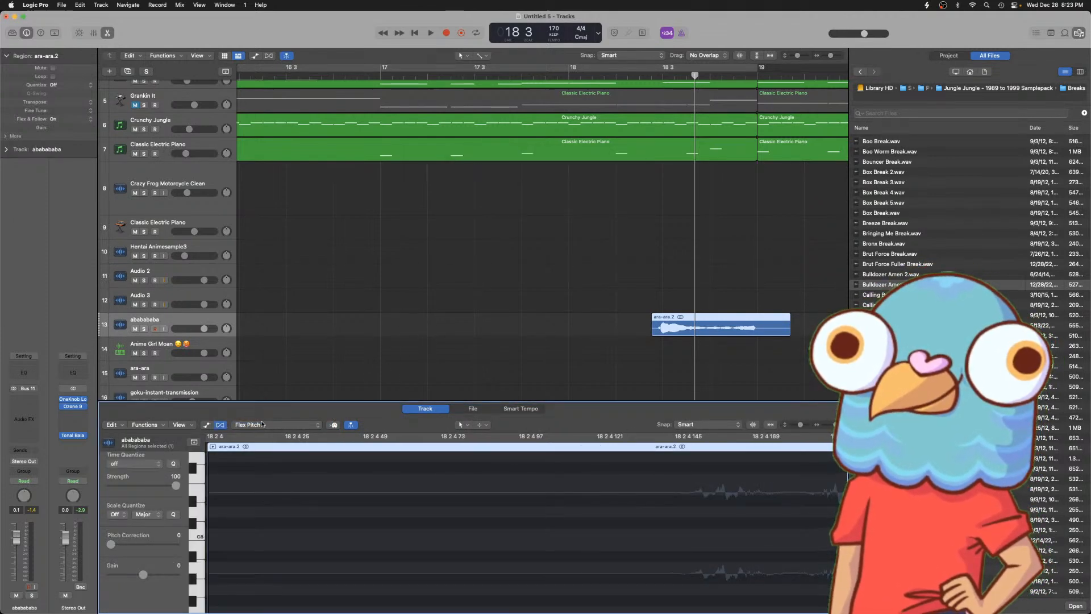
left_click(236, 424)
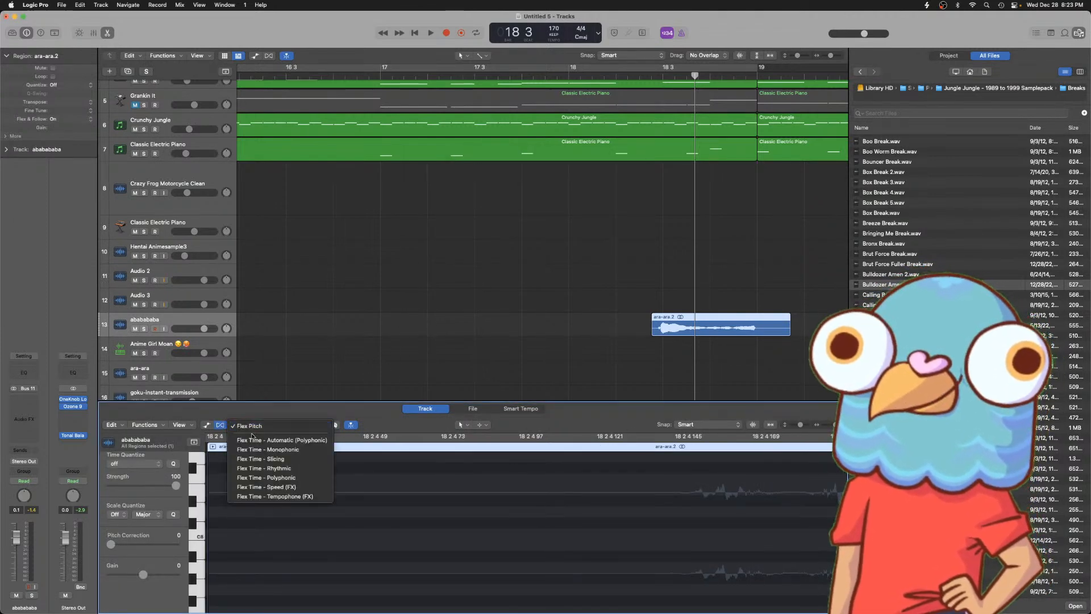
left_click(268, 476)
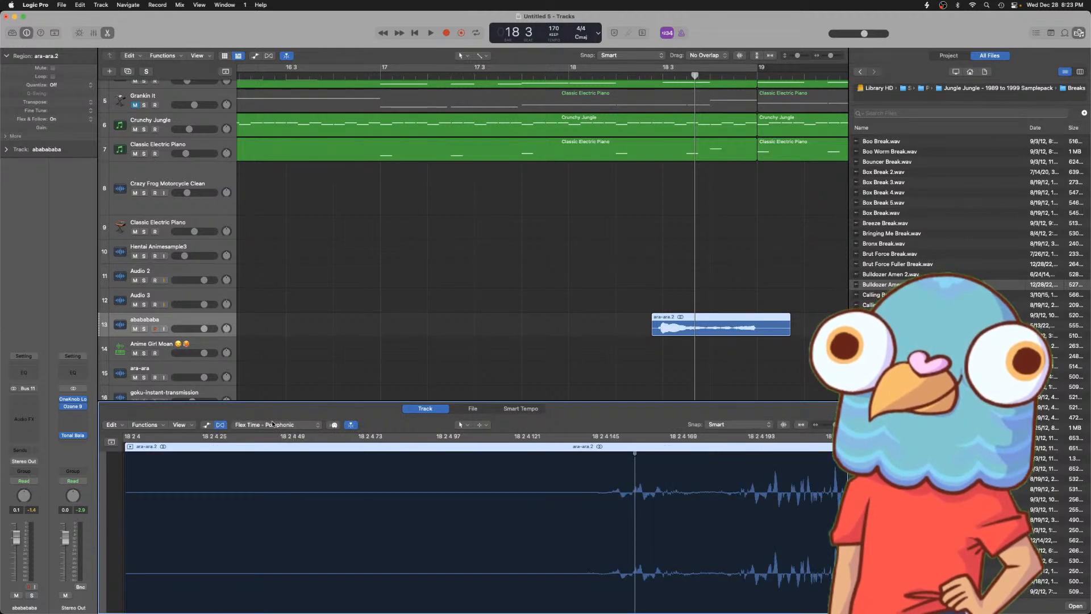
left_click(55, 86)
left_click(74, 134)
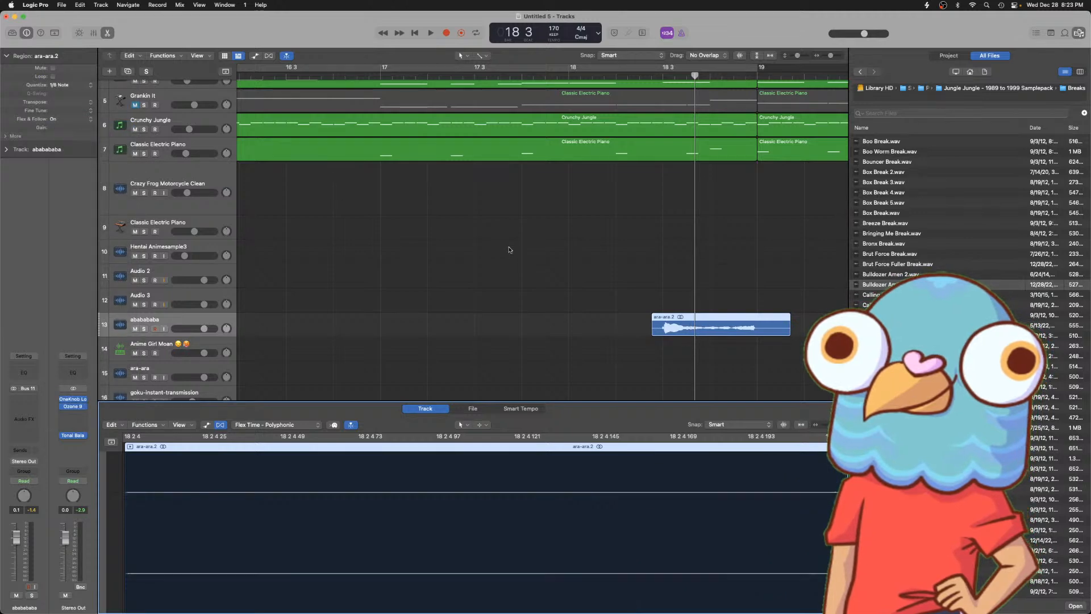
- Play from bar 18 to hear the quantized ara-ara sample in context
left_click(517, 247)
key("super+Left")
key("super+Left")
key("super+Left")
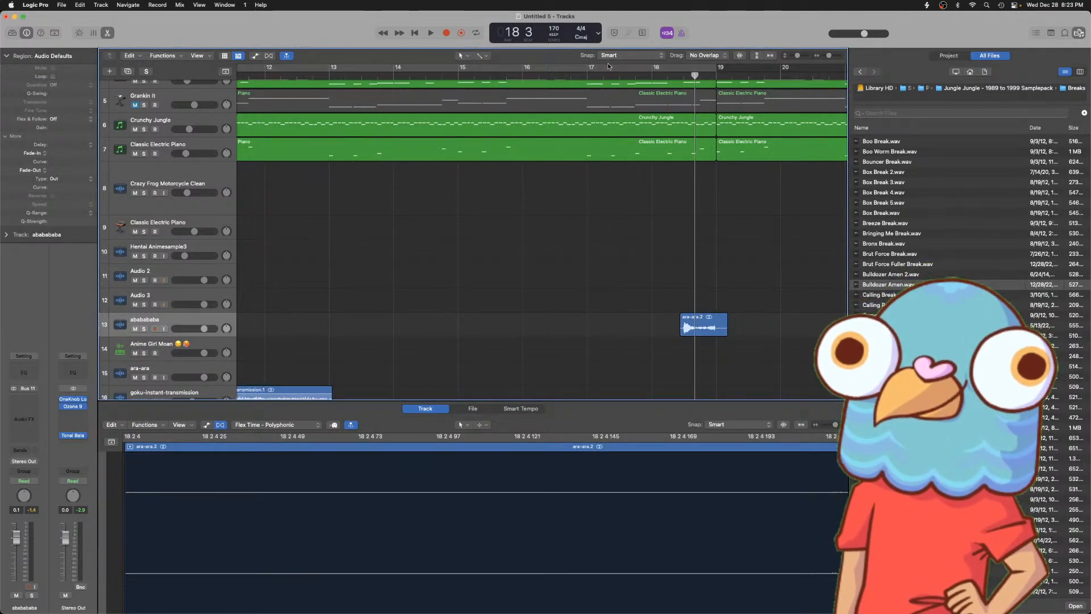
left_click(659, 77)
key("space")
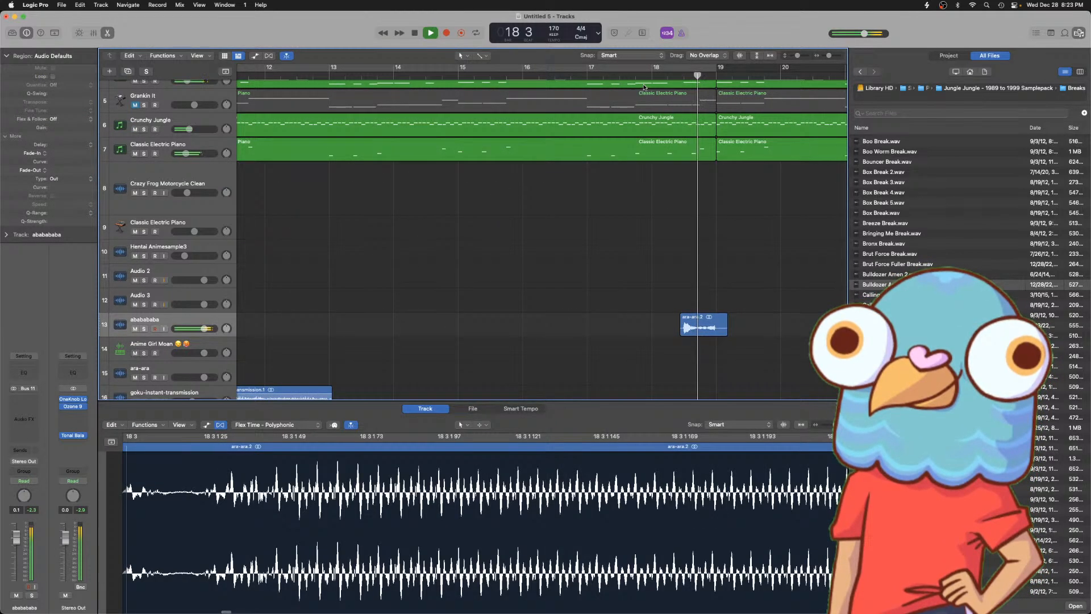
key("space")
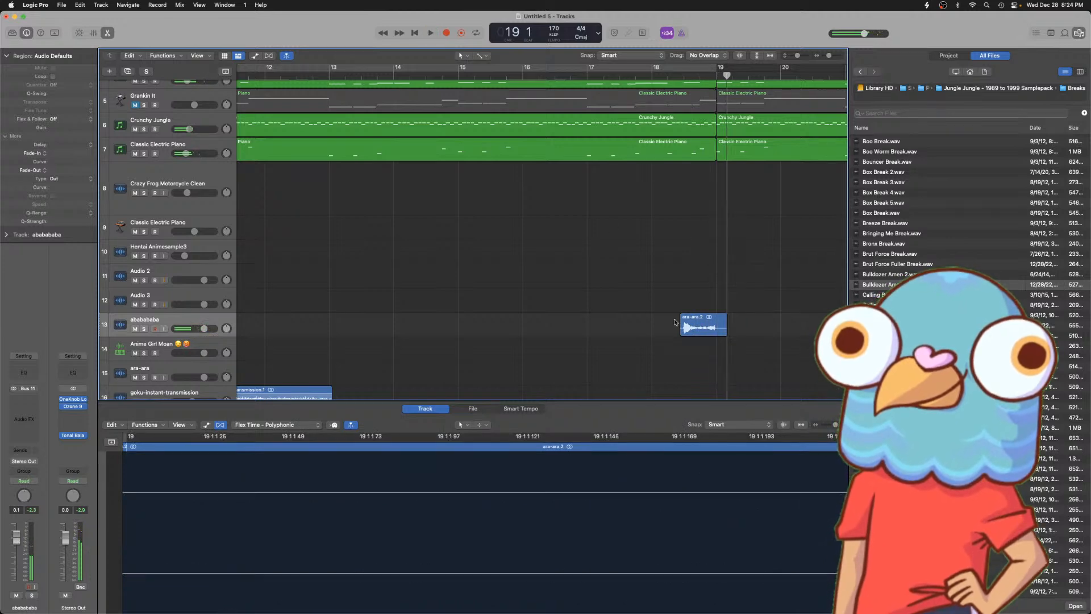
- Split the ara-ara region at bar 18 beat 4 and crossfade the two pieces
key("super+Right")
key("super+Right")
key("super+Right")
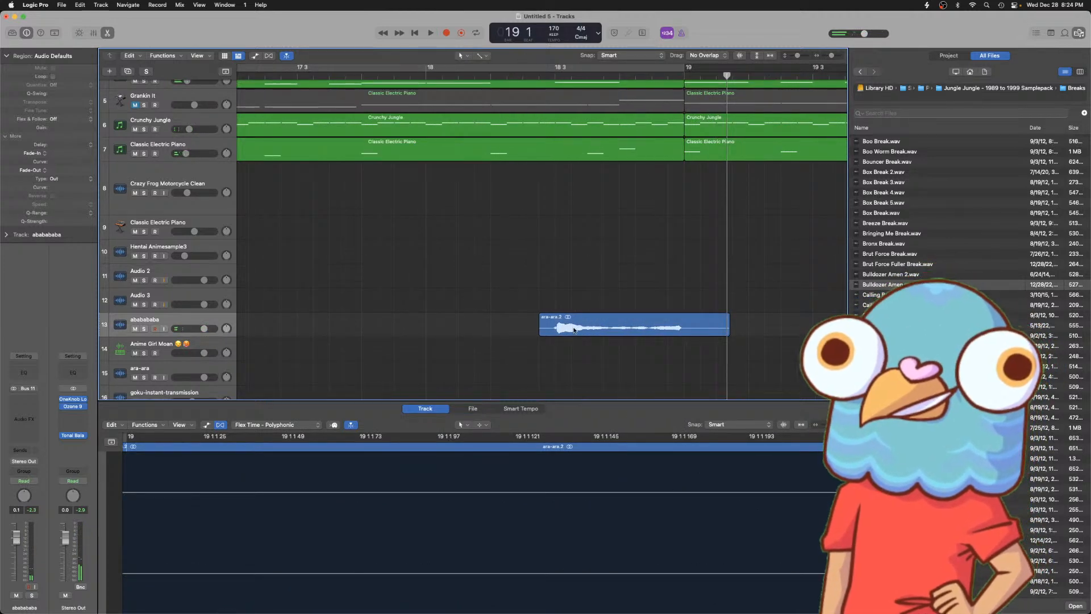
left_click(619, 76)
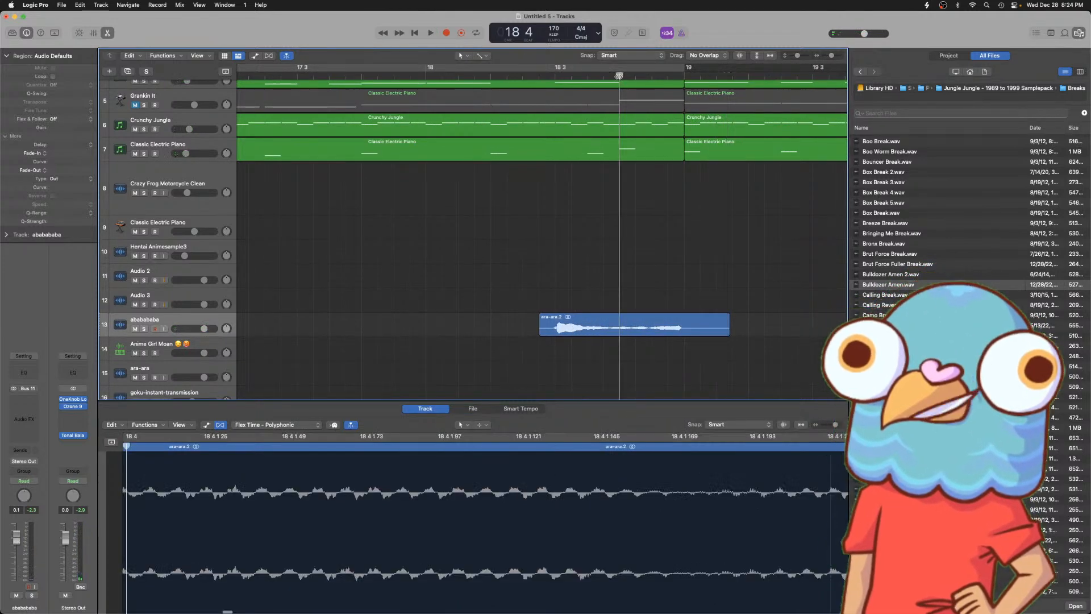
left_click(584, 332)
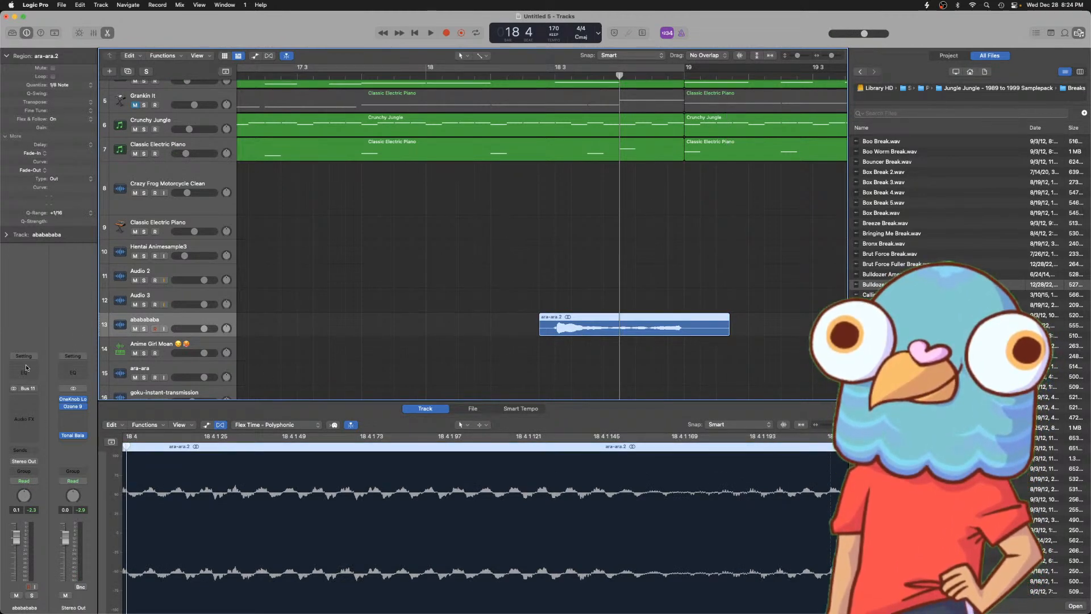
key("super+t")
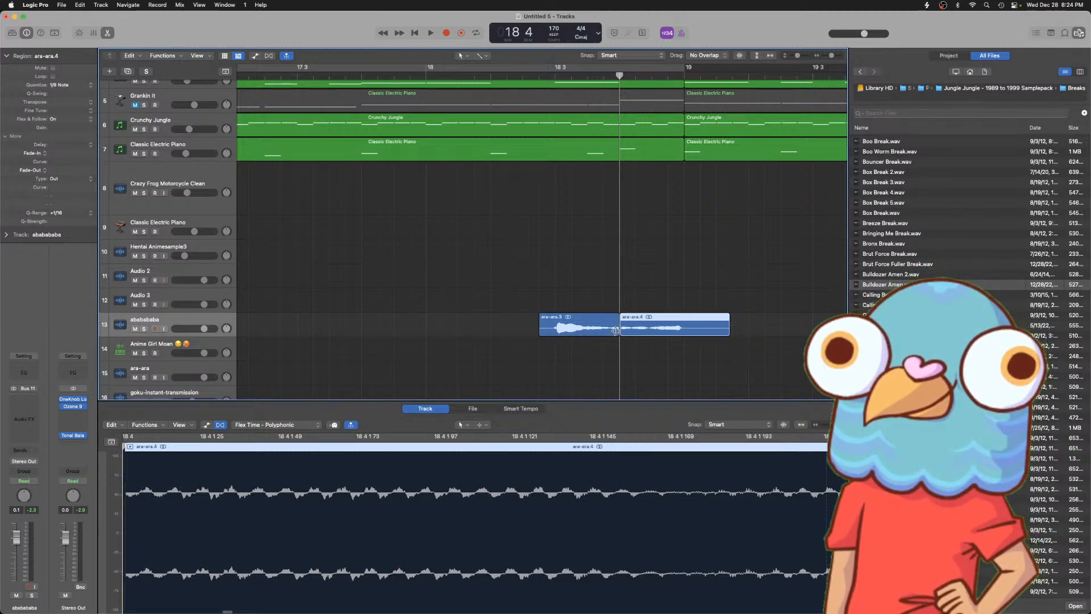
left_click_drag(613, 328, 582, 328)
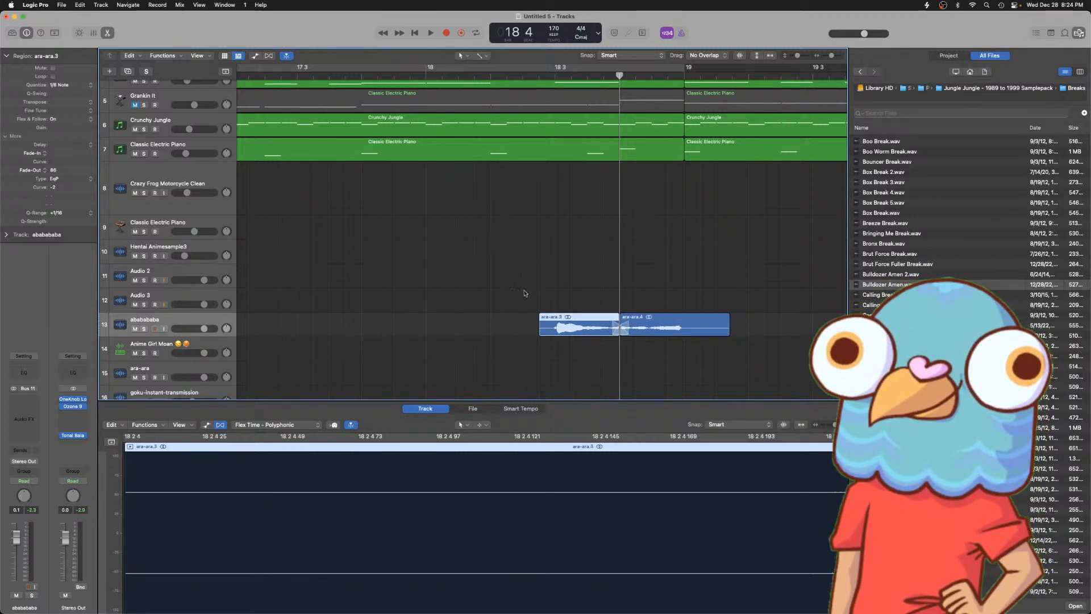
- Move the crossfaded join closer to bar 18 beat 3 and set the first ara-ara piece's gain to -7.7 dB
left_click(562, 325)
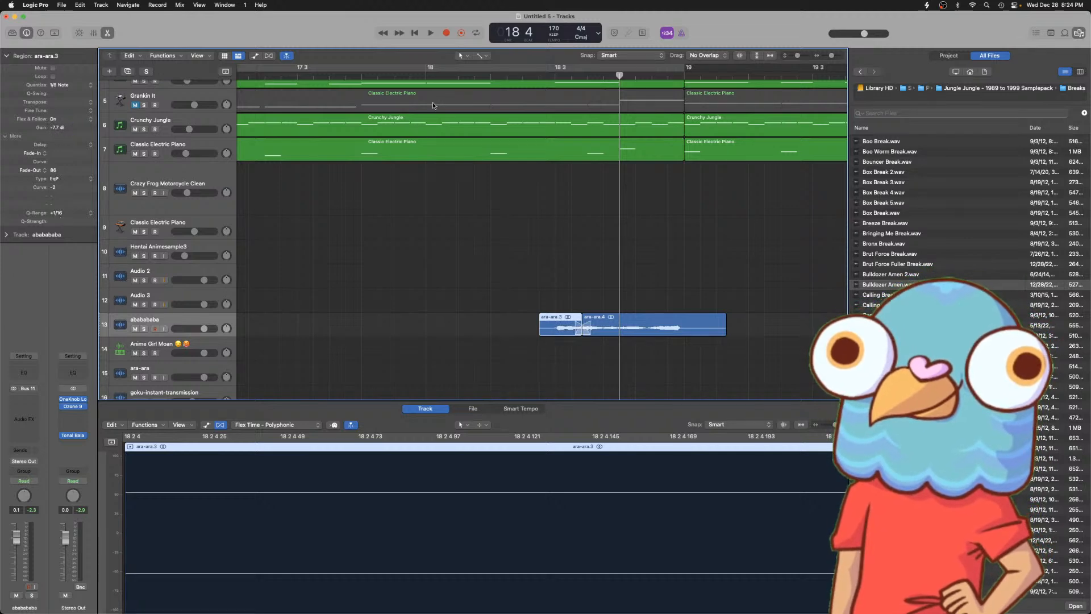
left_click(485, 77)
key("space")
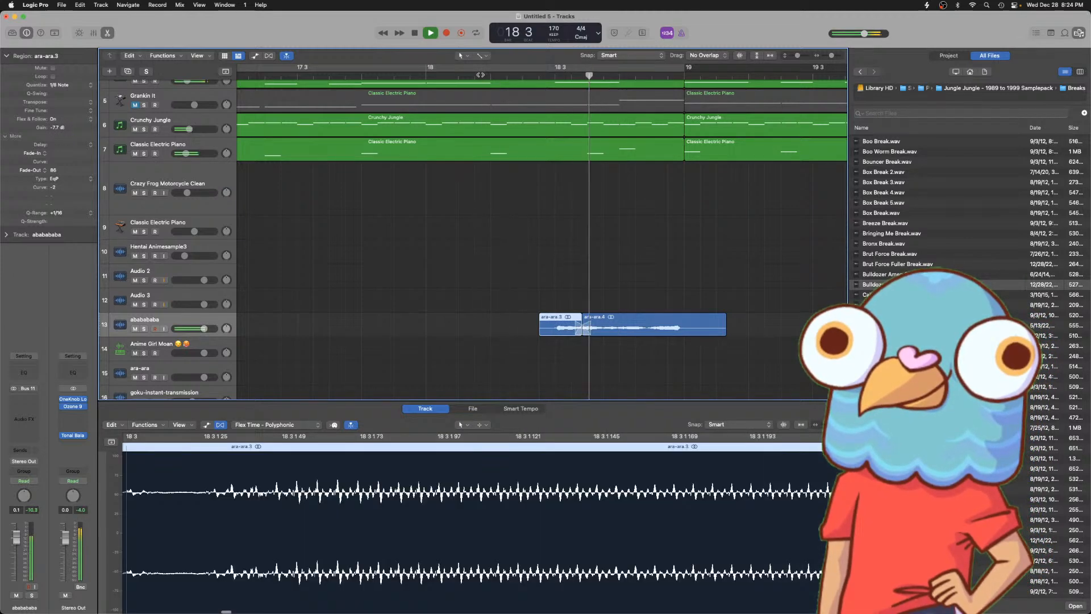
key("space")
- Lower the volume of track 13, which holds the ara-ara sample, to -7.8 dB
key("super+Left")
key("super+Left")
key("super+Left")
key("super+Left")
key("super+Left")
key("super+Left")
key("super+Left")
key("super+Left")
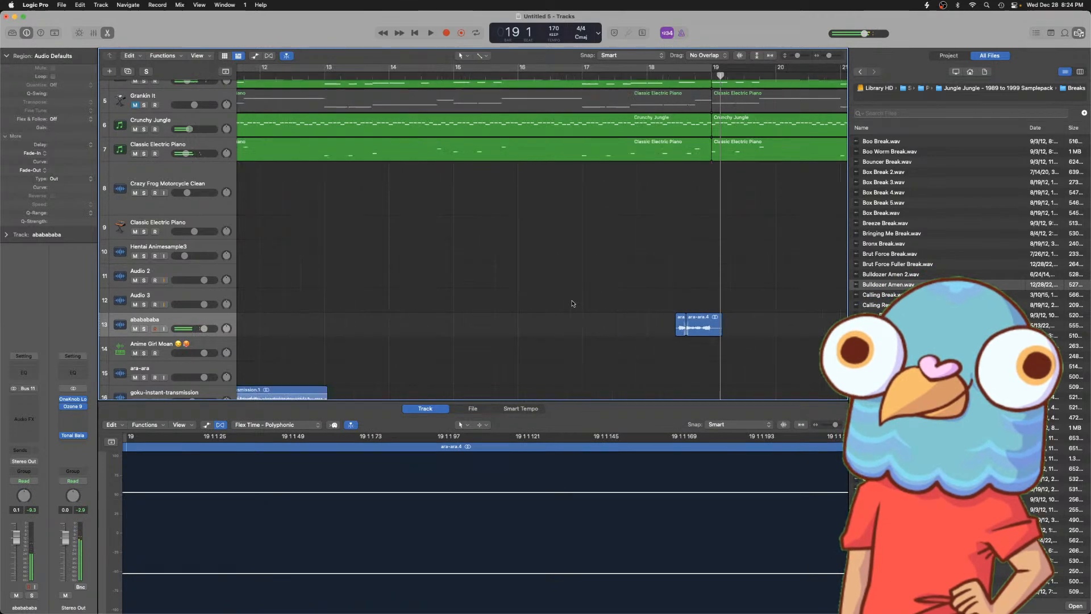
scroll(605, 273, "right", 1)
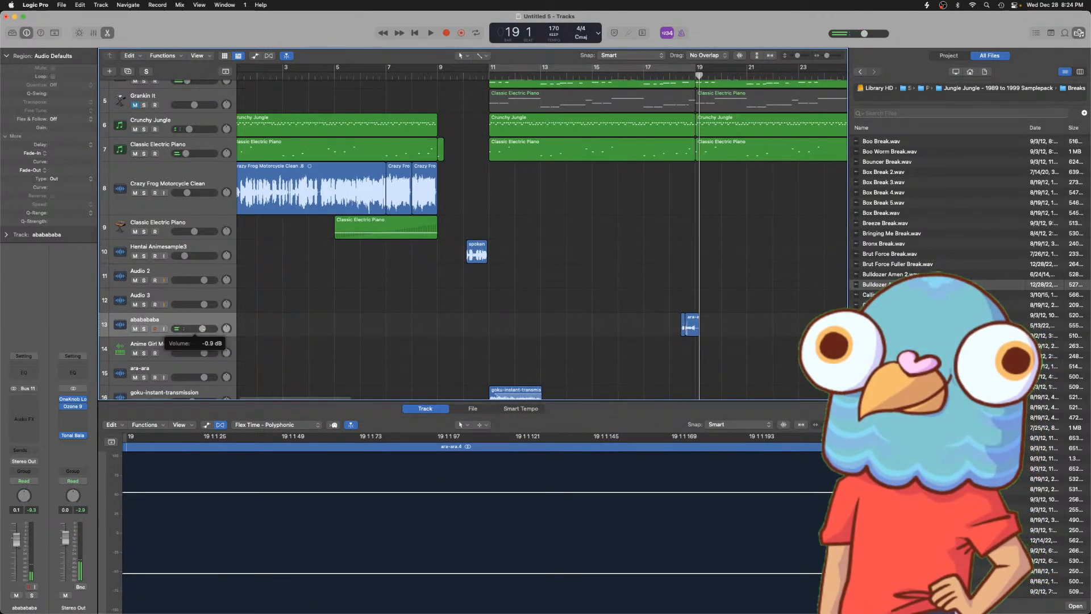
- Play the arrangement from bar 9 to check how the transition and samples sound together
left_click(436, 75)
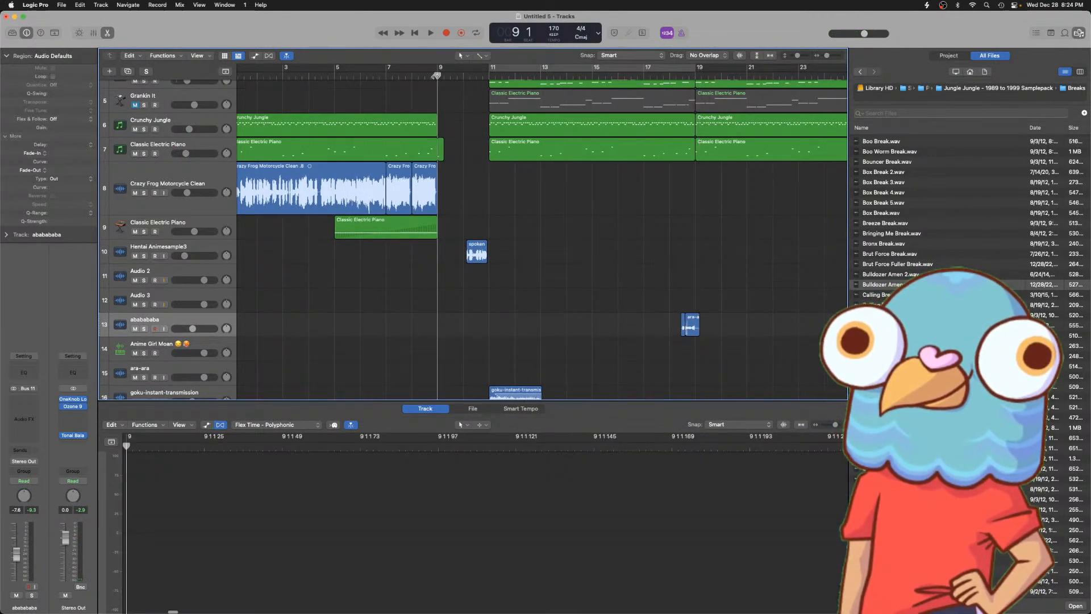
key("super+Right")
key("super+Right")
key("super+Right")
key("super+Right")
key("super+Right")
key("super+Right")
key("super+Right")
key("super+Right")
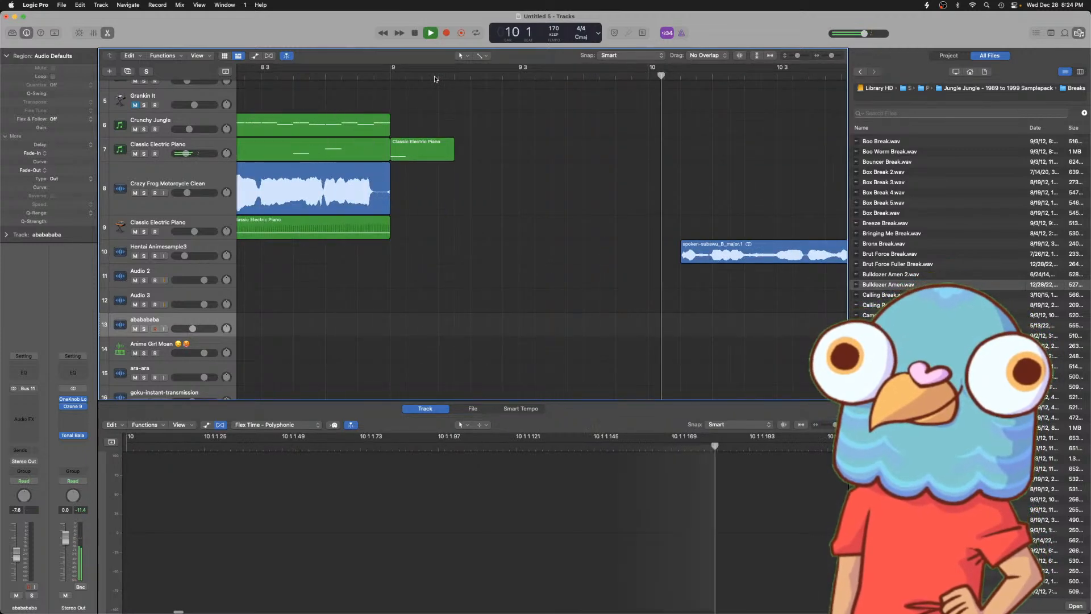
key("super+Left")
key("super+Left")
key("super+Left")
key("super+Left")
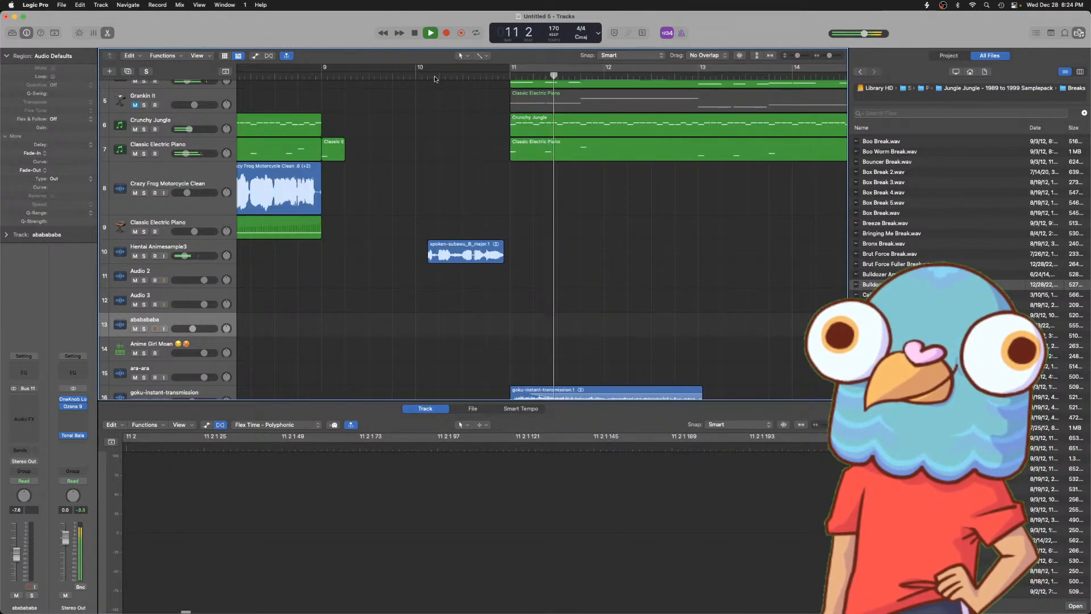
key("super+Left")
key("super+Left")
key("super+Left")
key("super+Left")
scroll(592, 198, "right", 2)
scroll(625, 223, "down", 2)
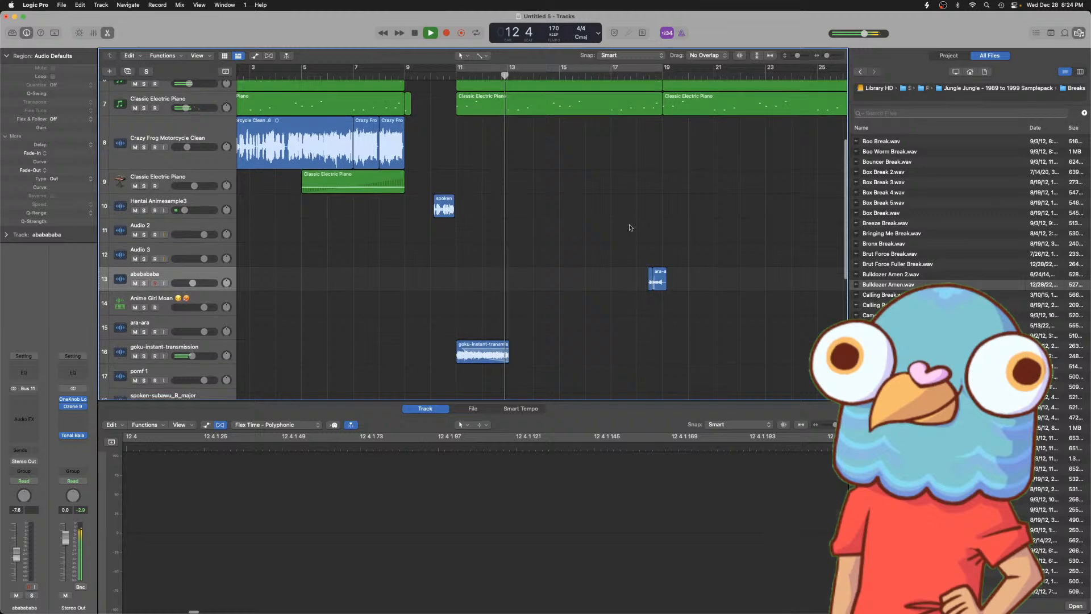
key("super+Right")
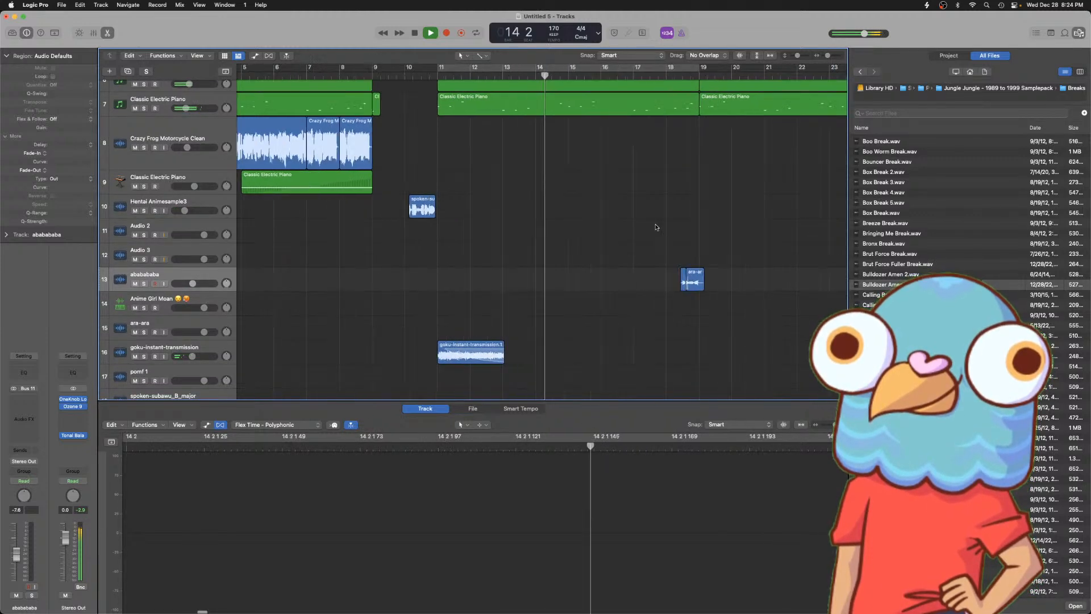
key("super+Right")
key("super+Left")
key("super+Left")
key("super+Left")
key("super+Left")
key("super+Left")
key("super+Left")
key("super+Right")
key("super+Right")
key("super+Right")
key("super+Right")
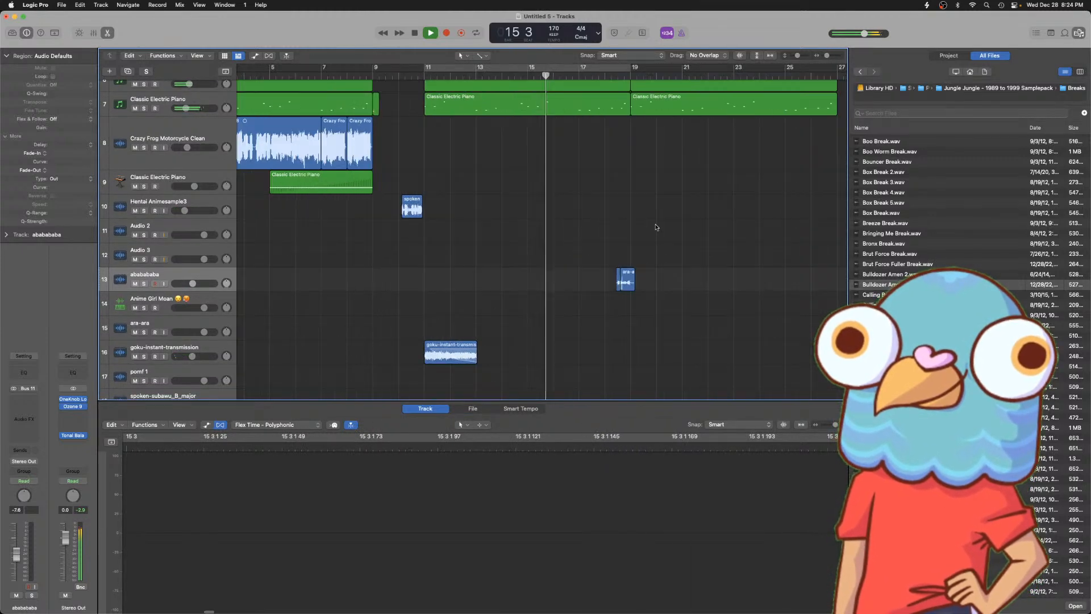
key("super+Left")
key("super+Left")
key("super+Left")
- Find the parked sample on the Audio 2 track near bar 91 and audition it
scroll(619, 232, "up", 1)
scroll(591, 231, "up", 5)
left_click_drag(558, 251, 339, 86)
key("u")
key("space")
scroll(531, 256, "down", 10)
scroll(549, 266, "right", 7)
scroll(549, 265, "right", 6)
scroll(549, 265, "up", 3)
key("c")
left_click(540, 76)
key("space")
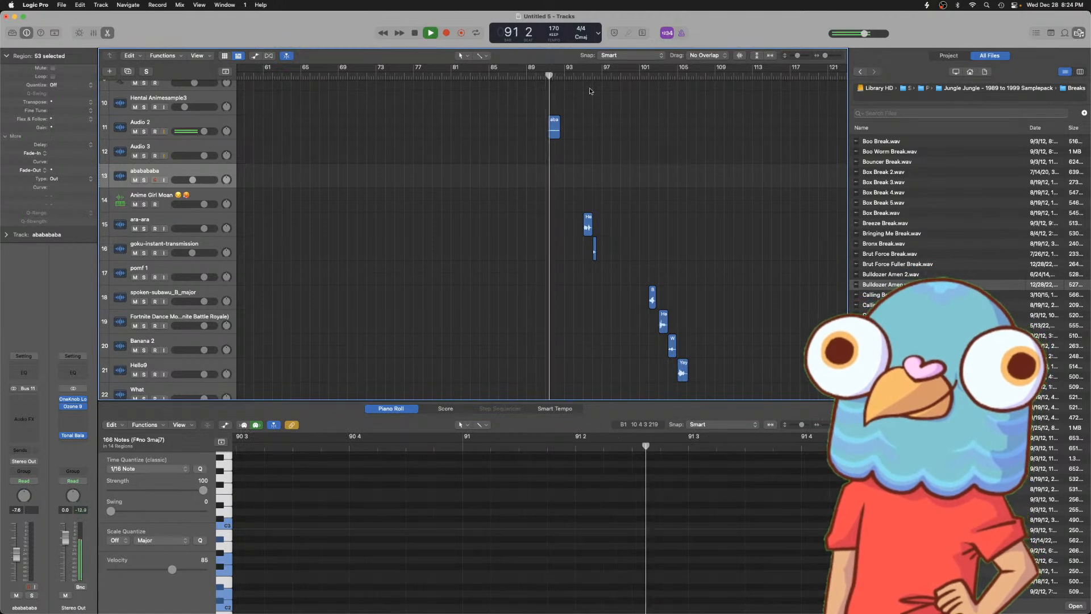
key("space")
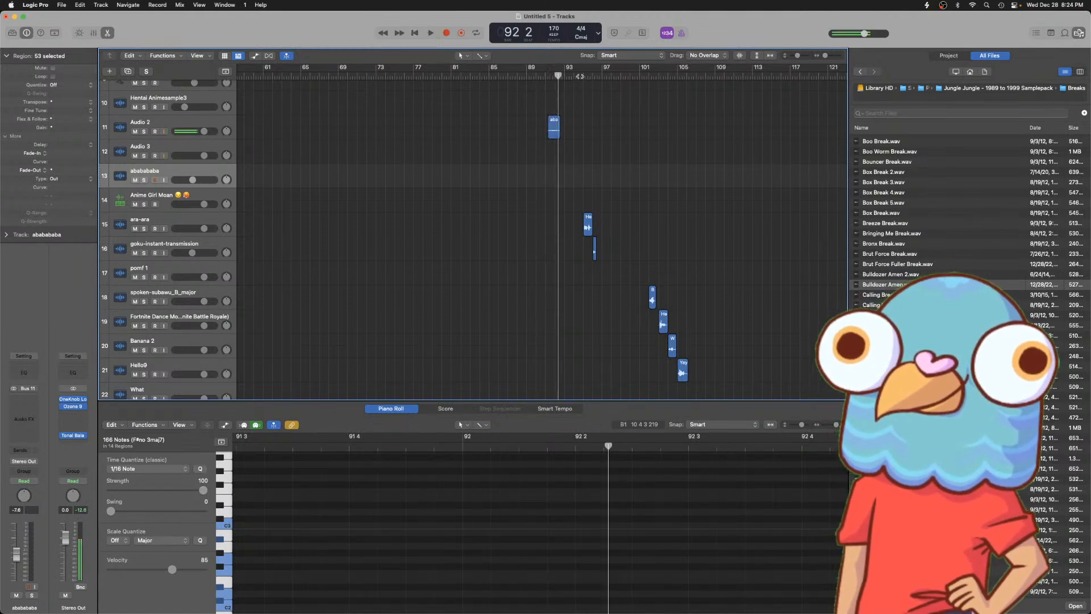
- Move the parked sample from bar 91 to bar 14 on the Audio 2 track
left_click(551, 128)
key("super+x")
key("Return")
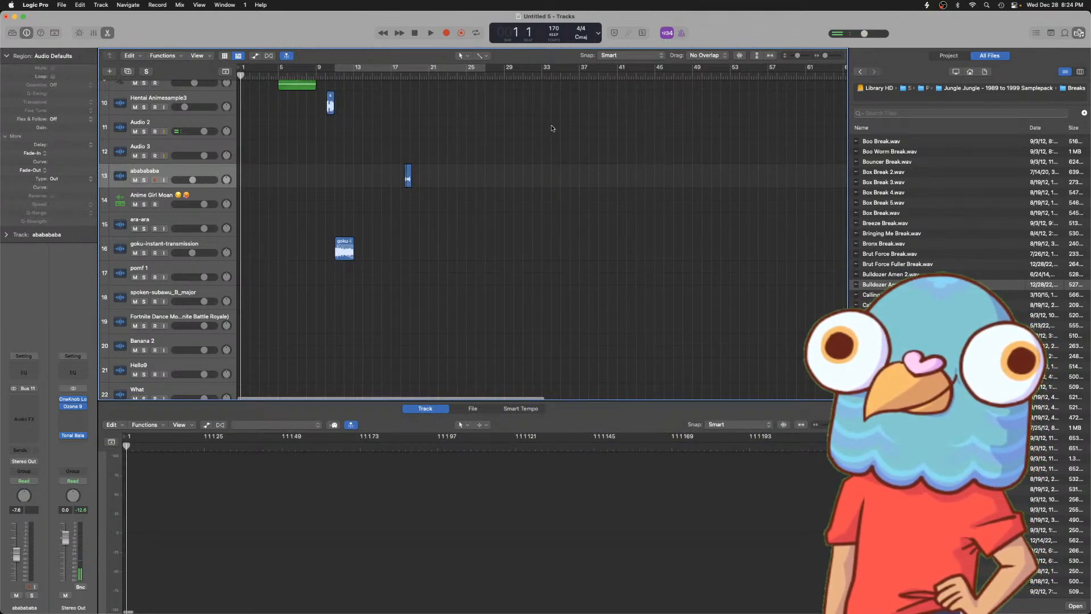
left_click(206, 120)
key("super+v")
left_click_drag(247, 126, 369, 124)
key("super+Right")
key("super+Right")
key("super+Right")
key("super+Right")
key("super+Right")
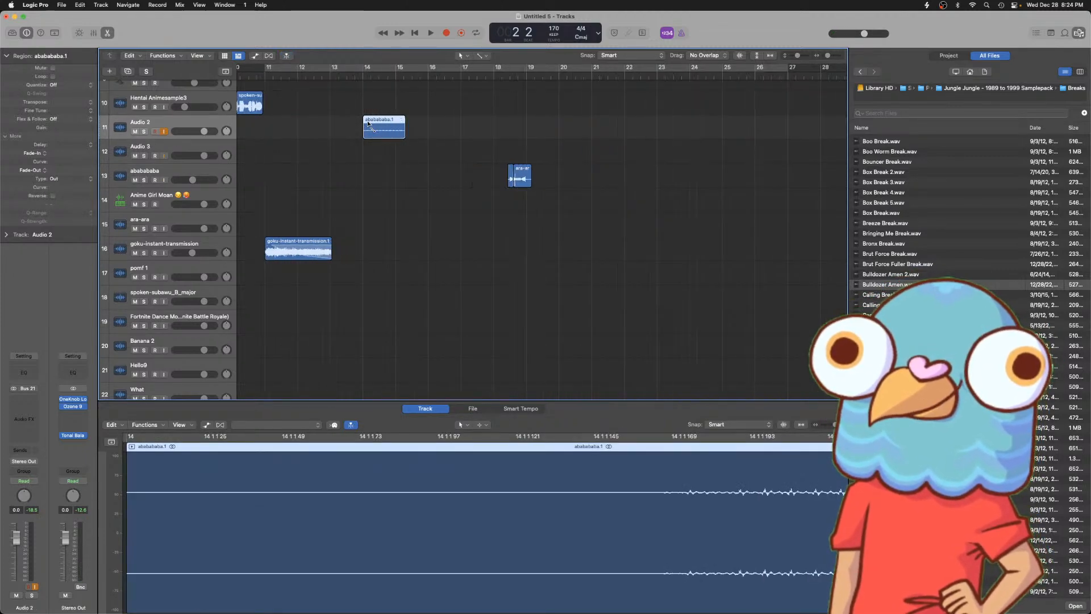
- Play from bar 11 to hear the sample at bar 14 in context
scroll(368, 123, "left", 2)
left_click(317, 75)
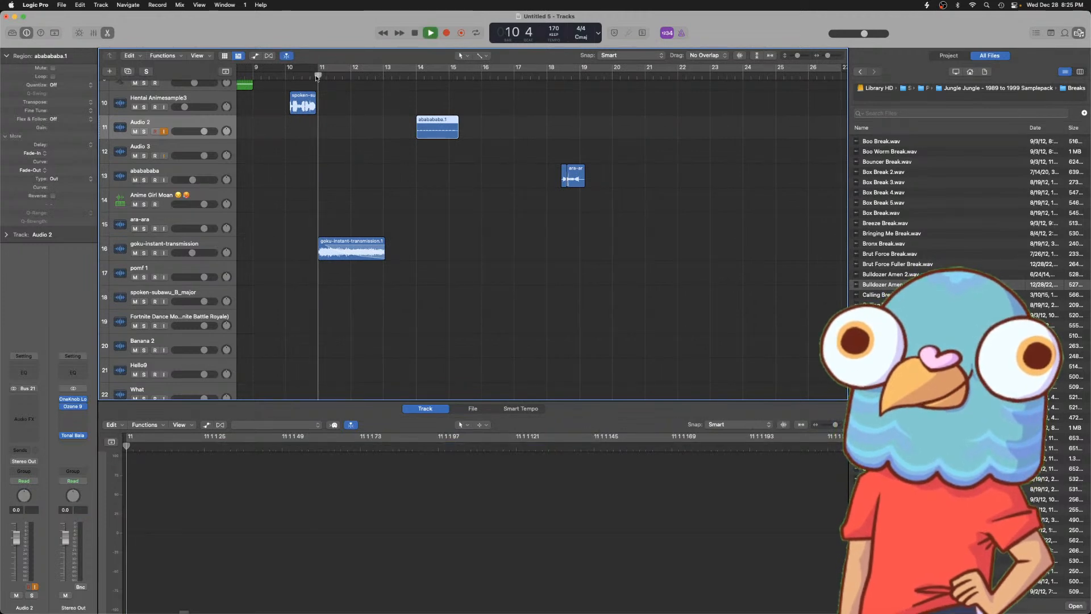
key("super+Right")
key("super+Right")
key("super+Right")
key("super+Right")
scroll(512, 183, "up", 5)
scroll(511, 184, "right", 5)
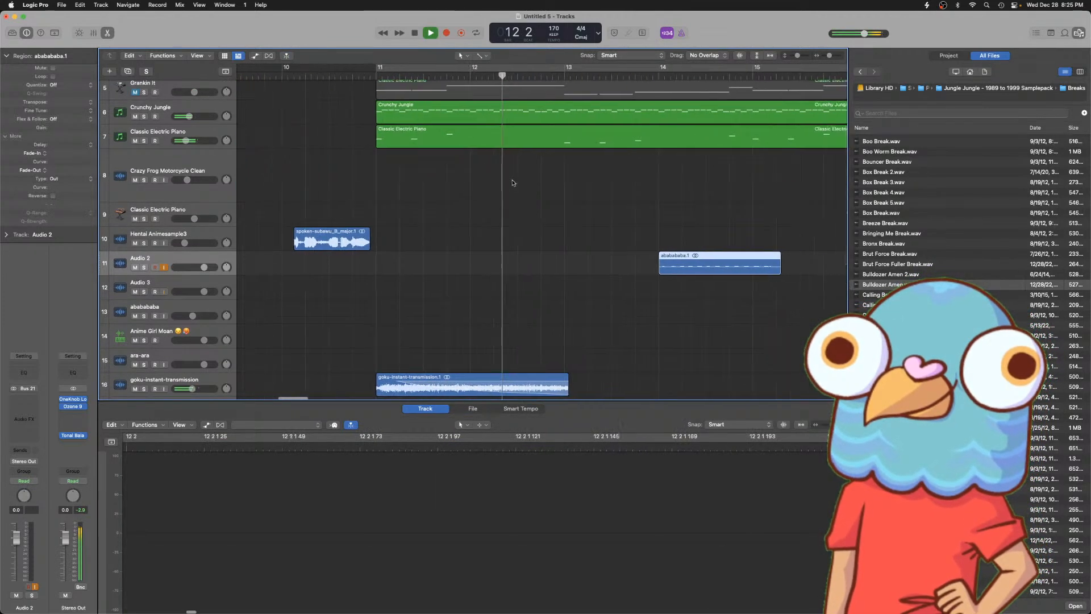
scroll(545, 201, "right", 3)
scroll(586, 225, "right", 2)
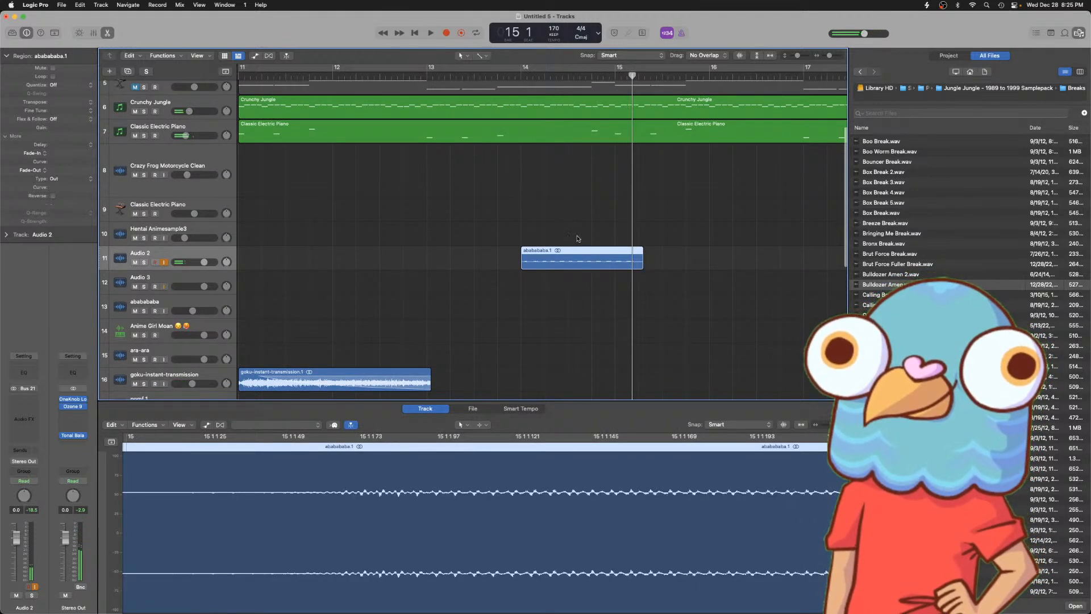
- Trim the bar 14 sample on Audio 2 so it runs from just before bar 14 to just past bar 15
key("super+Right")
key("super+Right")
key("super+Right")
key("super+Right")
key("super+Left")
key("super+Left")
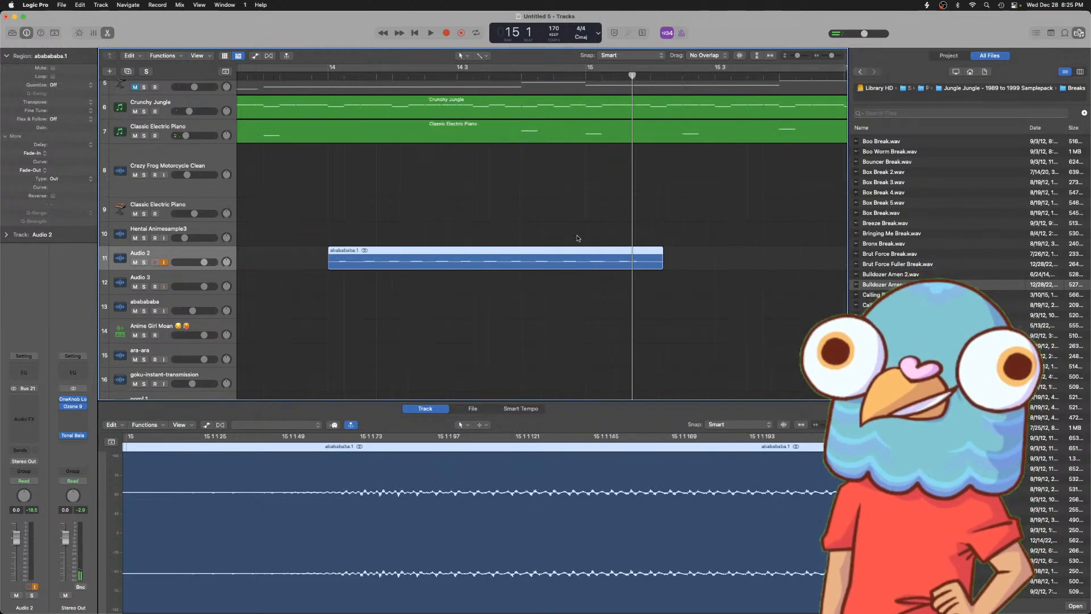
left_click_drag(574, 261, 572, 262)
left_click_drag(640, 266, 623, 269)
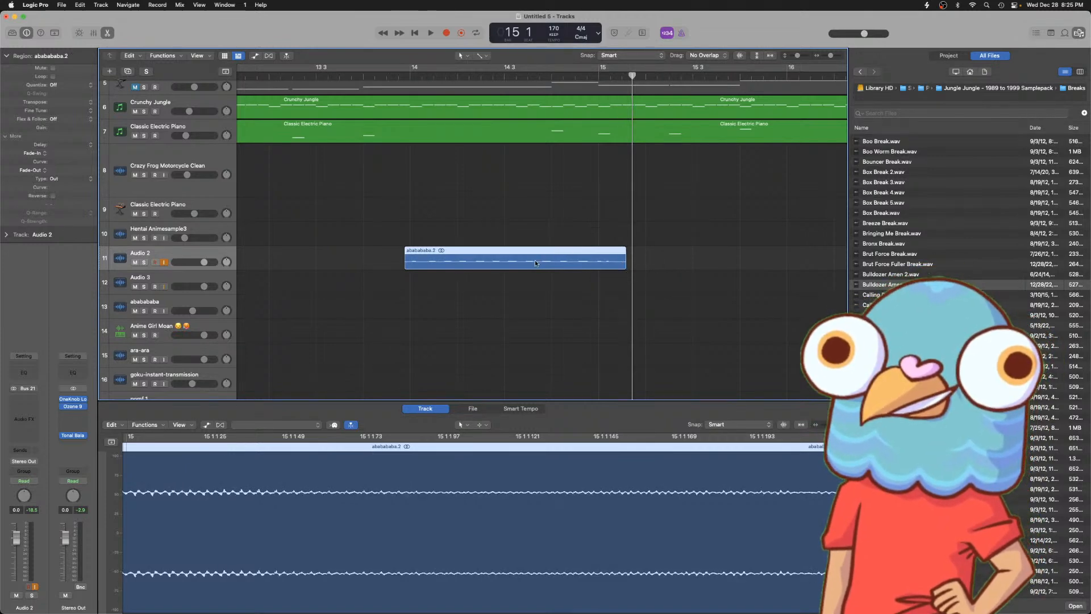
- Turn on Flex for the Audio 2 track and use the Flex Time - Polyphonic mode
left_click_drag(409, 77, 422, 77)
left_click(445, 83)
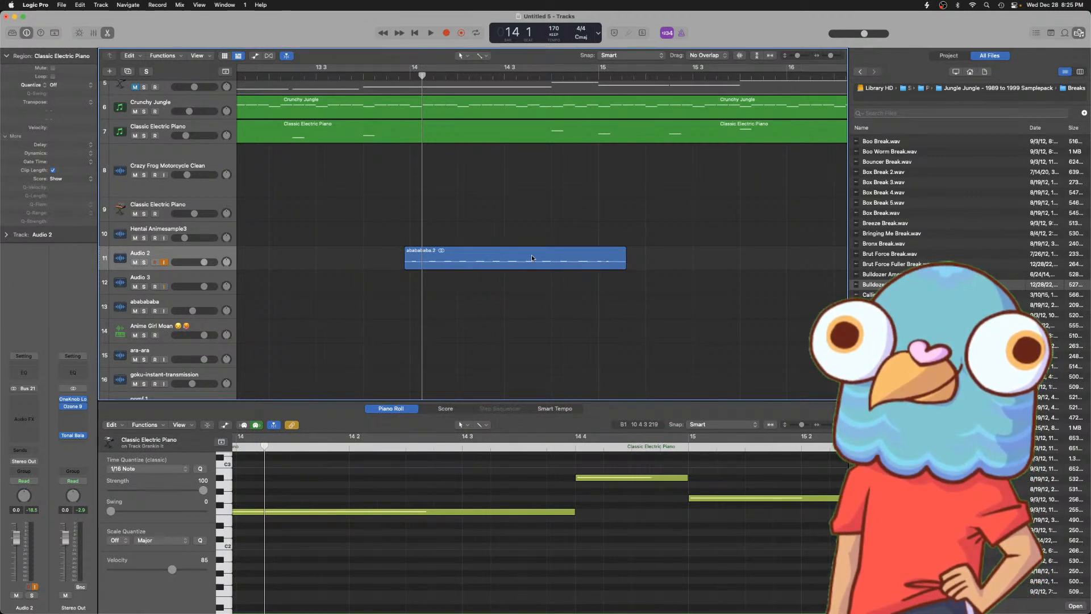
left_click(413, 256)
mouse_move(430, 255)
left_mouse_down()
mouse_move(479, 253)
mouse_move(432, 252)
left_mouse_up()
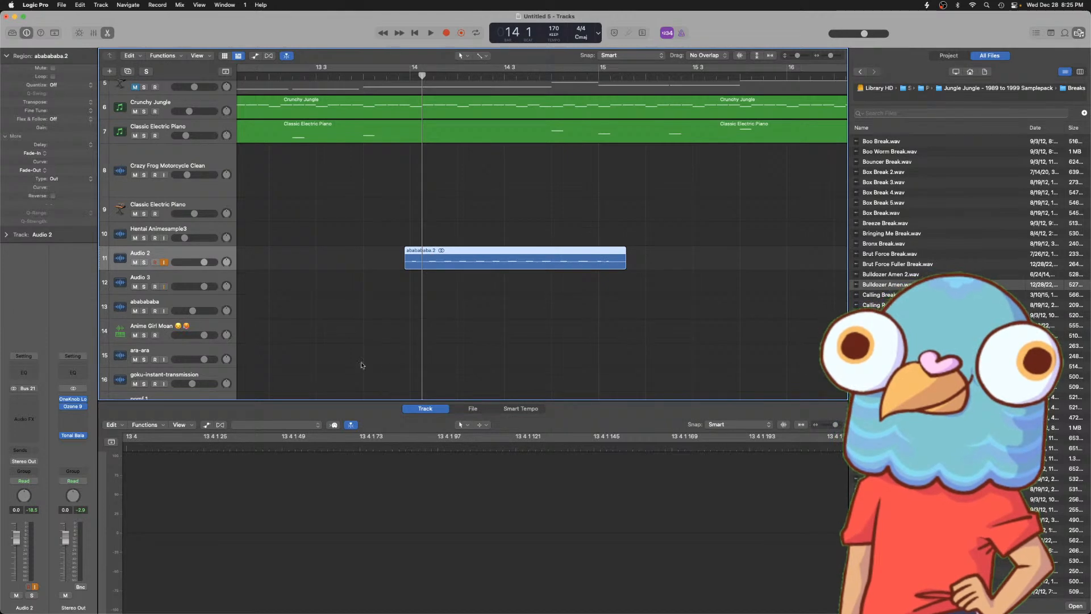
left_click(218, 425)
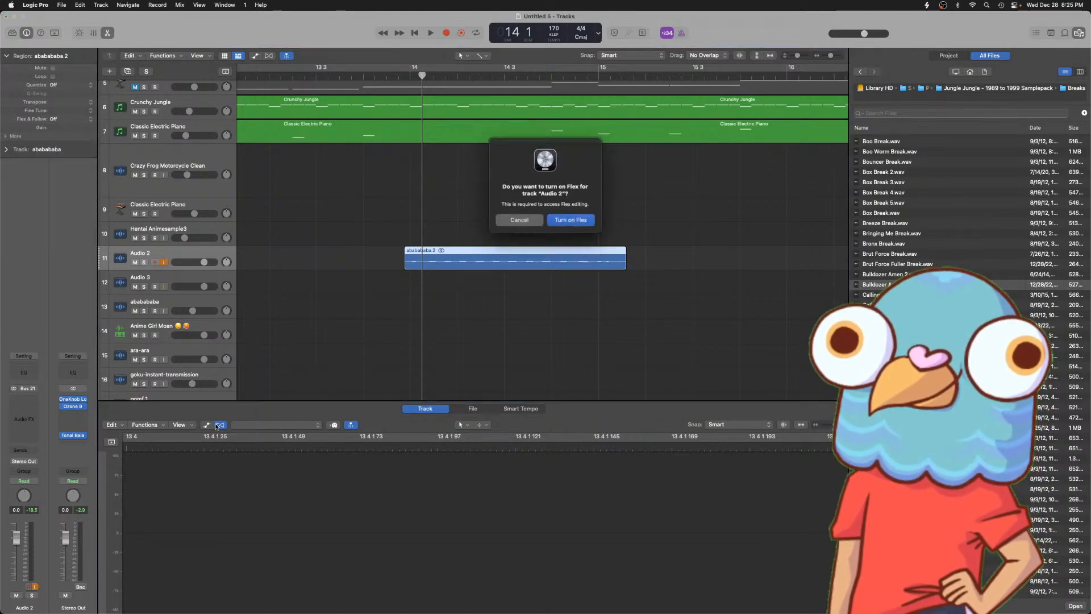
key("Return")
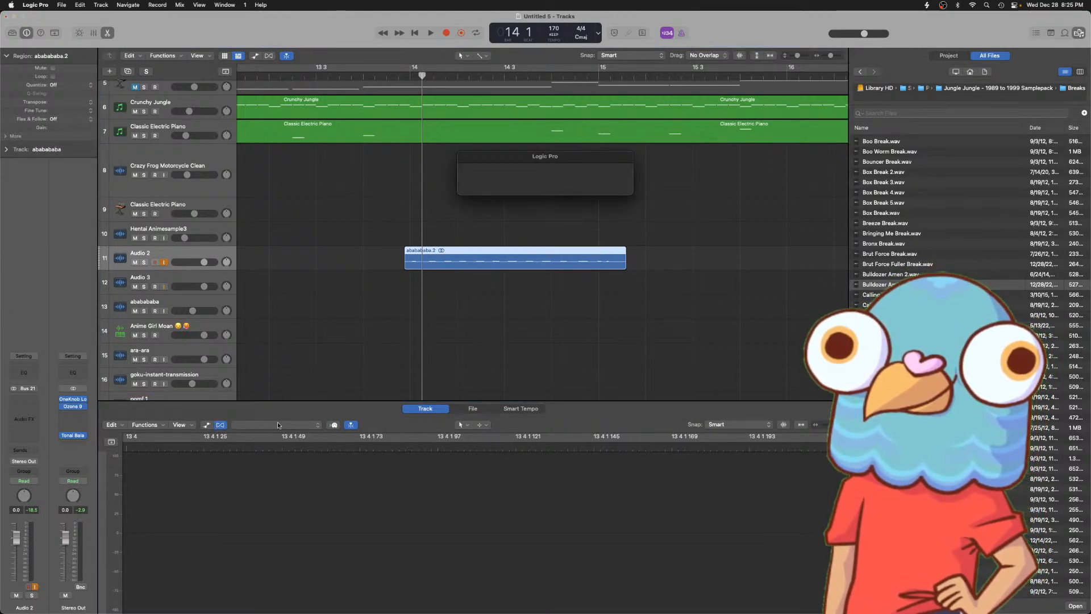
left_click(270, 425)
left_click(281, 436)
left_click(279, 425)
left_click(279, 435)
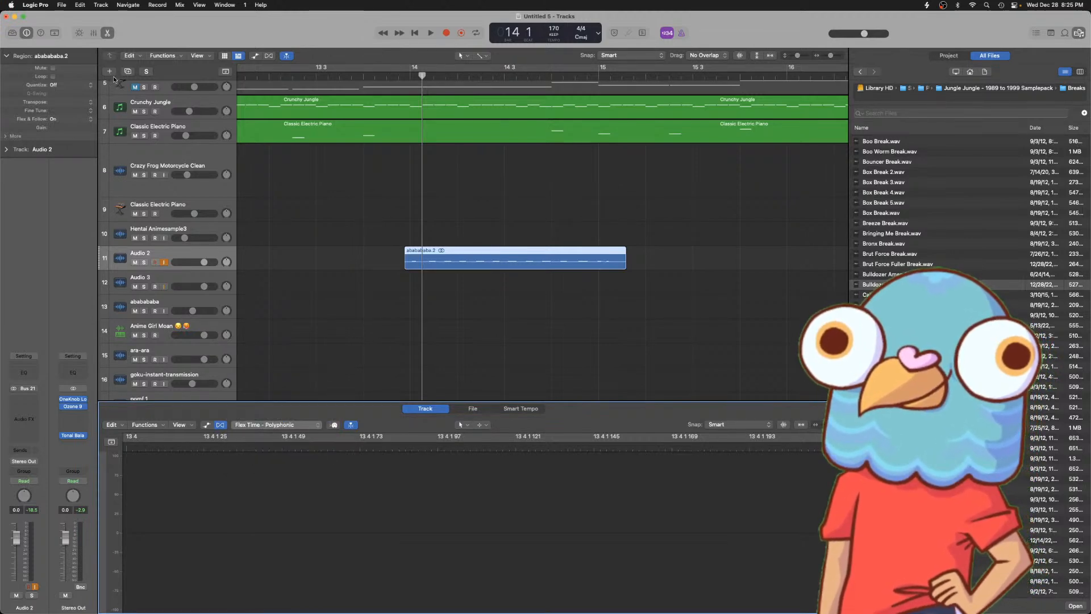
- Quantize the bar 14 region on Audio 2 to 1/16 Note and play it back
left_click(57, 87)
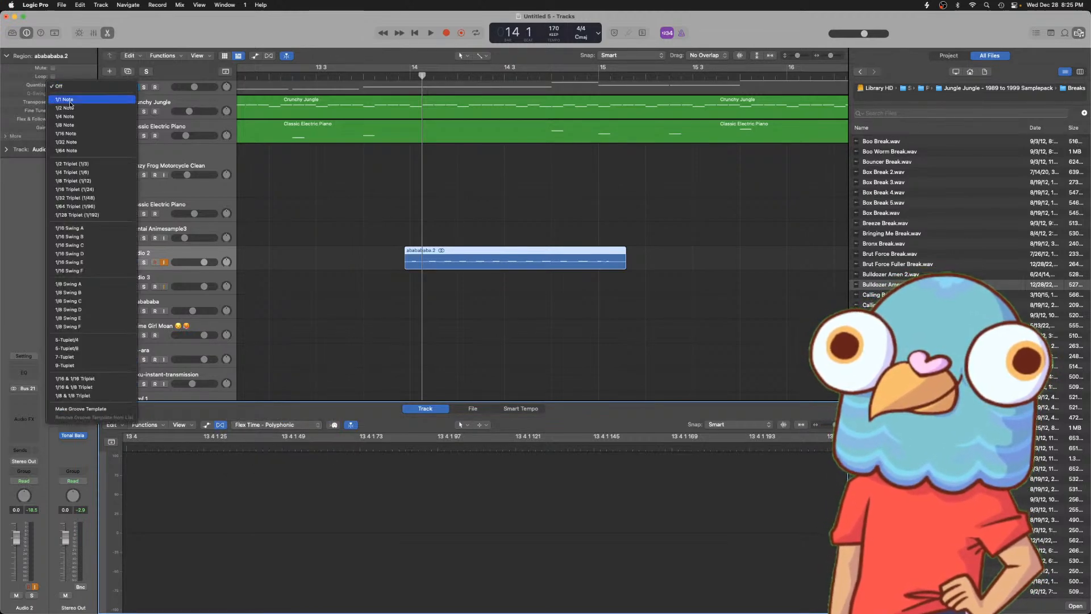
left_click(67, 133)
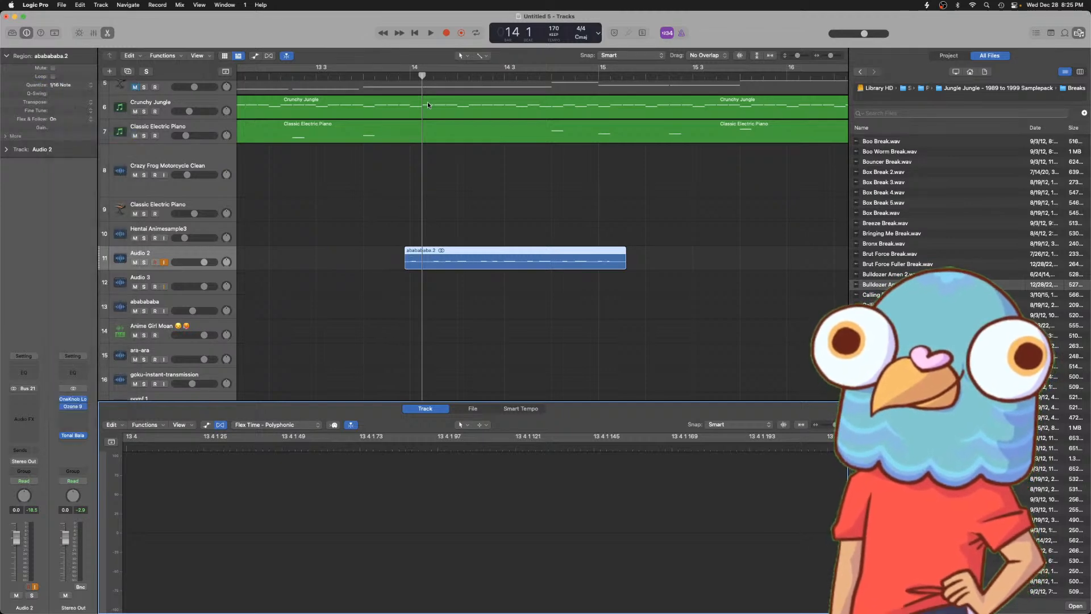
left_click(403, 77)
key("space")
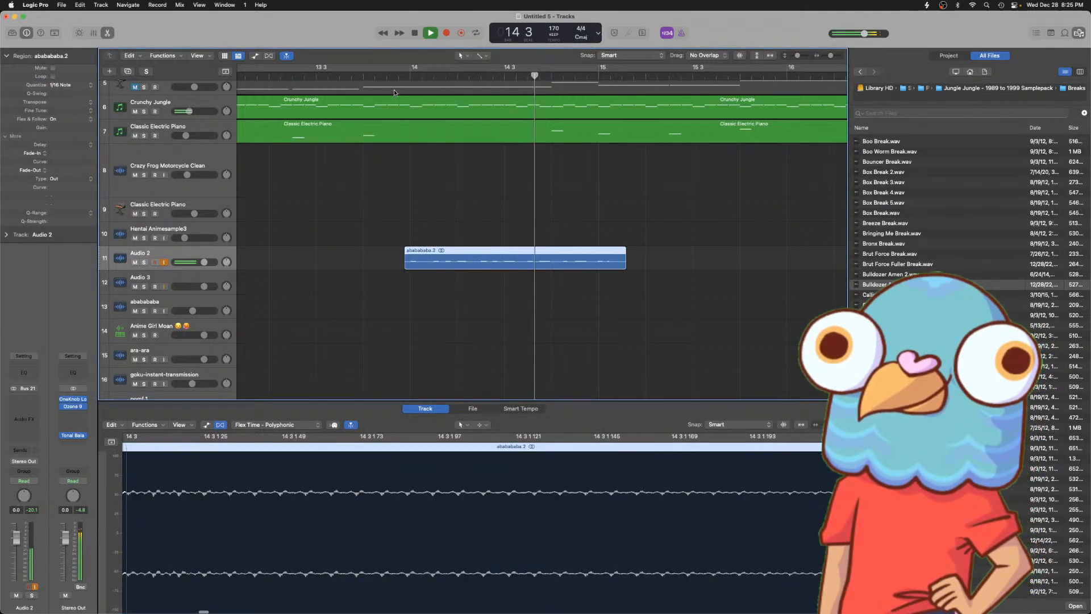
key("space")
key("super+Left")
key("super+Left")
key("super+Left")
key("super+Left")
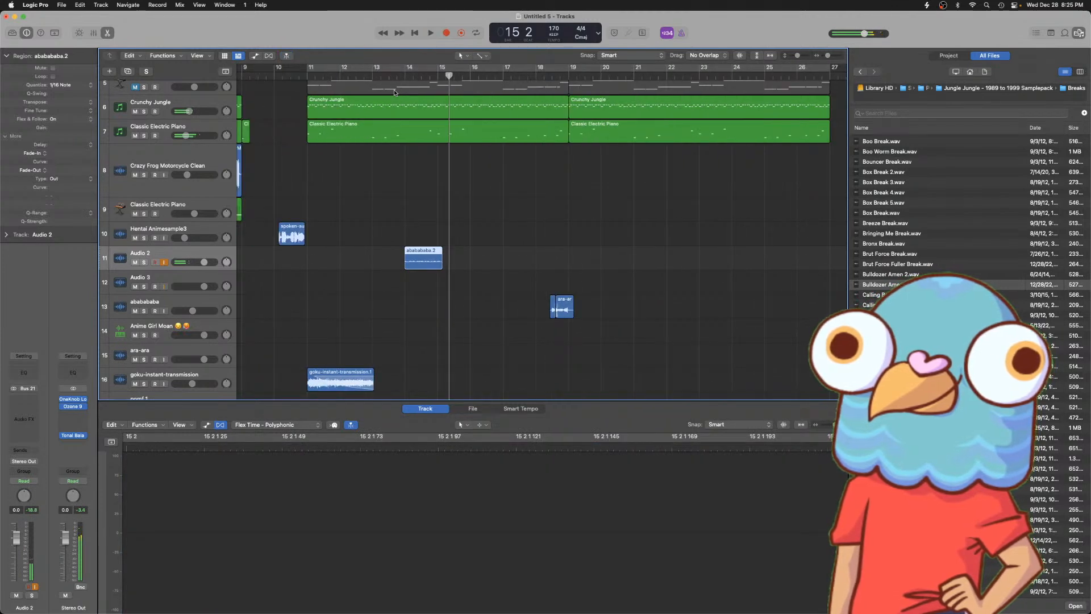
- Raise the gain of the bar 14 region on Audio 2 while playing from bar 10
left_click(273, 78)
key("space")
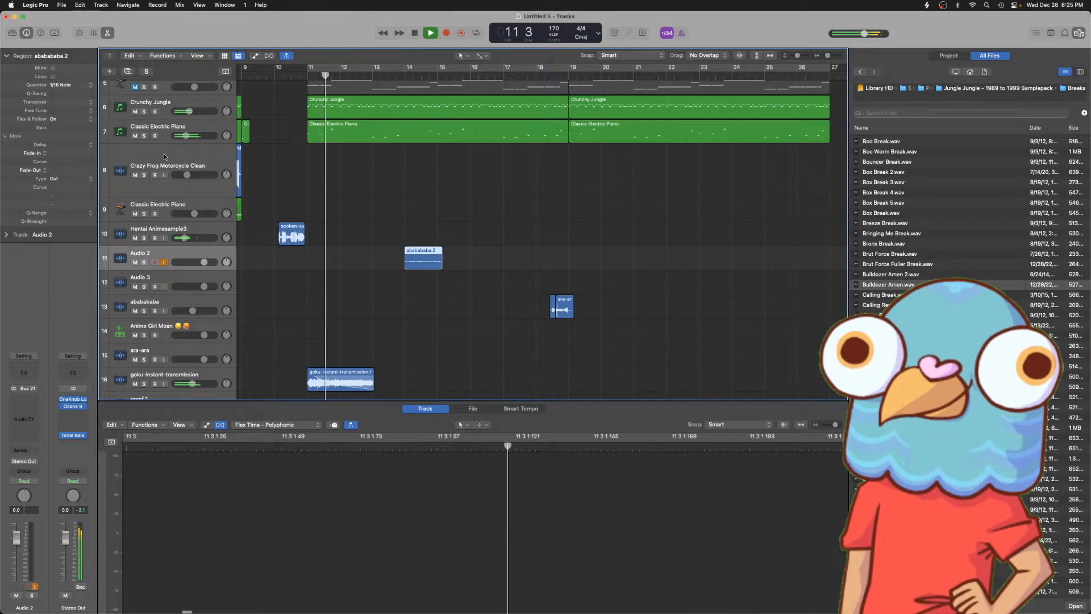
left_click_drag(60, 127, 47, 63)
left_click(431, 176)
- Listen through the louder bar 14 sample and the ara-ara sample at bar 18 to judge their levels
key("super+Right")
key("super+Right")
key("super+Right")
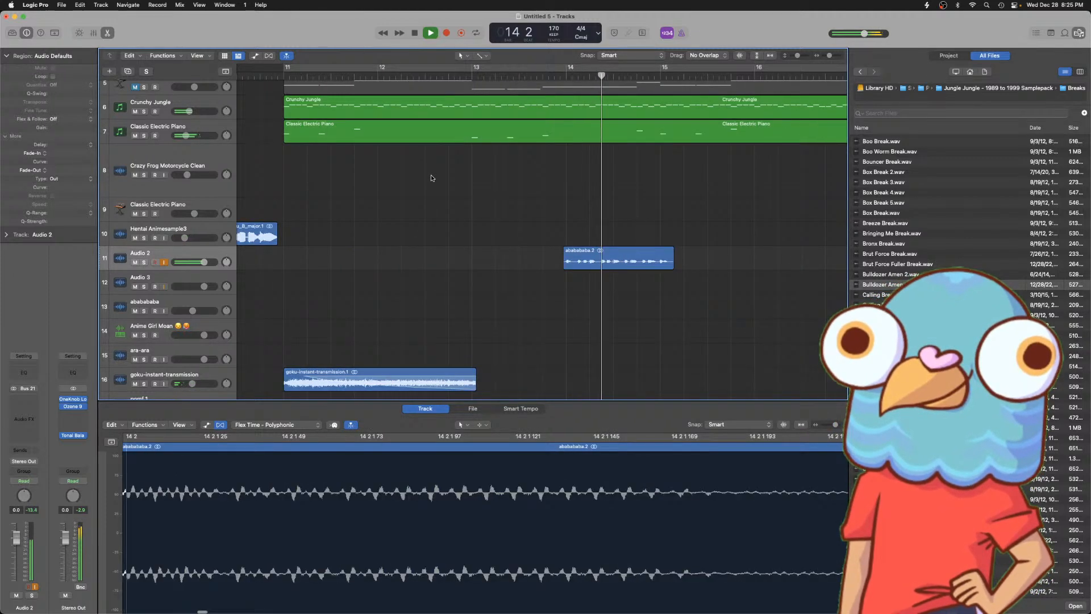
key("super+Left")
key("super+Left")
key("super+Left")
key("super+Left")
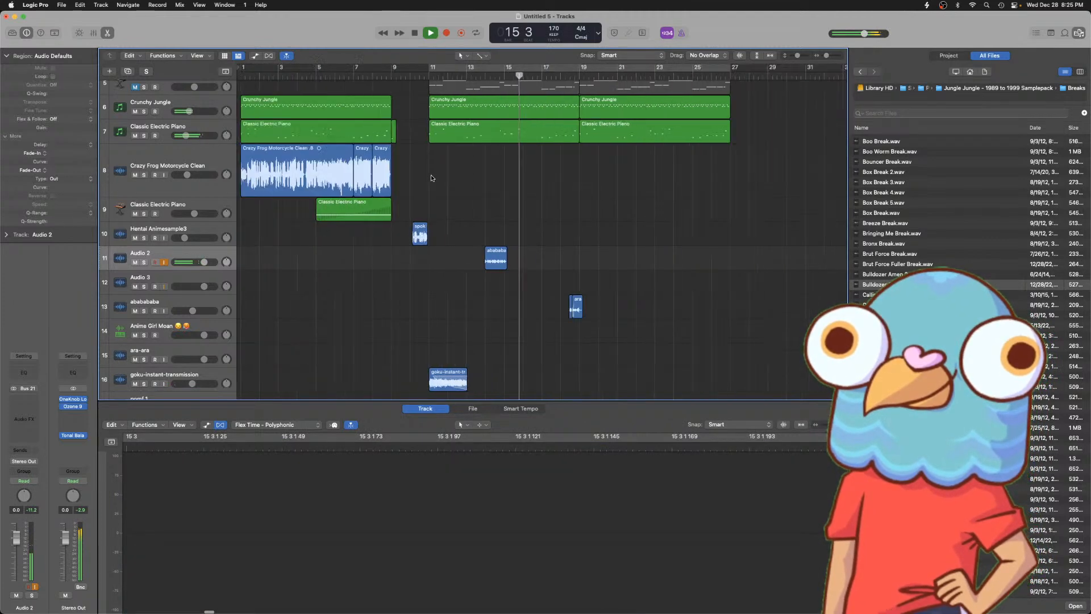
scroll(530, 272, "right", 1)
scroll(529, 271, "down", 1)
scroll(529, 272, "down", 1)
key("super+Right")
key("super+Right")
key("super+Right")
key("super+Right")
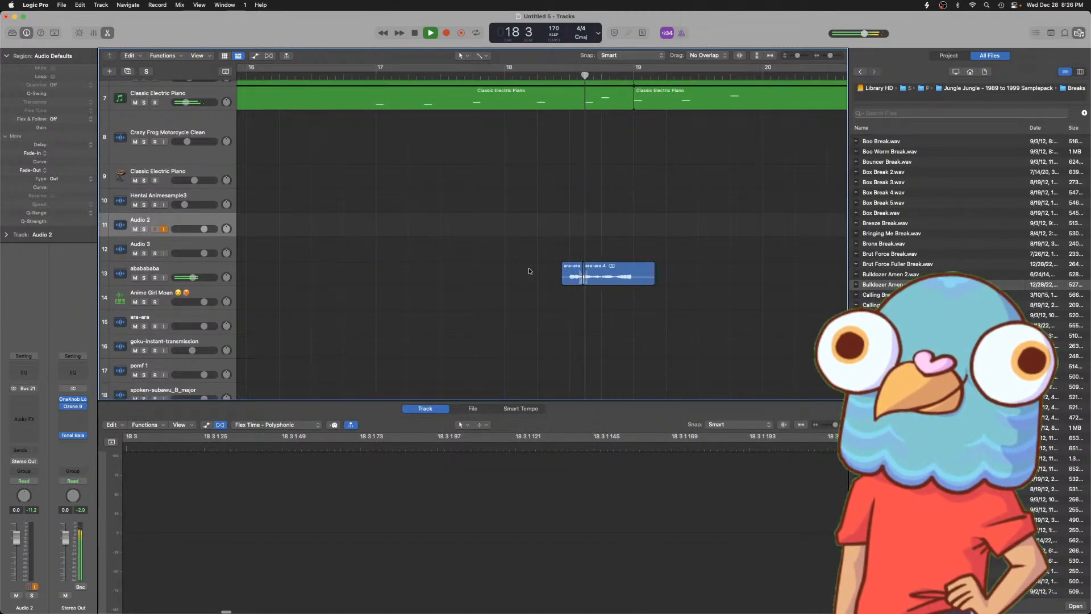
key("super+Left")
key("super+Left")
key("super+Left")
key("super+Left")
key("super+Left")
key("space")
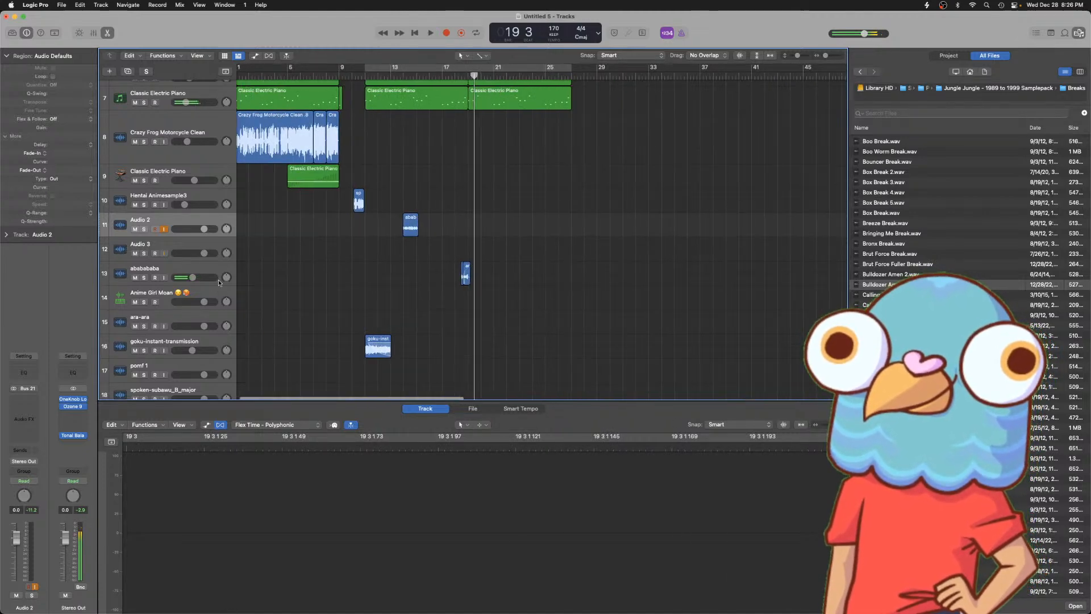
- Raise the volume of track 13 and lower the Audio 2 track's volume to about -2.6 dB
scroll(220, 283, "right", 1)
left_click(193, 278)
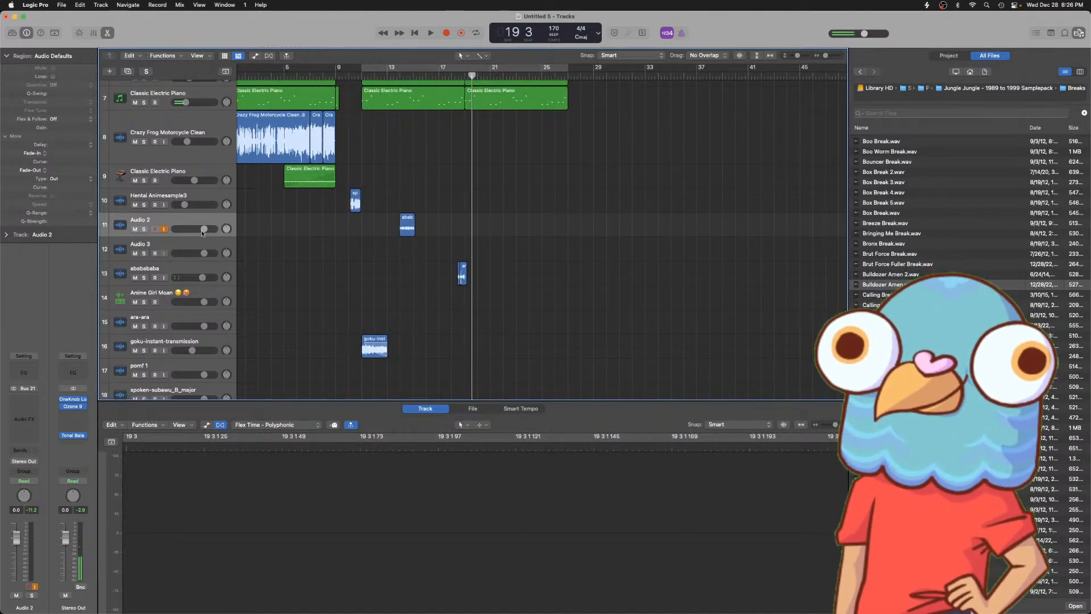
left_click(395, 73)
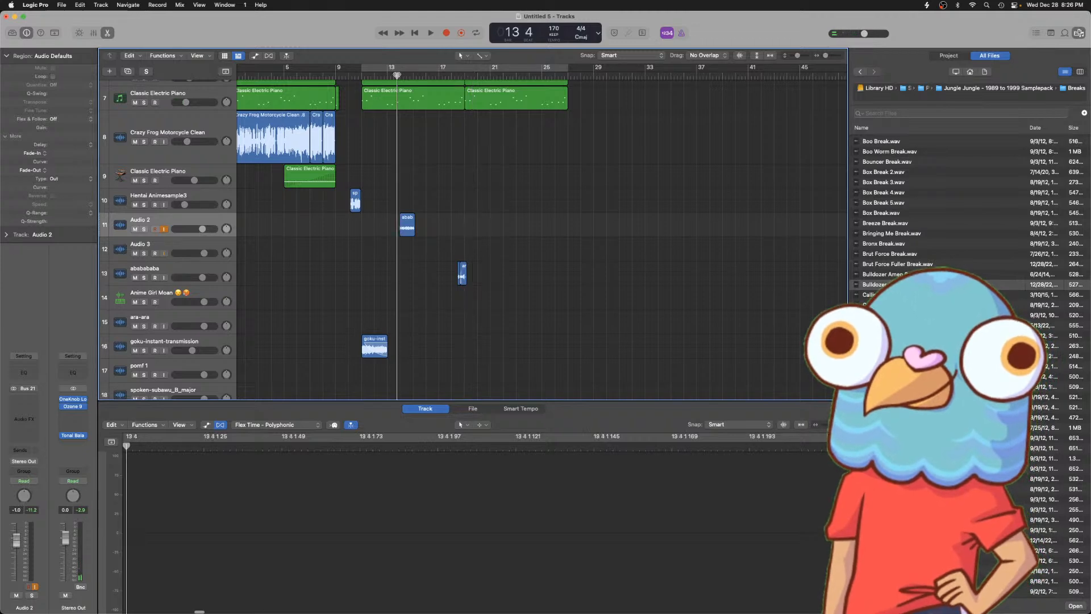
left_click_drag(202, 228, 200, 229)
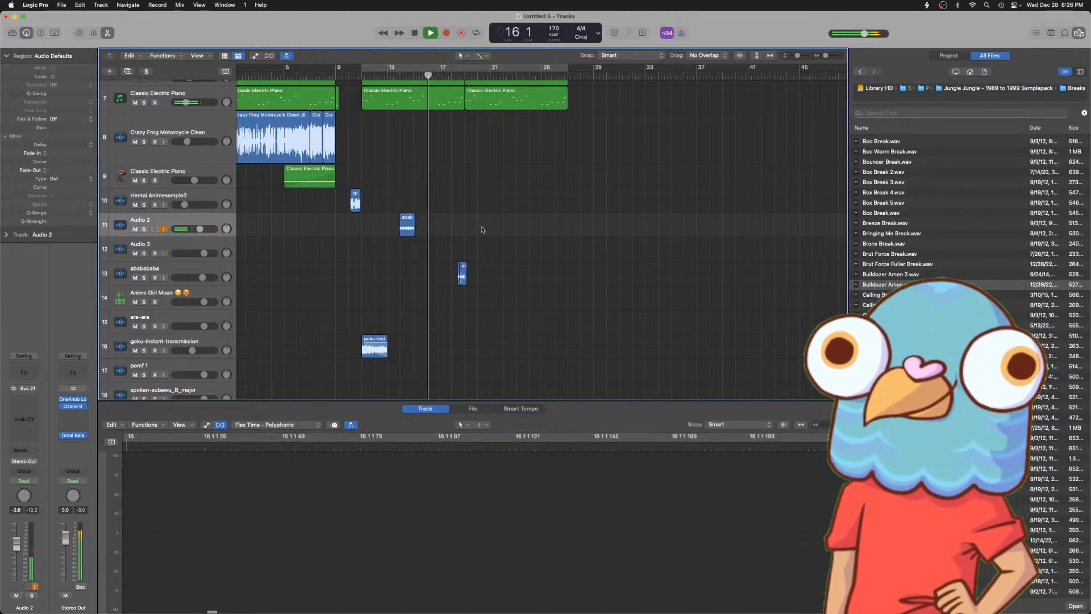
- Play the ara-ara regions from bar 18 to judge their timing
left_click_drag(510, 197, 405, 284)
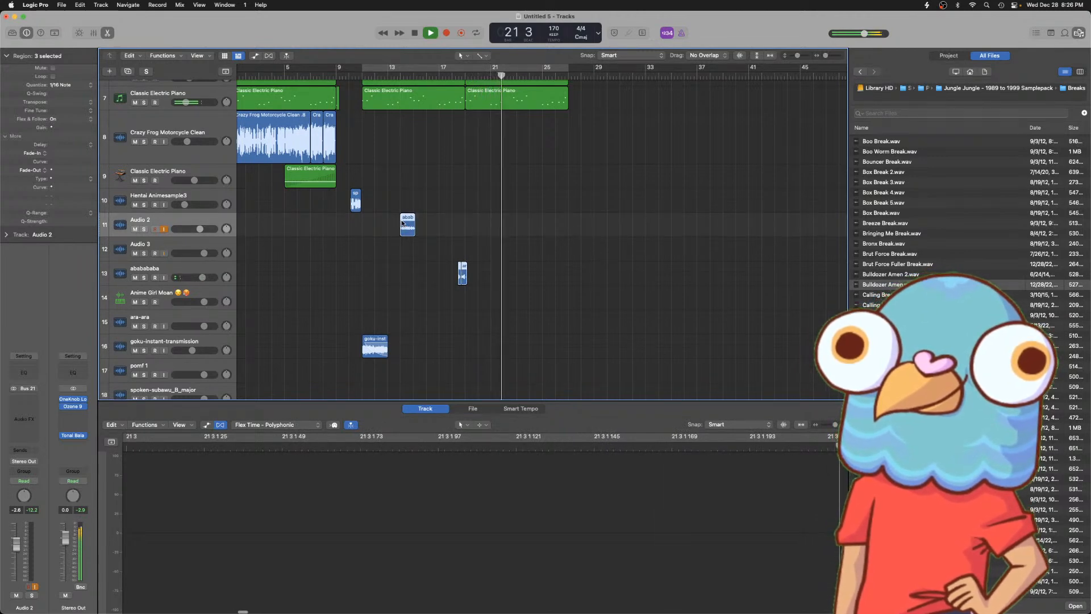
left_click(402, 223)
key("super+Right")
key("super+Right")
key("super+Right")
key("super+Right")
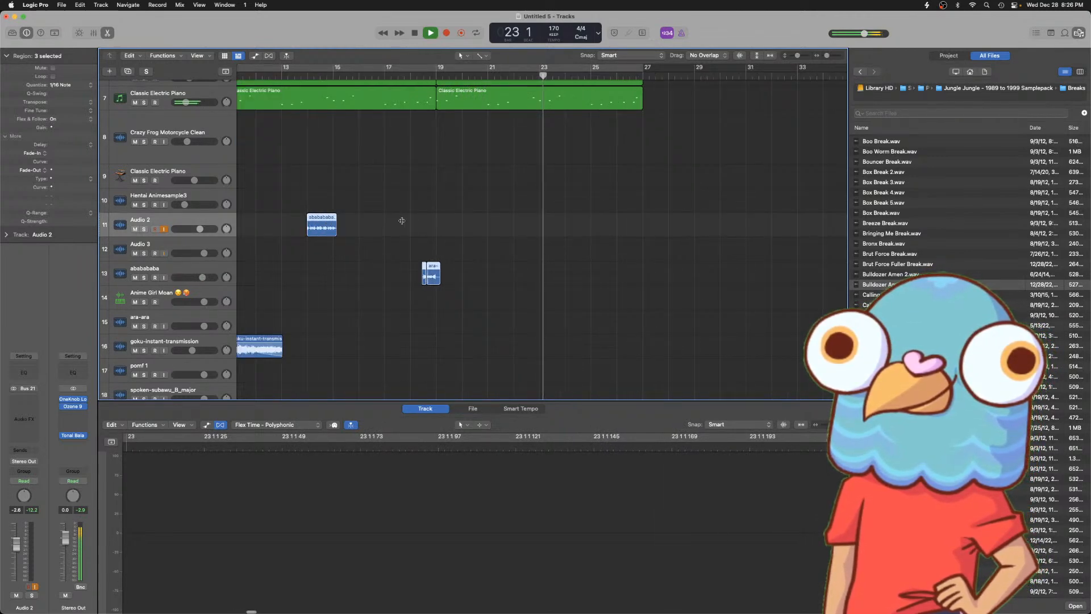
key("space")
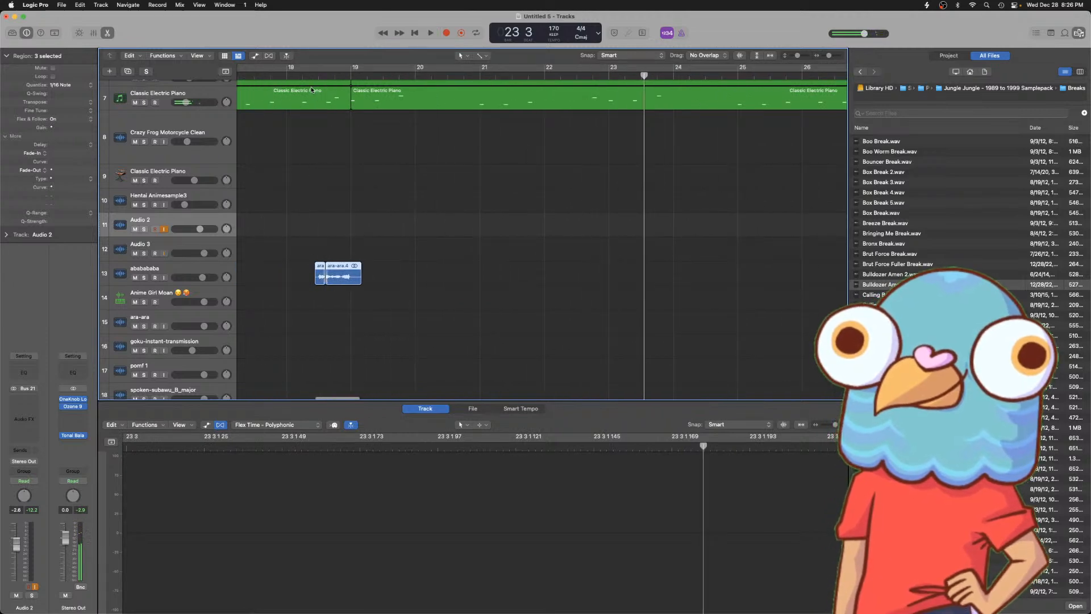
left_click(310, 82)
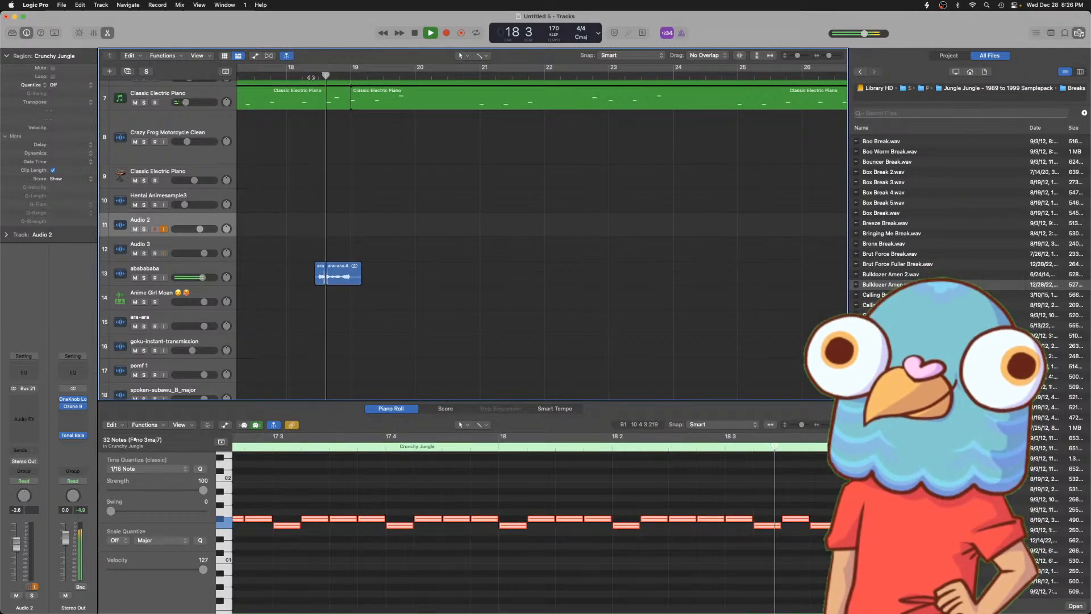
key("space")
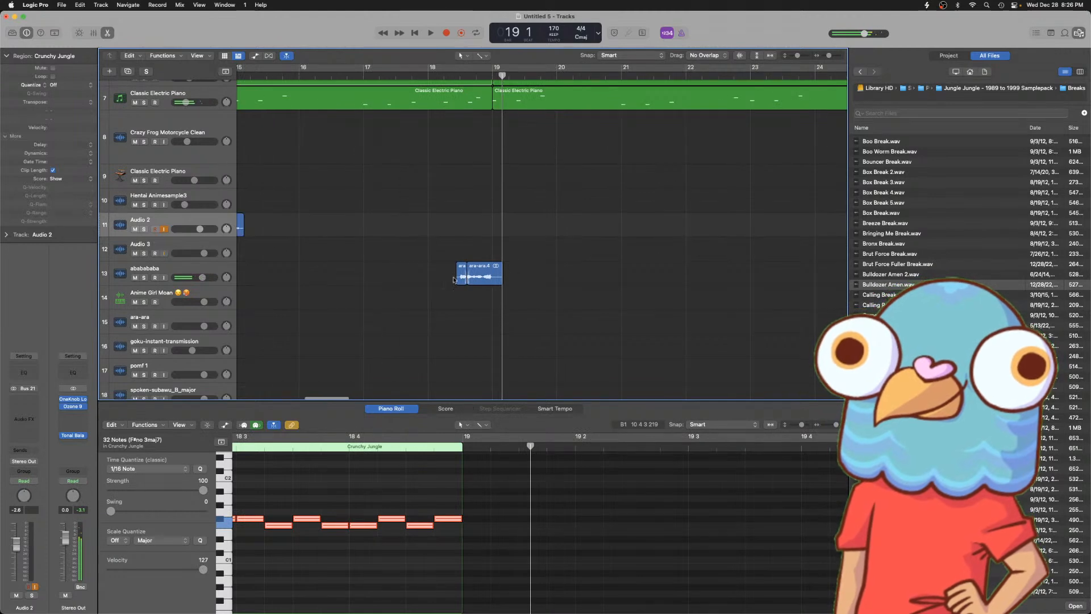
- Quantize the two ara-ara regions at bar 18 on track 13 to 1/8 Note
left_click_drag(494, 263, 447, 282)
left_click(53, 85)
left_click(59, 91)
- Play the drop from bar 10 and listen to how the vocal samples sit with the drums and bass
scroll(245, 138, "left", 10)
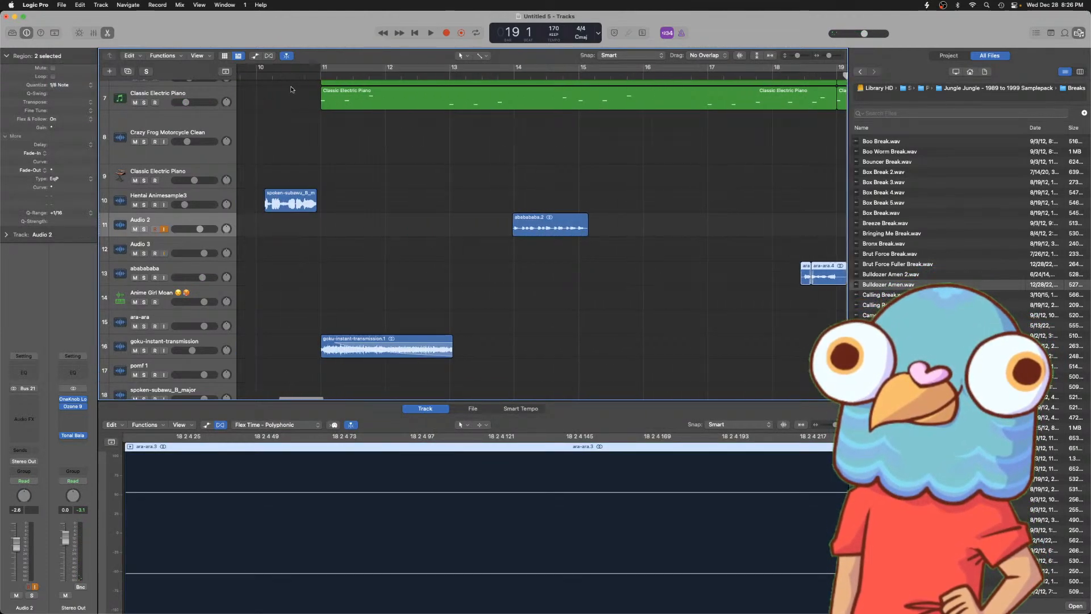
left_click(282, 76)
key("space")
key("super+Left")
key("super+Left")
key("super+Left")
key("super+Left")
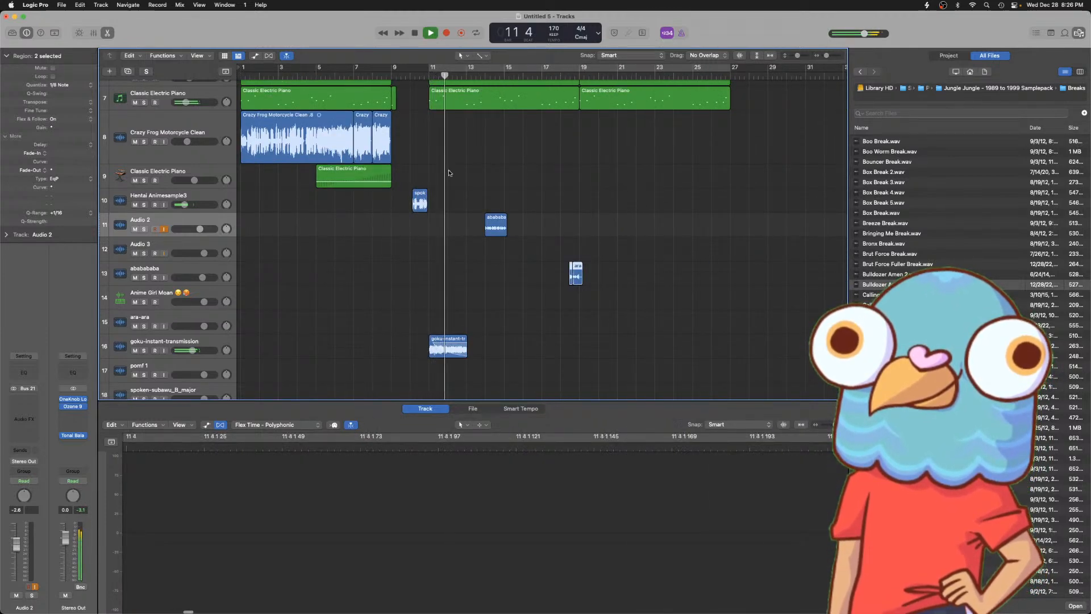
scroll(449, 172, "up", 5)
key("super+Left")
key("super+Left")
key("super+Left")
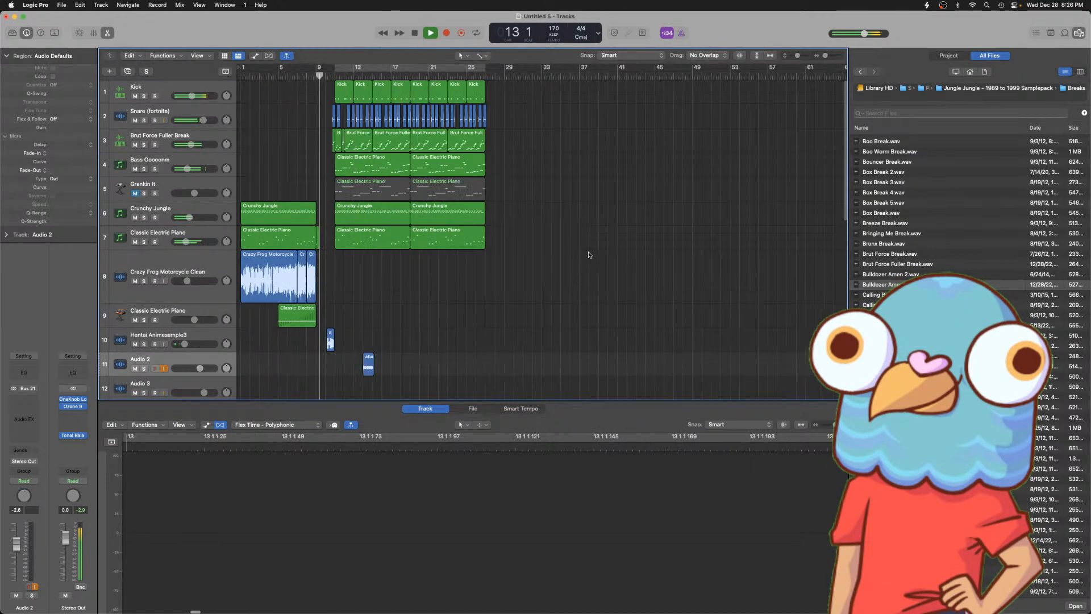
key("super+Right")
key("super+Right")
key("super+Right")
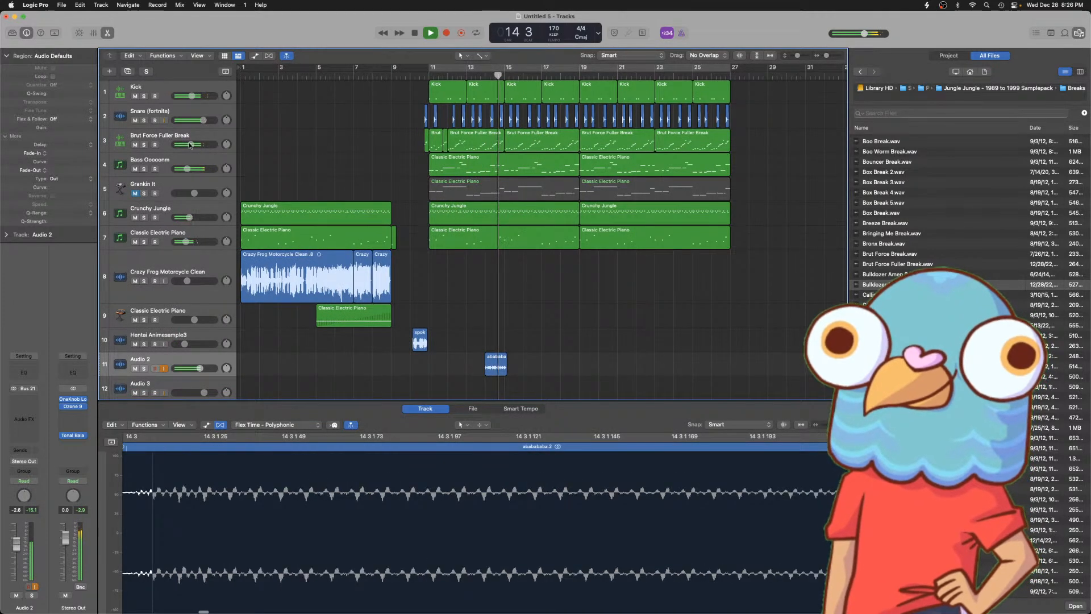
left_click(171, 161)
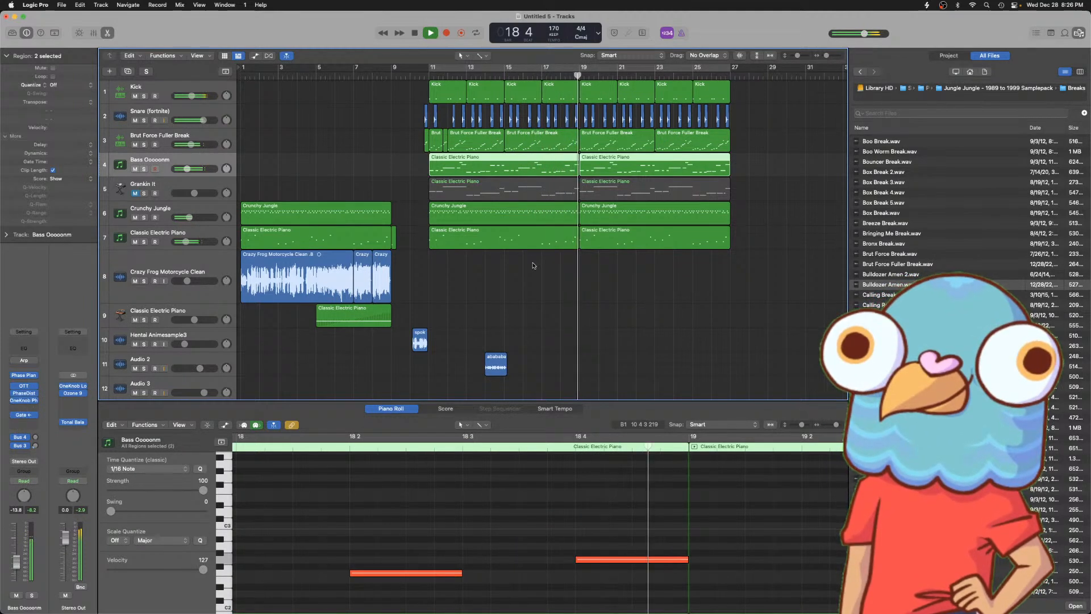
- Lower the Audio 2 track's volume to -3.7 dB, reduce track 13's volume as well, and stop playback
scroll(534, 265, "down", 4)
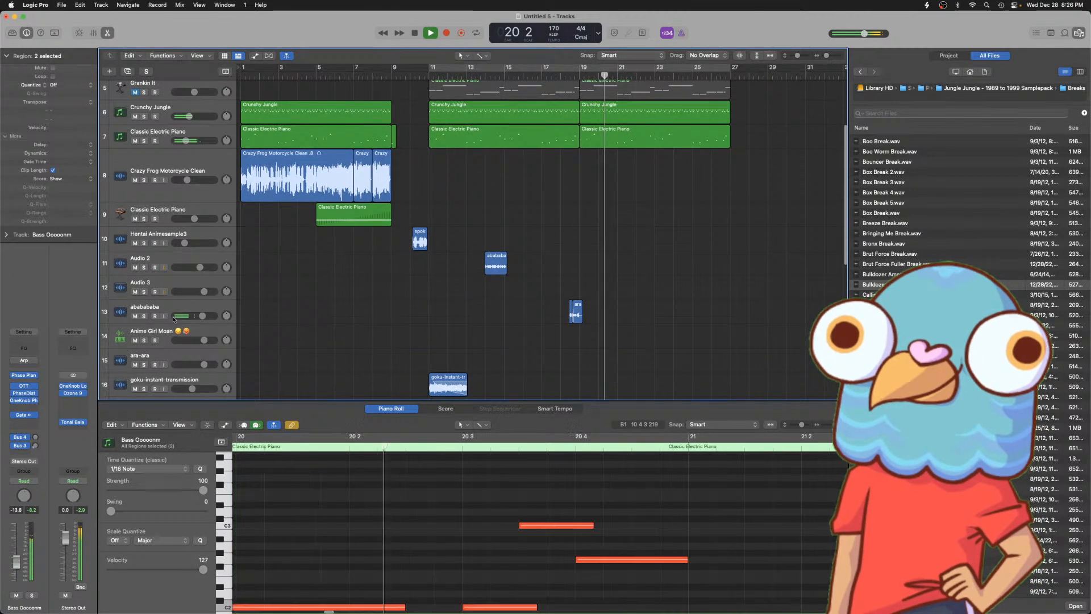
left_click(203, 263)
key("space")
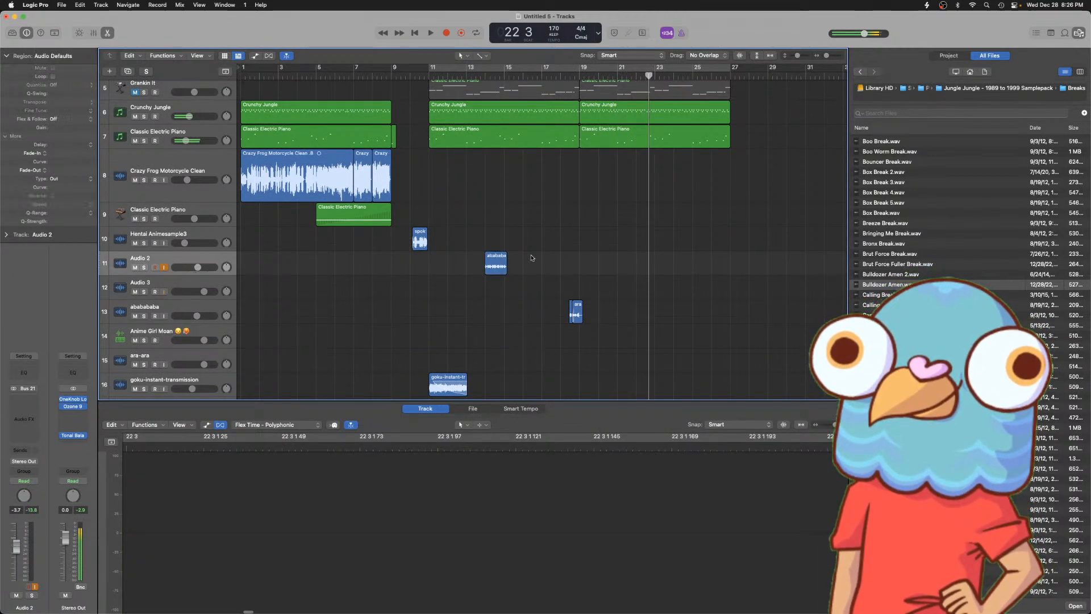
- Copy the Audio 2 sample to bar 26, move its original to bar 18, and move the ara-ara regions to bar 14
left_click_drag(491, 266, 718, 266)
left_click_drag(496, 266, 571, 264)
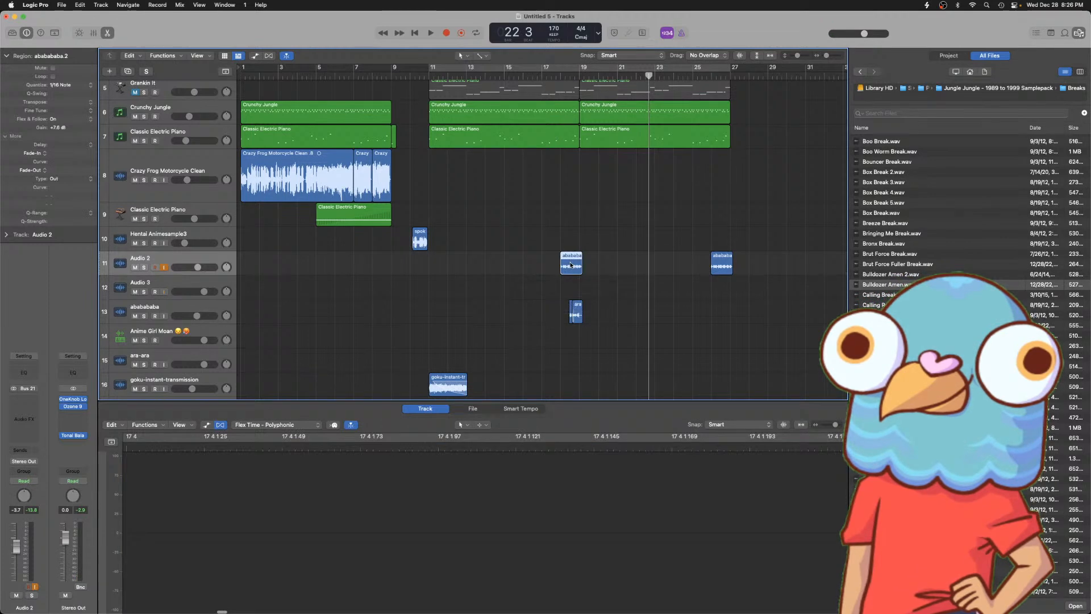
left_click(579, 312)
left_click_drag(577, 312, 500, 312)
left_click_drag(449, 385, 739, 371)
scroll(734, 306, "down", 3)
key("z")
key("z")
key("super+z")
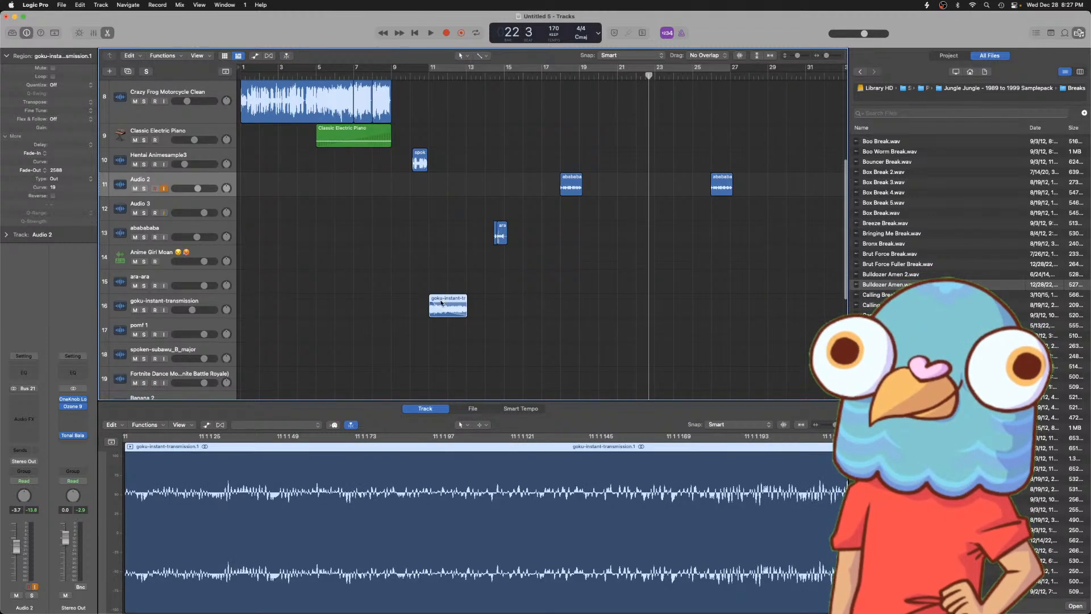
left_click_drag(459, 307, 737, 308)
key("super+z")
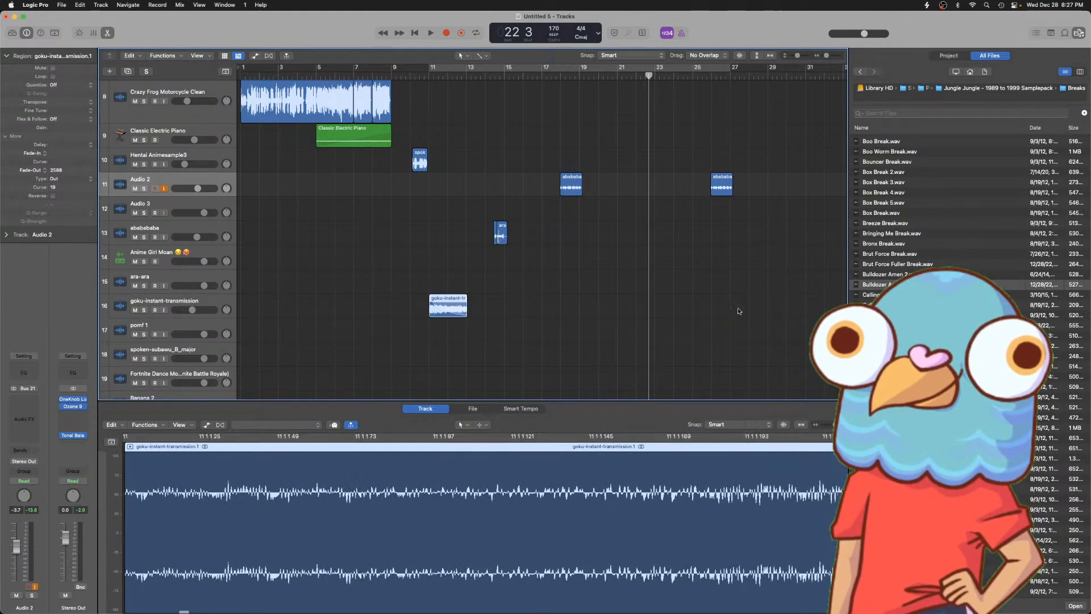
- Copy the goku-instant-transmission region from bar 11 to bar 27 on the same track
left_click_drag(437, 309, 738, 313)
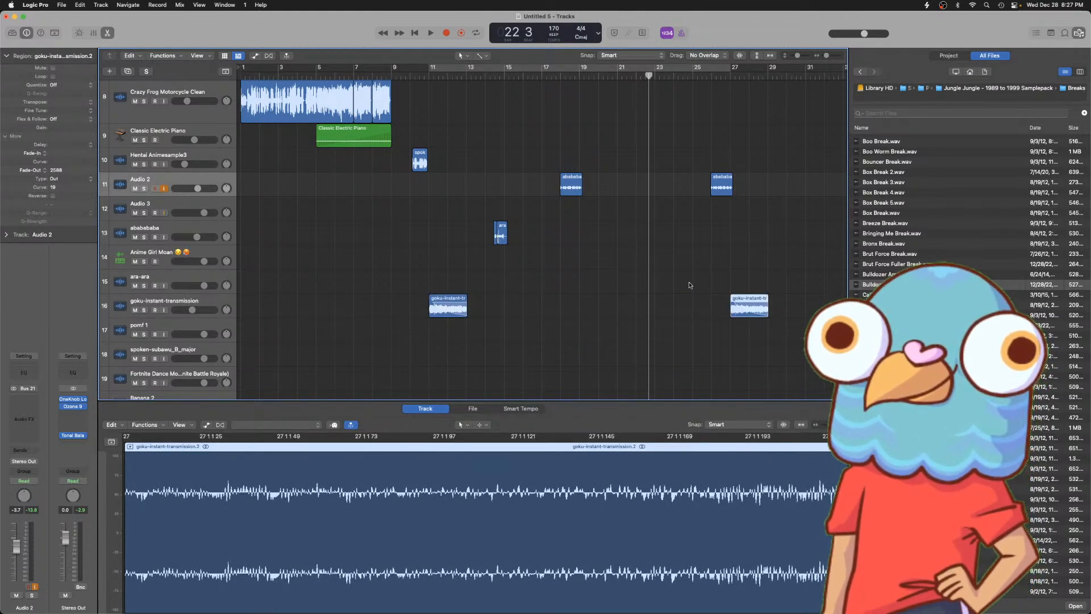
left_click(691, 285)
- Play from about bar 7 and listen through the transition and the rearranged vocal samples
key("super+Left")
key("super+Left")
key("super+Left")
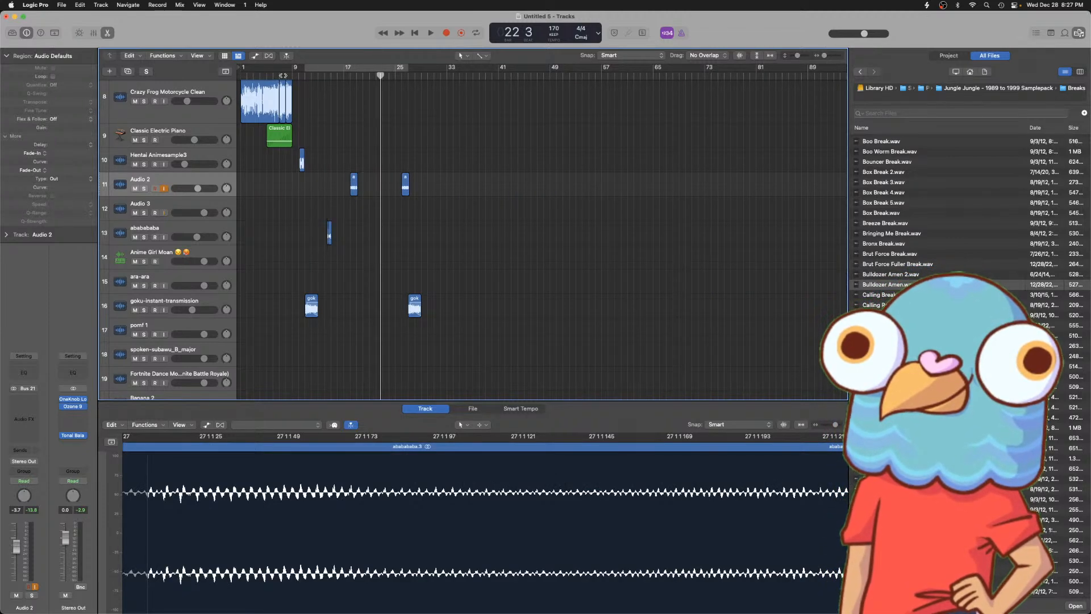
double_click(283, 76)
key("super+Right")
key("super+Right")
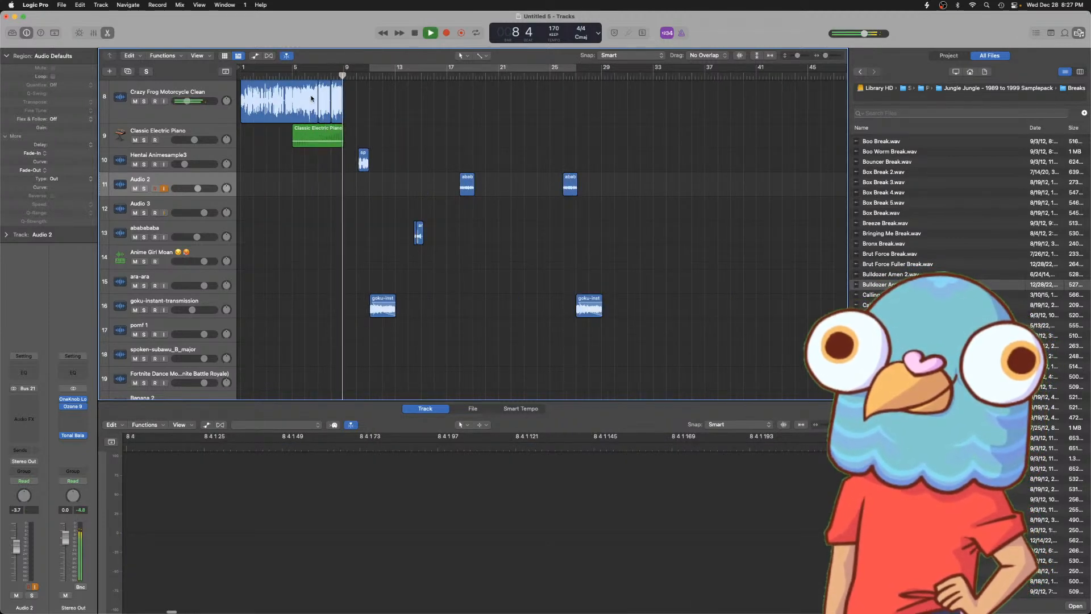
key("super+Right")
key("super+Right")
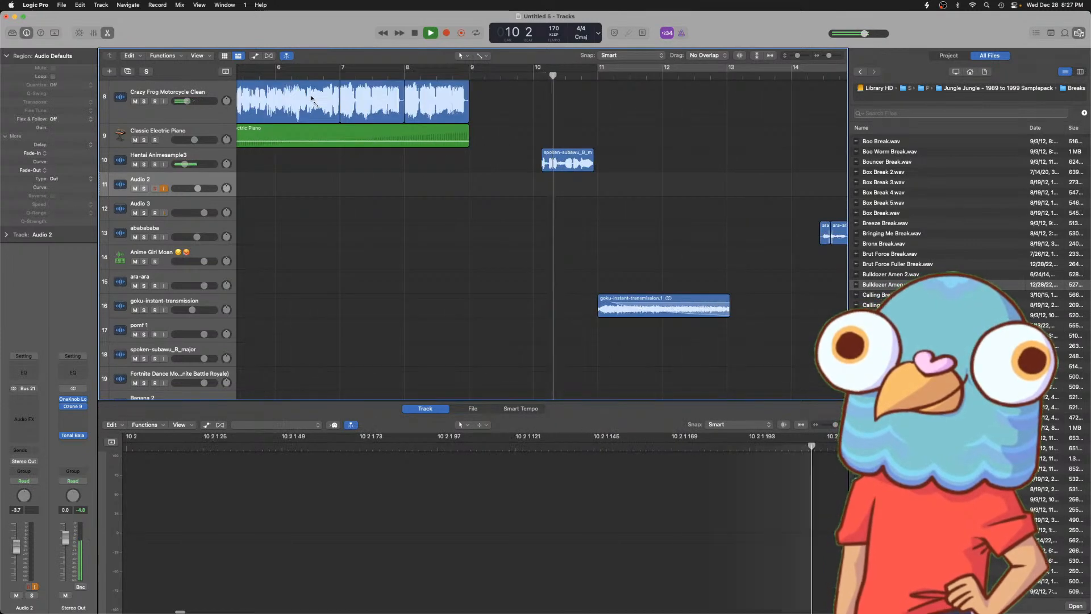
key("super+Left")
key("super+Left")
key("super+Left")
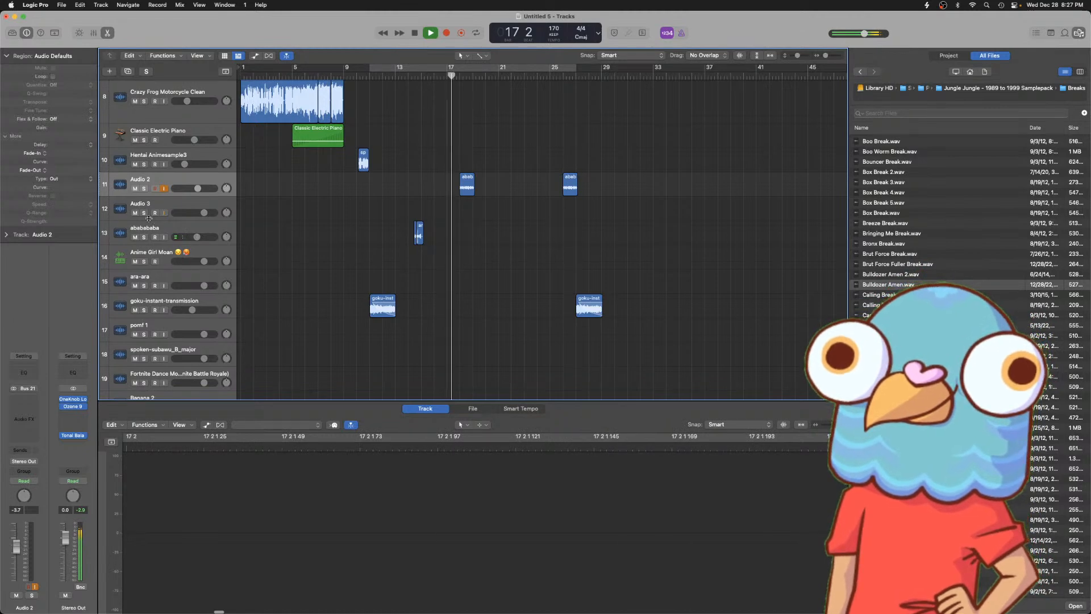
- Reorder the tracks so that the track holding the ara-ara regions sits directly above Audio 2
left_click_drag(158, 227, 160, 183)
left_click(445, 168)
key("super+Left")
key("super+Right")
key("super+Right")
key("super+Left")
key("super+Left")
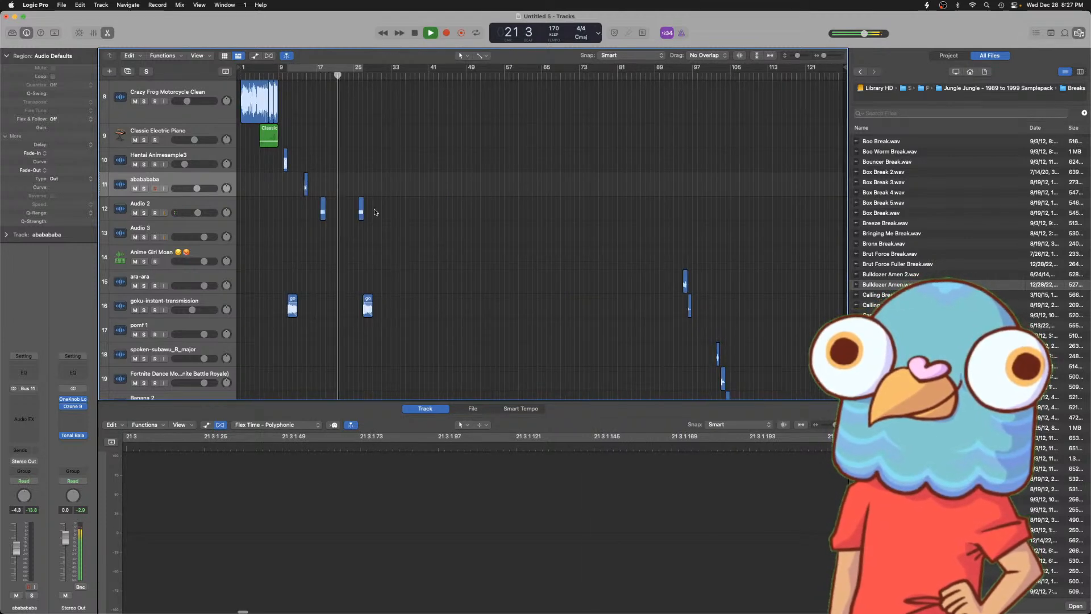
- Audition the unused samples around bars 95 and 96, playing from bar 94
key("space")
left_click(680, 76)
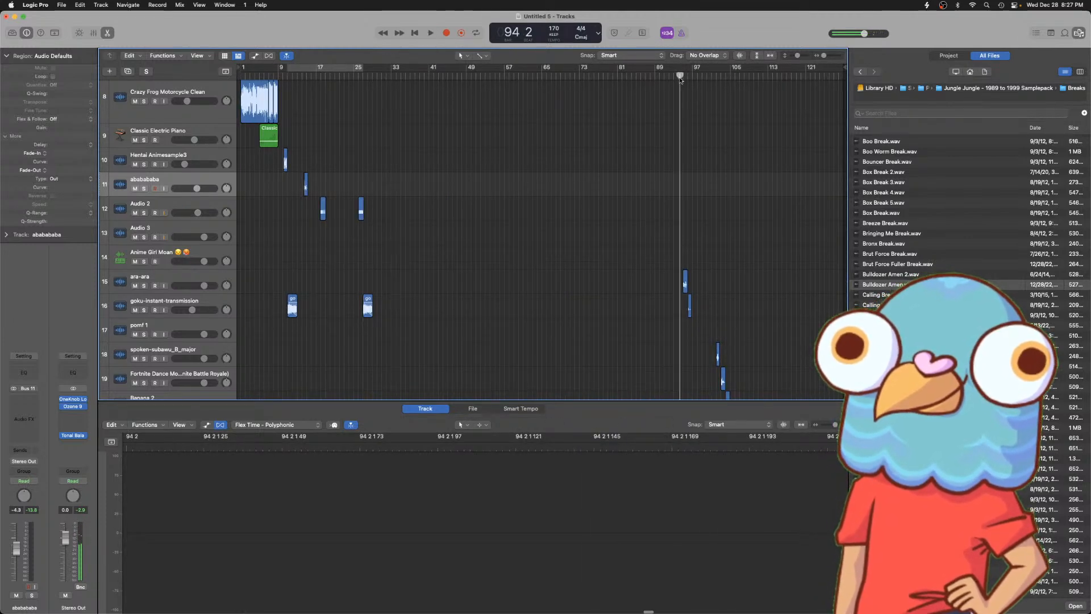
key("super+Right")
key("super+Right")
key("super+Right")
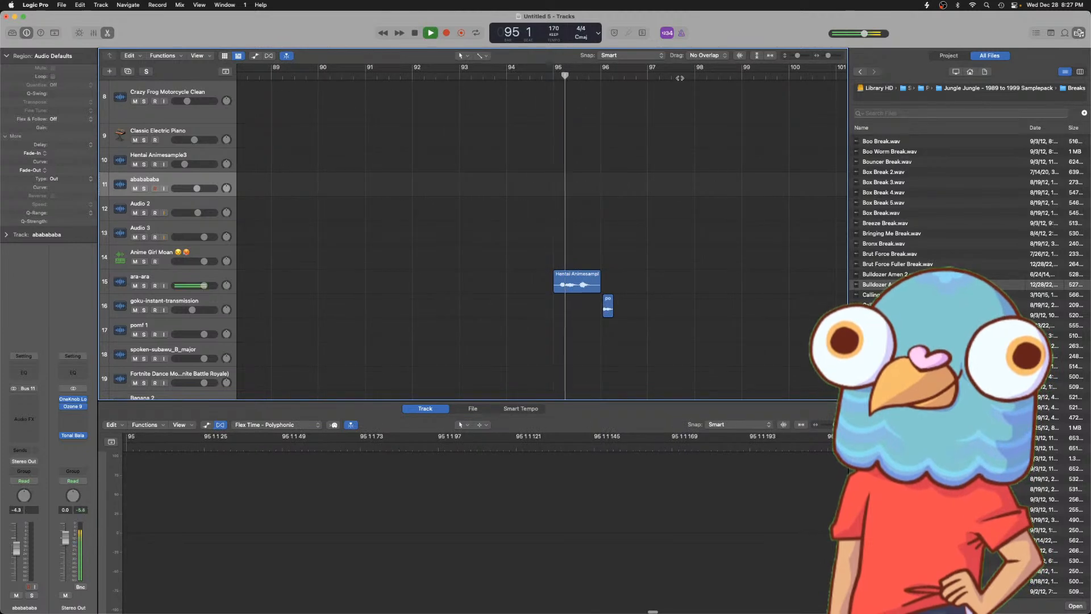
key("space")
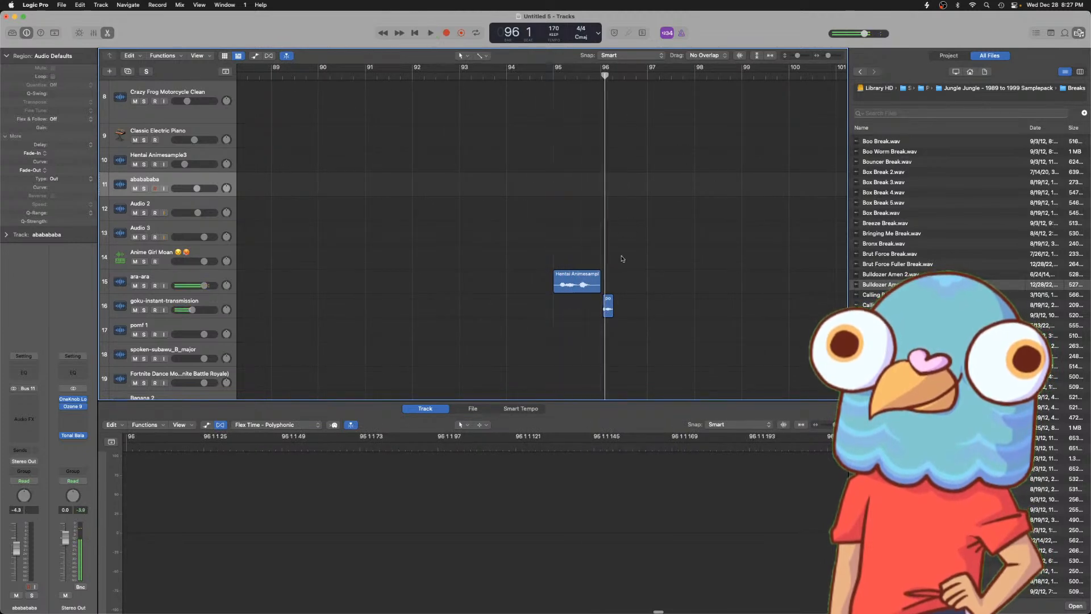
- Move the anime sample region on the ara-ara track from bar 95 to bar 21
left_click(562, 278)
key("super+Left")
key("super+Left")
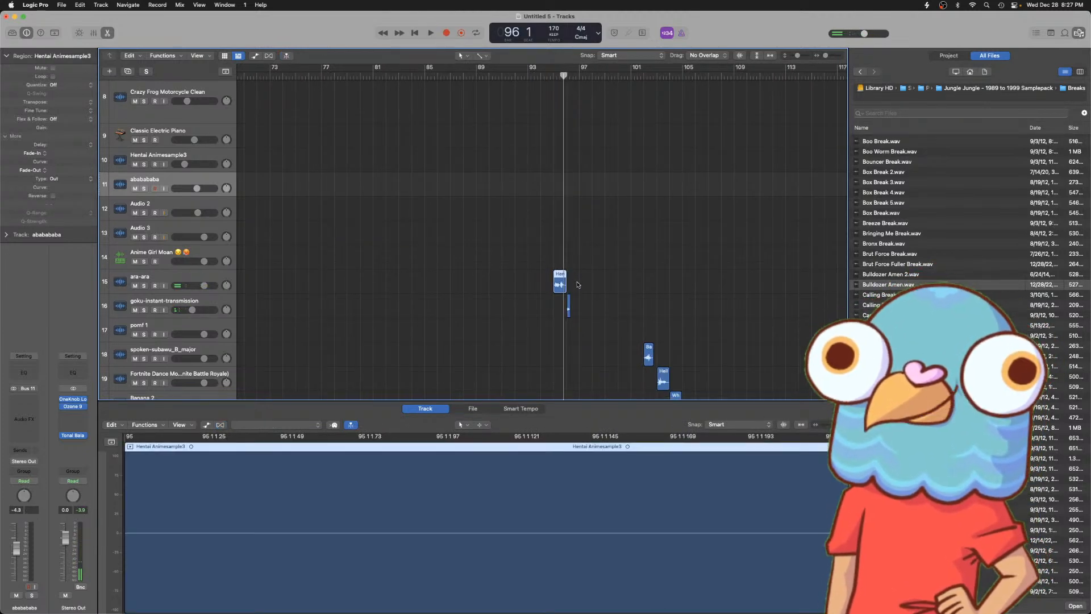
key("super+Left")
key("super+Left")
left_click(683, 279)
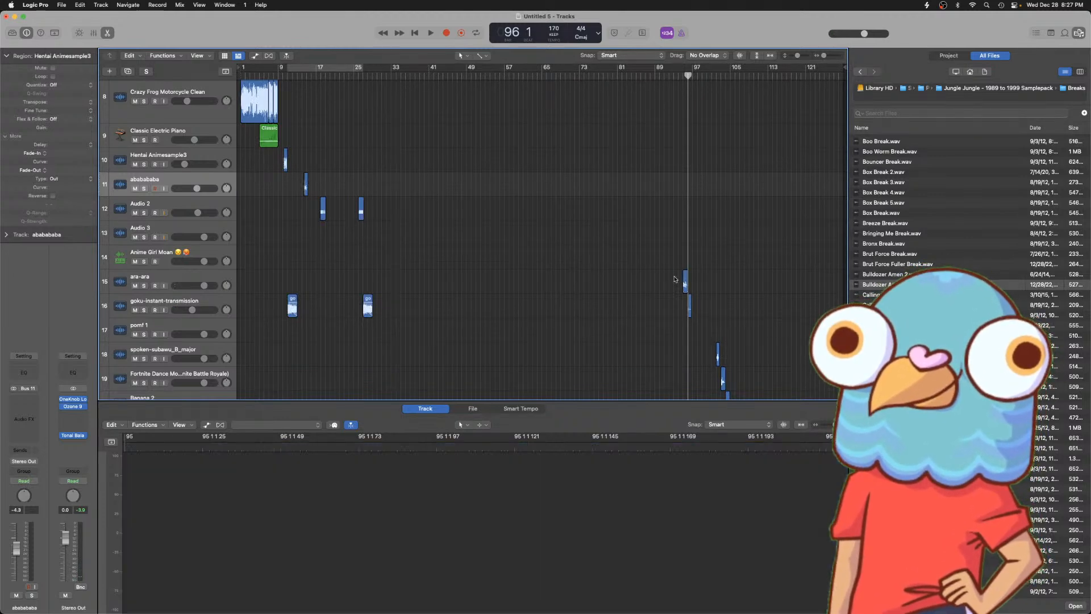
left_click_drag(685, 279, 329, 279)
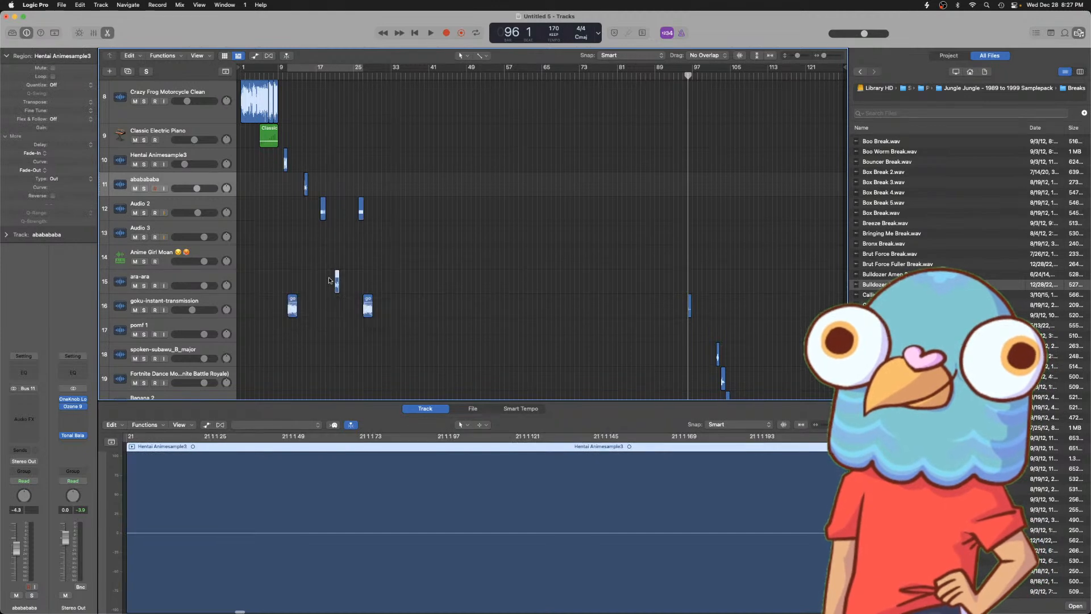
- Move the anime sample region on the ara-ara track to bar 22 and play it in context
key("super+Right")
key("super+Right")
key("super+Right")
key("super+Right")
key("super+Right")
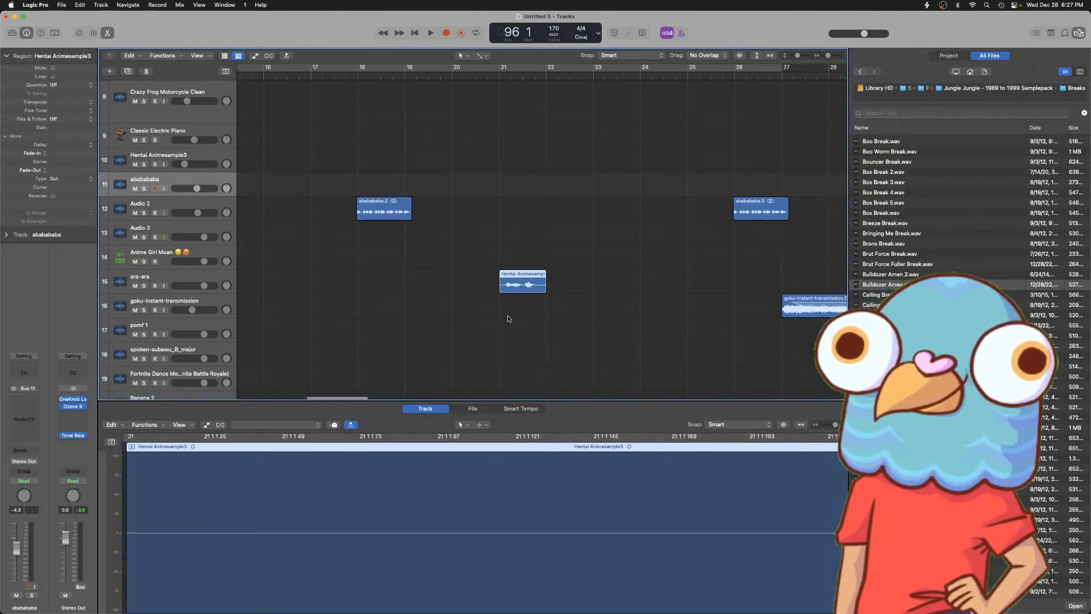
scroll(509, 319, "left", 3)
left_click(608, 76)
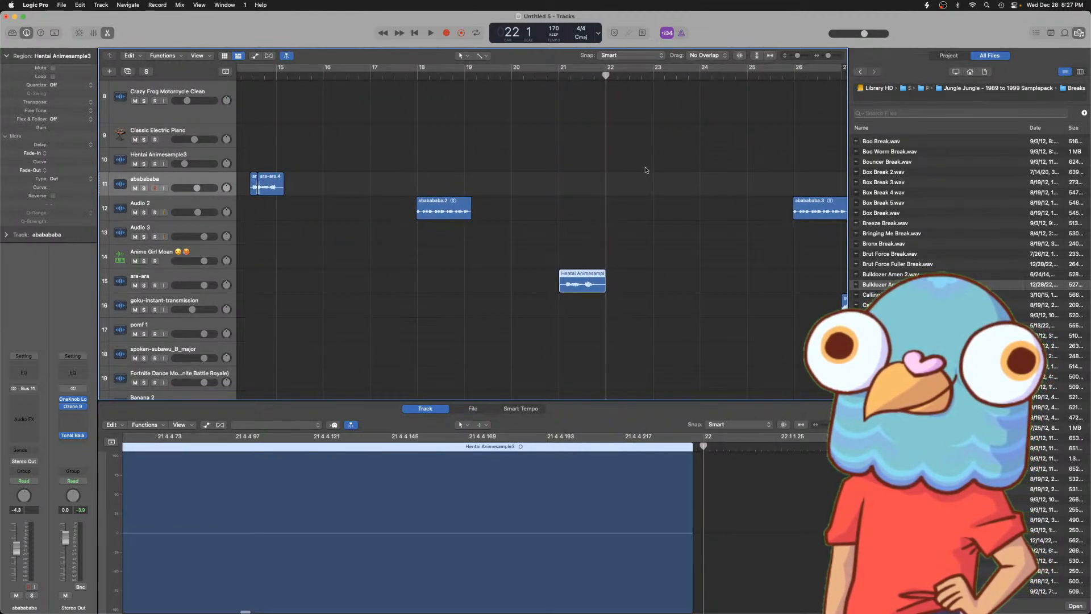
key("super+Left")
left_click_drag(595, 278, 619, 279)
key("space")
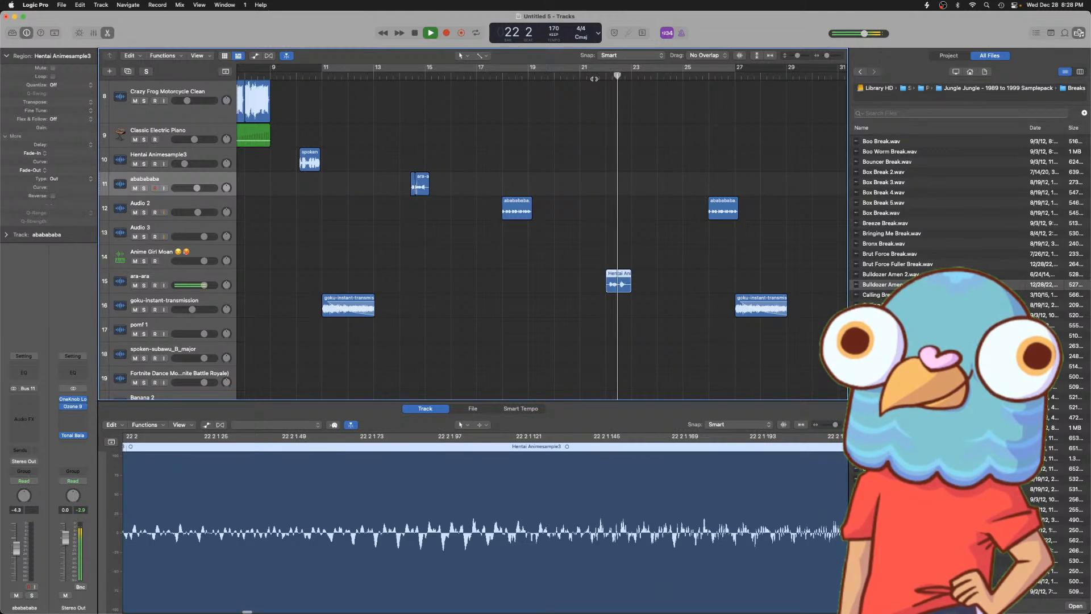
- Try shifting the anime sample region slightly ahead of bar 22 and play it back
key("space")
key("super+Right")
key("super+Right")
key("super+Right")
key("super+Right")
key("super+Right")
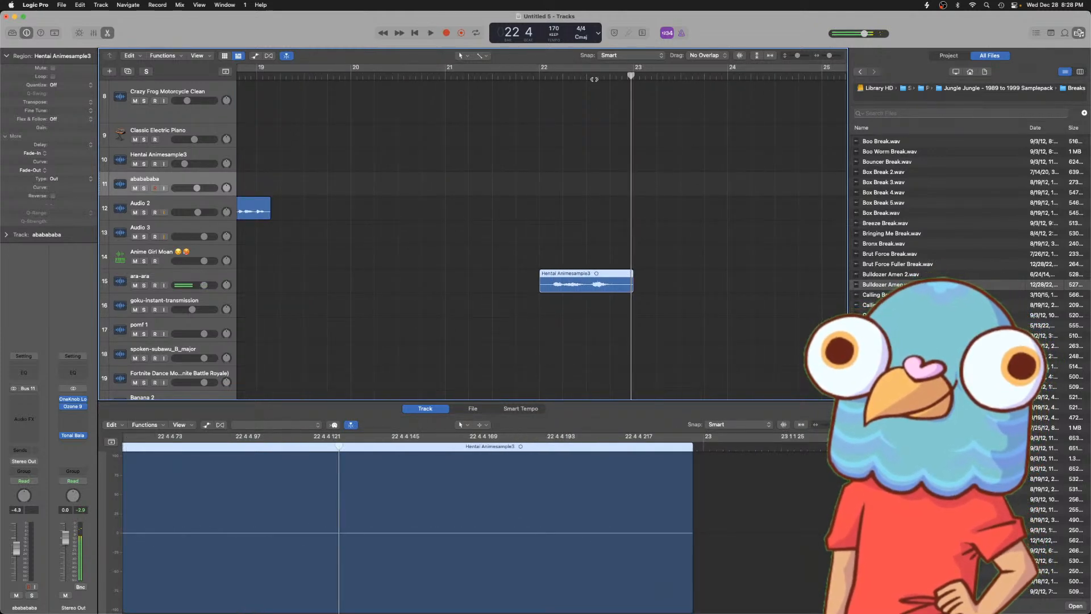
left_click_drag(592, 284, 579, 284)
left_click(535, 75)
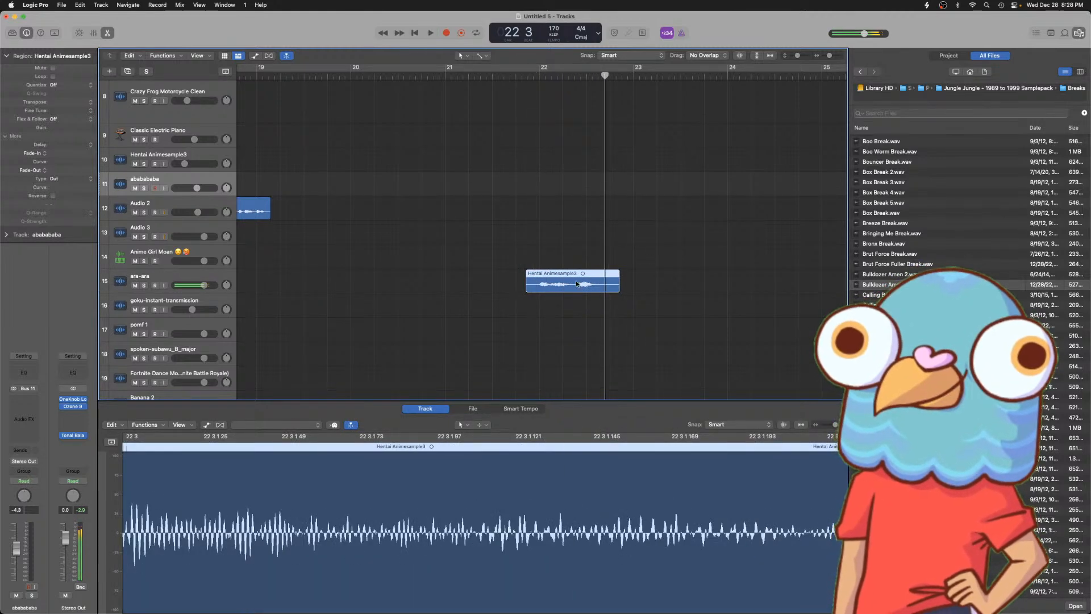
- Shift the anime sample region so it starts slightly after bar 22 and listen to it in context
left_click_drag(581, 280, 636, 290)
left_click(627, 291)
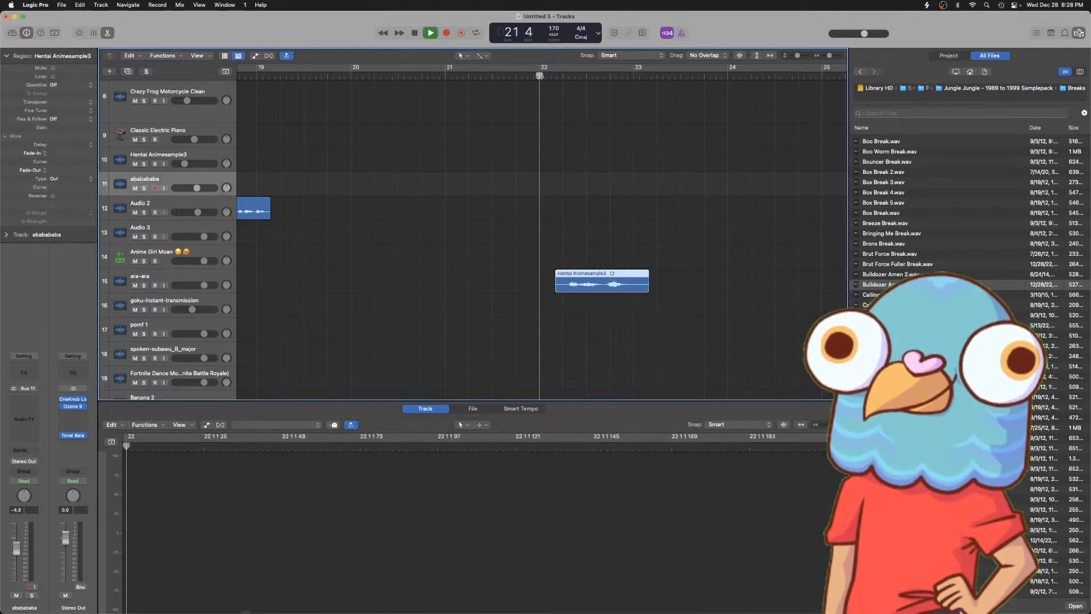
key("space")
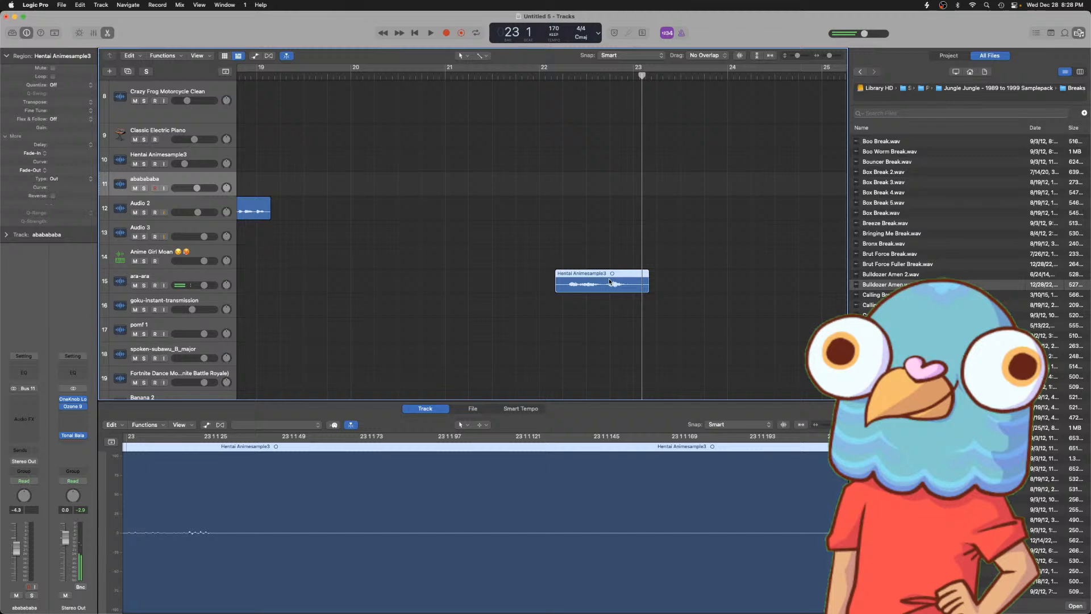
- Enable Flex Time - Polyphonic on the ara-ara track, quantize its anime sample region to 1/8 Note and play it back
key("e")
key("e")
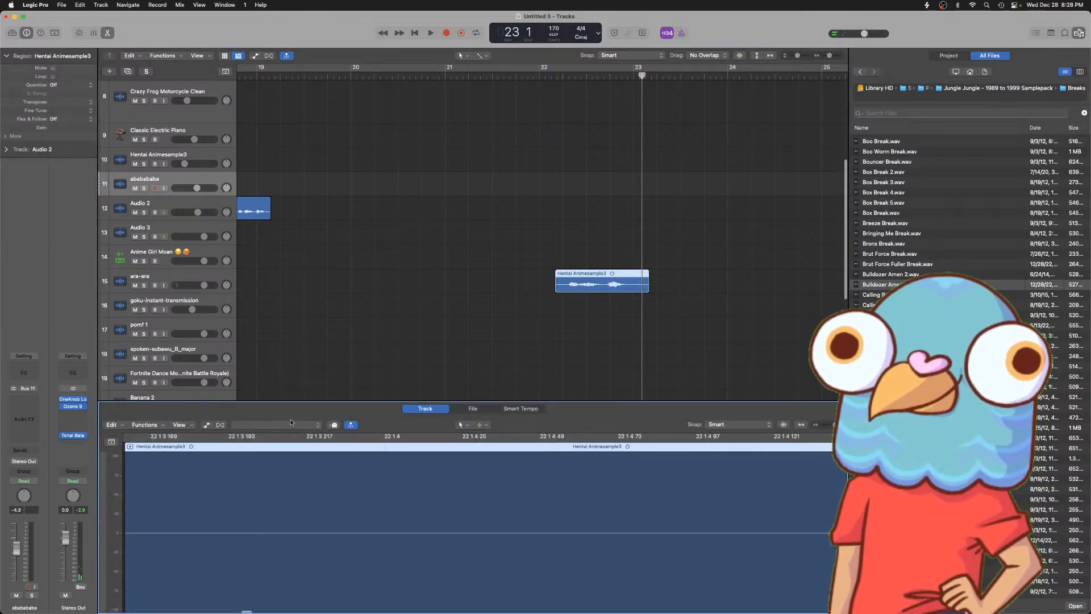
left_click(220, 425)
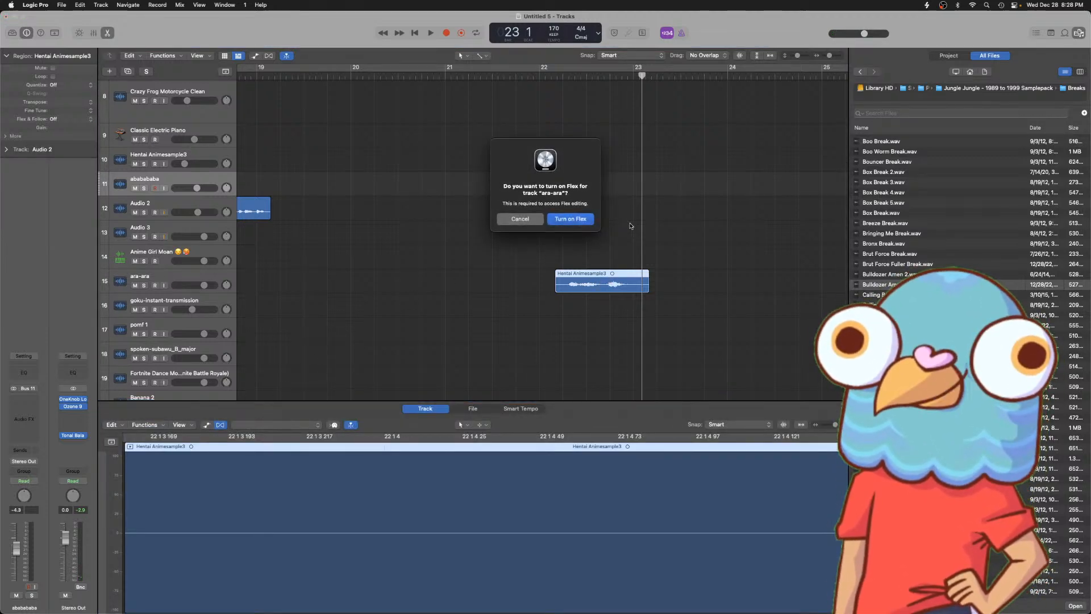
left_click(590, 219)
left_click(267, 425)
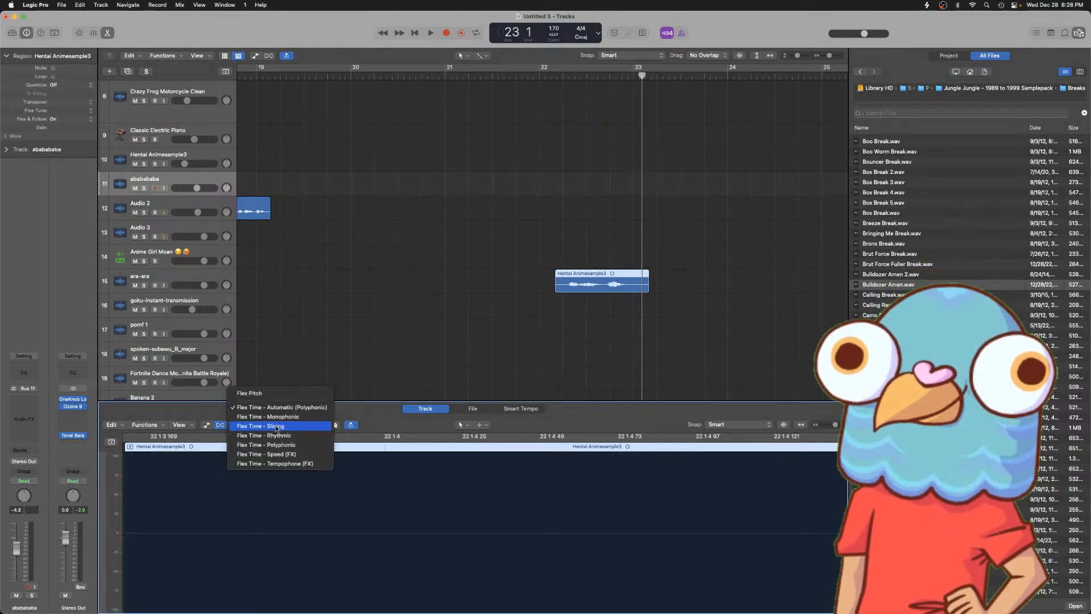
left_click(281, 445)
left_click(66, 84)
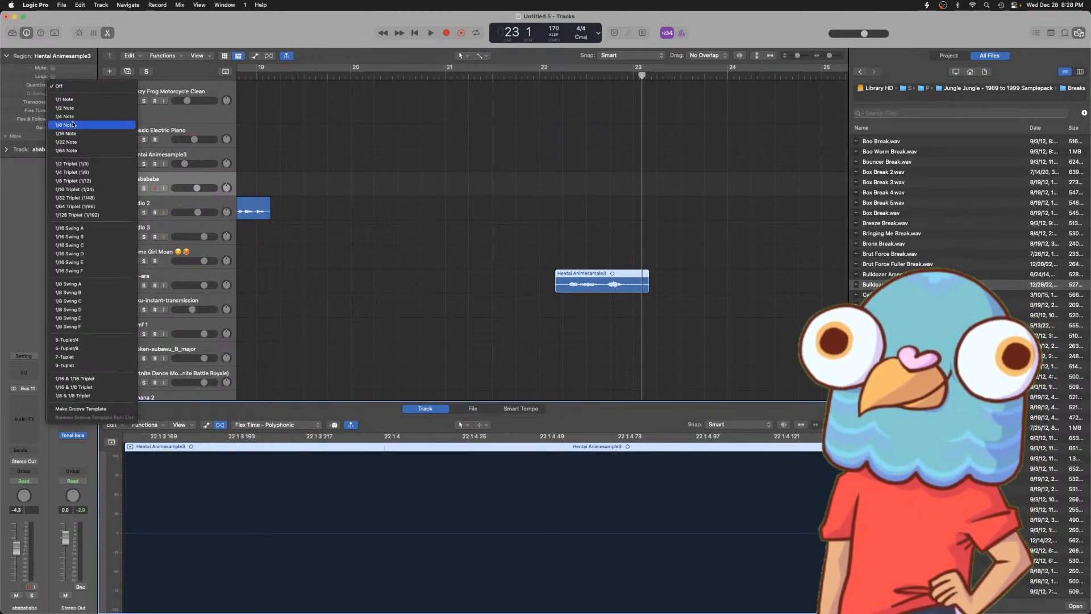
left_click(65, 125)
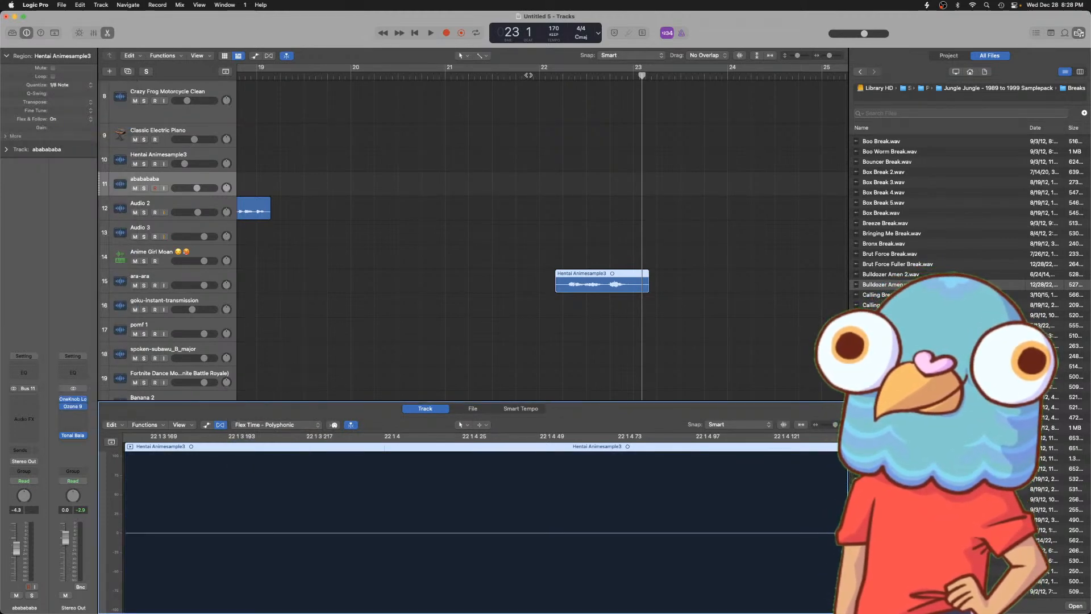
left_click(535, 76)
key("space")
key("space")
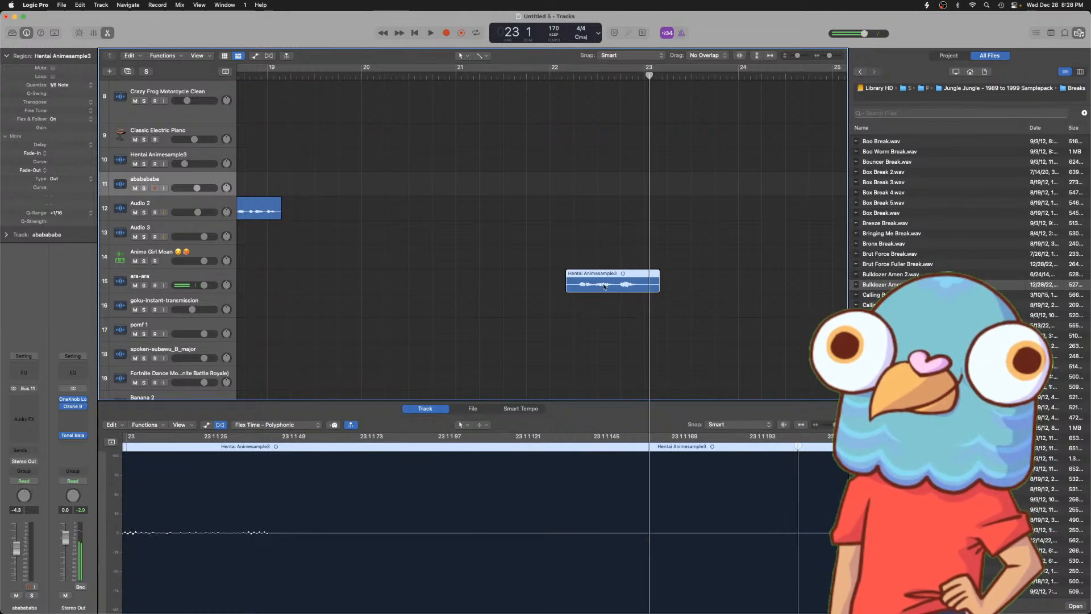
- Try delaying the anime sample's first two flex markers to 22 3 and 22 3 3, play it, and undo both moves
key("e")
key("e")
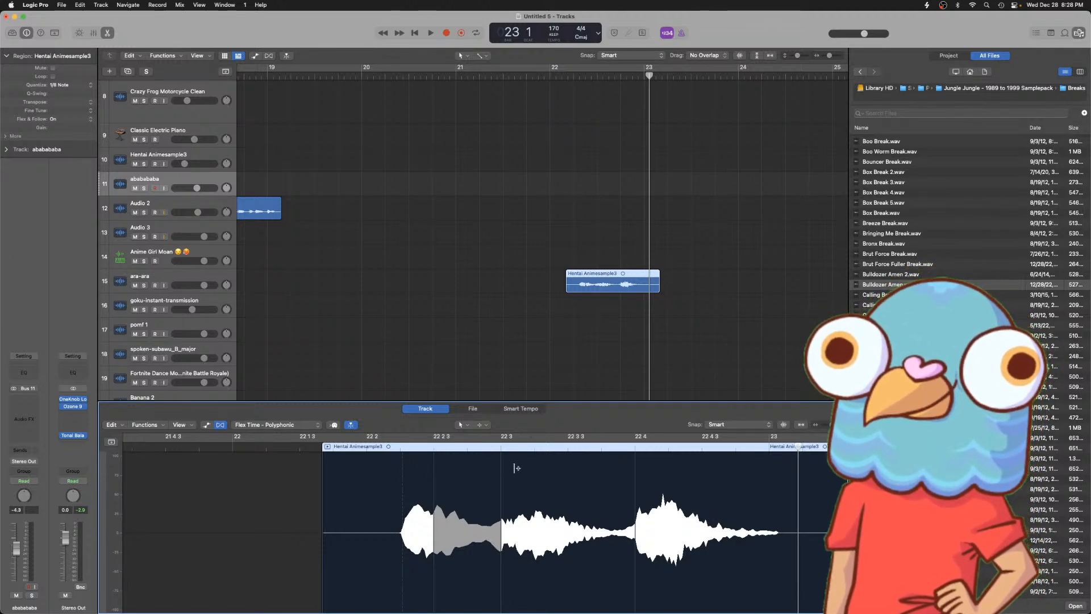
left_click_drag(503, 467, 564, 466)
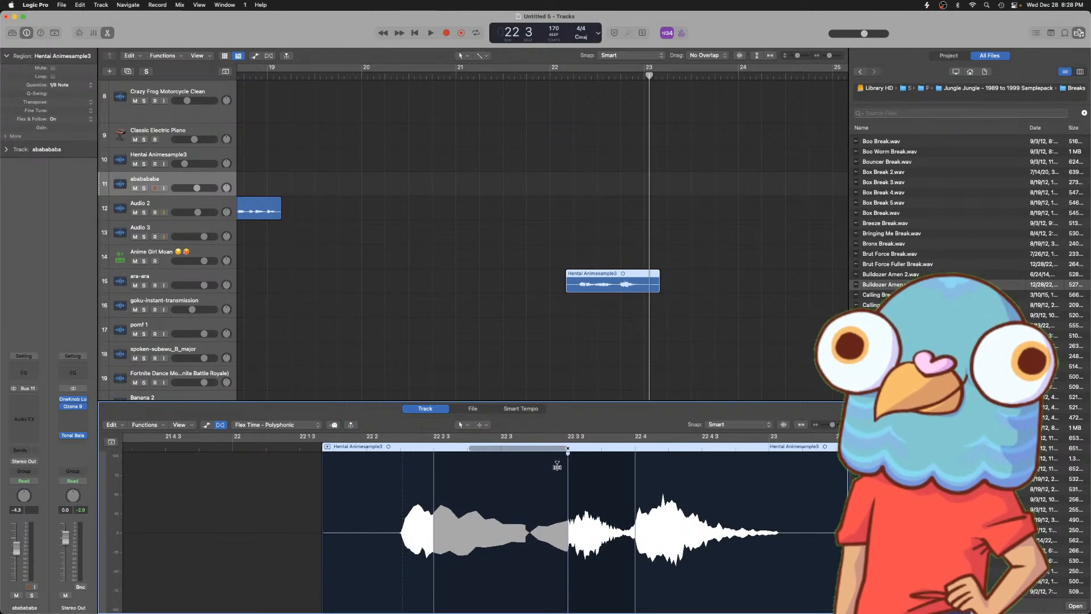
left_click_drag(435, 470, 503, 466)
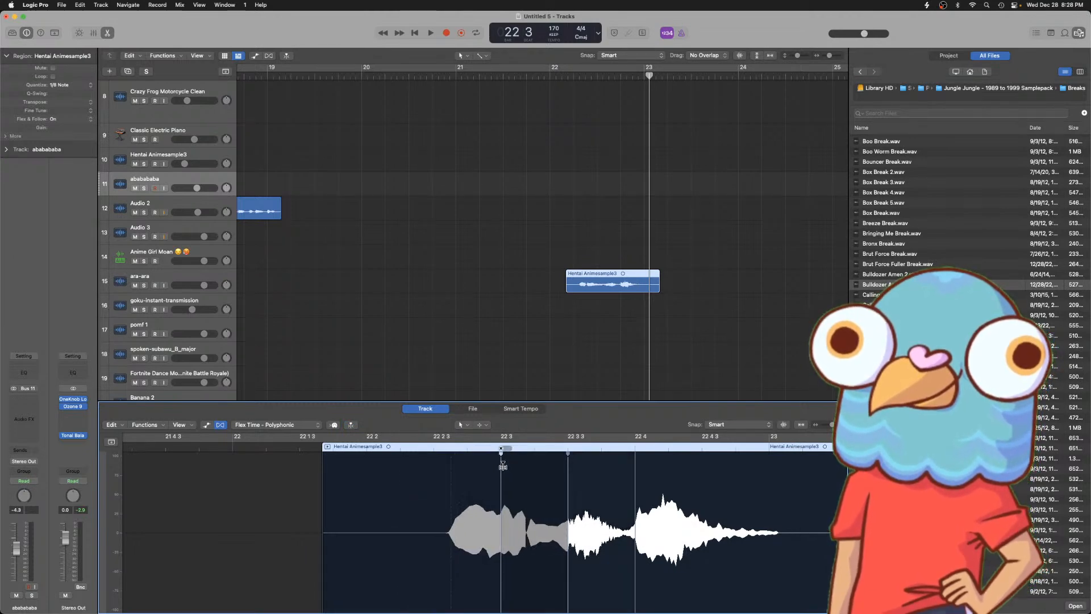
left_click(388, 447)
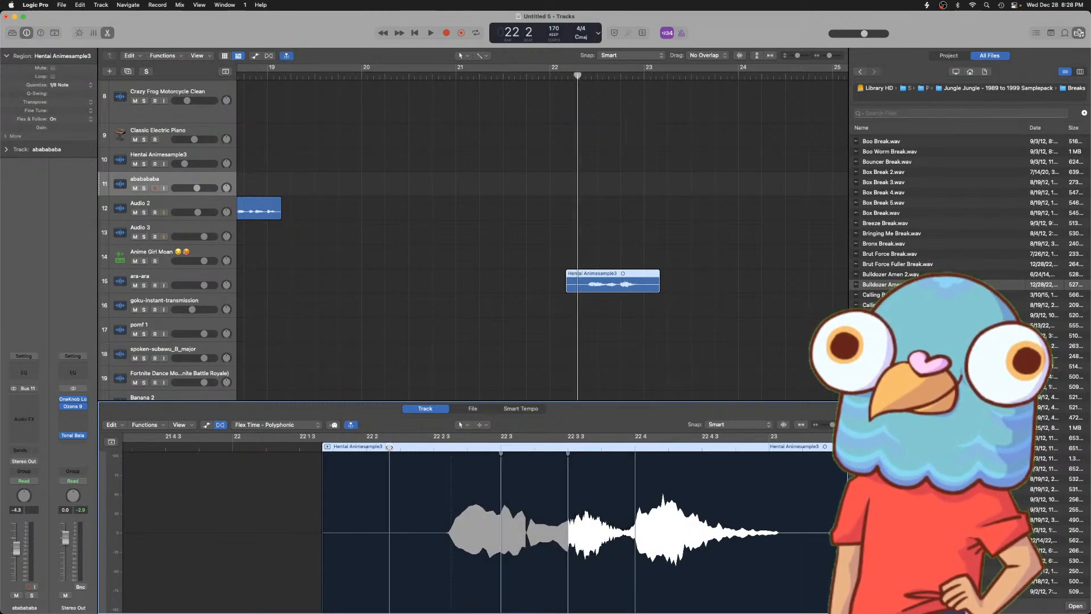
key("space")
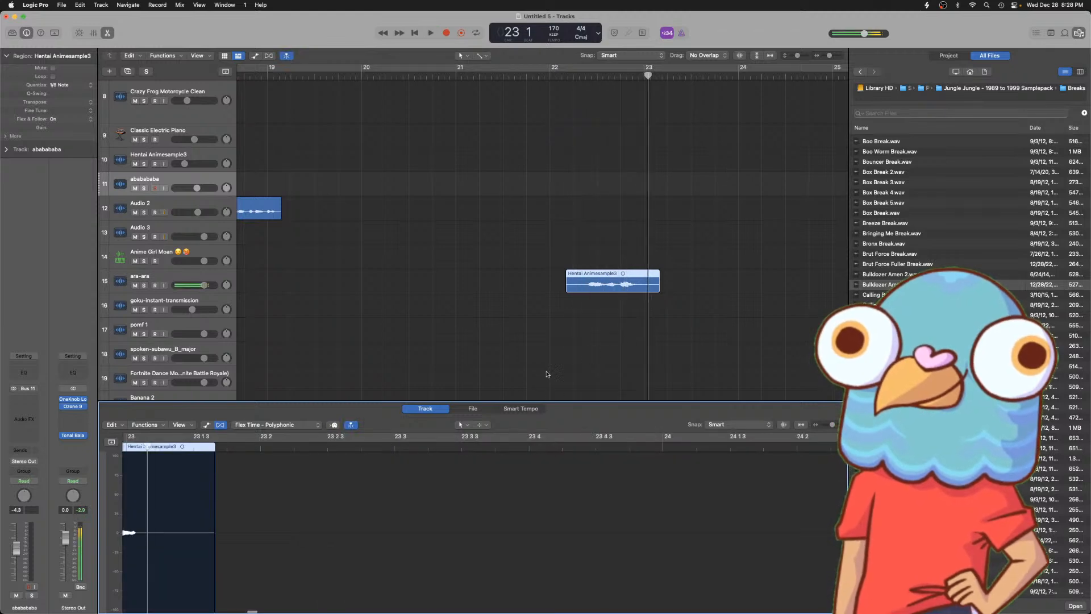
scroll(398, 455, "left", 3)
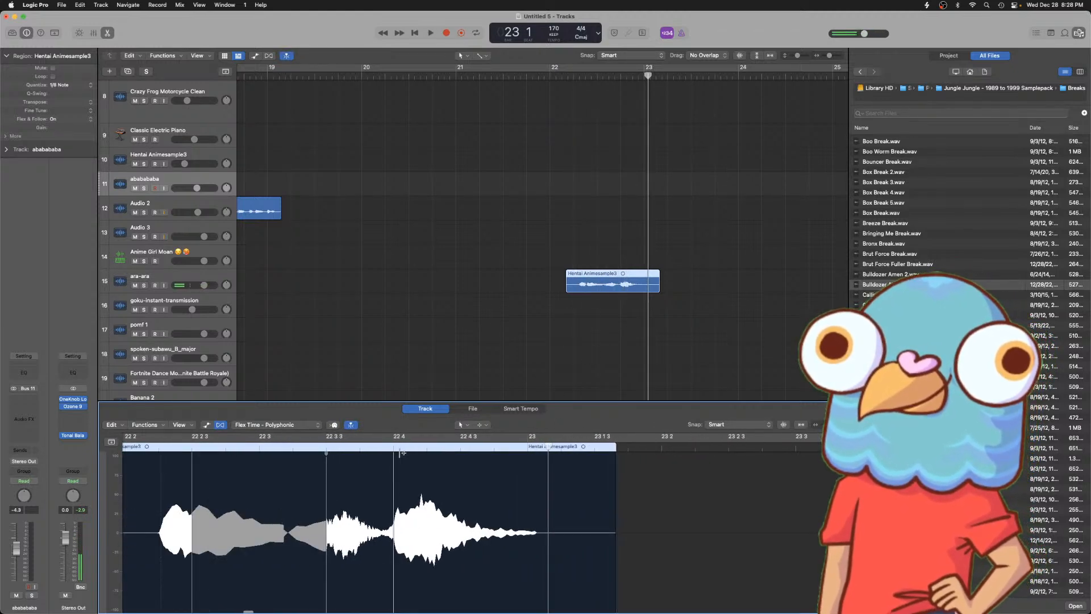
scroll(344, 469, "left", 2)
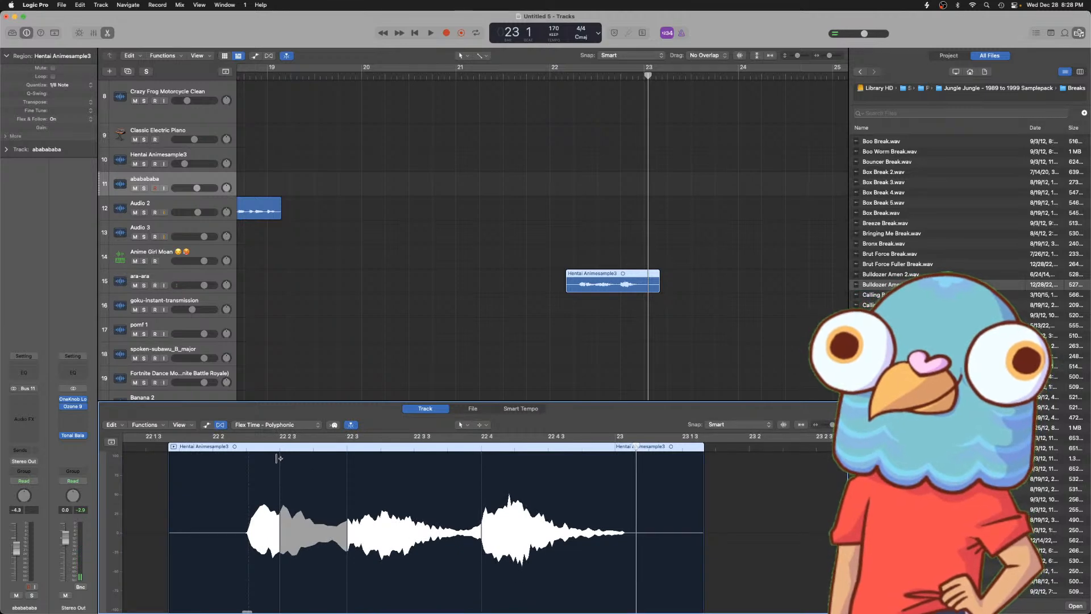
- Move the anime sample's first flex marker later, about halfway to the next marker, and play the region from bar 22
left_click_drag(278, 458, 313, 458)
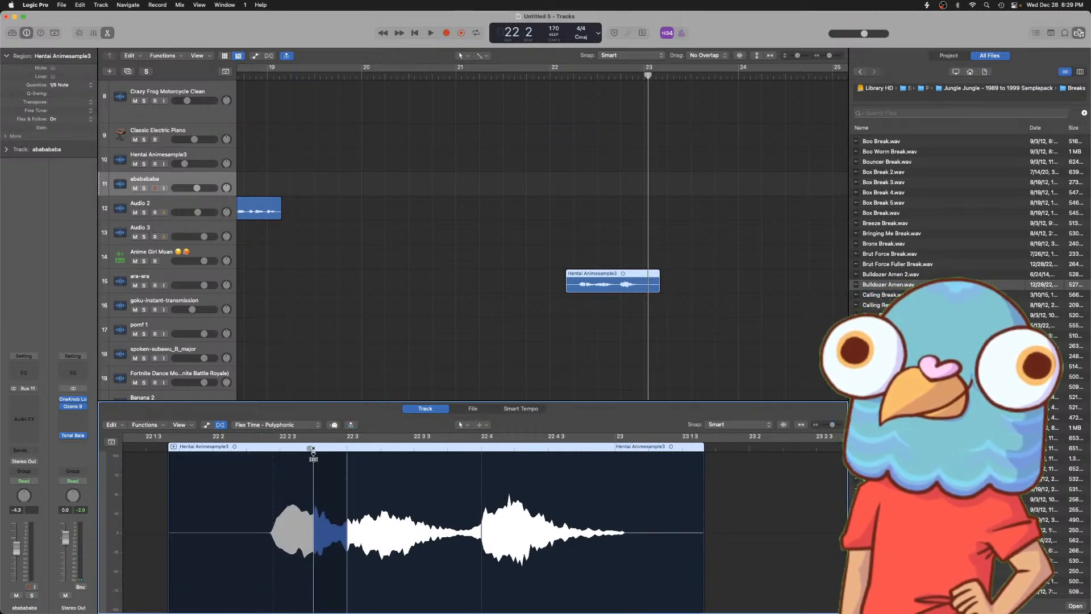
left_click(554, 77)
key("space")
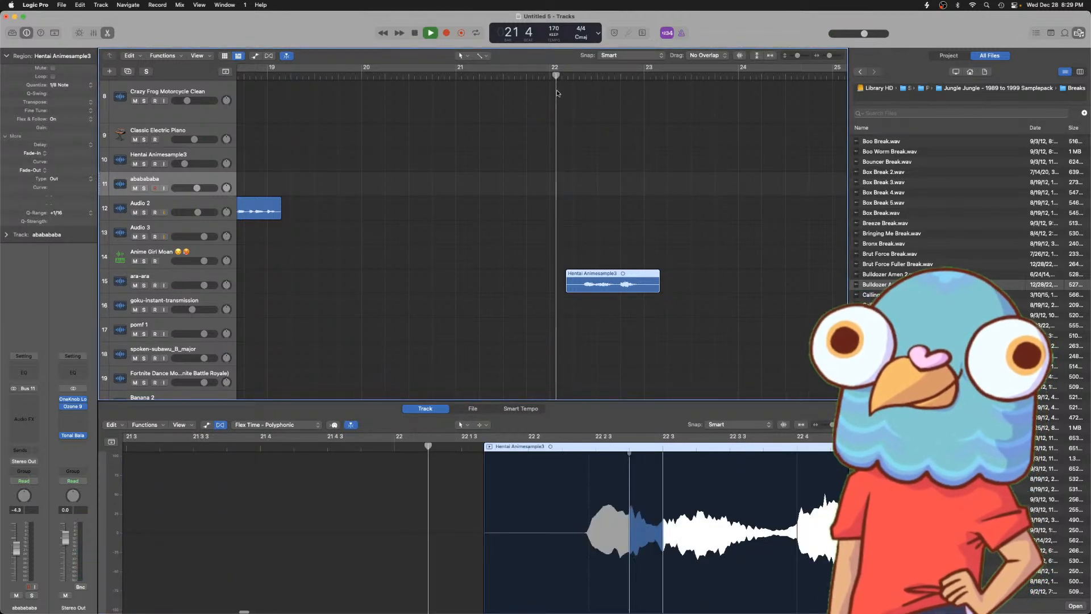
key("space")
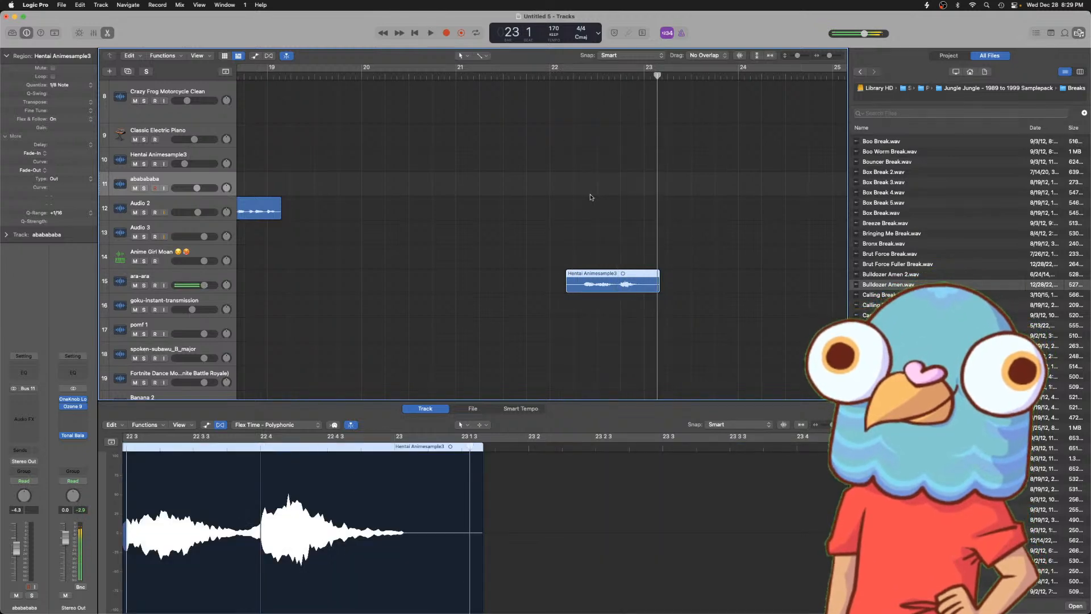
left_click(592, 195)
- Lower the ara-ara track's volume to -3.7 dB and move the track directly below Audio 2
left_click_drag(203, 284, 197, 285)
scroll(316, 149, "down", 5)
scroll(318, 151, "down", 3)
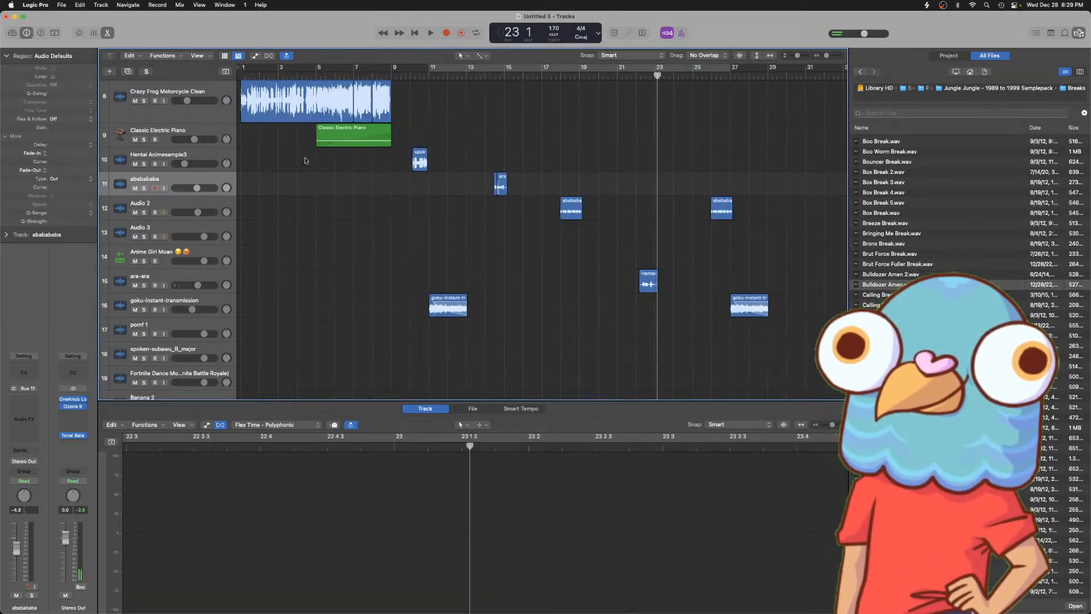
left_click(191, 273)
left_click_drag(187, 272, 188, 228)
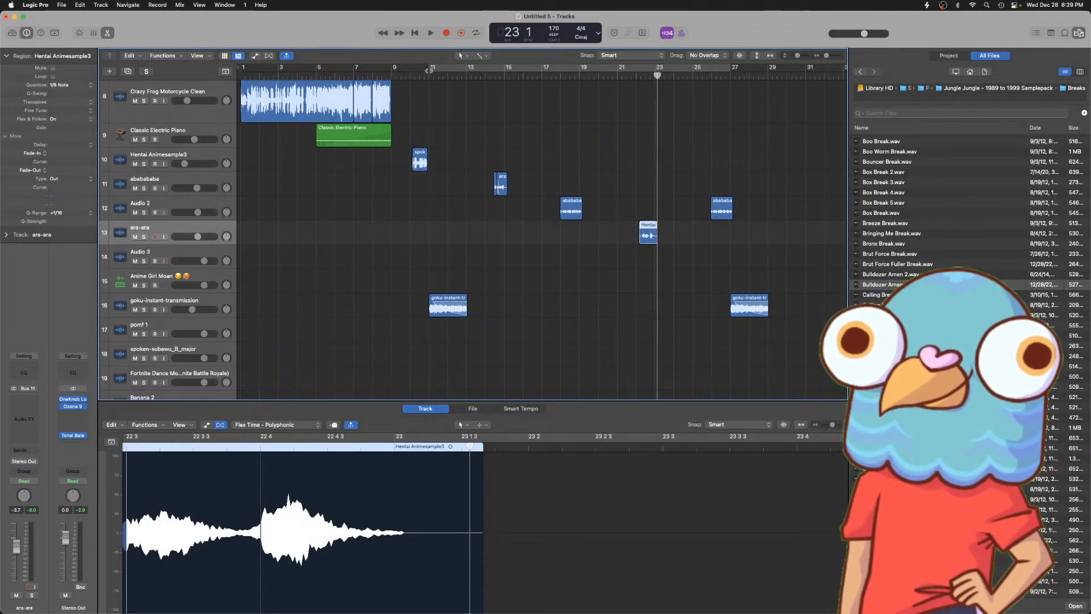
- Play the arrangement from around bar 10 to hear the vocal samples in context
left_click(423, 74)
key("space")
left_click(410, 75)
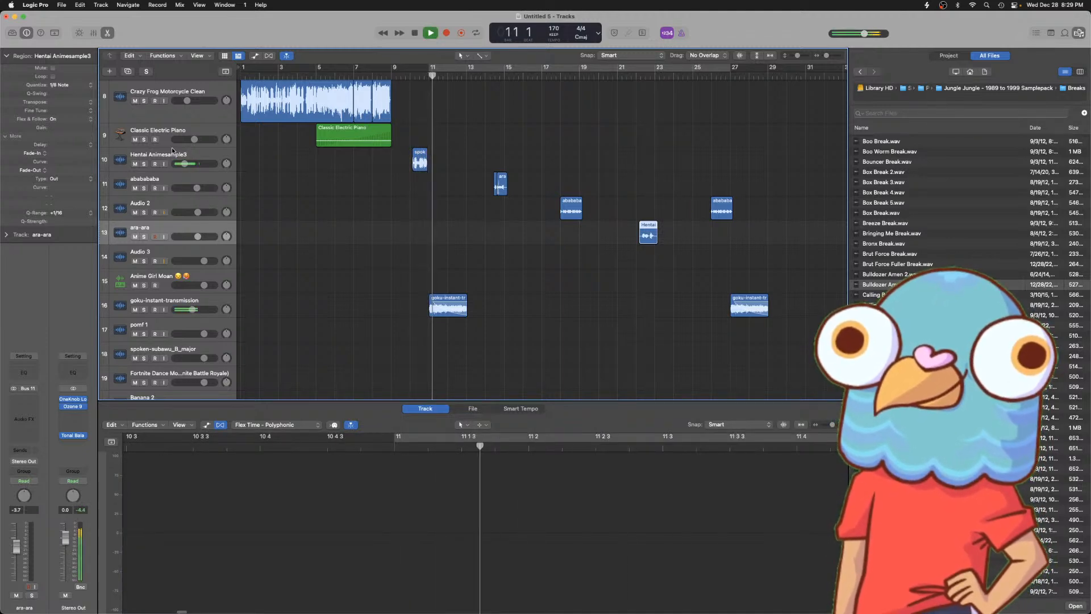
- Group the abababba, Audio 2 and ara-ara tracks into a summing stack
left_click(172, 191, "shift")
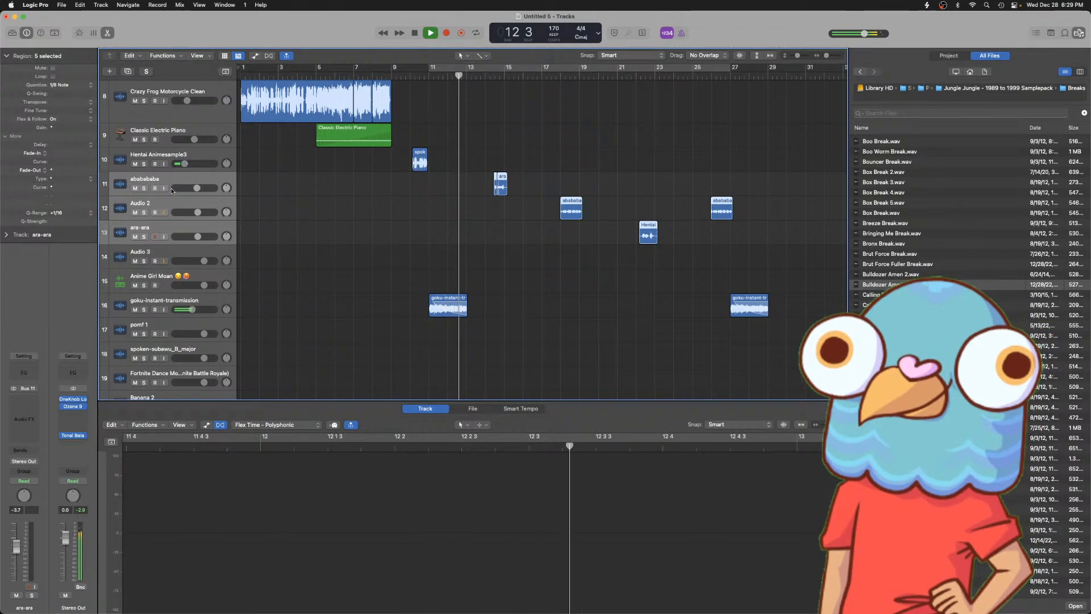
key("super+Left")
key("super+Left")
key("super+Left")
scroll(242, 212, "up", 1)
scroll(220, 215, "up", 3)
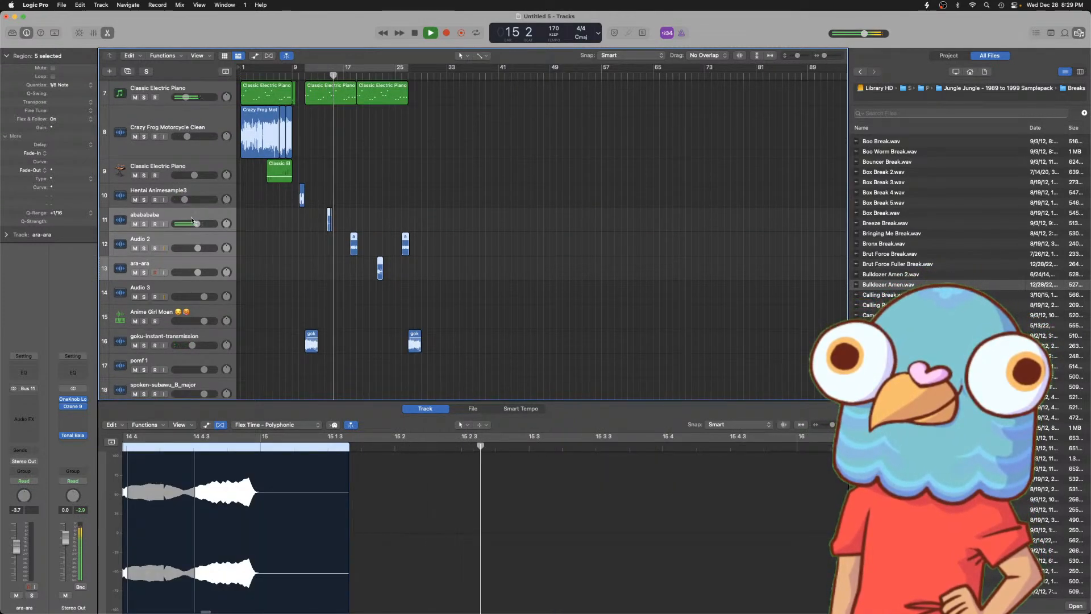
key("super+Right")
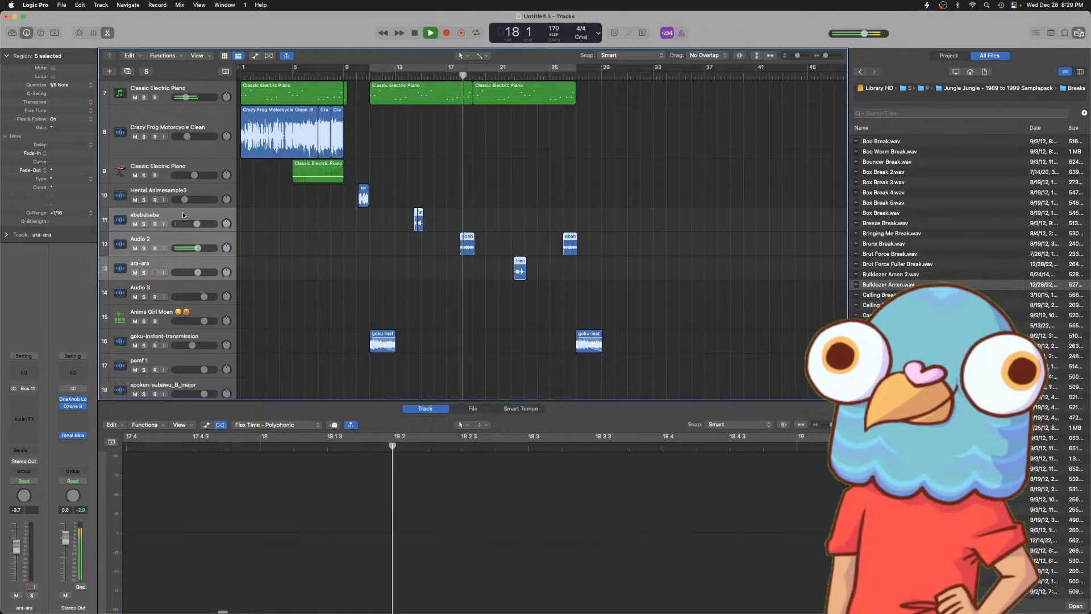
key("x")
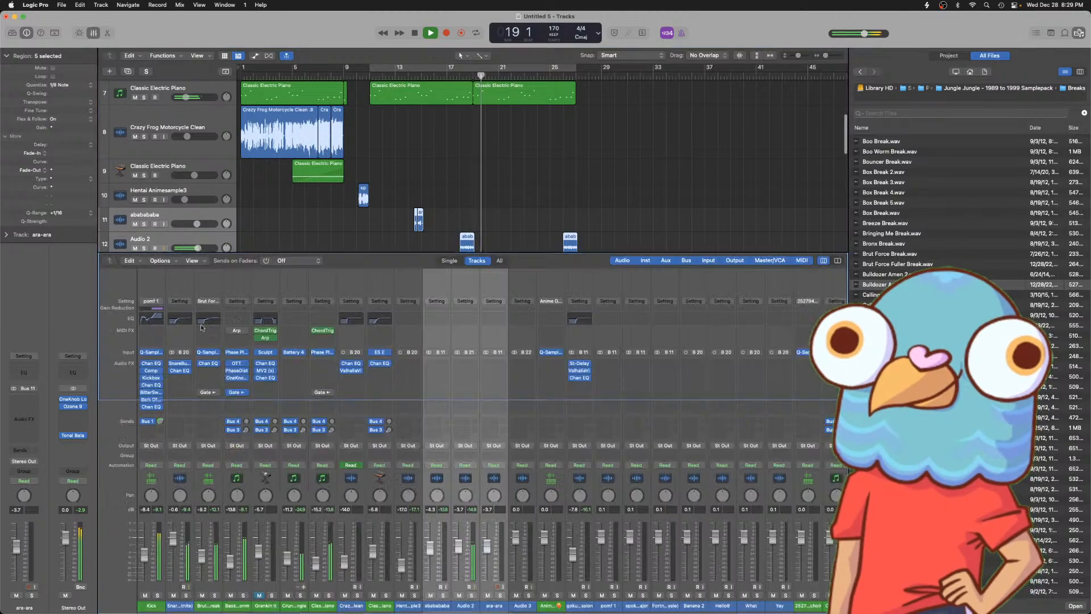
left_click(167, 261)
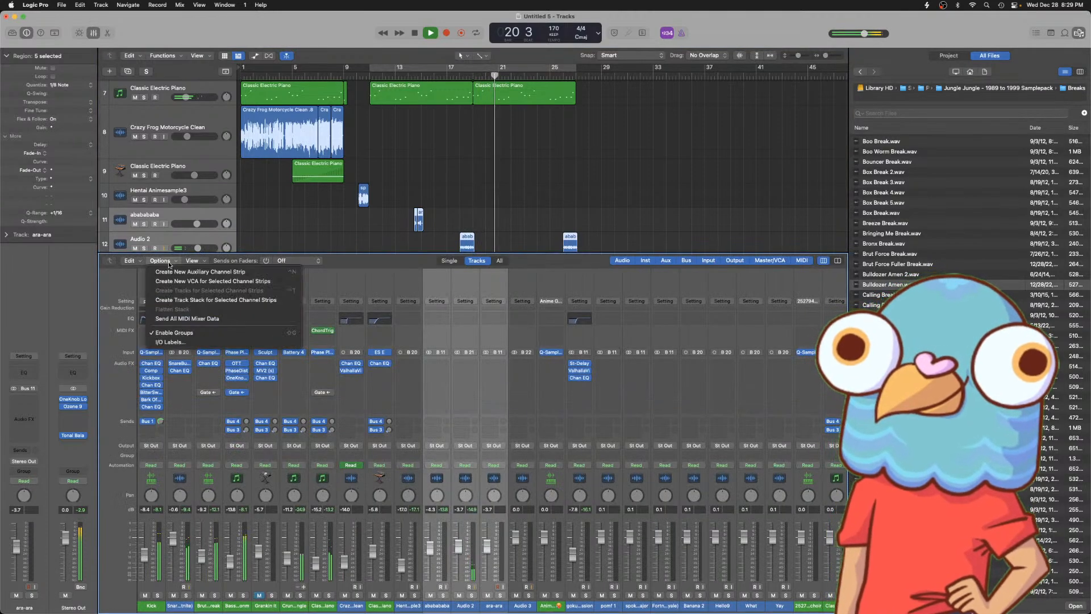
left_click(193, 300)
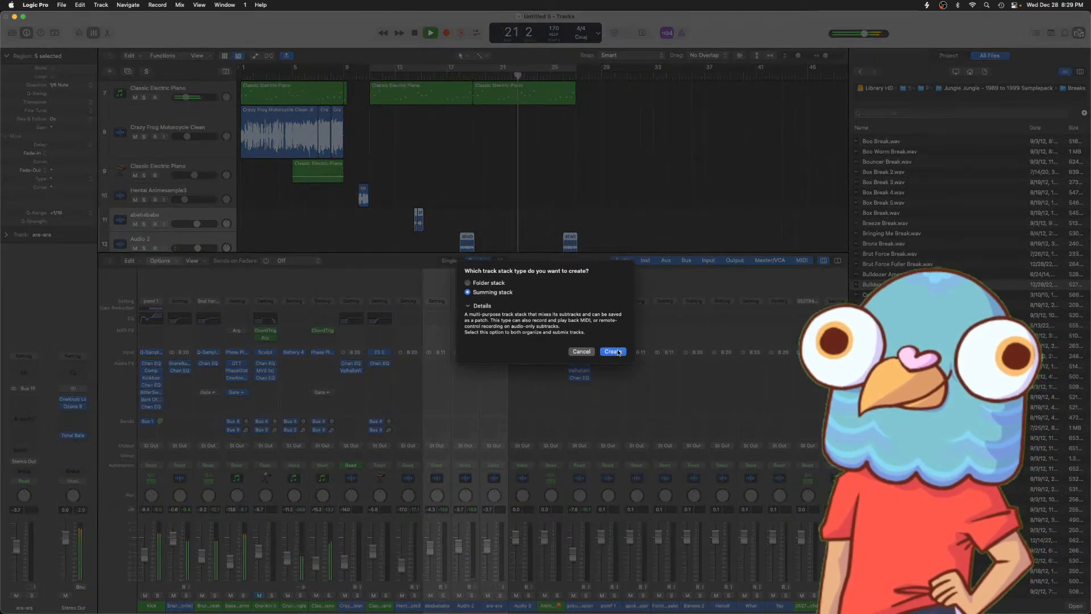
left_click(615, 352)
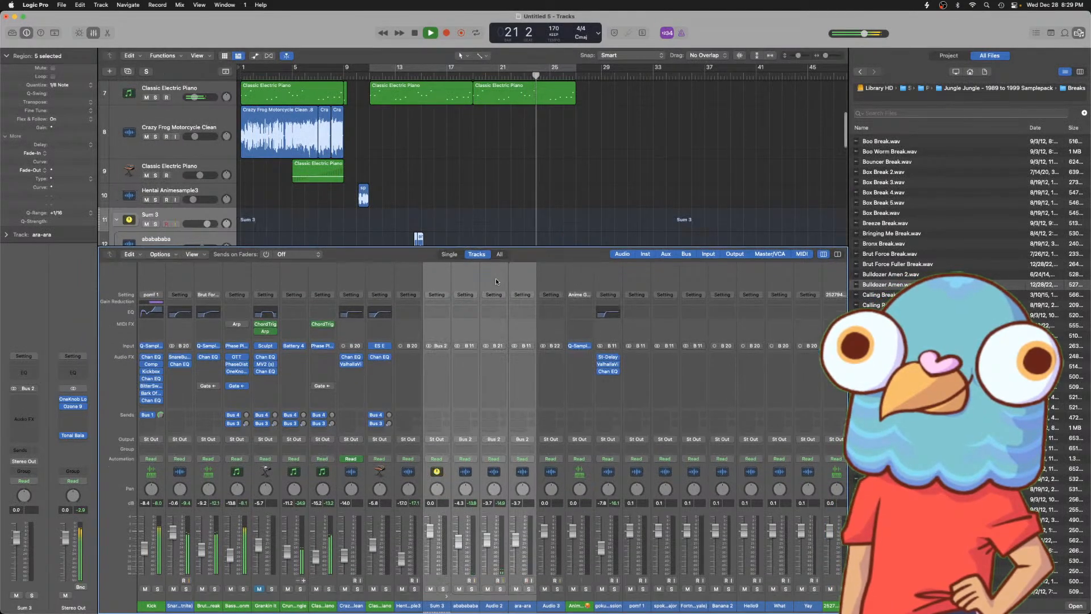
- Listen to the stacked vocal samples through bar 28 and review their placement in the arrangement
scroll(496, 235, "down", 5)
scroll(532, 205, "up", 2)
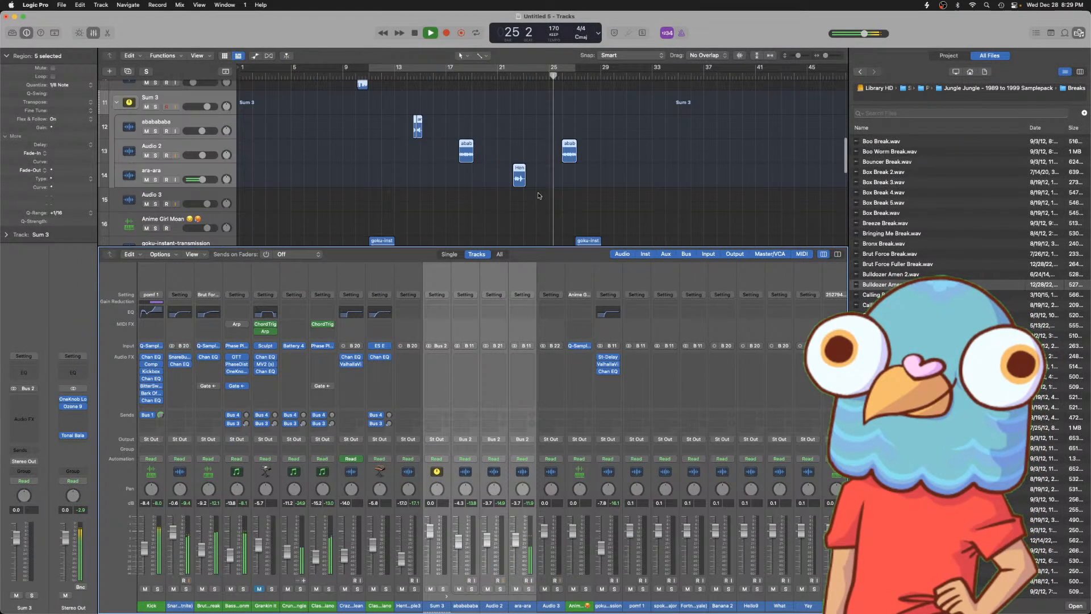
left_click(539, 196)
key("super+Right")
key("super+Right")
key("super+Right")
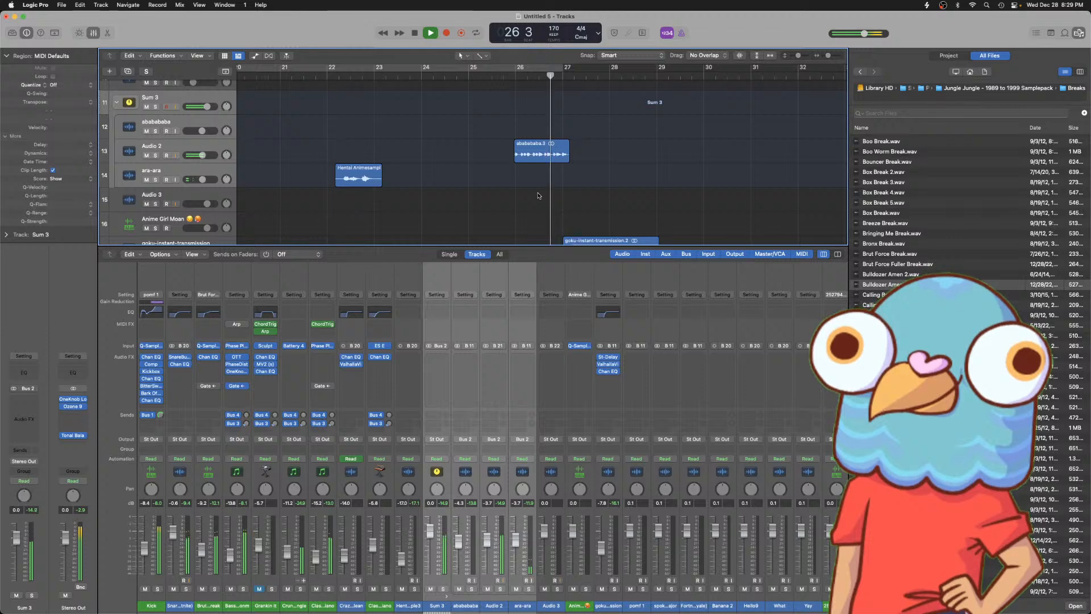
key("super+Left")
key("super+Left")
key("super+Left")
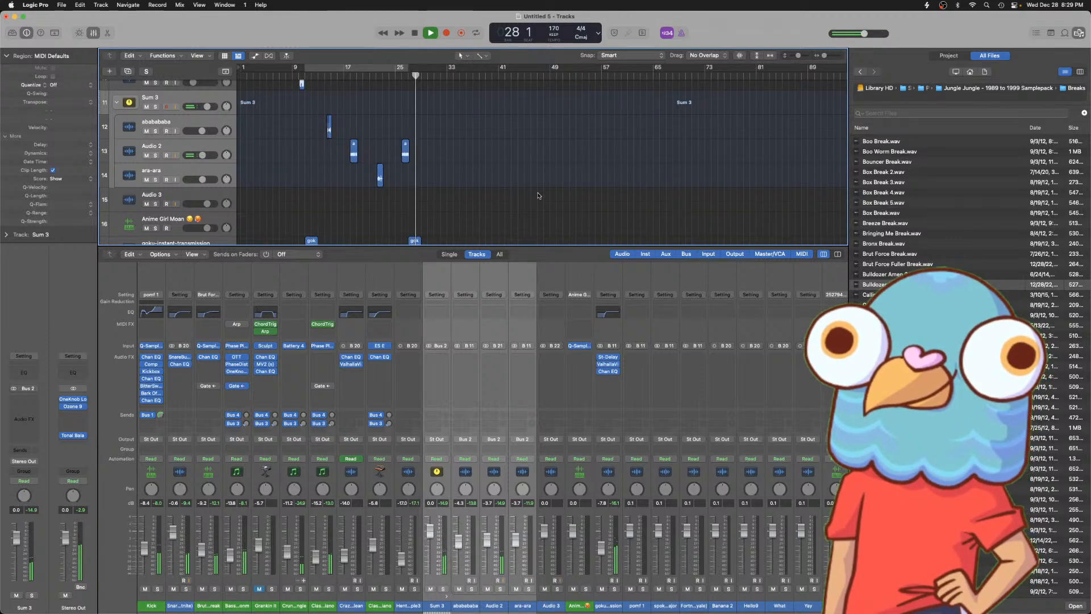
key("super+Right")
key("super+Right")
key("super+Right")
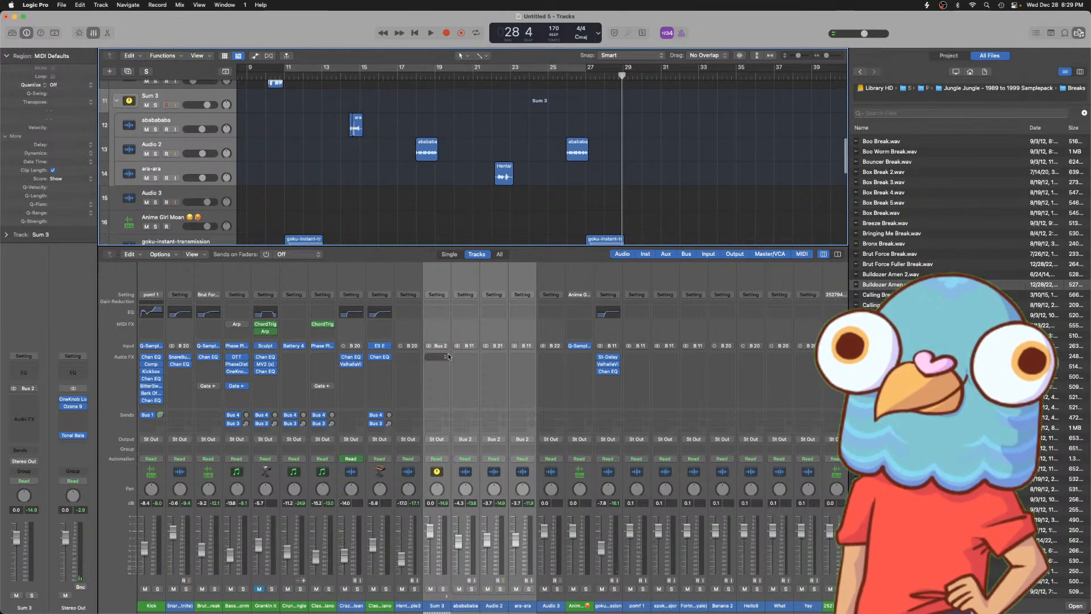
- Add a Channel EQ to the Sum 3 stack and set its low cut to about 150 Hz
left_click(439, 598)
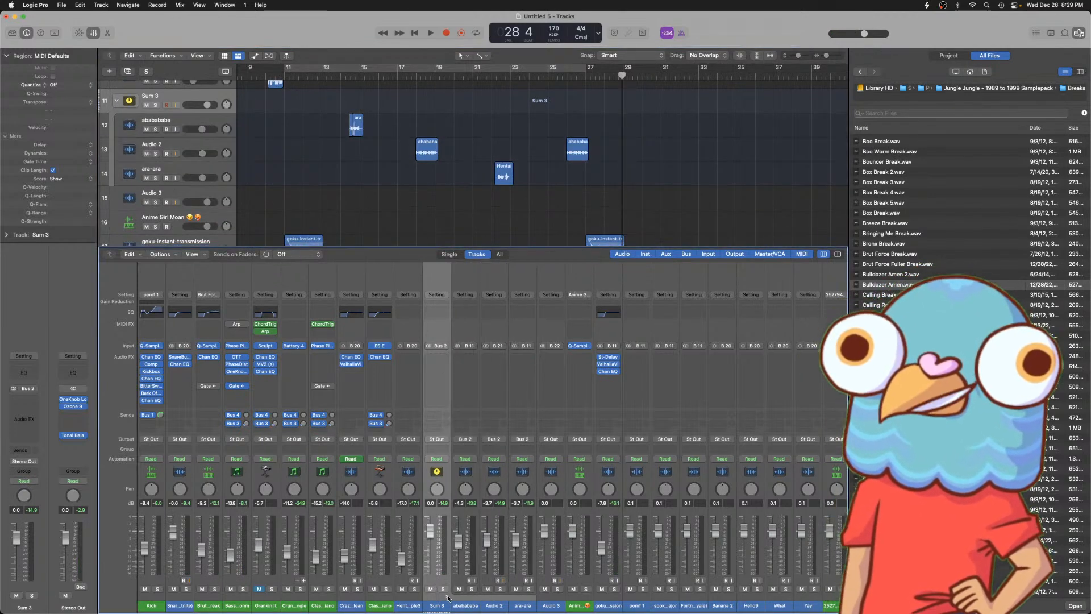
left_click(438, 359)
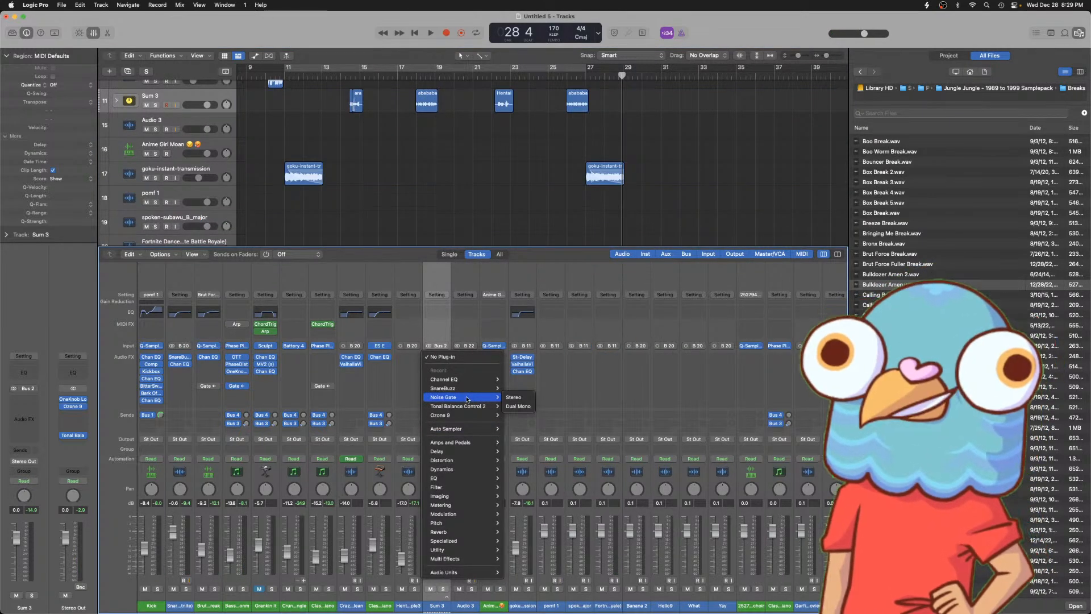
left_click(435, 313)
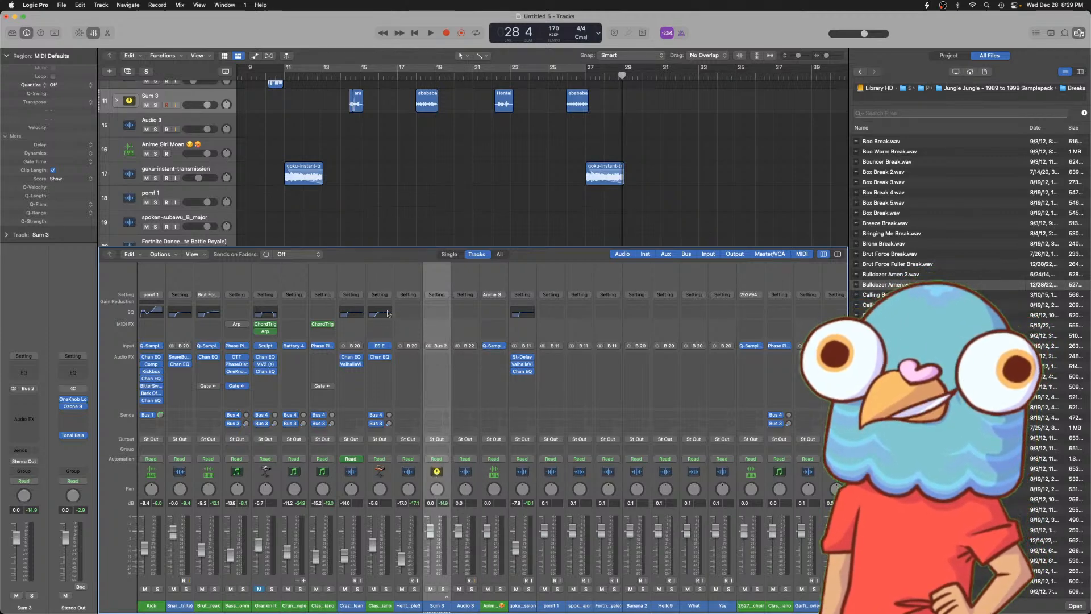
left_click(385, 179)
left_click_drag(390, 213, 489, 204)
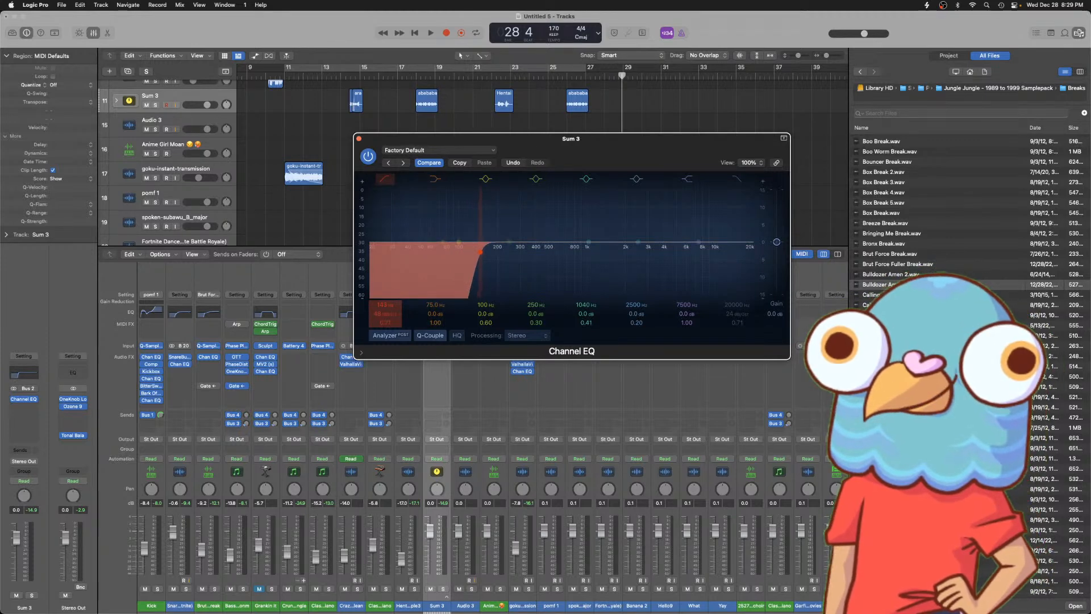
left_click(359, 139)
- Copy the MV2 and ValhallaVintageVerb plug-ins onto the Sum 3 channel after its Channel EQ, and lower its fader to about -10.2 dB
left_click(439, 367)
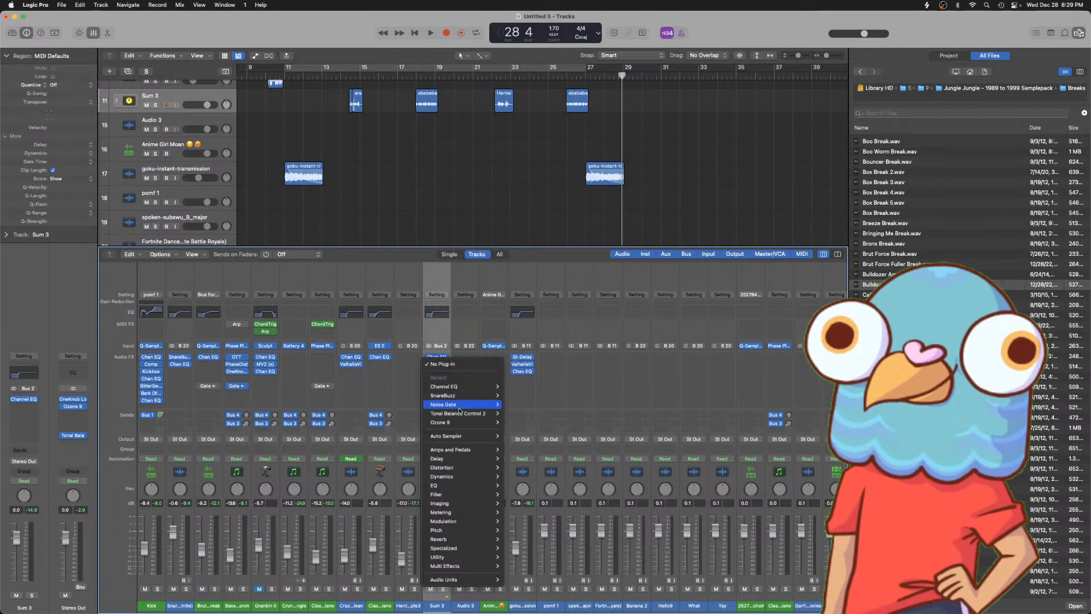
left_click(396, 396)
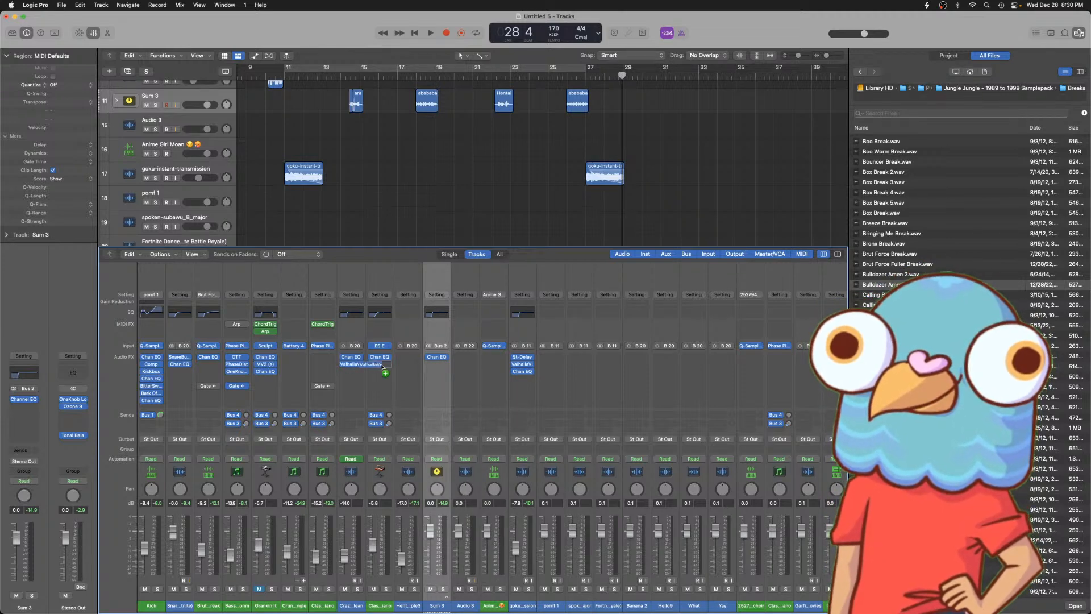
left_click(437, 365)
left_click(358, 374)
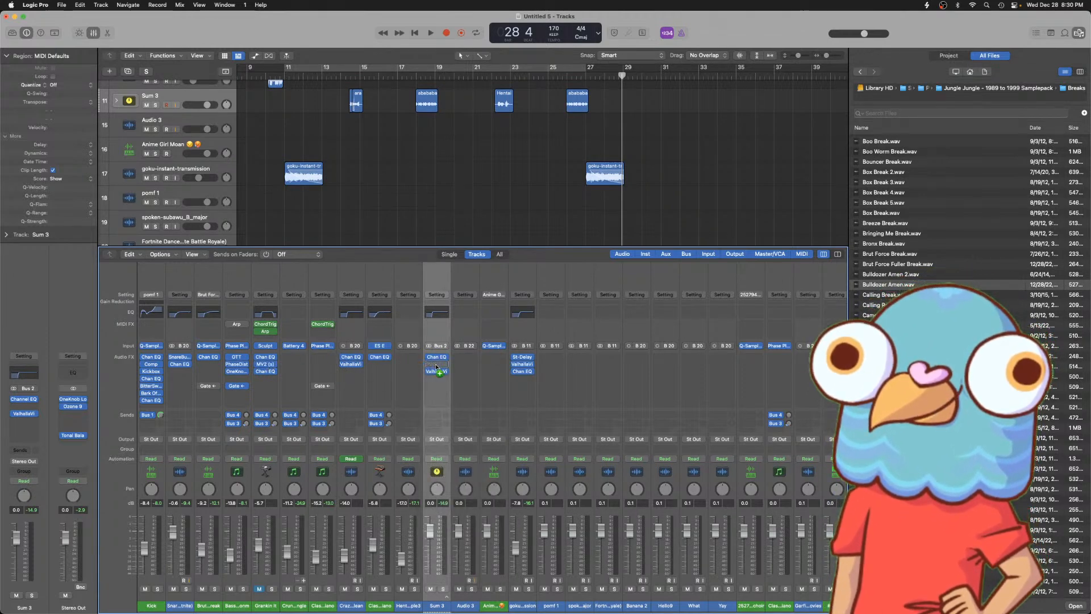
left_click(286, 77)
left_click_drag(430, 532, 430, 546)
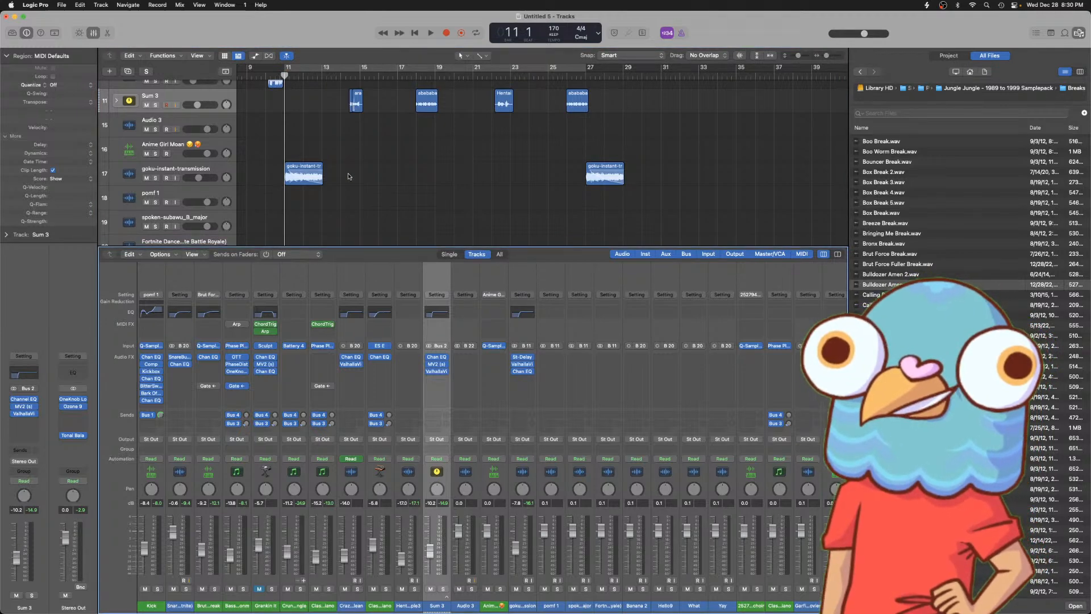
- While playing from bar 11, set the Sum 3 ValhallaVintageVerb mix to 25.9% and its decay to 0.93 s
left_click(436, 371)
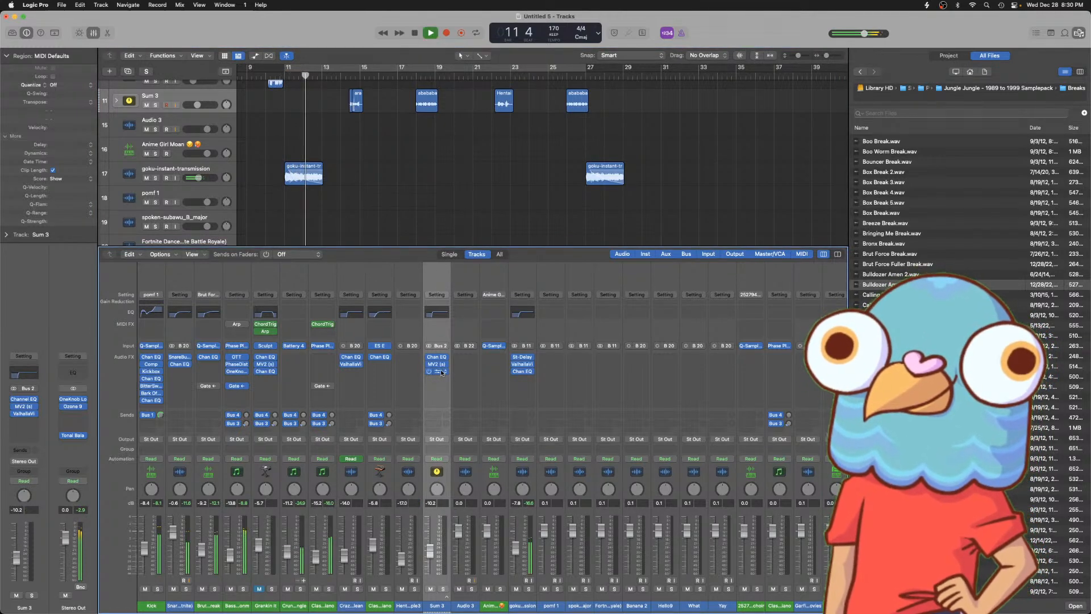
left_click_drag(382, 236, 380, 215)
left_click_drag(431, 241, 431, 252)
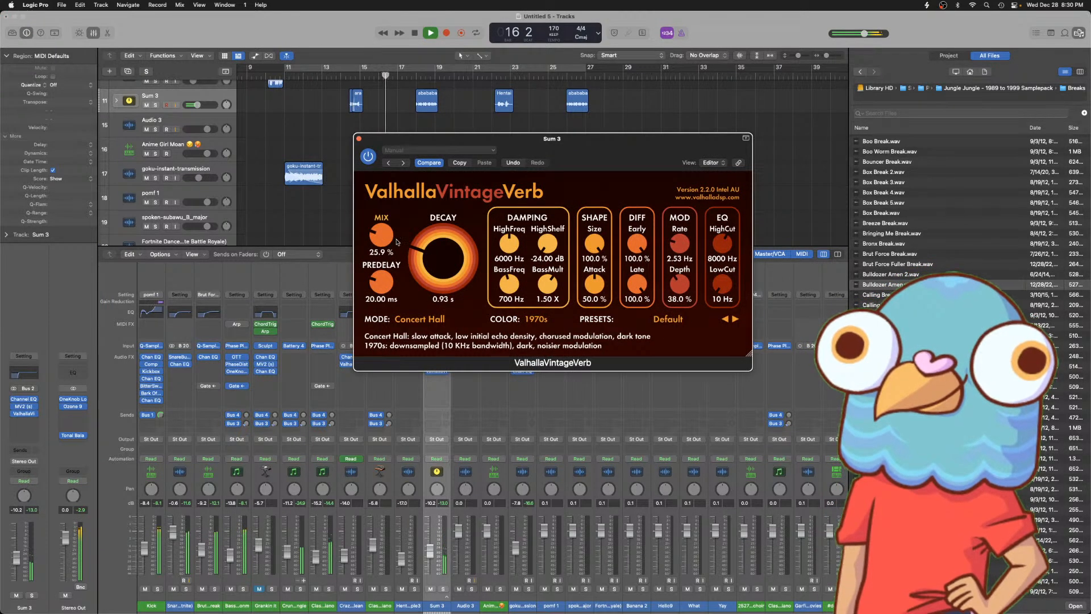
left_click(359, 139)
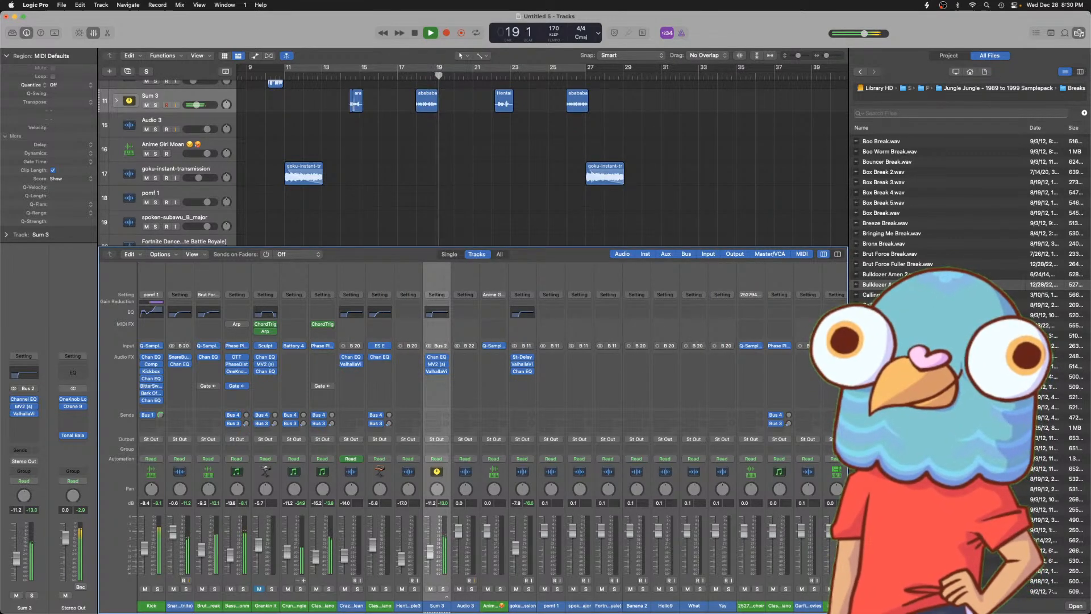
key("space")
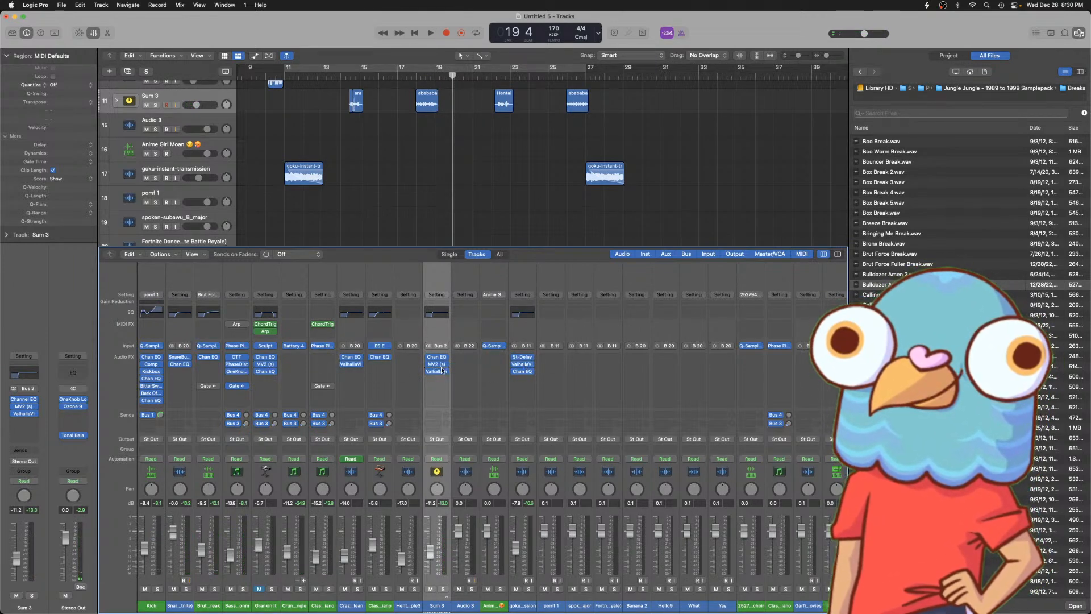
- Copy the Stereo Delay onto the Sum 3 channel between MV2 and ValhallaVintageVerb, and play from around bar 10 to hear it
left_click_drag(441, 368, 439, 370)
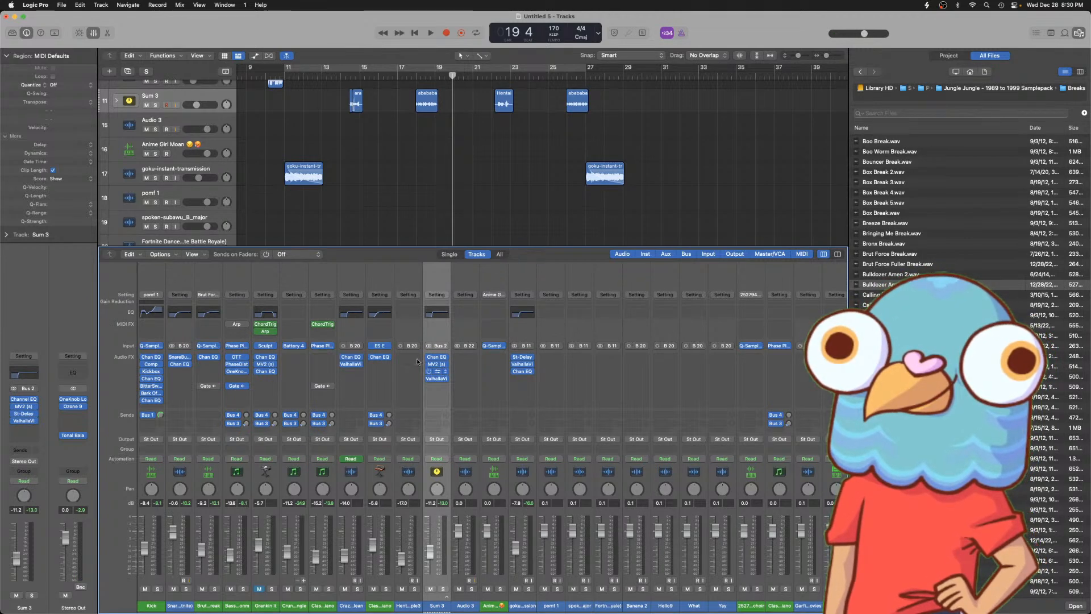
left_click(523, 358)
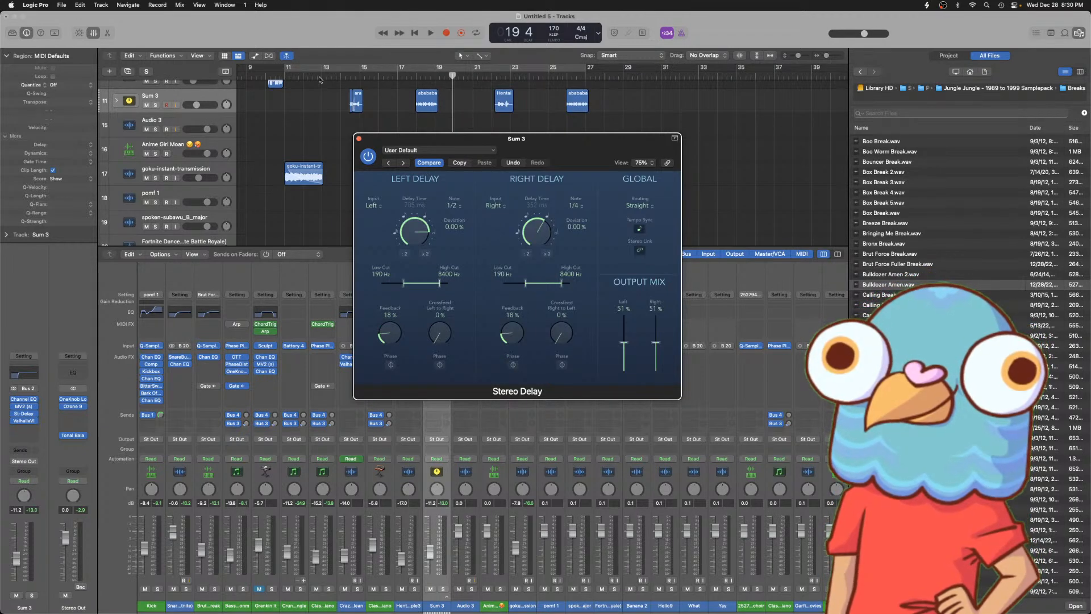
left_click(279, 75)
key("space")
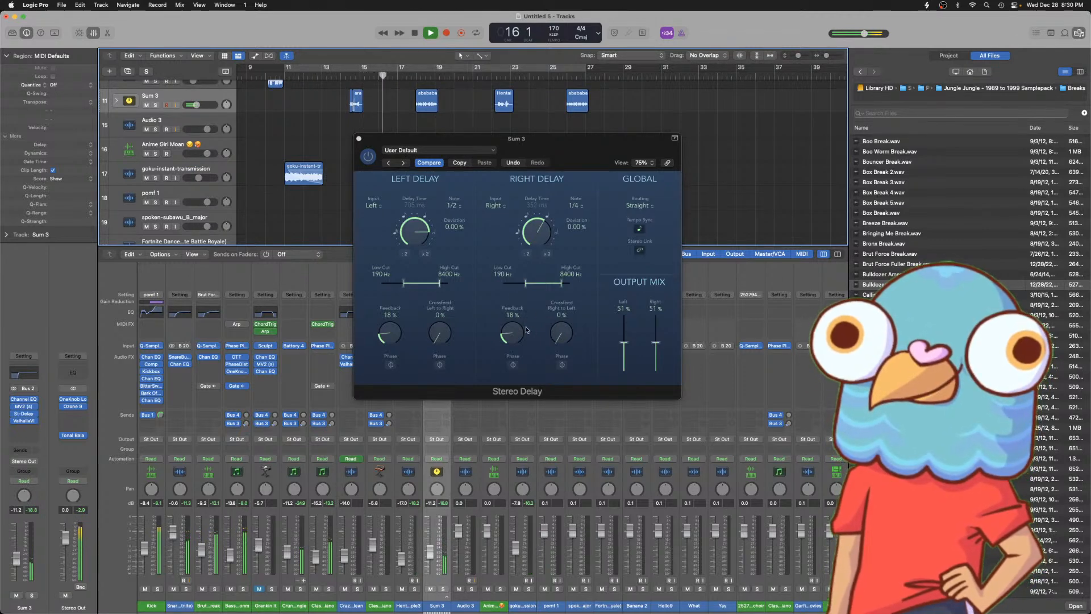
- Set the Stereo Delay's feedback to 16% and output mix to 32% on both sides, and raise the Sum 3 fader to about -8.2 dB
left_click_drag(513, 332, 513, 334)
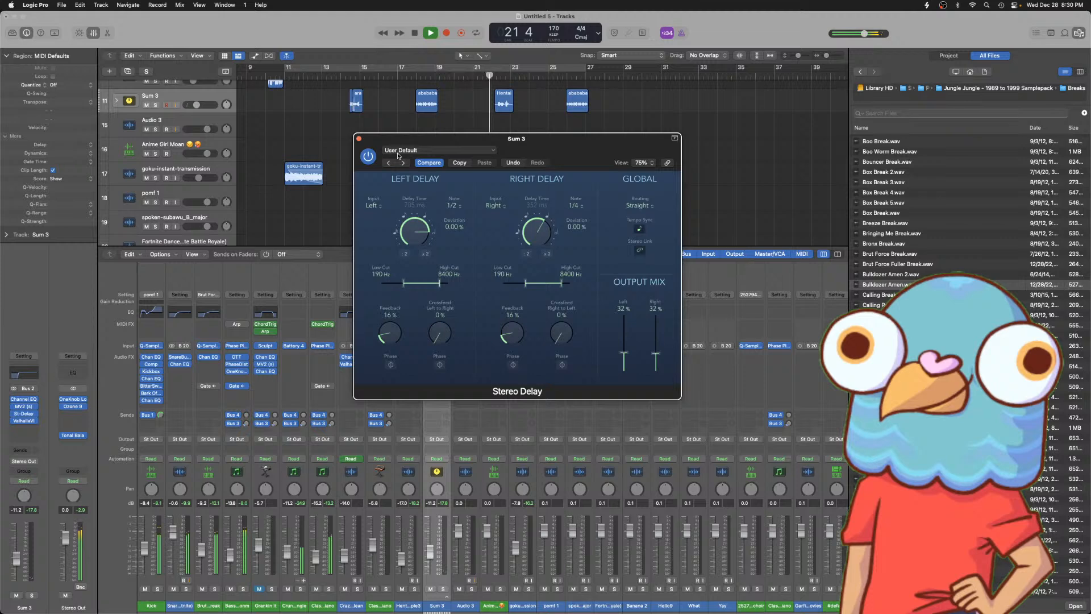
left_click(432, 547)
left_click(359, 139)
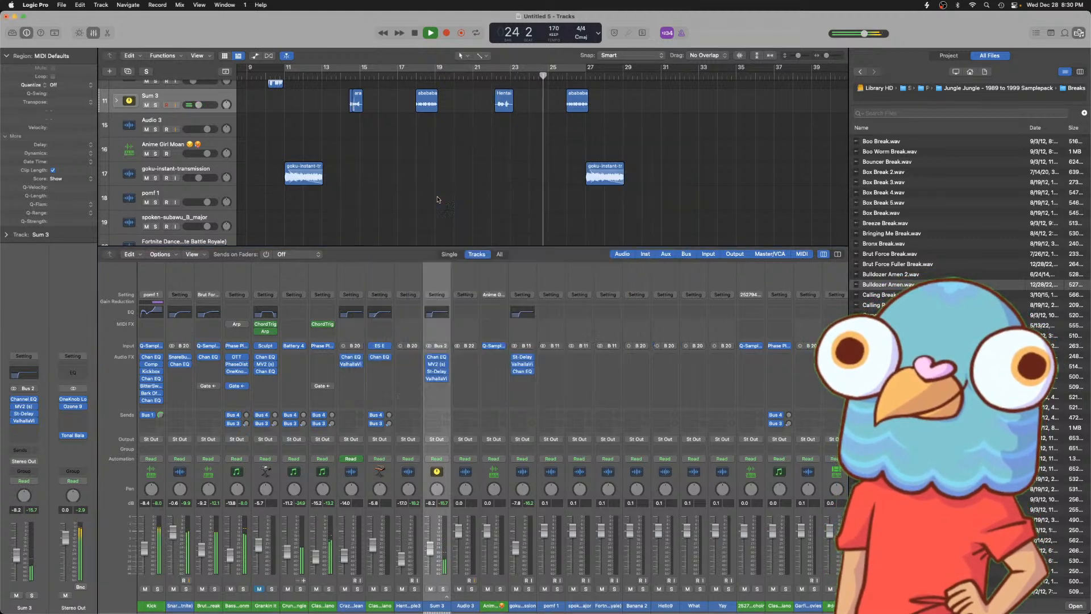
- Inspect the subtracks inside the Sum 3 stack and collapse it again
scroll(400, 188, "up", 5)
scroll(399, 188, "up", 2)
scroll(399, 182, "down", 5)
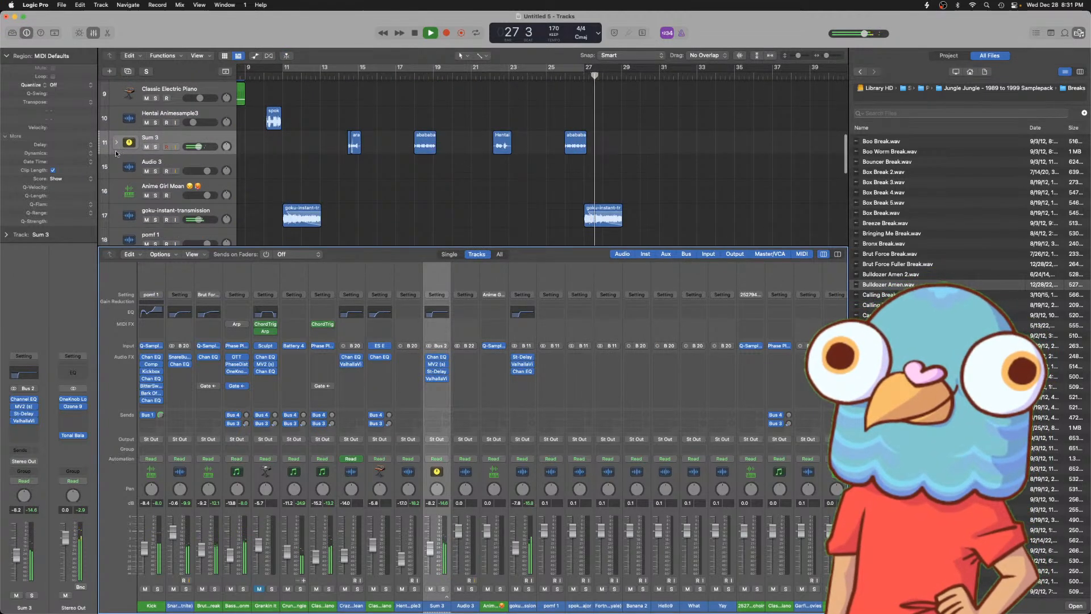
left_click(116, 142)
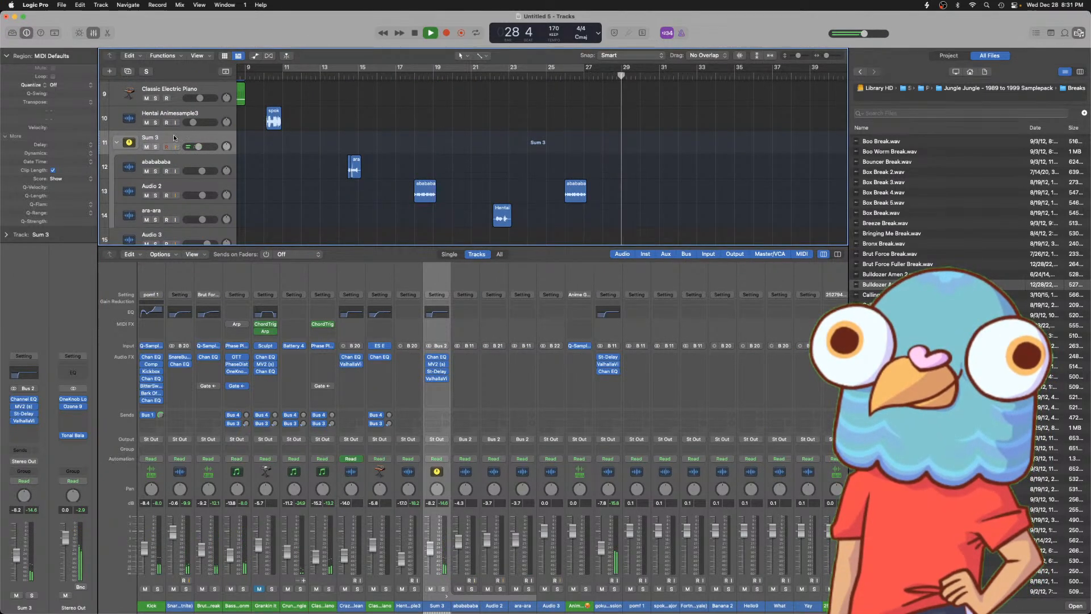
left_click(117, 142)
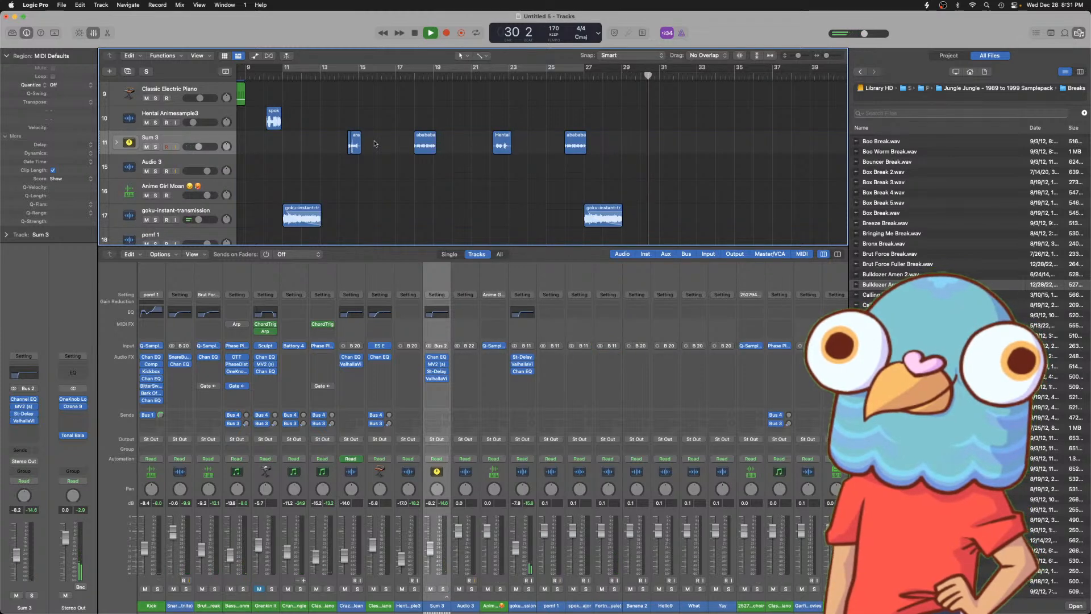
- Hide the mixer and copy the regions on tracks 1 to 7 from bars 11–27 so the copy starts at bar 27
key("x")
scroll(557, 230, "up", 8)
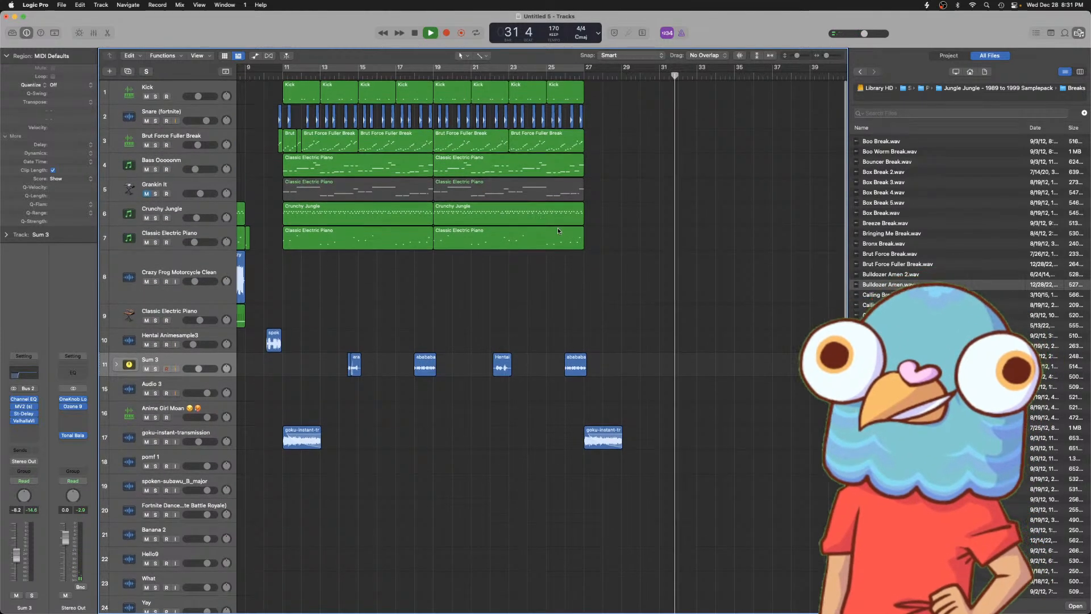
key("space")
scroll(585, 262, "down", 5)
left_click_drag(482, 92, 307, 257)
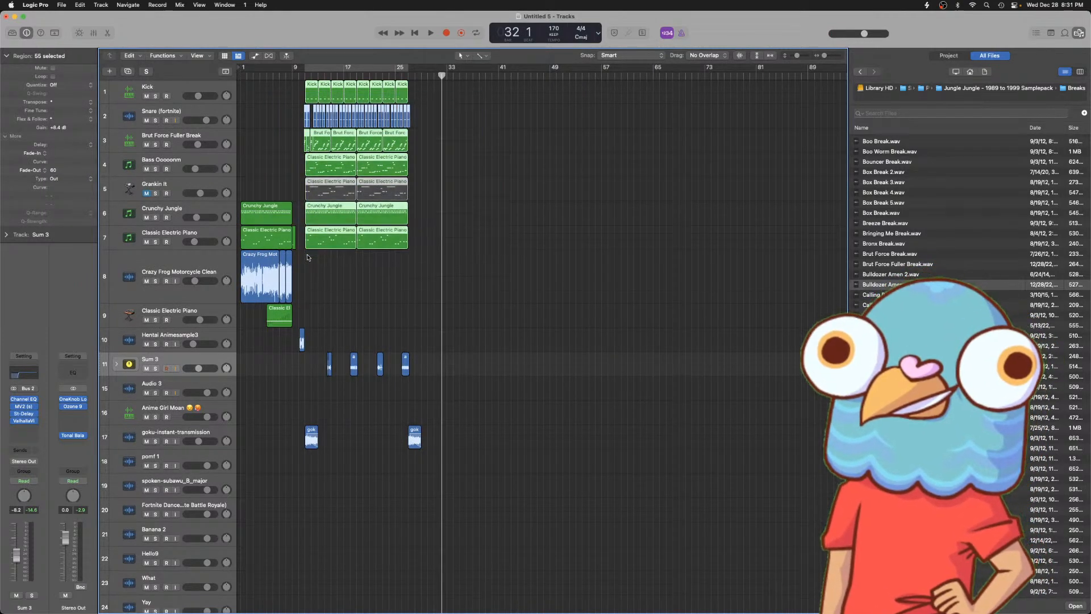
scroll(307, 258, "up", 5)
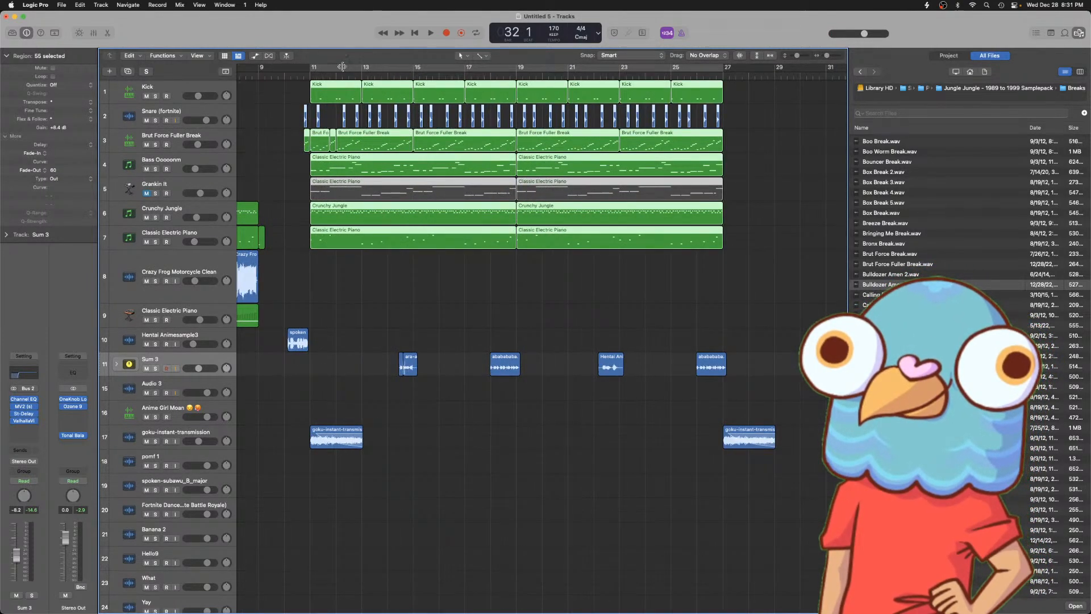
left_click_drag(337, 91, 740, 97)
- Repeat the four Sum 3 vocal regions 16 bars further on over the second drum section, with the originals kept in place
left_click(288, 79)
key("space")
scroll(288, 76, "down", 5)
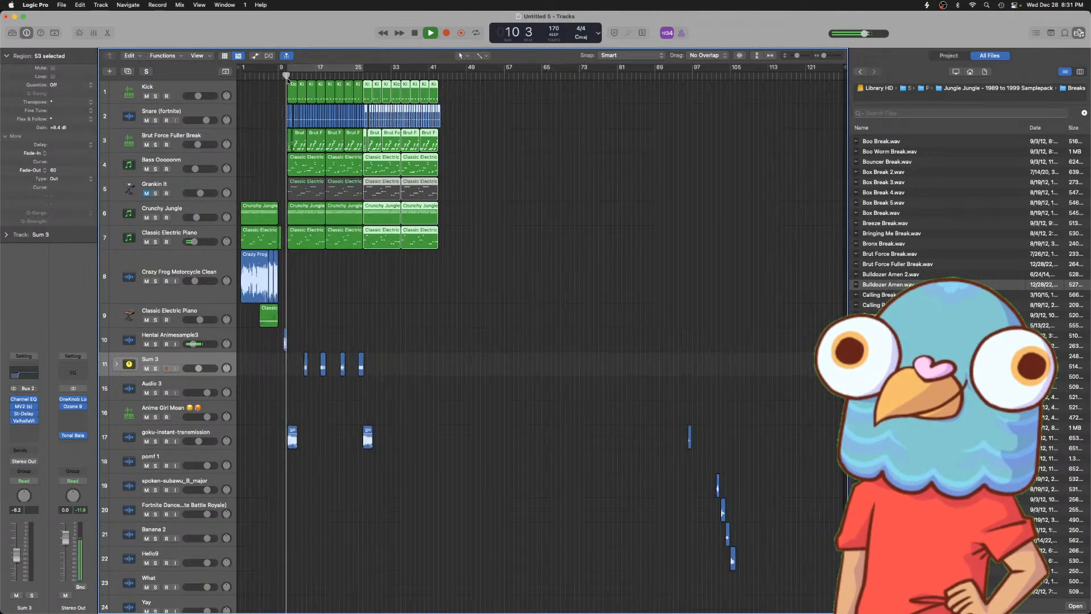
scroll(288, 78, "up", 3)
left_click_drag(662, 329, 411, 473)
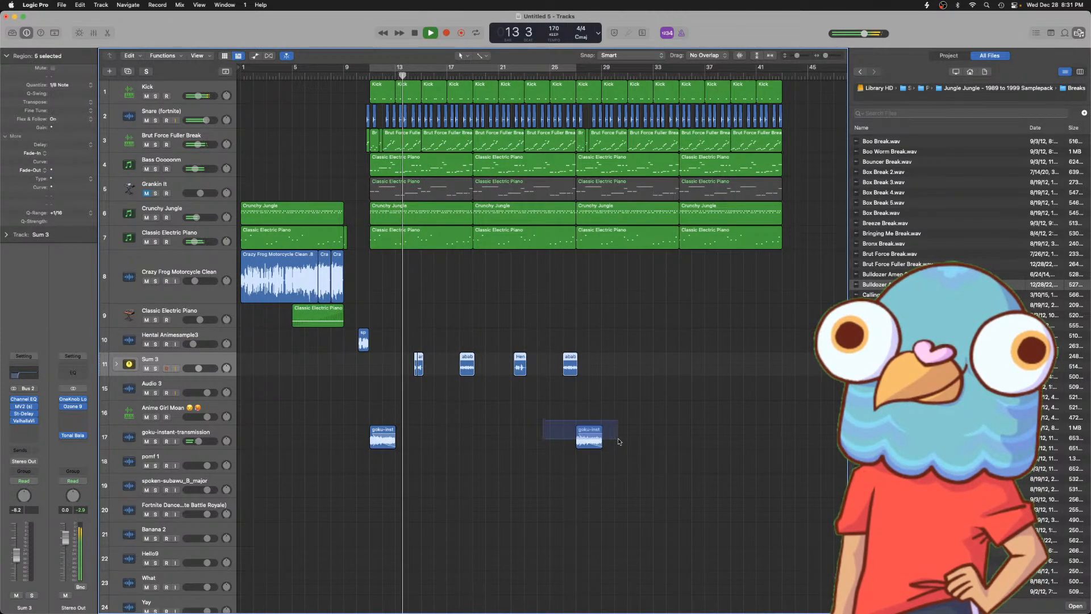
left_click_drag(419, 367, 764, 374)
left_click(643, 329)
key("space")
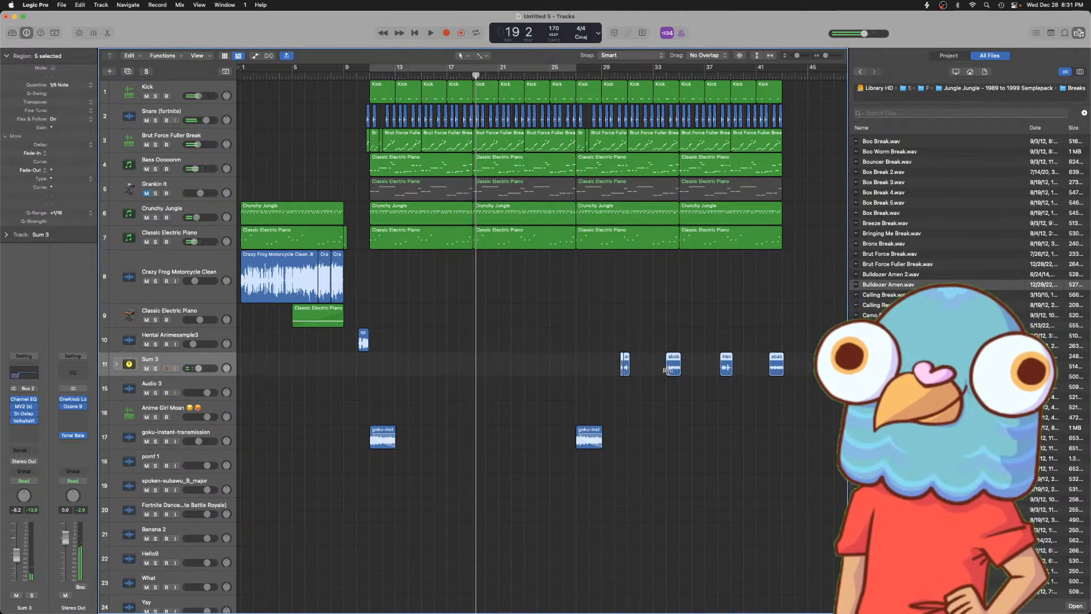
left_click_drag(674, 369, 467, 353)
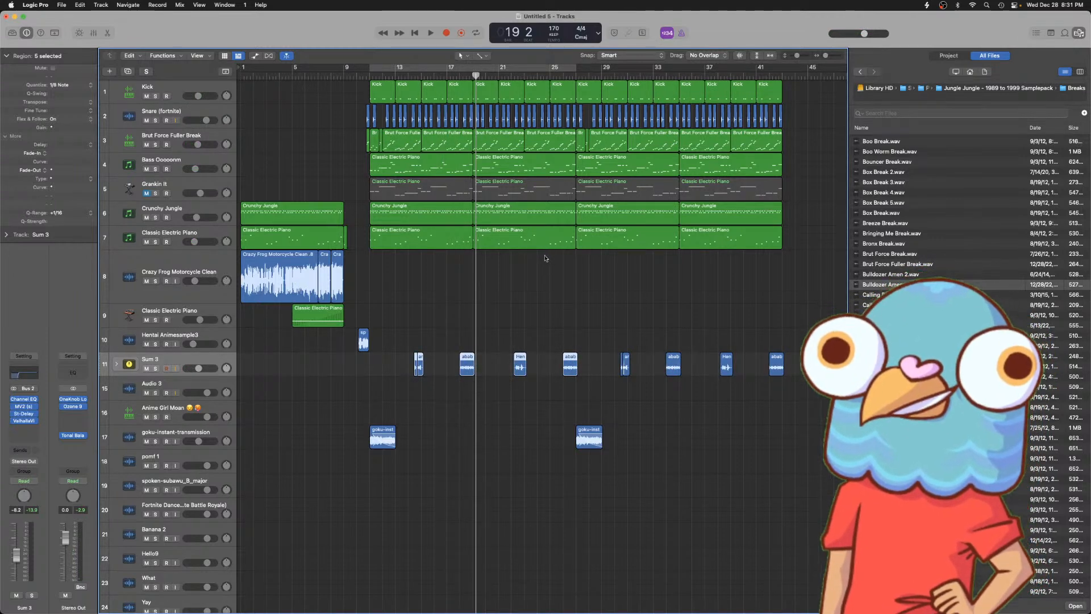
- Reduce the Crazy Frog Motorcycle Clean track to the same height as the other tracks
left_click(159, 267)
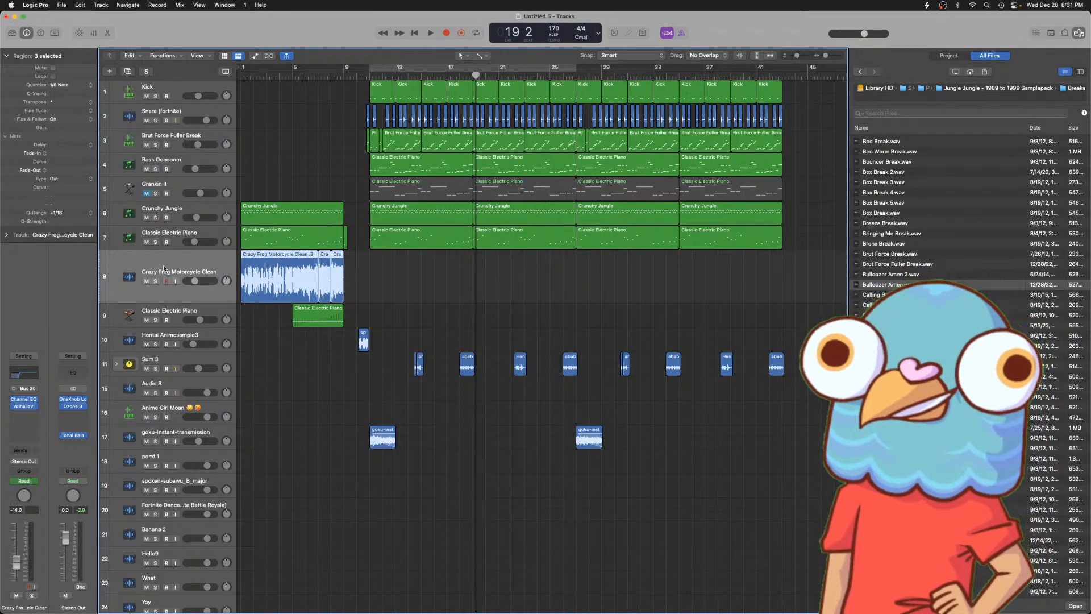
key("super+Up")
key("super+Up")
key("super+Up")
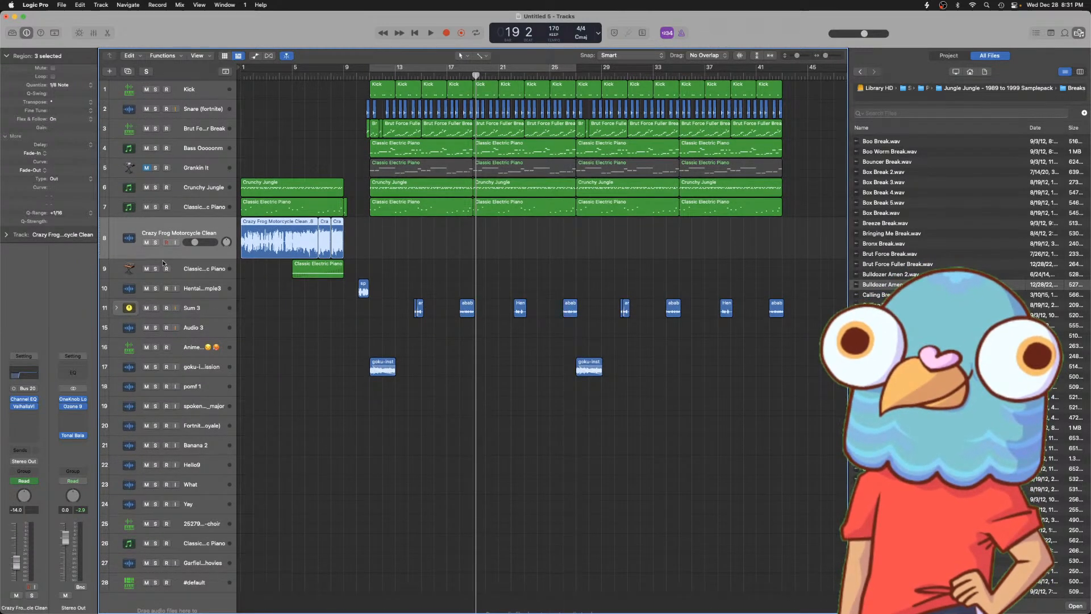
left_click_drag(171, 258, 174, 236)
key("super+Down")
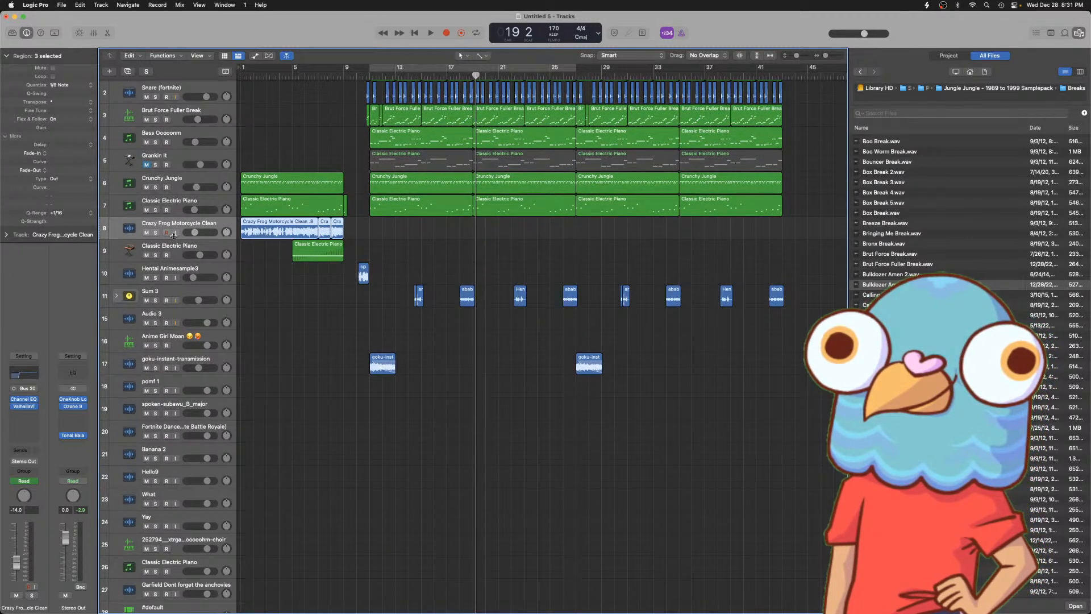
- Play the opening of the arrangement from bar 1 and review the full track layout
key("super+Left")
key("Return")
key("space")
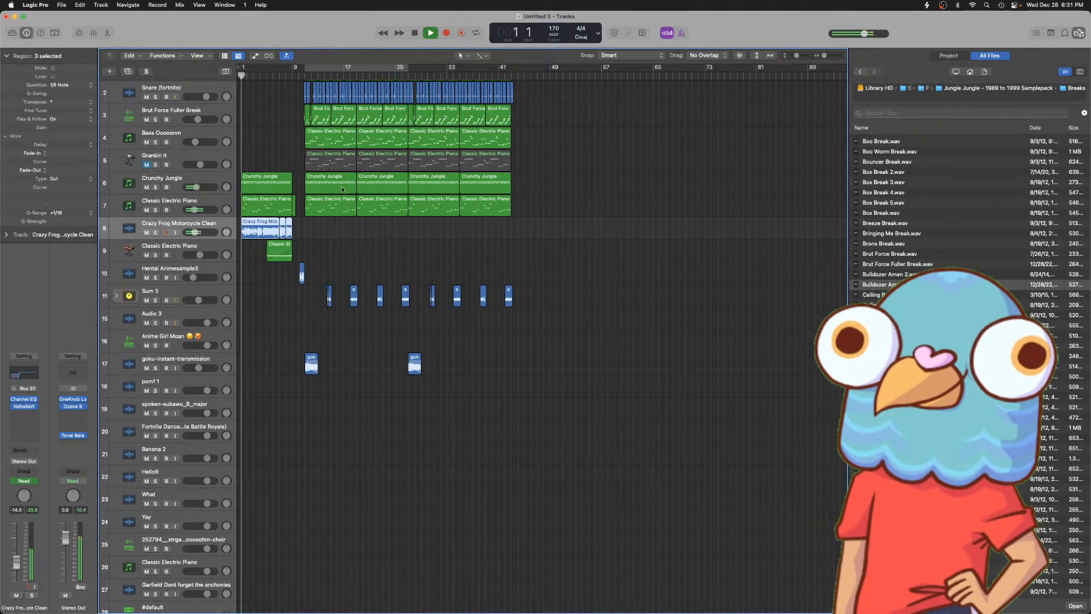
scroll(239, 158, "up", 2)
key("space")
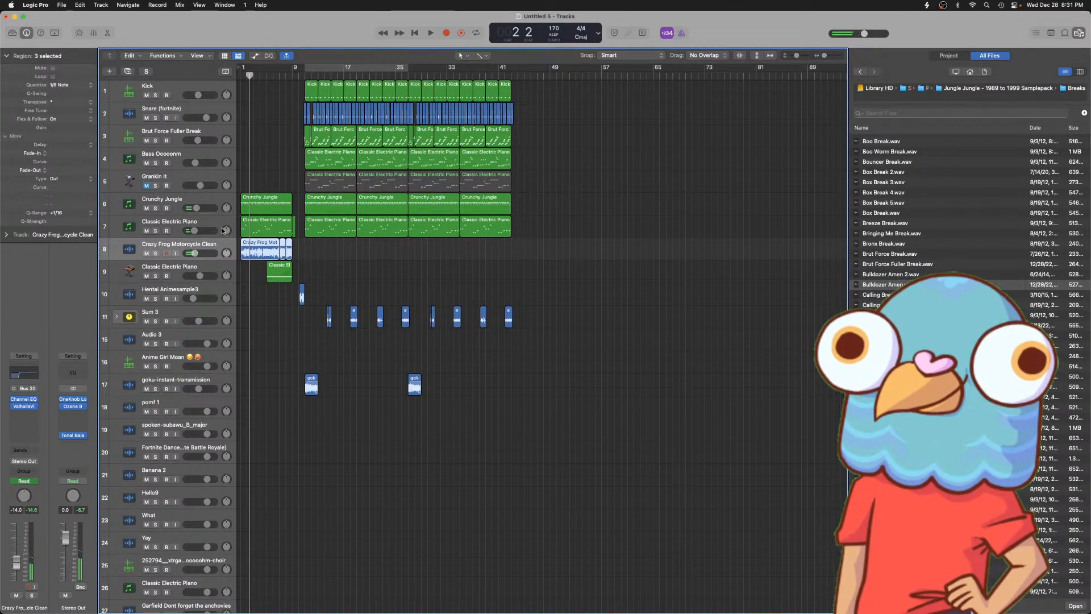
- Move the Crunchy Jungle track directly below Brut Force Fuller Break and show the mixer with Kick, Snare, Brut Force Fuller Break and Crunchy Jungle selected
left_click(196, 152)
left_click(179, 134)
left_click(166, 89, "shift")
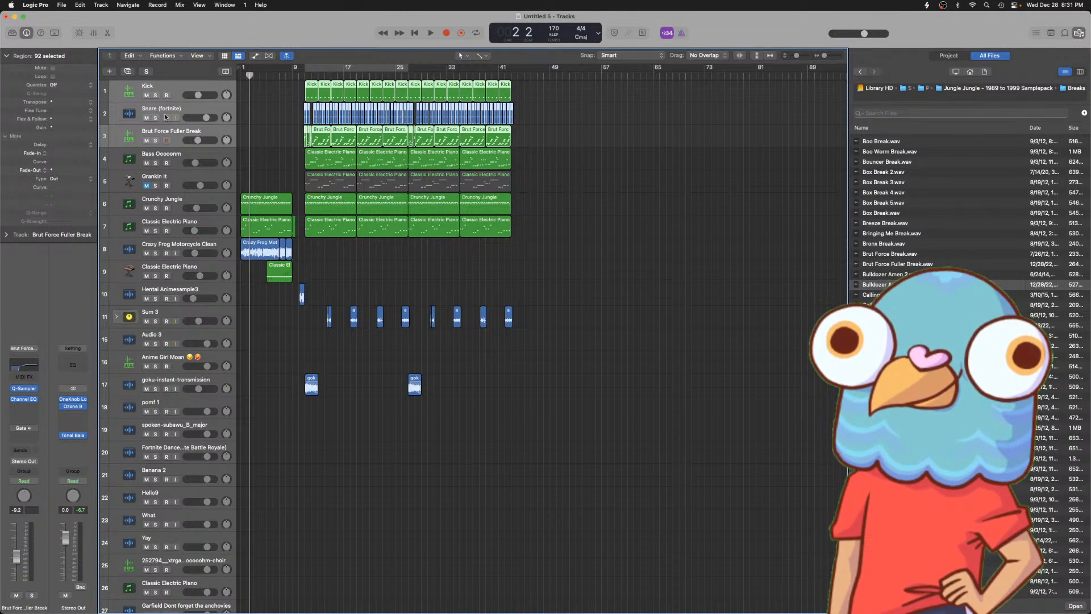
left_click_drag(182, 199, 185, 154)
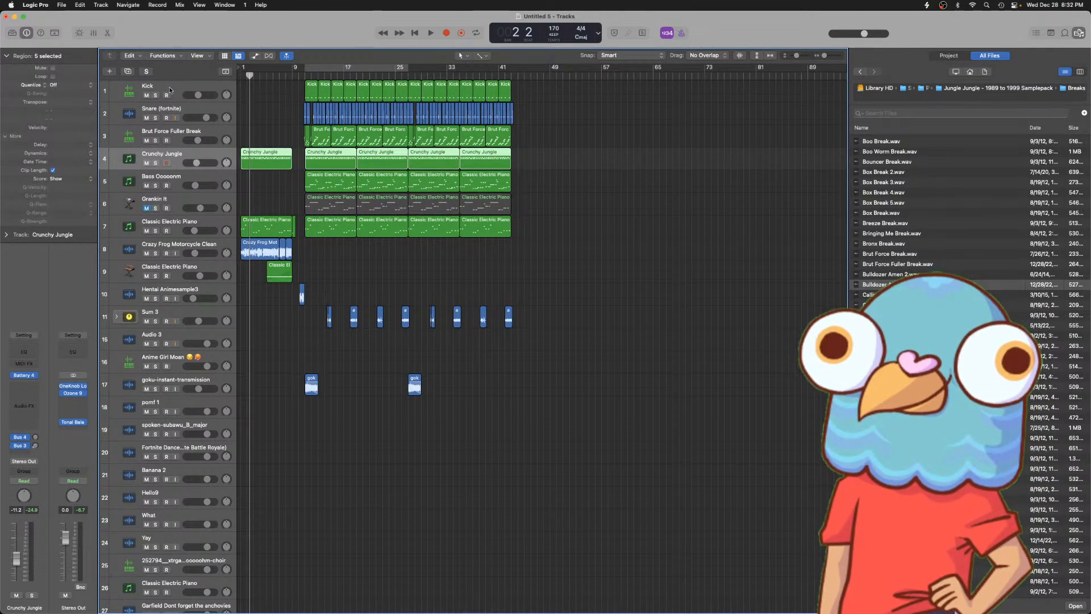
left_click(170, 90, "shift")
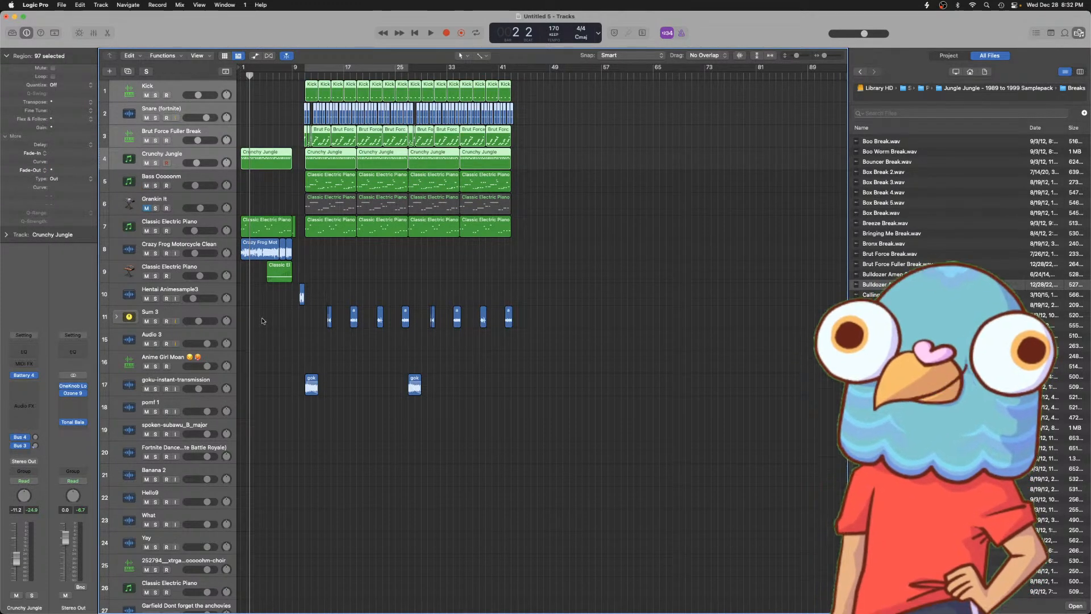
key("x")
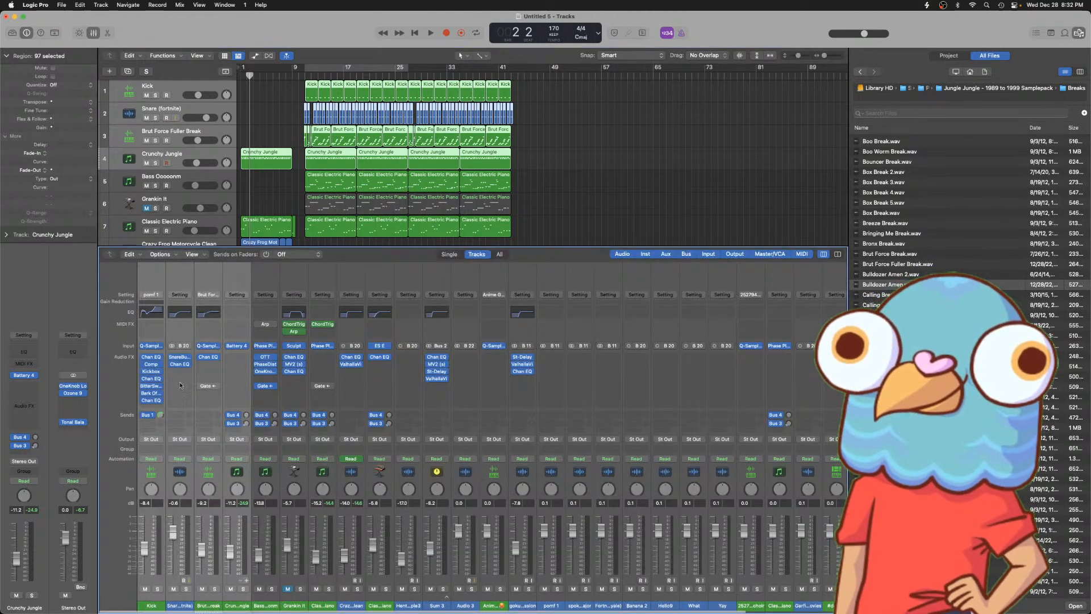
left_click(160, 254)
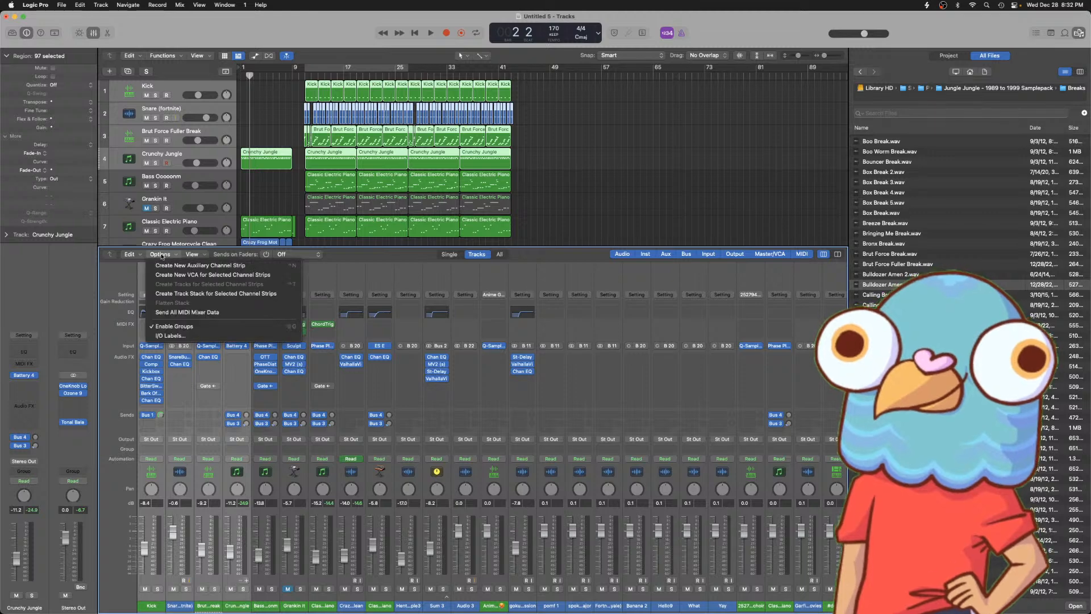
left_click(186, 294)
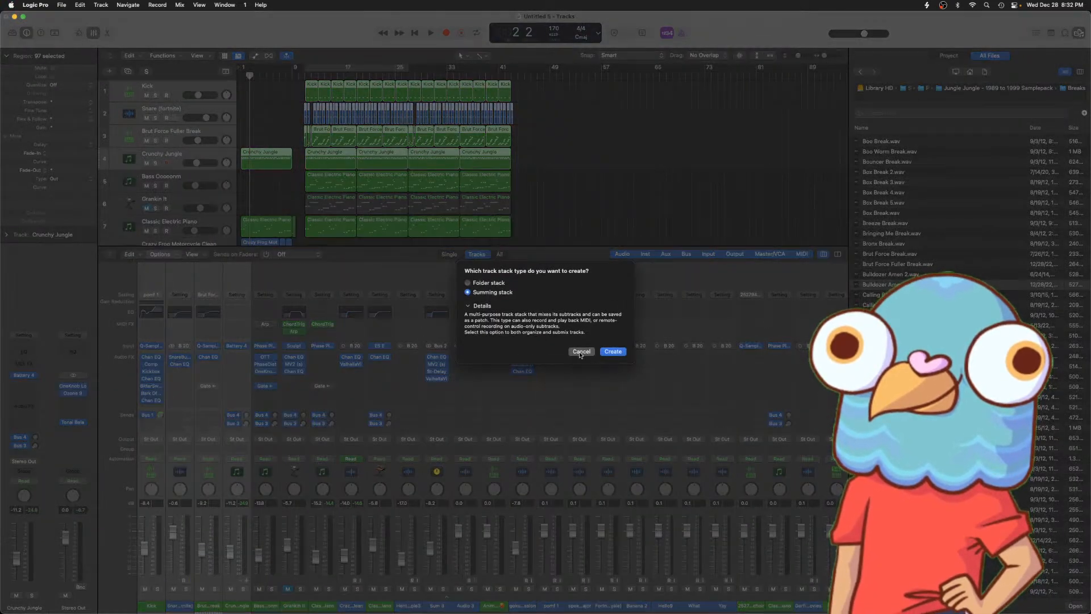
left_click(610, 352)
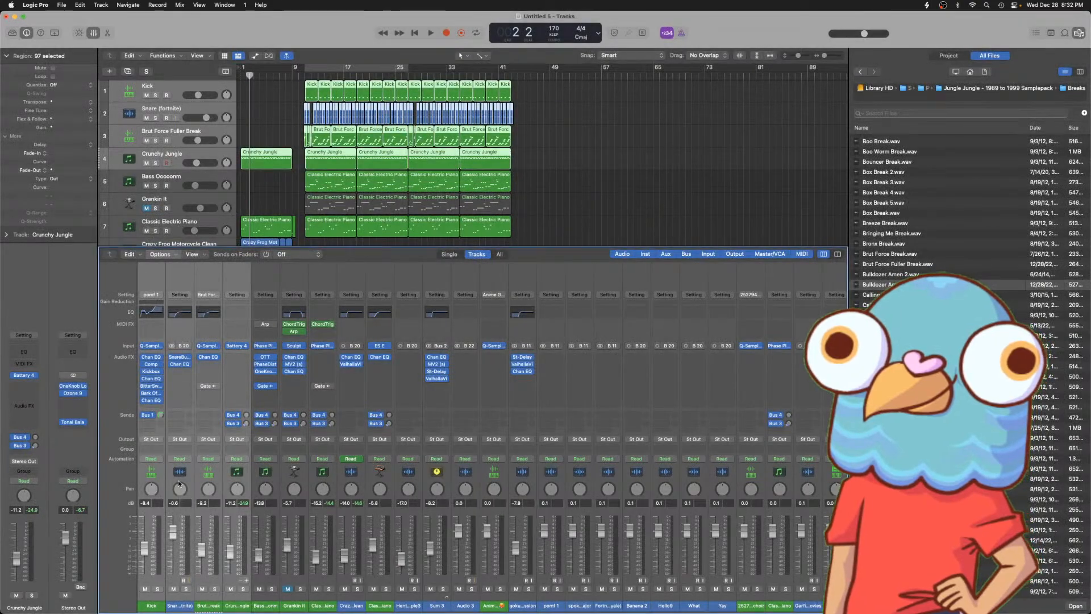
- Group the four selected drum tracks into a summing stack and name it Drums
double_click(152, 605)
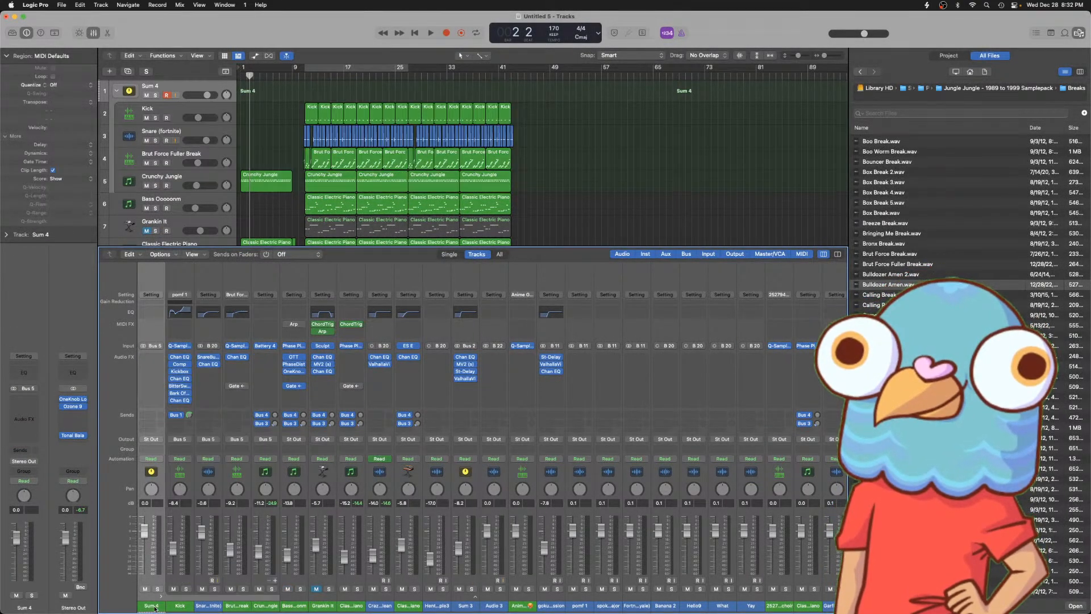
type("Drums")
key("Return")
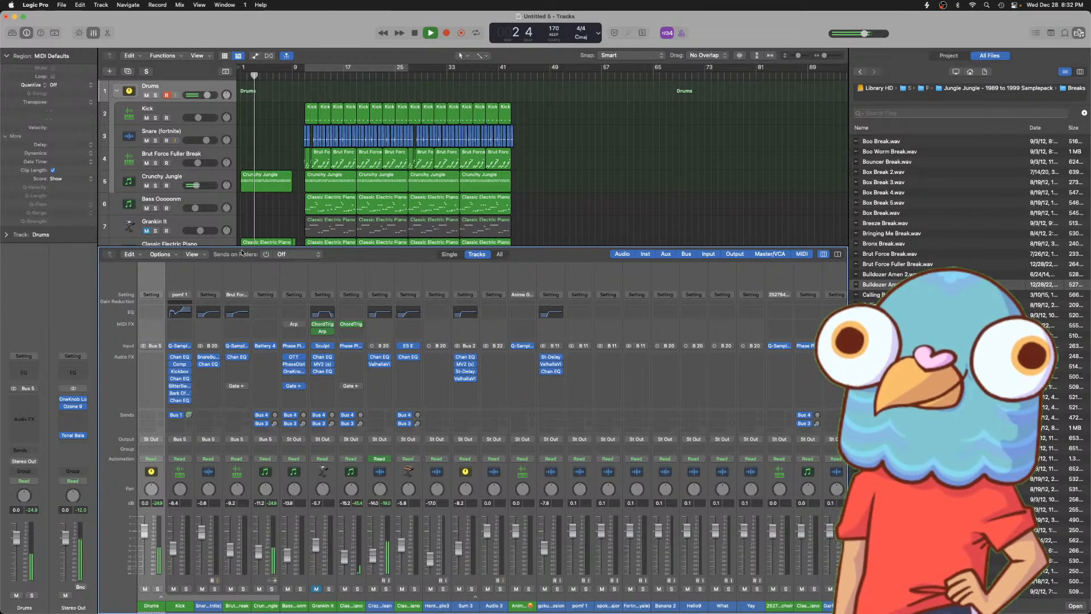
- Collapse the Drums stack and insert the Remix FX plug-in in its empty audio effect slot during playback
left_click(153, 365)
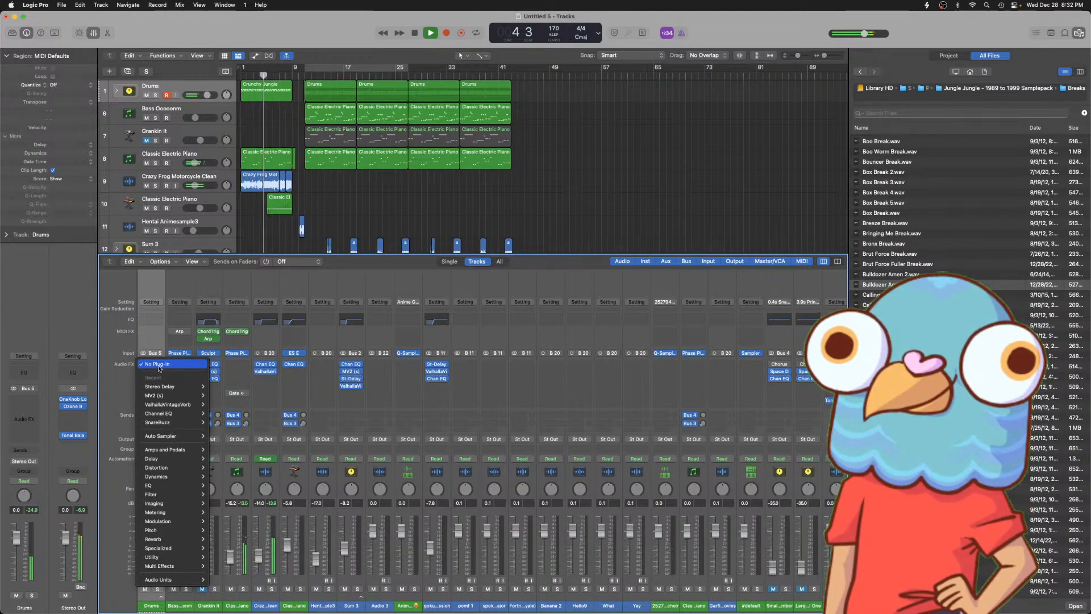
mouse_move(184, 567)
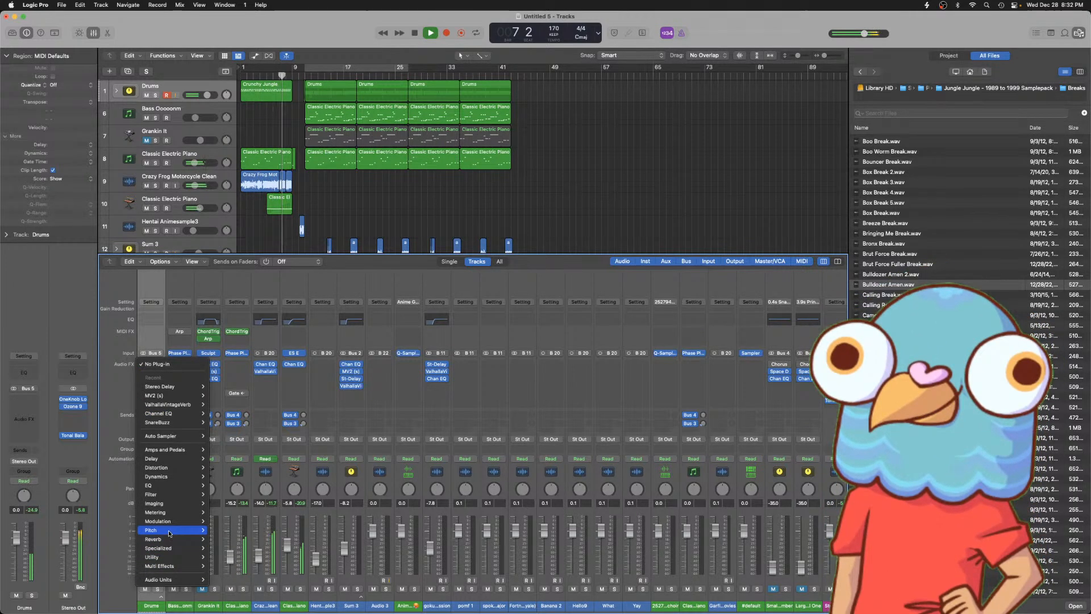
mouse_move(171, 548)
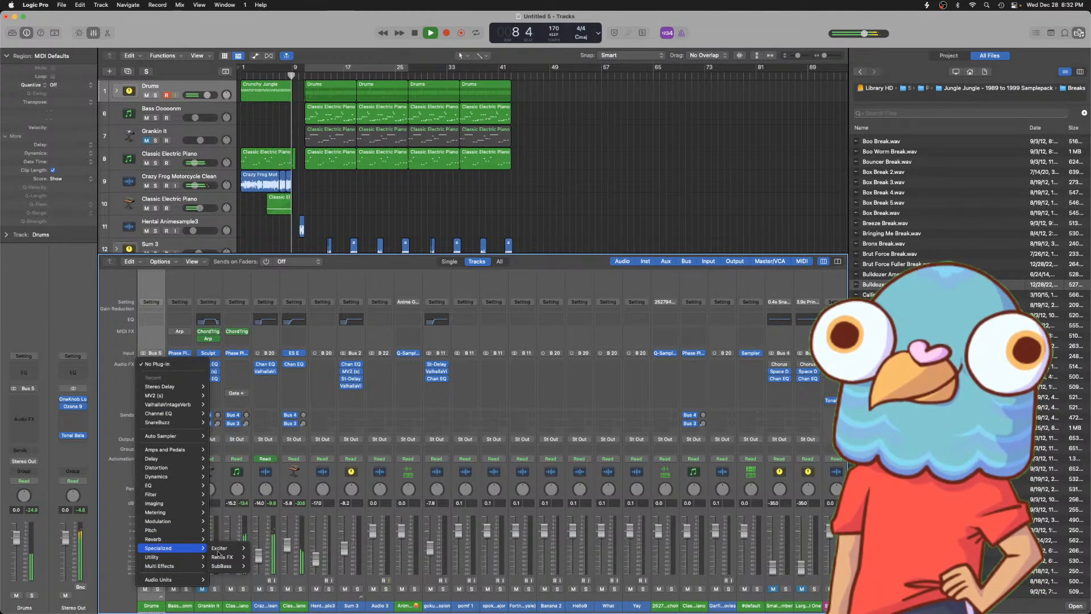
left_click(258, 557)
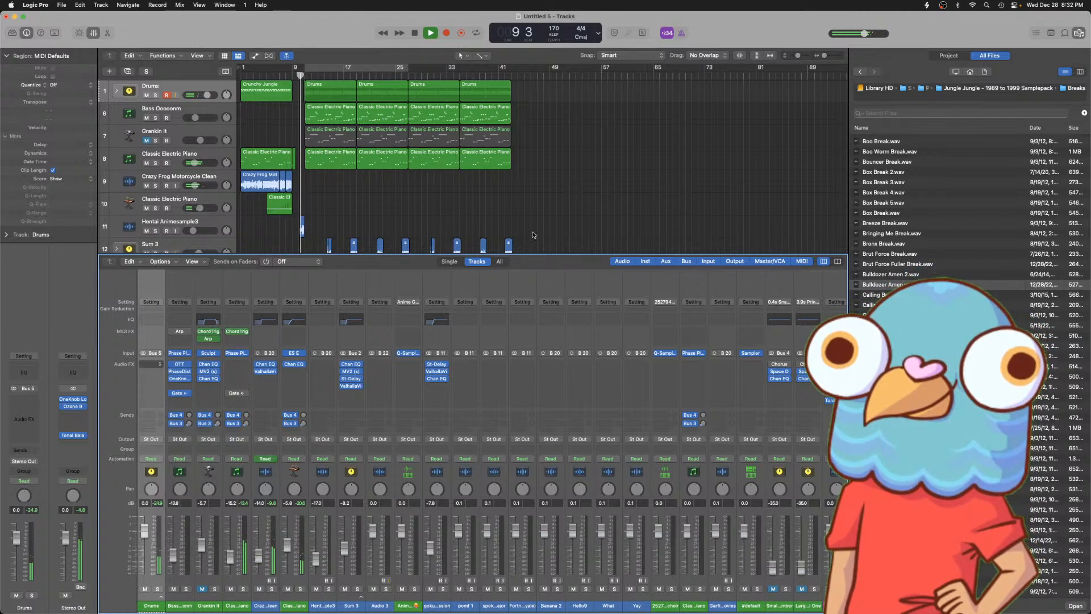
- Audition the Remix FX filter, repeater and centre performance effects on the Drums stack during playback, and close the plug-in and stop
left_click_drag(699, 231, 737, 220)
left_click_drag(465, 212, 438, 251)
mouse_move(730, 252)
left_mouse_down()
mouse_move(762, 236)
mouse_move(747, 255)
left_mouse_up()
left_click(704, 248)
left_click(551, 252)
left_click(684, 265)
left_click_drag(404, 253, 364, 302)
left_click_drag(734, 224, 680, 229)
left_click_drag(614, 239, 618, 196)
left_click_drag(525, 238, 527, 270)
left_click_drag(725, 259, 759, 213)
left_click(565, 250)
left_click(778, 201)
left_click(682, 213)
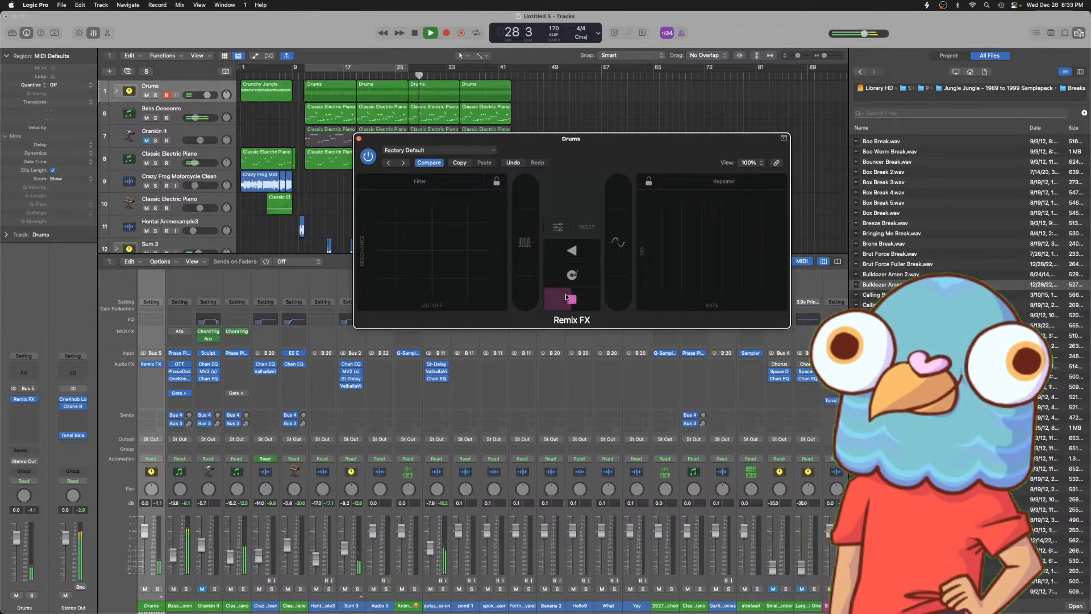
left_click_drag(716, 244, 727, 235)
left_click_drag(452, 247, 369, 285)
left_click(459, 263)
left_click_drag(709, 208, 659, 256)
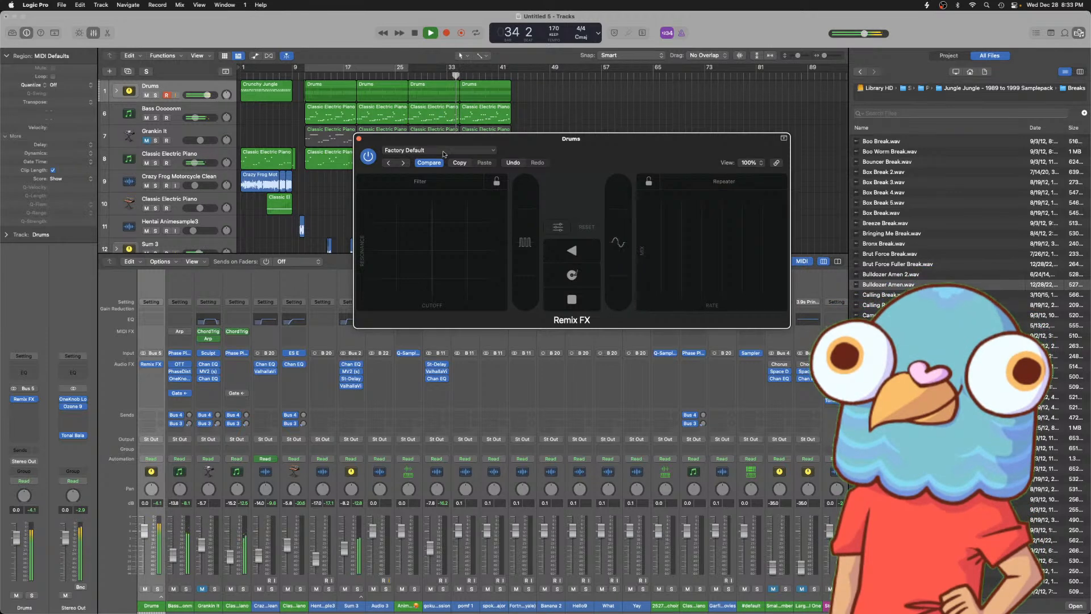
left_click(358, 138)
key("space")
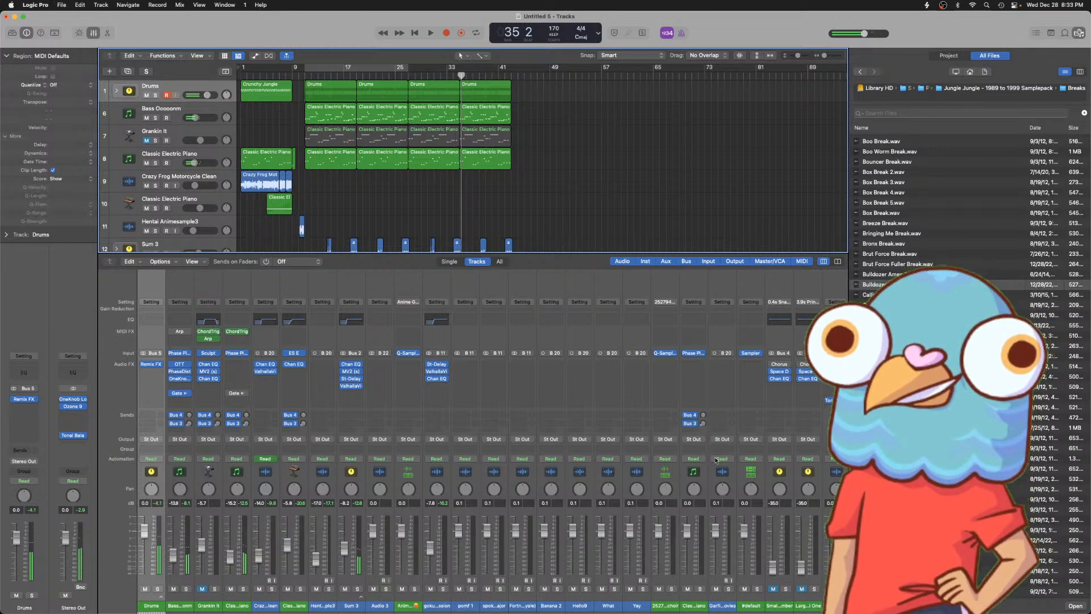
key("super+s")
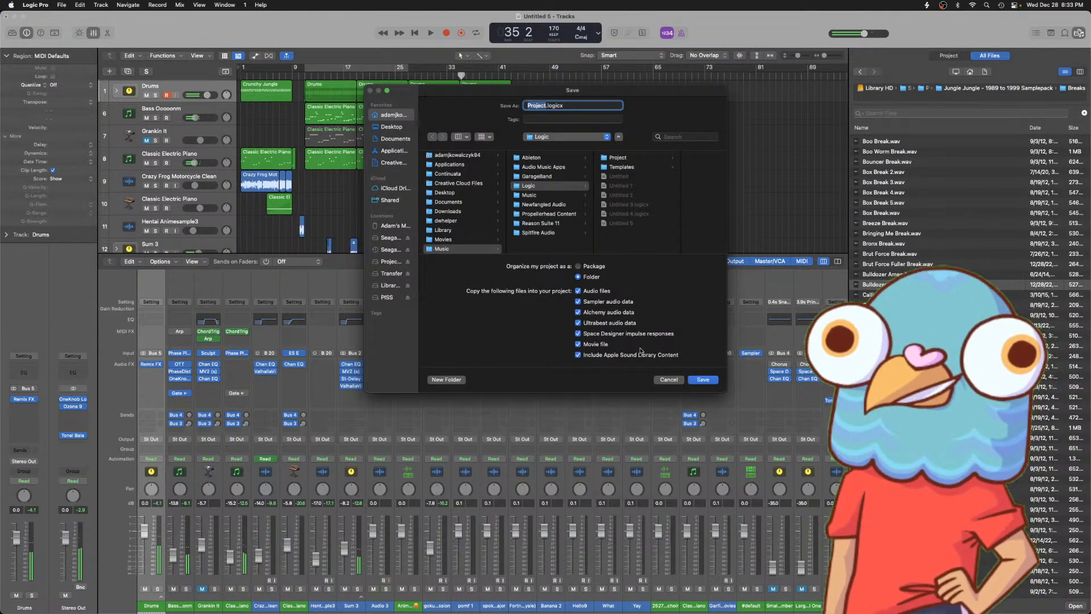
left_click(669, 380)
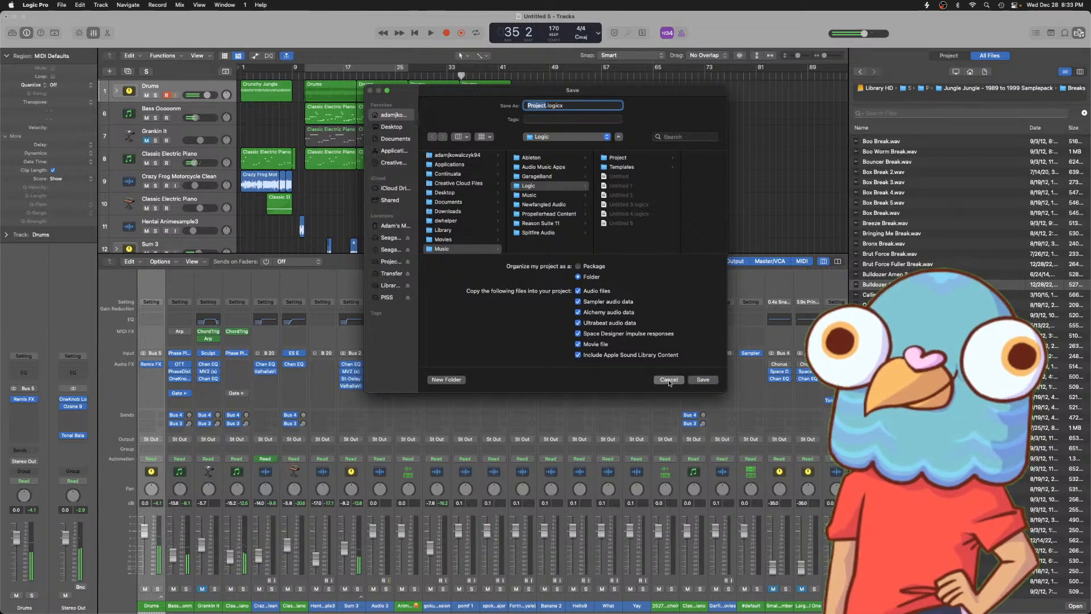
scroll(792, 562, "right", 3)
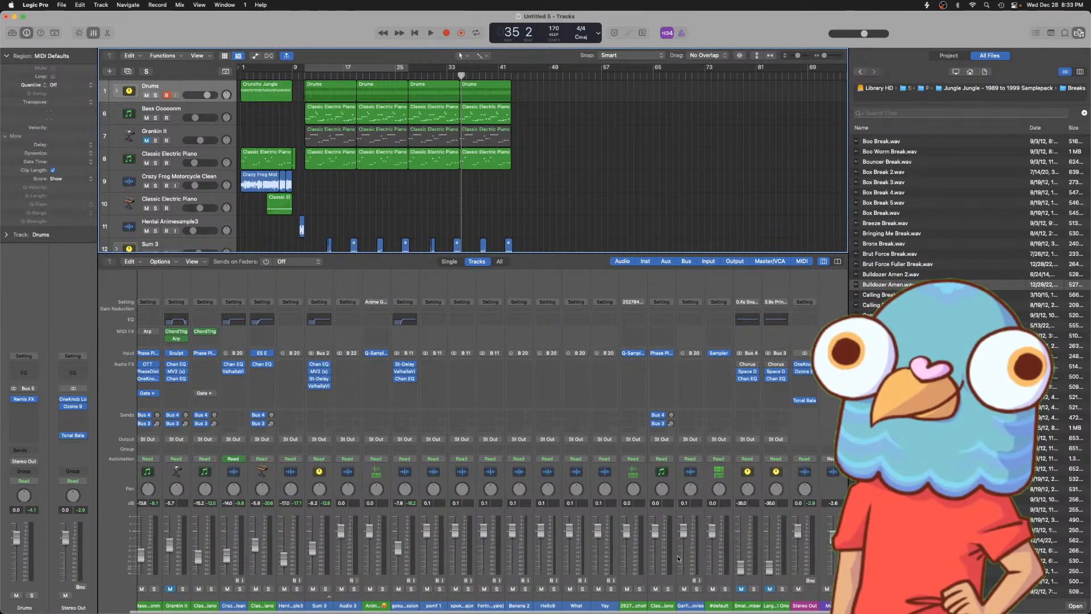
scroll(528, 574, "left", 4)
scroll(528, 574, "right", 2)
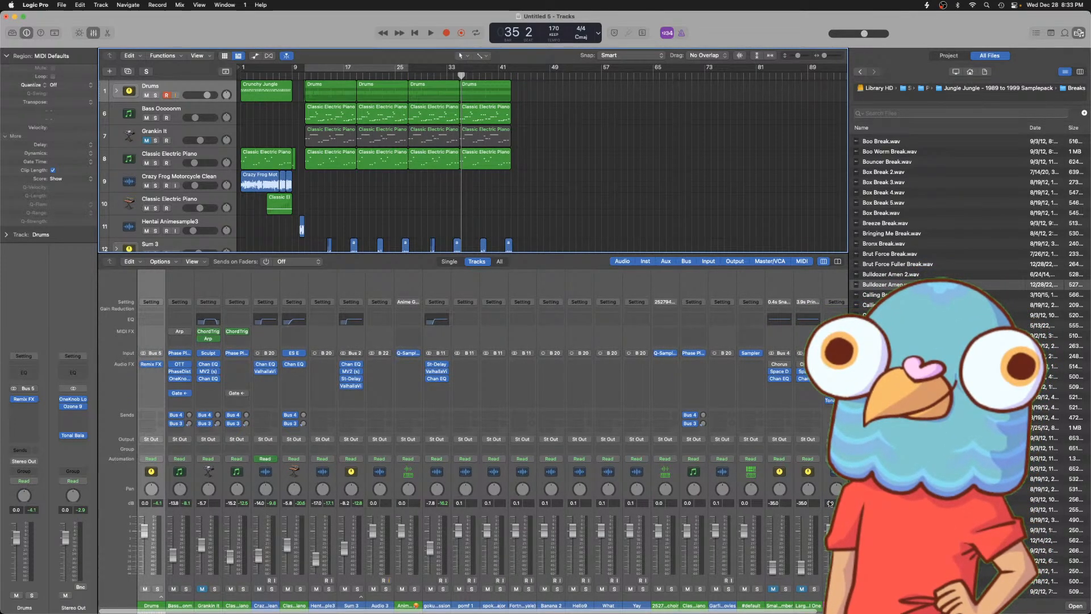
- Move the Ozone 9 plug-in from the Stereo Out channel to the Garfield Dont forget the anchovies channel and check playback briefly
left_click(711, 597)
scroll(738, 540, "right", 1)
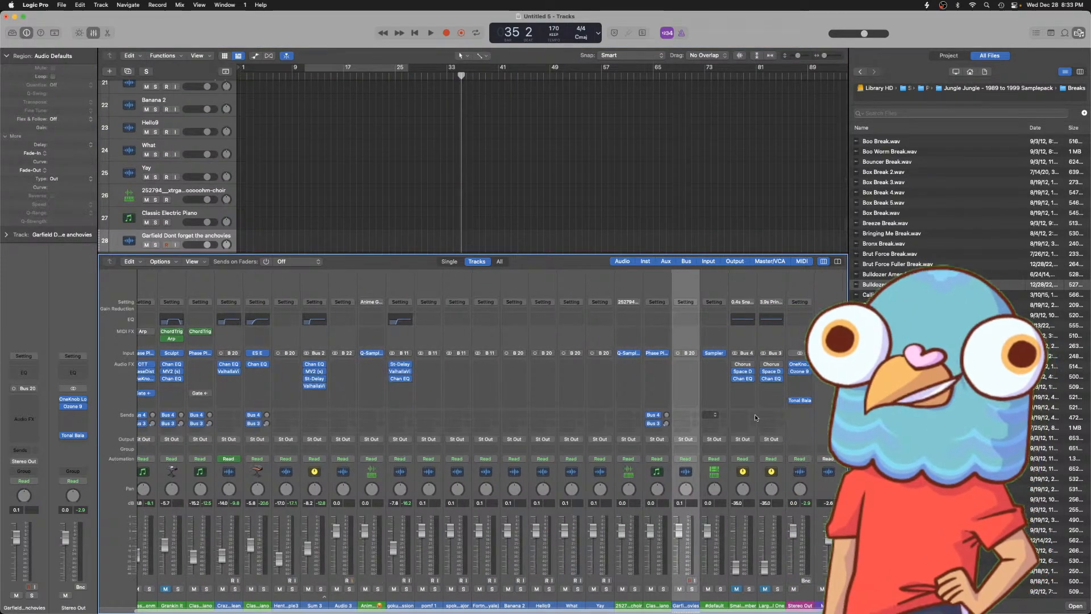
left_click_drag(711, 368, 692, 368)
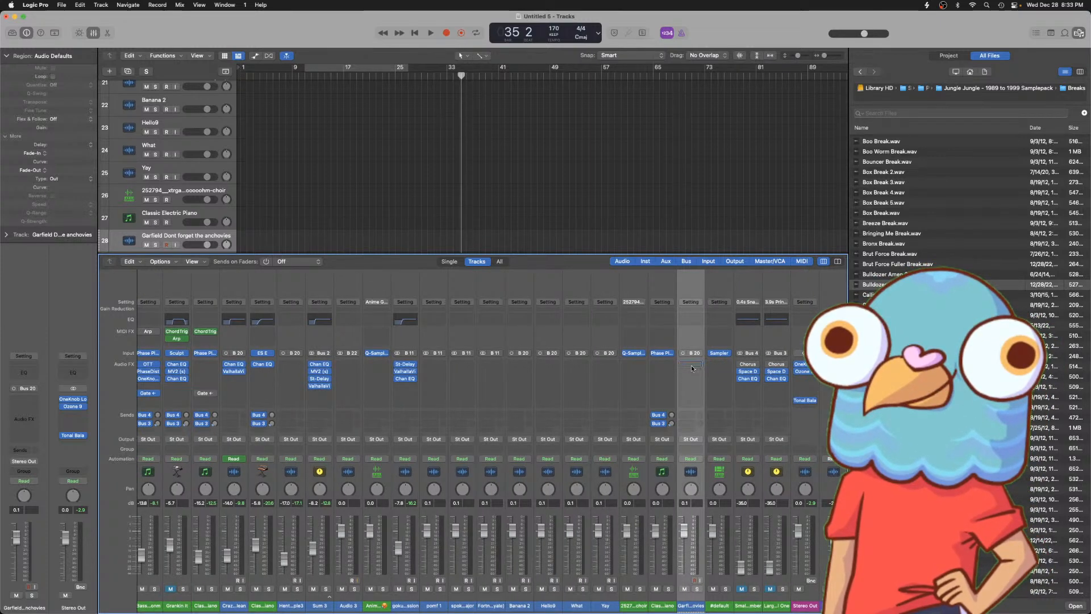
key("space")
key("space")
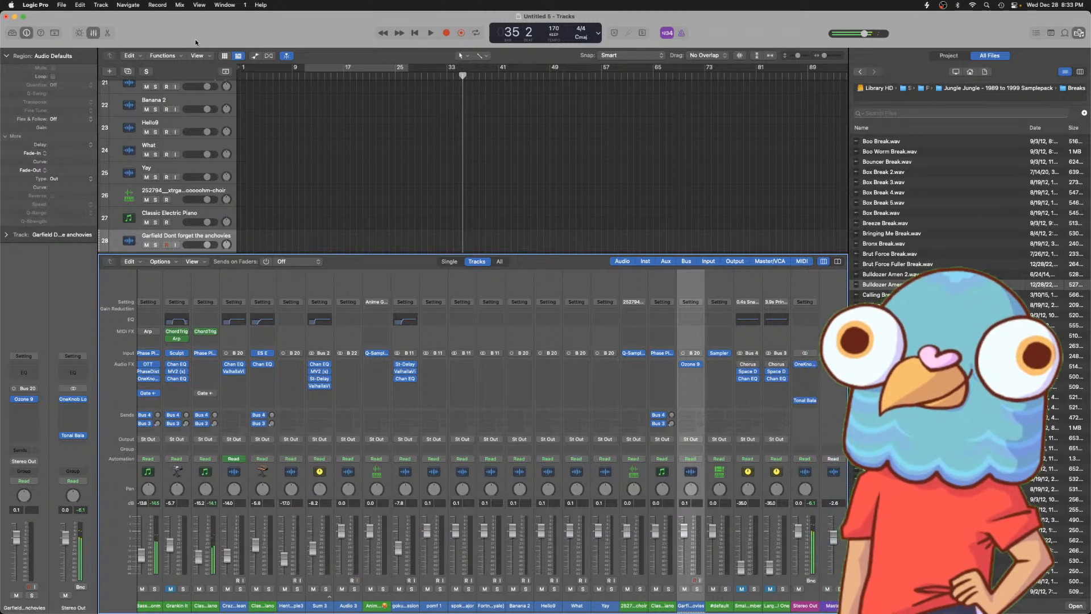
- Set the audio I/O buffer size to 32 samples and close the settings
left_click(63, 5)
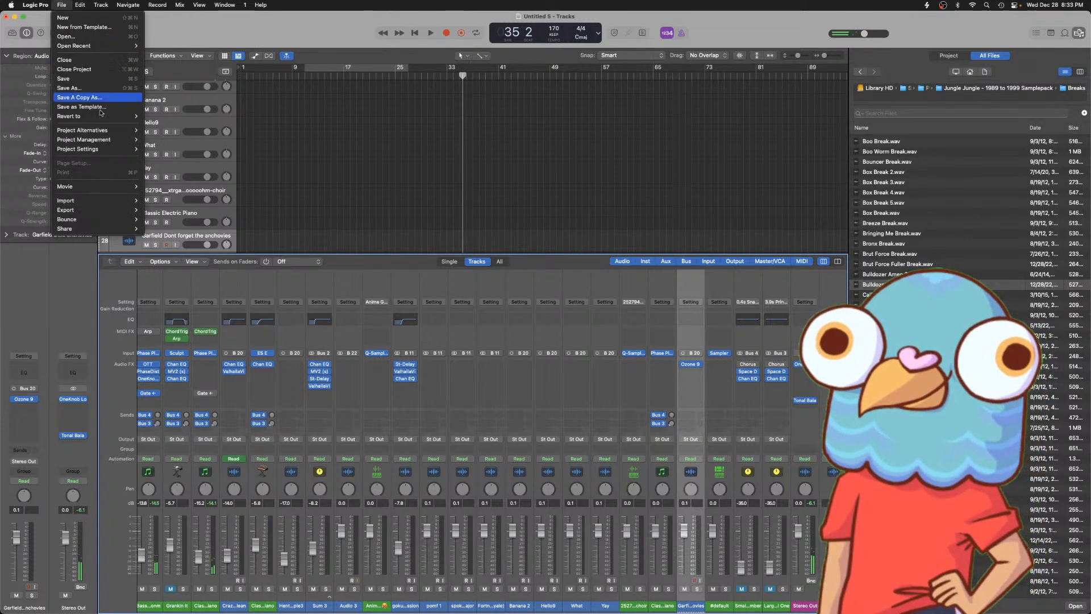
mouse_move(39, 5)
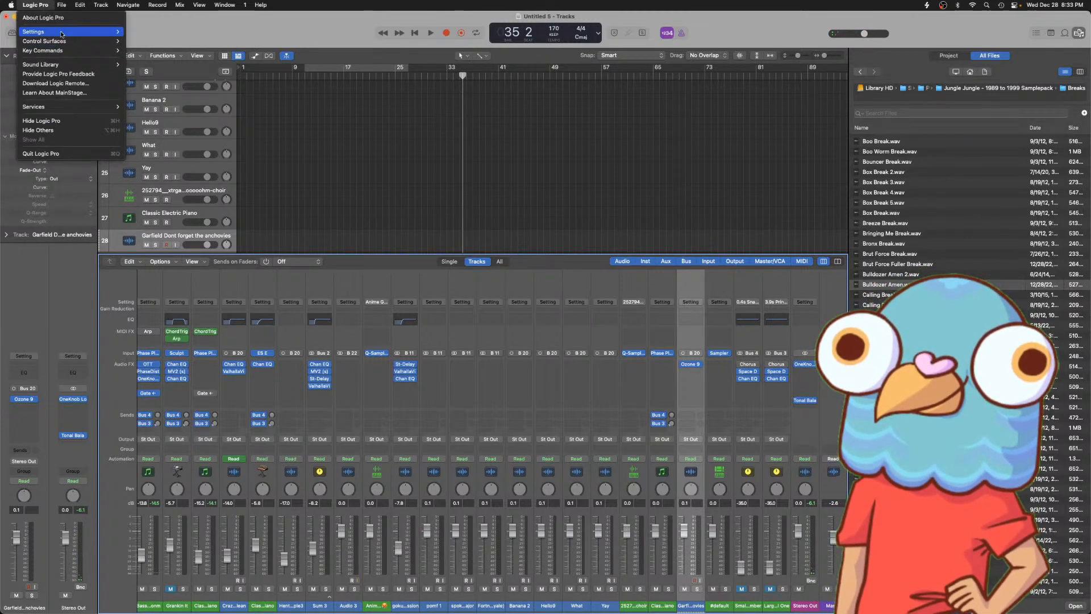
mouse_move(54, 35)
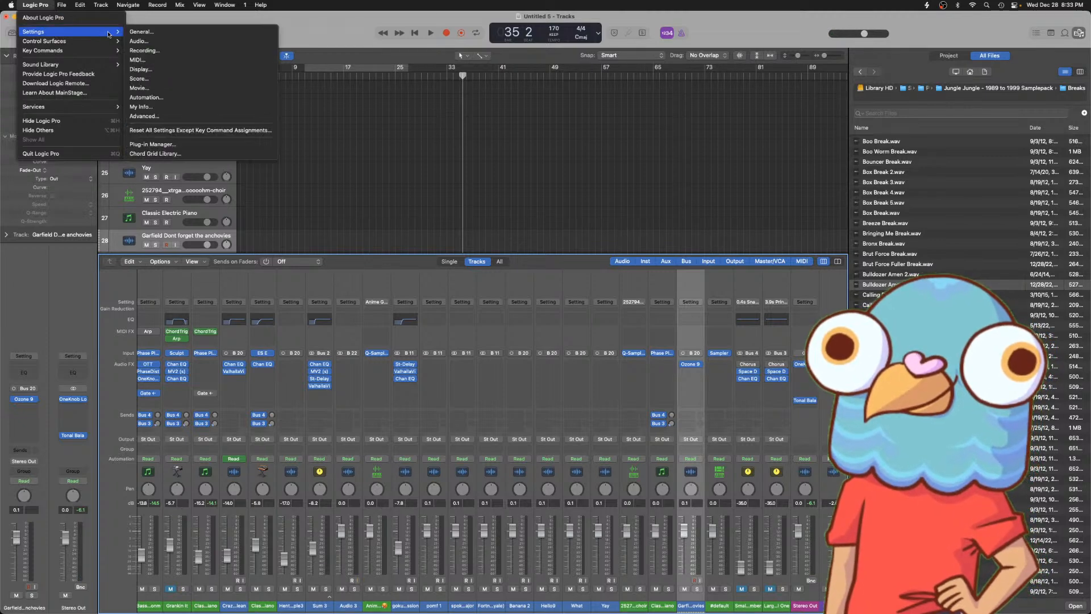
left_click(133, 41)
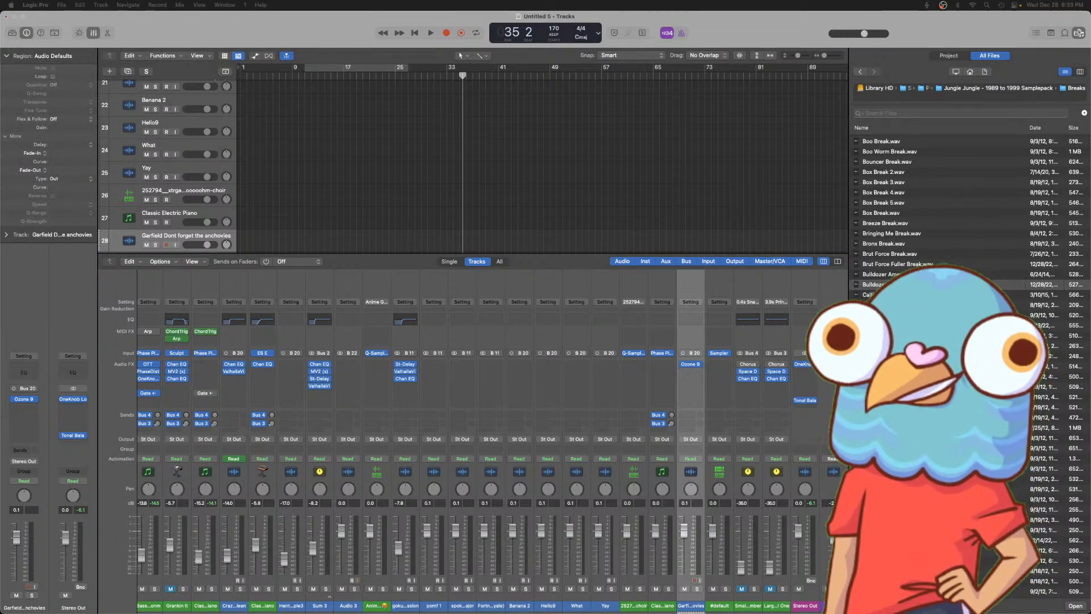
left_click(736, 179)
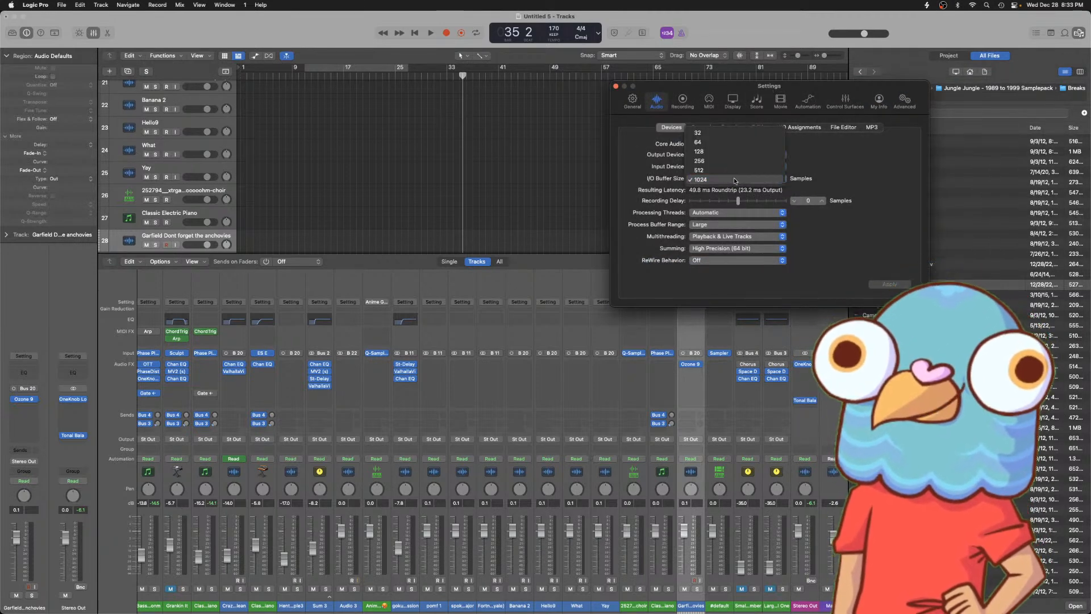
left_click(715, 135)
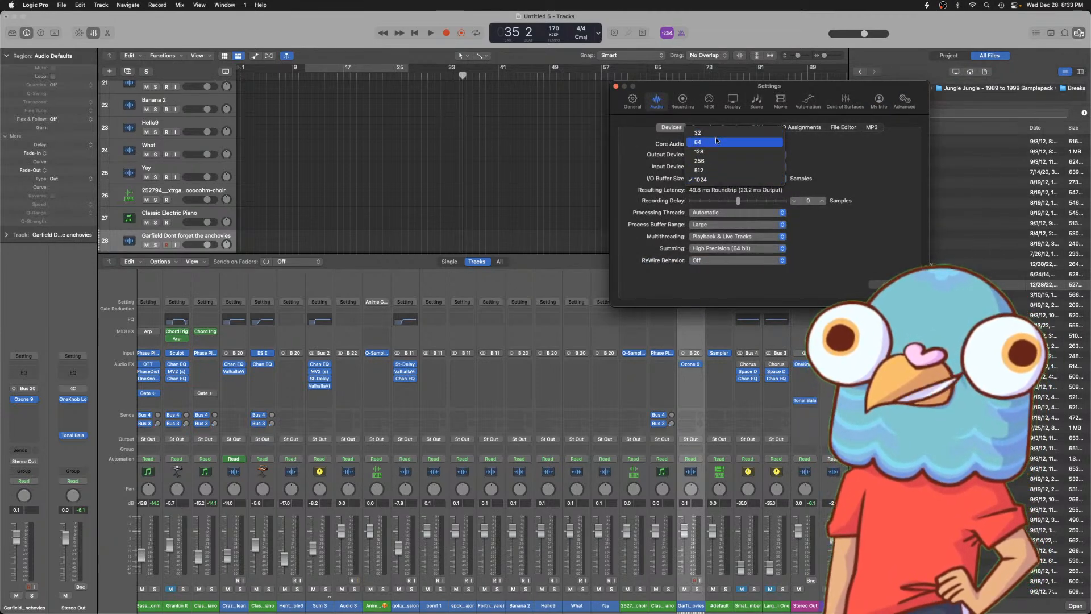
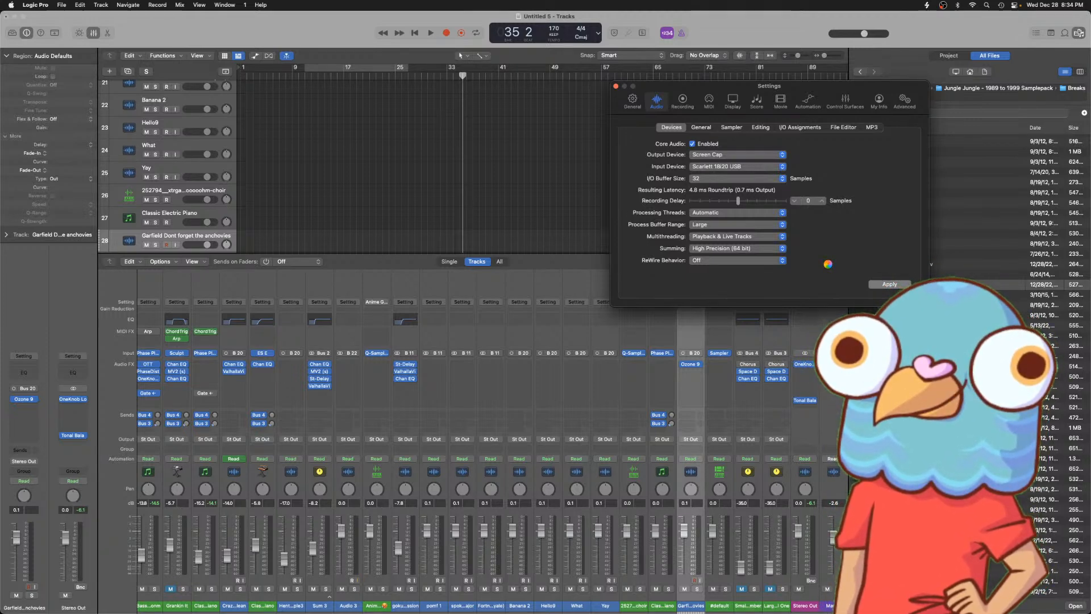
key("super+w")
- Turn on the cycle over the first drum section and test the Remix FX repeater and filter on the Drums stack while it plays
left_click(351, 68)
key("space")
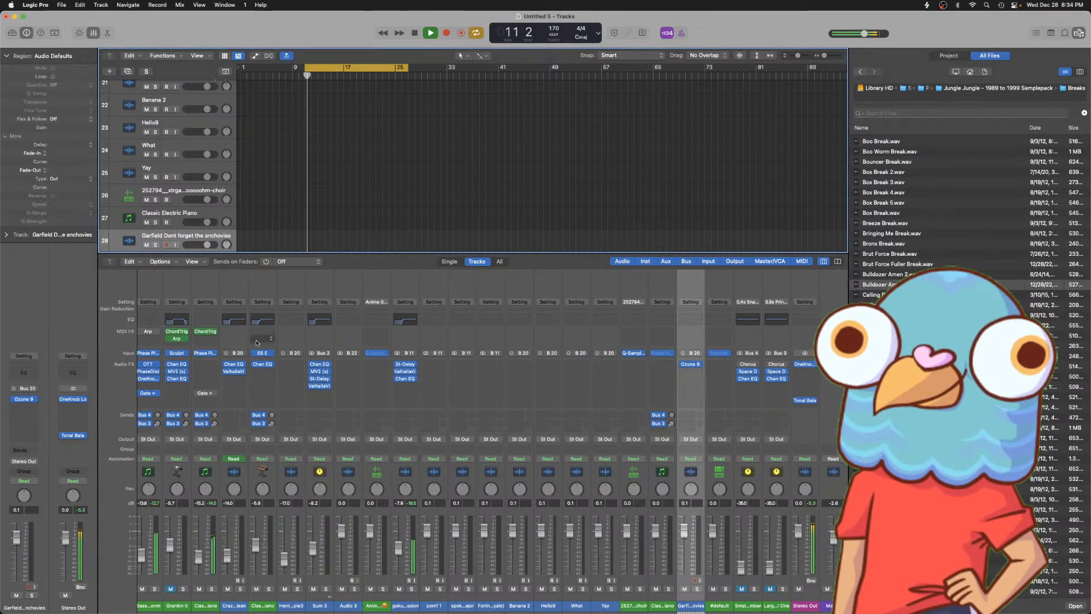
scroll(152, 364, "left", 1)
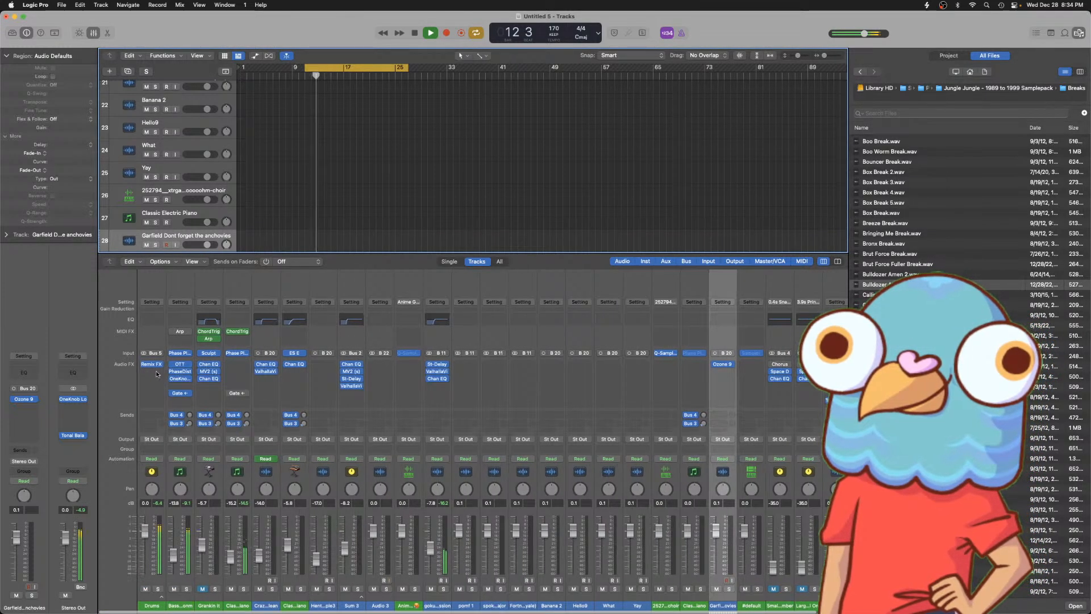
left_click(150, 365)
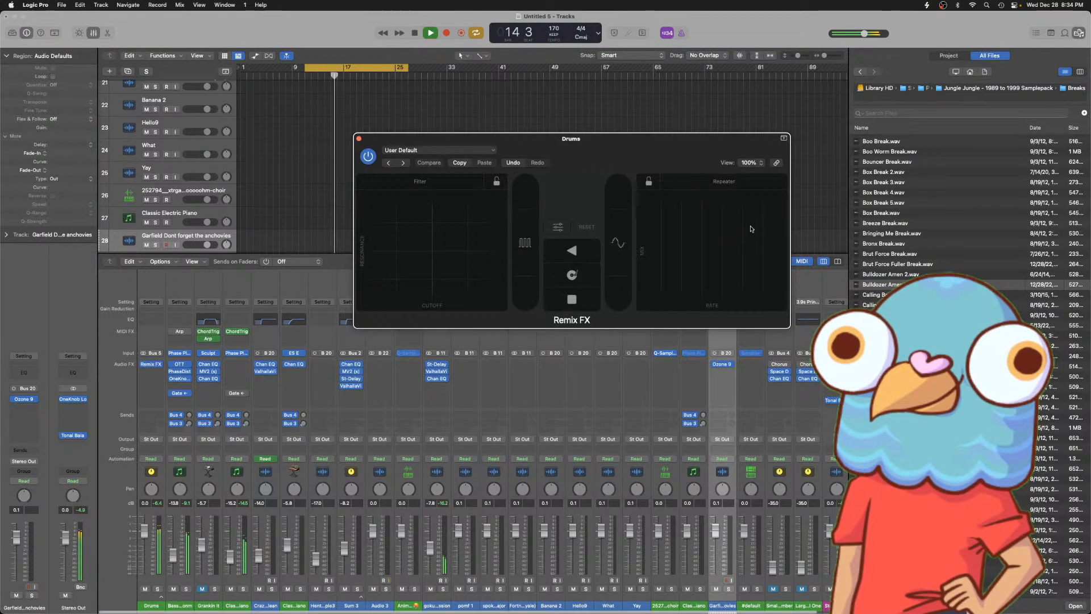
left_click_drag(753, 209, 730, 231)
left_click_drag(438, 216, 404, 255)
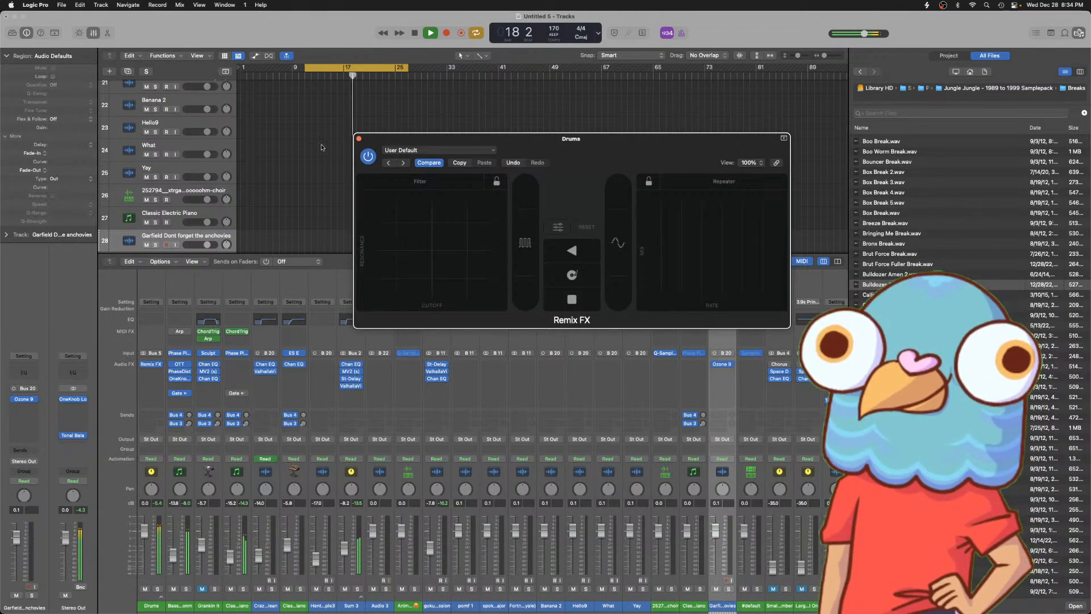
- Set the audio I/O buffer size to 64 samples, close the settings and restart playback
left_click(61, 4)
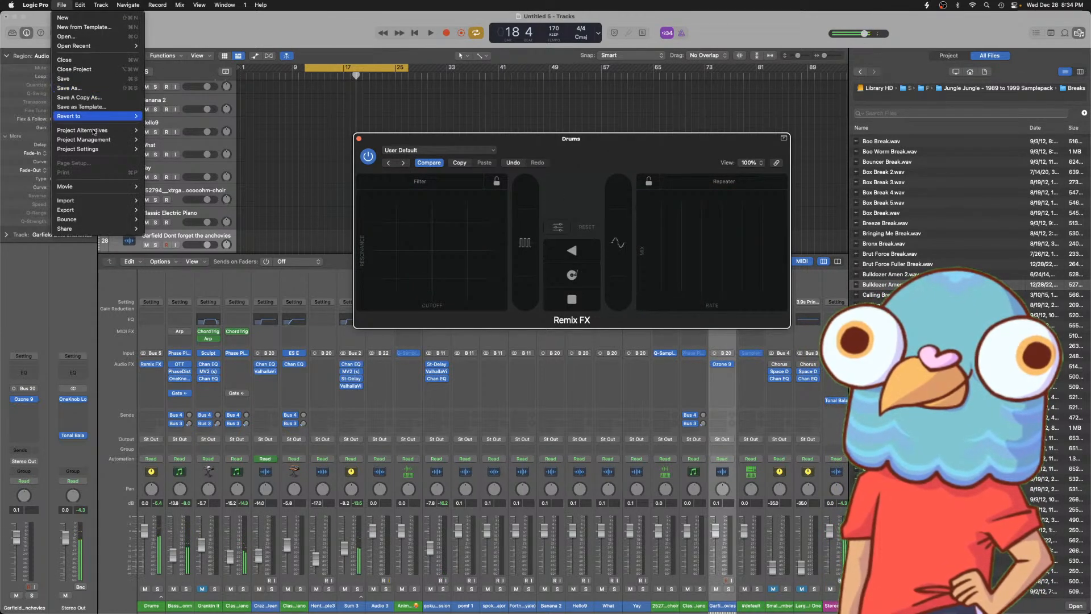
mouse_move(35, 5)
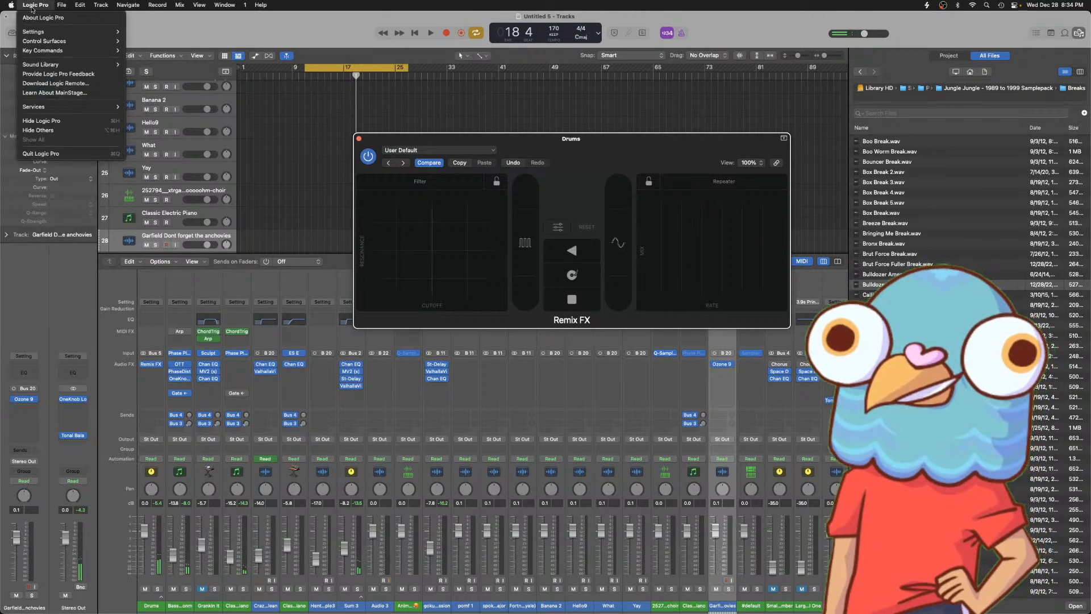
mouse_move(57, 32)
left_click(173, 44)
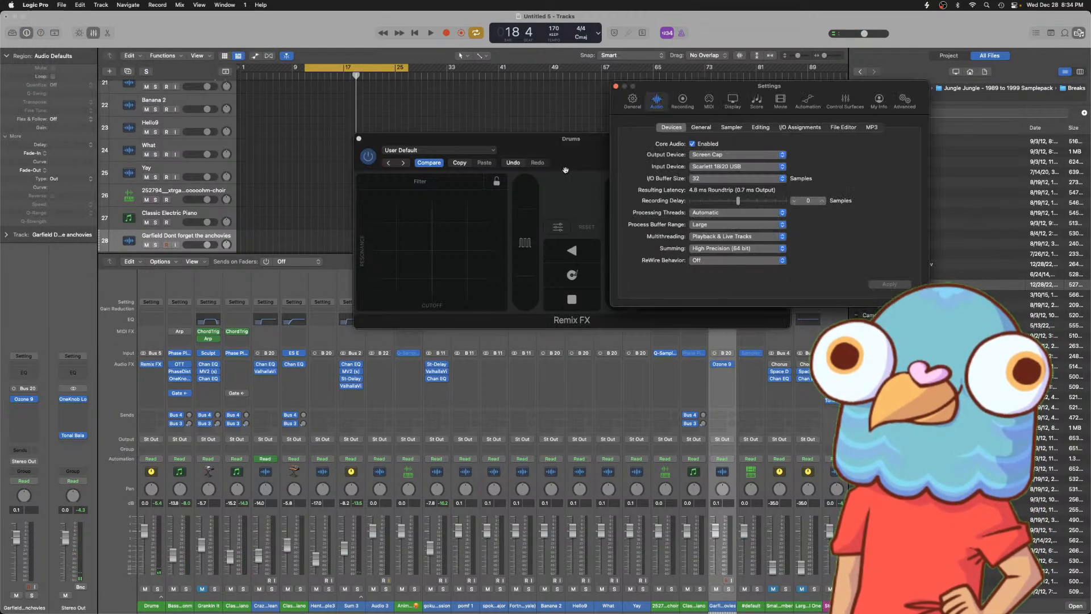
left_click(708, 180)
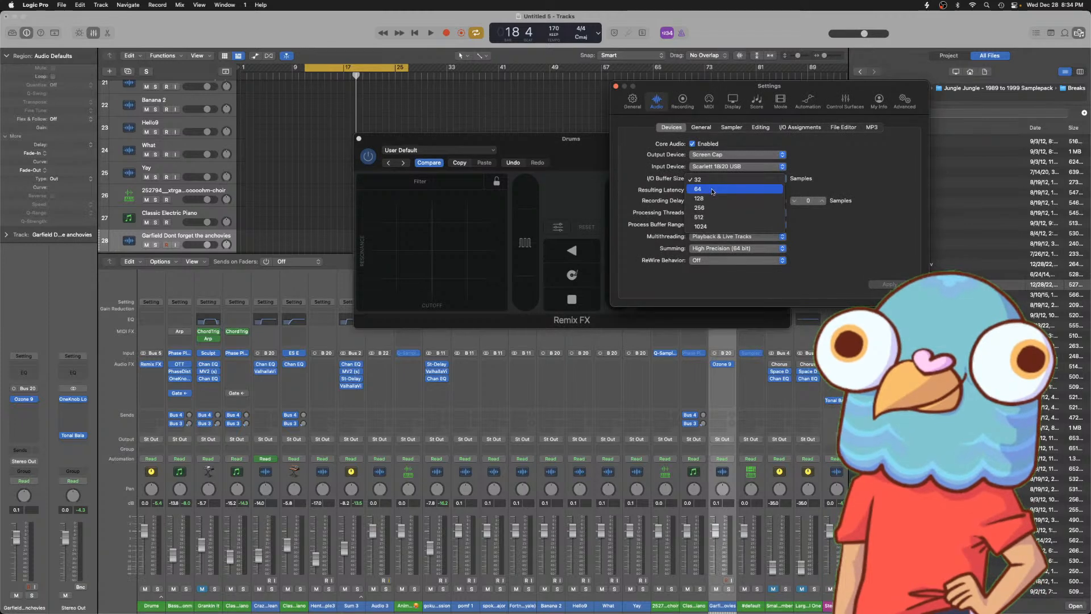
left_click(712, 189)
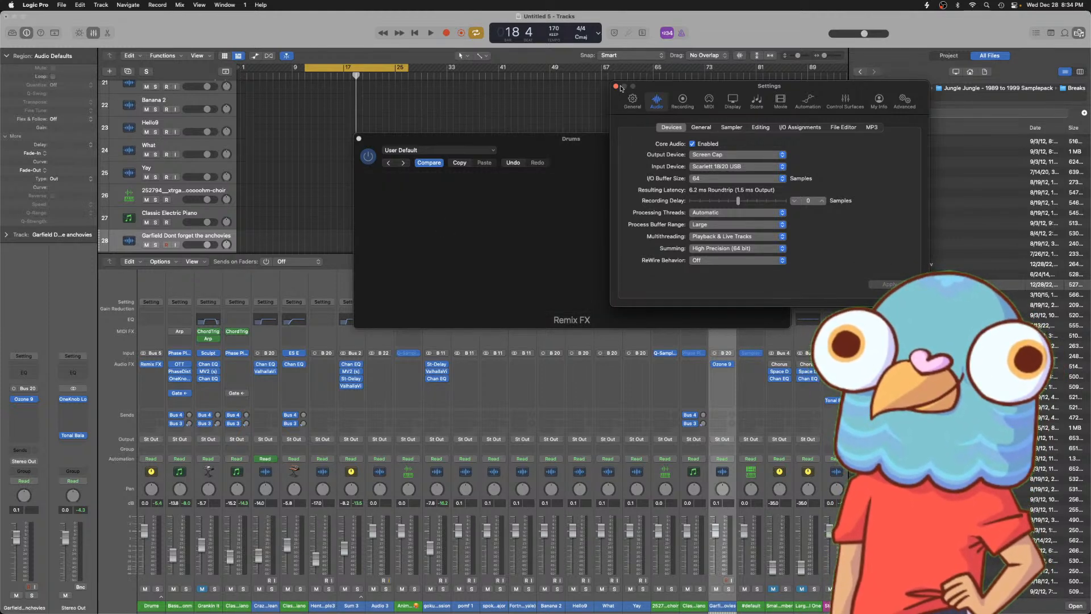
key("space")
left_click(615, 89)
- Try the Remix FX filter and repeater on the drums again with the new buffer size, and close the plug-in
left_click_drag(466, 247, 394, 281)
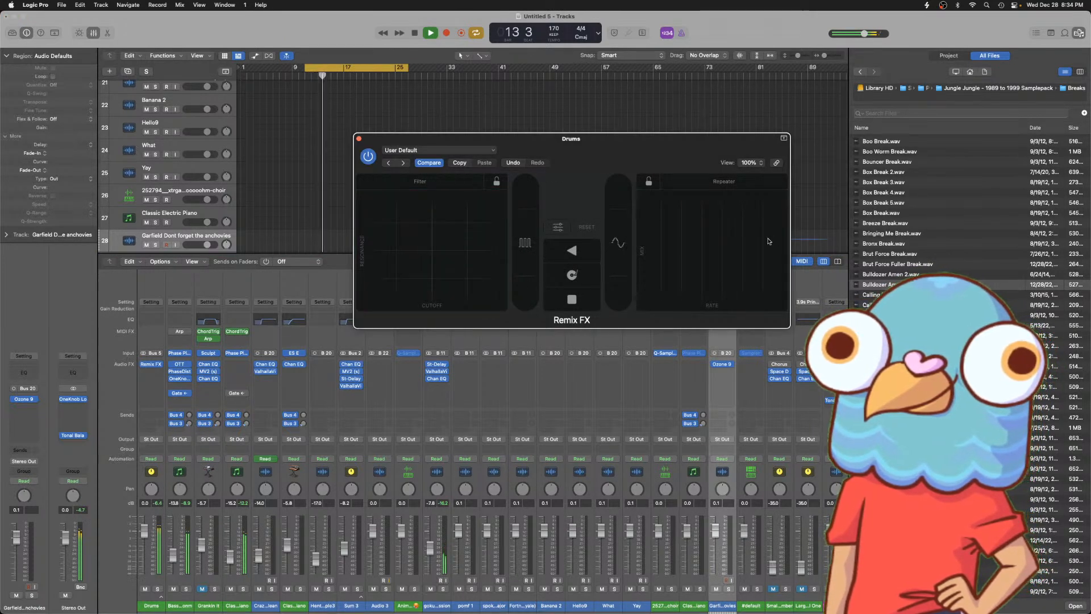
left_click_drag(764, 238, 704, 243)
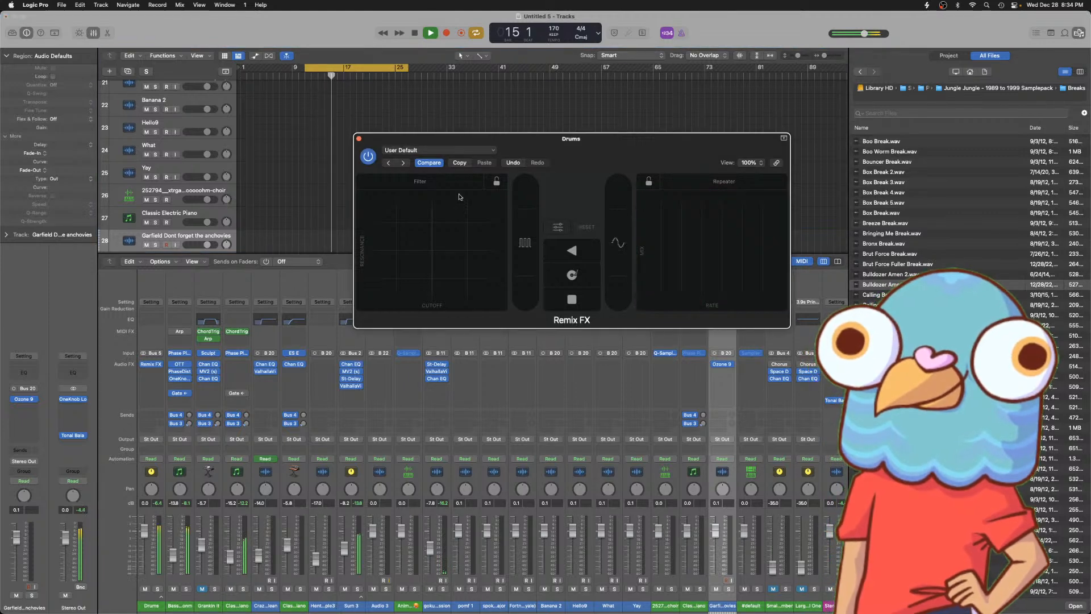
left_click(359, 138)
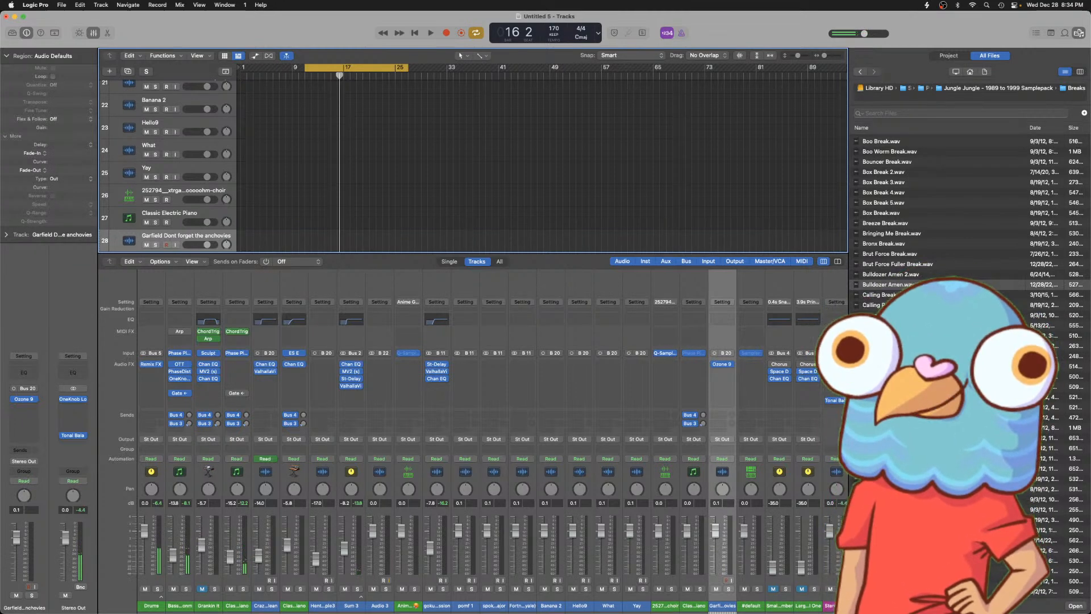
- Move the Tonal Balance plug-in from the stereo output to the Garfield track and try the Drums stack's Remix FX repeater during playback
left_click_drag(744, 401, 722, 393)
key("space")
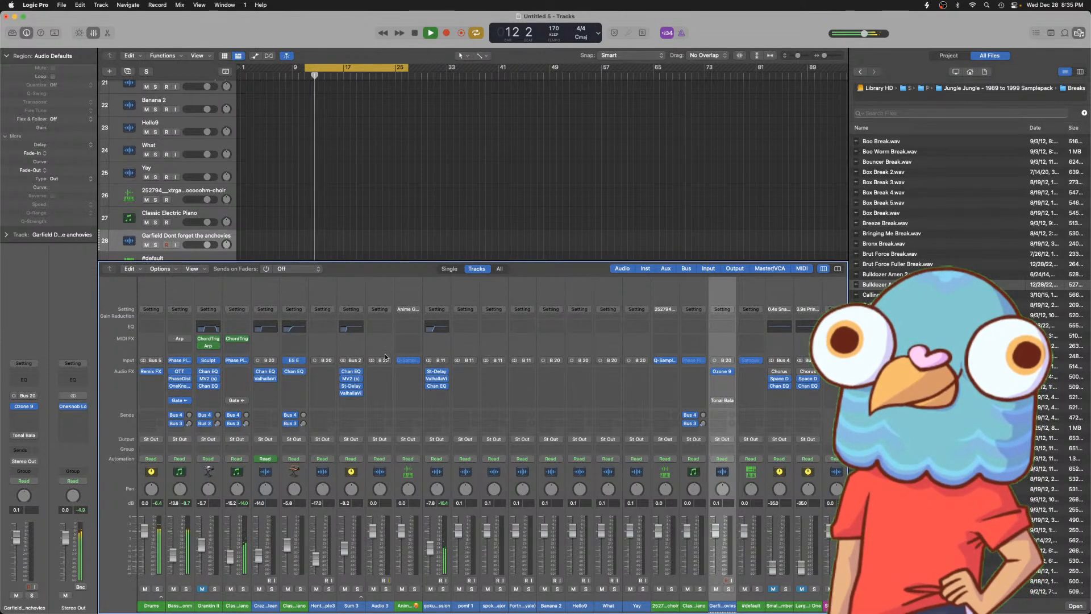
left_click(152, 372)
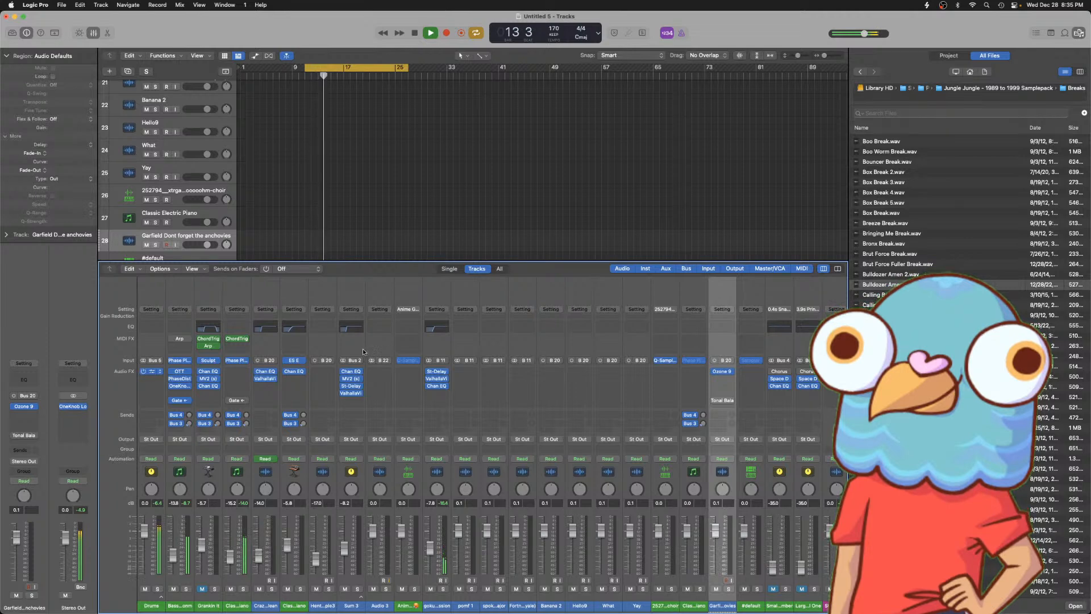
left_click_drag(469, 289, 398, 287)
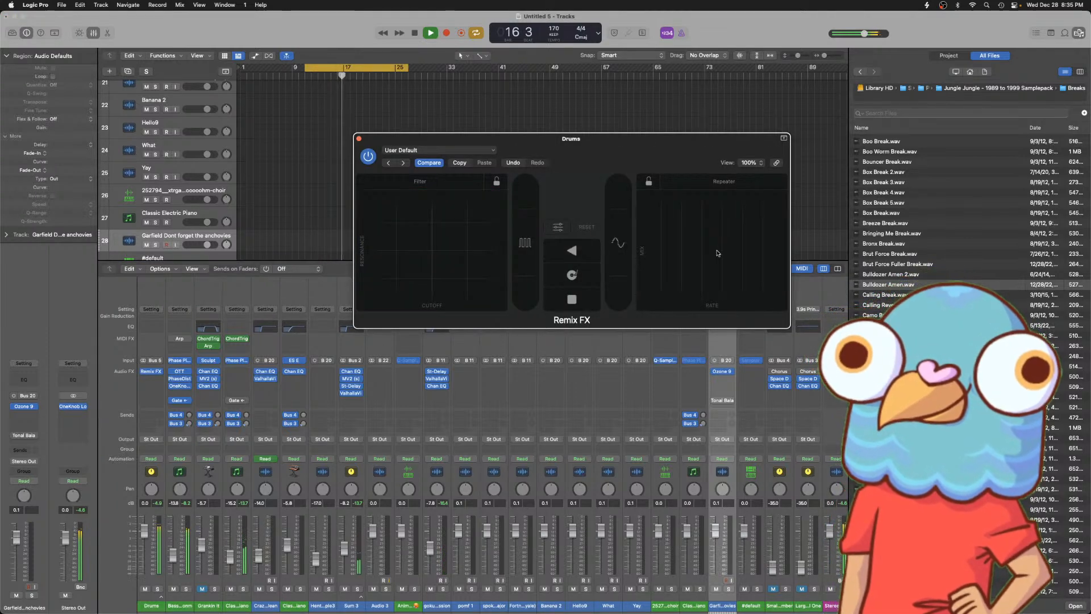
left_click_drag(706, 251, 713, 259)
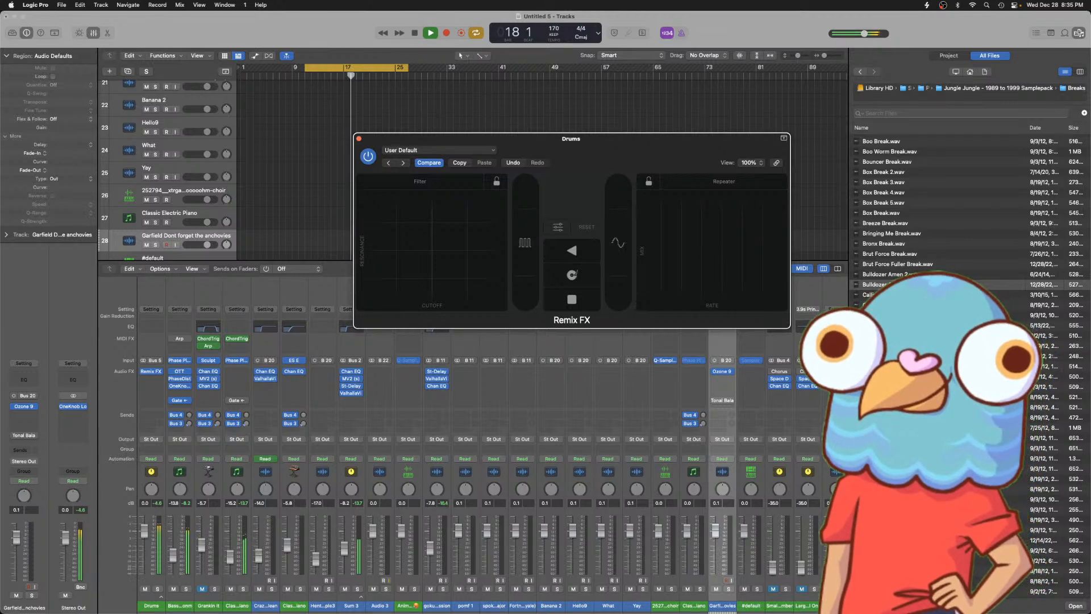
- Move OneKnob Louder from the stereo output to the Garfield track and try the Remix FX repeater and reverse effects on the drums
left_click_drag(837, 374, 716, 379)
left_click_drag(715, 236, 742, 207)
left_click(562, 256)
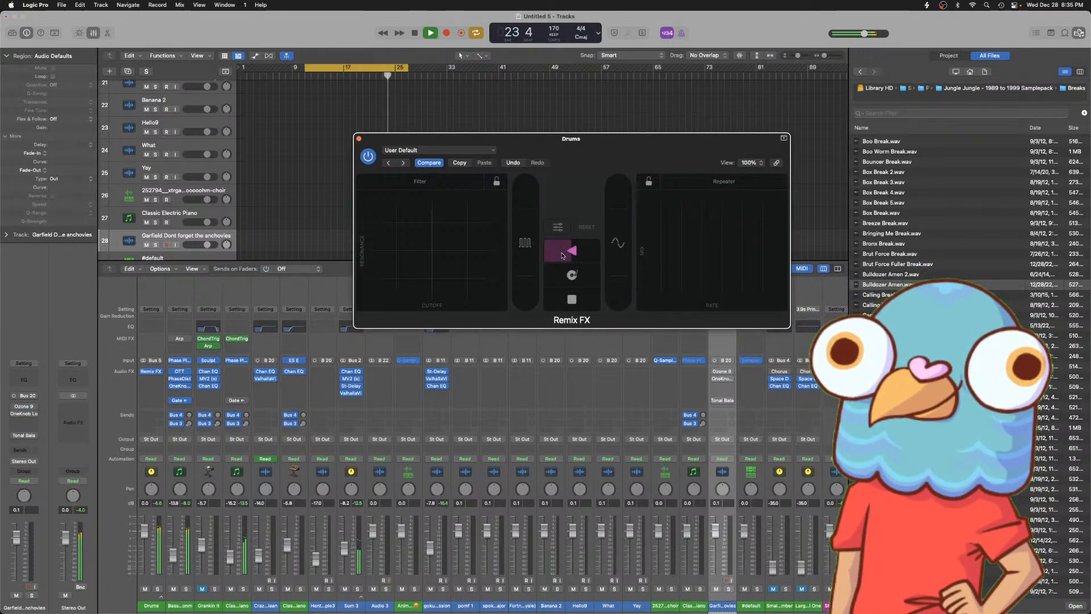
- Move Ozone 9 from the Garfield track to the #default channel and try the Remix FX repeater, reverse and filter over restarted playback
mouse_move(725, 370)
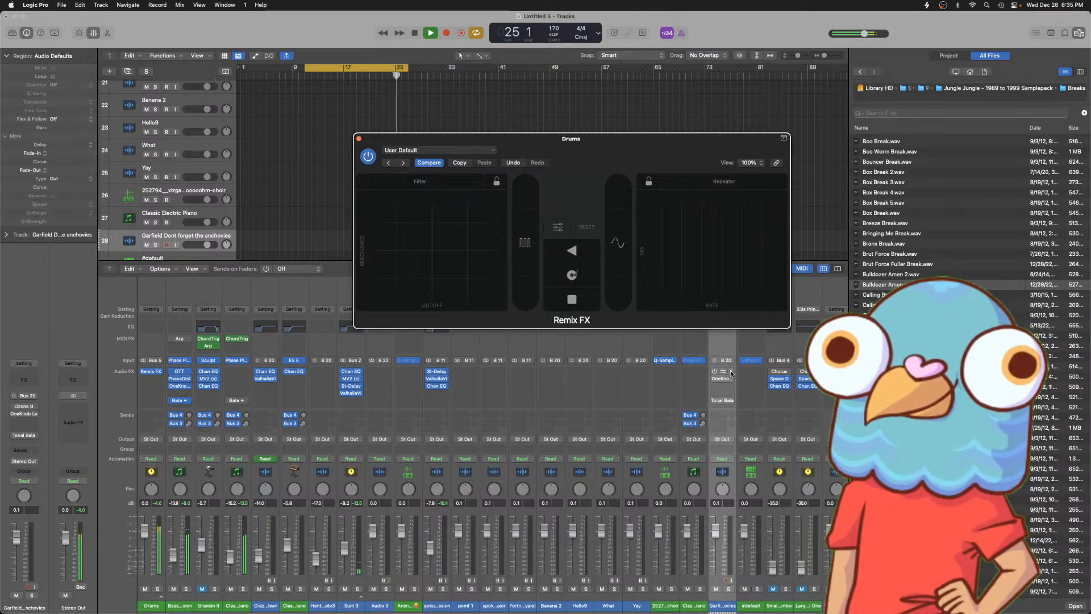
key("space")
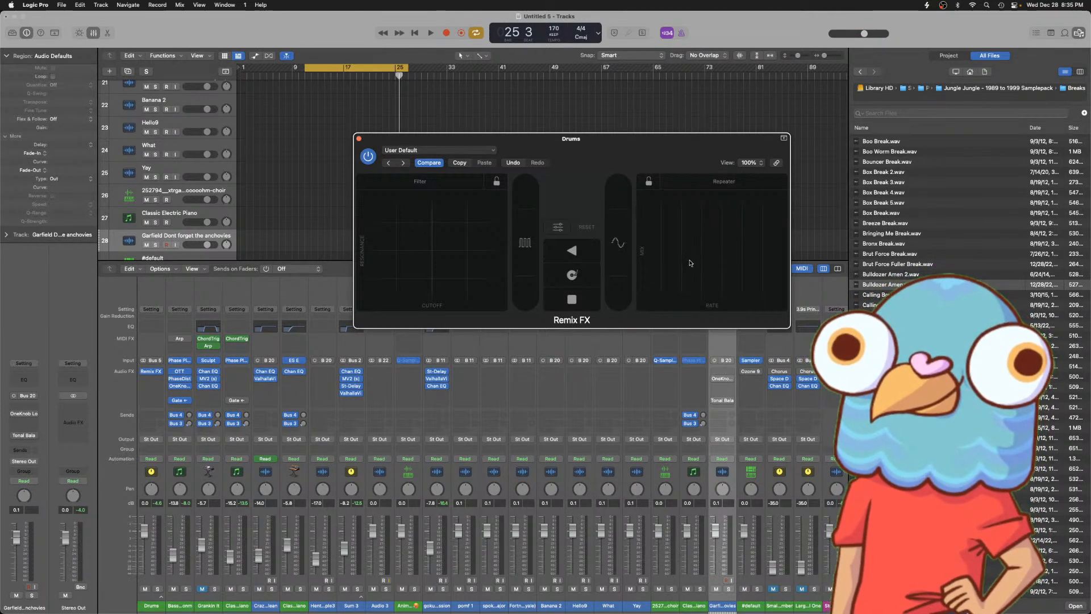
key("space")
left_click(607, 121)
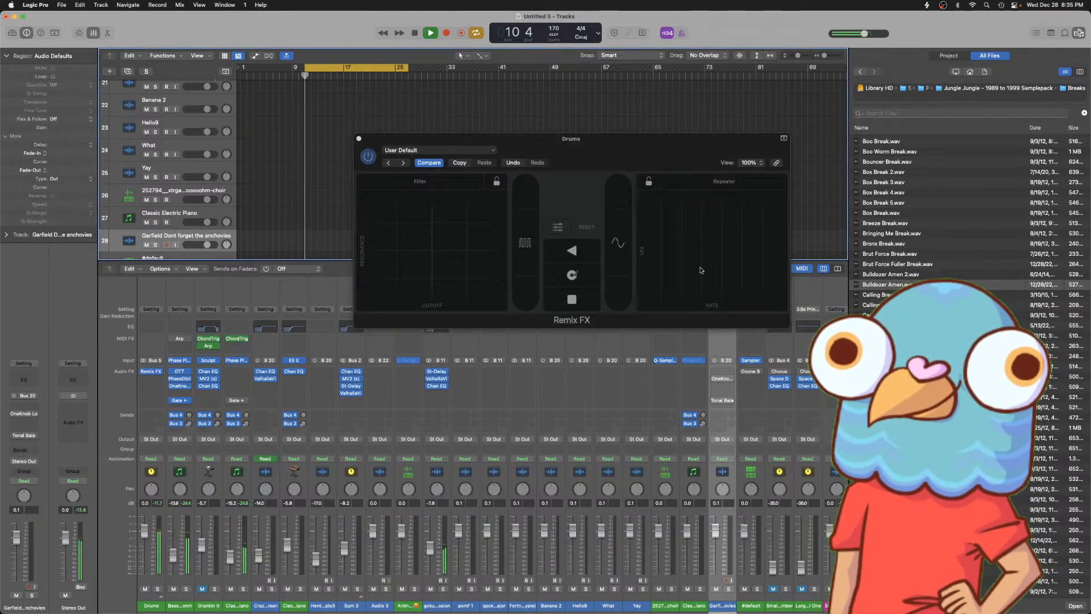
mouse_move(689, 265)
left_mouse_down()
mouse_move(698, 245)
mouse_move(693, 266)
left_mouse_up()
left_click(572, 250)
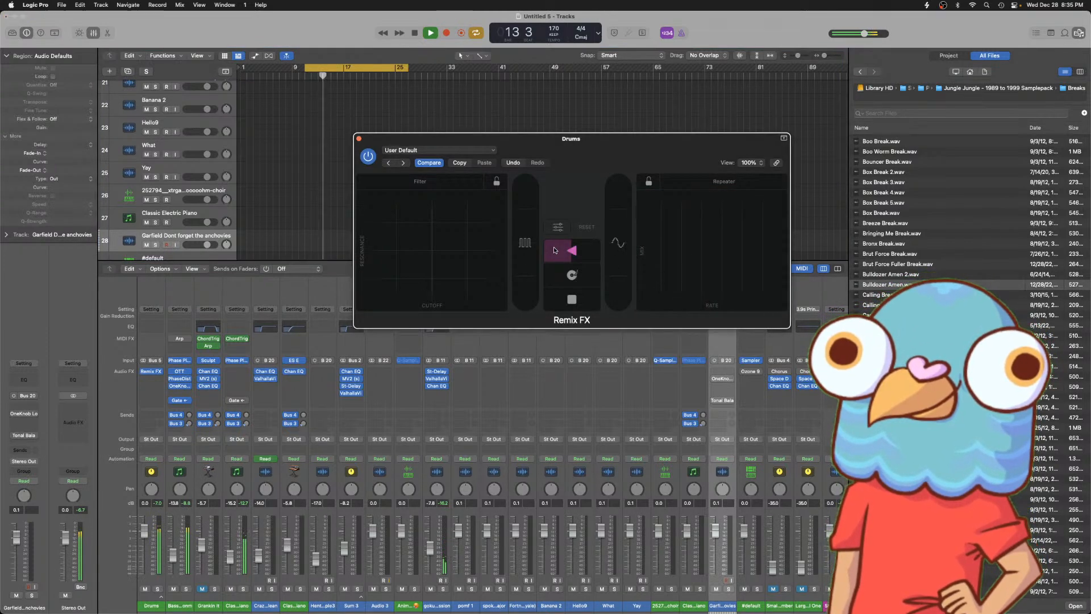
left_click_drag(462, 262, 451, 250)
left_click_drag(748, 229, 749, 214)
left_click_drag(748, 254, 764, 221)
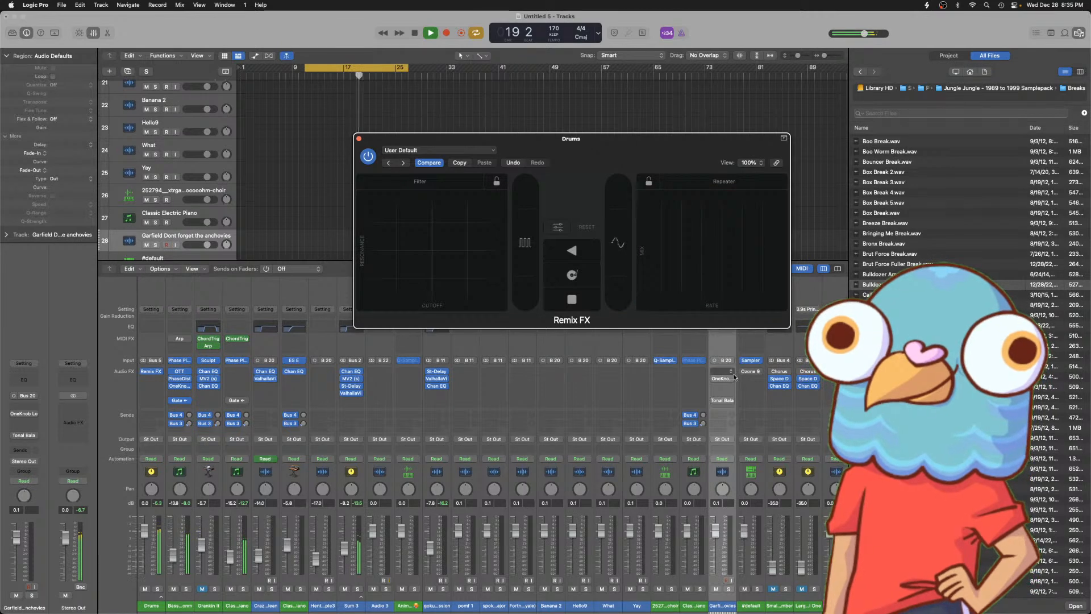
- Stop playback and remove Ozone 9 from the #default channel
key("space")
left_click(760, 374)
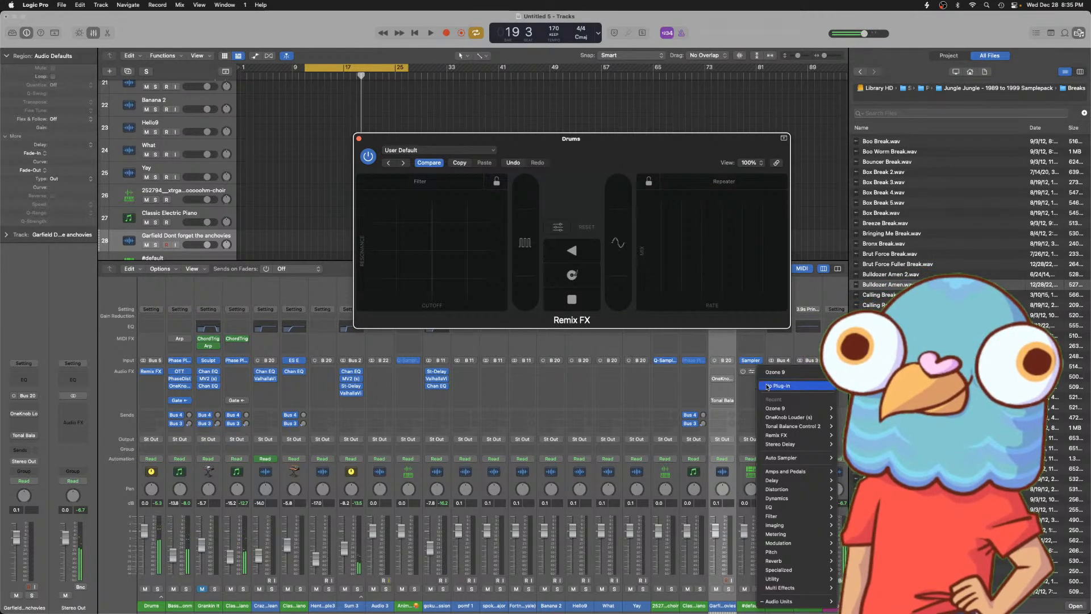
left_click(775, 386)
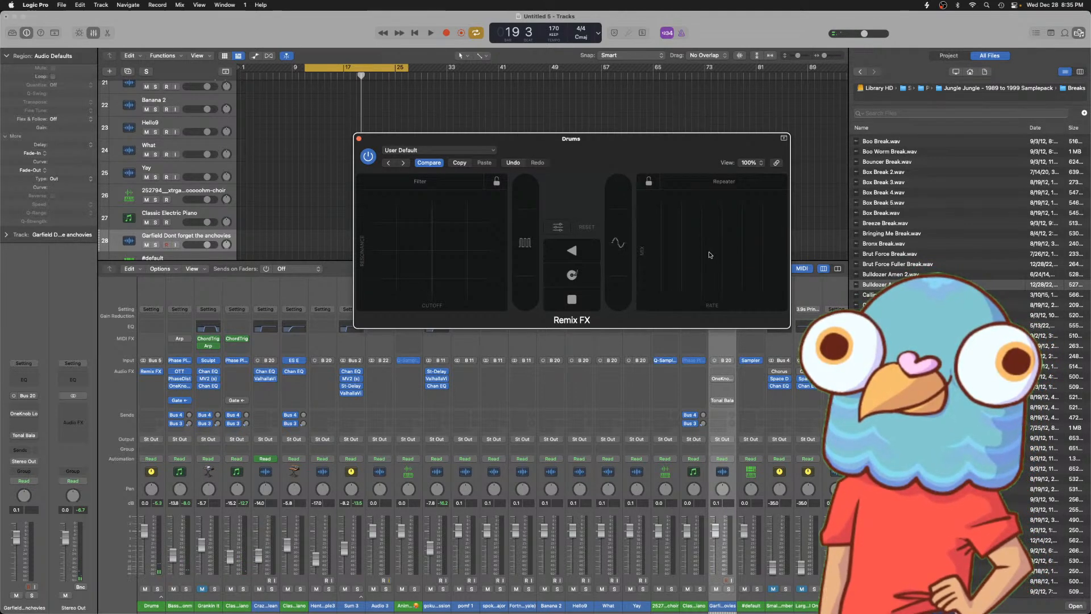
- Test the Remix FX repeater, reverse and filter on the playing drums without Ozone 9, close the plug-in and stop playback
key("space")
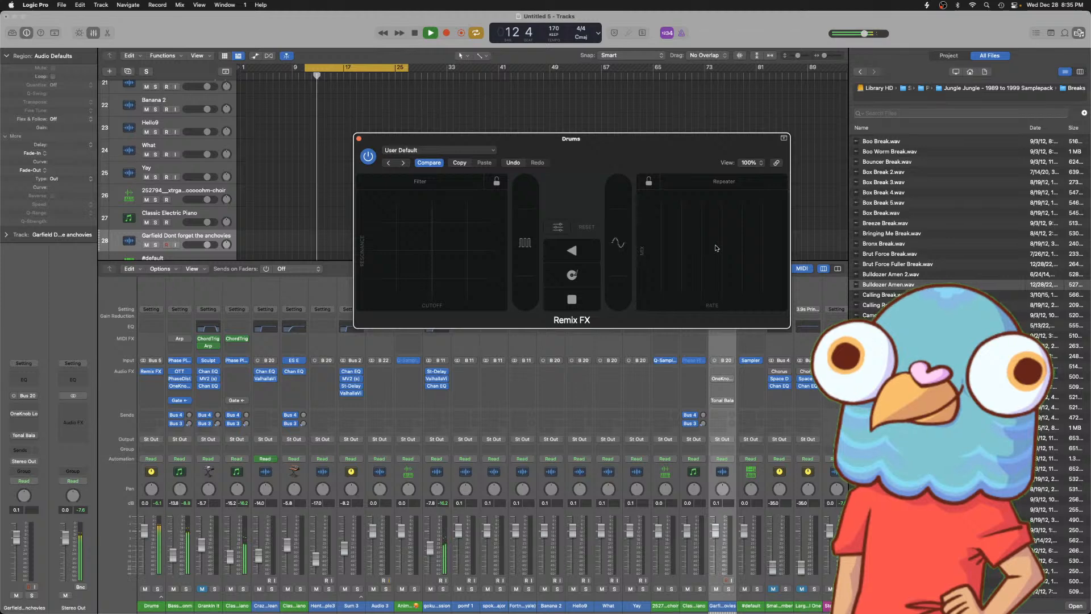
left_click_drag(761, 219, 690, 269)
left_click(571, 253)
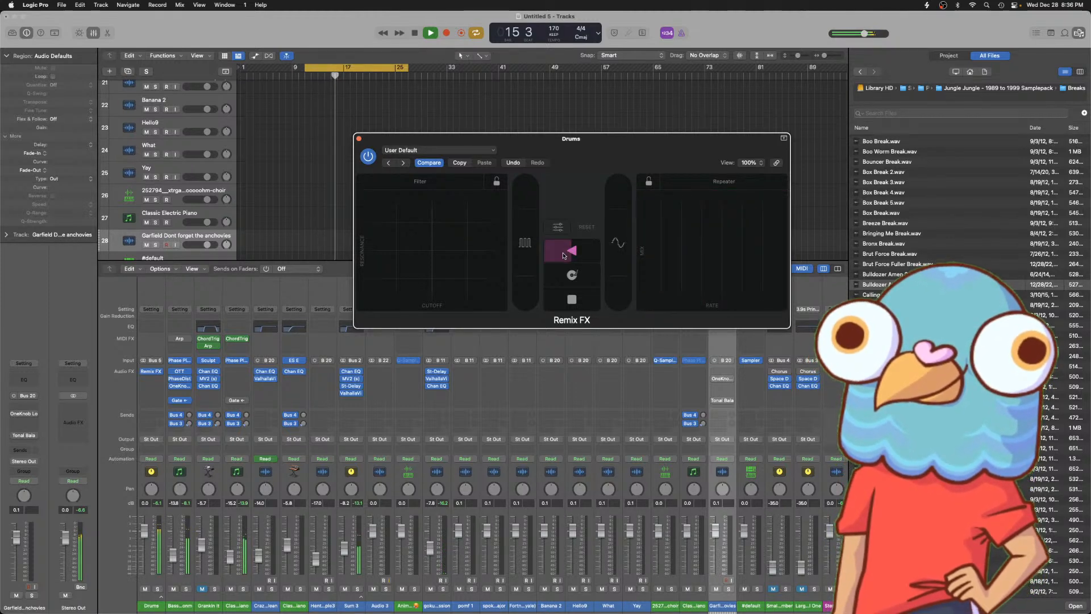
left_click_drag(479, 246, 473, 250)
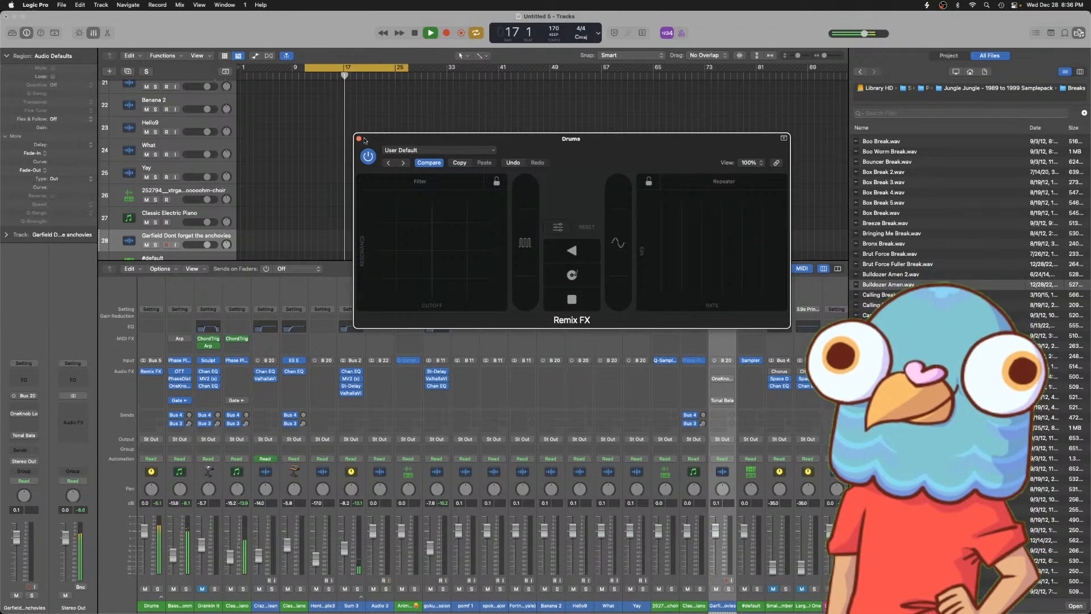
left_click(358, 138)
key("space")
- Place the playhead just before the first drum section after the intro and turn off the cycle
scroll(378, 143, "up", 10)
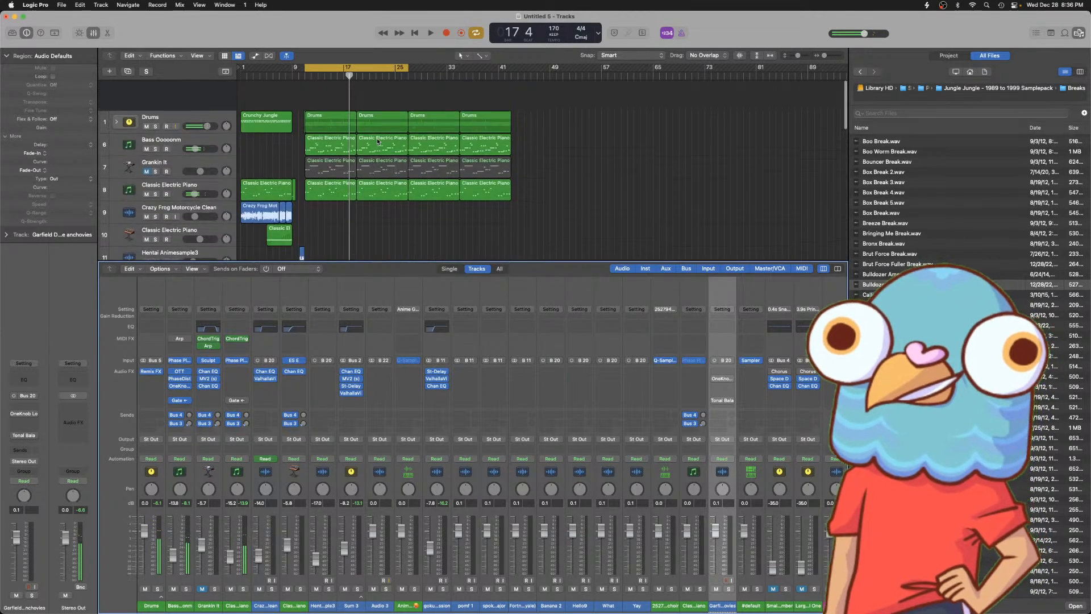
left_click(302, 75)
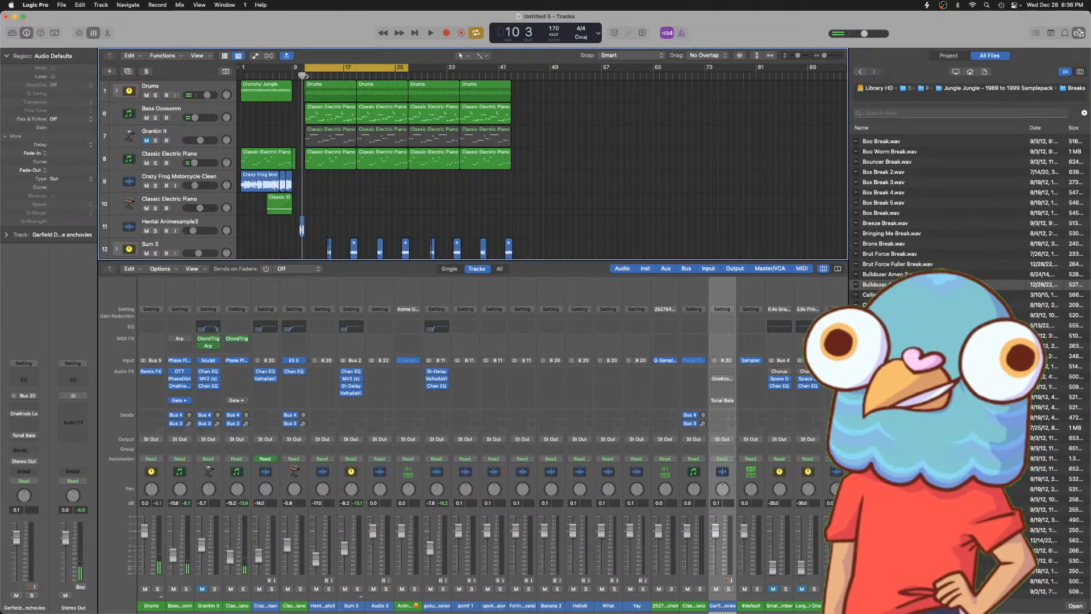
left_click(389, 69)
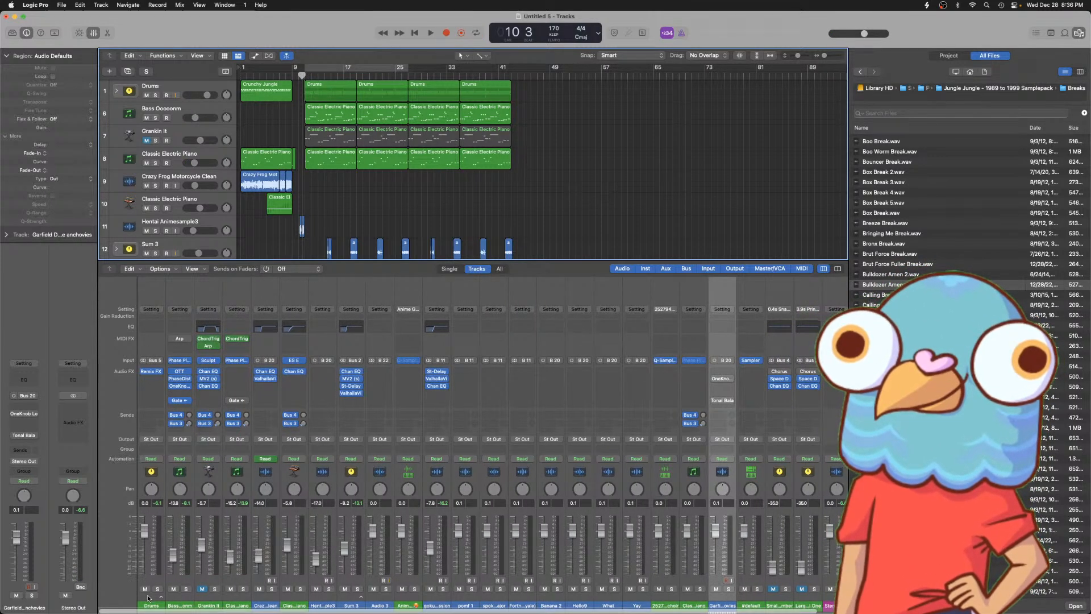
- Set the Drums stack's automation mode to Touch and close its Remix FX window
left_click(154, 501)
left_click(149, 459)
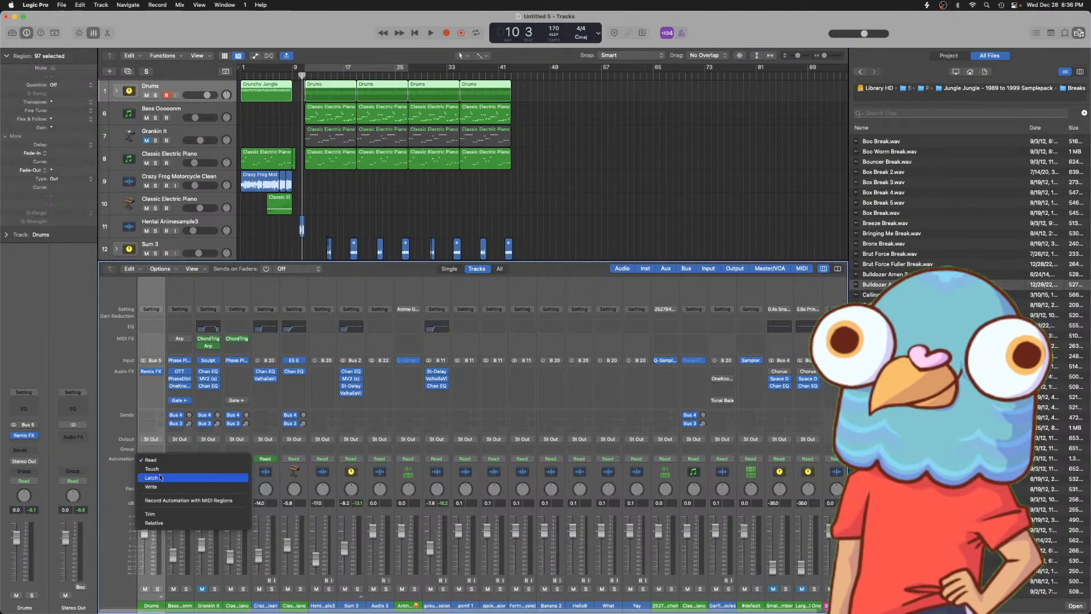
left_click(160, 471)
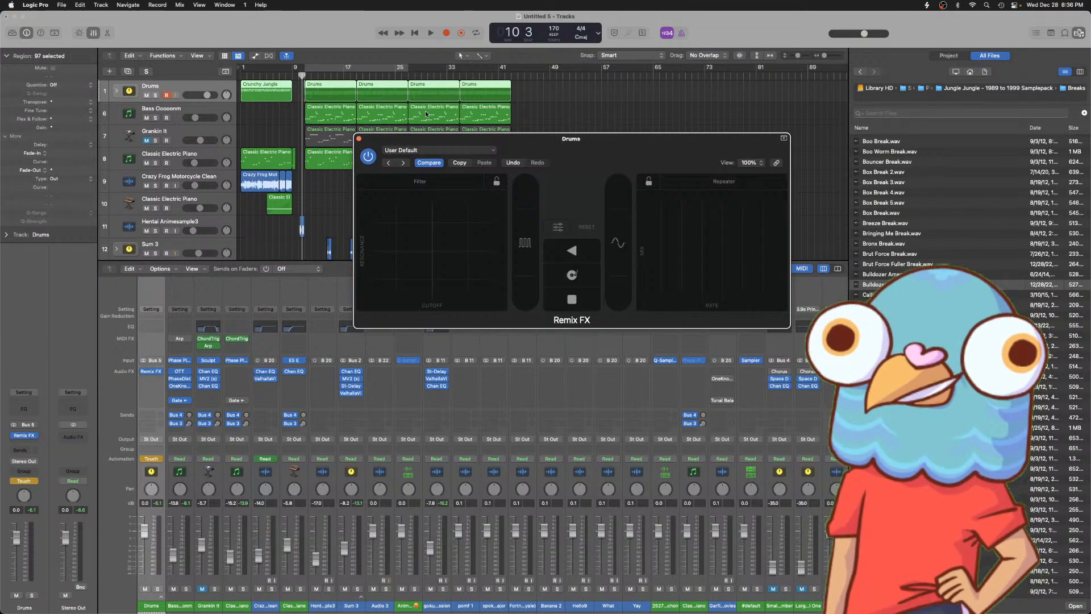
left_click(358, 140)
- Copy all regions of the main section 32 bars further along the timeline, starting at bar 43, and undo the copy
scroll(545, 153, "down", 5)
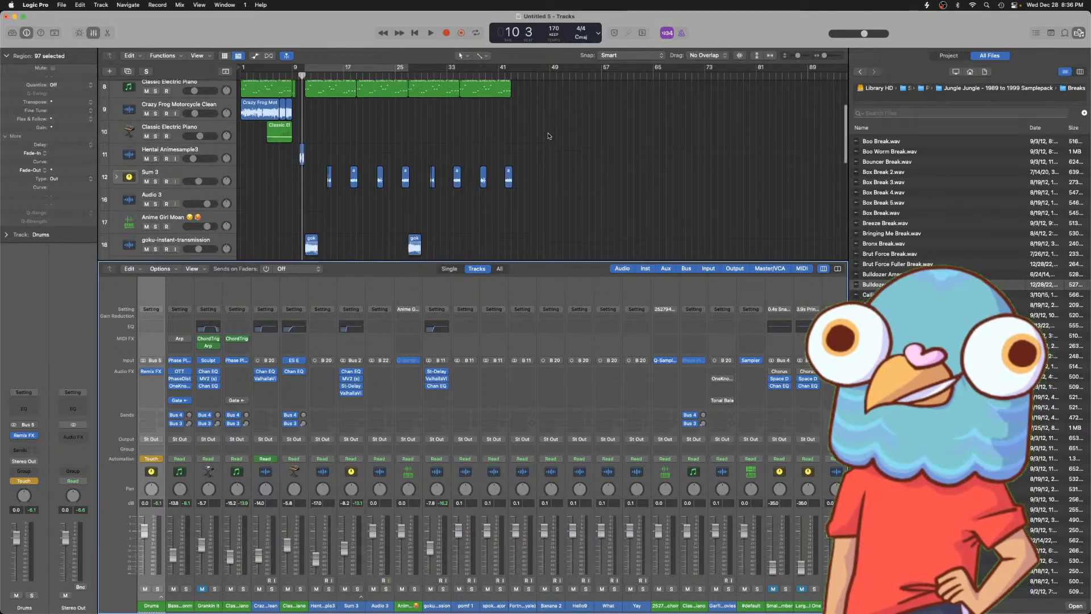
left_click_drag(597, 209, 311, 56)
left_click_drag(367, 87, 523, 89)
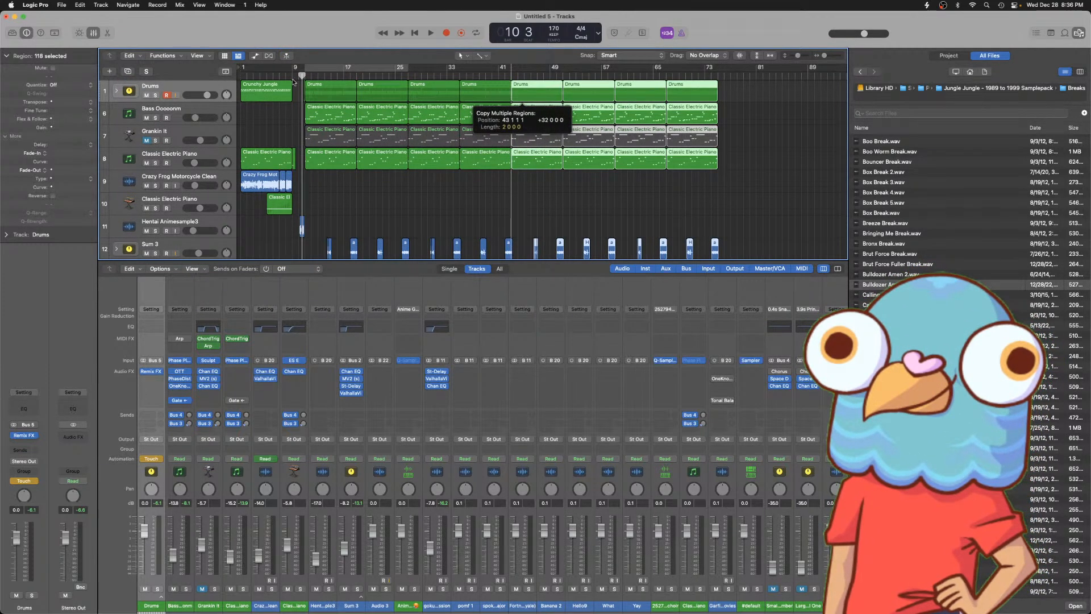
key("super+a")
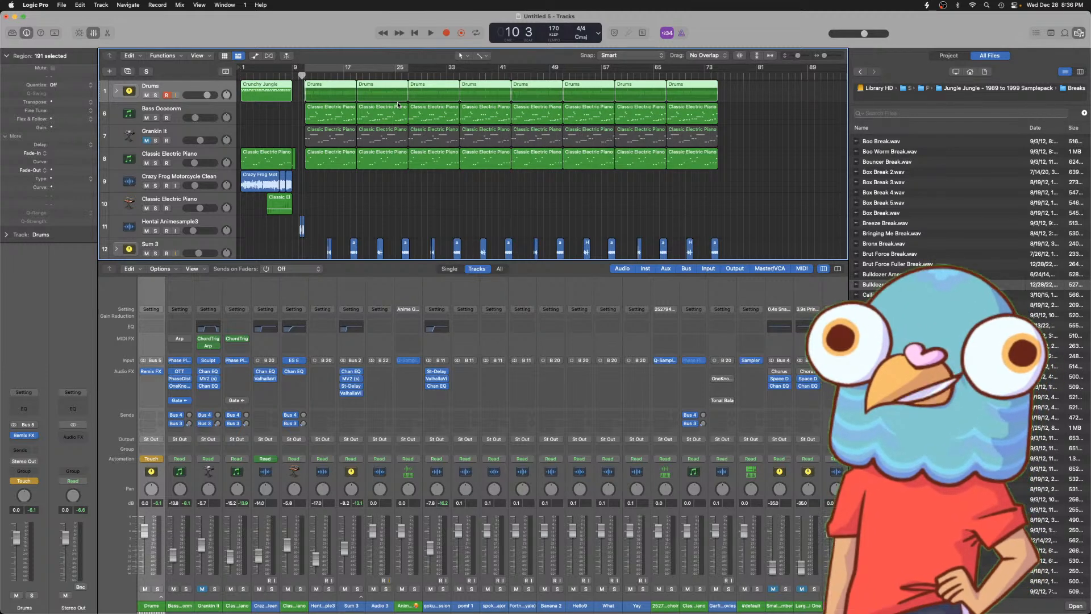
key("super+z")
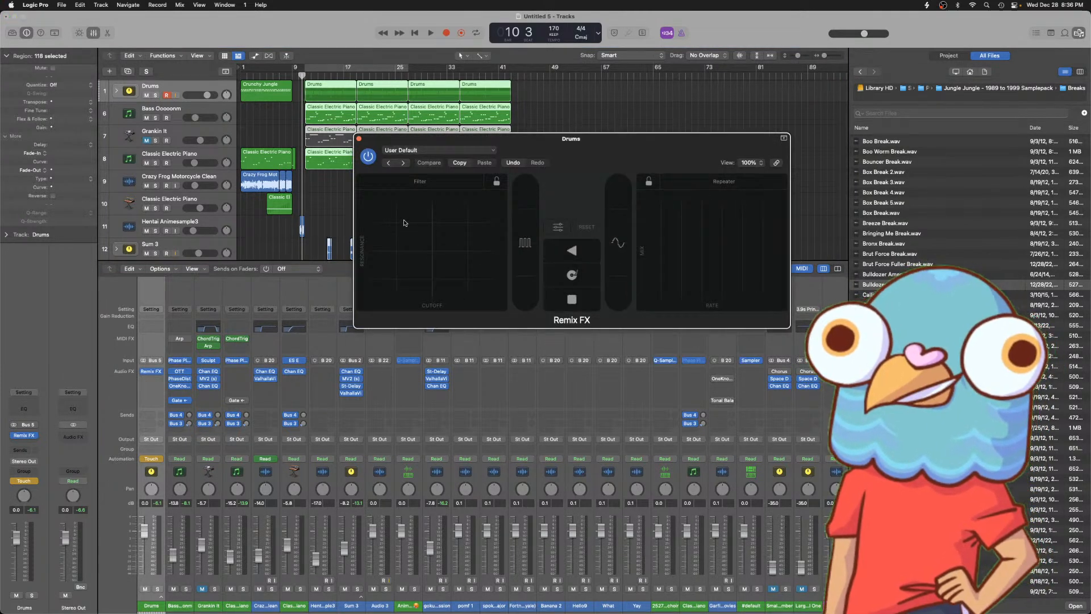
- Play the song from the beginning with Remix FX open and turn on the metronome
key("space")
key("Return")
key("space")
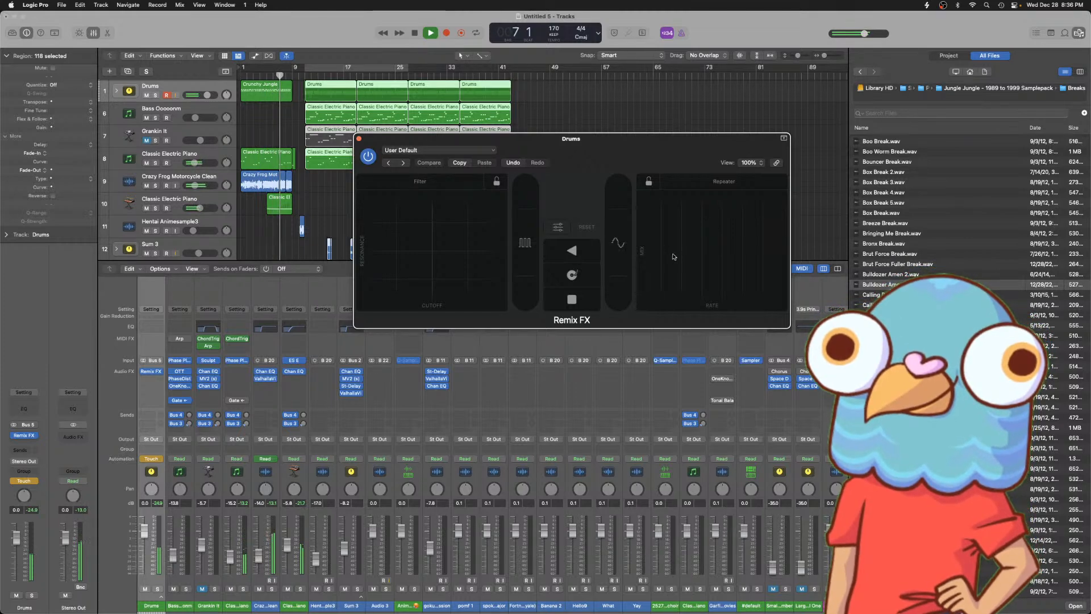
left_click(683, 34)
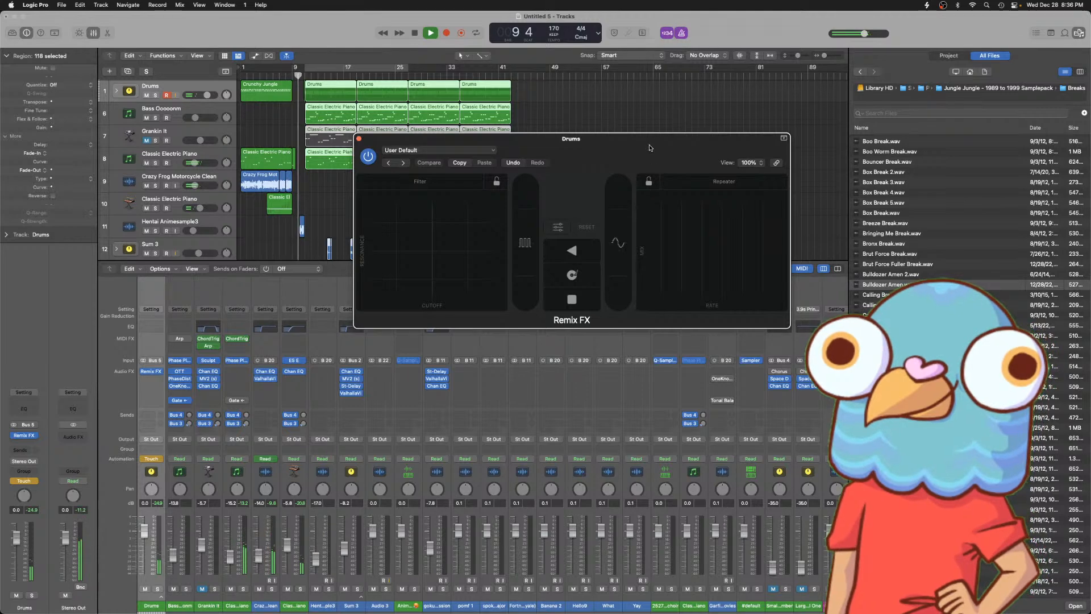
- Perform the Remix FX repeater and reverse effects on the Drums stack in Touch mode while the main section plays
left_click_drag(725, 246, 749, 232)
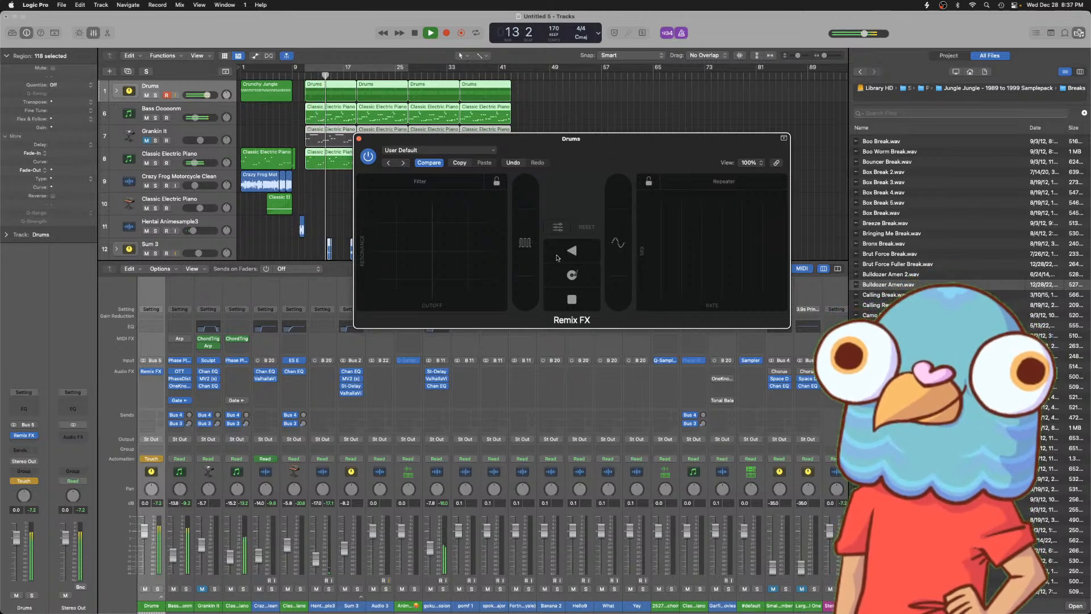
left_click_drag(549, 149, 550, 137)
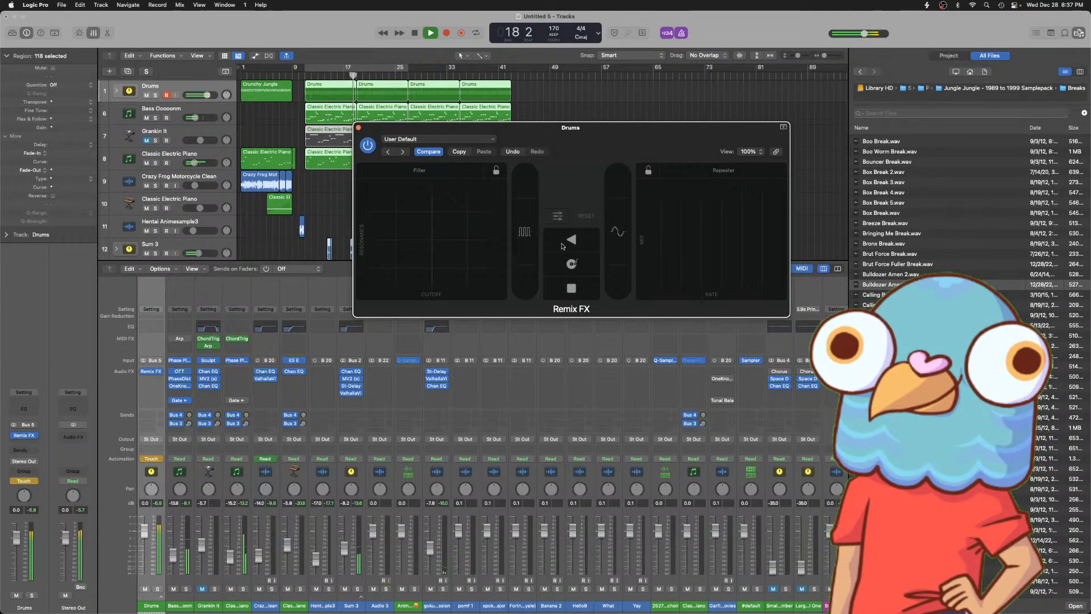
left_click(563, 244)
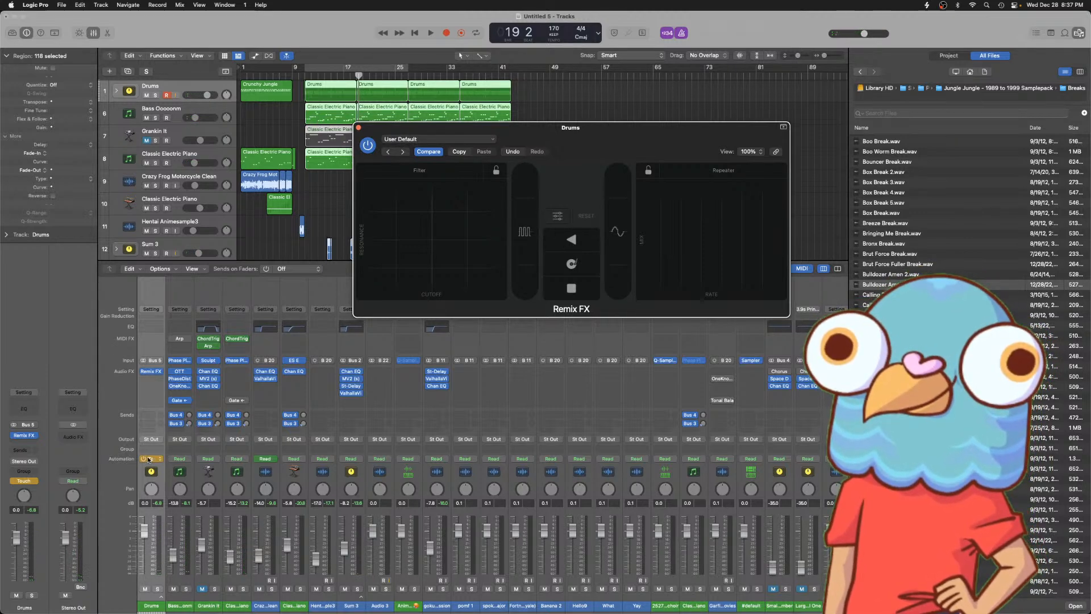
- Set the audio I/O buffer size to 128 samples and close the settings
left_click(45, 5)
mouse_move(59, 33)
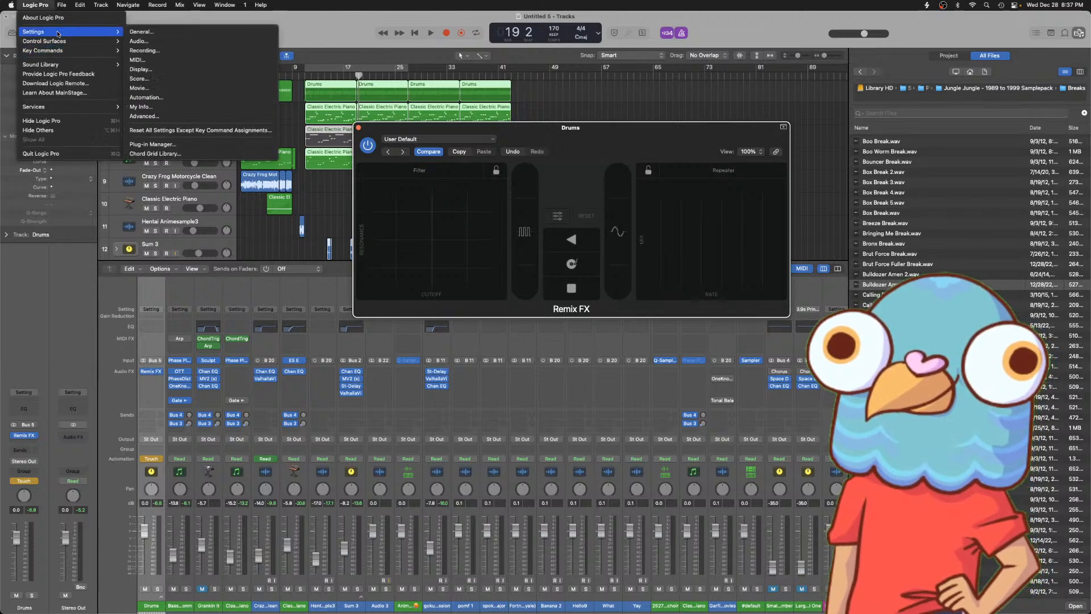
left_click(139, 41)
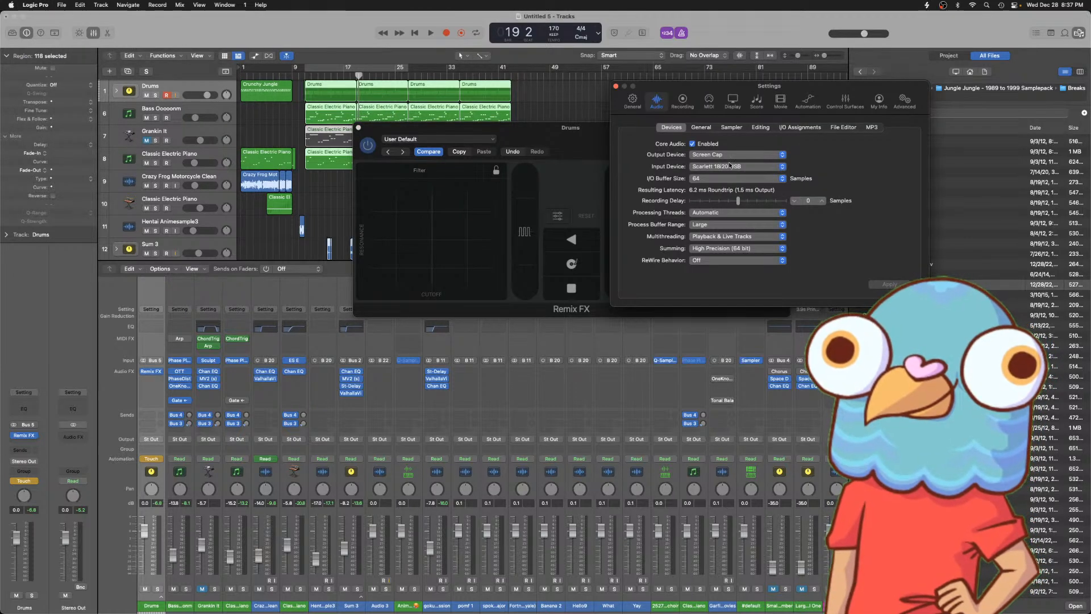
left_click(733, 178)
left_click(733, 188)
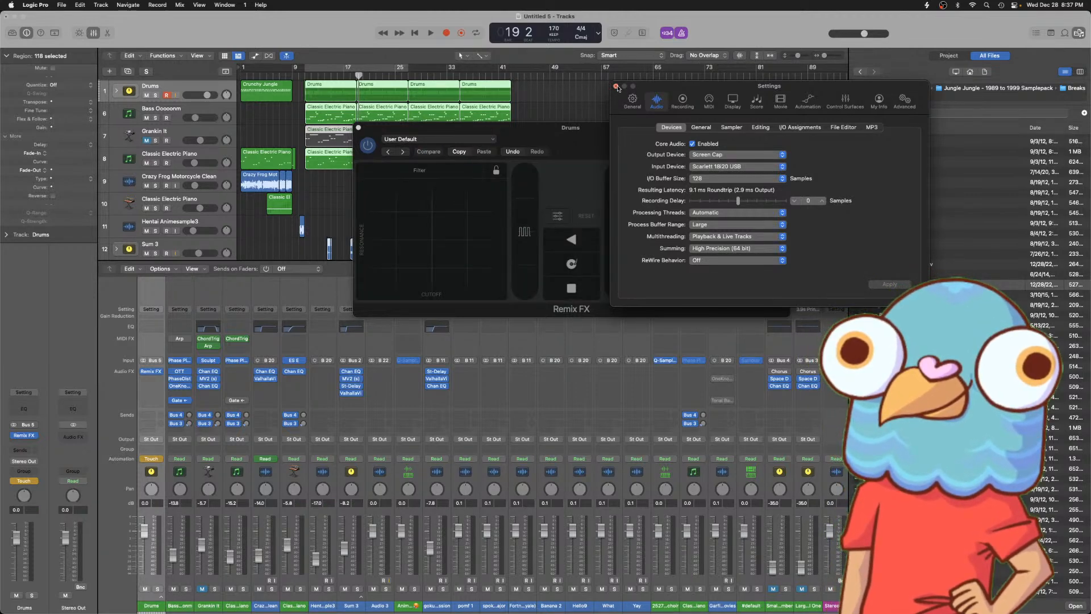
left_click(617, 86)
- Replay the song from the beginning with the new buffer size, stop it at the start and clear the region selection
key("space")
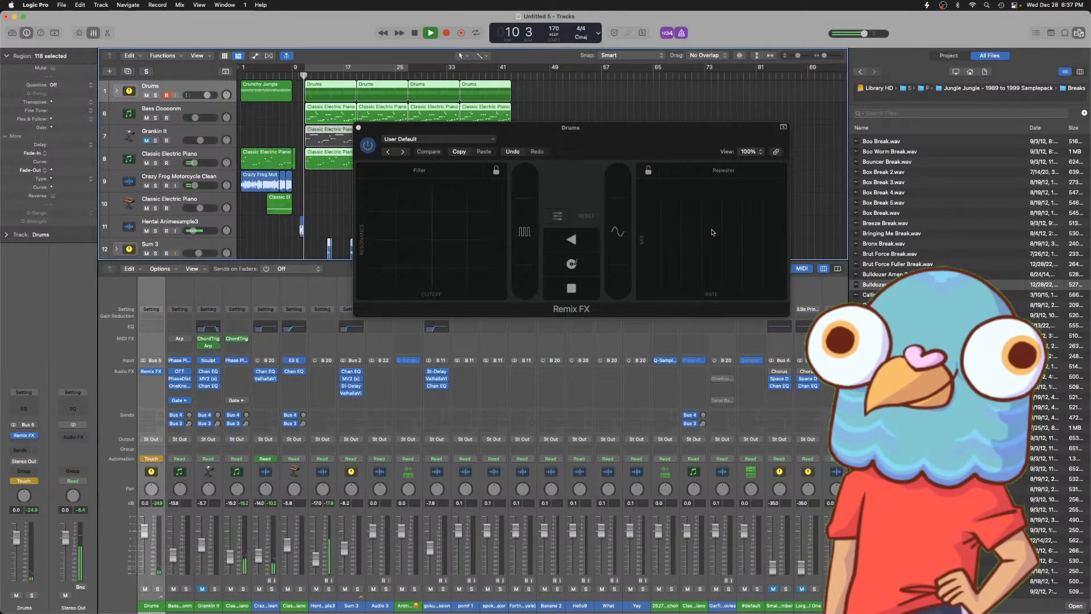
key("space")
key("Return")
key("space")
key("space")
key("space")
key("space")
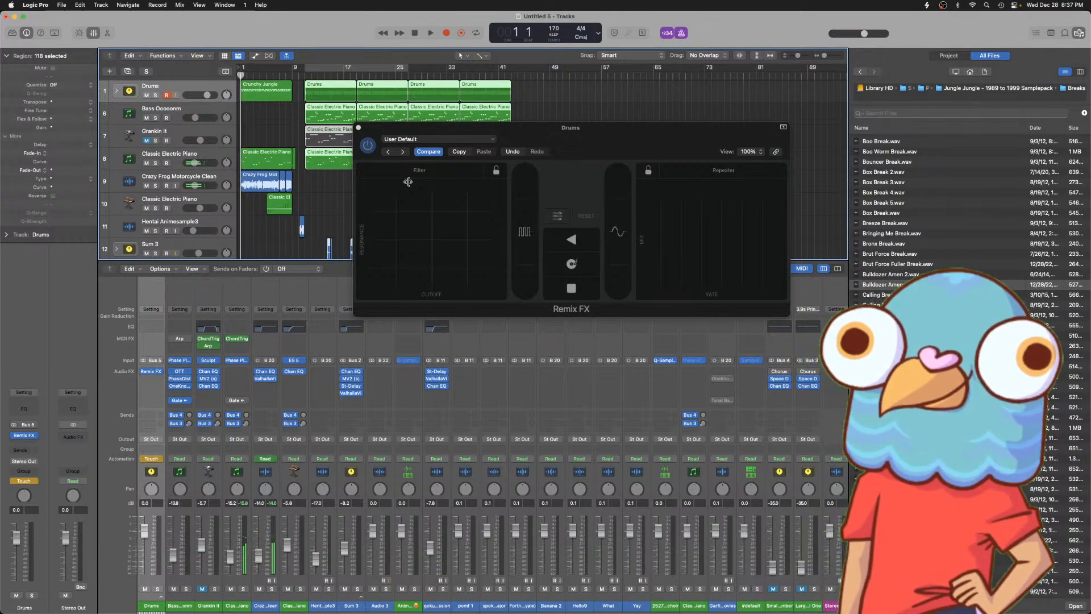
left_click(568, 103)
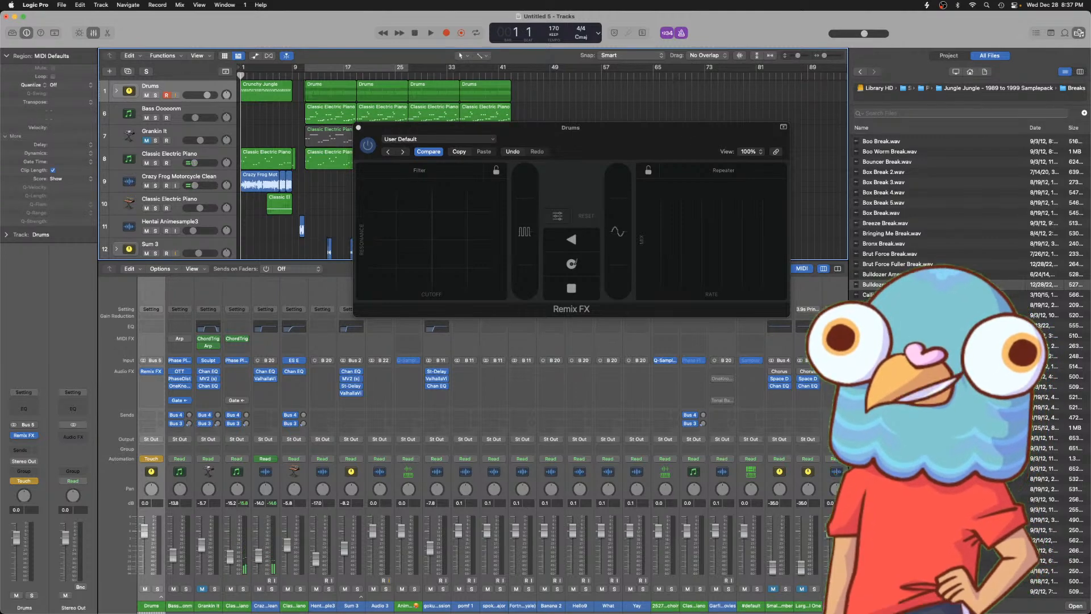
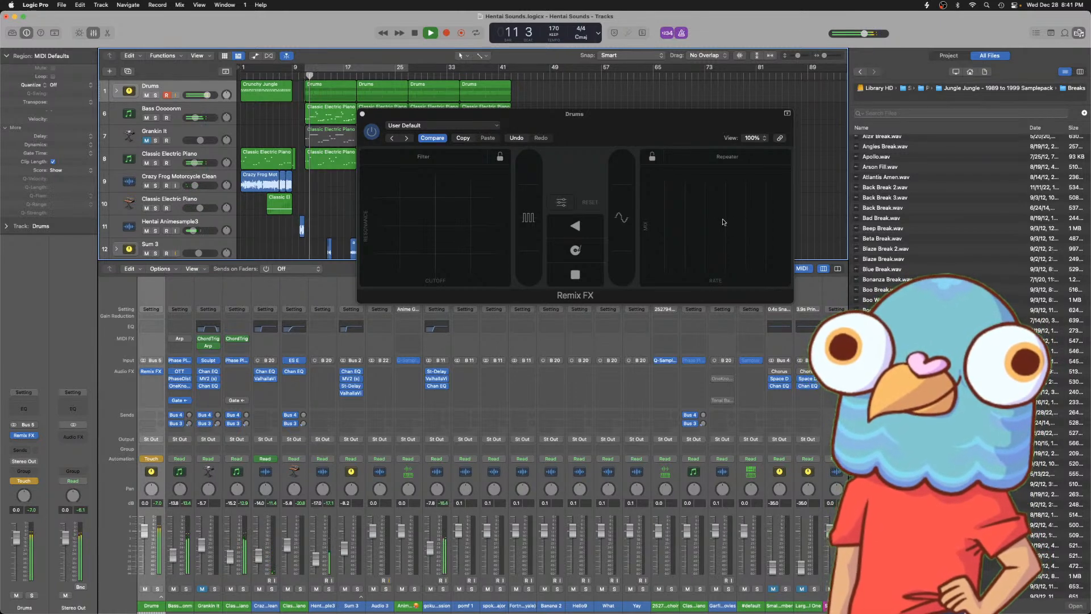
- Perform the Remix FX repeater and low filter cutoff on the Drums stack in Touch mode and stop playback
left_click(768, 204)
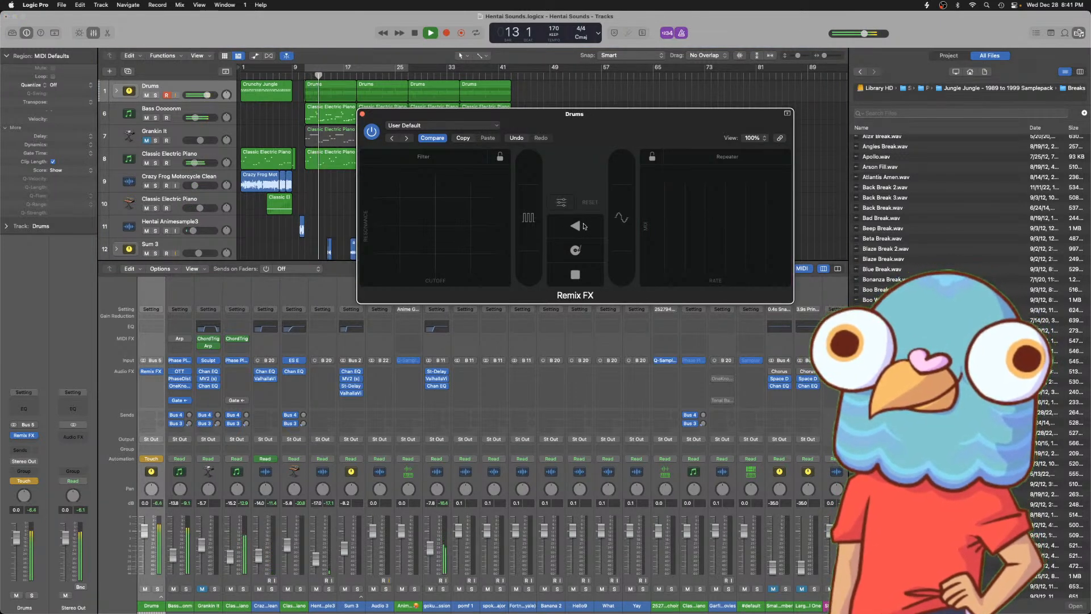
left_click(377, 279)
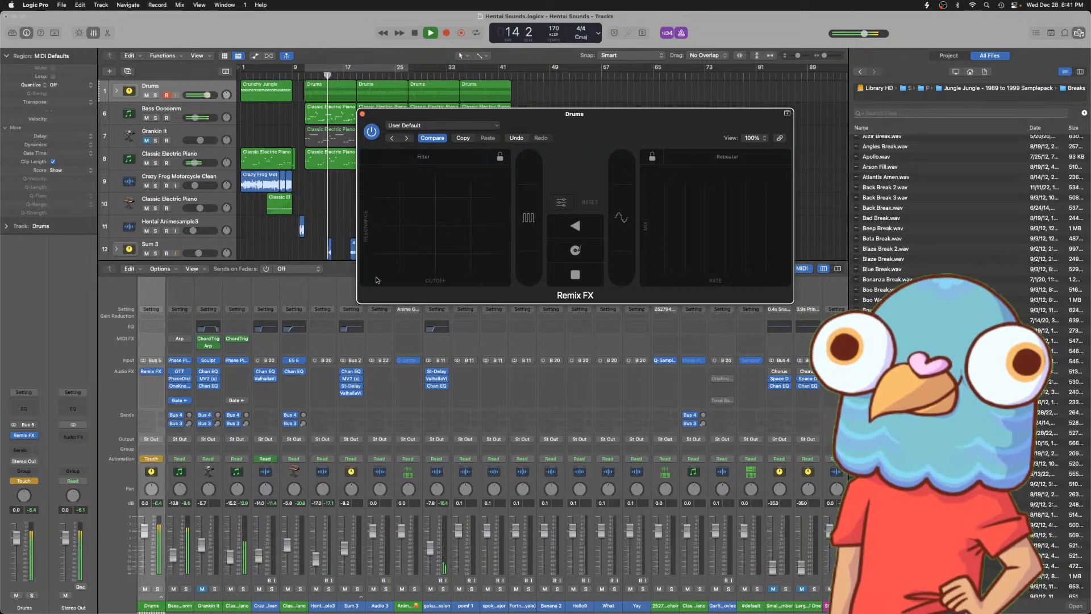
left_click(376, 276)
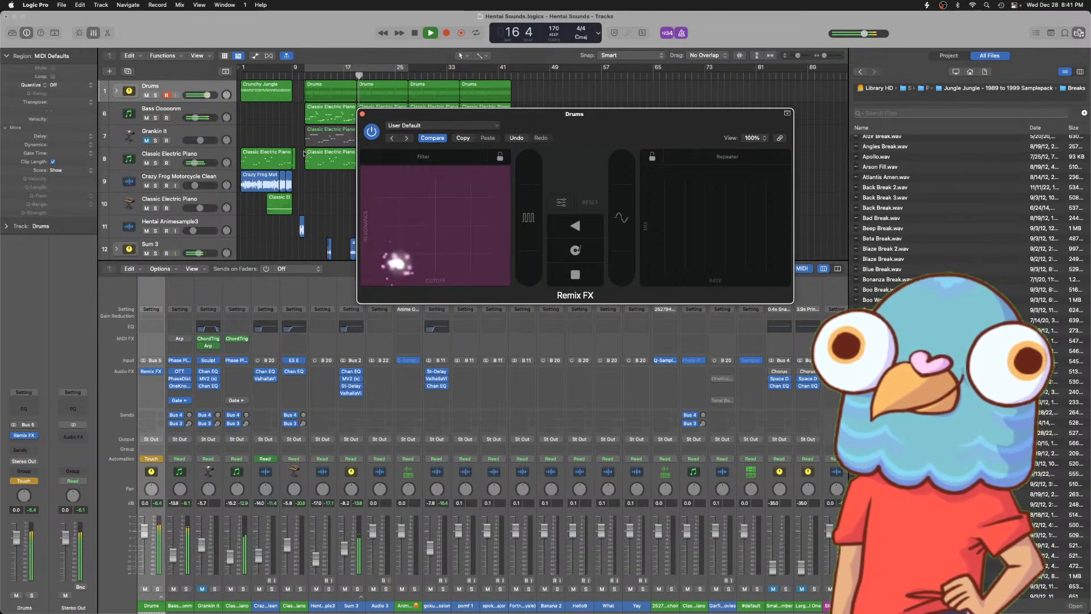
key("space")
left_click(316, 177)
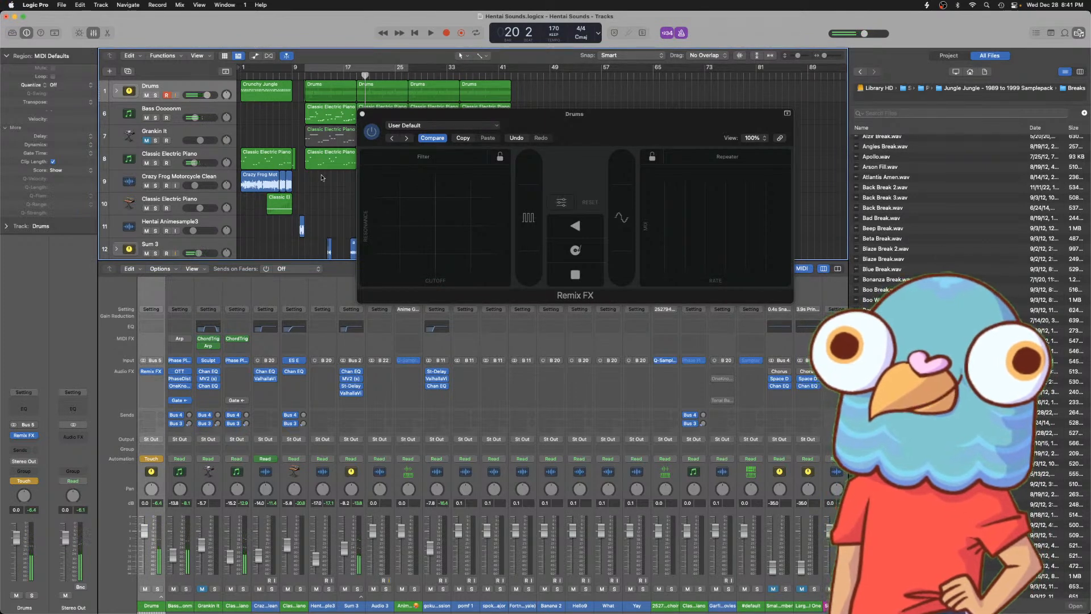
- Return to the song start and set the Drums stack's automation mode to Latch
key("Return")
key("space")
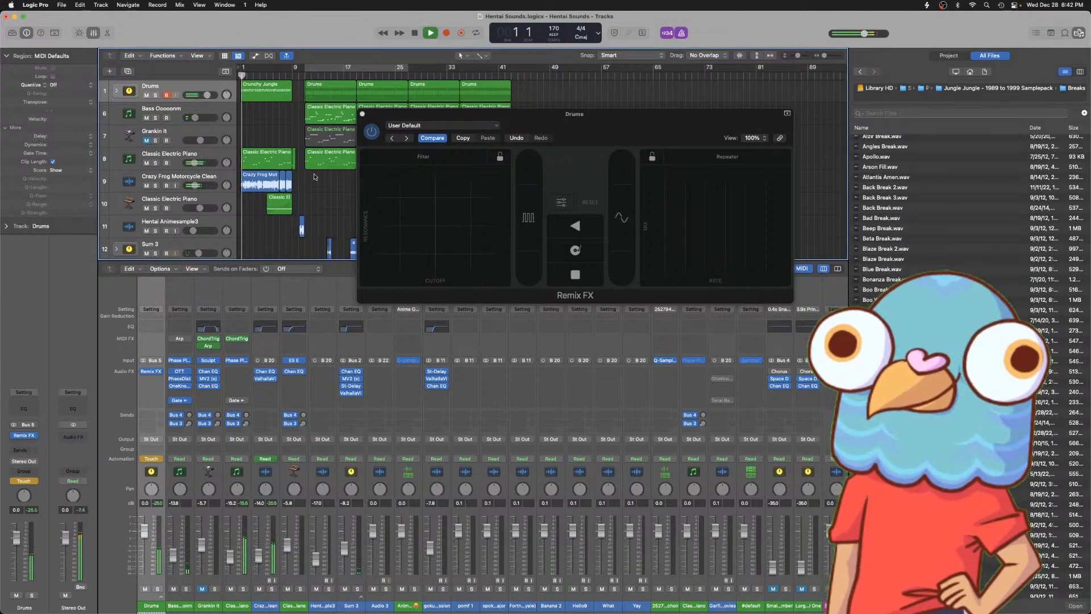
left_click(144, 458)
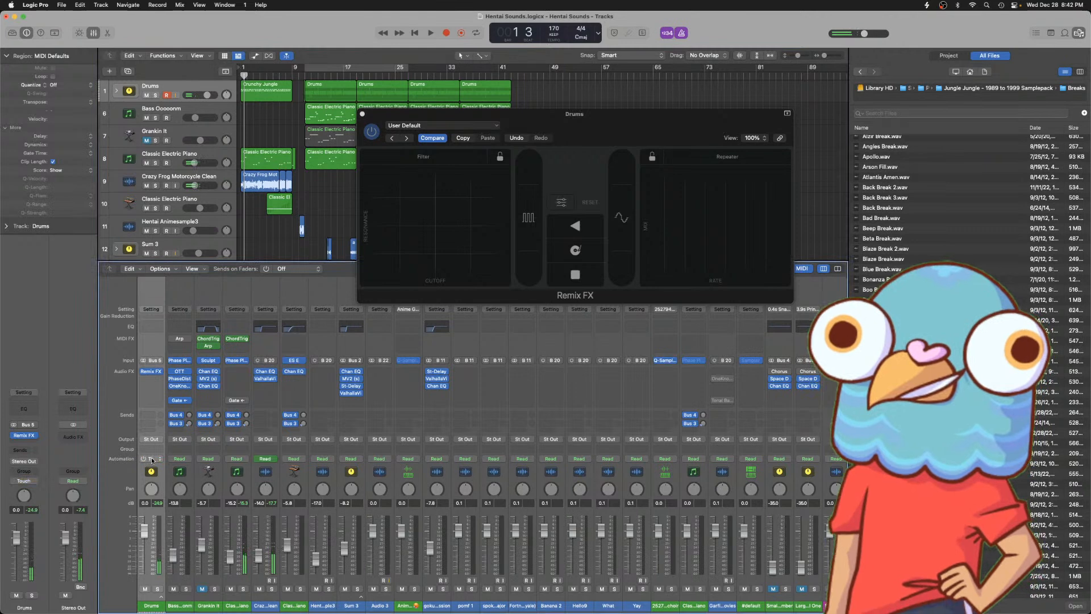
left_click(162, 464)
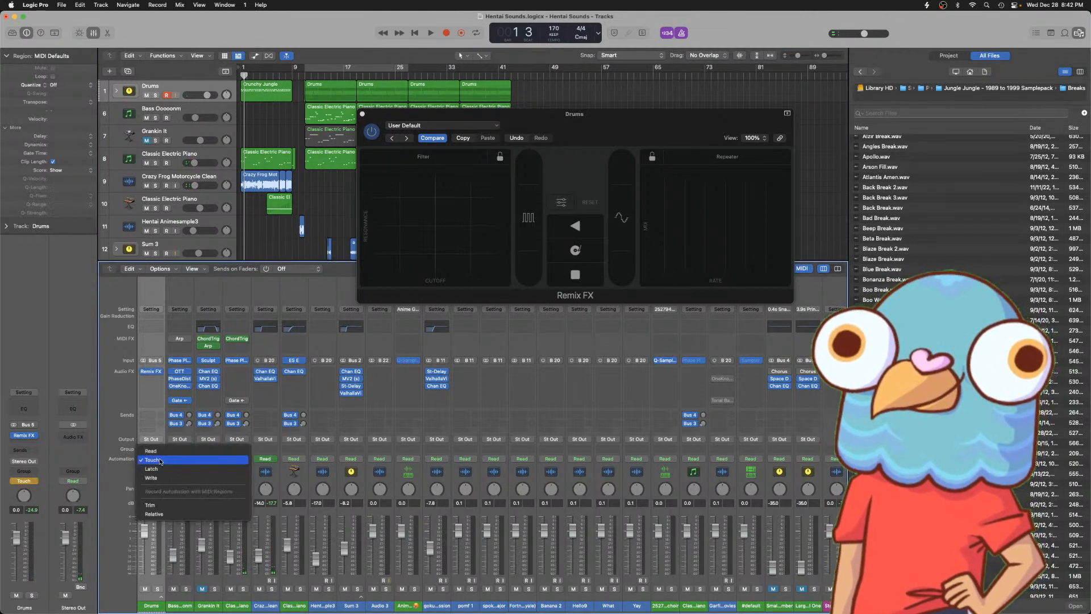
left_click(165, 471)
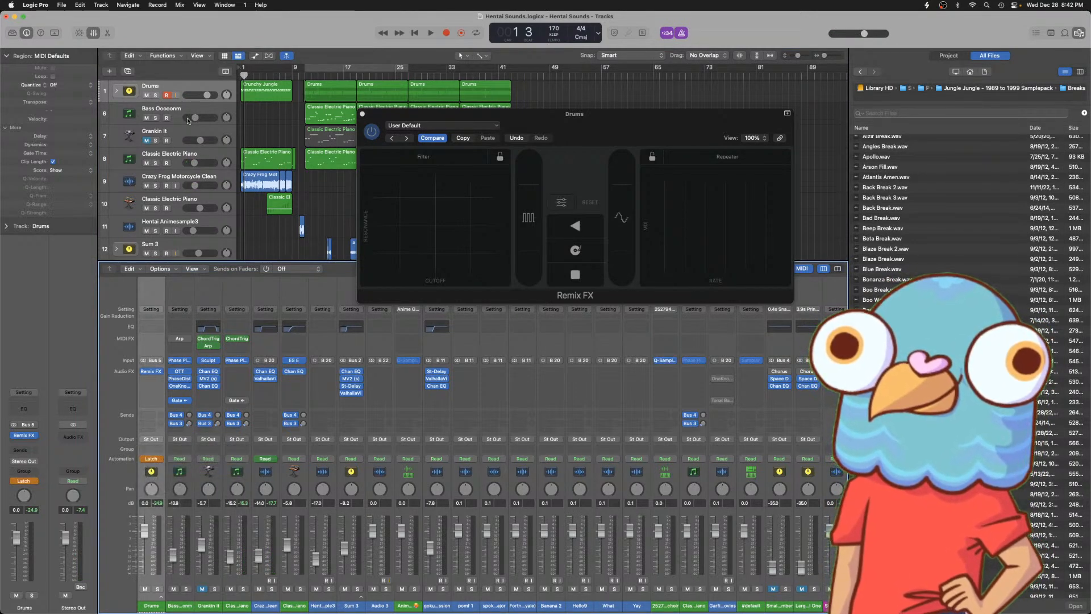
- Show track automation, expand the Drums stack's automation lanes and close the Remix FX window
key("a")
left_click(125, 111)
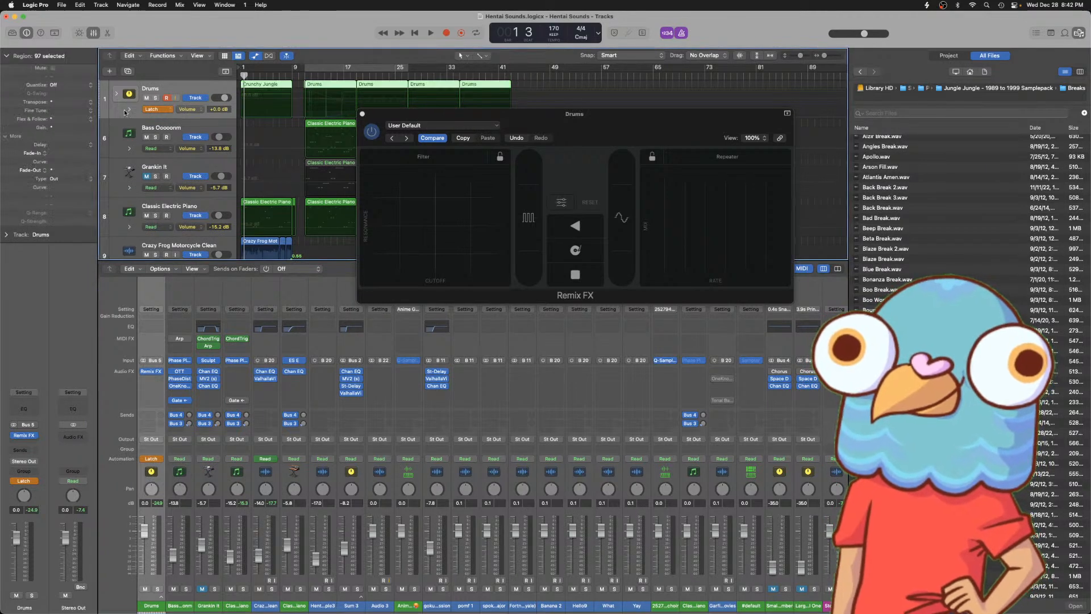
left_click(130, 110)
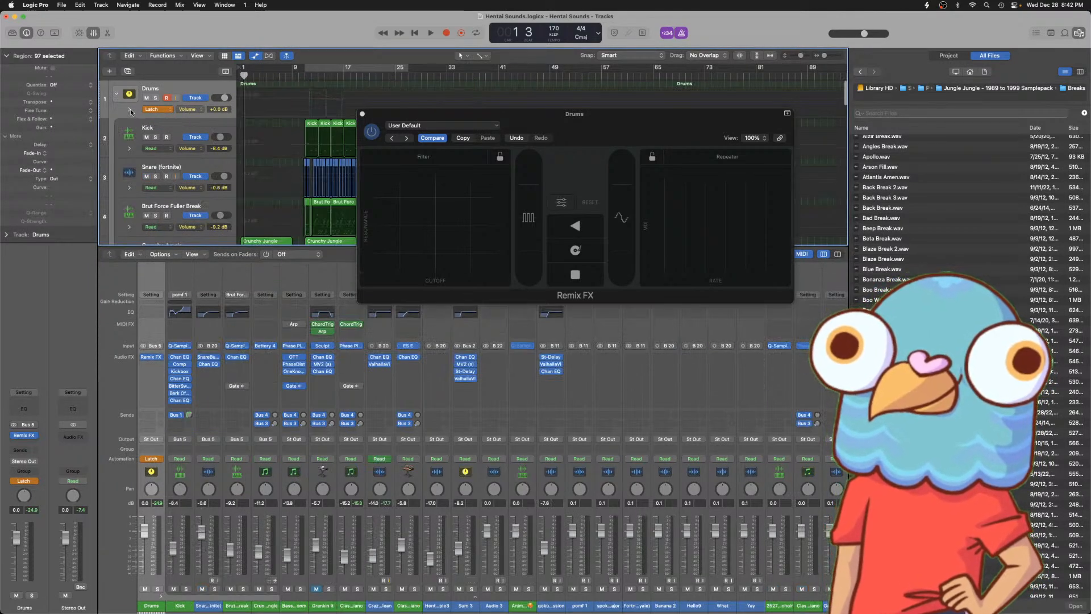
left_click(130, 110)
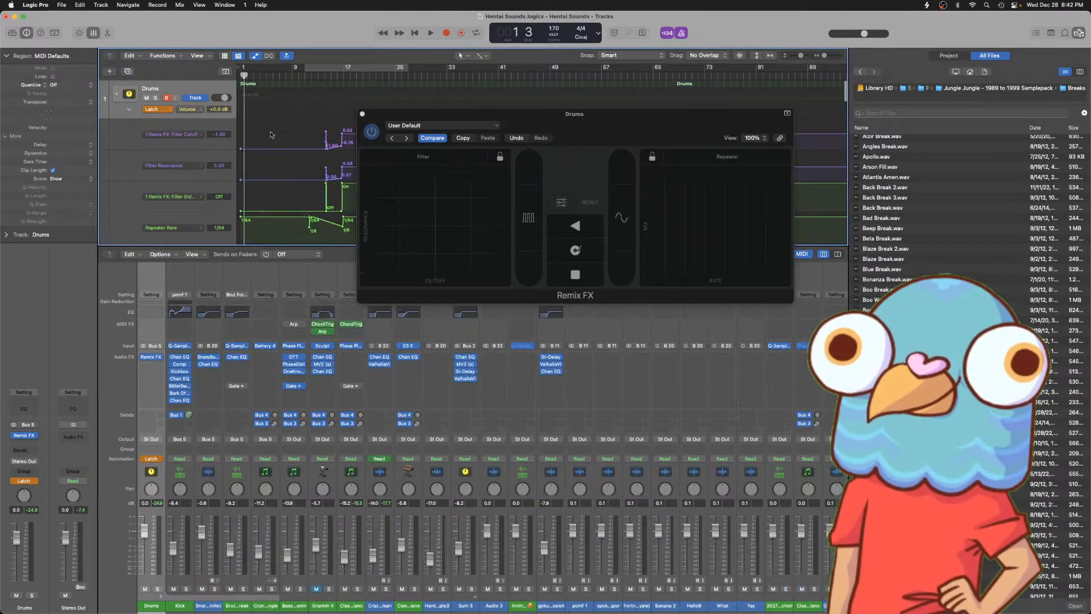
left_click(363, 114)
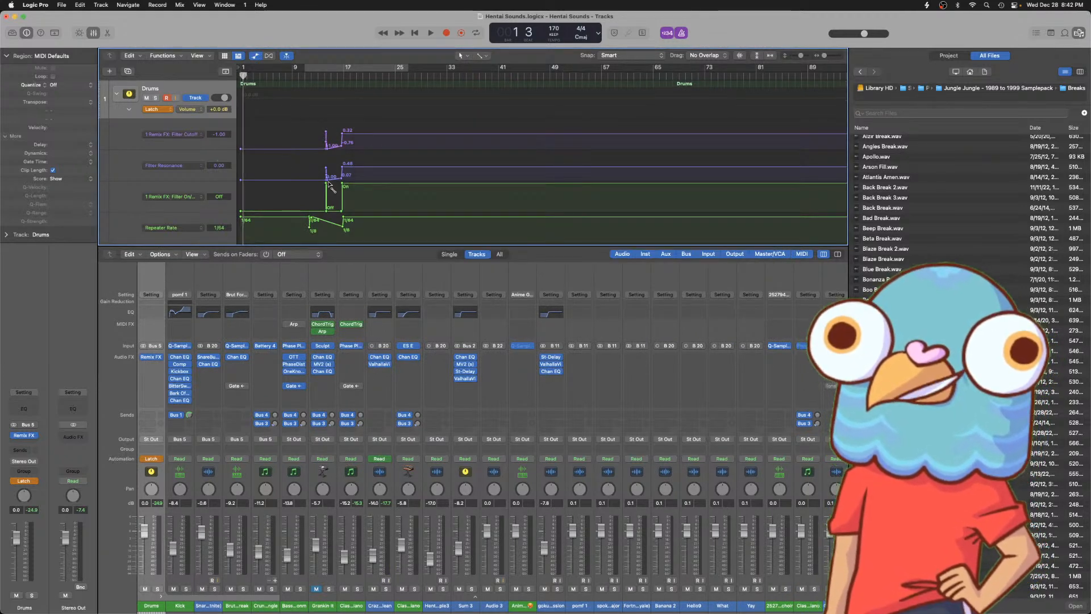
- Delete all Filter Cutoff, Filter Resonance and Filter On/Off automation points on the Drums stack
key("super+Left")
left_click_drag(337, 134, 213, 154)
key("Delete")
left_click_drag(383, 175, 207, 169)
key("Delete")
left_click_drag(377, 208, 243, 183)
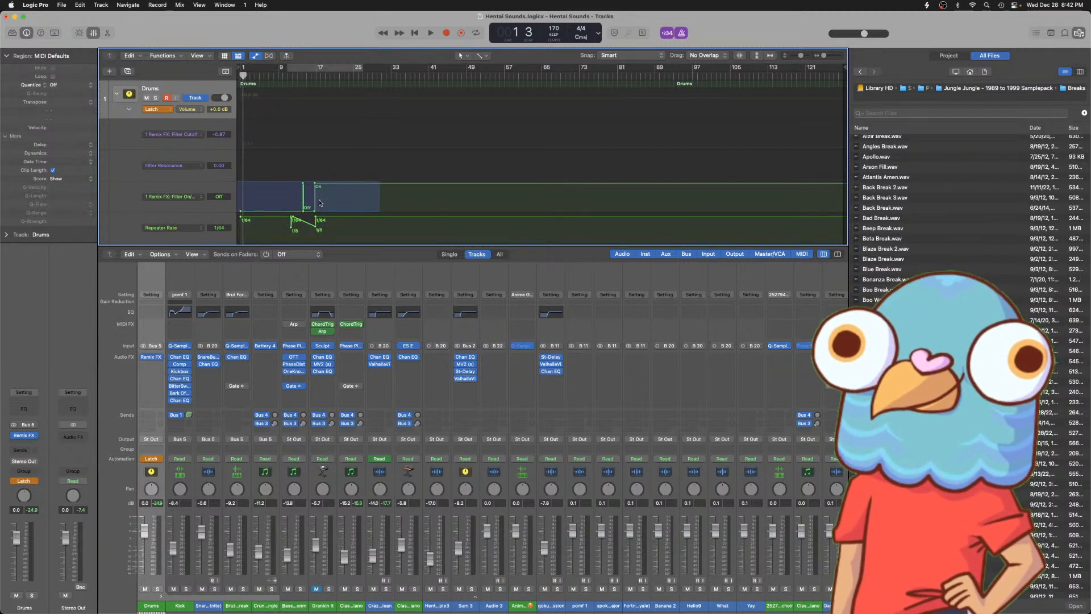
key("Delete")
- Delete all Repeater Rate, Repeater Mix and Repeater On/Off automation points on the Drums stack
scroll(346, 193, "down", 3)
left_click_drag(349, 149, 238, 150)
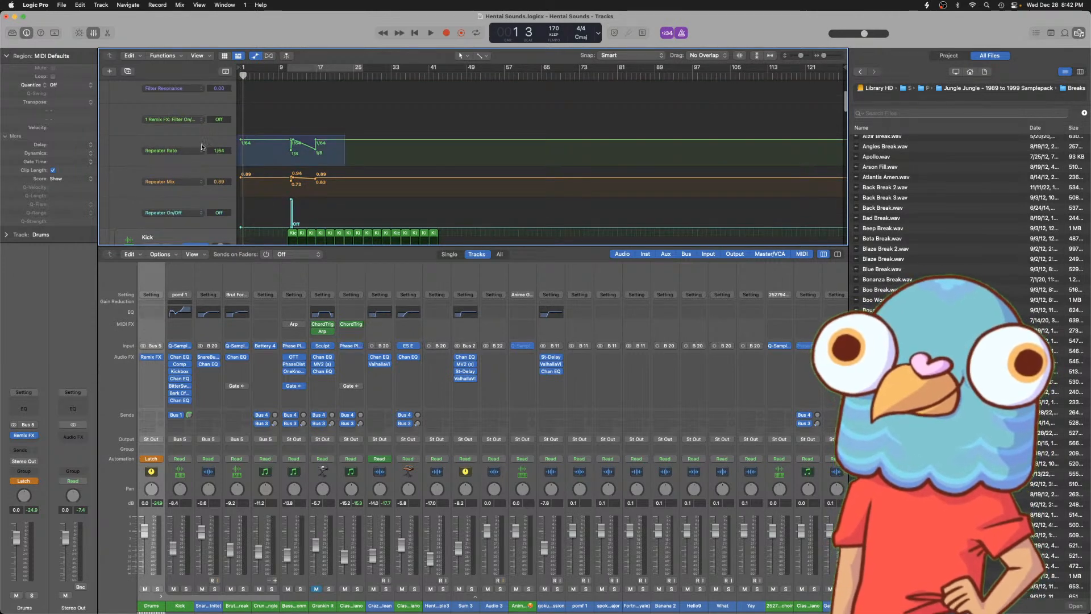
key("Delete")
left_click_drag(367, 191, 238, 179)
key("Delete")
left_click_drag(358, 217, 216, 201)
key("Delete")
scroll(137, 116, "up", 3)
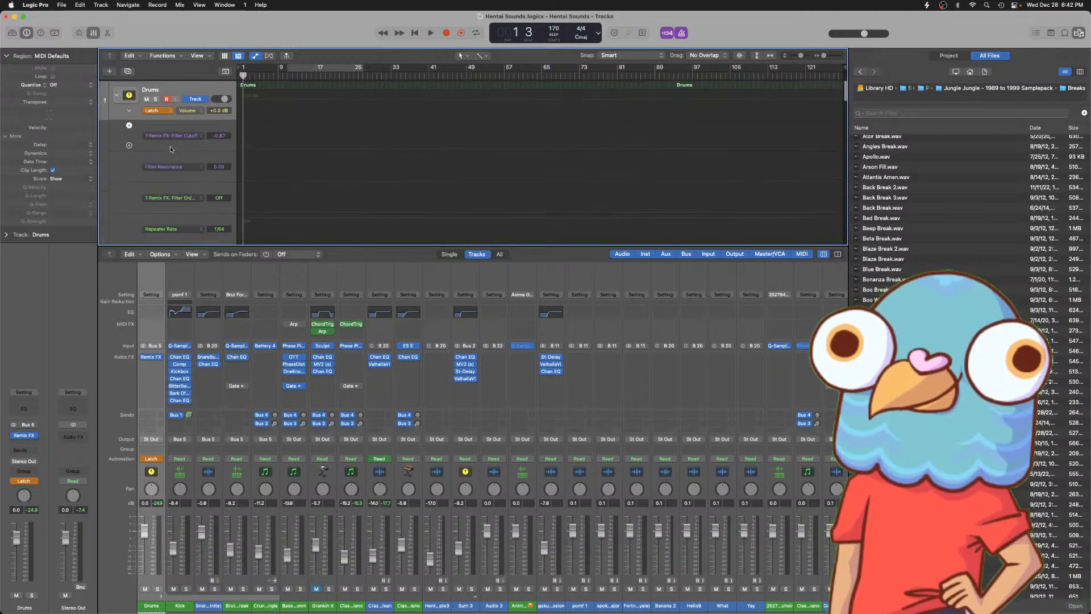
- Collapse the Drums automation lanes and stack, and hide the automation view while the song plays
left_click(130, 110)
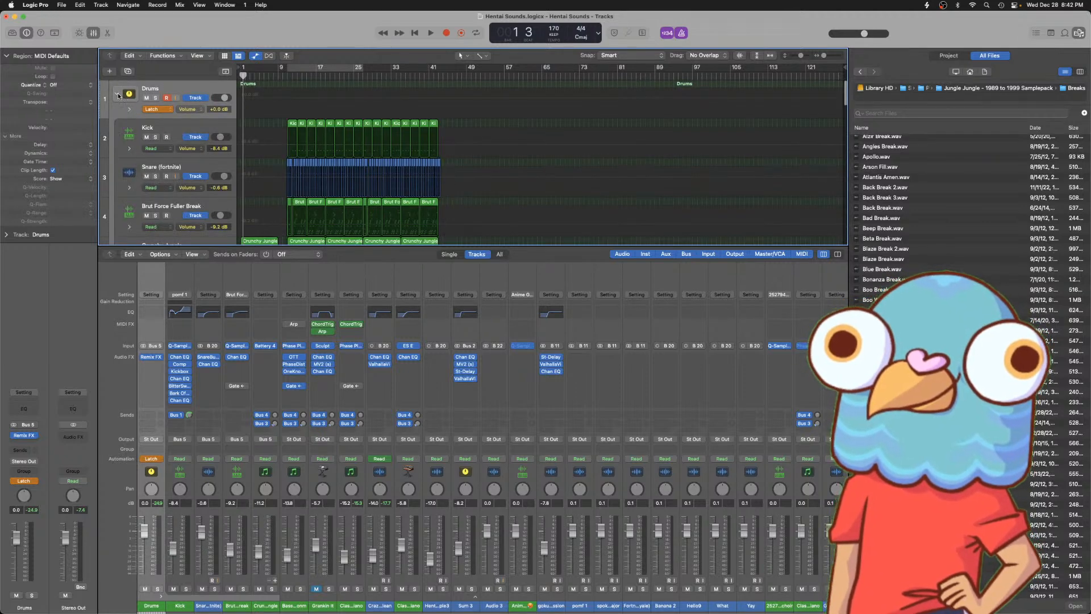
left_click(117, 94)
key("space")
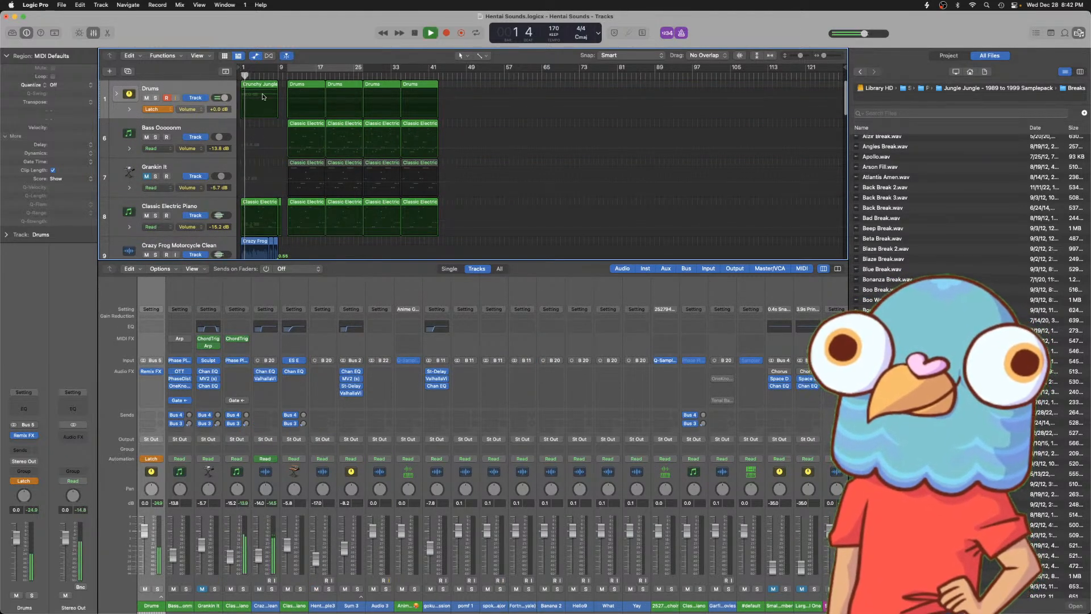
key("super+Up")
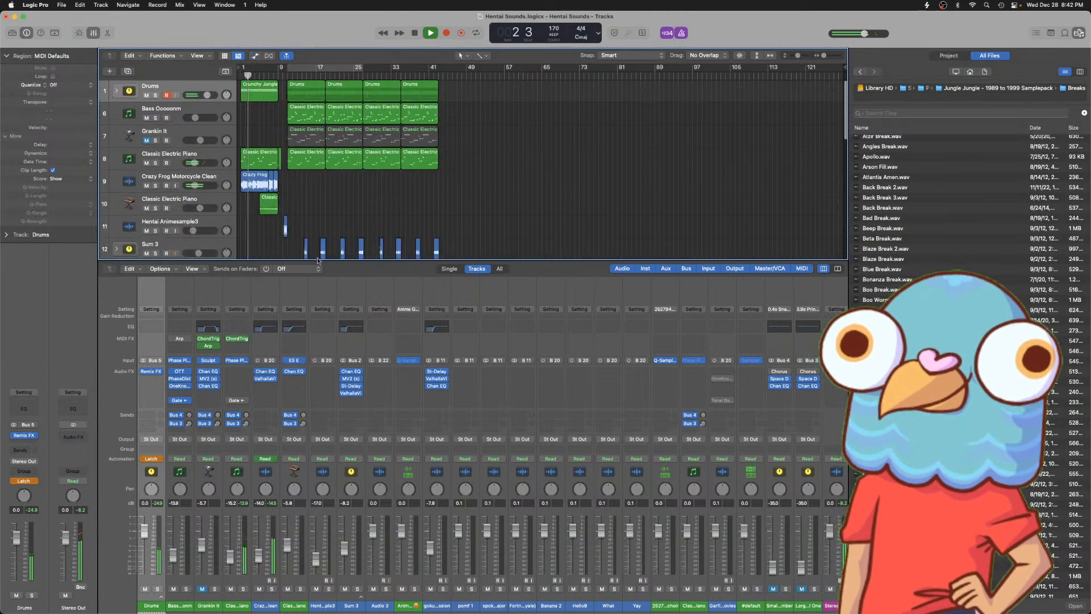
- Open Remix FX on the Drums stack and record repeater, filter and reverse moves in Latch mode from bar 11
left_click(154, 373)
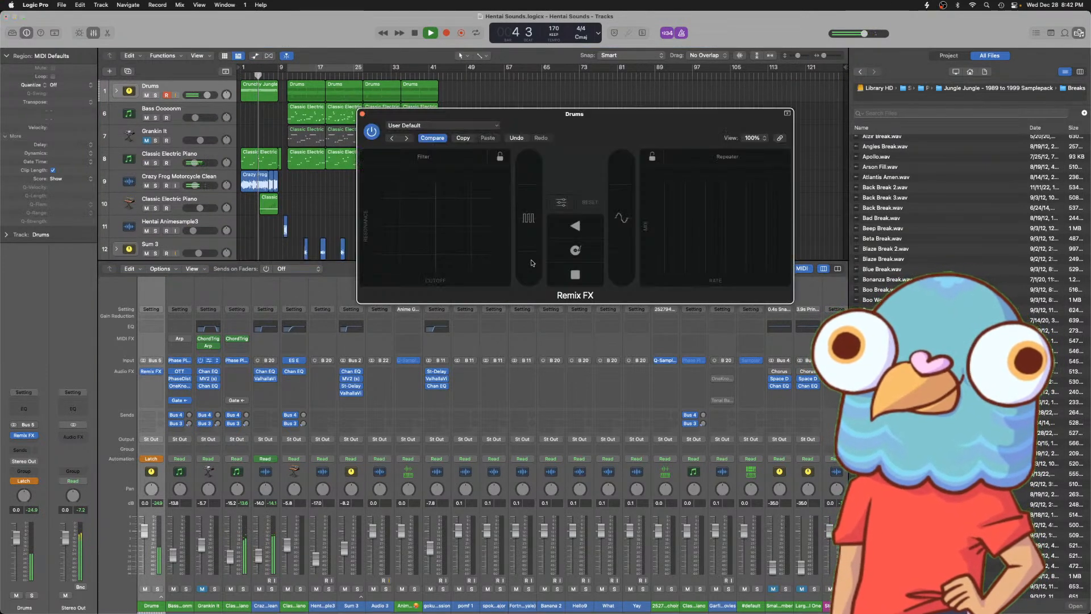
key("space")
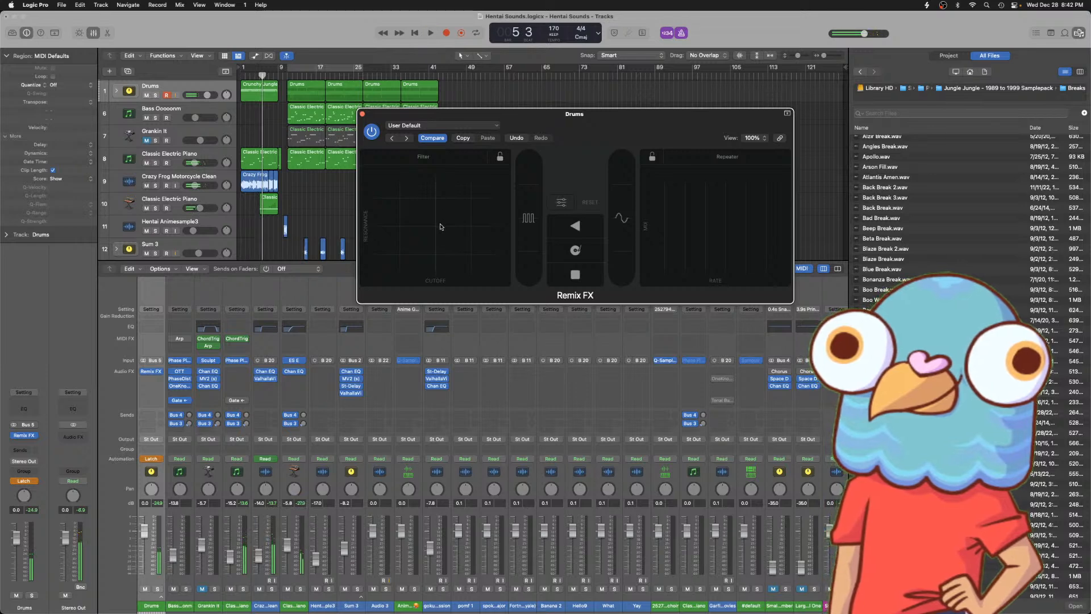
key("space")
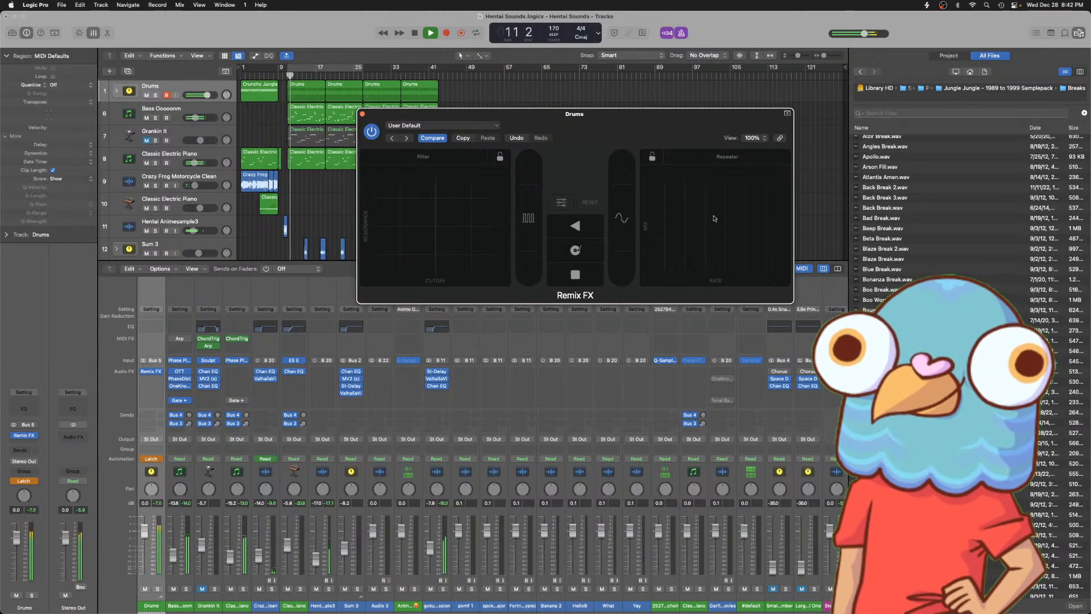
left_click_drag(716, 217, 739, 211)
left_click_drag(435, 235, 389, 260)
left_click(570, 229)
left_click_drag(703, 219, 641, 227)
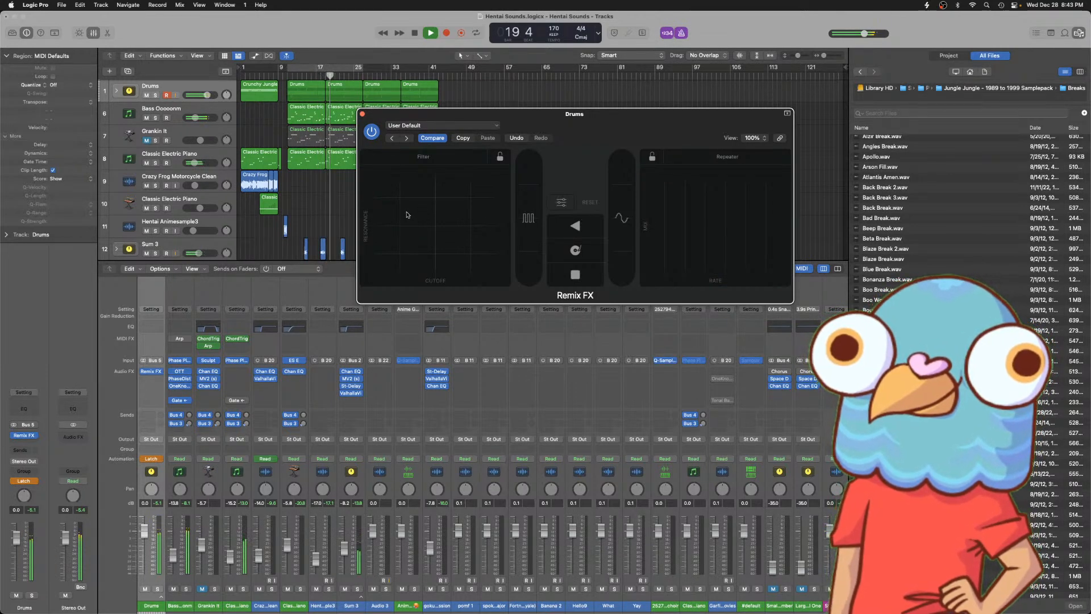
left_click_drag(407, 214, 424, 218)
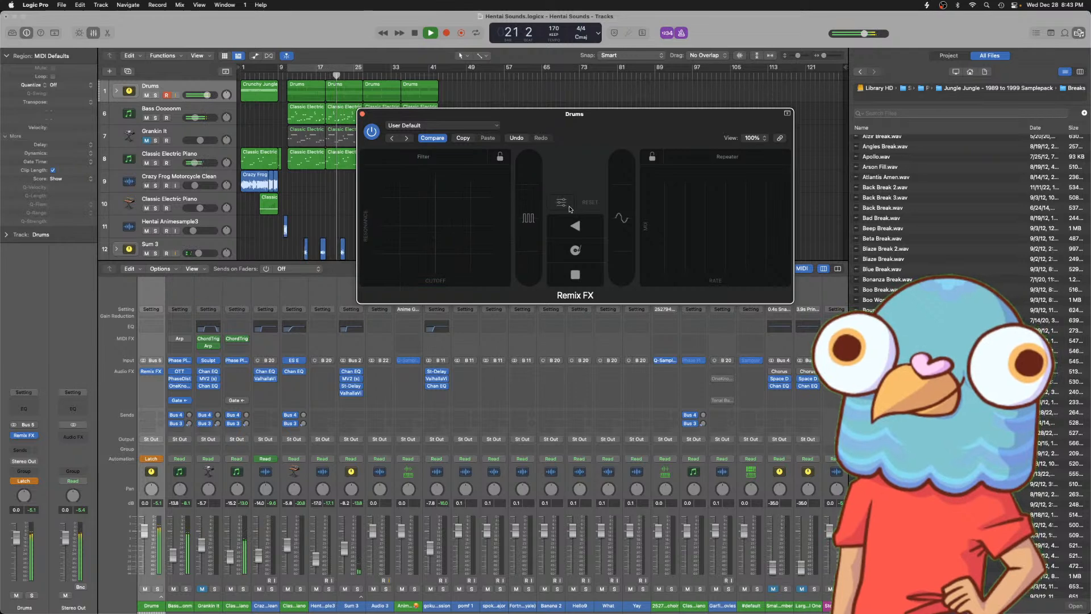
- Continue the Latch pass after bar 21 with gater, downsampler, repeater, filter and reverse effects on the drums
left_click_drag(529, 265, 539, 183)
left_click_drag(628, 180, 625, 267)
left_click_drag(708, 222, 708, 223)
left_click_drag(444, 202, 357, 284)
left_click_drag(752, 216, 710, 177)
left_click(562, 228)
left_click_drag(758, 220, 761, 193)
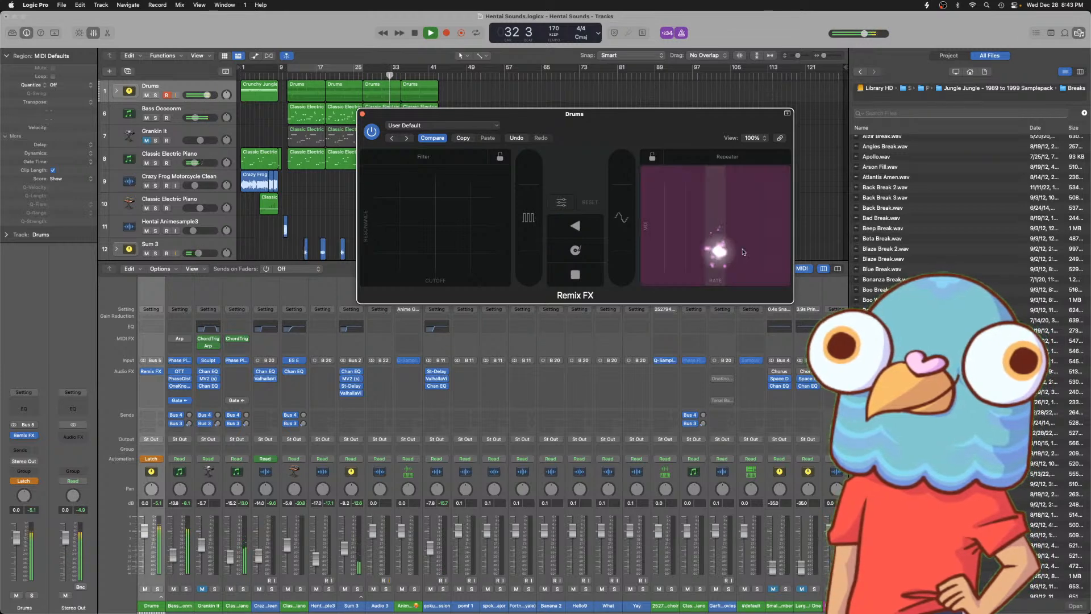
- Finish the Latch pass with repeater, reverse, tape stop and a rising filter sweep, stopping playback after the last Drums region
left_click_drag(664, 218, 708, 219)
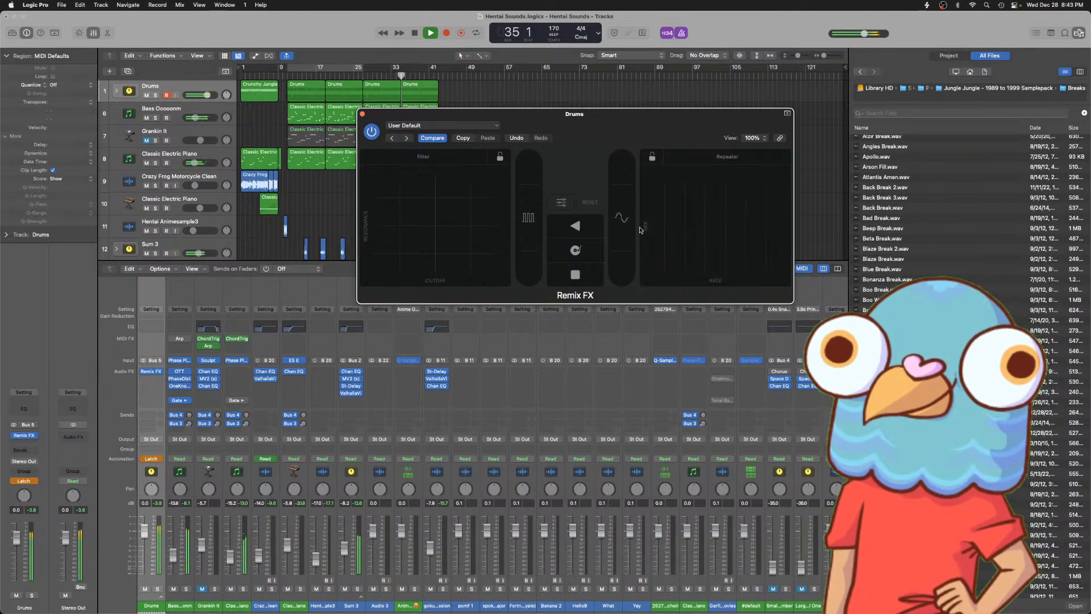
left_click(571, 228)
left_click(717, 244)
left_click(590, 273)
left_click(735, 228)
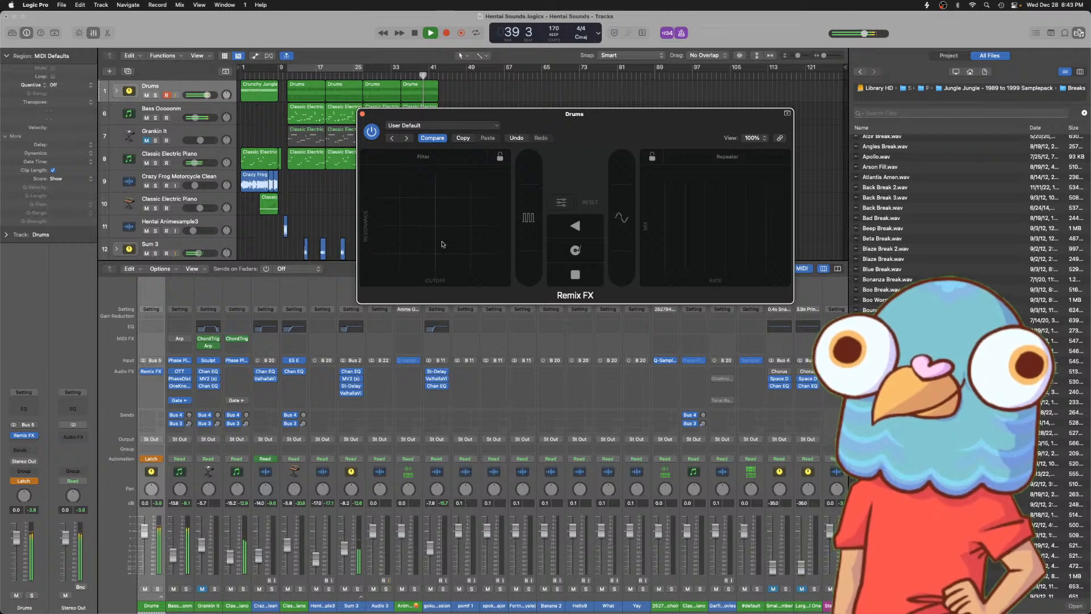
left_click_drag(432, 238, 513, 192)
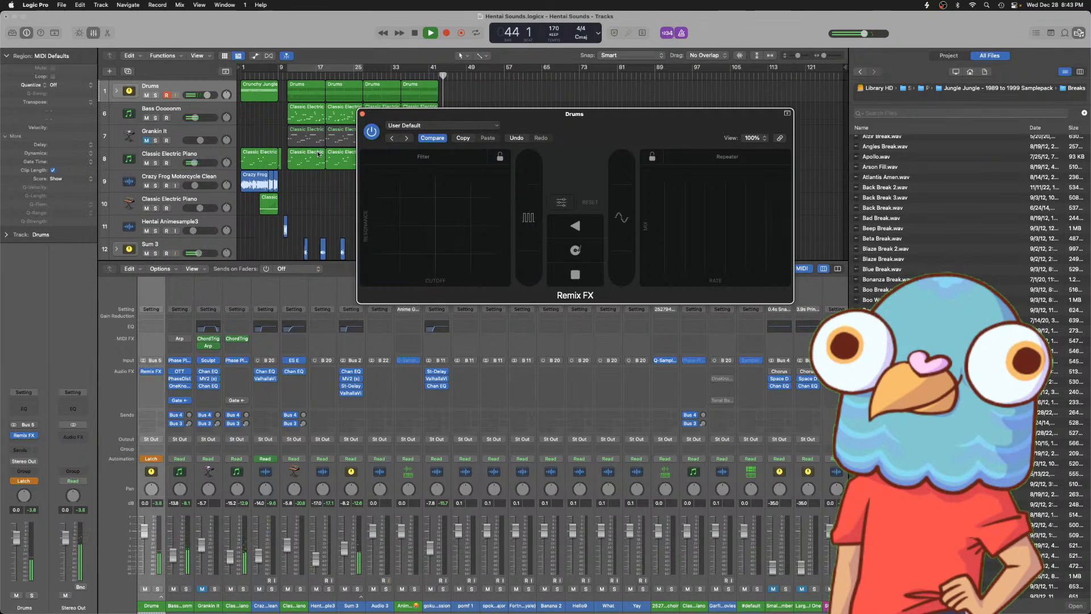
key("space")
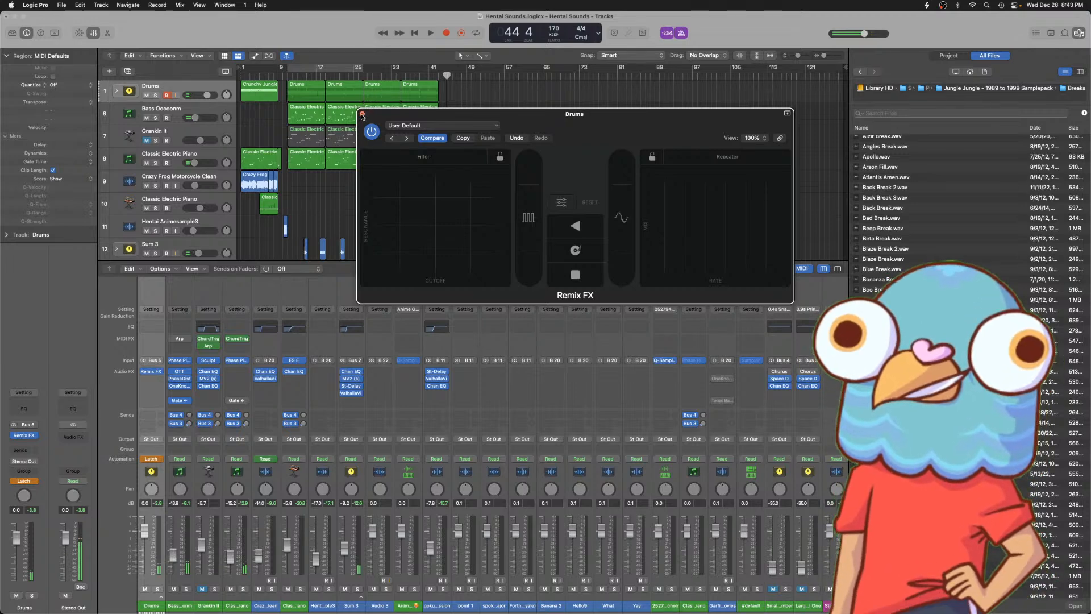
- Close Remix FX, return to the song start and expand the Drums automation lanes to inspect the recorded curves
left_click(362, 114)
key("Return")
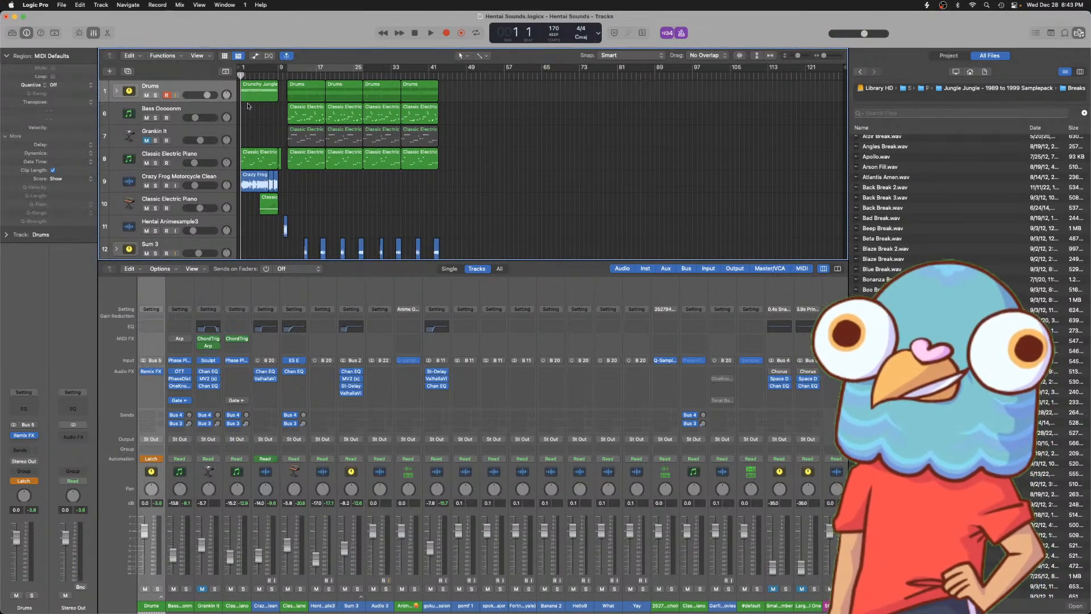
key("a")
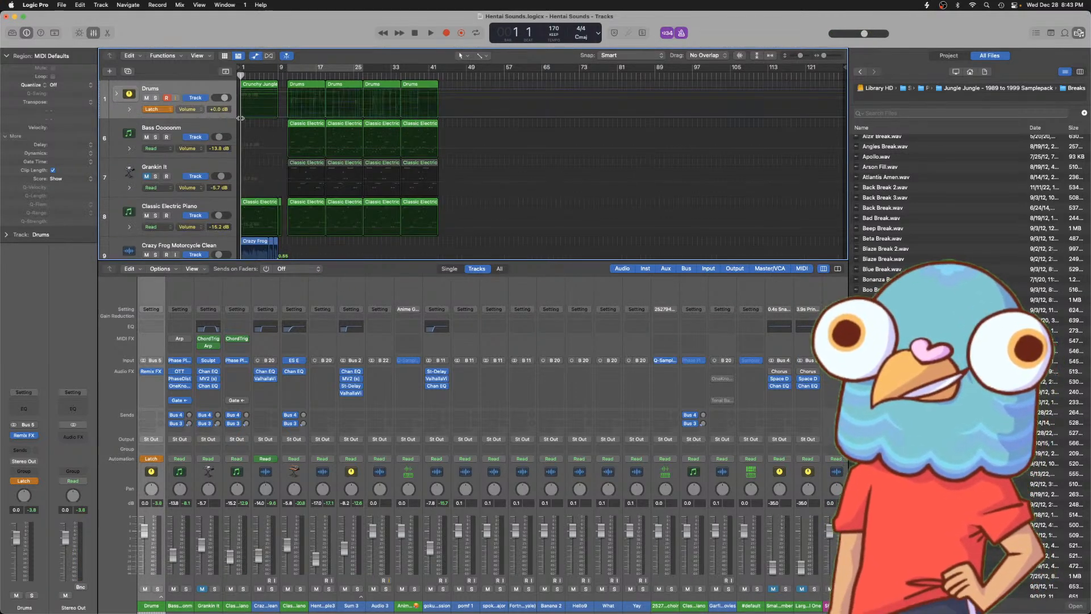
left_click(129, 109)
scroll(387, 118, "down", 3)
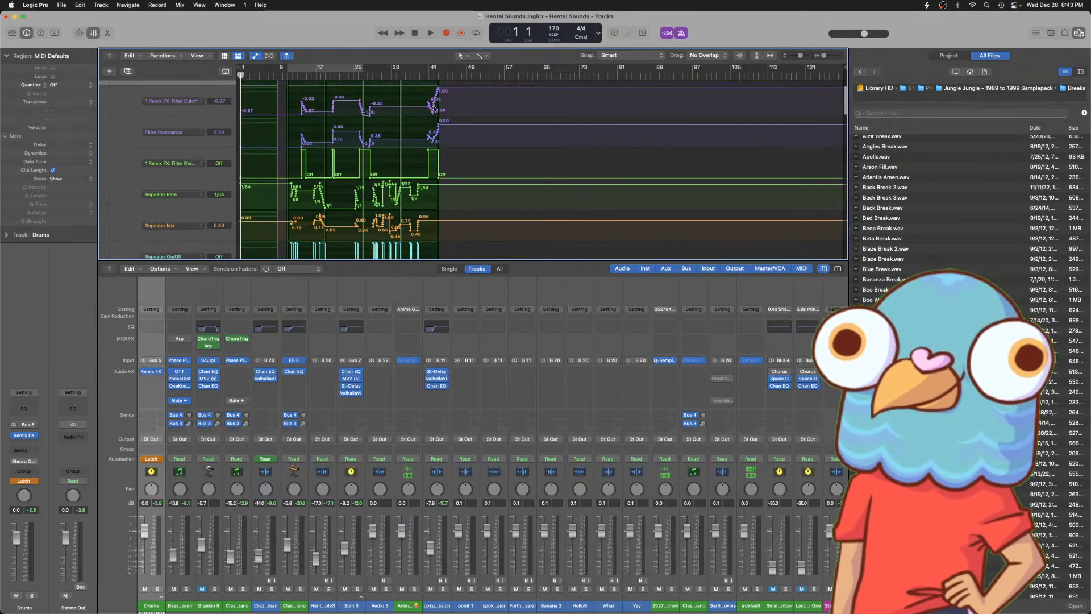
- Select all Filter Cutoff automation points on the Drums stack and toggle Snap Automation
scroll(449, 112, "up", 2)
left_click_drag(495, 120, 226, 129)
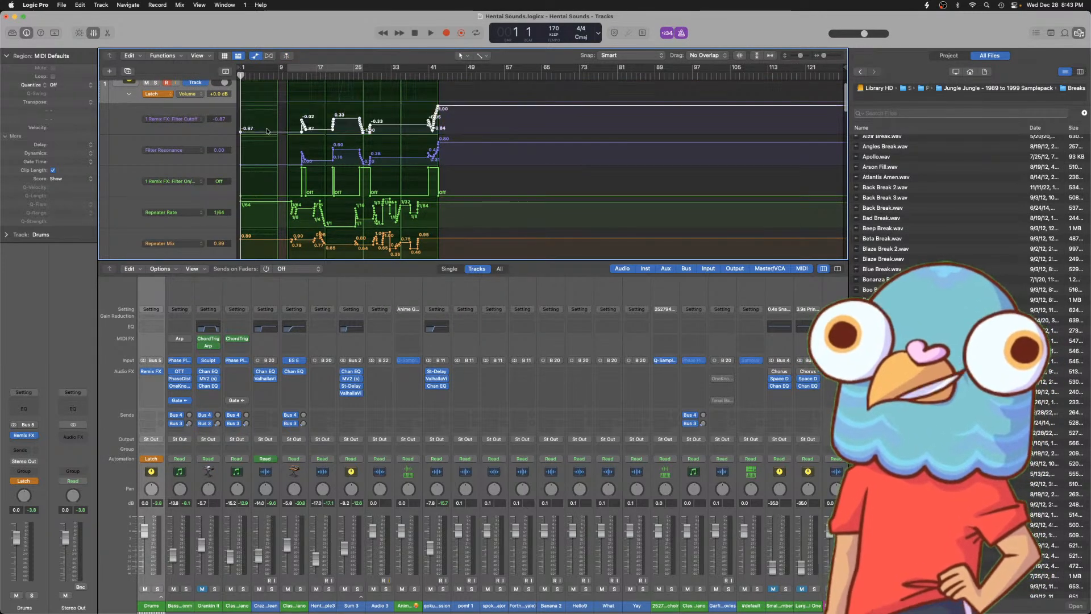
right_click(303, 123)
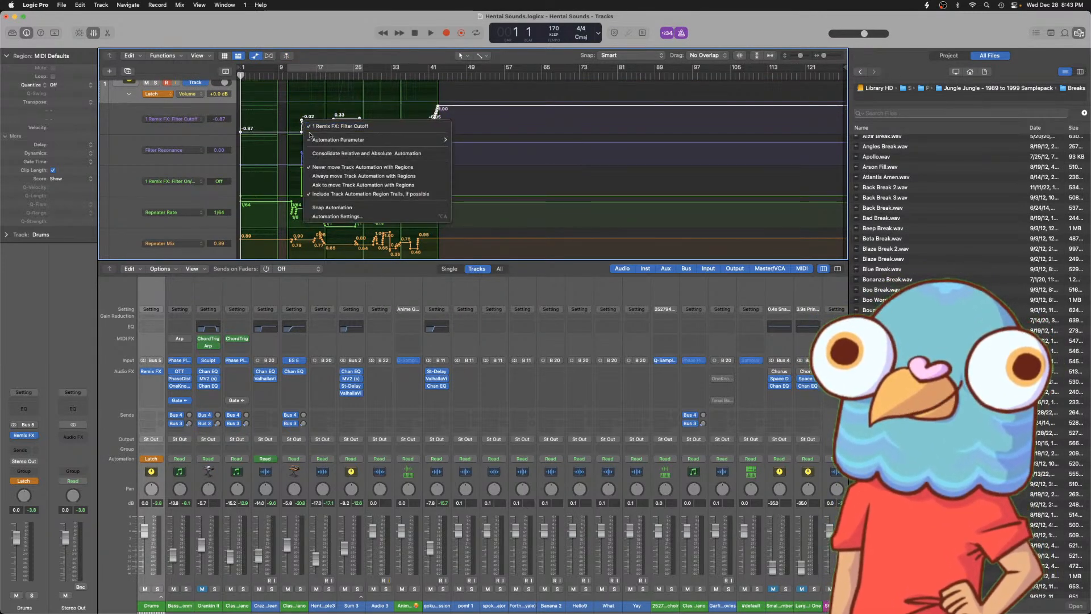
left_click(326, 207)
left_click(306, 129)
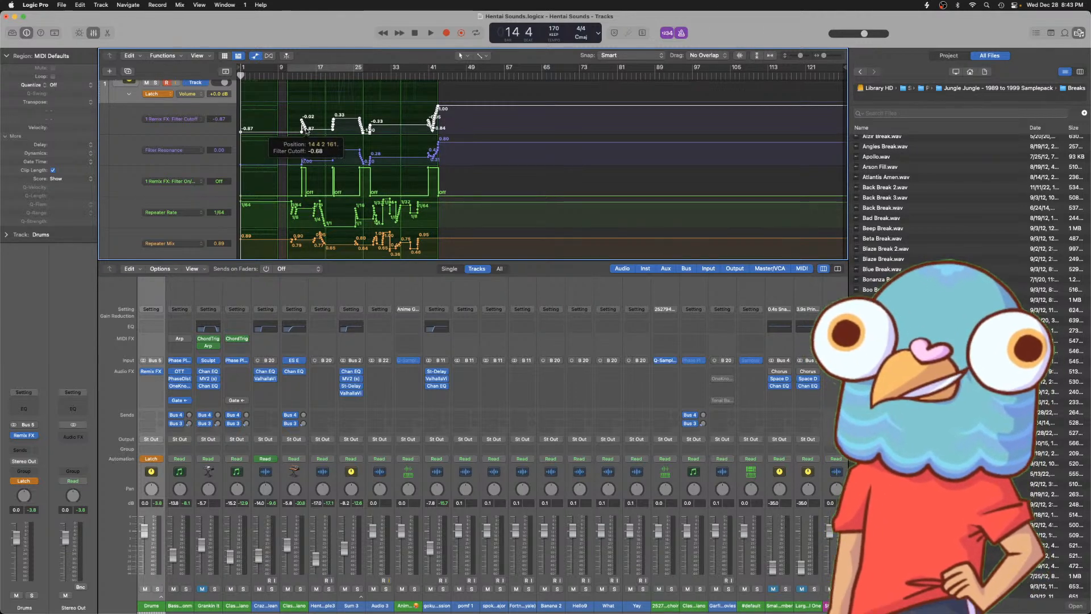
- Try to nudge the selected Filter Cutoff automation curve slightly earlier by its first point at bar 1
key("super+Right")
key("super+Right")
key("super+Right")
key("super+Right")
key("super+Right")
key("super+Right")
key("super+Right")
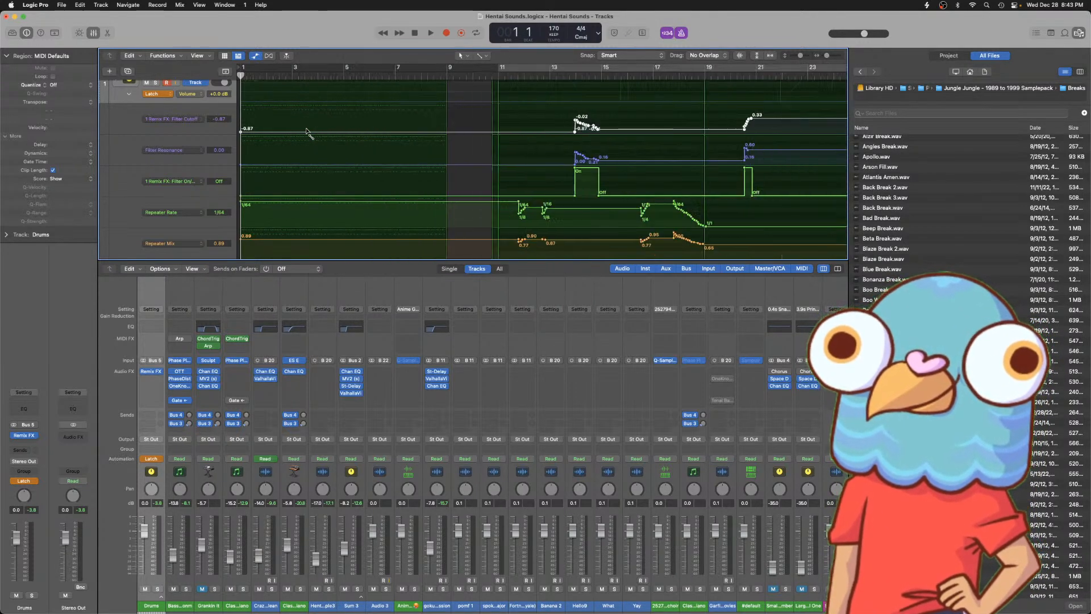
mouse_move(241, 131)
left_mouse_down()
mouse_move(250, 130)
mouse_move(235, 132)
left_mouse_up()
key("super+Left")
key("super+Left")
key("super+Left")
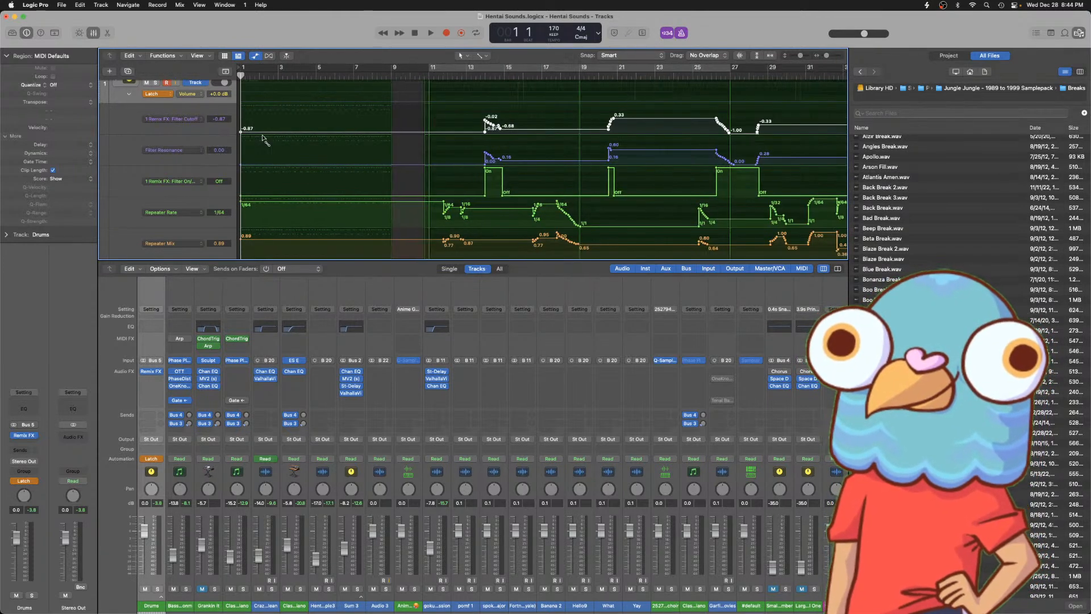
key("super+Left")
key("super+Left")
key("super+Left")
key("super+Left")
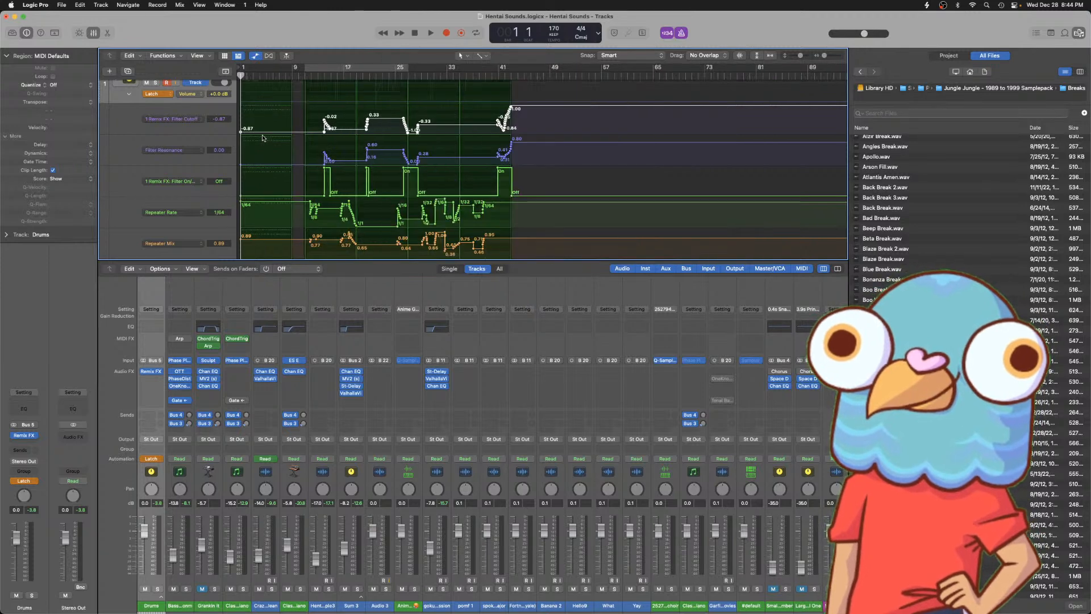
- Select all Filter Resonance automation points and try to nudge them slightly earlier by the first point at bar 1
left_click_drag(533, 152, 229, 158)
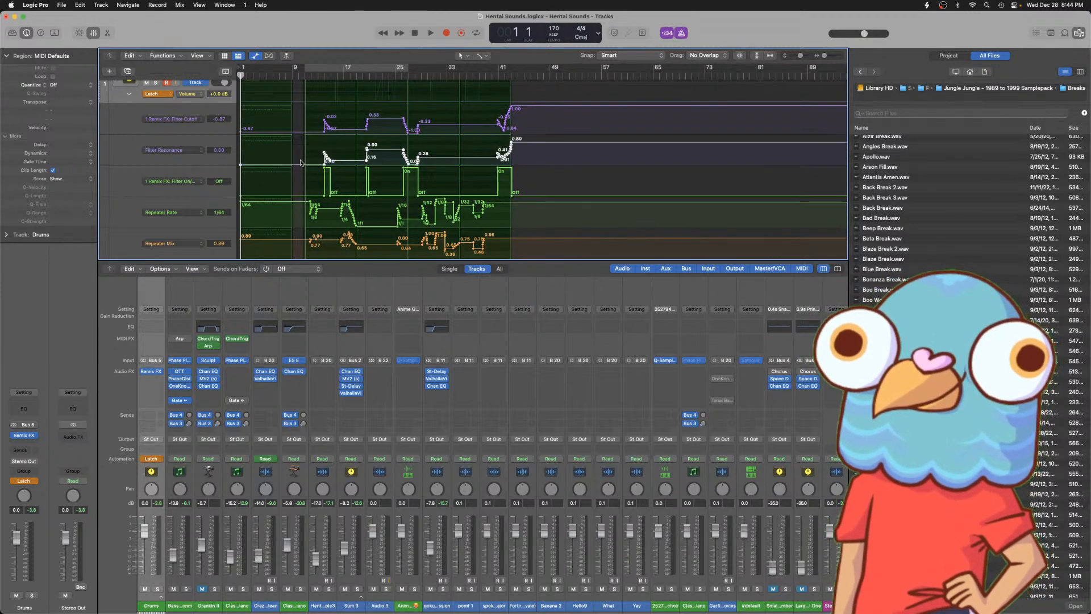
key("super+Right")
key("super+Right")
key("super+Right")
key("super+Right")
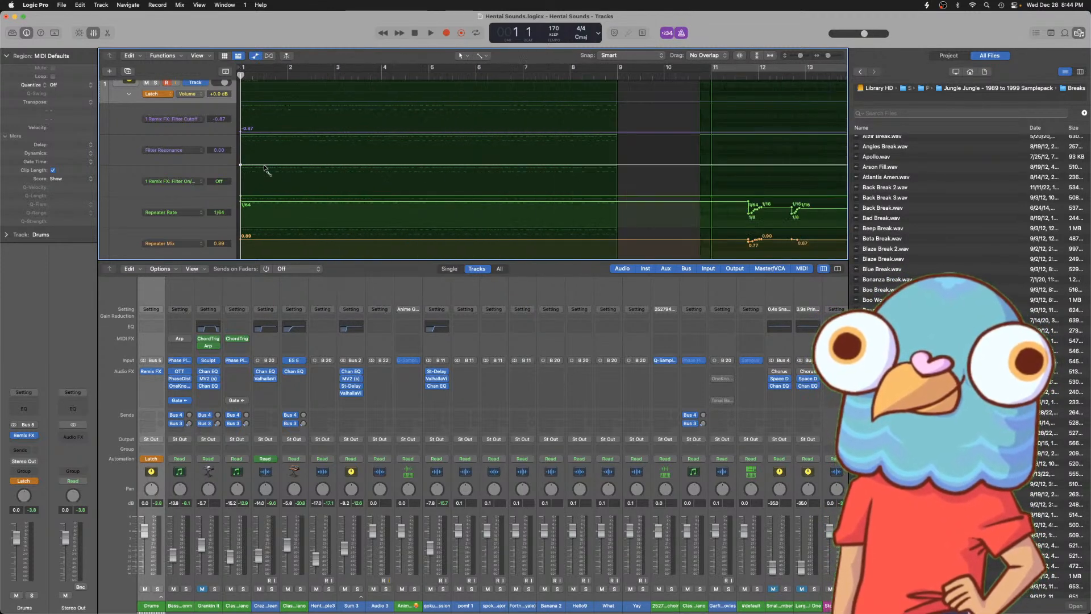
mouse_move(242, 165)
left_mouse_down()
mouse_move(275, 165)
mouse_move(234, 167)
left_mouse_up()
- Audition the automated drums from just before the filter effect around bar 14
scroll(467, 175, "right", 5)
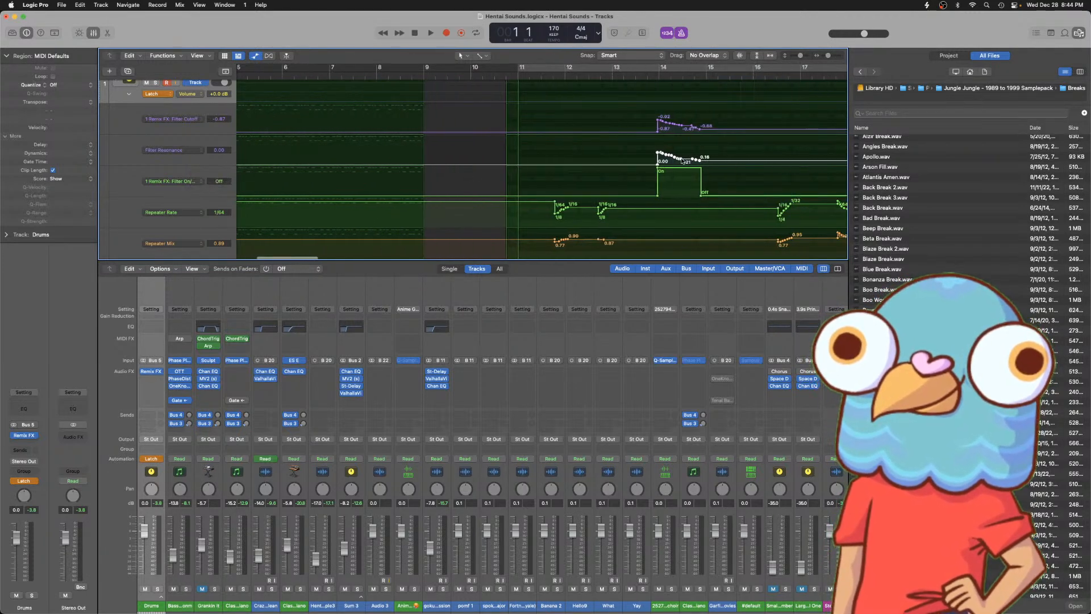
left_click(652, 78)
key("space")
key("super+Left")
key("super+Left")
key("super+Left")
key("super+Left")
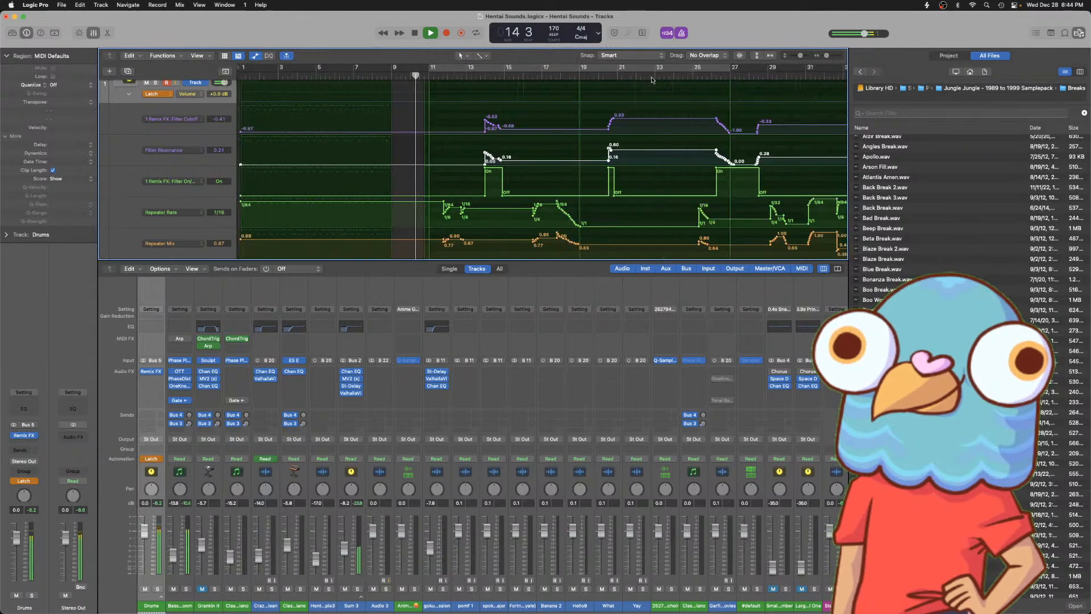
- Select the automation points lane by lane in Filter On/Off, Repeater Rate, Repeater Mix and Repeater On/Off
left_click_drag(556, 182, 241, 197)
left_click(274, 173)
scroll(521, 195, "down", 2)
left_click_drag(571, 173, 241, 155)
left_click_drag(543, 202, 243, 194)
scroll(276, 200, "down", 3)
left_click_drag(527, 201, 240, 216)
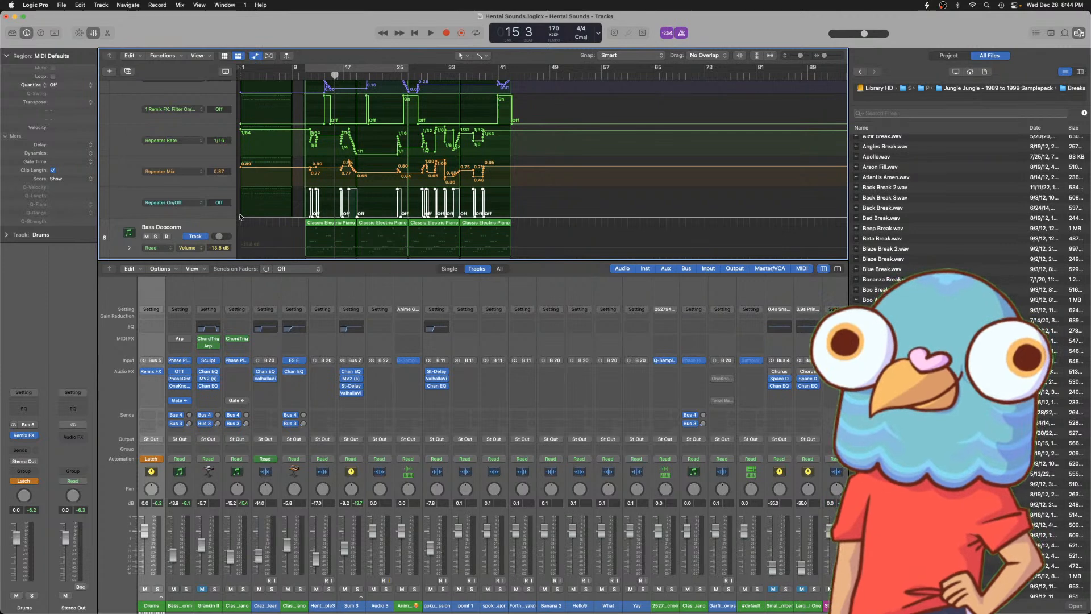
- Hide the track automation and listen to the arrangement through the drop, bringing the Stereo Out channel strip into view before stopping
key("a")
key("space")
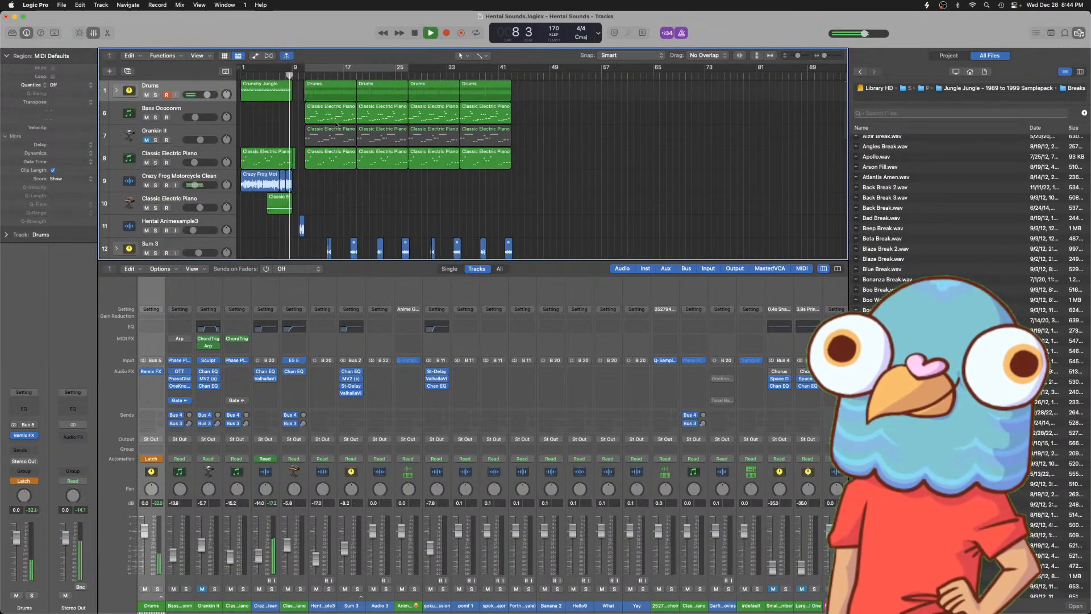
scroll(335, 126, "down", 1)
scroll(811, 396, "right", 2)
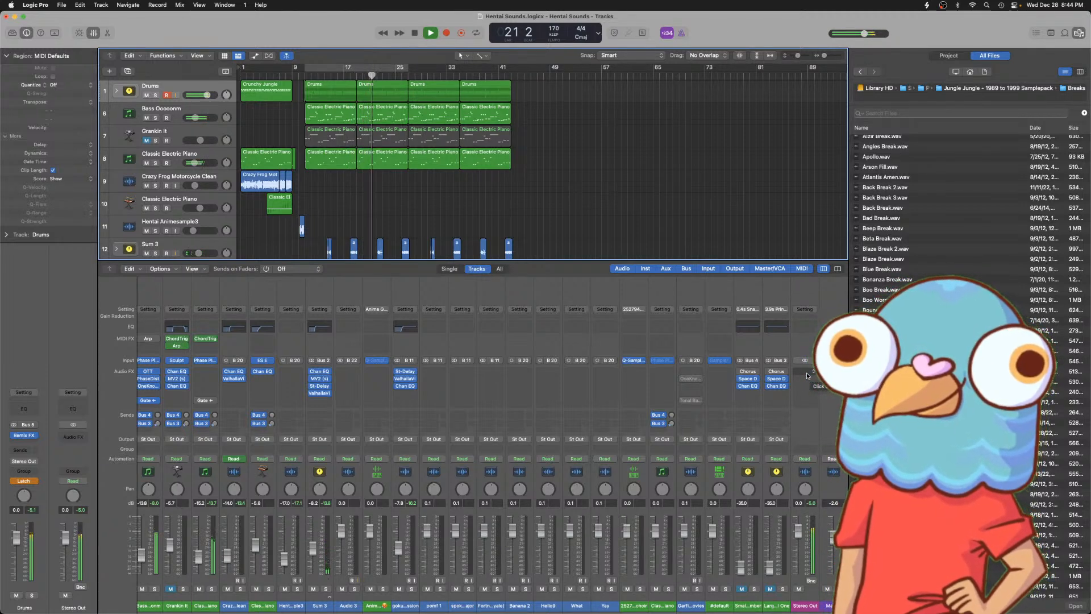
key("space")
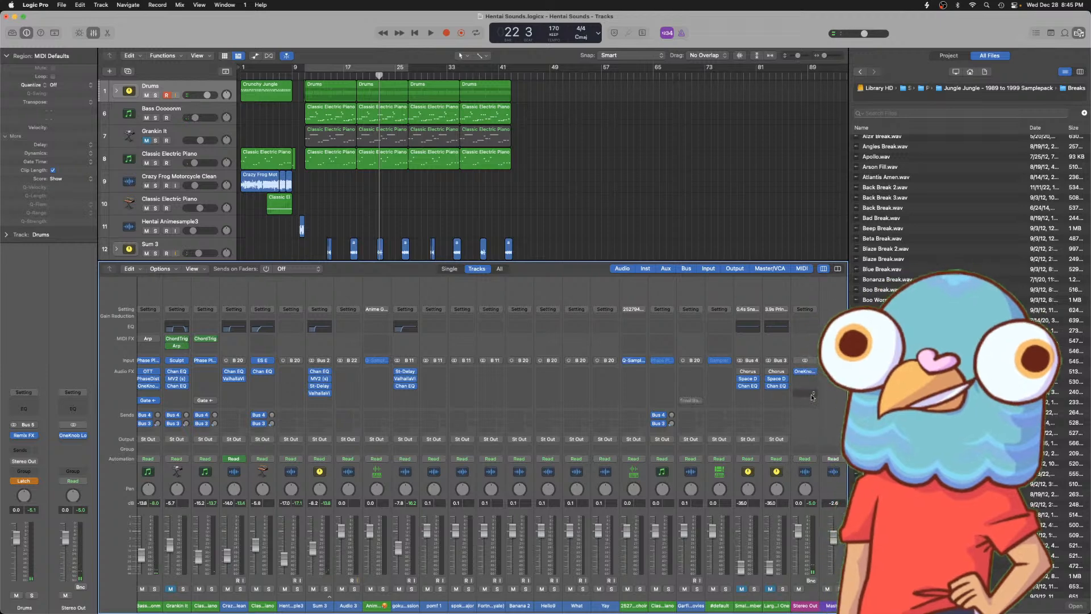
- Enable the bypassed Tonal Balance plug-in, move it to the Stereo Out channel, and insert Ozone 9 before it
mouse_move(694, 403)
left_mouse_down()
mouse_move(790, 398)
mouse_move(691, 402)
left_mouse_up()
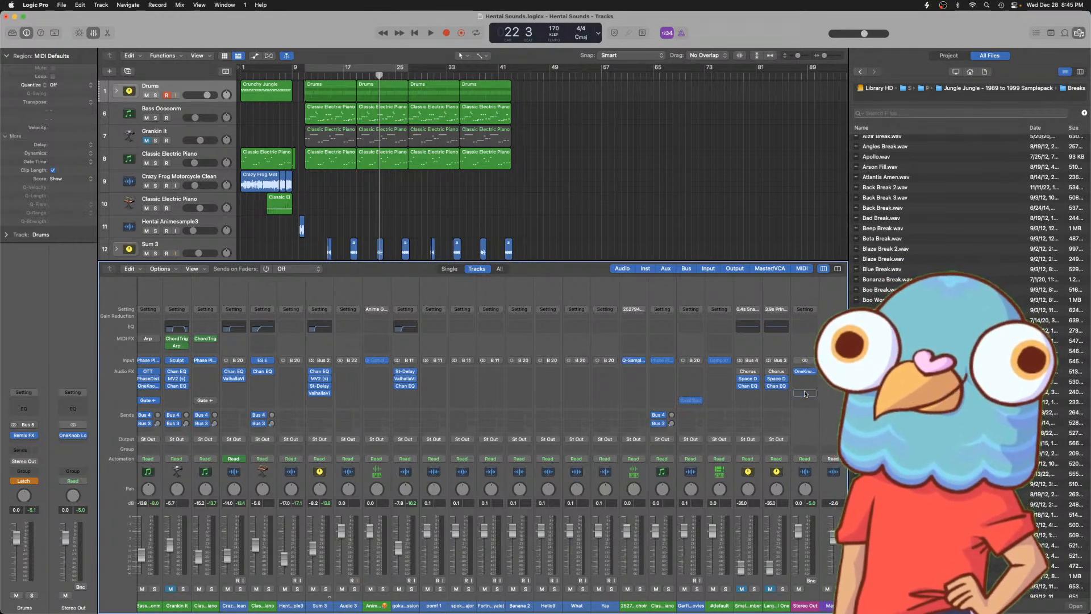
left_click_drag(813, 382, 810, 380)
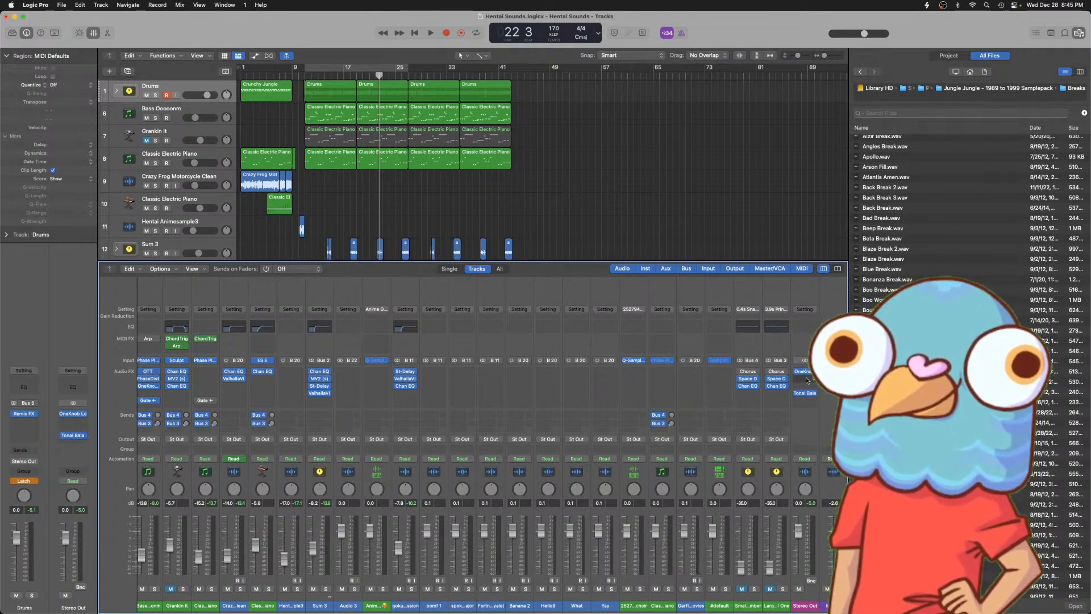
left_click(808, 380)
left_click(819, 409)
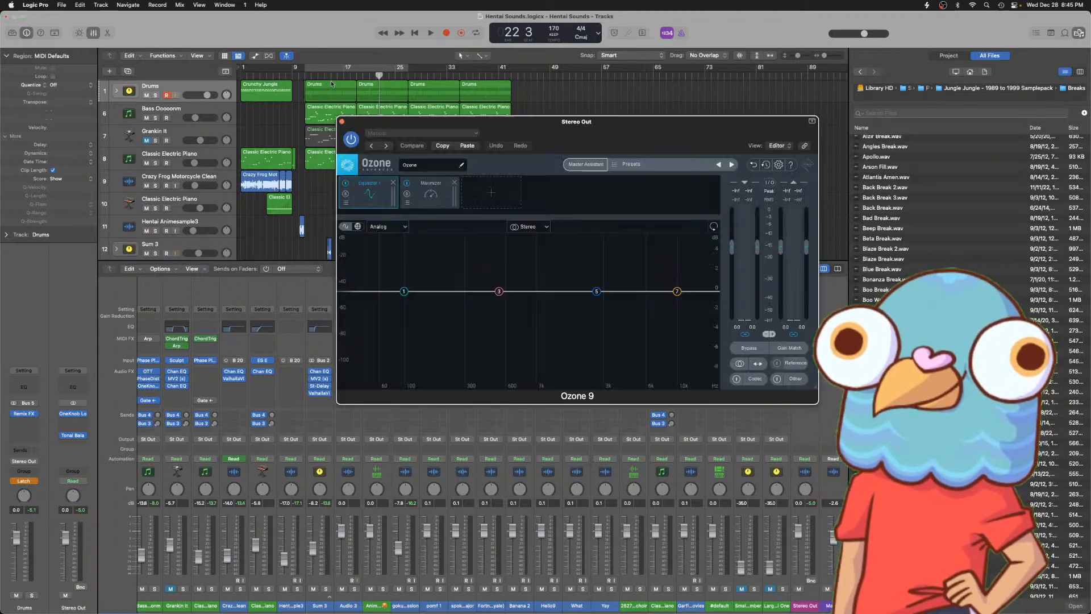
- Set the cycle range over the four Drums regions, from bar 11 to bar 43
left_click(345, 68)
left_click(404, 67)
left_click(403, 67)
left_click_drag(403, 67, 511, 69)
- Play the cycled section and start Ozone's Master Assistant with Modern modules, Manual loudness at Medium intensity and Streaming destination
key("space")
left_click(586, 164)
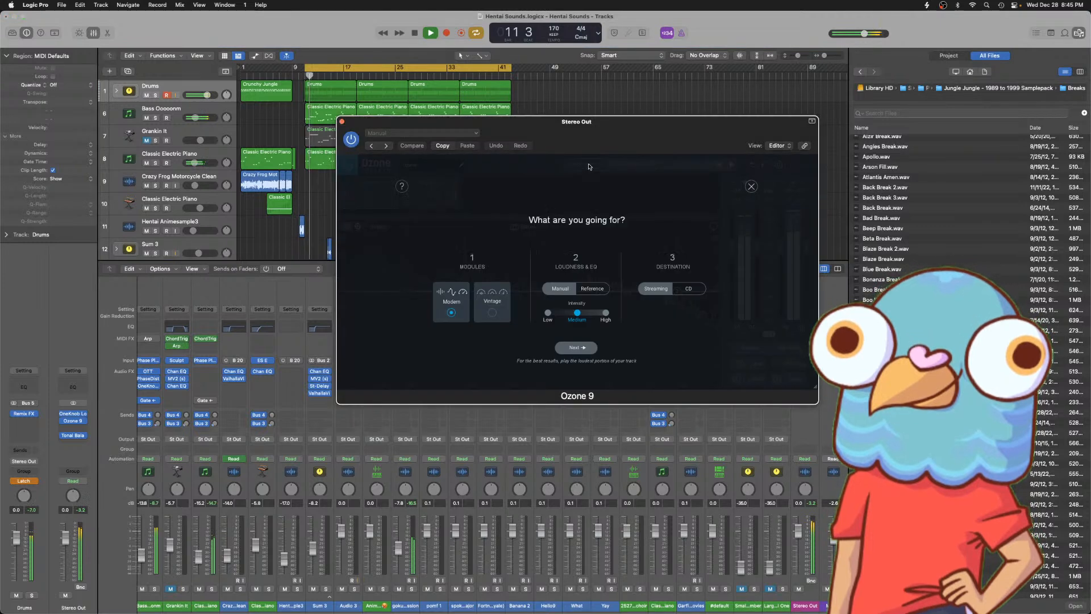
left_click(577, 348)
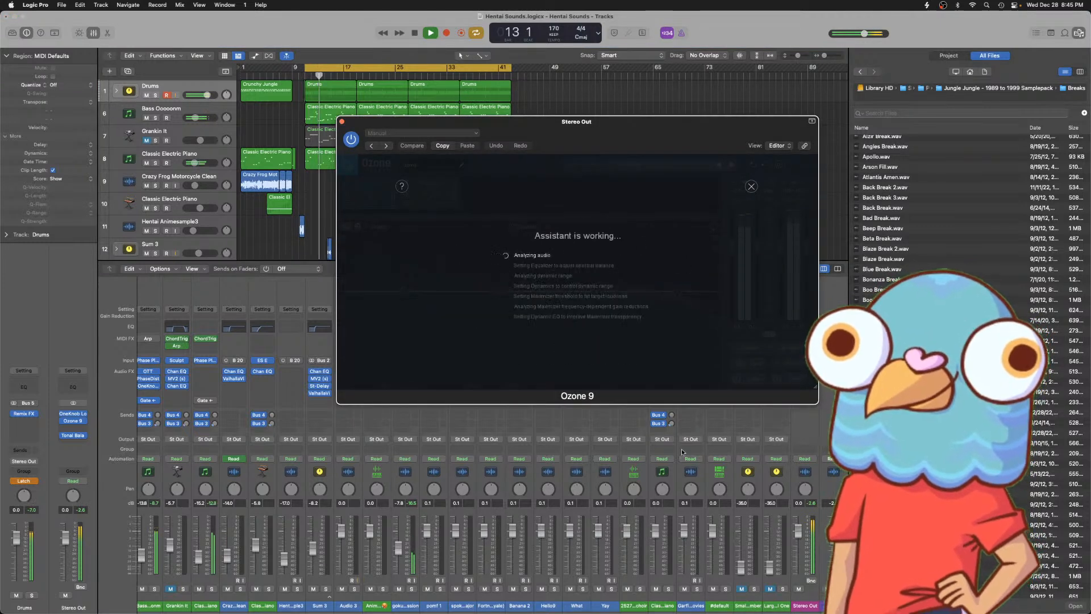
- Lower the Sum 3 channel volume to about -9.6 dB and stop playback during the mastering analysis
left_click_drag(833, 540, 834, 544)
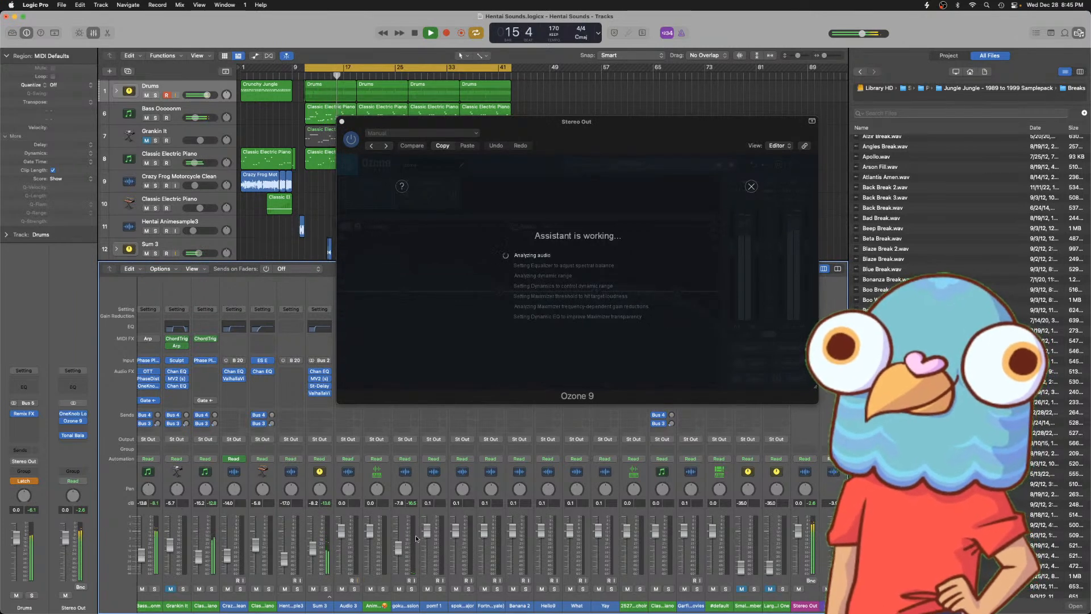
left_click_drag(313, 549, 314, 558)
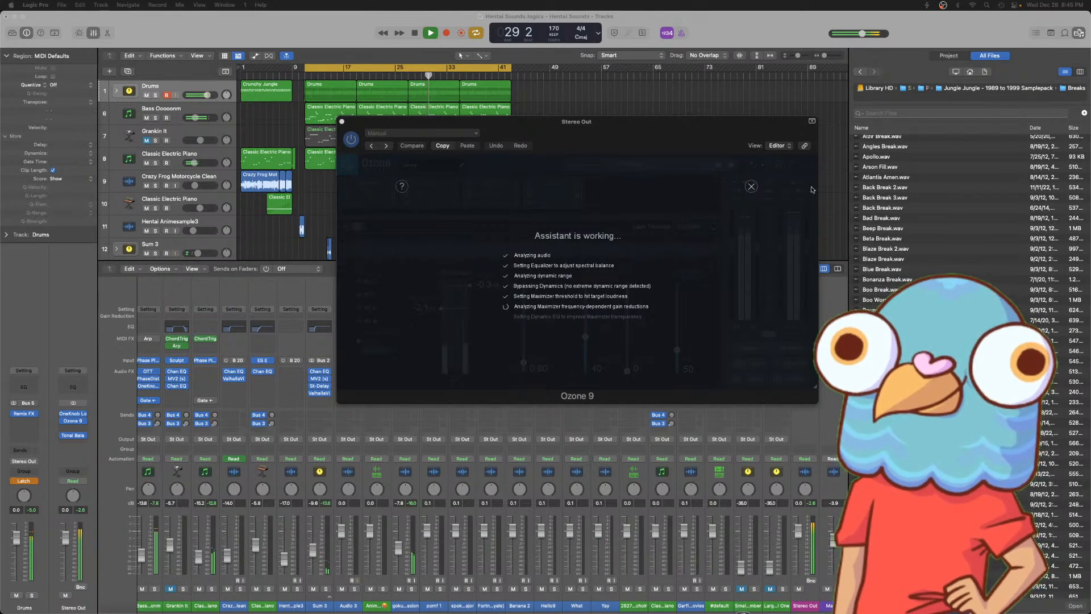
key("super+Tab")
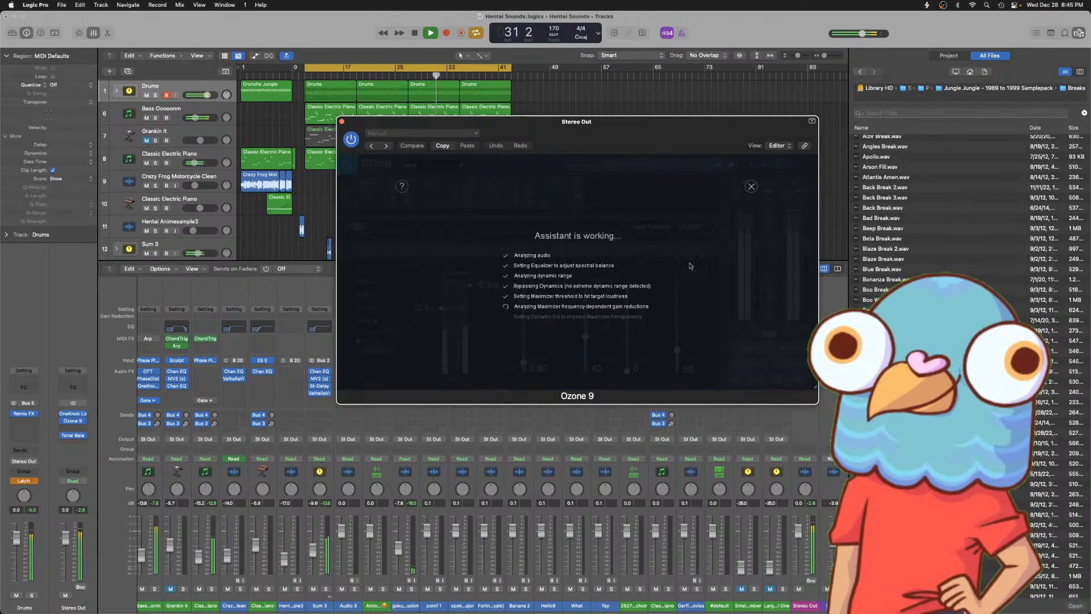
key("space")
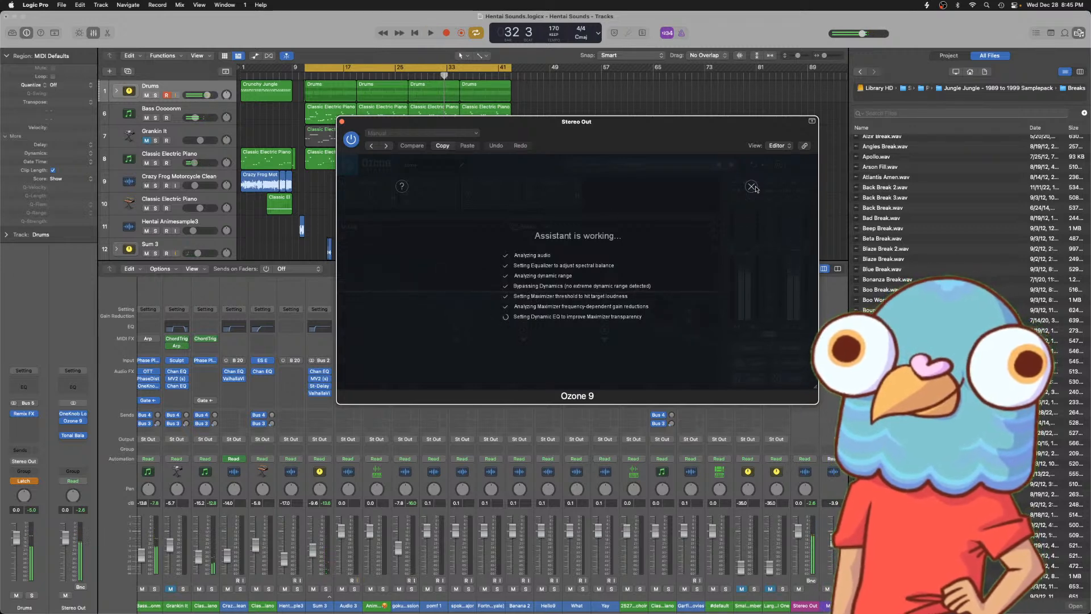
- Set the audio I/O buffer size to 1024 samples and apply it
left_click(60, 5)
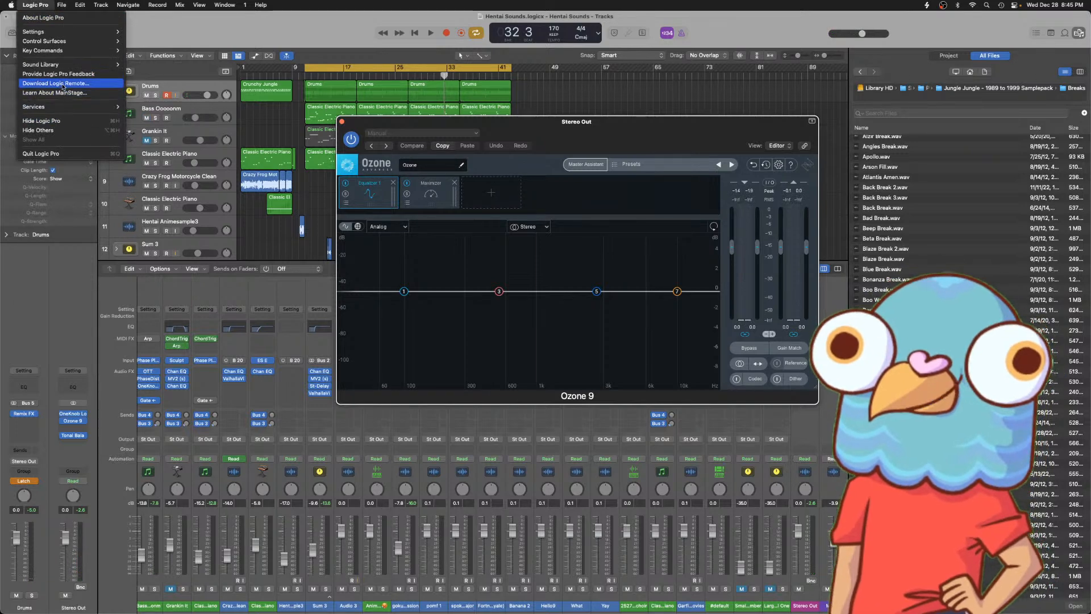
mouse_move(55, 31)
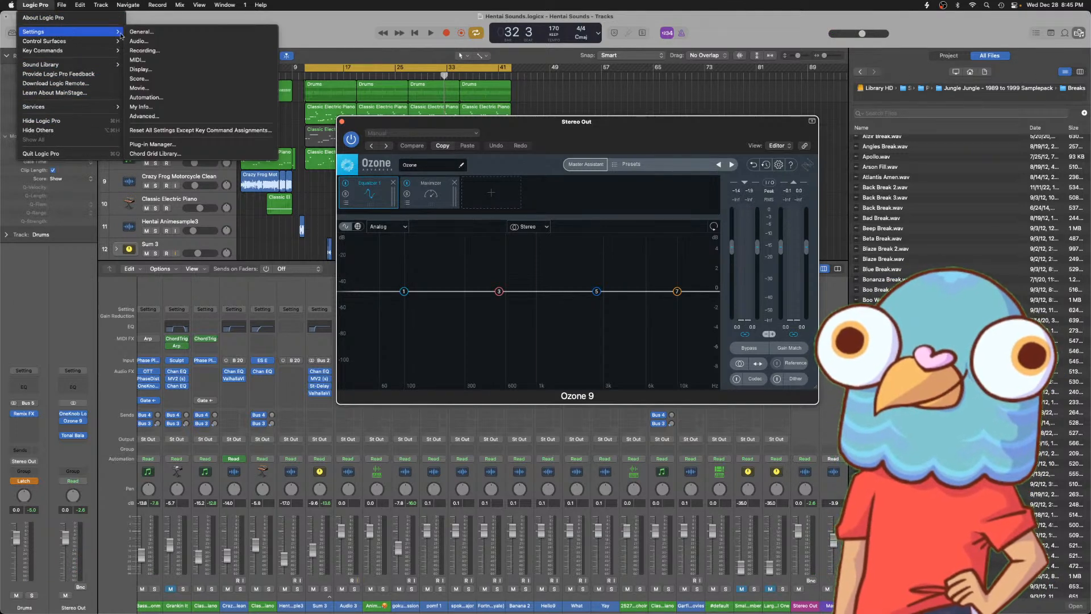
left_click(160, 36)
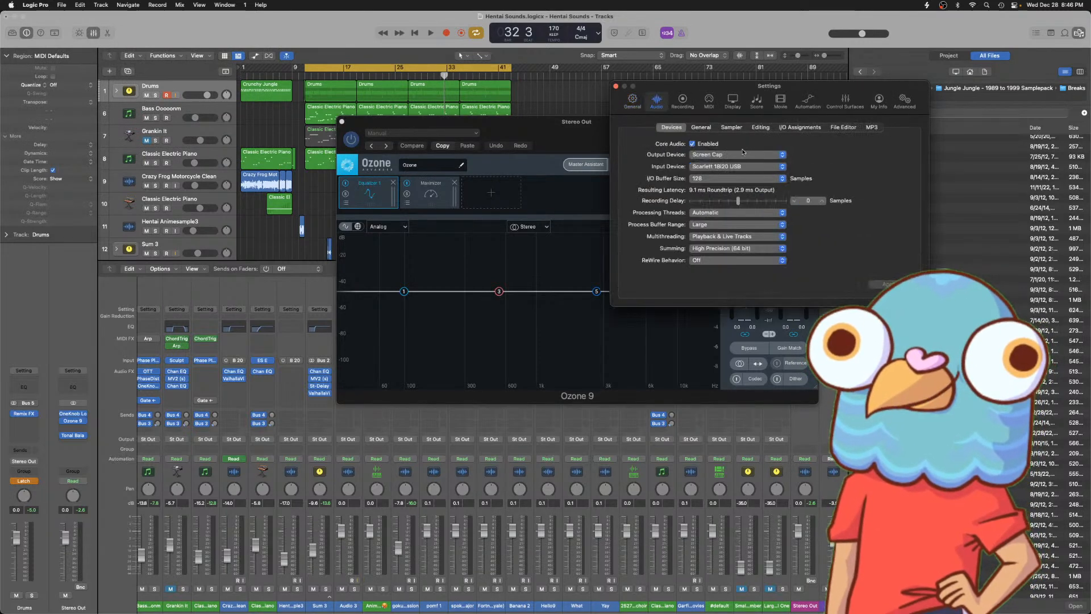
left_click(739, 179)
left_click(723, 208)
left_click(885, 284)
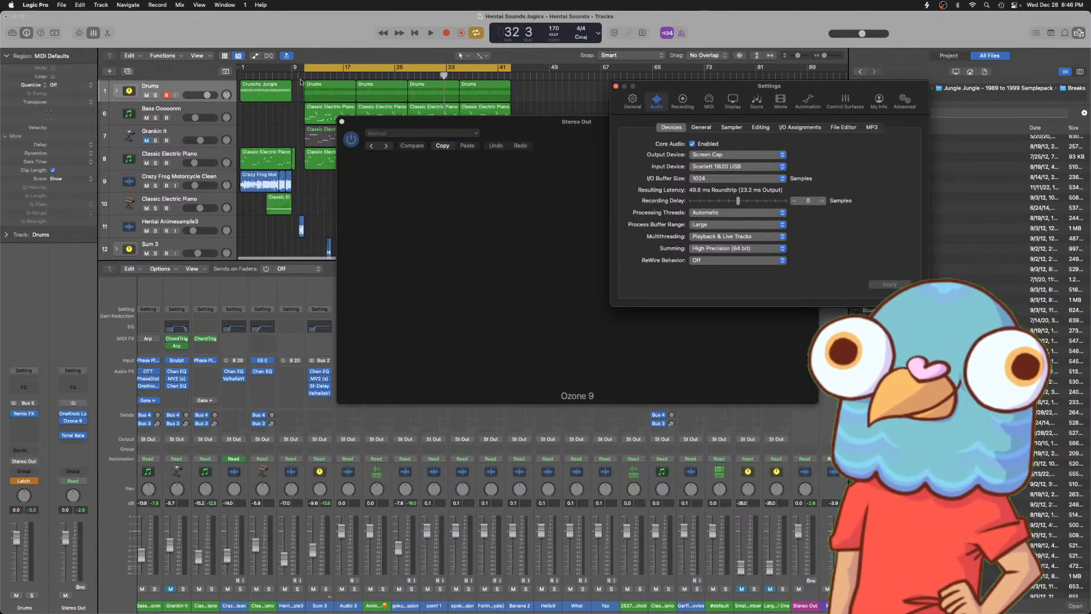
left_click_drag(300, 67, 305, 68)
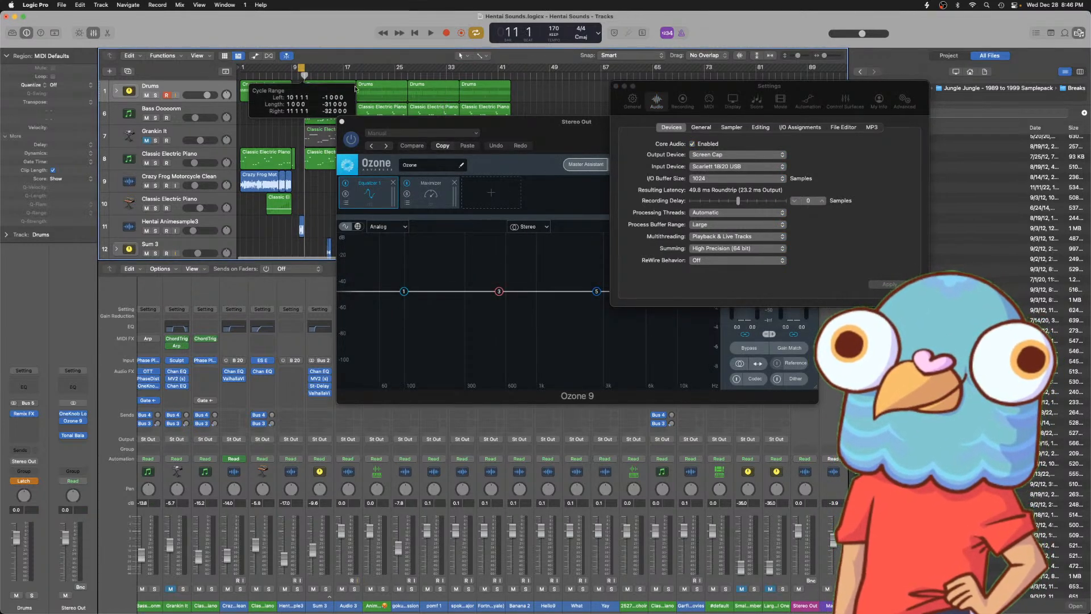
key("space")
key("space")
key("c")
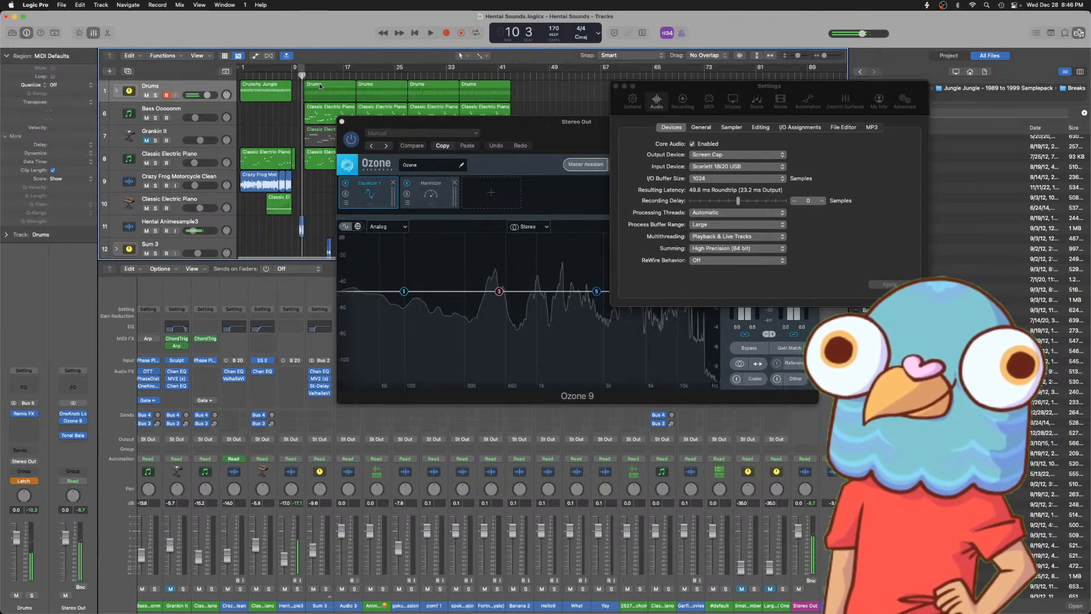
- Set the cycle range to span the four Drums regions starting at bar 11 and start playback
key("super+a")
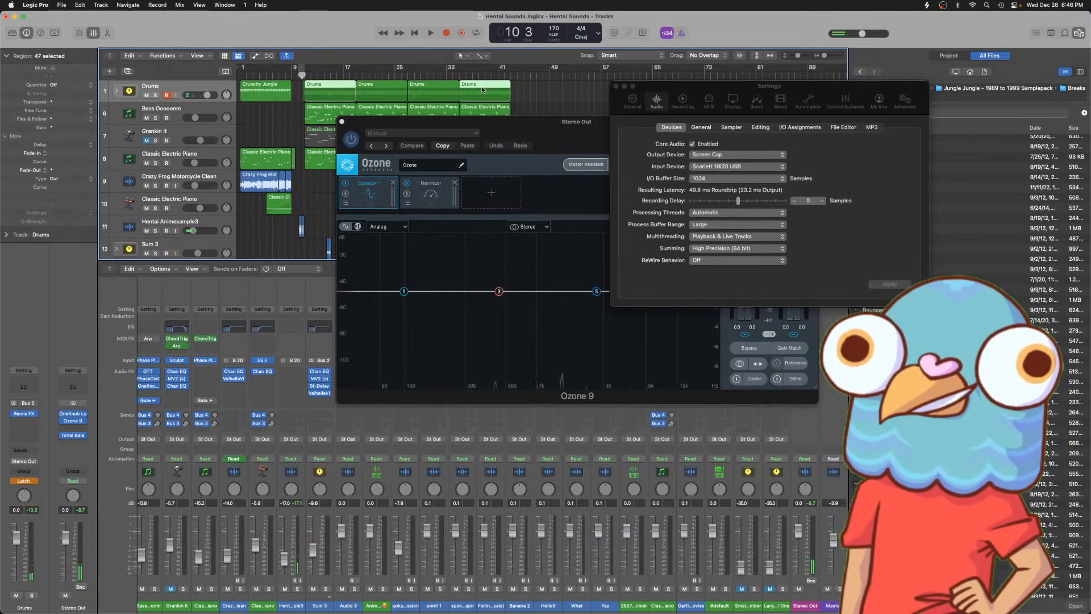
key("super+u")
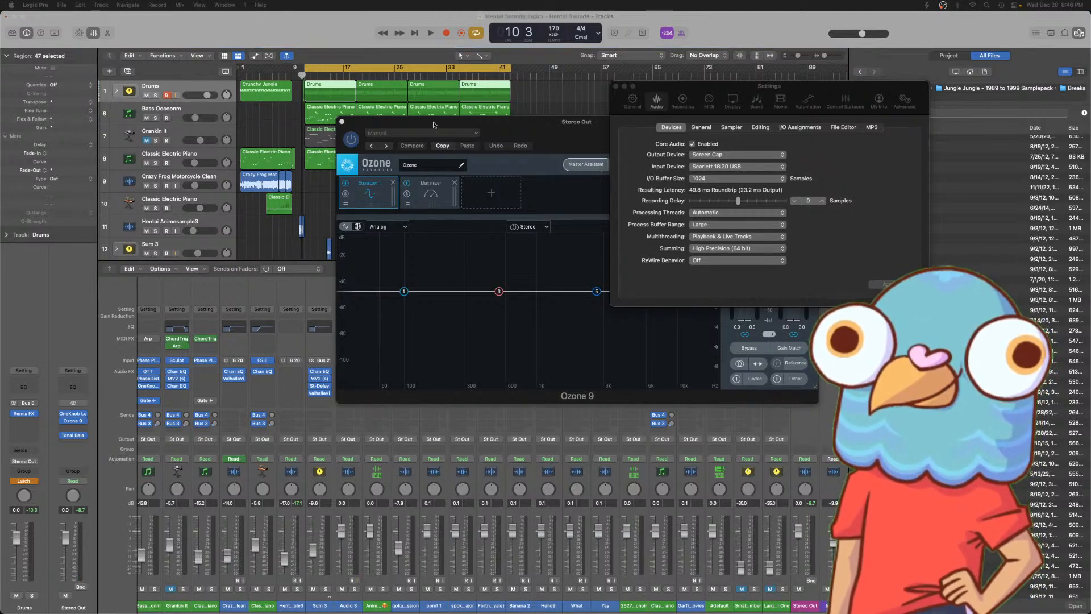
left_click(507, 100)
key("space")
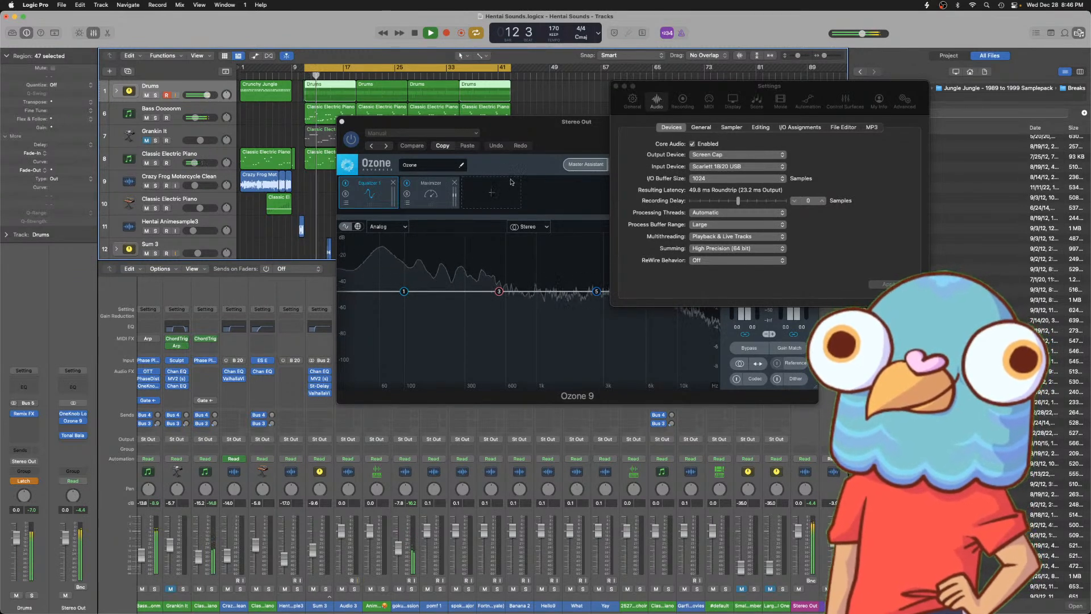
- Run Ozone's Master Assistant with Modern modules, Manual loudness at Medium intensity and Streaming destination, and accept its suggestion
left_click(596, 162)
left_click(595, 163)
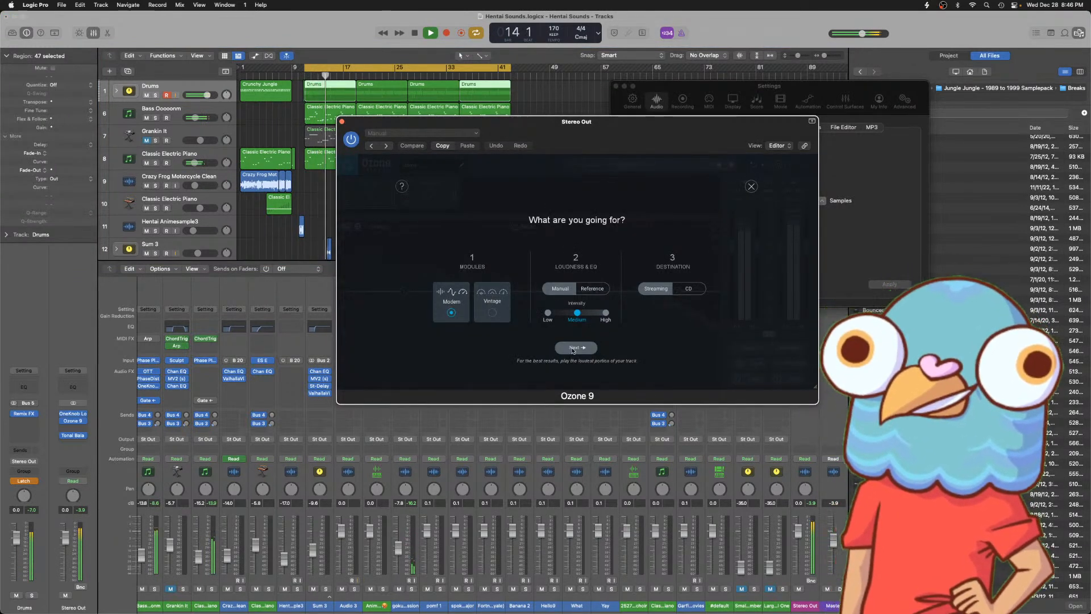
left_click(619, 329)
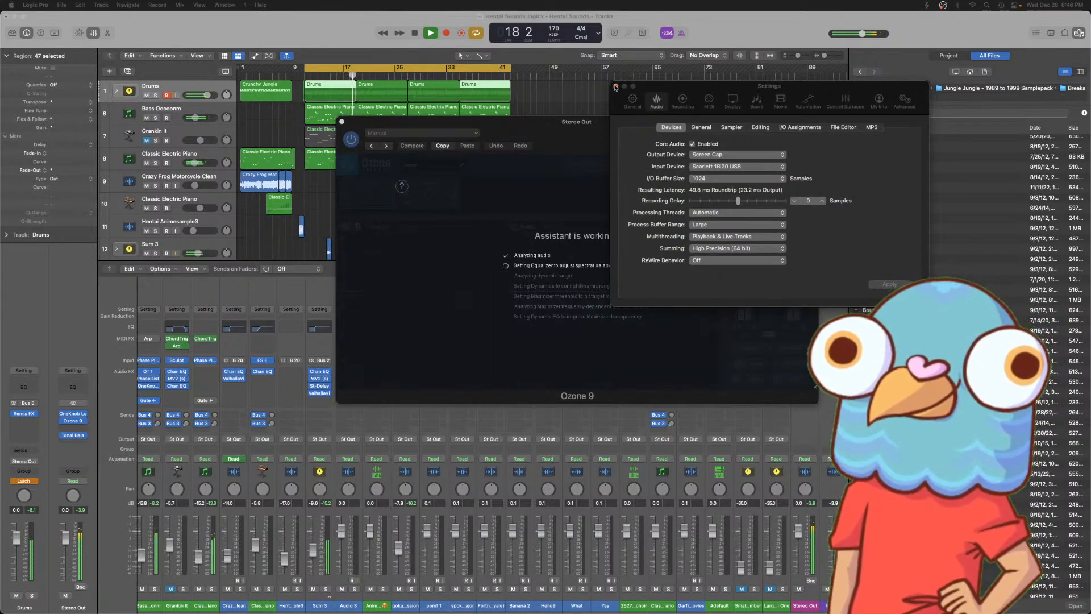
left_click(621, 152)
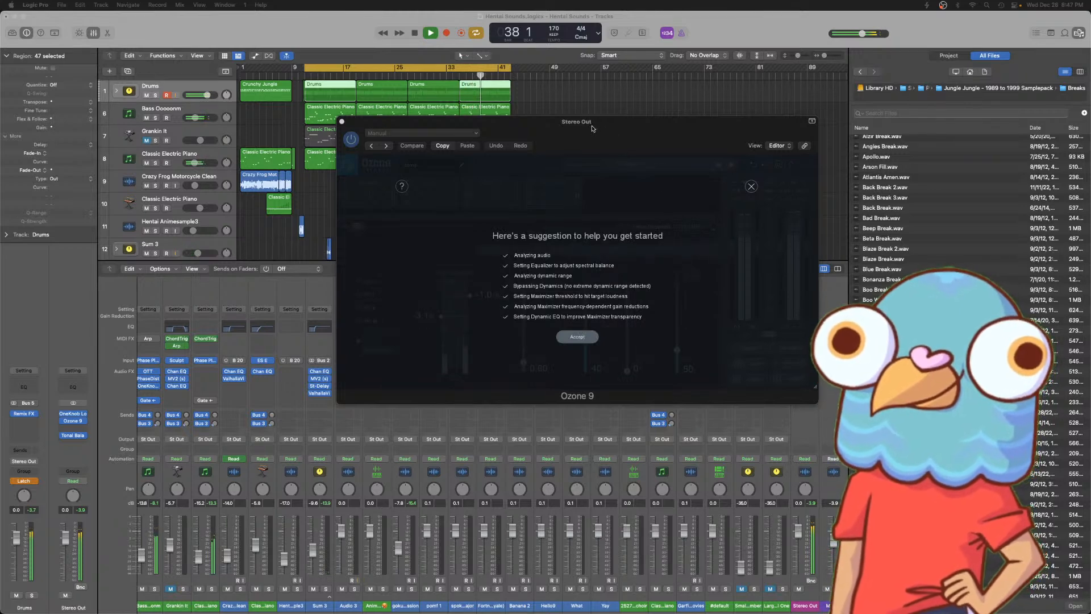
left_click(577, 337)
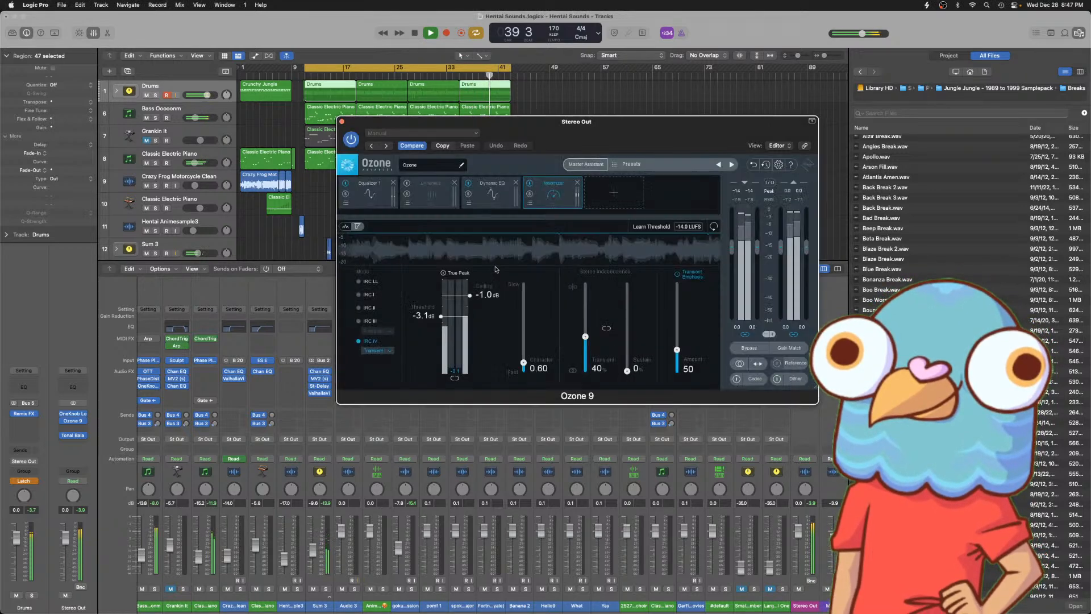
- Set the Maximizer's ceiling to -0.3 dB and threshold to -3.0 dB, and replay from bar 11
key("space")
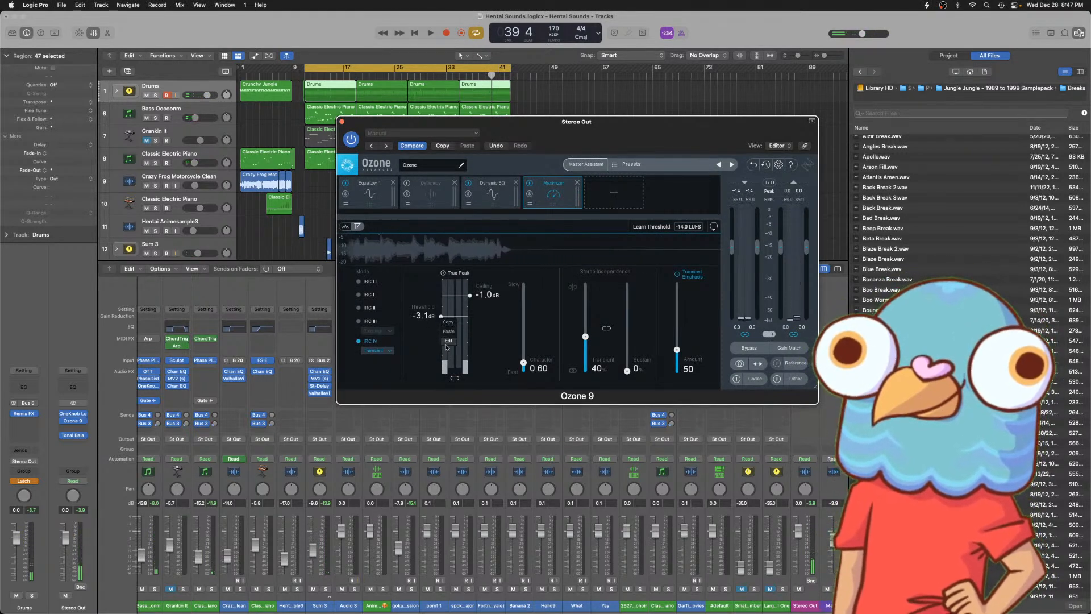
left_click_drag(469, 295, 441, 316)
left_click(305, 75)
key("space")
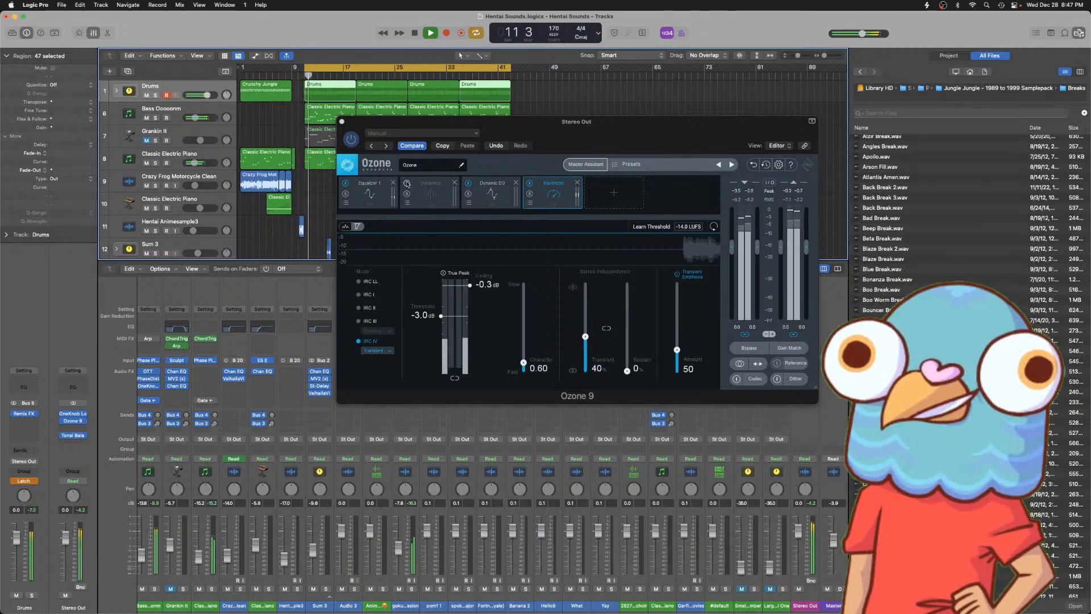
- Enable the Dynamics module and split it into four bands, with the highest crossover at about 10 kHz
left_click(407, 183)
left_click(431, 195)
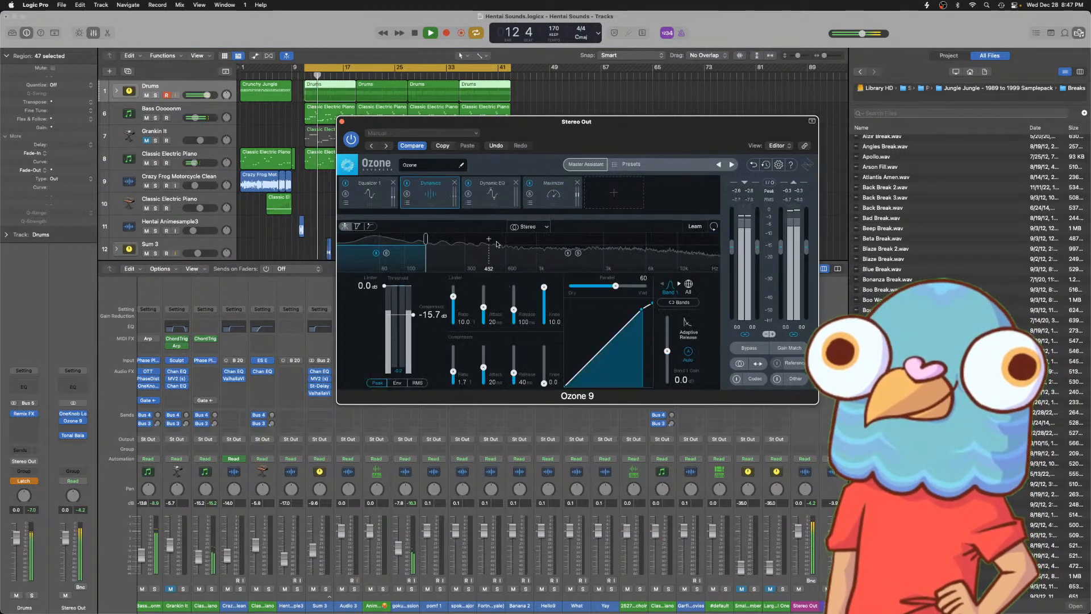
left_click(577, 243)
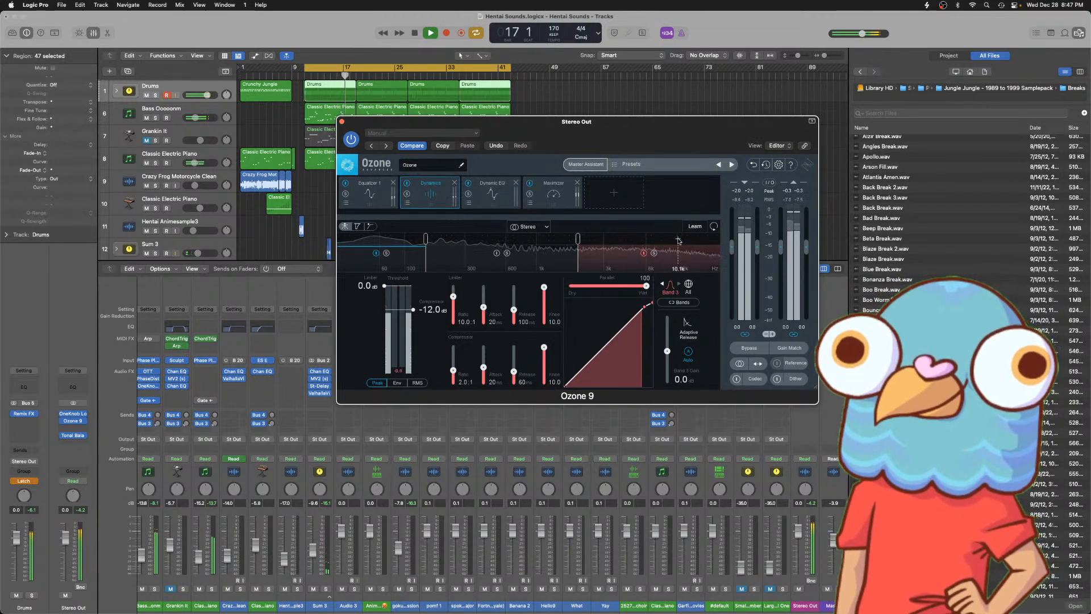
left_click(678, 241)
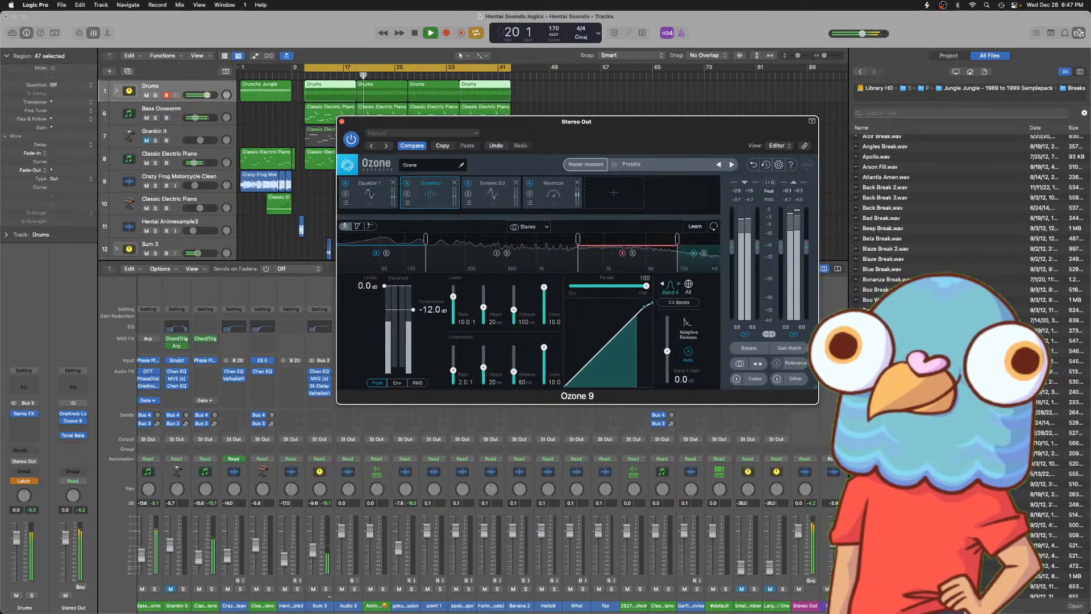
- Expand the Drums track stack and raise the Brut Force Fuller Break channel volume to about -9.8 dB
left_click(202, 553)
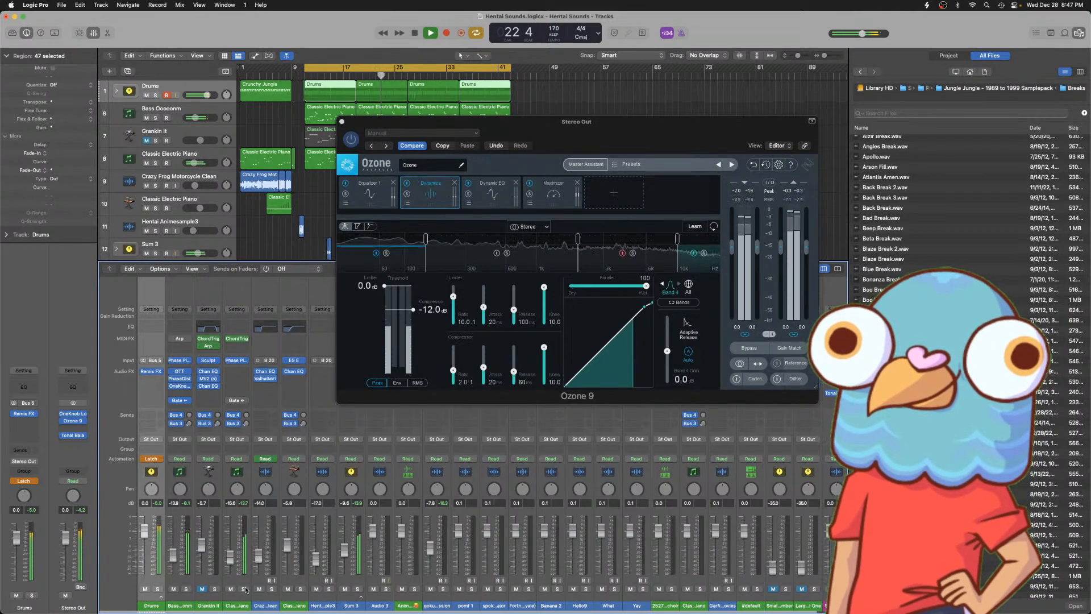
left_click(161, 591)
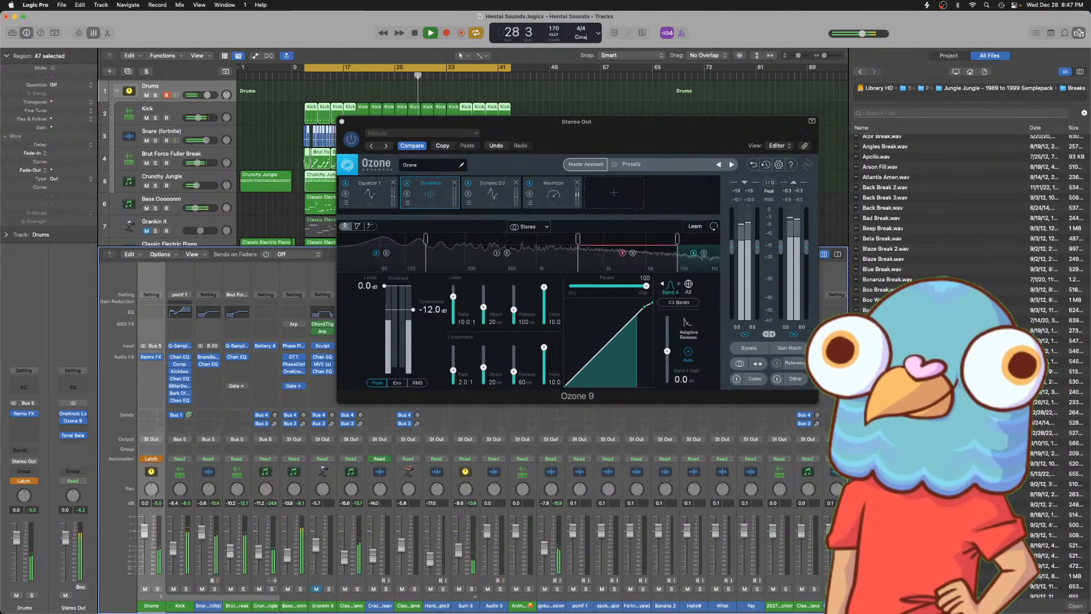
left_click_drag(231, 554, 231, 552)
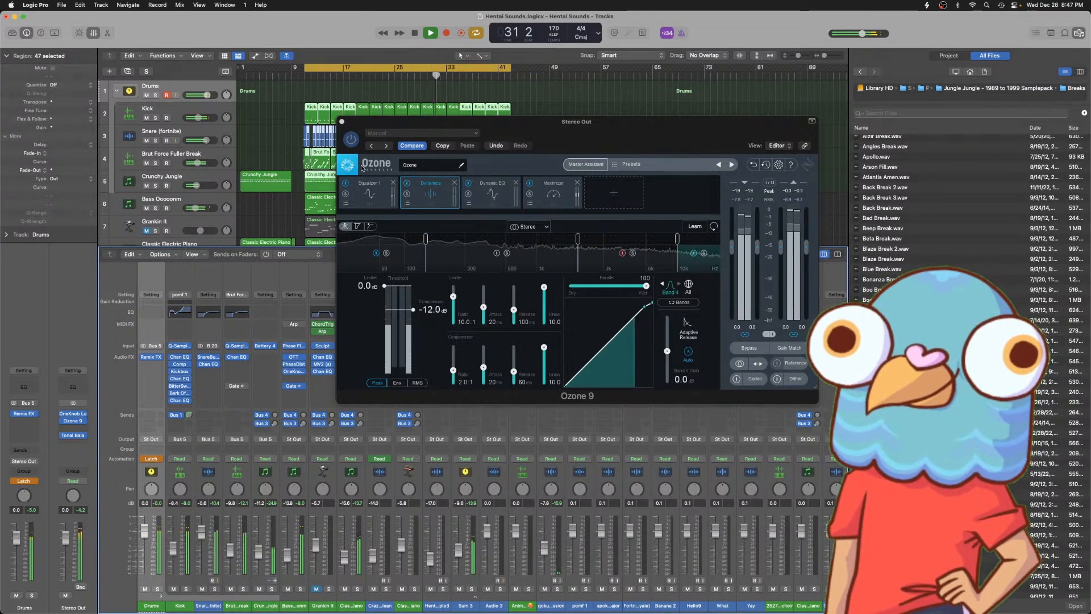
- Set the gain of Dynamics Band 2 to 1.2 dB
left_click(546, 257)
left_click(541, 260)
left_click_drag(668, 357, 669, 352)
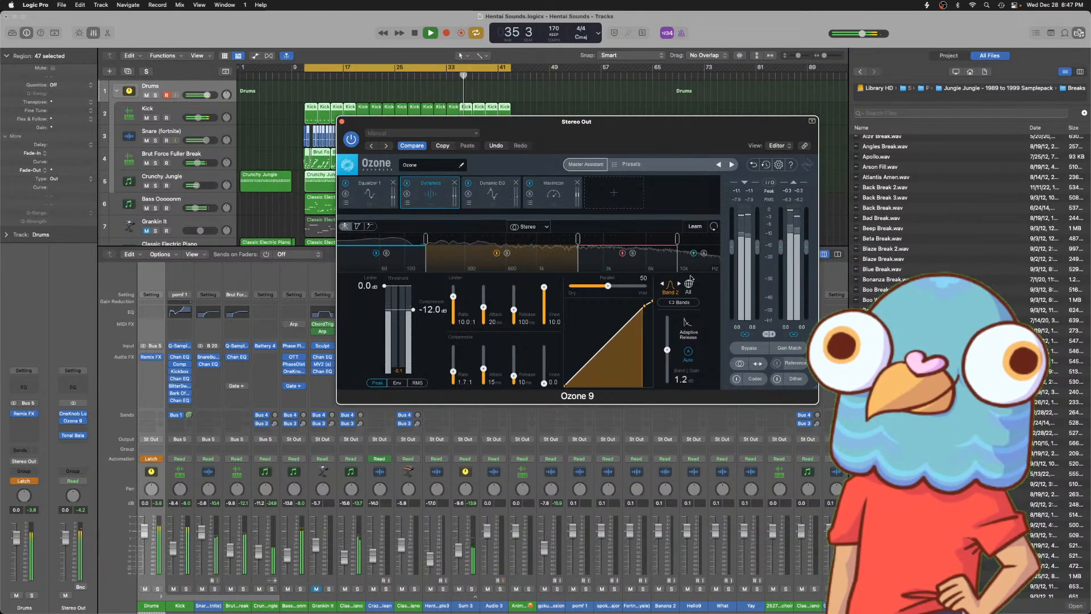
- Set Dynamics Band 4's compressor threshold to -16.0 dB and its gain to 2.3 dB
left_click(706, 262)
left_click_drag(406, 301, 406, 311)
left_click_drag(669, 351, 663, 349)
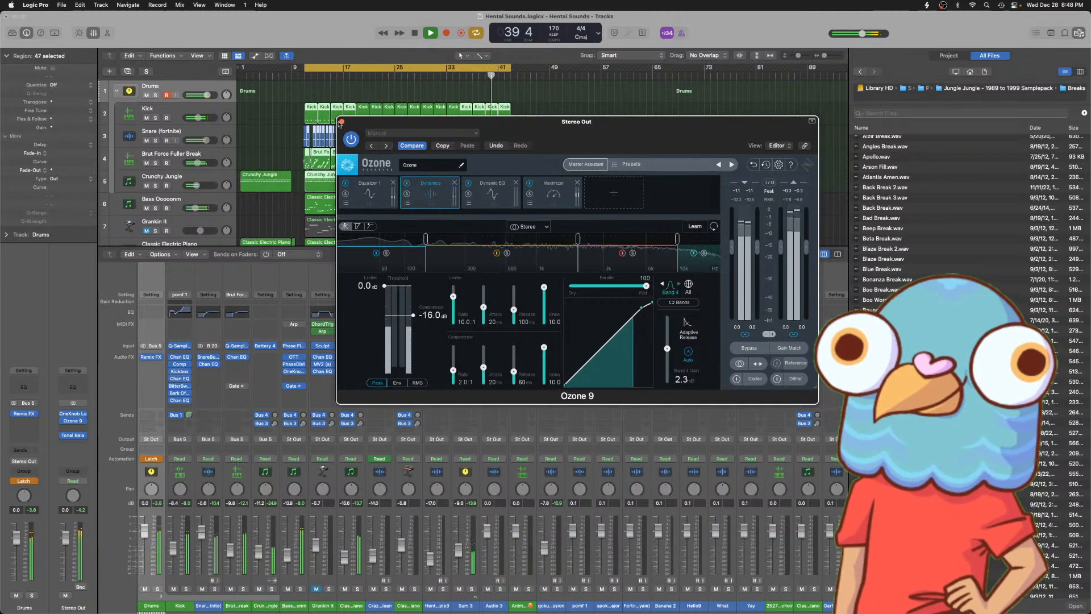
- Close Ozone and check the mix's frequency balance in Tonal Balance Control, also viewing OneKnob Louder on the Stereo Out channel
key("super+w")
scroll(742, 336, "right", 5)
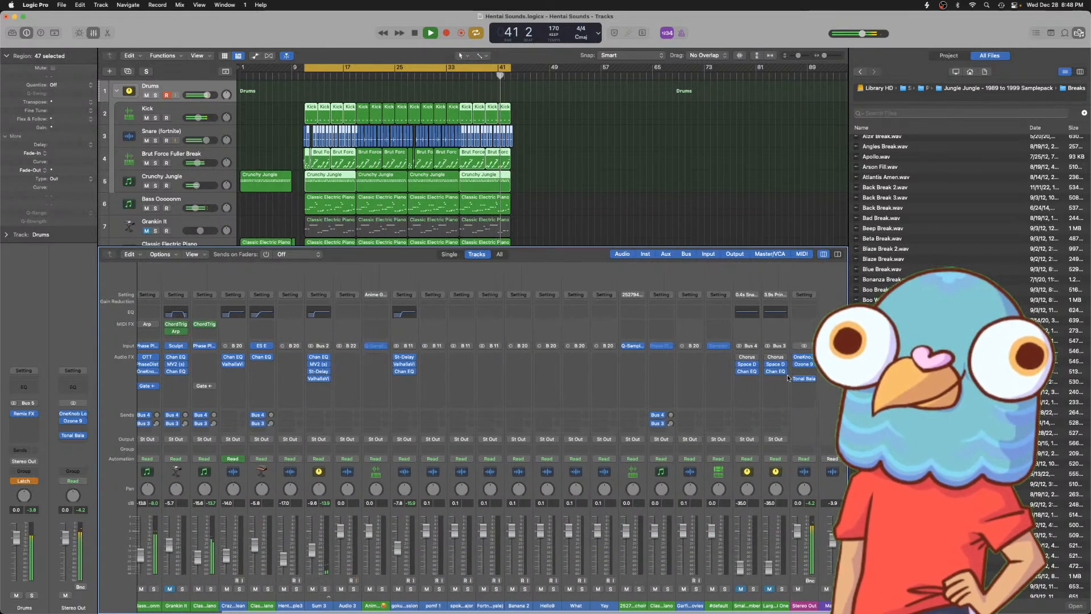
left_click(805, 379)
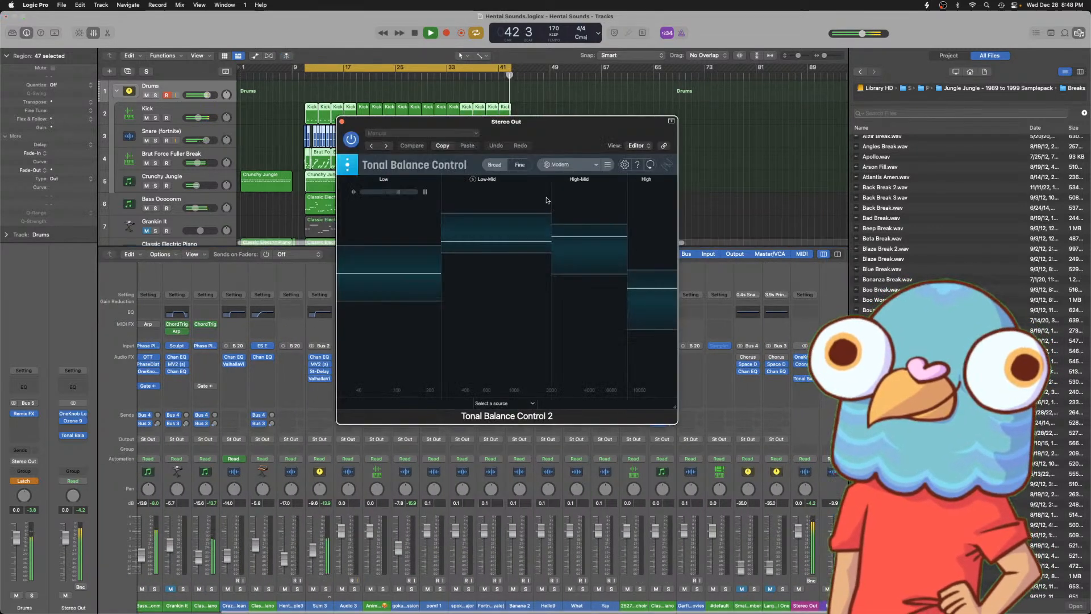
left_click(802, 357)
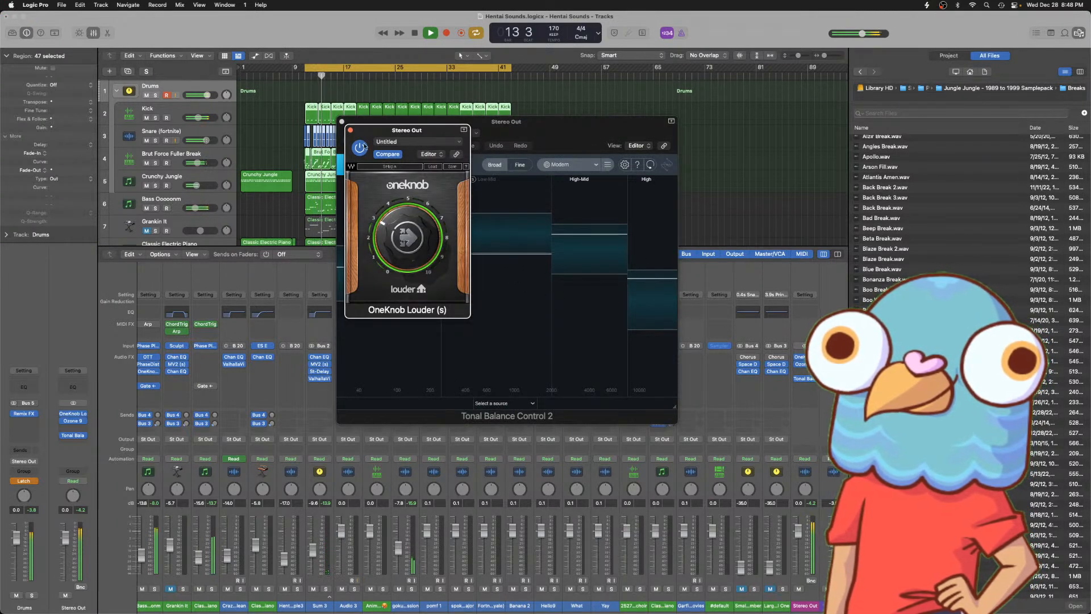
left_click(621, 328)
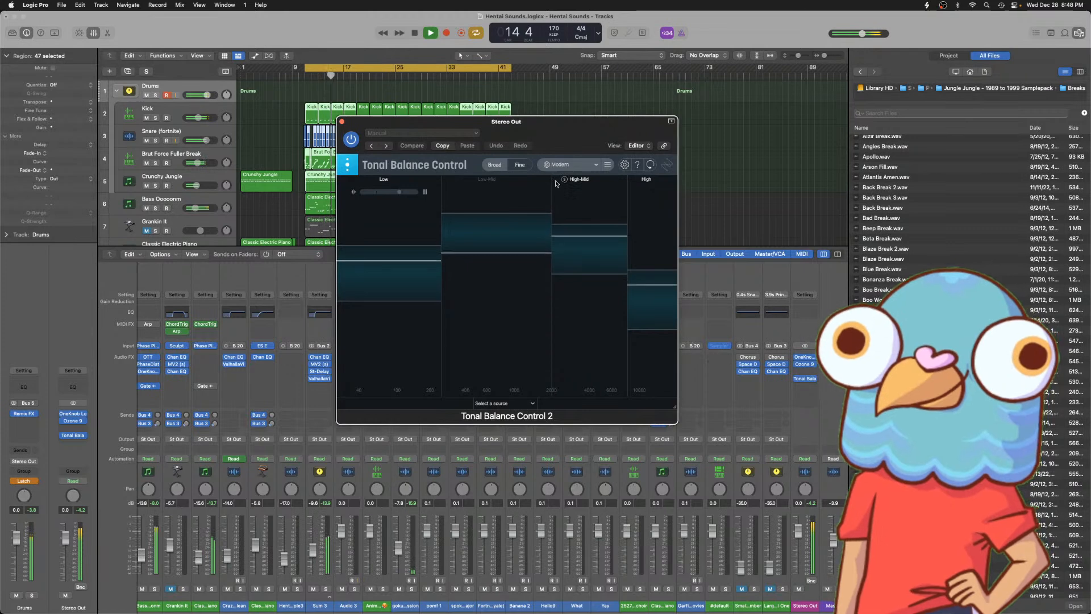
- Reopen Ozone 9 from the Stereo Out channel and reposition its window over the other plug-in windows
left_click(803, 357)
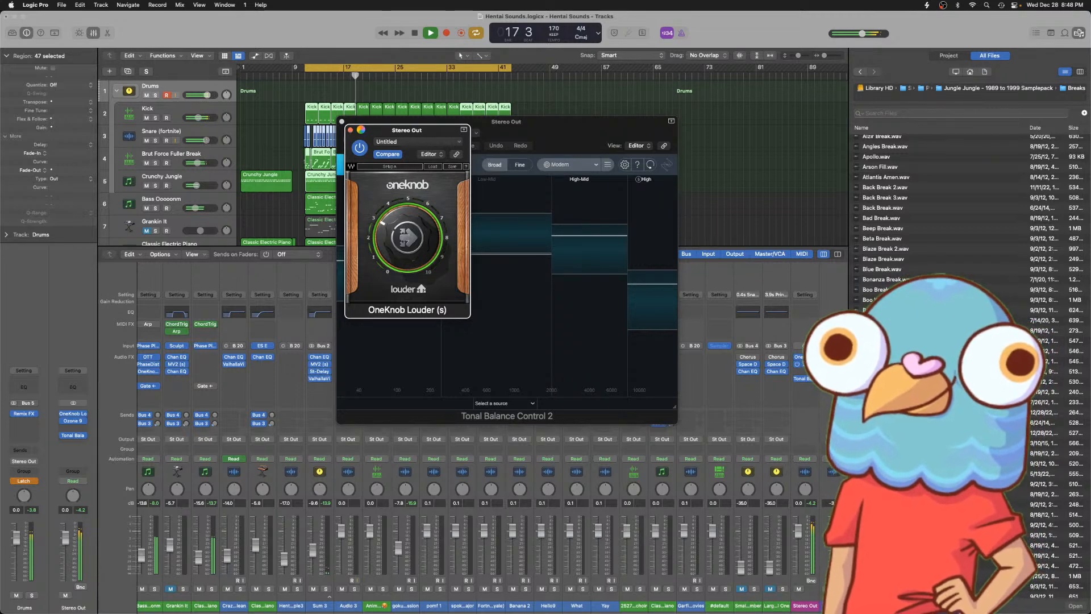
left_click(803, 365)
left_click_drag(537, 131, 473, 154)
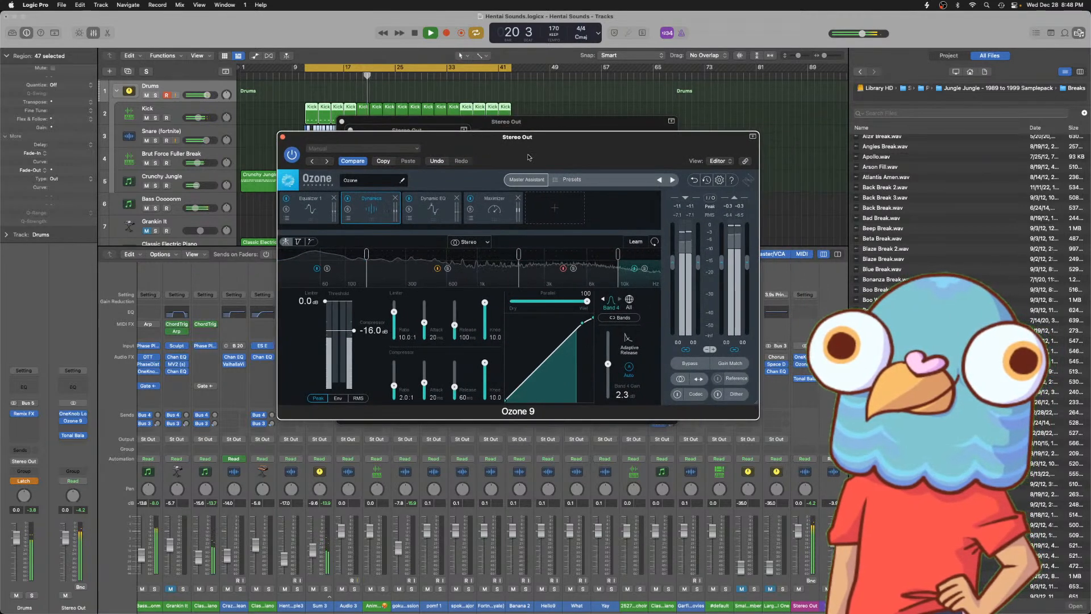
- Set Dynamics Band 2's compressor threshold to -14.4 dB and Band 3's gain to -1.5 dB
left_click(434, 279)
left_click_drag(348, 321, 350, 325)
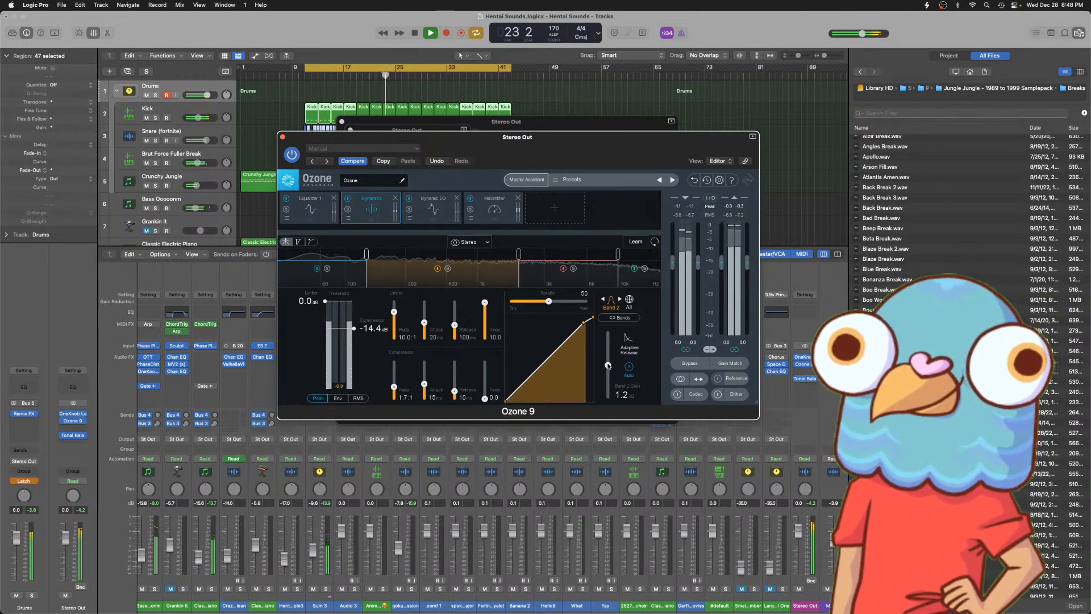
left_click(599, 279)
left_click_drag(608, 365, 608, 367)
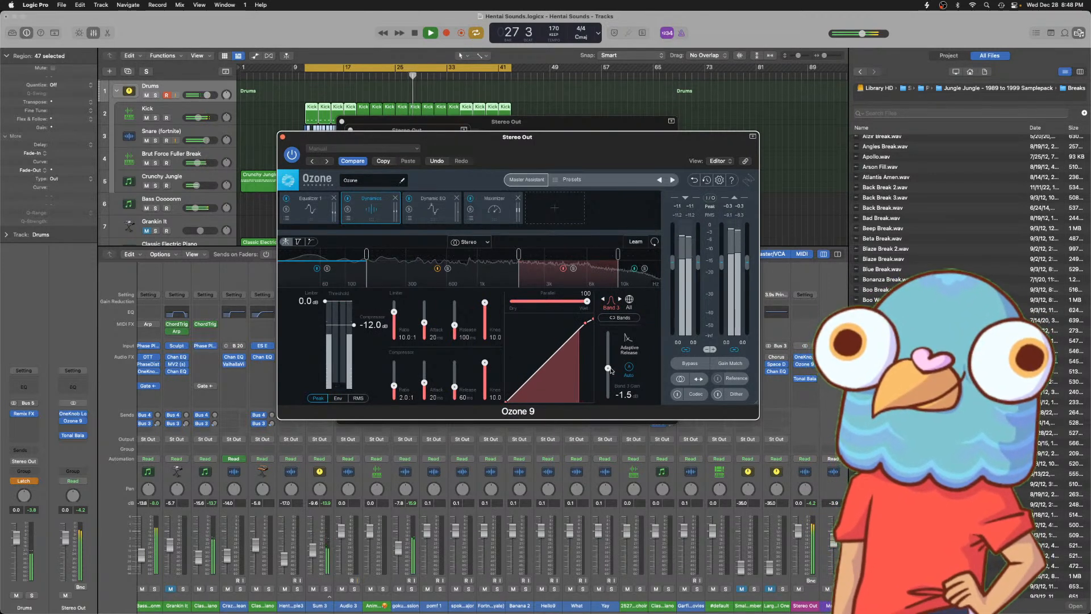
- Set Dynamics Band 4's gain to 1.2 dB and arrange the Ozone and Tonal Balance Control windows so both are visible
left_click(650, 277)
left_click_drag(610, 367, 611, 369)
left_click_drag(635, 149, 522, 302)
left_click_drag(557, 134, 814, 127)
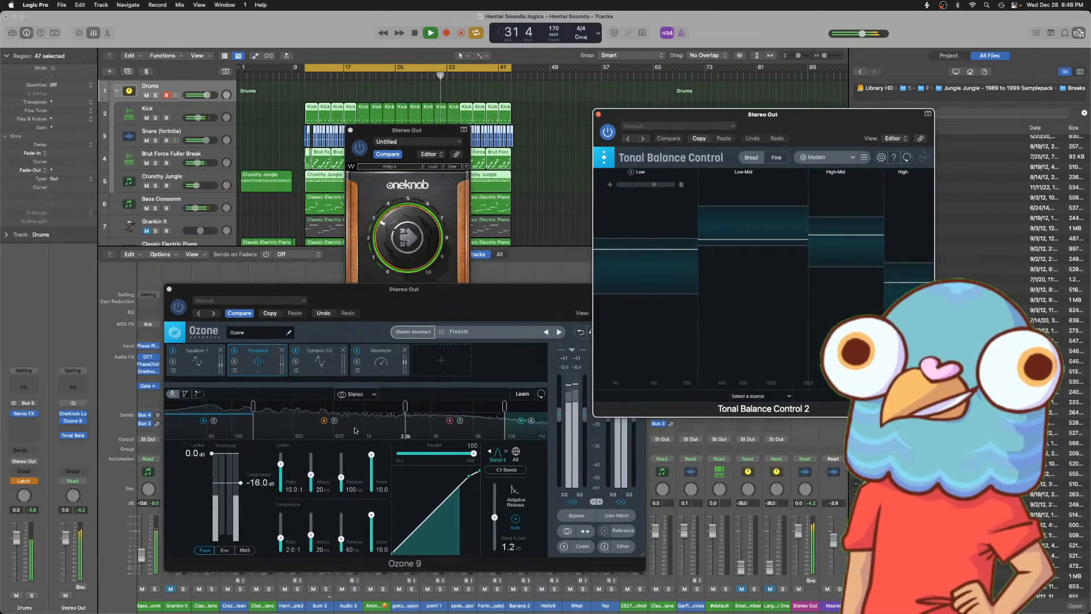
- Set Dynamics Band 2's gain to 2.3 dB and check the mix in Tonal Balance Control's Broad view
left_click(335, 420)
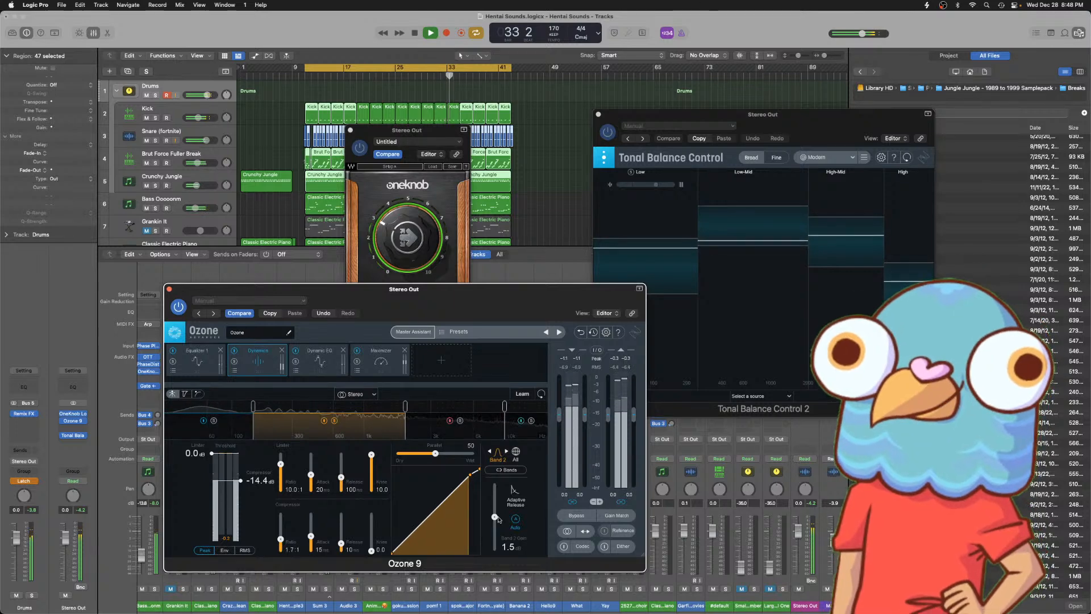
left_click_drag(494, 518, 495, 516)
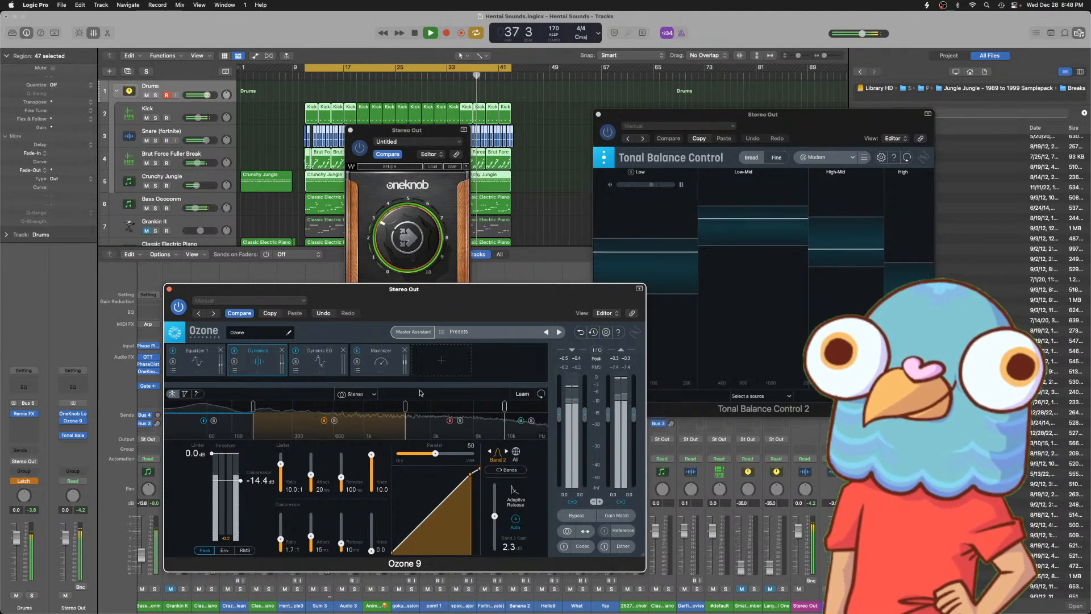
left_click(749, 185)
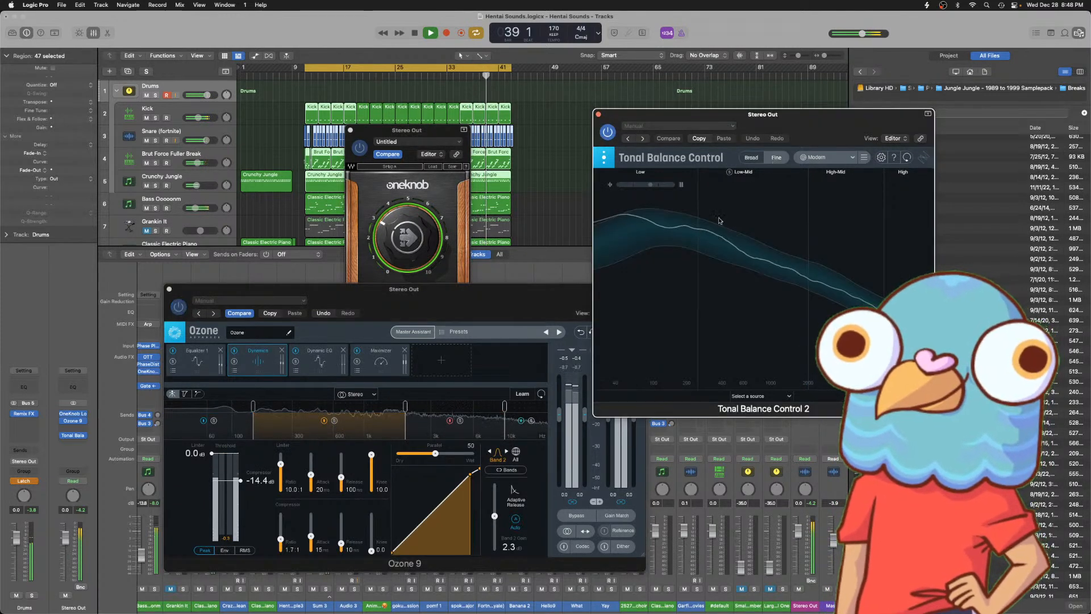
left_click(751, 157)
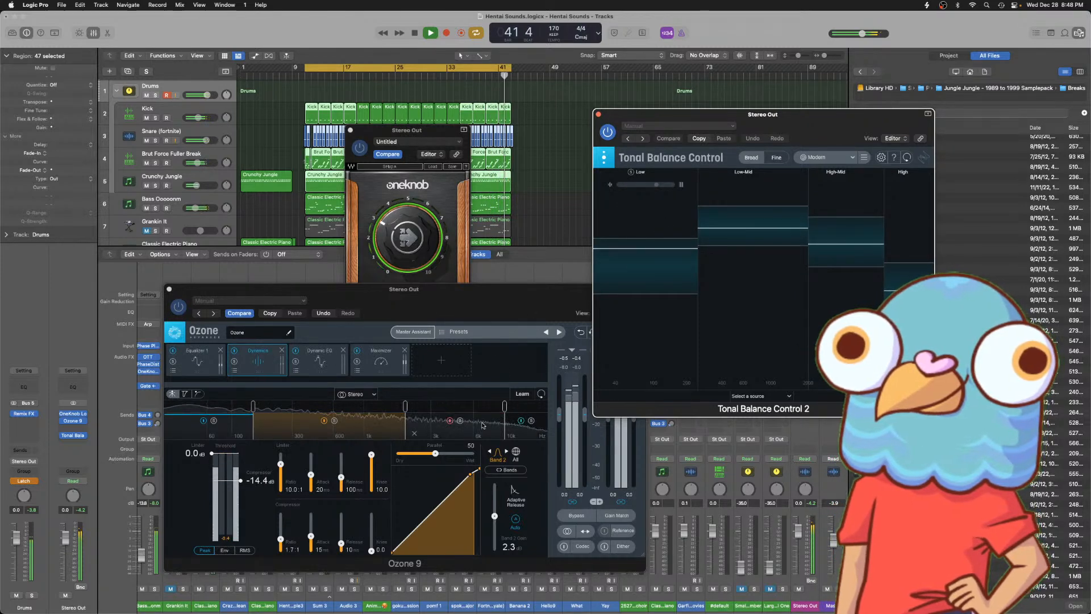
left_click(482, 428)
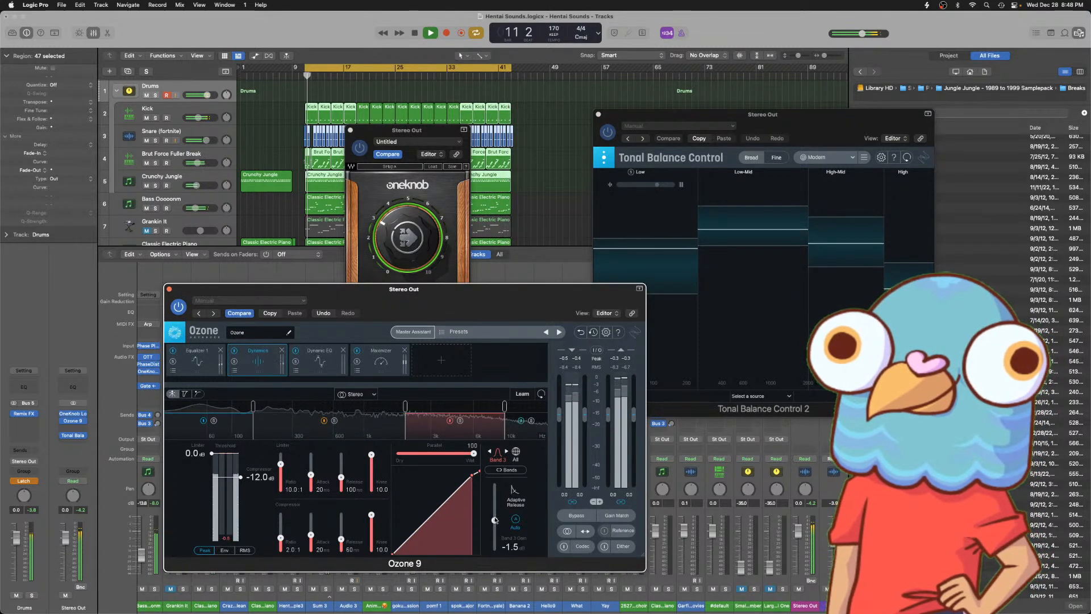
- In the Dynamic EQ, add a Proportional Q boost of about 1.7 dB near 1231 Hz, checking against Tonal Balance Control's Fine view
left_click(337, 363)
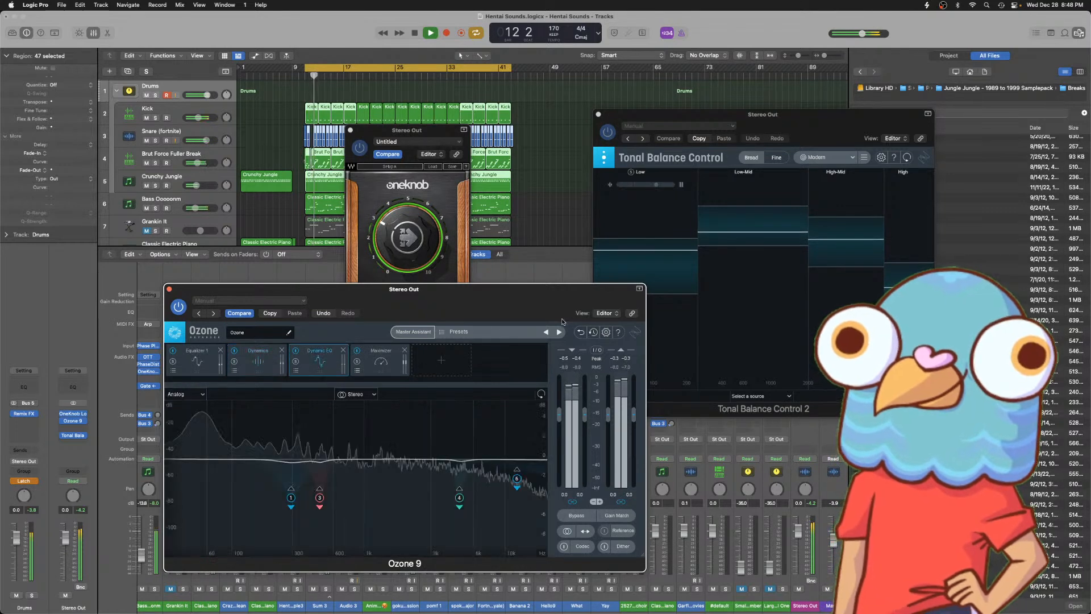
left_click(776, 157)
scroll(565, 277, "left", 3)
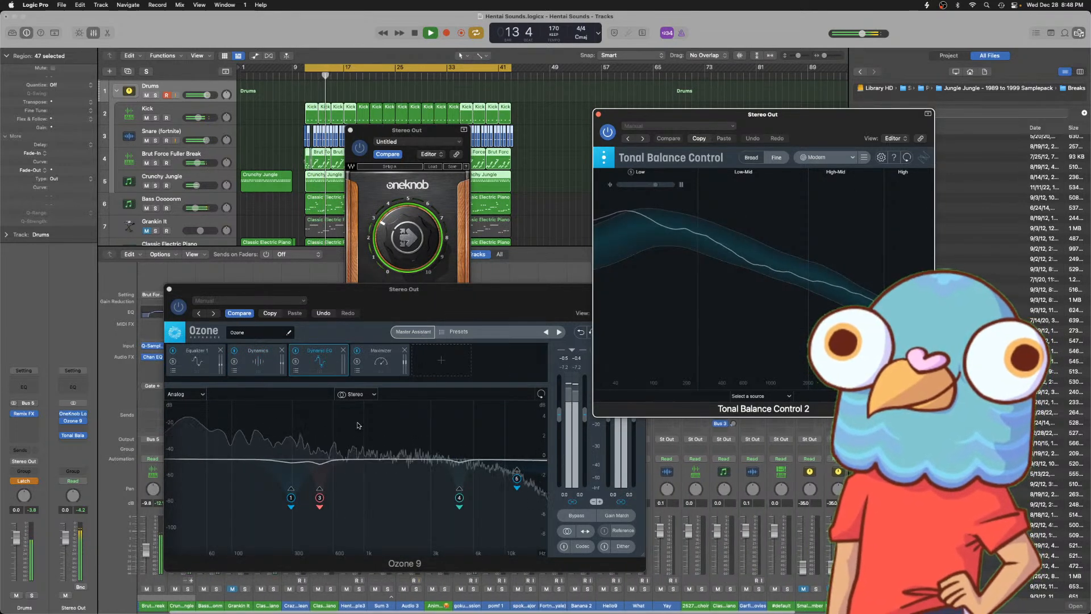
left_click_drag(358, 461, 390, 443)
scroll(356, 443, "down", 10)
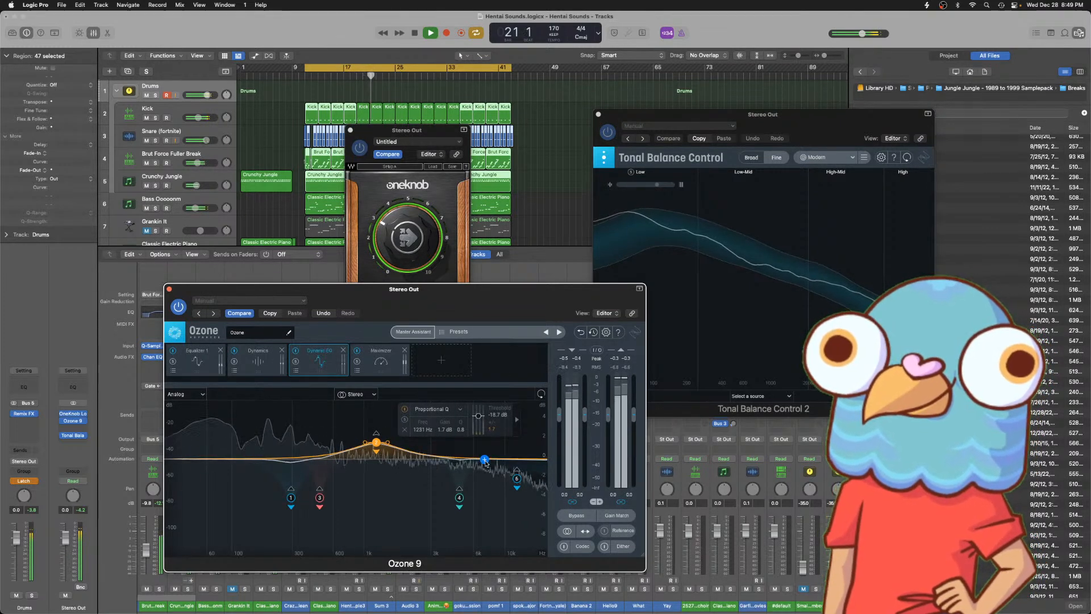
- Add a -3.1 dB Dynamic EQ cut at 6453 Hz with threshold -32.5 dB, and set the 1222 Hz boost to 1.5 dB with threshold -27.9 dB
left_click_drag(485, 460, 492, 474)
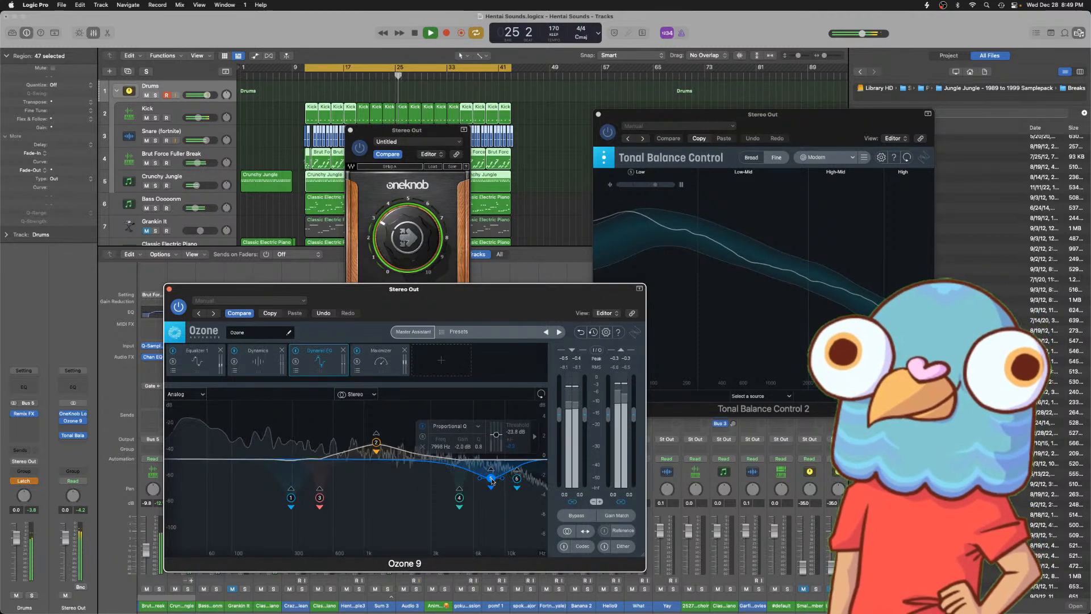
left_click_drag(479, 485, 479, 491)
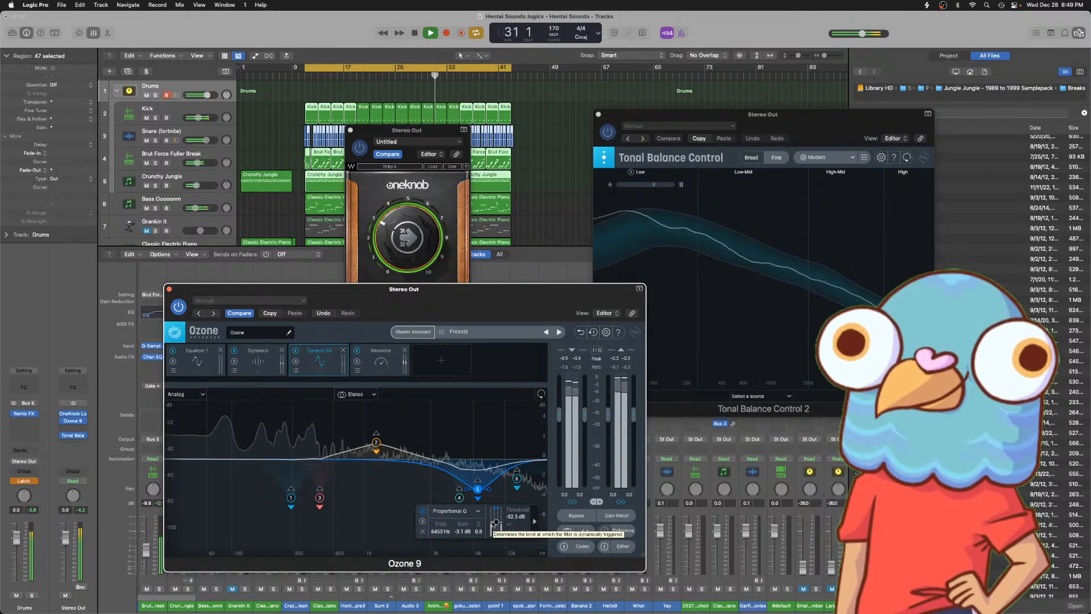
left_click(376, 445)
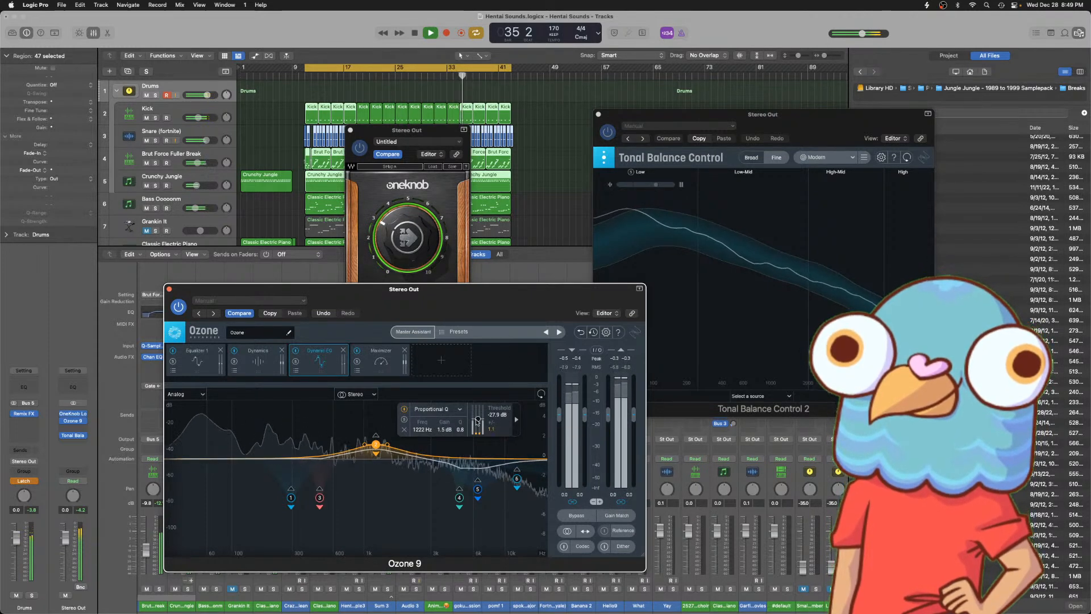
- Close the Ozone 9, Tonal Balance Control and OneKnob Louder windows
left_click(169, 289)
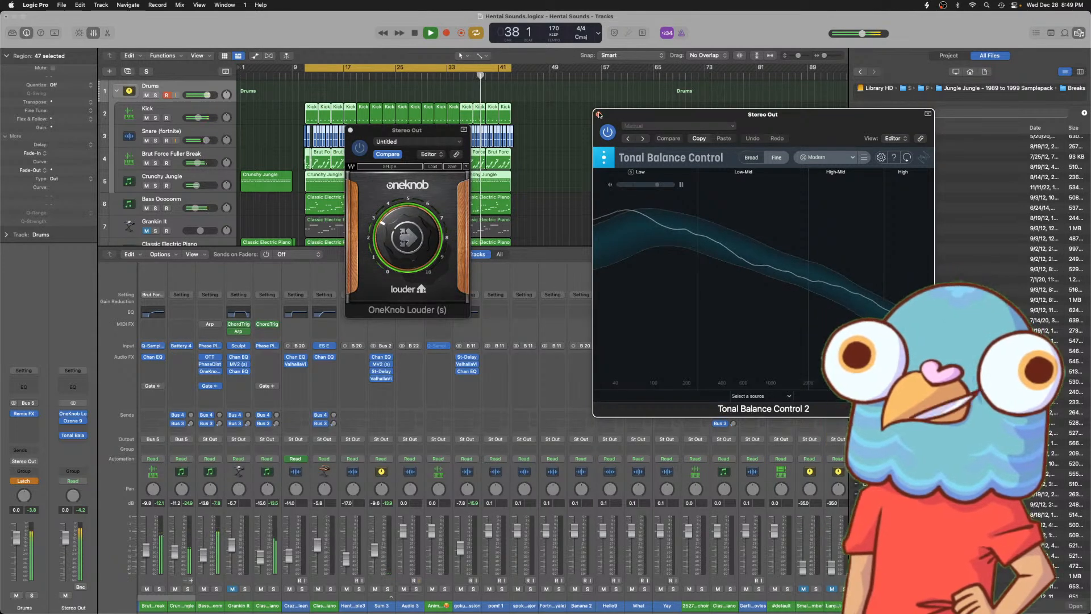
left_click(598, 113)
left_click(350, 129)
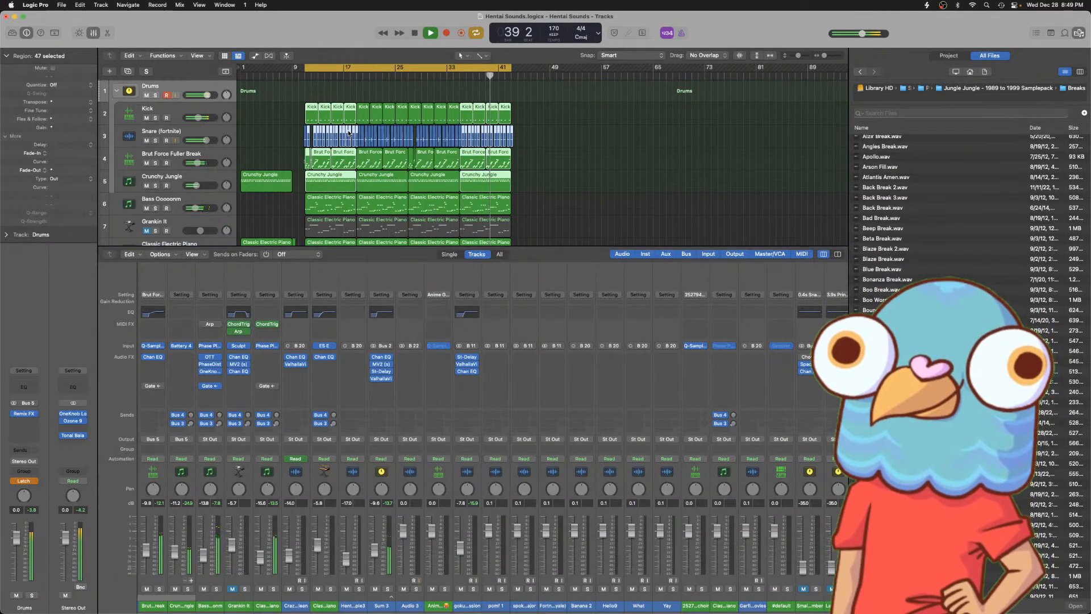
- Select the Drums track and set its channel's automation mode to Read
scroll(462, 152, "down", 1)
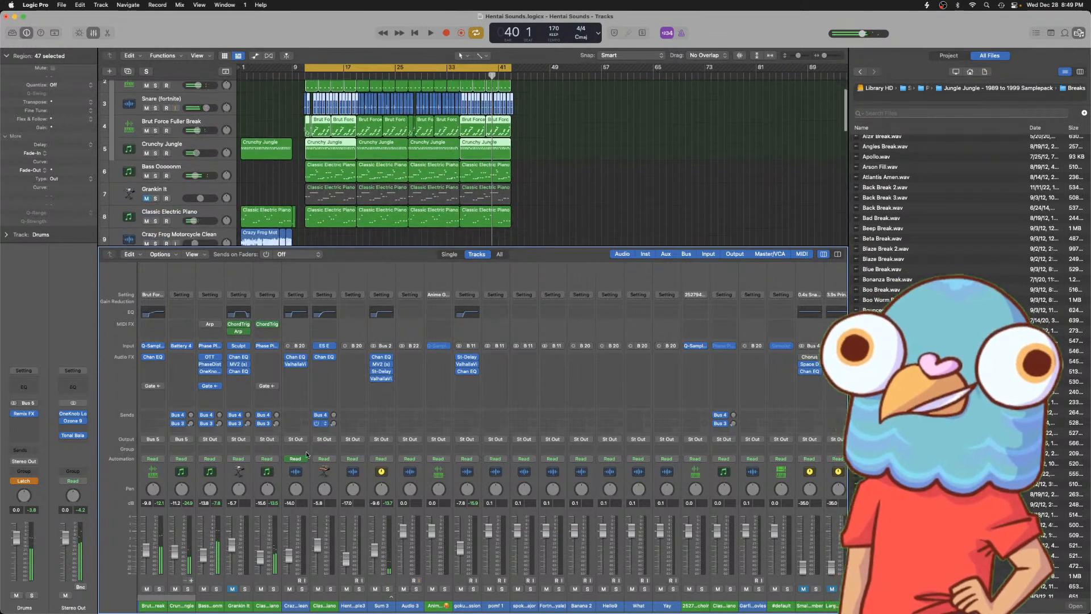
left_click(172, 83)
scroll(172, 81, "up", 1)
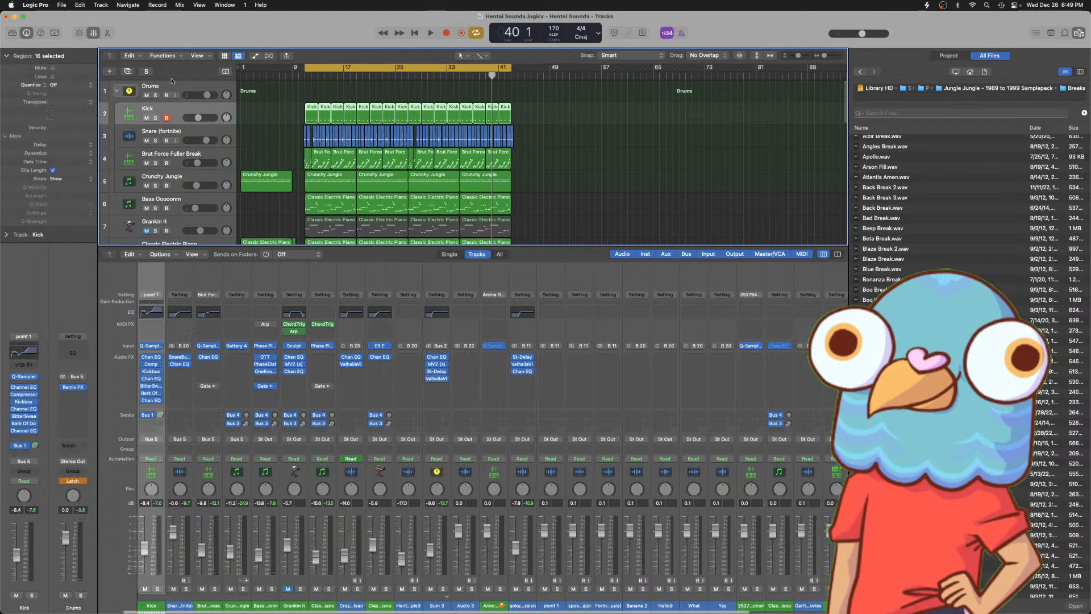
left_click(172, 83)
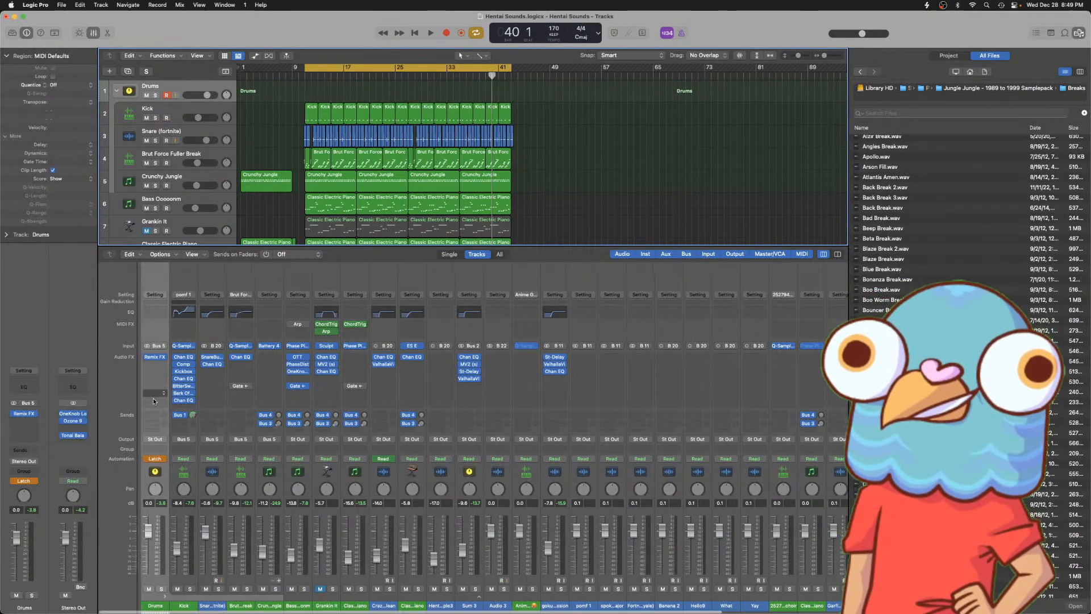
left_click(153, 459)
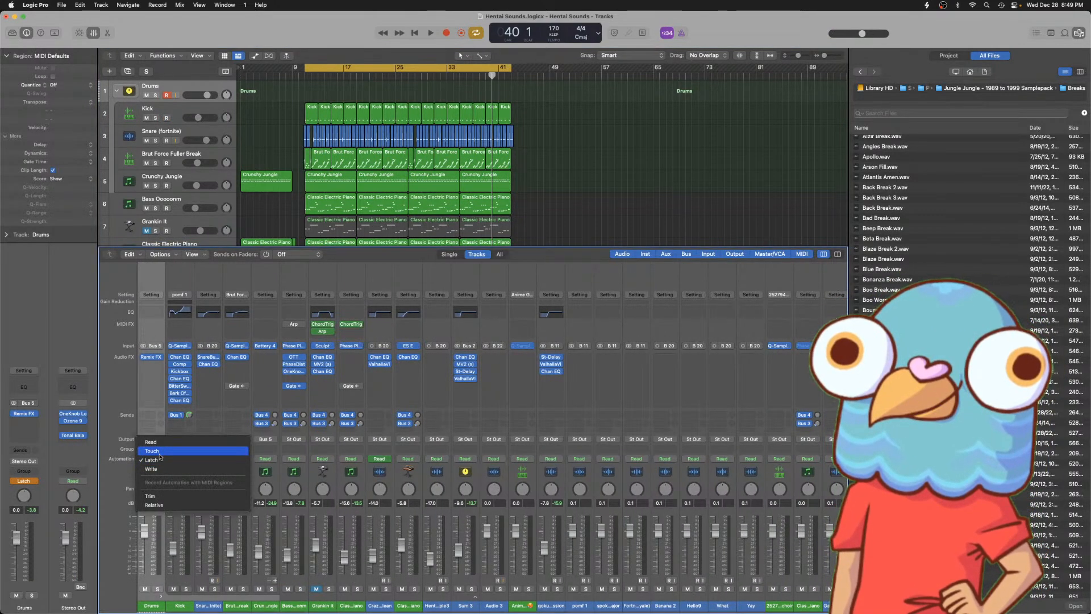
left_click(156, 443)
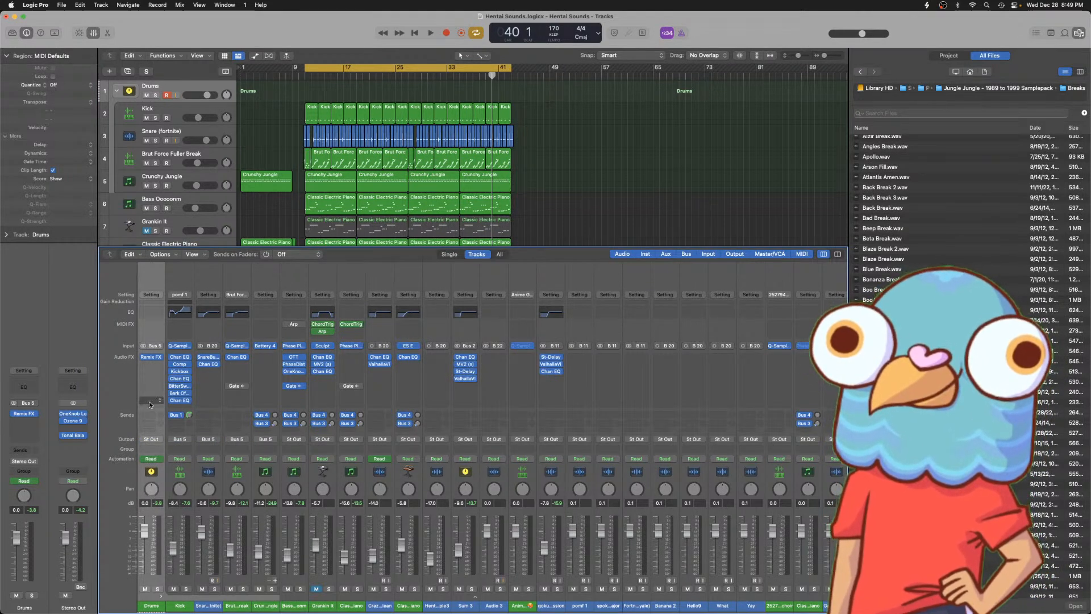
- Add a send to Bus 6 on the Drums channel
left_click(149, 416)
mouse_move(169, 428)
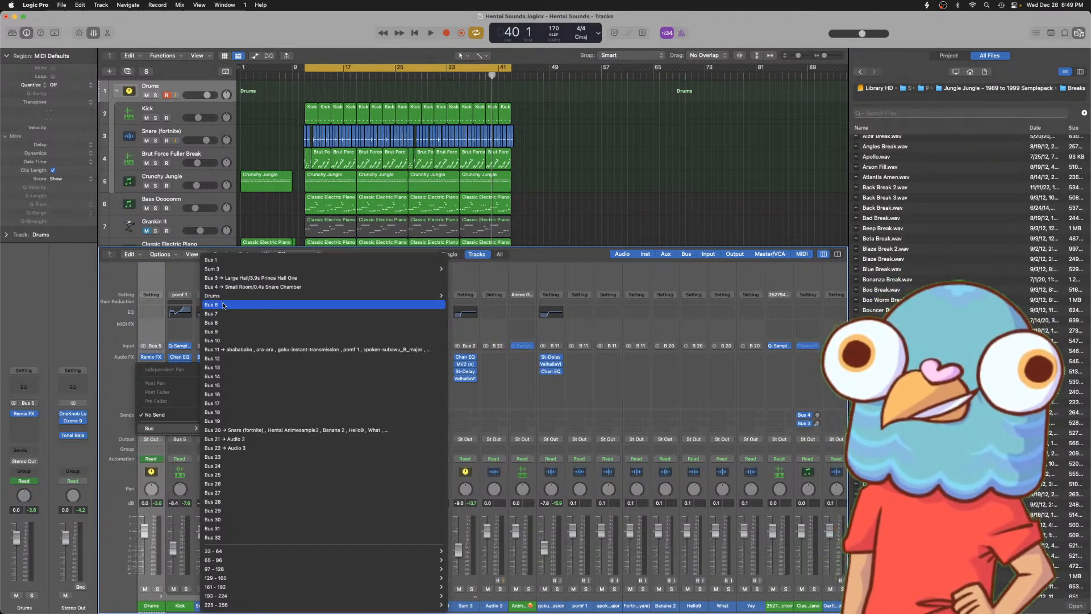
left_click(162, 414)
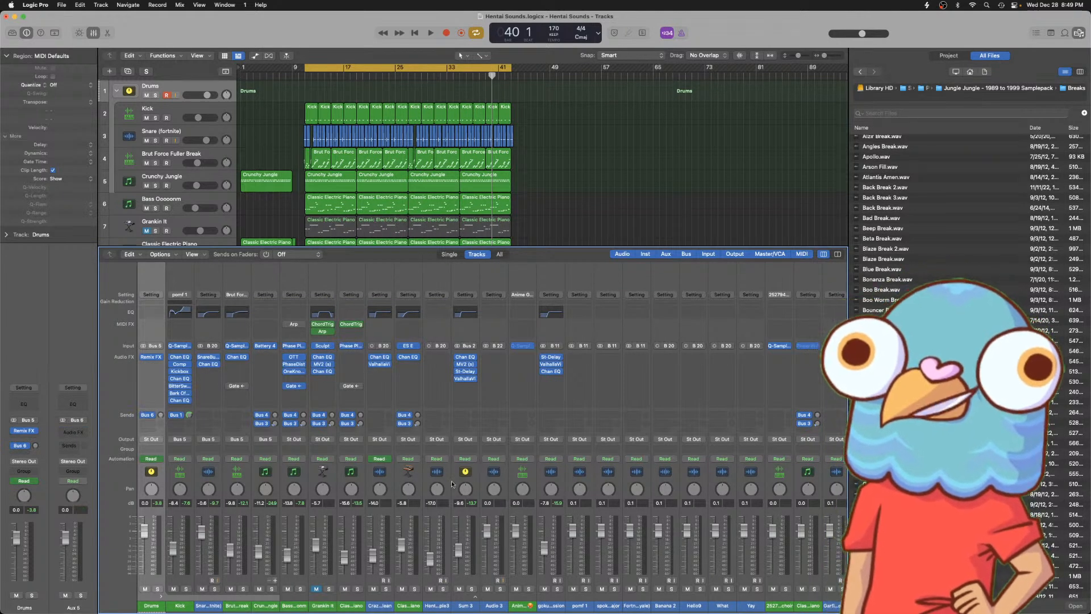
- Delete the Aux 5 channel fed by Bus 6 despite its active bus routing
scroll(452, 484, "right", 10)
left_click(785, 599)
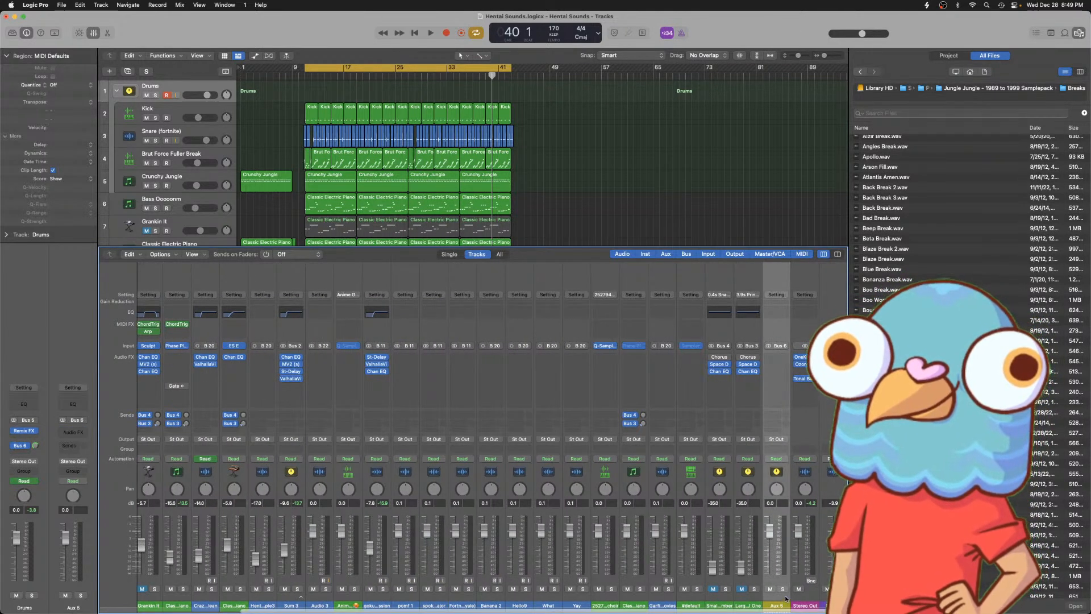
key("Delete")
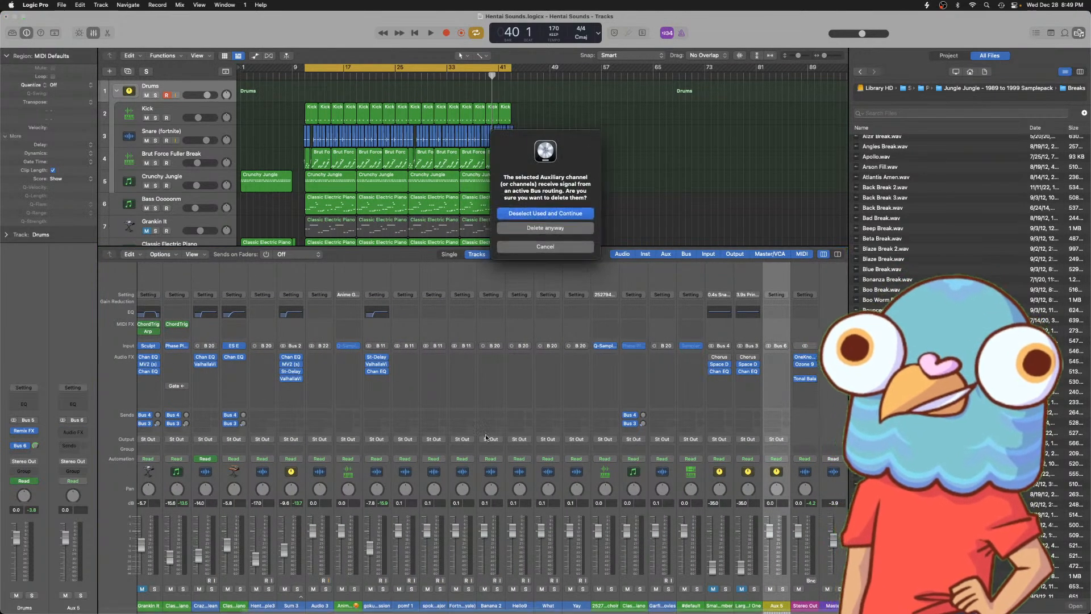
left_click(541, 227)
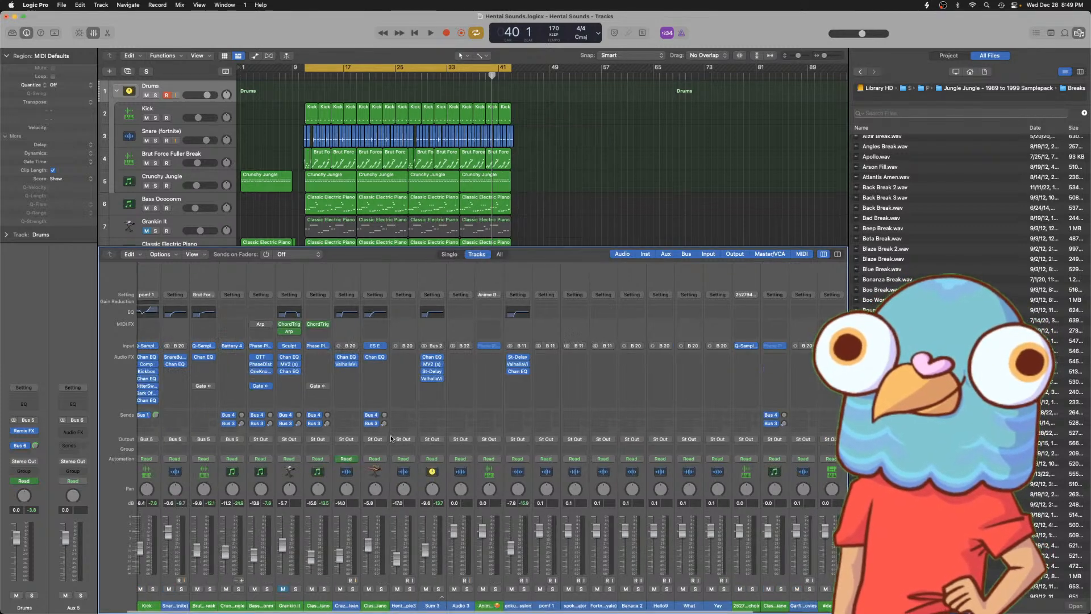
- Insert the Wavesfactory Trackspacer 2.5 plug-in on the bass track's channel, after its existing effects
scroll(225, 155, "down", 2)
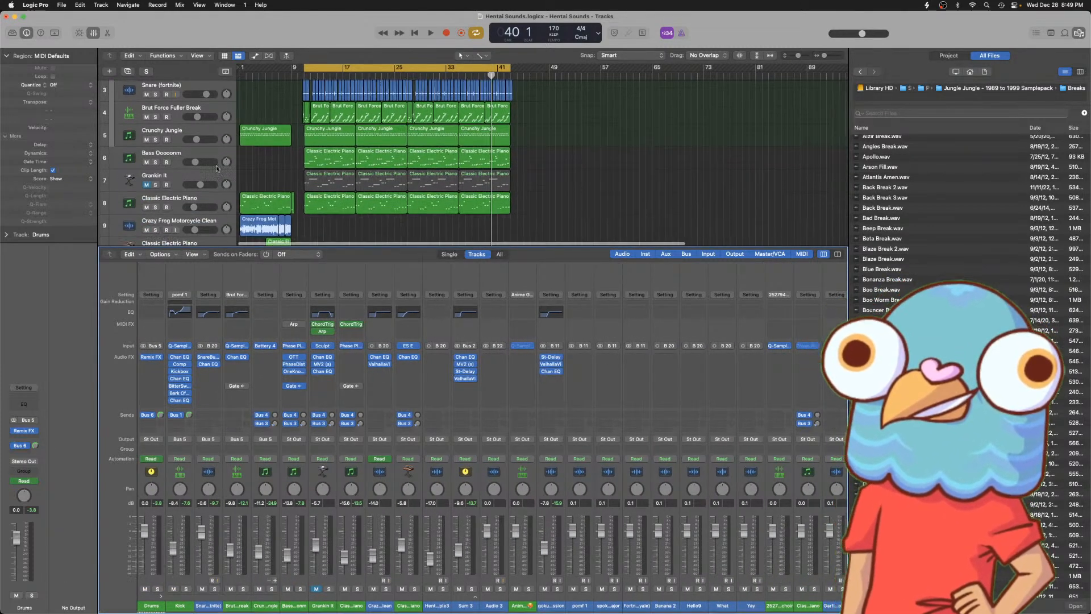
left_click(225, 155)
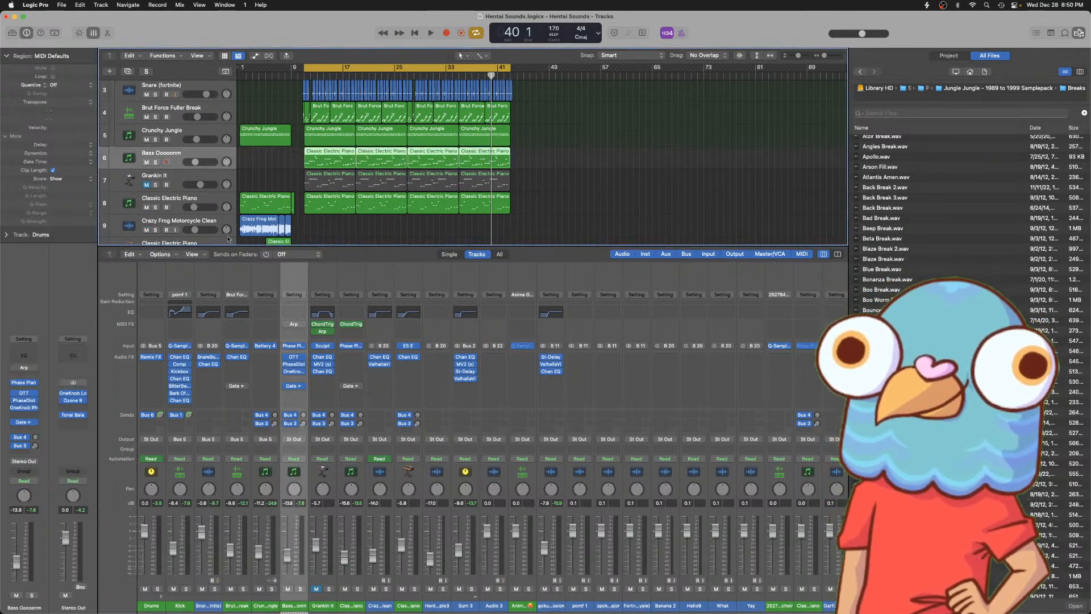
left_click(295, 393)
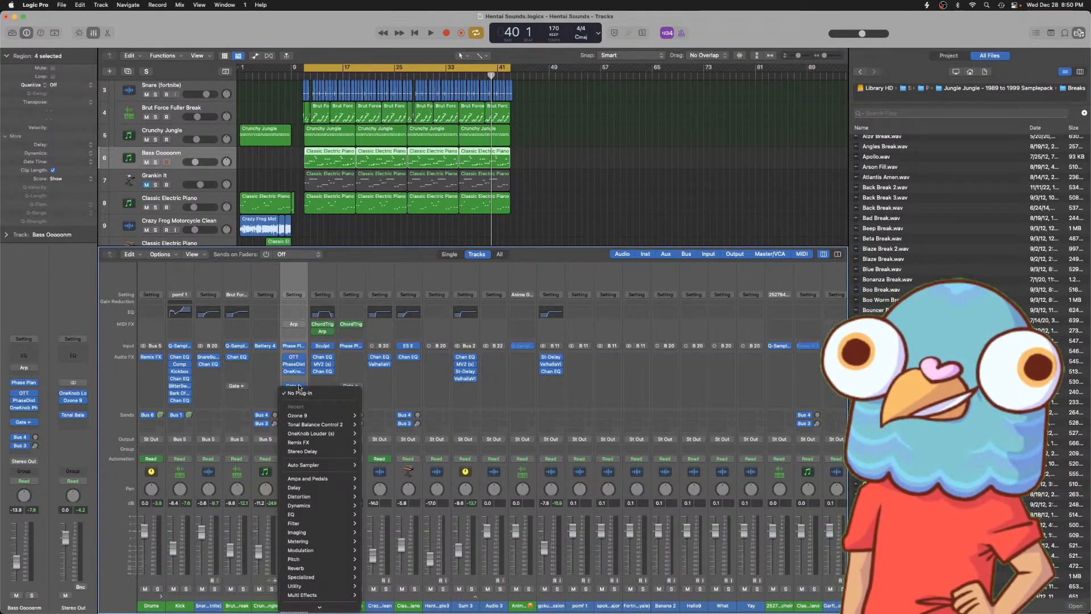
mouse_move(319, 604)
mouse_move(394, 597)
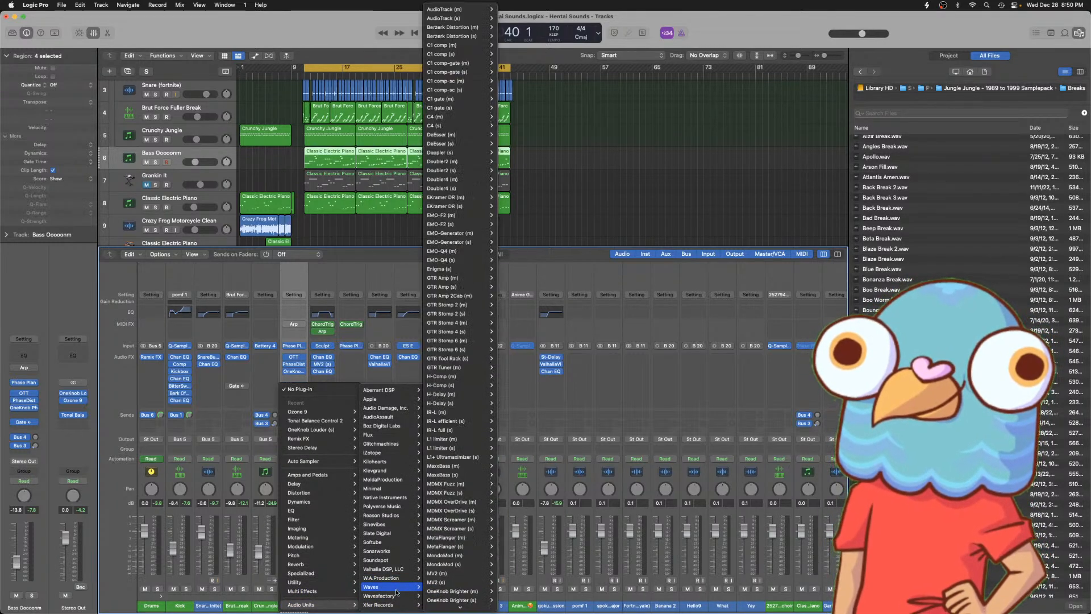
mouse_move(466, 604)
left_click(504, 596)
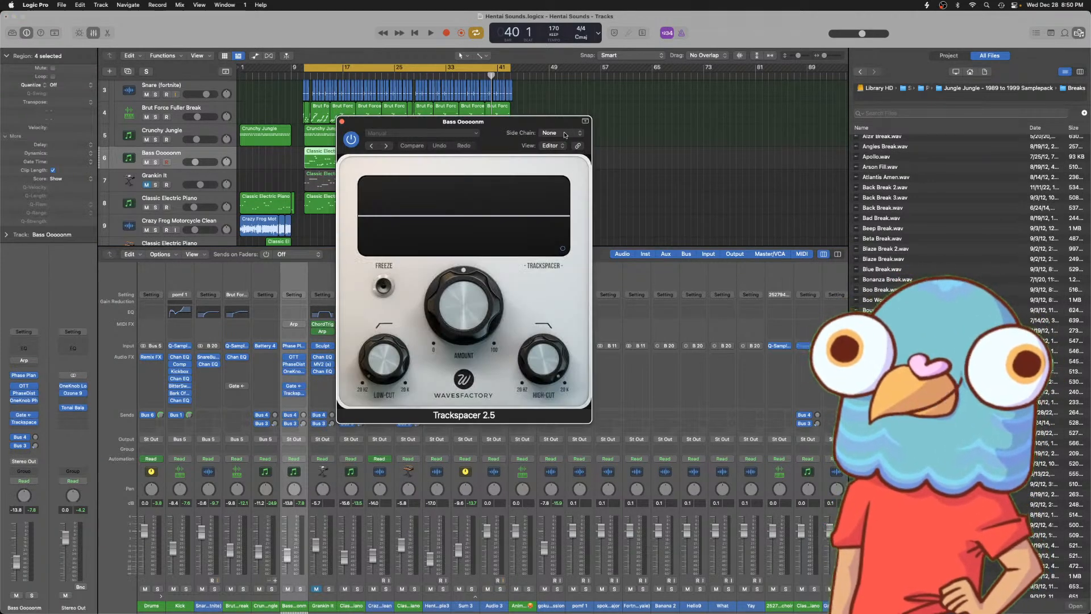
- Set Trackspacer's side chain input to Bus 6 (Drums) and lower its high-cut to about 110.26 Hz
left_click(565, 133)
mouse_move(558, 151)
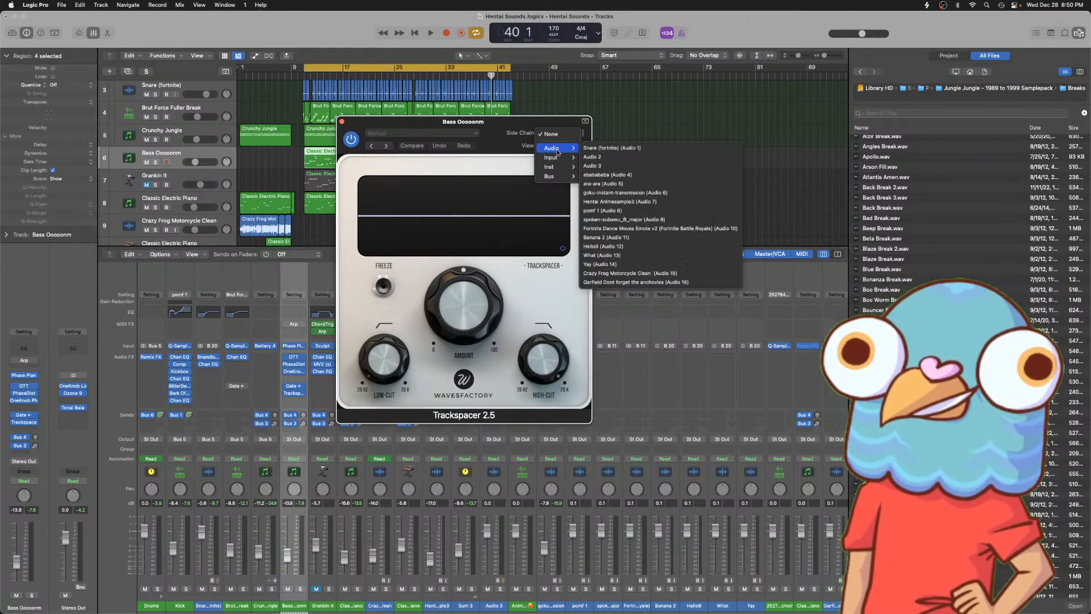
mouse_move(554, 176)
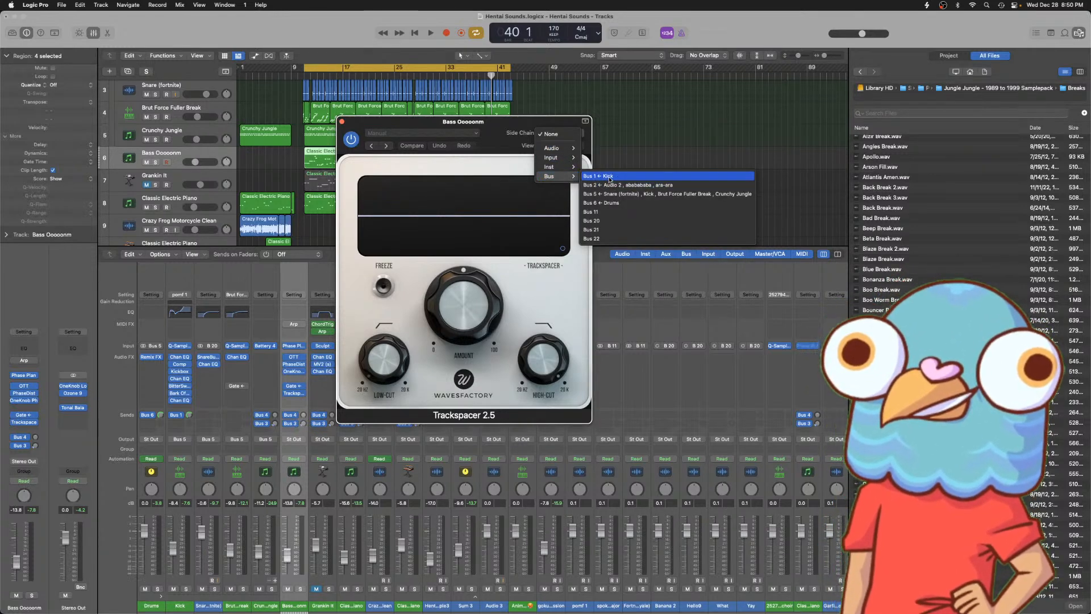
left_click(619, 204)
left_click(562, 133)
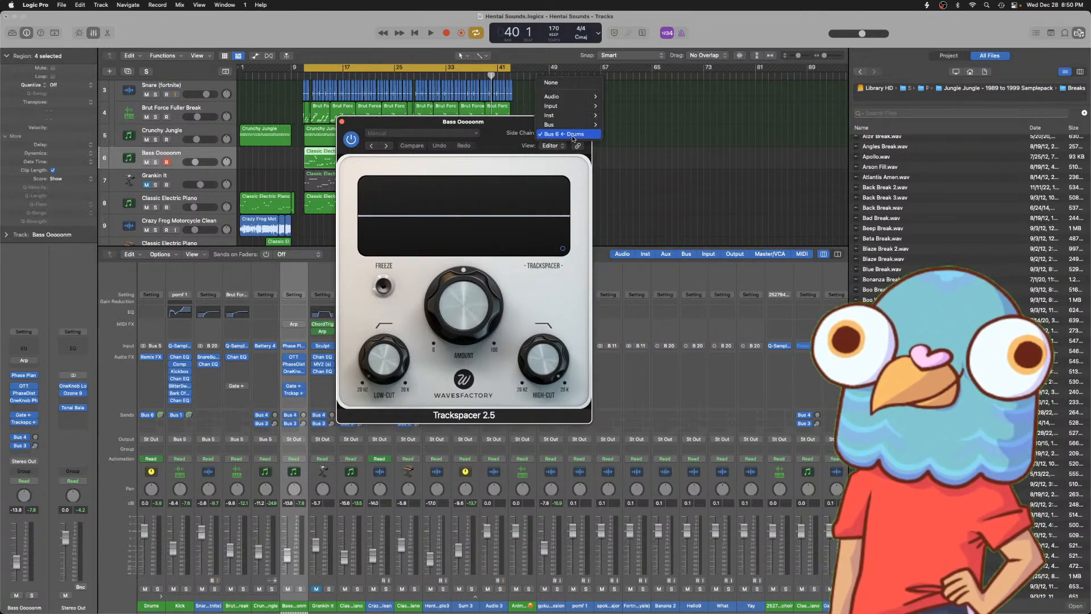
mouse_move(565, 98)
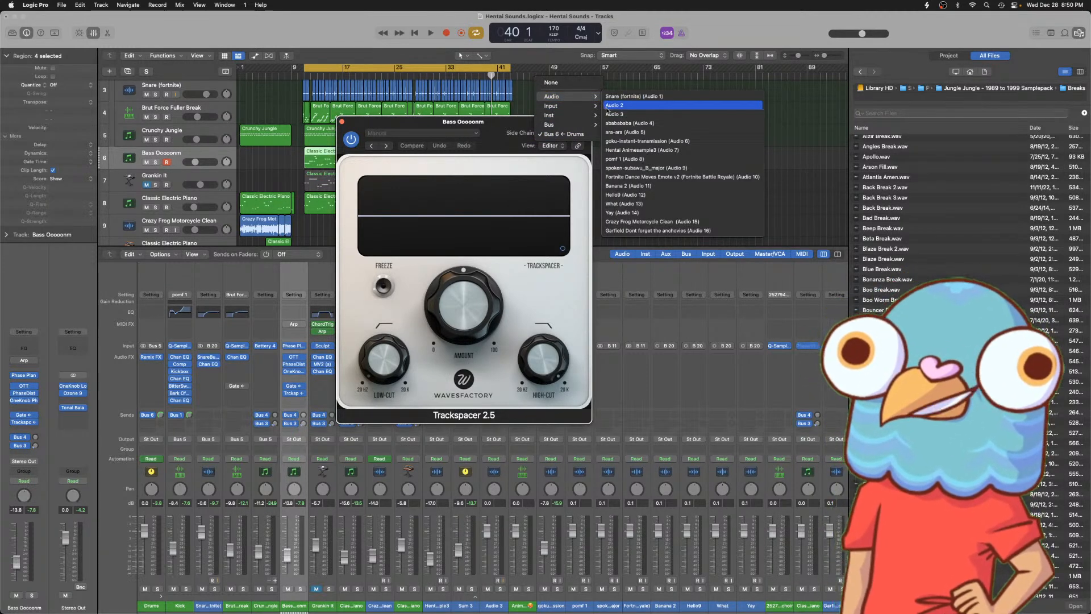
left_click(520, 165)
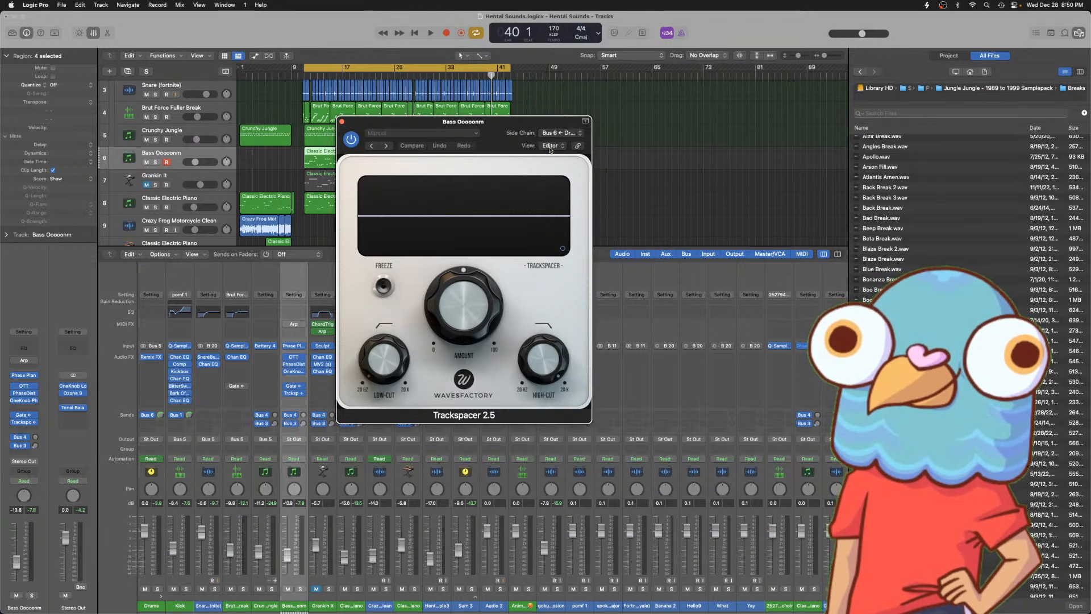
left_click_drag(533, 365, 533, 431)
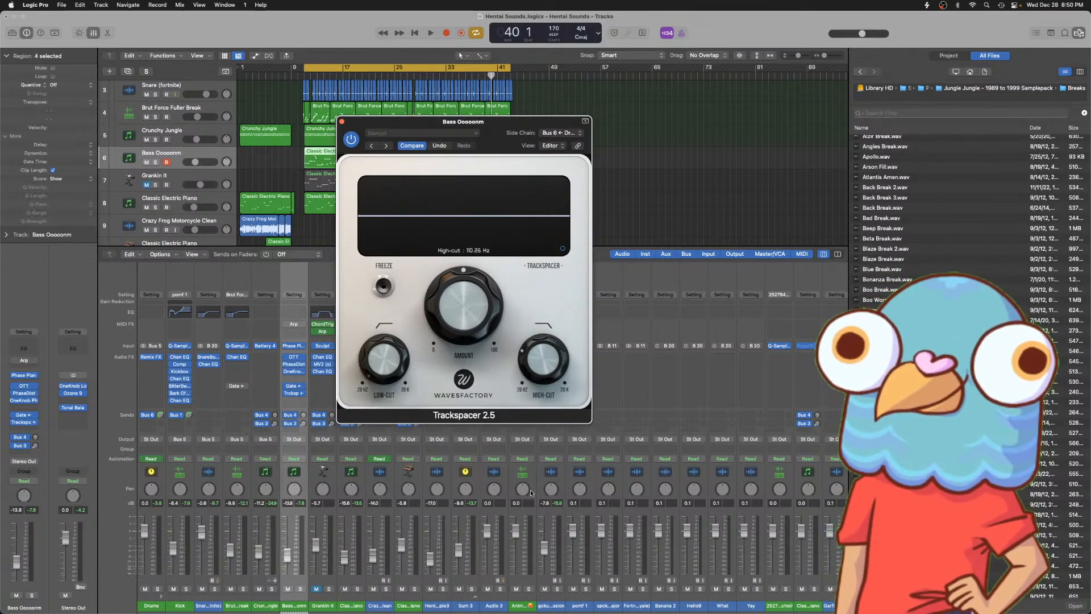
- Lower Trackspacer's amount to about 44%, look over its advanced panel and start playback of the loop
left_click_drag(470, 314, 470, 322)
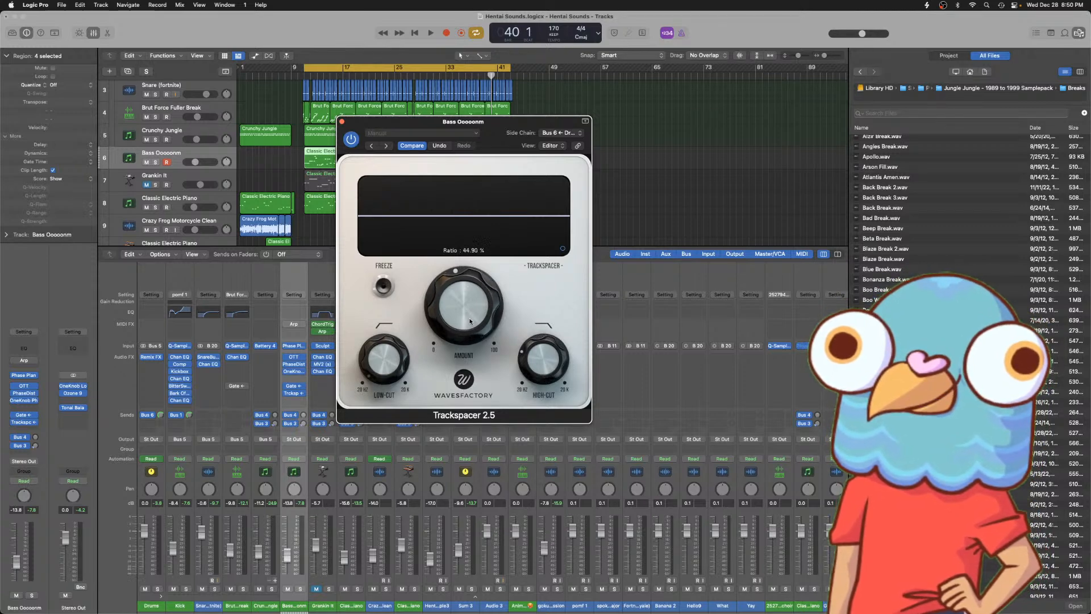
left_click(563, 249)
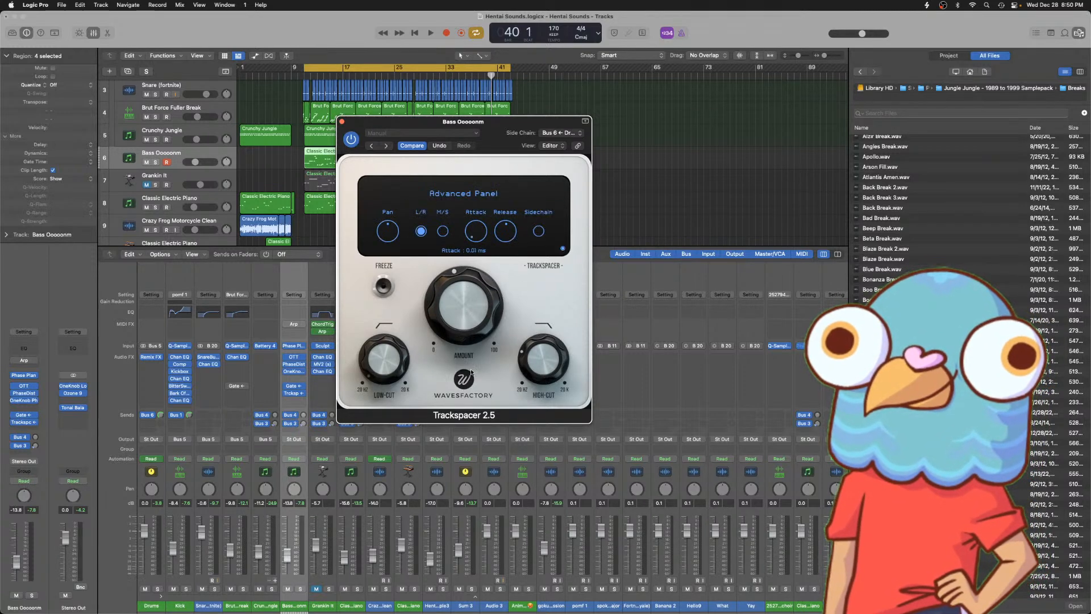
key("space")
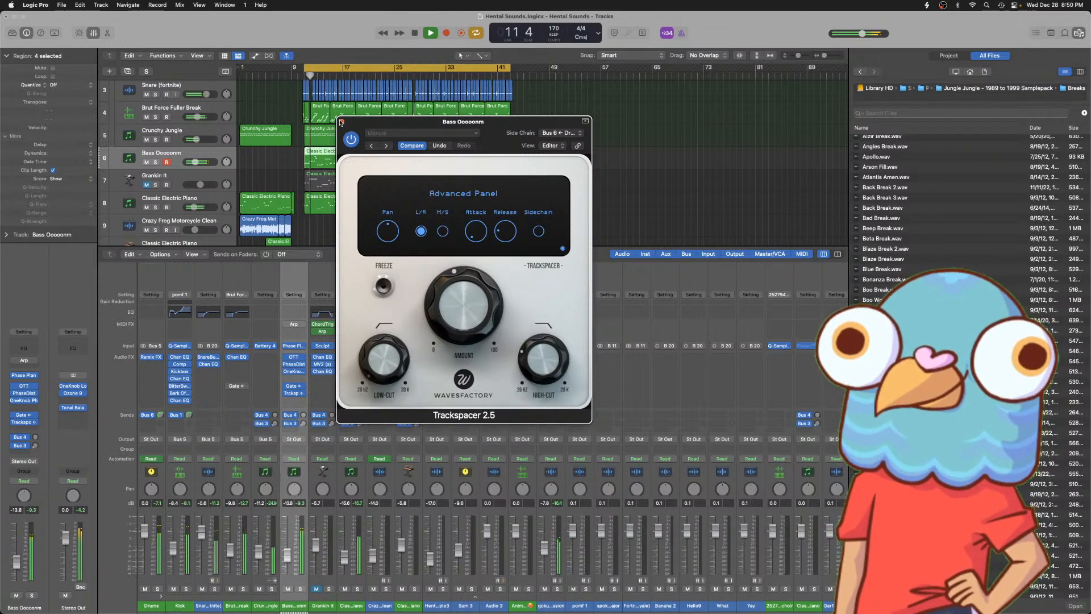
left_click(341, 121)
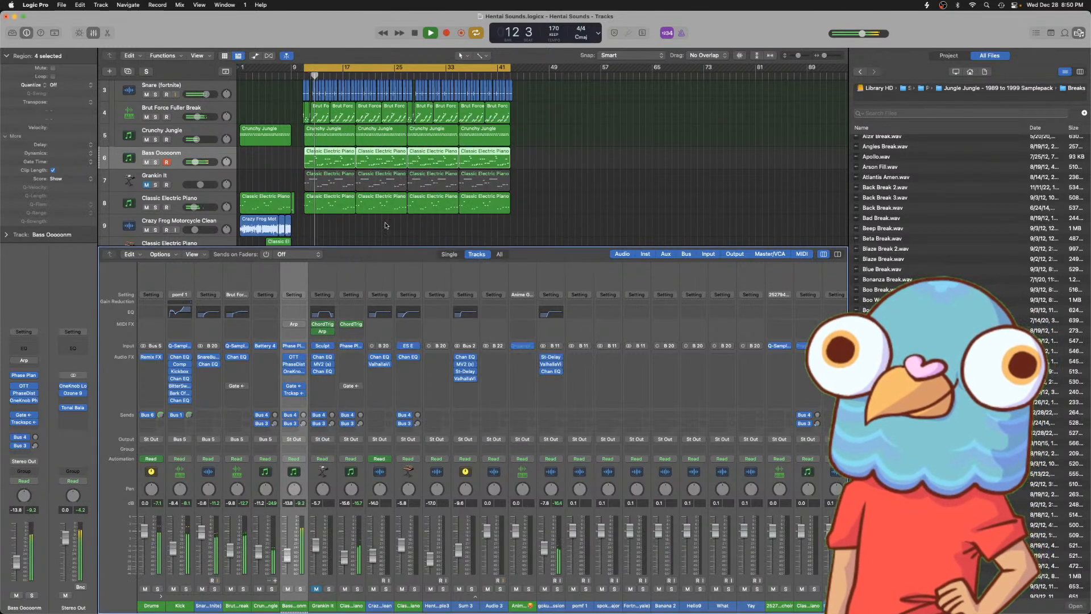
- Check the ducking curve in the bass track's Trackspacer during playback and fine-tune its amount to about 40.97%
left_click(293, 393)
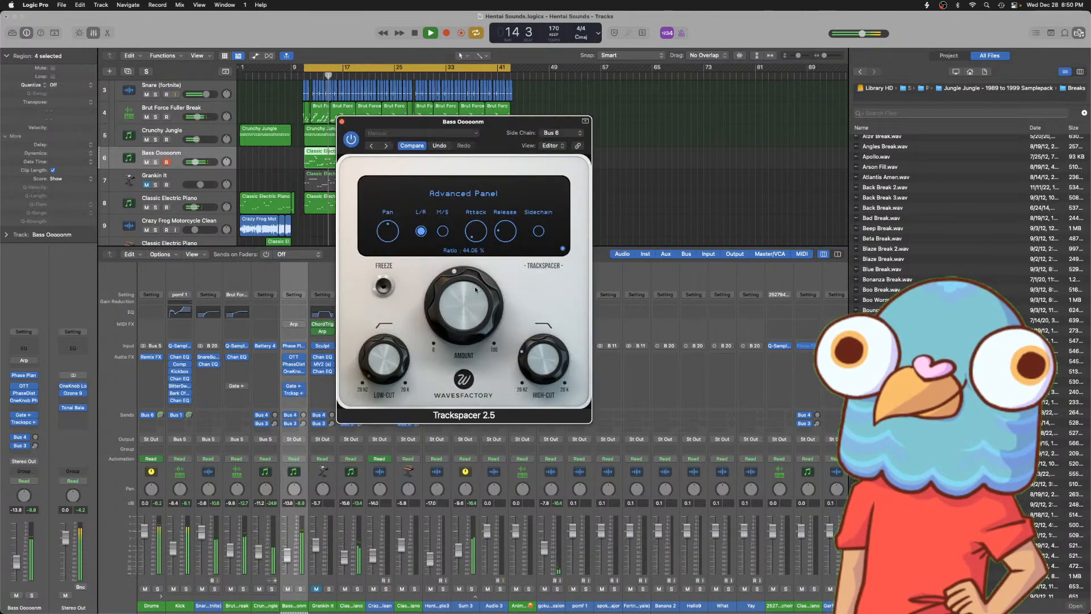
left_click(563, 248)
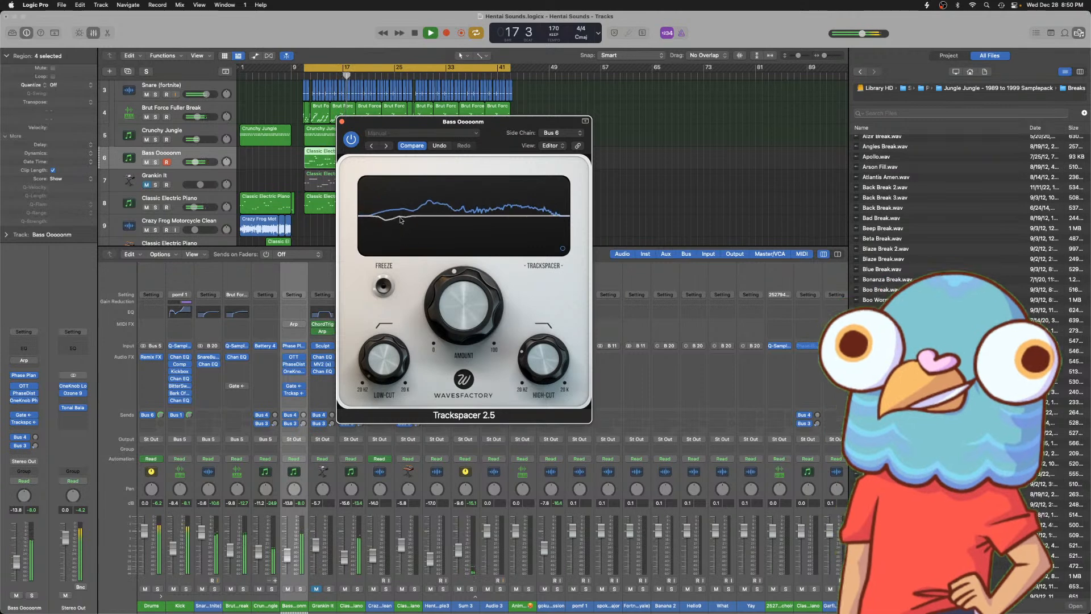
mouse_move(461, 301)
left_click_drag(461, 300, 460, 306)
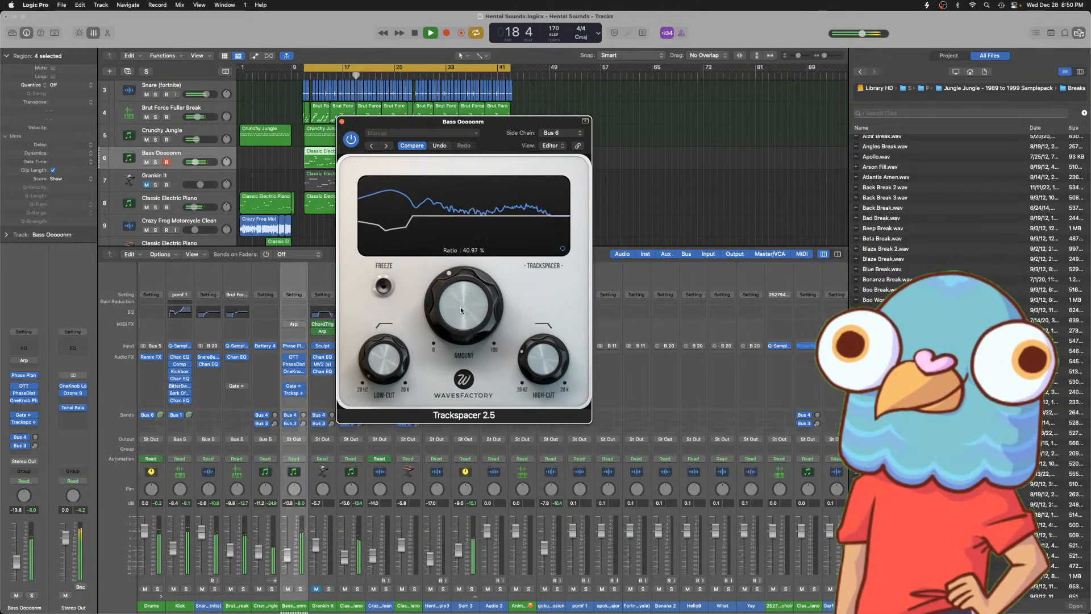
left_click(342, 121)
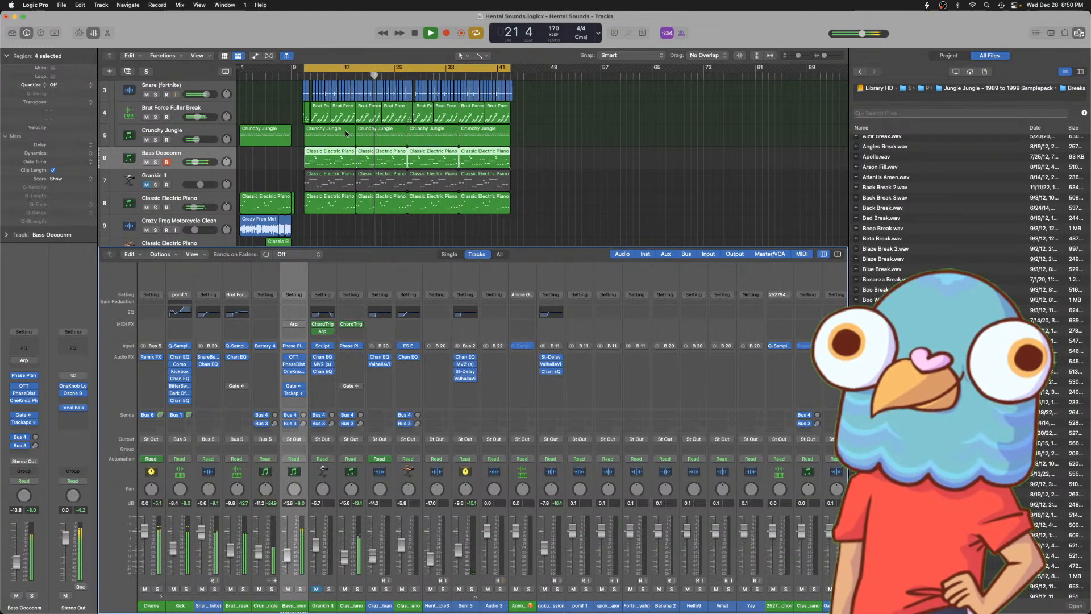
key("space")
- Return the playhead to the start of the song and delete the muted Grankin It track
left_click(550, 203)
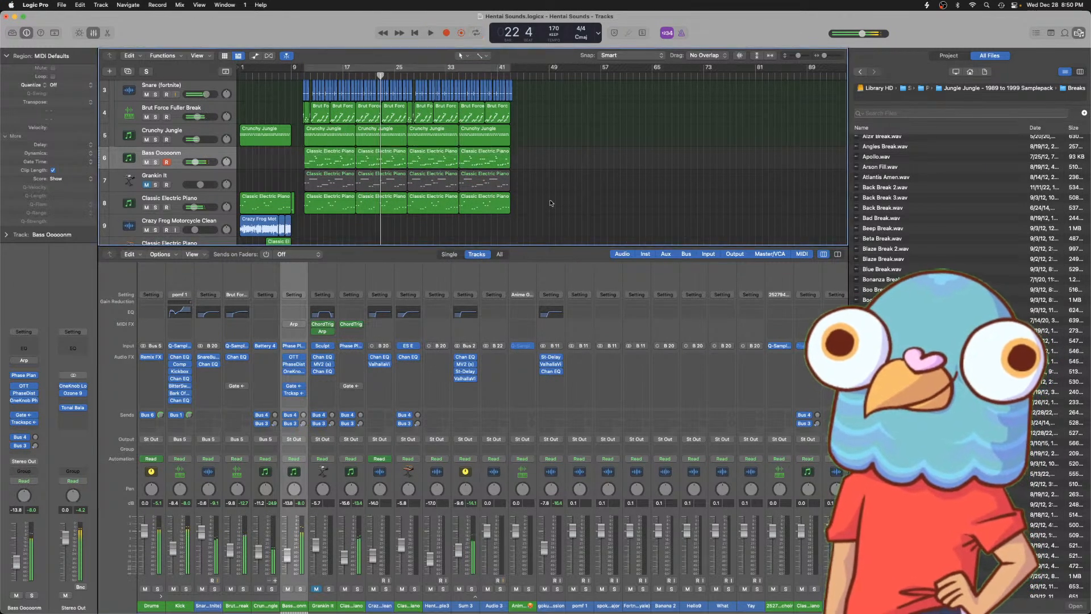
key("Return")
left_click_drag(461, 559, 461, 561)
scroll(365, 128, "down", 3)
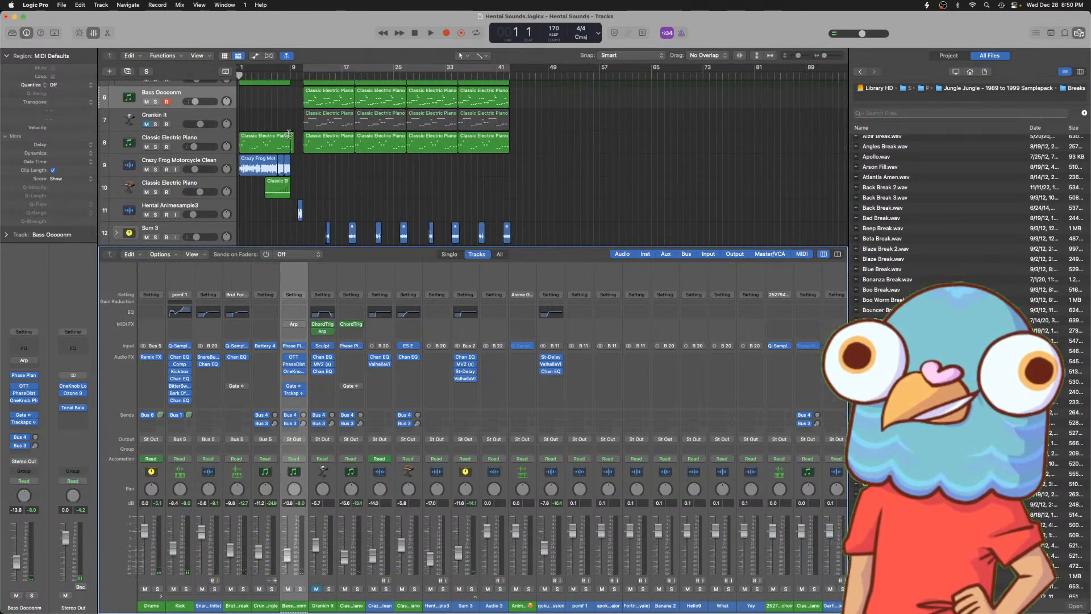
left_click(165, 117)
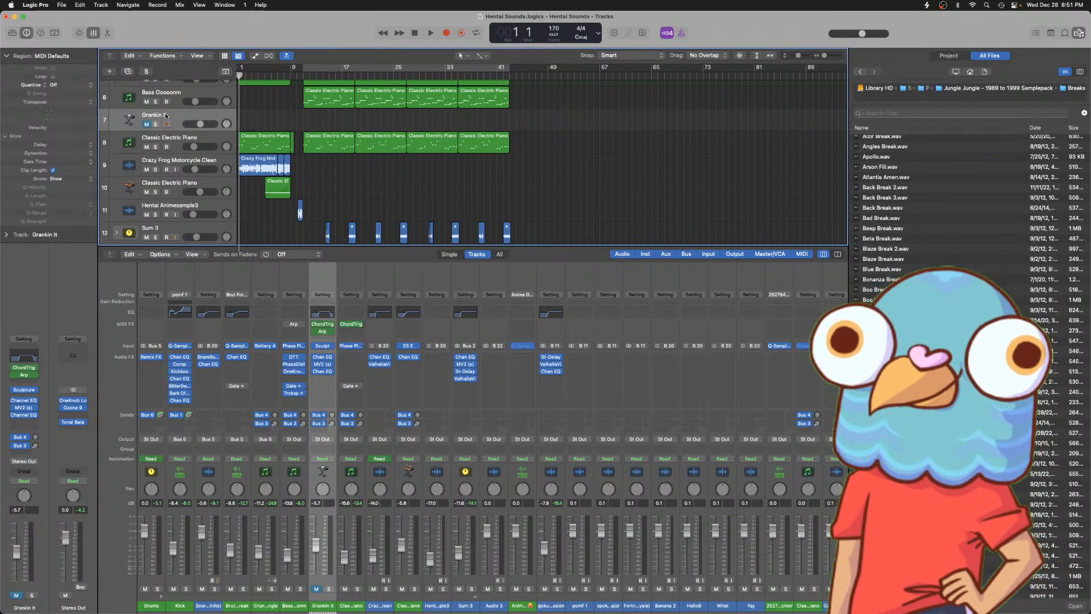
key("super+BackSpace")
- Rename the Sum 3 track stack as Vocal Snippets and the Hentai Animesample3 track above it as Subuwu
left_click(171, 207)
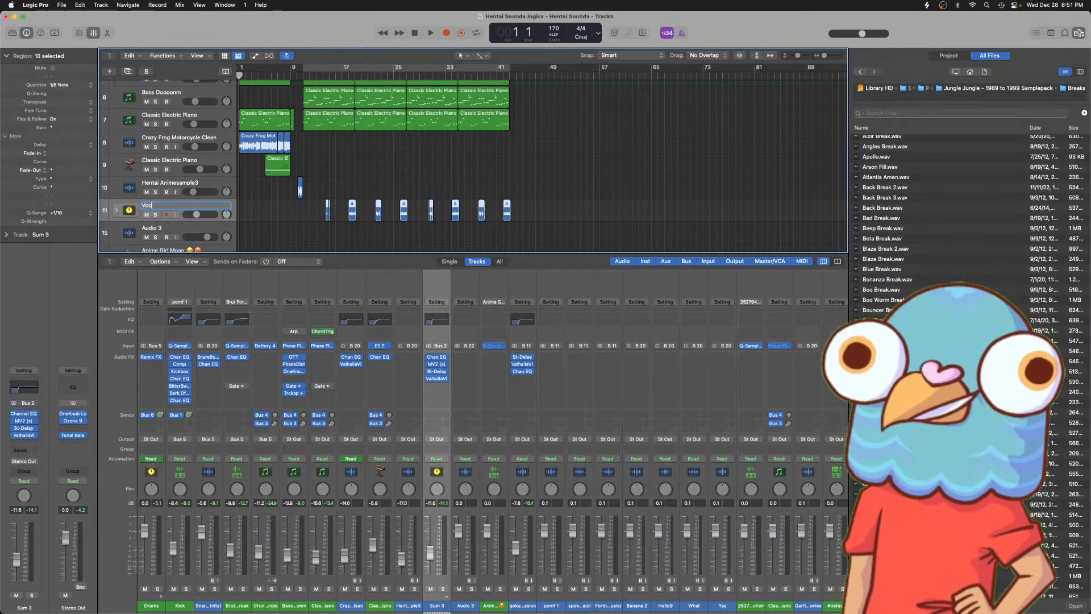
type("Vocal Snippets")
key("Return")
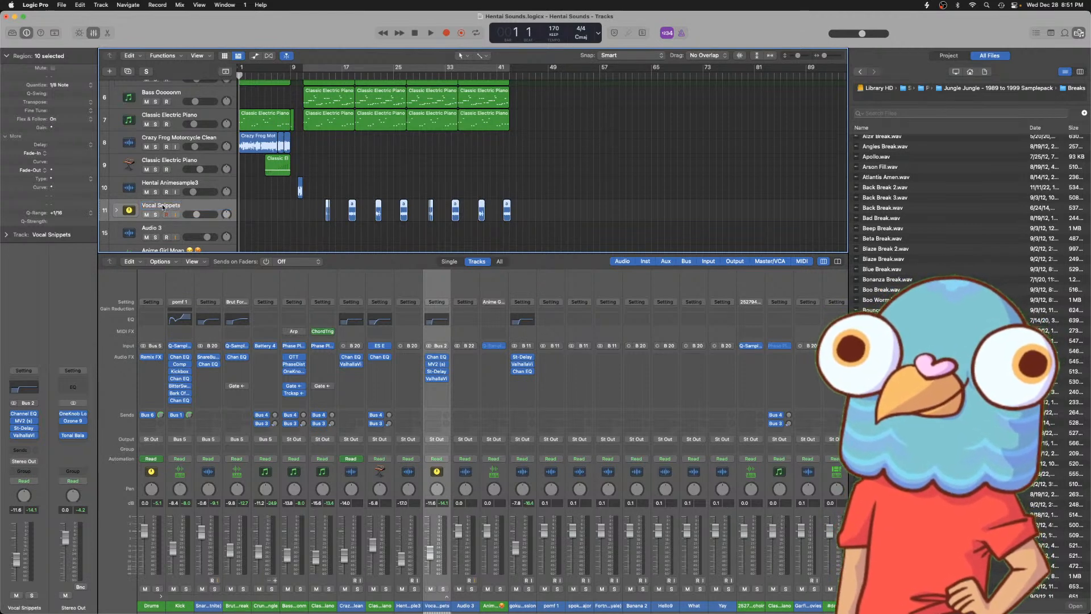
double_click(168, 183)
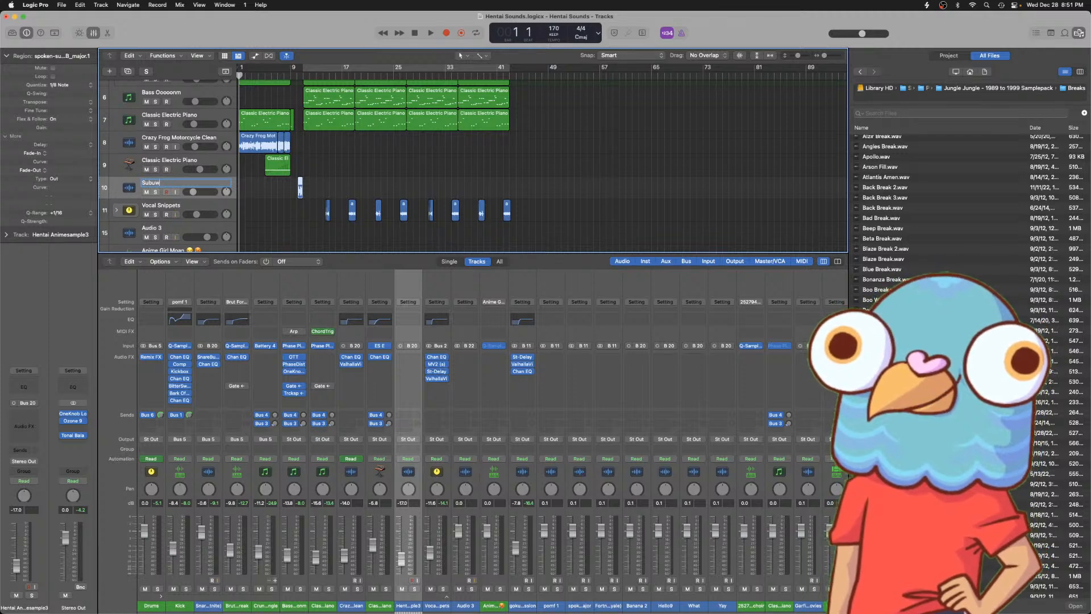
key("Return")
- Rename the Classic Electric Piano track below Crazy Frog Motorcycle Clean as Riser
scroll(170, 149, "right", 3)
left_click(170, 141)
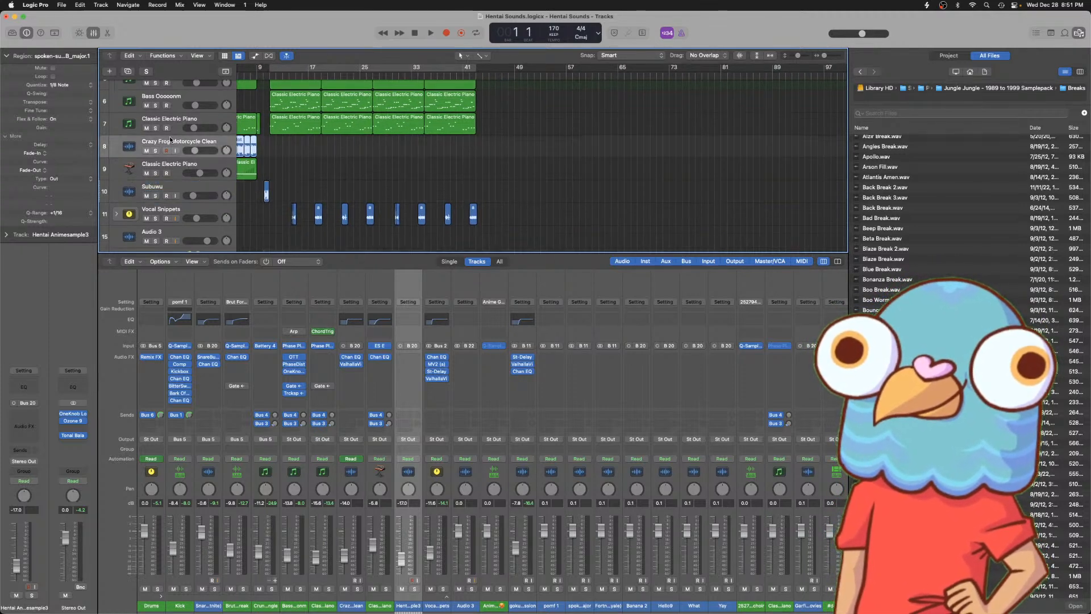
double_click(176, 165)
type("Riser")
key("Return")
- Play the song from the start and examine the region layout of the intro, riser and vocal tracks
key("space")
scroll(374, 168, "up", 3)
scroll(358, 175, "down", 6)
left_click(333, 140)
key("super+Right")
key("super+Right")
key("super+Right")
key("super+Right")
key("super+Right")
key("super+Right")
key("super+Right")
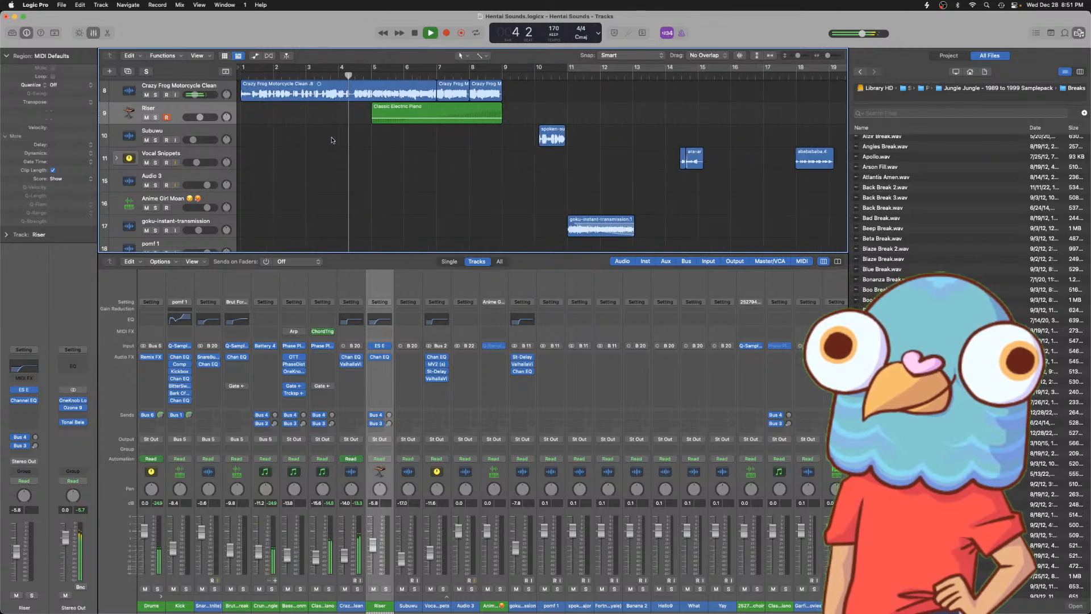
key("super+Left")
key("super+Left")
key("super+Left")
key("super+Left")
key("super+Left")
key("super+Left")
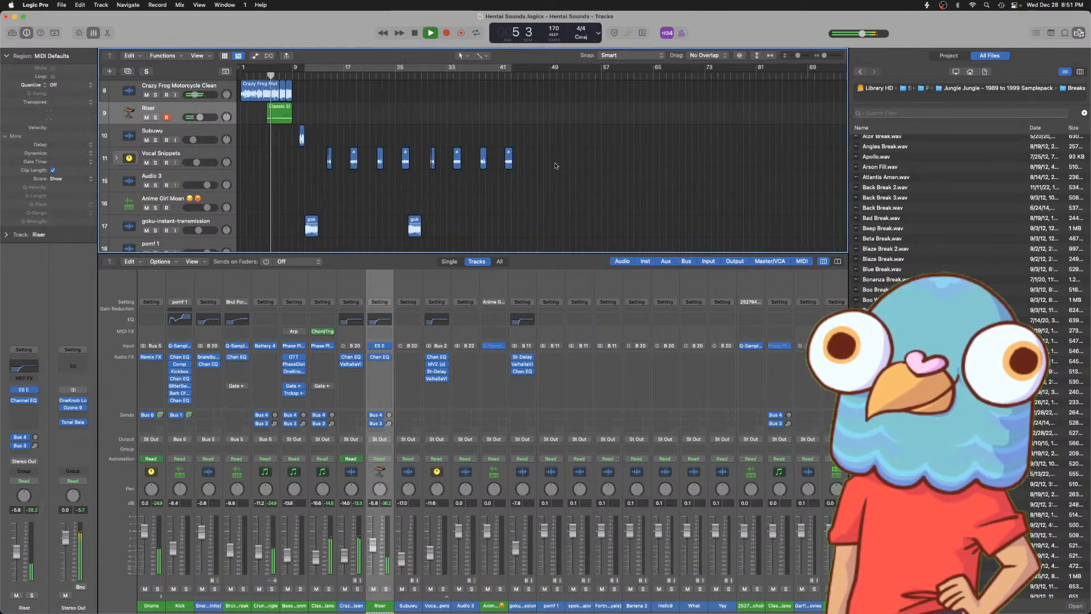
key("super+Right")
key("super+Right")
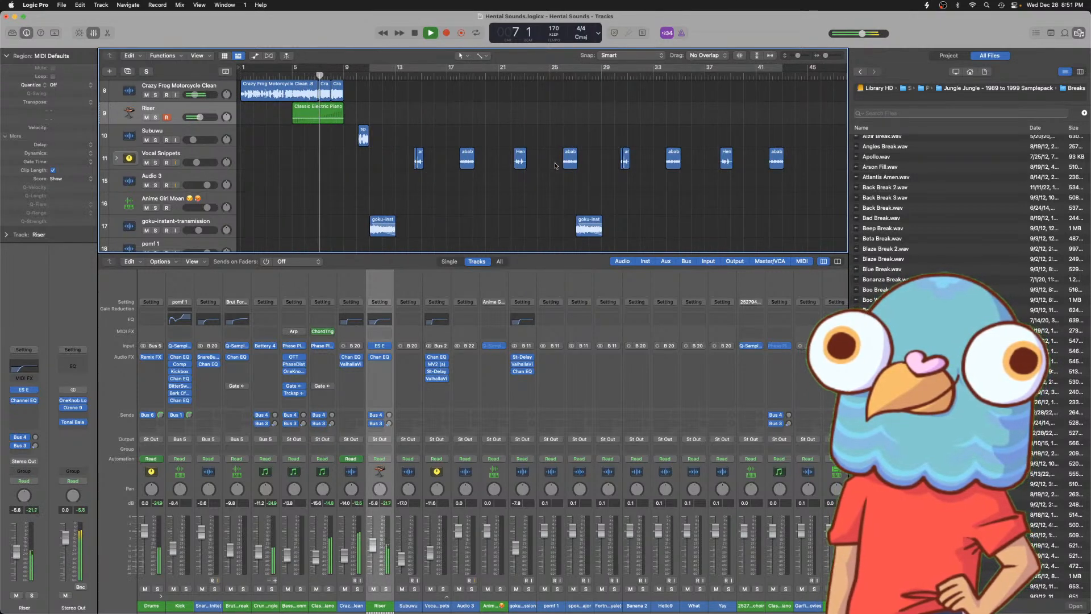
- Move the second goku-instant-transmission region so that it starts at bar 29
scroll(540, 188, "down", 3)
scroll(537, 191, "up", 3)
scroll(536, 191, "down", 1)
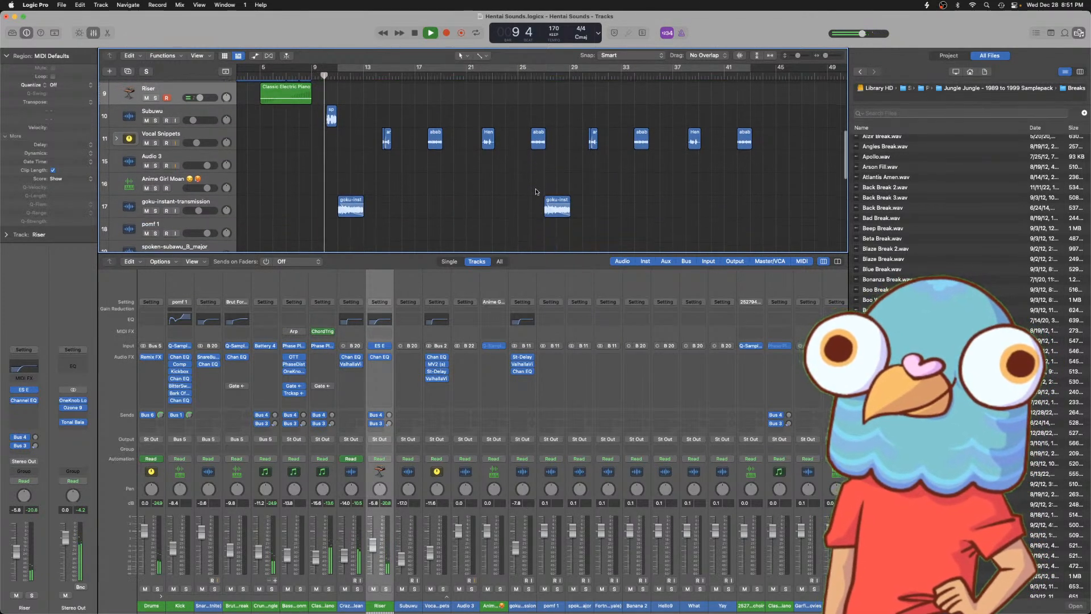
left_click_drag(552, 211, 574, 211)
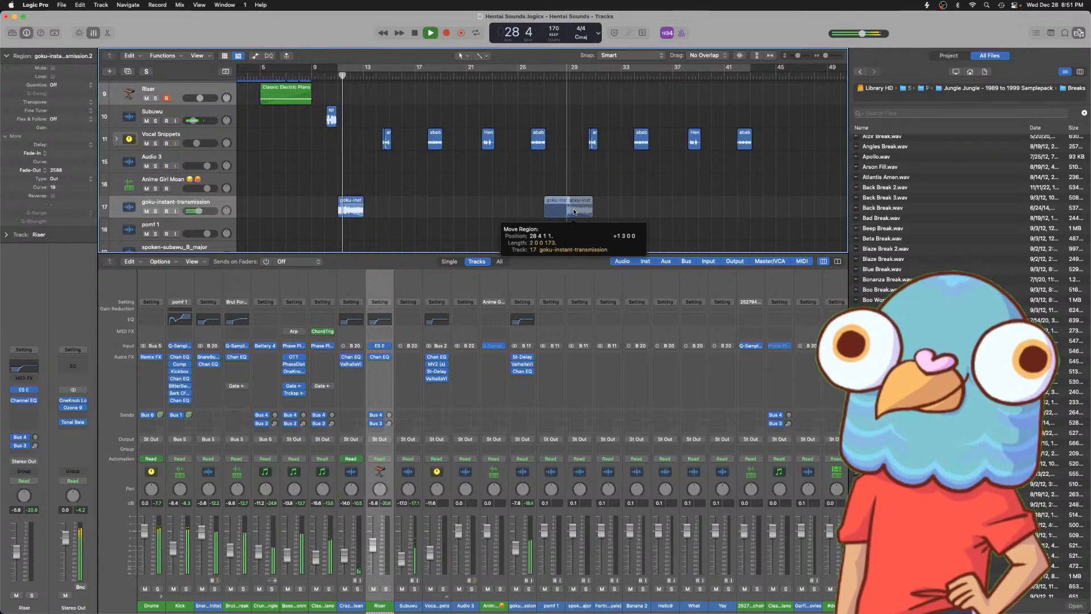
left_click_drag(574, 212, 576, 211)
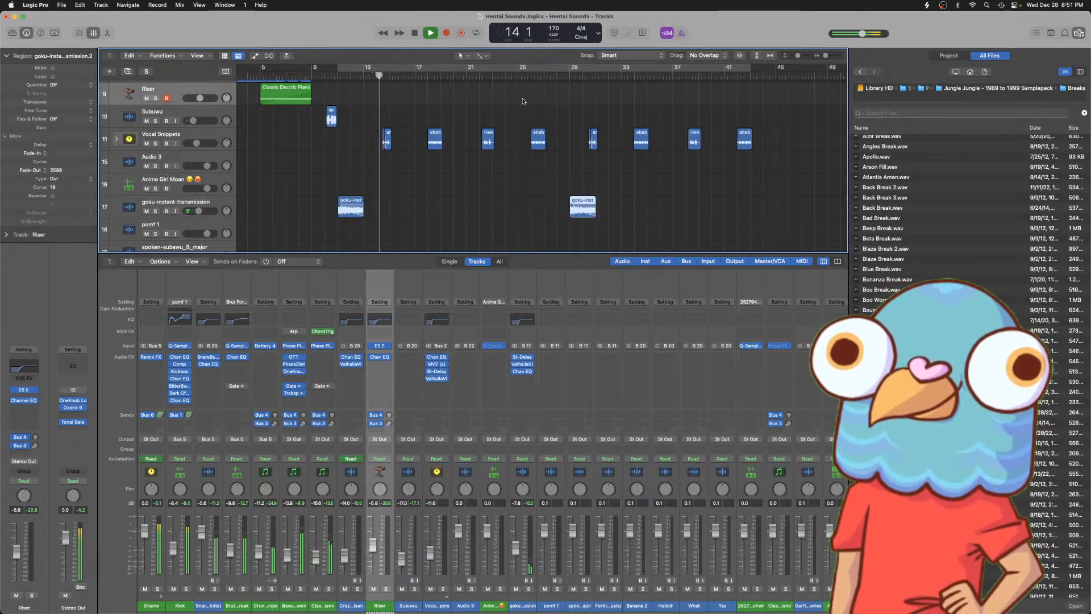
- Listen to the arrangement up to bar 29 to check the goku-instant-transmission region against the vocal snippets, and return the playhead to bar 28
scroll(523, 89, "up", 3)
scroll(523, 90, "up", 2)
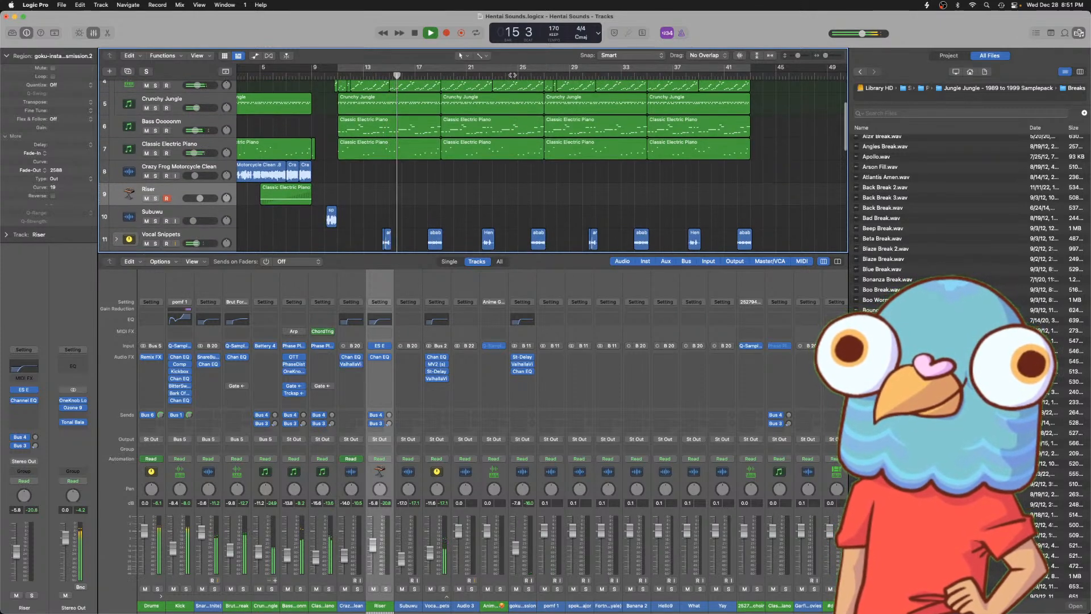
scroll(572, 153, "down", 5)
scroll(572, 153, "right", 2)
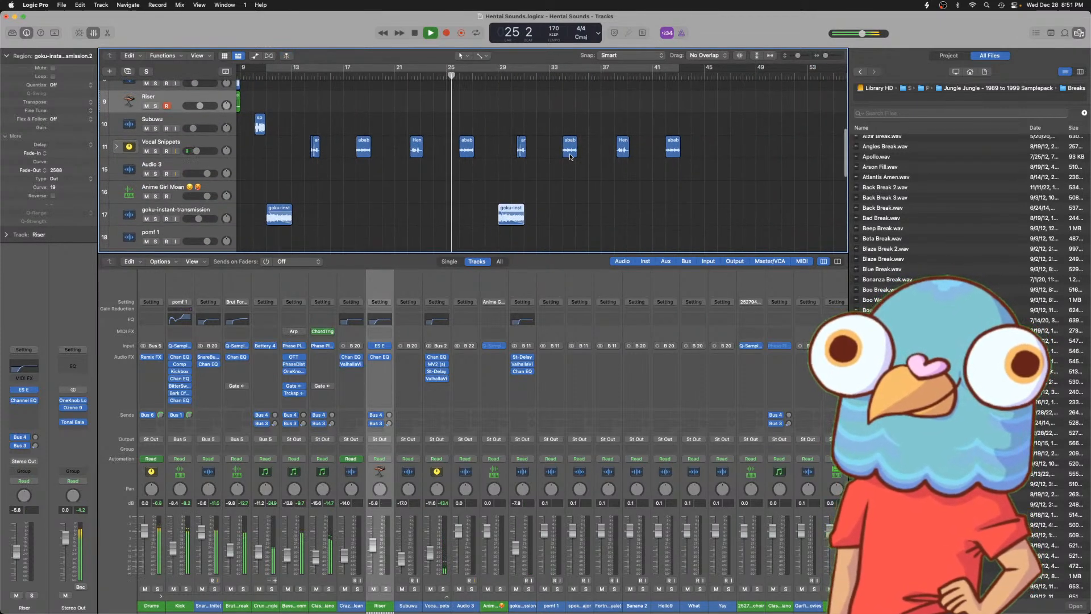
scroll(571, 154, "down", 2)
key("super+Right")
key("super+Right")
key("super+Right")
key("super+Right")
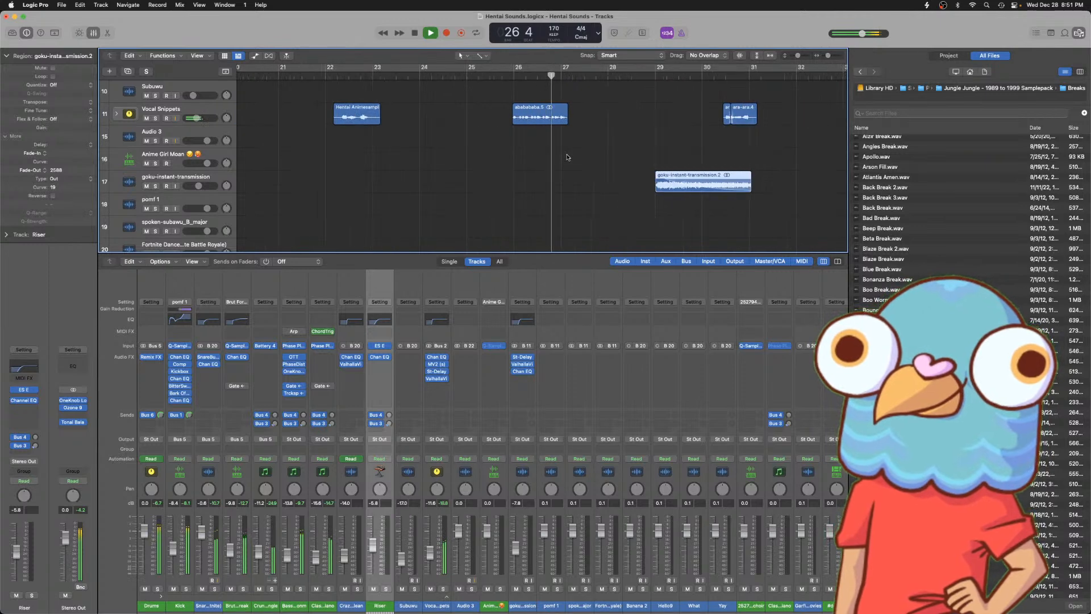
key("super+Left")
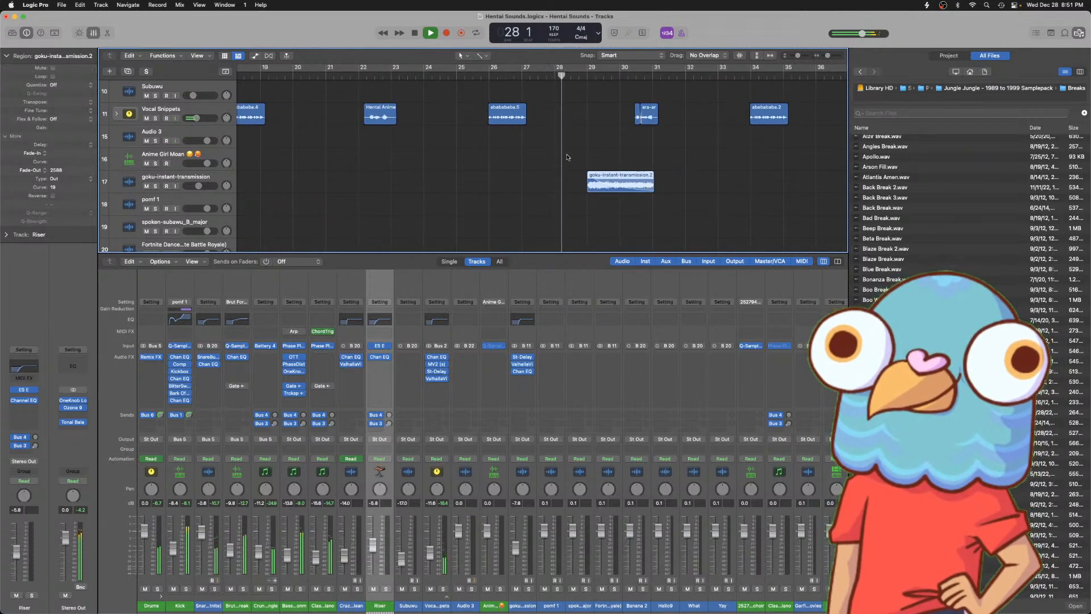
key("space")
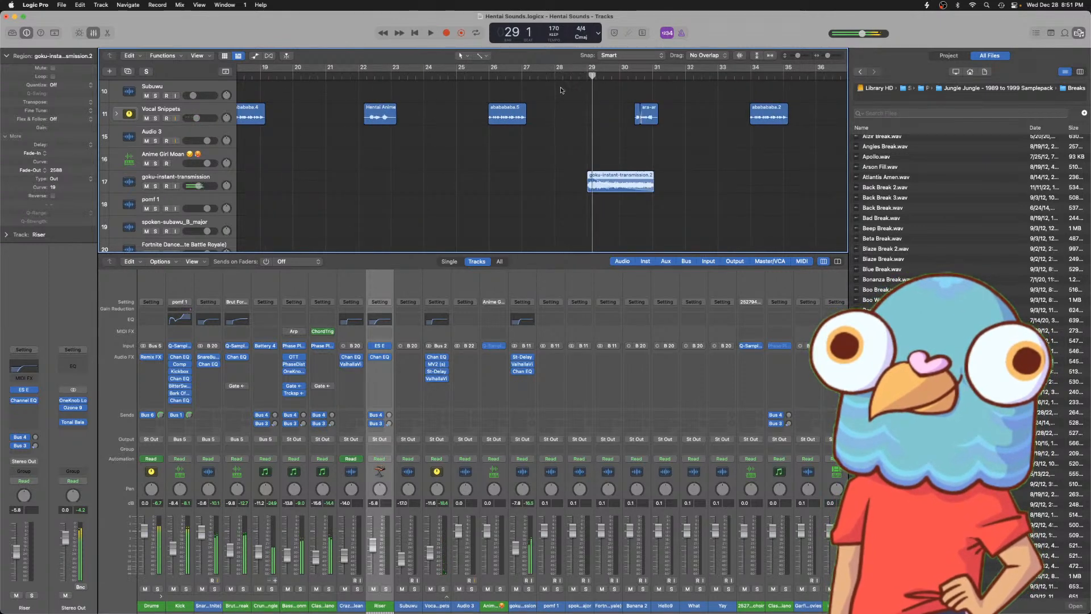
left_click(569, 76)
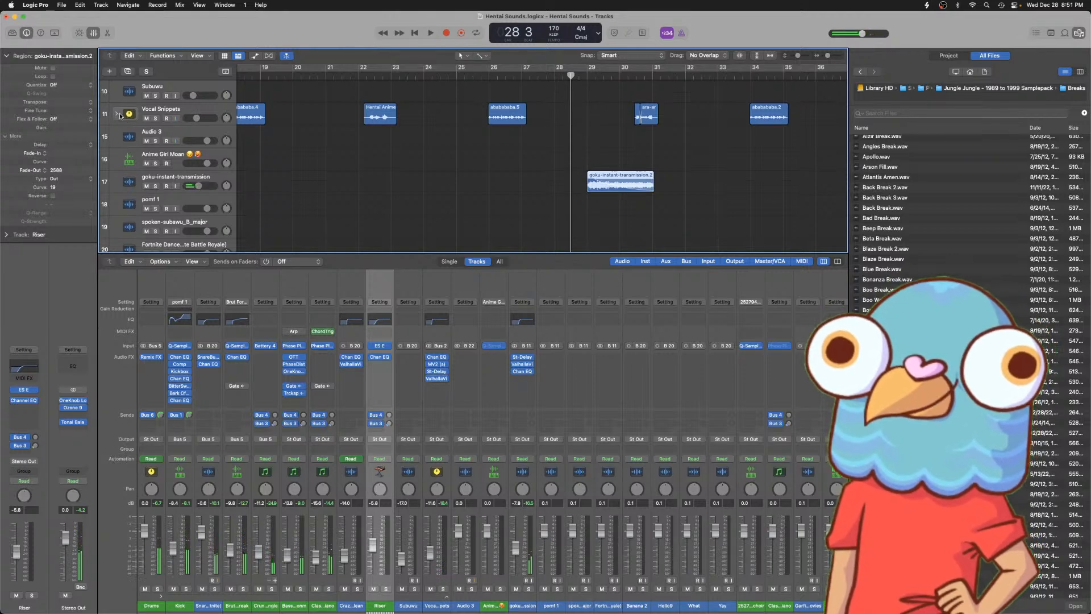
- Expand the Vocal Snippets track stack to show its individual tracks
left_click(118, 115)
left_click(347, 144)
key("super+Left")
key("super+Left")
key("super+Left")
key("super+Left")
key("super+Left")
key("super+Left")
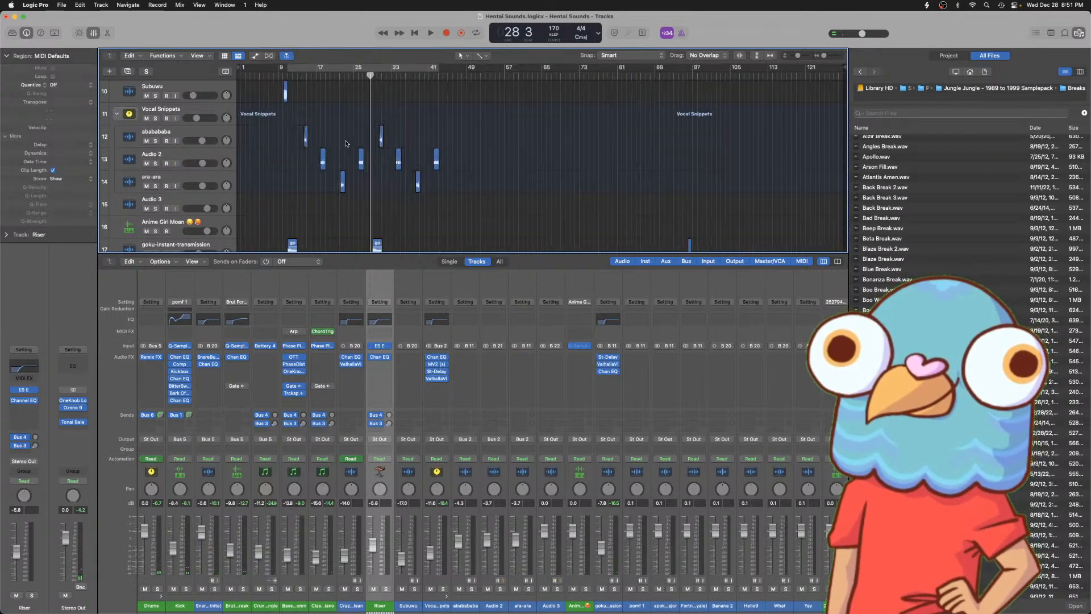
- Audition the leftover sample clips placed between bars 96 and 104, past the end of the song
scroll(686, 72, "down", 5)
left_click(687, 72)
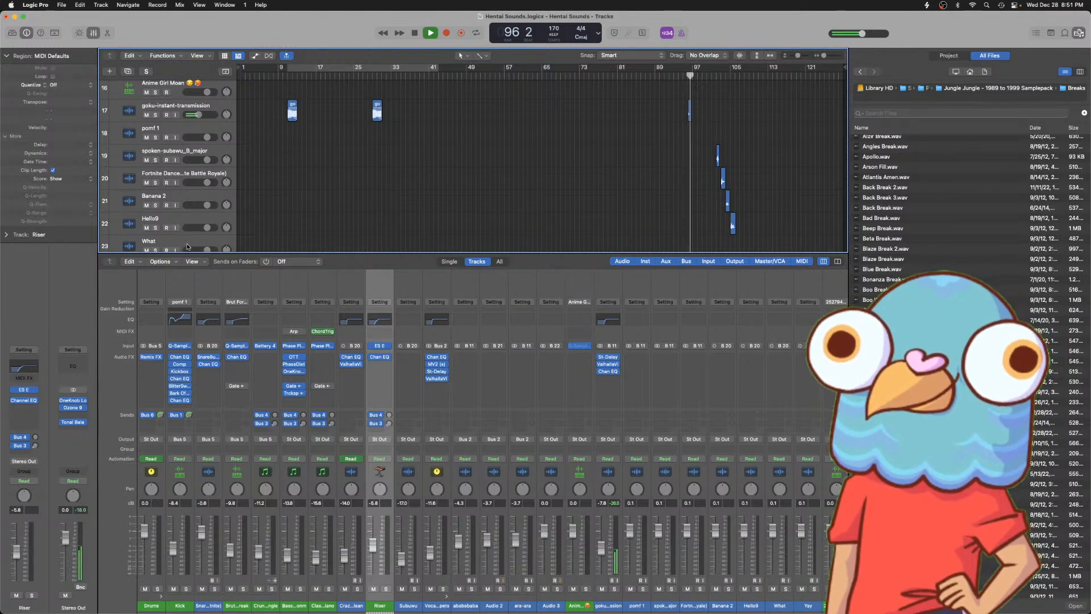
double_click(720, 76)
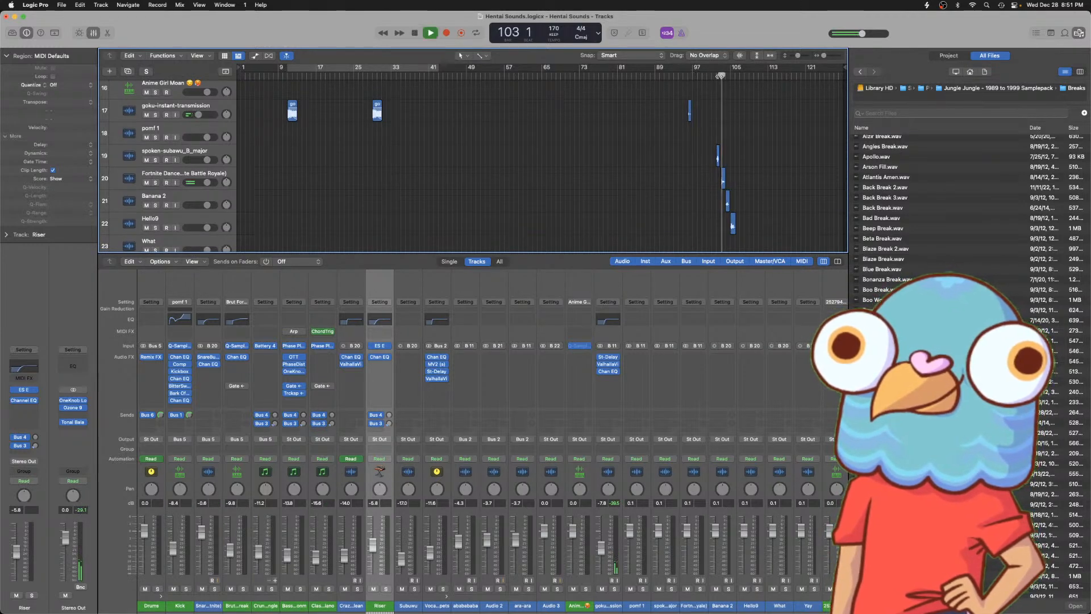
key("super+Right")
key("super+Right")
key("super+Right")
key("super+Right")
key("super+Right")
key("space")
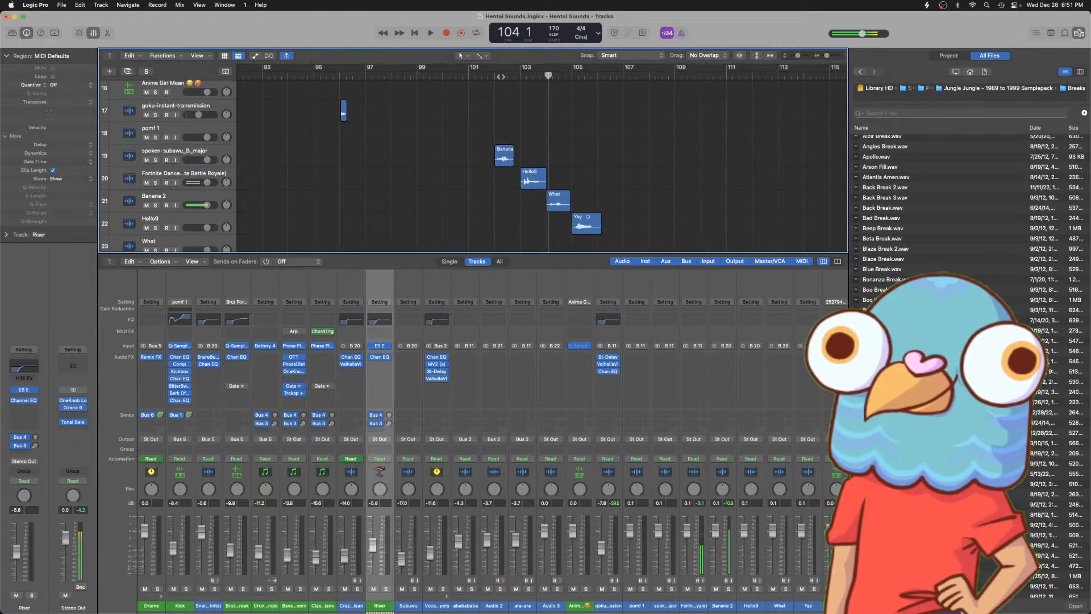
double_click(495, 75)
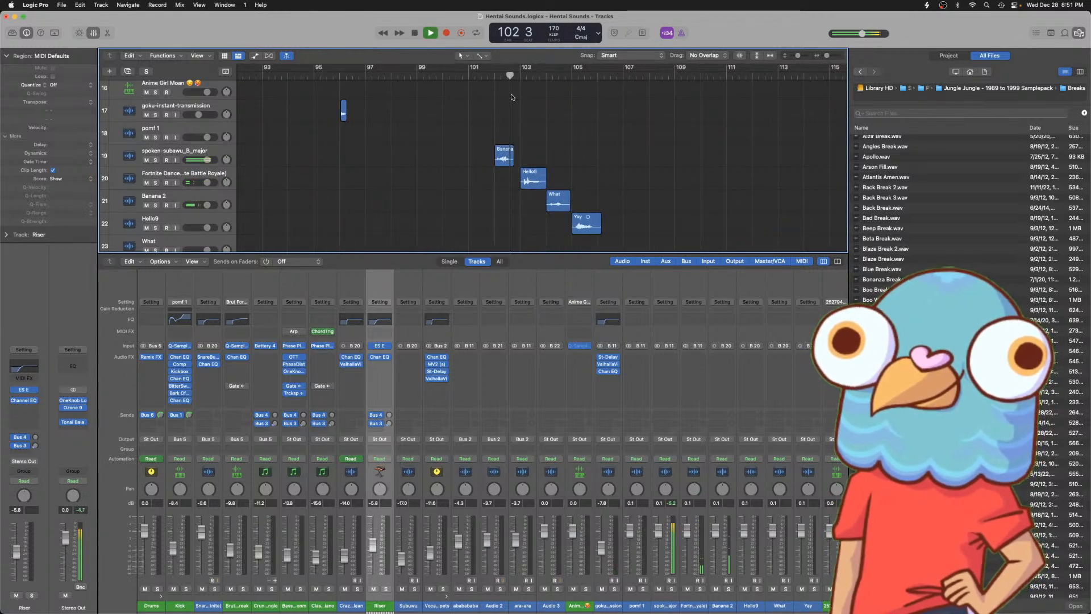
- Move the Banana 2, Hello9 and What regions from past the song's end to about bars 27 to 30 and play that section
left_click(204, 165)
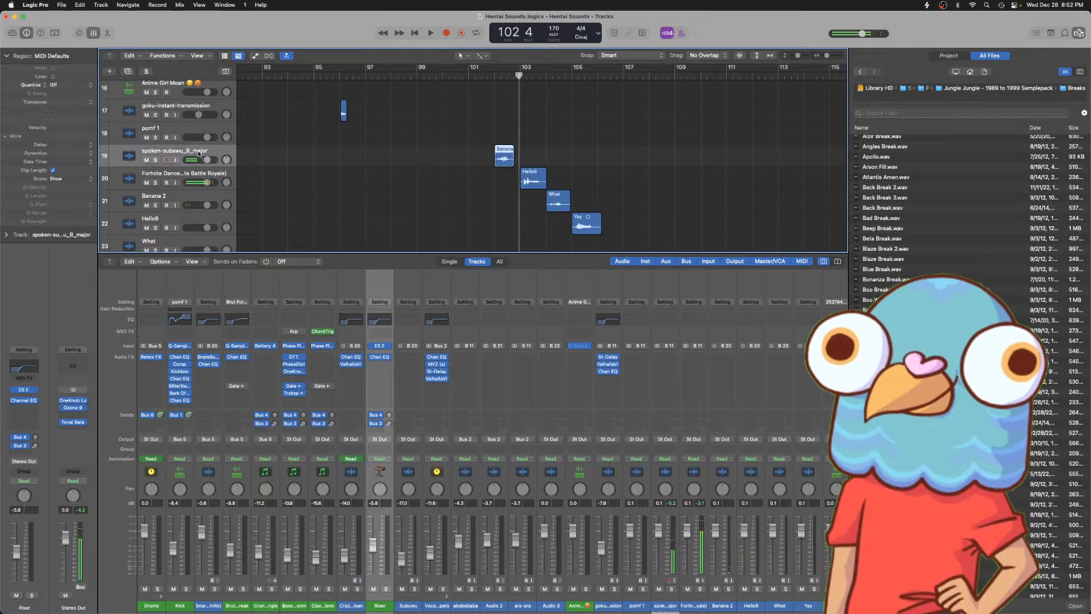
left_click(198, 191, "shift")
scroll(266, 176, "left", 15)
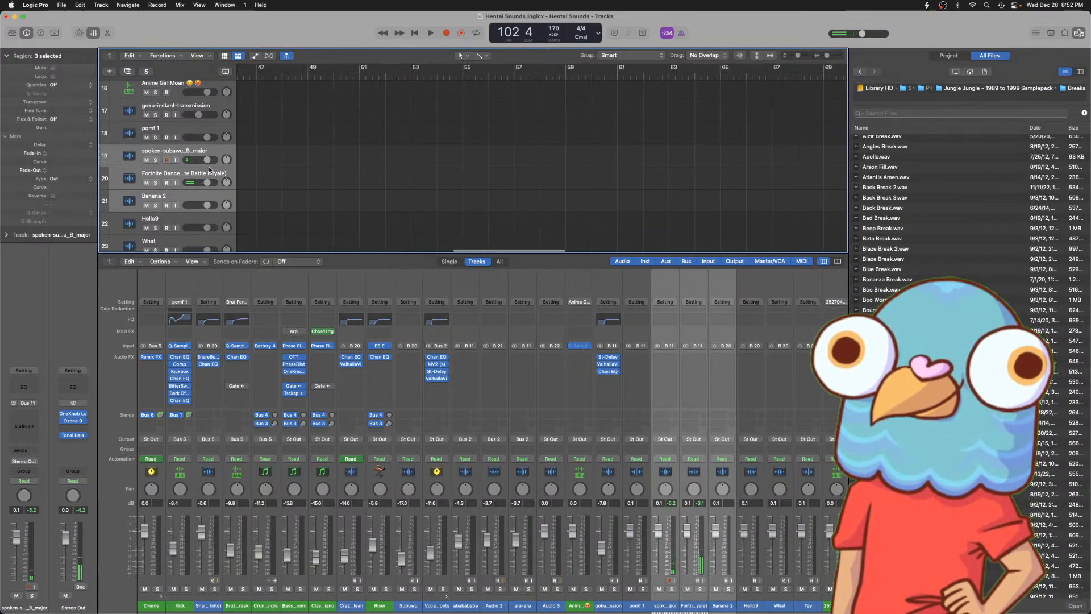
scroll(265, 176, "down", 5)
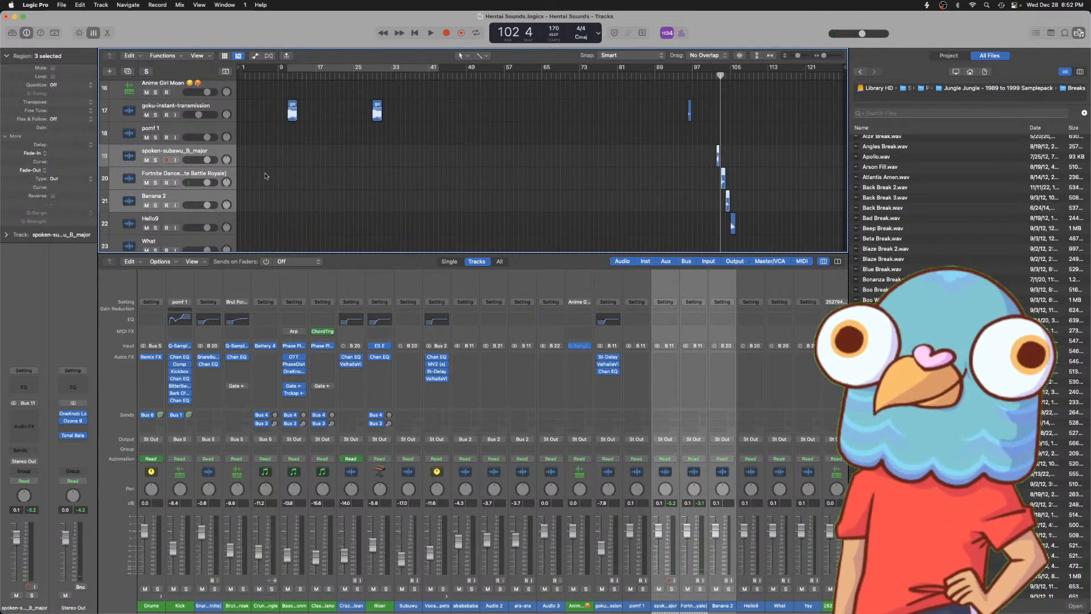
left_click_drag(718, 158, 339, 163)
scroll(339, 163, "up", 5)
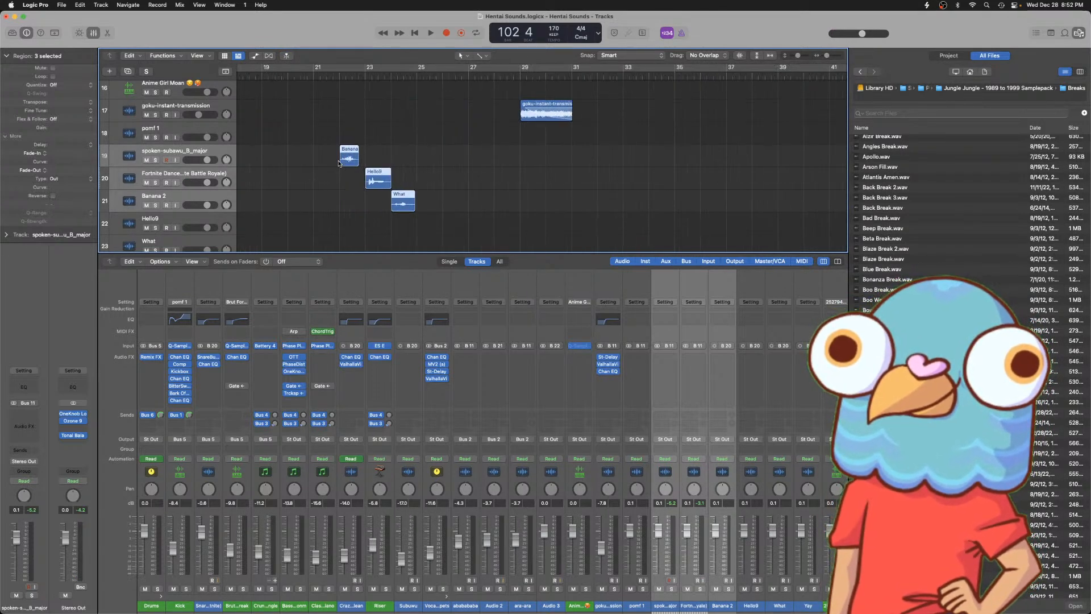
scroll(588, 133, "up", 3)
left_click_drag(375, 217, 496, 221)
key("space")
scroll(405, 142, "down", 2)
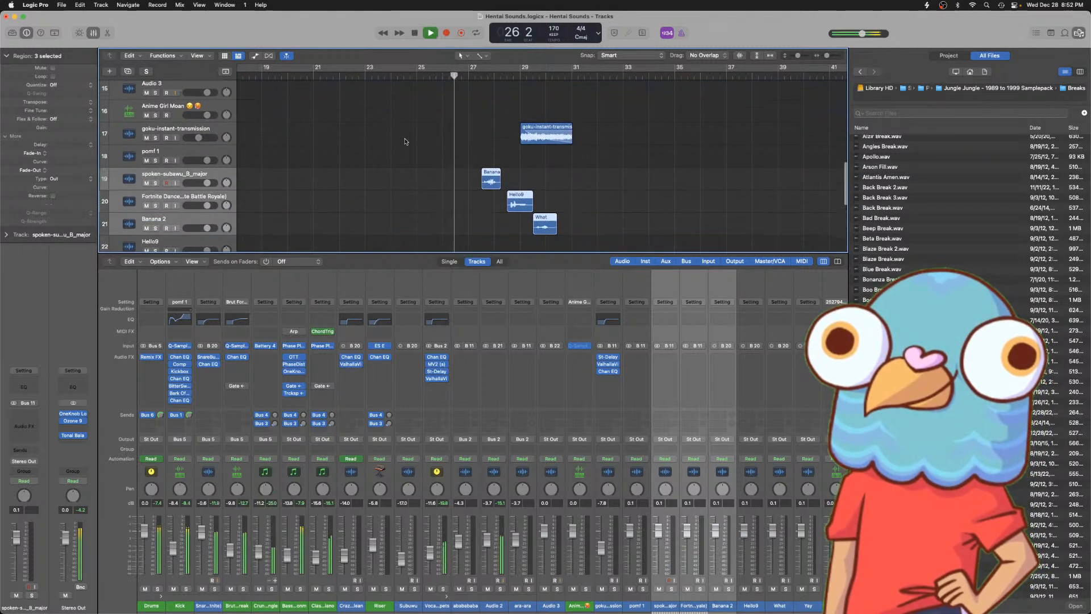
scroll(405, 142, "up", 3)
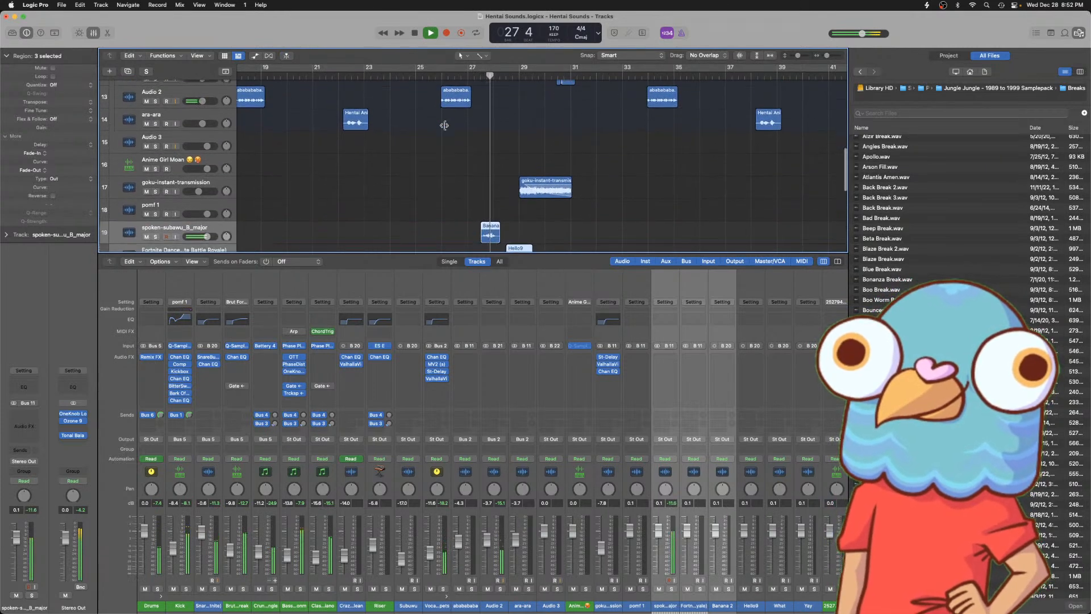
scroll(445, 125, "down", 4)
- Start the Banana 2 region at bar 27, place Hello9 and What close behind it, and play the sequence
left_click(533, 195)
key("space")
left_click_drag(493, 164, 514, 203)
left_click(466, 75)
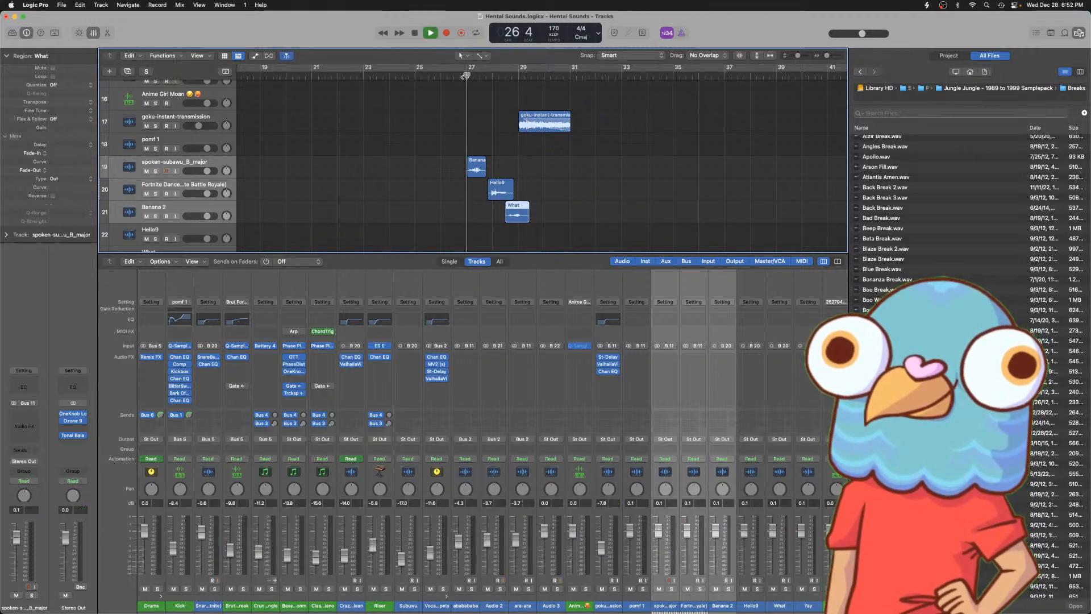
key("super+Right")
key("super+Right")
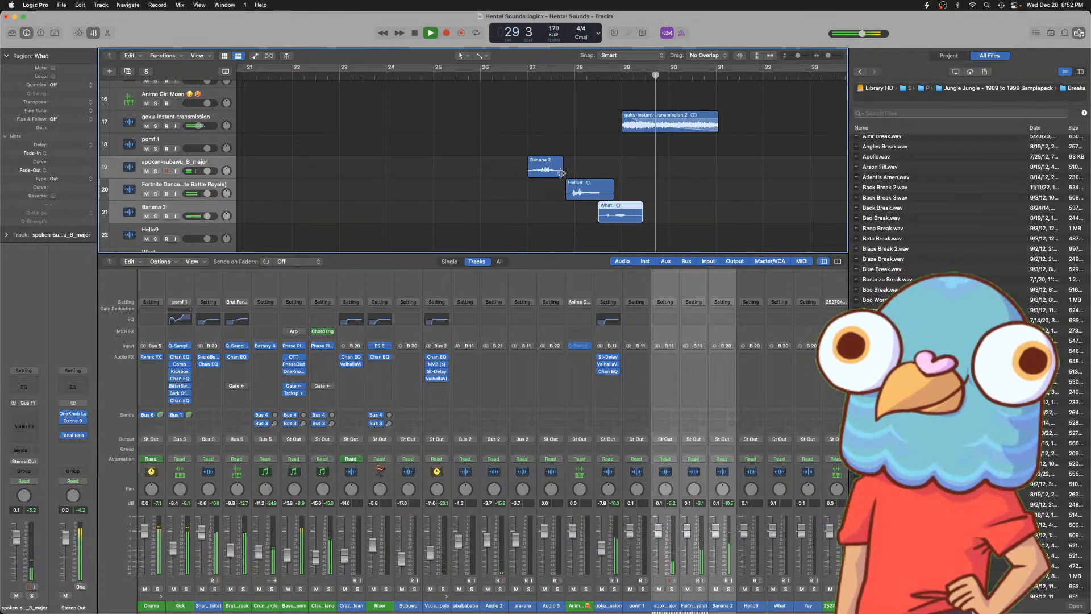
left_click_drag(618, 222, 609, 218)
left_click(598, 75)
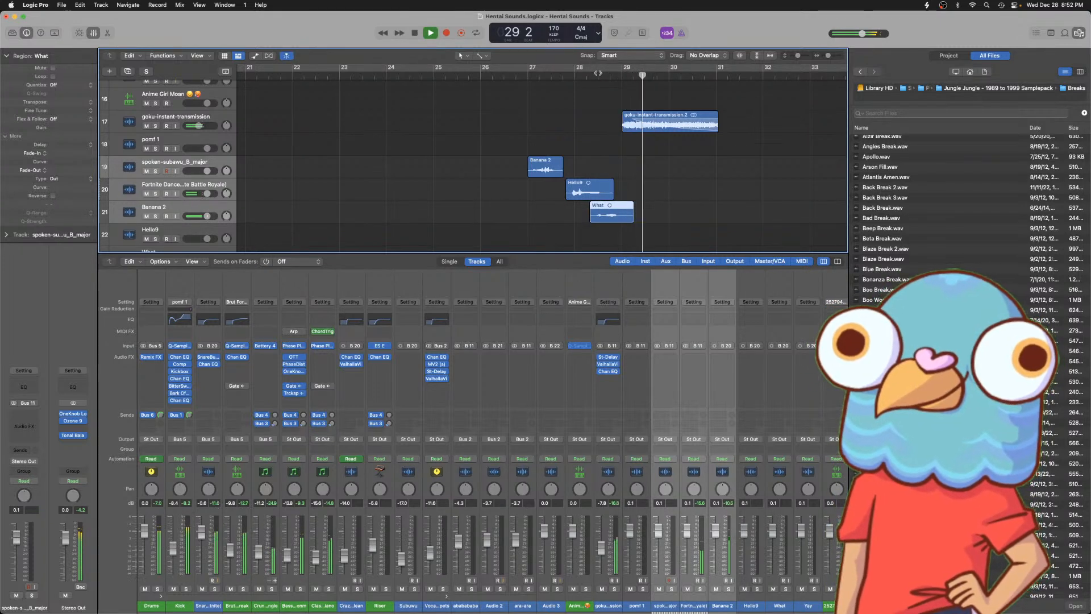
- Remove the Hello9 region, shift Banana 2 about half a bar later to mid-bar 27, and listen to the result
left_click(559, 169)
left_click(581, 183)
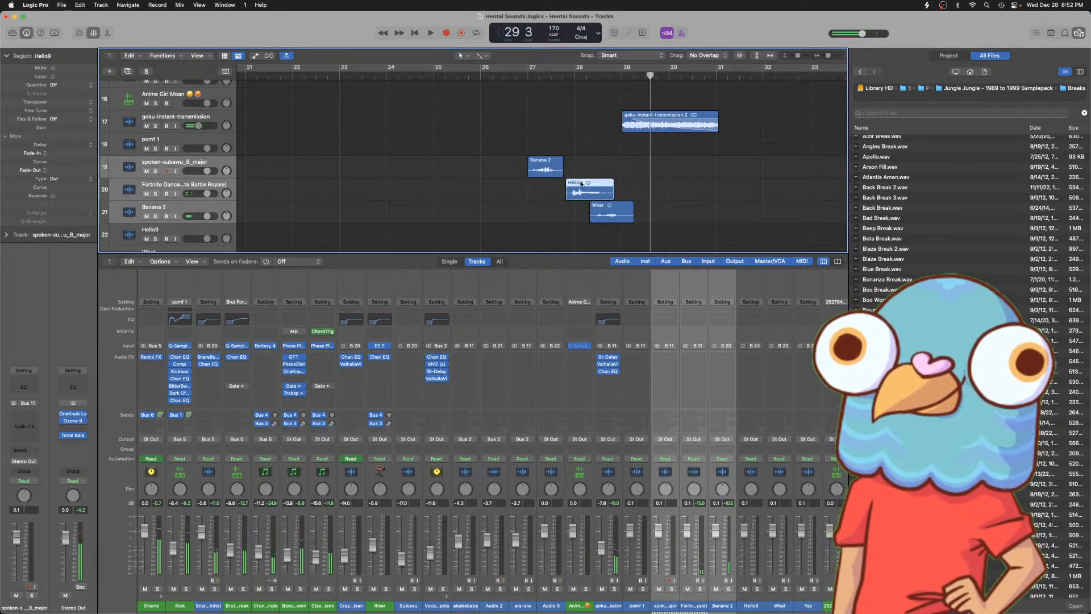
left_click_drag(545, 165, 568, 165)
key("space")
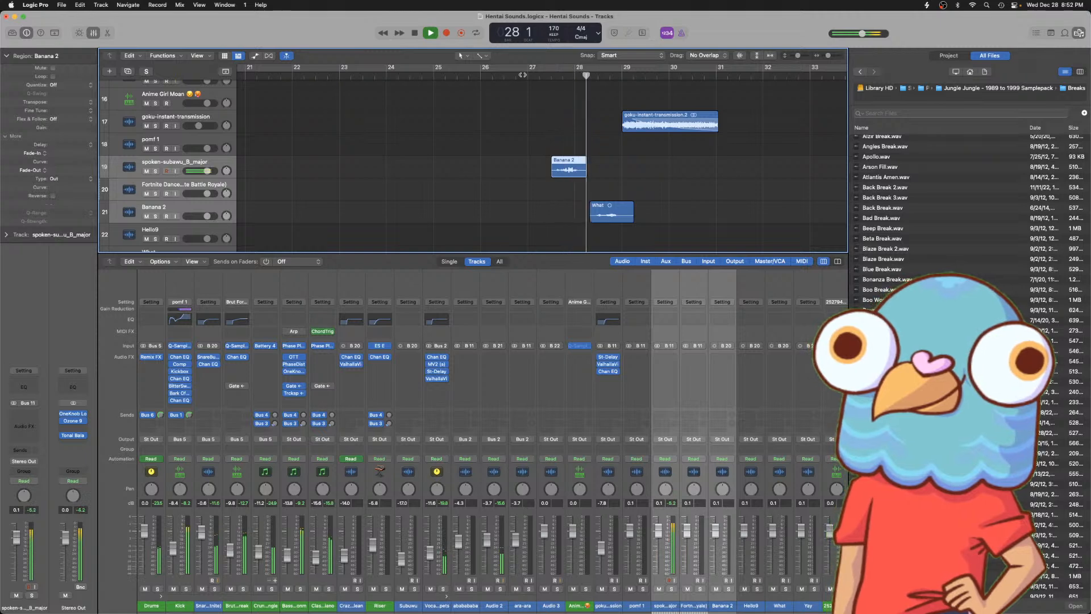
key("super+Left")
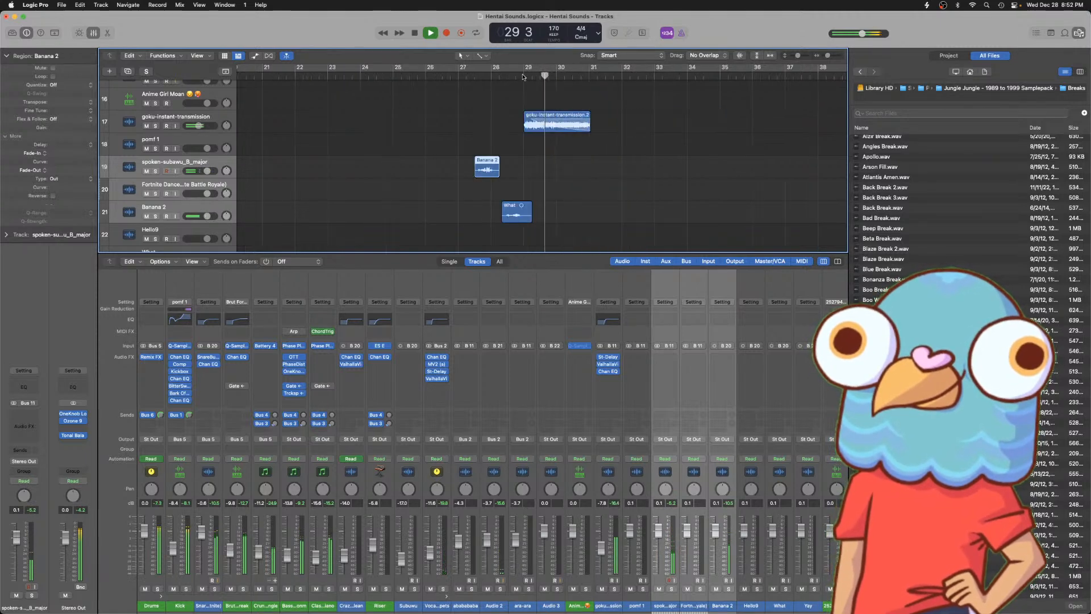
key("super+Left")
key("space")
- Move the spoken-subawu_B_major, Fortnite Dance and Banana 2 tracks into the Vocal Snippets stack, directly below the abababa track
left_click_drag(193, 164, 199, 95)
scroll(206, 105, "up", 4)
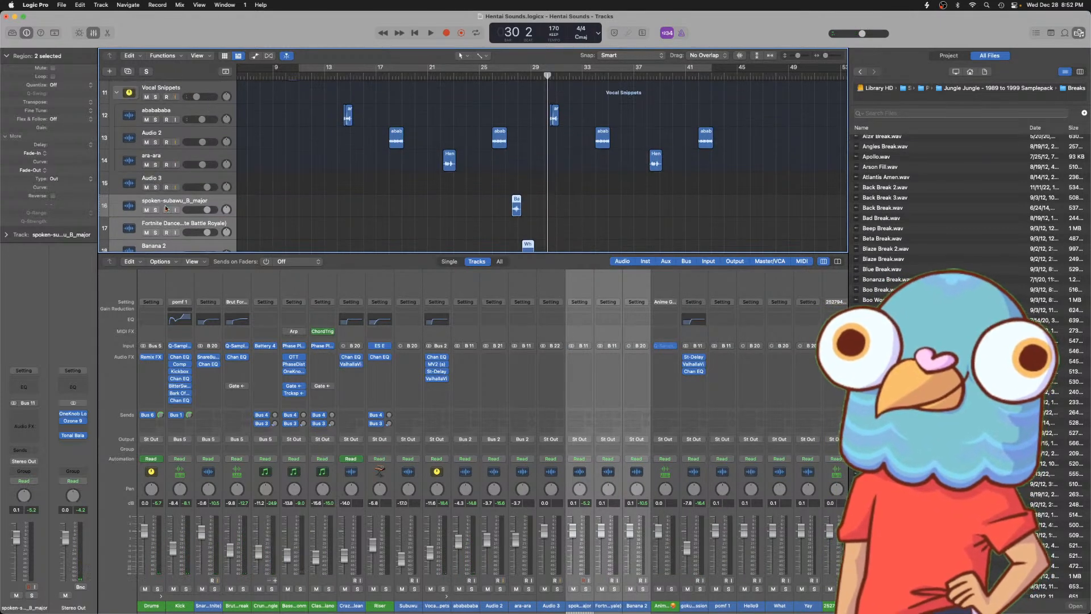
left_click_drag(170, 201, 175, 132)
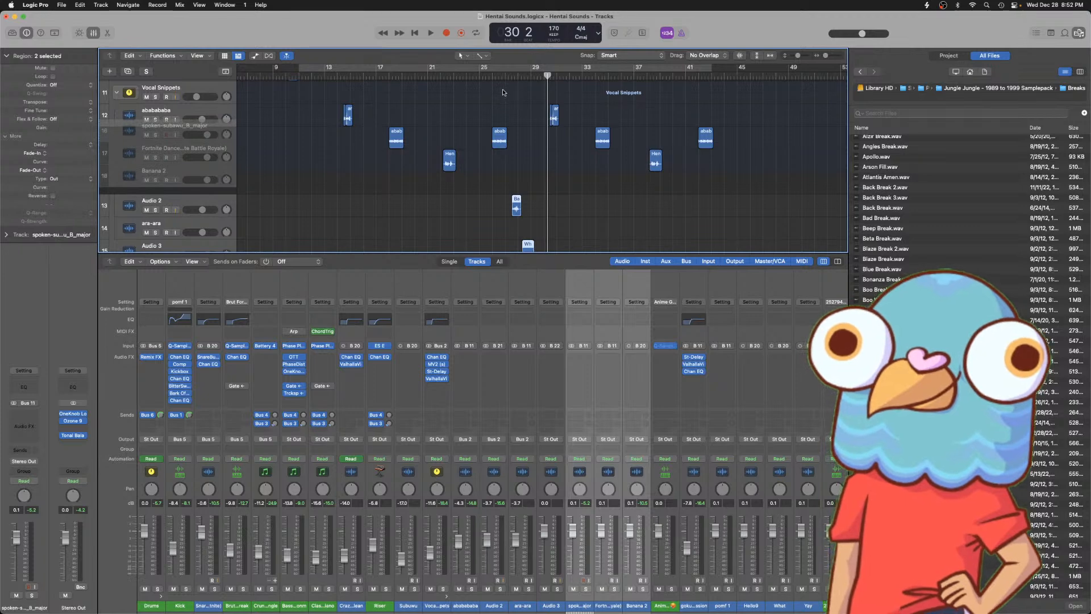
left_click_drag(504, 91, 469, 117)
- Play the song from bar 26 and delete the empty Fortnite Dance track from the Vocal Snippets stack
left_click(492, 74)
key("space")
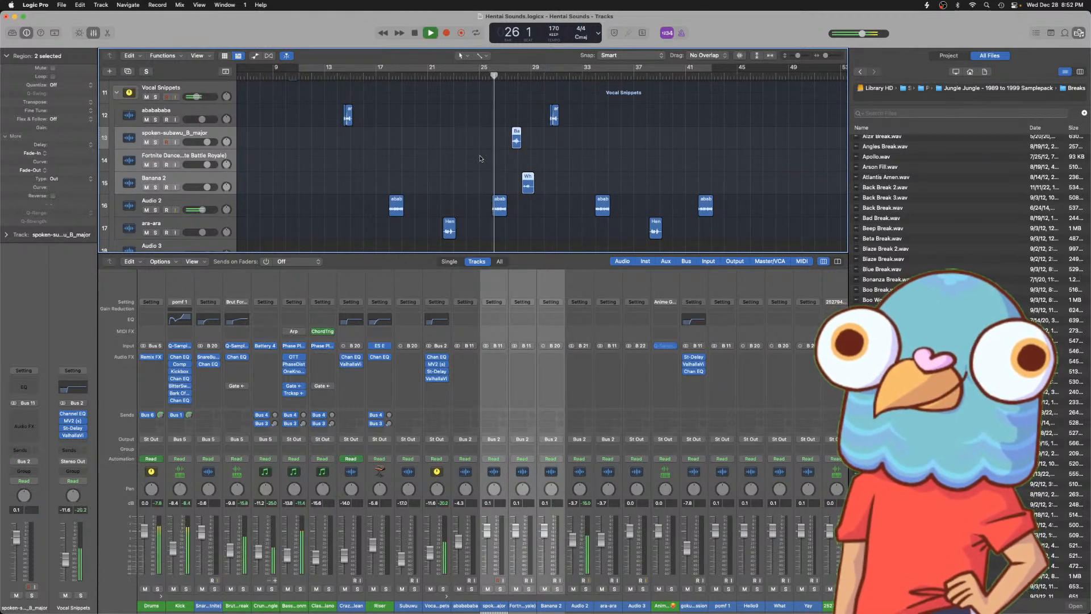
left_click(168, 157)
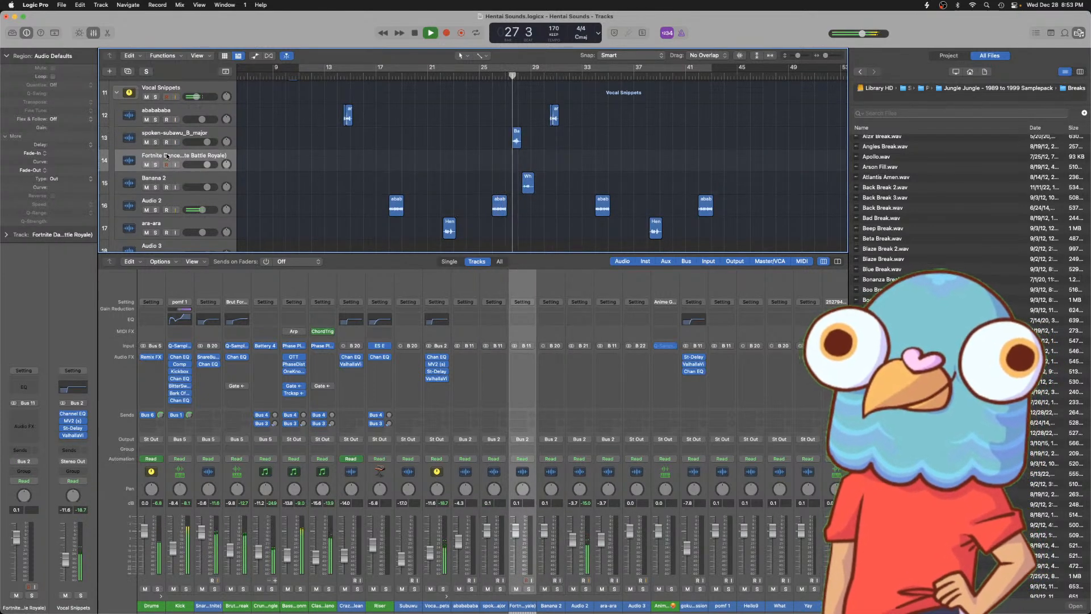
key("super+BackSpace")
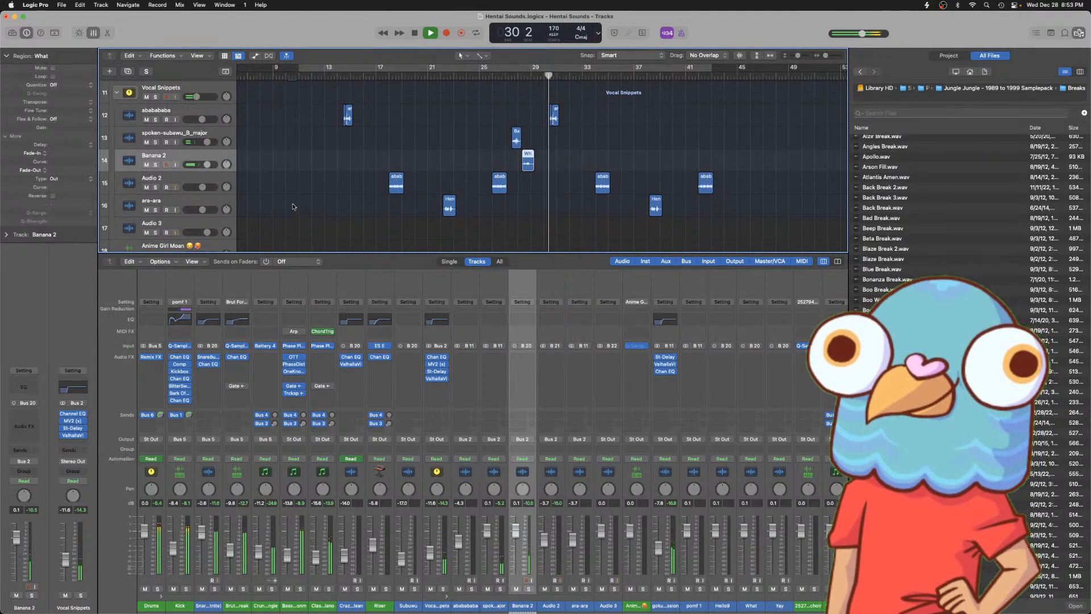
- Listen from bar 26 to bar 31 to check how the Banana 2 and What clips sit with the drums and other tracks
scroll(494, 164, "up", 3)
left_click(493, 75)
scroll(492, 76, "up", 5)
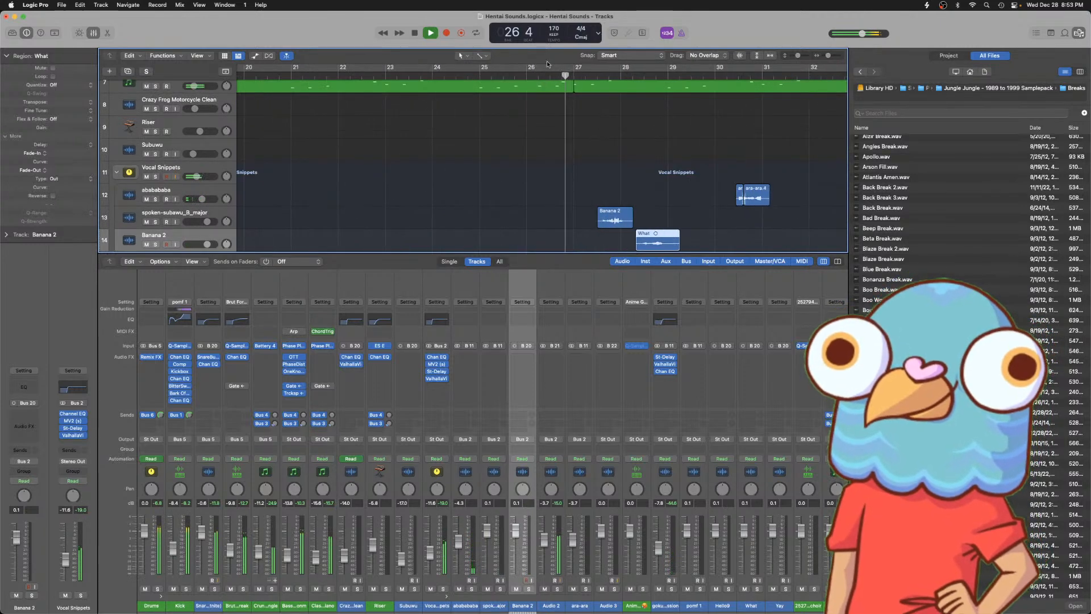
scroll(607, 133, "up", 5)
scroll(608, 139, "right", 2)
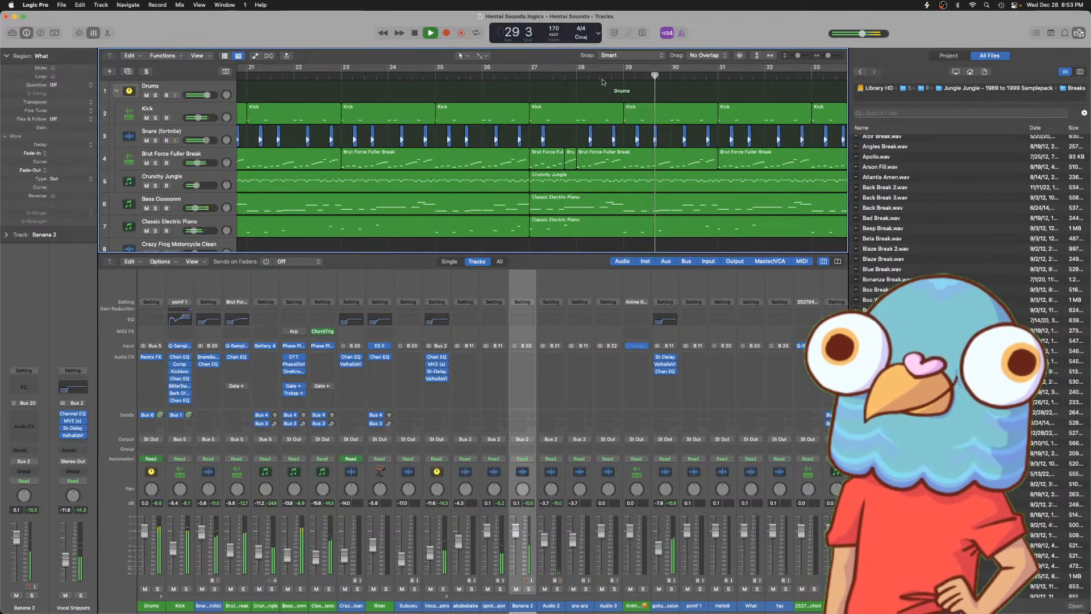
key("super+Left")
key("super+Left")
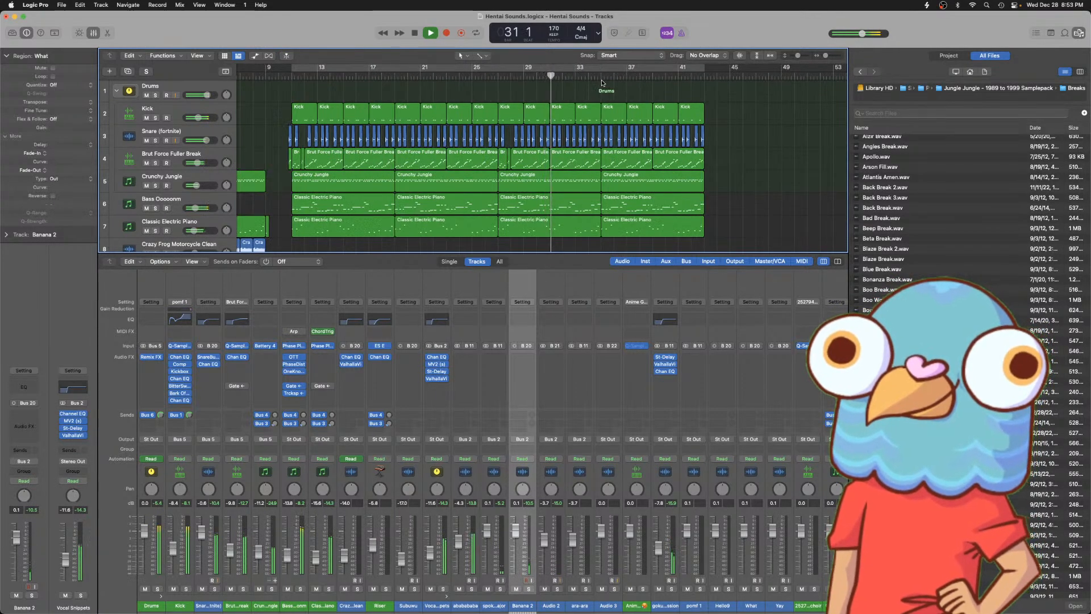
key("space")
- Hide the mixer and play the whole arrangement from bar 1
scroll(581, 152, "down", 3)
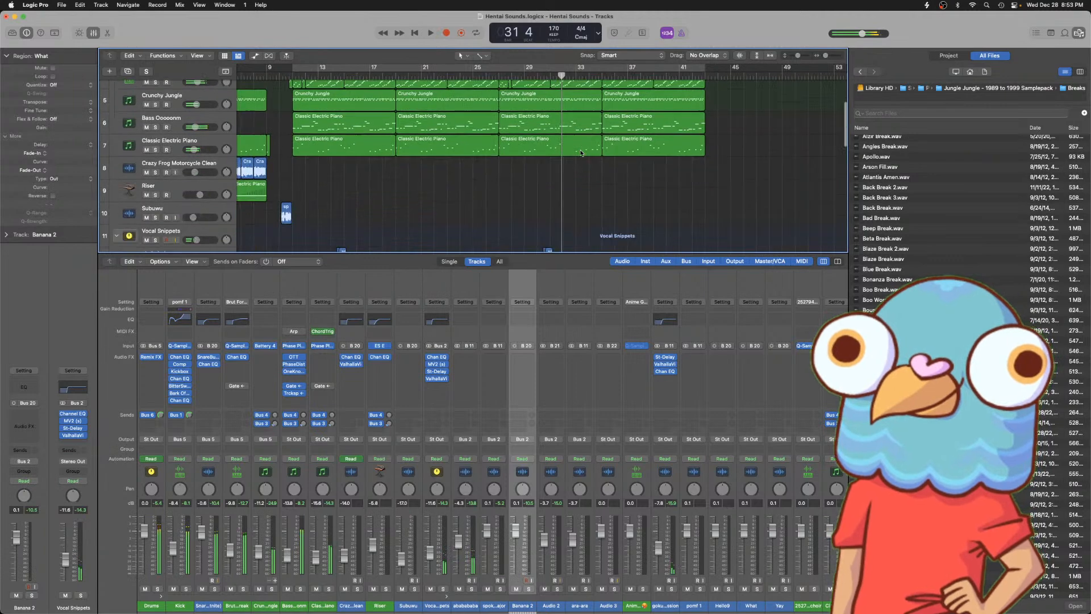
key("x")
key("x")
key("Return")
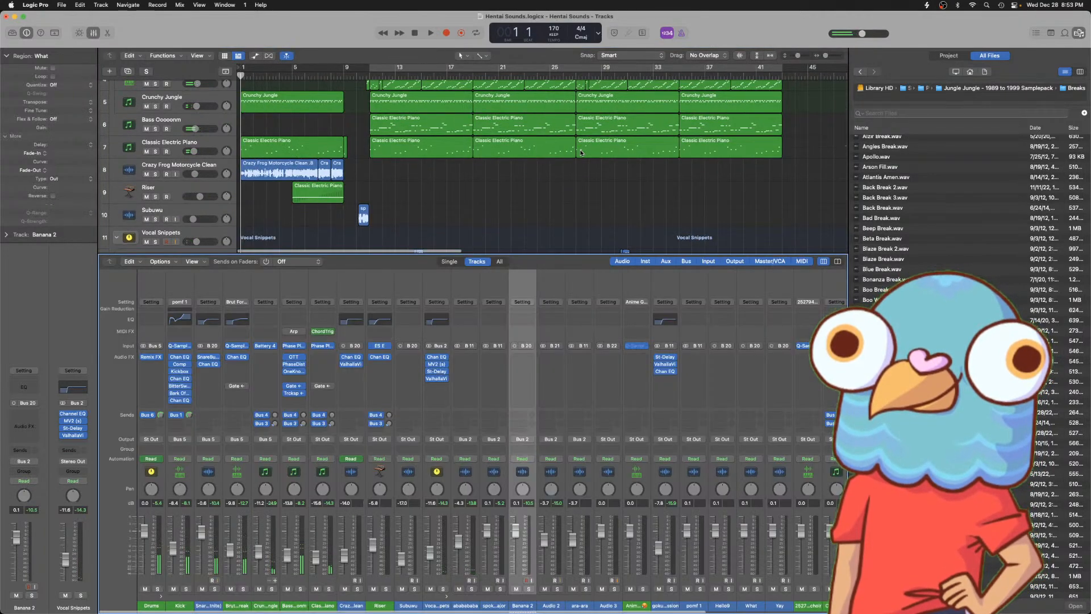
key("x")
key("space")
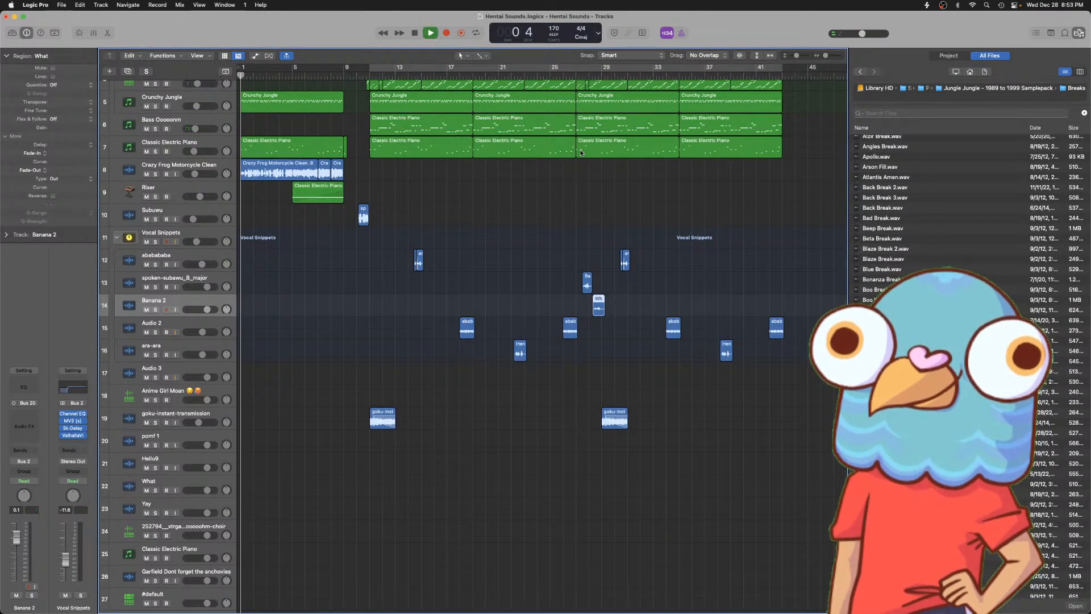
scroll(501, 143, "up", 2)
scroll(500, 143, "up", 1)
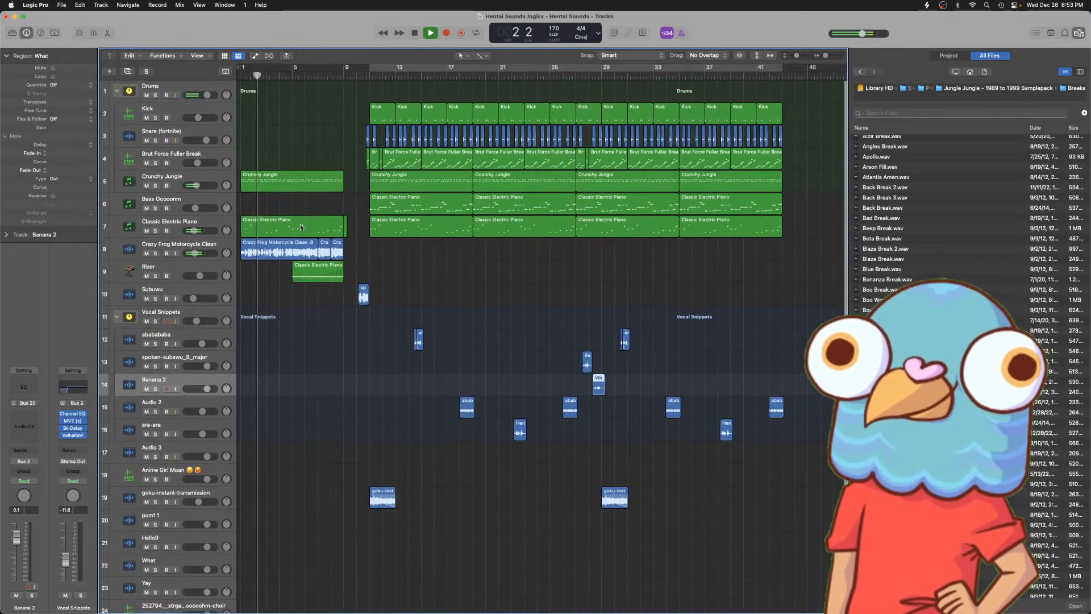
- Add a second Classic Electric Piano track below the first and copy the two piano regions from bar 27 onward onto it
left_click(171, 218)
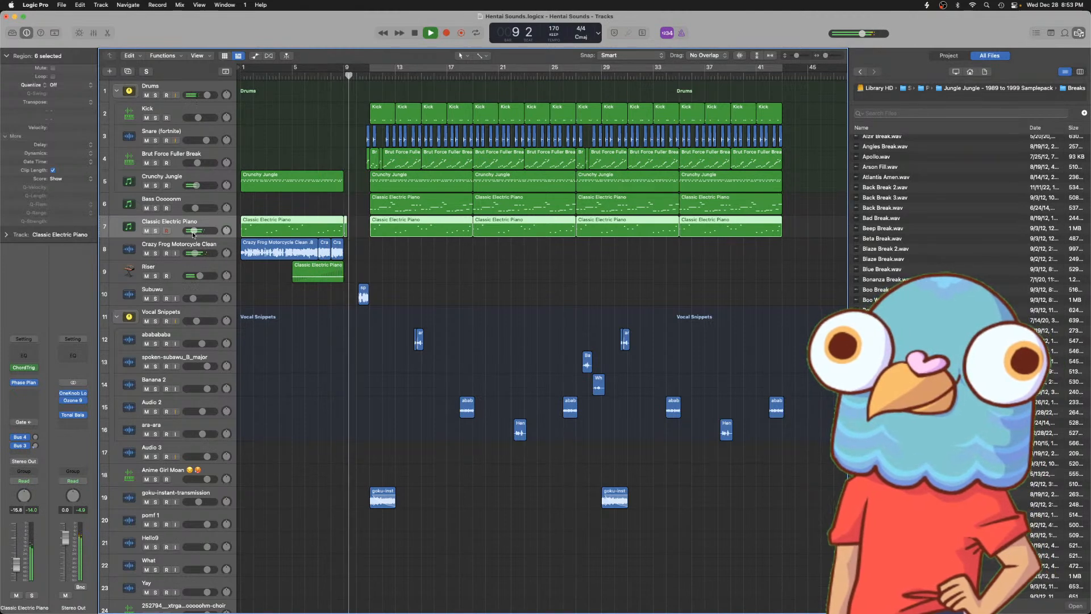
left_click(365, 260)
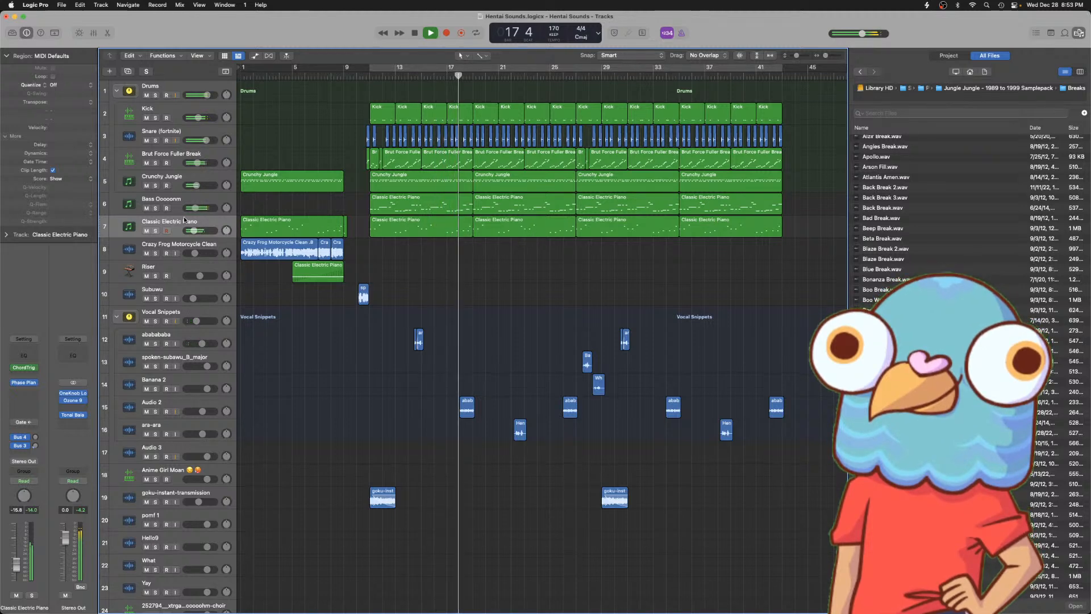
key("super+d")
left_click_drag(600, 248, 709, 250)
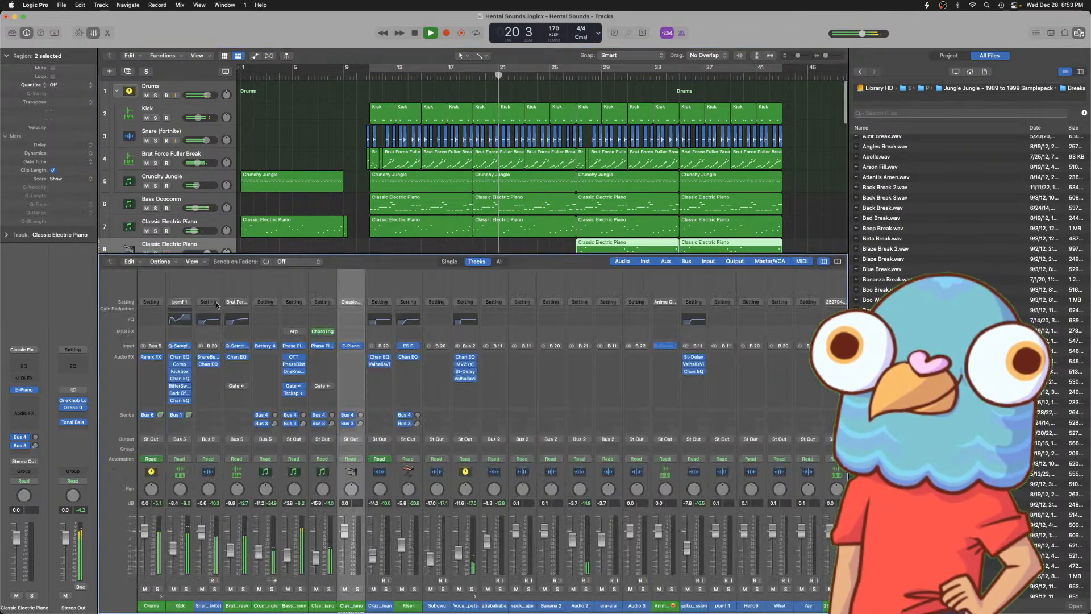
- Copy the Chord Trigger effect to the new piano track and delete the two original regions from bar 27 onward on the first piano track
key("x")
left_click_drag(323, 331, 344, 332)
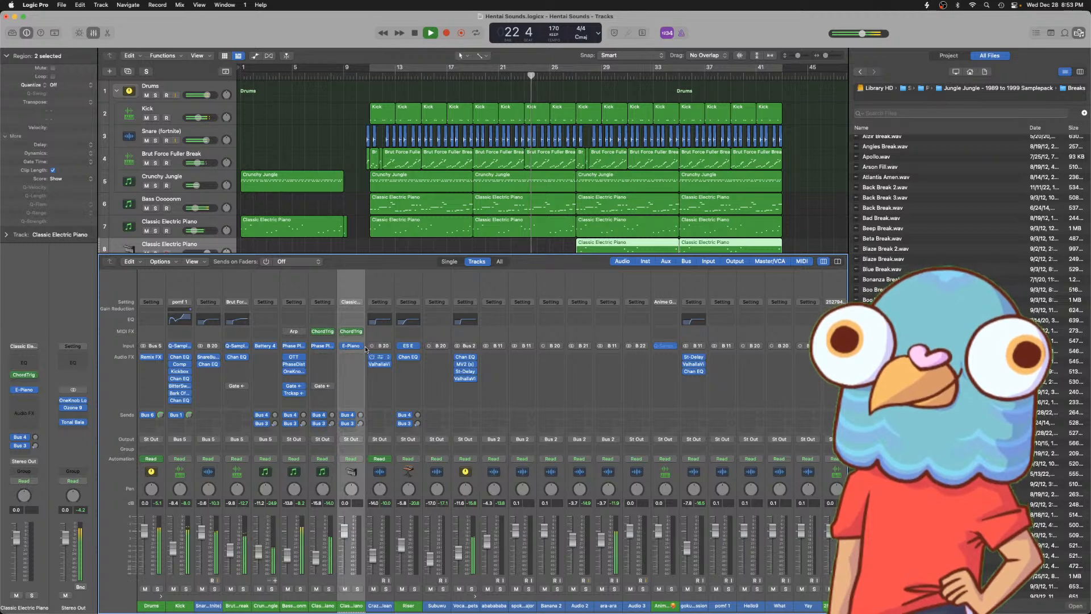
scroll(449, 220, "down", 1)
left_click(619, 217)
left_click(694, 216, "shift")
key("Delete")
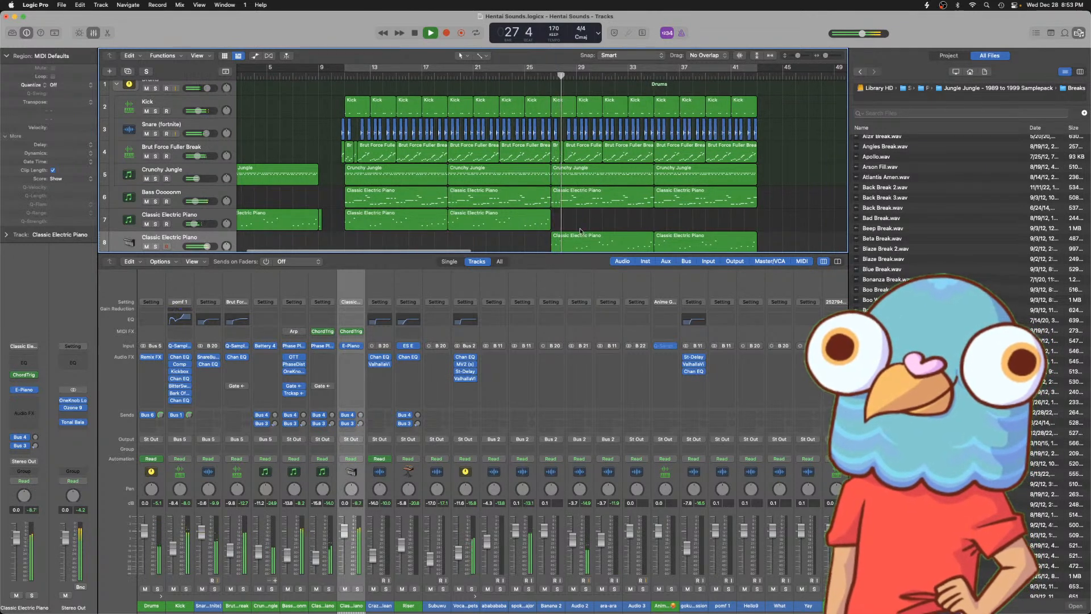
scroll(546, 219, "down", 2)
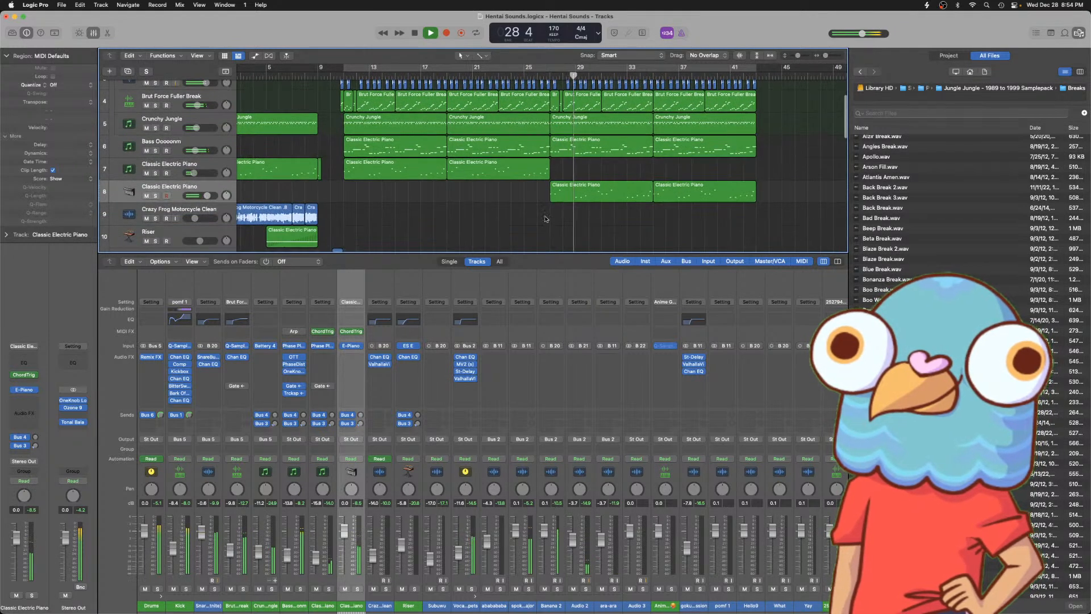
key("space")
- Insert the stereo Waves OneKnob Filter on the first Classic Electric Piano track and close its Phase Plant window
left_click(540, 169)
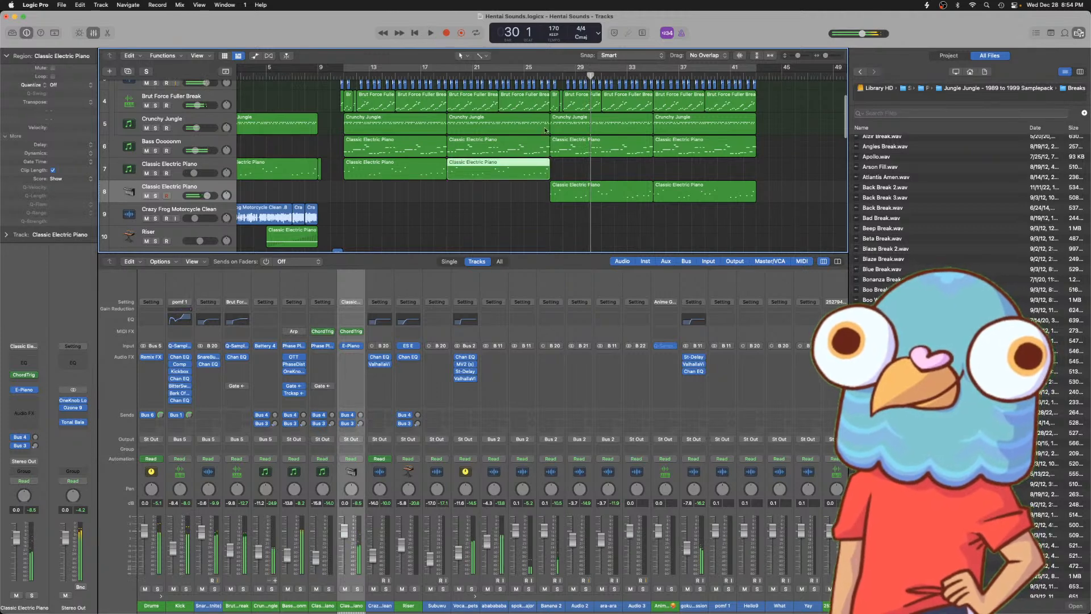
left_click(543, 76)
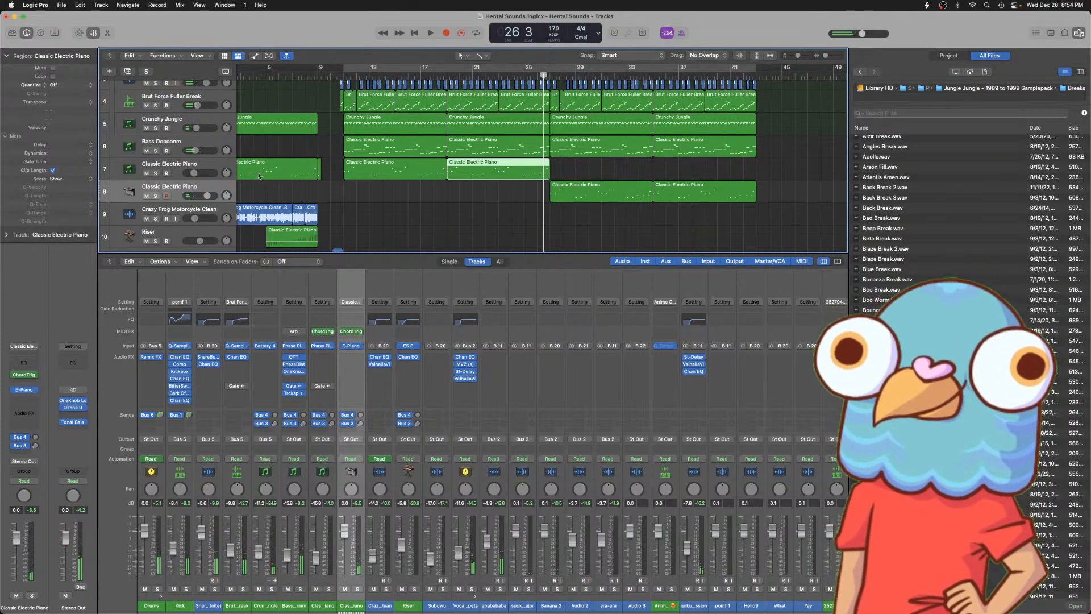
left_click(156, 163)
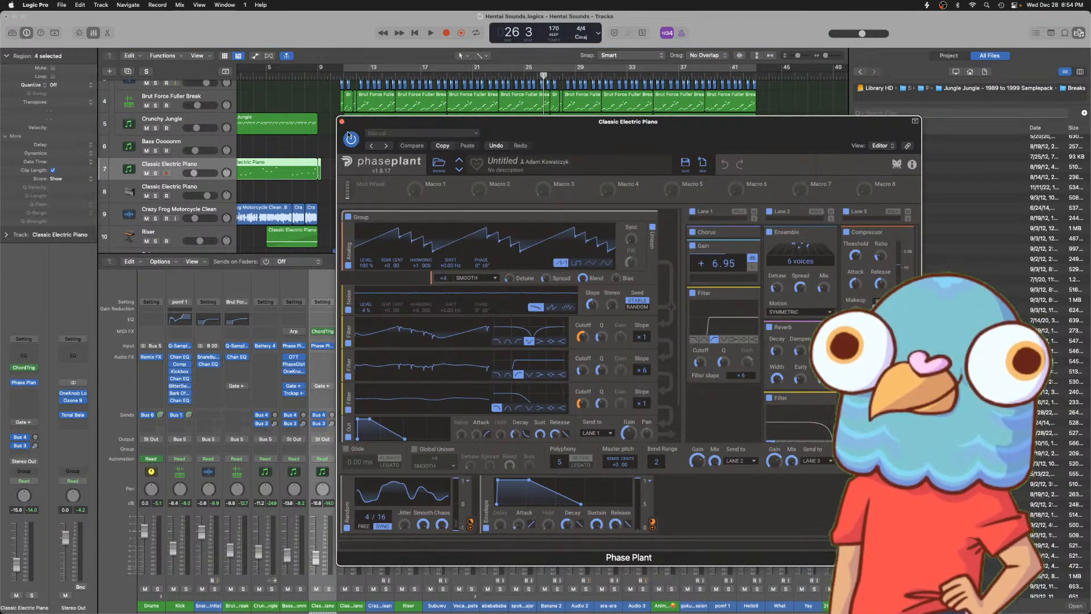
left_click(24, 394)
mouse_move(45, 605)
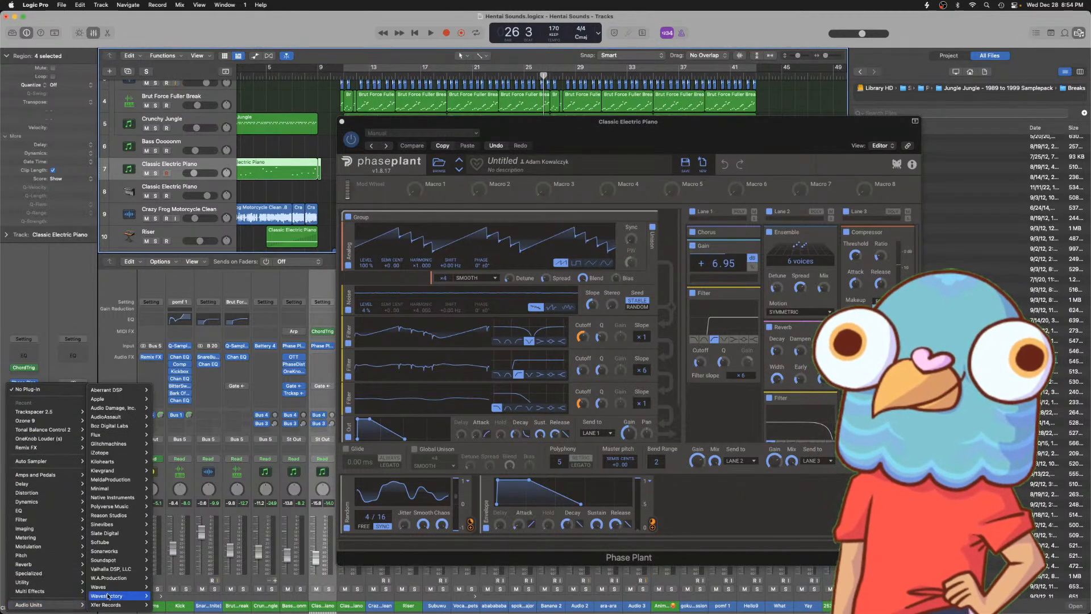
mouse_move(124, 586)
scroll(193, 573, "down", 10)
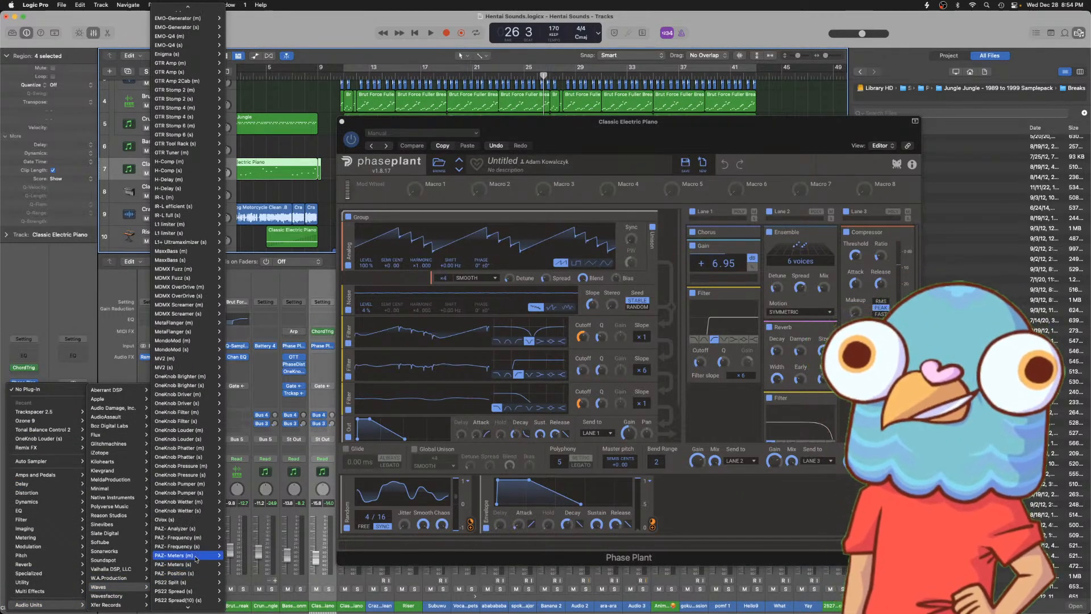
left_click(194, 422)
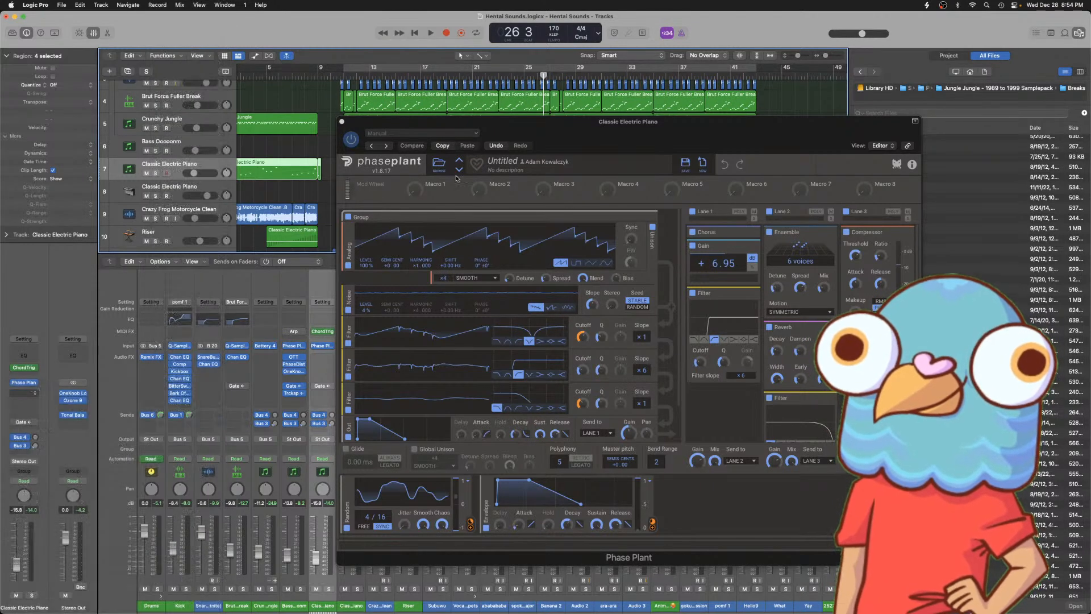
left_click(341, 121)
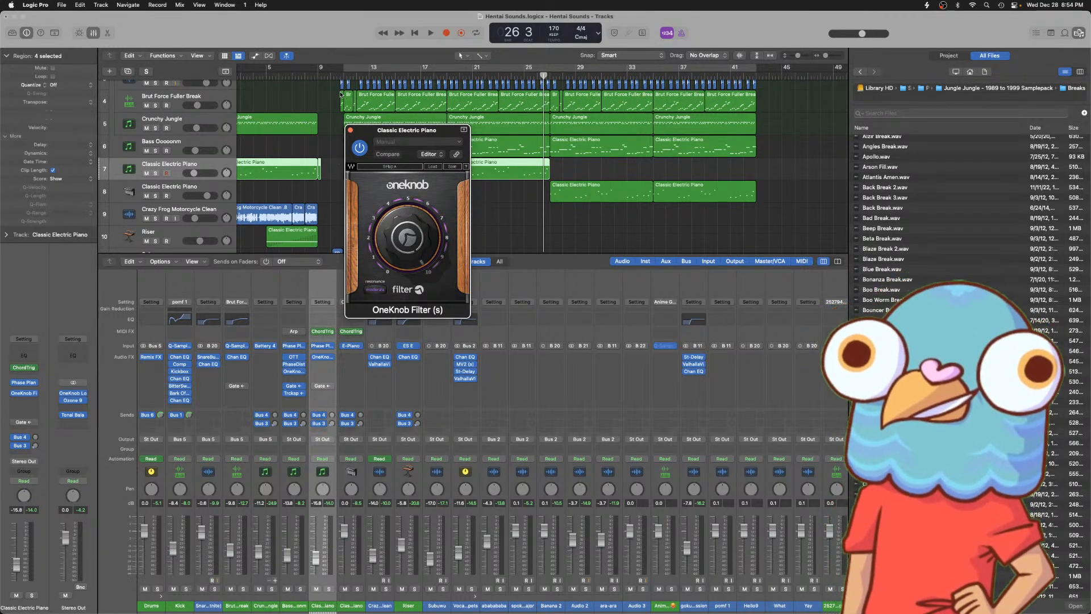
- Show track automation and choose the OneKnob Filter's Filter parameter for automation on the first Classic Electric Piano track
scroll(344, 107, "down", 3)
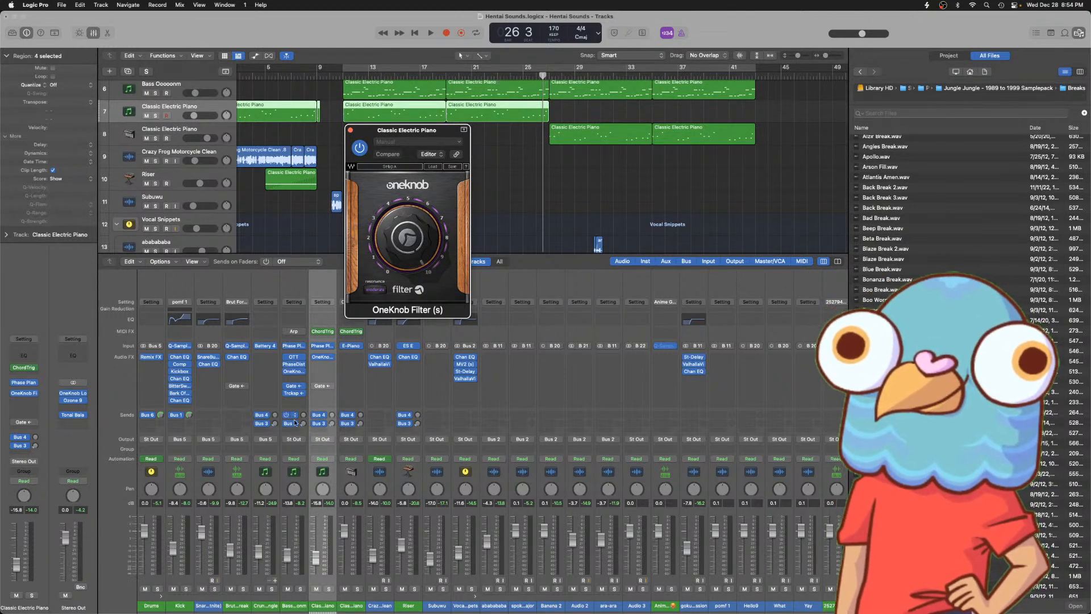
key("a")
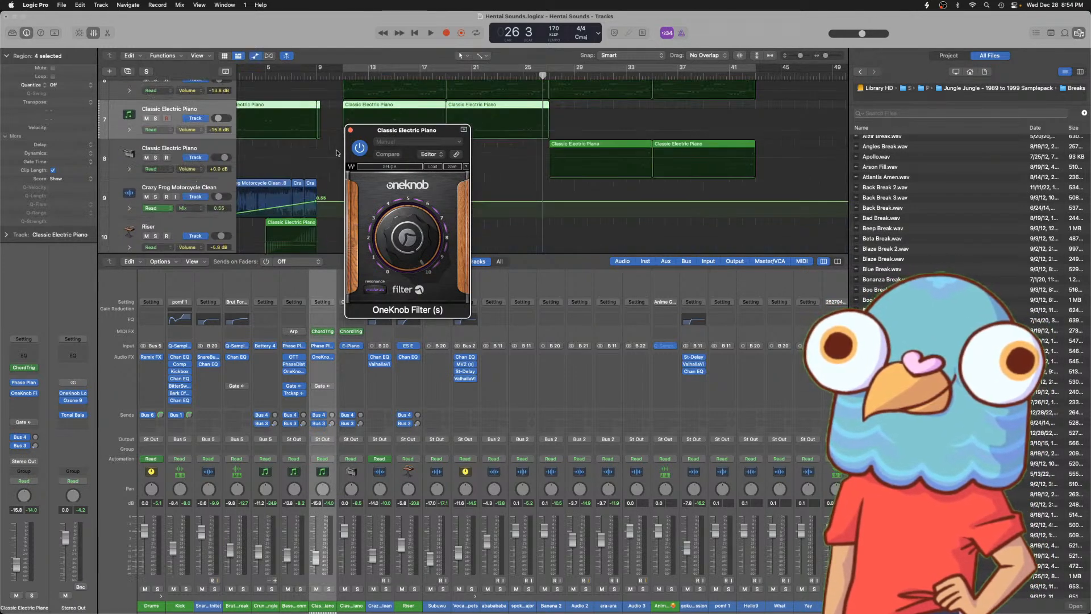
left_click(351, 130)
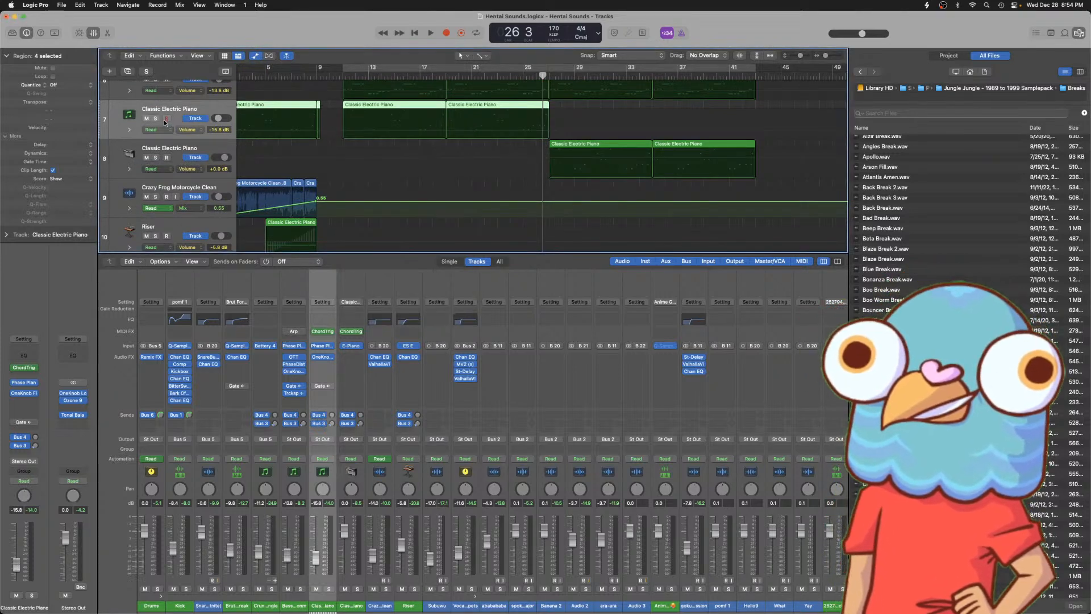
scroll(162, 129, "up", 1)
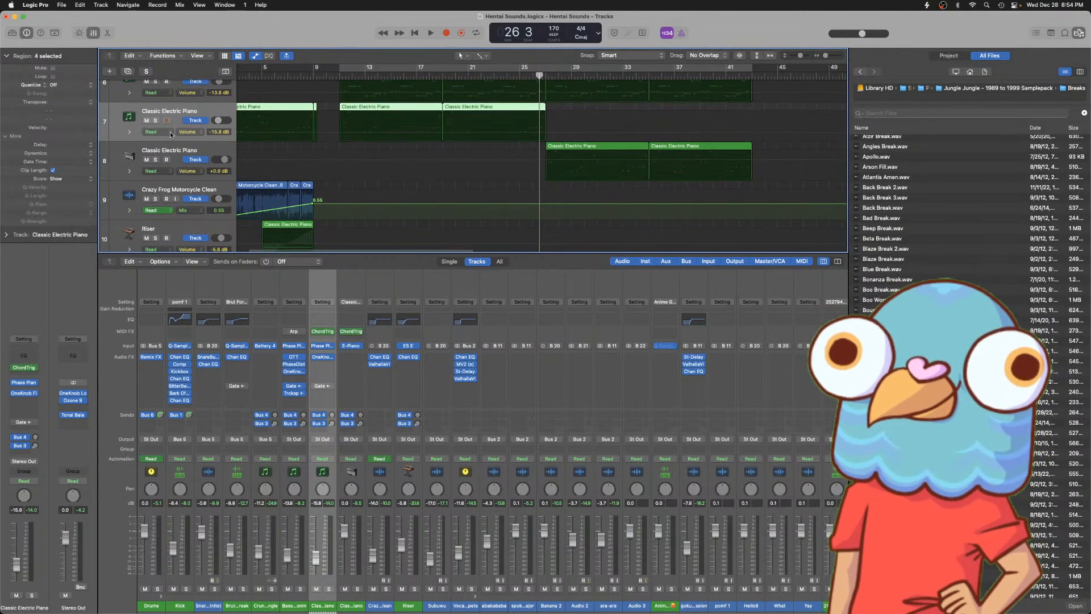
left_click(170, 132)
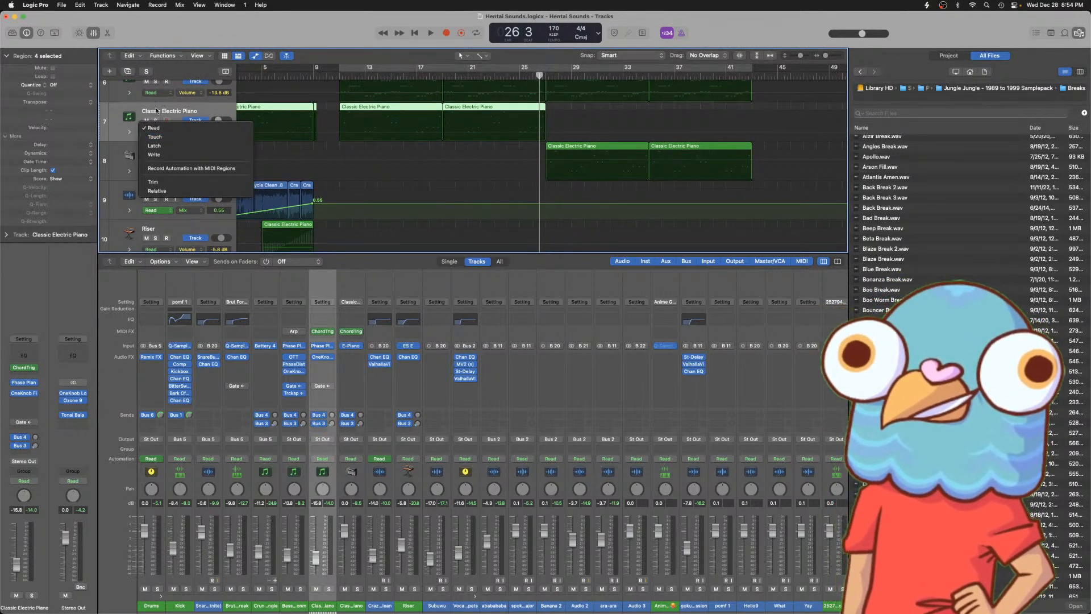
left_click(157, 111)
key("super+Right")
key("super+Right")
key("super+Right")
key("super+Right")
key("super+Right")
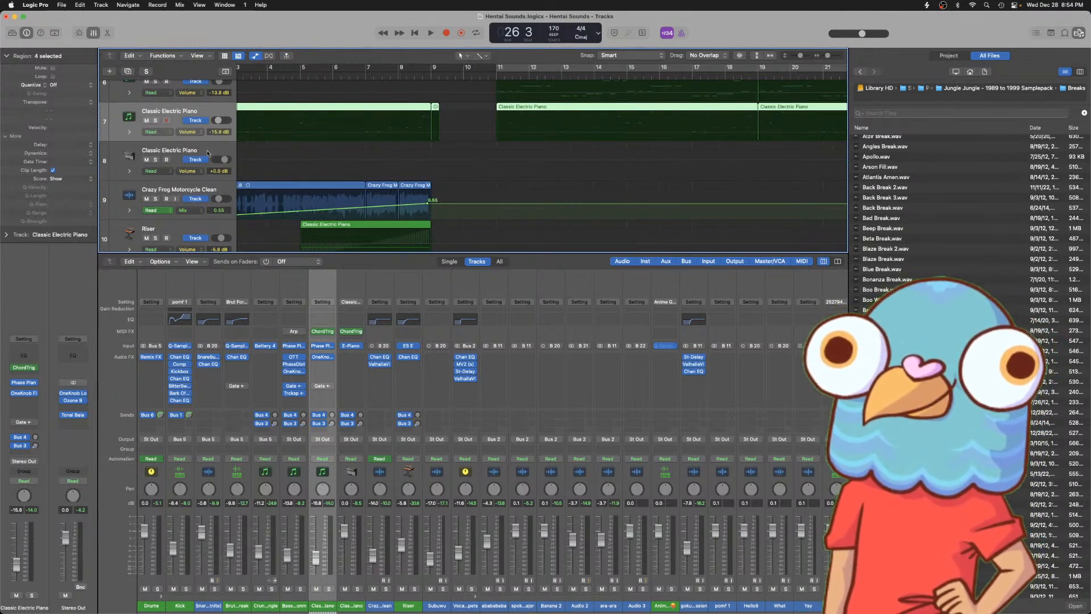
left_click(188, 131)
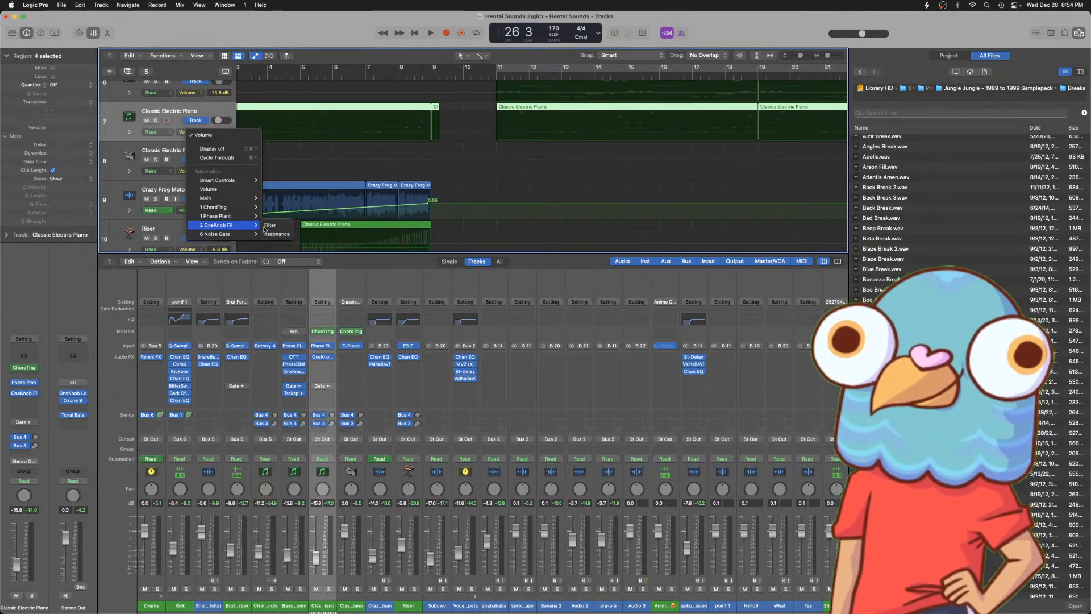
left_click(283, 229)
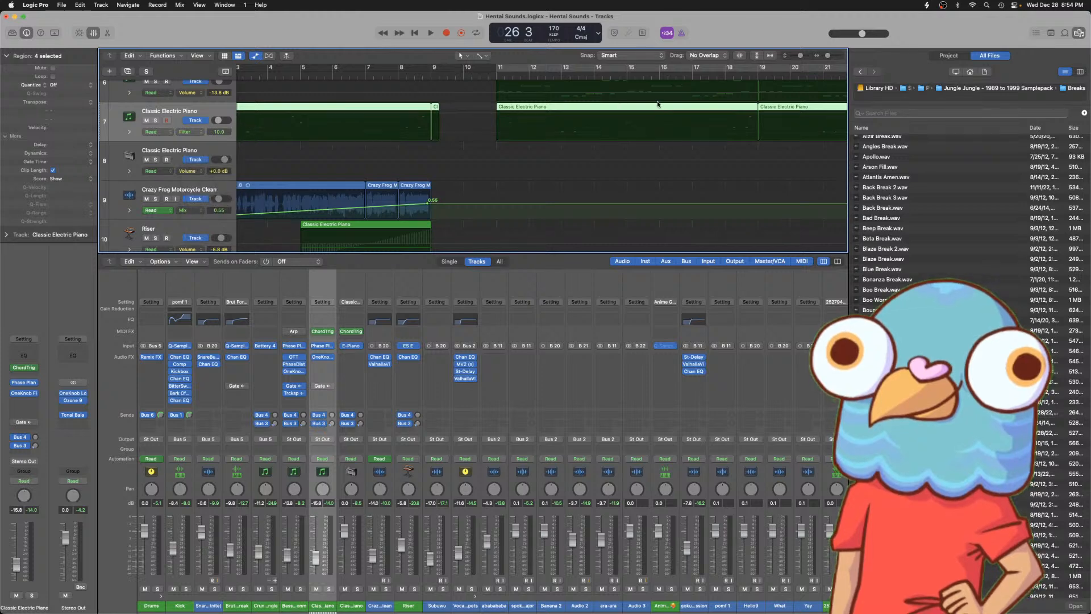
- Ramp the first piano's filter automation from 10.0 at bar 26 to about 2.9 at bar 27, play the transition and hide automation
scroll(660, 104, "right", 6)
scroll(662, 104, "right", 2)
left_click(682, 74)
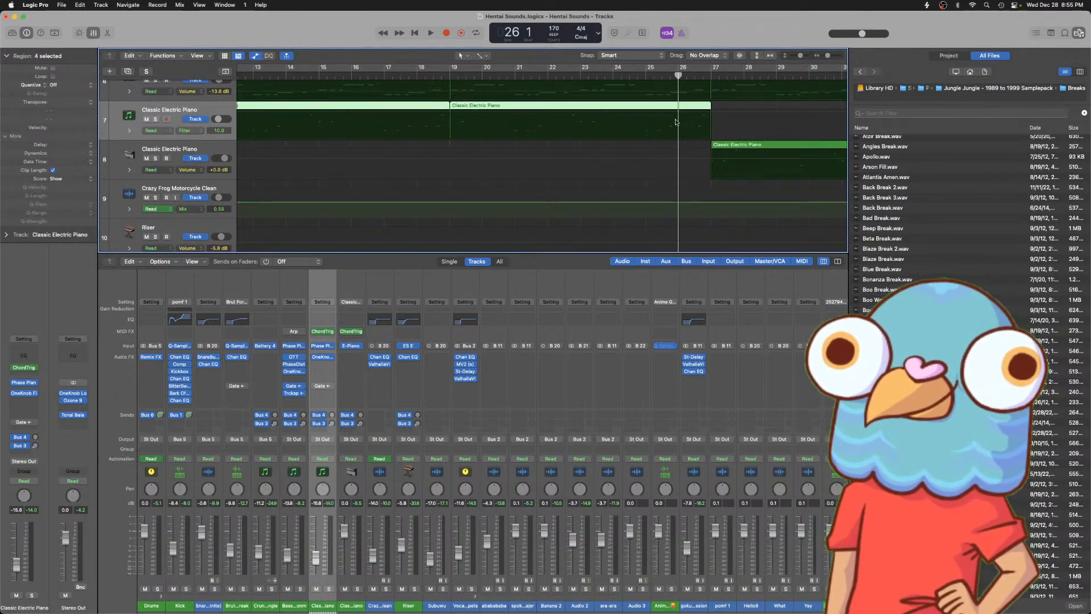
left_click(678, 126)
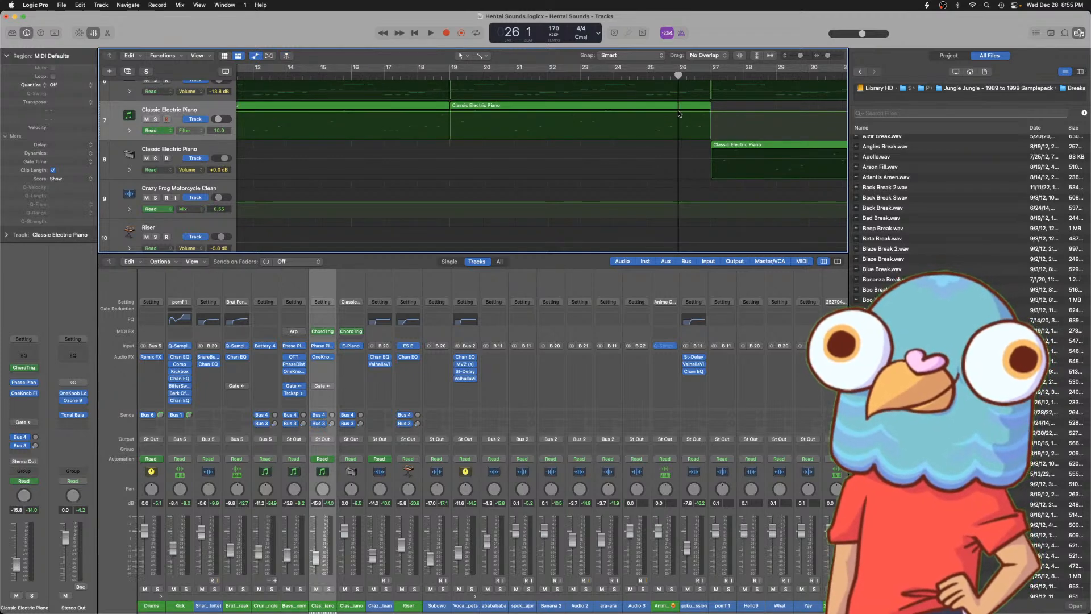
left_click(680, 112)
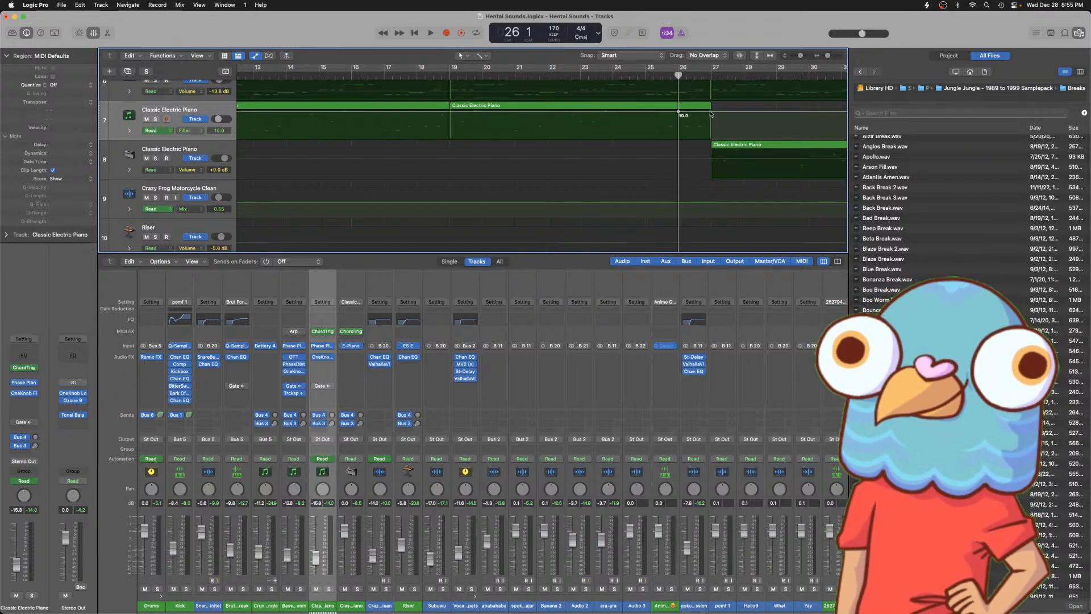
left_click_drag(711, 111, 712, 131)
left_click(641, 76)
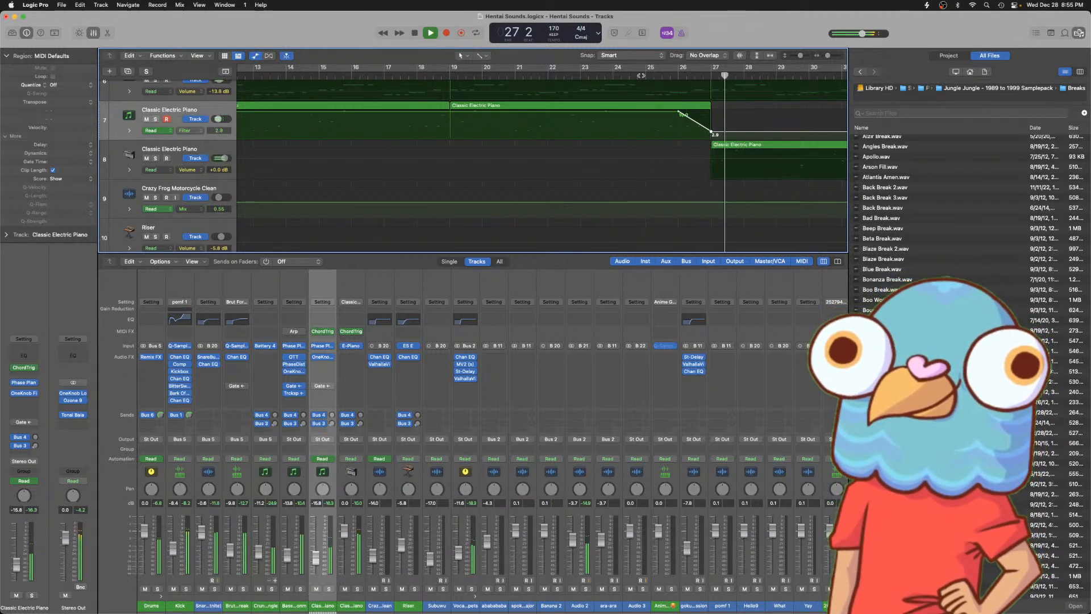
key("a")
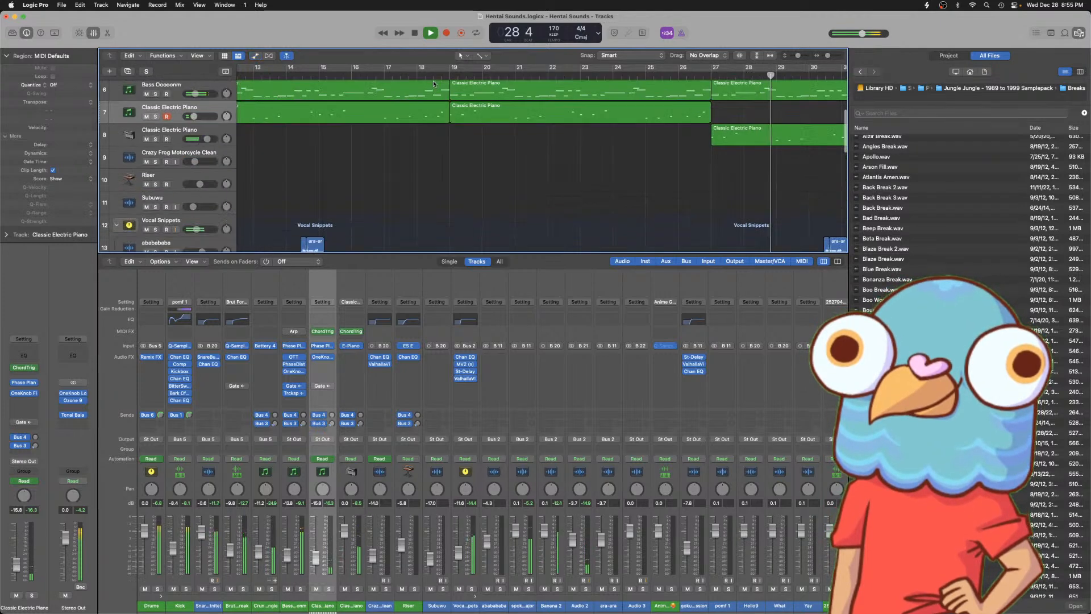
- Replace the second Classic Electric Piano track's Vintage Electric Piano instrument with a stereo Phase Plant
key("super+Left")
key("super+Left")
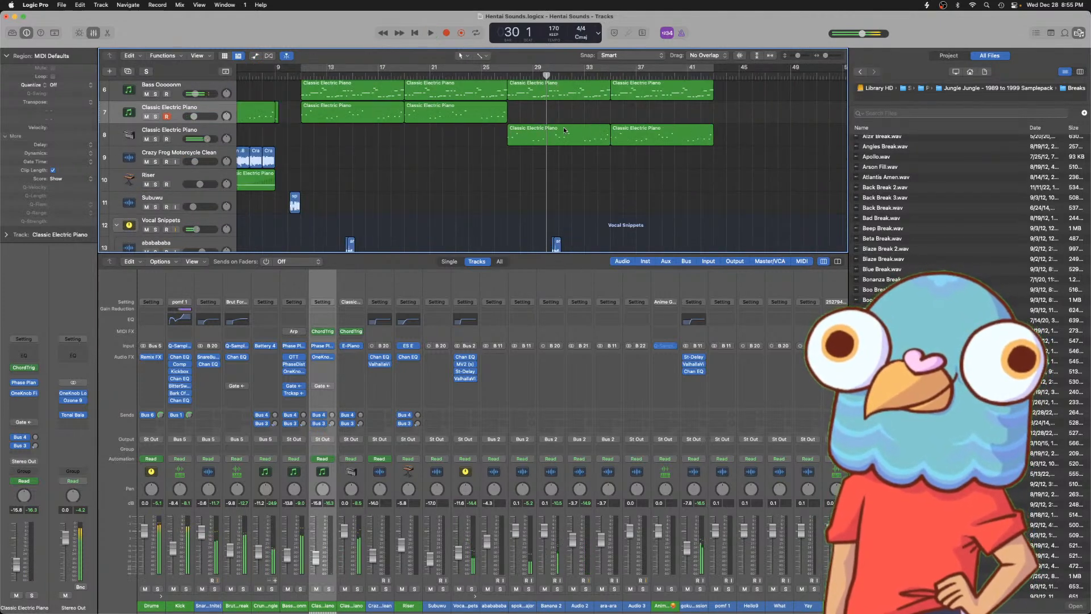
left_click(532, 143)
left_click_drag(584, 167, 638, 124)
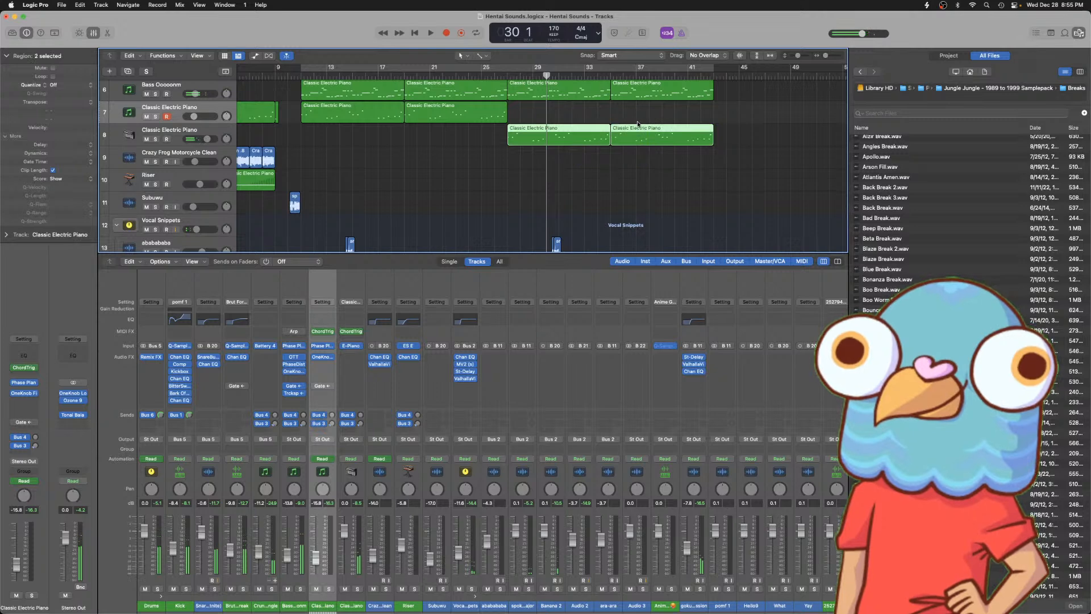
left_click(174, 136)
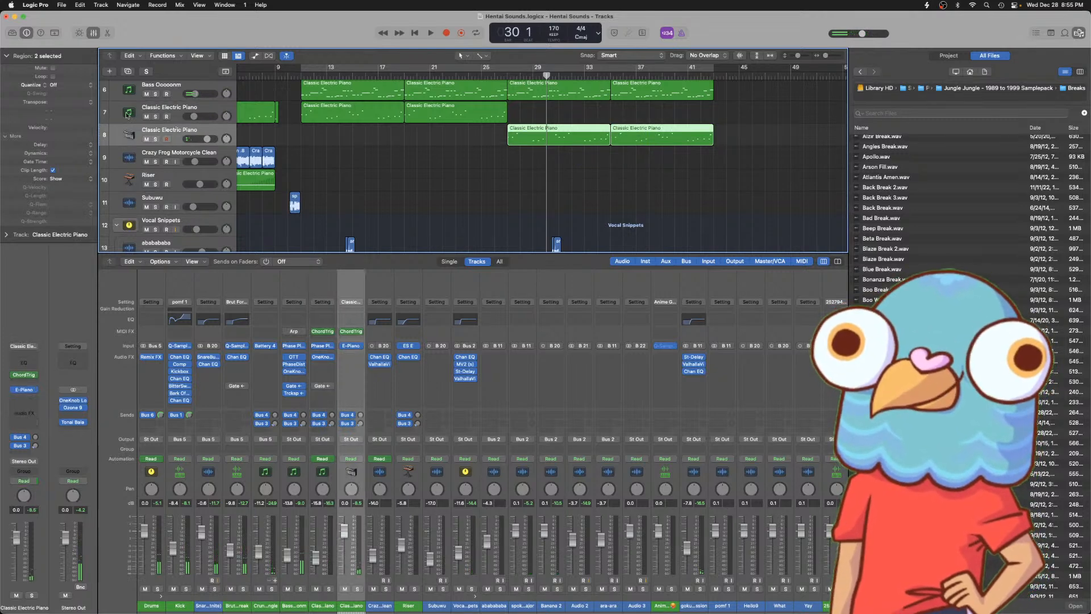
left_click(35, 391)
mouse_move(81, 335)
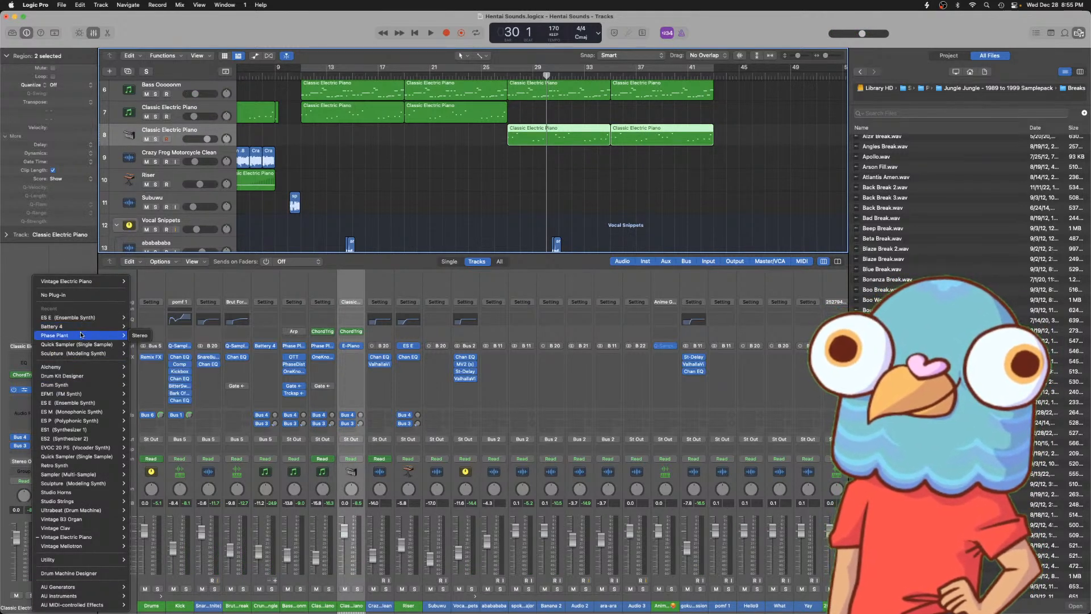
left_click(145, 337)
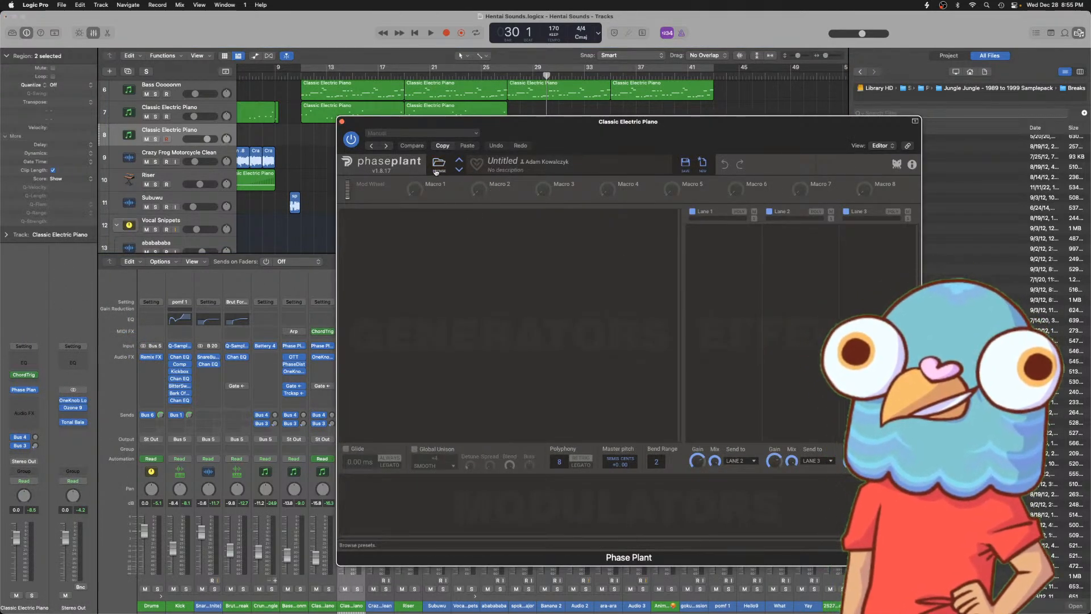
- Load the AM Organ preset from Phase Plant's factory Keys presets
left_click(438, 164)
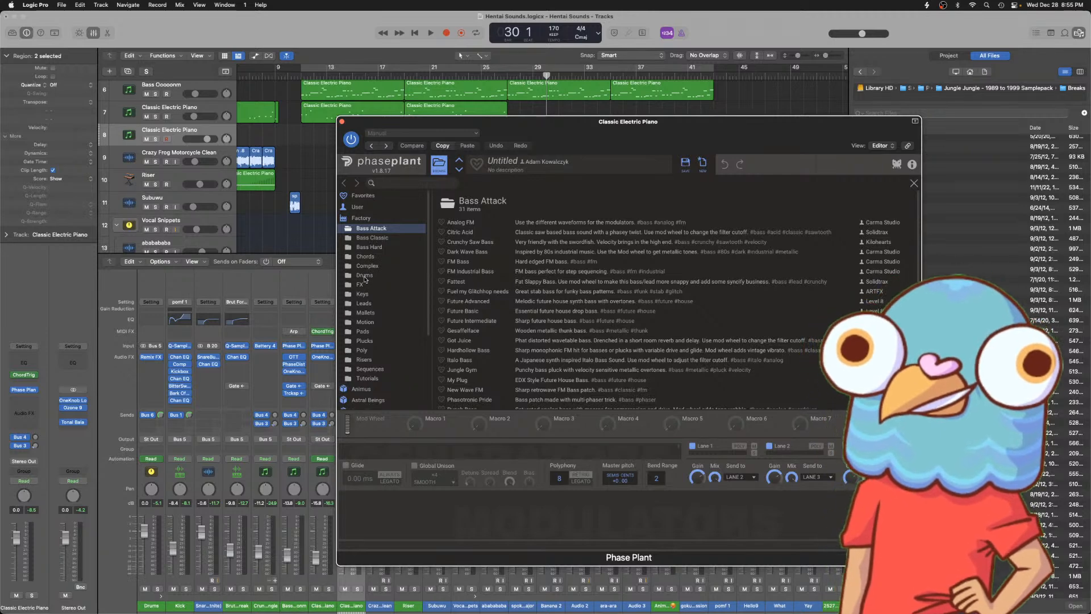
left_click(362, 295)
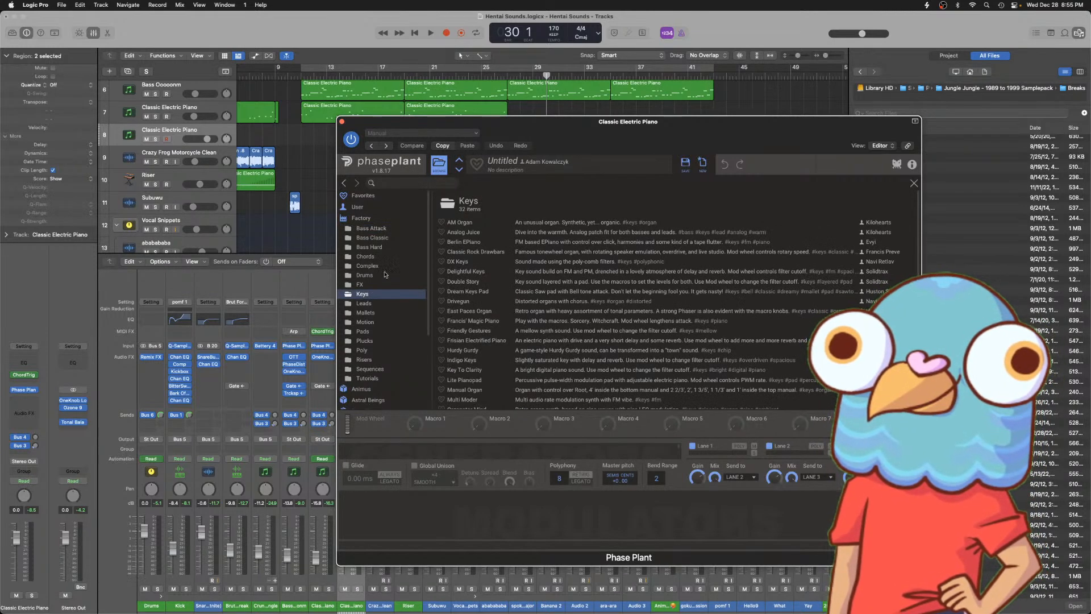
left_click(471, 221)
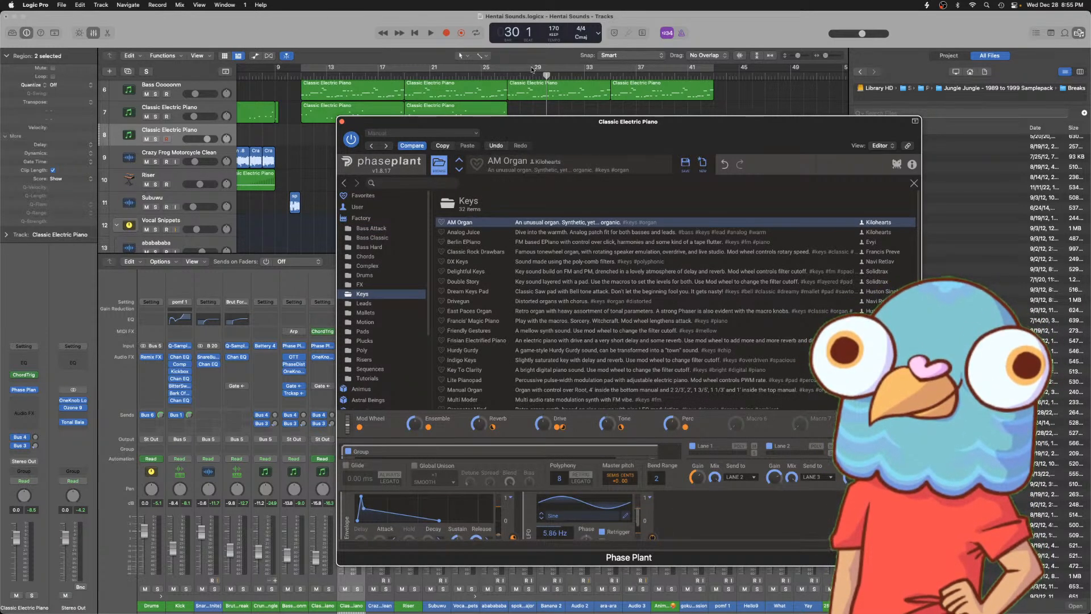
- Loop playback from bar 27 to bar 43 and lower the second piano track to -5.7 dB
left_click_drag(510, 70, 716, 84)
key("space")
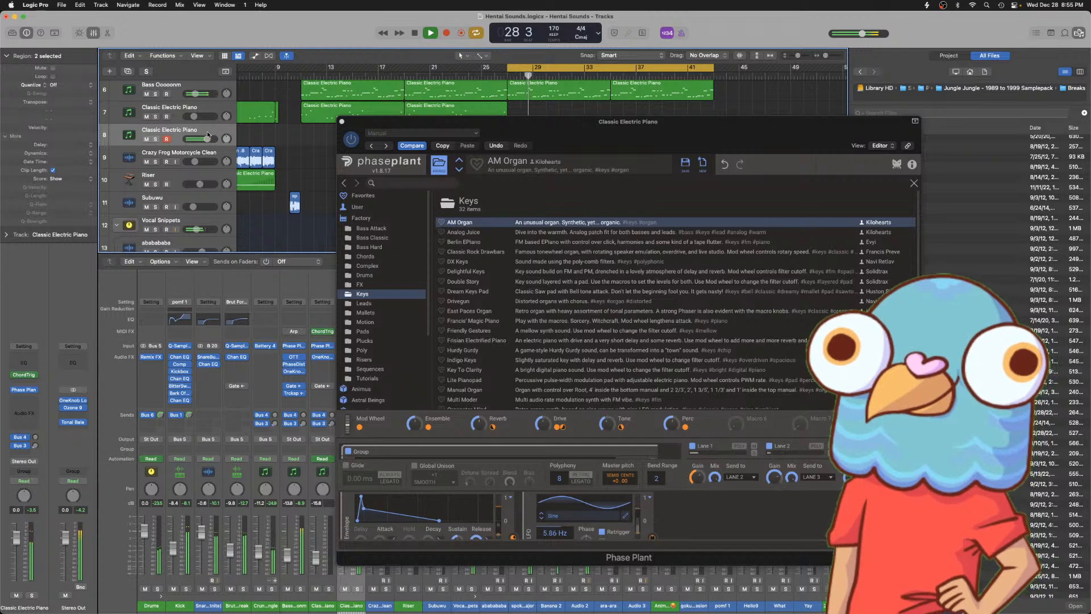
key("space")
- Audition the Analog Juice, Berlin EPiano and Classic Rock Drawbars presets, settle on DX Keys and close Phase Plant
left_click(458, 233)
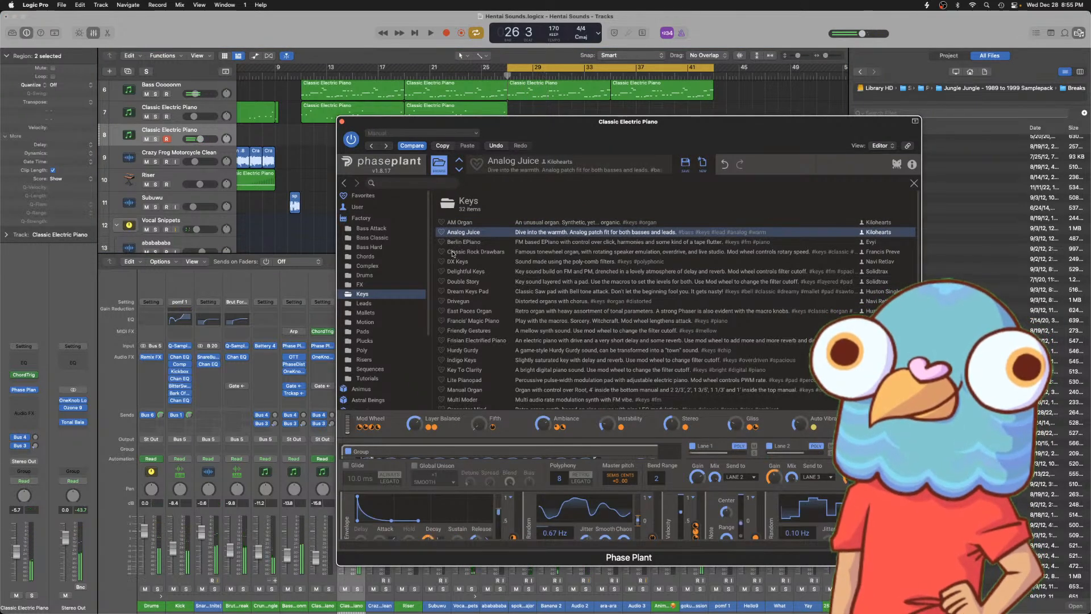
left_click(448, 243)
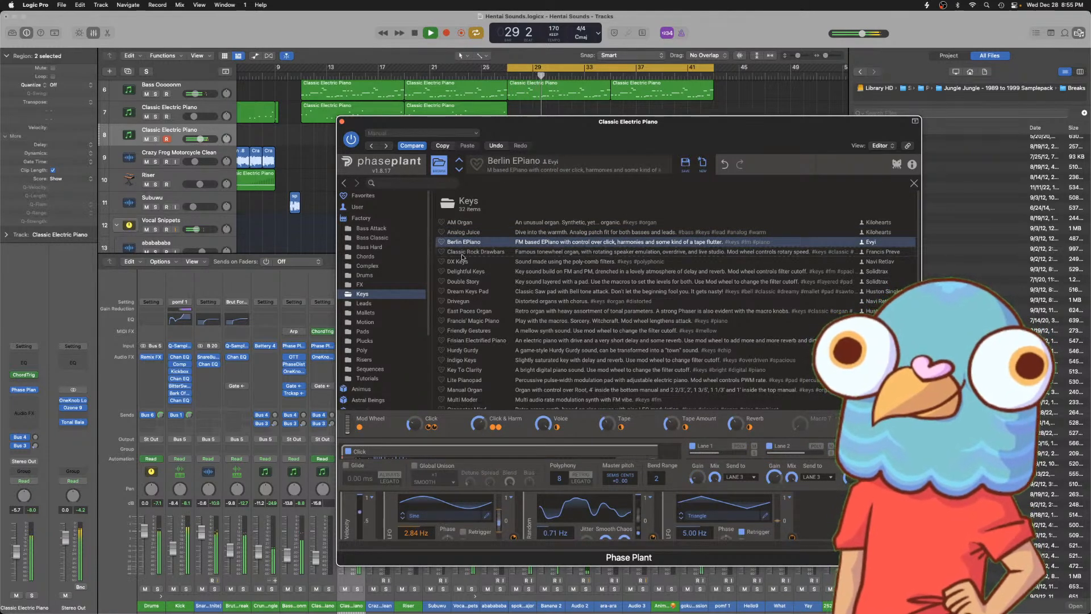
left_click(465, 252)
left_click(460, 263)
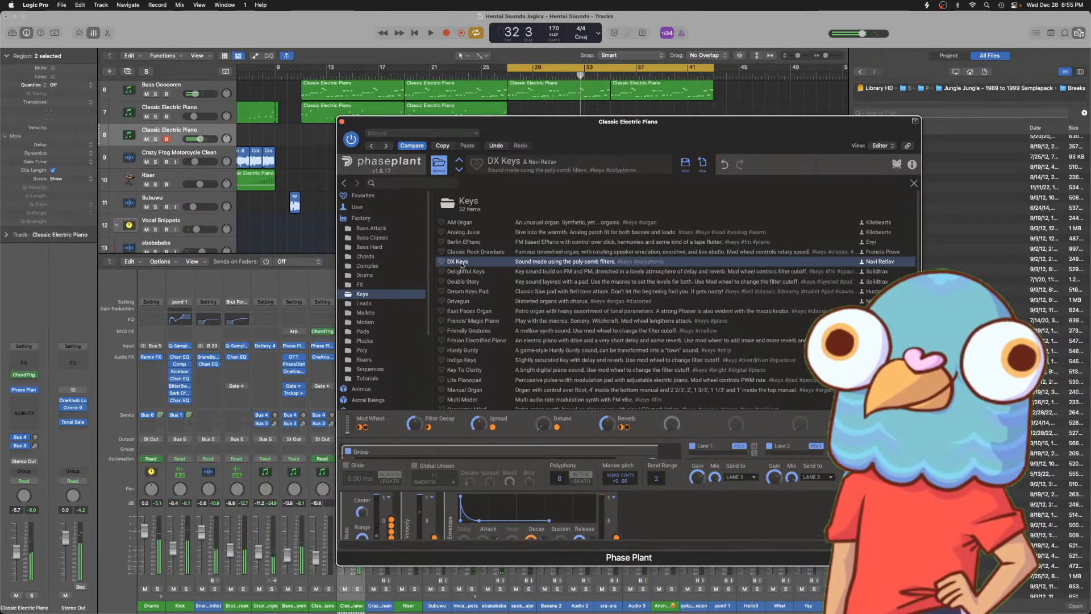
left_click(342, 121)
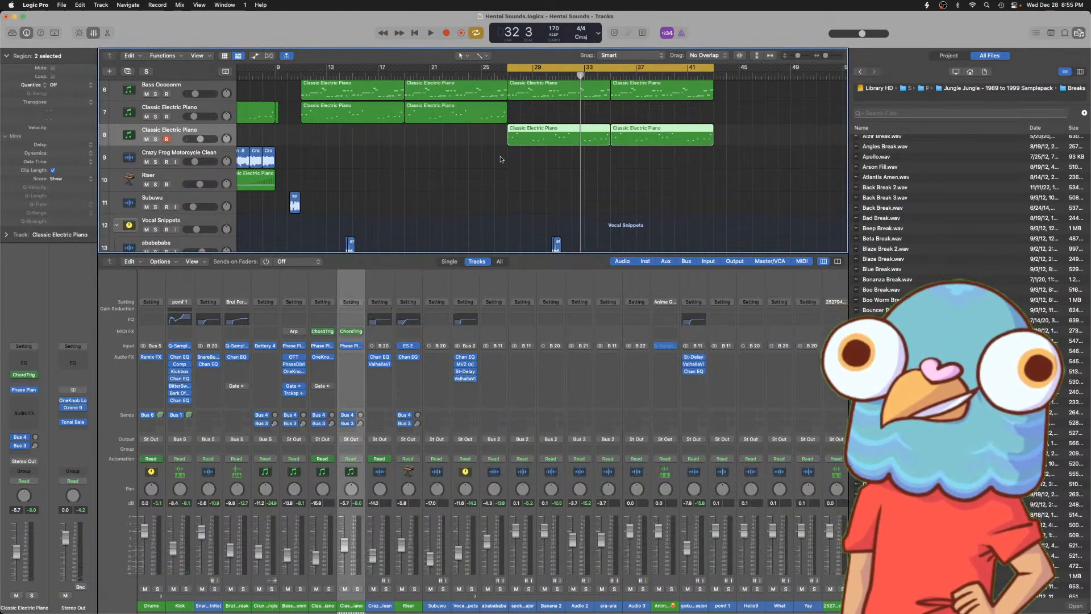
- Lower the second piano track to -7.2 dB and add a Channel EQ with a low cut removing its bass
left_click_drag(344, 543, 345, 547)
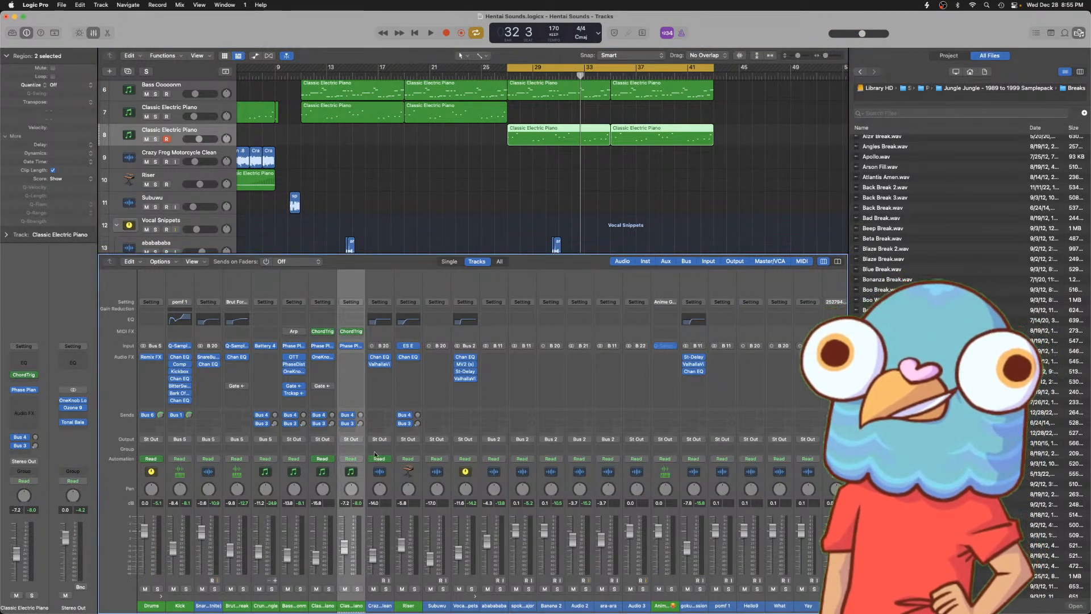
double_click(351, 320)
left_click(366, 165)
left_click_drag(392, 223, 471, 218)
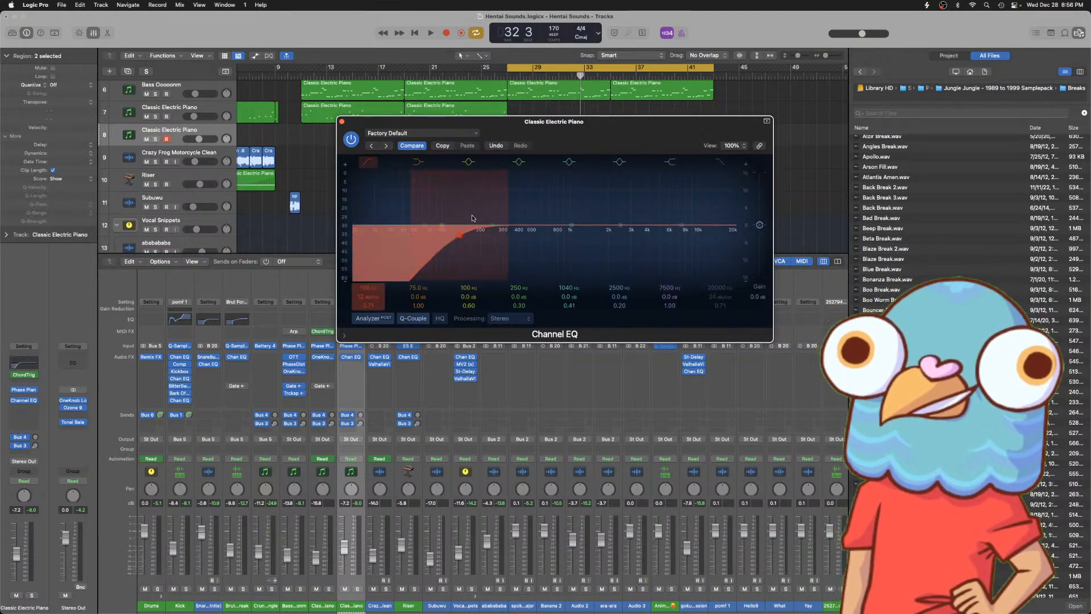
- Steepen the Channel EQ's low cut to 48 dB/oct, close the EQ and lower the second piano track to -9.4 dB
left_click_drag(367, 297, 367, 284)
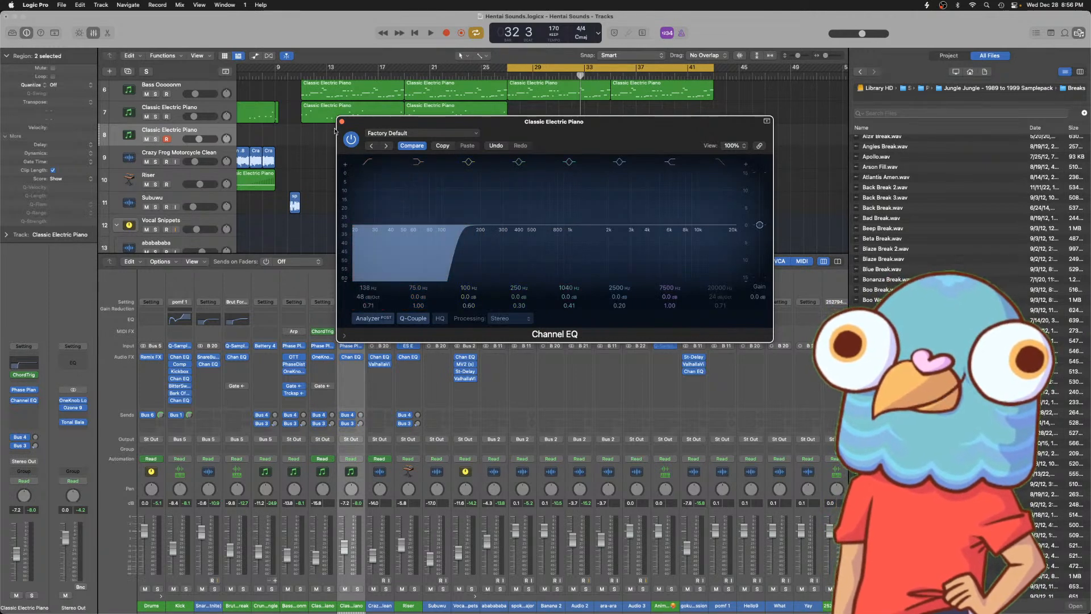
left_click(483, 74)
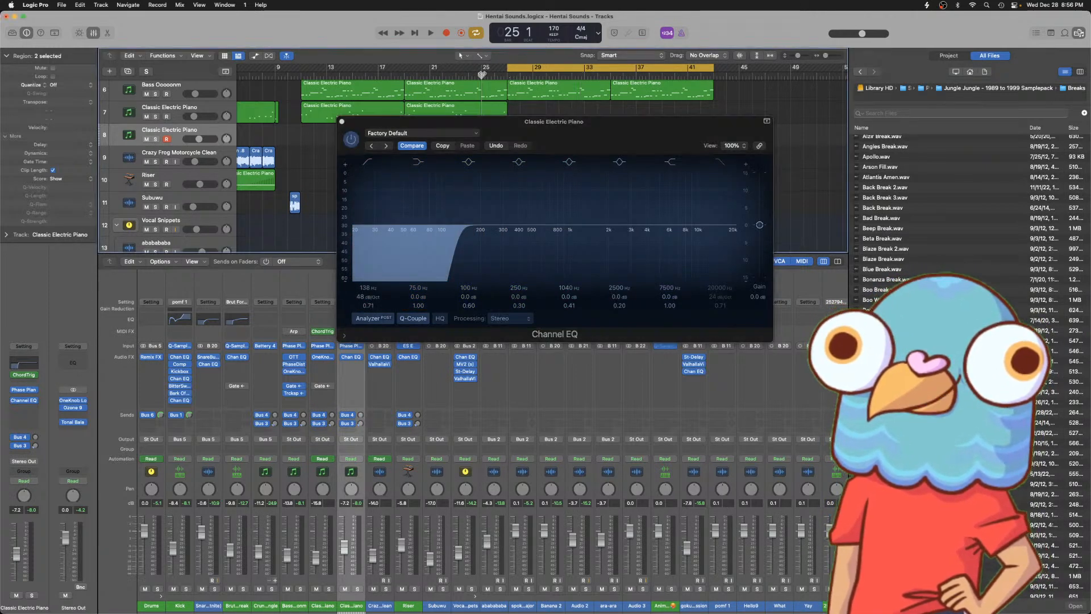
key("c")
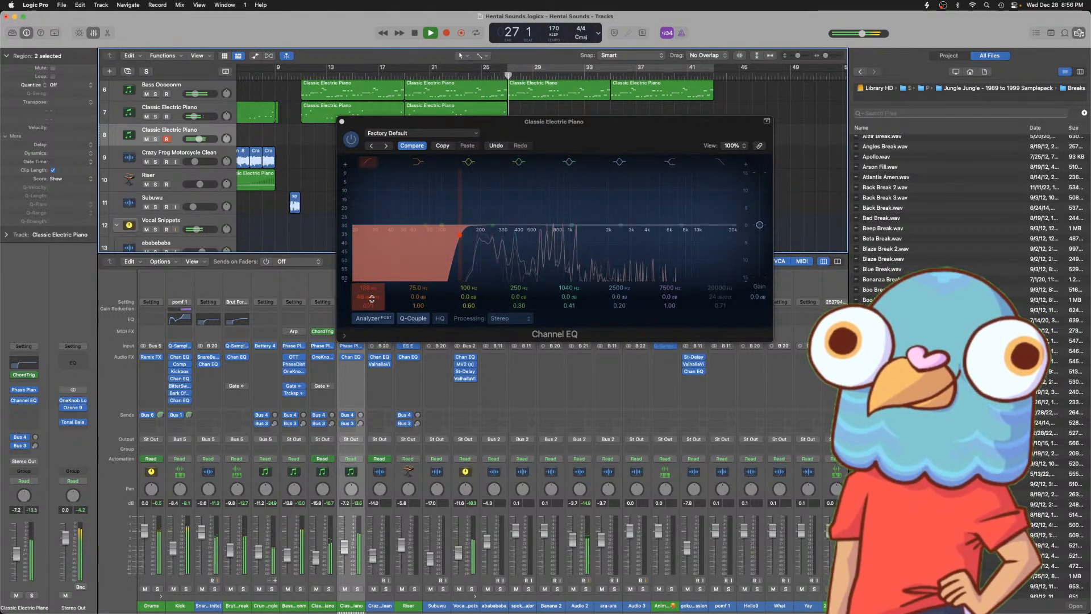
left_click(341, 121)
key("space")
left_click_drag(199, 137, 197, 138)
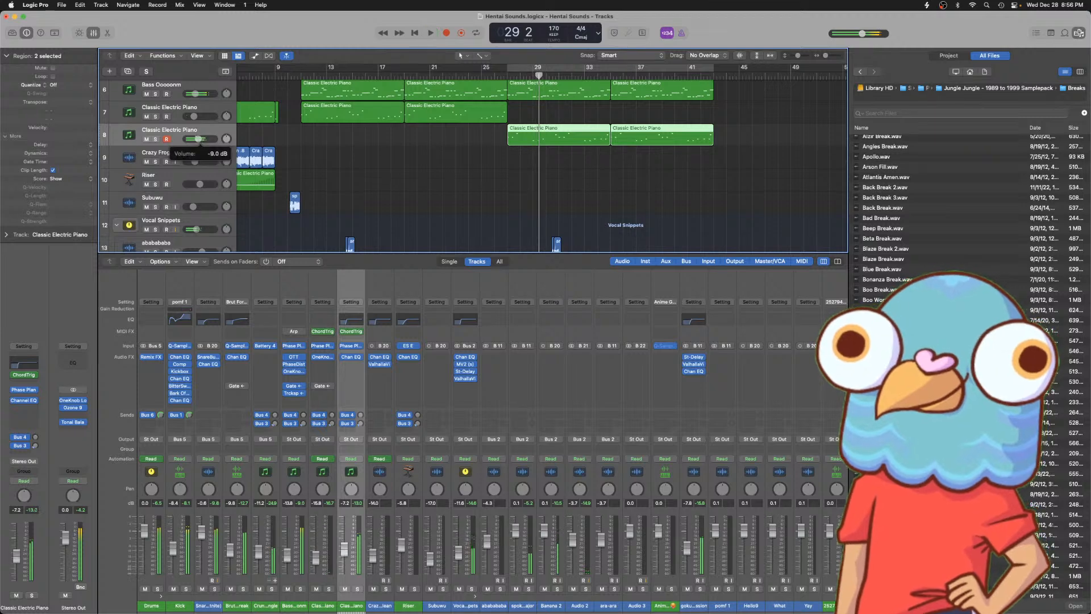
- Open the second piano track's region at bar 27 in the Piano Roll and play it from just before its start
left_click(589, 128)
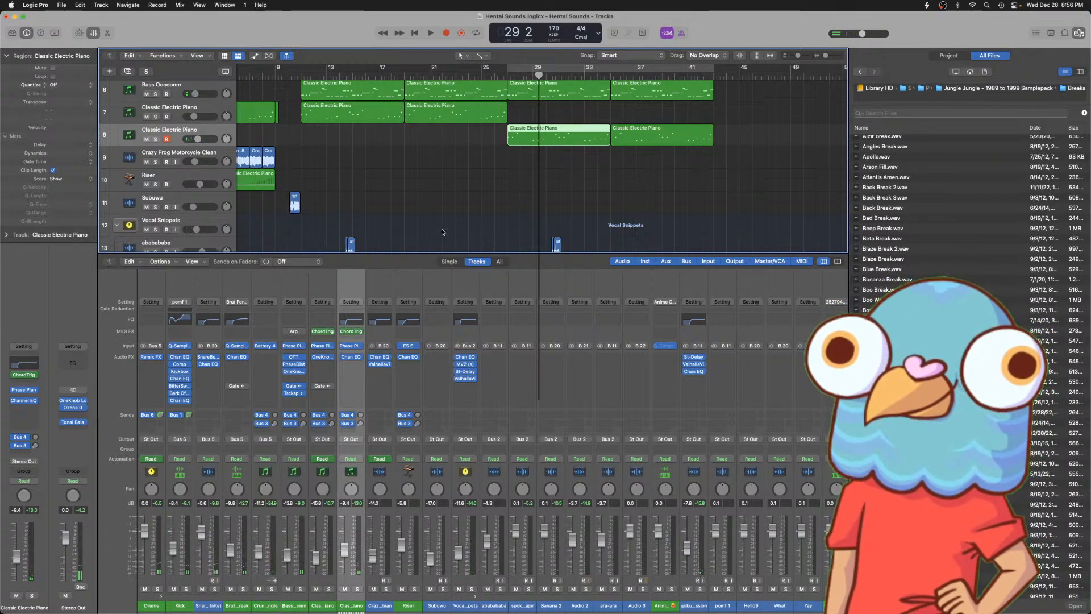
key("p")
left_click(491, 77)
key("space")
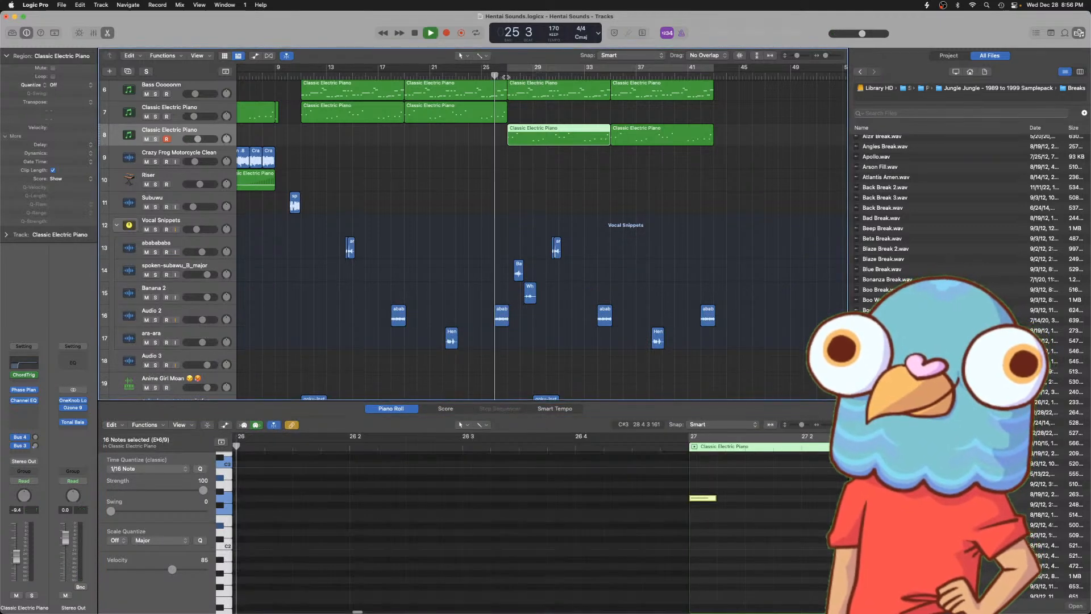
left_click(745, 504)
key("super+Left")
key("super+Left")
key("super+Left")
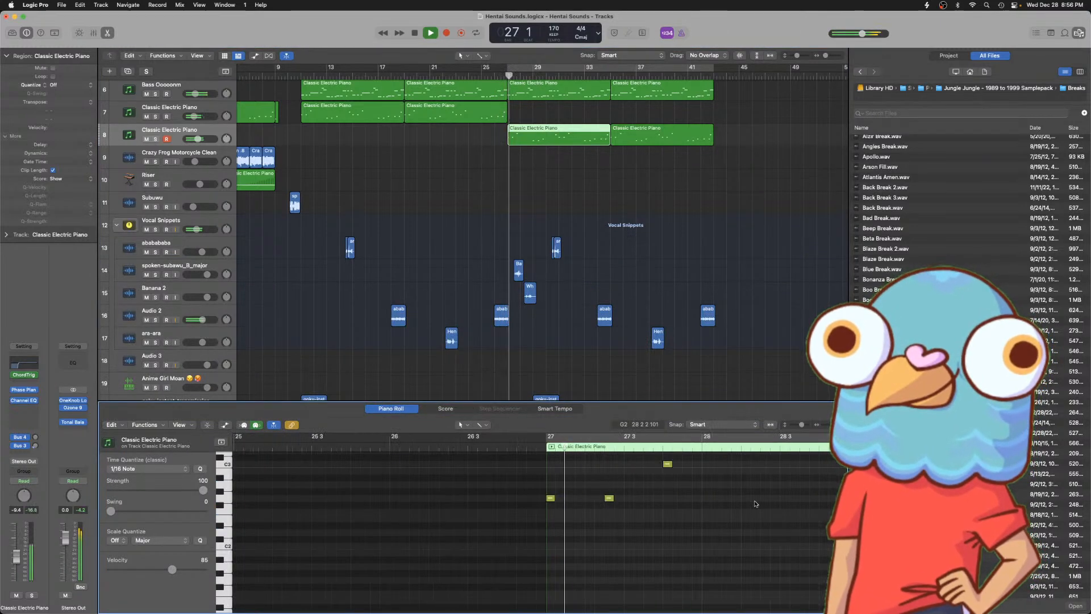
scroll(619, 503, "up", 2)
scroll(619, 502, "right", 2)
key("space")
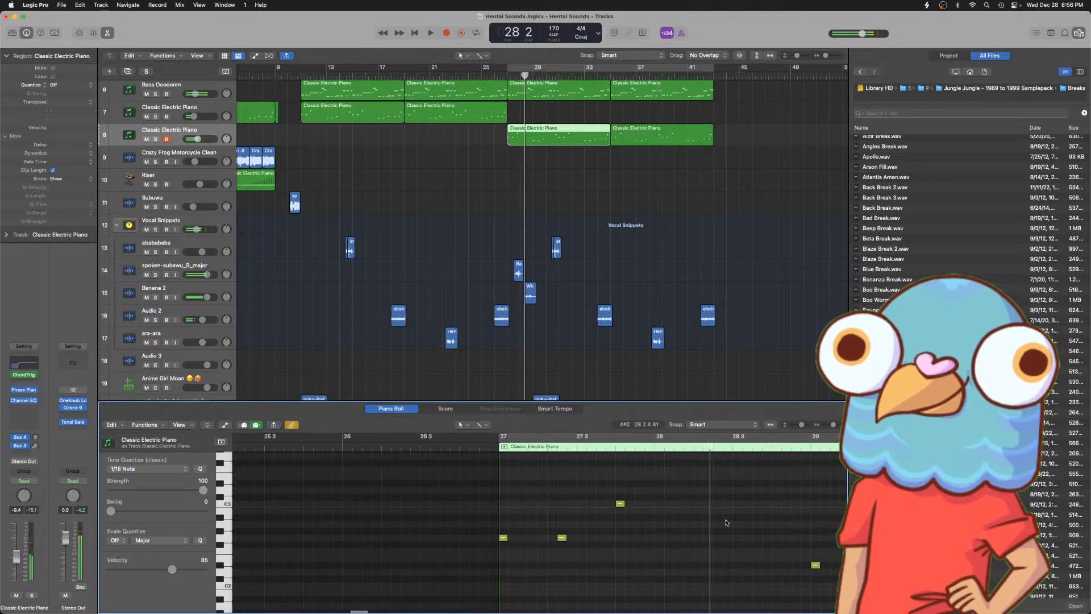
- Add repeated C3 notes in bar 28 and a G3 note just before bar 29
left_click(719, 504)
left_click(737, 503)
left_click(497, 448)
key("space")
scroll(568, 489, "right", 2)
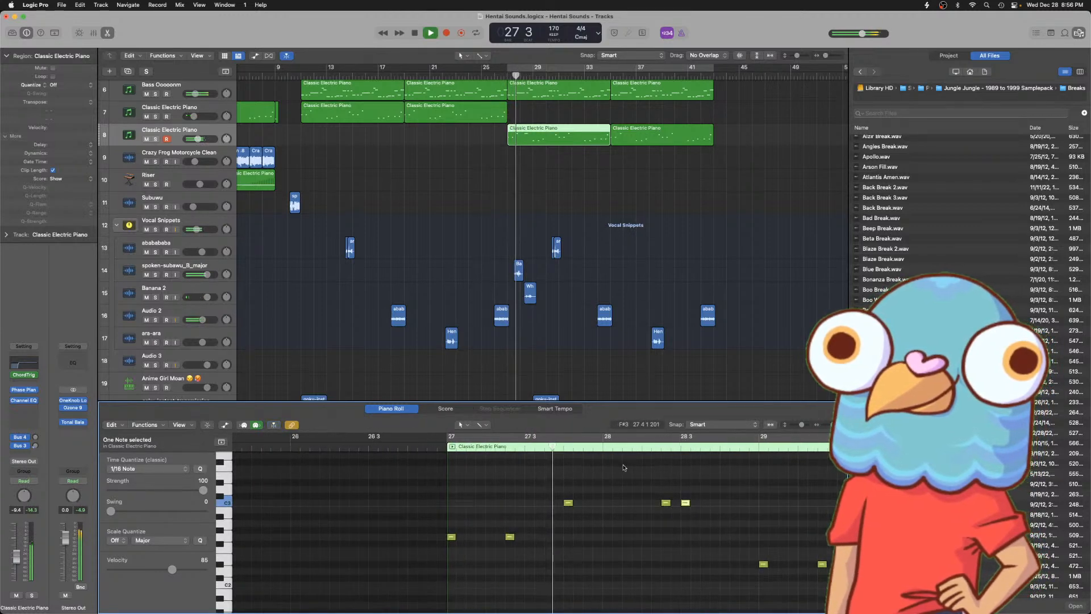
key("space")
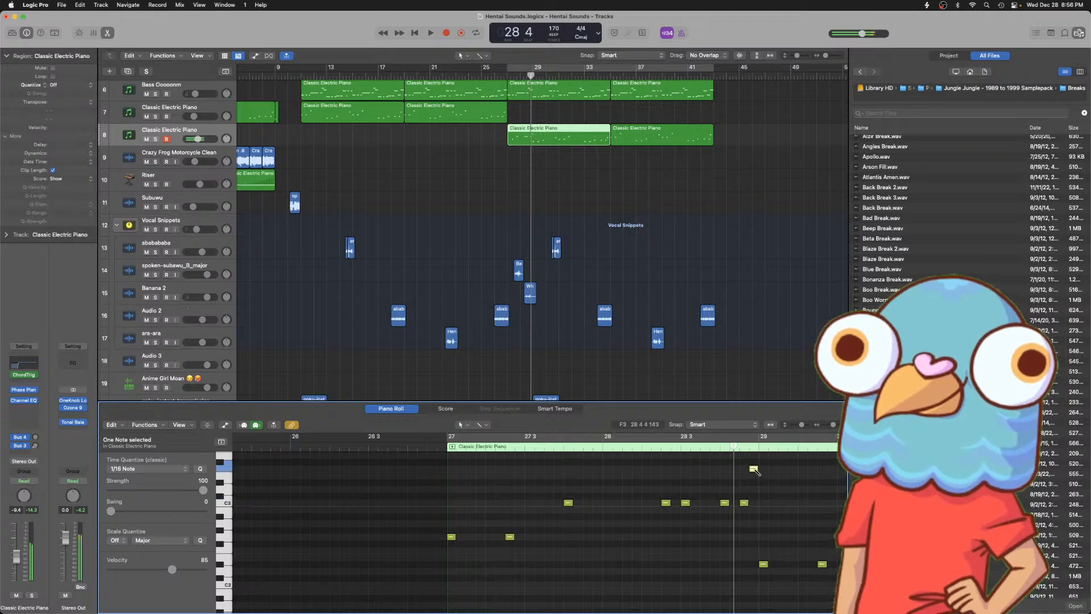
left_click_drag(754, 467, 755, 455)
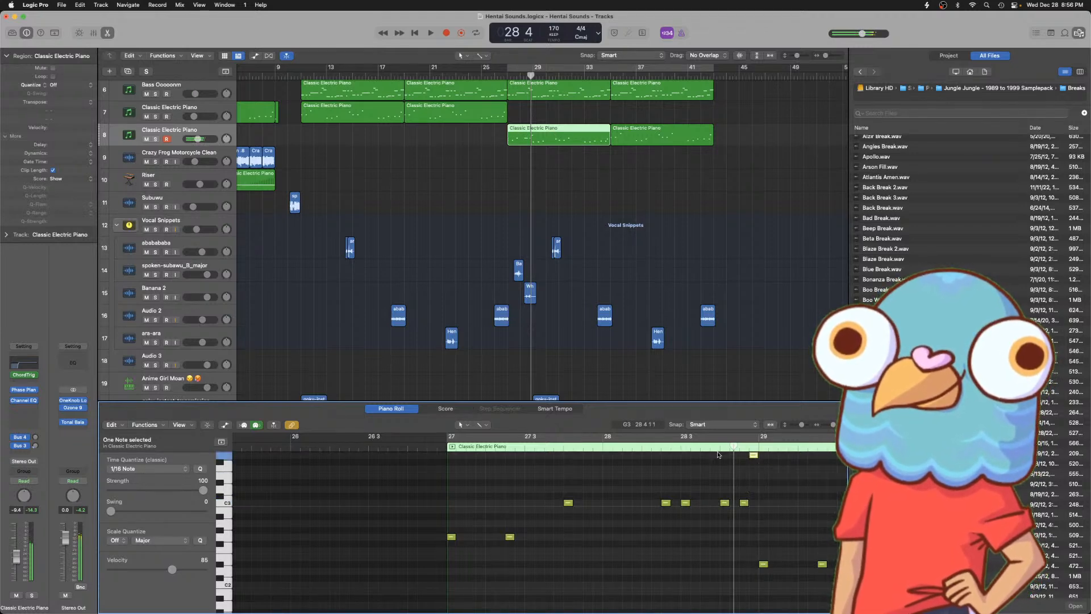
- Try adding extra repeated low notes in bar 29, shift the last one slightly earlier and play them back
key("space")
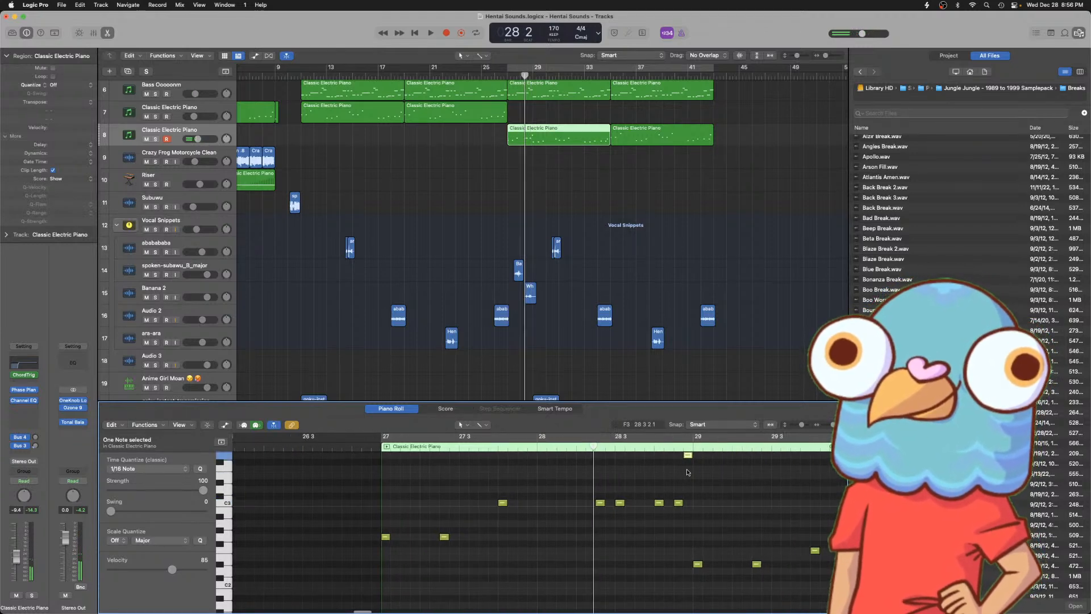
key("space")
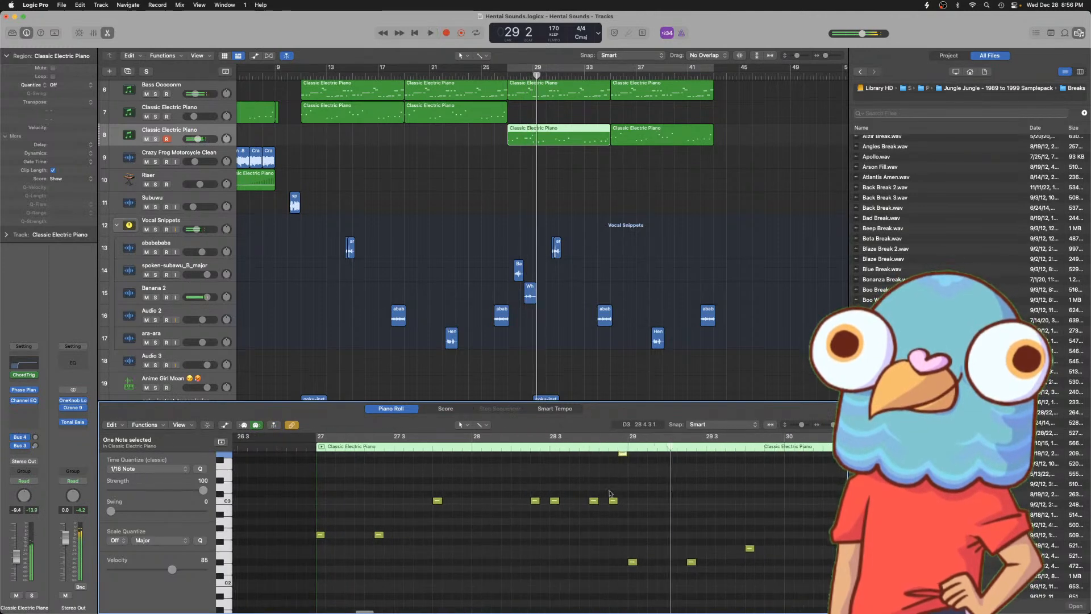
scroll(653, 541, "right", 2)
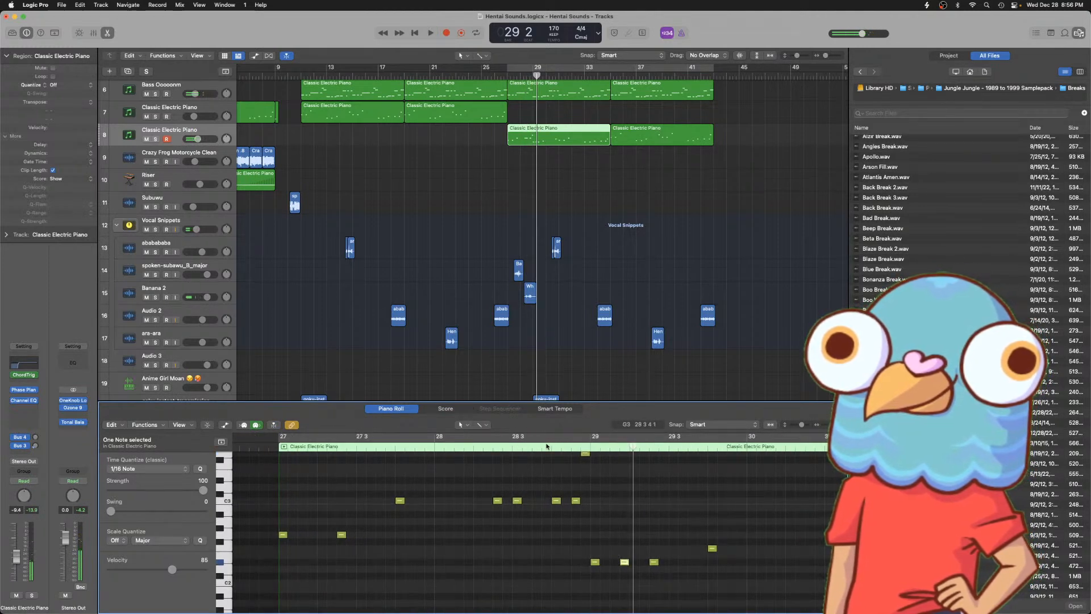
key("space")
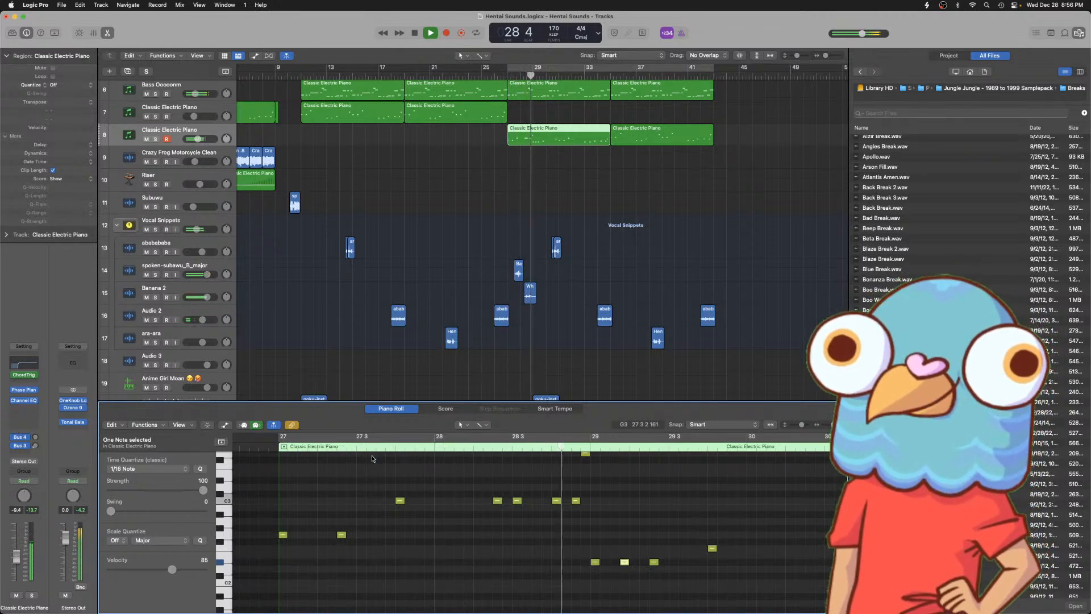
scroll(642, 560, "right", 2)
key("space")
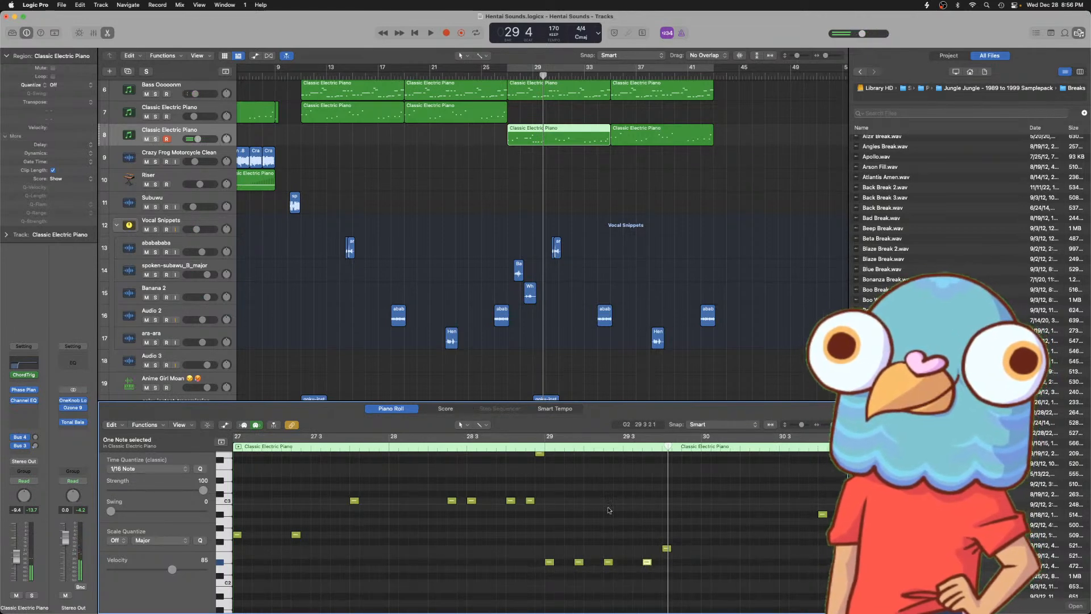
left_click(542, 439)
key("space")
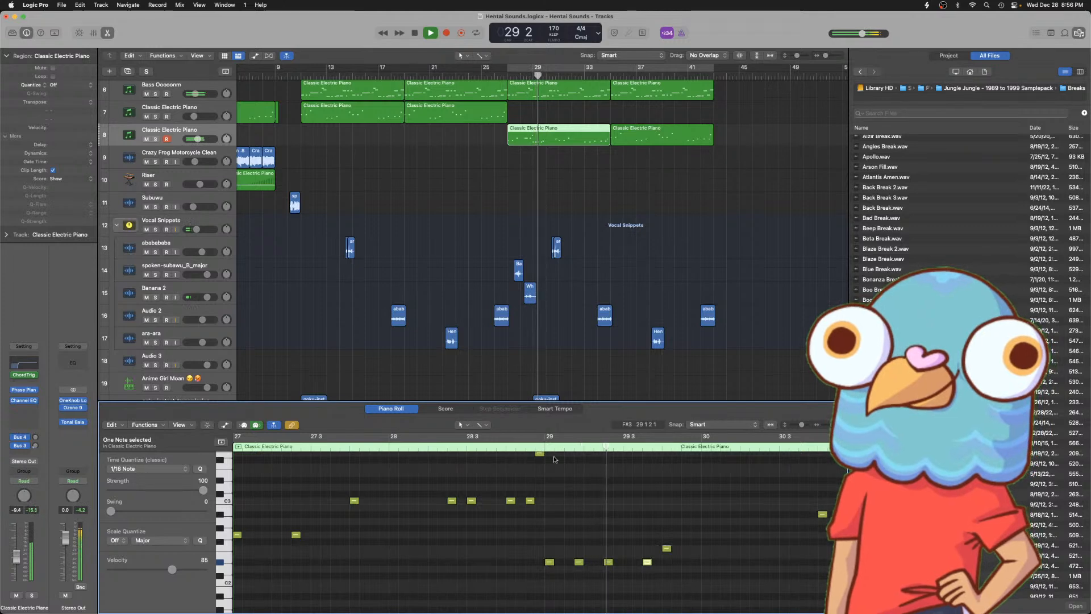
key("space")
left_click_drag(645, 561, 642, 564)
- Replay the phrase with the loop on and delete the extra low notes added in bar 29
left_click(485, 441)
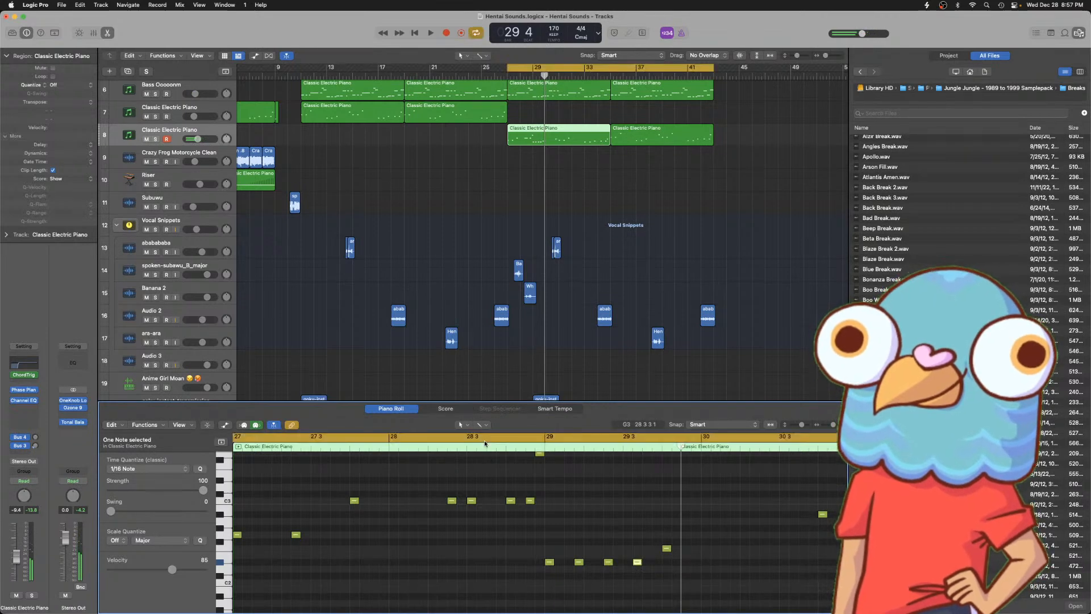
left_click(486, 442)
key("space")
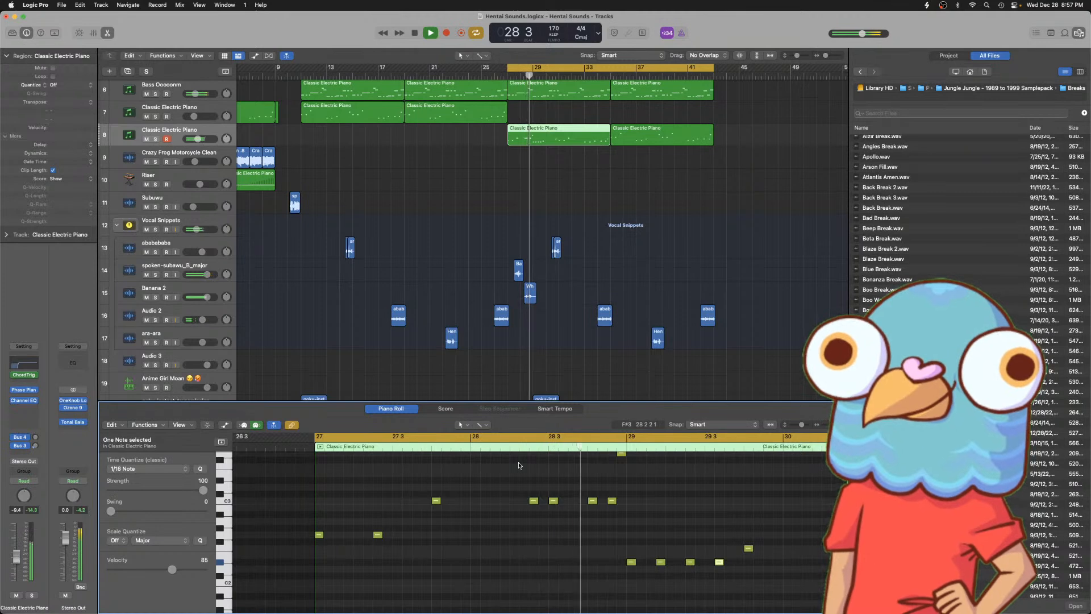
key("space")
left_click_drag(639, 566, 639, 568)
key("Delete")
- Add an F2 note in the second half of bar 29 and three F2 notes across bar 30
key("space")
scroll(631, 564, "up", 2)
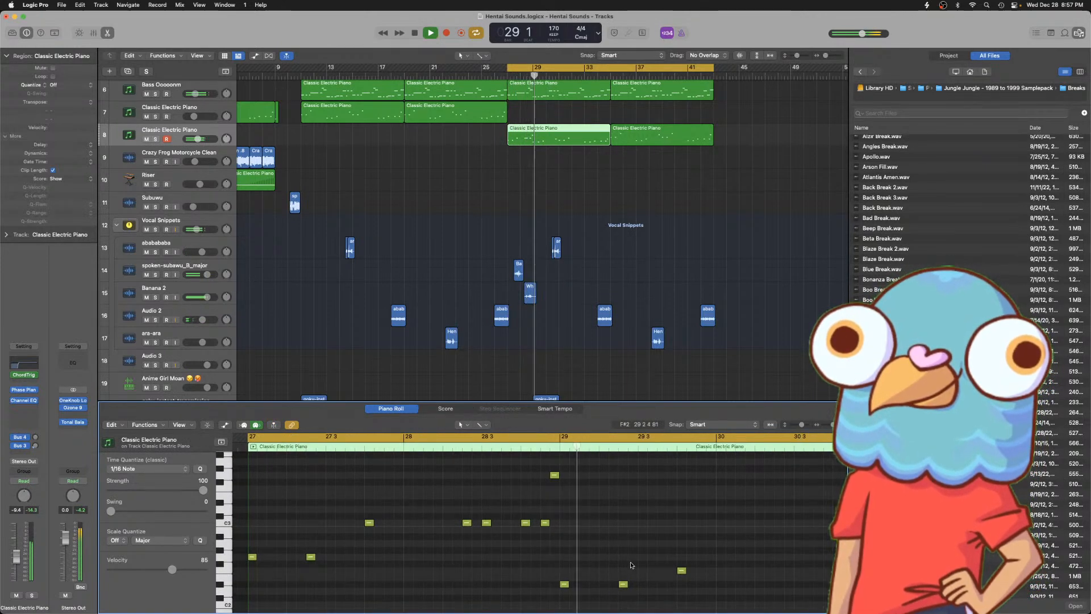
key("space")
left_click(601, 570, "super")
key("space")
key("c")
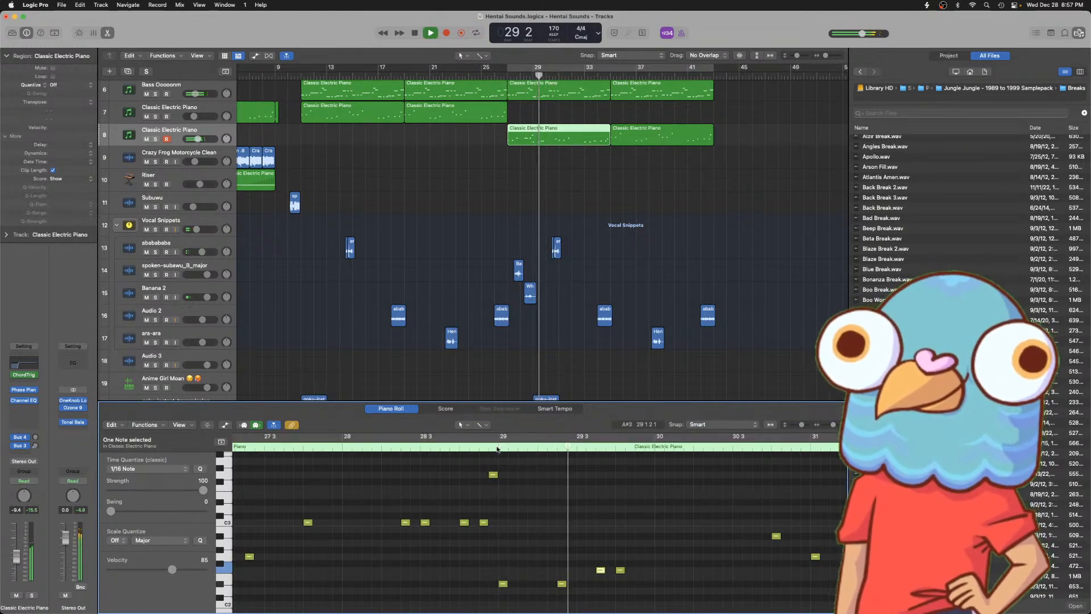
key("space")
left_click(698, 570, "super")
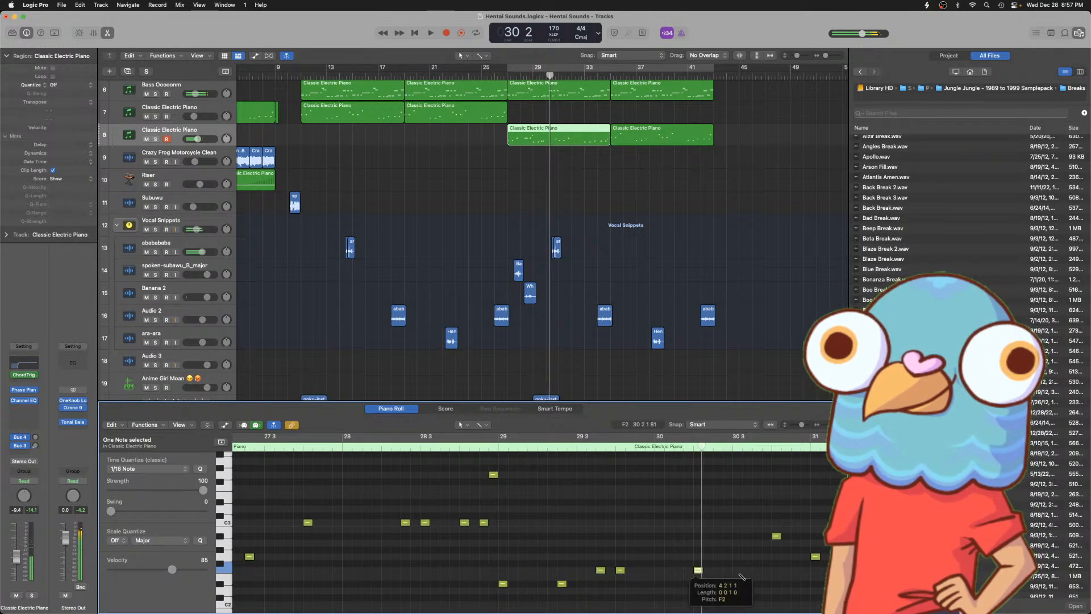
left_click(757, 570, "super")
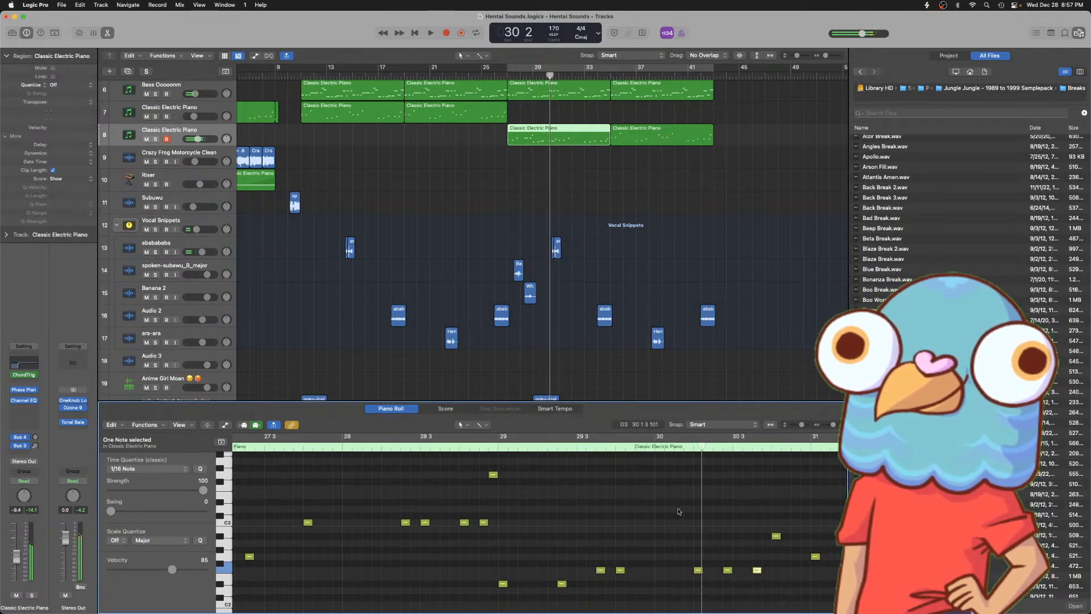
key("space")
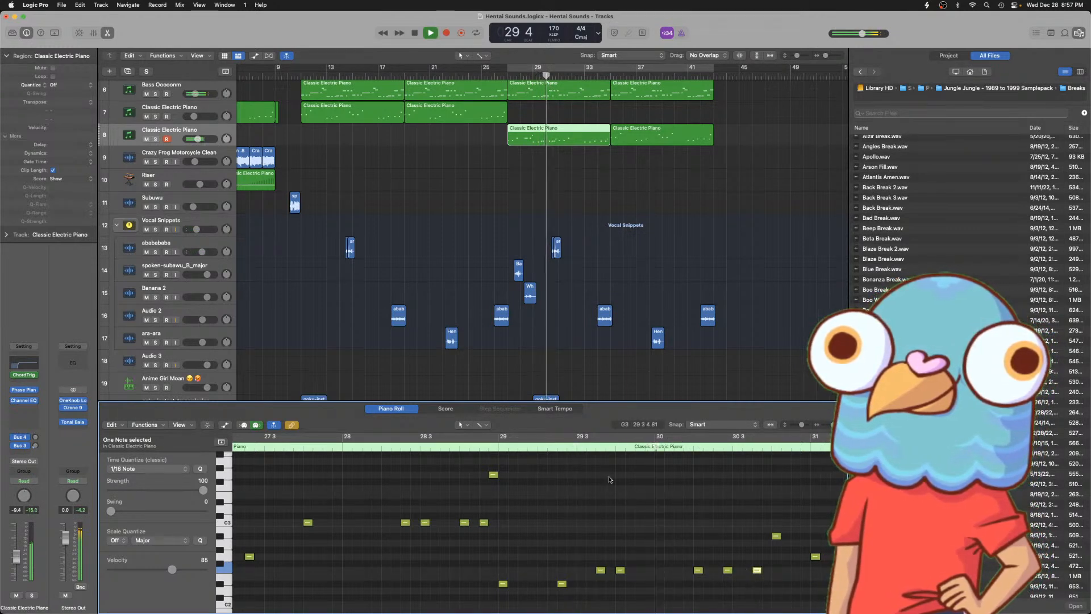
- Try moving the middle F2 note in bar 30 a sixteenth earlier and adding another F2 note after it
key("space")
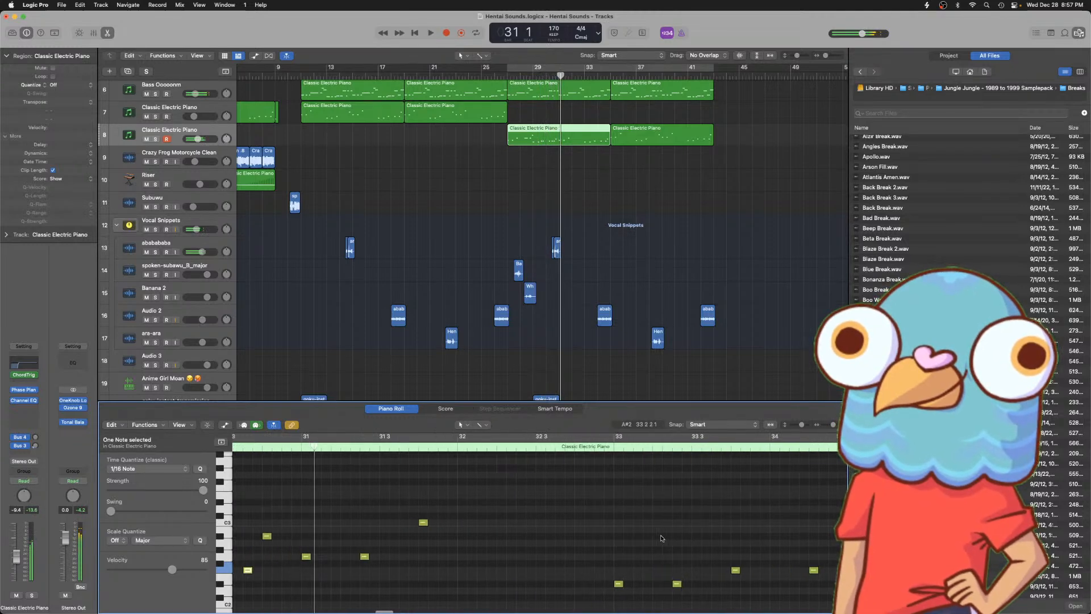
left_click_drag(501, 571, 492, 571)
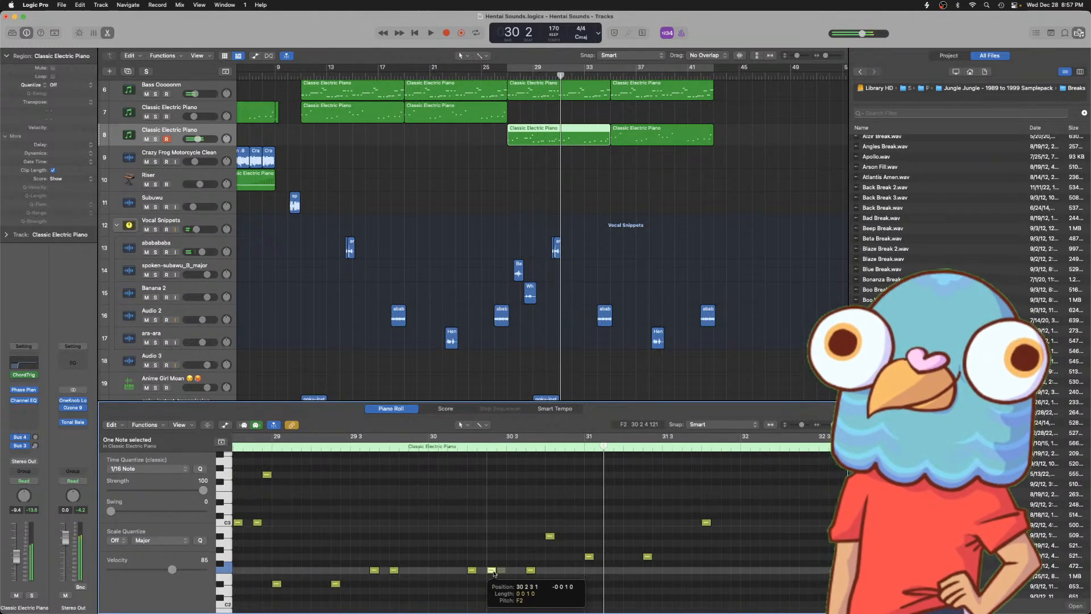
left_click(511, 572, "super")
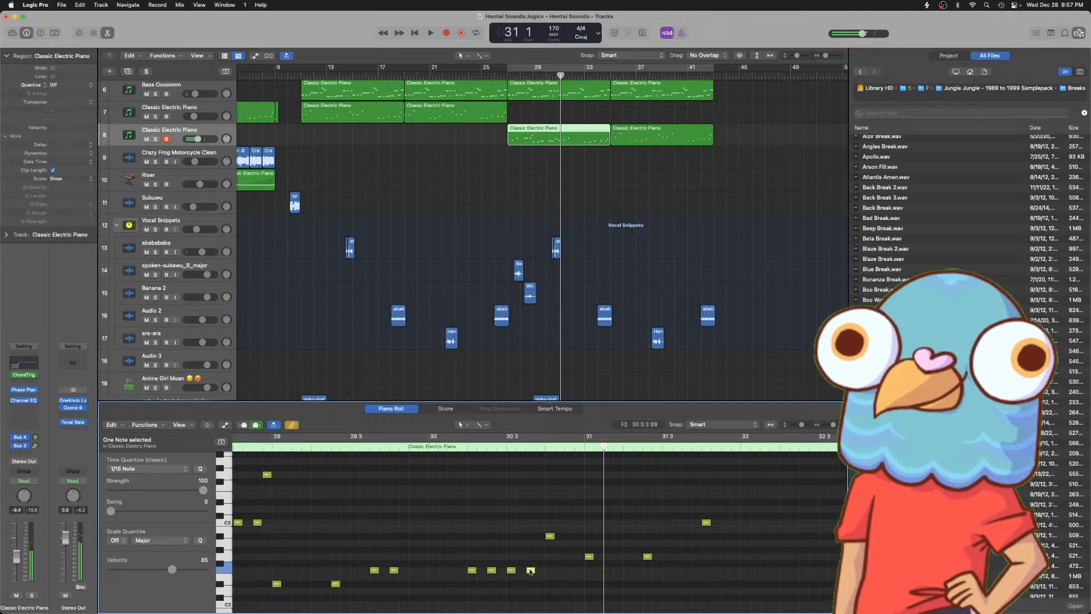
left_click(460, 450)
key("space")
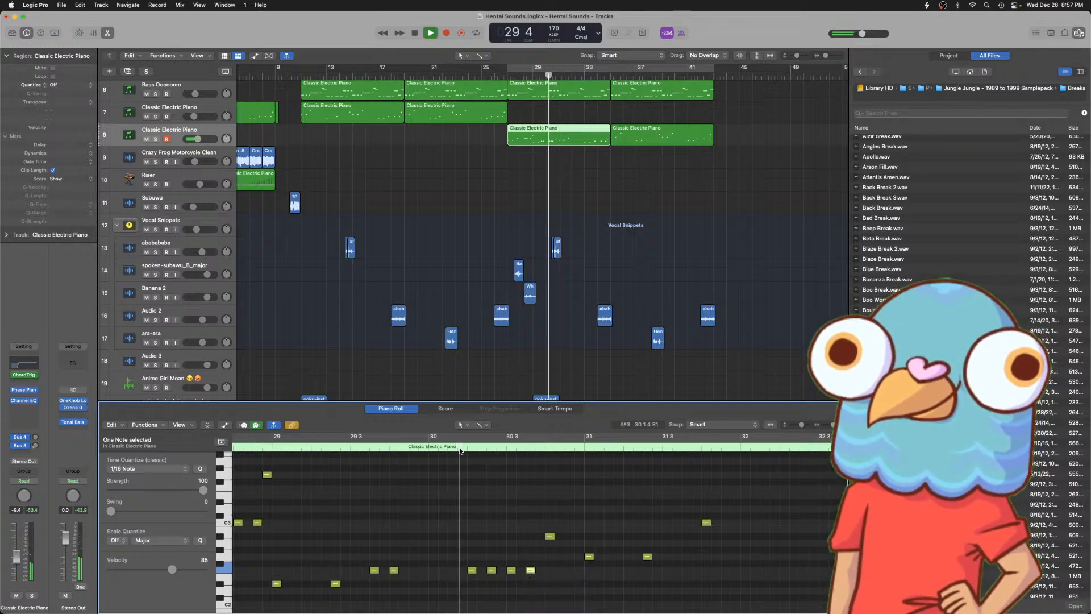
- Delete the two middle F2 notes in bar 30 and play the piano region with the bar 27 to 43 loop on
key("space")
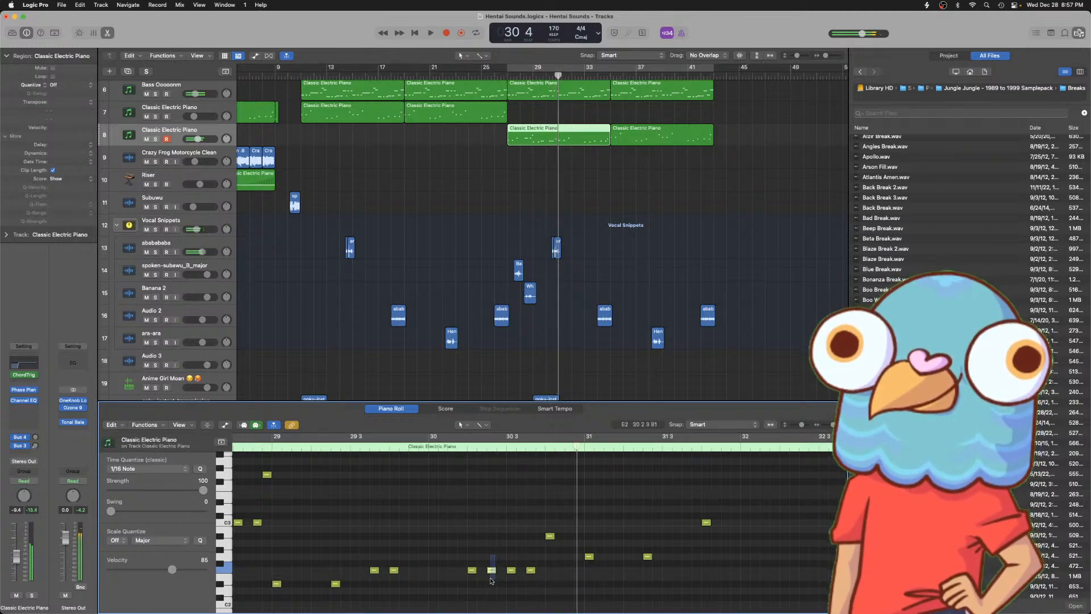
scroll(480, 500, "left", 2)
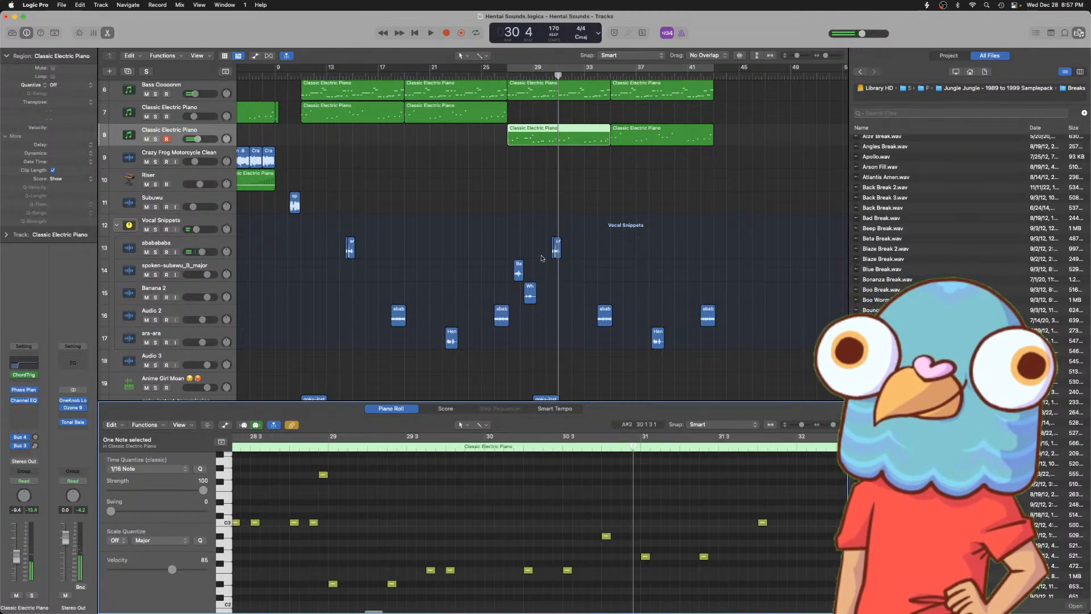
key("super+u")
key("space")
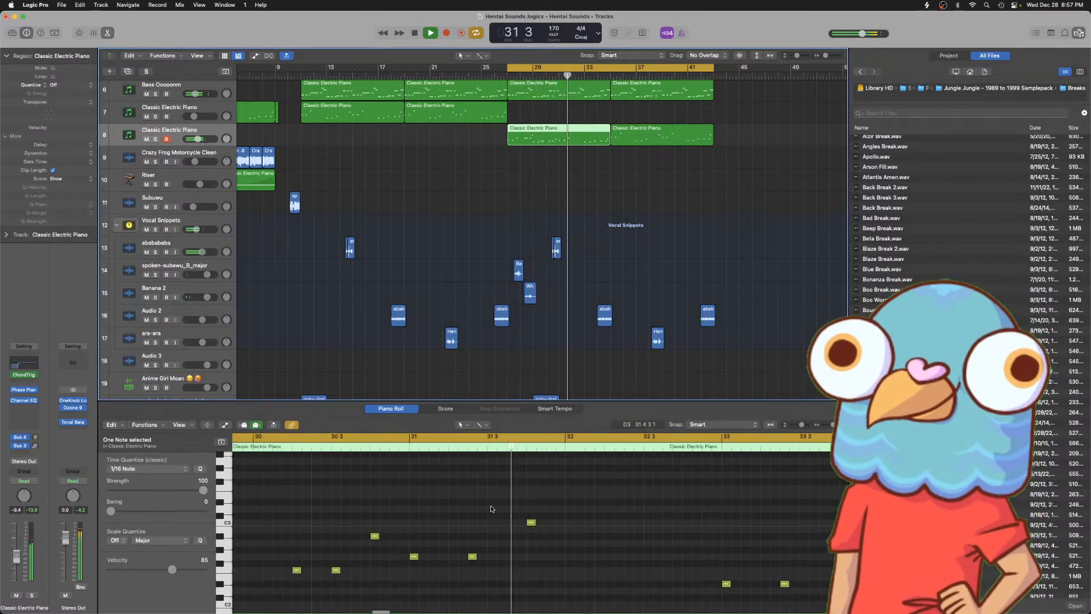
key("space")
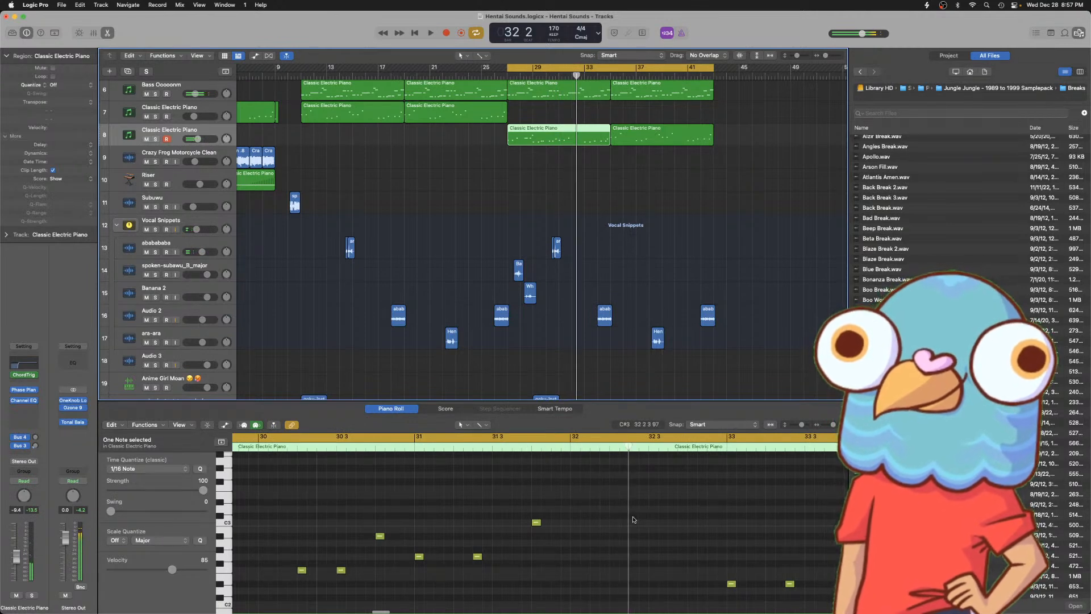
- Delete the piano notes from bar 31 to the end of the region and play from bar 27 onward
key("super+Left")
key("super+Left")
key("super+Left")
left_click_drag(702, 506, 737, 465)
key("Delete")
left_click(467, 446)
key("space")
- Repeat the 15-note phrase from bars 27 to 30 across bars 31 to 34 and check the copied notes
left_click_drag(652, 458, 287, 600)
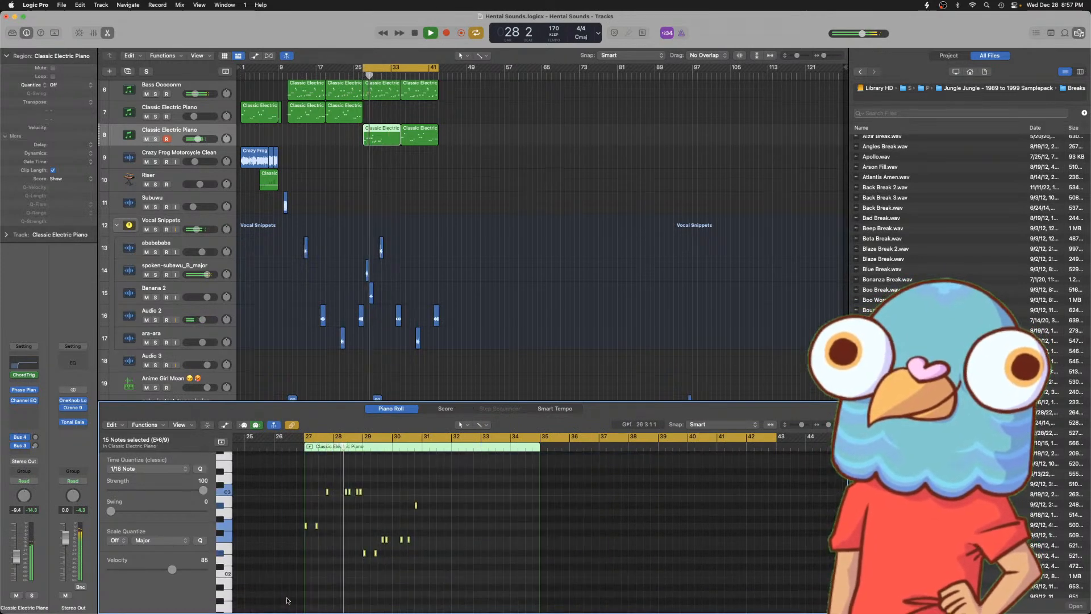
key("super+r")
scroll(312, 592, "up", 4)
scroll(318, 590, "down", 3)
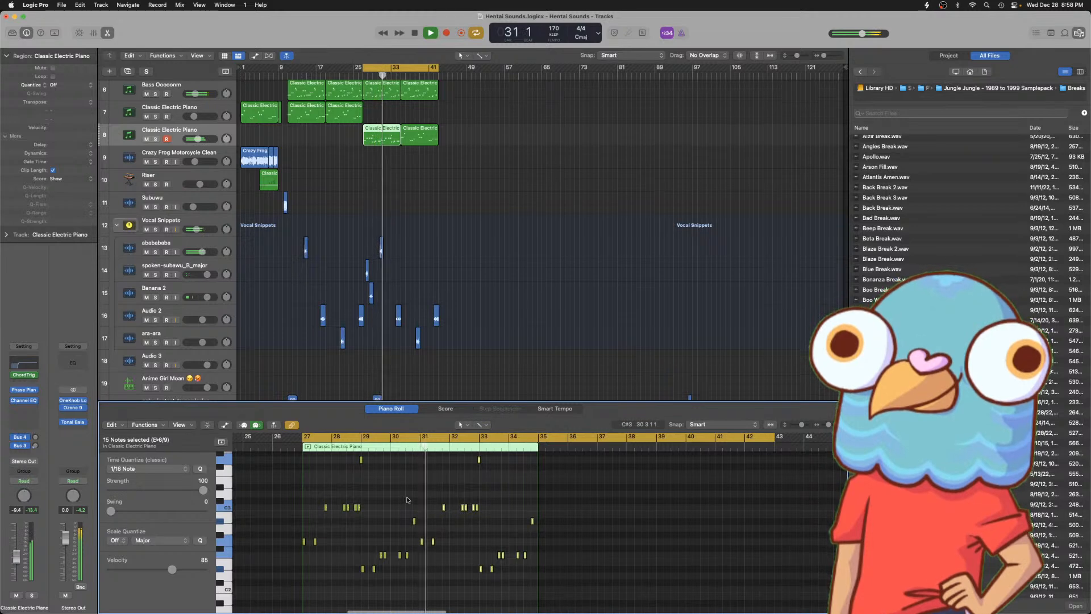
left_click(405, 499)
key("super+Right")
key("super+Right")
key("super+Right")
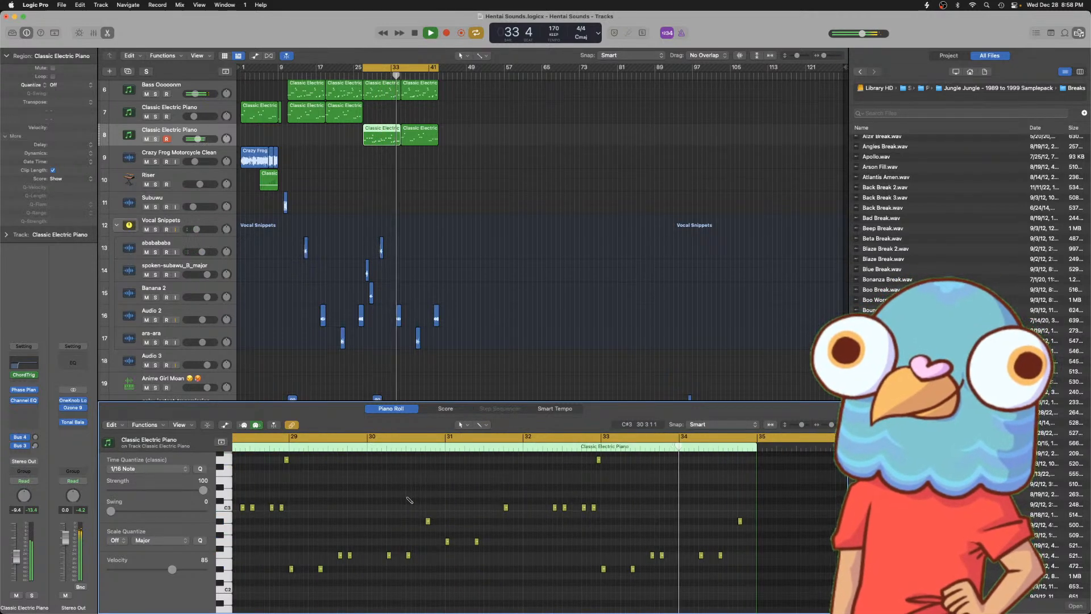
- Turn off the bar 27 to 43 loop and play the song from the beginning
key("super+Left")
key("super+Left")
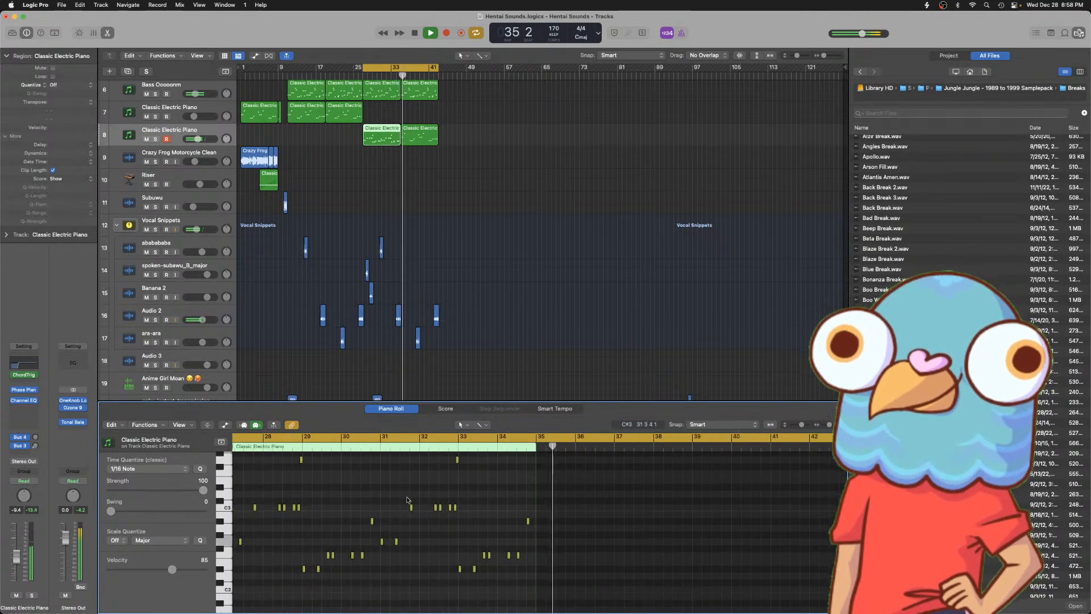
scroll(400, 169, "down", 1)
scroll(399, 169, "down", 1)
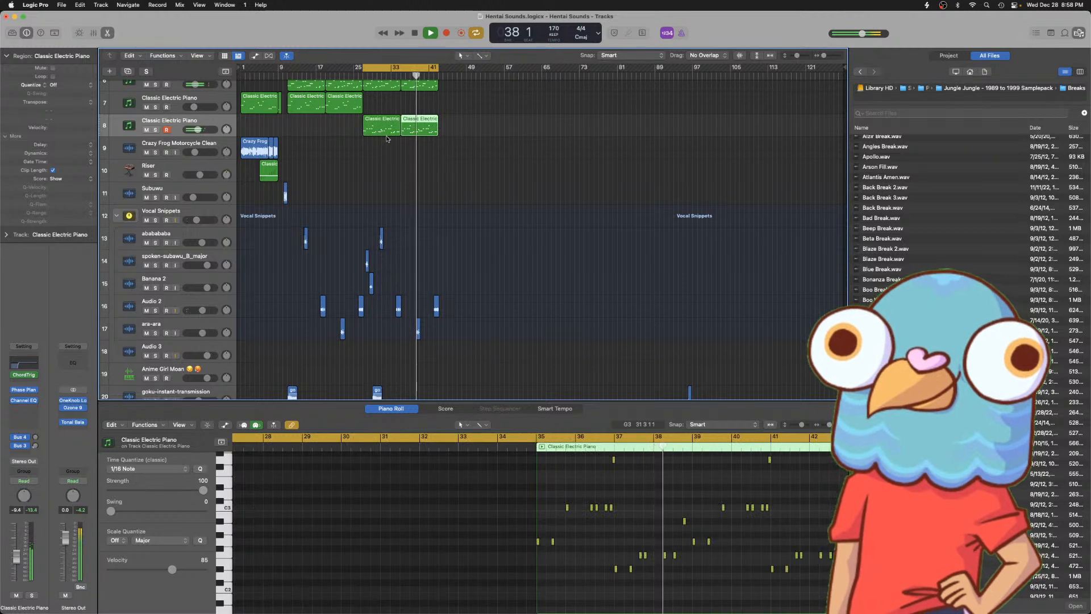
key("c")
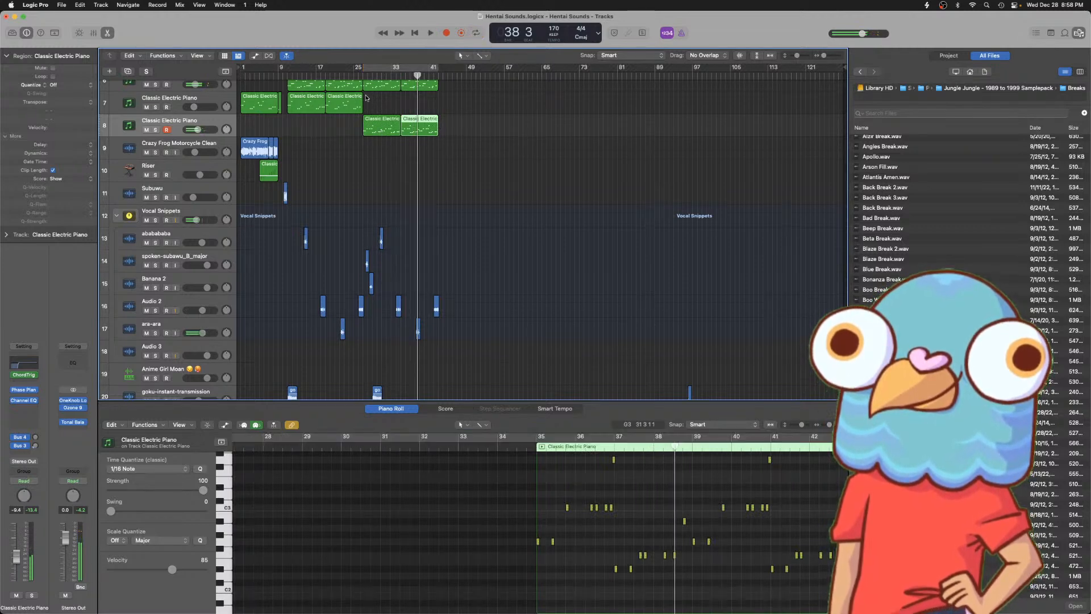
key("Return")
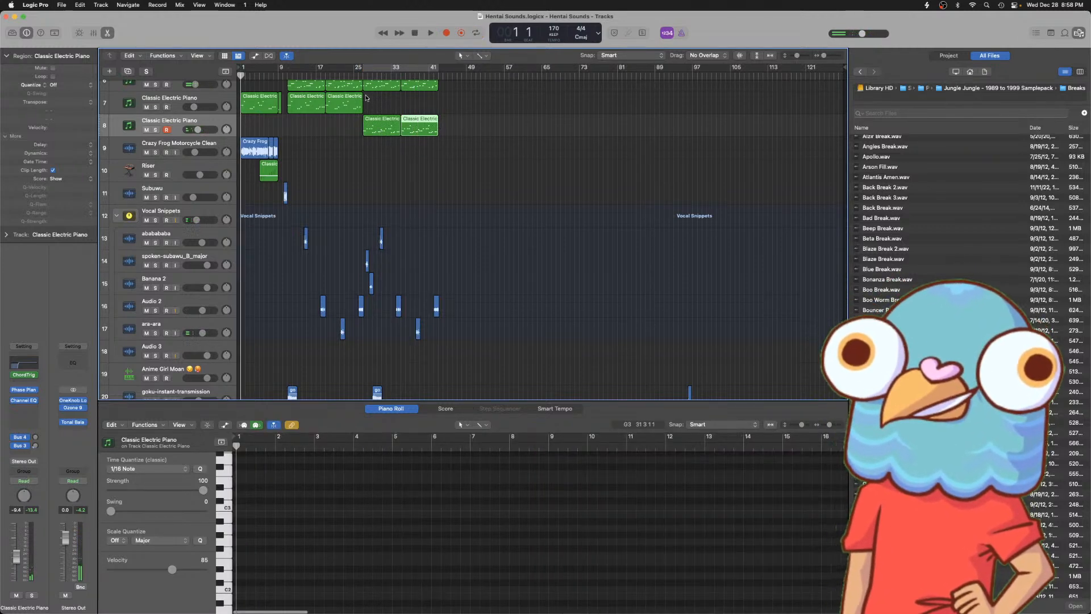
scroll(378, 159, "up", 3)
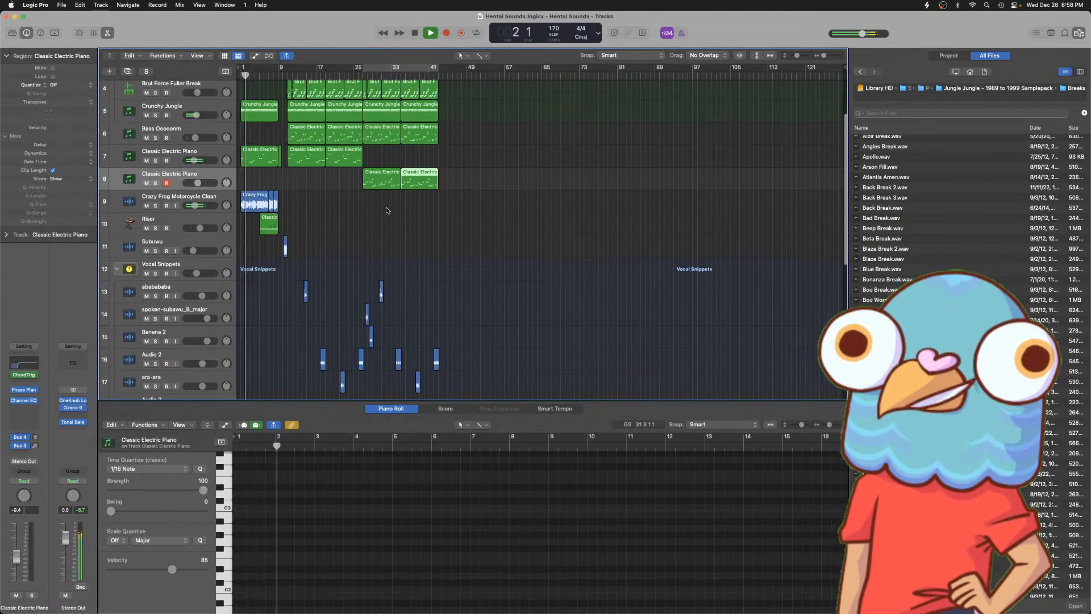
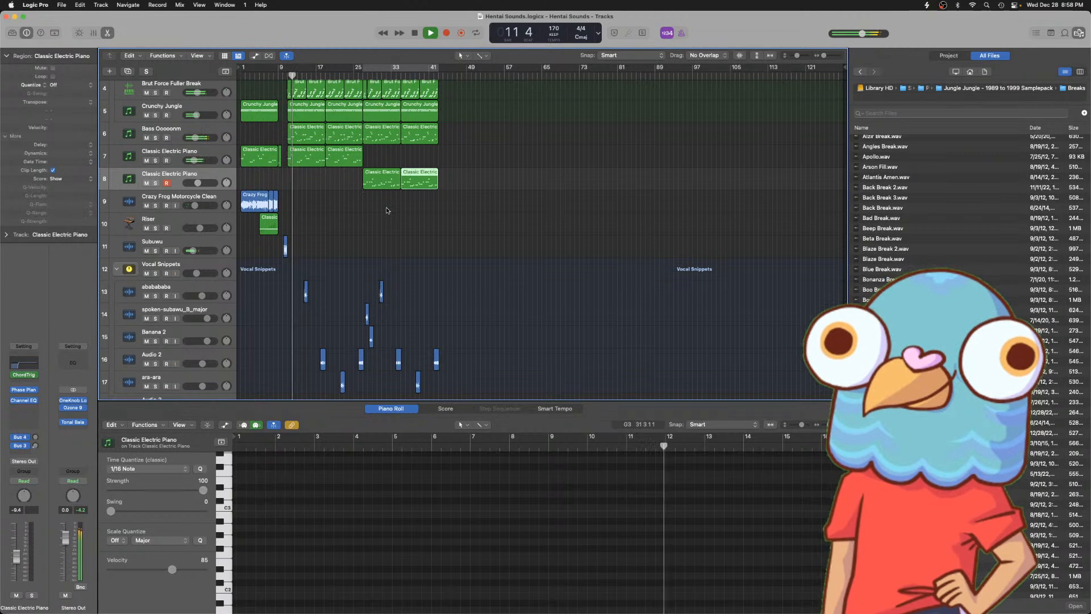
- Listen to the first half of the arrangement across all tracks and check the ara-ara track's volume
left_click(334, 203)
key("z")
key("super+Left")
key("super+Left")
key("super+Left")
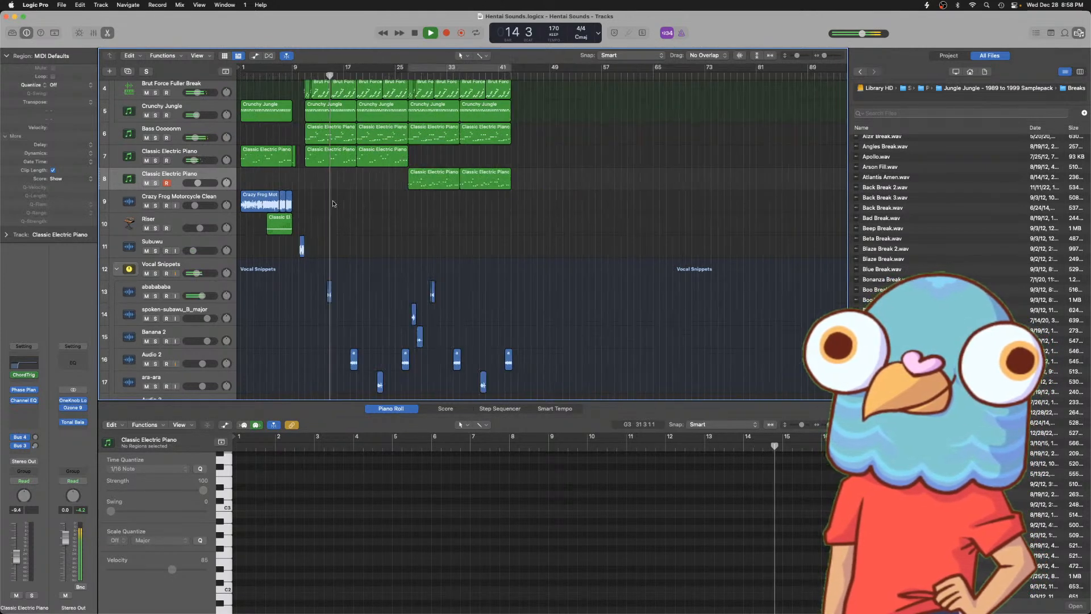
key("super+Right")
key("super+Right")
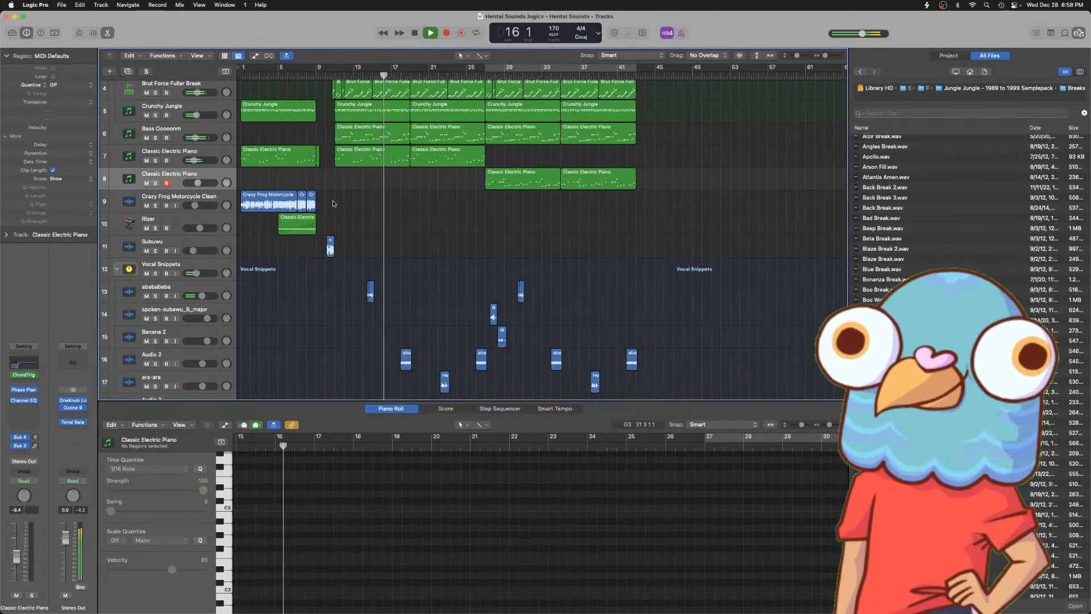
key("super+Left")
key("super+Left")
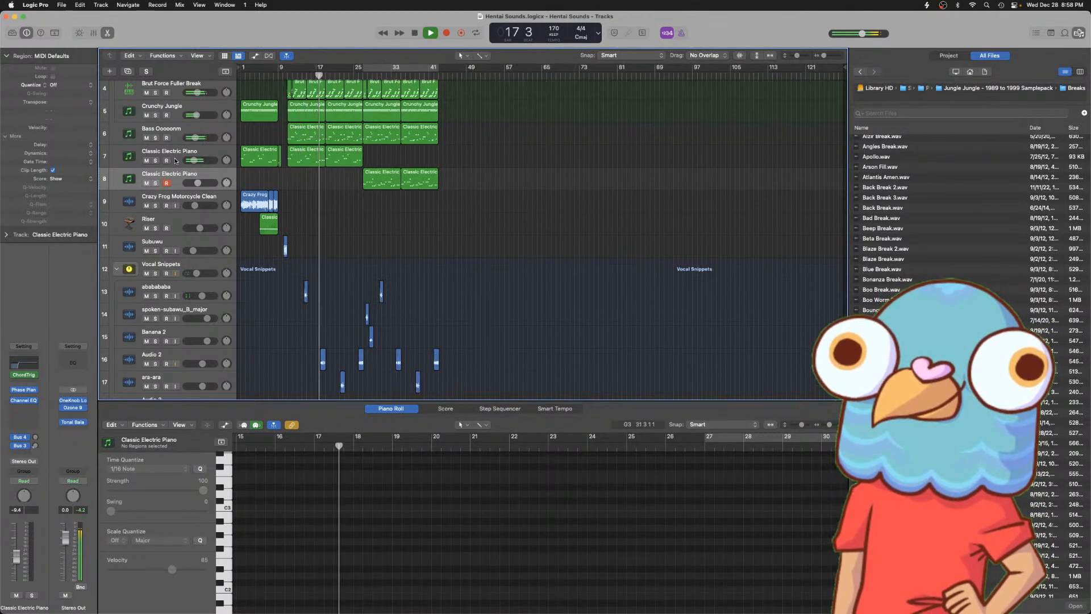
scroll(301, 199, "down", 3)
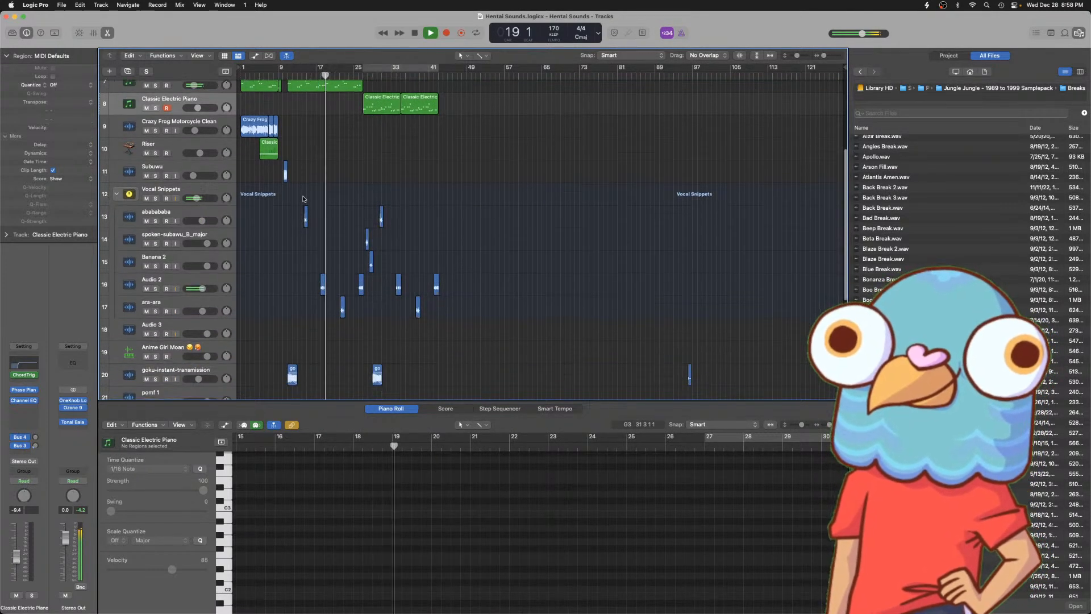
scroll(302, 198, "up", 6)
scroll(190, 245, "down", 7)
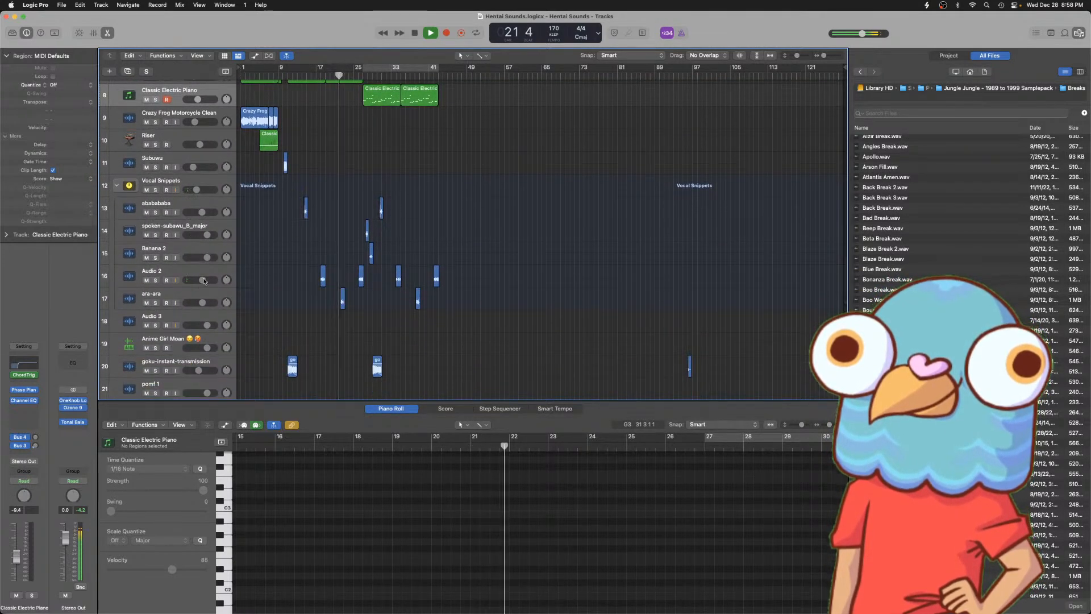
left_click(201, 303)
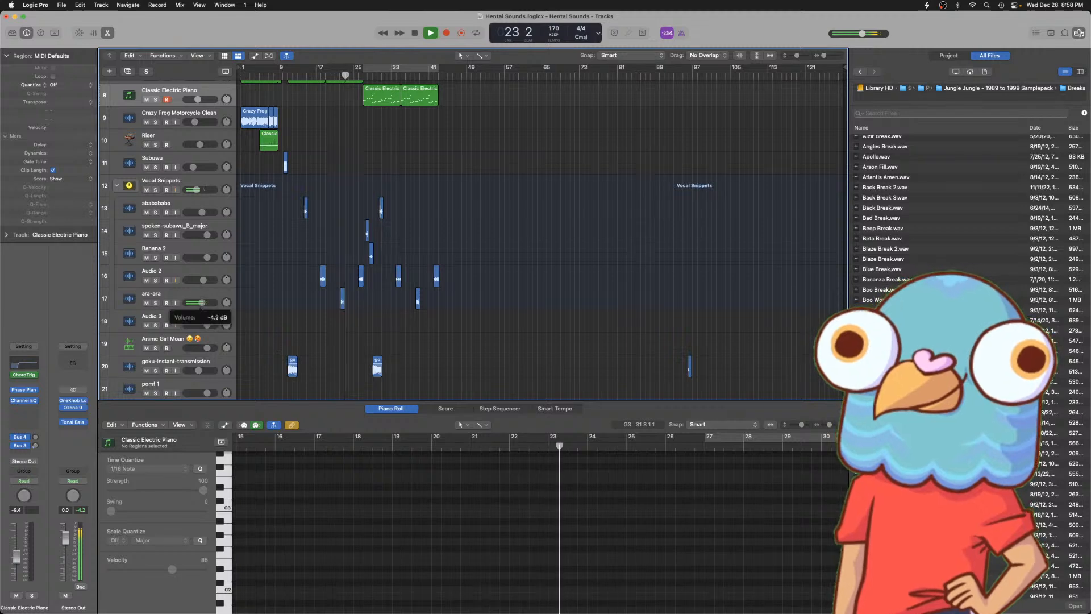
- Listen to the second half with the rewritten piano pattern and stop playback at bar 43
key("super+Right")
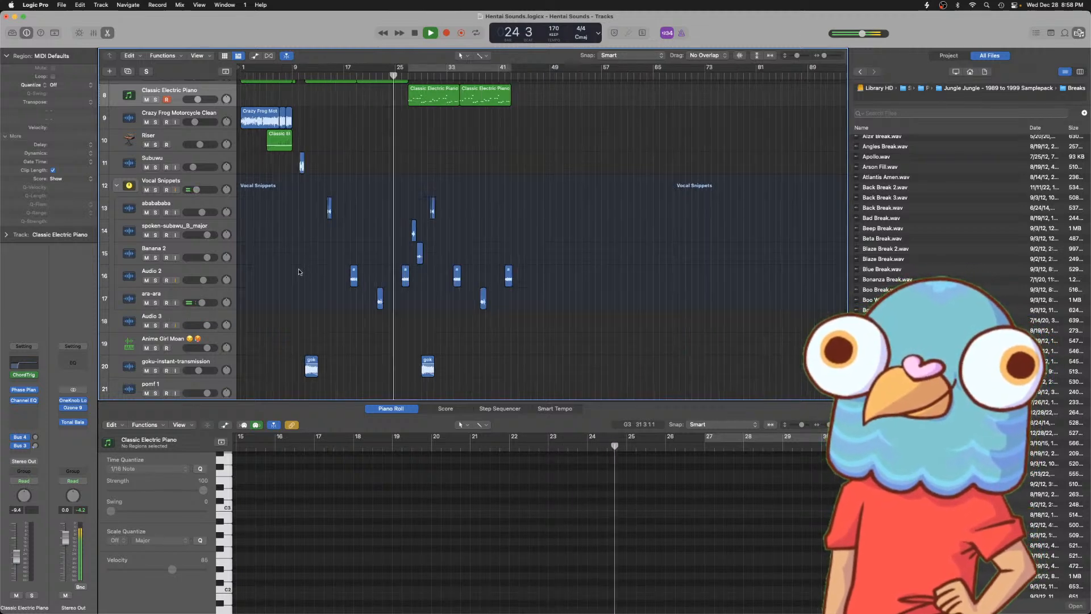
key("super+Right")
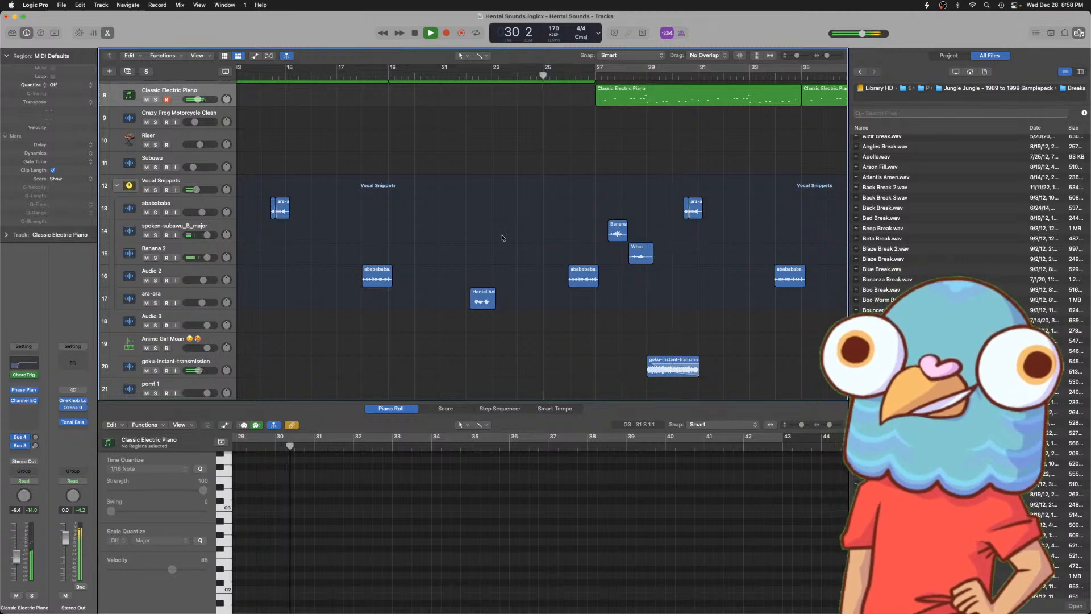
key("super+Left")
scroll(550, 186, "up", 5)
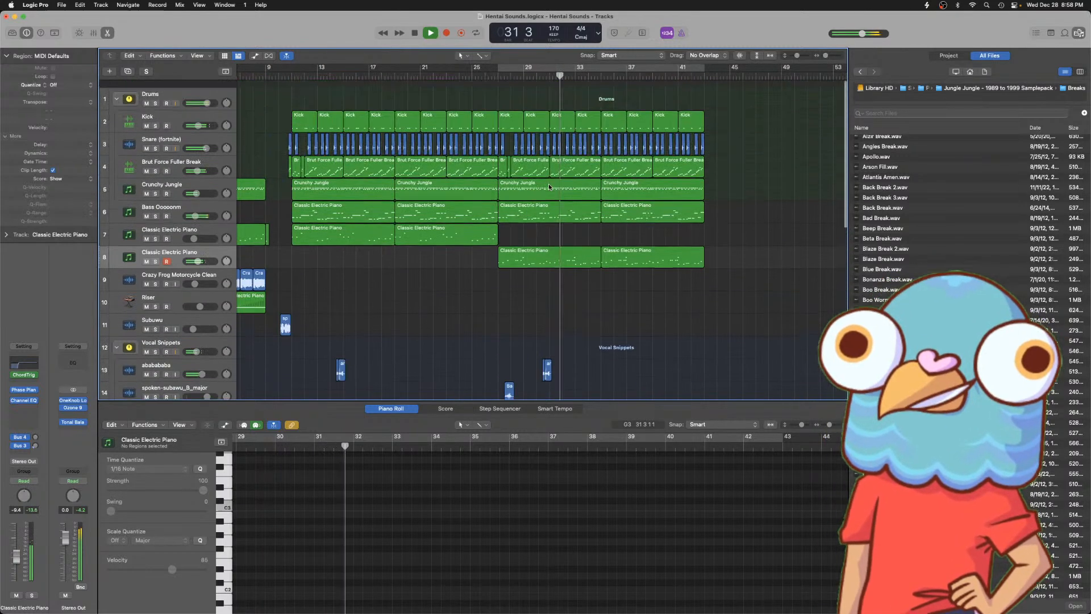
scroll(554, 190, "down", 5)
scroll(559, 194, "up", 5)
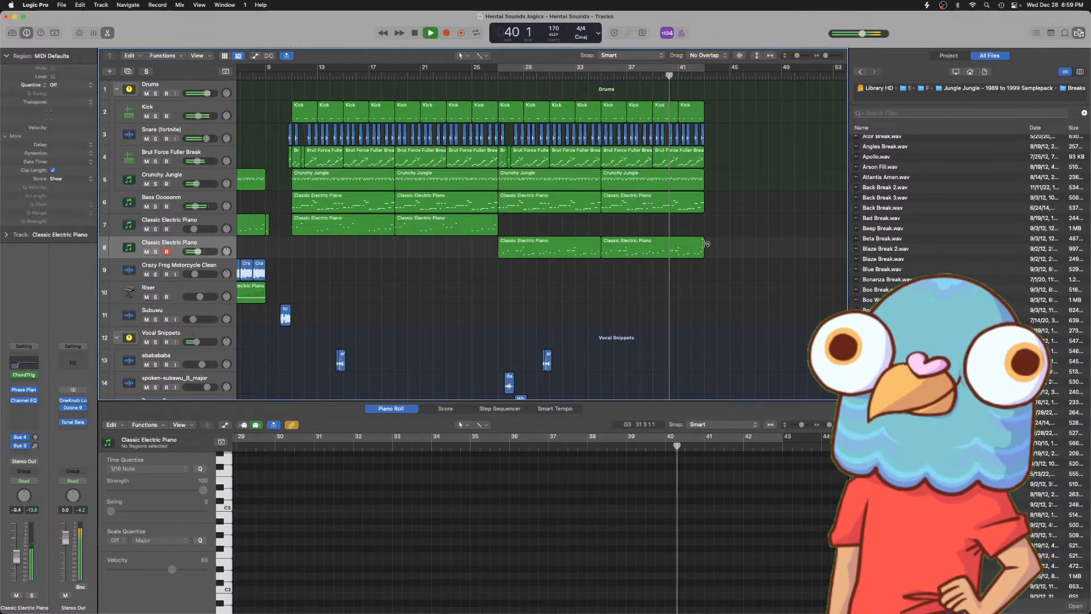
scroll(693, 247, "right", 2)
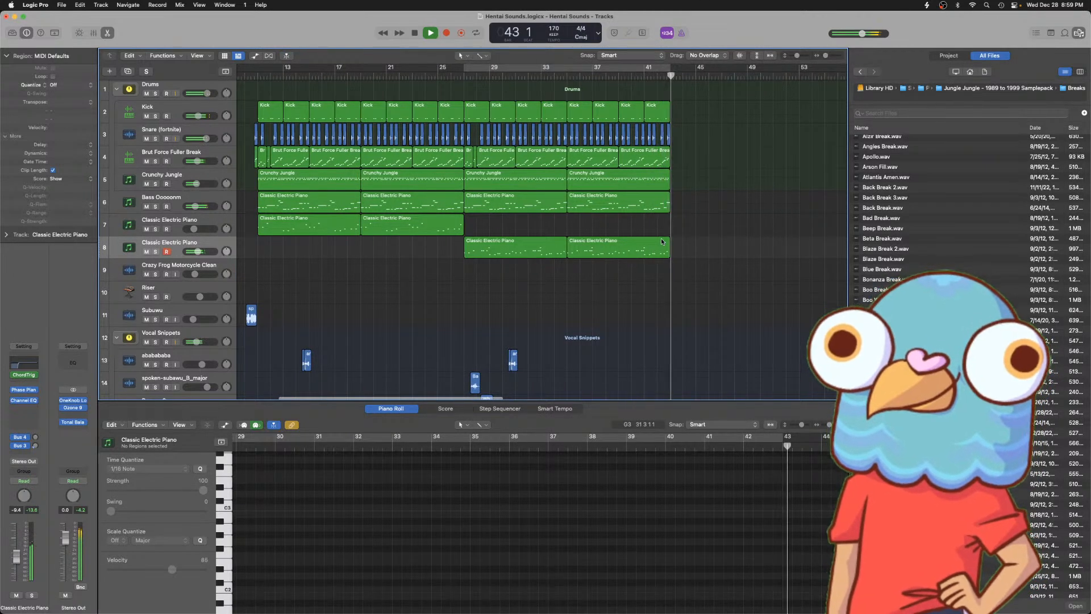
key("space")
- Display the secondary ruler with clock time above the bar ruler in the arrangement
scroll(538, 111, "right", 10)
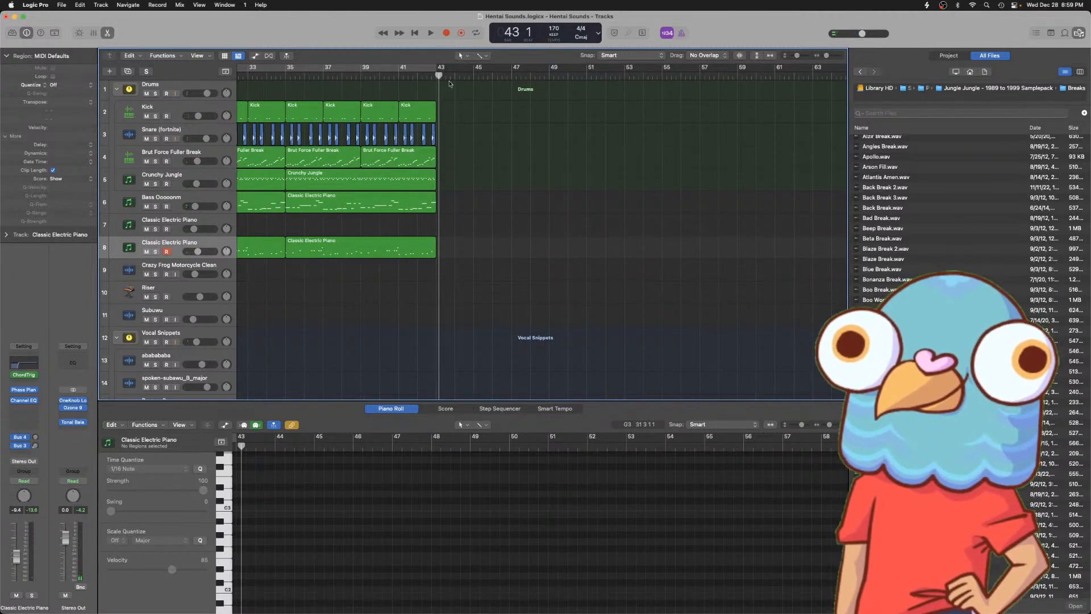
left_click(200, 56)
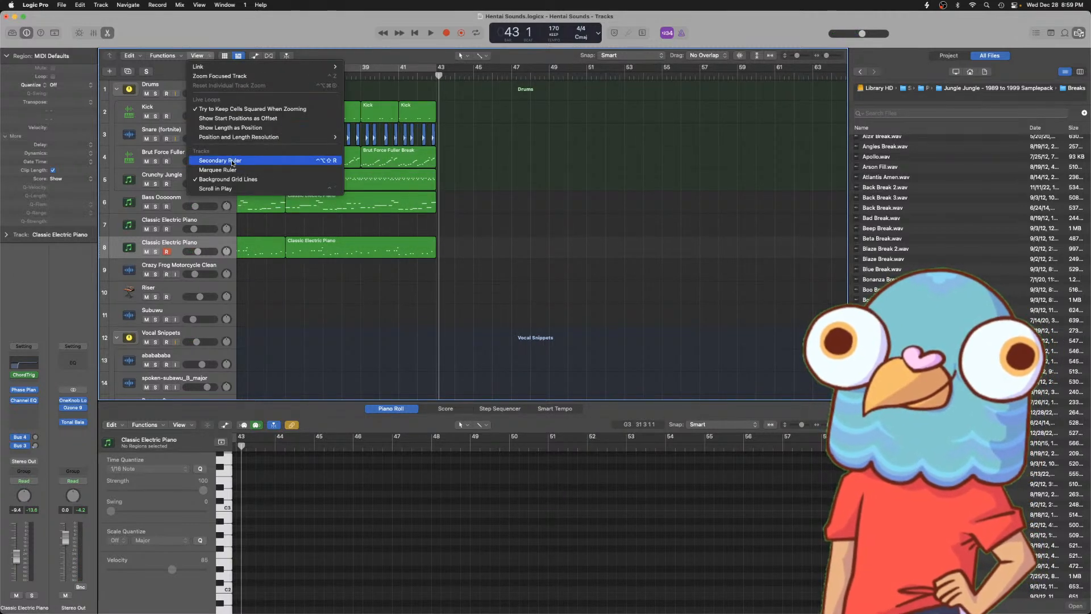
left_click(509, 137)
key("ctrl+alt+super+r")
- Play the unused vocal clips parked between about bars 95 and 116 beyond the end of the arrangement
key("super+Left")
key("super+Left")
key("super+Left")
key("super+Left")
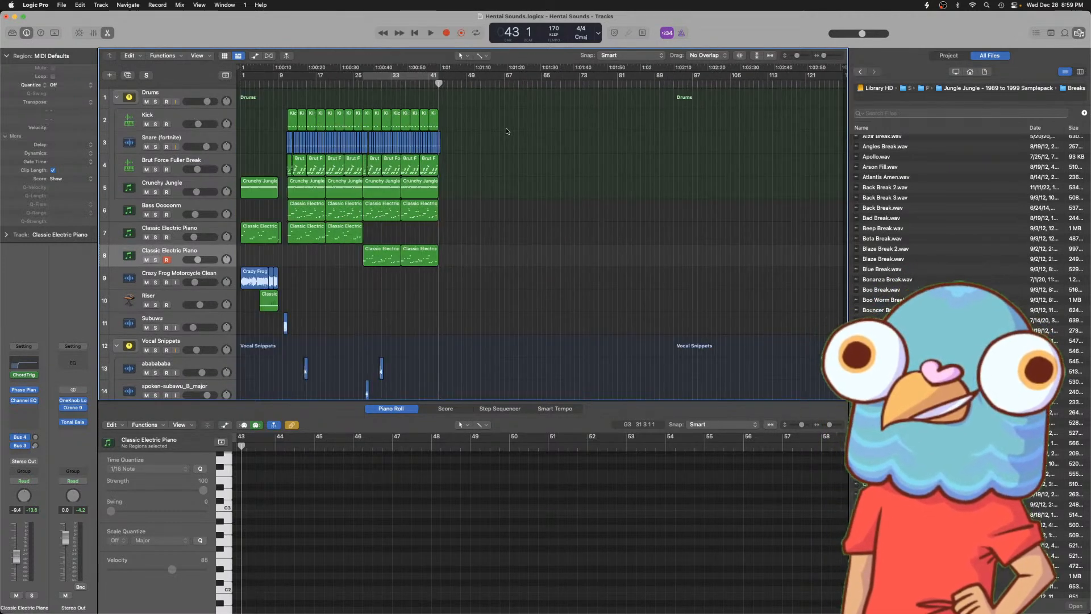
scroll(399, 191, "down", 4)
scroll(399, 191, "down", 6)
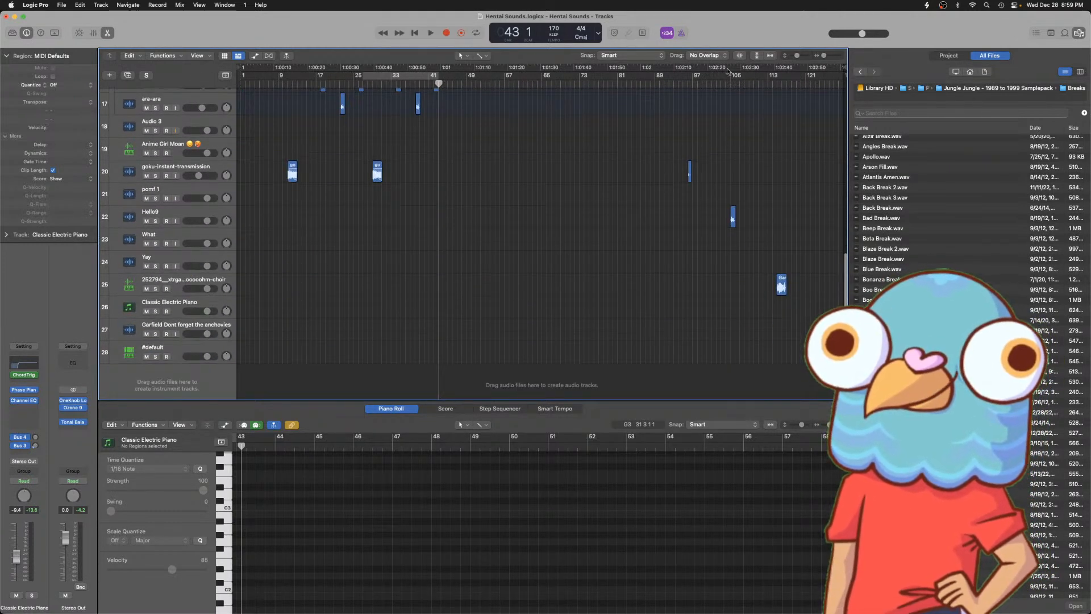
left_click(686, 91)
key("space")
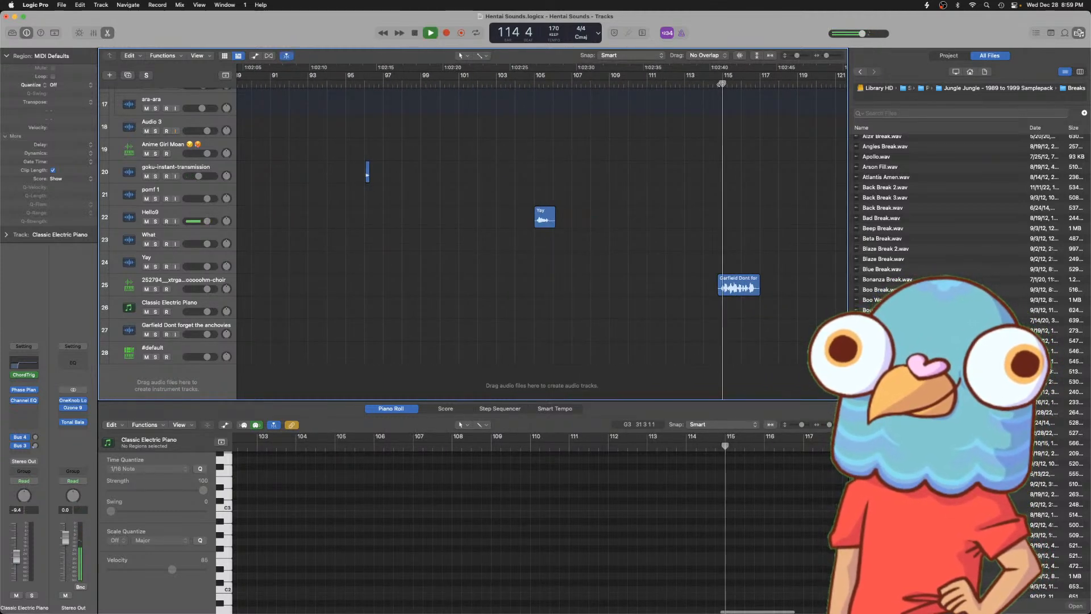
key("space")
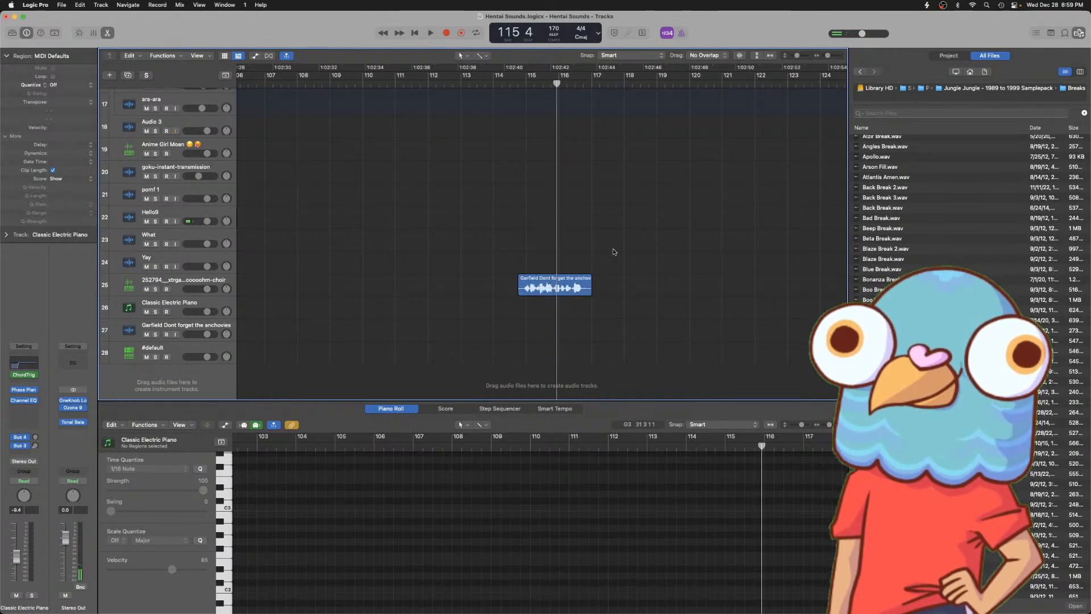
- Move the Garfield clip near bar 115 onto the Yay track, audition it, and lower that track's volume to -11.4 dB
left_click_drag(559, 283, 558, 260)
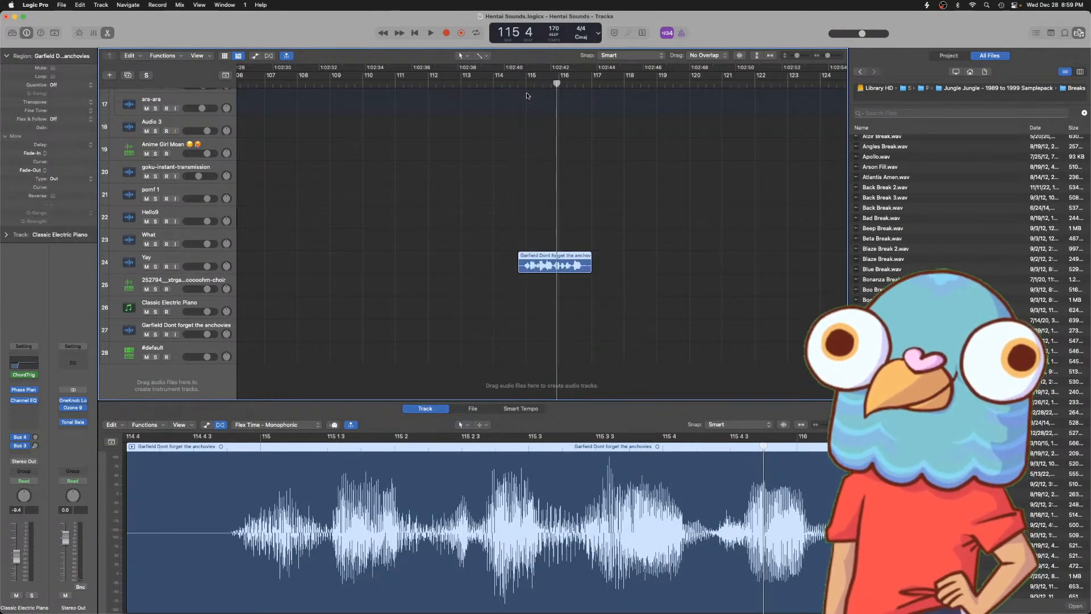
left_click(518, 84)
key("space")
scroll(517, 86, "down", 6)
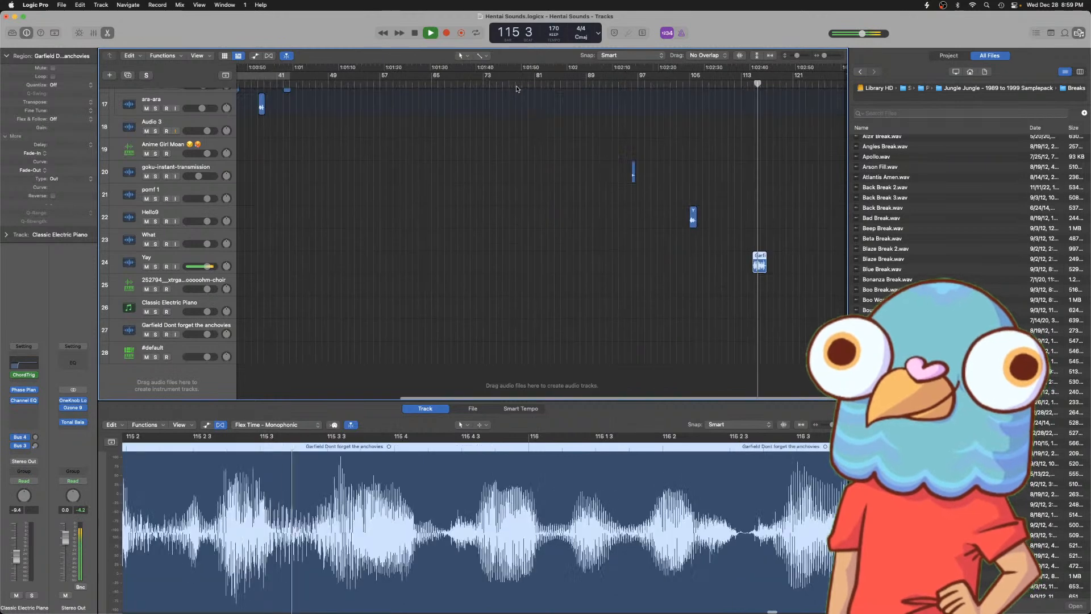
scroll(516, 87, "up", 6)
key("space")
left_click_drag(206, 267, 196, 266)
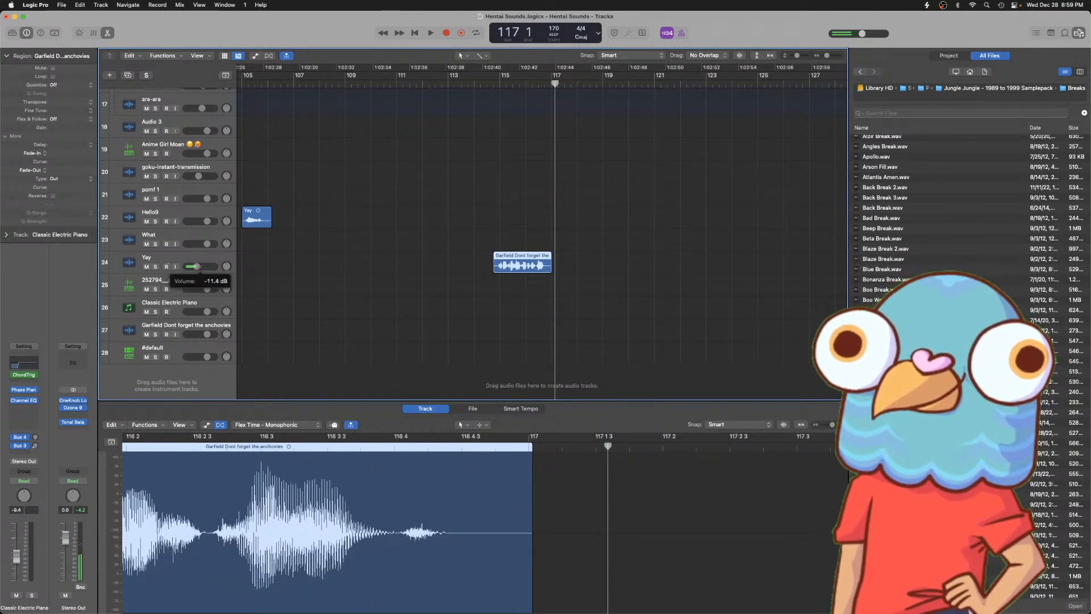
- Audition the Yay clip at bar 105 on the Hello9 track
scroll(384, 245, "left", 5)
left_click(417, 216)
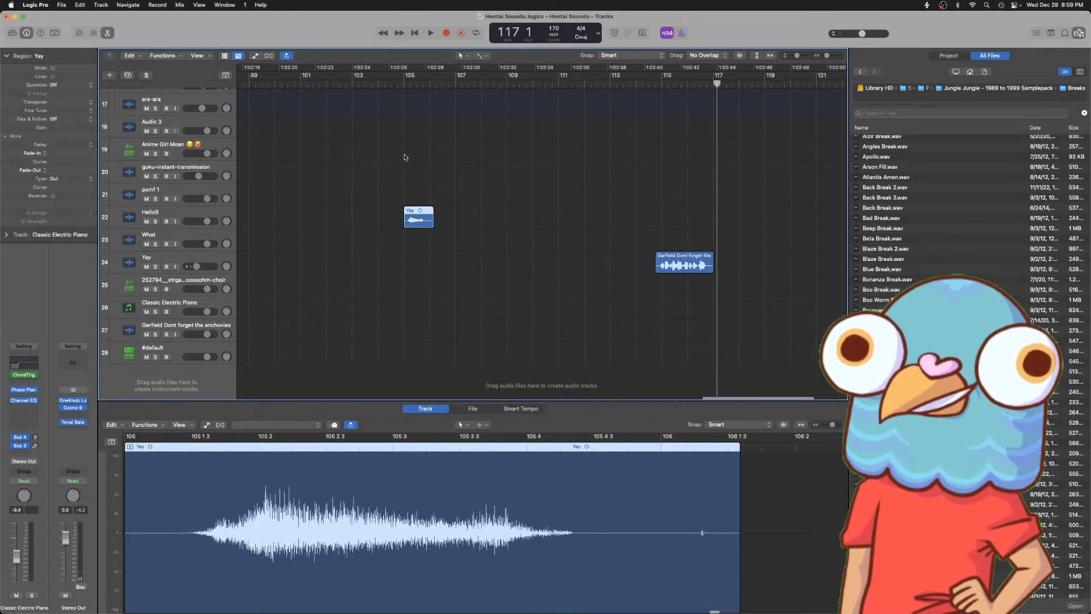
left_click(403, 85)
key("space")
scroll(402, 88, "down", 6)
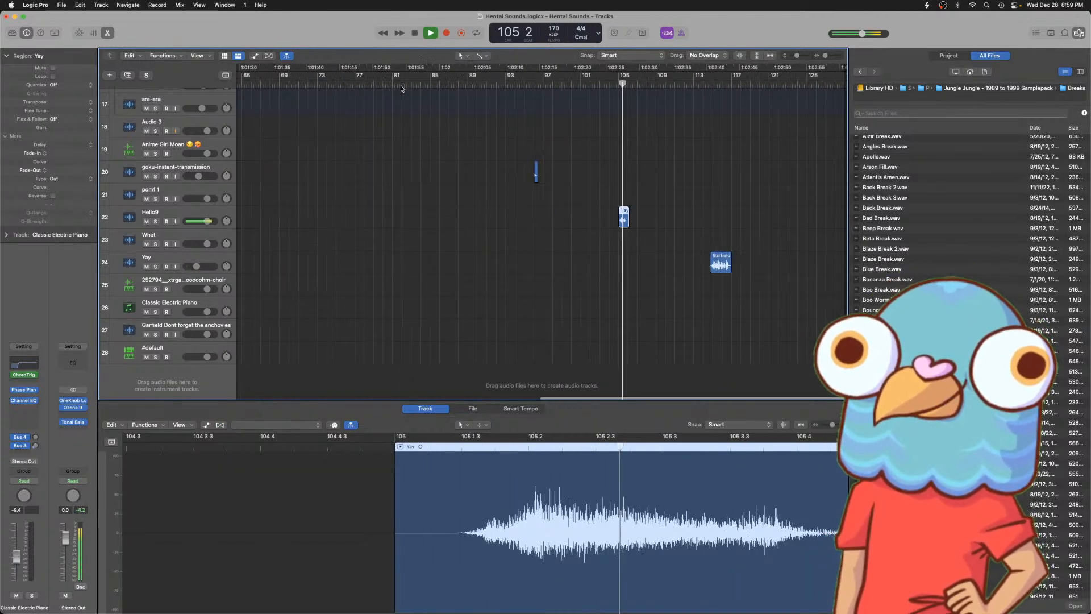
key("space")
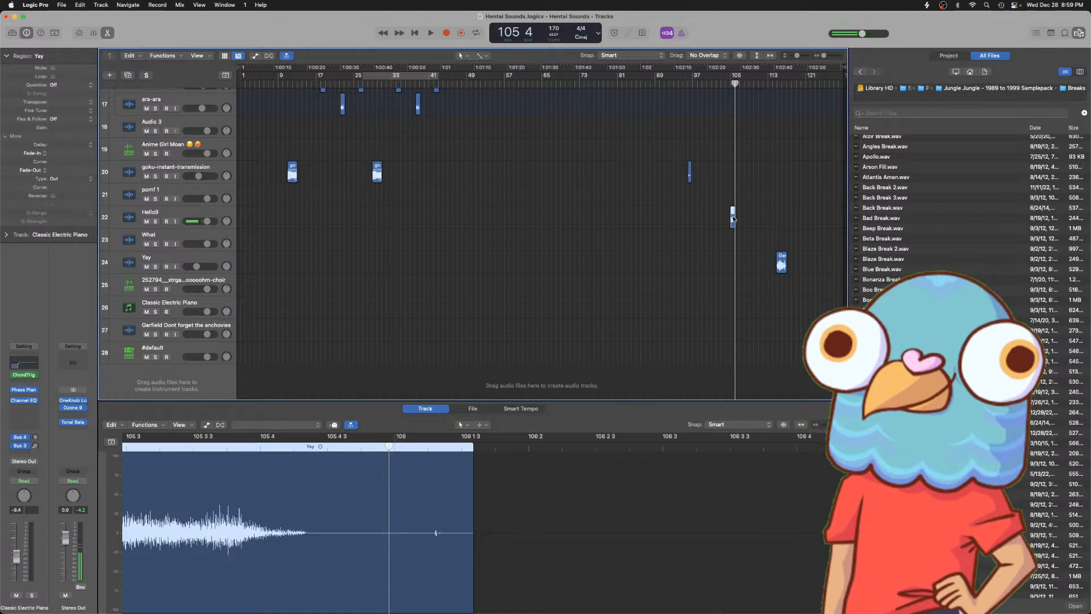
- Move the Yay clip to bar 47 and place the Hello9 track in the Vocal Snippets stack above ara-ara
left_click(215, 212)
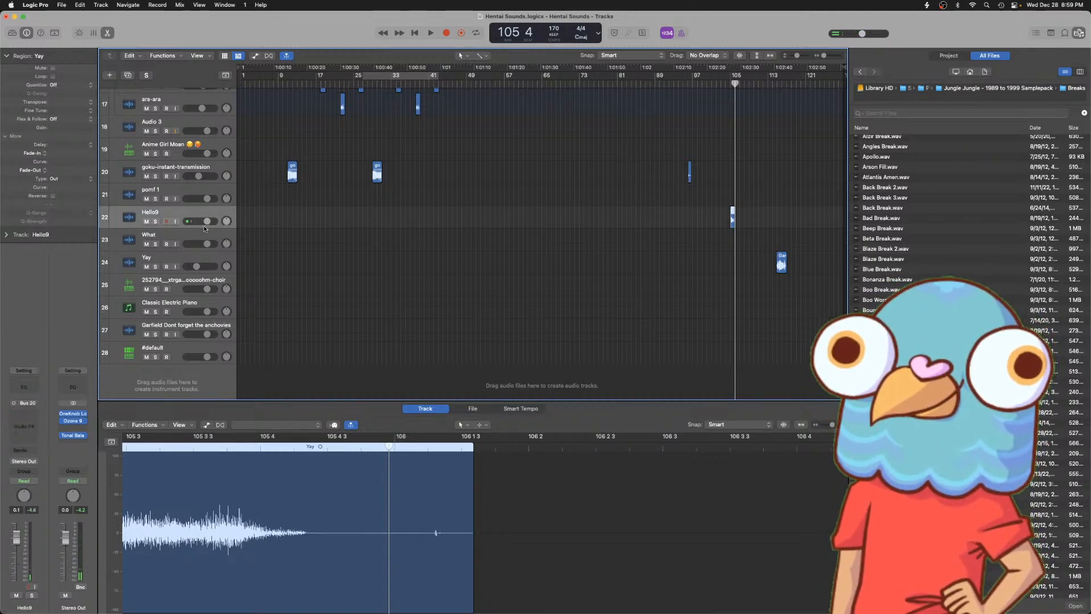
left_click(216, 231)
left_click(210, 216)
left_click_drag(731, 216, 460, 218)
left_click_drag(190, 216, 179, 116)
scroll(182, 158, "up", 4)
scroll(182, 159, "up", 1)
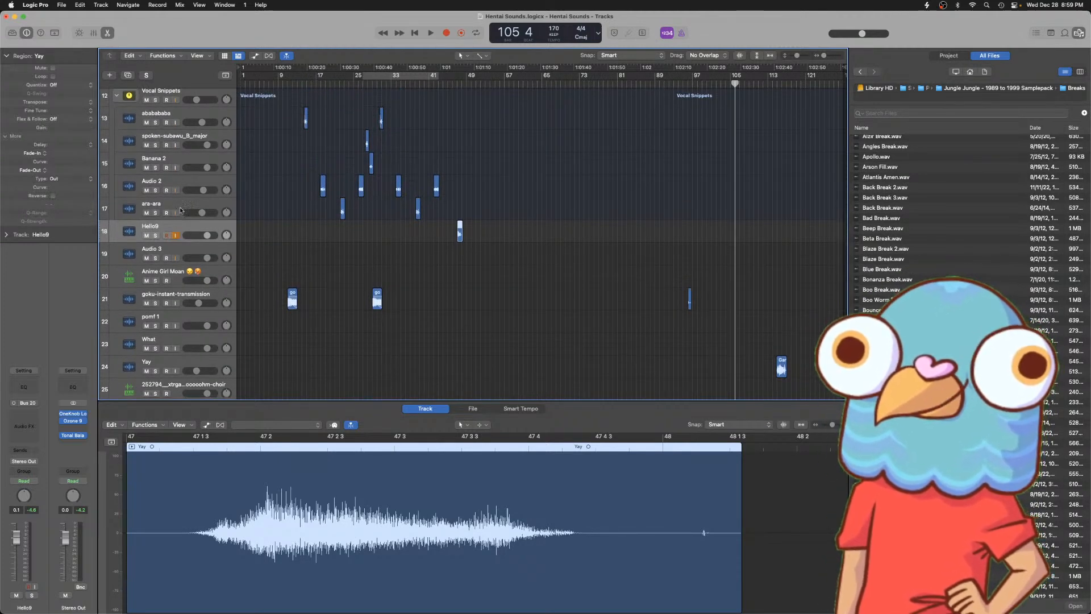
left_click_drag(180, 227, 197, 200)
- Play the end of the arrangement from about bar 40 toward the moved Yay clip
left_click_drag(443, 84, 433, 86)
key("super+Right")
key("super+Right")
key("super+Right")
key("super+Right")
key("super+Right")
key("super+Right")
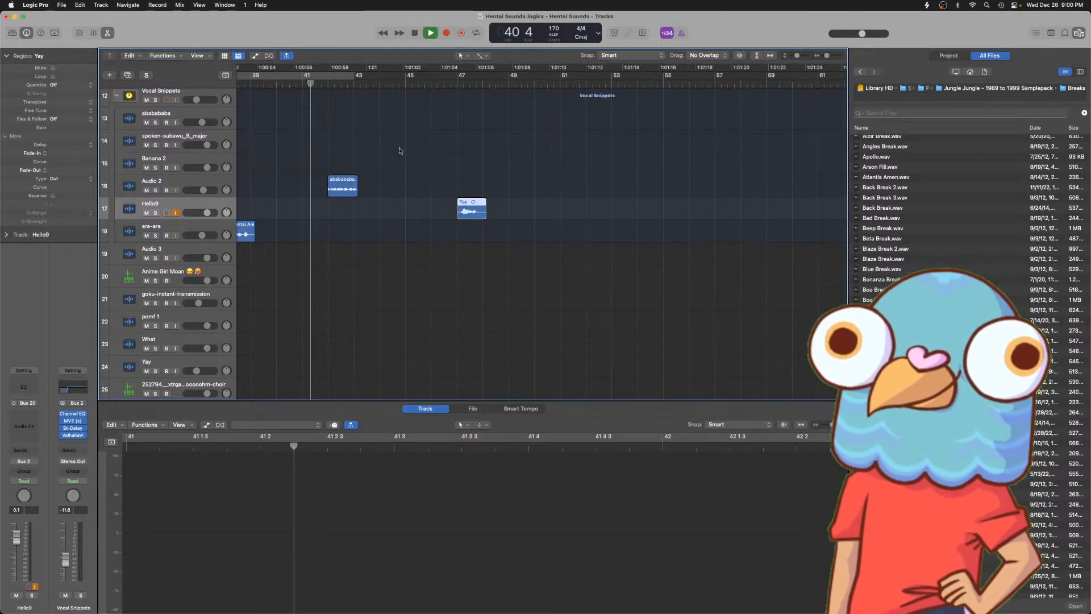
scroll(400, 149, "up", 5)
key("space")
left_click(536, 242)
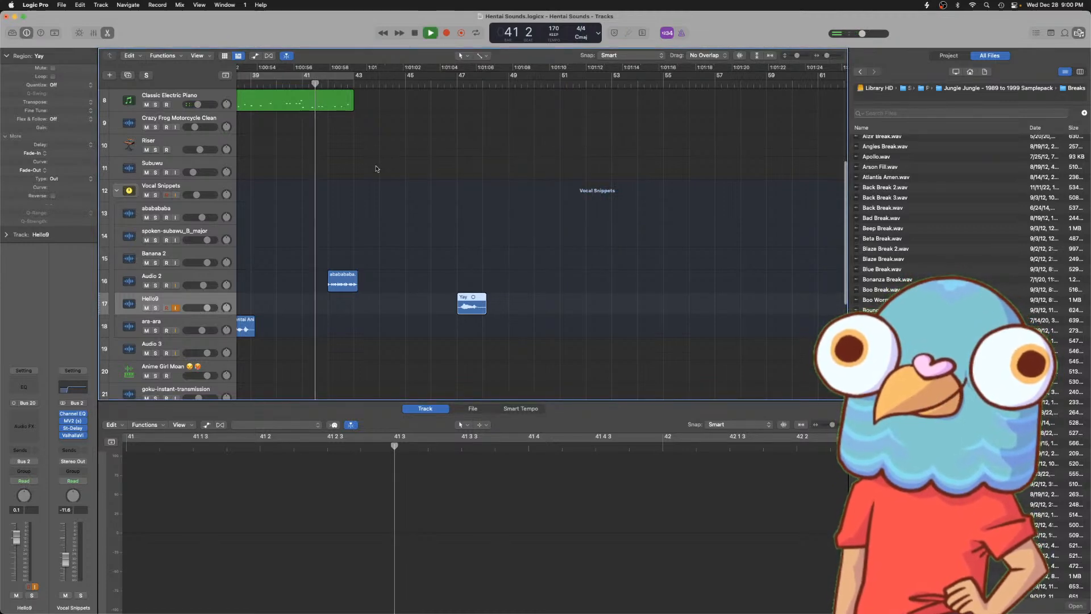
left_click(547, 241)
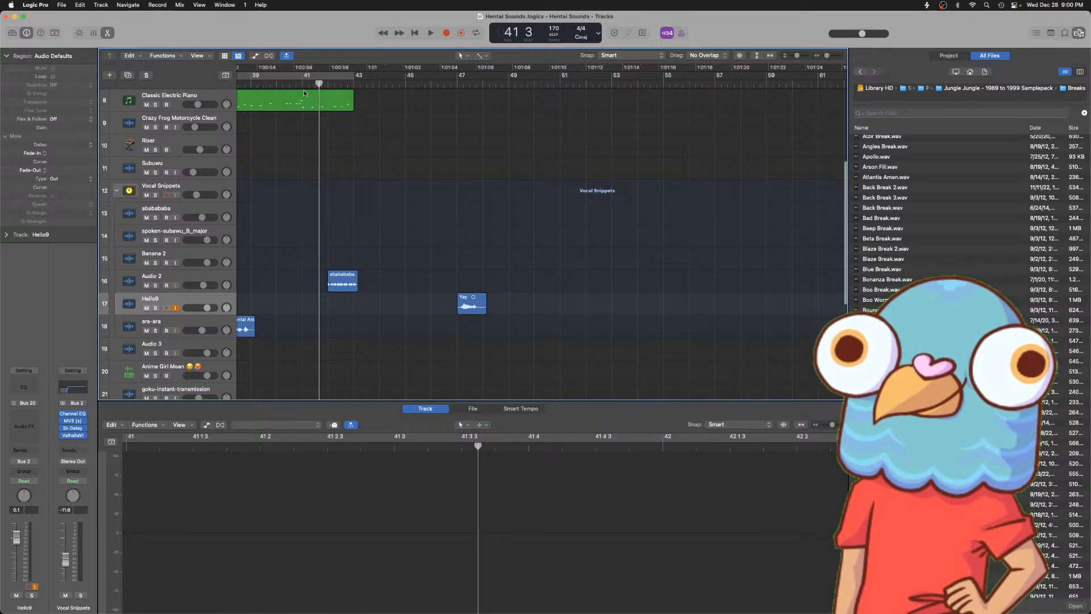
- Play the end of the arrangement from about bar 41 and dismiss the alert that interrupts playback
left_click(303, 76)
scroll(303, 75, "left", 7)
left_click(373, 74)
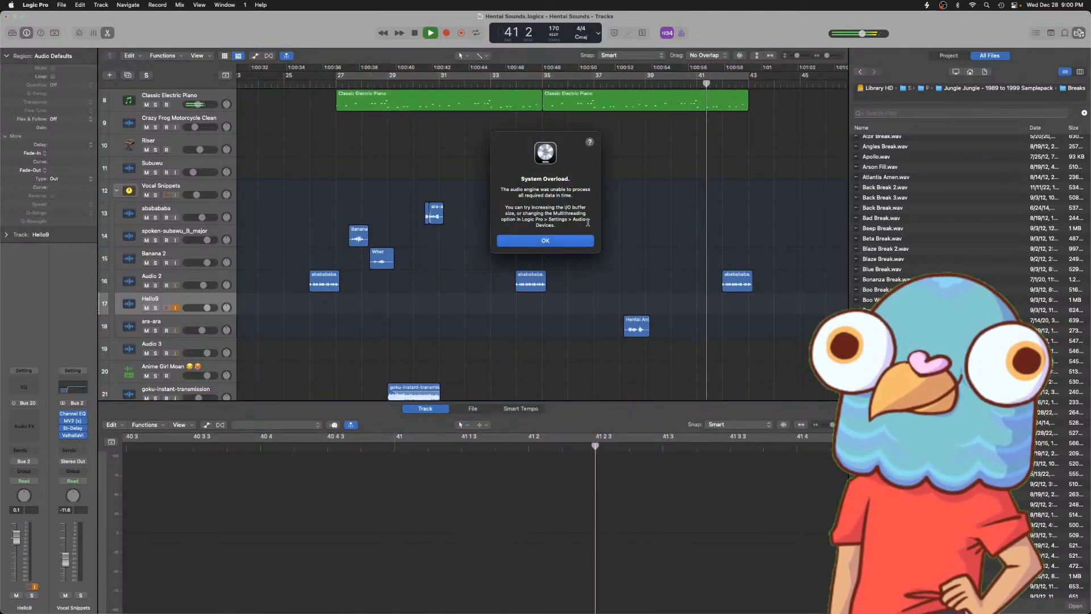
left_click(565, 248)
- Review the audio device settings, including buffer size and multithreading, and close them without changes
left_click(61, 4)
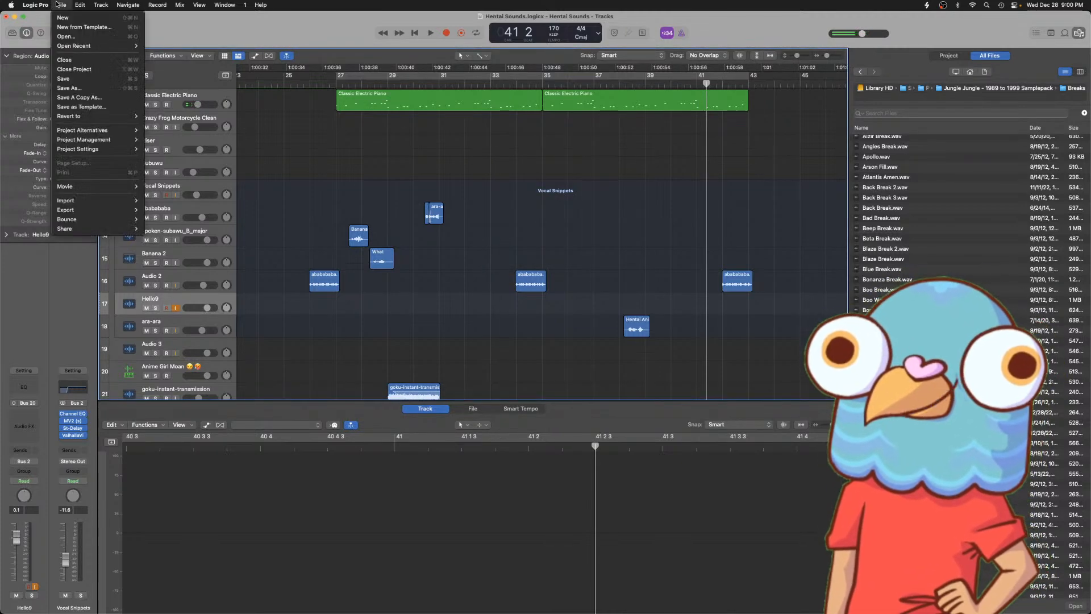
mouse_move(87, 47)
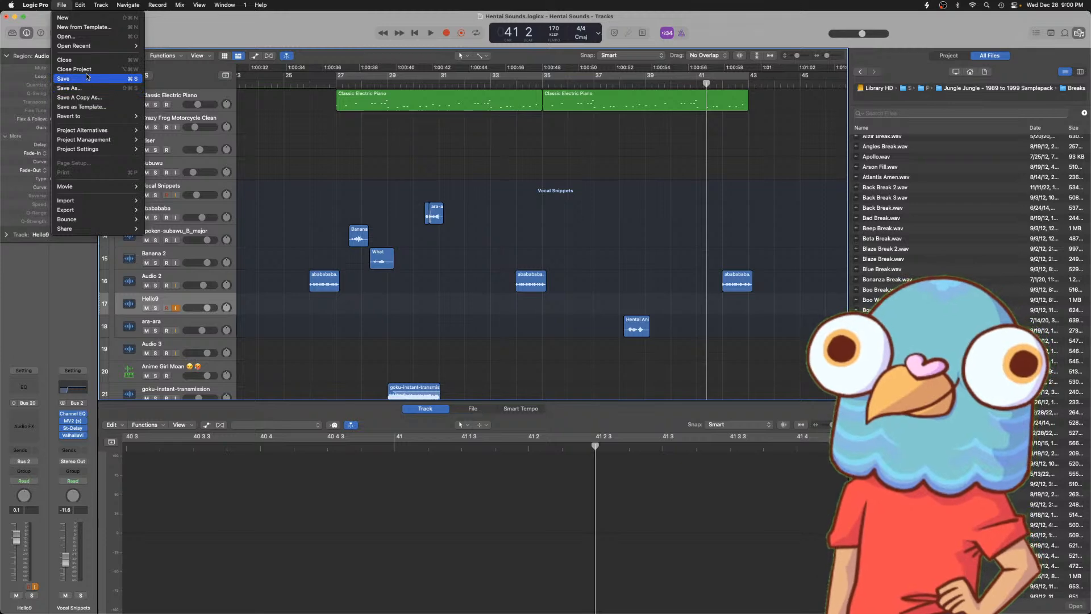
mouse_move(48, 7)
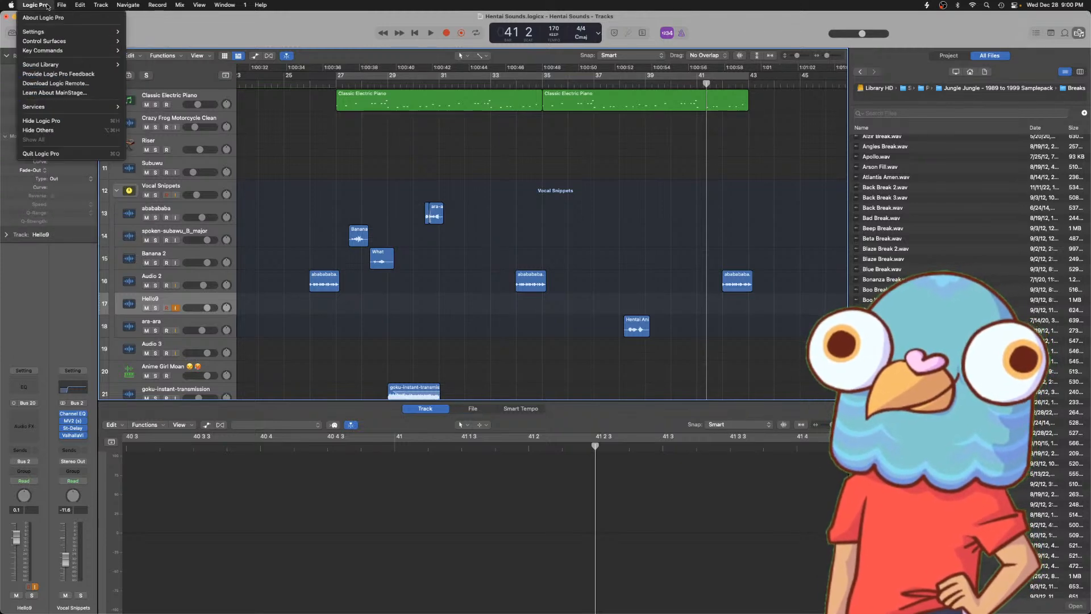
mouse_move(47, 33)
left_click(147, 41)
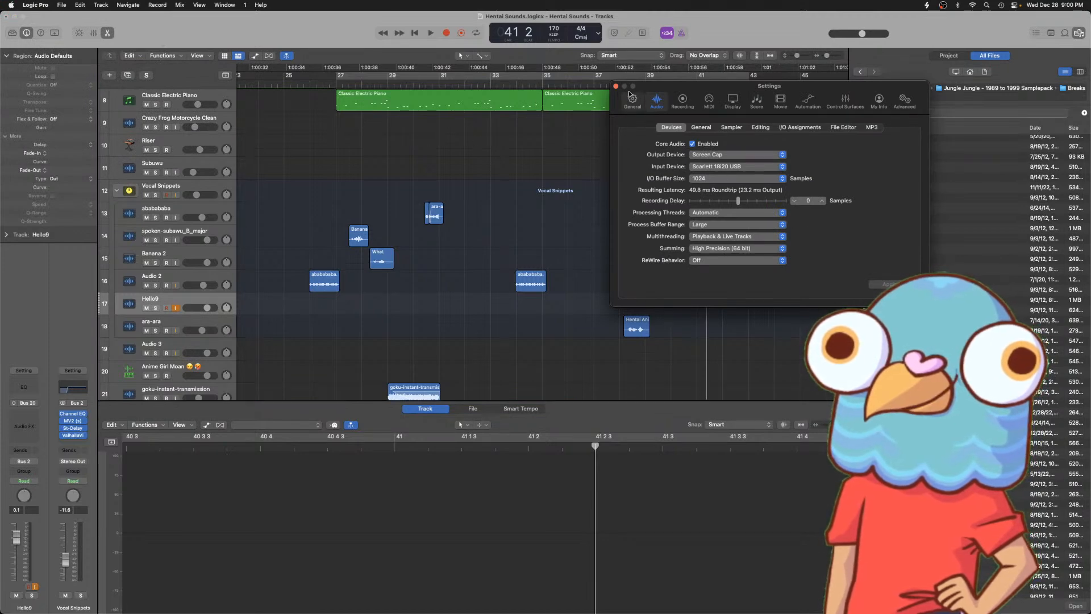
left_click(616, 86)
- Try to play the second half from bar 27, dismissing the alert that interrupts playback
left_click(328, 83)
key("space")
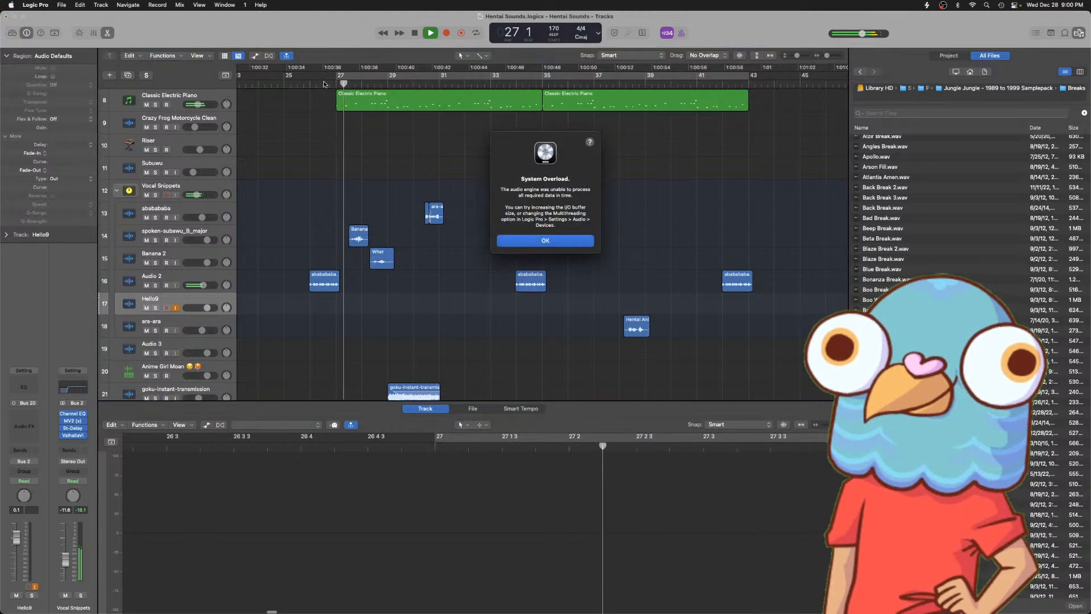
left_click(550, 240)
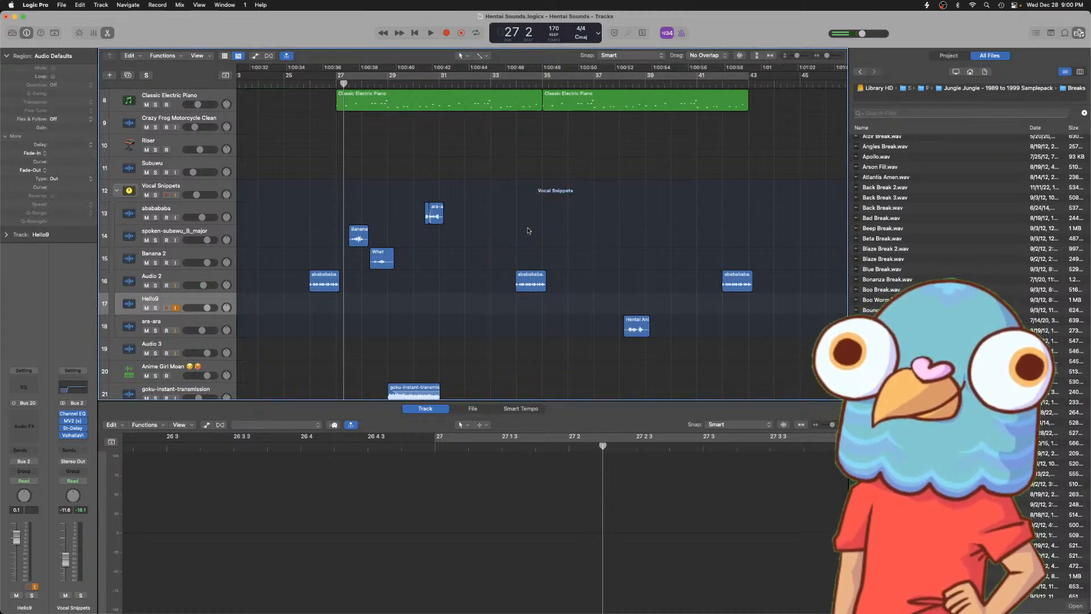
- Play the song from the beginning with the whole arrangement in view and examine the drum, melody and vocal snippet tracks
key("super+Left")
key("super+Left")
key("super+Left")
key("super+Left")
key("Return")
key("space")
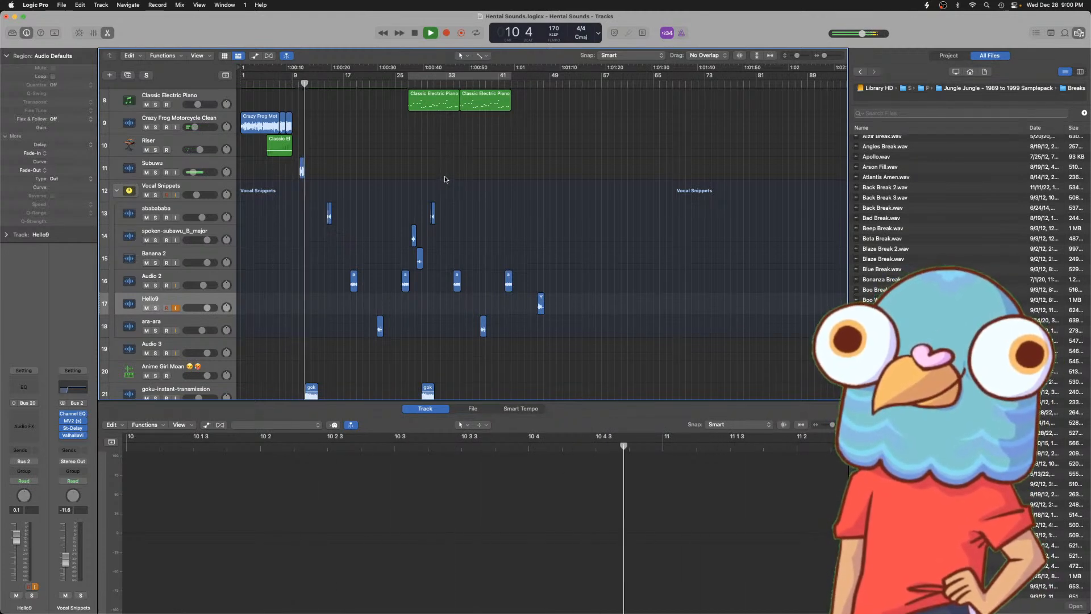
scroll(354, 154, "up", 5)
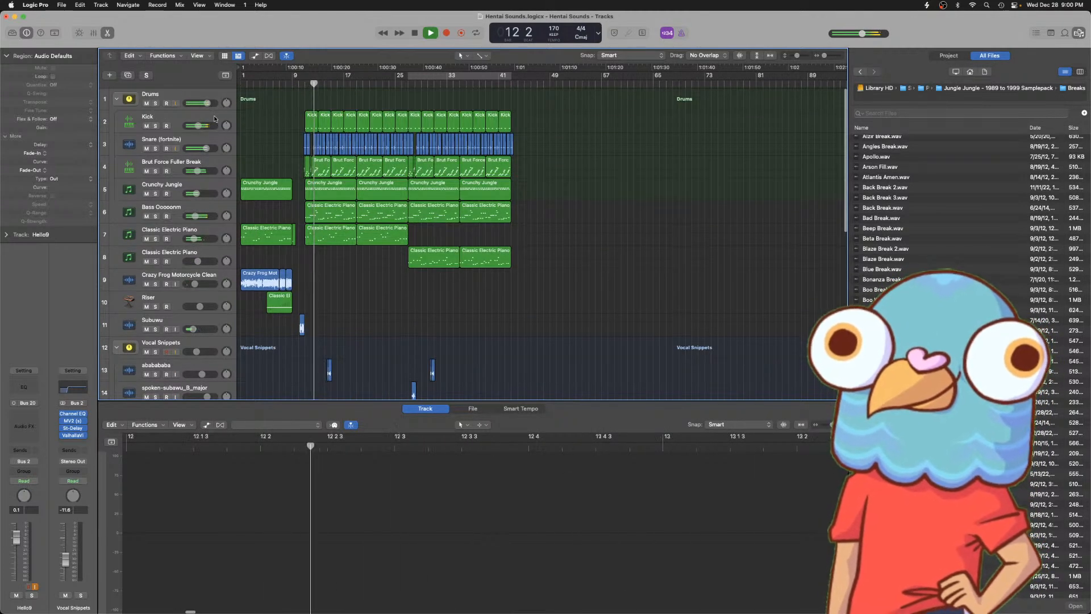
scroll(413, 171, "down", 3)
scroll(413, 170, "down", 5)
scroll(376, 158, "up", 2)
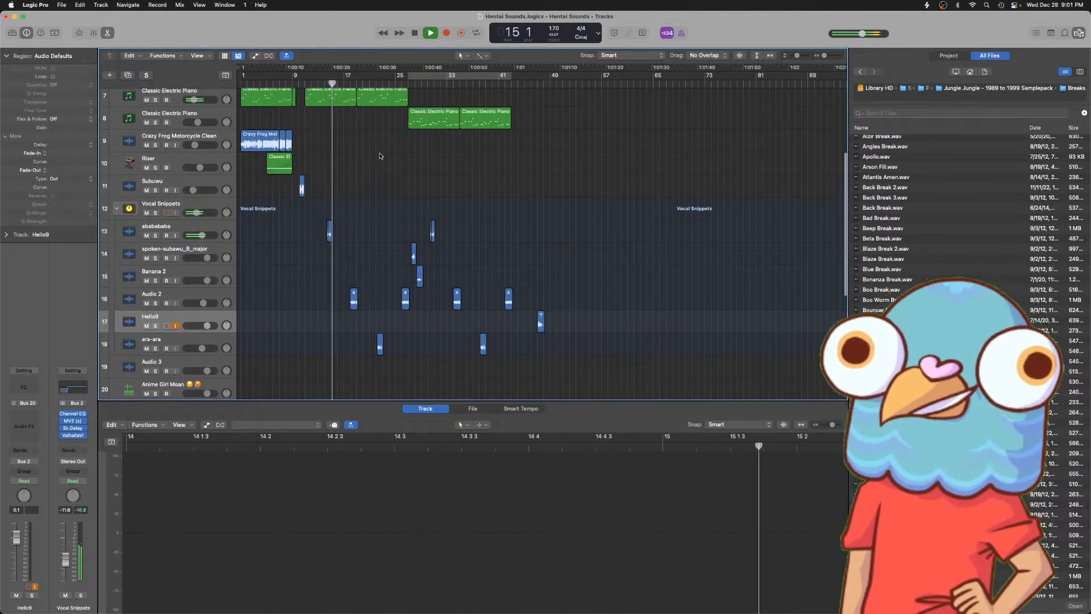
scroll(380, 156, "down", 10)
scroll(380, 156, "up", 12)
- Move the Yay clip on the Hello9 track to bar 43, at the end of the song
left_click_drag(540, 360, 515, 359)
key("super+Right")
key("super+Right")
key("super+Right")
key("super+Right")
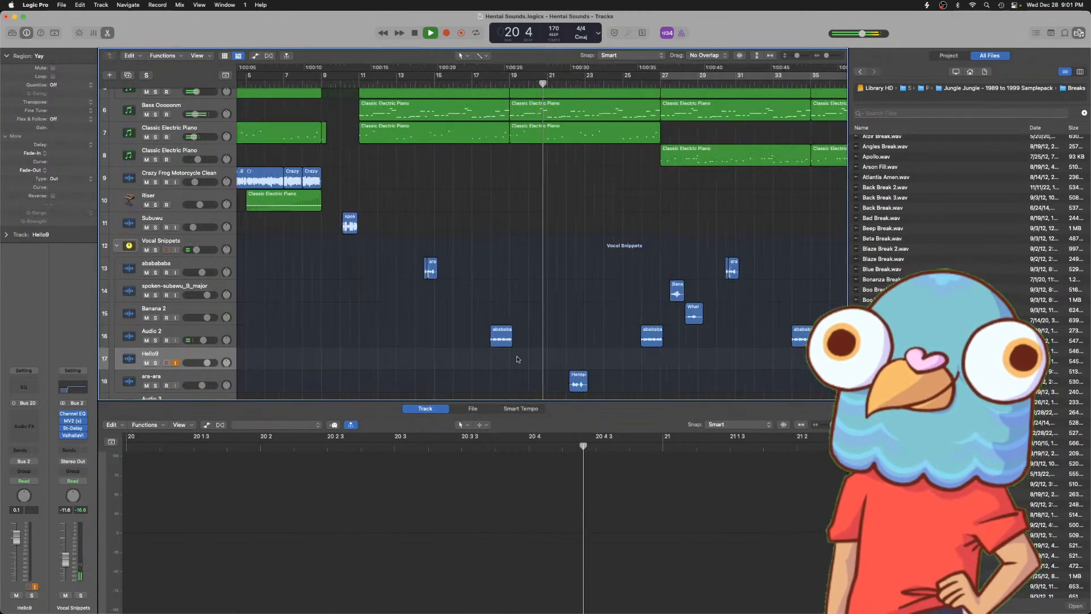
- Listen through bars 21 to 27 while examining the melody and vocal snippet clips, dismissing the alert that interrupts playback
scroll(544, 237, "right", 5)
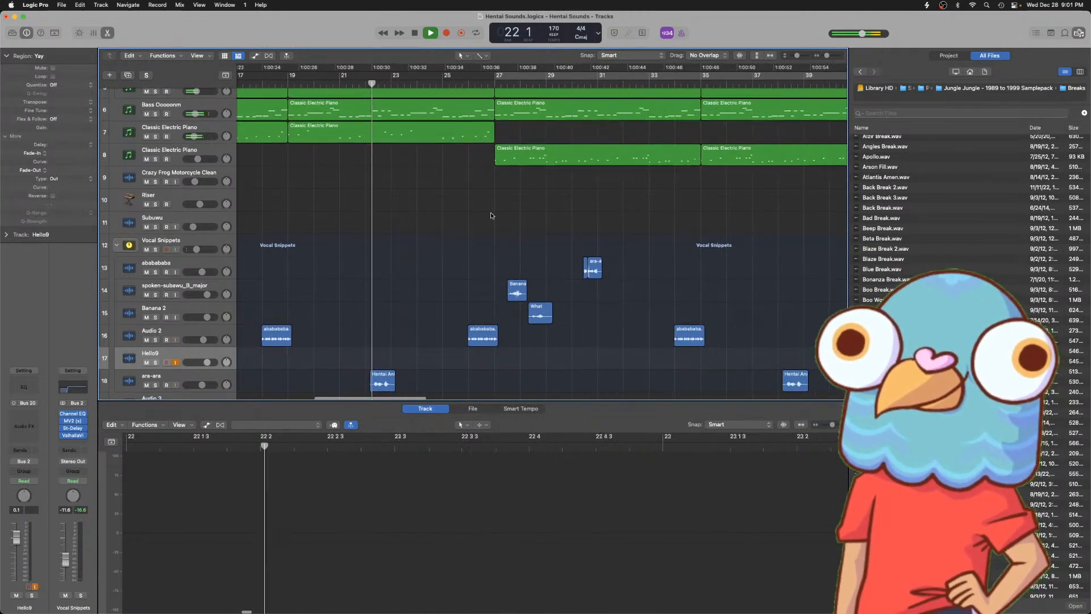
scroll(492, 216, "down", 4)
scroll(492, 216, "up", 5)
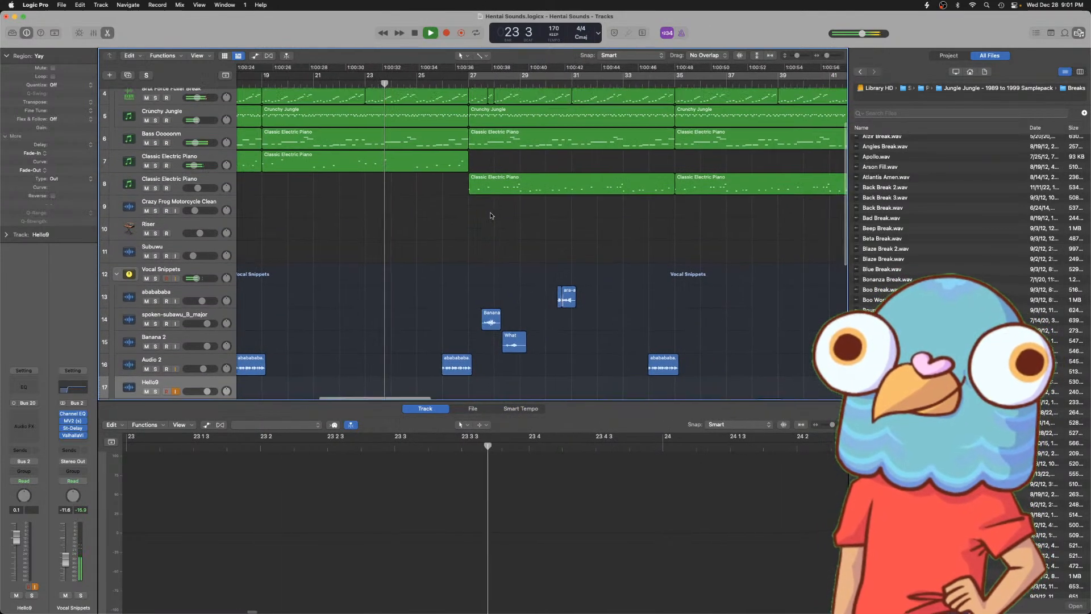
scroll(490, 215, "down", 4)
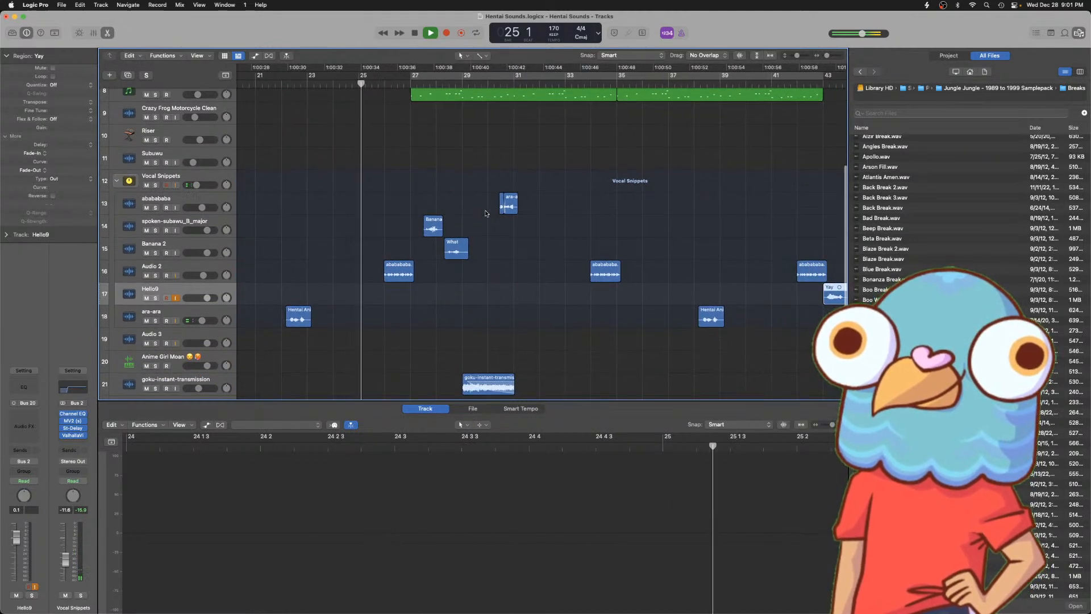
scroll(488, 213, "up", 2)
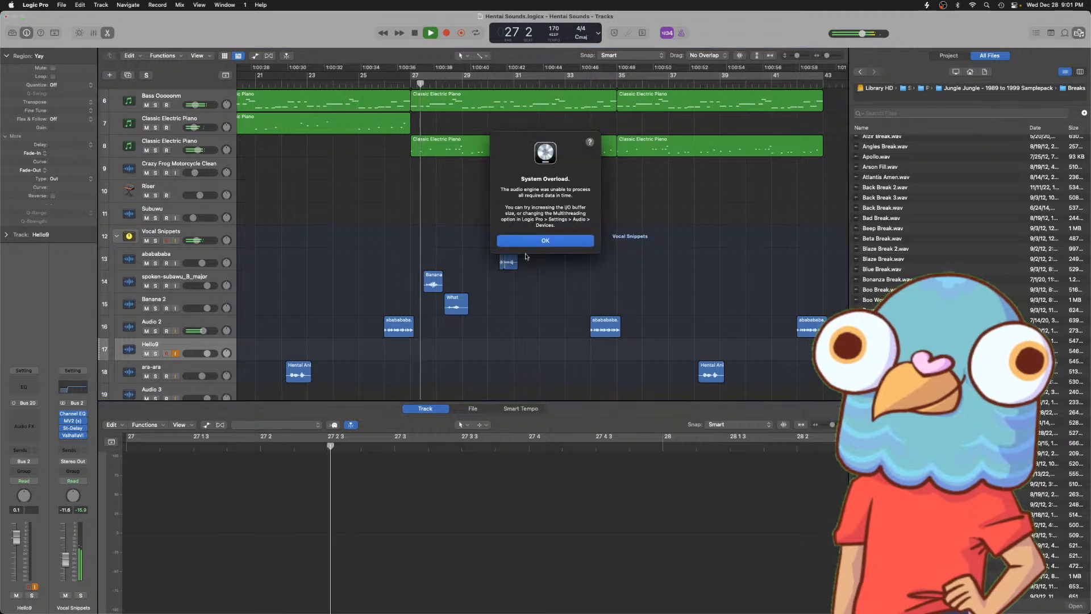
left_click(535, 245)
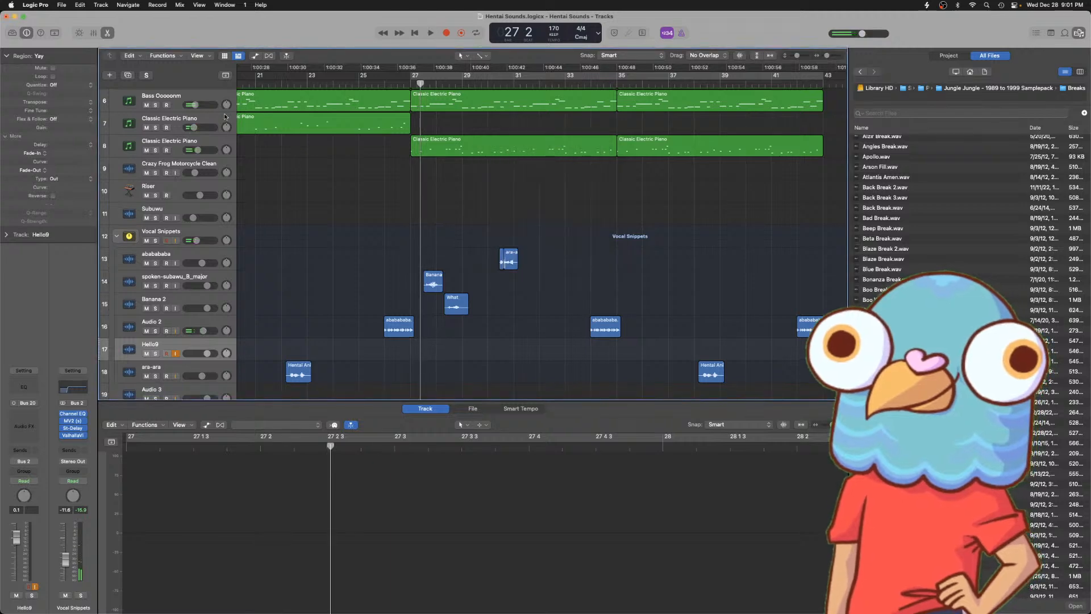
- Open the Phase Plant instrument on the second Classic Electric Piano track
left_click(196, 143)
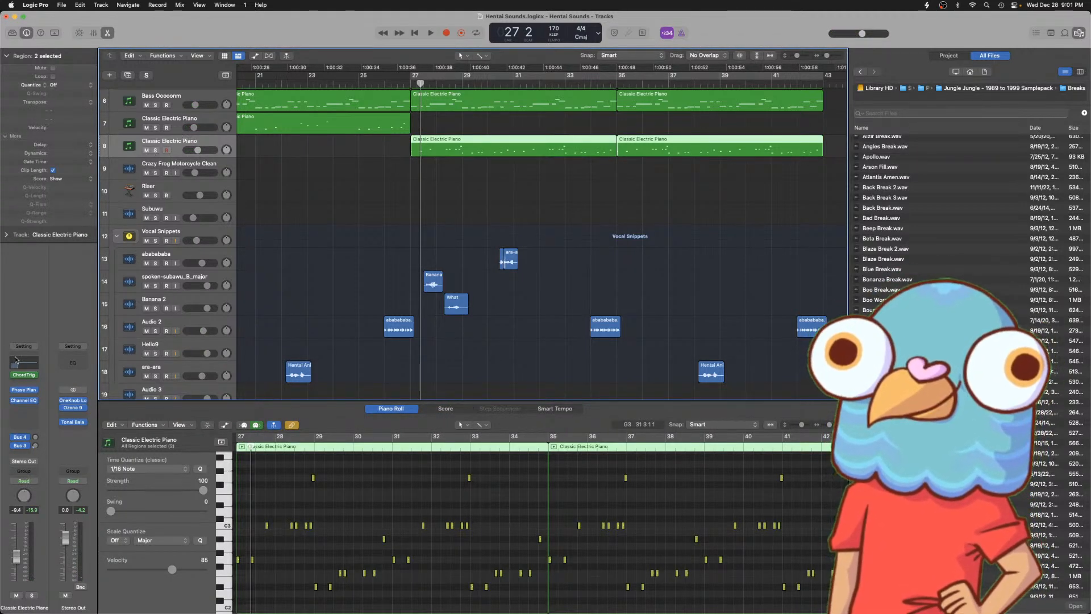
left_click(34, 391)
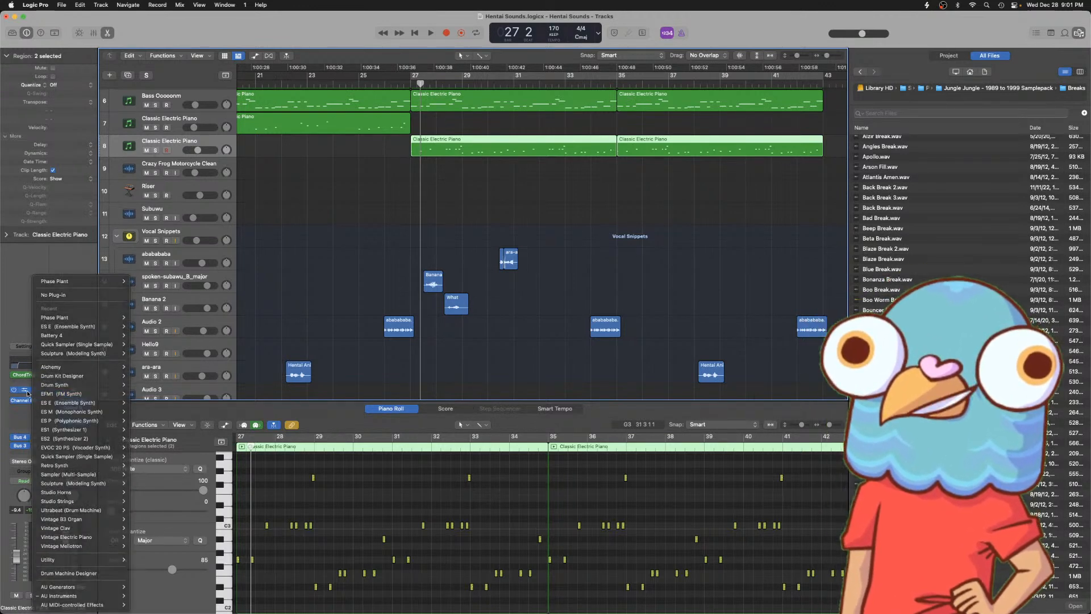
left_click(27, 392)
left_click(33, 391)
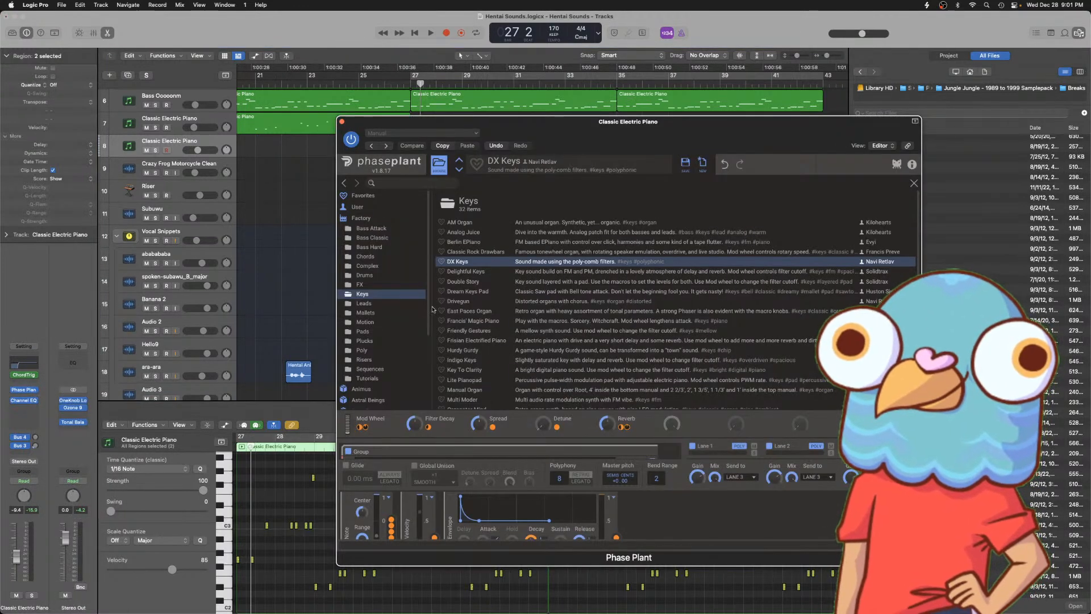
- Try the Double Story and Dream Keys Pad presets while cycling playback over bars 27 to 43
left_click(457, 282)
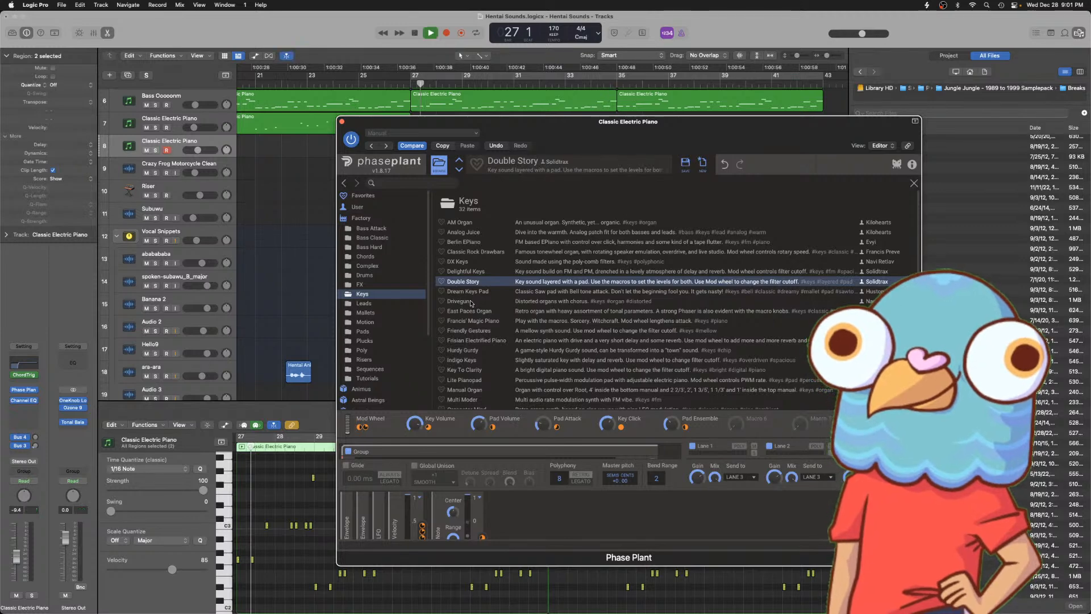
key("c")
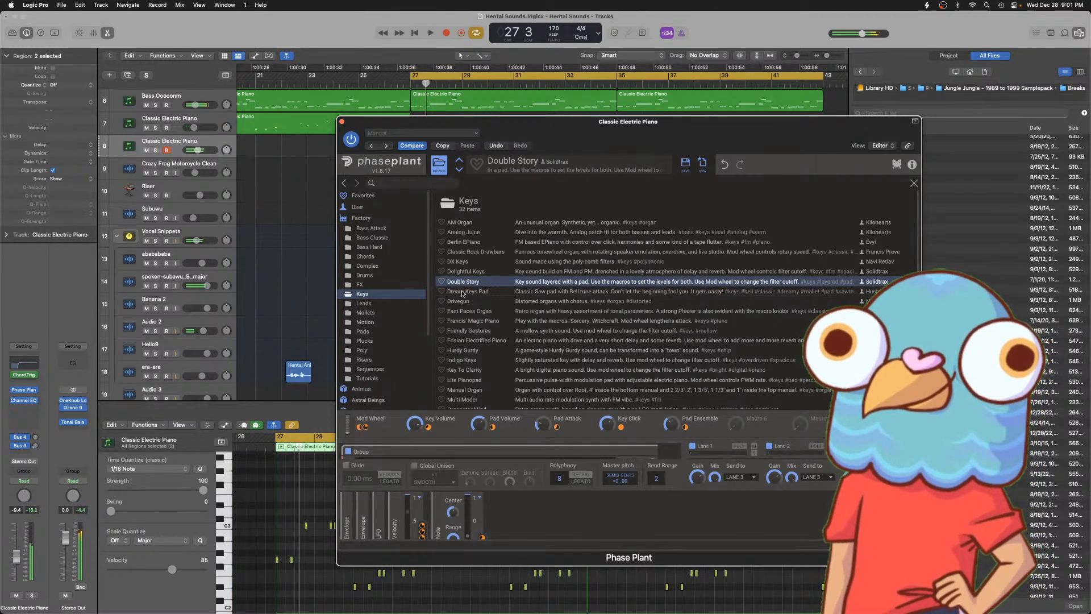
left_click(463, 292)
key("space")
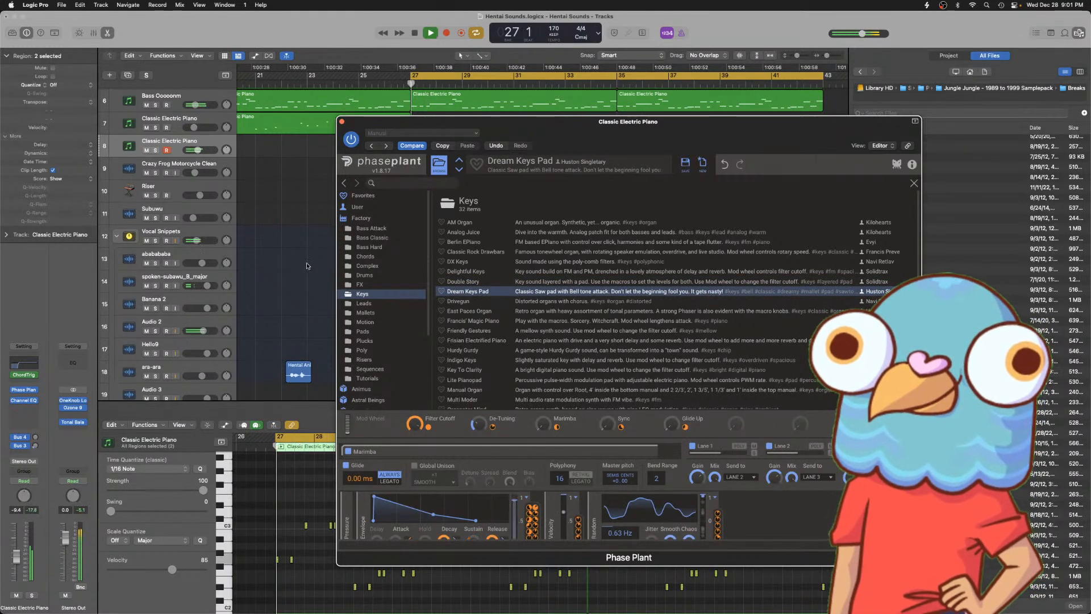
- Solo the track, audition the Mallets presets Eastern Mode and FMarimba, keep FMarimba and close the instrument
left_click(156, 150)
left_click(384, 305)
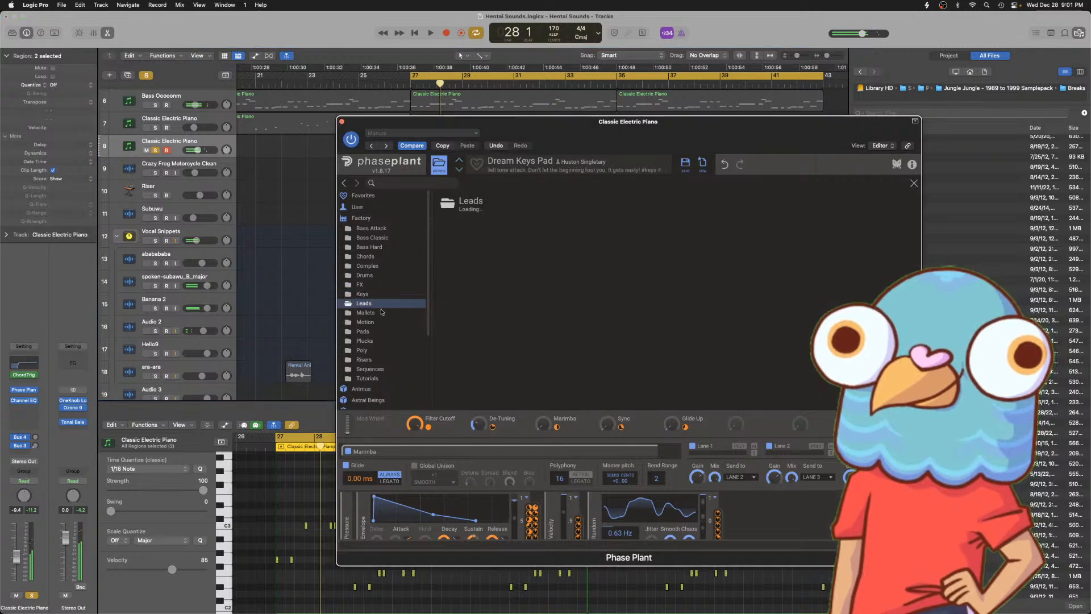
left_click(381, 312)
left_click(473, 279)
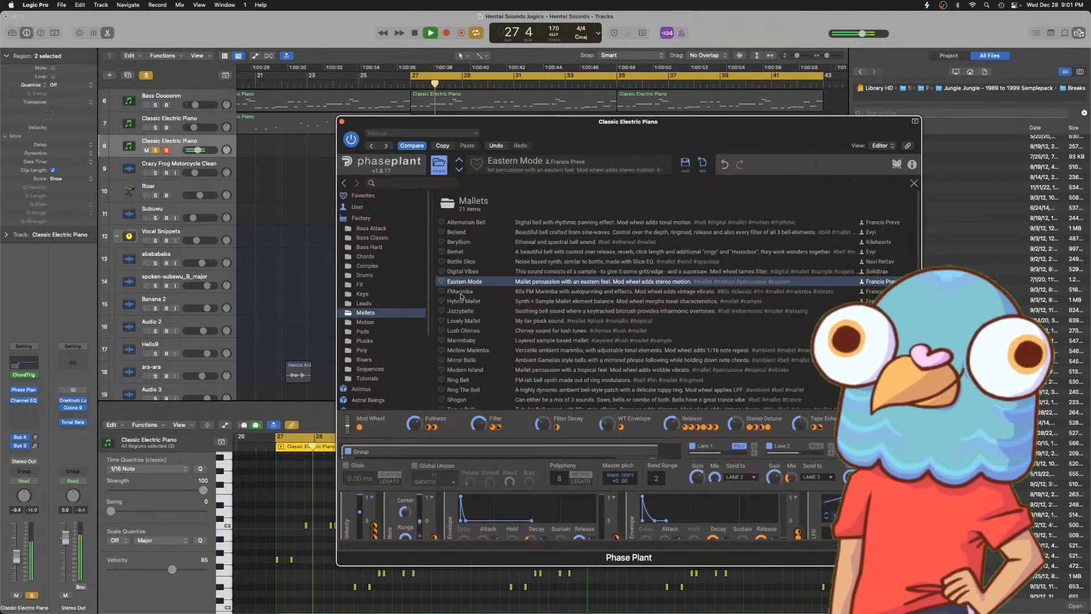
left_click(462, 292)
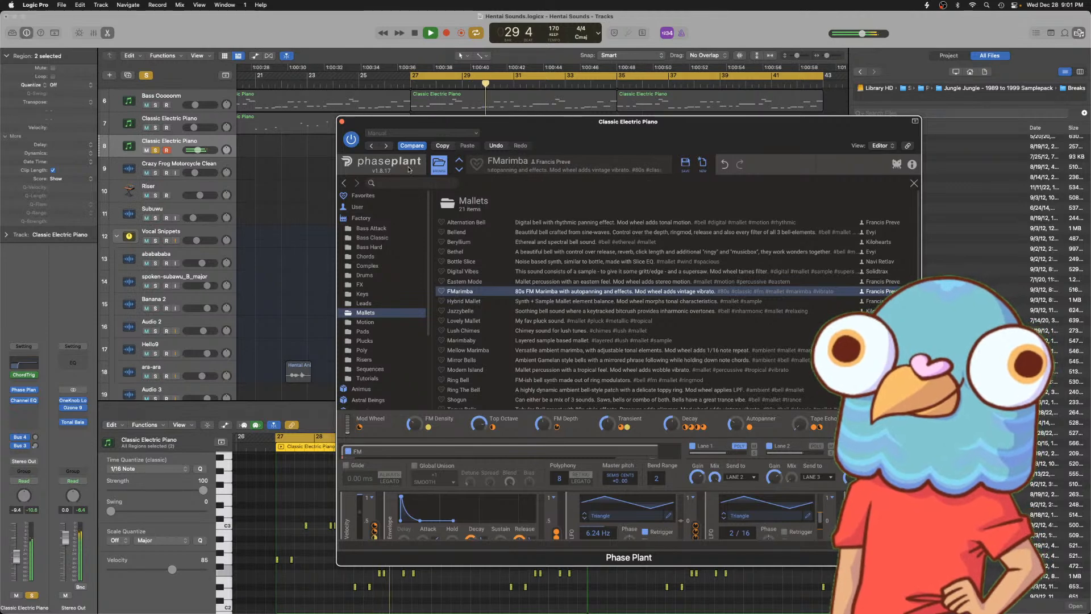
left_click(343, 123)
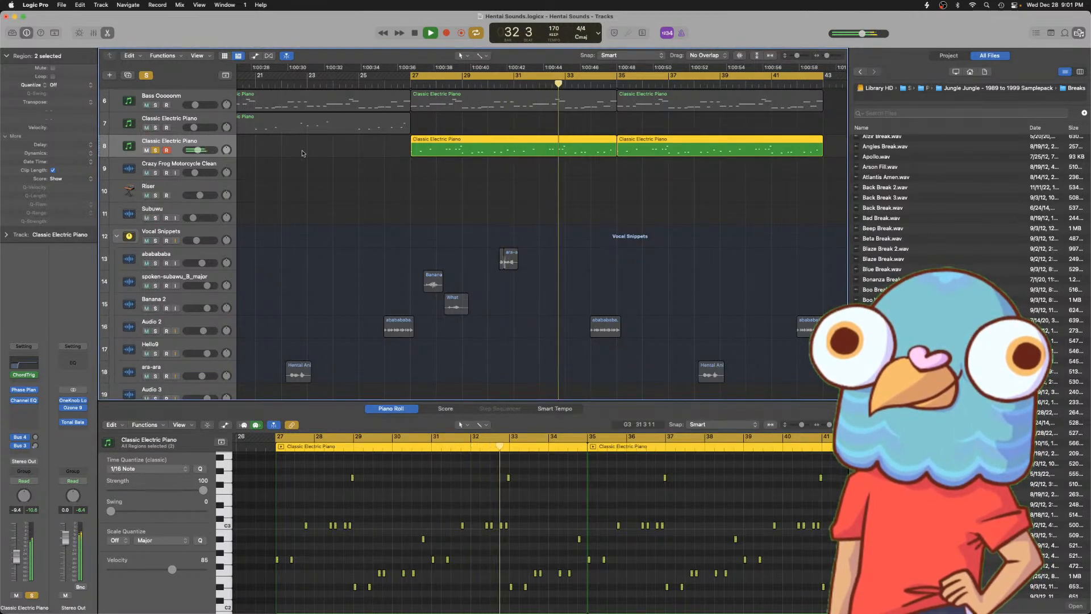
- Listen to the soloed melody against the other tracks' layout, stop playback and unsolo the second Classic Electric Piano track
scroll(366, 177, "up", 4)
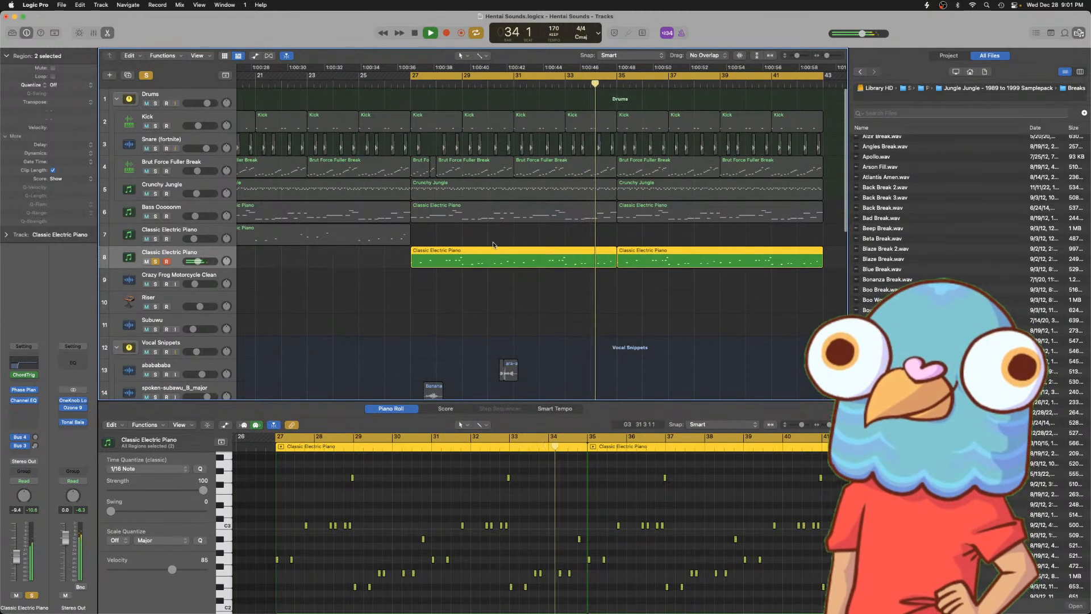
left_click(494, 246)
scroll(493, 245, "down", 5)
key("space")
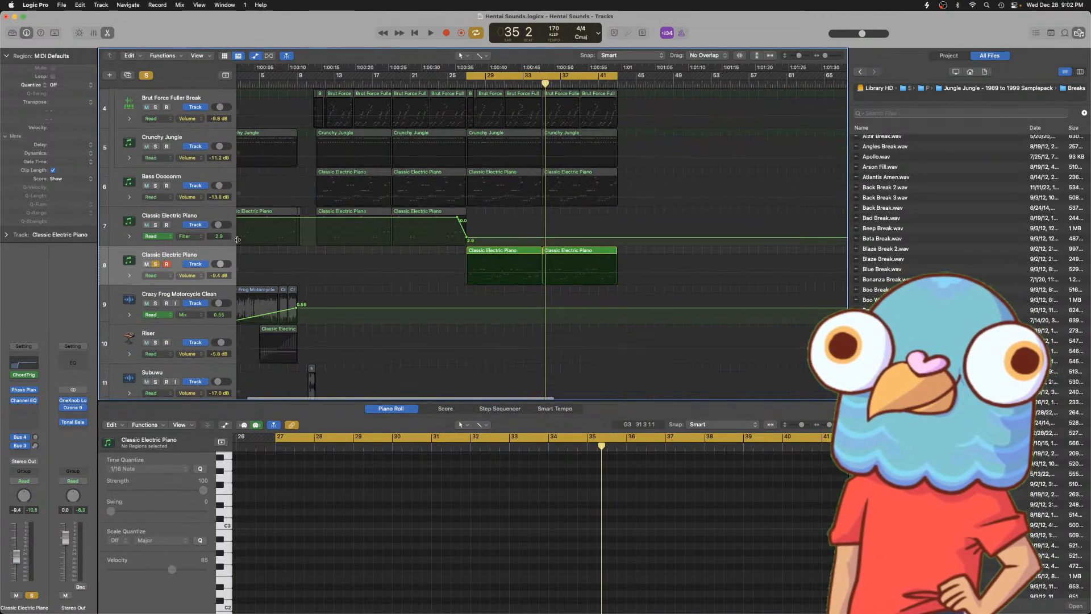
left_click(156, 262)
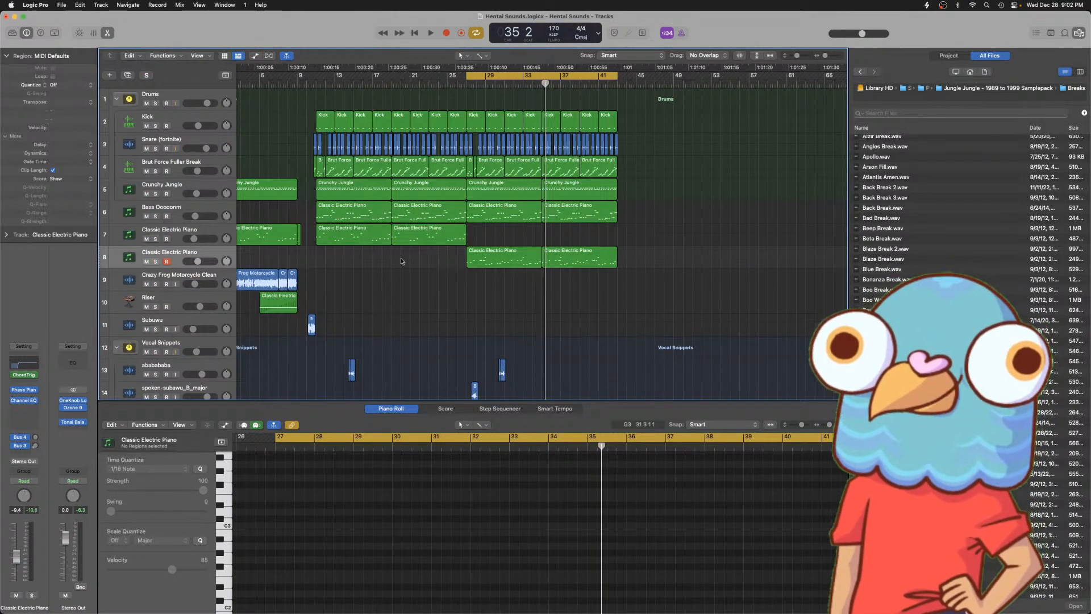
- Turn off cycle mode and start playback of the full mix from about bar 23
key("super+Left")
key("super+Left")
key("c")
left_click(350, 86)
key("space")
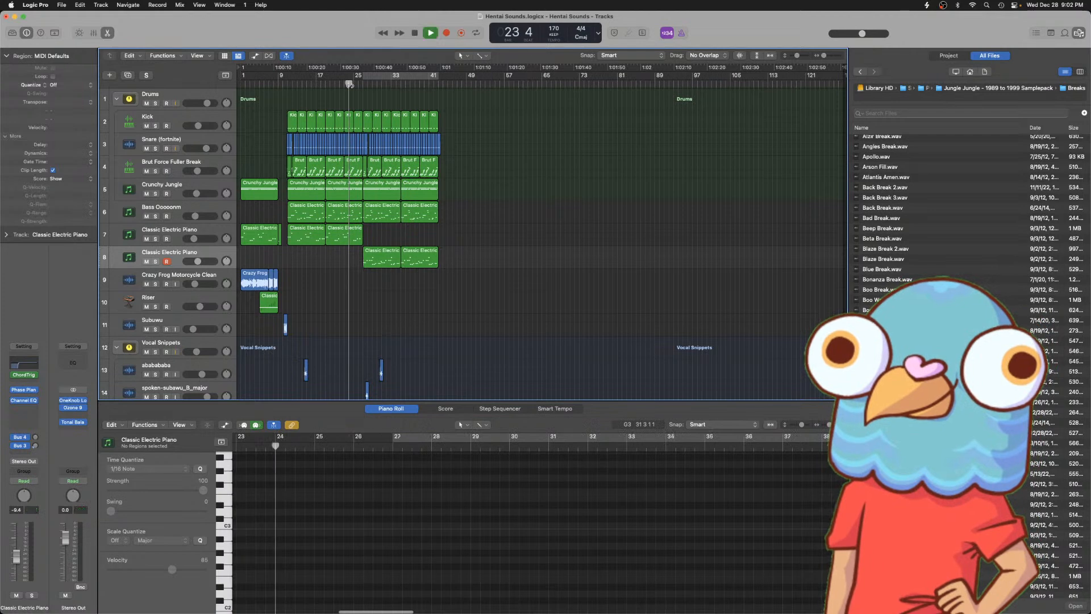
- Listen through the transition at bar 27 into the second half, examining the second Classic Electric Piano part within the full arrangement
key("super+Right")
key("super+Right")
scroll(457, 240, "left", 2)
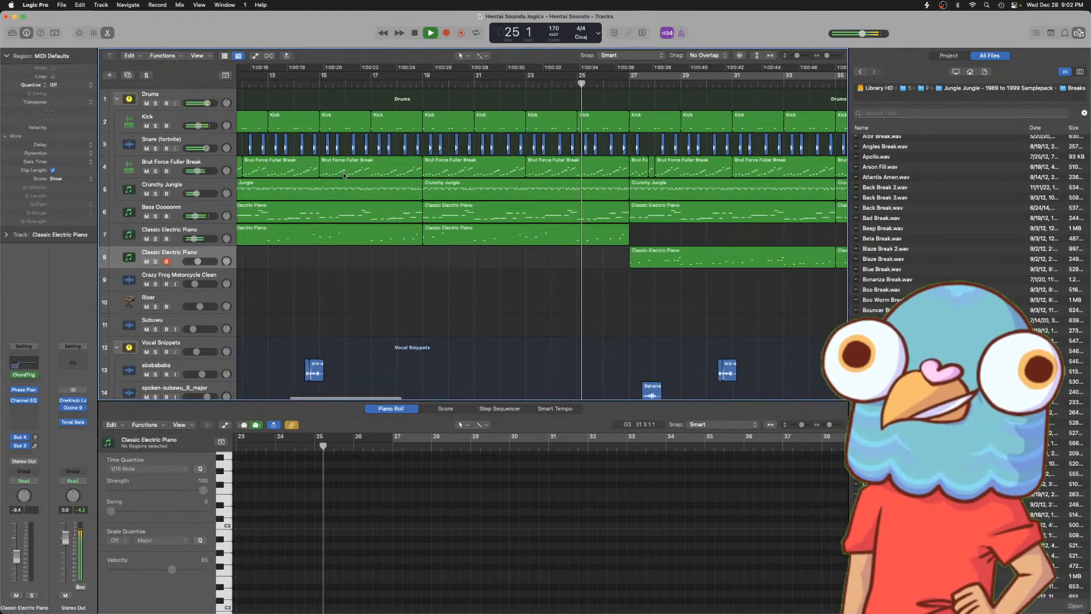
scroll(457, 240, "right", 4)
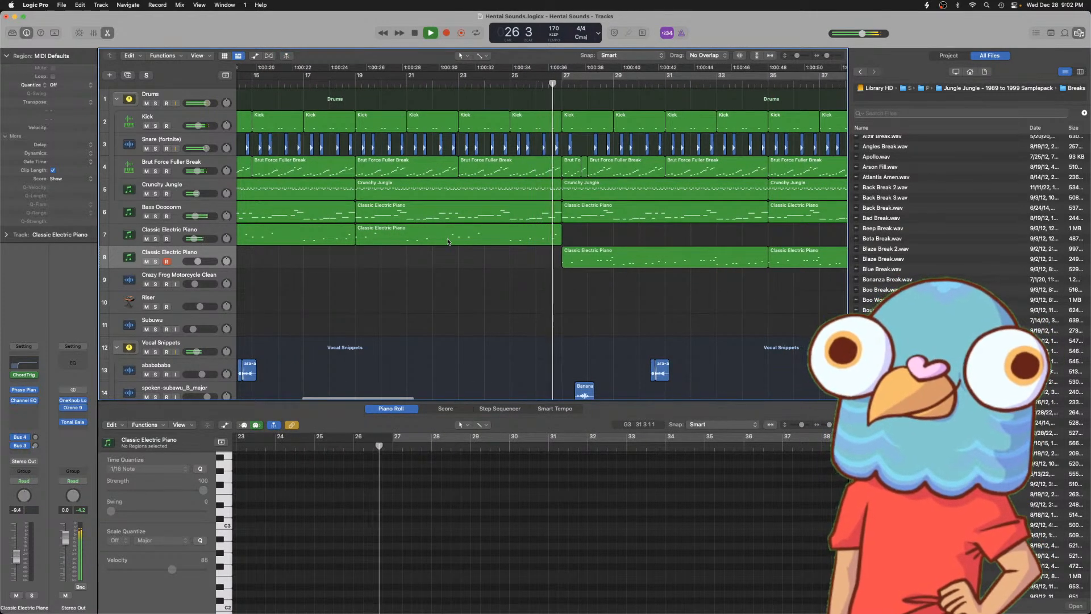
scroll(452, 239, "right", 3)
scroll(448, 241, "right", 1)
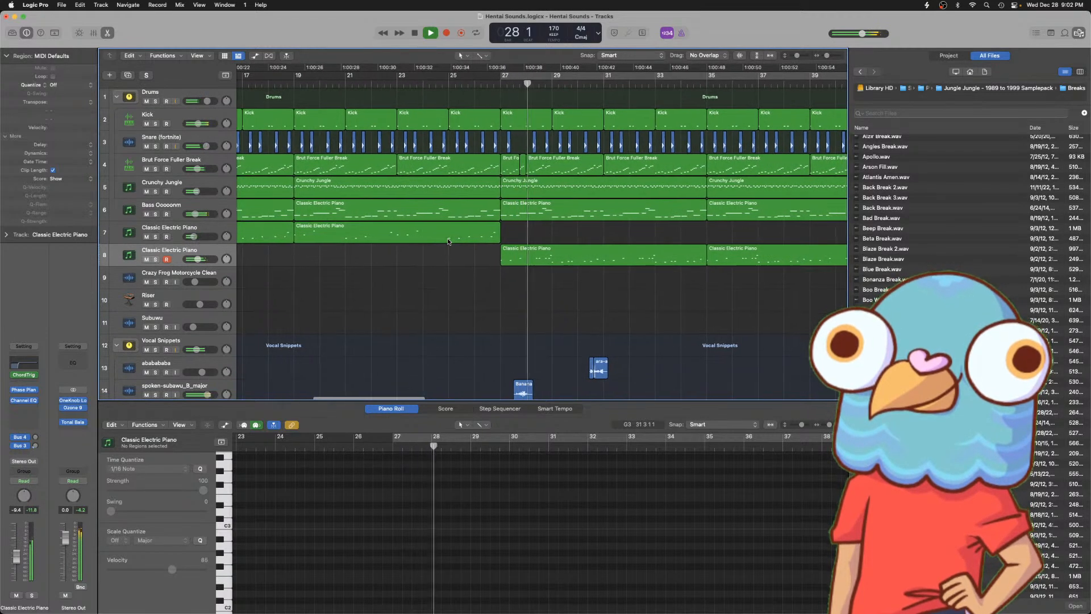
left_click(188, 252)
scroll(383, 274, "down", 5)
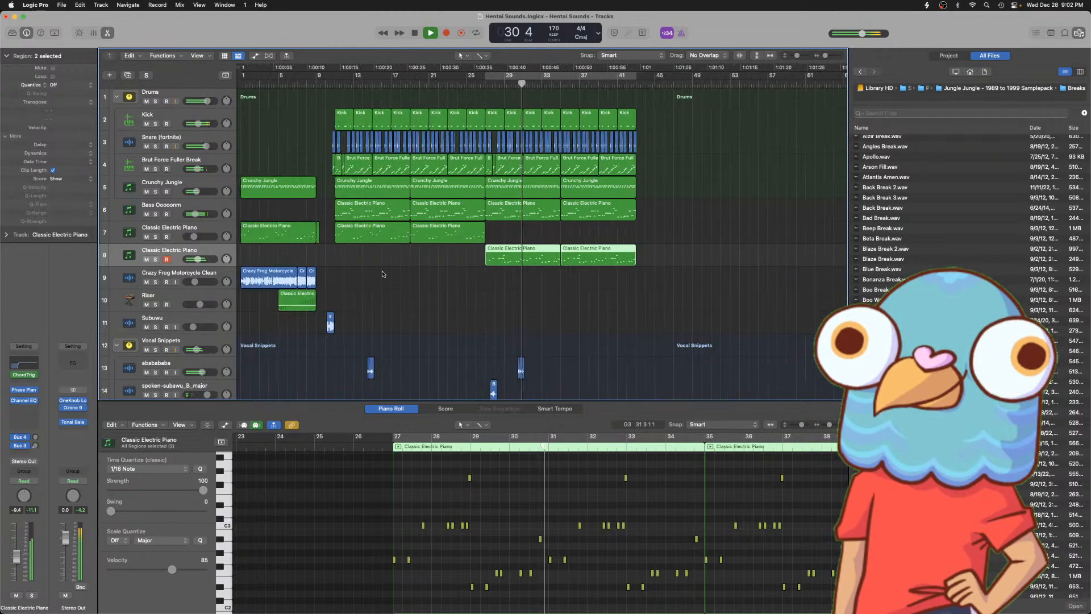
scroll(382, 274, "down", 3)
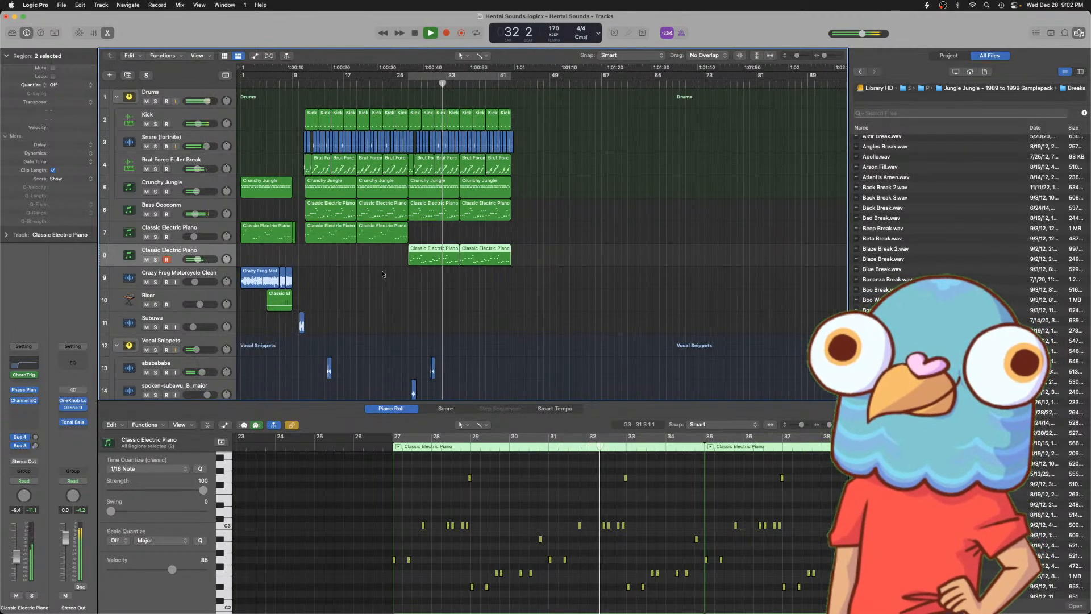
- Lower the volume of the second Classic Electric Piano track to -13.2 dB during playback
scroll(478, 258, "down", 5)
scroll(478, 257, "down", 4)
scroll(477, 256, "up", 2)
scroll(477, 254, "up", 2)
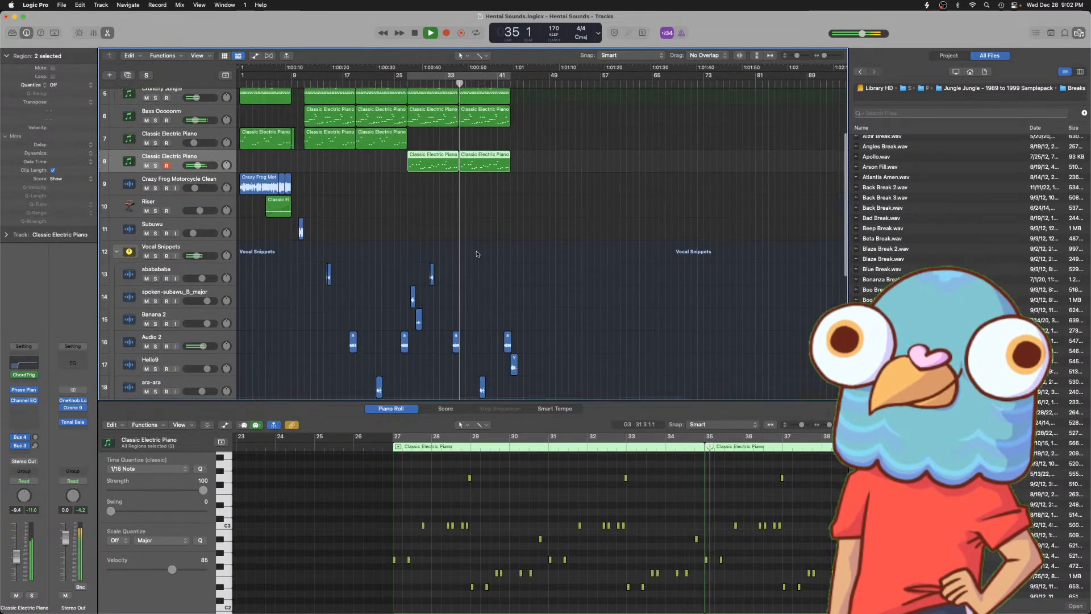
mouse_move(197, 165)
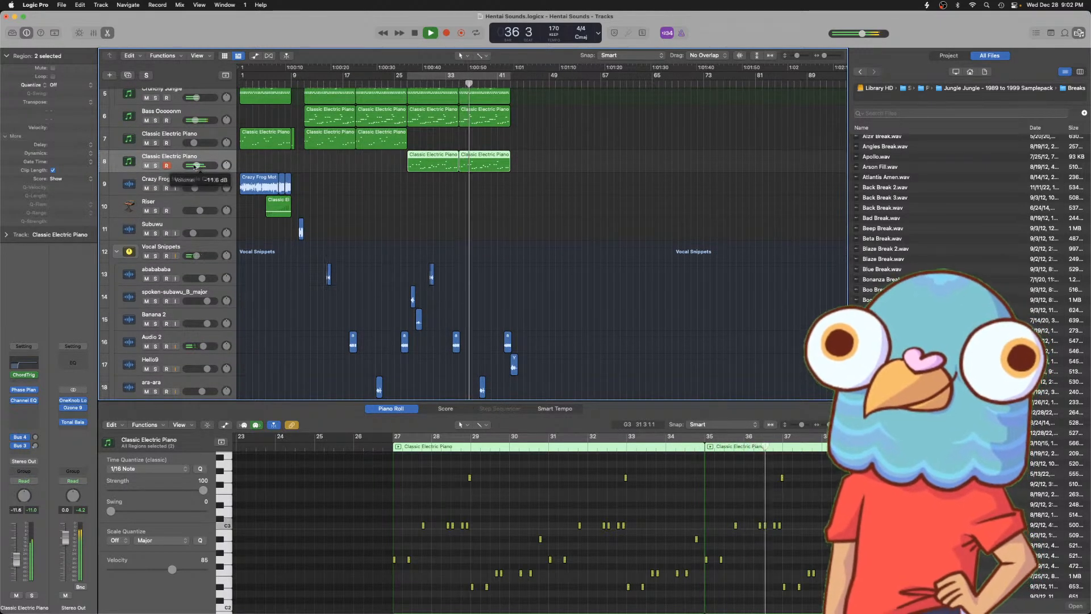
left_click_drag(194, 166, 194, 166)
- Trim the start of the Yay region on the Hello9 track and align it to bar 43
scroll(386, 203, "down", 9)
scroll(386, 198, "up", 4)
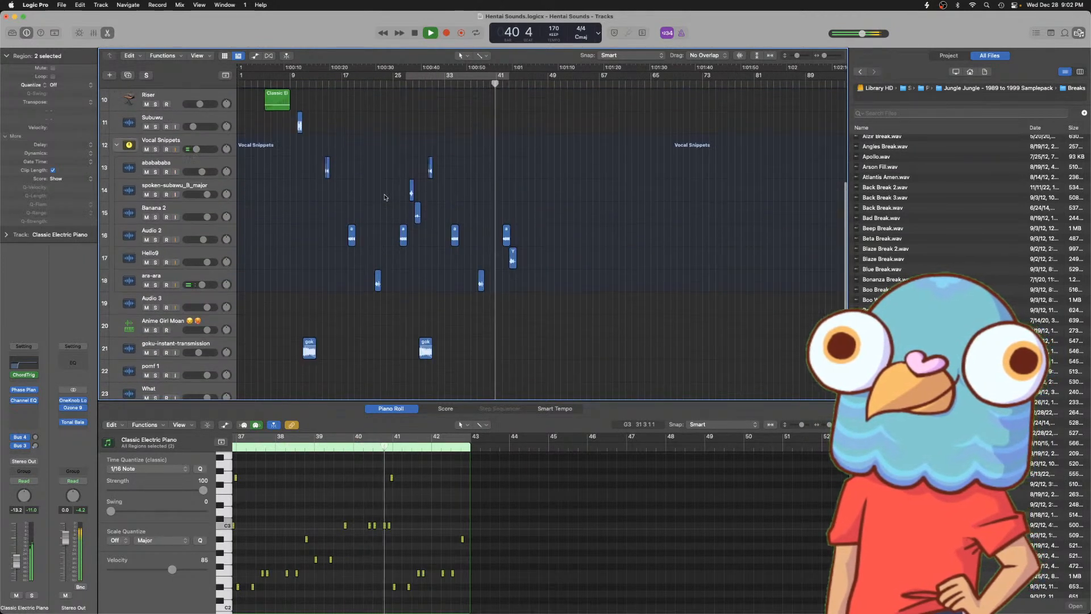
key("super+Right")
key("super+Right")
key("super+Right")
key("super+Right")
key("super+Right")
key("super+Right")
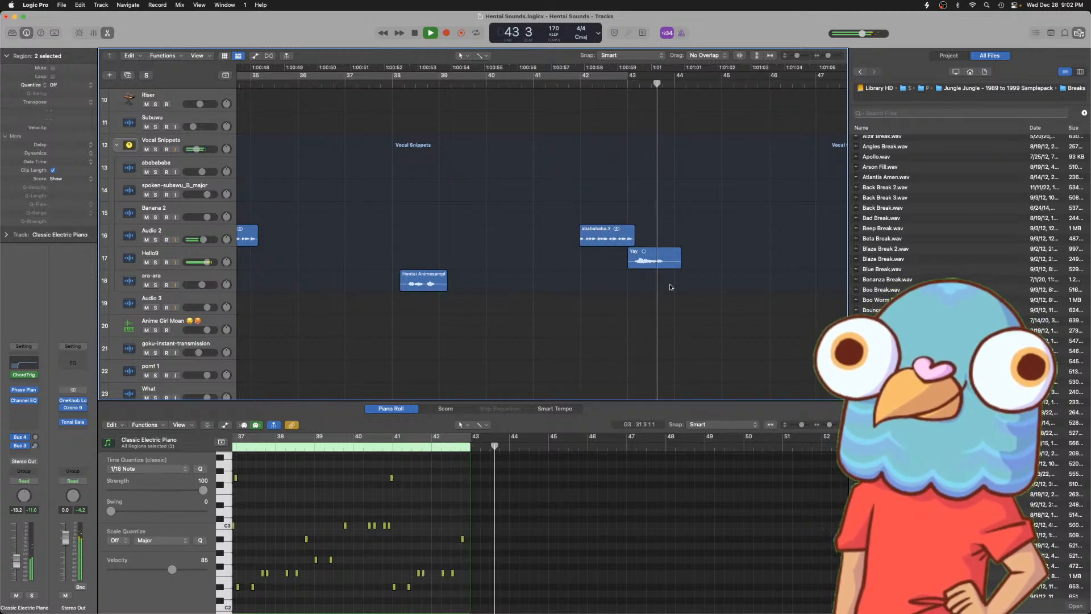
key("space")
left_click_drag(629, 265, 645, 264)
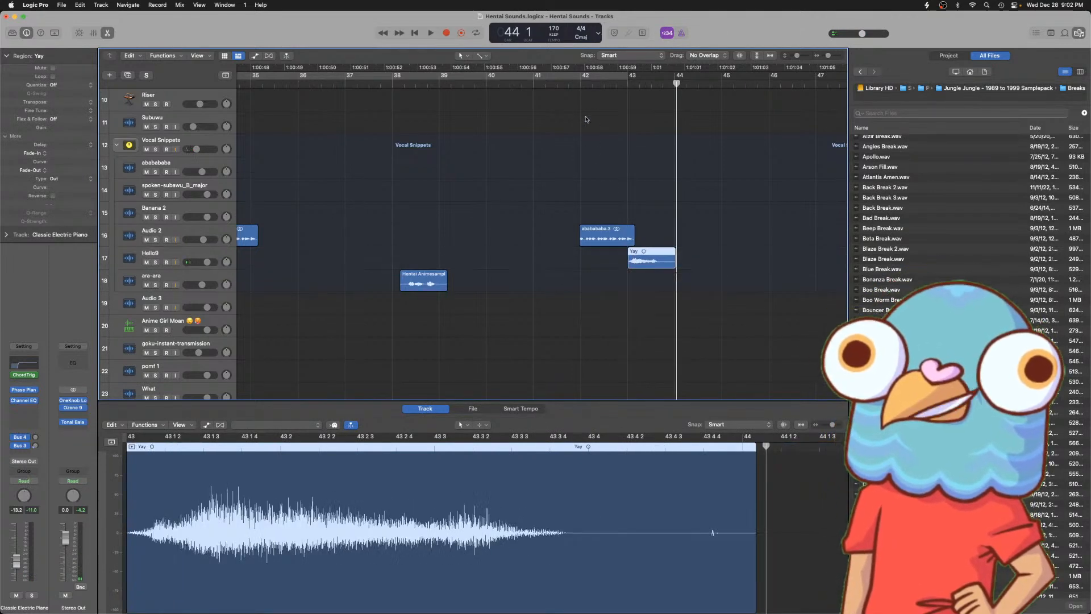
- Replay the ending, trim a little more off the start of the Yay region and shift it back to about bar 43
left_click(561, 90)
key("space")
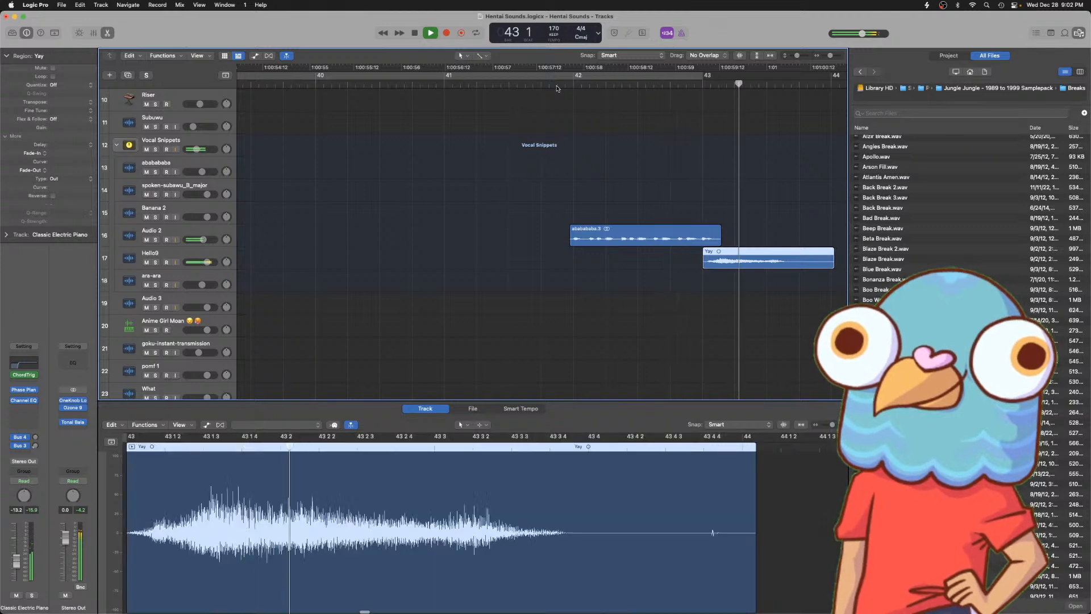
key("space")
scroll(351, 275, "left", 5)
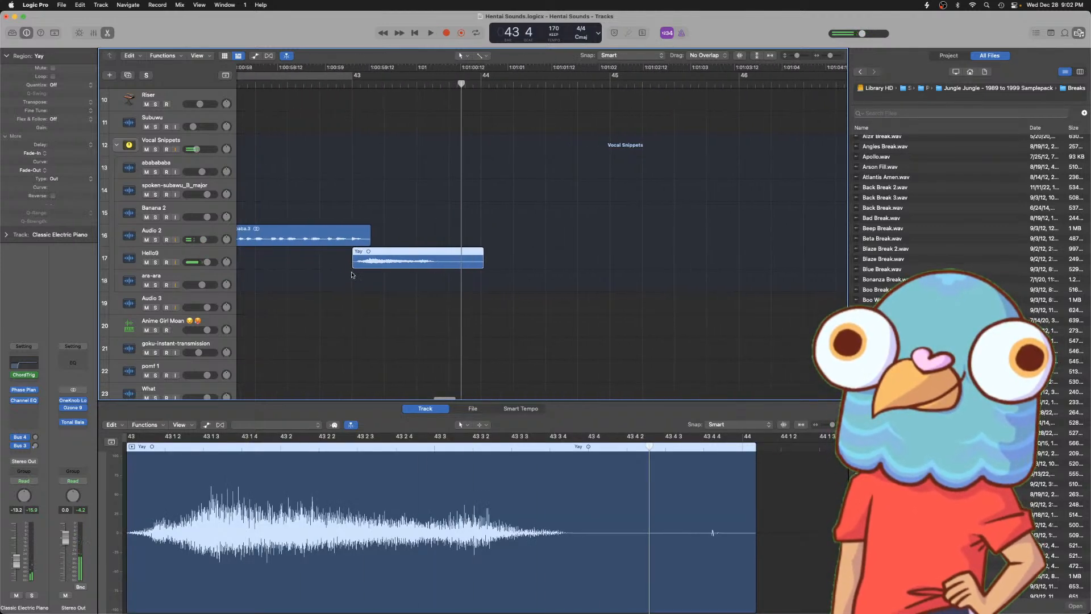
left_click_drag(381, 265, 382, 264)
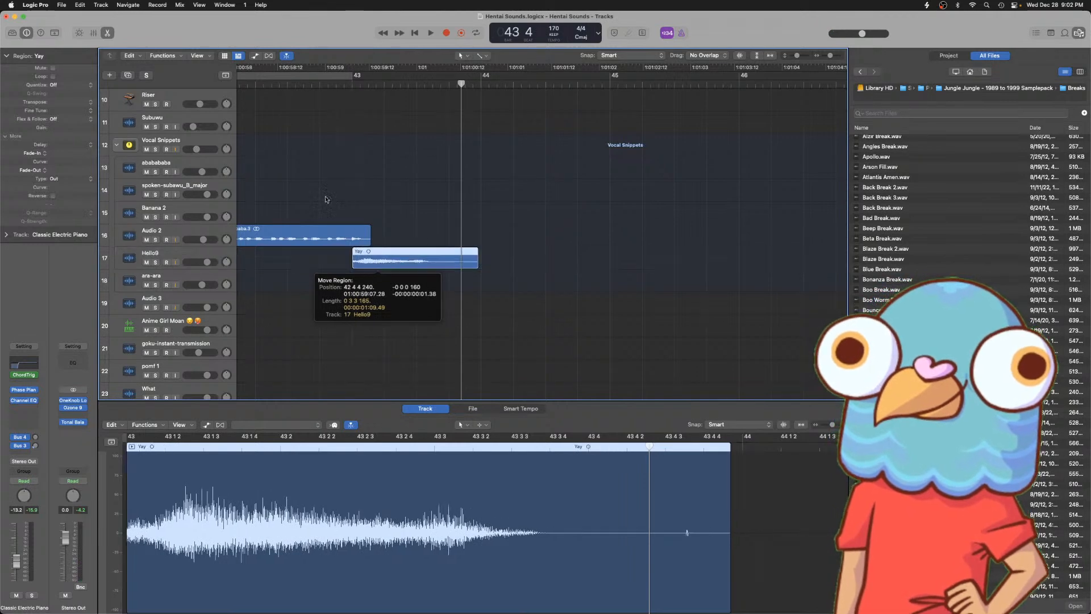
- Play the ending from about bar 42 to check the timing of the Yay sample, then stop playback
left_click(267, 89)
key("space")
key("super+Left")
key("super+Left")
key("super+Left")
key("super+Left")
key("super+Left")
key("super+Left")
key("super+Left")
key("super+Left")
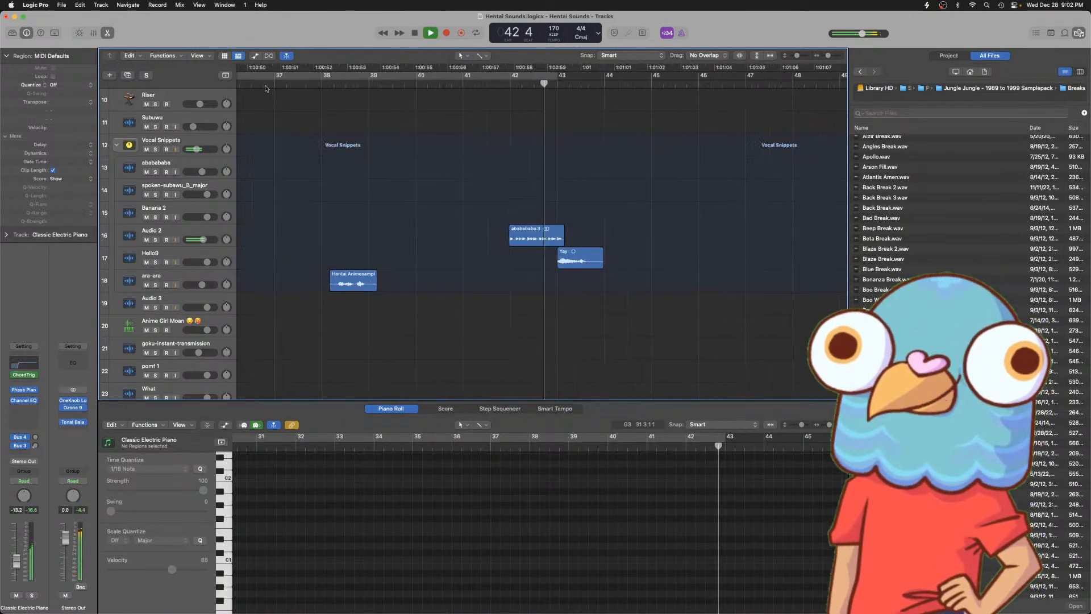
key("space")
- Add a short one-note Kick region at bar 43 to close the drum part
scroll(398, 227, "up", 10)
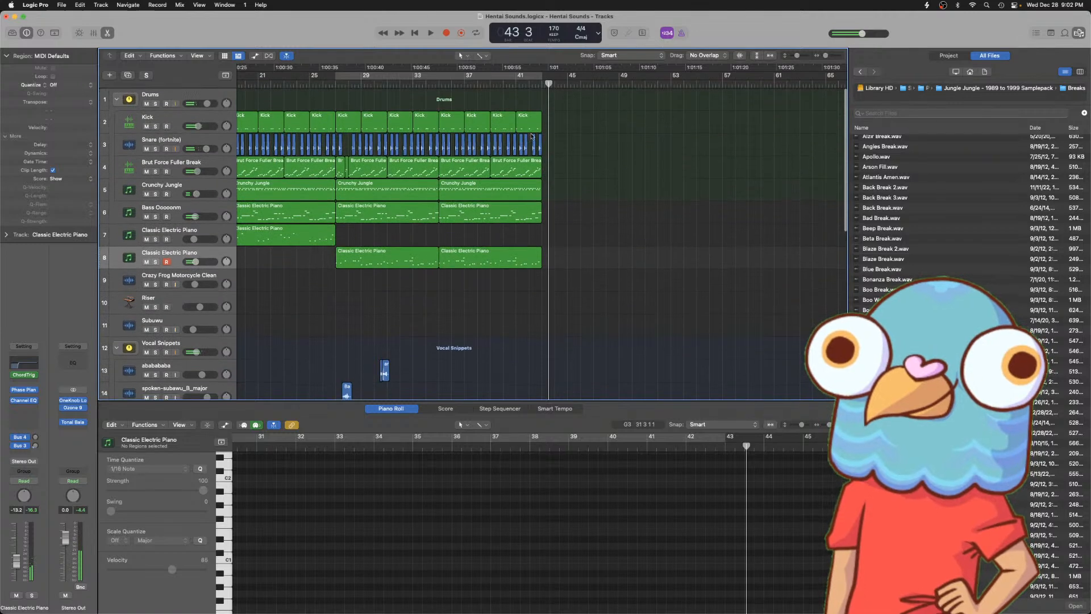
left_click(525, 122)
left_click_drag(525, 124, 544, 134)
scroll(494, 250, "down", 6)
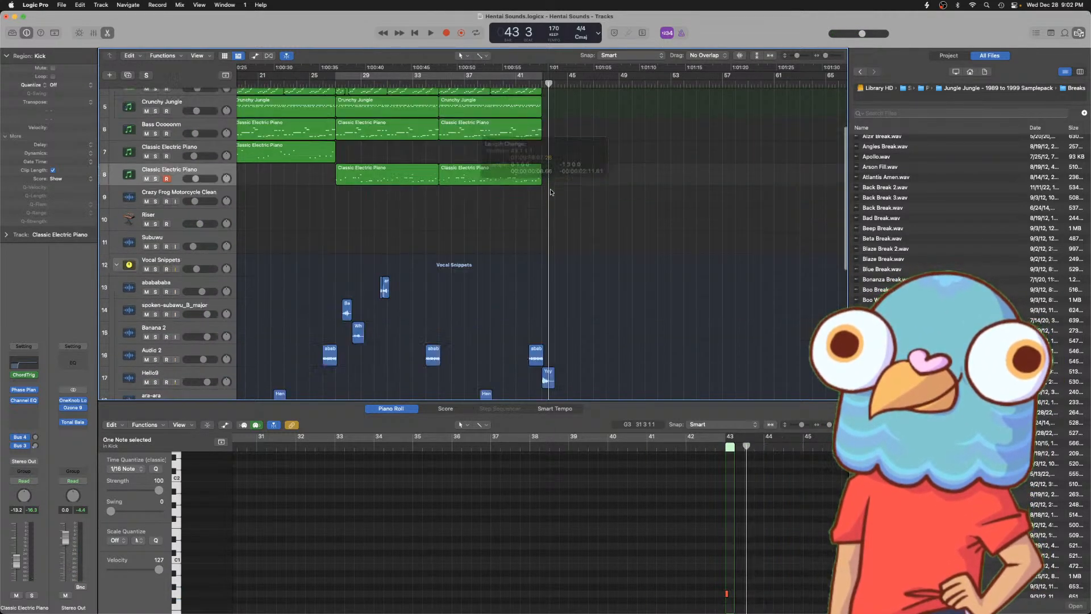
- Place a copy of the second goku-instant-transmission region at bar 43
scroll(494, 251, "down", 4)
scroll(494, 251, "down", 3)
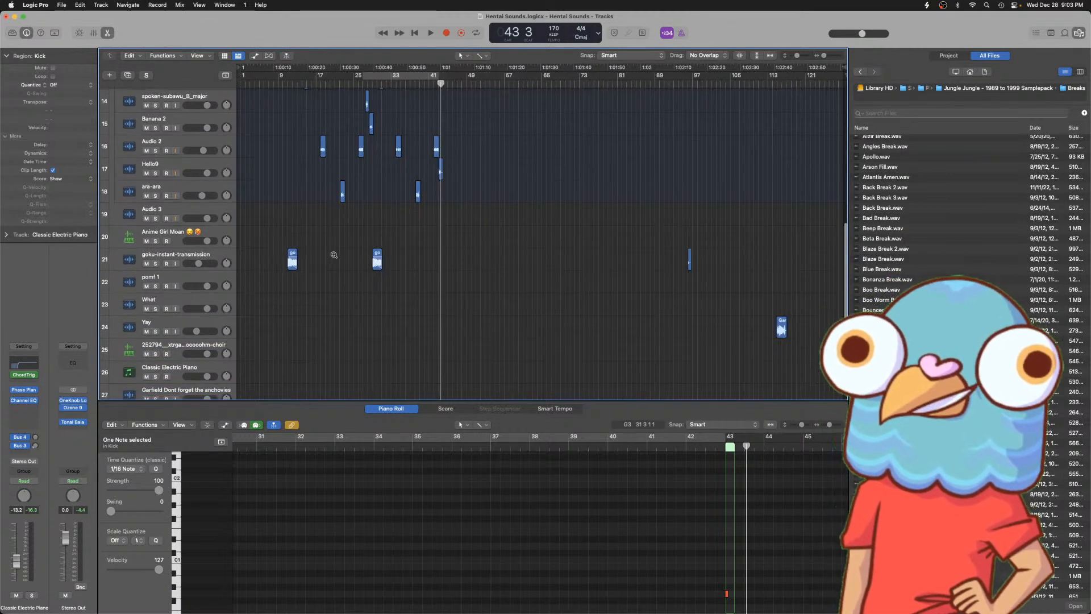
left_click_drag(376, 266, 442, 266)
- Copy the intro's Crazy Frog Motorcycle Clean and Riser regions so that they span bars 35 to 43
scroll(443, 266, "up", 10)
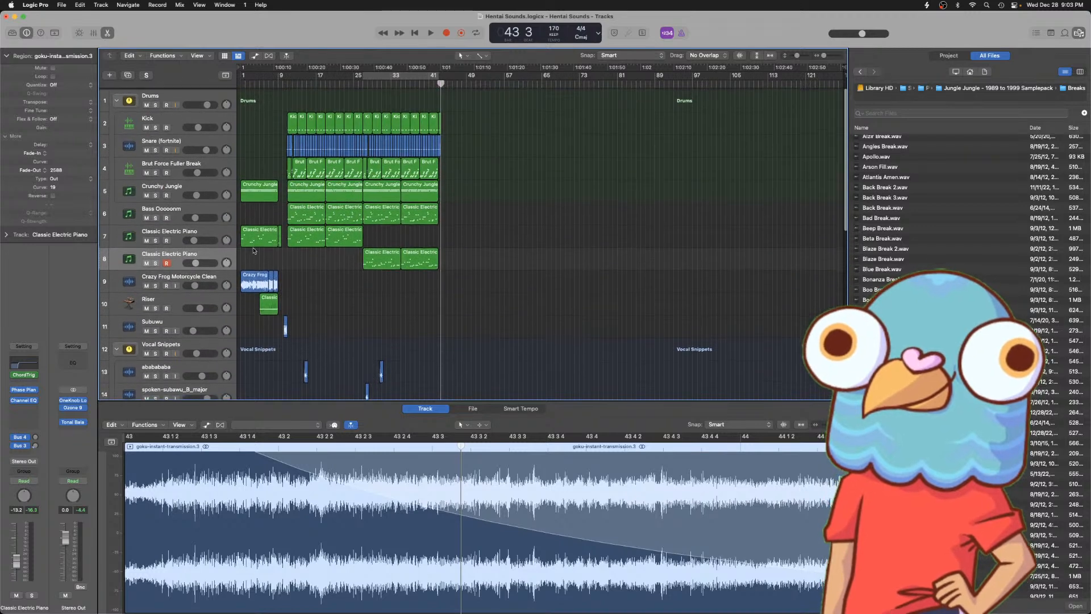
left_click(288, 291)
left_click_drag(293, 312, 409, 283)
- Trim the start of the copied Crazy Frog Motorcycle Clean region to bar 39
scroll(409, 282, "up", 5)
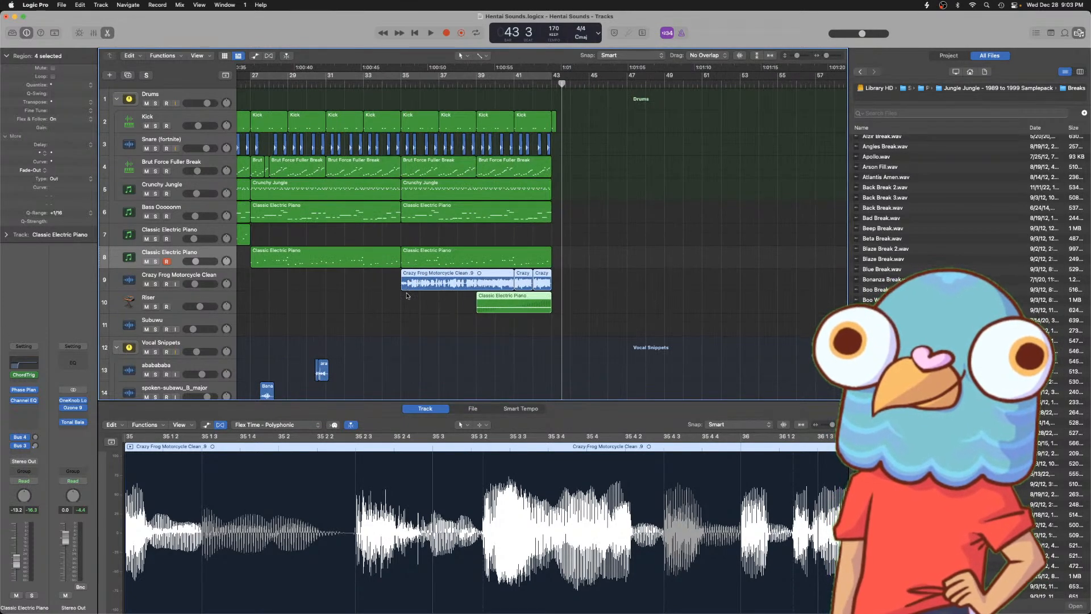
left_click(407, 292)
left_click_drag(403, 288, 488, 273)
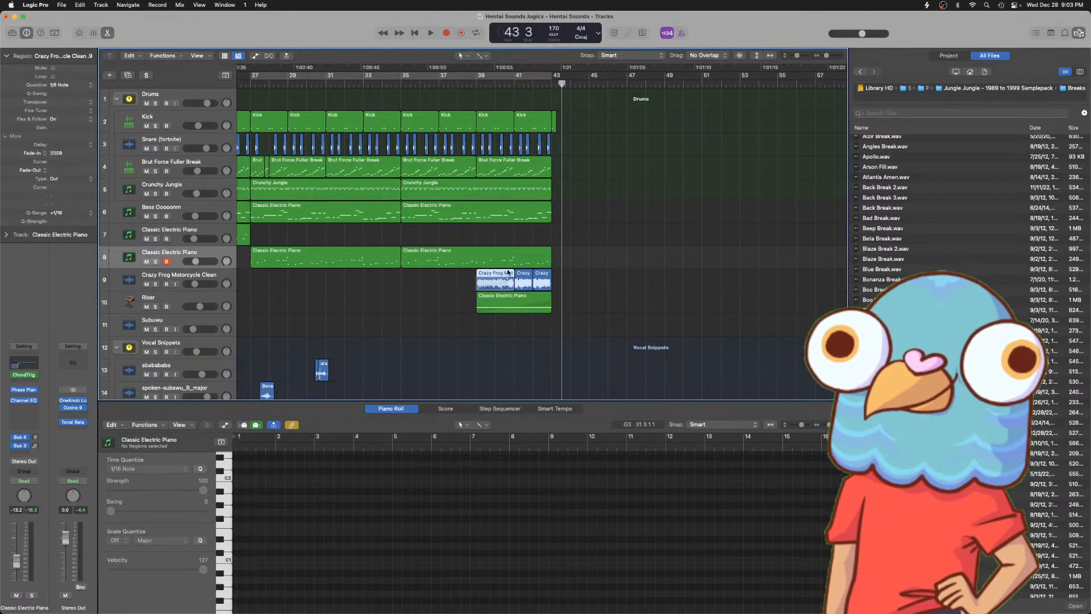
left_click(508, 273)
- Play the ending from bar 38, stop, and delete the copied Crazy Frog regions between bars 39 and 43
left_click(457, 81)
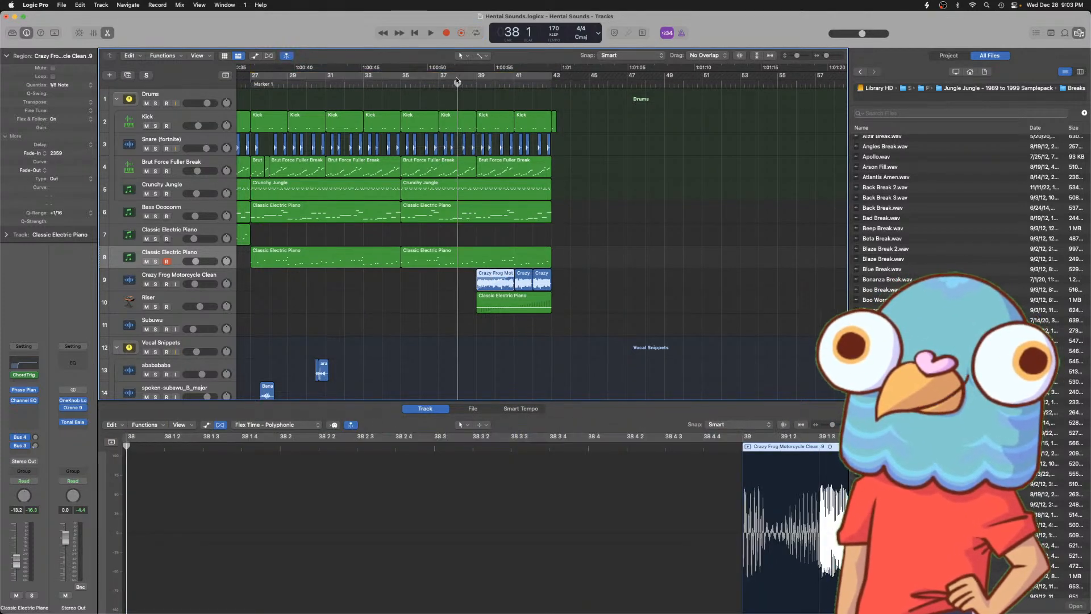
key("space")
scroll(506, 165, "down", 3)
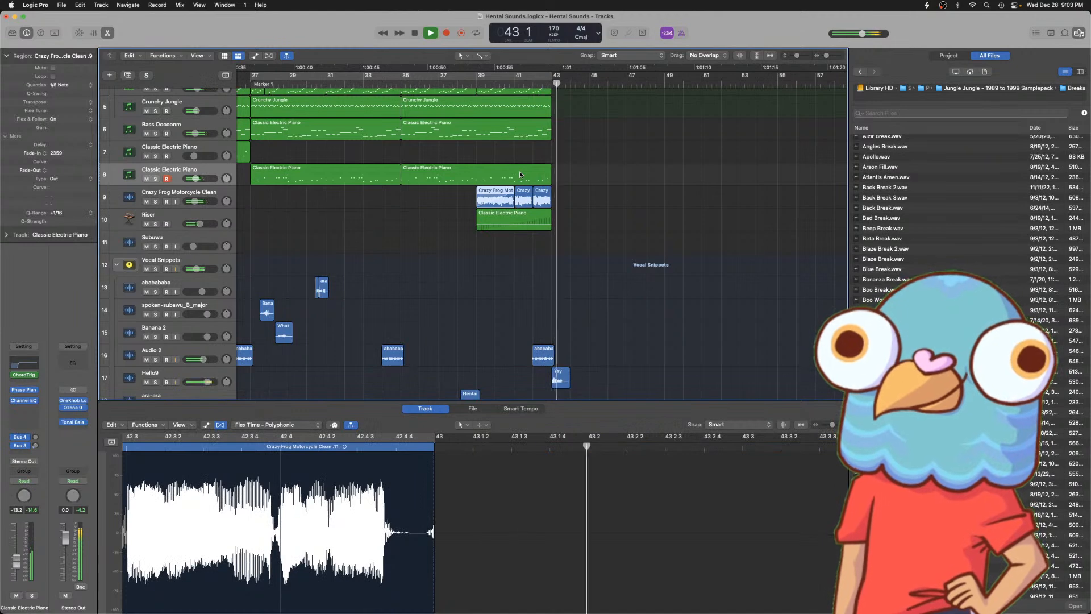
key("space")
left_click(490, 200)
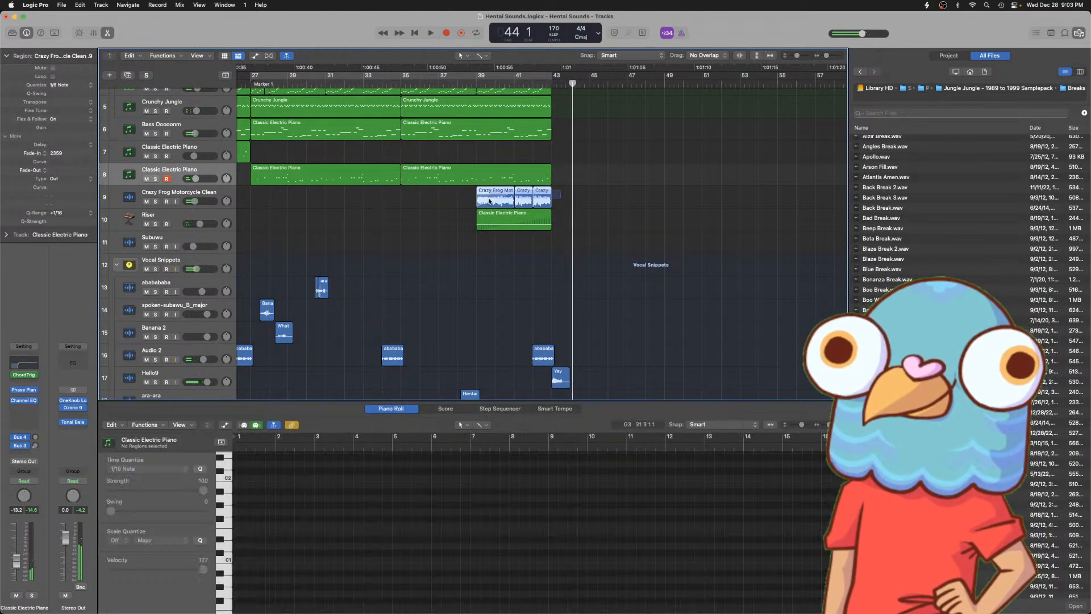
key("Delete")
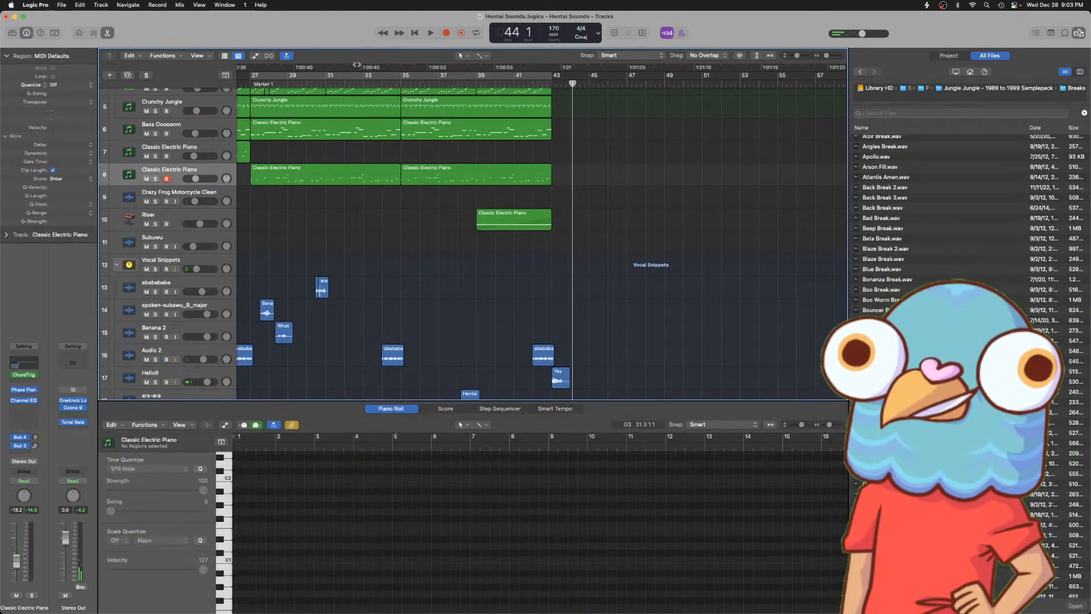
- Listen to the ending from about bar 39 with only the Riser leading into bar 43
left_click_drag(487, 84, 477, 85)
key("space")
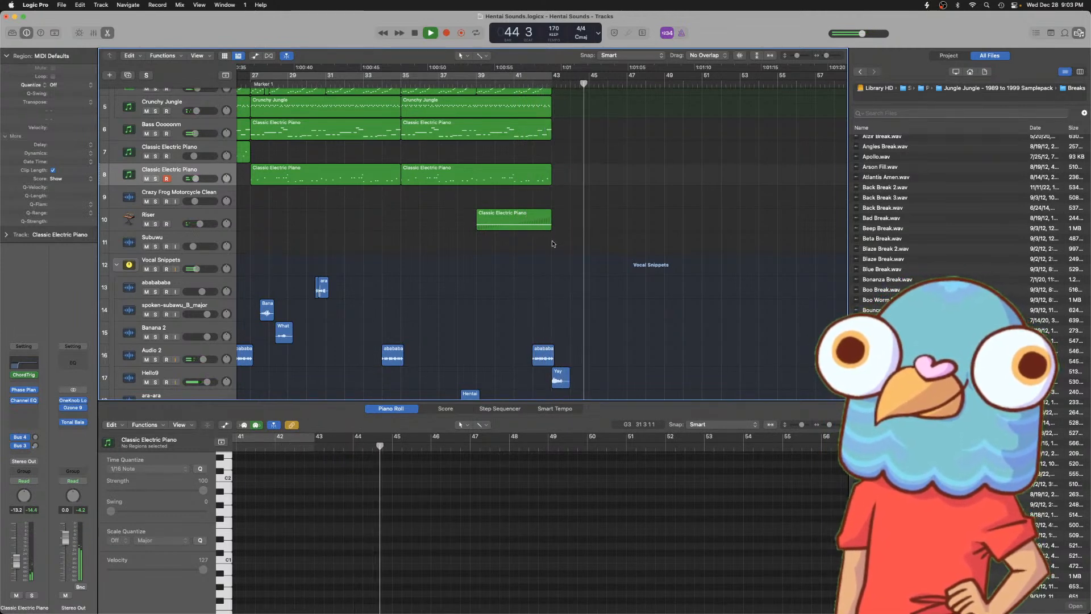
key("space")
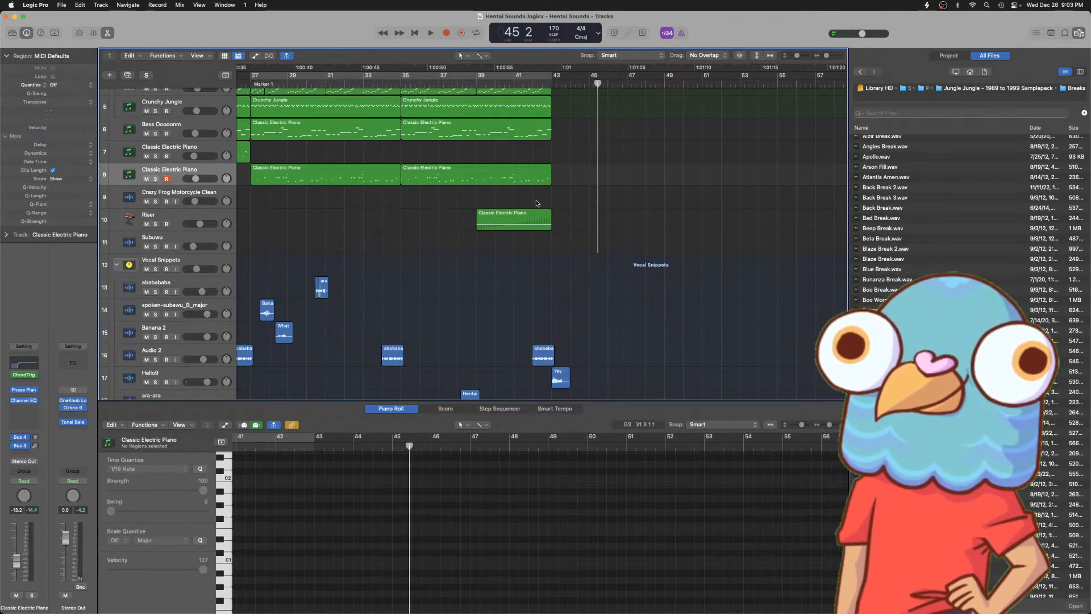
- Show the mixer, add the Gate effect to the Riser channel, and play the song from the beginning
key("x")
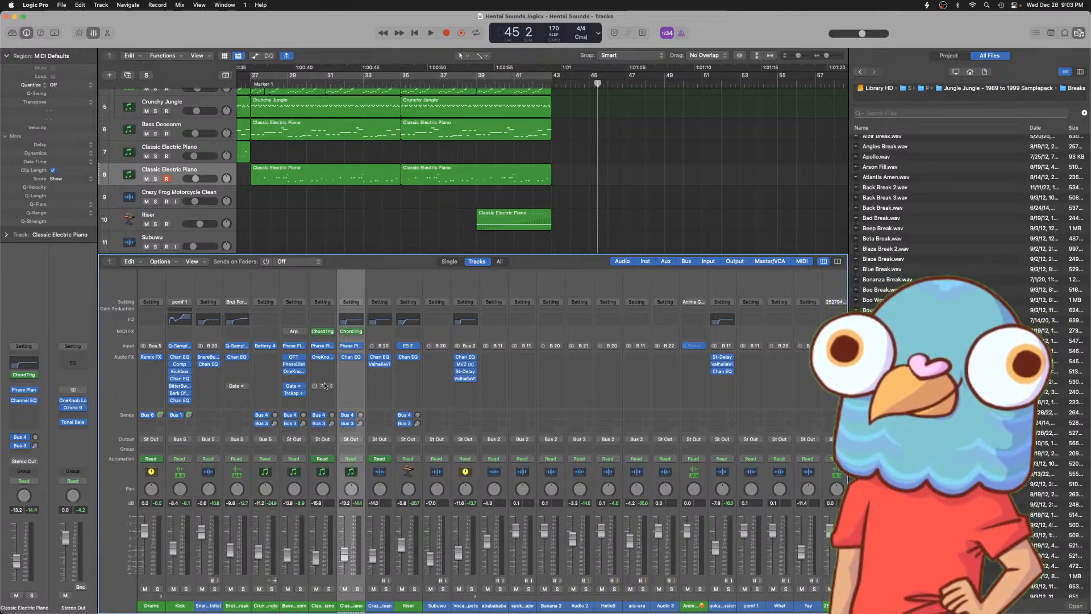
left_click_drag(322, 386, 346, 386)
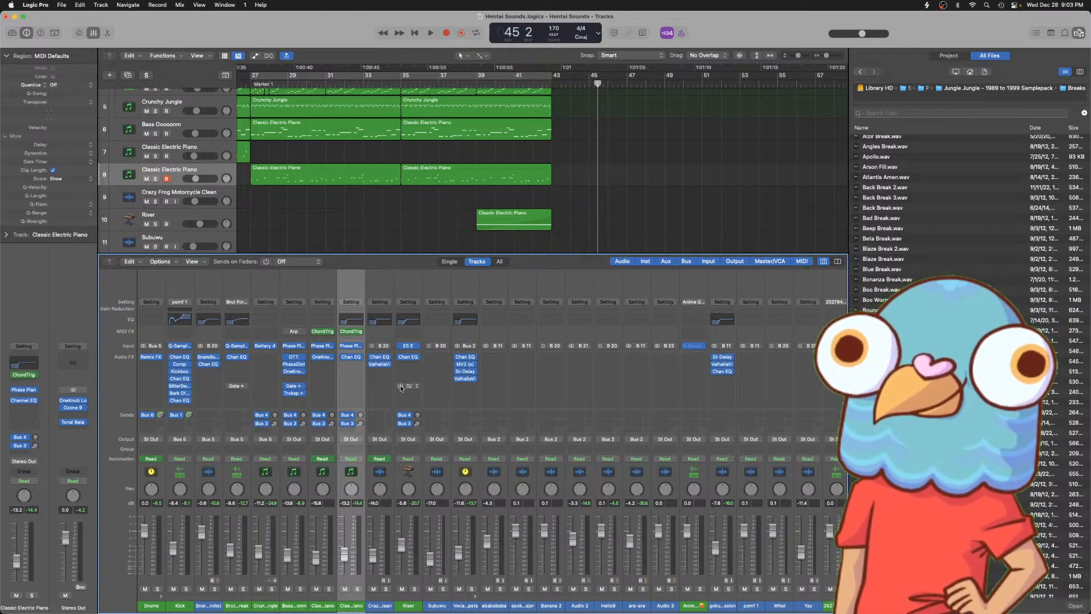
key("Return")
key("space")
left_click(437, 193)
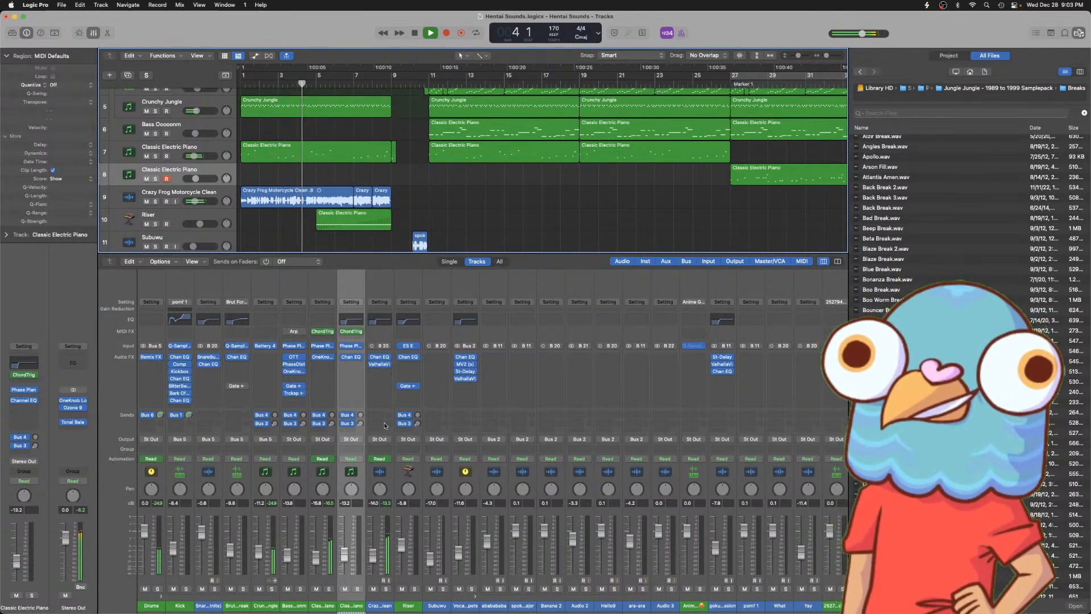
- Open Tonal Balance Control and Ozone on the Stereo Out, arrange them side by side, and set Tonal Balance Control to Broad
scroll(644, 362, "right", 7)
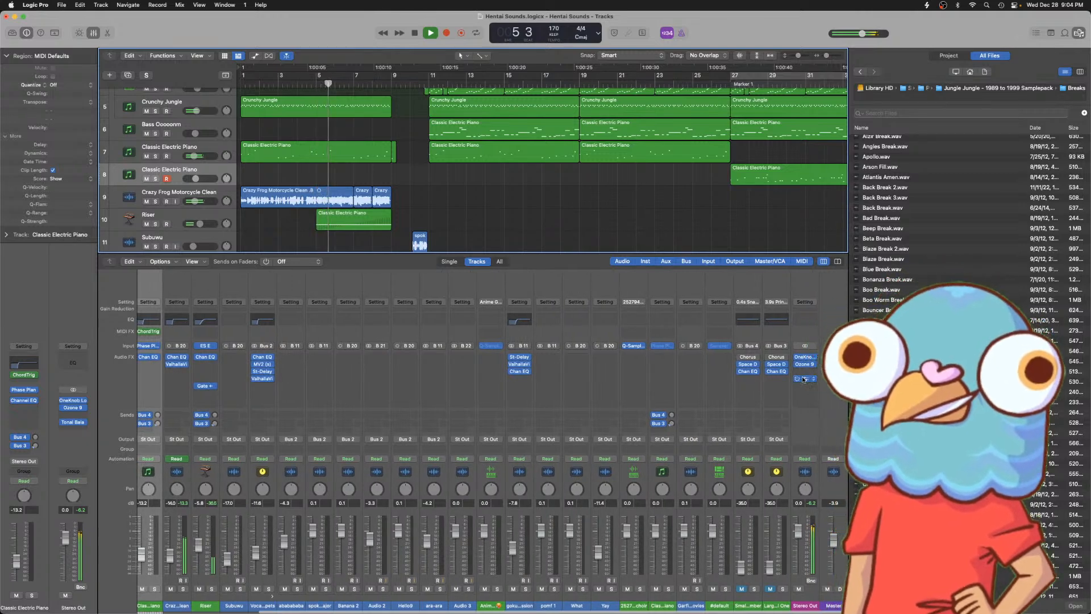
left_click(806, 379)
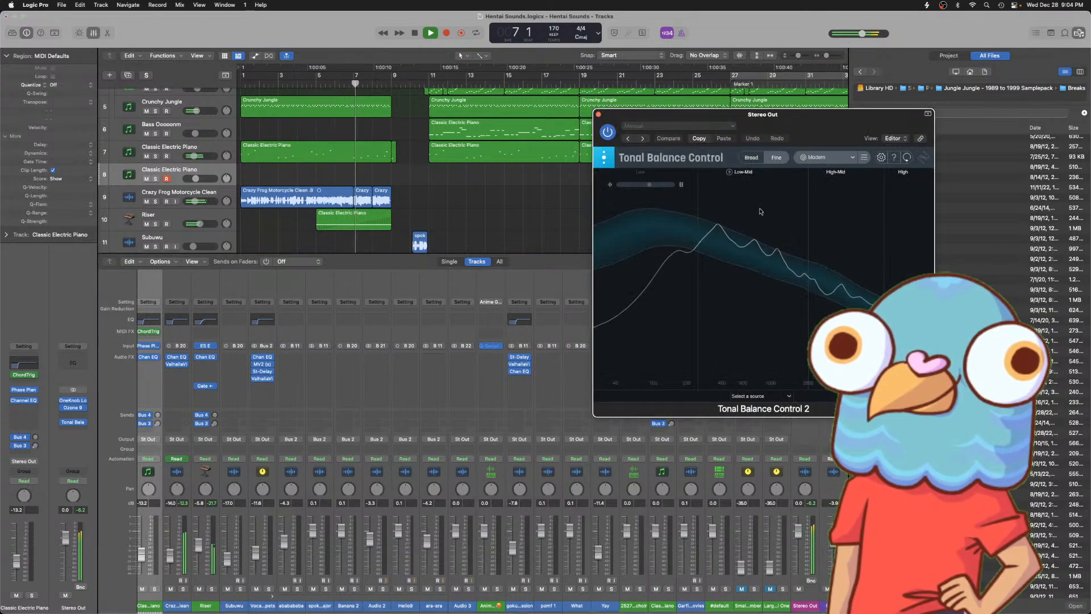
left_click_drag(843, 127, 681, 159)
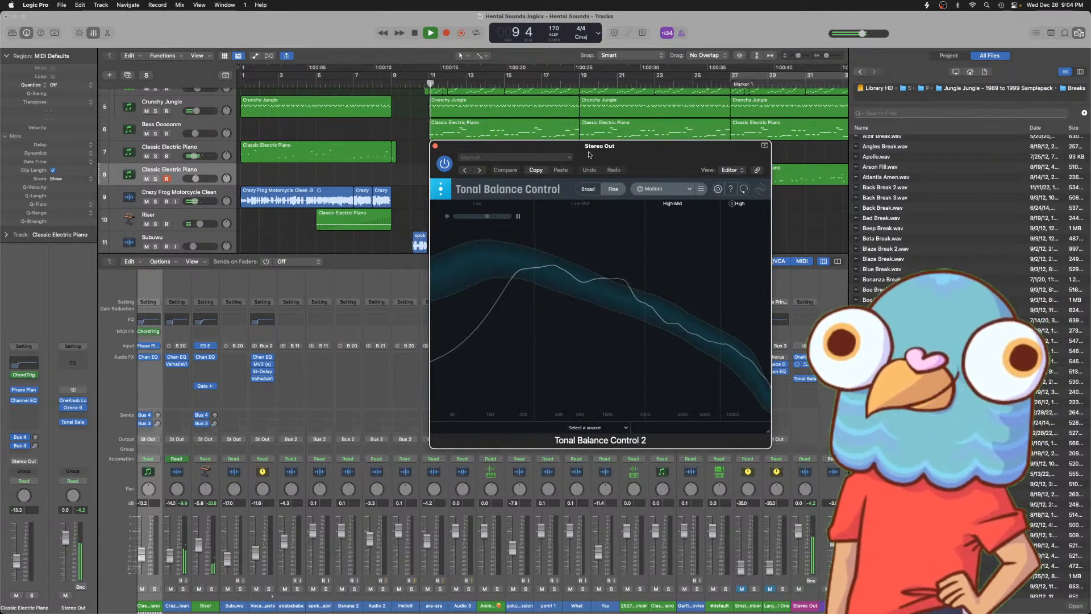
left_click_drag(504, 297, 400, 135)
left_click_drag(648, 153, 772, 122)
left_click(711, 158)
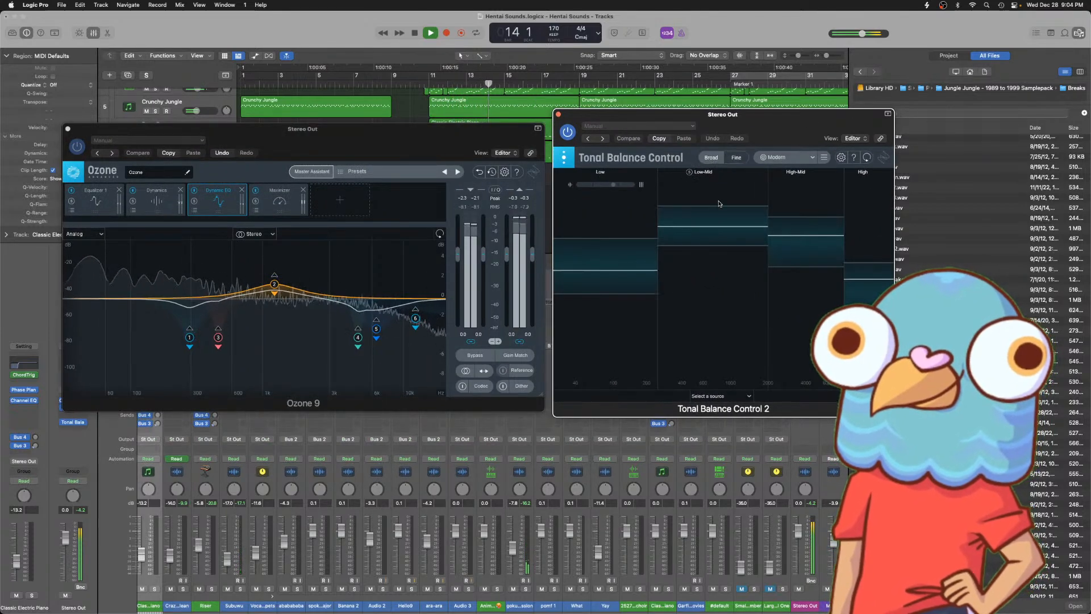
- Set the Band 3 gain in Ozone's Dynamics module to -1.9 dB, check the tonal balance, close Ozone and stop playback
left_click(155, 201)
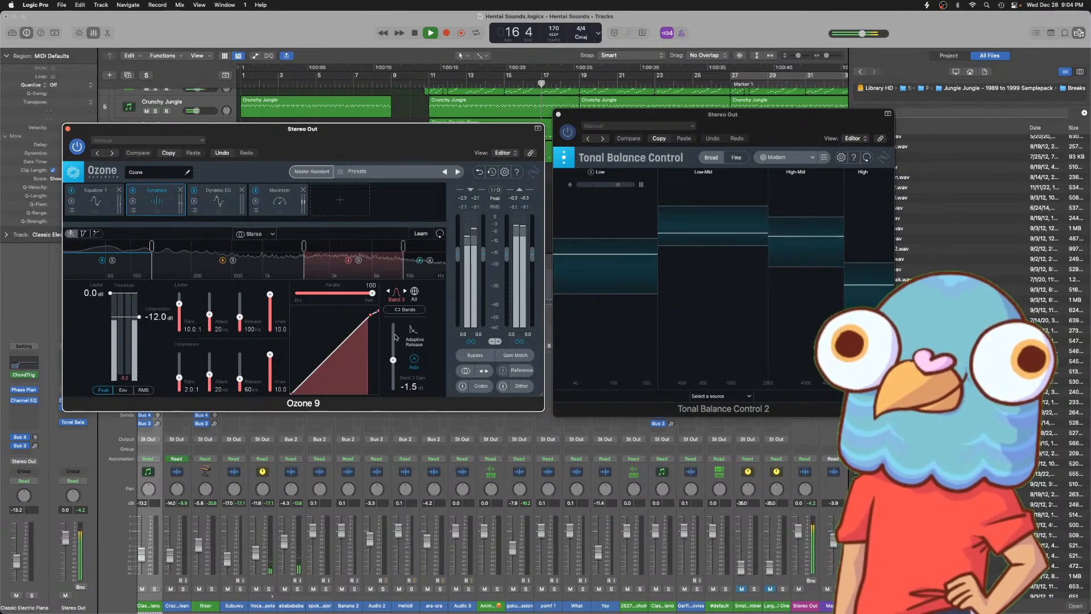
left_click_drag(393, 361, 393, 362)
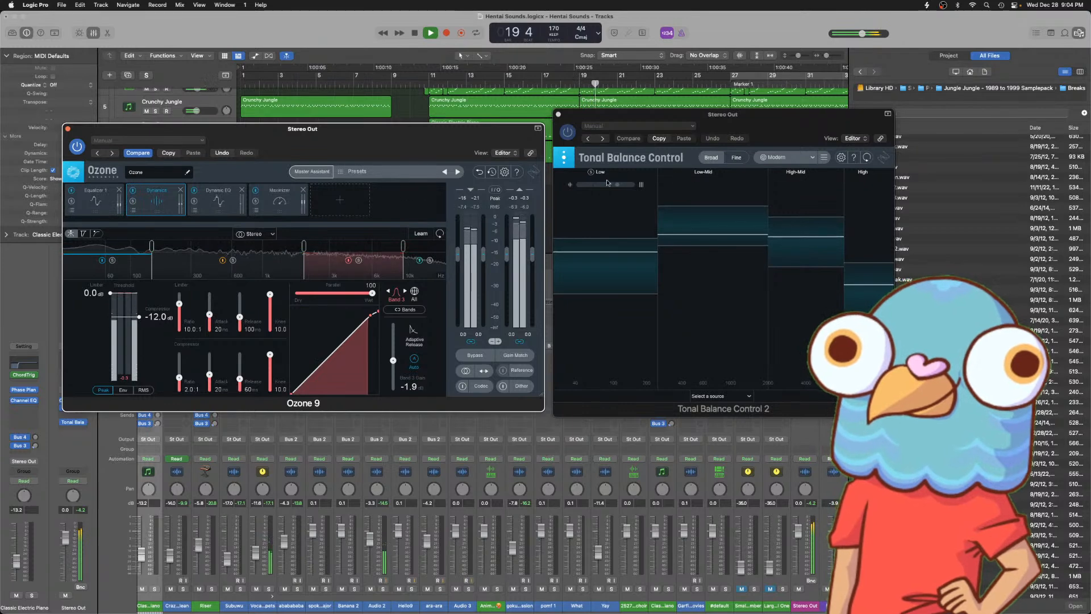
left_click(781, 173)
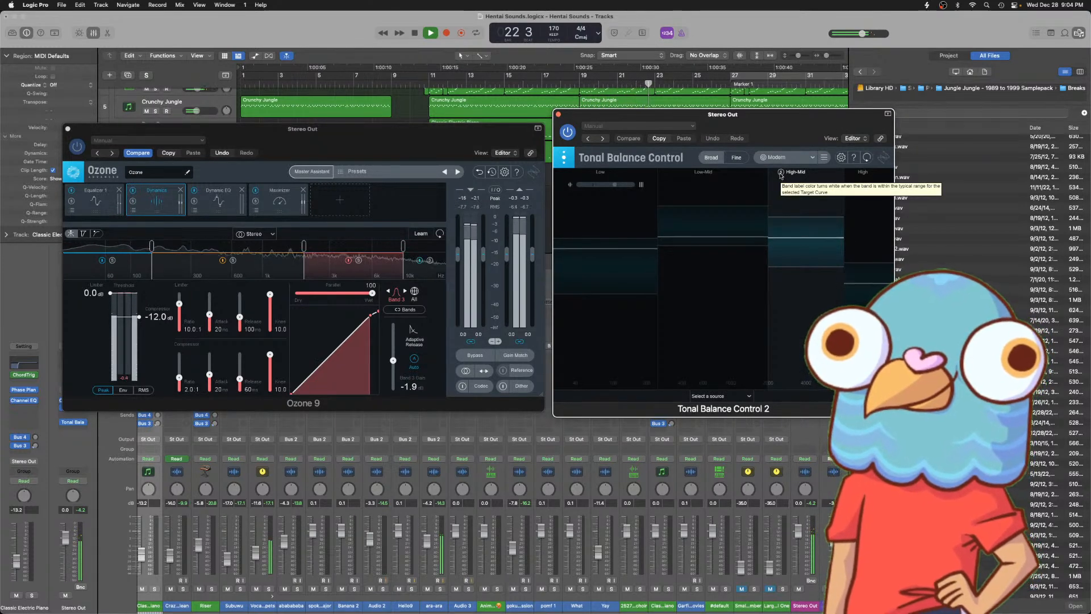
left_click(92, 177)
left_click(68, 129)
key("space")
- Add a Channel EQ to the Drums channel, cut 1.9 dB at 3040 Hz, and move Tonal Balance Control clear of it
scroll(155, 316, "left", 7)
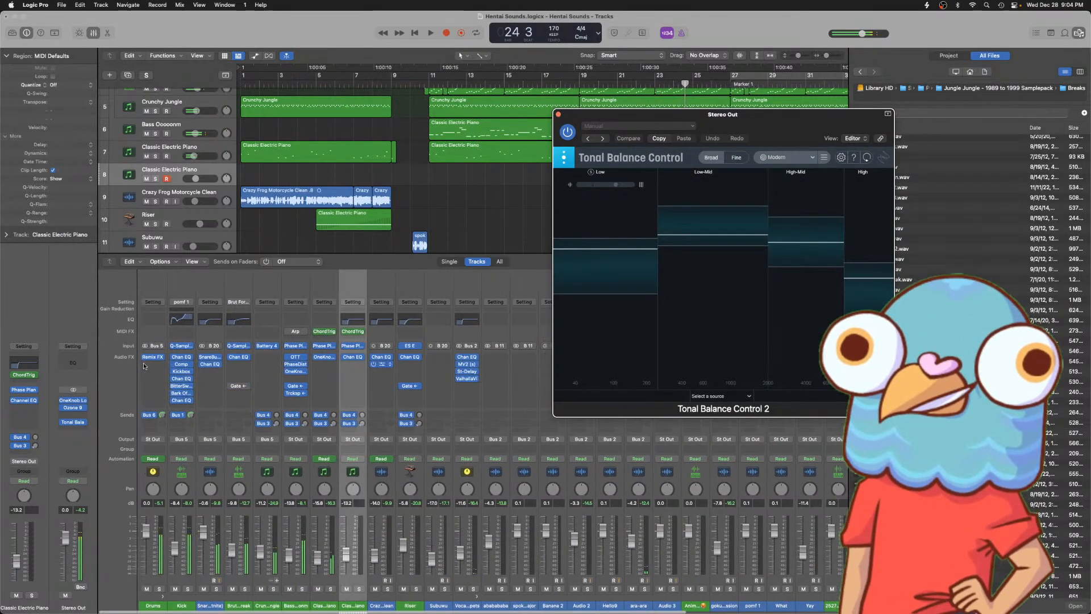
left_click(162, 323)
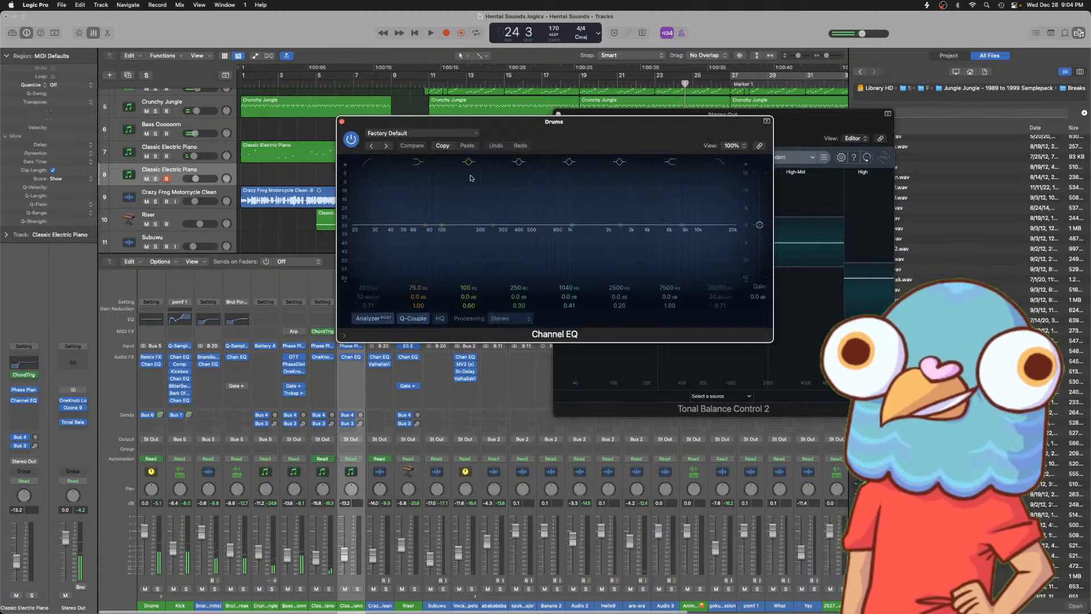
key("space")
mouse_move(619, 226)
left_mouse_down()
mouse_move(639, 231)
mouse_move(628, 235)
left_mouse_up()
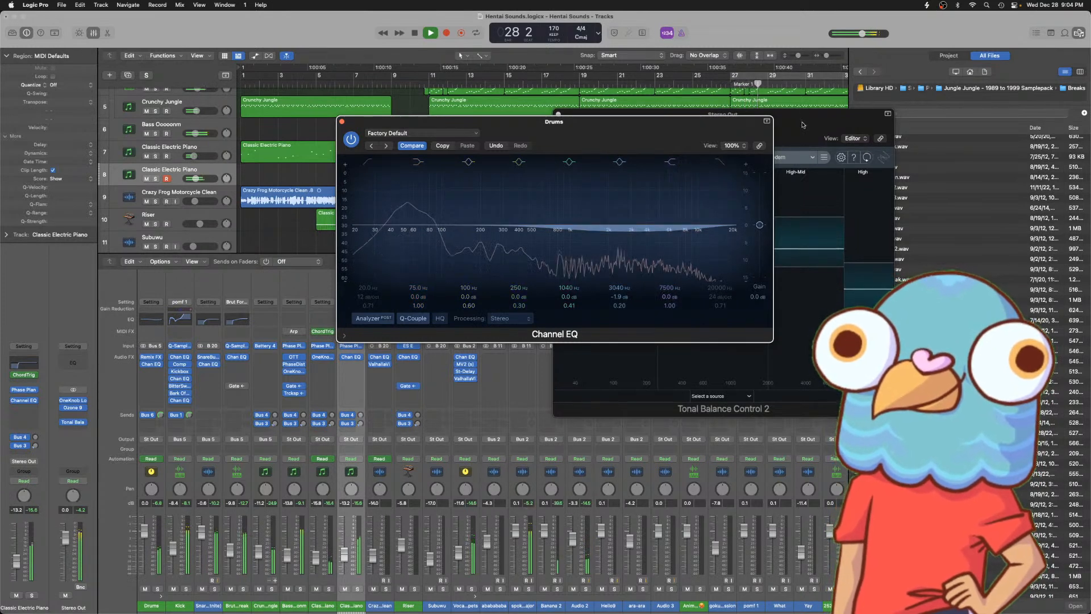
left_click_drag(804, 127, 904, 103)
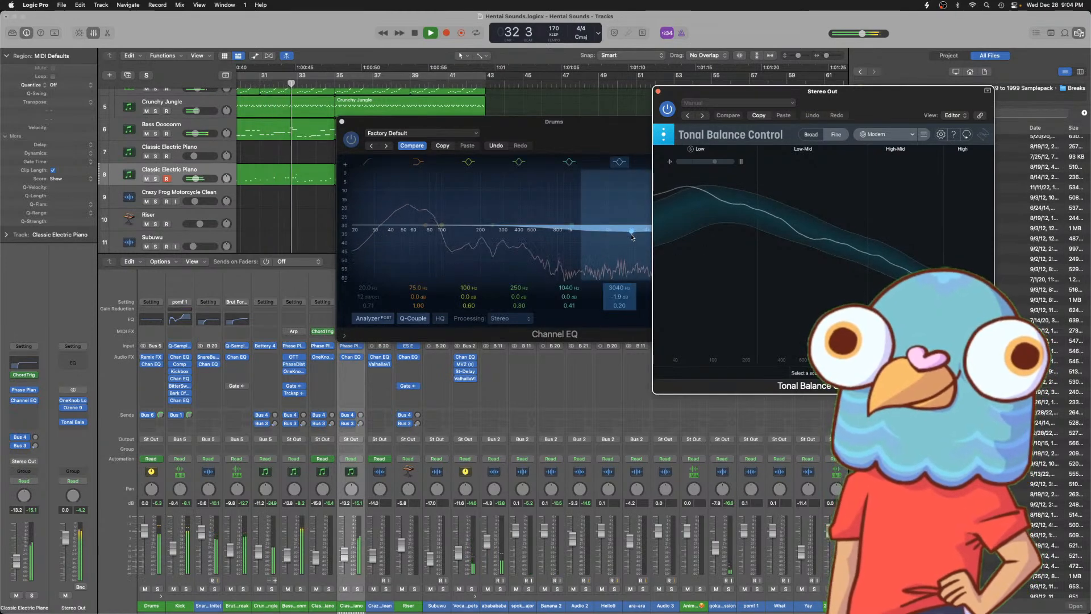
- Close Tonal Balance Control and the Drums Channel EQ, and reopen Ozone and Tonal Balance Control on the Stereo Out
left_click(658, 92)
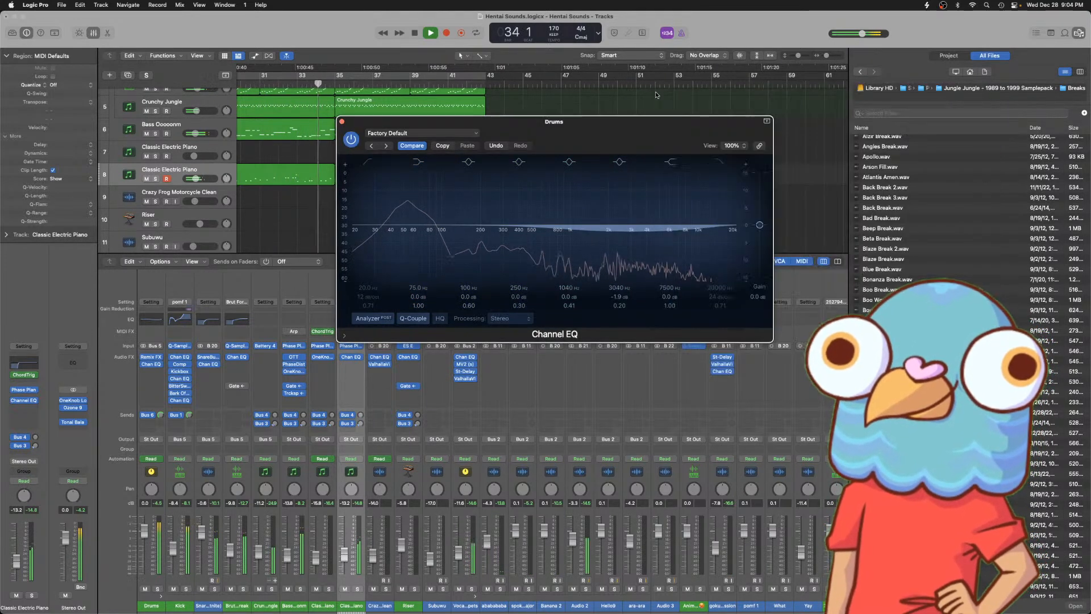
left_click(342, 122)
scroll(800, 364, "right", 5)
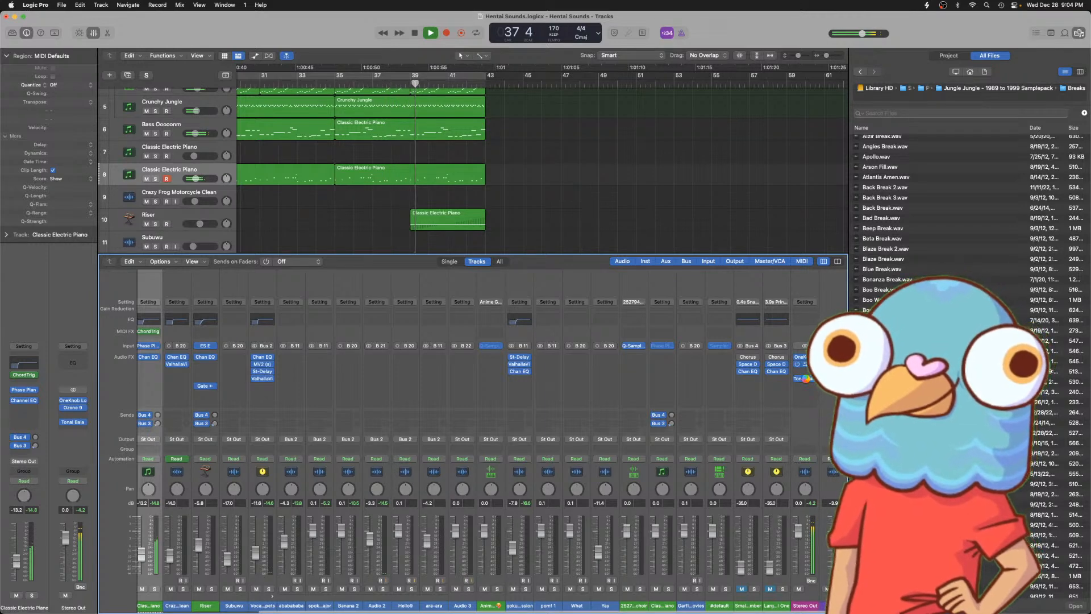
left_click(806, 378)
left_click(806, 378)
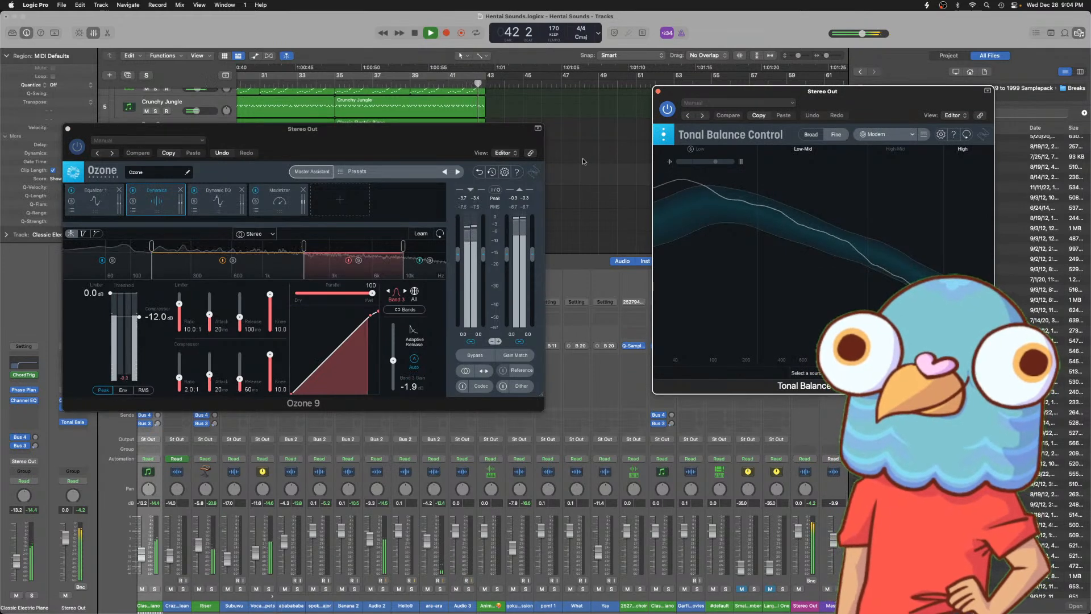
- Restart playback from the beginning, inspect Ozone's Dynamics bands, and check the tonal balance in Broad view
key("space")
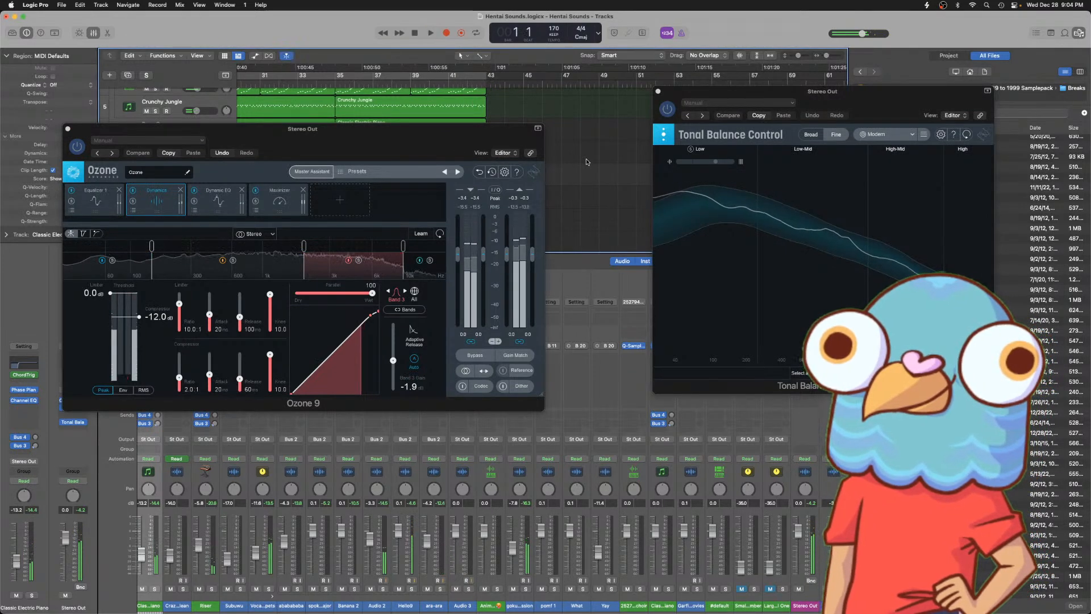
key("Return")
key("space")
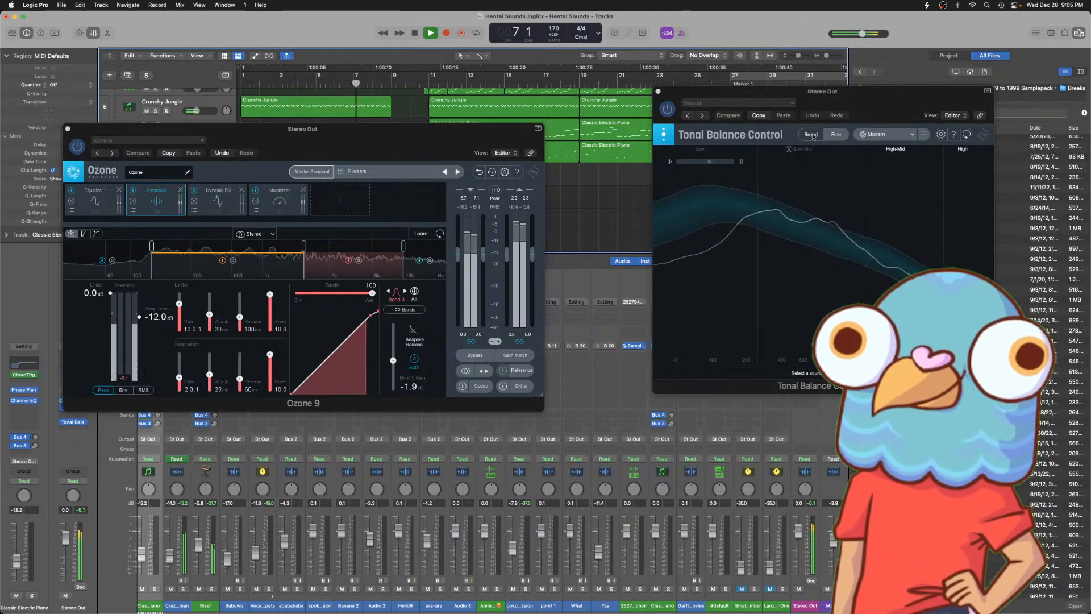
left_click(284, 263)
left_click(405, 290)
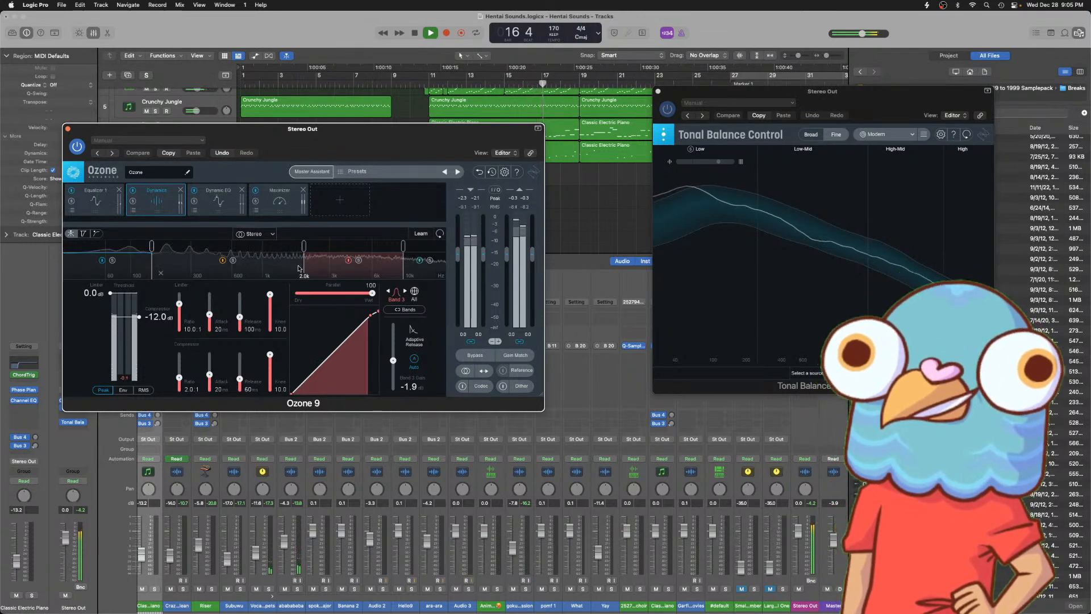
left_click(810, 135)
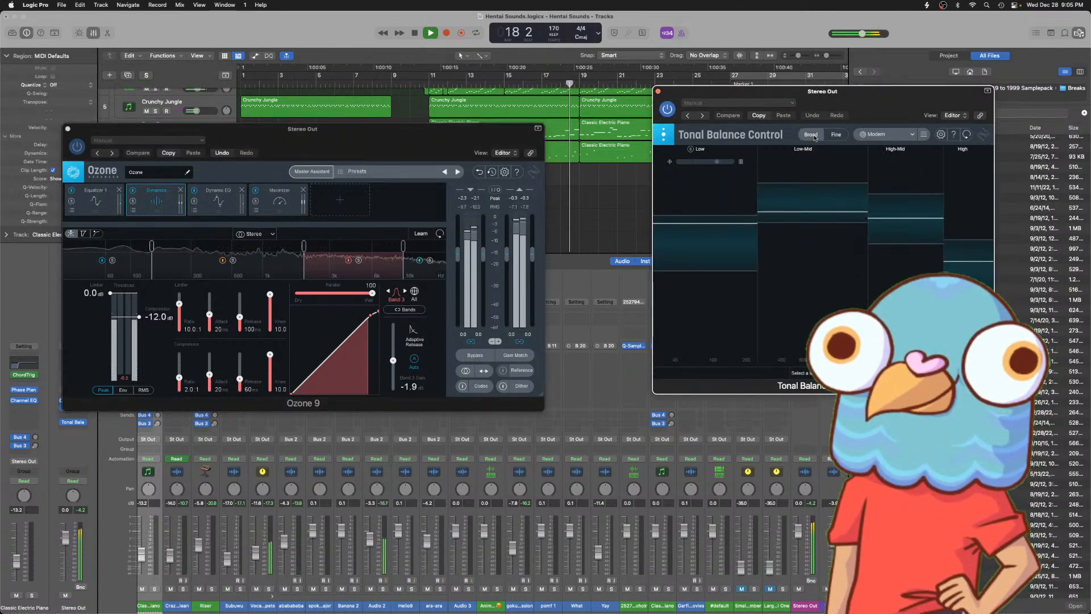
- Add a band to Ozone's Equalizer at 1606 Hz with 1.3 dB of gain while replaying the section after bar 10
left_click(220, 206)
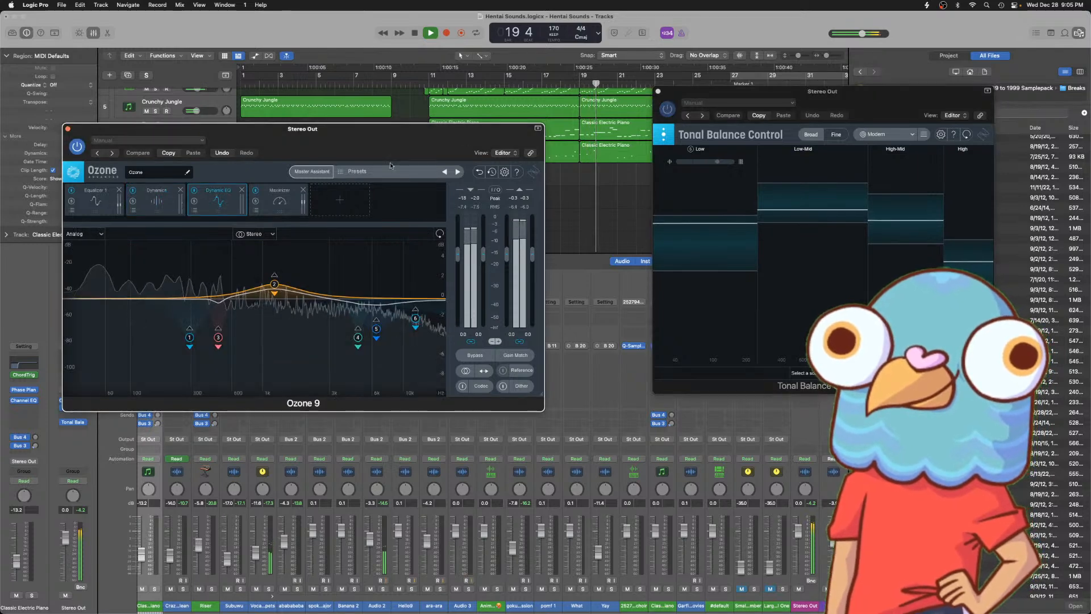
left_click(100, 200)
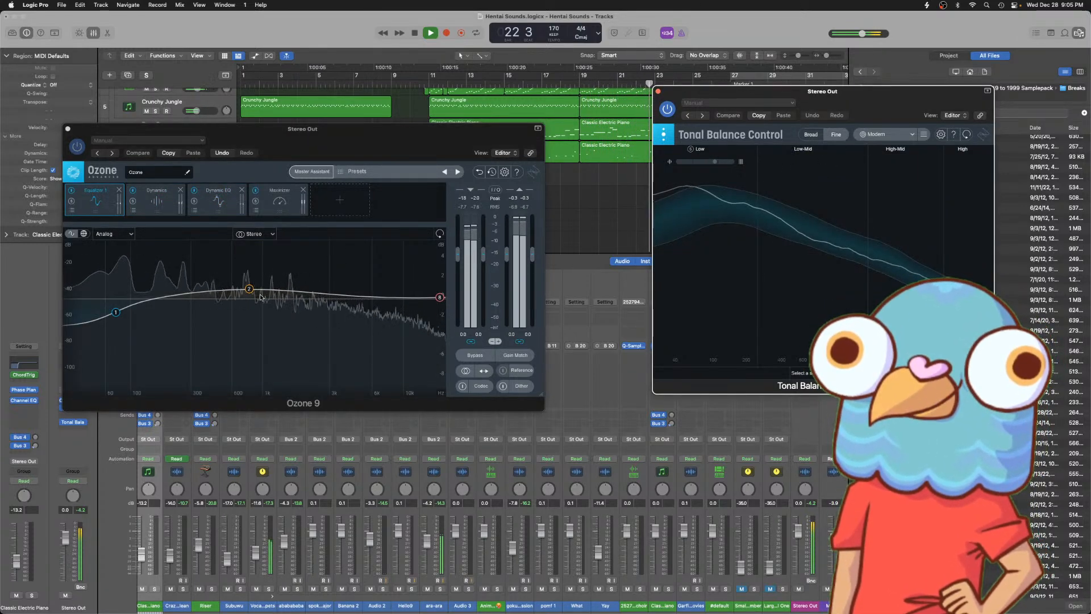
left_click(295, 292)
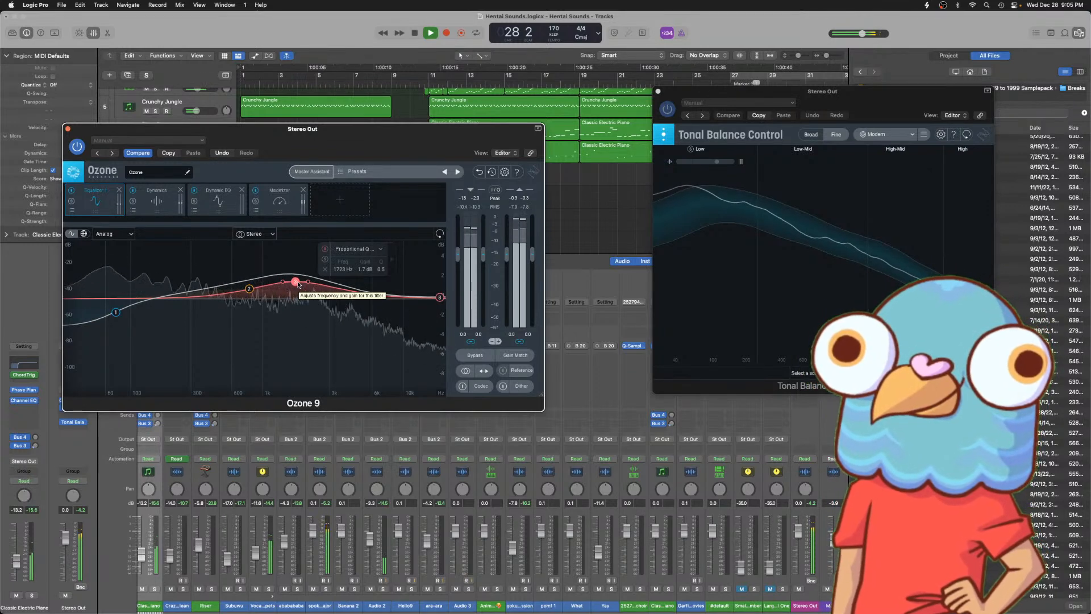
left_click(417, 84)
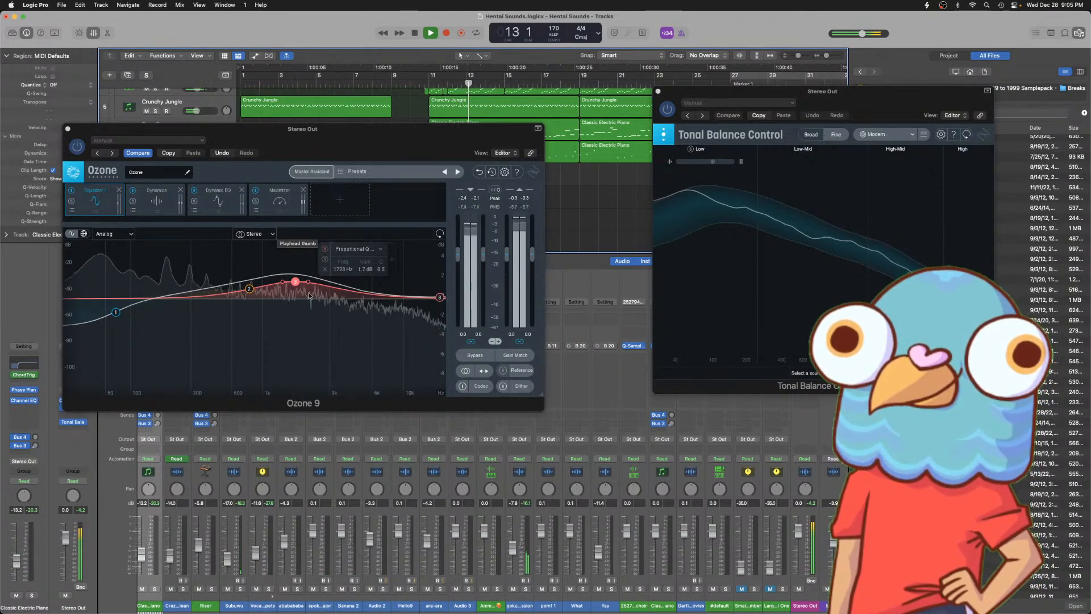
left_click_drag(295, 284, 295, 286)
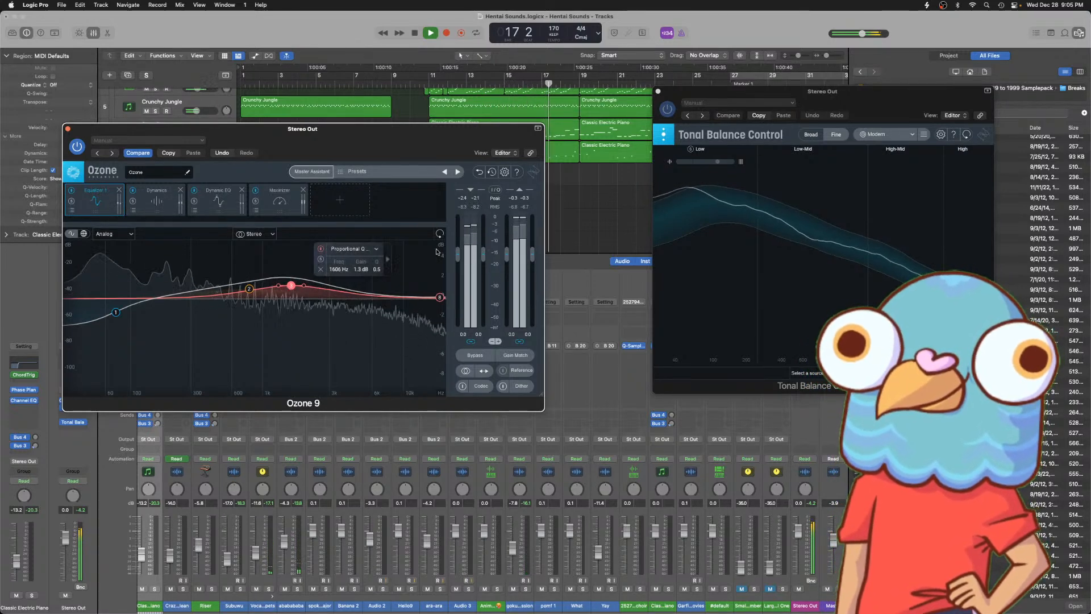
- Set Tonal Balance Control to Broad and set the Band 2 gain in Ozone's Dynamics module to 2.3 dB
left_click(813, 135)
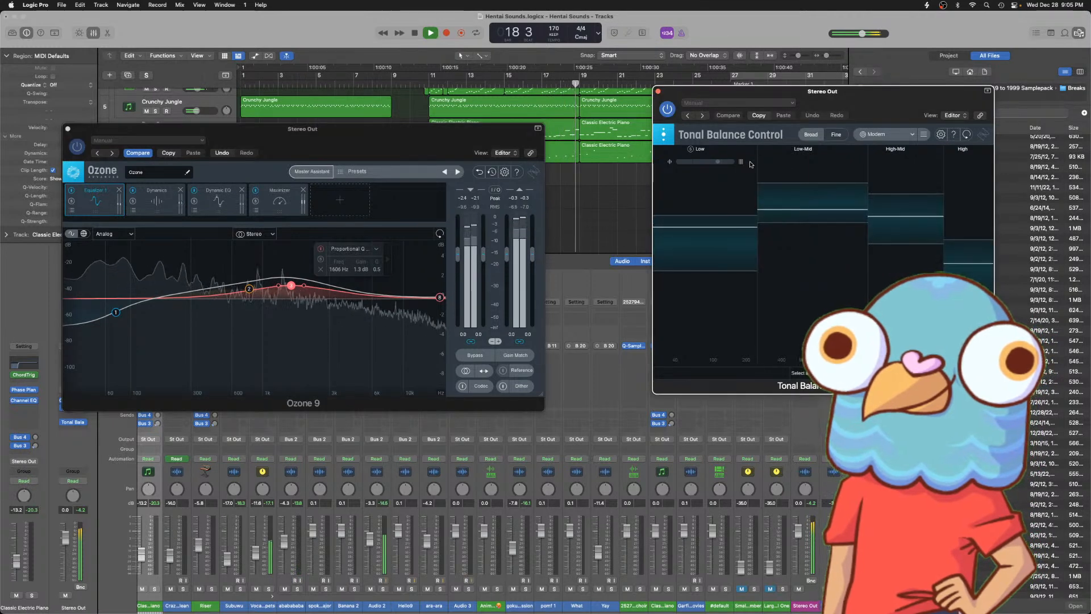
left_click(149, 197)
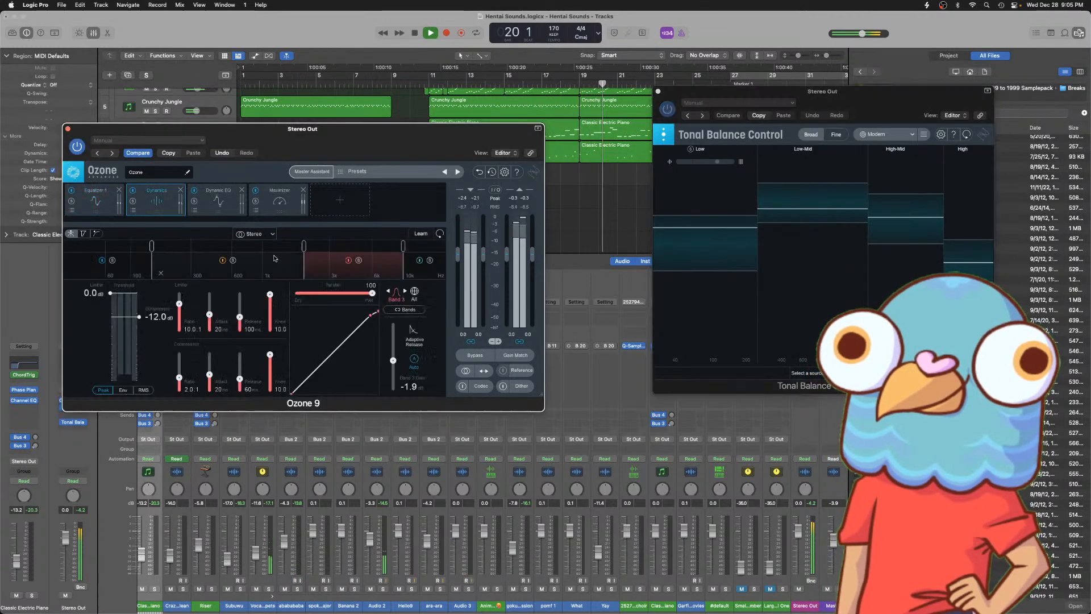
left_click(222, 271)
left_click_drag(392, 358, 395, 357)
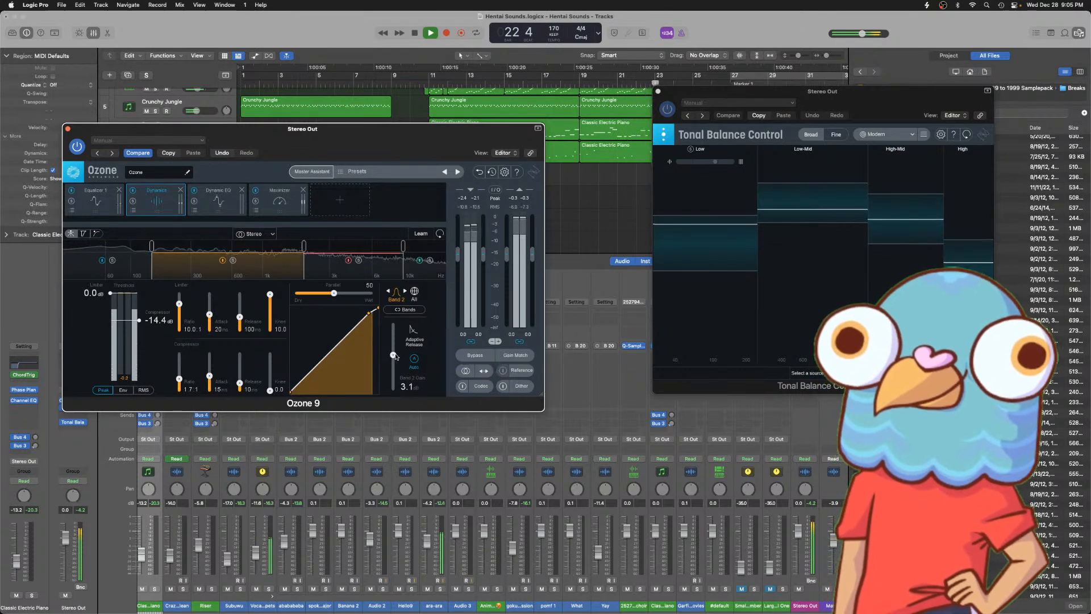
left_click_drag(395, 355, 396, 357)
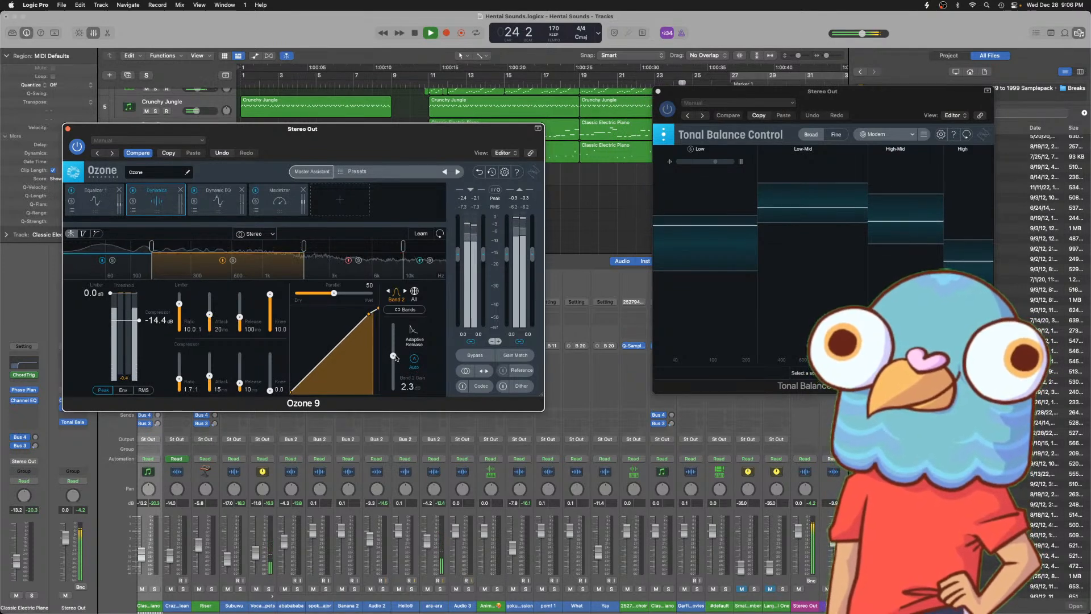
- Set Band 4 in Ozone's Dynamics module to a -24.9 dB compressor threshold and 0.4 dB gain
left_click(440, 266)
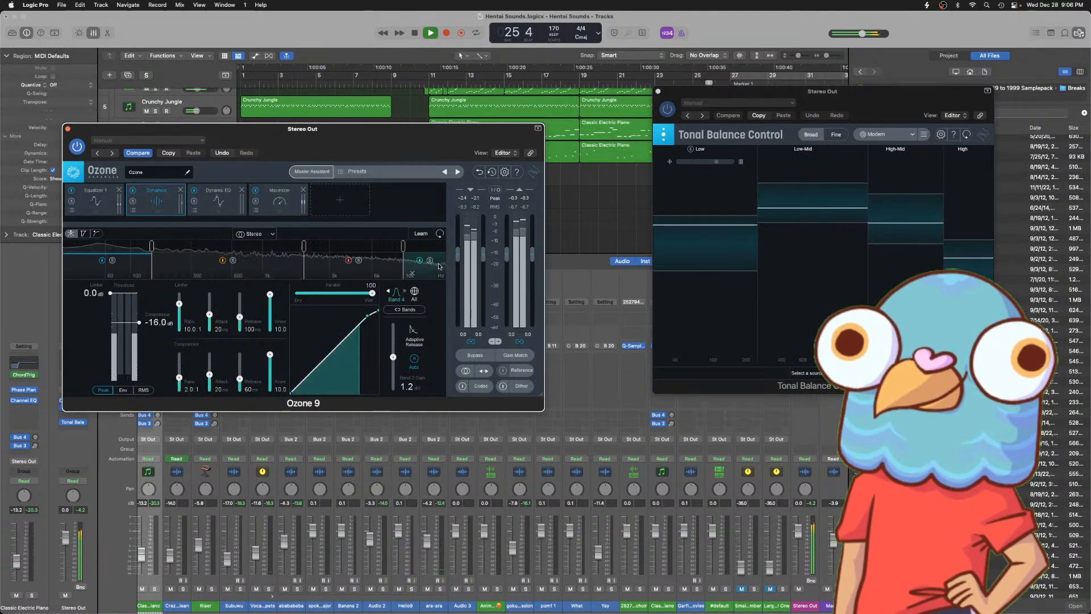
left_click_drag(137, 326, 138, 332)
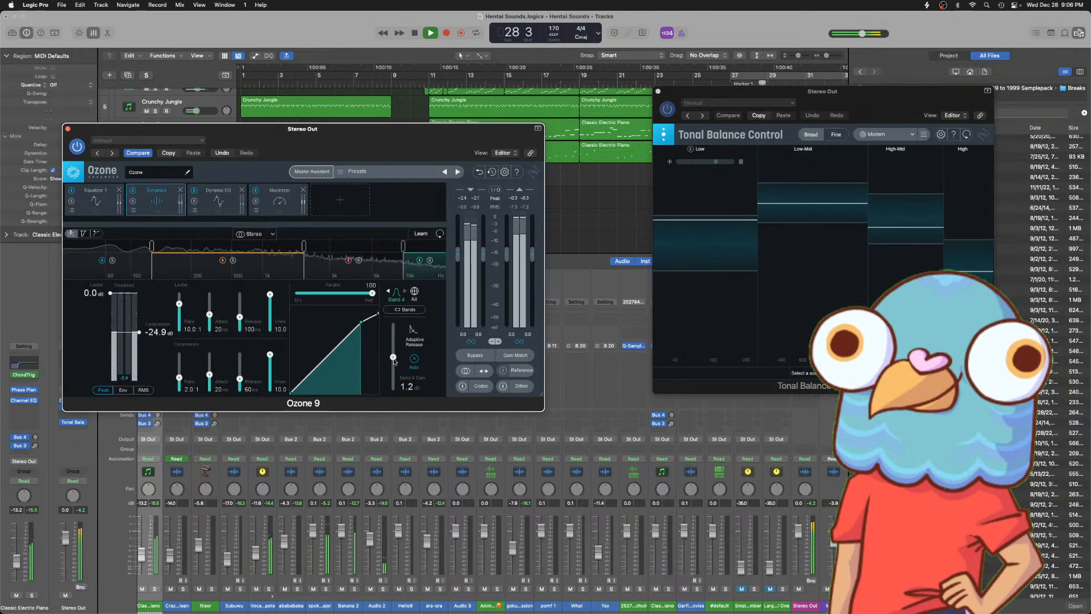
left_click_drag(393, 359, 394, 360)
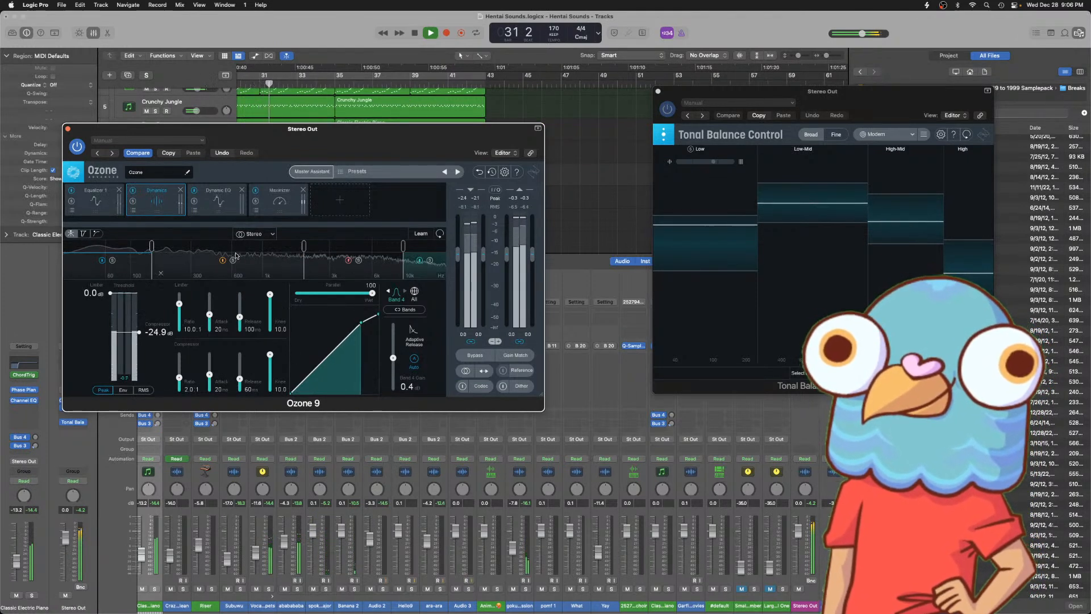
- Review Ozone's Dynamic EQ and the tonal balance in Fine view, stop playback, and close both plug-ins
scroll(567, 109, "left", 10)
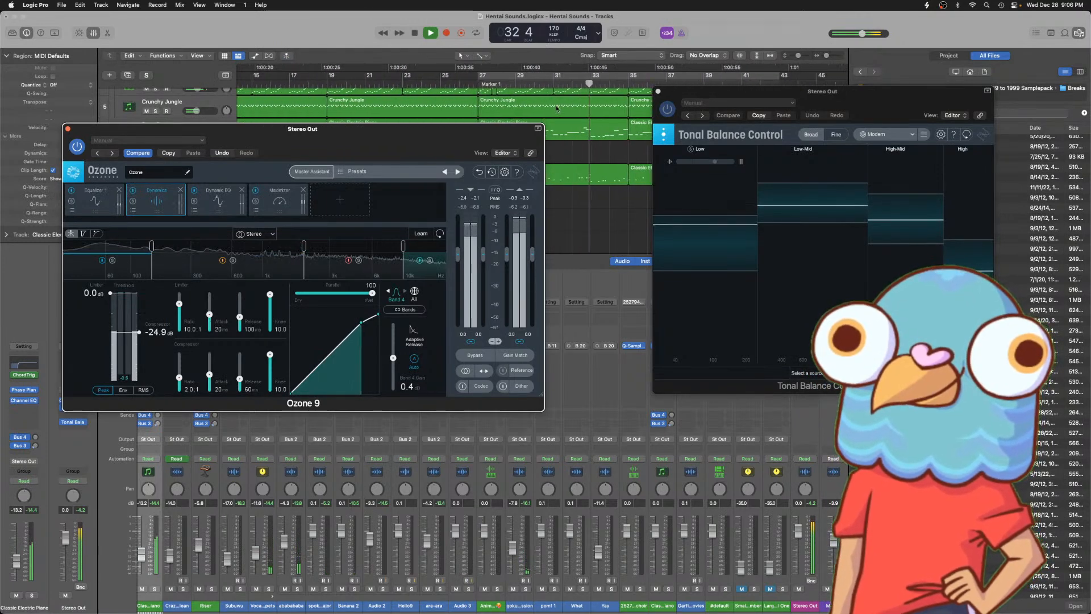
left_click(218, 203)
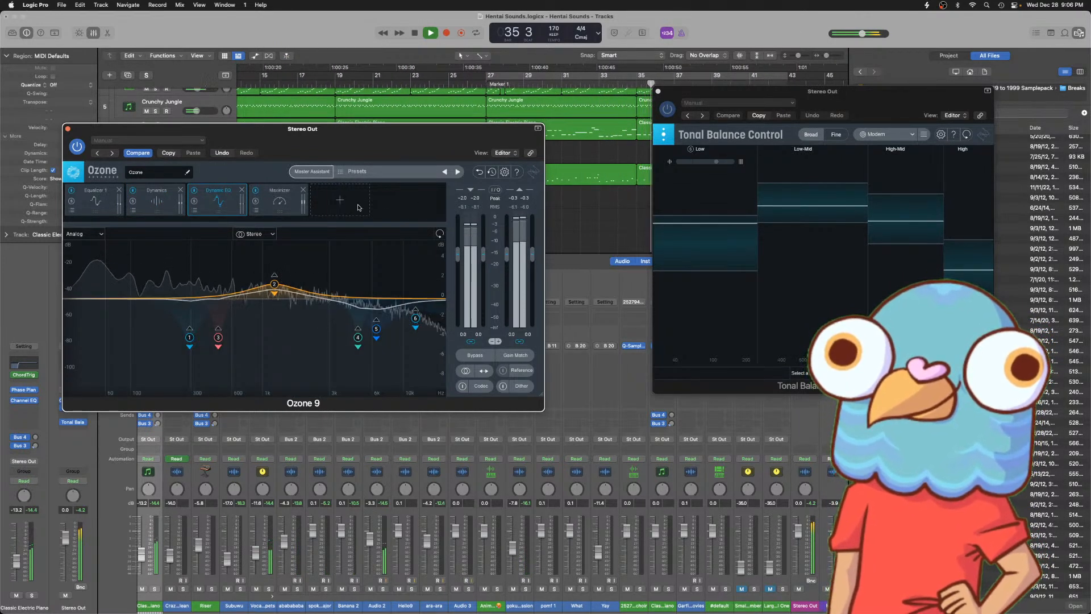
left_click(840, 136)
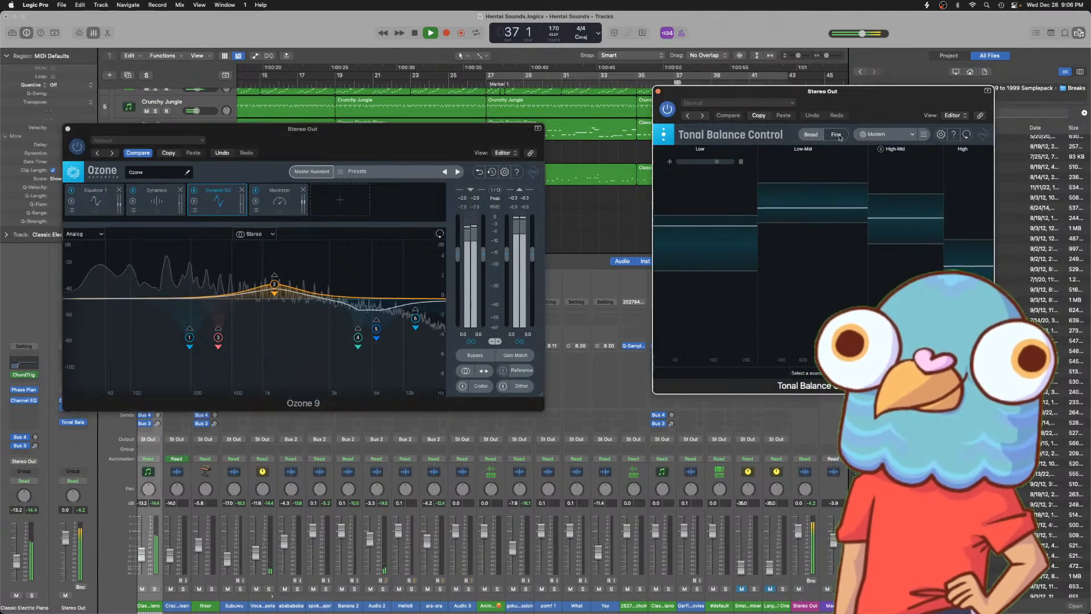
left_click(837, 135)
key("space")
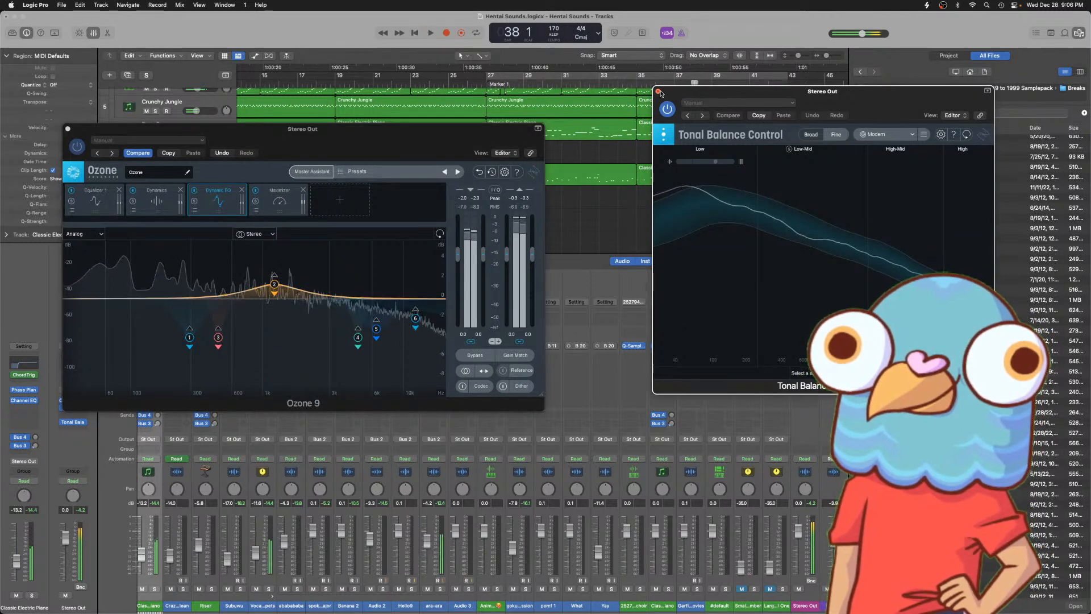
left_click(658, 91)
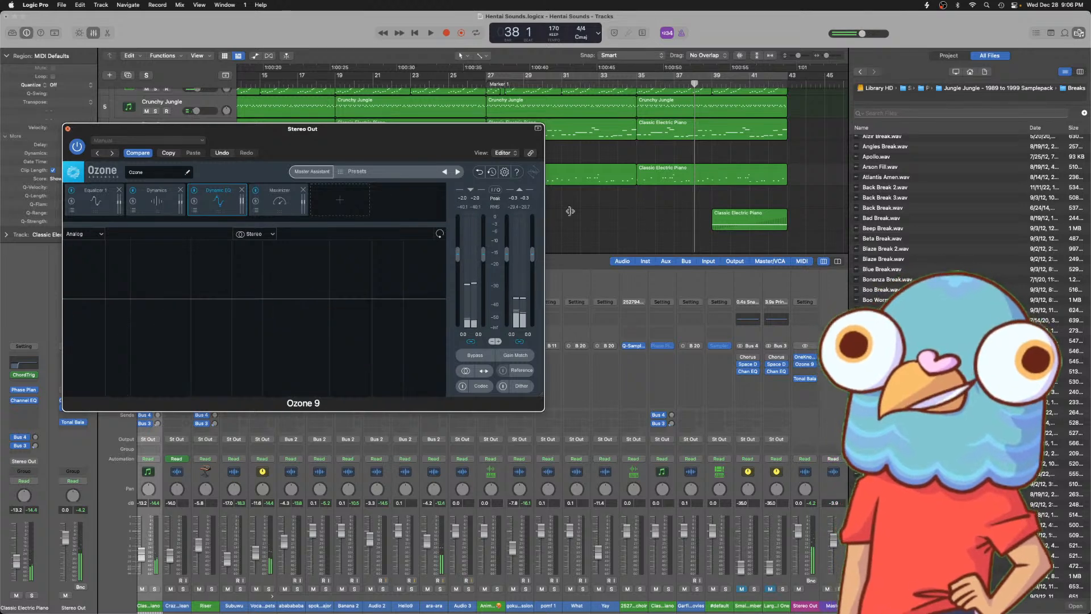
key("super+w")
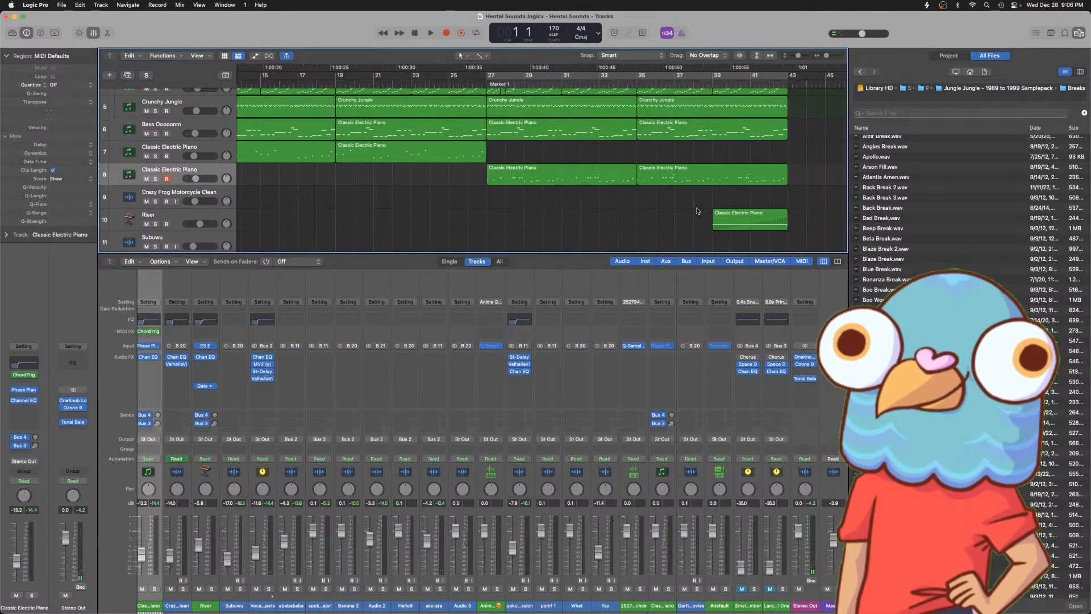
- Return to the start of the song, hide the mixer, and zoom out horizontally to view the whole arrangement
key("Return")
key("x")
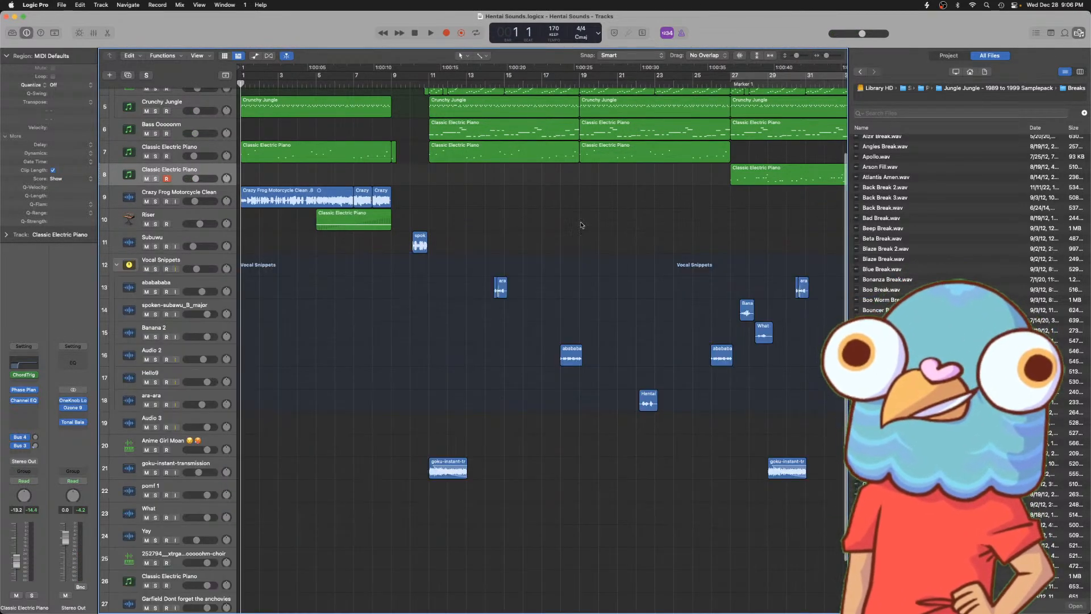
key("super+Left")
key("super+Left")
key("super+Left")
key("super+Left")
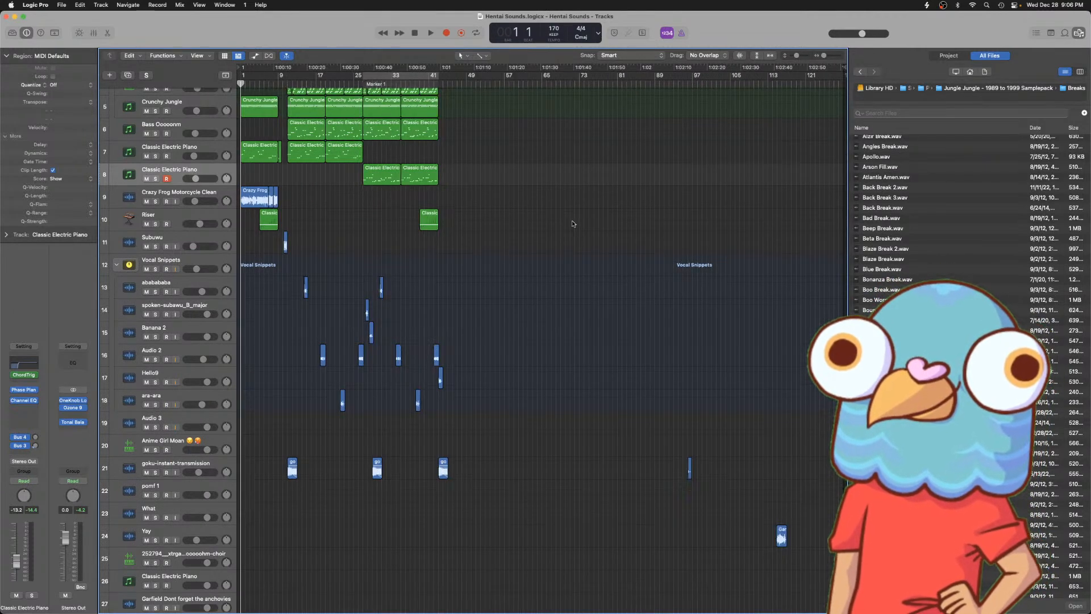
- Play the song from the beginning, show the mixer, and lower the Master fader slightly
key("space")
key("x")
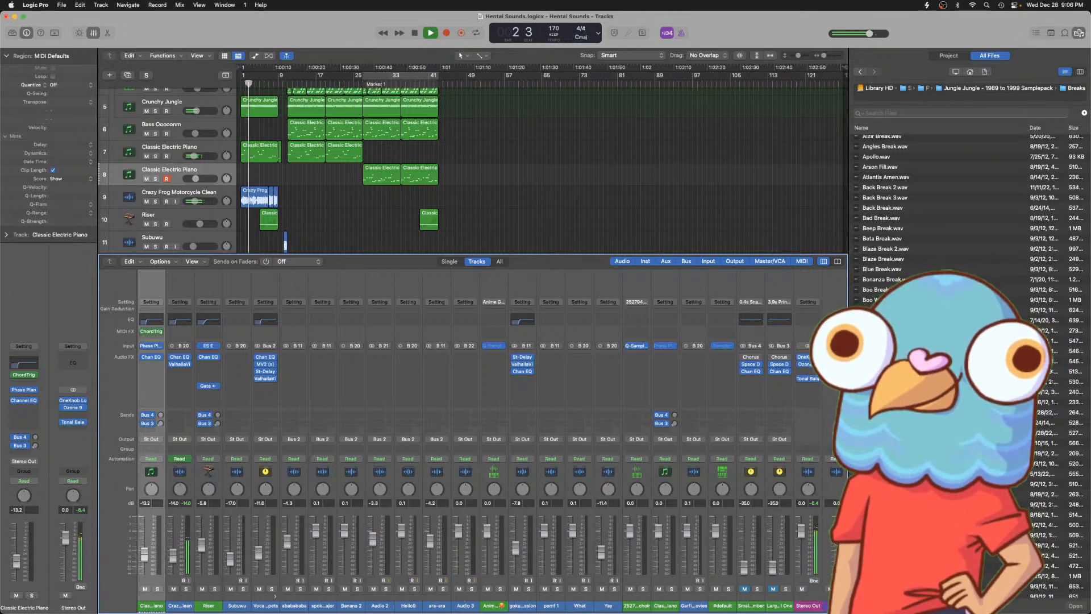
left_click_drag(836, 531, 836, 539)
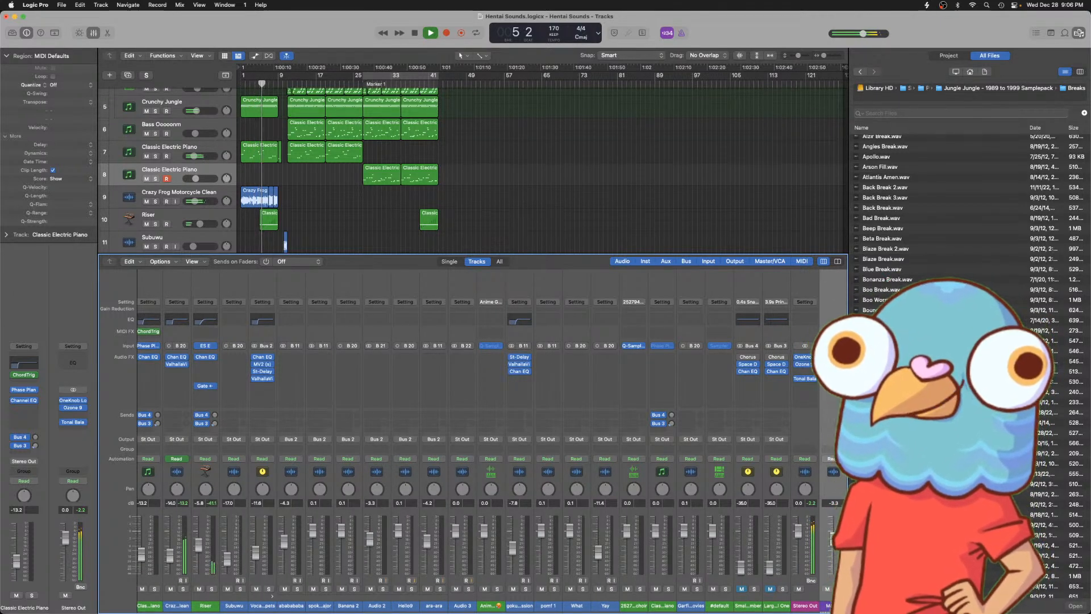
- Open Tonal Balance Control on the Stereo Out, set it to Broad, and move it clear of the Stereo Out channel strip
left_click(803, 376)
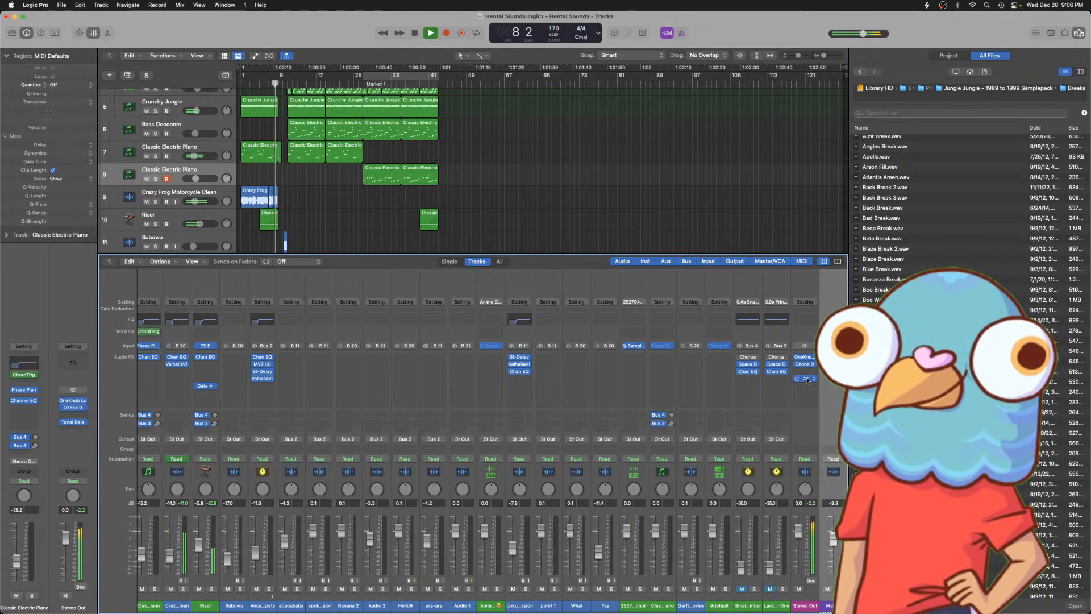
left_click(806, 379)
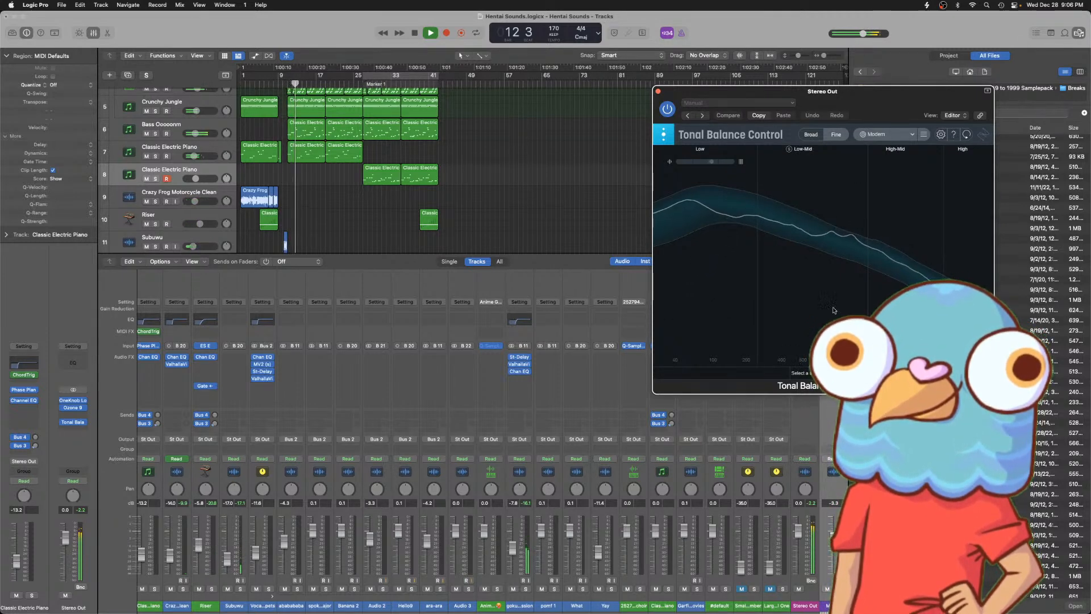
left_click(812, 136)
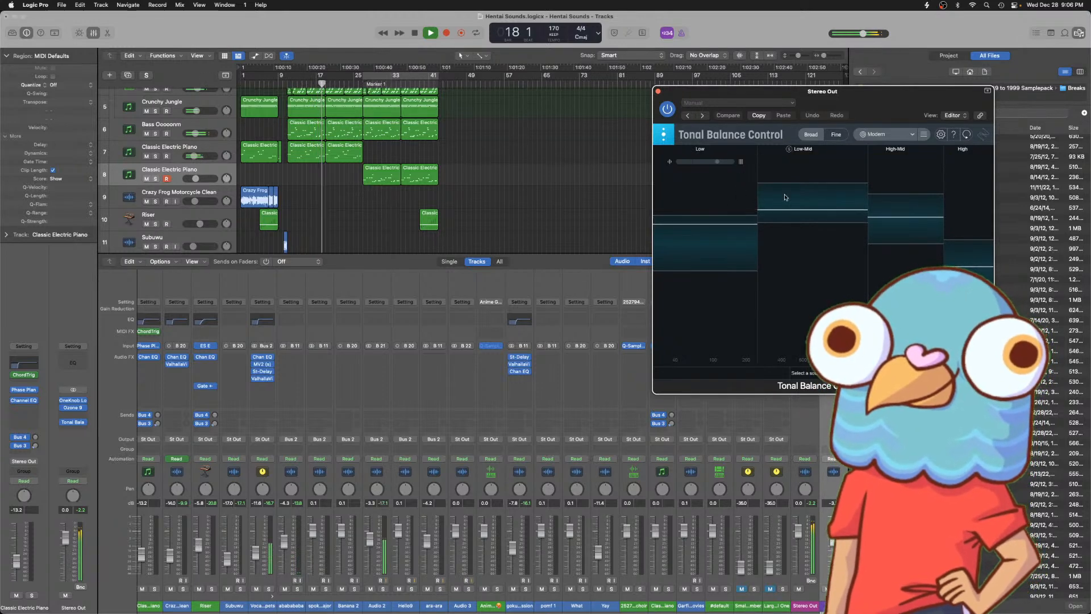
left_click_drag(849, 95, 518, 93)
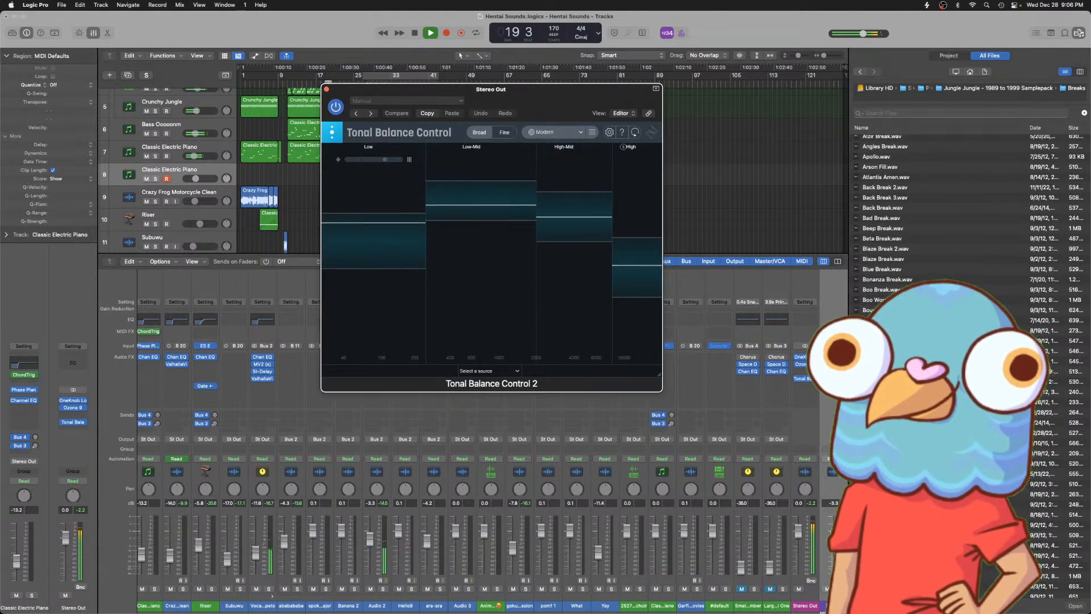
- Insert the Insight 2 metering plug-in on the Stereo Out channel
left_click(803, 377)
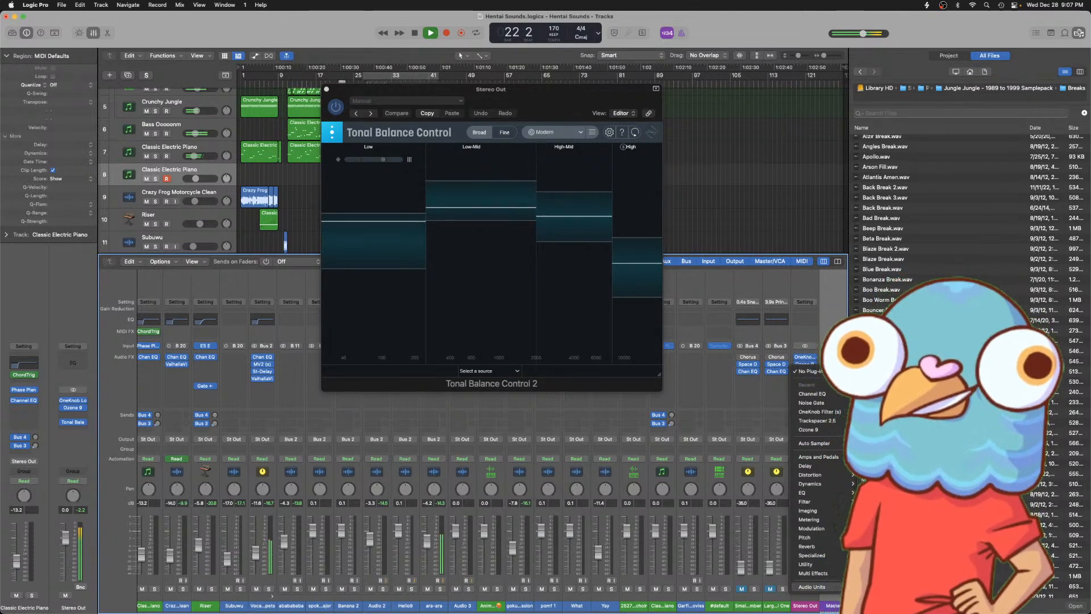
mouse_move(886, 492)
left_click(1001, 9)
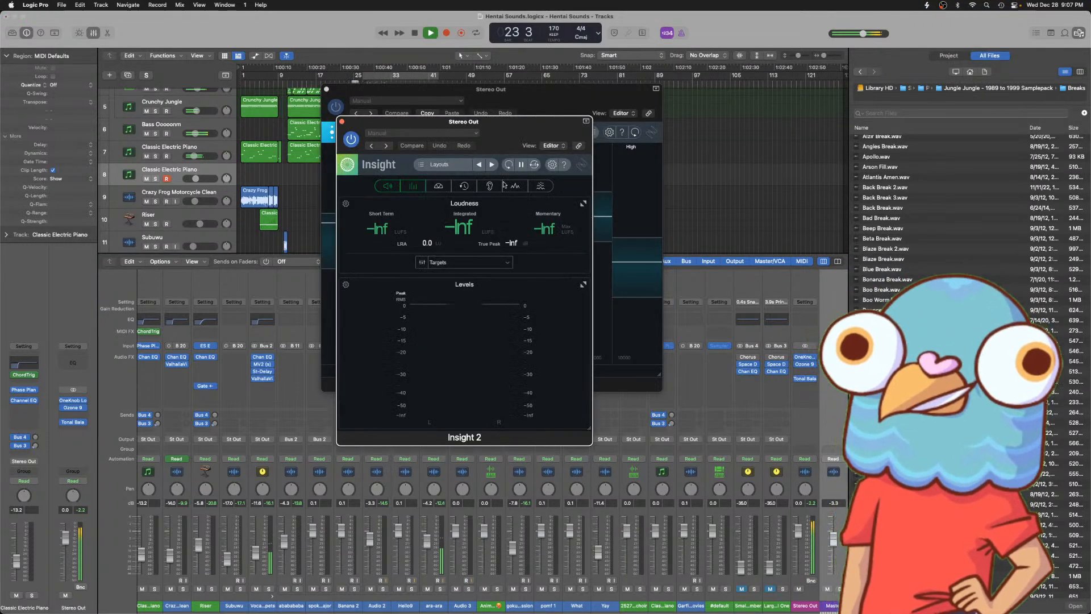
- Move the Insight window clear of Tonal Balance Control and restart playback from about bar 9 to meter the loudness
left_click_drag(500, 122, 884, 107)
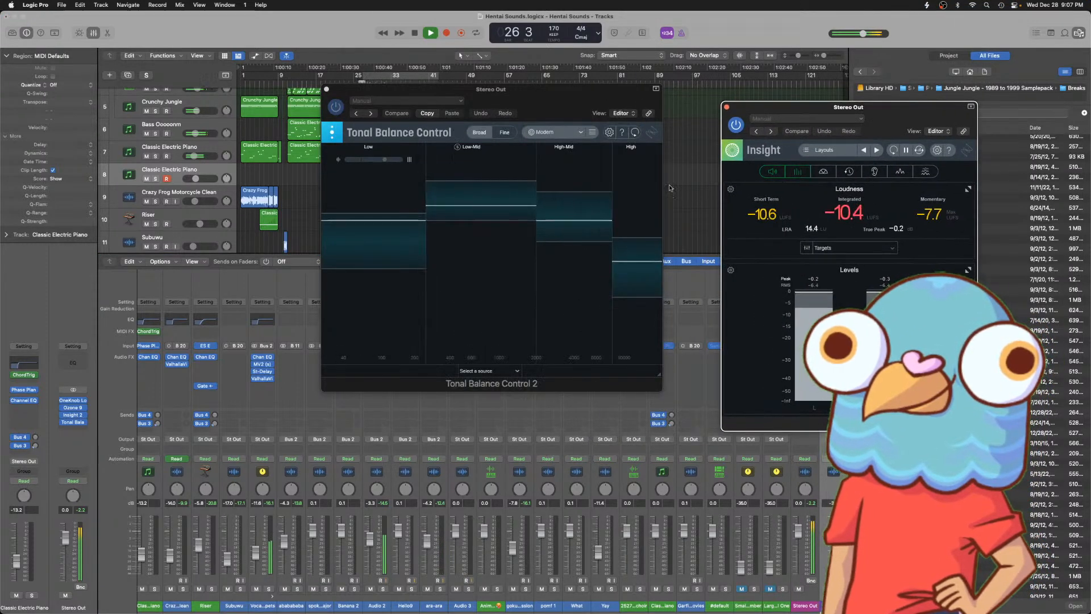
key("space")
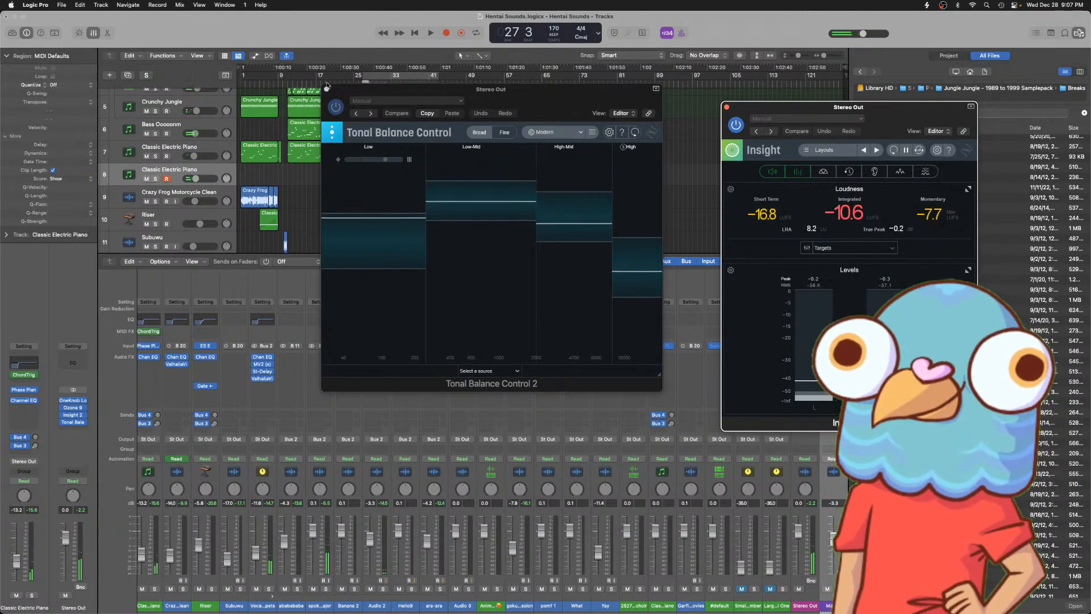
left_click(284, 83)
key("space")
left_click_drag(878, 116, 989, 125)
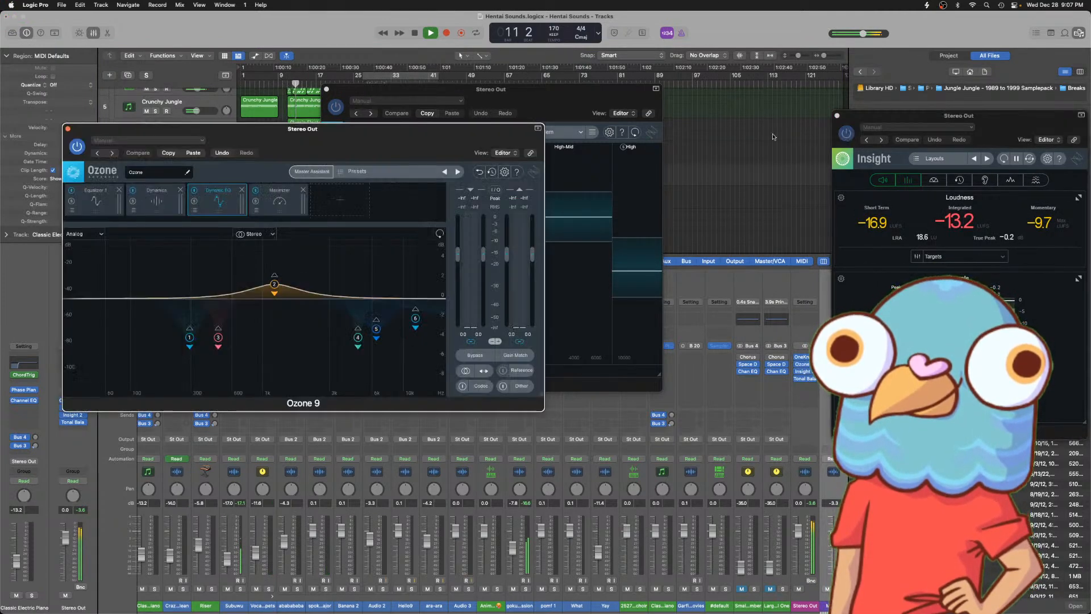
- Set the threshold of Ozone's Maximizer to -3.7 dB and move Tonal Balance Control between the Ozone and Insight windows
left_click(279, 201)
left_click_drag(180, 323, 180, 331)
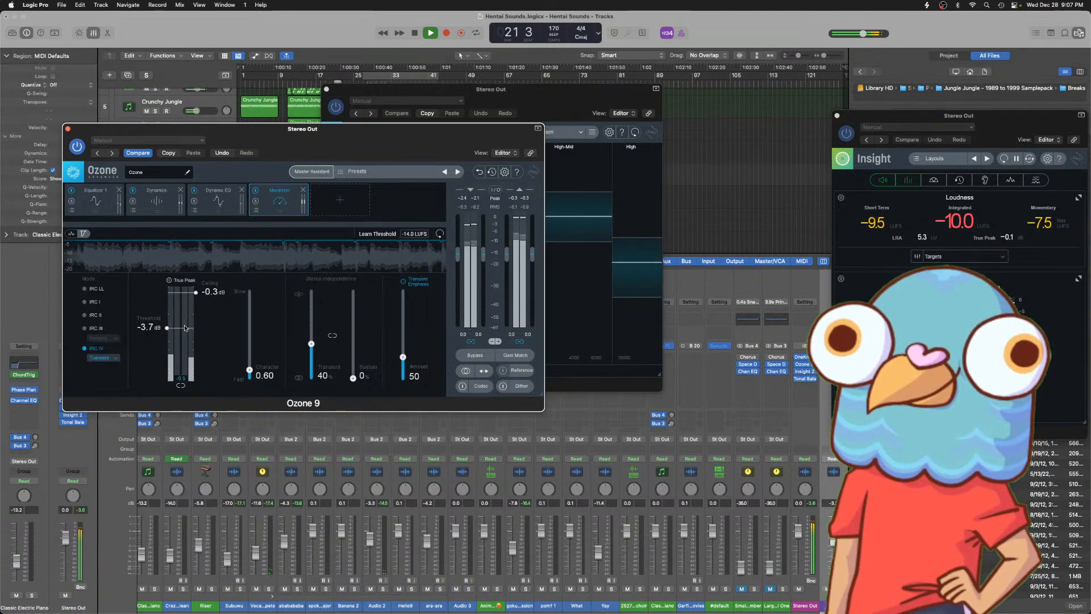
left_click(436, 91)
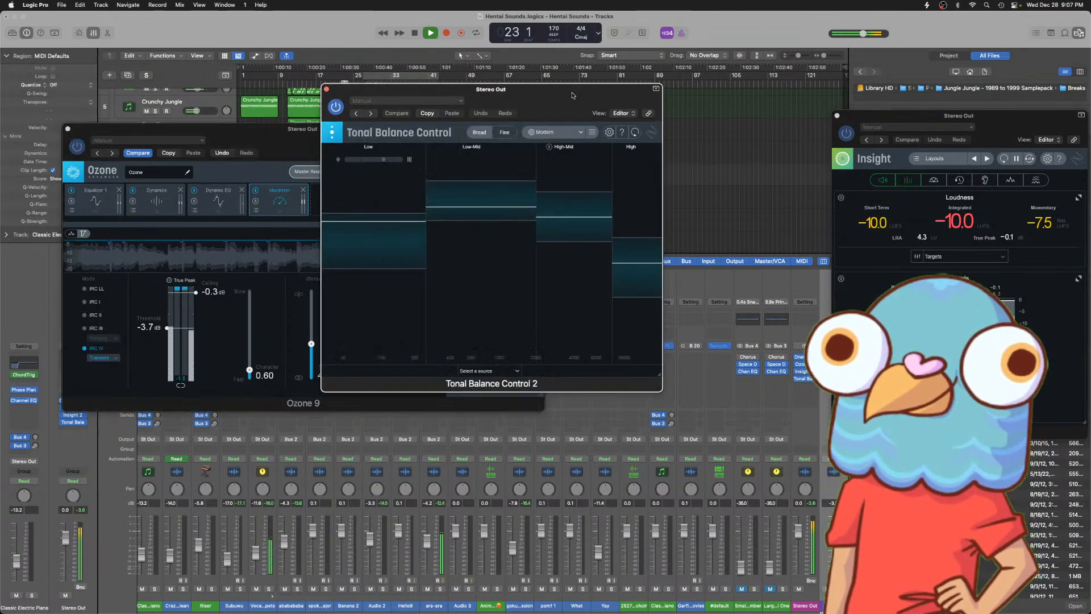
left_click_drag(438, 89, 565, 83)
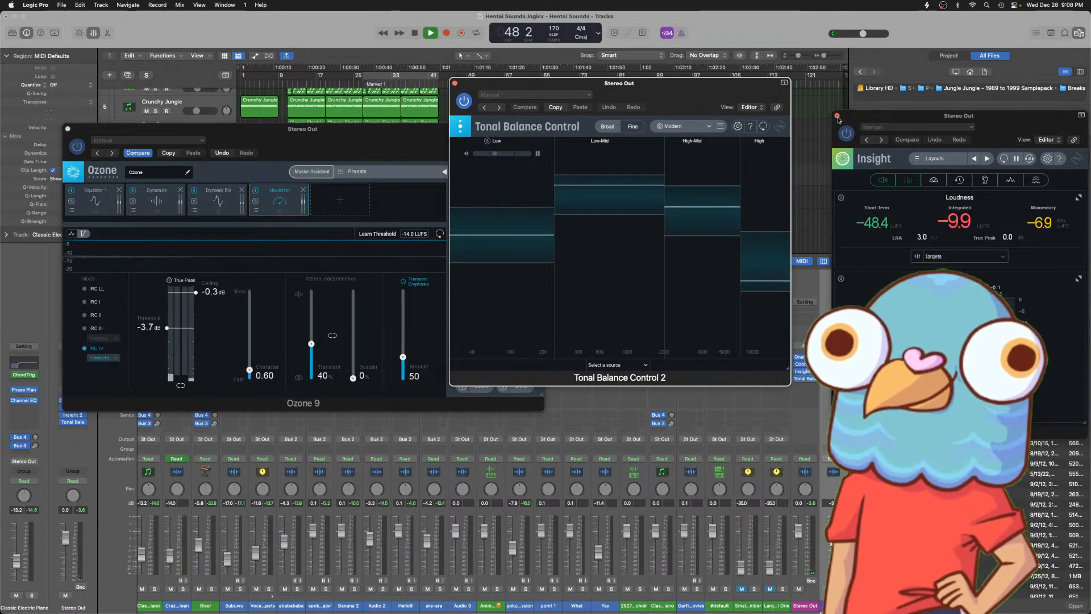
- Close the Insight, Tonal Balance Control and Ozone windows and stop playback
left_click(837, 116)
left_click(454, 83)
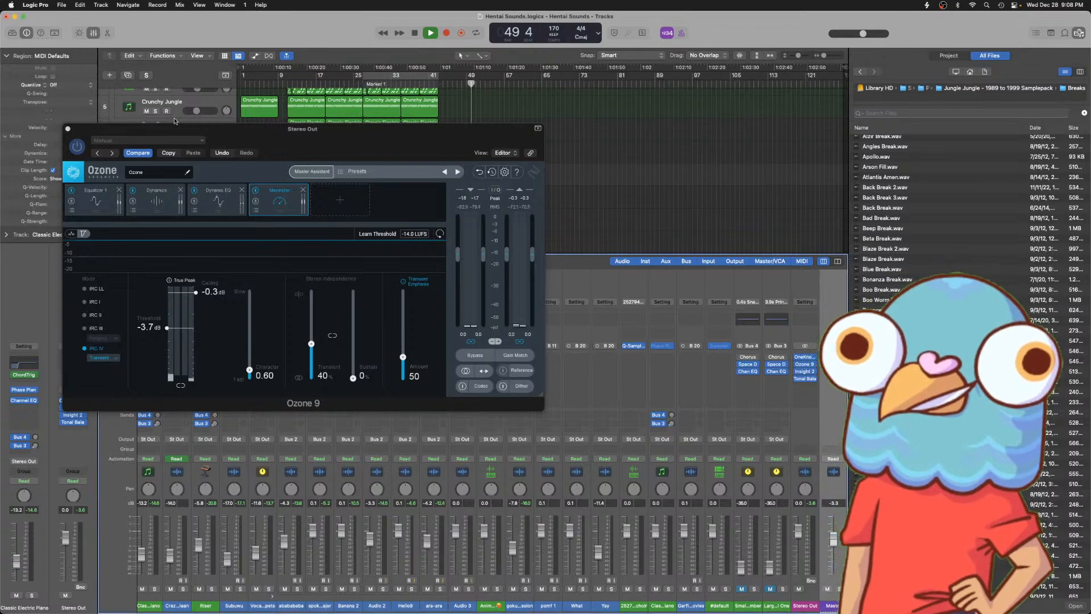
left_click(68, 130)
key("space")
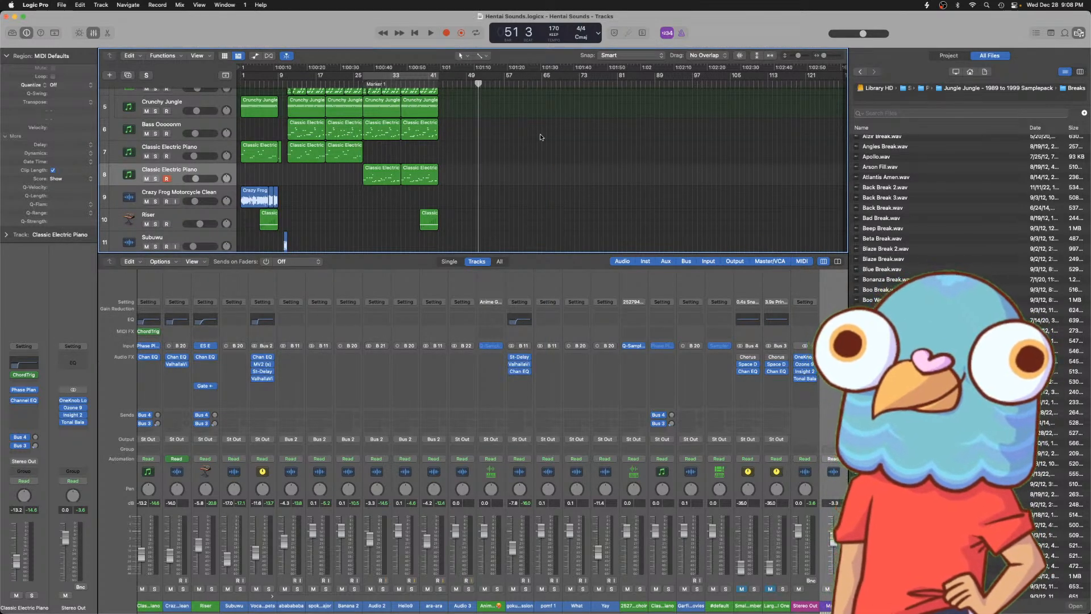
- Hide the mixer, return the playhead to the start of the song, and enlarge the arrangement horizontally from the Drums track down
key("x")
key("Return")
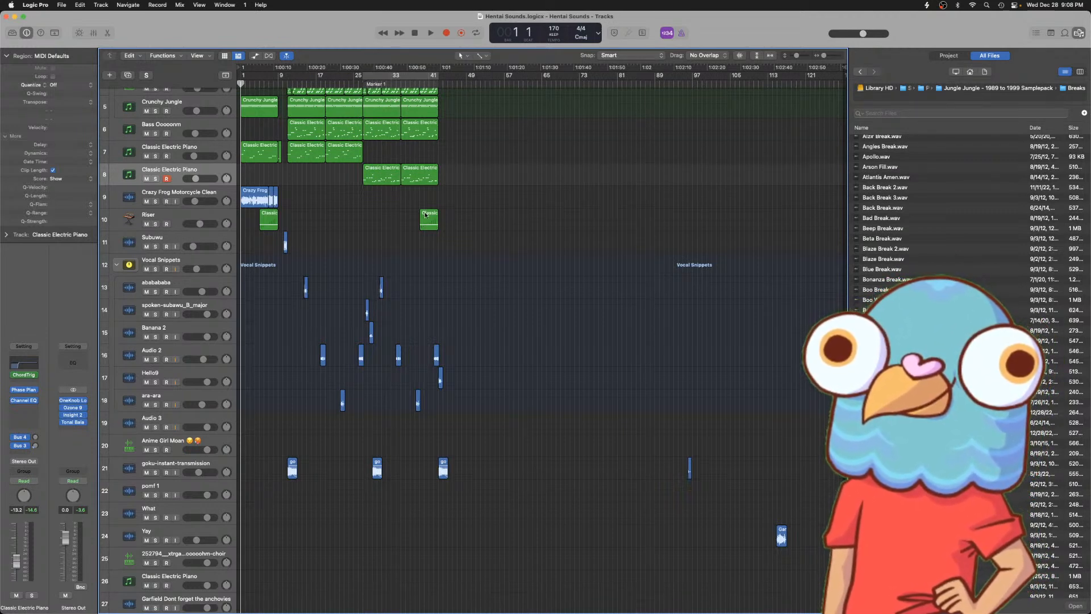
scroll(290, 180, "up", 3)
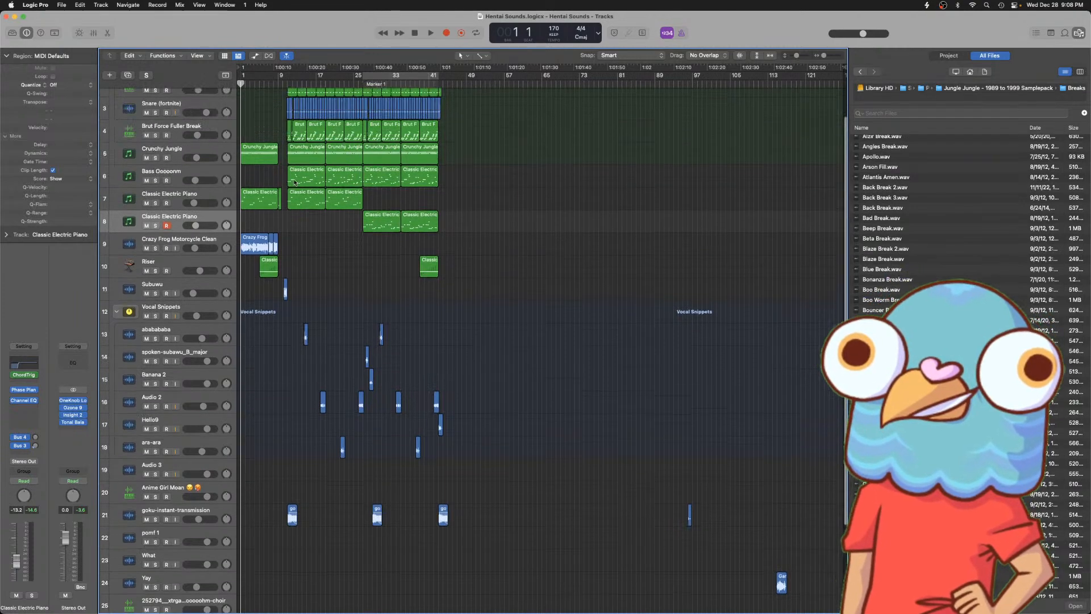
key("super+Right")
key("super+Right")
key("super+Right")
key("super+Right")
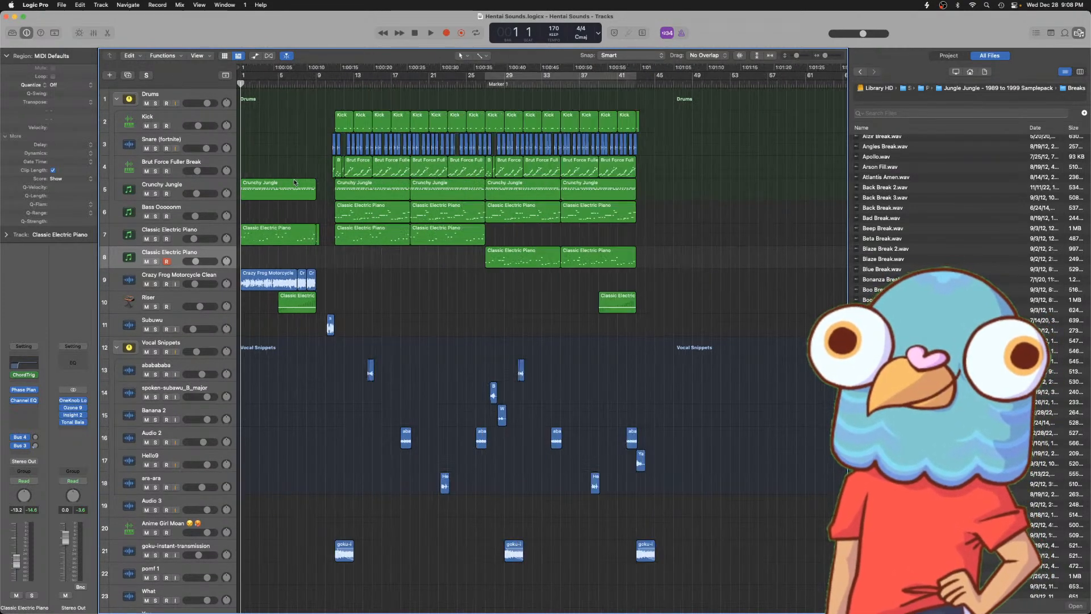
key("super+Left")
key("super+Left")
key("super+Left")
key("super+Right")
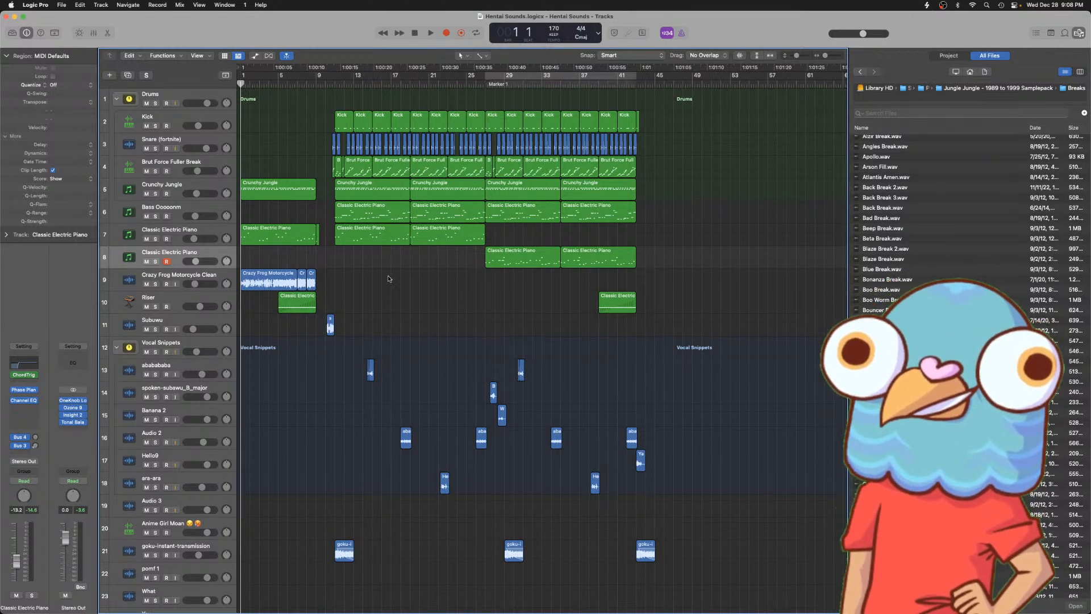
key("super+Right")
key("super+Right")
key("super+Right")
key("super+Left")
key("super+Left")
key("super+Left")
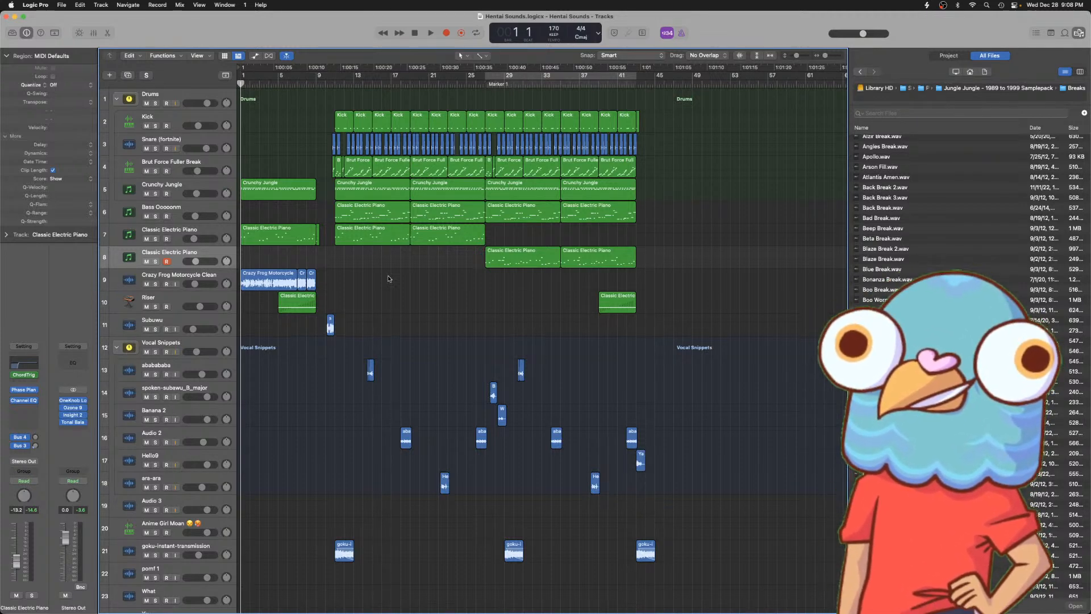
key("super+Right")
key("super+Right")
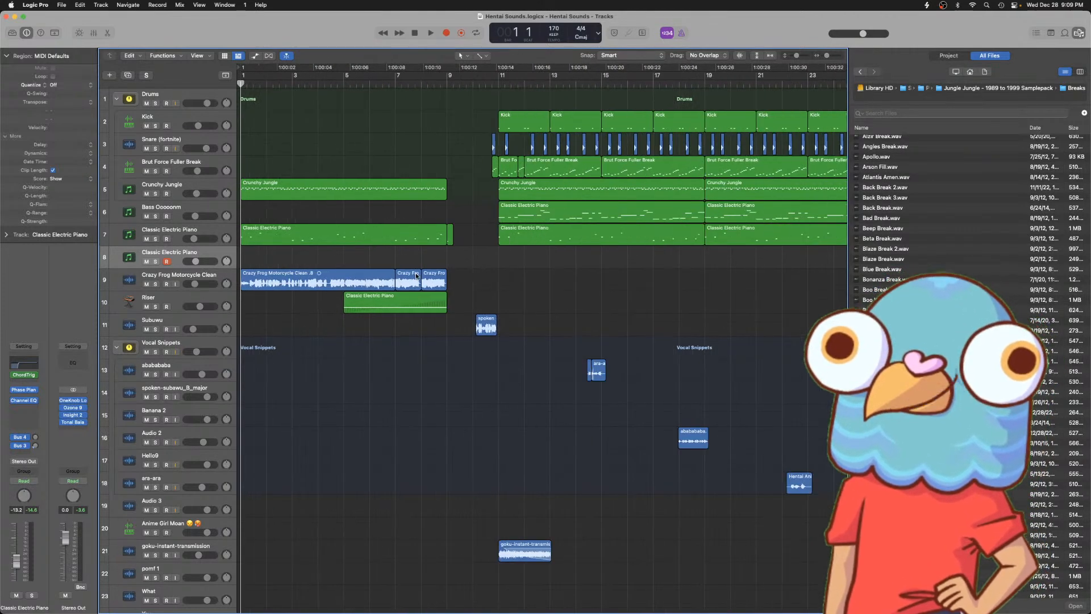
key("super+Left")
key("super+Left")
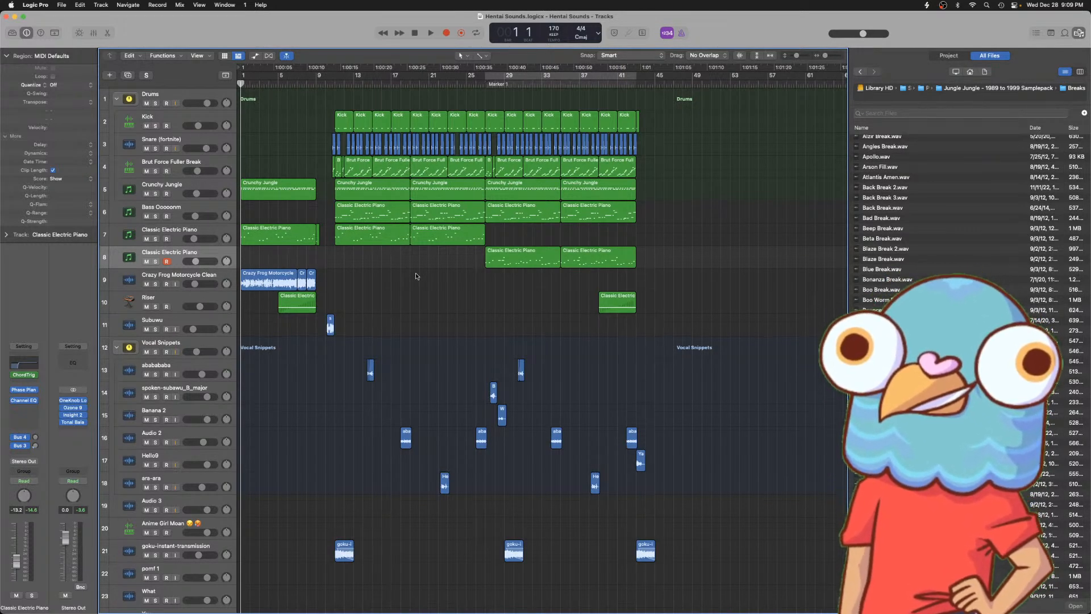